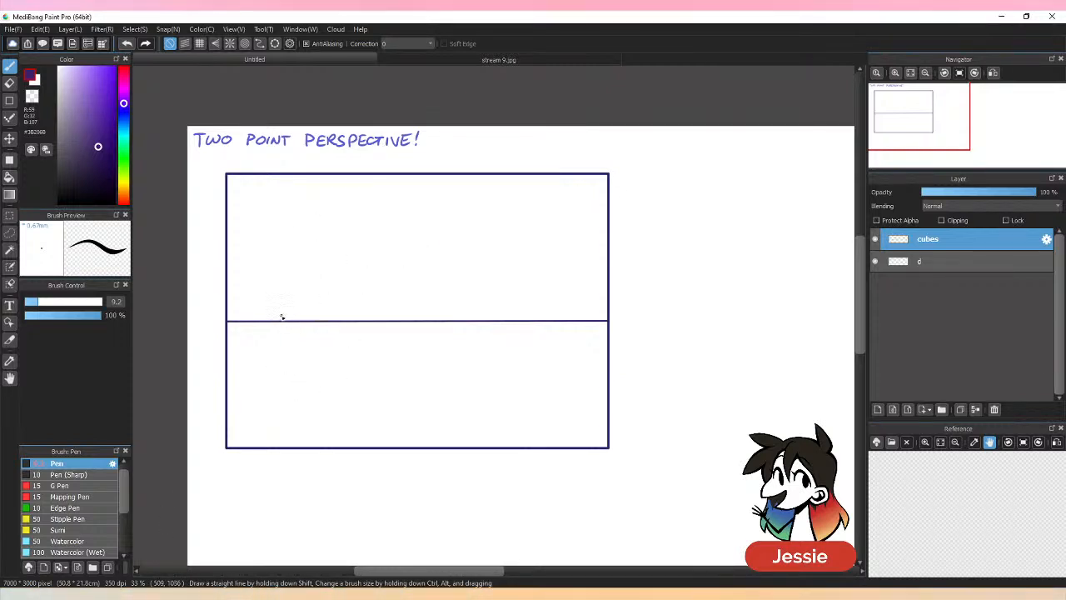
Choose the lighter purple #784AC9 and mark two vanishing points with short vertical ticks near both ends of the horizon line.
{"action": "mouse_move", "coordinate": [308, 305]}
{"action": "left_mouse_down"}
{"action": "mouse_move", "coordinate": [298, 353]}
{"action": "mouse_move", "coordinate": [357, 360]}
{"action": "left_mouse_up"}
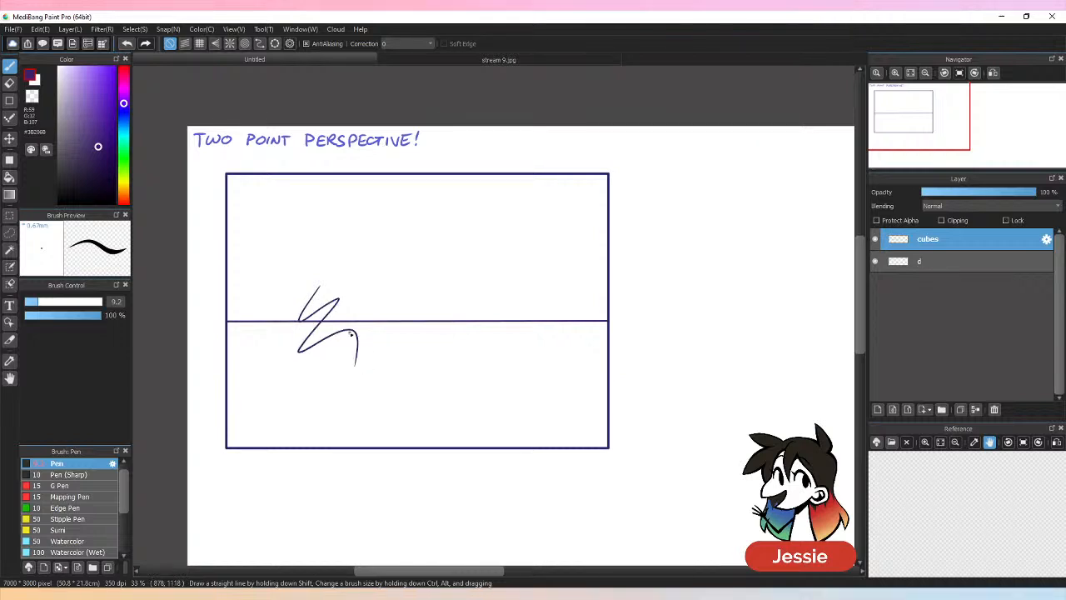
{"action": "key", "text": "ctrl+z"}
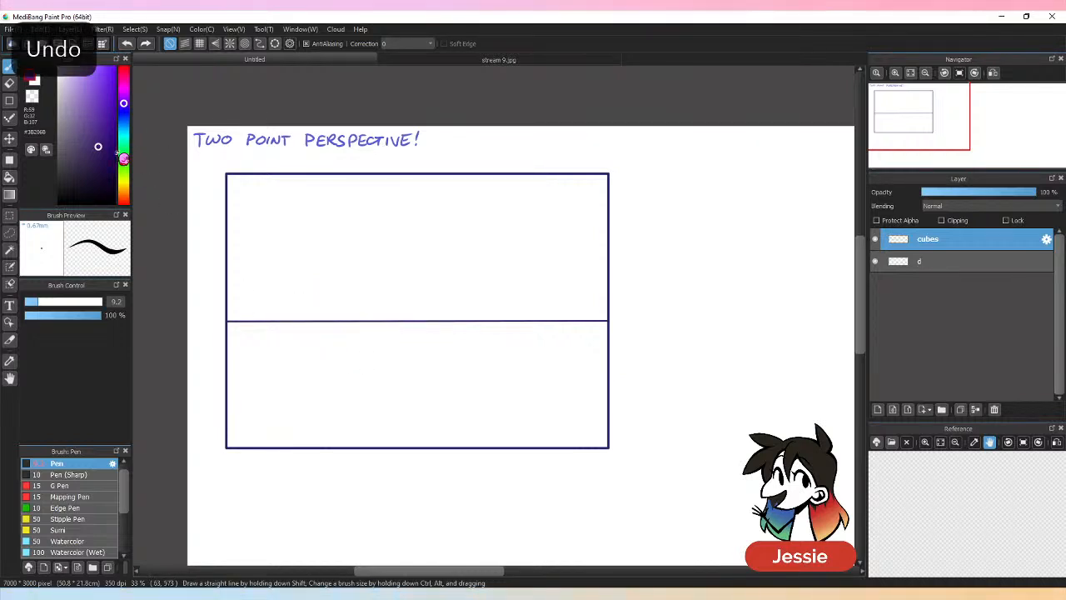
{"action": "left_click", "coordinate": [94, 95]}
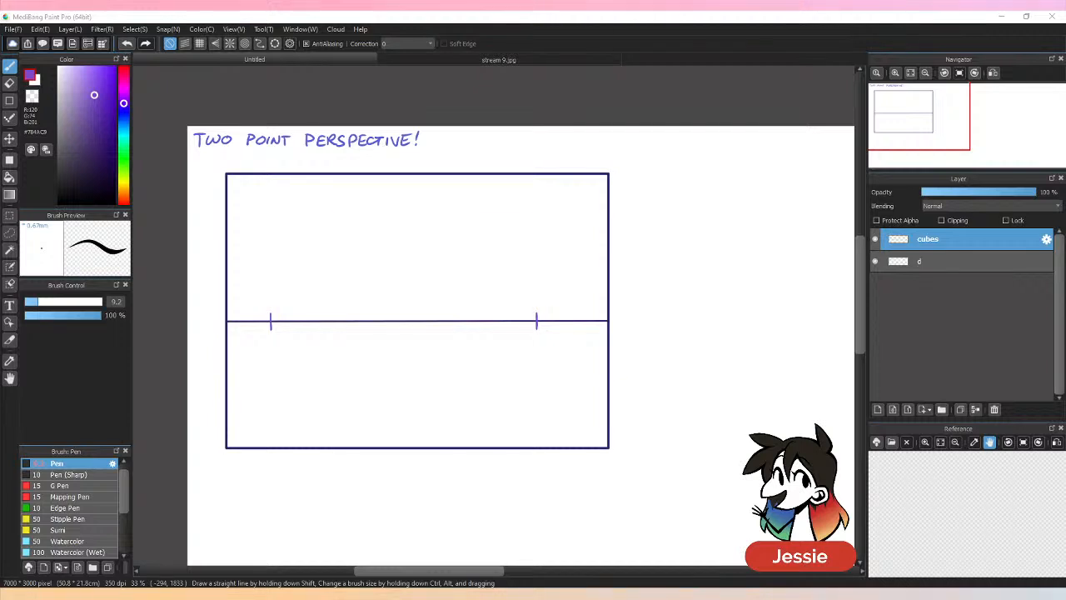
{"action": "left_click", "coordinate": [505, 18]}
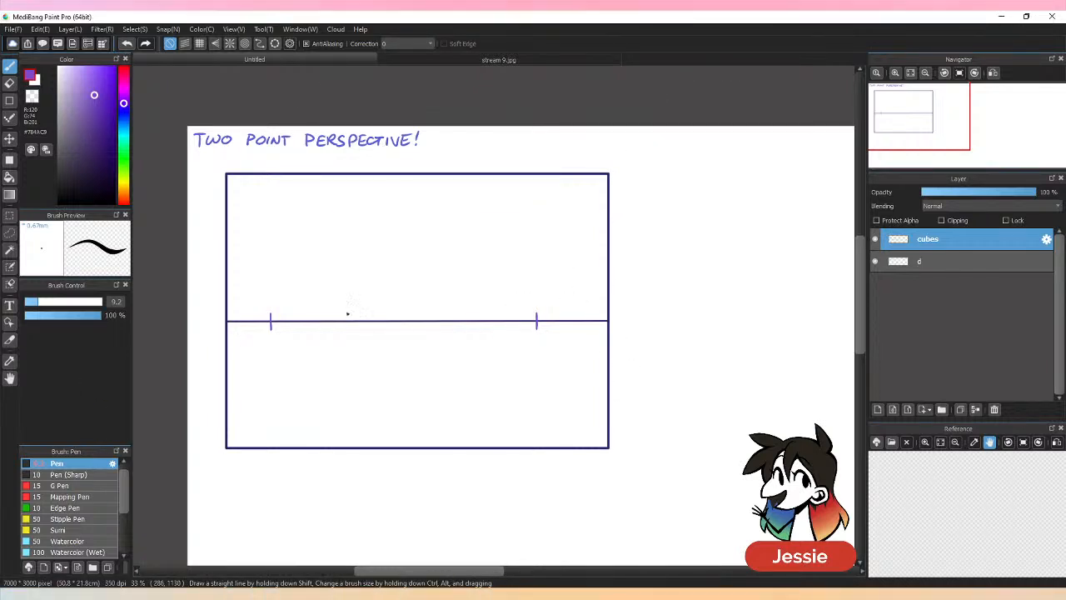
Review the one-point perspective notes and box examples in stream 9.jpg.
{"action": "left_click", "coordinate": [533, 59]}
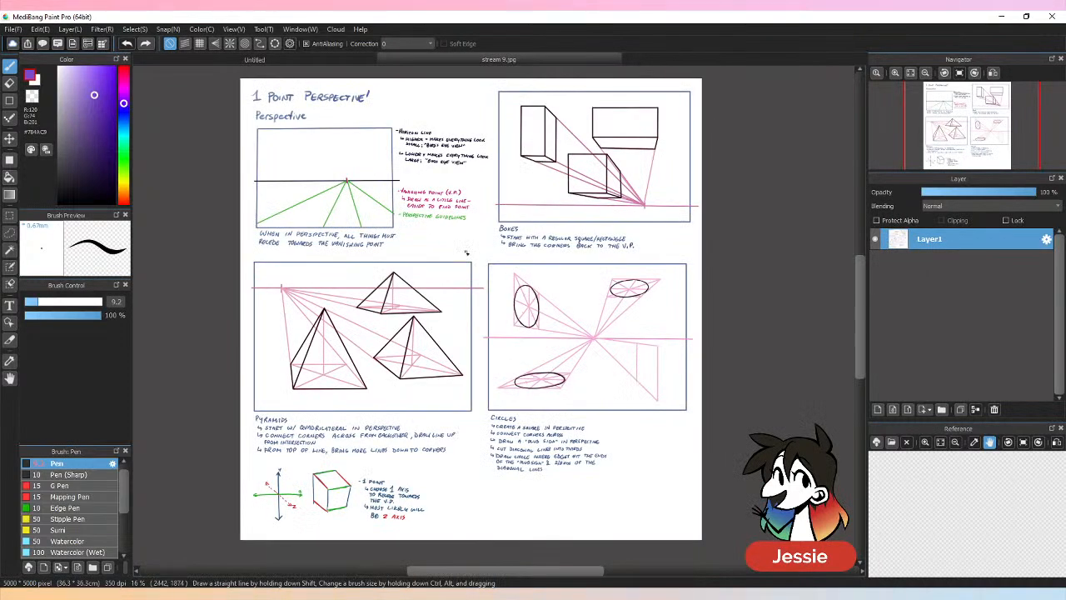
{"action": "key", "text": "ctrl+plus"}
{"action": "left_click_drag", "start_coordinate": [863, 288], "coordinate": [865, 267]}
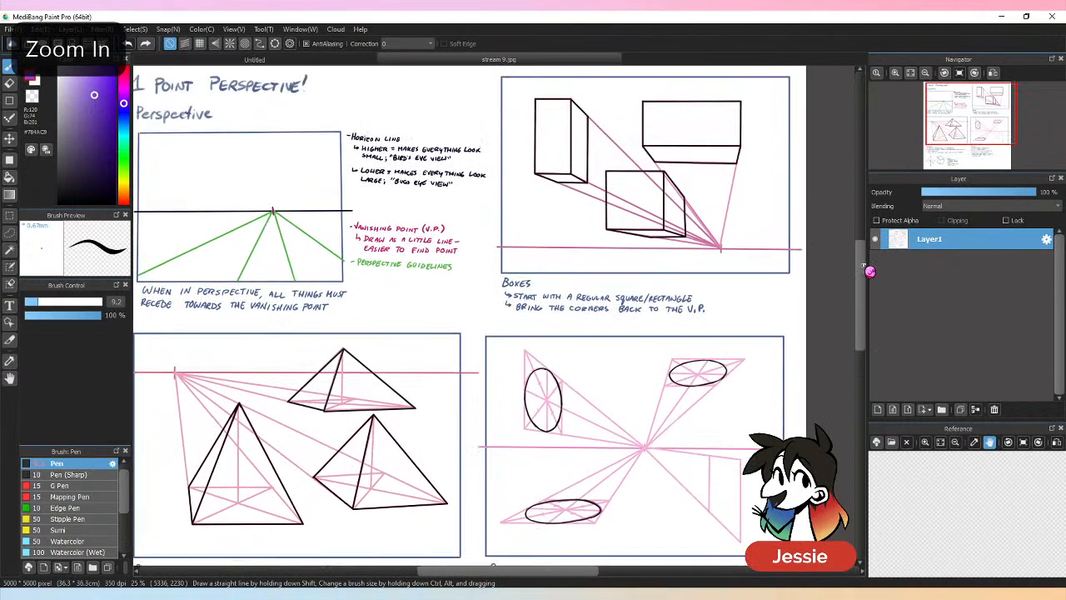
{"action": "left_click_drag", "start_coordinate": [496, 572], "coordinate": [473, 570]}
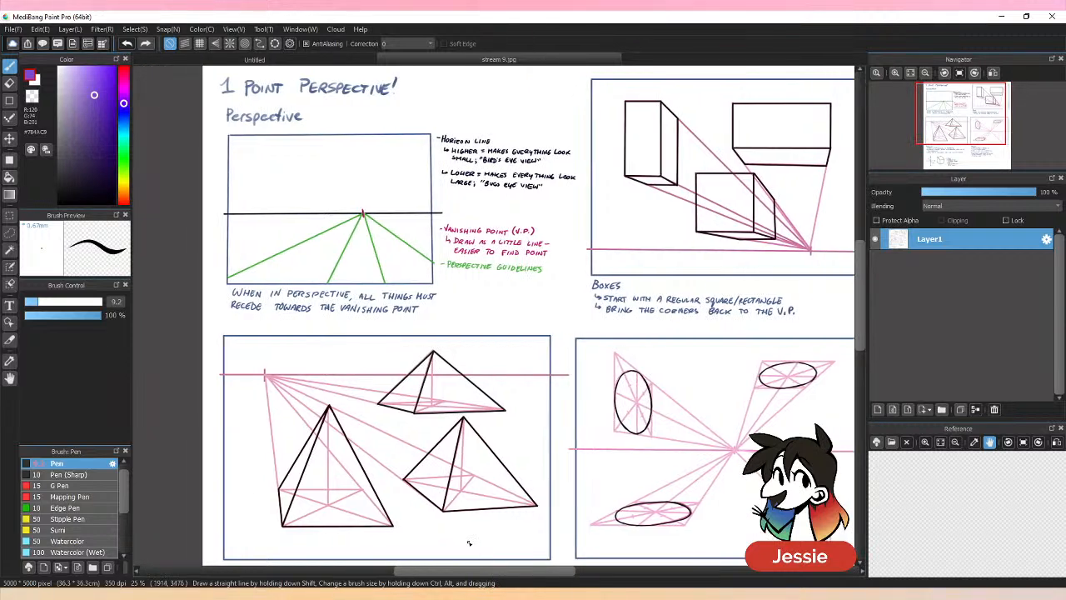
In the Untitled drawing, draw a vertical purple line above the horizon, between the vanishing points and nearer the left one.
{"action": "left_click", "coordinate": [307, 60]}
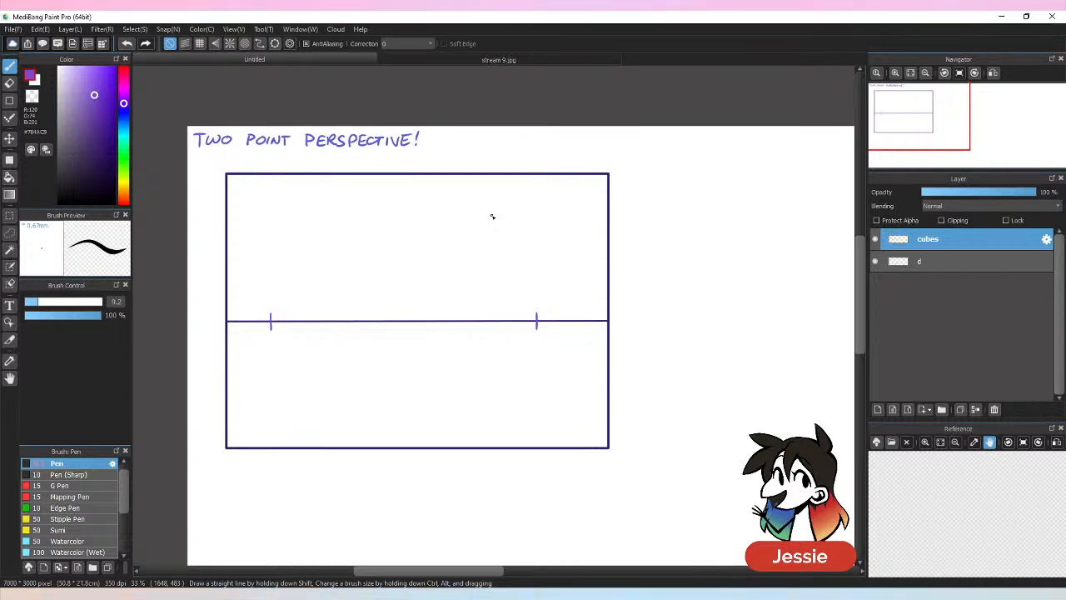
{"action": "key", "text": "ctrl+plus"}
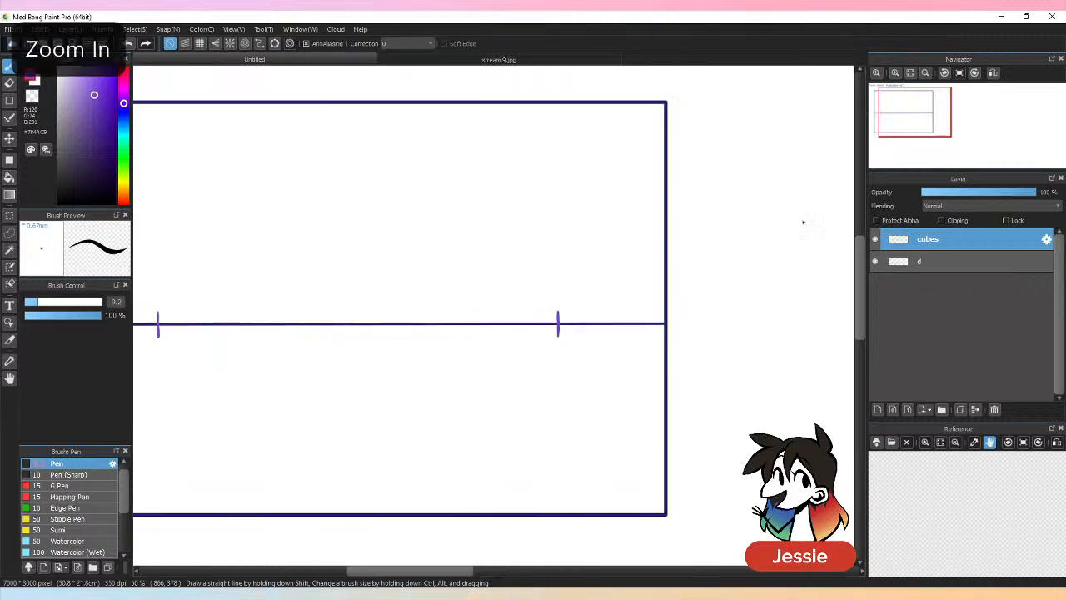
{"action": "left_click_drag", "start_coordinate": [862, 265], "coordinate": [863, 259]}
{"action": "left_click_drag", "start_coordinate": [453, 572], "coordinate": [437, 575]}
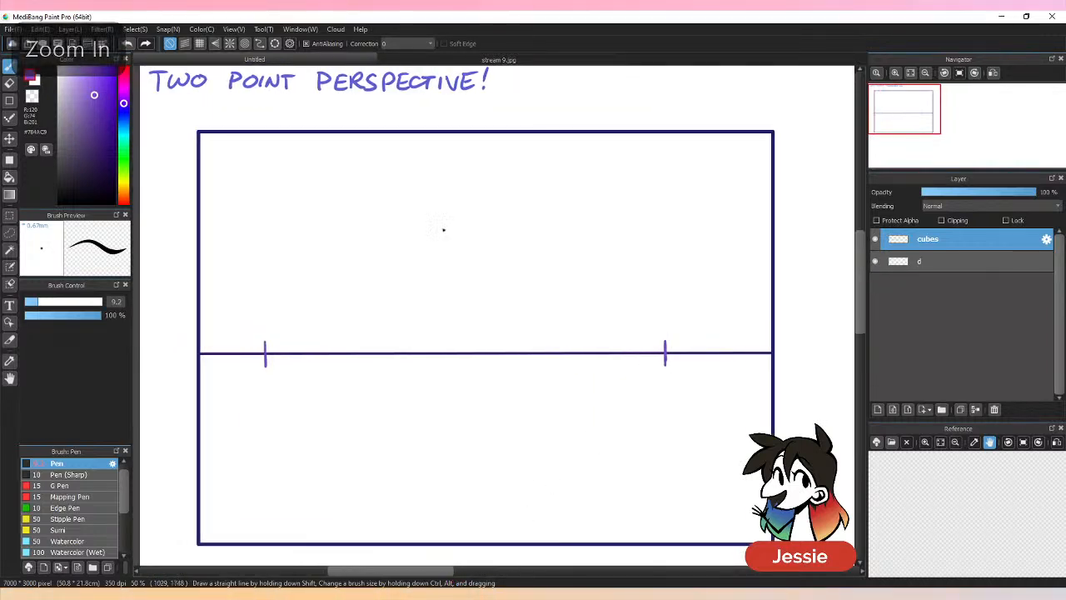
{"action": "left_click_drag", "start_coordinate": [360, 160], "coordinate": [359, 240]}
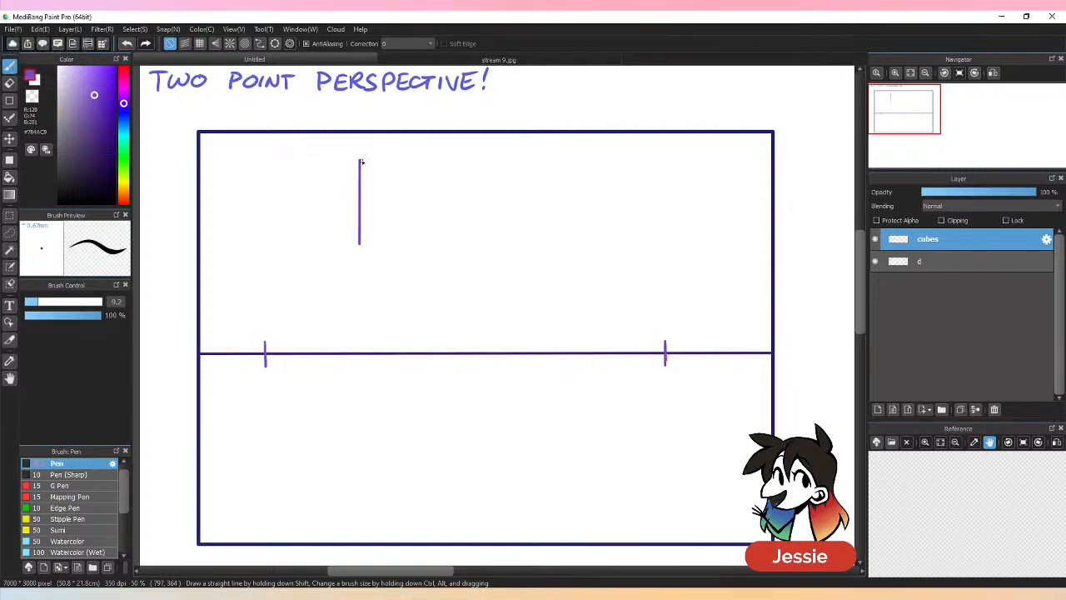
Connect the upper and lower ends of the vertical line to both vanishing points with straight guidelines.
{"action": "left_click", "coordinate": [264, 352], "text": "shift"}
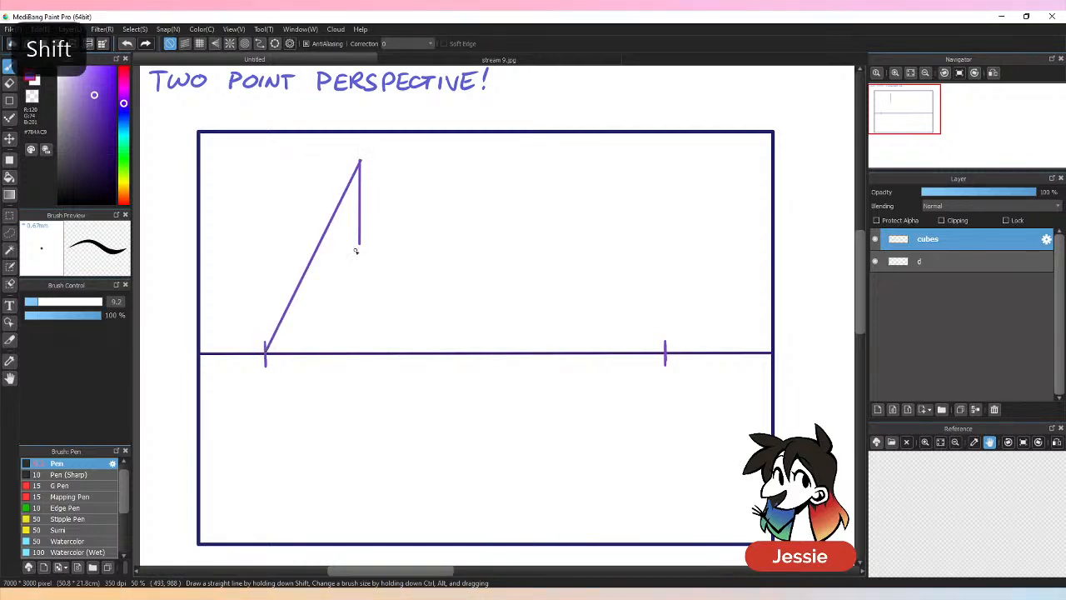
{"action": "left_click", "coordinate": [359, 244]}
{"action": "left_click", "coordinate": [265, 354], "text": "shift"}
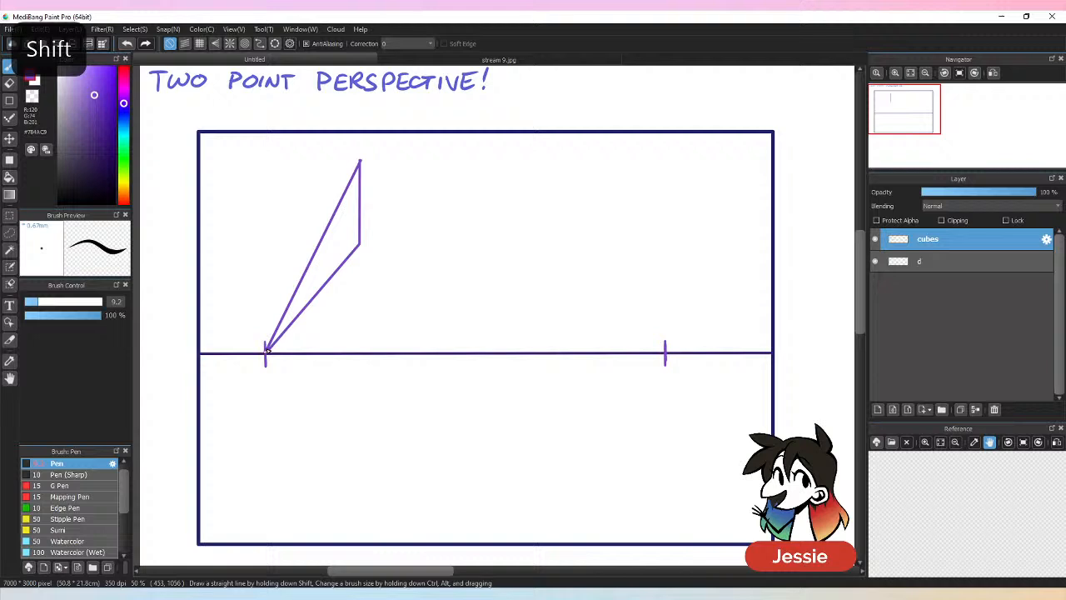
{"action": "left_click", "coordinate": [360, 160]}
{"action": "left_click", "coordinate": [665, 352], "text": "shift"}
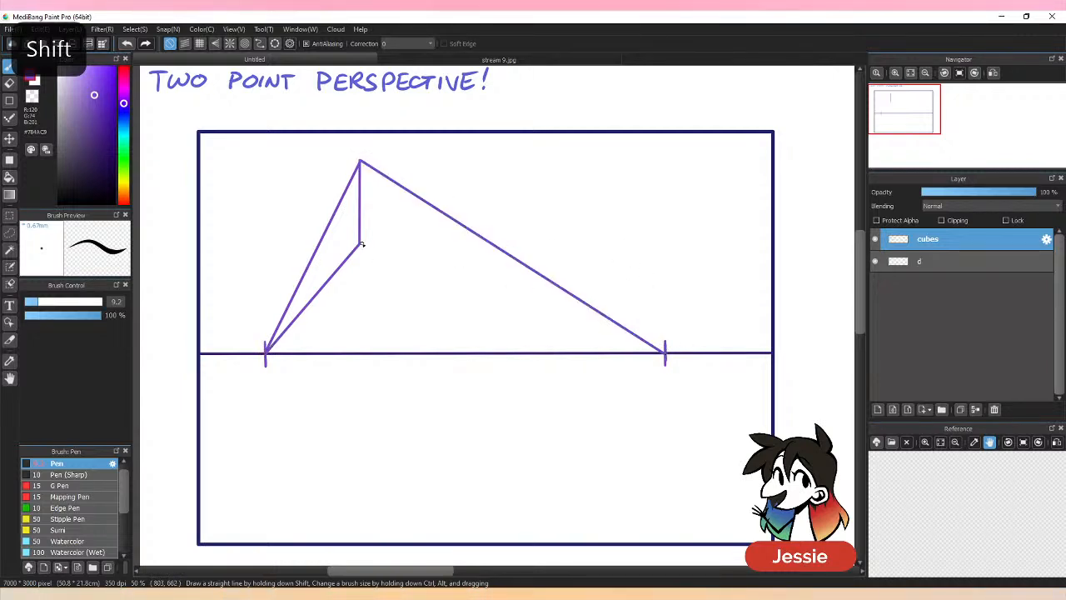
{"action": "left_click", "coordinate": [360, 243]}
{"action": "left_click", "coordinate": [665, 352], "text": "shift"}
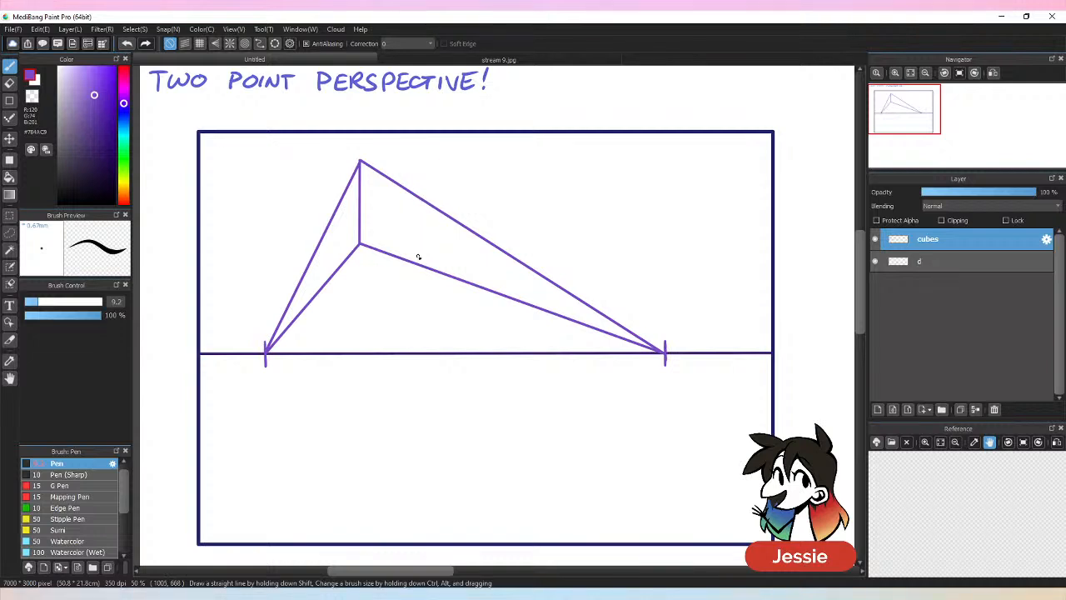
Draw a vertical edge between the guidelines on each side of the central line to close the box's two side faces.
{"action": "left_click", "coordinate": [422, 200]}
{"action": "left_click", "coordinate": [422, 265], "text": "shift"}
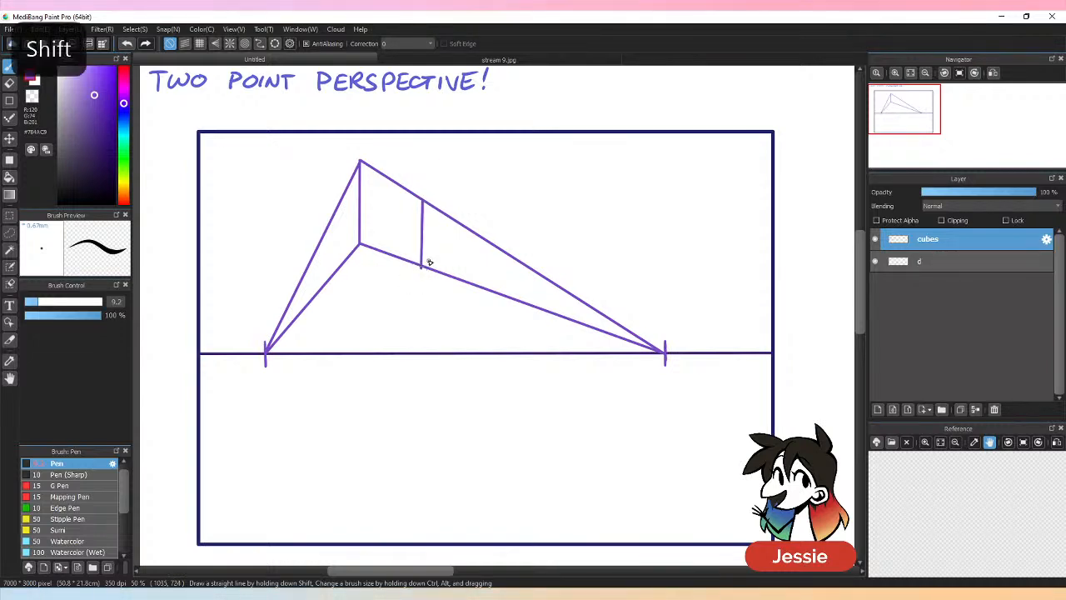
{"action": "left_click", "coordinate": [332, 223]}
{"action": "left_click", "coordinate": [331, 275], "text": "shift"}
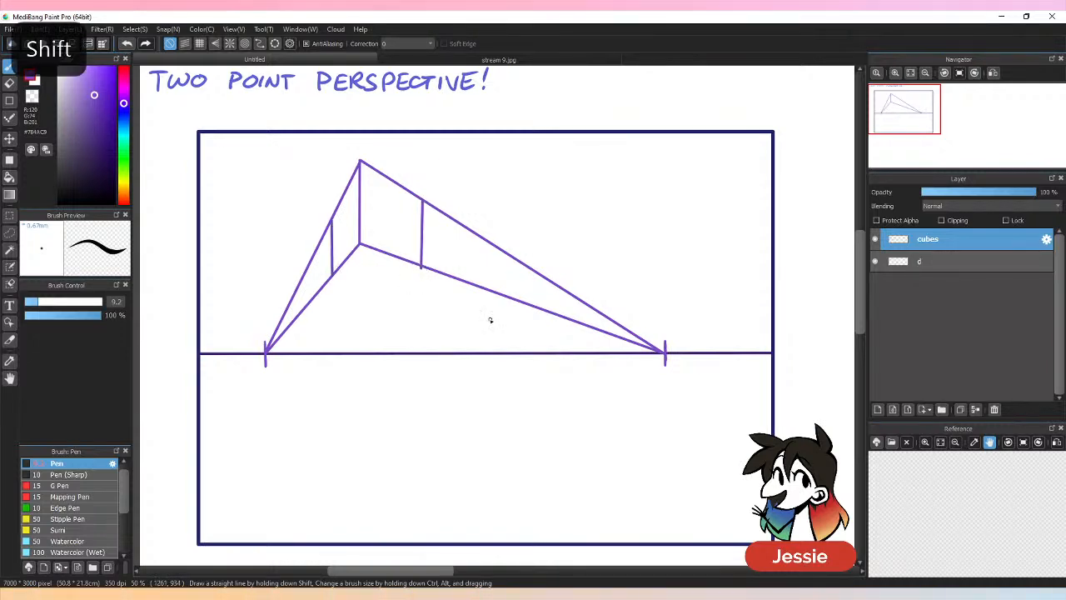
Draw straight guidelines from the box's two outer lower corners to the opposite vanishing points to form its underside.
{"action": "left_click", "coordinate": [422, 264]}
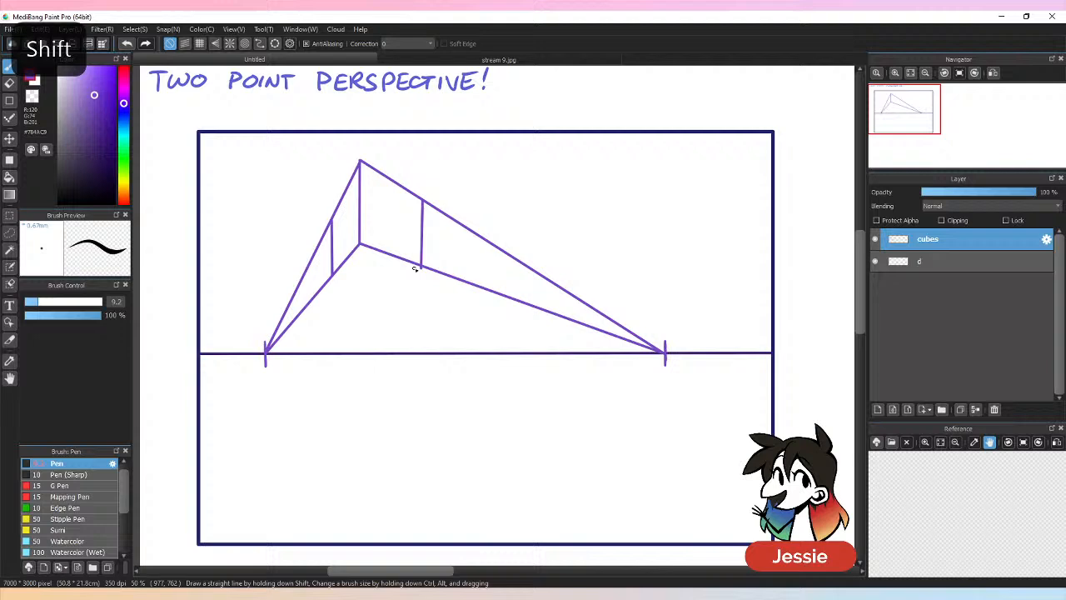
{"action": "left_click", "coordinate": [265, 353], "text": "shift"}
{"action": "left_click", "coordinate": [334, 275]}
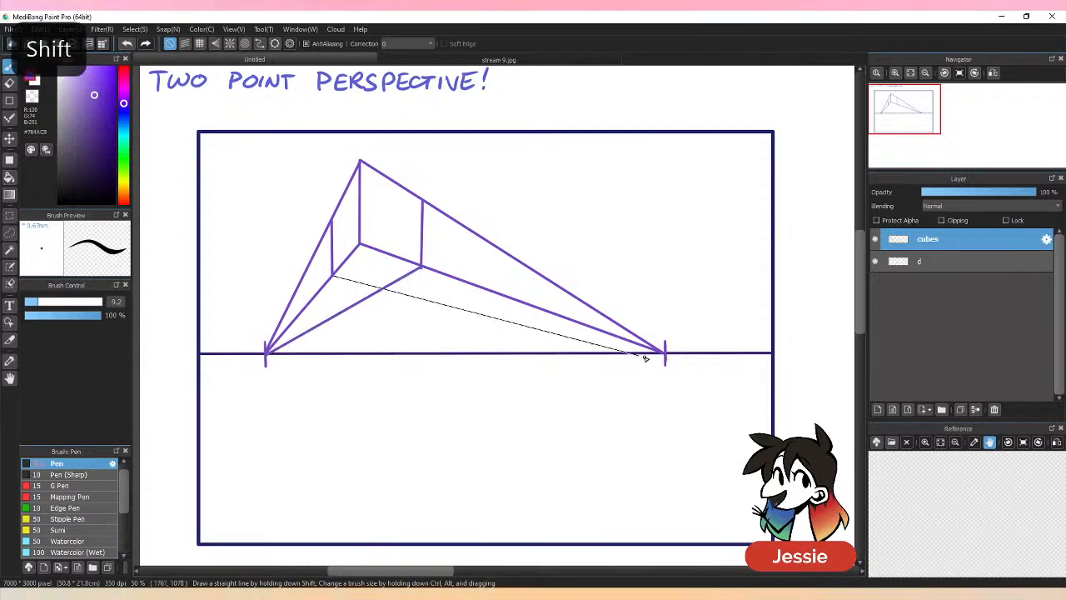
{"action": "left_click", "coordinate": [665, 351], "text": "shift"}
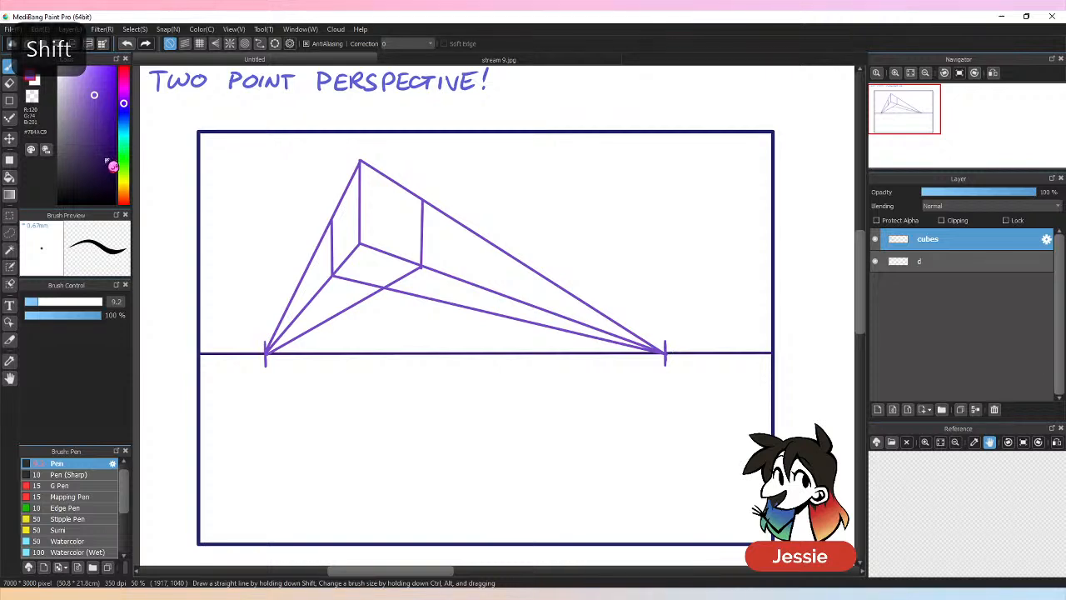
Trace all visible edges of the box in black with straight lines, covering both side faces and the underside.
{"action": "left_click", "coordinate": [360, 161]}
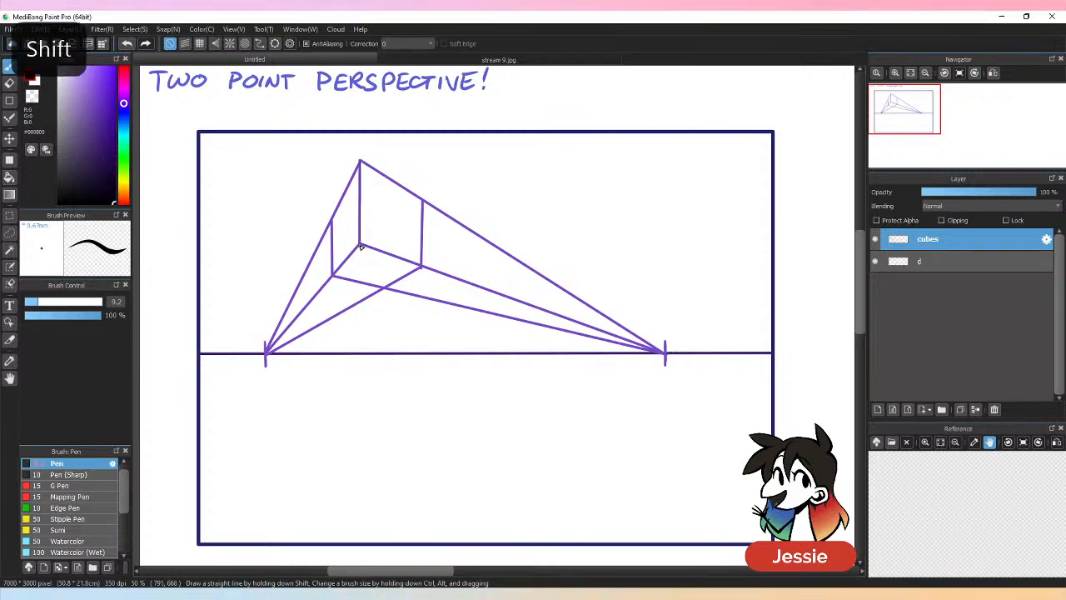
{"action": "left_click", "coordinate": [360, 244], "text": "shift"}
{"action": "left_click", "coordinate": [333, 275], "text": "shift"}
{"action": "left_click", "coordinate": [331, 221], "text": "shift"}
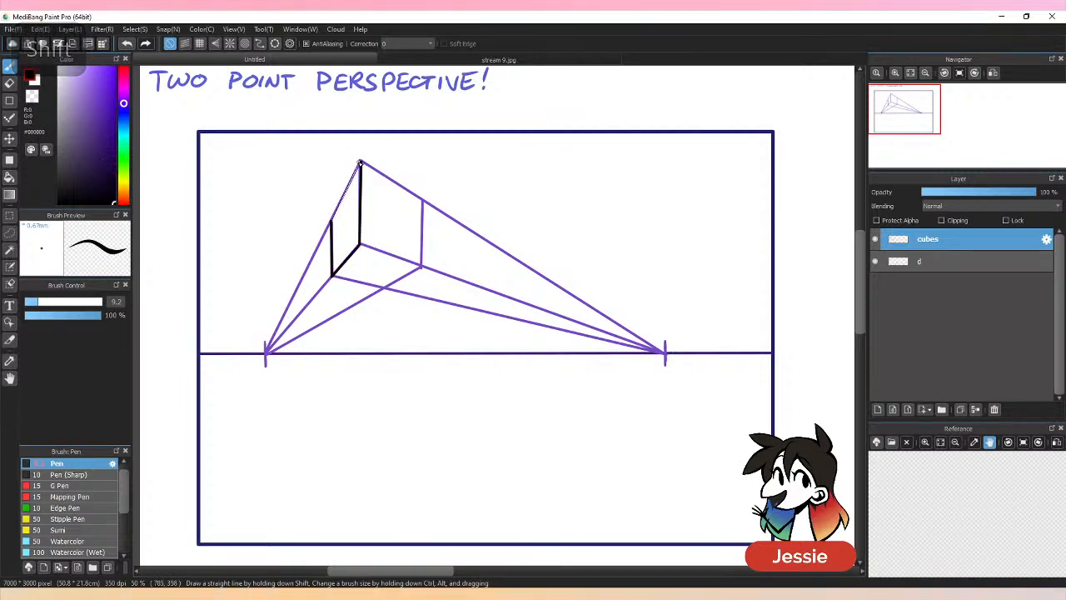
{"action": "left_click", "coordinate": [360, 161], "text": "shift"}
{"action": "left_click", "coordinate": [424, 204], "text": "shift"}
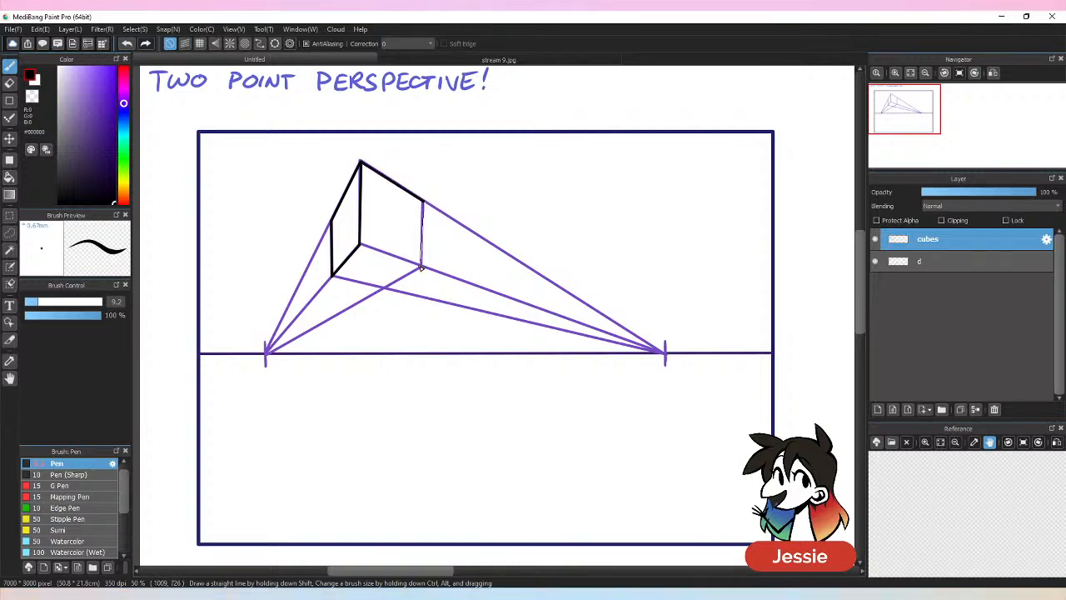
{"action": "left_click", "coordinate": [422, 267], "text": "shift"}
{"action": "left_click", "coordinate": [333, 276], "text": "shift"}
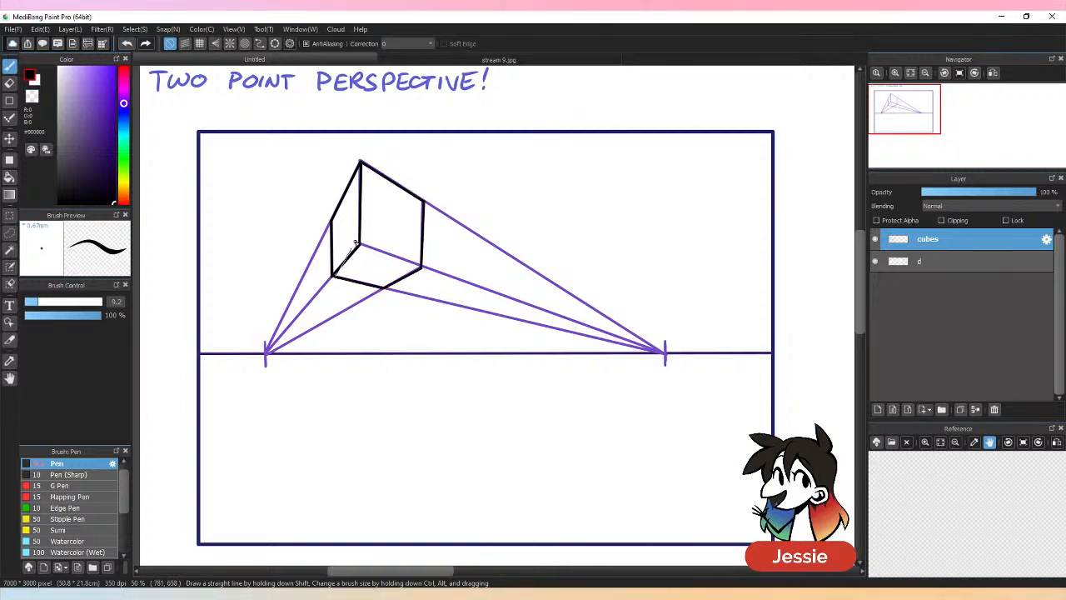
{"action": "left_click", "coordinate": [360, 244]}
{"action": "left_click", "coordinate": [422, 266], "text": "shift"}
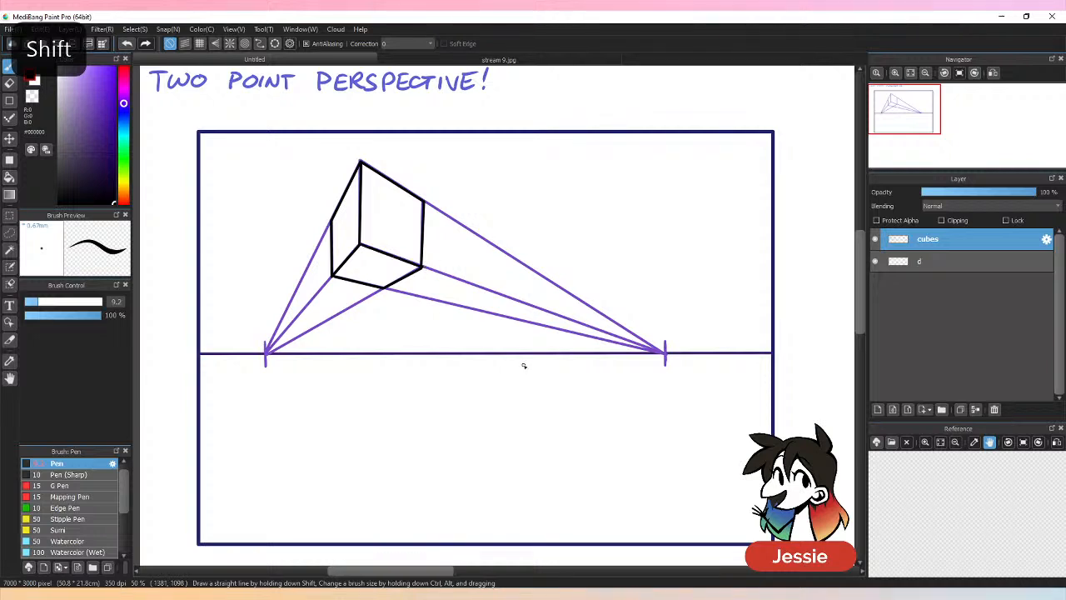
Examine the axis diagram, colour-coded cube and one-point axis notes at the foot of stream 9.jpg.
{"action": "key", "text": "ctrl+minus"}
{"action": "key", "text": "ctrl+minus"}
{"action": "key", "text": "ctrl+plus"}
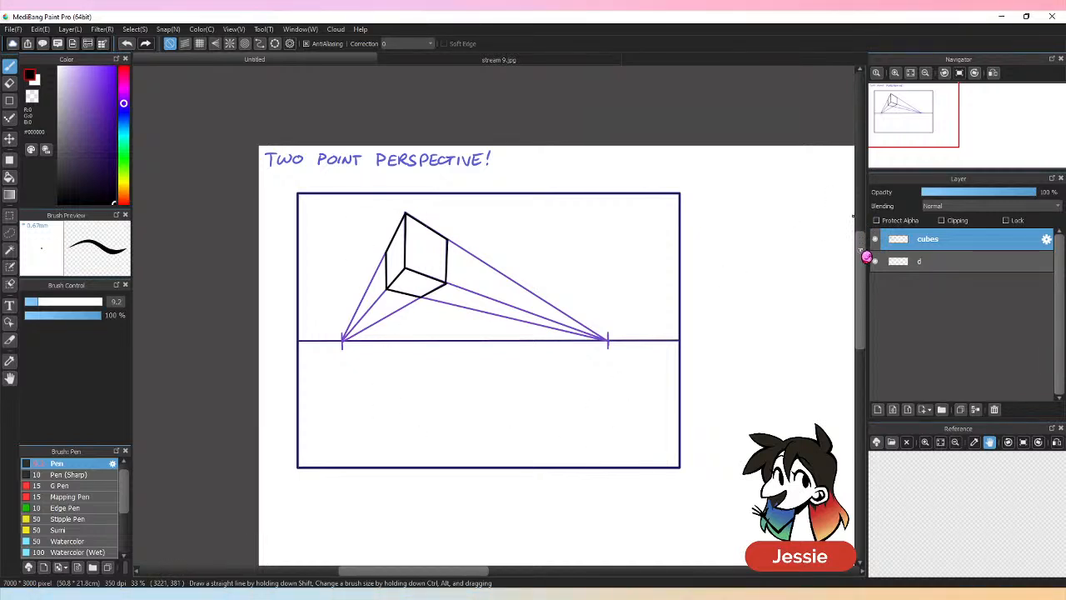
{"action": "left_click_drag", "start_coordinate": [867, 257], "coordinate": [833, 343]}
{"action": "left_click", "coordinate": [422, 62]}
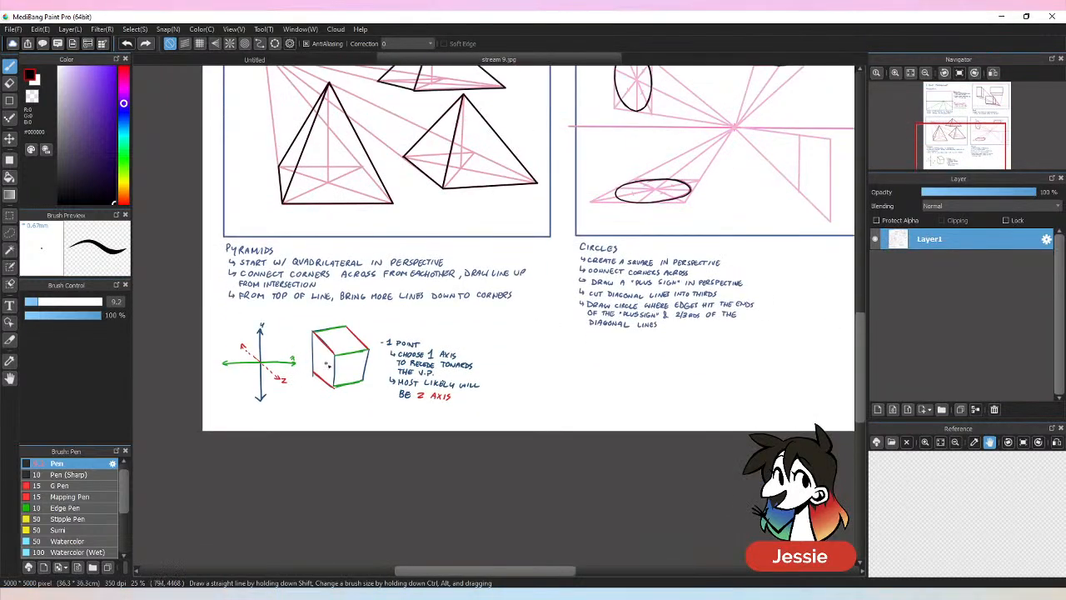
{"action": "key", "text": "ctrl+plus"}
{"action": "left_click_drag", "start_coordinate": [418, 570], "coordinate": [361, 572]}
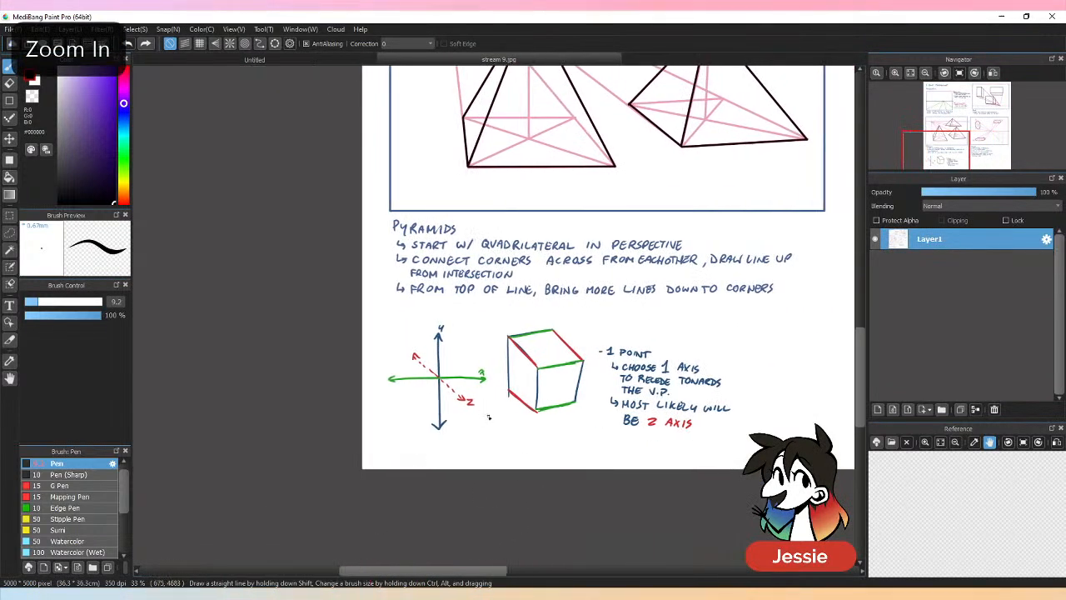
{"action": "left_click_drag", "start_coordinate": [434, 572], "coordinate": [469, 582]}
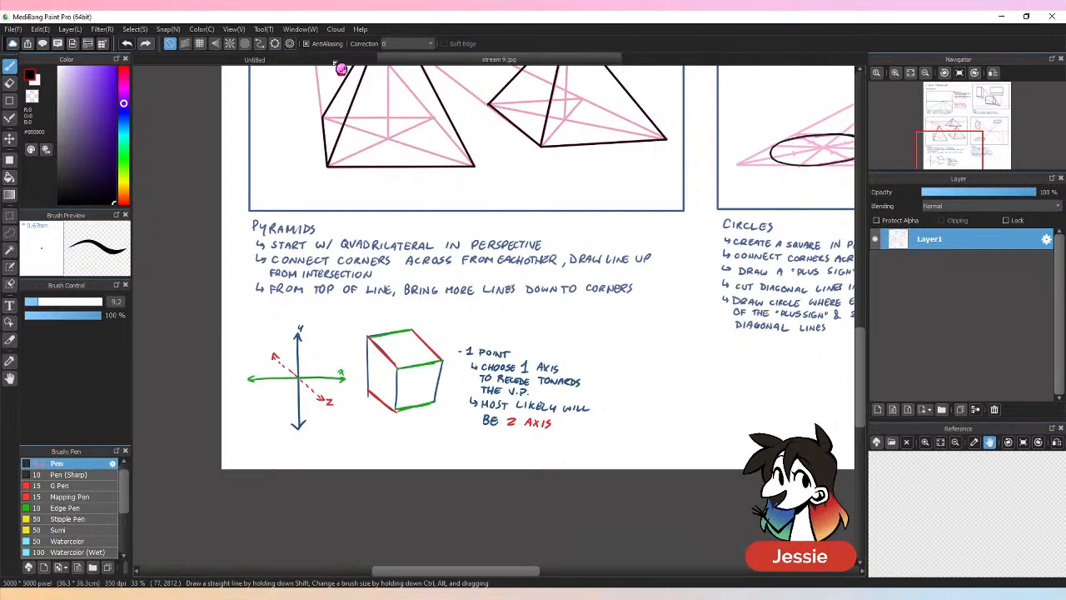
In the Untitled drawing, draw three roughly parallel diagonal cube edges in red below the perspective frame.
{"action": "left_click", "coordinate": [338, 62]}
{"action": "scroll", "coordinate": [838, 309], "scroll_direction": "down", "scroll_amount": 2}
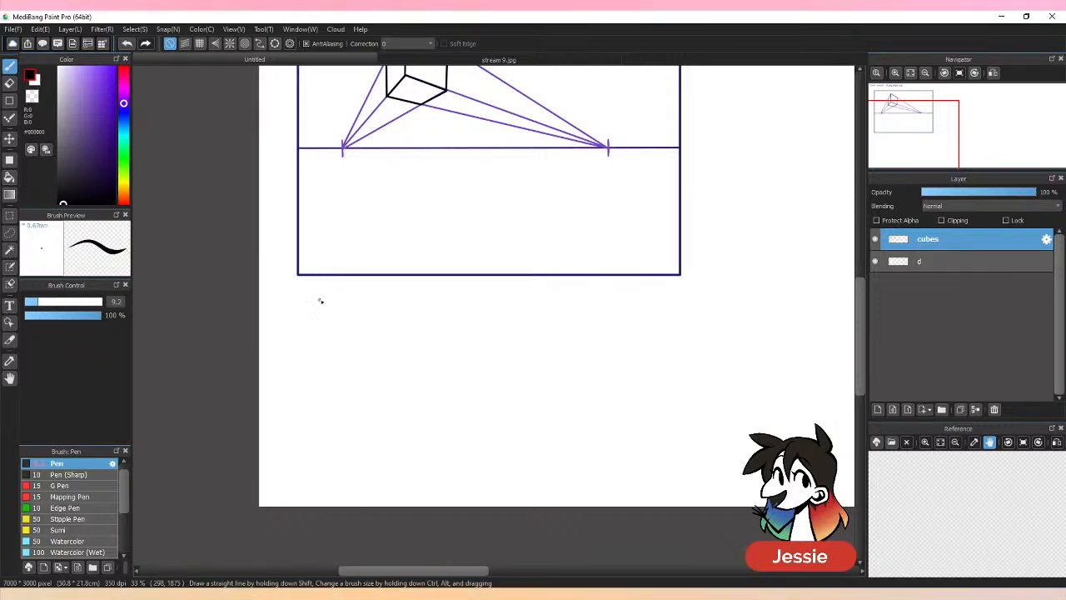
{"action": "key", "text": "ctrl+plus"}
{"action": "left_click_drag", "start_coordinate": [124, 99], "coordinate": [144, 54]}
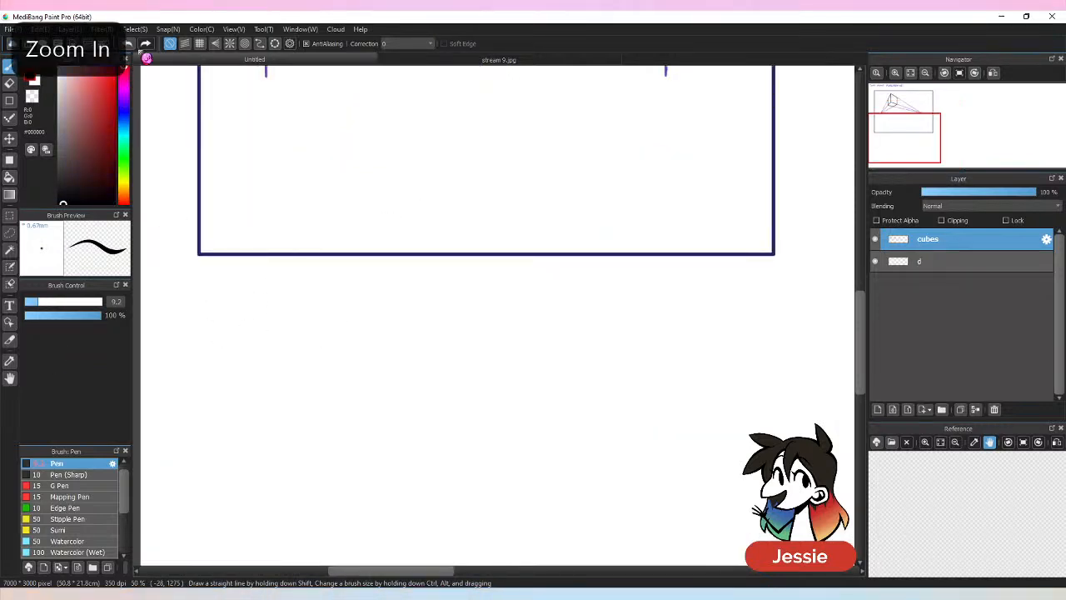
{"action": "left_click", "coordinate": [113, 87]}
{"action": "left_click_drag", "start_coordinate": [226, 325], "coordinate": [272, 373]}
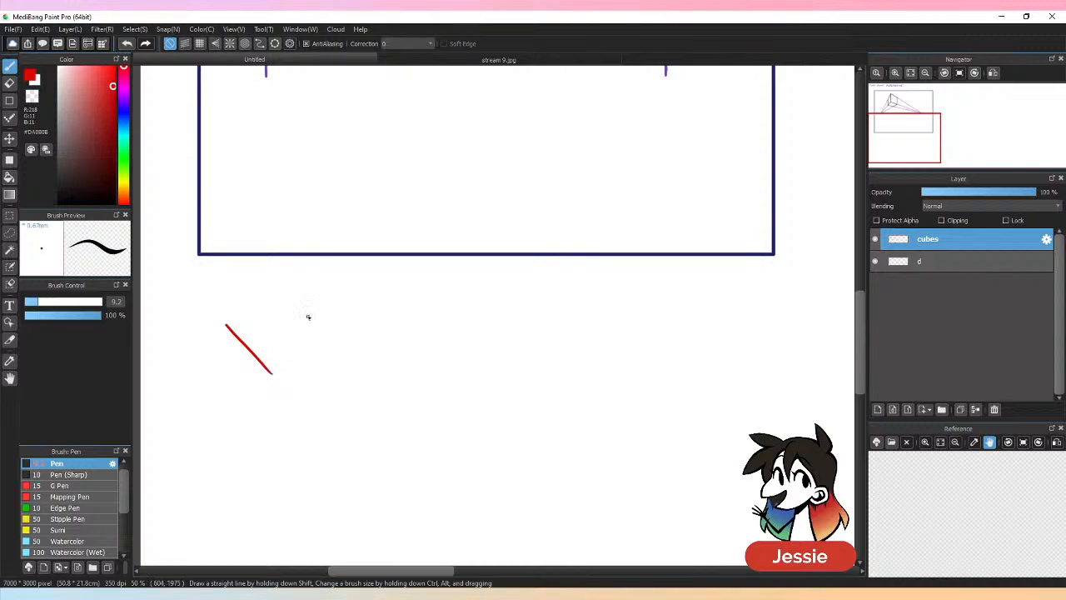
{"action": "left_click_drag", "start_coordinate": [306, 313], "coordinate": [350, 358]}
{"action": "left_click_drag", "start_coordinate": [227, 404], "coordinate": [277, 450]}
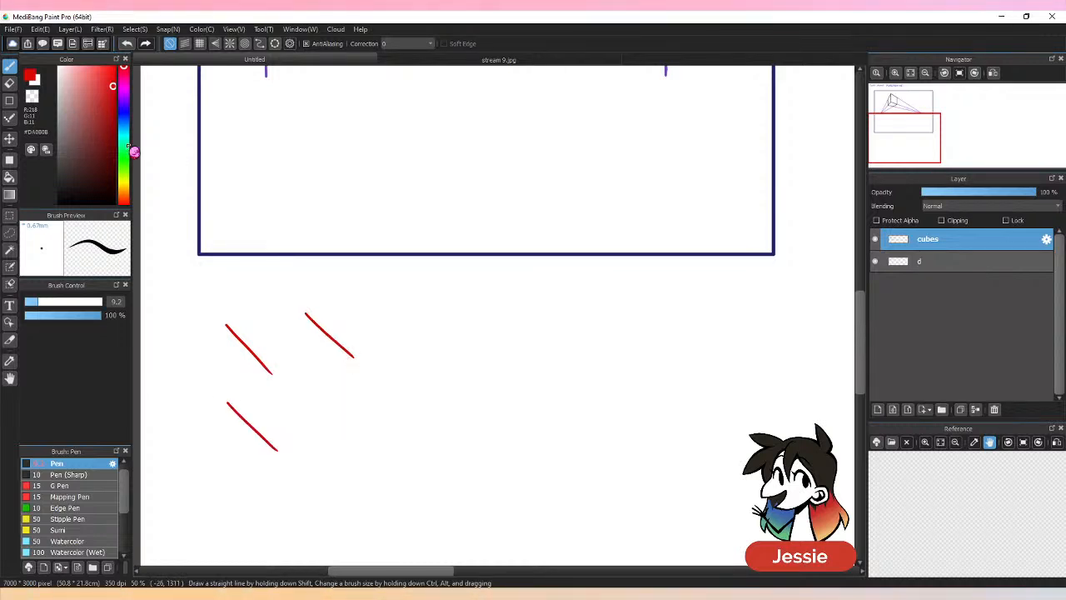
Draw the cube's three vertical edges in green from the ends of the red diagonals.
{"action": "left_click_drag", "start_coordinate": [124, 171], "coordinate": [124, 157]}
{"action": "left_click_drag", "start_coordinate": [274, 376], "coordinate": [278, 447]}
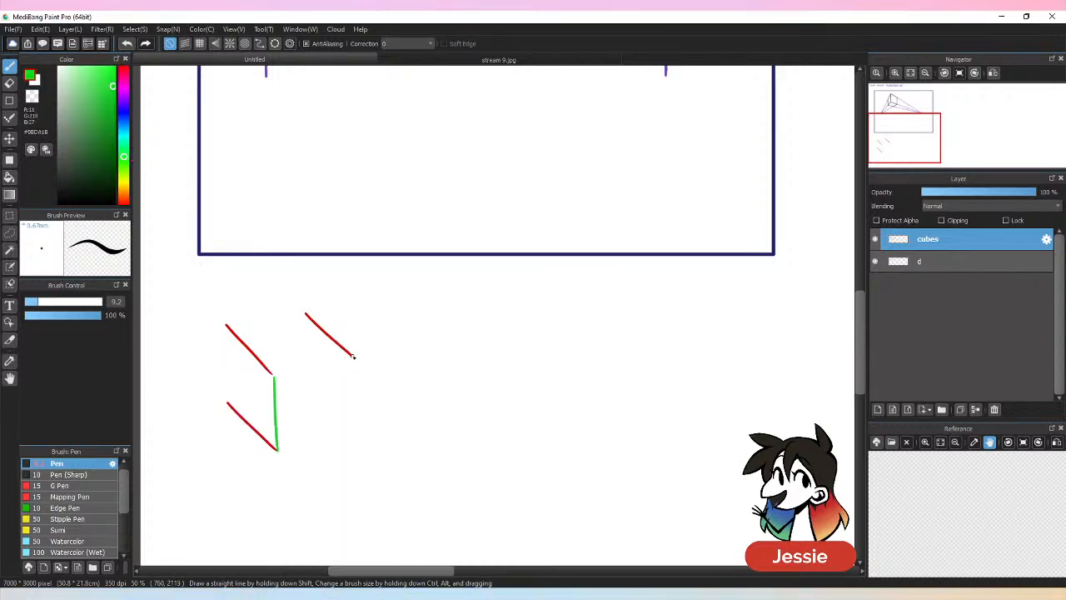
{"action": "left_click_drag", "start_coordinate": [353, 357], "coordinate": [356, 428]}
{"action": "left_click_drag", "start_coordinate": [227, 324], "coordinate": [228, 408]}
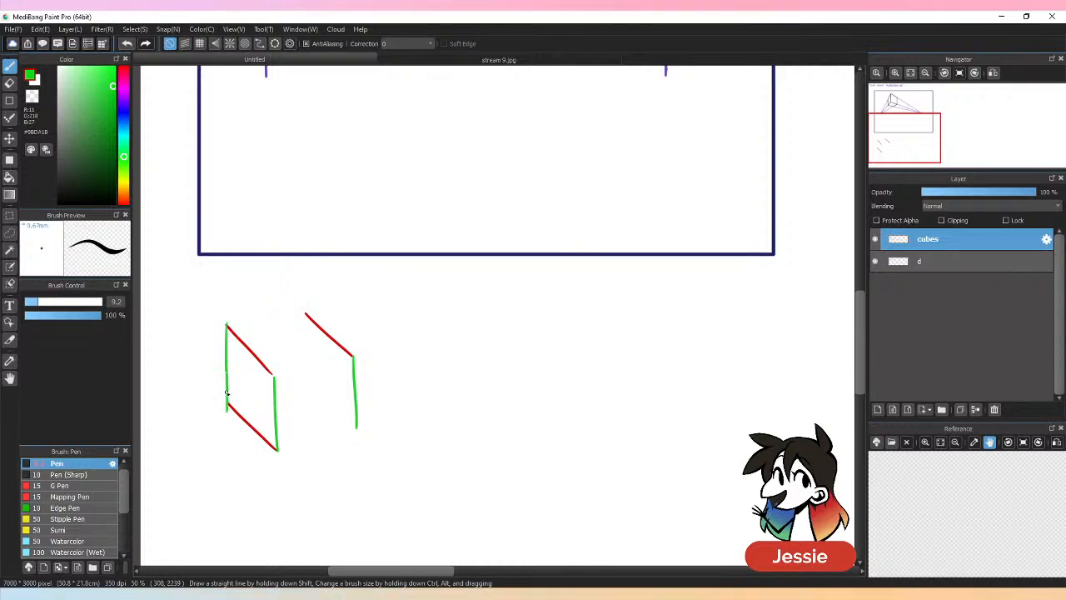
Draw the cube's three remaining edges in blue, two along the top face and one along the front face's base.
{"action": "left_click", "coordinate": [123, 117]}
{"action": "left_click_drag", "start_coordinate": [275, 378], "coordinate": [360, 360]}
{"action": "left_click_drag", "start_coordinate": [225, 327], "coordinate": [300, 314]}
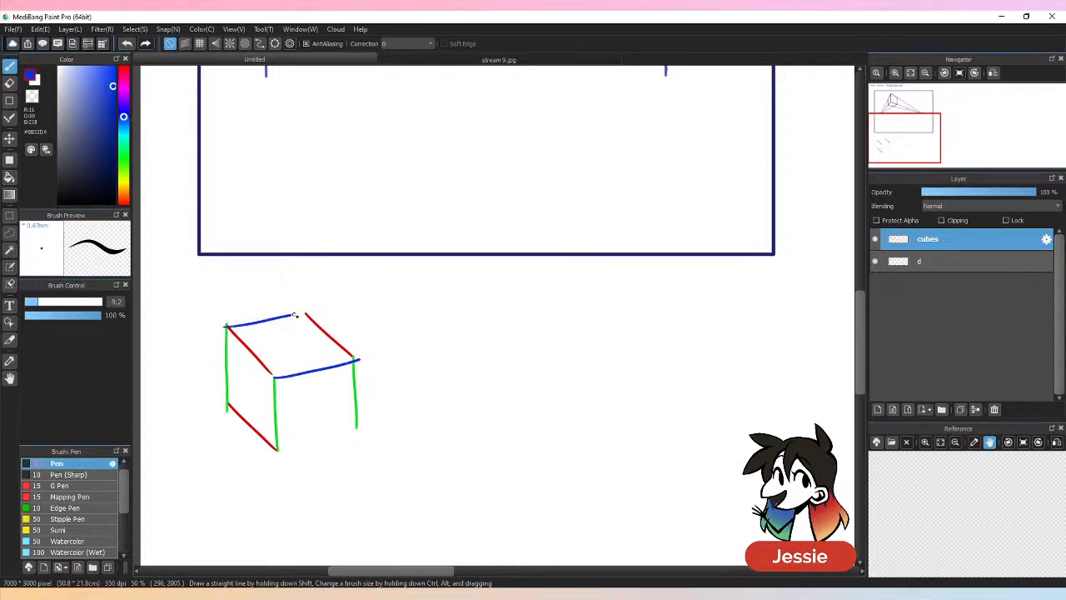
{"action": "left_click_drag", "start_coordinate": [278, 449], "coordinate": [359, 426]}
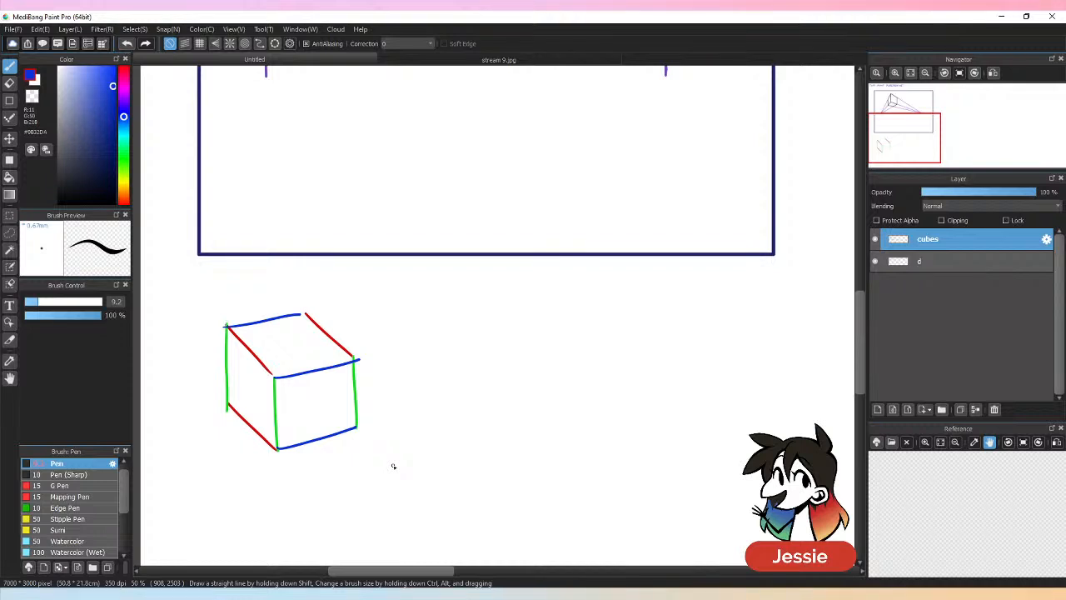
Beside the cube, draw a blue double-headed axis labelled X and a green vertical double-headed axis labelled Y crossing it.
{"action": "mouse_move", "coordinate": [394, 350]}
{"action": "left_mouse_down"}
{"action": "mouse_move", "coordinate": [514, 343]}
{"action": "mouse_move", "coordinate": [398, 356]}
{"action": "left_mouse_up"}
{"action": "left_click_drag", "start_coordinate": [519, 338], "coordinate": [522, 347]}
{"action": "left_click", "coordinate": [356, 379], "text": "alt"}
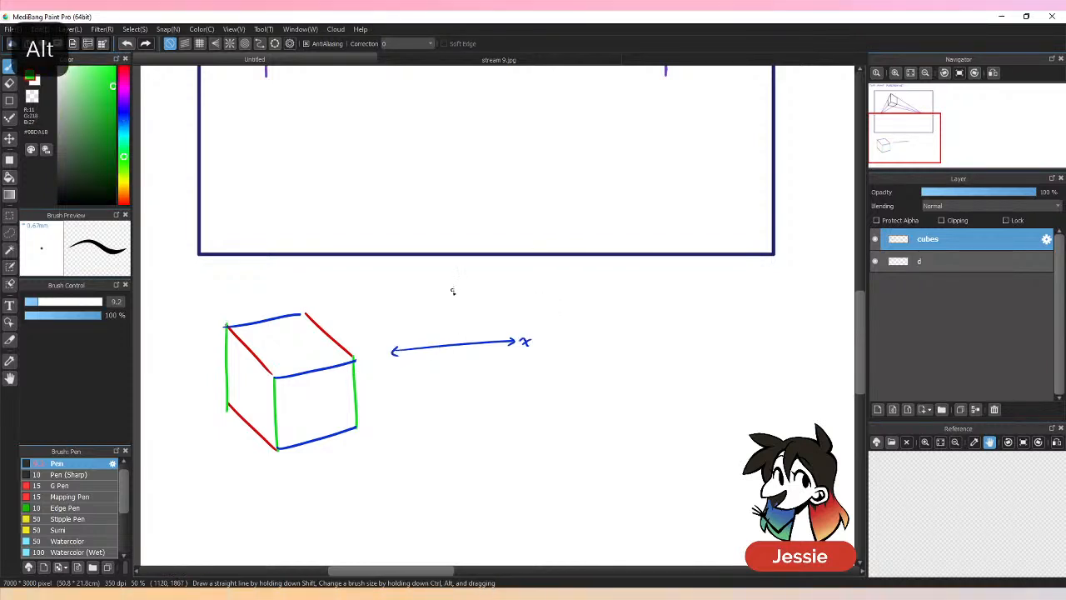
{"action": "mouse_move", "coordinate": [451, 291]}
{"action": "left_mouse_down"}
{"action": "mouse_move", "coordinate": [451, 417]}
{"action": "mouse_move", "coordinate": [457, 292]}
{"action": "left_mouse_up"}
{"action": "left_click_drag", "start_coordinate": [445, 408], "coordinate": [456, 409]}
{"action": "left_click_drag", "start_coordinate": [459, 282], "coordinate": [464, 297]}
Add a red dashed diagonal axis with arrowheads at both ends through the crossing and label it Z.
{"action": "left_click", "coordinate": [319, 325], "text": "alt"}
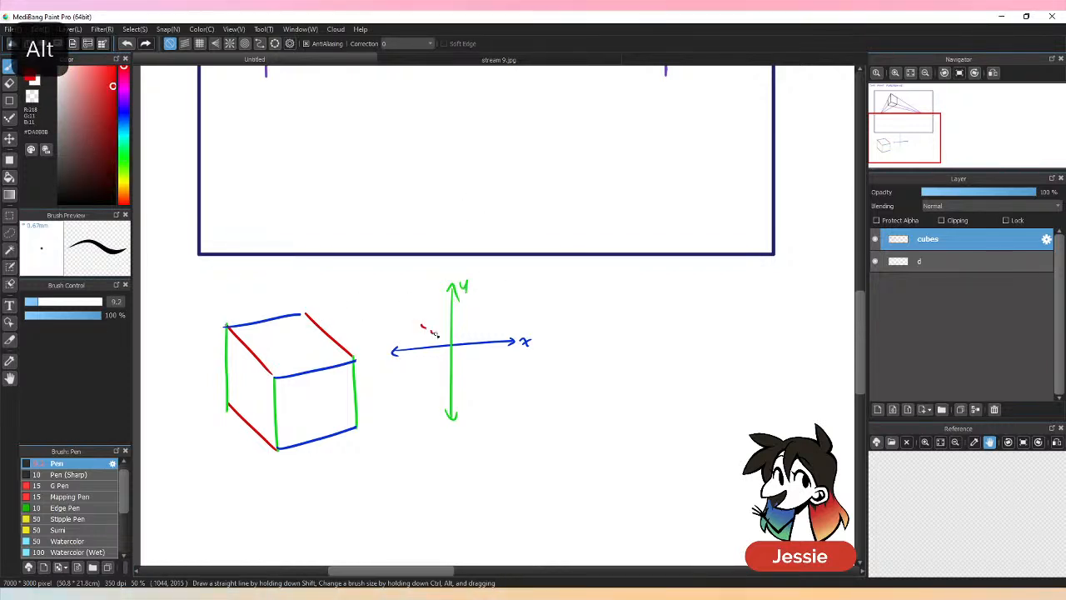
{"action": "left_click_drag", "start_coordinate": [444, 339], "coordinate": [478, 367]}
{"action": "left_click_drag", "start_coordinate": [408, 314], "coordinate": [415, 321]}
{"action": "left_click_drag", "start_coordinate": [483, 374], "coordinate": [521, 386]}
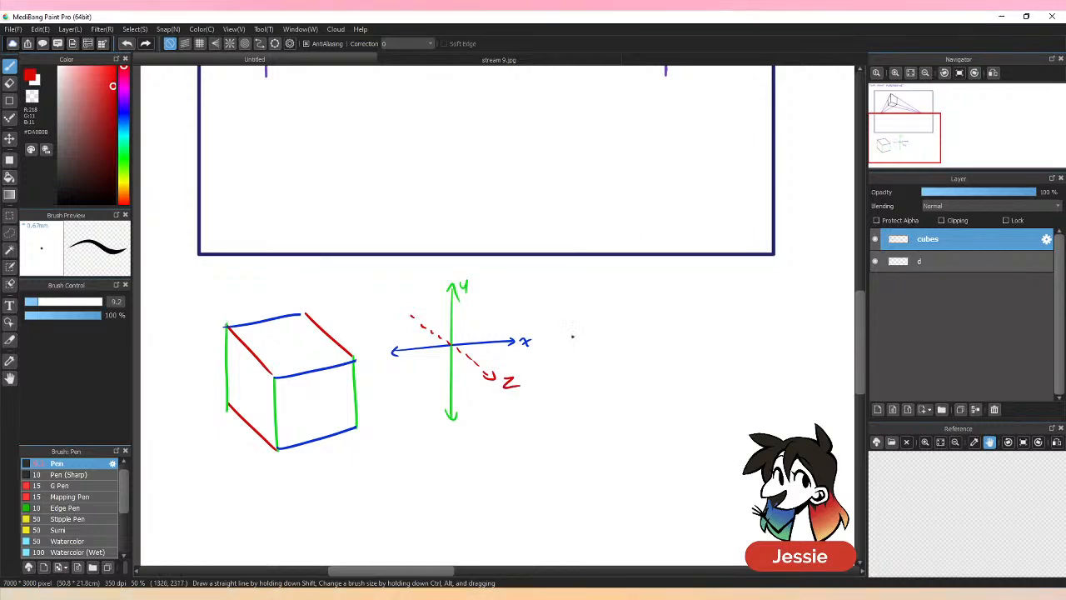
{"action": "left_click_drag", "start_coordinate": [418, 316], "coordinate": [412, 323]}
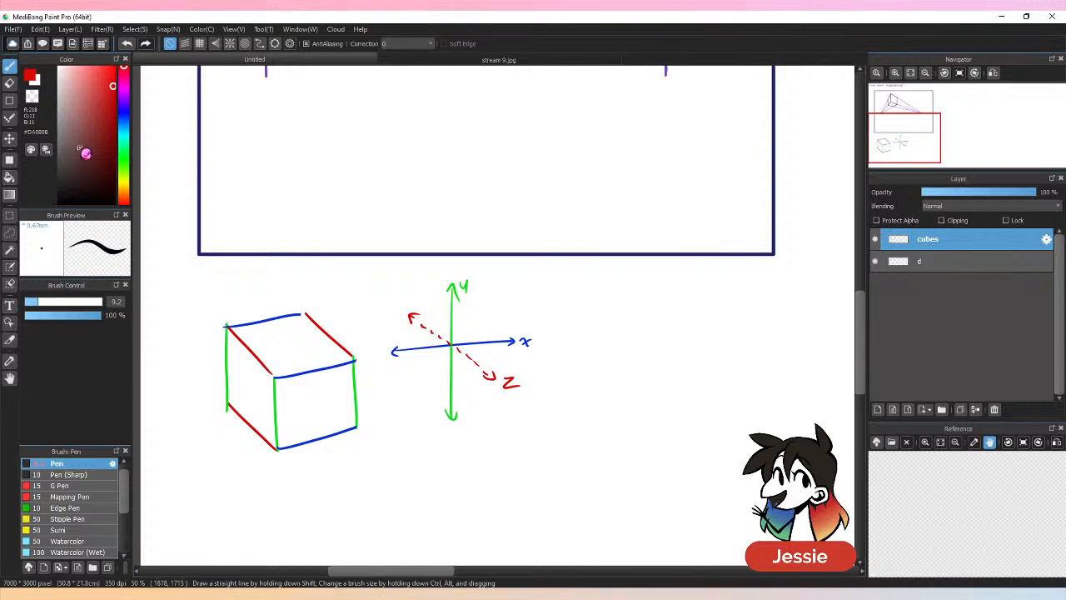
Handwrite "- 2 POINT" and the arrowed sub-point "CHOOSING 2 AXIS" beside the axes, in black with "2 AXIS" in dark red.
{"action": "left_click_drag", "start_coordinate": [85, 153], "coordinate": [83, 203]}
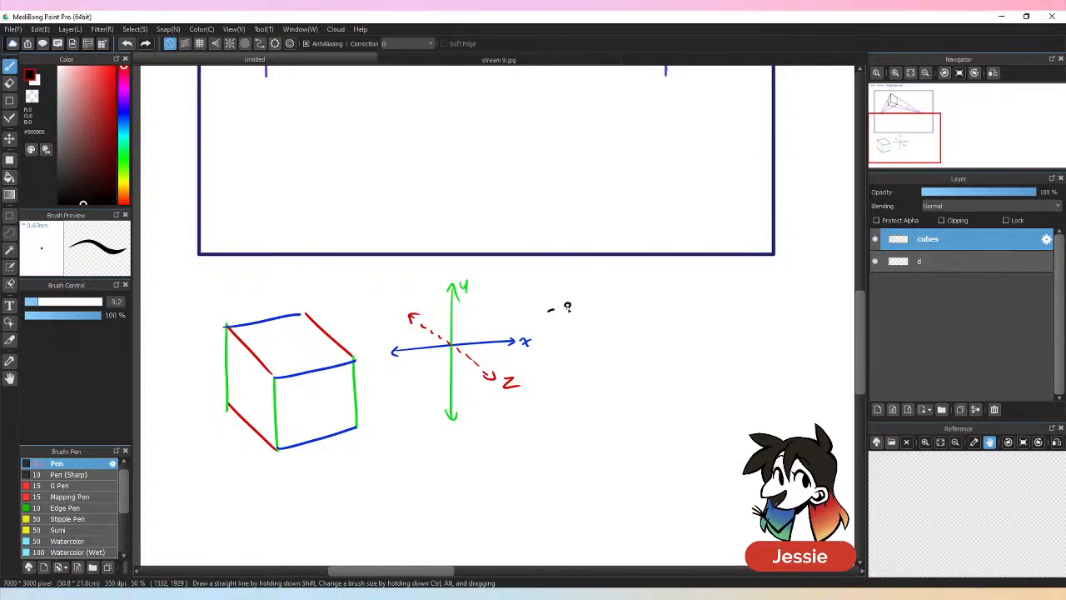
{"action": "mouse_move", "coordinate": [564, 305]}
{"action": "left_mouse_down"}
{"action": "mouse_move", "coordinate": [614, 305]}
{"action": "mouse_move", "coordinate": [574, 334]}
{"action": "mouse_move", "coordinate": [579, 324]}
{"action": "mouse_move", "coordinate": [598, 336]}
{"action": "mouse_move", "coordinate": [705, 340]}
{"action": "left_mouse_up"}
{"action": "key", "text": "ctrl+z"}
{"action": "left_click", "coordinate": [114, 116]}
{"action": "left_click_drag", "start_coordinate": [708, 331], "coordinate": [707, 341]}
{"action": "left_click_drag", "start_coordinate": [720, 331], "coordinate": [723, 341]}
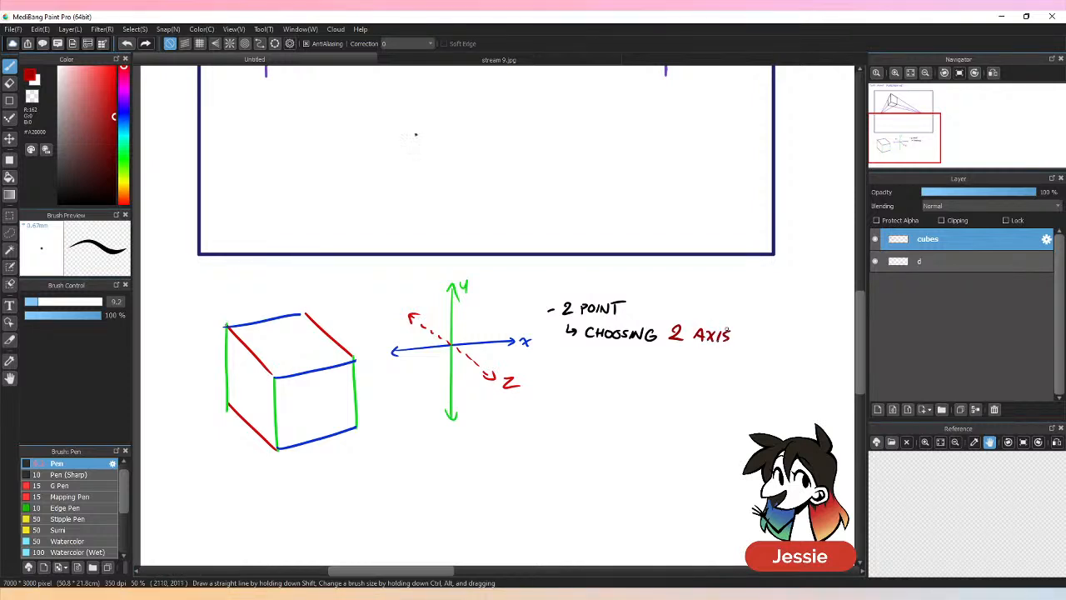
Continue the note in black with "TO RECEDE TOWARDS A VANISHING POINT" on two lines below.
{"action": "left_click", "coordinate": [114, 202]}
{"action": "left_click_drag", "start_coordinate": [580, 348], "coordinate": [593, 348]}
{"action": "left_click_drag", "start_coordinate": [598, 350], "coordinate": [618, 360]}
{"action": "left_click_drag", "start_coordinate": [619, 348], "coordinate": [638, 360]}
{"action": "left_click_drag", "start_coordinate": [648, 351], "coordinate": [660, 360]}
{"action": "left_click_drag", "start_coordinate": [663, 352], "coordinate": [664, 362]}
{"action": "mouse_move", "coordinate": [667, 353]}
{"action": "left_mouse_down"}
{"action": "mouse_move", "coordinate": [751, 356]}
{"action": "mouse_move", "coordinate": [745, 366]}
{"action": "left_mouse_up"}
{"action": "left_click_drag", "start_coordinate": [585, 382], "coordinate": [592, 377]}
{"action": "left_click_drag", "start_coordinate": [609, 371], "coordinate": [753, 378]}
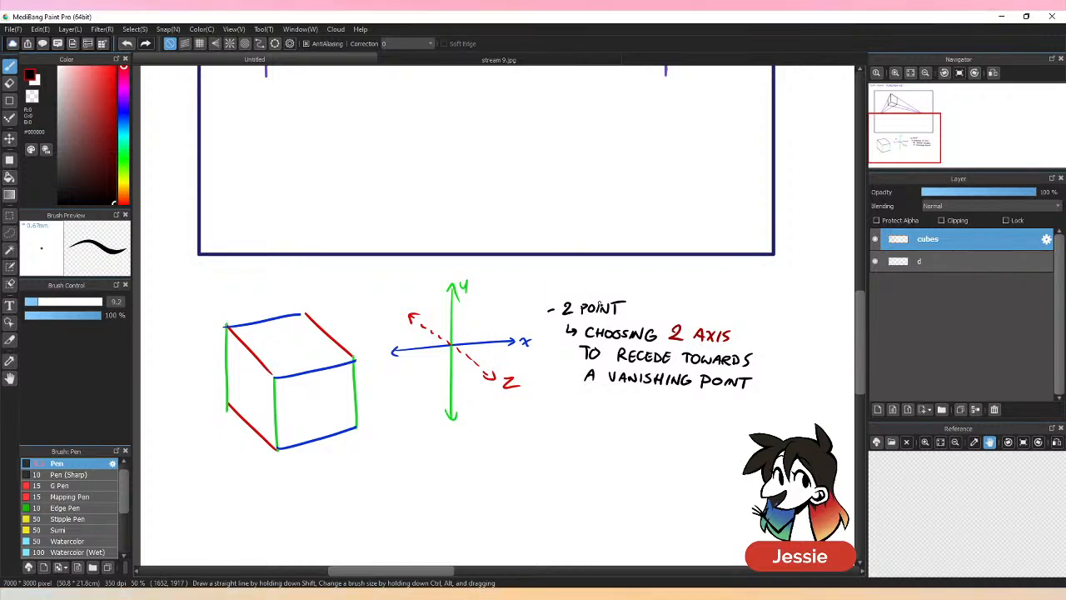
Start a second arrowed sub-point reading "MORE LIKELY THAN NOT WIL" below the vanishing point note.
{"action": "left_click_drag", "start_coordinate": [566, 399], "coordinate": [576, 414]}
{"action": "left_click_drag", "start_coordinate": [565, 411], "coordinate": [676, 416]}
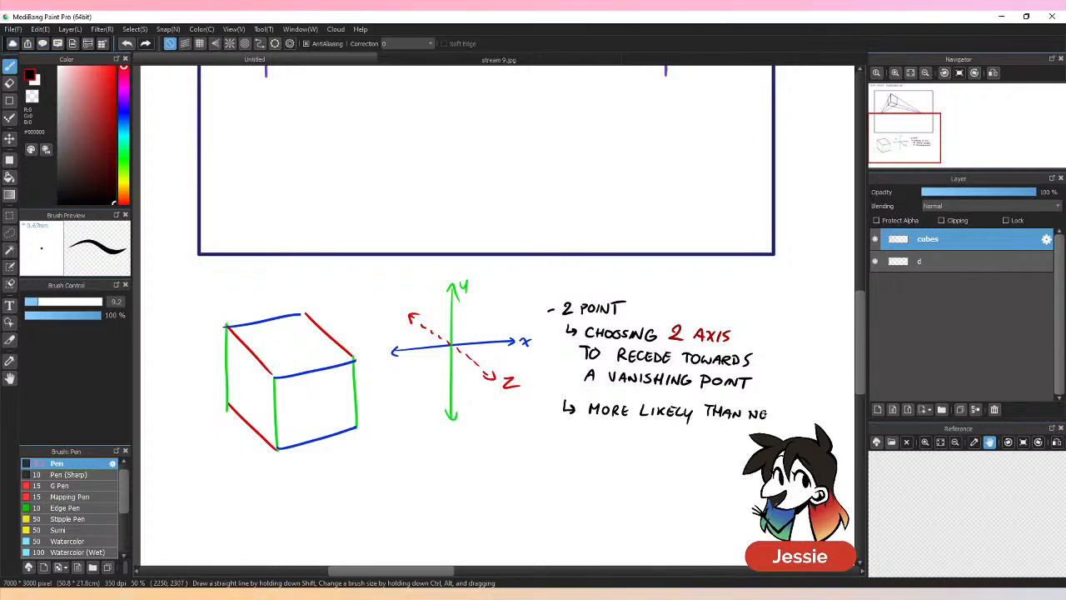
{"action": "left_click_drag", "start_coordinate": [593, 425], "coordinate": [607, 426]}
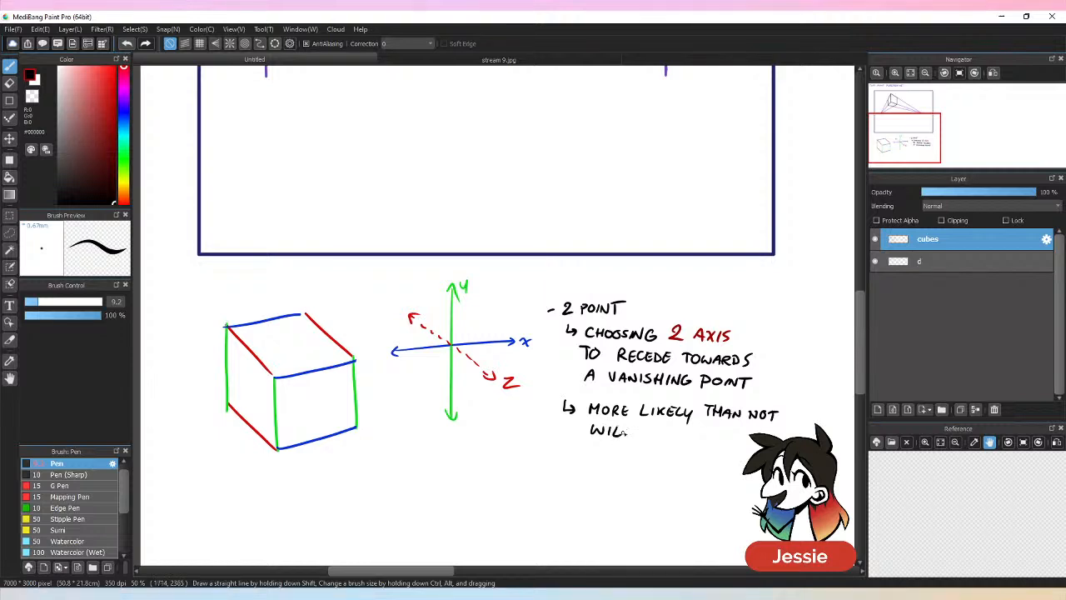
Remove the "MORE LIKELY THAN NOT WIL" wording by undoing and erasing, keeping the sub-point's arrow.
{"action": "key", "text": "ctrl+z"}
{"action": "key", "text": "ctrl+z"}
{"action": "key", "text": "ctrl+z"}
{"action": "key", "text": "ctrl+z"}
{"action": "key", "text": "ctrl+z"}
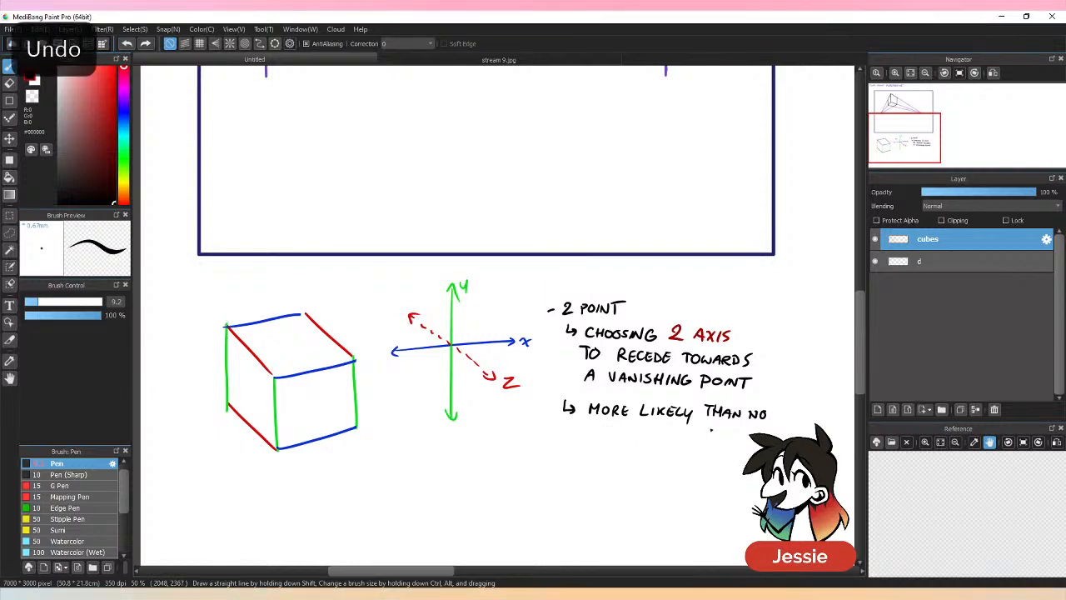
{"action": "key", "text": "ctrl+z"}
{"action": "key", "text": "ctrl+z"}
{"action": "key", "text": "e"}
{"action": "key", "text": "b"}
{"action": "key", "text": "e"}
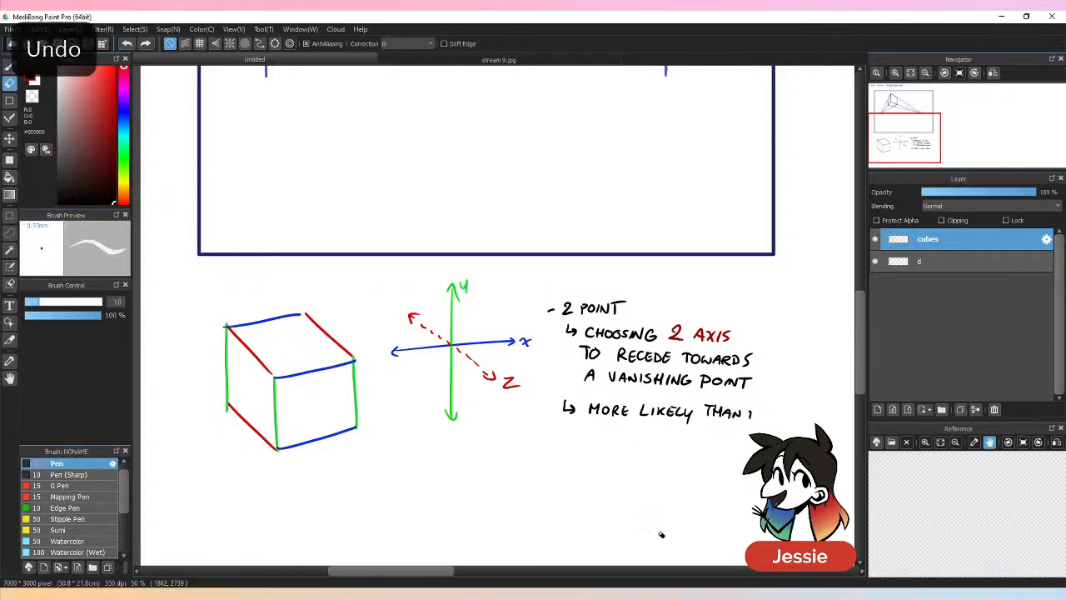
{"action": "left_click_drag", "start_coordinate": [60, 301], "coordinate": [76, 301]}
{"action": "mouse_move", "coordinate": [636, 409]}
{"action": "left_mouse_down"}
{"action": "mouse_move", "coordinate": [769, 415]}
{"action": "mouse_move", "coordinate": [662, 423]}
{"action": "mouse_move", "coordinate": [596, 416]}
{"action": "mouse_move", "coordinate": [592, 406]}
{"action": "mouse_move", "coordinate": [663, 421]}
{"action": "left_mouse_up"}
Handwrite "MOST LIKELY BE X & Z" in black after the second arrow.
{"action": "key", "text": "b"}
{"action": "left_click_drag", "start_coordinate": [586, 409], "coordinate": [722, 411]}
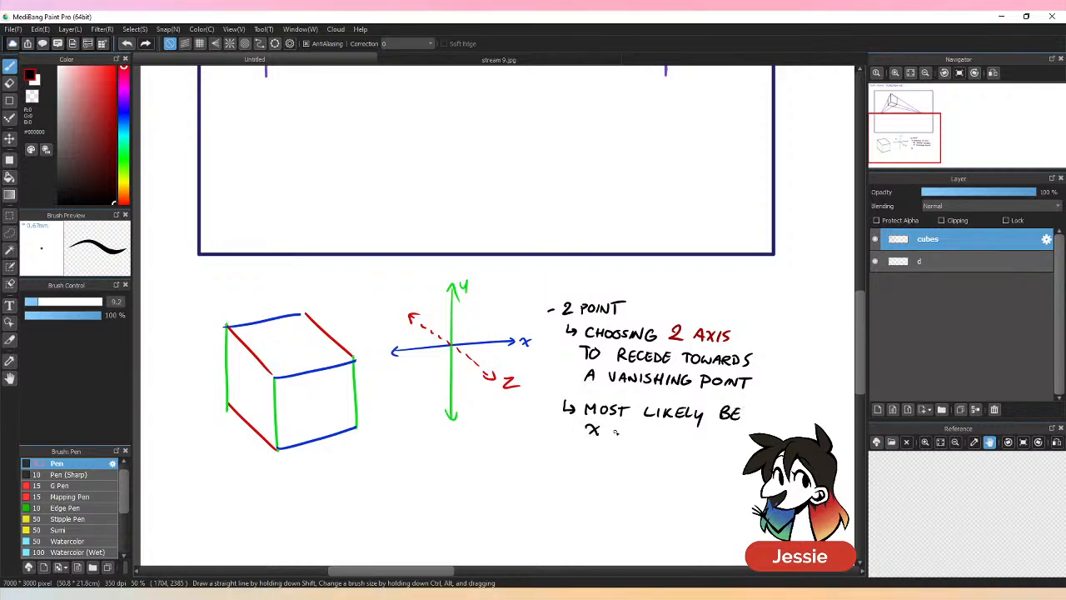
{"action": "mouse_move", "coordinate": [627, 436]}
{"action": "left_mouse_down"}
{"action": "mouse_move", "coordinate": [623, 429]}
{"action": "mouse_move", "coordinate": [647, 436]}
{"action": "left_mouse_up"}
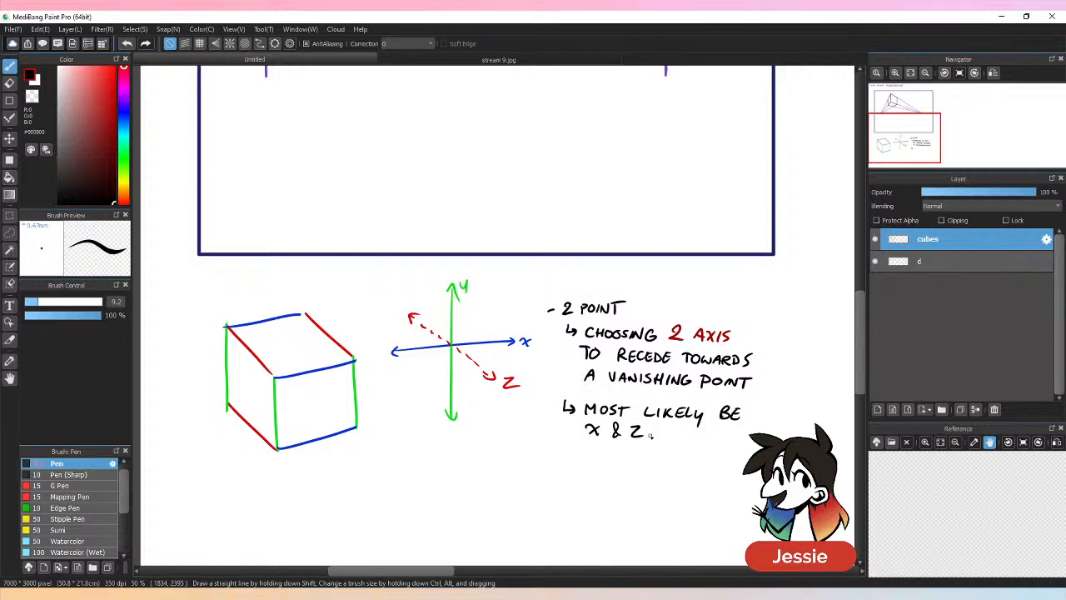
Draw temporary arrows along the black box's two receding top edges, and undo them.
{"action": "key", "text": "ctrl+minus"}
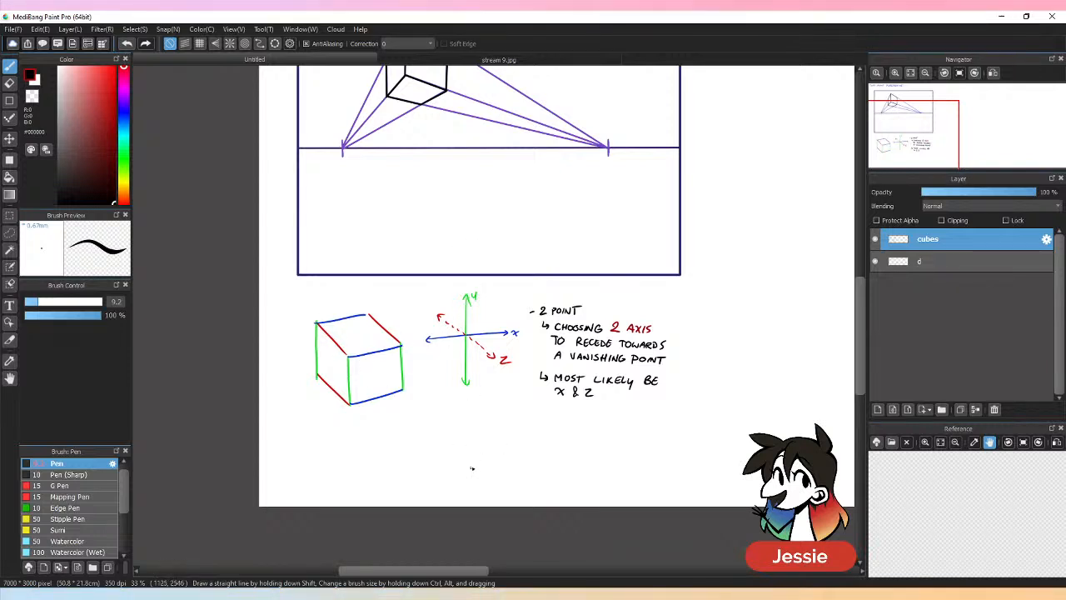
{"action": "scroll", "coordinate": [859, 261], "scroll_direction": "up", "scroll_amount": 5}
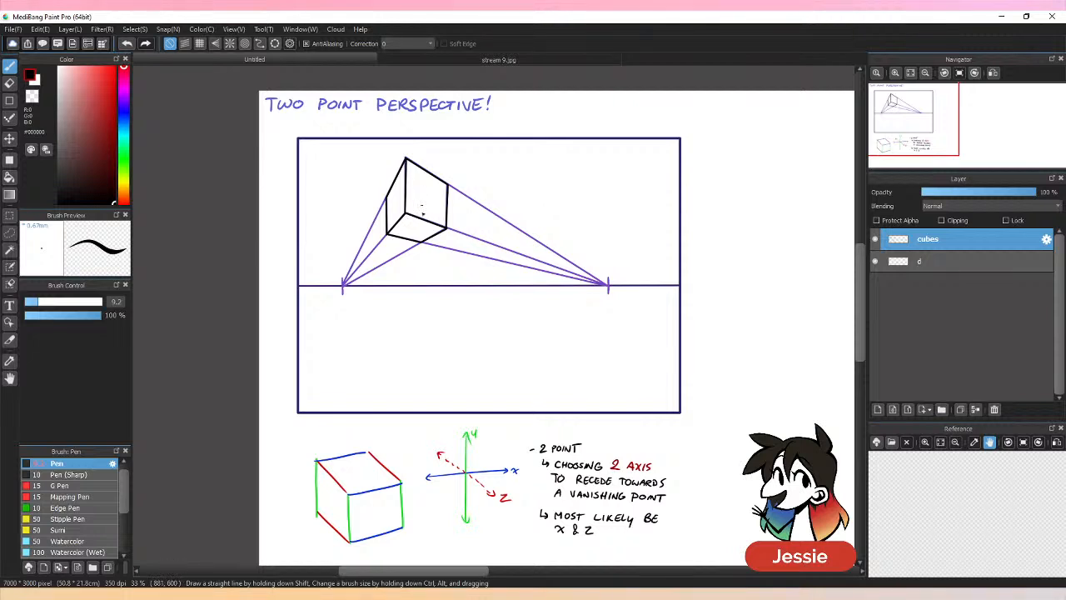
{"action": "key", "text": "ctrl+plus"}
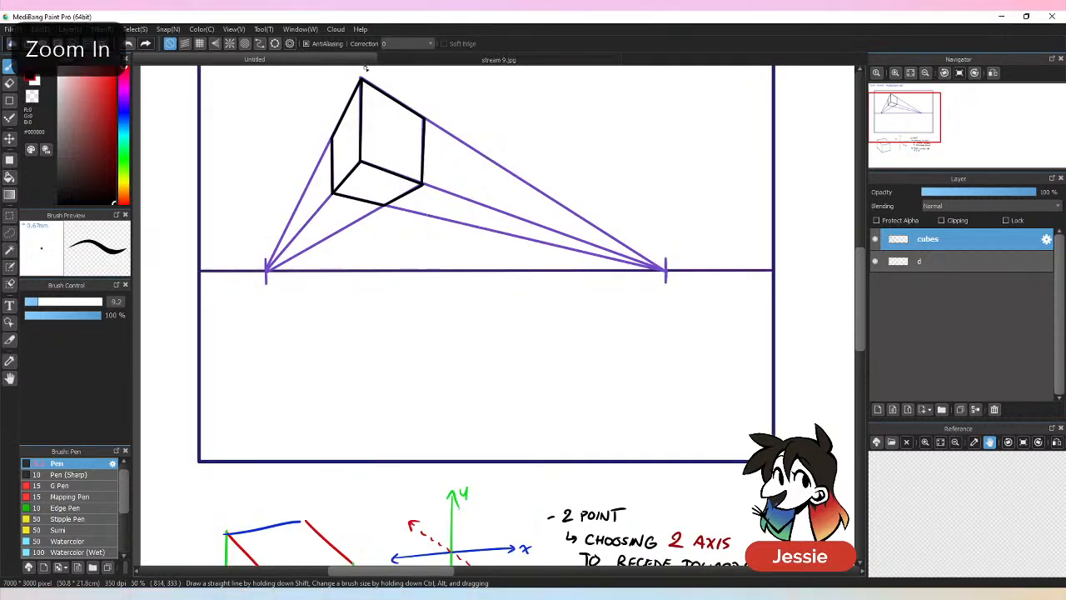
{"action": "mouse_move", "coordinate": [365, 69]}
{"action": "left_mouse_down"}
{"action": "mouse_move", "coordinate": [434, 106]}
{"action": "mouse_move", "coordinate": [340, 92]}
{"action": "mouse_move", "coordinate": [323, 127]}
{"action": "left_mouse_up"}
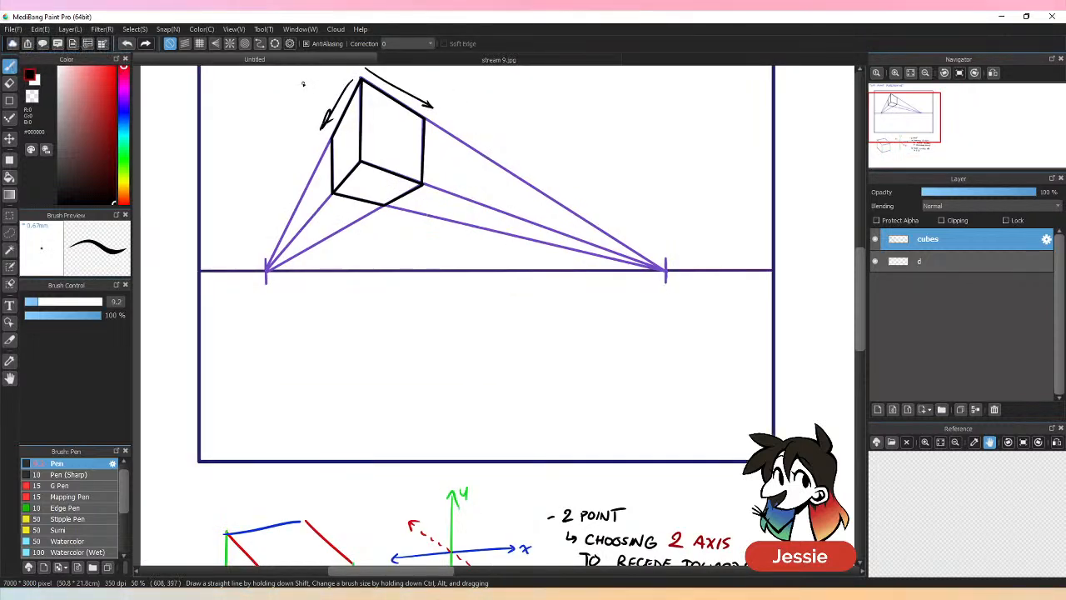
{"action": "left_click_drag", "start_coordinate": [413, 74], "coordinate": [433, 90]}
{"action": "key", "text": "ctrl+z"}
{"action": "key", "text": "ctrl+z"}
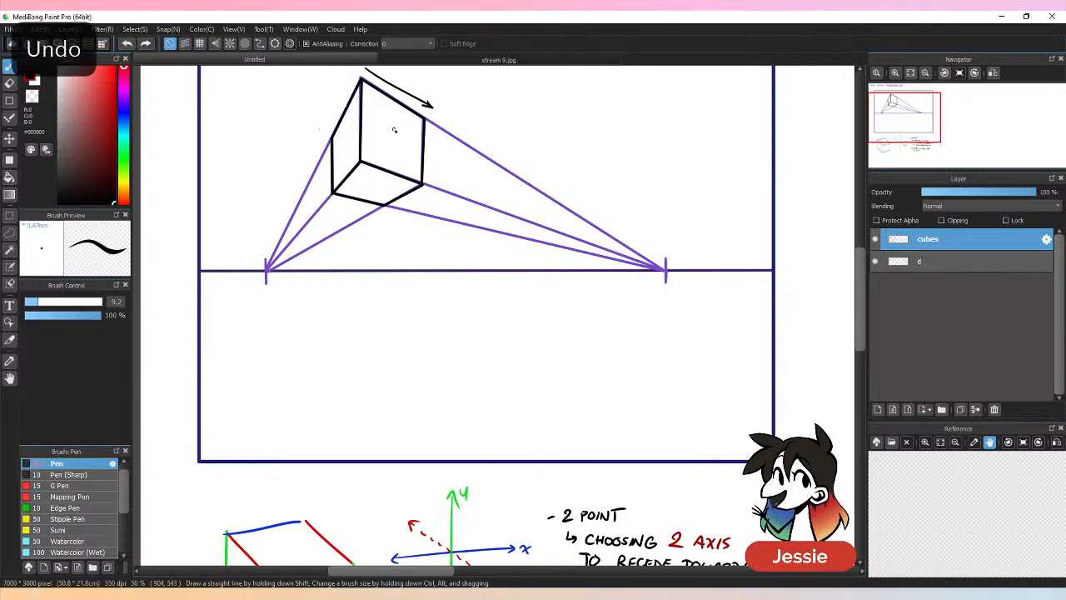
{"action": "key", "text": "ctrl+z"}
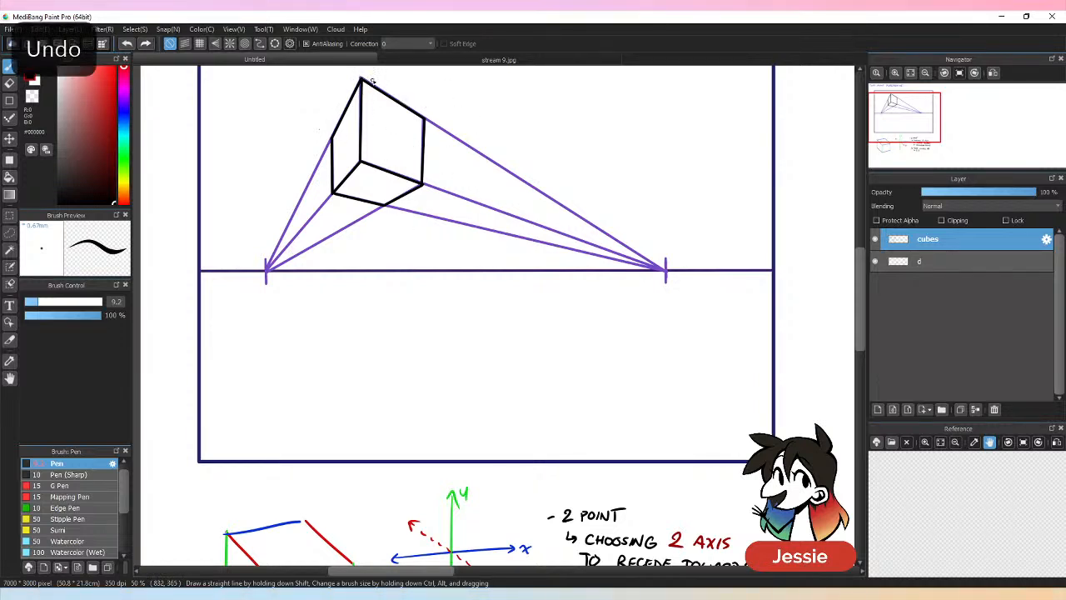
Draw vertical double-headed arrows beside each of the black box's three vertical edges.
{"action": "mouse_move", "coordinate": [372, 81]}
{"action": "left_mouse_down"}
{"action": "mouse_move", "coordinate": [371, 161]}
{"action": "mouse_move", "coordinate": [380, 84]}
{"action": "left_mouse_up"}
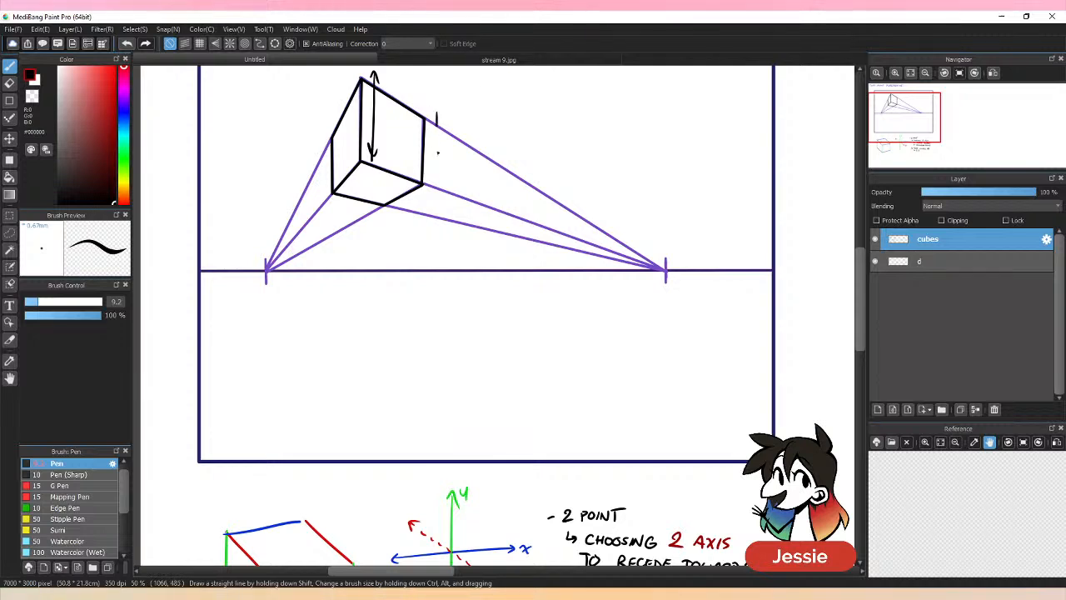
{"action": "left_click_drag", "start_coordinate": [437, 153], "coordinate": [438, 176]}
{"action": "left_click_drag", "start_coordinate": [432, 163], "coordinate": [444, 164]}
{"action": "mouse_move", "coordinate": [432, 116]}
{"action": "left_mouse_down"}
{"action": "mouse_move", "coordinate": [437, 106]}
{"action": "mouse_move", "coordinate": [444, 117]}
{"action": "left_mouse_up"}
{"action": "mouse_move", "coordinate": [320, 127]}
{"action": "left_mouse_down"}
{"action": "mouse_move", "coordinate": [320, 190]}
{"action": "mouse_move", "coordinate": [329, 178]}
{"action": "mouse_move", "coordinate": [321, 119]}
{"action": "left_mouse_up"}
{"action": "left_click_drag", "start_coordinate": [321, 120], "coordinate": [326, 130]}
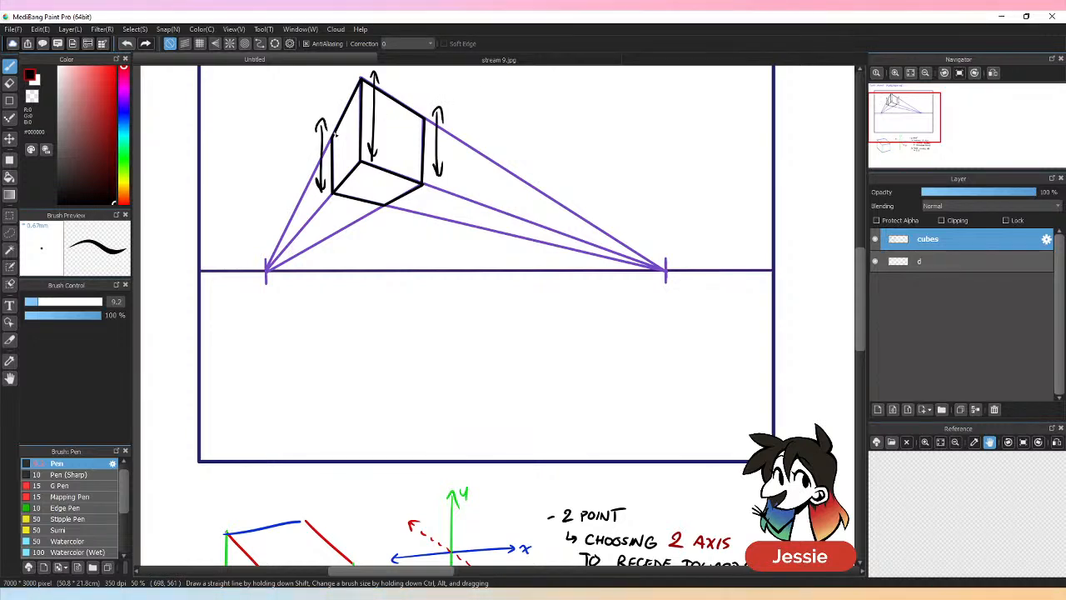
Undo all the vertical arrows drawn around the black box.
{"action": "key", "text": "ctrl+z"}
{"action": "key", "text": "ctrl+z"}
{"action": "key", "text": "ctrl+z"}
{"action": "key", "text": "ctrl+z"}
{"action": "key", "text": "ctrl+z"}
{"action": "key", "text": "ctrl+z"}
{"action": "key", "text": "ctrl+z"}
{"action": "key", "text": "ctrl+z"}
{"action": "key", "text": "ctrl+z"}
{"action": "key", "text": "ctrl+z"}
{"action": "key", "text": "ctrl+z"}
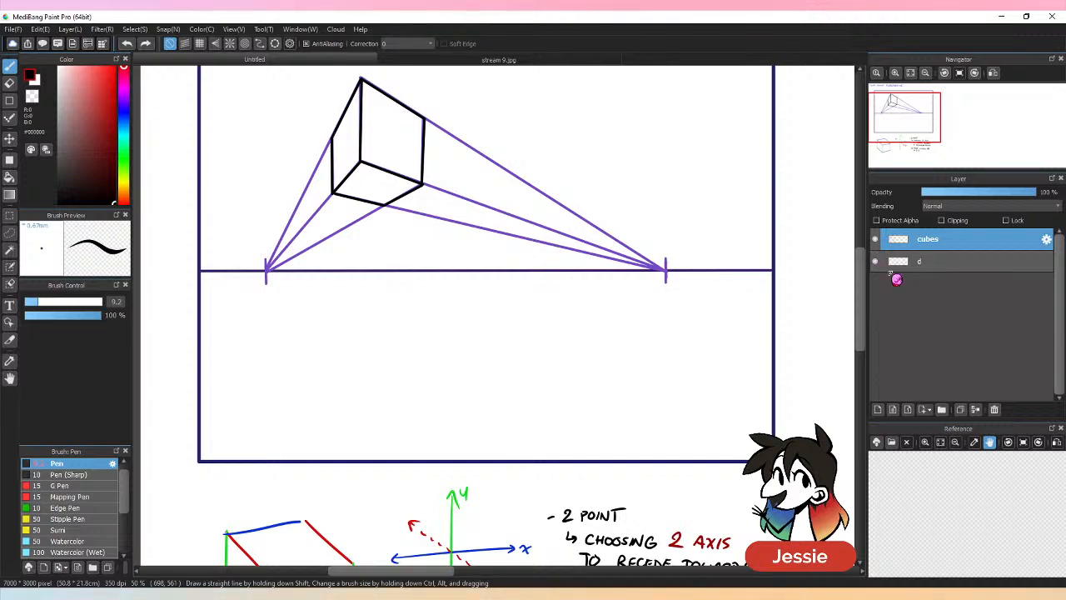
In the guide-line purple, draw a vertical edge below the horizon and connect both its ends to the right vanishing point.
{"action": "scroll", "coordinate": [864, 294], "scroll_direction": "up", "scroll_amount": 2}
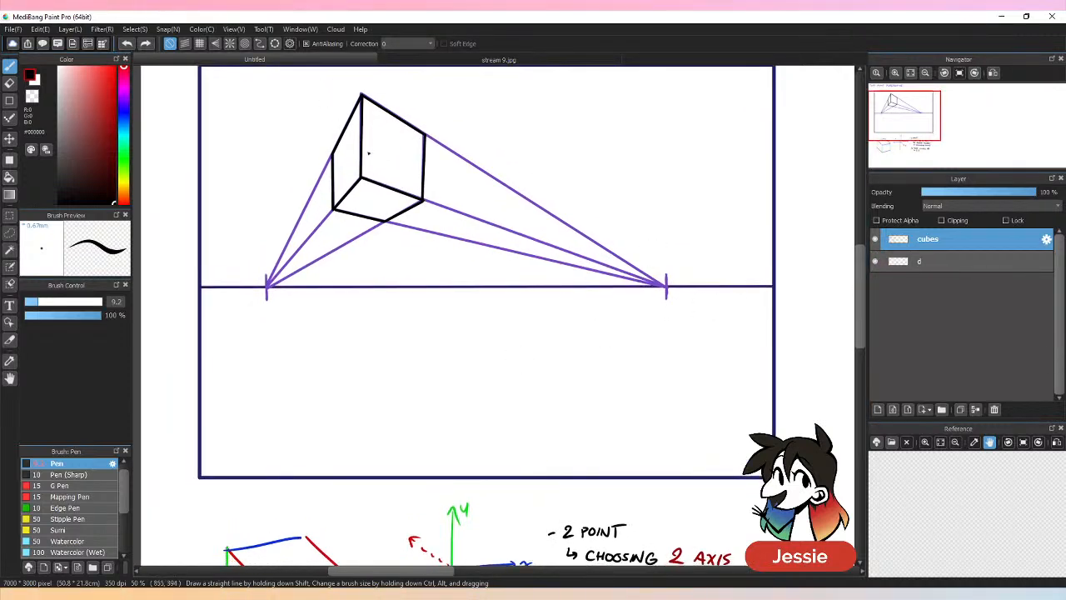
{"action": "left_click", "coordinate": [667, 281], "text": "alt"}
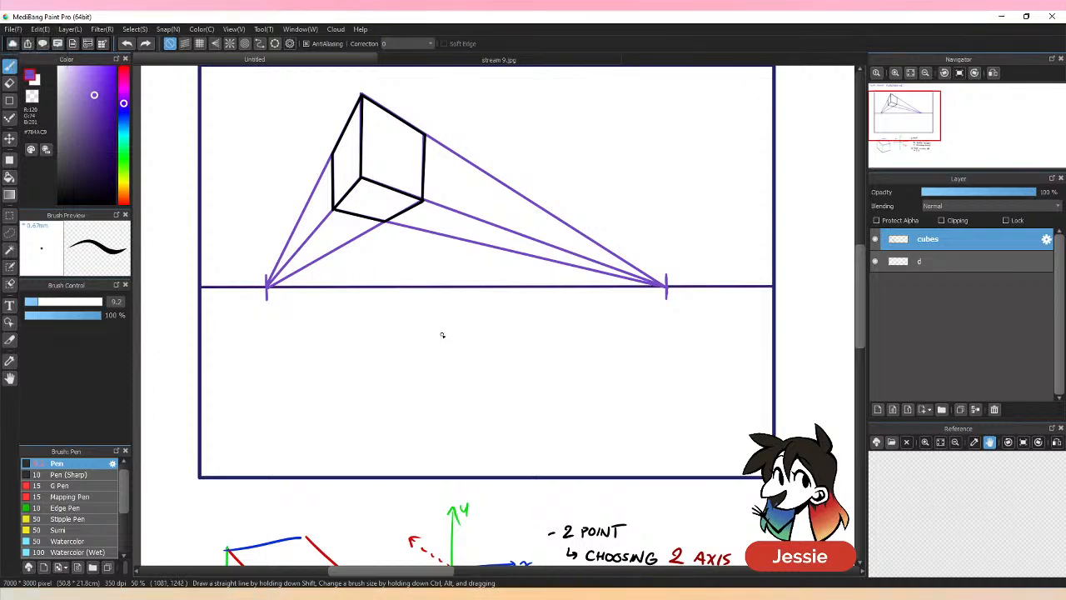
{"action": "left_click", "coordinate": [442, 445], "text": "shift"}
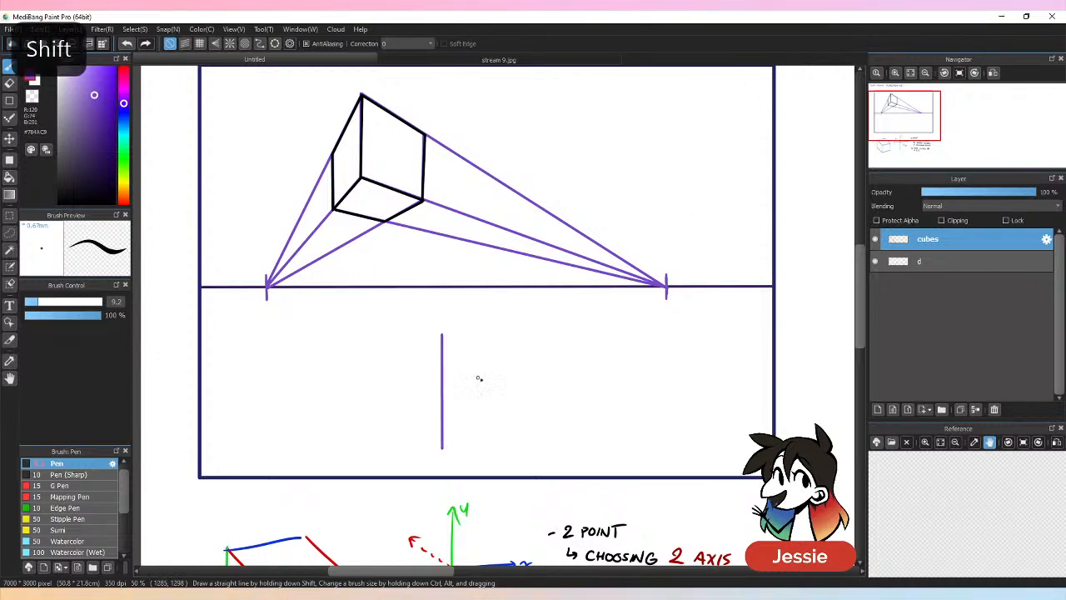
{"action": "left_click", "coordinate": [666, 287], "text": "shift"}
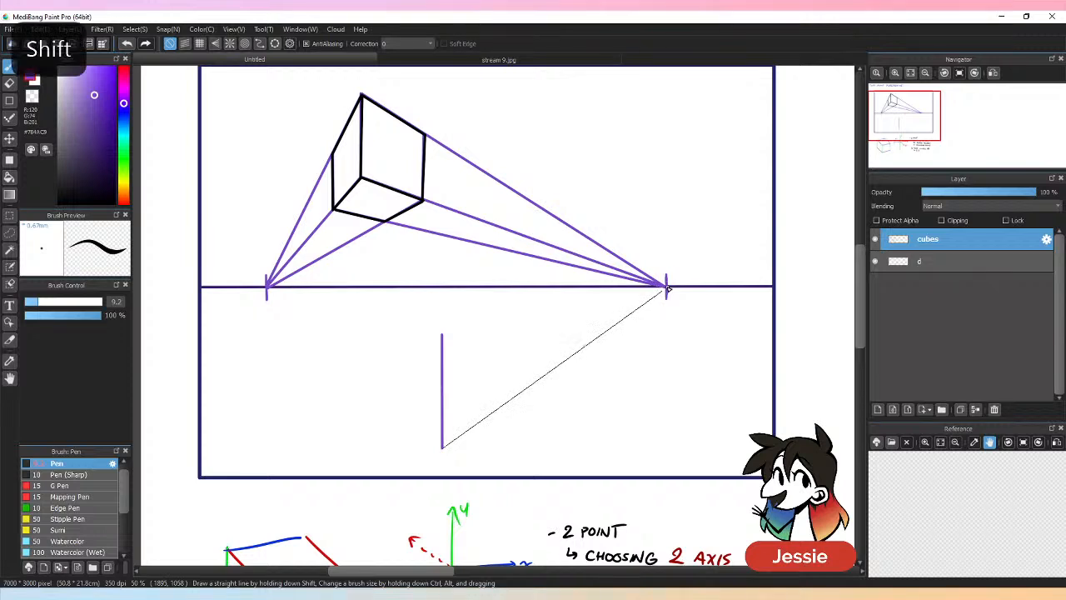
{"action": "left_click", "coordinate": [442, 334]}
{"action": "left_click", "coordinate": [667, 288], "text": "shift"}
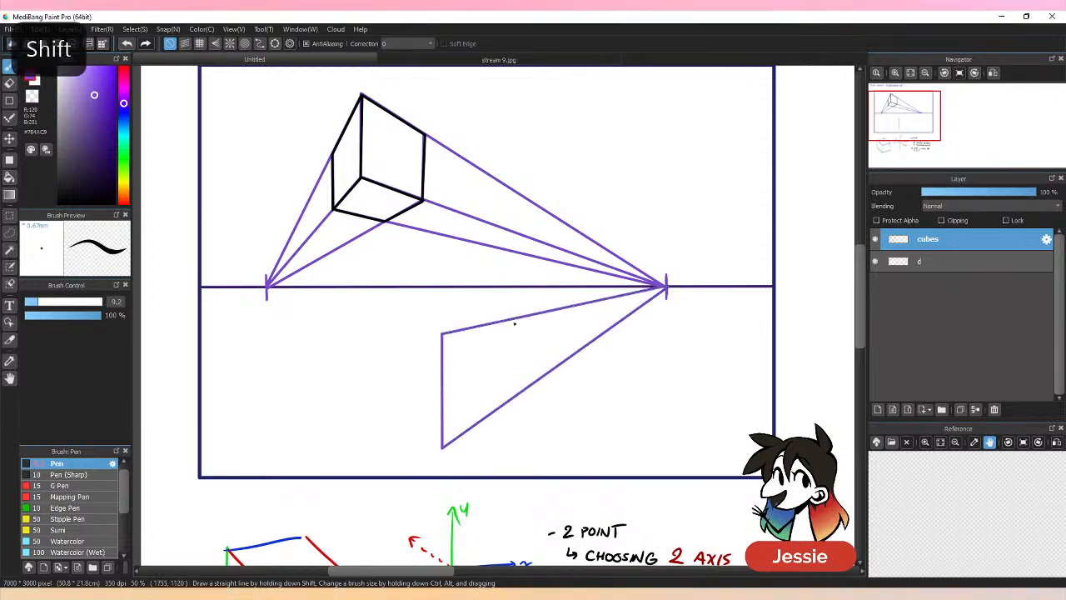
Connect both ends of the new vertical edge to the left vanishing point with straight purple lines.
{"action": "left_click", "coordinate": [443, 332]}
{"action": "left_click", "coordinate": [267, 287], "text": "shift"}
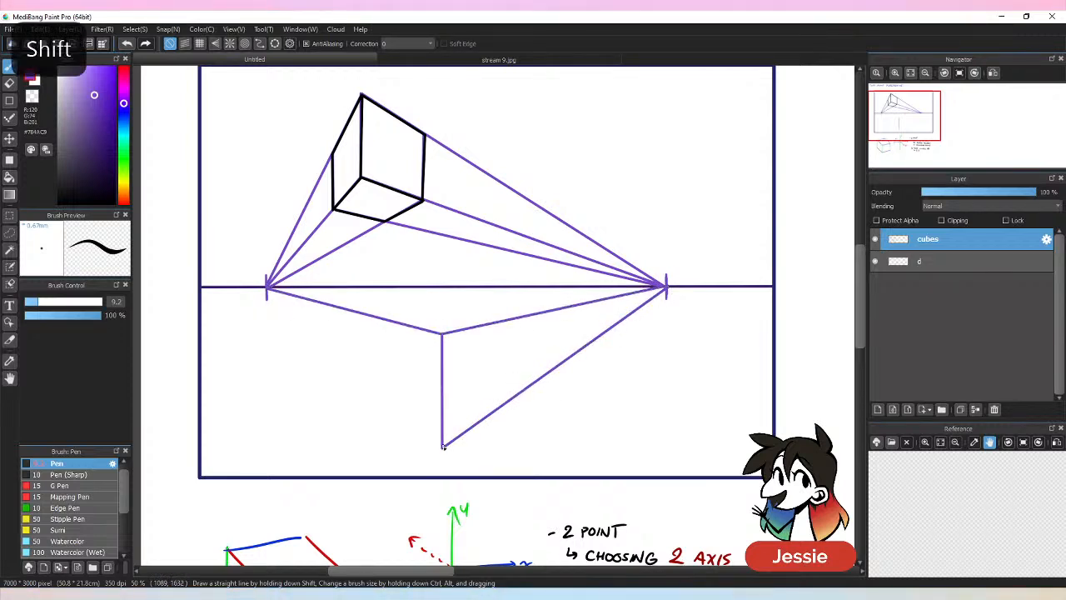
{"action": "left_click", "coordinate": [442, 447]}
{"action": "left_click", "coordinate": [267, 287], "text": "shift"}
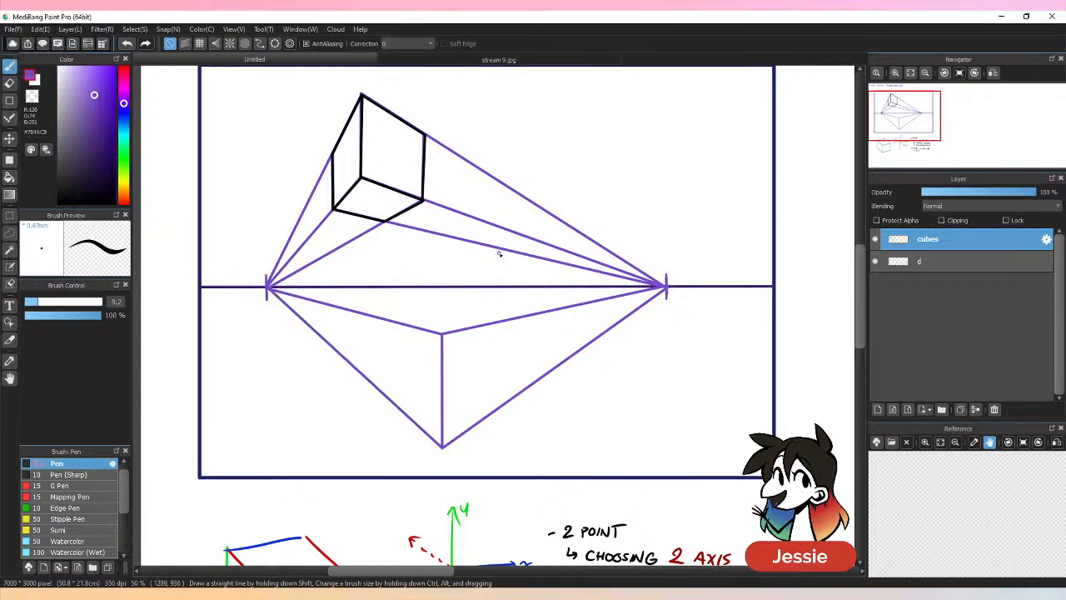
Draw a vertical line between the guide lines on each side of the front edge to close both side faces.
{"action": "left_click", "coordinate": [388, 400]}
{"action": "left_click", "coordinate": [388, 320], "text": "shift"}
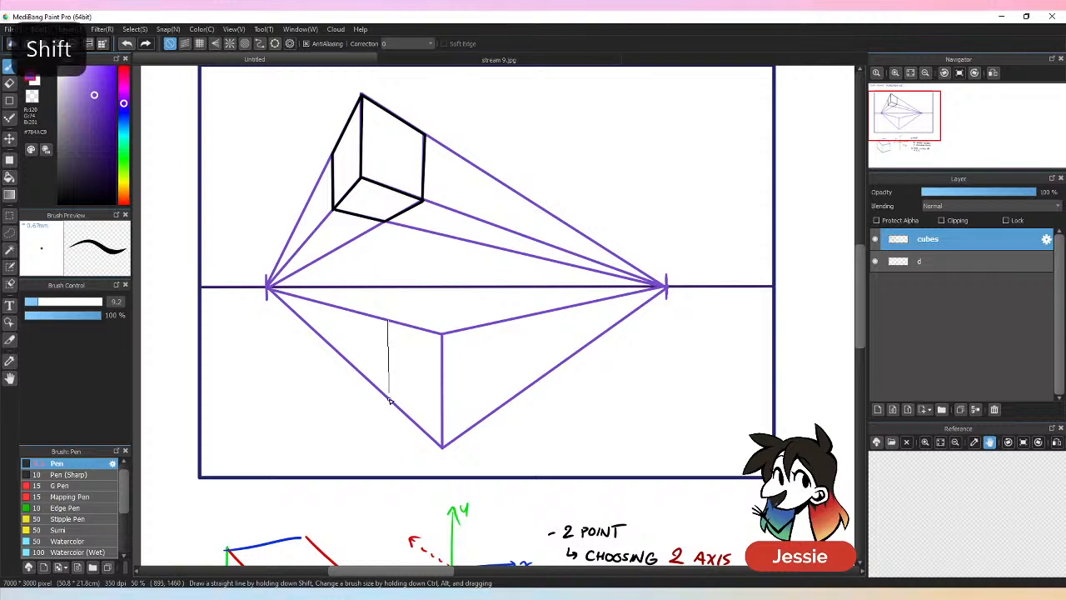
{"action": "left_click", "coordinate": [497, 323]}
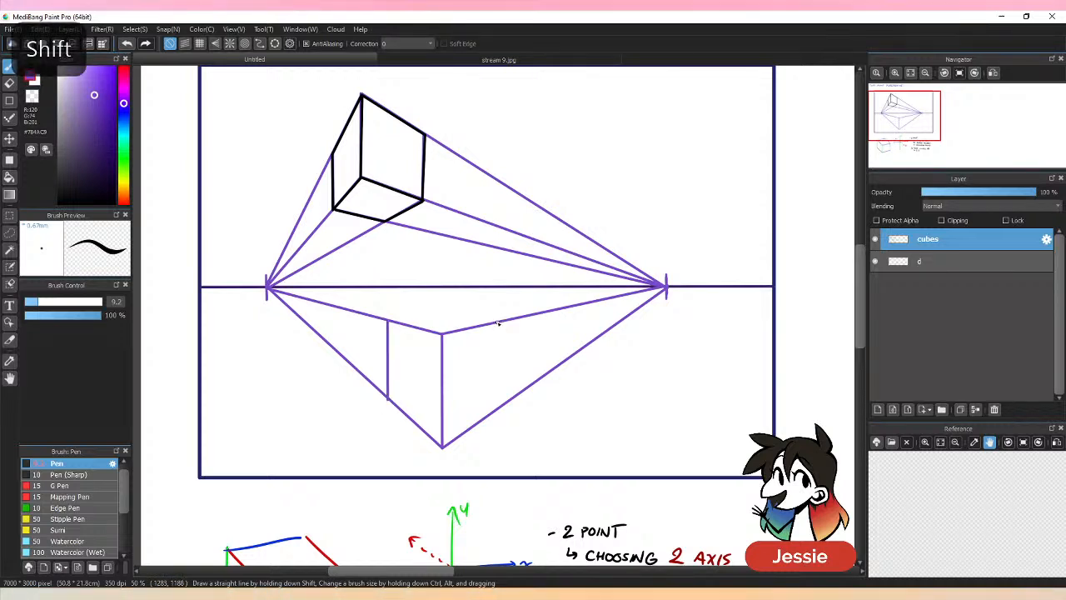
{"action": "left_click", "coordinate": [497, 406], "text": "shift"}
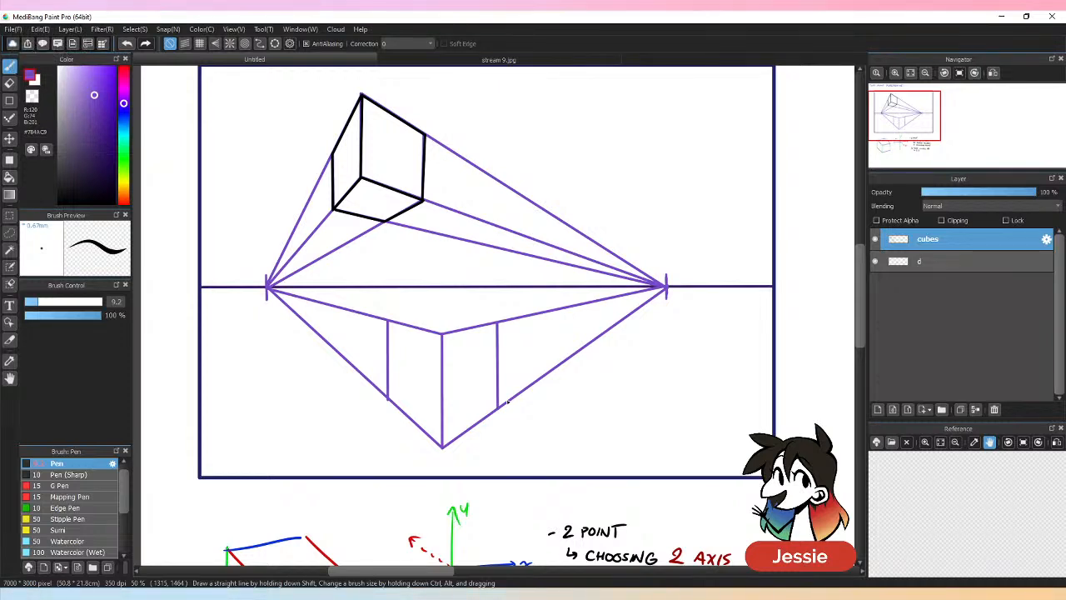
Connect the top of each side edge below the horizon to the opposite vanishing point with a straight purple line.
{"action": "left_click", "coordinate": [388, 320]}
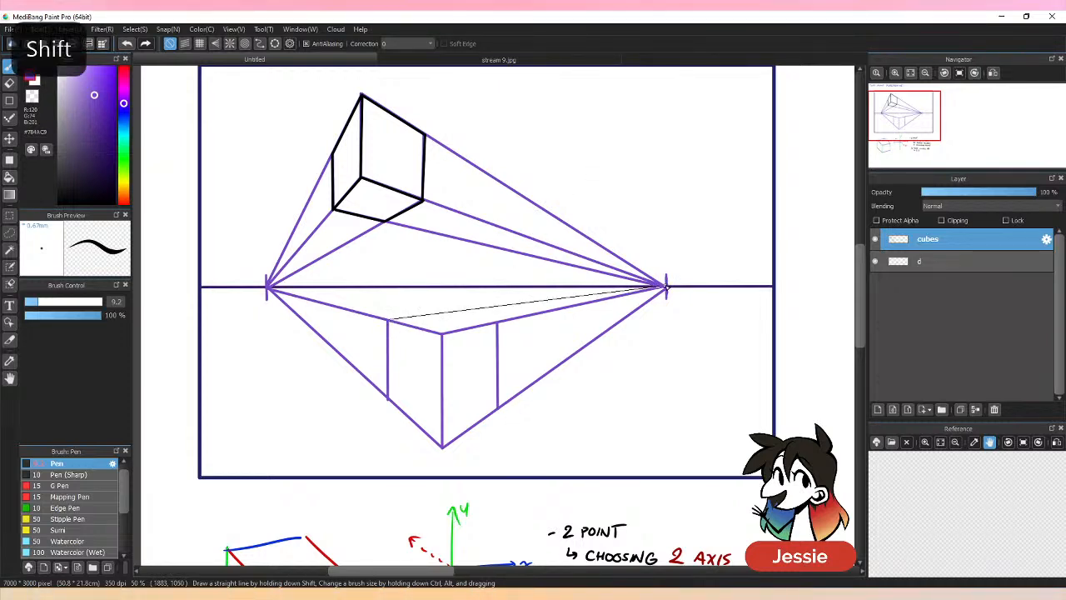
{"action": "left_click", "coordinate": [665, 287], "text": "shift"}
{"action": "left_click", "coordinate": [497, 323]}
{"action": "left_click", "coordinate": [267, 287], "text": "shift"}
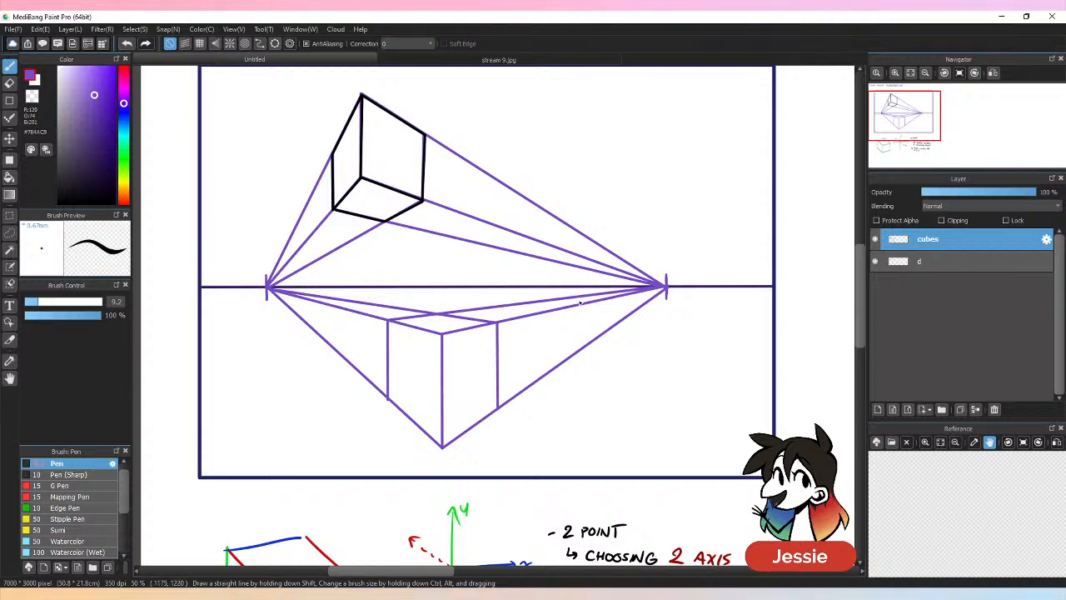
Switch the colour to black and trace the four edges of the lower box's top face with straight lines.
{"action": "left_click_drag", "start_coordinate": [96, 178], "coordinate": [118, 212]}
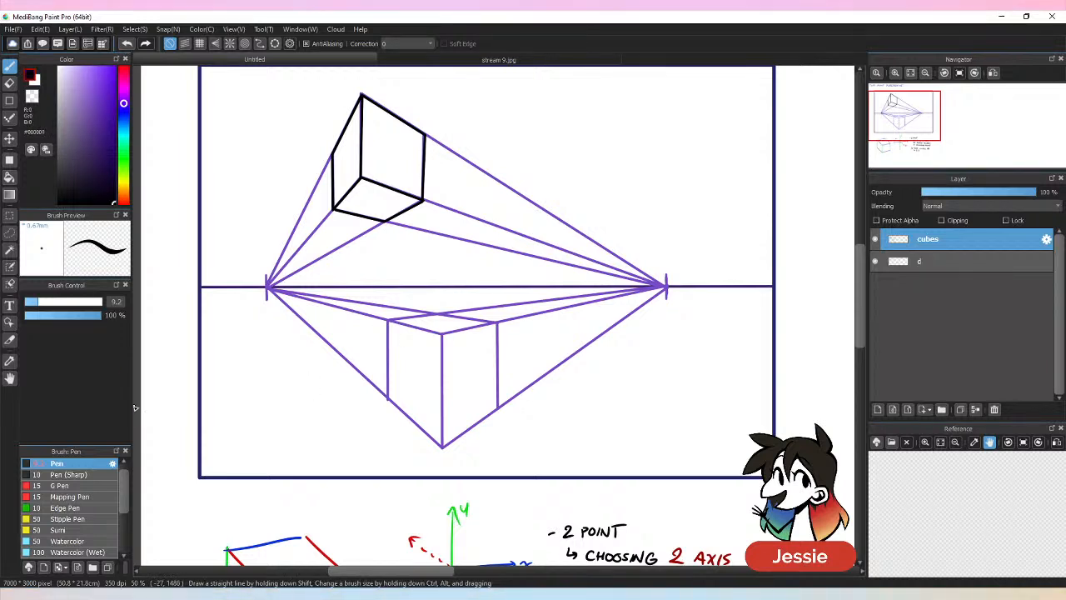
{"action": "left_click", "coordinate": [389, 320]}
{"action": "left_click", "coordinate": [442, 334], "text": "shift"}
{"action": "left_click", "coordinate": [497, 325], "text": "shift"}
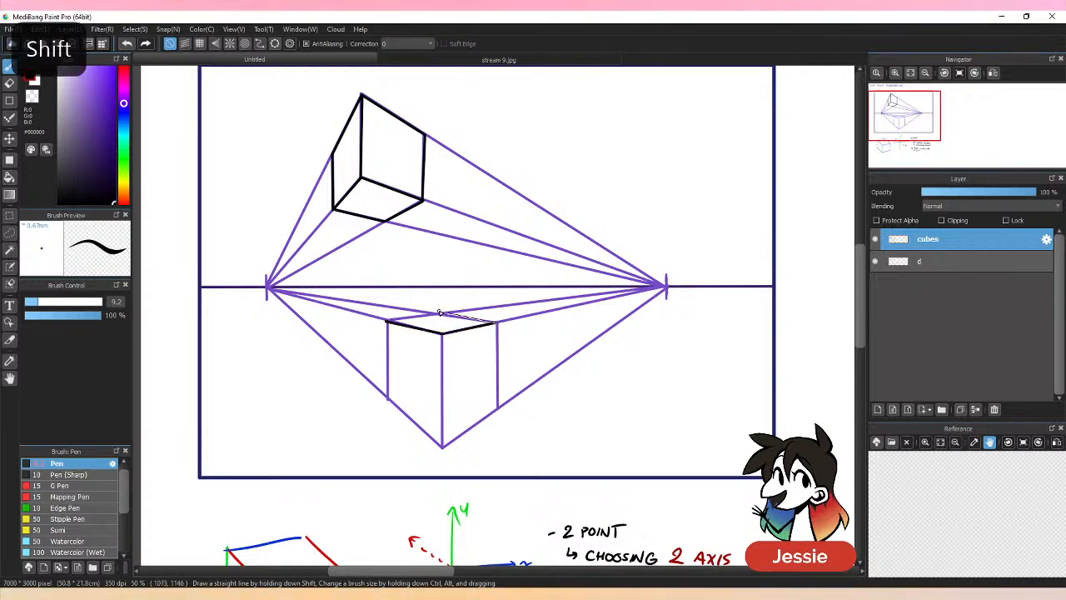
{"action": "left_click", "coordinate": [437, 313], "text": "shift"}
{"action": "left_click", "coordinate": [389, 319], "text": "shift"}
Trace the lower box's vertical and bottom edges in black to complete both side faces.
{"action": "left_click", "coordinate": [387, 398], "text": "shift"}
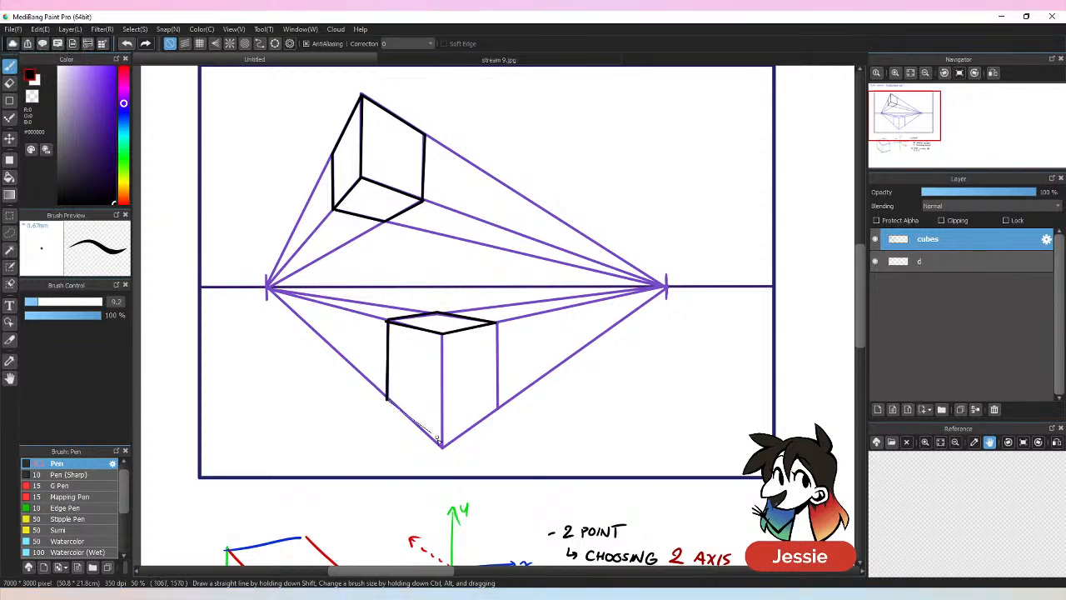
{"action": "left_click", "coordinate": [443, 448], "text": "shift"}
{"action": "left_click", "coordinate": [443, 333], "text": "shift"}
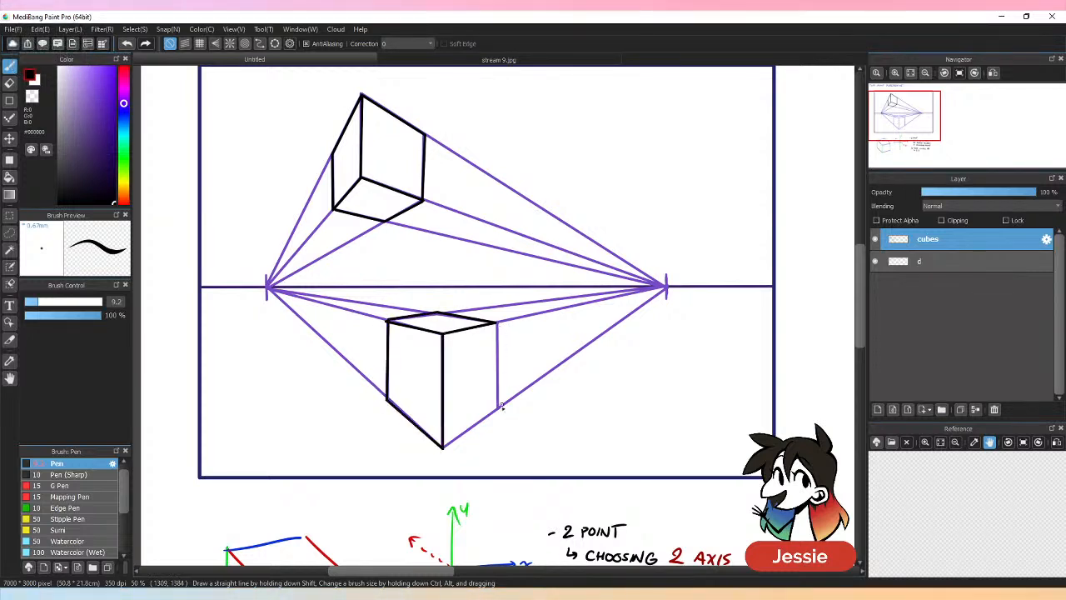
{"action": "left_click", "coordinate": [498, 409], "text": "shift"}
{"action": "left_click", "coordinate": [442, 447], "text": "shift"}
{"action": "key", "text": "ctrl+minus"}
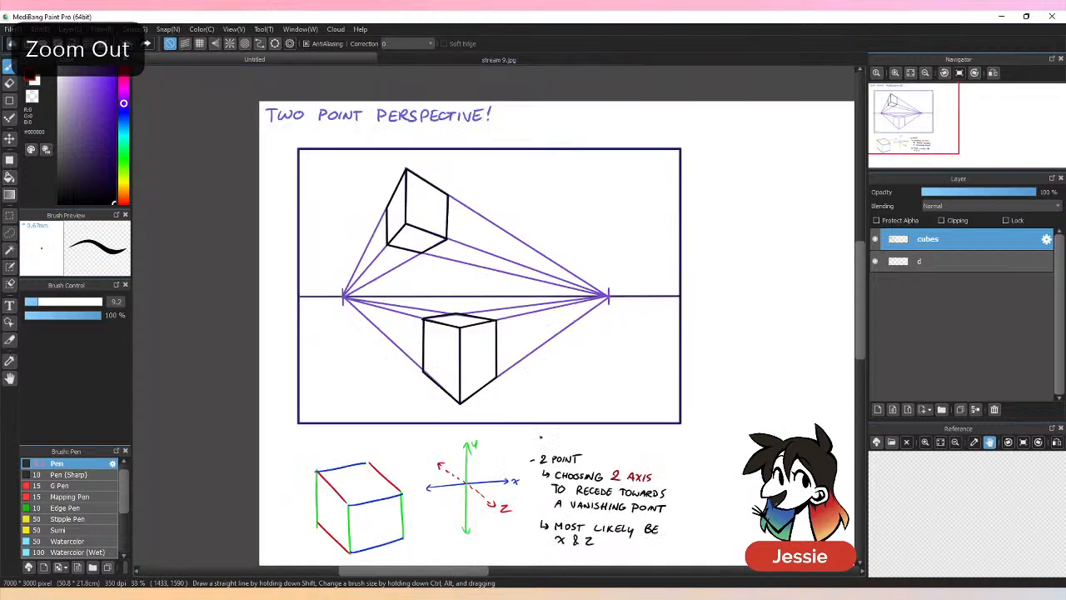
In the guide-line purple, draw a vertical edge crossing the horizon near the right vanishing point and connect both ends to both vanishing points.
{"action": "key", "text": "ctrl+plus"}
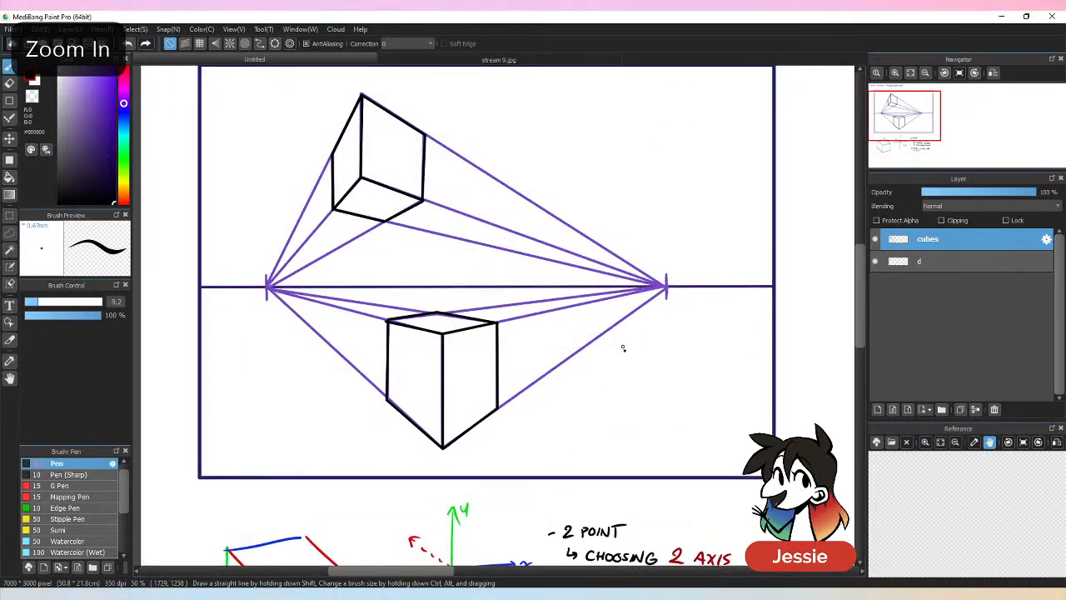
{"action": "left_click_drag", "start_coordinate": [600, 357], "coordinate": [511, 356]}
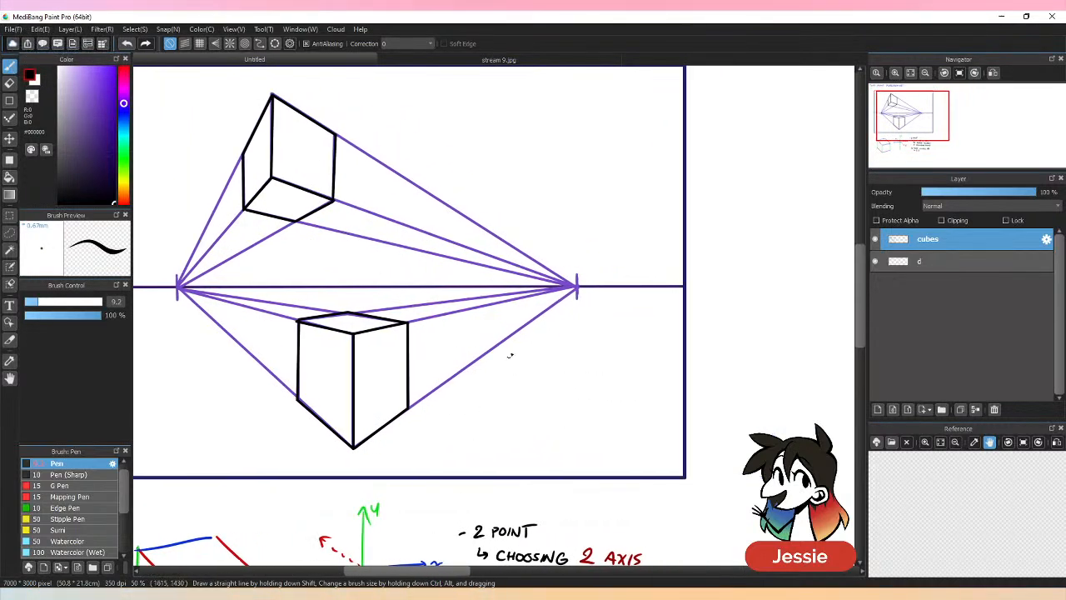
{"action": "key", "text": "ctrl+minus"}
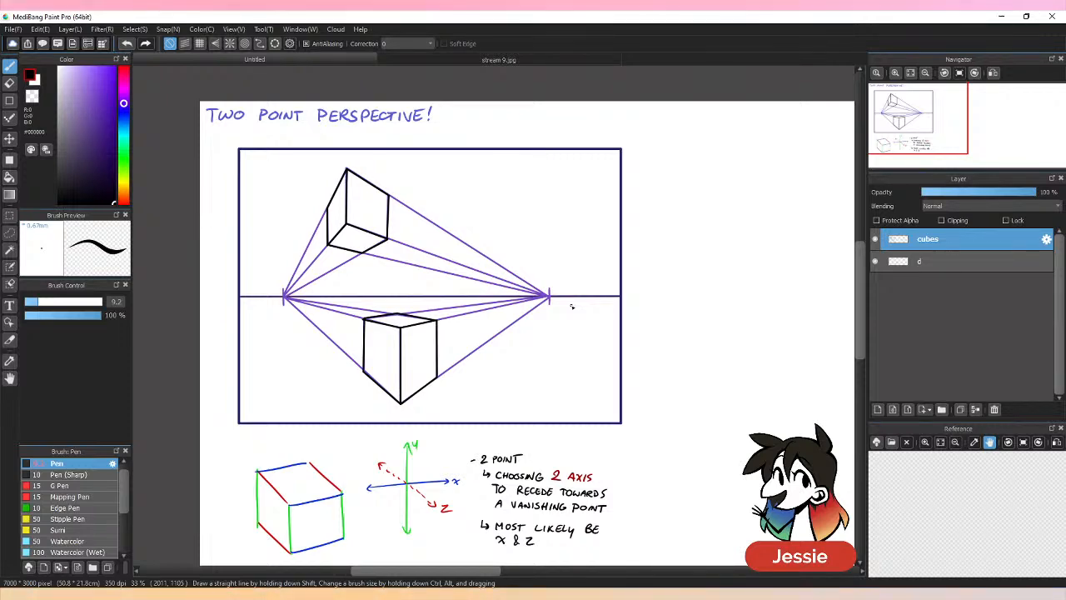
{"action": "key", "text": "ctrl+plus"}
{"action": "key", "text": "ctrl+plus"}
{"action": "key", "text": "ctrl+minus"}
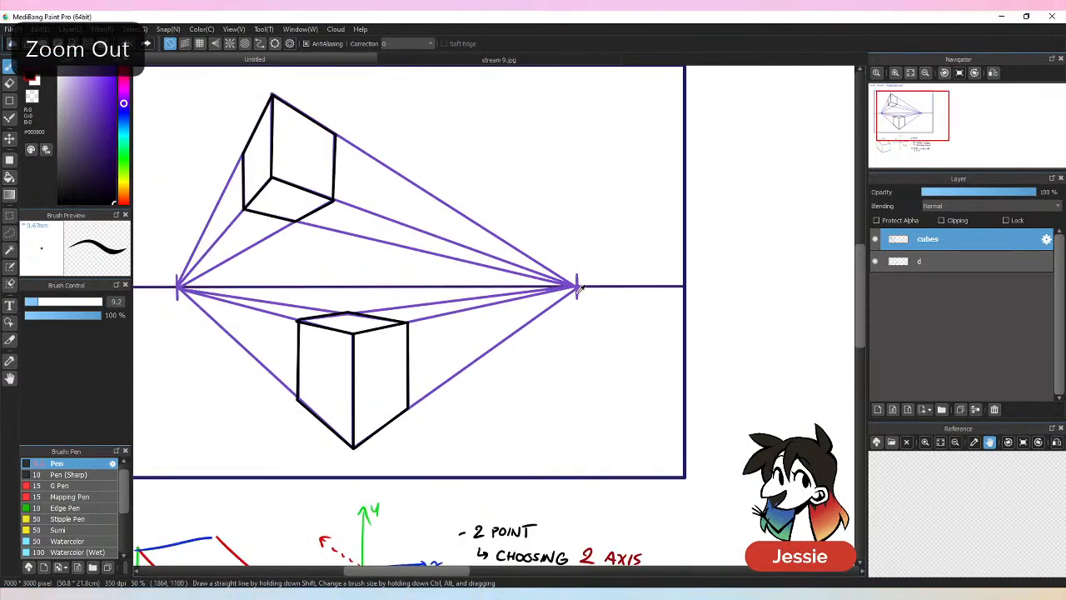
{"action": "left_click", "coordinate": [576, 288], "text": "alt"}
{"action": "left_click_drag", "start_coordinate": [456, 571], "coordinate": [445, 572]}
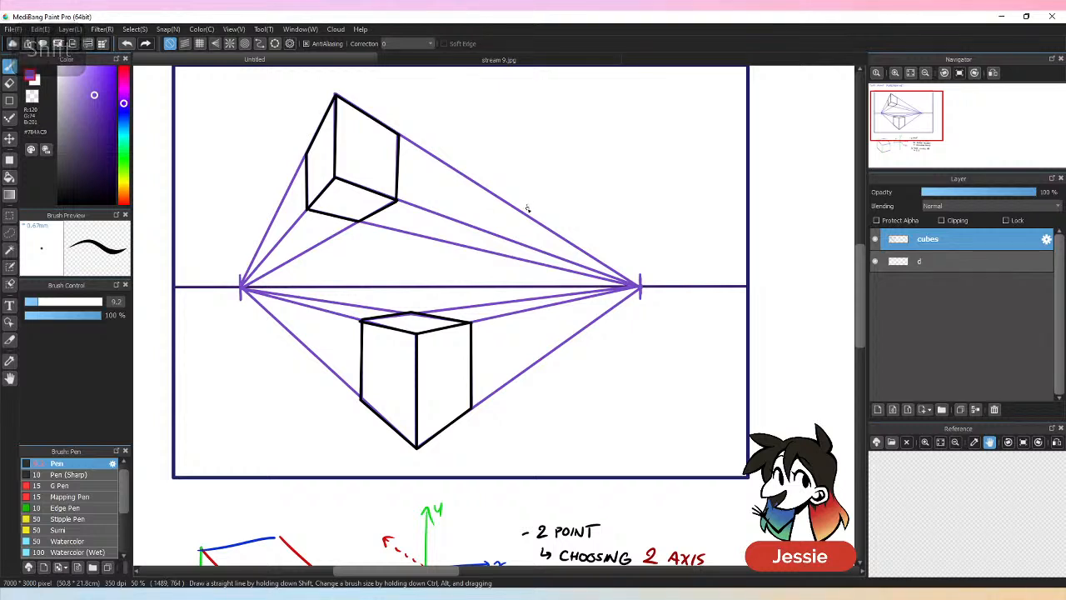
{"action": "left_click_drag", "start_coordinate": [526, 206], "coordinate": [526, 340]}
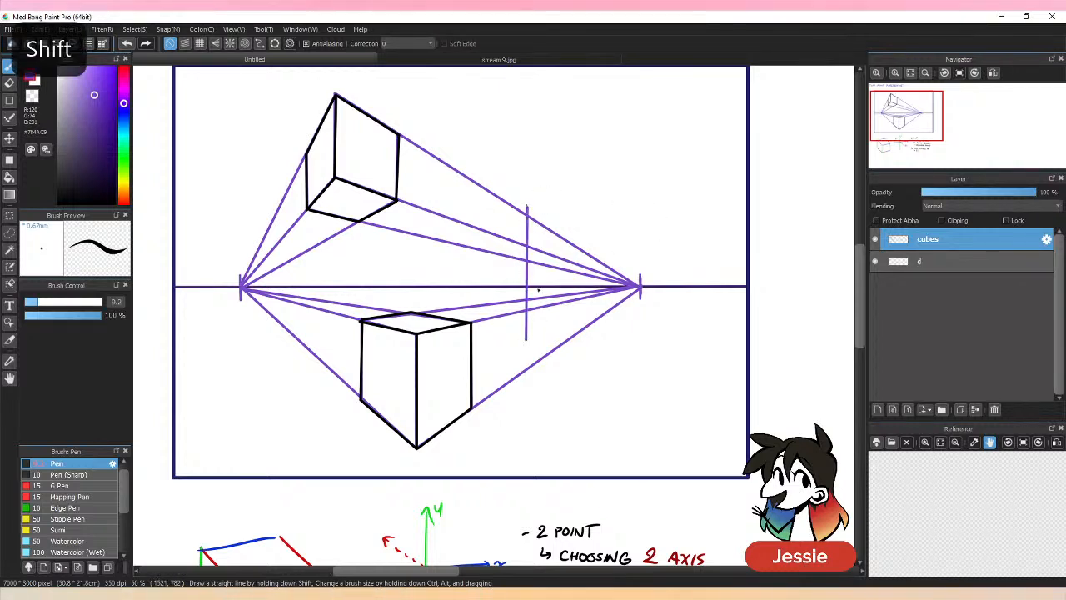
{"action": "left_click", "coordinate": [640, 286], "text": "shift"}
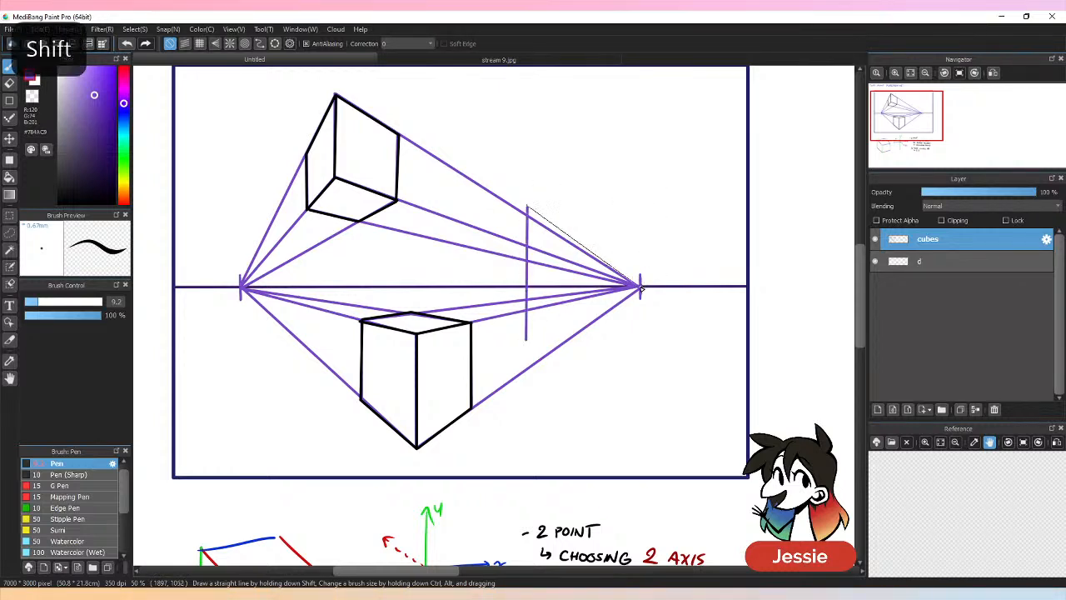
{"action": "left_click", "coordinate": [526, 340], "text": "shift"}
{"action": "left_click", "coordinate": [240, 288], "text": "shift"}
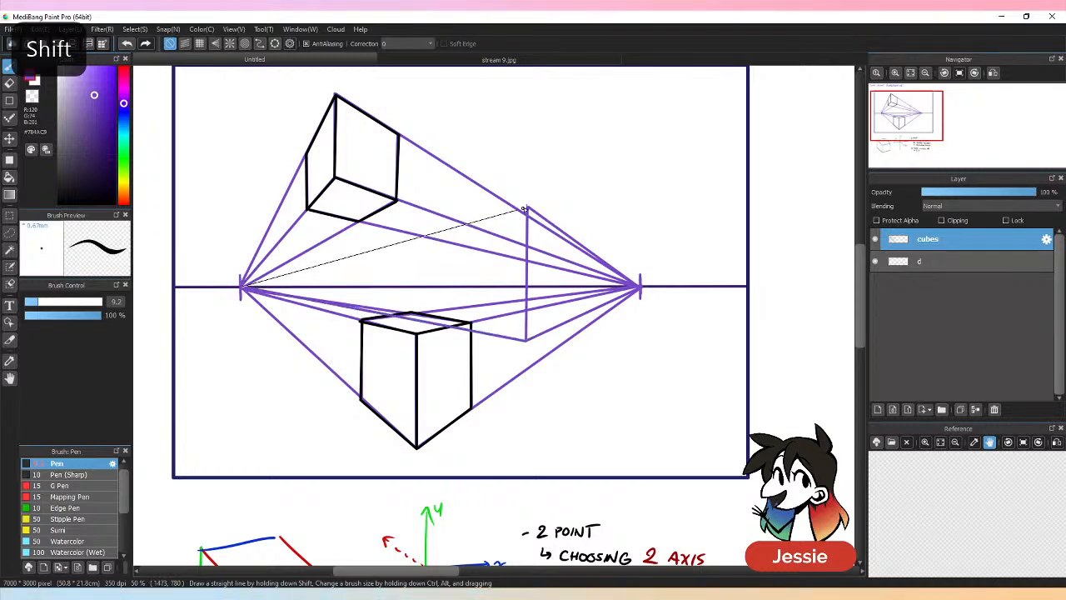
{"action": "left_click", "coordinate": [527, 206], "text": "shift"}
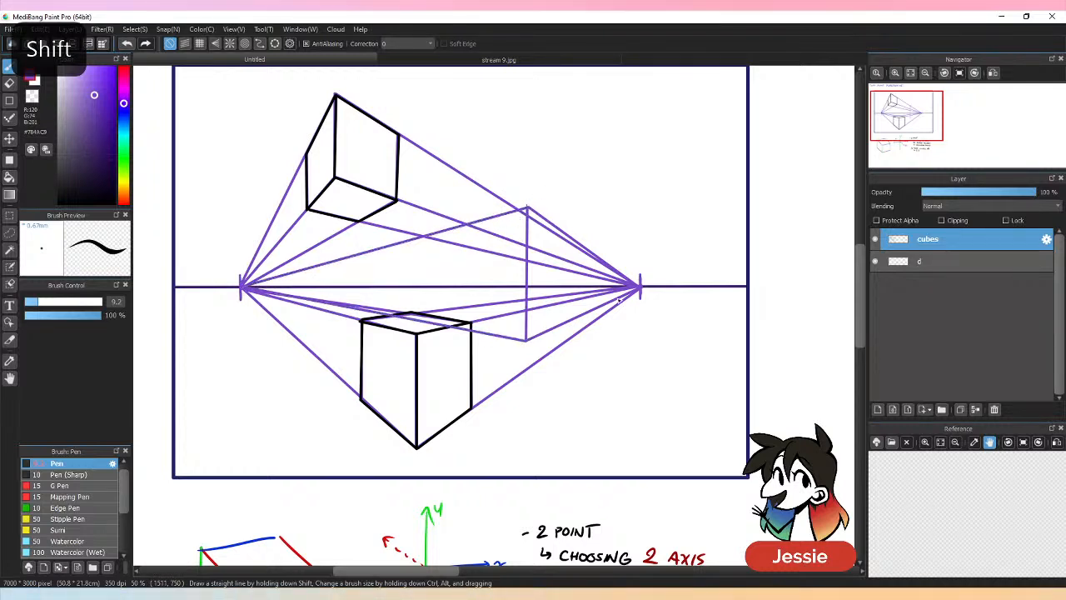
Close both side faces of the horizon-crossing box with a vertical purple line on each side of its front edge.
{"action": "left_click_drag", "start_coordinate": [455, 227], "coordinate": [454, 327]}
{"action": "left_click", "coordinate": [455, 327], "text": "shift"}
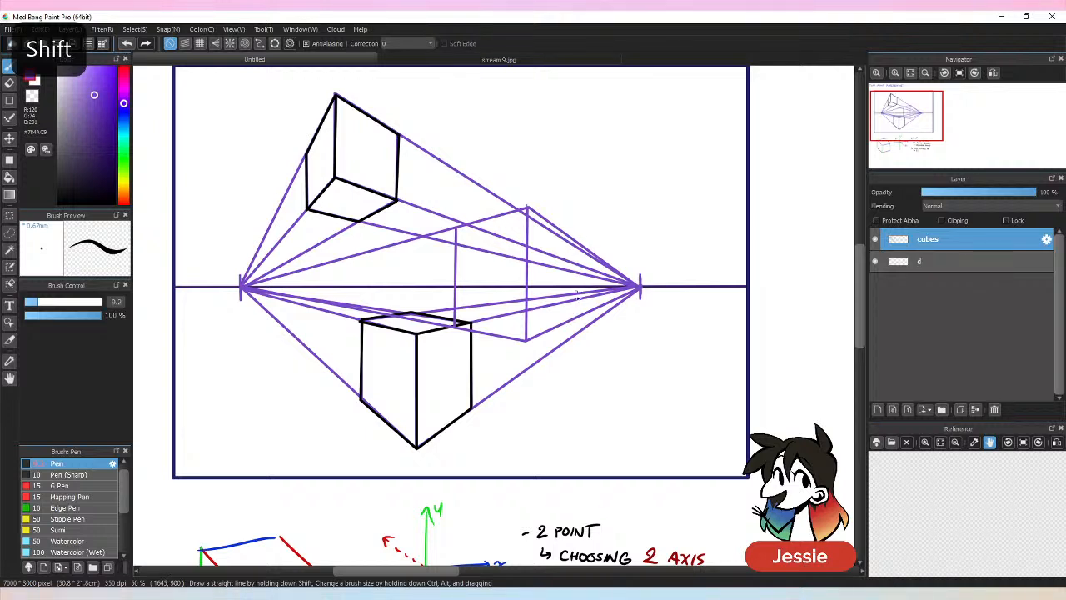
{"action": "left_click_drag", "start_coordinate": [571, 238], "coordinate": [572, 319]}
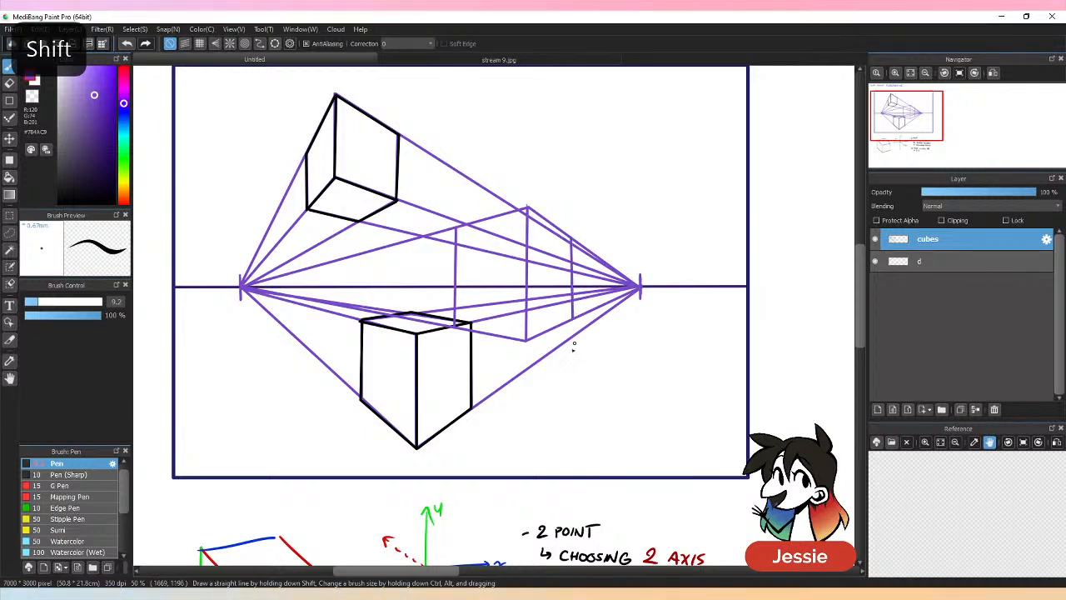
Pick black from the existing box outline and trace the left face of the horizon-crossing box with straight lines.
{"action": "left_click", "coordinate": [424, 329], "text": "alt"}
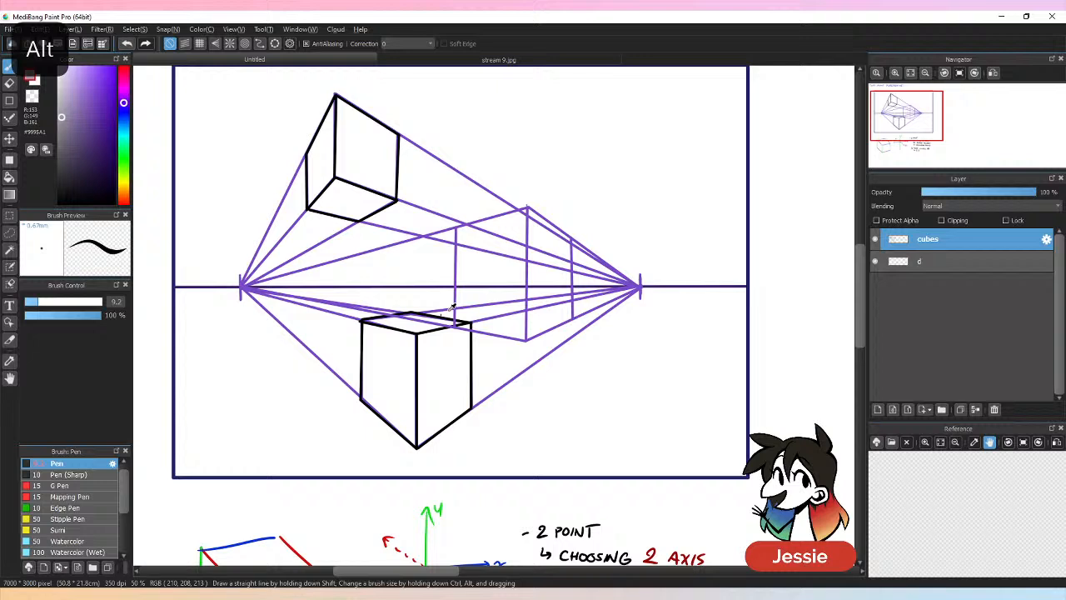
{"action": "key", "text": "ctrl+z"}
{"action": "left_click", "coordinate": [389, 315], "text": "alt"}
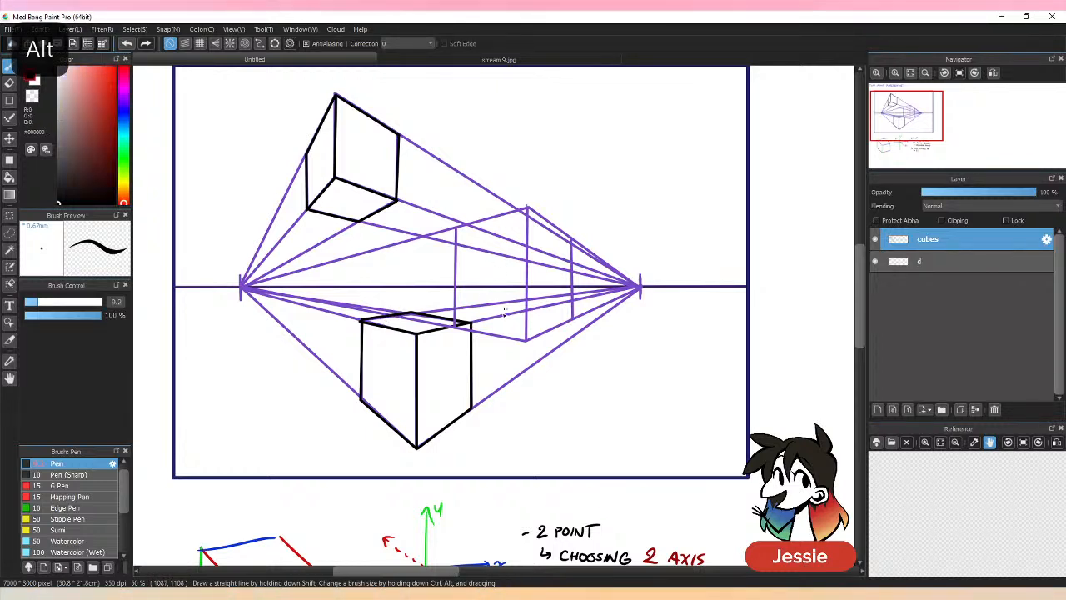
{"action": "left_click", "coordinate": [455, 327]}
{"action": "left_click", "coordinate": [455, 226], "text": "shift"}
{"action": "left_click", "coordinate": [526, 208], "text": "shift"}
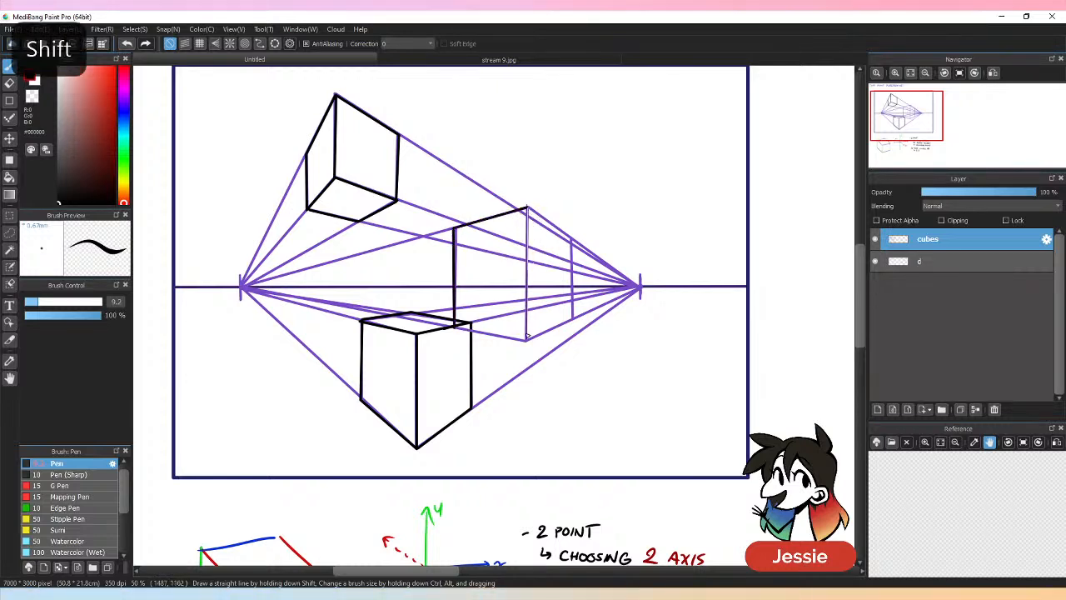
{"action": "left_click", "coordinate": [527, 340], "text": "shift"}
{"action": "left_click", "coordinate": [455, 327], "text": "shift"}
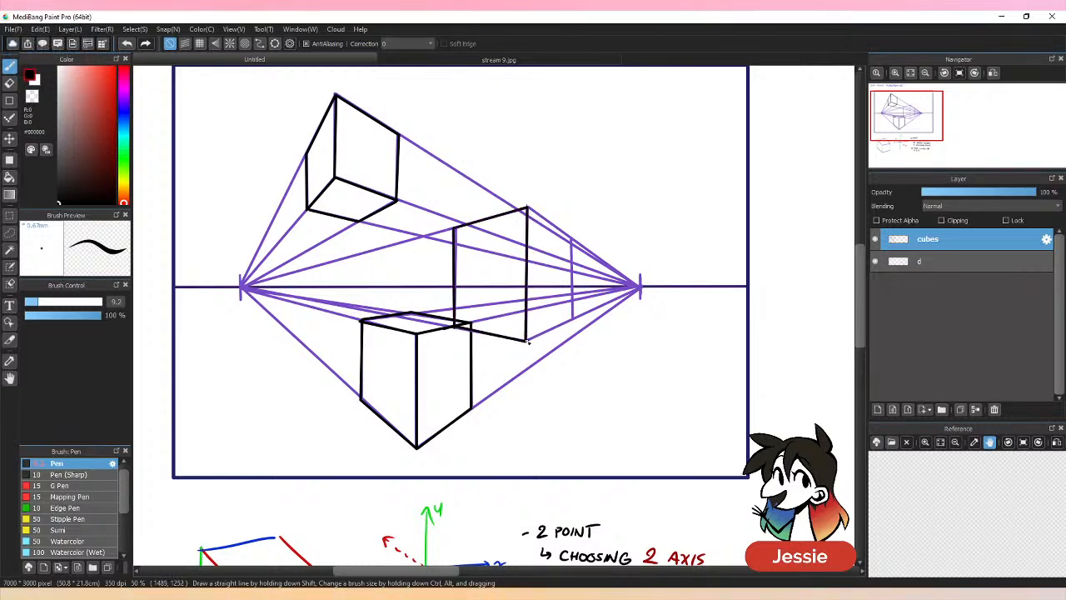
Trace the remaining edges of the horizon-crossing box's right face in black.
{"action": "left_click", "coordinate": [573, 317], "text": "shift"}
{"action": "left_click", "coordinate": [574, 239], "text": "shift"}
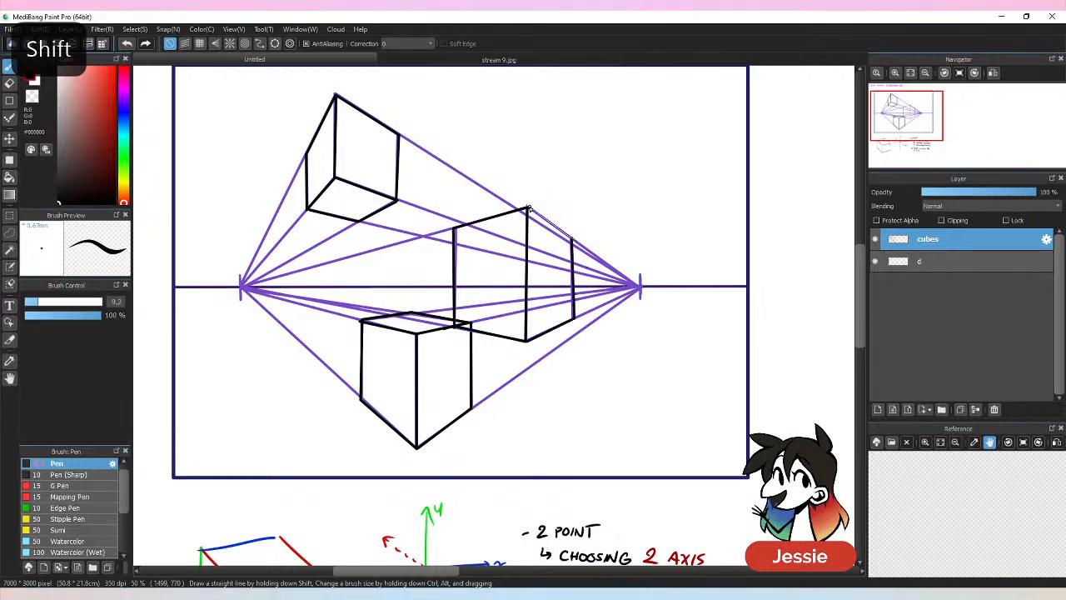
{"action": "left_click", "coordinate": [528, 208], "text": "shift"}
{"action": "key", "text": "ctrl+minus"}
{"action": "key", "text": "ctrl+plus"}
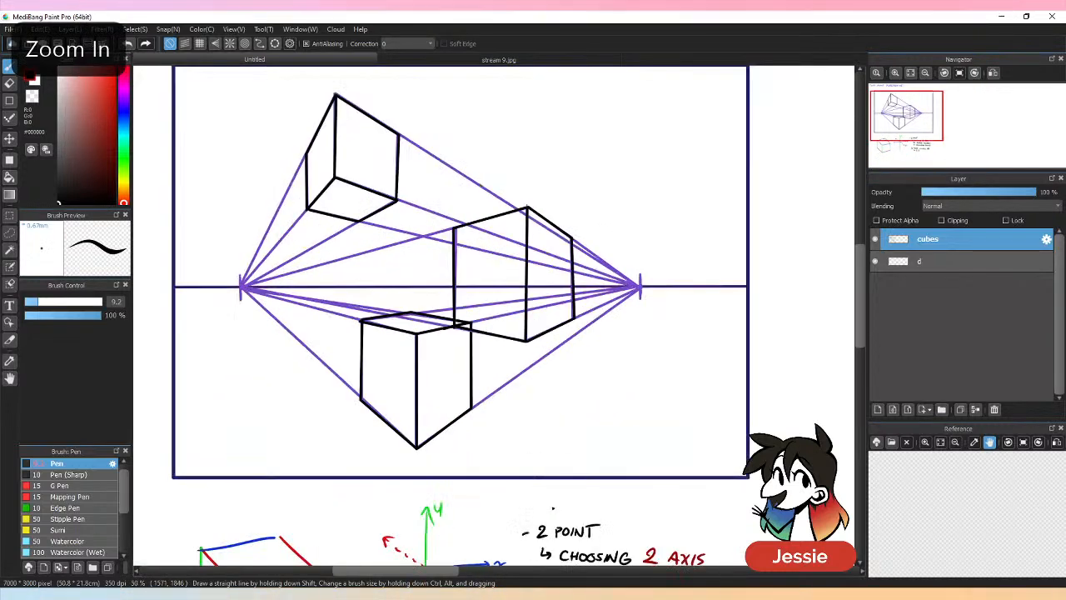
Erase the lower box's corner and the low guide lines where they overlap the left face of the horizon-crossing box.
{"action": "key", "text": "ctrl+plus"}
{"action": "key", "text": "e"}
{"action": "left_click_drag", "start_coordinate": [448, 320], "coordinate": [460, 333]}
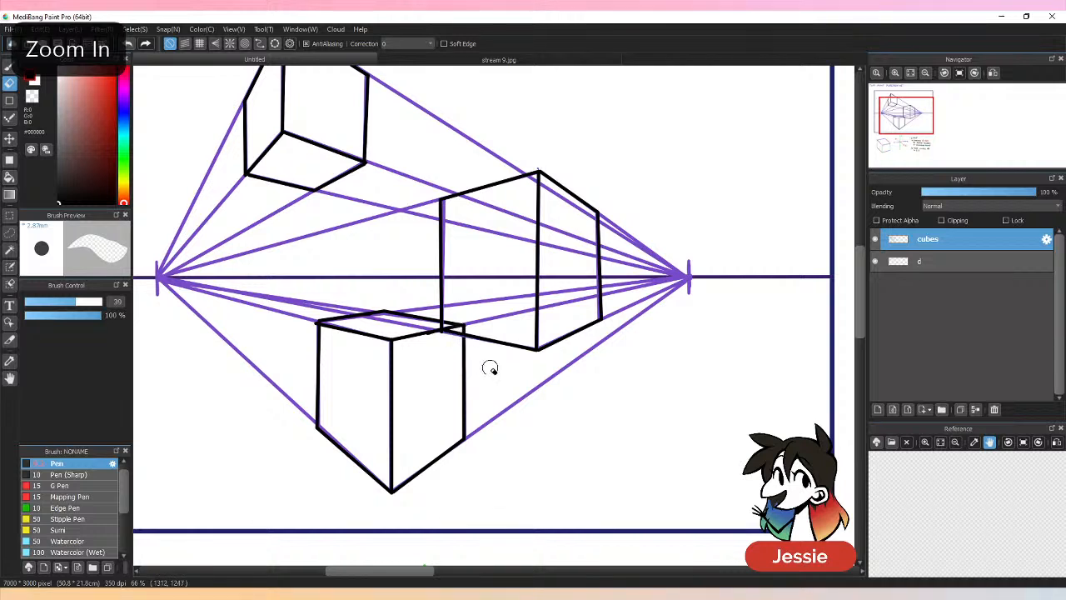
{"action": "key", "text": "b"}
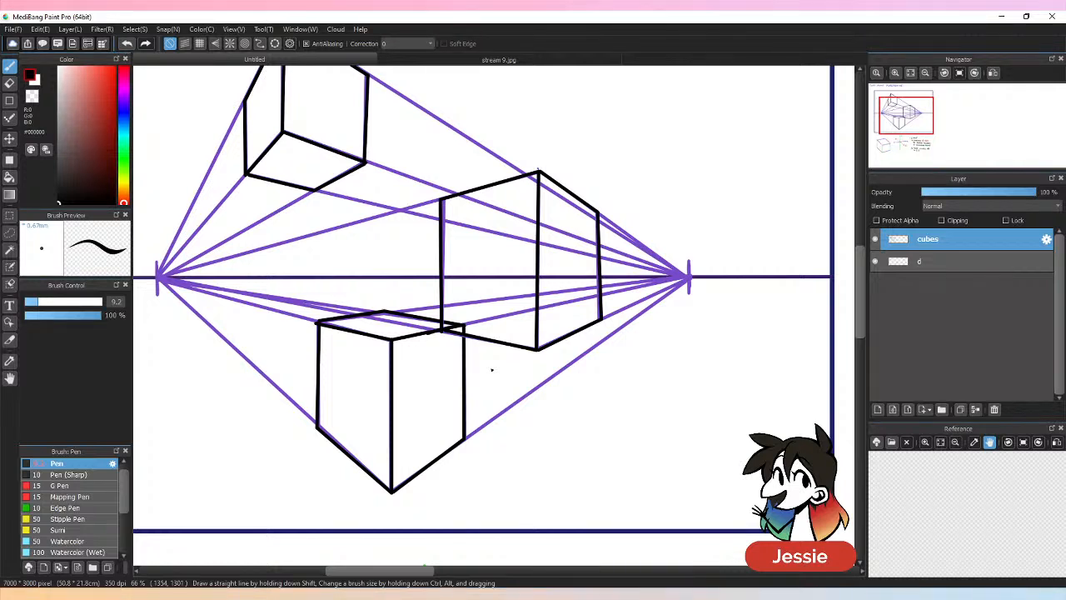
{"action": "key", "text": "e"}
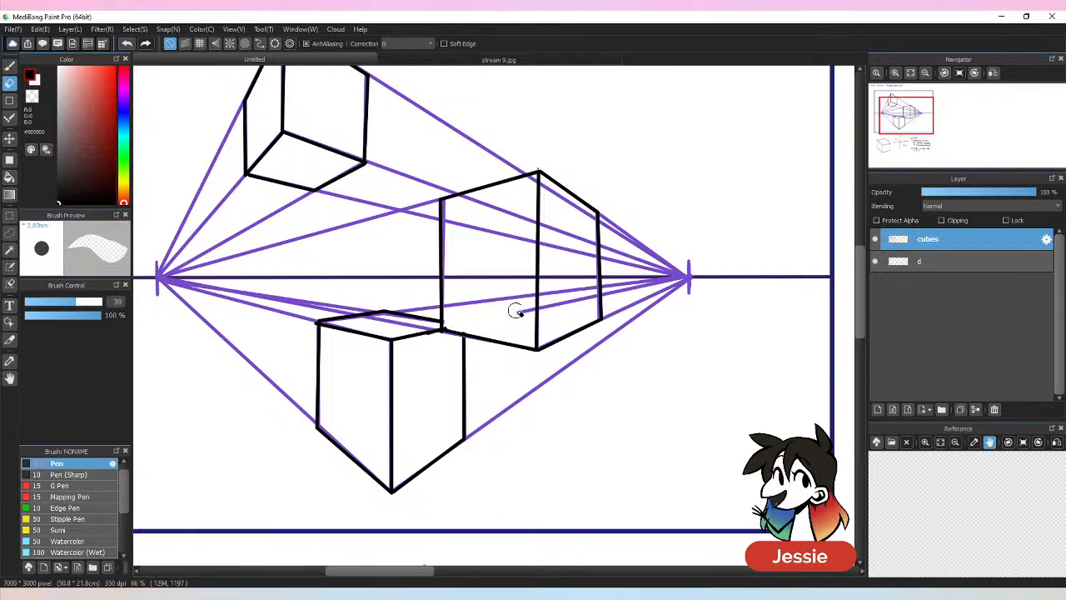
{"action": "left_click_drag", "start_coordinate": [530, 297], "coordinate": [534, 306]}
Erase the guide lines and horizon crossing the middle box's left face, and redraw its damaged front edge in black.
{"action": "key", "text": "ctrl+minus"}
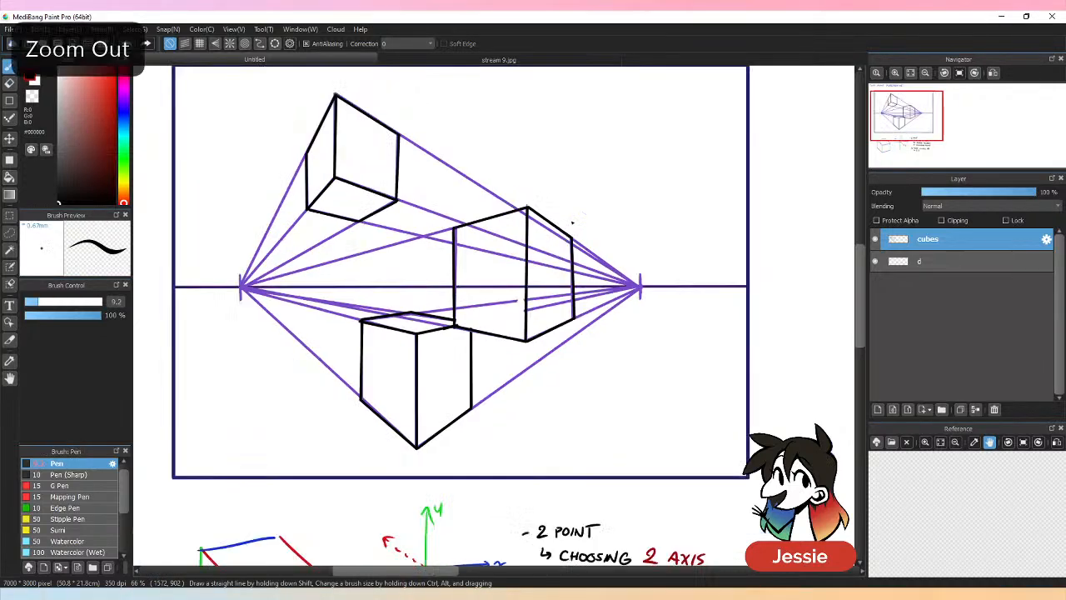
{"action": "key", "text": "ctrl+plus"}
{"action": "mouse_move", "coordinate": [453, 209]}
{"action": "left_mouse_down"}
{"action": "mouse_move", "coordinate": [463, 321]}
{"action": "mouse_move", "coordinate": [476, 233]}
{"action": "mouse_move", "coordinate": [501, 208]}
{"action": "mouse_move", "coordinate": [512, 320]}
{"action": "mouse_move", "coordinate": [523, 233]}
{"action": "left_mouse_up"}
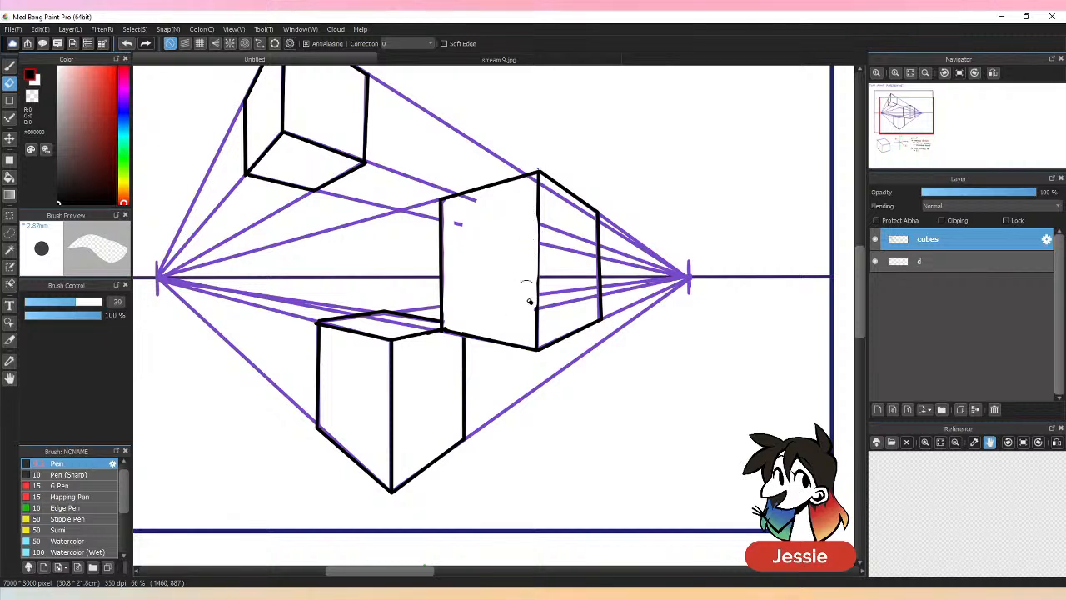
{"action": "key", "text": "b"}
{"action": "left_click_drag", "start_coordinate": [538, 214], "coordinate": [538, 298]}
Erase the leftover guide fragments from the middle box's left face and the guide lines crossing its right face.
{"action": "key", "text": "e"}
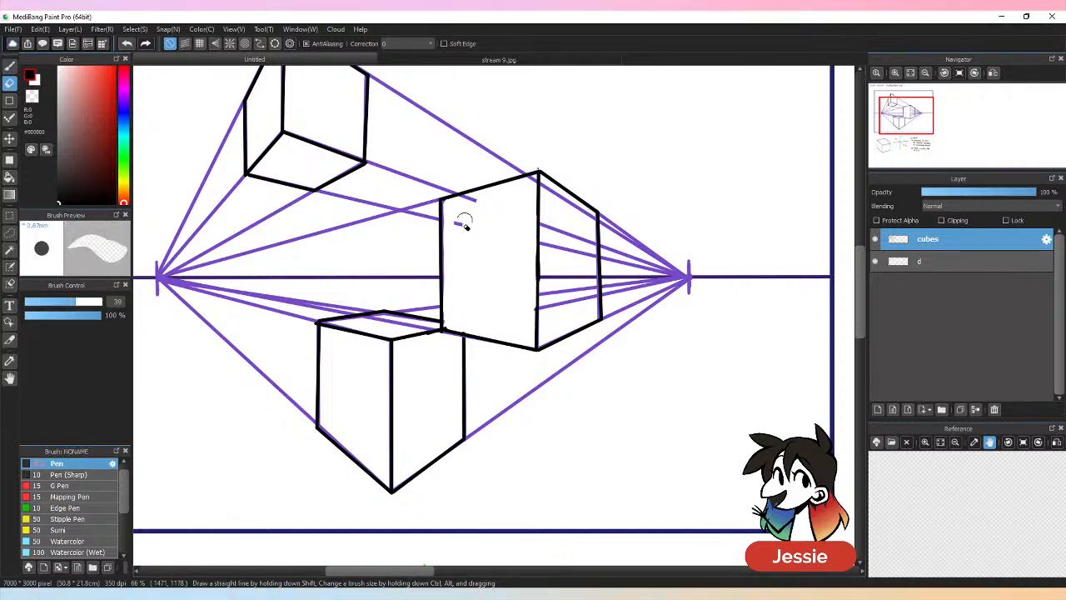
{"action": "left_click_drag", "start_coordinate": [475, 209], "coordinate": [454, 204]}
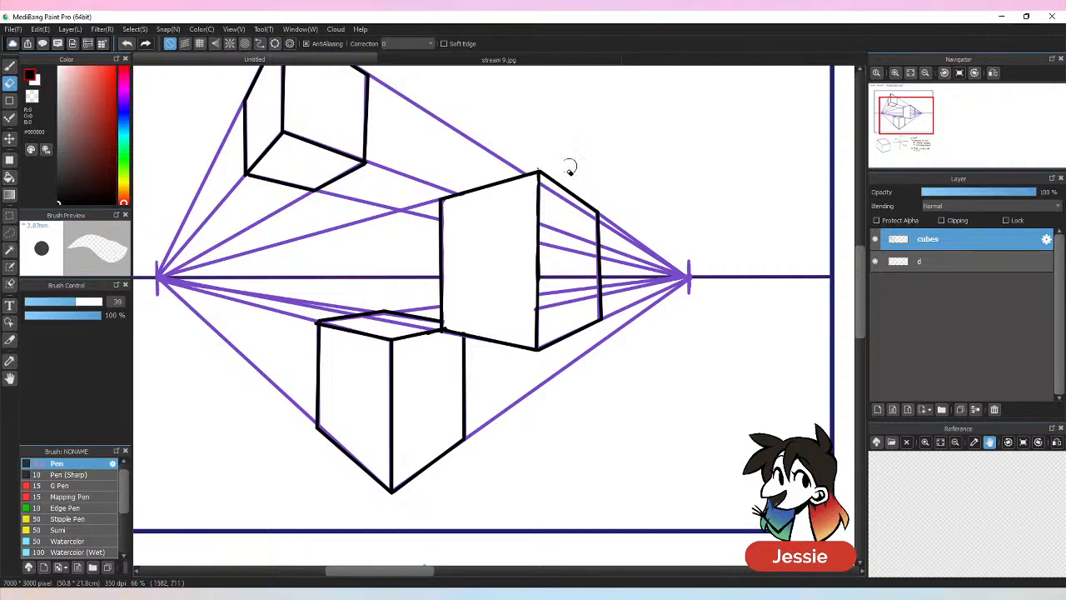
{"action": "mouse_move", "coordinate": [546, 205]}
{"action": "left_mouse_down"}
{"action": "mouse_move", "coordinate": [553, 247]}
{"action": "mouse_move", "coordinate": [554, 161]}
{"action": "mouse_move", "coordinate": [545, 310]}
{"action": "mouse_move", "coordinate": [545, 275]}
{"action": "mouse_move", "coordinate": [556, 307]}
{"action": "mouse_move", "coordinate": [576, 235]}
{"action": "mouse_move", "coordinate": [583, 290]}
{"action": "mouse_move", "coordinate": [580, 255]}
{"action": "mouse_move", "coordinate": [585, 289]}
{"action": "mouse_move", "coordinate": [591, 248]}
{"action": "mouse_move", "coordinate": [593, 301]}
{"action": "mouse_move", "coordinate": [593, 218]}
{"action": "mouse_move", "coordinate": [555, 196]}
{"action": "mouse_move", "coordinate": [588, 244]}
{"action": "mouse_move", "coordinate": [599, 300]}
{"action": "left_mouse_up"}
{"action": "key", "text": "b"}
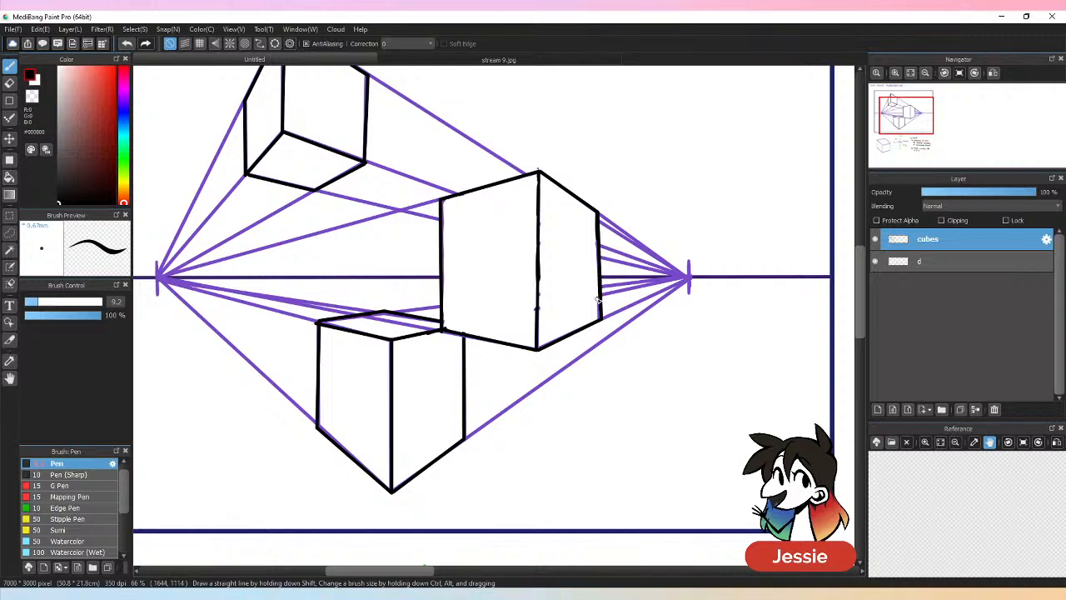
Examine the whole sheet with the three boxes, the coloured cube, the axes and the notes.
{"action": "key", "text": "ctrl+minus"}
{"action": "key", "text": "ctrl+minus"}
{"action": "key", "text": "ctrl+minus"}
{"action": "key", "text": "ctrl+plus"}
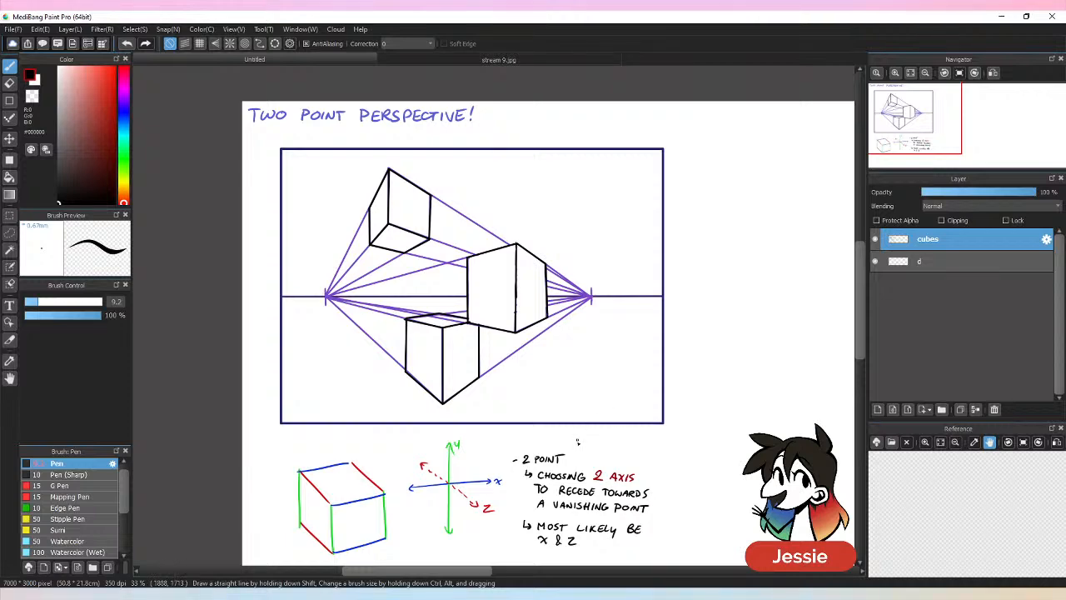
{"action": "mouse_move", "coordinate": [470, 573]}
{"action": "left_mouse_down"}
{"action": "mouse_move", "coordinate": [532, 568]}
{"action": "mouse_move", "coordinate": [455, 575]}
{"action": "left_mouse_up"}
{"action": "key", "text": "ctrl+minus"}
{"action": "key", "text": "ctrl+minus"}
{"action": "key", "text": "ctrl+plus"}
{"action": "key", "text": "ctrl+plus"}
{"action": "key", "text": "ctrl+minus"}
{"action": "left_click_drag", "start_coordinate": [862, 313], "coordinate": [863, 324]}
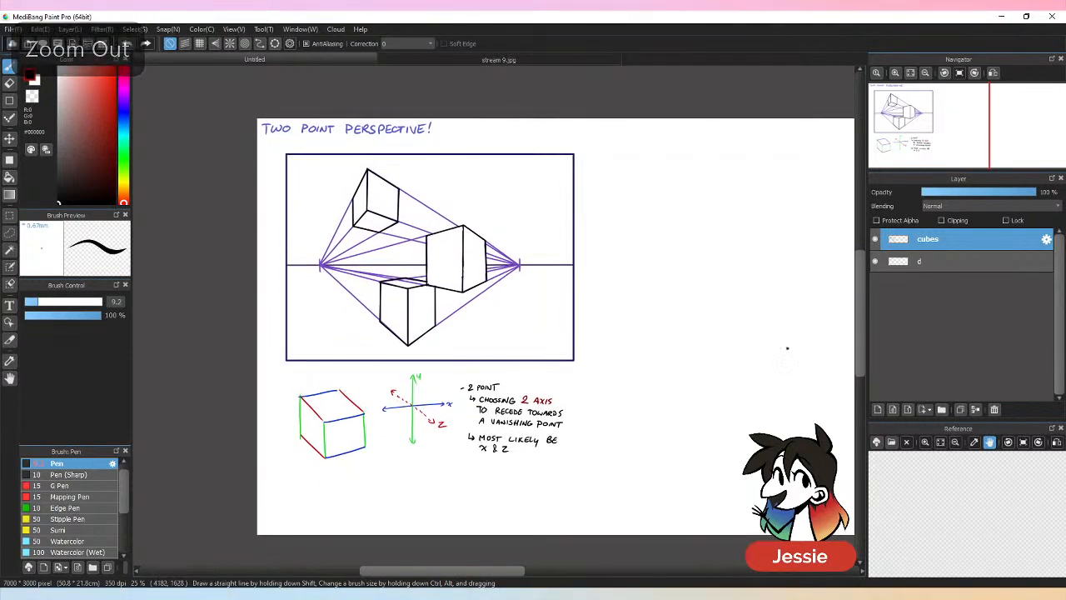
Move the cubes layer's artwork slightly down and to the right, away from the title.
{"action": "key", "text": "v"}
{"action": "mouse_move", "coordinate": [546, 296]}
{"action": "left_mouse_down"}
{"action": "mouse_move", "coordinate": [550, 322]}
{"action": "mouse_move", "coordinate": [540, 302]}
{"action": "left_mouse_up"}
{"action": "key", "text": "b"}
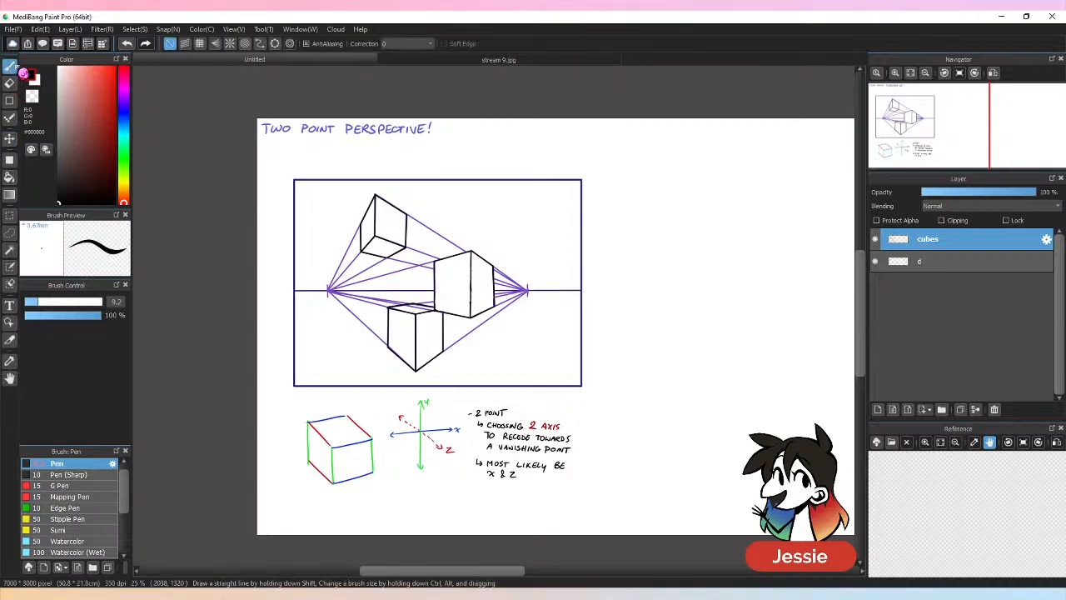
Save the perspective sheet as stream 10.psd.
{"action": "key", "text": "ctrl+plus"}
{"action": "scroll", "coordinate": [864, 300], "scroll_direction": "up", "scroll_amount": 2}
{"action": "key", "text": "ctrl+s"}
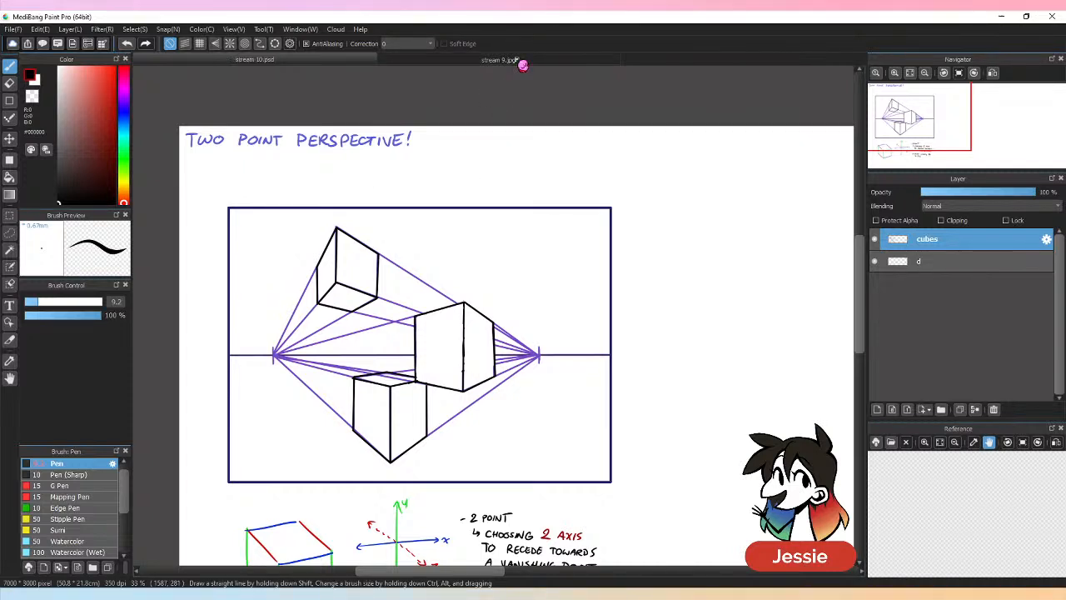
Move the title artwork on layer d slightly down and to the right, closer to the cubes frame.
{"action": "key", "text": "ctrl+minus"}
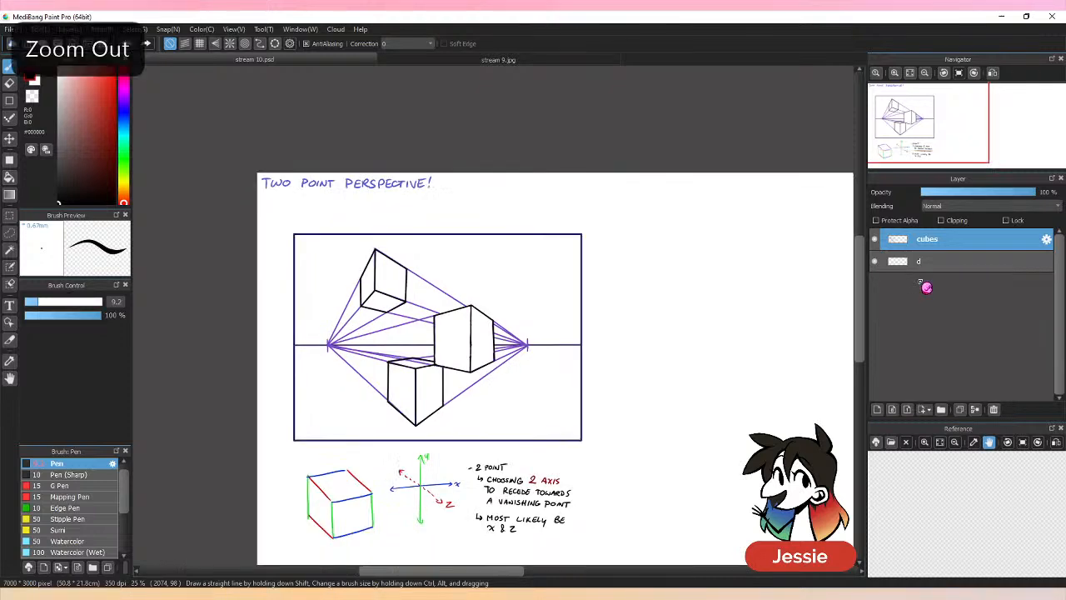
{"action": "key", "text": "ctrl+plus"}
{"action": "left_click", "coordinate": [925, 260]}
{"action": "left_click_drag", "start_coordinate": [356, 186], "coordinate": [367, 196]}
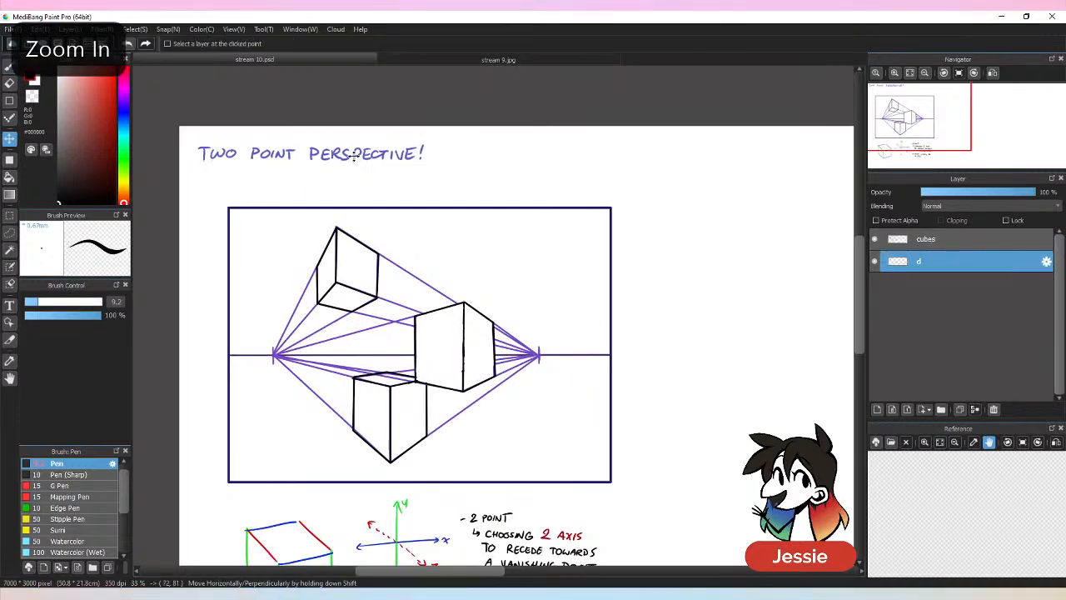
{"action": "key", "text": "ctrl+minus"}
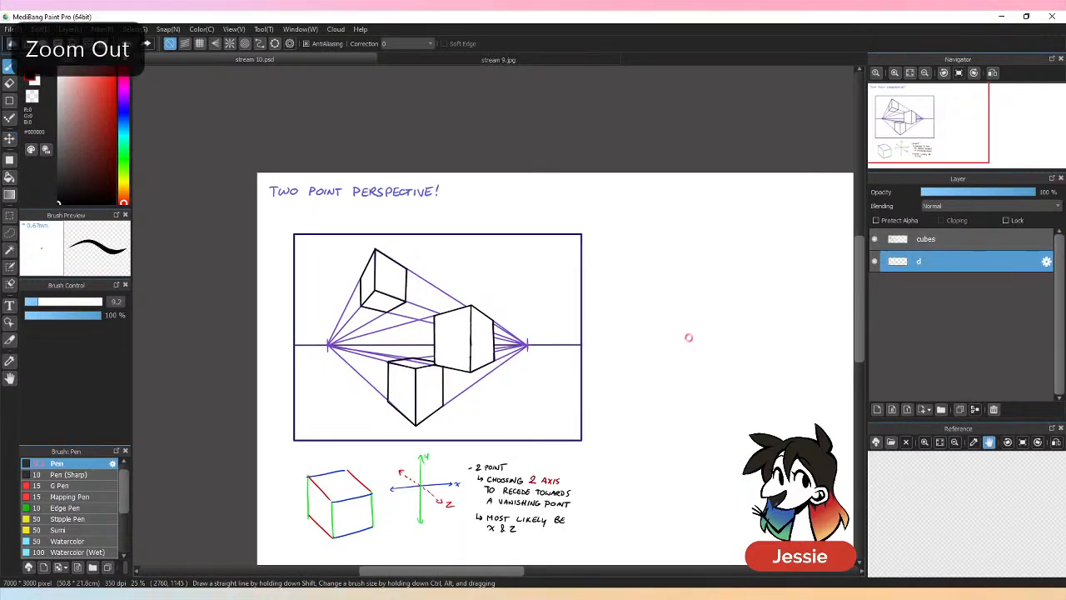
Write the heading "CUBES" in purple #633DAA above the upper-left corner of the boxes' frame on the cubes layer.
{"action": "key", "text": "ctrl+plus"}
{"action": "left_click", "coordinate": [929, 240]}
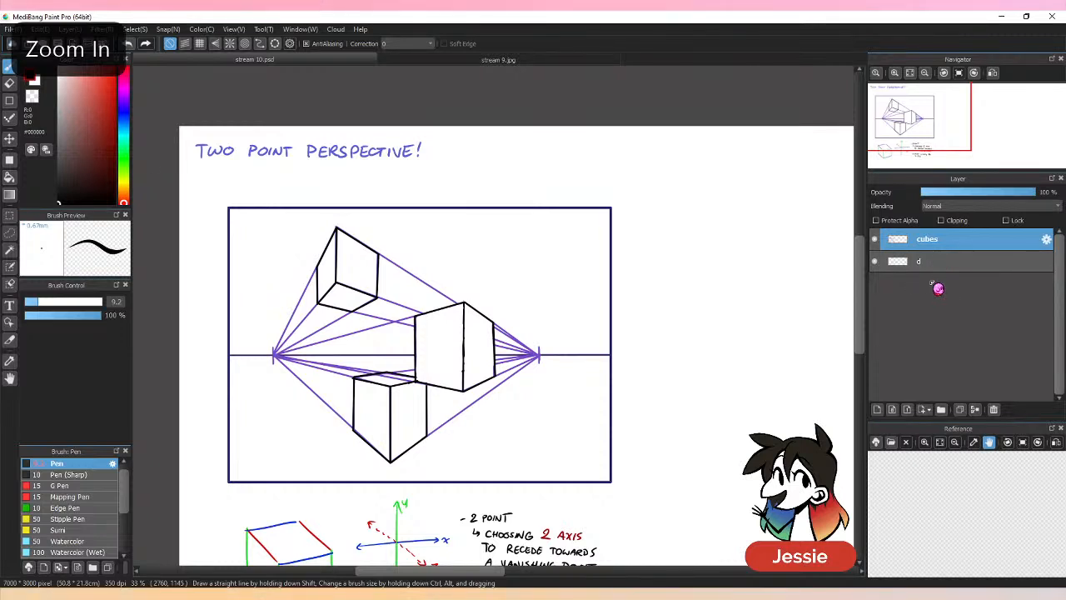
{"action": "left_click", "coordinate": [124, 103]}
{"action": "left_click", "coordinate": [94, 111]}
{"action": "left_click_drag", "start_coordinate": [242, 196], "coordinate": [280, 200]}
{"action": "left_click_drag", "start_coordinate": [285, 195], "coordinate": [278, 204]}
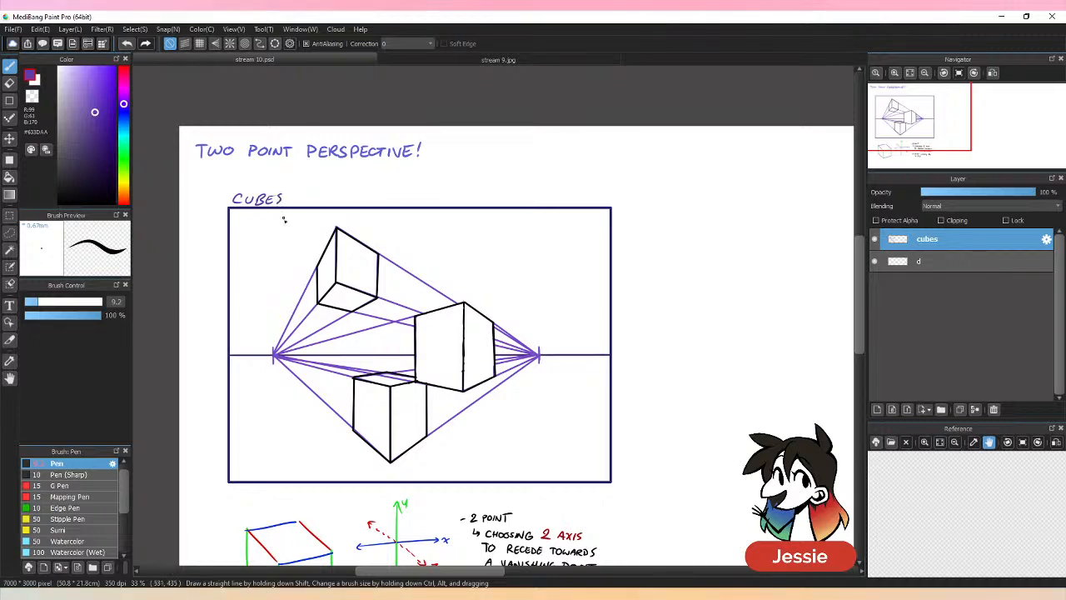
{"action": "key", "text": "ctrl+minus"}
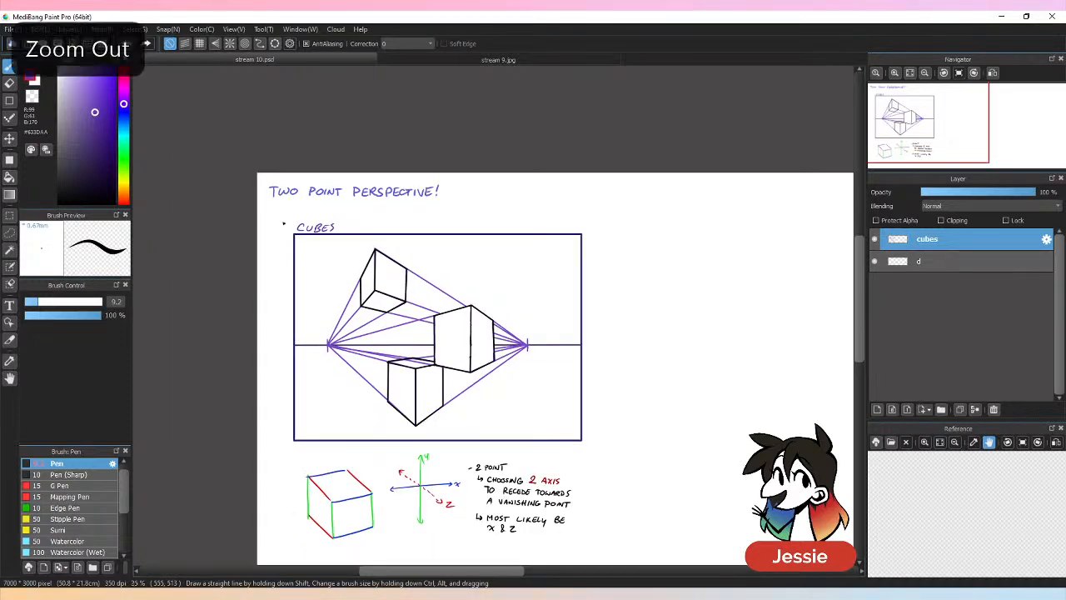
Examine the cubes section and the empty canvas area beside it.
{"action": "key", "text": "ctrl+minus"}
{"action": "key", "text": "ctrl+plus"}
{"action": "key", "text": "ctrl+plus"}
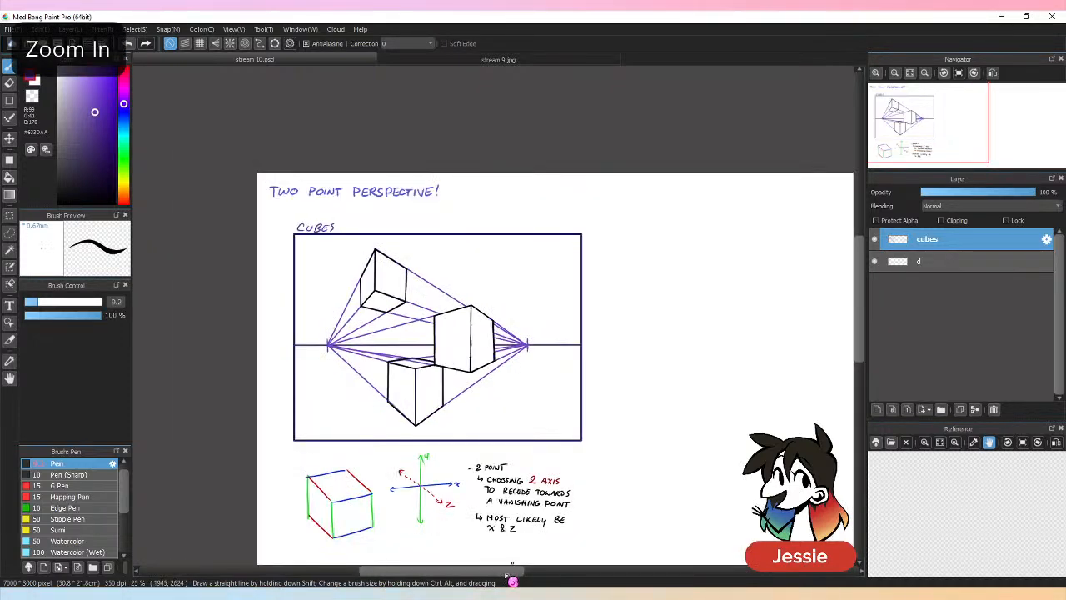
{"action": "scroll", "coordinate": [511, 579], "scroll_direction": "right", "scroll_amount": 3}
{"action": "scroll", "coordinate": [866, 275], "scroll_direction": "down", "scroll_amount": 1}
{"action": "scroll", "coordinate": [865, 285], "scroll_direction": "down", "scroll_amount": 1}
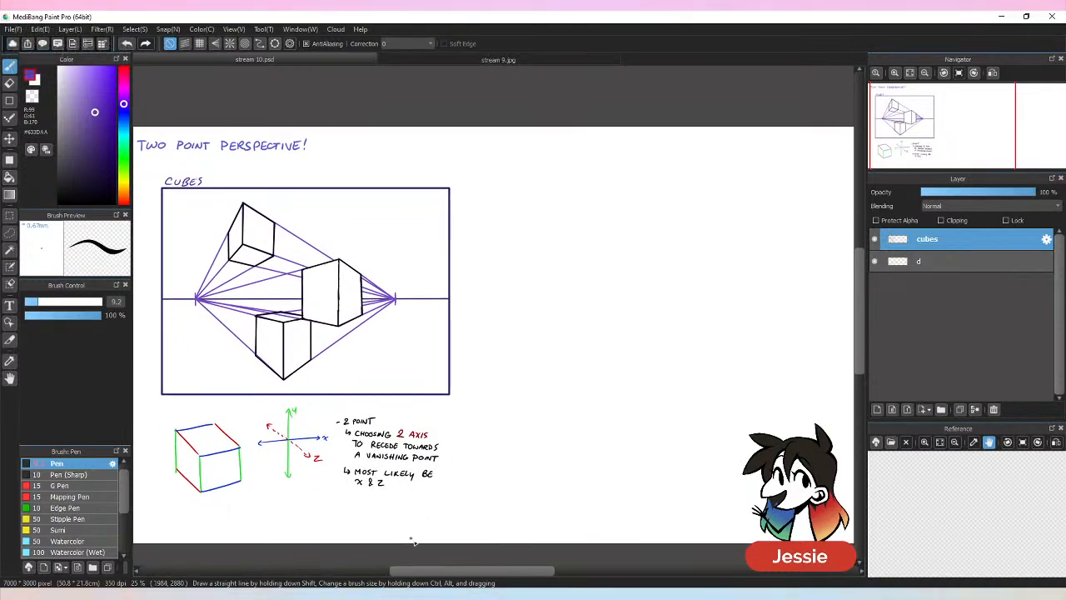
{"action": "scroll", "coordinate": [422, 575], "scroll_direction": "right", "scroll_amount": 2}
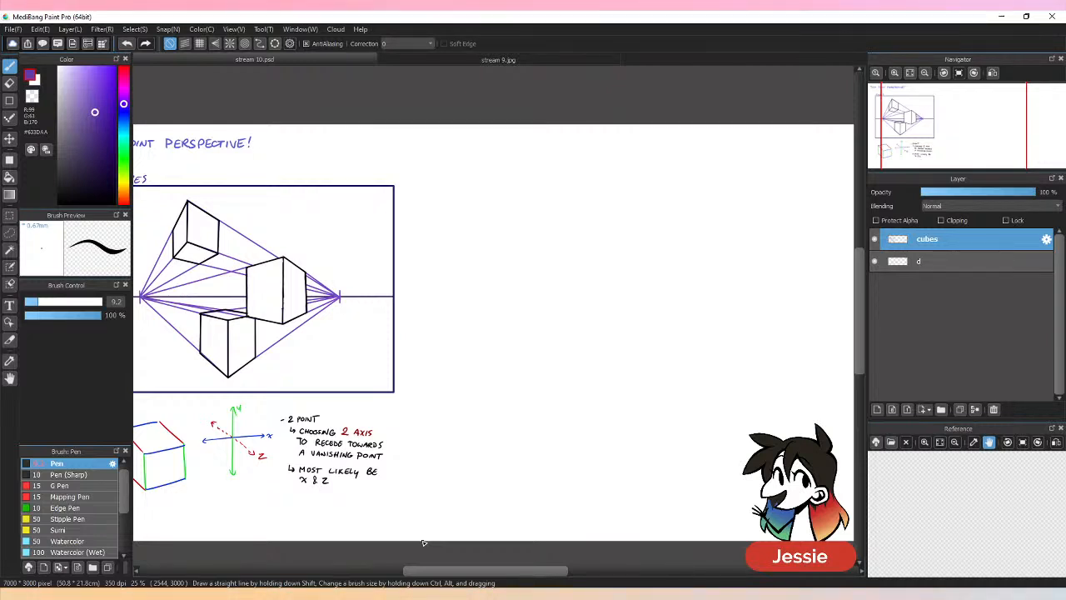
{"action": "scroll", "coordinate": [415, 559], "scroll_direction": "left", "scroll_amount": 3}
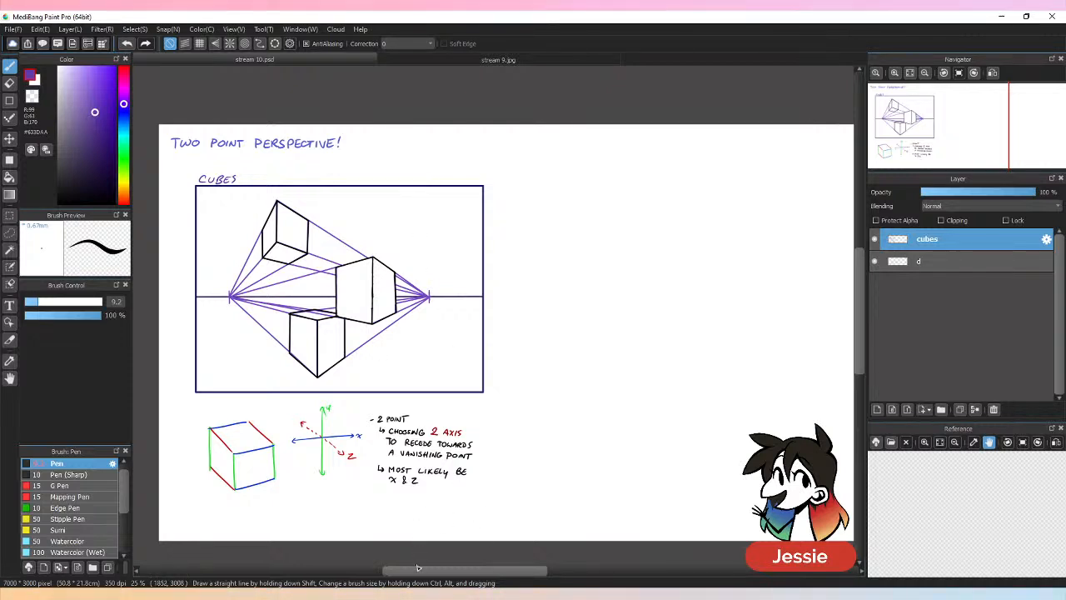
{"action": "scroll", "coordinate": [438, 581], "scroll_direction": "right", "scroll_amount": 2}
{"action": "scroll", "coordinate": [437, 581], "scroll_direction": "right", "scroll_amount": 1}
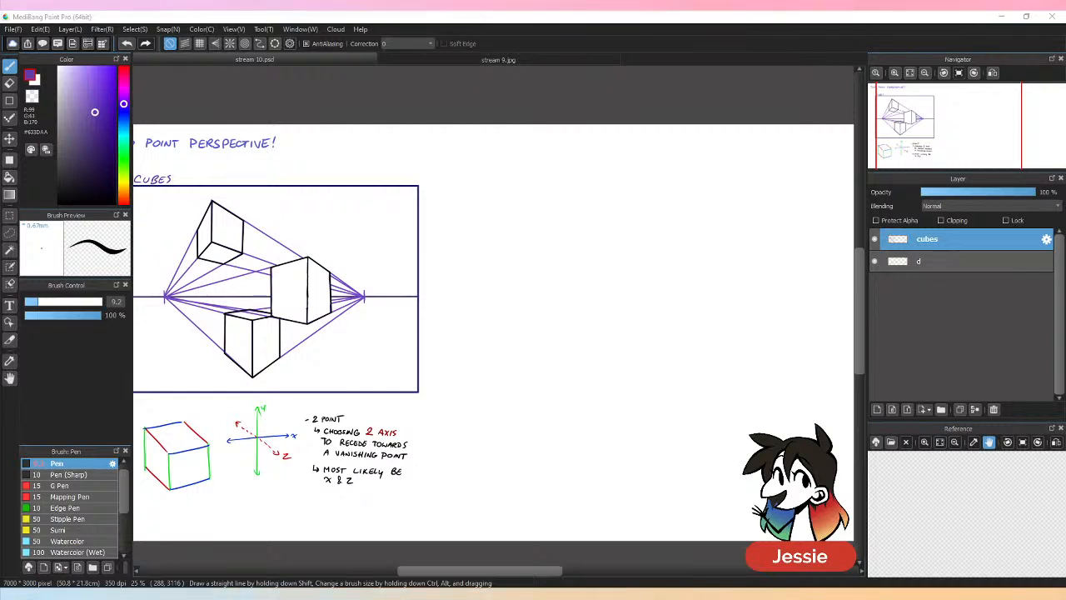
{"action": "left_click", "coordinate": [533, 340]}
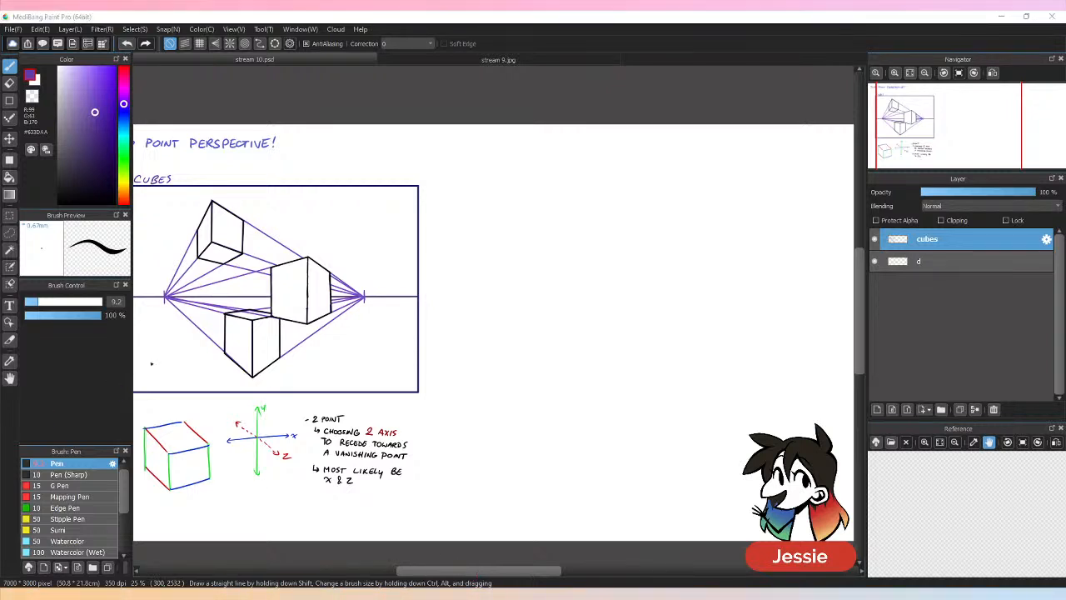
Examine the one-point perspective sheet stream 9.jpg, including its circles section, as a reference for the layout.
{"action": "left_click", "coordinate": [499, 60]}
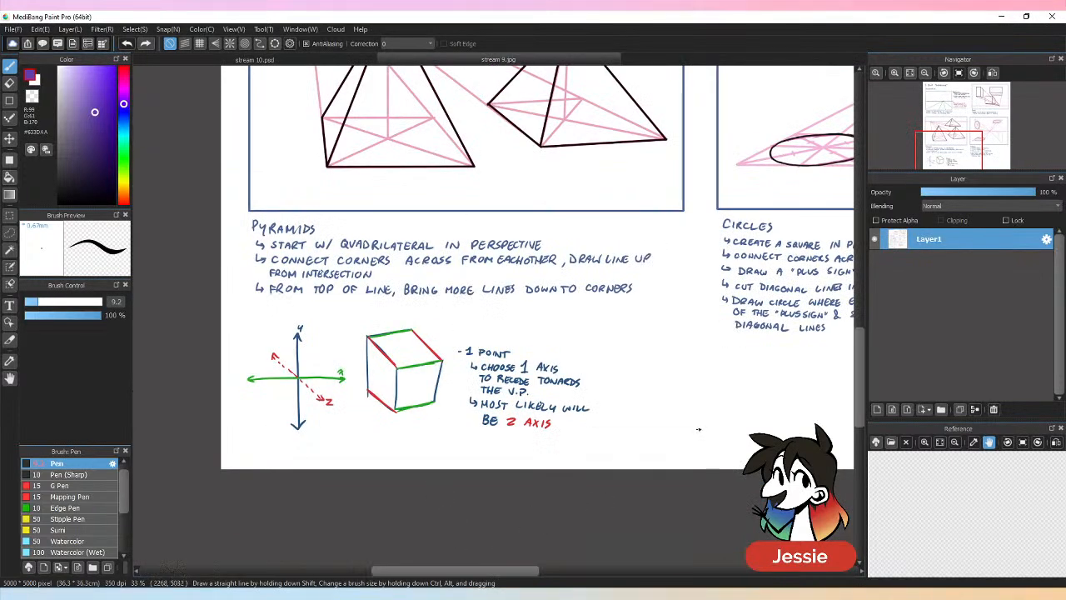
{"action": "scroll", "coordinate": [698, 429], "scroll_direction": "down", "scroll_amount": 5}
{"action": "scroll", "coordinate": [698, 429], "scroll_direction": "up", "scroll_amount": 2}
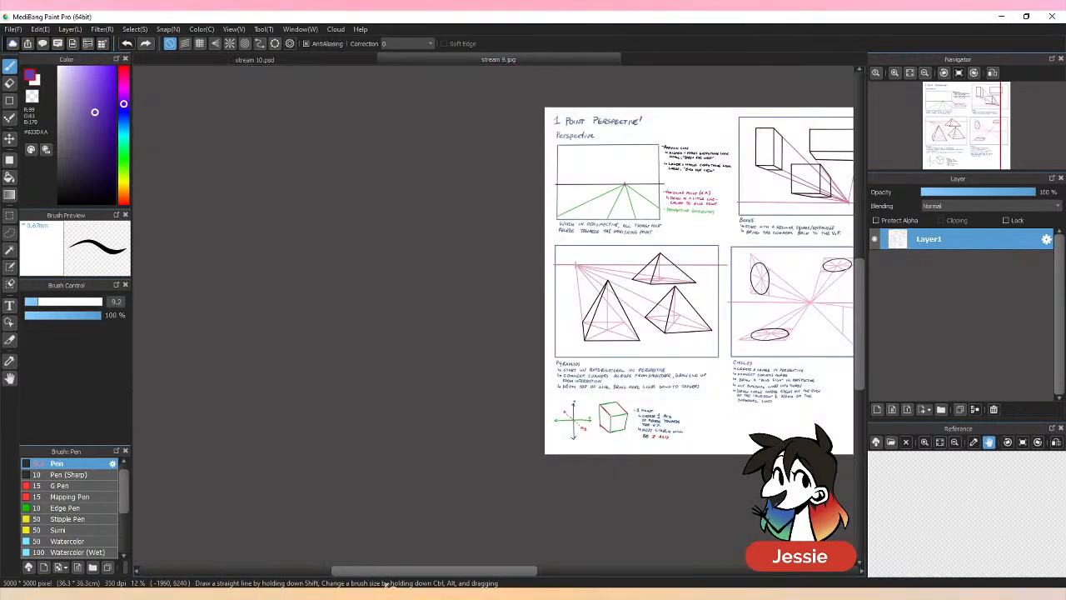
{"action": "left_click_drag", "start_coordinate": [392, 571], "coordinate": [497, 572]}
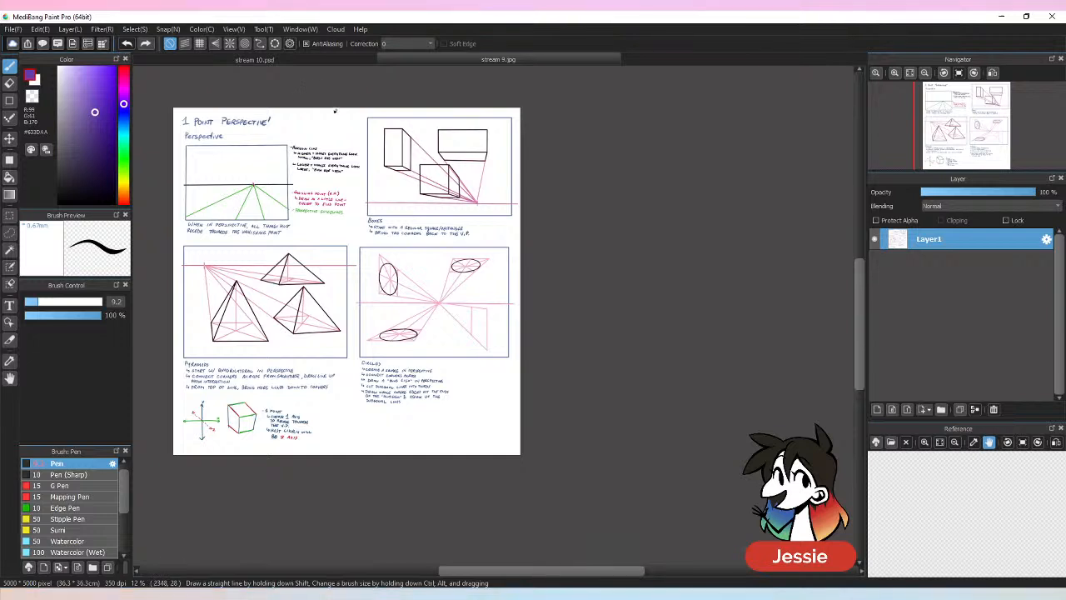
{"action": "left_click", "coordinate": [309, 60]}
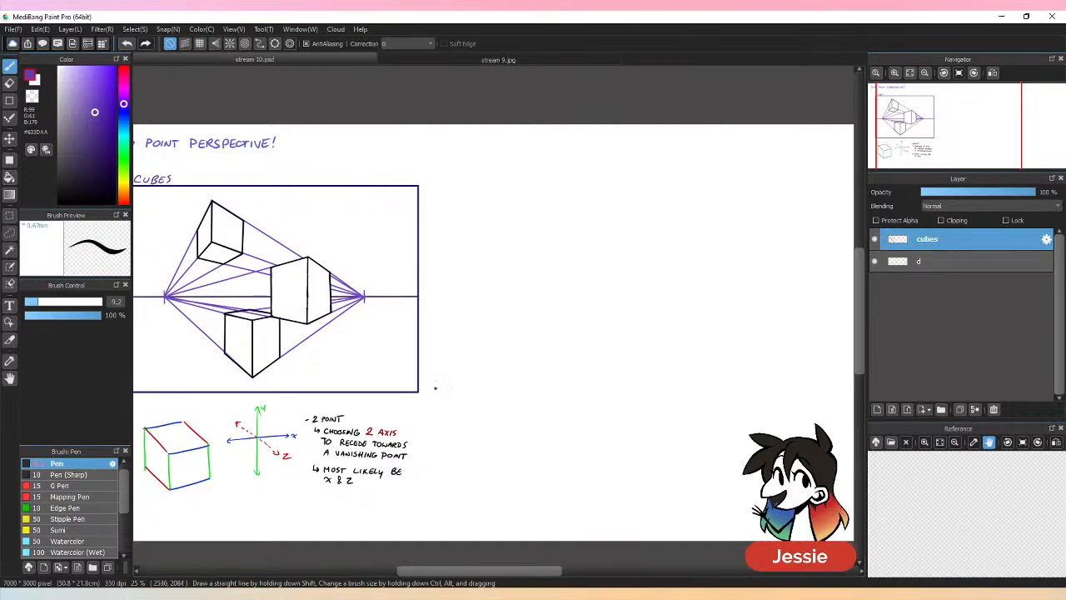
{"action": "left_click", "coordinate": [419, 61]}
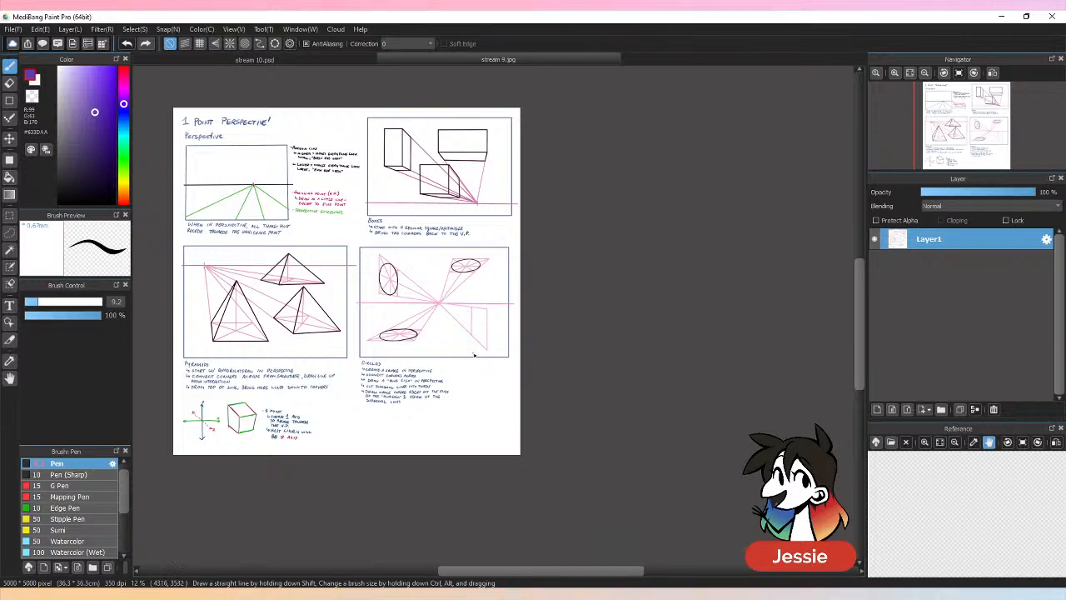
{"action": "key", "text": "ctrl+plus"}
{"action": "key", "text": "ctrl+plus"}
{"action": "key", "text": "ctrl+plus"}
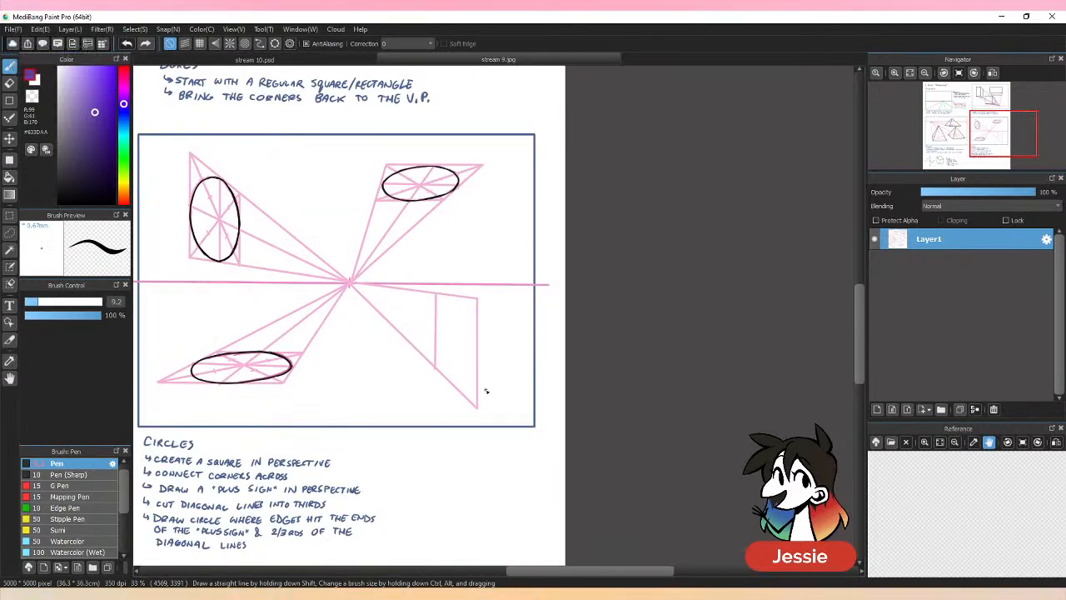
{"action": "left_click_drag", "start_coordinate": [565, 568], "coordinate": [511, 570]}
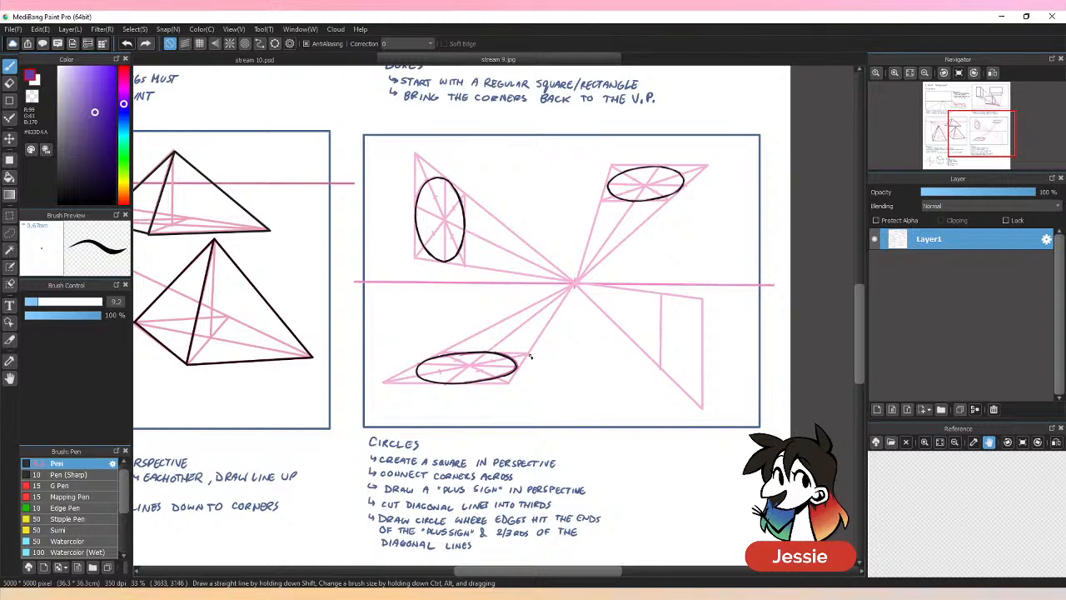
In stream 10.psd, pick the dark purple #1F1533 and add a new layer named "pyramids" above the cubes layer.
{"action": "left_click", "coordinate": [254, 59]}
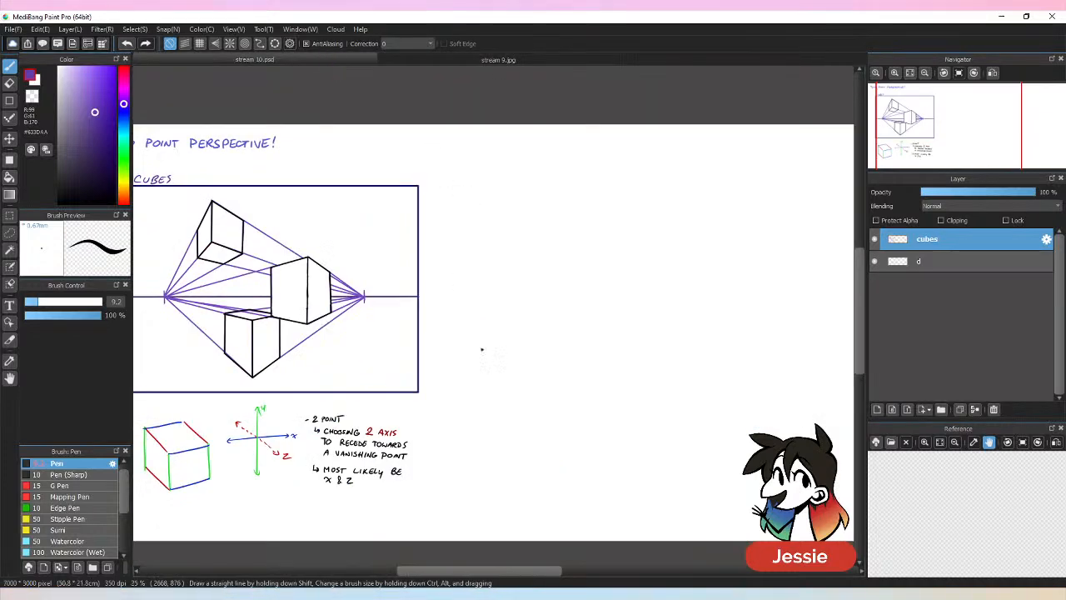
{"action": "left_click_drag", "start_coordinate": [410, 570], "coordinate": [449, 567]}
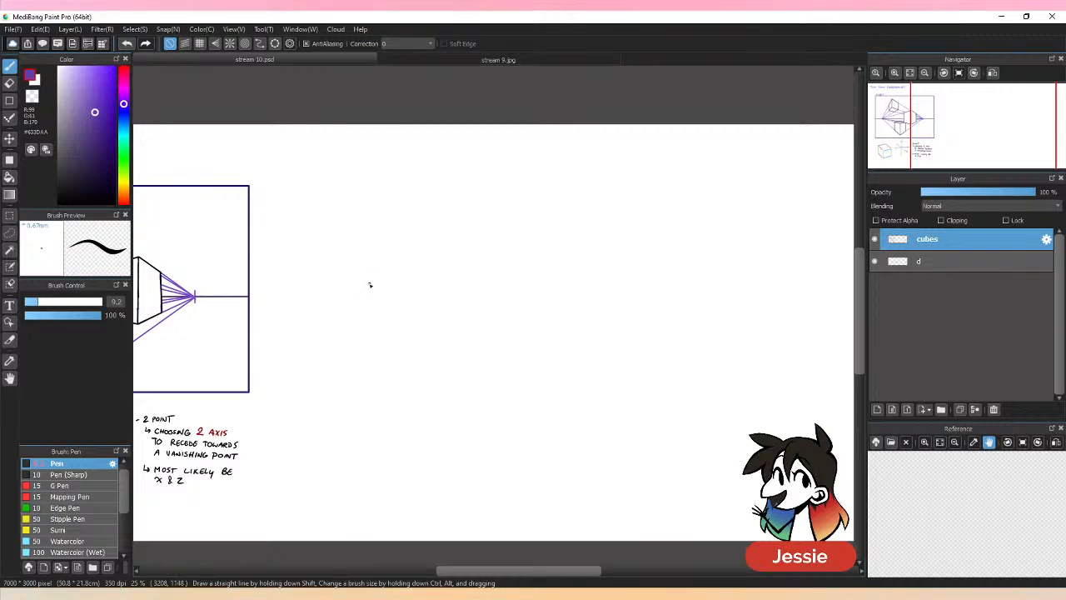
{"action": "left_click", "coordinate": [9, 99]}
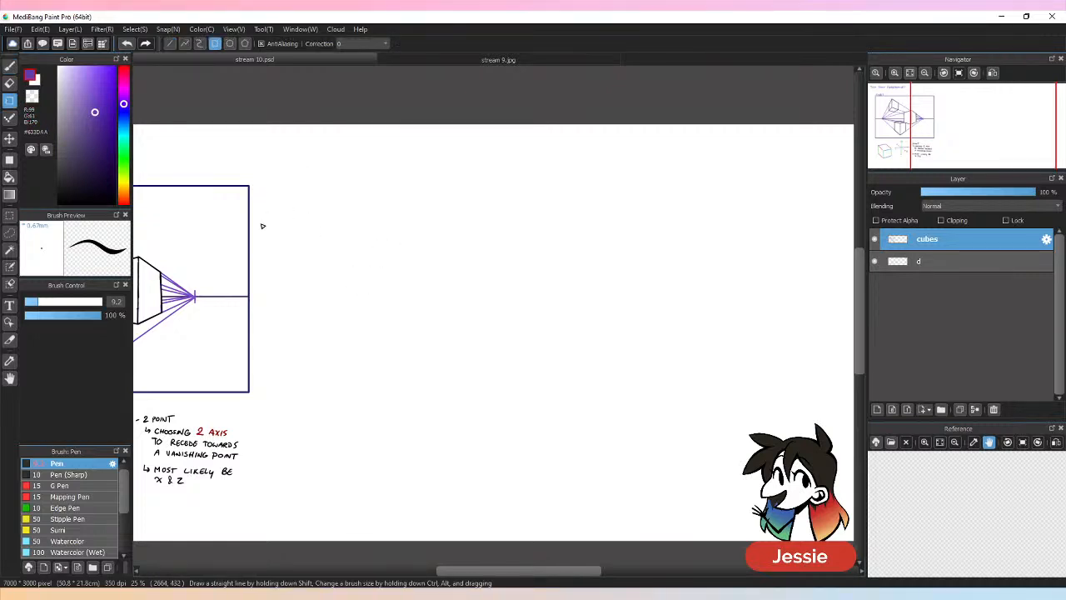
{"action": "left_click", "coordinate": [91, 177]}
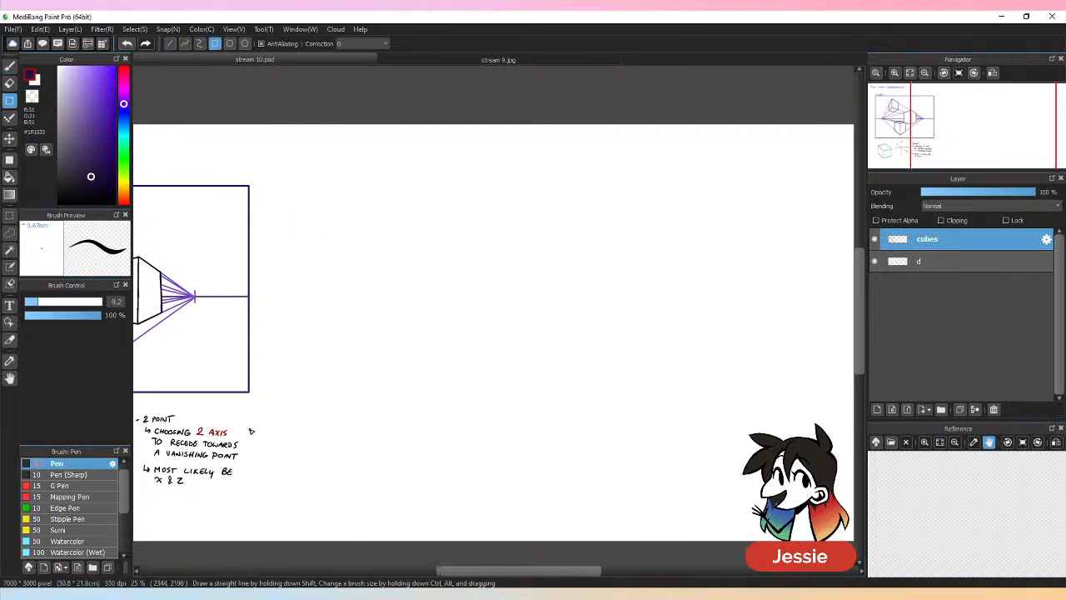
{"action": "left_click", "coordinate": [877, 409]}
{"action": "double_click", "coordinate": [934, 242]}
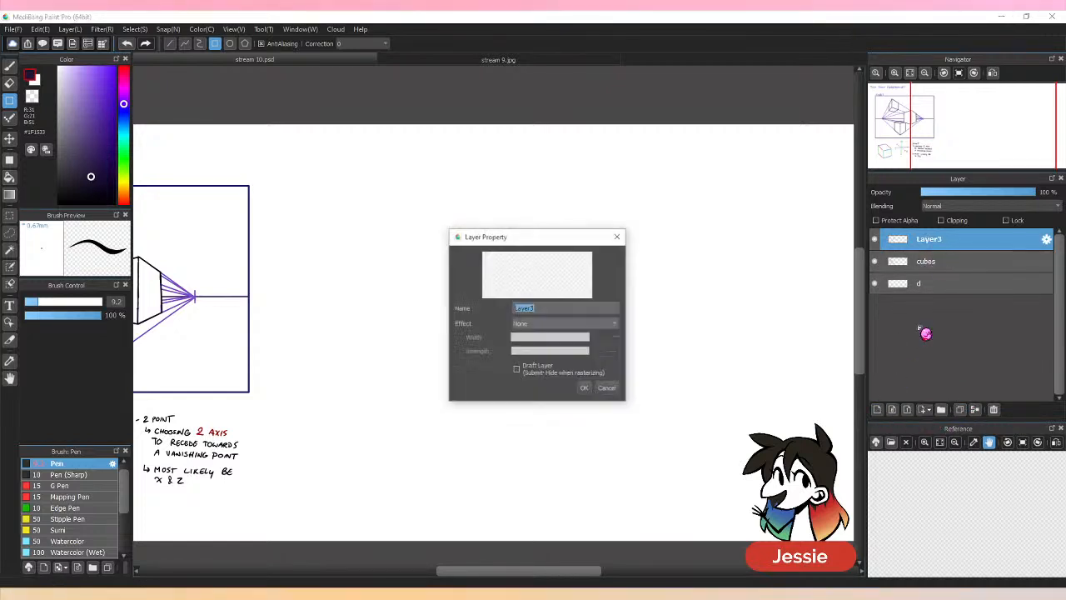
{"action": "type", "text": "pyramid"}
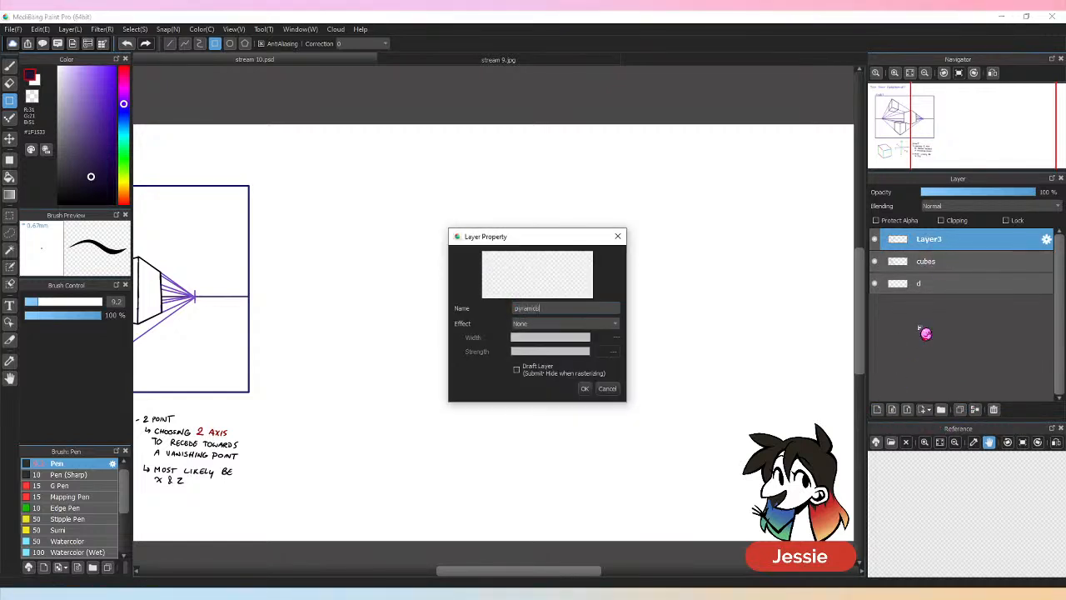
{"action": "key", "text": "Return"}
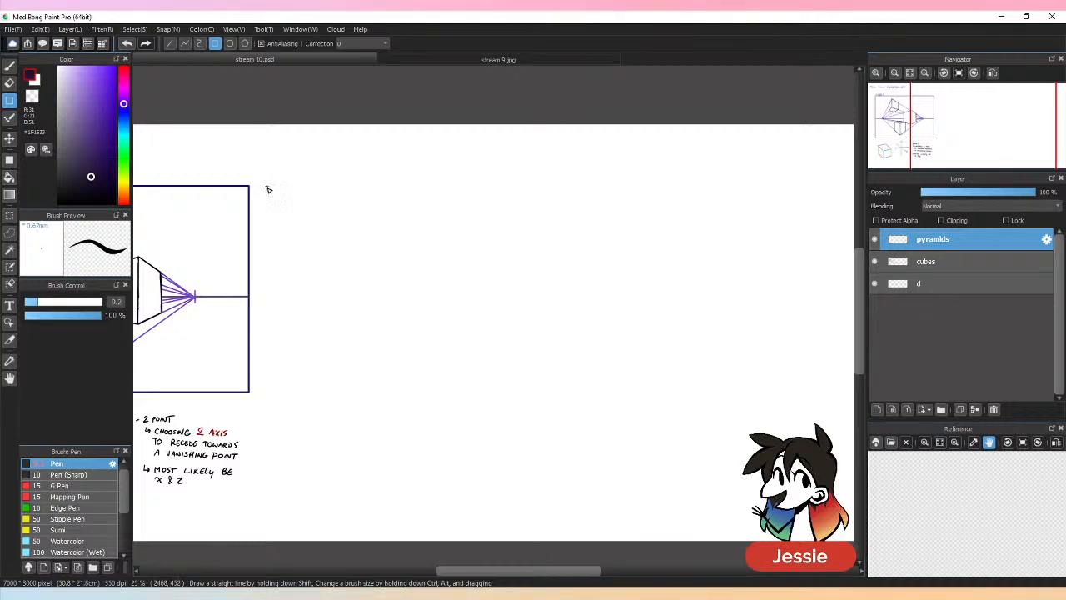
{"action": "mouse_move", "coordinate": [267, 189]}
{"action": "left_mouse_down"}
{"action": "mouse_move", "coordinate": [570, 397]}
{"action": "mouse_move", "coordinate": [591, 393]}
{"action": "left_mouse_up"}
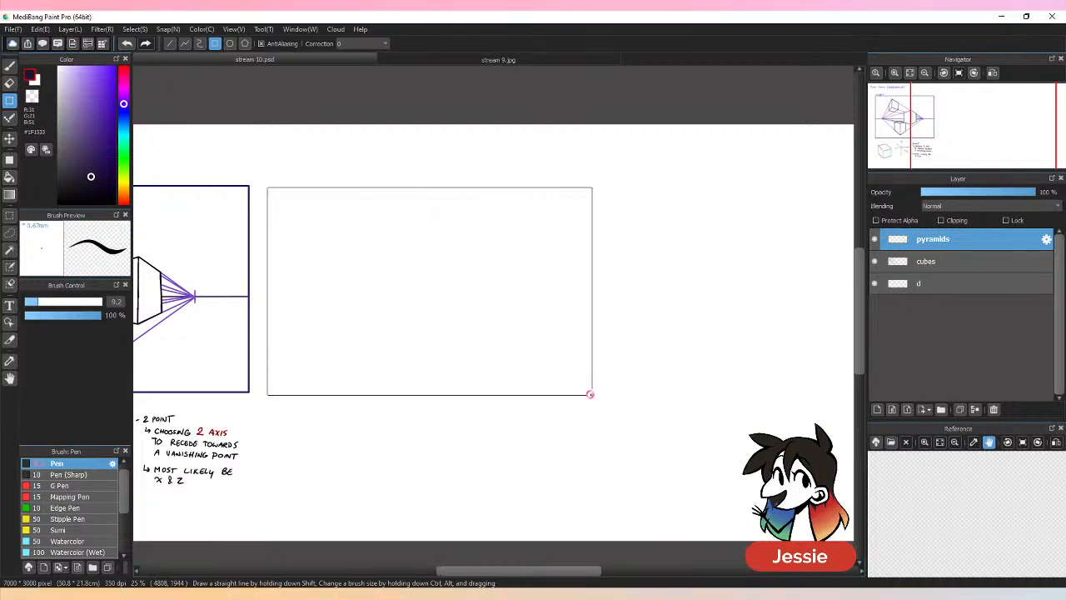
{"action": "key", "text": "ctrl+z"}
{"action": "left_click_drag", "start_coordinate": [263, 188], "coordinate": [573, 399]}
{"action": "key", "text": "ctrl+z"}
Draw a rectangular frame beside the cubes frame at about the same size, with a straight horizon line across its middle.
{"action": "left_click_drag", "start_coordinate": [278, 184], "coordinate": [571, 391]}
{"action": "key", "text": "ctrl+minus"}
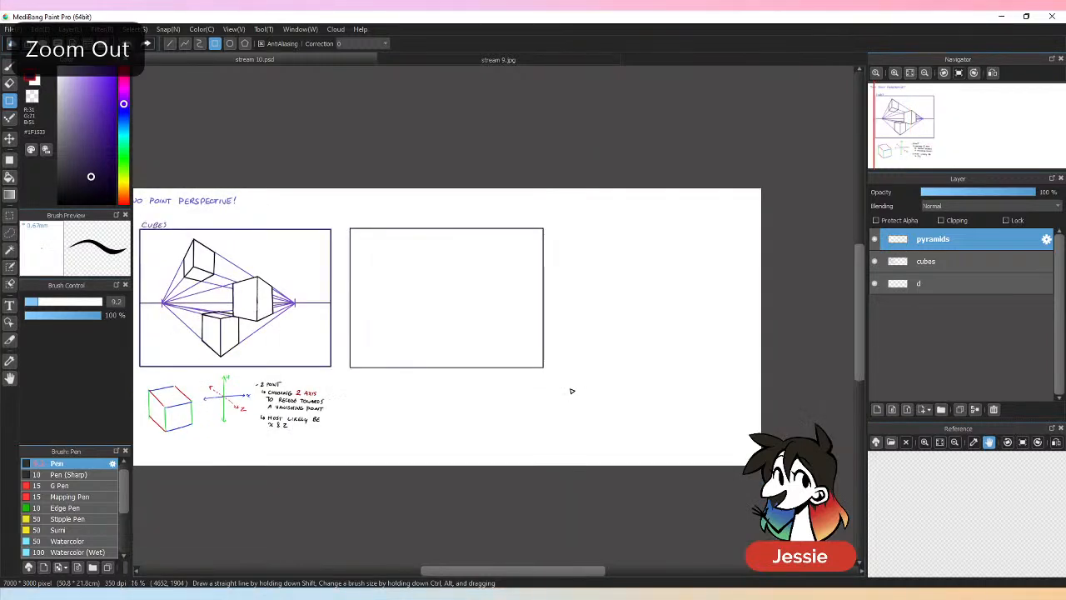
{"action": "key", "text": "ctrl+plus"}
{"action": "key", "text": "ctrl+plus"}
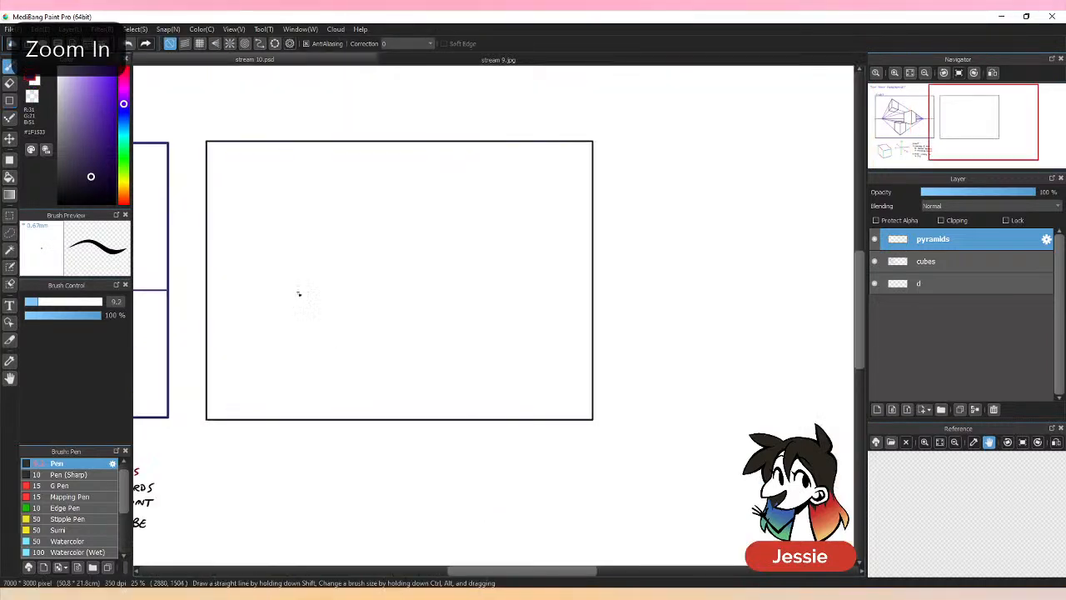
{"action": "left_click_drag", "start_coordinate": [207, 294], "coordinate": [592, 295]}
{"action": "key", "text": "ctrl+minus"}
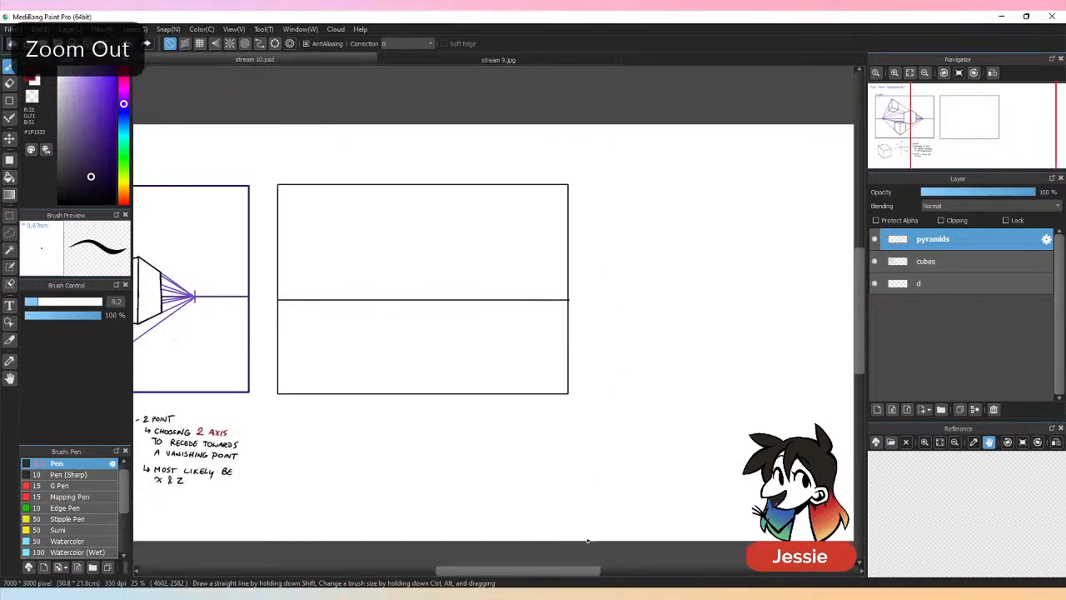
Mark two vanishing points with short red vertical ticks near both ends of the new horizon line, and save the file.
{"action": "key", "text": "ctrl+plus"}
{"action": "left_click_drag", "start_coordinate": [513, 570], "coordinate": [498, 571]}
{"action": "key", "text": "ctrl+plus"}
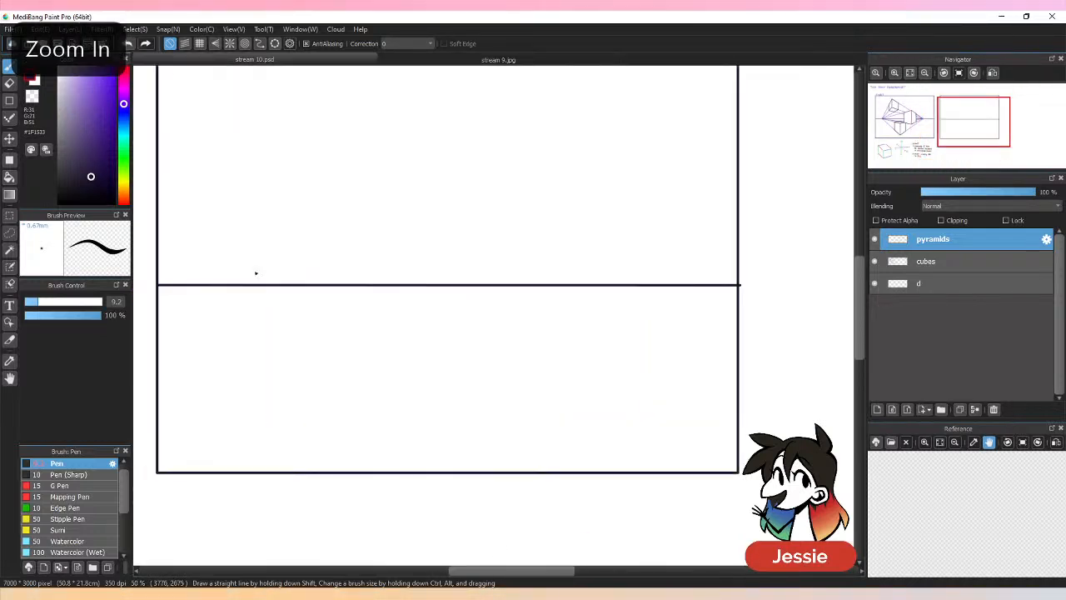
{"action": "left_click", "coordinate": [124, 70]}
{"action": "left_click", "coordinate": [115, 93]}
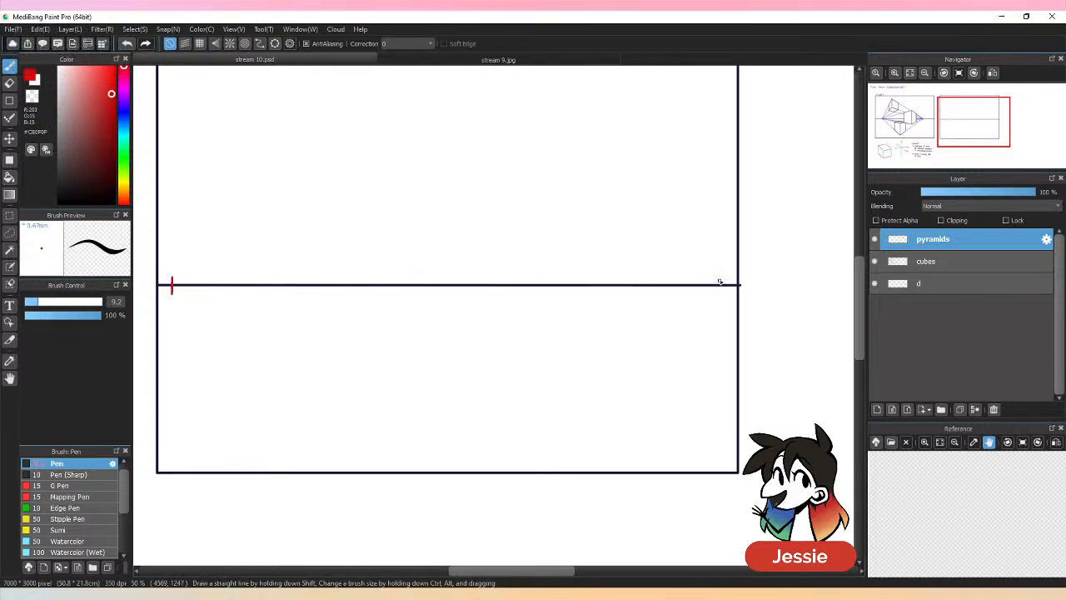
{"action": "left_click_drag", "start_coordinate": [718, 279], "coordinate": [718, 297]}
{"action": "key", "text": "ctrl+minus"}
{"action": "key", "text": "ctrl+minus"}
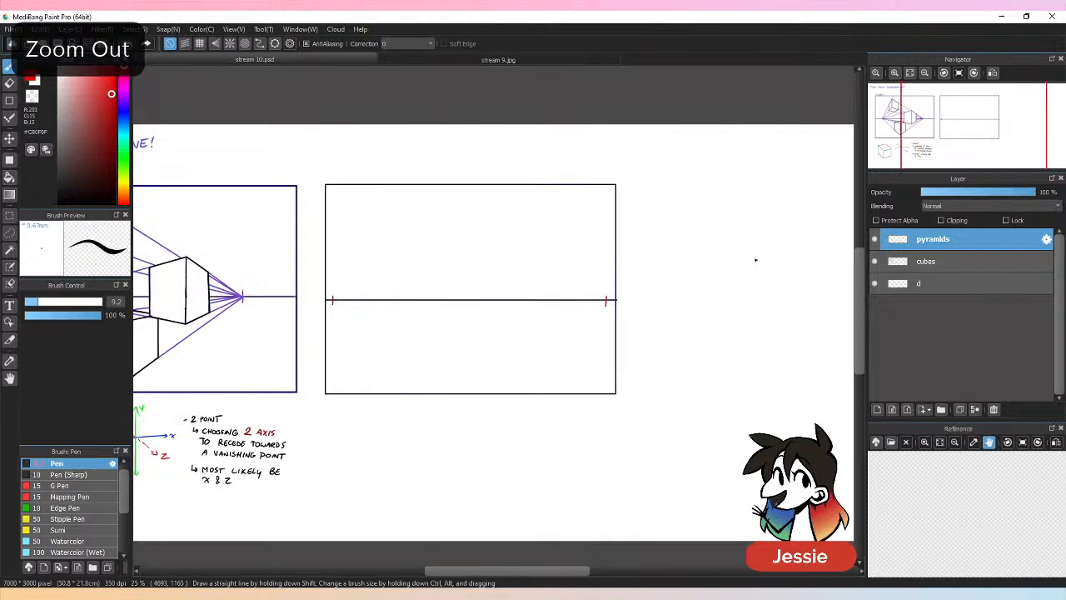
{"action": "key", "text": "ctrl+minus"}
{"action": "key", "text": "ctrl+s"}
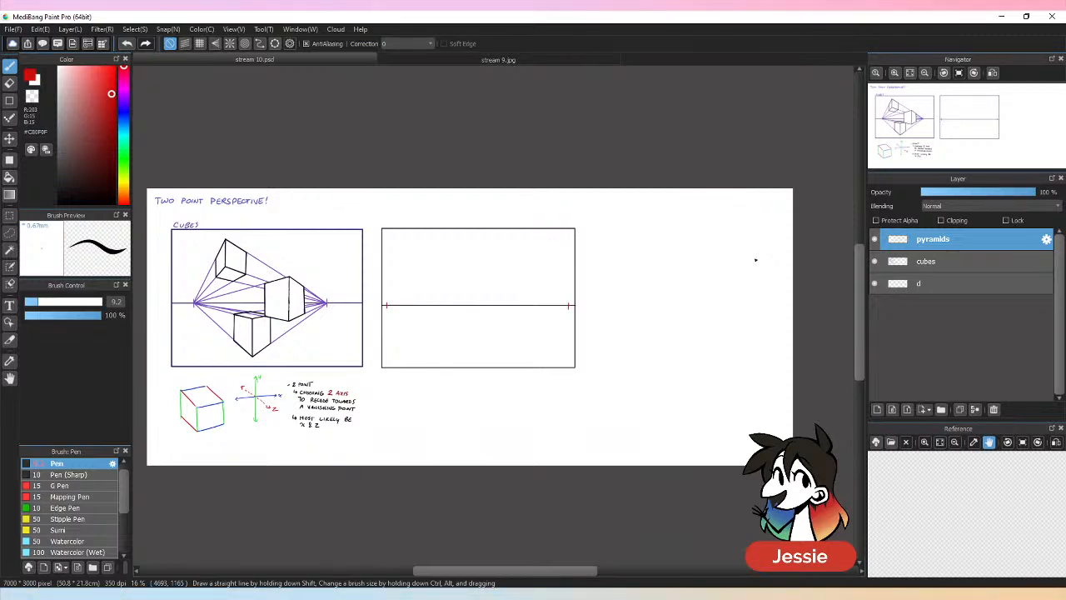
Handwrite the red label "PYRAMIDS" just above the upper edge of the new frame.
{"action": "key", "text": "ctrl+plus"}
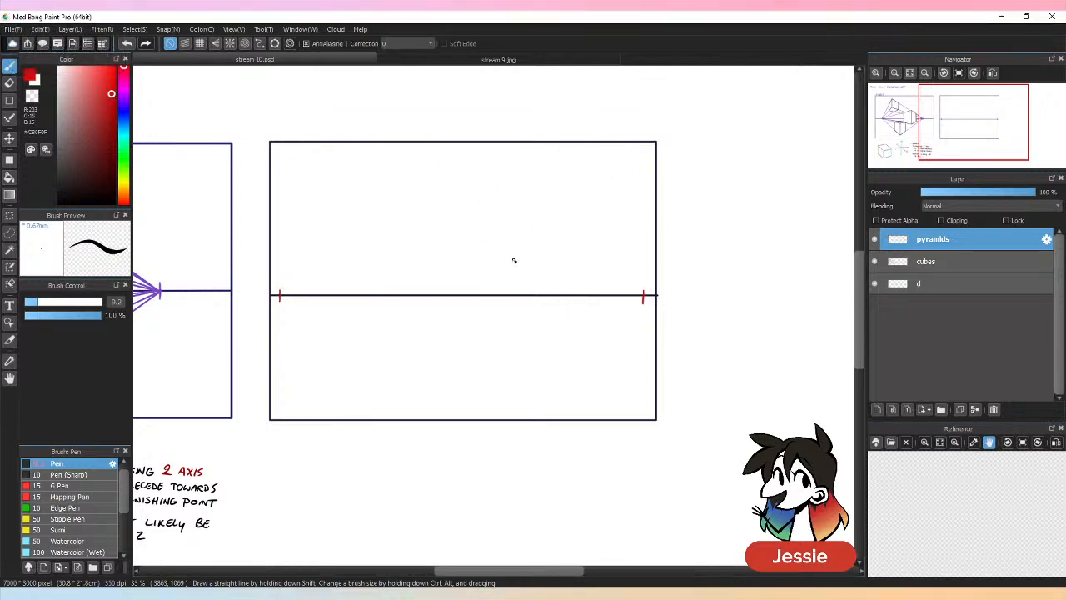
{"action": "mouse_move", "coordinate": [279, 125]}
{"action": "left_mouse_down"}
{"action": "mouse_move", "coordinate": [279, 137]}
{"action": "mouse_move", "coordinate": [287, 129]}
{"action": "left_mouse_up"}
{"action": "left_click_drag", "start_coordinate": [289, 127], "coordinate": [300, 136]}
{"action": "left_click_drag", "start_coordinate": [301, 126], "coordinate": [344, 138]}
{"action": "left_click_drag", "start_coordinate": [344, 127], "coordinate": [345, 138]}
{"action": "left_click_drag", "start_coordinate": [361, 127], "coordinate": [355, 141]}
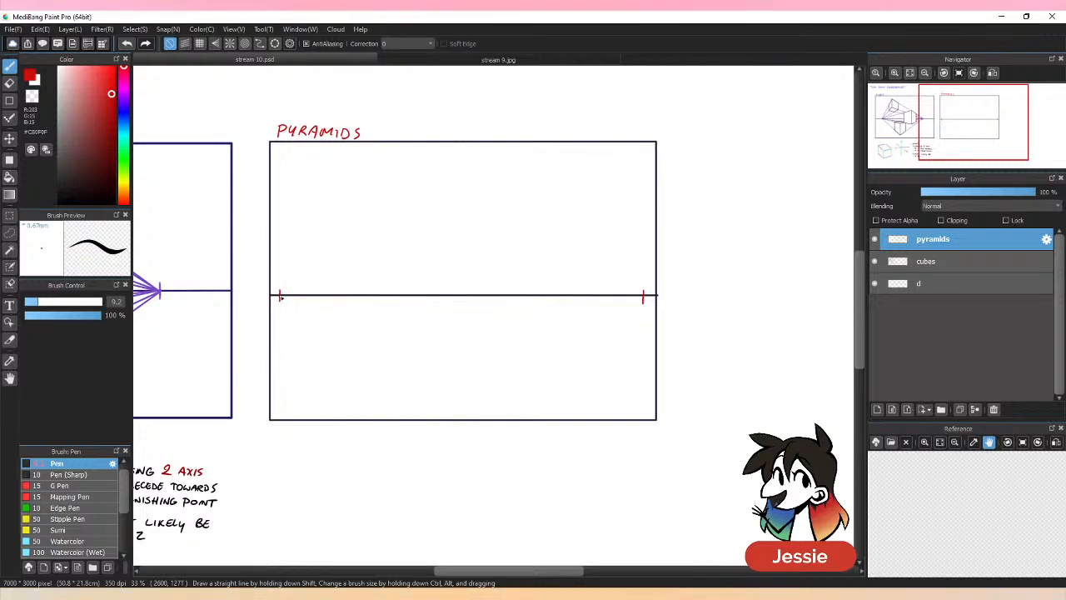
Draw straight red lines from both vanishing points meeting below the horizon, plus a line from the left one's midpoint to the right vanishing point.
{"action": "key", "text": "shift"}
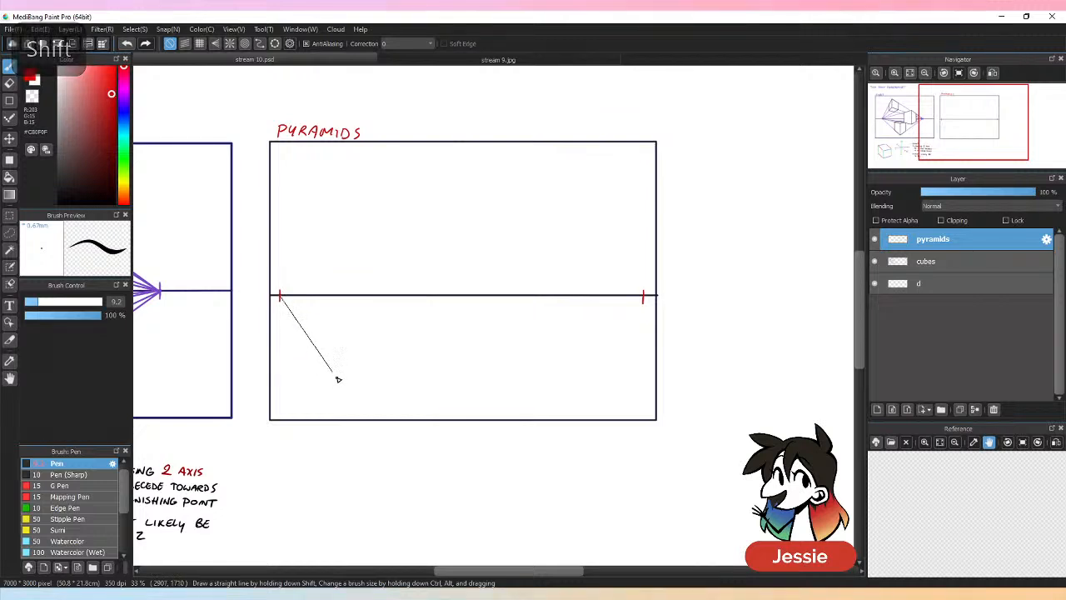
{"action": "left_click", "coordinate": [377, 373], "text": "shift"}
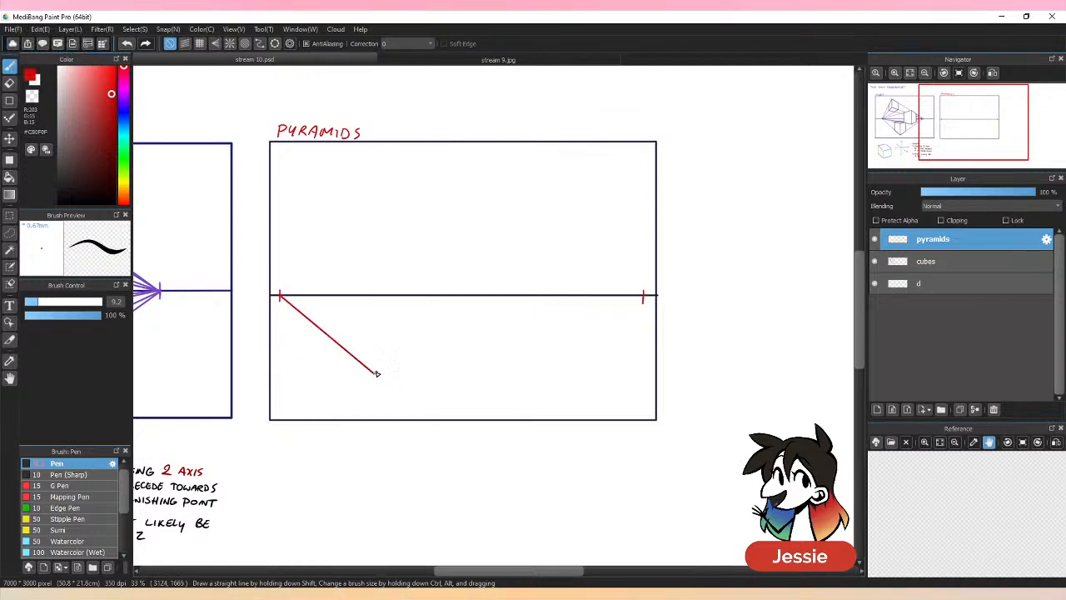
{"action": "left_click", "coordinate": [643, 295], "text": "shift"}
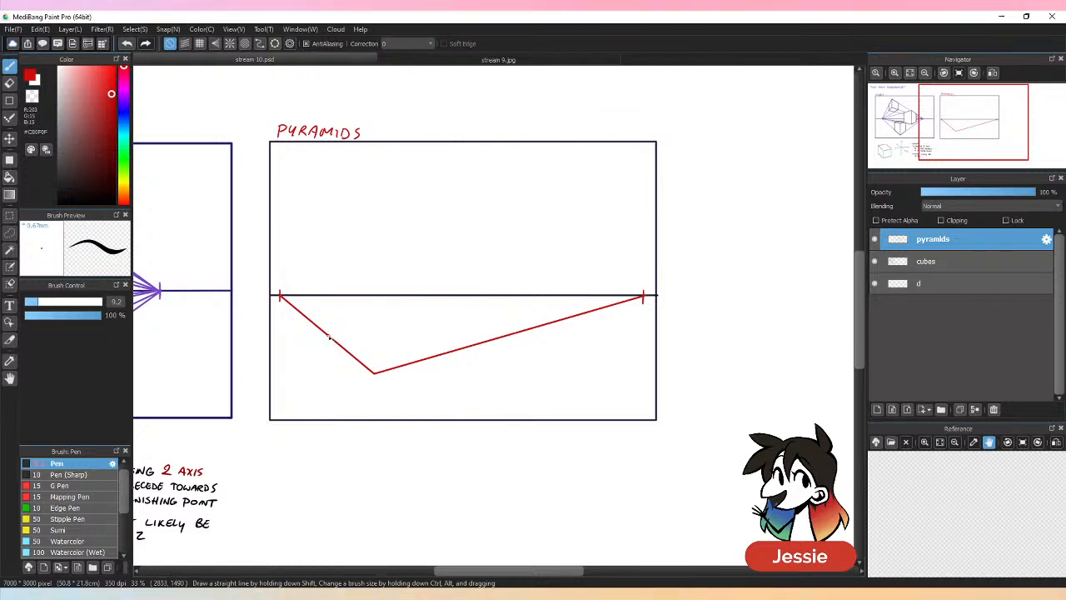
{"action": "key", "text": "shift"}
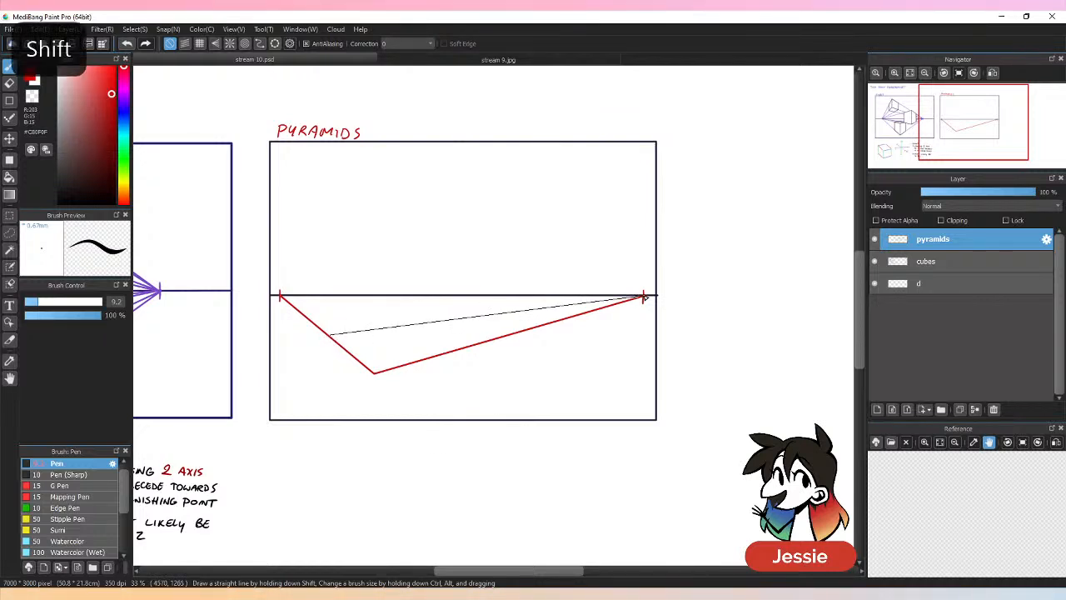
{"action": "left_click", "coordinate": [644, 297], "text": "shift"}
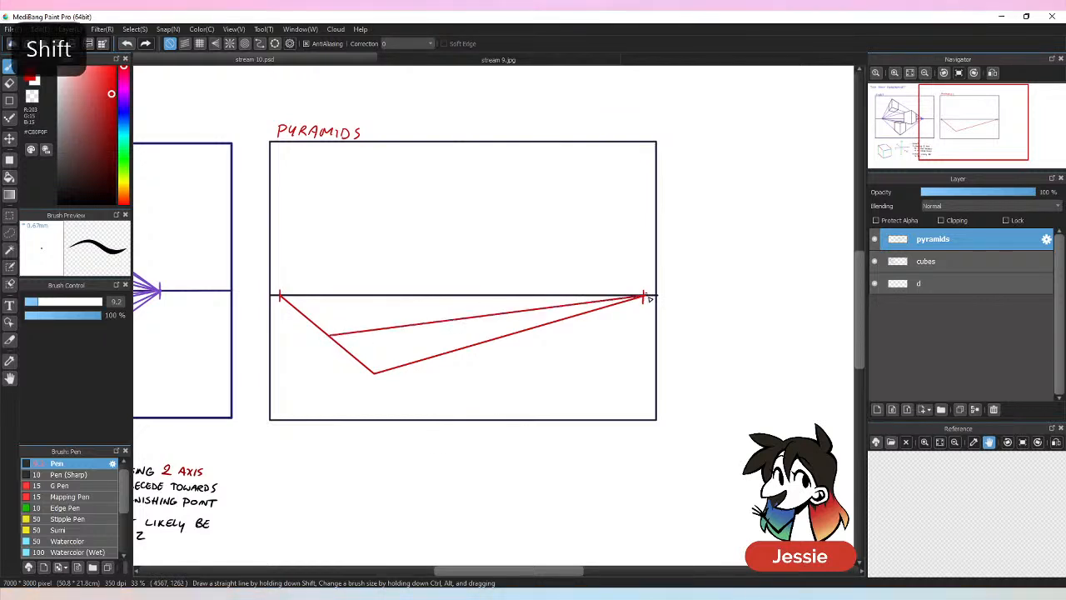
{"action": "left_click", "coordinate": [430, 359]}
{"action": "key", "text": "shift"}
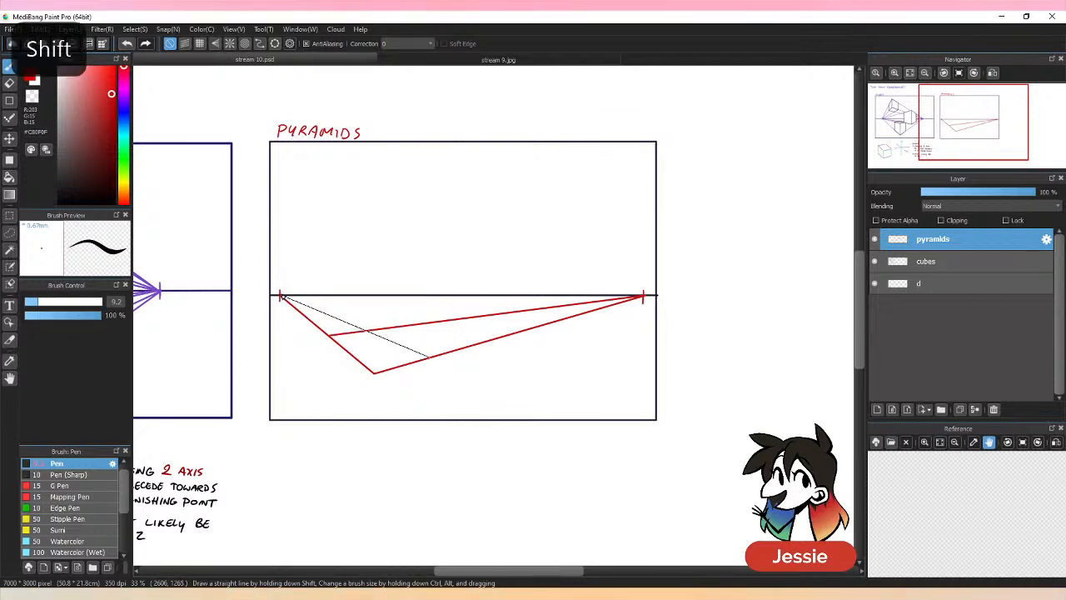
{"action": "left_click", "coordinate": [280, 296], "text": "shift"}
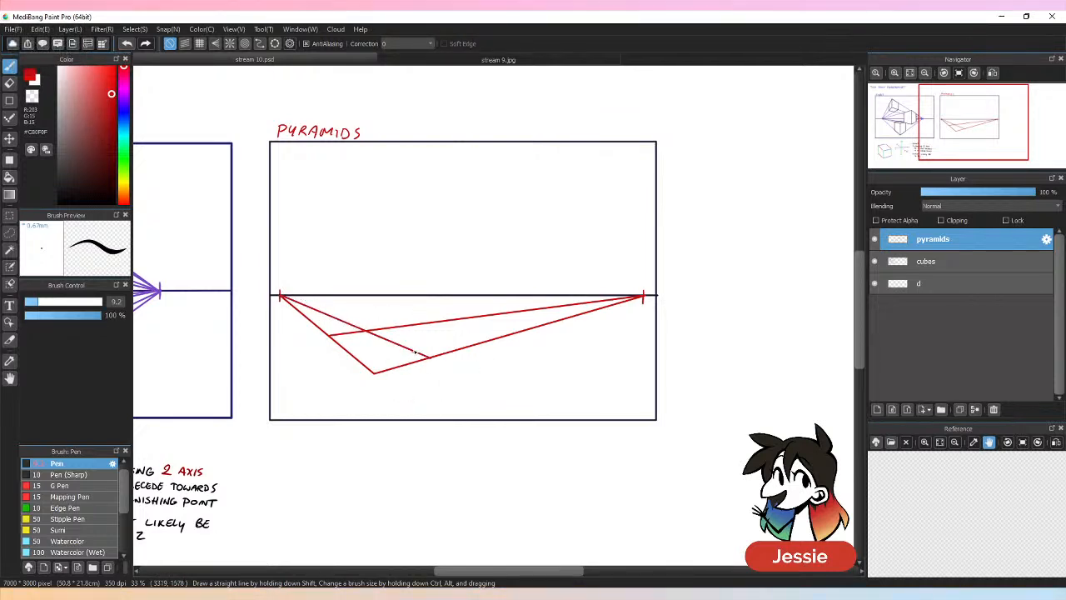
{"action": "key", "text": "ctrl+z"}
Close the pyramid's four-sided base with a straight line from the lower right receding line to the left vanishing point.
{"action": "left_click", "coordinate": [464, 349]}
{"action": "key", "text": "shift"}
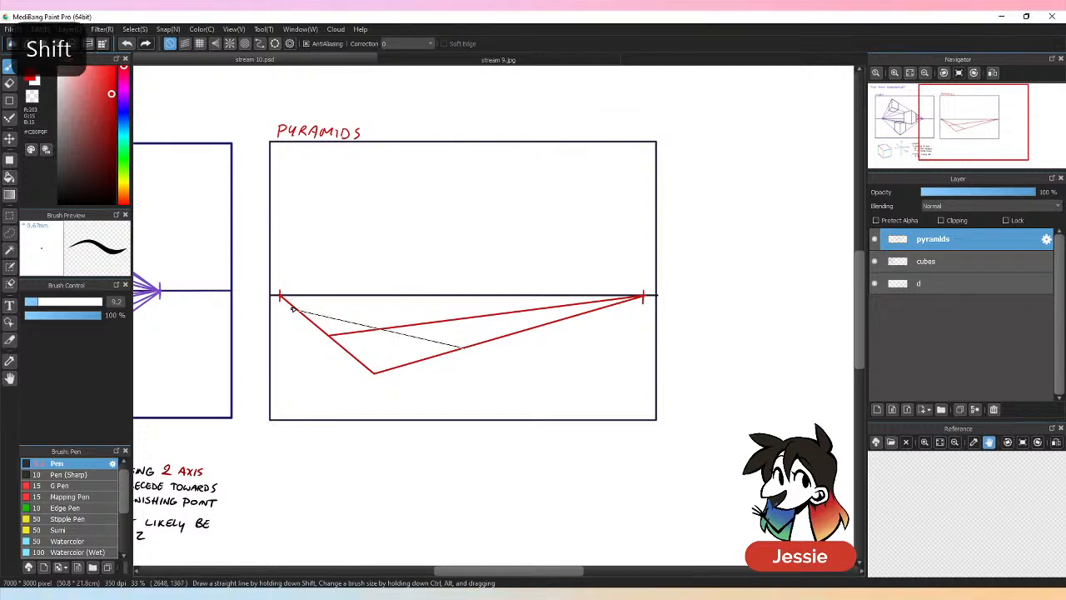
{"action": "left_click", "coordinate": [280, 296], "text": "shift"}
{"action": "key", "text": "ctrl+minus"}
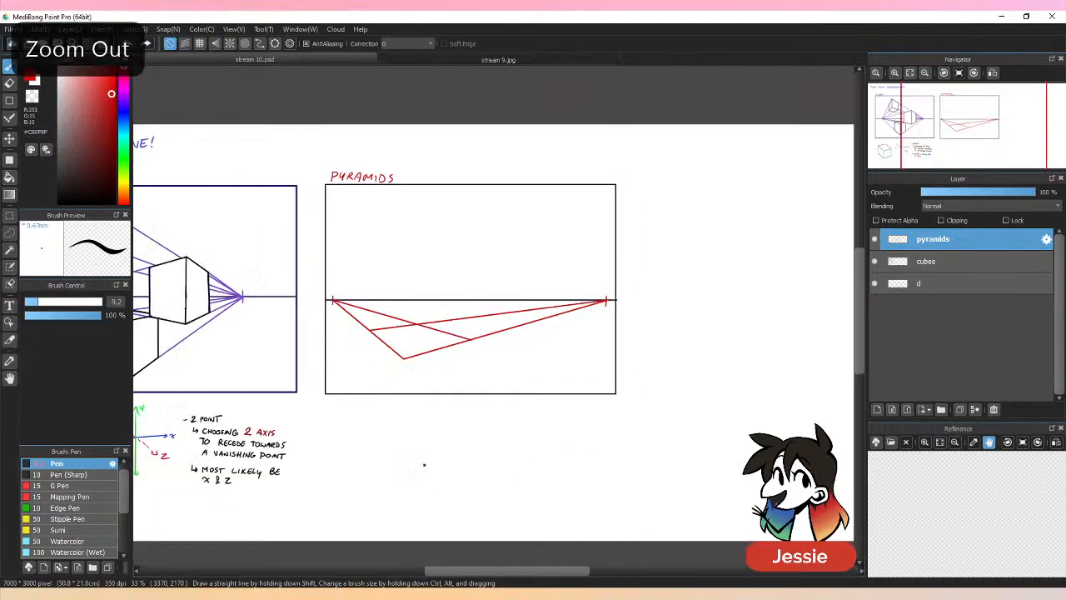
Draw two straight red diagonals connecting the opposite corners of the base to find its centre.
{"action": "key", "text": "ctrl+plus"}
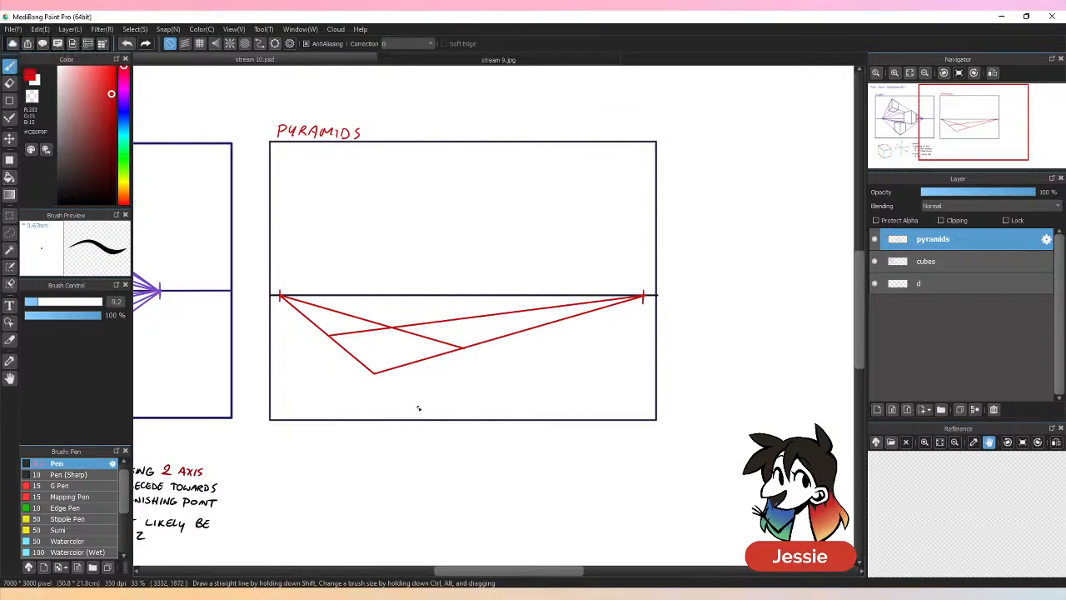
{"action": "key", "text": "ctrl+plus"}
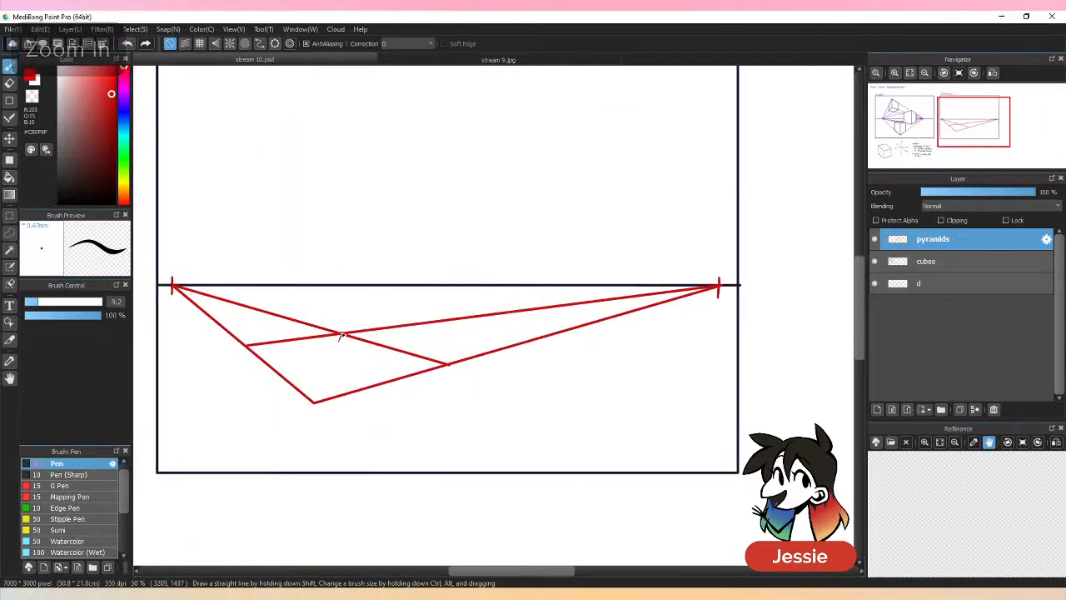
{"action": "left_click_drag", "start_coordinate": [341, 334], "coordinate": [319, 384]}
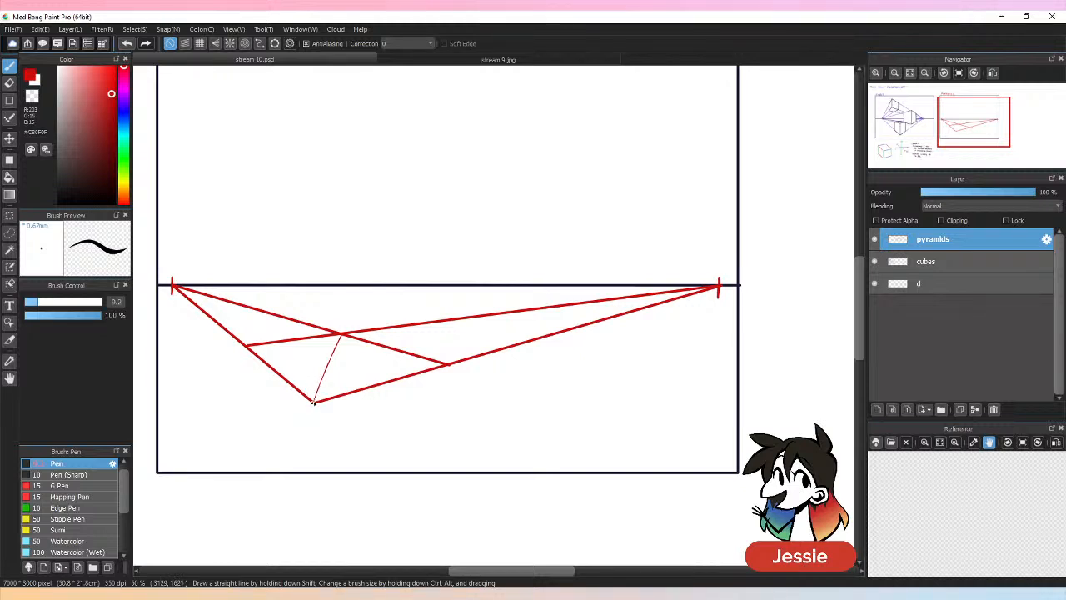
{"action": "key", "text": "ctrl+z"}
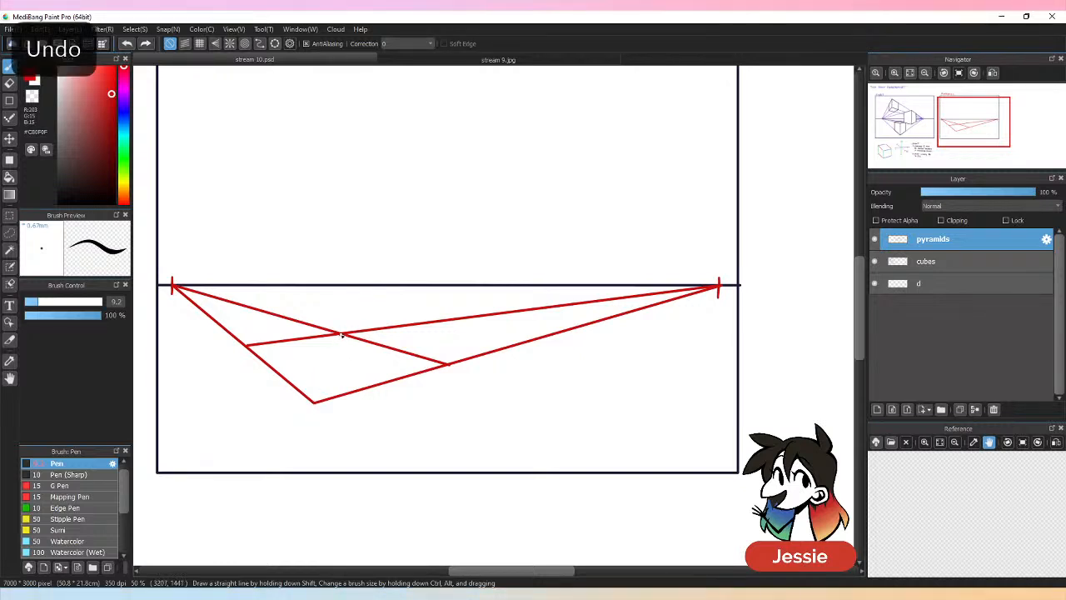
{"action": "left_click", "coordinate": [315, 402], "text": "shift"}
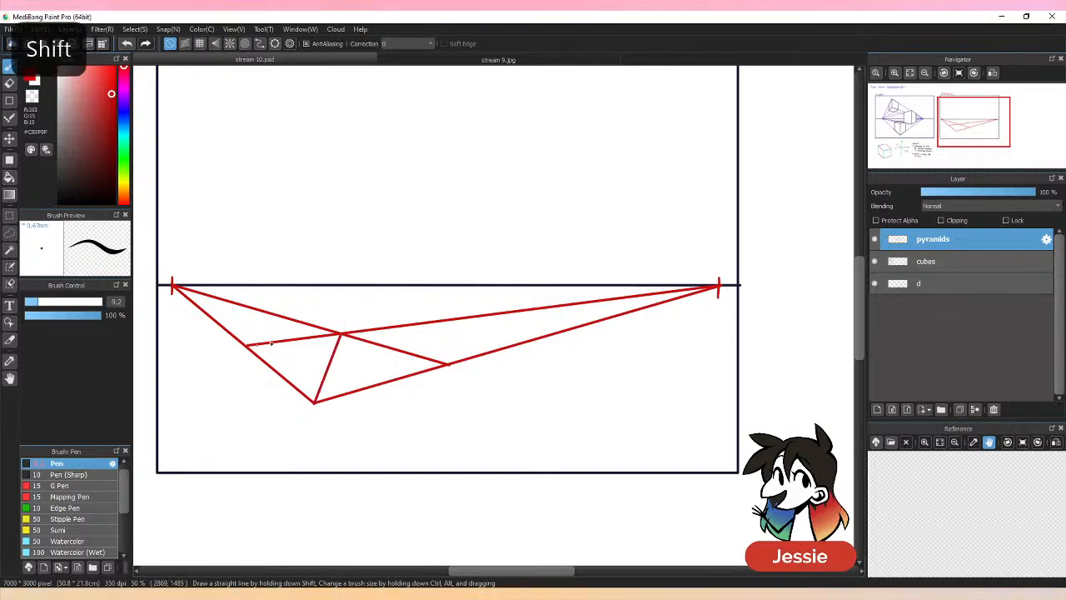
{"action": "left_click", "coordinate": [249, 345]}
{"action": "left_click", "coordinate": [450, 364], "text": "shift"}
{"action": "key", "text": "ctrl+minus"}
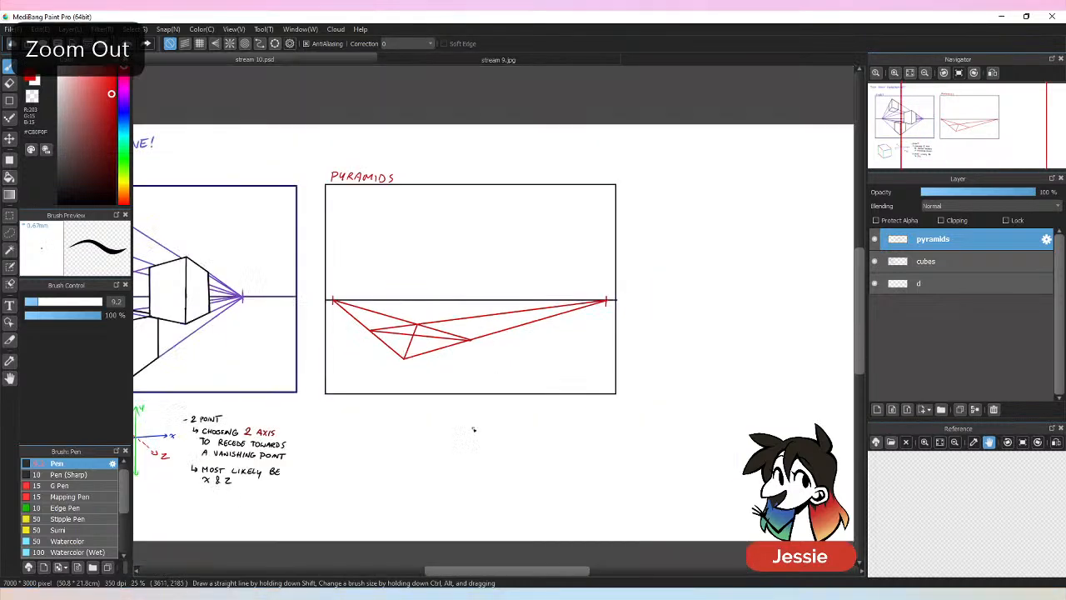
Draw a straight, near-vertical red line from the crossing of the base diagonals up past the horizon to set the pyramid's apex.
{"action": "key", "text": "ctrl+plus"}
{"action": "left_click", "coordinate": [333, 353]}
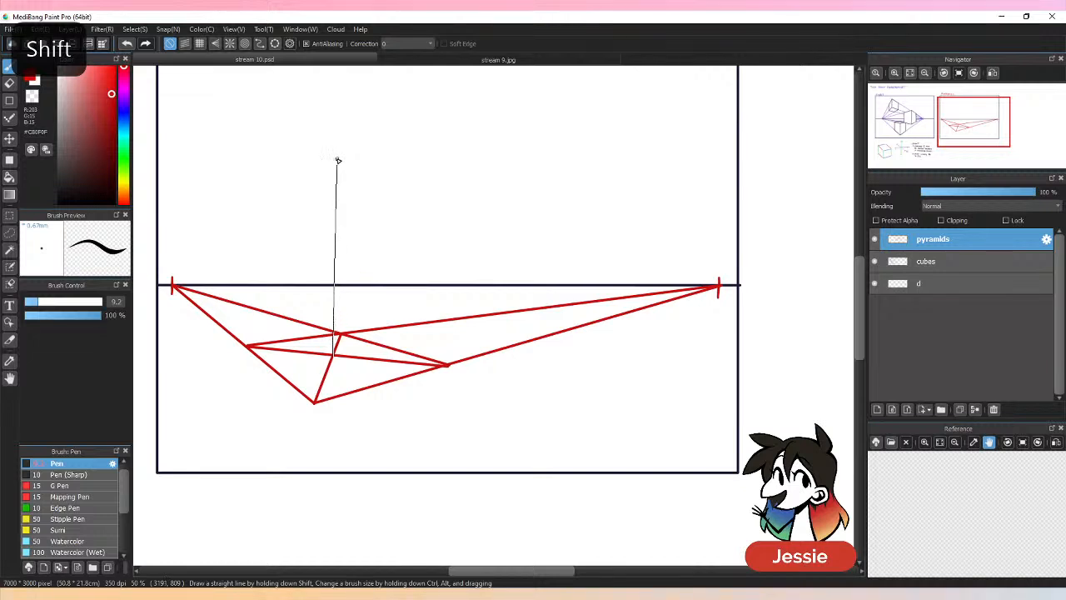
{"action": "left_click", "coordinate": [337, 159], "text": "shift"}
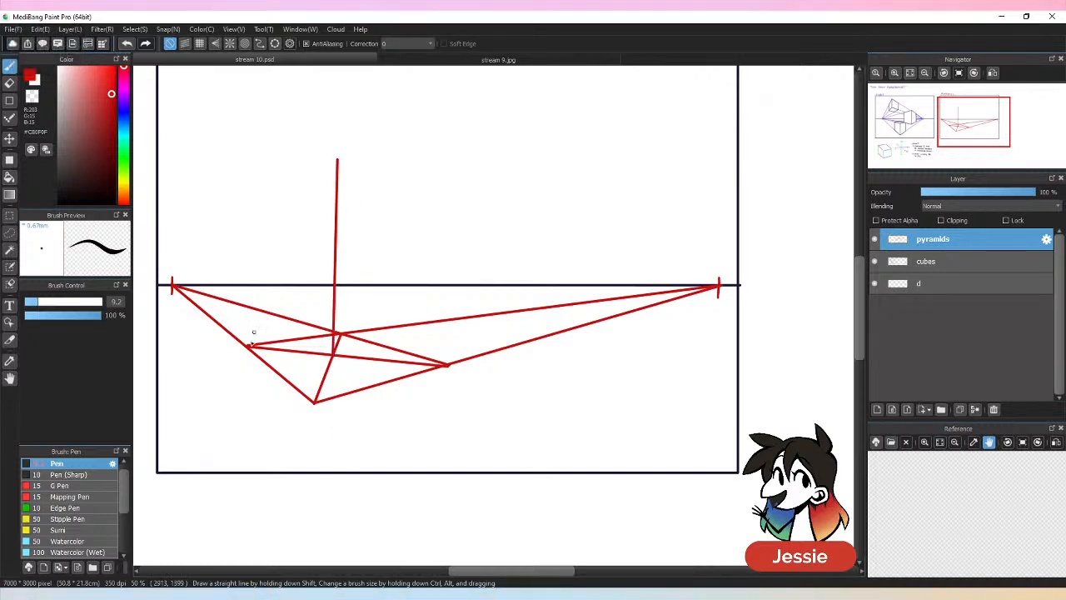
Connect the apex to the left, right and front corners of the base with straight red lines.
{"action": "left_click", "coordinate": [249, 344]}
{"action": "left_click", "coordinate": [337, 159], "text": "shift"}
{"action": "left_click", "coordinate": [337, 159]}
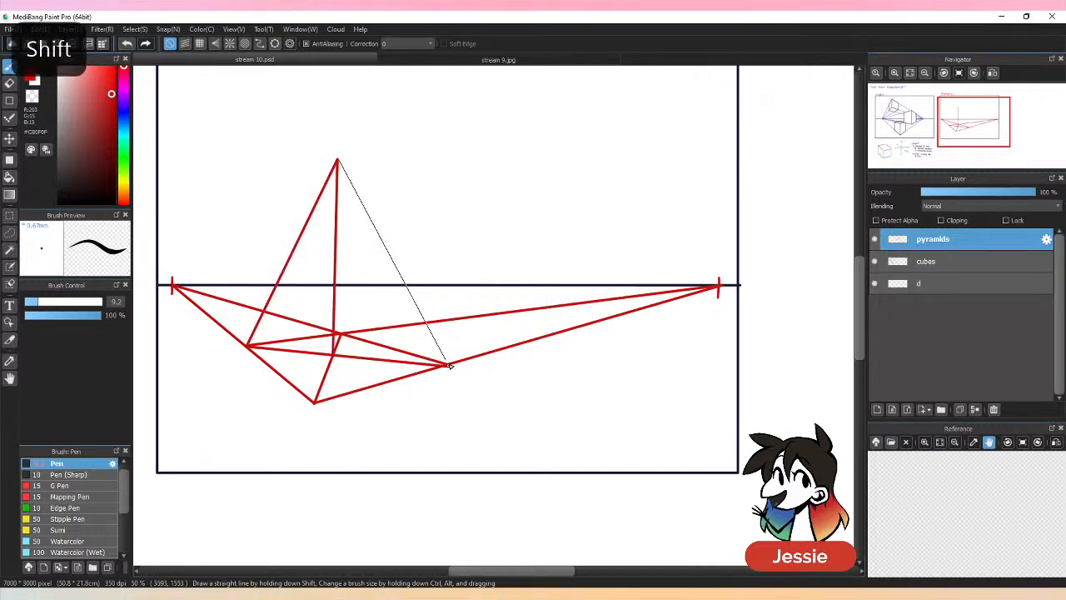
{"action": "left_click", "coordinate": [447, 365], "text": "shift"}
{"action": "left_click", "coordinate": [338, 159]}
{"action": "left_click", "coordinate": [313, 404], "text": "shift"}
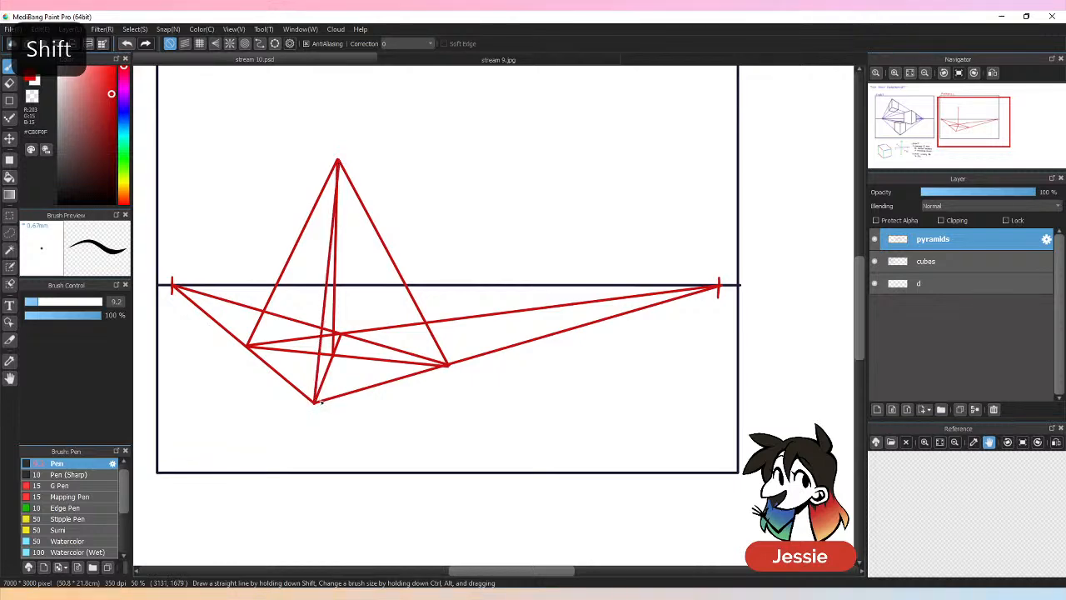
{"action": "key", "text": "ctrl+minus"}
{"action": "key", "text": "ctrl+minus"}
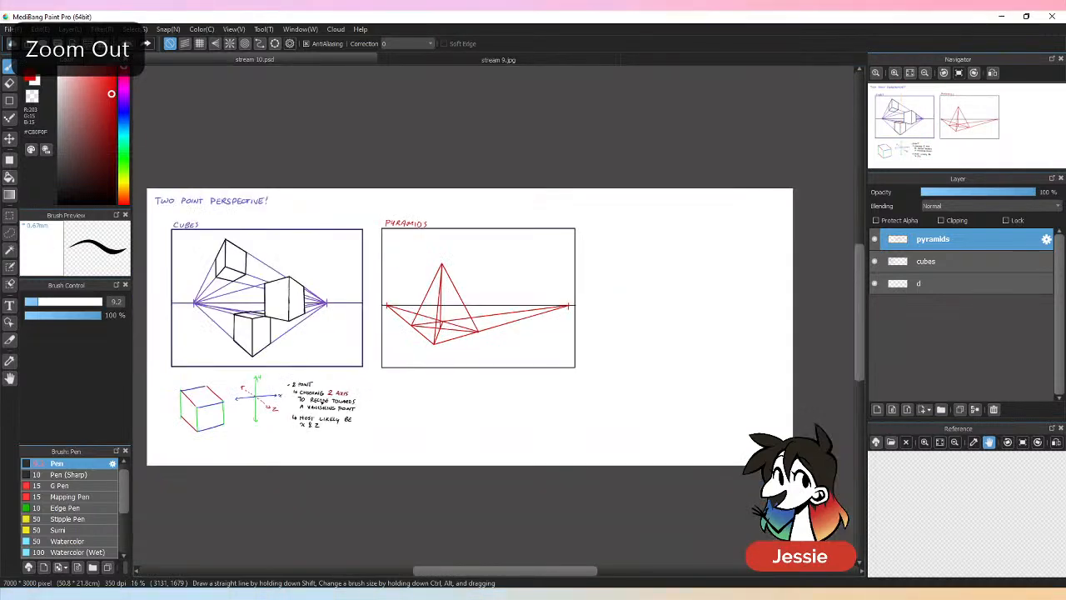
Trace the pyramid's outer edges and its front edge with straight black #000000 lines, and save the file.
{"action": "key", "text": "ctrl+plus"}
{"action": "key", "text": "ctrl+plus"}
{"action": "left_click", "coordinate": [114, 202]}
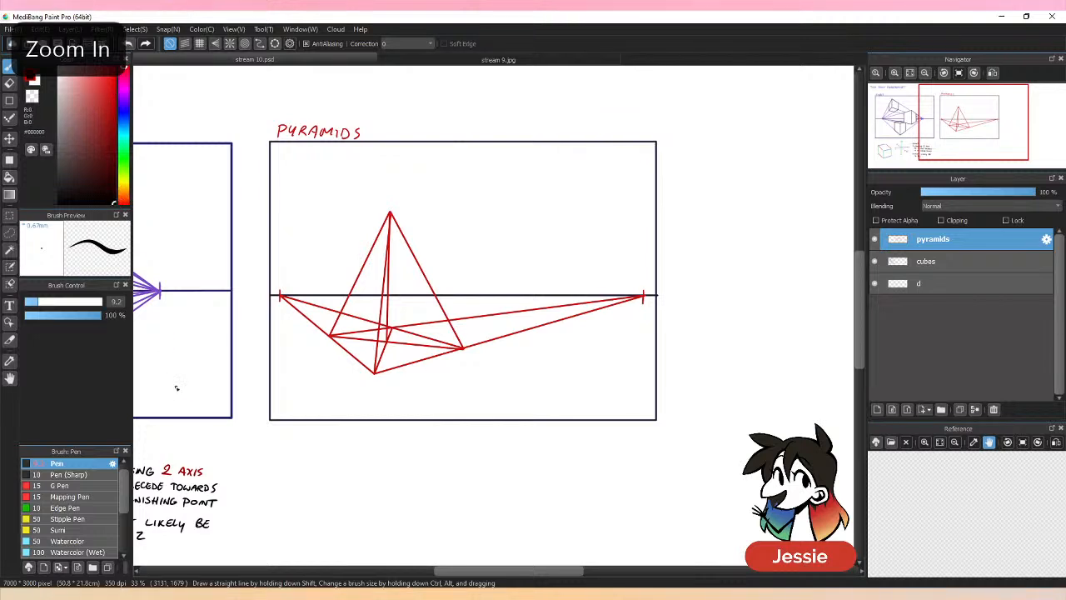
{"action": "left_click_drag", "start_coordinate": [390, 214], "coordinate": [330, 335]}
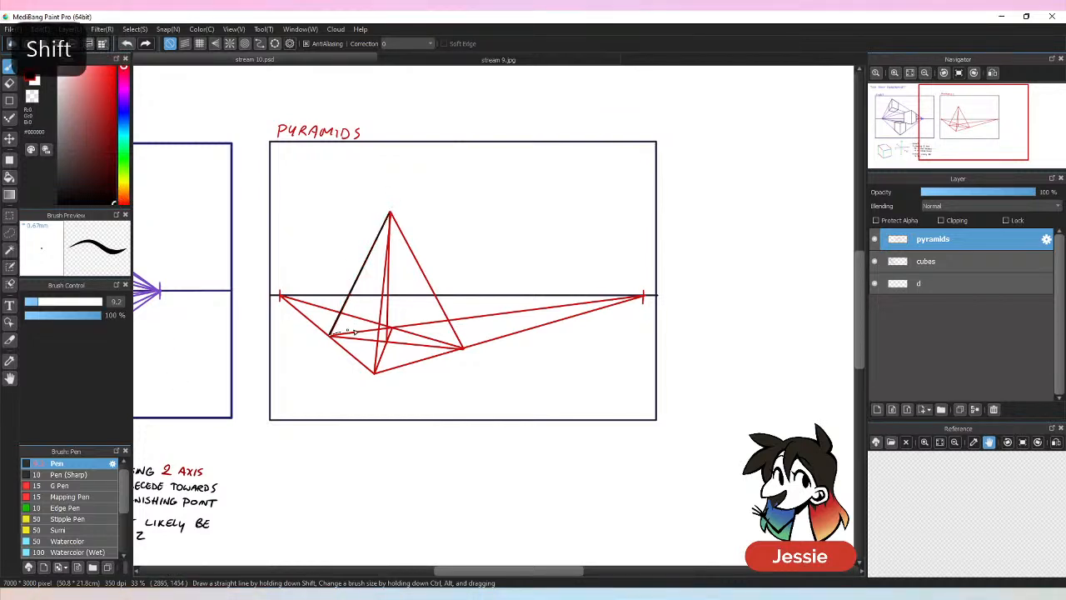
{"action": "left_click", "coordinate": [375, 373], "text": "shift"}
{"action": "left_click", "coordinate": [463, 348], "text": "shift"}
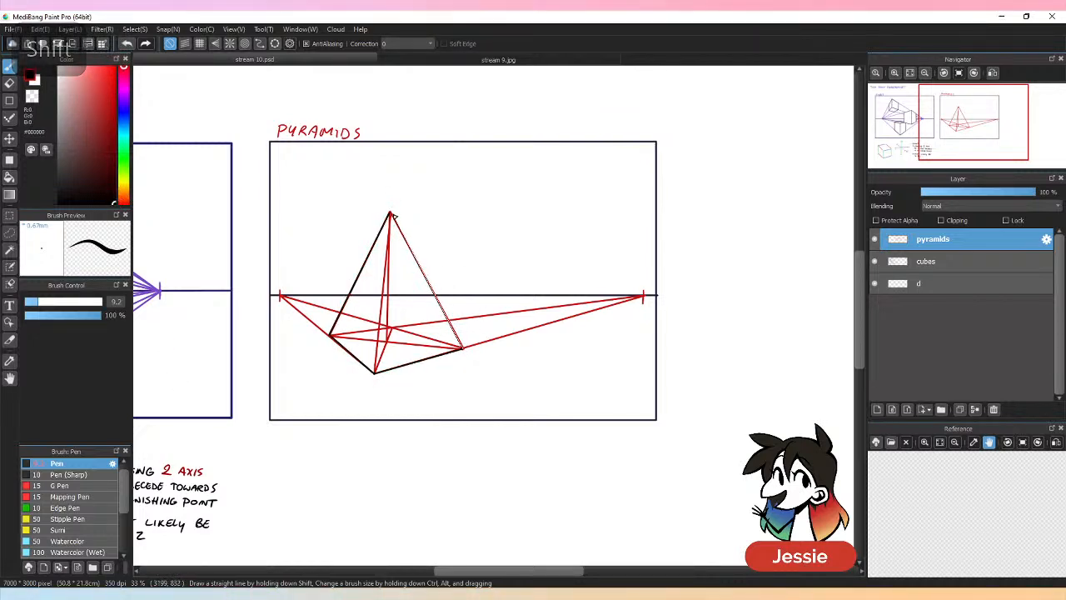
{"action": "left_click", "coordinate": [391, 212], "text": "shift"}
{"action": "left_click", "coordinate": [375, 372], "text": "shift"}
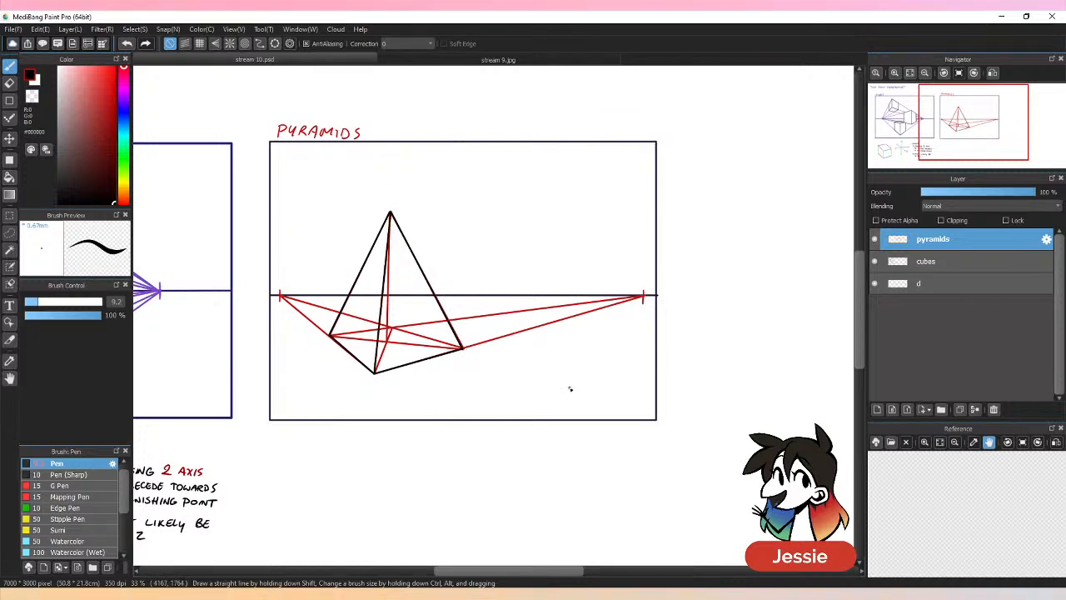
{"action": "key", "text": "ctrl+minus"}
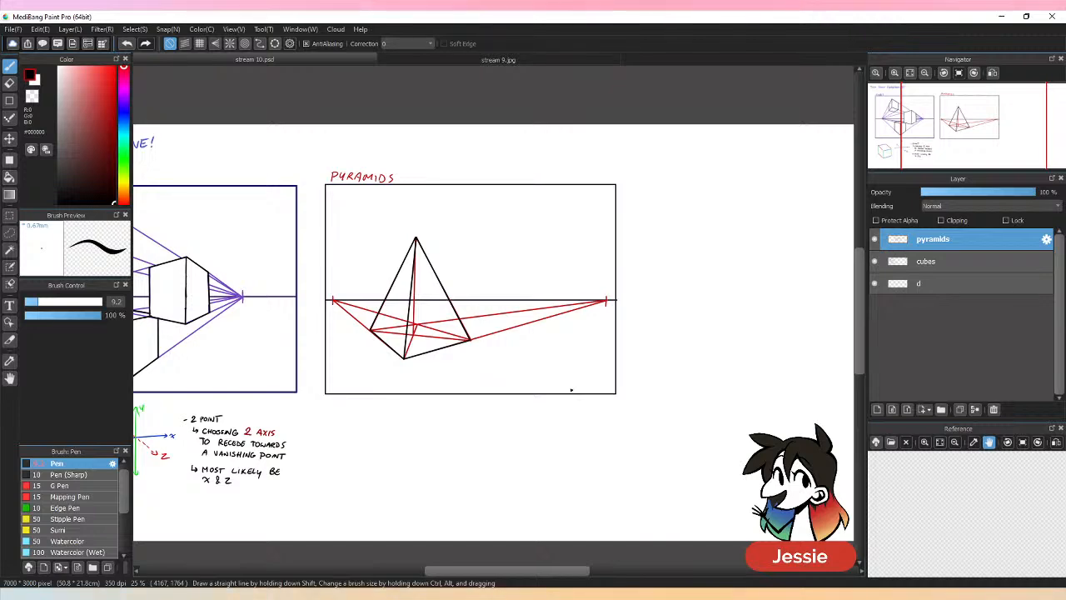
{"action": "key", "text": "ctrl+plus"}
{"action": "key", "text": "ctrl+plus"}
{"action": "key", "text": "ctrl+s"}
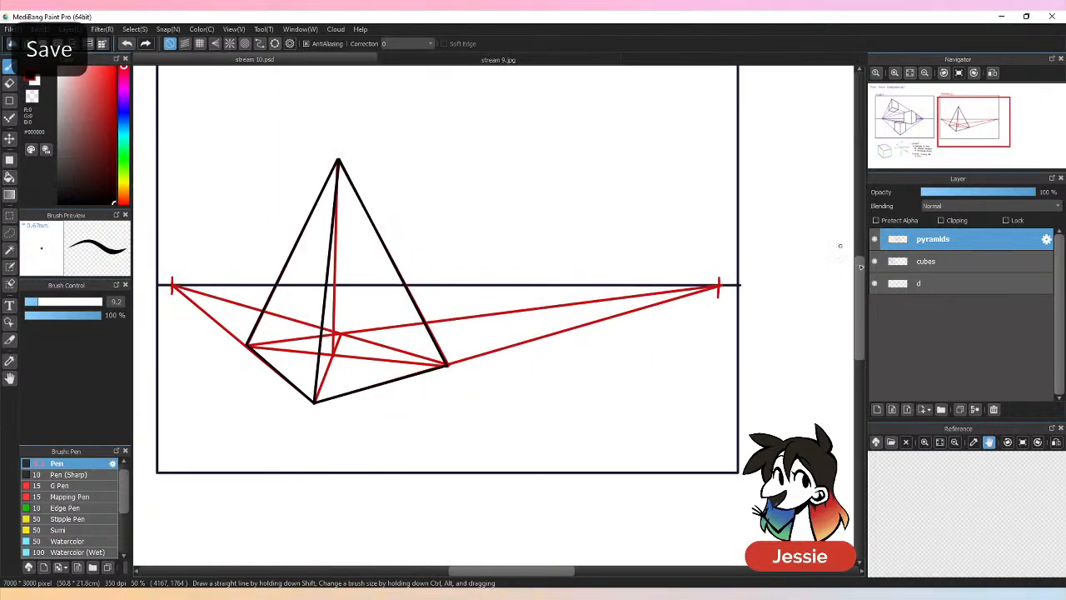
Pick the red #CB0F0F and draw a second four-sided base above the horizon with straight lines to both vanishing points.
{"action": "scroll", "coordinate": [840, 245], "scroll_direction": "up", "scroll_amount": 3}
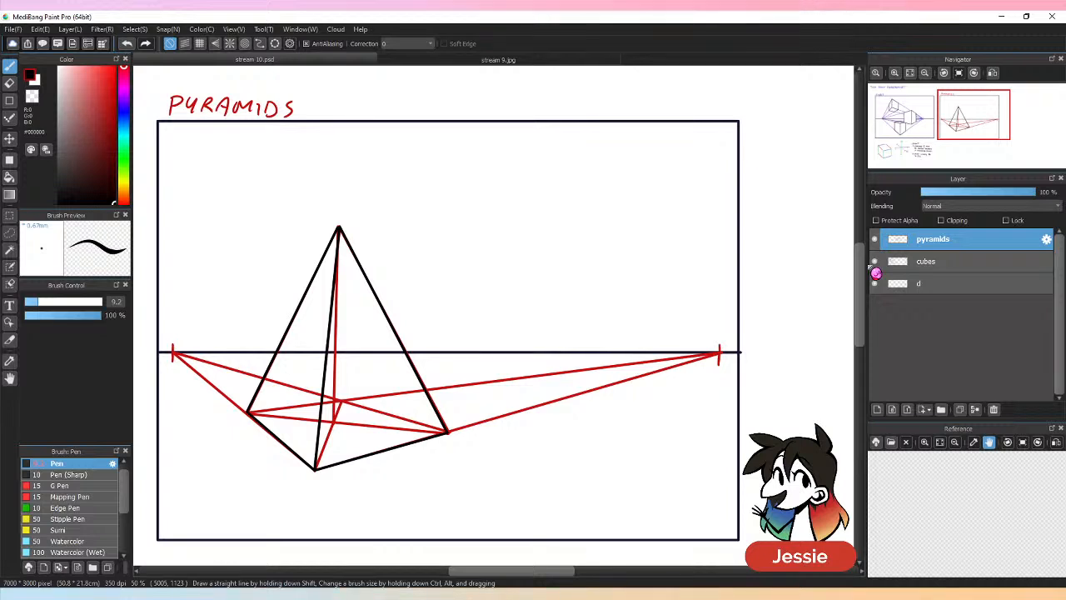
{"action": "left_click", "coordinate": [344, 399], "text": "alt"}
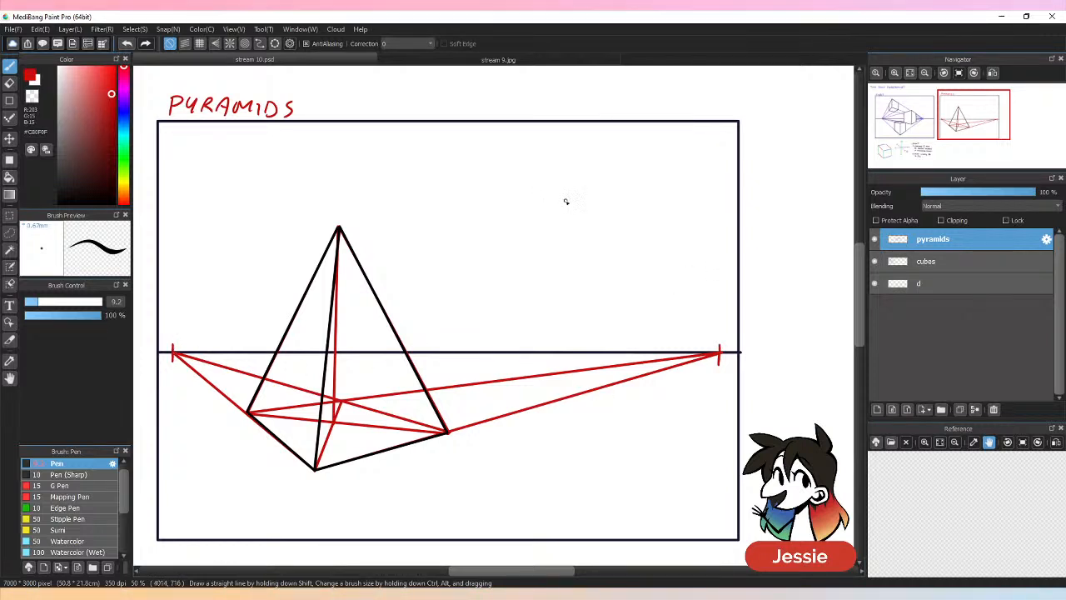
{"action": "key", "text": "shift"}
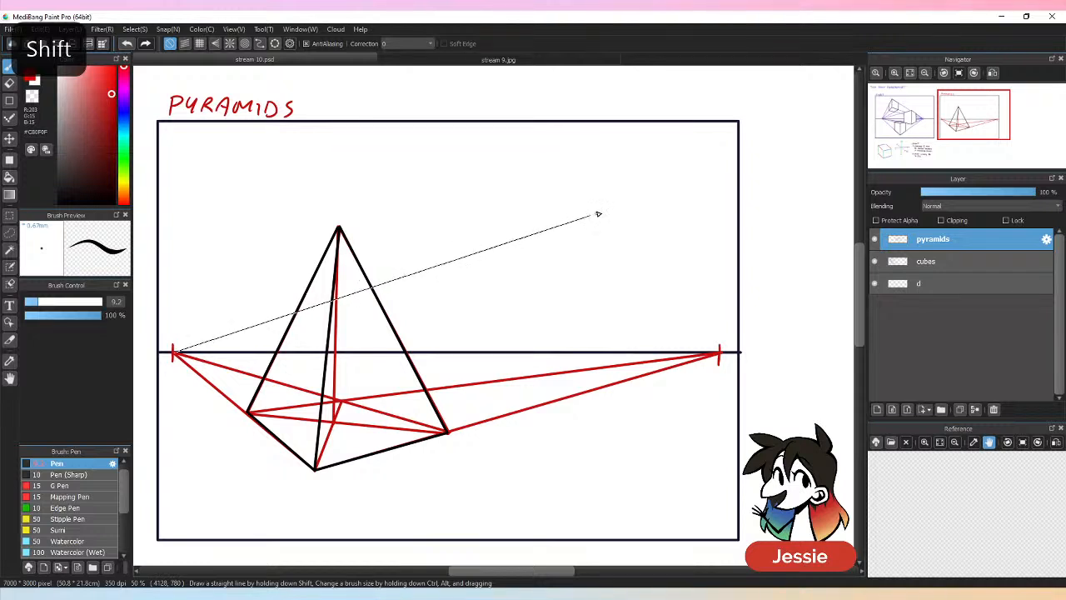
{"action": "left_click", "coordinate": [618, 191], "text": "shift"}
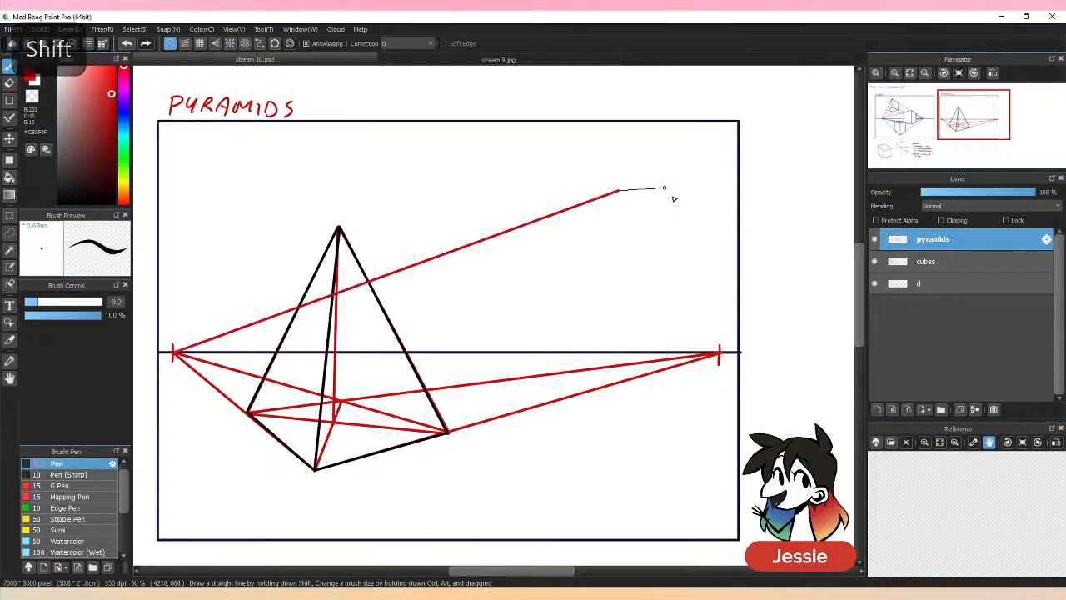
{"action": "left_click", "coordinate": [720, 353], "text": "shift"}
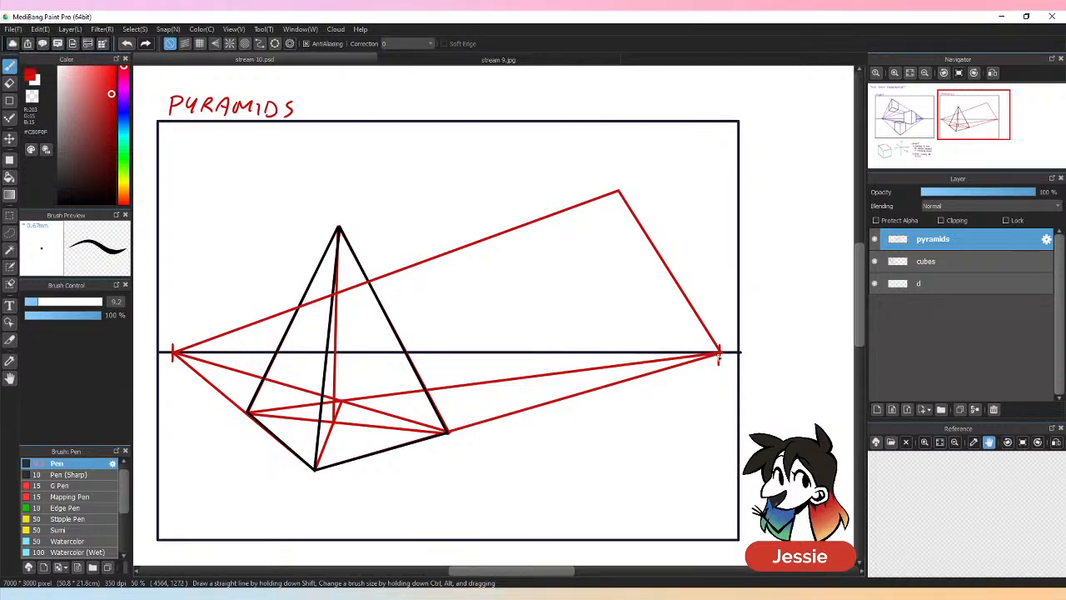
{"action": "left_click", "coordinate": [526, 225], "text": "shift"}
{"action": "left_click", "coordinate": [177, 354]}
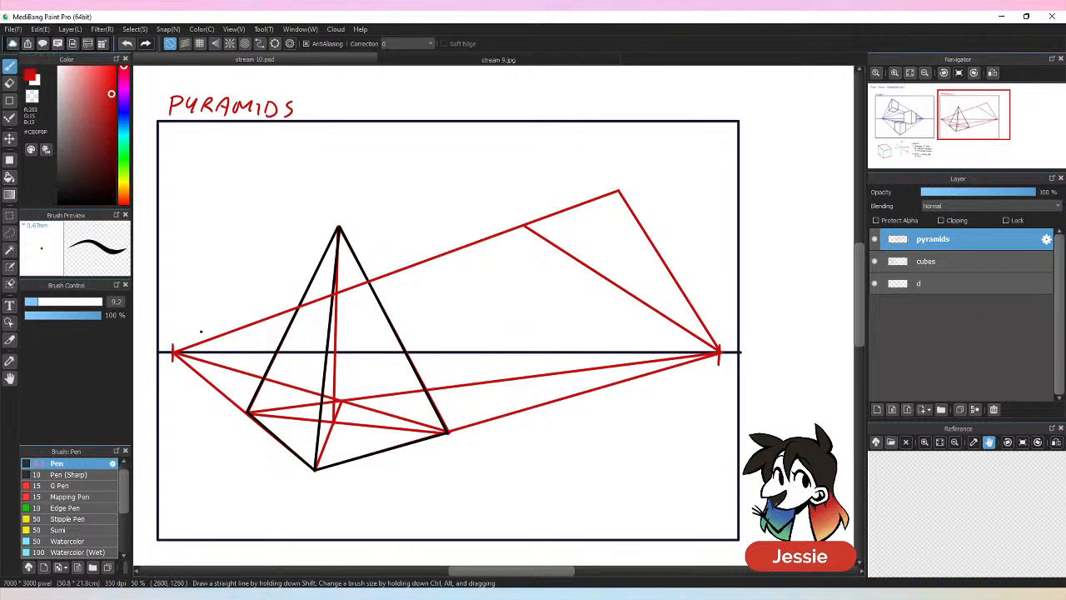
{"action": "left_click", "coordinate": [660, 259], "text": "shift"}
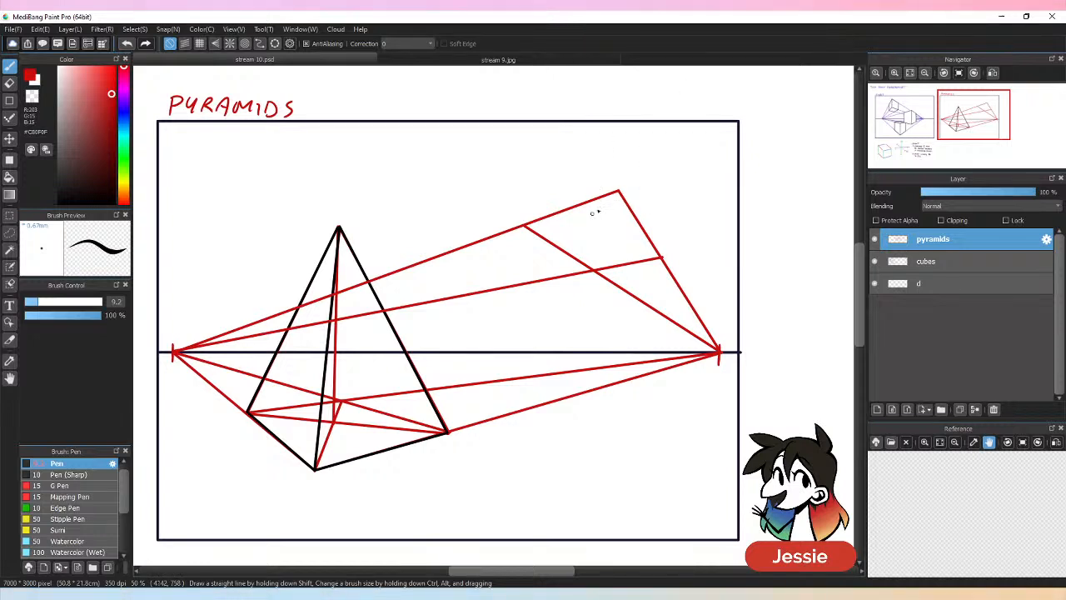
Draw both diagonals of the base above the horizon as straight red lines between its opposite corners.
{"action": "key", "text": "ctrl+z"}
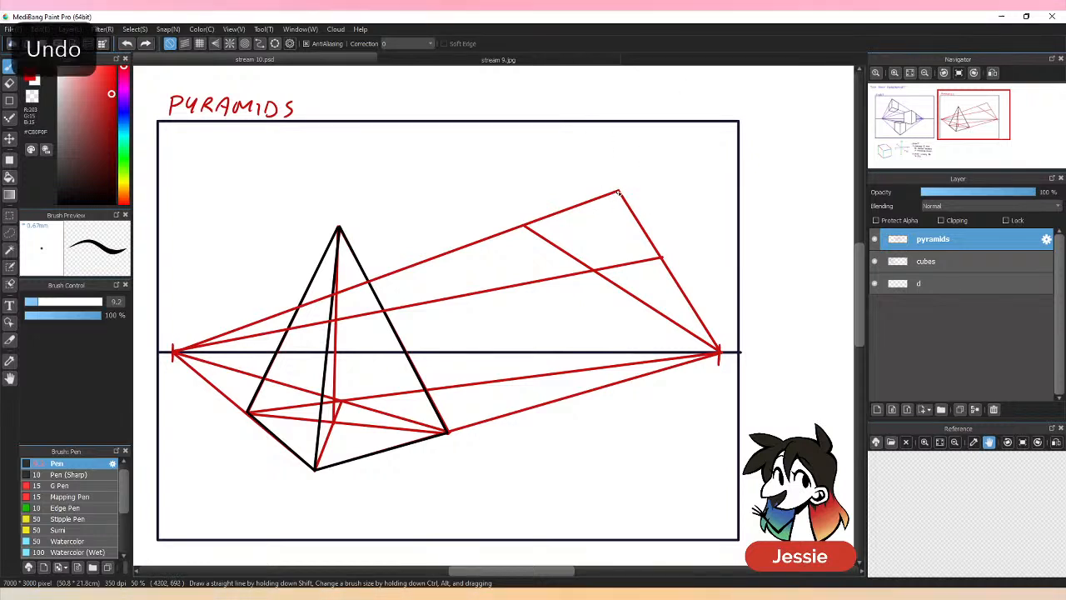
{"action": "left_click", "coordinate": [618, 193]}
{"action": "left_click", "coordinate": [595, 268], "text": "shift"}
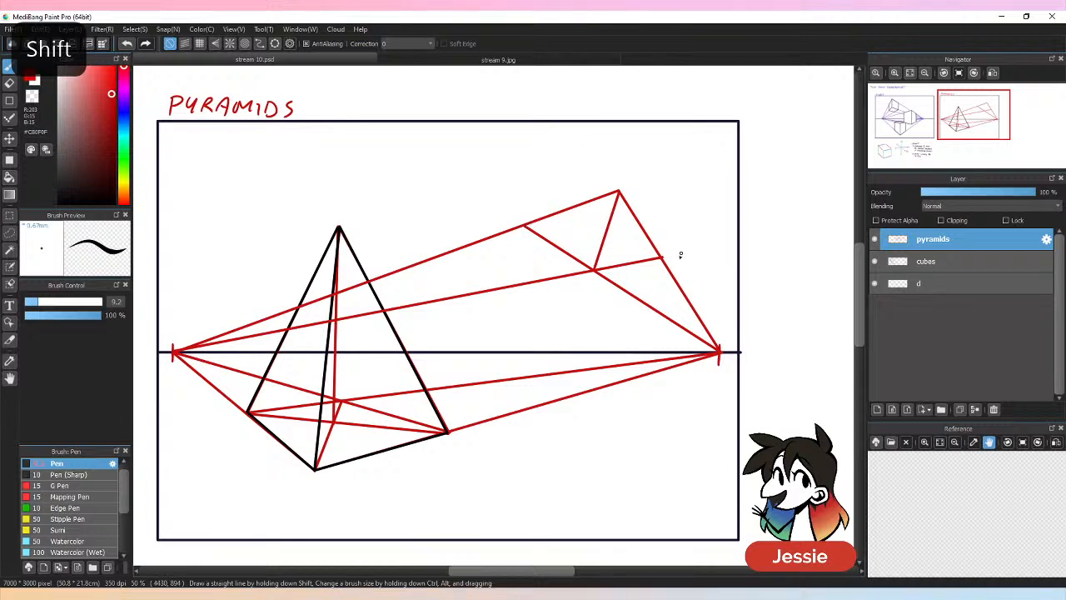
{"action": "left_click", "coordinate": [663, 259]}
{"action": "left_click", "coordinate": [525, 225], "text": "shift"}
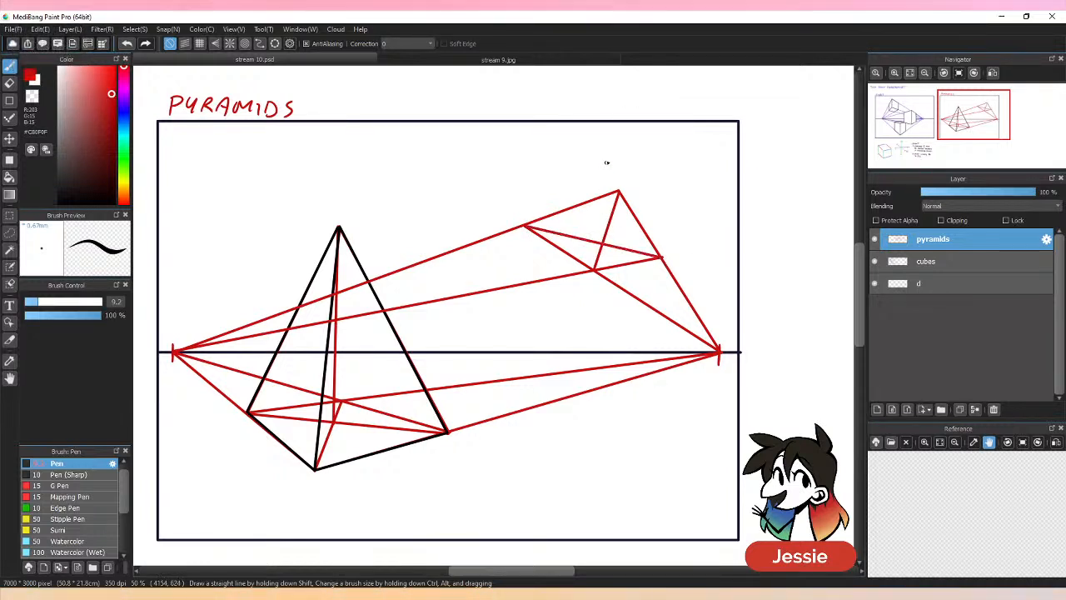
Raise a near-vertical red line from the upper base's diagonal crossing to set the apex, and connect the apex to the near, right and left corners.
{"action": "left_click", "coordinate": [602, 243]}
{"action": "left_click", "coordinate": [608, 137], "text": "shift"}
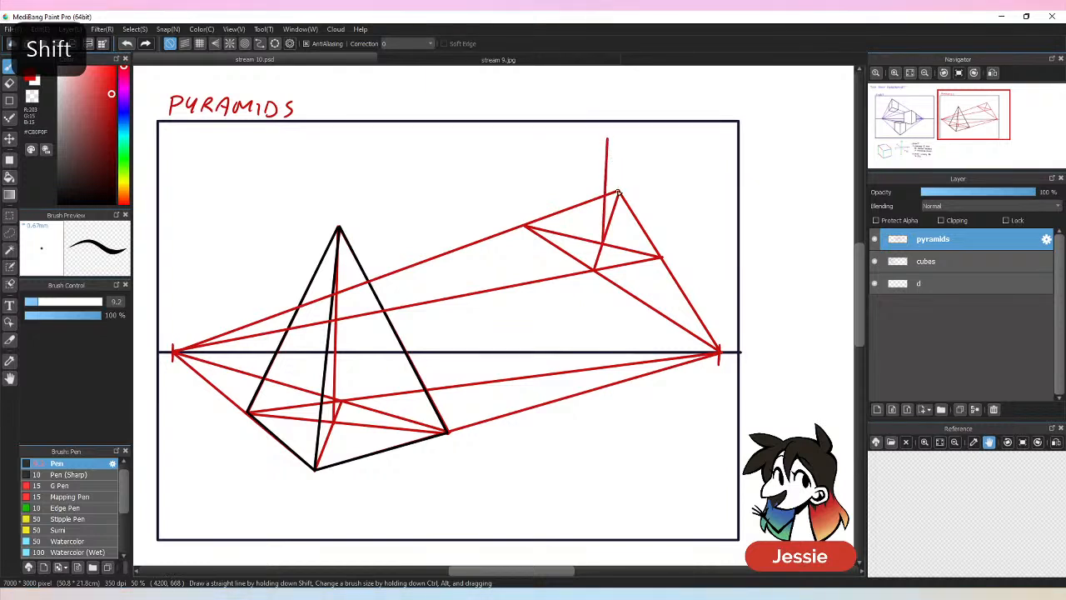
{"action": "left_click", "coordinate": [618, 192]}
{"action": "left_click", "coordinate": [607, 138], "text": "shift"}
{"action": "left_click", "coordinate": [662, 259]}
{"action": "left_click", "coordinate": [609, 140], "text": "shift"}
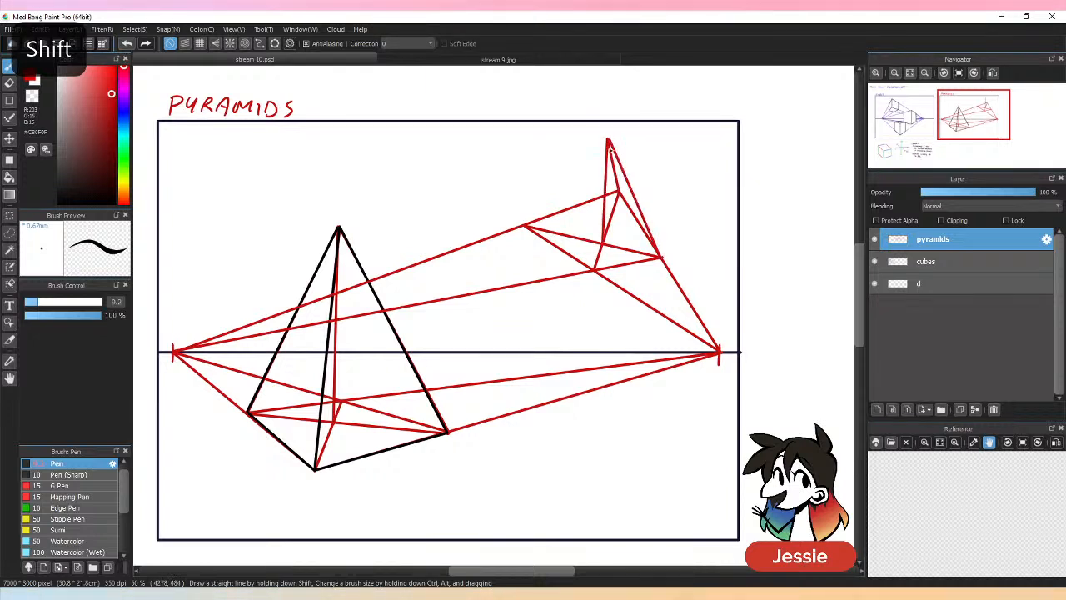
{"action": "left_click", "coordinate": [526, 225]}
{"action": "left_click", "coordinate": [608, 138], "text": "shift"}
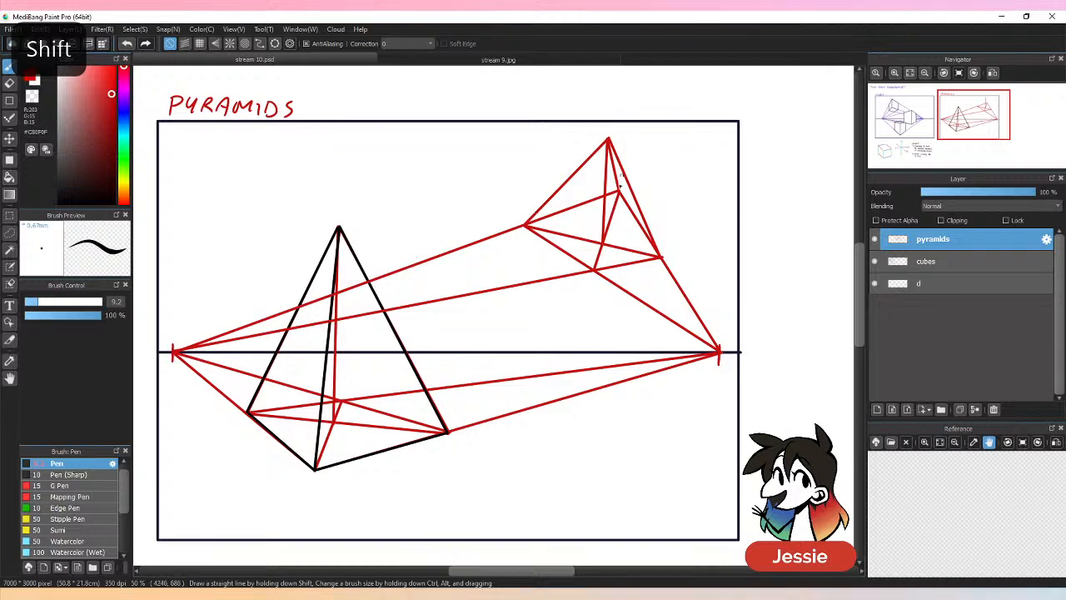
Pick the black #000000 and trace the upper pyramid's three apex edges and its left near base edge with straight lines.
{"action": "key", "text": "ctrl+minus"}
{"action": "key", "text": "ctrl+plus"}
{"action": "key", "text": "ctrl+plus"}
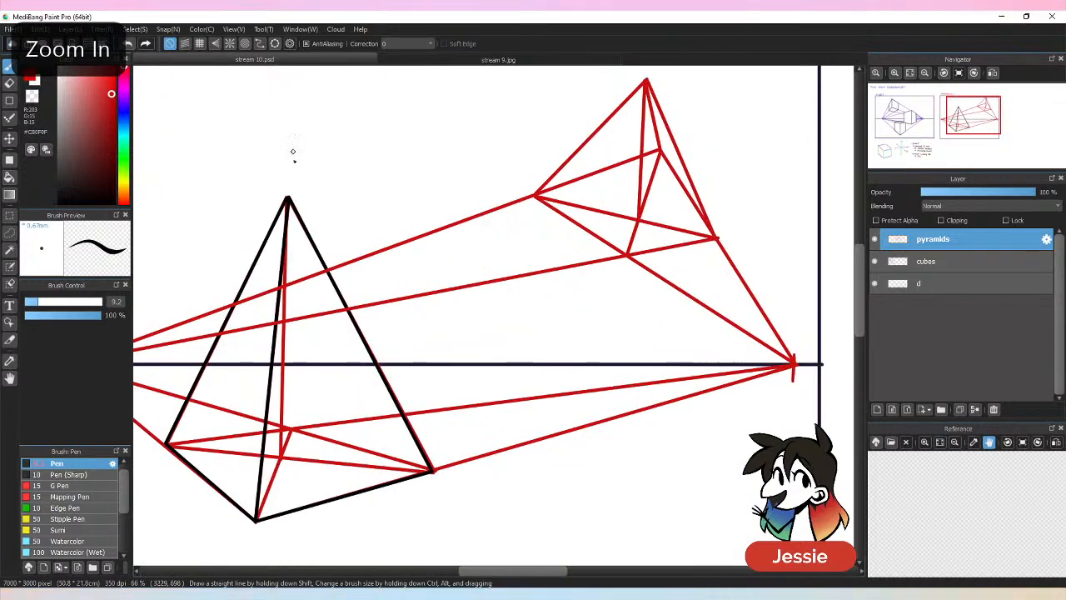
{"action": "left_click", "coordinate": [327, 271], "text": "alt"}
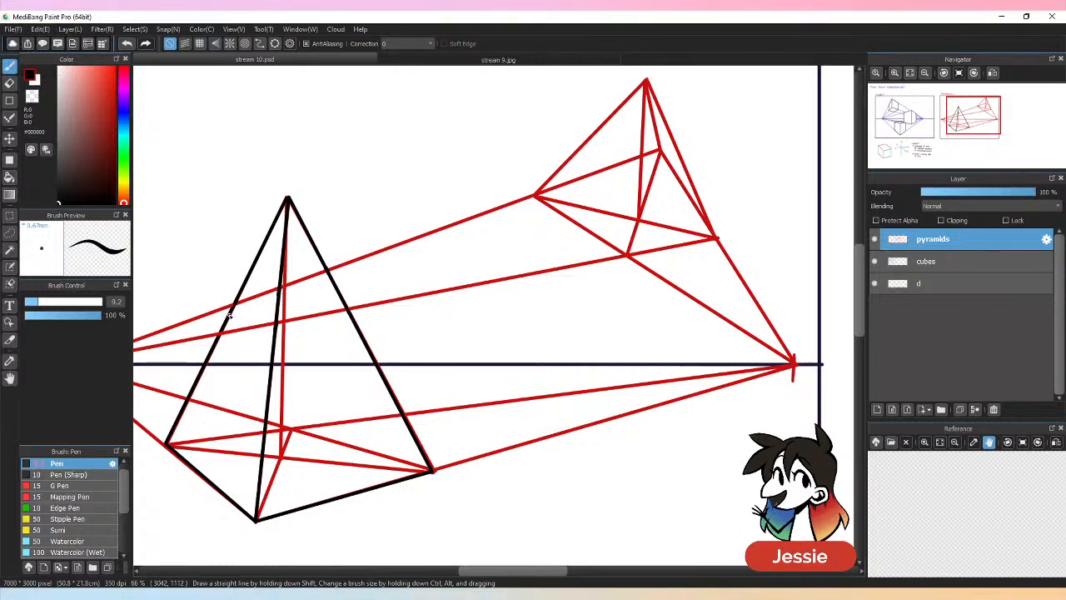
{"action": "left_click", "coordinate": [647, 81]}
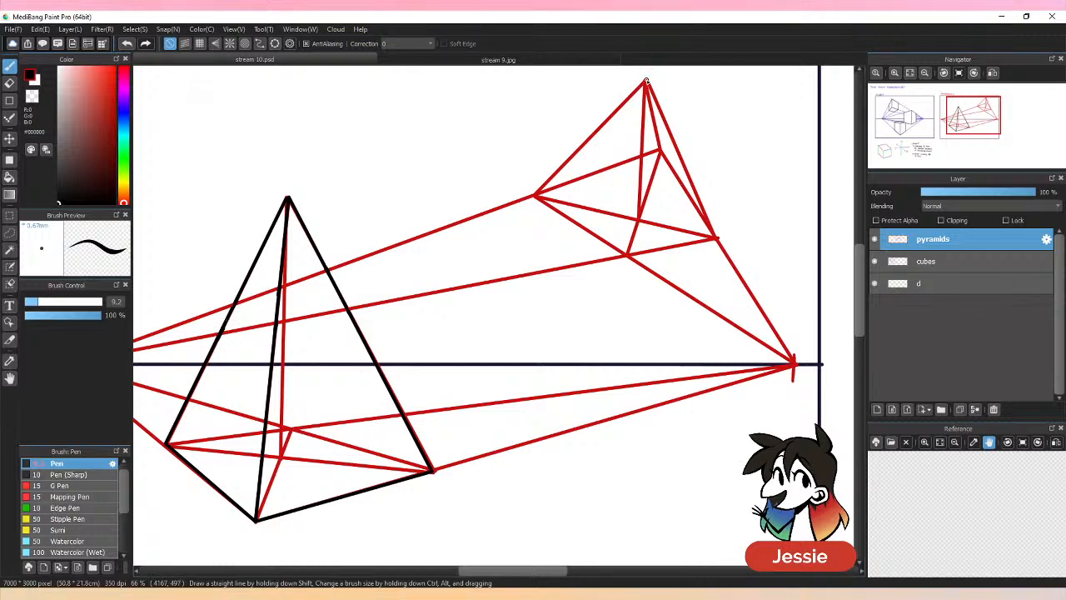
{"action": "left_click", "coordinate": [535, 196], "text": "shift"}
{"action": "left_click", "coordinate": [660, 152], "text": "shift"}
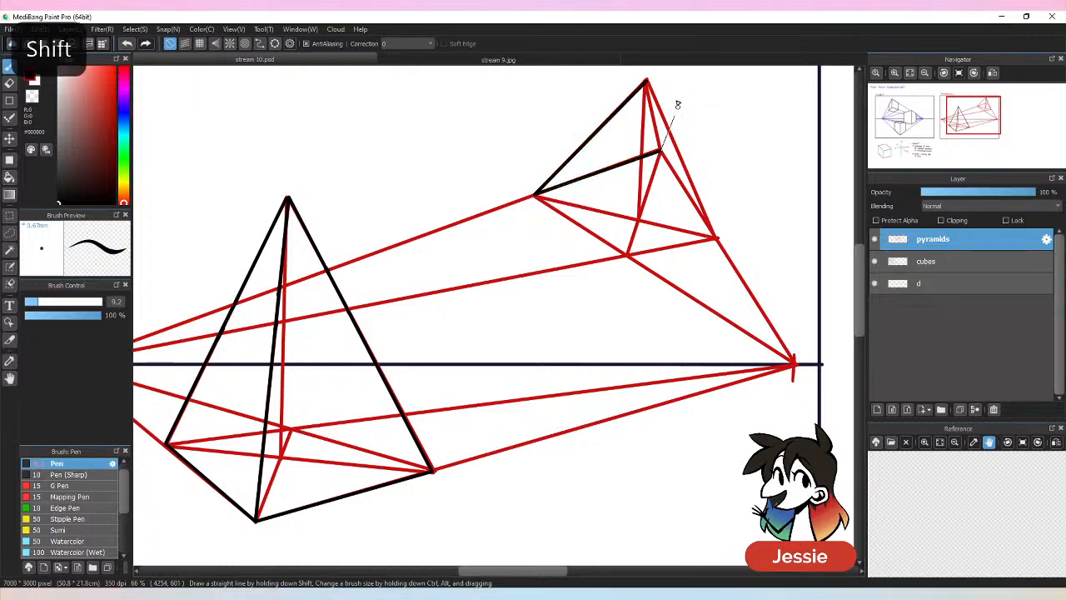
{"action": "left_click", "coordinate": [647, 81], "text": "shift"}
{"action": "left_click", "coordinate": [715, 237], "text": "shift"}
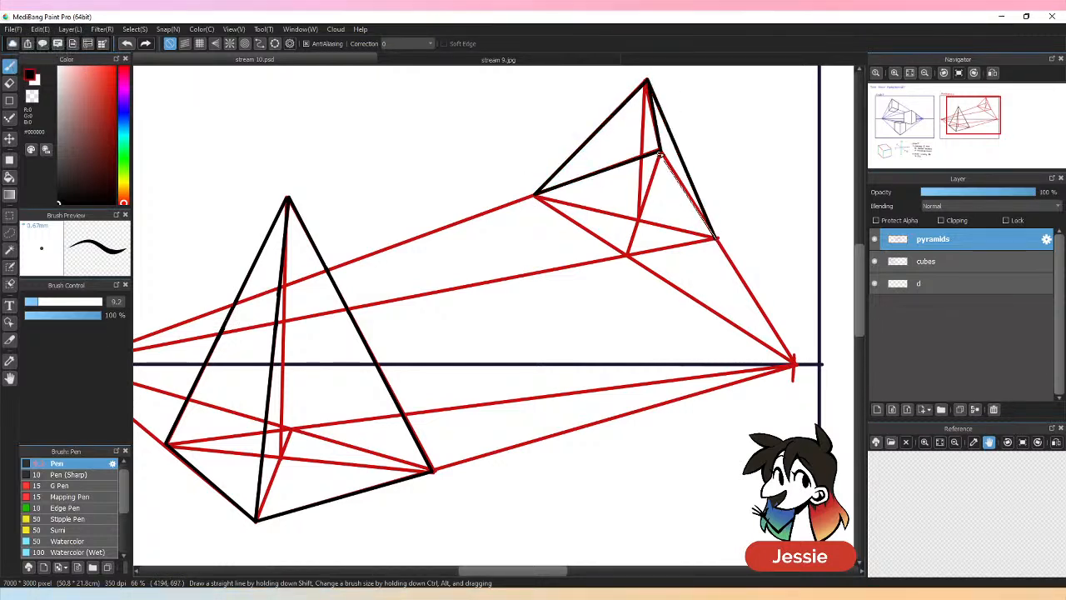
Trace the remaining edges of the upper pyramid's base with straight black lines.
{"action": "left_click", "coordinate": [536, 196]}
{"action": "left_click", "coordinate": [626, 256], "text": "shift"}
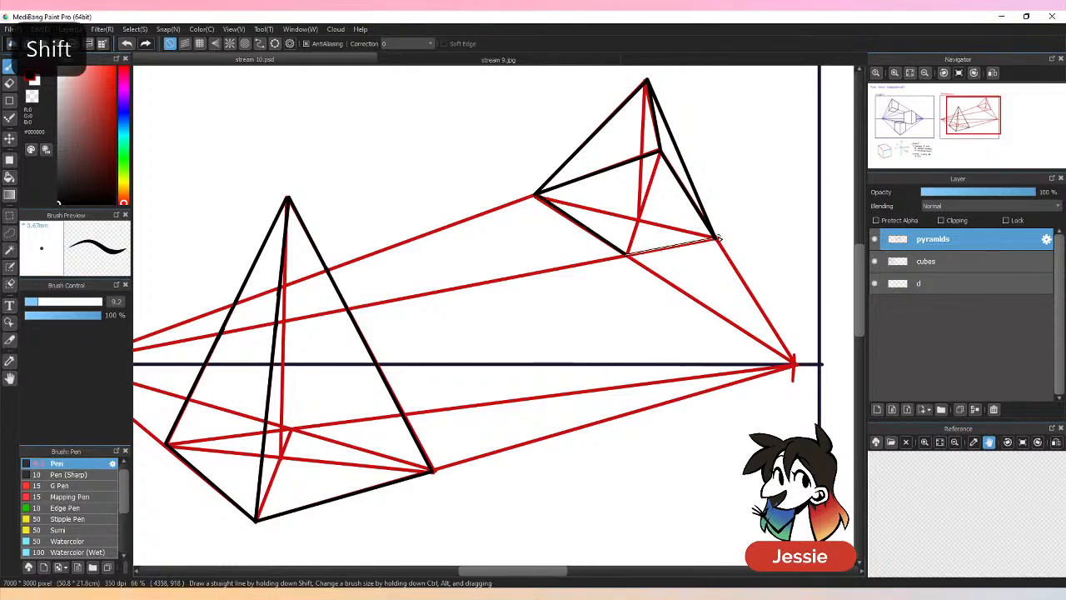
{"action": "left_click", "coordinate": [715, 238], "text": "shift"}
{"action": "key", "text": "ctrl+minus"}
{"action": "key", "text": "ctrl+minus"}
{"action": "key", "text": "ctrl+minus"}
{"action": "key", "text": "ctrl+plus"}
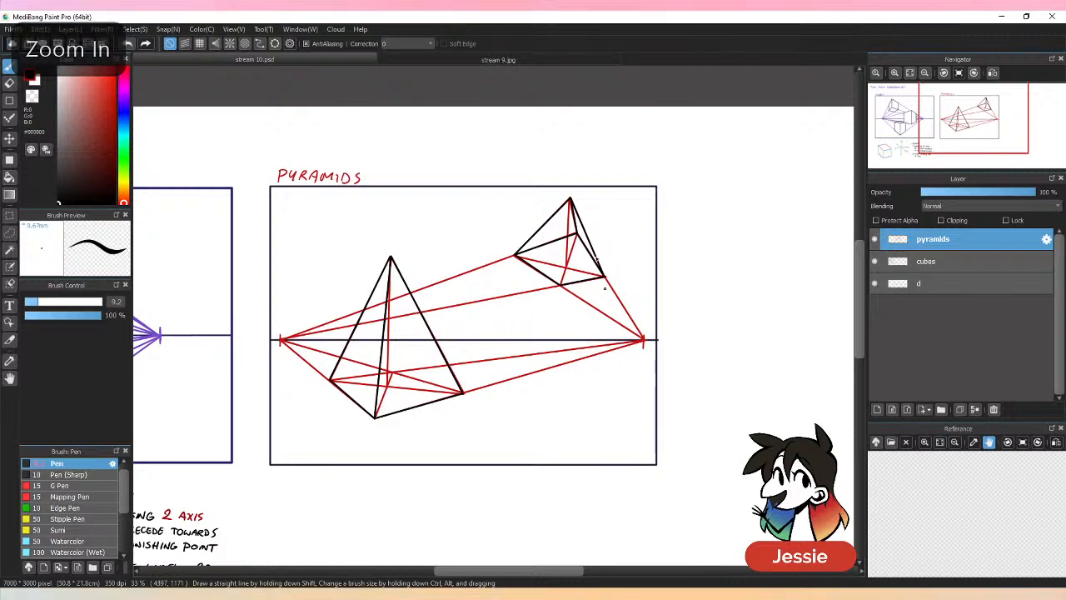
{"action": "key", "text": "ctrl+plus"}
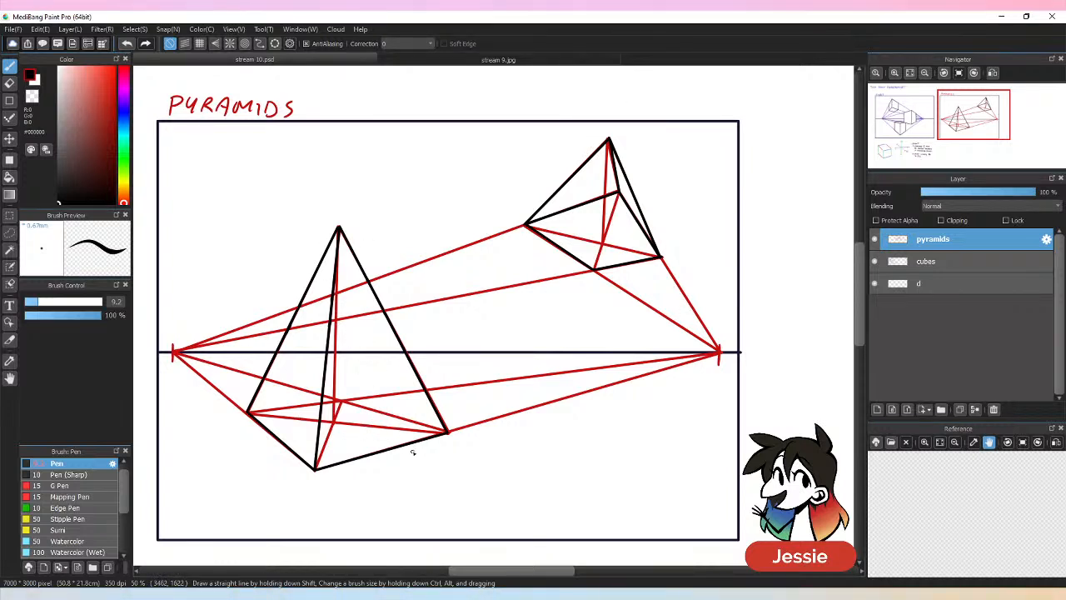
Set the canvas height to 5000 px, anchored at the center.
{"action": "key", "text": "ctrl+minus"}
{"action": "key", "text": "ctrl+minus"}
{"action": "key", "text": "ctrl+plus"}
{"action": "key", "text": "ctrl+plus"}
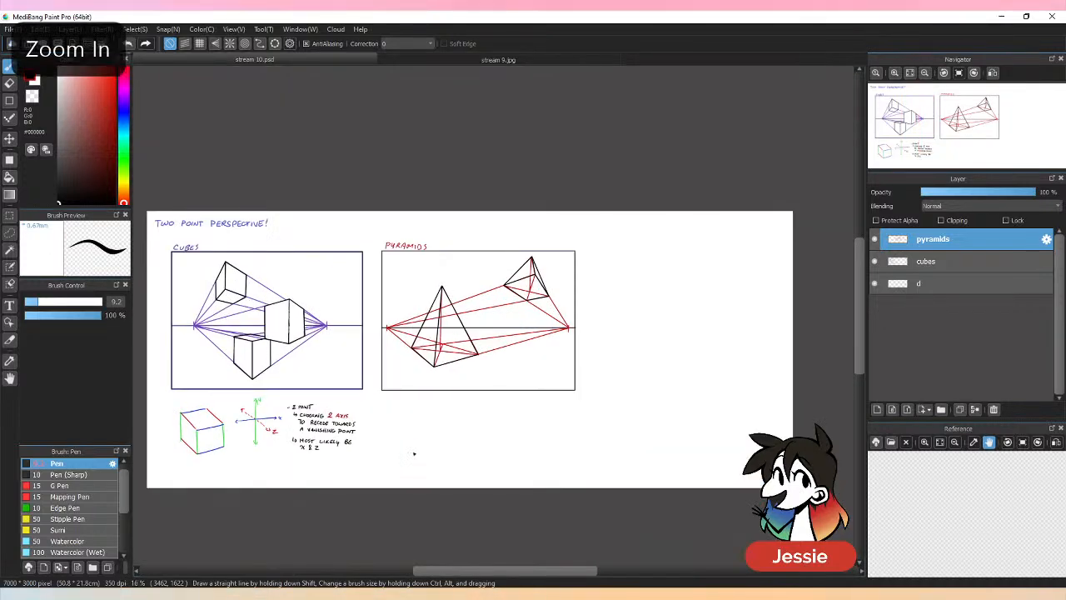
{"action": "scroll", "coordinate": [856, 262], "scroll_direction": "down", "scroll_amount": 3}
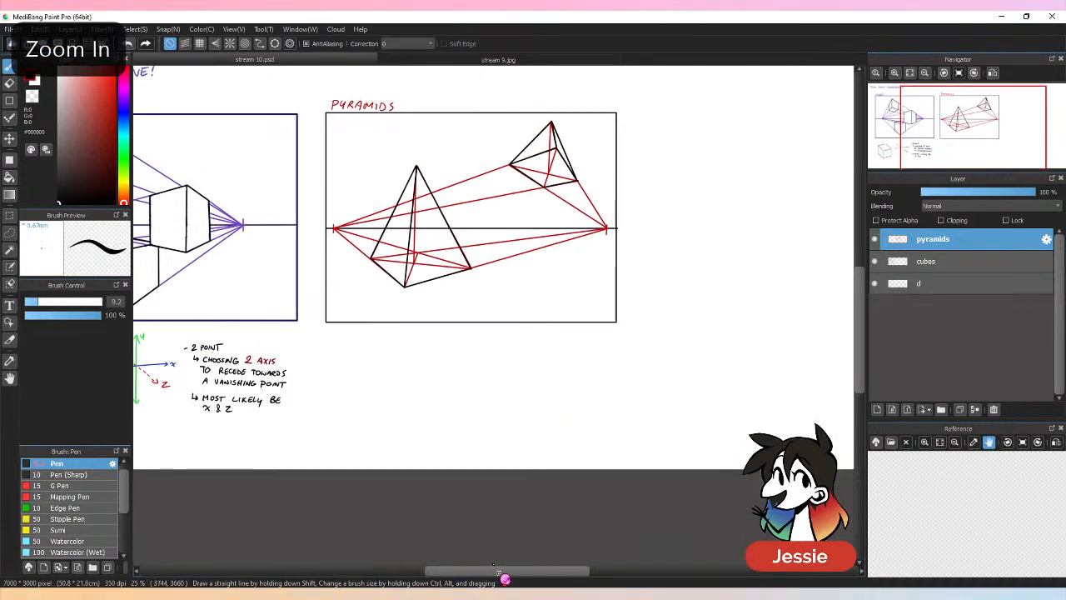
{"action": "scroll", "coordinate": [858, 333], "scroll_direction": "left", "scroll_amount": 5}
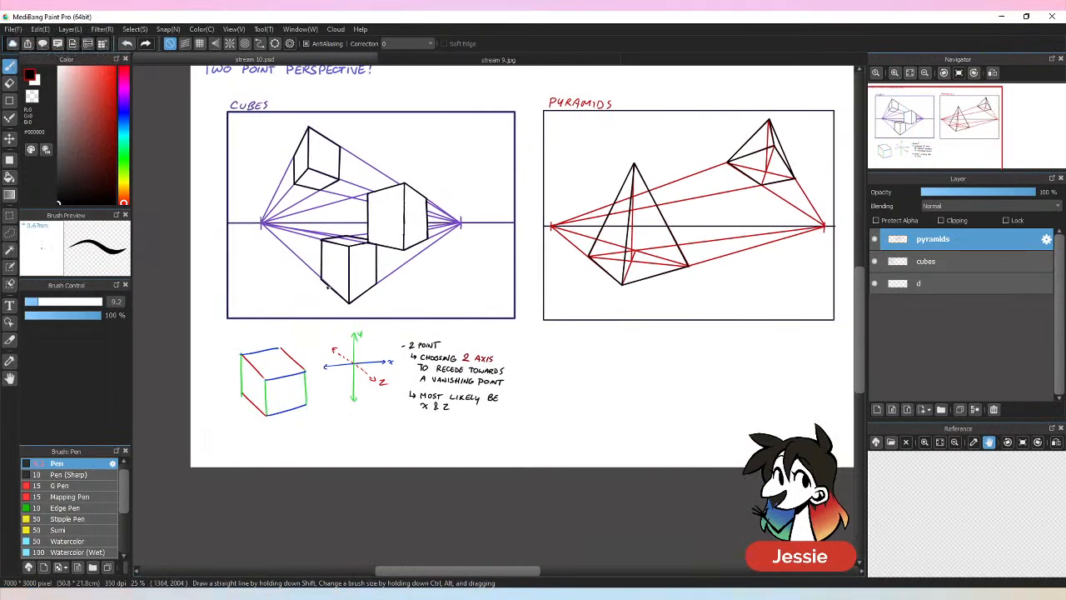
{"action": "left_click", "coordinate": [40, 29]}
{"action": "left_click", "coordinate": [87, 198]}
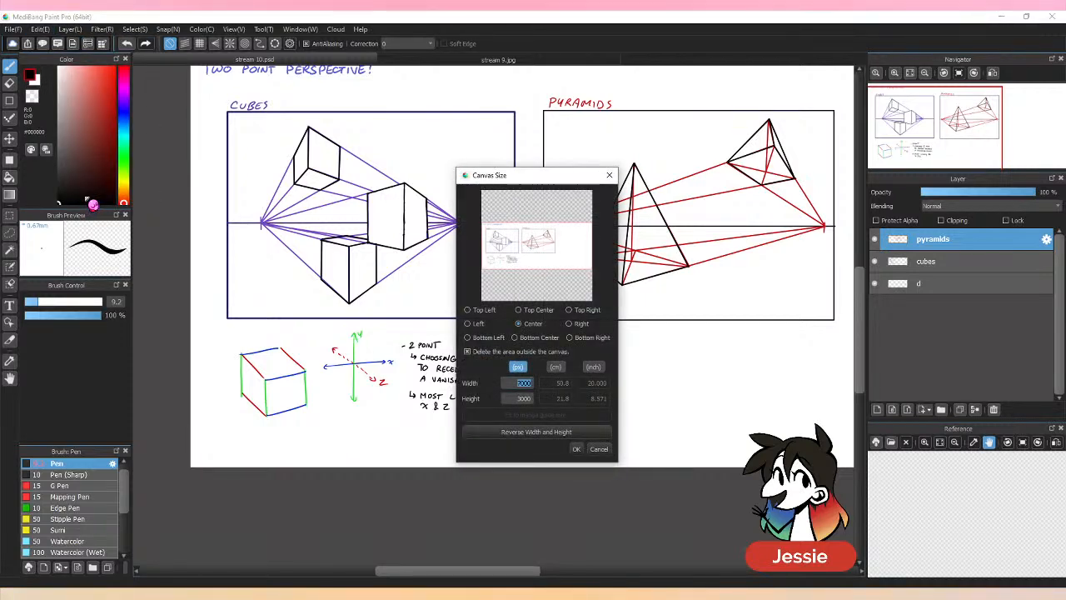
{"action": "left_click", "coordinate": [521, 399]}
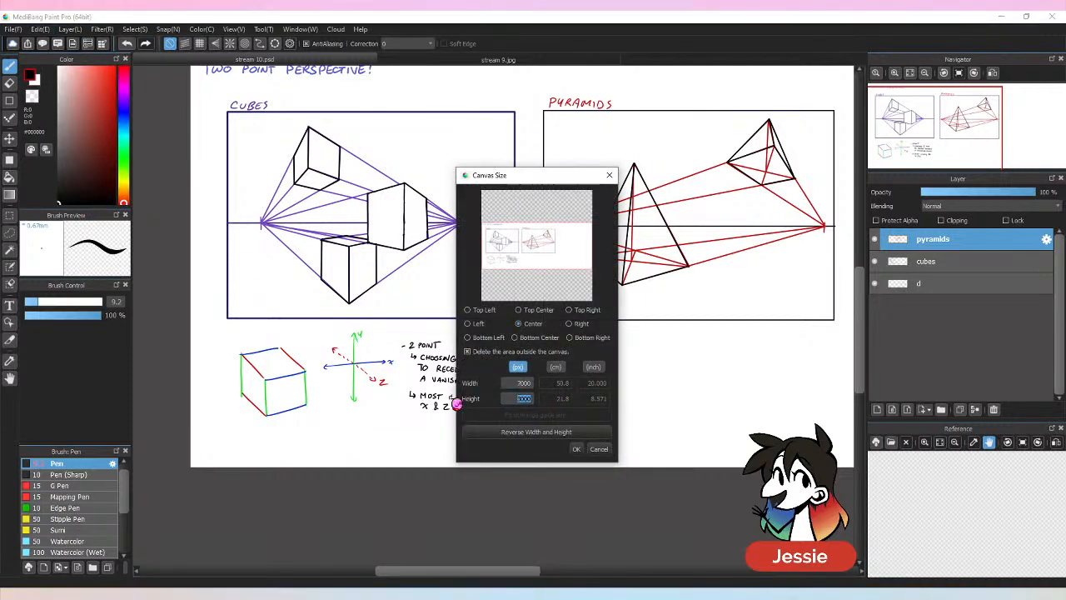
{"action": "type", "text": "4"}
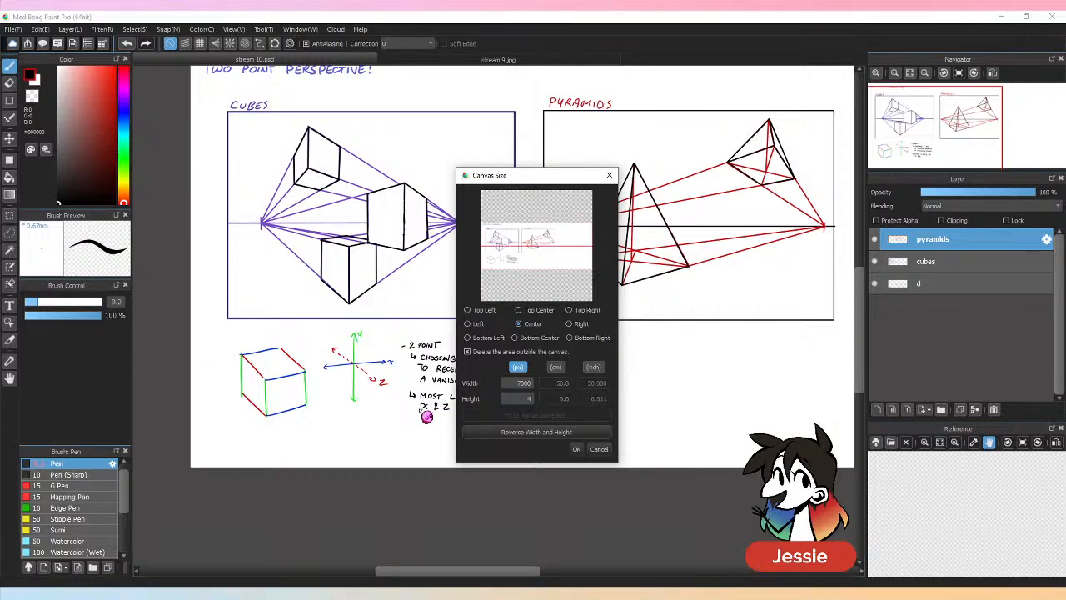
{"action": "key", "text": "BackSpace"}
{"action": "type", "text": "5000"}
{"action": "key", "text": "Return"}
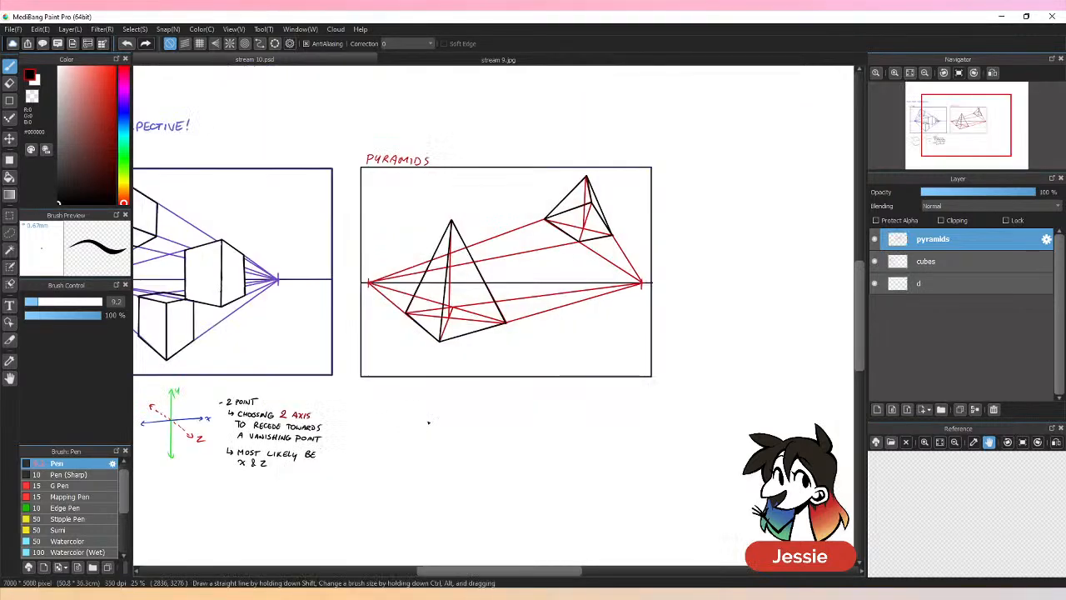
Try moving the artwork of all three layers upward, and undo both the move and the canvas enlargement.
{"action": "key", "text": "ctrl+minus"}
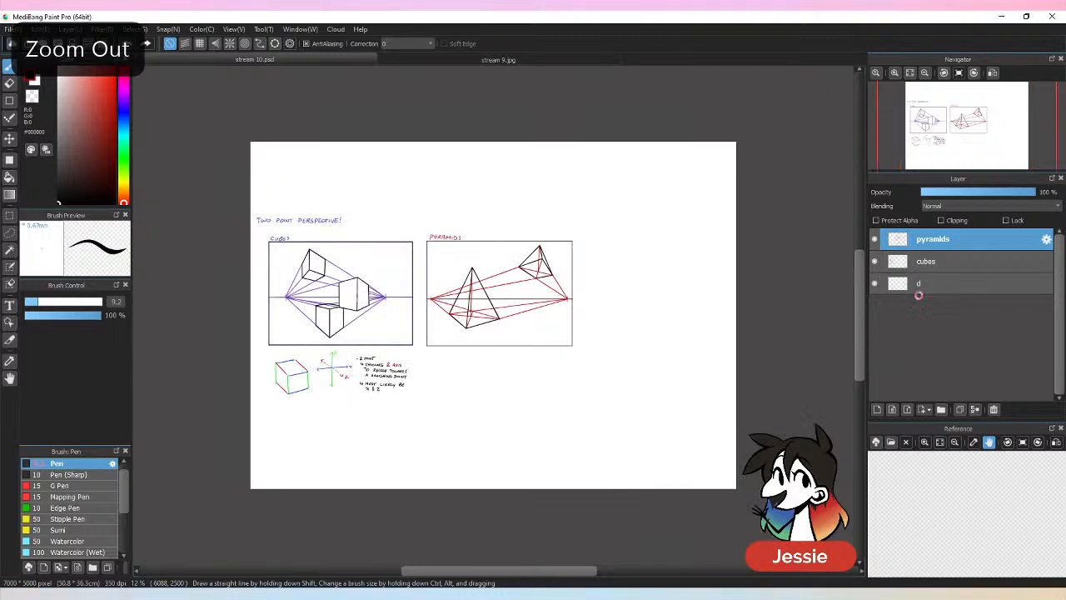
{"action": "key", "text": "ctrl+plus"}
{"action": "left_click", "coordinate": [920, 288], "text": "shift"}
{"action": "key", "text": "v"}
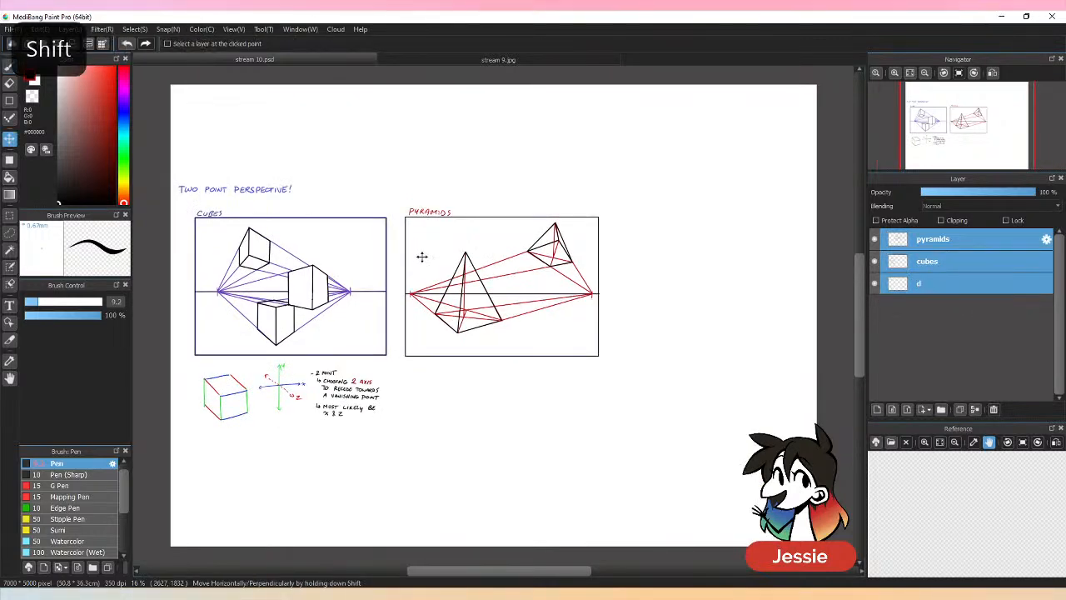
{"action": "left_click_drag", "start_coordinate": [430, 252], "coordinate": [432, 221]}
{"action": "key", "text": "ctrl+z"}
{"action": "key", "text": "ctrl+z"}
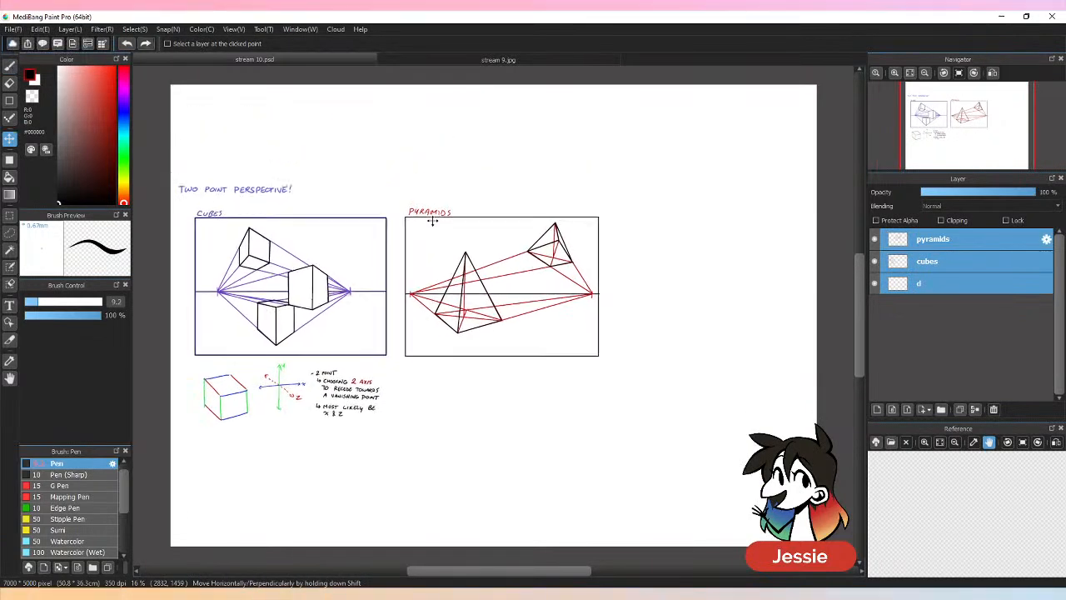
Set the canvas height to 4000 px and move the artwork of the pyramids, cubes and d layers upward together.
{"action": "left_click", "coordinate": [40, 29]}
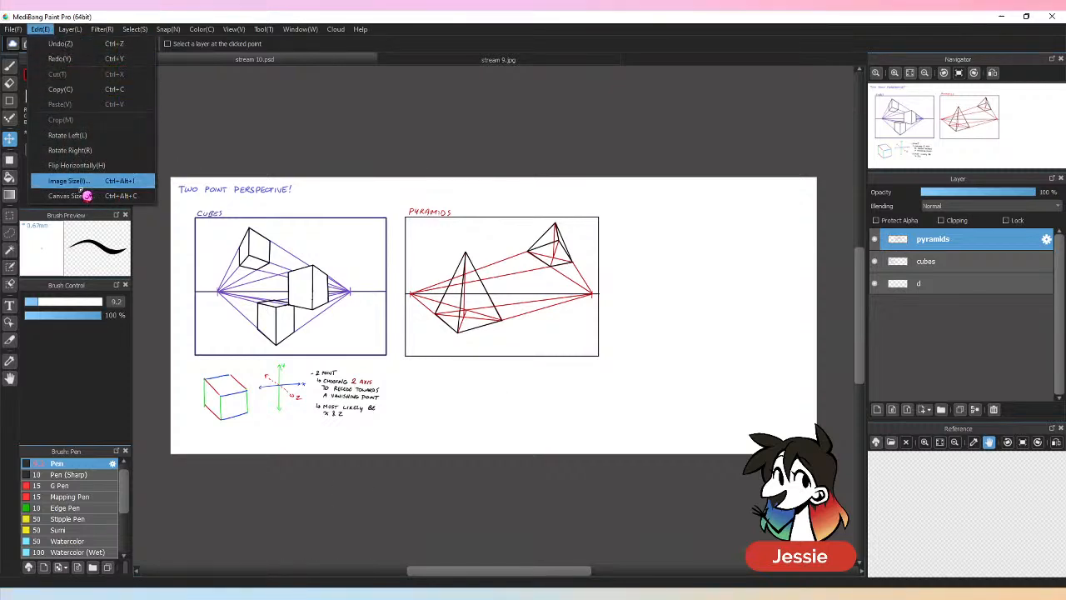
{"action": "left_click", "coordinate": [67, 179]}
{"action": "double_click", "coordinate": [523, 398]}
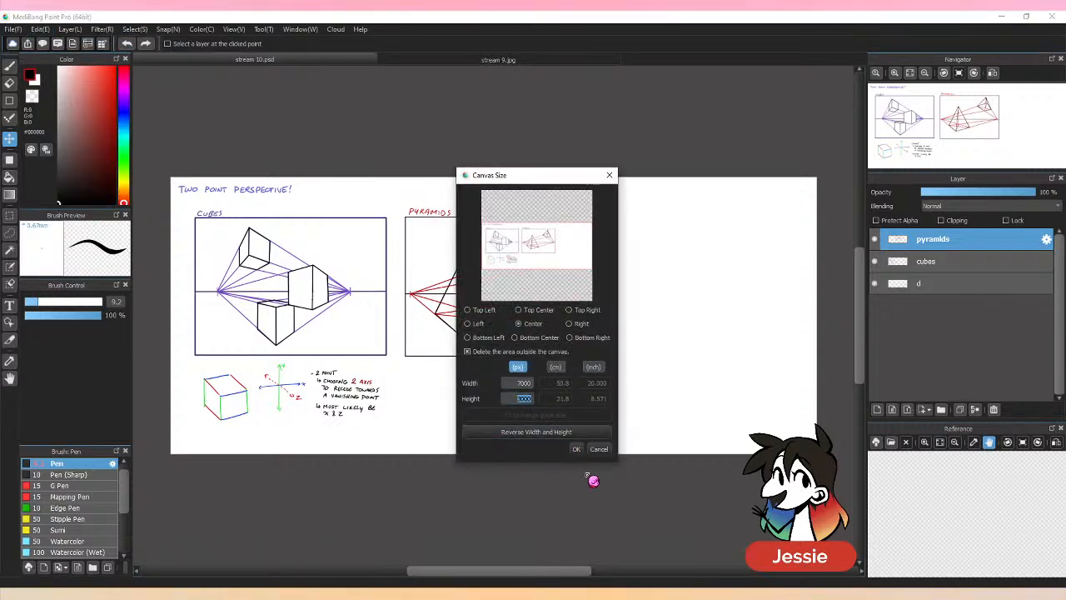
{"action": "type", "text": "450"}
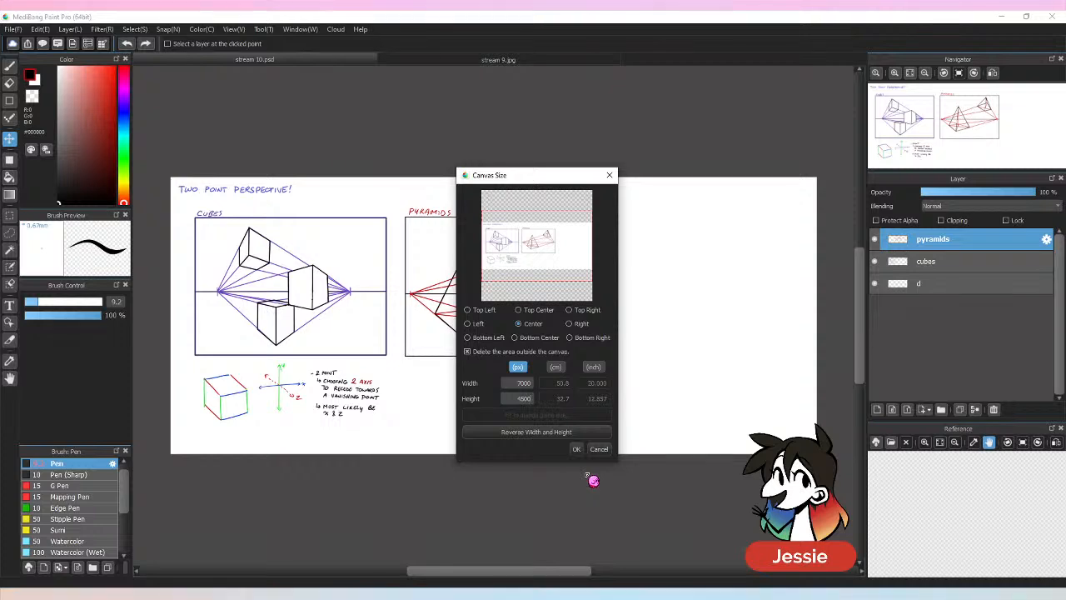
{"action": "key", "text": "BackSpace"}
{"action": "key", "text": "BackSpace"}
{"action": "type", "text": "000"}
{"action": "key", "text": "Return"}
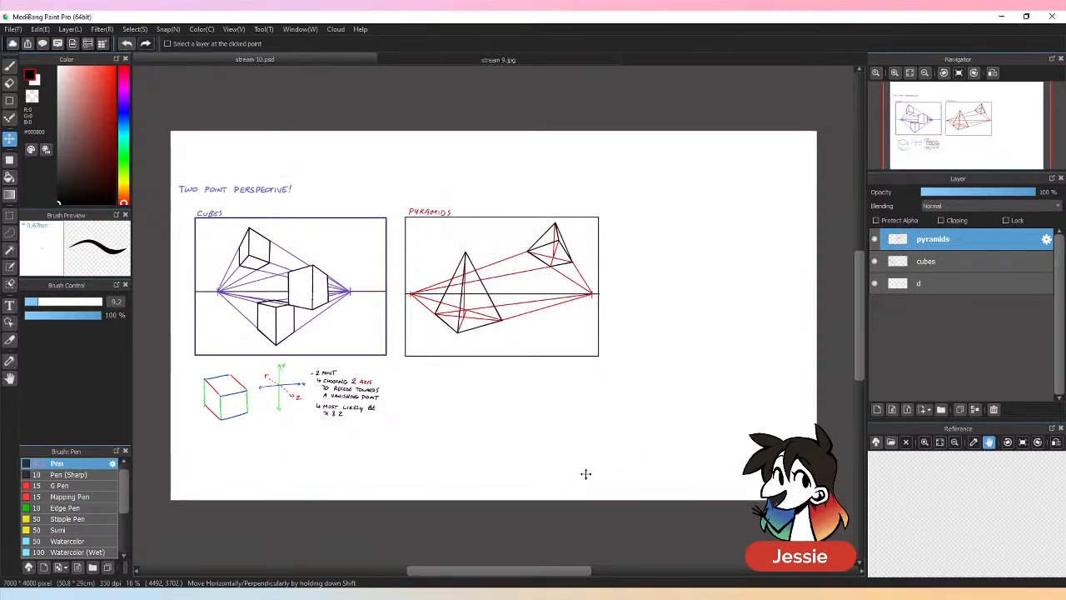
{"action": "left_click", "coordinate": [943, 291], "text": "shift"}
{"action": "left_click_drag", "start_coordinate": [419, 284], "coordinate": [421, 257]}
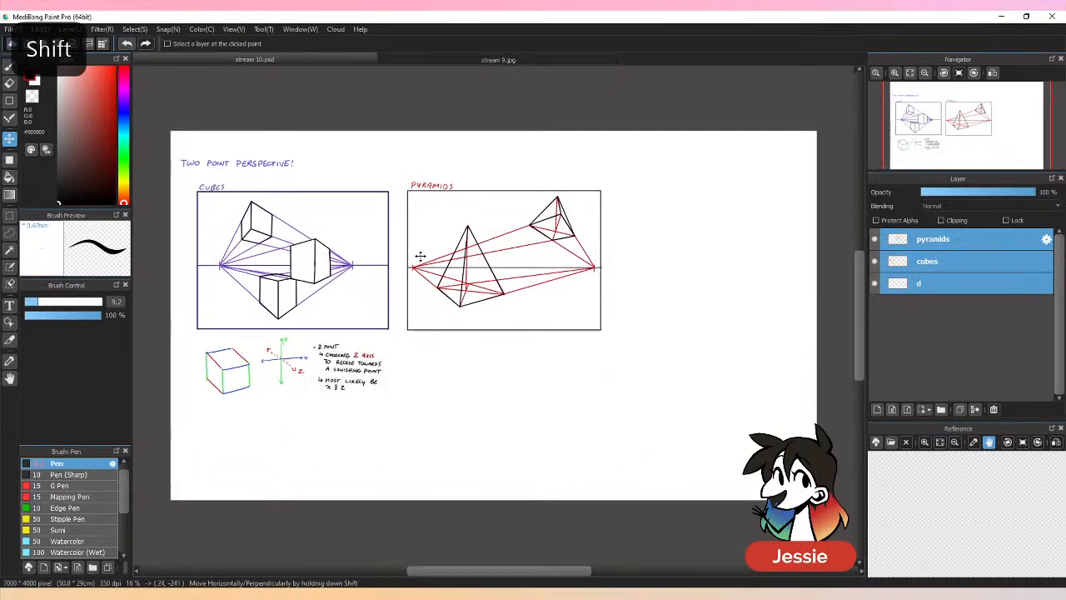
On the cubes layer, lasso the axis sketches and notes below the cubes frame, move them down to the canvas's lower edge, and deselect.
{"action": "left_click", "coordinate": [930, 262]}
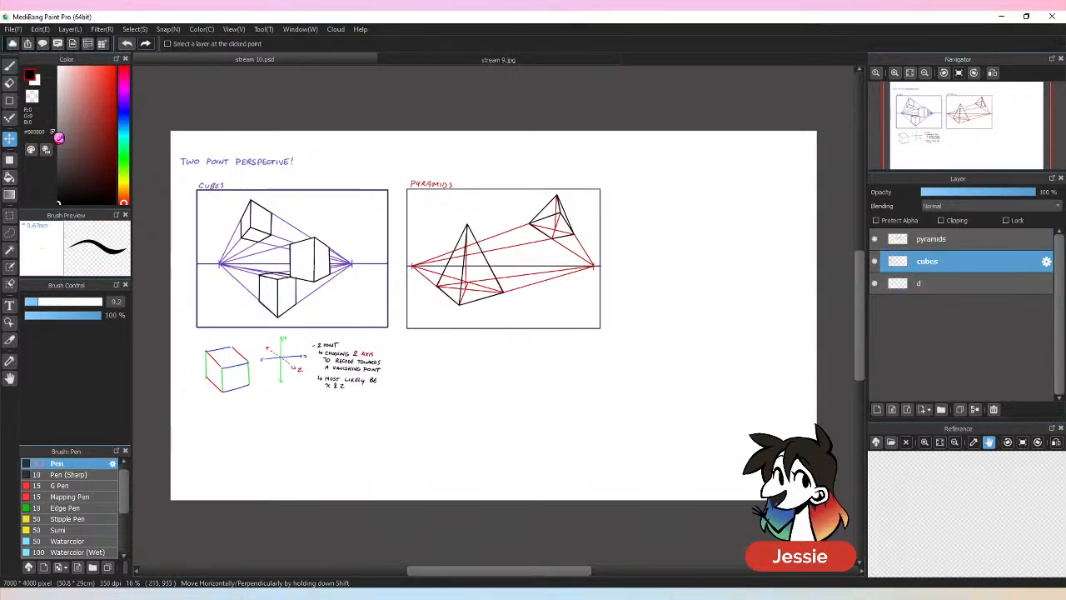
{"action": "left_click", "coordinate": [10, 232]}
{"action": "mouse_move", "coordinate": [313, 335]}
{"action": "left_mouse_down"}
{"action": "mouse_move", "coordinate": [205, 352]}
{"action": "mouse_move", "coordinate": [358, 420]}
{"action": "mouse_move", "coordinate": [407, 371]}
{"action": "mouse_move", "coordinate": [367, 340]}
{"action": "mouse_move", "coordinate": [357, 449]}
{"action": "left_mouse_up"}
{"action": "key", "text": "v"}
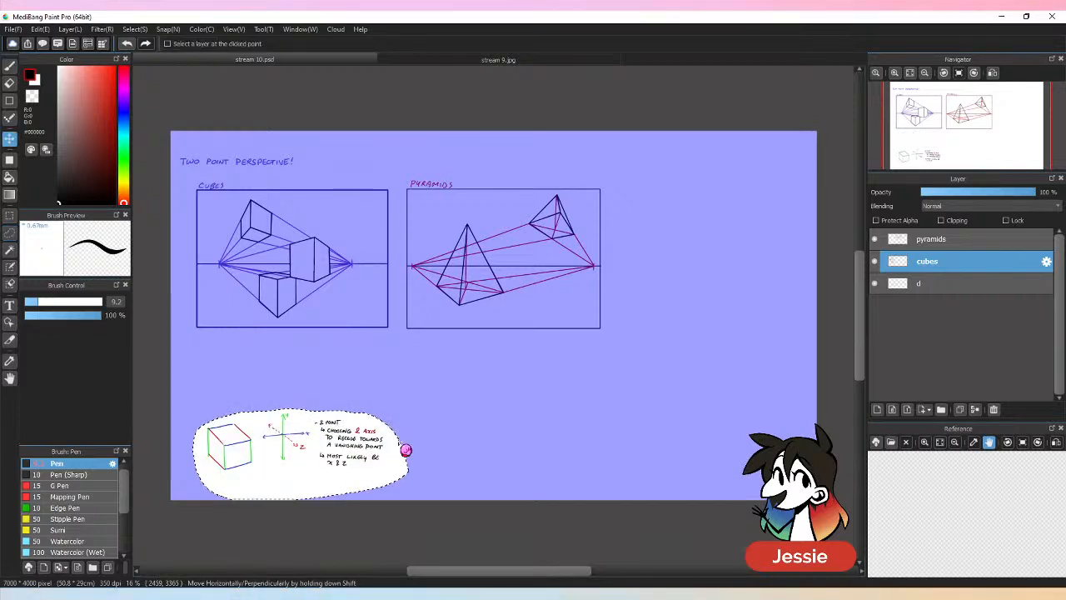
{"action": "key", "text": "ctrl+d"}
Handwrite the first instruction "- PICK AN EDGE" in black with the Pen brush directly below the cubes frame.
{"action": "key", "text": "b"}
{"action": "key", "text": "ctrl+plus"}
{"action": "key", "text": "ctrl+plus"}
{"action": "left_click_drag", "start_coordinate": [472, 572], "coordinate": [397, 574]}
{"action": "key", "text": "ctrl+plus"}
{"action": "scroll", "coordinate": [865, 316], "scroll_direction": "down", "scroll_amount": 3}
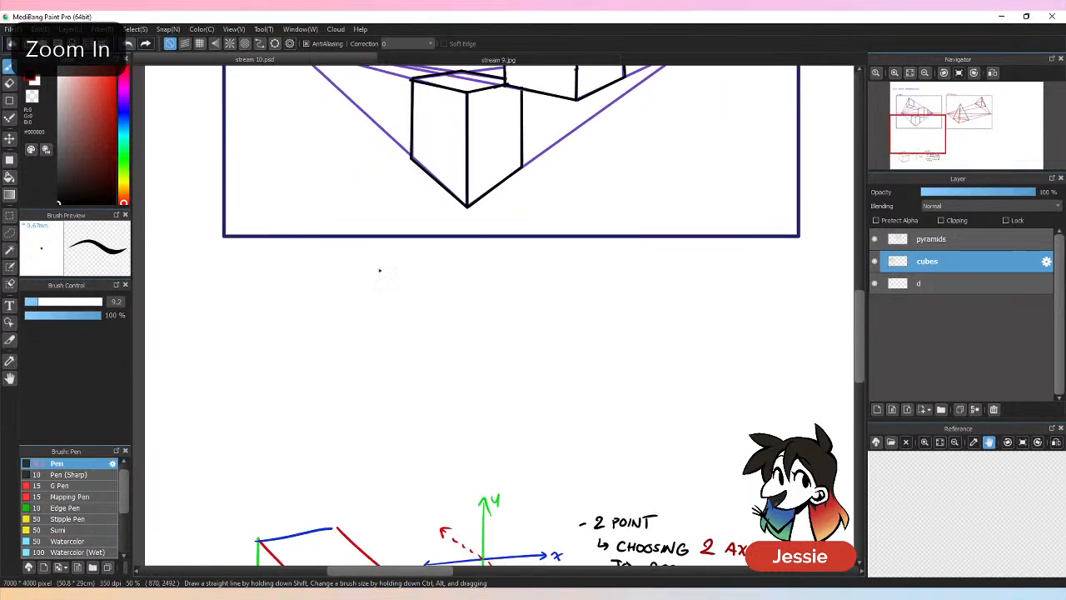
{"action": "key", "text": "alt"}
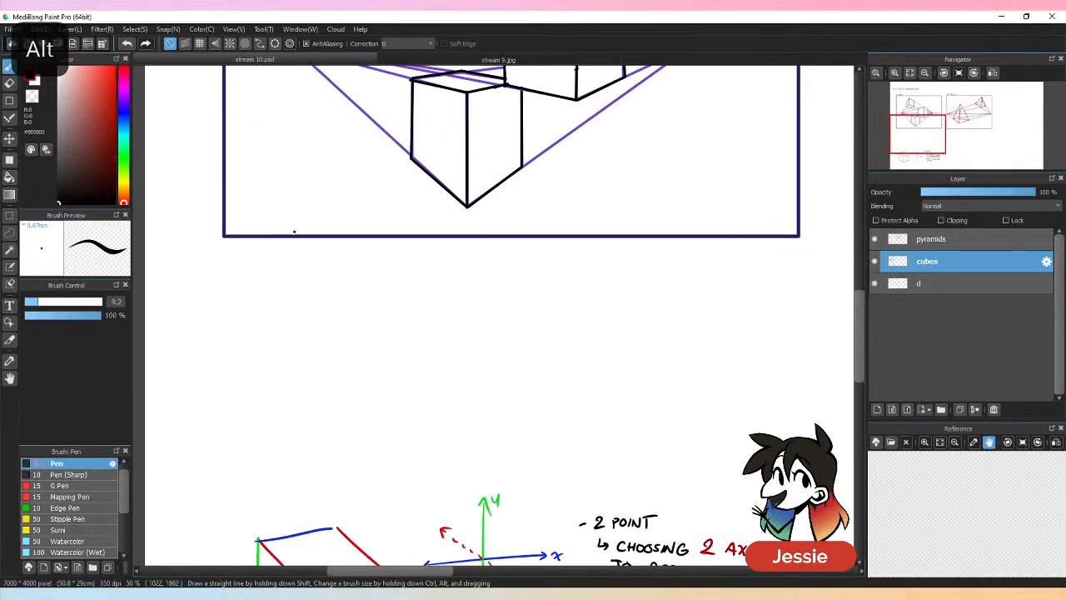
{"action": "mouse_move", "coordinate": [243, 248]}
{"action": "left_mouse_down"}
{"action": "mouse_move", "coordinate": [242, 260]}
{"action": "mouse_move", "coordinate": [323, 261]}
{"action": "mouse_move", "coordinate": [356, 250]}
{"action": "left_mouse_up"}
{"action": "left_click_drag", "start_coordinate": [360, 249], "coordinate": [361, 262]}
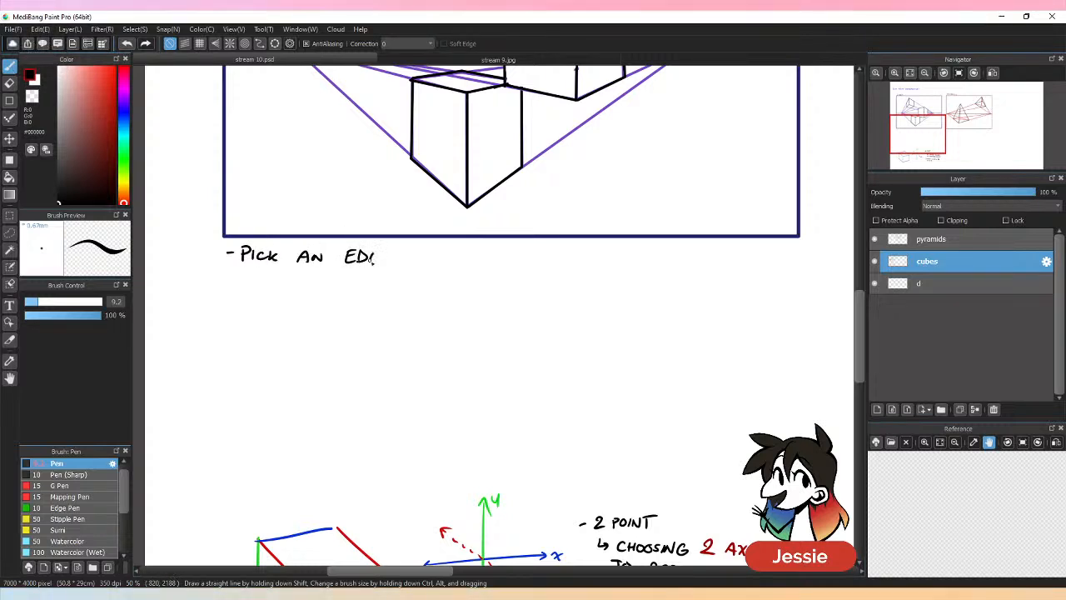
{"action": "key", "text": "ctrl+z"}
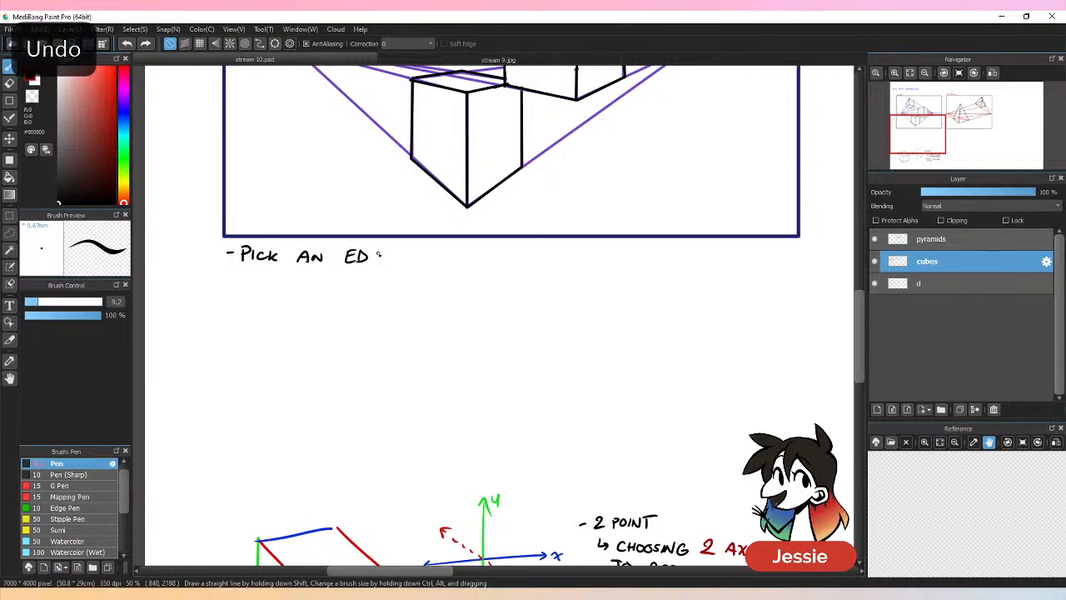
{"action": "left_click_drag", "start_coordinate": [383, 250], "coordinate": [395, 262]}
{"action": "left_click_drag", "start_coordinate": [387, 256], "coordinate": [392, 256]}
Handwrite the second instruction "- DRAW LINES LEADING BACK TOWARDS EACH VANISHING POINT" on two lines below "PICK AN EDGE".
{"action": "left_click_drag", "start_coordinate": [230, 280], "coordinate": [258, 288]}
{"action": "left_click_drag", "start_coordinate": [259, 277], "coordinate": [285, 289]}
{"action": "left_click_drag", "start_coordinate": [275, 284], "coordinate": [328, 287]}
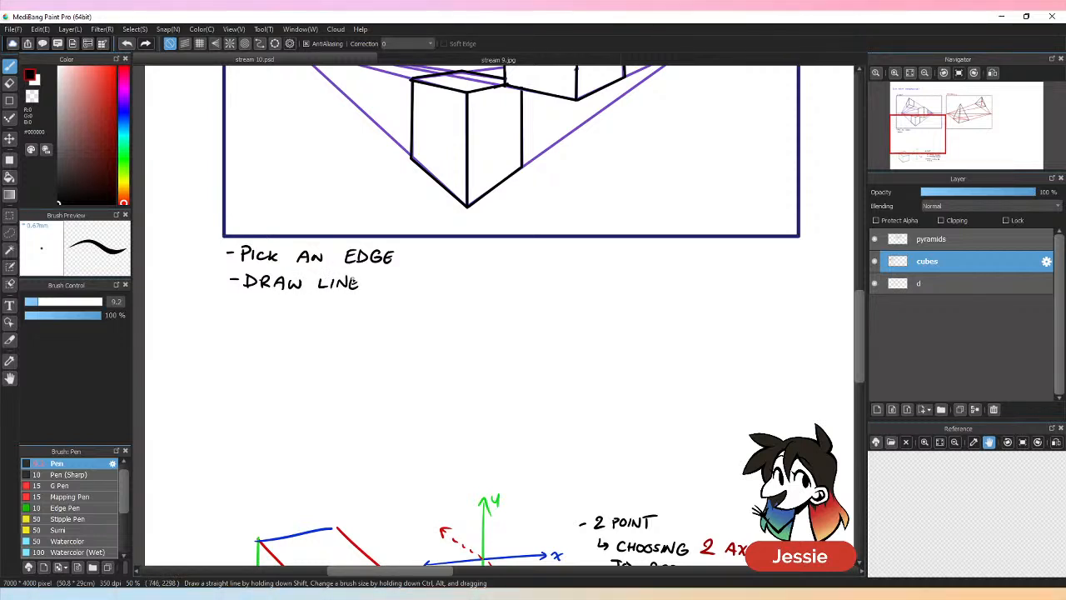
{"action": "mouse_move", "coordinate": [864, 309]}
{"action": "left_mouse_down"}
{"action": "mouse_move", "coordinate": [871, 281]}
{"action": "mouse_move", "coordinate": [867, 289]}
{"action": "left_mouse_up"}
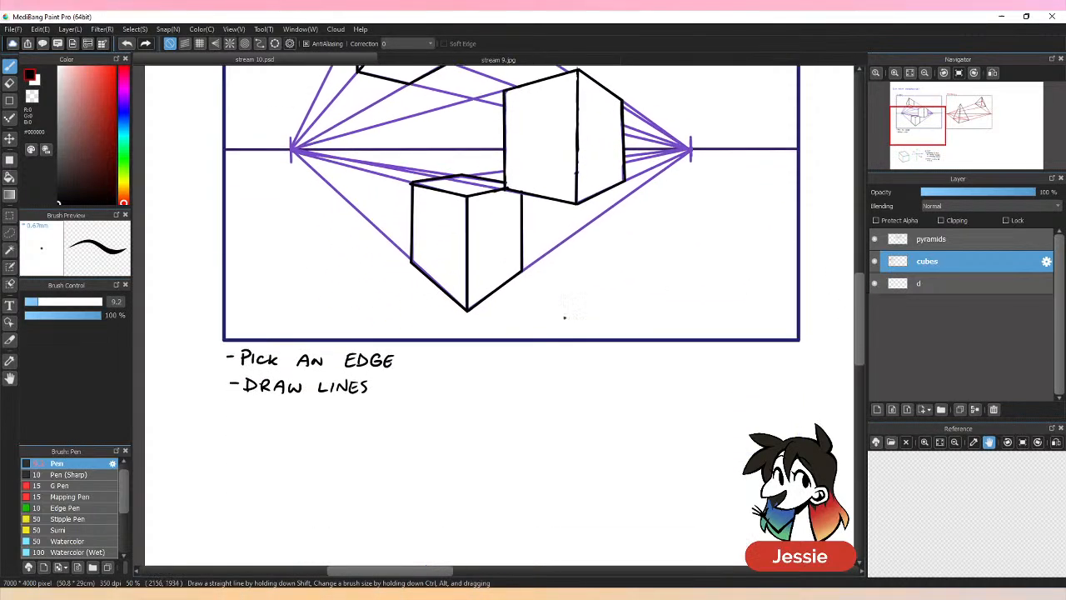
{"action": "left_click_drag", "start_coordinate": [397, 387], "coordinate": [589, 393]}
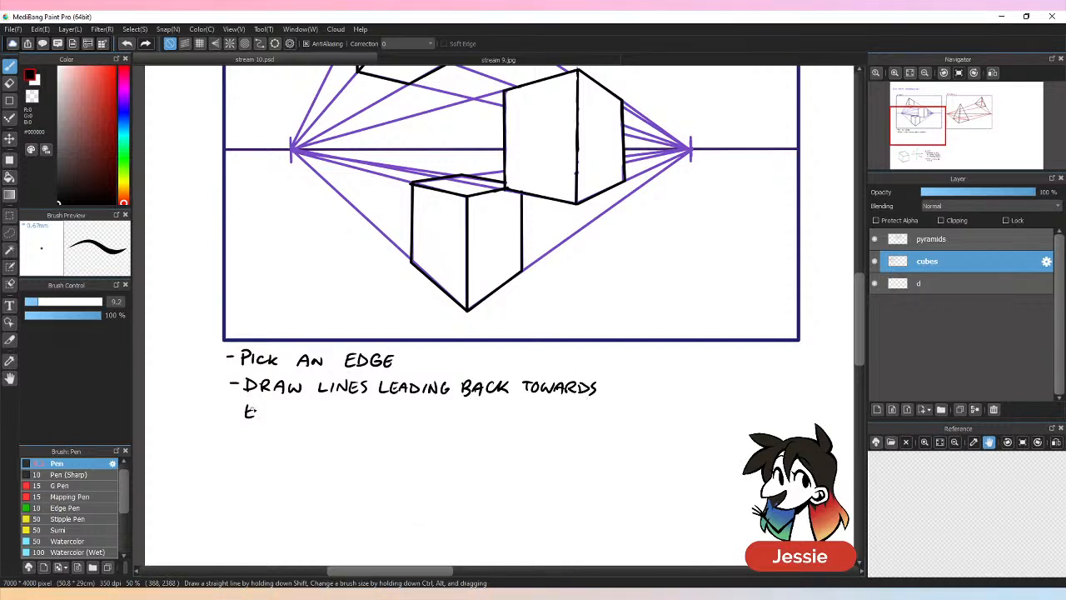
{"action": "mouse_move", "coordinate": [253, 410]}
{"action": "left_mouse_down"}
{"action": "mouse_move", "coordinate": [477, 422]}
{"action": "mouse_move", "coordinate": [483, 411]}
{"action": "left_mouse_up"}
{"action": "key", "text": "ctrl+minus"}
{"action": "key", "text": "ctrl+minus"}
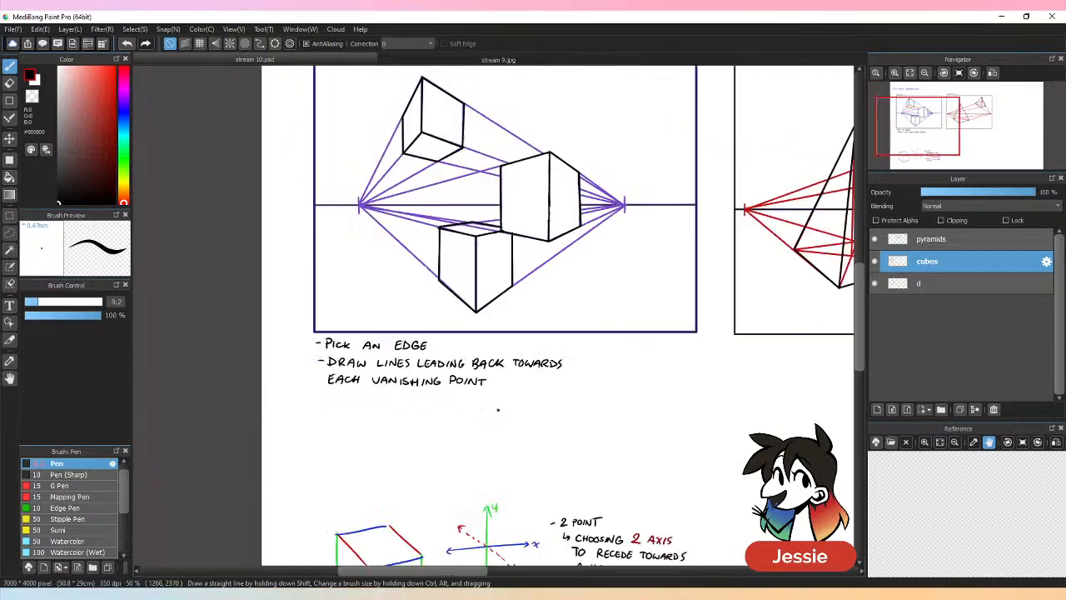
Handwrite the third cubes instruction "- DRAW IN OTHER VERTICAL EDGES" below the vanishing point line.
{"action": "key", "text": "ctrl+plus"}
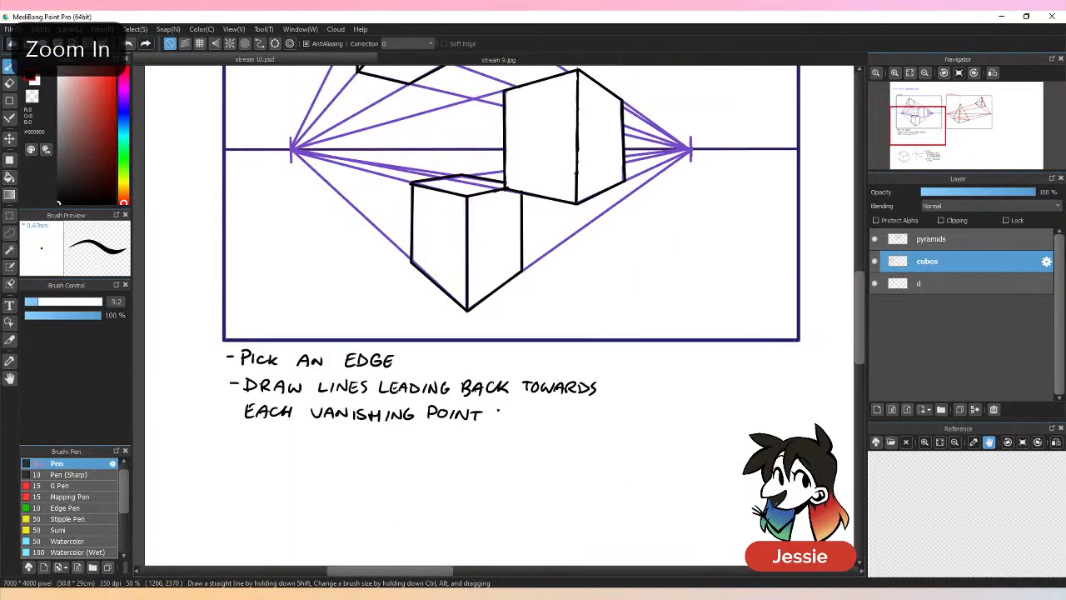
{"action": "left_click_drag", "start_coordinate": [860, 312], "coordinate": [859, 357]}
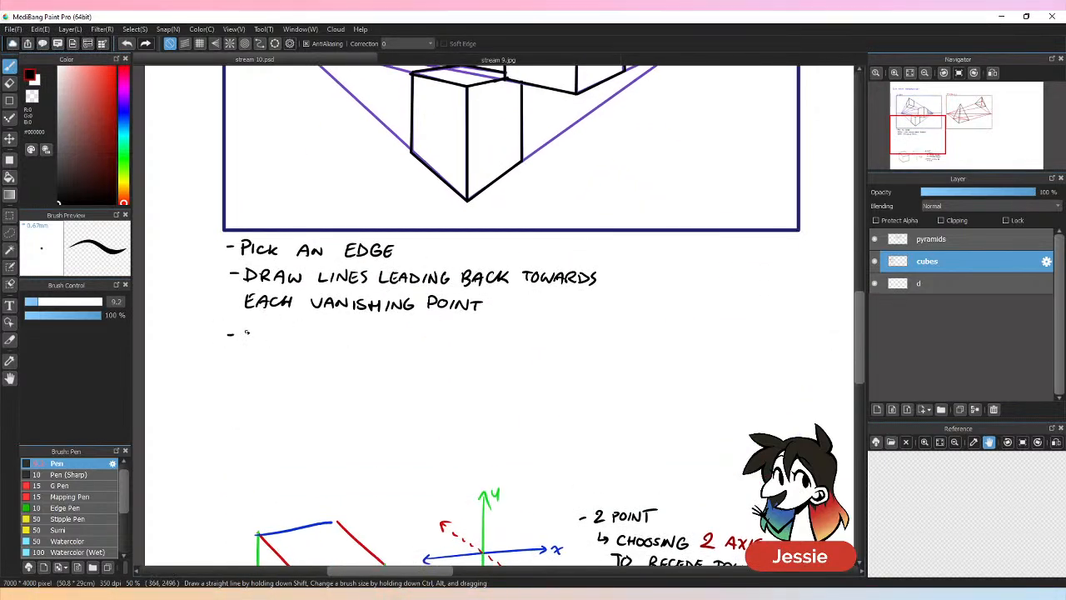
{"action": "left_click_drag", "start_coordinate": [247, 333], "coordinate": [251, 328]}
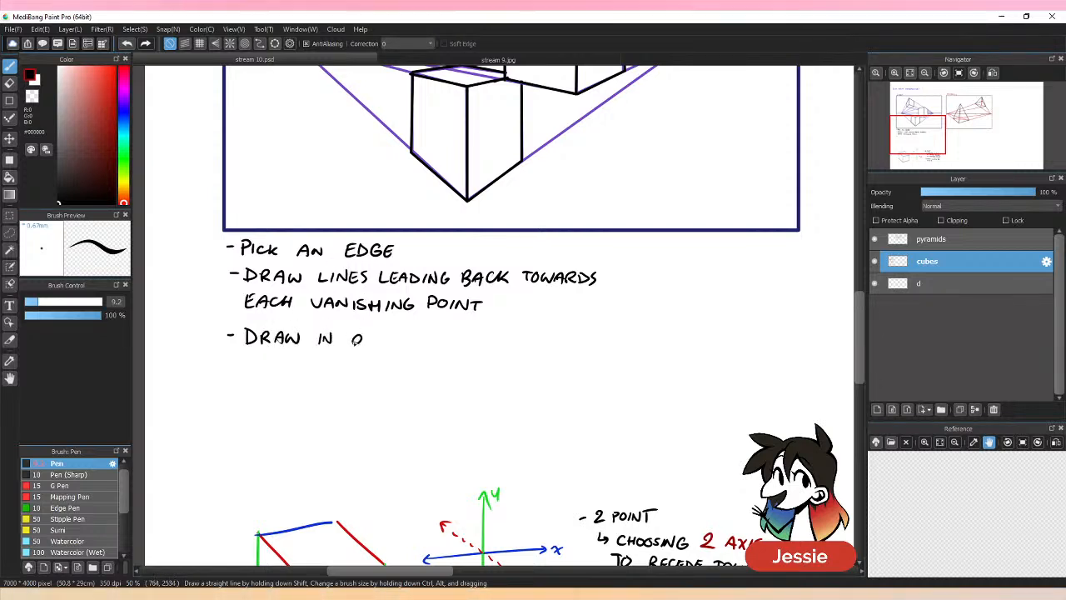
{"action": "left_click_drag", "start_coordinate": [375, 336], "coordinate": [457, 339]}
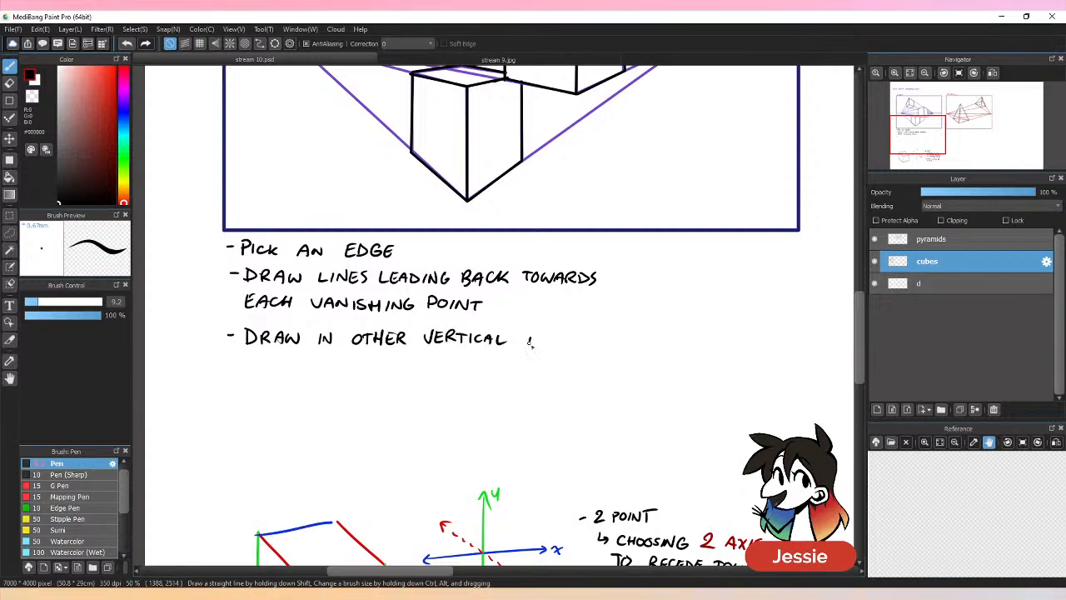
{"action": "left_click_drag", "start_coordinate": [567, 335], "coordinate": [580, 345]}
Handwrite "- DRAW A SQUARE IN 2 POINT PERSPECTIVE" below the pyramids frame, undoing and rewriting faulty strokes.
{"action": "left_click_drag", "start_coordinate": [453, 573], "coordinate": [549, 572]}
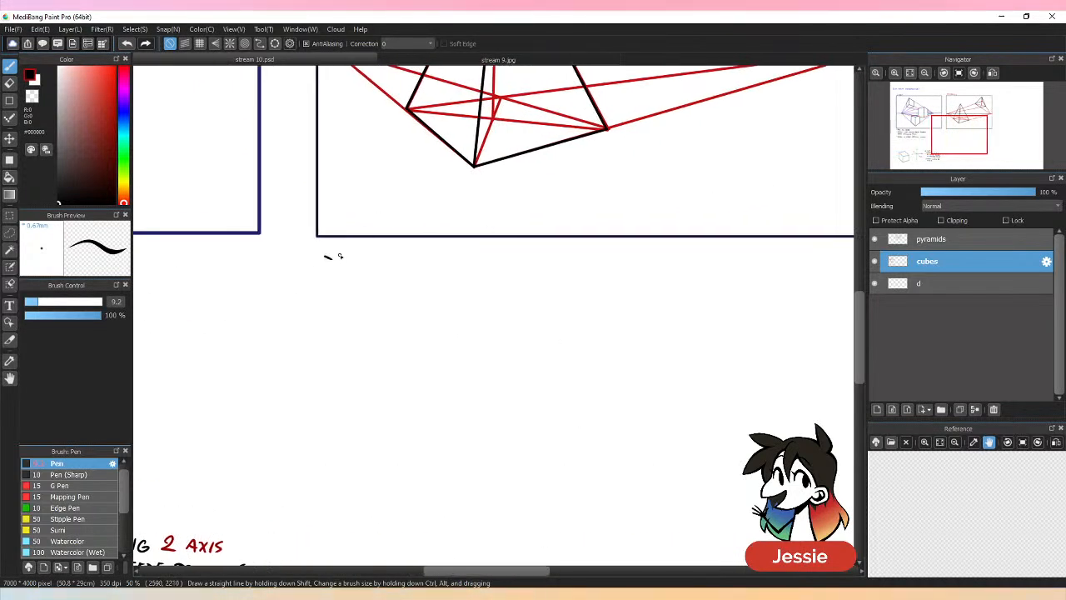
{"action": "key", "text": "ctrl+z"}
{"action": "mouse_move", "coordinate": [325, 264]}
{"action": "left_mouse_down"}
{"action": "mouse_move", "coordinate": [382, 275]}
{"action": "mouse_move", "coordinate": [405, 265]}
{"action": "left_mouse_up"}
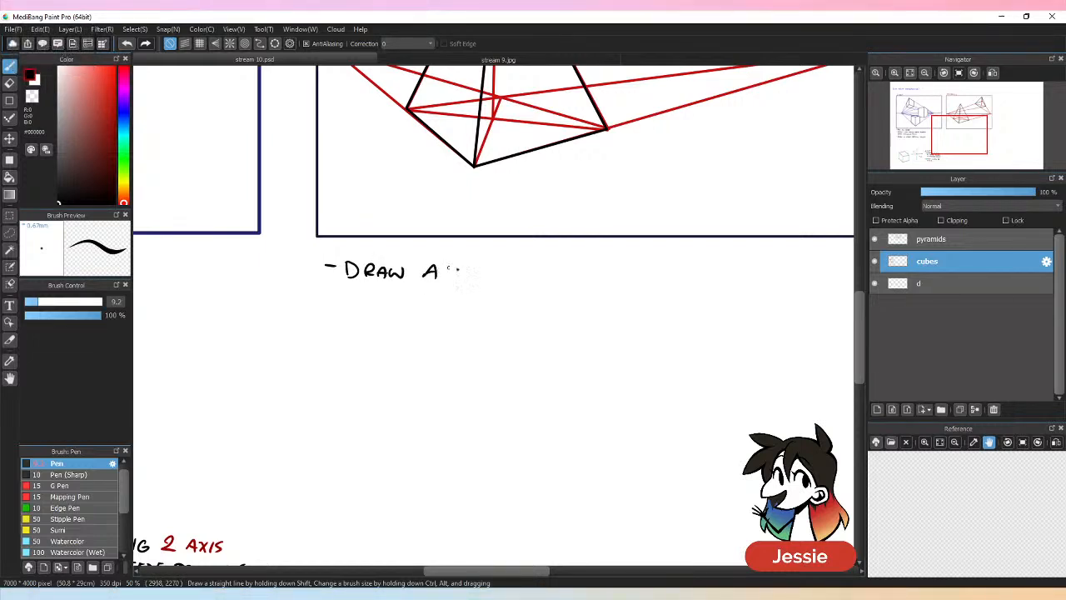
{"action": "mouse_move", "coordinate": [478, 265]}
{"action": "left_mouse_down"}
{"action": "mouse_move", "coordinate": [468, 274]}
{"action": "mouse_move", "coordinate": [522, 267]}
{"action": "left_mouse_up"}
{"action": "mouse_move", "coordinate": [525, 278]}
{"action": "left_mouse_down"}
{"action": "mouse_move", "coordinate": [572, 279]}
{"action": "mouse_move", "coordinate": [591, 266]}
{"action": "mouse_move", "coordinate": [677, 279]}
{"action": "mouse_move", "coordinate": [702, 267]}
{"action": "left_mouse_up"}
{"action": "key", "text": "ctrl+z"}
{"action": "mouse_move", "coordinate": [695, 267]}
{"action": "left_mouse_down"}
{"action": "mouse_move", "coordinate": [695, 280]}
{"action": "mouse_move", "coordinate": [752, 277]}
{"action": "left_mouse_up"}
{"action": "key", "text": "ctrl+z"}
{"action": "mouse_move", "coordinate": [759, 266]}
{"action": "left_mouse_down"}
{"action": "mouse_move", "coordinate": [752, 279]}
{"action": "mouse_move", "coordinate": [763, 279]}
{"action": "left_mouse_up"}
{"action": "left_click_drag", "start_coordinate": [764, 267], "coordinate": [788, 267]}
{"action": "left_click_drag", "start_coordinate": [780, 273], "coordinate": [785, 273]}
{"action": "left_click_drag", "start_coordinate": [779, 279], "coordinate": [797, 279]}
{"action": "left_click_drag", "start_coordinate": [801, 267], "coordinate": [813, 268]}
{"action": "mouse_move", "coordinate": [807, 267]}
{"action": "left_mouse_down"}
{"action": "mouse_move", "coordinate": [808, 280]}
{"action": "mouse_move", "coordinate": [830, 281]}
{"action": "mouse_move", "coordinate": [821, 281]}
{"action": "left_mouse_up"}
{"action": "key", "text": "ctrl+z"}
{"action": "key", "text": "ctrl+z"}
{"action": "left_click_drag", "start_coordinate": [828, 267], "coordinate": [829, 280]}
{"action": "left_click_drag", "start_coordinate": [829, 268], "coordinate": [835, 267]}
{"action": "left_click_drag", "start_coordinate": [829, 274], "coordinate": [834, 274]}
{"action": "left_click_drag", "start_coordinate": [829, 280], "coordinate": [837, 279]}
Handwrite the second pyramids instruction "- CONNECT OPPOSITE CORNERS" under the square instruction.
{"action": "left_click_drag", "start_coordinate": [329, 299], "coordinate": [340, 300]}
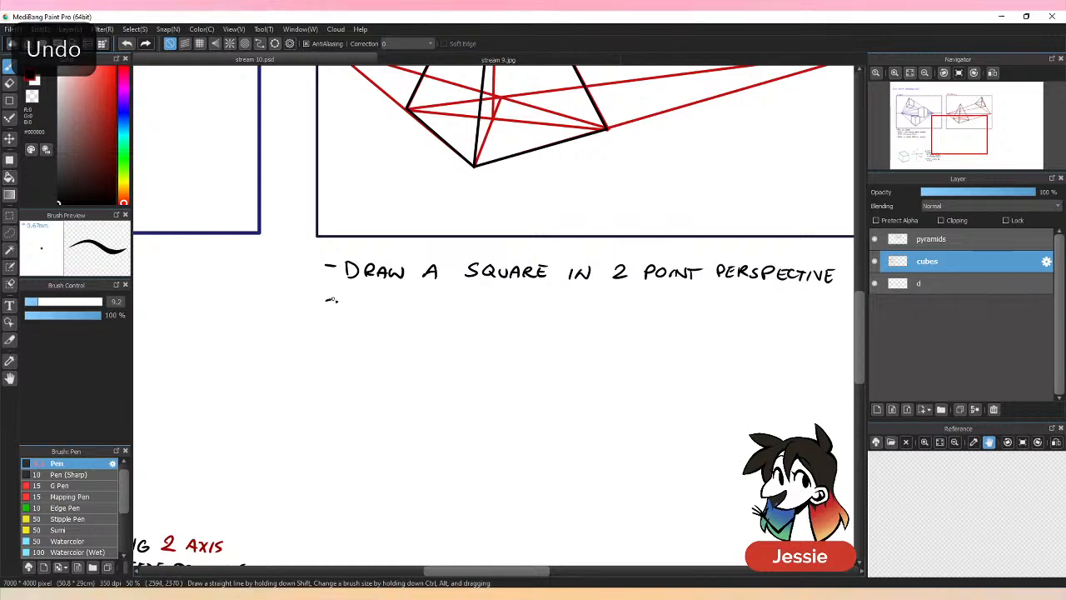
{"action": "key", "text": "ctrl+minus"}
{"action": "key", "text": "ctrl+minus"}
{"action": "key", "text": "ctrl+plus"}
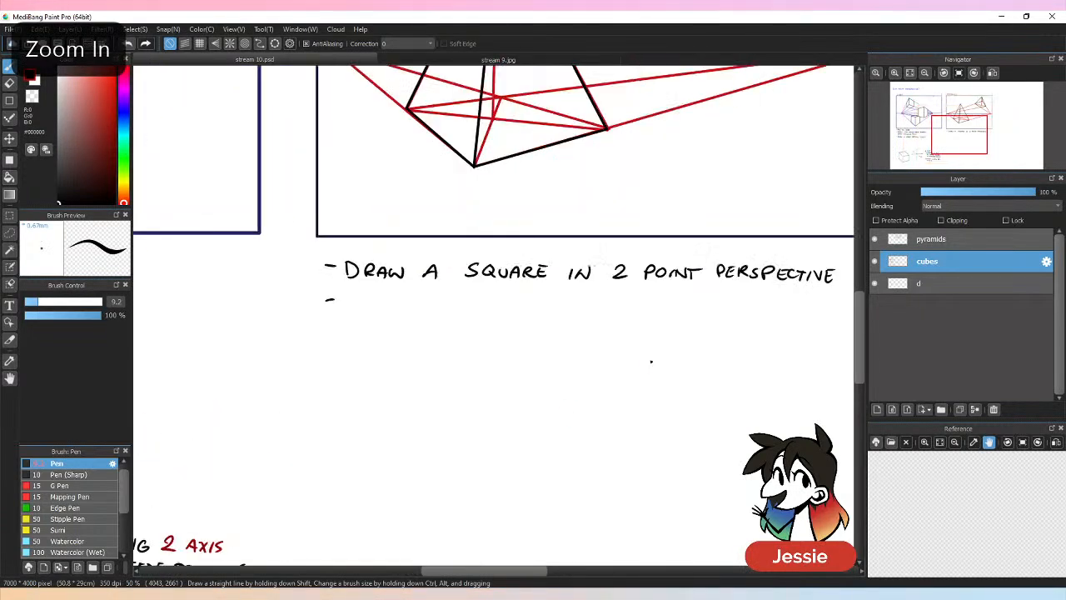
{"action": "mouse_move", "coordinate": [372, 308]}
{"action": "left_mouse_down"}
{"action": "mouse_move", "coordinate": [381, 298]}
{"action": "mouse_move", "coordinate": [416, 307]}
{"action": "left_mouse_up"}
{"action": "left_click_drag", "start_coordinate": [413, 298], "coordinate": [423, 297]}
{"action": "mouse_move", "coordinate": [418, 297]}
{"action": "left_mouse_down"}
{"action": "mouse_move", "coordinate": [419, 308]}
{"action": "mouse_move", "coordinate": [457, 302]}
{"action": "left_mouse_up"}
{"action": "left_click_drag", "start_coordinate": [462, 297], "coordinate": [461, 309]}
{"action": "left_click_drag", "start_coordinate": [461, 297], "coordinate": [488, 297]}
{"action": "mouse_move", "coordinate": [502, 297]}
{"action": "left_mouse_down"}
{"action": "mouse_move", "coordinate": [495, 306]}
{"action": "mouse_move", "coordinate": [538, 301]}
{"action": "left_mouse_up"}
{"action": "mouse_move", "coordinate": [566, 297]}
{"action": "left_mouse_down"}
{"action": "mouse_move", "coordinate": [565, 309]}
{"action": "mouse_move", "coordinate": [577, 299]}
{"action": "mouse_move", "coordinate": [589, 309]}
{"action": "left_mouse_up"}
{"action": "left_click_drag", "start_coordinate": [588, 297], "coordinate": [596, 303]}
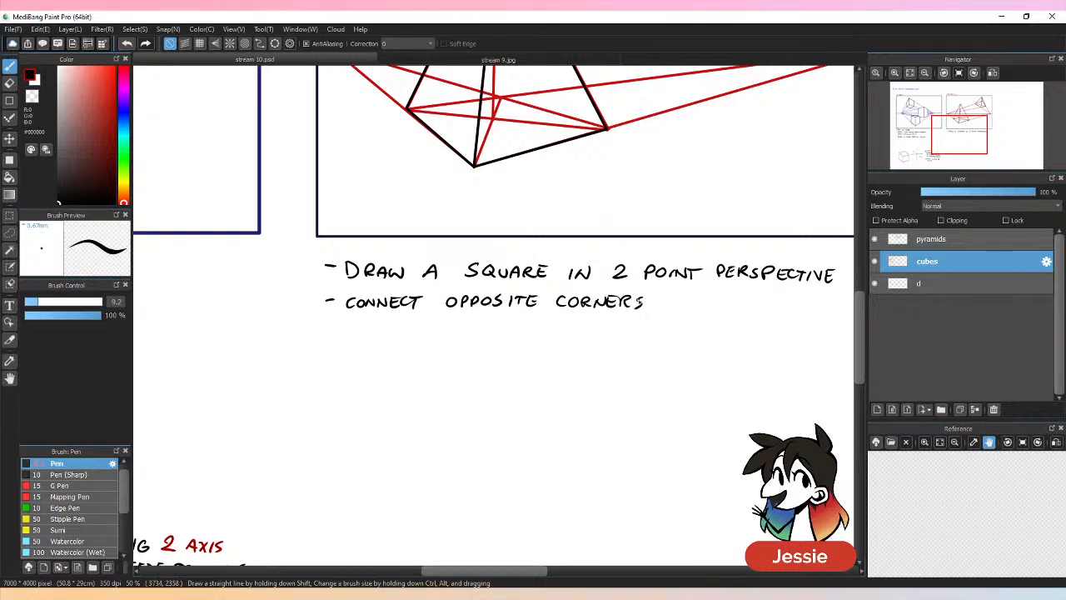
Handwrite the third pyramids instruction "- DRAW LINE GOING STRAIGHT UP FROM INTERSECTION" and save the file.
{"action": "left_click_drag", "start_coordinate": [326, 340], "coordinate": [354, 352]}
{"action": "left_click_drag", "start_coordinate": [354, 333], "coordinate": [355, 350]}
{"action": "left_click_drag", "start_coordinate": [374, 335], "coordinate": [384, 351]}
{"action": "mouse_move", "coordinate": [385, 351]}
{"action": "left_mouse_down"}
{"action": "mouse_move", "coordinate": [419, 335]}
{"action": "mouse_move", "coordinate": [451, 348]}
{"action": "left_mouse_up"}
{"action": "key", "text": "ctrl+z"}
{"action": "left_click_drag", "start_coordinate": [455, 348], "coordinate": [472, 343]}
{"action": "left_click_drag", "start_coordinate": [472, 343], "coordinate": [529, 346]}
{"action": "key", "text": "ctrl+z"}
{"action": "mouse_move", "coordinate": [538, 335]}
{"action": "left_mouse_down"}
{"action": "mouse_move", "coordinate": [538, 346]}
{"action": "mouse_move", "coordinate": [552, 335]}
{"action": "left_mouse_up"}
{"action": "mouse_move", "coordinate": [560, 337]}
{"action": "left_mouse_down"}
{"action": "mouse_move", "coordinate": [557, 347]}
{"action": "mouse_move", "coordinate": [575, 345]}
{"action": "left_mouse_up"}
{"action": "mouse_move", "coordinate": [591, 331]}
{"action": "left_mouse_down"}
{"action": "mouse_move", "coordinate": [591, 345]}
{"action": "mouse_move", "coordinate": [596, 331]}
{"action": "left_mouse_up"}
{"action": "left_click_drag", "start_coordinate": [601, 344], "coordinate": [717, 337]}
{"action": "mouse_move", "coordinate": [720, 348]}
{"action": "left_mouse_down"}
{"action": "mouse_move", "coordinate": [735, 339]}
{"action": "mouse_move", "coordinate": [758, 347]}
{"action": "left_mouse_up"}
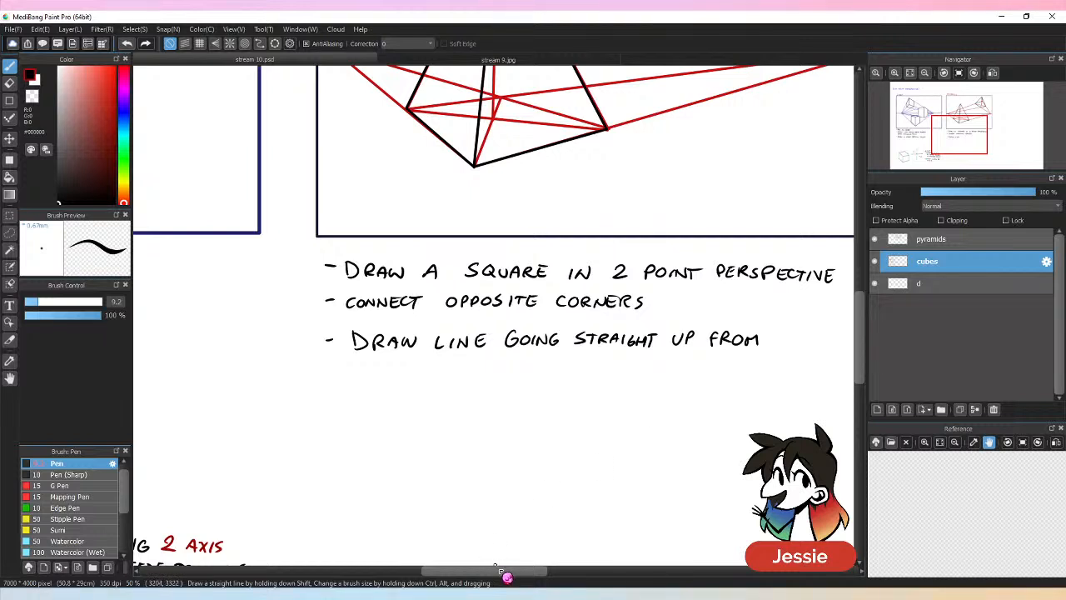
{"action": "left_click_drag", "start_coordinate": [497, 570], "coordinate": [523, 558]}
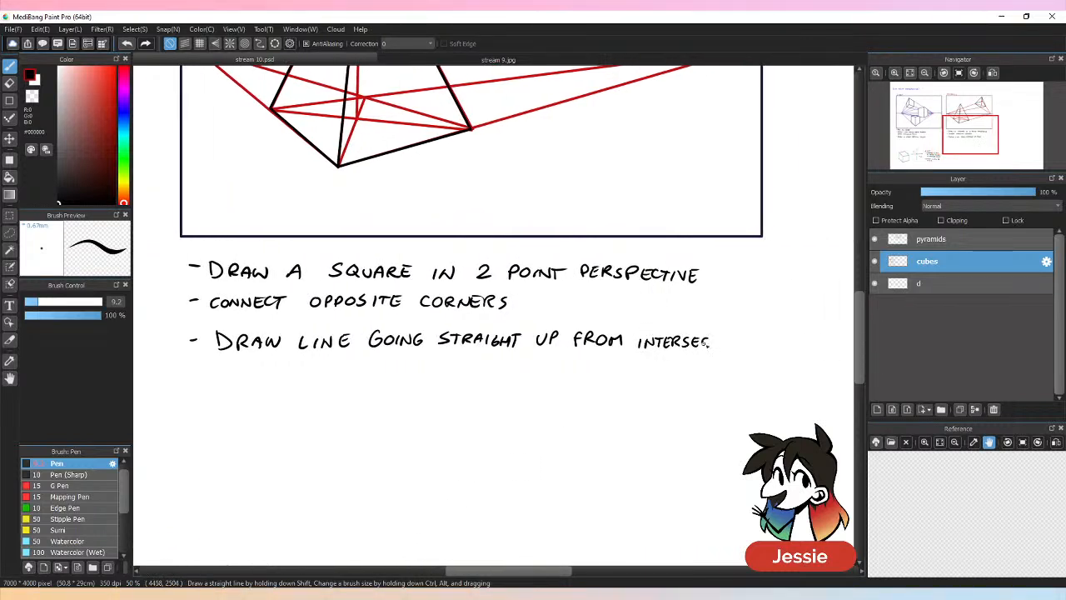
{"action": "mouse_move", "coordinate": [702, 338]}
{"action": "left_mouse_down"}
{"action": "mouse_move", "coordinate": [731, 348]}
{"action": "mouse_move", "coordinate": [750, 335]}
{"action": "left_mouse_up"}
{"action": "key", "text": "ctrl+minus"}
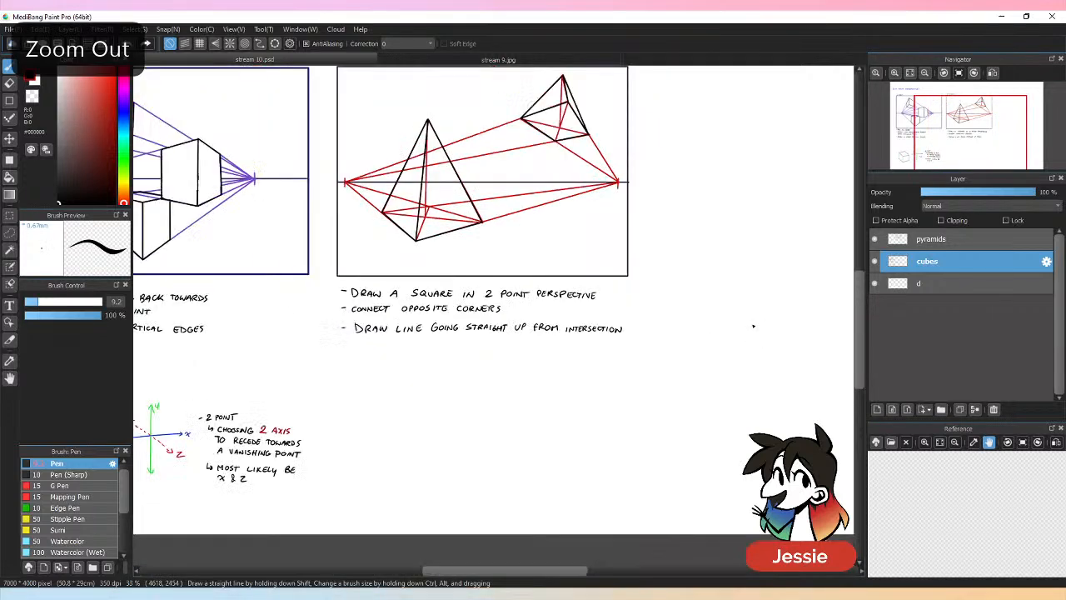
{"action": "key", "text": "ctrl+minus"}
{"action": "key", "text": "ctrl+s"}
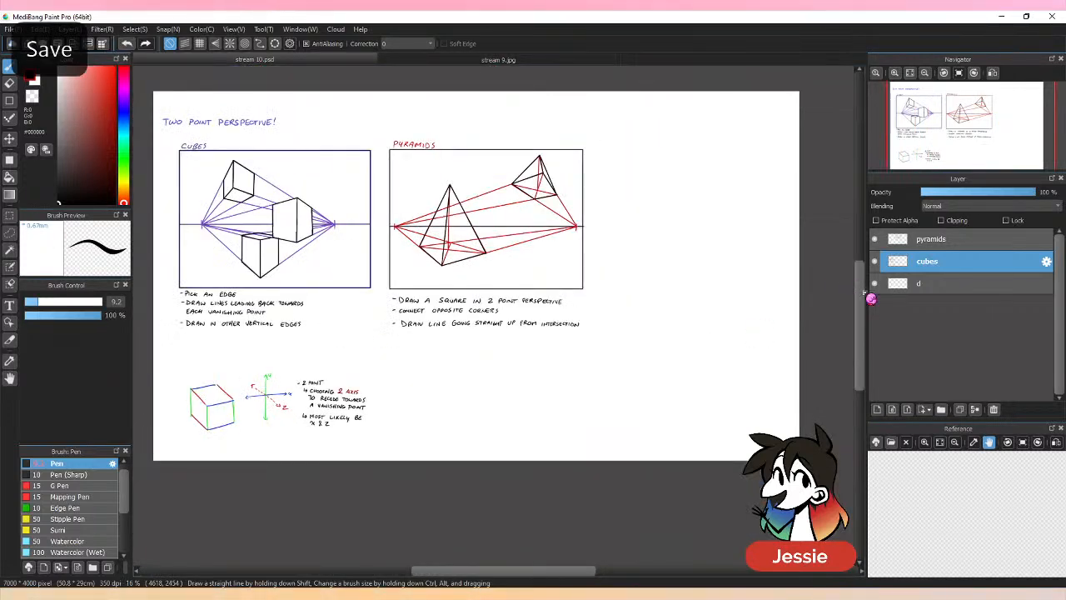
Lasso the axis sketches and notes under the cubes instructions, move them up closer to that text, and deselect.
{"action": "left_click_drag", "start_coordinate": [862, 296], "coordinate": [860, 276]}
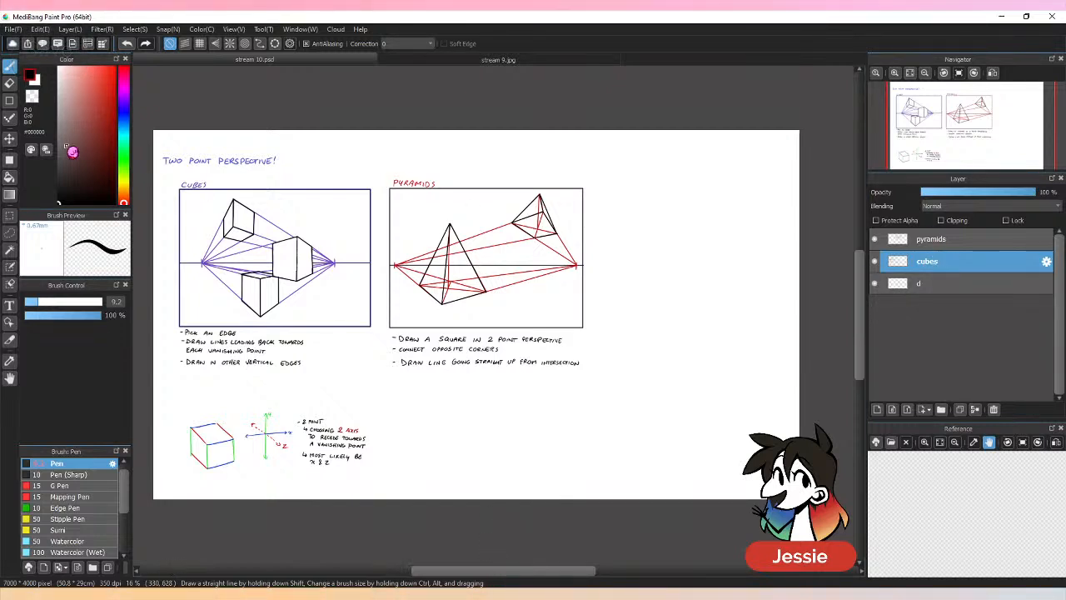
{"action": "left_click", "coordinate": [9, 233]}
{"action": "mouse_move", "coordinate": [222, 398]}
{"action": "left_mouse_down"}
{"action": "mouse_move", "coordinate": [167, 466]}
{"action": "mouse_move", "coordinate": [223, 396]}
{"action": "left_mouse_up"}
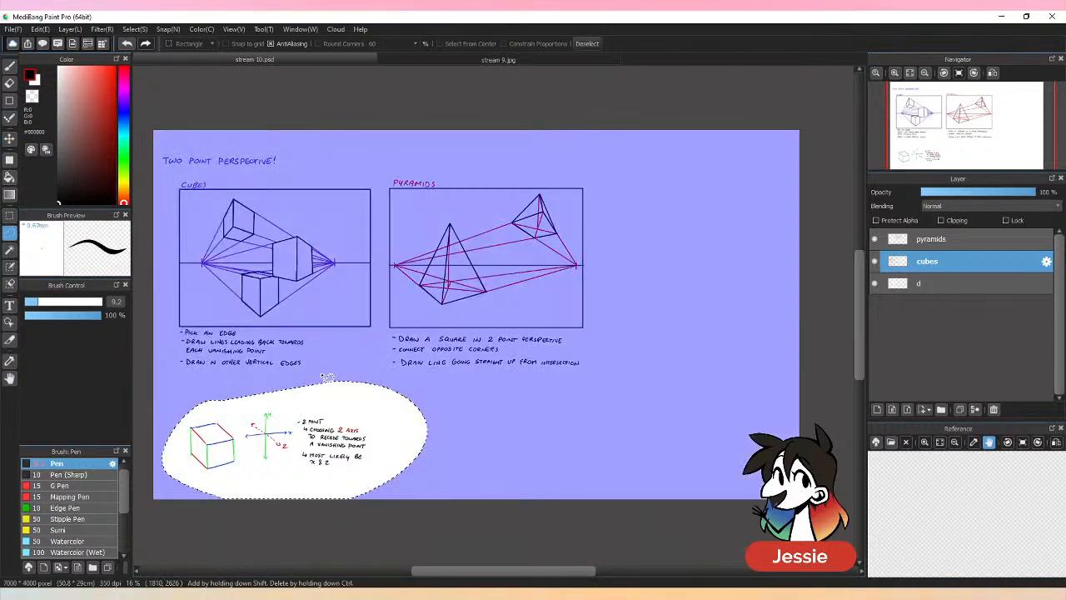
{"action": "key", "text": "v"}
{"action": "left_click_drag", "start_coordinate": [358, 439], "coordinate": [355, 410]}
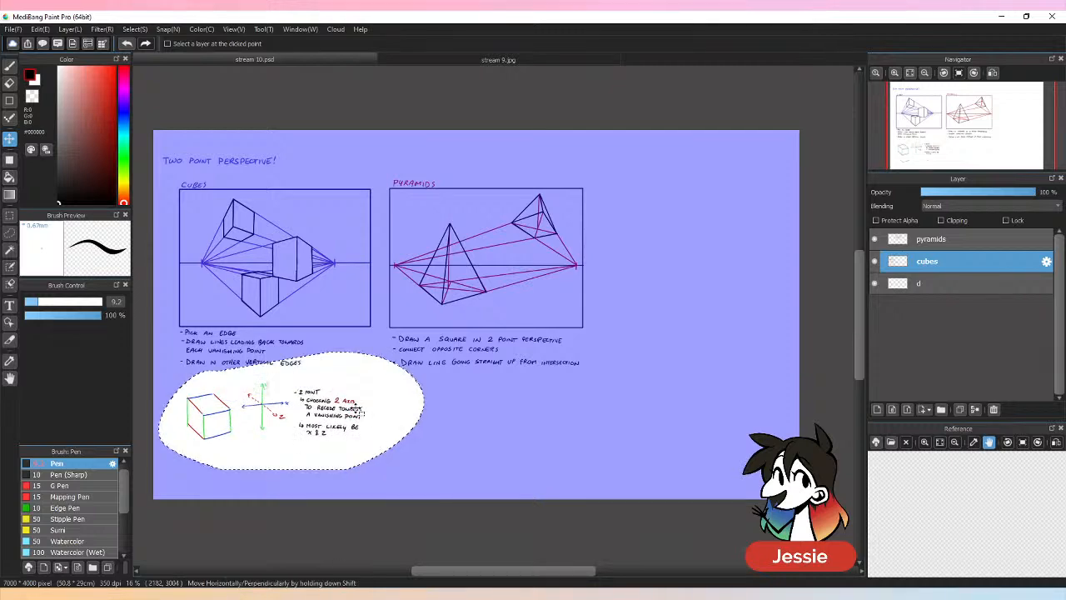
{"action": "key", "text": "ctrl+d"}
Select the pyramids, cubes and d layers together and move their artwork slightly down on the canvas.
{"action": "left_click", "coordinate": [961, 243], "text": "shift"}
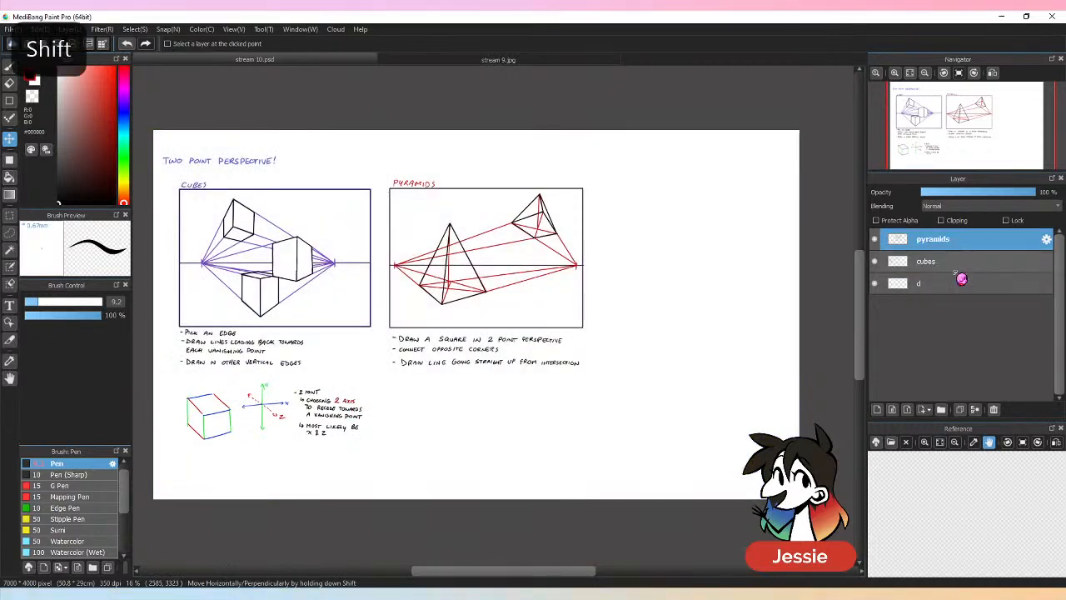
{"action": "left_click", "coordinate": [960, 285], "text": "shift"}
{"action": "left_click_drag", "start_coordinate": [559, 286], "coordinate": [559, 293]}
Set the canvas height to 3600 px, anchored at the center.
{"action": "left_click", "coordinate": [39, 29]}
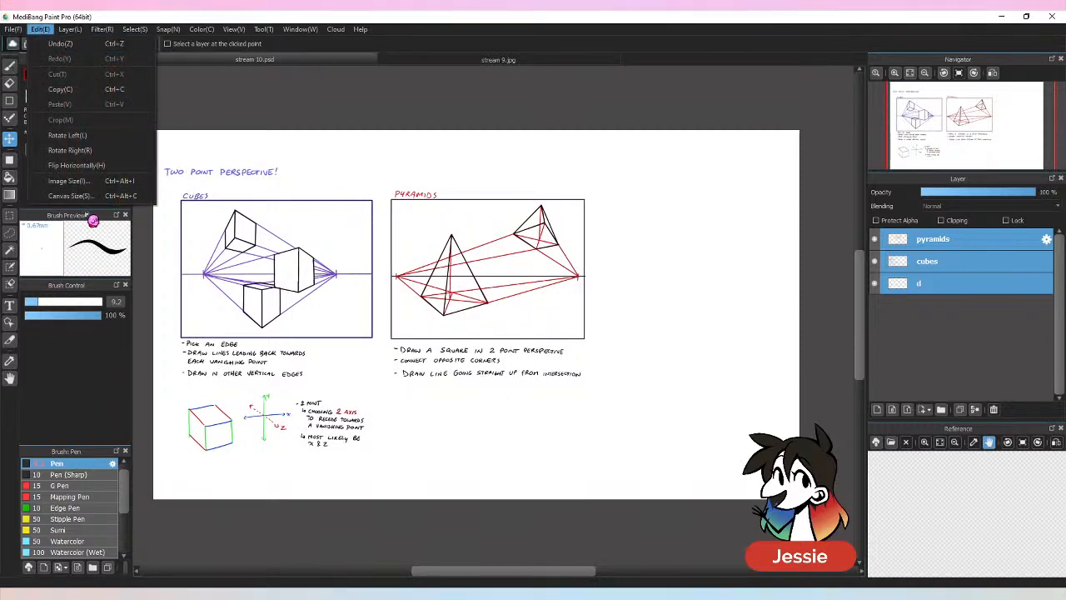
{"action": "left_click", "coordinate": [95, 194]}
{"action": "key", "text": "Tab"}
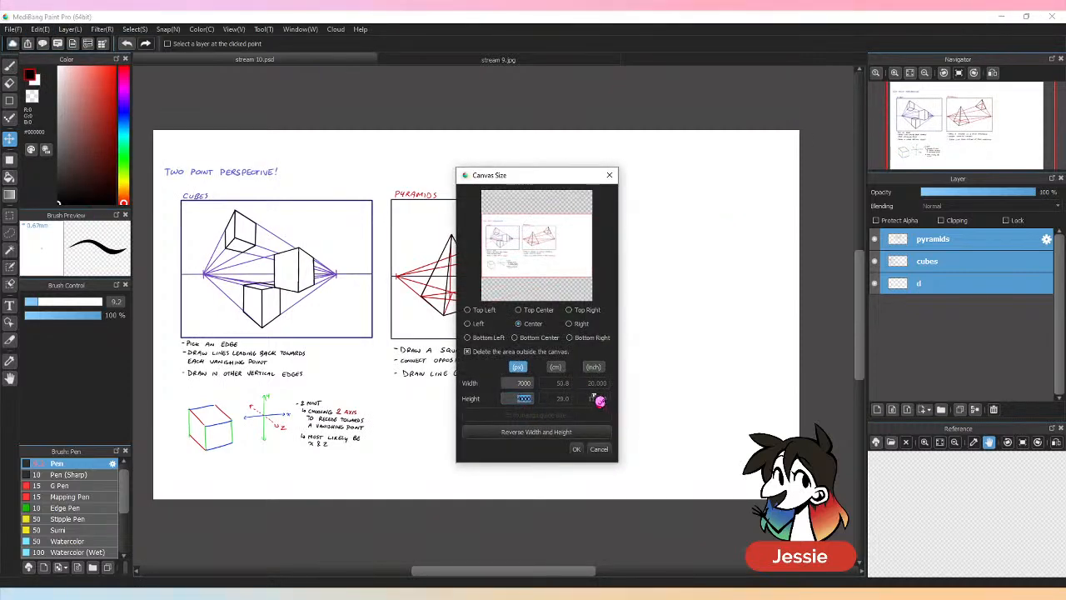
{"action": "type", "text": "36"}
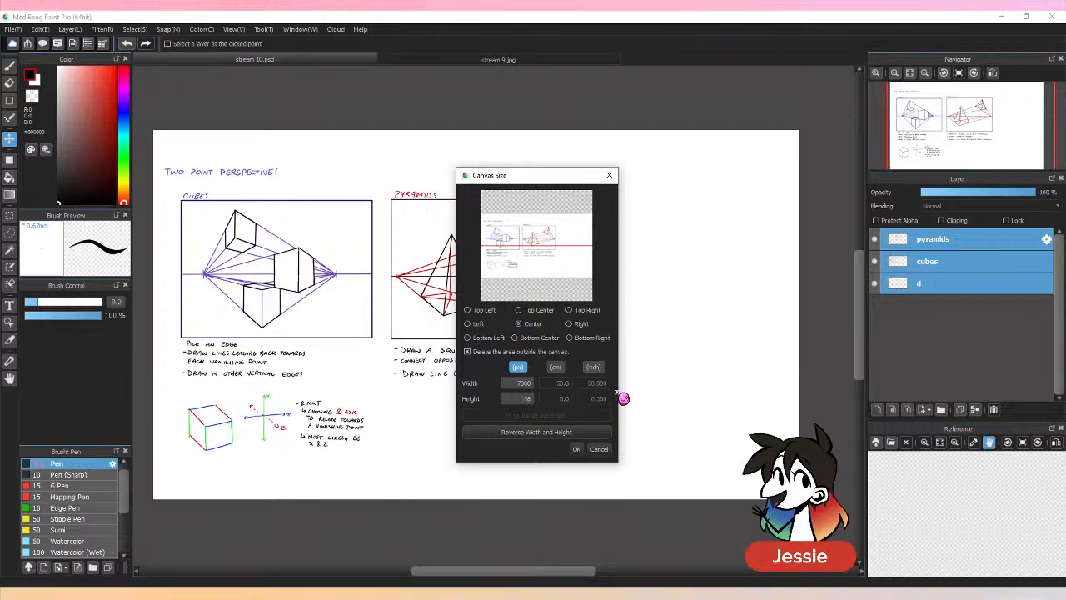
{"action": "type", "text": "00"}
{"action": "key", "text": "Return"}
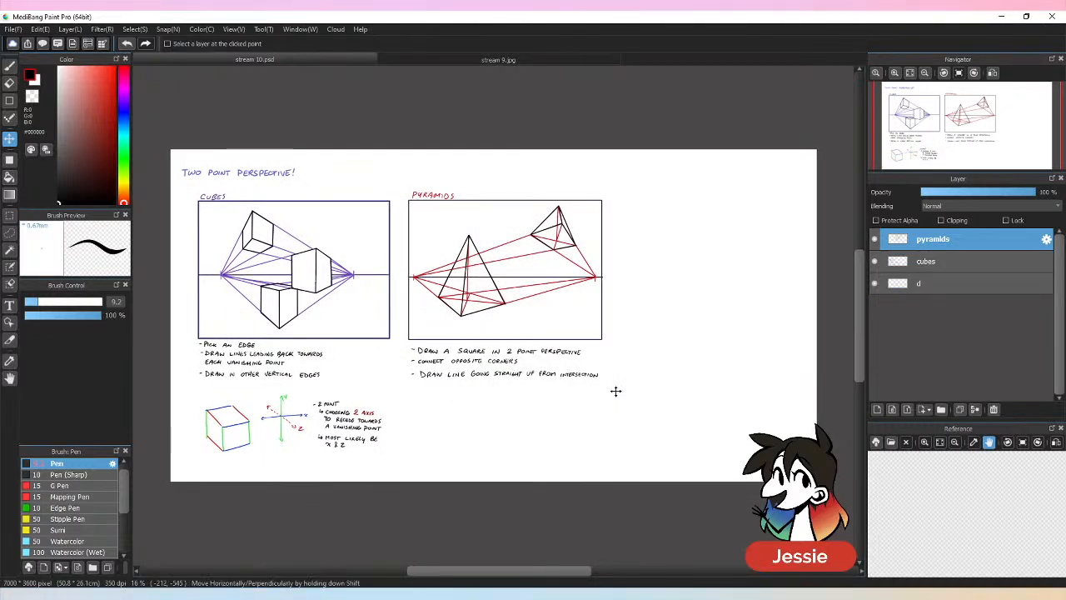
Set the canvas width to 9000 px, anchored at the center.
{"action": "left_click", "coordinate": [39, 29]}
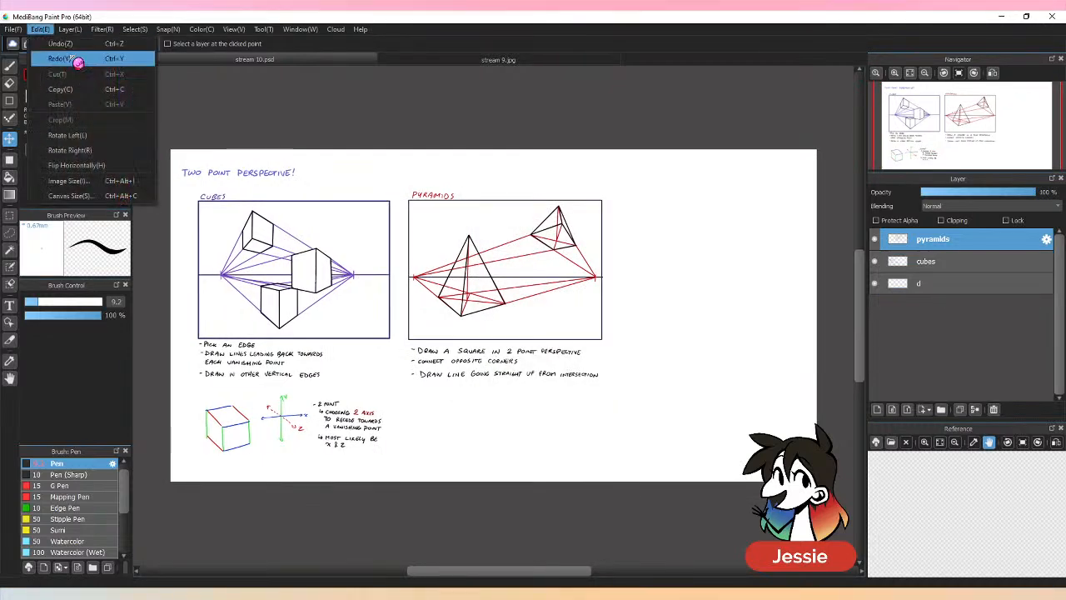
{"action": "left_click", "coordinate": [99, 201]}
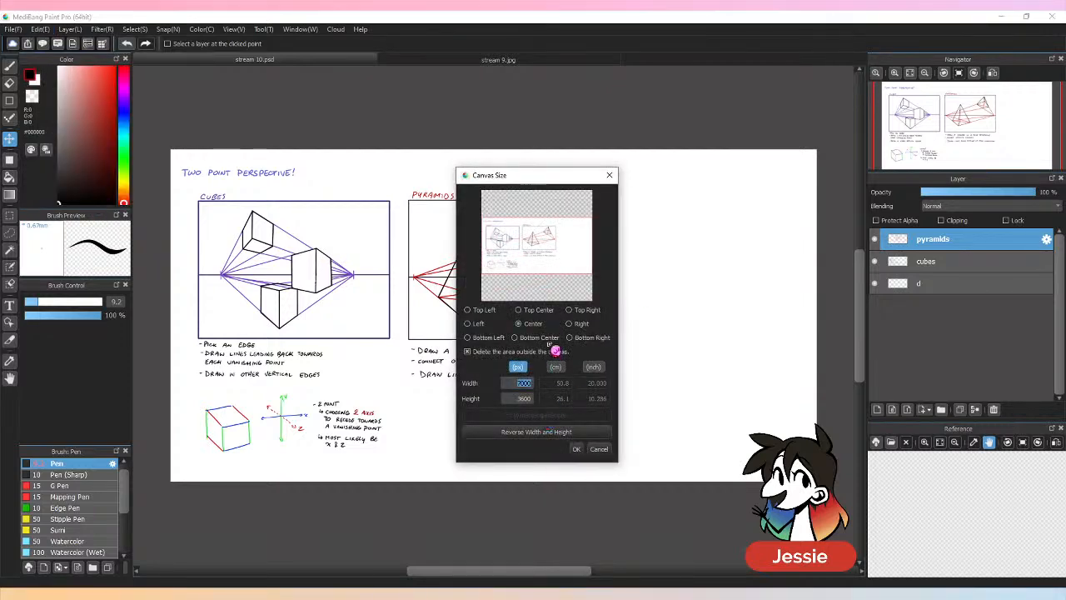
{"action": "type", "text": "9000"}
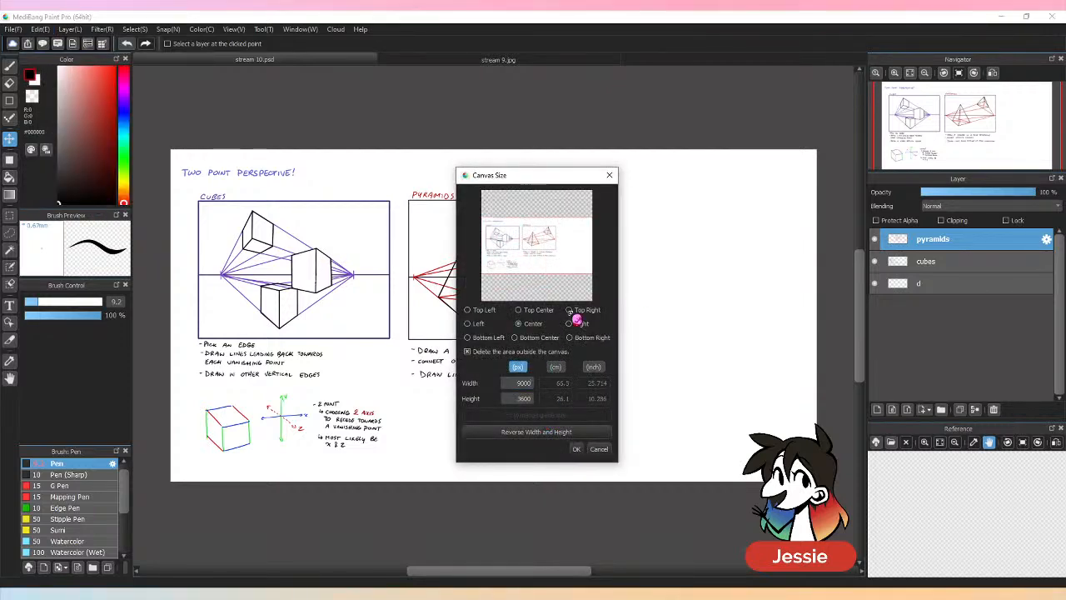
{"action": "key", "text": "Return"}
{"action": "key", "text": "ctrl+minus"}
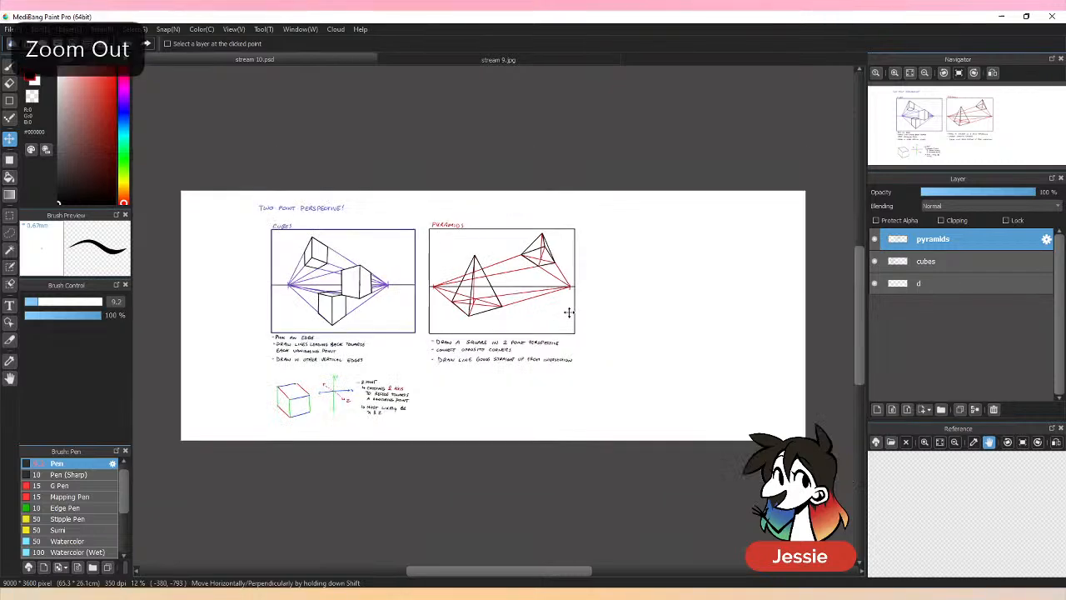
Move the artwork of the pyramids, cubes and d layers together to the canvas's left side, and return to the brush.
{"action": "left_click", "coordinate": [950, 283], "text": "shift"}
{"action": "left_click_drag", "start_coordinate": [556, 251], "coordinate": [490, 251]}
{"action": "key", "text": "b"}
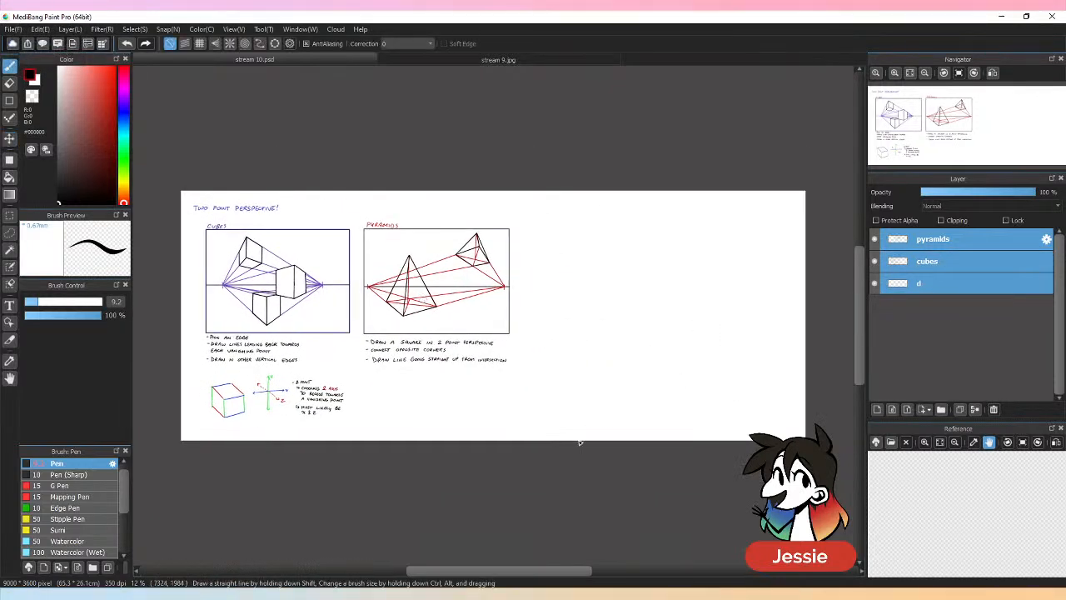
{"action": "key", "text": "ctrl+plus"}
{"action": "left_click_drag", "start_coordinate": [554, 577], "coordinate": [575, 573]}
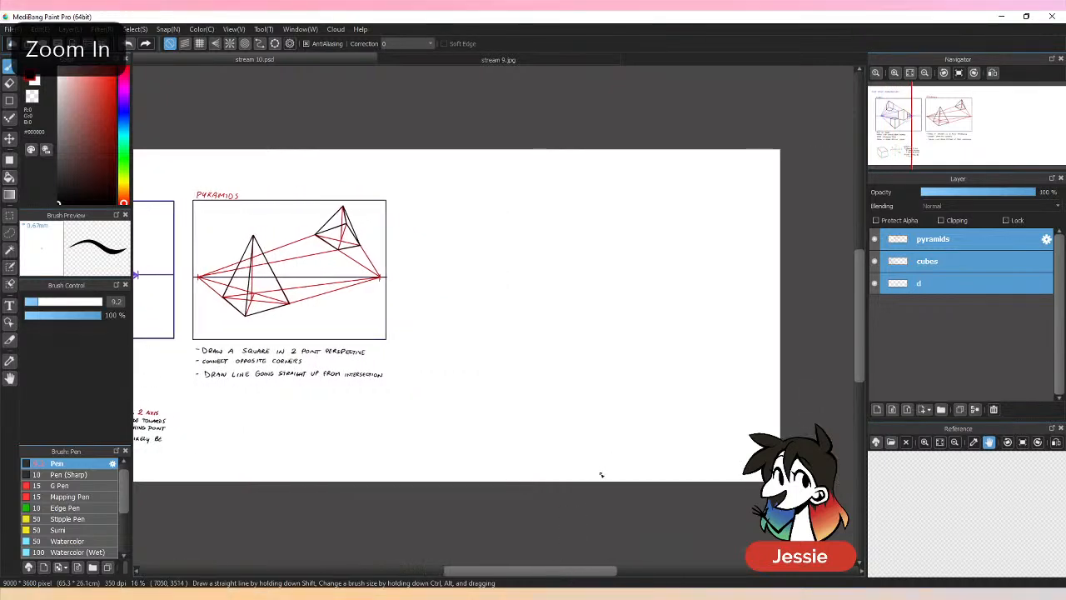
Save the document and add a new layer named cylinders above the pyramids layer.
{"action": "key", "text": "ctrl+plus"}
{"action": "key", "text": "ctrl+s"}
{"action": "scroll", "coordinate": [866, 288], "scroll_direction": "up", "scroll_amount": 2}
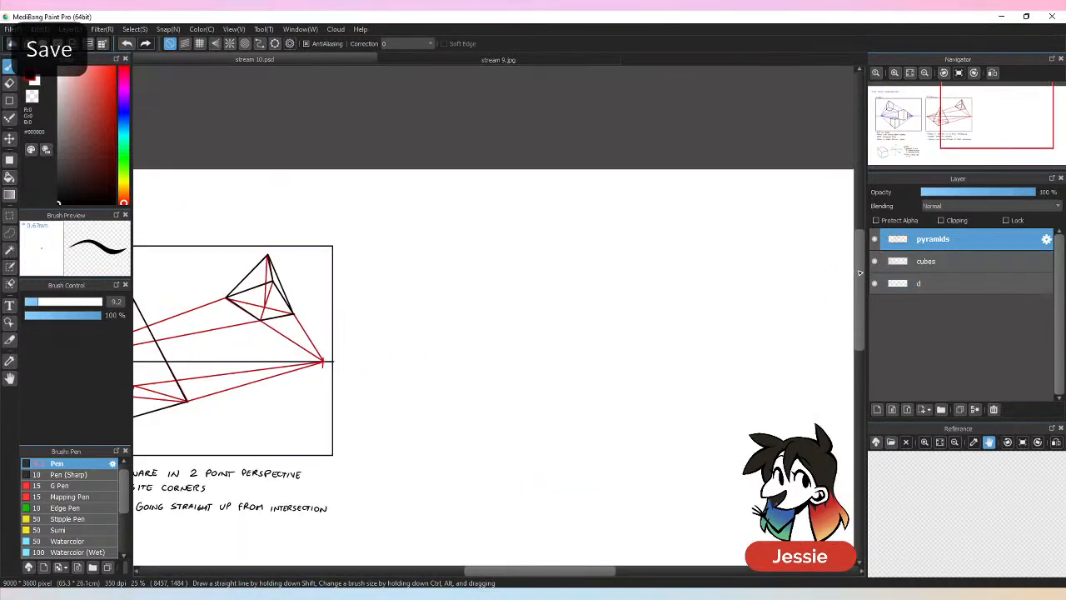
{"action": "left_click", "coordinate": [964, 280]}
{"action": "left_click", "coordinate": [974, 243]}
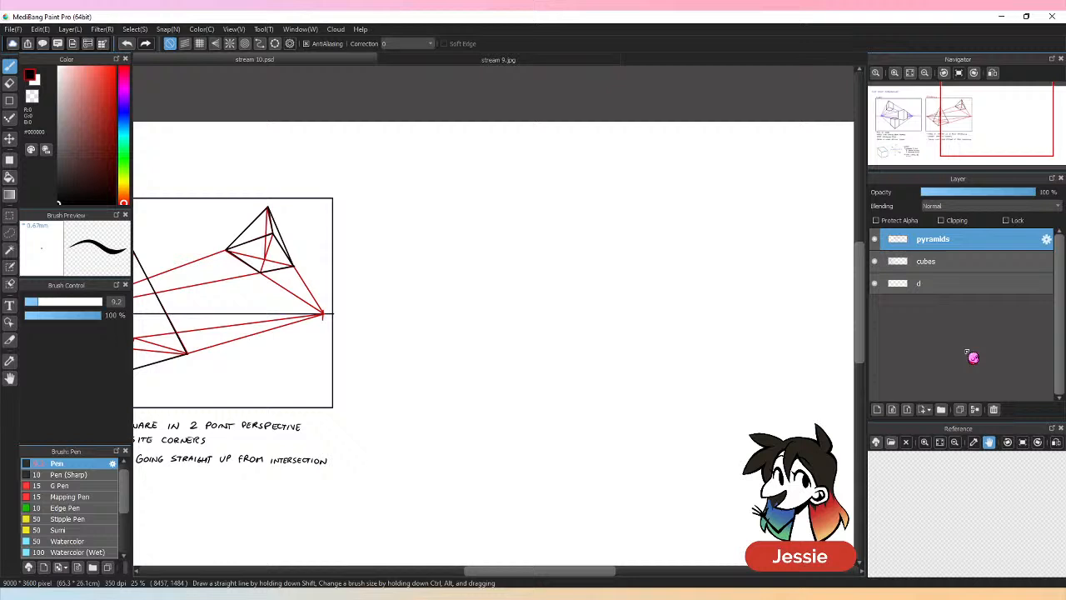
{"action": "left_click", "coordinate": [880, 410]}
{"action": "double_click", "coordinate": [944, 239]}
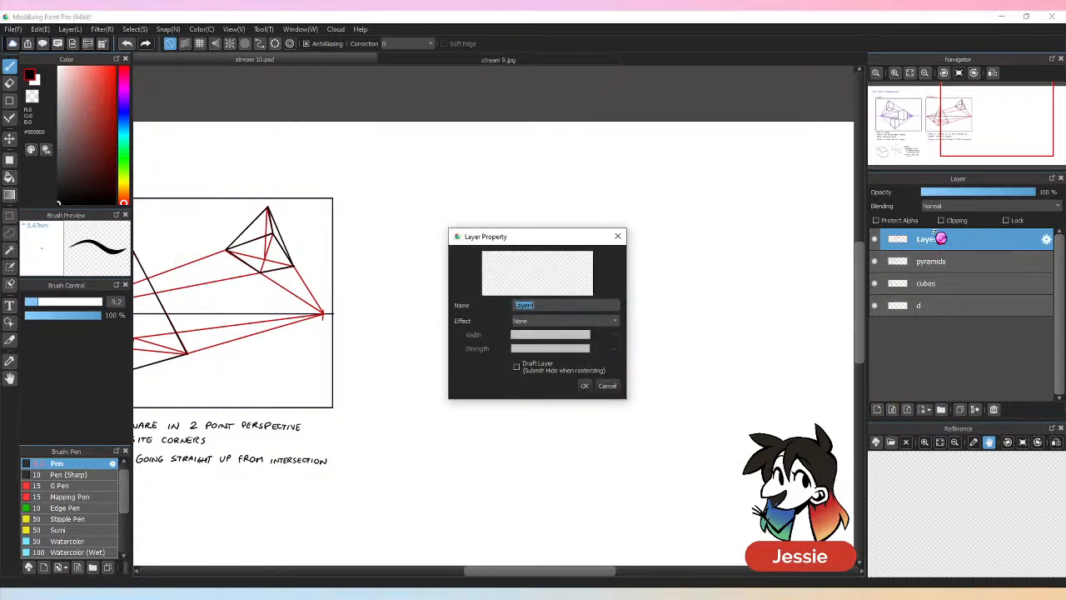
{"action": "type", "text": "cylinders"}
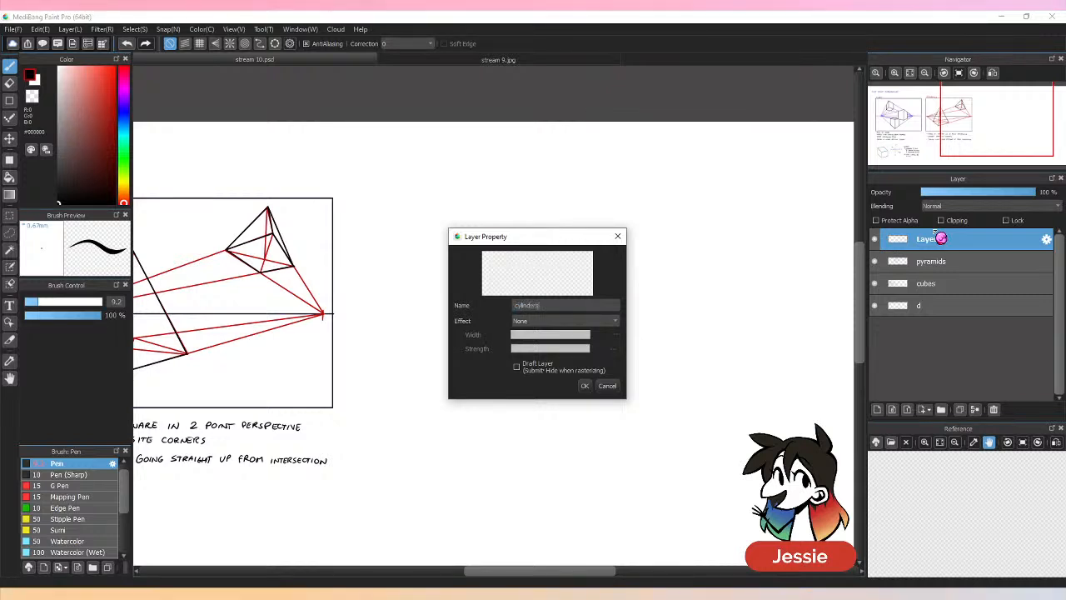
{"action": "key", "text": "Return"}
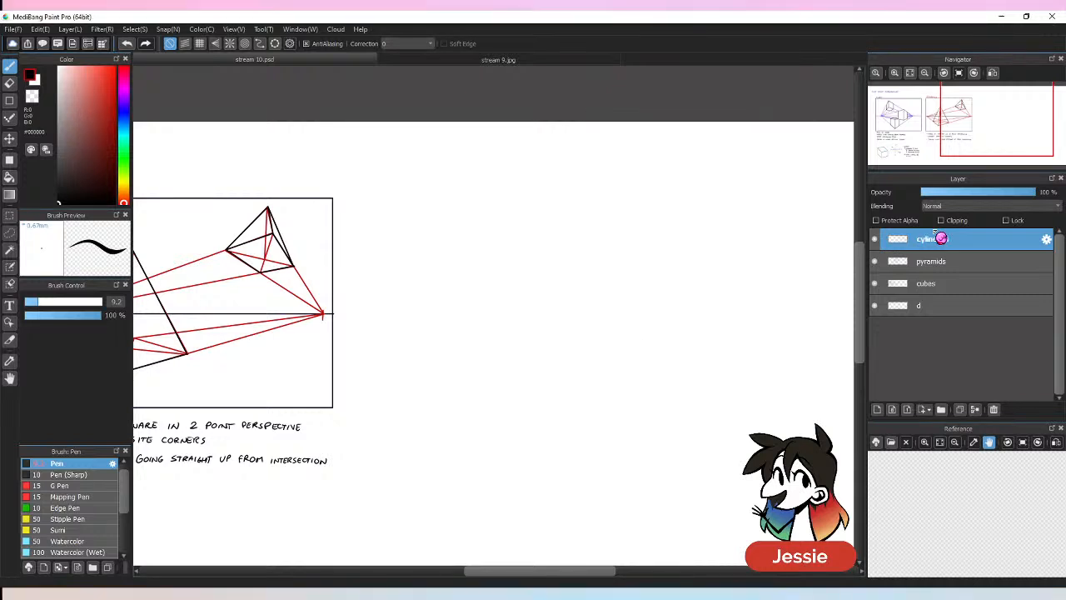
Draw a black rectangular frame beside the pyramids frame, aligned with it and slightly wider.
{"action": "left_click", "coordinate": [10, 100]}
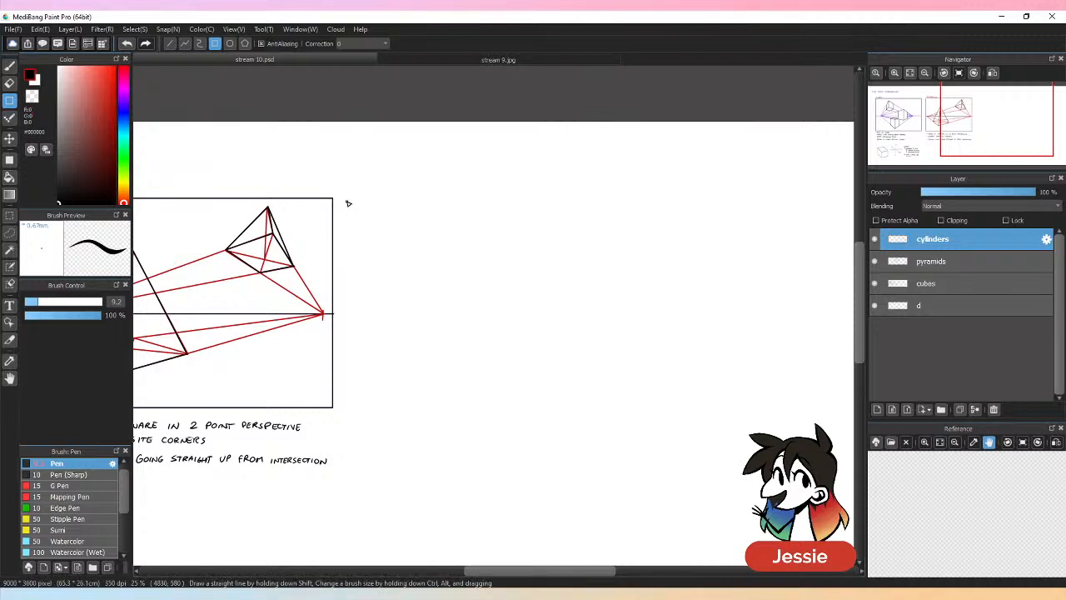
{"action": "left_click_drag", "start_coordinate": [346, 198], "coordinate": [666, 402]}
{"action": "key", "text": "ctrl+minus"}
{"action": "key", "text": "ctrl+minus"}
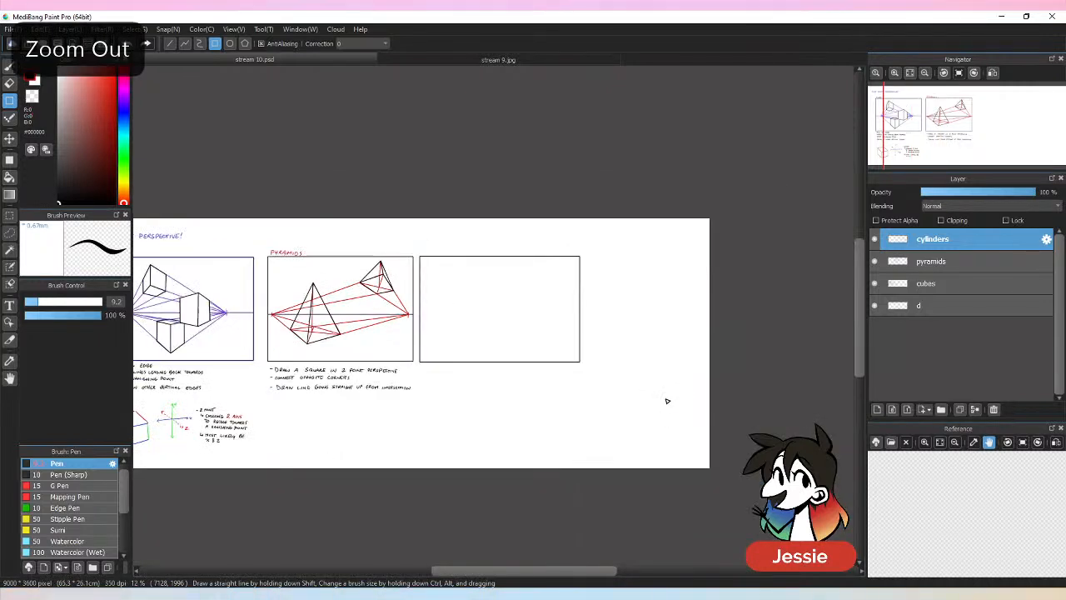
{"action": "key", "text": "ctrl+plus"}
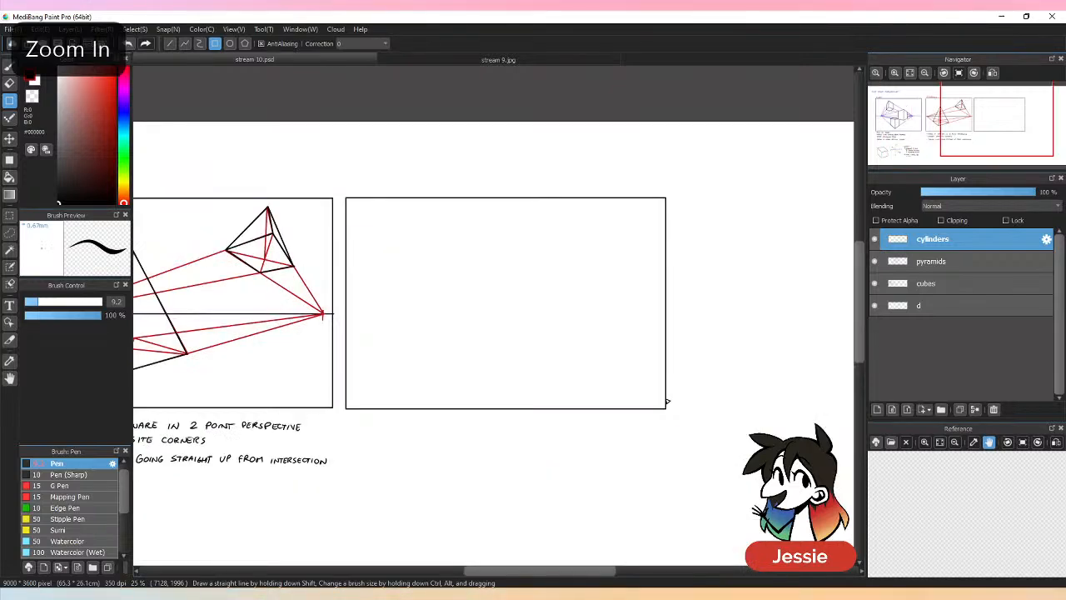
{"action": "key", "text": "ctrl+minus"}
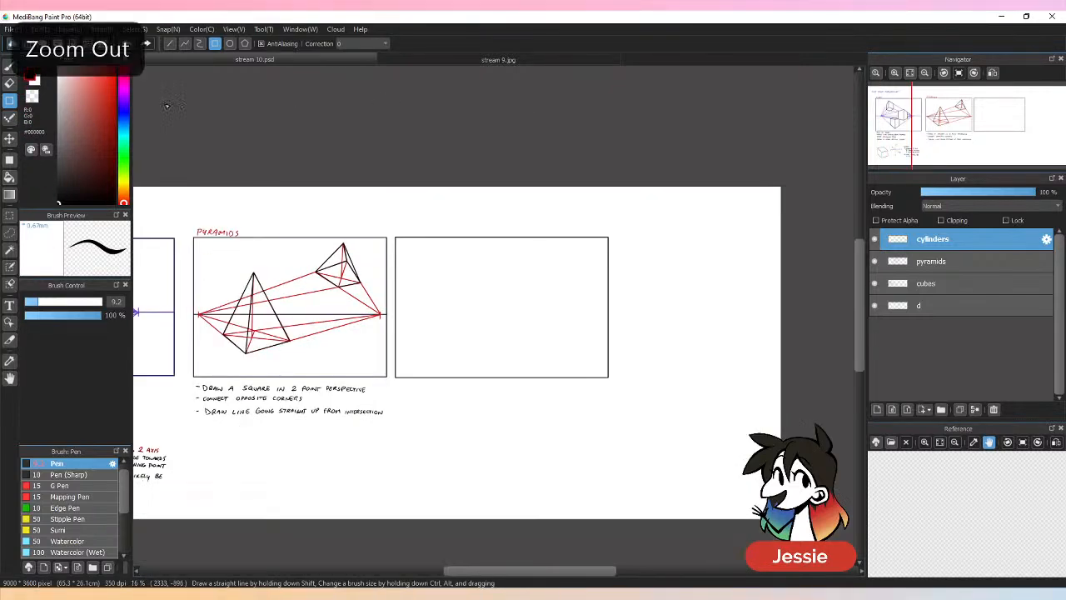
{"action": "key", "text": "ctrl+plus"}
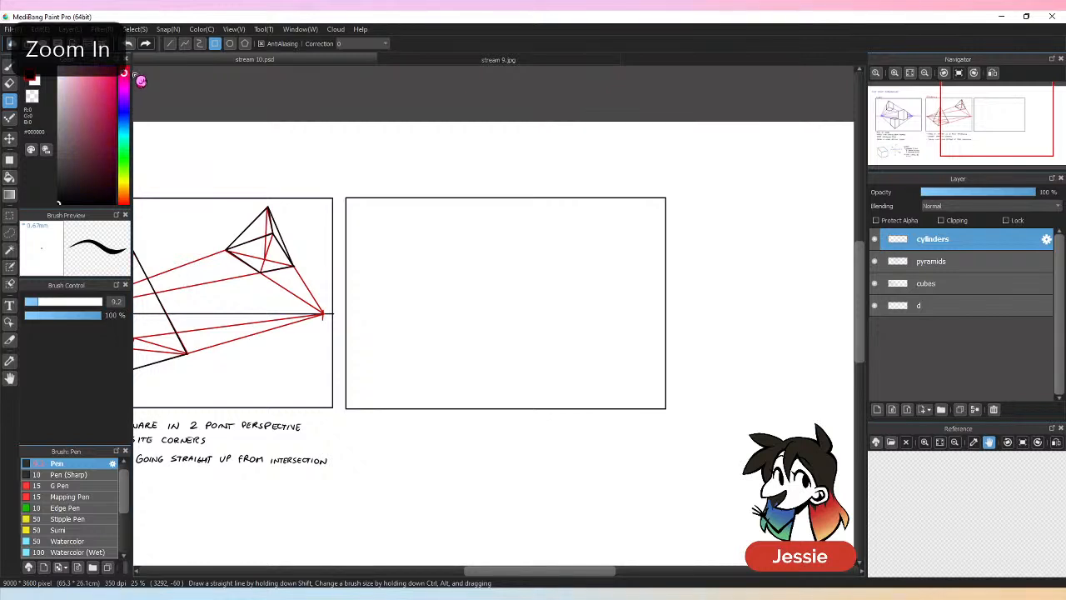
Handwrite the title CYLINDER in dark teal above the new frame's upper-left corner.
{"action": "left_click", "coordinate": [123, 130]}
{"action": "left_click", "coordinate": [105, 155]}
{"action": "left_click", "coordinate": [108, 150]}
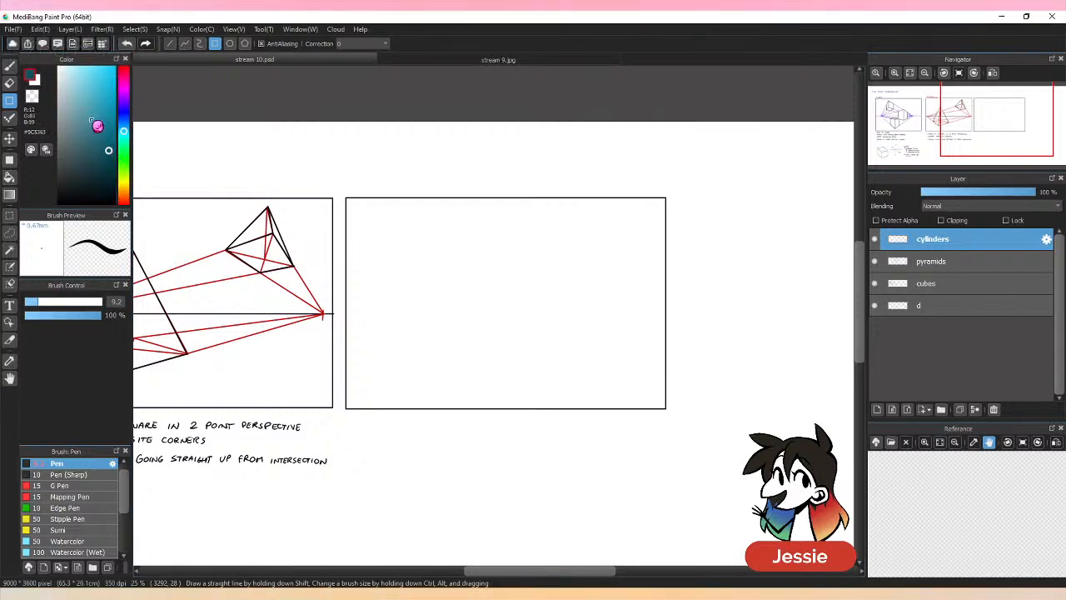
{"action": "key", "text": "b"}
{"action": "key", "text": "ctrl+plus"}
{"action": "mouse_move", "coordinate": [313, 145]}
{"action": "left_mouse_down"}
{"action": "mouse_move", "coordinate": [321, 158]}
{"action": "mouse_move", "coordinate": [339, 156]}
{"action": "left_mouse_up"}
{"action": "mouse_move", "coordinate": [342, 155]}
{"action": "left_mouse_down"}
{"action": "mouse_move", "coordinate": [350, 146]}
{"action": "mouse_move", "coordinate": [355, 156]}
{"action": "left_mouse_up"}
{"action": "left_click_drag", "start_coordinate": [355, 146], "coordinate": [368, 157]}
{"action": "left_click_drag", "start_coordinate": [369, 147], "coordinate": [376, 147]}
{"action": "left_click_drag", "start_coordinate": [369, 152], "coordinate": [381, 157]}
{"action": "left_click_drag", "start_coordinate": [380, 146], "coordinate": [392, 156]}
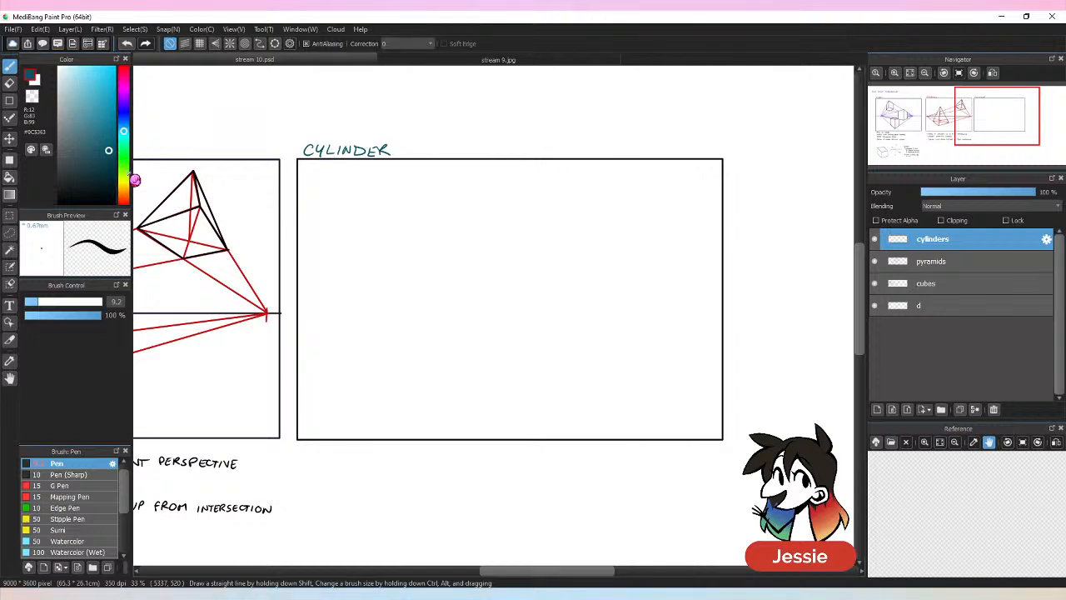
Draw a straight black horizon line across the middle of the cylinder frame and save the document.
{"action": "left_click", "coordinate": [299, 310], "text": "alt"}
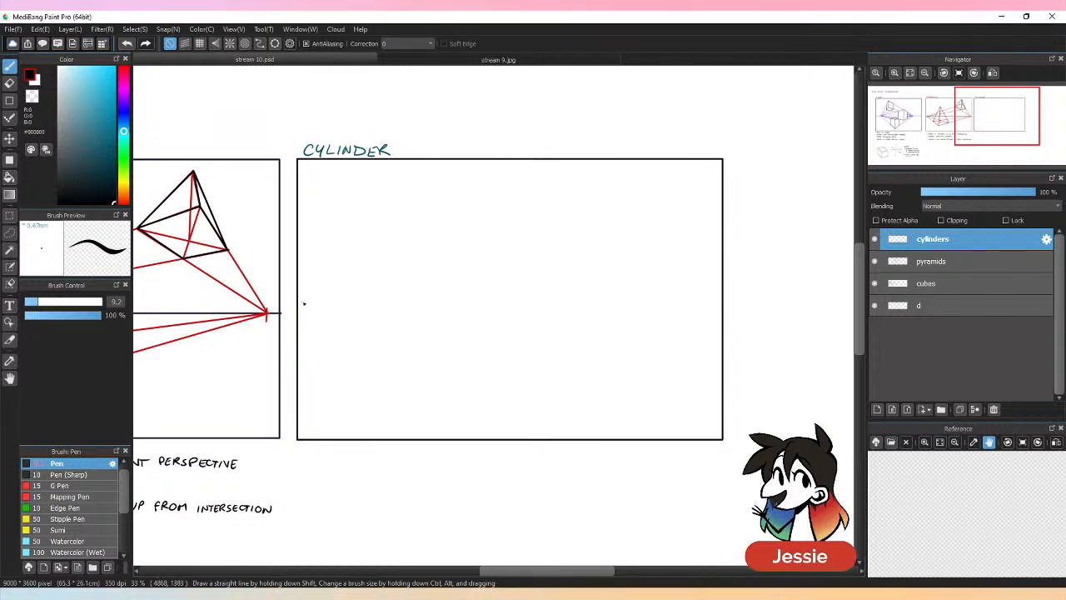
{"action": "left_click", "coordinate": [725, 310], "text": "shift"}
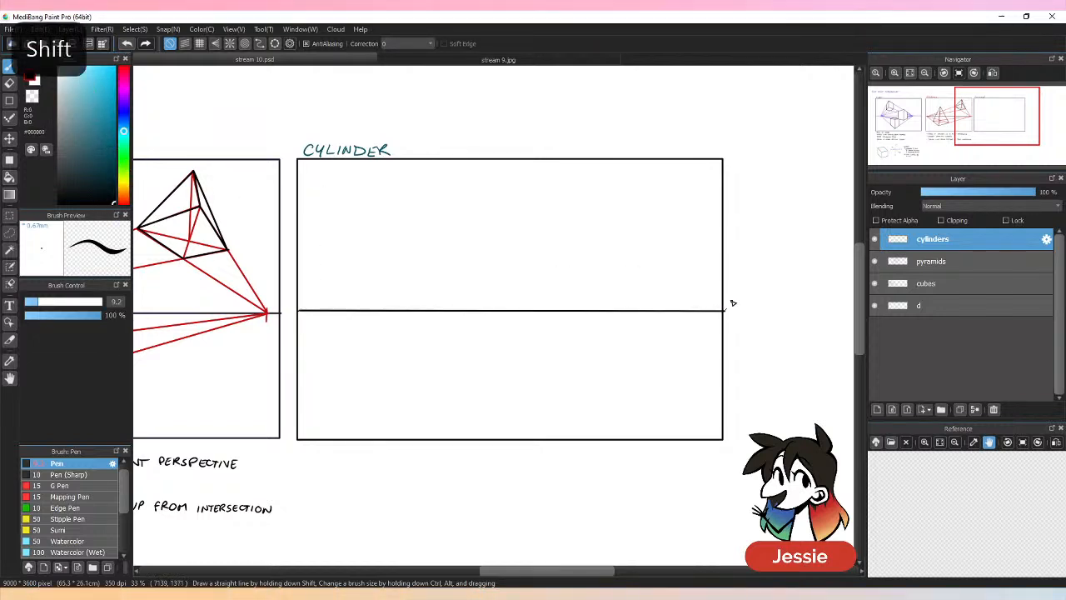
{"action": "left_click", "coordinate": [338, 311]}
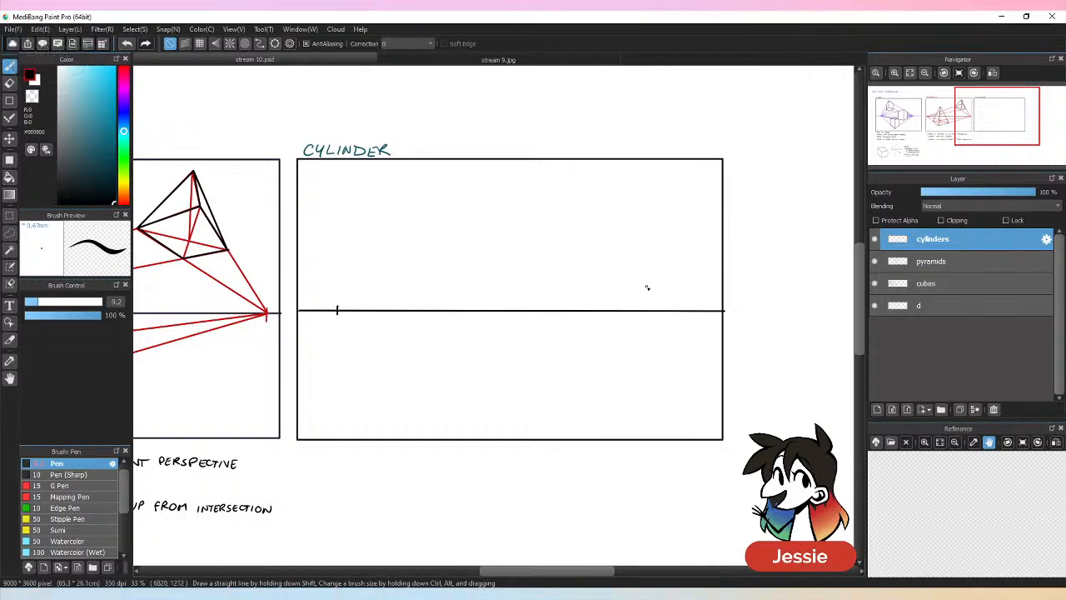
{"action": "key", "text": "ctrl+z"}
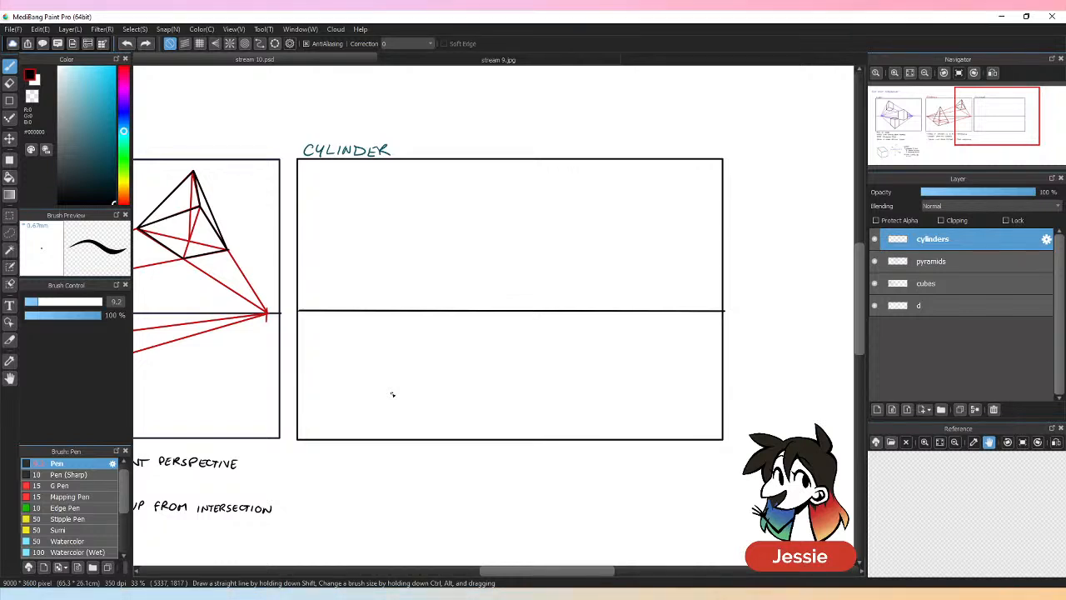
{"action": "key", "text": "ctrl+s"}
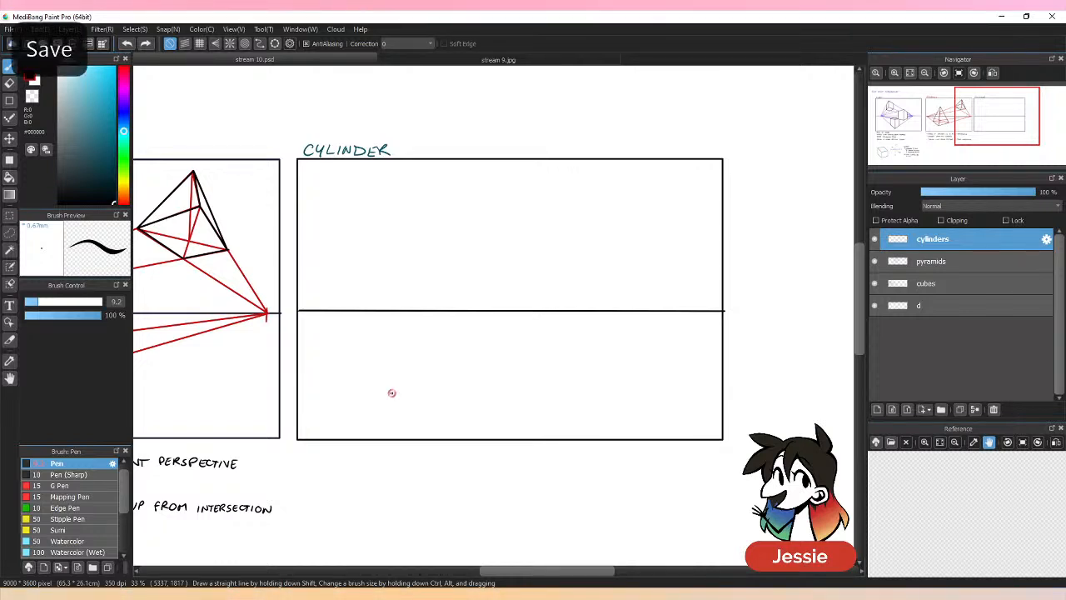
Mark a vanishing point near each end of the cylinder frame's horizon line and save the document.
{"action": "left_click_drag", "start_coordinate": [313, 304], "coordinate": [314, 316]}
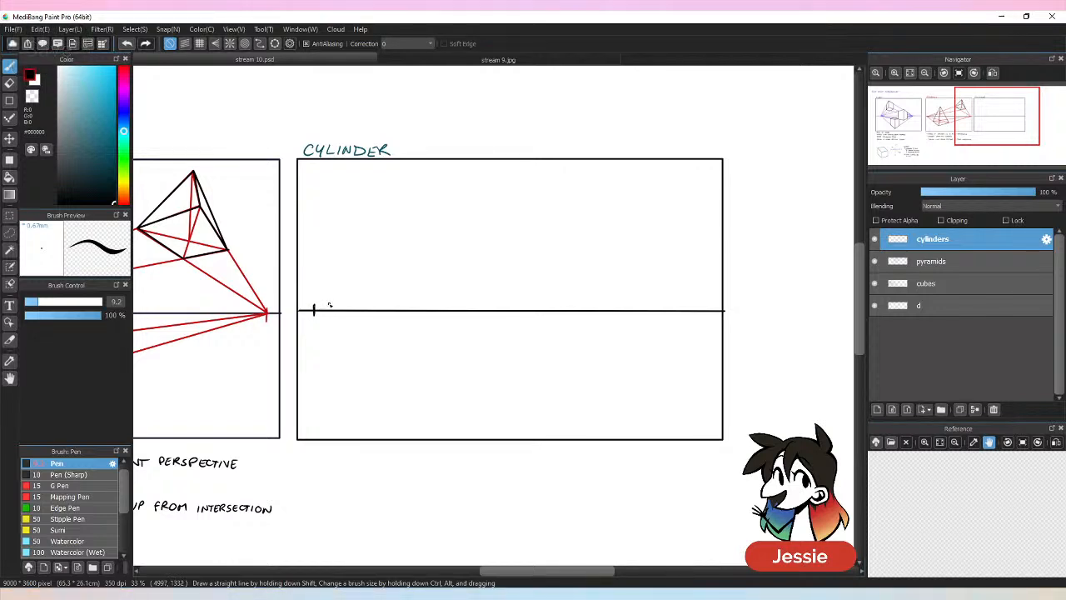
{"action": "left_click_drag", "start_coordinate": [705, 304], "coordinate": [705, 317]}
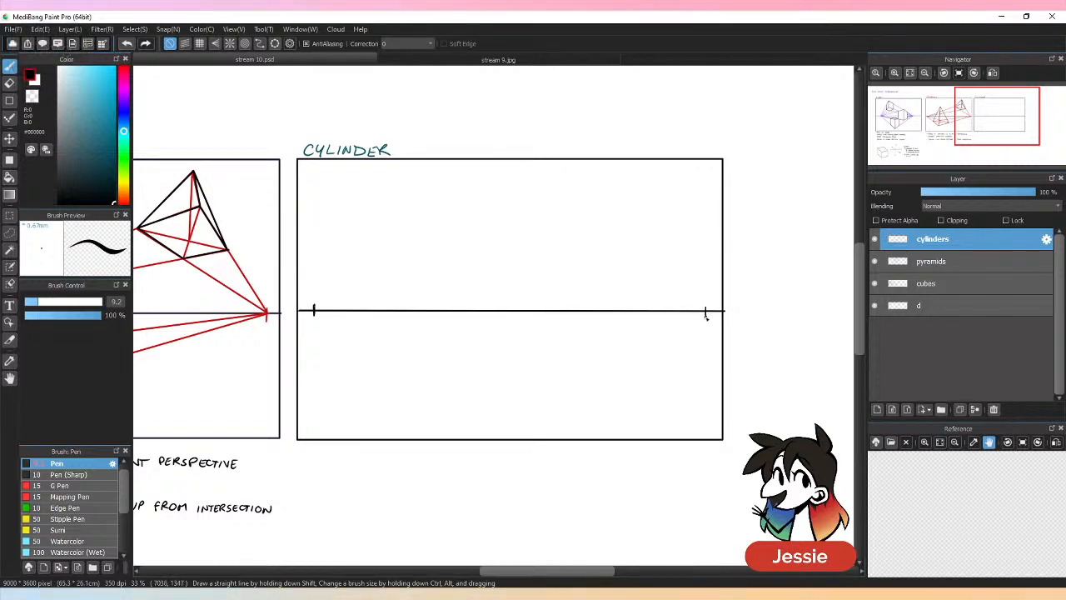
{"action": "key", "text": "ctrl+minus"}
{"action": "key", "text": "ctrl+minus"}
{"action": "key", "text": "ctrl+minus"}
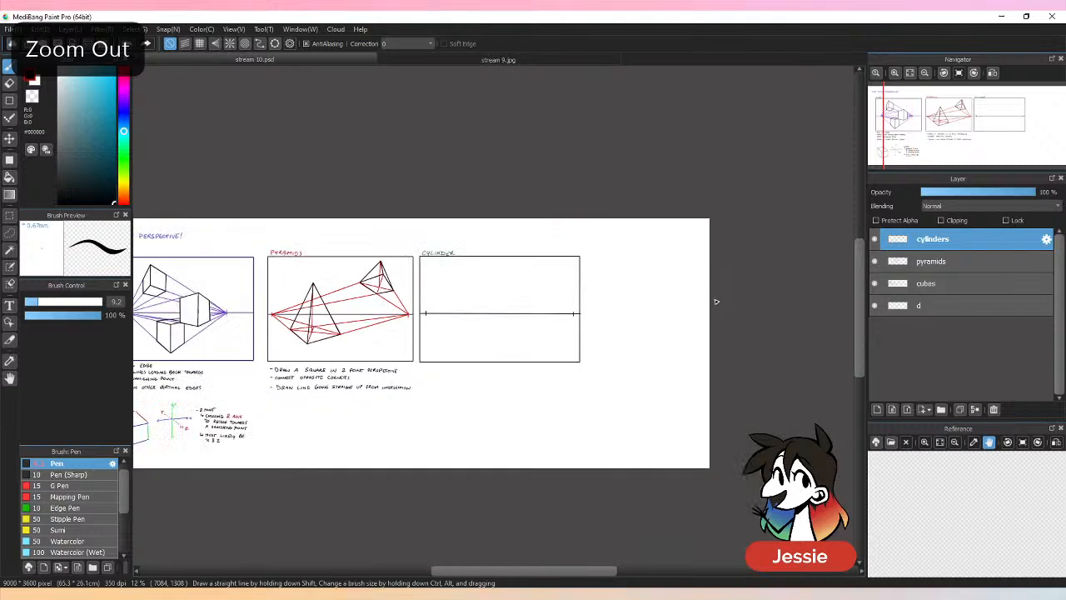
{"action": "key", "text": "ctrl+plus"}
{"action": "key", "text": "ctrl+plus"}
{"action": "key", "text": "ctrl+s"}
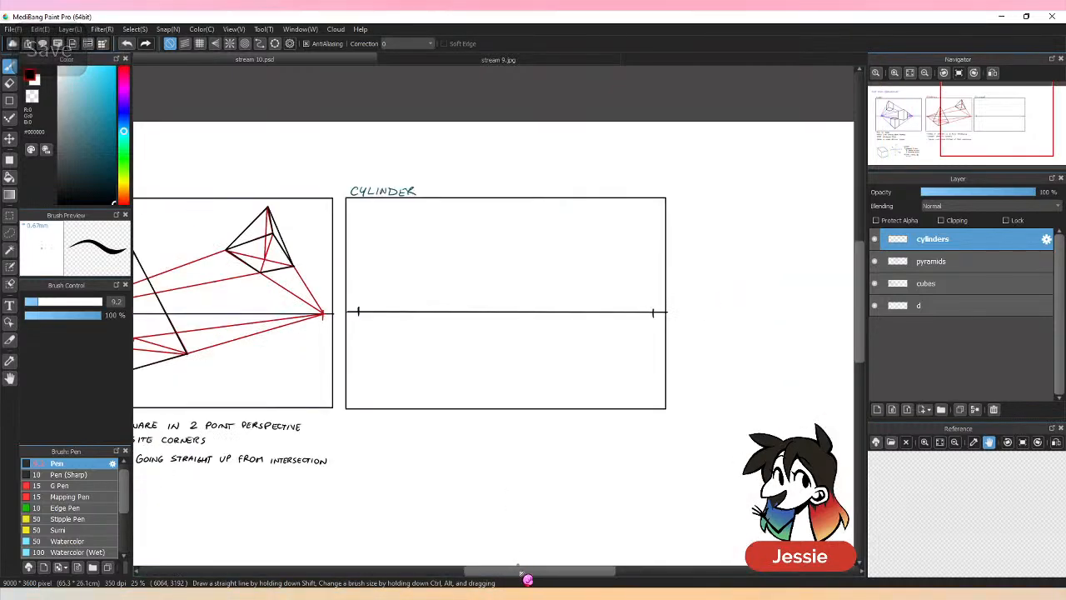
Pick a light blue and sketch an arrow pointing up and to the left above the cylinder frame's horizon line.
{"action": "left_click_drag", "start_coordinate": [522, 573], "coordinate": [546, 575]}
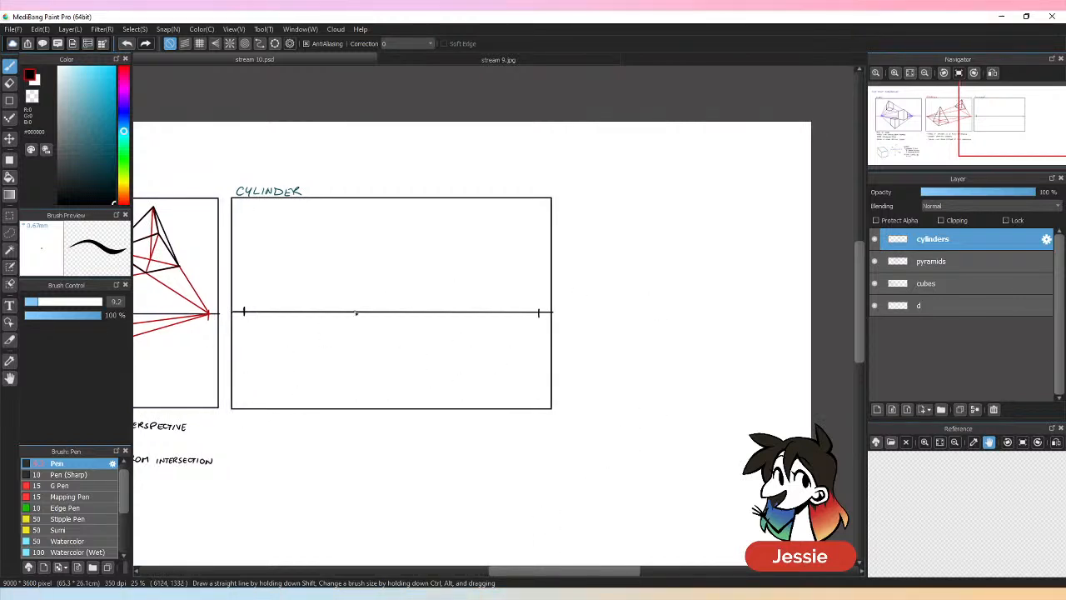
{"action": "left_click_drag", "start_coordinate": [591, 570], "coordinate": [564, 571]}
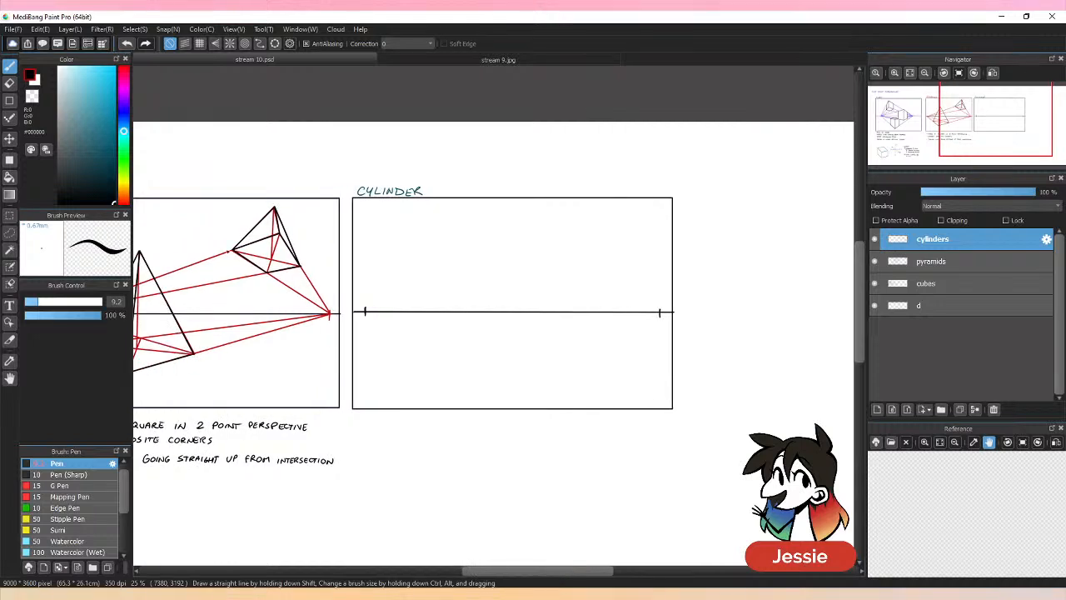
{"action": "left_click", "coordinate": [84, 80]}
{"action": "left_click", "coordinate": [92, 86]}
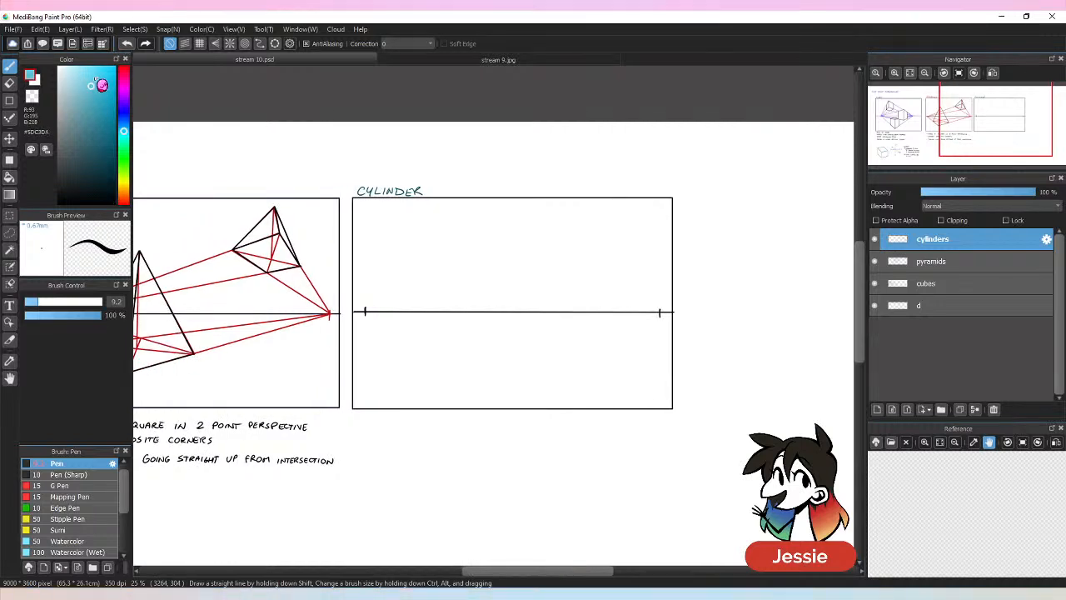
{"action": "key", "text": "ctrl+plus"}
{"action": "scroll", "coordinate": [856, 267], "scroll_direction": "up", "scroll_amount": 1}
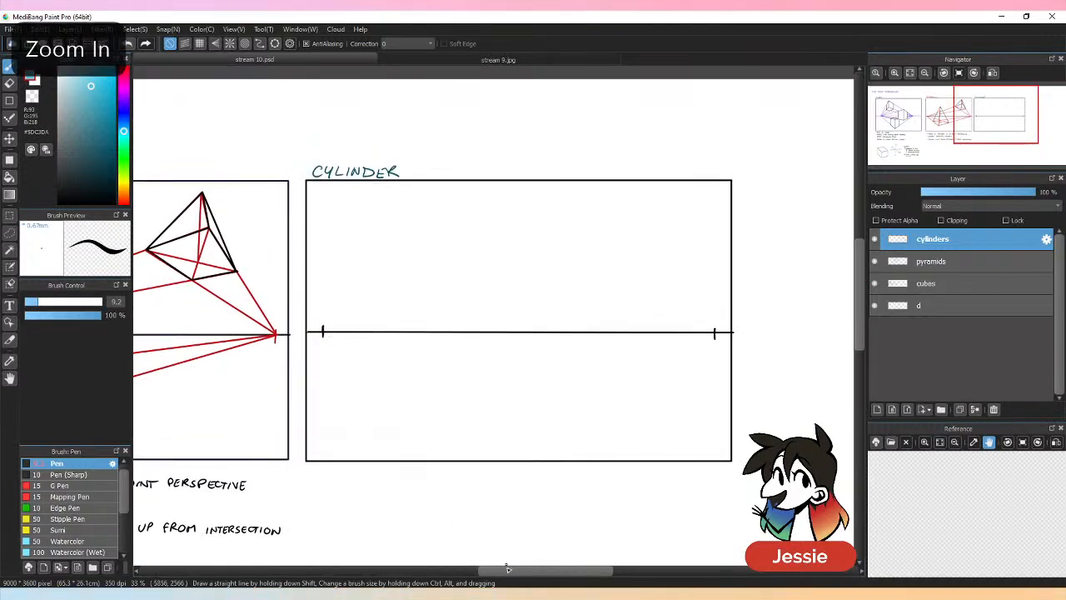
{"action": "left_click_drag", "start_coordinate": [501, 573], "coordinate": [530, 574]}
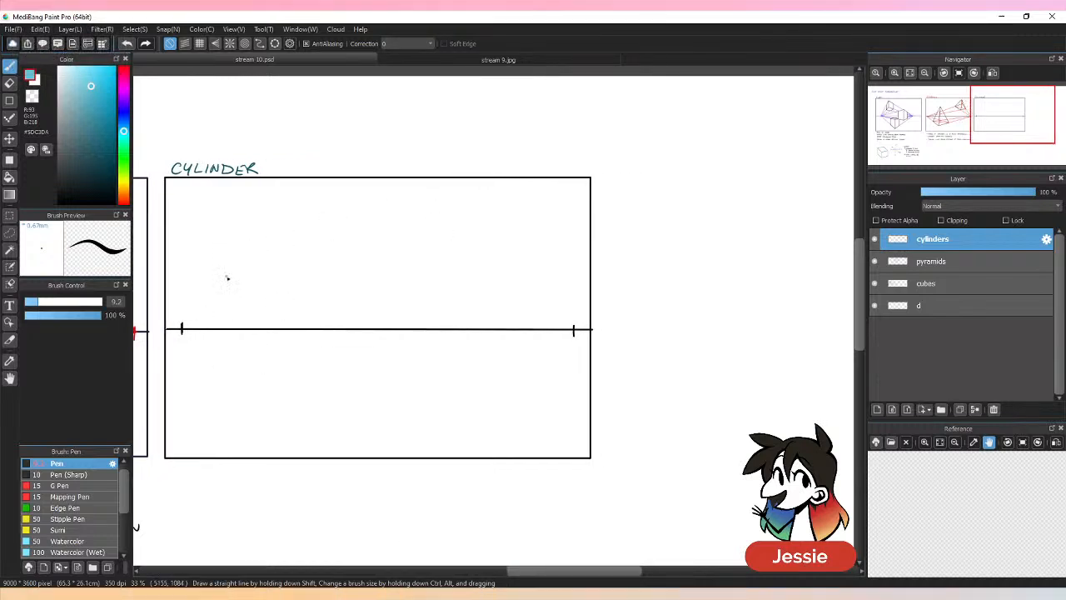
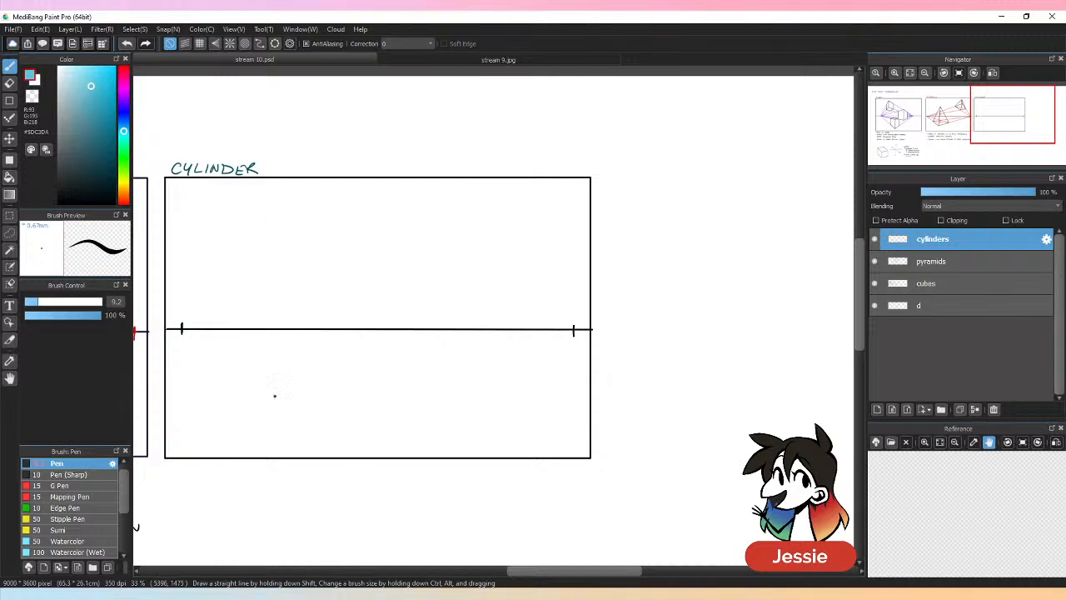
{"action": "mouse_move", "coordinate": [431, 283]}
{"action": "left_mouse_down"}
{"action": "mouse_move", "coordinate": [357, 254]}
{"action": "mouse_move", "coordinate": [369, 234]}
{"action": "left_mouse_up"}
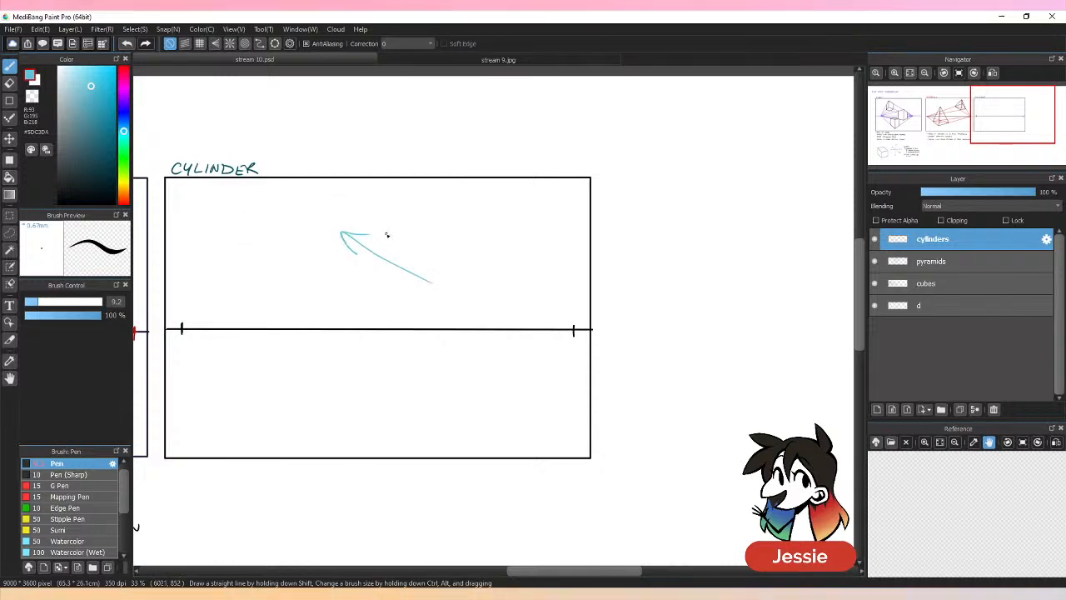
Undo the arrow, both vanishing-point marks and the horizon line in the cylinder frame.
{"action": "key", "text": "ctrl+z"}
{"action": "key", "text": "ctrl+z"}
{"action": "key", "text": "ctrl+z"}
{"action": "key", "text": "ctrl+z"}
{"action": "key", "text": "ctrl+z"}
{"action": "key", "text": "ctrl+z"}
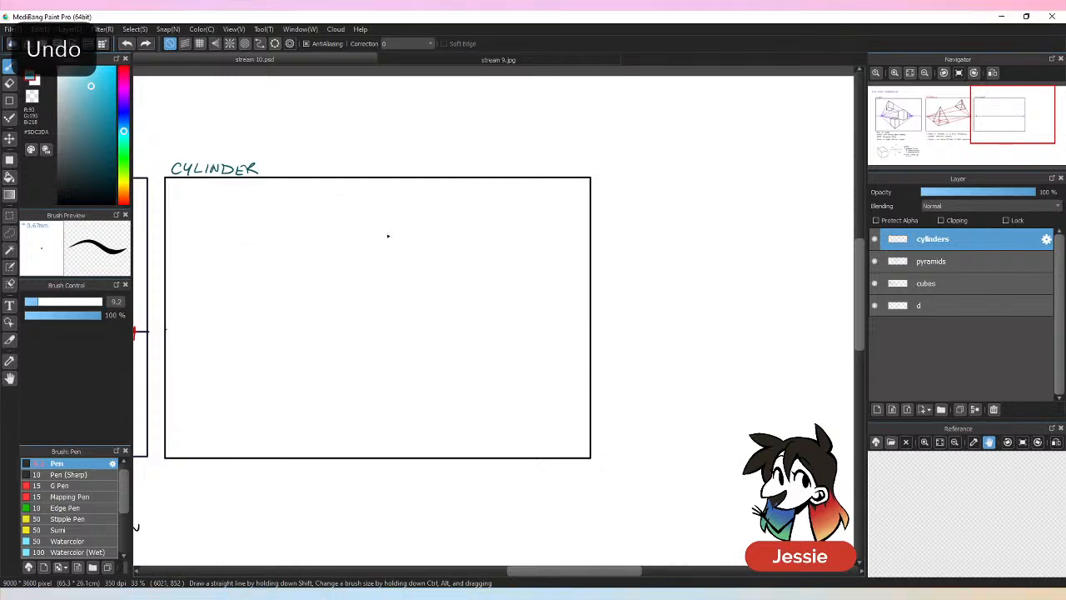
Draw a black horizon line across the lower third of the cylinder frame, with a vanishing-point mark near each end.
{"action": "left_click", "coordinate": [112, 202]}
{"action": "left_click", "coordinate": [165, 377]}
{"action": "left_click", "coordinate": [600, 387], "text": "shift"}
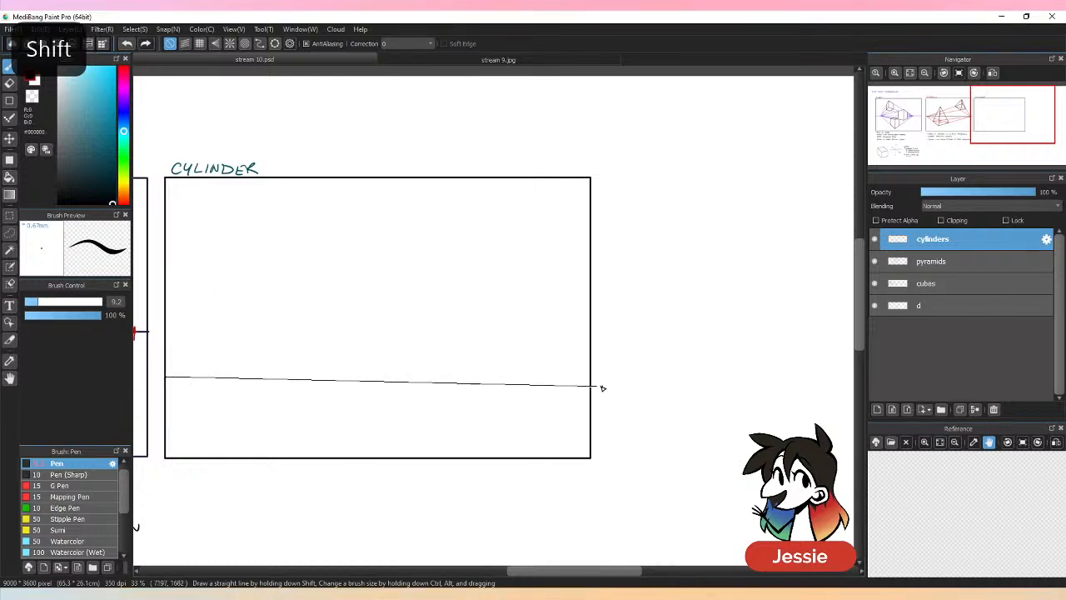
{"action": "left_click", "coordinate": [591, 379], "text": "shift"}
{"action": "left_click_drag", "start_coordinate": [177, 371], "coordinate": [178, 384]}
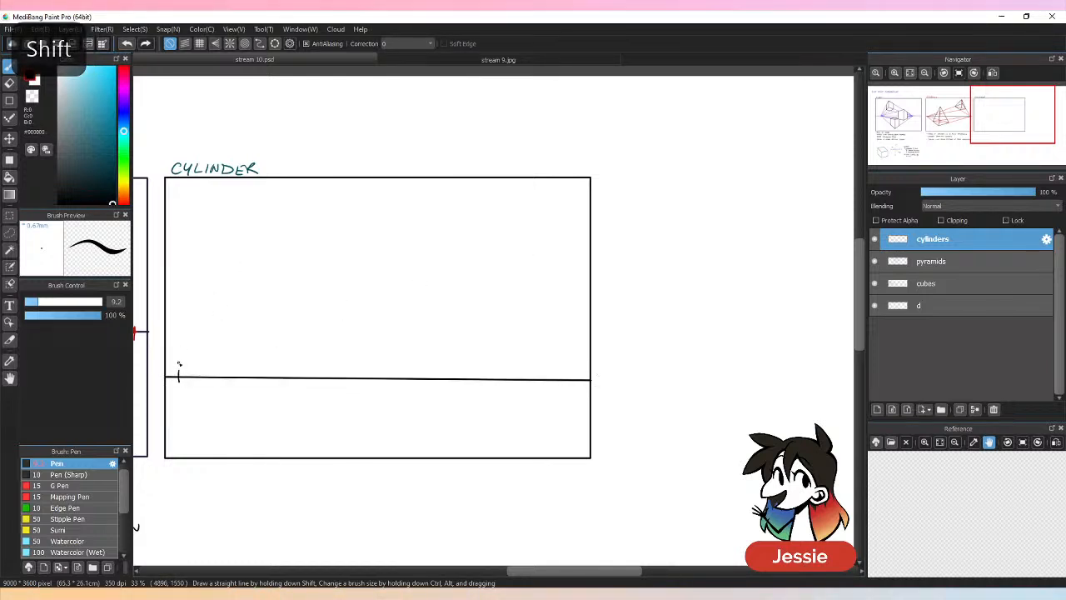
{"action": "mouse_move", "coordinate": [572, 374]}
{"action": "left_mouse_down"}
{"action": "mouse_move", "coordinate": [572, 384]}
{"action": "mouse_move", "coordinate": [297, 242]}
{"action": "left_mouse_up"}
{"action": "mouse_move", "coordinate": [355, 209]}
{"action": "left_mouse_down"}
{"action": "mouse_move", "coordinate": [478, 307]}
{"action": "mouse_move", "coordinate": [385, 220]}
{"action": "left_mouse_up"}
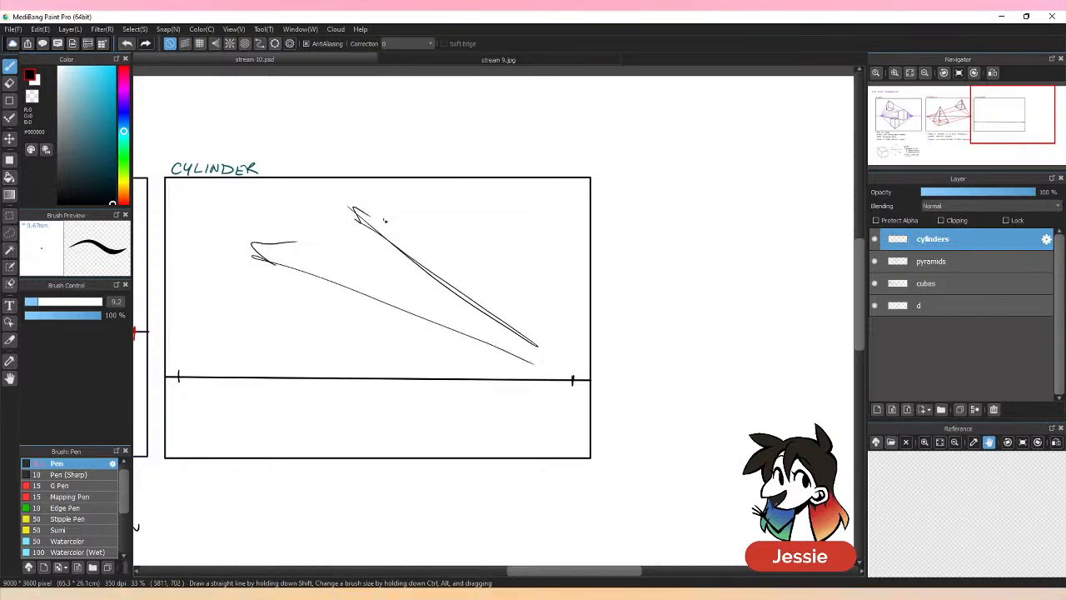
{"action": "key", "text": "ctrl+z"}
{"action": "key", "text": "ctrl+z"}
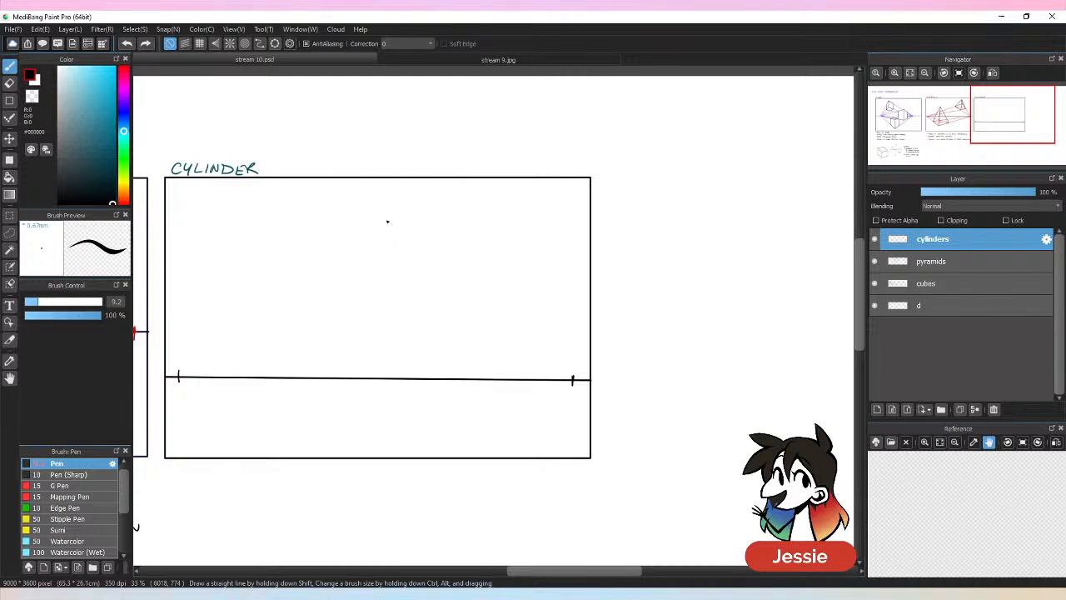
Draw light blue perspective lines from both vanishing points, meeting at a point near the top of the cylinder frame.
{"action": "left_click", "coordinate": [85, 77]}
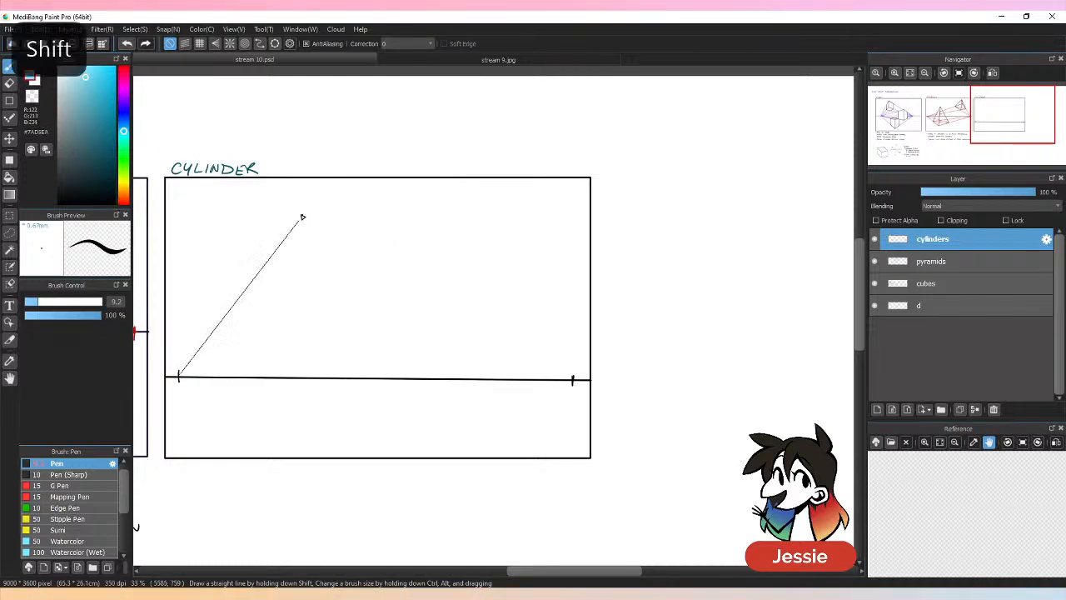
{"action": "left_click", "coordinate": [302, 210], "text": "shift"}
{"action": "left_click", "coordinate": [573, 380], "text": "shift"}
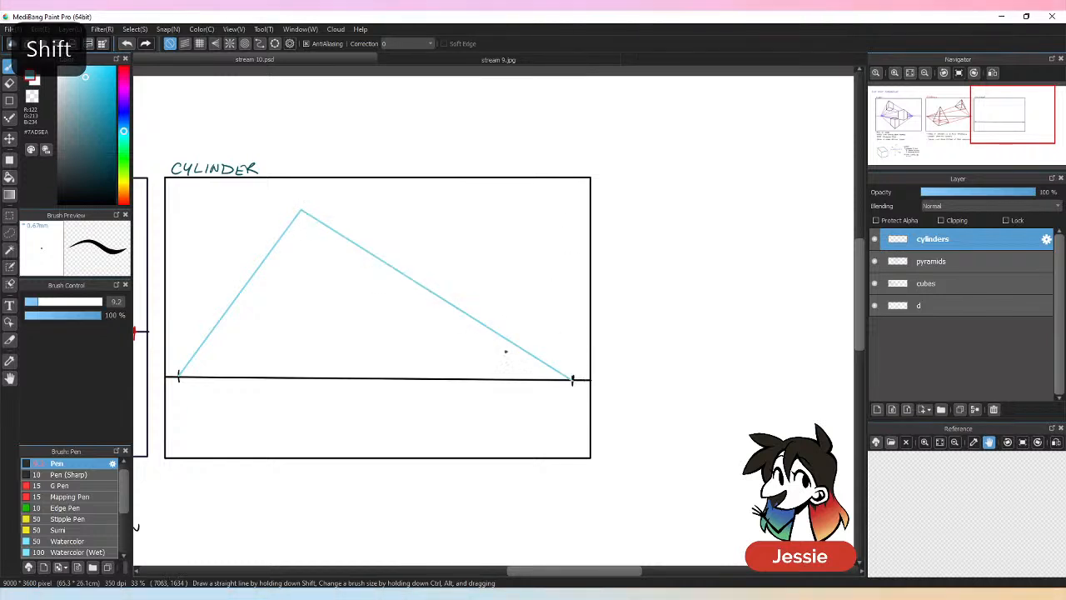
Draw a short vertical edge down from the apex of the light blue lines and connect its lower end to both vanishing points.
{"action": "left_click", "coordinate": [301, 212]}
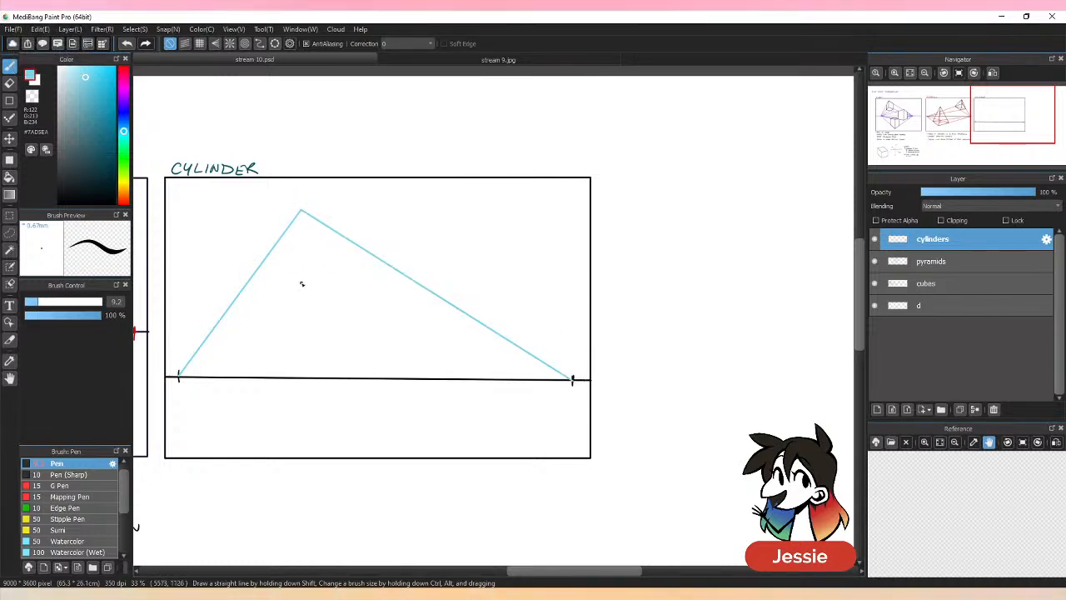
{"action": "left_click", "coordinate": [300, 280], "text": "shift"}
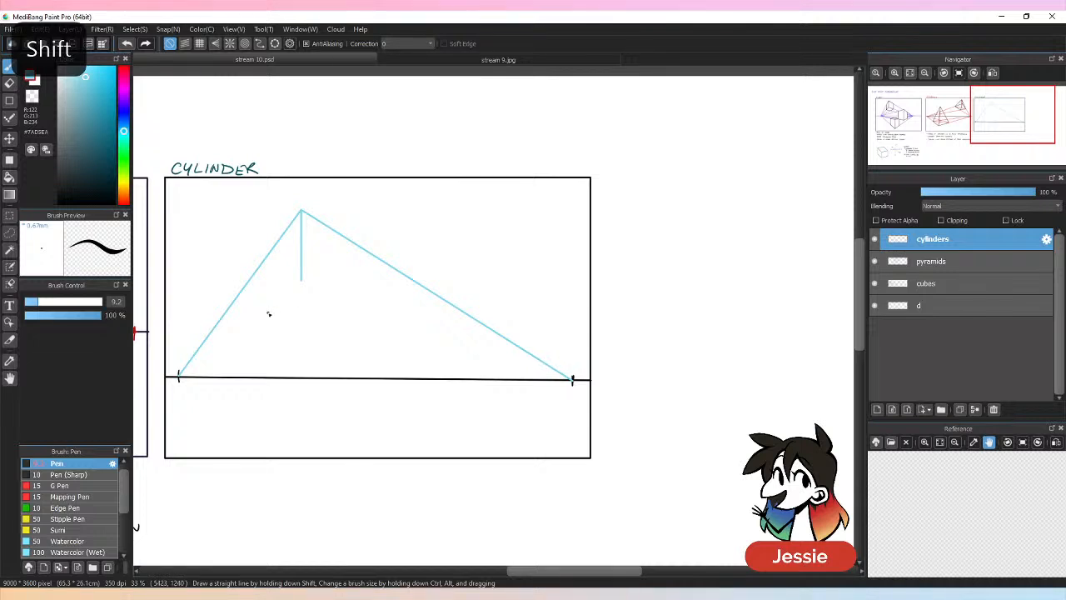
{"action": "left_click", "coordinate": [179, 373], "text": "shift"}
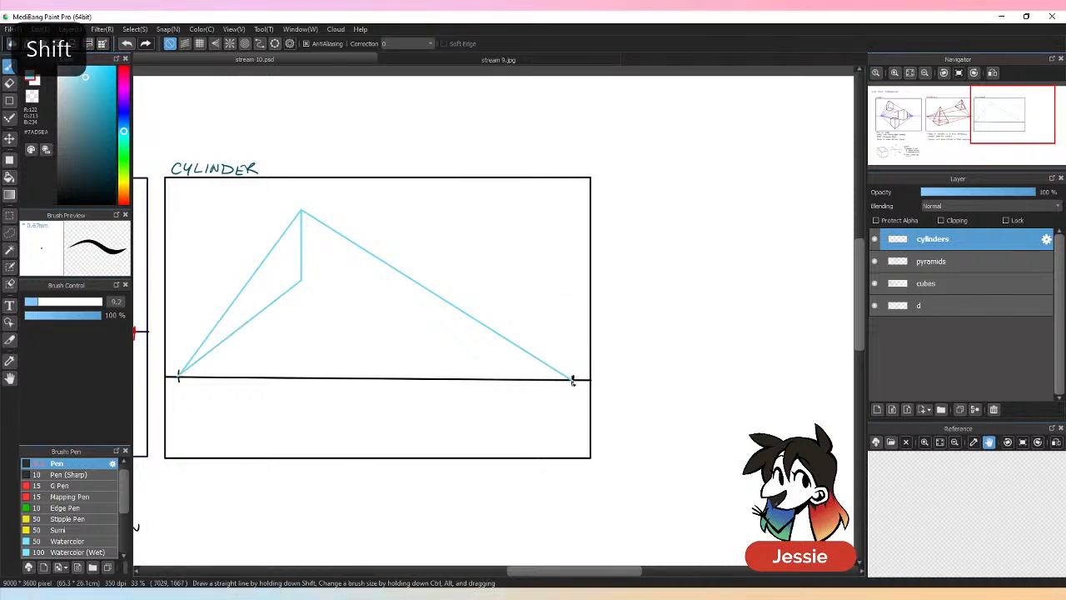
{"action": "left_click", "coordinate": [574, 380], "text": "shift"}
Add a vertical edge closing the left end face and connect its lower corner to the right vanishing point.
{"action": "left_click", "coordinate": [272, 249]}
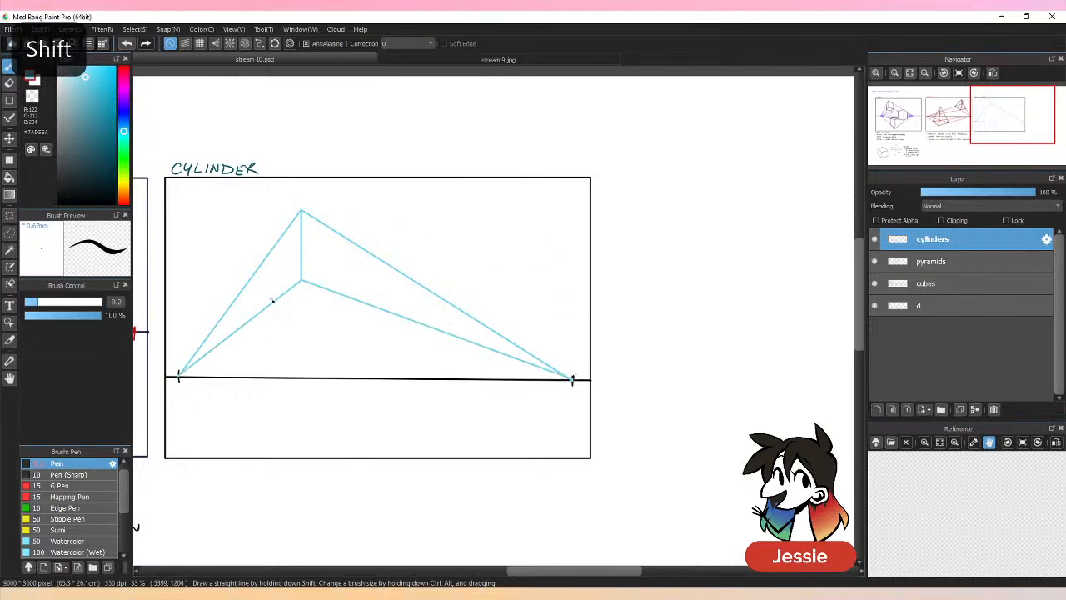
{"action": "left_click", "coordinate": [272, 303], "text": "shift"}
{"action": "left_click", "coordinate": [573, 379], "text": "shift"}
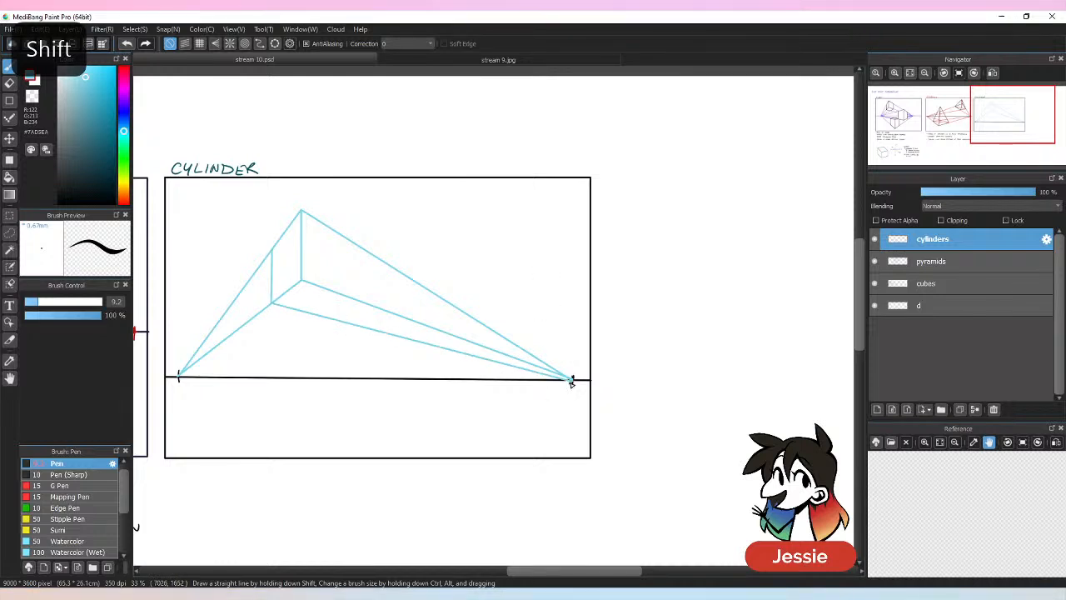
Draw a vertical edge at the far right end, connect its ends to the left vanishing point, and connect the left face's upper corner to the right one.
{"action": "left_click", "coordinate": [433, 293]}
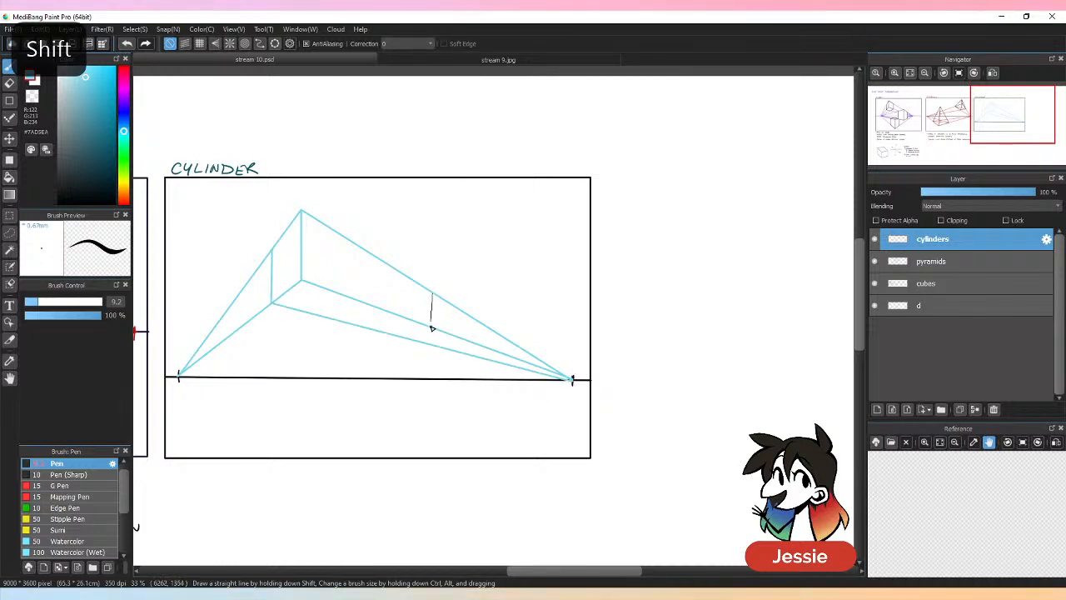
{"action": "left_click", "coordinate": [432, 327], "text": "shift"}
{"action": "left_click", "coordinate": [178, 376], "text": "shift"}
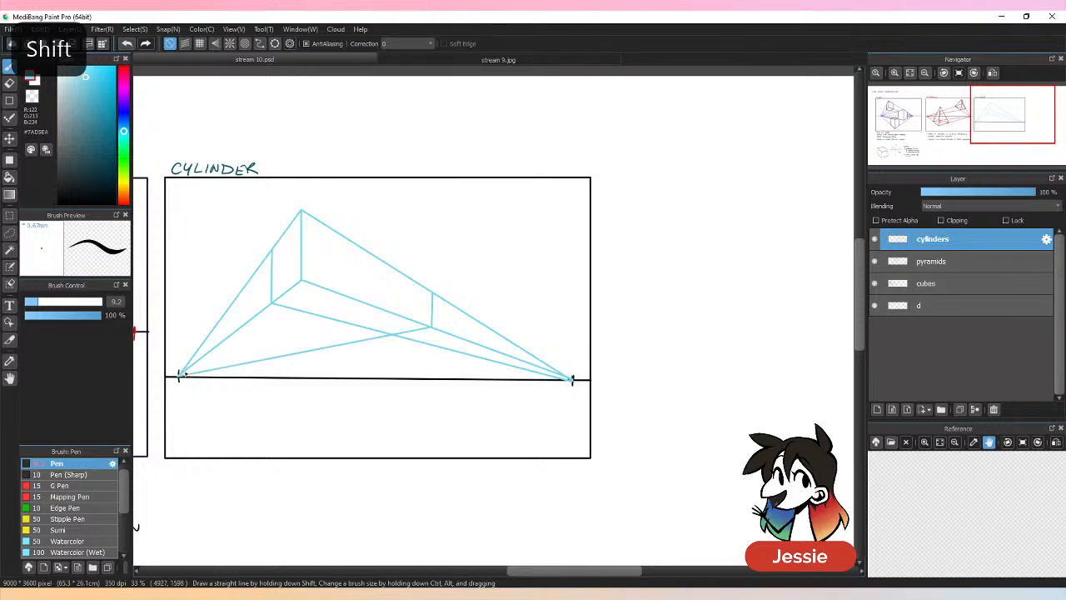
{"action": "left_click", "coordinate": [433, 294]}
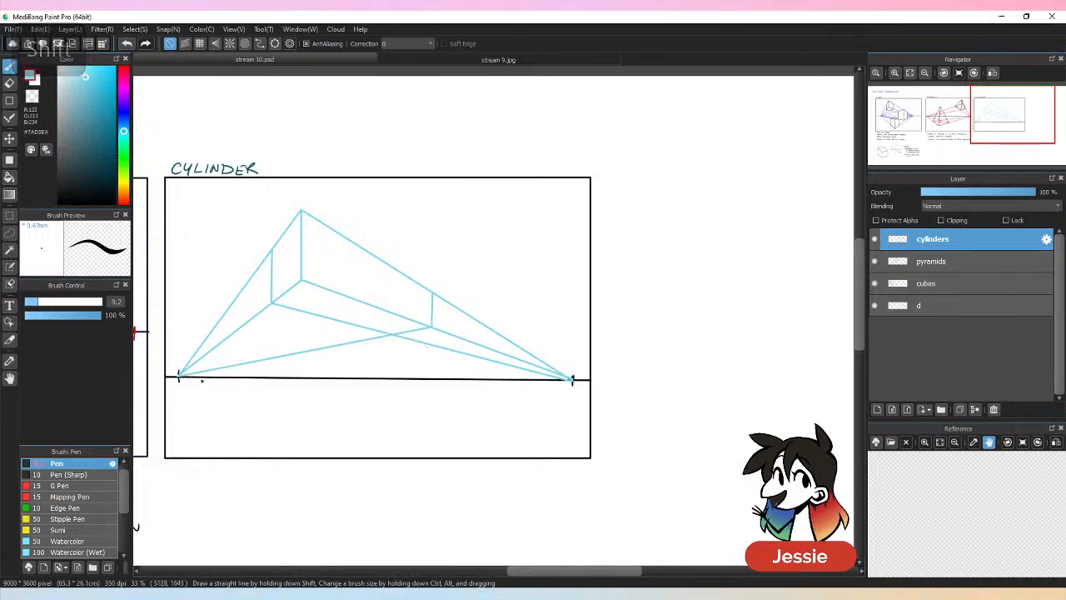
{"action": "left_click", "coordinate": [178, 376], "text": "shift"}
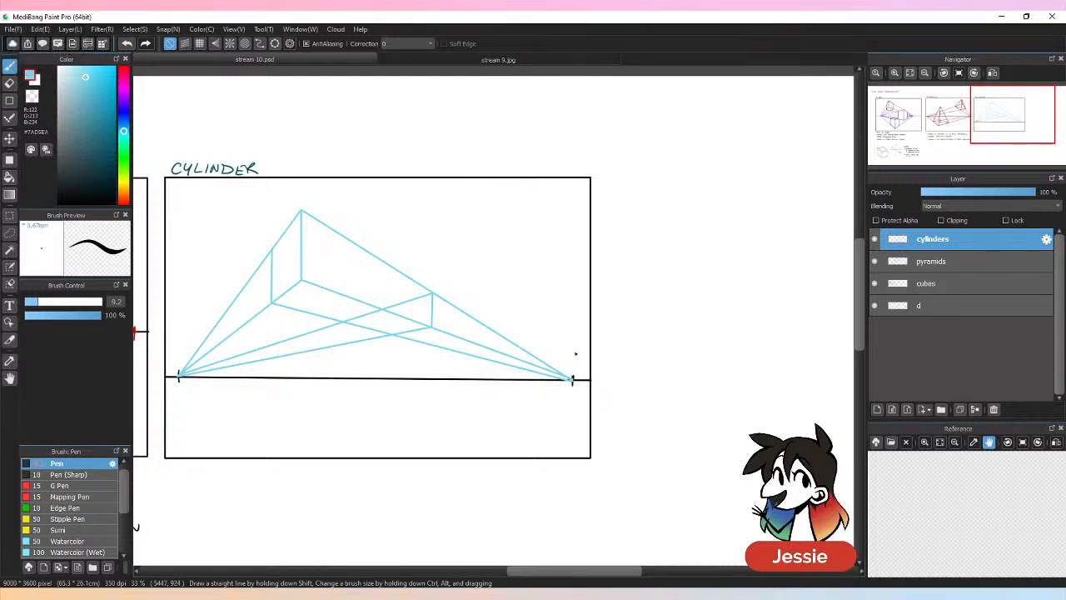
{"action": "left_click", "coordinate": [574, 376], "text": "shift"}
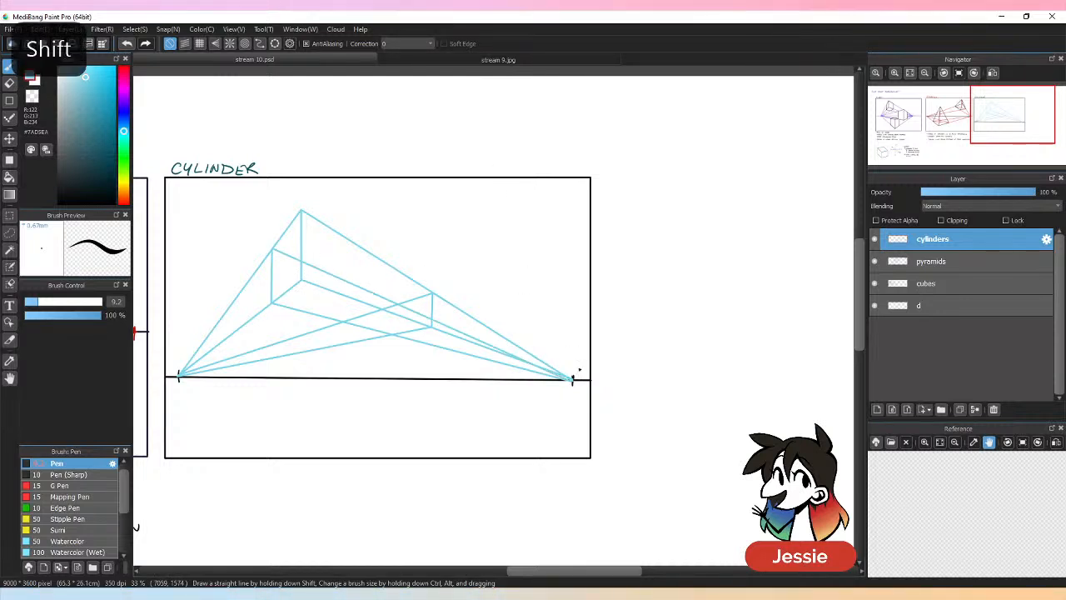
Close the box's far end face with a light blue vertical edge between the crossings of the perspective lines.
{"action": "left_click", "coordinate": [399, 305]}
{"action": "left_click", "coordinate": [395, 335], "text": "shift"}
{"action": "key", "text": "ctrl+minus"}
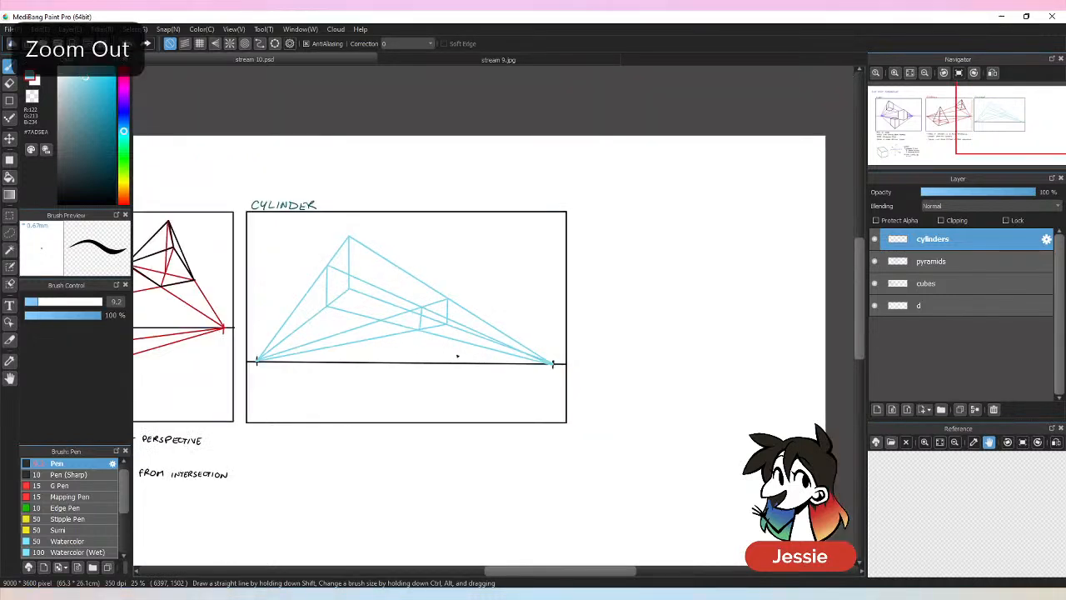
{"action": "key", "text": "ctrl+plus"}
{"action": "key", "text": "ctrl+plus"}
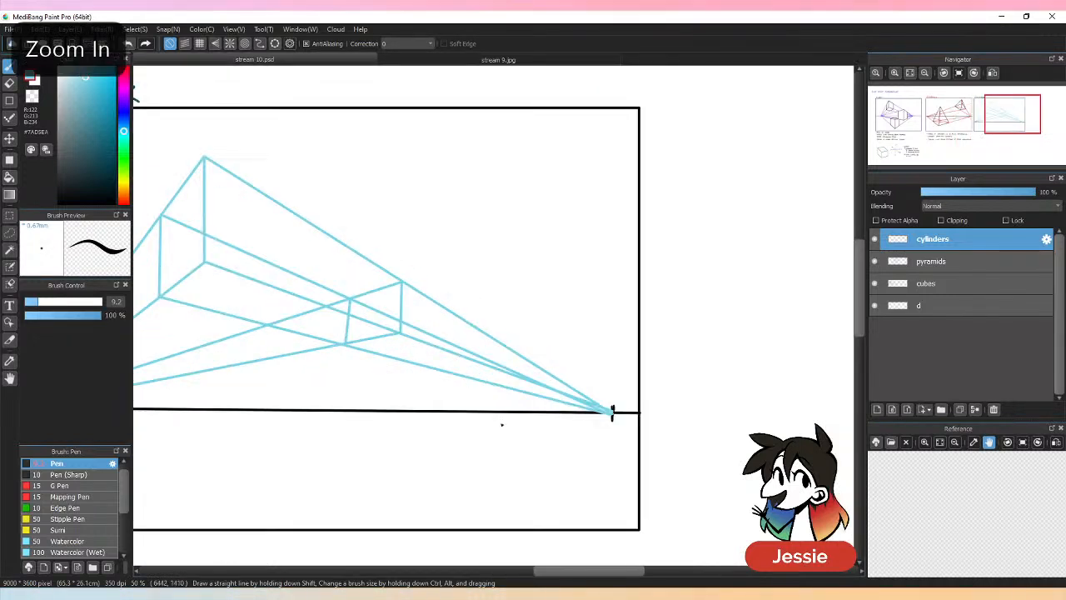
{"action": "mouse_move", "coordinate": [555, 574]}
{"action": "left_mouse_down"}
{"action": "mouse_move", "coordinate": [517, 574]}
{"action": "mouse_move", "coordinate": [528, 575]}
{"action": "left_mouse_up"}
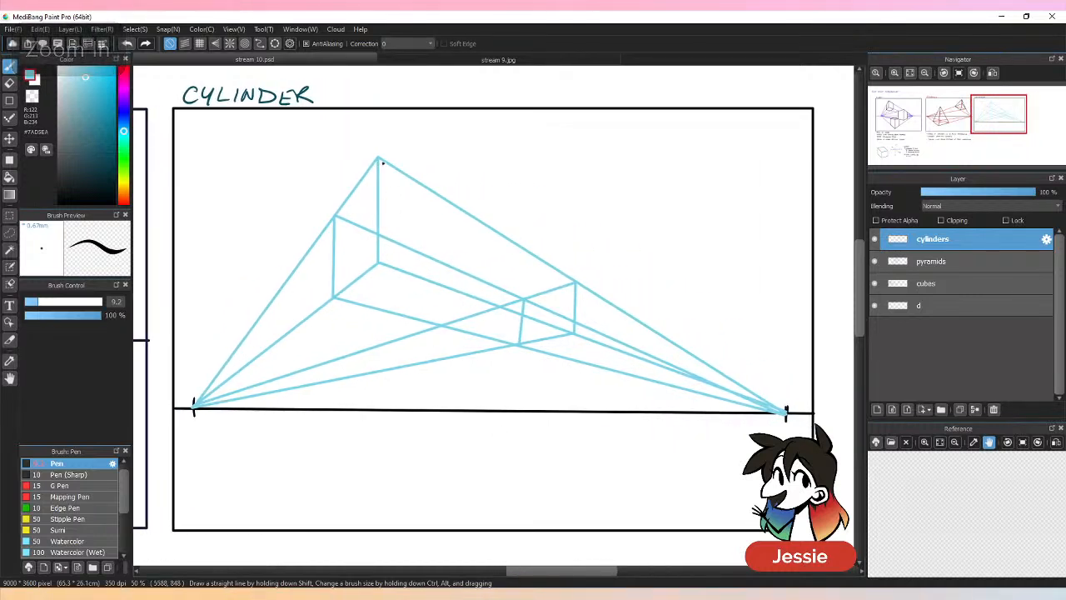
Sketch a faint light blue curve along the larger left end face and outline that face in pink-purple #D97AEA.
{"action": "left_click_drag", "start_coordinate": [377, 158], "coordinate": [333, 225]}
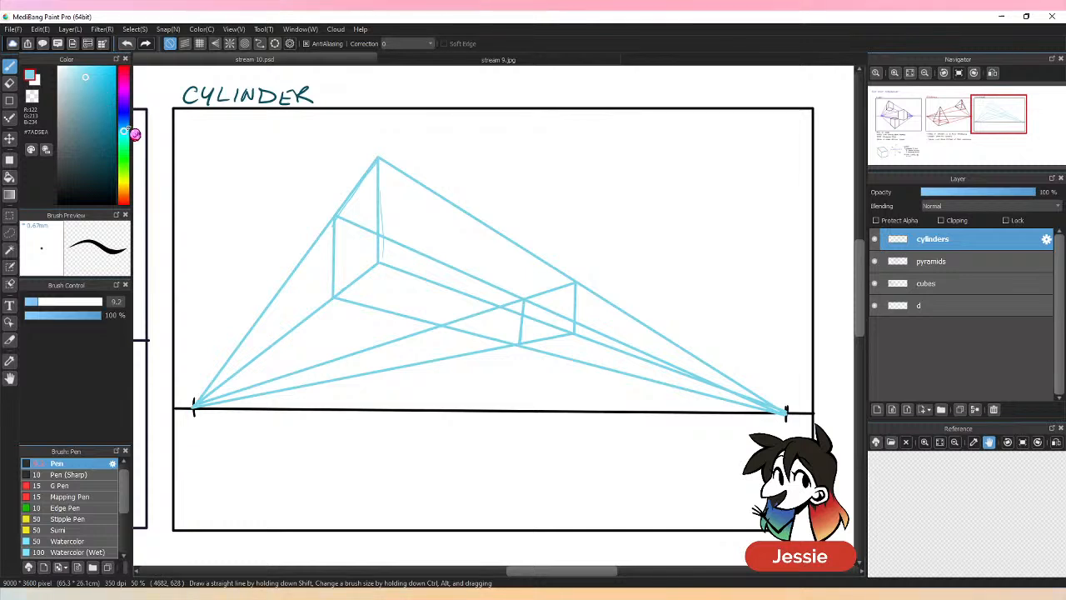
{"action": "left_click_drag", "start_coordinate": [131, 131], "coordinate": [125, 91]}
{"action": "left_click_drag", "start_coordinate": [334, 218], "coordinate": [378, 158]}
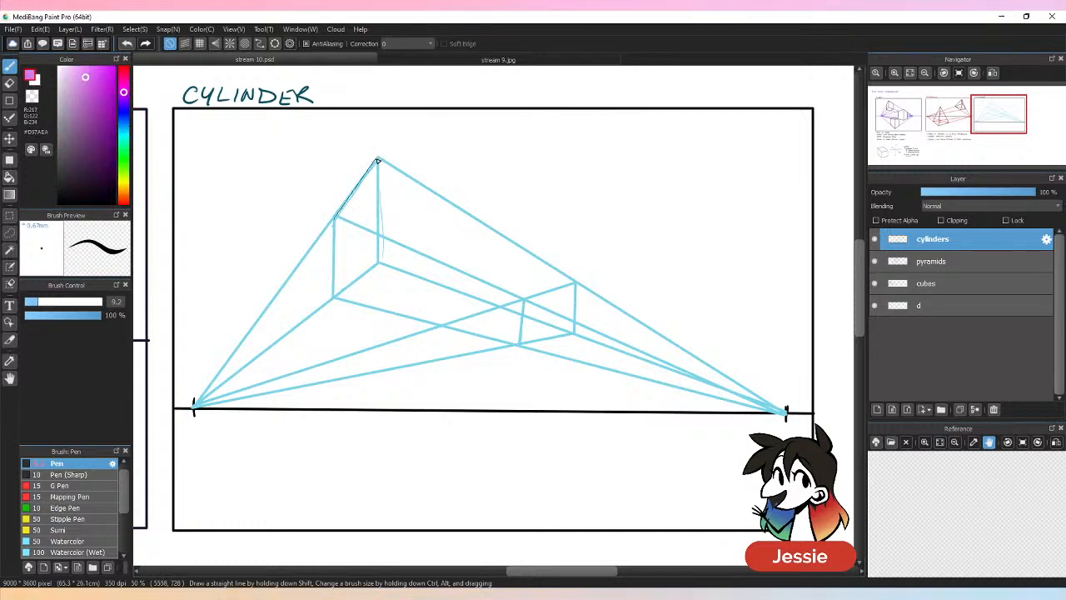
{"action": "left_click", "coordinate": [377, 264], "text": "shift"}
{"action": "left_click", "coordinate": [335, 297], "text": "shift"}
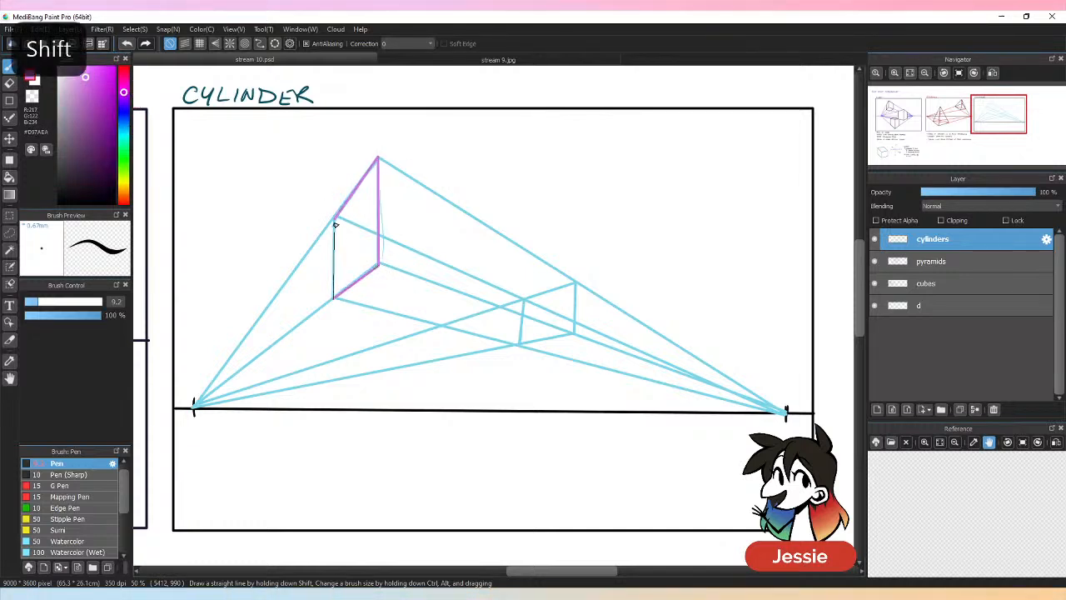
{"action": "left_click", "coordinate": [333, 218], "text": "shift"}
{"action": "left_click", "coordinate": [575, 284]}
{"action": "left_click", "coordinate": [523, 296], "text": "shift"}
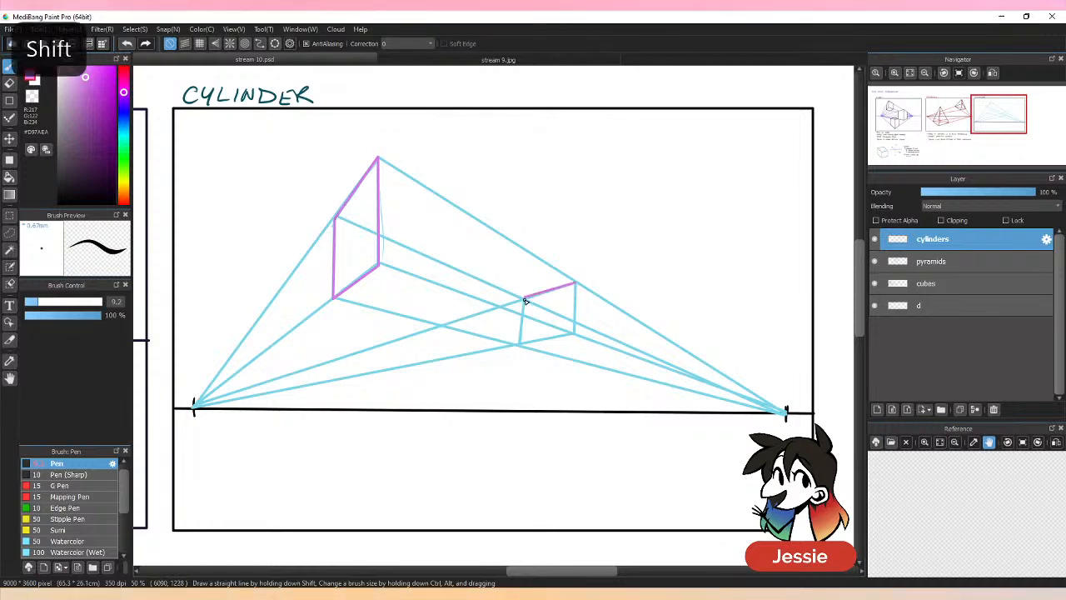
{"action": "left_click", "coordinate": [520, 344], "text": "shift"}
{"action": "left_click", "coordinate": [575, 333], "text": "shift"}
{"action": "left_click", "coordinate": [575, 284], "text": "shift"}
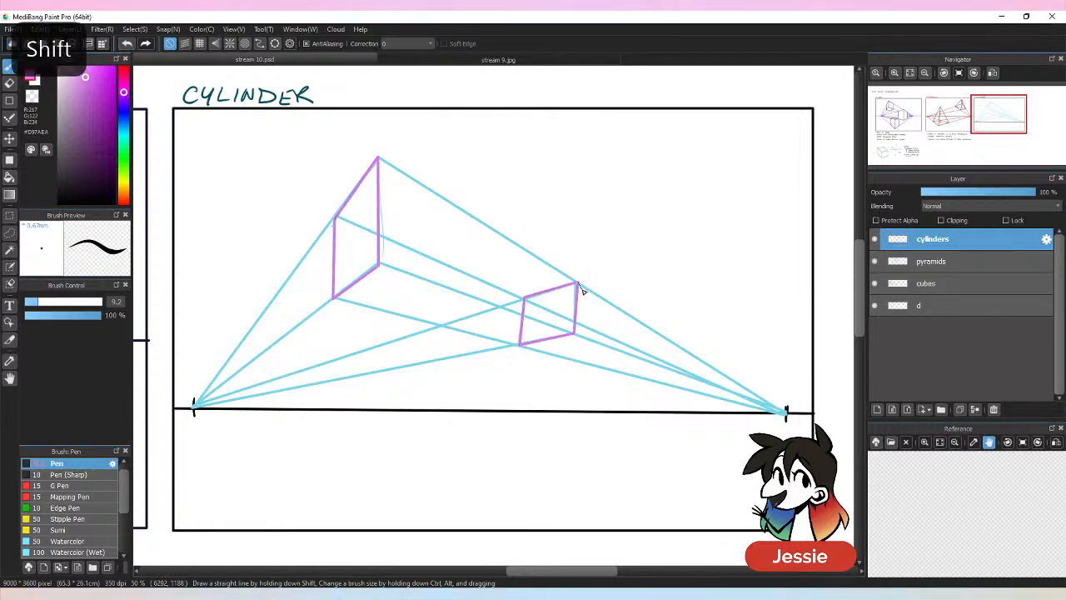
{"action": "key", "text": "ctrl+minus"}
{"action": "key", "text": "ctrl+minus"}
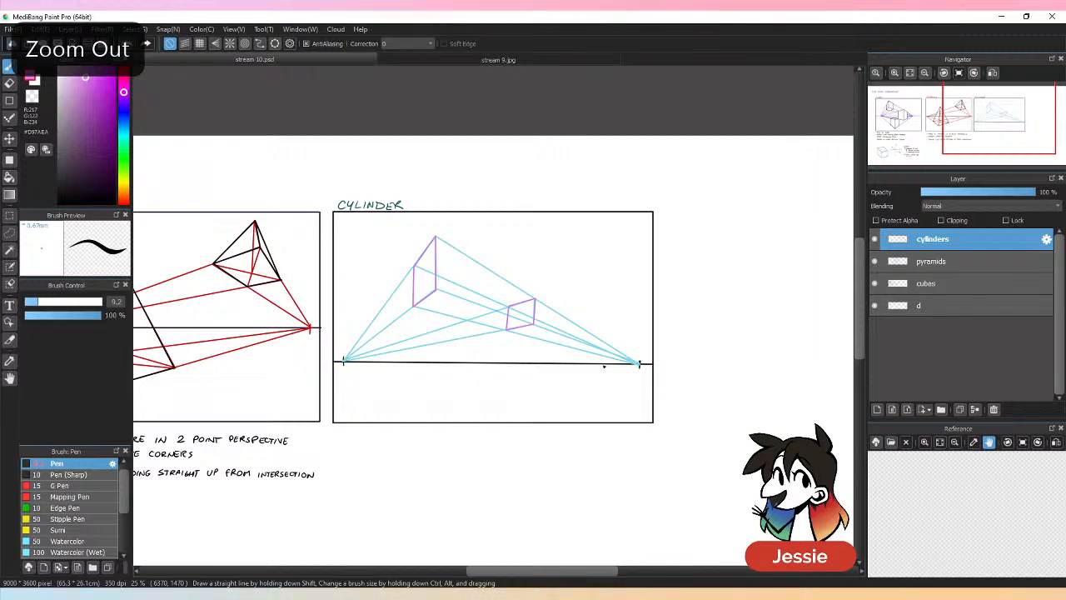
{"action": "key", "text": "ctrl+plus"}
{"action": "key", "text": "ctrl+plus"}
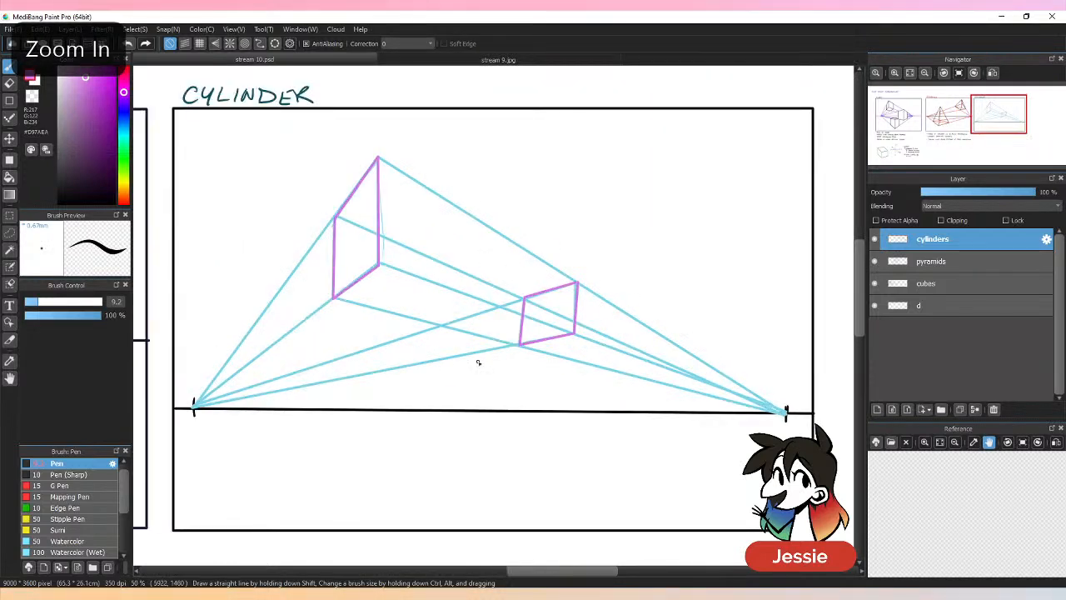
{"action": "key", "text": "ctrl+z"}
{"action": "key", "text": "ctrl+z"}
{"action": "key", "text": "ctrl+z"}
{"action": "key", "text": "ctrl+z"}
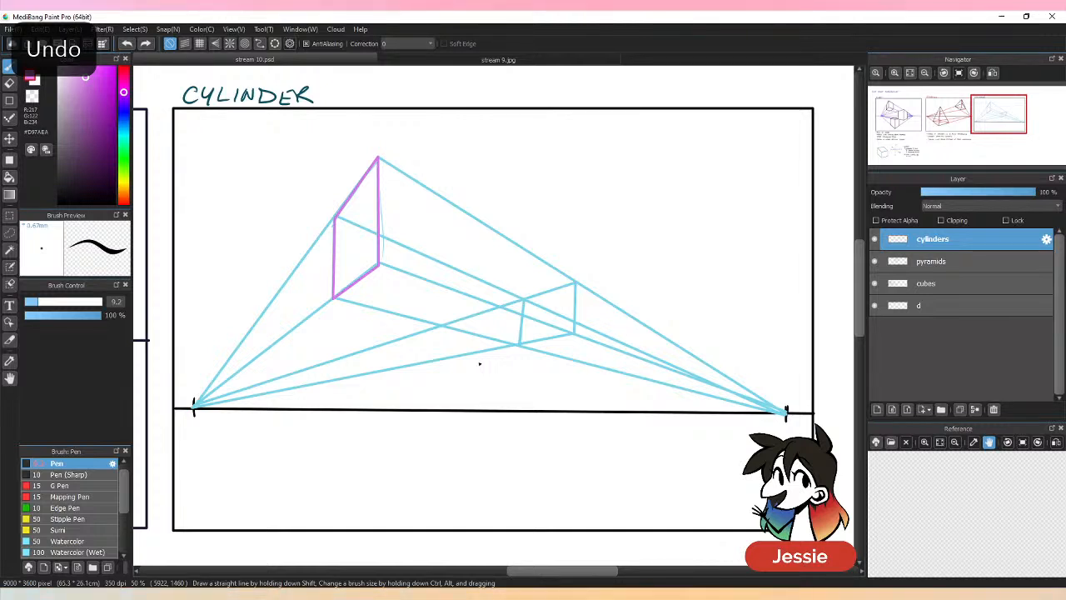
Outline the smaller right end face of the box in pink-purple along its light blue edges.
{"action": "left_click", "coordinate": [575, 284]}
{"action": "left_click", "coordinate": [574, 334], "text": "shift"}
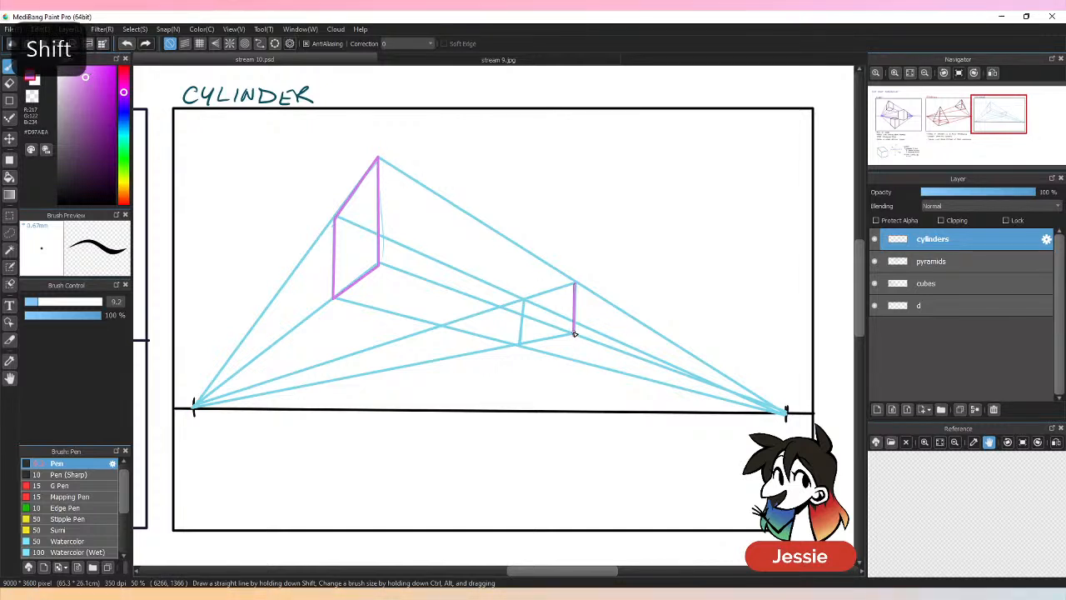
{"action": "left_click", "coordinate": [520, 345], "text": "shift"}
{"action": "left_click", "coordinate": [524, 298], "text": "shift"}
{"action": "left_click", "coordinate": [575, 284], "text": "shift"}
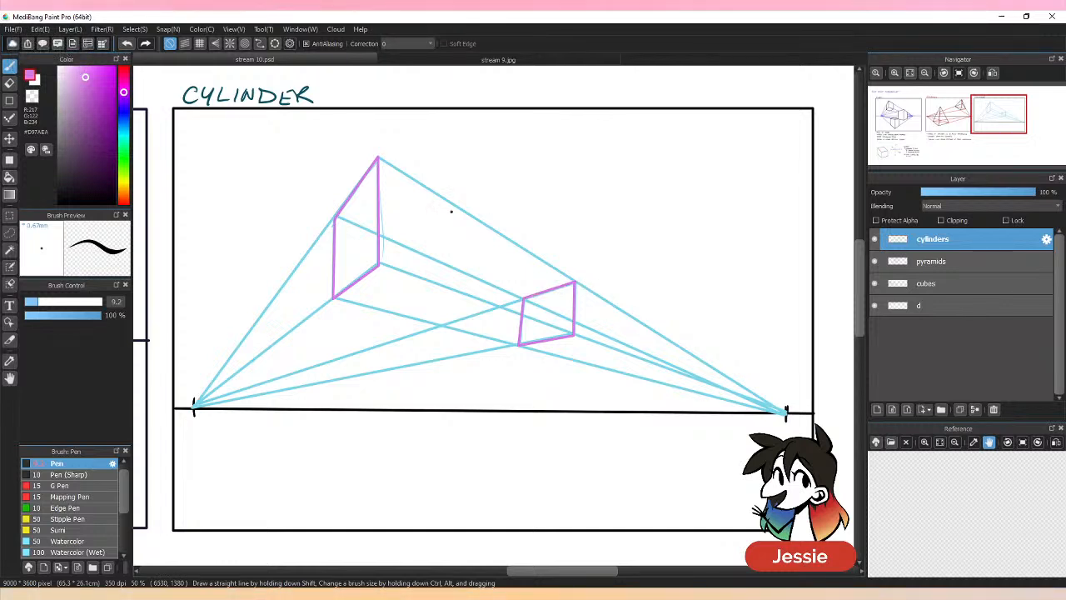
Draw both pink-purple diagonals across the larger left end face.
{"action": "left_click", "coordinate": [378, 157]}
{"action": "left_click", "coordinate": [333, 297], "text": "shift"}
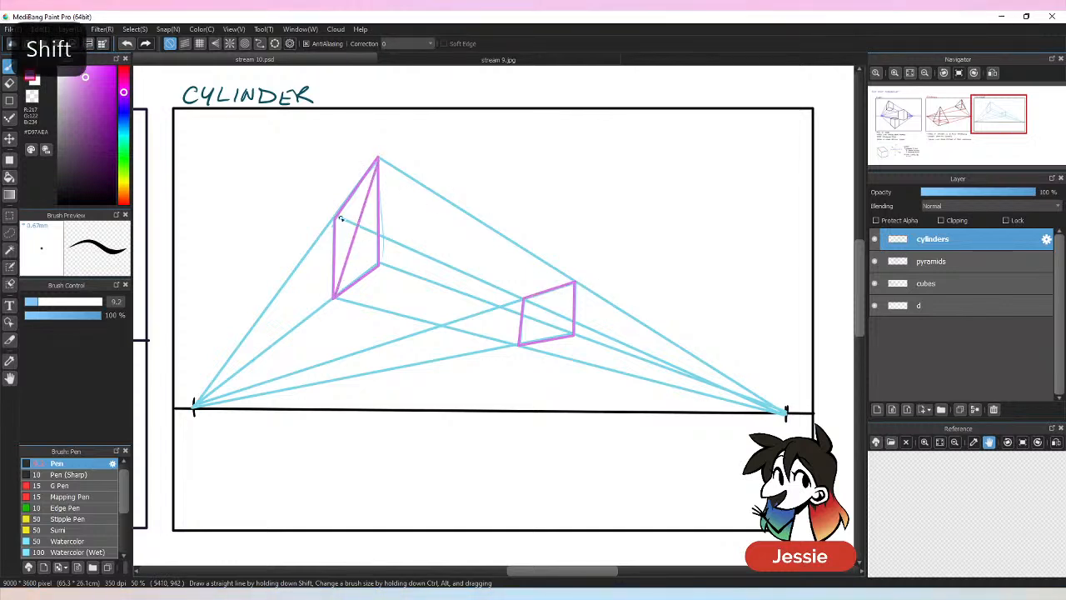
{"action": "left_click", "coordinate": [336, 217]}
{"action": "left_click", "coordinate": [379, 265], "text": "shift"}
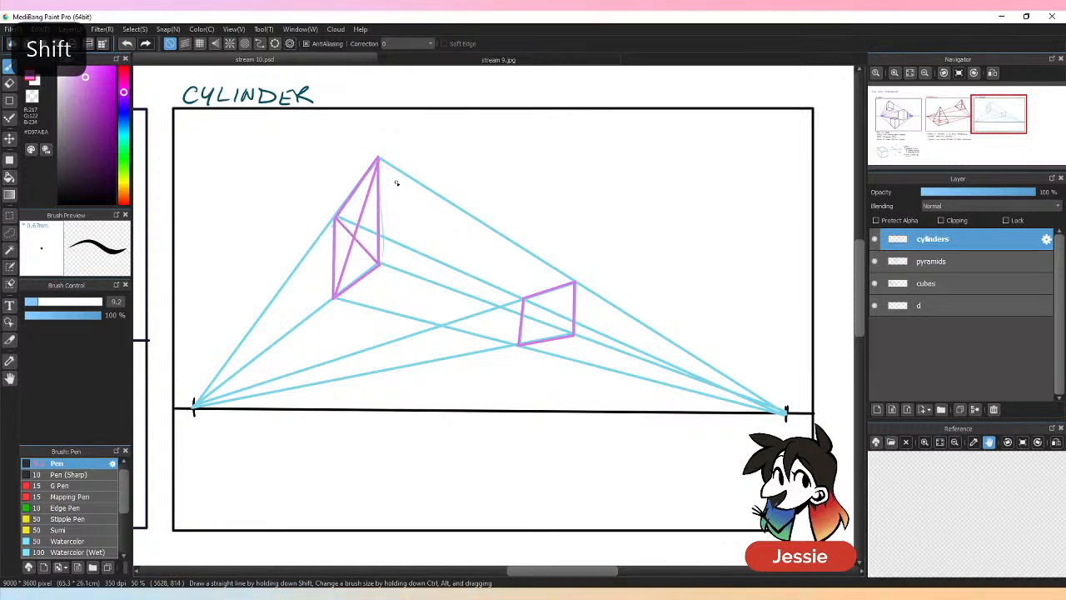
Divide the larger face with a vertical centre line and a cross line aimed at the left vanishing point, removing the full-length guideline.
{"action": "left_click", "coordinate": [355, 191]}
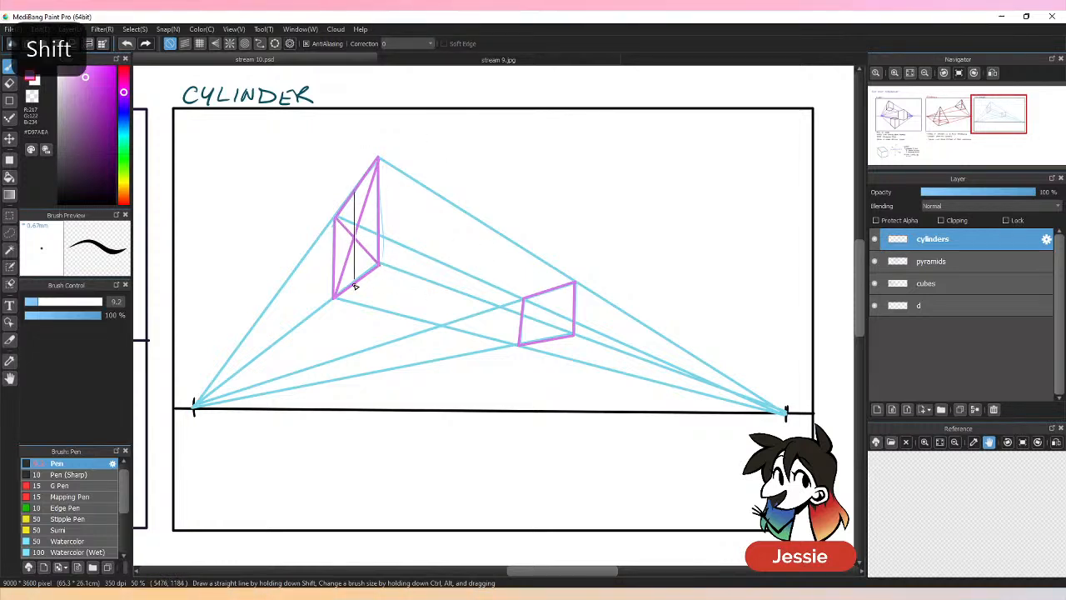
{"action": "left_click", "coordinate": [355, 281], "text": "shift"}
{"action": "left_click", "coordinate": [194, 406]}
{"action": "left_click", "coordinate": [380, 209], "text": "shift"}
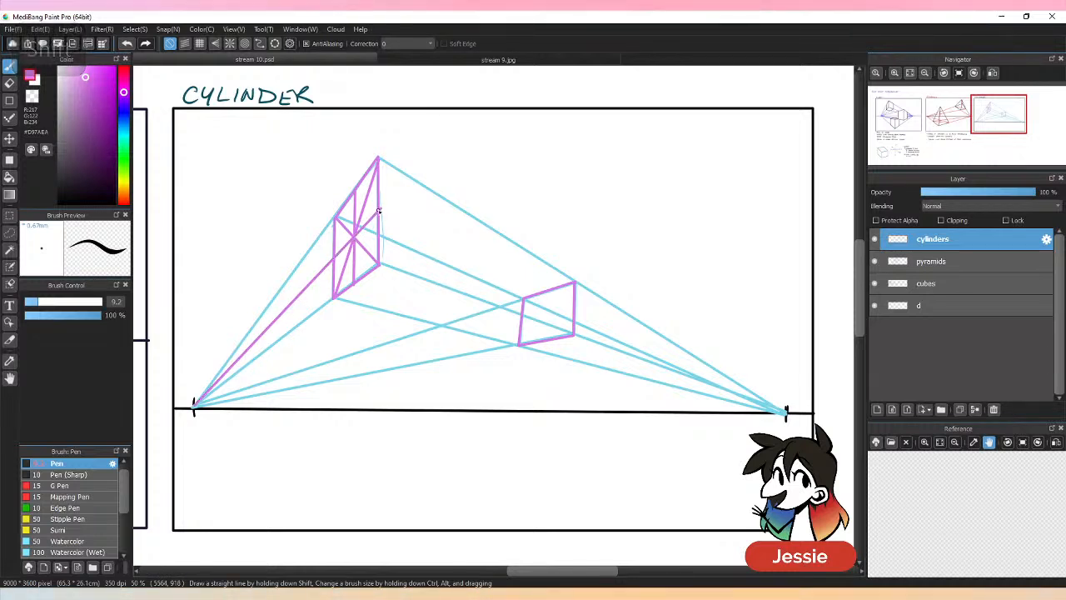
{"action": "key", "text": "ctrl+z"}
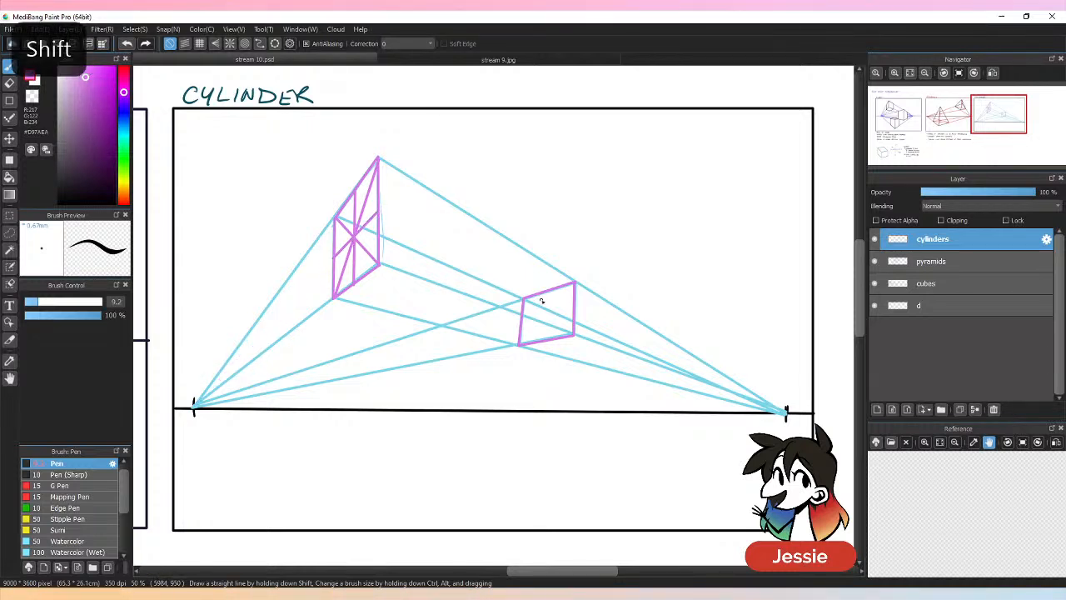
Draw pink-purple diagonals and a vertical centre line in the smaller face, and undo the full-length guideline from the left vanishing point.
{"action": "left_click", "coordinate": [525, 298]}
{"action": "left_click", "coordinate": [573, 334], "text": "shift"}
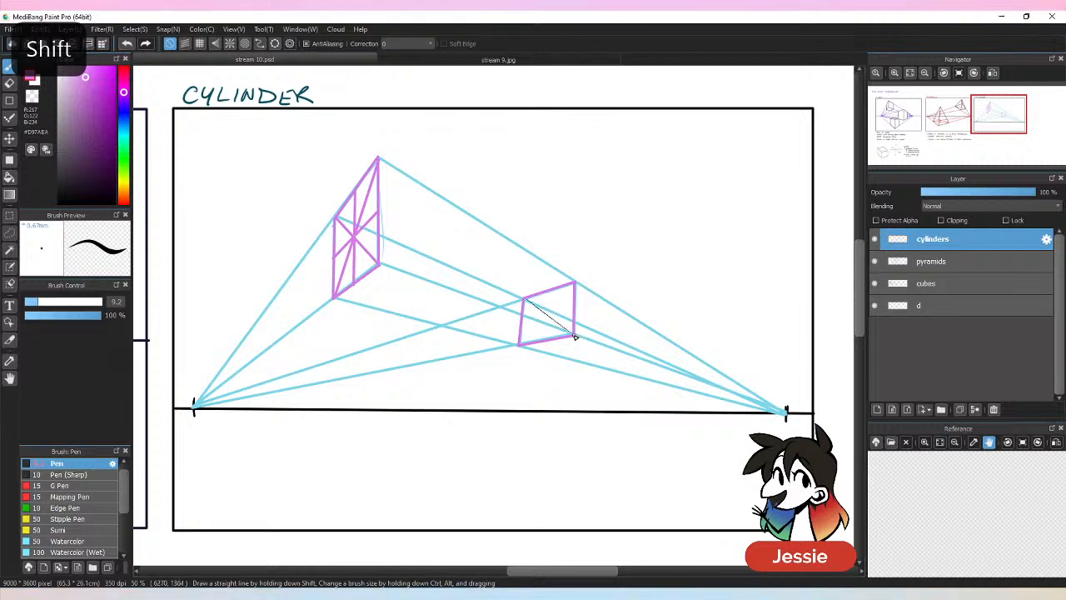
{"action": "left_click", "coordinate": [516, 345]}
{"action": "left_click", "coordinate": [575, 284], "text": "shift"}
{"action": "left_click", "coordinate": [547, 341], "text": "shift"}
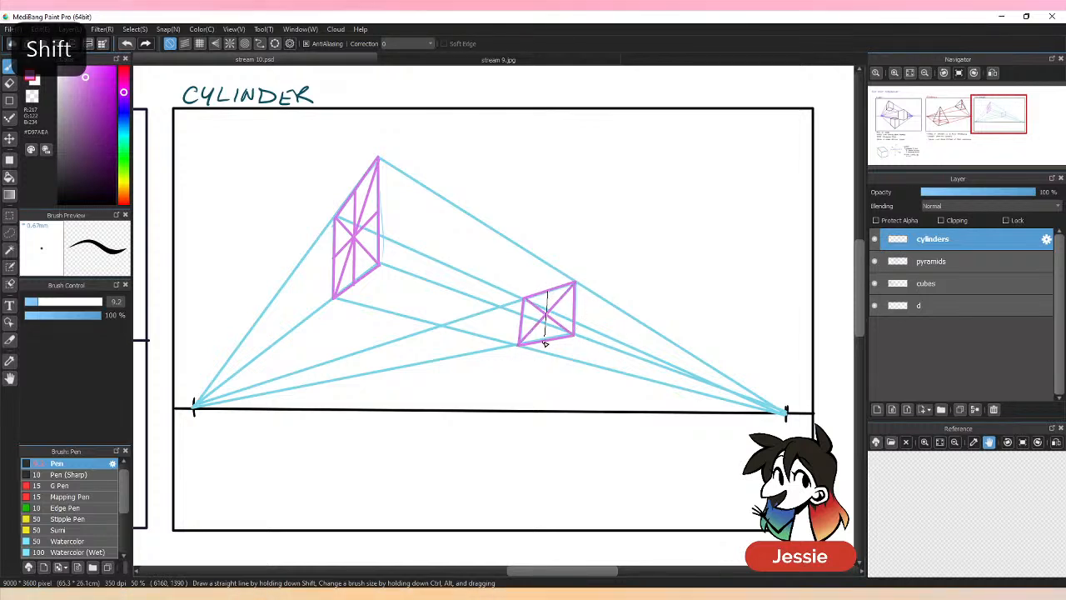
{"action": "left_click", "coordinate": [194, 407]}
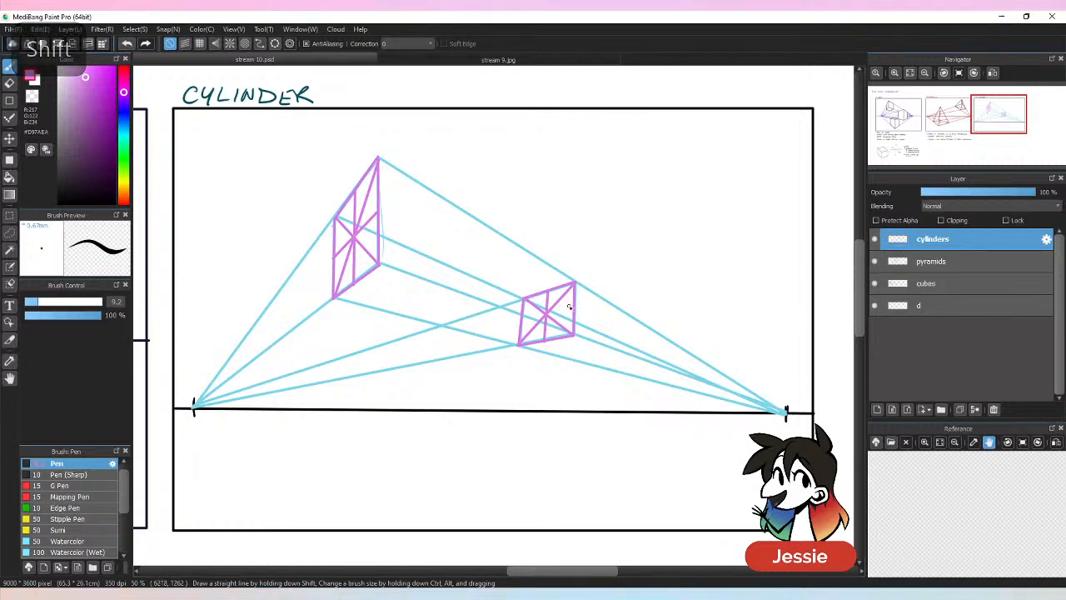
{"action": "left_click", "coordinate": [573, 308], "text": "shift"}
{"action": "key", "text": "ctrl+z"}
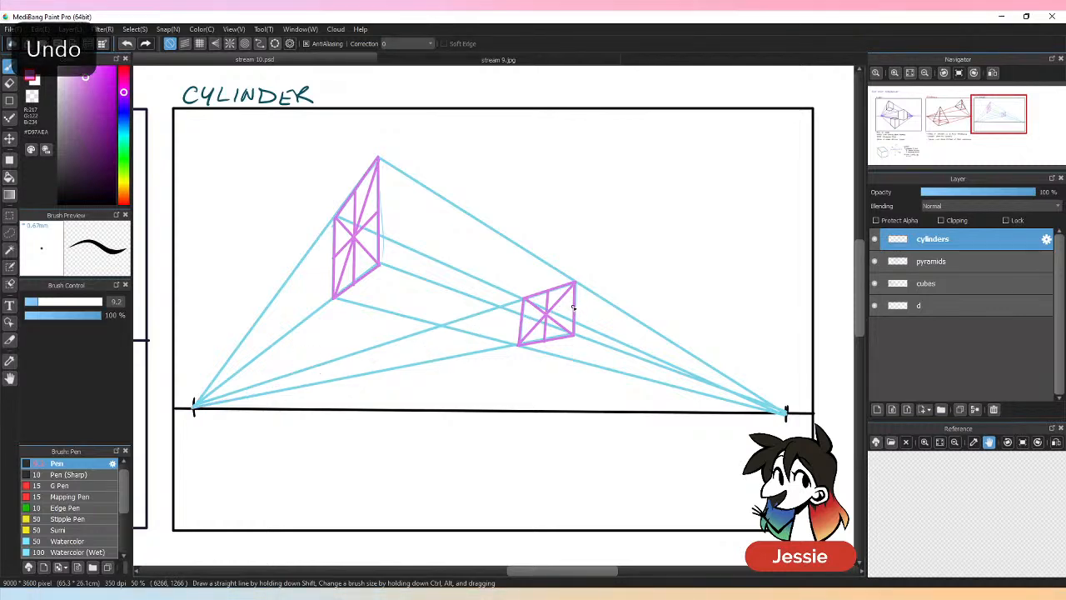
Add the cross line to the smaller end face and mark short pink-purple ticks along the half-diagonals of both faces.
{"action": "scroll", "coordinate": [815, 298], "scroll_direction": "down", "scroll_amount": 1}
{"action": "scroll", "coordinate": [578, 435], "scroll_direction": "down", "scroll_amount": 1}
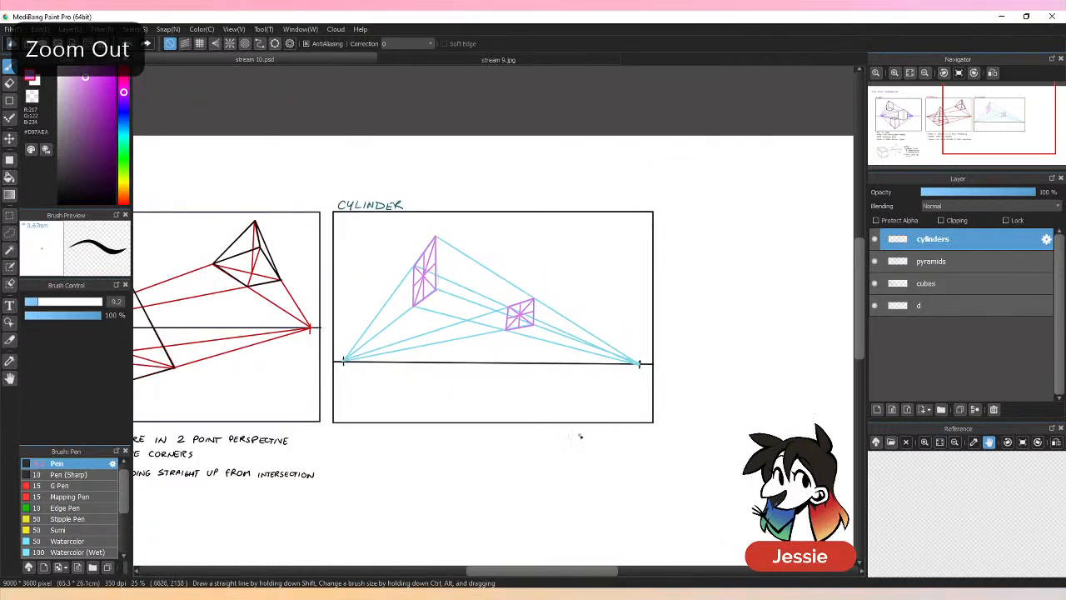
{"action": "scroll", "coordinate": [494, 334], "scroll_direction": "up", "scroll_amount": 2}
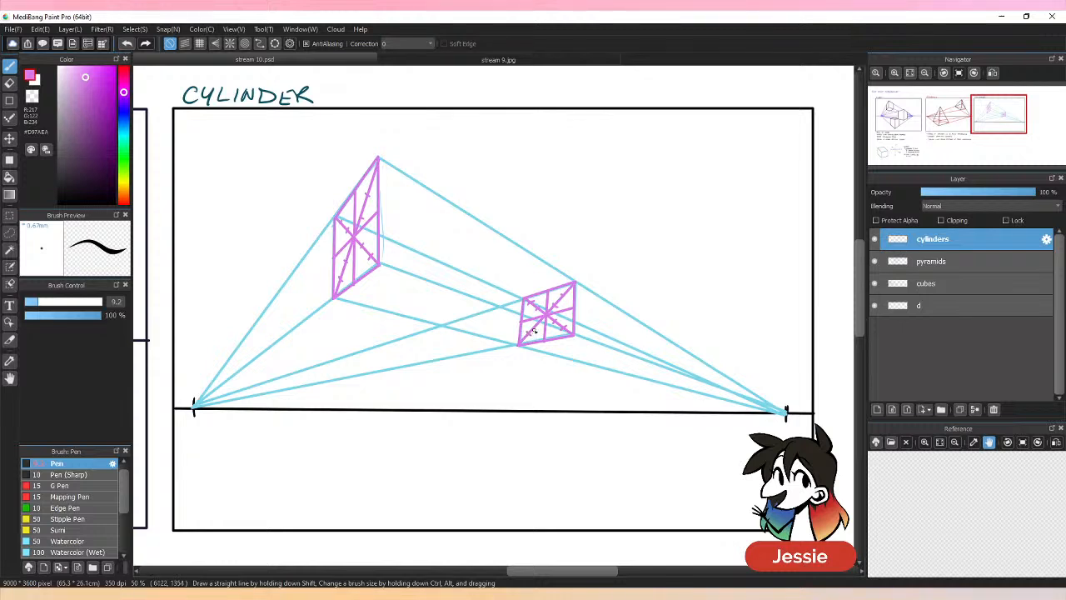
{"action": "key", "text": "ctrl+z"}
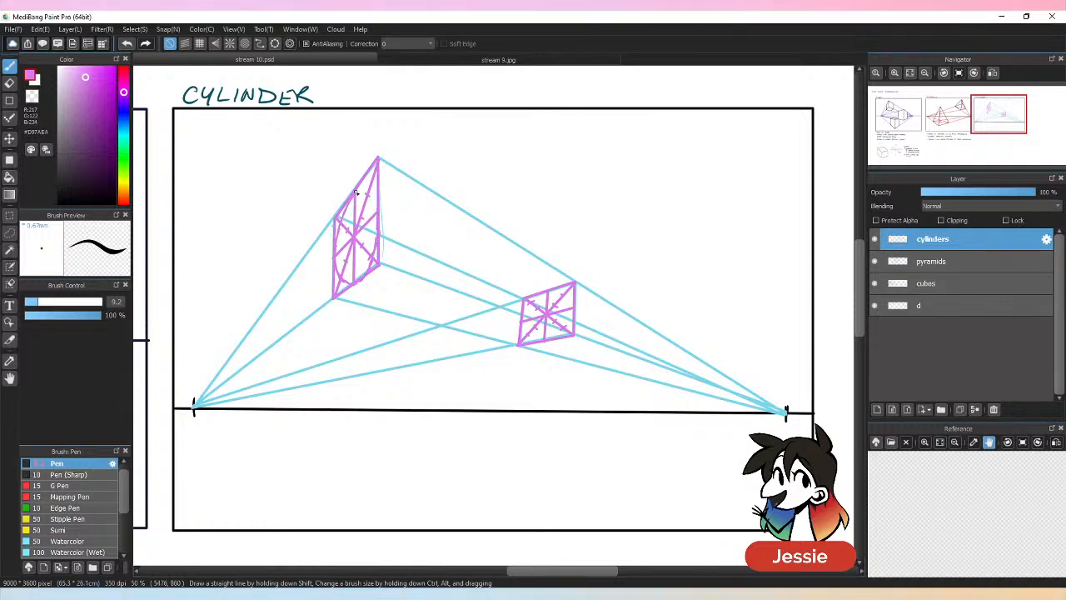
Draw a pink-purple perspective ellipse through the tick marks and edge midpoints in each of the two end faces.
{"action": "mouse_move", "coordinate": [339, 232]}
{"action": "left_mouse_down"}
{"action": "mouse_move", "coordinate": [359, 190]}
{"action": "mouse_move", "coordinate": [380, 218]}
{"action": "mouse_move", "coordinate": [340, 250]}
{"action": "left_mouse_up"}
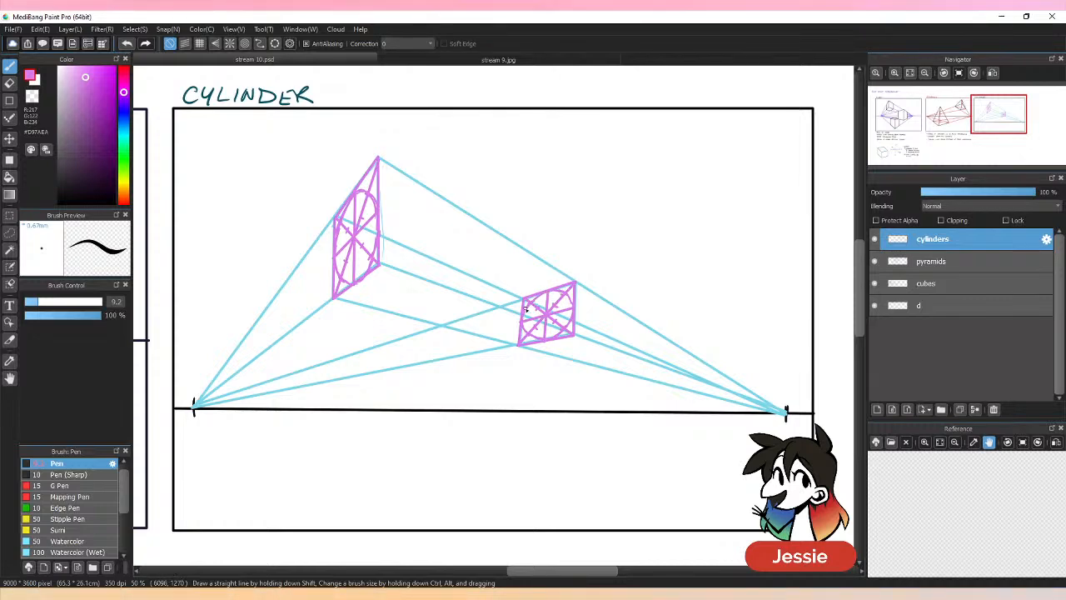
{"action": "key", "text": "ctrl+minus"}
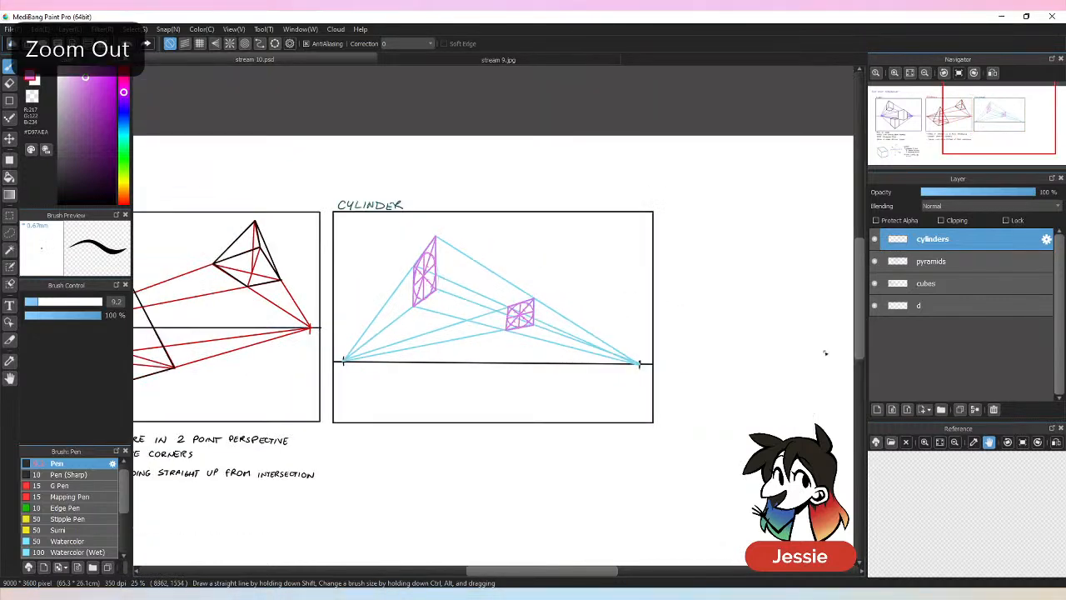
{"action": "key", "text": "ctrl+plus"}
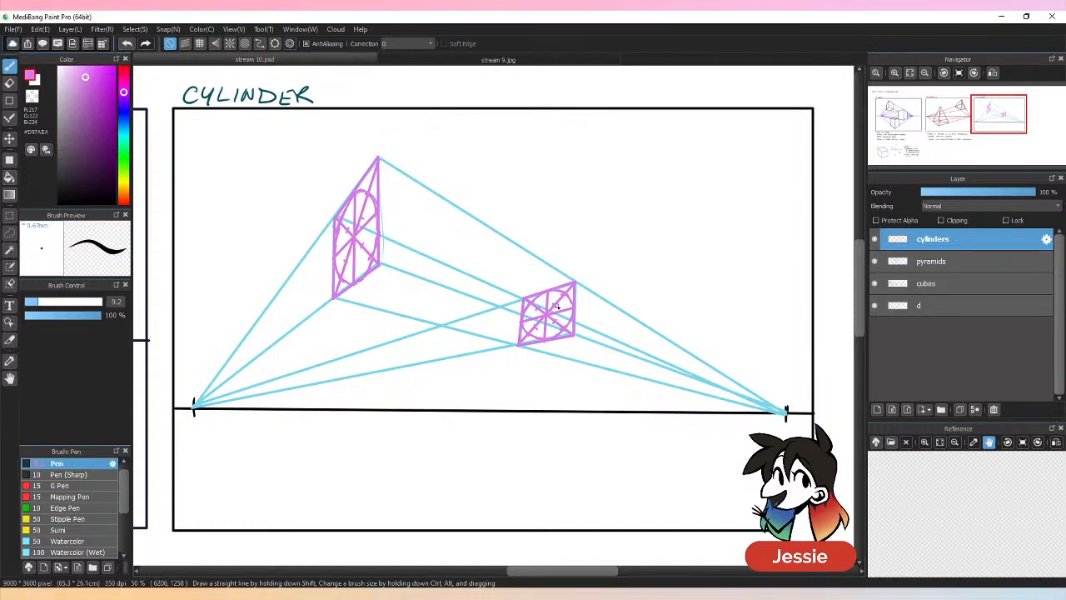
{"action": "left_click", "coordinate": [123, 118]}
{"action": "left_click", "coordinate": [103, 145]}
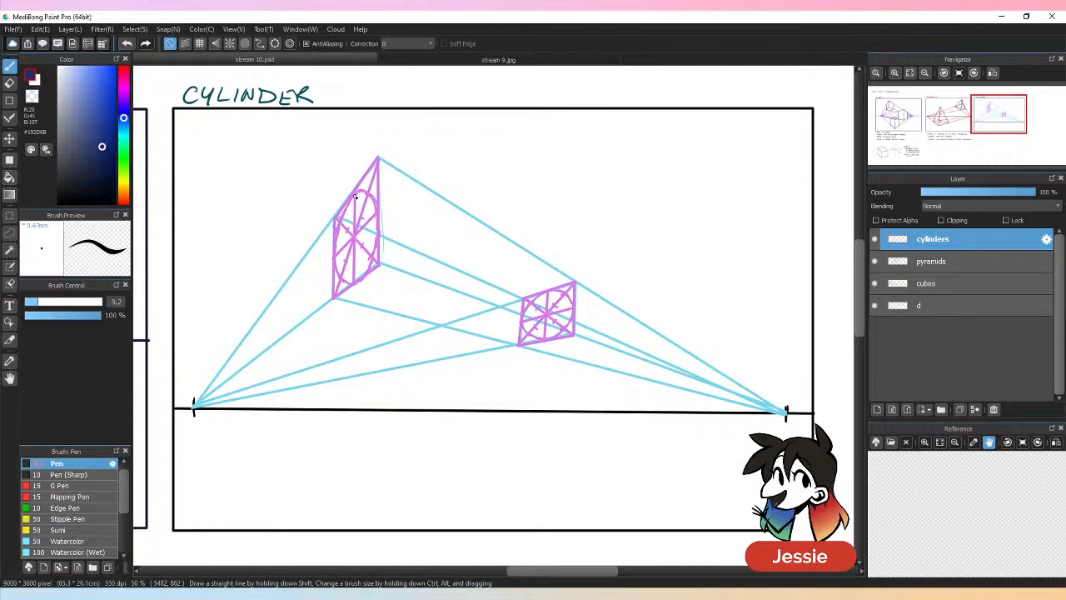
{"action": "key", "text": "ctrl+z"}
{"action": "left_click", "coordinate": [115, 202]}
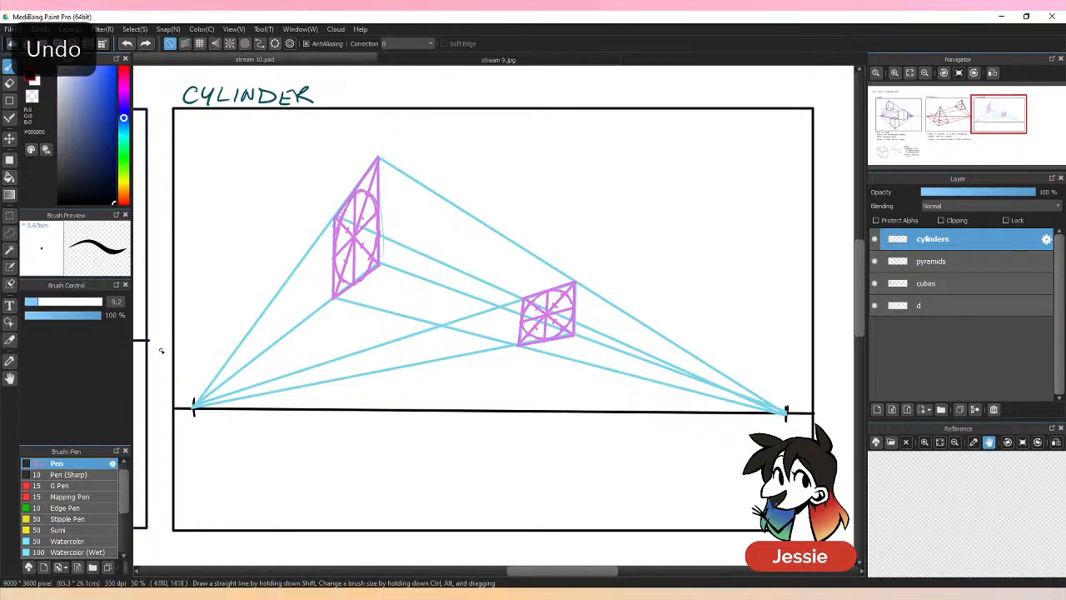
Draw straight pink-purple guidelines from the larger ellipse's lowest and highest points to the right vanishing point.
{"action": "left_click", "coordinate": [358, 193], "text": "alt"}
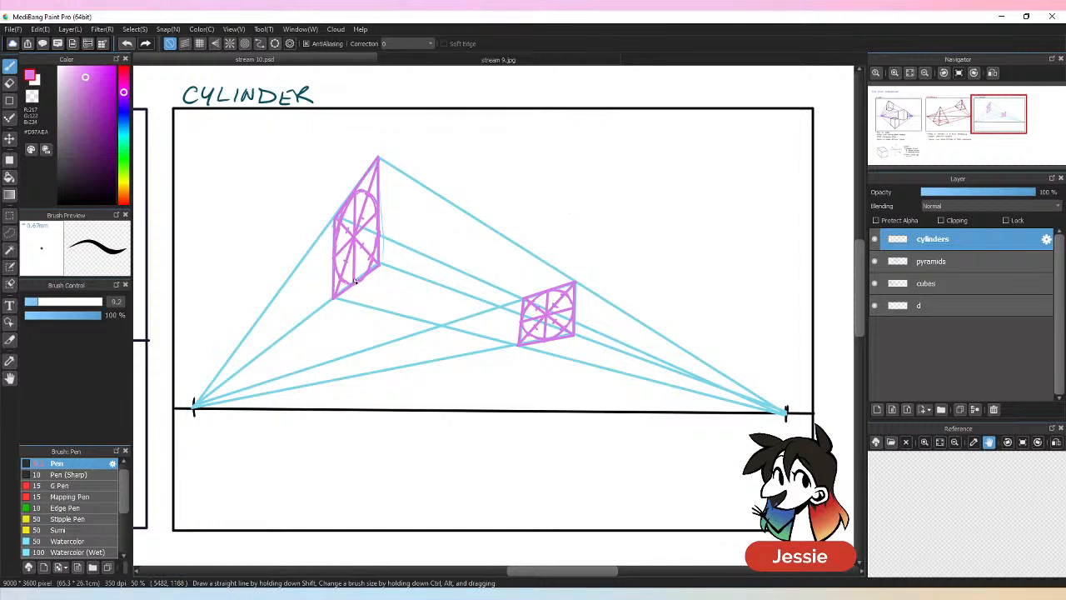
{"action": "key", "text": "shift"}
{"action": "left_click", "coordinate": [786, 411], "text": "shift"}
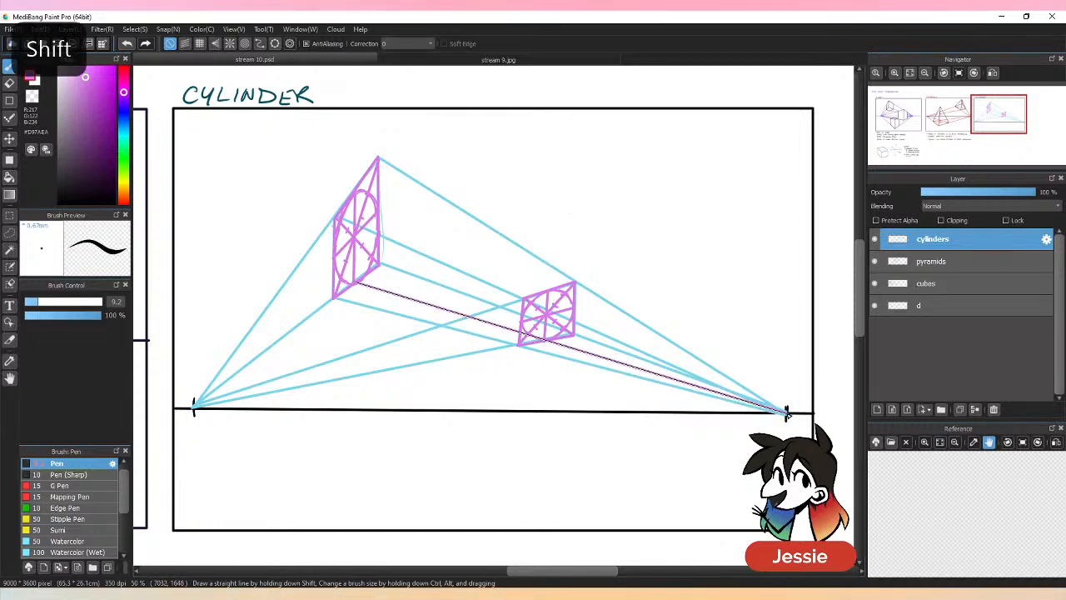
{"action": "left_click", "coordinate": [359, 189]}
{"action": "key", "text": "shift"}
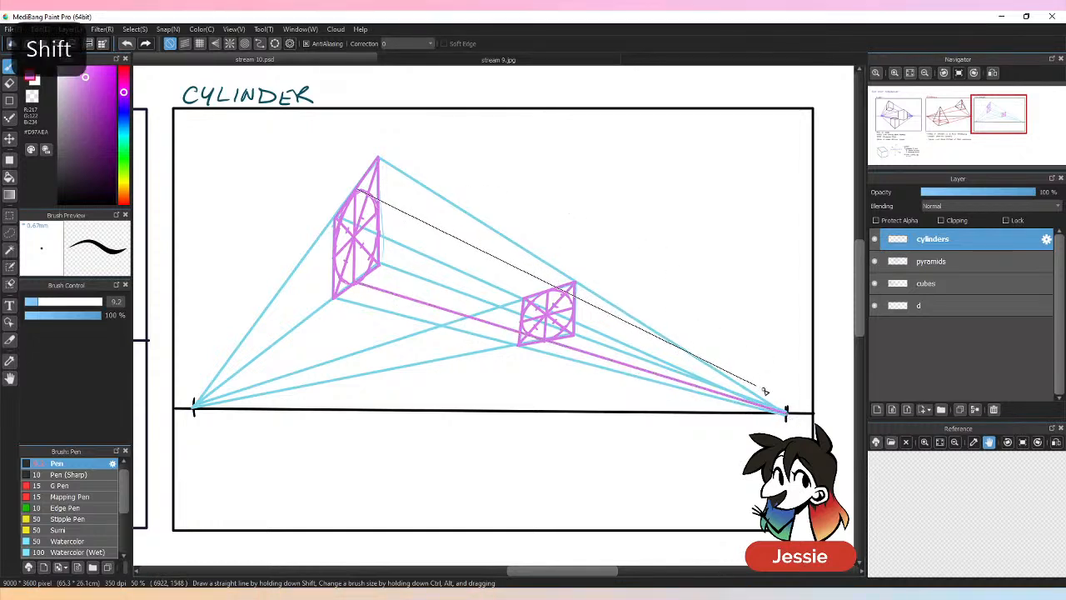
{"action": "left_click", "coordinate": [786, 412], "text": "shift"}
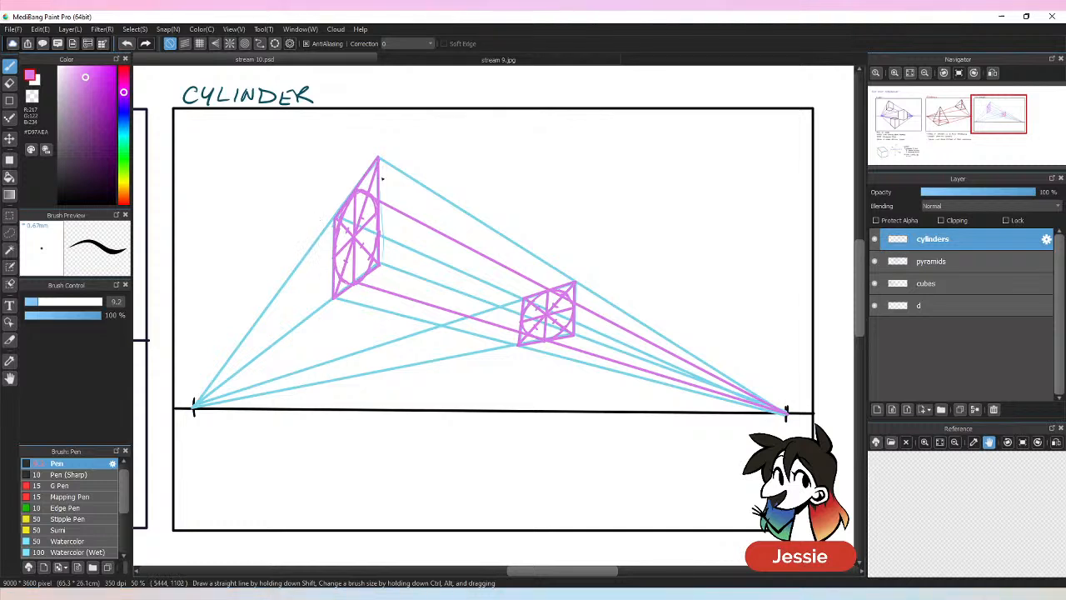
Trace the larger end ellipse in black, redoing the faulty stroke.
{"action": "left_click", "coordinate": [114, 203]}
{"action": "mouse_move", "coordinate": [350, 198]}
{"action": "left_mouse_down"}
{"action": "mouse_move", "coordinate": [370, 193]}
{"action": "mouse_move", "coordinate": [337, 225]}
{"action": "mouse_move", "coordinate": [339, 278]}
{"action": "mouse_move", "coordinate": [354, 283]}
{"action": "mouse_move", "coordinate": [373, 261]}
{"action": "left_mouse_up"}
{"action": "key", "text": "ctrl+z"}
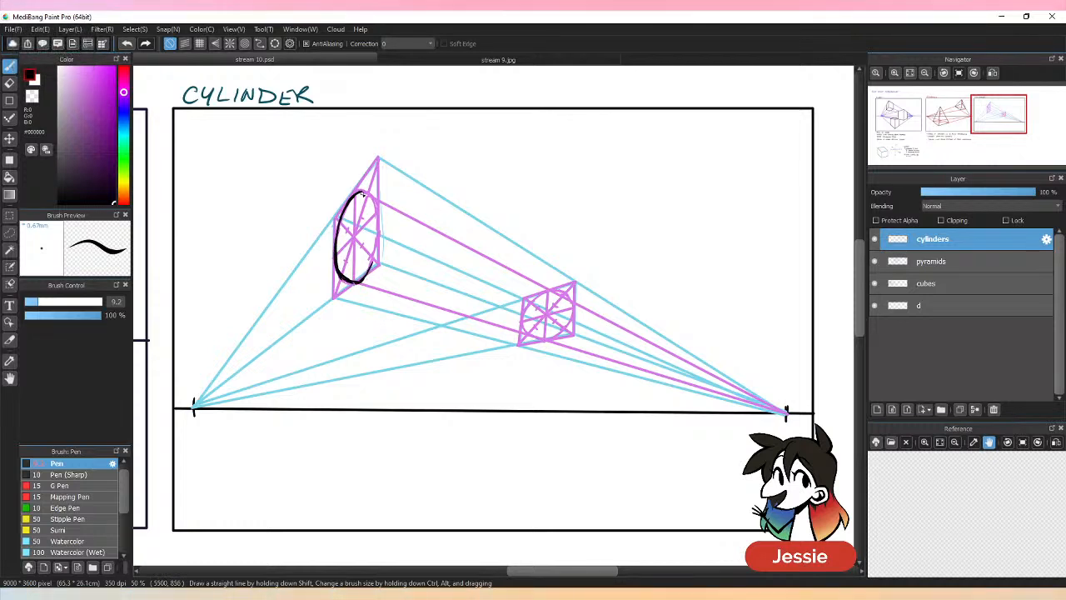
{"action": "left_click_drag", "start_coordinate": [369, 193], "coordinate": [376, 242]}
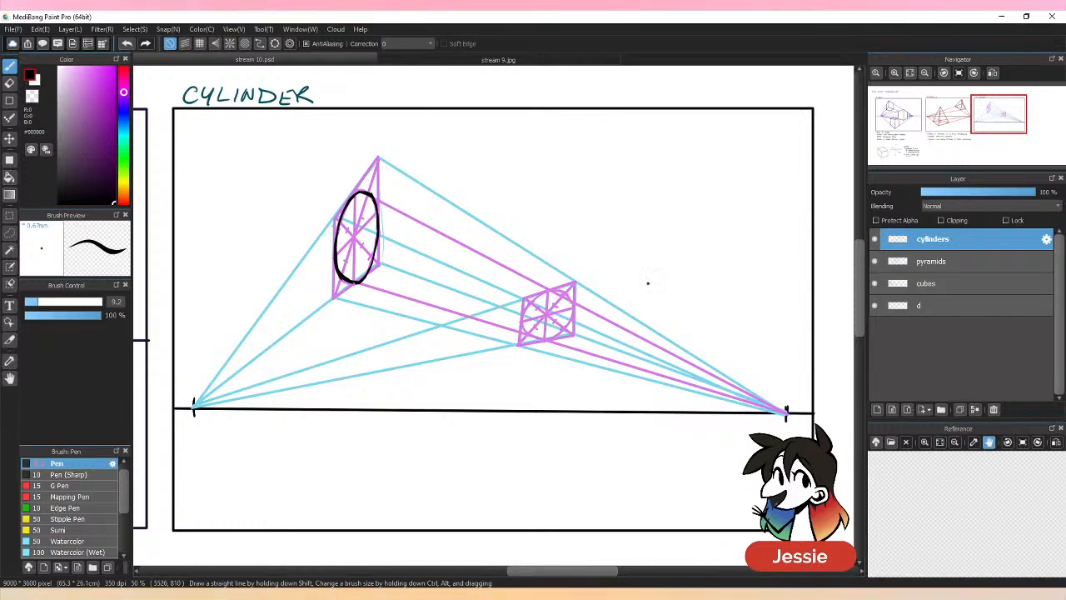
Ink the cylinder's upper and lower side edges in black along the guidelines and join them with the outer curve of the smaller ellipse.
{"action": "mouse_move", "coordinate": [377, 195]}
{"action": "left_mouse_down"}
{"action": "mouse_move", "coordinate": [554, 289]}
{"action": "mouse_move", "coordinate": [571, 305]}
{"action": "mouse_move", "coordinate": [562, 335]}
{"action": "left_mouse_up"}
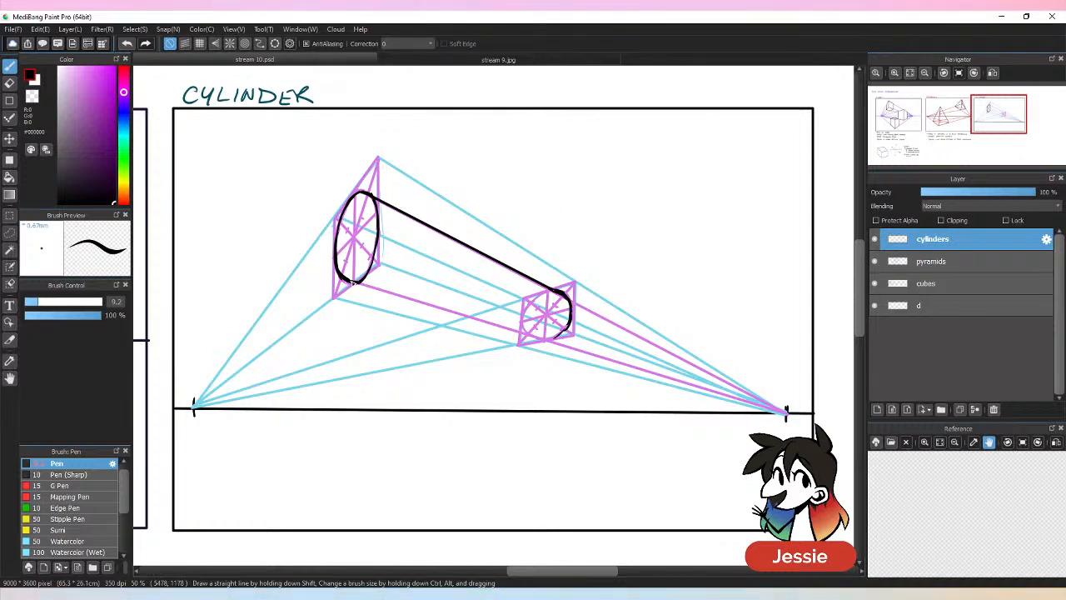
{"action": "mouse_move", "coordinate": [353, 282]}
{"action": "left_mouse_down"}
{"action": "mouse_move", "coordinate": [442, 315]}
{"action": "mouse_move", "coordinate": [432, 296]}
{"action": "mouse_move", "coordinate": [421, 303]}
{"action": "mouse_move", "coordinate": [530, 339]}
{"action": "left_mouse_up"}
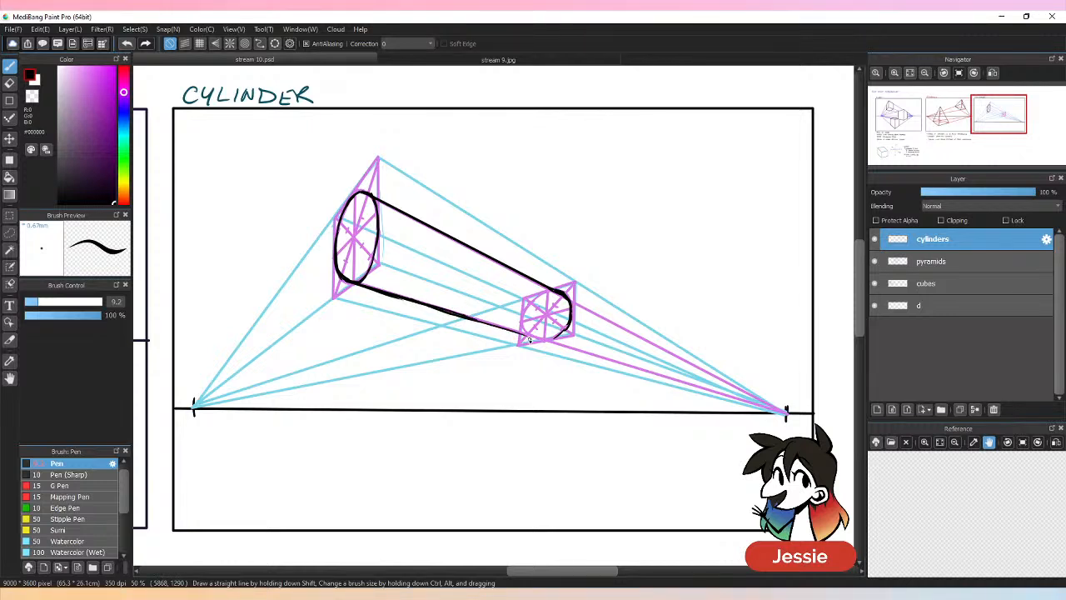
{"action": "mouse_move", "coordinate": [471, 318]}
{"action": "left_mouse_down"}
{"action": "mouse_move", "coordinate": [551, 341]}
{"action": "mouse_move", "coordinate": [567, 328]}
{"action": "mouse_move", "coordinate": [561, 296]}
{"action": "left_mouse_up"}
Check the inked cylinder up close and alongside the pyramids section.
{"action": "key", "text": "ctrl+minus"}
{"action": "key", "text": "ctrl+minus"}
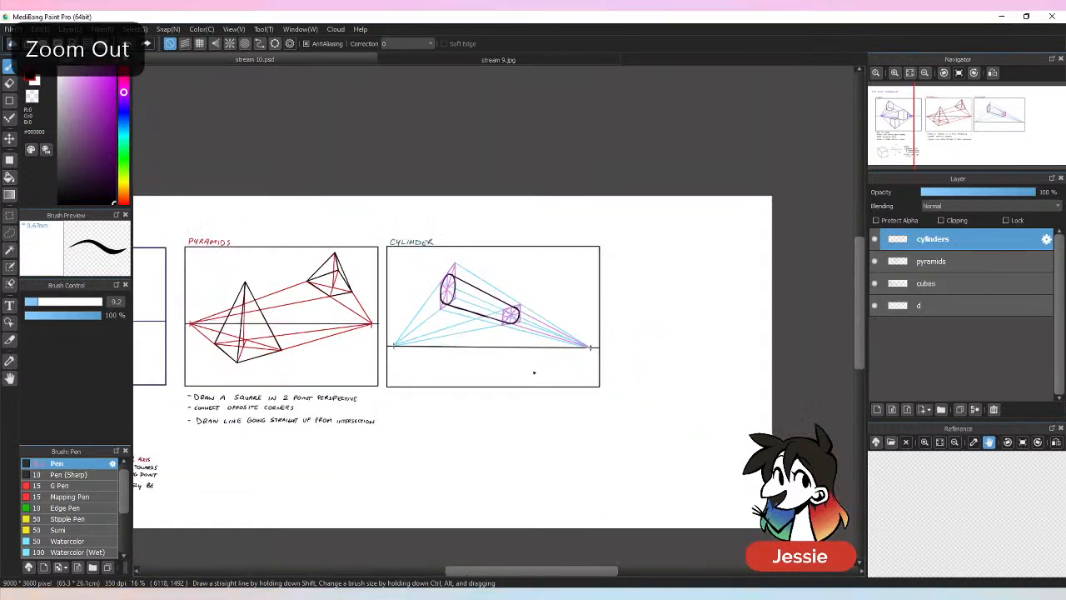
{"action": "key", "text": "ctrl+plus"}
{"action": "key", "text": "ctrl+plus"}
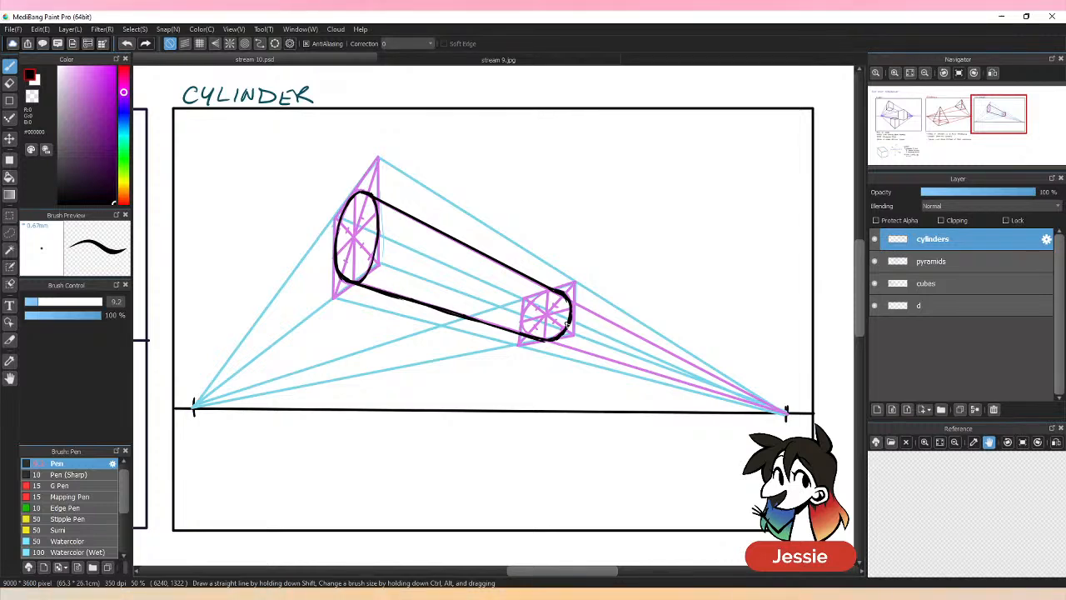
{"action": "key", "text": "ctrl+minus"}
{"action": "key", "text": "ctrl+minus"}
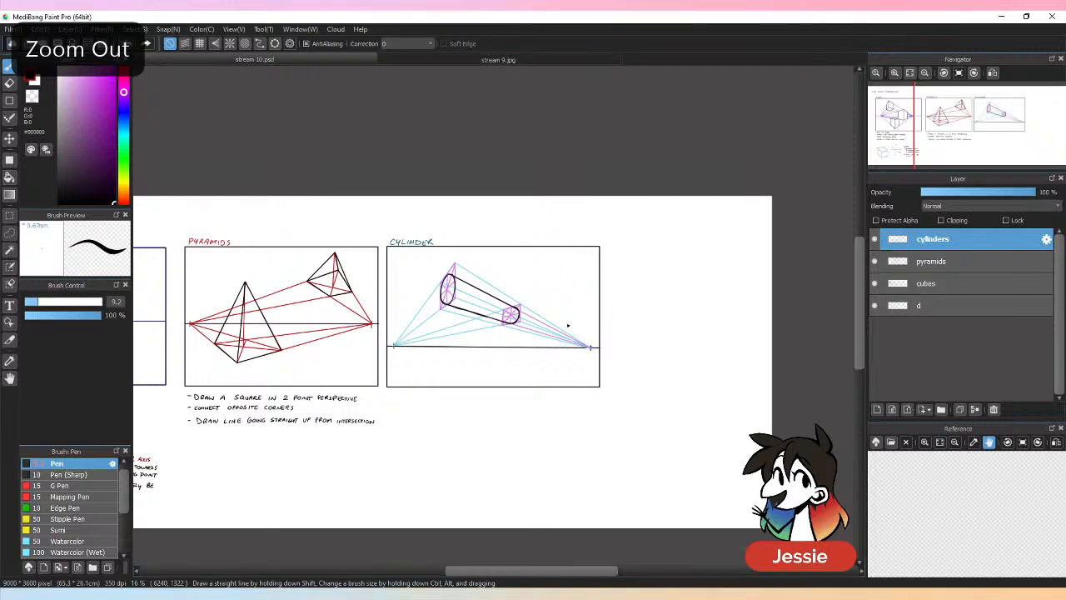
{"action": "key", "text": "ctrl+minus"}
{"action": "key", "text": "ctrl+plus"}
{"action": "key", "text": "ctrl+plus"}
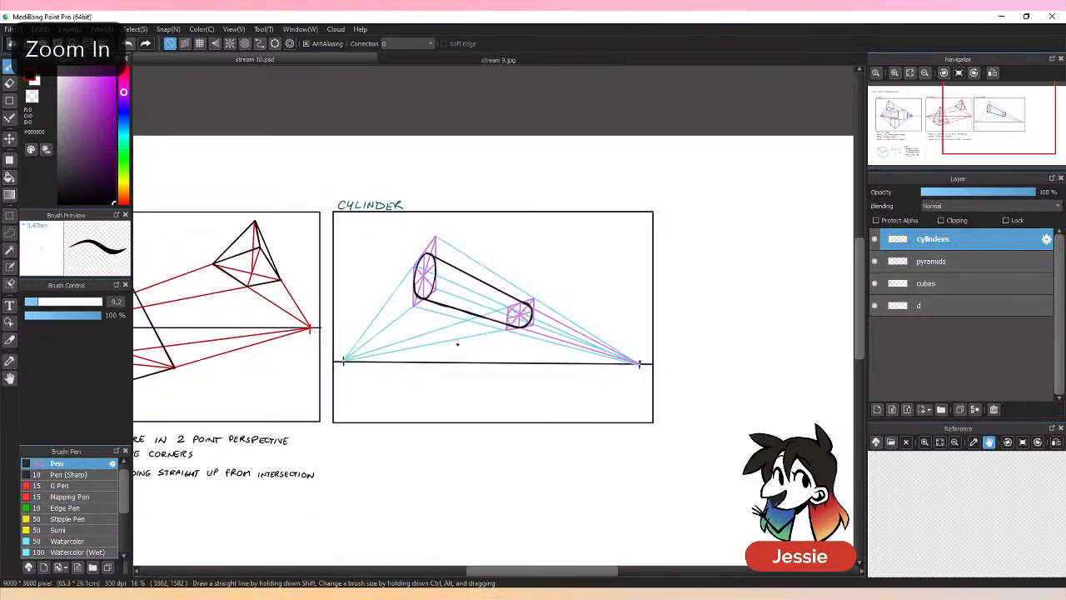
Handwrite the black bullet "- DRAW PRISM IN PERSP." below the cylinder frame, correcting faulty letters, and add a dash for a second bullet.
{"action": "key", "text": "ctrl+plus"}
{"action": "left_click_drag", "start_coordinate": [863, 265], "coordinate": [865, 297]}
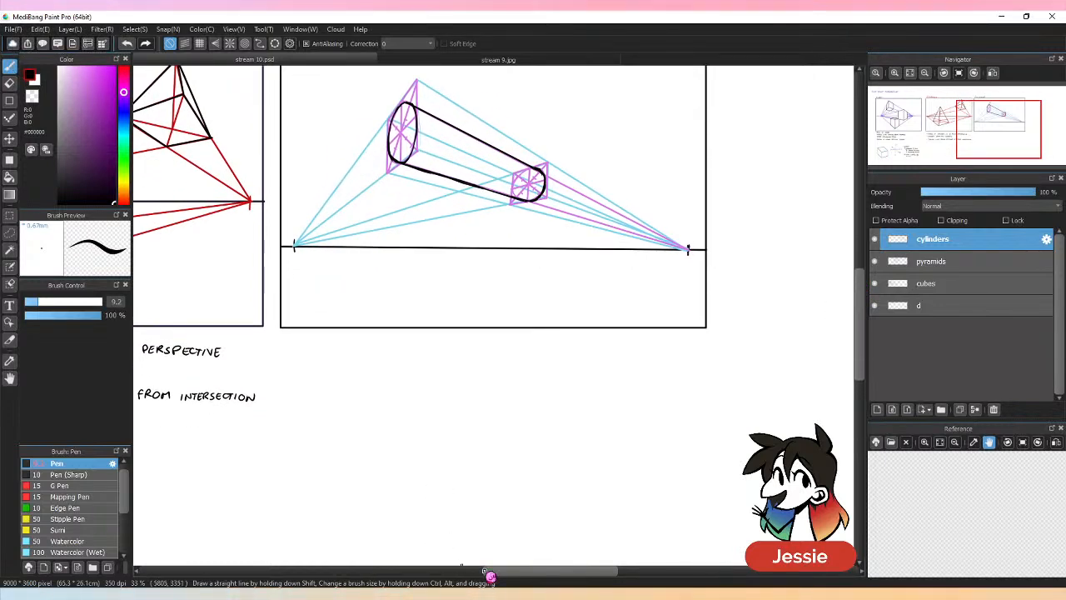
{"action": "left_click_drag", "start_coordinate": [490, 576], "coordinate": [472, 571]}
{"action": "key", "text": "ctrl+plus"}
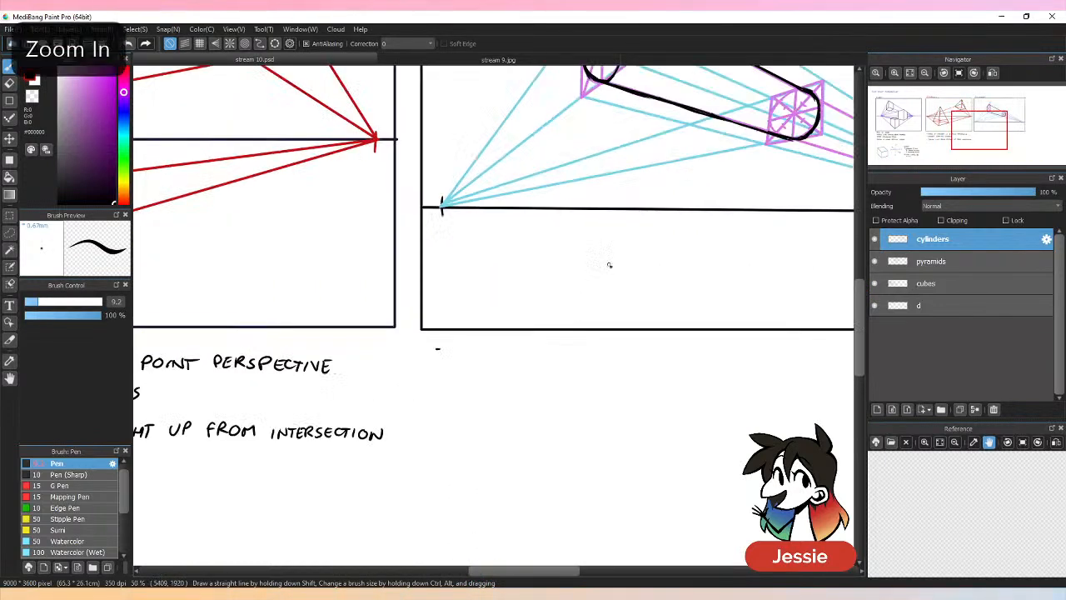
{"action": "mouse_move", "coordinate": [451, 342]}
{"action": "left_mouse_down"}
{"action": "mouse_move", "coordinate": [457, 357]}
{"action": "mouse_move", "coordinate": [505, 350]}
{"action": "mouse_move", "coordinate": [538, 360]}
{"action": "left_mouse_up"}
{"action": "key", "text": "ctrl+z"}
{"action": "key", "text": "ctrl+z"}
{"action": "left_click_drag", "start_coordinate": [539, 345], "coordinate": [555, 359]}
{"action": "mouse_move", "coordinate": [566, 345]}
{"action": "left_mouse_down"}
{"action": "mouse_move", "coordinate": [559, 360]}
{"action": "mouse_move", "coordinate": [607, 359]}
{"action": "left_mouse_up"}
{"action": "key", "text": "ctrl+z"}
{"action": "mouse_move", "coordinate": [612, 359]}
{"action": "left_mouse_down"}
{"action": "mouse_move", "coordinate": [619, 343]}
{"action": "mouse_move", "coordinate": [660, 358]}
{"action": "mouse_move", "coordinate": [700, 350]}
{"action": "left_mouse_up"}
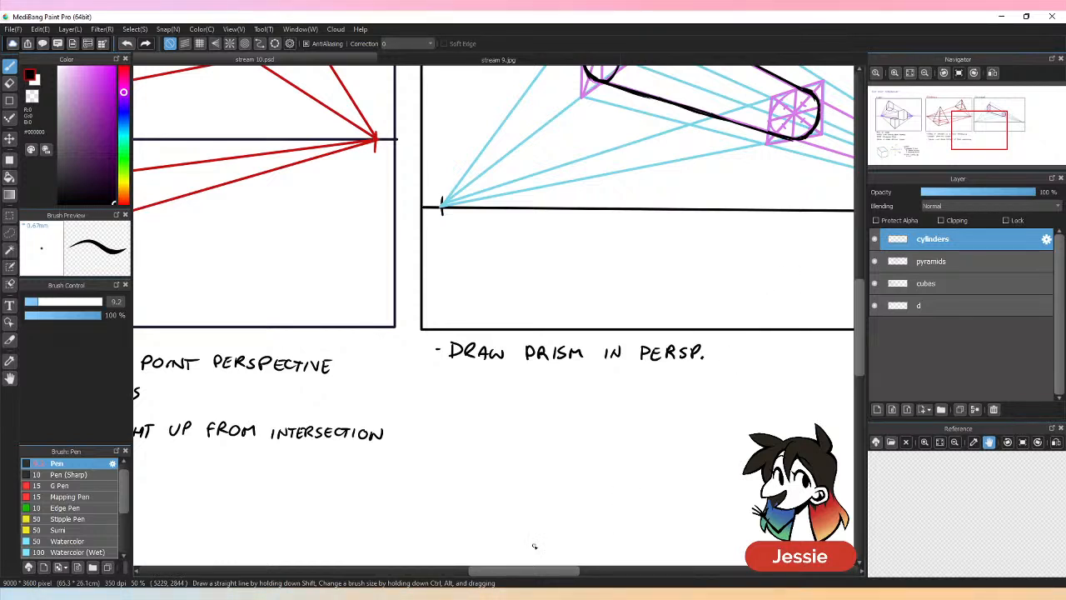
{"action": "left_click_drag", "start_coordinate": [432, 350], "coordinate": [442, 351]}
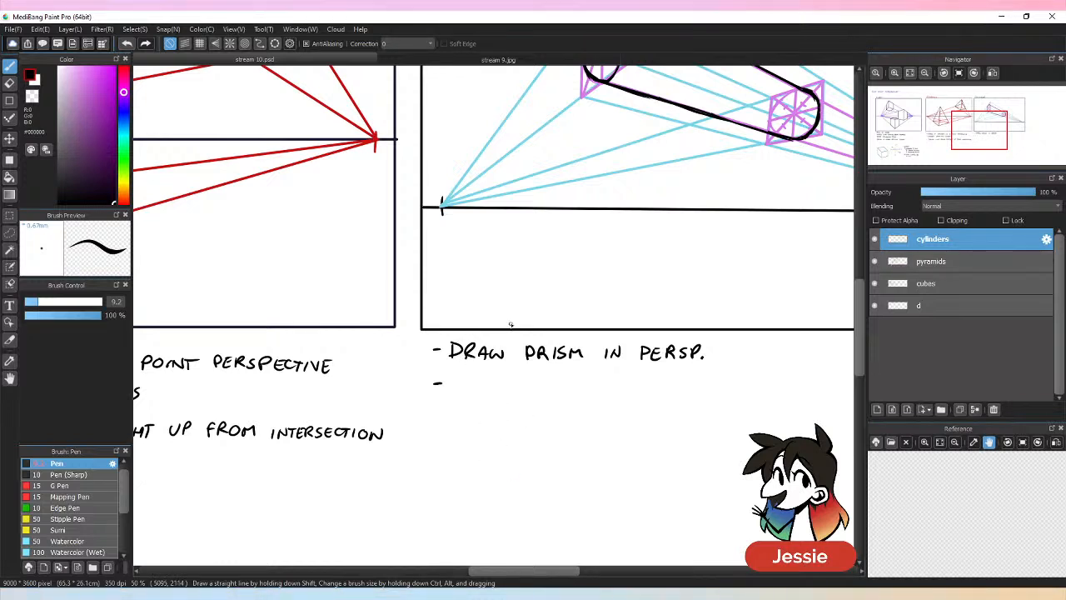
Handwrite the second cylinder note, "CHOOSE SIDES TO BECOME CIRCLES", below "DRAW PRISM IN PERSP.".
{"action": "left_click_drag", "start_coordinate": [459, 380], "coordinate": [454, 388]}
{"action": "left_click_drag", "start_coordinate": [465, 379], "coordinate": [698, 390]}
{"action": "key", "text": "ctrl+z"}
{"action": "mouse_move", "coordinate": [708, 381]}
{"action": "left_mouse_down"}
{"action": "mouse_move", "coordinate": [702, 391]}
{"action": "mouse_move", "coordinate": [729, 392]}
{"action": "left_mouse_up"}
{"action": "mouse_move", "coordinate": [734, 382]}
{"action": "left_mouse_down"}
{"action": "mouse_move", "coordinate": [734, 393]}
{"action": "mouse_move", "coordinate": [756, 394]}
{"action": "left_mouse_up"}
{"action": "left_click_drag", "start_coordinate": [759, 381], "coordinate": [783, 393]}
{"action": "left_click_drag", "start_coordinate": [796, 382], "coordinate": [787, 393]}
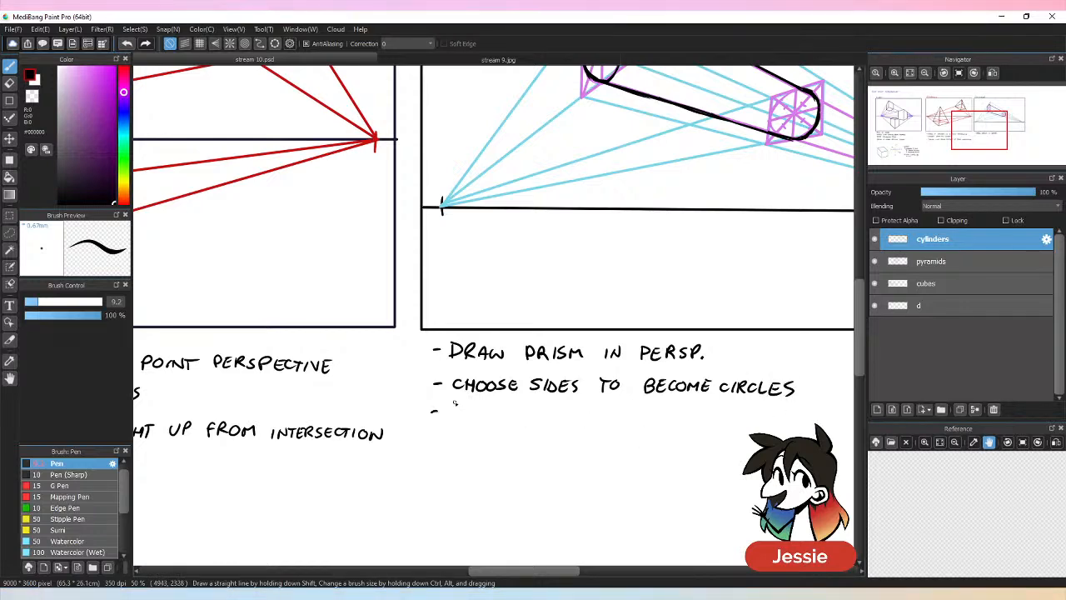
Handwrite the third cylinder note, "DRAW CIRCLES IN PERSPECTIVE", undoing and redoing poorly formed strokes.
{"action": "key", "text": "ctrl+minus"}
{"action": "key", "text": "ctrl+plus"}
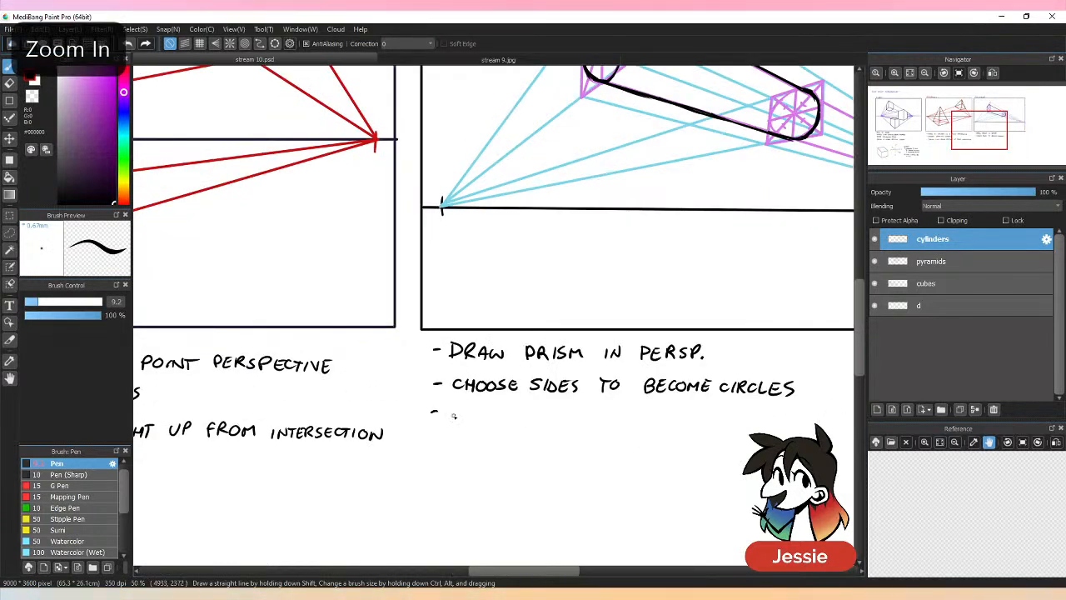
{"action": "mouse_move", "coordinate": [450, 408]}
{"action": "left_mouse_down"}
{"action": "mouse_move", "coordinate": [450, 422]}
{"action": "mouse_move", "coordinate": [480, 422]}
{"action": "mouse_move", "coordinate": [450, 422]}
{"action": "left_mouse_up"}
{"action": "key", "text": "ctrl+z"}
{"action": "key", "text": "ctrl+z"}
{"action": "key", "text": "ctrl+z"}
{"action": "mouse_move", "coordinate": [451, 407]}
{"action": "left_mouse_down"}
{"action": "mouse_move", "coordinate": [451, 423]}
{"action": "mouse_move", "coordinate": [474, 421]}
{"action": "left_mouse_up"}
{"action": "left_click_drag", "start_coordinate": [476, 422], "coordinate": [487, 422]}
{"action": "mouse_move", "coordinate": [478, 417]}
{"action": "left_mouse_down"}
{"action": "mouse_move", "coordinate": [503, 410]}
{"action": "mouse_move", "coordinate": [540, 423]}
{"action": "left_mouse_up"}
{"action": "left_click_drag", "start_coordinate": [547, 415], "coordinate": [561, 423]}
{"action": "key", "text": "ctrl+z"}
{"action": "mouse_move", "coordinate": [573, 414]}
{"action": "left_mouse_down"}
{"action": "mouse_move", "coordinate": [573, 424]}
{"action": "mouse_move", "coordinate": [587, 424]}
{"action": "left_mouse_up"}
{"action": "mouse_move", "coordinate": [600, 414]}
{"action": "left_mouse_down"}
{"action": "mouse_move", "coordinate": [594, 424]}
{"action": "mouse_move", "coordinate": [671, 412]}
{"action": "left_mouse_up"}
{"action": "left_click_drag", "start_coordinate": [671, 413], "coordinate": [715, 424]}
{"action": "mouse_move", "coordinate": [723, 425]}
{"action": "left_mouse_down"}
{"action": "mouse_move", "coordinate": [725, 414]}
{"action": "mouse_move", "coordinate": [754, 425]}
{"action": "left_mouse_up"}
{"action": "left_click_drag", "start_coordinate": [750, 415], "coordinate": [761, 414]}
{"action": "left_click_drag", "start_coordinate": [761, 415], "coordinate": [778, 413]}
{"action": "key", "text": "ctrl+z"}
Handwrite the fourth cylinder note, "CONNECT TOP & BOTTOM OF CIRCLE", and save the document.
{"action": "left_click_drag", "start_coordinate": [430, 446], "coordinate": [491, 441]}
{"action": "mouse_move", "coordinate": [493, 442]}
{"action": "left_mouse_down"}
{"action": "mouse_move", "coordinate": [501, 453]}
{"action": "mouse_move", "coordinate": [502, 442]}
{"action": "left_mouse_up"}
{"action": "left_click_drag", "start_coordinate": [510, 442], "coordinate": [513, 454]}
{"action": "left_click_drag", "start_coordinate": [525, 442], "coordinate": [525, 454]}
{"action": "left_click_drag", "start_coordinate": [520, 442], "coordinate": [557, 442]}
{"action": "left_click_drag", "start_coordinate": [550, 442], "coordinate": [551, 453]}
{"action": "left_click_drag", "start_coordinate": [562, 443], "coordinate": [575, 448]}
{"action": "mouse_move", "coordinate": [598, 439]}
{"action": "left_mouse_down"}
{"action": "mouse_move", "coordinate": [593, 455]}
{"action": "mouse_move", "coordinate": [600, 445]}
{"action": "left_mouse_up"}
{"action": "mouse_move", "coordinate": [618, 443]}
{"action": "left_mouse_down"}
{"action": "mouse_move", "coordinate": [618, 454]}
{"action": "mouse_move", "coordinate": [633, 442]}
{"action": "left_mouse_up"}
{"action": "mouse_move", "coordinate": [636, 442]}
{"action": "left_mouse_down"}
{"action": "mouse_move", "coordinate": [646, 442]}
{"action": "mouse_move", "coordinate": [642, 454]}
{"action": "left_mouse_up"}
{"action": "mouse_move", "coordinate": [648, 442]}
{"action": "left_mouse_down"}
{"action": "mouse_move", "coordinate": [660, 441]}
{"action": "mouse_move", "coordinate": [654, 454]}
{"action": "left_mouse_up"}
{"action": "mouse_move", "coordinate": [665, 443]}
{"action": "left_mouse_down"}
{"action": "mouse_move", "coordinate": [685, 455]}
{"action": "mouse_move", "coordinate": [705, 445]}
{"action": "left_mouse_up"}
{"action": "left_click_drag", "start_coordinate": [715, 447], "coordinate": [715, 454]}
{"action": "key", "text": "ctrl+z"}
{"action": "left_click_drag", "start_coordinate": [717, 443], "coordinate": [726, 442]}
{"action": "left_click_drag", "start_coordinate": [716, 448], "coordinate": [741, 452]}
{"action": "left_click_drag", "start_coordinate": [747, 443], "coordinate": [747, 453]}
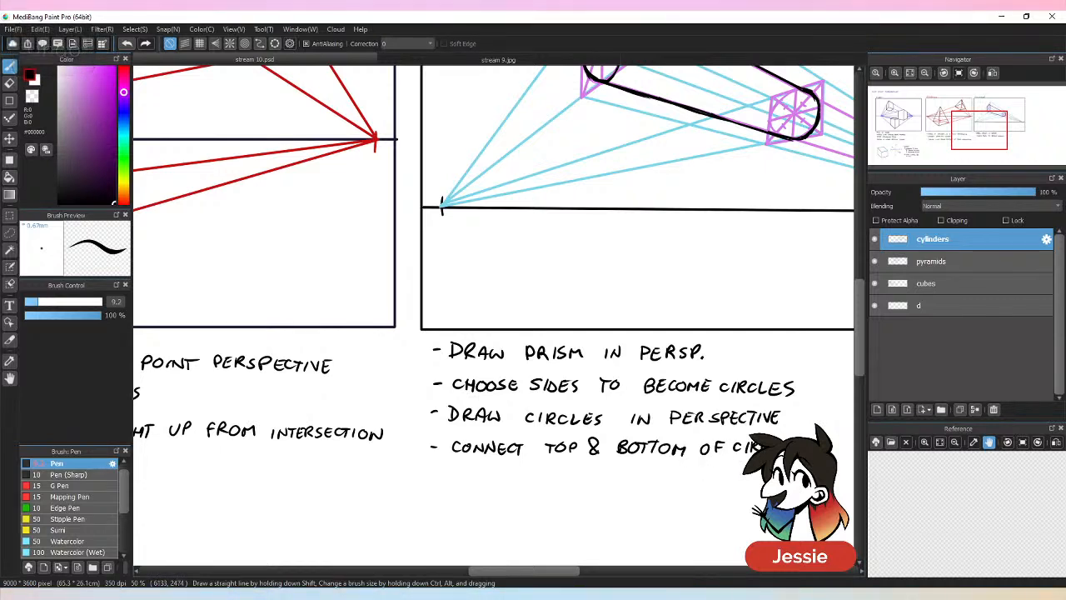
{"action": "key", "text": "ctrl+minus"}
{"action": "key", "text": "ctrl+minus"}
{"action": "key", "text": "ctrl+minus"}
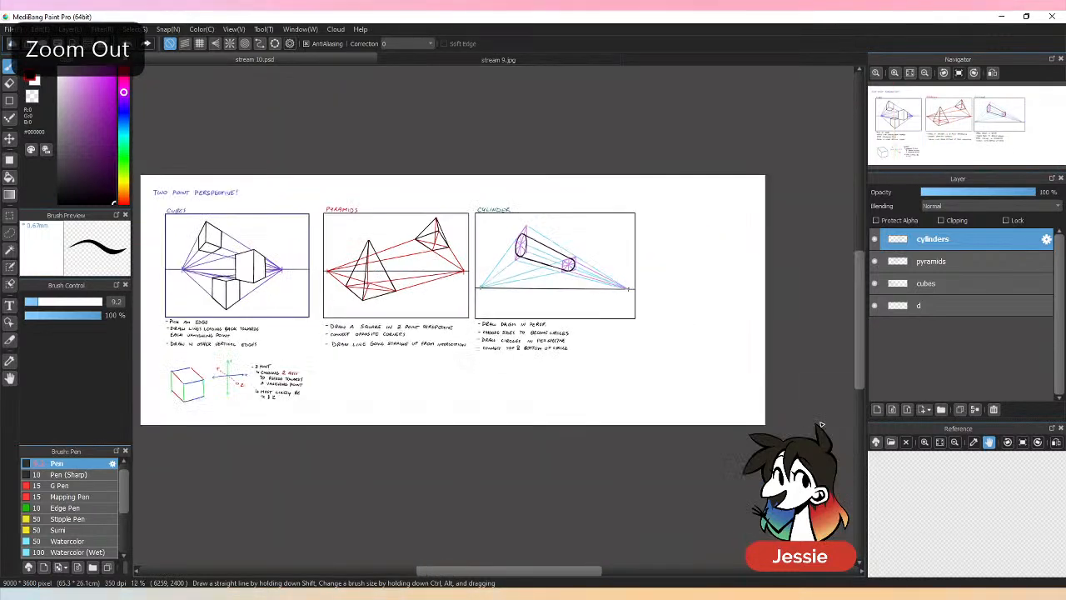
{"action": "key", "text": "ctrl+plus"}
{"action": "key", "text": "ctrl+s"}
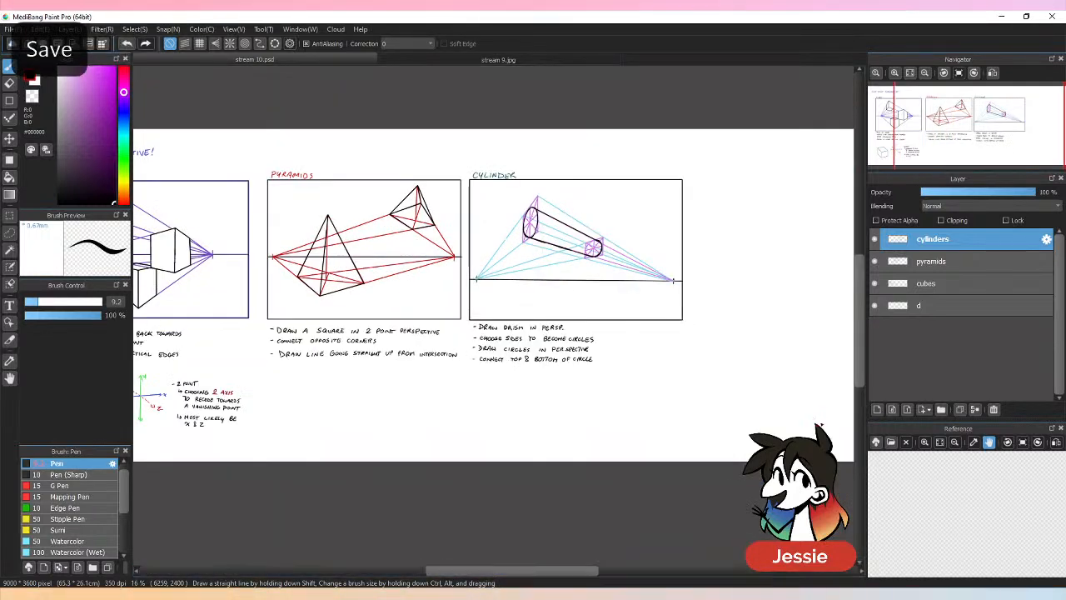
Add the missing S to the last word of the fourth cylinder note so it reads "CIRCLES".
{"action": "key", "text": "ctrl+plus"}
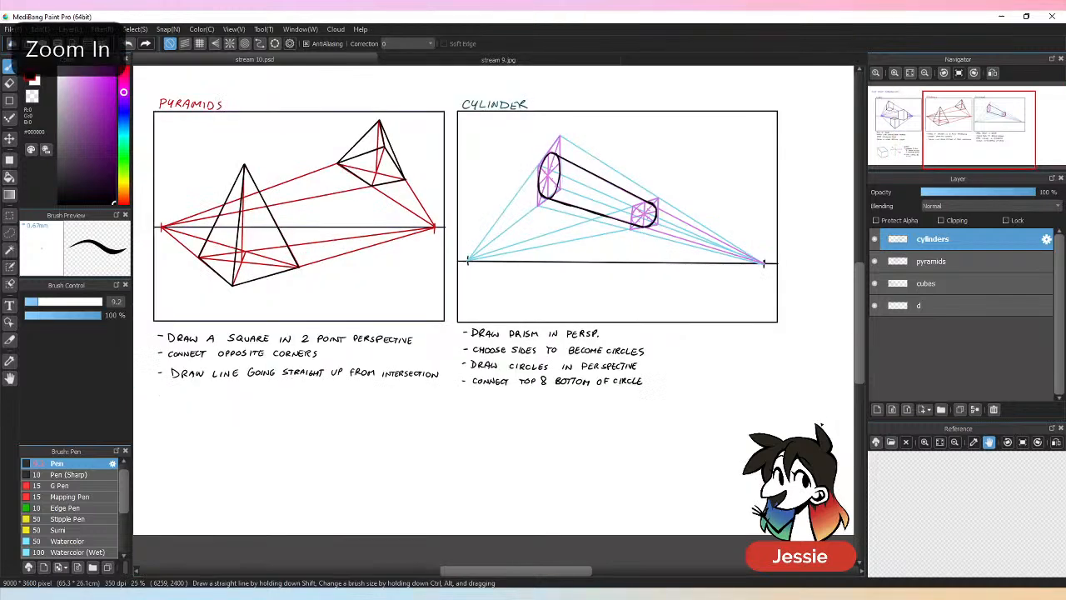
{"action": "key", "text": "ctrl+plus"}
{"action": "key", "text": "ctrl+plus"}
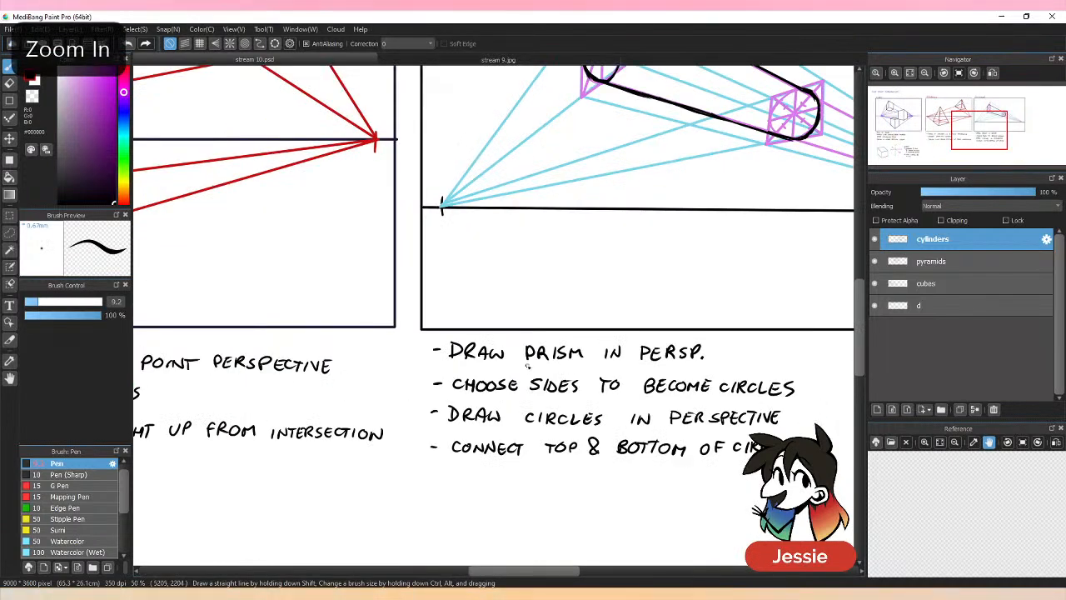
{"action": "key", "text": "ctrl+minus"}
{"action": "key", "text": "ctrl+minus"}
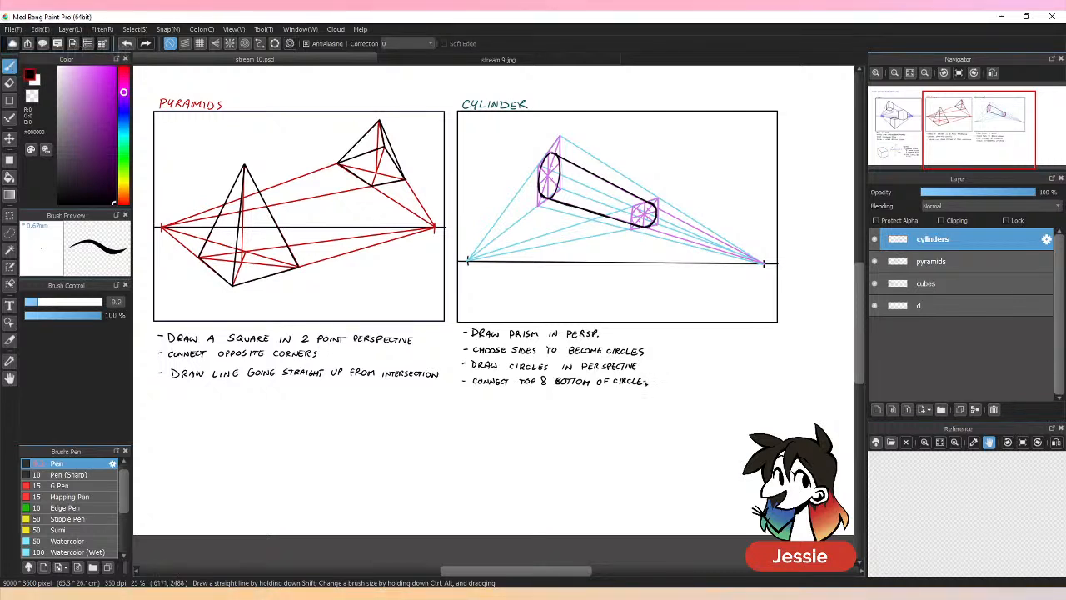
{"action": "left_click_drag", "start_coordinate": [633, 254], "coordinate": [711, 254]}
{"action": "key", "text": "ctrl+minus"}
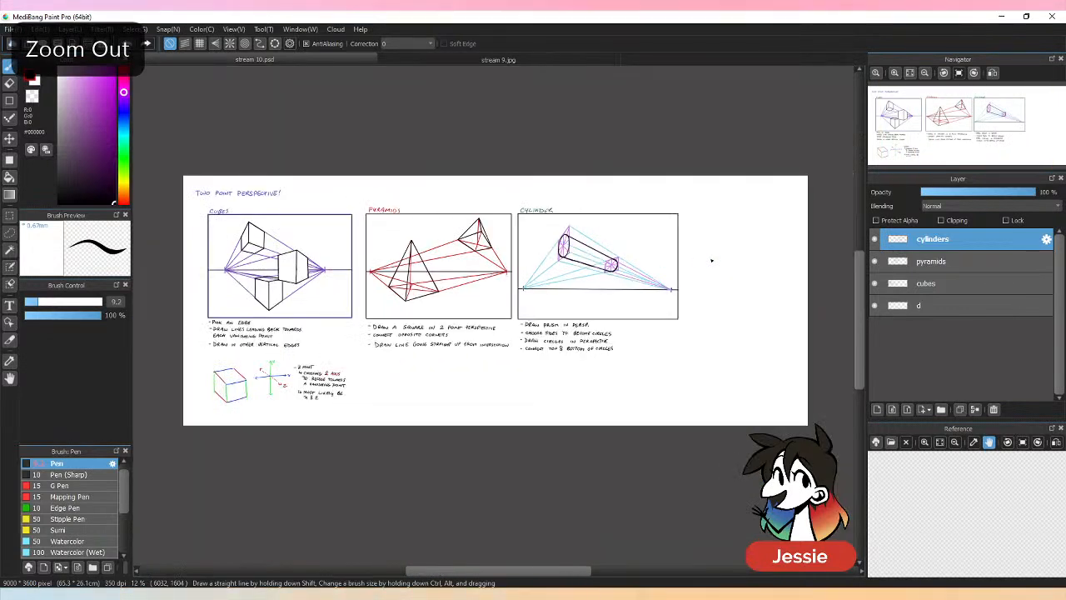
Widen the canvas to 10000 px, keeping the centre anchor.
{"action": "key", "text": "ctrl+plus"}
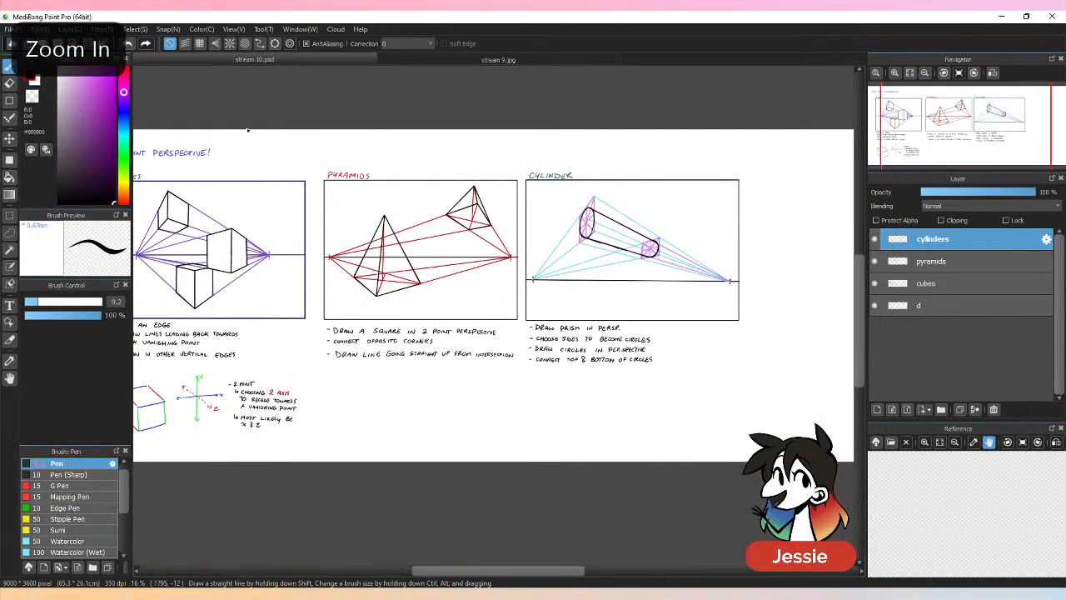
{"action": "left_click", "coordinate": [40, 29]}
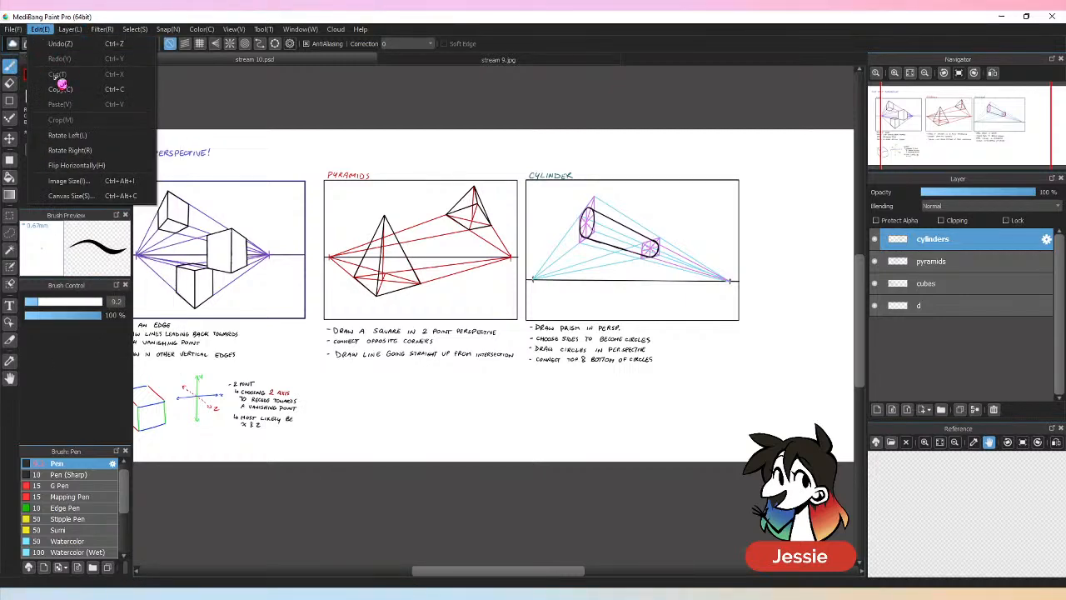
{"action": "left_click", "coordinate": [96, 195]}
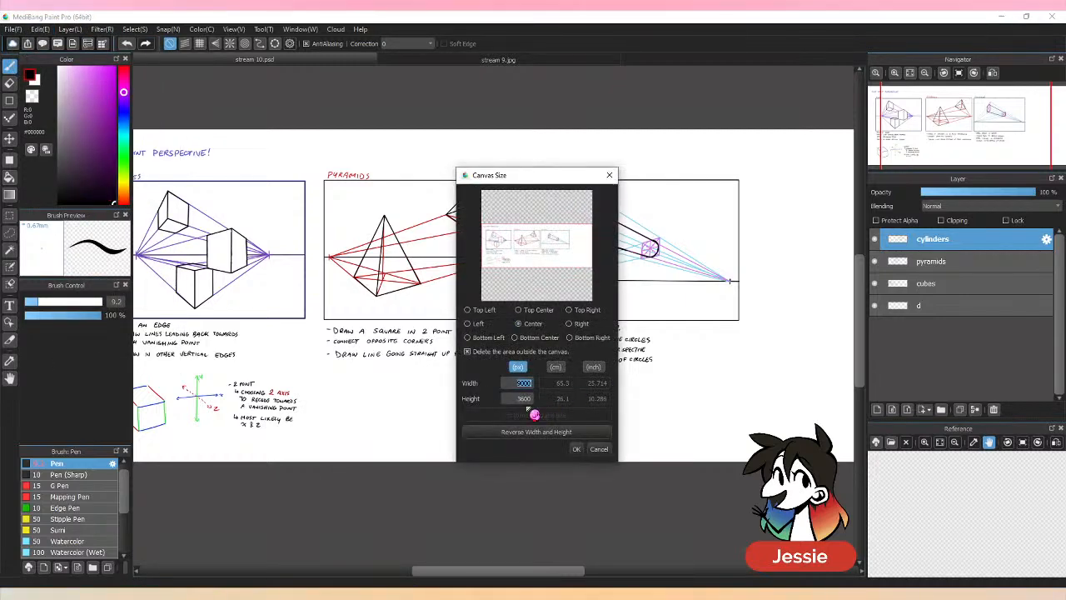
{"action": "type", "text": "100"}
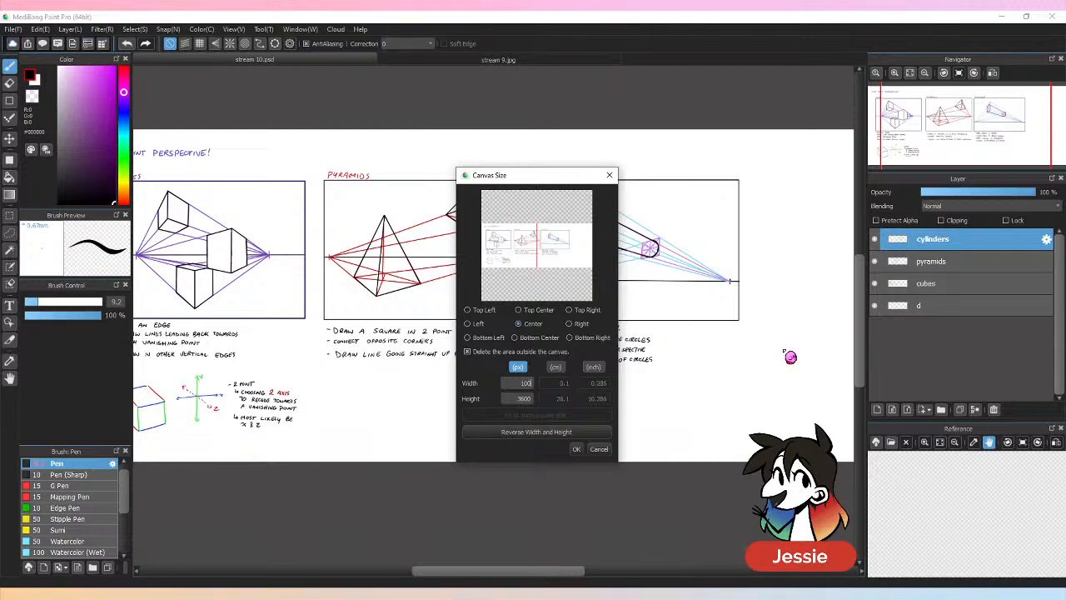
{"action": "type", "text": "00"}
{"action": "key", "text": "Return"}
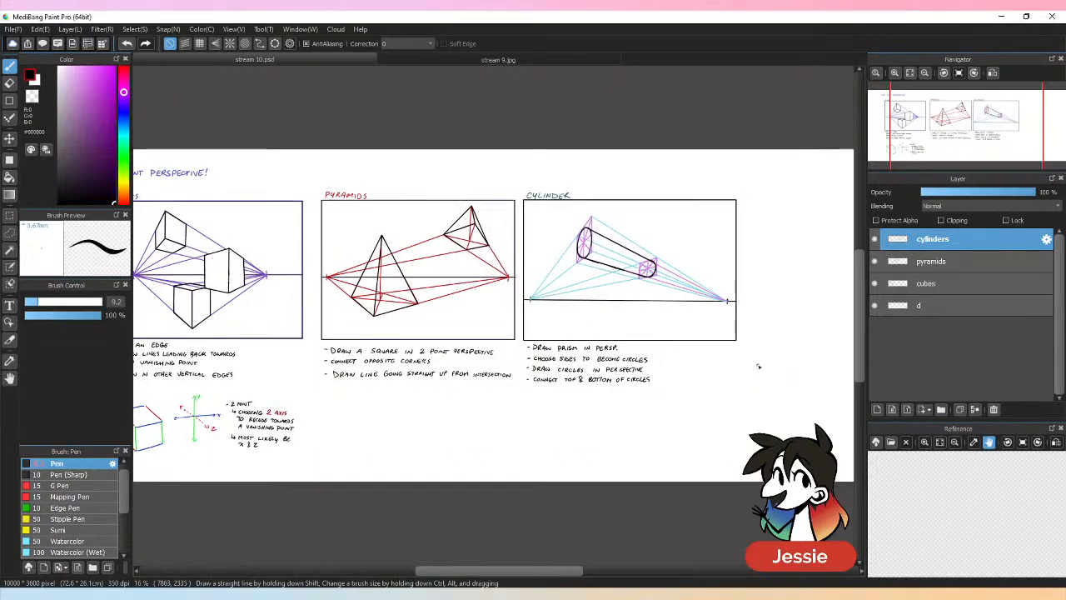
Select all four layers and move their artwork about 504 px left and 32 px up on the canvas.
{"action": "key", "text": "ctrl+minus"}
{"action": "left_click", "coordinate": [947, 310], "text": "shift"}
{"action": "key", "text": "v"}
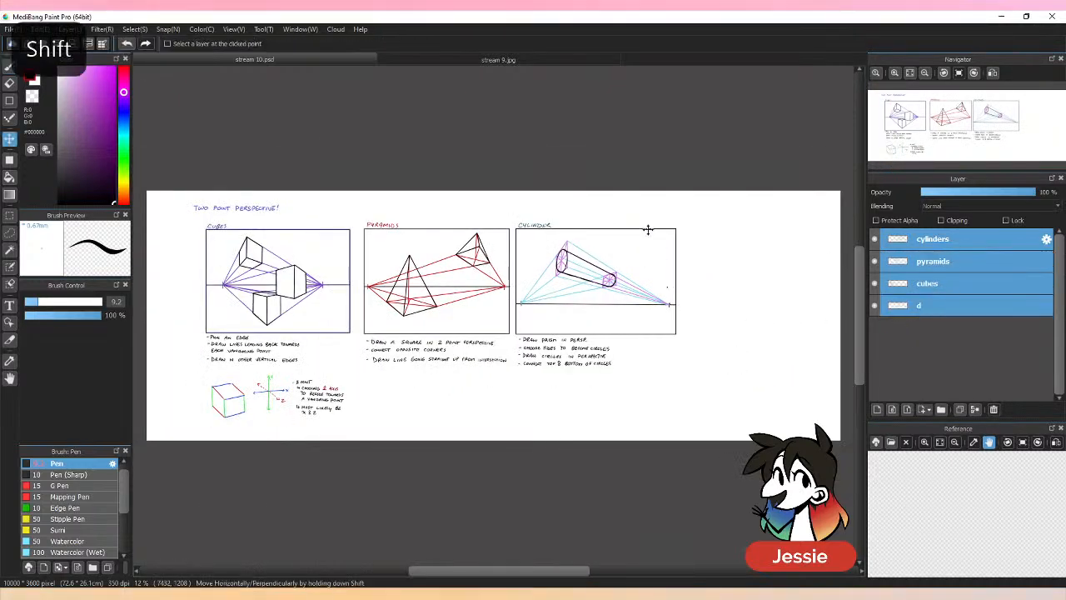
{"action": "left_click_drag", "start_coordinate": [520, 309], "coordinate": [486, 306]}
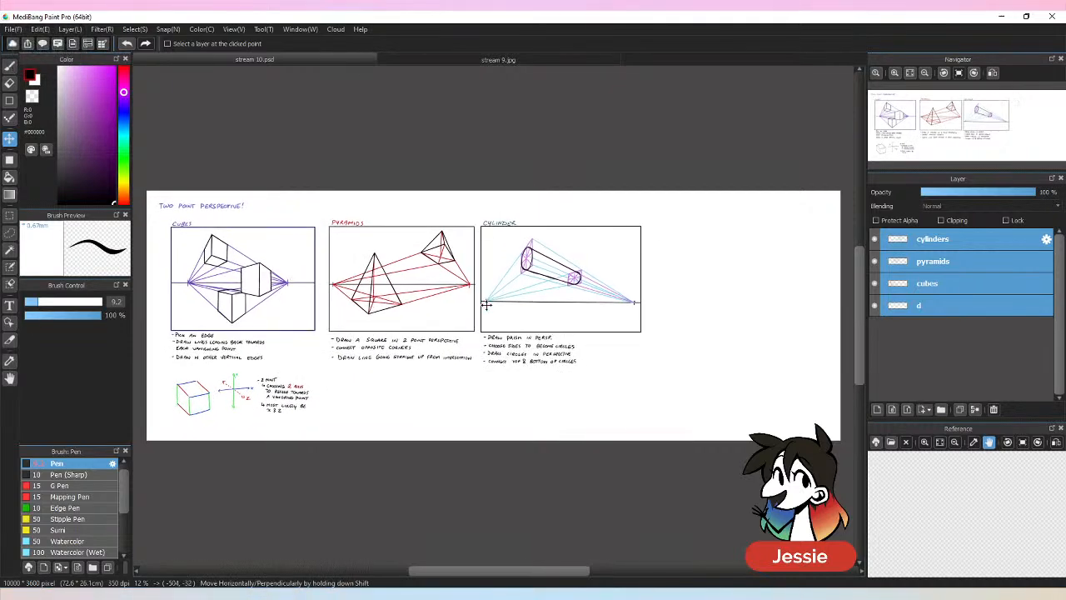
Add a new layer above the cylinders layer and name it "sphere".
{"action": "left_click_drag", "start_coordinate": [557, 571], "coordinate": [590, 575]}
{"action": "left_click", "coordinate": [951, 265]}
{"action": "left_click", "coordinate": [877, 409]}
{"action": "left_click", "coordinate": [942, 251]}
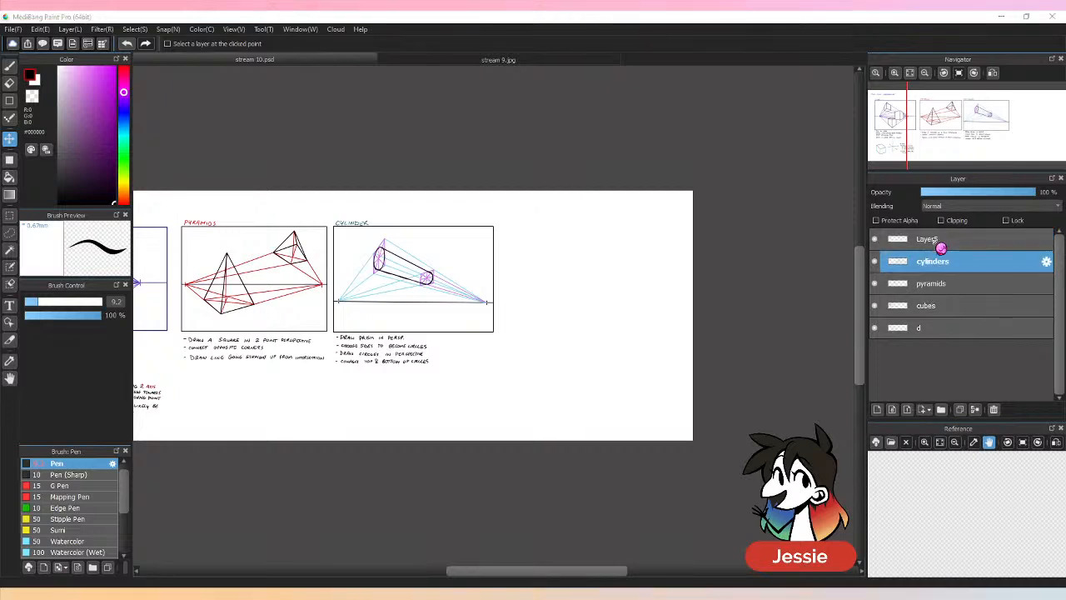
{"action": "double_click", "coordinate": [941, 248]}
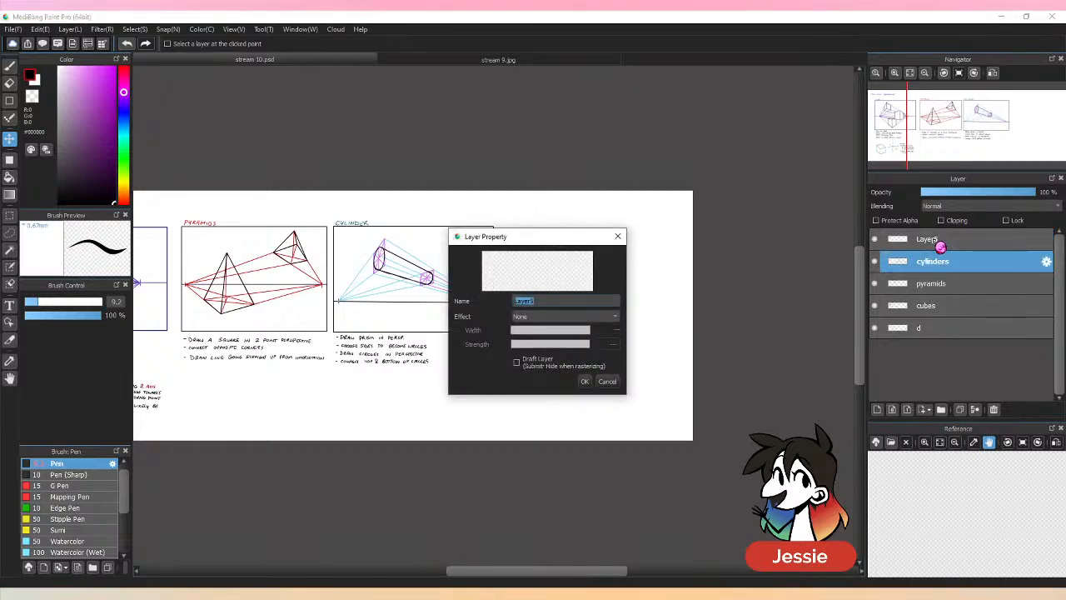
{"action": "type", "text": "spher"}
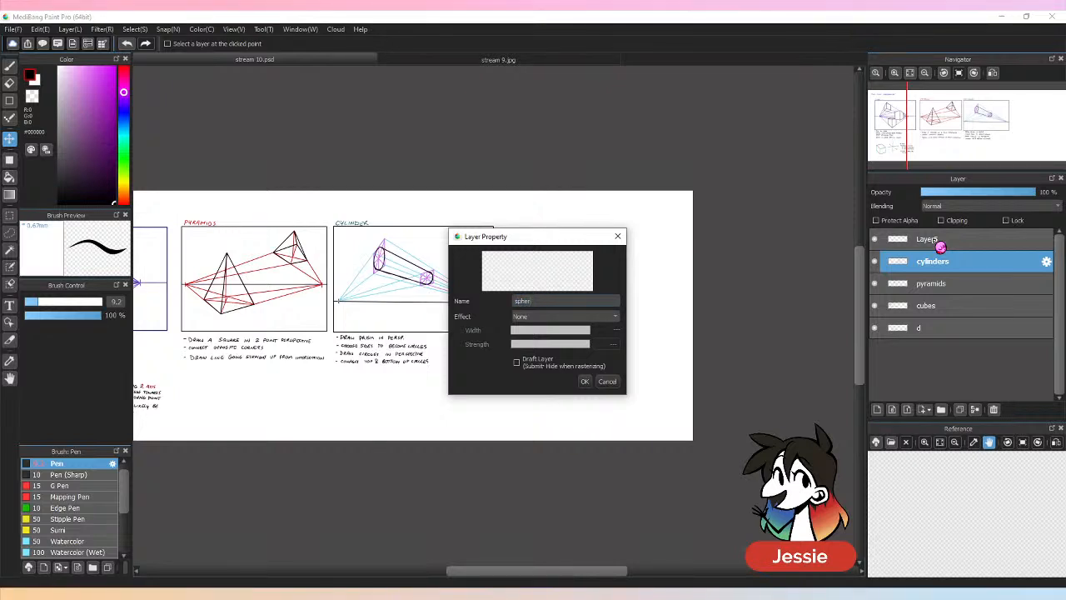
{"action": "type", "text": "e"}
{"action": "key", "text": "Return"}
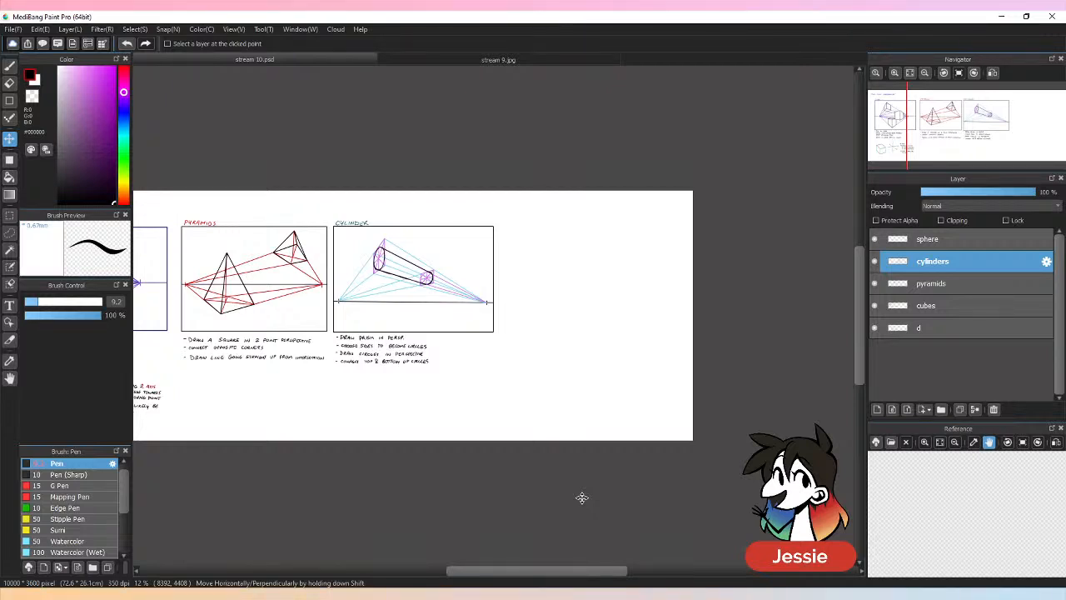
Draw an empty black rectangular frame, about 2480 by 1530 px, beside the cylinder frame and level with it.
{"action": "key", "text": "ctrl+plus"}
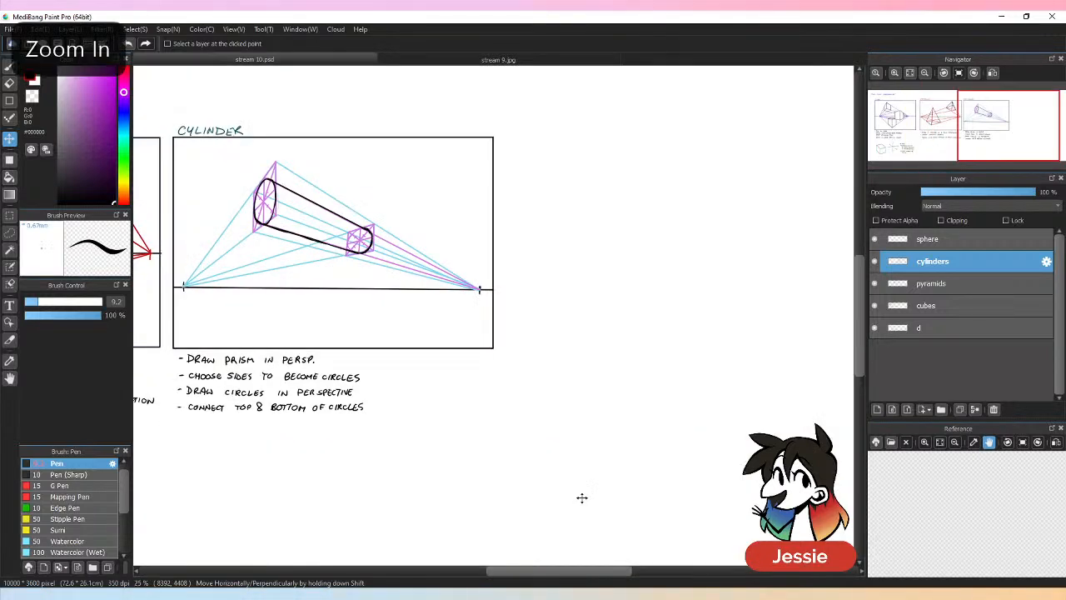
{"action": "left_click_drag", "start_coordinate": [585, 575], "coordinate": [611, 573]}
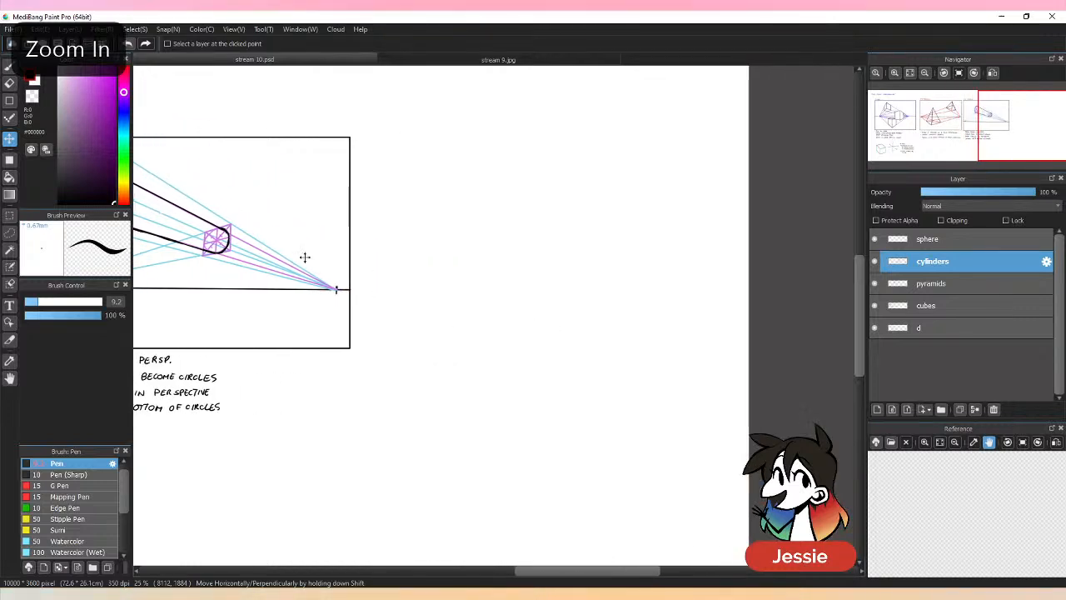
{"action": "left_click", "coordinate": [11, 100]}
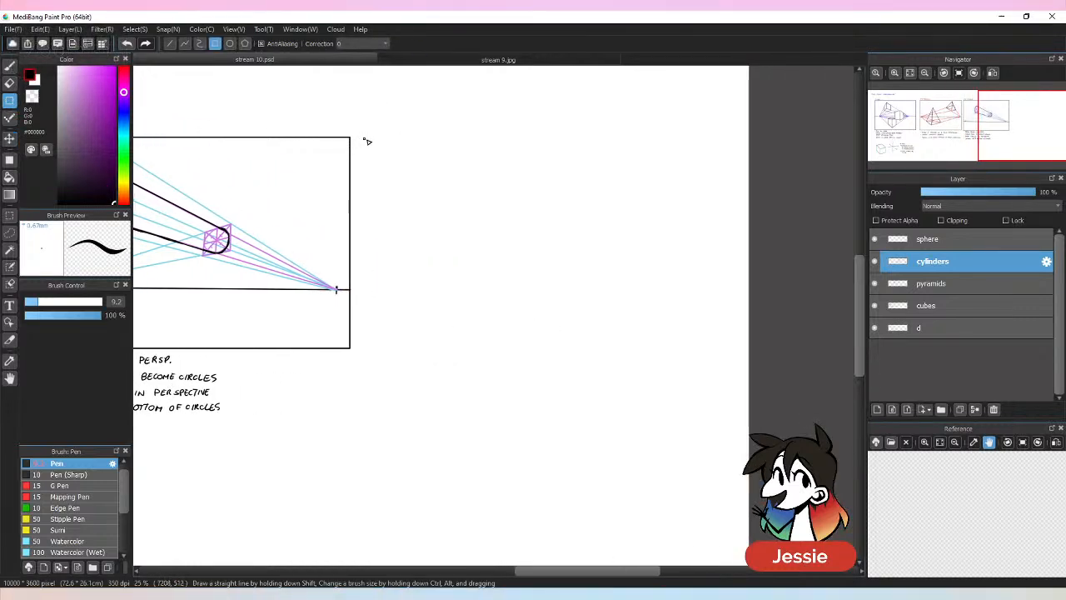
{"action": "left_click_drag", "start_coordinate": [362, 138], "coordinate": [707, 354]}
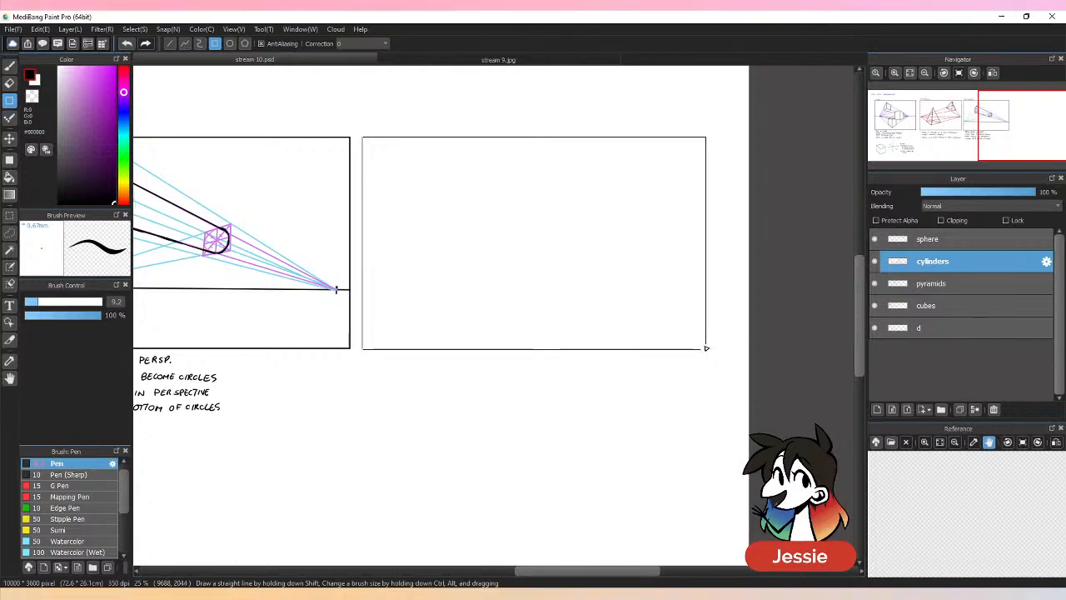
Set the pen colour to orange #D3702E and handwrite the title "SPHERE" above the new frame.
{"action": "key", "text": "ctrl+minus"}
{"action": "left_click", "coordinate": [10, 67]}
{"action": "key", "text": "ctrl+plus"}
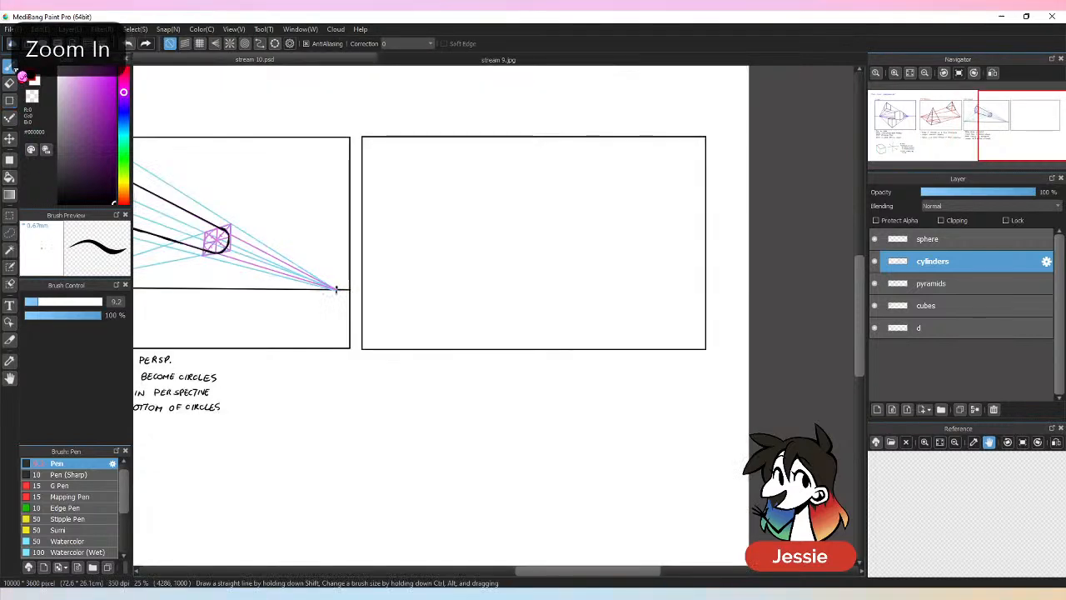
{"action": "scroll", "coordinate": [863, 253], "scroll_direction": "up", "scroll_amount": 2}
{"action": "key", "text": "ctrl+plus"}
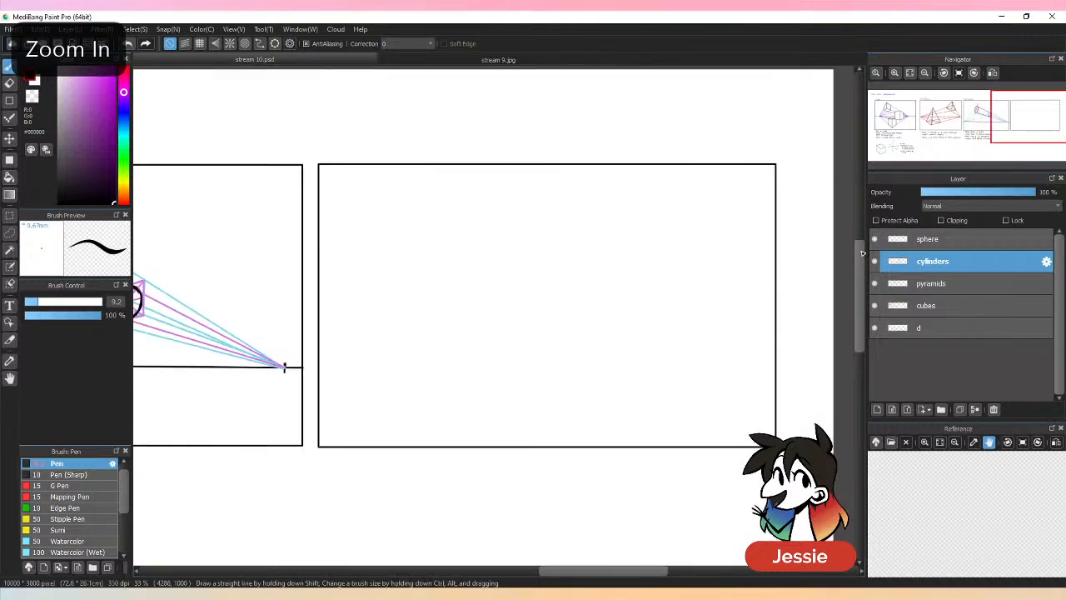
{"action": "left_click", "coordinate": [106, 111]}
{"action": "mouse_move", "coordinate": [106, 111]}
{"action": "left_mouse_down"}
{"action": "mouse_move", "coordinate": [94, 102]}
{"action": "mouse_move", "coordinate": [76, 112]}
{"action": "mouse_move", "coordinate": [133, 79]}
{"action": "mouse_move", "coordinate": [131, 200]}
{"action": "mouse_move", "coordinate": [113, 89]}
{"action": "left_mouse_up"}
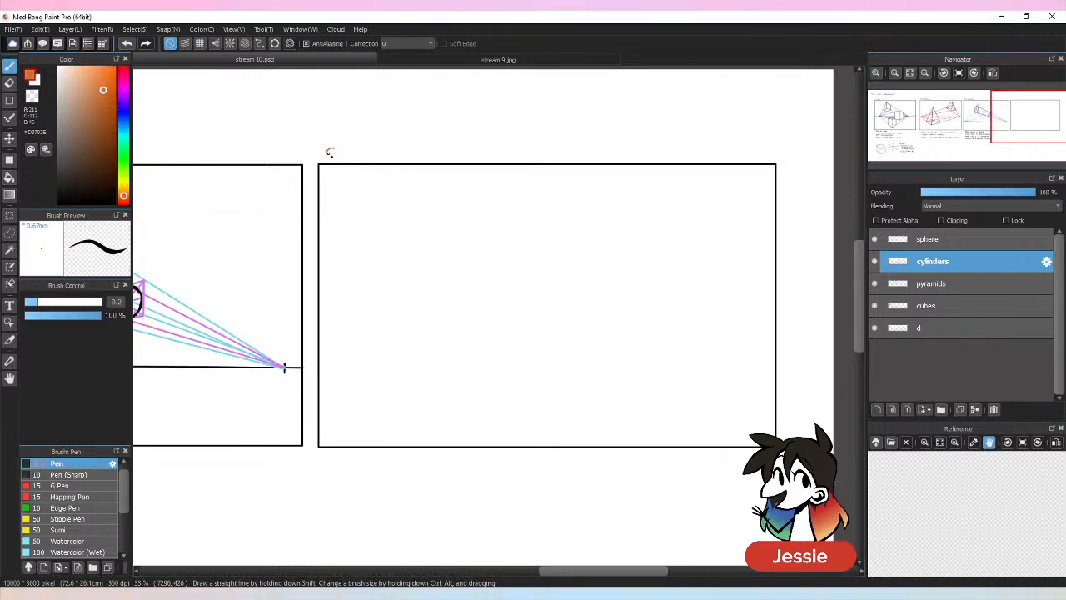
{"action": "left_click_drag", "start_coordinate": [334, 151], "coordinate": [326, 158]}
{"action": "left_click_drag", "start_coordinate": [339, 160], "coordinate": [359, 160]}
{"action": "left_click_drag", "start_coordinate": [359, 155], "coordinate": [365, 155]}
{"action": "left_click_drag", "start_coordinate": [365, 150], "coordinate": [369, 159]}
{"action": "left_click_drag", "start_coordinate": [369, 155], "coordinate": [377, 155]}
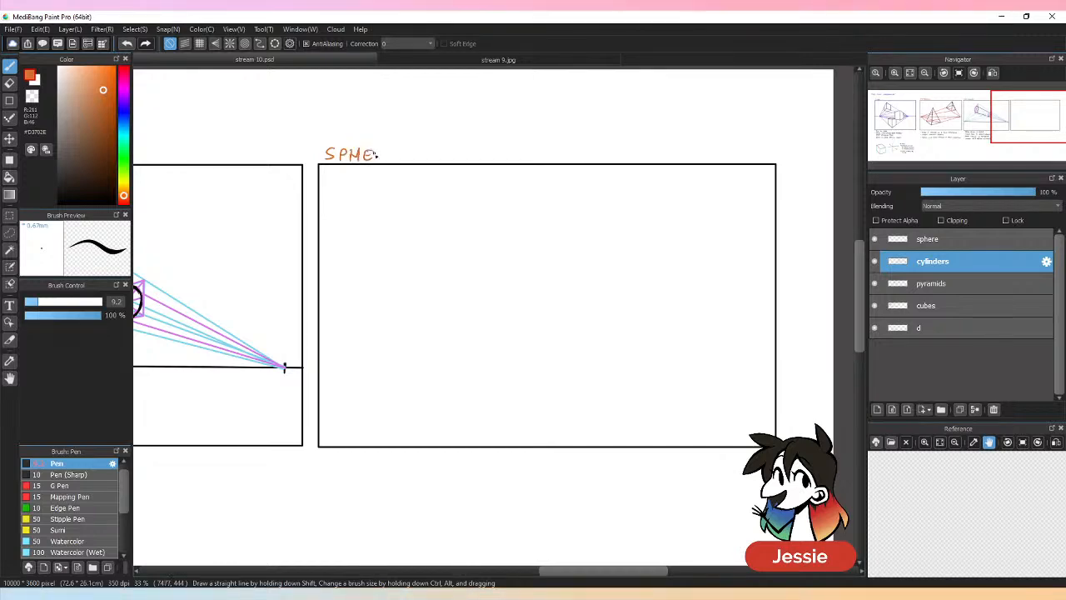
Undo the title's letters back to the badly formed H and rewrite them so it reads "SPHERE".
{"action": "key", "text": "ctrl+minus"}
{"action": "key", "text": "ctrl+minus"}
{"action": "key", "text": "ctrl+minus"}
{"action": "key", "text": "ctrl+minus"}
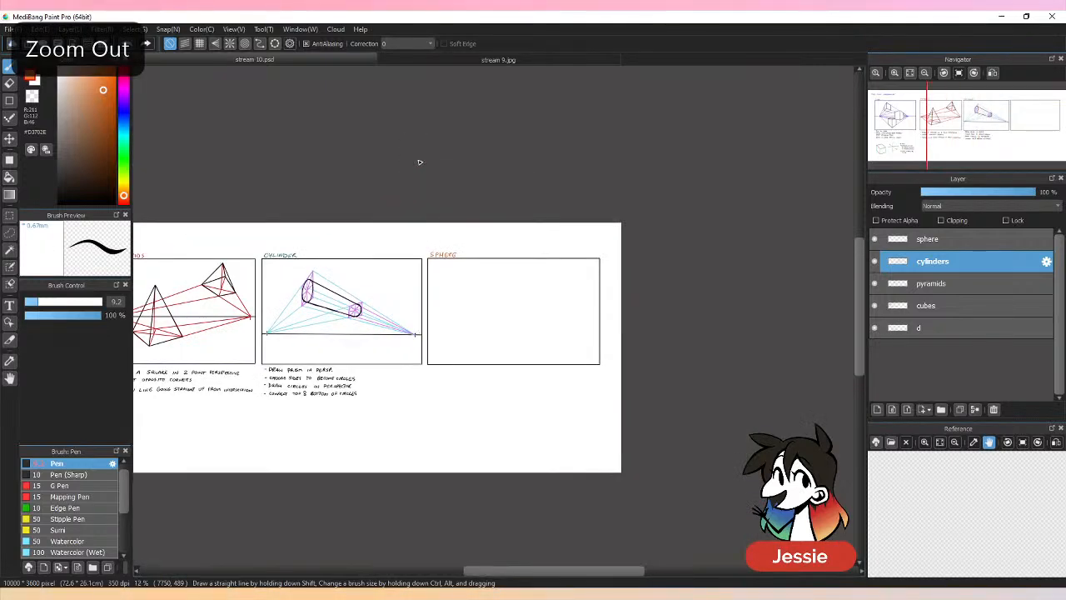
{"action": "key", "text": "ctrl+plus"}
{"action": "key", "text": "ctrl+plus"}
{"action": "key", "text": "ctrl+plus"}
{"action": "key", "text": "ctrl+plus"}
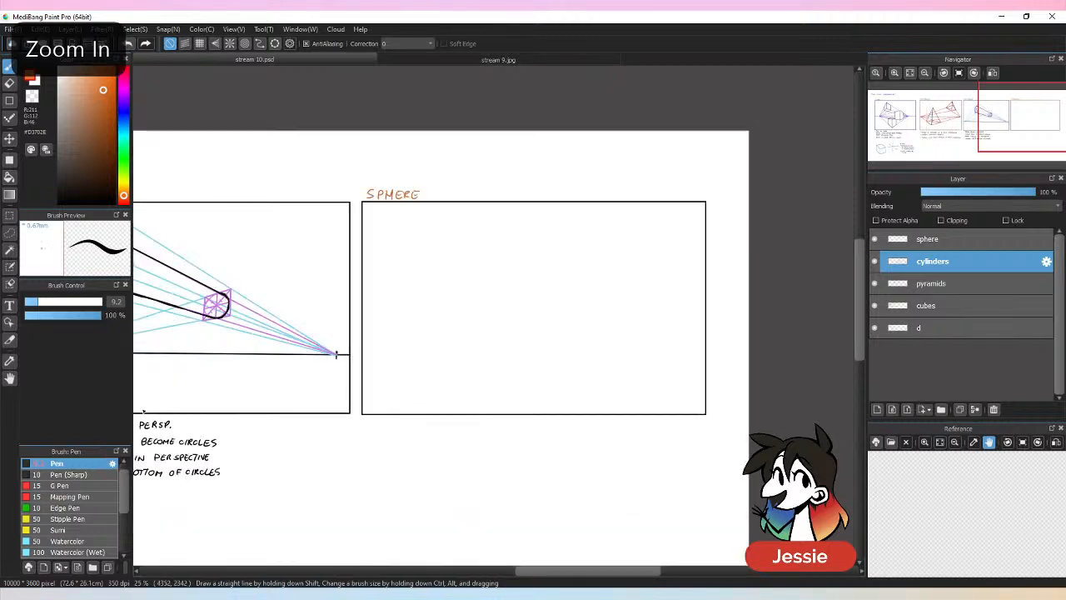
{"action": "key", "text": "ctrl+z"}
{"action": "key", "text": "ctrl+z"}
{"action": "key", "text": "ctrl+z"}
{"action": "key", "text": "ctrl+z"}
{"action": "key", "text": "ctrl+z"}
{"action": "key", "text": "ctrl+z"}
{"action": "key", "text": "ctrl+z"}
{"action": "key", "text": "ctrl+z"}
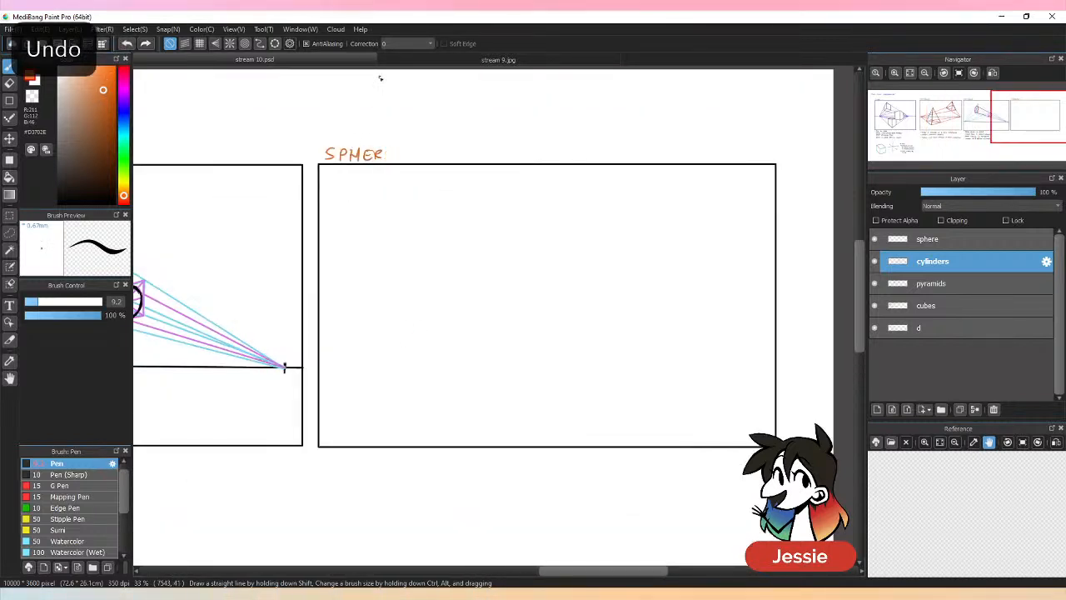
{"action": "left_click_drag", "start_coordinate": [352, 154], "coordinate": [360, 154]}
{"action": "mouse_move", "coordinate": [360, 149]}
{"action": "left_mouse_down"}
{"action": "mouse_move", "coordinate": [360, 159]}
{"action": "mouse_move", "coordinate": [387, 157]}
{"action": "left_mouse_up"}
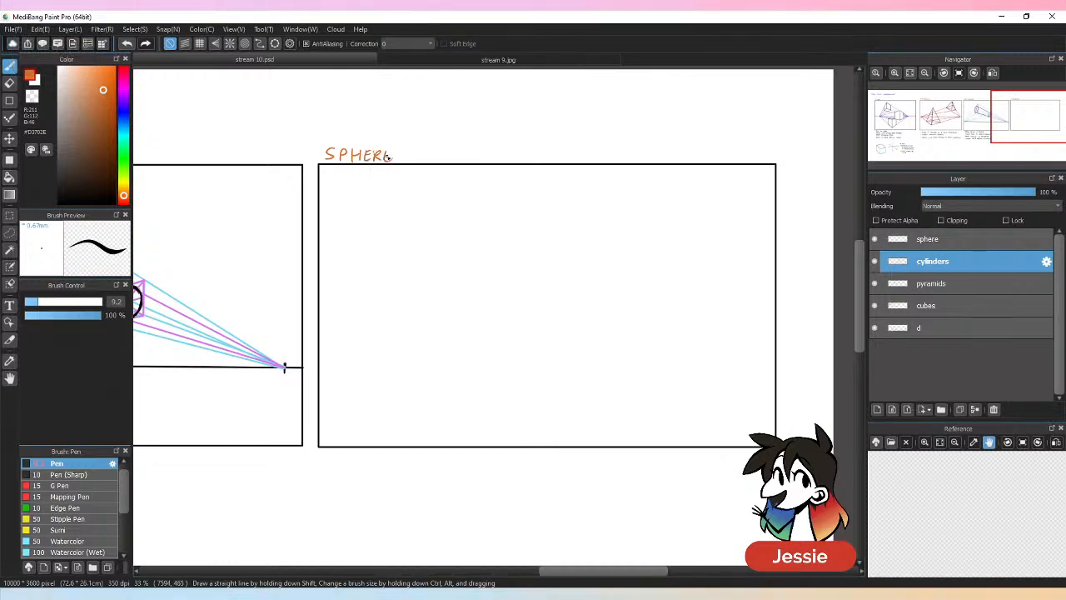
Draw an orange-brown #B96934 horizon line across the sphere frame with a vanishing point tick near each end.
{"action": "left_click_drag", "start_coordinate": [564, 571], "coordinate": [579, 574]}
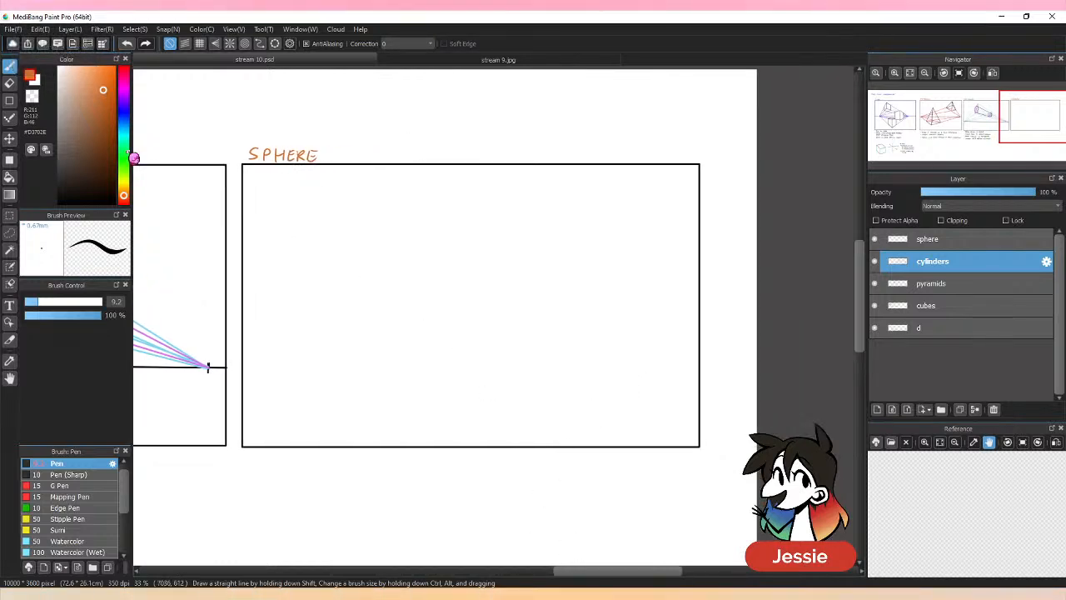
{"action": "left_click", "coordinate": [183, 444], "text": "alt"}
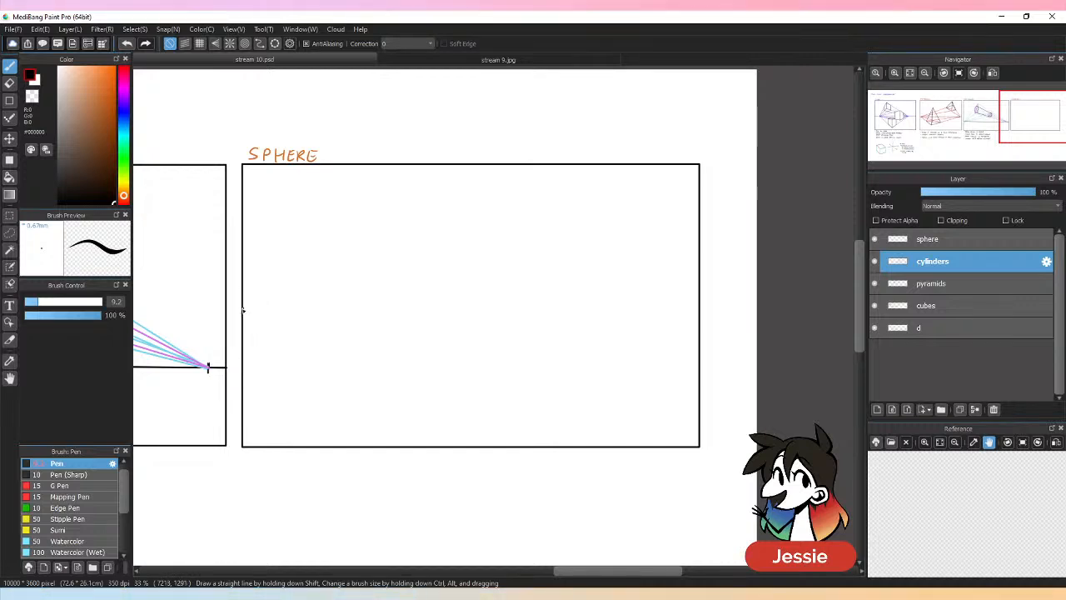
{"action": "key", "text": "shift"}
{"action": "left_click_drag", "start_coordinate": [112, 138], "coordinate": [100, 103]}
{"action": "left_click_drag", "start_coordinate": [241, 321], "coordinate": [701, 328]}
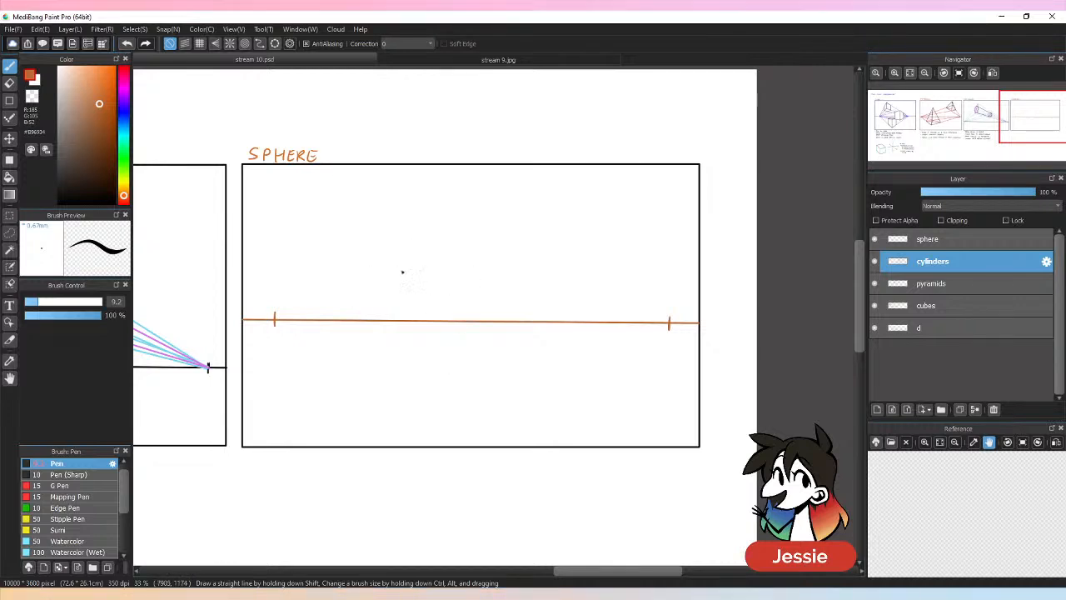
Undo the horizon line in the sphere frame together with its vanishing point ticks.
{"action": "key", "text": "ctrl+z"}
{"action": "key", "text": "ctrl+z"}
Draw a horizon line about 260 px below the sphere frame's top edge with a vanishing point tick near each end.
{"action": "left_click", "coordinate": [247, 202]}
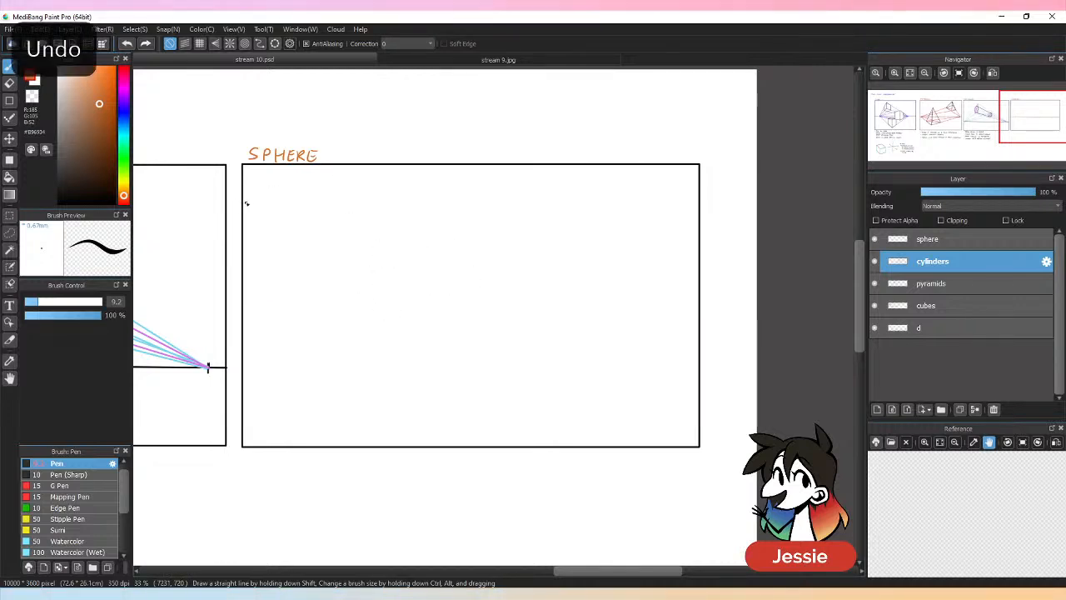
{"action": "left_click", "coordinate": [702, 213], "text": "shift"}
{"action": "left_click", "coordinate": [700, 207], "text": "shift"}
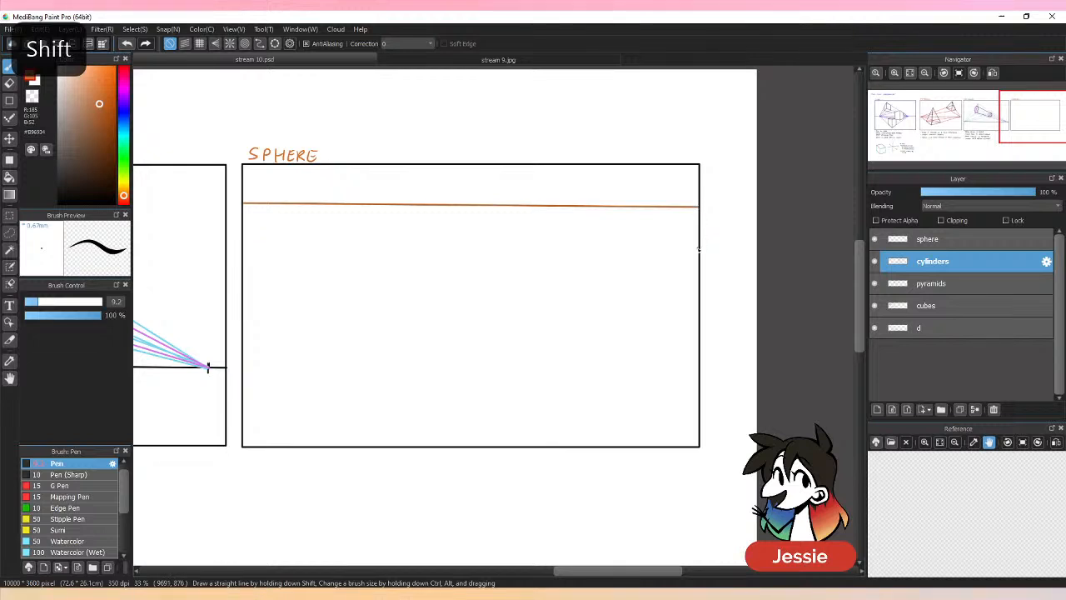
{"action": "key", "text": "ctrl+z"}
{"action": "left_click", "coordinate": [244, 212]}
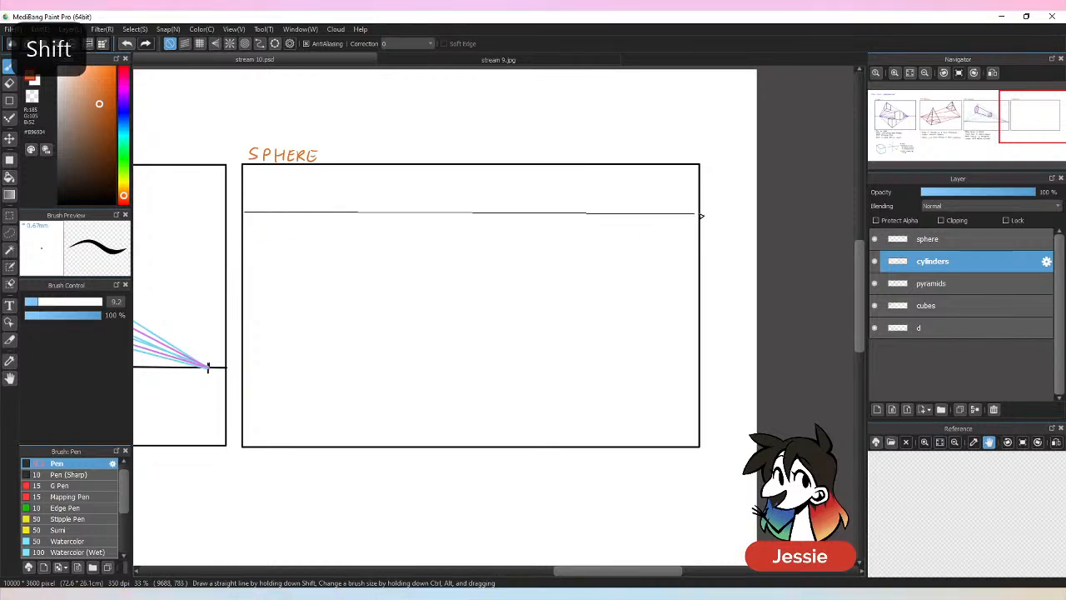
{"action": "left_click", "coordinate": [701, 211], "text": "shift"}
{"action": "left_click_drag", "start_coordinate": [269, 206], "coordinate": [268, 219]}
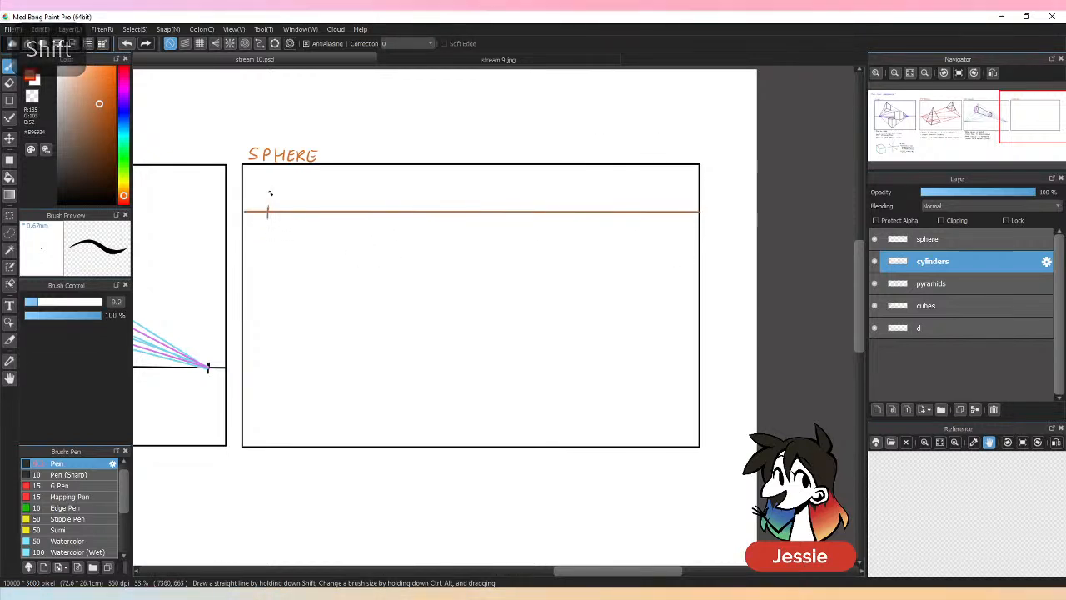
{"action": "left_click_drag", "start_coordinate": [675, 205], "coordinate": [673, 219]}
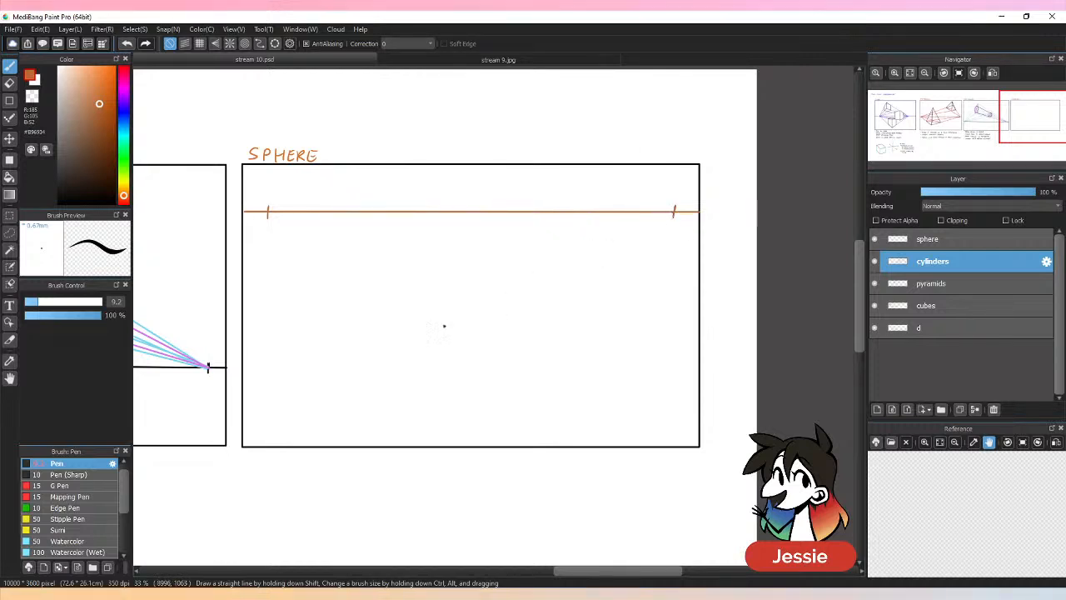
Try lines from a low corner to both vanishing points, and undo them together with the high horizon line.
{"action": "left_click", "coordinate": [370, 388], "text": "shift"}
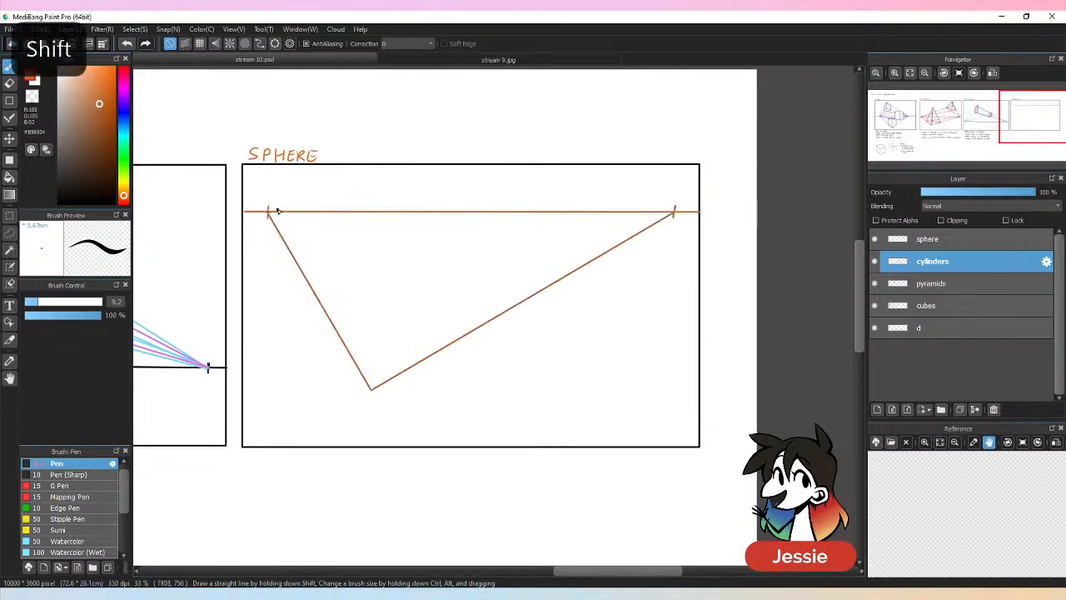
{"action": "key", "text": "ctrl+z"}
{"action": "key", "text": "ctrl+z"}
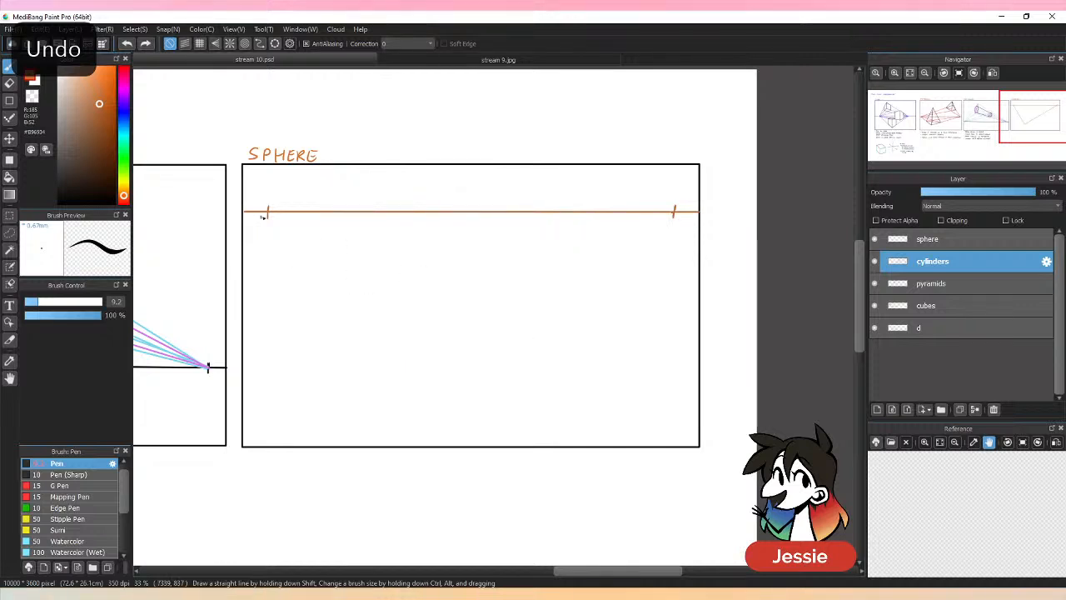
{"action": "key", "text": "ctrl+z"}
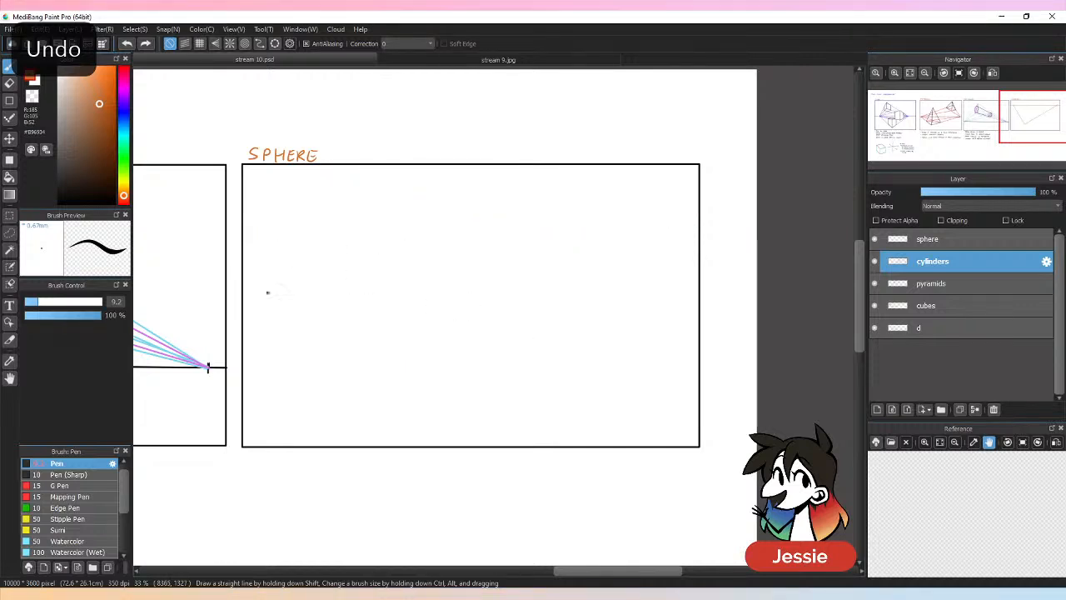
Draw an orange-brown horizon line about 600 px below the sphere frame's top edge with a vanishing point tick near each end.
{"action": "left_click", "coordinate": [243, 273]}
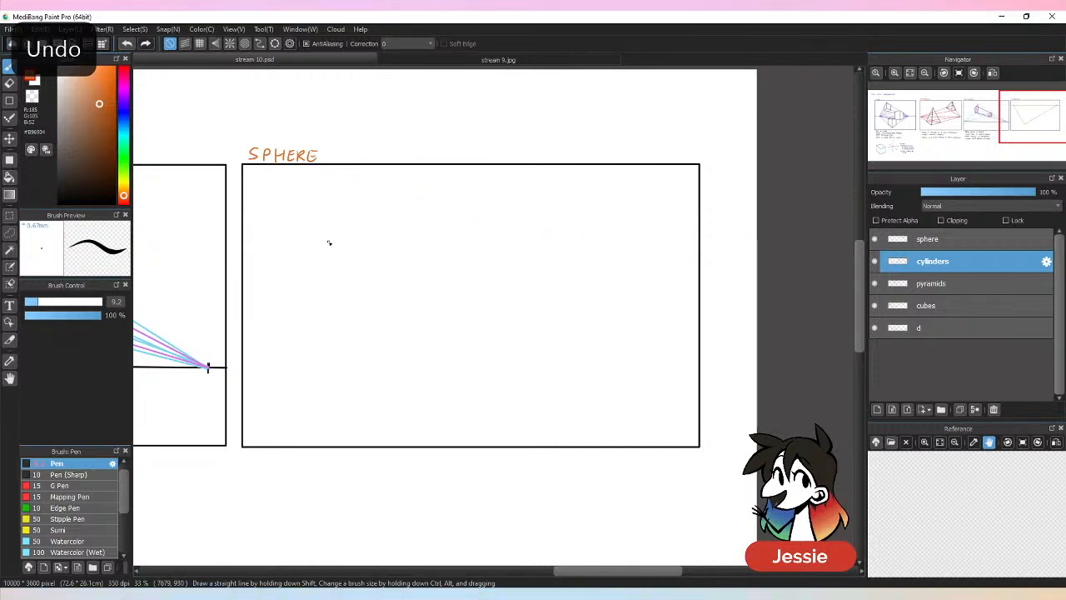
{"action": "left_click", "coordinate": [698, 277], "text": "shift"}
{"action": "key", "text": "ctrl+z"}
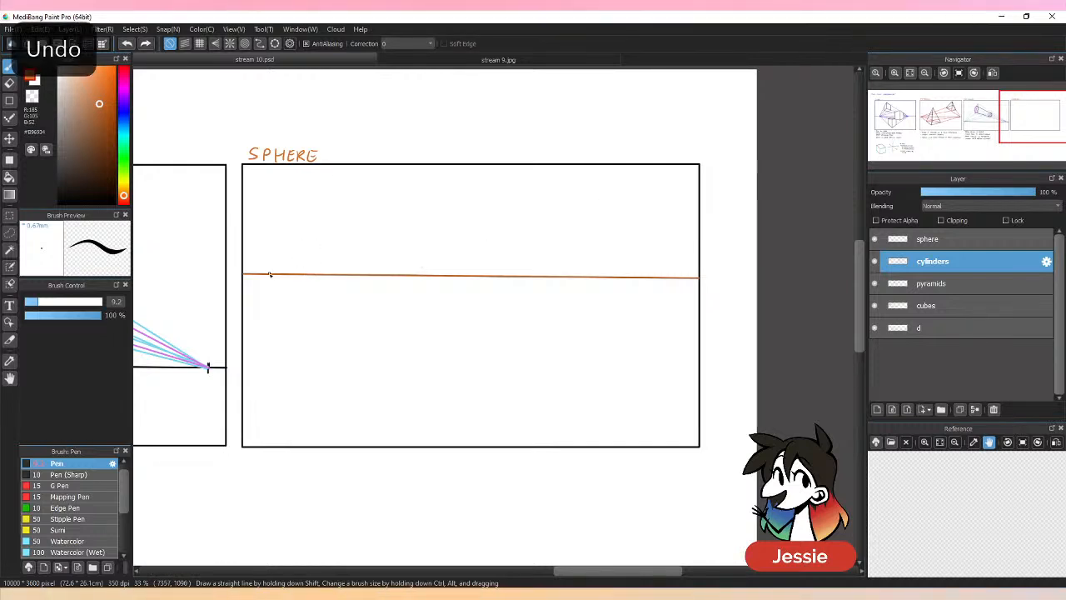
{"action": "left_click_drag", "start_coordinate": [281, 279], "coordinate": [282, 264]}
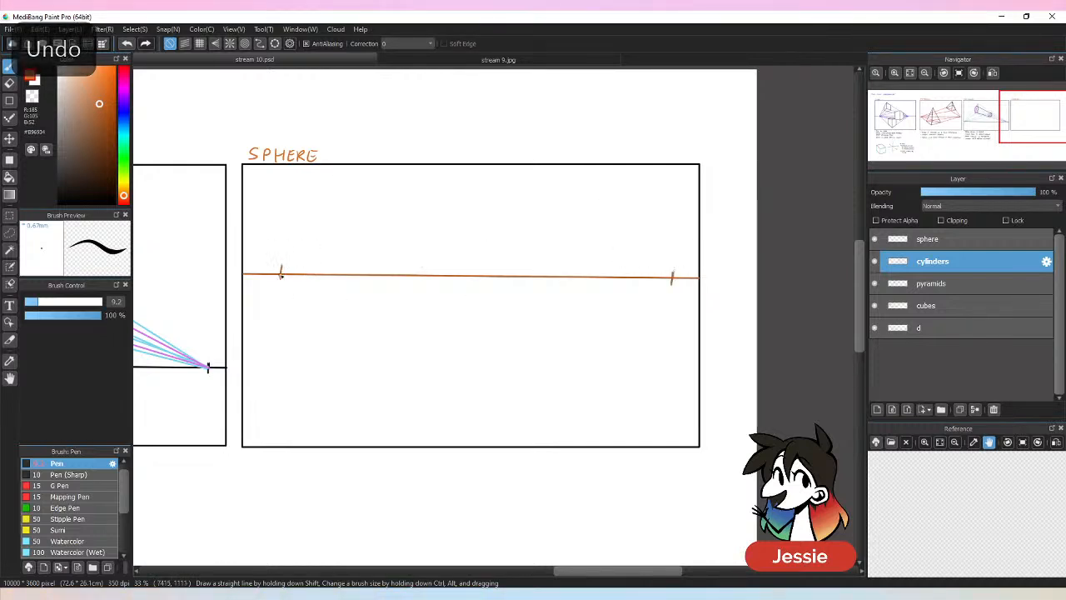
Construct a horizontal square in perspective below the horizon with straight lines from both vanishing points, its nearest corner near the frame's middle.
{"action": "left_click", "coordinate": [464, 377], "text": "shift"}
{"action": "left_click", "coordinate": [673, 278], "text": "shift"}
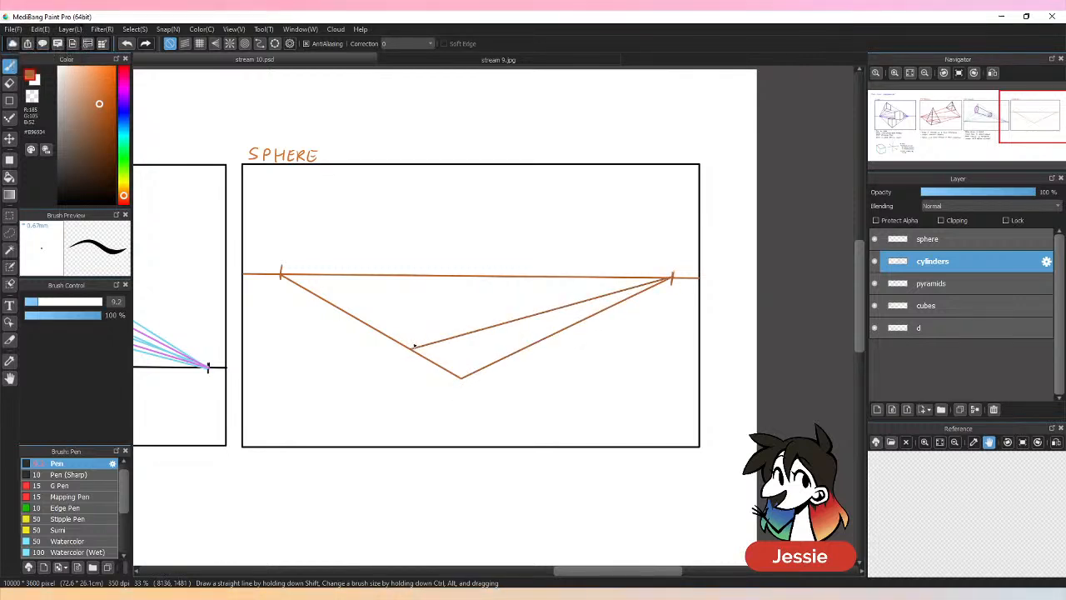
{"action": "key", "text": "ctrl+z"}
{"action": "left_click", "coordinate": [671, 277], "text": "shift"}
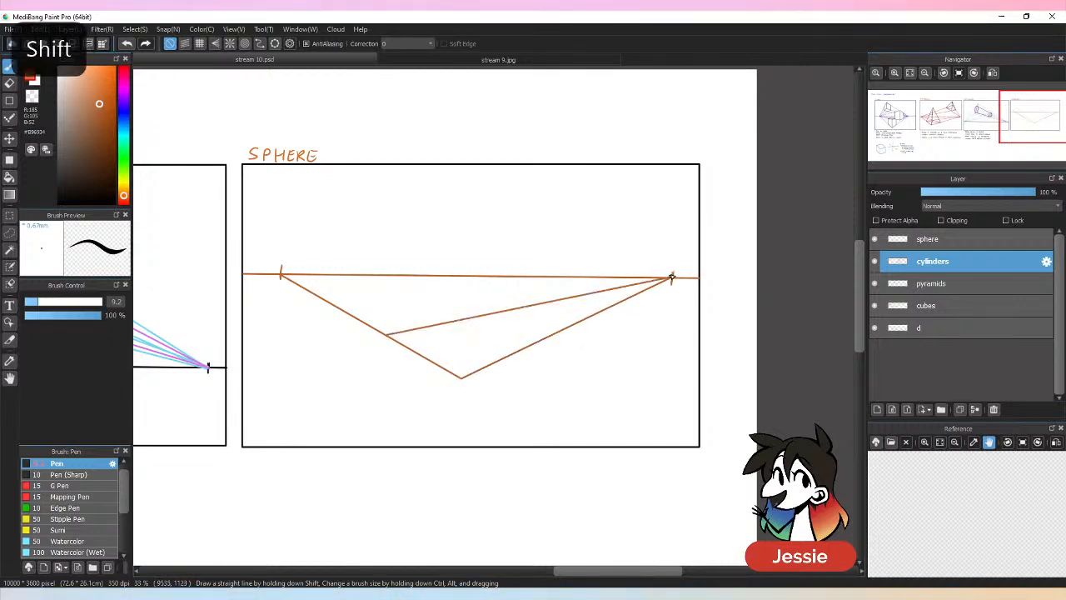
{"action": "left_click", "coordinate": [281, 276], "text": "shift"}
{"action": "left_click", "coordinate": [533, 341], "text": "shift"}
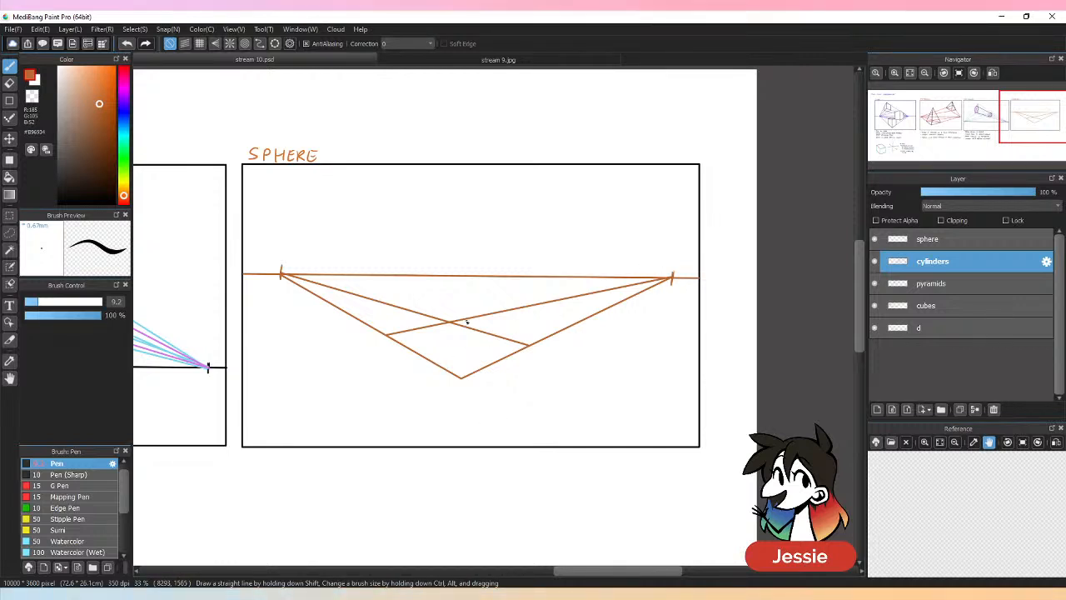
Draw both diagonals of the horizontal square and a centre line from each vanishing point through their intersection.
{"action": "left_click", "coordinate": [461, 379], "text": "shift"}
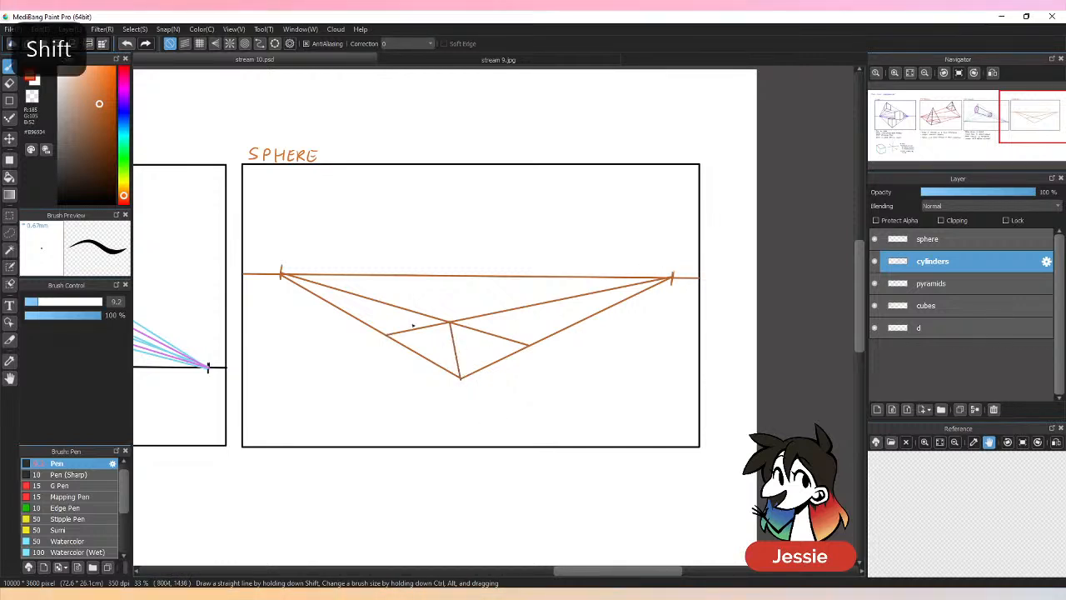
{"action": "left_click_drag", "start_coordinate": [386, 335], "coordinate": [530, 346]}
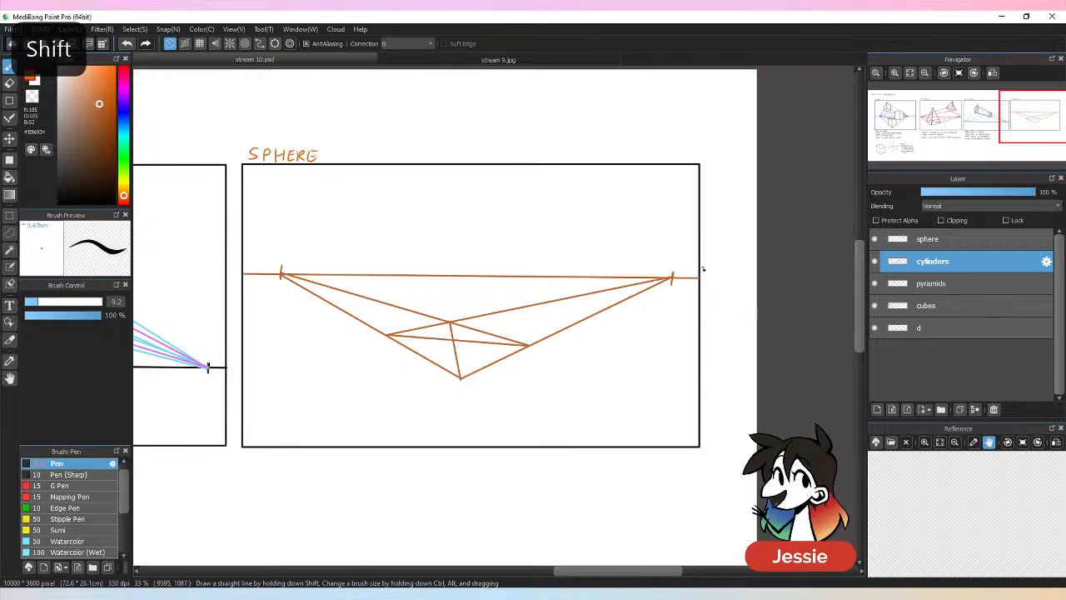
{"action": "left_click_drag", "start_coordinate": [673, 277], "coordinate": [416, 352]}
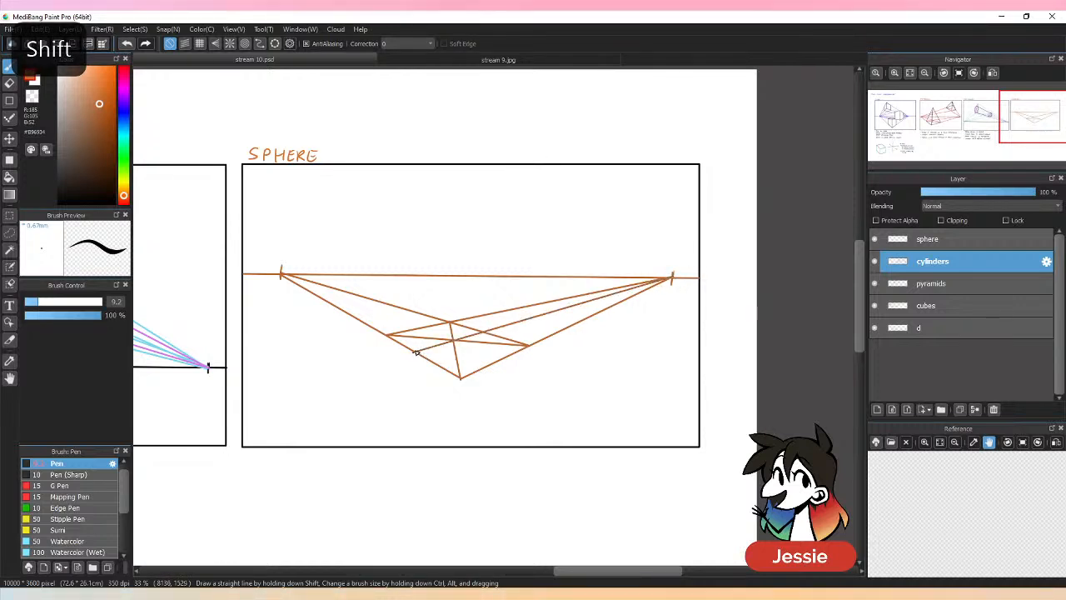
{"action": "left_click_drag", "start_coordinate": [281, 274], "coordinate": [503, 360]}
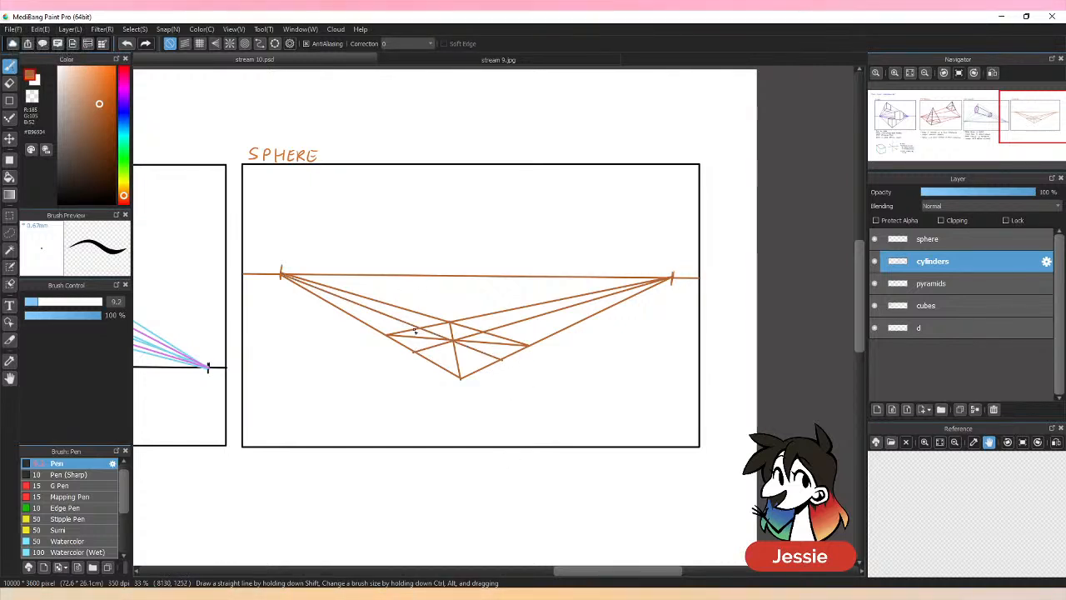
Draw an upright orange-brown plane crossing the horizontal square, with its upper and lower edges converging to the right vanishing point.
{"action": "left_click_drag", "start_coordinate": [418, 300], "coordinate": [411, 400]}
{"action": "left_click_drag", "start_coordinate": [411, 400], "coordinate": [672, 281]}
{"action": "left_click_drag", "start_coordinate": [416, 298], "coordinate": [671, 276]}
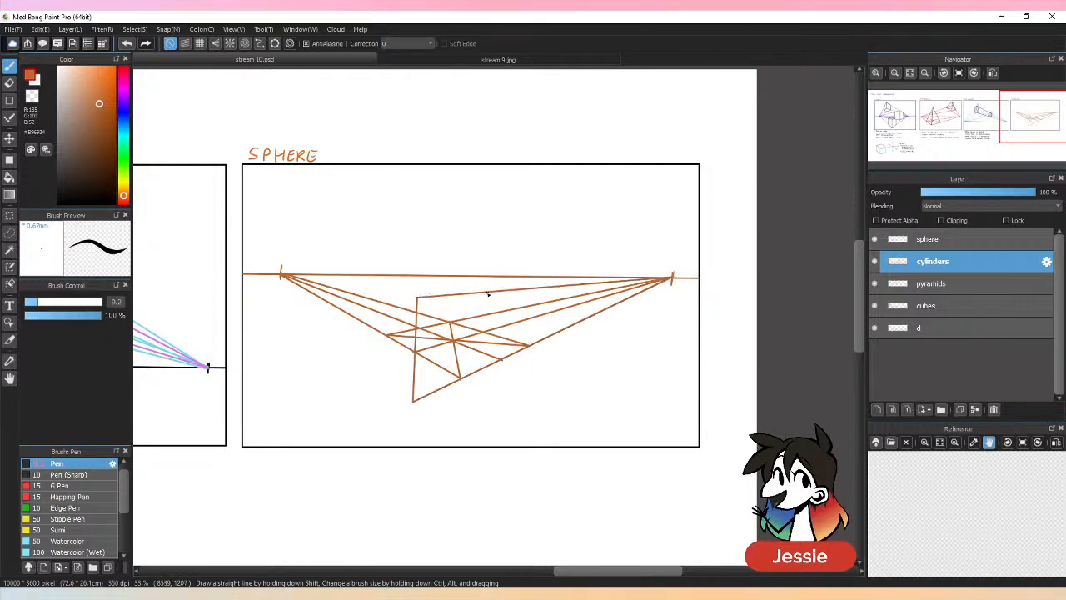
{"action": "left_click_drag", "start_coordinate": [486, 291], "coordinate": [484, 368]}
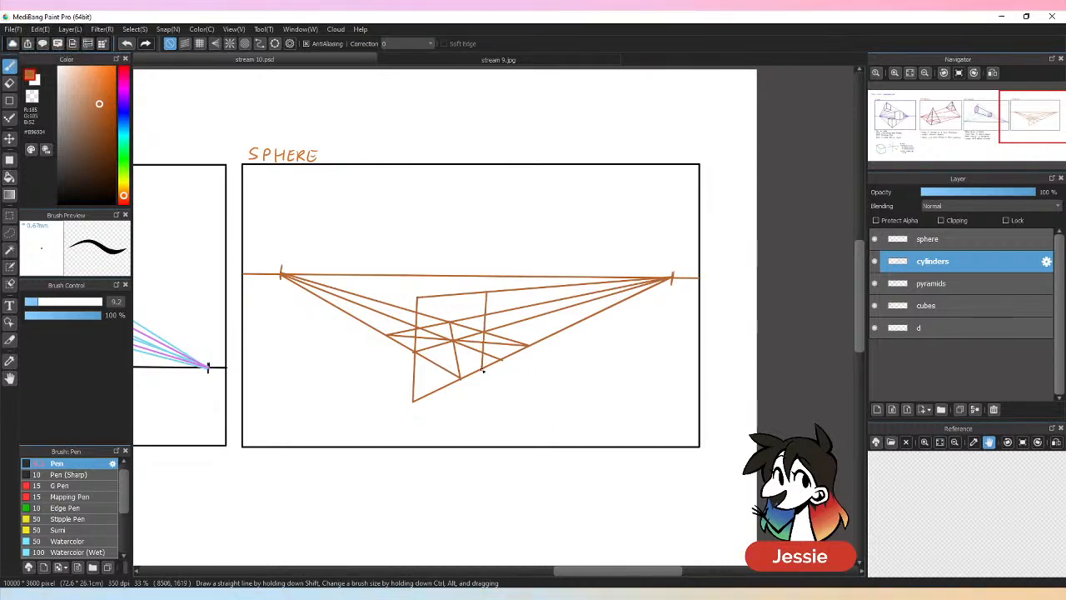
Undo all the lines of the upright orange-brown plane.
{"action": "key", "text": "ctrl+minus"}
{"action": "key", "text": "ctrl+plus"}
{"action": "key", "text": "ctrl+plus"}
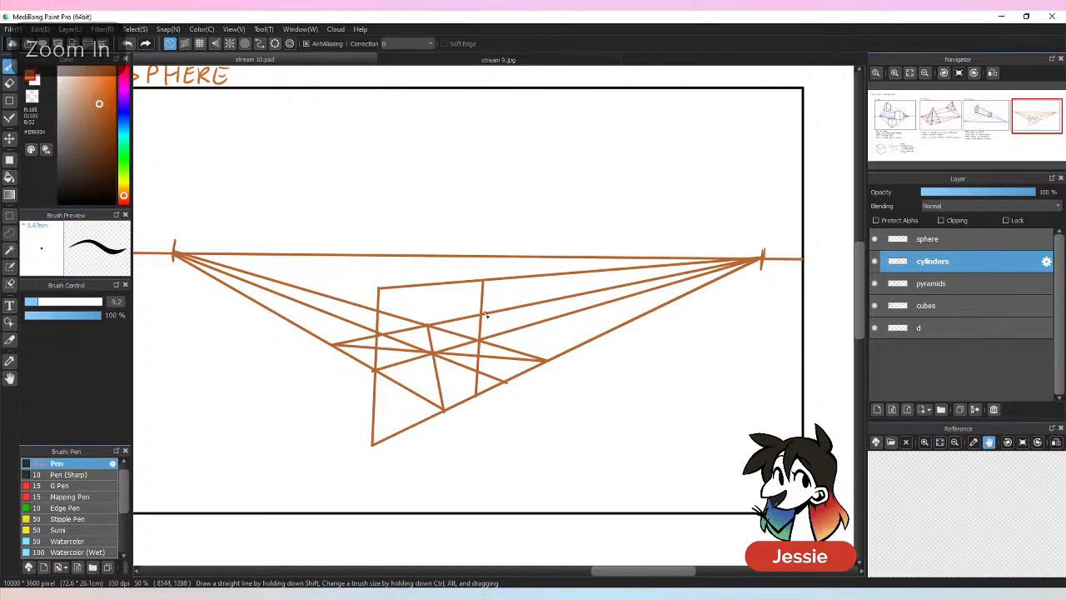
{"action": "key", "text": "ctrl+z"}
{"action": "key", "text": "ctrl+z"}
{"action": "key", "text": "ctrl+z"}
{"action": "key", "text": "ctrl+z"}
{"action": "key", "text": "ctrl+z"}
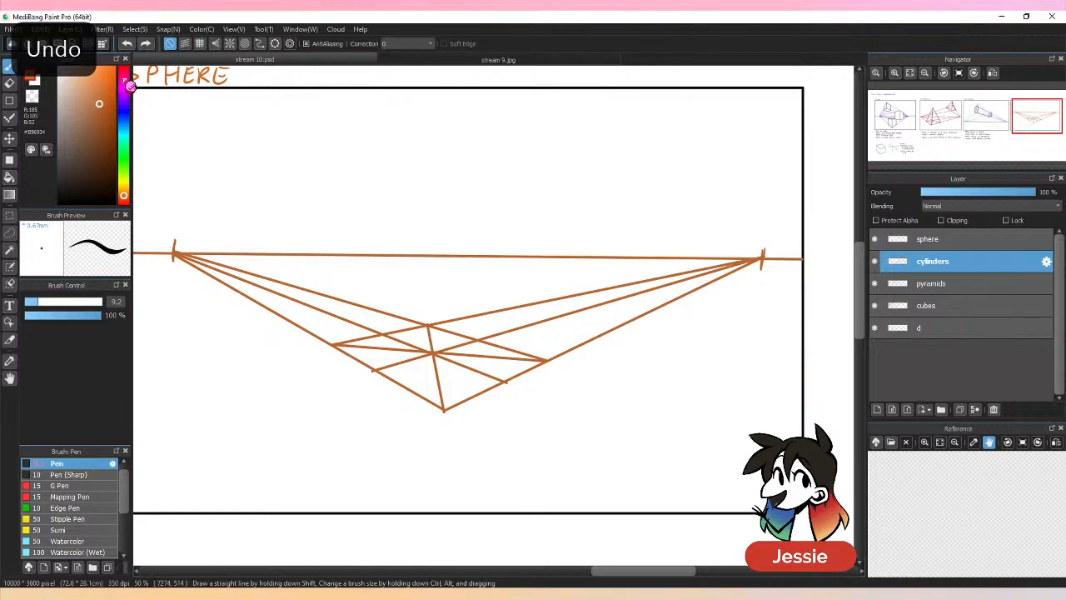
Set the pen colour to pink #EF4682 and draw an upright plane, nearest edge about 610 px tall, converging to the right vanishing point.
{"action": "key", "text": "x"}
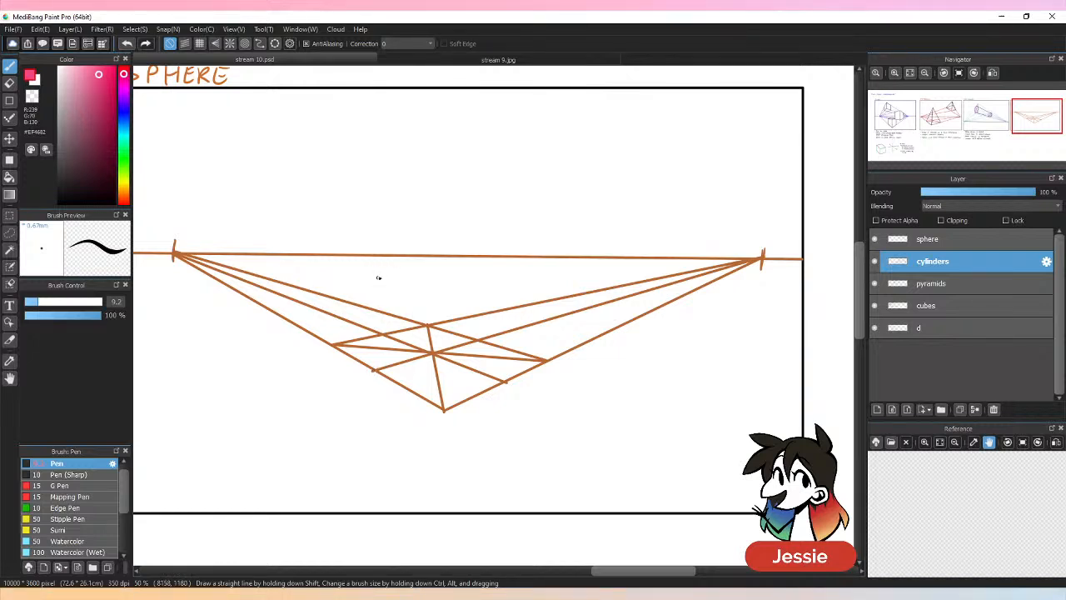
{"action": "key", "text": "shift"}
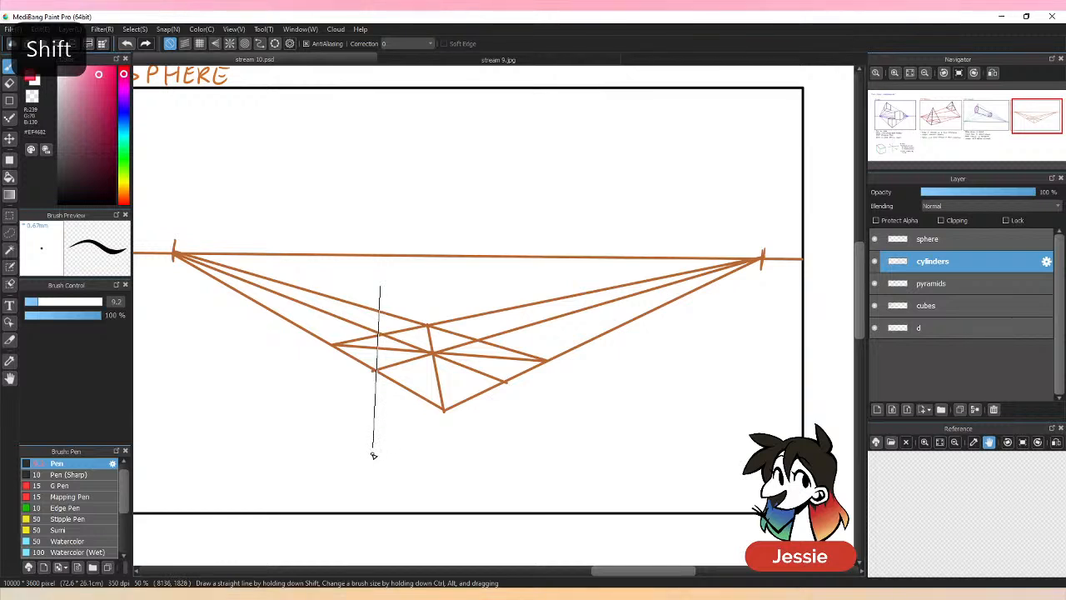
{"action": "left_click", "coordinate": [373, 451], "text": "shift"}
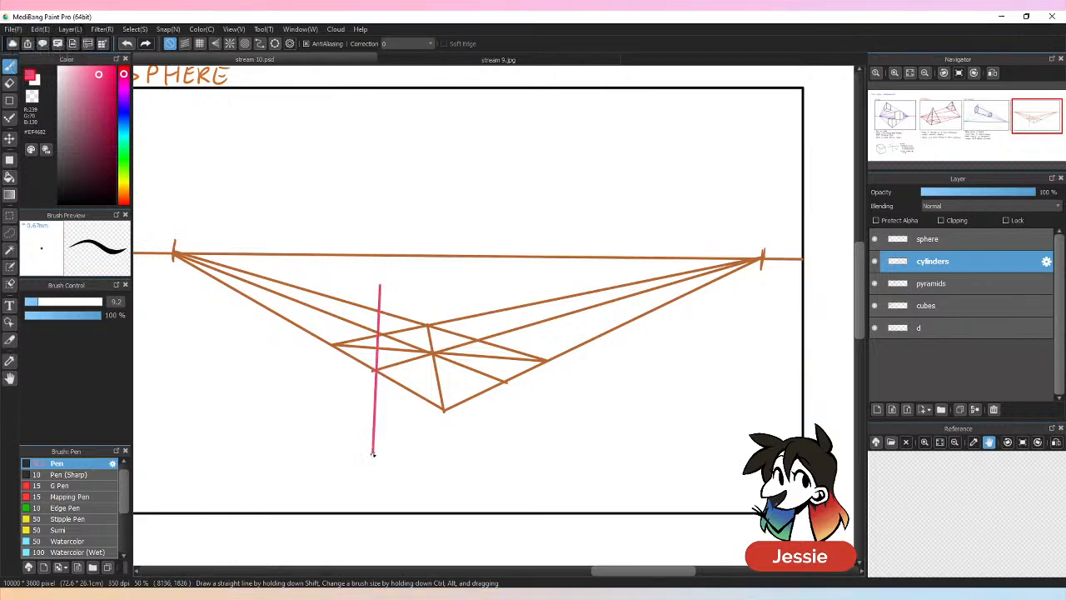
{"action": "left_click", "coordinate": [763, 258], "text": "shift"}
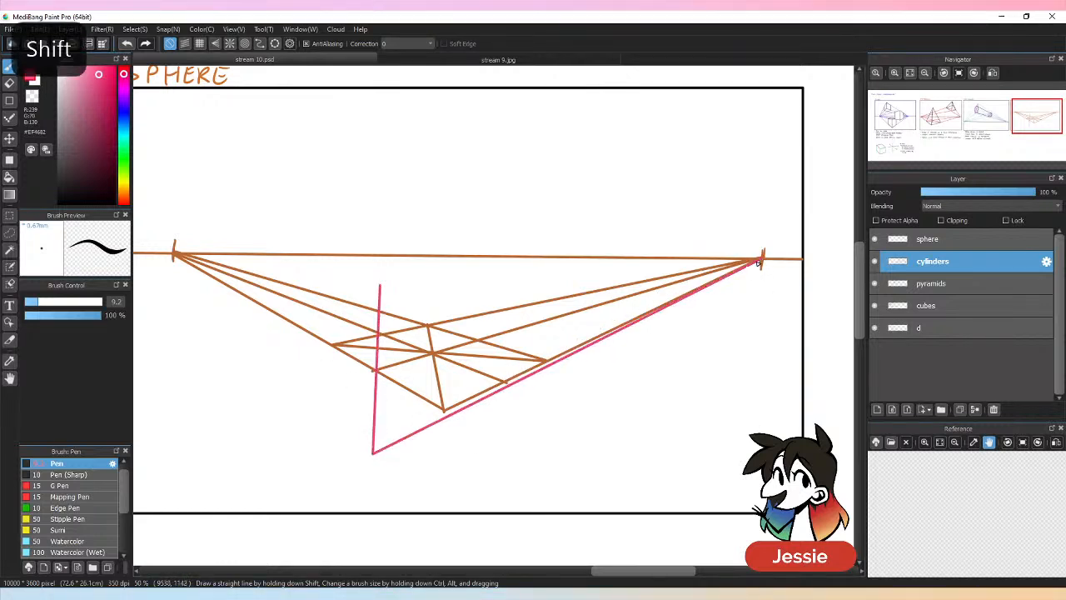
{"action": "left_click", "coordinate": [380, 285], "text": "shift"}
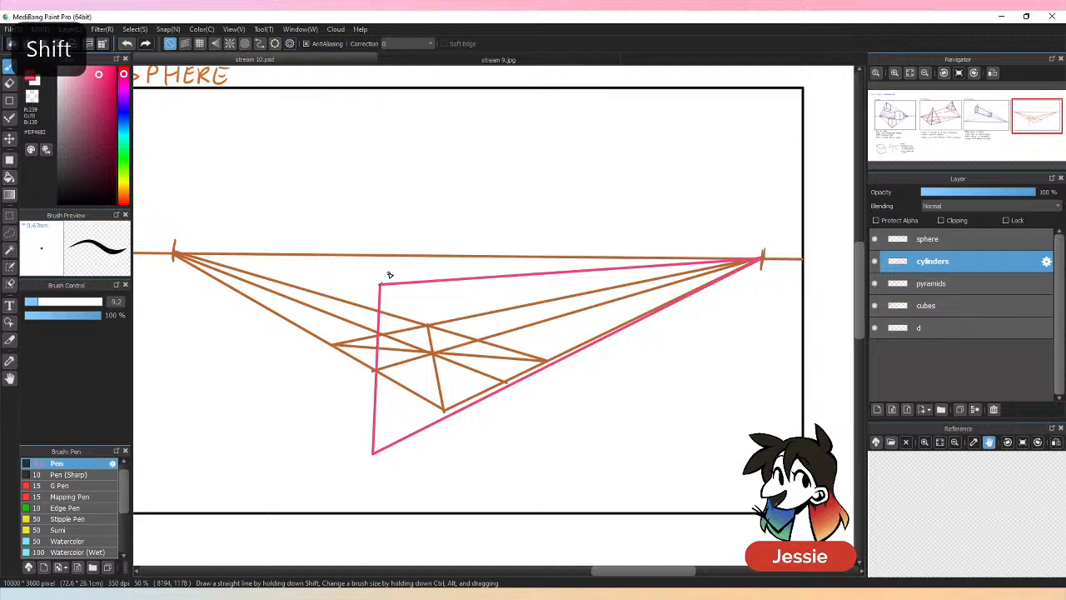
{"action": "left_click", "coordinate": [483, 278]}
{"action": "left_click", "coordinate": [475, 404], "text": "shift"}
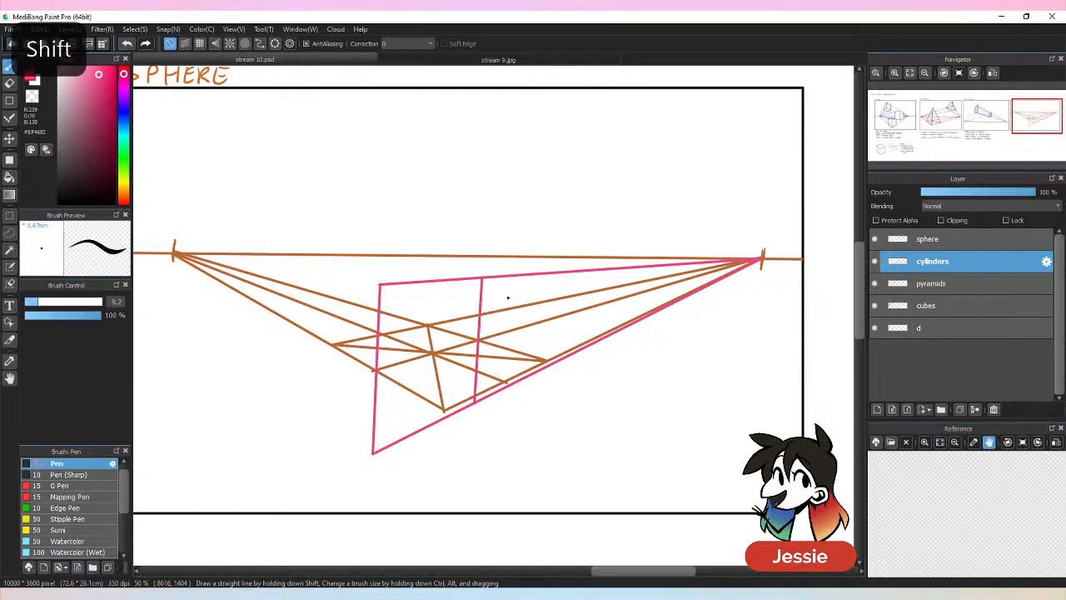
Draw both diagonals of the pink upright plane, then its perspective centre line and vertical centre line through the intersection.
{"action": "left_click", "coordinate": [481, 280]}
{"action": "left_click", "coordinate": [373, 452], "text": "shift"}
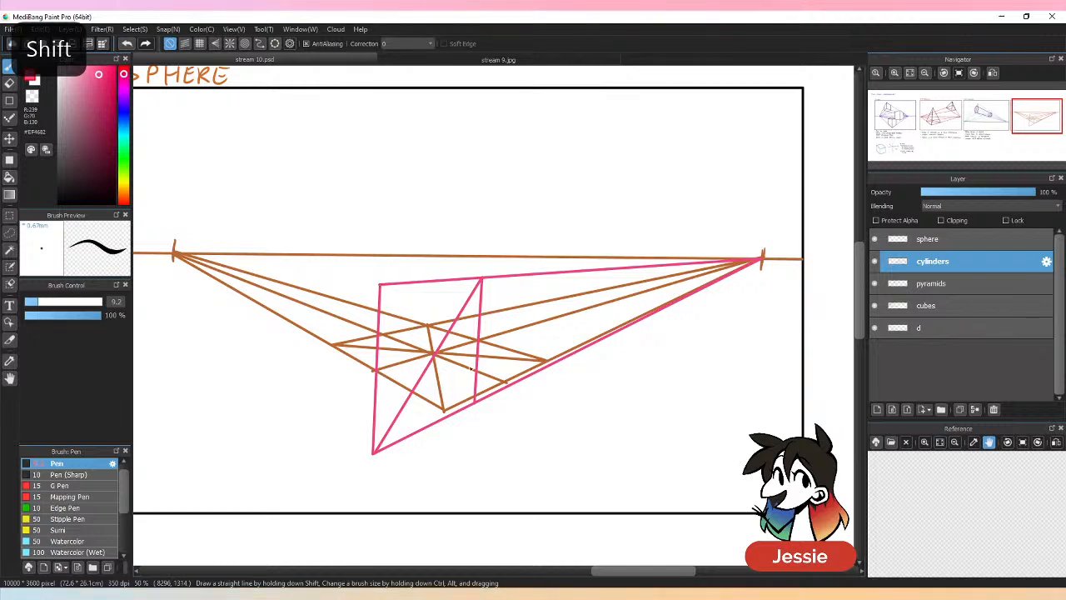
{"action": "left_click", "coordinate": [476, 402], "text": "shift"}
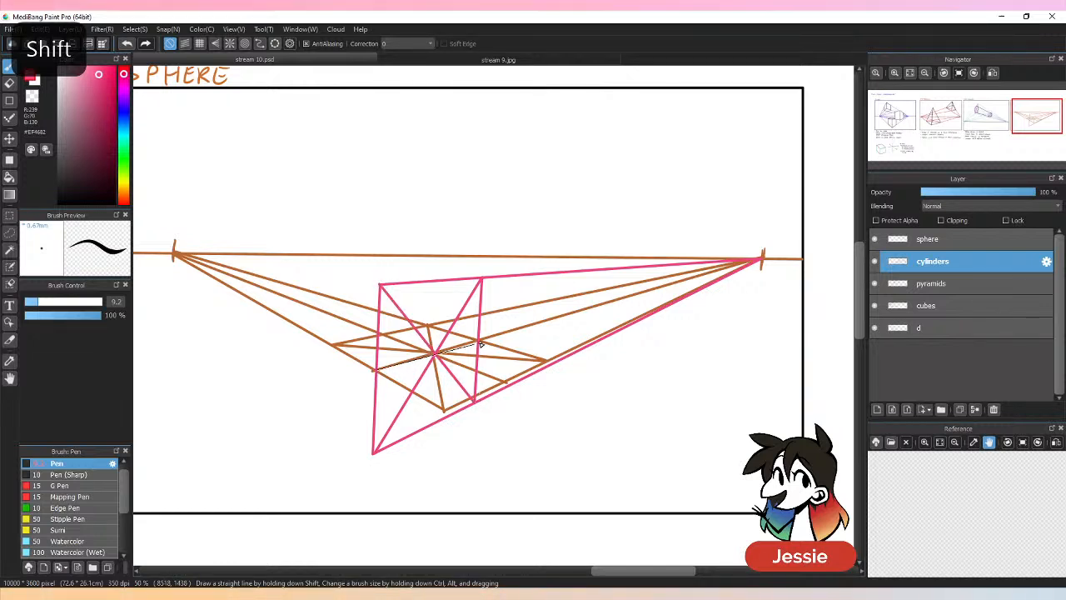
{"action": "left_click", "coordinate": [433, 424], "text": "shift"}
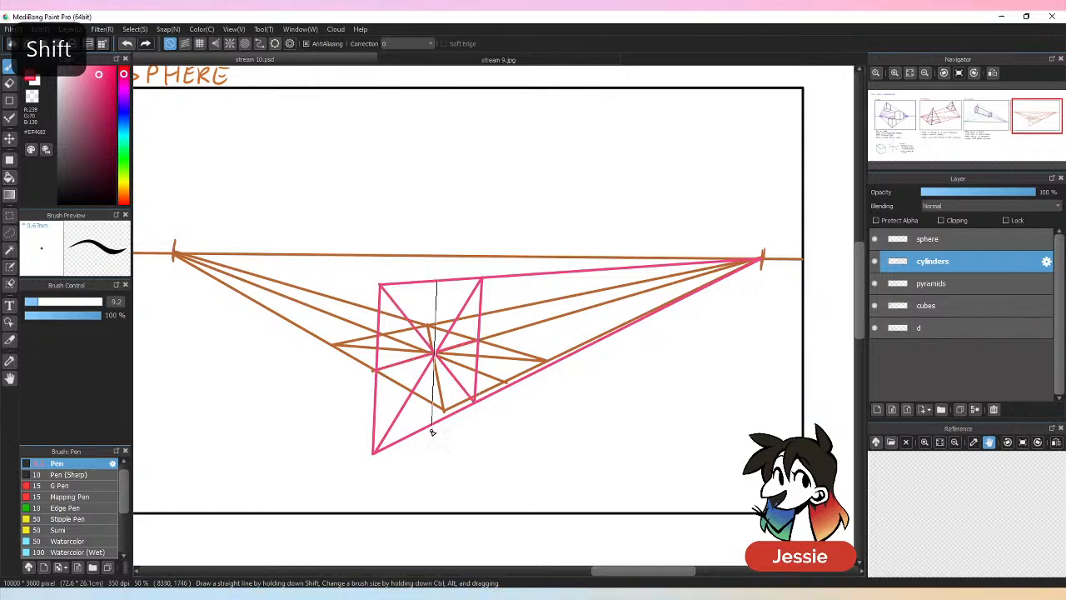
Sketch a small freehand upright plane, about 130 by 290 px, in pink to the right of the construction, below the converging lines.
{"action": "key", "text": "ctrl+minus"}
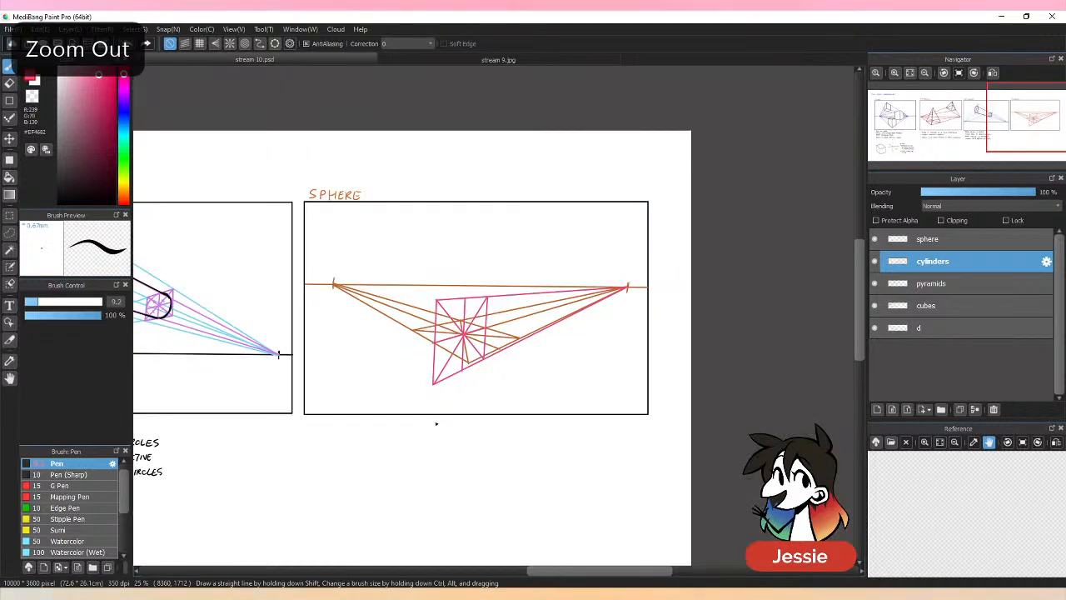
{"action": "key", "text": "ctrl+plus"}
{"action": "scroll", "coordinate": [509, 483], "scroll_direction": "up", "scroll_amount": 2}
{"action": "key", "text": "ctrl+minus"}
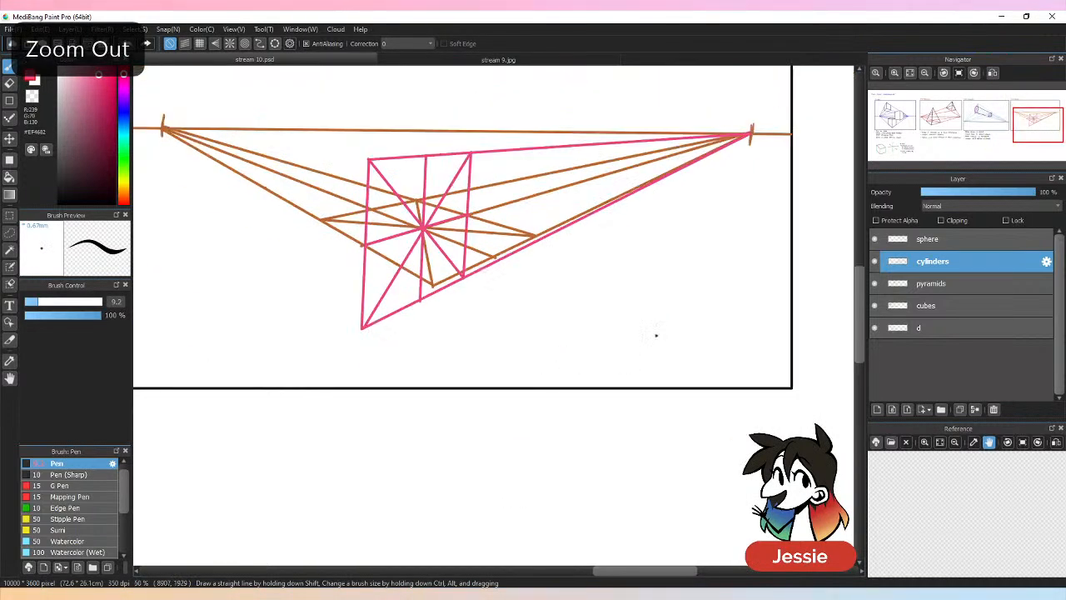
{"action": "scroll", "coordinate": [838, 272], "scroll_direction": "up", "scroll_amount": 2}
{"action": "left_click_drag", "start_coordinate": [606, 326], "coordinate": [600, 406]}
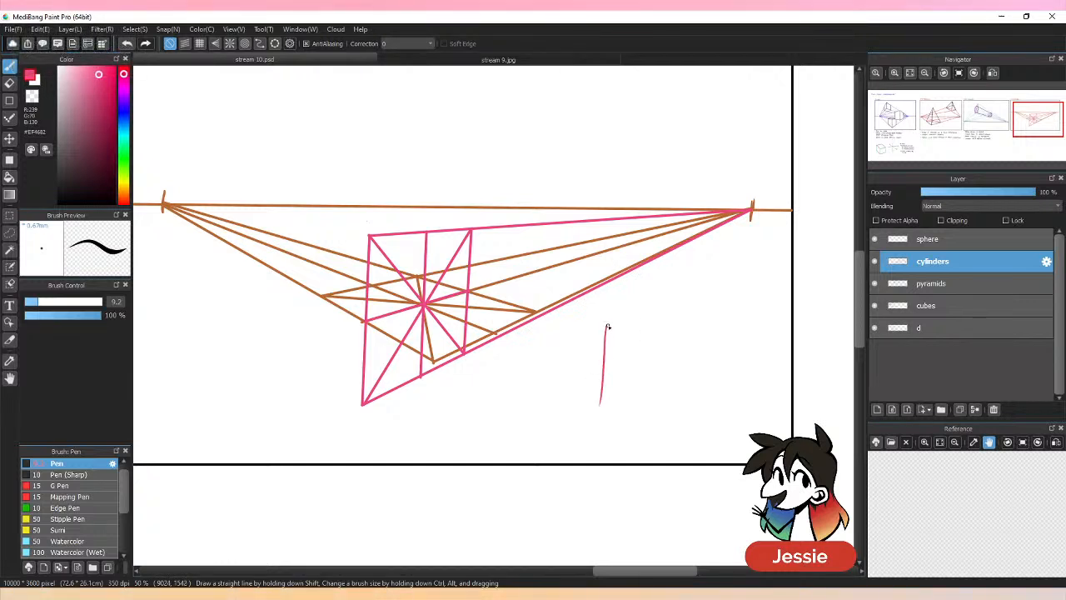
{"action": "mouse_move", "coordinate": [608, 326]}
{"action": "left_mouse_down"}
{"action": "mouse_move", "coordinate": [640, 327]}
{"action": "mouse_move", "coordinate": [635, 386]}
{"action": "left_mouse_up"}
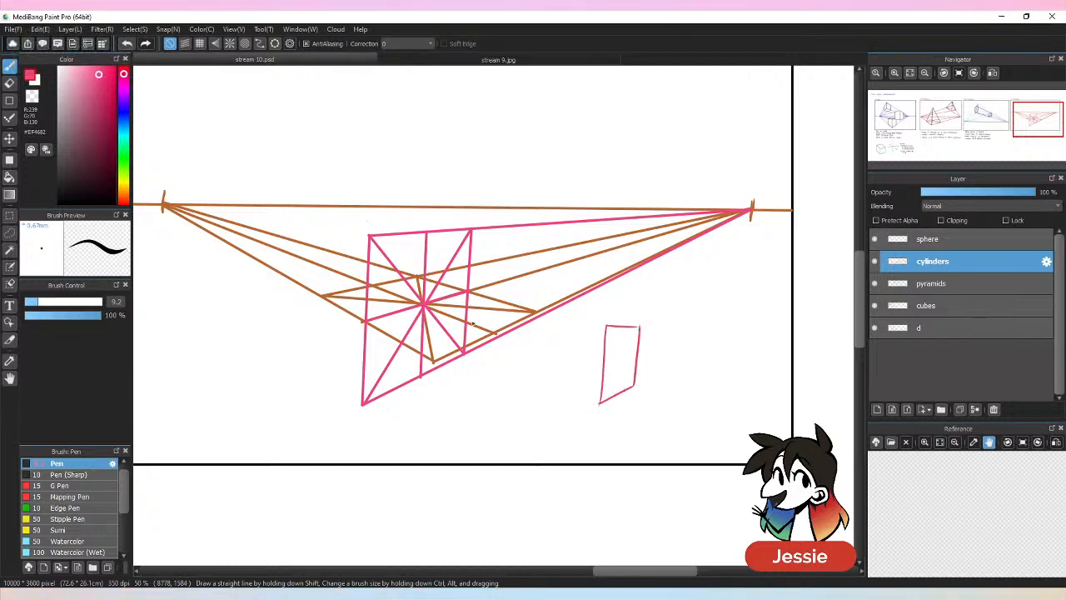
Sample the construction's orange-brown and sketch a small freehand flat plane crossing the small pink upright plane.
{"action": "left_click", "coordinate": [538, 308], "text": "alt"}
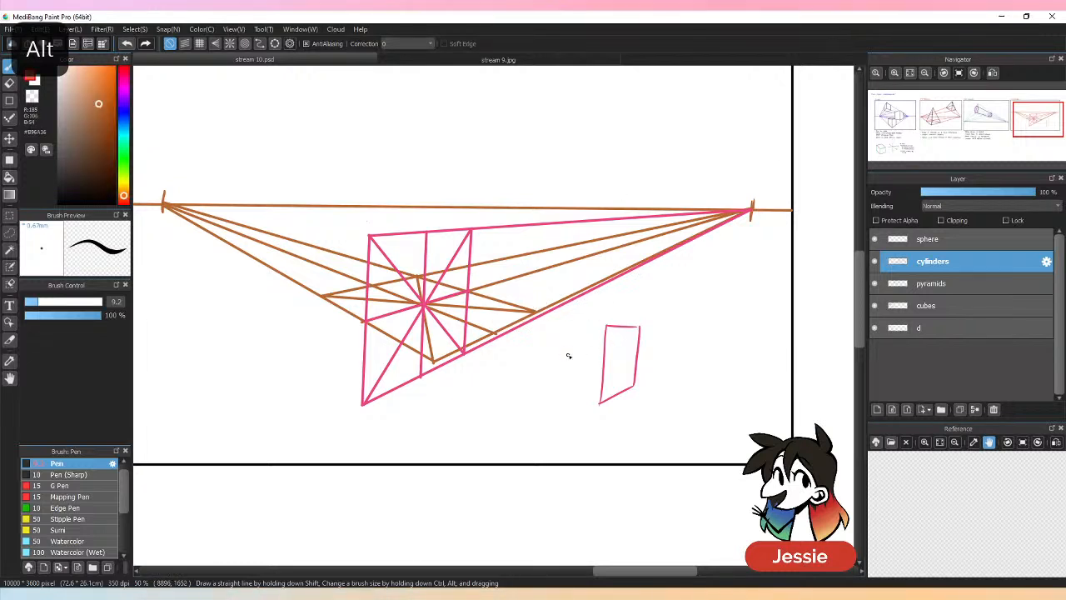
{"action": "mouse_move", "coordinate": [568, 355]}
{"action": "left_mouse_down"}
{"action": "mouse_move", "coordinate": [635, 377]}
{"action": "mouse_move", "coordinate": [619, 370]}
{"action": "mouse_move", "coordinate": [634, 375]}
{"action": "mouse_move", "coordinate": [659, 349]}
{"action": "mouse_move", "coordinate": [570, 354]}
{"action": "mouse_move", "coordinate": [651, 359]}
{"action": "mouse_move", "coordinate": [607, 363]}
{"action": "mouse_move", "coordinate": [637, 354]}
{"action": "left_mouse_up"}
{"action": "key", "text": "ctrl+minus"}
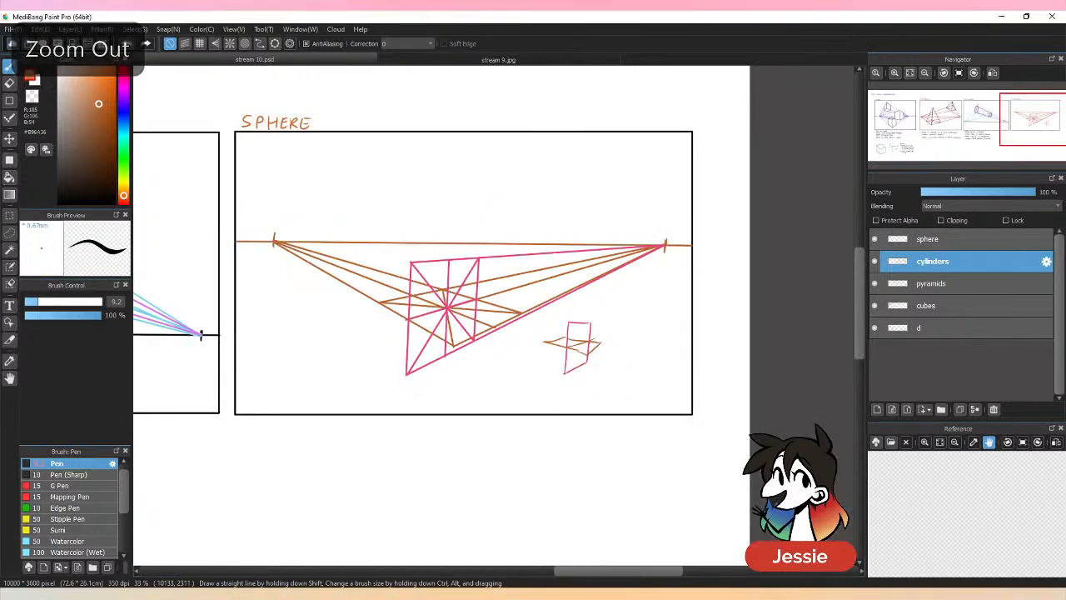
Undo all the lines of the small orange-brown and pink sketch planes beside the sphere construction.
{"action": "key", "text": "ctrl+z"}
{"action": "key", "text": "ctrl+z"}
{"action": "key", "text": "ctrl+z"}
{"action": "key", "text": "ctrl+z"}
{"action": "key", "text": "ctrl+z"}
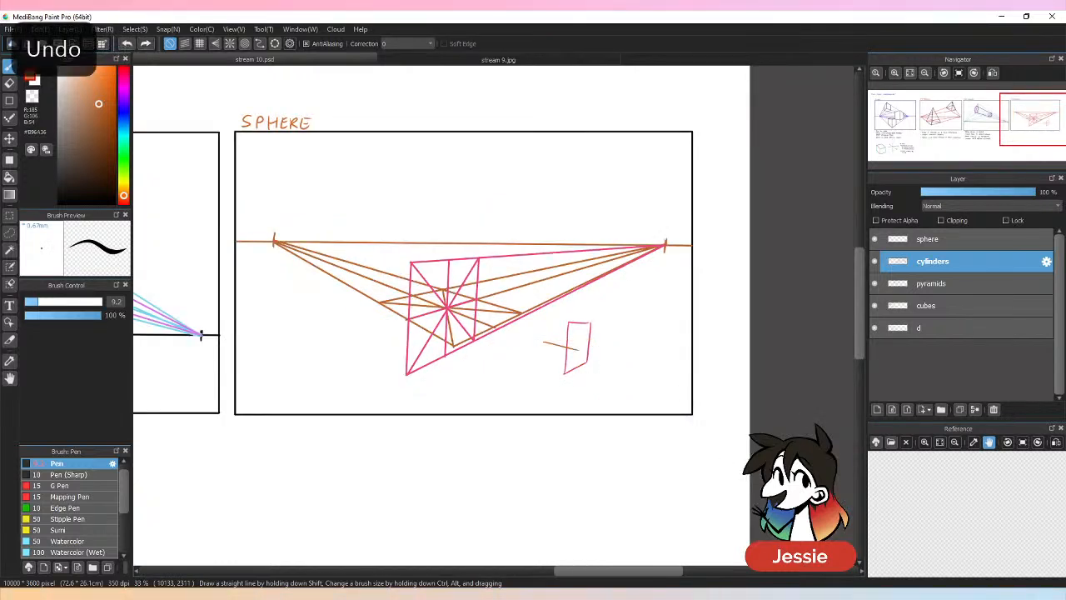
{"action": "key", "text": "ctrl+z"}
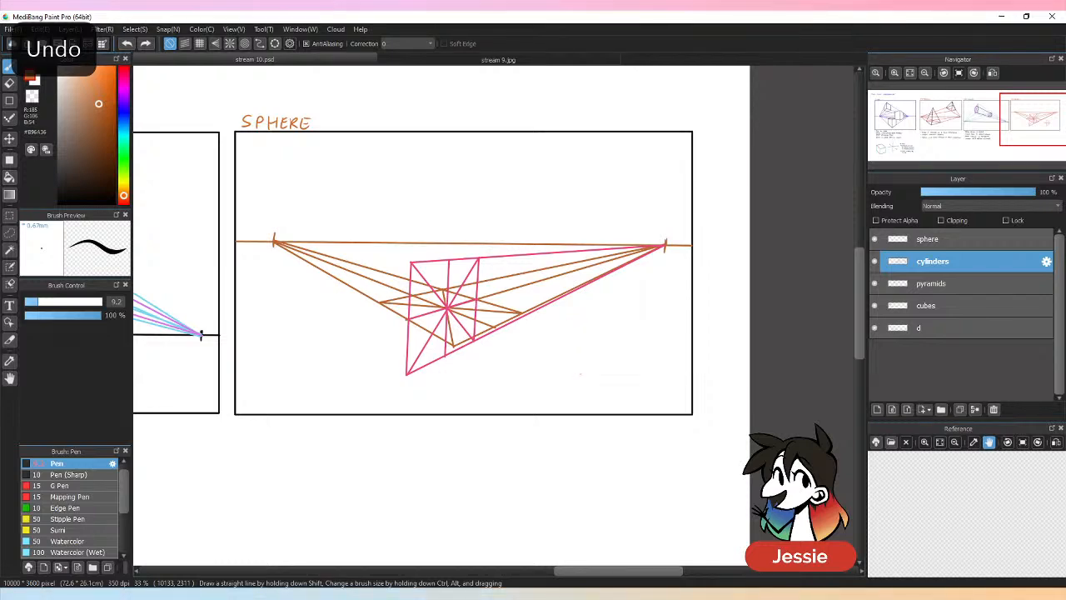
Sample the pink line colour and mark two short ticks on each half-diagonal of the upright plane, splitting it into thirds.
{"action": "key", "text": "ctrl+plus"}
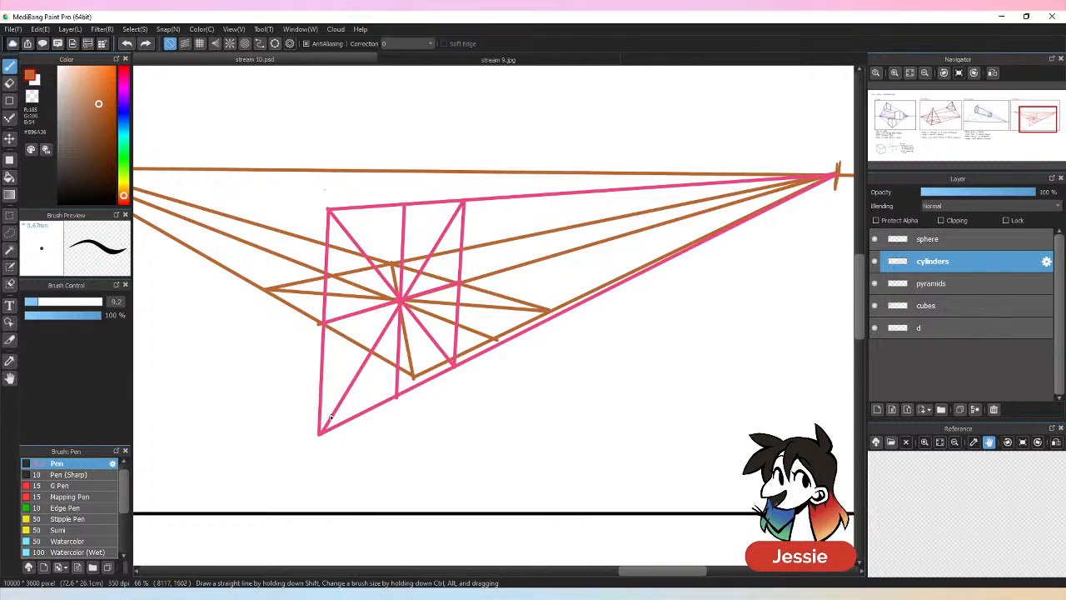
{"action": "left_click", "coordinate": [407, 204], "text": "alt"}
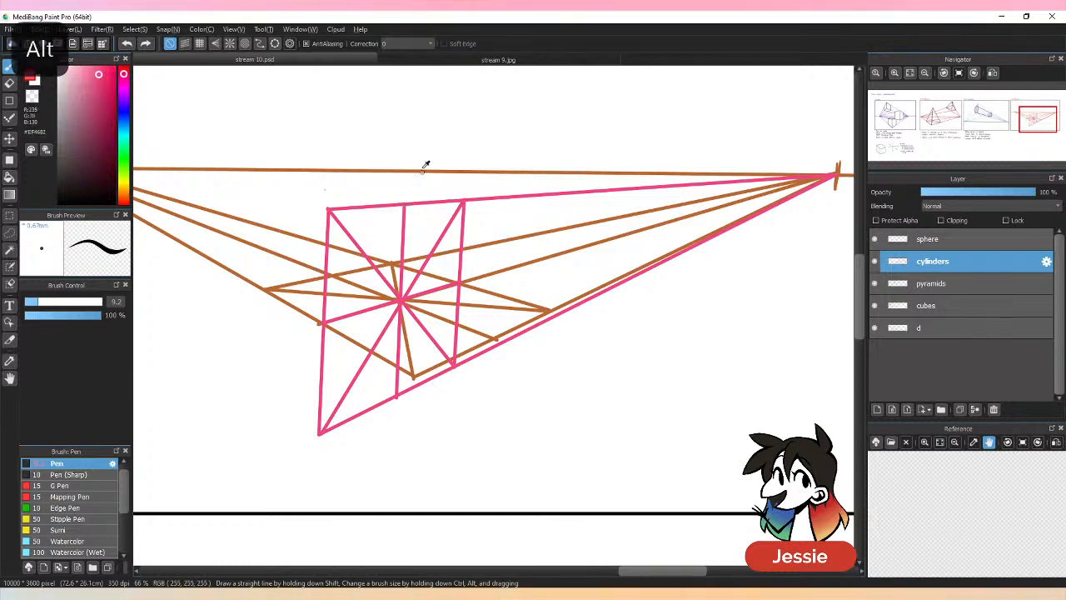
{"action": "left_click_drag", "start_coordinate": [420, 264], "coordinate": [429, 268]}
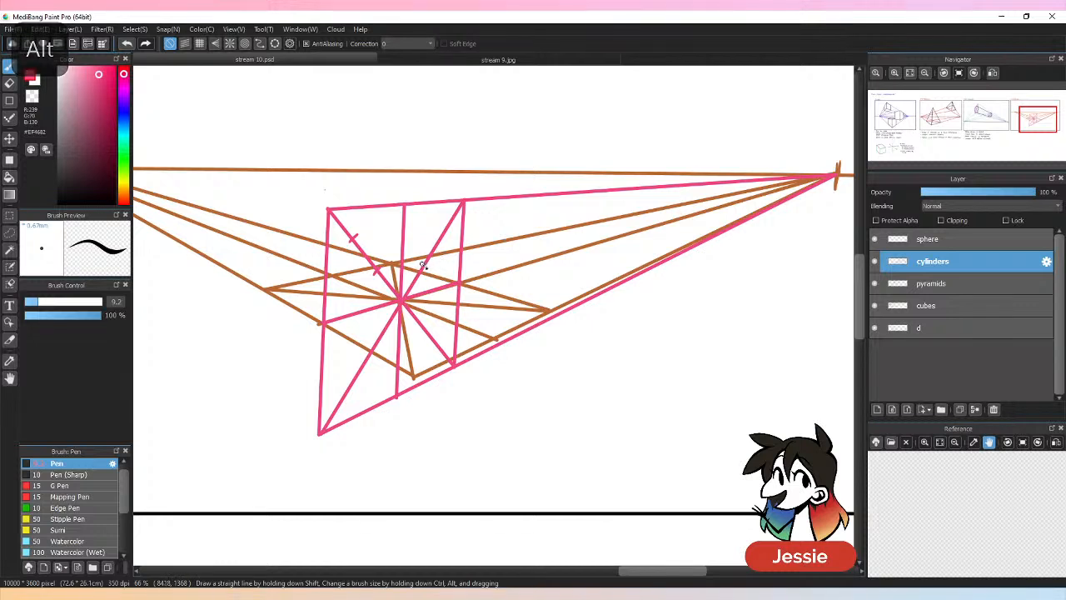
{"action": "left_click_drag", "start_coordinate": [442, 231], "coordinate": [450, 238]}
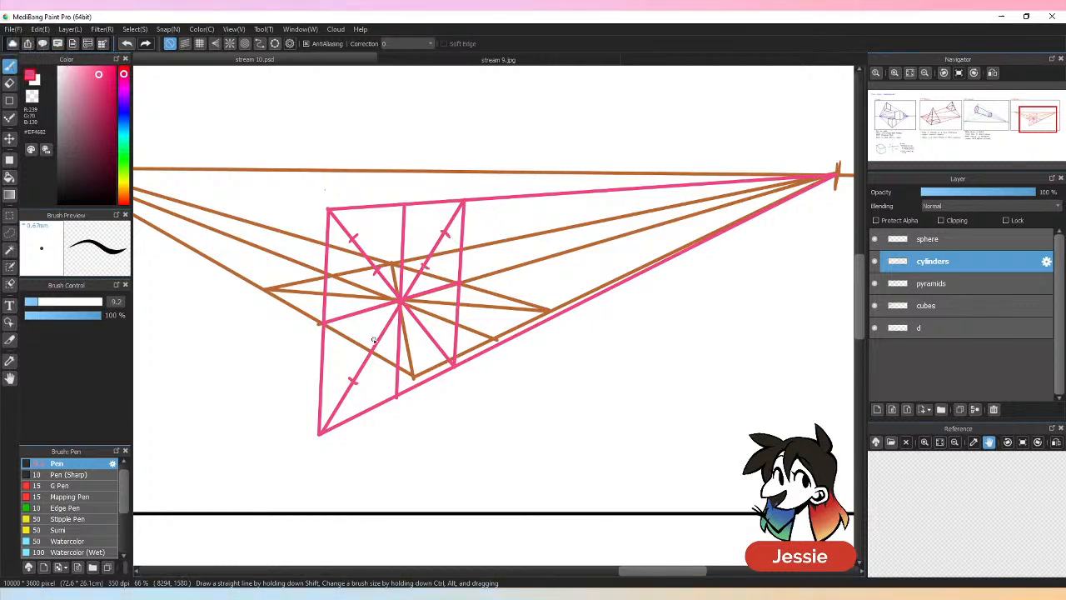
{"action": "left_click_drag", "start_coordinate": [373, 338], "coordinate": [432, 336]}
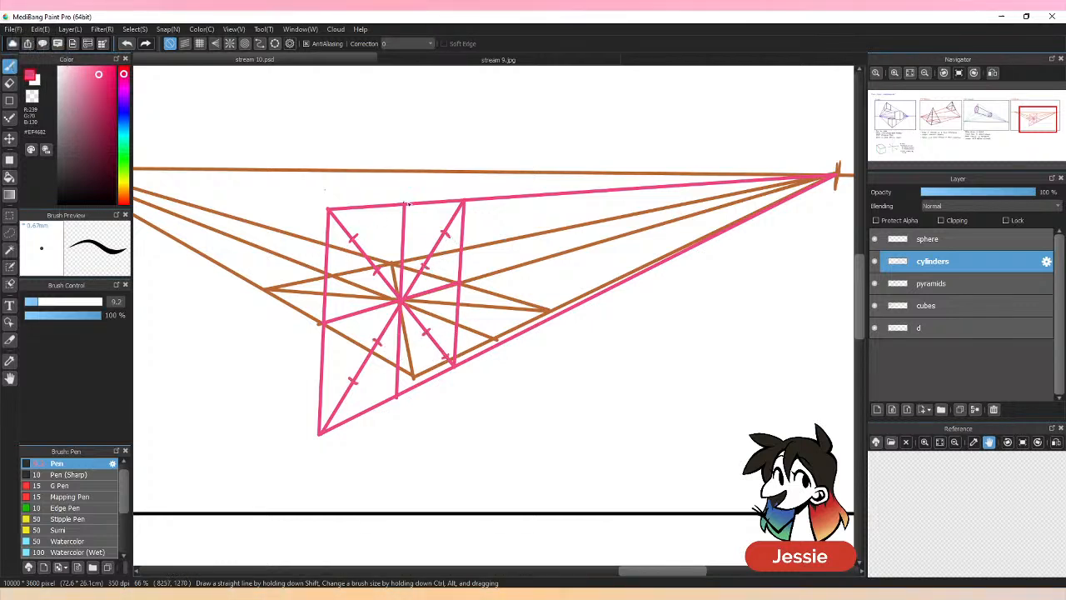
Draw a pink ellipse inside the upright plane, touching the centre-line ends and following the outer diagonal ticks.
{"action": "mouse_move", "coordinate": [407, 204]}
{"action": "left_mouse_down"}
{"action": "mouse_move", "coordinate": [362, 229]}
{"action": "mouse_move", "coordinate": [387, 214]}
{"action": "mouse_move", "coordinate": [328, 271]}
{"action": "left_mouse_up"}
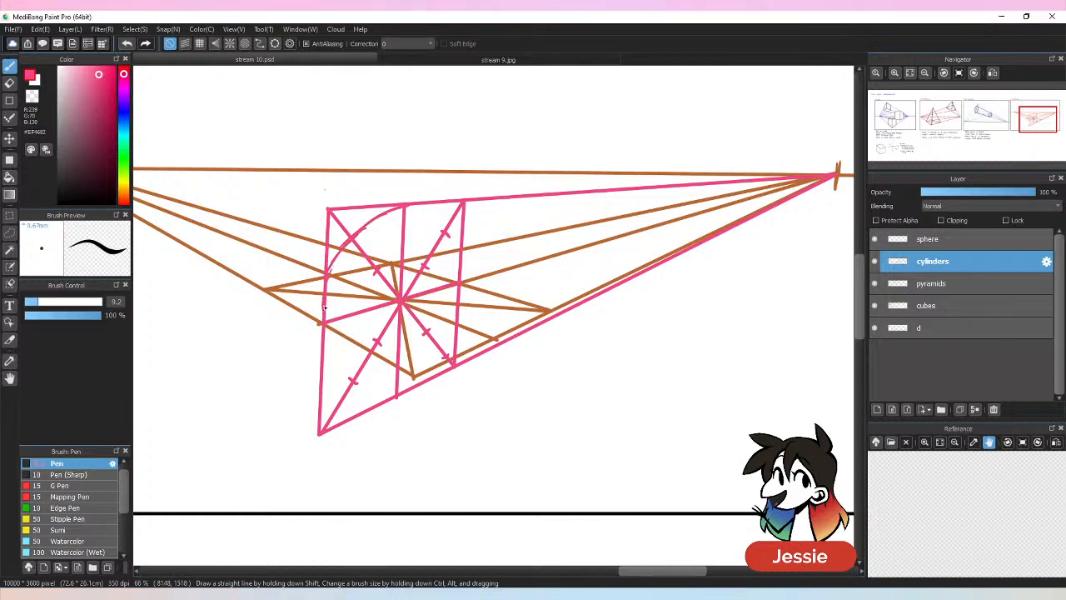
{"action": "mouse_move", "coordinate": [324, 308]}
{"action": "left_mouse_down"}
{"action": "mouse_move", "coordinate": [351, 379]}
{"action": "mouse_move", "coordinate": [432, 372]}
{"action": "mouse_move", "coordinate": [400, 402]}
{"action": "left_mouse_up"}
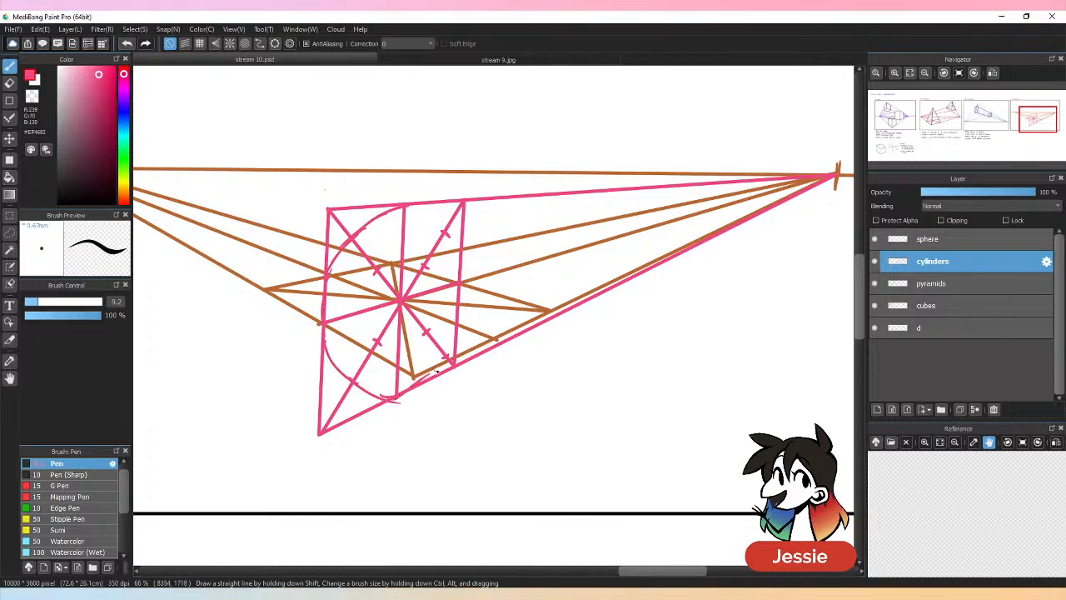
{"action": "mouse_move", "coordinate": [435, 370]}
{"action": "left_mouse_down"}
{"action": "mouse_move", "coordinate": [458, 288]}
{"action": "mouse_move", "coordinate": [458, 329]}
{"action": "mouse_move", "coordinate": [433, 367]}
{"action": "left_mouse_up"}
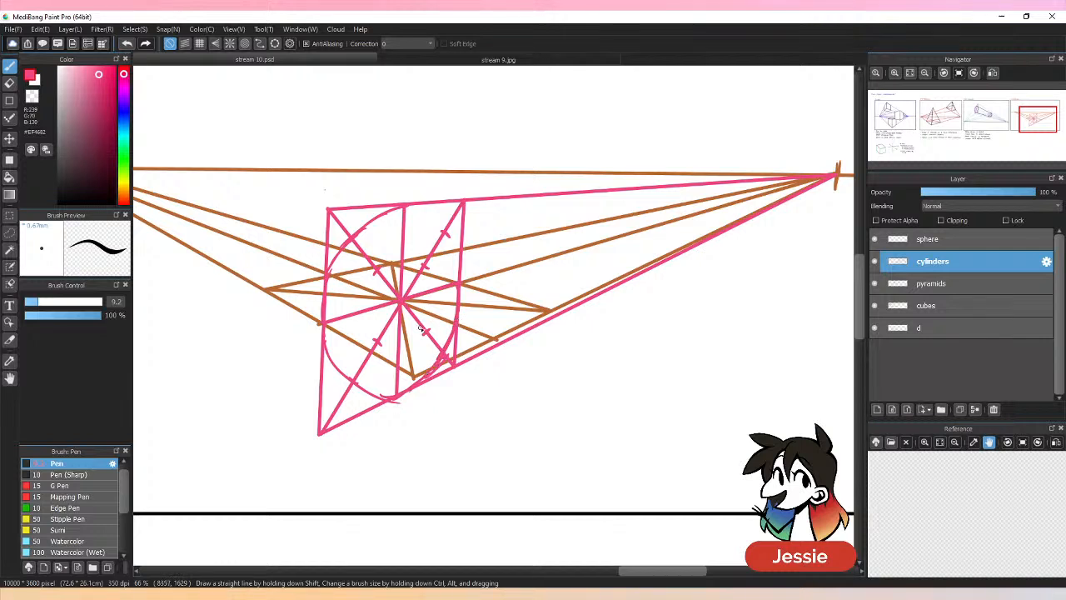
{"action": "mouse_move", "coordinate": [406, 209]}
{"action": "left_mouse_down"}
{"action": "mouse_move", "coordinate": [447, 240]}
{"action": "mouse_move", "coordinate": [457, 280]}
{"action": "left_mouse_up"}
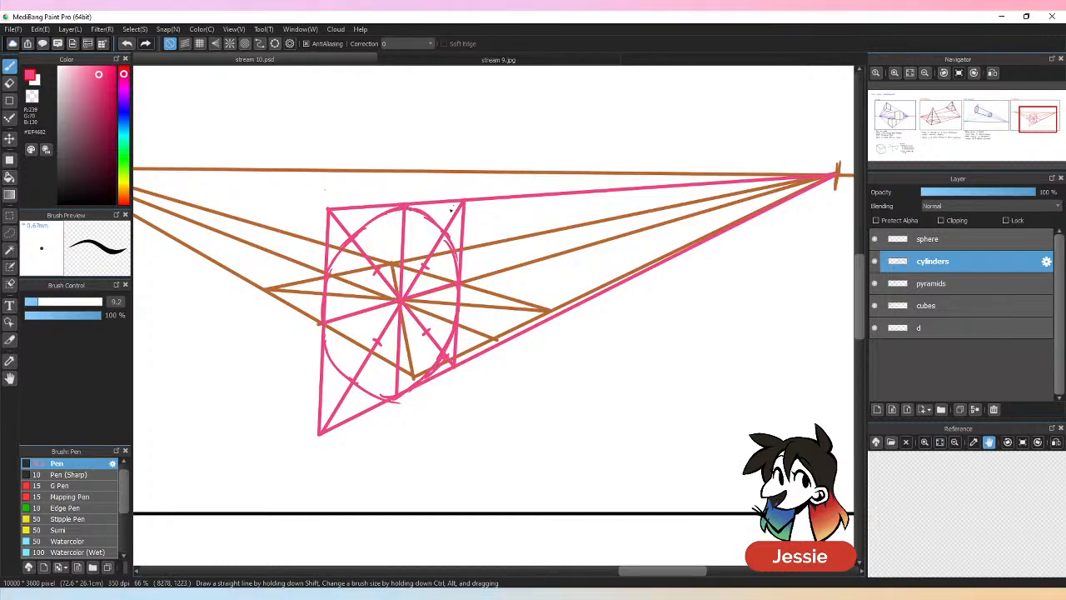
{"action": "left_click_drag", "start_coordinate": [426, 218], "coordinate": [459, 271]}
{"action": "left_click_drag", "start_coordinate": [348, 241], "coordinate": [327, 287]}
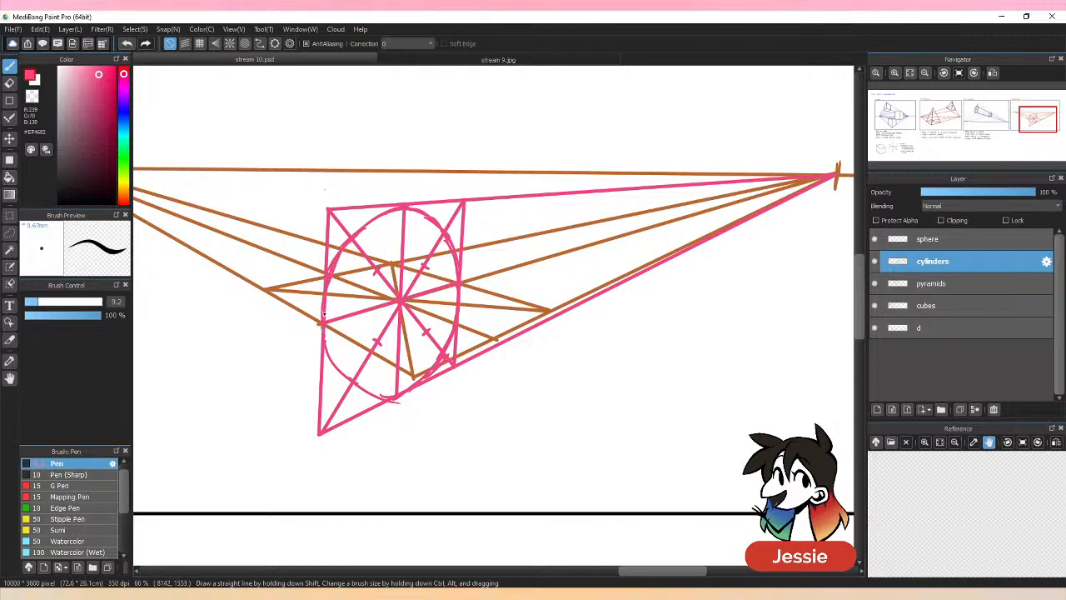
{"action": "mouse_move", "coordinate": [321, 327]}
{"action": "left_mouse_down"}
{"action": "mouse_move", "coordinate": [333, 356]}
{"action": "mouse_move", "coordinate": [375, 365]}
{"action": "mouse_move", "coordinate": [392, 398]}
{"action": "left_mouse_up"}
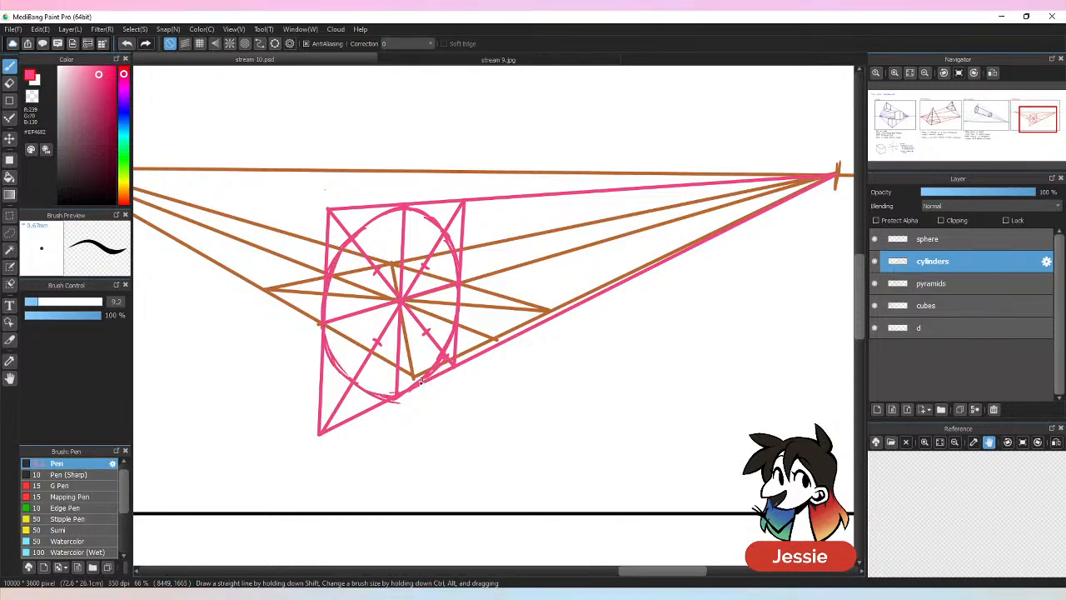
Sample the orange-brown line colour and mark ticks on the flat plane's diagonals at thirds of each half, redoing the misplaced one.
{"action": "scroll", "coordinate": [472, 289], "scroll_direction": "down", "scroll_amount": 1}
{"action": "scroll", "coordinate": [576, 446], "scroll_direction": "down", "scroll_amount": 2}
{"action": "scroll", "coordinate": [566, 300], "scroll_direction": "up", "scroll_amount": 3}
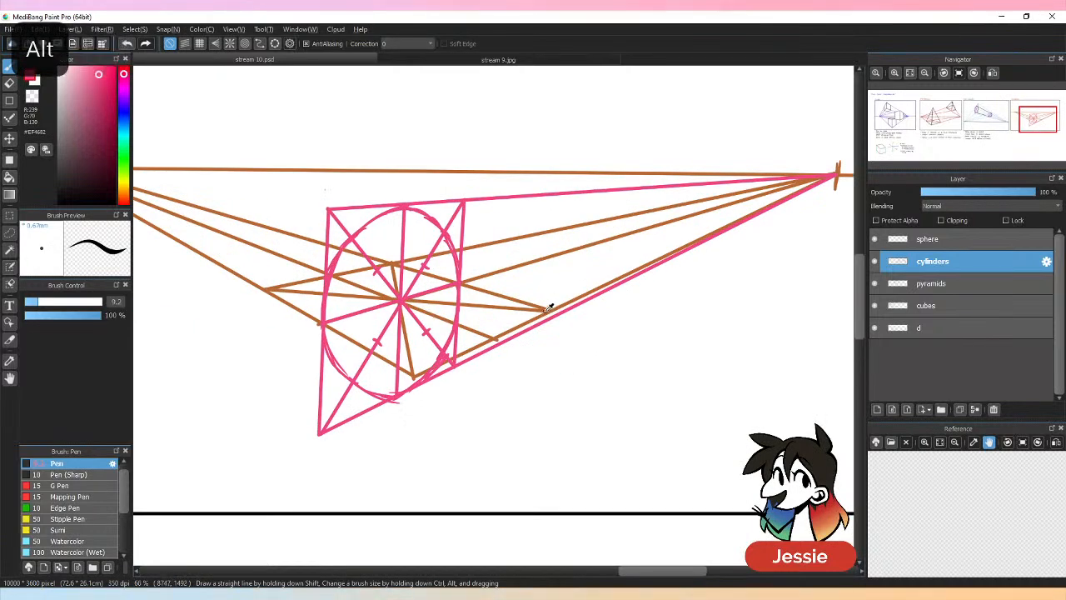
{"action": "left_click", "coordinate": [551, 306], "text": "alt"}
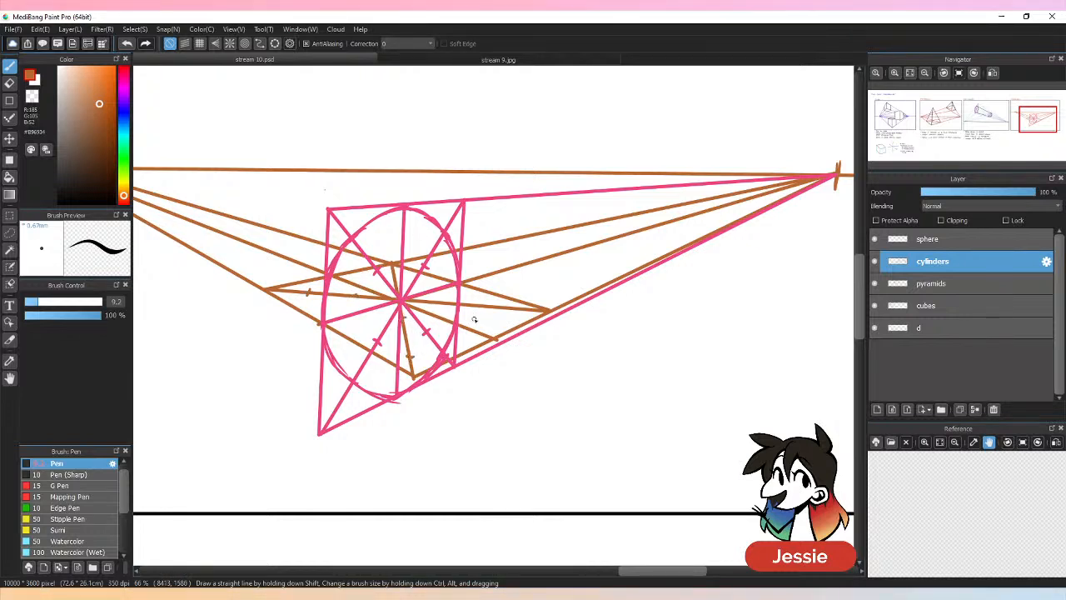
{"action": "key", "text": "ctrl+z"}
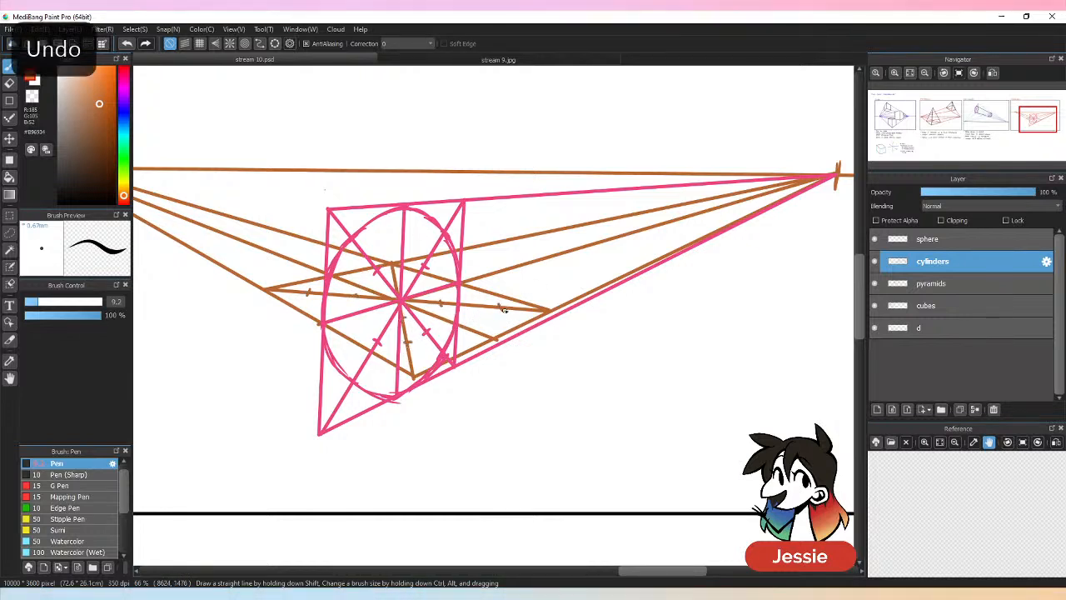
Draw an orange-brown ellipse inside the flat plane through the outer diagonal ticks, redoing the uneven arc and reinforcing the sides.
{"action": "mouse_move", "coordinate": [306, 292]}
{"action": "left_mouse_down"}
{"action": "mouse_move", "coordinate": [331, 263]}
{"action": "mouse_move", "coordinate": [317, 287]}
{"action": "mouse_move", "coordinate": [413, 271]}
{"action": "left_mouse_up"}
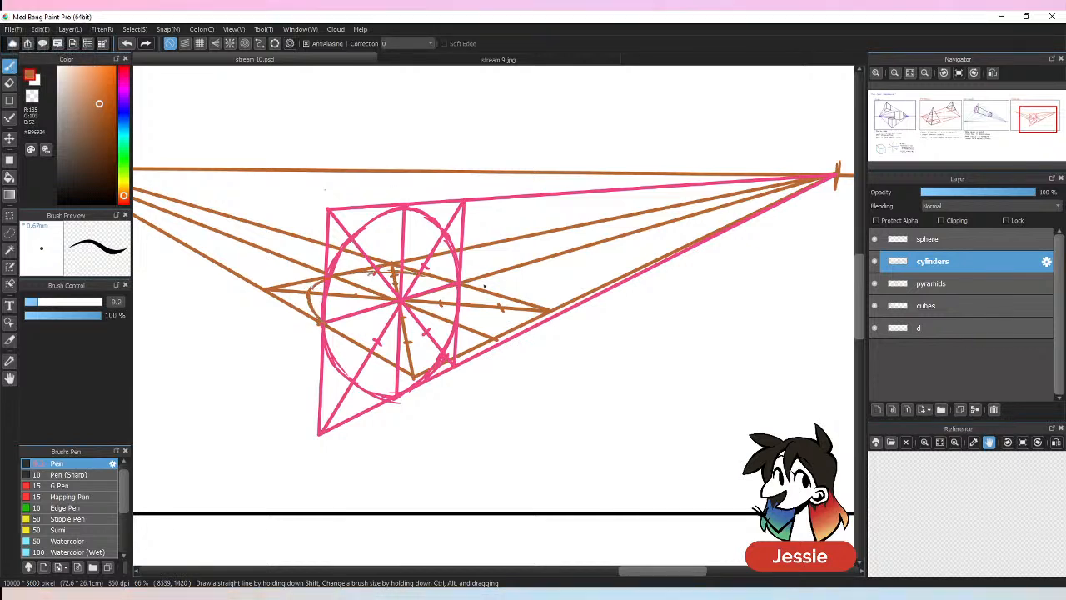
{"action": "mouse_move", "coordinate": [328, 319]}
{"action": "left_mouse_down"}
{"action": "mouse_move", "coordinate": [417, 347]}
{"action": "mouse_move", "coordinate": [435, 339]}
{"action": "mouse_move", "coordinate": [361, 340]}
{"action": "mouse_move", "coordinate": [451, 346]}
{"action": "mouse_move", "coordinate": [486, 328]}
{"action": "left_mouse_up"}
{"action": "key", "text": "ctrl+z"}
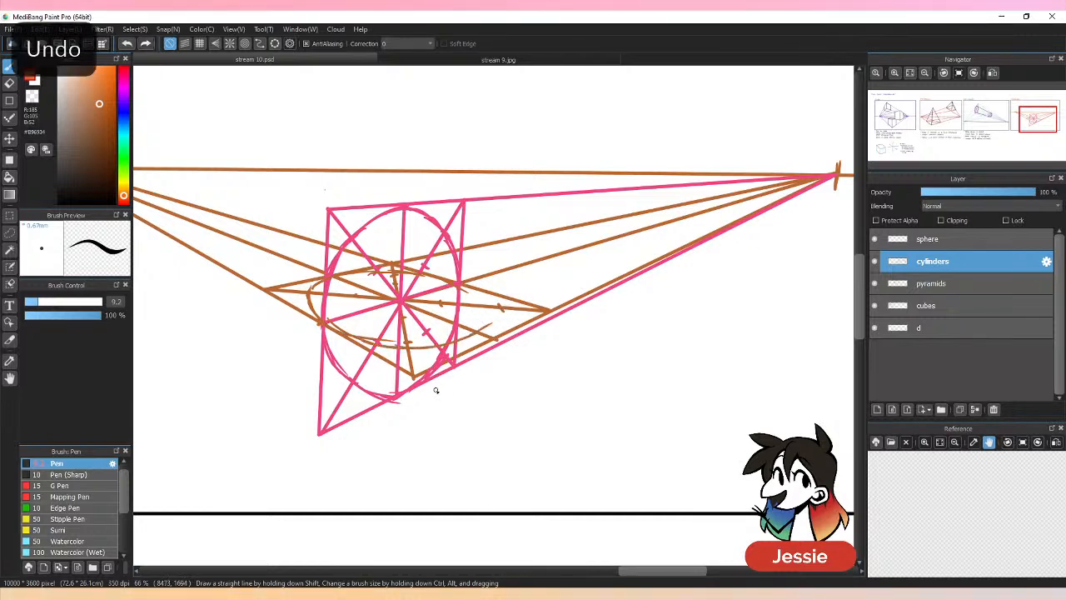
{"action": "mouse_move", "coordinate": [350, 335]}
{"action": "left_mouse_down"}
{"action": "mouse_move", "coordinate": [407, 356]}
{"action": "mouse_move", "coordinate": [498, 336]}
{"action": "left_mouse_up"}
{"action": "mouse_move", "coordinate": [468, 290]}
{"action": "left_mouse_down"}
{"action": "mouse_move", "coordinate": [494, 335]}
{"action": "mouse_move", "coordinate": [488, 297]}
{"action": "left_mouse_up"}
{"action": "left_click_drag", "start_coordinate": [320, 285], "coordinate": [351, 343]}
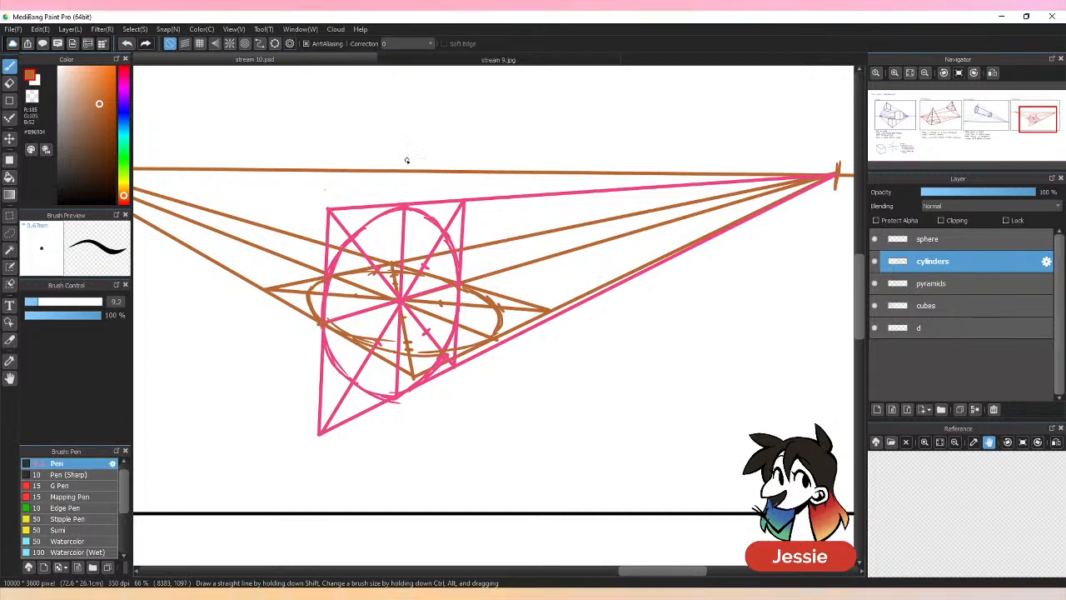
{"action": "left_click_drag", "start_coordinate": [407, 138], "coordinate": [409, 190]}
{"action": "key", "text": "ctrl+z"}
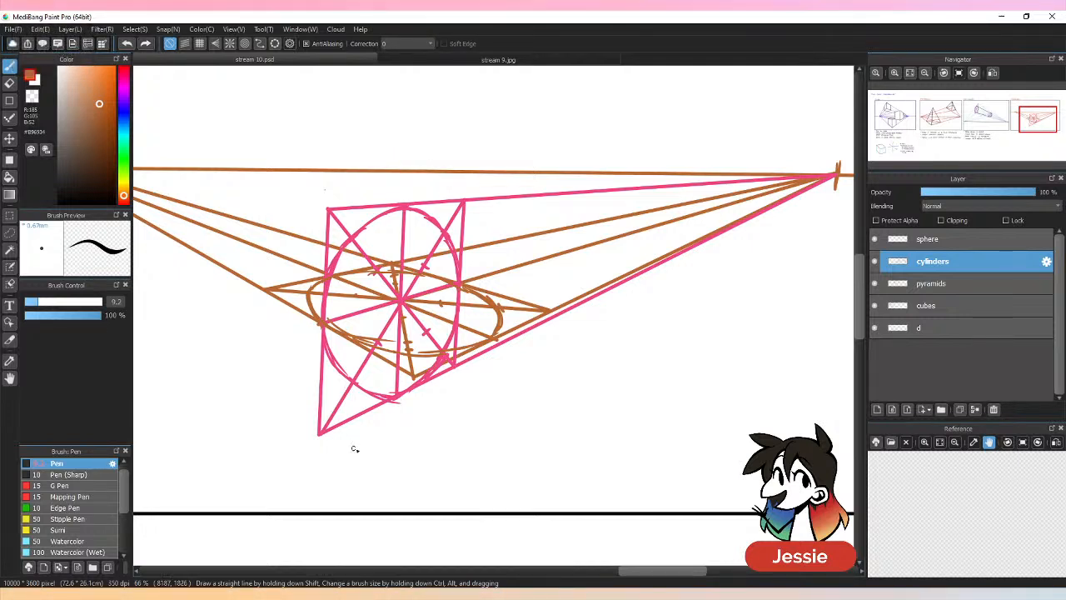
{"action": "left_click_drag", "start_coordinate": [395, 434], "coordinate": [401, 398]}
{"action": "key", "text": "ctrl+z"}
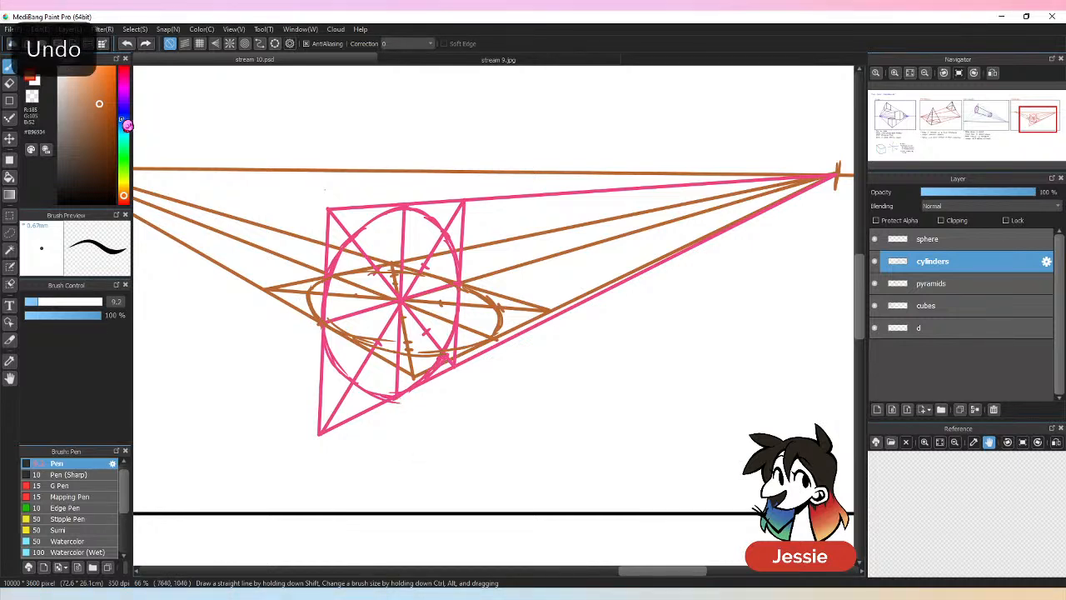
Set the pen colour to dark blue #312FC6 and dot the pink ellipse's upper and lower points and the flat ellipse's centre-line ends.
{"action": "left_click", "coordinate": [124, 112]}
{"action": "left_click", "coordinate": [101, 96]}
{"action": "left_click", "coordinate": [404, 206]}
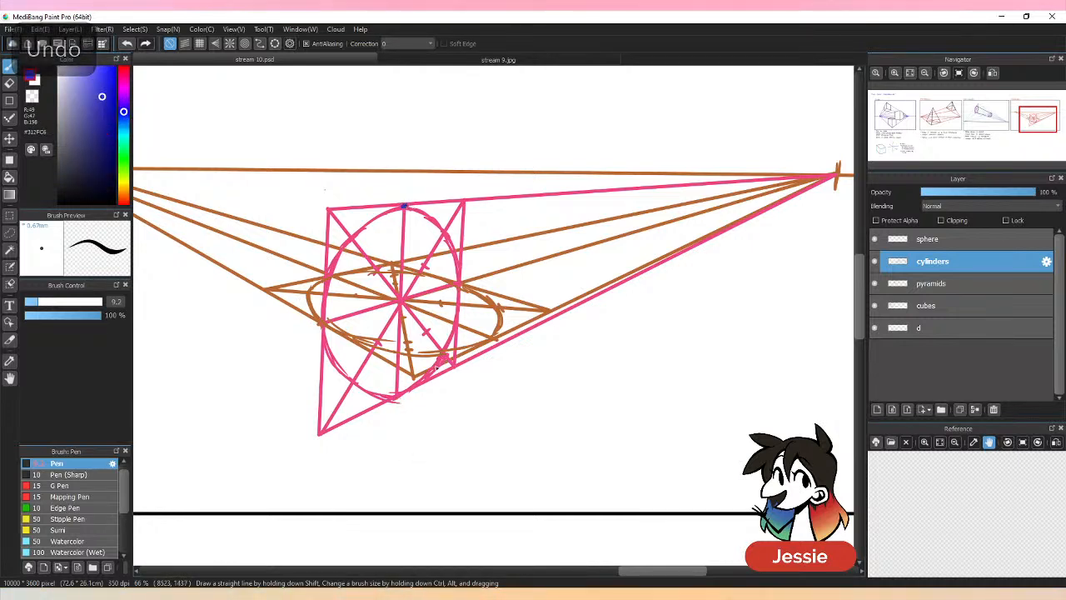
{"action": "left_click", "coordinate": [491, 337]}
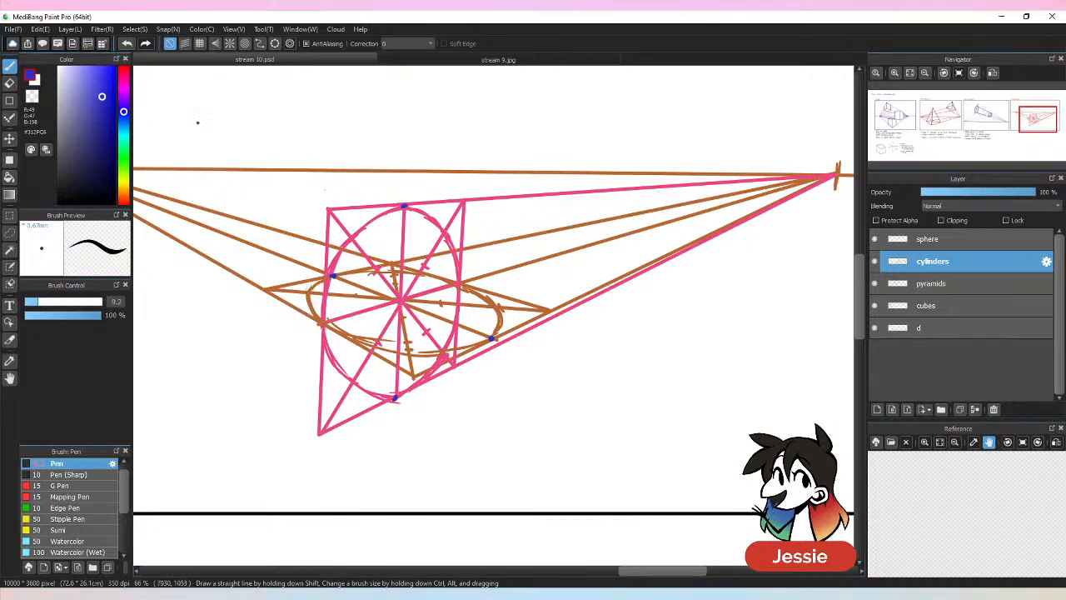
Set the pen colour to blue #517FD1 and draw a circle about 530 px in diameter enclosing both ellipses as the sphere's outline.
{"action": "left_click", "coordinate": [123, 121]}
{"action": "left_click", "coordinate": [92, 90]}
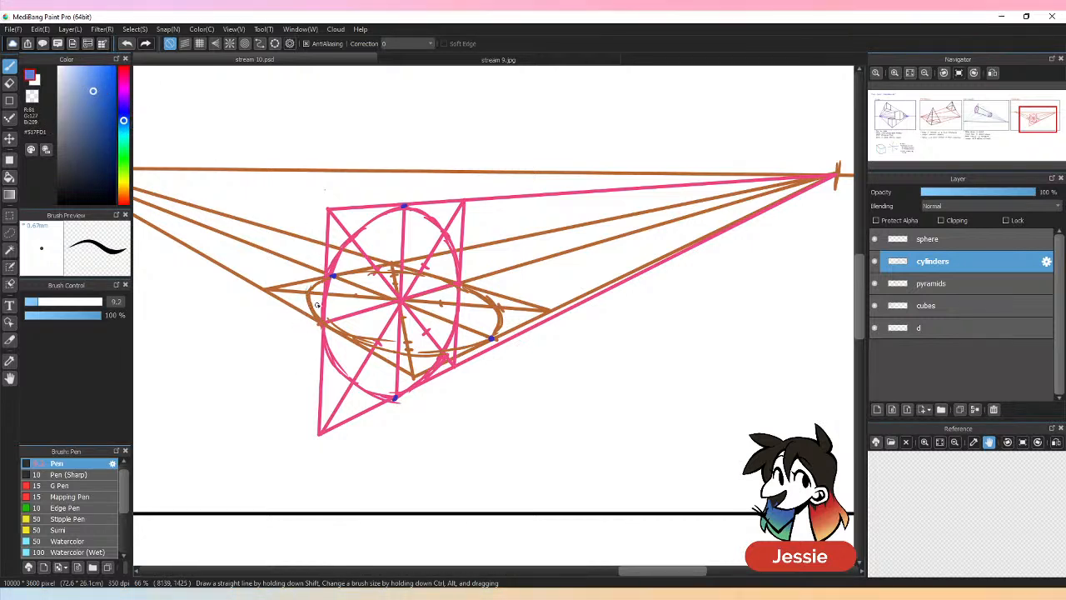
{"action": "mouse_move", "coordinate": [307, 300]}
{"action": "left_mouse_down"}
{"action": "mouse_move", "coordinate": [345, 228]}
{"action": "mouse_move", "coordinate": [407, 205]}
{"action": "mouse_move", "coordinate": [349, 224]}
{"action": "mouse_move", "coordinate": [323, 249]}
{"action": "mouse_move", "coordinate": [307, 296]}
{"action": "mouse_move", "coordinate": [323, 302]}
{"action": "mouse_move", "coordinate": [305, 297]}
{"action": "mouse_move", "coordinate": [307, 287]}
{"action": "mouse_move", "coordinate": [313, 335]}
{"action": "mouse_move", "coordinate": [304, 292]}
{"action": "mouse_move", "coordinate": [331, 371]}
{"action": "mouse_move", "coordinate": [306, 311]}
{"action": "mouse_move", "coordinate": [365, 393]}
{"action": "mouse_move", "coordinate": [388, 398]}
{"action": "mouse_move", "coordinate": [418, 399]}
{"action": "mouse_move", "coordinate": [475, 357]}
{"action": "left_mouse_up"}
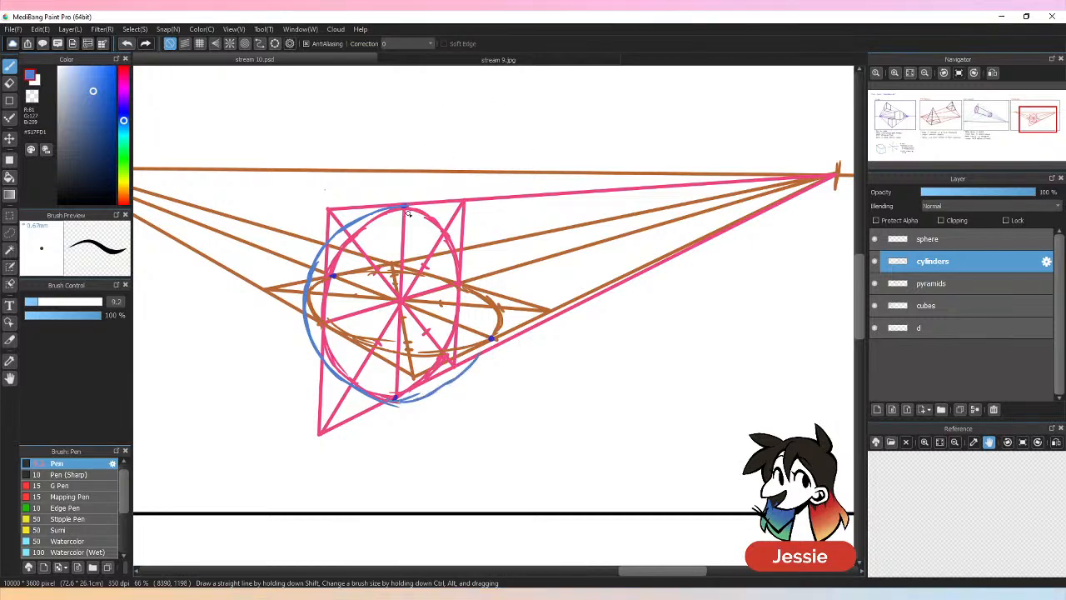
{"action": "mouse_move", "coordinate": [427, 214]}
{"action": "left_mouse_down"}
{"action": "mouse_move", "coordinate": [474, 250]}
{"action": "mouse_move", "coordinate": [500, 322]}
{"action": "mouse_move", "coordinate": [445, 390]}
{"action": "mouse_move", "coordinate": [404, 399]}
{"action": "mouse_move", "coordinate": [453, 386]}
{"action": "mouse_move", "coordinate": [491, 337]}
{"action": "mouse_move", "coordinate": [429, 211]}
{"action": "mouse_move", "coordinate": [468, 235]}
{"action": "mouse_move", "coordinate": [493, 286]}
{"action": "mouse_move", "coordinate": [484, 264]}
{"action": "mouse_move", "coordinate": [493, 295]}
{"action": "mouse_move", "coordinate": [481, 341]}
{"action": "left_mouse_up"}
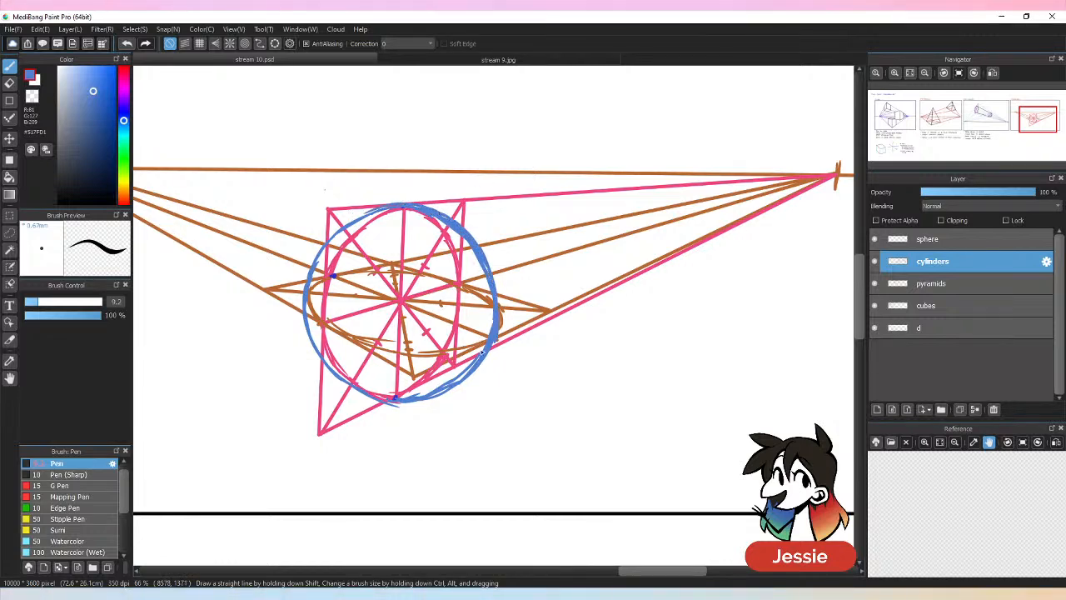
Set the pen colour to black #000000 and try to trace the blue sphere outline freehand.
{"action": "key", "text": "ctrl+minus"}
{"action": "key", "text": "ctrl+minus"}
{"action": "key", "text": "ctrl+minus"}
{"action": "key", "text": "ctrl+plus"}
{"action": "key", "text": "ctrl+plus"}
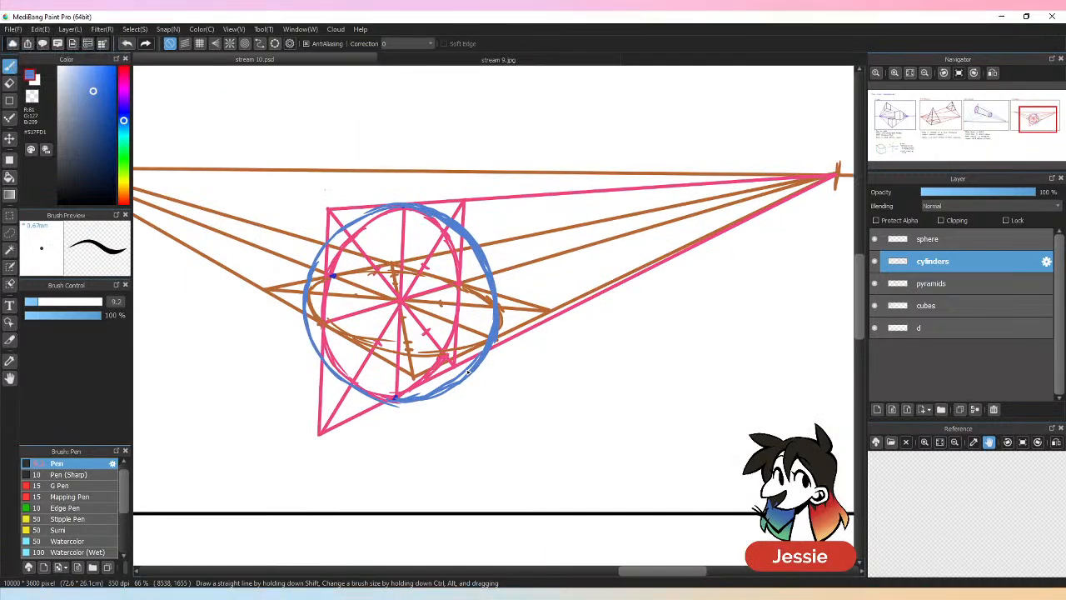
{"action": "left_click", "coordinate": [114, 202]}
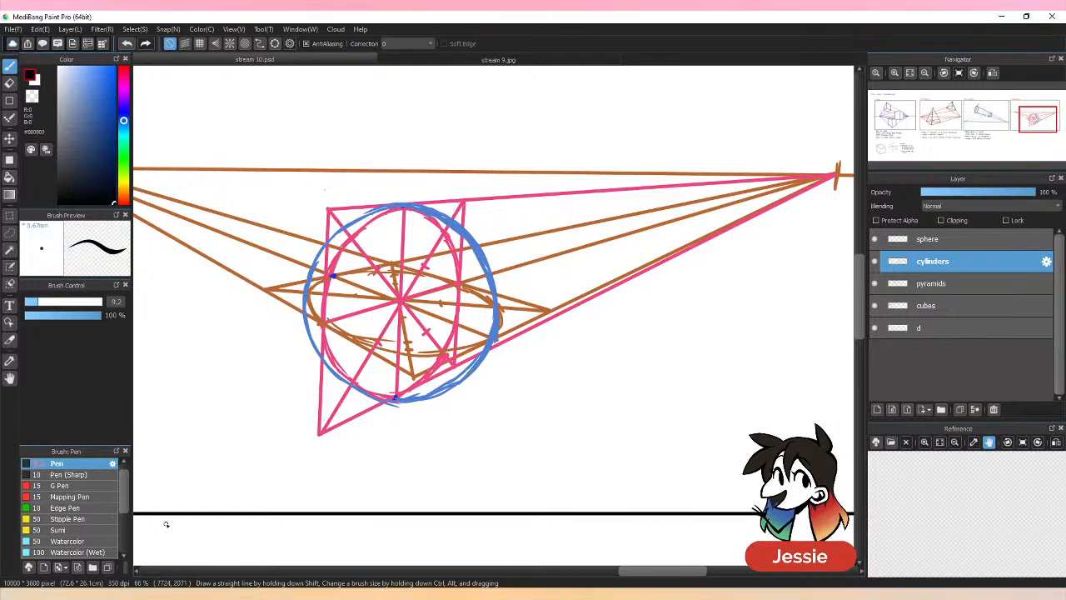
{"action": "mouse_move", "coordinate": [407, 207]}
{"action": "left_mouse_down"}
{"action": "mouse_move", "coordinate": [352, 223]}
{"action": "mouse_move", "coordinate": [367, 213]}
{"action": "mouse_move", "coordinate": [327, 246]}
{"action": "mouse_move", "coordinate": [330, 239]}
{"action": "mouse_move", "coordinate": [304, 294]}
{"action": "mouse_move", "coordinate": [305, 354]}
{"action": "left_mouse_up"}
{"action": "key", "text": "ctrl+z"}
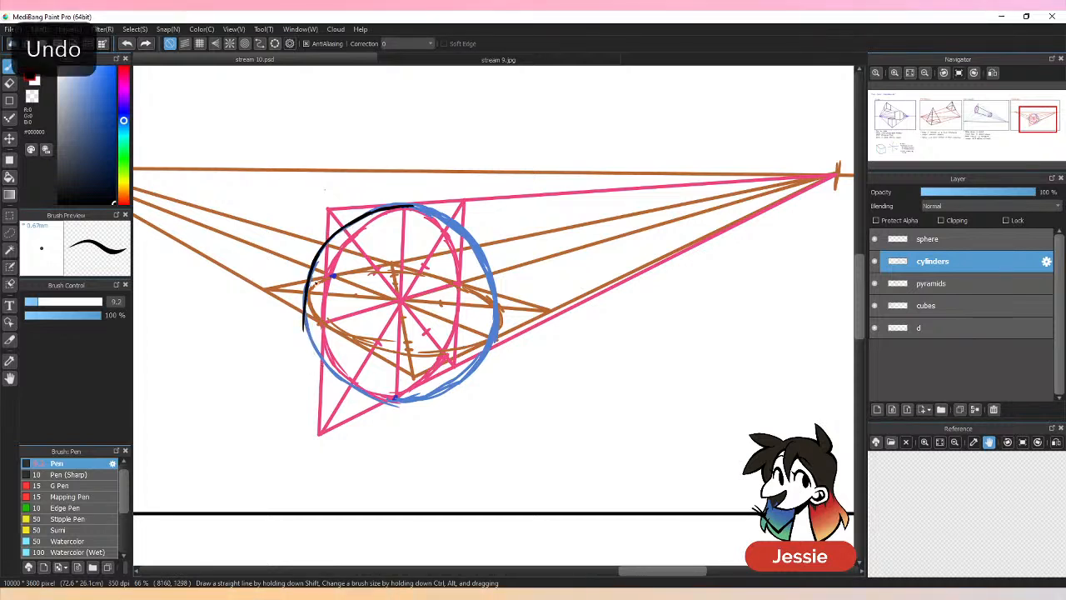
{"action": "mouse_move", "coordinate": [309, 269]}
{"action": "left_mouse_down"}
{"action": "mouse_move", "coordinate": [305, 316]}
{"action": "mouse_move", "coordinate": [308, 285]}
{"action": "mouse_move", "coordinate": [318, 358]}
{"action": "mouse_move", "coordinate": [305, 323]}
{"action": "mouse_move", "coordinate": [337, 374]}
{"action": "mouse_move", "coordinate": [312, 343]}
{"action": "mouse_move", "coordinate": [368, 393]}
{"action": "mouse_move", "coordinate": [329, 368]}
{"action": "mouse_move", "coordinate": [393, 403]}
{"action": "mouse_move", "coordinate": [381, 398]}
{"action": "mouse_move", "coordinate": [456, 381]}
{"action": "left_mouse_up"}
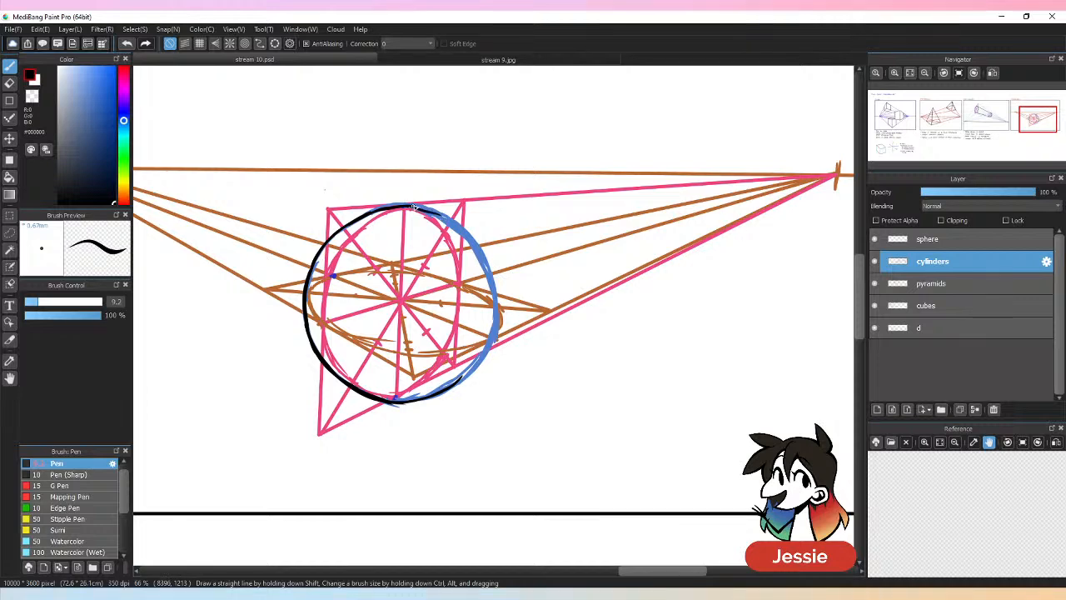
Undo all the black strokes traced over the blue sphere outline.
{"action": "key", "text": "ctrl+z"}
{"action": "key", "text": "ctrl+minus"}
{"action": "key", "text": "ctrl+minus"}
{"action": "key", "text": "ctrl+z"}
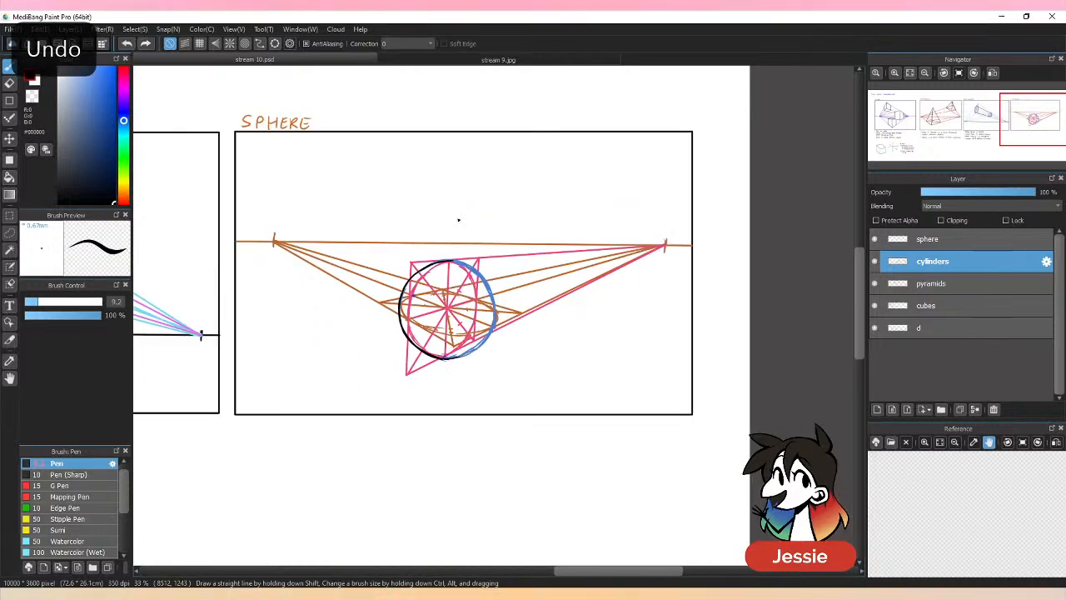
{"action": "key", "text": "ctrl+z"}
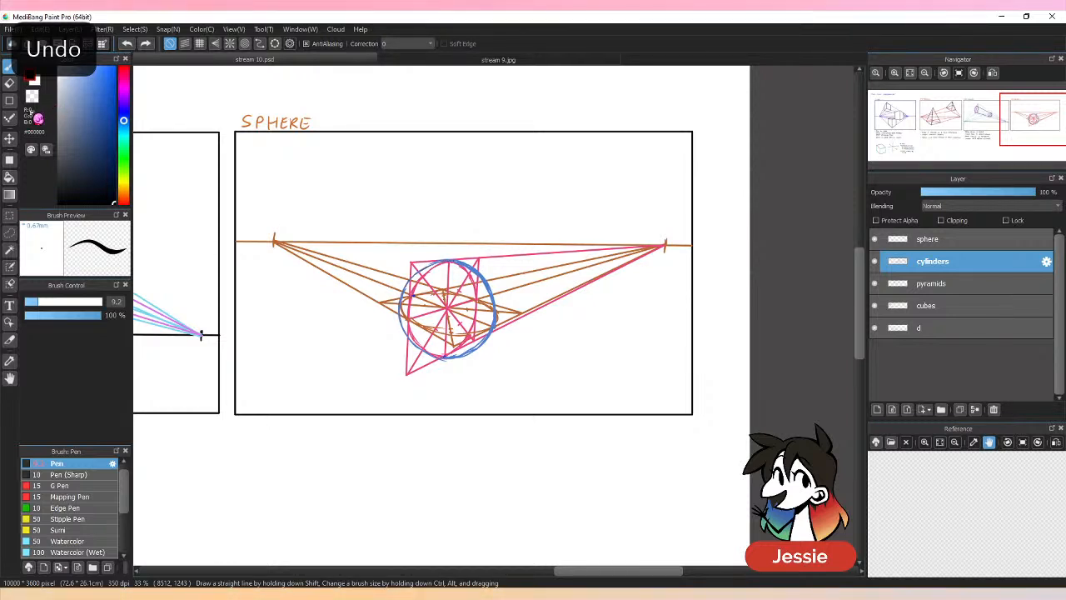
Lasso the sphere construction on the cylinders layer, move it onto a new layer of its own, and deselect.
{"action": "left_click", "coordinate": [9, 232]}
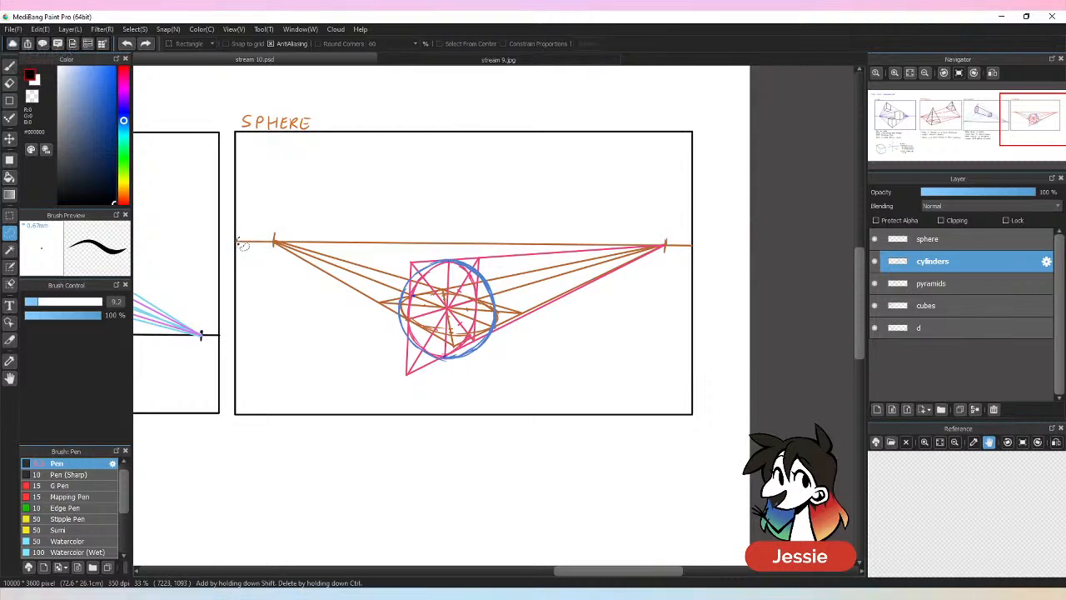
{"action": "mouse_move", "coordinate": [239, 242]}
{"action": "left_mouse_down"}
{"action": "mouse_move", "coordinate": [282, 323]}
{"action": "mouse_move", "coordinate": [428, 400]}
{"action": "mouse_move", "coordinate": [485, 398]}
{"action": "mouse_move", "coordinate": [629, 313]}
{"action": "mouse_move", "coordinate": [694, 250]}
{"action": "mouse_move", "coordinate": [692, 237]}
{"action": "mouse_move", "coordinate": [369, 185]}
{"action": "left_mouse_up"}
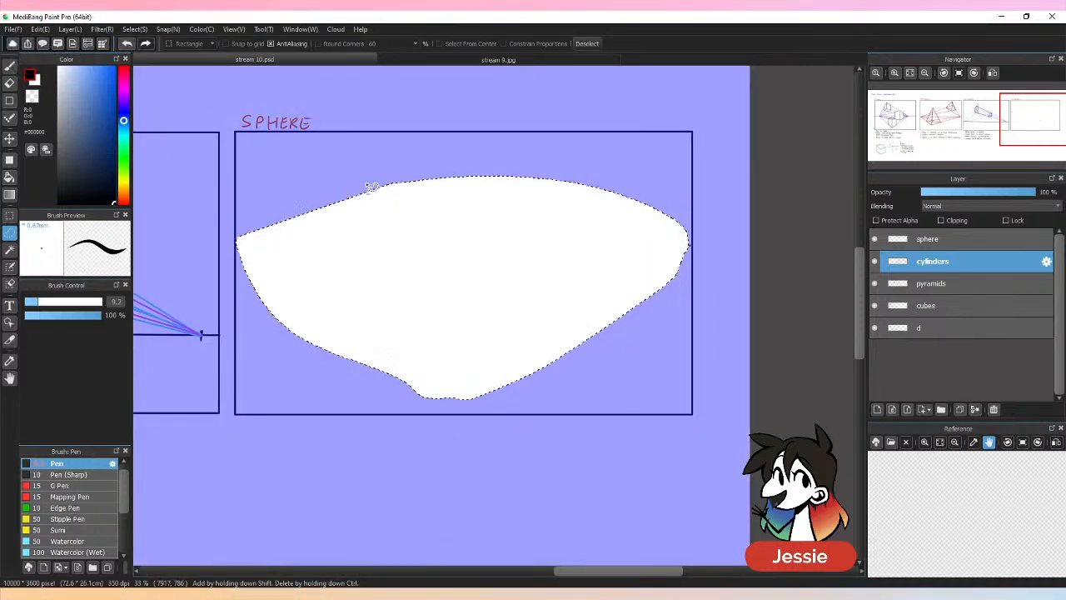
{"action": "key", "text": "ctrl+shift+n"}
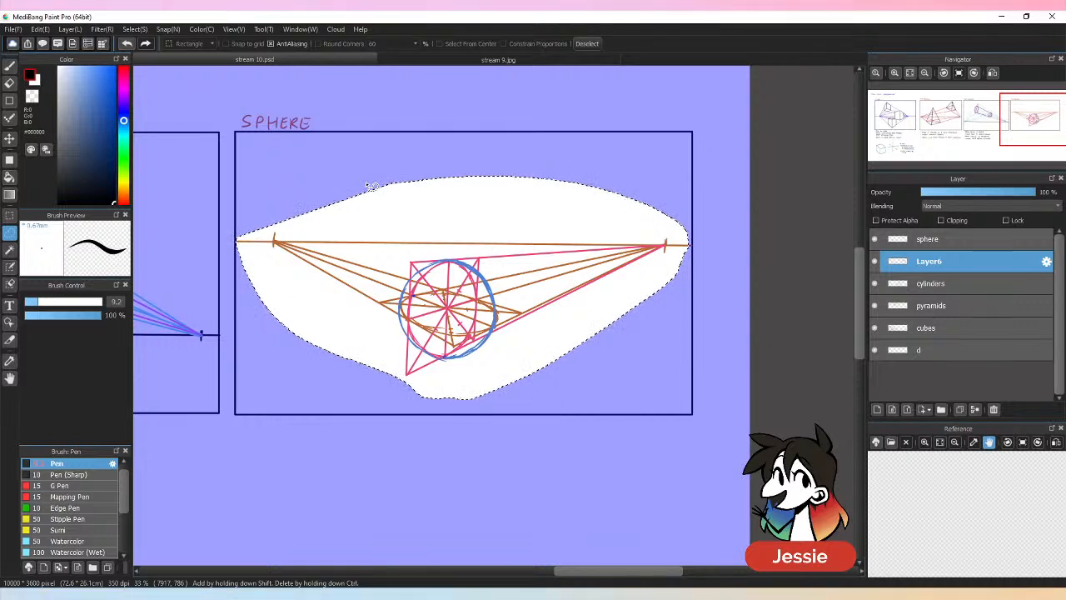
{"action": "key", "text": "ctrl+d"}
{"action": "left_click", "coordinate": [877, 265]}
{"action": "left_click", "coordinate": [876, 265]}
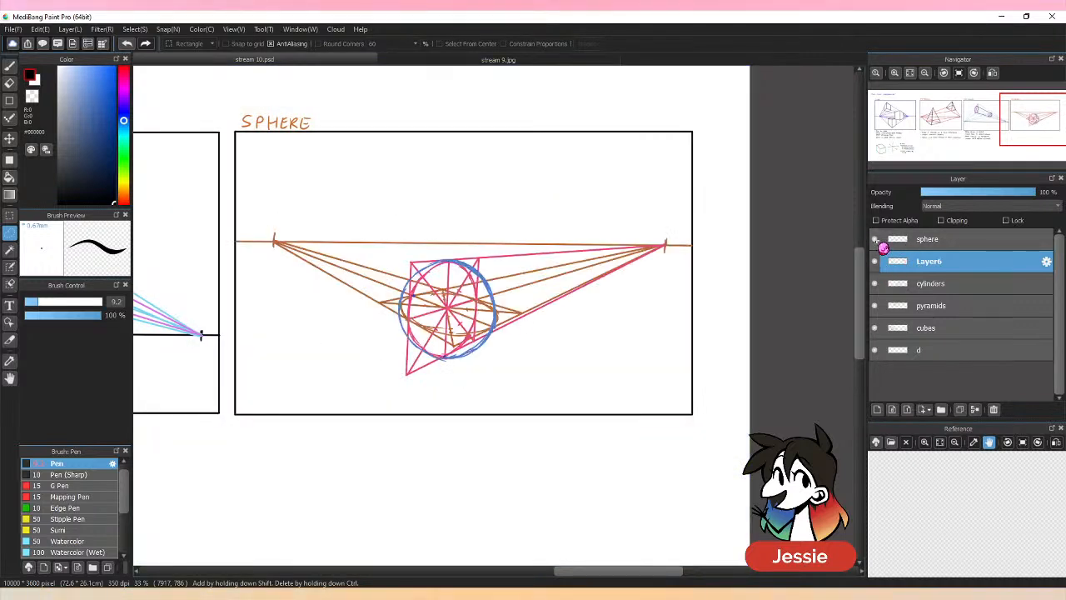
Delete the old sphere layer and rename the layer holding the sphere construction as sphere.
{"action": "key", "text": "ctrl+minus"}
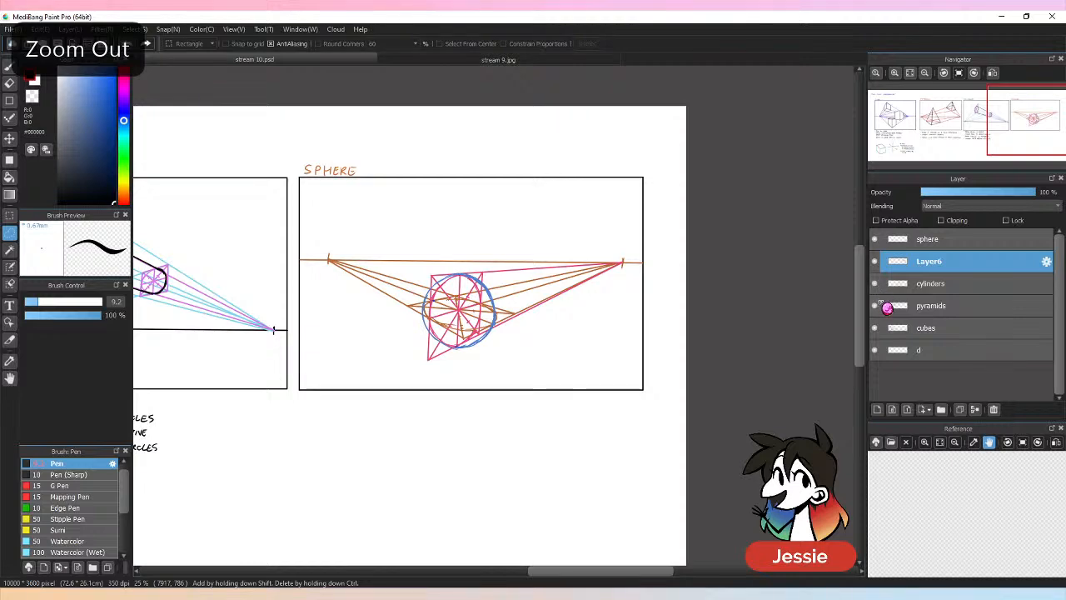
{"action": "key", "text": "ctrl+plus"}
{"action": "left_click", "coordinate": [994, 407]}
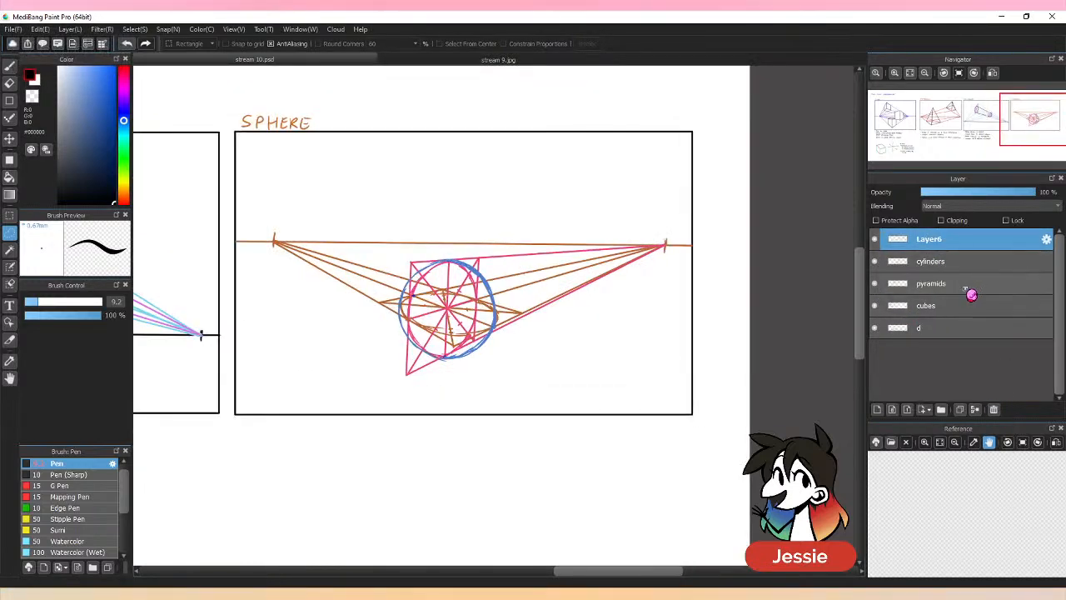
{"action": "double_click", "coordinate": [926, 240]}
{"action": "type", "text": "sphere"}
{"action": "key", "text": "Return"}
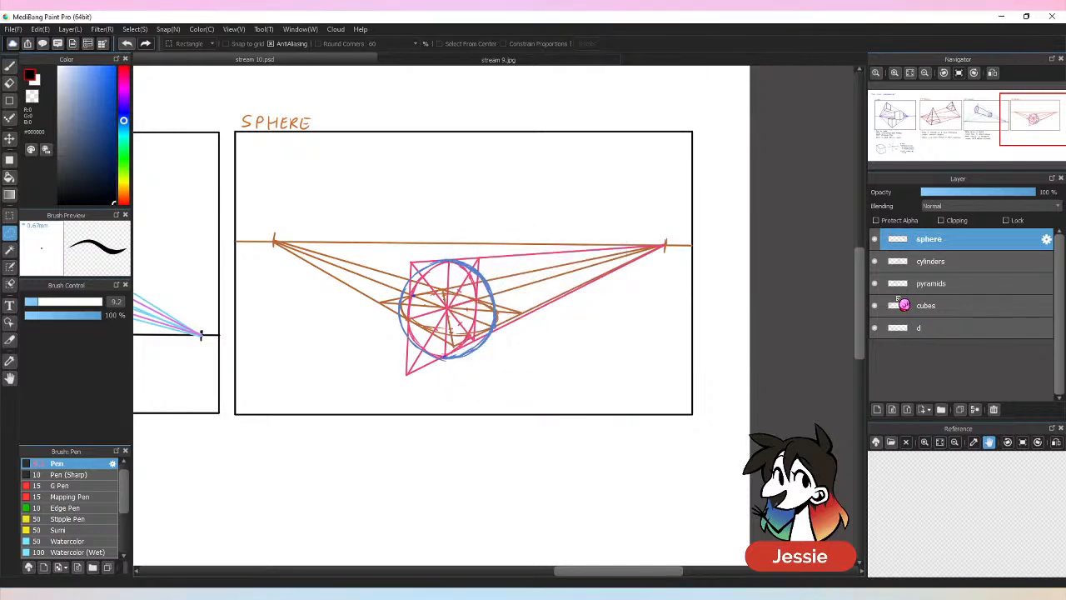
Lower the sphere layer's opacity to 52% and ink the sphere's round outline in black on a new layer above it.
{"action": "left_click", "coordinate": [985, 194]}
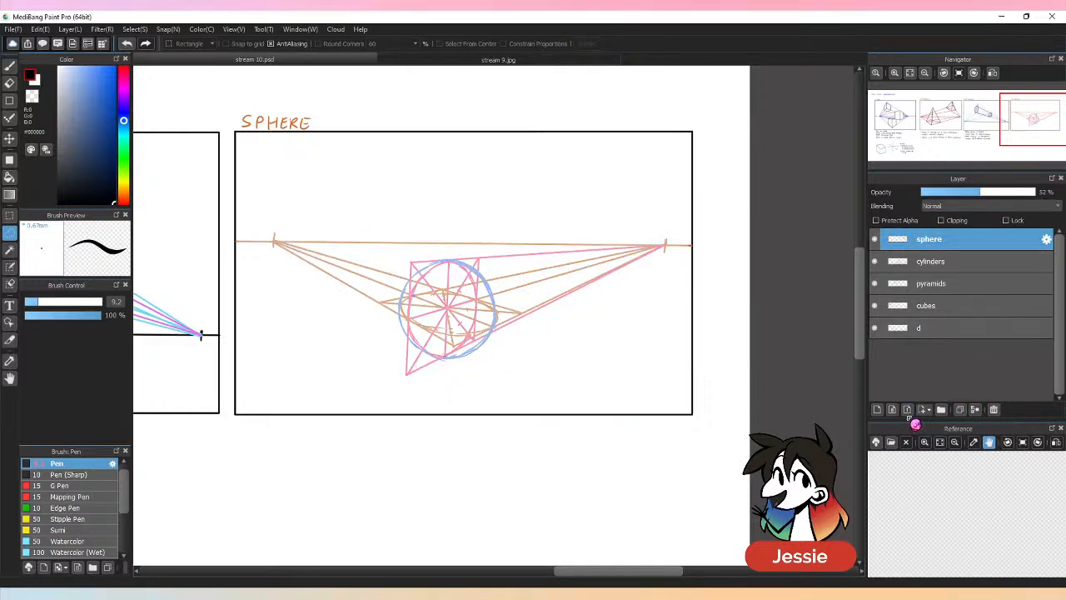
{"action": "left_click", "coordinate": [878, 409]}
{"action": "key", "text": "ctrl+plus"}
{"action": "key", "text": "ctrl+plus"}
{"action": "key", "text": "b"}
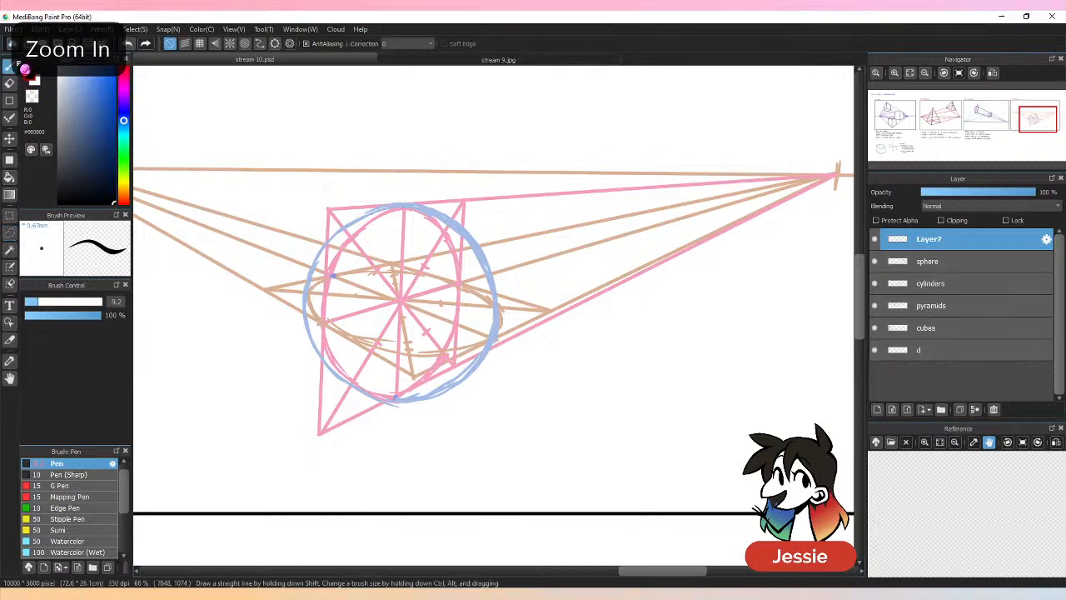
{"action": "mouse_move", "coordinate": [407, 206]}
{"action": "left_mouse_down"}
{"action": "mouse_move", "coordinate": [351, 221]}
{"action": "mouse_move", "coordinate": [317, 254]}
{"action": "mouse_move", "coordinate": [324, 246]}
{"action": "mouse_move", "coordinate": [325, 268]}
{"action": "mouse_move", "coordinate": [330, 256]}
{"action": "mouse_move", "coordinate": [308, 279]}
{"action": "mouse_move", "coordinate": [309, 336]}
{"action": "left_mouse_up"}
{"action": "mouse_move", "coordinate": [304, 293]}
{"action": "left_mouse_down"}
{"action": "mouse_move", "coordinate": [321, 358]}
{"action": "mouse_move", "coordinate": [350, 385]}
{"action": "mouse_move", "coordinate": [401, 405]}
{"action": "left_mouse_up"}
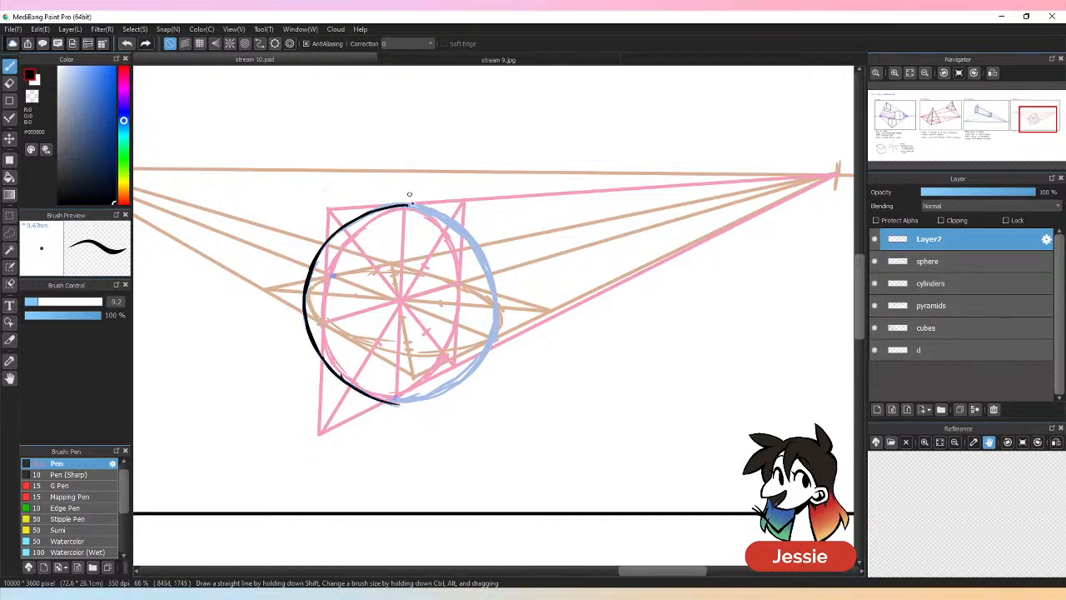
{"action": "mouse_move", "coordinate": [403, 204]}
{"action": "left_mouse_down"}
{"action": "mouse_move", "coordinate": [448, 222]}
{"action": "mouse_move", "coordinate": [477, 267]}
{"action": "mouse_move", "coordinate": [472, 239]}
{"action": "mouse_move", "coordinate": [493, 289]}
{"action": "mouse_move", "coordinate": [478, 204]}
{"action": "mouse_move", "coordinate": [459, 227]}
{"action": "mouse_move", "coordinate": [495, 286]}
{"action": "mouse_move", "coordinate": [480, 268]}
{"action": "mouse_move", "coordinate": [490, 269]}
{"action": "mouse_move", "coordinate": [486, 350]}
{"action": "left_mouse_up"}
{"action": "mouse_move", "coordinate": [391, 404]}
{"action": "left_mouse_down"}
{"action": "mouse_move", "coordinate": [449, 389]}
{"action": "mouse_move", "coordinate": [490, 339]}
{"action": "mouse_move", "coordinate": [438, 389]}
{"action": "left_mouse_up"}
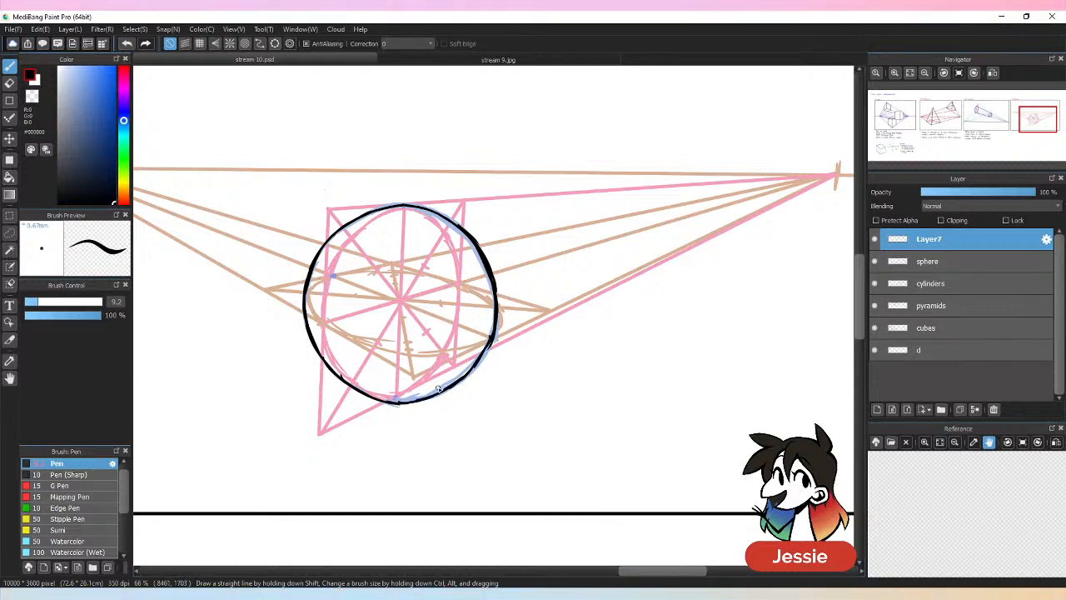
Ink the front curves of the flat and upright ellipses in black, and check them with the sphere construction layer hidden.
{"action": "mouse_move", "coordinate": [306, 296]}
{"action": "left_mouse_down"}
{"action": "mouse_move", "coordinate": [366, 343]}
{"action": "mouse_move", "coordinate": [429, 354]}
{"action": "mouse_move", "coordinate": [470, 348]}
{"action": "mouse_move", "coordinate": [493, 327]}
{"action": "mouse_move", "coordinate": [462, 342]}
{"action": "left_mouse_up"}
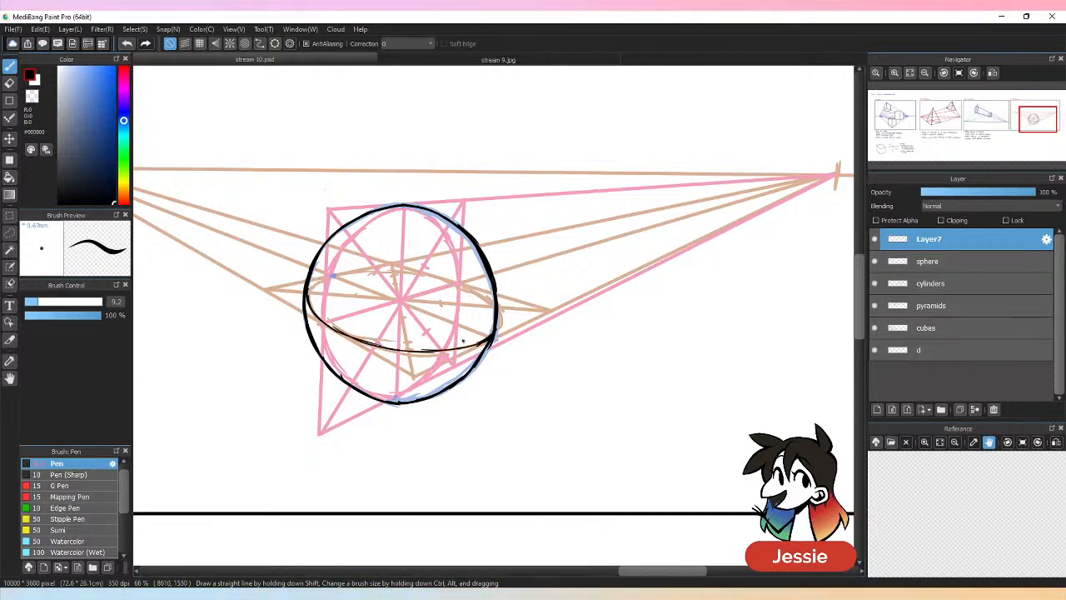
{"action": "mouse_move", "coordinate": [416, 206]}
{"action": "left_mouse_down"}
{"action": "mouse_move", "coordinate": [386, 210]}
{"action": "mouse_move", "coordinate": [353, 237]}
{"action": "left_mouse_up"}
{"action": "mouse_move", "coordinate": [330, 280]}
{"action": "left_mouse_down"}
{"action": "mouse_move", "coordinate": [326, 346]}
{"action": "mouse_move", "coordinate": [343, 378]}
{"action": "left_mouse_up"}
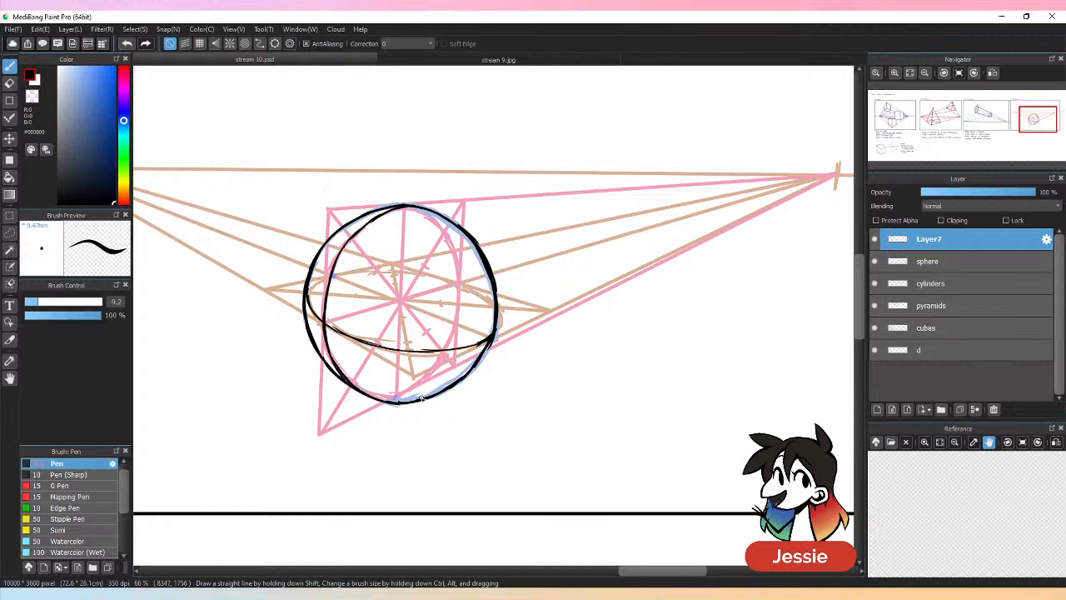
{"action": "left_click", "coordinate": [876, 262]}
{"action": "key", "text": "ctrl+minus"}
{"action": "key", "text": "ctrl+minus"}
{"action": "key", "text": "ctrl+minus"}
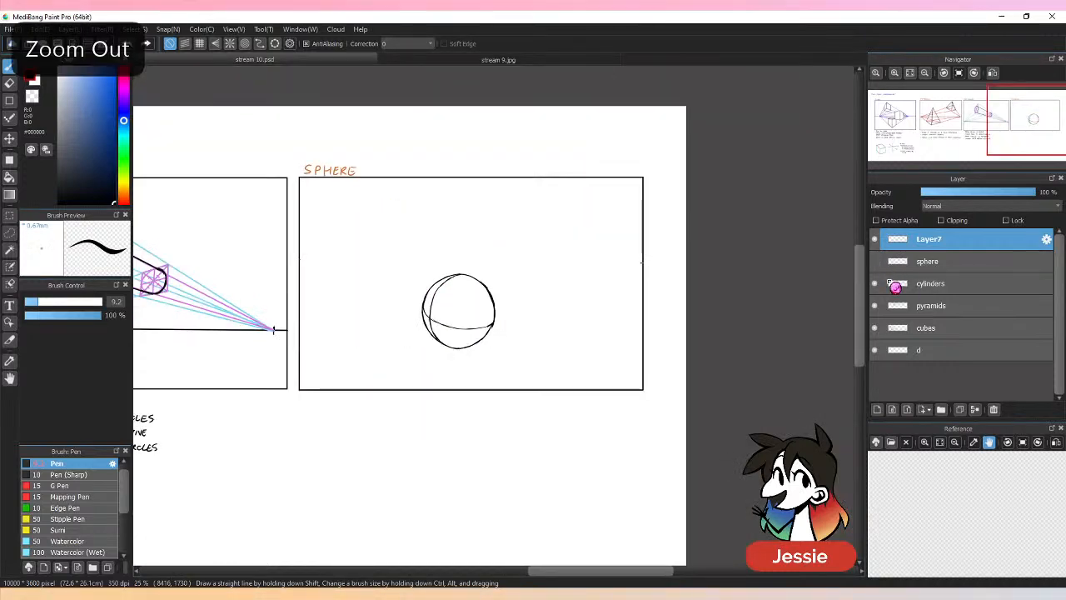
{"action": "left_click", "coordinate": [875, 261]}
Draw the back curves of both ellipses as dashed black lines and save the file.
{"action": "key", "text": "ctrl+plus"}
{"action": "key", "text": "ctrl+plus"}
{"action": "key", "text": "ctrl+plus"}
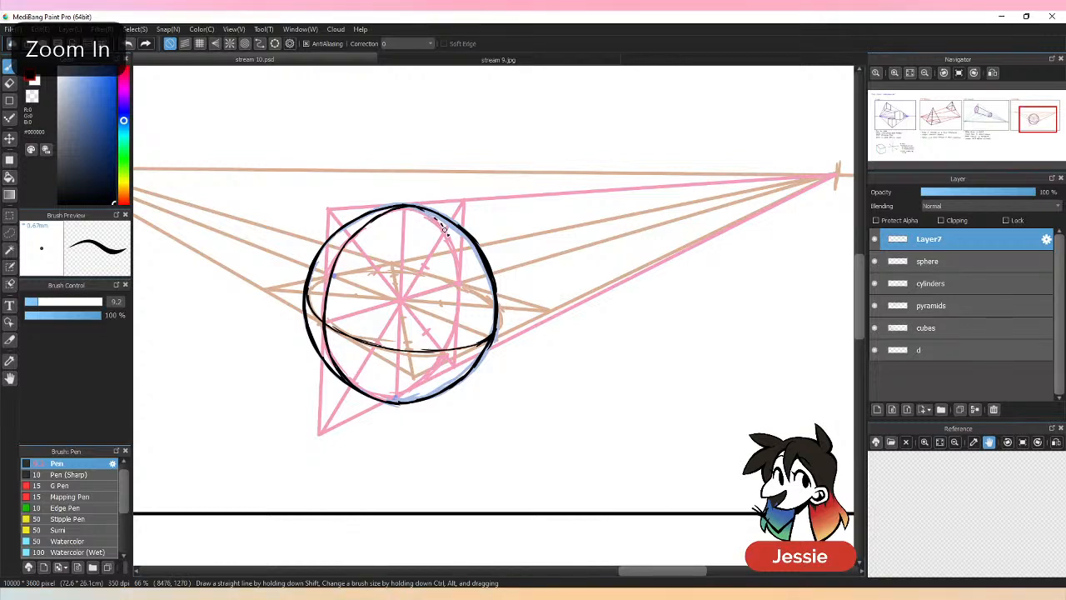
{"action": "mouse_move", "coordinate": [458, 293]}
{"action": "left_mouse_down"}
{"action": "mouse_move", "coordinate": [443, 348]}
{"action": "mouse_move", "coordinate": [409, 387]}
{"action": "left_mouse_up"}
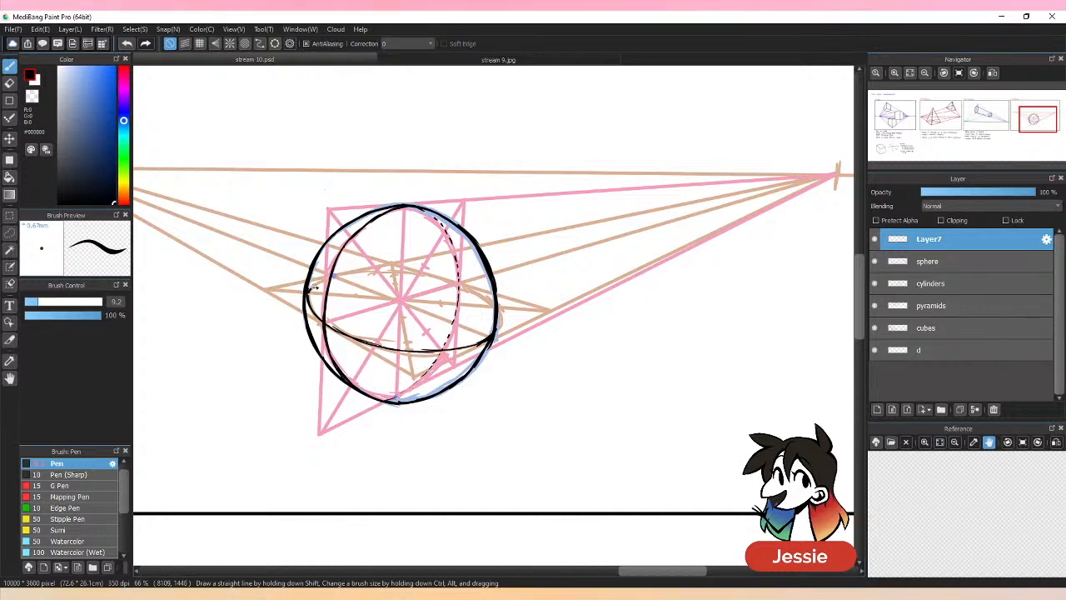
{"action": "mouse_move", "coordinate": [361, 271]}
{"action": "left_mouse_down"}
{"action": "mouse_move", "coordinate": [434, 274]}
{"action": "mouse_move", "coordinate": [415, 271]}
{"action": "mouse_move", "coordinate": [492, 309]}
{"action": "left_mouse_up"}
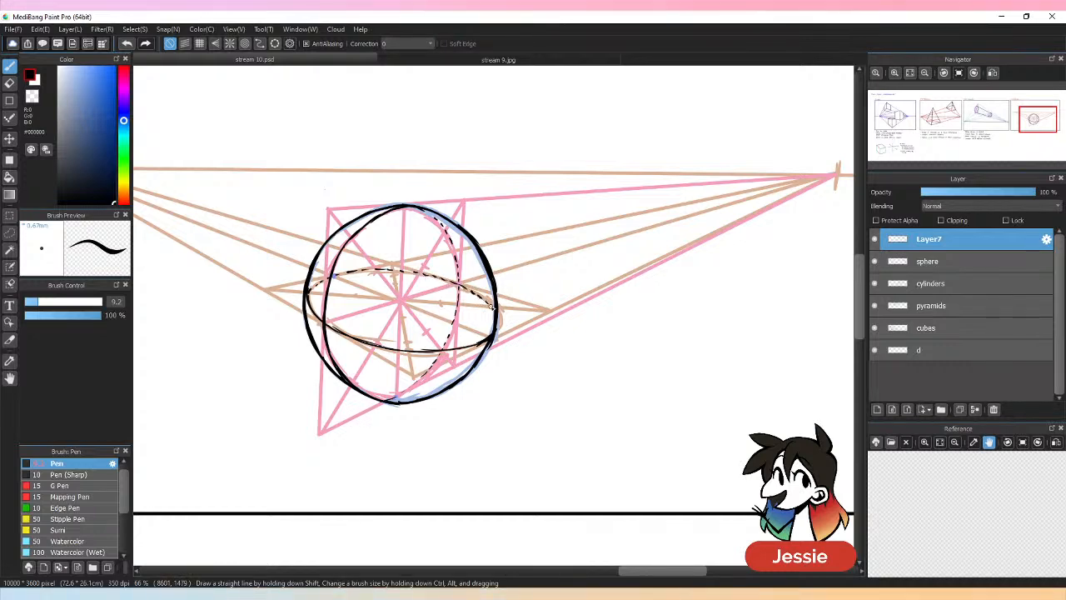
{"action": "key", "text": "ctrl+minus"}
{"action": "key", "text": "ctrl+minus"}
{"action": "key", "text": "ctrl+s"}
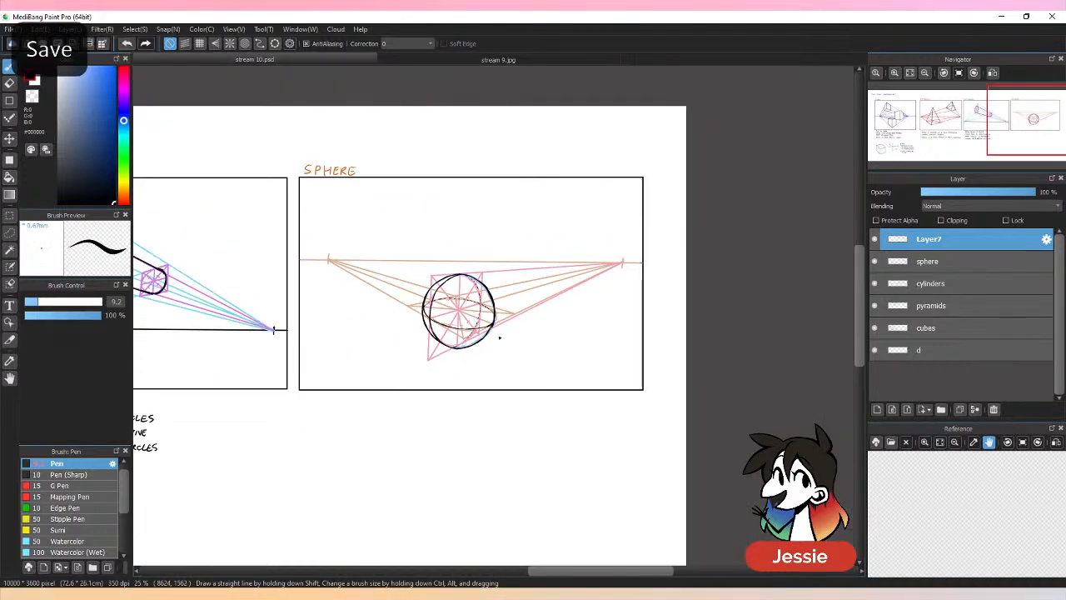
Examine the inked sphere with and without the construction layer and compare it with the neighbouring cylinder panel.
{"action": "key", "text": "ctrl+plus"}
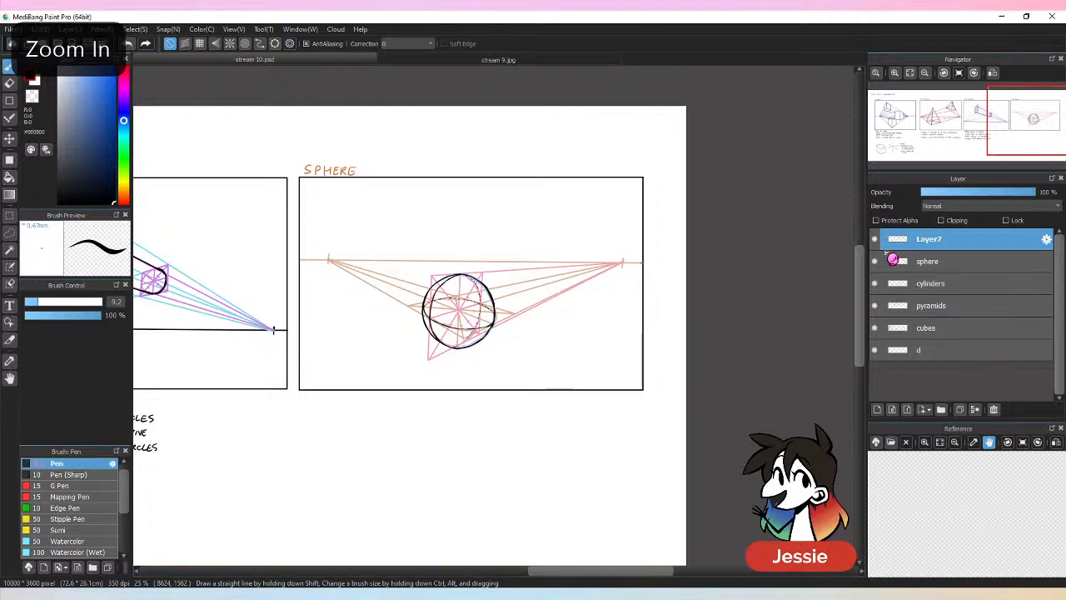
{"action": "key", "text": "ctrl+plus"}
{"action": "left_click", "coordinate": [875, 262]}
{"action": "key", "text": "ctrl+minus"}
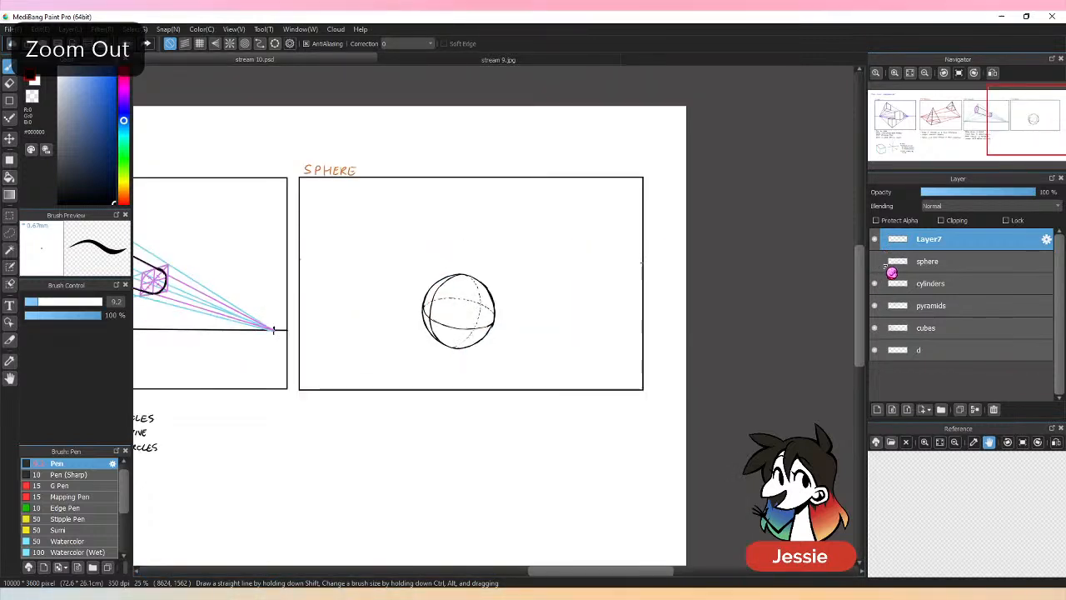
{"action": "key", "text": "ctrl+plus"}
{"action": "left_click", "coordinate": [875, 262]}
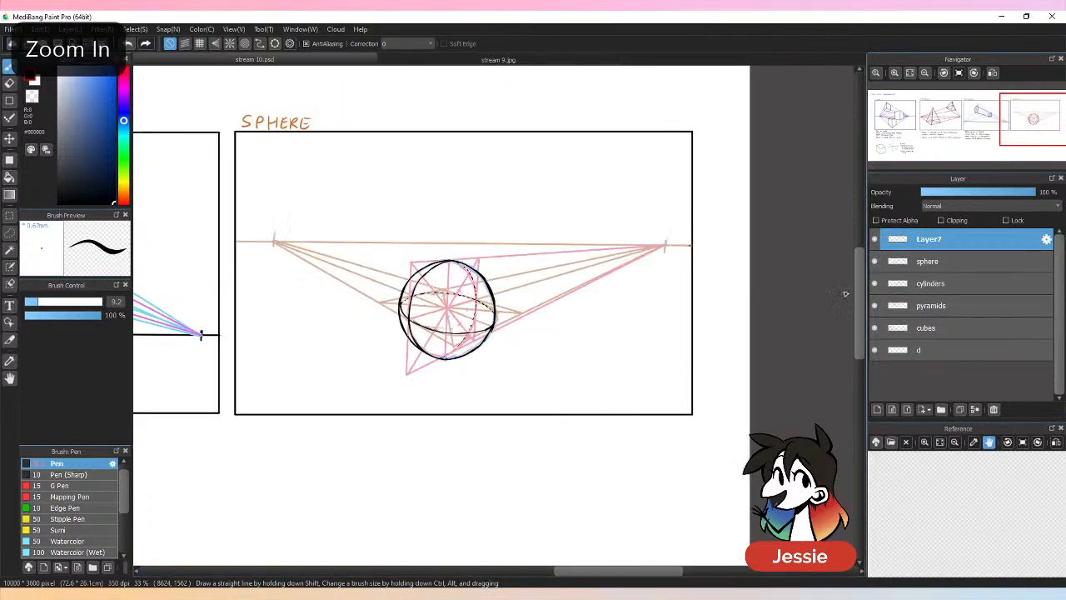
{"action": "key", "text": "ctrl+minus"}
{"action": "key", "text": "ctrl+plus"}
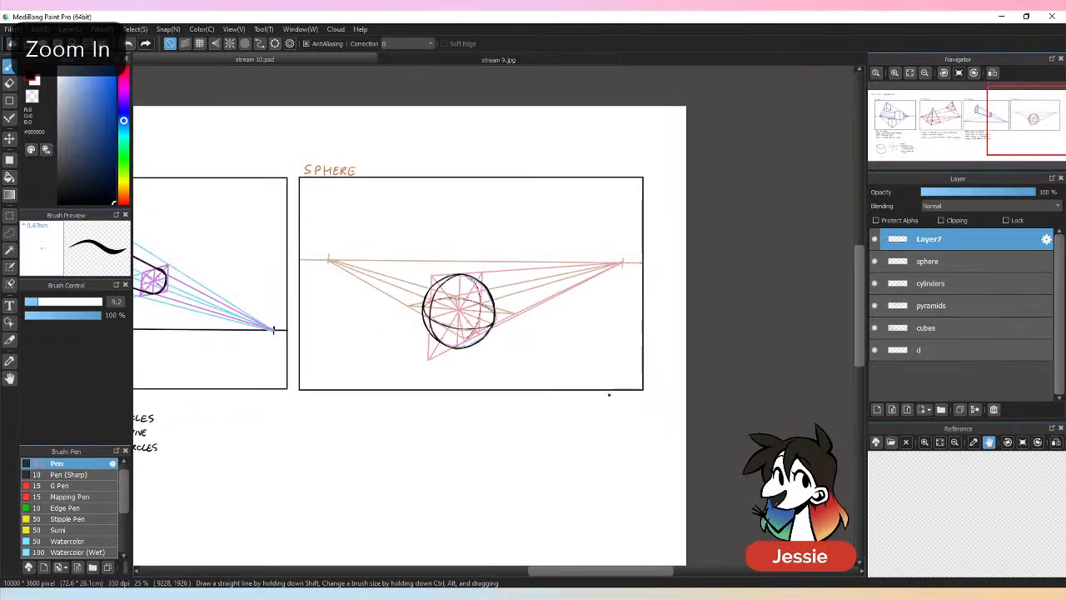
{"action": "key", "text": "ctrl+minus"}
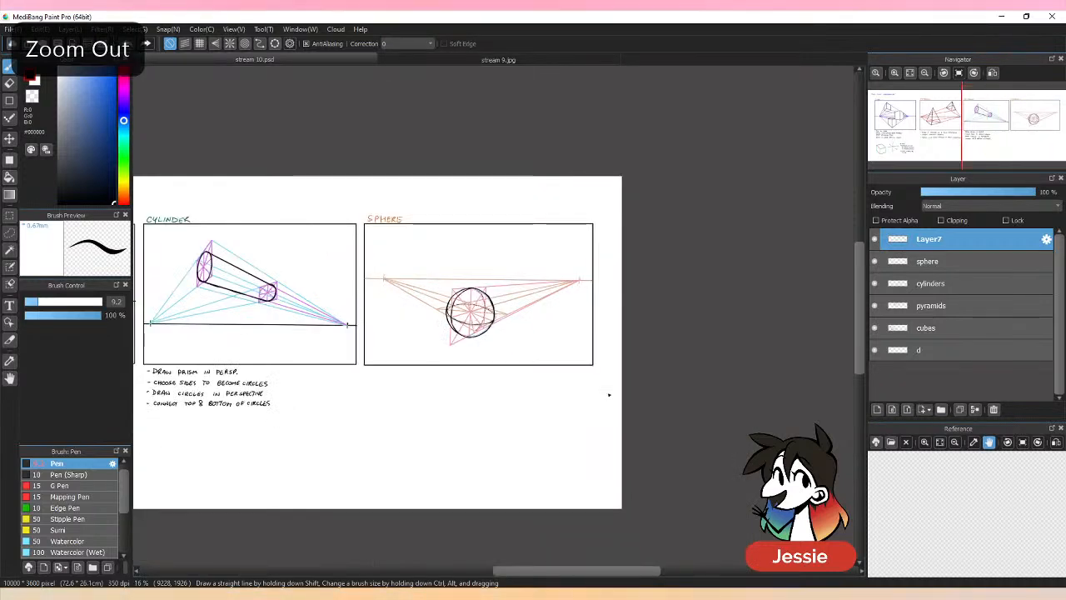
{"action": "key", "text": "ctrl+plus"}
{"action": "key", "text": "ctrl+plus"}
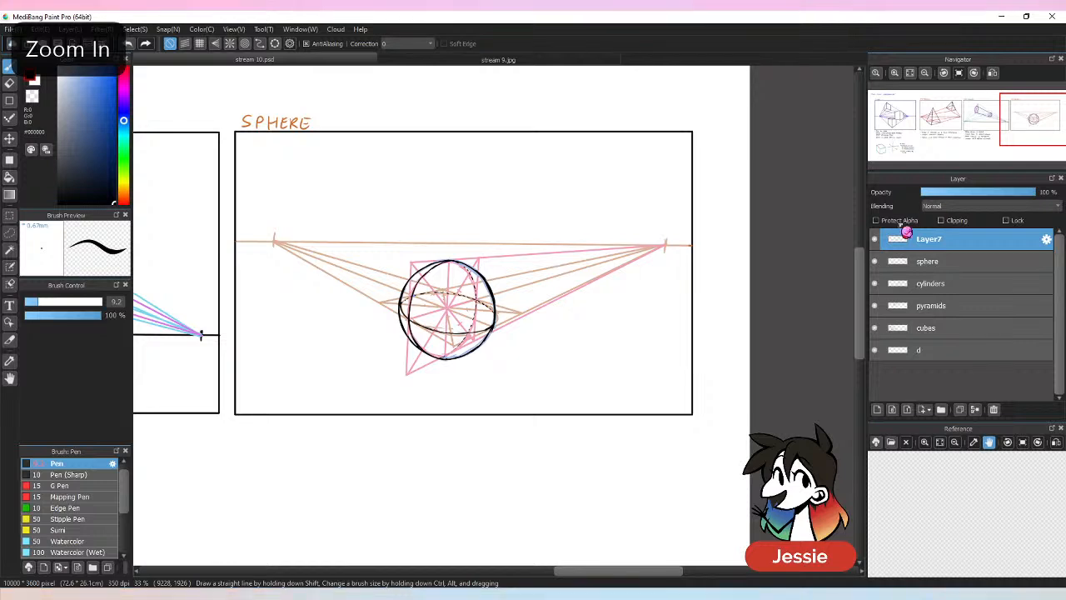
Group the inked sphere layer and the sphere construction layer in a new folder named sphere.
{"action": "left_click_drag", "start_coordinate": [861, 280], "coordinate": [862, 300]}
{"action": "left_click_drag", "start_coordinate": [614, 571], "coordinate": [600, 570]}
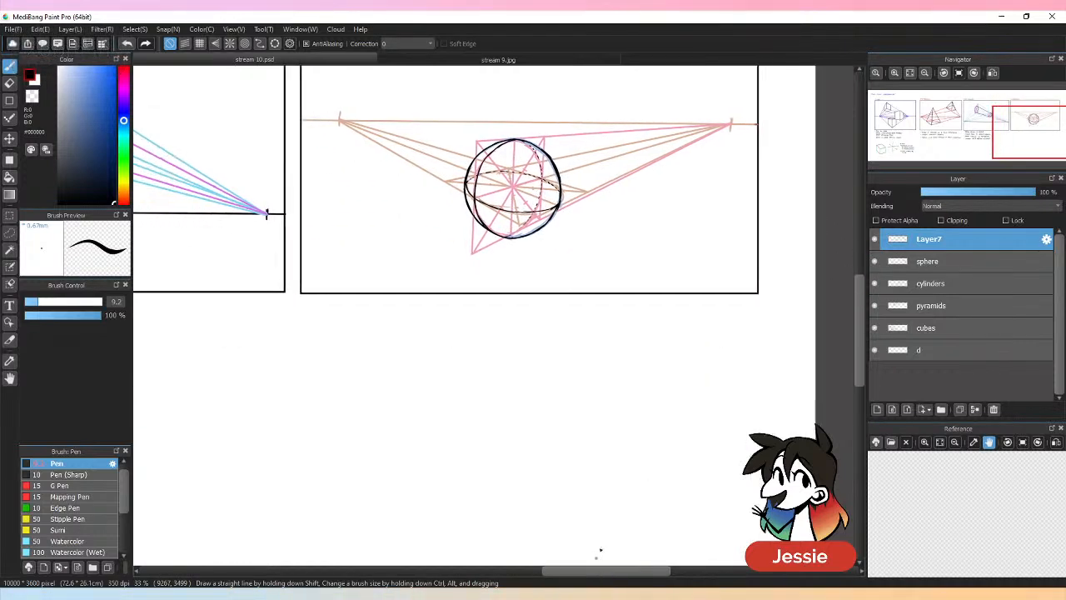
{"action": "left_click", "coordinate": [947, 286], "text": "shift"}
{"action": "left_click", "coordinate": [955, 283]}
{"action": "left_click", "coordinate": [956, 243]}
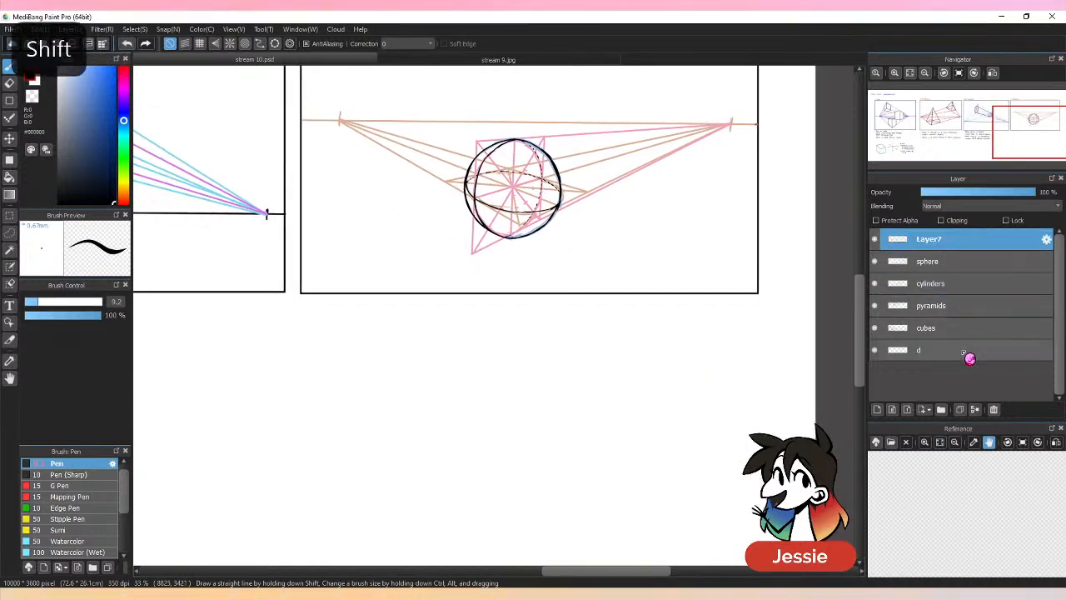
{"action": "left_click", "coordinate": [943, 409]}
{"action": "left_click", "coordinate": [950, 262]}
{"action": "left_click", "coordinate": [952, 287], "text": "shift"}
{"action": "left_click_drag", "start_coordinate": [957, 264], "coordinate": [941, 247]}
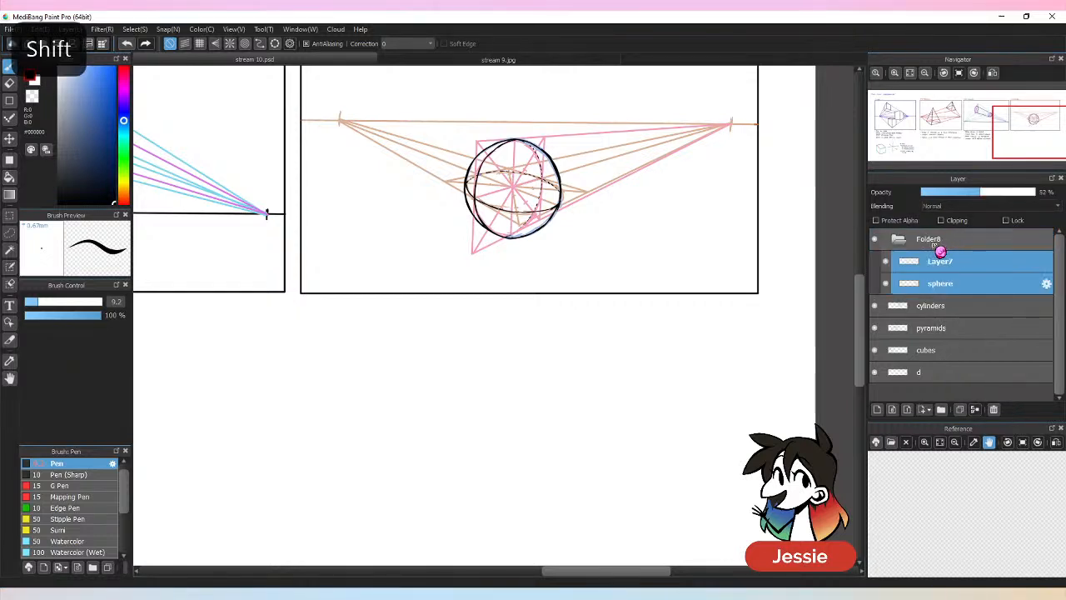
{"action": "double_click", "coordinate": [940, 242]}
{"action": "type", "text": "sphere"}
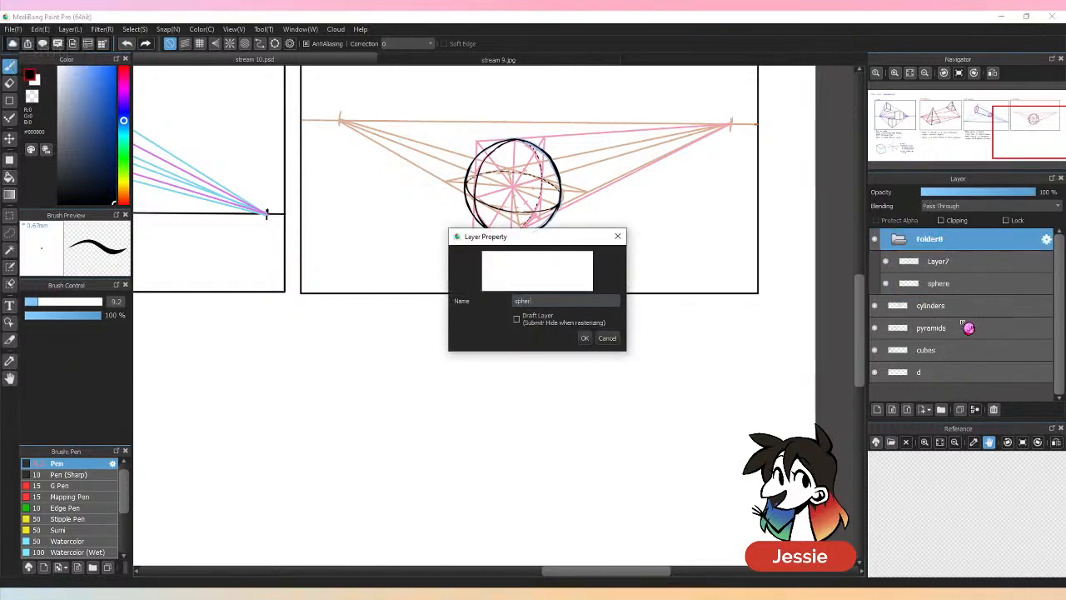
{"action": "key", "text": "Return"}
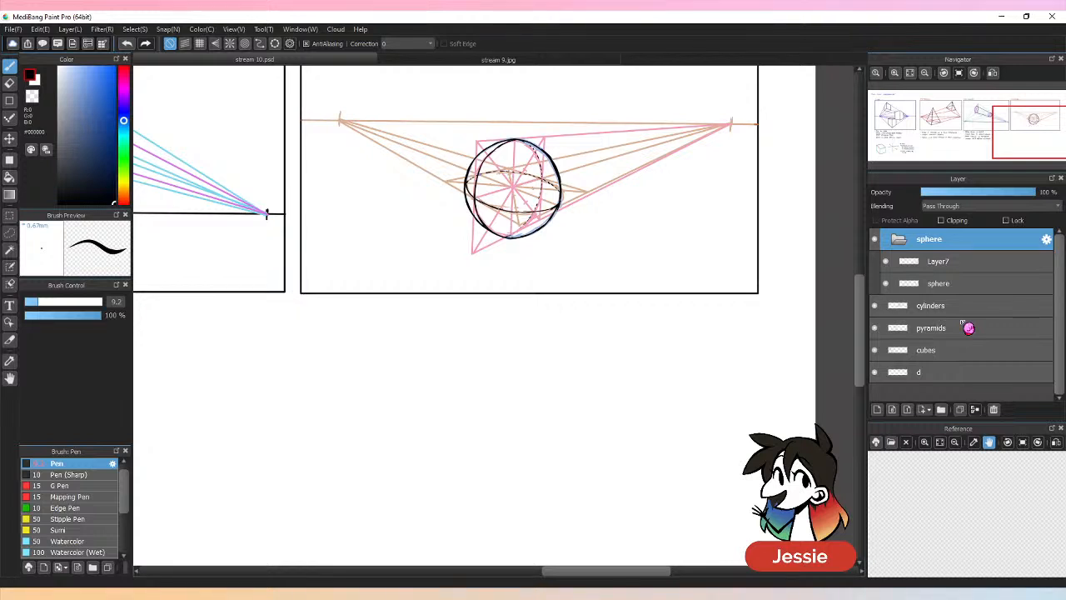
Handwrite the note "- START W/ TWO INTERSECTED SQUARES" below the sphere frame on the inked sphere layer.
{"action": "left_click", "coordinate": [904, 262]}
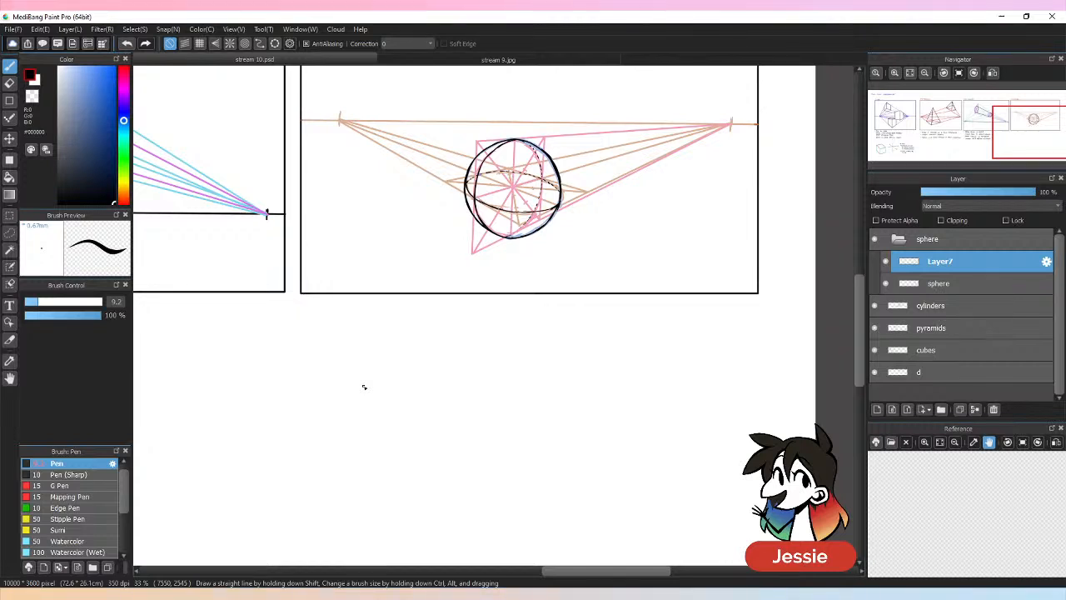
{"action": "key", "text": "ctrl+plus"}
{"action": "key", "text": "ctrl+s"}
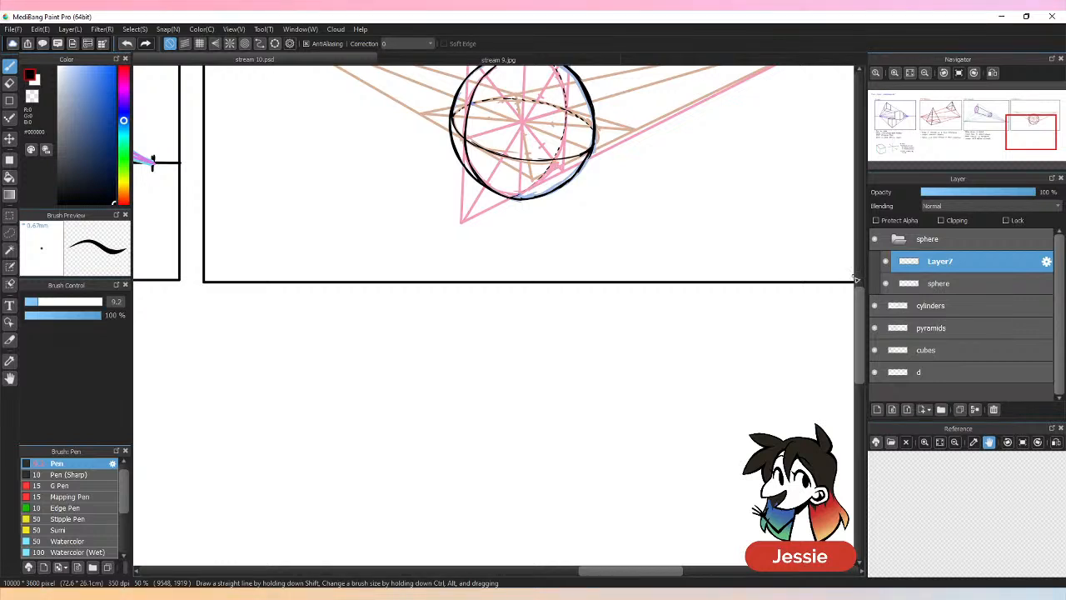
{"action": "scroll", "coordinate": [862, 295], "scroll_direction": "down", "scroll_amount": 1}
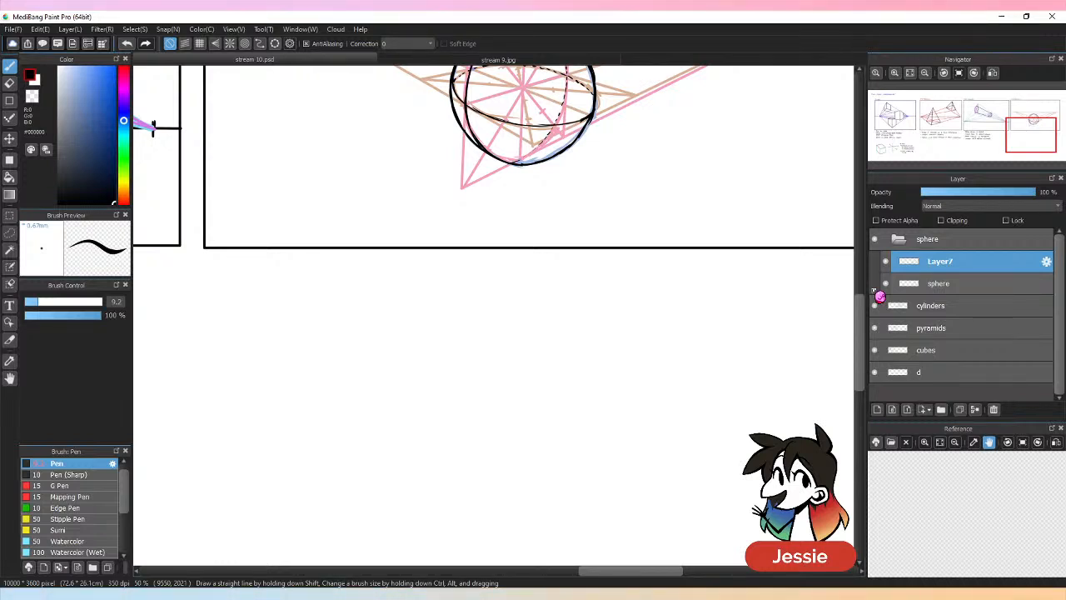
{"action": "left_click_drag", "start_coordinate": [240, 264], "coordinate": [230, 275]}
{"action": "left_click", "coordinate": [246, 276]}
{"action": "mouse_move", "coordinate": [247, 264]}
{"action": "left_mouse_down"}
{"action": "mouse_move", "coordinate": [266, 278]}
{"action": "mouse_move", "coordinate": [326, 267]}
{"action": "mouse_move", "coordinate": [327, 282]}
{"action": "left_mouse_up"}
{"action": "mouse_move", "coordinate": [356, 269]}
{"action": "left_mouse_down"}
{"action": "mouse_move", "coordinate": [356, 280]}
{"action": "mouse_move", "coordinate": [378, 267]}
{"action": "mouse_move", "coordinate": [410, 277]}
{"action": "left_mouse_up"}
{"action": "key", "text": "ctrl+z"}
{"action": "left_click_drag", "start_coordinate": [416, 277], "coordinate": [441, 264]}
{"action": "mouse_move", "coordinate": [435, 265]}
{"action": "left_mouse_down"}
{"action": "mouse_move", "coordinate": [457, 285]}
{"action": "mouse_move", "coordinate": [453, 268]}
{"action": "mouse_move", "coordinate": [485, 277]}
{"action": "left_mouse_up"}
{"action": "left_click_drag", "start_coordinate": [495, 265], "coordinate": [495, 276]}
{"action": "mouse_move", "coordinate": [500, 265]}
{"action": "left_mouse_down"}
{"action": "mouse_move", "coordinate": [511, 265]}
{"action": "mouse_move", "coordinate": [506, 276]}
{"action": "left_mouse_up"}
{"action": "mouse_move", "coordinate": [517, 265]}
{"action": "left_mouse_down"}
{"action": "mouse_move", "coordinate": [511, 276]}
{"action": "mouse_move", "coordinate": [519, 276]}
{"action": "left_mouse_up"}
{"action": "mouse_move", "coordinate": [520, 265]}
{"action": "left_mouse_down"}
{"action": "mouse_move", "coordinate": [521, 277]}
{"action": "mouse_move", "coordinate": [573, 278]}
{"action": "mouse_move", "coordinate": [583, 266]}
{"action": "mouse_move", "coordinate": [595, 277]}
{"action": "left_mouse_up"}
{"action": "left_click_drag", "start_coordinate": [598, 265], "coordinate": [606, 277]}
{"action": "left_click_drag", "start_coordinate": [607, 266], "coordinate": [613, 277]}
{"action": "left_click_drag", "start_coordinate": [623, 266], "coordinate": [617, 279]}
Handwrite a second note line, "- TURN INTO CIRCLES", beneath the first one.
{"action": "left_click_drag", "start_coordinate": [231, 302], "coordinate": [245, 302]}
{"action": "mouse_move", "coordinate": [238, 302]}
{"action": "left_mouse_down"}
{"action": "mouse_move", "coordinate": [238, 314]}
{"action": "mouse_move", "coordinate": [261, 302]}
{"action": "left_mouse_up"}
{"action": "left_click_drag", "start_coordinate": [267, 301], "coordinate": [278, 314]}
{"action": "mouse_move", "coordinate": [280, 314]}
{"action": "left_mouse_down"}
{"action": "mouse_move", "coordinate": [289, 301]}
{"action": "mouse_move", "coordinate": [312, 313]}
{"action": "mouse_move", "coordinate": [347, 303]}
{"action": "left_mouse_up"}
{"action": "left_click_drag", "start_coordinate": [341, 303], "coordinate": [340, 314]}
{"action": "left_click_drag", "start_coordinate": [356, 305], "coordinate": [398, 312]}
{"action": "key", "text": "ctrl+z"}
{"action": "mouse_move", "coordinate": [404, 302]}
{"action": "left_mouse_down"}
{"action": "mouse_move", "coordinate": [405, 313]}
{"action": "mouse_move", "coordinate": [418, 312]}
{"action": "left_mouse_up"}
{"action": "left_click_drag", "start_coordinate": [428, 302], "coordinate": [448, 310]}
{"action": "left_click_drag", "start_coordinate": [440, 302], "coordinate": [450, 300]}
{"action": "mouse_move", "coordinate": [440, 307]}
{"action": "left_mouse_down"}
{"action": "mouse_move", "coordinate": [453, 312]}
{"action": "mouse_move", "coordinate": [450, 301]}
{"action": "left_mouse_up"}
{"action": "key", "text": "ctrl+z"}
{"action": "key", "text": "ctrl+z"}
{"action": "key", "text": "ctrl+z"}
{"action": "left_click_drag", "start_coordinate": [440, 307], "coordinate": [453, 314]}
Shift the words "INTO CIRCLES" to the right and write "SQUARES" in the gap after "TURN".
{"action": "key", "text": "l"}
{"action": "mouse_move", "coordinate": [399, 291]}
{"action": "left_mouse_down"}
{"action": "mouse_move", "coordinate": [305, 324]}
{"action": "mouse_move", "coordinate": [507, 336]}
{"action": "left_mouse_up"}
{"action": "key", "text": "v"}
{"action": "left_click_drag", "start_coordinate": [405, 321], "coordinate": [497, 304]}
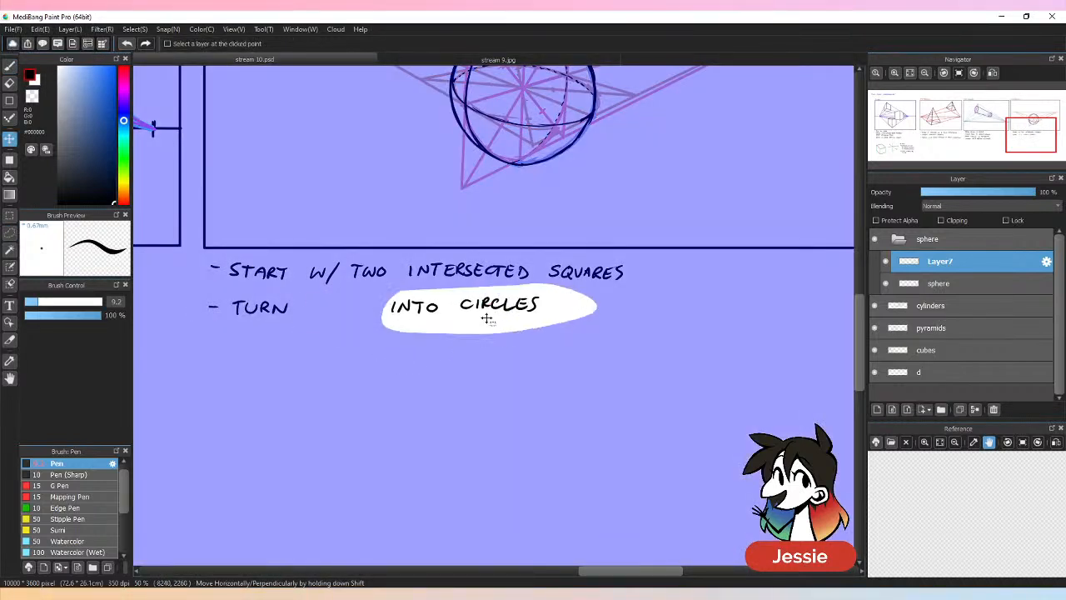
{"action": "key", "text": "ctrl+d"}
{"action": "key", "text": "b"}
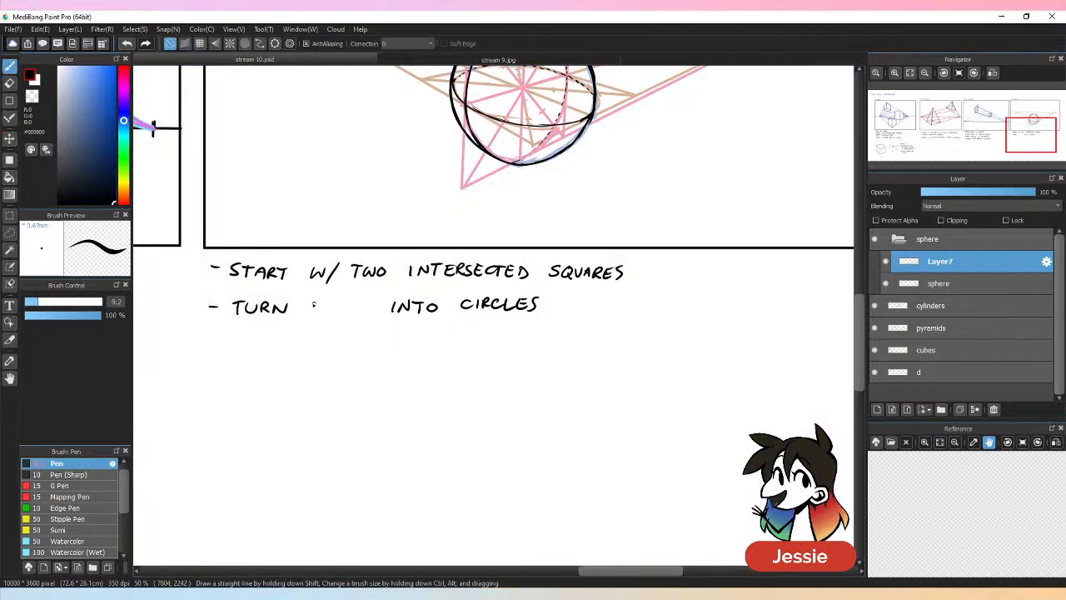
{"action": "mouse_move", "coordinate": [315, 303]}
{"action": "left_mouse_down"}
{"action": "mouse_move", "coordinate": [306, 313]}
{"action": "mouse_move", "coordinate": [338, 302]}
{"action": "mouse_move", "coordinate": [368, 313]}
{"action": "left_mouse_up"}
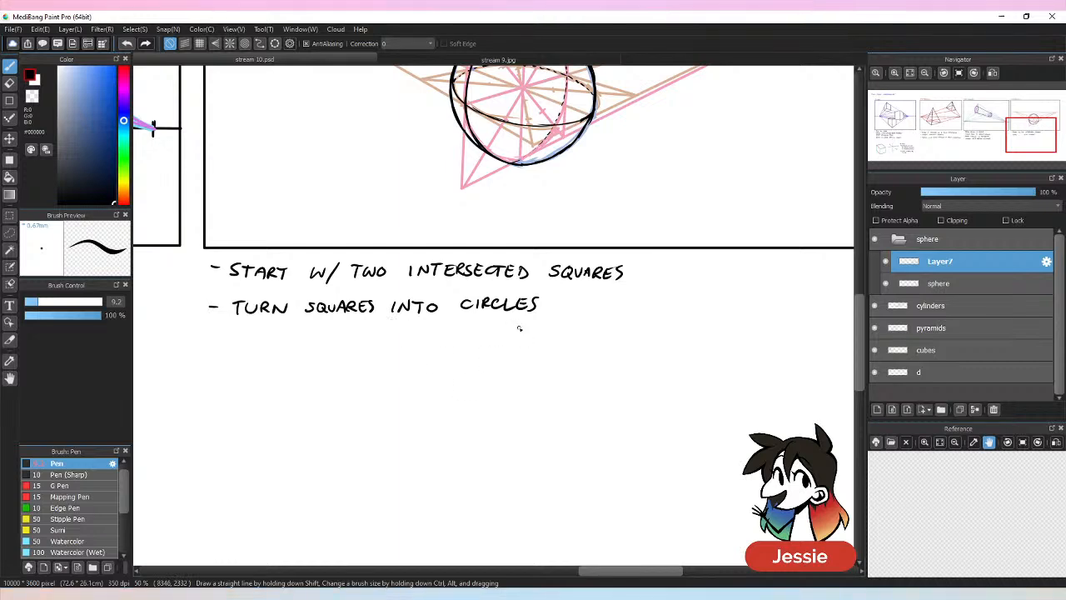
Start a third note line with a dash beneath "TURN SQUARES INTO CIRCLES" and save the drawing.
{"action": "key", "text": "ctrl+minus"}
{"action": "key", "text": "ctrl+plus"}
{"action": "key", "text": "ctrl+plus"}
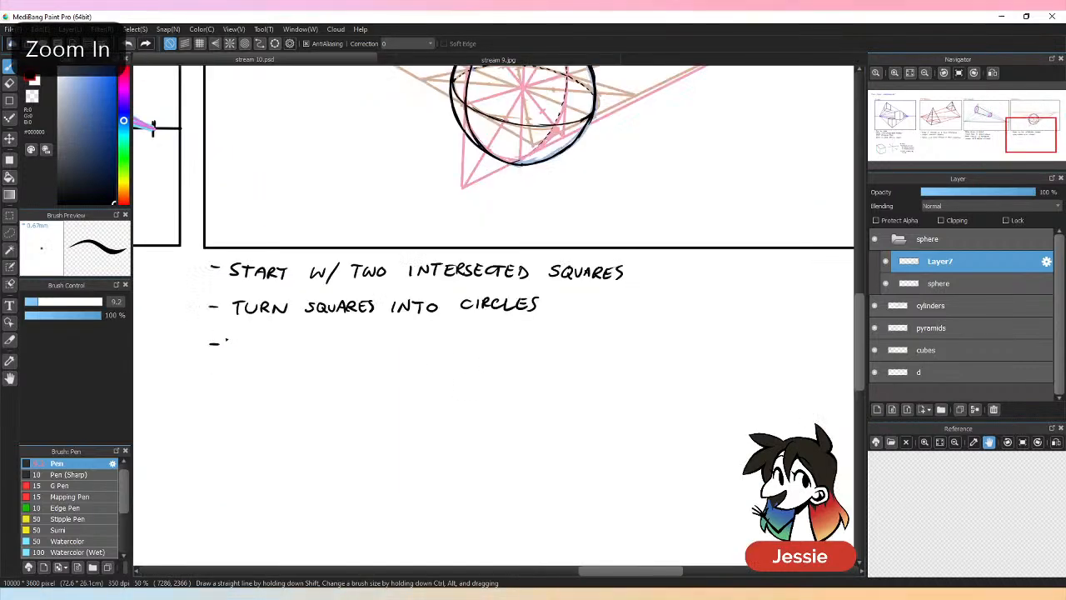
{"action": "key", "text": "ctrl+s"}
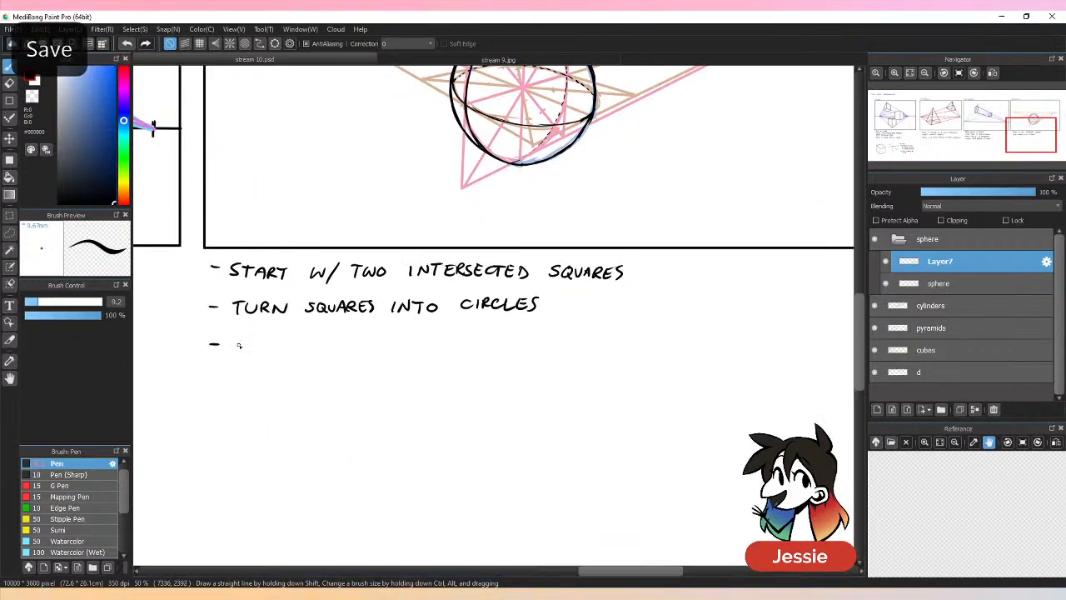
{"action": "mouse_move", "coordinate": [237, 339]}
{"action": "left_mouse_down"}
{"action": "mouse_move", "coordinate": [238, 355]}
{"action": "mouse_move", "coordinate": [262, 343]}
{"action": "mouse_move", "coordinate": [265, 354]}
{"action": "left_mouse_up"}
{"action": "left_click_drag", "start_coordinate": [267, 355], "coordinate": [270, 344]}
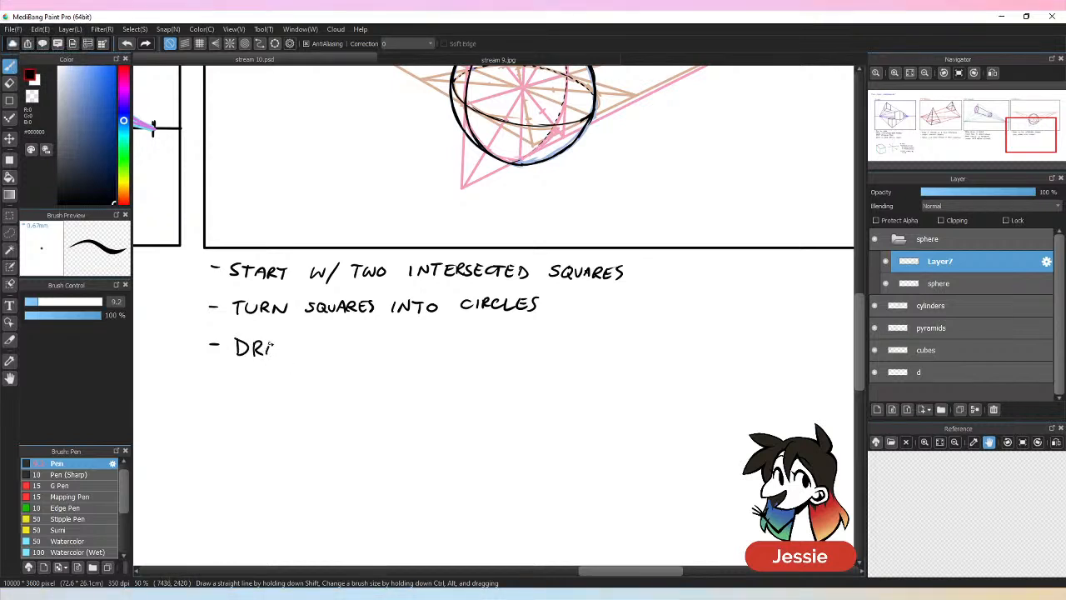
{"action": "key", "text": "ctrl+z"}
{"action": "key", "text": "ctrl+z"}
{"action": "key", "text": "ctrl+z"}
{"action": "key", "text": "ctrl+z"}
{"action": "key", "text": "ctrl+z"}
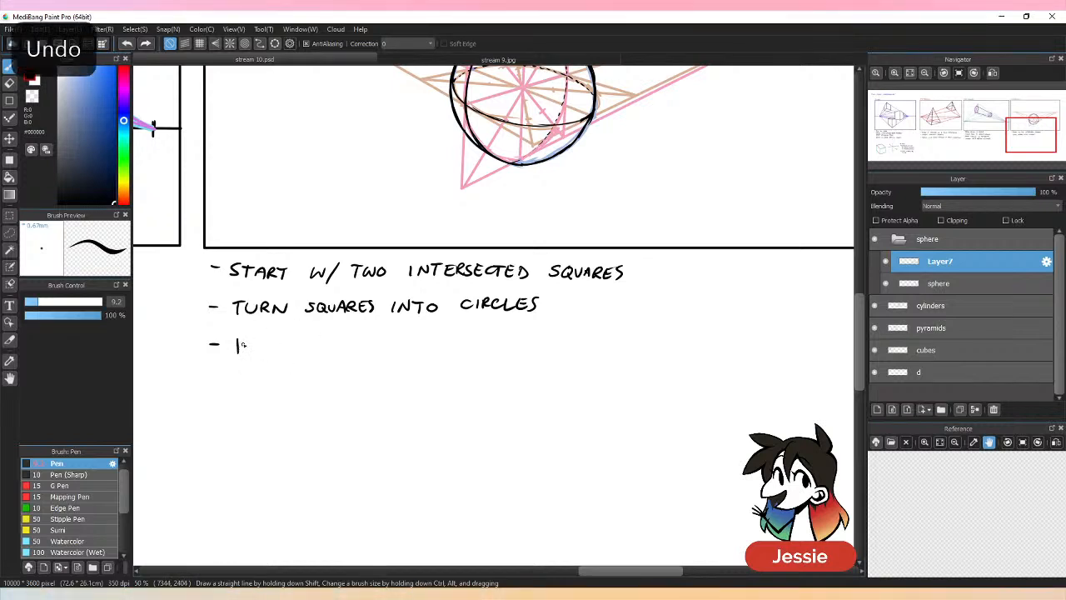
{"action": "key", "text": "ctrl+z"}
Handwrite "CONNECT CIRCLES BY OUTERMOST EDGE TO" after the dash of the third note line.
{"action": "mouse_move", "coordinate": [247, 341]}
{"action": "left_mouse_down"}
{"action": "mouse_move", "coordinate": [245, 354]}
{"action": "mouse_move", "coordinate": [258, 342]}
{"action": "mouse_move", "coordinate": [302, 348]}
{"action": "left_mouse_up"}
{"action": "mouse_move", "coordinate": [318, 343]}
{"action": "left_mouse_down"}
{"action": "mouse_move", "coordinate": [318, 353]}
{"action": "mouse_move", "coordinate": [350, 354]}
{"action": "left_mouse_up"}
{"action": "left_click_drag", "start_coordinate": [357, 343], "coordinate": [357, 355]}
{"action": "mouse_move", "coordinate": [363, 342]}
{"action": "left_mouse_down"}
{"action": "mouse_move", "coordinate": [363, 355]}
{"action": "mouse_move", "coordinate": [384, 354]}
{"action": "left_mouse_up"}
{"action": "mouse_move", "coordinate": [389, 342]}
{"action": "left_mouse_down"}
{"action": "mouse_move", "coordinate": [395, 354]}
{"action": "mouse_move", "coordinate": [436, 356]}
{"action": "left_mouse_up"}
{"action": "key", "text": "ctrl+z"}
{"action": "left_click_drag", "start_coordinate": [435, 342], "coordinate": [436, 356]}
{"action": "left_click_drag", "start_coordinate": [449, 342], "coordinate": [454, 351]}
{"action": "mouse_move", "coordinate": [460, 342]}
{"action": "left_mouse_down"}
{"action": "mouse_move", "coordinate": [453, 362]}
{"action": "mouse_move", "coordinate": [486, 344]}
{"action": "left_mouse_up"}
{"action": "left_click_drag", "start_coordinate": [498, 342], "coordinate": [516, 342]}
{"action": "mouse_move", "coordinate": [510, 343]}
{"action": "left_mouse_down"}
{"action": "mouse_move", "coordinate": [510, 355]}
{"action": "mouse_move", "coordinate": [527, 354]}
{"action": "left_mouse_up"}
{"action": "left_click_drag", "start_coordinate": [519, 348], "coordinate": [532, 355]}
{"action": "mouse_move", "coordinate": [532, 342]}
{"action": "left_mouse_down"}
{"action": "mouse_move", "coordinate": [541, 355]}
{"action": "mouse_move", "coordinate": [587, 343]}
{"action": "mouse_move", "coordinate": [585, 354]}
{"action": "left_mouse_up"}
{"action": "left_click_drag", "start_coordinate": [588, 342], "coordinate": [602, 342]}
{"action": "mouse_move", "coordinate": [595, 341]}
{"action": "left_mouse_down"}
{"action": "mouse_move", "coordinate": [595, 354]}
{"action": "mouse_move", "coordinate": [623, 349]}
{"action": "left_mouse_up"}
{"action": "left_click_drag", "start_coordinate": [628, 342], "coordinate": [635, 356]}
{"action": "left_click_drag", "start_coordinate": [648, 343], "coordinate": [650, 354]}
{"action": "mouse_move", "coordinate": [657, 342]}
{"action": "left_mouse_down"}
{"action": "mouse_move", "coordinate": [658, 356]}
{"action": "mouse_move", "coordinate": [665, 343]}
{"action": "left_mouse_up"}
{"action": "left_click_drag", "start_coordinate": [657, 348], "coordinate": [695, 342]}
{"action": "left_click_drag", "start_coordinate": [687, 341], "coordinate": [687, 354]}
Continue the third note with "CREATE" and write "SPHERE" on the line below it.
{"action": "key", "text": "ctrl+minus"}
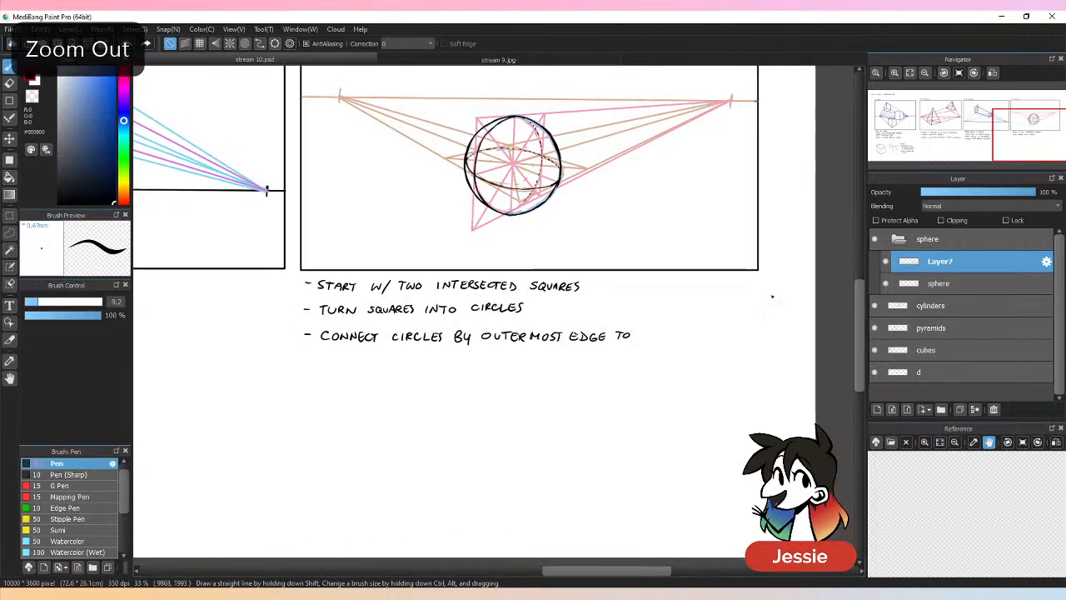
{"action": "key", "text": "ctrl+plus"}
{"action": "left_click_drag", "start_coordinate": [623, 573], "coordinate": [629, 573]}
{"action": "left_click_drag", "start_coordinate": [669, 339], "coordinate": [672, 351]}
{"action": "left_click_drag", "start_coordinate": [672, 339], "coordinate": [685, 350]}
{"action": "left_click_drag", "start_coordinate": [685, 337], "coordinate": [703, 337]}
{"action": "mouse_move", "coordinate": [703, 337]}
{"action": "left_mouse_down"}
{"action": "mouse_move", "coordinate": [710, 349]}
{"action": "mouse_move", "coordinate": [716, 335]}
{"action": "left_mouse_up"}
{"action": "mouse_move", "coordinate": [713, 335]}
{"action": "left_mouse_down"}
{"action": "mouse_move", "coordinate": [713, 348]}
{"action": "mouse_move", "coordinate": [732, 348]}
{"action": "left_mouse_up"}
{"action": "left_click_drag", "start_coordinate": [760, 340], "coordinate": [767, 336]}
{"action": "left_click_drag", "start_coordinate": [761, 337], "coordinate": [767, 349]}
{"action": "left_click_drag", "start_coordinate": [768, 344], "coordinate": [775, 343]}
{"action": "left_click_drag", "start_coordinate": [775, 336], "coordinate": [782, 351]}
{"action": "left_click_drag", "start_coordinate": [781, 351], "coordinate": [788, 351]}
{"action": "left_click_drag", "start_coordinate": [782, 344], "coordinate": [789, 336]}
{"action": "left_click_drag", "start_coordinate": [624, 571], "coordinate": [610, 571]}
{"action": "left_click_drag", "start_coordinate": [286, 371], "coordinate": [280, 382]}
{"action": "left_click_drag", "start_coordinate": [293, 369], "coordinate": [301, 381]}
{"action": "key", "text": "ctrl+z"}
{"action": "key", "text": "ctrl+z"}
{"action": "left_click_drag", "start_coordinate": [301, 376], "coordinate": [309, 376]}
{"action": "mouse_move", "coordinate": [309, 369]}
{"action": "left_mouse_down"}
{"action": "mouse_move", "coordinate": [309, 381]}
{"action": "mouse_move", "coordinate": [322, 381]}
{"action": "left_mouse_up"}
{"action": "left_click_drag", "start_coordinate": [315, 376], "coordinate": [327, 382]}
{"action": "left_click_drag", "start_coordinate": [326, 370], "coordinate": [337, 381]}
{"action": "left_click_drag", "start_coordinate": [337, 371], "coordinate": [345, 371]}
{"action": "left_click_drag", "start_coordinate": [338, 376], "coordinate": [344, 376]}
{"action": "left_click_drag", "start_coordinate": [337, 381], "coordinate": [347, 380]}
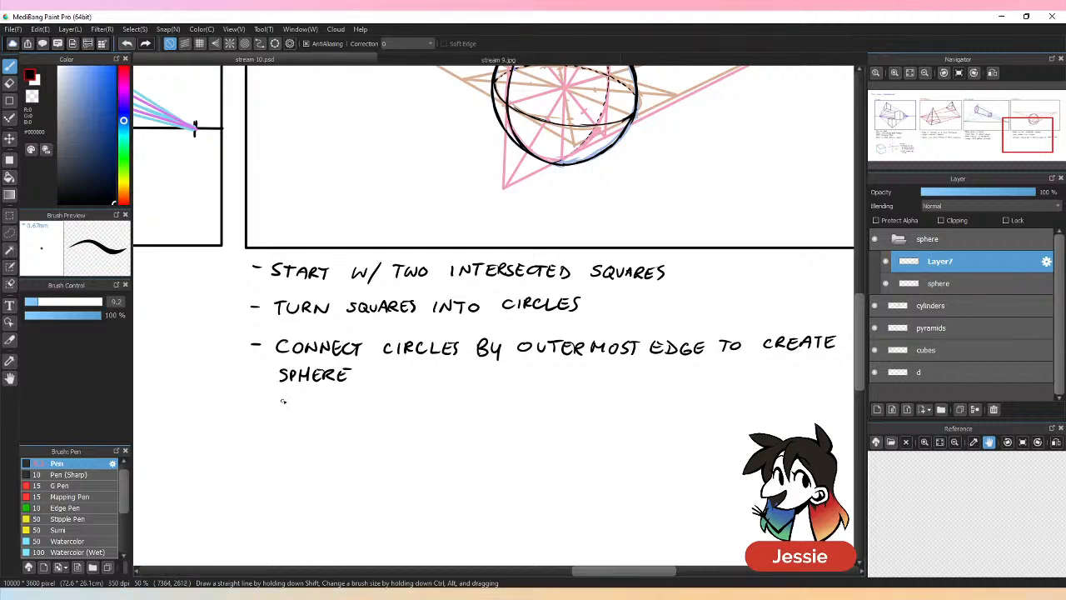
Draw a sub-note arrow under "SPHERE" and handwrite "CIRCLE GUIDELINES THERE TO SHOW ACCURATE" beside it.
{"action": "left_click_drag", "start_coordinate": [285, 394], "coordinate": [317, 409]}
{"action": "left_click_drag", "start_coordinate": [322, 399], "coordinate": [322, 409]}
{"action": "mouse_move", "coordinate": [328, 398]}
{"action": "left_mouse_down"}
{"action": "mouse_move", "coordinate": [329, 409]}
{"action": "mouse_move", "coordinate": [369, 409]}
{"action": "left_mouse_up"}
{"action": "left_click_drag", "start_coordinate": [369, 399], "coordinate": [377, 399]}
{"action": "left_click_drag", "start_coordinate": [369, 404], "coordinate": [375, 404]}
{"action": "left_click_drag", "start_coordinate": [369, 409], "coordinate": [408, 405]}
{"action": "key", "text": "ctrl+z"}
{"action": "mouse_move", "coordinate": [416, 399]}
{"action": "left_mouse_down"}
{"action": "mouse_move", "coordinate": [418, 408]}
{"action": "mouse_move", "coordinate": [427, 399]}
{"action": "left_mouse_up"}
{"action": "left_click_drag", "start_coordinate": [432, 399], "coordinate": [437, 409]}
{"action": "mouse_move", "coordinate": [450, 399]}
{"action": "left_mouse_down"}
{"action": "mouse_move", "coordinate": [451, 409]}
{"action": "mouse_move", "coordinate": [459, 399]}
{"action": "left_mouse_up"}
{"action": "left_click_drag", "start_coordinate": [451, 404], "coordinate": [457, 404]}
{"action": "left_click_drag", "start_coordinate": [450, 409], "coordinate": [474, 409]}
{"action": "mouse_move", "coordinate": [479, 409]}
{"action": "left_mouse_down"}
{"action": "mouse_move", "coordinate": [488, 398]}
{"action": "mouse_move", "coordinate": [491, 410]}
{"action": "left_mouse_up"}
{"action": "left_click_drag", "start_coordinate": [490, 398], "coordinate": [496, 399]}
{"action": "left_click_drag", "start_coordinate": [491, 404], "coordinate": [496, 404]}
{"action": "left_click_drag", "start_coordinate": [490, 409], "coordinate": [528, 409]}
{"action": "left_click_drag", "start_coordinate": [537, 398], "coordinate": [545, 409]}
{"action": "left_click_drag", "start_coordinate": [551, 398], "coordinate": [561, 409]}
{"action": "left_click_drag", "start_coordinate": [561, 398], "coordinate": [570, 409]}
{"action": "left_click_drag", "start_coordinate": [570, 409], "coordinate": [608, 398]}
{"action": "left_click_drag", "start_coordinate": [601, 398], "coordinate": [601, 409]}
{"action": "left_click_drag", "start_coordinate": [616, 397], "coordinate": [648, 409]}
{"action": "left_click_drag", "start_coordinate": [648, 404], "coordinate": [655, 409]}
{"action": "left_click_drag", "start_coordinate": [662, 398], "coordinate": [700, 404]}
{"action": "left_click_drag", "start_coordinate": [712, 398], "coordinate": [707, 407]}
{"action": "mouse_move", "coordinate": [722, 397]}
{"action": "left_mouse_down"}
{"action": "mouse_move", "coordinate": [717, 407]}
{"action": "mouse_move", "coordinate": [739, 410]}
{"action": "left_mouse_up"}
{"action": "left_click_drag", "start_coordinate": [739, 399], "coordinate": [760, 408]}
{"action": "left_click_drag", "start_coordinate": [767, 398], "coordinate": [778, 398]}
{"action": "left_click_drag", "start_coordinate": [773, 397], "coordinate": [773, 409]}
Finish the sub-note with "CURVE" and add "THE" after "CREATE" in the third note.
{"action": "left_click_drag", "start_coordinate": [634, 571], "coordinate": [659, 571]}
{"action": "mouse_move", "coordinate": [681, 395]}
{"action": "left_mouse_down"}
{"action": "mouse_move", "coordinate": [681, 406]}
{"action": "mouse_move", "coordinate": [714, 406]}
{"action": "left_mouse_up"}
{"action": "left_click_drag", "start_coordinate": [719, 396], "coordinate": [740, 405]}
{"action": "left_click_drag", "start_coordinate": [739, 394], "coordinate": [752, 405]}
{"action": "left_click_drag", "start_coordinate": [752, 394], "coordinate": [760, 394]}
{"action": "left_click_drag", "start_coordinate": [752, 399], "coordinate": [759, 399]}
{"action": "left_click_drag", "start_coordinate": [752, 405], "coordinate": [762, 404]}
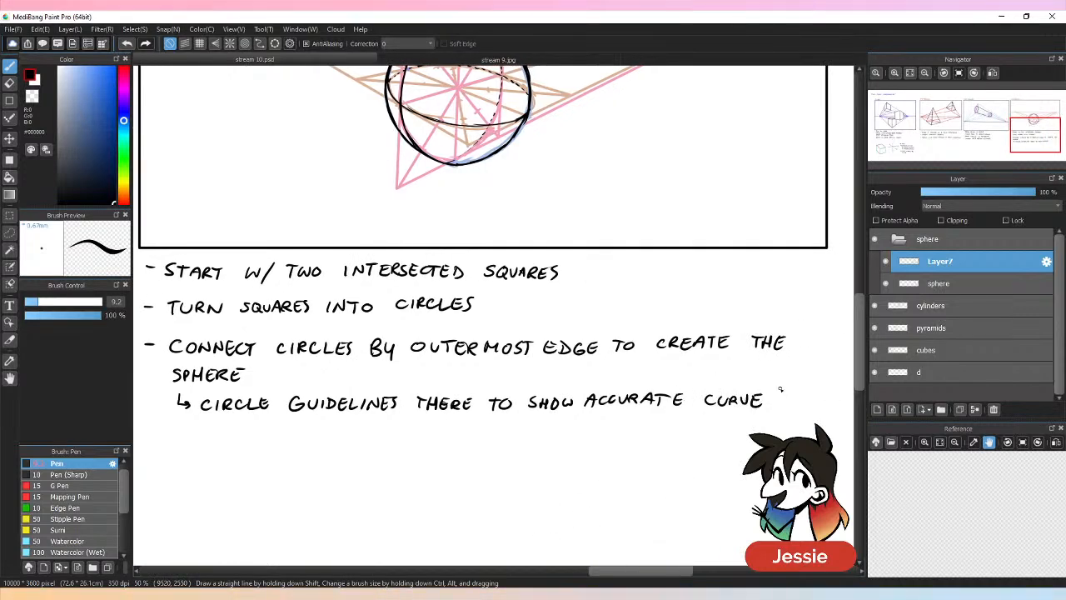
Save the drawing and review the whole sheet with all four framed constructions.
{"action": "key", "text": "ctrl+minus"}
{"action": "key", "text": "ctrl+minus"}
{"action": "key", "text": "ctrl+s"}
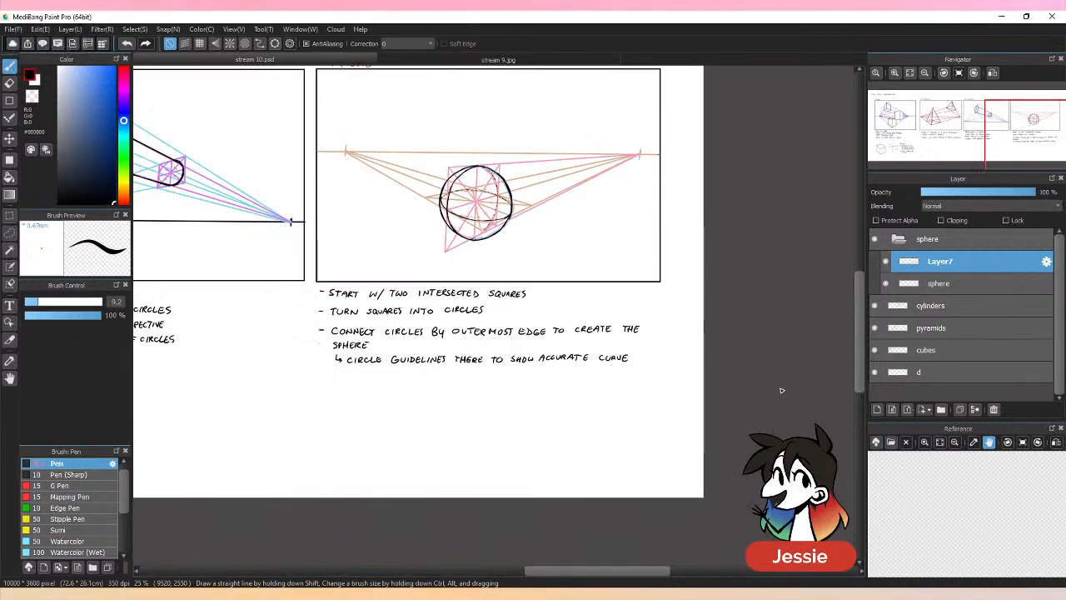
{"action": "key", "text": "ctrl+plus"}
{"action": "key", "text": "ctrl+plus"}
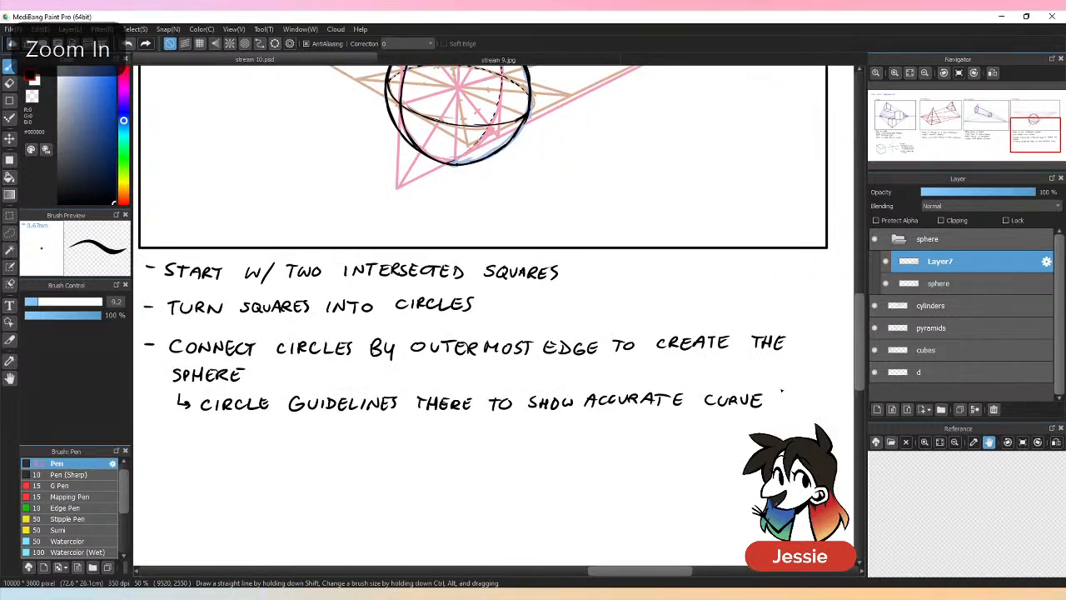
{"action": "key", "text": "ctrl+minus"}
{"action": "key", "text": "ctrl+minus"}
{"action": "key", "text": "ctrl+minus"}
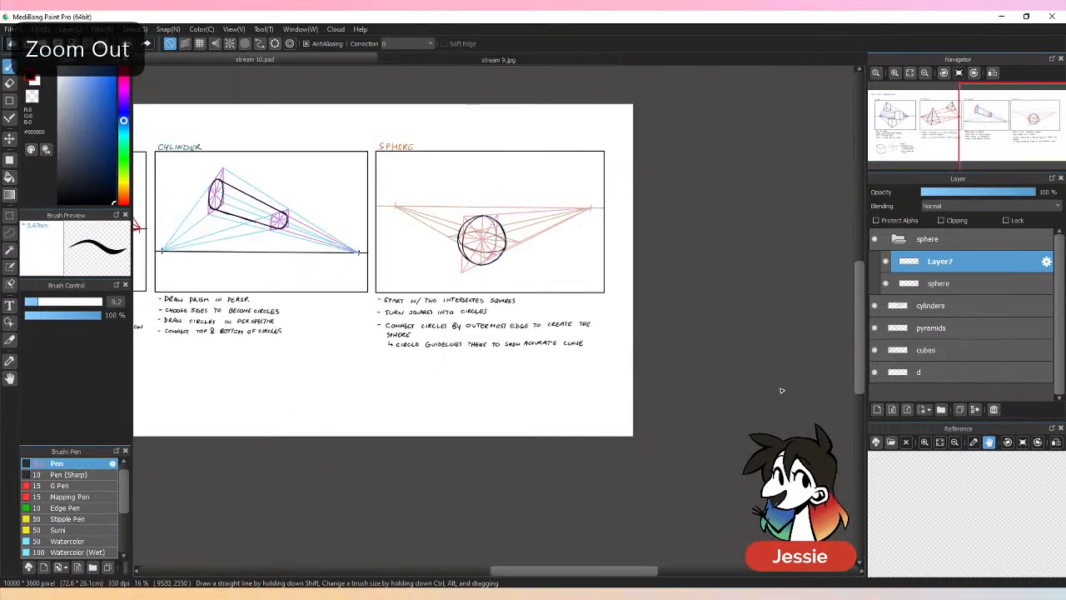
{"action": "key", "text": "ctrl+s"}
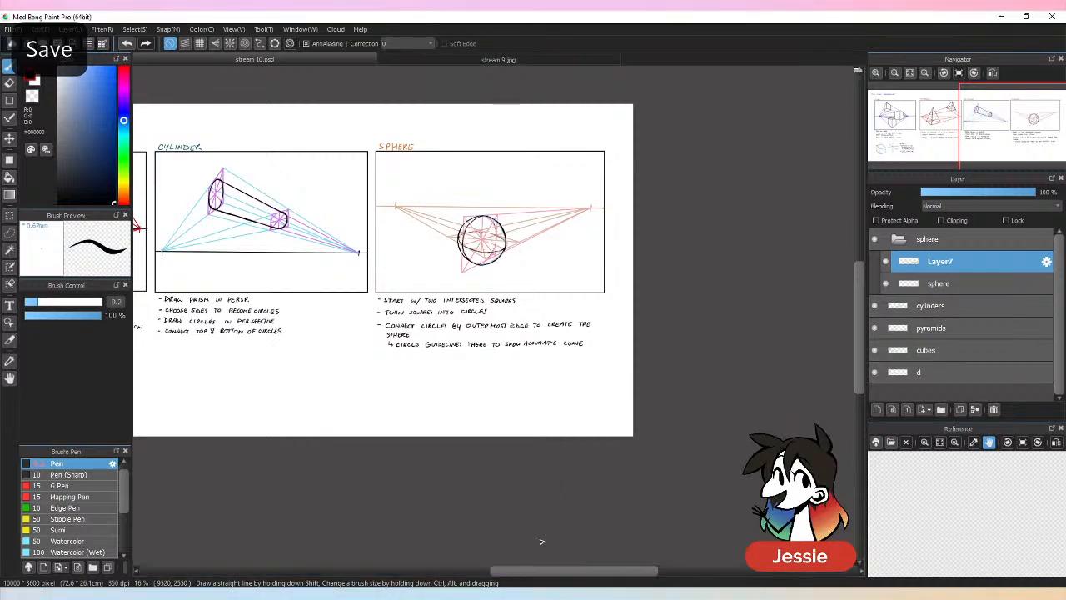
{"action": "left_click_drag", "start_coordinate": [542, 574], "coordinate": [461, 575]}
{"action": "key", "text": "ctrl+minus"}
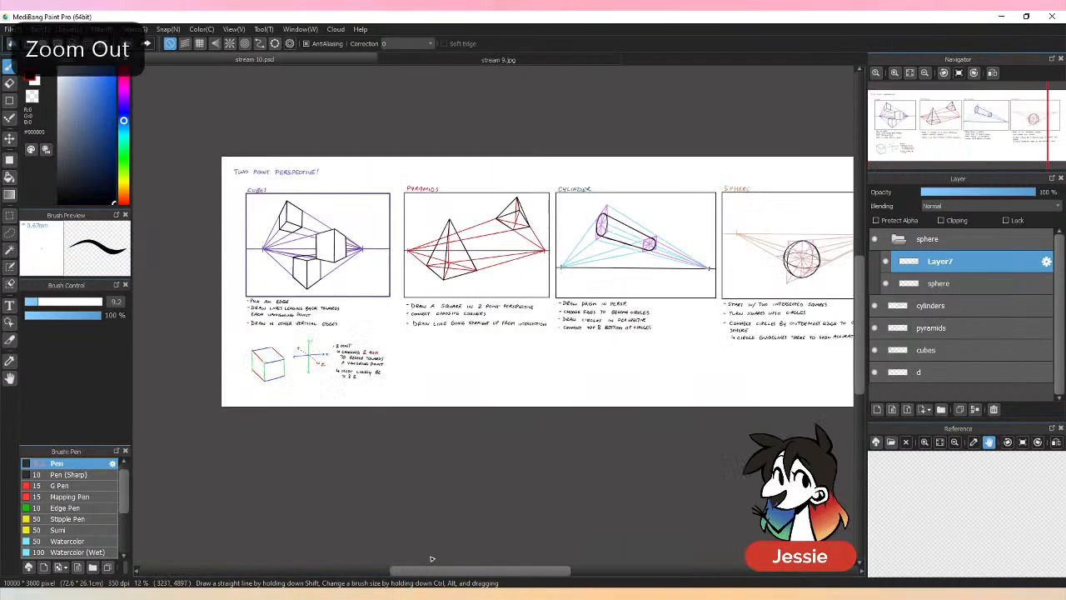
{"action": "key", "text": "ctrl+plus"}
{"action": "key", "text": "ctrl+plus"}
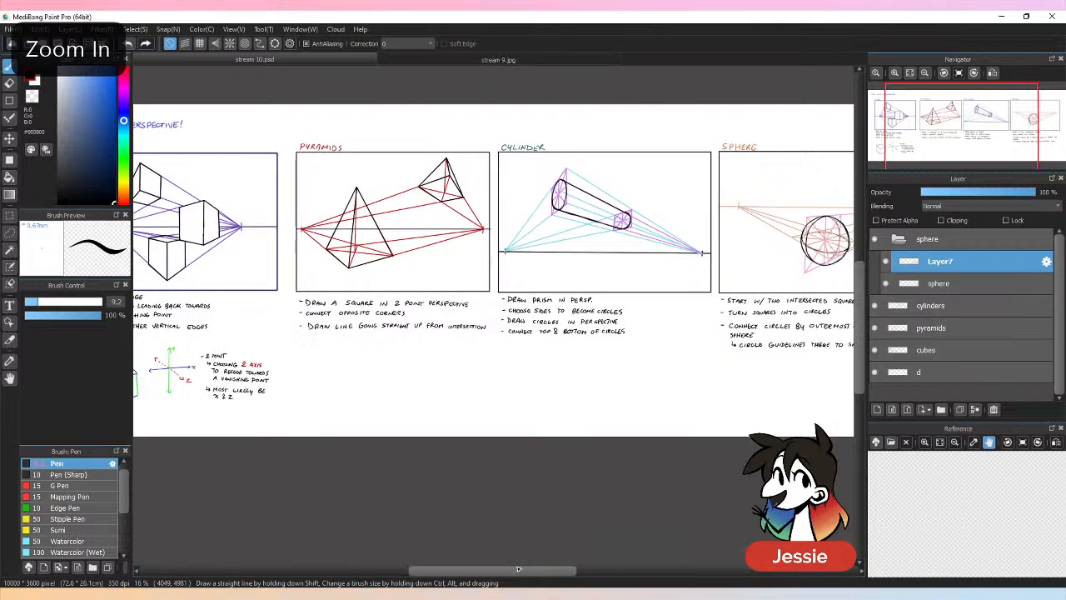
{"action": "key", "text": "ctrl+minus"}
{"action": "left_click_drag", "start_coordinate": [538, 572], "coordinate": [545, 575]}
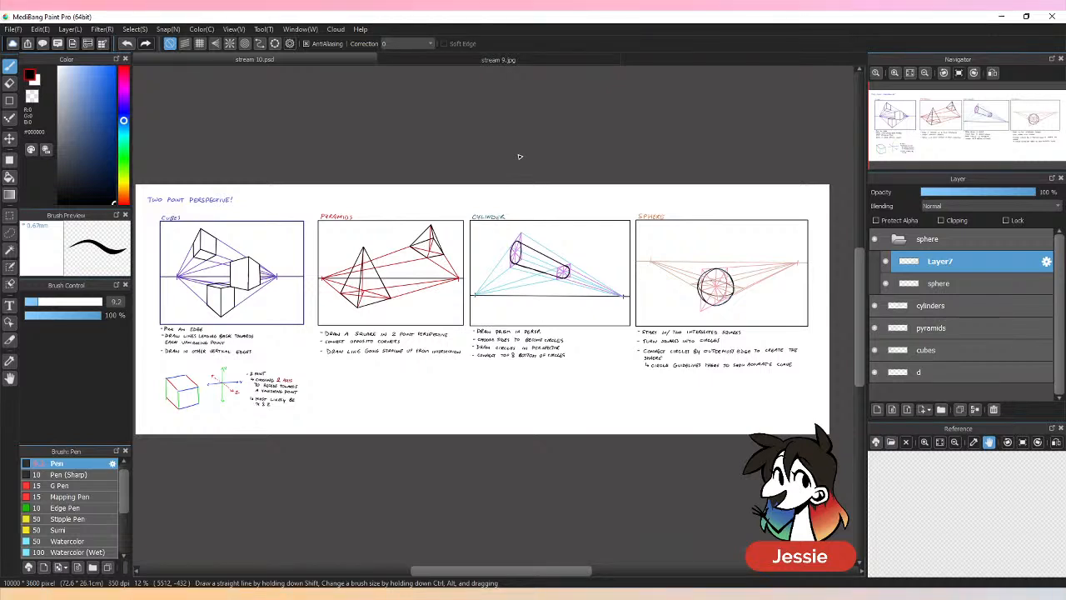
{"action": "key", "text": "ctrl+s"}
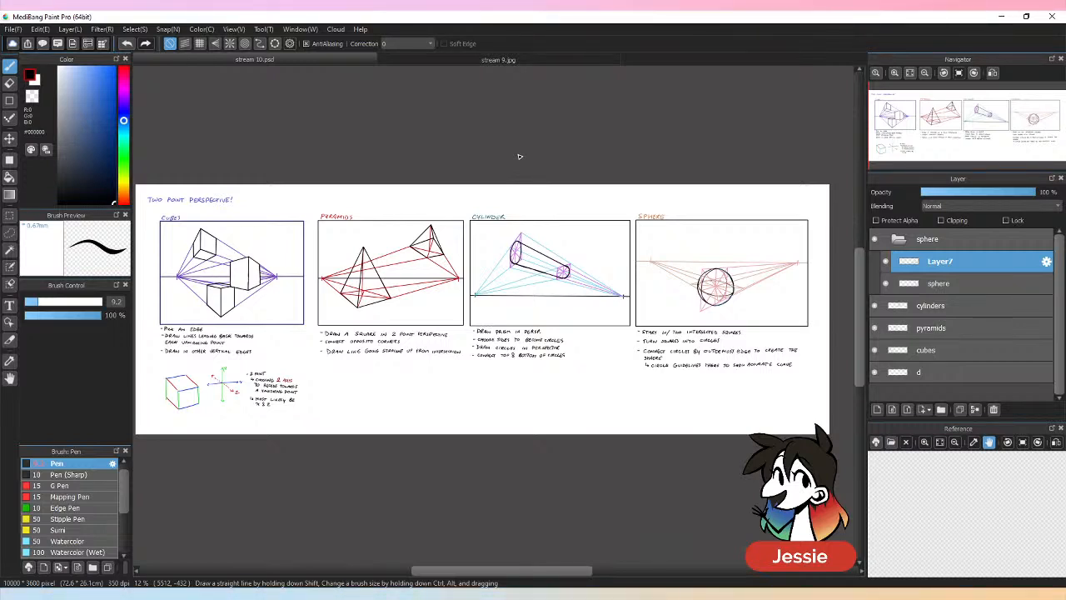
Create a new 6000 × 4000 pixel image at 350 dpi with a colour layer.
{"action": "left_click", "coordinate": [12, 29]}
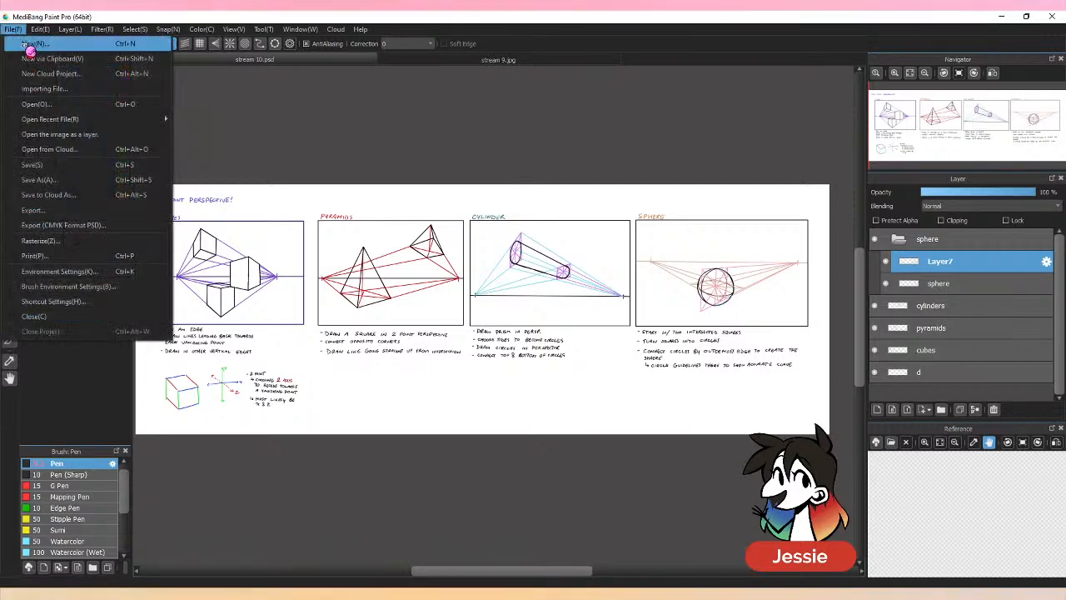
{"action": "left_click", "coordinate": [32, 40]}
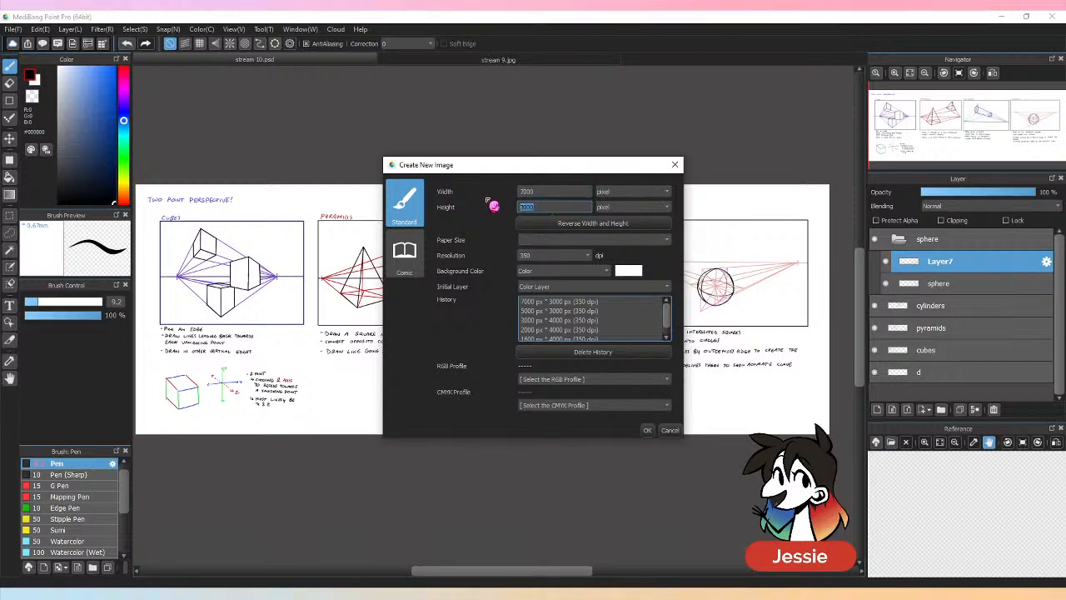
{"action": "key", "text": "Tab"}
{"action": "type", "text": "4000"}
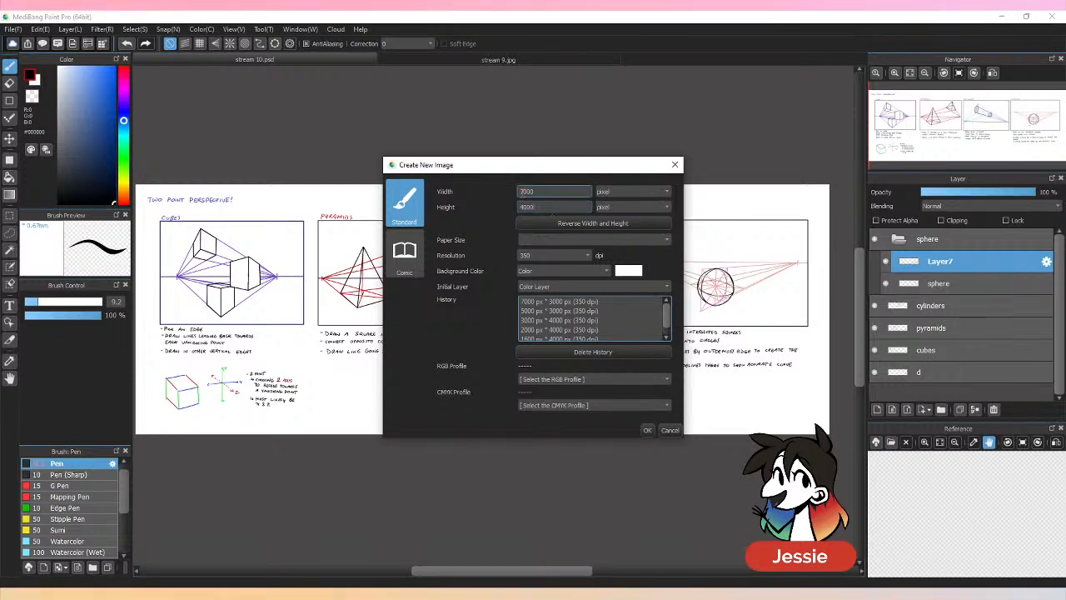
{"action": "key", "text": "shift+Tab"}
{"action": "type", "text": "5"}
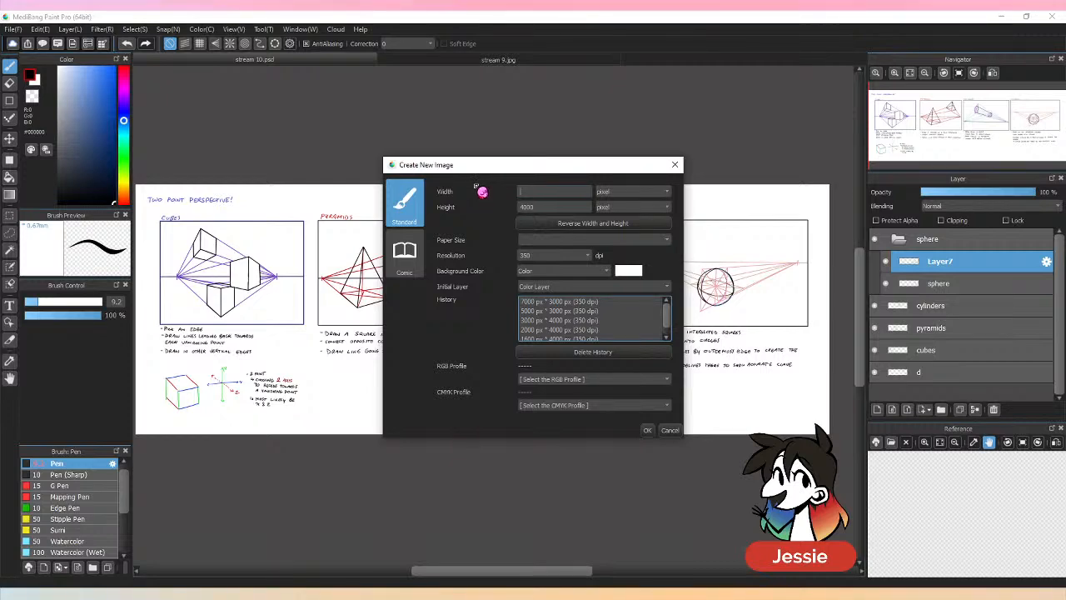
{"action": "type", "text": "5000"}
{"action": "left_click", "coordinate": [647, 430]}
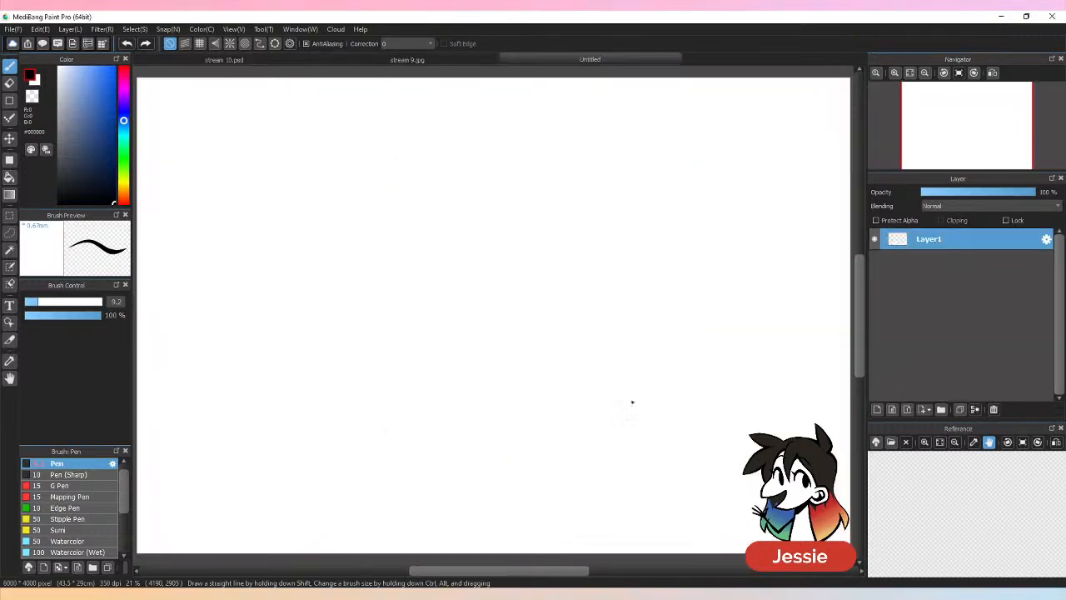
{"action": "key", "text": "ctrl+minus"}
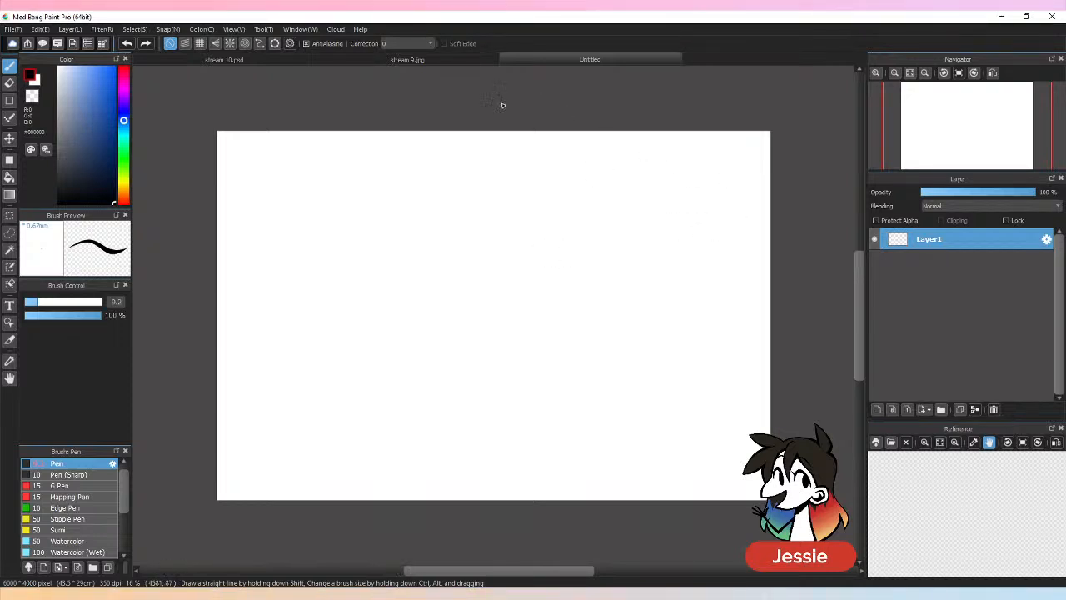
Rename the only layer of the new untitled image as d.
{"action": "left_click", "coordinate": [441, 61]}
{"action": "left_click", "coordinate": [535, 60]}
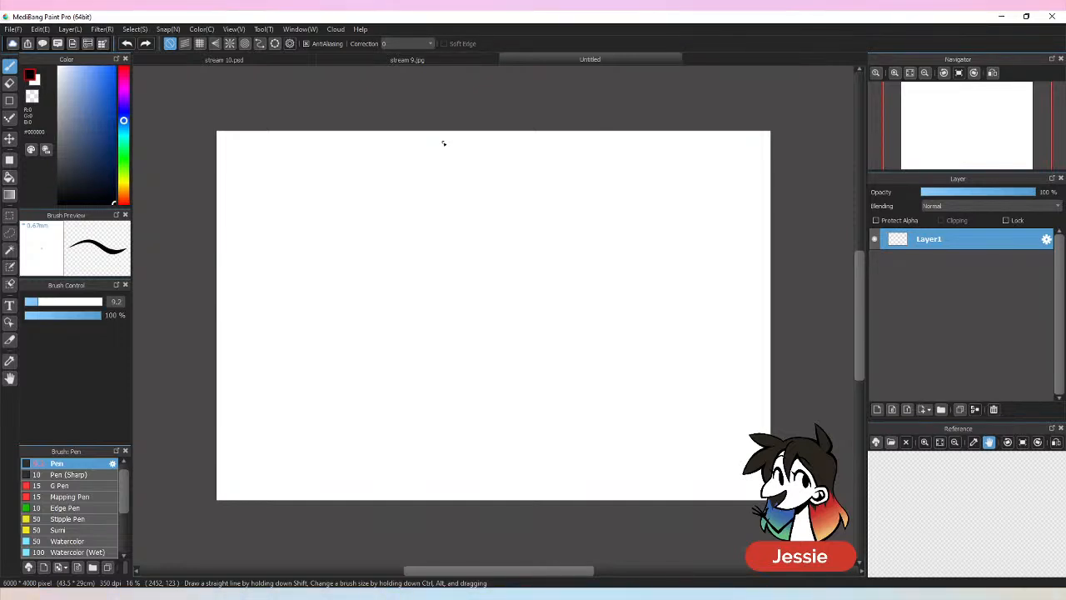
{"action": "double_click", "coordinate": [935, 241]}
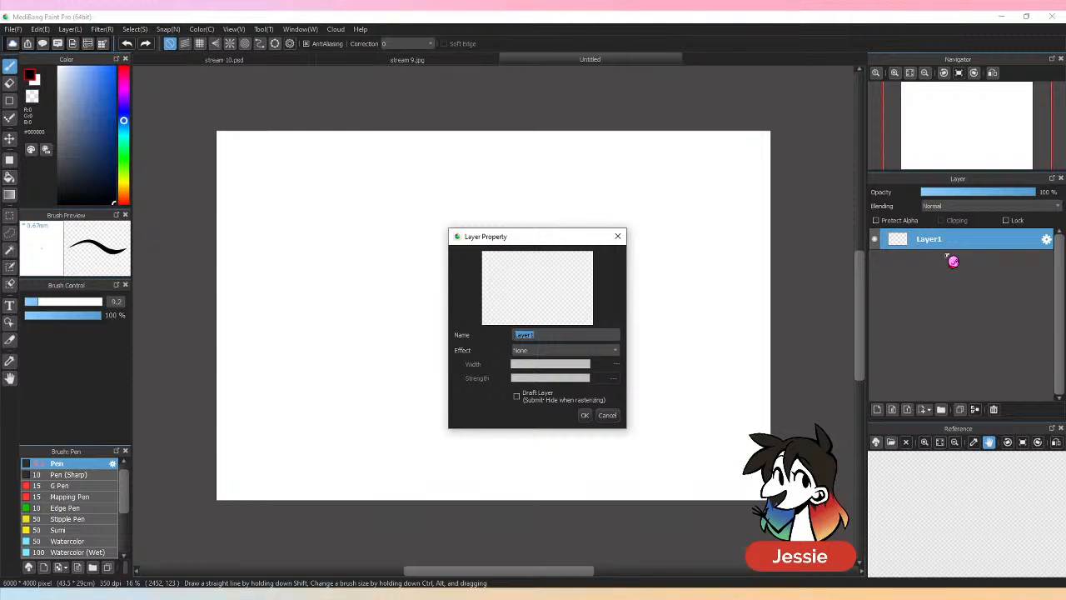
{"action": "type", "text": "d"}
{"action": "key", "text": "Return"}
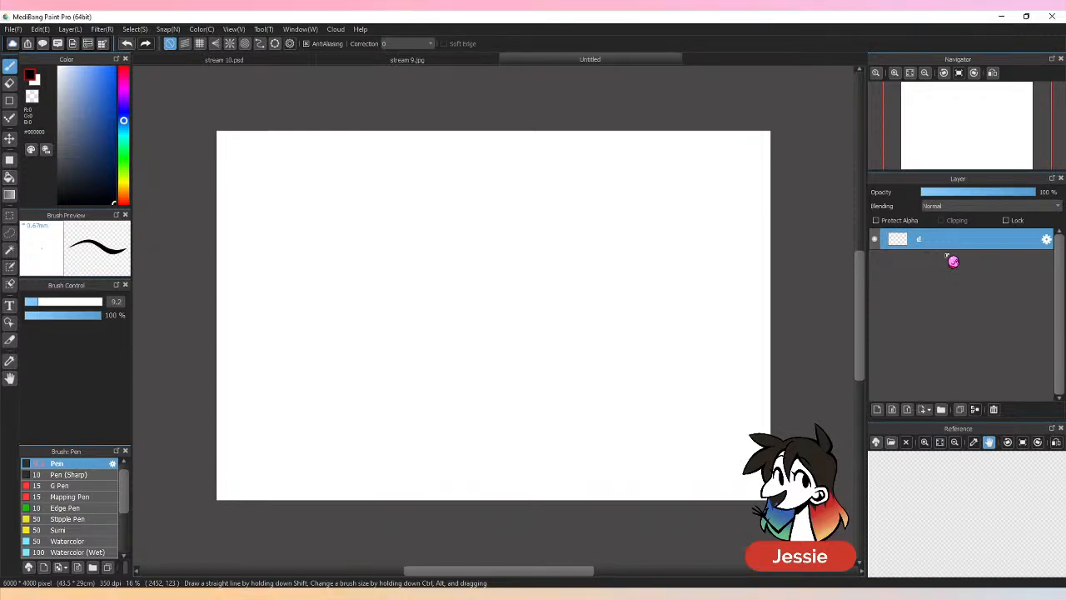
Undo the test stroke on the new image, then return to stream 10.psd and close stream 9.jpg.
{"action": "mouse_move", "coordinate": [511, 248]}
{"action": "left_mouse_down"}
{"action": "mouse_move", "coordinate": [470, 288]}
{"action": "mouse_move", "coordinate": [658, 401]}
{"action": "left_mouse_up"}
{"action": "key", "text": "ctrl+z"}
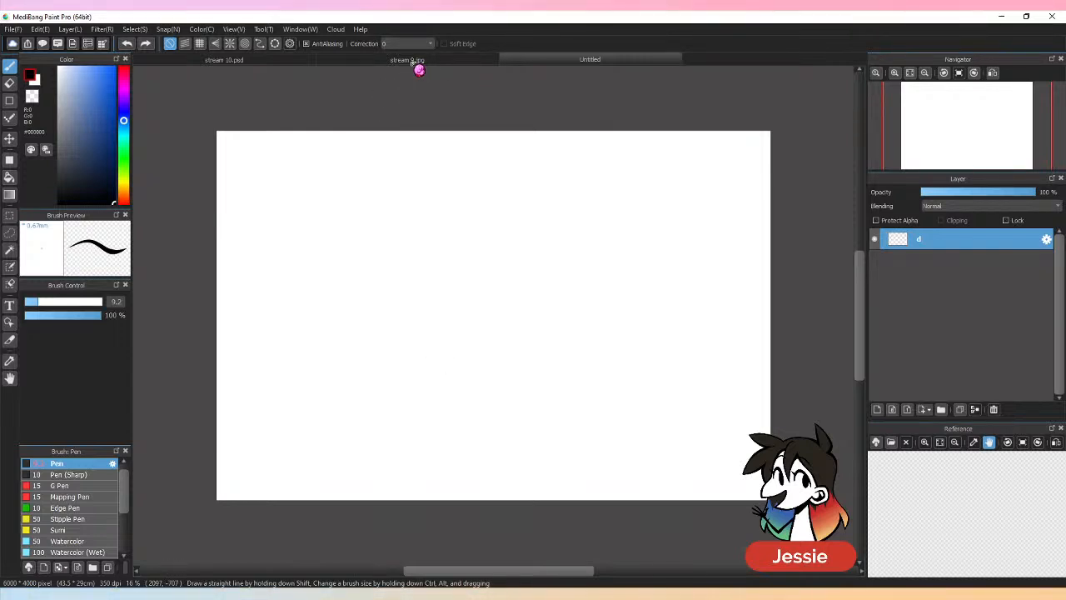
{"action": "left_click", "coordinate": [295, 65]}
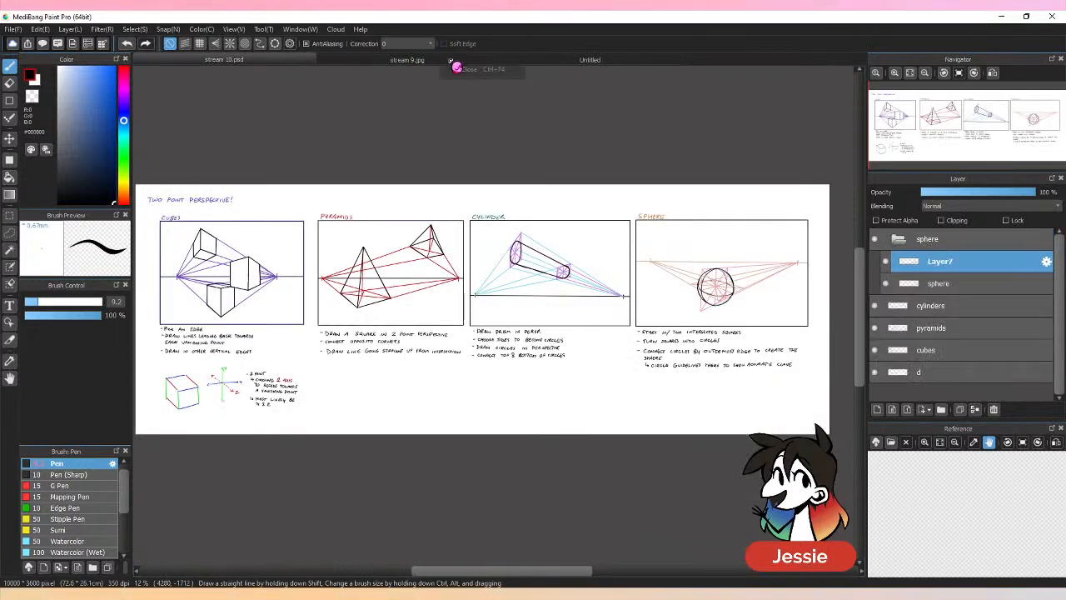
{"action": "left_click", "coordinate": [491, 60]}
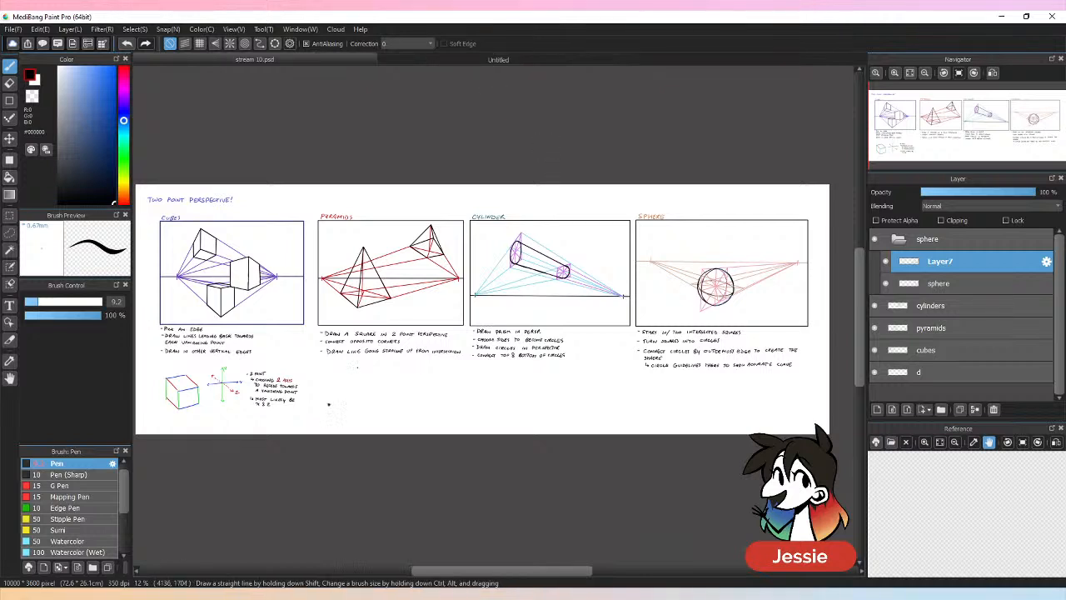
Lasso the small cube, axes and note below the cubes frame, and cut and paste them from the cubes layer onto a new layer.
{"action": "left_click", "coordinate": [902, 240]}
{"action": "left_click", "coordinate": [973, 315], "text": "shift"}
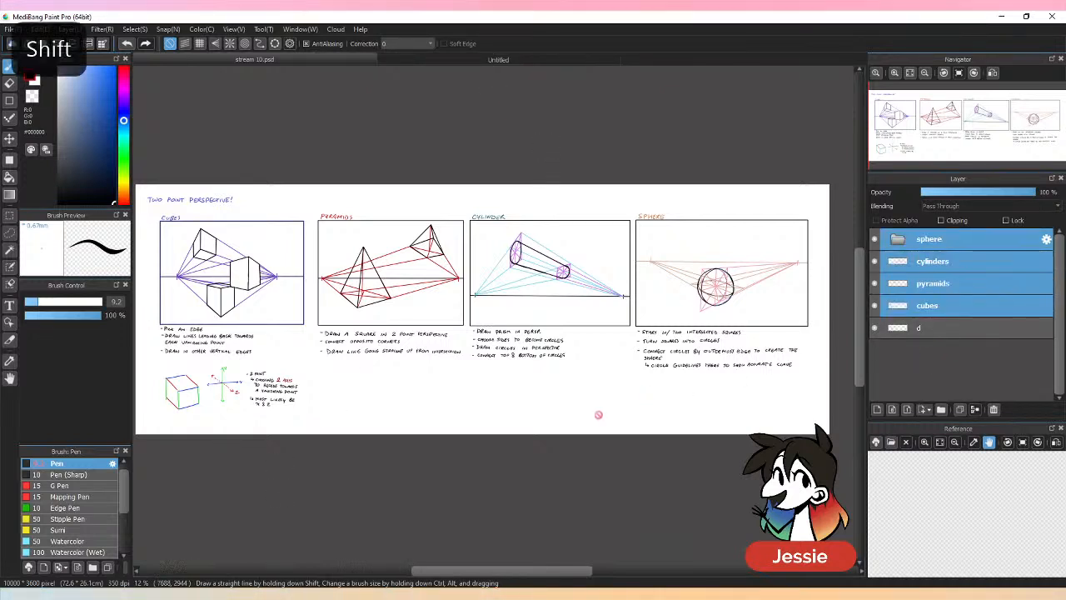
{"action": "left_click", "coordinate": [10, 234]}
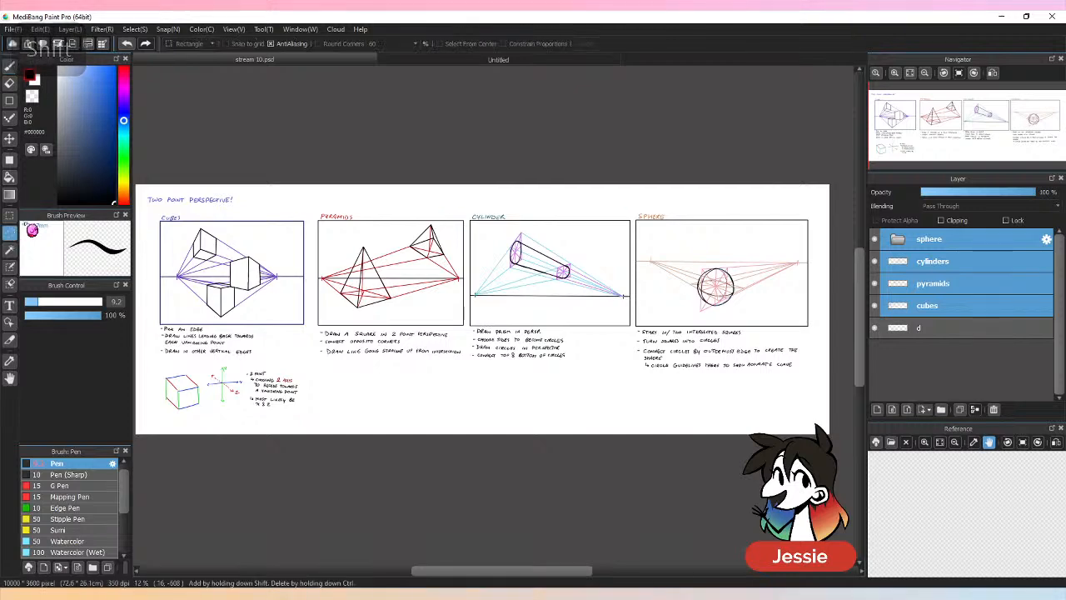
{"action": "left_click", "coordinate": [947, 304]}
{"action": "mouse_move", "coordinate": [250, 365]}
{"action": "left_mouse_down"}
{"action": "mouse_move", "coordinate": [185, 435]}
{"action": "mouse_move", "coordinate": [292, 367]}
{"action": "left_mouse_up"}
{"action": "key", "text": "Delete"}
{"action": "key", "text": "ctrl+v"}
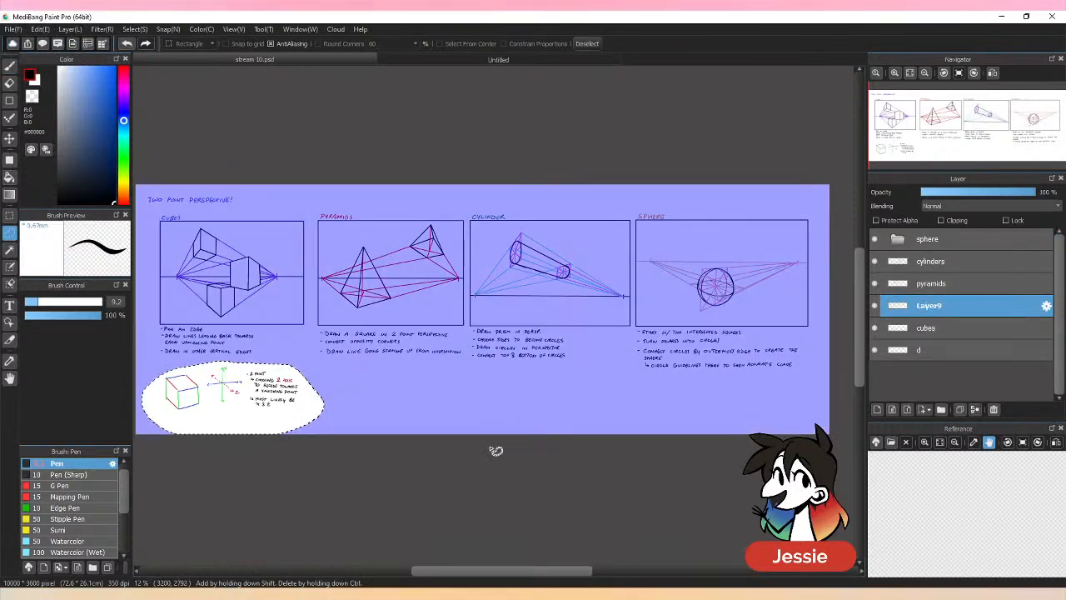
Move the pasted cube-and-axes layer to the top of the layer stack, keeping its name.
{"action": "mouse_move", "coordinate": [952, 305]}
{"action": "left_mouse_down"}
{"action": "mouse_move", "coordinate": [953, 230]}
{"action": "mouse_move", "coordinate": [950, 239]}
{"action": "left_mouse_up"}
{"action": "double_click", "coordinate": [943, 243]}
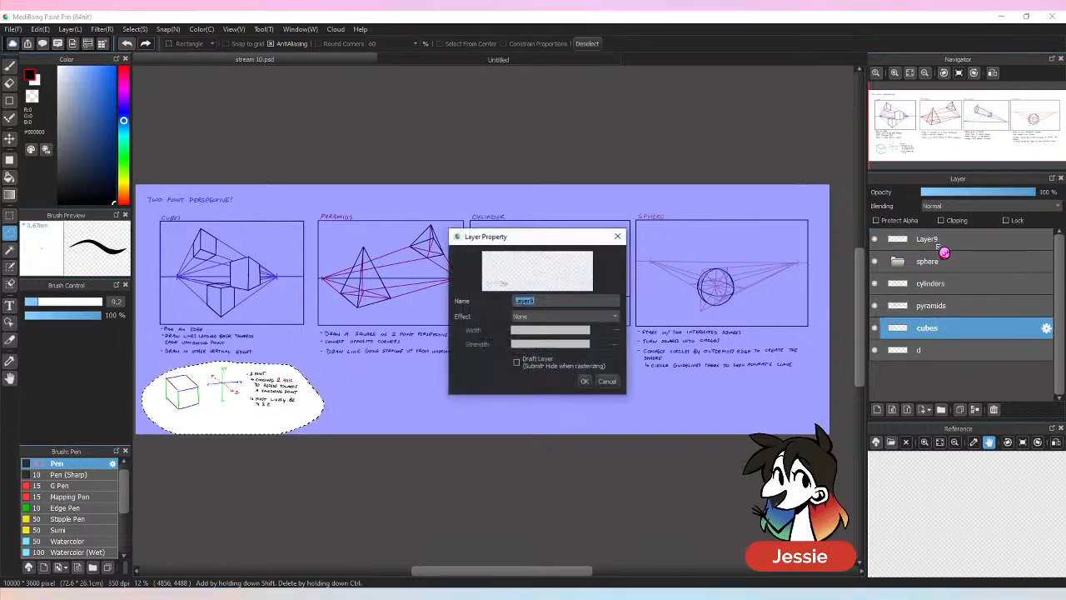
{"action": "left_click", "coordinate": [607, 384]}
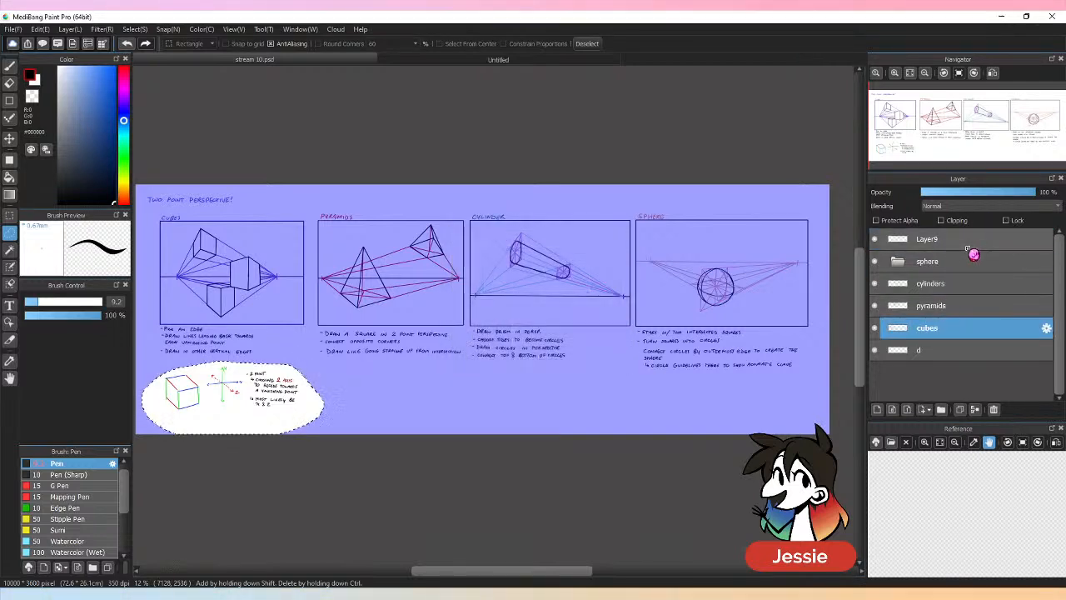
{"action": "left_click_drag", "start_coordinate": [975, 243], "coordinate": [948, 234]}
Clear the selection and try to shift the sphere folder and the cylinders, pyramids, cubes and d layers down together.
{"action": "right_click", "coordinate": [948, 347]}
{"action": "left_click", "coordinate": [902, 351]}
{"action": "left_click", "coordinate": [952, 265]}
{"action": "left_click", "coordinate": [954, 350], "text": "shift"}
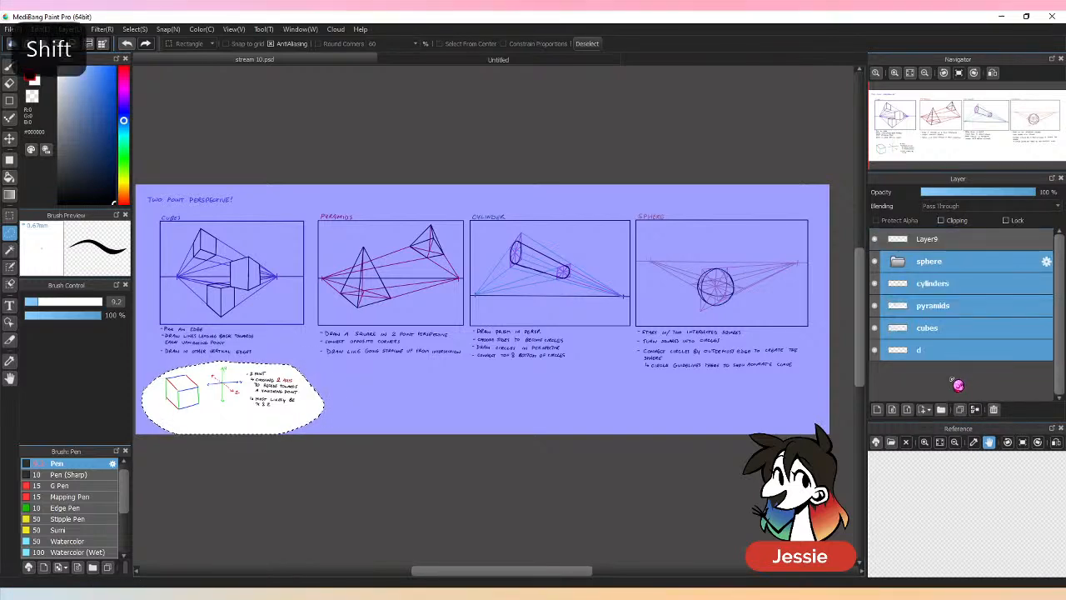
{"action": "key", "text": "v"}
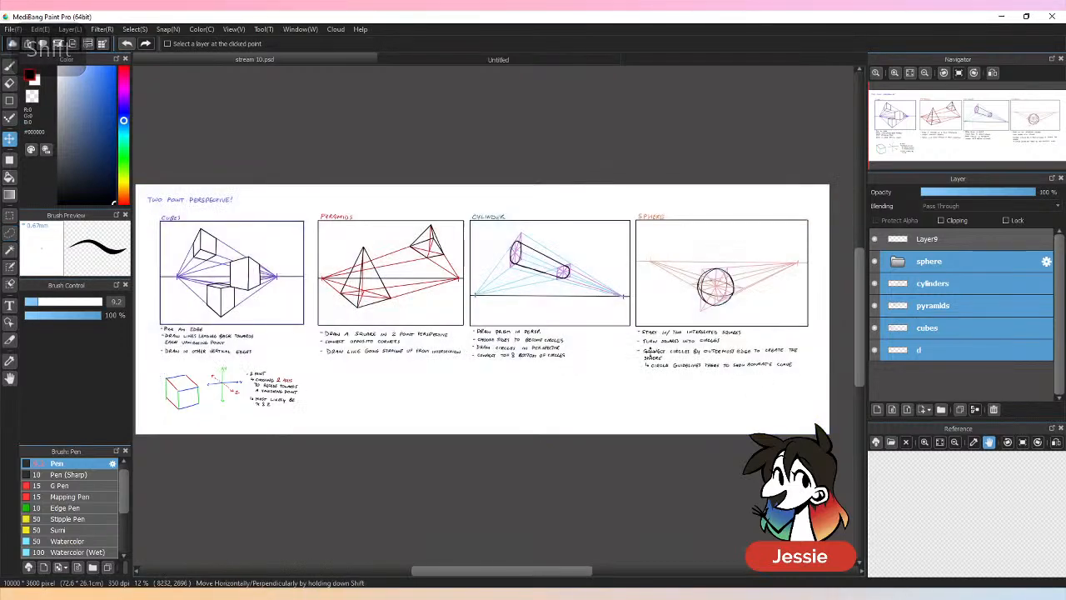
{"action": "left_click_drag", "start_coordinate": [538, 288], "coordinate": [539, 331]}
{"action": "left_click", "coordinate": [967, 265]}
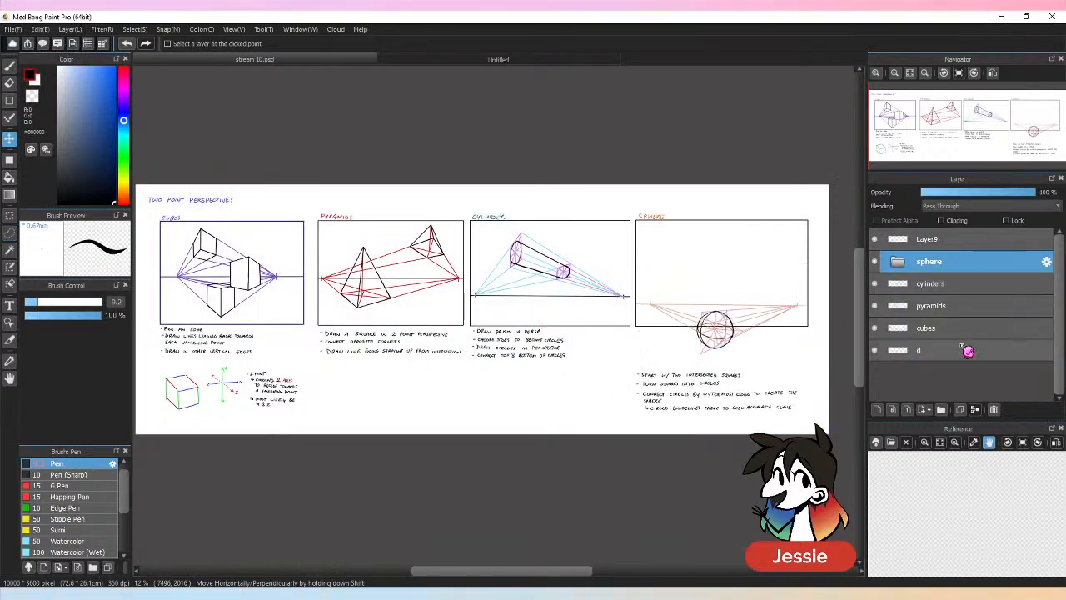
Try to move the sphere folder together with the cylinders, pyramids, cubes and d layers, and undo the shifts.
{"action": "left_click", "coordinate": [957, 350], "text": "shift"}
{"action": "mouse_move", "coordinate": [578, 336]}
{"action": "left_mouse_down"}
{"action": "mouse_move", "coordinate": [583, 359]}
{"action": "mouse_move", "coordinate": [733, 367]}
{"action": "mouse_move", "coordinate": [755, 249]}
{"action": "left_mouse_up"}
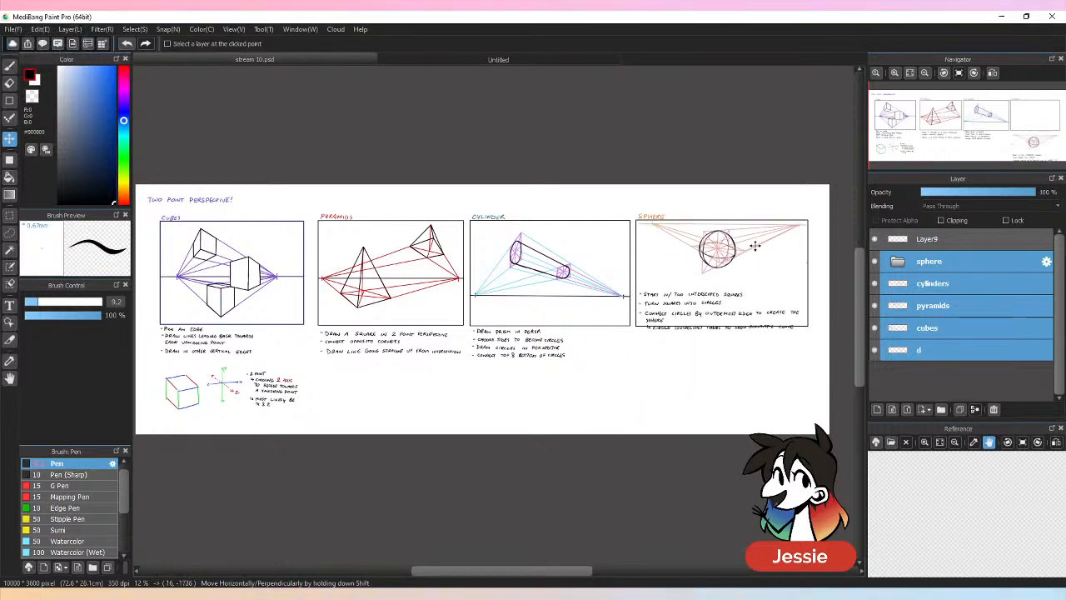
{"action": "key", "text": "ctrl+z"}
{"action": "key", "text": "ctrl+z"}
{"action": "key", "text": "ctrl+z"}
{"action": "key", "text": "ctrl+z"}
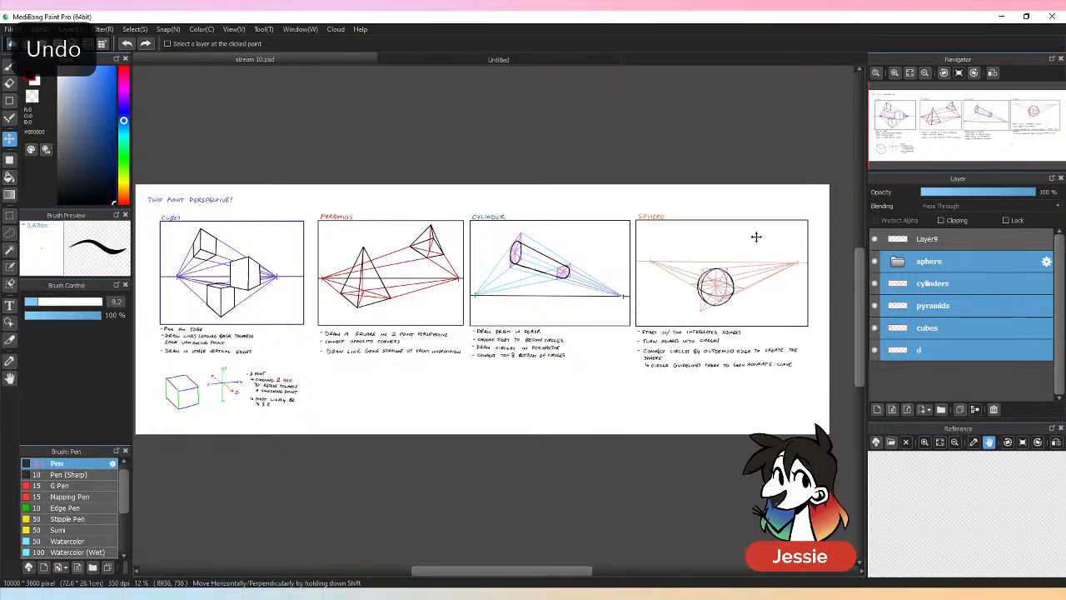
Shift the cylinders, pyramids, cubes and d layers down about 750 px, and move the sphere folder down to match its frame.
{"action": "left_click", "coordinate": [968, 288]}
{"action": "left_click", "coordinate": [966, 350], "text": "shift"}
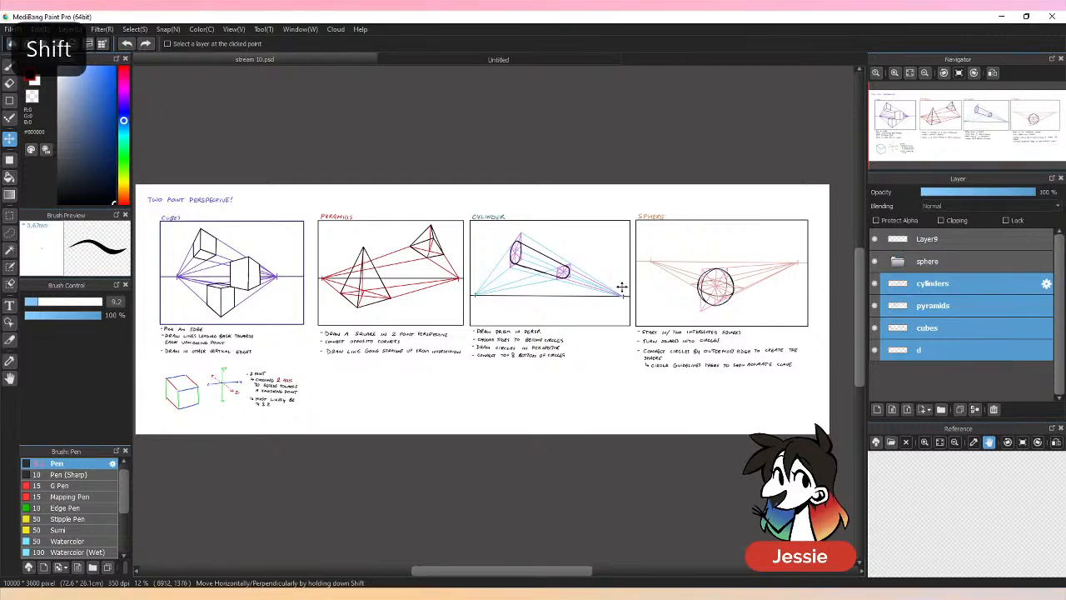
{"action": "left_click_drag", "start_coordinate": [724, 267], "coordinate": [726, 319]}
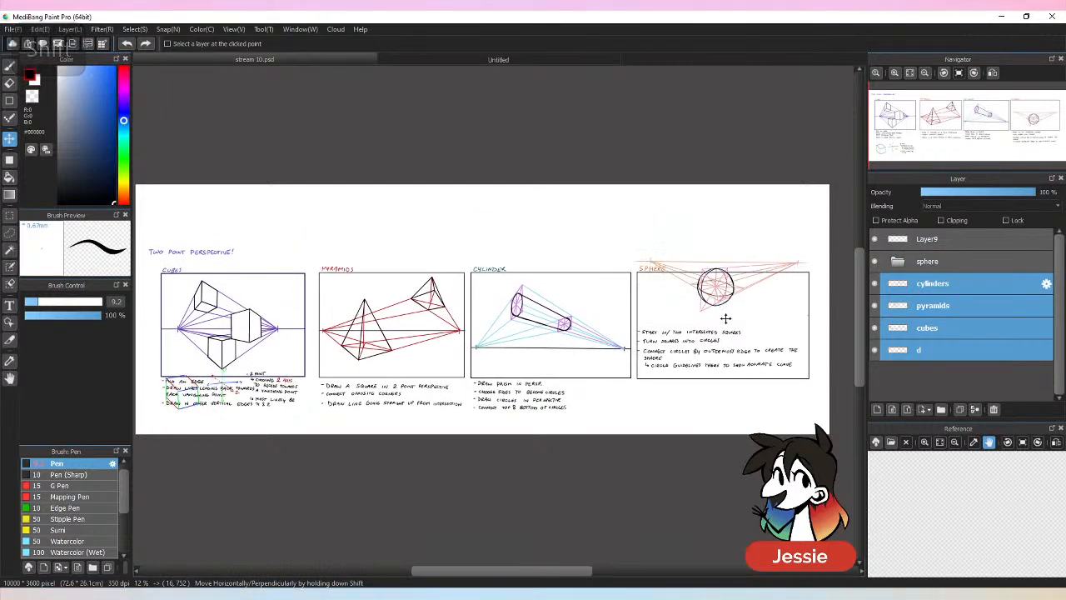
{"action": "left_click", "coordinate": [929, 265]}
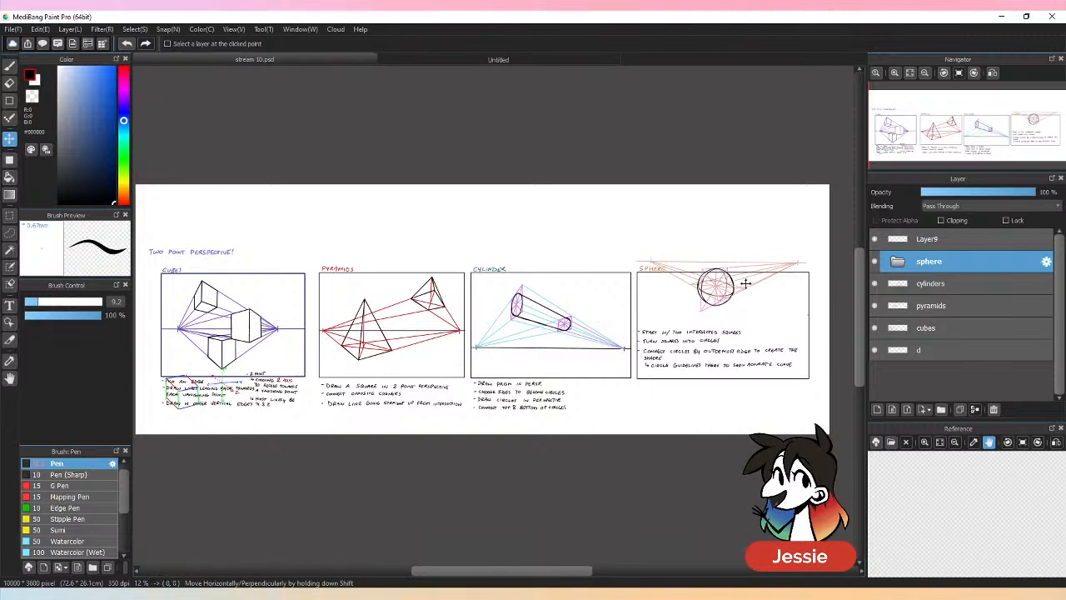
{"action": "mouse_move", "coordinate": [746, 285]}
{"action": "left_mouse_down"}
{"action": "mouse_move", "coordinate": [745, 347]}
{"action": "mouse_move", "coordinate": [746, 326]}
{"action": "left_mouse_up"}
Move the title on layer d back up to the sheet's upper edge, and place the Layer9 cube, axes and note beneath it.
{"action": "left_click", "coordinate": [952, 355]}
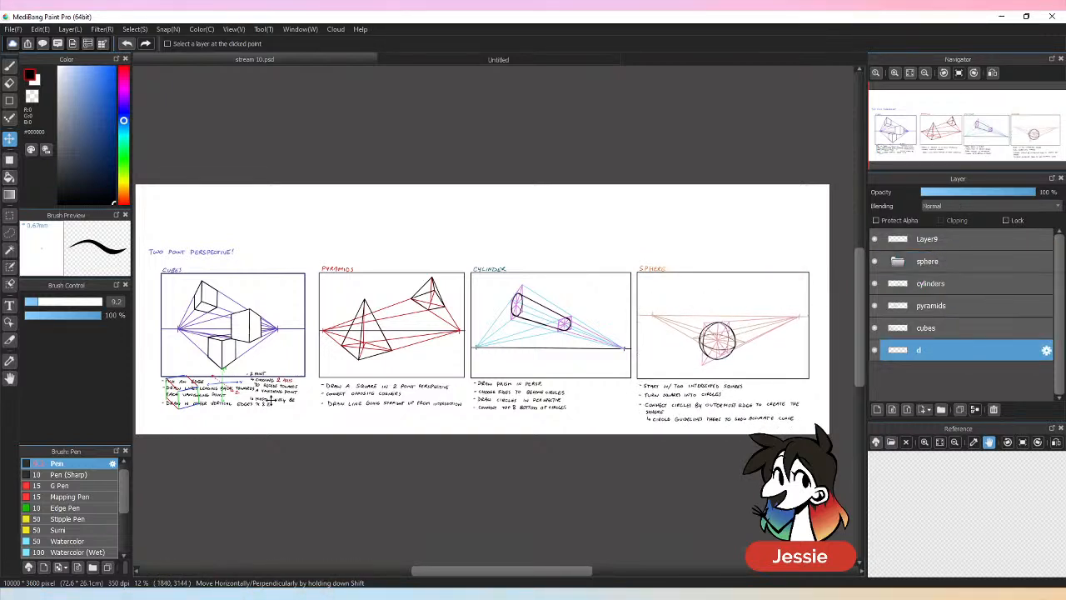
{"action": "left_click_drag", "start_coordinate": [268, 401], "coordinate": [267, 350]}
{"action": "left_click", "coordinate": [946, 240]}
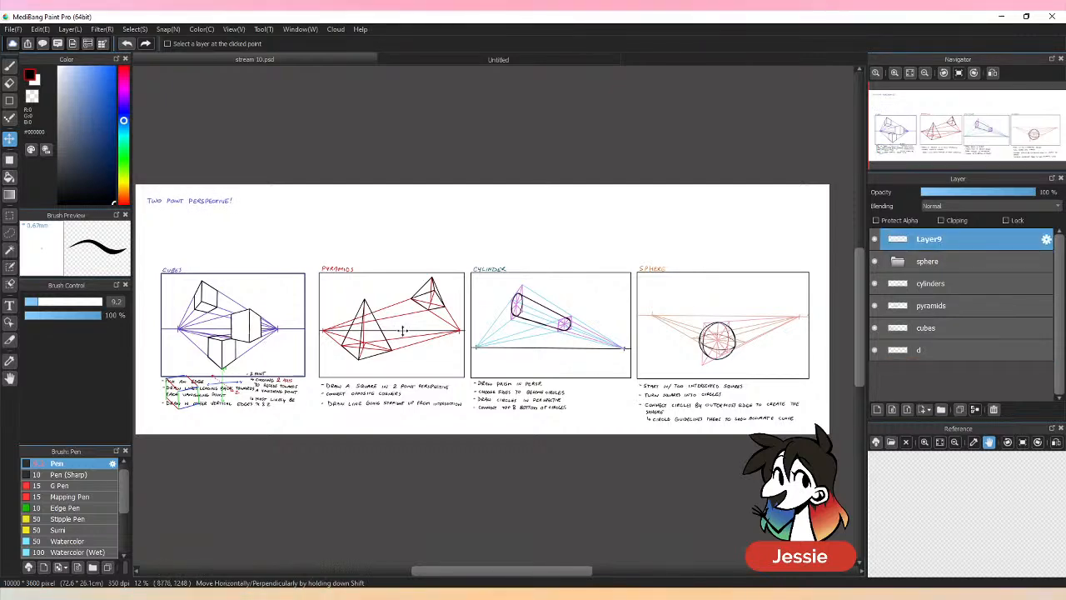
{"action": "left_click_drag", "start_coordinate": [265, 395], "coordinate": [256, 242]}
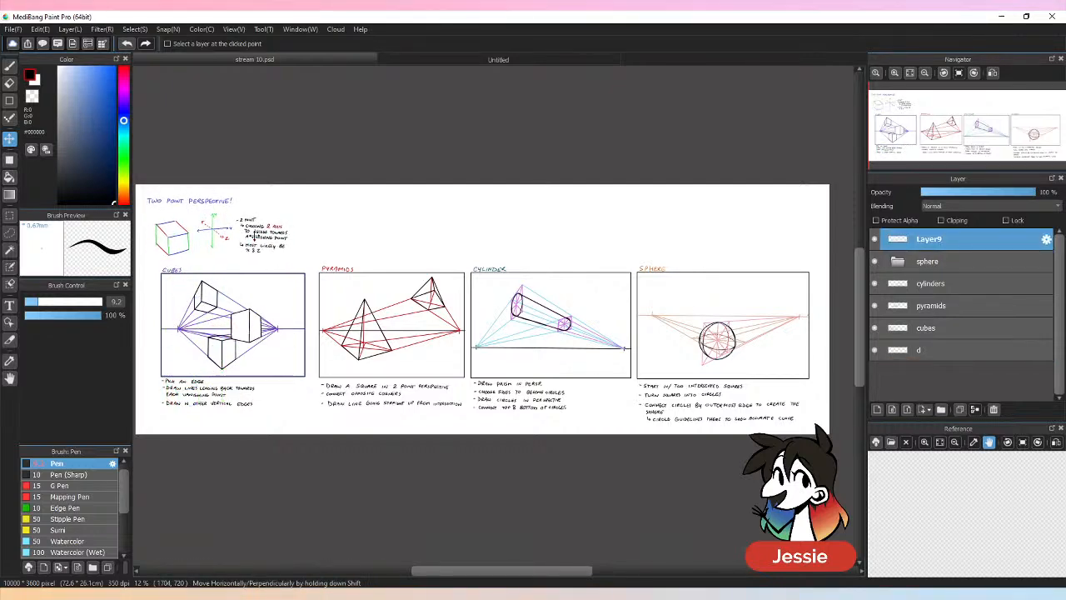
Return to the brush and save the rearranged sheet.
{"action": "left_click", "coordinate": [9, 65]}
{"action": "key", "text": "ctrl+plus"}
{"action": "key", "text": "ctrl+s"}
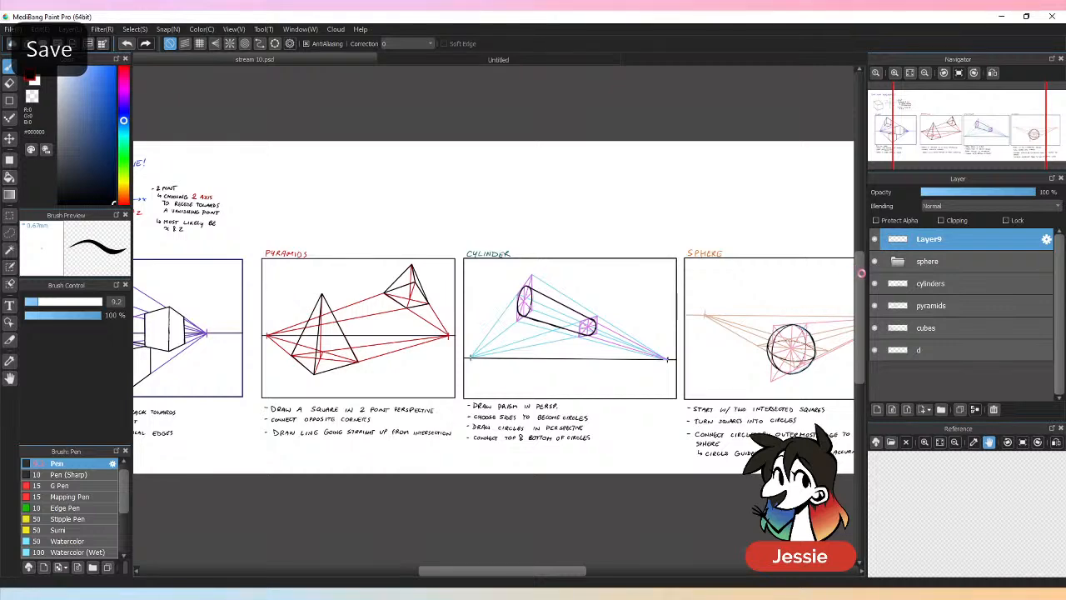
{"action": "left_click_drag", "start_coordinate": [865, 293], "coordinate": [863, 272]}
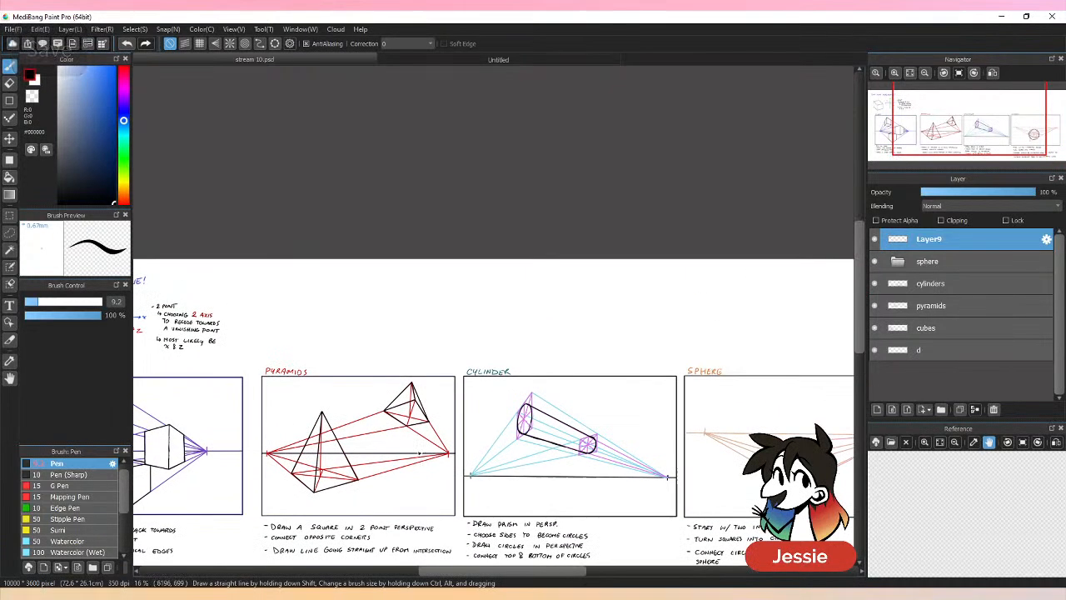
{"action": "key", "text": "ctrl+plus"}
{"action": "left_click_drag", "start_coordinate": [488, 575], "coordinate": [422, 559]}
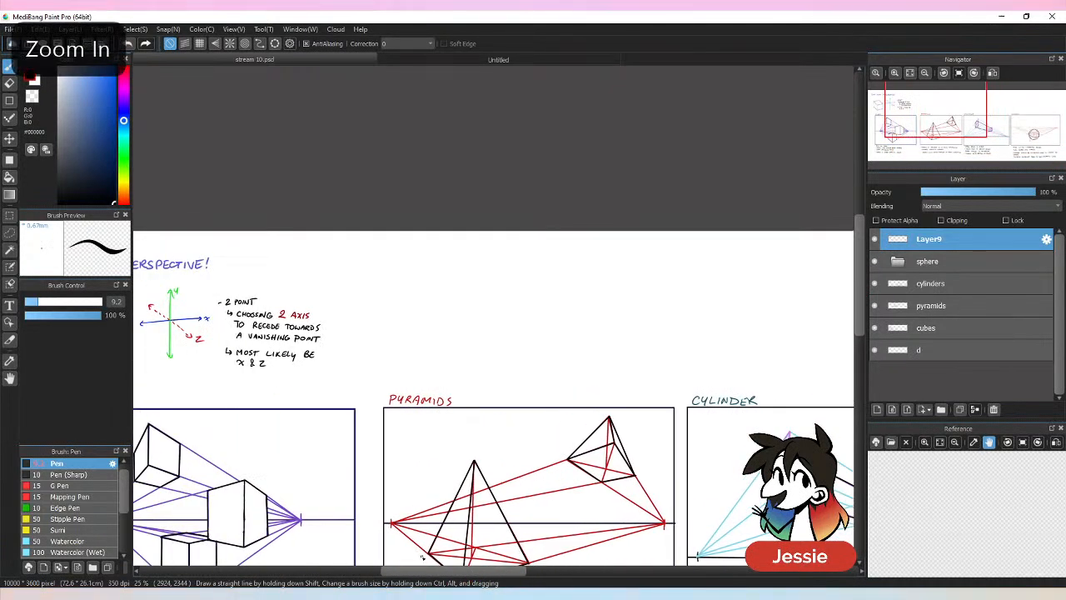
{"action": "key", "text": "ctrl+plus"}
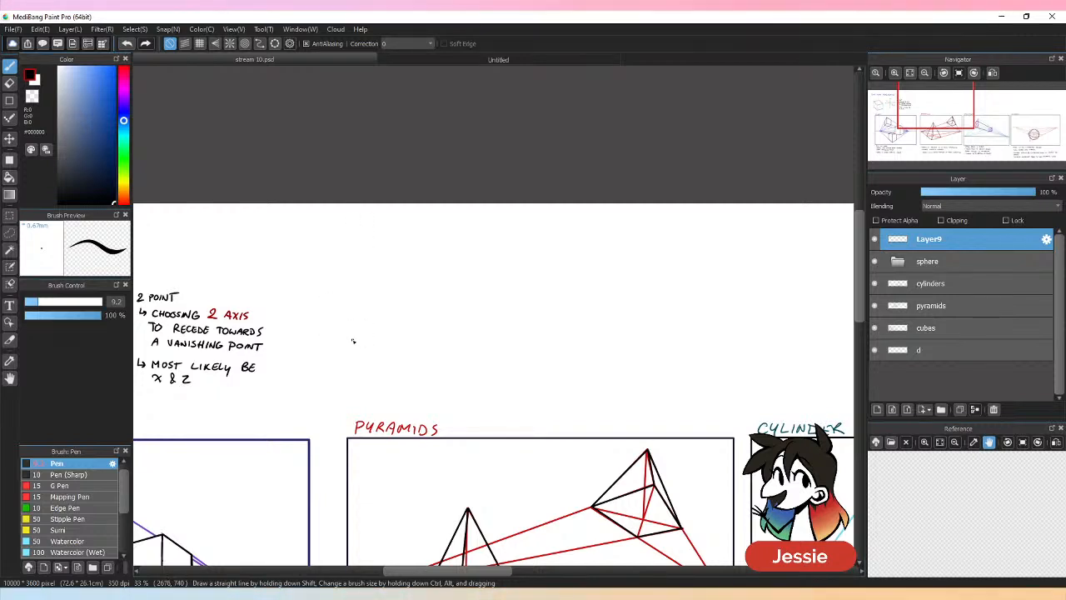
{"action": "key", "text": "ctrl+minus"}
{"action": "key", "text": "ctrl+plus"}
{"action": "key", "text": "ctrl+s"}
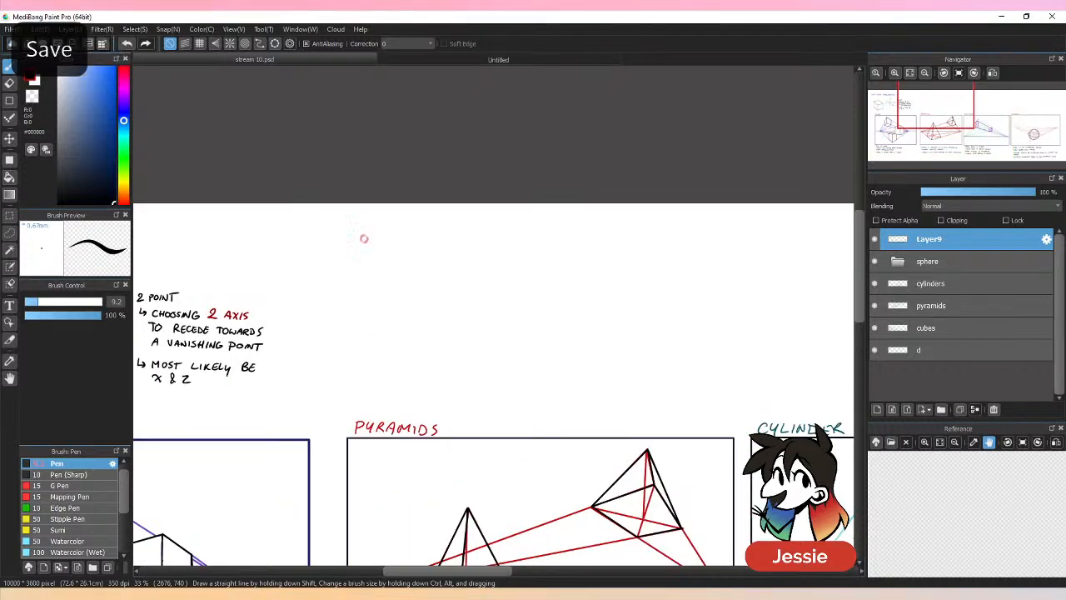
Handwrite "- TWO POINT" and a sub-bullet arrow in the blank area above the pyramids frame, using the G Pen in blue #214FA0.
{"action": "key", "text": "ctrl+plus"}
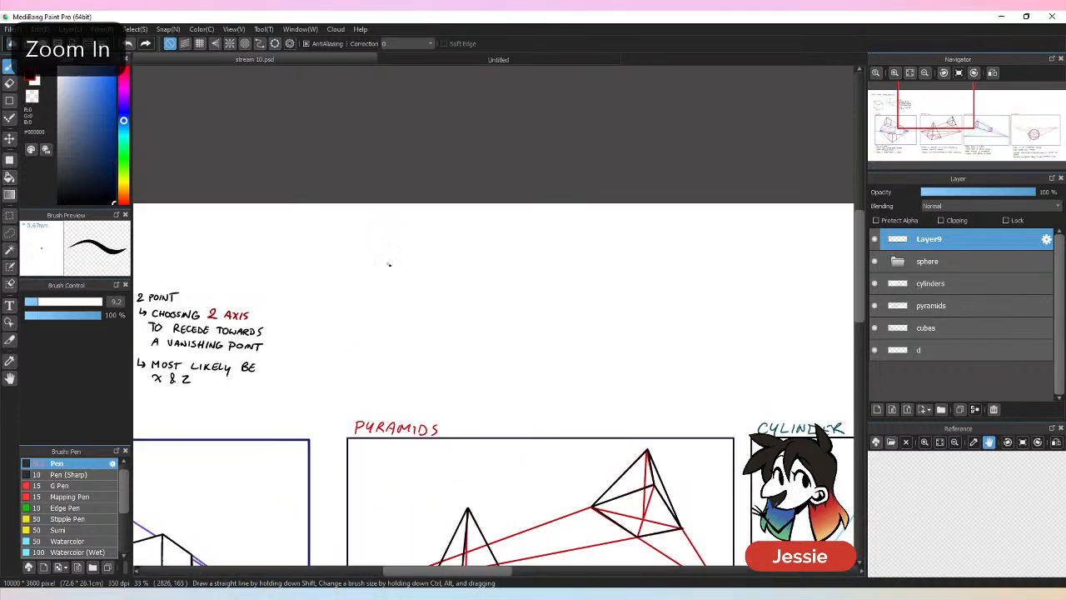
{"action": "key", "text": "ctrl+plus"}
{"action": "left_click_drag", "start_coordinate": [419, 572], "coordinate": [411, 571]}
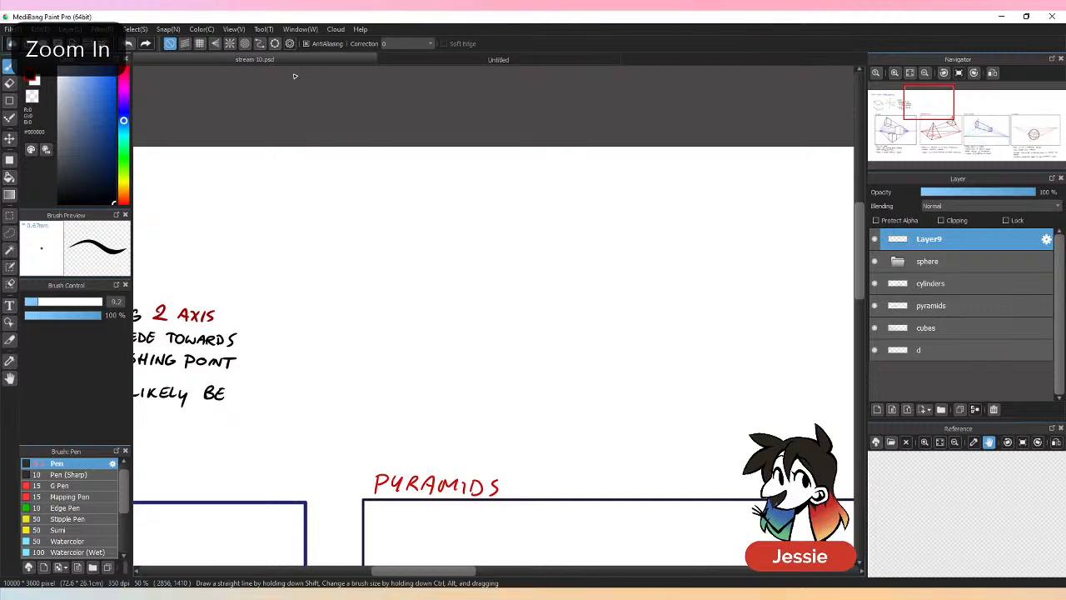
{"action": "left_click", "coordinate": [104, 118]}
{"action": "left_click", "coordinate": [60, 486]}
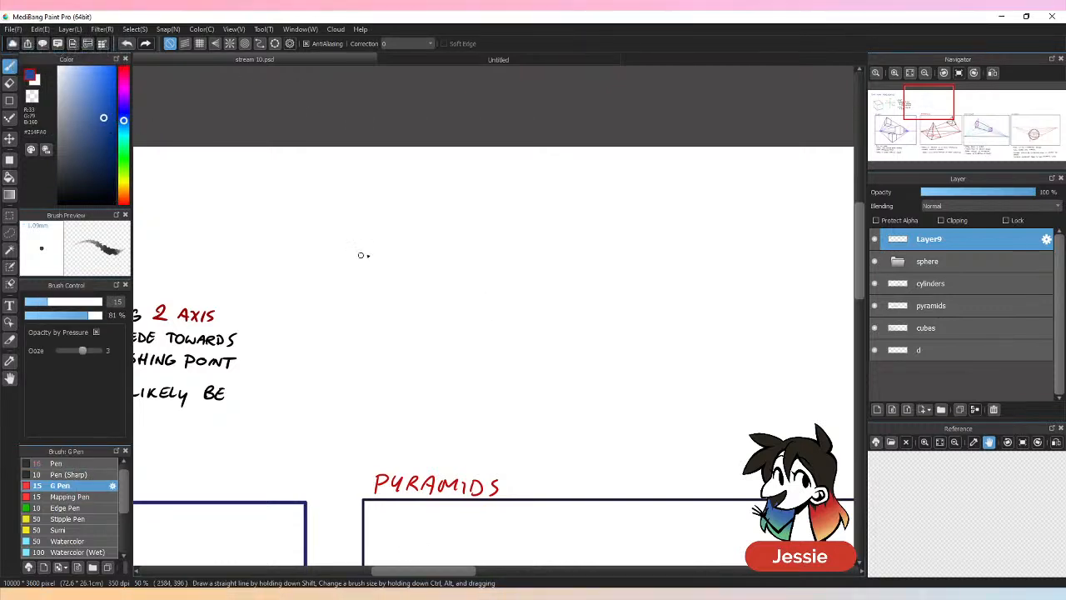
{"action": "left_click_drag", "start_coordinate": [334, 178], "coordinate": [348, 178]}
{"action": "mouse_move", "coordinate": [341, 178]}
{"action": "left_mouse_down"}
{"action": "mouse_move", "coordinate": [341, 195]}
{"action": "mouse_move", "coordinate": [371, 178]}
{"action": "mouse_move", "coordinate": [425, 179]}
{"action": "left_mouse_up"}
{"action": "mouse_move", "coordinate": [438, 180]}
{"action": "left_mouse_down"}
{"action": "mouse_move", "coordinate": [438, 193]}
{"action": "mouse_move", "coordinate": [475, 179]}
{"action": "left_mouse_up"}
{"action": "left_click_drag", "start_coordinate": [468, 179], "coordinate": [467, 193]}
{"action": "left_click_drag", "start_coordinate": [355, 211], "coordinate": [371, 225]}
{"action": "left_click_drag", "start_coordinate": [320, 189], "coordinate": [329, 188]}
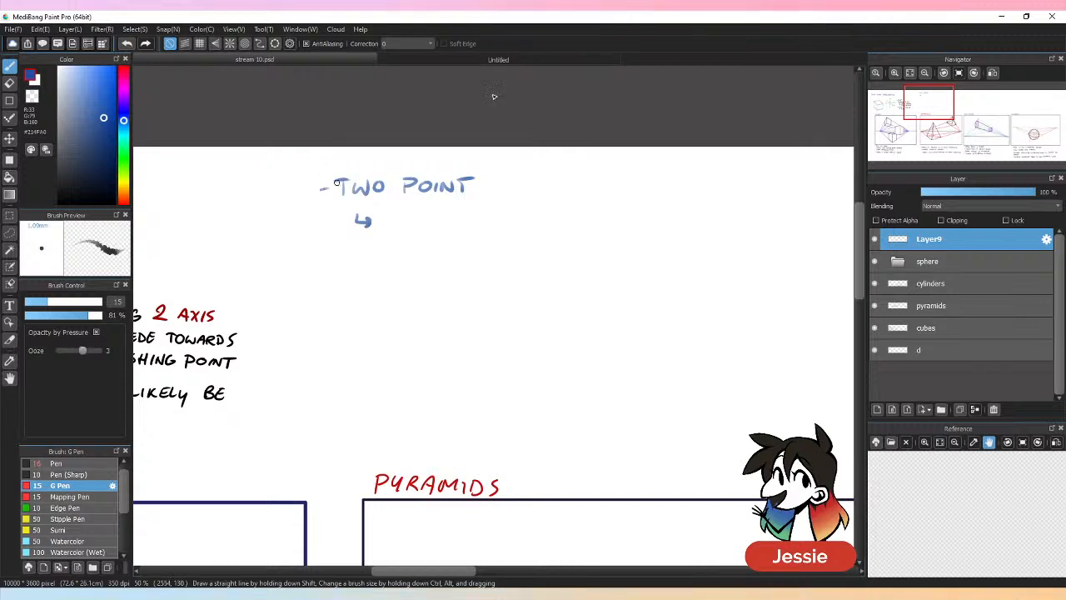
Handwrite "VP'S USUALLY ARE" beside the sub-bullet arrow.
{"action": "left_click_drag", "start_coordinate": [389, 213], "coordinate": [399, 213]}
{"action": "mouse_move", "coordinate": [407, 212]}
{"action": "left_mouse_down"}
{"action": "mouse_move", "coordinate": [407, 226]}
{"action": "mouse_move", "coordinate": [471, 214]}
{"action": "left_mouse_up"}
{"action": "mouse_move", "coordinate": [485, 214]}
{"action": "left_mouse_down"}
{"action": "mouse_move", "coordinate": [473, 228]}
{"action": "mouse_move", "coordinate": [500, 214]}
{"action": "mouse_move", "coordinate": [514, 228]}
{"action": "mouse_move", "coordinate": [554, 225]}
{"action": "left_mouse_up"}
{"action": "mouse_move", "coordinate": [561, 214]}
{"action": "left_mouse_down"}
{"action": "mouse_move", "coordinate": [552, 237]}
{"action": "mouse_move", "coordinate": [621, 228]}
{"action": "left_mouse_up"}
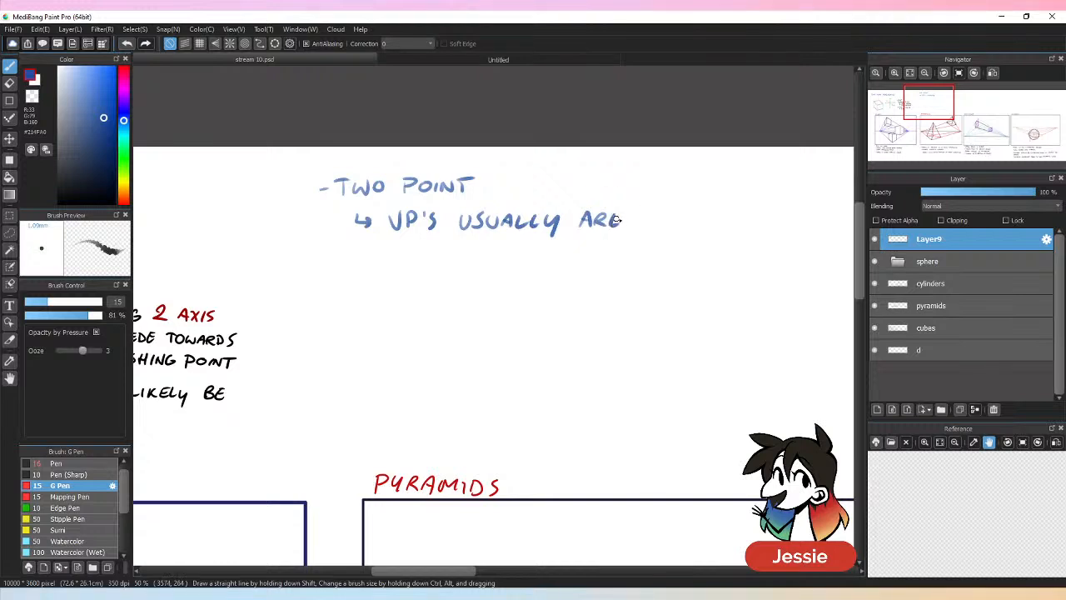
Erase "USUALLY ARE" and rewrite it as "ARE USUALLY NOT ON", with NOT underlined.
{"action": "key", "text": "e"}
{"action": "mouse_move", "coordinate": [463, 218]}
{"action": "left_mouse_down"}
{"action": "mouse_move", "coordinate": [618, 211]}
{"action": "mouse_move", "coordinate": [546, 234]}
{"action": "mouse_move", "coordinate": [447, 227]}
{"action": "mouse_move", "coordinate": [551, 235]}
{"action": "mouse_move", "coordinate": [471, 228]}
{"action": "mouse_move", "coordinate": [581, 213]}
{"action": "mouse_move", "coordinate": [594, 223]}
{"action": "mouse_move", "coordinate": [678, 221]}
{"action": "mouse_move", "coordinate": [663, 234]}
{"action": "mouse_move", "coordinate": [747, 215]}
{"action": "left_mouse_up"}
{"action": "key", "text": "b"}
{"action": "key", "text": "ctrl+z"}
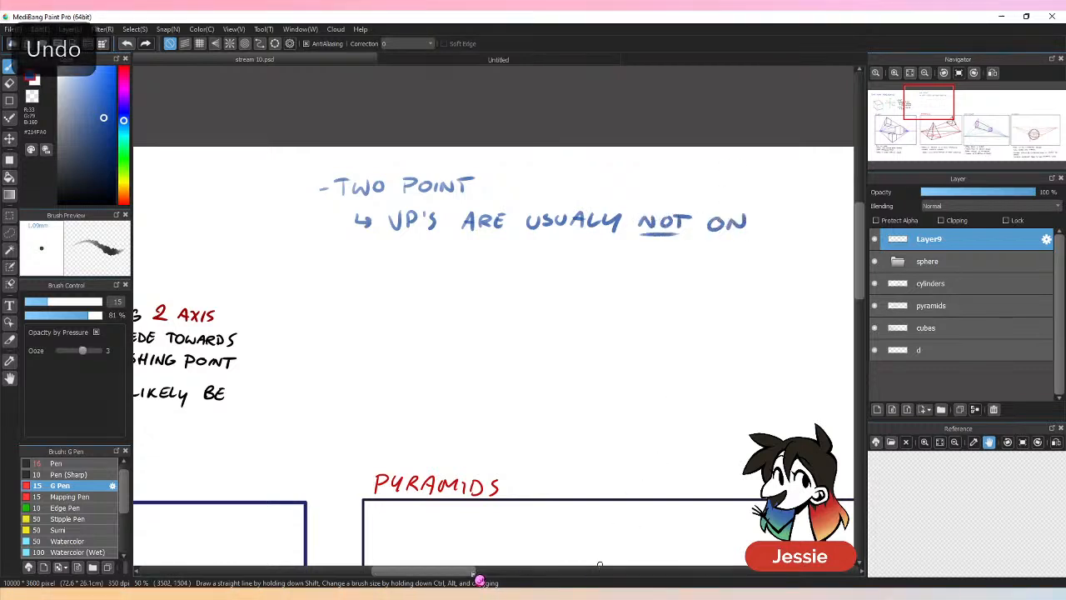
Continue the handwritten sub-bullet with "THE CANVAS — TE", undoing the stray letter at its end.
{"action": "left_click_drag", "start_coordinate": [474, 573], "coordinate": [498, 575]}
{"action": "left_click_drag", "start_coordinate": [609, 216], "coordinate": [609, 228]}
{"action": "left_click_drag", "start_coordinate": [601, 218], "coordinate": [623, 228]}
{"action": "left_click_drag", "start_coordinate": [623, 221], "coordinate": [637, 228]}
{"action": "left_click_drag", "start_coordinate": [642, 213], "coordinate": [649, 221]}
{"action": "left_click_drag", "start_coordinate": [642, 213], "coordinate": [650, 213]}
{"action": "mouse_move", "coordinate": [240, 244]}
{"action": "left_mouse_down"}
{"action": "mouse_move", "coordinate": [240, 255]}
{"action": "mouse_move", "coordinate": [275, 244]}
{"action": "mouse_move", "coordinate": [286, 256]}
{"action": "left_mouse_up"}
{"action": "mouse_move", "coordinate": [290, 256]}
{"action": "left_mouse_down"}
{"action": "mouse_move", "coordinate": [297, 247]}
{"action": "mouse_move", "coordinate": [304, 256]}
{"action": "left_mouse_up"}
{"action": "mouse_move", "coordinate": [321, 247]}
{"action": "left_mouse_down"}
{"action": "mouse_move", "coordinate": [309, 259]}
{"action": "mouse_move", "coordinate": [376, 259]}
{"action": "mouse_move", "coordinate": [384, 244]}
{"action": "left_mouse_up"}
{"action": "mouse_move", "coordinate": [390, 244]}
{"action": "left_mouse_down"}
{"action": "mouse_move", "coordinate": [388, 258]}
{"action": "mouse_move", "coordinate": [401, 244]}
{"action": "left_mouse_up"}
{"action": "left_click_drag", "start_coordinate": [390, 251], "coordinate": [410, 257]}
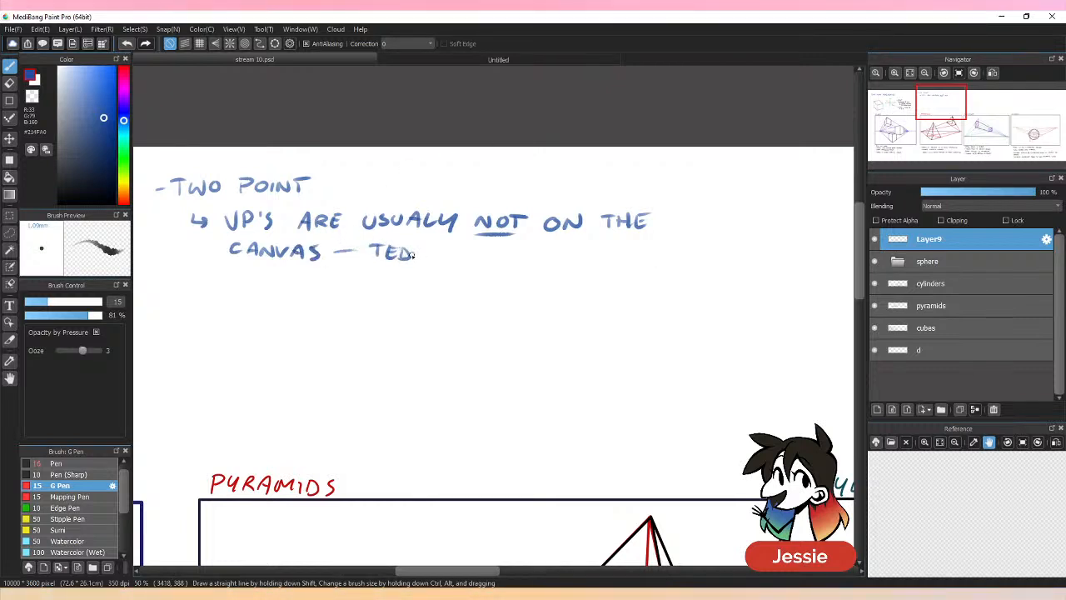
{"action": "key", "text": "ctrl+z"}
Add the word "BACKGROUNDS" after "TWO POINT" in the note's heading.
{"action": "left_click_drag", "start_coordinate": [339, 175], "coordinate": [339, 193]}
{"action": "mouse_move", "coordinate": [340, 176]}
{"action": "left_mouse_down"}
{"action": "mouse_move", "coordinate": [340, 192]}
{"action": "mouse_move", "coordinate": [365, 187]}
{"action": "left_mouse_up"}
{"action": "left_click_drag", "start_coordinate": [382, 177], "coordinate": [382, 192]}
{"action": "mouse_move", "coordinate": [386, 176]}
{"action": "left_mouse_down"}
{"action": "mouse_move", "coordinate": [387, 193]}
{"action": "mouse_move", "coordinate": [419, 195]}
{"action": "left_mouse_up"}
{"action": "mouse_move", "coordinate": [420, 181]}
{"action": "left_mouse_down"}
{"action": "mouse_move", "coordinate": [431, 195]}
{"action": "mouse_move", "coordinate": [461, 182]}
{"action": "left_mouse_up"}
{"action": "mouse_move", "coordinate": [465, 195]}
{"action": "left_mouse_down"}
{"action": "mouse_move", "coordinate": [480, 183]}
{"action": "mouse_move", "coordinate": [507, 198]}
{"action": "left_mouse_up"}
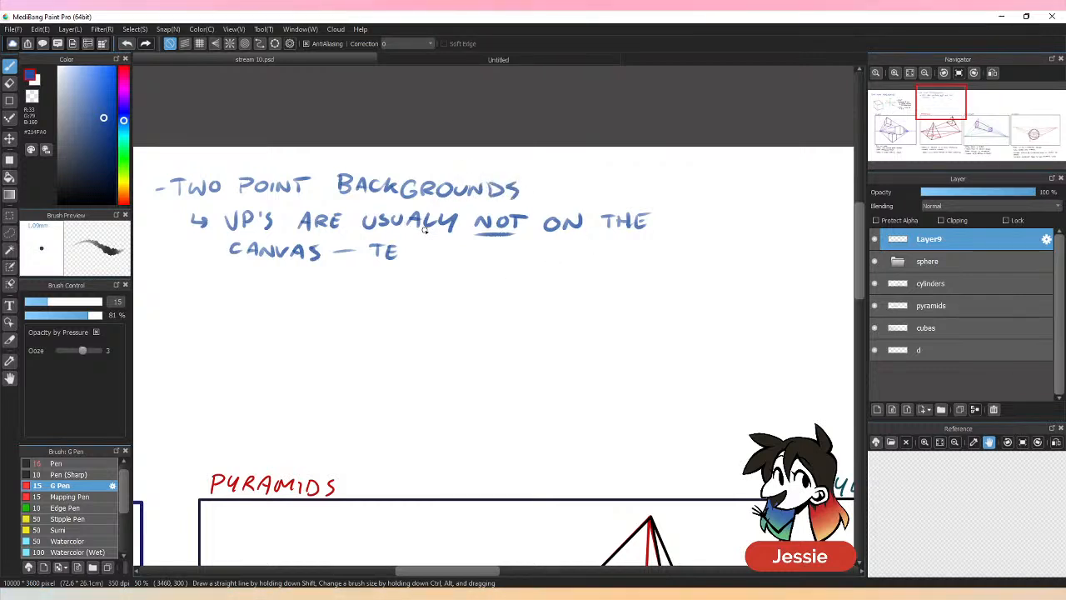
Finish the canvas line of the note so that it ends with "TEND TO BE OFF OF IT".
{"action": "mouse_move", "coordinate": [399, 246]}
{"action": "left_mouse_down"}
{"action": "mouse_move", "coordinate": [400, 261]}
{"action": "mouse_move", "coordinate": [412, 261]}
{"action": "left_mouse_up"}
{"action": "left_click_drag", "start_coordinate": [412, 260], "coordinate": [413, 246]}
{"action": "left_click_drag", "start_coordinate": [421, 246], "coordinate": [428, 260]}
{"action": "mouse_move", "coordinate": [450, 248]}
{"action": "left_mouse_down"}
{"action": "mouse_move", "coordinate": [460, 248]}
{"action": "mouse_move", "coordinate": [456, 261]}
{"action": "mouse_move", "coordinate": [470, 249]}
{"action": "left_mouse_up"}
{"action": "mouse_move", "coordinate": [512, 249]}
{"action": "left_mouse_down"}
{"action": "mouse_move", "coordinate": [512, 263]}
{"action": "mouse_move", "coordinate": [527, 263]}
{"action": "left_mouse_up"}
{"action": "left_click_drag", "start_coordinate": [526, 256], "coordinate": [581, 253]}
{"action": "mouse_move", "coordinate": [594, 250]}
{"action": "left_mouse_down"}
{"action": "mouse_move", "coordinate": [593, 264]}
{"action": "mouse_move", "coordinate": [604, 250]}
{"action": "left_mouse_up"}
{"action": "mouse_move", "coordinate": [609, 250]}
{"action": "left_mouse_down"}
{"action": "mouse_move", "coordinate": [610, 263]}
{"action": "mouse_move", "coordinate": [640, 252]}
{"action": "mouse_move", "coordinate": [654, 263]}
{"action": "left_mouse_up"}
{"action": "left_click_drag", "start_coordinate": [654, 250], "coordinate": [665, 249]}
{"action": "left_click_drag", "start_coordinate": [654, 257], "coordinate": [710, 251]}
{"action": "left_click_drag", "start_coordinate": [702, 251], "coordinate": [701, 264]}
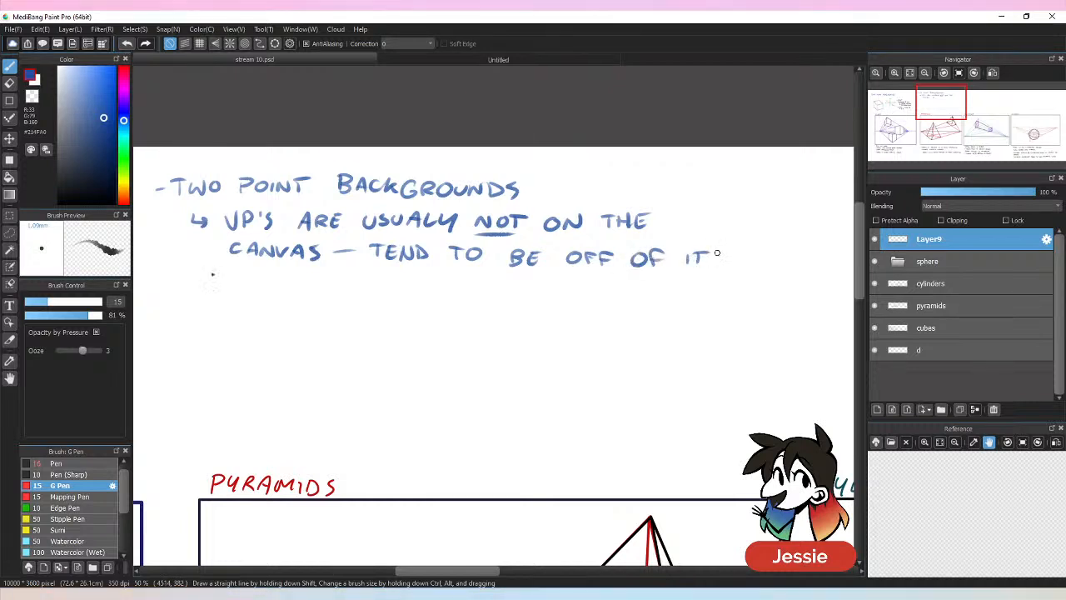
Try to start another sub-bullet beneath the canvas line, and undo its strokes.
{"action": "left_click_drag", "start_coordinate": [192, 272], "coordinate": [202, 291]}
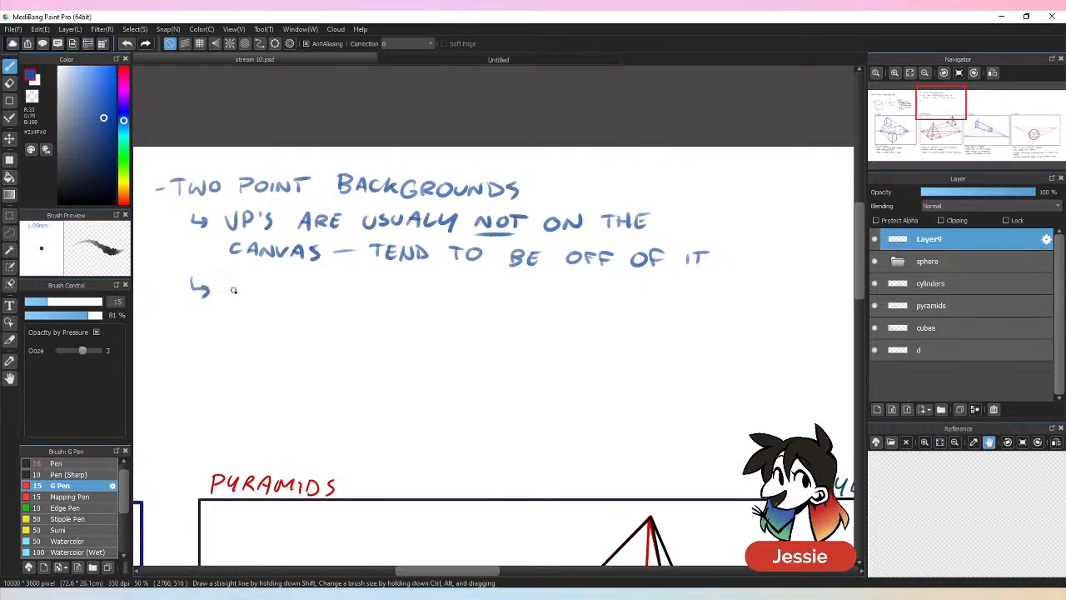
{"action": "left_click_drag", "start_coordinate": [231, 298], "coordinate": [281, 297]}
{"action": "left_click_drag", "start_coordinate": [293, 285], "coordinate": [318, 293]}
{"action": "key", "text": "ctrl+z"}
{"action": "key", "text": "ctrl+z"}
{"action": "key", "text": "ctrl+z"}
{"action": "key", "text": "ctrl+z"}
{"action": "key", "text": "ctrl+z"}
{"action": "key", "text": "ctrl+z"}
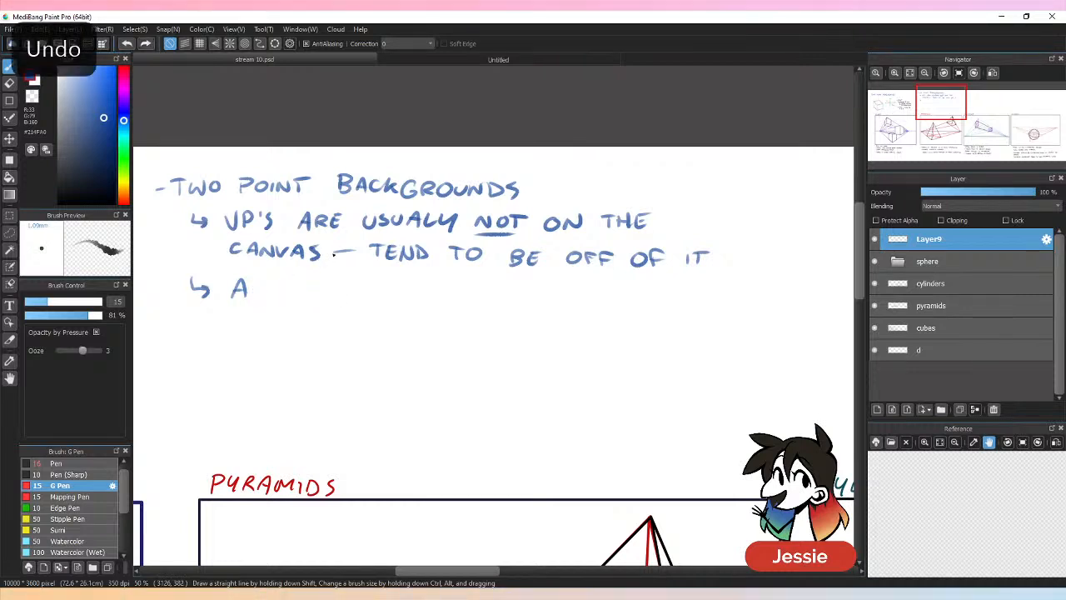
{"action": "key", "text": "ctrl+z"}
{"action": "key", "text": "ctrl+z"}
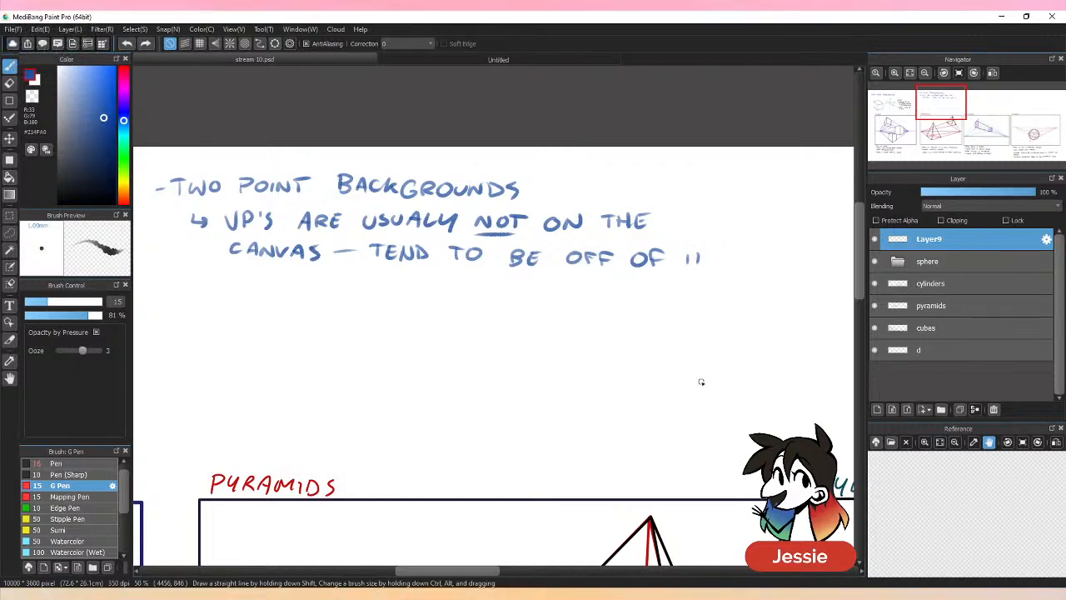
Undo the remaining strokes of the word "IT" at the end of the canvas line and rewrite it.
{"action": "key", "text": "ctrl+z"}
{"action": "key", "text": "ctrl+z"}
{"action": "key", "text": "ctrl+z"}
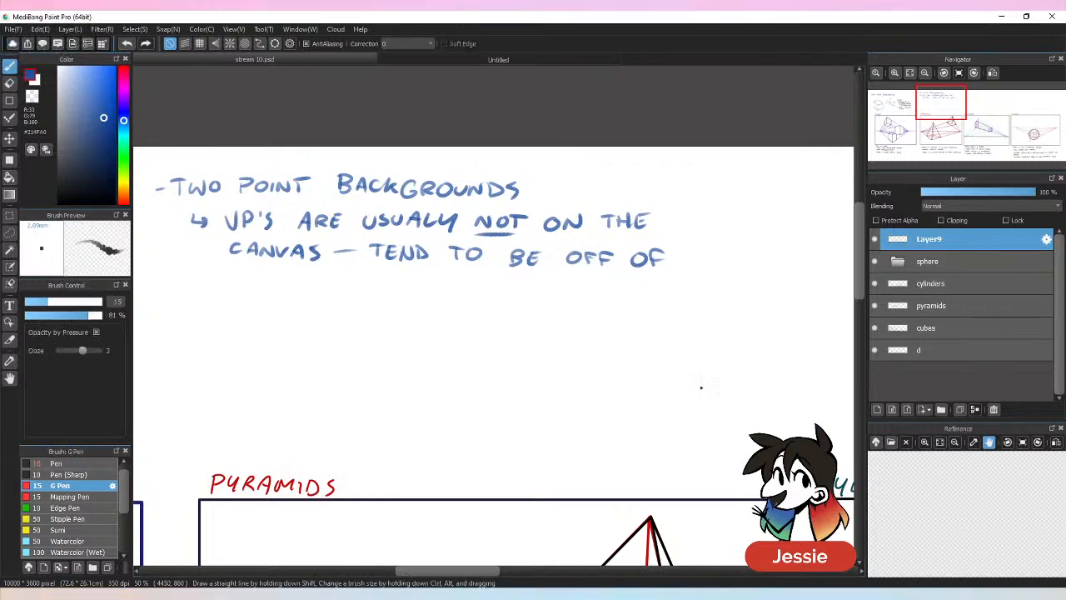
{"action": "left_click_drag", "start_coordinate": [691, 258], "coordinate": [690, 263]}
{"action": "left_click_drag", "start_coordinate": [704, 251], "coordinate": [704, 264]}
{"action": "left_click_drag", "start_coordinate": [696, 250], "coordinate": [714, 248]}
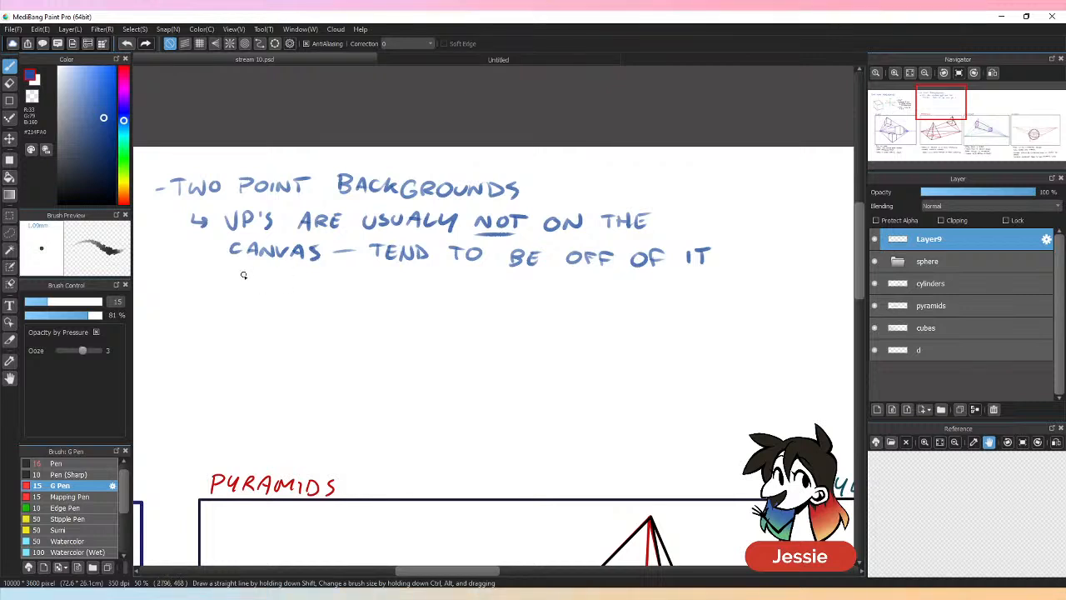
Handwrite the indented point "> ALLOWS FOR NO WARPING" beneath the canvas line.
{"action": "mouse_move", "coordinate": [241, 279]}
{"action": "left_mouse_down"}
{"action": "mouse_move", "coordinate": [242, 291]}
{"action": "mouse_move", "coordinate": [283, 288]}
{"action": "left_mouse_up"}
{"action": "mouse_move", "coordinate": [290, 281]}
{"action": "left_mouse_down"}
{"action": "mouse_move", "coordinate": [301, 295]}
{"action": "mouse_move", "coordinate": [325, 295]}
{"action": "left_mouse_up"}
{"action": "left_click_drag", "start_coordinate": [336, 284], "coordinate": [355, 283]}
{"action": "mouse_move", "coordinate": [365, 282]}
{"action": "left_mouse_down"}
{"action": "mouse_move", "coordinate": [355, 296]}
{"action": "mouse_move", "coordinate": [398, 298]}
{"action": "left_mouse_up"}
{"action": "left_click_drag", "start_coordinate": [399, 282], "coordinate": [407, 289]}
{"action": "left_click_drag", "start_coordinate": [421, 286], "coordinate": [416, 294]}
{"action": "mouse_move", "coordinate": [433, 284]}
{"action": "left_mouse_down"}
{"action": "mouse_move", "coordinate": [433, 296]}
{"action": "mouse_move", "coordinate": [447, 298]}
{"action": "left_mouse_up"}
{"action": "left_click_drag", "start_coordinate": [479, 282], "coordinate": [479, 298]}
{"action": "mouse_move", "coordinate": [480, 283]}
{"action": "left_mouse_down"}
{"action": "mouse_move", "coordinate": [617, 299]}
{"action": "mouse_move", "coordinate": [633, 285]}
{"action": "left_mouse_up"}
{"action": "mouse_move", "coordinate": [648, 287]}
{"action": "left_mouse_down"}
{"action": "mouse_move", "coordinate": [642, 298]}
{"action": "mouse_move", "coordinate": [650, 291]}
{"action": "left_mouse_up"}
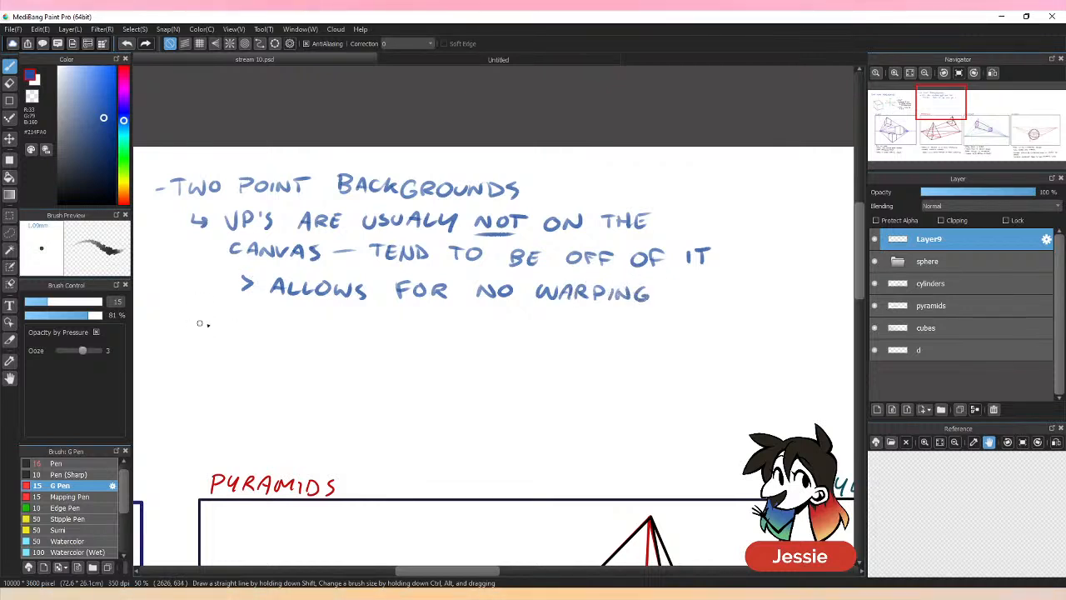
Draw a second sub-bullet arrow in blue and handwrite "WARPING —" beside it in red #DA1D37.
{"action": "left_click_drag", "start_coordinate": [190, 321], "coordinate": [211, 327]}
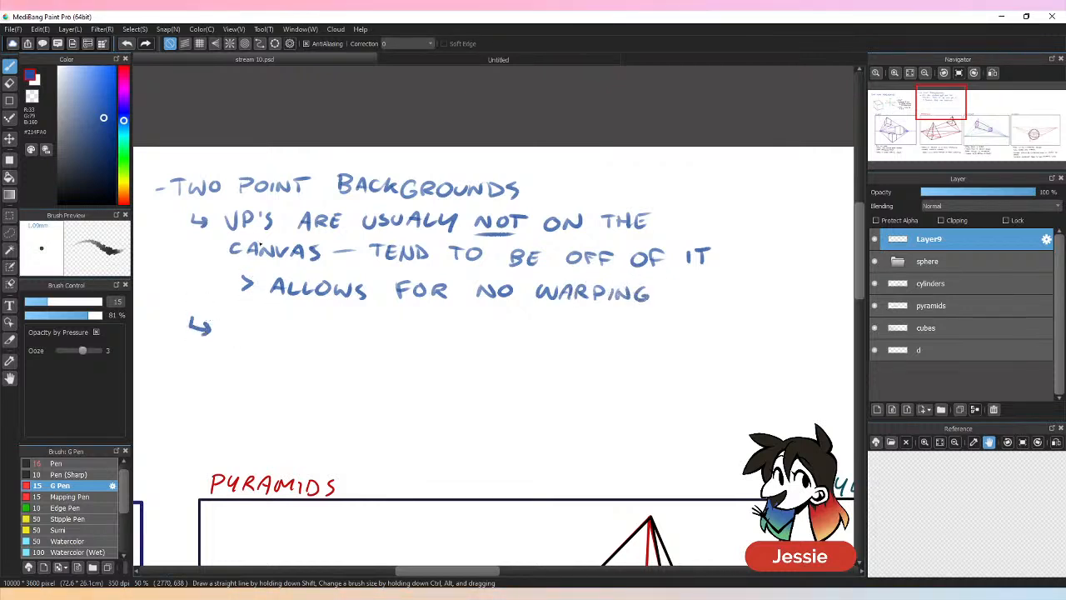
{"action": "left_click", "coordinate": [124, 68]}
{"action": "left_click_drag", "start_coordinate": [103, 118], "coordinate": [107, 86]}
{"action": "left_click_drag", "start_coordinate": [225, 321], "coordinate": [279, 336]}
{"action": "mouse_move", "coordinate": [253, 331]}
{"action": "left_mouse_down"}
{"action": "mouse_move", "coordinate": [296, 316]}
{"action": "mouse_move", "coordinate": [339, 322]}
{"action": "mouse_move", "coordinate": [338, 331]}
{"action": "left_mouse_up"}
{"action": "left_click_drag", "start_coordinate": [355, 332], "coordinate": [376, 331]}
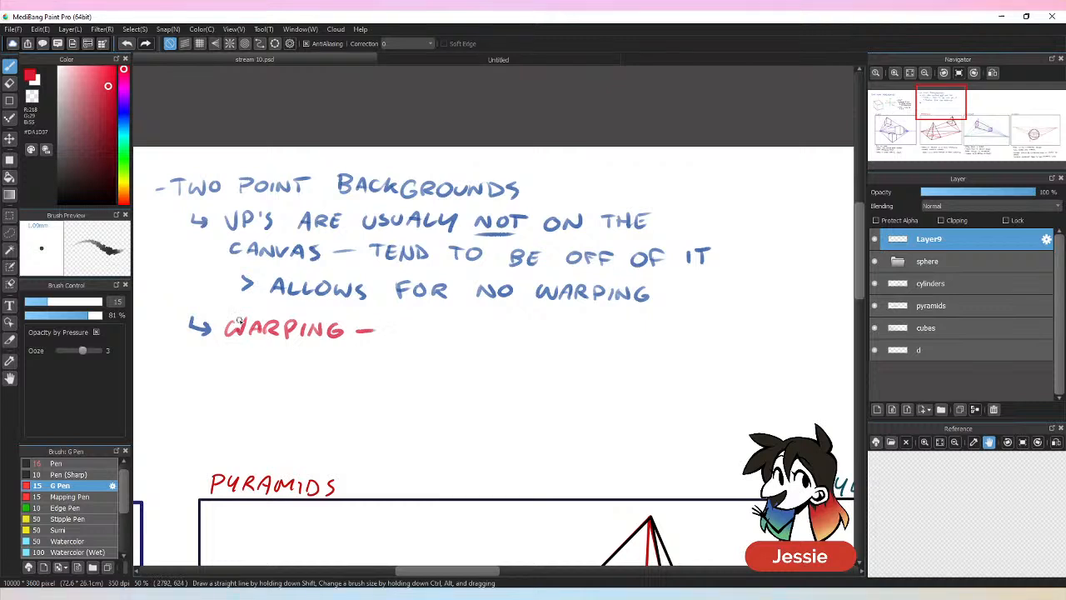
Handwrite "WHEN DRAWN OBJECTS ARE TOO" after the warping dash in violet-blue #636AC6.
{"action": "left_click", "coordinate": [123, 114]}
{"action": "left_click", "coordinate": [92, 96]}
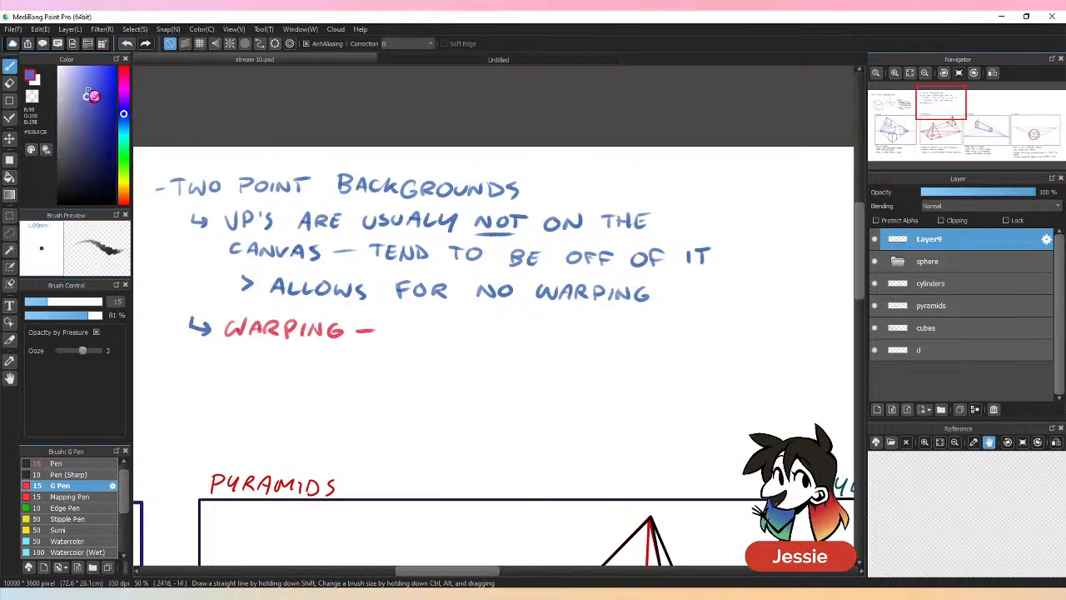
{"action": "left_click_drag", "start_coordinate": [399, 321], "coordinate": [398, 334]}
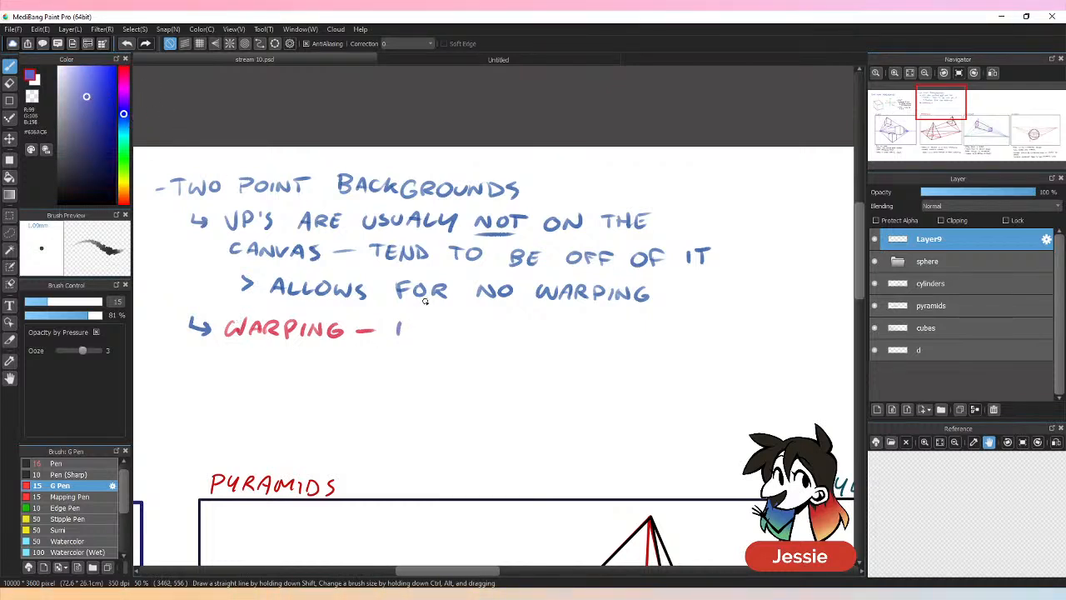
{"action": "key", "text": "ctrl+z"}
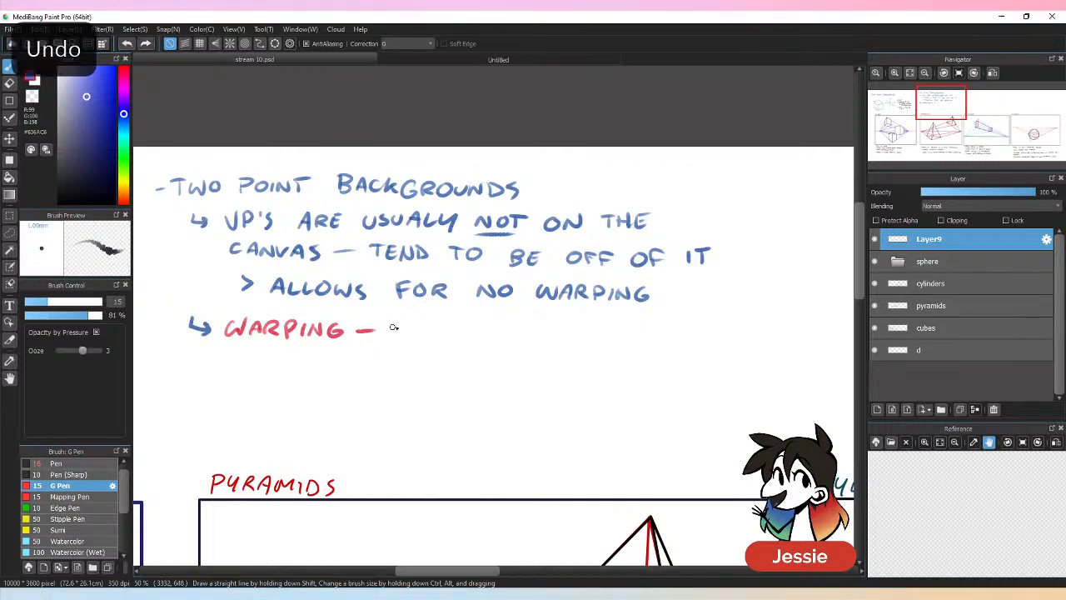
{"action": "mouse_move", "coordinate": [391, 322]}
{"action": "left_mouse_down"}
{"action": "mouse_move", "coordinate": [405, 341]}
{"action": "mouse_move", "coordinate": [419, 322]}
{"action": "mouse_move", "coordinate": [434, 338]}
{"action": "mouse_move", "coordinate": [549, 333]}
{"action": "mouse_move", "coordinate": [614, 310]}
{"action": "mouse_move", "coordinate": [609, 333]}
{"action": "mouse_move", "coordinate": [639, 340]}
{"action": "mouse_move", "coordinate": [630, 337]}
{"action": "left_mouse_up"}
{"action": "key", "text": "ctrl+z"}
{"action": "left_click_drag", "start_coordinate": [648, 327], "coordinate": [683, 338]}
{"action": "mouse_move", "coordinate": [696, 325]}
{"action": "left_mouse_down"}
{"action": "mouse_move", "coordinate": [701, 338]}
{"action": "mouse_move", "coordinate": [748, 340]}
{"action": "left_mouse_up"}
{"action": "mouse_move", "coordinate": [753, 340]}
{"action": "left_mouse_down"}
{"action": "mouse_move", "coordinate": [801, 328]}
{"action": "mouse_move", "coordinate": [794, 342]}
{"action": "left_mouse_up"}
{"action": "left_click_drag", "start_coordinate": [809, 331], "coordinate": [809, 333]}
{"action": "left_click_drag", "start_coordinate": [825, 329], "coordinate": [824, 331]}
Complete the warping note with "FAR/CLOSE TO THE VP'S" on the line below, and save the sheet.
{"action": "mouse_move", "coordinate": [225, 358]}
{"action": "left_mouse_down"}
{"action": "mouse_move", "coordinate": [235, 375]}
{"action": "mouse_move", "coordinate": [310, 365]}
{"action": "mouse_move", "coordinate": [433, 378]}
{"action": "mouse_move", "coordinate": [543, 378]}
{"action": "mouse_move", "coordinate": [571, 362]}
{"action": "left_mouse_up"}
{"action": "left_click_drag", "start_coordinate": [576, 364], "coordinate": [576, 379]}
{"action": "mouse_move", "coordinate": [576, 363]}
{"action": "left_mouse_down"}
{"action": "mouse_move", "coordinate": [586, 369]}
{"action": "mouse_move", "coordinate": [577, 374]}
{"action": "left_mouse_up"}
{"action": "left_click_drag", "start_coordinate": [596, 362], "coordinate": [596, 370]}
{"action": "left_click_drag", "start_coordinate": [610, 367], "coordinate": [599, 385]}
{"action": "key", "text": "ctrl+minus"}
{"action": "key", "text": "ctrl+minus"}
{"action": "key", "text": "ctrl+minus"}
{"action": "key", "text": "ctrl+minus"}
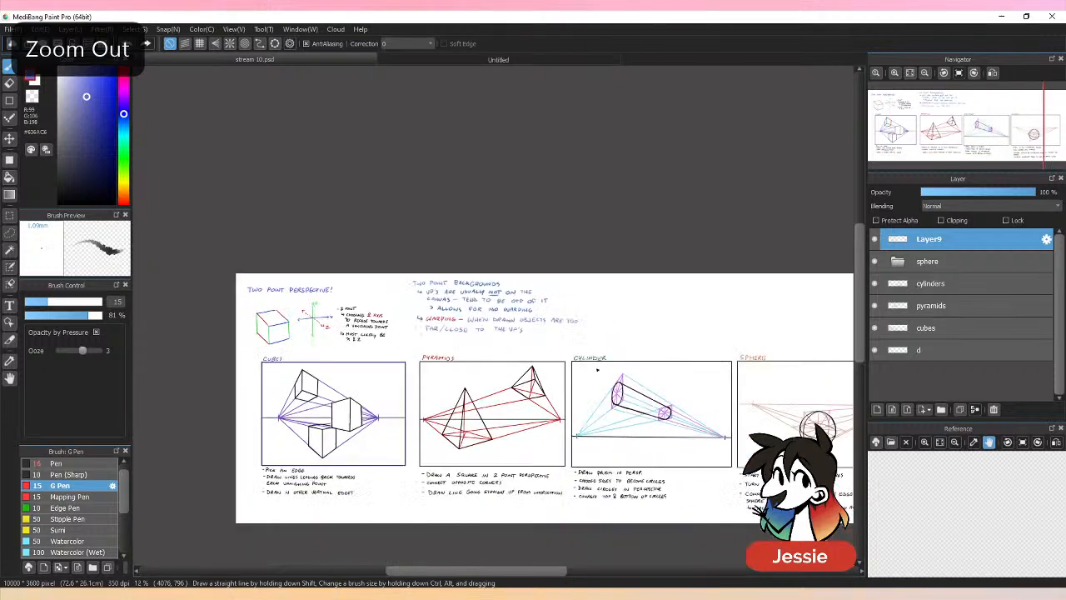
{"action": "key", "text": "ctrl+plus"}
{"action": "key", "text": "ctrl+s"}
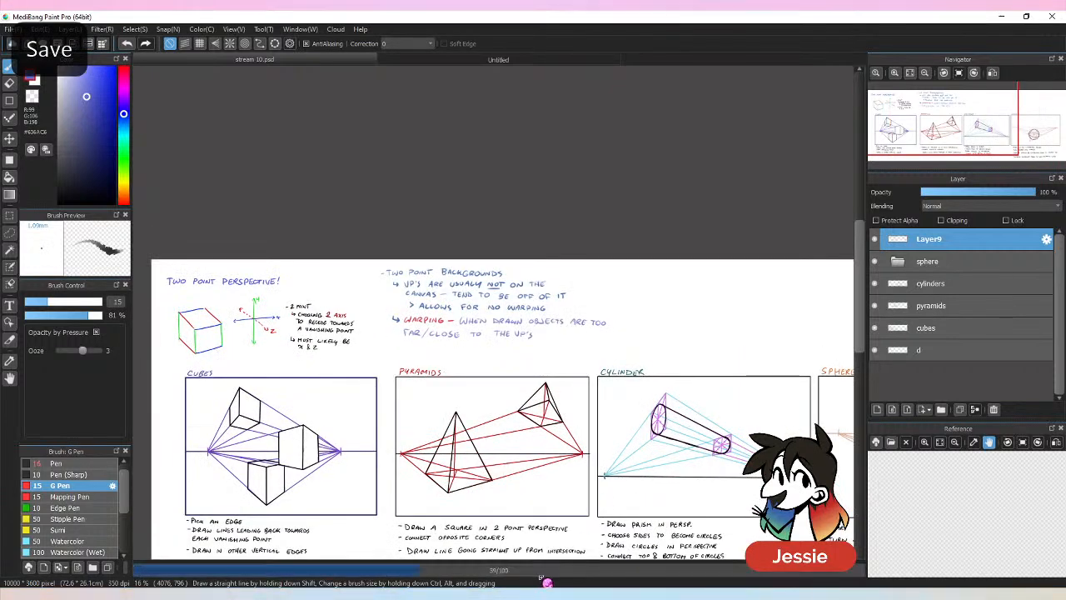
Undo the stray pen mark on the reference sheet and switch to the Untitled canvas.
{"action": "left_click_drag", "start_coordinate": [553, 572], "coordinate": [484, 573]}
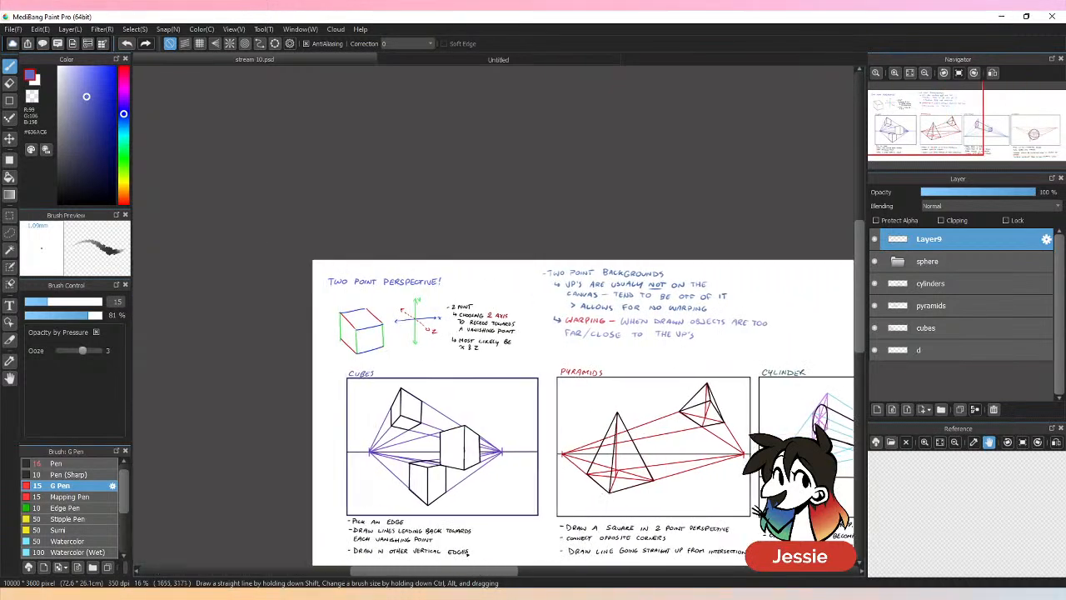
{"action": "key", "text": "ctrl+z"}
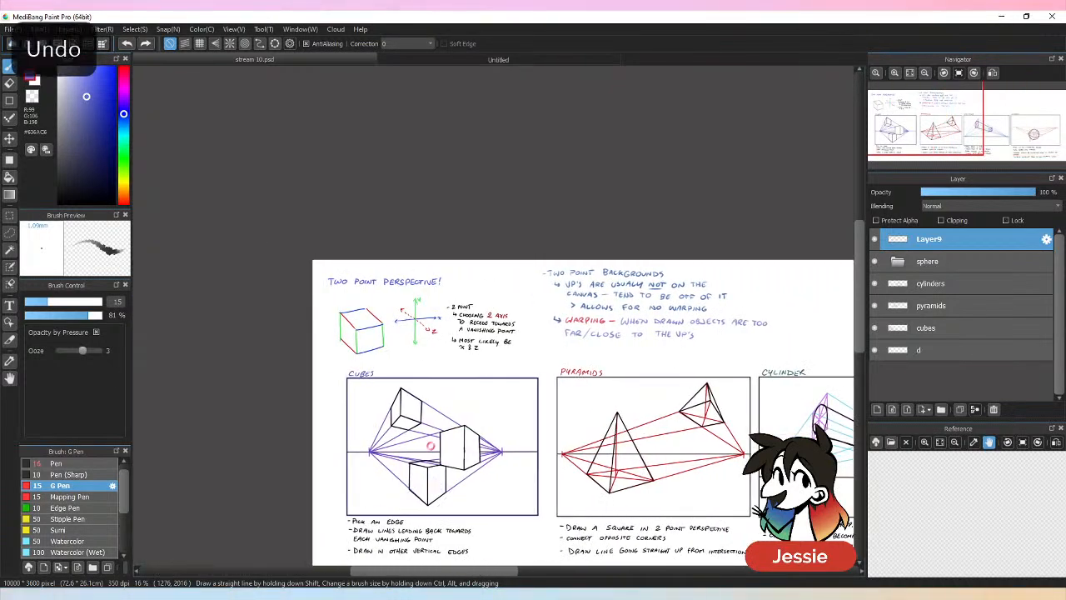
{"action": "left_click", "coordinate": [533, 60]}
{"action": "key", "text": "ctrl+plus"}
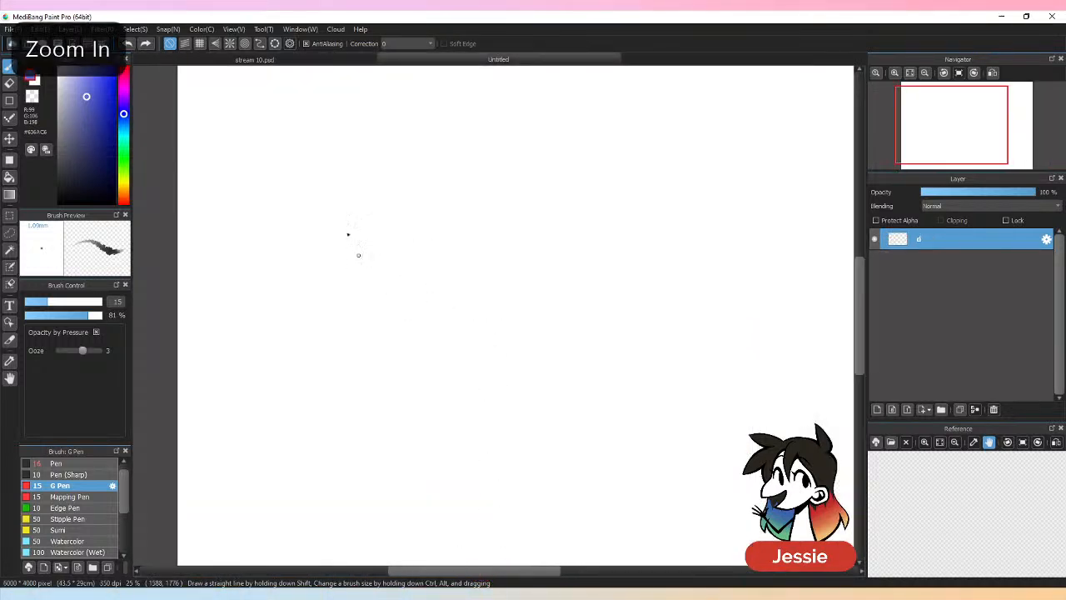
Sketch a rough rectangular frame with a horizon line across its middle and a vanishing-point tick near each end.
{"action": "mouse_move", "coordinate": [328, 180]}
{"action": "left_mouse_down"}
{"action": "mouse_move", "coordinate": [324, 432]}
{"action": "mouse_move", "coordinate": [690, 203]}
{"action": "left_mouse_up"}
{"action": "left_click_drag", "start_coordinate": [335, 437], "coordinate": [638, 453]}
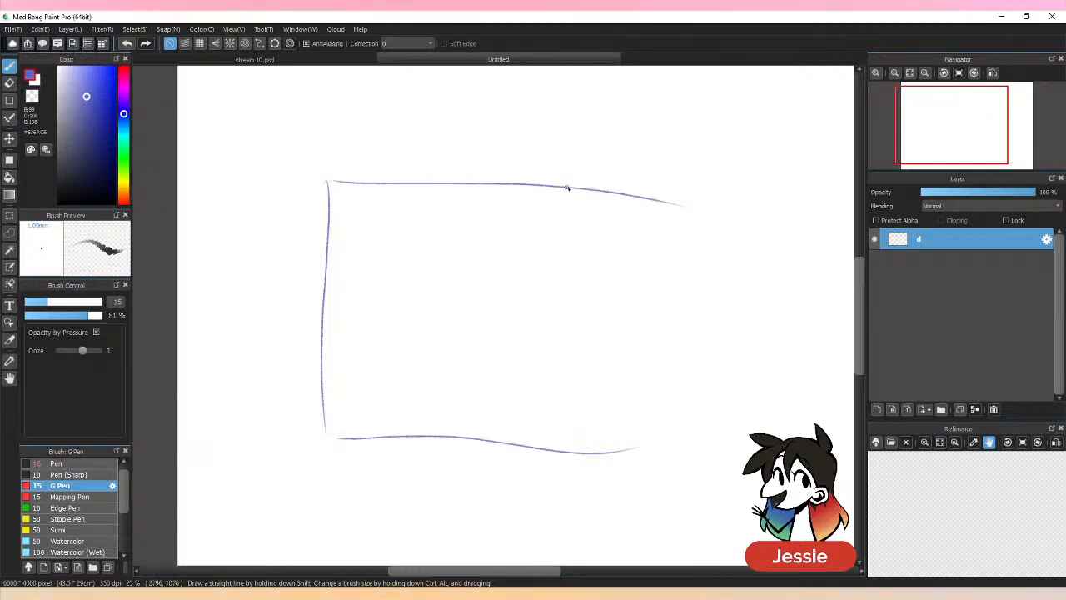
{"action": "mouse_move", "coordinate": [617, 195]}
{"action": "left_mouse_down"}
{"action": "mouse_move", "coordinate": [686, 436]}
{"action": "mouse_move", "coordinate": [598, 440]}
{"action": "left_mouse_up"}
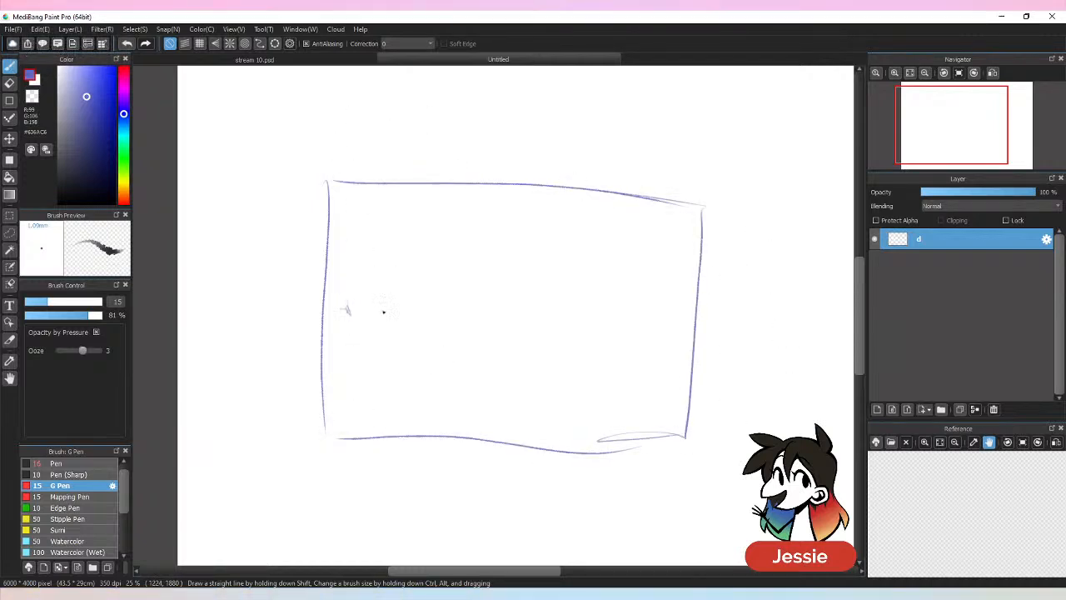
{"action": "left_click_drag", "start_coordinate": [348, 310], "coordinate": [663, 314]}
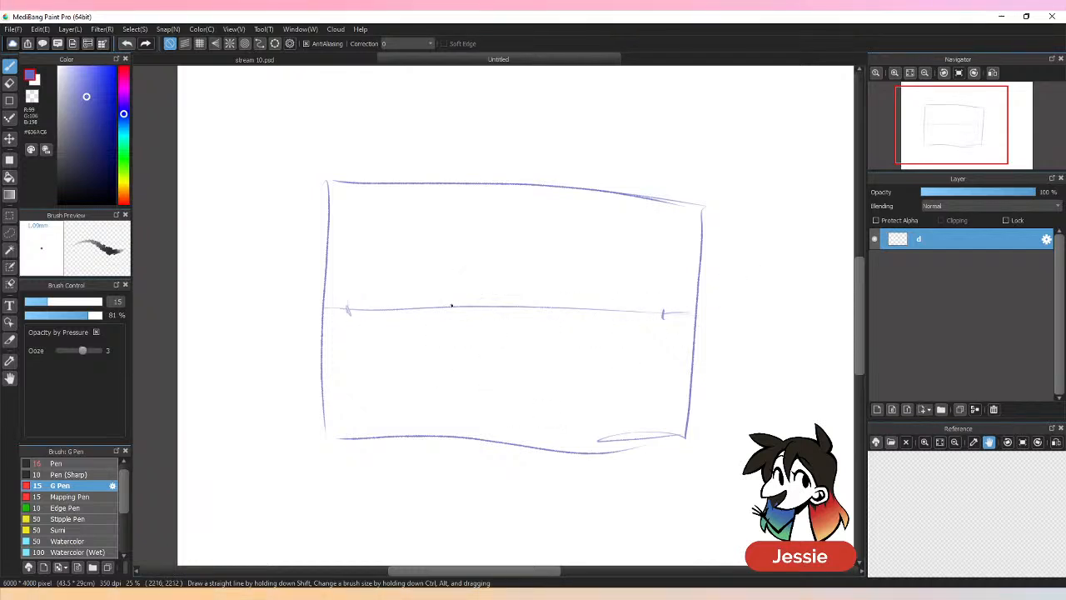
Sketch a warped box extending below the frame, with edges converging on both vanishing points and arrows at its lowest corner.
{"action": "mouse_move", "coordinate": [349, 310]}
{"action": "left_mouse_down"}
{"action": "mouse_move", "coordinate": [478, 552]}
{"action": "mouse_move", "coordinate": [668, 335]}
{"action": "mouse_move", "coordinate": [666, 309]}
{"action": "left_mouse_up"}
{"action": "scroll", "coordinate": [774, 250], "scroll_direction": "down", "scroll_amount": 2}
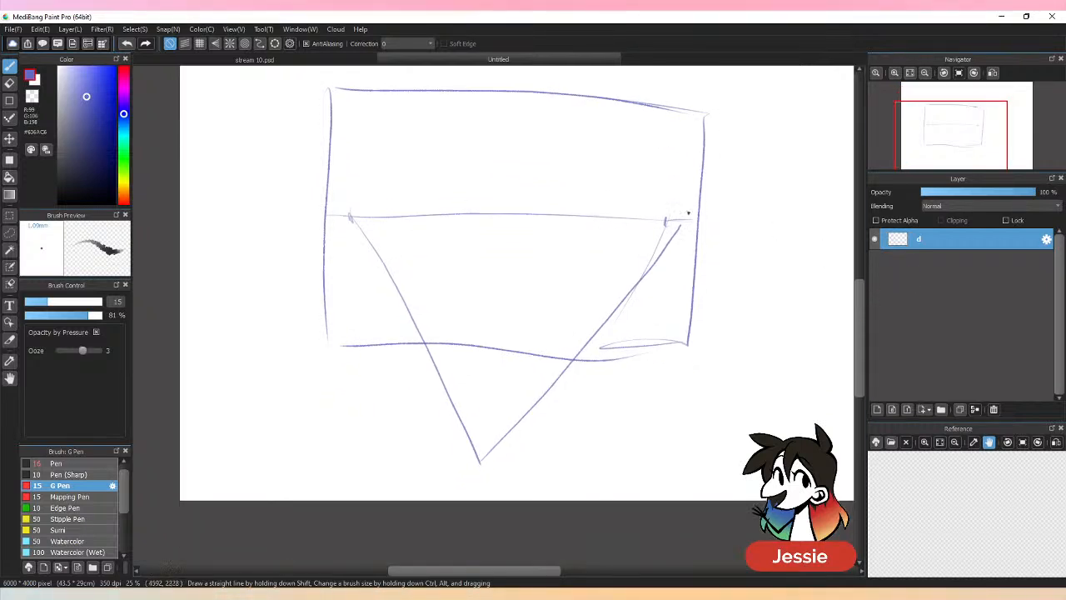
{"action": "left_click_drag", "start_coordinate": [352, 216], "coordinate": [516, 401]}
{"action": "mouse_move", "coordinate": [481, 450]}
{"action": "left_mouse_down"}
{"action": "mouse_move", "coordinate": [489, 348]}
{"action": "mouse_move", "coordinate": [490, 366]}
{"action": "mouse_move", "coordinate": [674, 222]}
{"action": "mouse_move", "coordinate": [558, 377]}
{"action": "left_mouse_up"}
{"action": "left_click_drag", "start_coordinate": [535, 331], "coordinate": [527, 412]}
{"action": "mouse_move", "coordinate": [451, 396]}
{"action": "left_mouse_down"}
{"action": "mouse_move", "coordinate": [458, 327]}
{"action": "mouse_move", "coordinate": [676, 221]}
{"action": "left_mouse_up"}
{"action": "left_click_drag", "start_coordinate": [533, 330], "coordinate": [340, 215]}
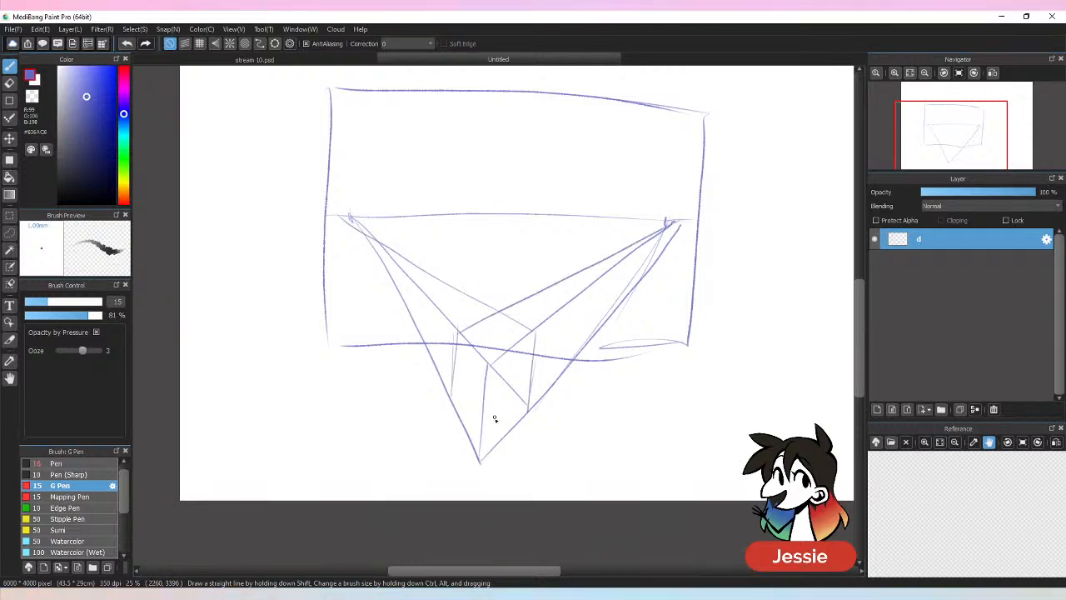
{"action": "left_click_drag", "start_coordinate": [443, 408], "coordinate": [467, 476]}
{"action": "mouse_move", "coordinate": [536, 416]}
{"action": "left_mouse_down"}
{"action": "mouse_move", "coordinate": [484, 476]}
{"action": "mouse_move", "coordinate": [495, 468]}
{"action": "left_mouse_up"}
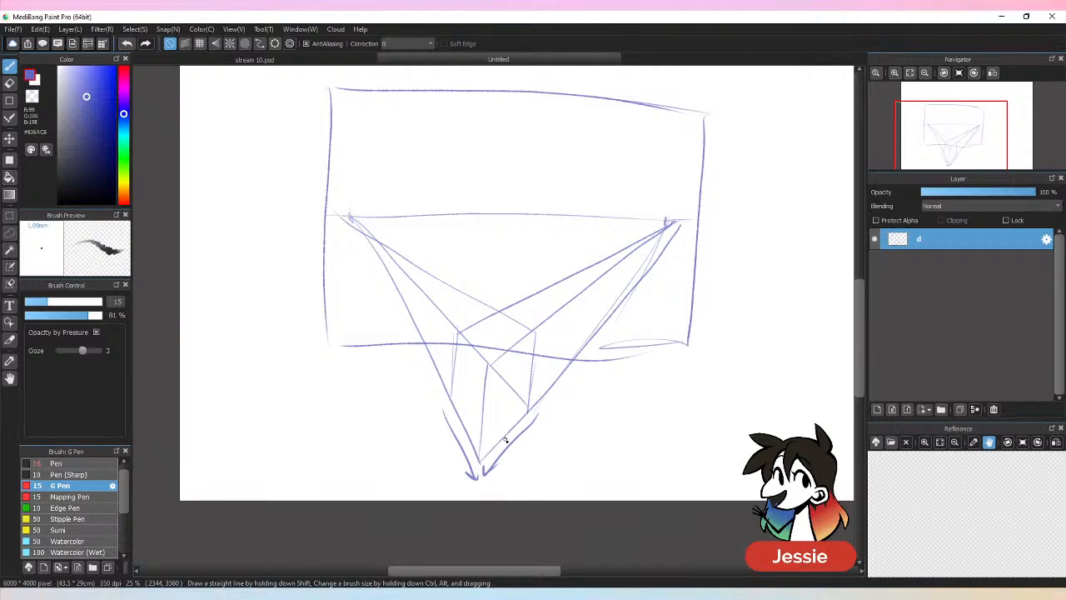
Undo the warped box strokes back to the frame, horizon line and vanishing-point ticks.
{"action": "key", "text": "ctrl+z"}
{"action": "key", "text": "ctrl+z"}
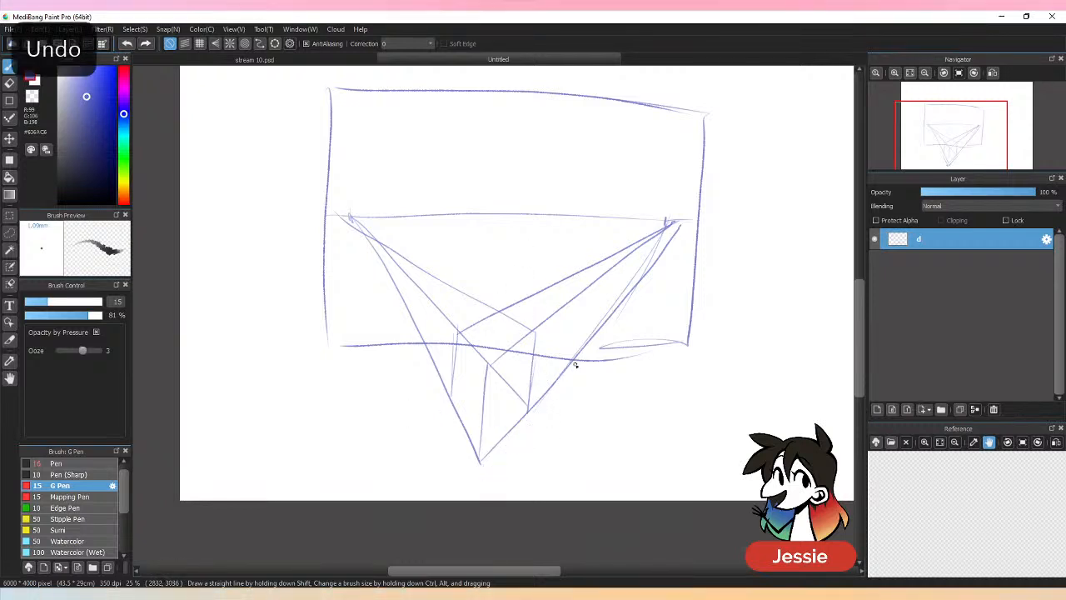
{"action": "key", "text": "ctrl+z"}
{"action": "key", "text": "ctrl+z"}
{"action": "key", "text": "ctrl+z"}
{"action": "key", "text": "ctrl+z"}
{"action": "key", "text": "ctrl+z"}
{"action": "key", "text": "ctrl+z"}
{"action": "key", "text": "ctrl+z"}
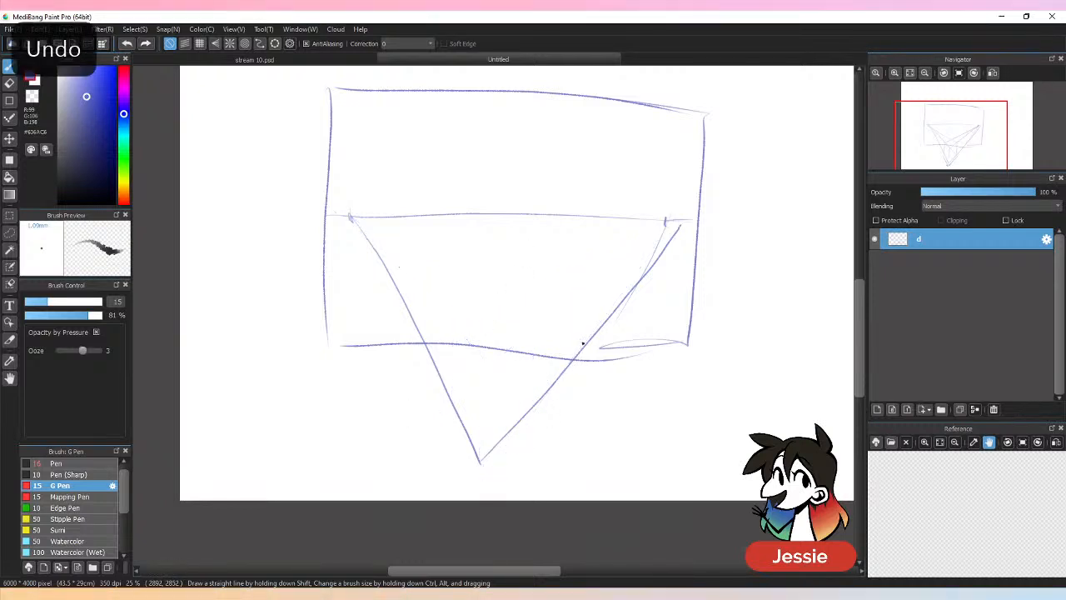
{"action": "key", "text": "ctrl+z"}
{"action": "key", "text": "ctrl+z"}
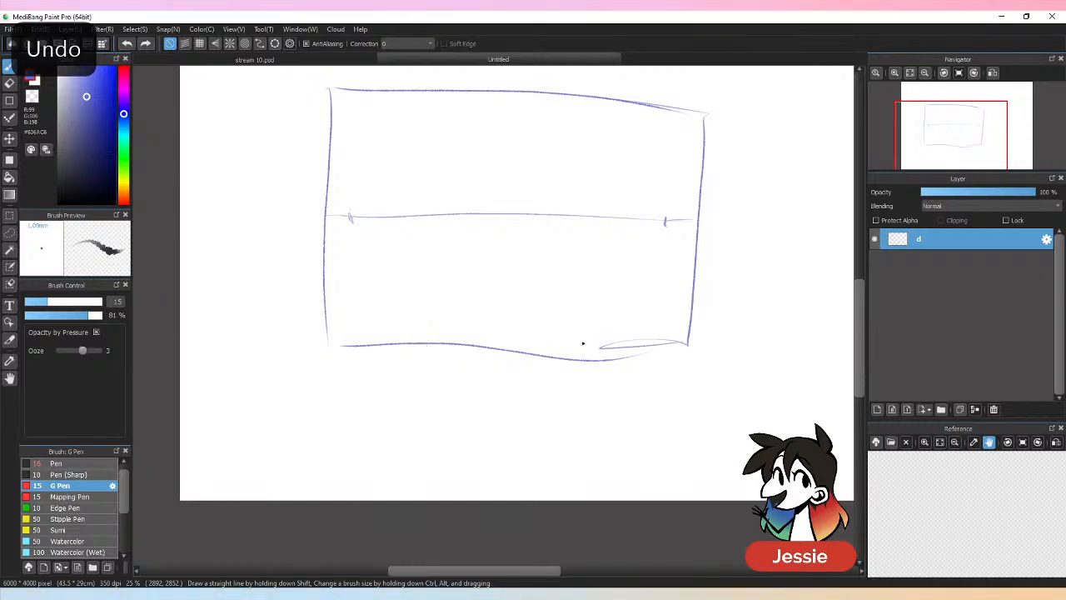
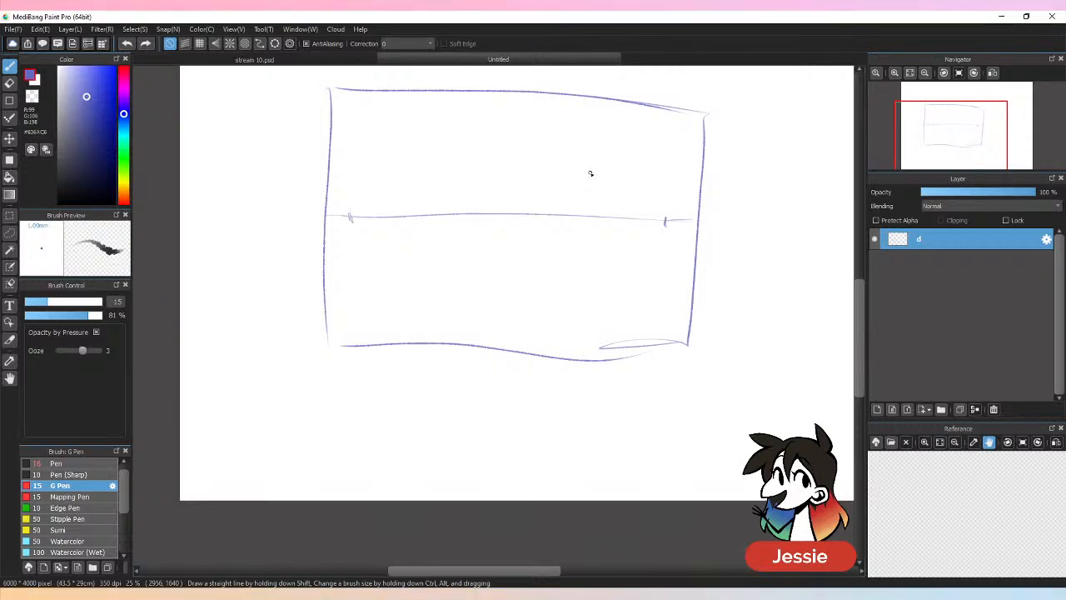
Sketch a box straddling the horizon close to the left vanishing point, with its long side receding to the right one.
{"action": "left_click_drag", "start_coordinate": [871, 300], "coordinate": [871, 283]}
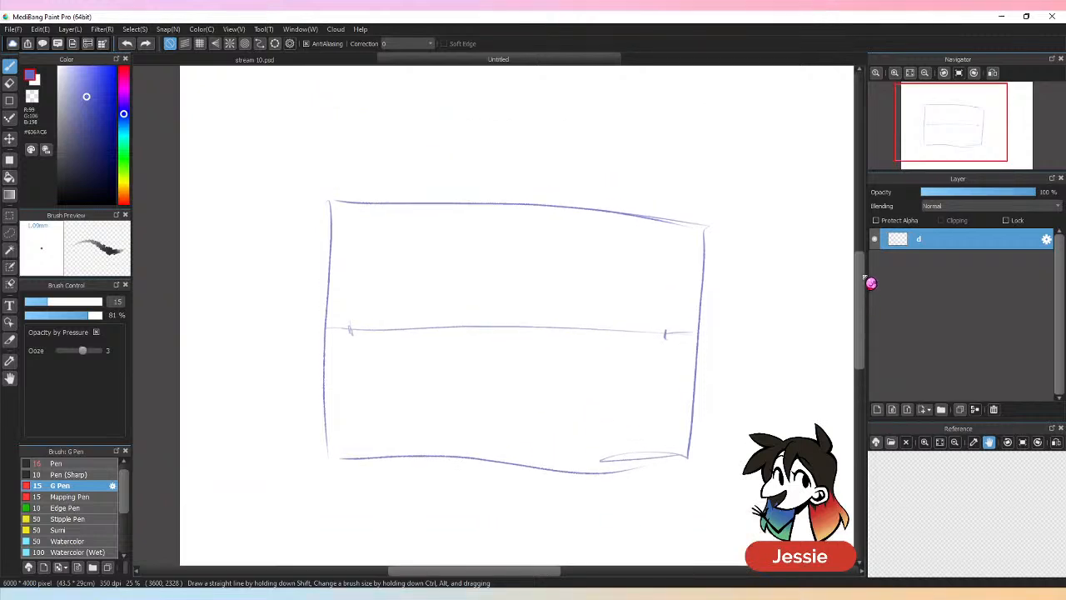
{"action": "key", "text": "ctrl+minus"}
{"action": "key", "text": "ctrl+plus"}
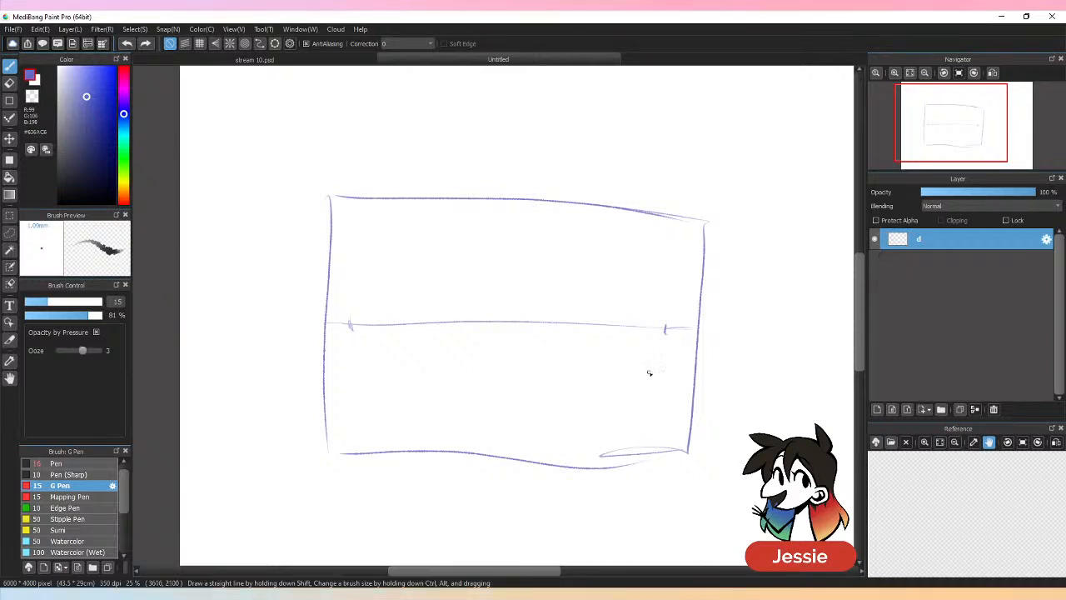
{"action": "key", "text": "ctrl+plus"}
{"action": "mouse_move", "coordinate": [302, 325]}
{"action": "left_mouse_down"}
{"action": "mouse_move", "coordinate": [332, 275]}
{"action": "mouse_move", "coordinate": [327, 236]}
{"action": "left_mouse_up"}
{"action": "left_click_drag", "start_coordinate": [327, 237], "coordinate": [320, 358]}
{"action": "left_click_drag", "start_coordinate": [316, 267], "coordinate": [316, 344]}
{"action": "left_click_drag", "start_coordinate": [315, 304], "coordinate": [325, 370]}
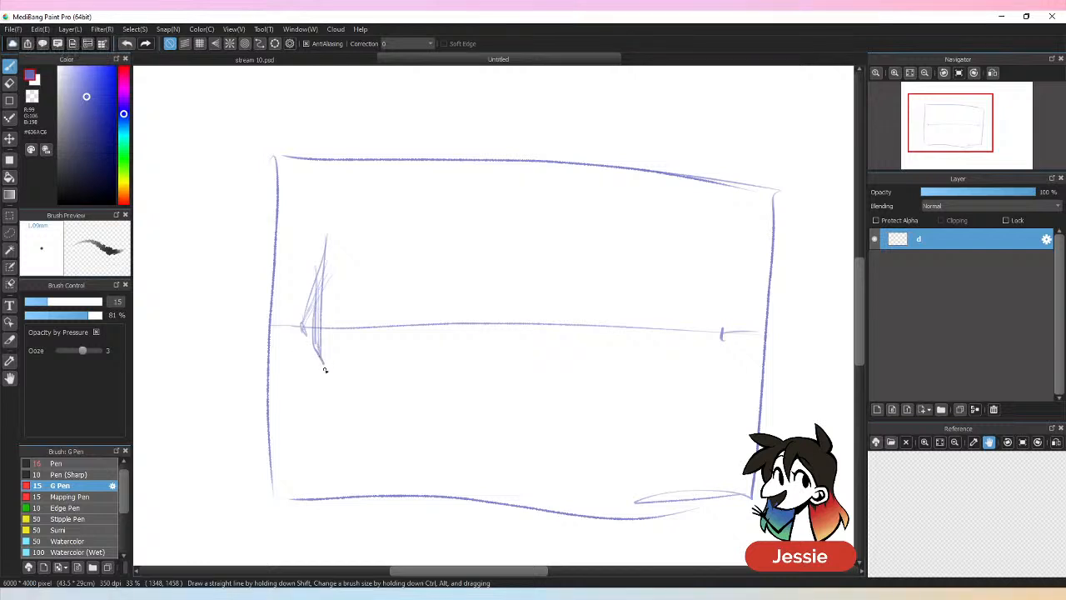
{"action": "mouse_move", "coordinate": [326, 241]}
{"action": "left_mouse_down"}
{"action": "mouse_move", "coordinate": [725, 338]}
{"action": "mouse_move", "coordinate": [520, 342]}
{"action": "mouse_move", "coordinate": [346, 366]}
{"action": "left_mouse_up"}
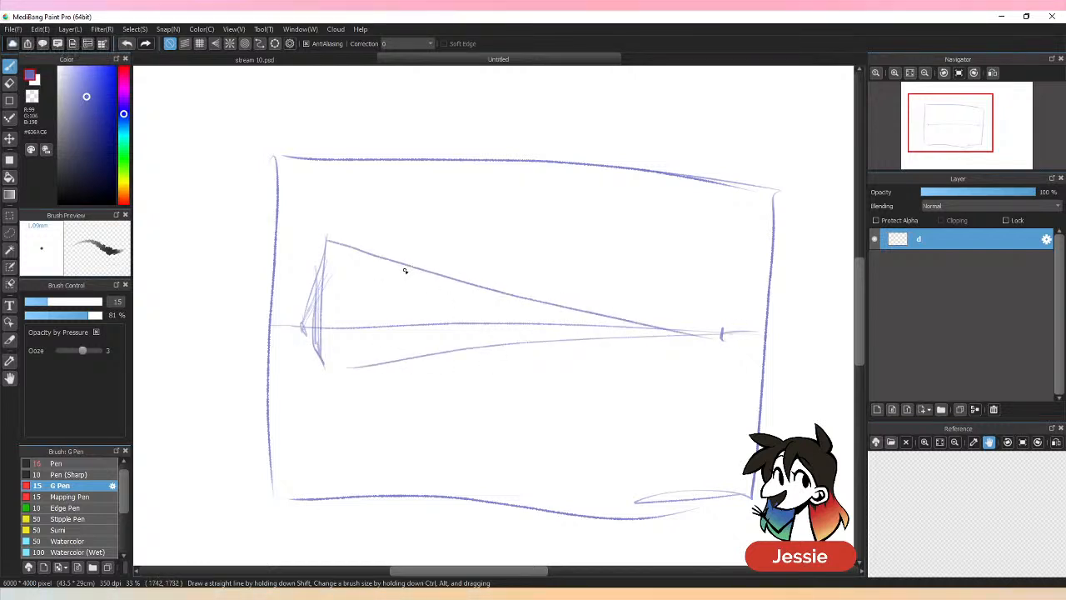
{"action": "left_click_drag", "start_coordinate": [407, 269], "coordinate": [407, 374]}
Undo all strokes of the box beside the left vanishing point.
{"action": "key", "text": "ctrl+z"}
{"action": "key", "text": "ctrl+z"}
{"action": "key", "text": "ctrl+z"}
{"action": "key", "text": "ctrl+z"}
{"action": "key", "text": "ctrl+z"}
{"action": "key", "text": "ctrl+z"}
{"action": "key", "text": "ctrl+z"}
{"action": "key", "text": "ctrl+z"}
{"action": "key", "text": "ctrl+z"}
{"action": "key", "text": "ctrl+z"}
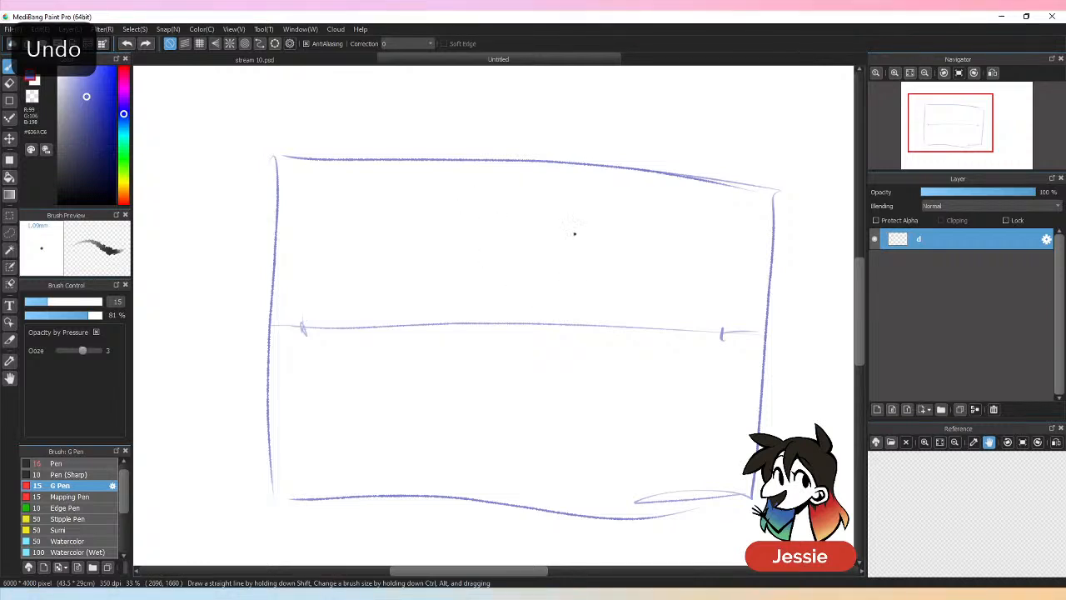
Draw a large rough circle in the middle of the frame, between the two vanishing points.
{"action": "mouse_move", "coordinate": [452, 195]}
{"action": "left_mouse_down"}
{"action": "mouse_move", "coordinate": [417, 447]}
{"action": "mouse_move", "coordinate": [683, 302]}
{"action": "mouse_move", "coordinate": [453, 183]}
{"action": "mouse_move", "coordinate": [417, 454]}
{"action": "mouse_move", "coordinate": [641, 246]}
{"action": "mouse_move", "coordinate": [374, 281]}
{"action": "mouse_move", "coordinate": [655, 375]}
{"action": "left_mouse_up"}
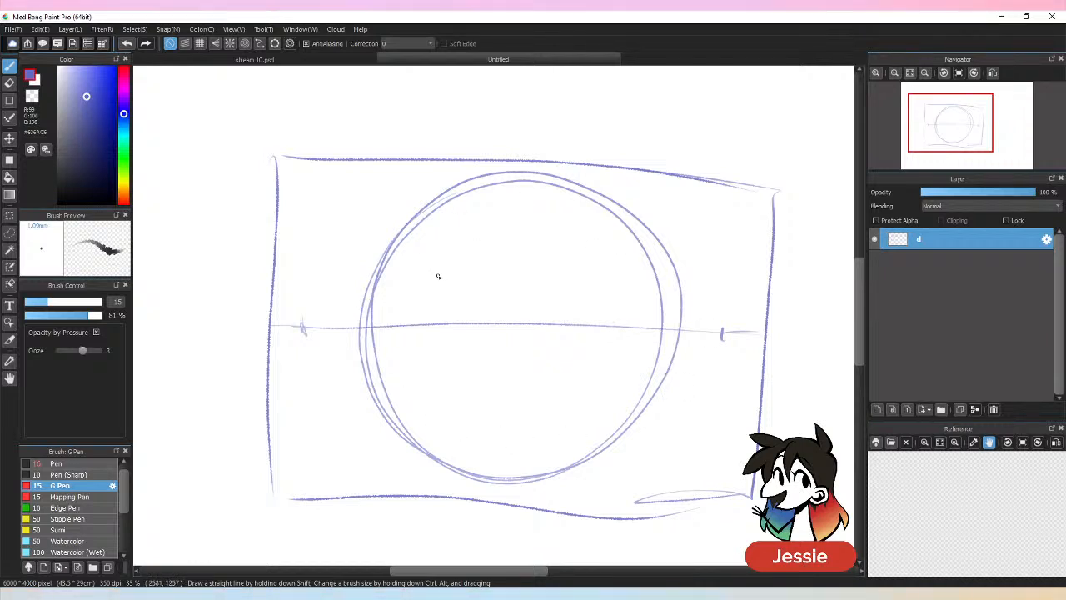
{"action": "key", "text": "ctrl+minus"}
{"action": "key", "text": "ctrl+minus"}
{"action": "key", "text": "ctrl+minus"}
{"action": "key", "text": "ctrl+minus"}
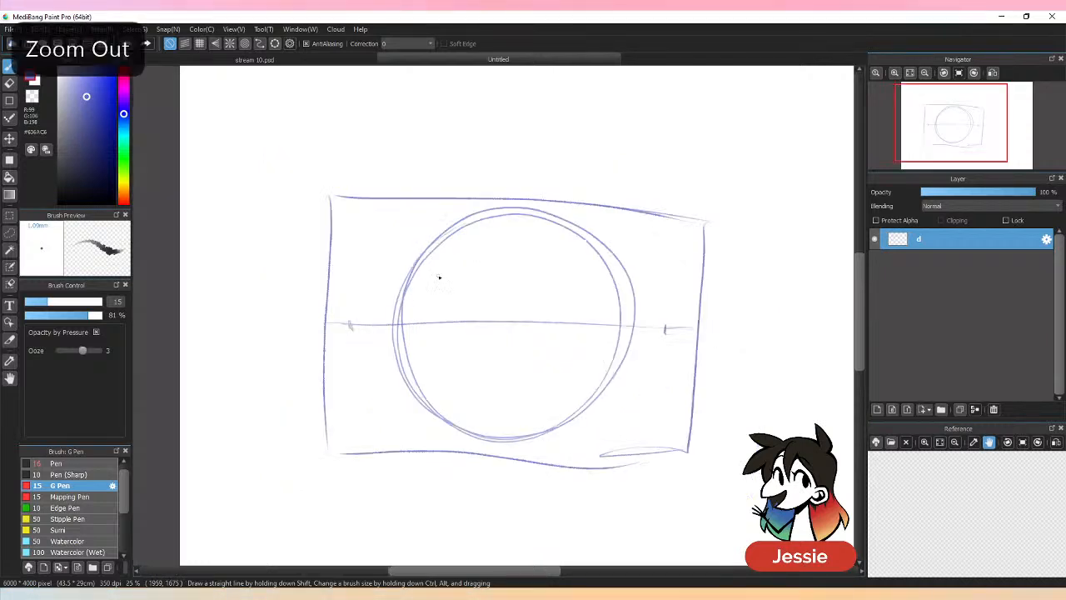
Undo the circle, horizon line and rough frame back to a blank canvas.
{"action": "key", "text": "ctrl+z"}
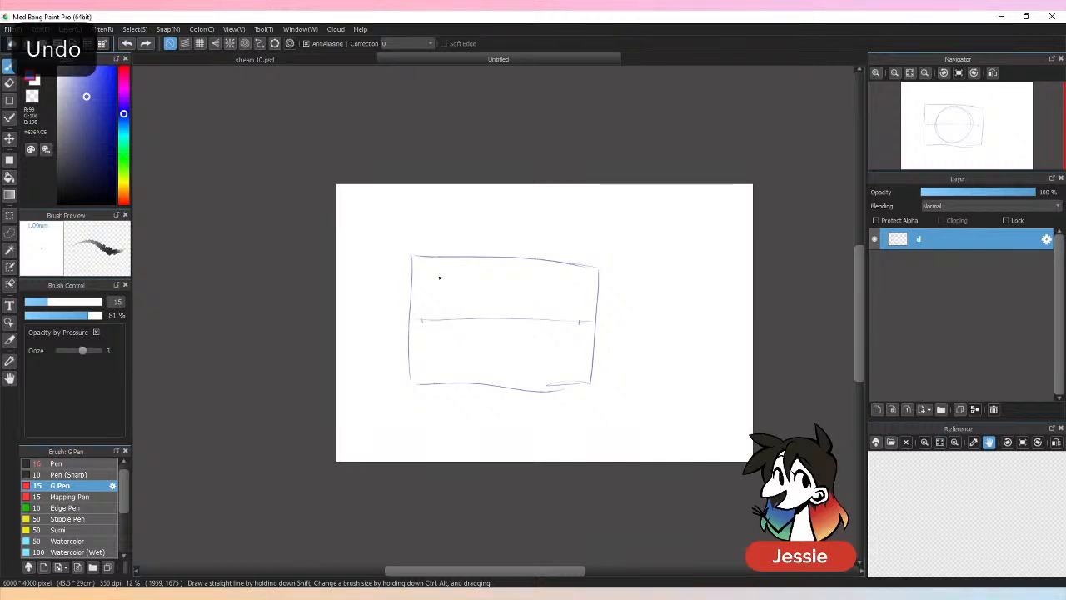
{"action": "key", "text": "ctrl+z"}
{"action": "key", "text": "ctrl+z"}
{"action": "key", "text": "ctrl+z"}
{"action": "key", "text": "ctrl+plus"}
{"action": "key", "text": "ctrl+z"}
{"action": "key", "text": "ctrl+z"}
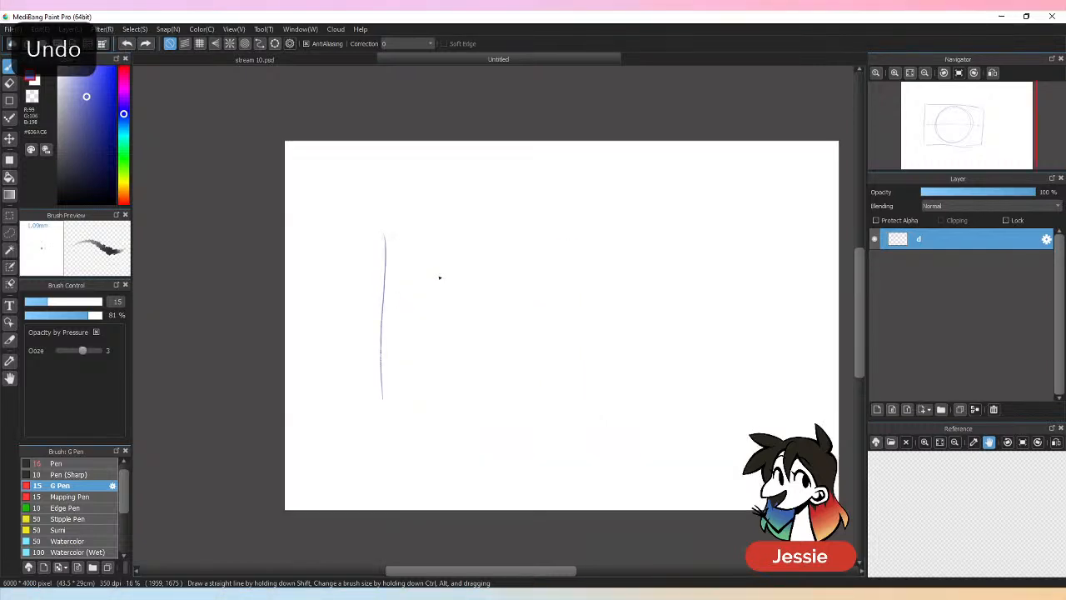
Draw a wide rectangular frame around the middle of the canvas with the rectangle shape tool in muted blue #7073A0.
{"action": "left_click_drag", "start_coordinate": [499, 573], "coordinate": [529, 573]}
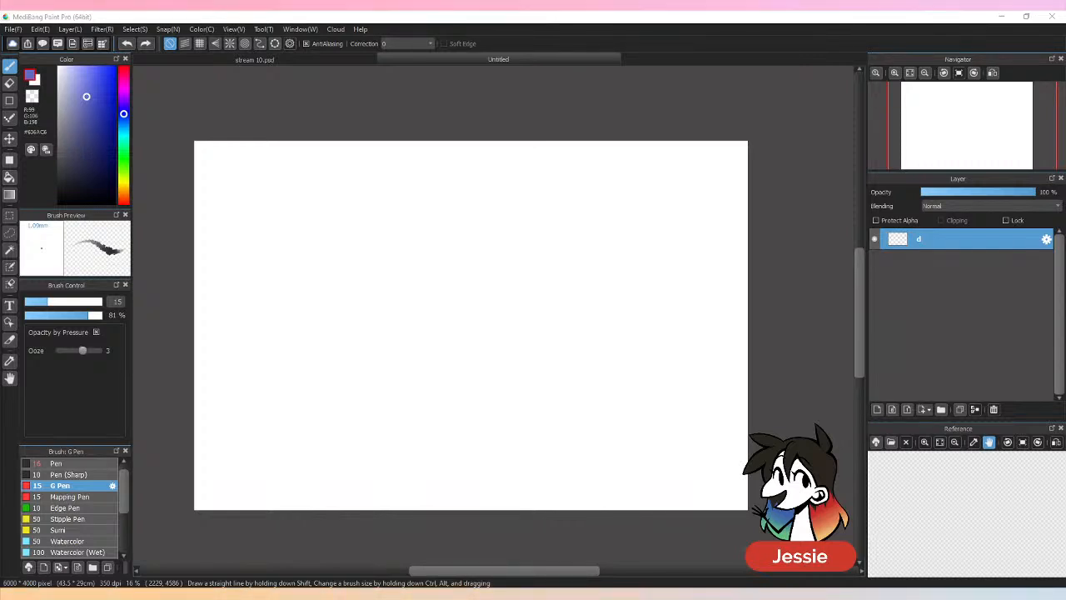
{"action": "left_click", "coordinate": [433, 18]}
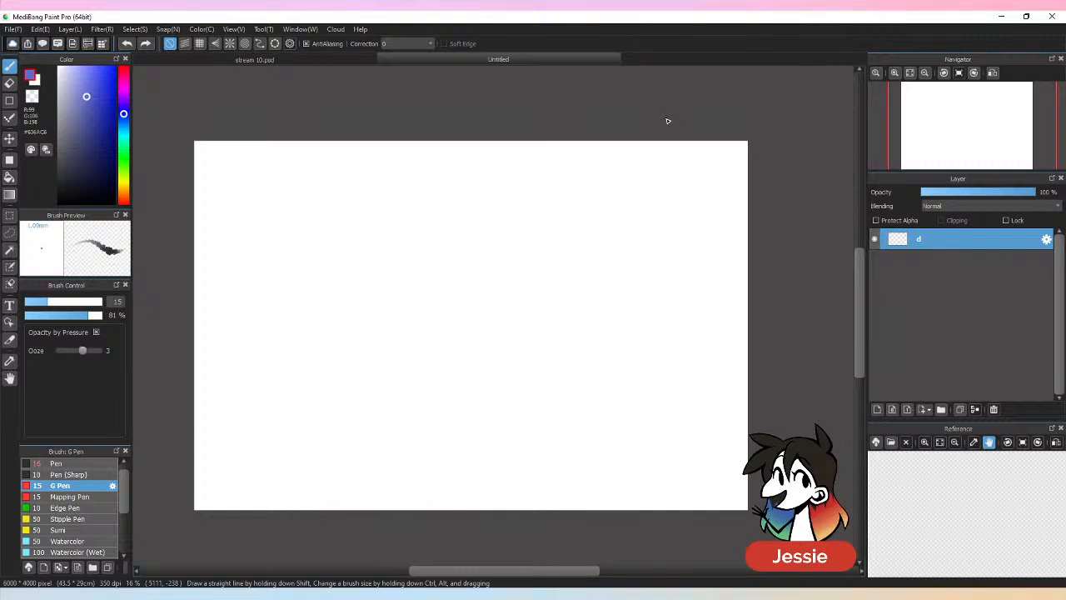
{"action": "left_click", "coordinate": [9, 100]}
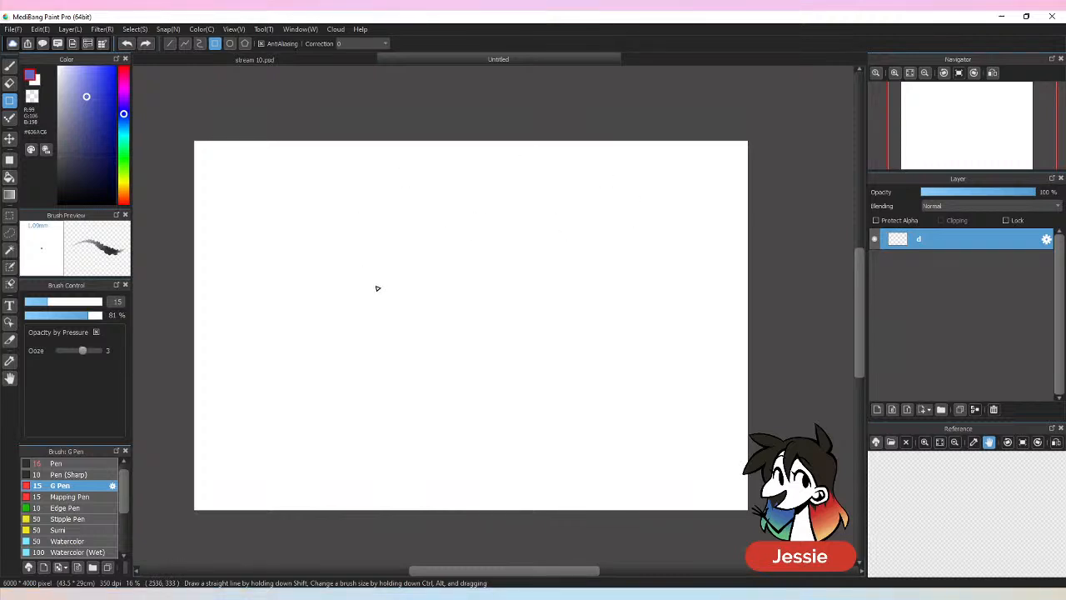
{"action": "left_click", "coordinate": [78, 121]}
{"action": "left_click", "coordinate": [74, 117]}
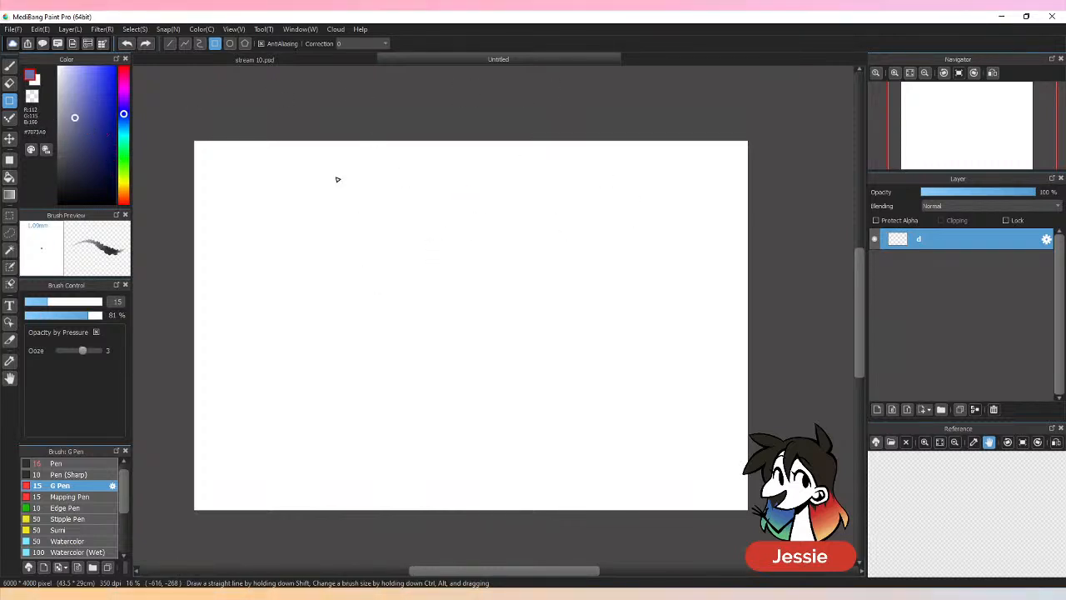
{"action": "mouse_move", "coordinate": [264, 189]}
{"action": "left_mouse_down"}
{"action": "mouse_move", "coordinate": [616, 430]}
{"action": "mouse_move", "coordinate": [658, 444]}
{"action": "left_mouse_up"}
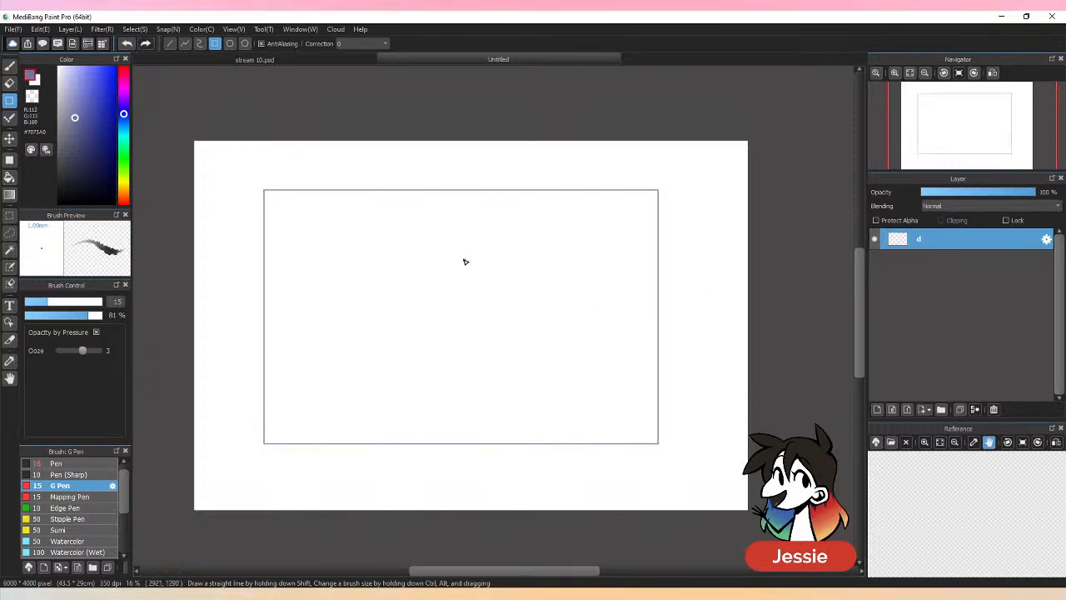
{"action": "key", "text": "ctrl+z"}
{"action": "left_click_drag", "start_coordinate": [241, 207], "coordinate": [695, 439]}
{"action": "key", "text": "ctrl+z"}
{"action": "left_click_drag", "start_coordinate": [258, 199], "coordinate": [668, 439]}
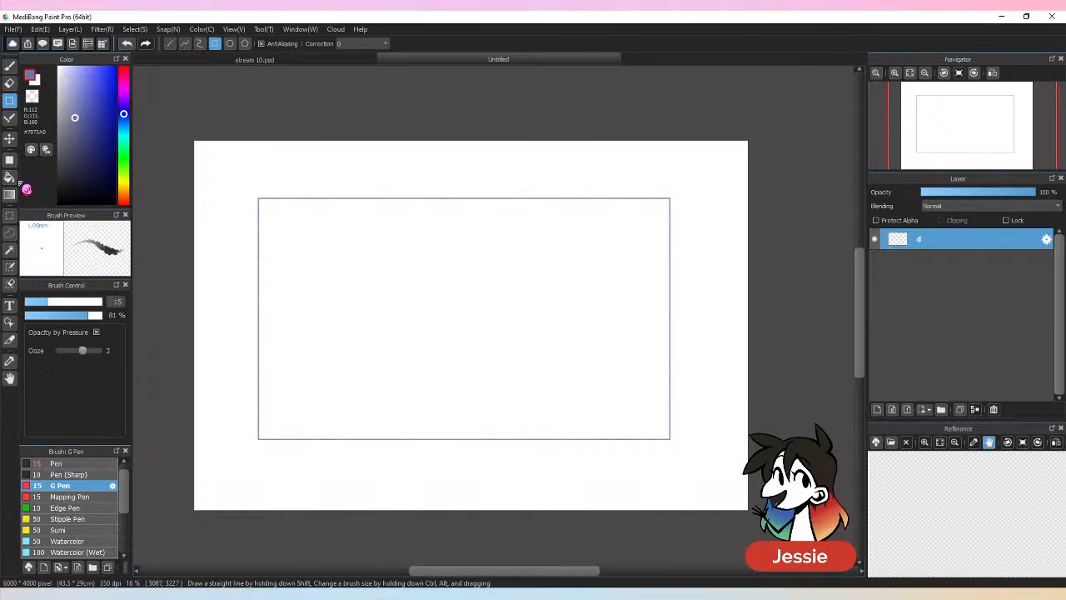
Move the rectangular frame slightly right and down on the canvas.
{"action": "key", "text": "b"}
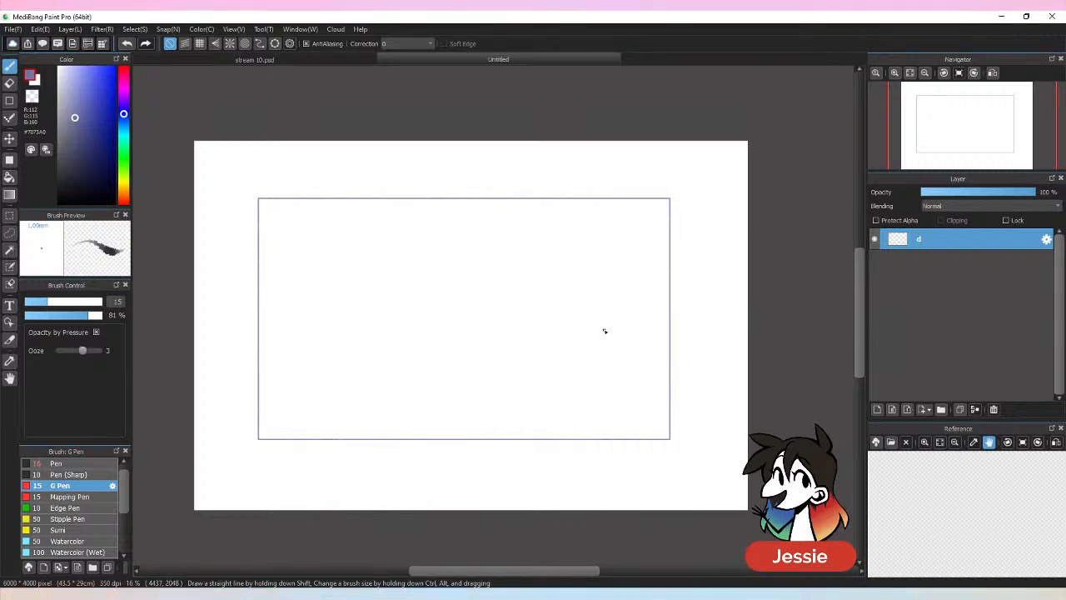
{"action": "key", "text": "v"}
{"action": "mouse_move", "coordinate": [560, 322]}
{"action": "left_mouse_down"}
{"action": "mouse_move", "coordinate": [573, 331]}
{"action": "mouse_move", "coordinate": [564, 324]}
{"action": "left_mouse_up"}
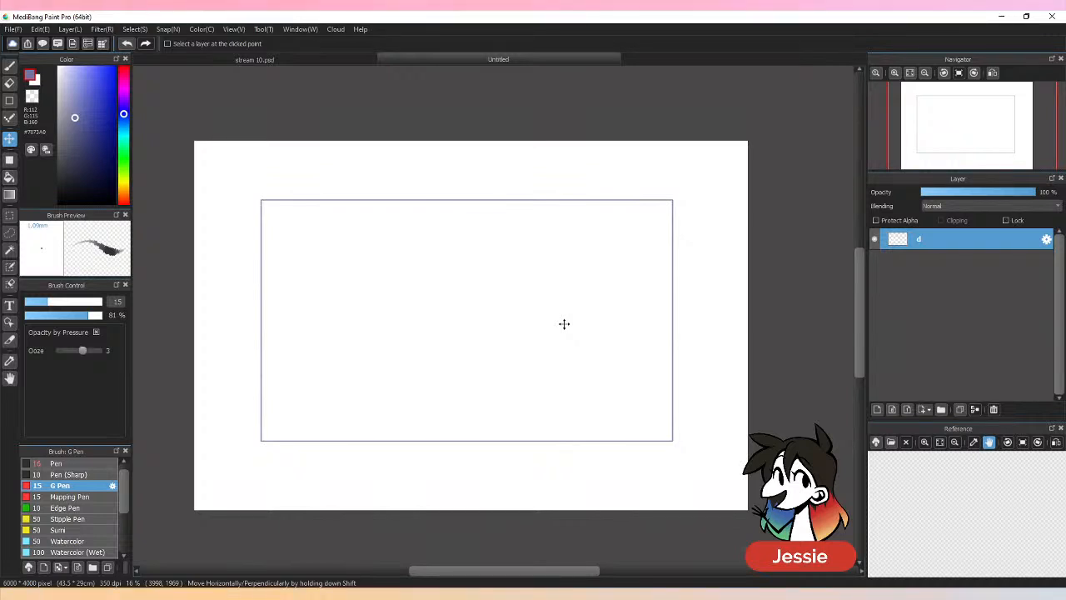
Draw a straight horizon line through the upper part of the frame, extending past both of its sides.
{"action": "key", "text": "b"}
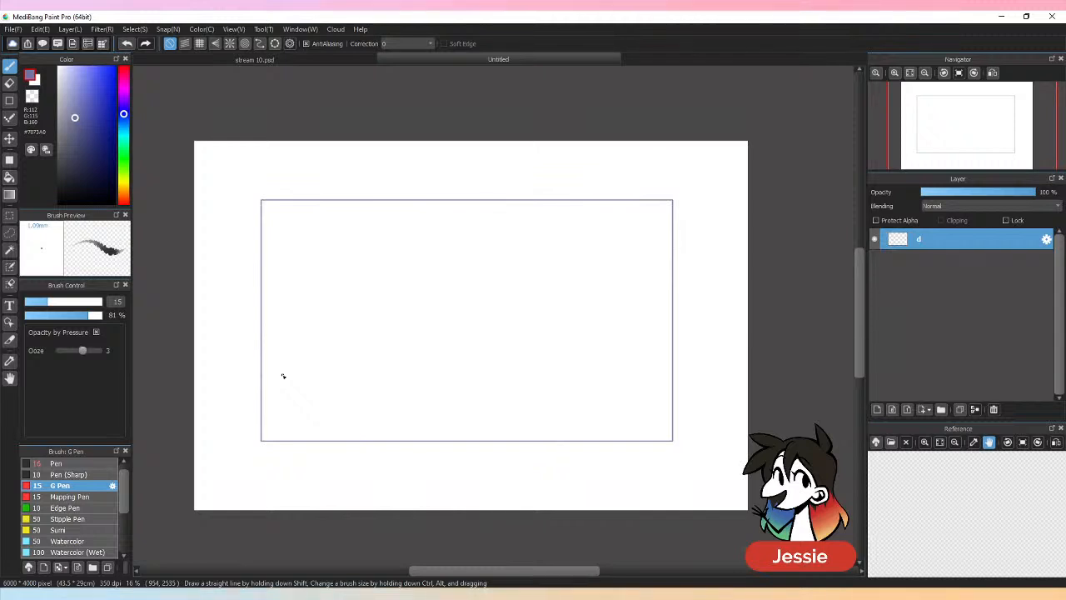
{"action": "left_click_drag", "start_coordinate": [221, 244], "coordinate": [709, 244]}
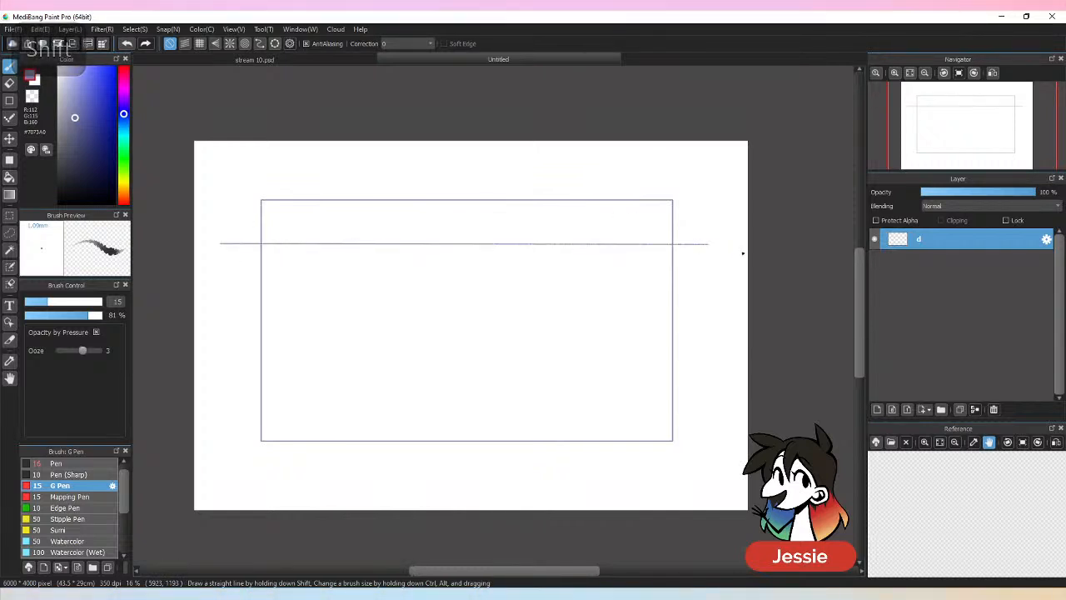
{"action": "key", "text": "ctrl+z"}
{"action": "mouse_move", "coordinate": [210, 240]}
{"action": "left_mouse_down"}
{"action": "mouse_move", "coordinate": [731, 252]}
{"action": "mouse_move", "coordinate": [745, 241]}
{"action": "left_mouse_up"}
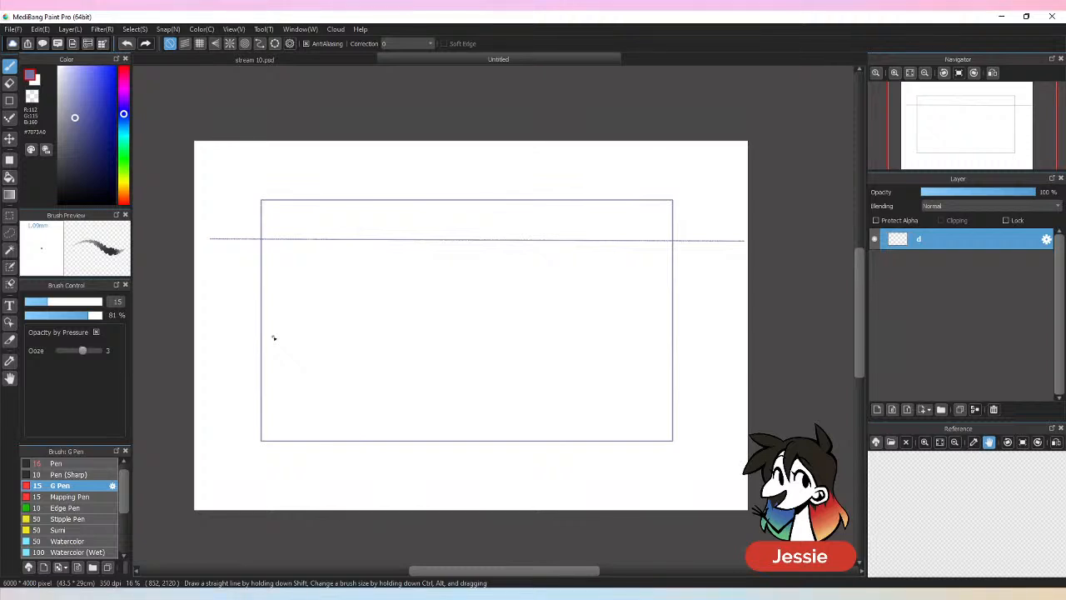
Try marking a vanishing point on the horizon line just outside each side of the frame.
{"action": "left_click_drag", "start_coordinate": [227, 244], "coordinate": [227, 233]}
{"action": "left_click_drag", "start_coordinate": [711, 246], "coordinate": [712, 238]}
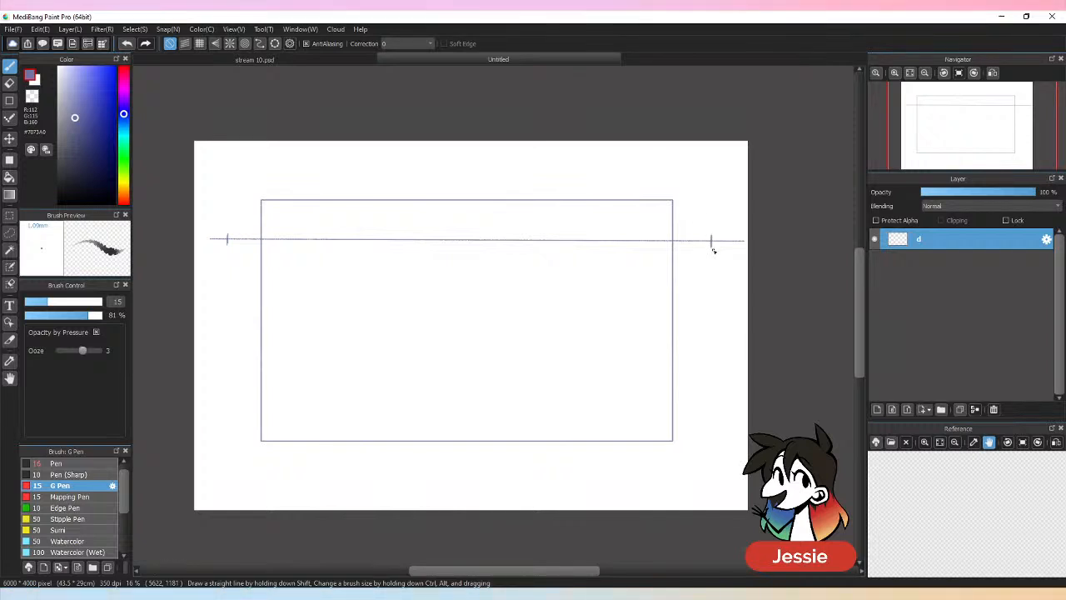
{"action": "key", "text": "ctrl+z"}
{"action": "key", "text": "ctrl+z"}
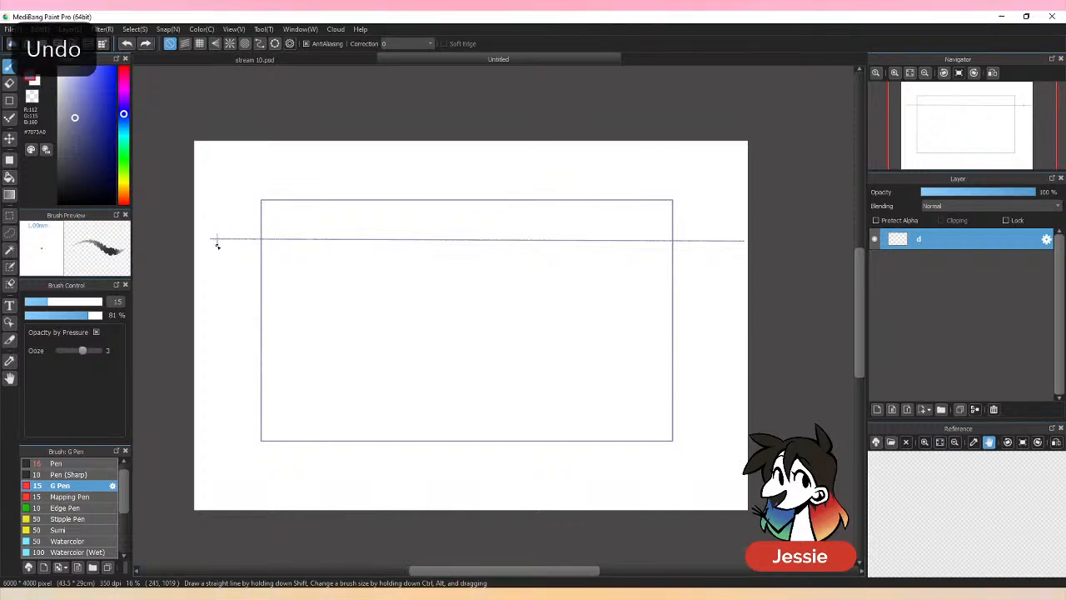
Mark a vanishing point on the horizon outside each side of the frame, and draw two straight guide lines converging on the right-hand point.
{"action": "left_click_drag", "start_coordinate": [216, 245], "coordinate": [217, 236]}
{"action": "left_click_drag", "start_coordinate": [725, 236], "coordinate": [726, 245]}
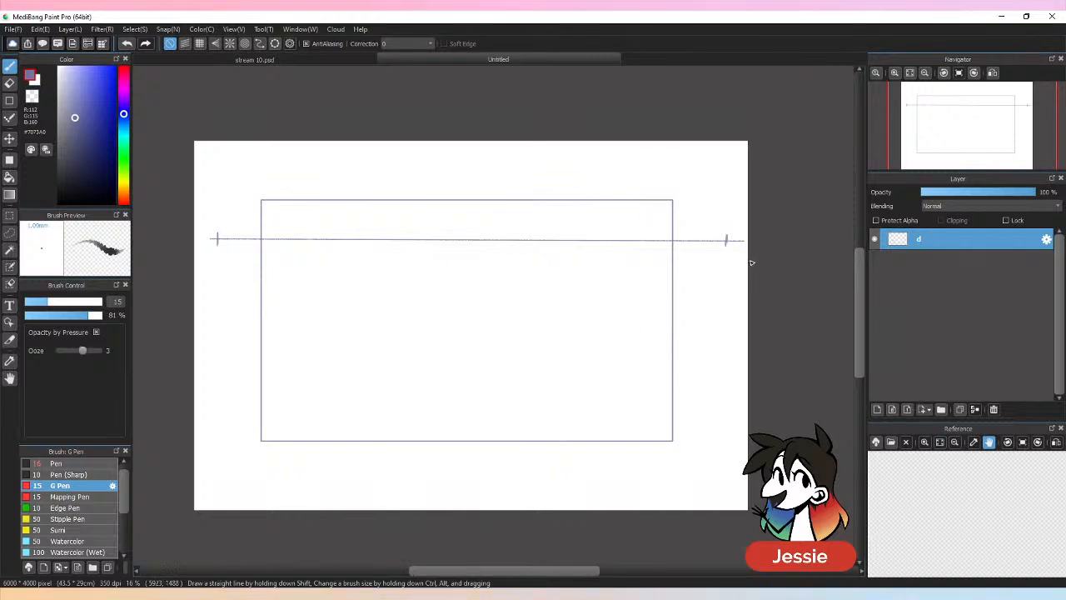
{"action": "key", "text": "shift"}
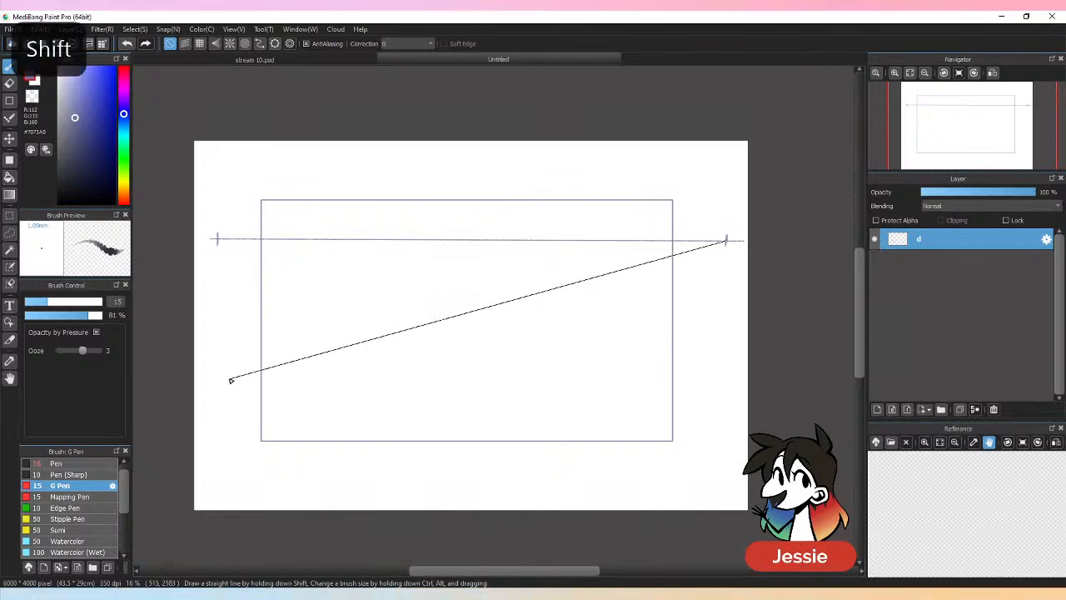
{"action": "left_click", "coordinate": [243, 390], "text": "shift"}
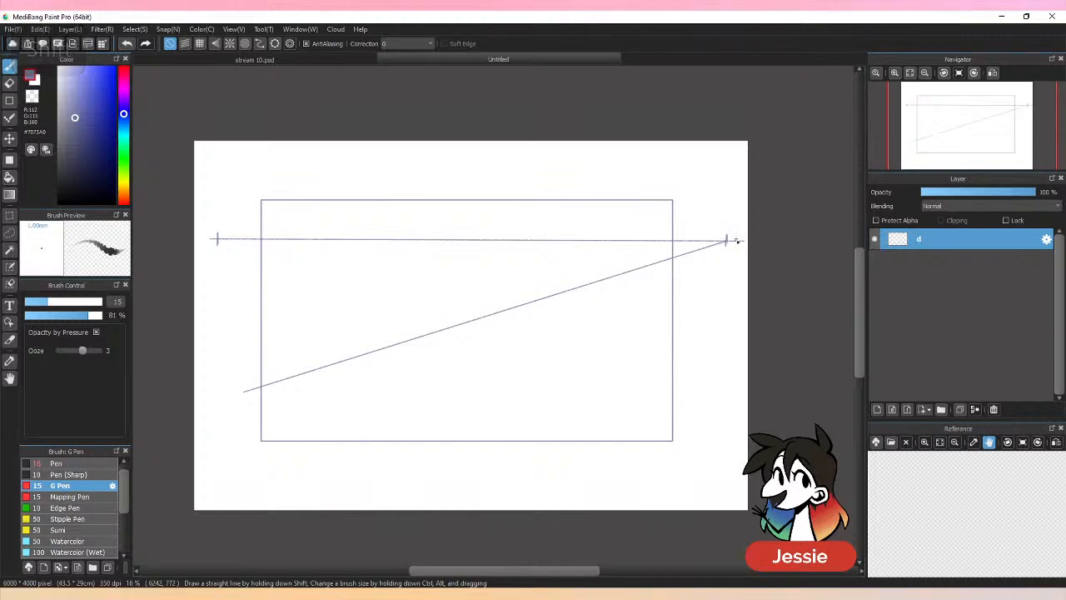
{"action": "key", "text": "shift"}
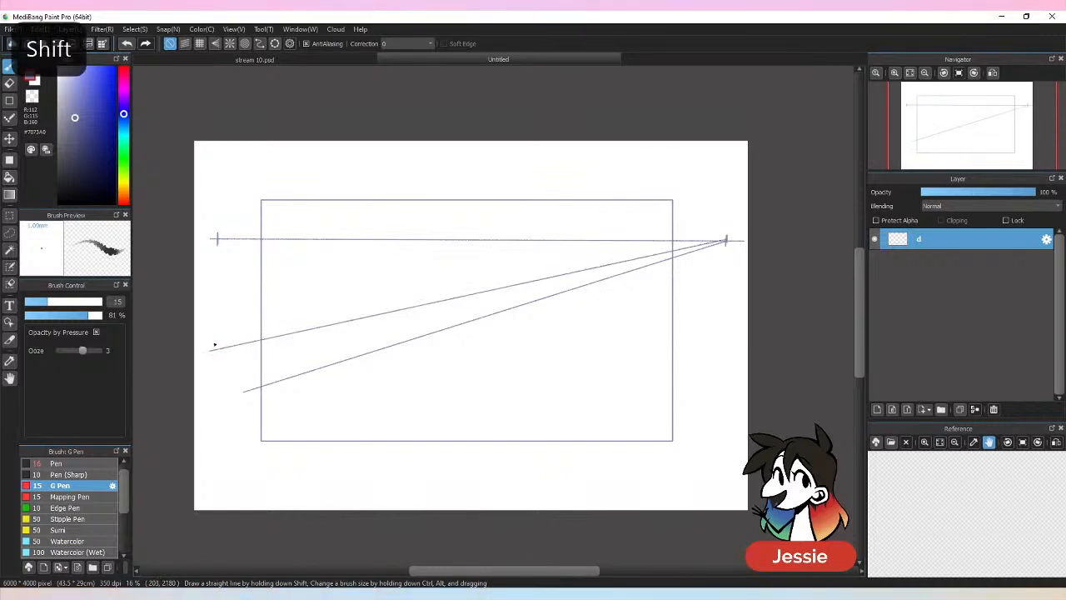
Draw four straight lines from the left vanishing point across both guide lines, forming a small far footprint and a larger near one.
{"action": "left_click", "coordinate": [217, 240], "text": "shift"}
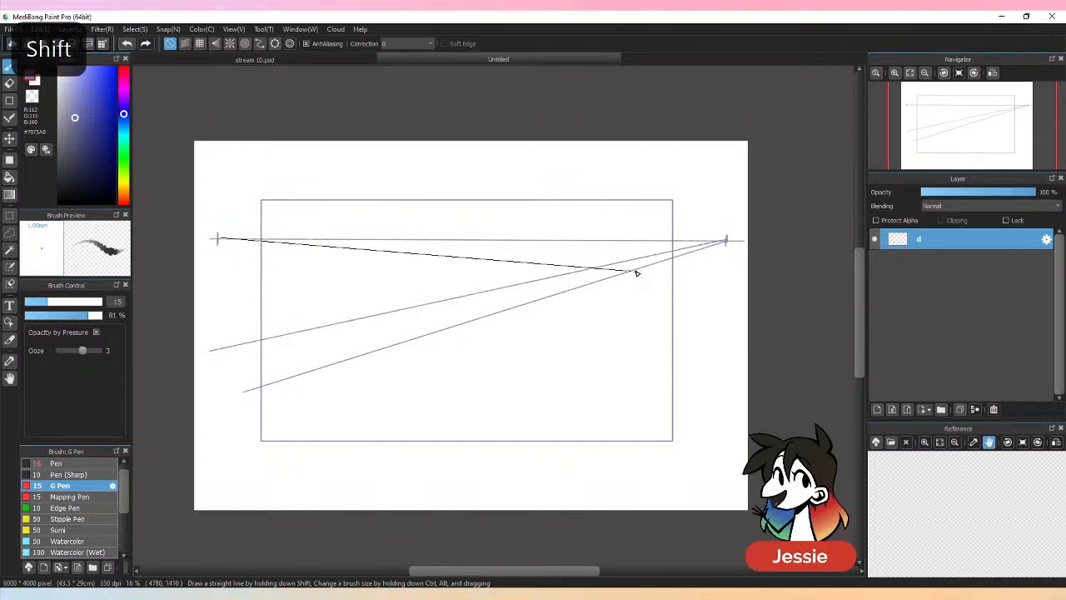
{"action": "left_click", "coordinate": [635, 270], "text": "shift"}
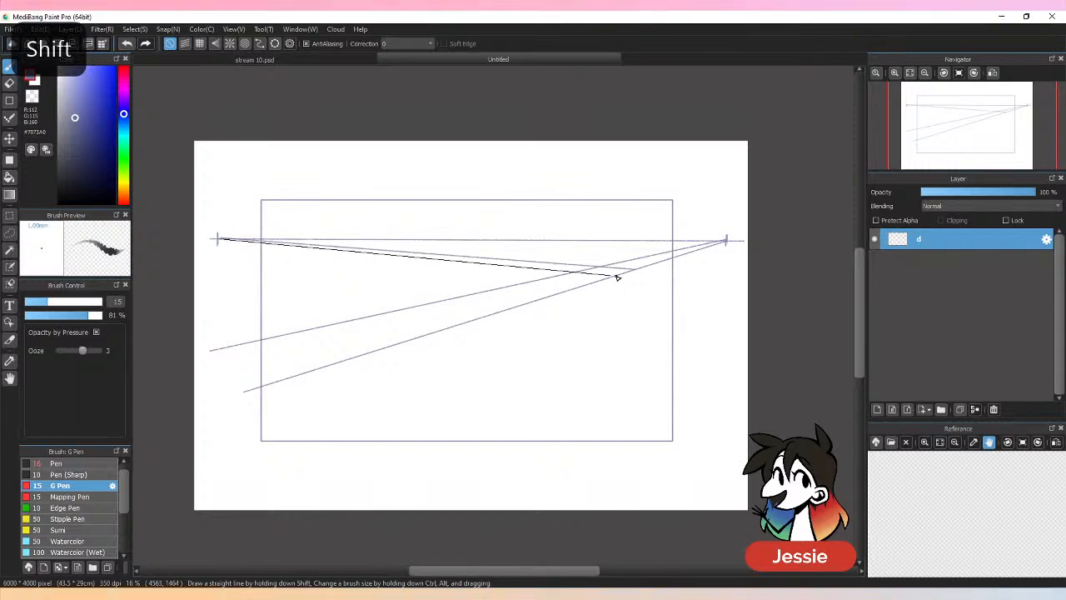
{"action": "left_click", "coordinate": [616, 276], "text": "shift"}
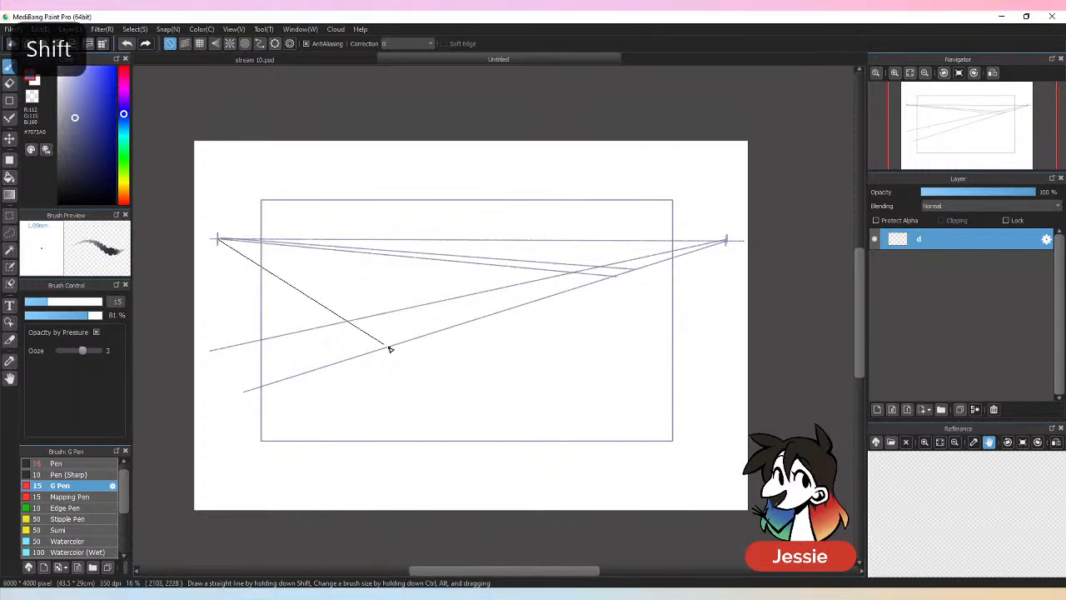
{"action": "left_click", "coordinate": [394, 345], "text": "shift"}
{"action": "left_click", "coordinate": [217, 240], "text": "shift"}
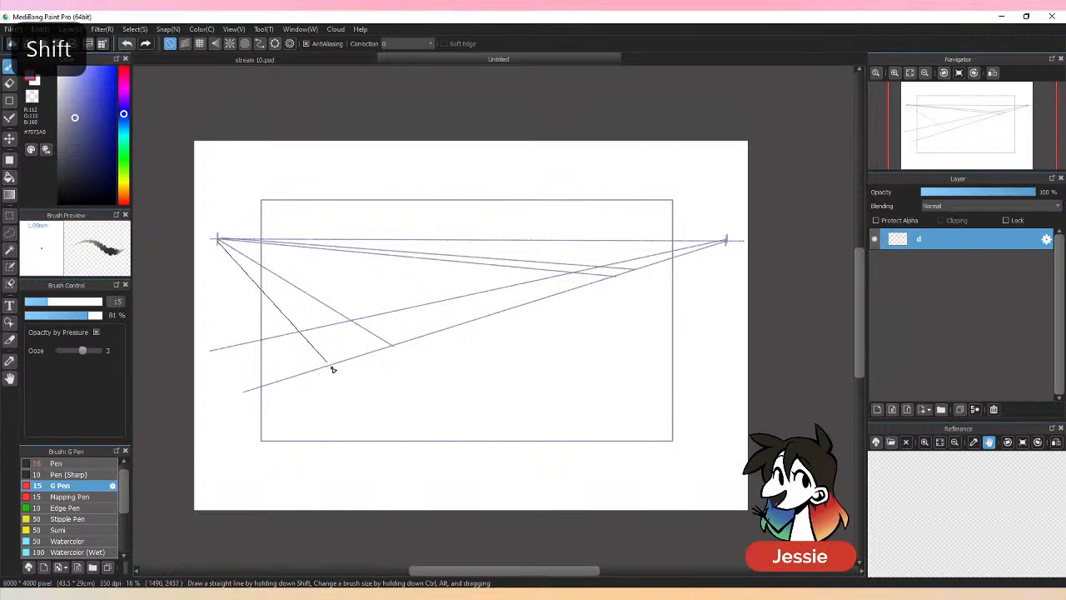
{"action": "left_click", "coordinate": [332, 366], "text": "shift"}
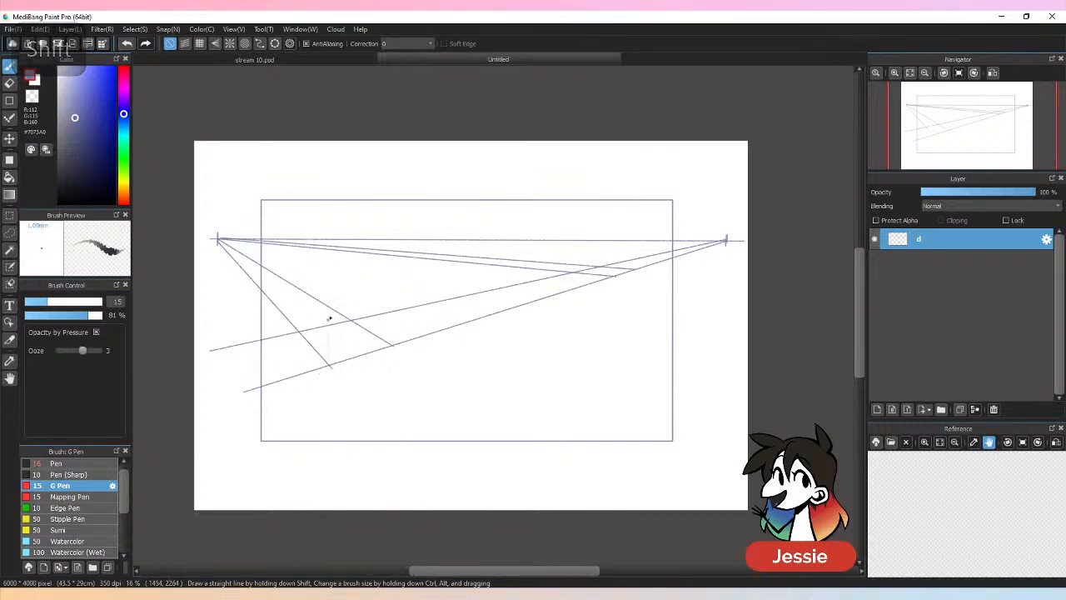
Sketch the near box's vertical edges and front top edge, and run its side top edges to the left vanishing point.
{"action": "left_click_drag", "start_coordinate": [389, 296], "coordinate": [392, 345]}
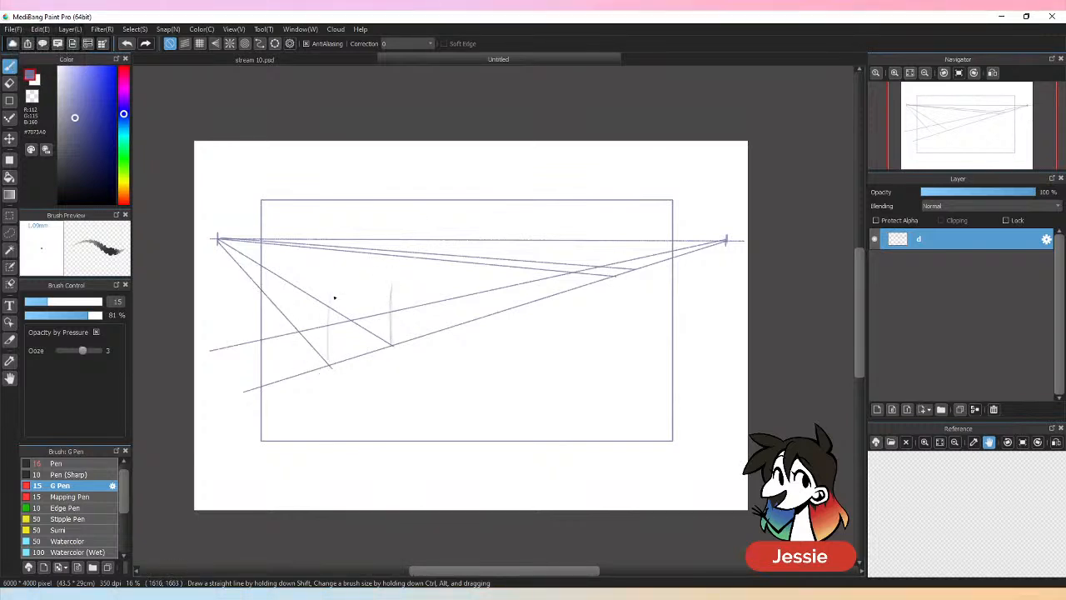
{"action": "mouse_move", "coordinate": [392, 285]}
{"action": "left_mouse_down"}
{"action": "mouse_move", "coordinate": [326, 295]}
{"action": "mouse_move", "coordinate": [329, 353]}
{"action": "left_mouse_up"}
{"action": "mouse_move", "coordinate": [301, 295]}
{"action": "left_mouse_down"}
{"action": "mouse_move", "coordinate": [302, 329]}
{"action": "mouse_move", "coordinate": [327, 302]}
{"action": "mouse_move", "coordinate": [300, 330]}
{"action": "left_mouse_up"}
{"action": "left_click", "coordinate": [218, 239], "text": "shift"}
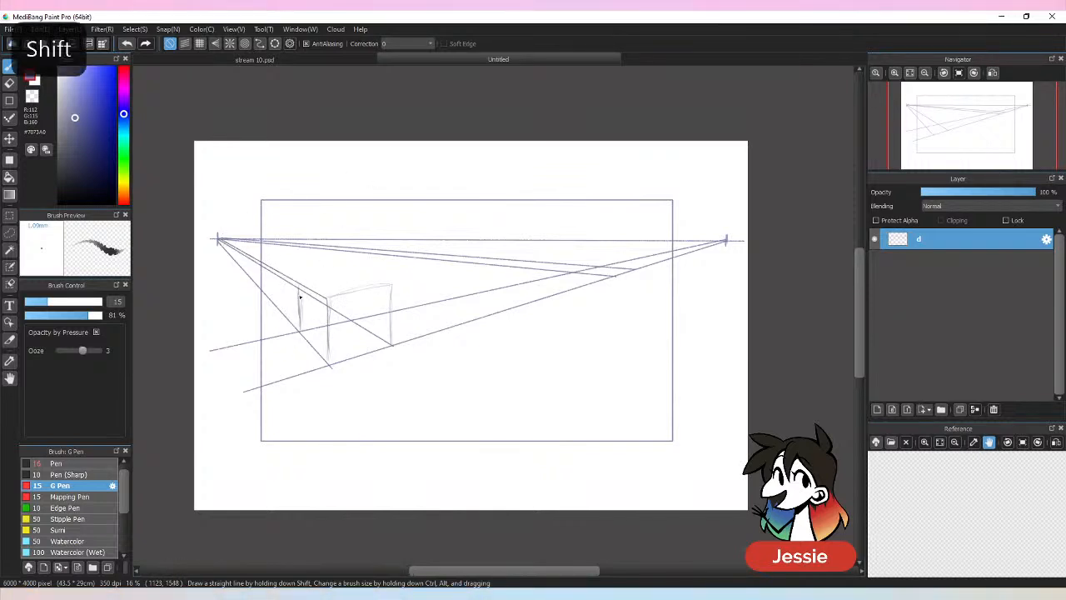
{"action": "left_click", "coordinate": [391, 285]}
{"action": "left_click", "coordinate": [218, 239], "text": "shift"}
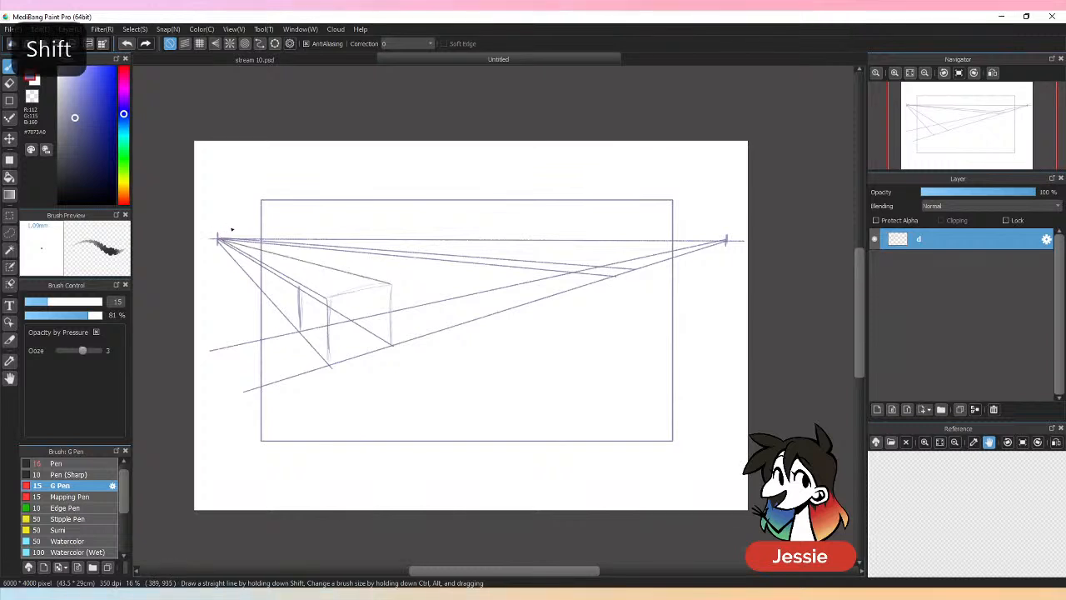
Finish the near box's top with lines to the right vanishing point, and sketch a small matching box on the far footprint.
{"action": "mouse_move", "coordinate": [300, 285]}
{"action": "left_mouse_down"}
{"action": "mouse_move", "coordinate": [355, 276]}
{"action": "mouse_move", "coordinate": [301, 305]}
{"action": "left_mouse_up"}
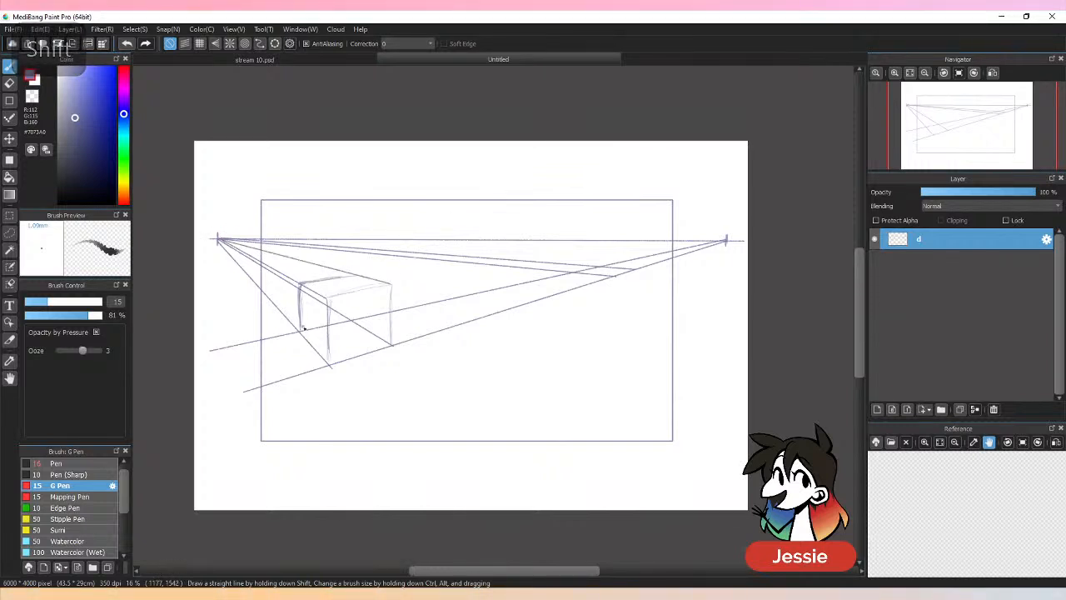
{"action": "left_click", "coordinate": [299, 288]}
{"action": "left_click", "coordinate": [726, 240], "text": "shift"}
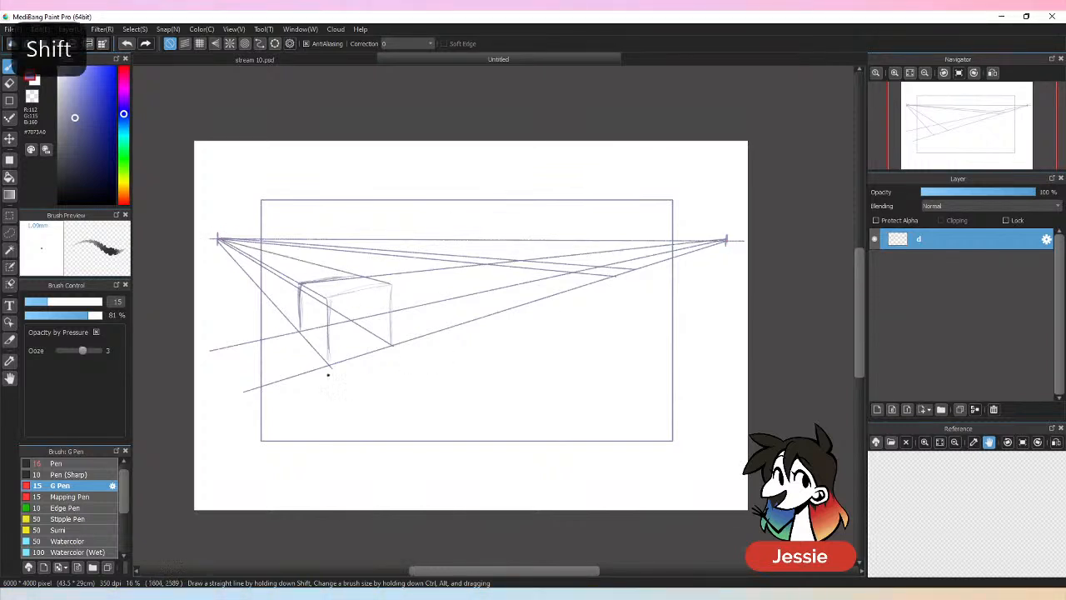
{"action": "mouse_move", "coordinate": [381, 285]}
{"action": "left_mouse_down"}
{"action": "mouse_move", "coordinate": [327, 296]}
{"action": "mouse_move", "coordinate": [392, 345]}
{"action": "left_mouse_up"}
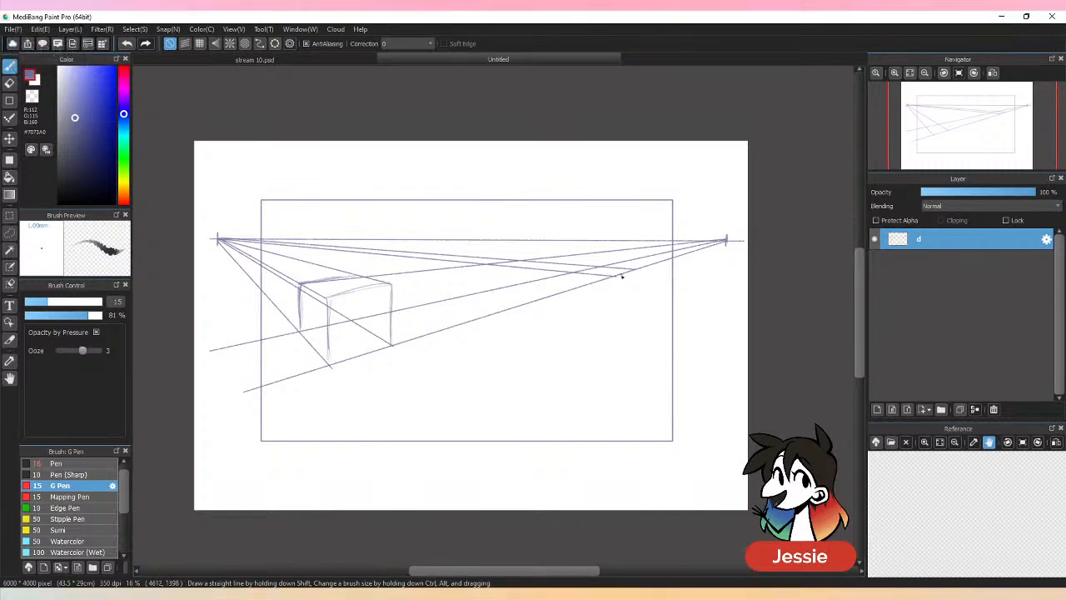
{"action": "left_click", "coordinate": [328, 297]}
{"action": "left_click", "coordinate": [726, 240], "text": "shift"}
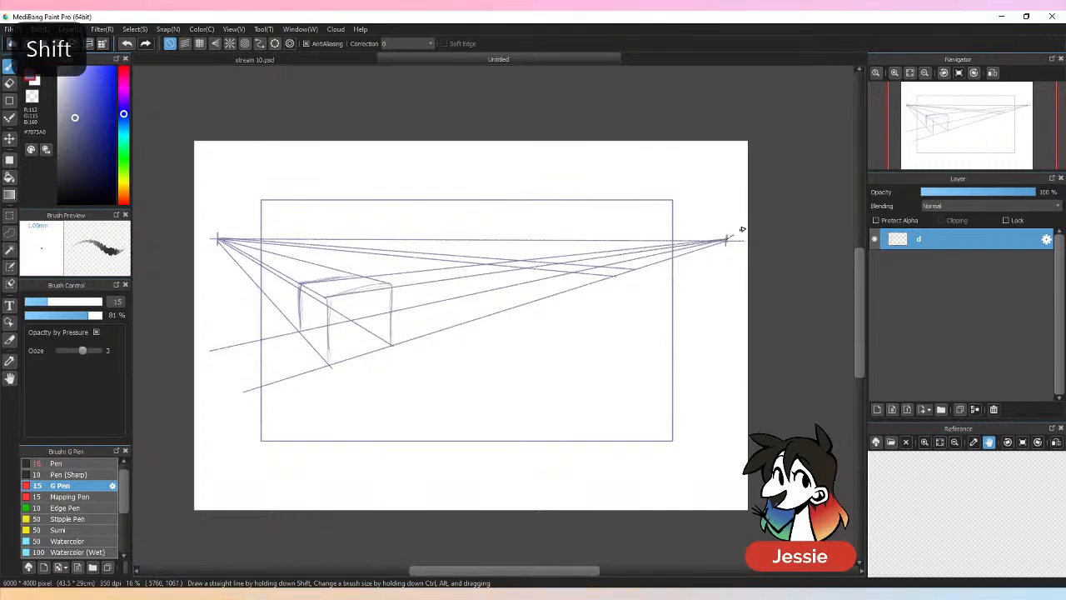
{"action": "mouse_move", "coordinate": [632, 255]}
{"action": "left_mouse_down"}
{"action": "mouse_move", "coordinate": [632, 271]}
{"action": "mouse_move", "coordinate": [577, 256]}
{"action": "left_mouse_up"}
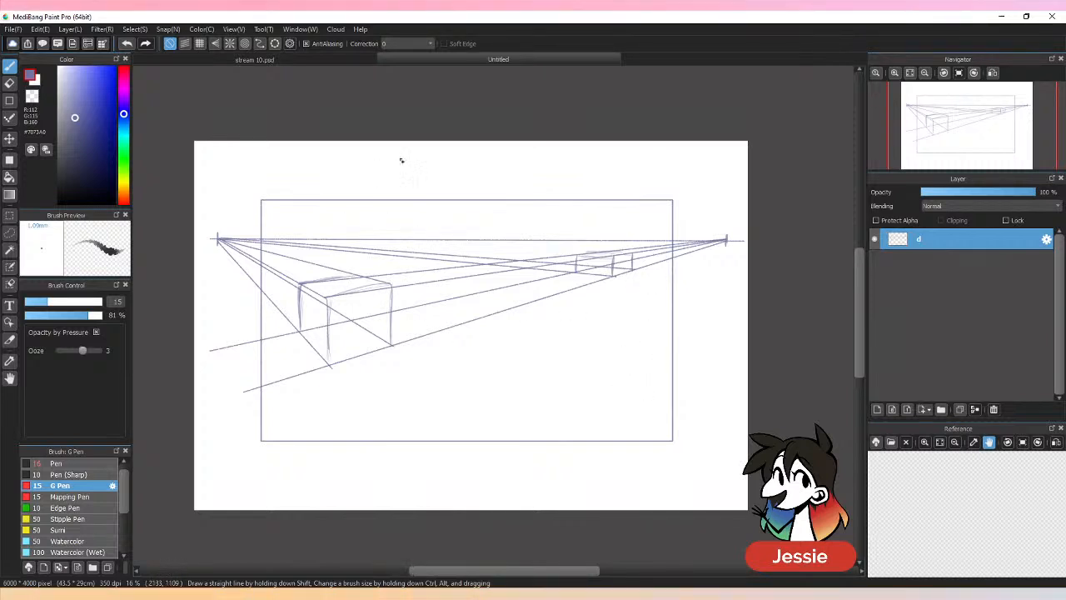
Sketch a two-tiered bowl on a stem on top of the near box and a smaller matching one on the far box.
{"action": "mouse_move", "coordinate": [305, 266]}
{"action": "left_mouse_down"}
{"action": "mouse_move", "coordinate": [361, 291]}
{"action": "mouse_move", "coordinate": [374, 280]}
{"action": "mouse_move", "coordinate": [320, 275]}
{"action": "mouse_move", "coordinate": [312, 260]}
{"action": "mouse_move", "coordinate": [337, 262]}
{"action": "mouse_move", "coordinate": [320, 270]}
{"action": "mouse_move", "coordinate": [388, 259]}
{"action": "mouse_move", "coordinate": [377, 274]}
{"action": "mouse_move", "coordinate": [387, 271]}
{"action": "mouse_move", "coordinate": [372, 260]}
{"action": "mouse_move", "coordinate": [306, 267]}
{"action": "mouse_move", "coordinate": [377, 286]}
{"action": "left_mouse_up"}
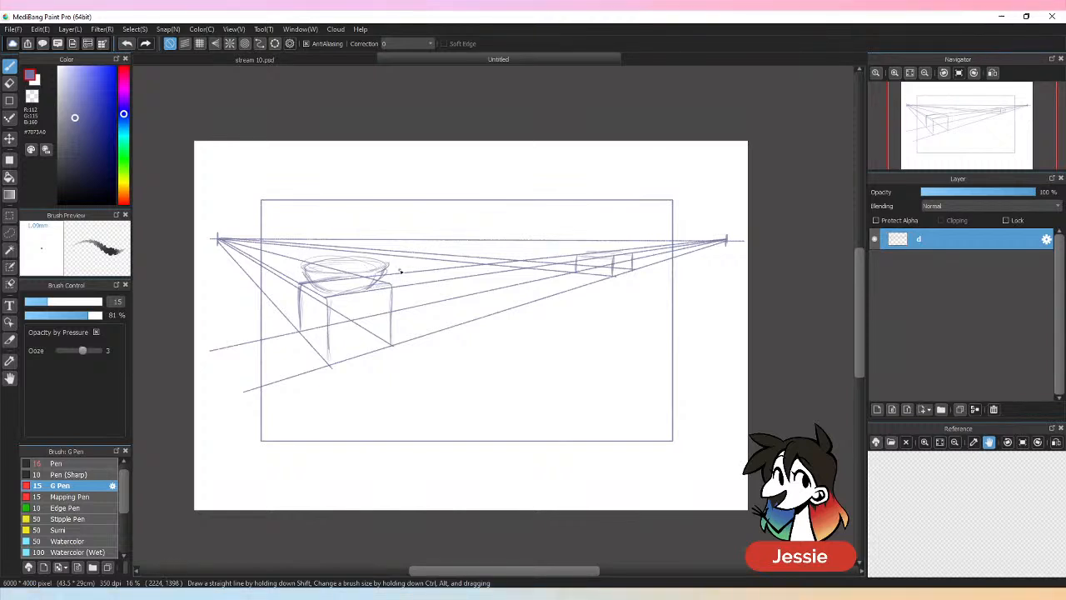
{"action": "mouse_move", "coordinate": [339, 255]}
{"action": "left_mouse_down"}
{"action": "mouse_move", "coordinate": [338, 234]}
{"action": "mouse_move", "coordinate": [350, 247]}
{"action": "mouse_move", "coordinate": [344, 240]}
{"action": "mouse_move", "coordinate": [357, 229]}
{"action": "mouse_move", "coordinate": [347, 232]}
{"action": "mouse_move", "coordinate": [364, 236]}
{"action": "mouse_move", "coordinate": [355, 241]}
{"action": "left_mouse_up"}
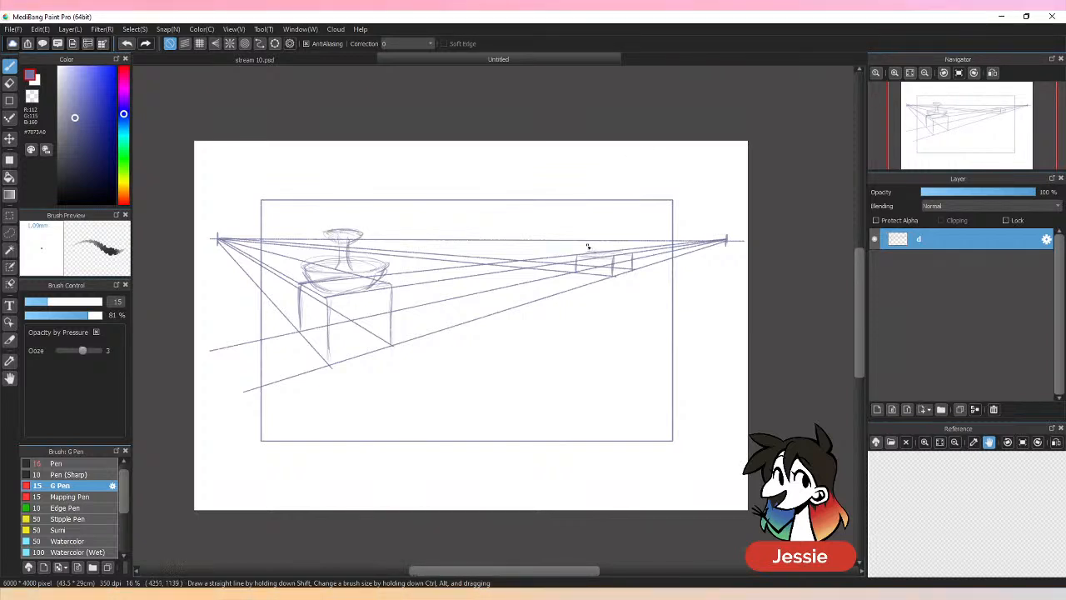
{"action": "mouse_move", "coordinate": [590, 254]}
{"action": "left_mouse_down"}
{"action": "mouse_move", "coordinate": [623, 250]}
{"action": "mouse_move", "coordinate": [605, 257]}
{"action": "mouse_move", "coordinate": [599, 229]}
{"action": "mouse_move", "coordinate": [608, 242]}
{"action": "left_mouse_up"}
{"action": "left_click_drag", "start_coordinate": [607, 238], "coordinate": [607, 249]}
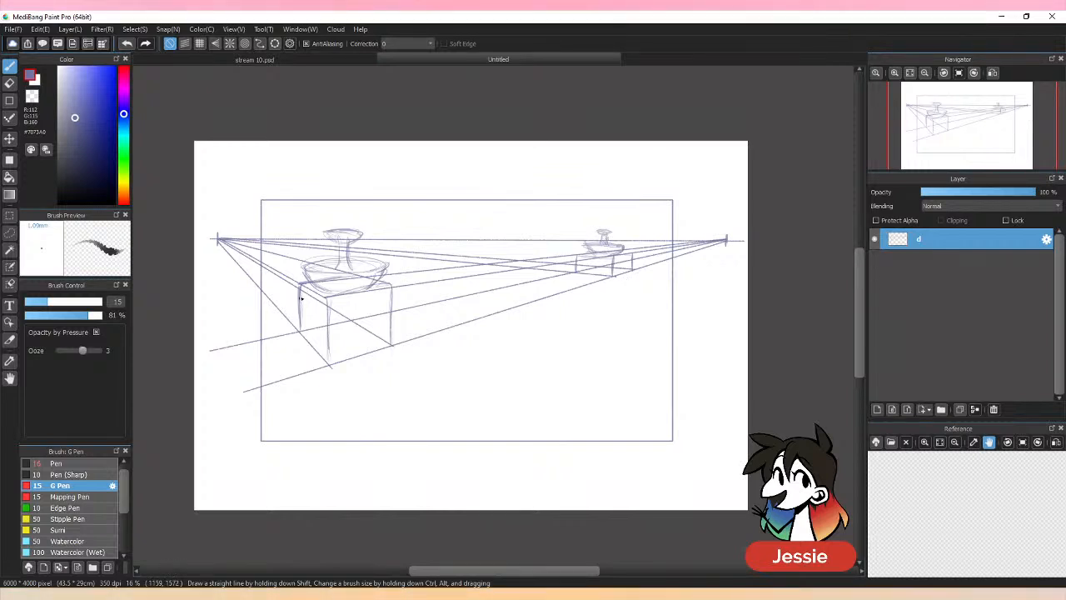
Add a lower base edge in perspective with curved feet to the near box, and repeat the detail on the far box.
{"action": "mouse_move", "coordinate": [301, 288]}
{"action": "left_mouse_down"}
{"action": "mouse_move", "coordinate": [301, 317]}
{"action": "mouse_move", "coordinate": [327, 344]}
{"action": "left_mouse_up"}
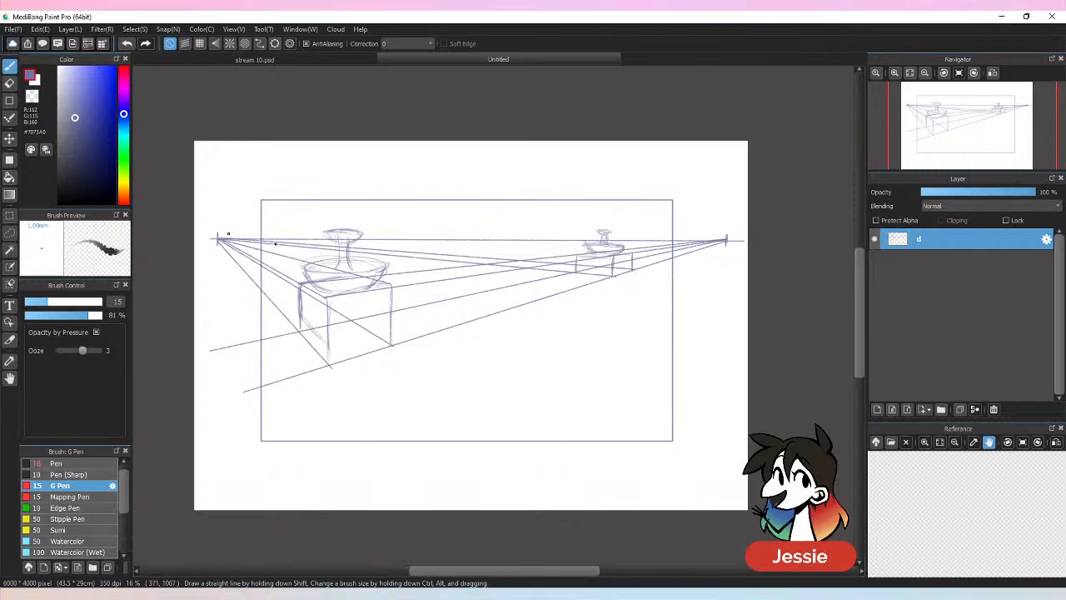
{"action": "left_click", "coordinate": [323, 338], "text": "shift"}
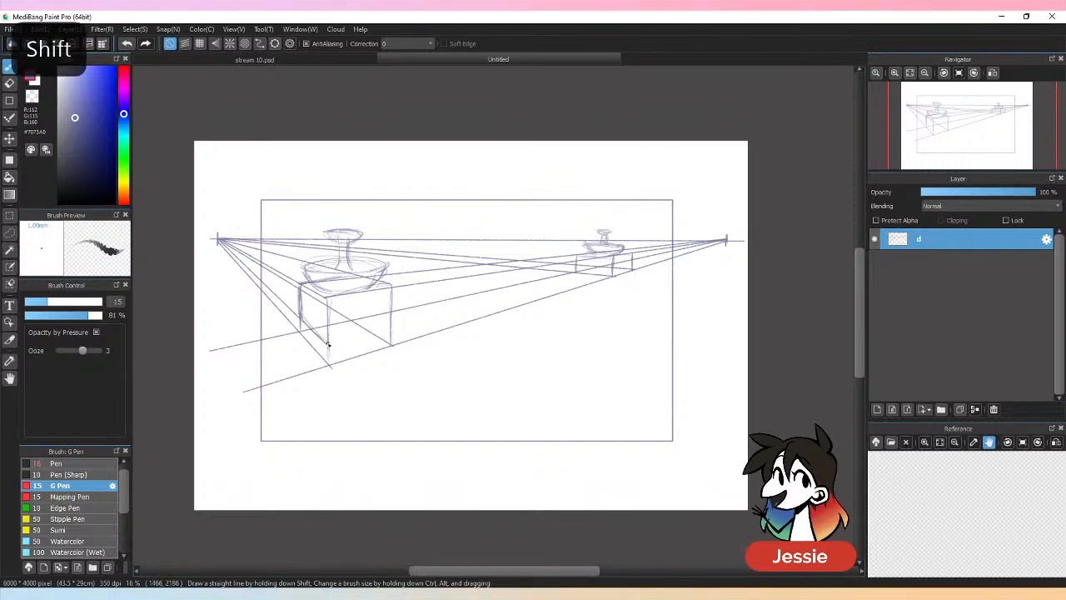
{"action": "mouse_move", "coordinate": [332, 345]}
{"action": "left_mouse_down"}
{"action": "mouse_move", "coordinate": [373, 335]}
{"action": "mouse_move", "coordinate": [331, 357]}
{"action": "left_mouse_up"}
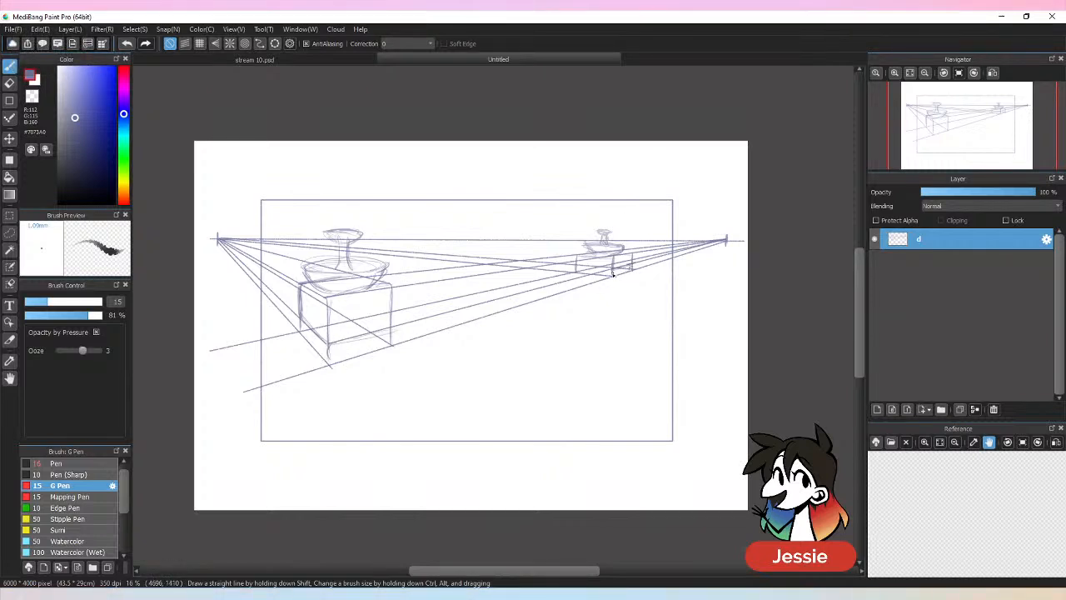
{"action": "mouse_move", "coordinate": [615, 267]}
{"action": "left_mouse_down"}
{"action": "mouse_move", "coordinate": [574, 264]}
{"action": "mouse_move", "coordinate": [577, 274]}
{"action": "mouse_move", "coordinate": [632, 270]}
{"action": "left_mouse_up"}
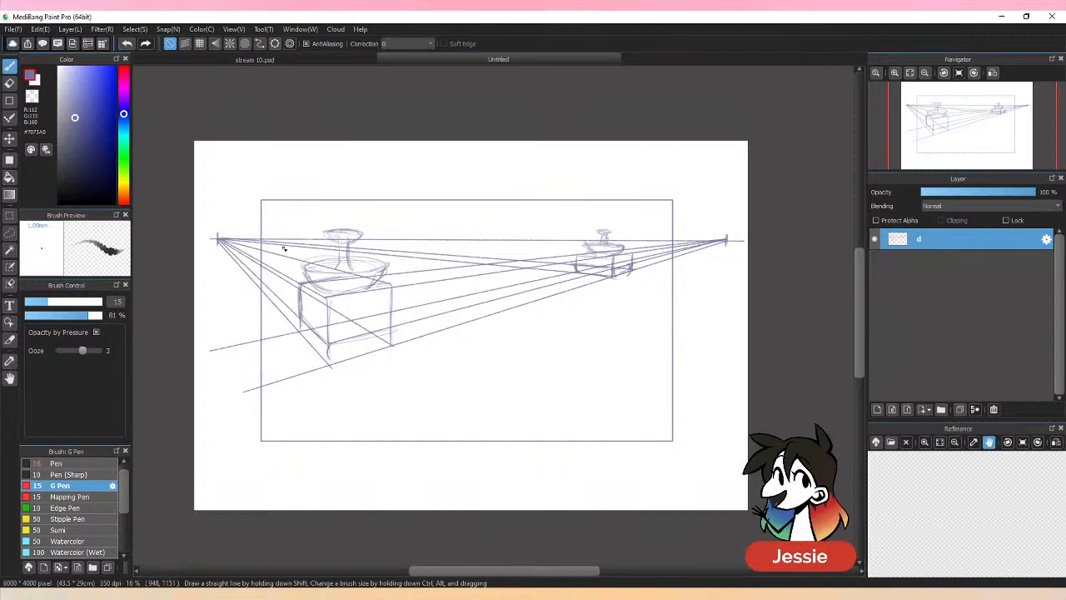
Draw a low block's front corner near the frame's lower edge, with its upper and lower edges receding to both vanishing points.
{"action": "left_click", "coordinate": [436, 439], "text": "shift"}
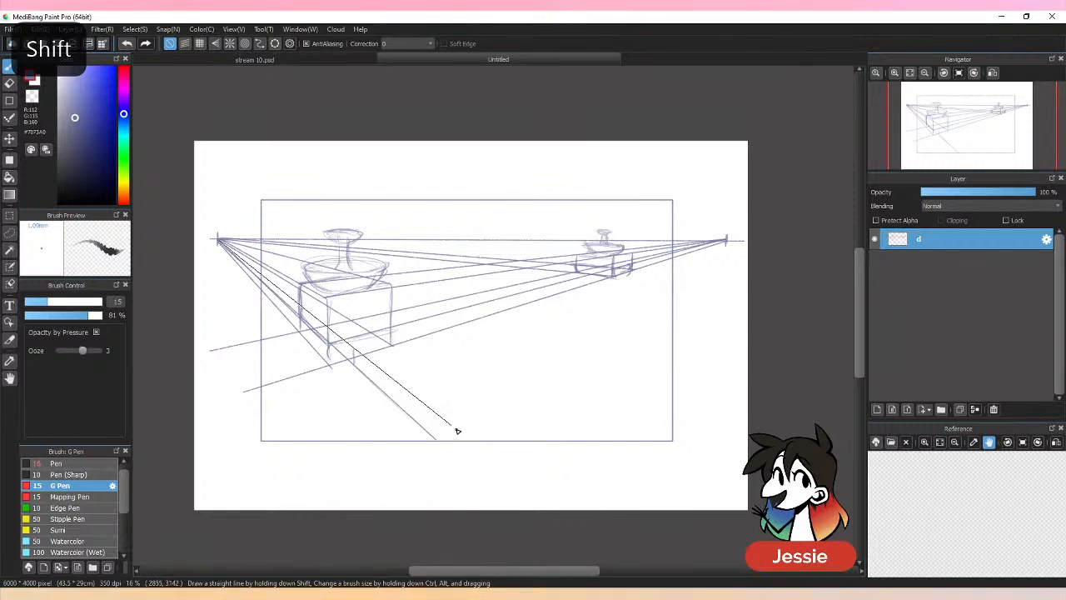
{"action": "left_click", "coordinate": [455, 428], "text": "shift"}
{"action": "left_click_drag", "start_coordinate": [455, 429], "coordinate": [456, 443]}
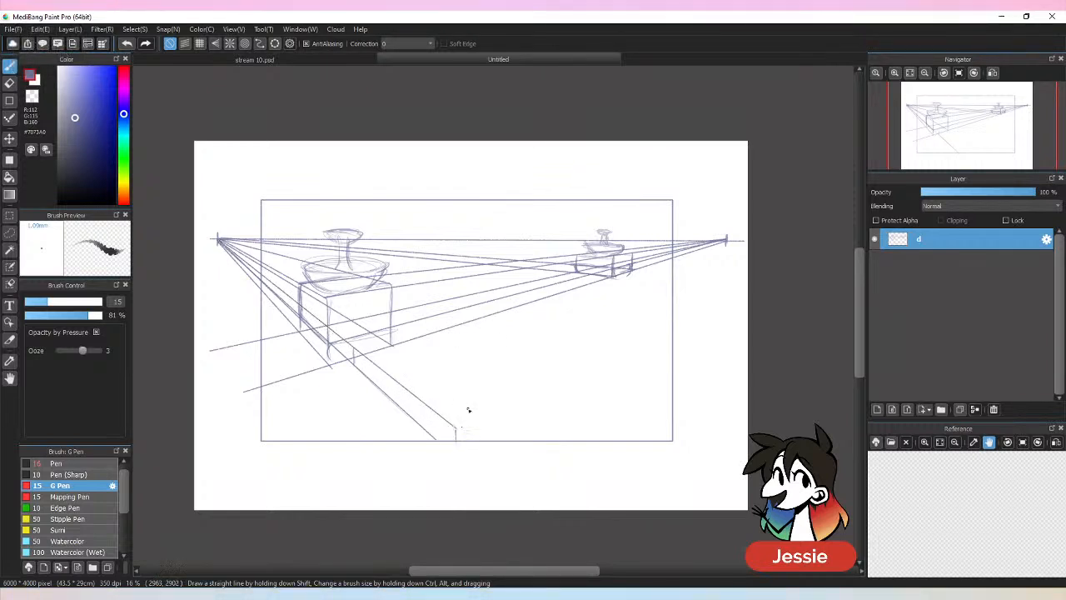
{"action": "left_click", "coordinate": [726, 241], "text": "shift"}
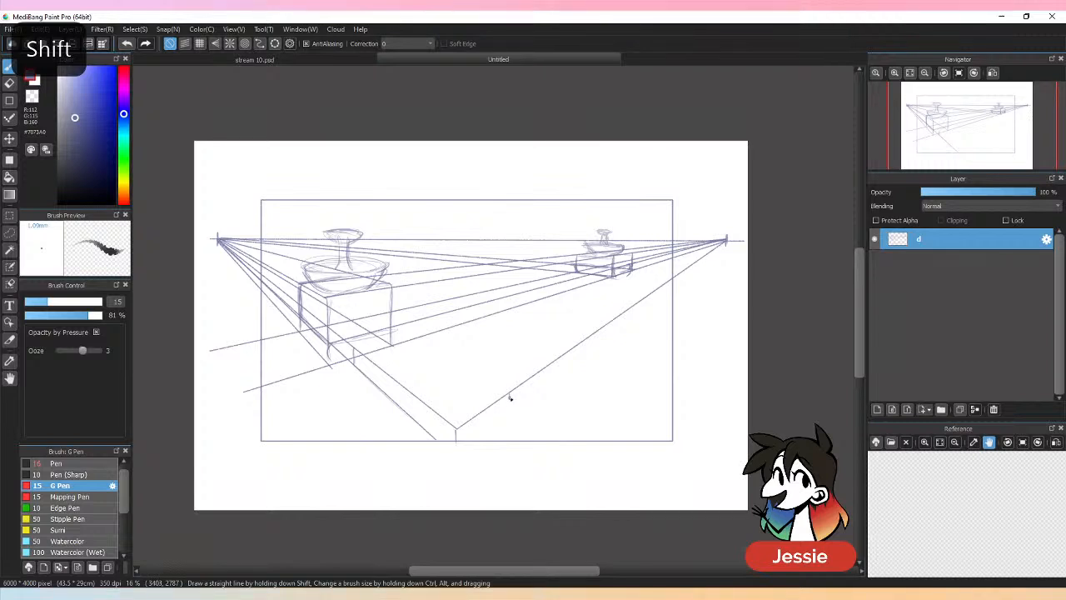
{"action": "left_click", "coordinate": [457, 450], "text": "shift"}
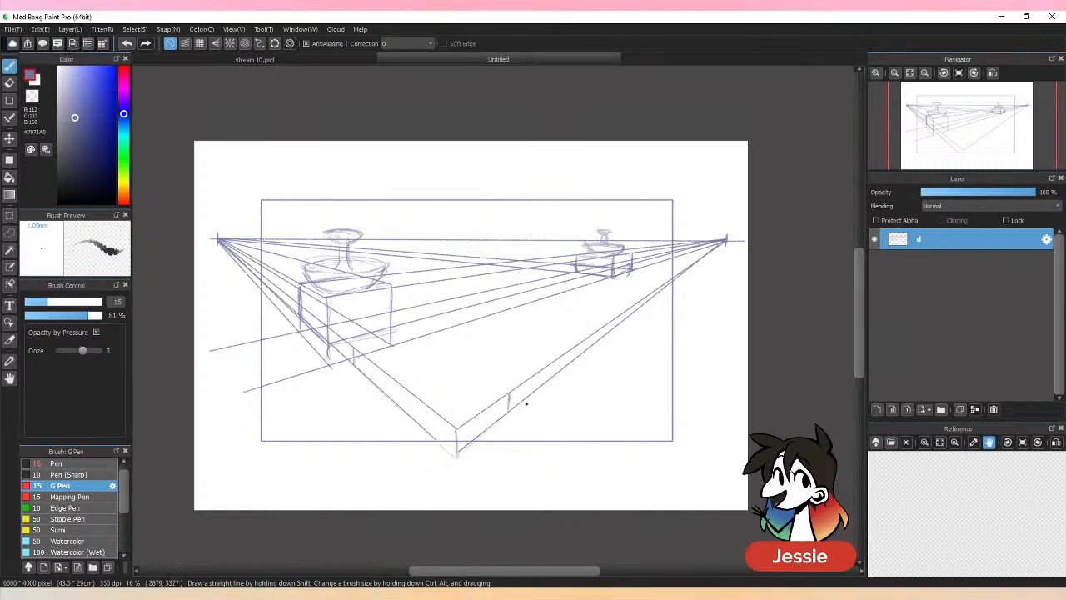
Draw the low block's back top edges in line with both vanishing points, and rough in a matching block beside the far box.
{"action": "left_click", "coordinate": [508, 391], "text": "shift"}
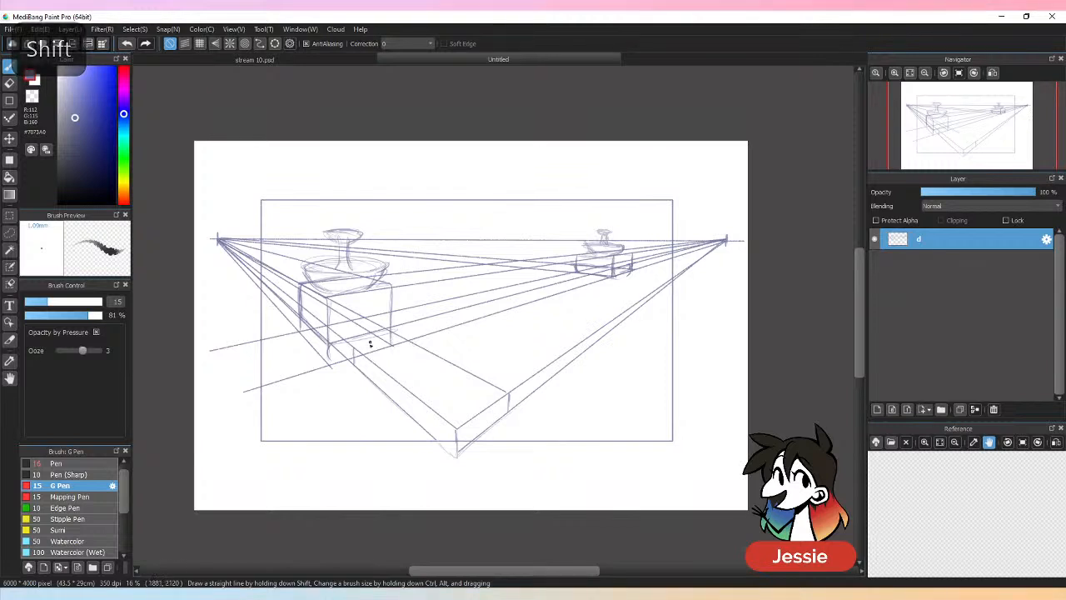
{"action": "left_click", "coordinate": [355, 350], "text": "shift"}
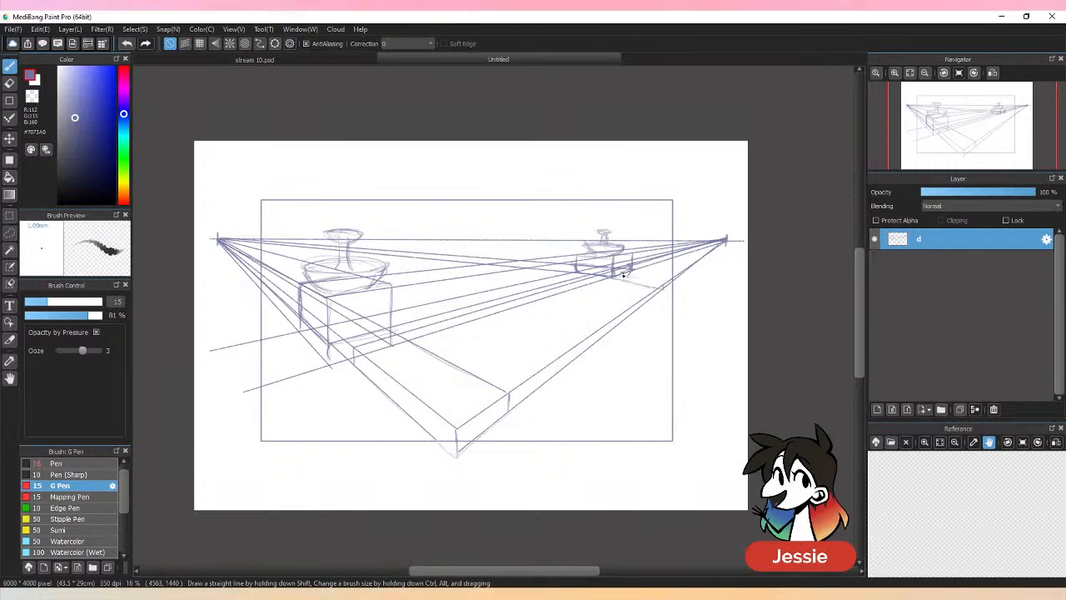
{"action": "key", "text": "ctrl+z"}
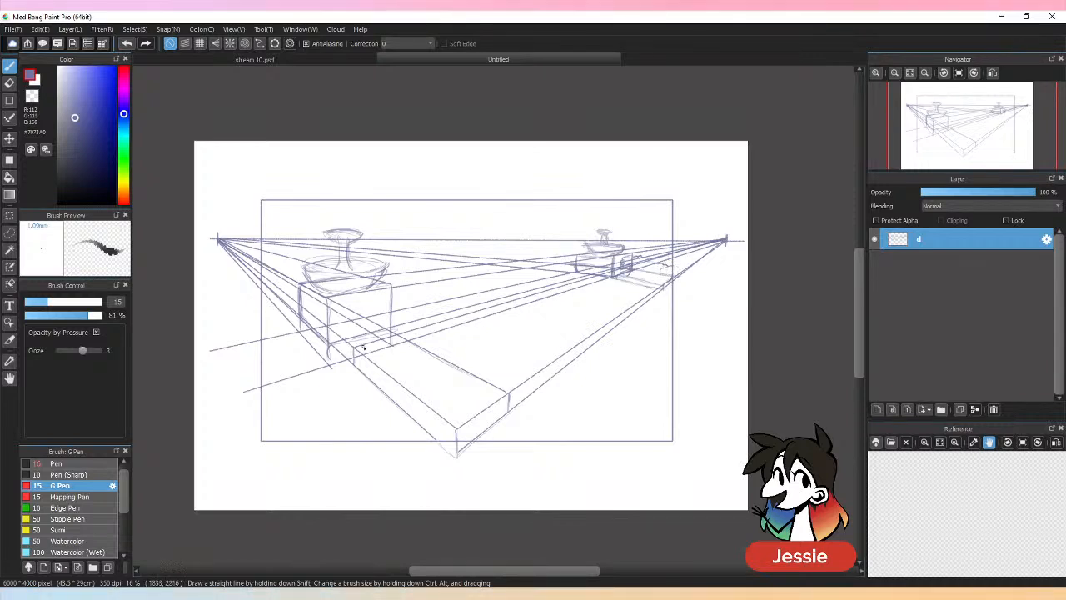
Sketch a tall bush-like mass with wavy edges on the low block, aligning its top edge with the left vanishing point.
{"action": "mouse_move", "coordinate": [357, 349]}
{"action": "left_mouse_down"}
{"action": "mouse_move", "coordinate": [364, 305]}
{"action": "mouse_move", "coordinate": [422, 309]}
{"action": "left_mouse_up"}
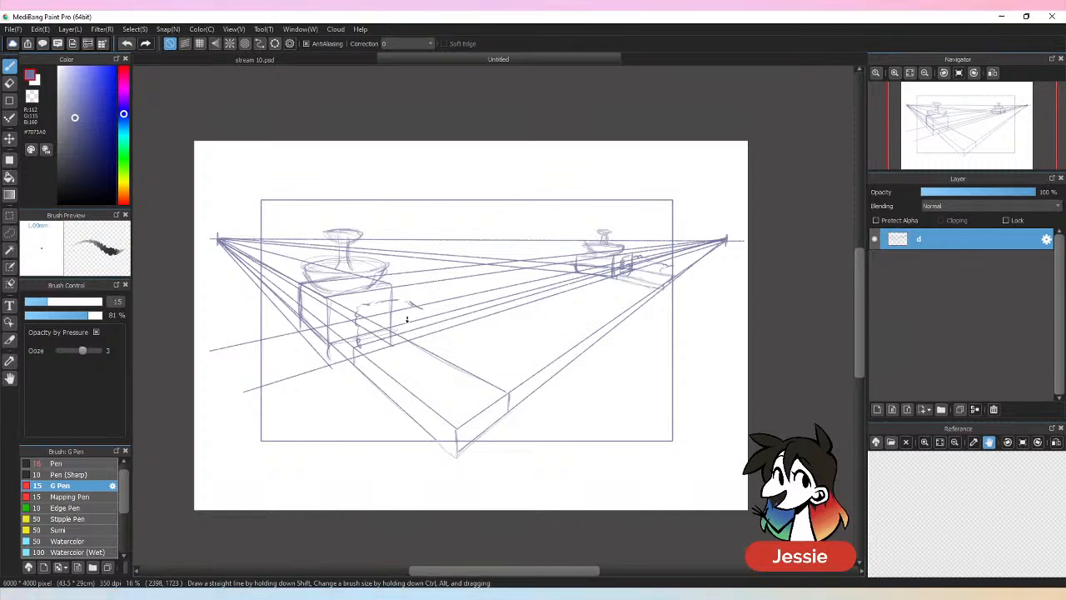
{"action": "left_click_drag", "start_coordinate": [505, 400], "coordinate": [505, 330]}
{"action": "left_click", "coordinate": [232, 242], "text": "shift"}
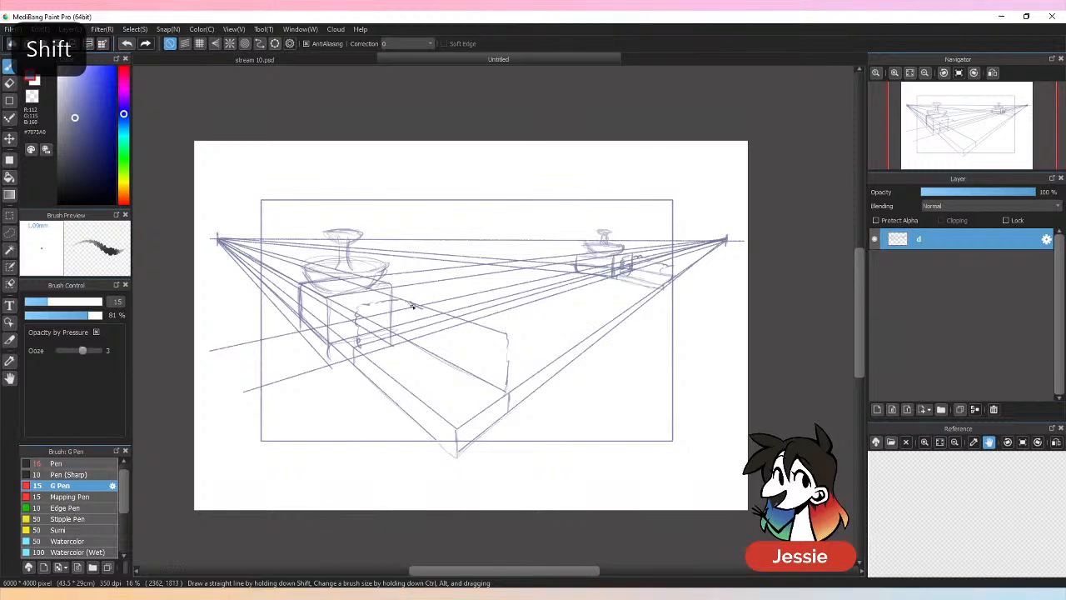
{"action": "mouse_move", "coordinate": [490, 327]}
{"action": "left_mouse_down"}
{"action": "mouse_move", "coordinate": [504, 368]}
{"action": "mouse_move", "coordinate": [449, 357]}
{"action": "mouse_move", "coordinate": [450, 397]}
{"action": "left_mouse_up"}
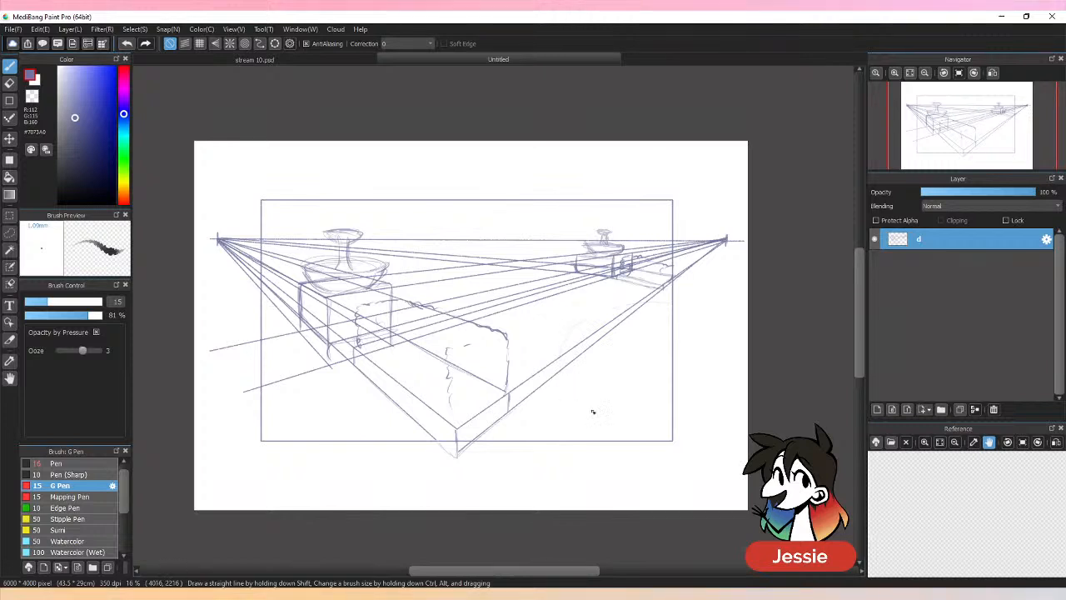
Try to sketch a large freehand ellipse on the ground to the right of the low block, extending past the frame's edge.
{"action": "mouse_move", "coordinate": [593, 412]}
{"action": "left_mouse_down"}
{"action": "mouse_move", "coordinate": [639, 304]}
{"action": "mouse_move", "coordinate": [670, 309]}
{"action": "mouse_move", "coordinate": [627, 308]}
{"action": "mouse_move", "coordinate": [565, 346]}
{"action": "mouse_move", "coordinate": [656, 426]}
{"action": "left_mouse_up"}
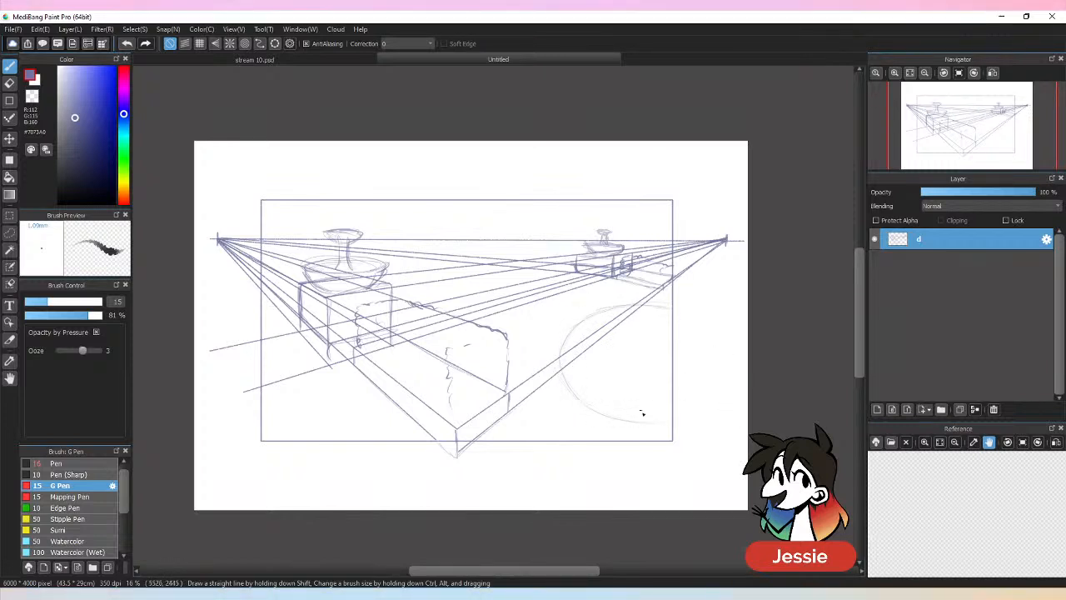
{"action": "mouse_move", "coordinate": [736, 372]}
{"action": "left_mouse_down"}
{"action": "mouse_move", "coordinate": [689, 307]}
{"action": "mouse_move", "coordinate": [710, 320]}
{"action": "mouse_move", "coordinate": [659, 423]}
{"action": "mouse_move", "coordinate": [681, 261]}
{"action": "mouse_move", "coordinate": [742, 228]}
{"action": "mouse_move", "coordinate": [718, 343]}
{"action": "left_mouse_up"}
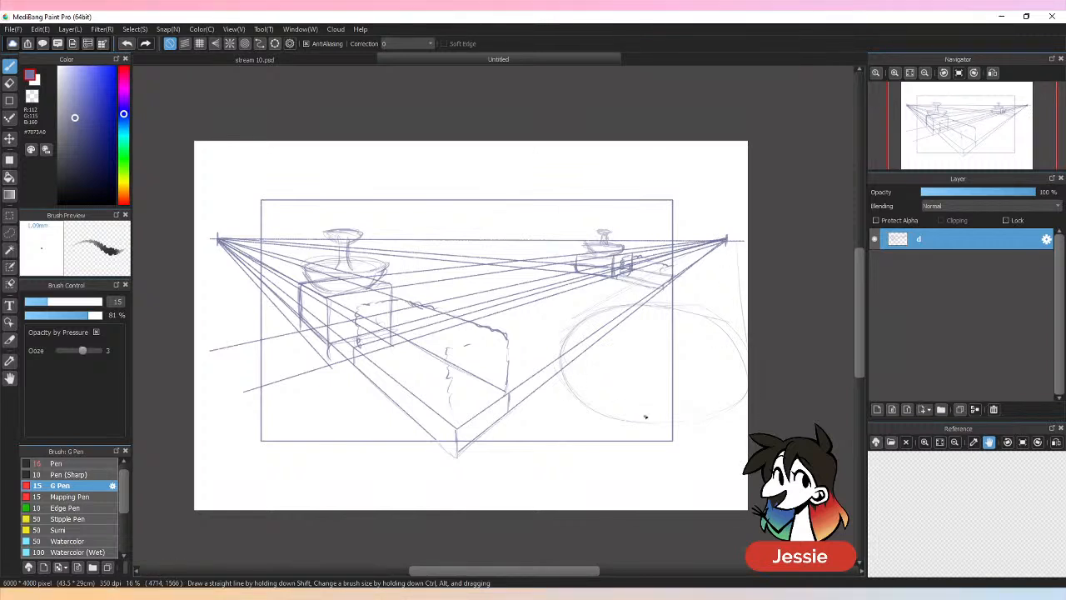
{"action": "mouse_move", "coordinate": [563, 331]}
{"action": "left_mouse_down"}
{"action": "mouse_move", "coordinate": [559, 360]}
{"action": "mouse_move", "coordinate": [558, 329]}
{"action": "mouse_move", "coordinate": [641, 294]}
{"action": "mouse_move", "coordinate": [683, 295]}
{"action": "left_mouse_up"}
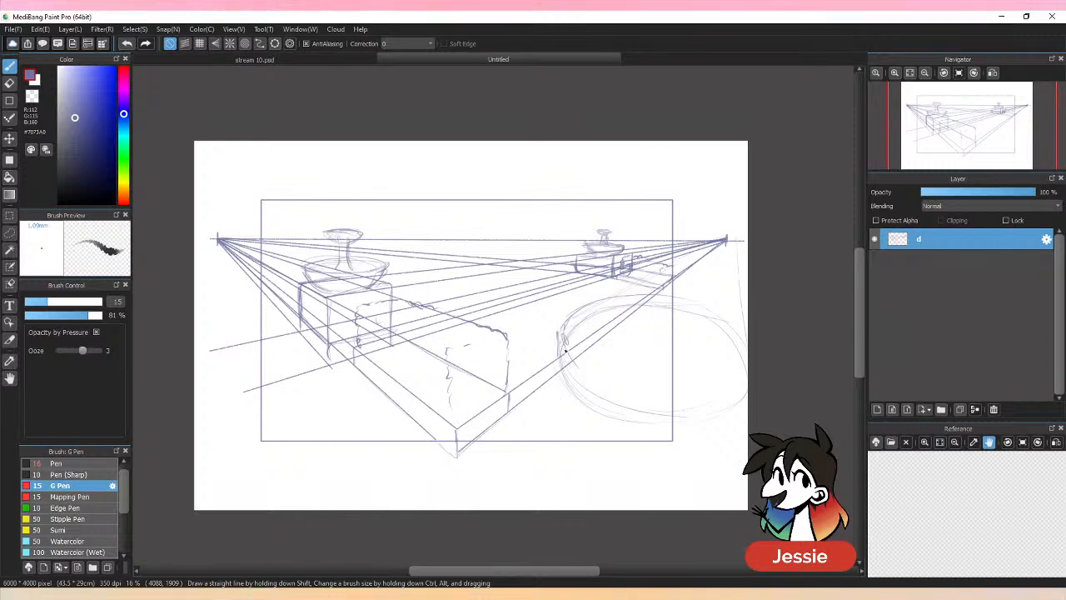
{"action": "mouse_move", "coordinate": [560, 330]}
{"action": "left_mouse_down"}
{"action": "mouse_move", "coordinate": [562, 357]}
{"action": "mouse_move", "coordinate": [643, 413]}
{"action": "left_mouse_up"}
{"action": "left_click_drag", "start_coordinate": [661, 313], "coordinate": [743, 338]}
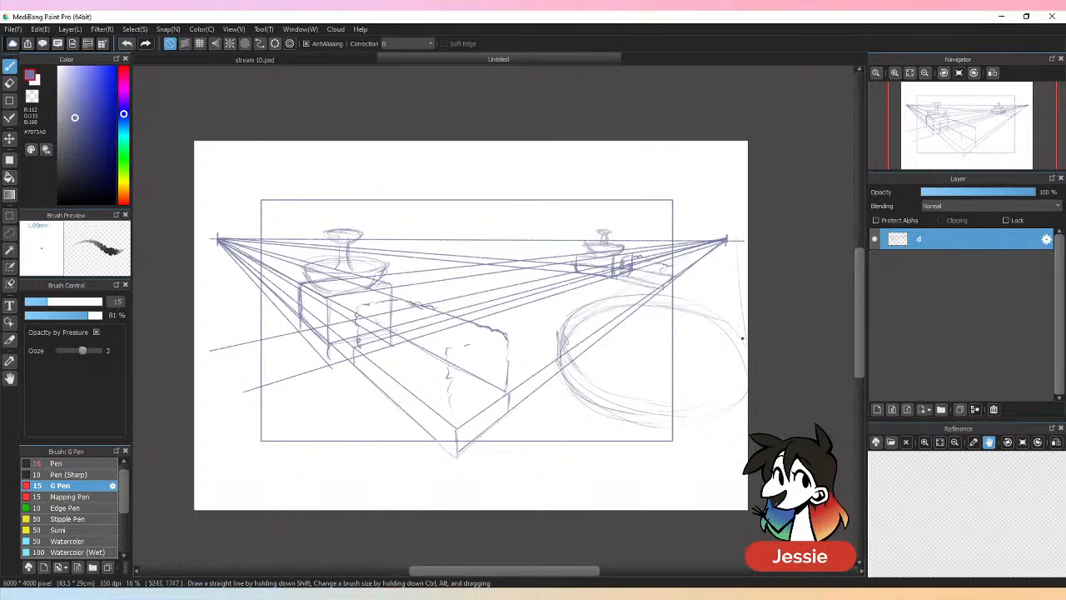
{"action": "left_click_drag", "start_coordinate": [560, 328], "coordinate": [583, 398]}
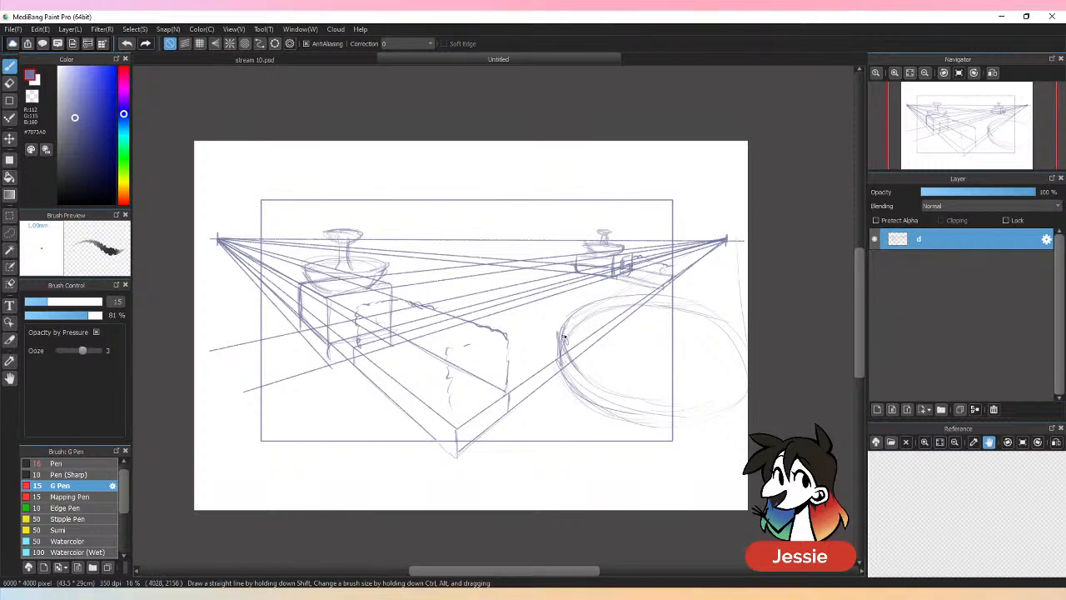
{"action": "left_click_drag", "start_coordinate": [564, 336], "coordinate": [580, 313]}
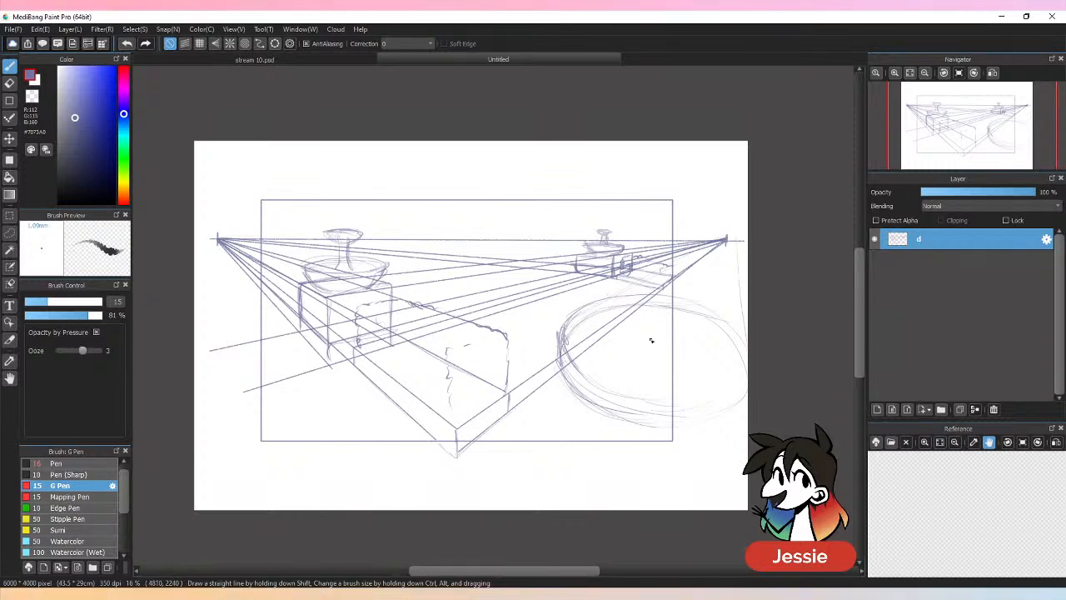
Undo all the strokes of the freehand ellipse.
{"action": "key", "text": "ctrl+z"}
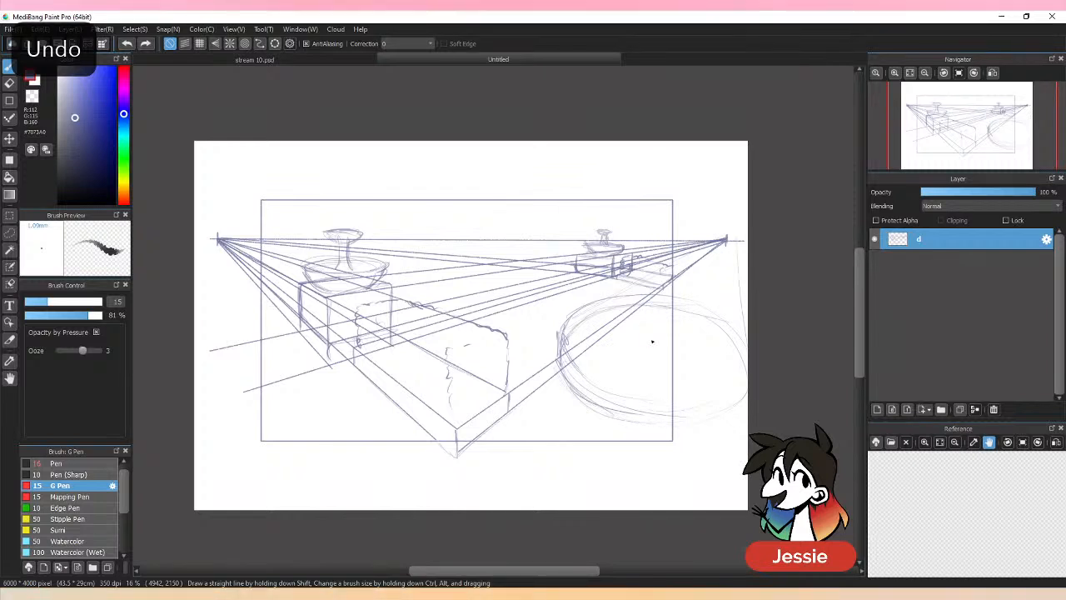
{"action": "key", "text": "ctrl+z"}
{"action": "key", "text": "ctrl+z"}
{"action": "key", "text": "ctrl+z"}
{"action": "key", "text": "ctrl+z"}
{"action": "key", "text": "ctrl+z"}
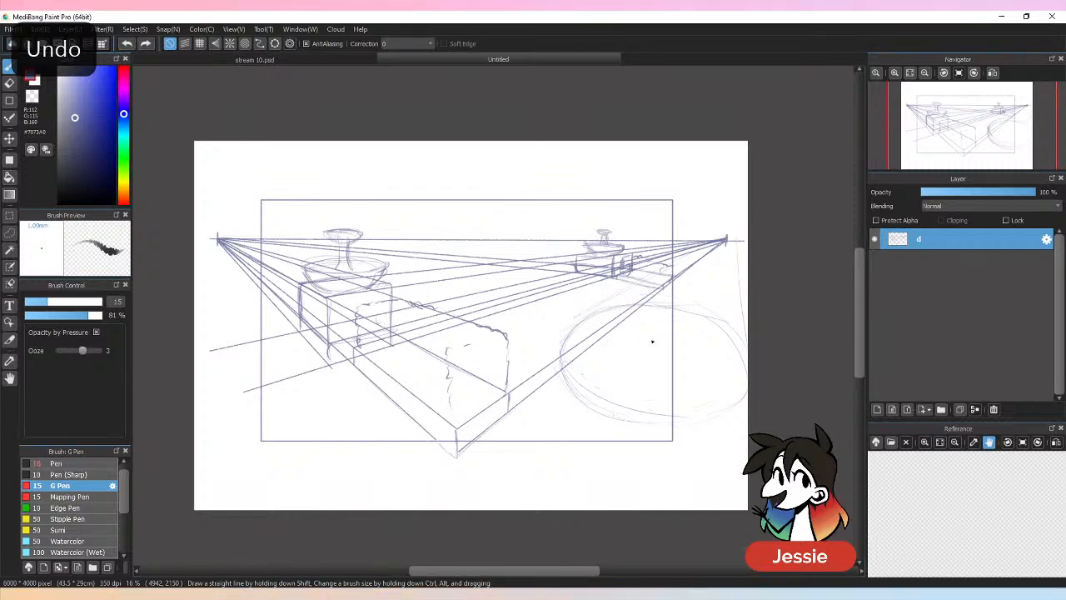
{"action": "key", "text": "ctrl+z"}
{"action": "key", "text": "ctrl+z"}
{"action": "key", "text": "ctrl+z"}
{"action": "key", "text": "ctrl+z"}
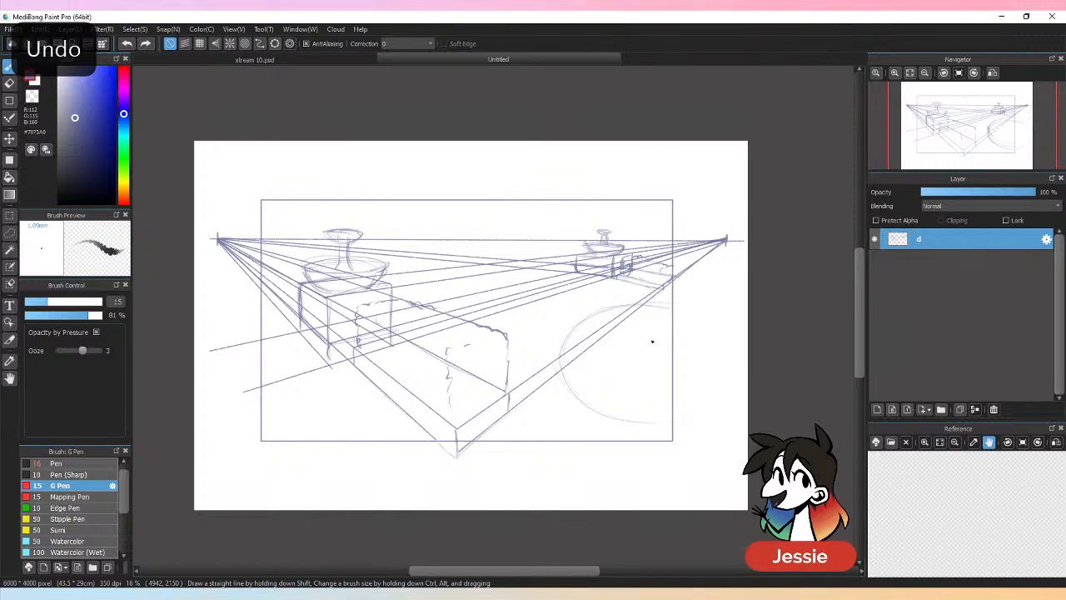
{"action": "key", "text": "ctrl+z"}
{"action": "key", "text": "ctrl+z"}
{"action": "key", "text": "ctrl+z"}
{"action": "key", "text": "ctrl+z"}
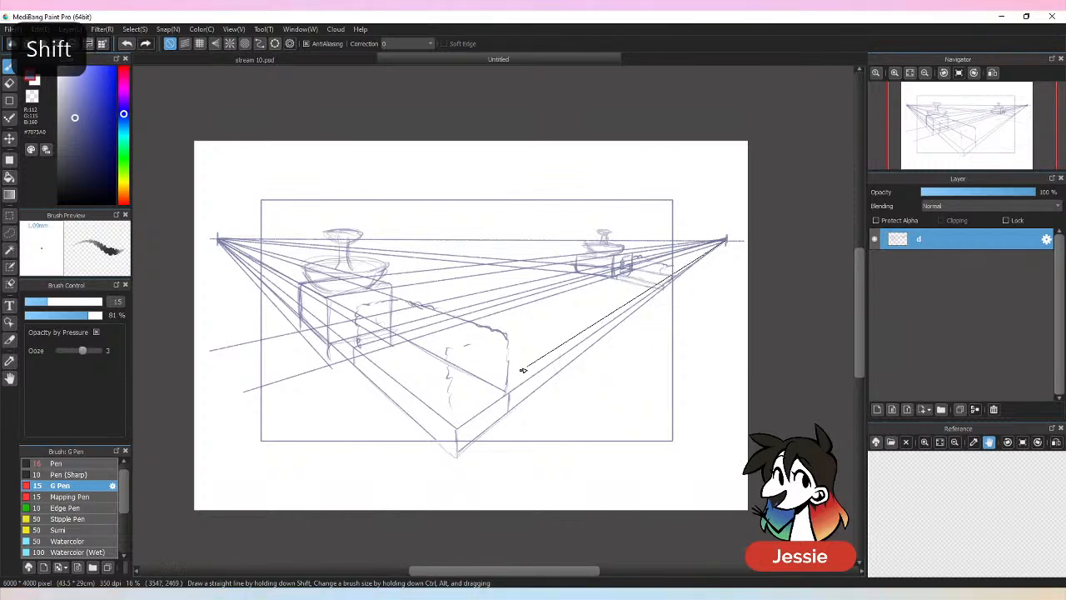
Draw a perspective square on the ground right of the low block, with straight edges running to both vanishing points.
{"action": "left_click_drag", "start_coordinate": [522, 369], "coordinate": [727, 438]}
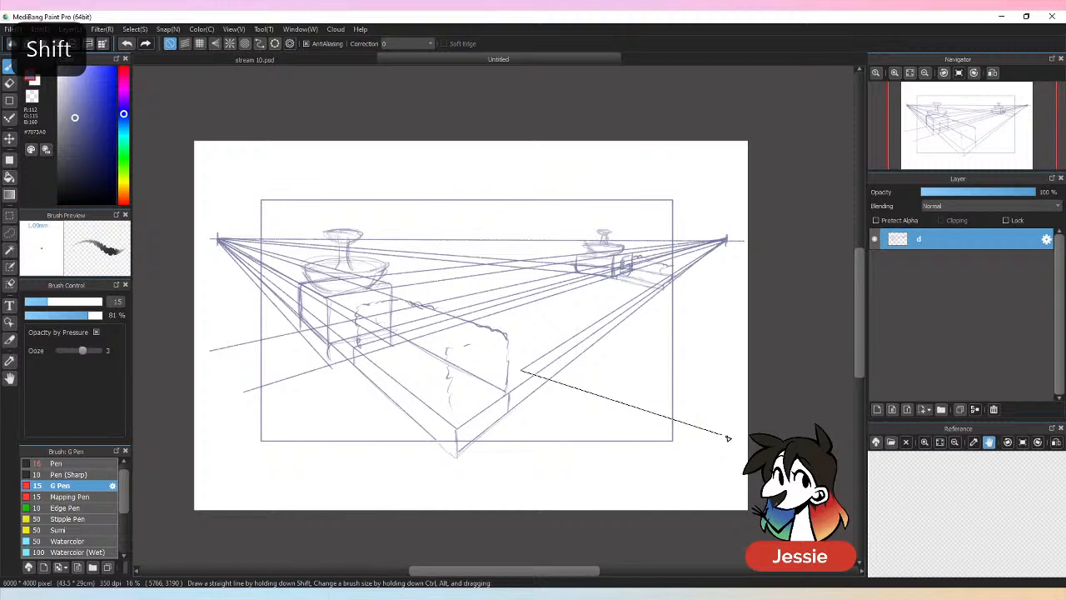
{"action": "left_click", "coordinate": [218, 240]}
{"action": "left_click", "coordinate": [707, 450]}
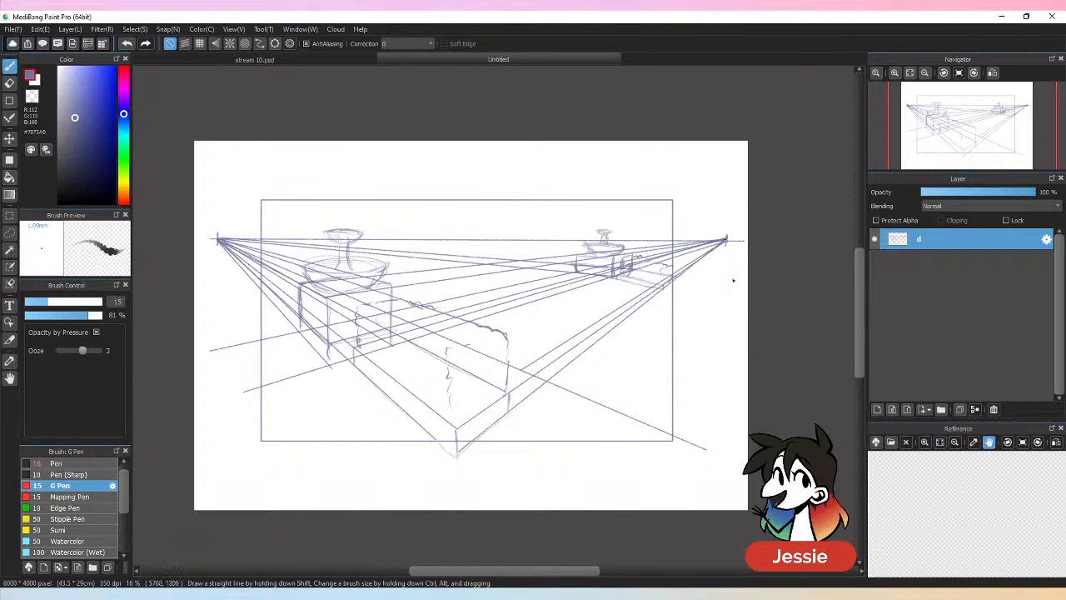
{"action": "left_click", "coordinate": [708, 450], "text": "shift"}
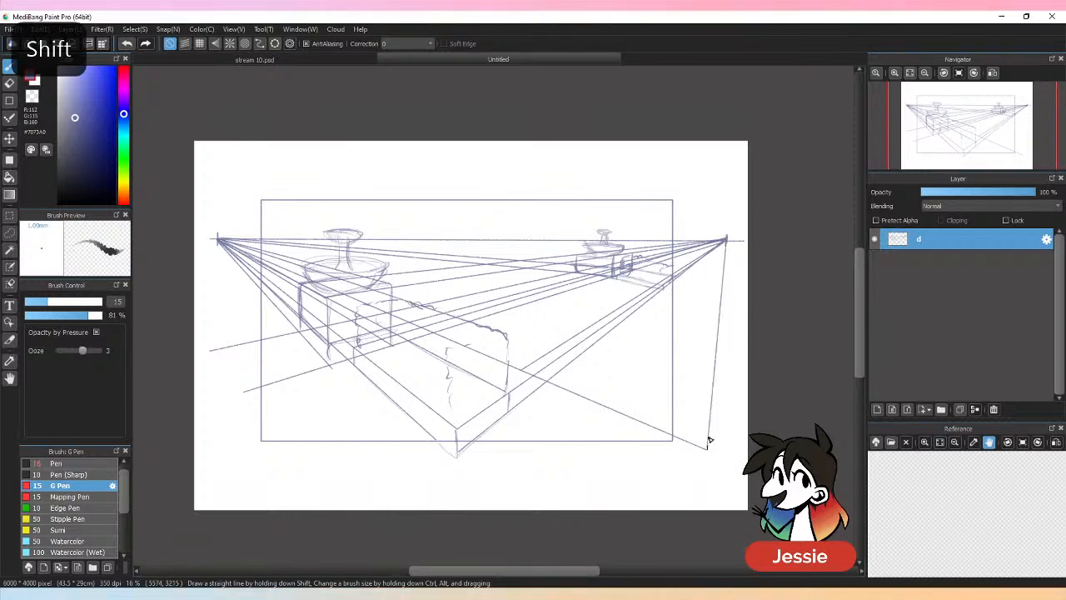
{"action": "left_click", "coordinate": [718, 336]}
{"action": "left_click", "coordinate": [218, 241], "text": "shift"}
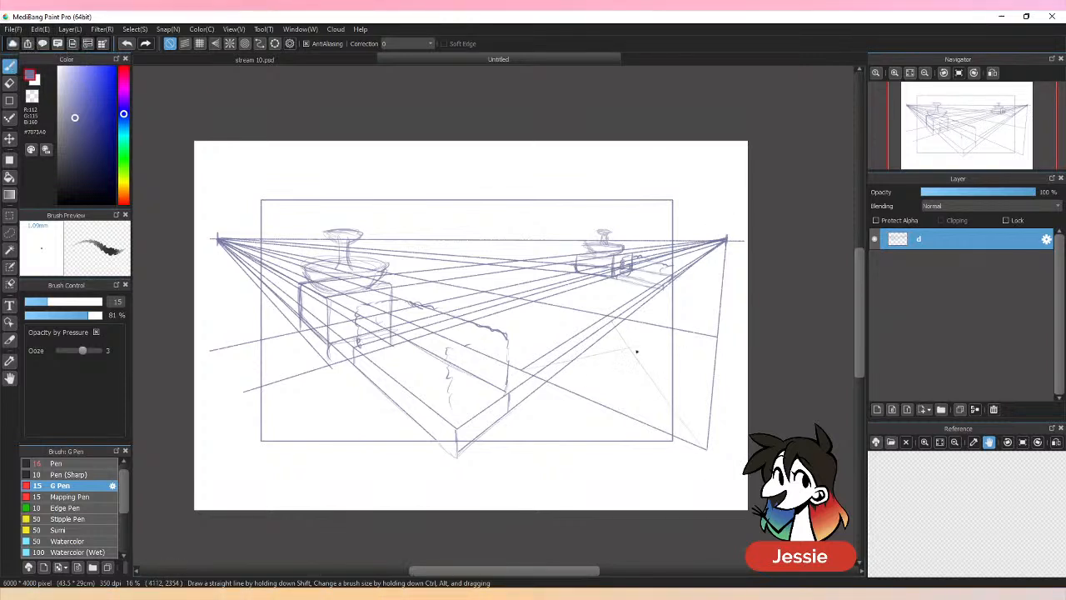
Sketch light diagonals across the perspective square and draw guide lines through its centre from both vanishing points.
{"action": "left_click_drag", "start_coordinate": [649, 325], "coordinate": [612, 388]}
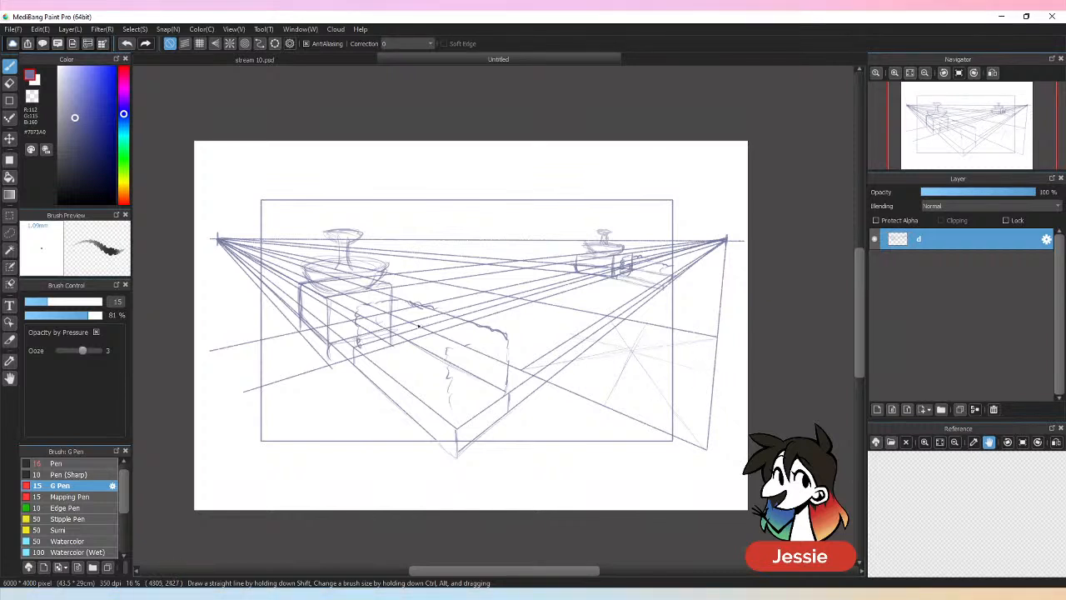
{"action": "left_click_drag", "start_coordinate": [642, 330], "coordinate": [622, 374]}
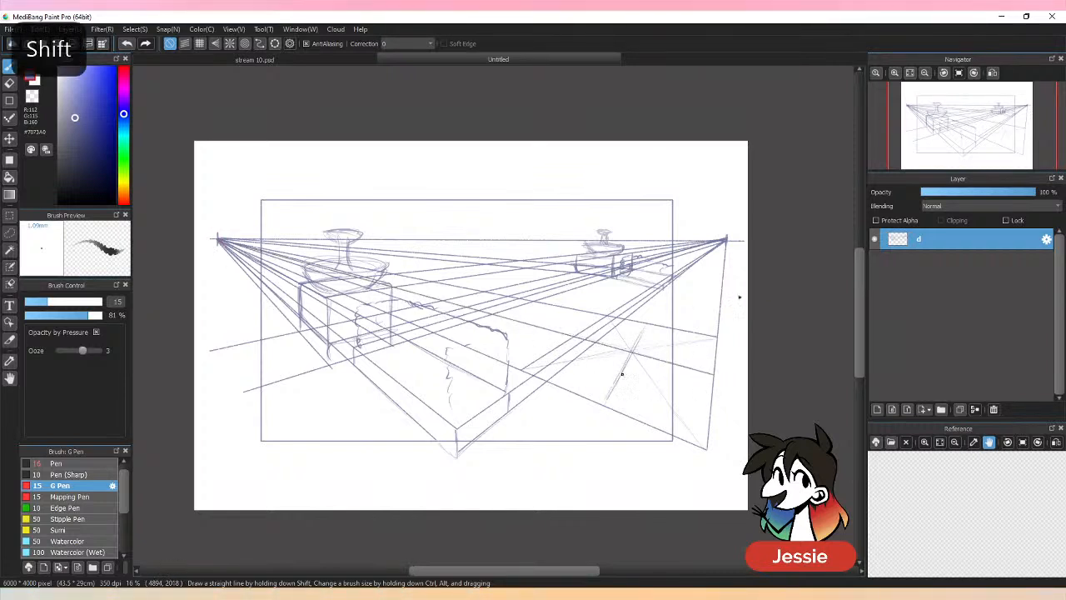
{"action": "left_click", "coordinate": [730, 241], "text": "shift"}
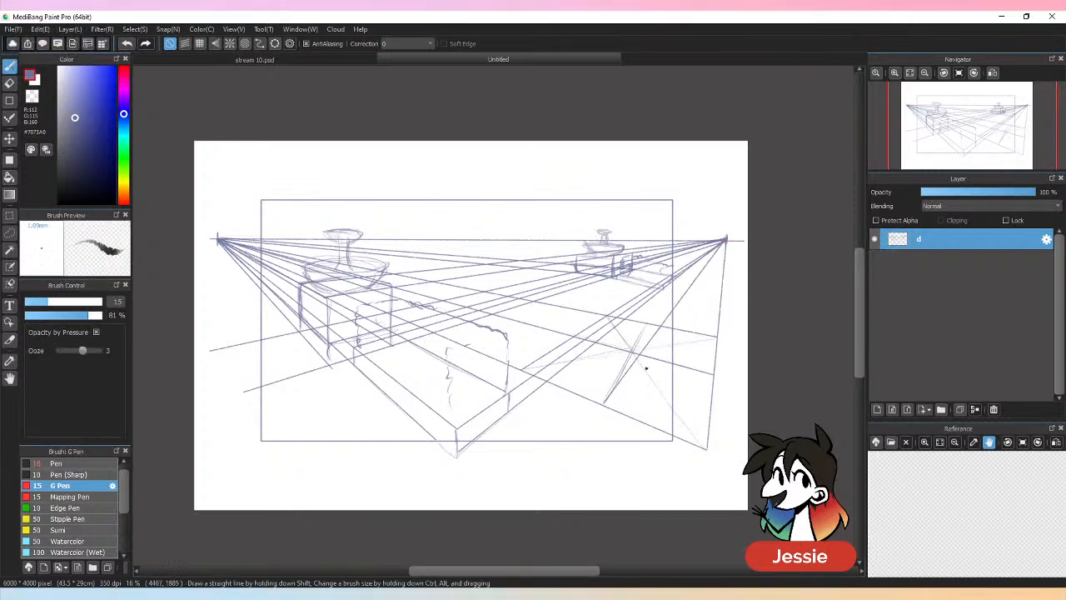
Undo the misaligned guide to the right vanishing point, erase the stray centre stroke, and redraw the line through the square's centre.
{"action": "key", "text": "ctrl+z"}
{"action": "key", "text": "ctrl+z"}
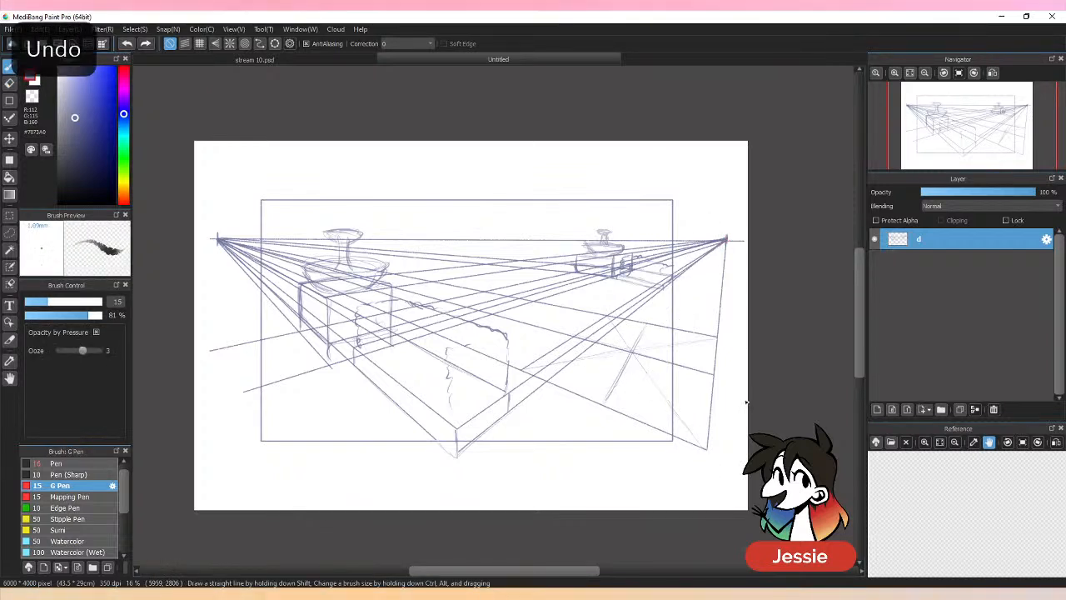
{"action": "key", "text": "e"}
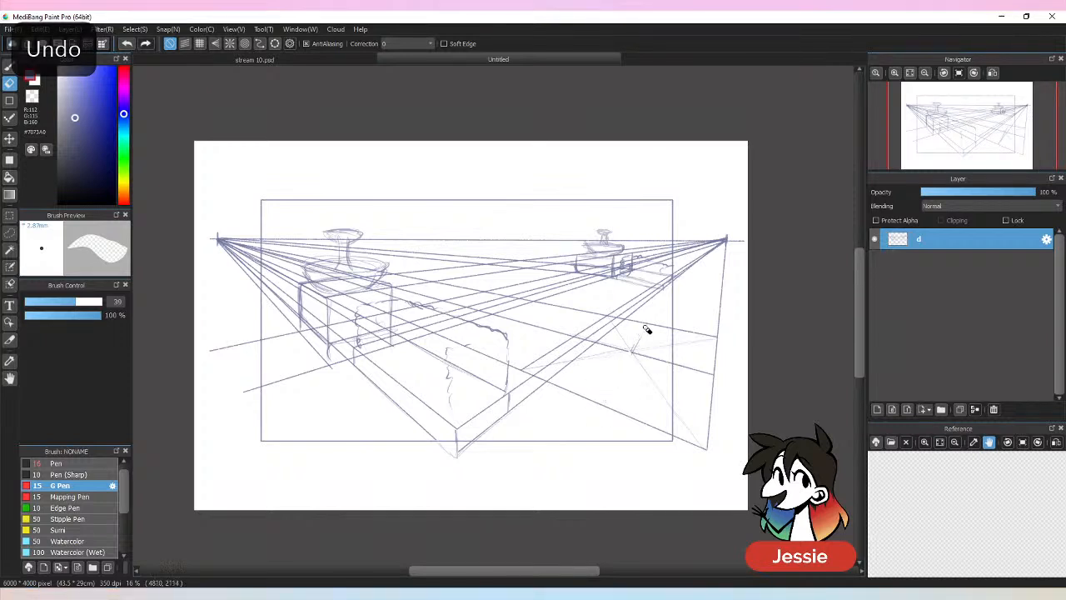
{"action": "key", "text": "b"}
{"action": "left_click_drag", "start_coordinate": [590, 402], "coordinate": [729, 240]}
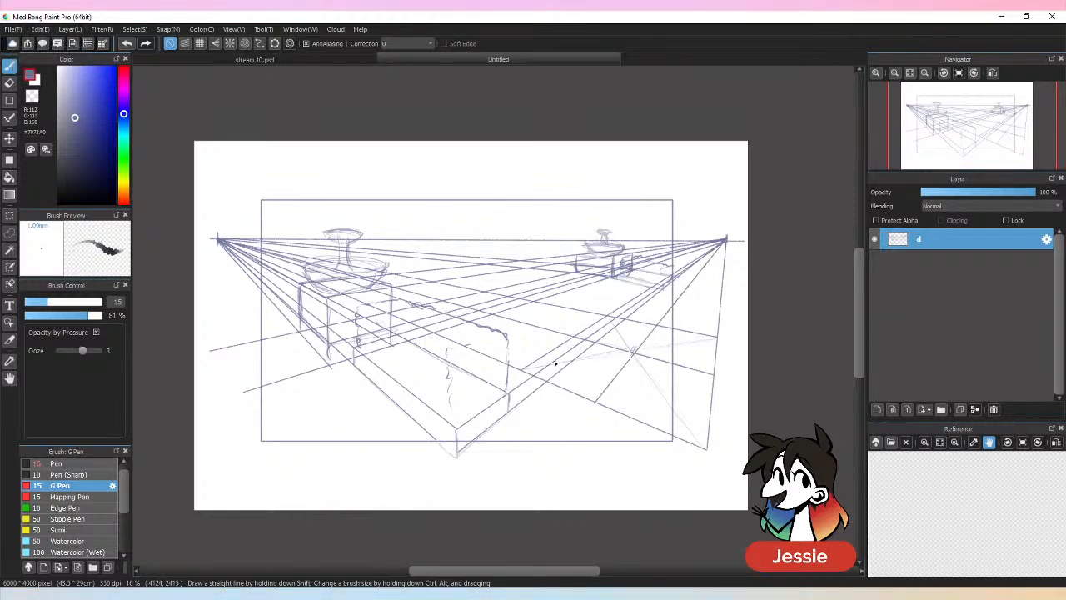
Sketch an ellipse inside the perspective square, touching its sides at the centre lines, and add wavy bush outlines over it.
{"action": "left_click_drag", "start_coordinate": [556, 363], "coordinate": [714, 337]}
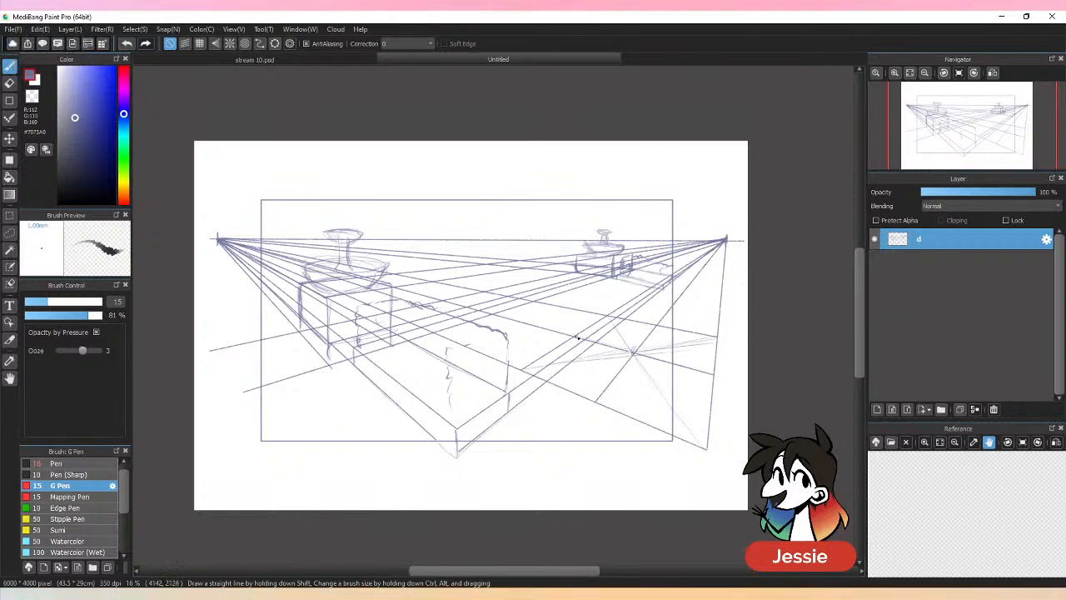
{"action": "mouse_move", "coordinate": [570, 341]}
{"action": "left_mouse_down"}
{"action": "mouse_move", "coordinate": [568, 382]}
{"action": "mouse_move", "coordinate": [595, 397]}
{"action": "left_mouse_up"}
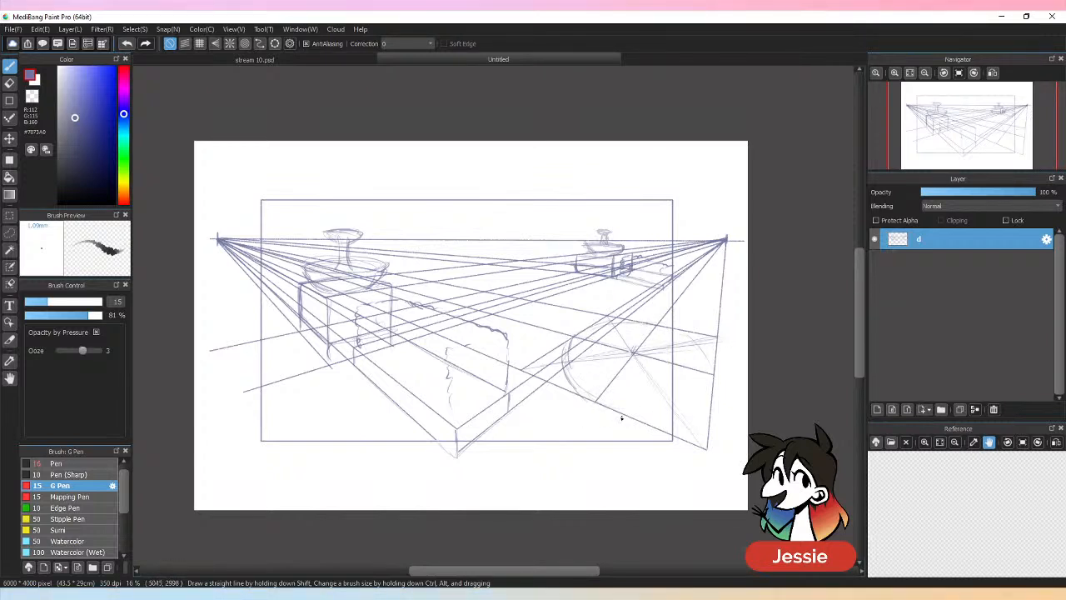
{"action": "left_click_drag", "start_coordinate": [622, 416], "coordinate": [666, 414]}
{"action": "mouse_move", "coordinate": [713, 378]}
{"action": "left_mouse_down"}
{"action": "mouse_move", "coordinate": [705, 400]}
{"action": "mouse_move", "coordinate": [653, 416]}
{"action": "left_mouse_up"}
{"action": "mouse_move", "coordinate": [563, 361]}
{"action": "left_mouse_down"}
{"action": "mouse_move", "coordinate": [597, 320]}
{"action": "mouse_move", "coordinate": [648, 316]}
{"action": "left_mouse_up"}
{"action": "left_click_drag", "start_coordinate": [567, 344], "coordinate": [565, 375]}
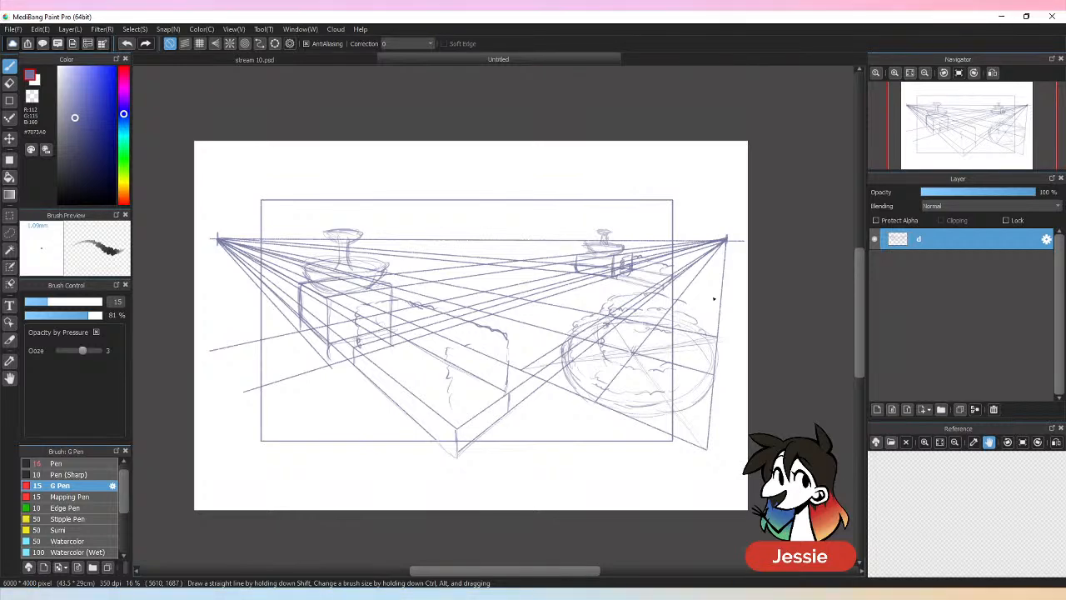
Save the drawing as stream 10-2.psd.
{"action": "key", "text": "ctrl+minus"}
{"action": "key", "text": "ctrl+plus"}
{"action": "key", "text": "ctrl+s"}
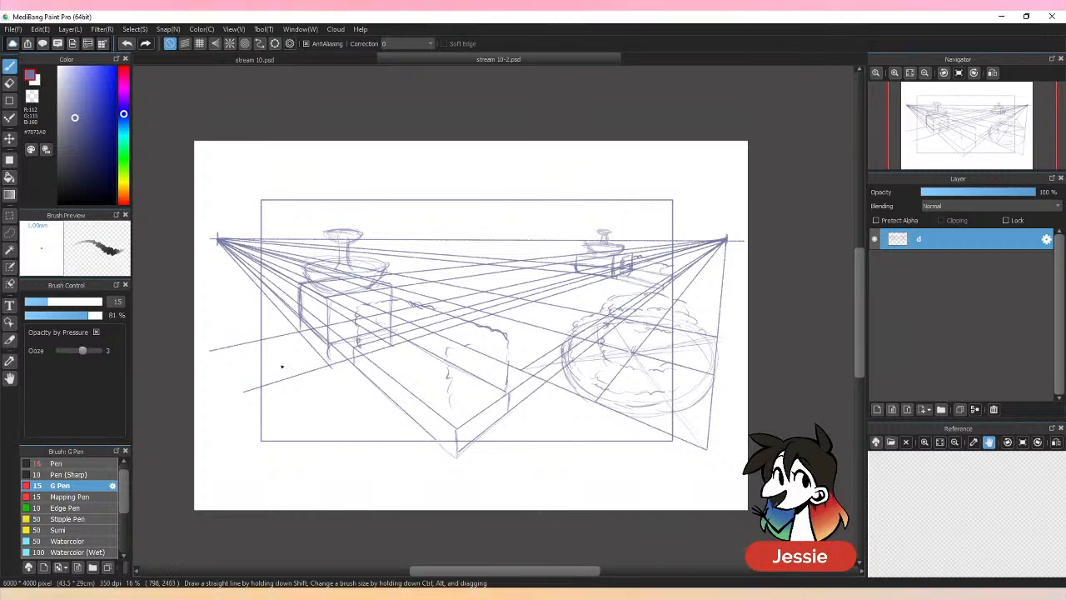
Sketch a low hedge on the left of the near box and a wavy-edged bush in front of its base.
{"action": "left_click_drag", "start_coordinate": [283, 364], "coordinate": [323, 360]}
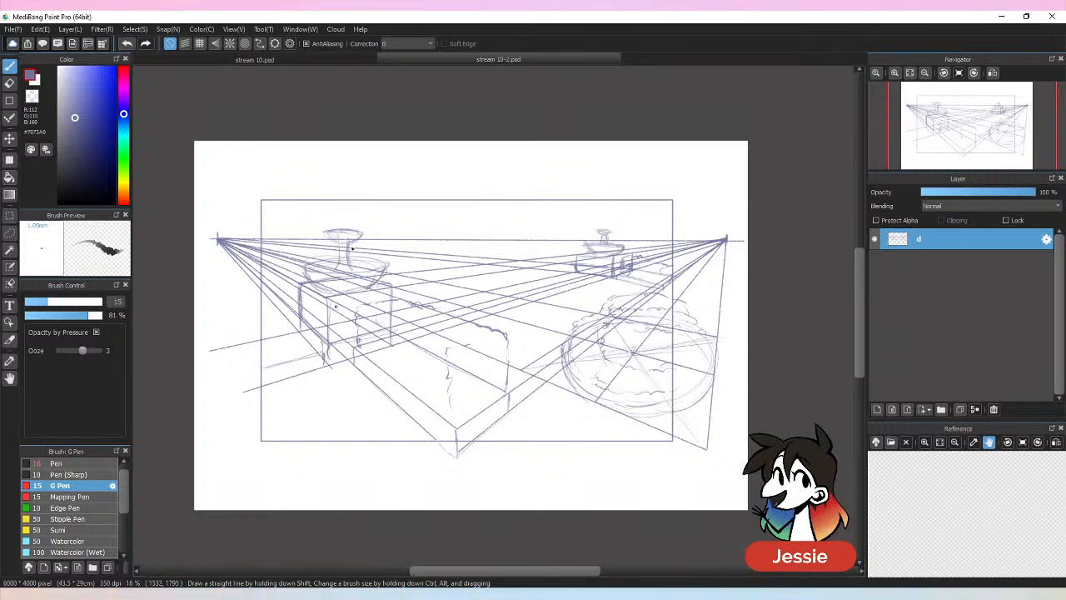
{"action": "mouse_move", "coordinate": [262, 298]}
{"action": "left_mouse_down"}
{"action": "mouse_move", "coordinate": [324, 314]}
{"action": "mouse_move", "coordinate": [322, 349]}
{"action": "mouse_move", "coordinate": [319, 310]}
{"action": "mouse_move", "coordinate": [294, 321]}
{"action": "mouse_move", "coordinate": [326, 344]}
{"action": "mouse_move", "coordinate": [295, 361]}
{"action": "mouse_move", "coordinate": [325, 367]}
{"action": "left_mouse_up"}
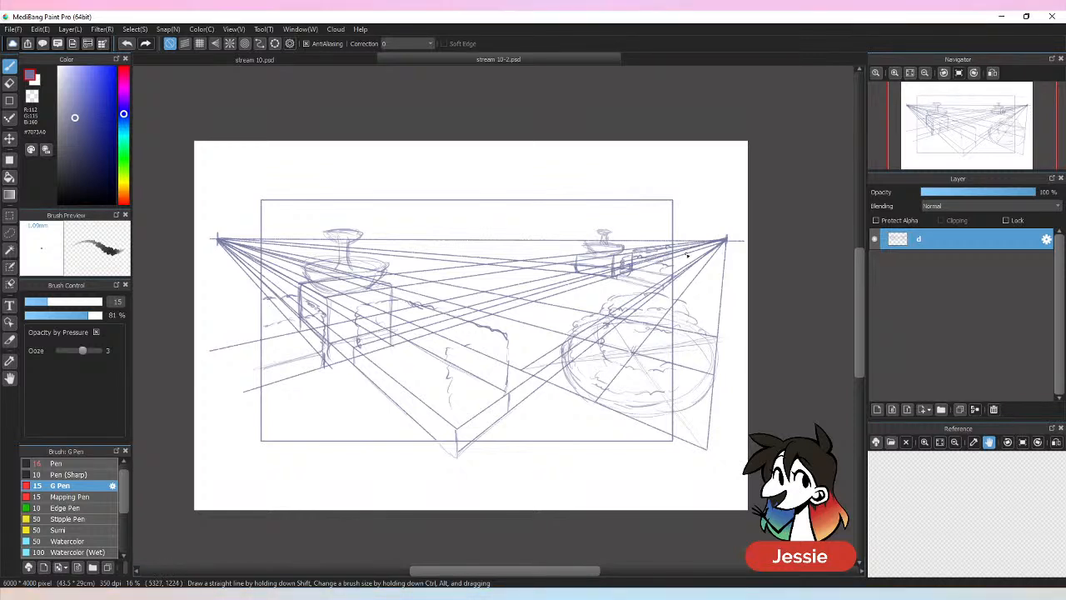
{"action": "mouse_move", "coordinate": [323, 341]}
{"action": "left_mouse_down"}
{"action": "mouse_move", "coordinate": [284, 363]}
{"action": "mouse_move", "coordinate": [277, 380]}
{"action": "mouse_move", "coordinate": [288, 394]}
{"action": "mouse_move", "coordinate": [333, 404]}
{"action": "left_mouse_up"}
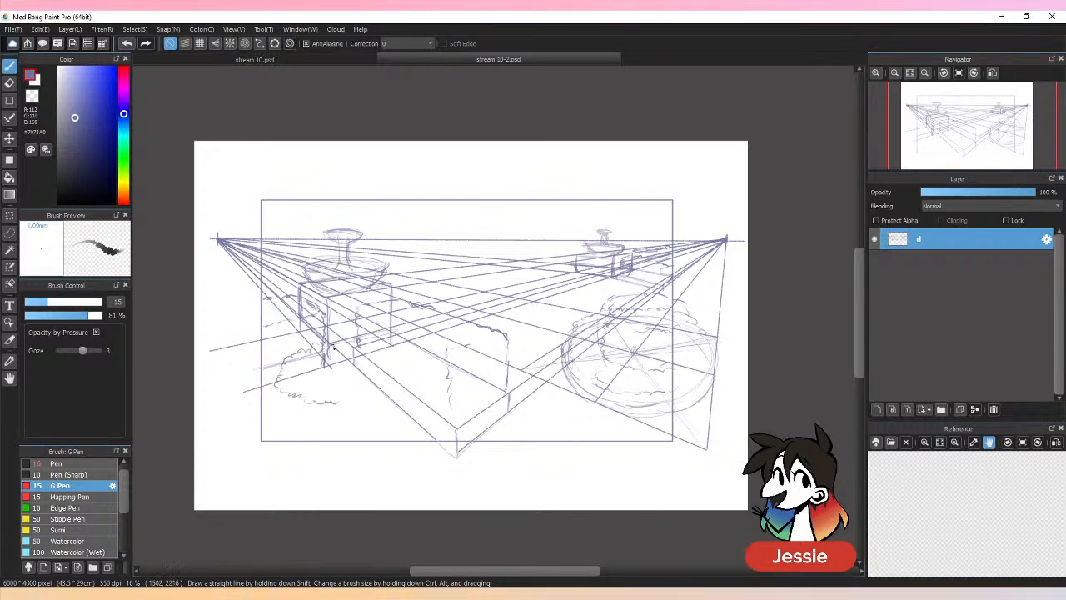
{"action": "mouse_move", "coordinate": [329, 343]}
{"action": "left_mouse_down"}
{"action": "mouse_move", "coordinate": [357, 342]}
{"action": "mouse_move", "coordinate": [385, 379]}
{"action": "left_mouse_up"}
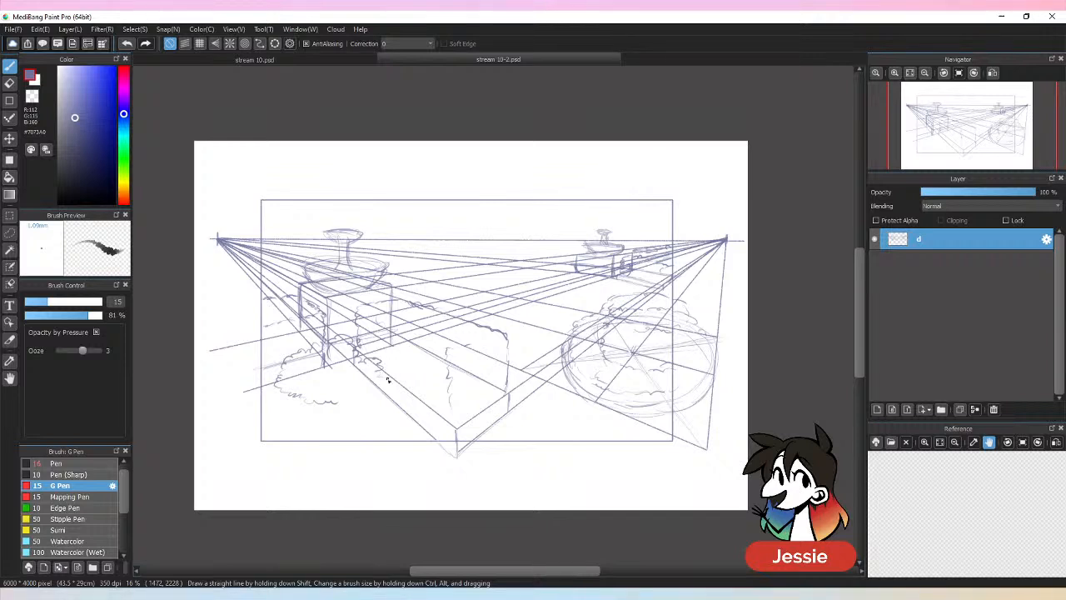
{"action": "mouse_move", "coordinate": [327, 405]}
{"action": "left_mouse_down"}
{"action": "mouse_move", "coordinate": [390, 415]}
{"action": "mouse_move", "coordinate": [405, 394]}
{"action": "mouse_move", "coordinate": [409, 416]}
{"action": "left_mouse_up"}
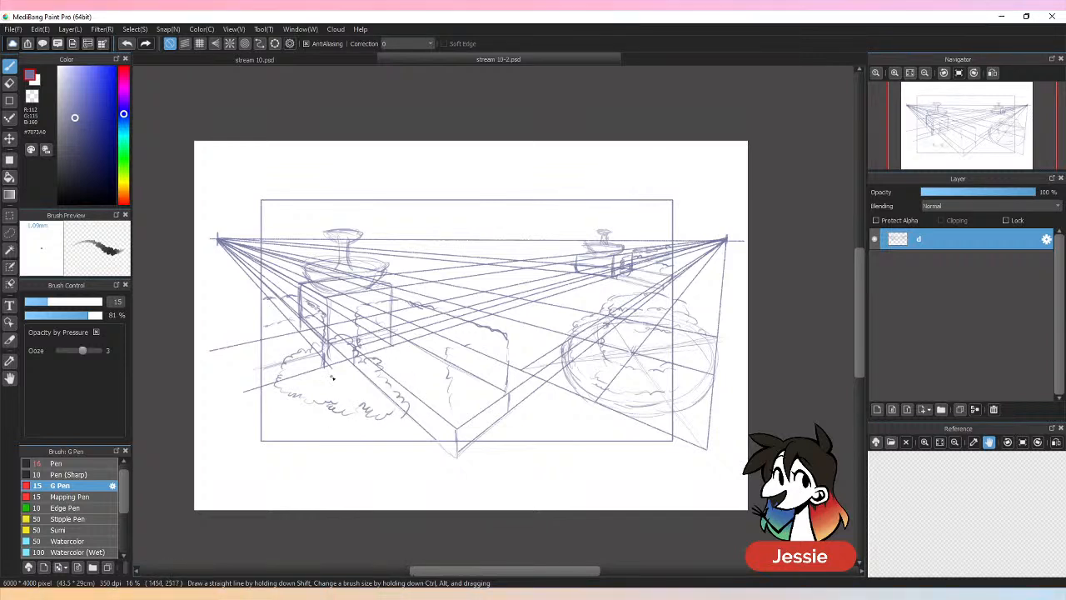
Extend the foreground bush to the frame's lower-left corner and fill it with small flowers and leaf clusters.
{"action": "left_click_drag", "start_coordinate": [325, 375], "coordinate": [345, 385]}
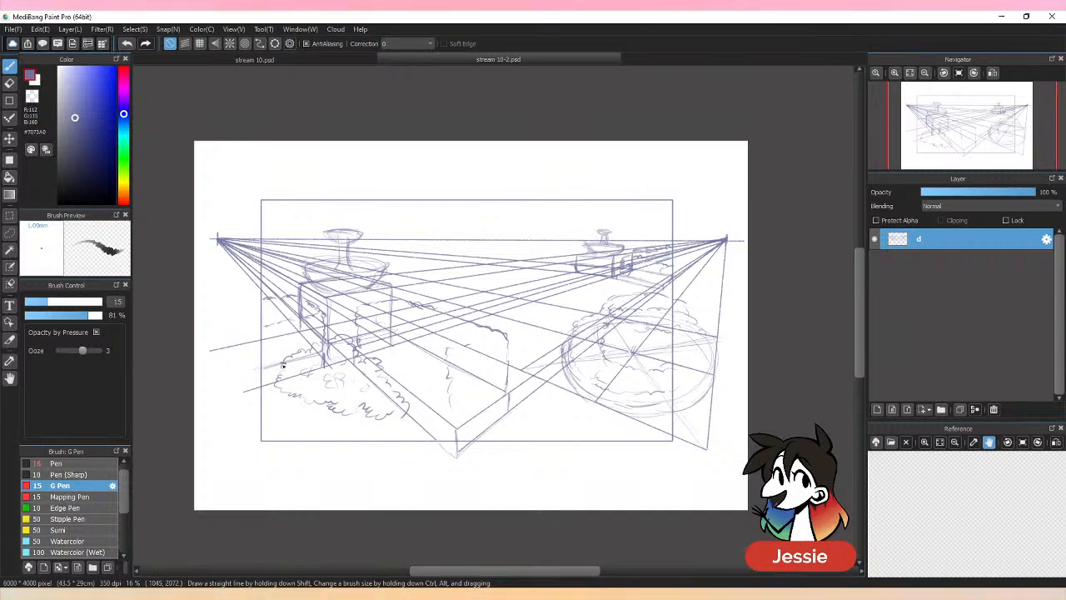
{"action": "mouse_move", "coordinate": [264, 373]}
{"action": "left_mouse_down"}
{"action": "mouse_move", "coordinate": [314, 401]}
{"action": "mouse_move", "coordinate": [274, 422]}
{"action": "mouse_move", "coordinate": [268, 369]}
{"action": "mouse_move", "coordinate": [334, 348]}
{"action": "mouse_move", "coordinate": [283, 407]}
{"action": "left_mouse_up"}
{"action": "left_click_drag", "start_coordinate": [355, 409], "coordinate": [419, 415]}
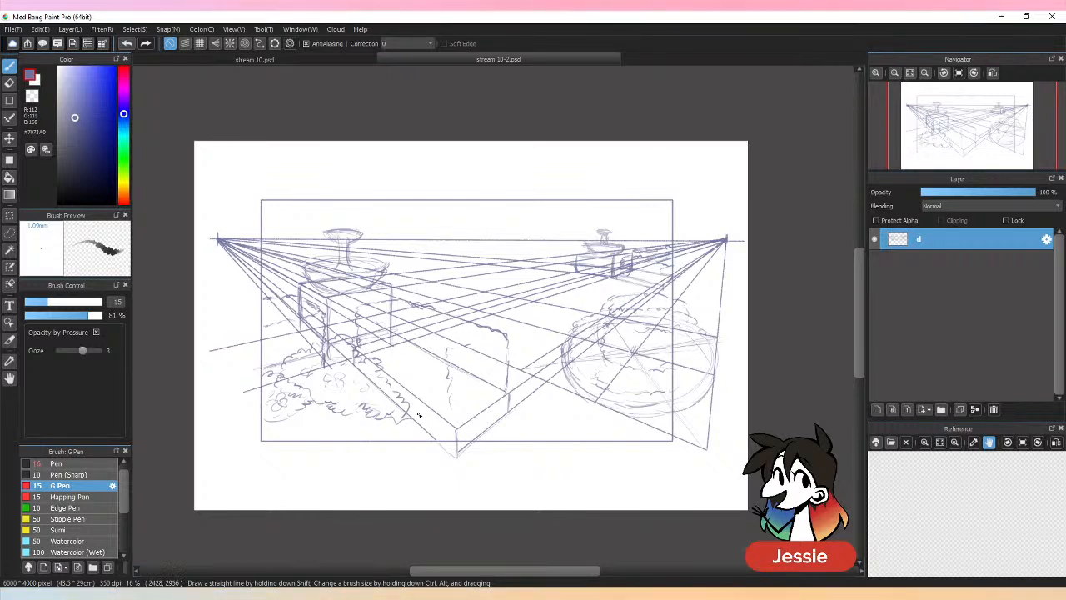
{"action": "mouse_move", "coordinate": [332, 405]}
{"action": "left_mouse_down"}
{"action": "mouse_move", "coordinate": [324, 420]}
{"action": "mouse_move", "coordinate": [304, 416]}
{"action": "mouse_move", "coordinate": [333, 417]}
{"action": "mouse_move", "coordinate": [328, 432]}
{"action": "mouse_move", "coordinate": [342, 419]}
{"action": "mouse_move", "coordinate": [356, 430]}
{"action": "mouse_move", "coordinate": [291, 424]}
{"action": "left_mouse_up"}
{"action": "mouse_move", "coordinate": [372, 429]}
{"action": "left_mouse_down"}
{"action": "mouse_move", "coordinate": [335, 436]}
{"action": "mouse_move", "coordinate": [352, 413]}
{"action": "left_mouse_up"}
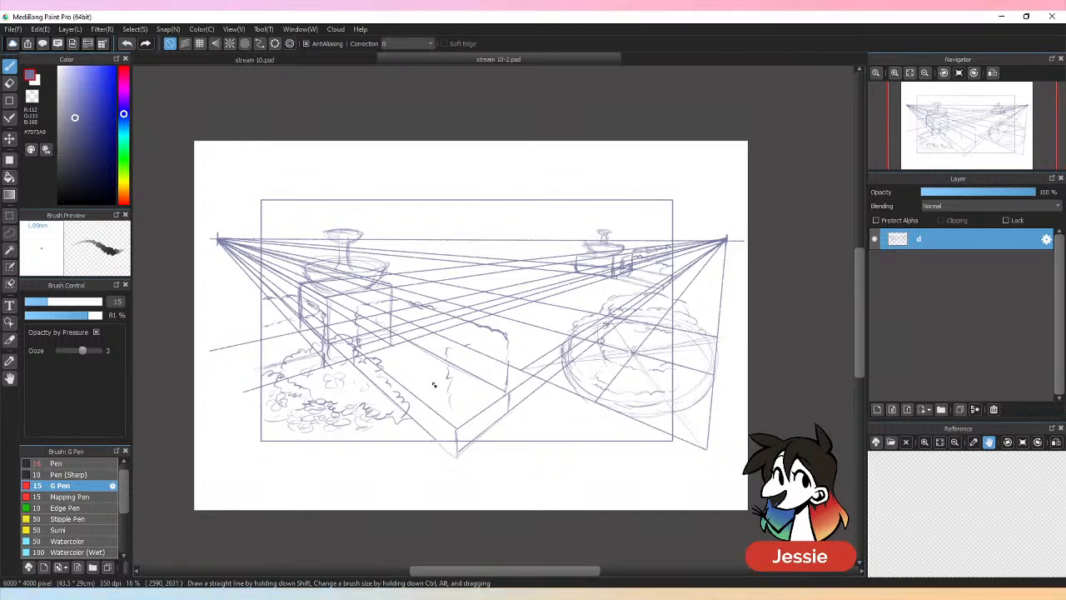
Rework the low block's front edges, and add top spouts with curved water streams to both tiered bowls.
{"action": "left_click_drag", "start_coordinate": [510, 398], "coordinate": [504, 416]}
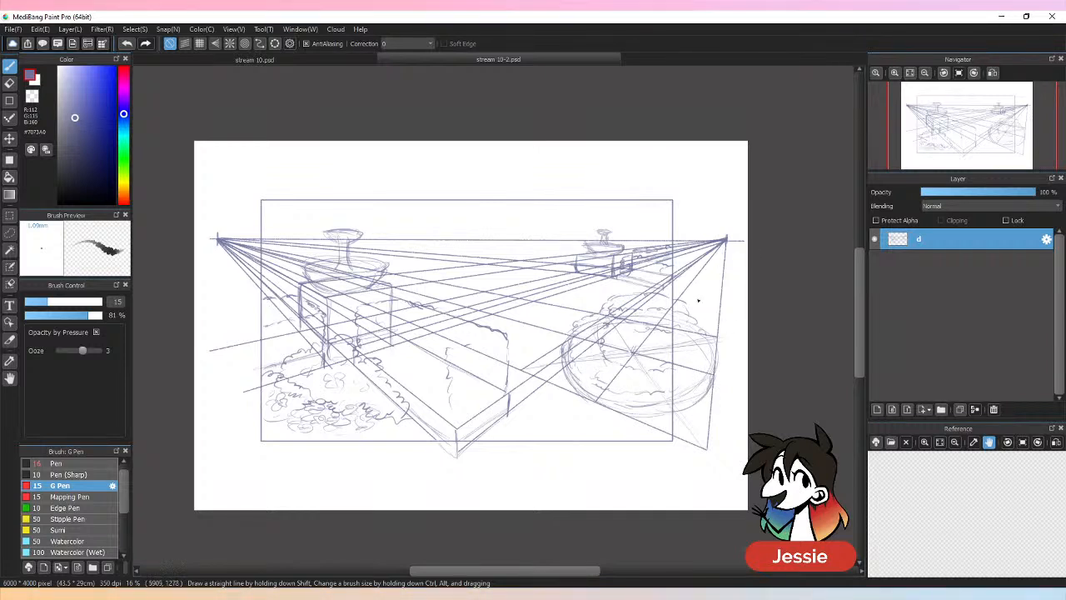
{"action": "mouse_move", "coordinate": [343, 229]}
{"action": "left_mouse_down"}
{"action": "mouse_move", "coordinate": [342, 216]}
{"action": "mouse_move", "coordinate": [342, 230]}
{"action": "left_mouse_up"}
{"action": "mouse_move", "coordinate": [345, 220]}
{"action": "left_mouse_down"}
{"action": "mouse_move", "coordinate": [329, 244]}
{"action": "mouse_move", "coordinate": [330, 231]}
{"action": "mouse_move", "coordinate": [318, 271]}
{"action": "left_mouse_up"}
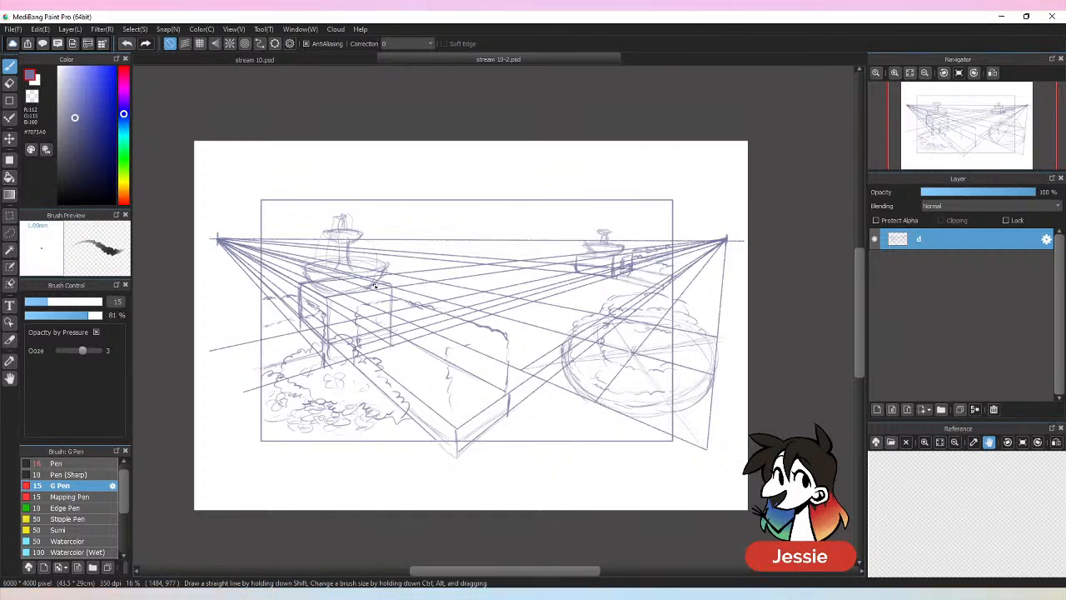
{"action": "mouse_move", "coordinate": [604, 224]}
{"action": "left_mouse_down"}
{"action": "mouse_move", "coordinate": [594, 247]}
{"action": "mouse_move", "coordinate": [617, 235]}
{"action": "left_mouse_up"}
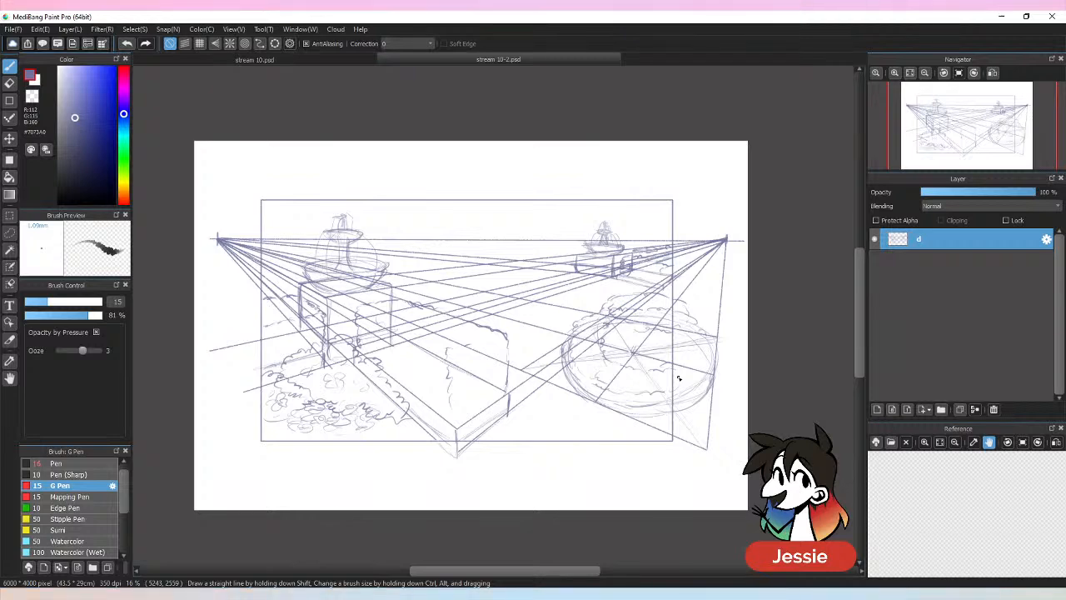
Lower layer d's opacity to about 56%, add a new layer named d2 above it, and save the drawing.
{"action": "left_click", "coordinate": [992, 192]}
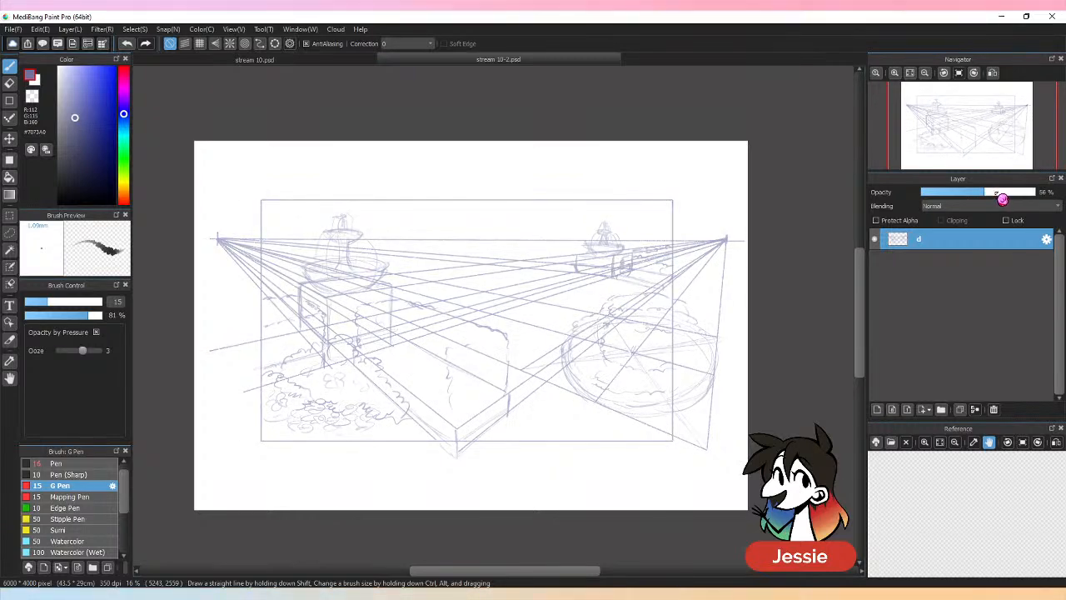
{"action": "left_click", "coordinate": [877, 409]}
{"action": "double_click", "coordinate": [936, 244]}
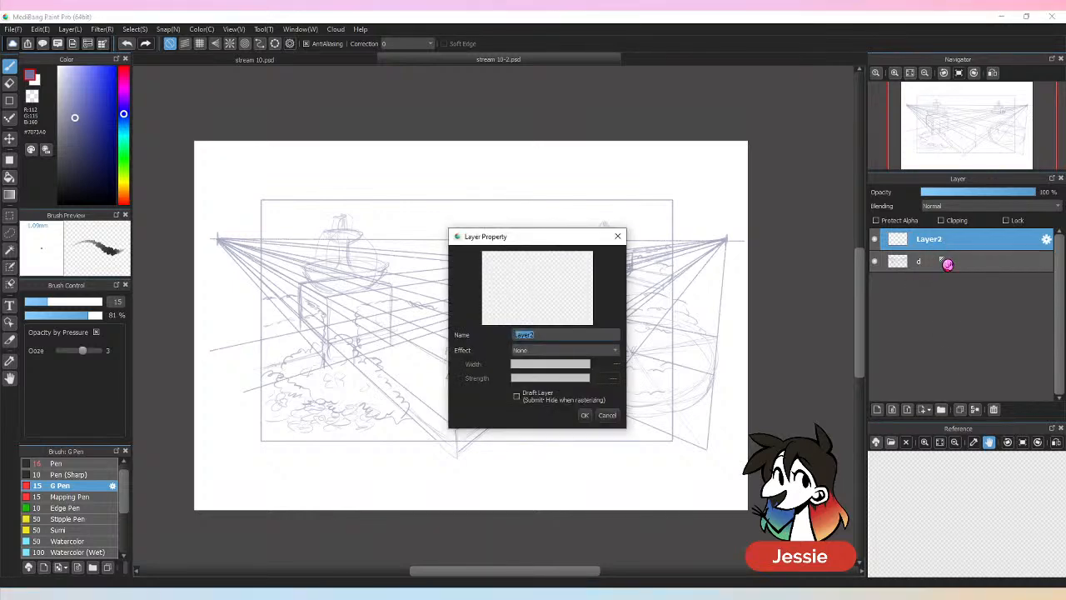
{"action": "type", "text": "d2"}
{"action": "key", "text": "Return"}
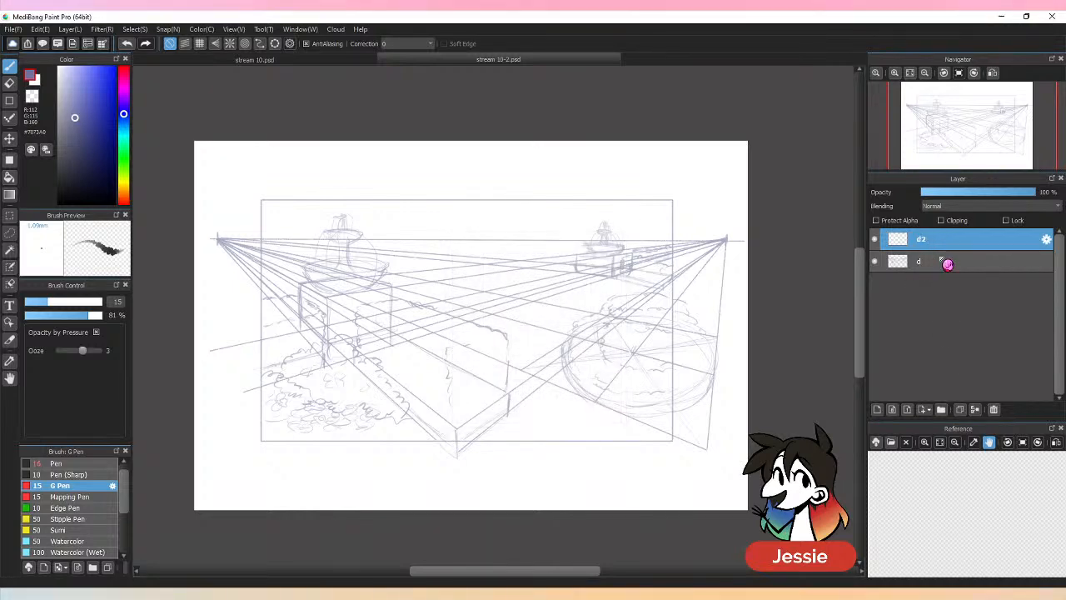
{"action": "key", "text": "ctrl+s"}
Draw the lowest stepped level between the fountains in dark pink #975480, with short vertical corners and guide lines to both vanishing points.
{"action": "left_click", "coordinate": [124, 81]}
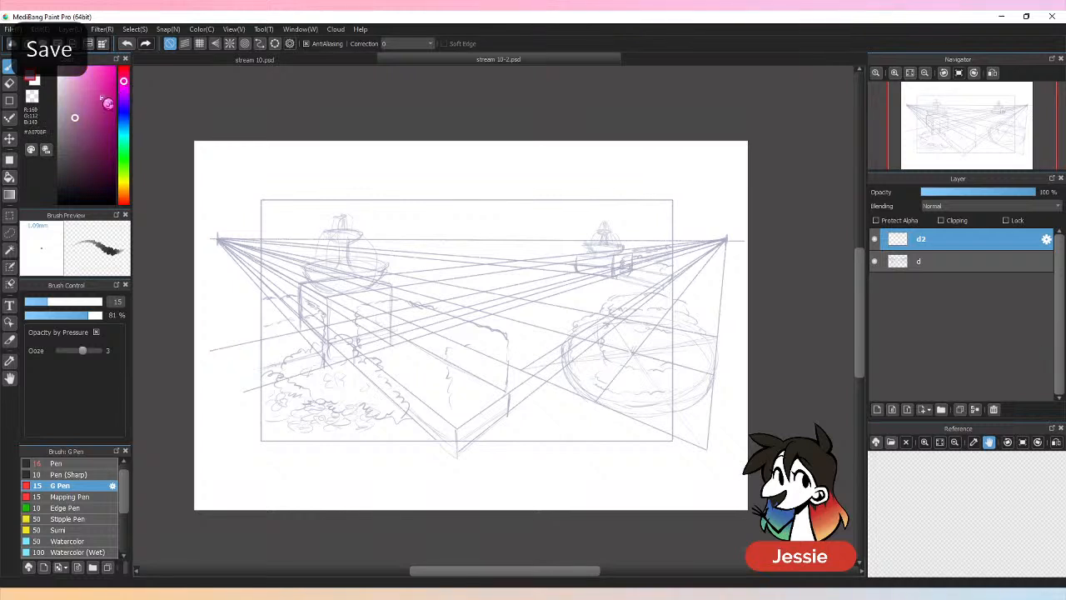
{"action": "left_click", "coordinate": [83, 123]}
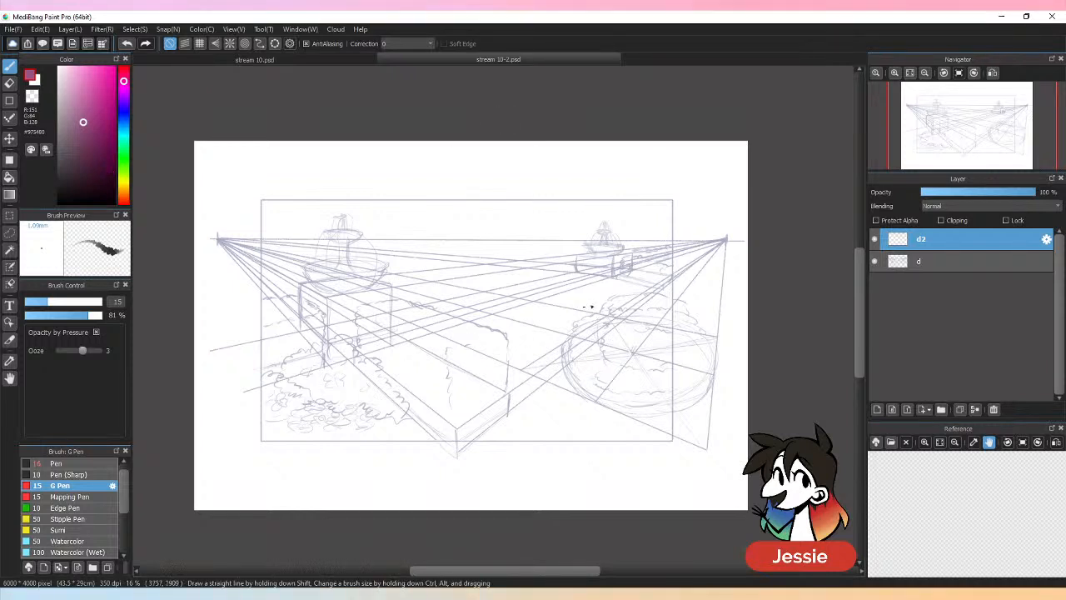
{"action": "left_click", "coordinate": [727, 240], "text": "shift"}
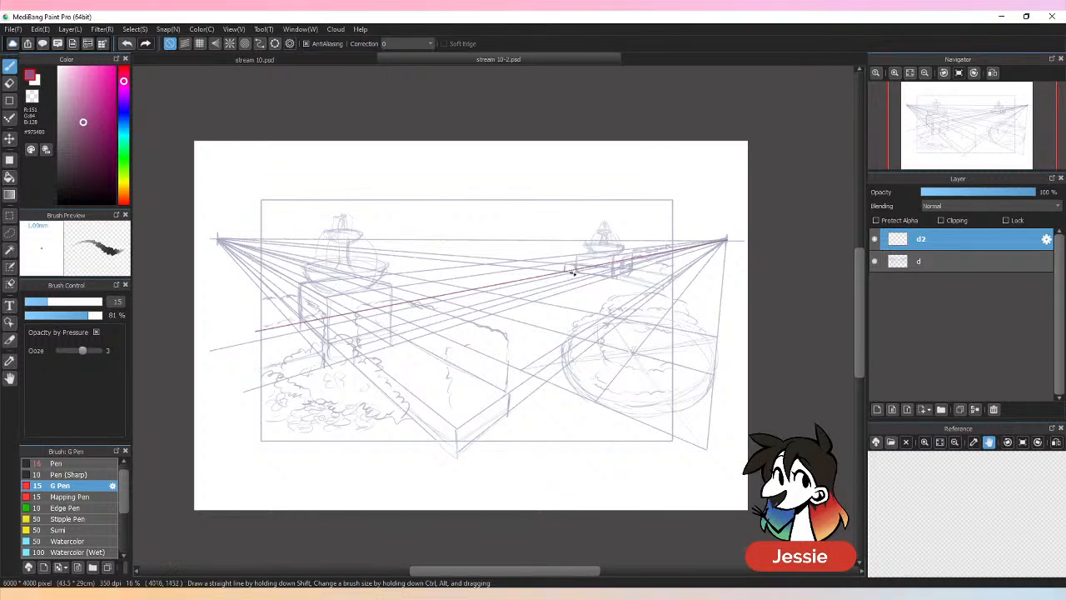
{"action": "key", "text": "shift"}
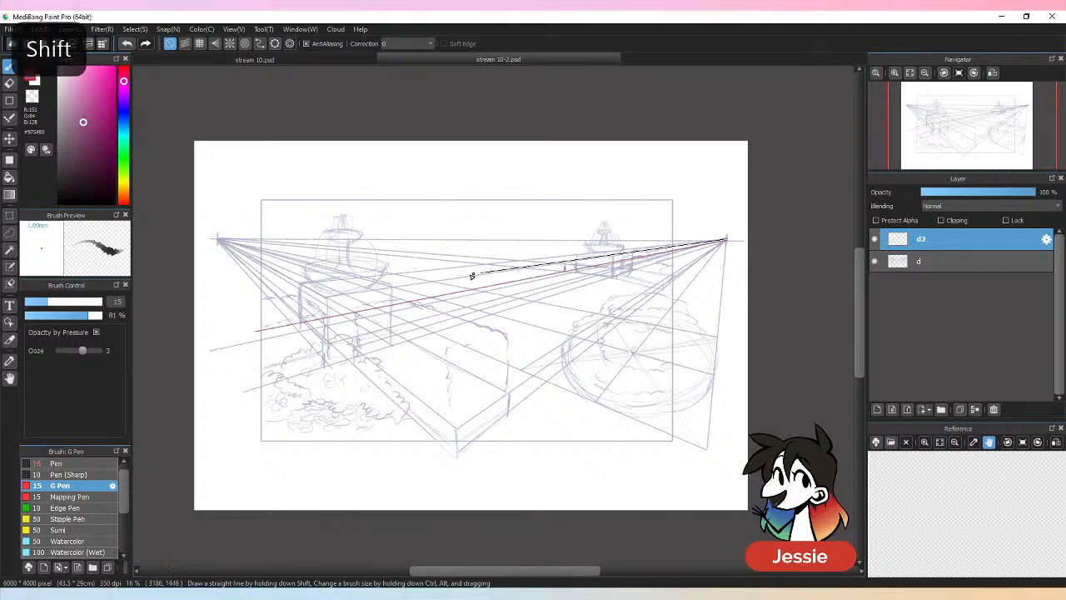
{"action": "left_click", "coordinate": [231, 321], "text": "shift"}
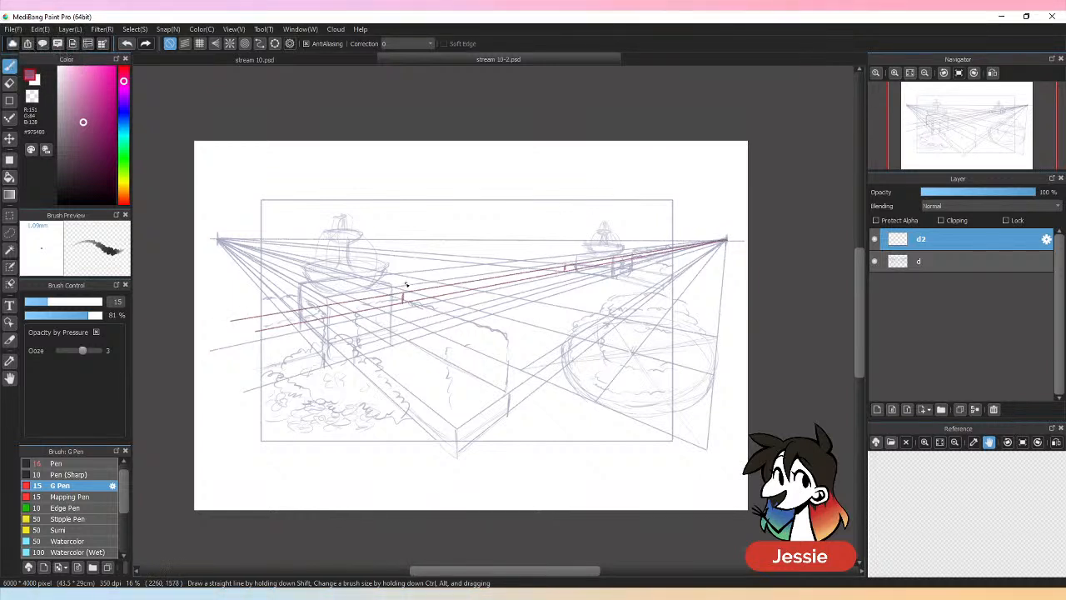
{"action": "key", "text": "shift"}
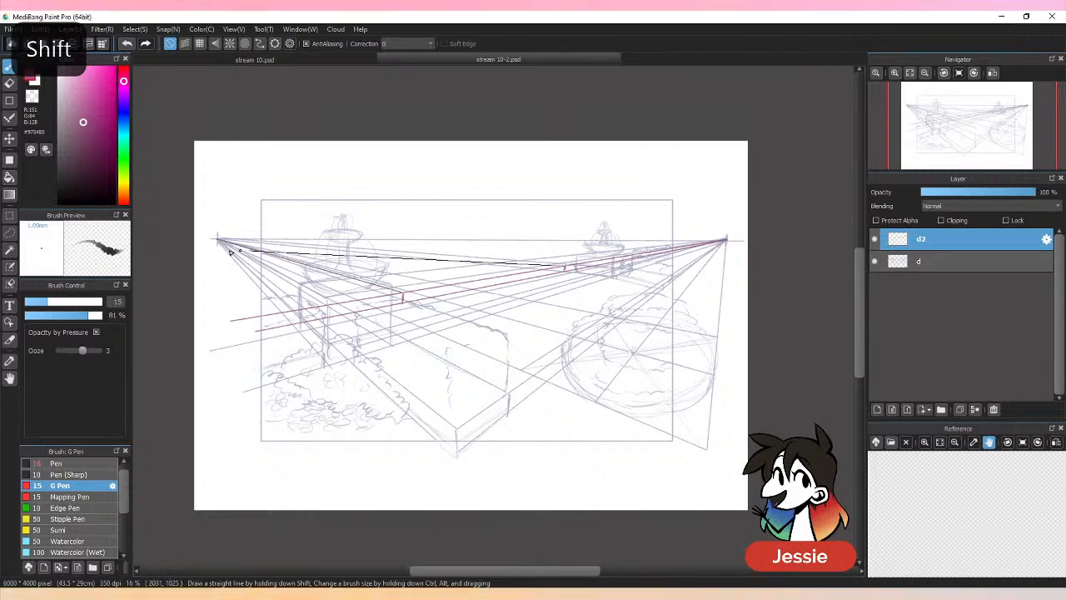
{"action": "left_click", "coordinate": [218, 241], "text": "shift"}
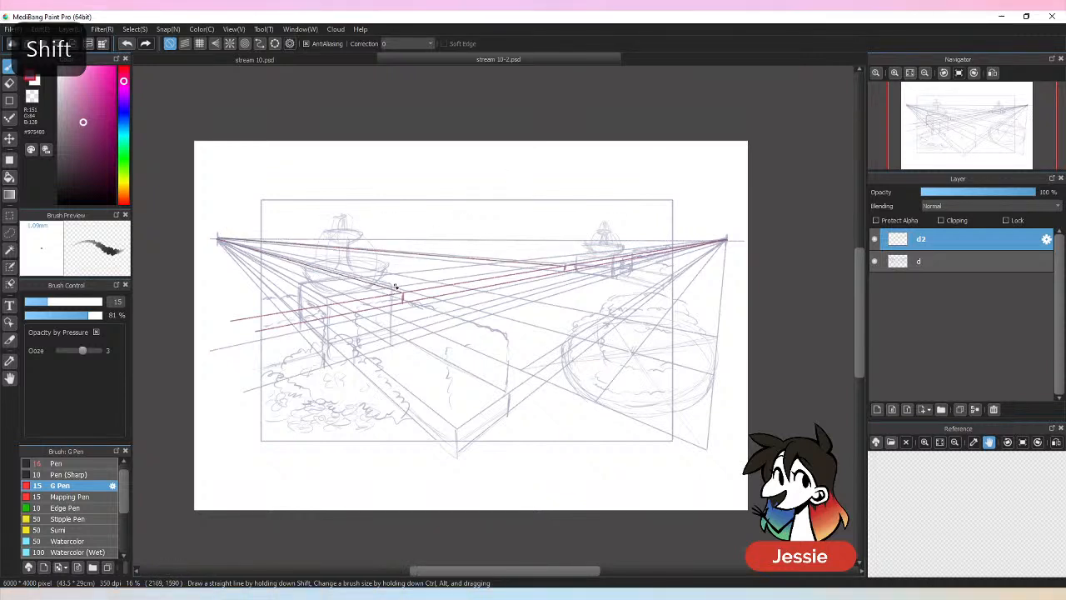
Add two more stepped levels behind the first, with short vertical edges and straight guide lines to both vanishing points.
{"action": "left_click", "coordinate": [727, 241], "text": "shift"}
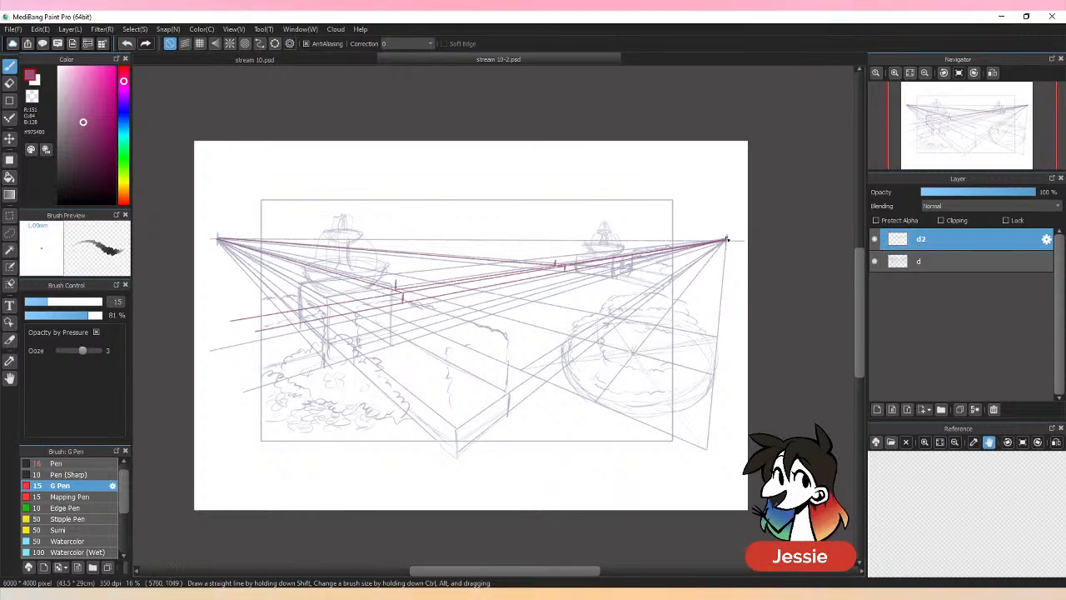
{"action": "left_click", "coordinate": [311, 292], "text": "shift"}
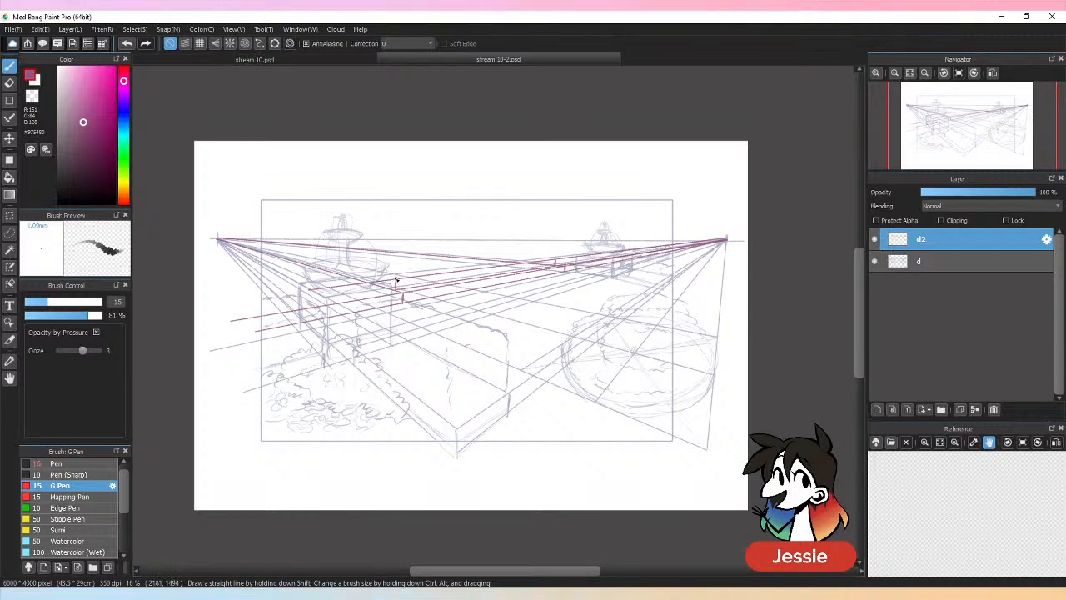
{"action": "left_click", "coordinate": [220, 239], "text": "shift"}
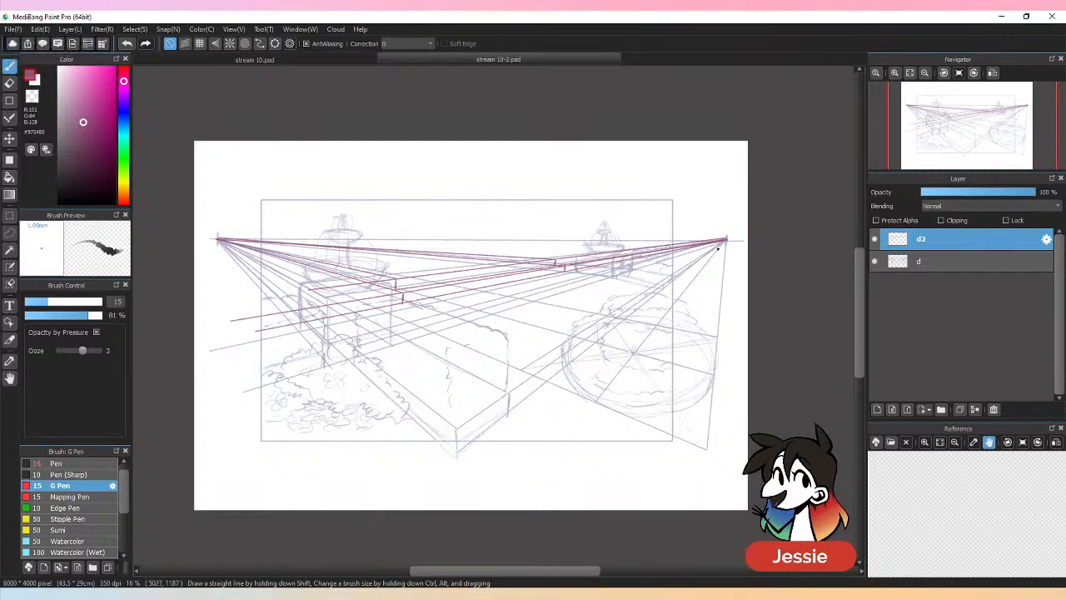
{"action": "left_click", "coordinate": [729, 241], "text": "shift"}
{"action": "key", "text": "ctrl+z"}
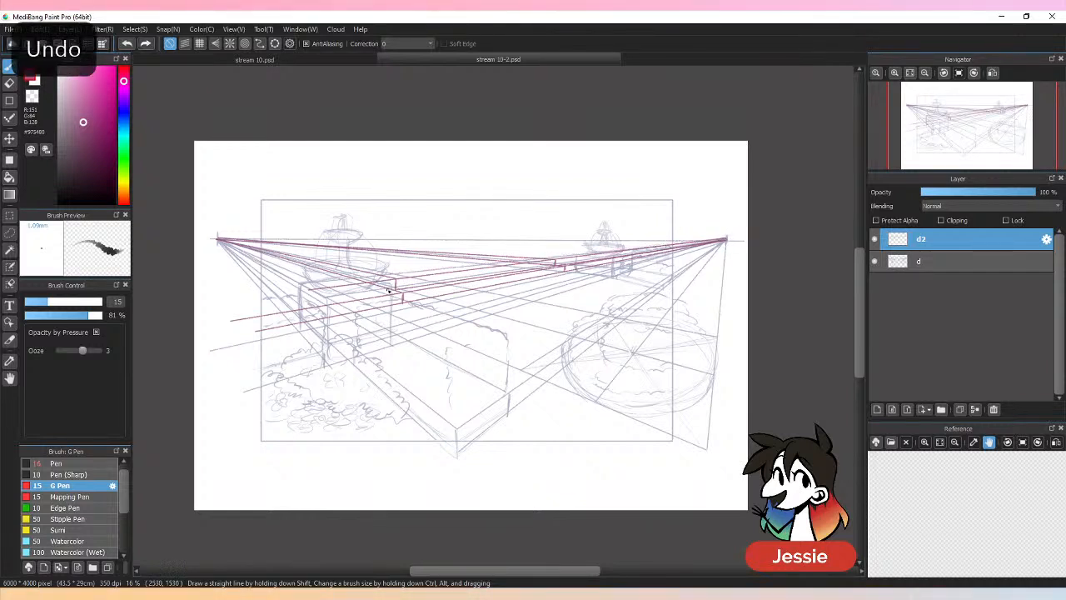
{"action": "key", "text": "shift"}
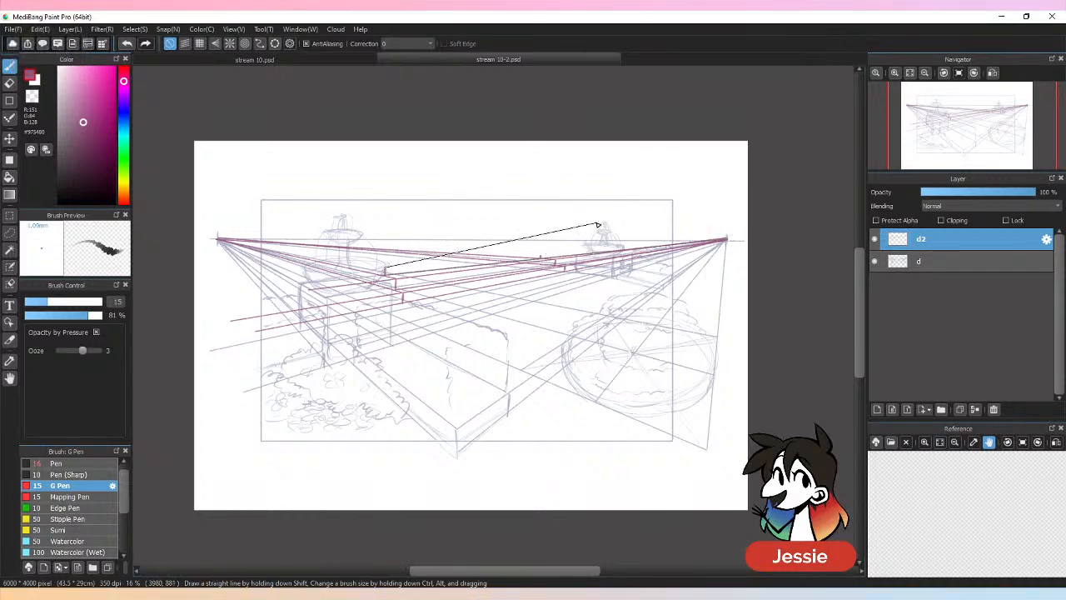
{"action": "key", "text": "shift"}
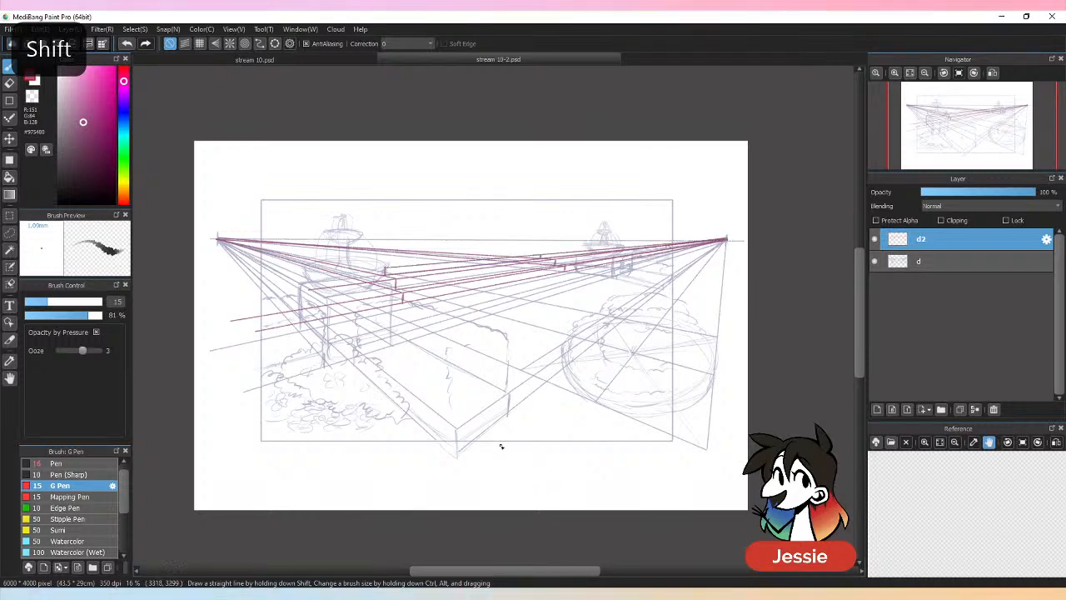
{"action": "key", "text": "ctrl+minus"}
{"action": "key", "text": "ctrl+plus"}
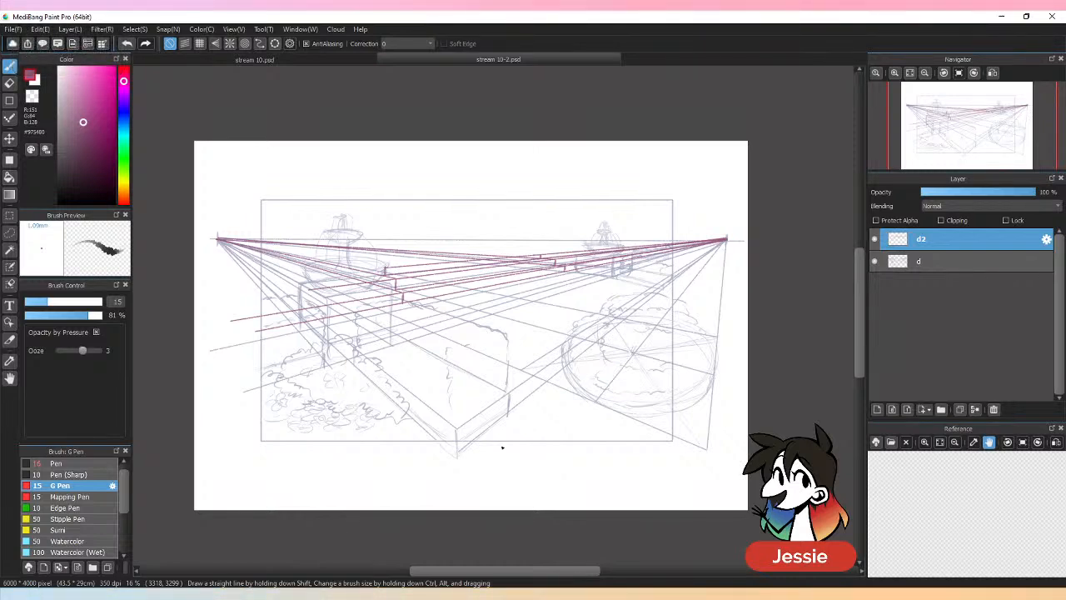
{"action": "key", "text": "ctrl+plus"}
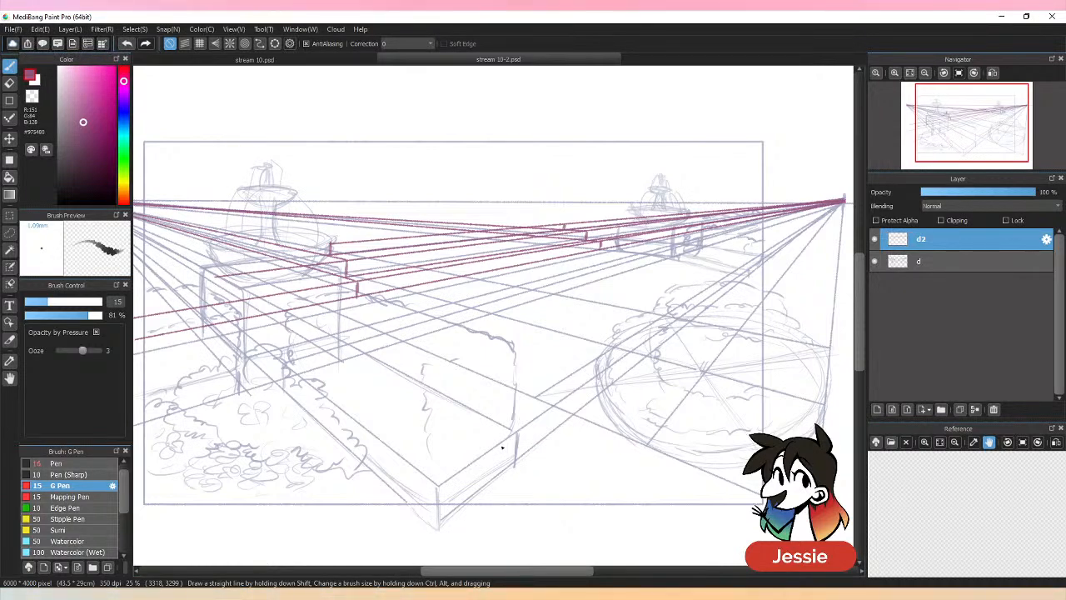
{"action": "scroll", "coordinate": [396, 301], "scroll_direction": "down", "scroll_amount": 1}
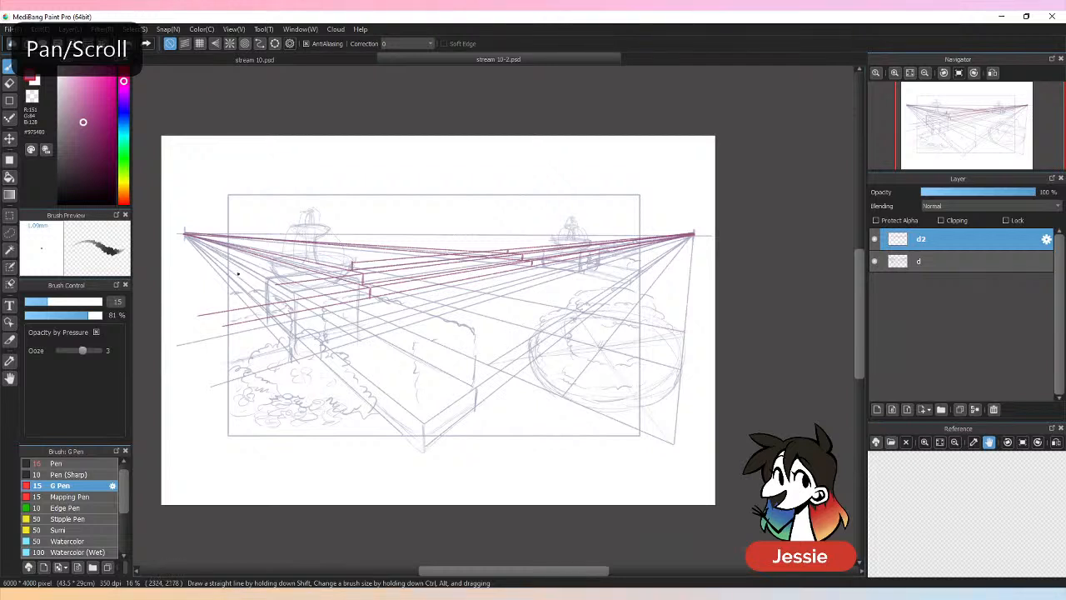
{"action": "key", "text": "shift"}
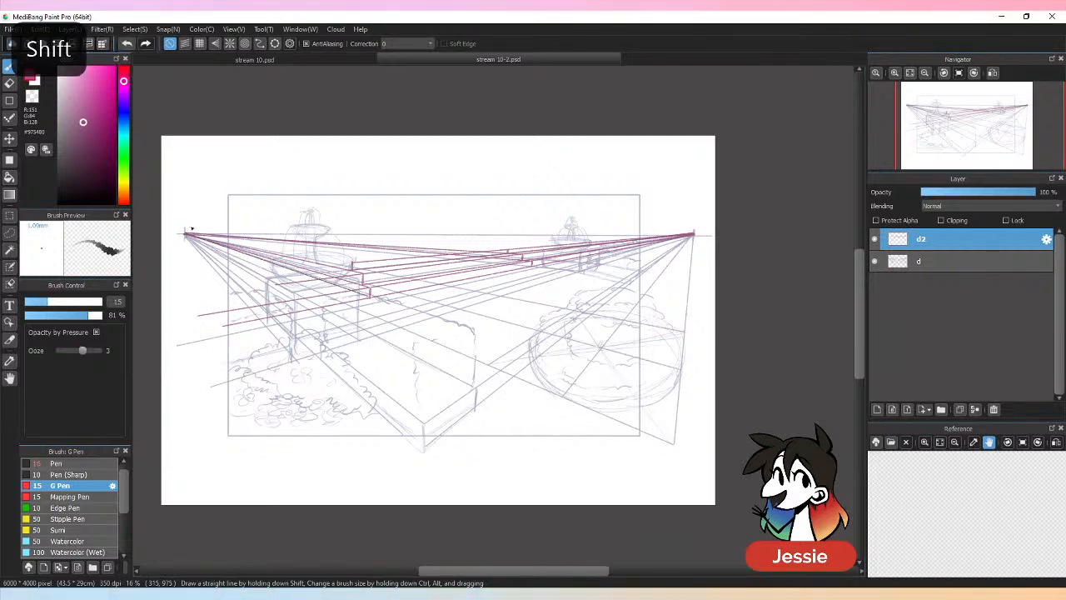
{"action": "key", "text": "shift"}
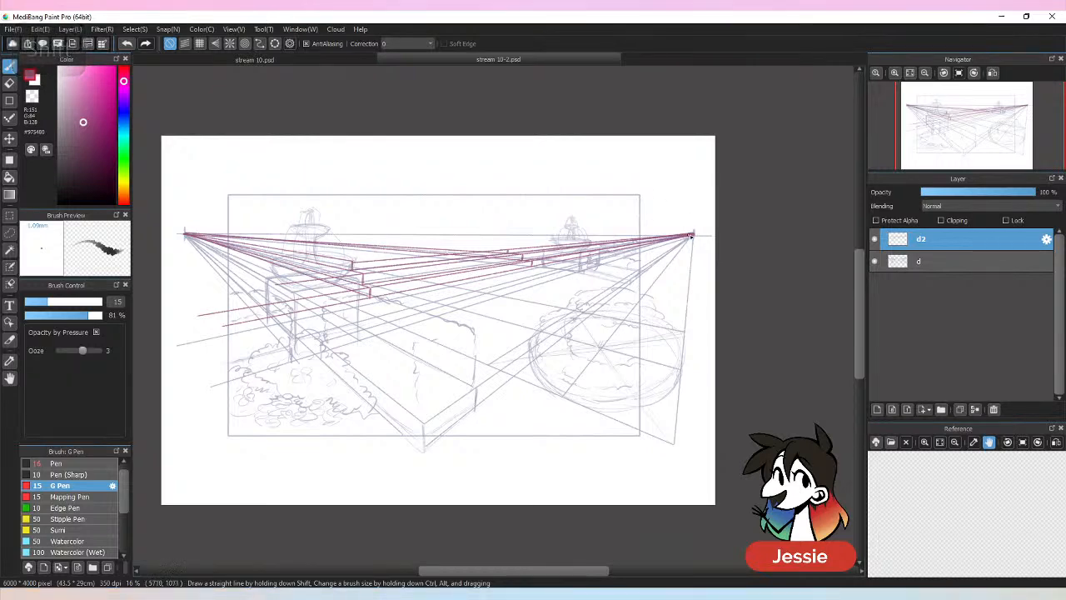
{"action": "key", "text": "shift"}
{"action": "key", "text": "ctrl+plus"}
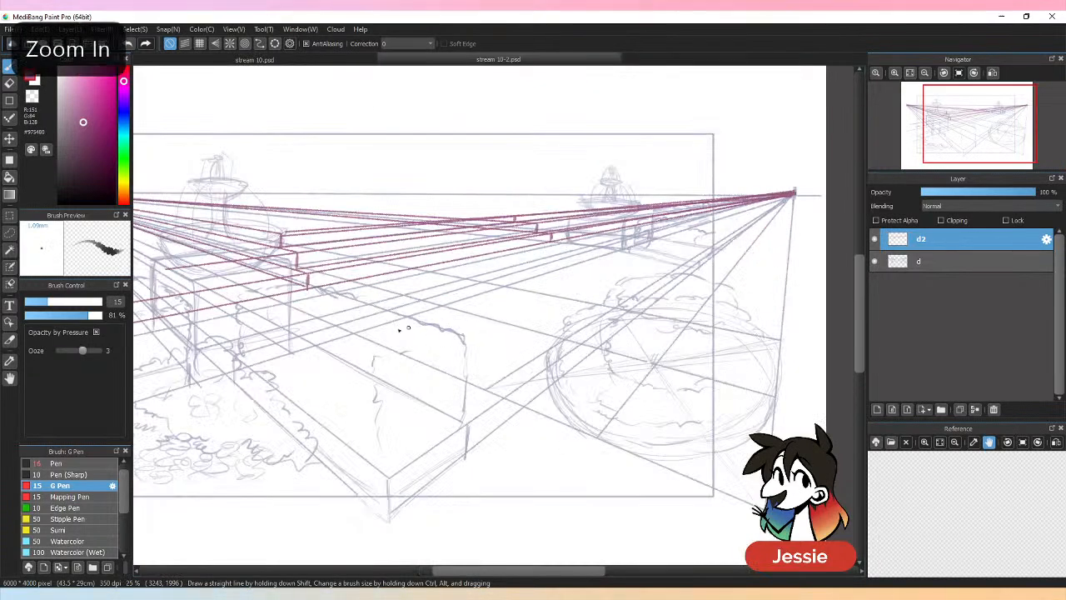
{"action": "key", "text": "ctrl+z"}
{"action": "key", "text": "shift"}
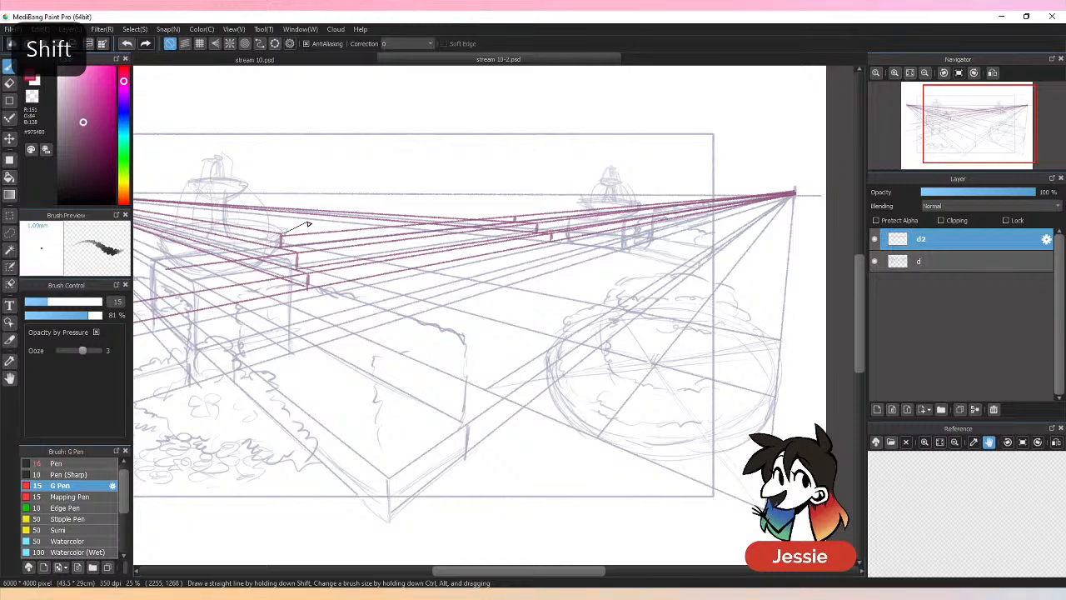
{"action": "key", "text": "ctrl+minus"}
{"action": "key", "text": "ctrl+plus"}
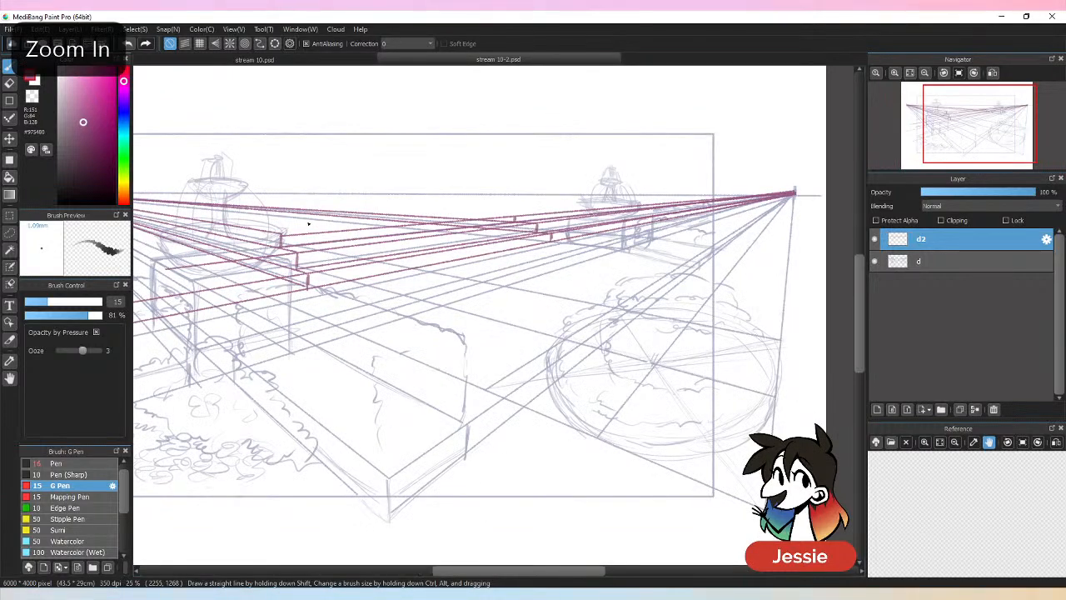
Save the drawing and undo the test scribble above the horizon line.
{"action": "key", "text": "ctrl+s"}
{"action": "key", "text": "ctrl+minus"}
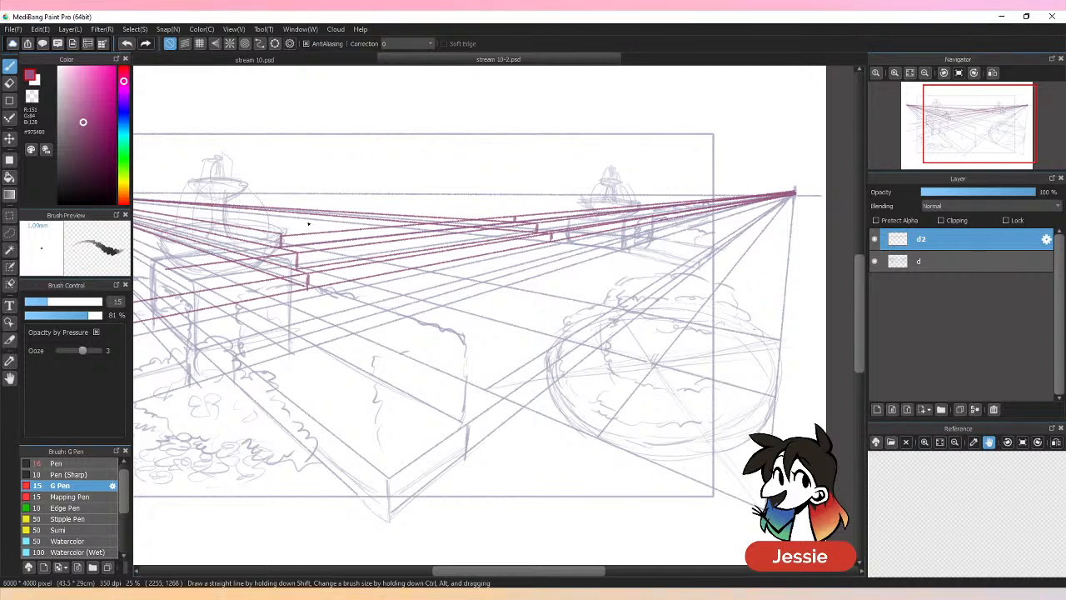
{"action": "left_click_drag", "start_coordinate": [409, 172], "coordinate": [460, 179]}
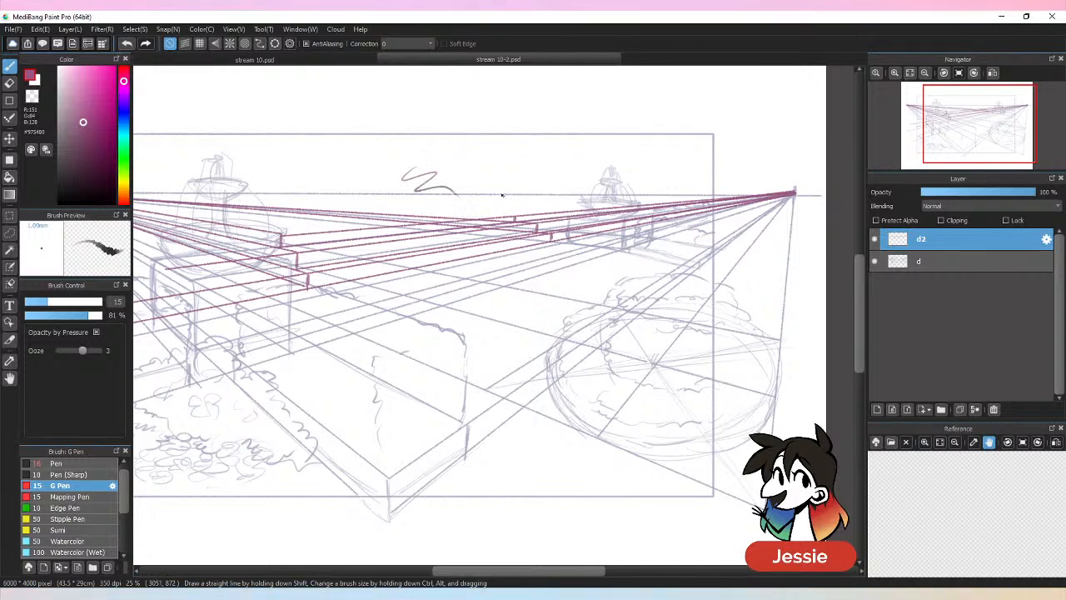
{"action": "key", "text": "ctrl+z"}
Clean up the upper guide line between the front and back steps with the eraser, return to the brush and save the drawing.
{"action": "left_click", "coordinate": [287, 238], "text": "shift"}
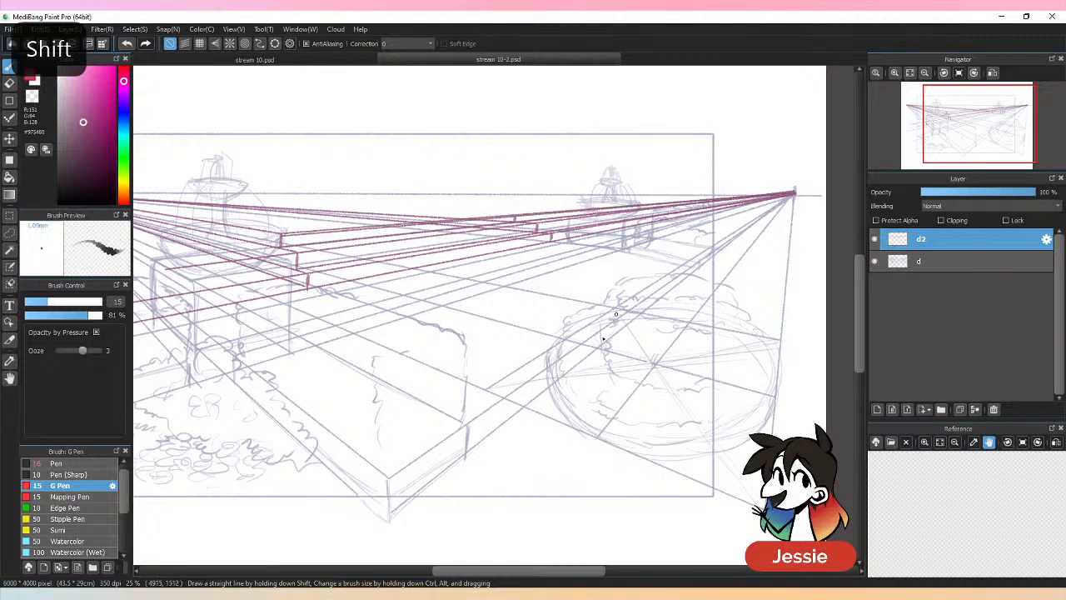
{"action": "key", "text": "e"}
{"action": "left_click_drag", "start_coordinate": [287, 236], "coordinate": [425, 225]}
{"action": "left_click_drag", "start_coordinate": [357, 231], "coordinate": [475, 220]}
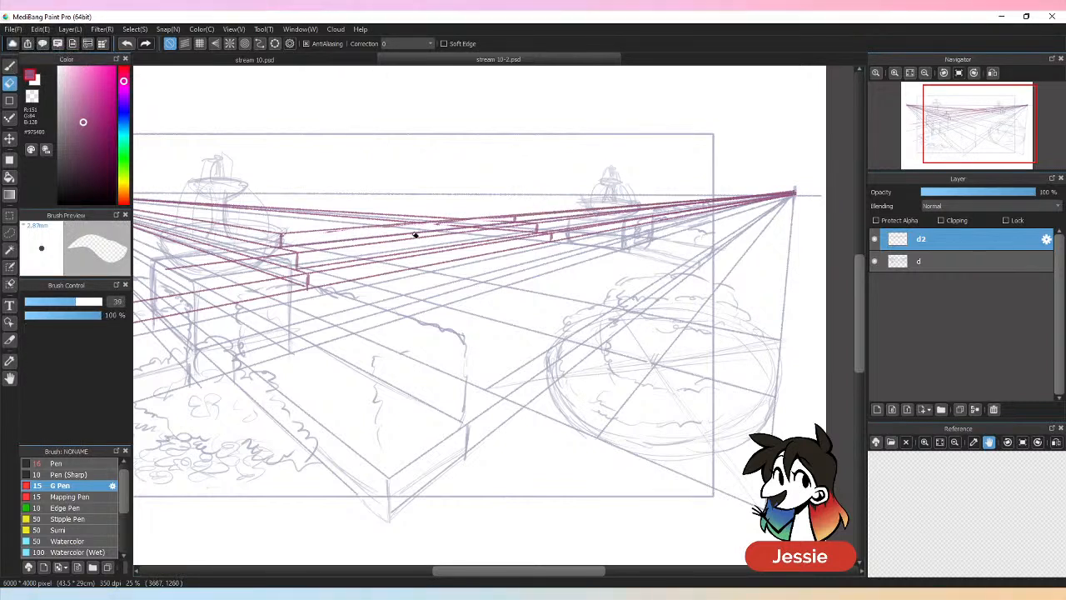
{"action": "key", "text": "b"}
{"action": "scroll", "coordinate": [414, 234], "scroll_direction": "down", "scroll_amount": 2}
{"action": "key", "text": "ctrl+z"}
{"action": "key", "text": "ctrl+plus"}
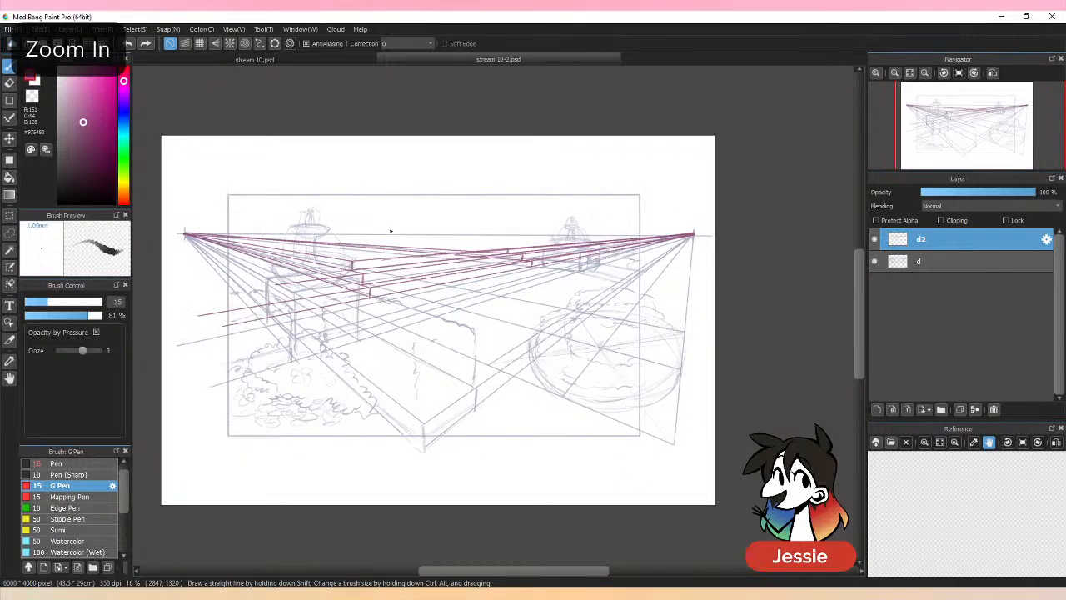
{"action": "key", "text": "ctrl+s"}
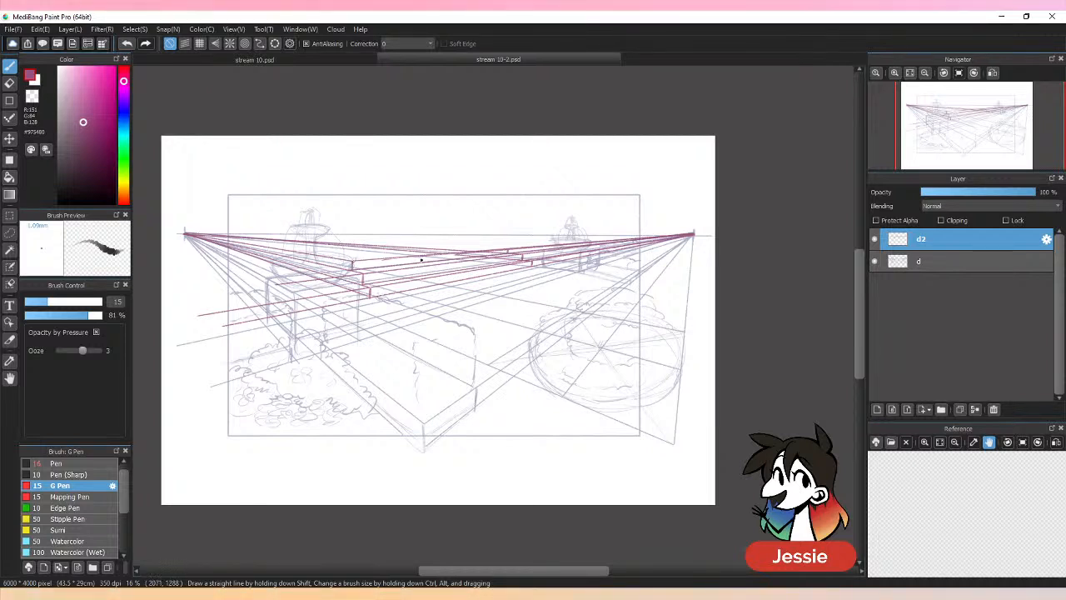
Draw straight guide lines from the upper front step to the right vanishing point and from the left vanishing point across the long planter.
{"action": "left_click_drag", "start_coordinate": [336, 259], "coordinate": [695, 237]}
{"action": "key", "text": "shift"}
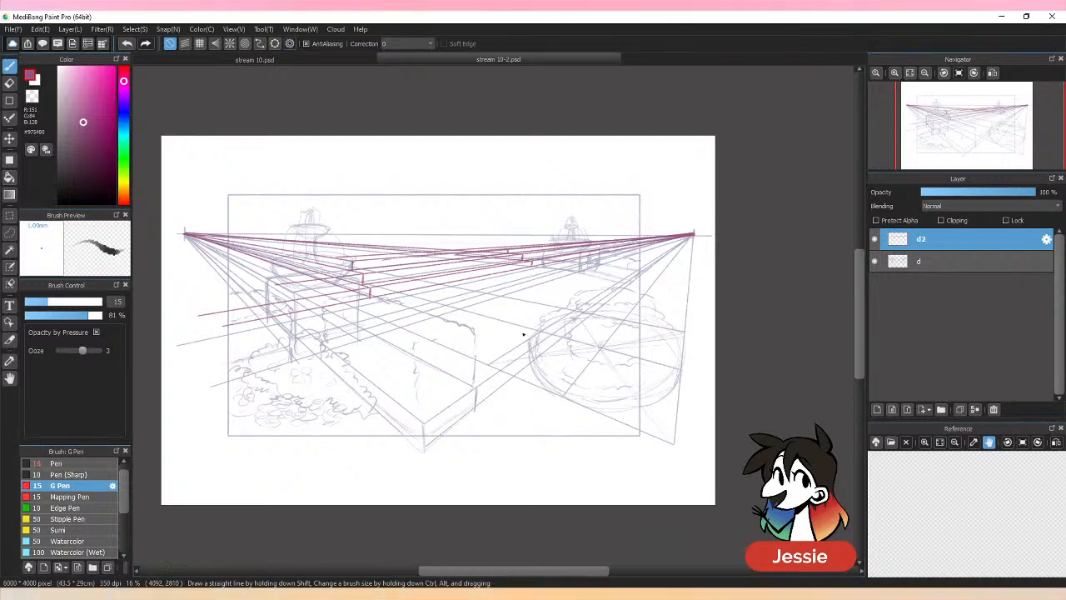
{"action": "key", "text": "shift"}
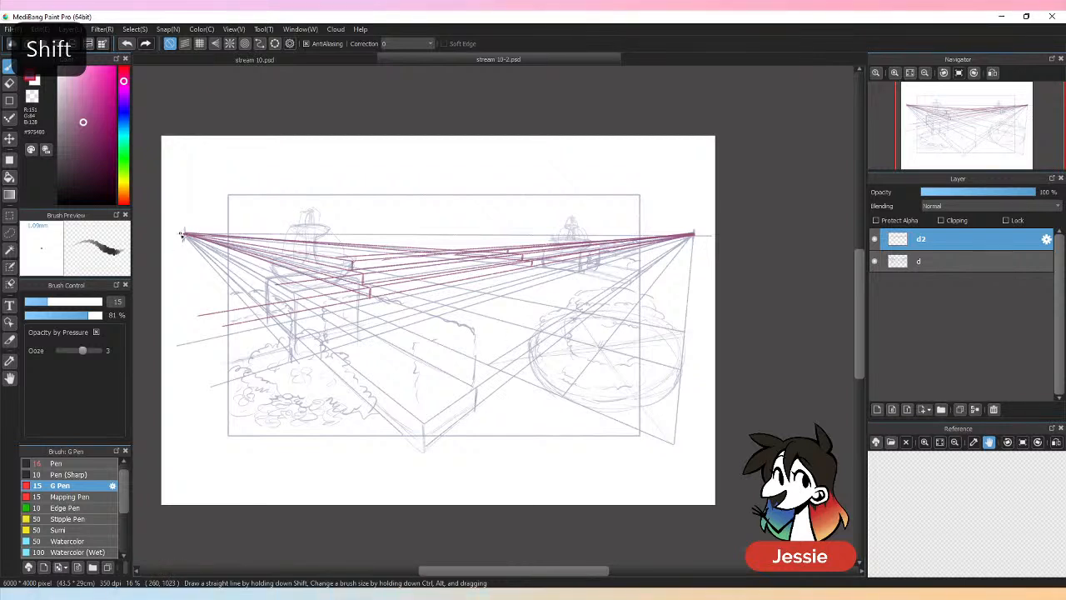
{"action": "left_click", "coordinate": [503, 388], "text": "shift"}
{"action": "left_click", "coordinate": [503, 388], "text": "shift"}
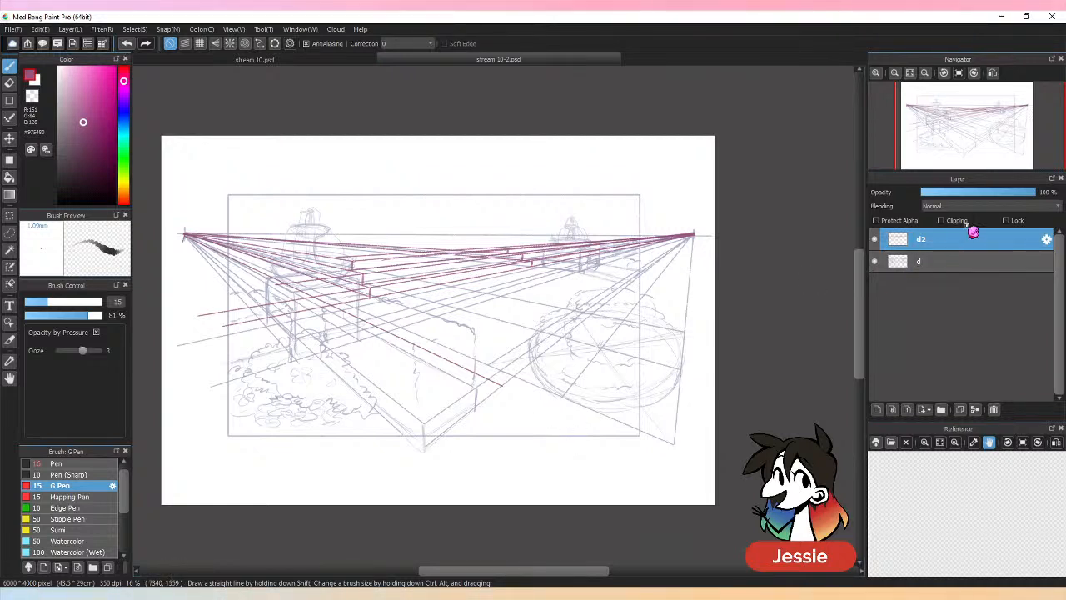
Raise the opacity of sketch layer d to 100% and save the drawing.
{"action": "left_click", "coordinate": [979, 193]}
{"action": "left_click_drag", "start_coordinate": [993, 201], "coordinate": [1038, 194]}
{"action": "left_click", "coordinate": [905, 260]}
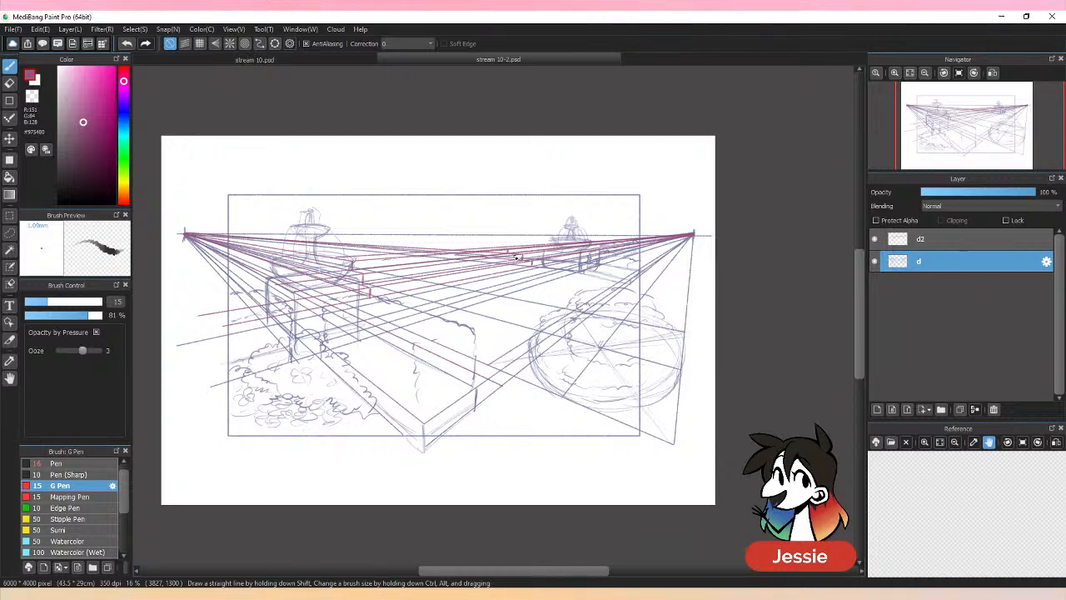
{"action": "key", "text": "ctrl+s"}
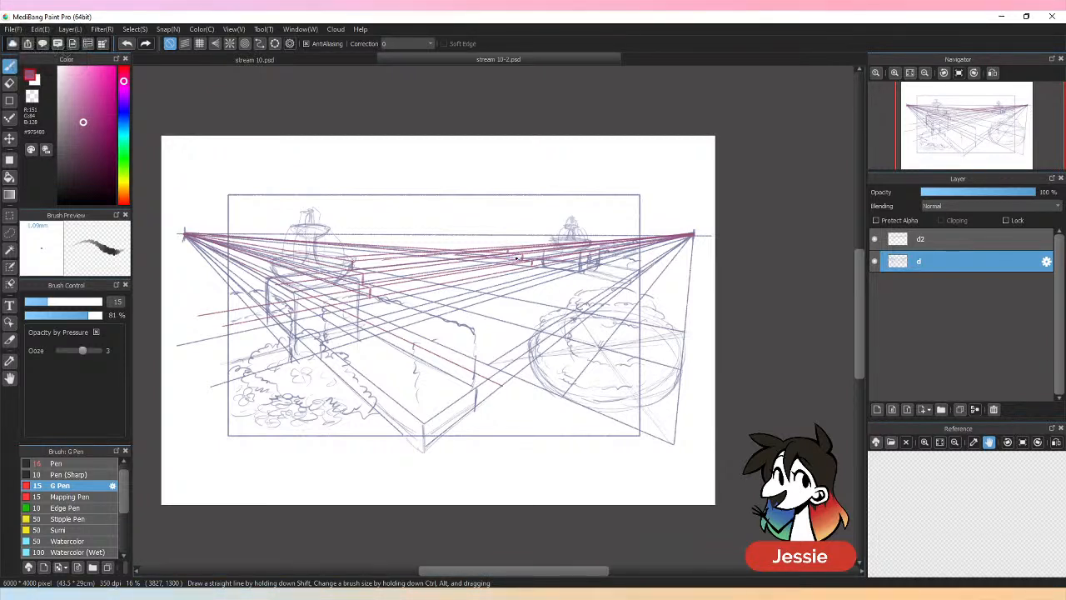
Undo the stray vertical stroke on layer d, then draw a straight guide line on layer d2 from the right vanishing point to the frame's left edge.
{"action": "key", "text": "ctrl+minus"}
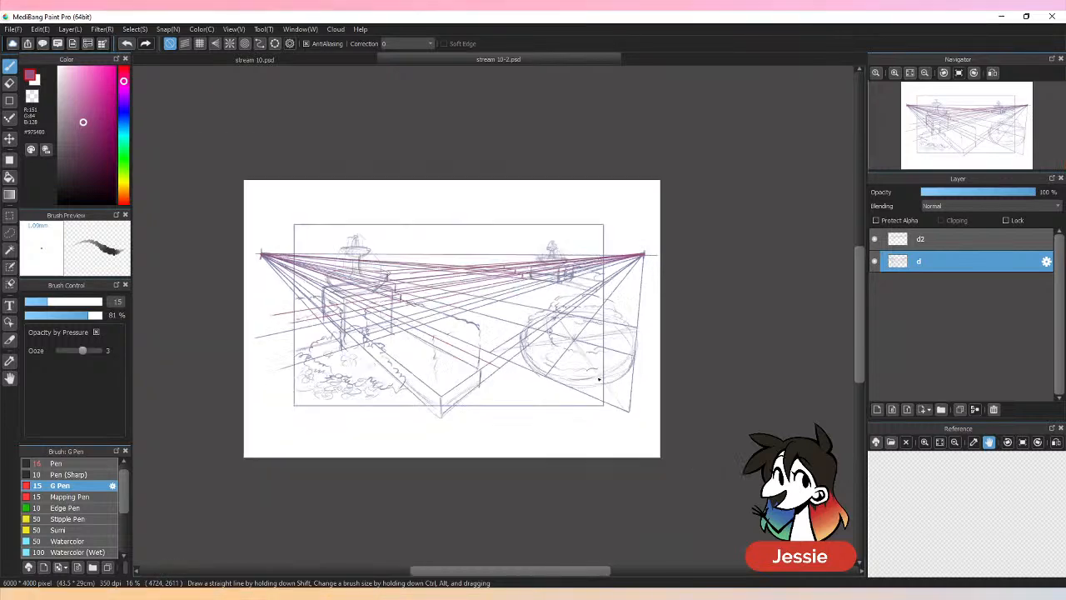
{"action": "key", "text": "ctrl+plus"}
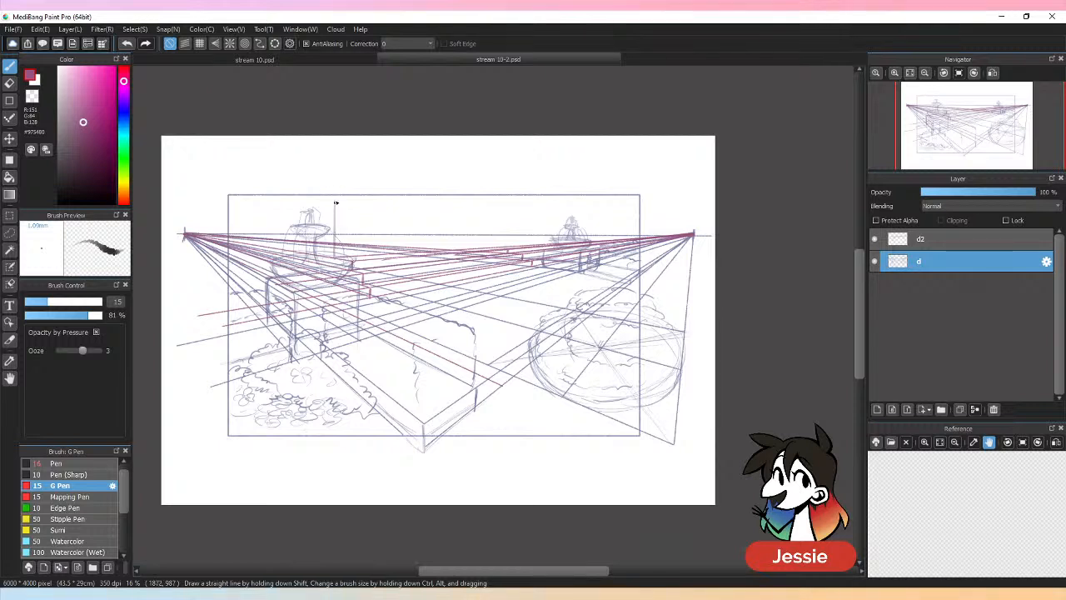
{"action": "key", "text": "ctrl+z"}
{"action": "left_click", "coordinate": [958, 248]}
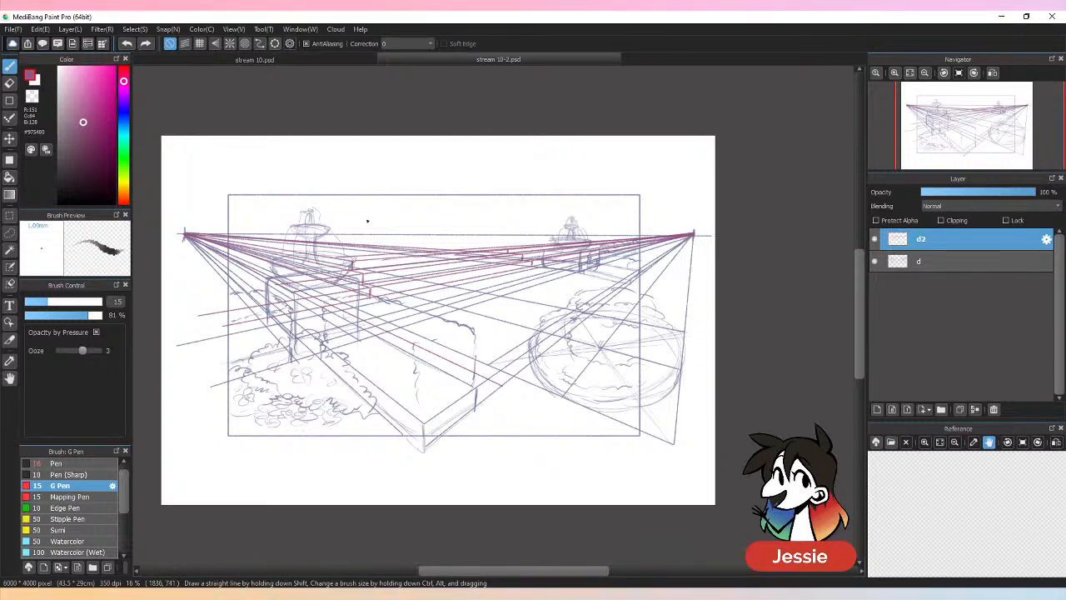
{"action": "left_click", "coordinate": [694, 234]}
{"action": "left_click", "coordinate": [231, 256], "text": "shift"}
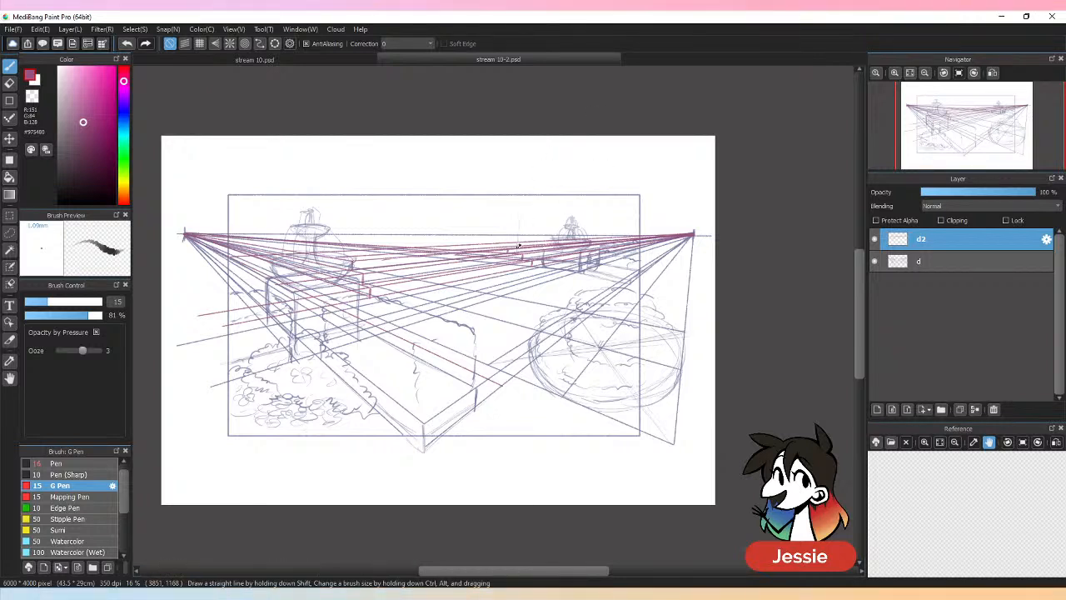
Sketch two pairs of vertical column lines between the fountains and a straight guide line along their bases to the right vanishing point.
{"action": "mouse_move", "coordinate": [520, 250]}
{"action": "left_mouse_down"}
{"action": "mouse_move", "coordinate": [521, 223]}
{"action": "mouse_move", "coordinate": [520, 250]}
{"action": "mouse_move", "coordinate": [546, 256]}
{"action": "left_mouse_up"}
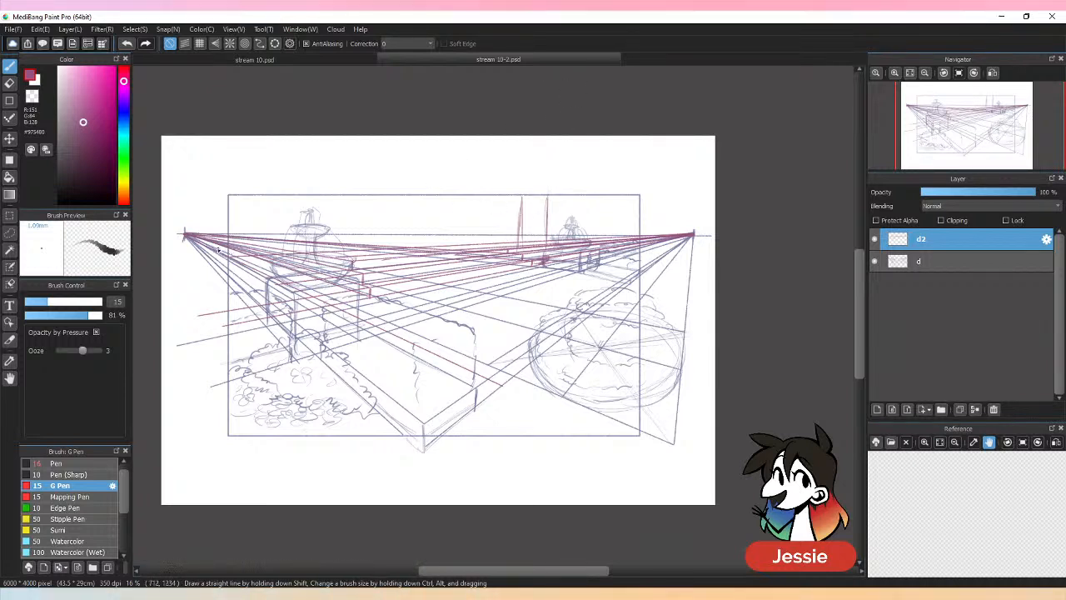
{"action": "left_click_drag", "start_coordinate": [210, 246], "coordinate": [696, 236]}
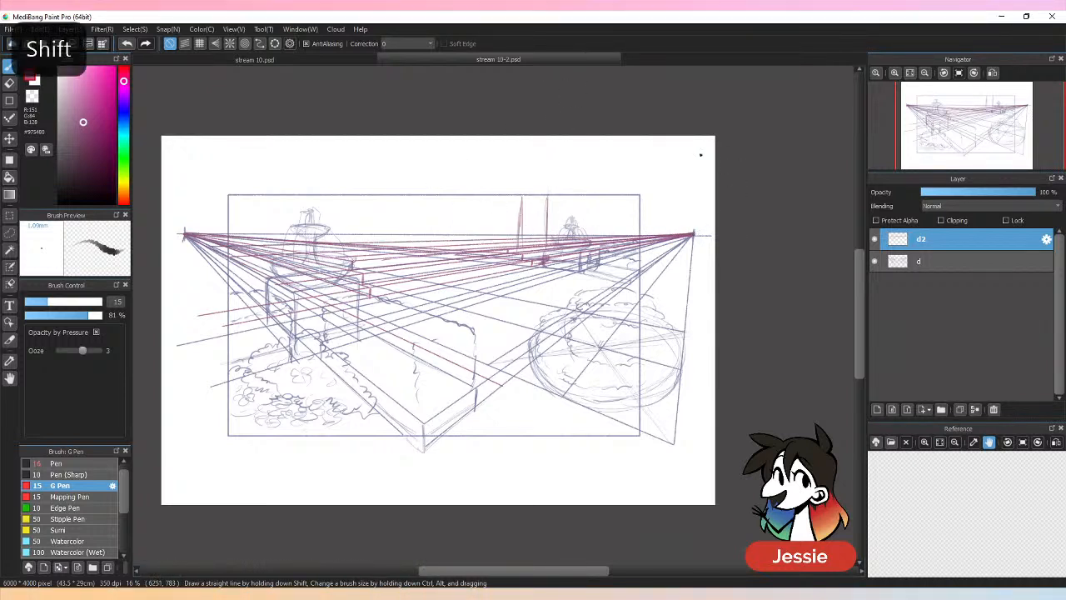
{"action": "mouse_move", "coordinate": [435, 198]}
{"action": "left_mouse_down"}
{"action": "mouse_move", "coordinate": [437, 230]}
{"action": "mouse_move", "coordinate": [464, 237]}
{"action": "left_mouse_up"}
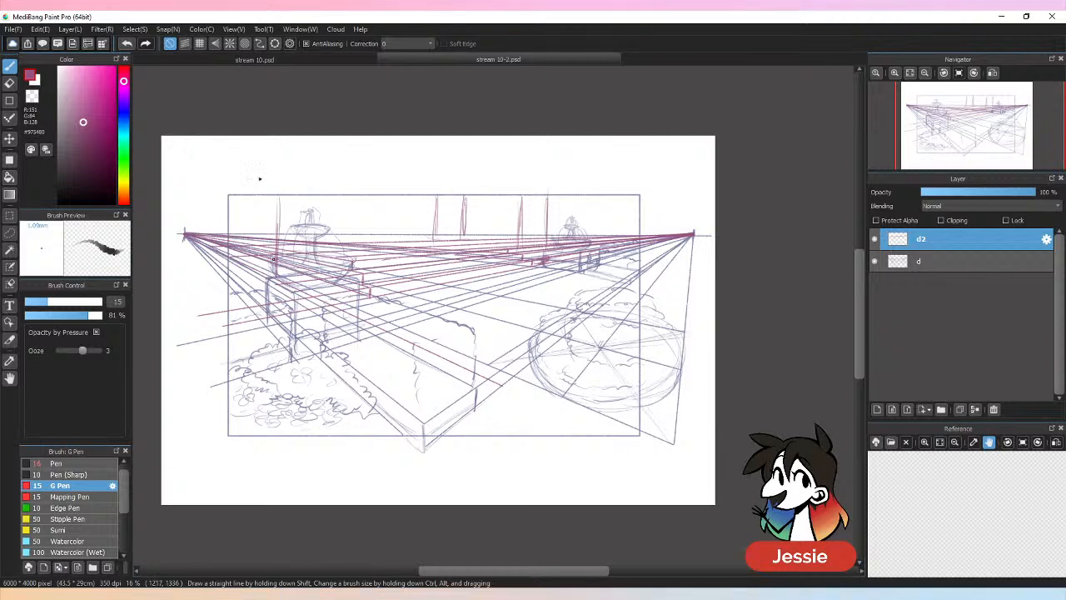
{"action": "mouse_move", "coordinate": [232, 197]}
{"action": "left_mouse_down"}
{"action": "mouse_move", "coordinate": [233, 313]}
{"action": "mouse_move", "coordinate": [230, 301]}
{"action": "mouse_move", "coordinate": [249, 321]}
{"action": "mouse_move", "coordinate": [265, 313]}
{"action": "left_mouse_up"}
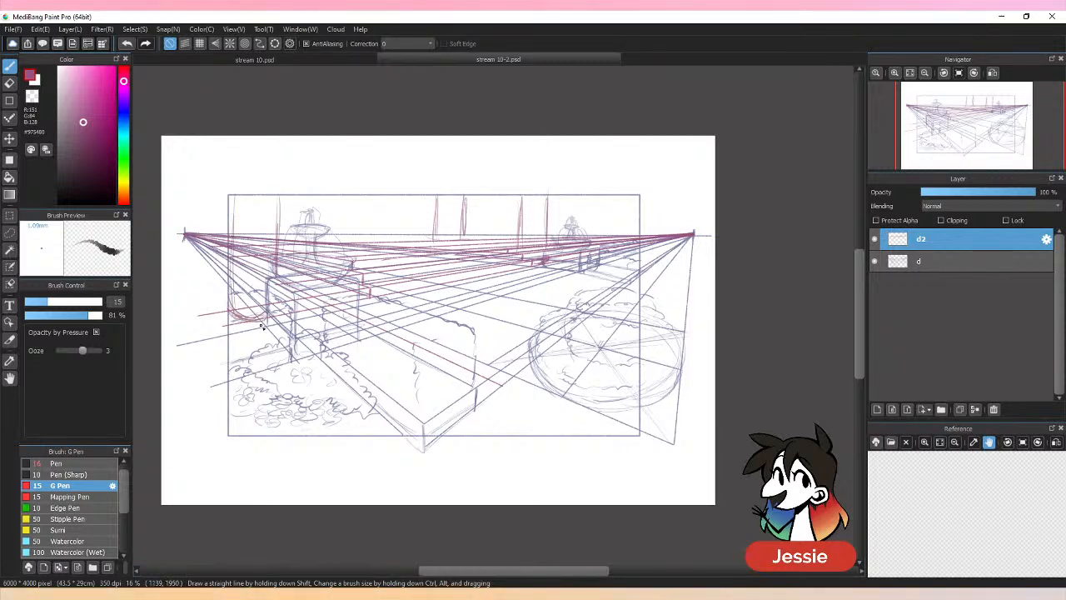
{"action": "key", "text": "ctrl+z"}
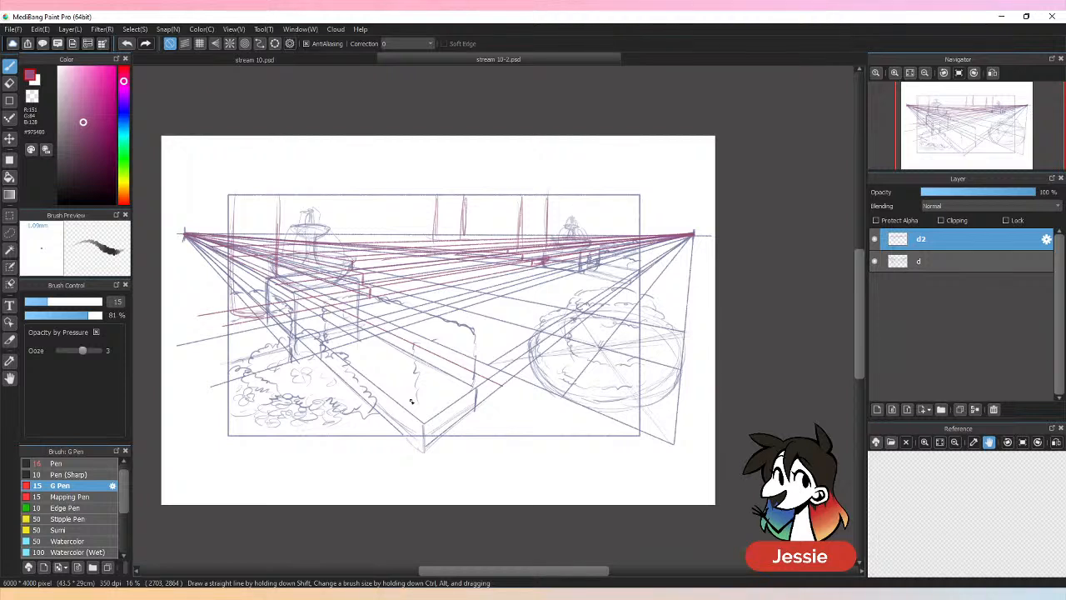
{"action": "key", "text": "ctrl+z"}
{"action": "key", "text": "ctrl+z"}
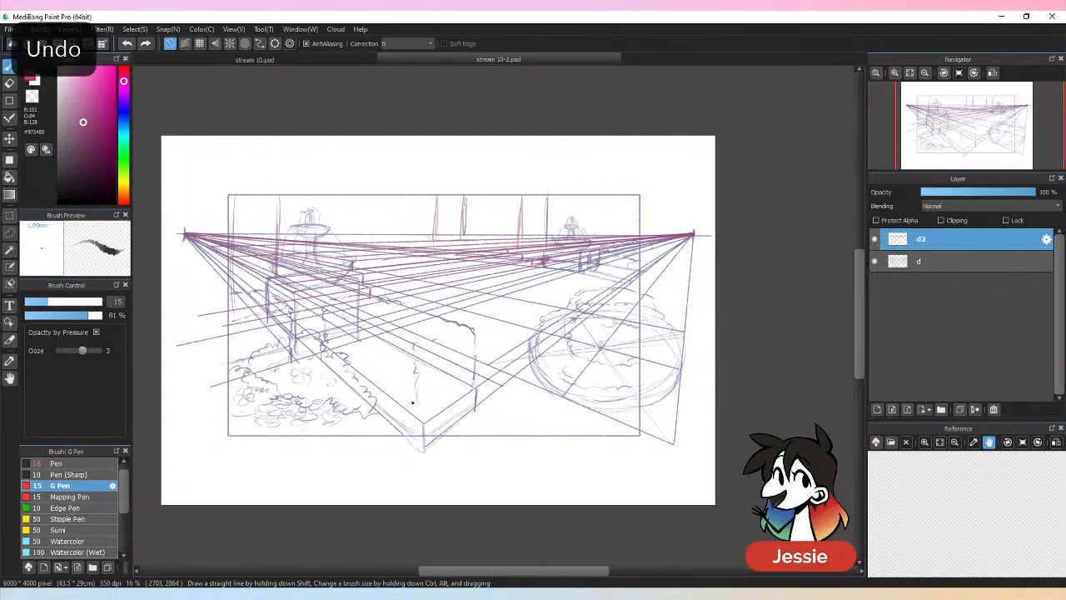
{"action": "key", "text": "ctrl+z"}
{"action": "key", "text": "ctrl+z"}
Sketch vertical column edges on both sides of the larger fountain, from the frame's top edge down to the guide lines.
{"action": "mouse_move", "coordinate": [340, 267]}
{"action": "left_mouse_down"}
{"action": "mouse_move", "coordinate": [338, 207]}
{"action": "mouse_move", "coordinate": [340, 243]}
{"action": "left_mouse_up"}
{"action": "left_click_drag", "start_coordinate": [290, 195], "coordinate": [287, 278]}
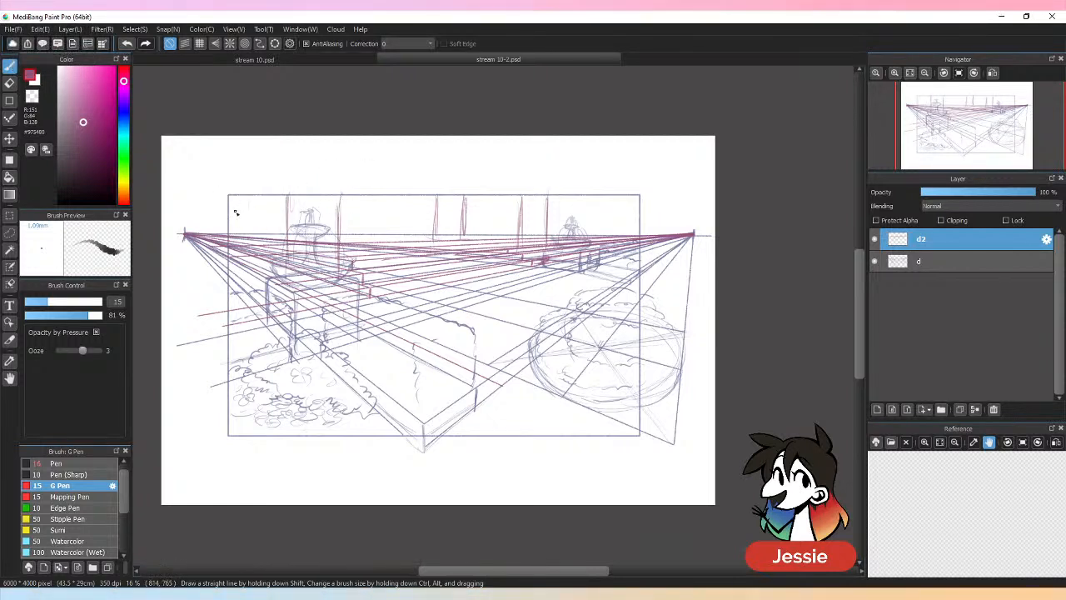
{"action": "left_click_drag", "start_coordinate": [237, 209], "coordinate": [239, 263]}
{"action": "left_click_drag", "start_coordinate": [278, 204], "coordinate": [278, 251]}
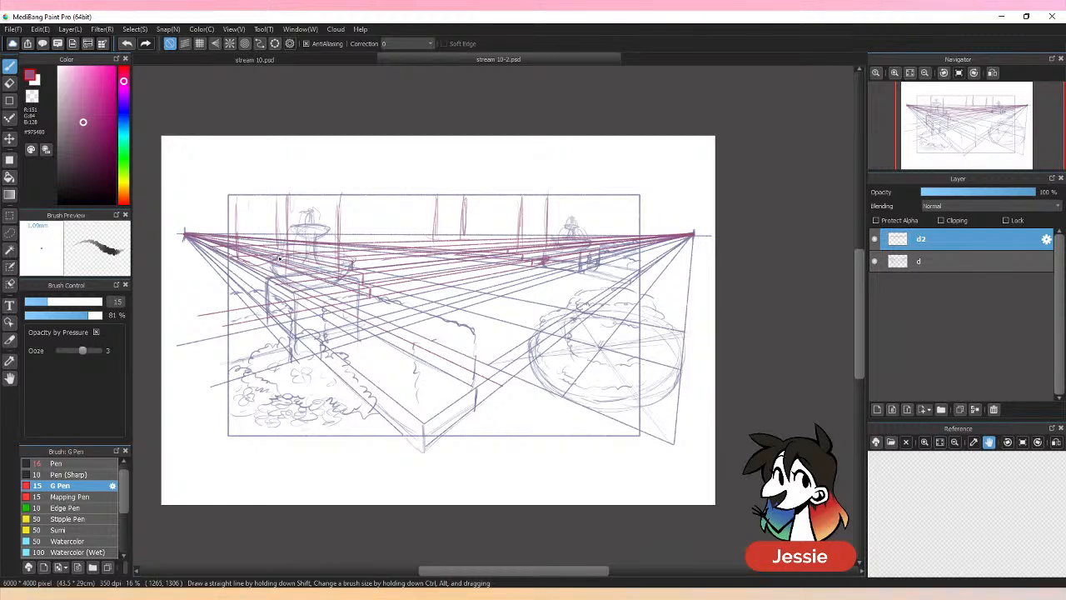
{"action": "key", "text": "ctrl+z"}
{"action": "key", "text": "ctrl+z"}
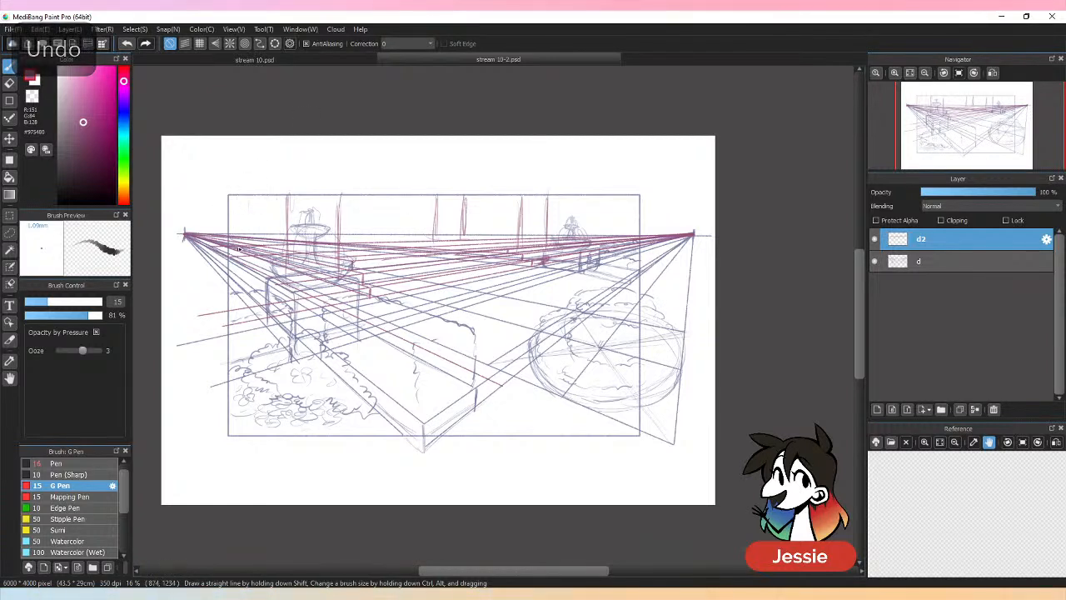
Sketch a column between the frame's left edge and the larger fountain, with vertical sides reaching the guide lines and a base line.
{"action": "left_click_drag", "start_coordinate": [267, 197], "coordinate": [268, 241]}
{"action": "left_click_drag", "start_coordinate": [231, 197], "coordinate": [230, 231]}
{"action": "left_click_drag", "start_coordinate": [239, 249], "coordinate": [268, 243]}
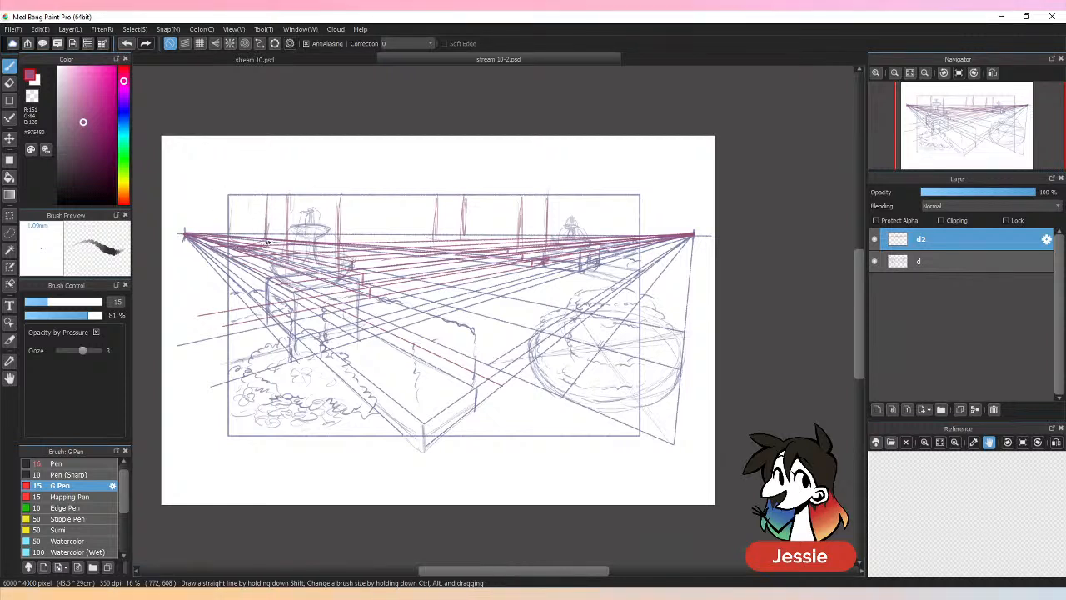
{"action": "left_click_drag", "start_coordinate": [268, 197], "coordinate": [267, 246]}
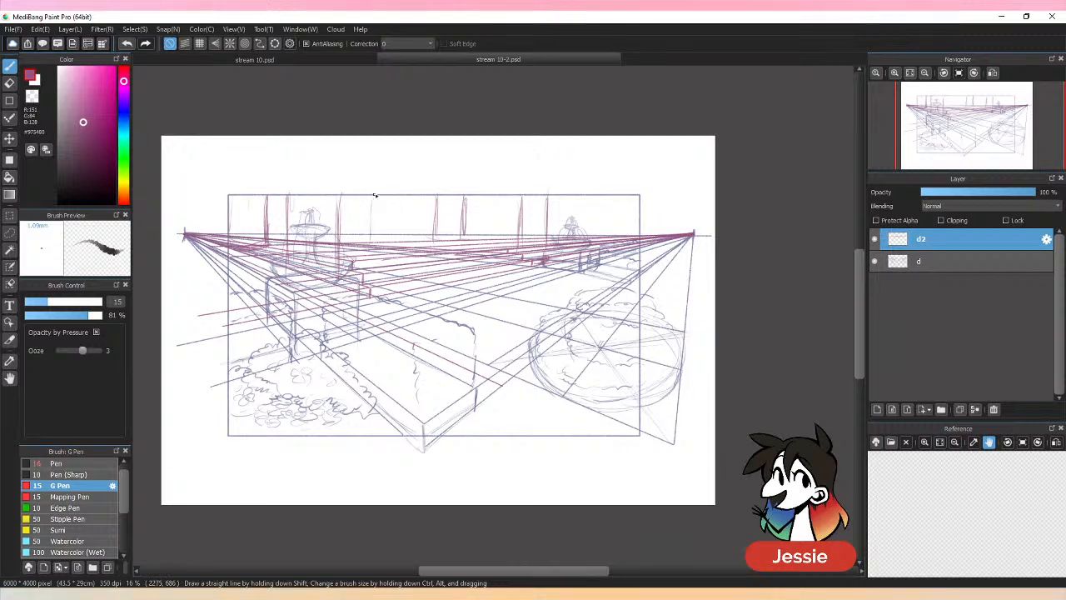
Sketch the narrow column midway between the larger fountain and the central column, and add a side line to the column beside the fountain.
{"action": "mouse_move", "coordinate": [375, 195]}
{"action": "left_mouse_down"}
{"action": "mouse_move", "coordinate": [375, 240]}
{"action": "mouse_move", "coordinate": [388, 243]}
{"action": "left_mouse_up"}
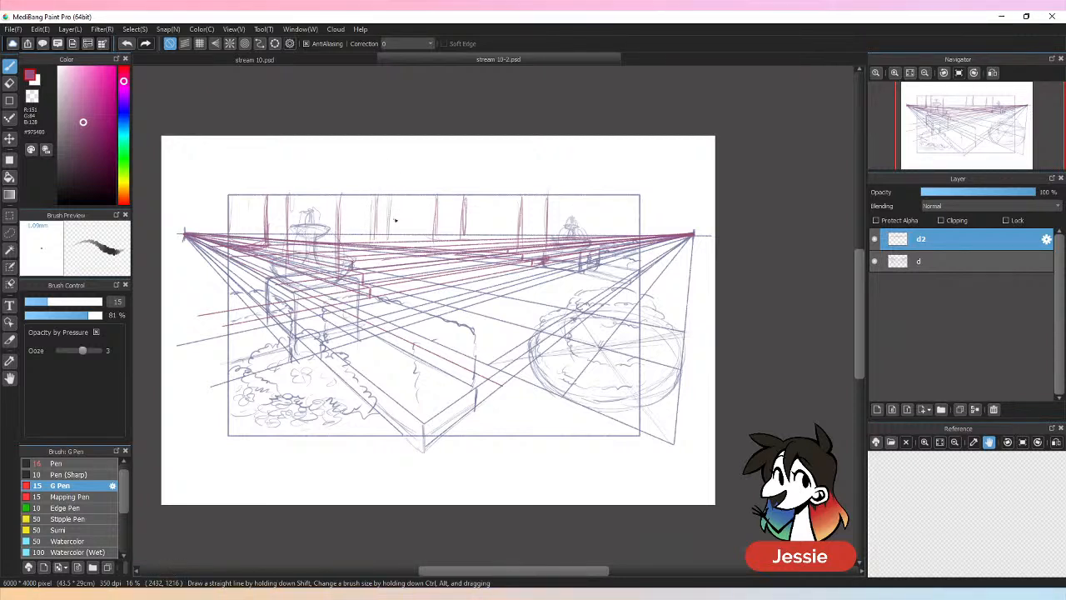
{"action": "left_click_drag", "start_coordinate": [284, 197], "coordinate": [282, 242]}
{"action": "left_click_drag", "start_coordinate": [384, 197], "coordinate": [383, 237]}
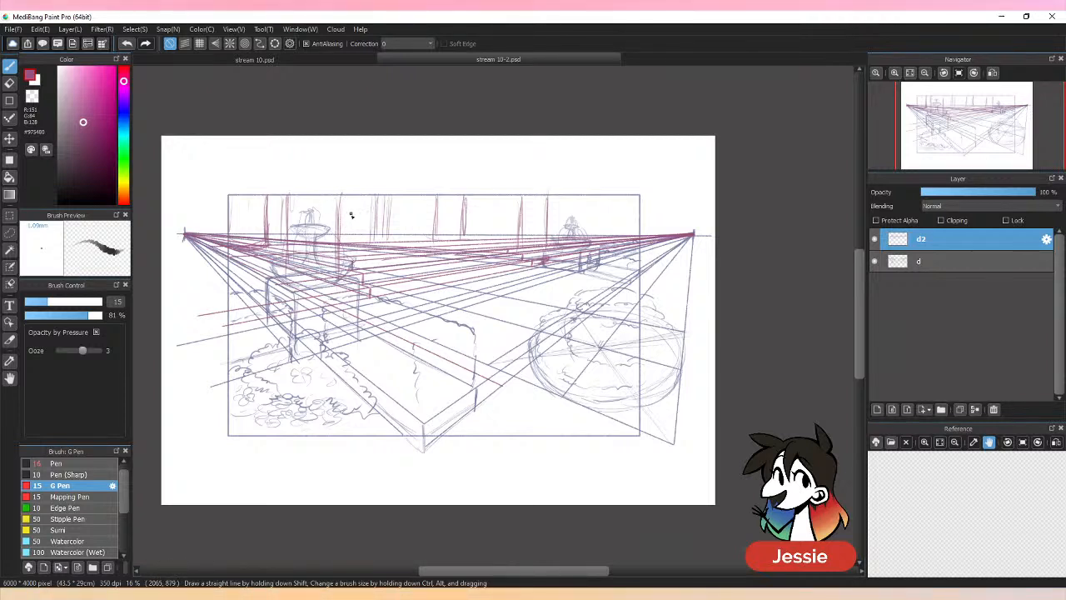
{"action": "key", "text": "ctrl+z"}
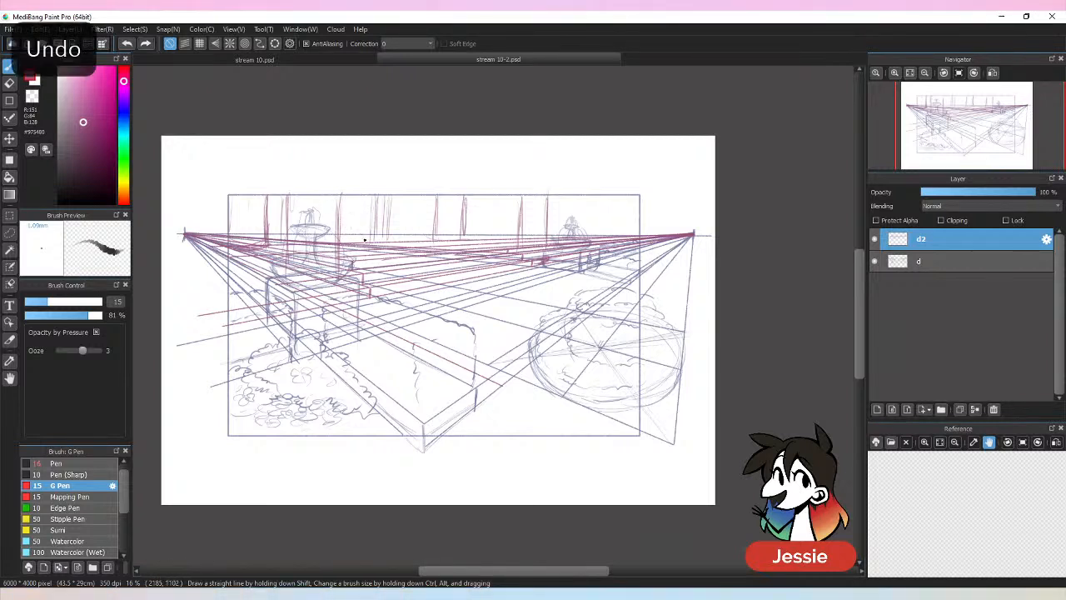
Erase the outer side line of the narrow column beside the larger fountain, redraw it closer, and add the central column's remaining side and base.
{"action": "key", "text": "e"}
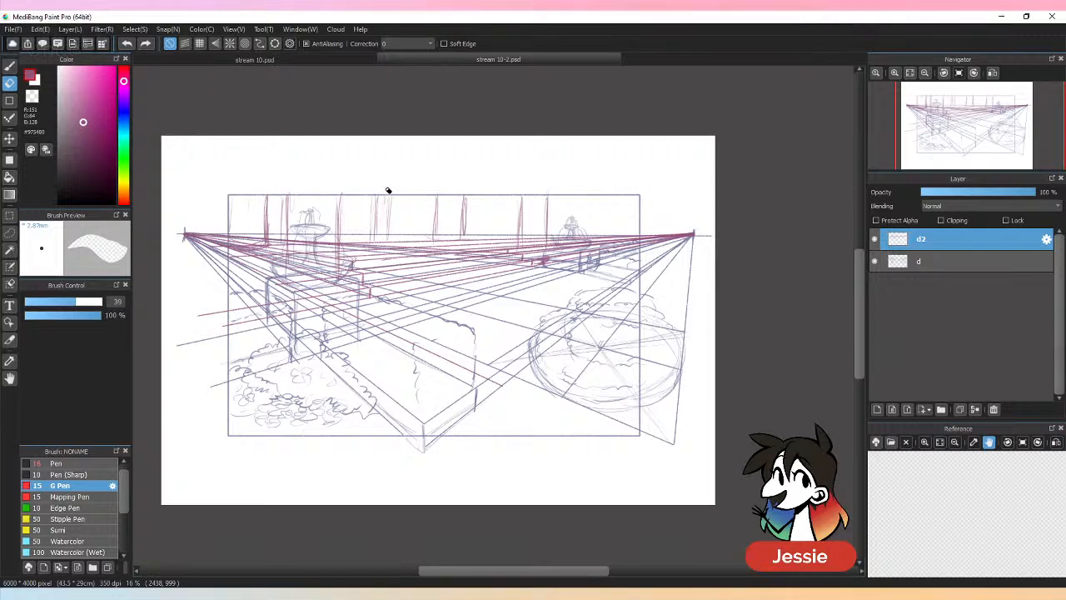
{"action": "key", "text": "b"}
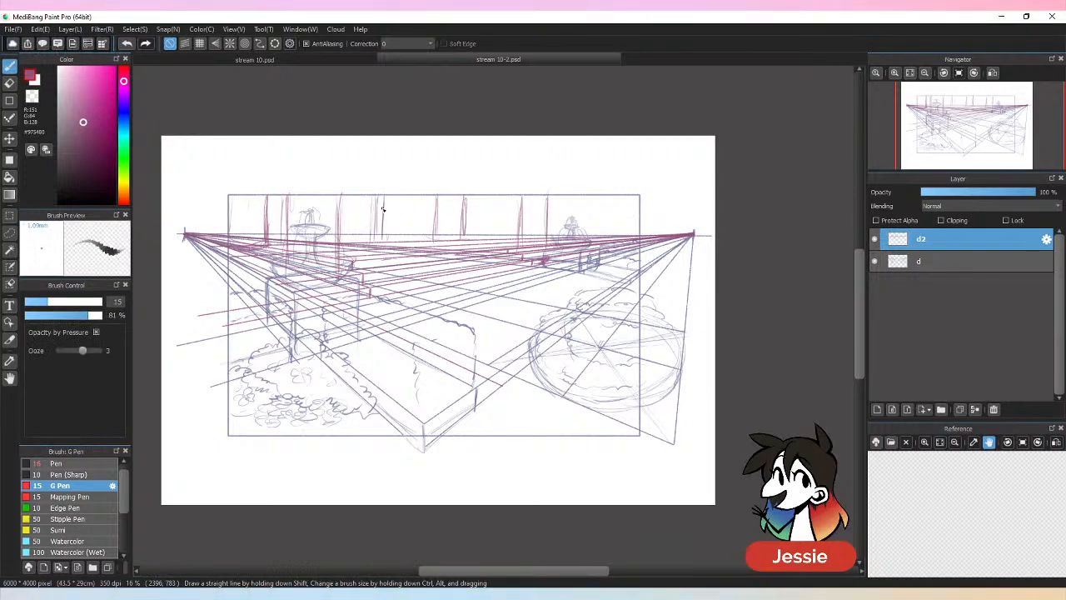
{"action": "key", "text": "ctrl+minus"}
{"action": "key", "text": "ctrl+plus"}
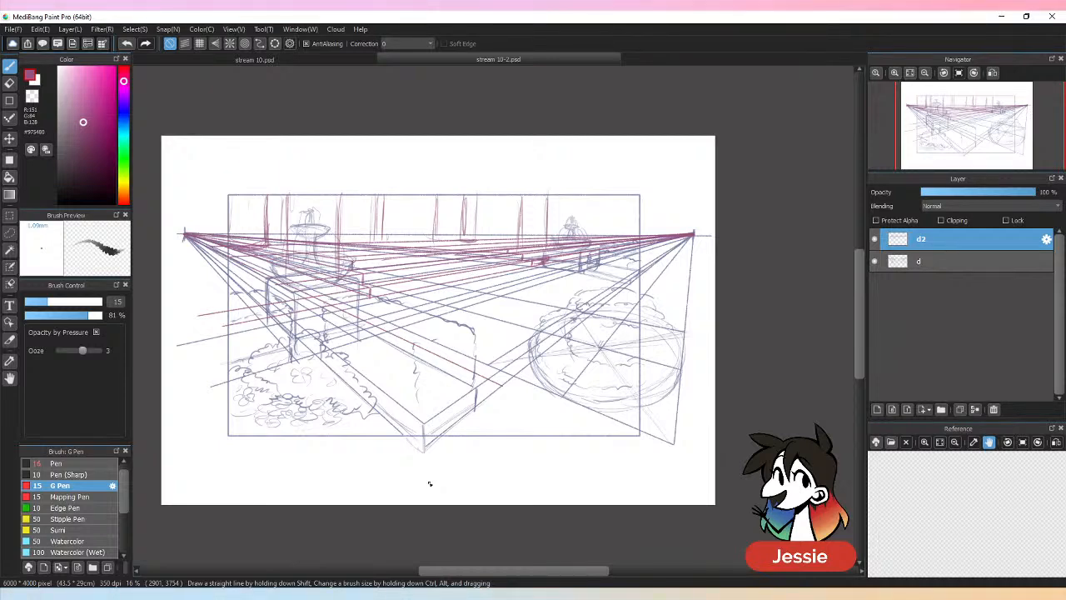
Lower the opacity of layer d to 55%.
{"action": "left_click", "coordinate": [987, 262]}
{"action": "left_click_drag", "start_coordinate": [993, 193], "coordinate": [985, 200]}
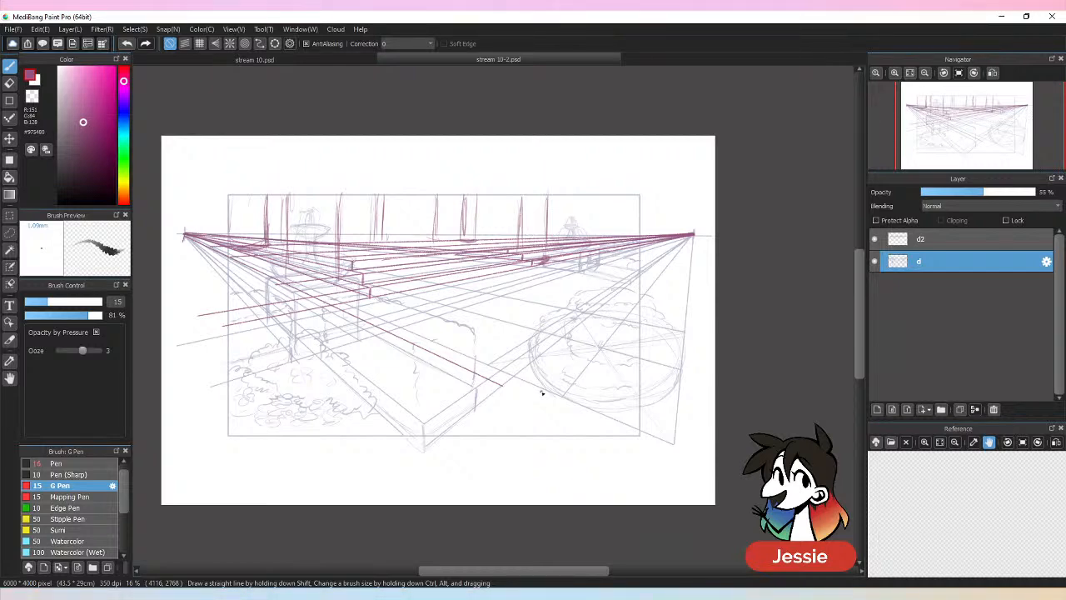
Open the DystopianBG rough JPG, examine how its buildings follow the lines to both vanishing points, then close it and return to stream 10-2.psd.
{"action": "left_click", "coordinate": [13, 29]}
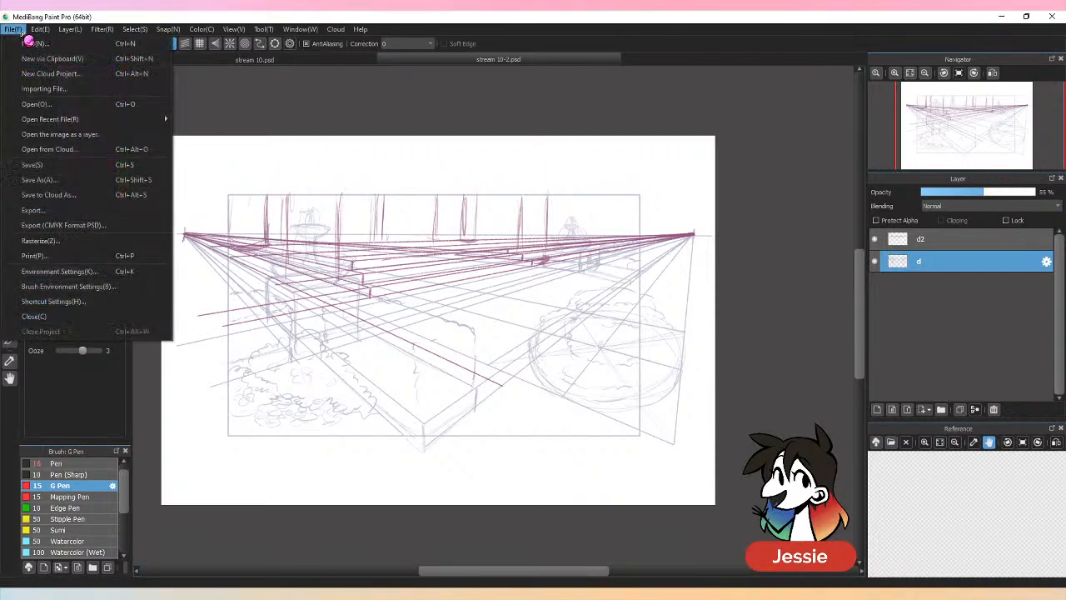
{"action": "left_click", "coordinate": [42, 103]}
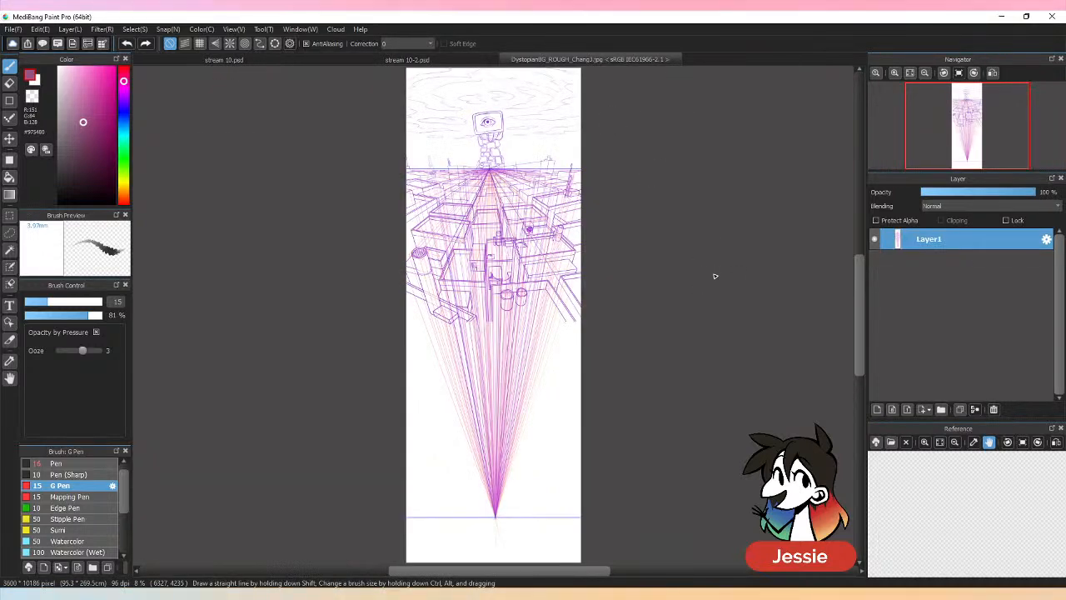
{"action": "key", "text": "ctrl+plus"}
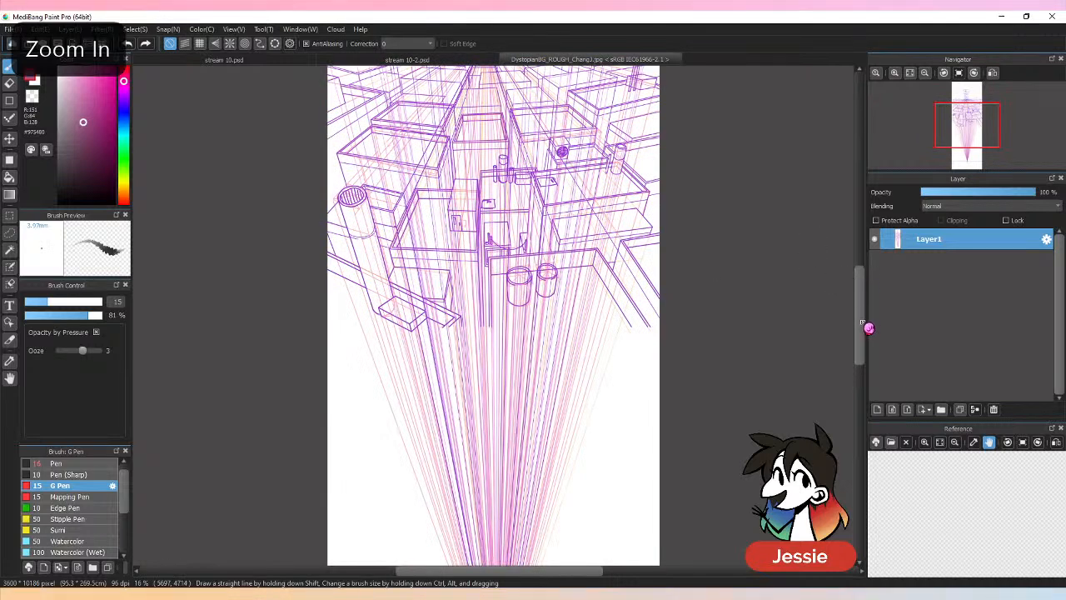
{"action": "scroll", "coordinate": [867, 338], "scroll_direction": "down", "scroll_amount": 5}
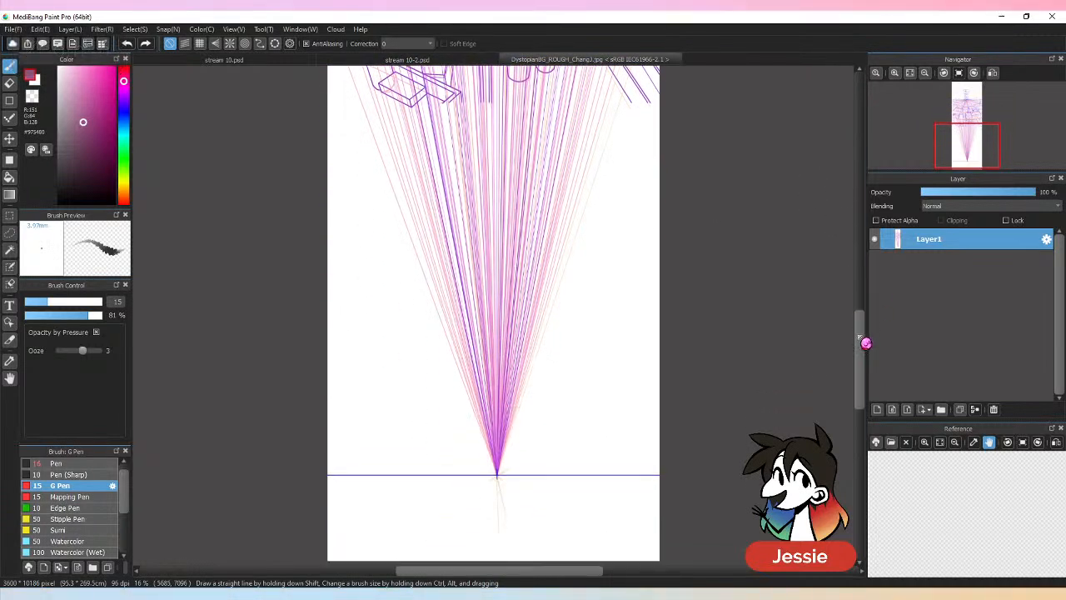
{"action": "left_click_drag", "start_coordinate": [867, 342], "coordinate": [864, 276]}
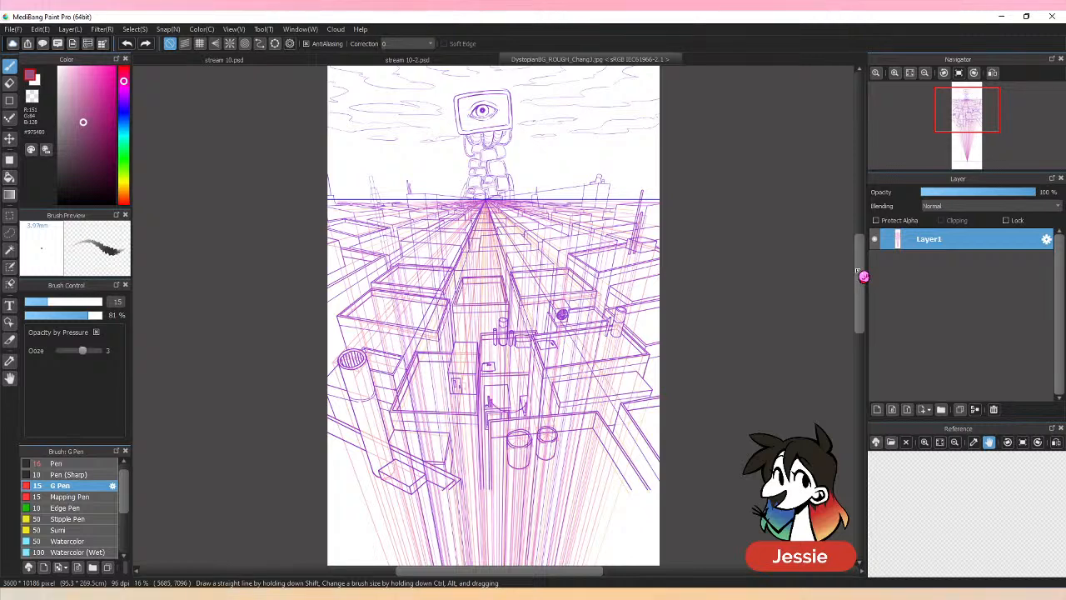
{"action": "key", "text": "ctrl+minus"}
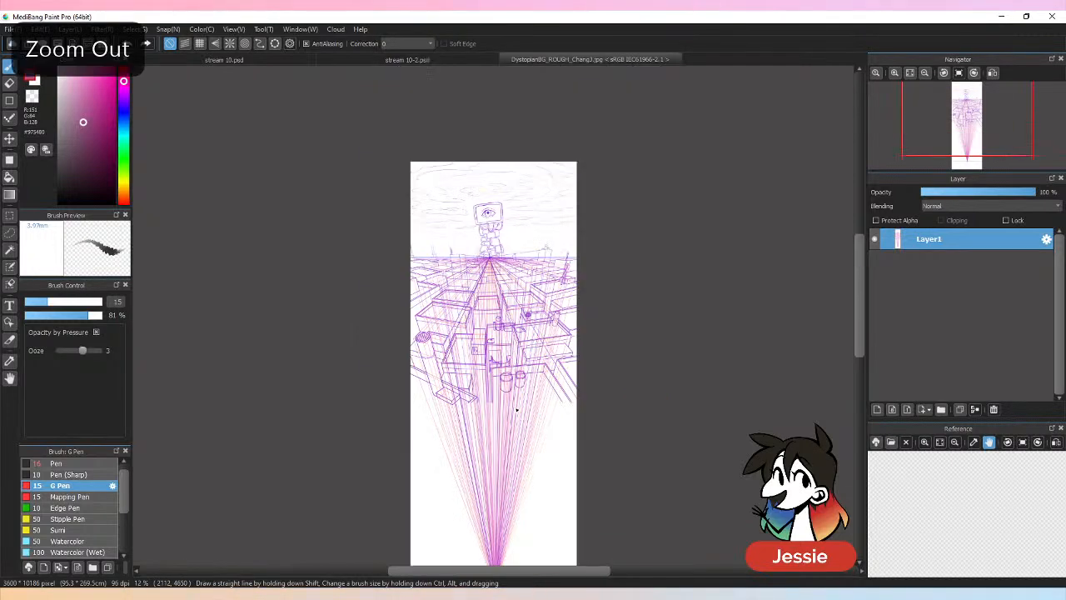
{"action": "key", "text": "ctrl+plus"}
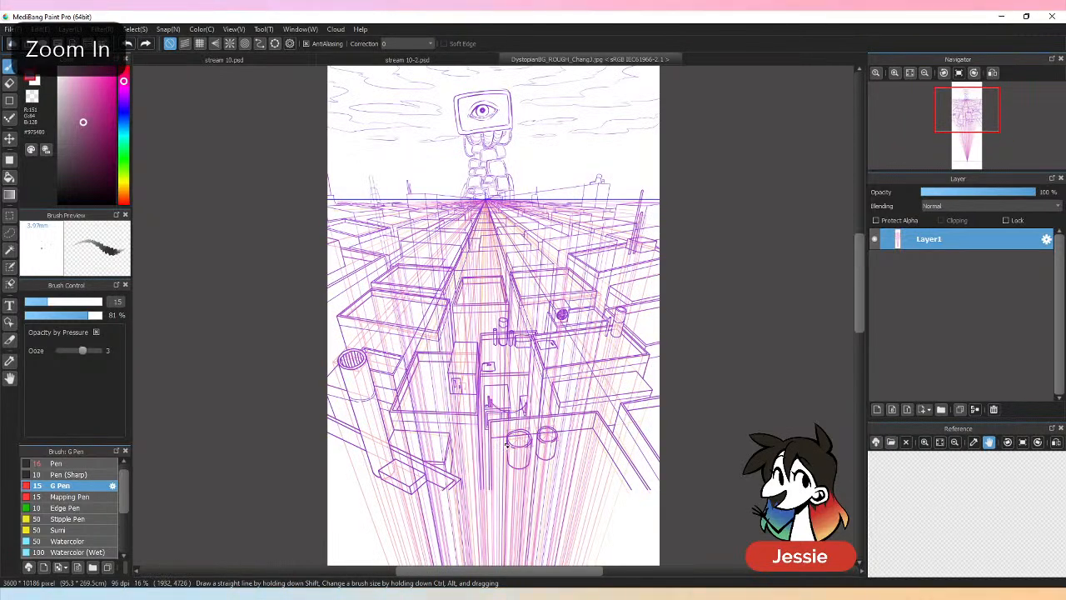
{"action": "scroll", "coordinate": [648, 325], "scroll_direction": "up", "scroll_amount": 5}
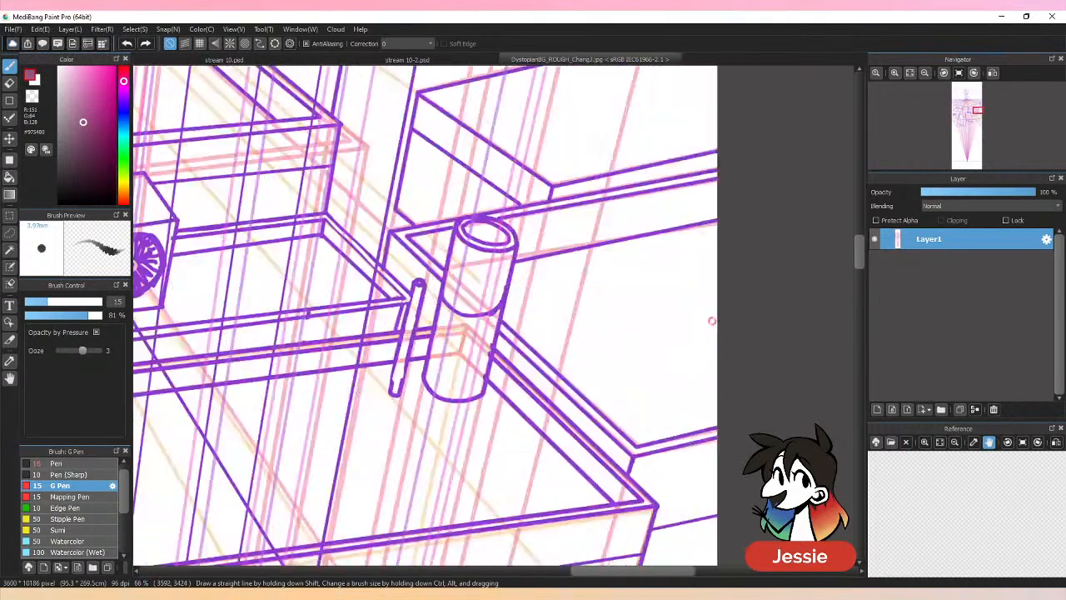
{"action": "scroll", "coordinate": [713, 320], "scroll_direction": "down", "scroll_amount": 5}
{"action": "scroll", "coordinate": [587, 289], "scroll_direction": "up", "scroll_amount": 3}
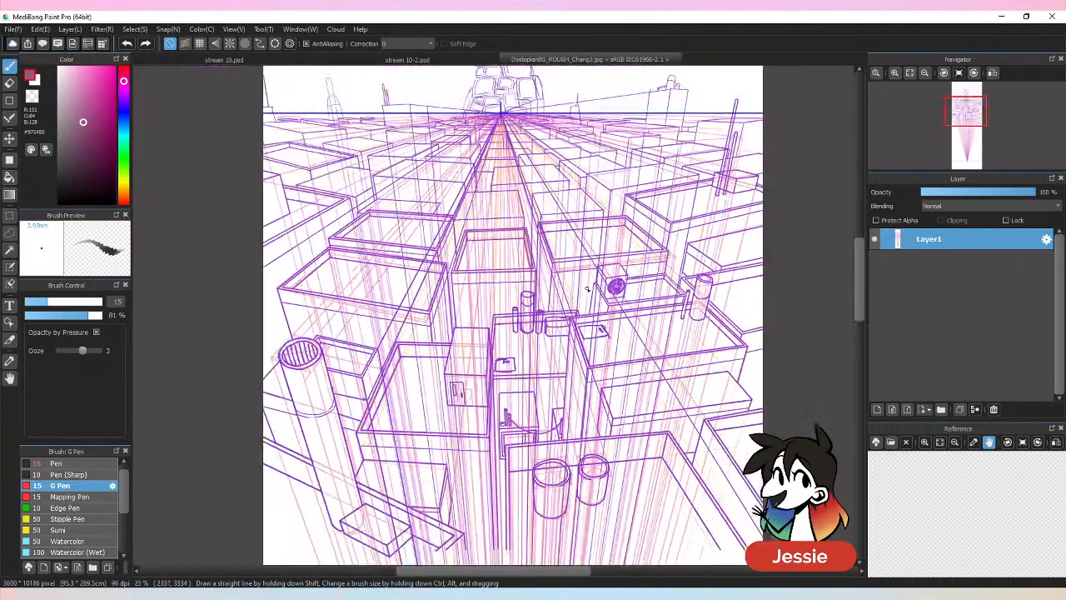
{"action": "left_click", "coordinate": [663, 60]}
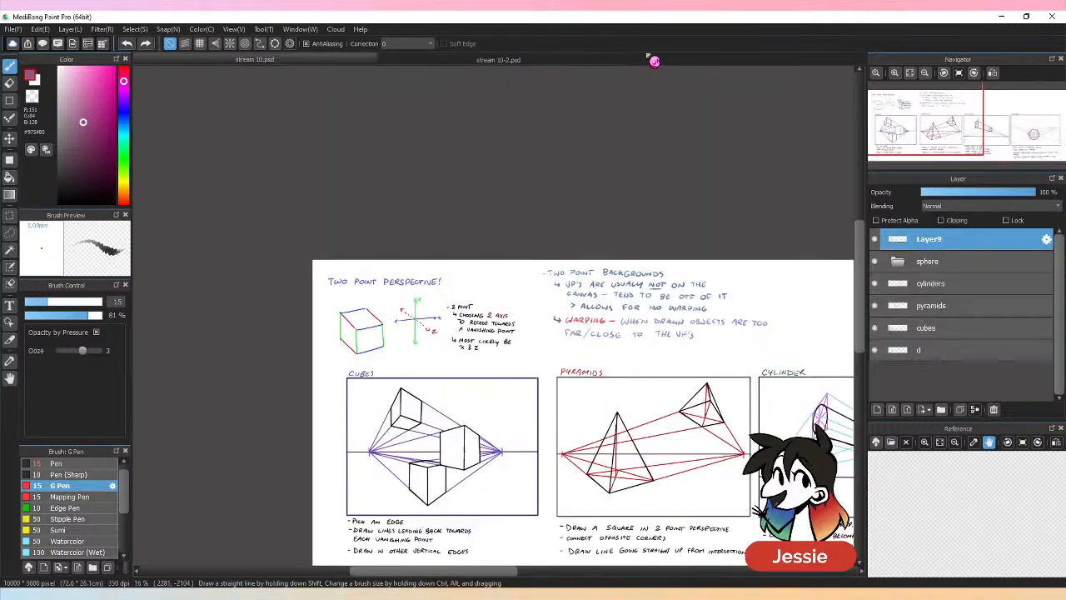
{"action": "left_click", "coordinate": [498, 60]}
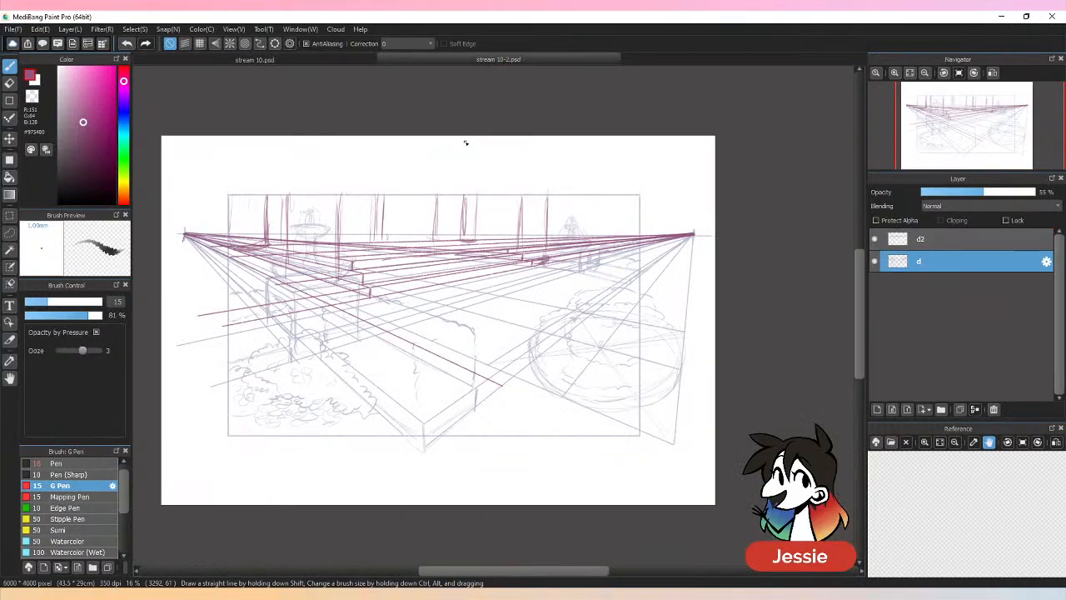
Erase the red guide line running across the long hedge planter on layer d2.
{"action": "scroll", "coordinate": [863, 283], "scroll_direction": "down", "scroll_amount": 1}
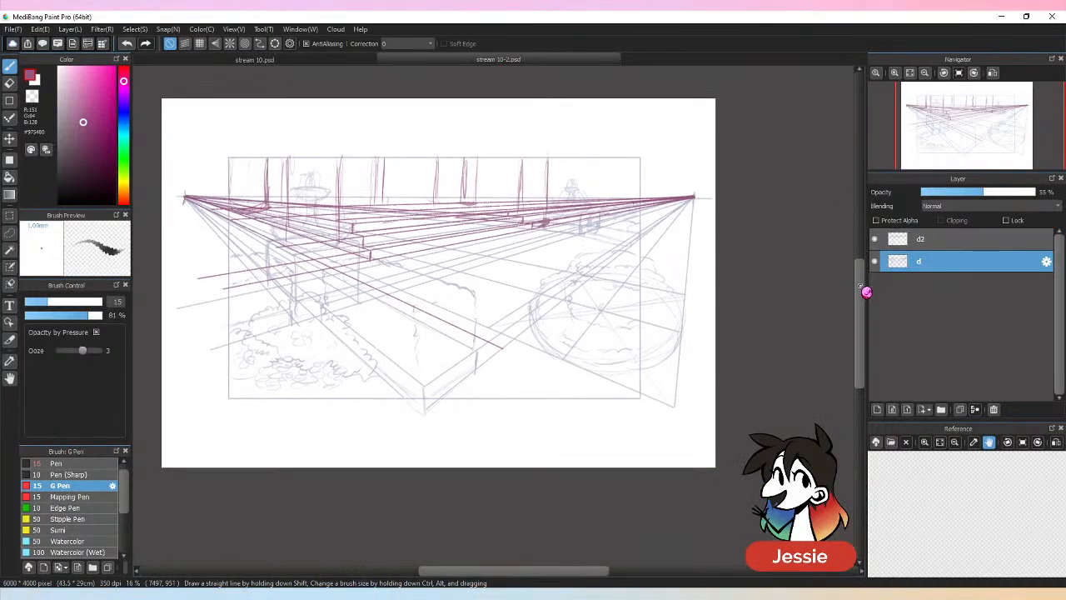
{"action": "key", "text": "ctrl+plus"}
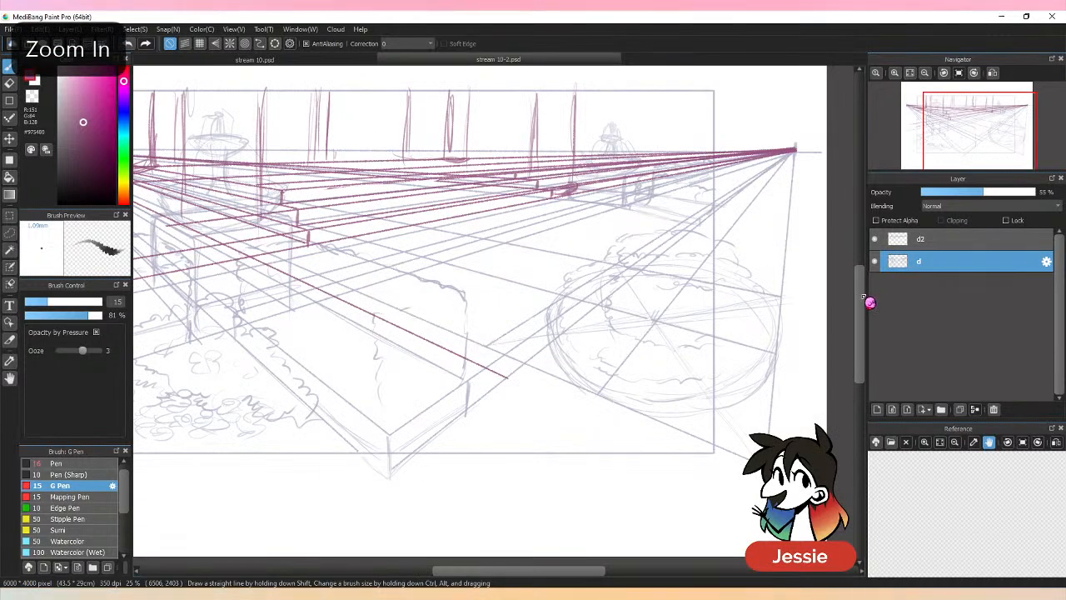
{"action": "left_click_drag", "start_coordinate": [863, 295], "coordinate": [863, 287]}
{"action": "left_click_drag", "start_coordinate": [514, 572], "coordinate": [505, 574]}
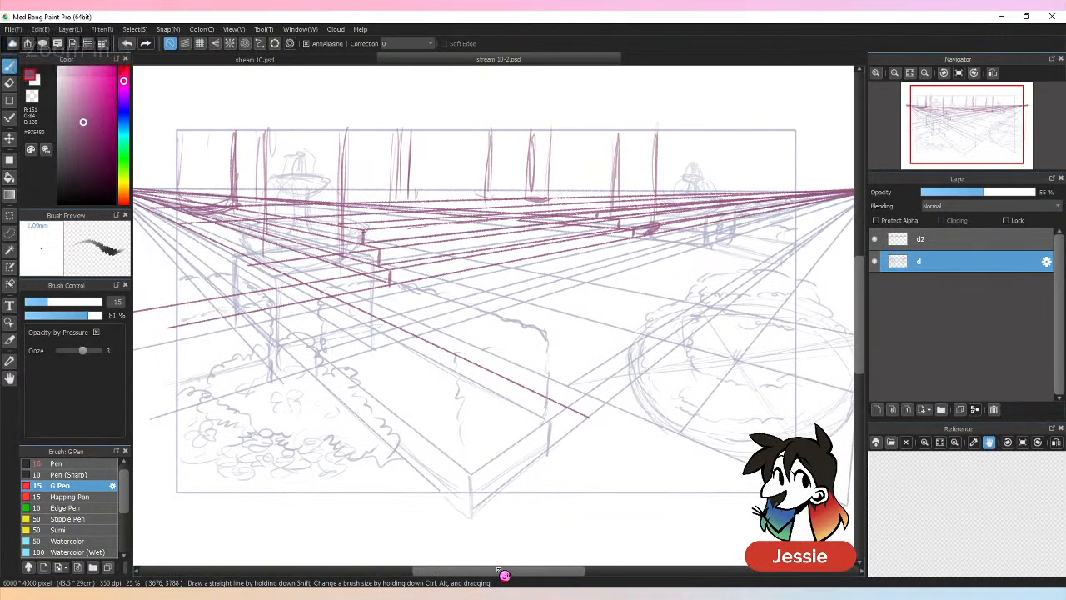
{"action": "key", "text": "e"}
{"action": "key", "text": "ctrl+z"}
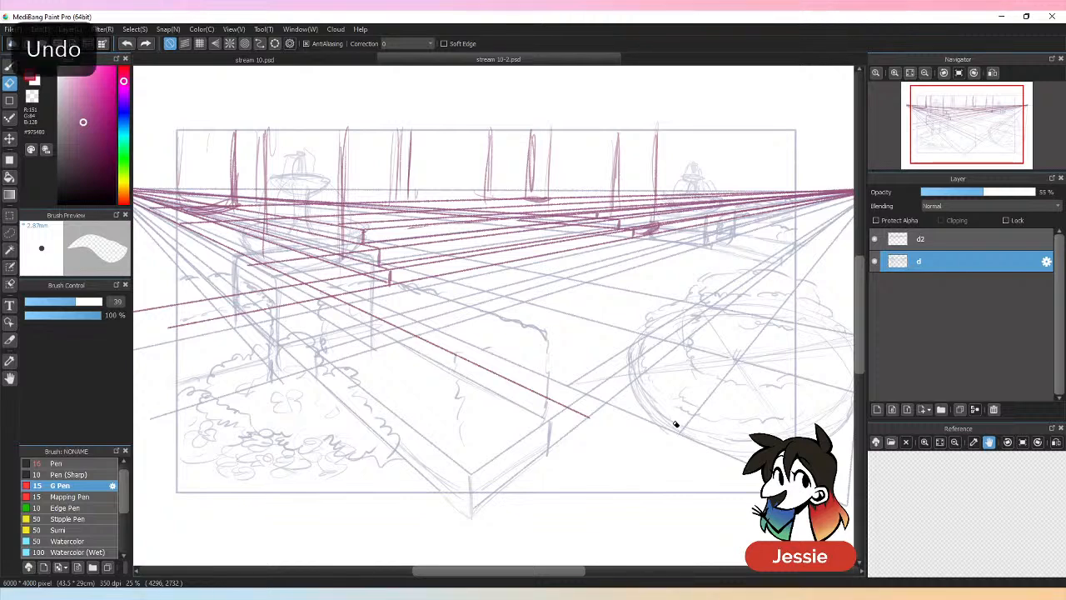
{"action": "key", "text": "ctrl+z"}
{"action": "mouse_move", "coordinate": [389, 322]}
{"action": "left_mouse_down"}
{"action": "mouse_move", "coordinate": [353, 309]}
{"action": "mouse_move", "coordinate": [561, 406]}
{"action": "left_mouse_up"}
{"action": "left_click", "coordinate": [352, 307]}
{"action": "key", "text": "b"}
{"action": "key", "text": "ctrl+minus"}
{"action": "key", "text": "ctrl+minus"}
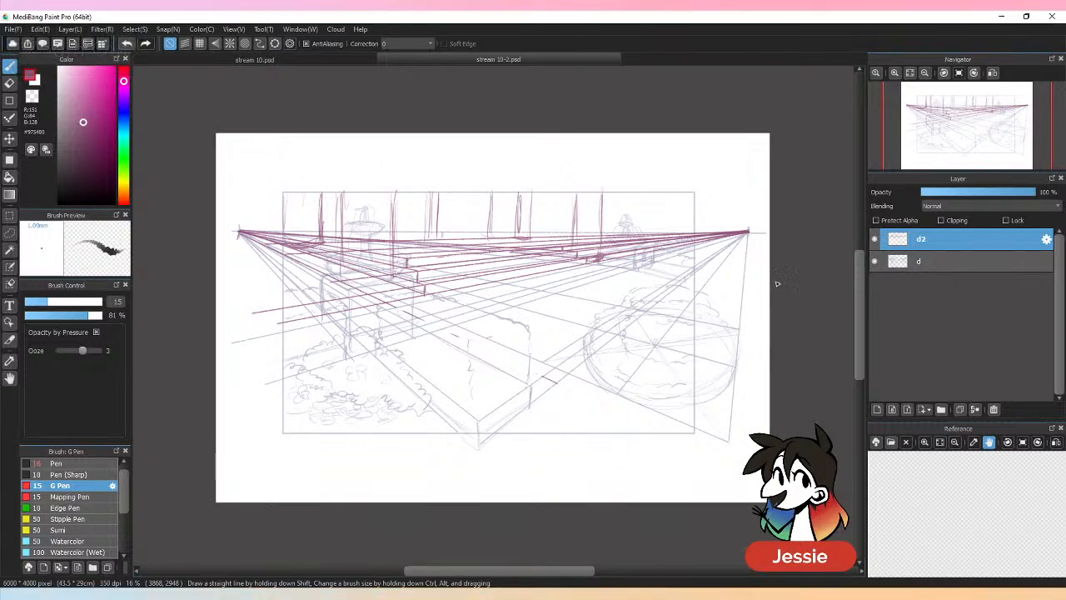
Lower layer d2's opacity to 51% and add a new layer named d3 above it.
{"action": "left_click_drag", "start_coordinate": [1011, 200], "coordinate": [980, 197]}
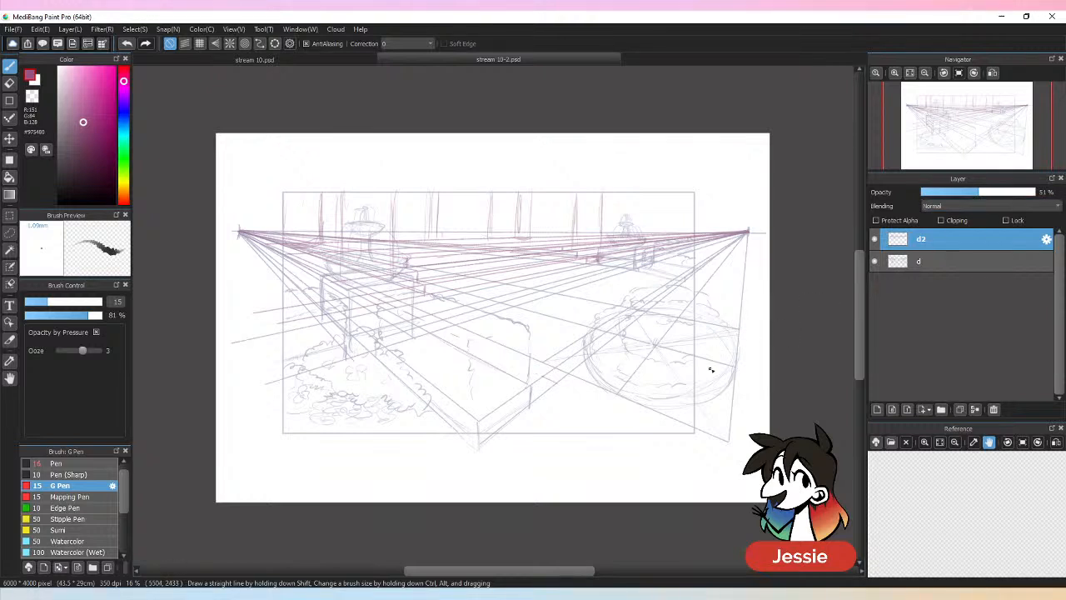
{"action": "scroll", "coordinate": [869, 301], "scroll_direction": "down", "scroll_amount": 2}
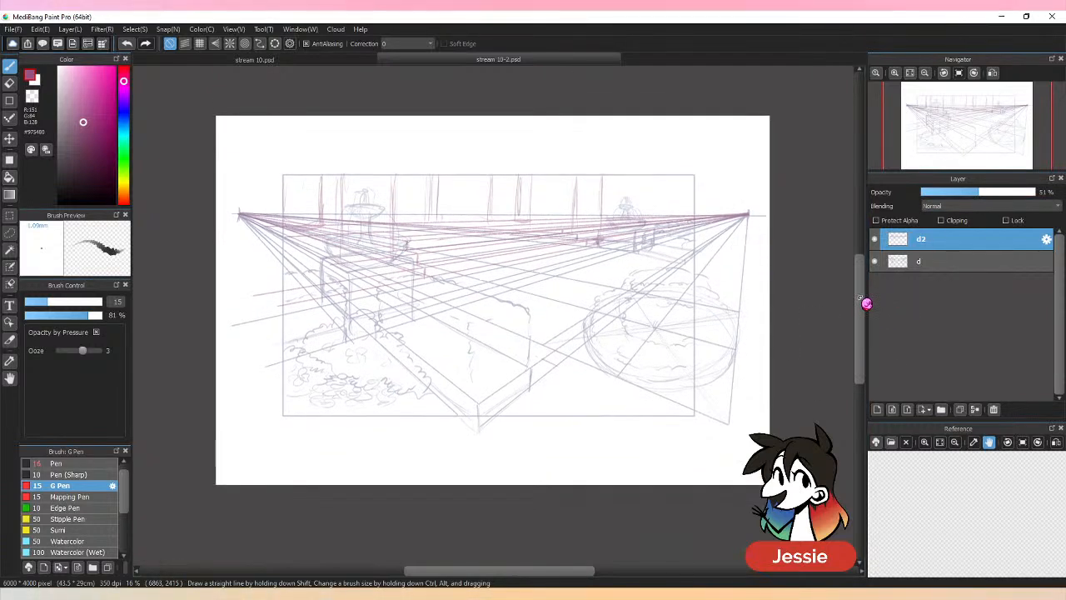
{"action": "left_click", "coordinate": [975, 269], "text": "shift"}
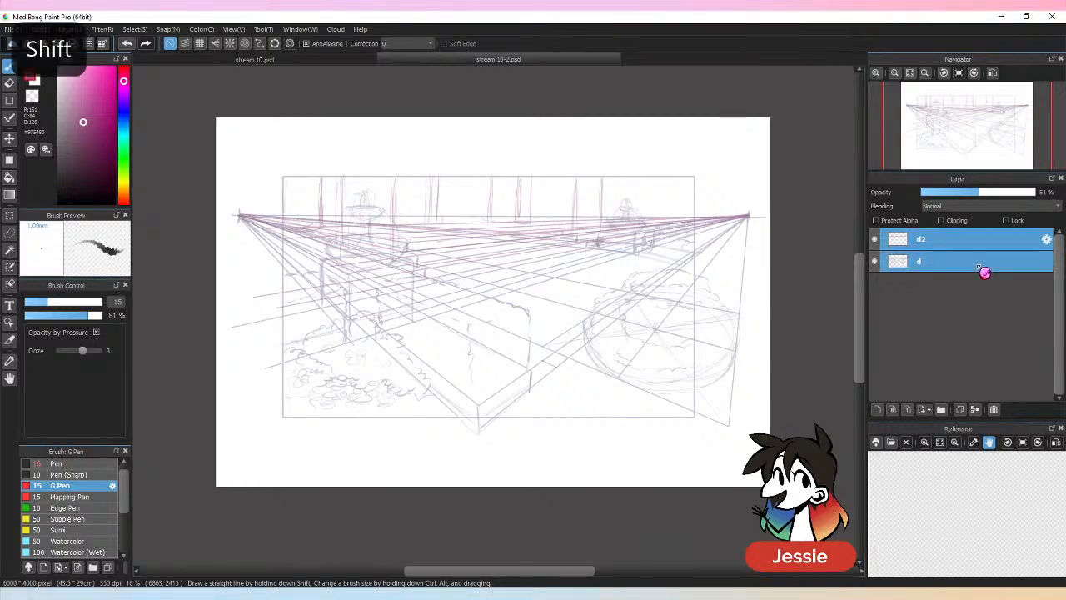
{"action": "left_click", "coordinate": [876, 410]}
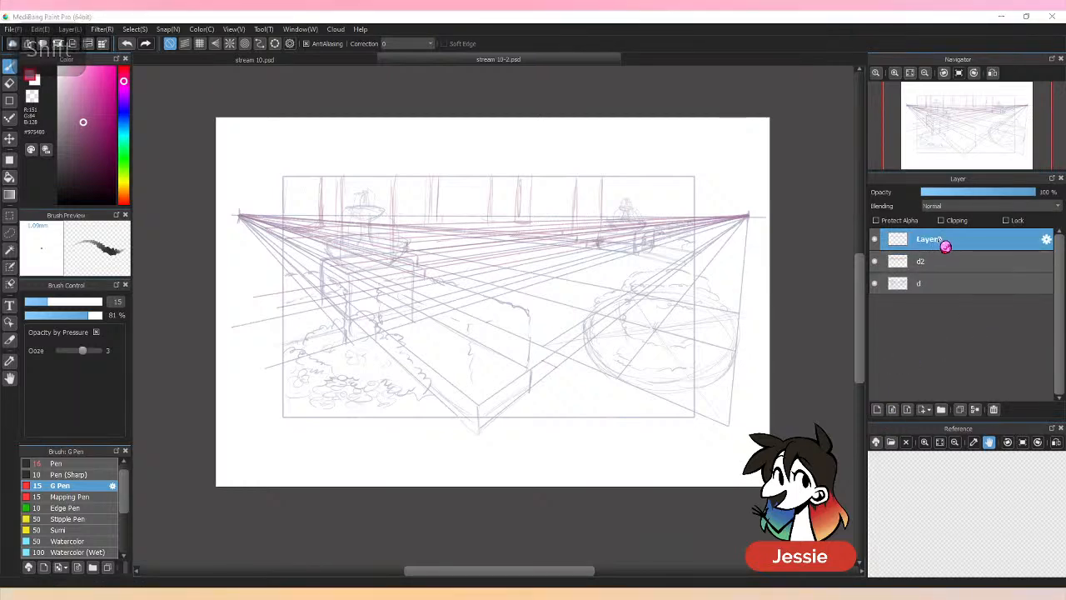
{"action": "double_click", "coordinate": [944, 241]}
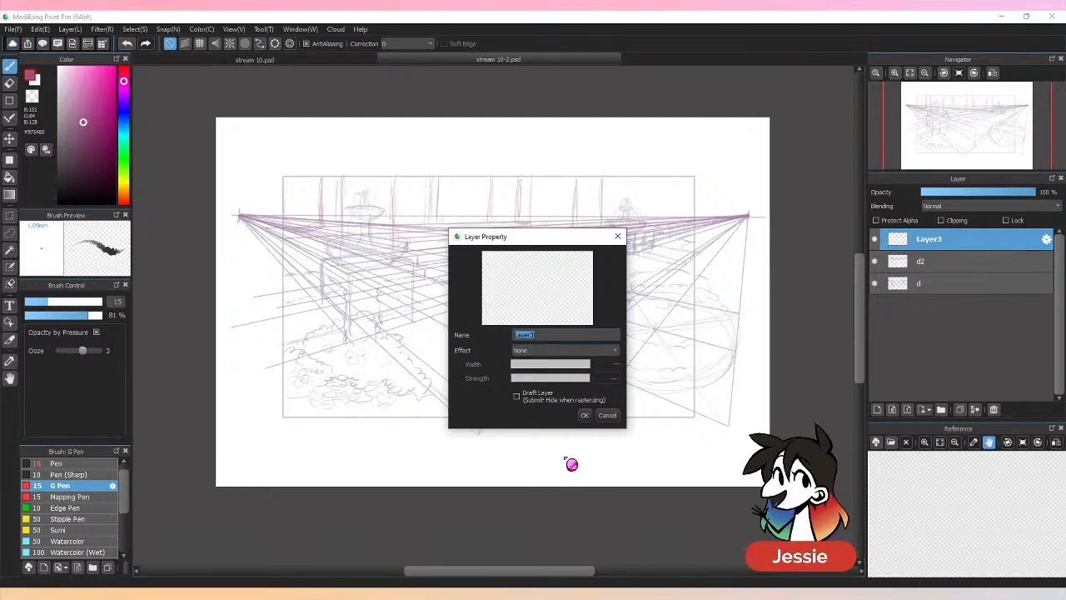
{"action": "type", "text": "d3"}
{"action": "key", "text": "Return"}
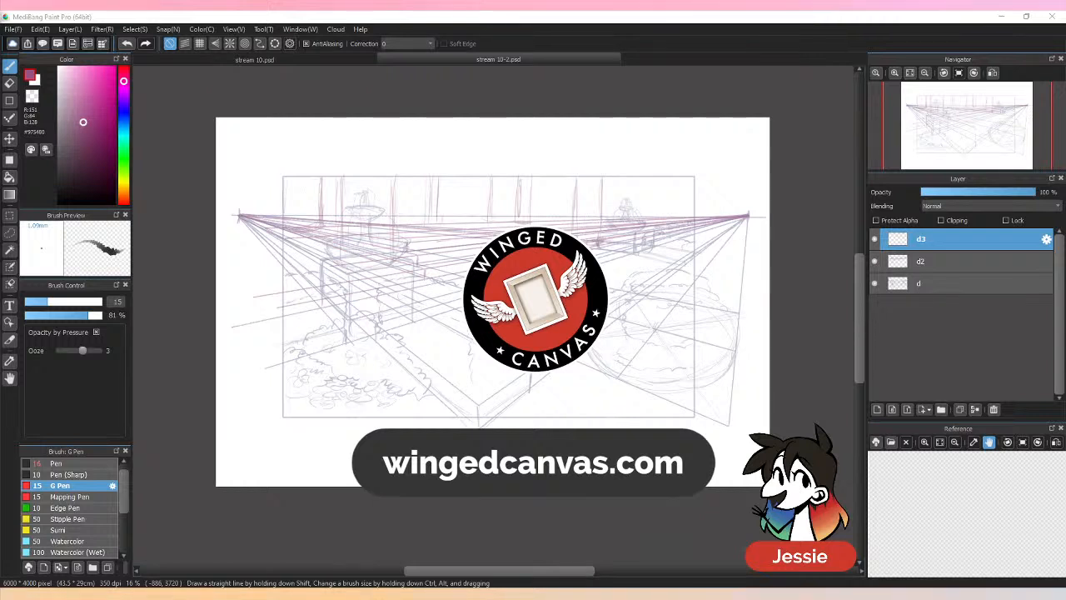
Review the two-point perspective notes on cubes, pyramids, cylinders and spheres in stream 10.psd, then return to stream 10-2.psd.
{"action": "left_click_drag", "start_coordinate": [429, 577], "coordinate": [436, 578]}
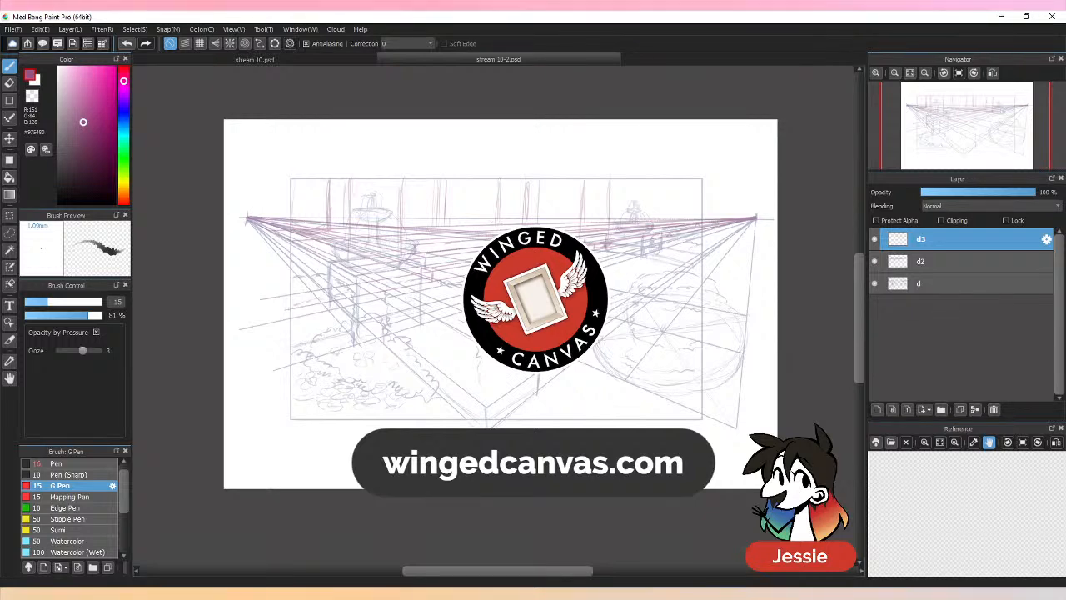
{"action": "left_click", "coordinate": [253, 62]}
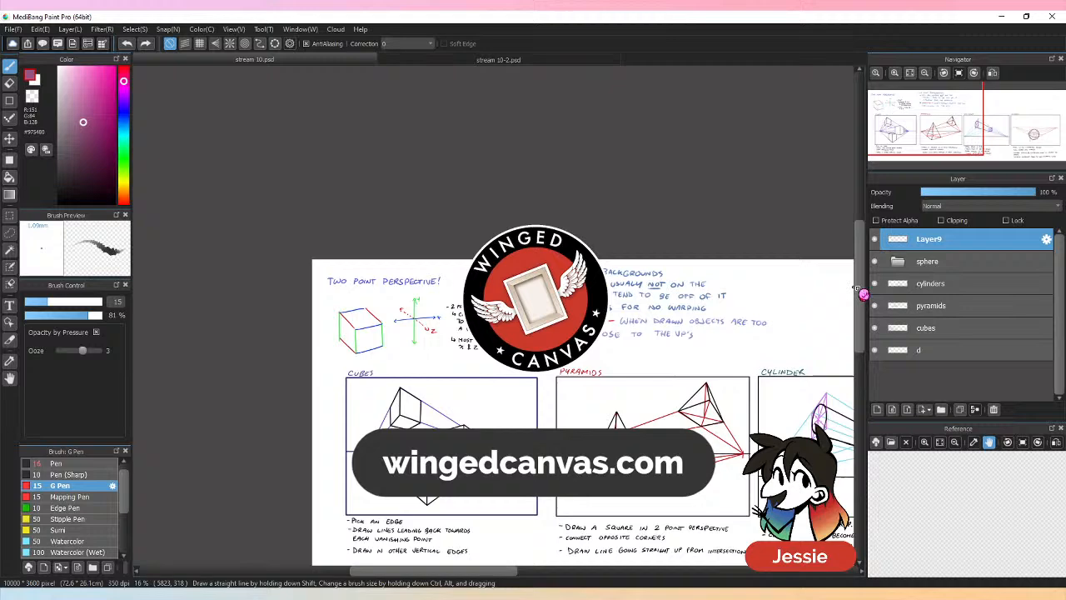
{"action": "left_click_drag", "start_coordinate": [863, 293], "coordinate": [865, 308]}
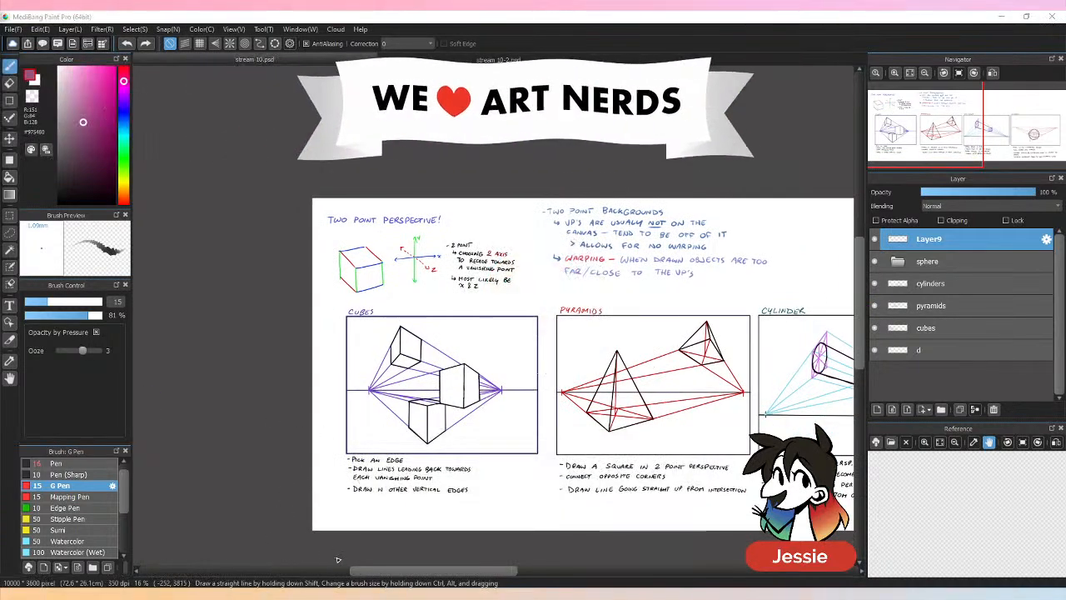
{"action": "left_click_drag", "start_coordinate": [383, 572], "coordinate": [442, 573]}
{"action": "scroll", "coordinate": [484, 479], "scroll_direction": "up", "scroll_amount": 1}
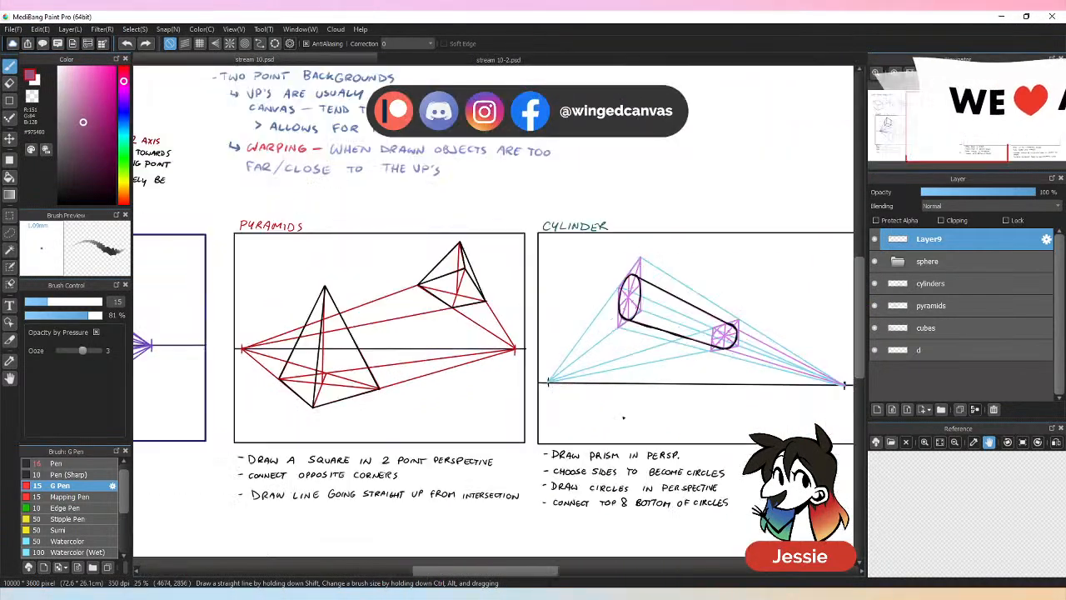
{"action": "scroll", "coordinate": [760, 379], "scroll_direction": "down", "scroll_amount": 2}
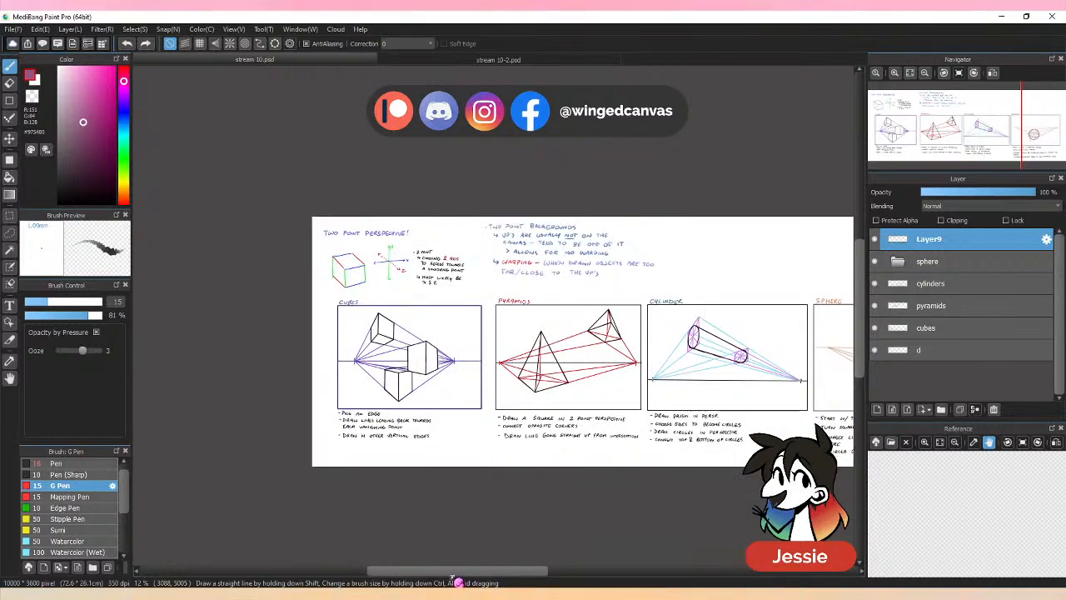
{"action": "left_click_drag", "start_coordinate": [460, 573], "coordinate": [508, 574]}
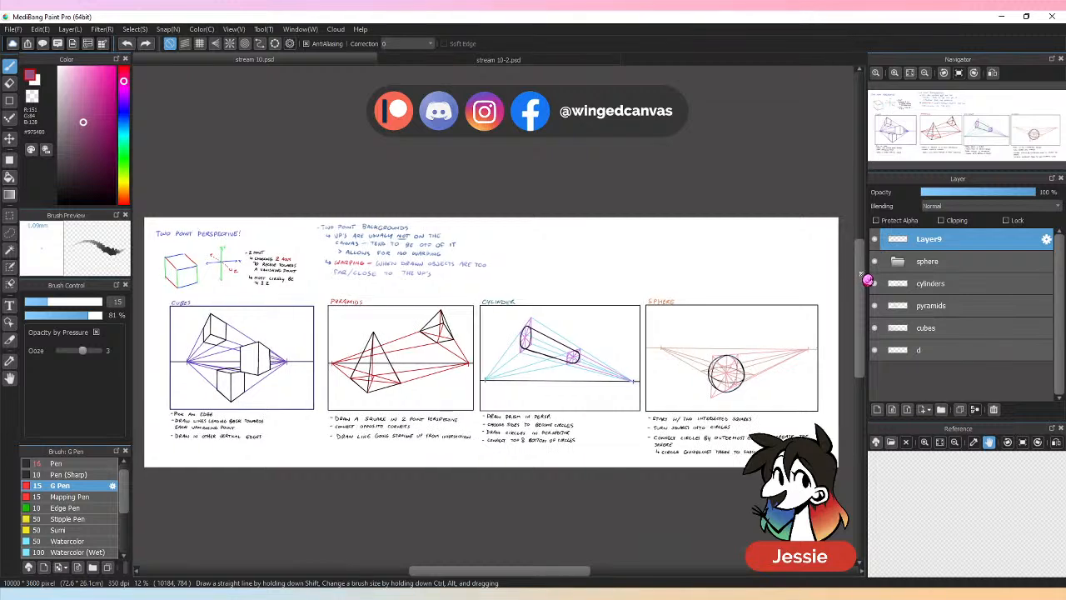
{"action": "scroll", "coordinate": [867, 281], "scroll_direction": "down", "scroll_amount": 1}
{"action": "left_click", "coordinate": [528, 62]}
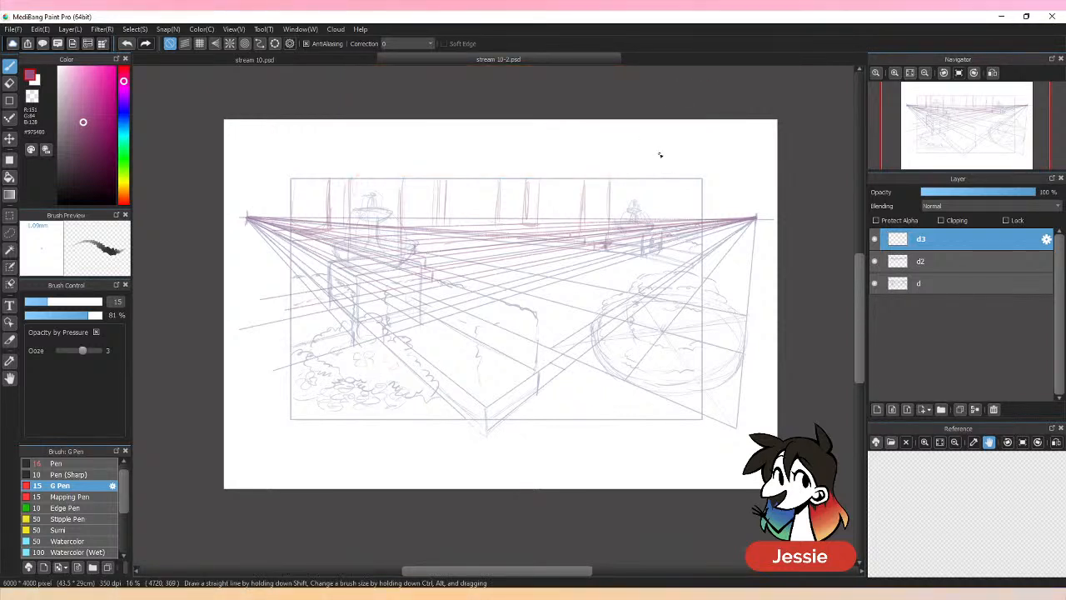
Set the brush colour to dark blue #131782 for drawing on layer d3.
{"action": "key", "text": "ctrl+plus"}
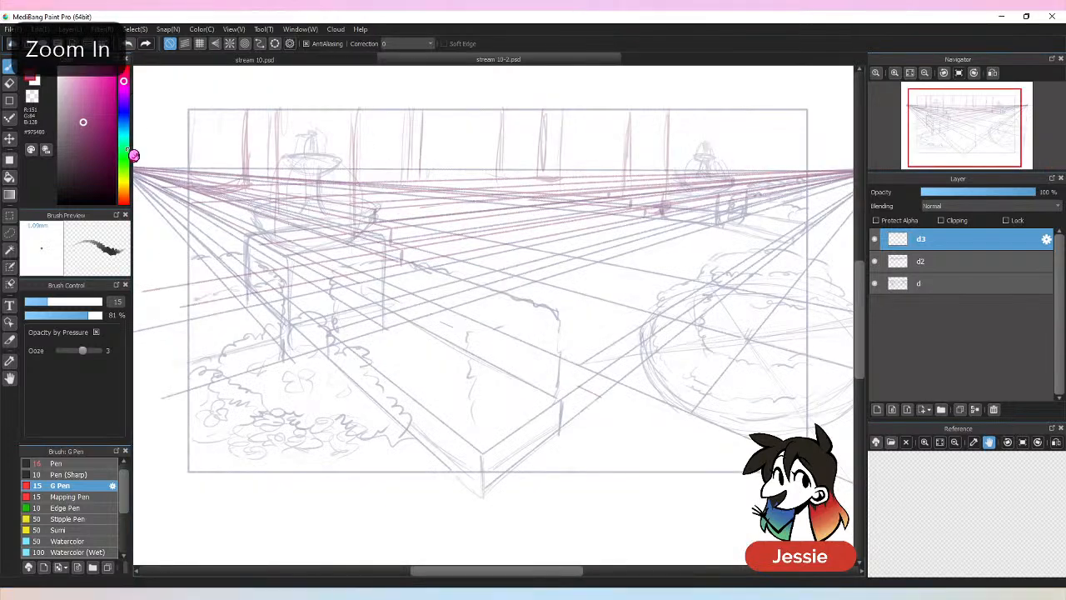
{"action": "left_click_drag", "start_coordinate": [111, 137], "coordinate": [107, 134]}
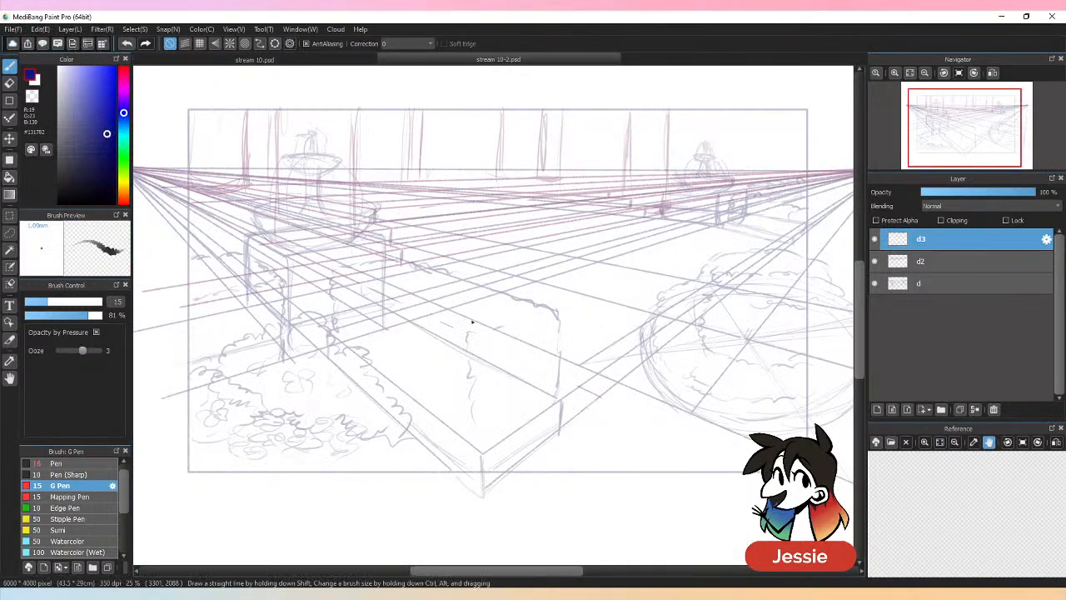
Outline the long boxy hedge on layer d3 in dark blue with a bumpy leafy contour, including the planter's short upper rim.
{"action": "left_click_drag", "start_coordinate": [335, 268], "coordinate": [332, 327]}
{"action": "key", "text": "ctrl+z"}
{"action": "left_click_drag", "start_coordinate": [334, 275], "coordinate": [405, 260]}
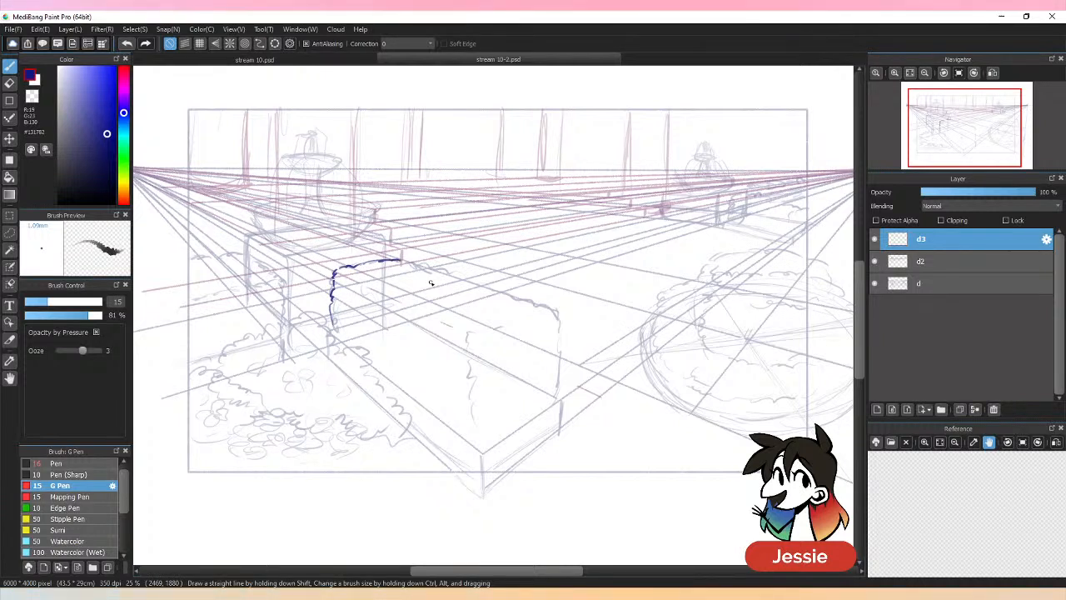
{"action": "left_click_drag", "start_coordinate": [400, 261], "coordinate": [460, 279]}
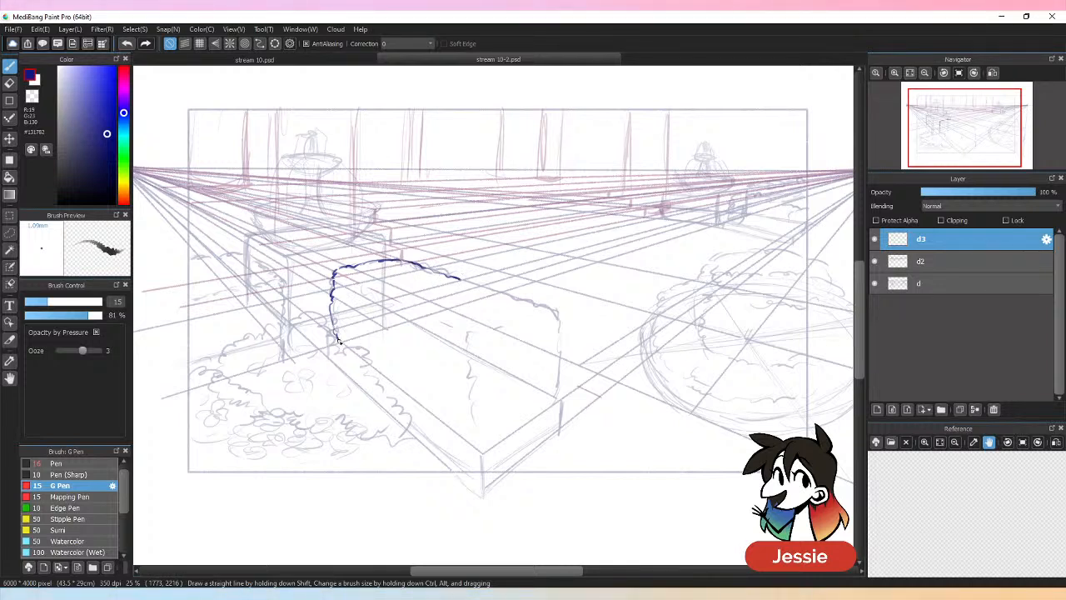
{"action": "left_click_drag", "start_coordinate": [339, 341], "coordinate": [417, 398]}
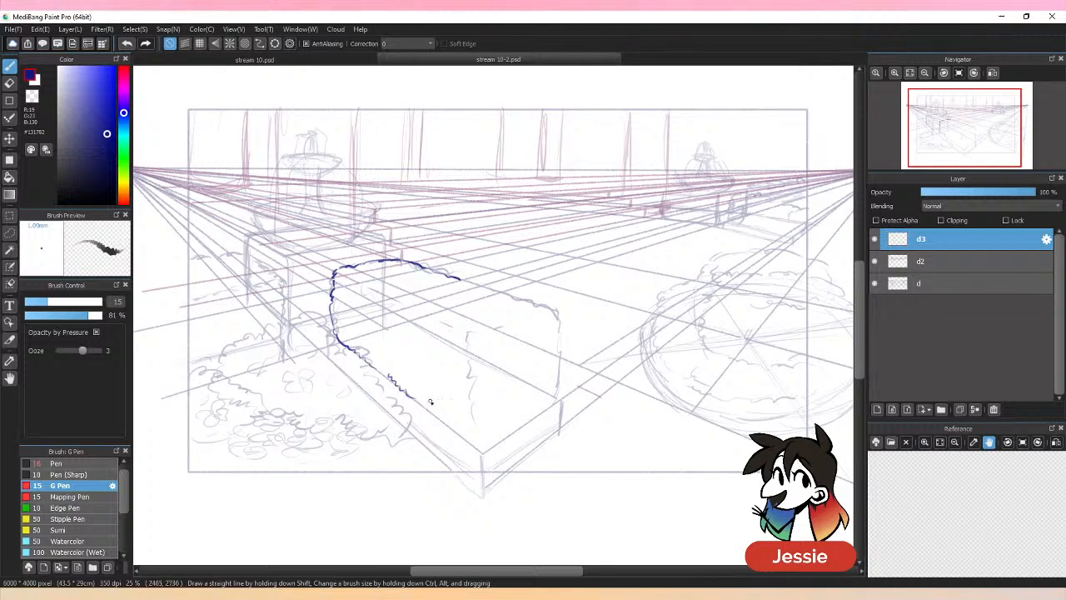
{"action": "mouse_move", "coordinate": [468, 282]}
{"action": "left_mouse_down"}
{"action": "mouse_move", "coordinate": [554, 313]}
{"action": "mouse_move", "coordinate": [565, 375]}
{"action": "left_mouse_up"}
{"action": "mouse_move", "coordinate": [472, 408]}
{"action": "left_mouse_down"}
{"action": "mouse_move", "coordinate": [488, 451]}
{"action": "mouse_move", "coordinate": [559, 401]}
{"action": "left_mouse_up"}
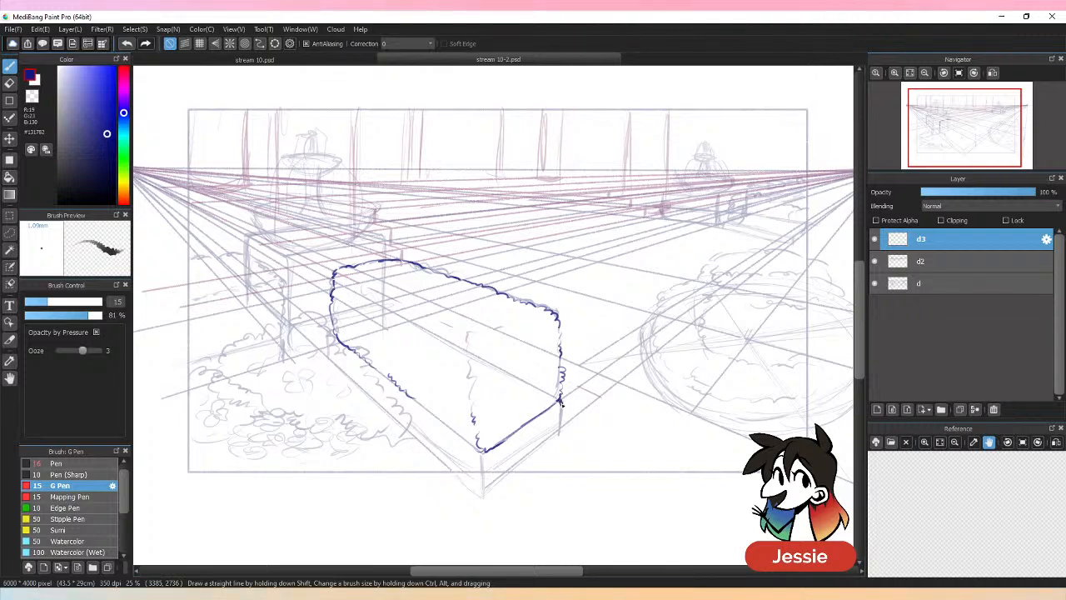
Draw the hedge planter's lower edges on both sides of its near corner and complete the hedge's long bottom edge.
{"action": "left_click_drag", "start_coordinate": [561, 430], "coordinate": [505, 473]}
{"action": "mouse_move", "coordinate": [560, 429]}
{"action": "left_mouse_down"}
{"action": "mouse_move", "coordinate": [485, 477]}
{"action": "mouse_move", "coordinate": [543, 429]}
{"action": "mouse_move", "coordinate": [489, 467]}
{"action": "left_mouse_up"}
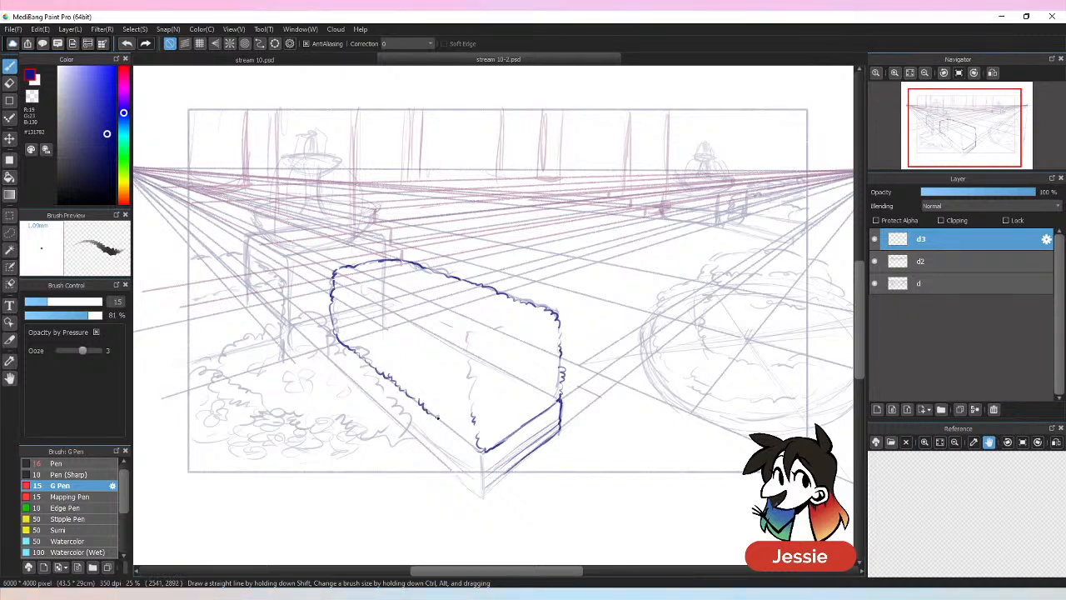
{"action": "left_click_drag", "start_coordinate": [432, 414], "coordinate": [481, 452]}
{"action": "left_click_drag", "start_coordinate": [407, 426], "coordinate": [463, 468]}
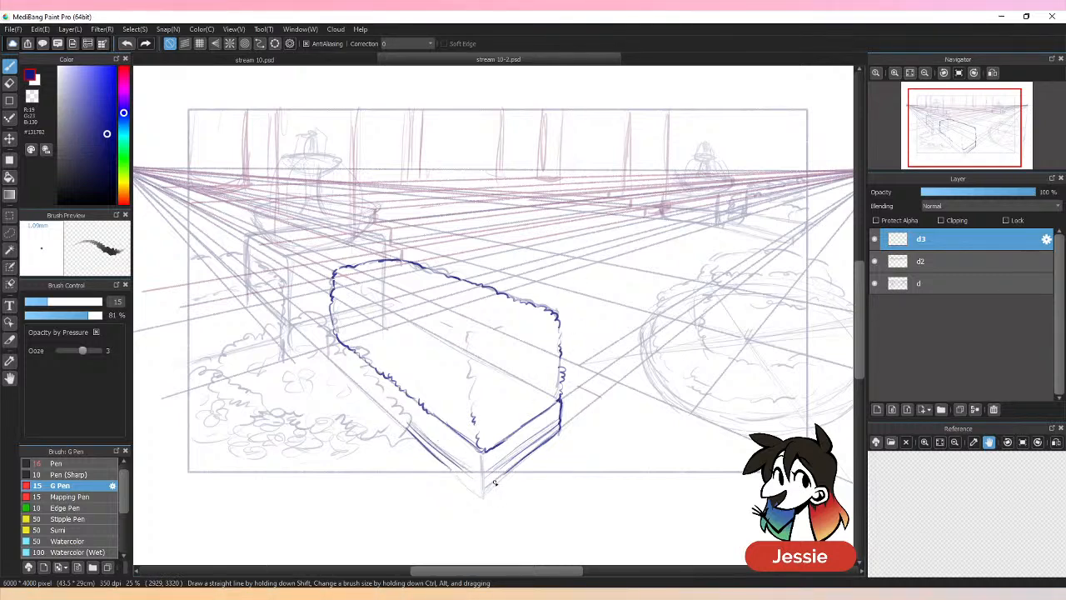
Check the dark blue hedge lines with sketch layer d temporarily hidden.
{"action": "key", "text": "ctrl+minus"}
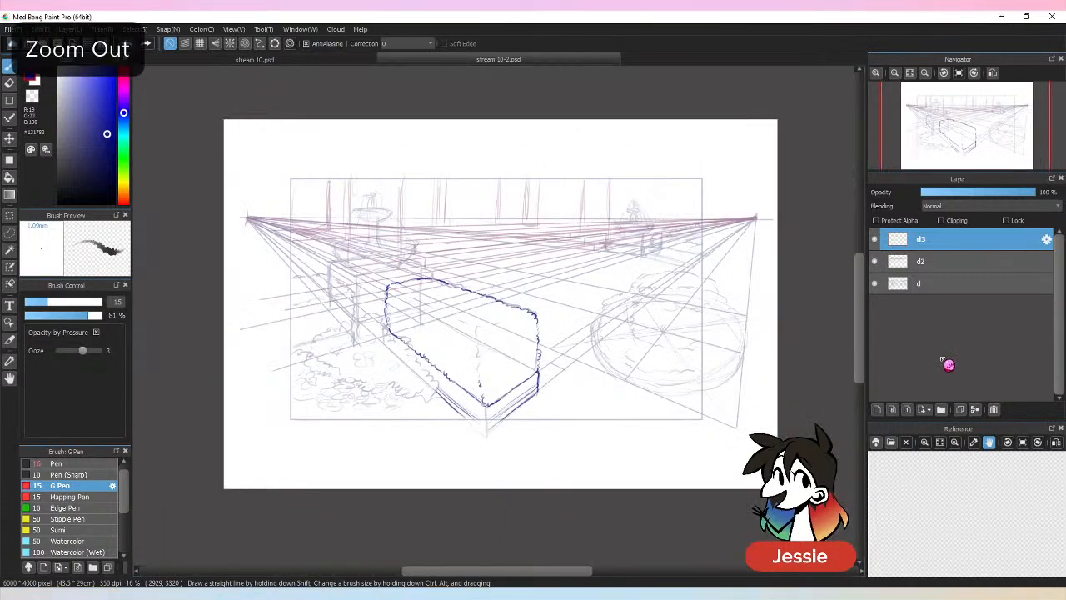
{"action": "left_click", "coordinate": [875, 283]}
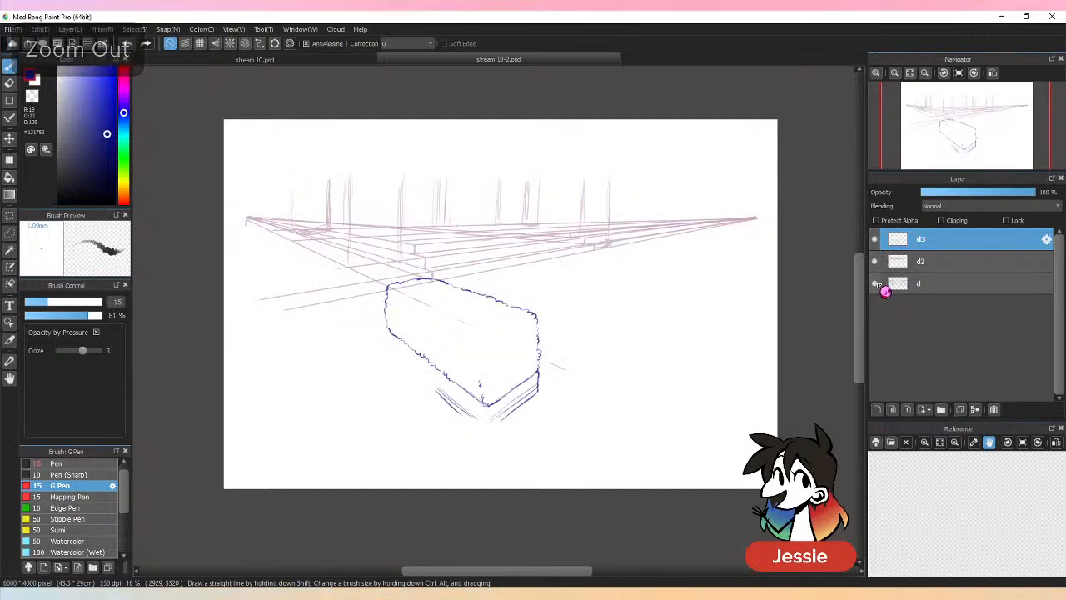
{"action": "left_click", "coordinate": [875, 283]}
{"action": "key", "text": "ctrl+plus"}
Save the drawing and add small leafy marks along the hedge's near vertical corner and top surface.
{"action": "key", "text": "ctrl+s"}
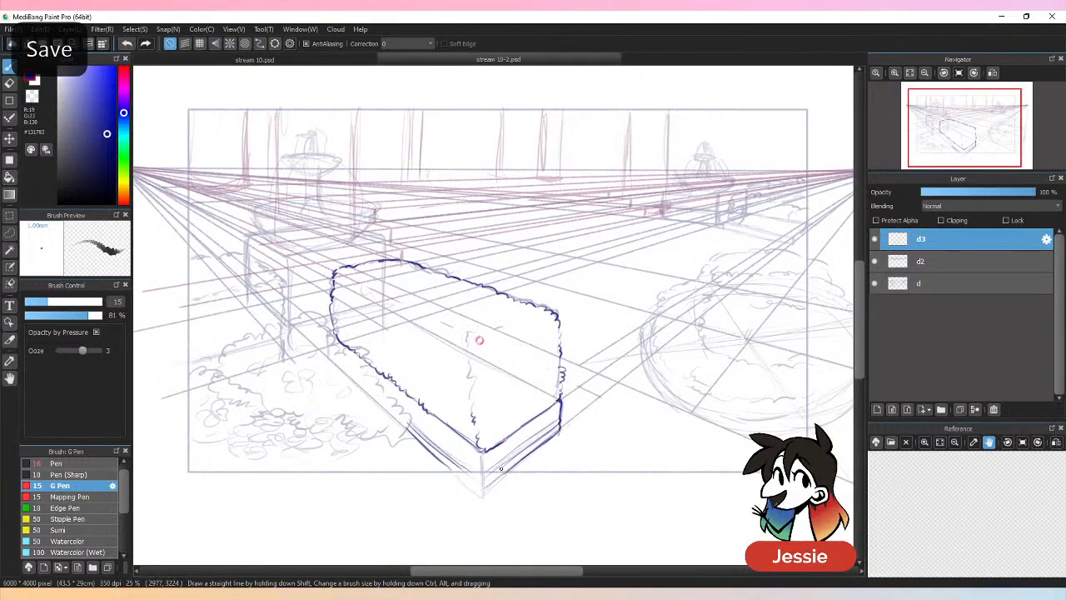
{"action": "left_click_drag", "start_coordinate": [476, 337], "coordinate": [471, 367]}
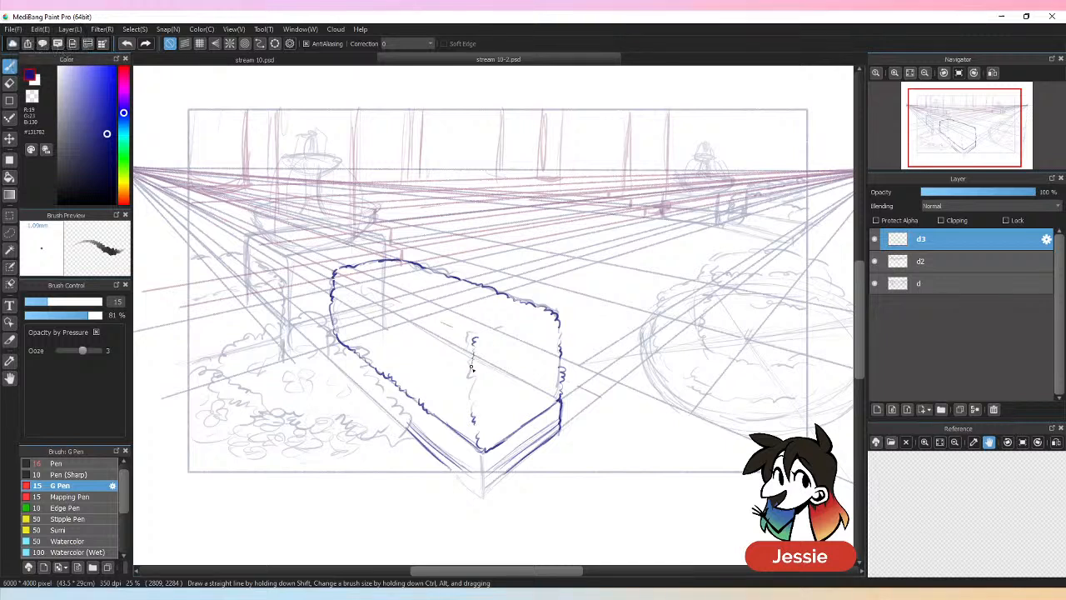
{"action": "left_click_drag", "start_coordinate": [495, 333], "coordinate": [504, 329]}
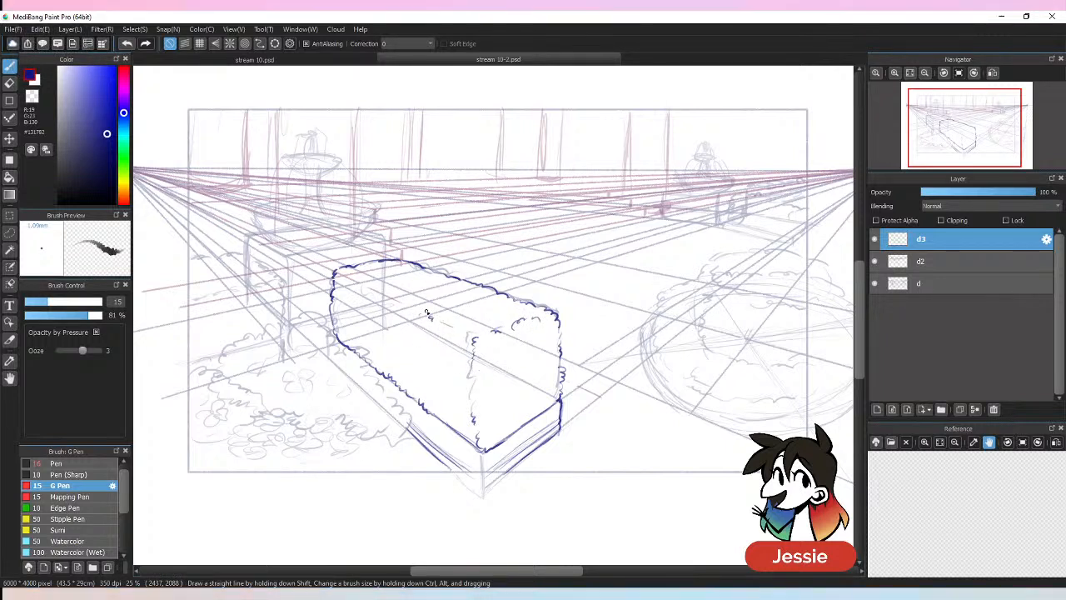
Outline the flower bush beside the hedge with jagged leafy edges and add a few foliage marks inside it.
{"action": "mouse_move", "coordinate": [289, 327]}
{"action": "left_mouse_down"}
{"action": "mouse_move", "coordinate": [328, 336]}
{"action": "mouse_move", "coordinate": [270, 326]}
{"action": "mouse_move", "coordinate": [273, 334]}
{"action": "mouse_move", "coordinate": [246, 350]}
{"action": "mouse_move", "coordinate": [234, 343]}
{"action": "mouse_move", "coordinate": [213, 373]}
{"action": "left_mouse_up"}
{"action": "left_click_drag", "start_coordinate": [293, 384], "coordinate": [302, 395]}
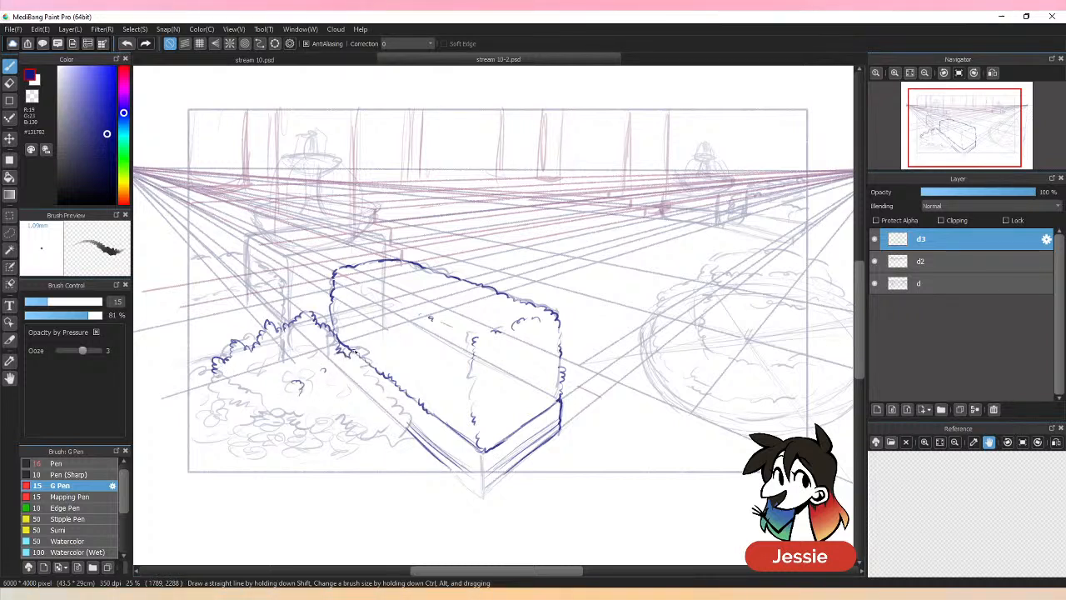
{"action": "mouse_move", "coordinate": [360, 357]}
{"action": "left_mouse_down"}
{"action": "mouse_move", "coordinate": [403, 400]}
{"action": "mouse_move", "coordinate": [410, 428]}
{"action": "mouse_move", "coordinate": [400, 441]}
{"action": "left_mouse_up"}
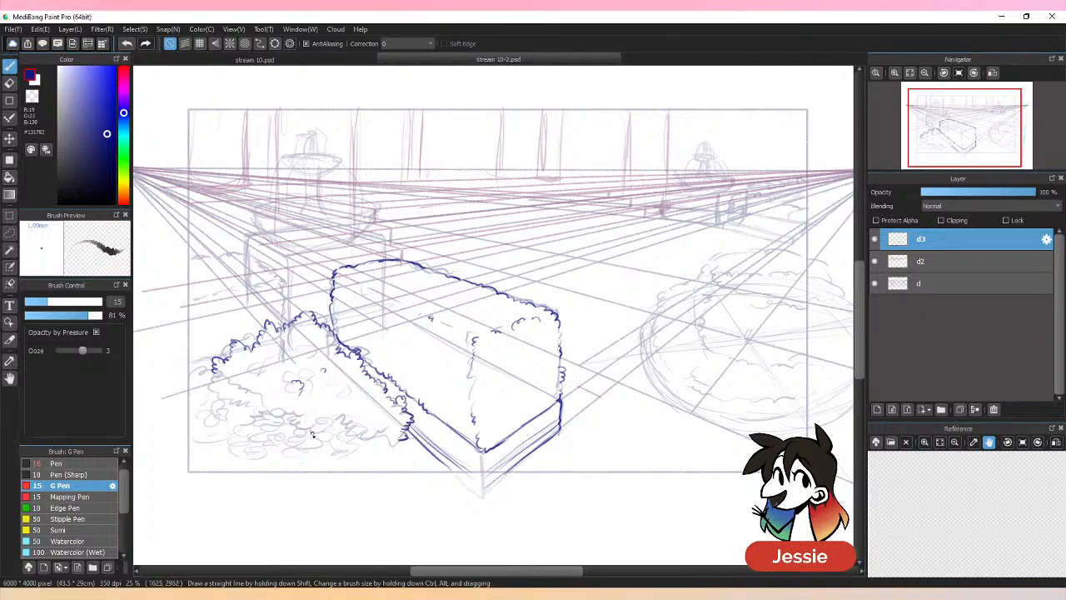
{"action": "mouse_move", "coordinate": [312, 433]}
{"action": "left_mouse_down"}
{"action": "mouse_move", "coordinate": [359, 412]}
{"action": "mouse_move", "coordinate": [352, 435]}
{"action": "mouse_move", "coordinate": [411, 436]}
{"action": "left_mouse_up"}
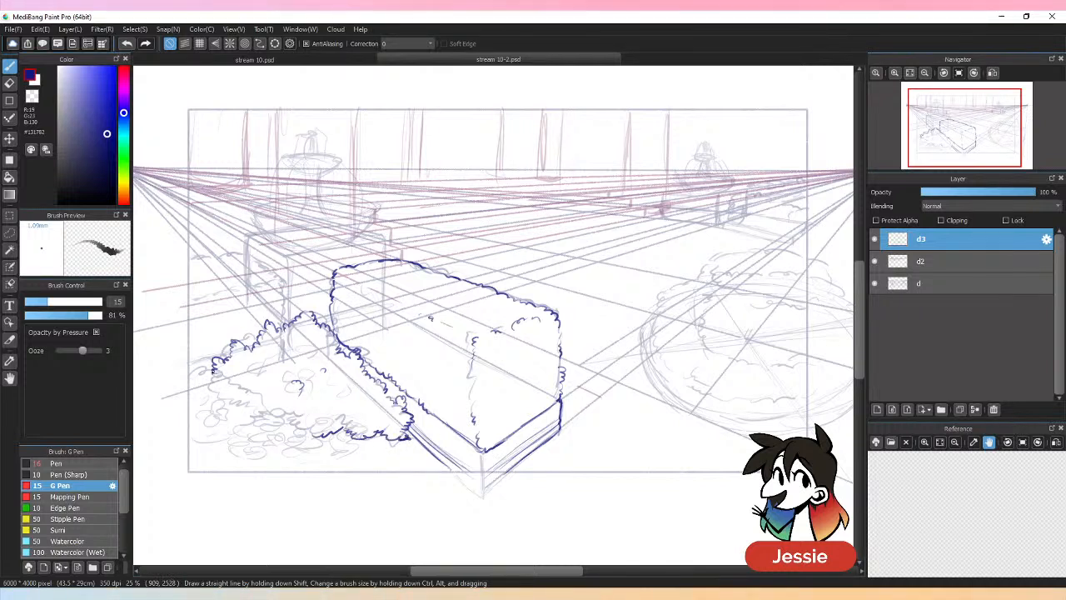
{"action": "left_click_drag", "start_coordinate": [215, 369], "coordinate": [190, 391]}
{"action": "mouse_move", "coordinate": [192, 432]}
{"action": "left_mouse_down"}
{"action": "mouse_move", "coordinate": [221, 416]}
{"action": "mouse_move", "coordinate": [259, 425]}
{"action": "mouse_move", "coordinate": [263, 400]}
{"action": "mouse_move", "coordinate": [252, 414]}
{"action": "mouse_move", "coordinate": [272, 409]}
{"action": "mouse_move", "coordinate": [282, 361]}
{"action": "mouse_move", "coordinate": [243, 387]}
{"action": "left_mouse_up"}
{"action": "left_click_drag", "start_coordinate": [295, 417], "coordinate": [304, 424]}
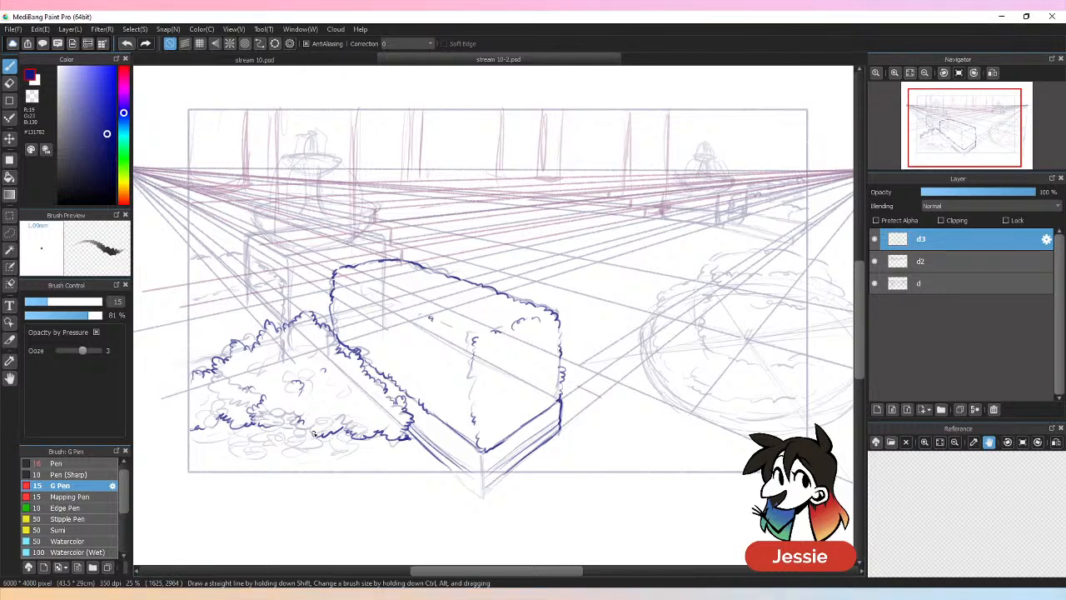
Compare the refined bush and hedge lines with layers d2 and d hidden one at a time.
{"action": "left_click", "coordinate": [876, 261]}
{"action": "left_click", "coordinate": [877, 261]}
{"action": "left_click", "coordinate": [876, 283]}
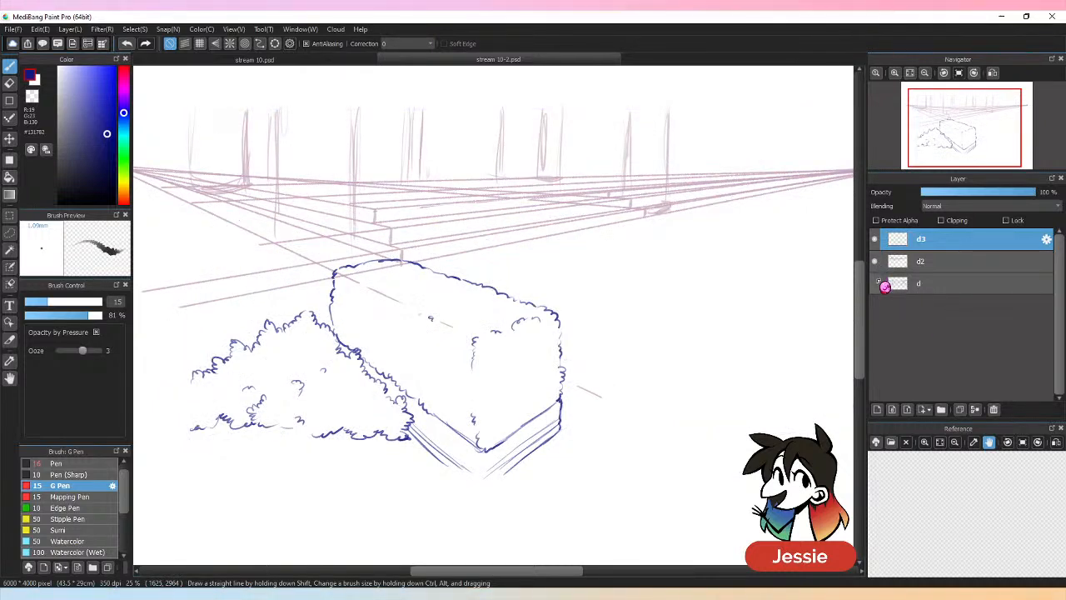
{"action": "left_click", "coordinate": [880, 284]}
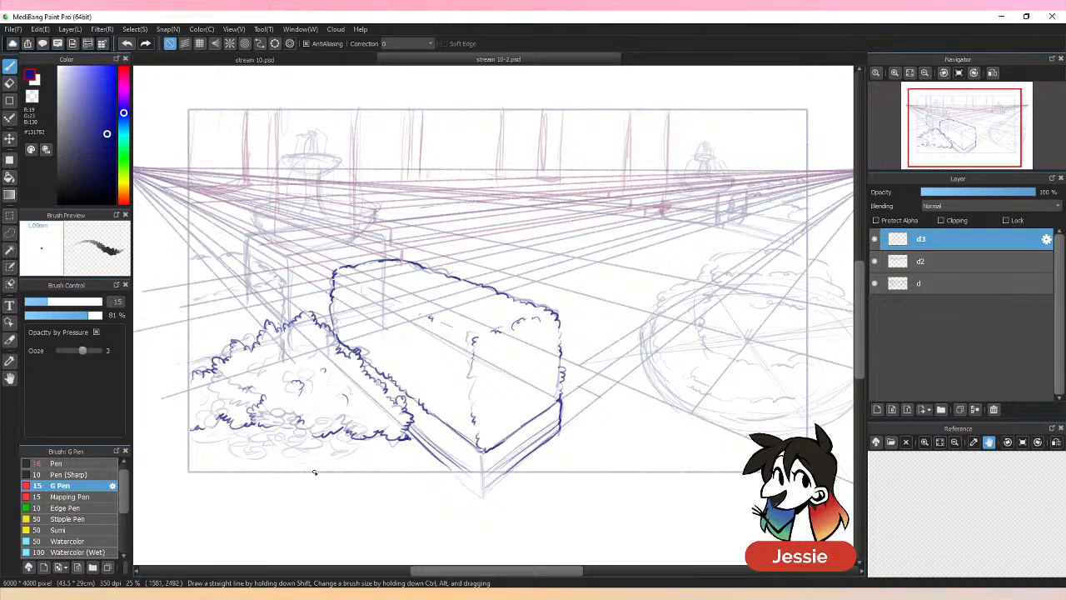
Draw a dense cluster of small overlapping flowers along the lower front of the bush.
{"action": "mouse_move", "coordinate": [268, 422]}
{"action": "left_mouse_down"}
{"action": "mouse_move", "coordinate": [297, 430]}
{"action": "mouse_move", "coordinate": [283, 435]}
{"action": "mouse_move", "coordinate": [294, 430]}
{"action": "mouse_move", "coordinate": [272, 429]}
{"action": "mouse_move", "coordinate": [322, 434]}
{"action": "mouse_move", "coordinate": [310, 442]}
{"action": "mouse_move", "coordinate": [324, 445]}
{"action": "mouse_move", "coordinate": [307, 432]}
{"action": "mouse_move", "coordinate": [335, 423]}
{"action": "mouse_move", "coordinate": [310, 427]}
{"action": "mouse_move", "coordinate": [331, 431]}
{"action": "mouse_move", "coordinate": [315, 406]}
{"action": "mouse_move", "coordinate": [326, 409]}
{"action": "mouse_move", "coordinate": [292, 408]}
{"action": "mouse_move", "coordinate": [305, 412]}
{"action": "mouse_move", "coordinate": [288, 422]}
{"action": "mouse_move", "coordinate": [273, 413]}
{"action": "mouse_move", "coordinate": [282, 425]}
{"action": "mouse_move", "coordinate": [305, 422]}
{"action": "mouse_move", "coordinate": [260, 438]}
{"action": "mouse_move", "coordinate": [268, 443]}
{"action": "mouse_move", "coordinate": [268, 429]}
{"action": "mouse_move", "coordinate": [243, 437]}
{"action": "mouse_move", "coordinate": [259, 426]}
{"action": "mouse_move", "coordinate": [241, 447]}
{"action": "mouse_move", "coordinate": [351, 446]}
{"action": "mouse_move", "coordinate": [333, 451]}
{"action": "mouse_move", "coordinate": [336, 438]}
{"action": "mouse_move", "coordinate": [357, 435]}
{"action": "mouse_move", "coordinate": [351, 414]}
{"action": "mouse_move", "coordinate": [337, 423]}
{"action": "mouse_move", "coordinate": [369, 397]}
{"action": "left_mouse_up"}
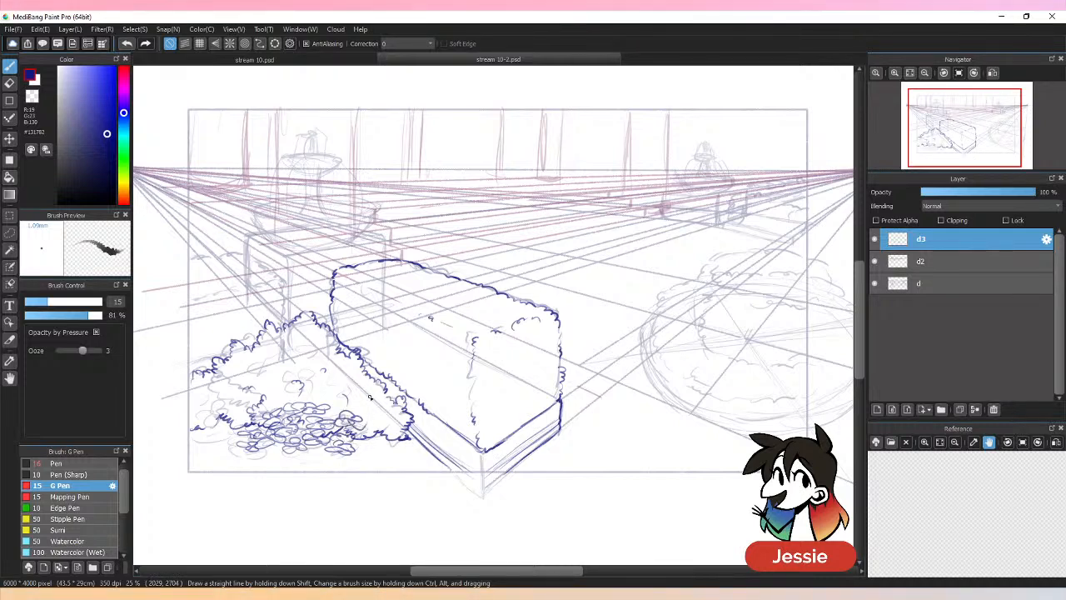
{"action": "key", "text": "ctrl+minus"}
{"action": "key", "text": "ctrl+plus"}
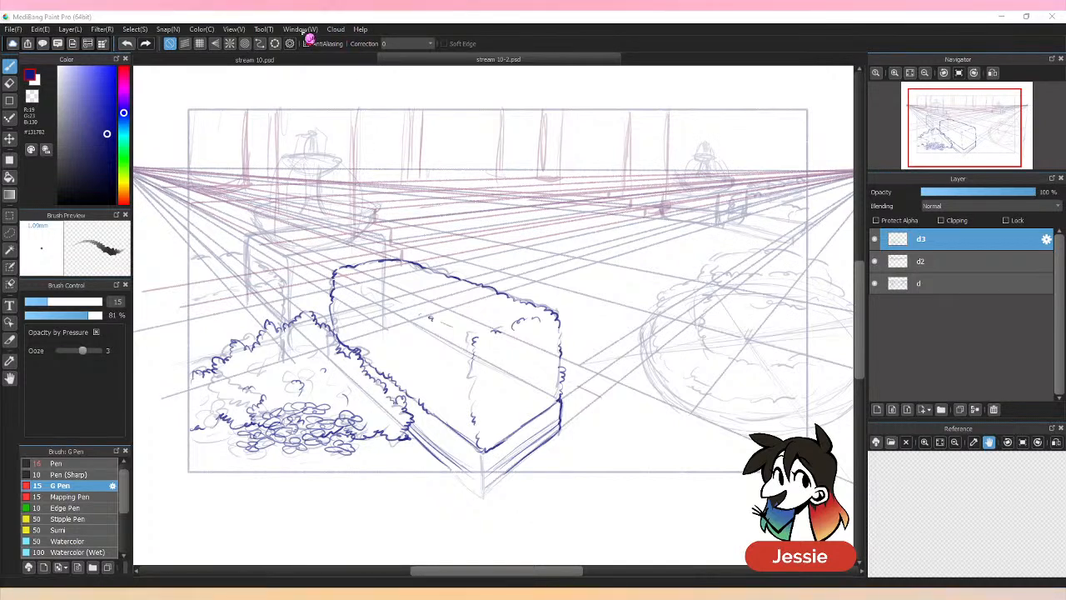
{"action": "left_click", "coordinate": [408, 18]}
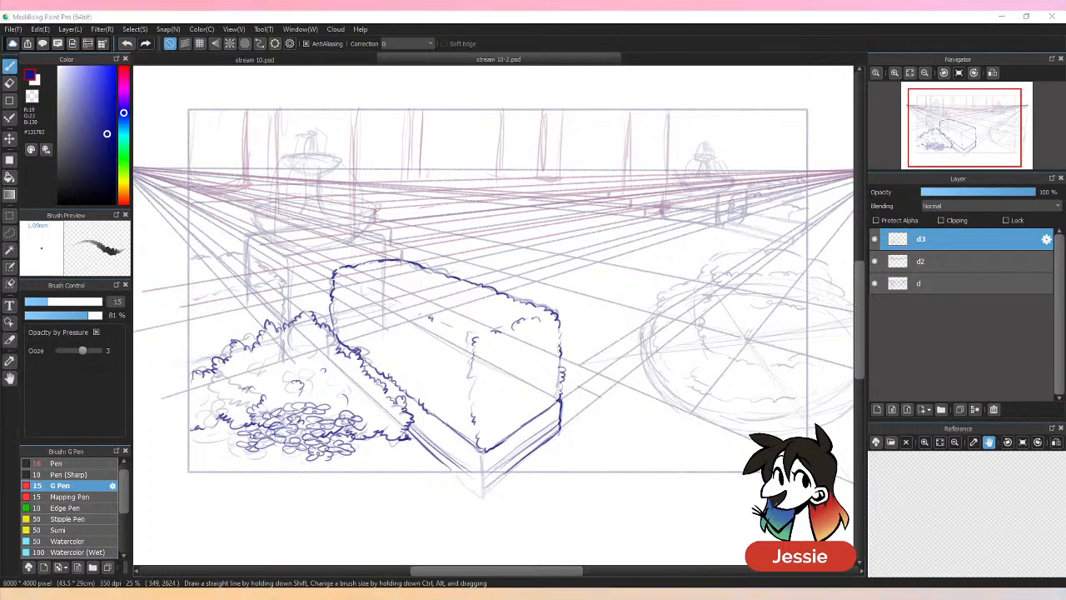
{"action": "left_click", "coordinate": [493, 15]}
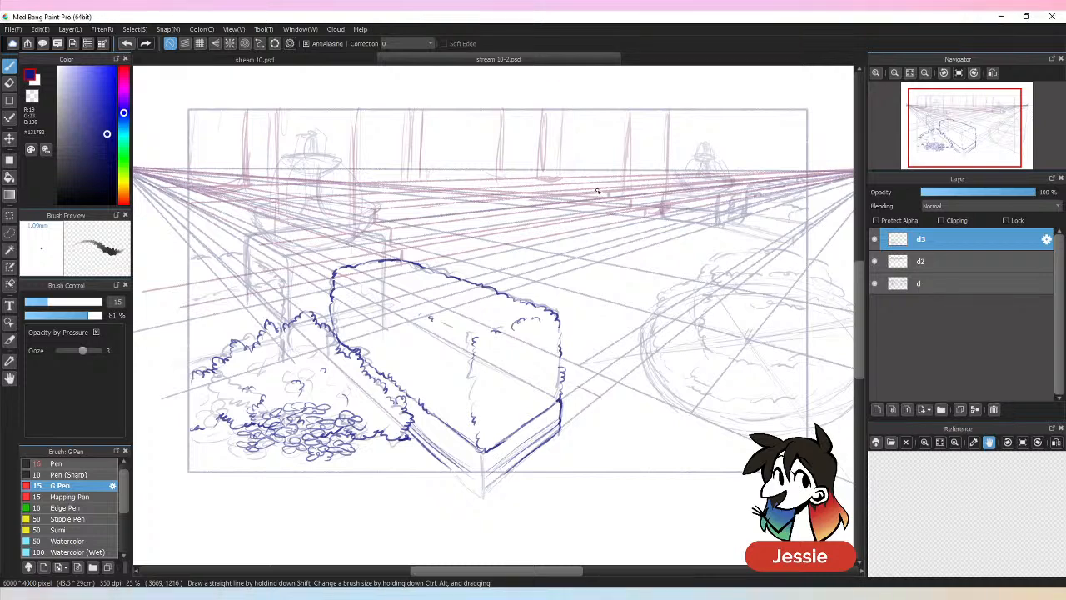
Scatter more small flowers below the cluster, across the bush and on the ground near the planter.
{"action": "mouse_move", "coordinate": [341, 463]}
{"action": "left_mouse_down"}
{"action": "mouse_move", "coordinate": [357, 467]}
{"action": "mouse_move", "coordinate": [366, 452]}
{"action": "left_mouse_up"}
{"action": "mouse_move", "coordinate": [300, 468]}
{"action": "left_mouse_down"}
{"action": "mouse_move", "coordinate": [312, 474]}
{"action": "mouse_move", "coordinate": [285, 470]}
{"action": "left_mouse_up"}
{"action": "left_click_drag", "start_coordinate": [201, 453], "coordinate": [222, 457]}
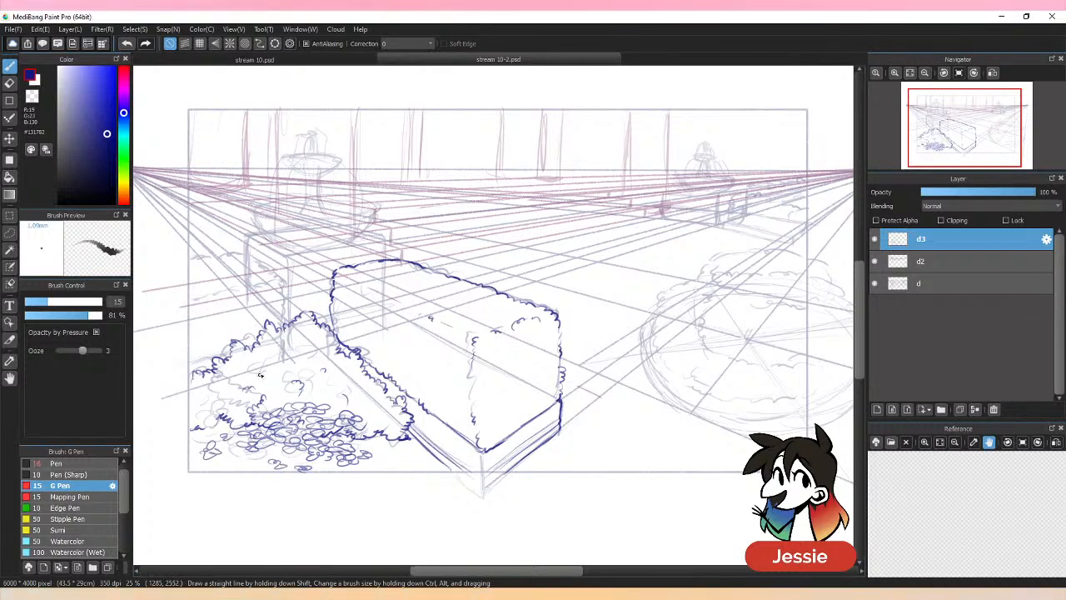
{"action": "mouse_move", "coordinate": [257, 369]}
{"action": "left_mouse_down"}
{"action": "mouse_move", "coordinate": [276, 390]}
{"action": "mouse_move", "coordinate": [326, 367]}
{"action": "mouse_move", "coordinate": [375, 404]}
{"action": "left_mouse_up"}
{"action": "left_click_drag", "start_coordinate": [408, 464], "coordinate": [424, 467]}
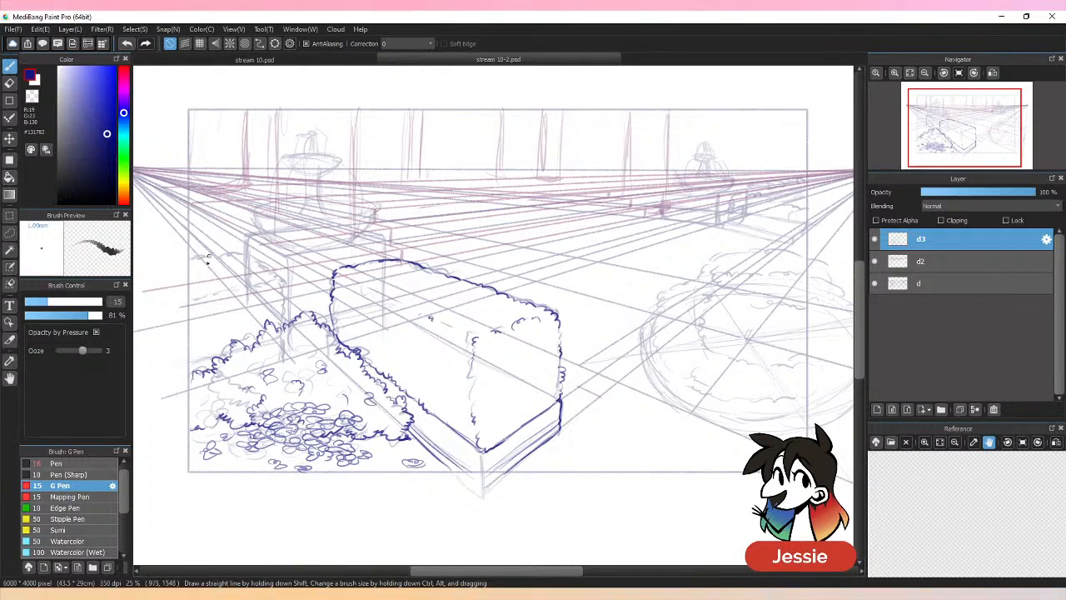
Outline the second hedge behind the flower bush with a leafy contour and sketch its base lines.
{"action": "mouse_move", "coordinate": [208, 257]}
{"action": "left_mouse_down"}
{"action": "mouse_move", "coordinate": [272, 268]}
{"action": "mouse_move", "coordinate": [287, 280]}
{"action": "mouse_move", "coordinate": [282, 318]}
{"action": "left_mouse_up"}
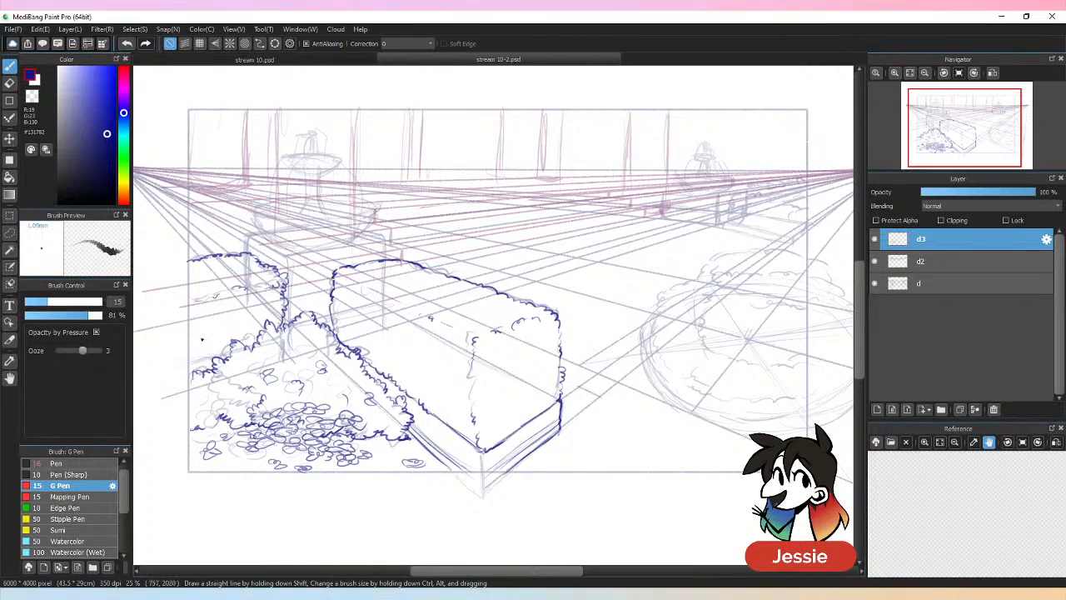
{"action": "left_click_drag", "start_coordinate": [195, 360], "coordinate": [232, 354]}
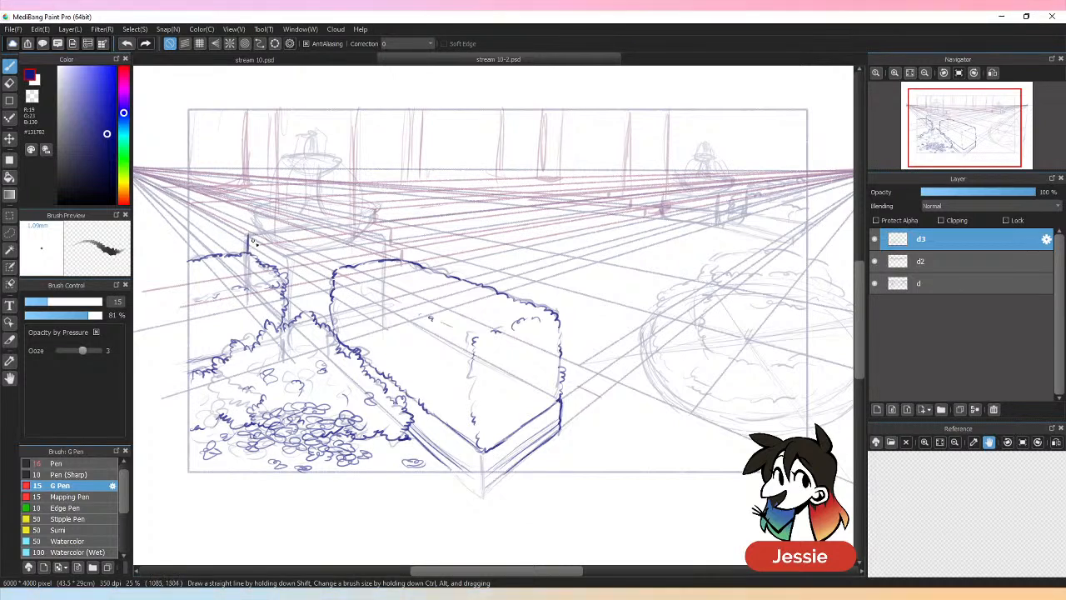
Draw the flat top slab of the fountain pedestal behind the hedges, including its front corner and thickness.
{"action": "mouse_move", "coordinate": [247, 237]}
{"action": "left_mouse_down"}
{"action": "mouse_move", "coordinate": [286, 259]}
{"action": "mouse_move", "coordinate": [246, 243]}
{"action": "mouse_move", "coordinate": [288, 258]}
{"action": "mouse_move", "coordinate": [317, 238]}
{"action": "mouse_move", "coordinate": [393, 238]}
{"action": "mouse_move", "coordinate": [390, 246]}
{"action": "left_mouse_up"}
{"action": "key", "text": "e"}
{"action": "key", "text": "b"}
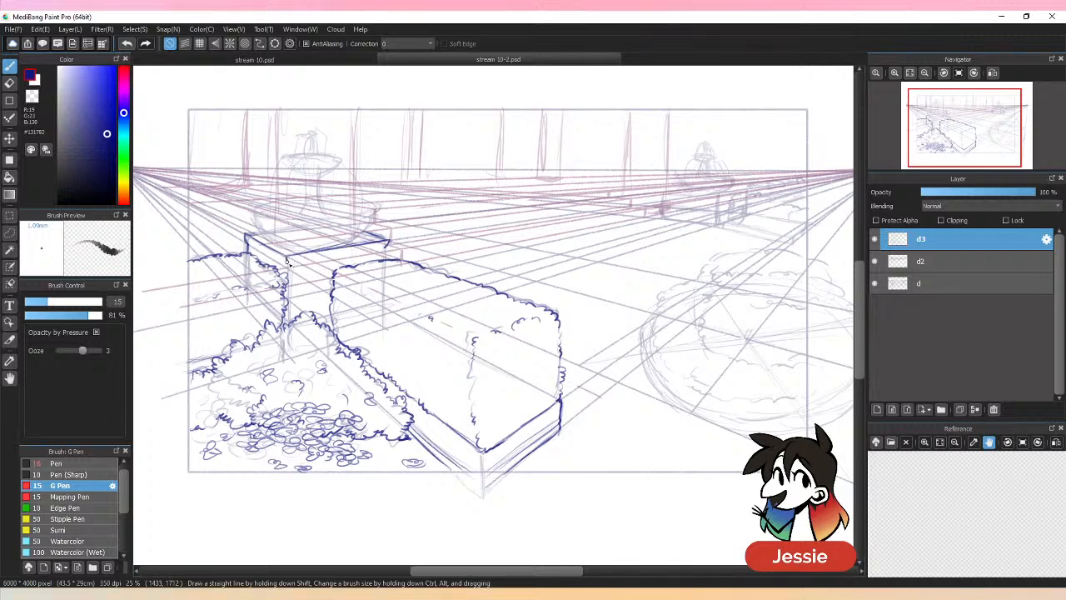
{"action": "mouse_move", "coordinate": [246, 237]}
{"action": "left_mouse_down"}
{"action": "mouse_move", "coordinate": [291, 270]}
{"action": "mouse_move", "coordinate": [386, 254]}
{"action": "left_mouse_up"}
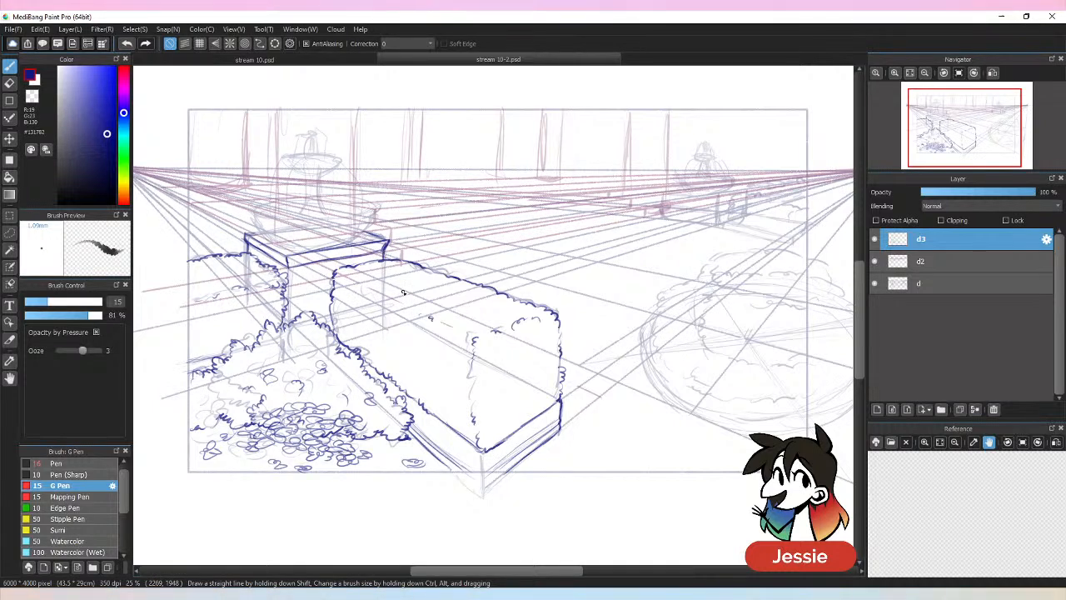
Draw the pedestal's vertical corner edges below the slab and reinforce the slab's underside lines.
{"action": "left_click_drag", "start_coordinate": [287, 267], "coordinate": [291, 324]}
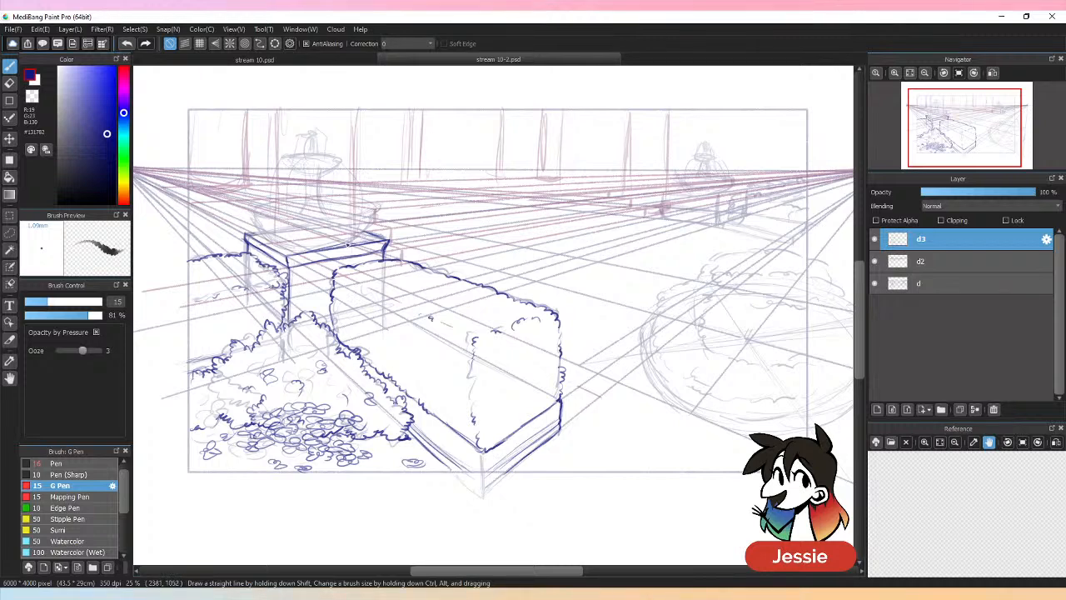
{"action": "left_click_drag", "start_coordinate": [289, 264], "coordinate": [386, 244]}
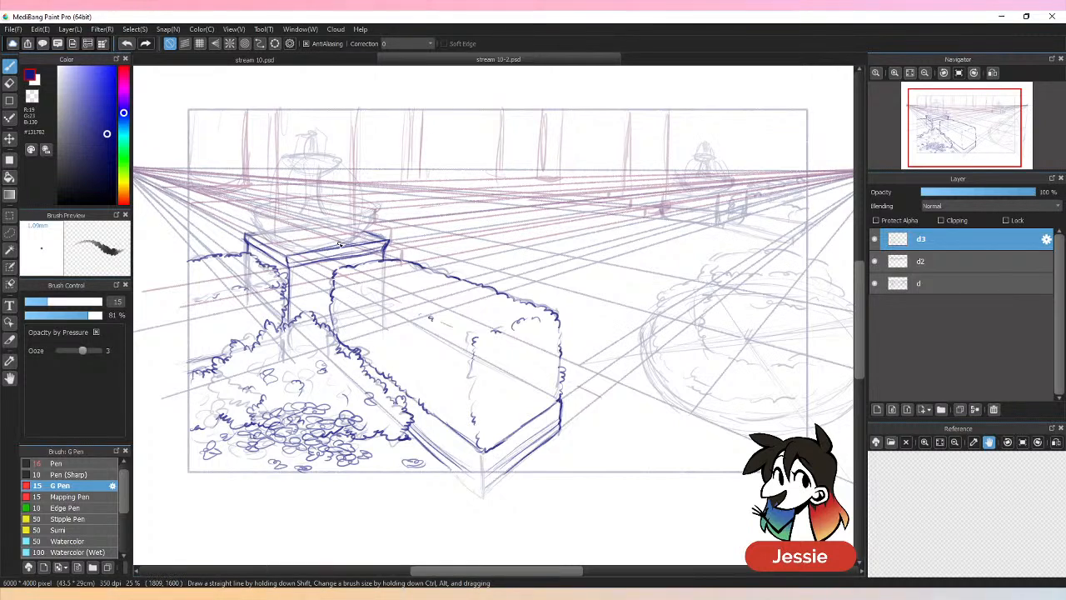
{"action": "mouse_move", "coordinate": [251, 245]}
{"action": "left_mouse_down"}
{"action": "mouse_move", "coordinate": [294, 274]}
{"action": "mouse_move", "coordinate": [295, 315]}
{"action": "left_mouse_up"}
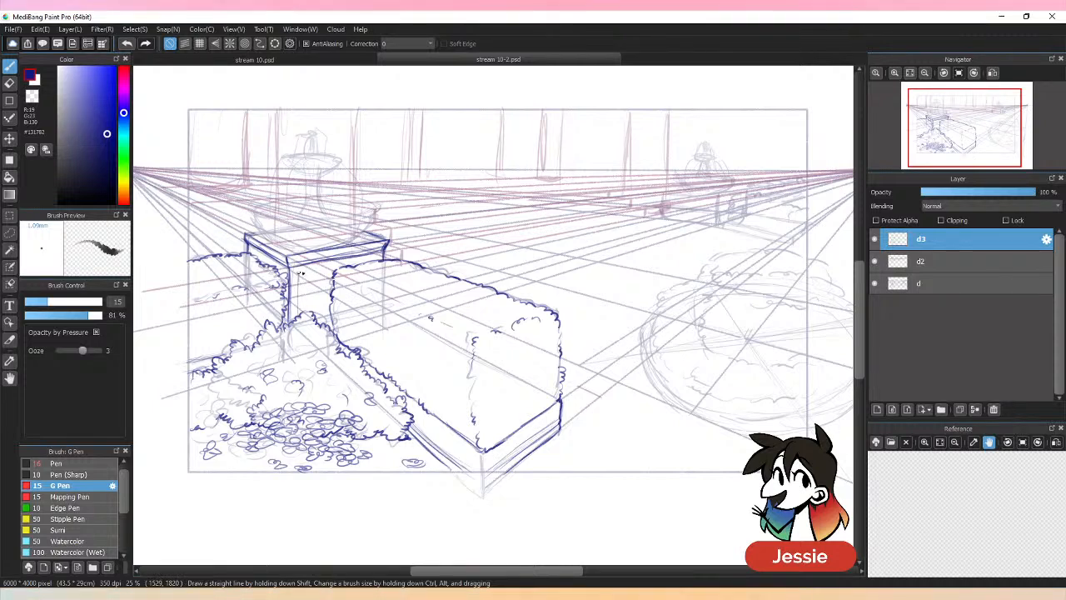
{"action": "left_click_drag", "start_coordinate": [300, 272], "coordinate": [378, 265]}
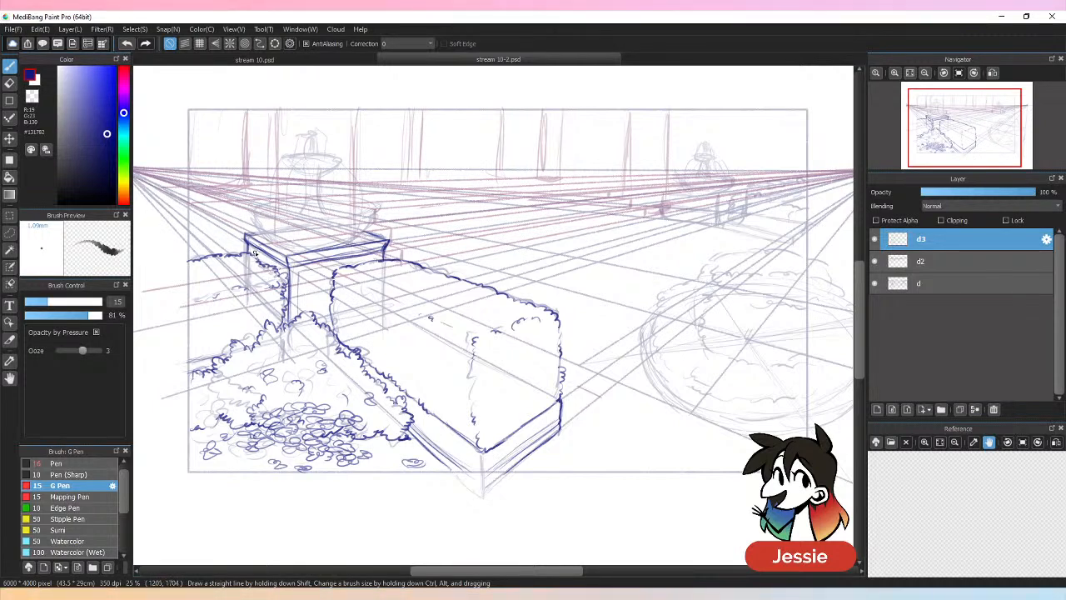
{"action": "left_click_drag", "start_coordinate": [254, 252], "coordinate": [286, 275]}
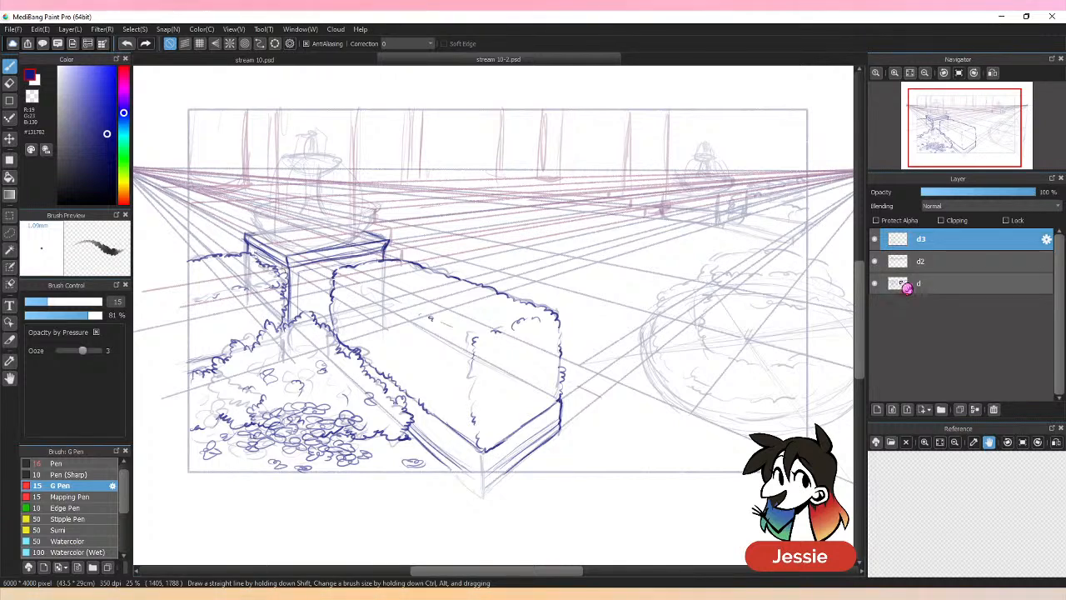
Compare the refined pedestal and foliage lines with layers d2 and d hidden one at a time.
{"action": "left_click", "coordinate": [875, 261]}
{"action": "left_click", "coordinate": [875, 260]}
{"action": "left_click", "coordinate": [876, 285]}
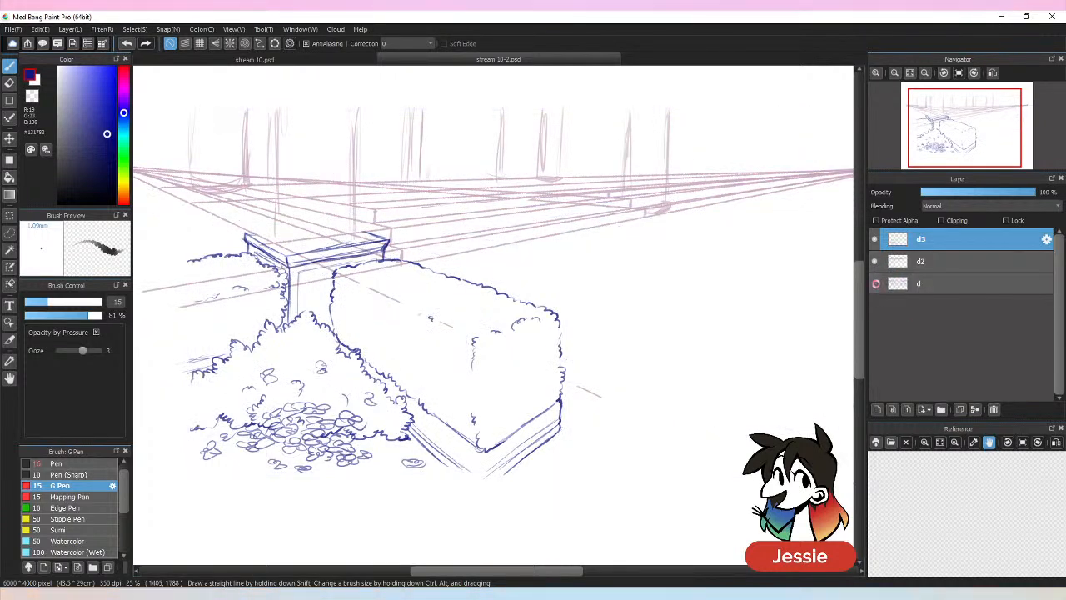
{"action": "left_click", "coordinate": [875, 284]}
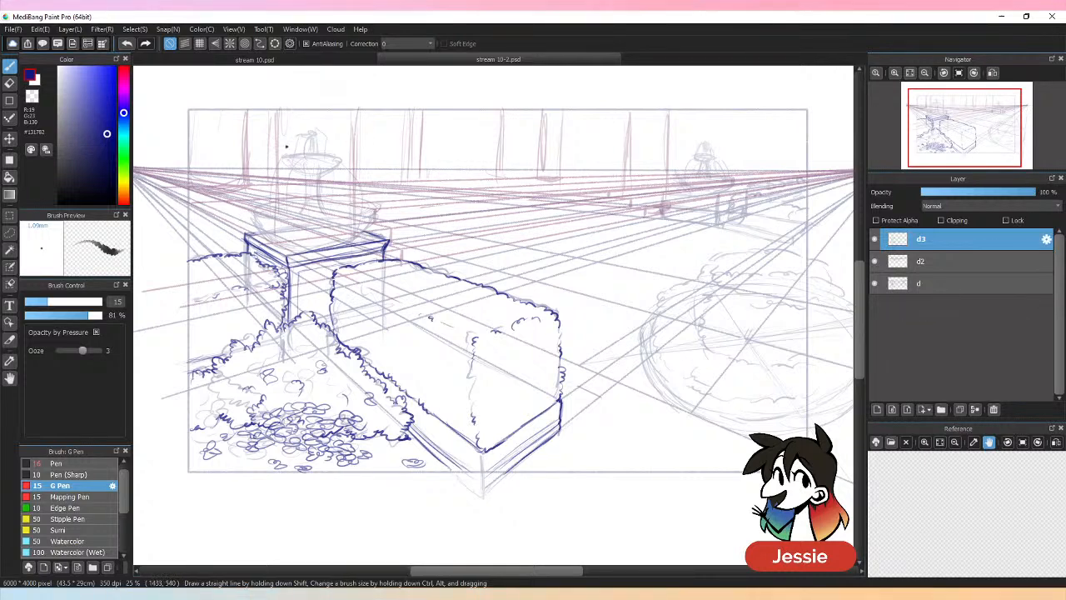
Draw the fountain's large lower basin on the pedestal slab, with a curved bowl and a double elliptical rim.
{"action": "mouse_move", "coordinate": [254, 208]}
{"action": "left_mouse_down"}
{"action": "mouse_move", "coordinate": [270, 239]}
{"action": "mouse_move", "coordinate": [294, 250]}
{"action": "mouse_move", "coordinate": [354, 243]}
{"action": "mouse_move", "coordinate": [375, 212]}
{"action": "mouse_move", "coordinate": [358, 241]}
{"action": "left_mouse_up"}
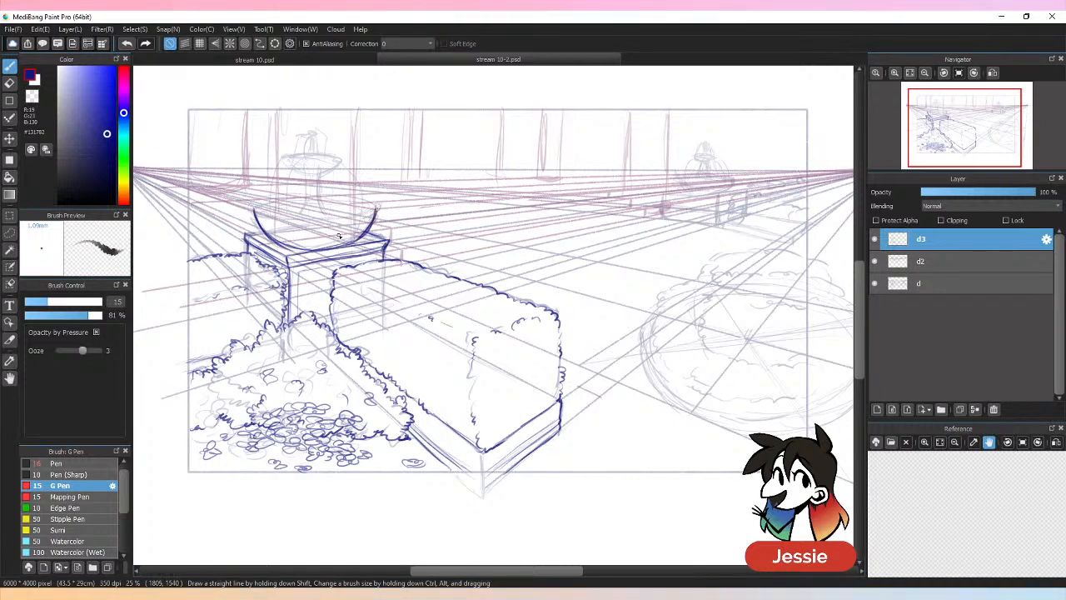
{"action": "mouse_move", "coordinate": [260, 209]}
{"action": "left_mouse_down"}
{"action": "mouse_move", "coordinate": [315, 196]}
{"action": "mouse_move", "coordinate": [374, 210]}
{"action": "mouse_move", "coordinate": [322, 197]}
{"action": "mouse_move", "coordinate": [280, 208]}
{"action": "mouse_move", "coordinate": [311, 198]}
{"action": "mouse_move", "coordinate": [365, 212]}
{"action": "left_mouse_up"}
{"action": "mouse_move", "coordinate": [262, 211]}
{"action": "left_mouse_down"}
{"action": "mouse_move", "coordinate": [337, 224]}
{"action": "mouse_move", "coordinate": [374, 210]}
{"action": "left_mouse_up"}
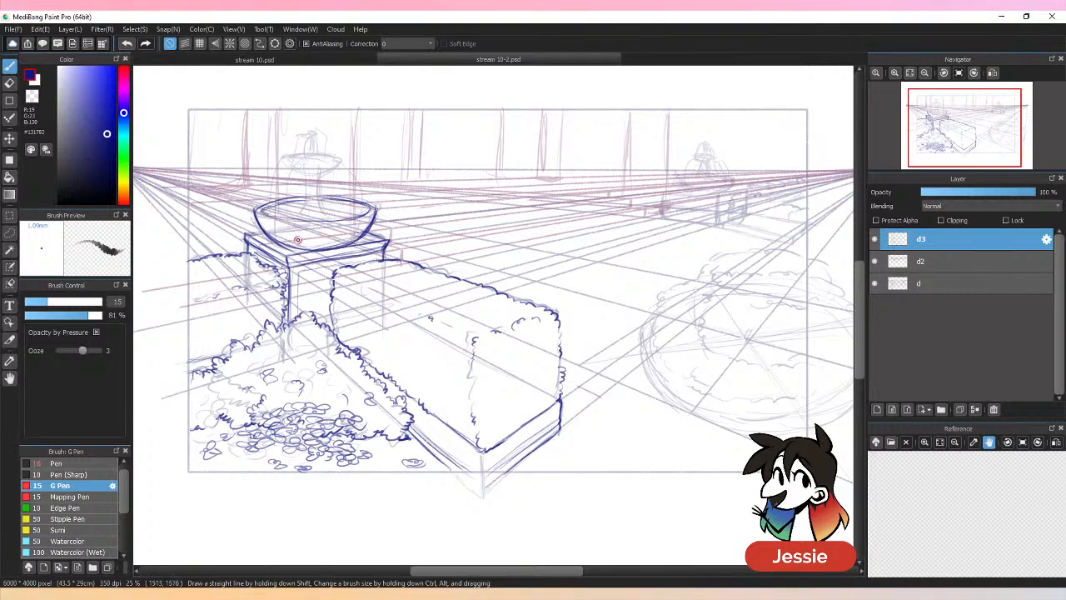
{"action": "key", "text": "ctrl+minus"}
{"action": "key", "text": "ctrl+plus"}
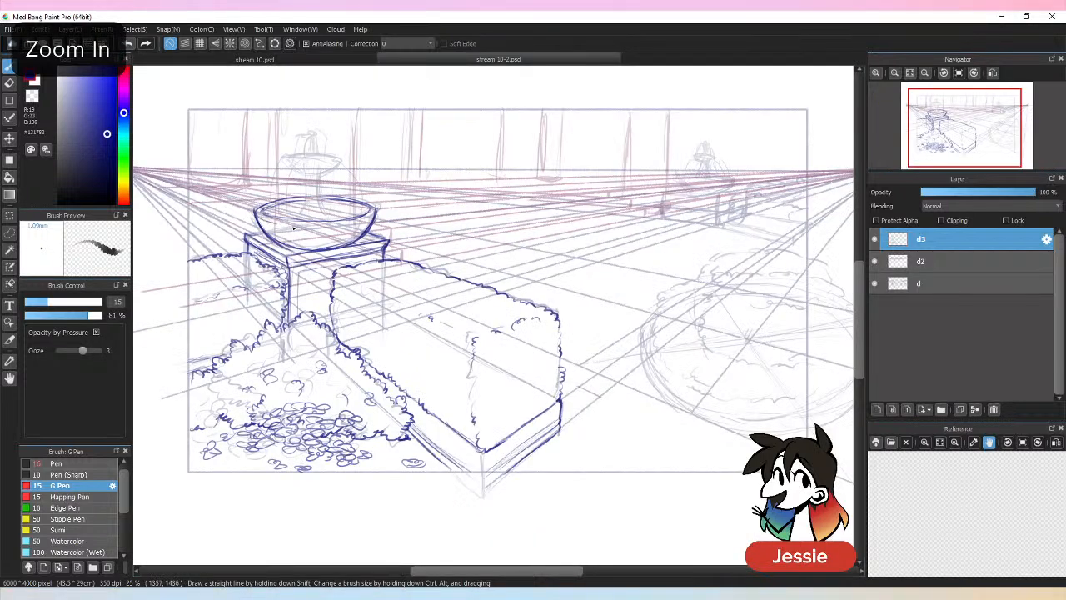
Draw the fountain's flared central stem and the smaller upper basin with its elliptical rim.
{"action": "left_click_drag", "start_coordinate": [306, 175], "coordinate": [302, 220]}
{"action": "left_click_drag", "start_coordinate": [320, 177], "coordinate": [323, 220]}
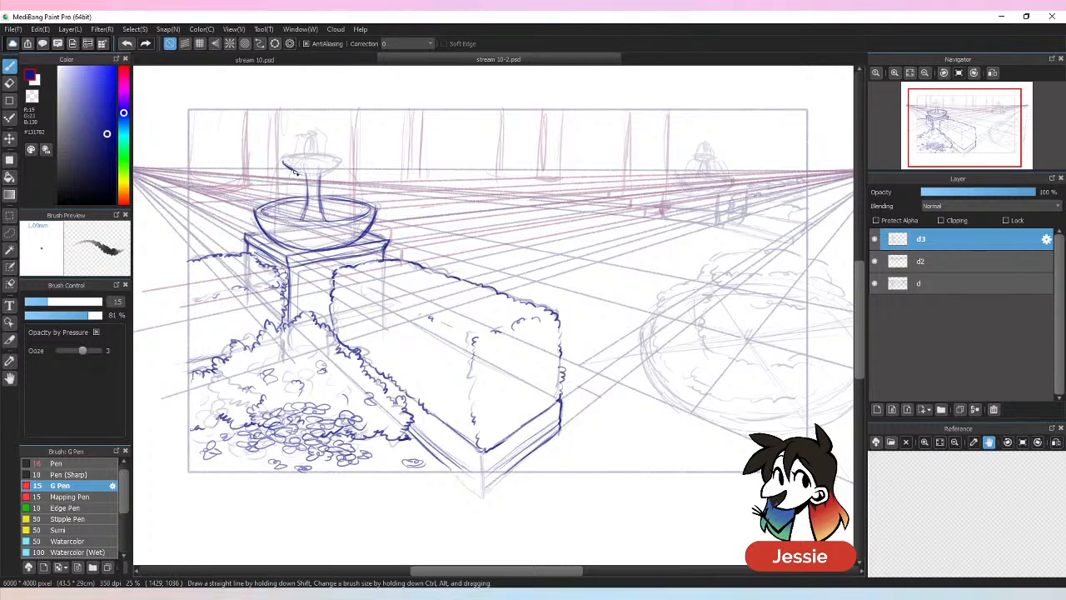
{"action": "left_click_drag", "start_coordinate": [284, 165], "coordinate": [316, 179]}
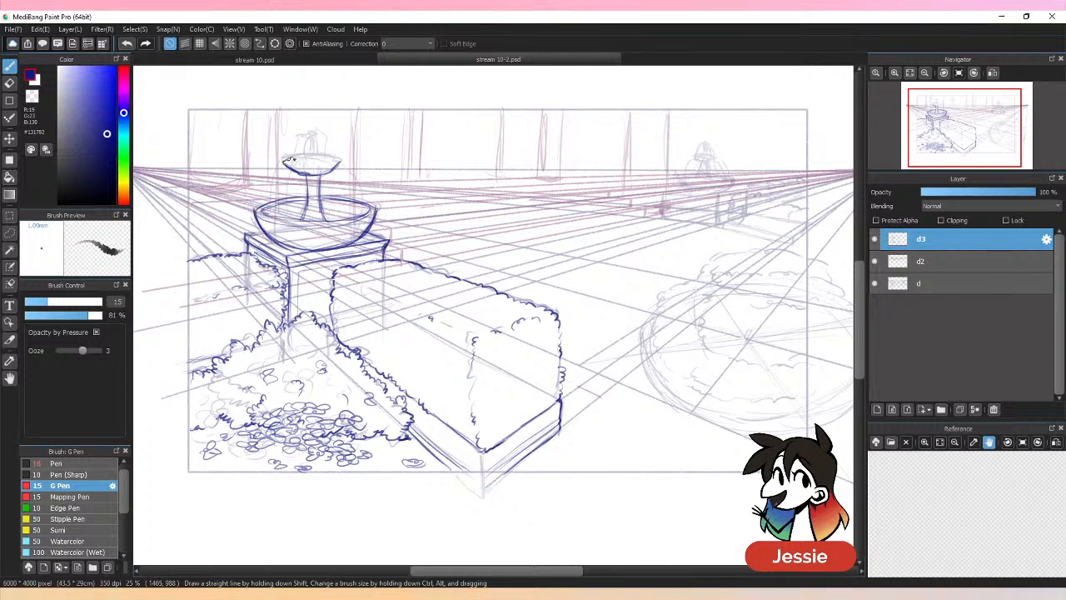
{"action": "mouse_move", "coordinate": [284, 161]}
{"action": "left_mouse_down"}
{"action": "mouse_move", "coordinate": [337, 158]}
{"action": "mouse_move", "coordinate": [286, 159]}
{"action": "left_mouse_up"}
{"action": "key", "text": "e"}
{"action": "key", "text": "b"}
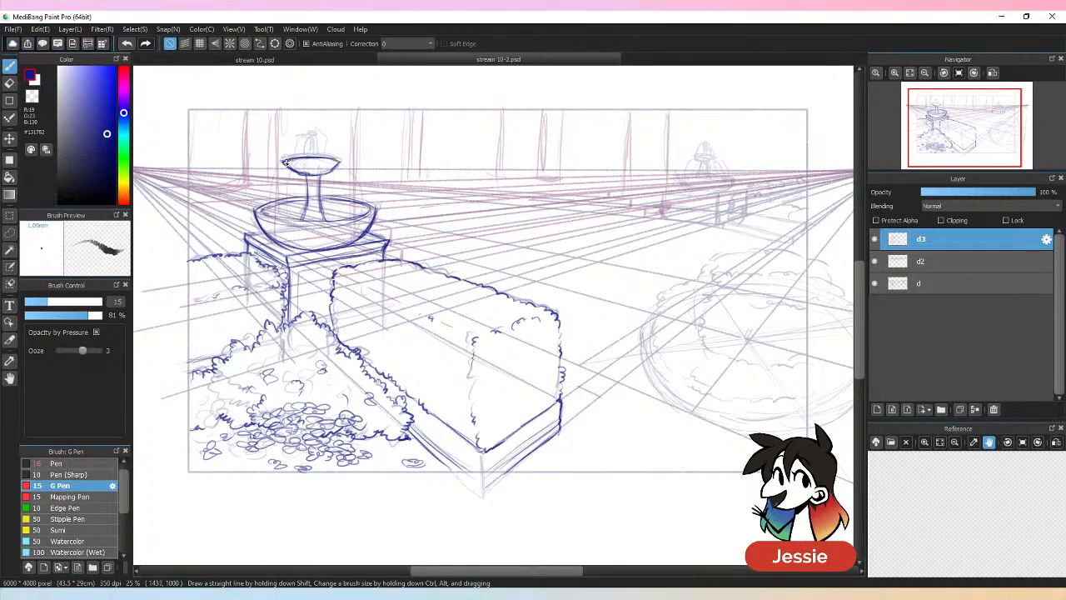
{"action": "mouse_move", "coordinate": [364, 164]}
{"action": "left_mouse_down"}
{"action": "mouse_move", "coordinate": [395, 155]}
{"action": "mouse_move", "coordinate": [398, 107]}
{"action": "mouse_move", "coordinate": [404, 123]}
{"action": "left_mouse_up"}
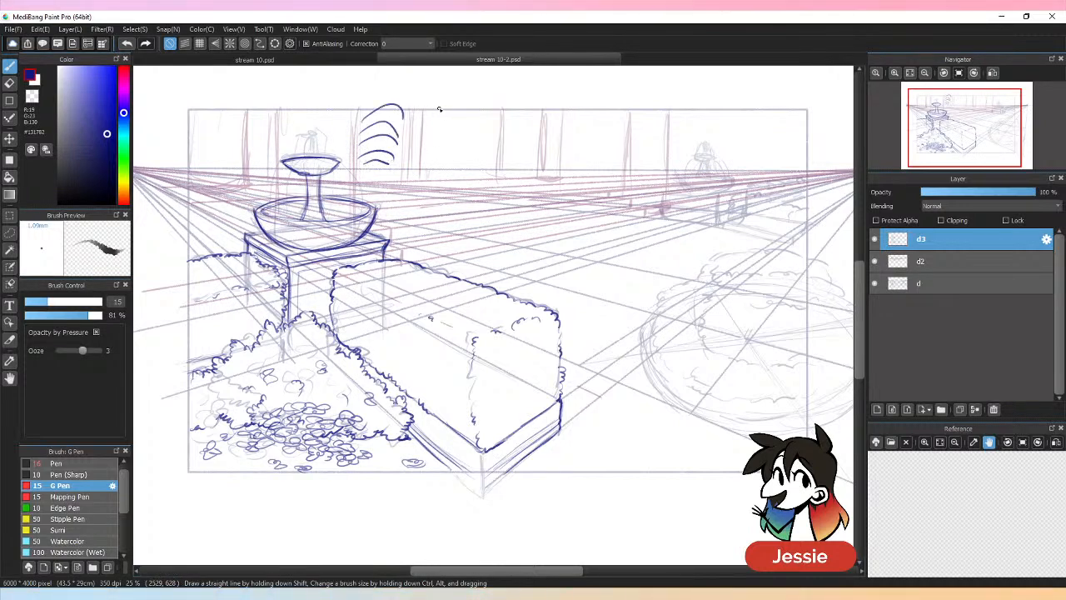
{"action": "key", "text": "ctrl+z"}
{"action": "key", "text": "ctrl+z"}
{"action": "key", "text": "ctrl+z"}
{"action": "key", "text": "ctrl+z"}
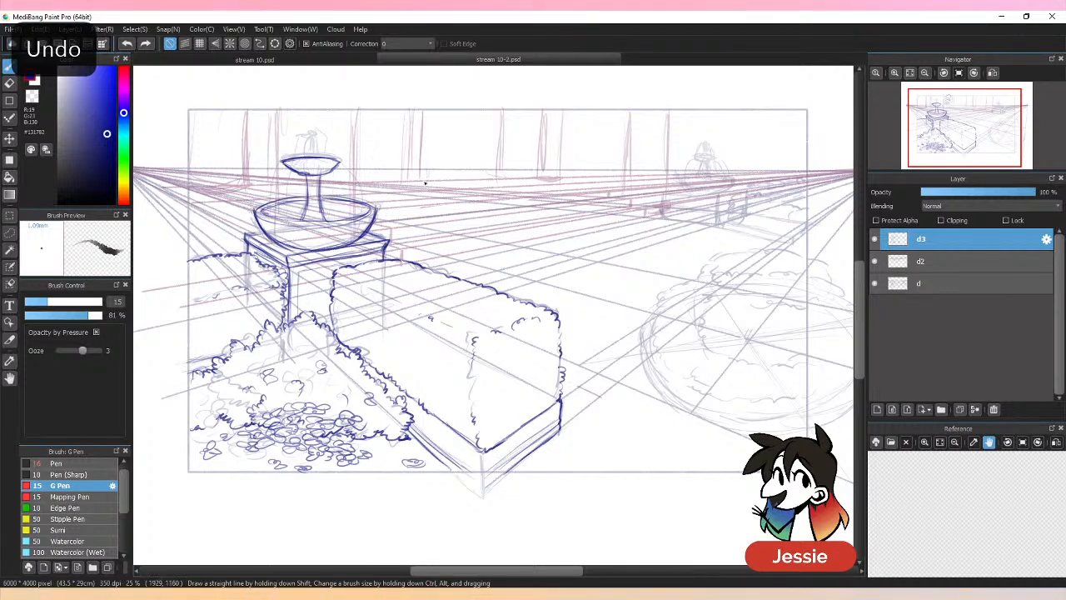
{"action": "mouse_move", "coordinate": [373, 172]}
{"action": "left_mouse_down"}
{"action": "mouse_move", "coordinate": [416, 178]}
{"action": "mouse_move", "coordinate": [432, 218]}
{"action": "left_mouse_up"}
{"action": "left_click_drag", "start_coordinate": [391, 232], "coordinate": [436, 242]}
{"action": "key", "text": "ctrl+z"}
{"action": "key", "text": "ctrl+z"}
{"action": "key", "text": "ctrl+z"}
{"action": "key", "text": "ctrl+z"}
{"action": "key", "text": "ctrl+z"}
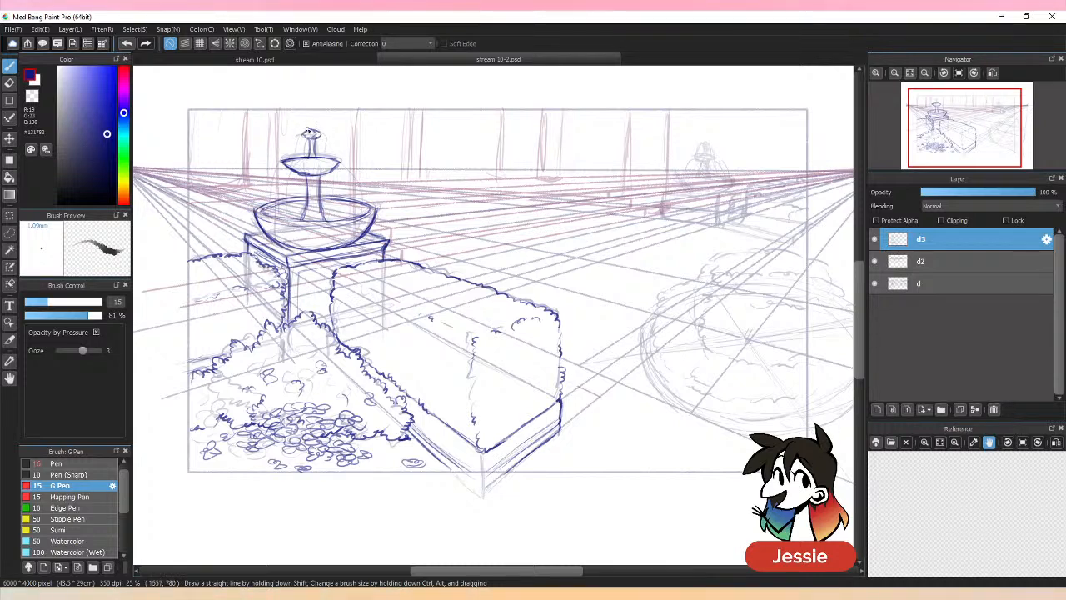
Draw the water streams arching from the fountain's top tiers into the large basin, and check them with layer d2 hidden.
{"action": "mouse_move", "coordinate": [308, 130]}
{"action": "left_mouse_down"}
{"action": "mouse_move", "coordinate": [329, 157]}
{"action": "mouse_move", "coordinate": [307, 134]}
{"action": "mouse_move", "coordinate": [322, 131]}
{"action": "mouse_move", "coordinate": [281, 163]}
{"action": "mouse_move", "coordinate": [299, 180]}
{"action": "mouse_move", "coordinate": [299, 160]}
{"action": "mouse_move", "coordinate": [298, 217]}
{"action": "left_mouse_up"}
{"action": "left_click_drag", "start_coordinate": [310, 155], "coordinate": [305, 225]}
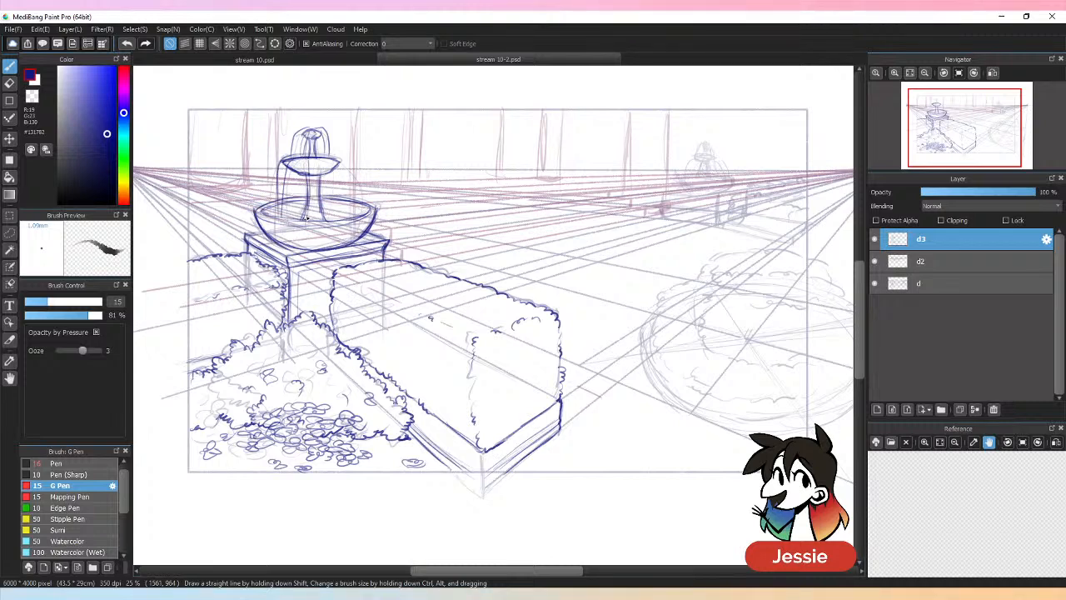
{"action": "key", "text": "ctrl+z"}
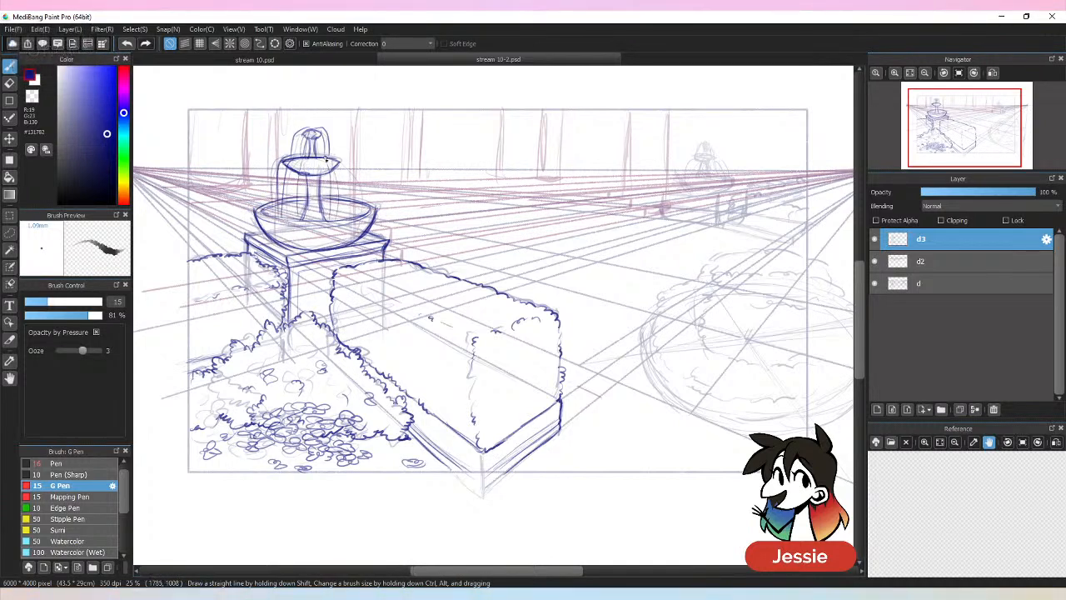
{"action": "left_click_drag", "start_coordinate": [353, 184], "coordinate": [356, 218]}
{"action": "left_click_drag", "start_coordinate": [340, 158], "coordinate": [359, 215]}
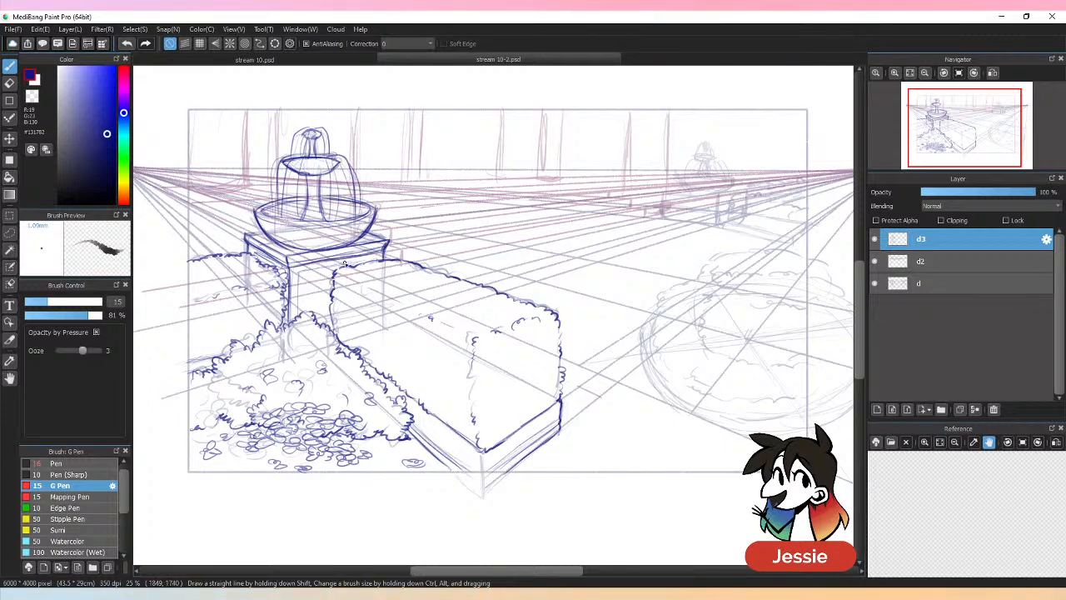
{"action": "left_click", "coordinate": [875, 261]}
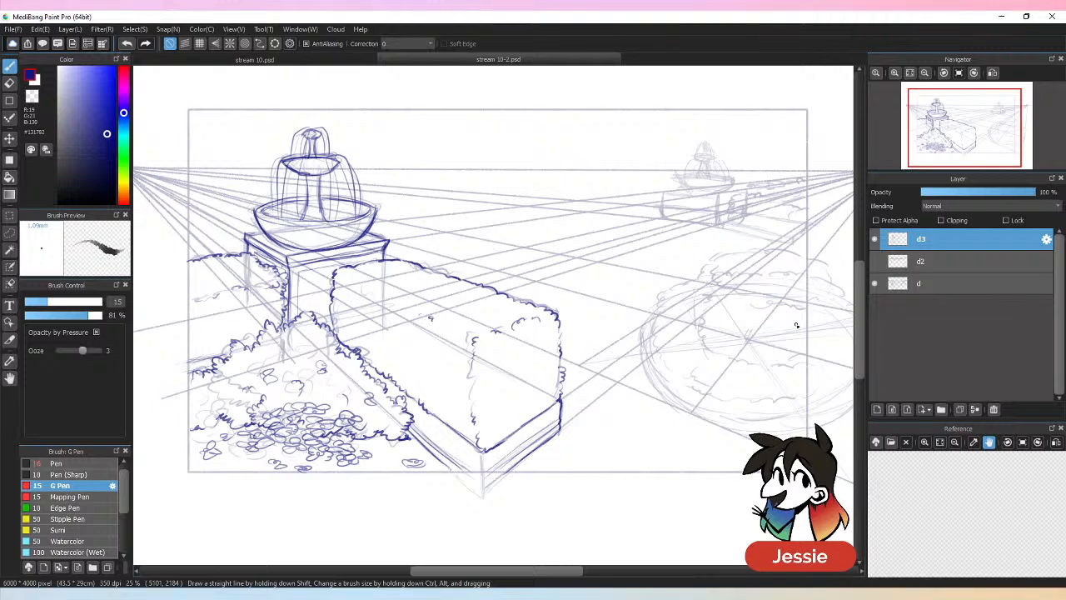
{"action": "left_click", "coordinate": [875, 261]}
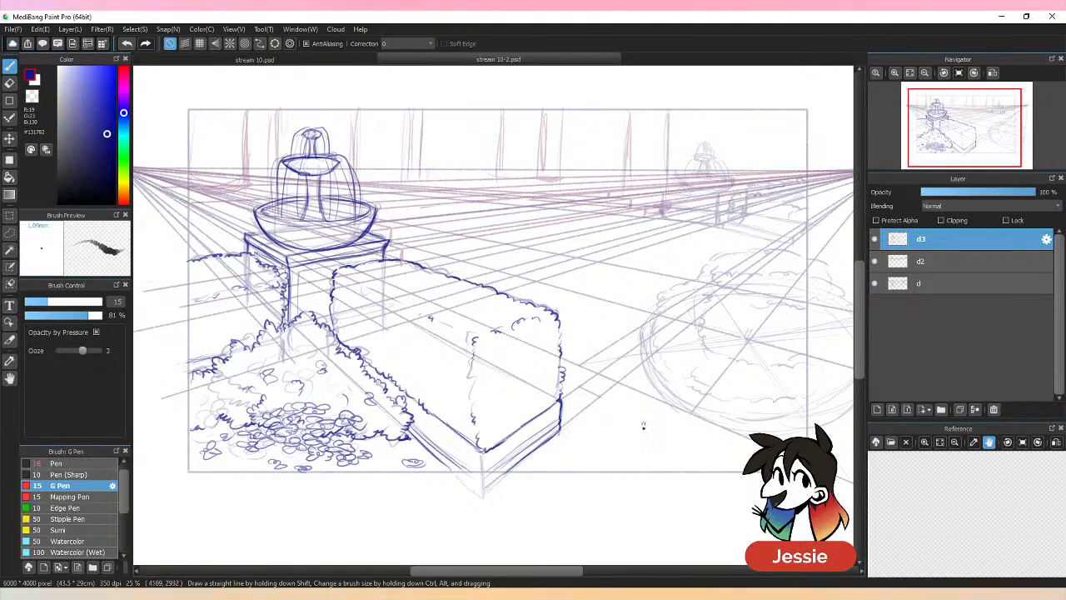
Draw the curved upper rim along the front of the round planting bed with a doubled line.
{"action": "key", "text": "ctrl+minus"}
{"action": "key", "text": "ctrl+plus"}
{"action": "left_click_drag", "start_coordinate": [539, 571], "coordinate": [585, 570]}
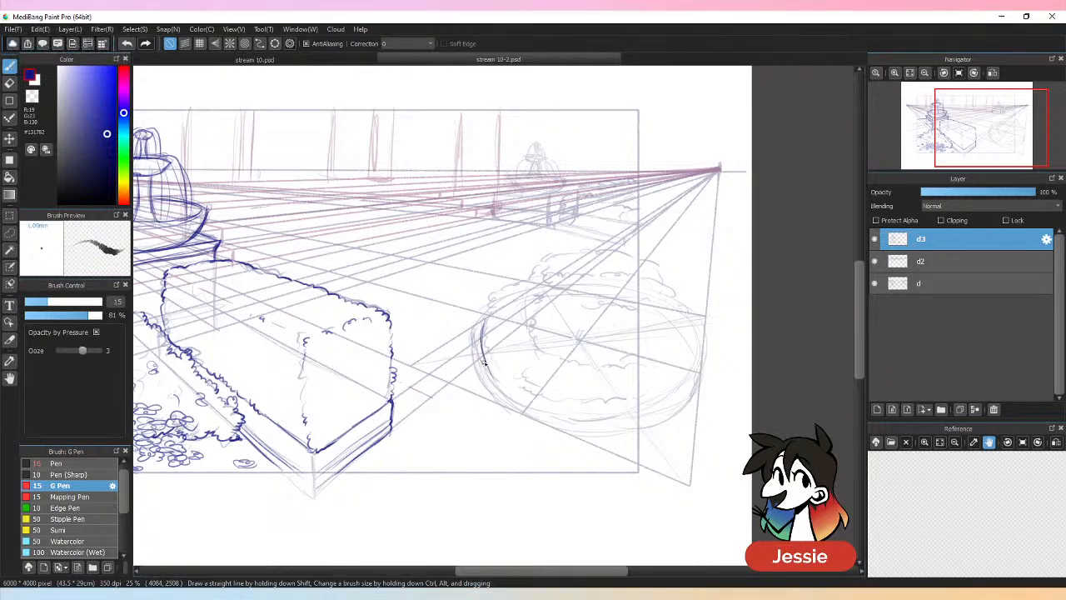
{"action": "mouse_move", "coordinate": [483, 360]}
{"action": "left_mouse_down"}
{"action": "mouse_move", "coordinate": [523, 404]}
{"action": "mouse_move", "coordinate": [523, 377]}
{"action": "mouse_move", "coordinate": [516, 399]}
{"action": "mouse_move", "coordinate": [571, 422]}
{"action": "mouse_move", "coordinate": [543, 408]}
{"action": "mouse_move", "coordinate": [652, 406]}
{"action": "left_mouse_up"}
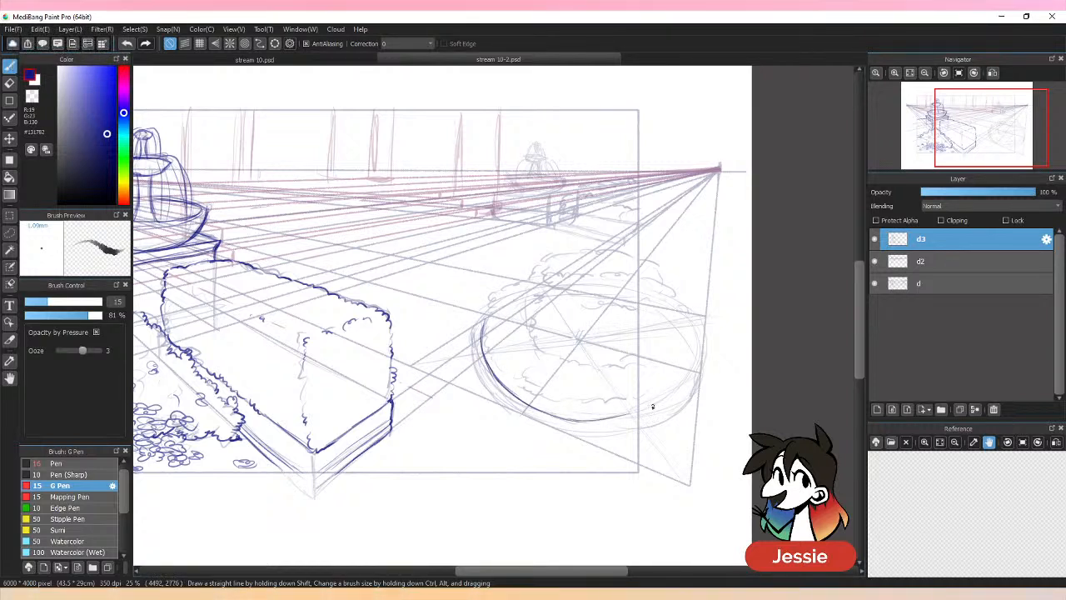
{"action": "mouse_move", "coordinate": [487, 315]}
{"action": "left_mouse_down"}
{"action": "mouse_move", "coordinate": [477, 347]}
{"action": "mouse_move", "coordinate": [513, 401]}
{"action": "mouse_move", "coordinate": [485, 368]}
{"action": "mouse_move", "coordinate": [537, 417]}
{"action": "mouse_move", "coordinate": [500, 390]}
{"action": "mouse_move", "coordinate": [594, 429]}
{"action": "mouse_move", "coordinate": [639, 414]}
{"action": "left_mouse_up"}
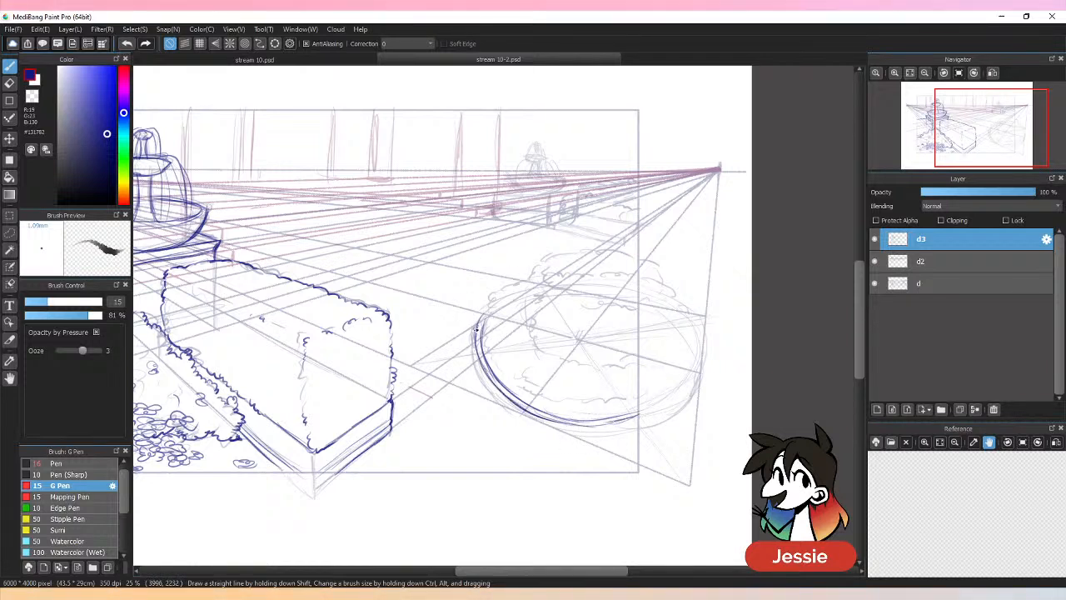
Add the round bed's lower outer edge to give the rim thickness, and clean up its front curve.
{"action": "mouse_move", "coordinate": [477, 327]}
{"action": "left_mouse_down"}
{"action": "mouse_move", "coordinate": [486, 383]}
{"action": "mouse_move", "coordinate": [474, 360]}
{"action": "mouse_move", "coordinate": [508, 410]}
{"action": "left_mouse_up"}
{"action": "mouse_move", "coordinate": [476, 363]}
{"action": "left_mouse_down"}
{"action": "mouse_move", "coordinate": [541, 426]}
{"action": "mouse_move", "coordinate": [639, 426]}
{"action": "left_mouse_up"}
{"action": "left_click_drag", "start_coordinate": [575, 434], "coordinate": [640, 427]}
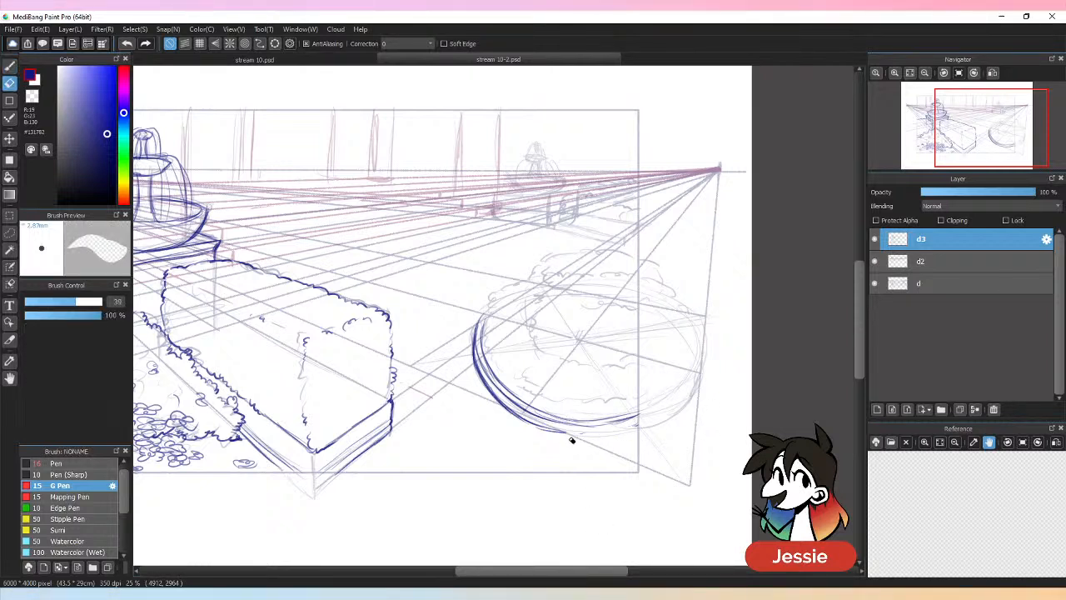
{"action": "mouse_move", "coordinate": [521, 416]}
{"action": "left_mouse_down"}
{"action": "mouse_move", "coordinate": [602, 441]}
{"action": "mouse_move", "coordinate": [551, 431]}
{"action": "mouse_move", "coordinate": [592, 440]}
{"action": "mouse_move", "coordinate": [640, 429]}
{"action": "left_mouse_up"}
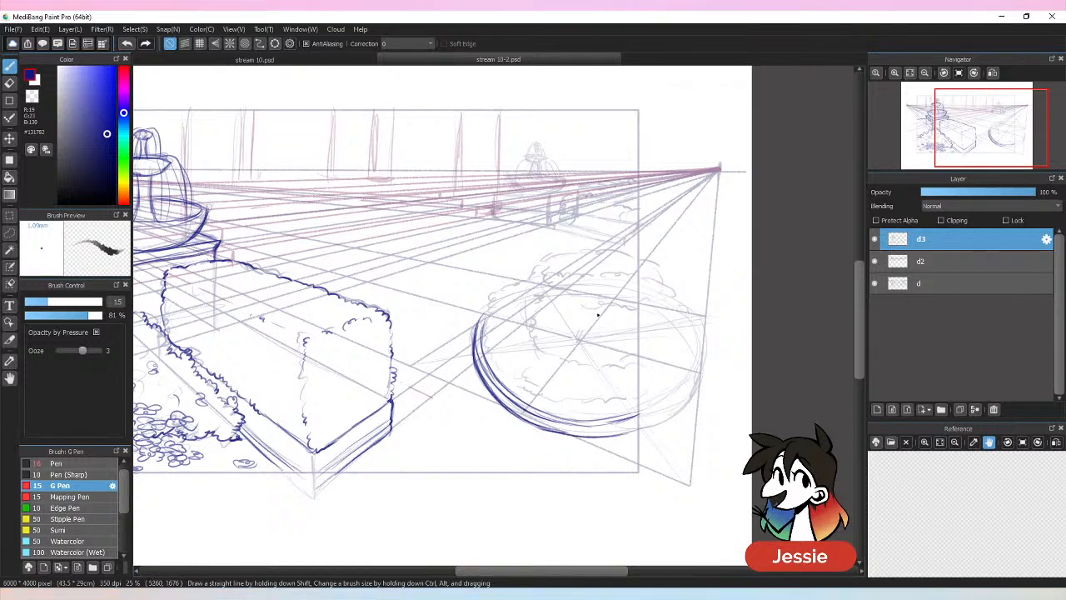
Outline the round bed's tiered bushes with leafy contours and foliage marks, and check the linework with layers d2 and d hidden.
{"action": "mouse_move", "coordinate": [522, 280]}
{"action": "left_mouse_down"}
{"action": "mouse_move", "coordinate": [482, 311]}
{"action": "mouse_move", "coordinate": [488, 338]}
{"action": "left_mouse_up"}
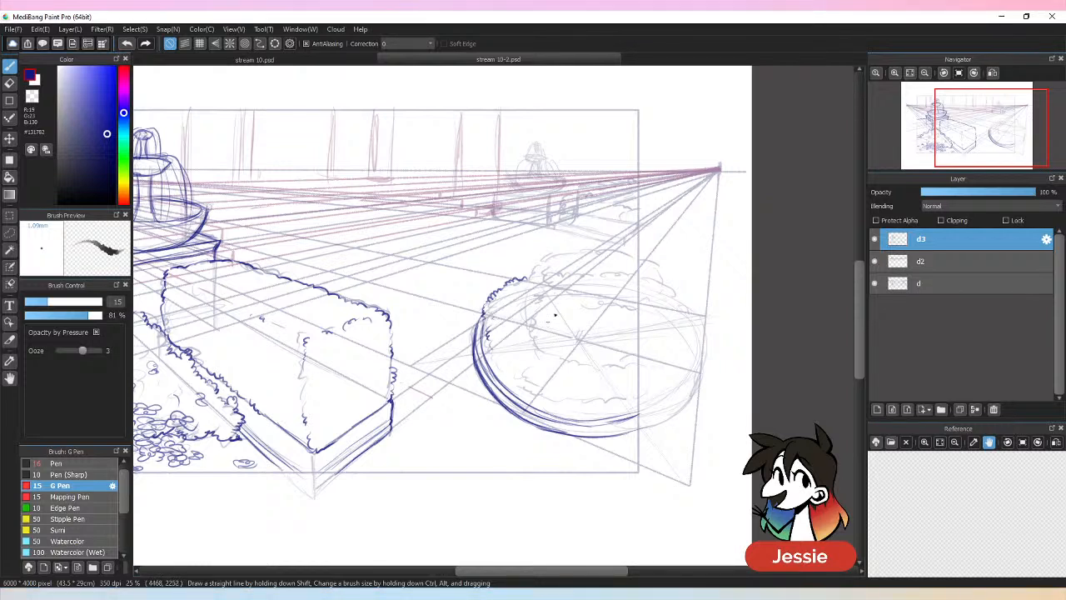
{"action": "mouse_move", "coordinate": [537, 269]}
{"action": "left_mouse_down"}
{"action": "mouse_move", "coordinate": [524, 322]}
{"action": "mouse_move", "coordinate": [549, 355]}
{"action": "left_mouse_up"}
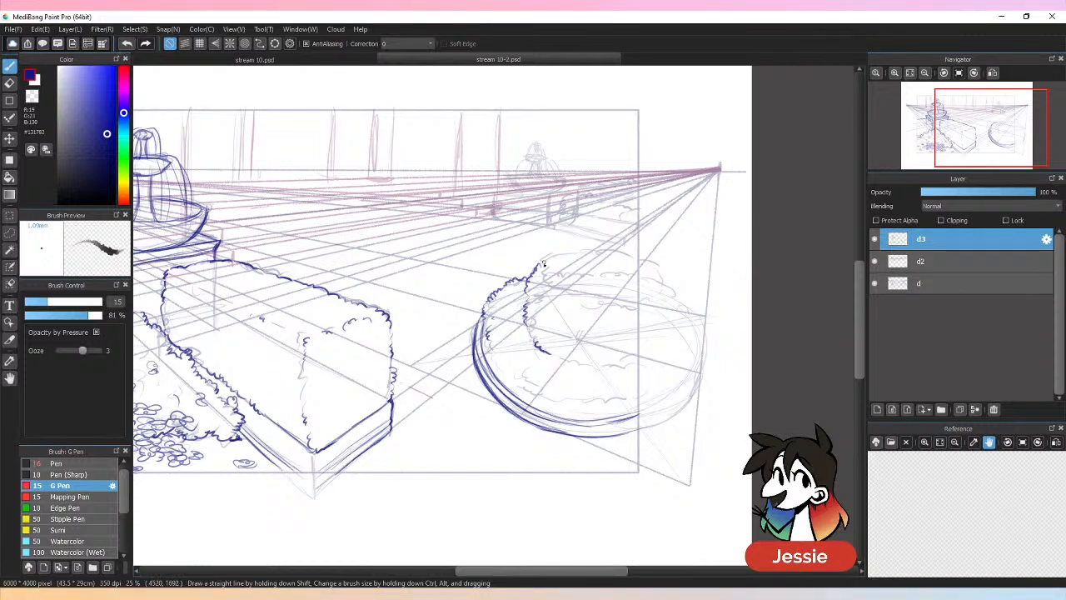
{"action": "left_click_drag", "start_coordinate": [543, 265], "coordinate": [633, 252]}
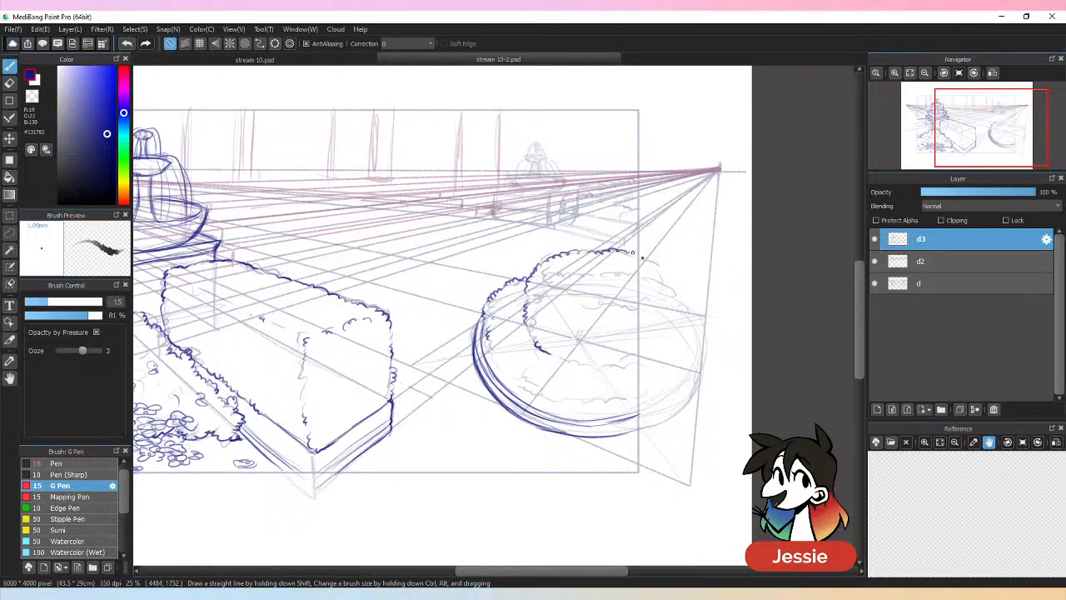
{"action": "left_click_drag", "start_coordinate": [538, 287], "coordinate": [594, 314]}
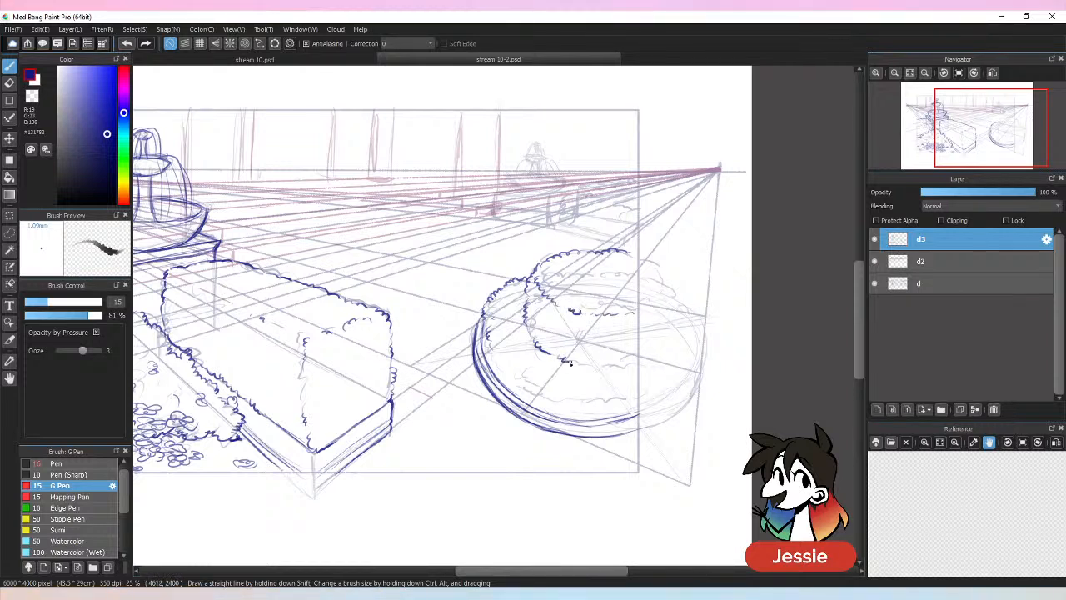
{"action": "left_click_drag", "start_coordinate": [566, 359], "coordinate": [581, 364]}
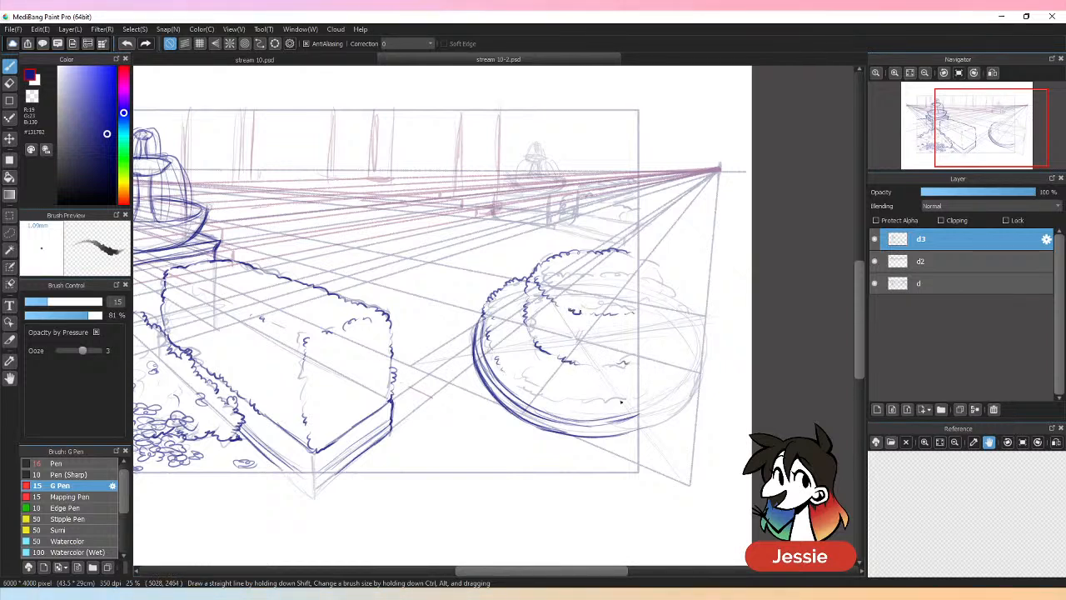
{"action": "mouse_move", "coordinate": [613, 399]}
{"action": "left_mouse_down"}
{"action": "mouse_move", "coordinate": [588, 397]}
{"action": "mouse_move", "coordinate": [632, 415]}
{"action": "left_mouse_up"}
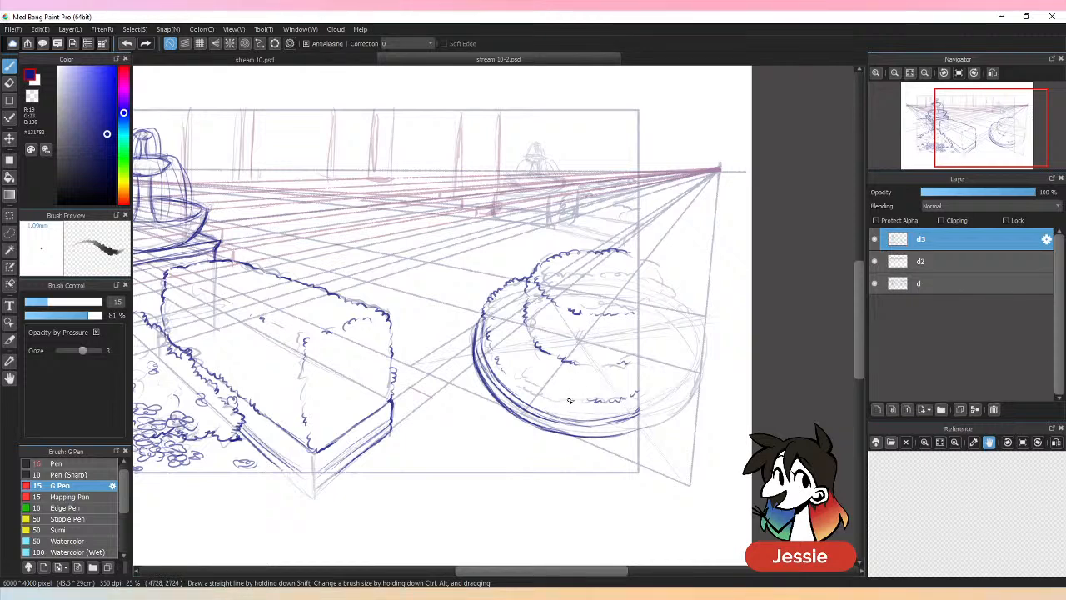
{"action": "left_click", "coordinate": [875, 260]}
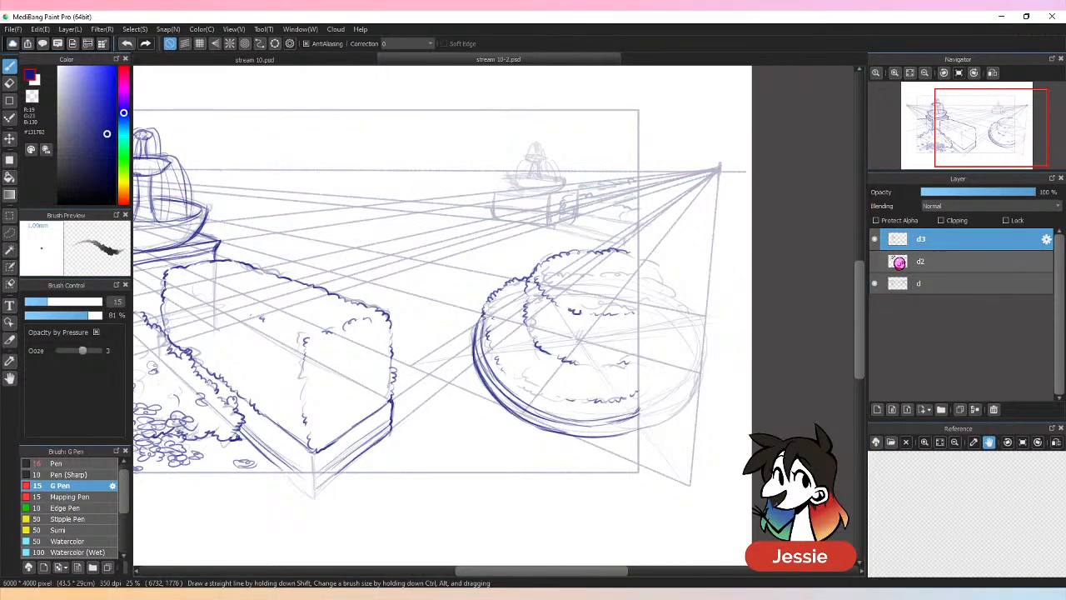
{"action": "key", "text": "ctrl+minus"}
{"action": "left_click", "coordinate": [877, 285]}
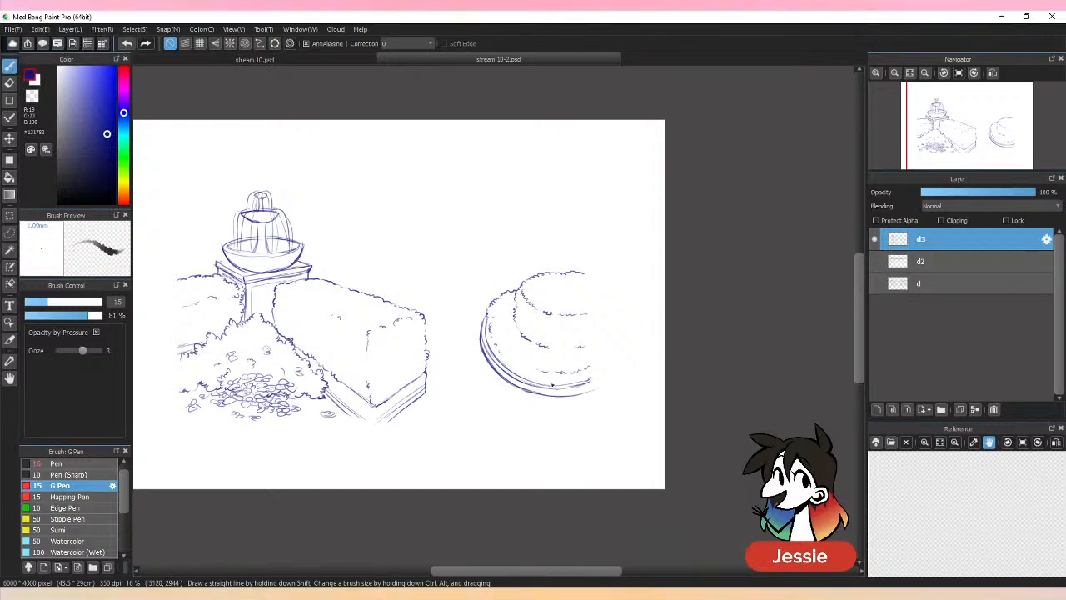
{"action": "left_click", "coordinate": [875, 261]}
{"action": "left_click", "coordinate": [874, 283]}
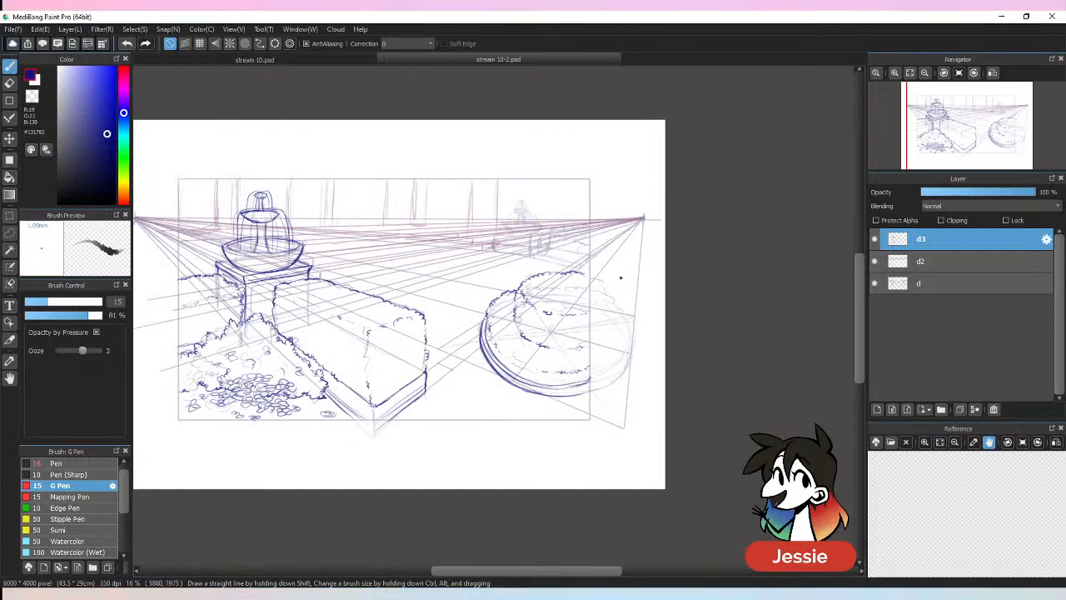
Draw the path edge from the front hedge's base to a corner and around the round bed, doubled with a parallel line.
{"action": "key", "text": "ctrl+plus"}
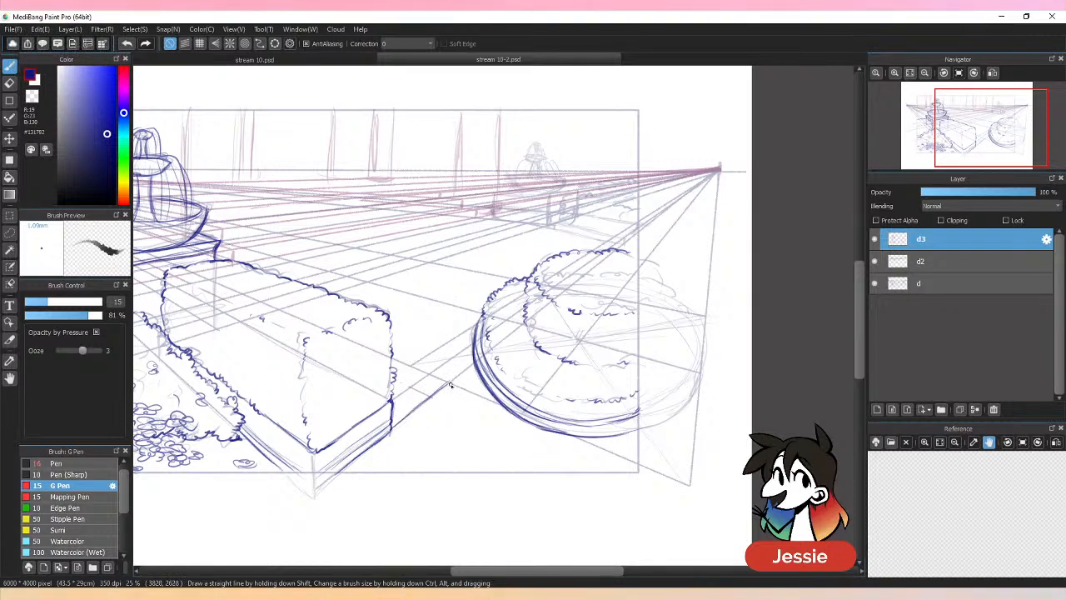
{"action": "mouse_move", "coordinate": [450, 384]}
{"action": "left_mouse_down"}
{"action": "mouse_move", "coordinate": [472, 415]}
{"action": "mouse_move", "coordinate": [523, 448]}
{"action": "left_mouse_up"}
{"action": "left_click_drag", "start_coordinate": [450, 388], "coordinate": [543, 458]}
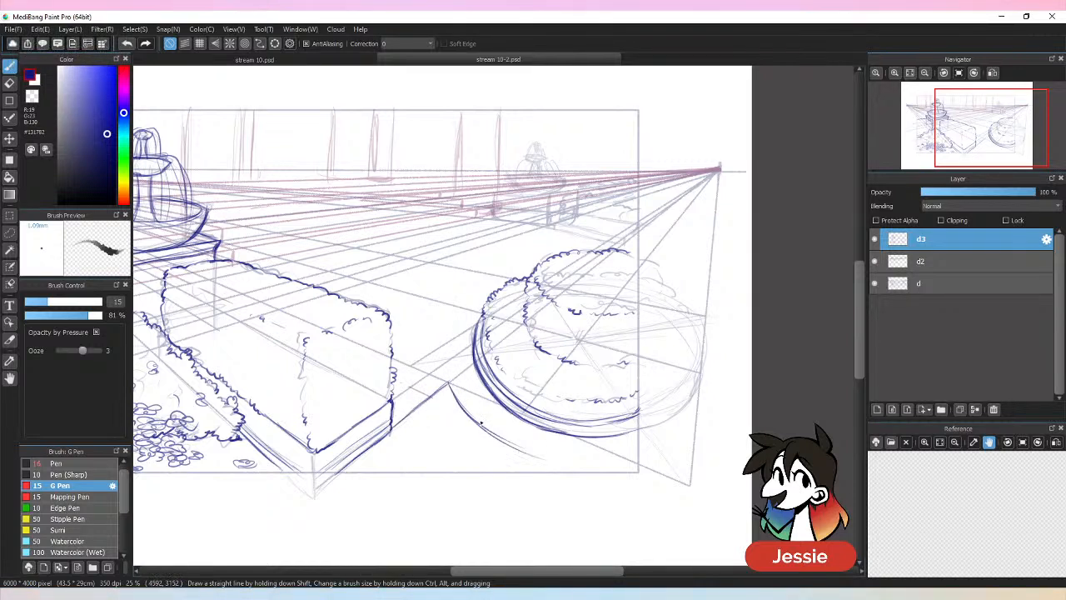
{"action": "mouse_move", "coordinate": [481, 422]}
{"action": "left_mouse_down"}
{"action": "mouse_move", "coordinate": [503, 439]}
{"action": "mouse_move", "coordinate": [576, 456]}
{"action": "mouse_move", "coordinate": [633, 456]}
{"action": "left_mouse_up"}
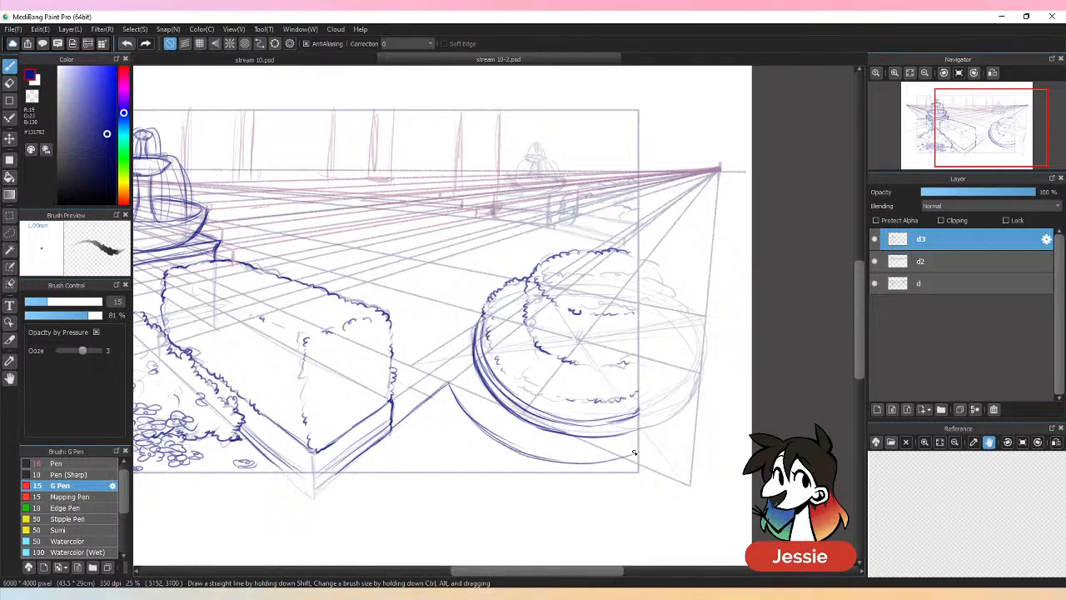
{"action": "left_click_drag", "start_coordinate": [542, 576], "coordinate": [526, 576]}
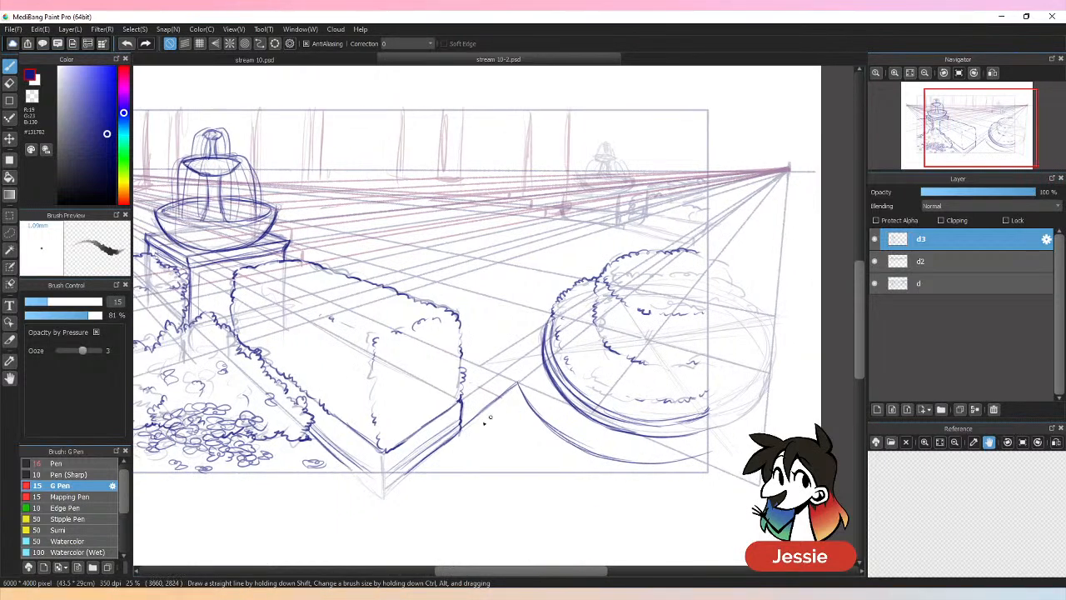
{"action": "mouse_move", "coordinate": [425, 471]}
{"action": "left_mouse_down"}
{"action": "mouse_move", "coordinate": [517, 390]}
{"action": "mouse_move", "coordinate": [554, 449]}
{"action": "mouse_move", "coordinate": [548, 437]}
{"action": "mouse_move", "coordinate": [602, 464]}
{"action": "mouse_move", "coordinate": [676, 464]}
{"action": "left_mouse_up"}
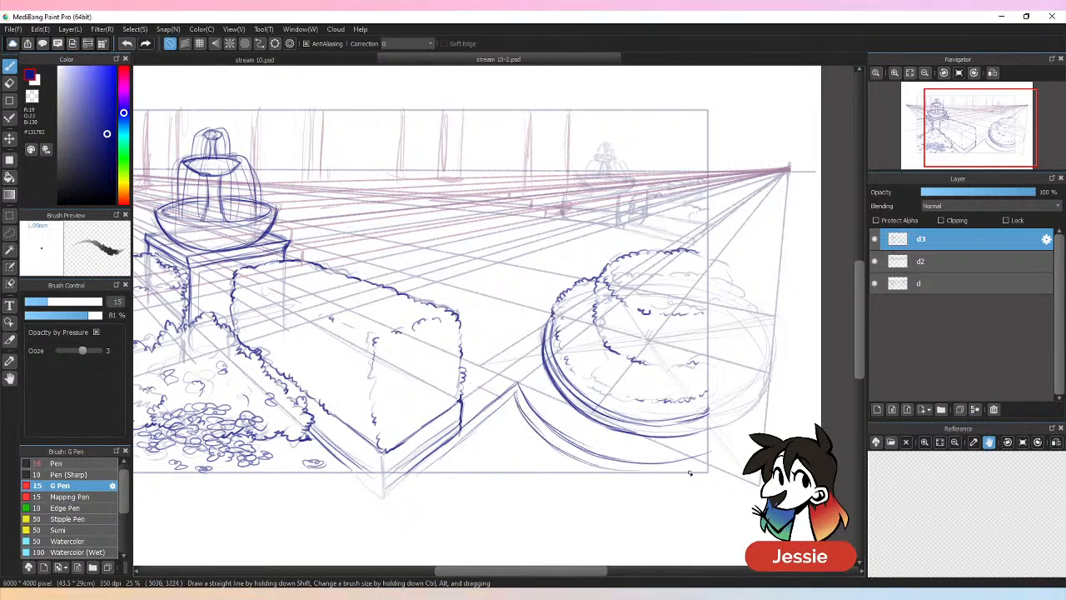
{"action": "key", "text": "ctrl+minus"}
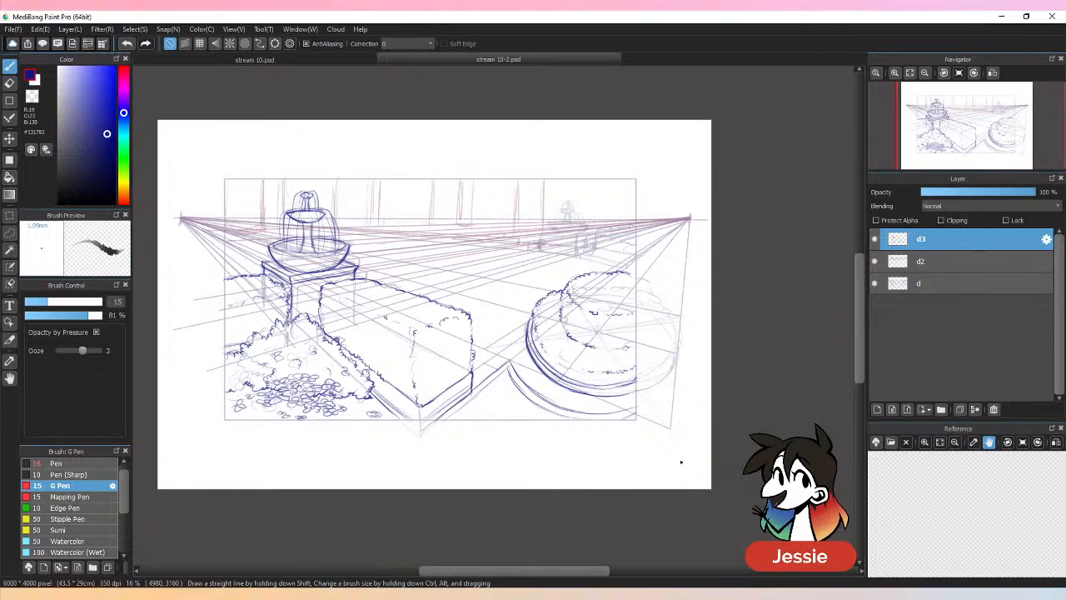
{"action": "key", "text": "ctrl+plus"}
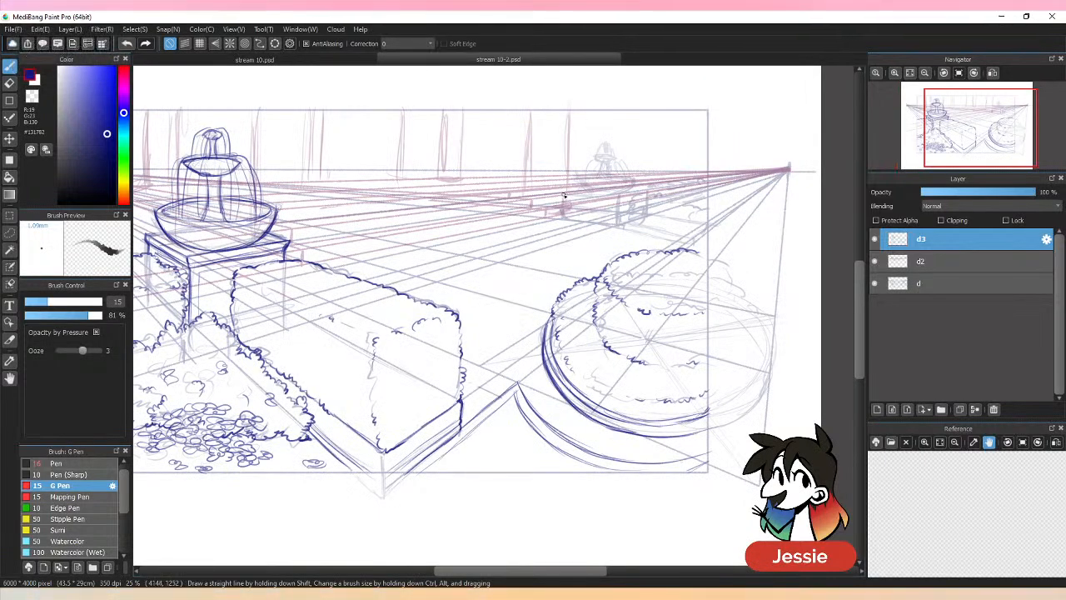
Draw the distant tiered fountain with arcing water jets on its box-shaped pedestal, following the perspective guides.
{"action": "mouse_move", "coordinate": [564, 216]}
{"action": "left_mouse_down"}
{"action": "mouse_move", "coordinate": [563, 198]}
{"action": "mouse_move", "coordinate": [618, 211]}
{"action": "mouse_move", "coordinate": [618, 225]}
{"action": "left_mouse_up"}
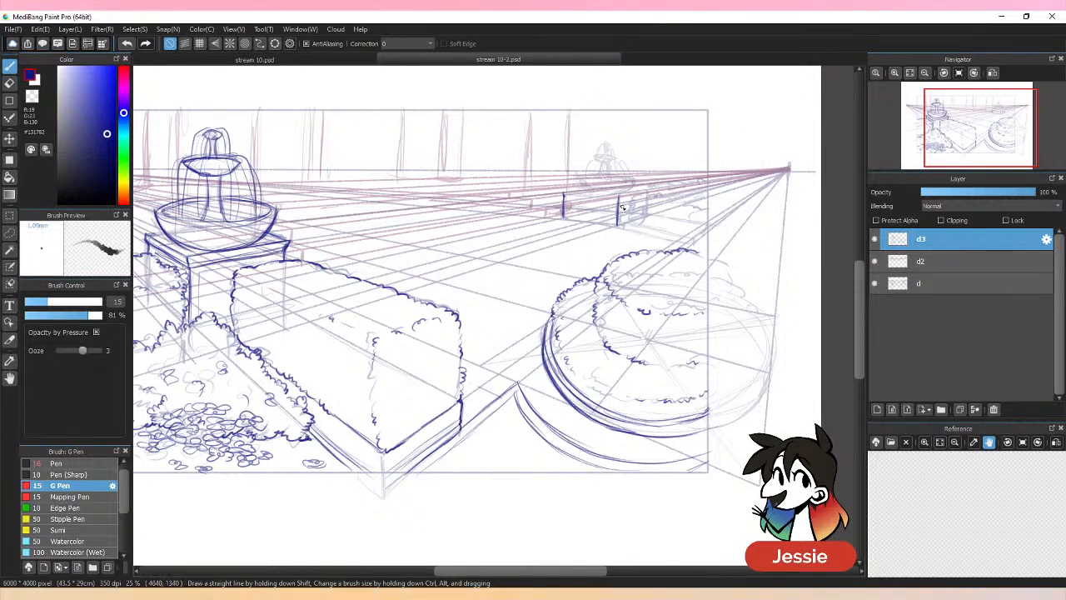
{"action": "left_click_drag", "start_coordinate": [591, 197], "coordinate": [646, 193]}
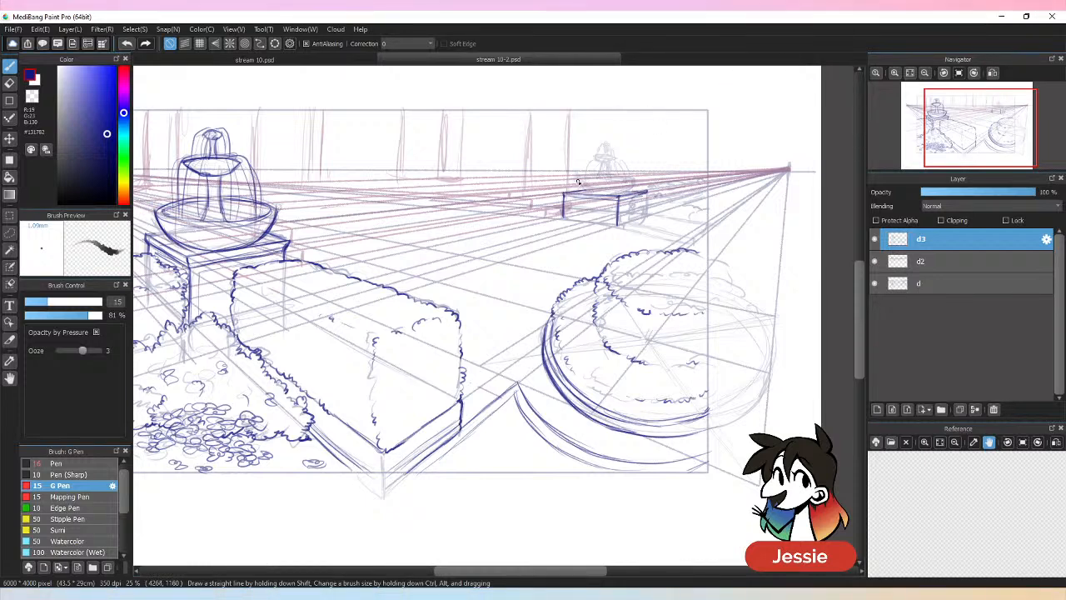
{"action": "mouse_move", "coordinate": [580, 183]}
{"action": "left_mouse_down"}
{"action": "mouse_move", "coordinate": [600, 194]}
{"action": "mouse_move", "coordinate": [635, 184]}
{"action": "mouse_move", "coordinate": [595, 181]}
{"action": "mouse_move", "coordinate": [634, 182]}
{"action": "mouse_move", "coordinate": [607, 188]}
{"action": "mouse_move", "coordinate": [609, 163]}
{"action": "left_mouse_up"}
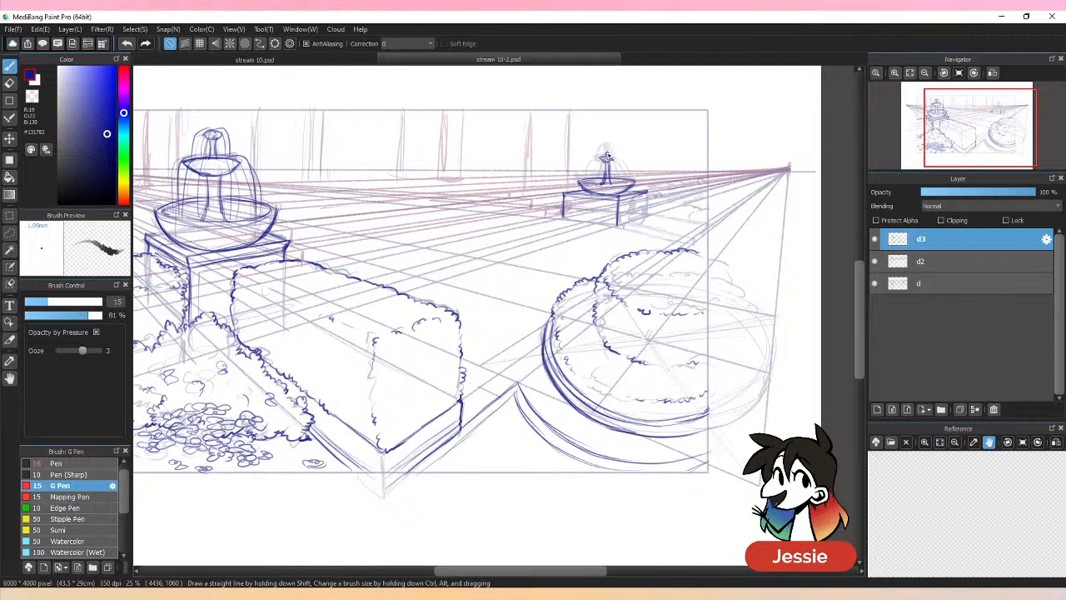
{"action": "mouse_move", "coordinate": [603, 156]}
{"action": "left_mouse_down"}
{"action": "mouse_move", "coordinate": [589, 182]}
{"action": "mouse_move", "coordinate": [604, 157]}
{"action": "mouse_move", "coordinate": [632, 182]}
{"action": "mouse_move", "coordinate": [601, 151]}
{"action": "left_mouse_up"}
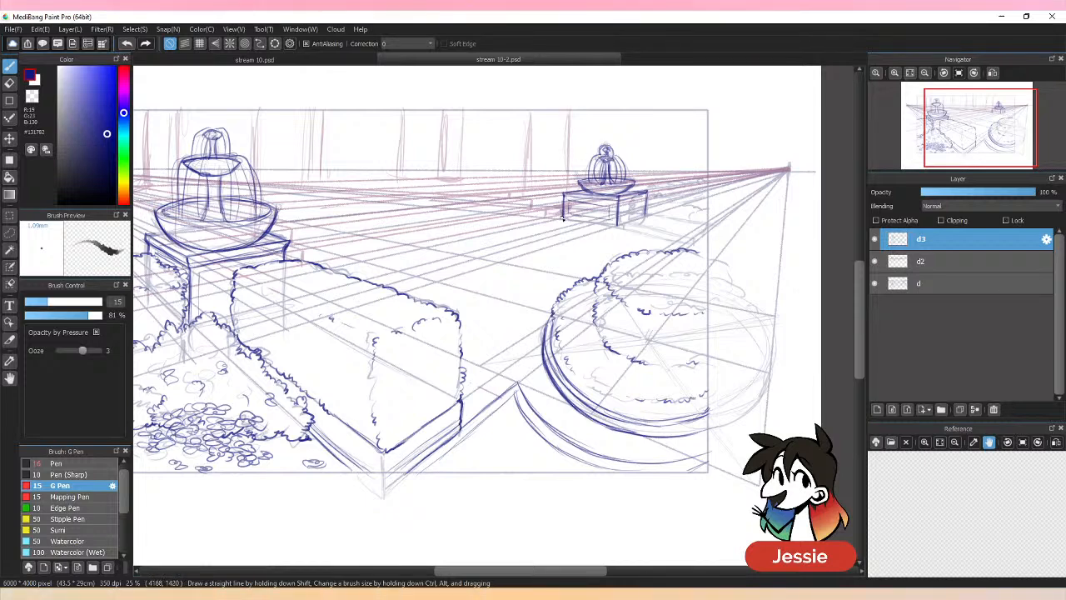
{"action": "mouse_move", "coordinate": [564, 219]}
{"action": "left_mouse_down"}
{"action": "mouse_move", "coordinate": [611, 230]}
{"action": "mouse_move", "coordinate": [597, 226]}
{"action": "mouse_move", "coordinate": [647, 214]}
{"action": "left_mouse_up"}
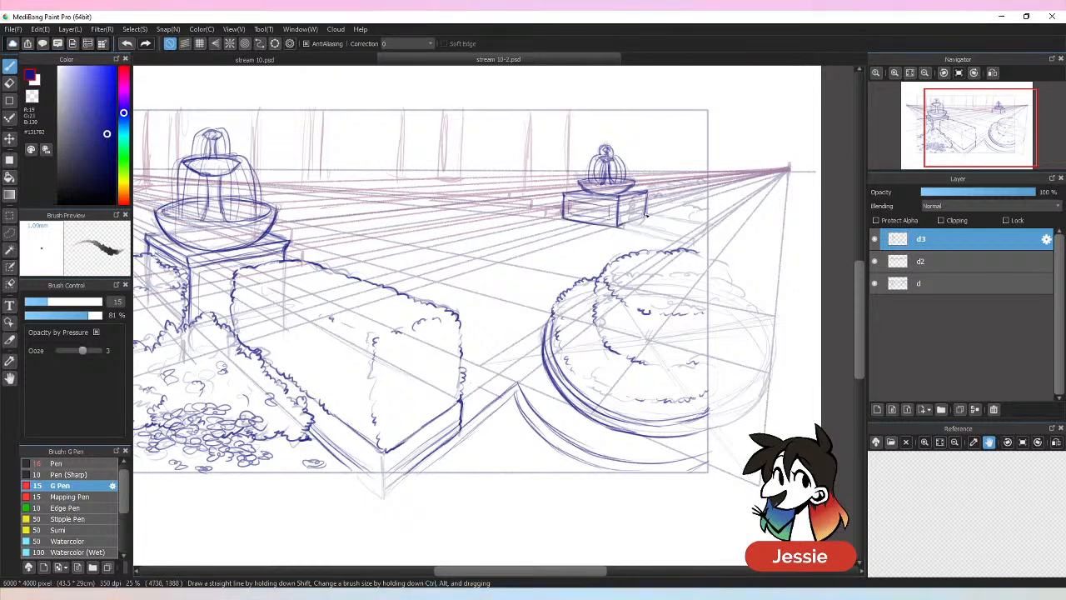
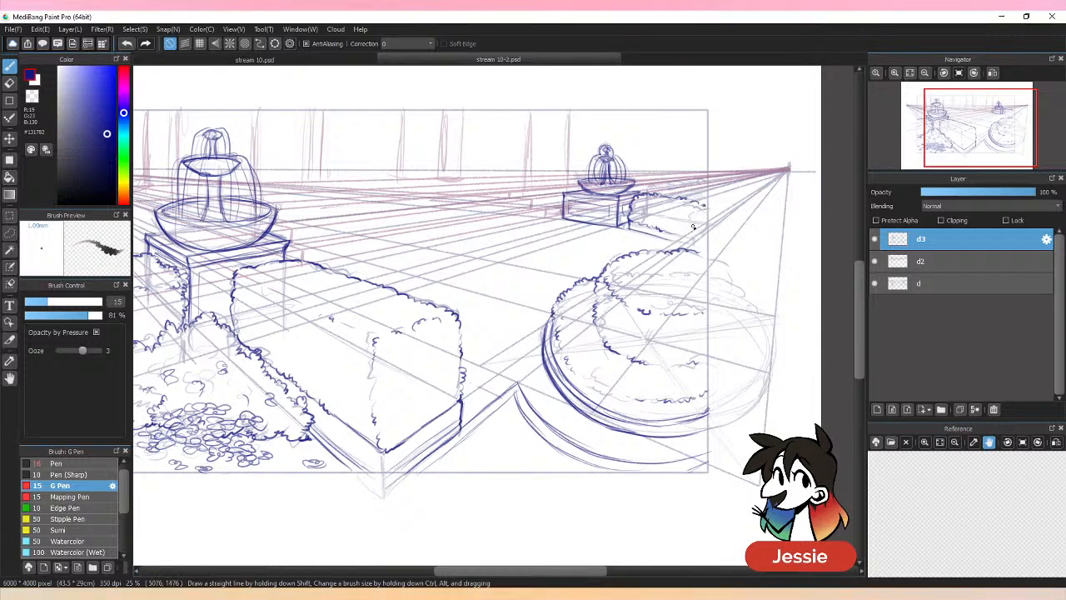
Finish the leafy box hedge beside the distant fountain with its front corner and side face, and save the drawing.
{"action": "mouse_move", "coordinate": [672, 230]}
{"action": "left_mouse_down"}
{"action": "mouse_move", "coordinate": [691, 243]}
{"action": "mouse_move", "coordinate": [705, 225]}
{"action": "left_mouse_up"}
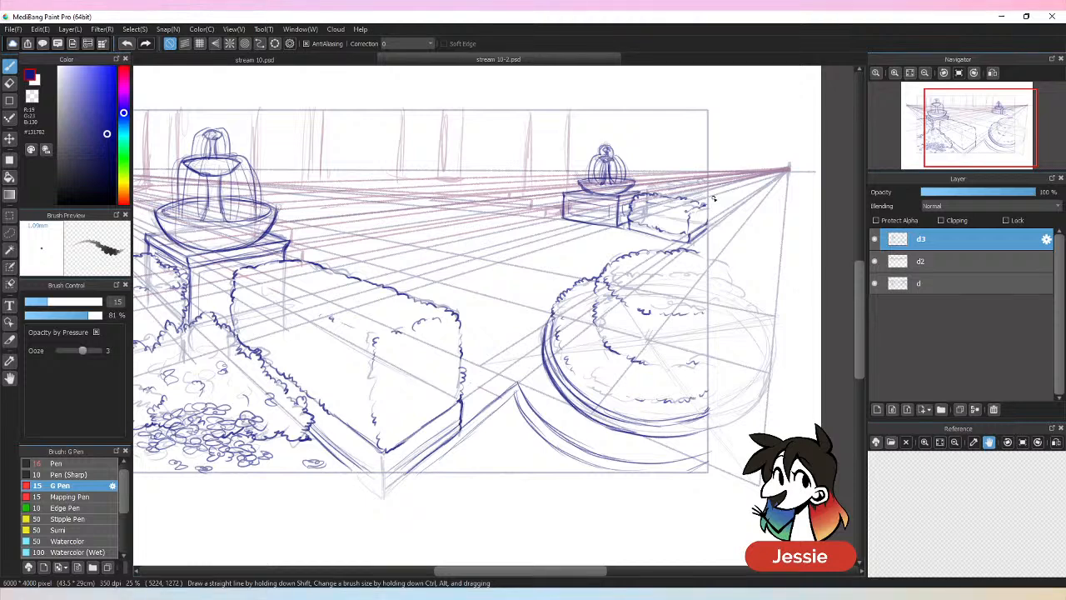
{"action": "key", "text": "ctrl+minus"}
{"action": "key", "text": "ctrl+s"}
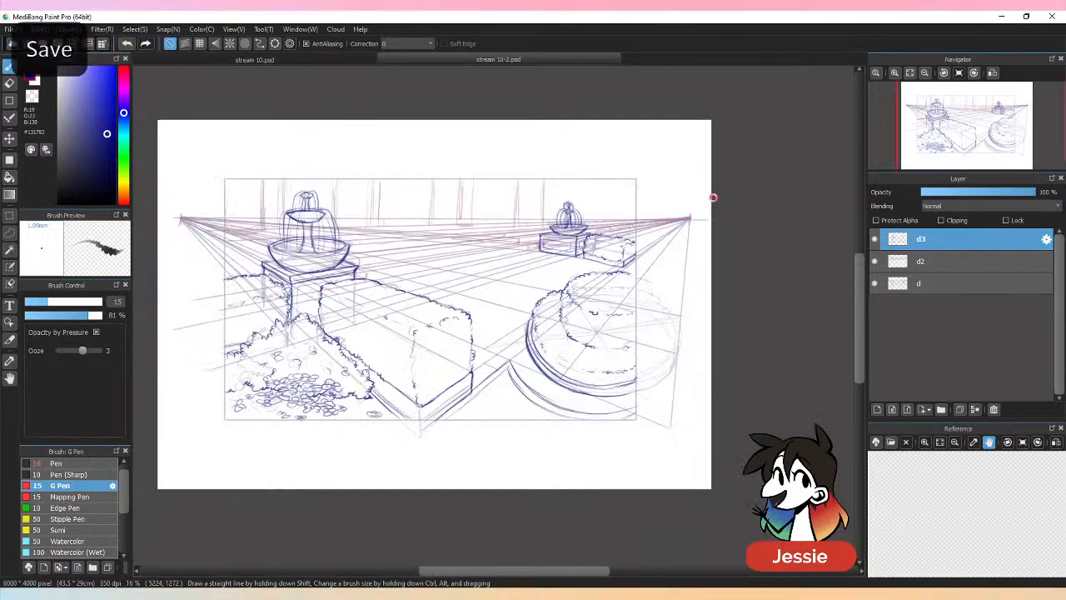
Check the dark blue linework with layers d2 and d hidden, save the drawing, and show both layers again.
{"action": "left_click", "coordinate": [874, 261]}
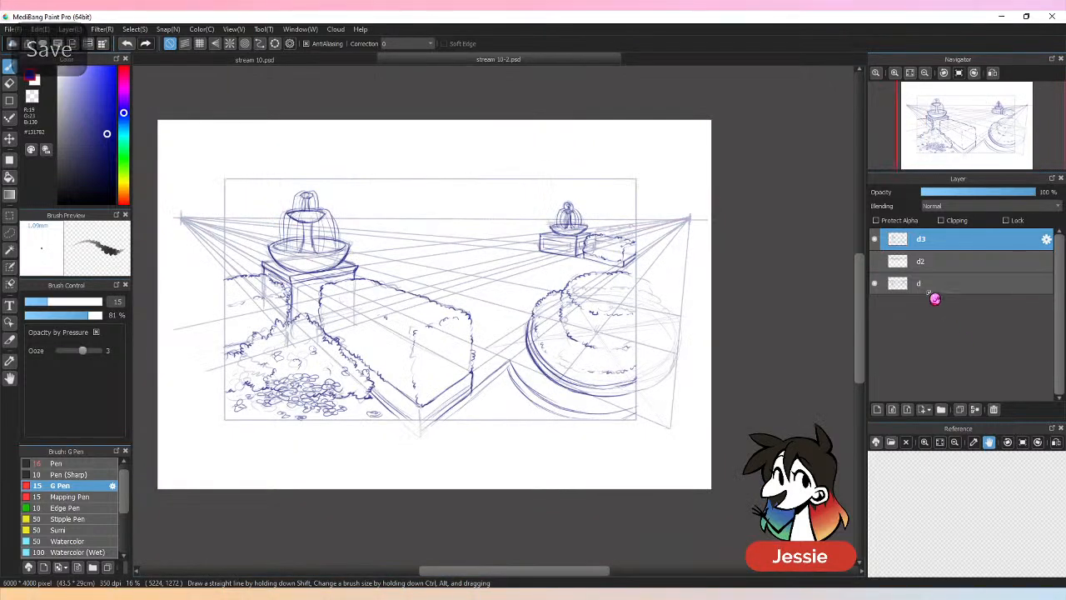
{"action": "left_click", "coordinate": [875, 284]}
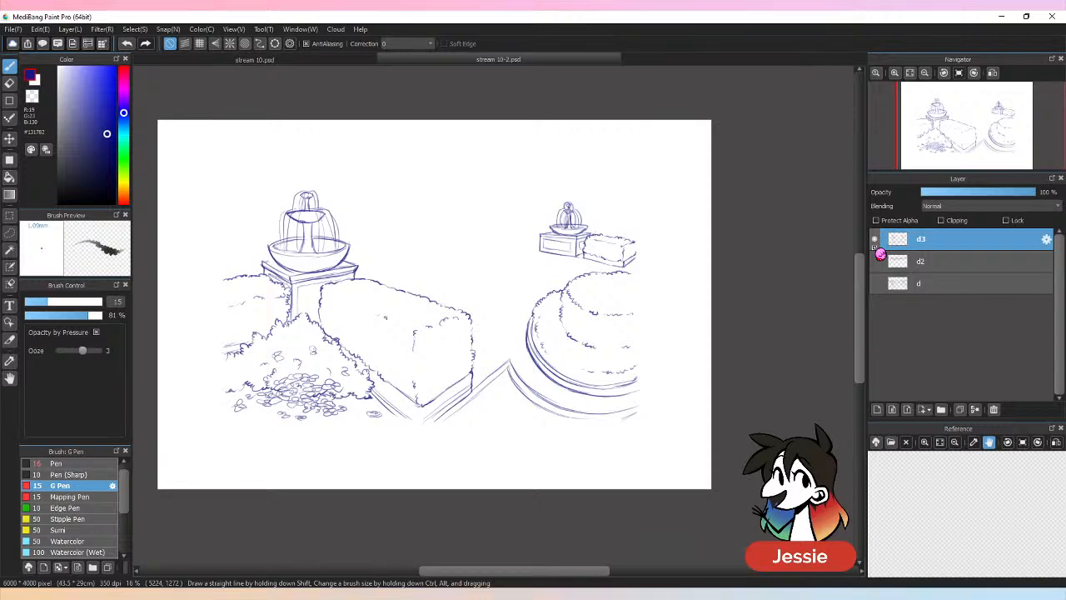
{"action": "key", "text": "ctrl+s"}
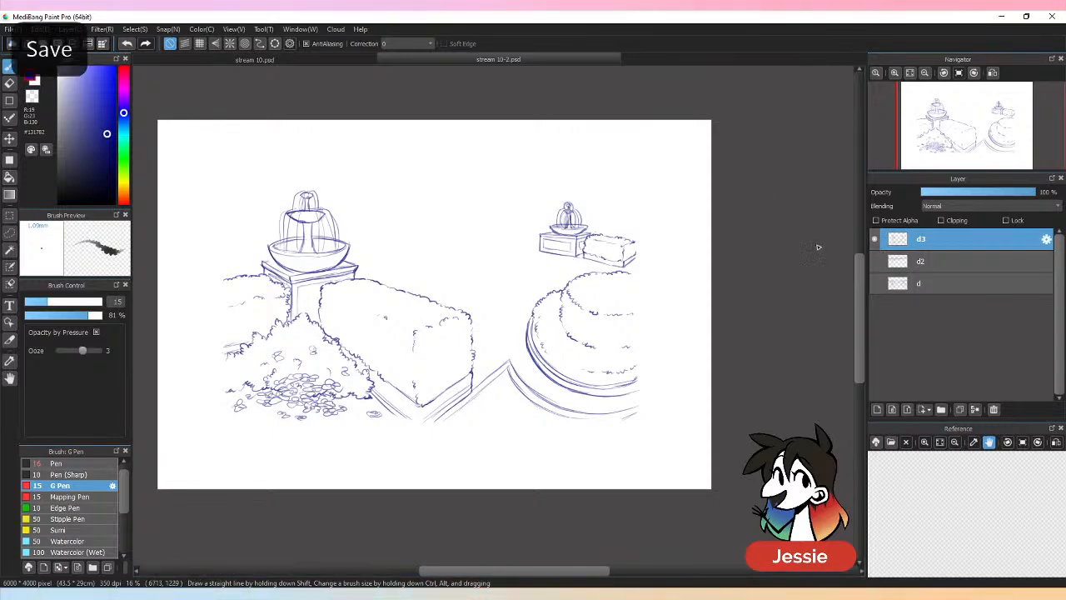
{"action": "left_click", "coordinate": [875, 262]}
{"action": "left_click", "coordinate": [875, 284]}
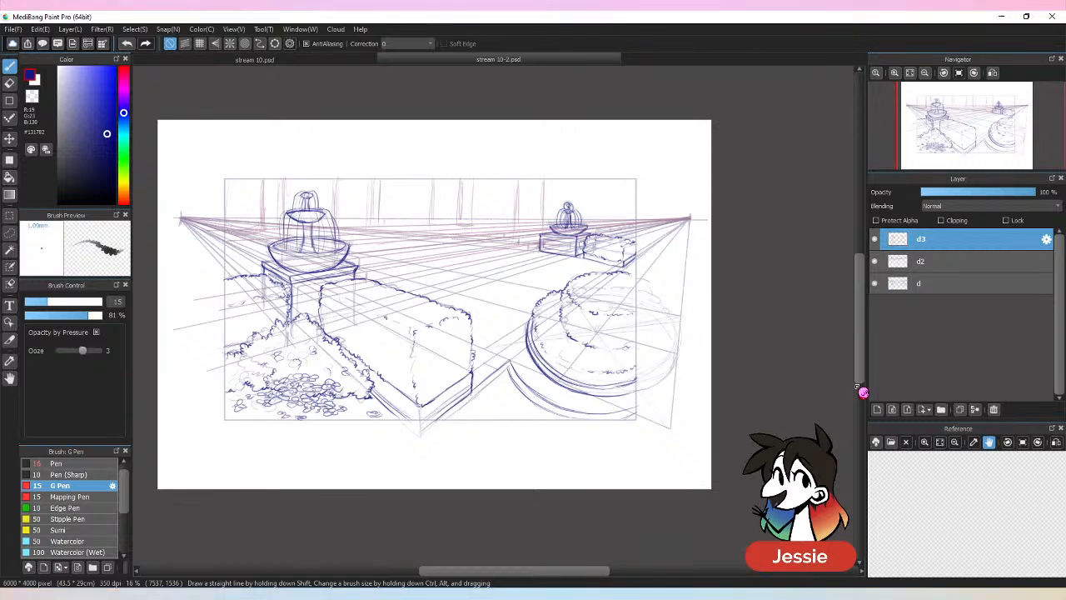
Erase the round bed's inner rim curve and foliage marks near it, and redraw the front rim as a wider doubled curve.
{"action": "key", "text": "e"}
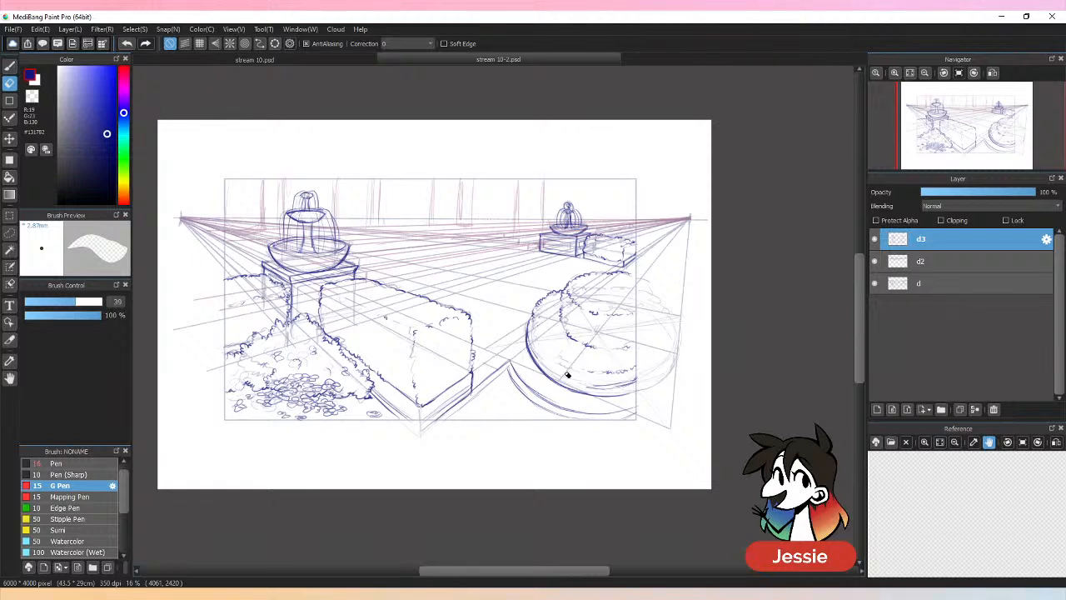
{"action": "left_click_drag", "start_coordinate": [640, 379], "coordinate": [587, 389]}
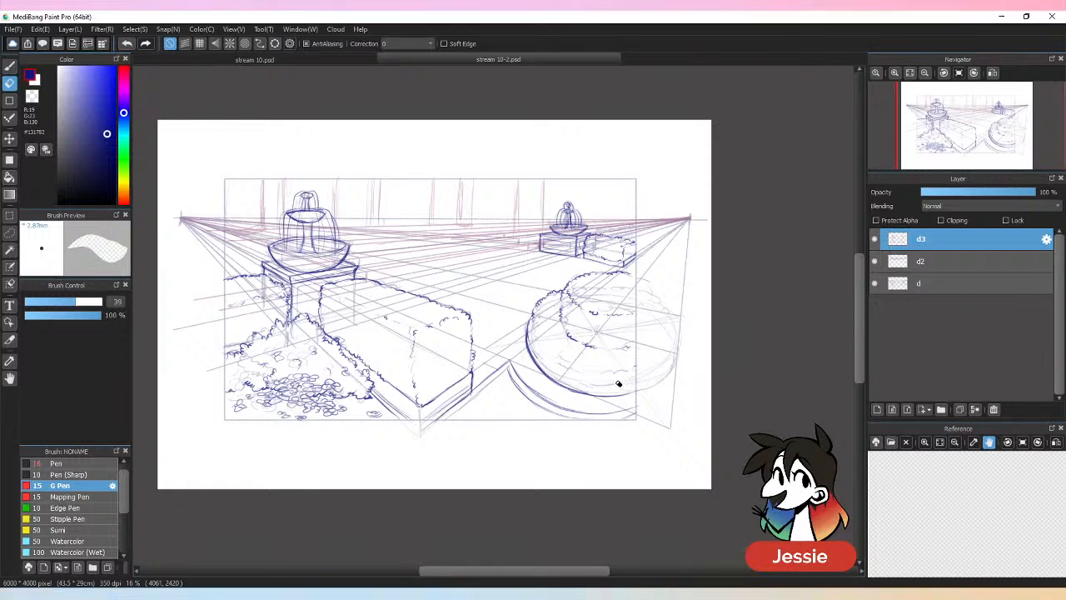
{"action": "key", "text": "b"}
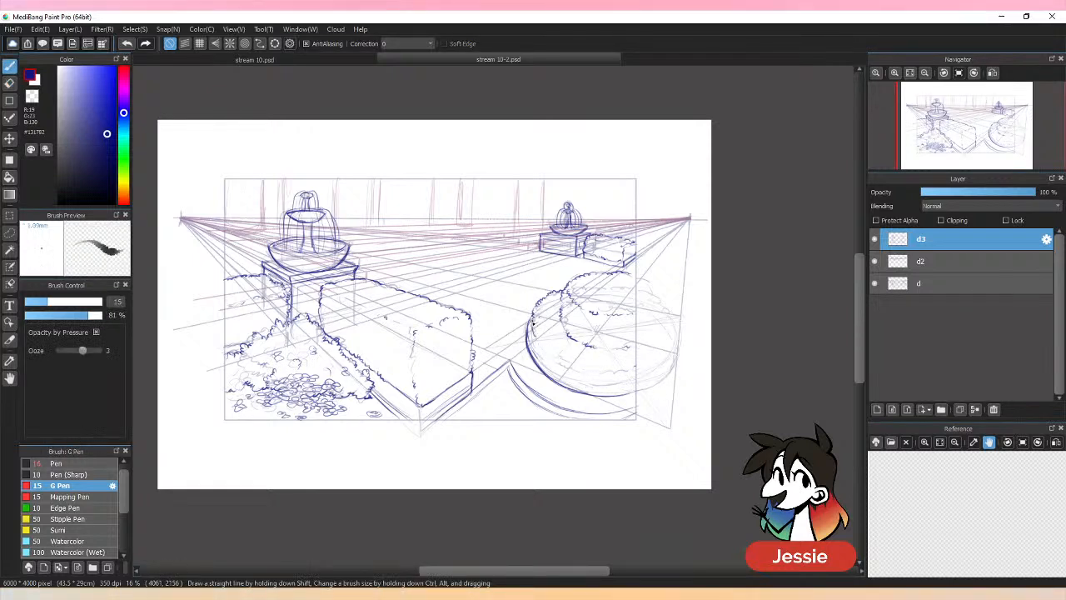
{"action": "mouse_move", "coordinate": [534, 321]}
{"action": "left_mouse_down"}
{"action": "mouse_move", "coordinate": [571, 370]}
{"action": "mouse_move", "coordinate": [611, 377]}
{"action": "mouse_move", "coordinate": [569, 369]}
{"action": "mouse_move", "coordinate": [635, 375]}
{"action": "left_mouse_up"}
{"action": "mouse_move", "coordinate": [532, 322]}
{"action": "left_mouse_down"}
{"action": "mouse_move", "coordinate": [543, 355]}
{"action": "mouse_move", "coordinate": [592, 381]}
{"action": "left_mouse_up"}
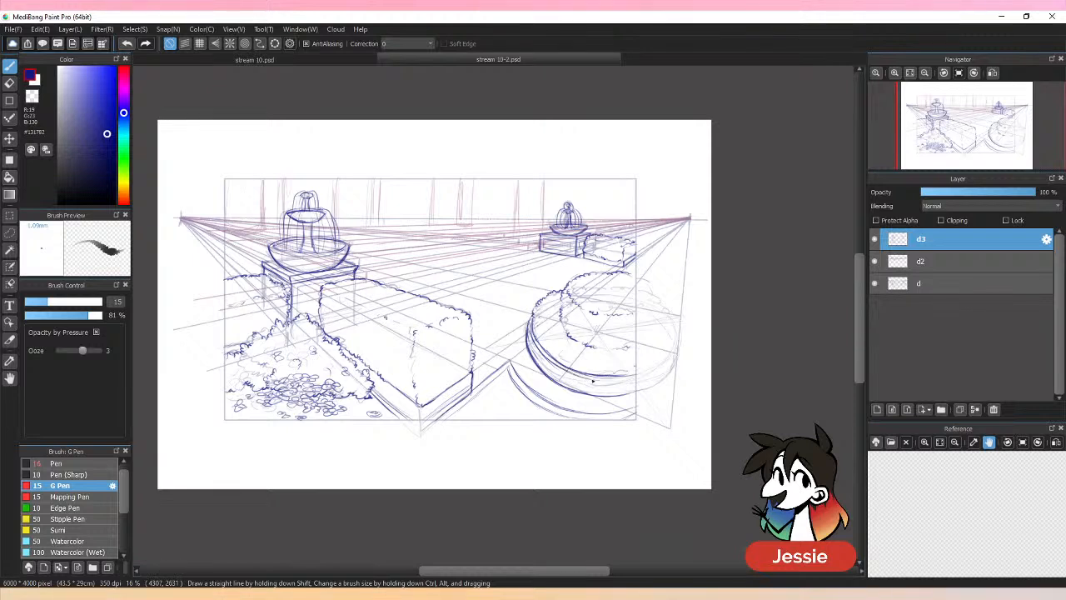
{"action": "left_click_drag", "start_coordinate": [540, 326], "coordinate": [546, 336]}
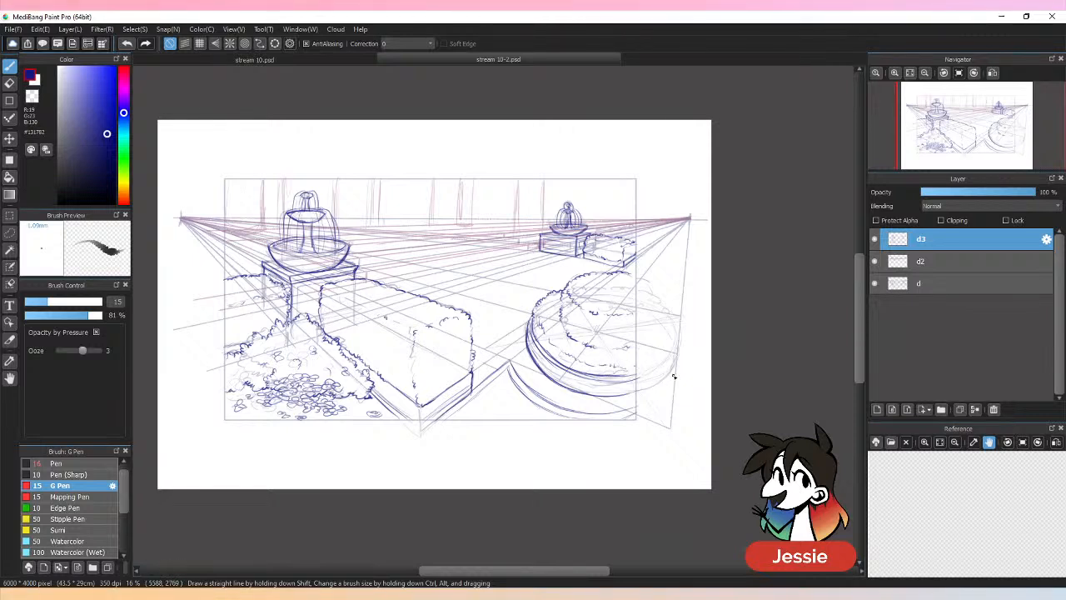
Enlarge the eraser to 93 and rework the leafy contours around the round bed's upper bush tier.
{"action": "key", "text": "e"}
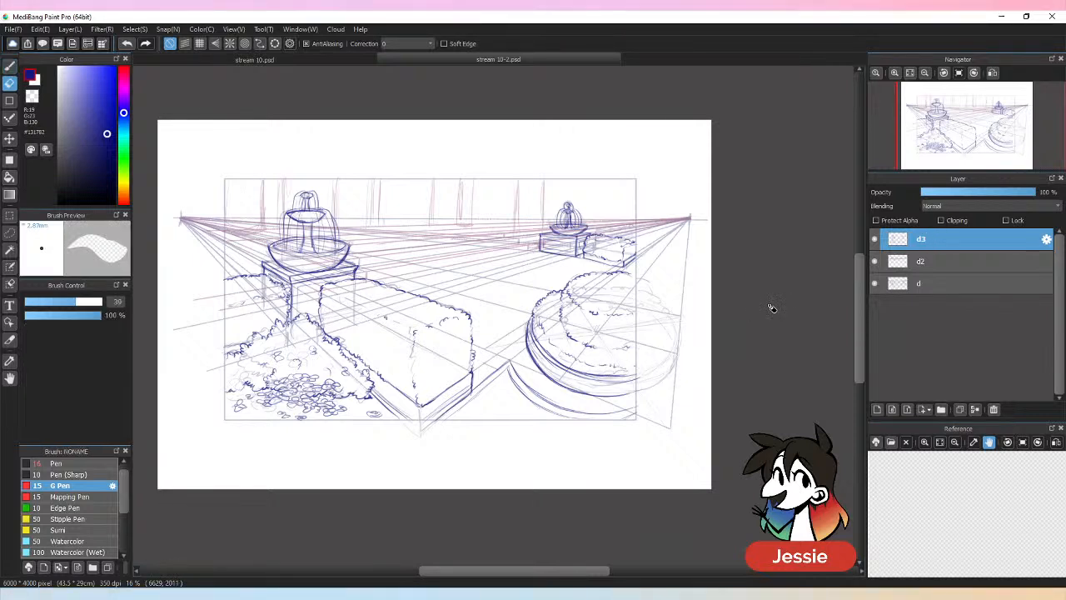
{"action": "left_click_drag", "start_coordinate": [77, 302], "coordinate": [97, 301]}
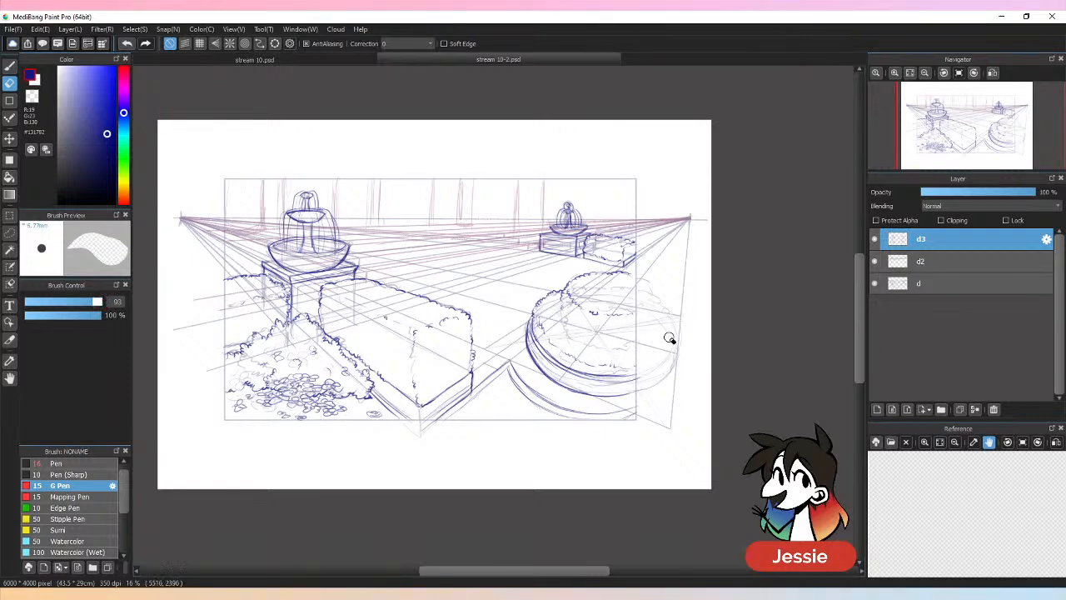
{"action": "key", "text": "p"}
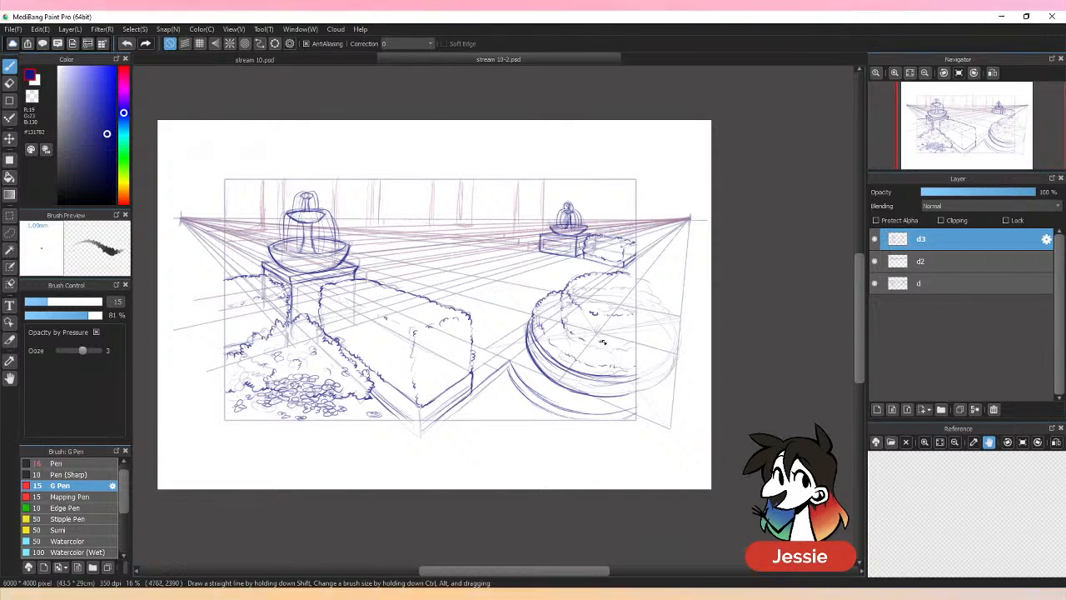
{"action": "left_click_drag", "start_coordinate": [618, 348], "coordinate": [639, 338]}
{"action": "key", "text": "e"}
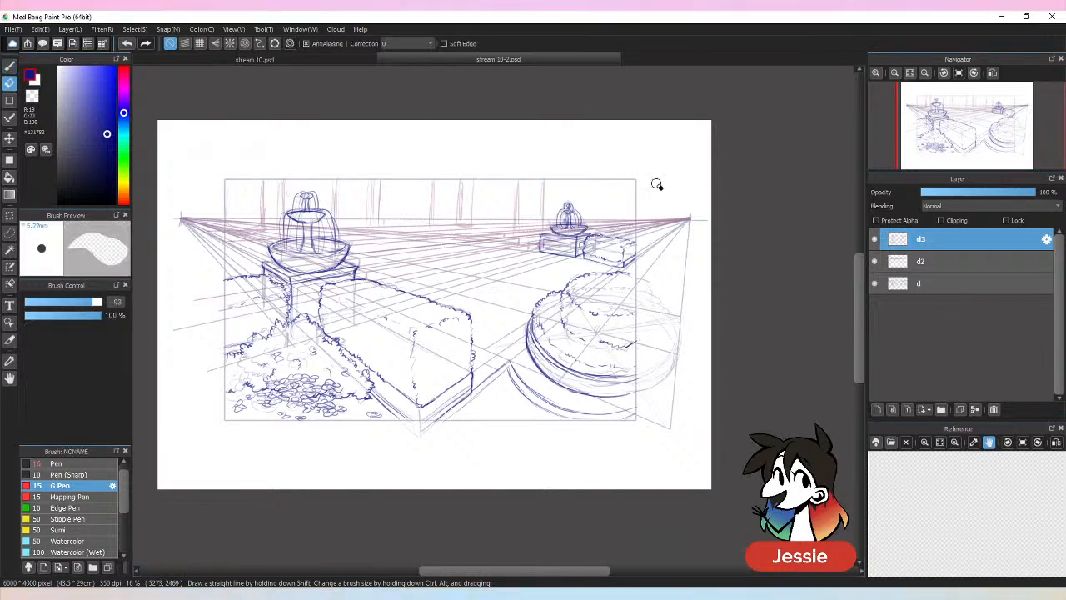
{"action": "key", "text": "p"}
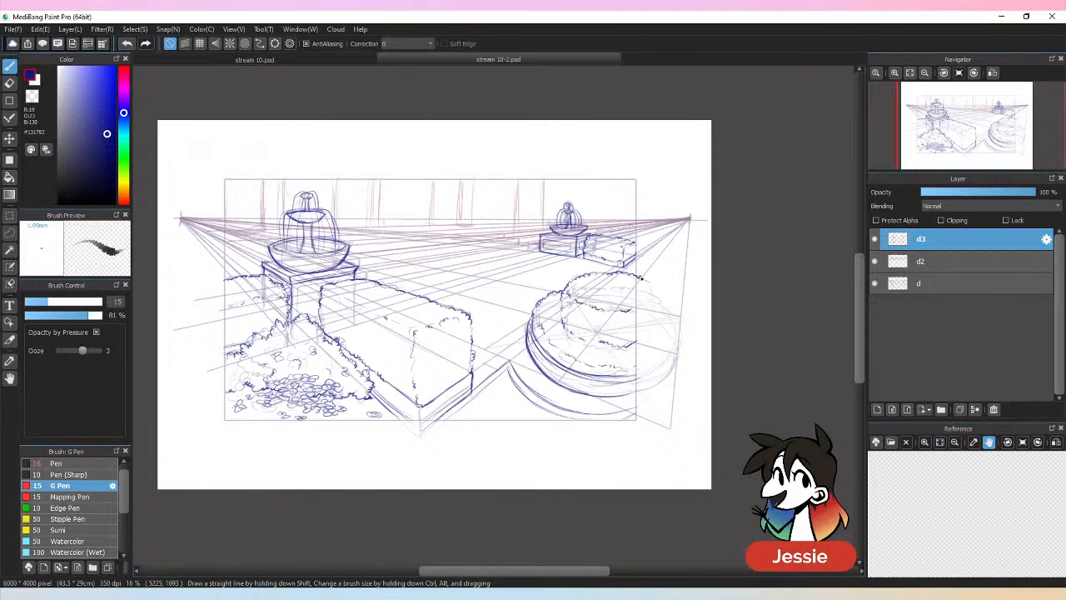
{"action": "key", "text": "e"}
Hide layer d, keep layer d2 visible, and check the whole drawing.
{"action": "left_click", "coordinate": [877, 262]}
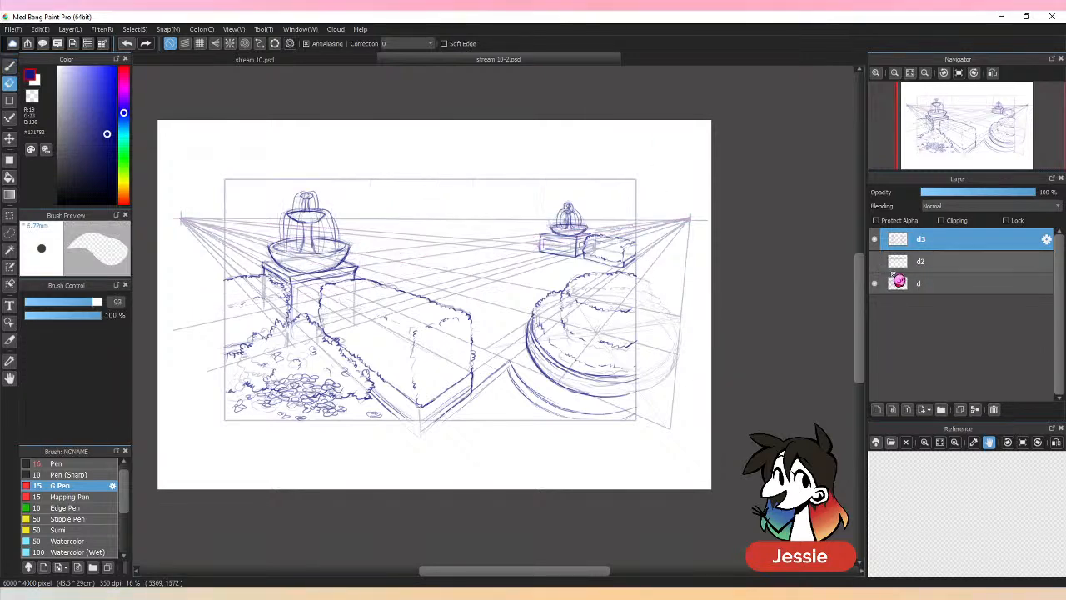
{"action": "left_click", "coordinate": [876, 263]}
{"action": "left_click", "coordinate": [875, 283]}
{"action": "key", "text": "p"}
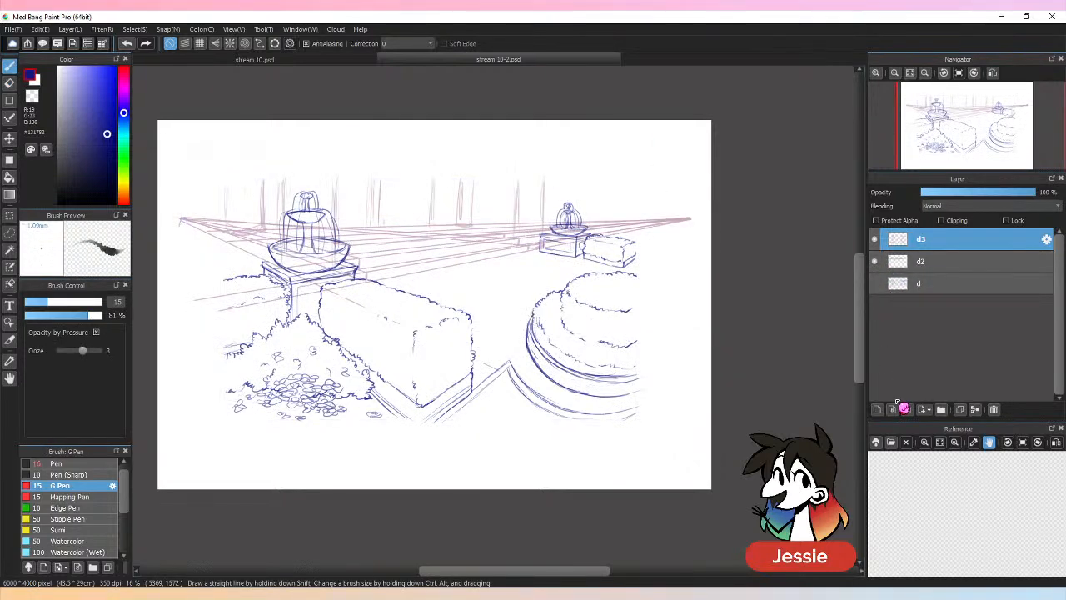
{"action": "key", "text": "ctrl+minus"}
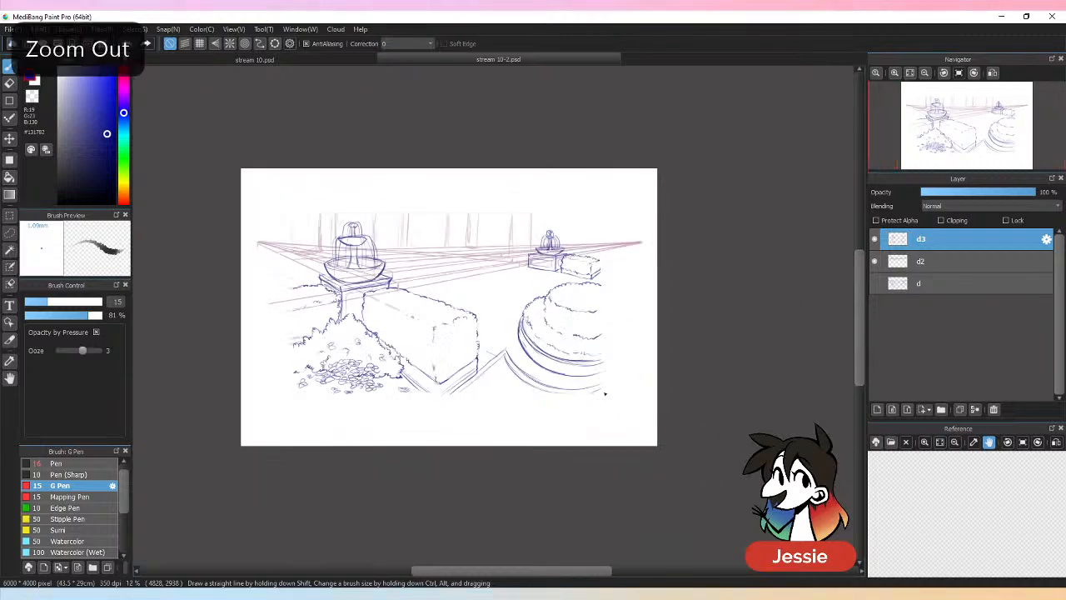
{"action": "key", "text": "ctrl+plus"}
Strengthen the round bed's front rim with extra curved lines, extending them slightly past the frame edge.
{"action": "key", "text": "e"}
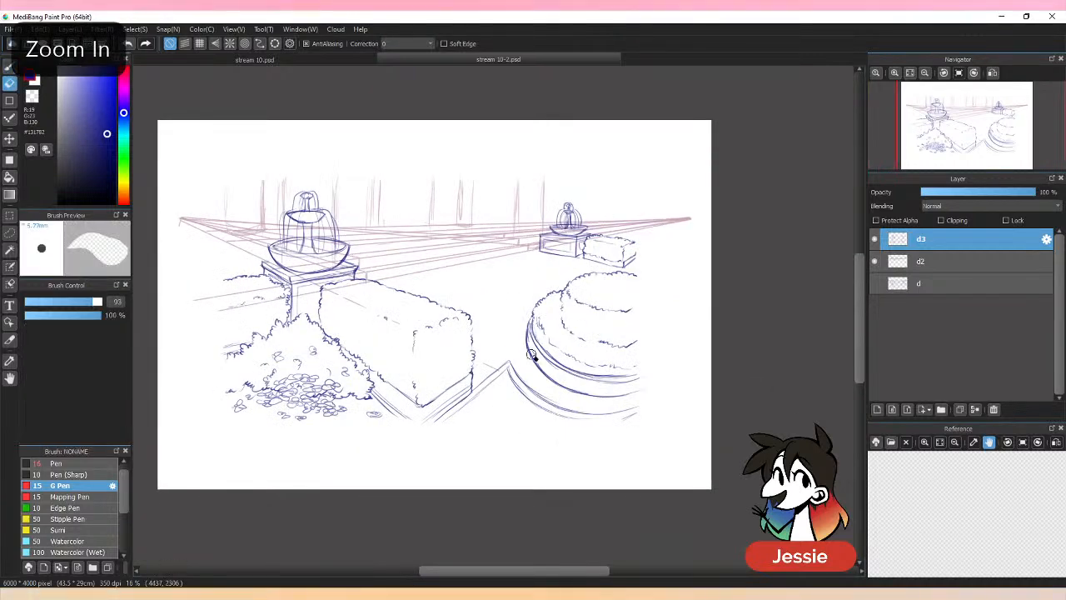
{"action": "key", "text": "p"}
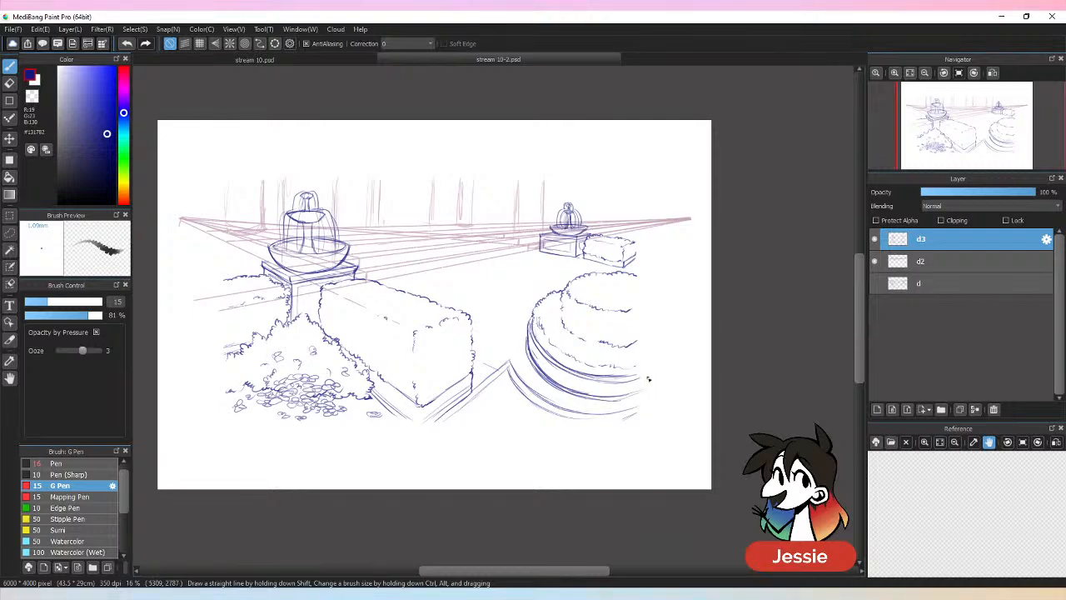
{"action": "mouse_move", "coordinate": [579, 376]}
{"action": "left_mouse_down"}
{"action": "mouse_move", "coordinate": [617, 384]}
{"action": "mouse_move", "coordinate": [645, 373]}
{"action": "left_mouse_up"}
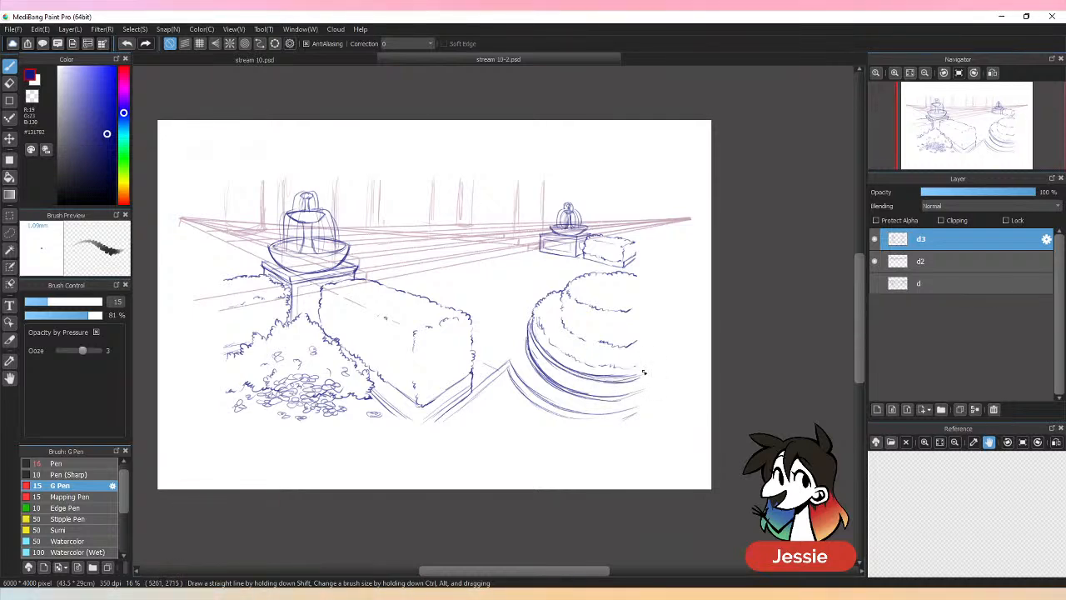
Save the drawing and check the composition with the view mirrored horizontally, restoring the normal orientation.
{"action": "key", "text": "ctrl+minus"}
{"action": "key", "text": "ctrl+plus"}
{"action": "key", "text": "h"}
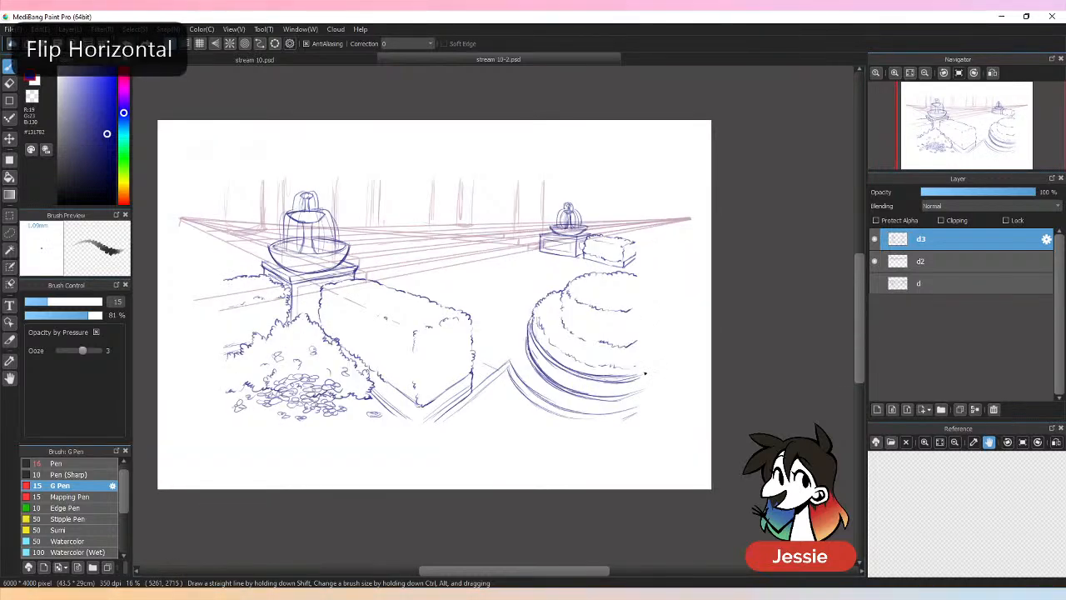
{"action": "key", "text": "ctrl+s"}
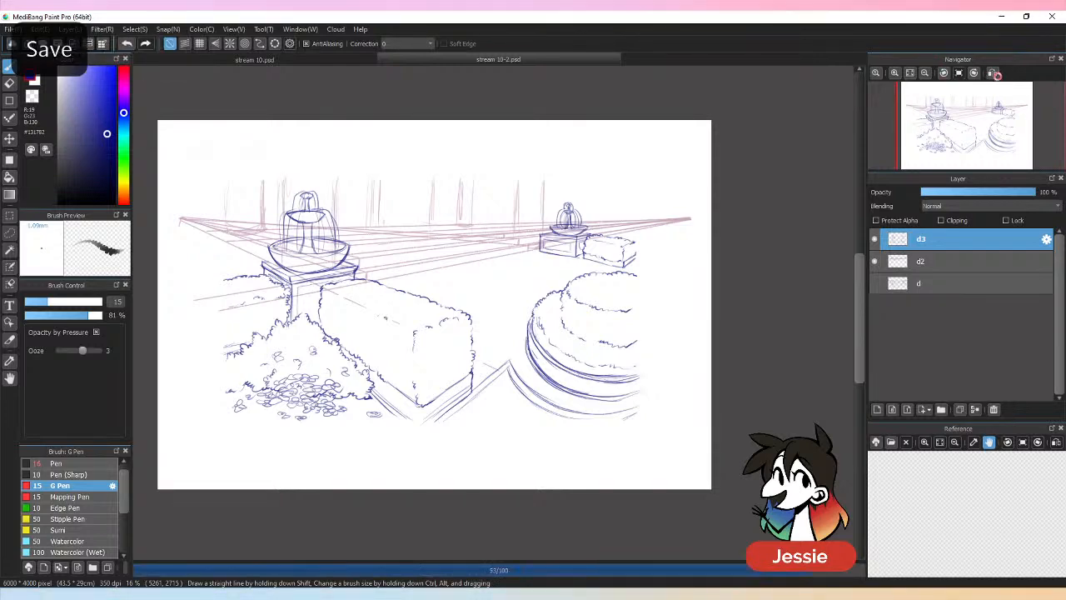
{"action": "left_click", "coordinate": [993, 73]}
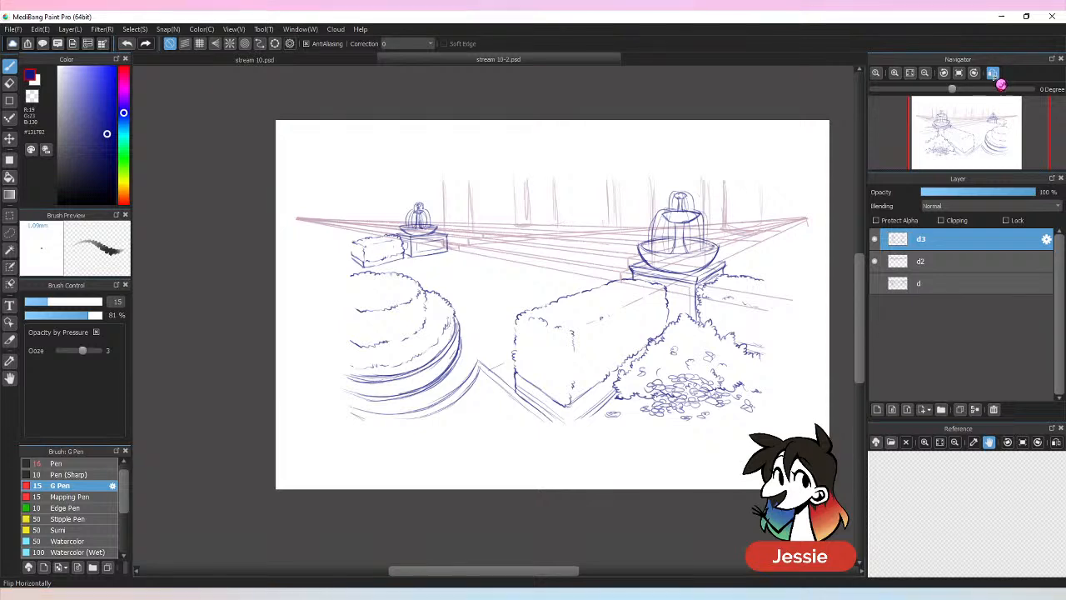
{"action": "left_click", "coordinate": [993, 74]}
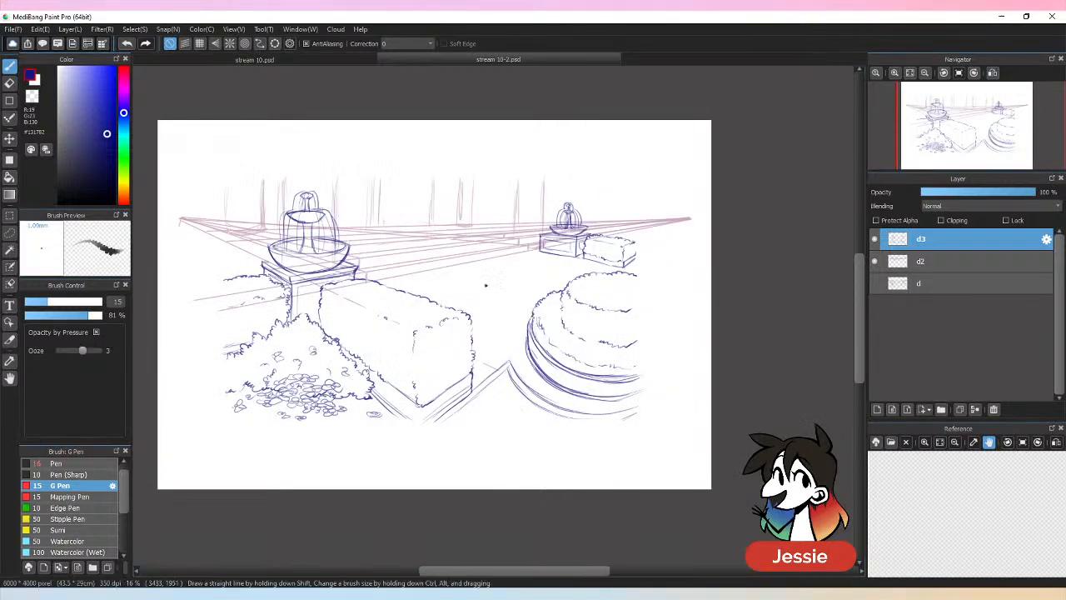
Sketch the bottom edge of the lowest stair between the near fountain's pedestal and the far fountain, using layer d2 as guide.
{"action": "left_click", "coordinate": [876, 262]}
{"action": "left_click", "coordinate": [876, 262]}
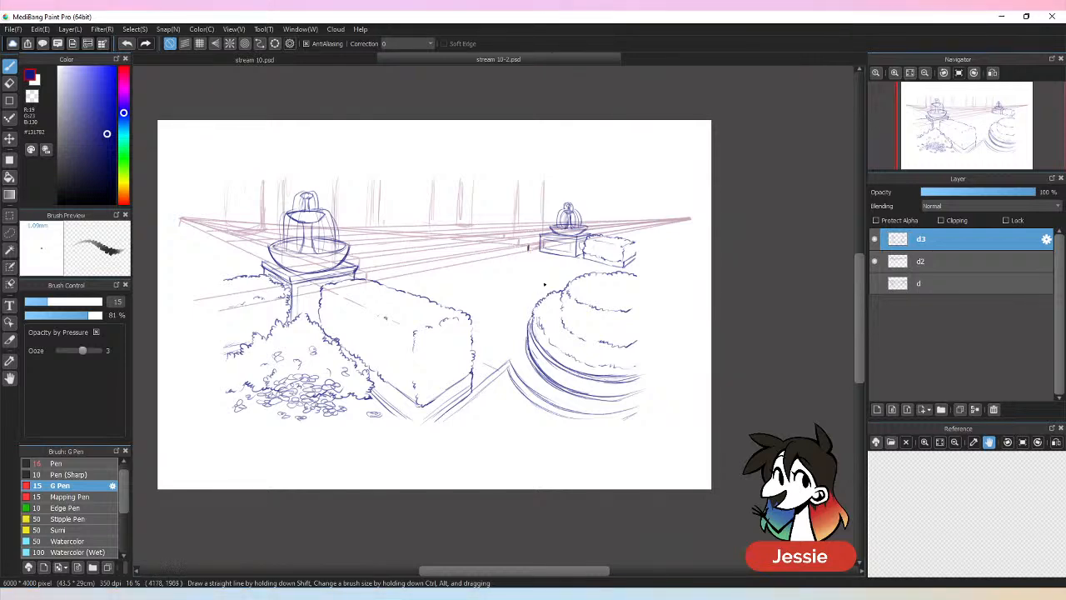
{"action": "key", "text": "ctrl+plus"}
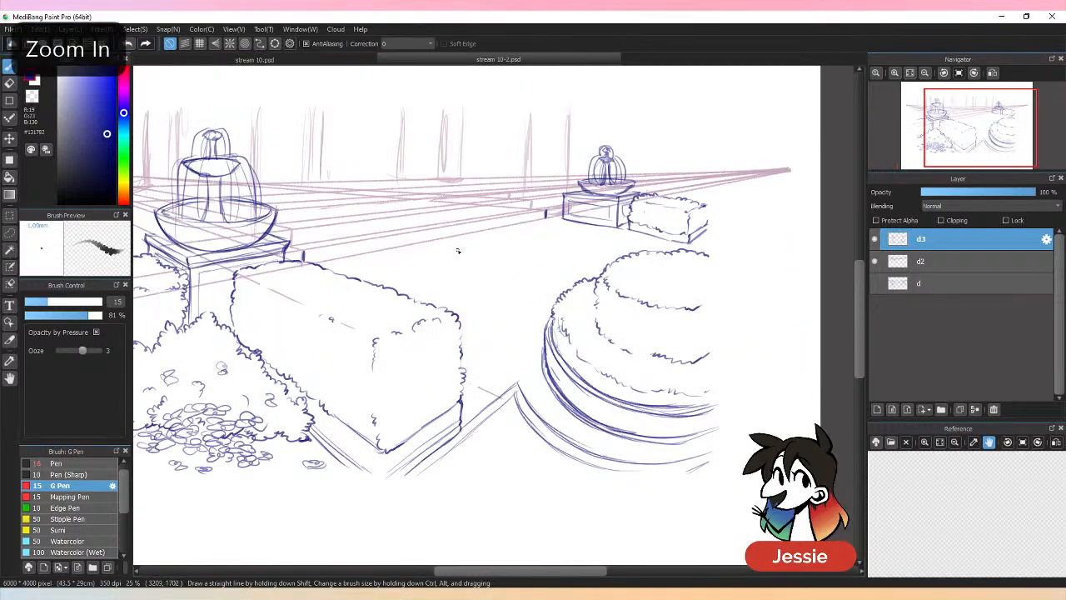
{"action": "left_click_drag", "start_coordinate": [329, 262], "coordinate": [544, 215]}
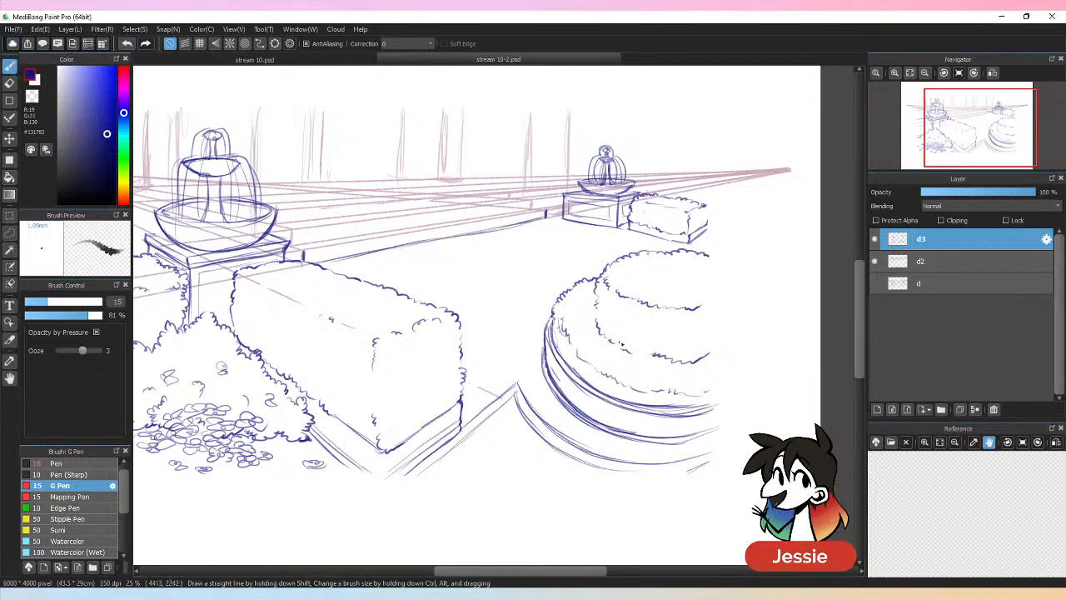
{"action": "left_click_drag", "start_coordinate": [573, 571], "coordinate": [535, 576]}
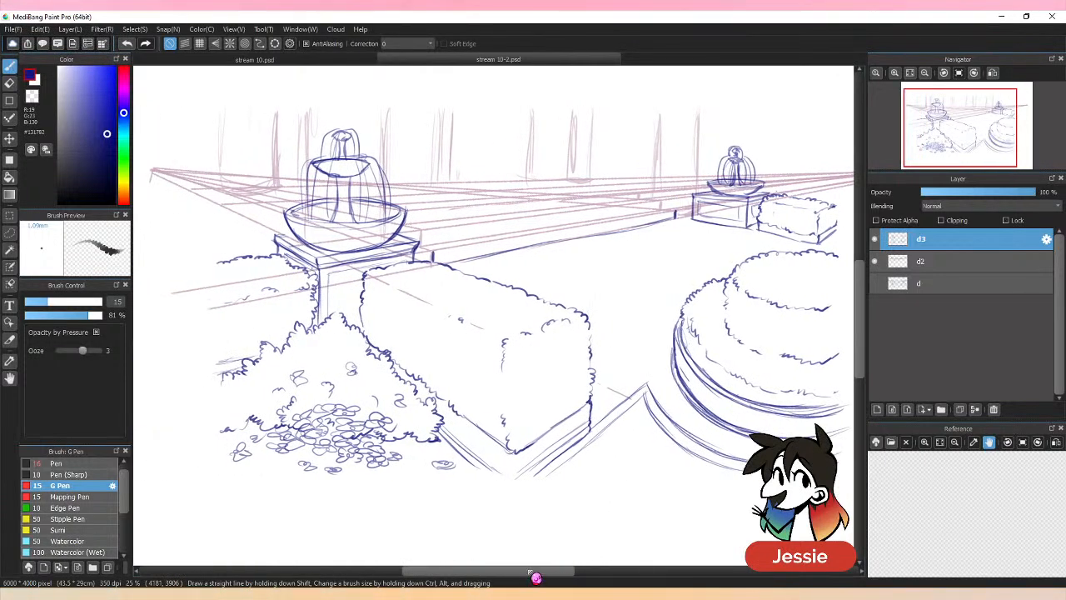
{"action": "mouse_move", "coordinate": [474, 243]}
{"action": "left_mouse_down"}
{"action": "mouse_move", "coordinate": [673, 212]}
{"action": "mouse_move", "coordinate": [441, 260]}
{"action": "left_mouse_up"}
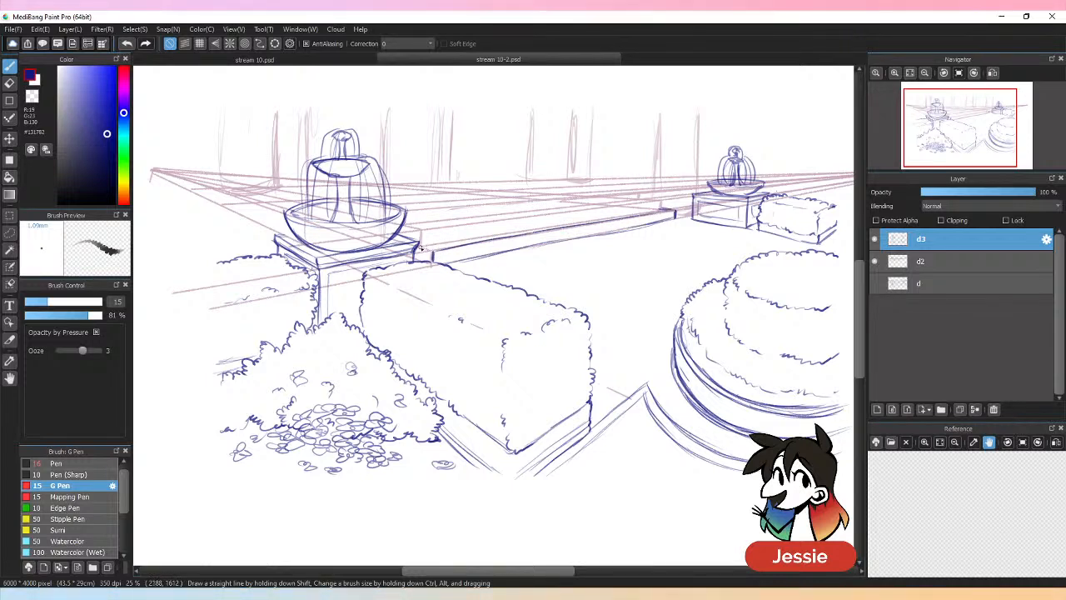
{"action": "left_click", "coordinate": [667, 208], "text": "shift"}
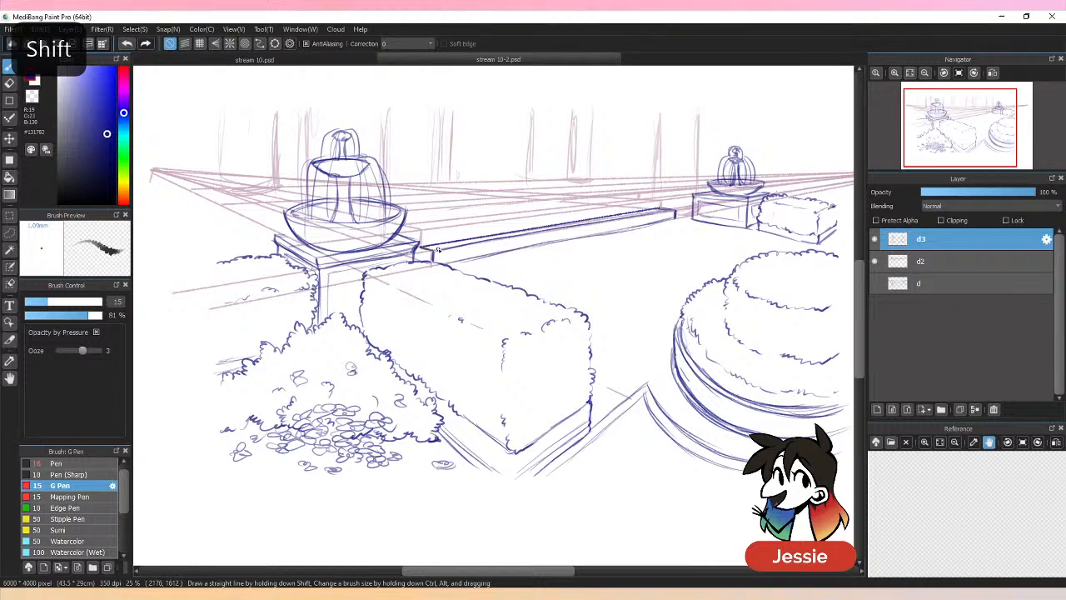
{"action": "key", "text": "ctrl+z"}
{"action": "key", "text": "ctrl+z"}
{"action": "key", "text": "ctrl+z"}
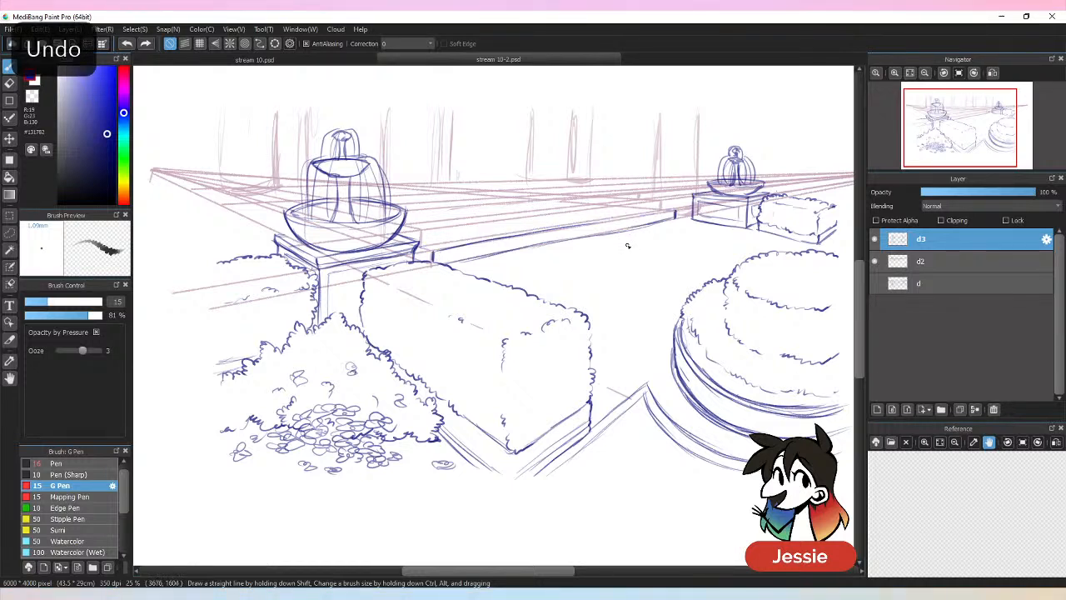
{"action": "key", "text": "ctrl+z"}
{"action": "key", "text": "ctrl+z"}
Draw the lowest stair's upper and lower edges as straight lines following the perspective guides between the two fountains.
{"action": "left_click", "coordinate": [434, 251]}
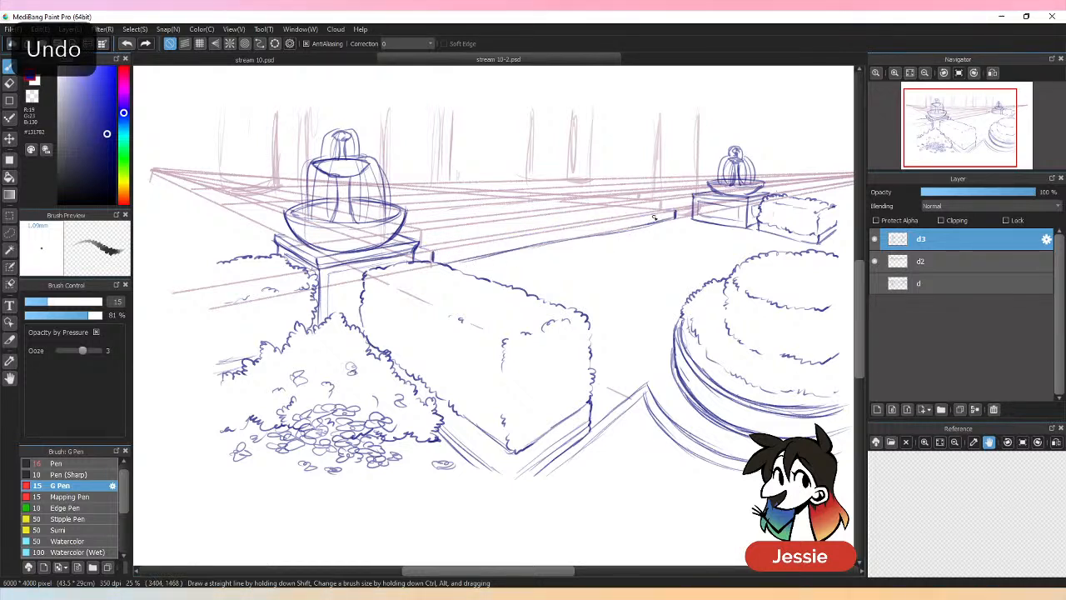
{"action": "left_click", "coordinate": [676, 214], "text": "shift"}
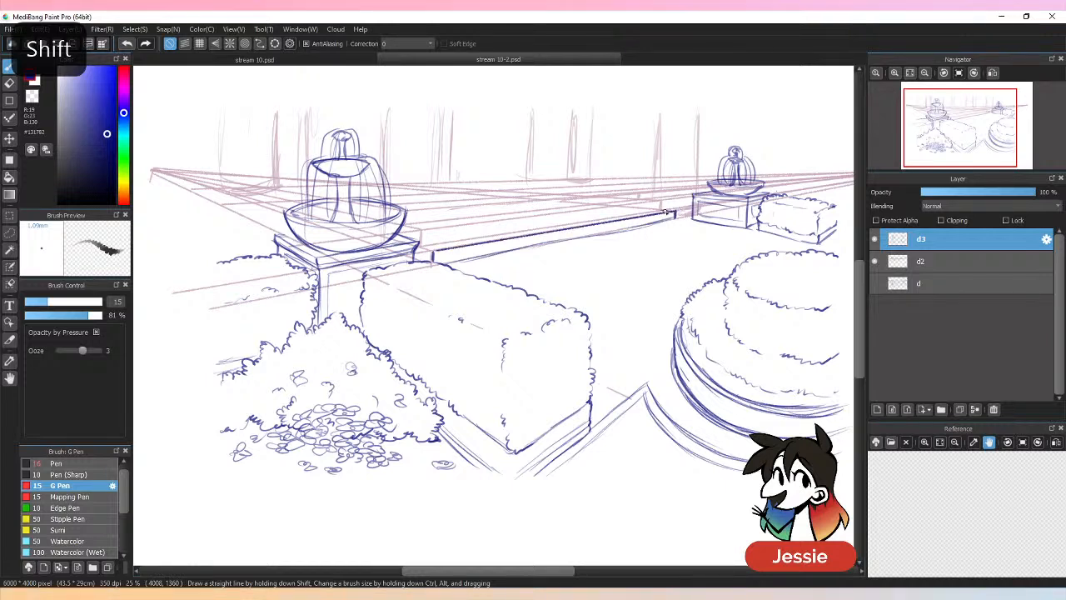
{"action": "left_click", "coordinate": [431, 253], "text": "shift"}
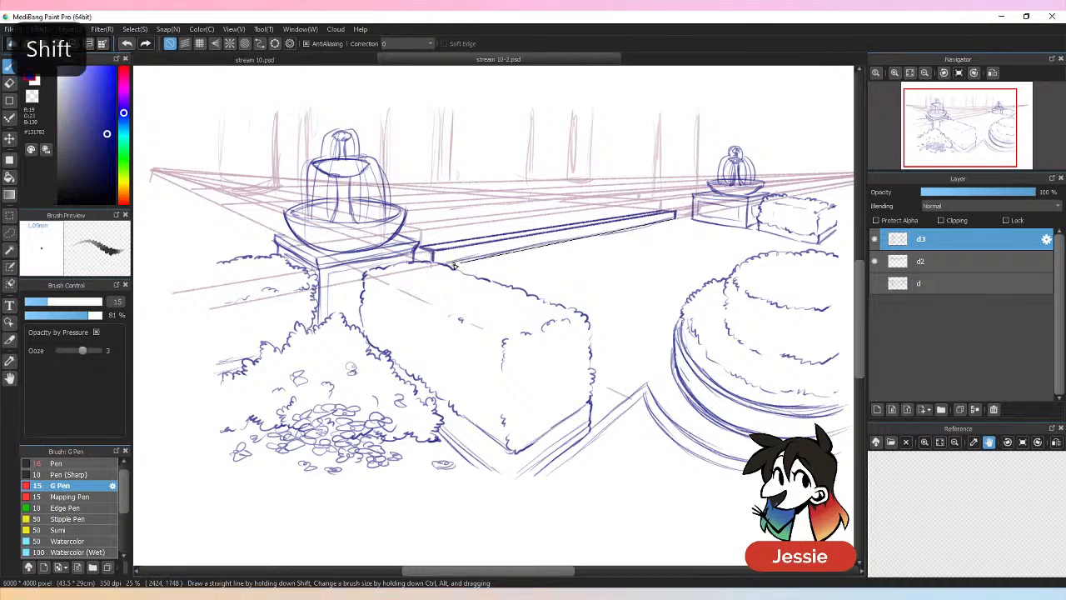
{"action": "left_click", "coordinate": [457, 255], "text": "shift"}
Draw the middle stair behind the lowest one, with straight riser and tread lines from the near fountain toward the far one.
{"action": "left_click", "coordinate": [660, 205]}
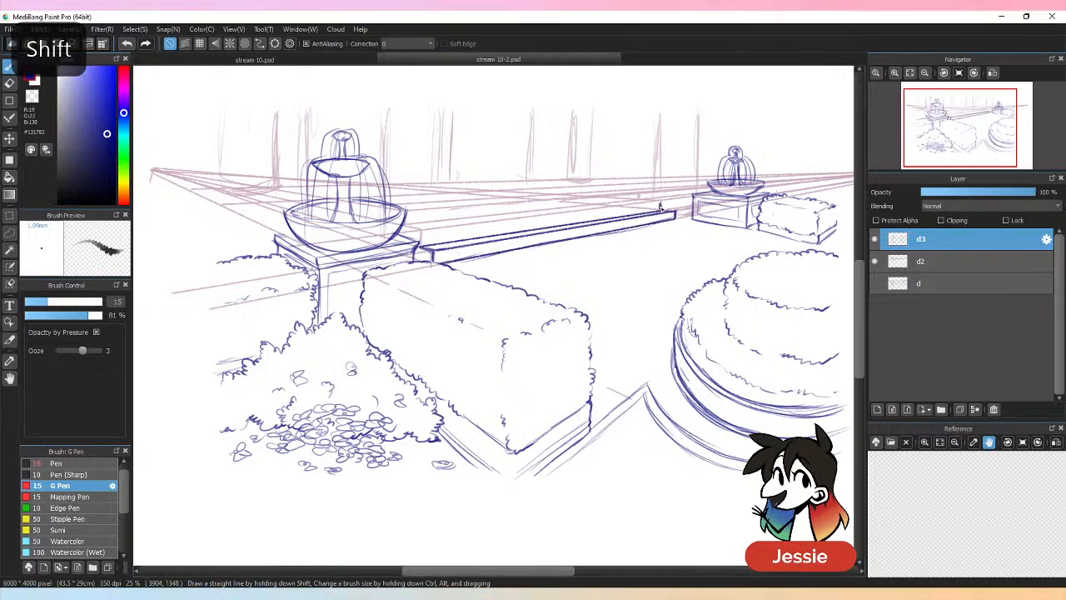
{"action": "left_click", "coordinate": [420, 232], "text": "shift"}
{"action": "left_click", "coordinate": [420, 233], "text": "shift"}
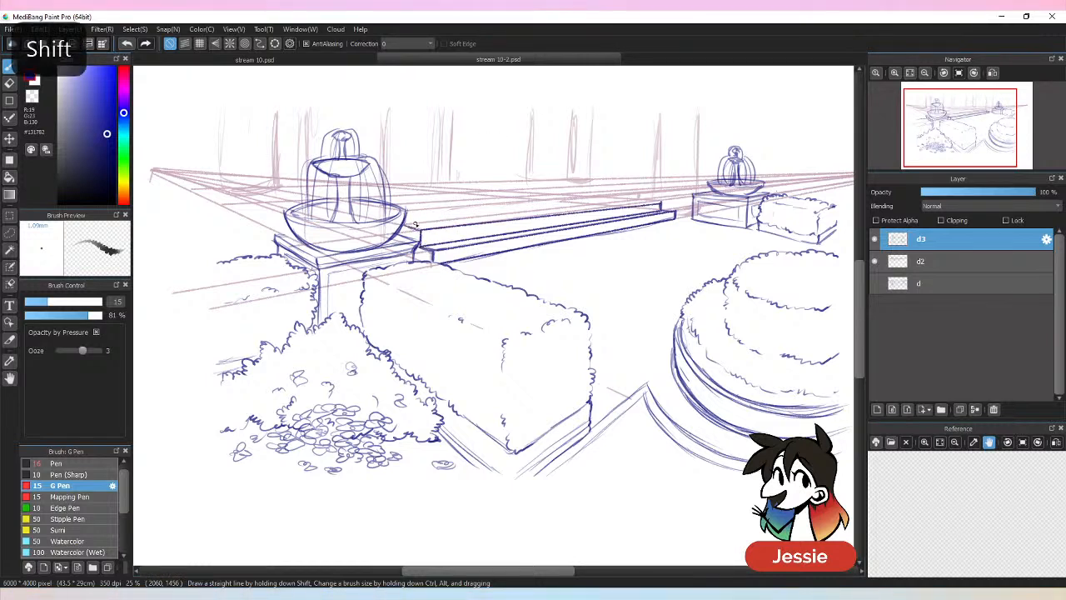
{"action": "left_click", "coordinate": [405, 226]}
{"action": "left_click", "coordinate": [663, 206], "text": "shift"}
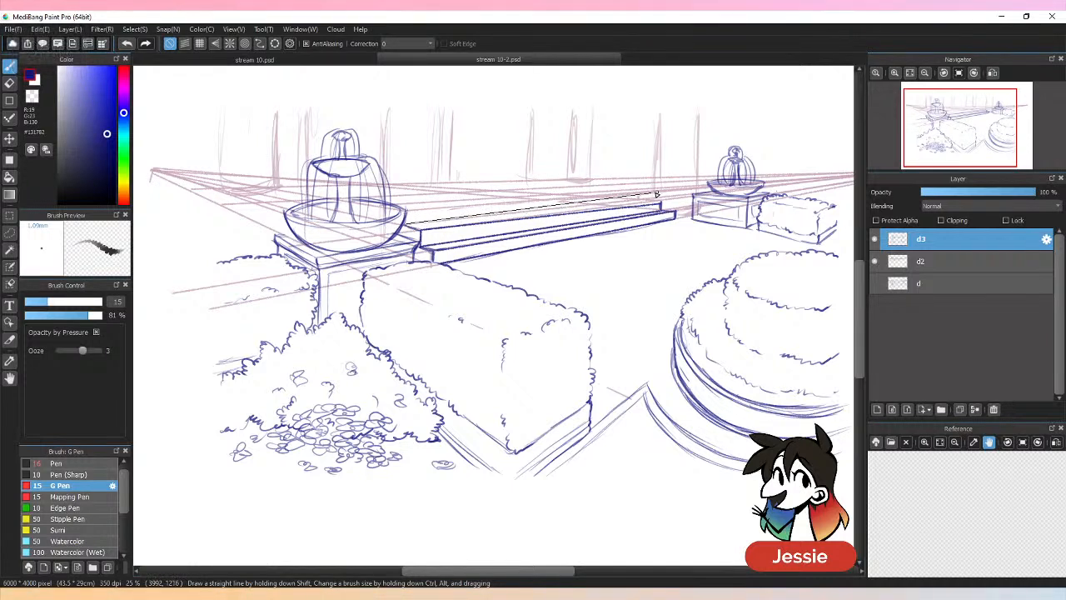
{"action": "left_click", "coordinate": [646, 200], "text": "shift"}
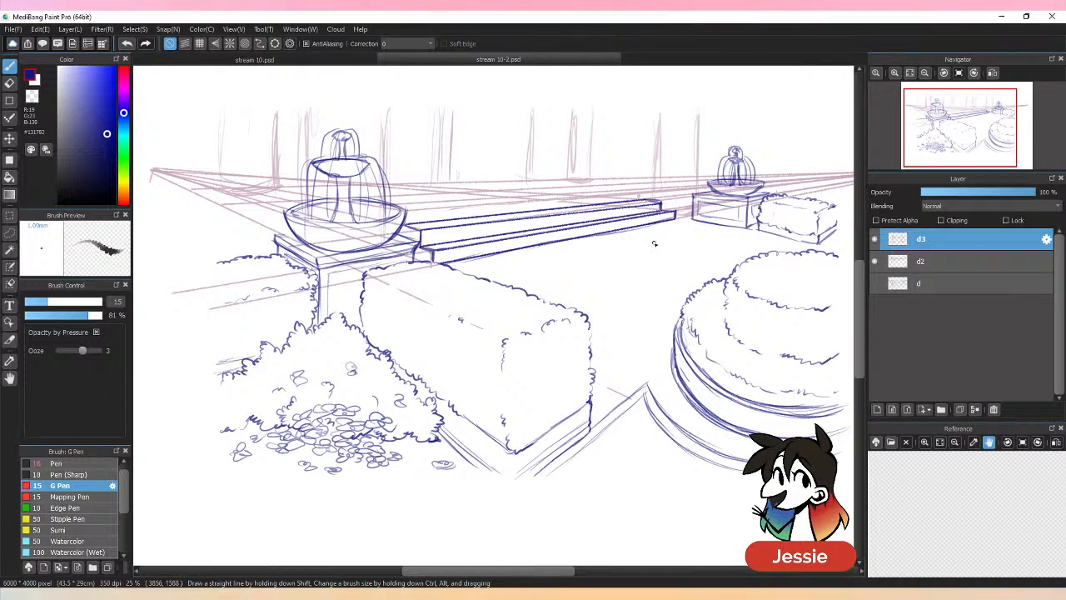
Add the top stair with straight riser and tread lines running from behind the near fountain's basin to the far end.
{"action": "left_click", "coordinate": [405, 212]}
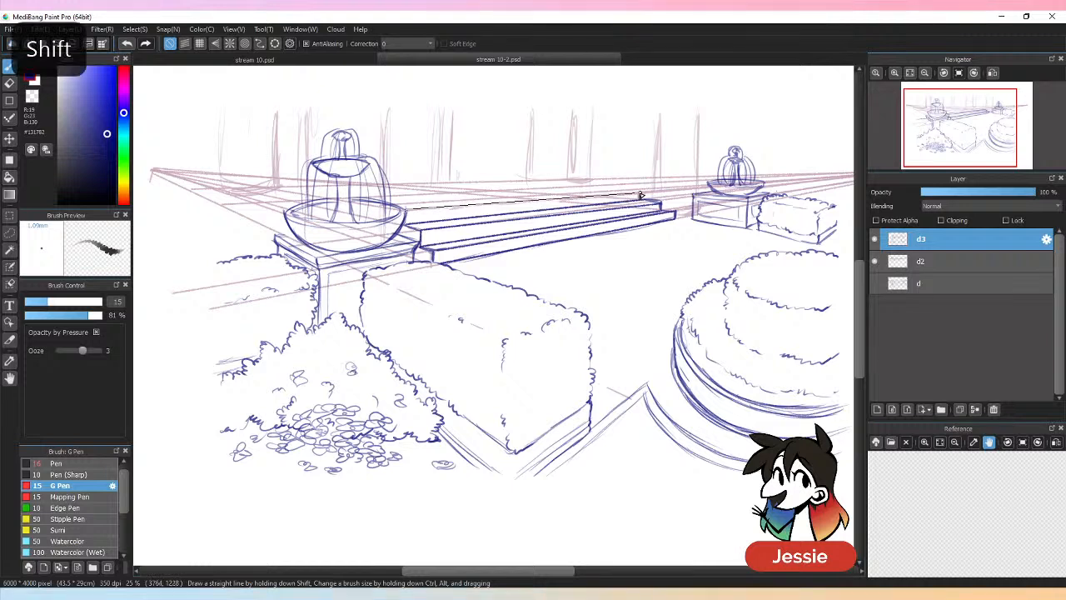
{"action": "left_click", "coordinate": [640, 196], "text": "shift"}
{"action": "left_click", "coordinate": [391, 207]}
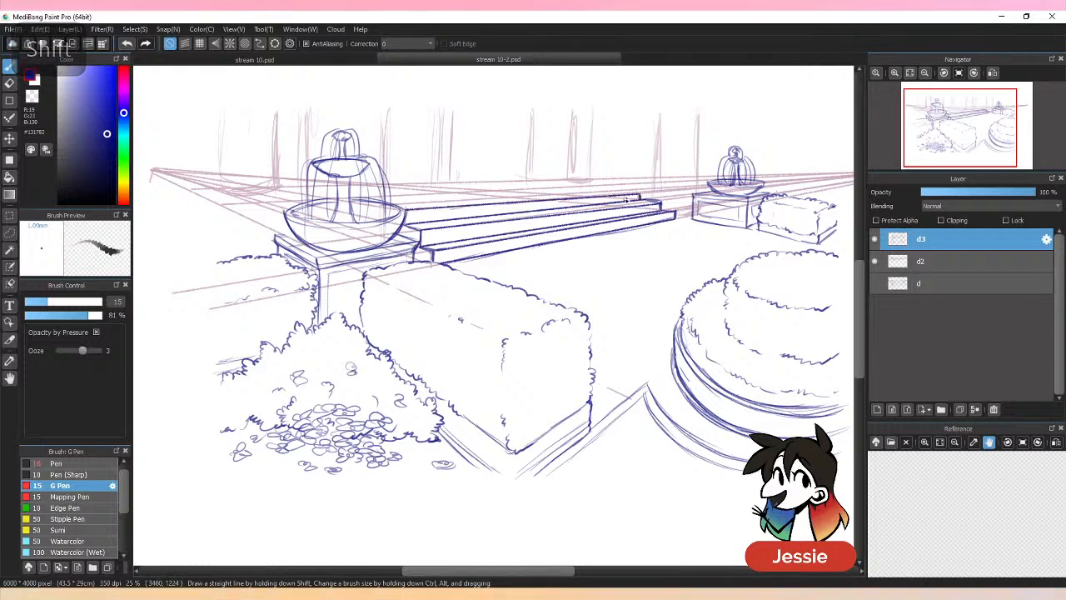
{"action": "left_click", "coordinate": [633, 195], "text": "shift"}
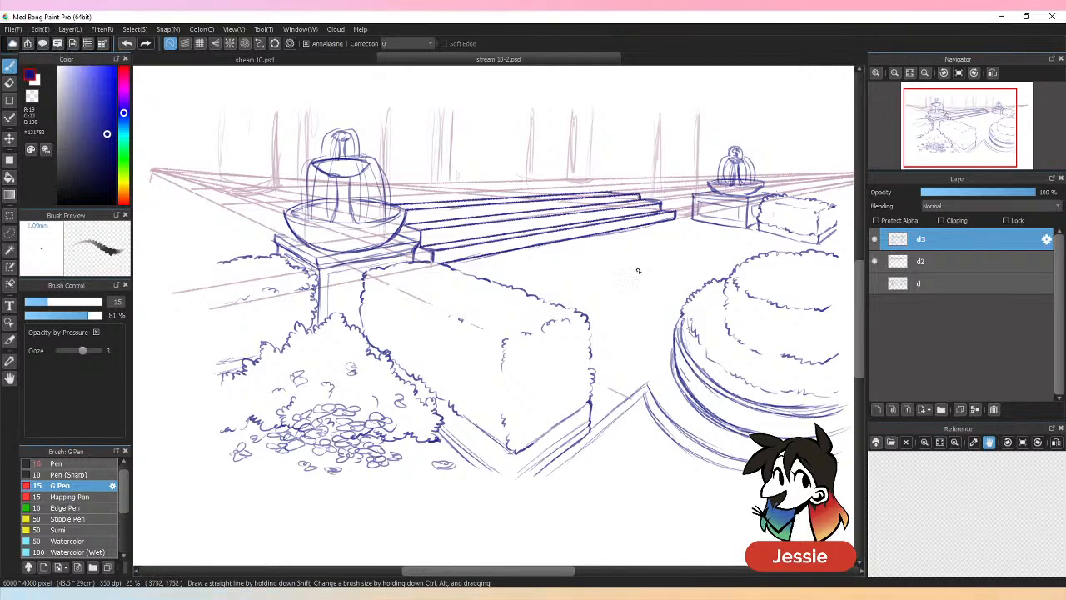
Draw a short base line beyond the stairs' far end and dark vertical edges for the tall column beside the far fountain.
{"action": "key", "text": "ctrl+minus"}
{"action": "key", "text": "ctrl+plus"}
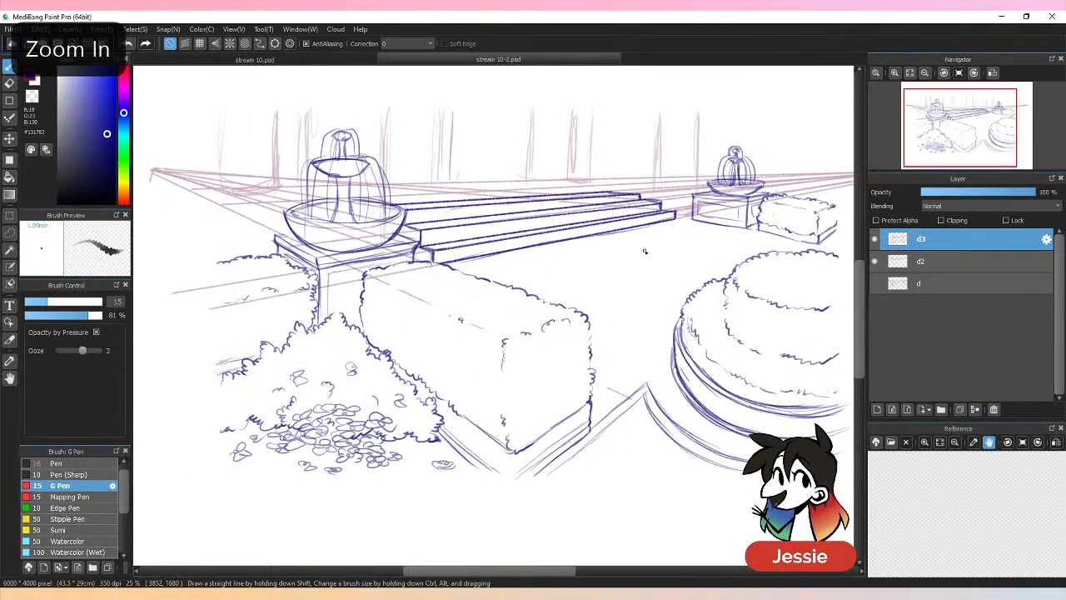
{"action": "scroll", "coordinate": [669, 236], "scroll_direction": "up", "scroll_amount": 1}
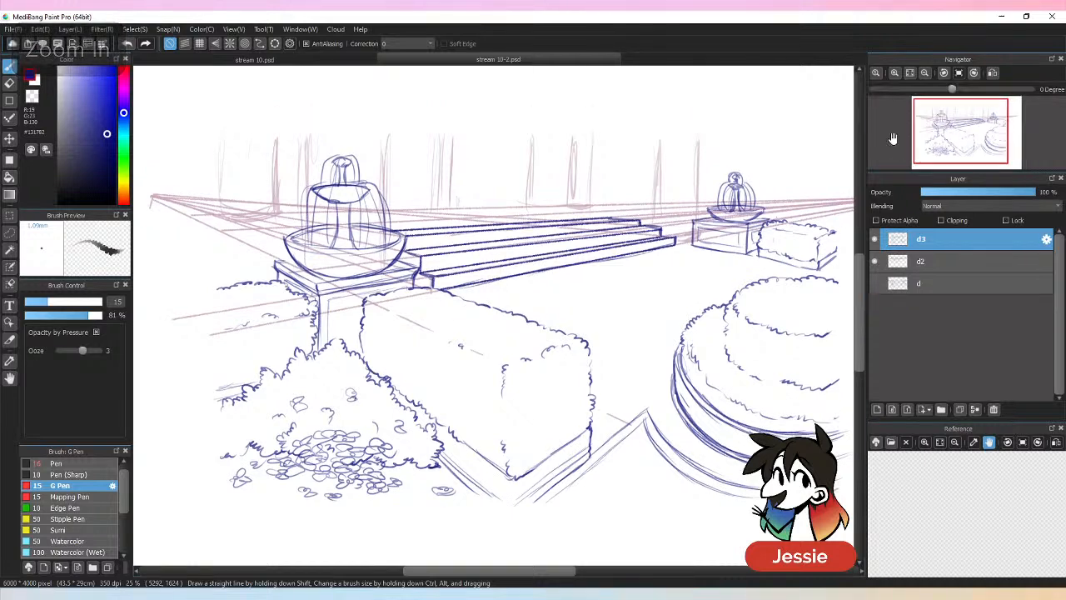
{"action": "left_click_drag", "start_coordinate": [662, 234], "coordinate": [689, 233]}
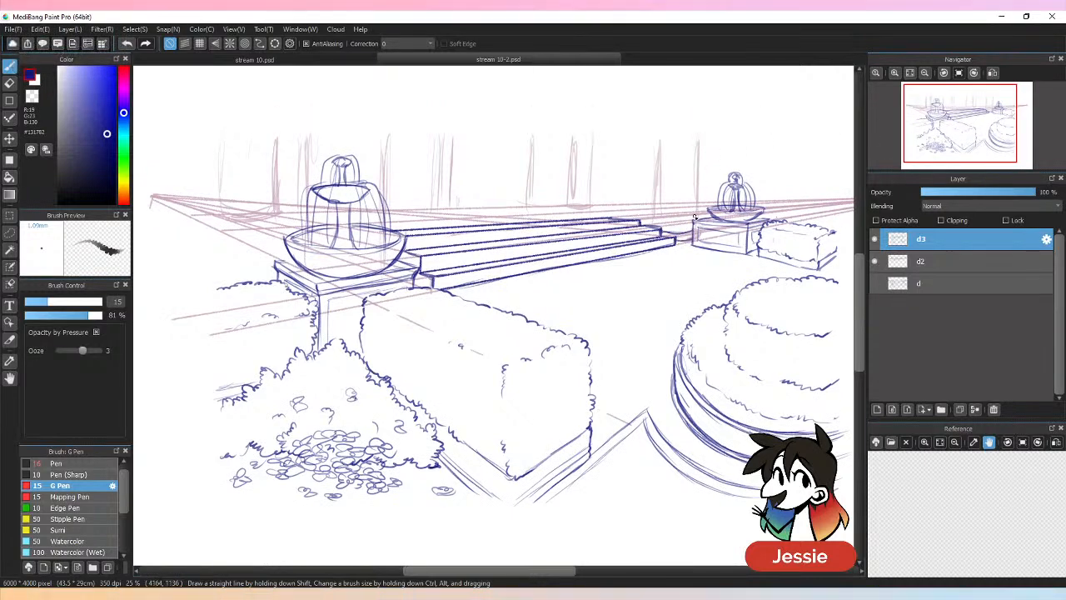
Add a new layer and outline the picture frame with a dark blue rectangle traced over layer d, hiding that layer again.
{"action": "left_click", "coordinate": [875, 283]}
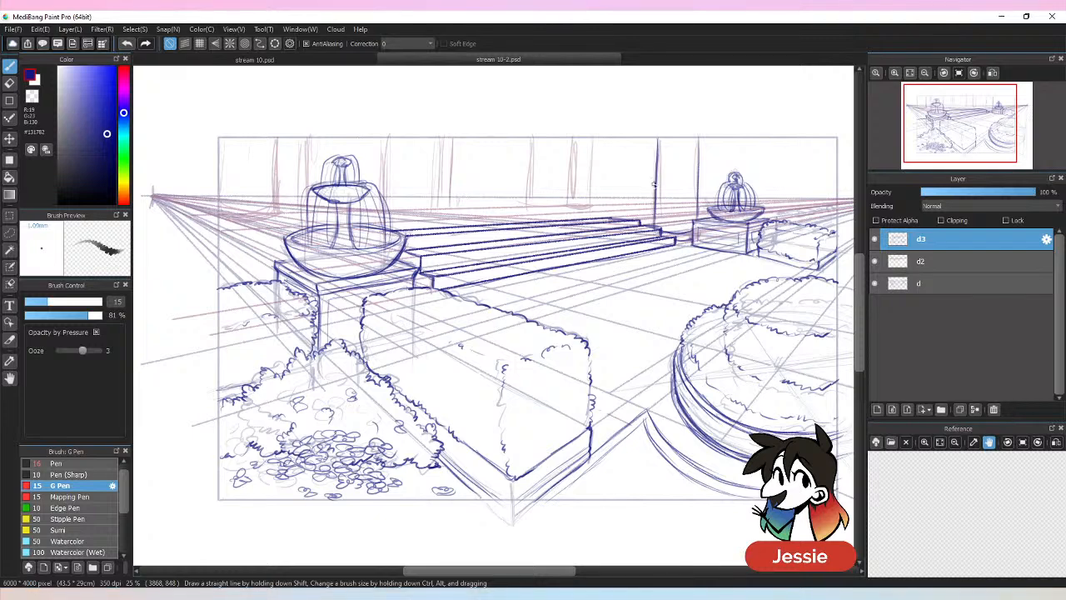
{"action": "key", "text": "ctrl+minus"}
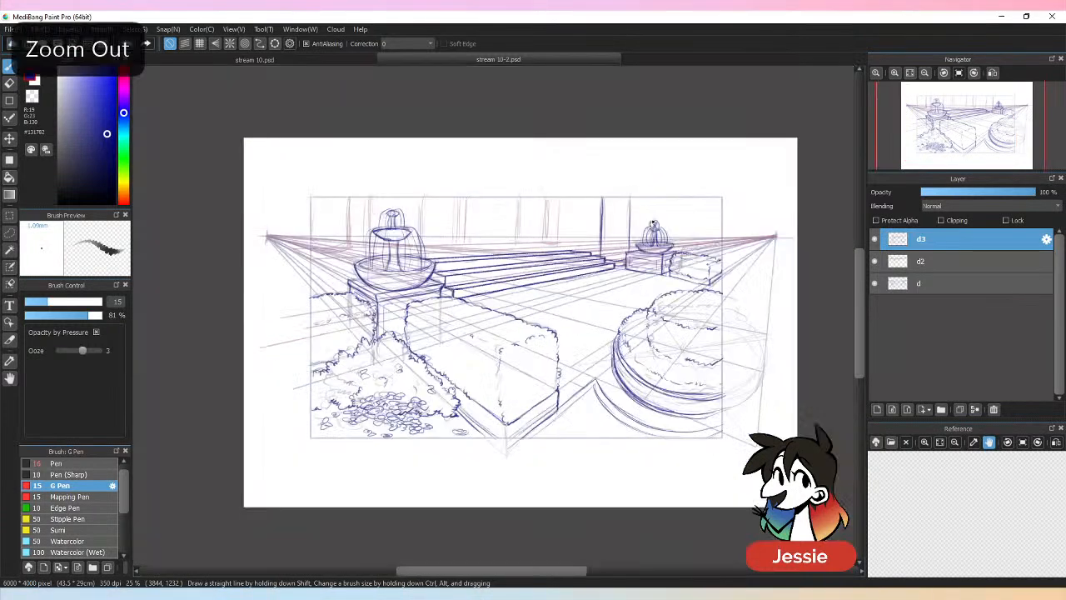
{"action": "left_click", "coordinate": [878, 410]}
{"action": "key", "text": "u"}
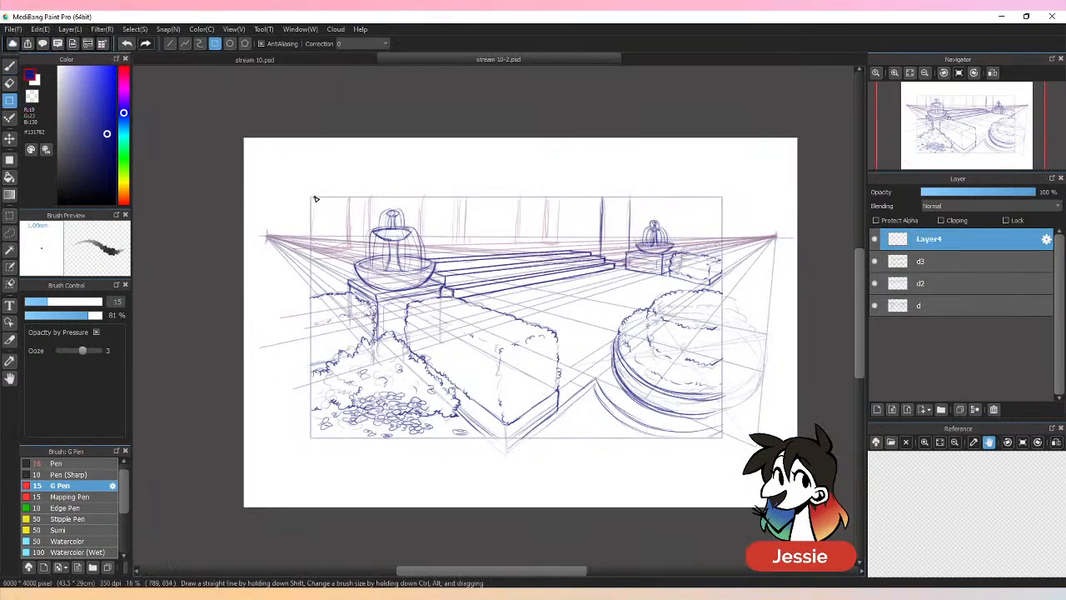
{"action": "left_click_drag", "start_coordinate": [312, 198], "coordinate": [723, 439]}
{"action": "key", "text": "ctrl+plus"}
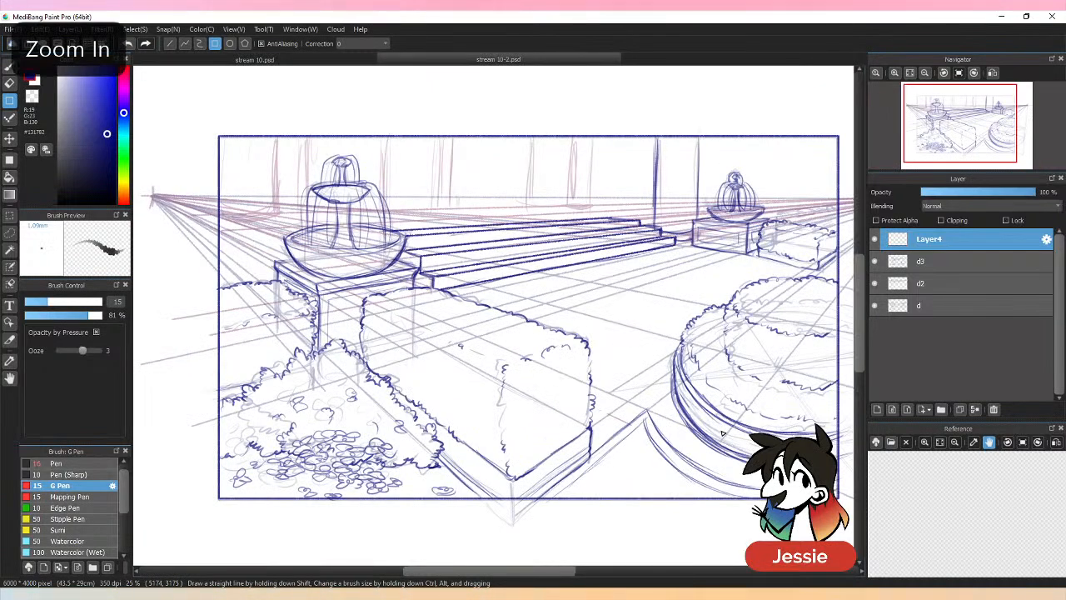
{"action": "left_click", "coordinate": [874, 305]}
Fill the background column beside the far fountain with vertical pen lines running from the frame's upper edge to its base.
{"action": "left_click_drag", "start_coordinate": [526, 572], "coordinate": [538, 559]}
{"action": "left_click", "coordinate": [10, 65]}
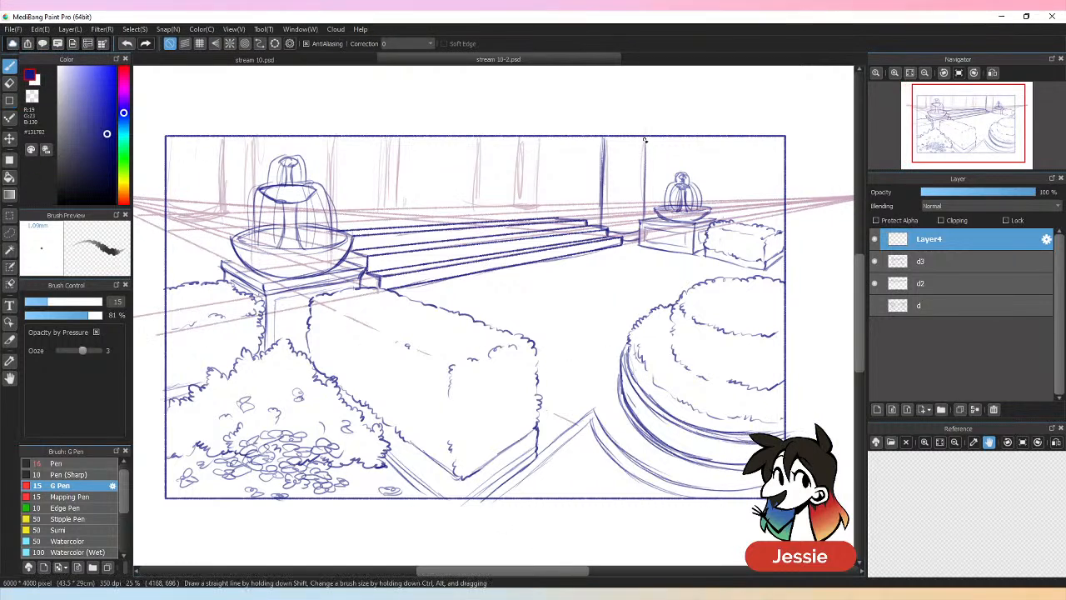
{"action": "left_click_drag", "start_coordinate": [638, 142], "coordinate": [633, 237]}
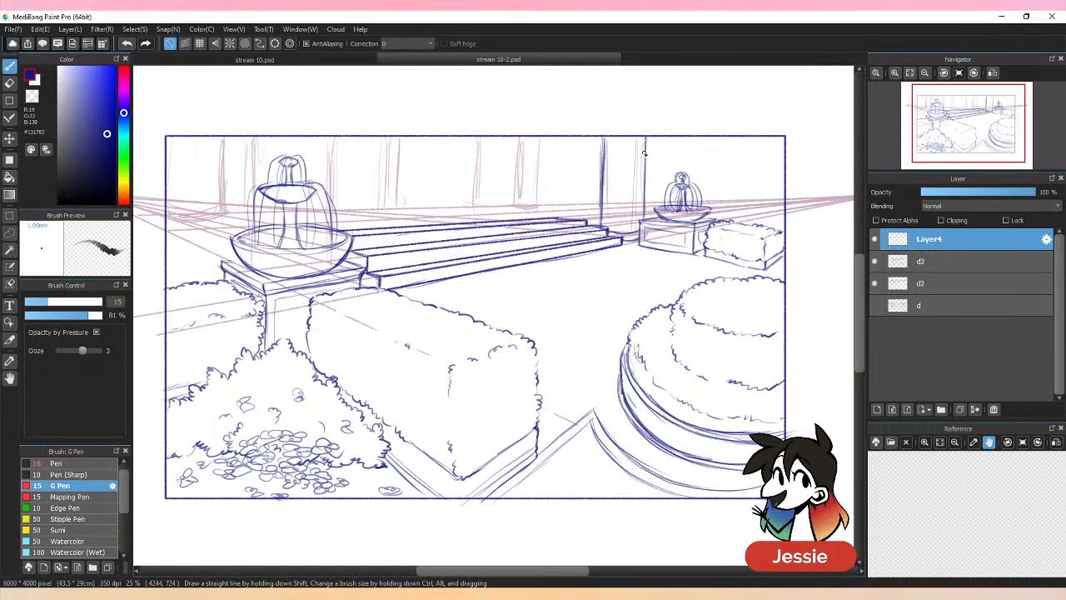
{"action": "key", "text": "ctrl+z"}
{"action": "key", "text": "ctrl+z"}
{"action": "left_click_drag", "start_coordinate": [641, 142], "coordinate": [640, 220]}
{"action": "left_click_drag", "start_coordinate": [637, 143], "coordinate": [626, 227]}
{"action": "mouse_move", "coordinate": [619, 139]}
{"action": "left_mouse_down"}
{"action": "mouse_move", "coordinate": [617, 231]}
{"action": "mouse_move", "coordinate": [609, 224]}
{"action": "left_mouse_up"}
{"action": "key", "text": "ctrl+minus"}
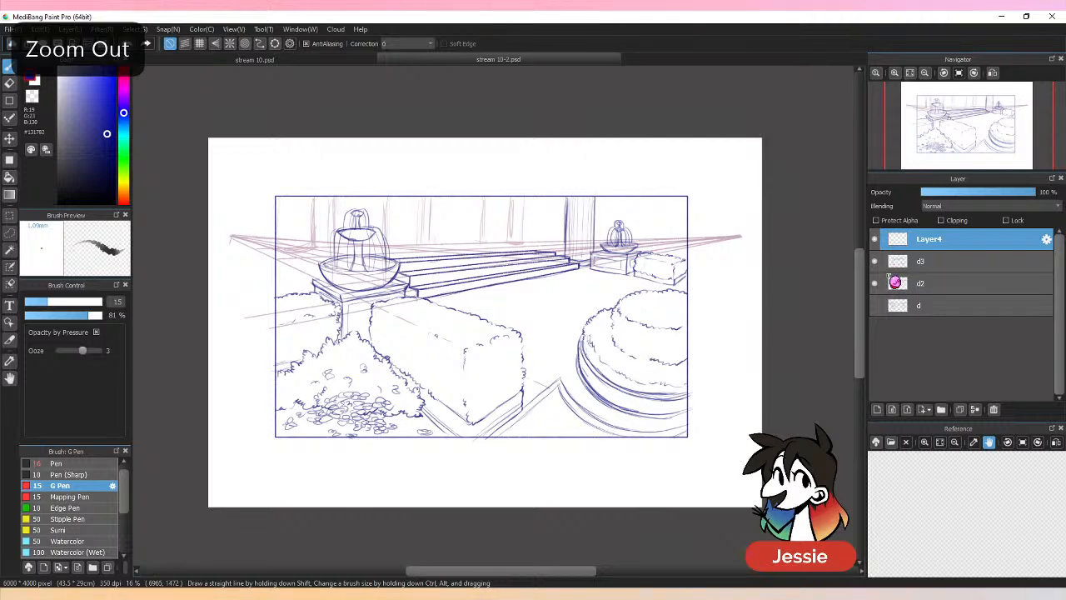
Check the linework by toggling the visibility of layers d3 and d2, leaving both visible.
{"action": "double_click", "coordinate": [893, 267]}
{"action": "left_click", "coordinate": [618, 236]}
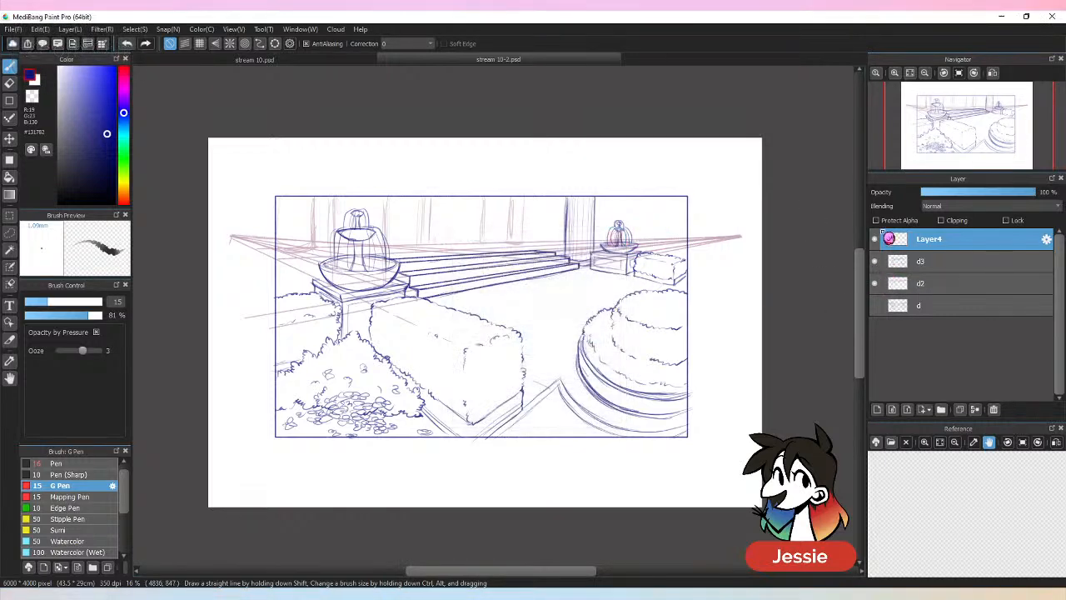
{"action": "left_click", "coordinate": [875, 261]}
{"action": "left_click", "coordinate": [875, 261]}
{"action": "left_click", "coordinate": [875, 284]}
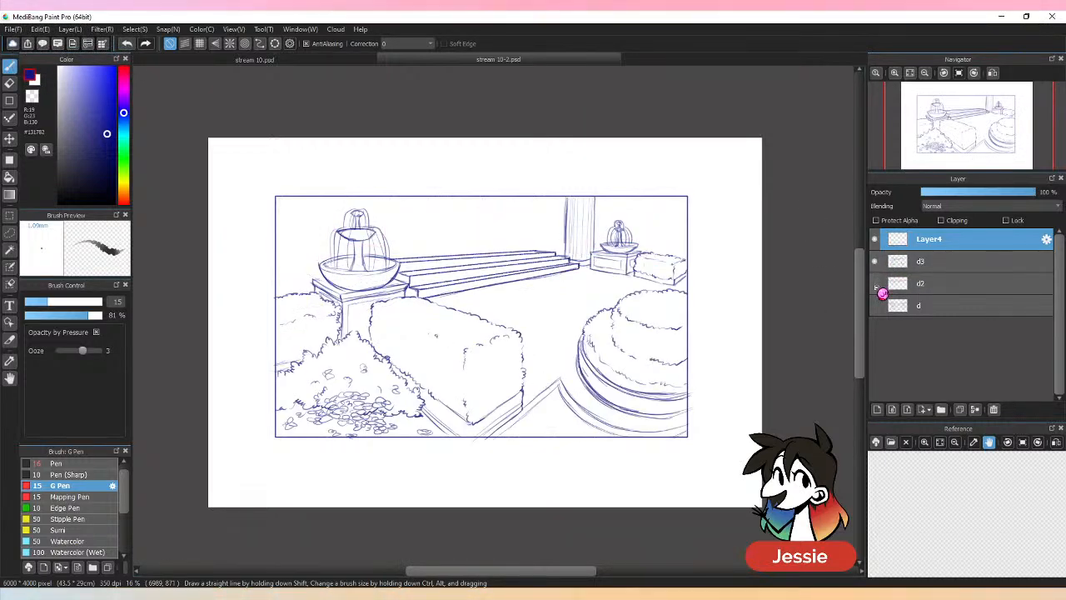
{"action": "left_click", "coordinate": [875, 285]}
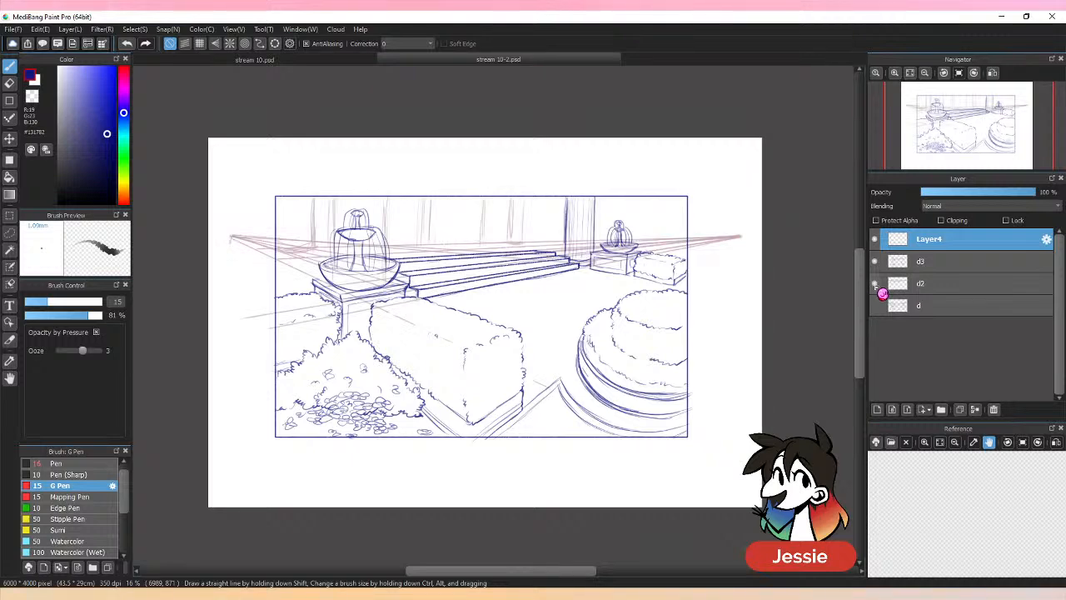
Merge Layer4 with layer d3 and toggle d3's visibility to check the combined linework.
{"action": "left_click", "coordinate": [941, 264], "text": "shift"}
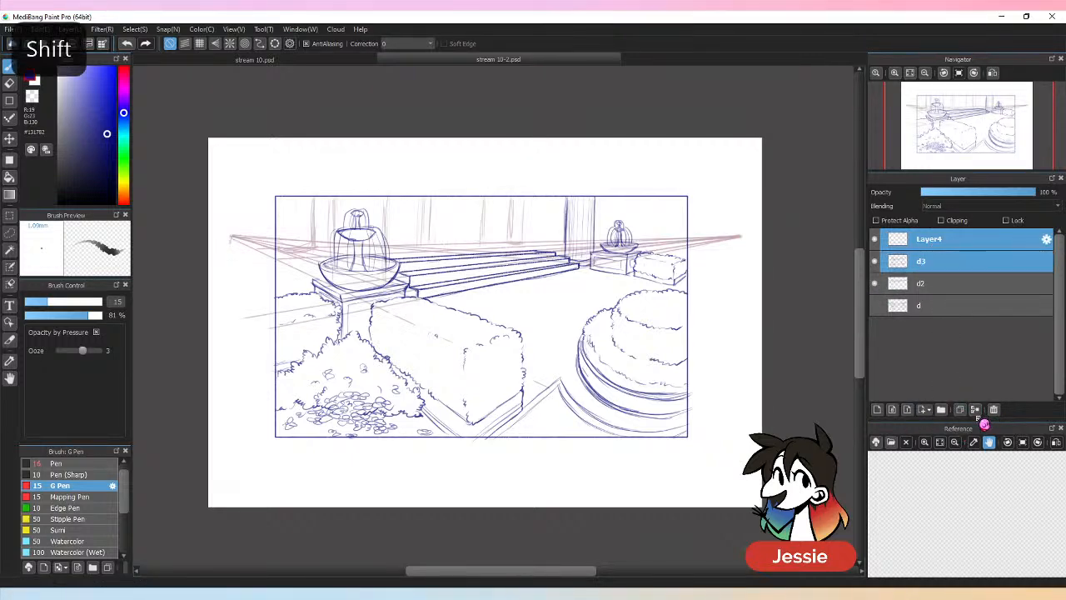
{"action": "left_click", "coordinate": [976, 410]}
{"action": "key", "text": "ctrl+plus"}
{"action": "key", "text": "ctrl+plus"}
{"action": "key", "text": "ctrl+minus"}
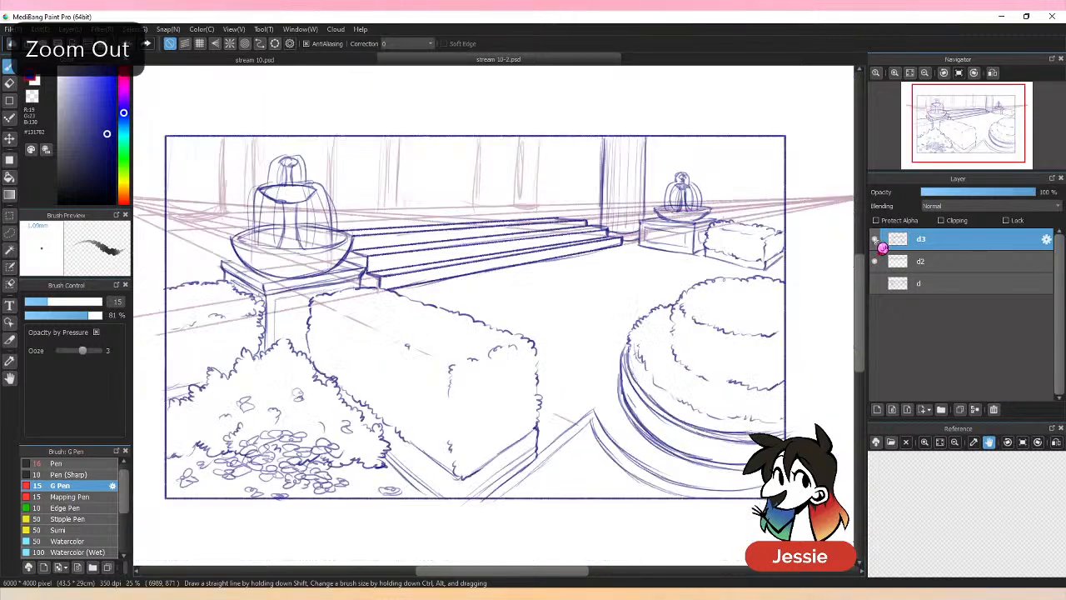
{"action": "left_click", "coordinate": [875, 239]}
{"action": "left_click", "coordinate": [876, 240]}
Sketch a trial cylinder on the open ground between the box hedge and the round planter, filling it with vertical flute lines.
{"action": "key", "text": "ctrl+plus"}
{"action": "mouse_move", "coordinate": [638, 256]}
{"action": "left_mouse_down"}
{"action": "mouse_move", "coordinate": [622, 272]}
{"action": "mouse_move", "coordinate": [639, 256]}
{"action": "mouse_move", "coordinate": [590, 396]}
{"action": "mouse_move", "coordinate": [653, 357]}
{"action": "mouse_move", "coordinate": [650, 384]}
{"action": "mouse_move", "coordinate": [588, 400]}
{"action": "mouse_move", "coordinate": [649, 388]}
{"action": "left_mouse_up"}
{"action": "key", "text": "ctrl+z"}
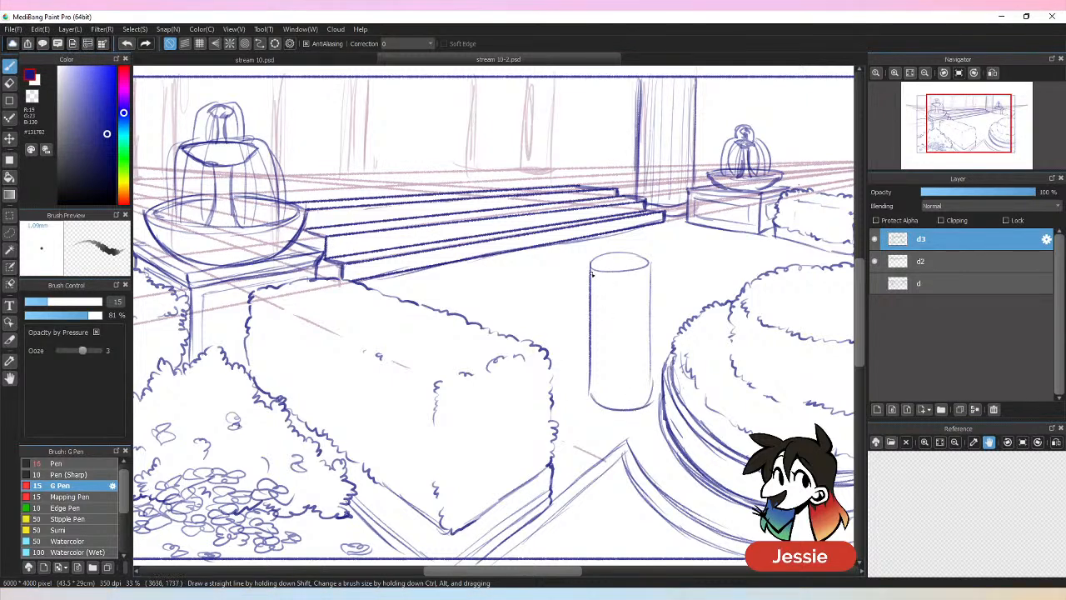
{"action": "left_click_drag", "start_coordinate": [591, 273], "coordinate": [595, 399]}
{"action": "left_click_drag", "start_coordinate": [646, 277], "coordinate": [651, 392]}
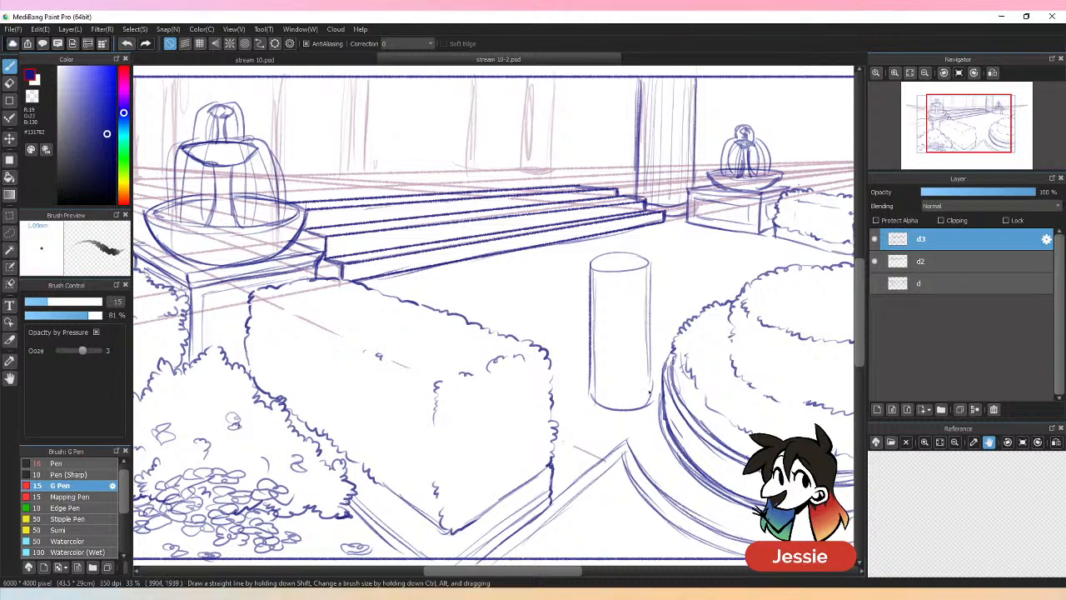
{"action": "left_click_drag", "start_coordinate": [603, 277], "coordinate": [603, 408]}
{"action": "left_click_drag", "start_coordinate": [643, 323], "coordinate": [643, 405]}
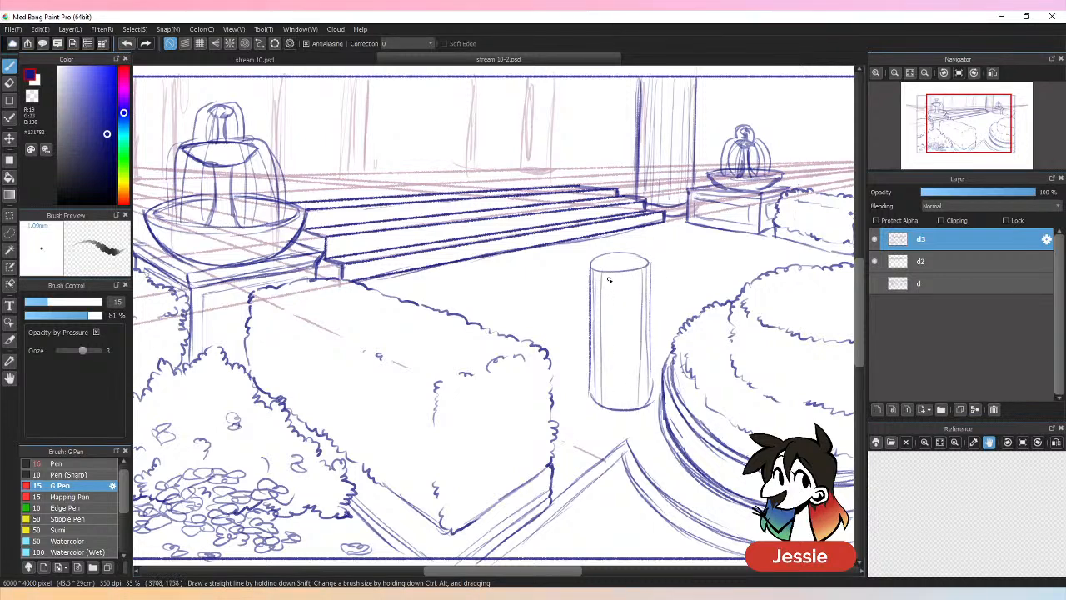
{"action": "mouse_move", "coordinate": [611, 273]}
{"action": "left_mouse_down"}
{"action": "mouse_move", "coordinate": [616, 407]}
{"action": "mouse_move", "coordinate": [628, 405]}
{"action": "left_mouse_up"}
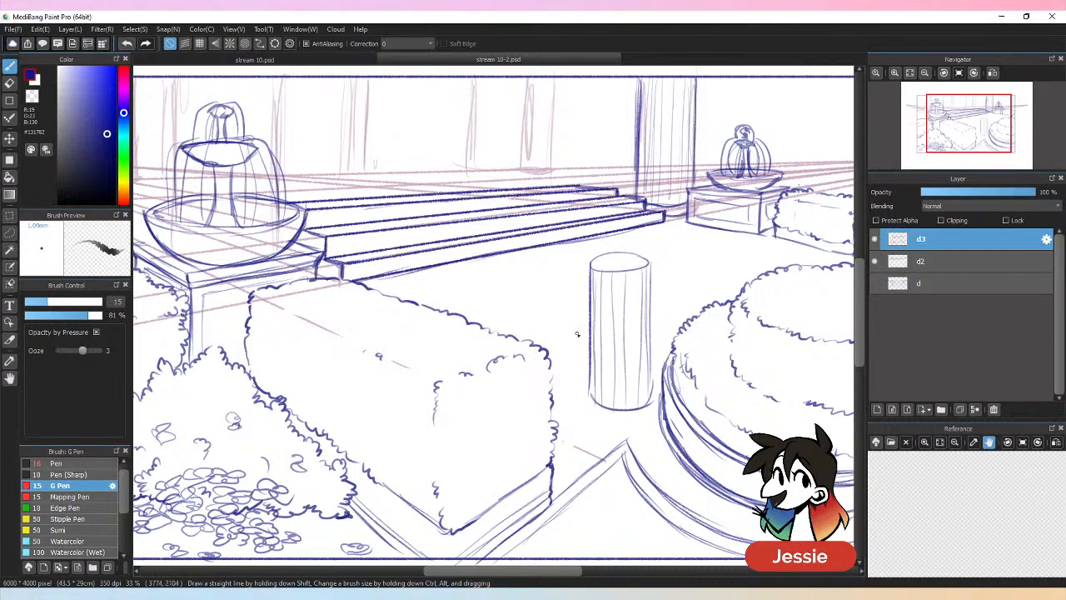
Undo every stroke of the trial cylinder, including its flute lines and outline.
{"action": "key", "text": "ctrl+z"}
{"action": "key", "text": "ctrl+z"}
{"action": "key", "text": "ctrl+z"}
{"action": "key", "text": "ctrl+z"}
{"action": "key", "text": "ctrl+z"}
{"action": "key", "text": "ctrl+z"}
{"action": "key", "text": "ctrl+z"}
{"action": "key", "text": "ctrl+z"}
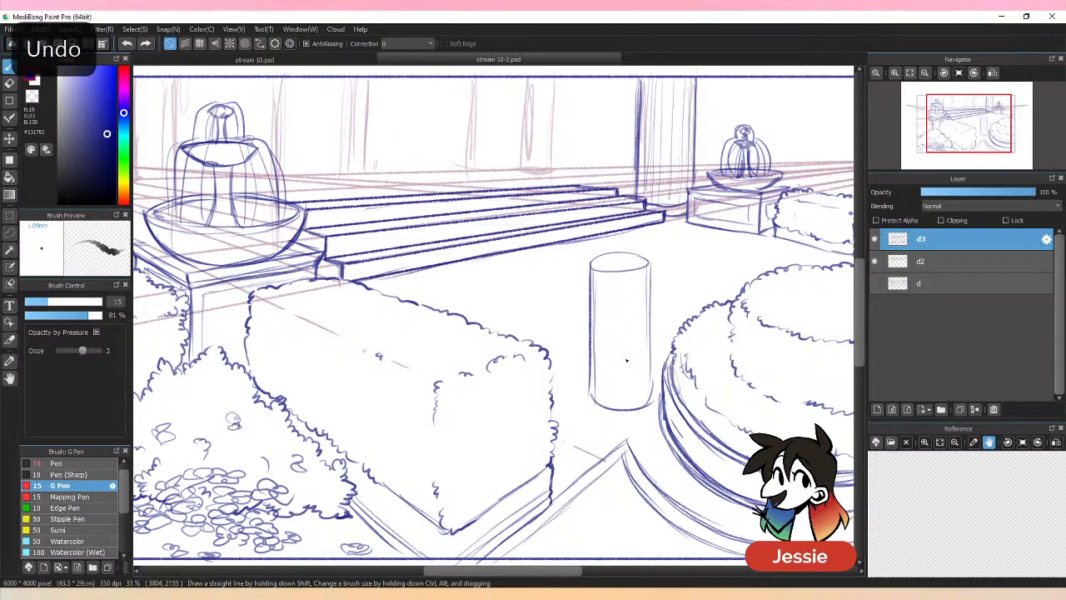
{"action": "key", "text": "ctrl+z"}
{"action": "key", "text": "ctrl+z"}
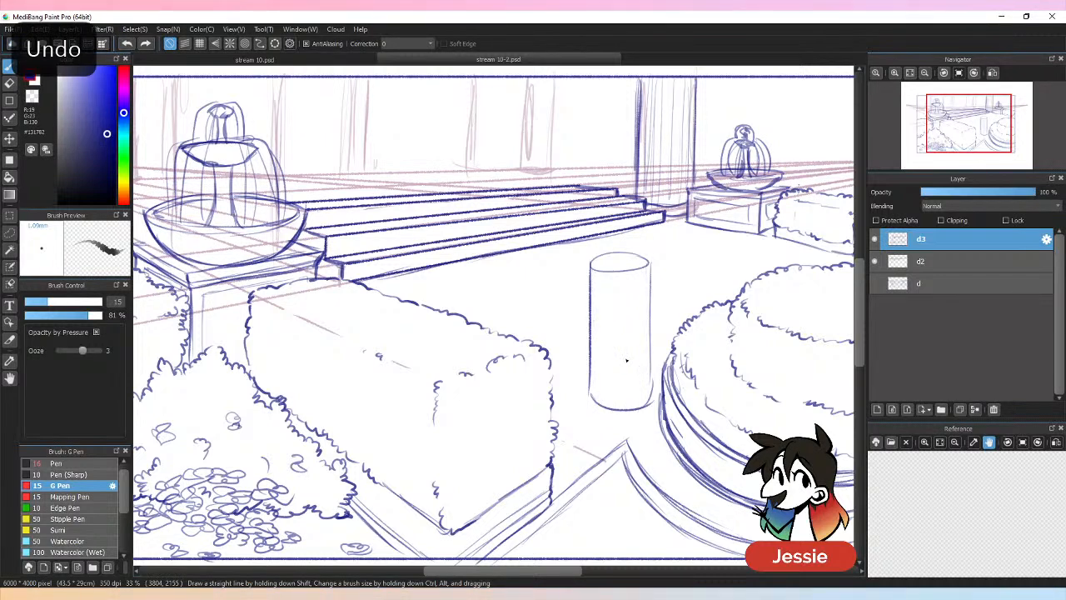
{"action": "key", "text": "ctrl+z"}
{"action": "key", "text": "ctrl+z"}
{"action": "key", "text": "ctrl+z"}
{"action": "key", "text": "ctrl+z"}
Draw both vertical side edges of the background column behind the near fountain and save the file.
{"action": "key", "text": "ctrl+minus"}
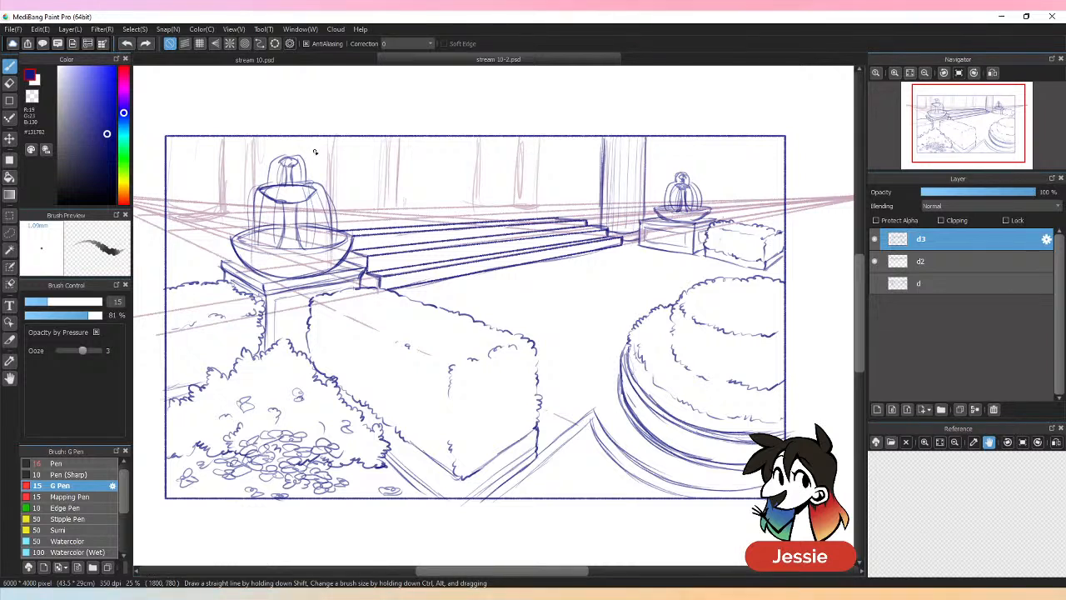
{"action": "left_click_drag", "start_coordinate": [318, 144], "coordinate": [318, 166]}
{"action": "key", "text": "ctrl+z"}
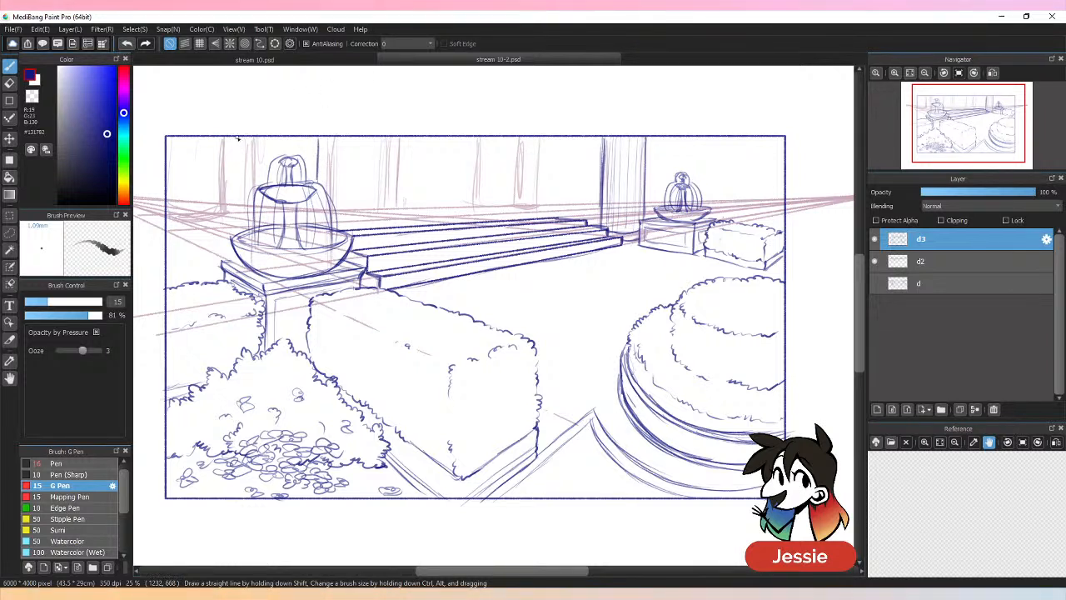
{"action": "left_click_drag", "start_coordinate": [237, 137], "coordinate": [237, 240]}
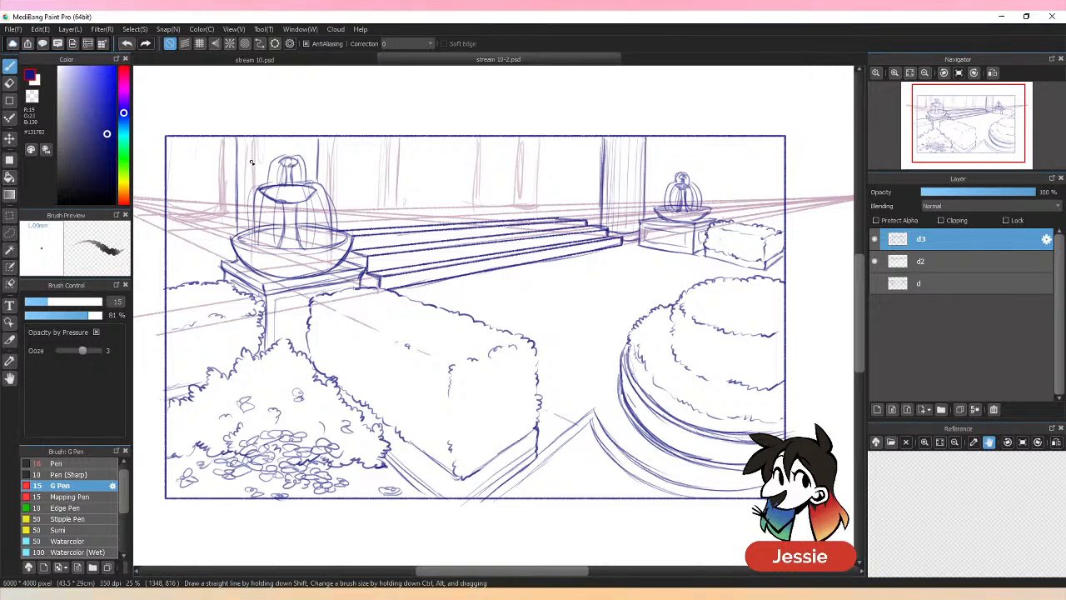
{"action": "key", "text": "ctrl+s"}
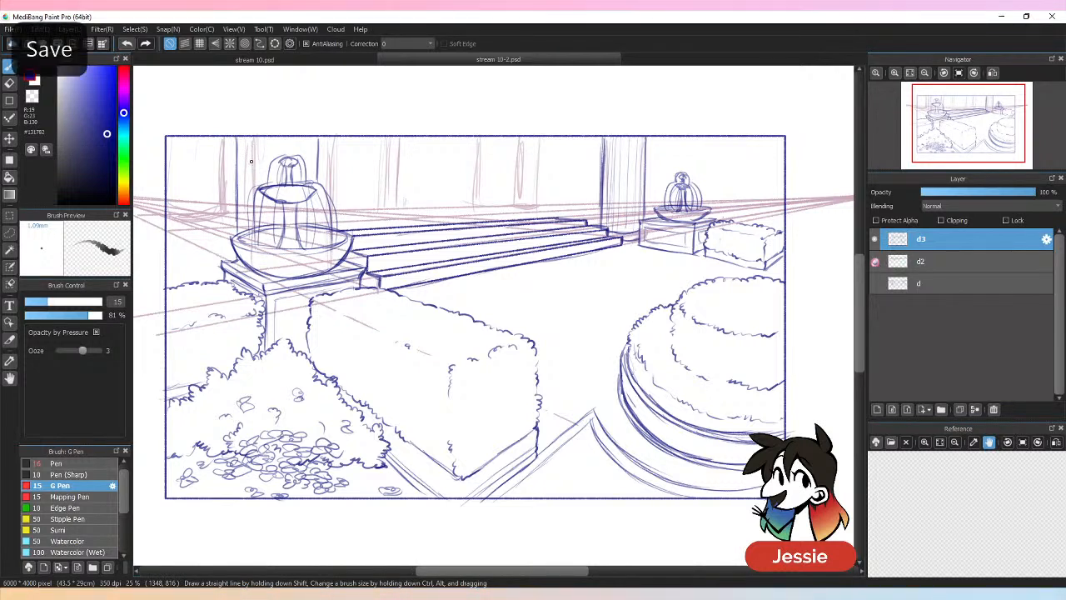
With layer d2 hidden, fill the column behind the near fountain with vertical flute lines and save the file.
{"action": "left_click", "coordinate": [875, 261]}
{"action": "left_click", "coordinate": [876, 264]}
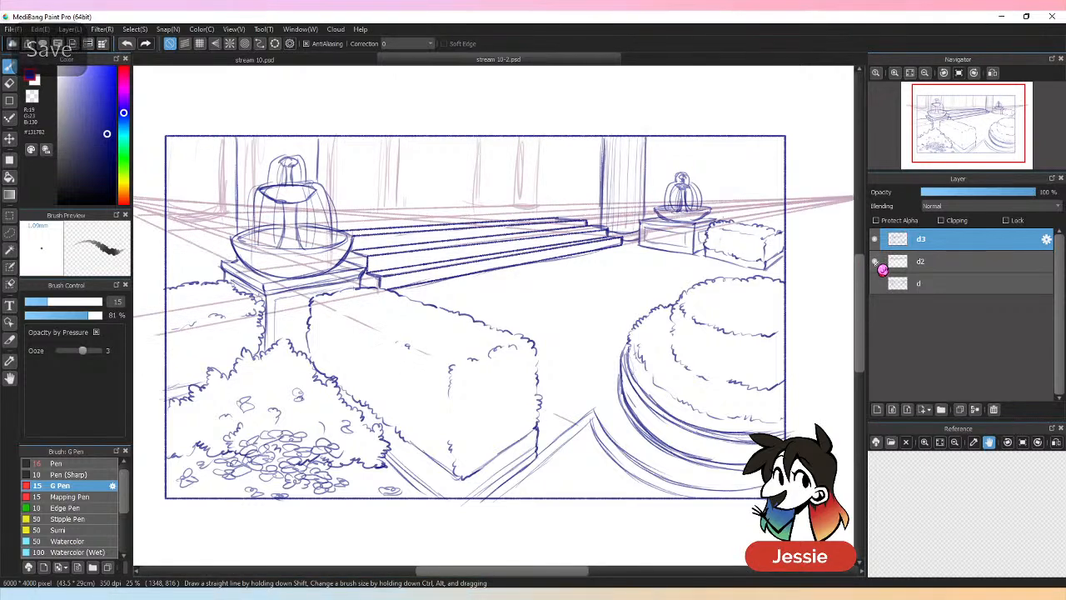
{"action": "left_click", "coordinate": [877, 264]}
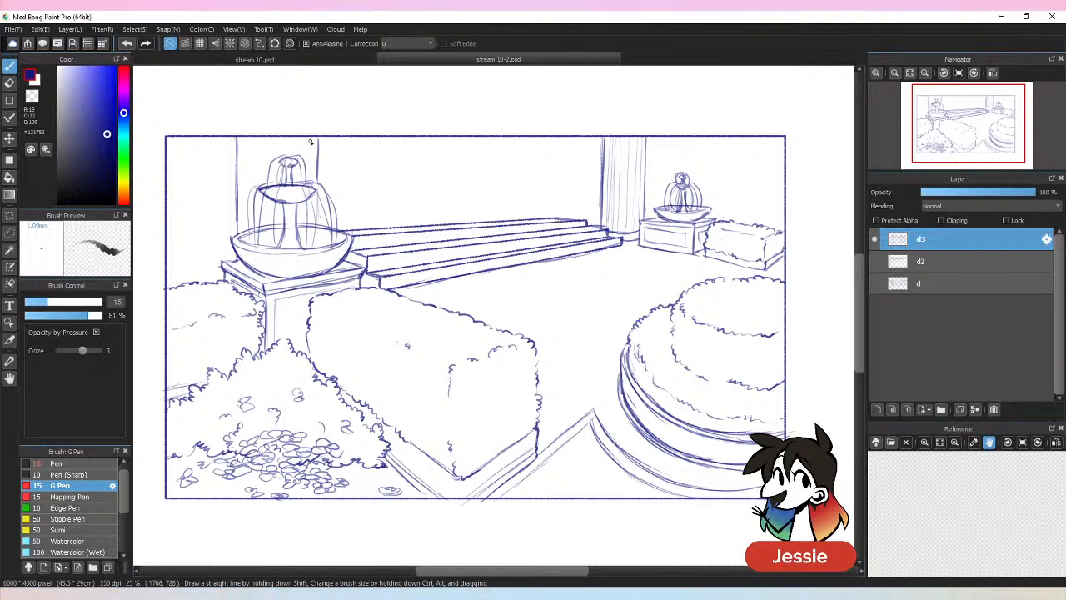
{"action": "left_click_drag", "start_coordinate": [242, 140], "coordinate": [244, 233]}
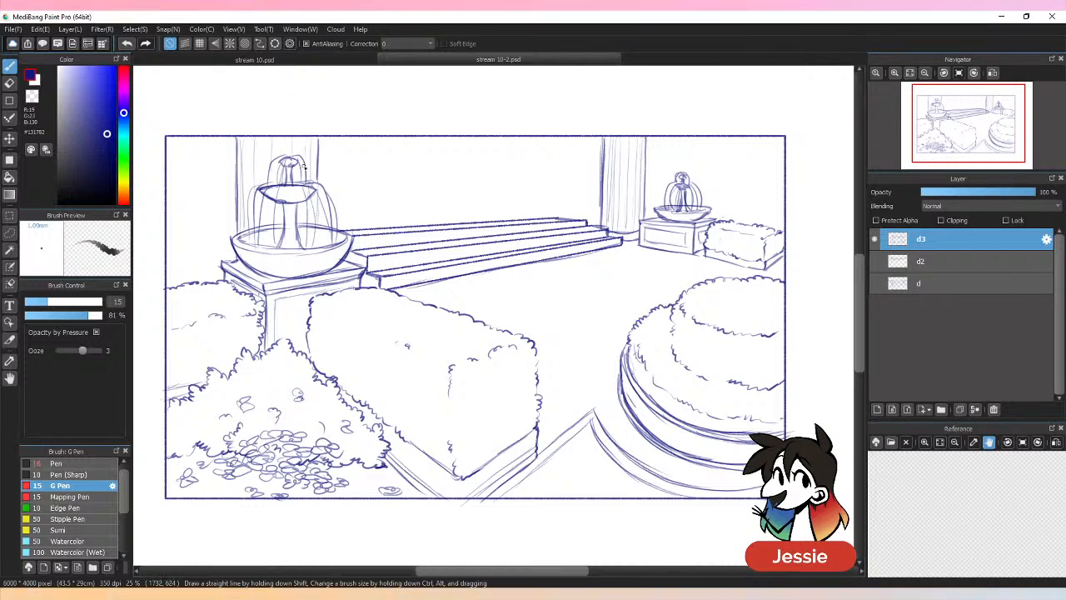
{"action": "key", "text": "ctrl+z"}
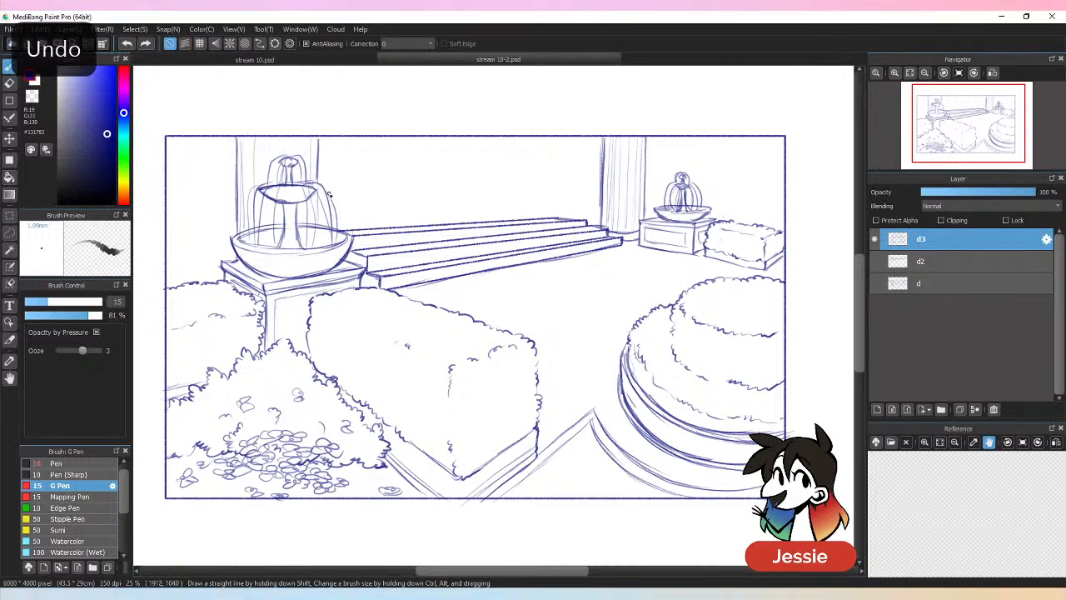
{"action": "key", "text": "ctrl+z"}
{"action": "key", "text": "ctrl+z"}
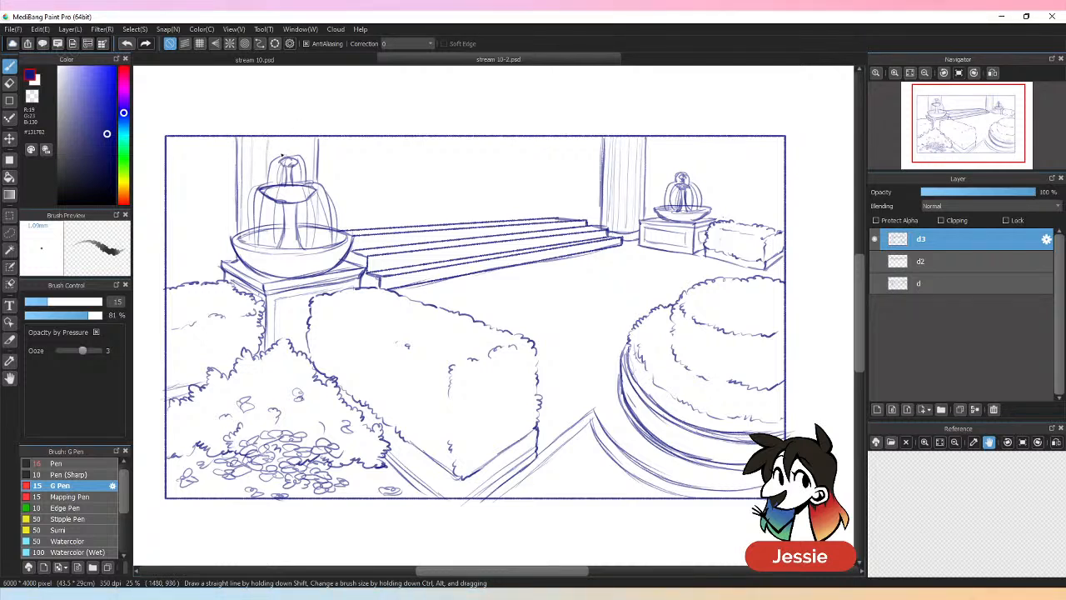
{"action": "key", "text": "ctrl+z"}
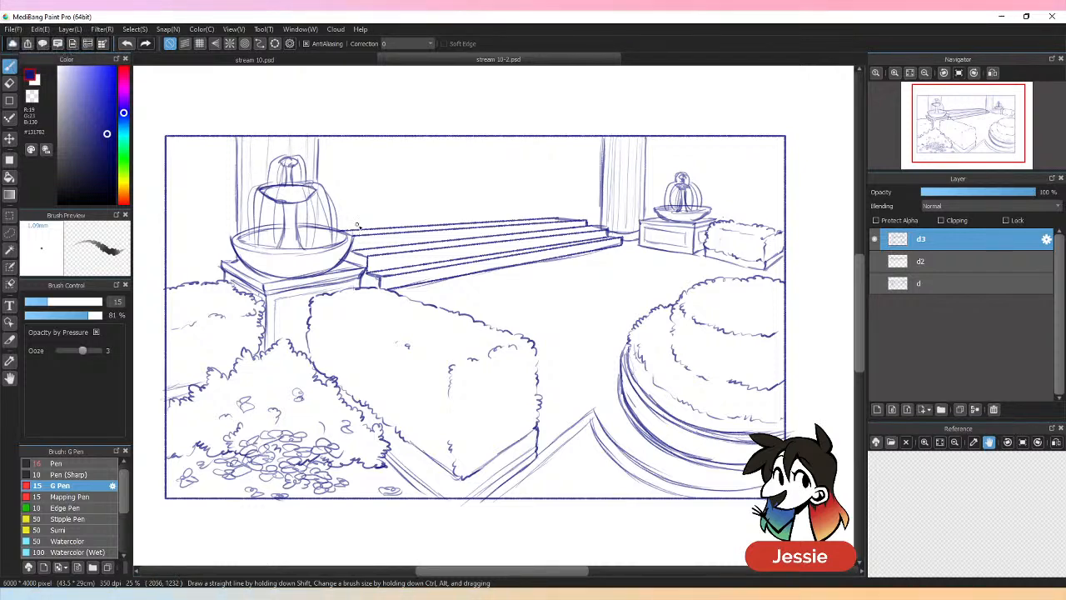
{"action": "key", "text": "ctrl+minus"}
{"action": "key", "text": "ctrl+s"}
{"action": "key", "text": "ctrl+plus"}
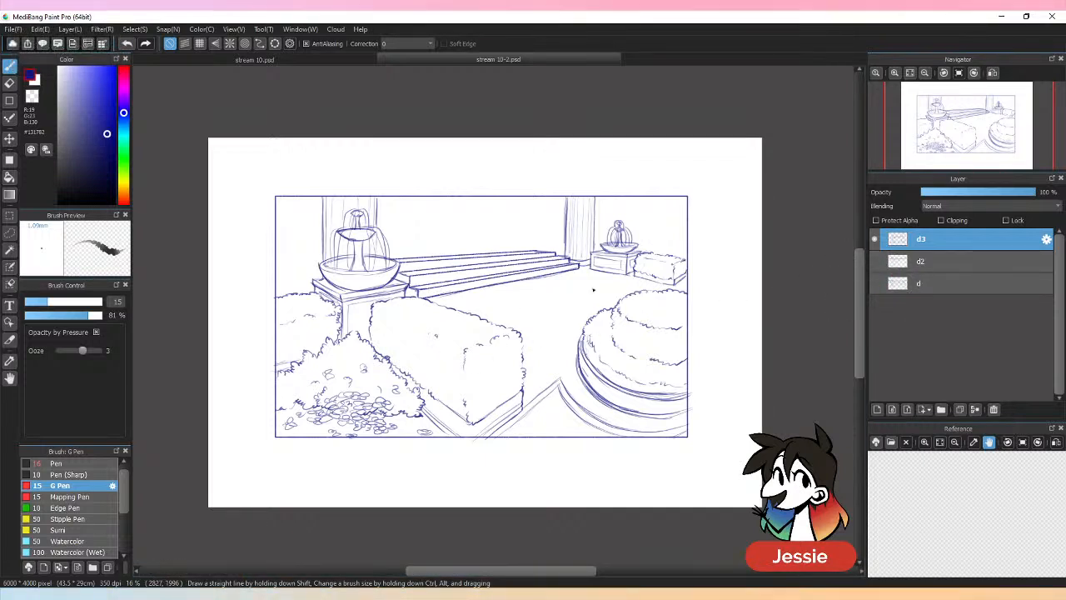
Show layer d2 again and draw the ground edge line from the frame's left side to the near fountain's basin.
{"action": "left_click", "coordinate": [875, 260]}
{"action": "key", "text": "ctrl+plus"}
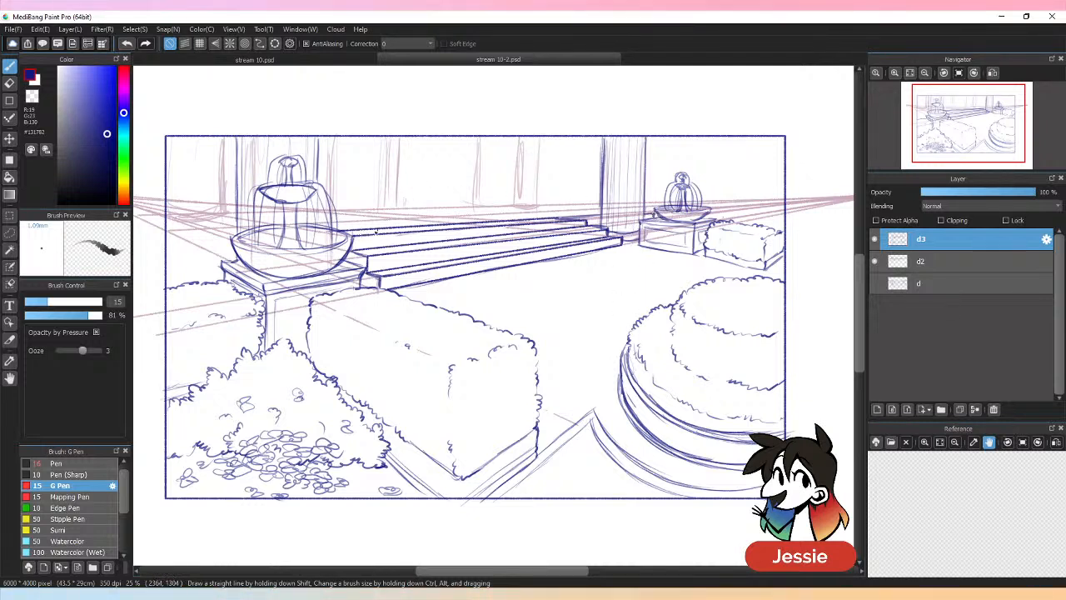
{"action": "mouse_move", "coordinate": [220, 242]}
{"action": "left_mouse_down"}
{"action": "mouse_move", "coordinate": [167, 248]}
{"action": "mouse_move", "coordinate": [231, 242]}
{"action": "left_mouse_up"}
Try a straight perspective guide line from the left vanishing point across toward the far fountain.
{"action": "key", "text": "ctrl+minus"}
{"action": "key", "text": "ctrl+plus"}
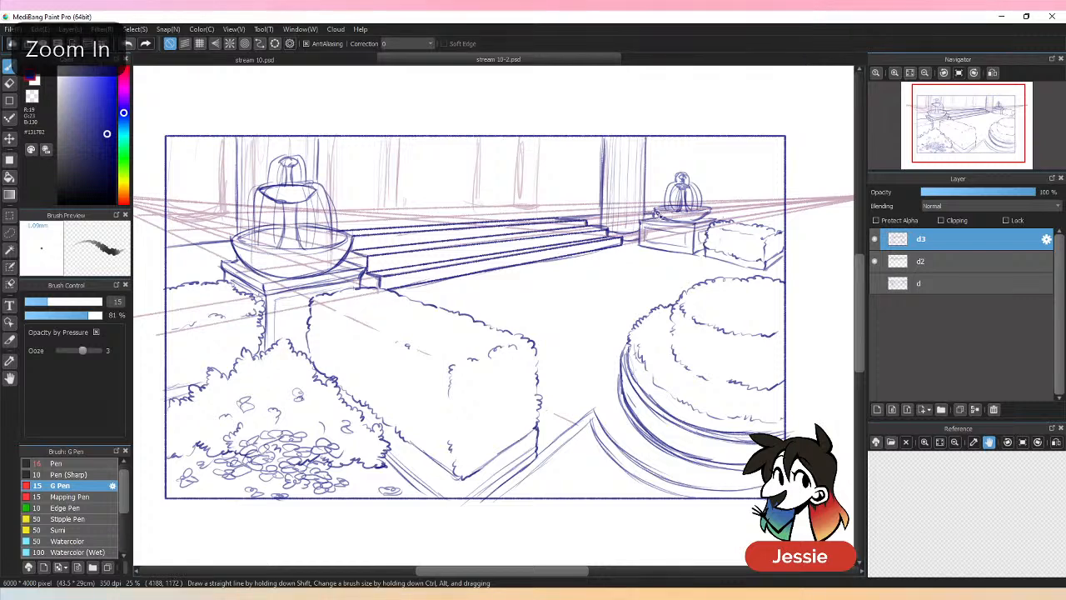
{"action": "key", "text": "shift"}
{"action": "scroll", "coordinate": [167, 203], "scroll_direction": "down", "scroll_amount": 2}
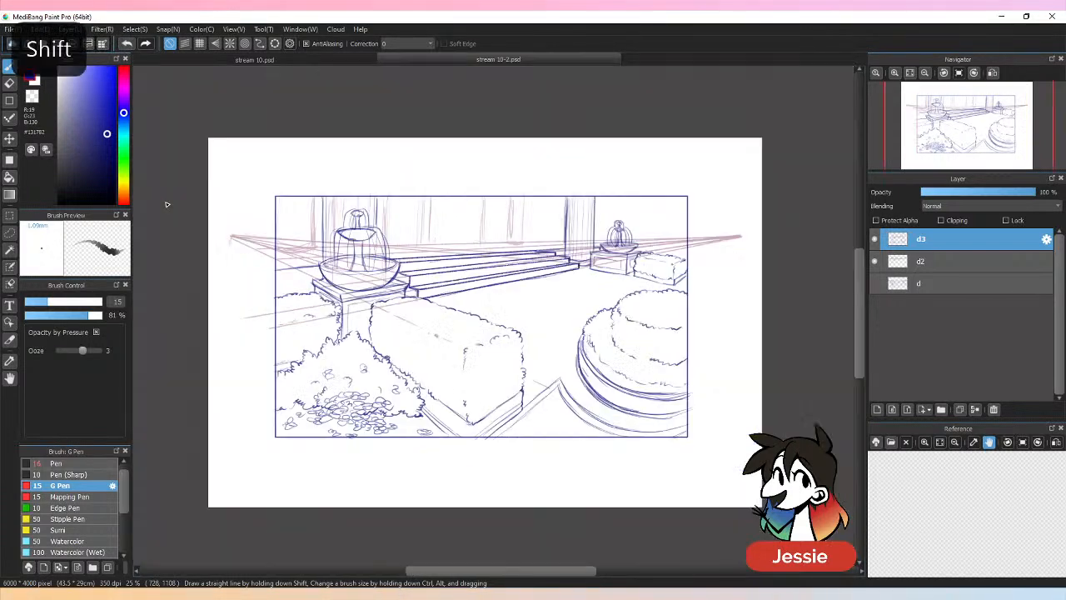
{"action": "key", "text": "ctrl+z"}
{"action": "left_click", "coordinate": [233, 237], "text": "shift"}
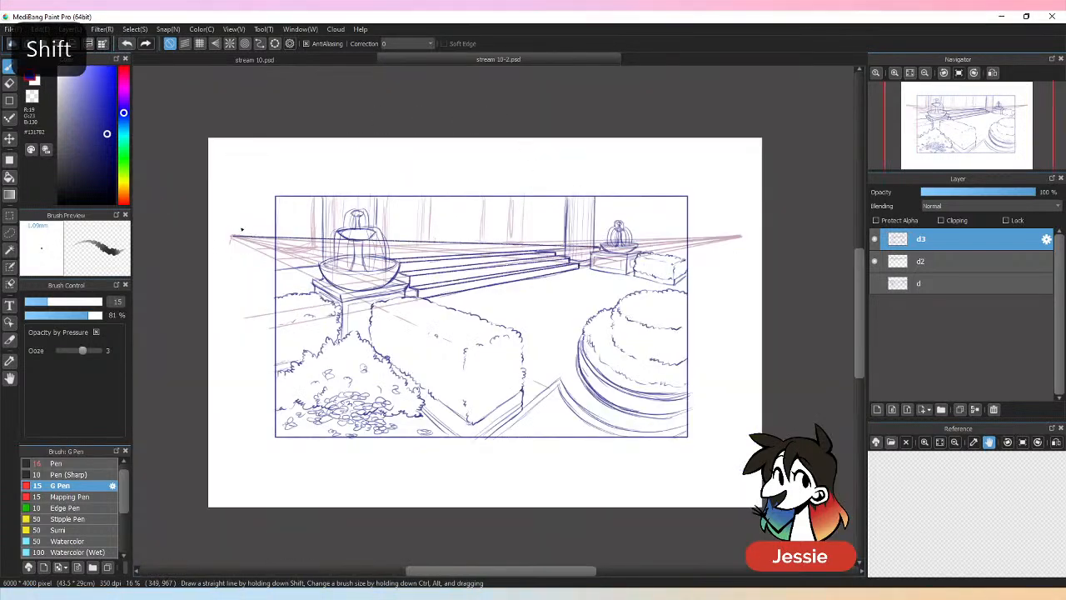
{"action": "key", "text": "ctrl+plus"}
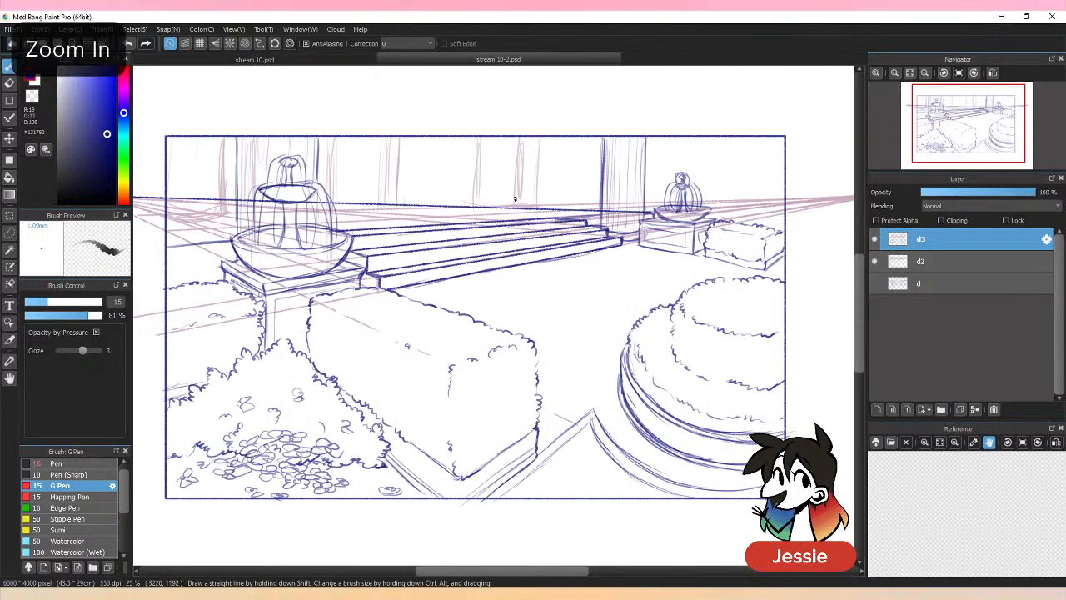
{"action": "key", "text": "ctrl+z"}
Draw the back wall's base edge running to the far column and outline the narrow round-based column standing on it.
{"action": "mouse_move", "coordinate": [474, 206]}
{"action": "left_mouse_down"}
{"action": "mouse_move", "coordinate": [554, 210]}
{"action": "mouse_move", "coordinate": [484, 208]}
{"action": "mouse_move", "coordinate": [552, 218]}
{"action": "mouse_move", "coordinate": [540, 208]}
{"action": "mouse_move", "coordinate": [608, 212]}
{"action": "left_mouse_up"}
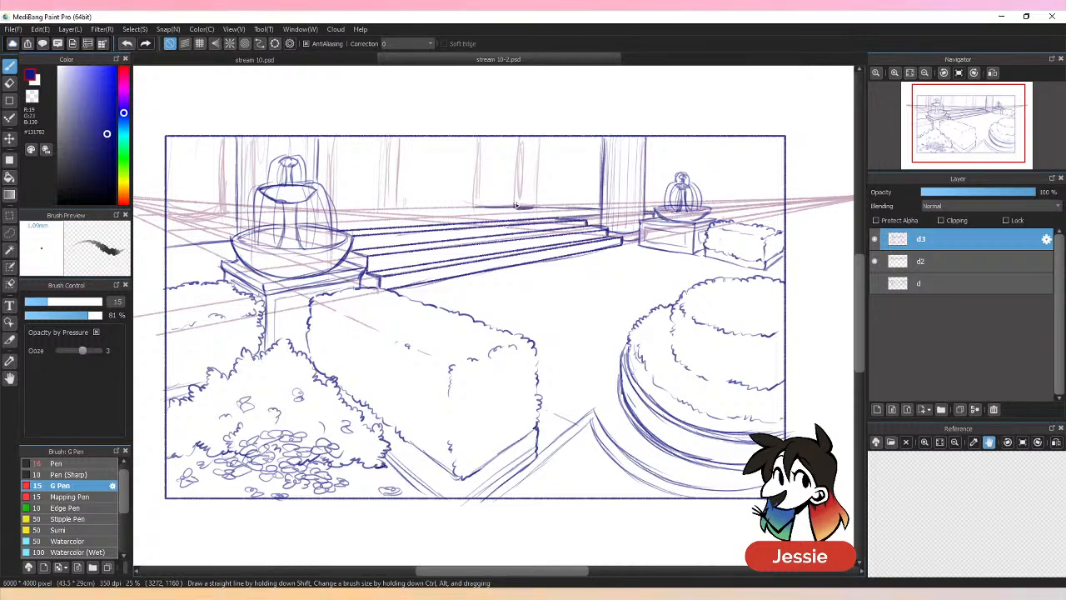
{"action": "mouse_move", "coordinate": [537, 138]}
{"action": "left_mouse_down"}
{"action": "mouse_move", "coordinate": [530, 209]}
{"action": "mouse_move", "coordinate": [512, 205]}
{"action": "mouse_move", "coordinate": [515, 188]}
{"action": "mouse_move", "coordinate": [539, 207]}
{"action": "left_mouse_up"}
{"action": "left_click_drag", "start_coordinate": [539, 207], "coordinate": [538, 135]}
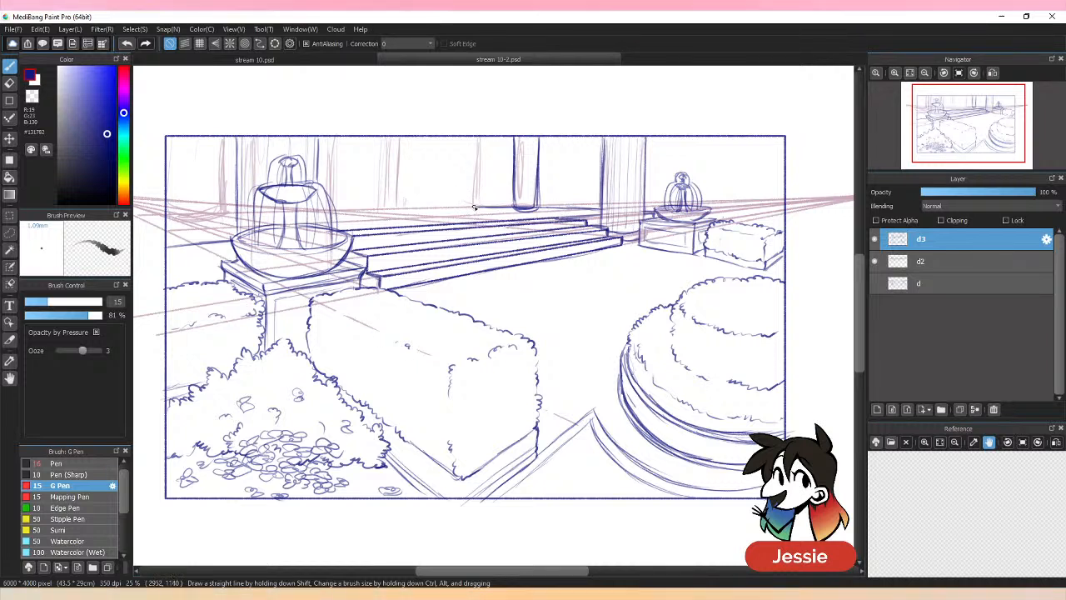
Extend the back wall's base line above the stairs, continuing it behind the near fountain to the frame's left side.
{"action": "left_click_drag", "start_coordinate": [200, 220], "coordinate": [478, 205]}
{"action": "key", "text": "ctrl+z"}
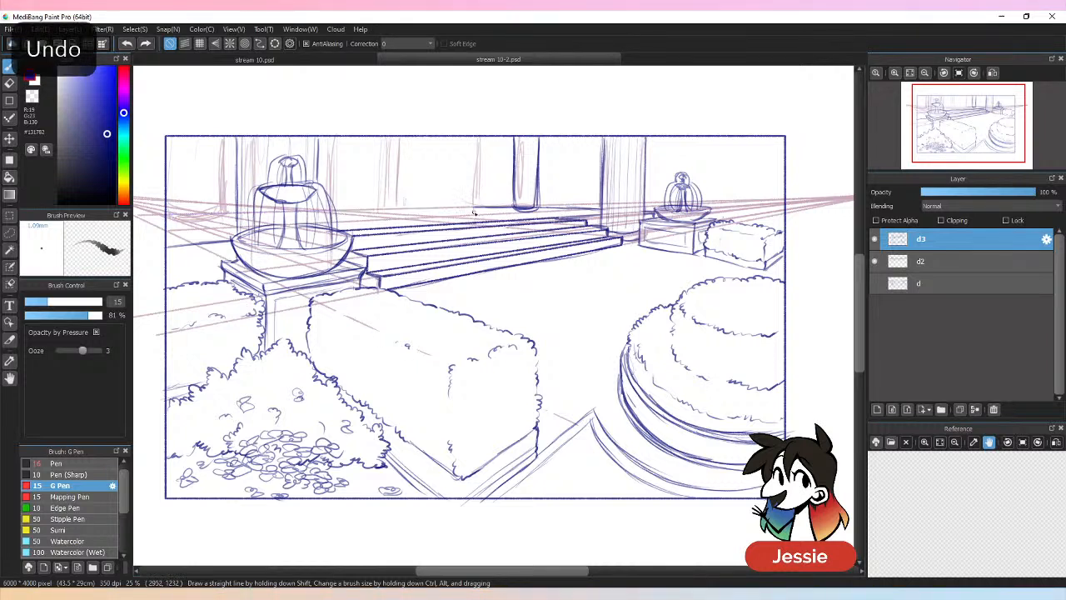
{"action": "left_click_drag", "start_coordinate": [336, 211], "coordinate": [471, 208]}
{"action": "left_click_drag", "start_coordinate": [241, 212], "coordinate": [183, 215]}
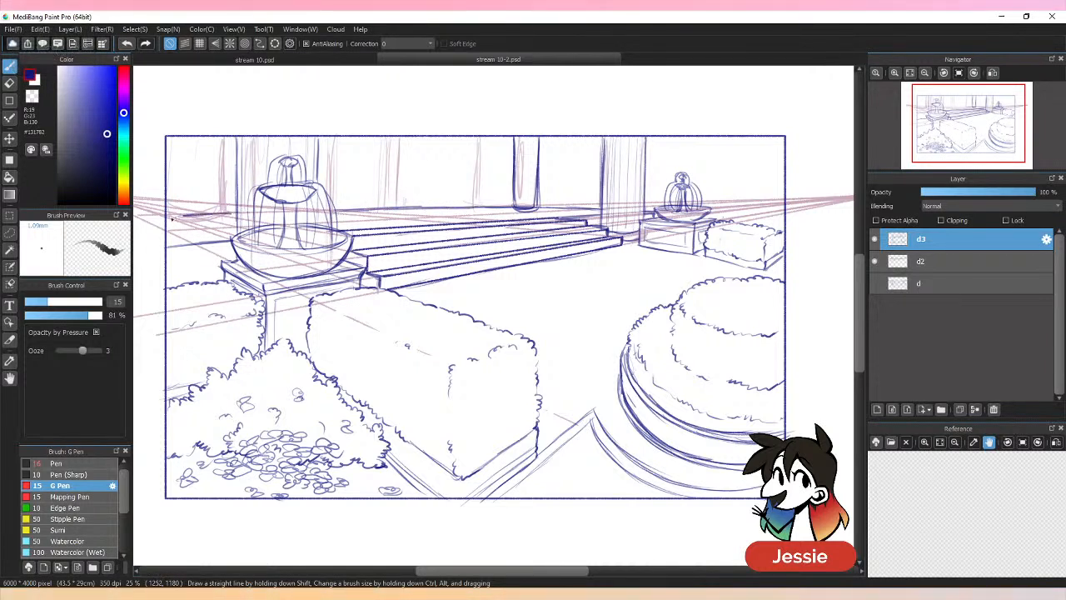
Trace the vertical wall edges between the near fountain and the narrow rear column, from the frame's upper edge downward.
{"action": "left_click_drag", "start_coordinate": [476, 139], "coordinate": [473, 188]}
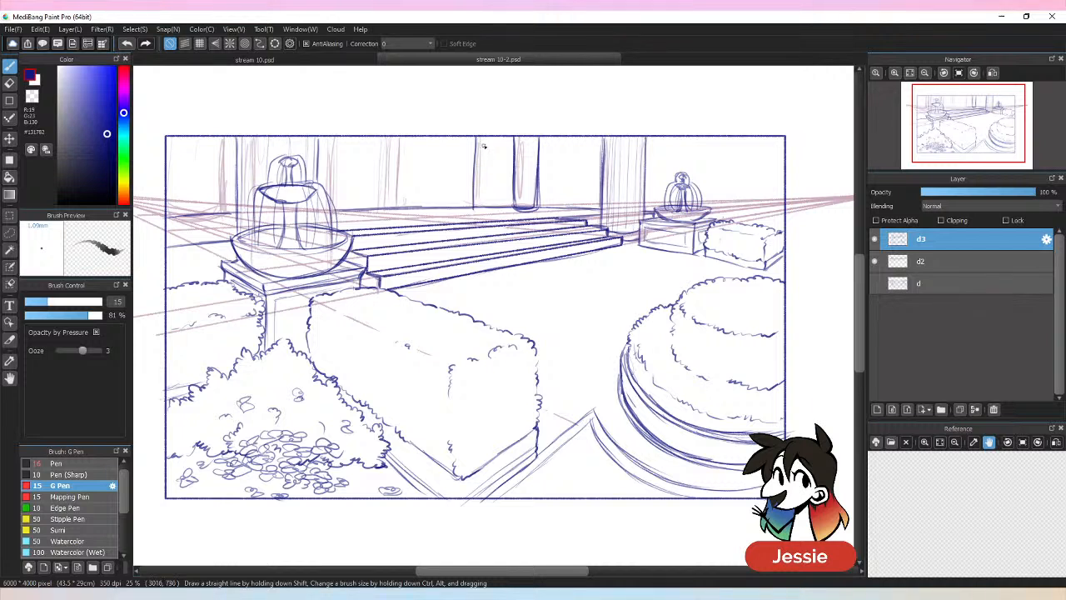
{"action": "left_click_drag", "start_coordinate": [480, 136], "coordinate": [476, 204]}
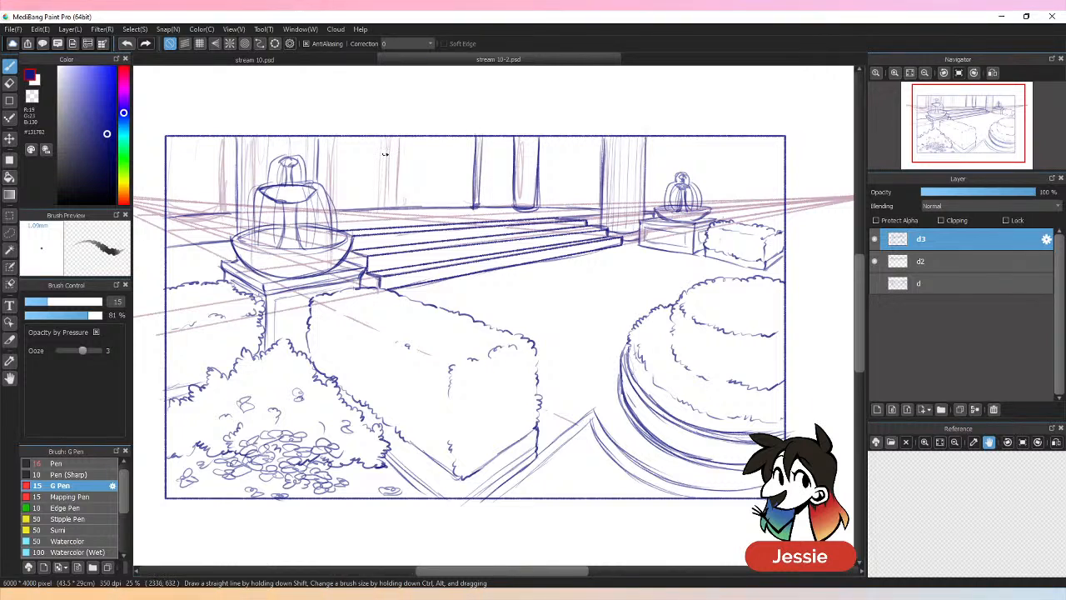
{"action": "mouse_move", "coordinate": [400, 140]}
{"action": "left_mouse_down"}
{"action": "mouse_move", "coordinate": [397, 208]}
{"action": "mouse_move", "coordinate": [398, 184]}
{"action": "left_mouse_up"}
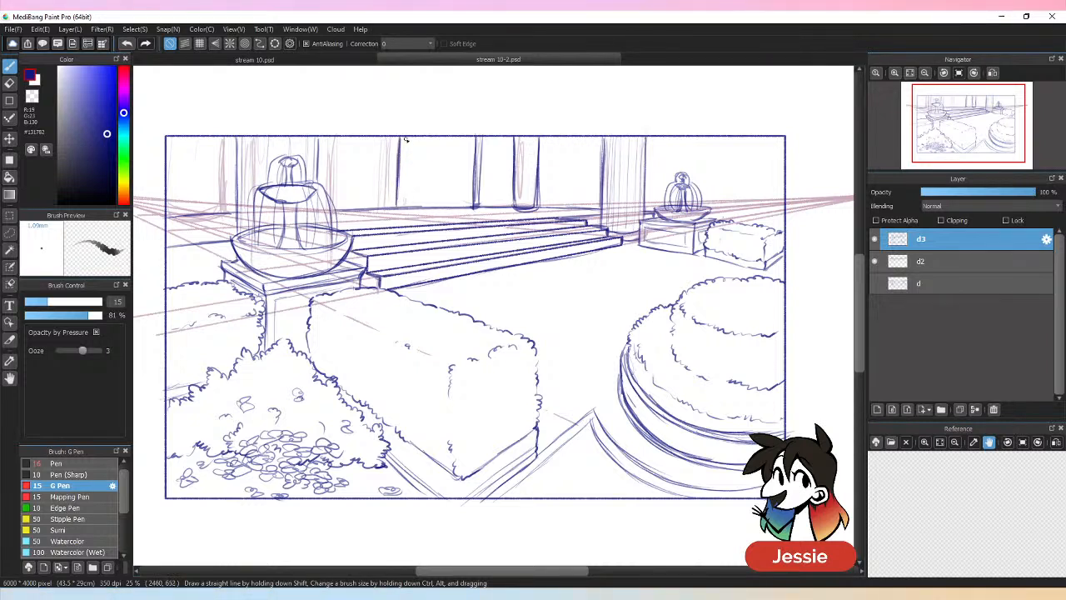
{"action": "left_click_drag", "start_coordinate": [315, 137], "coordinate": [314, 173]}
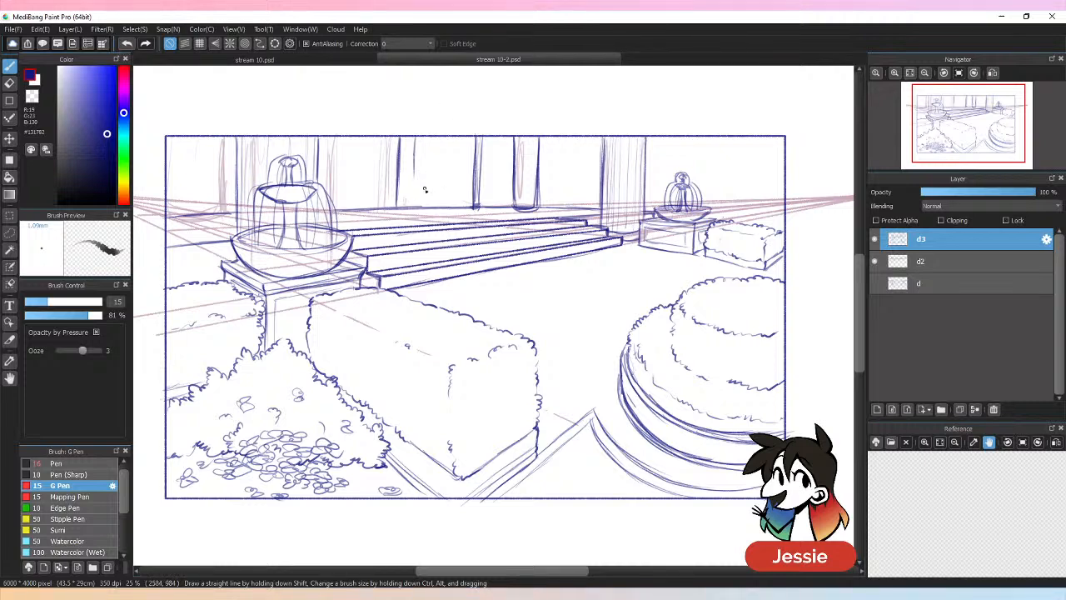
Try a straight perspective line from the middle of the back wall to the right vanishing point.
{"action": "key", "text": "ctrl+minus"}
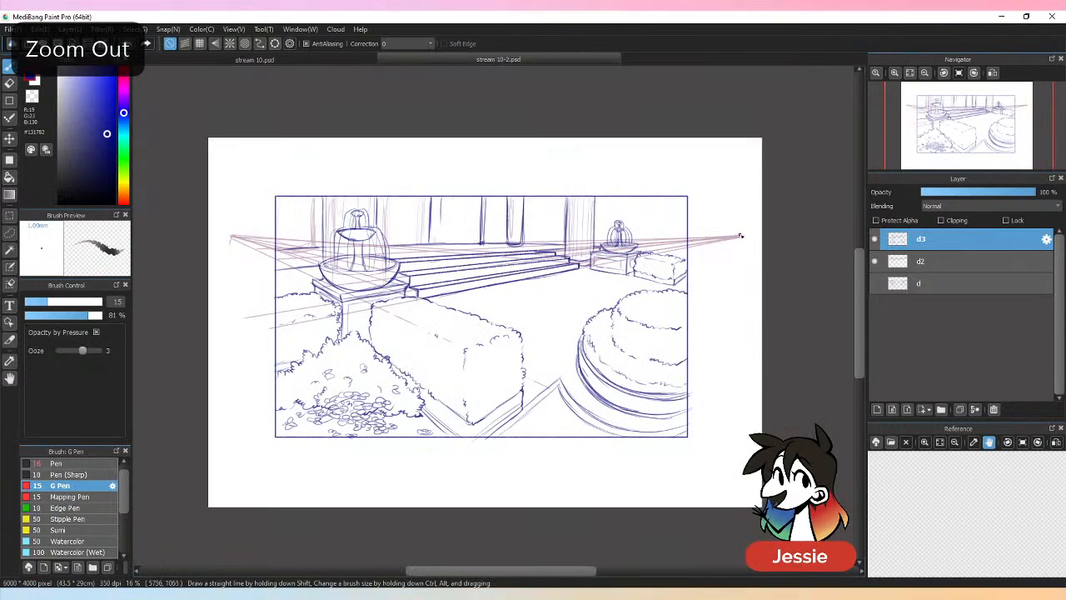
{"action": "left_click_drag", "start_coordinate": [442, 233], "coordinate": [739, 237]}
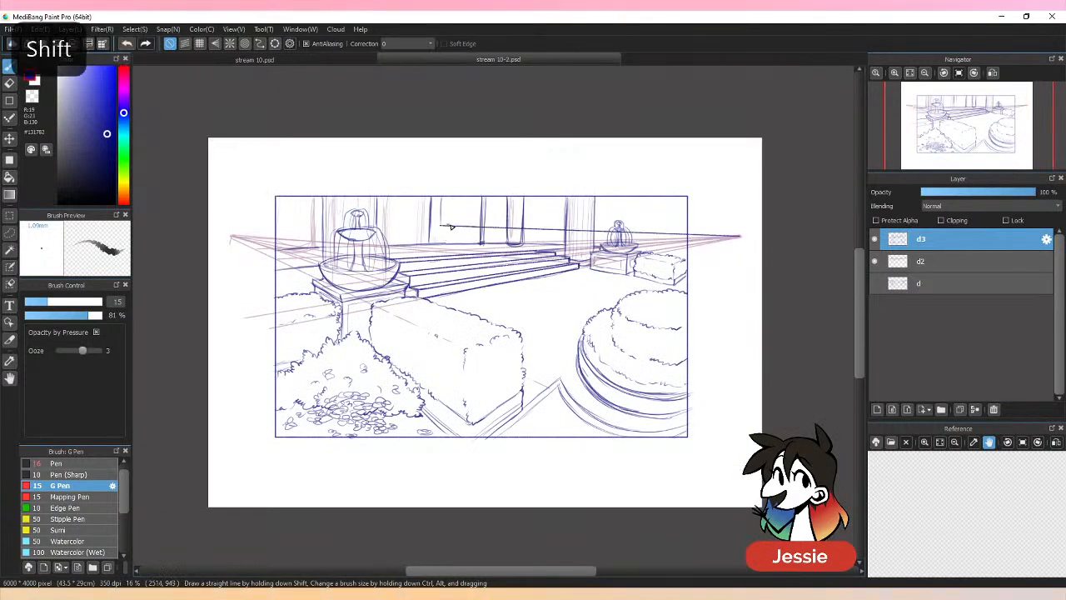
{"action": "key", "text": "ctrl+z"}
Show layer d so its perspective guides at the right vanishing point can be followed on the back wall.
{"action": "left_click", "coordinate": [875, 283]}
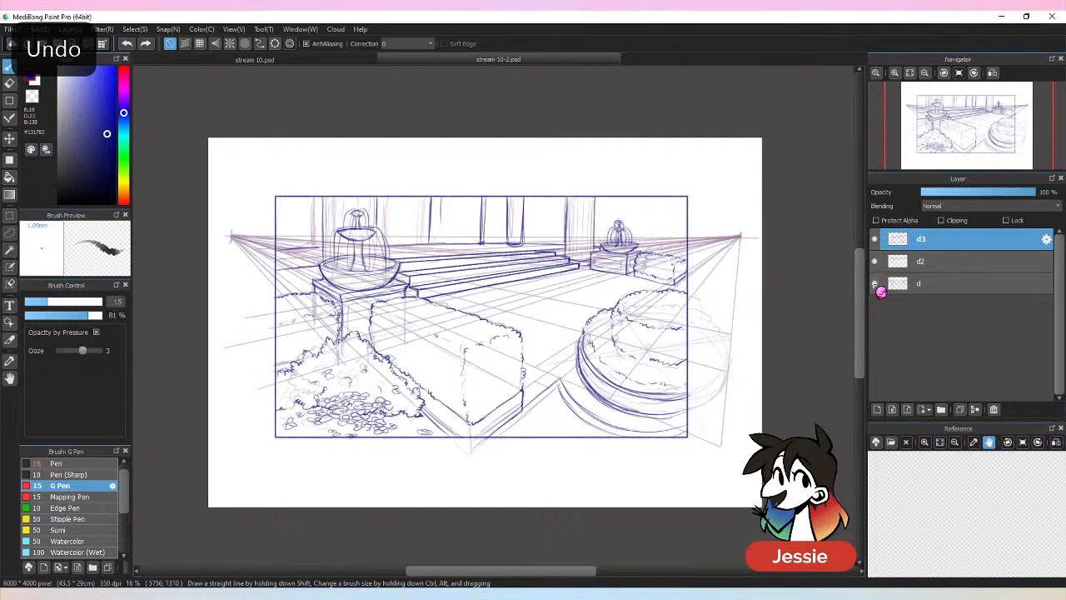
{"action": "key", "text": "ctrl+plus"}
{"action": "scroll", "coordinate": [866, 279], "scroll_direction": "up", "scroll_amount": 1}
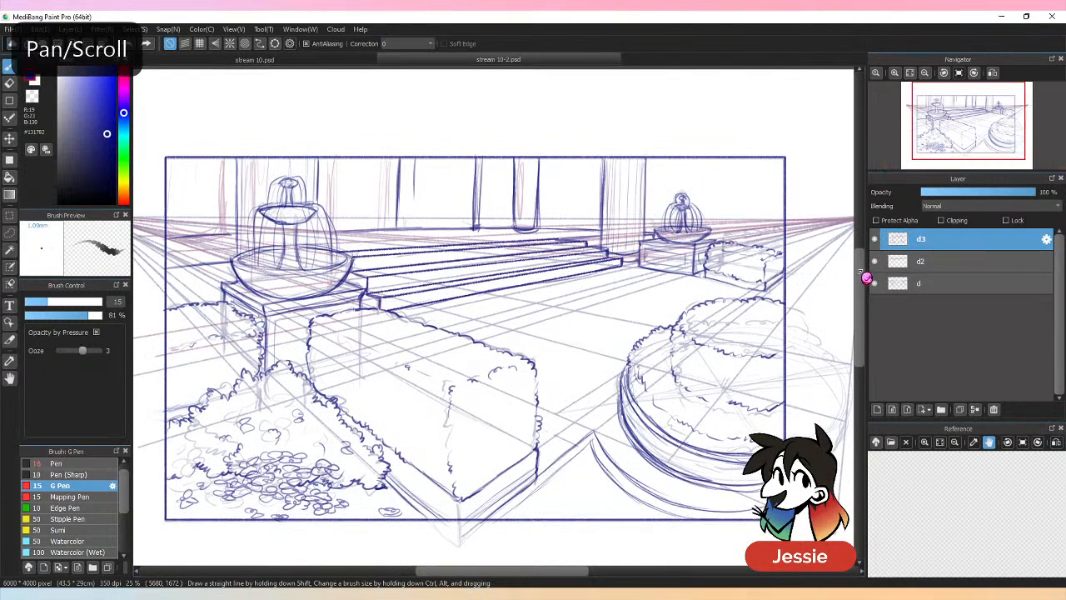
{"action": "scroll", "coordinate": [554, 575], "scroll_direction": "right", "scroll_amount": 2}
{"action": "scroll", "coordinate": [554, 575], "scroll_direction": "right", "scroll_amount": 2}
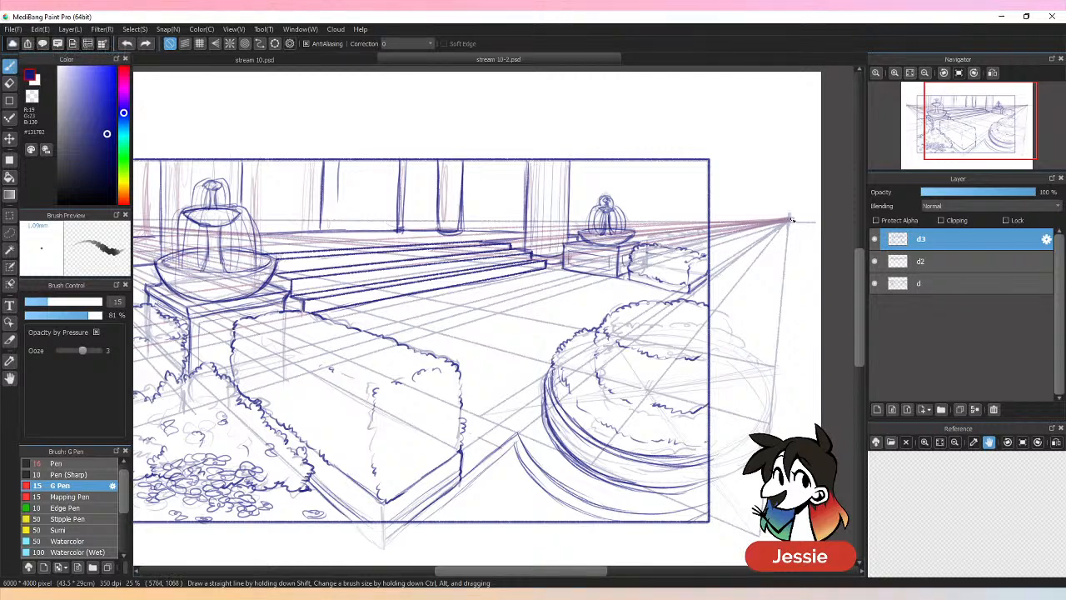
Draw a window with a doubled frame and central upright on the back wall, aligning its sill to the right vanishing point.
{"action": "key", "text": "shift"}
{"action": "left_click", "coordinate": [339, 201], "text": "shift"}
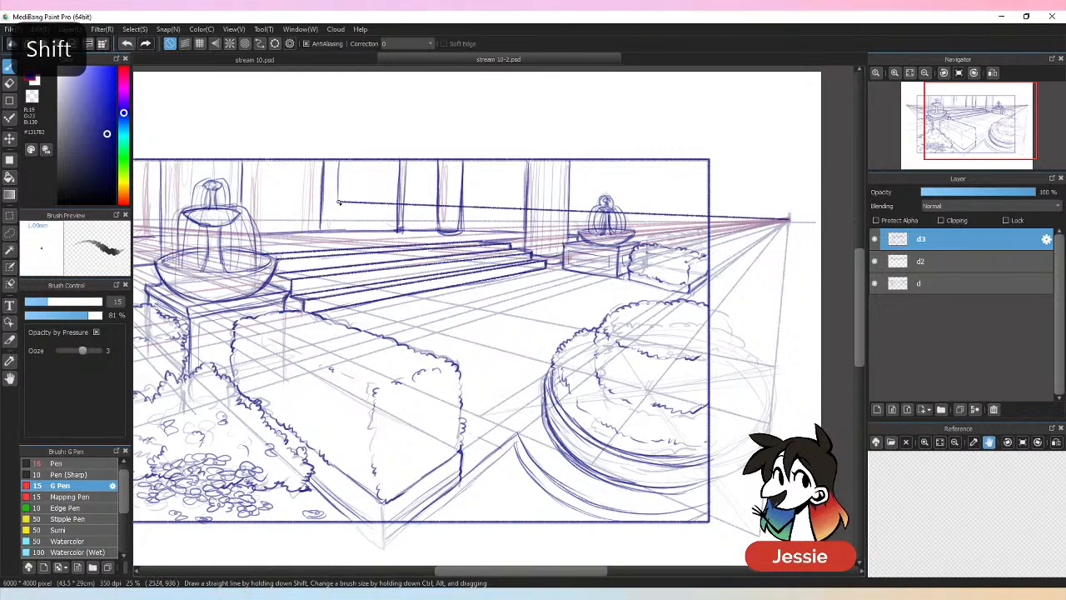
{"action": "key", "text": "ctrl+z"}
{"action": "left_click_drag", "start_coordinate": [339, 201], "coordinate": [383, 202]}
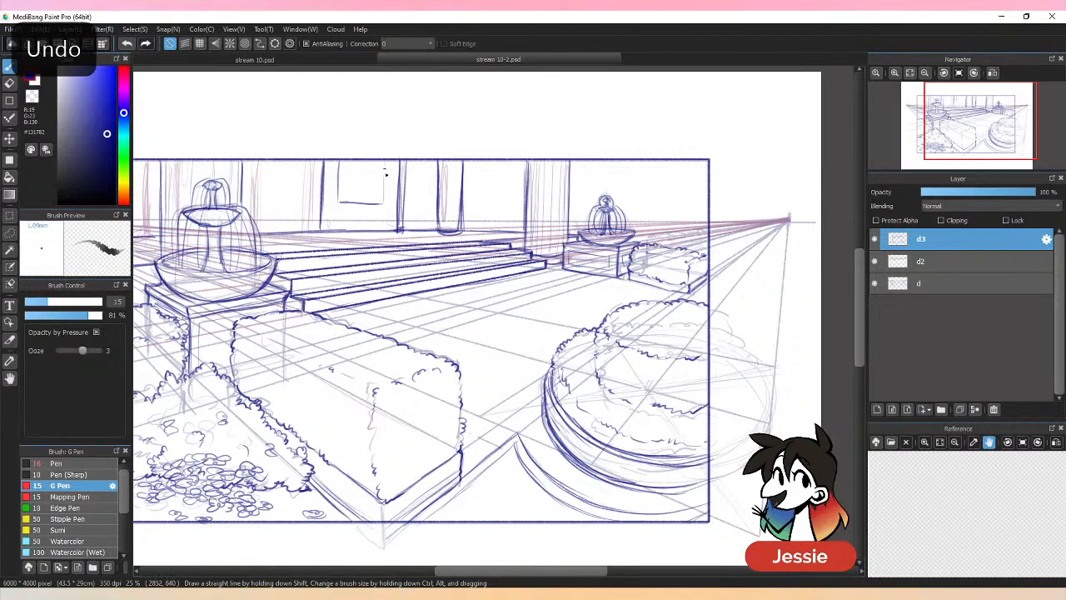
{"action": "left_click_drag", "start_coordinate": [386, 163], "coordinate": [385, 202]}
{"action": "left_click_drag", "start_coordinate": [340, 163], "coordinate": [342, 202]}
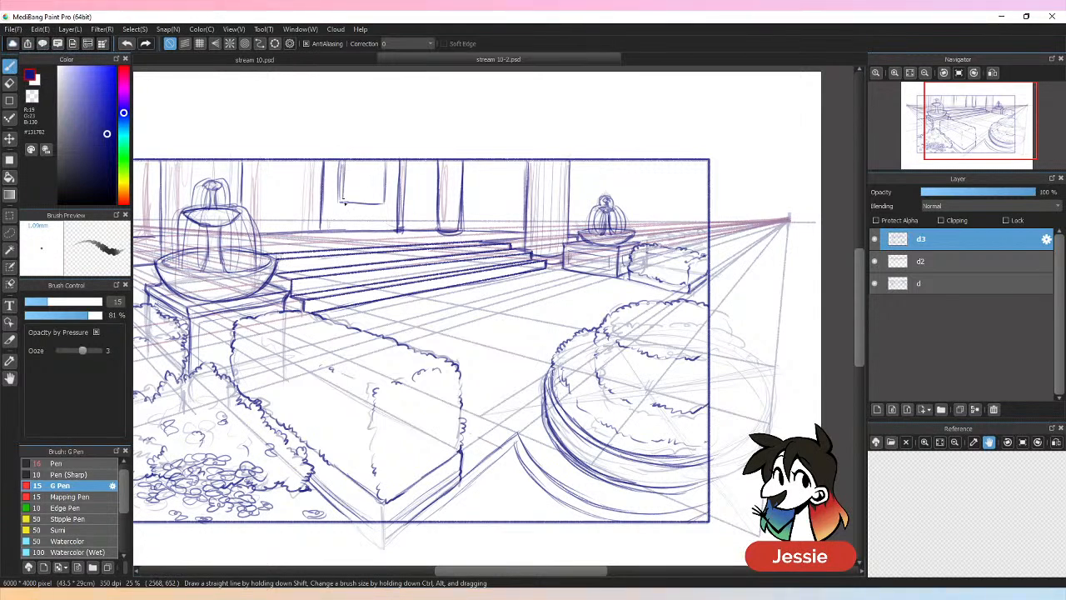
{"action": "mouse_move", "coordinate": [383, 165]}
{"action": "left_mouse_down"}
{"action": "mouse_move", "coordinate": [379, 198]}
{"action": "mouse_move", "coordinate": [375, 189]}
{"action": "mouse_move", "coordinate": [345, 201]}
{"action": "mouse_move", "coordinate": [381, 201]}
{"action": "mouse_move", "coordinate": [340, 199]}
{"action": "mouse_move", "coordinate": [383, 204]}
{"action": "left_mouse_up"}
{"action": "left_click_drag", "start_coordinate": [368, 162], "coordinate": [364, 203]}
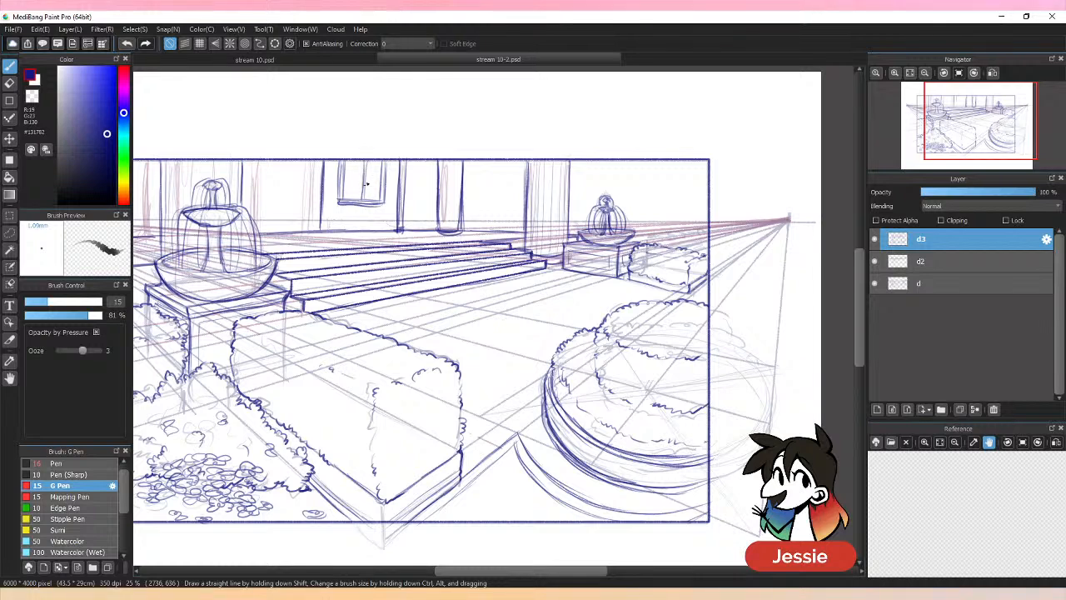
{"action": "key", "text": "ctrl+minus"}
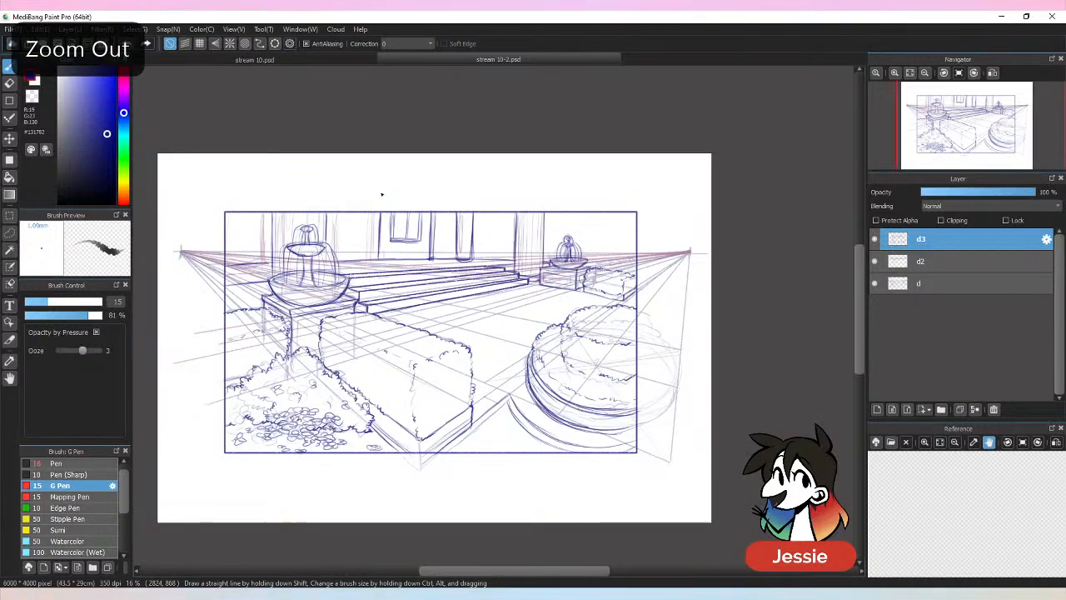
Add parallel vertical strokes beside the back wall edge, the wall edge by the near fountain and the column behind that fountain.
{"action": "key", "text": "ctrl+plus"}
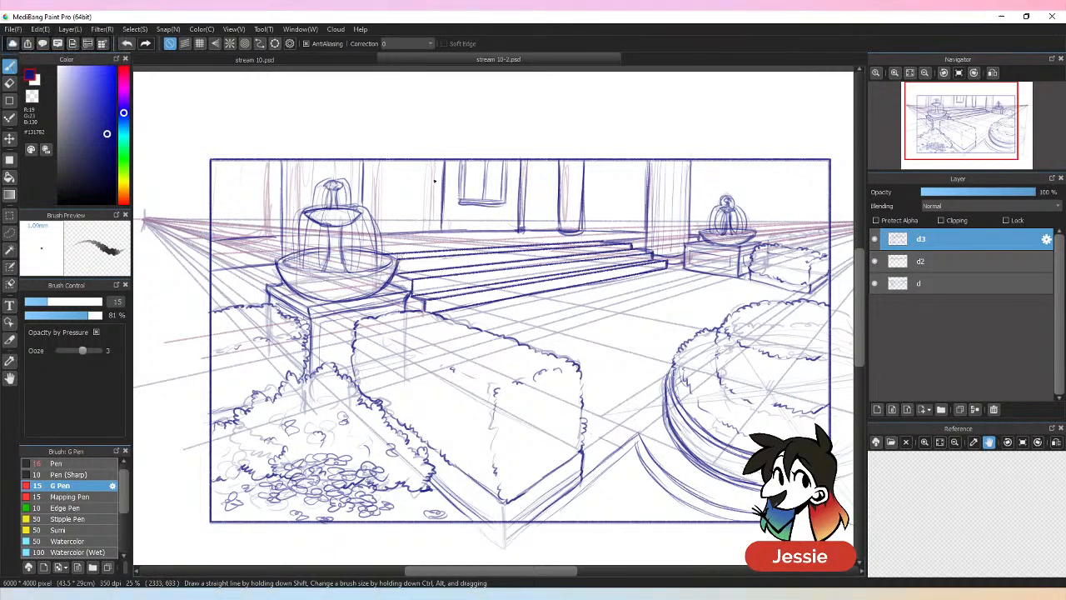
{"action": "left_click_drag", "start_coordinate": [435, 164], "coordinate": [432, 203]}
{"action": "mouse_move", "coordinate": [434, 160]}
{"action": "left_mouse_down"}
{"action": "mouse_move", "coordinate": [433, 232]}
{"action": "mouse_move", "coordinate": [384, 231]}
{"action": "mouse_move", "coordinate": [438, 230]}
{"action": "left_mouse_up"}
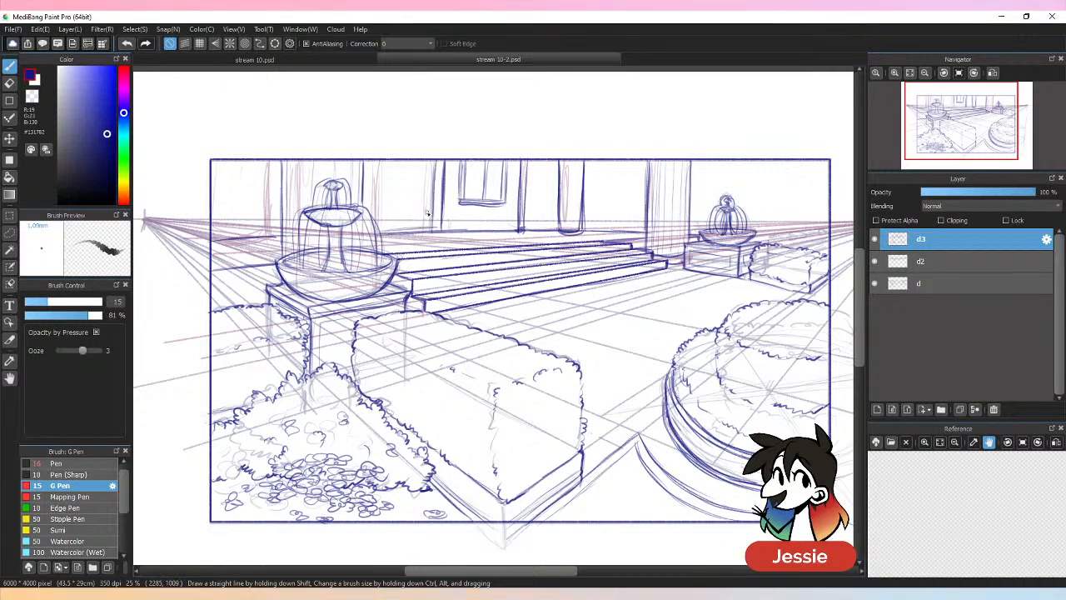
{"action": "left_click_drag", "start_coordinate": [377, 165], "coordinate": [384, 240]}
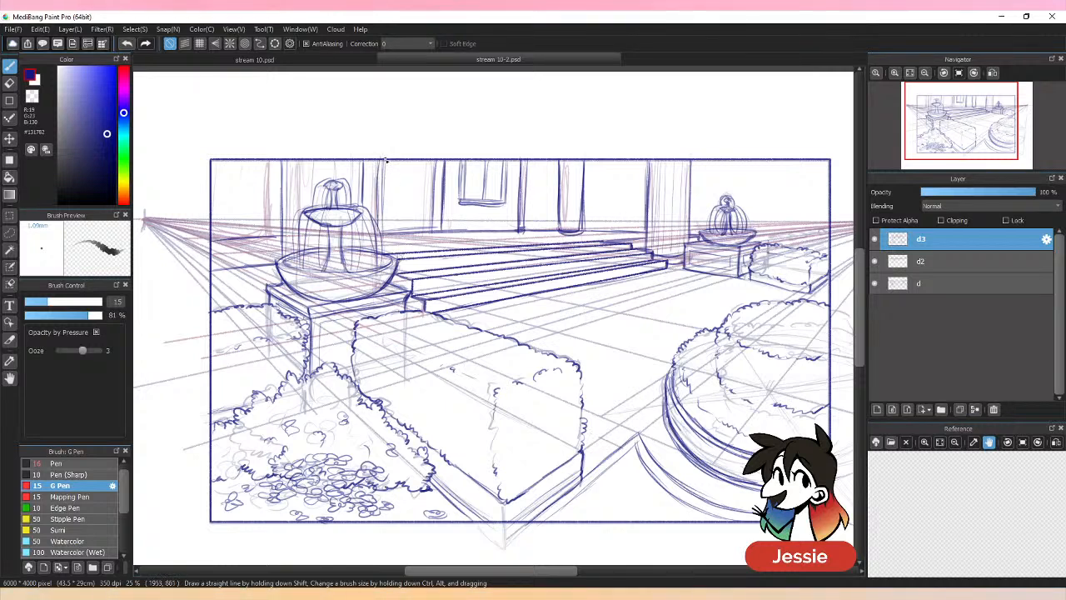
{"action": "mouse_move", "coordinate": [385, 160]}
{"action": "left_mouse_down"}
{"action": "mouse_move", "coordinate": [385, 225]}
{"action": "mouse_move", "coordinate": [385, 196]}
{"action": "left_mouse_up"}
{"action": "mouse_move", "coordinate": [266, 161]}
{"action": "left_mouse_down"}
{"action": "mouse_move", "coordinate": [265, 235]}
{"action": "mouse_move", "coordinate": [269, 218]}
{"action": "left_mouse_up"}
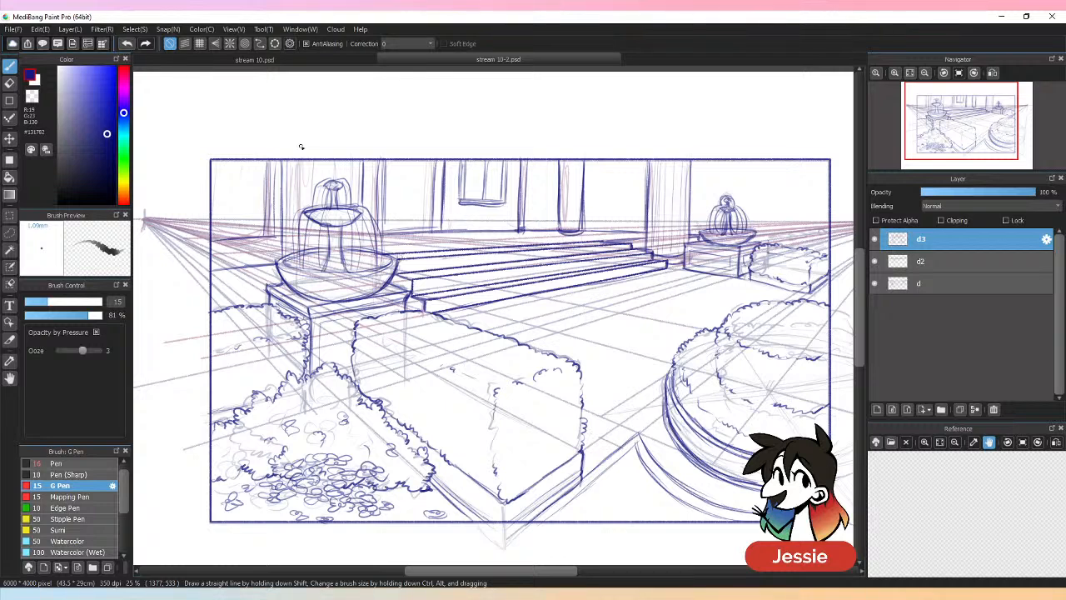
{"action": "key", "text": "ctrl+minus"}
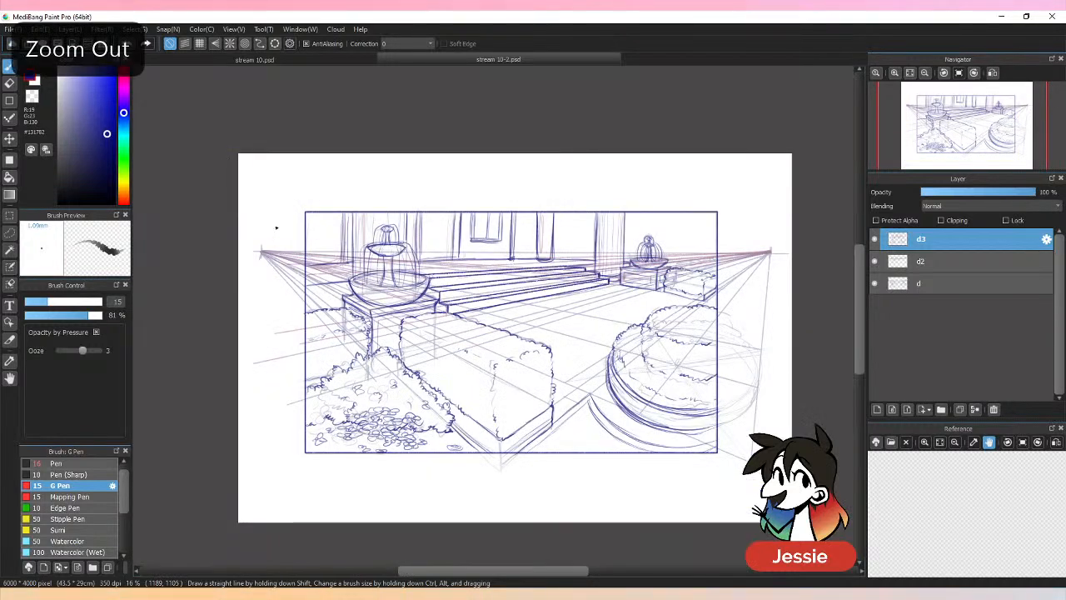
Try a vertical line beside the fluted column next to the far fountain.
{"action": "key", "text": "ctrl+plus"}
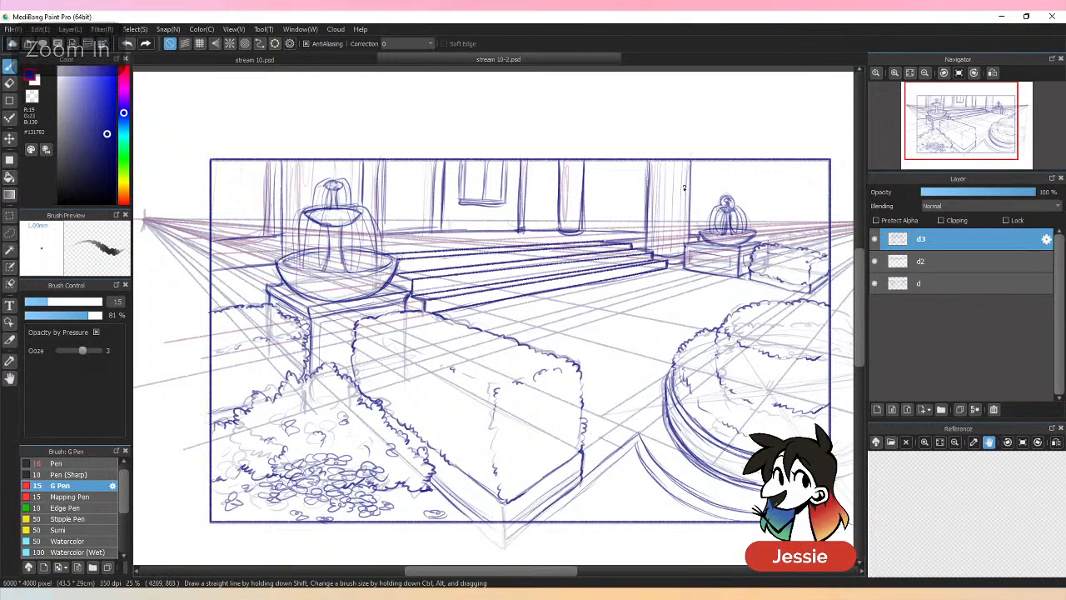
{"action": "mouse_move", "coordinate": [698, 164]}
{"action": "left_mouse_down"}
{"action": "mouse_move", "coordinate": [697, 234]}
{"action": "mouse_move", "coordinate": [697, 215]}
{"action": "left_mouse_up"}
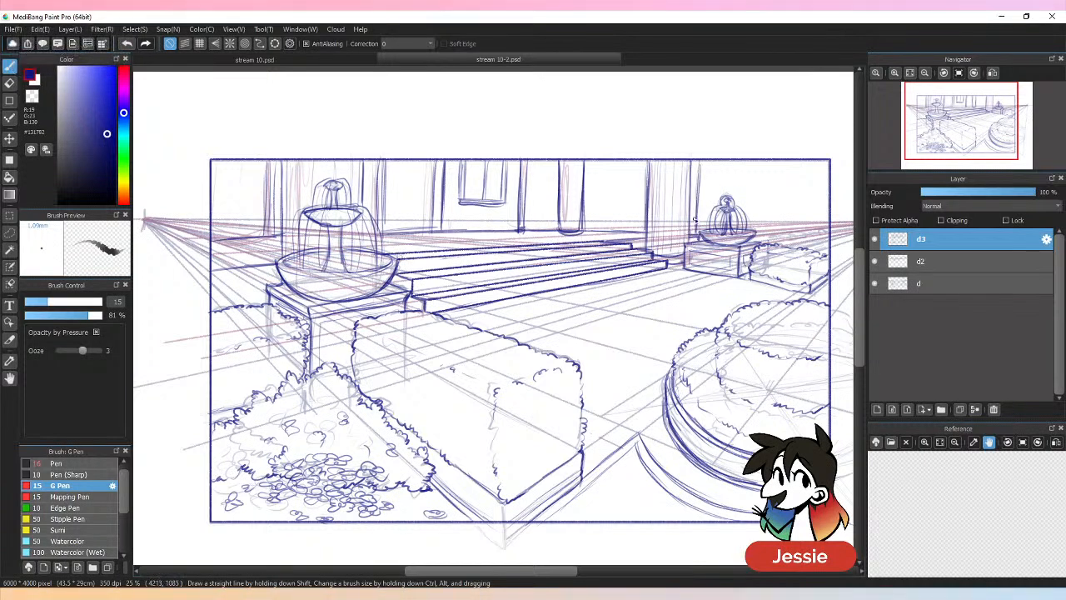
{"action": "key", "text": "ctrl+z"}
{"action": "key", "text": "ctrl+z"}
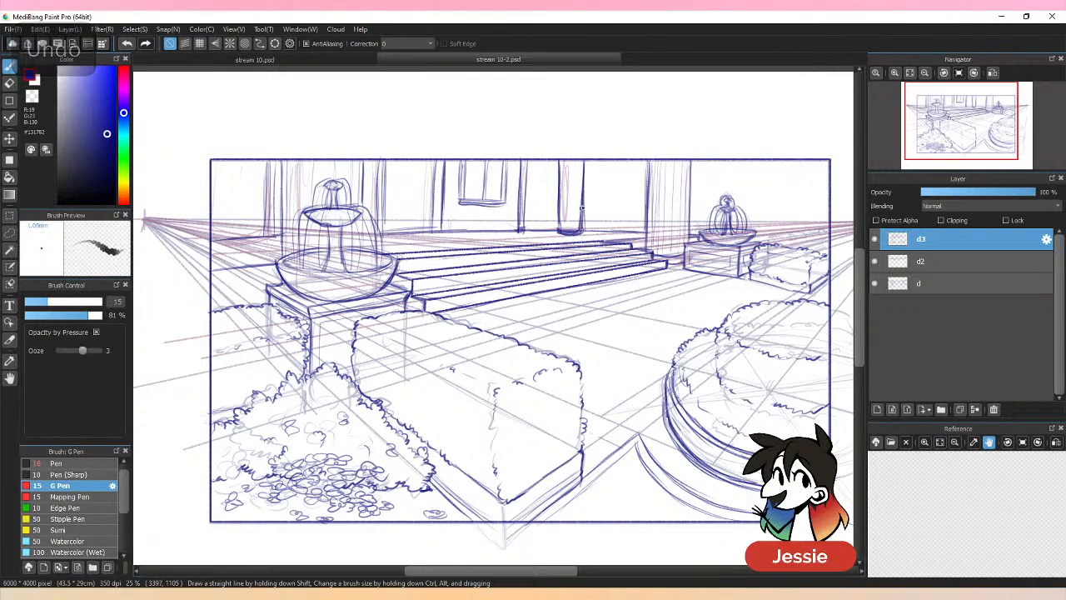
Erase the round base of the narrow rear column and redraw its curved bottom edge and side.
{"action": "key", "text": "e"}
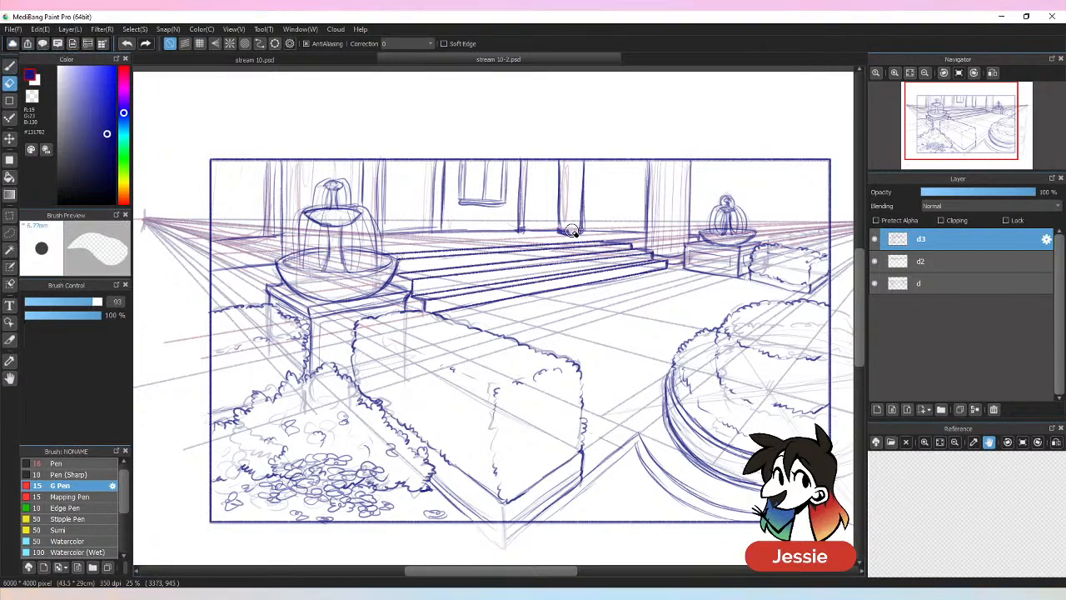
{"action": "key", "text": "b"}
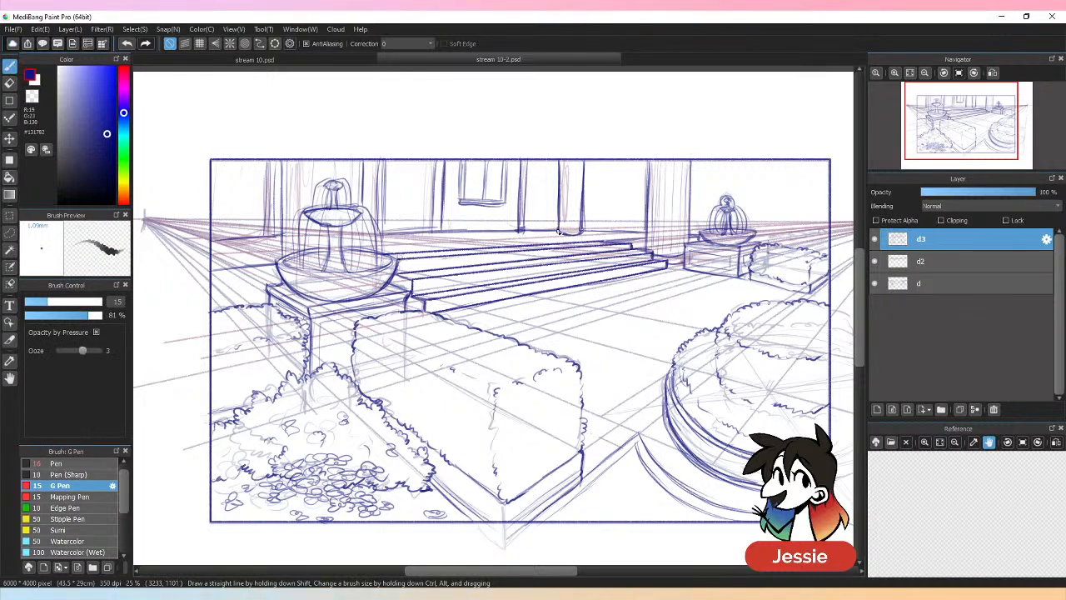
{"action": "left_click_drag", "start_coordinate": [584, 235], "coordinate": [583, 209]}
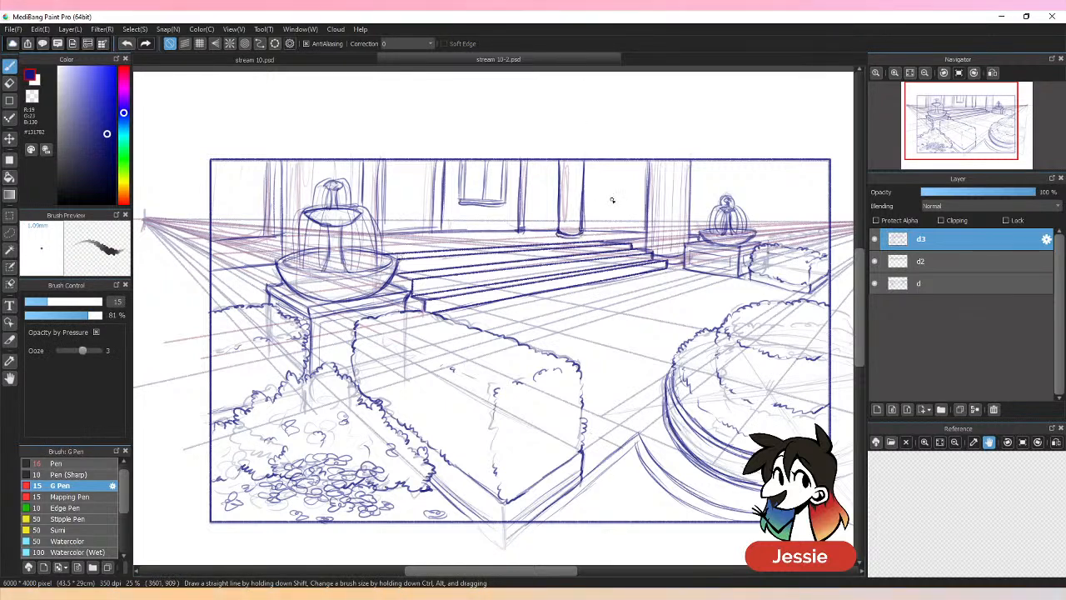
{"action": "key", "text": "ctrl+minus"}
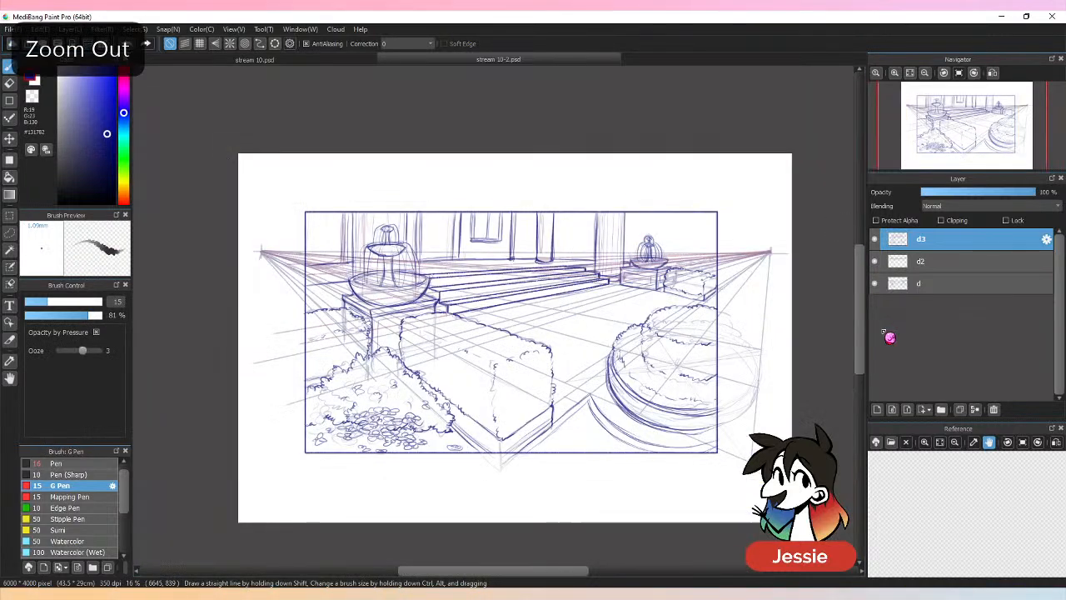
Hide layers d2 and d to review the d3 linework alone, and show both layers again.
{"action": "left_click", "coordinate": [877, 285]}
{"action": "key", "text": "ctrl+minus"}
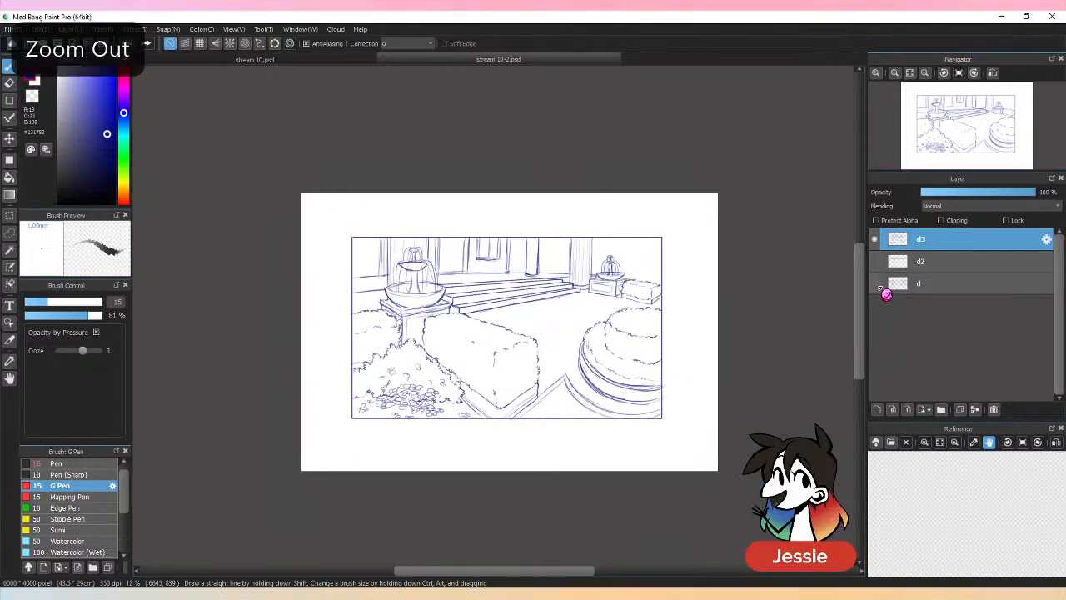
{"action": "key", "text": "ctrl+plus"}
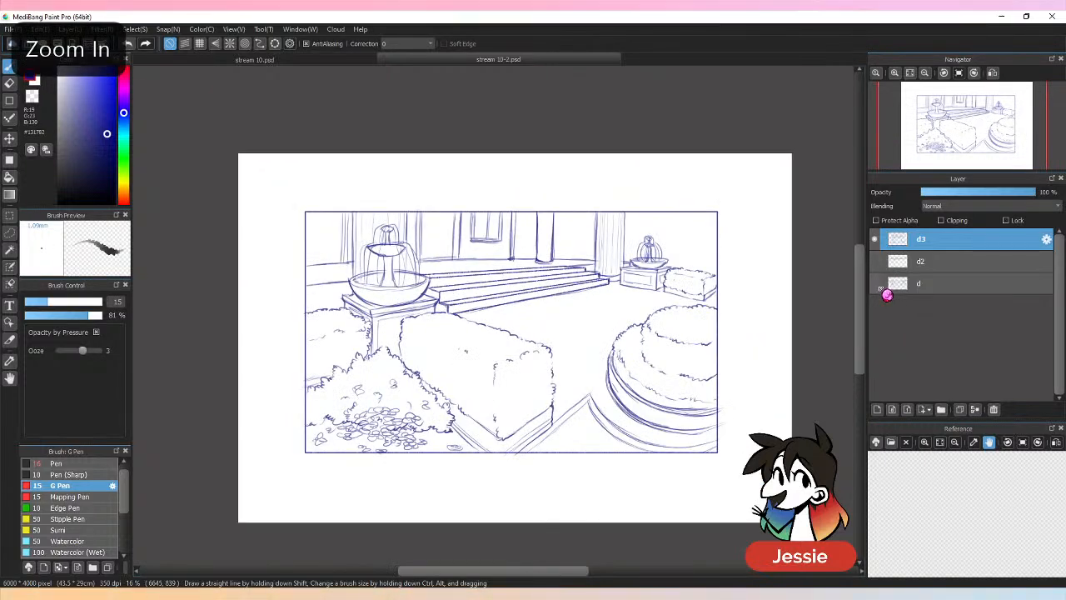
{"action": "left_click", "coordinate": [876, 284]}
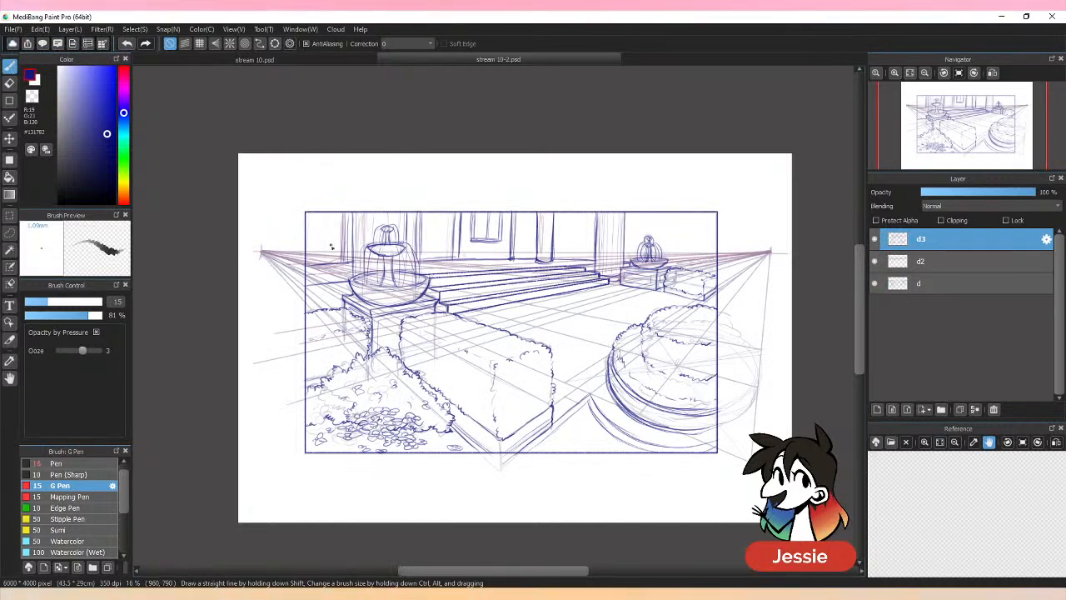
Draw a vertical wall edge between the frame's left side and the near fountain, and rework the ledge corner below it.
{"action": "mouse_move", "coordinate": [319, 274]}
{"action": "left_mouse_down"}
{"action": "mouse_move", "coordinate": [319, 240]}
{"action": "mouse_move", "coordinate": [318, 264]}
{"action": "left_mouse_up"}
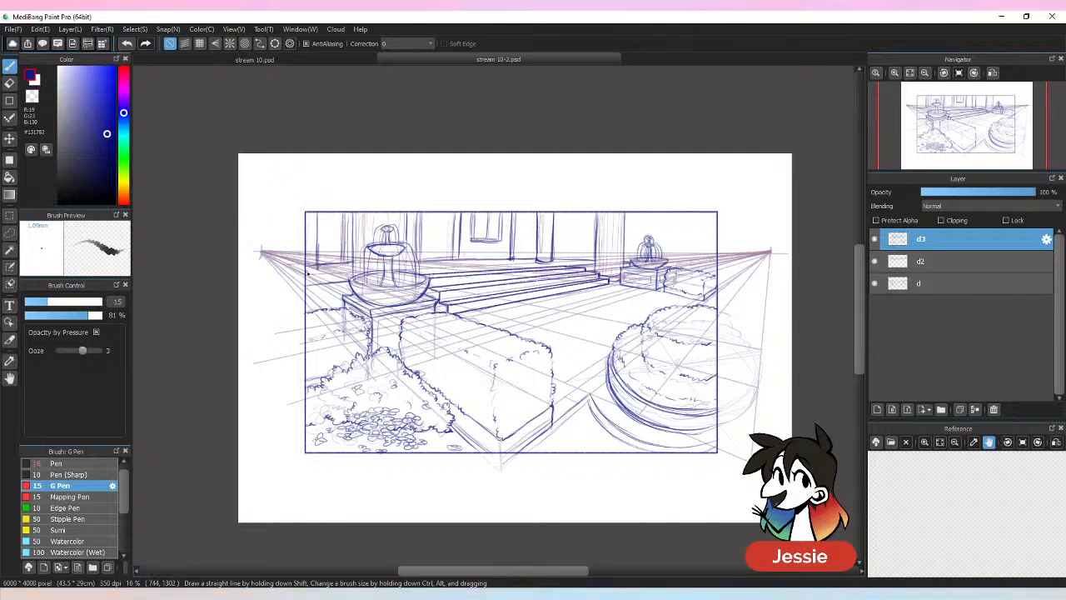
{"action": "key", "text": "e"}
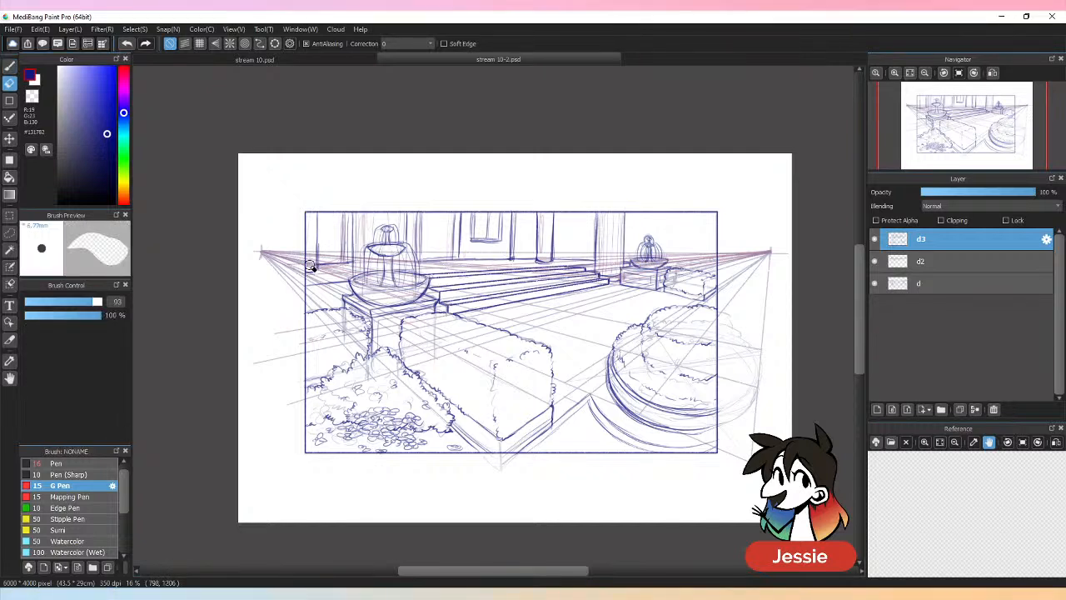
{"action": "key", "text": "b"}
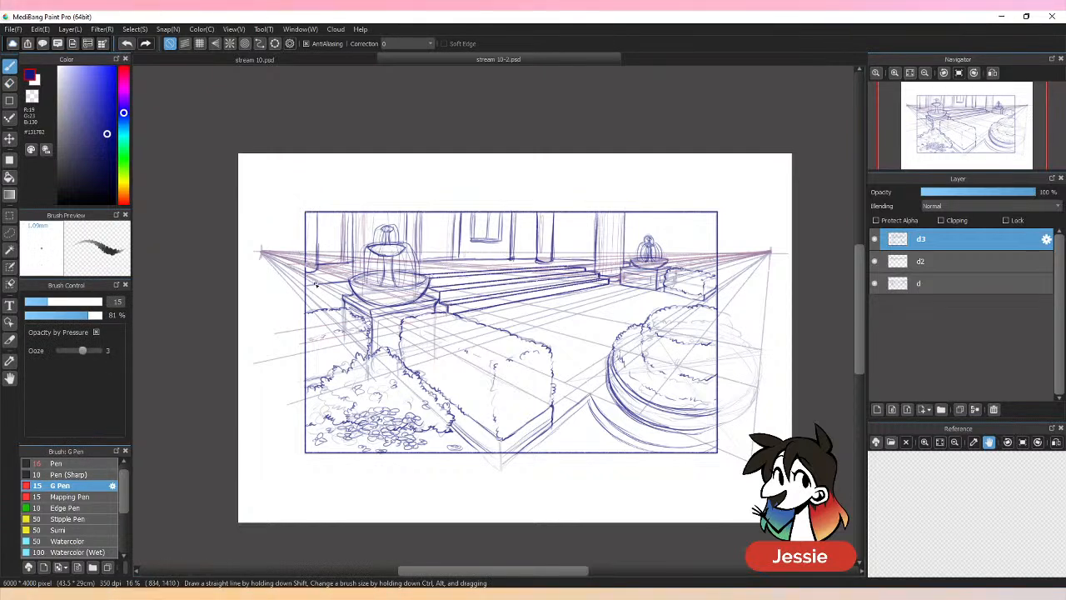
{"action": "key", "text": "e"}
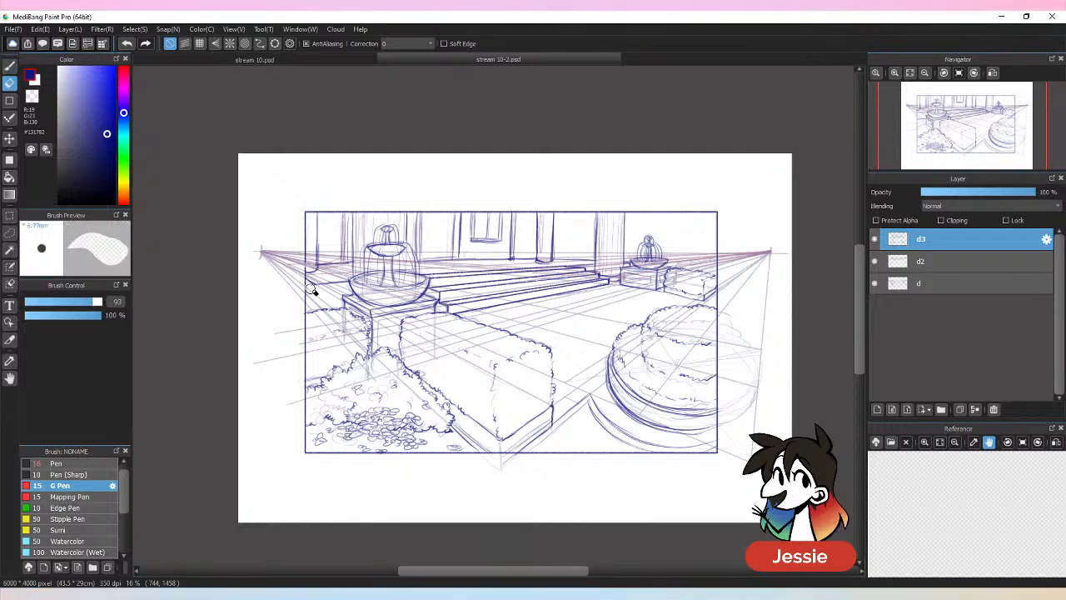
{"action": "key", "text": "b"}
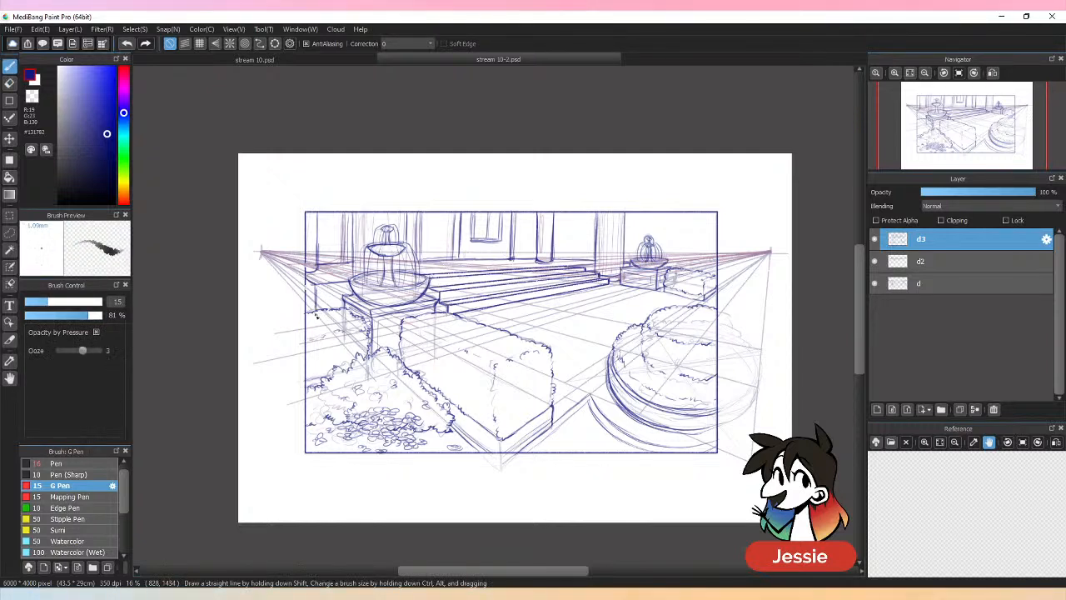
Hide layers d2 and d, leaving only the d3 linework shown.
{"action": "left_click", "coordinate": [875, 262]}
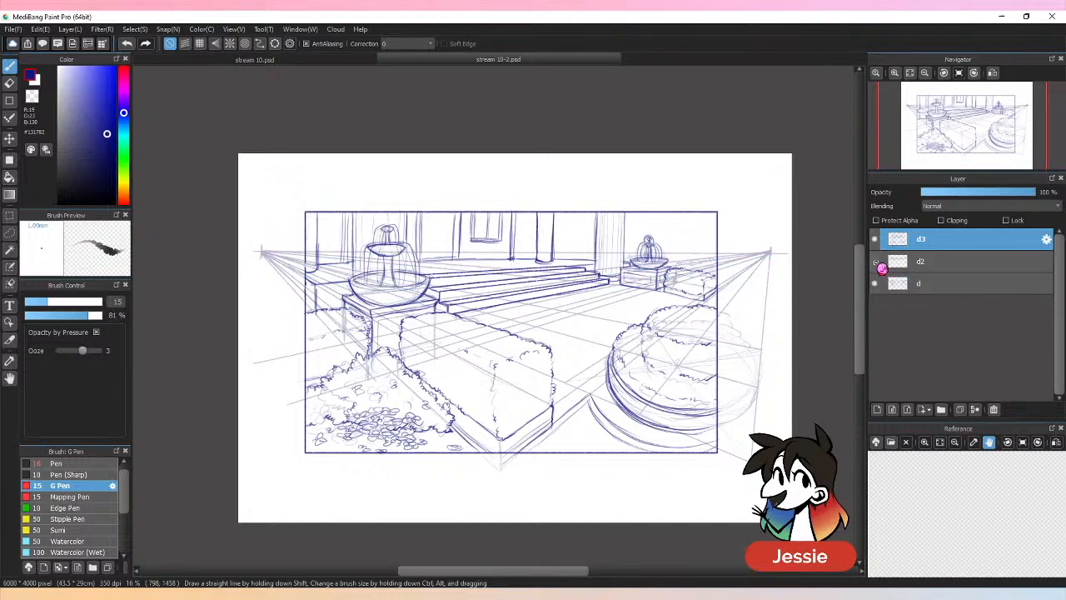
{"action": "left_click", "coordinate": [876, 284]}
{"action": "key", "text": "ctrl+minus"}
{"action": "key", "text": "ctrl+plus"}
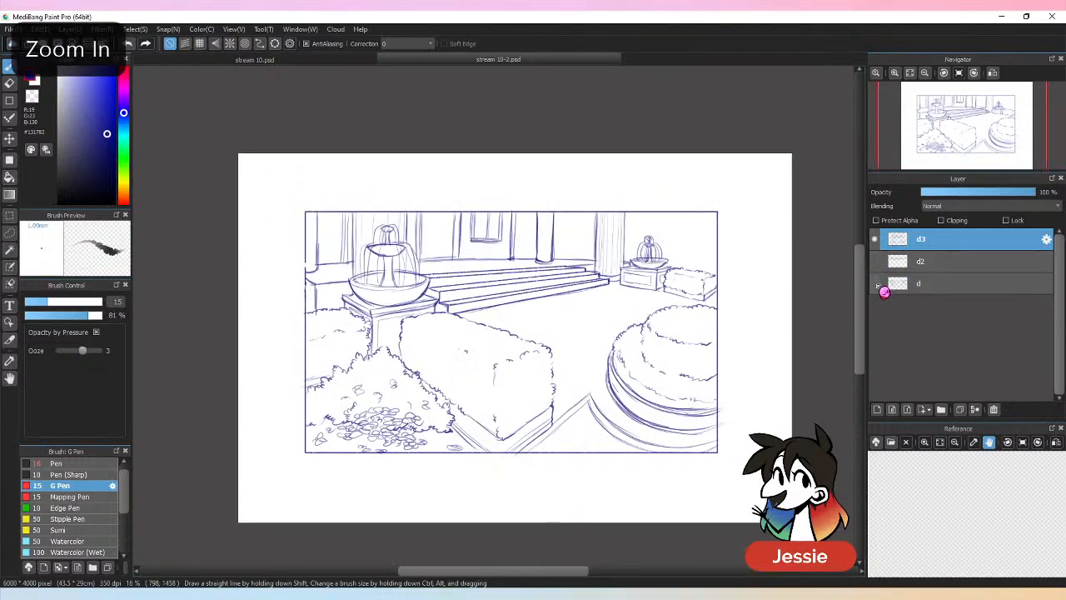
Try two thin vertical lines and one horizontal line dividing the scene, with small marks on the paving below the far column.
{"action": "left_click_drag", "start_coordinate": [552, 570], "coordinate": [583, 575]}
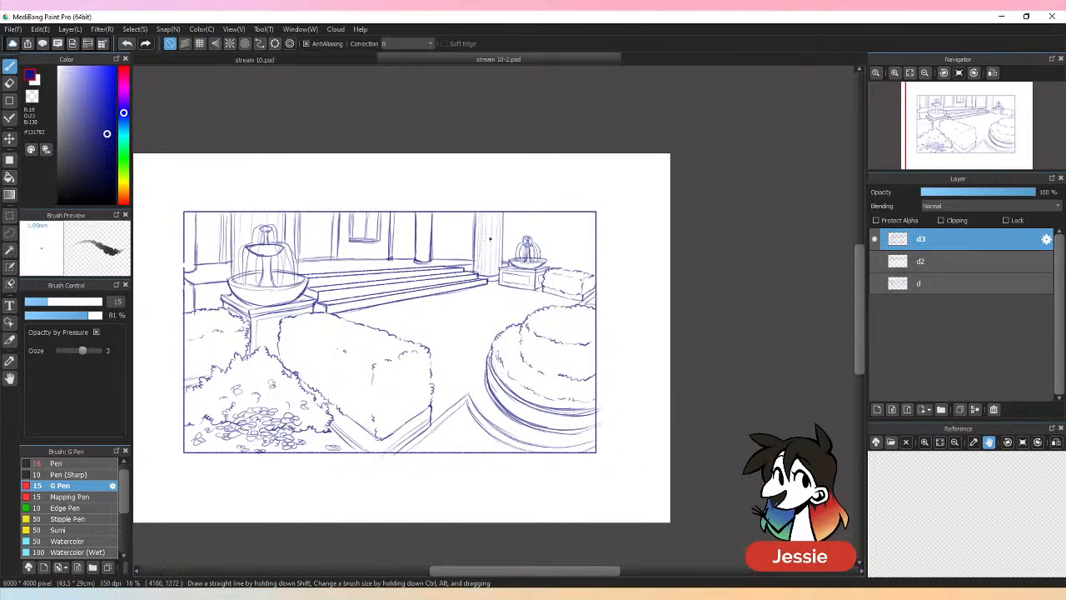
{"action": "left_click_drag", "start_coordinate": [470, 213], "coordinate": [456, 439]}
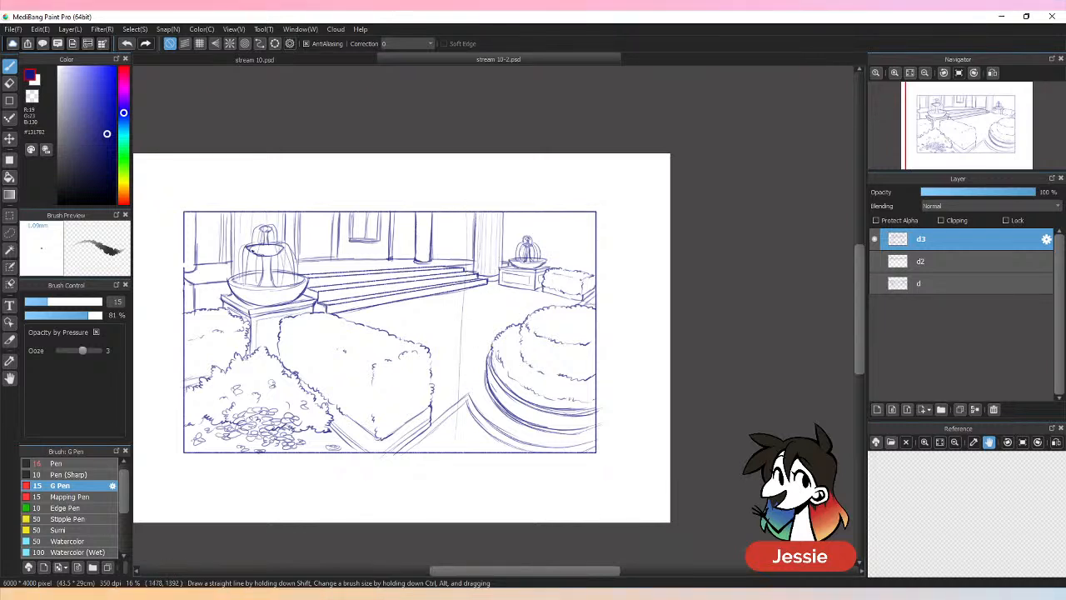
{"action": "left_click_drag", "start_coordinate": [302, 220], "coordinate": [295, 374]}
{"action": "left_click_drag", "start_coordinate": [227, 372], "coordinate": [520, 364]}
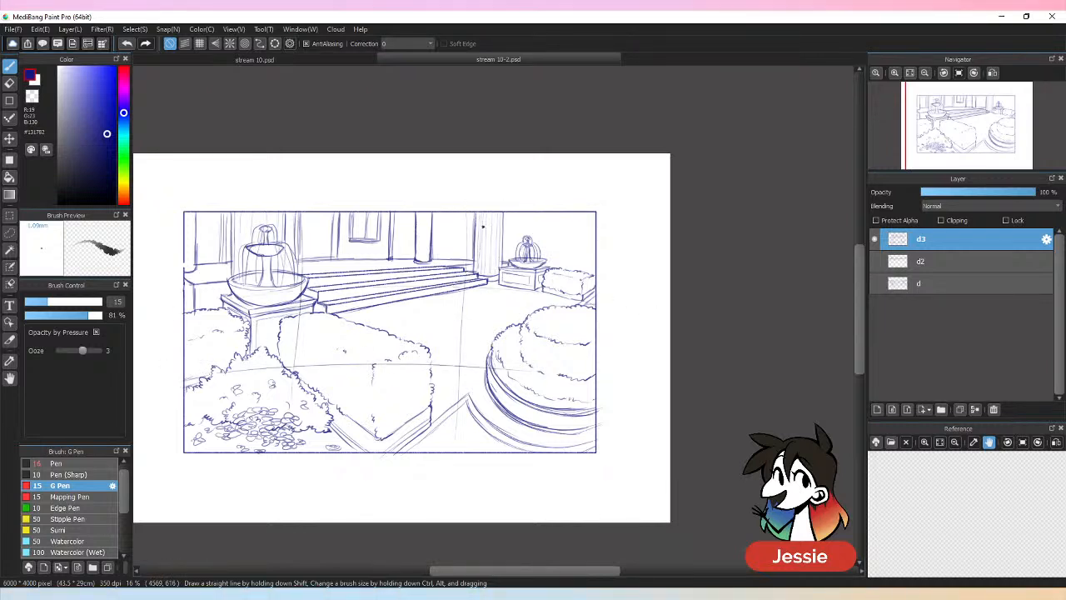
{"action": "left_click_drag", "start_coordinate": [477, 279], "coordinate": [481, 284]}
{"action": "left_click_drag", "start_coordinate": [472, 309], "coordinate": [457, 292]}
{"action": "left_click_drag", "start_coordinate": [459, 307], "coordinate": [459, 320]}
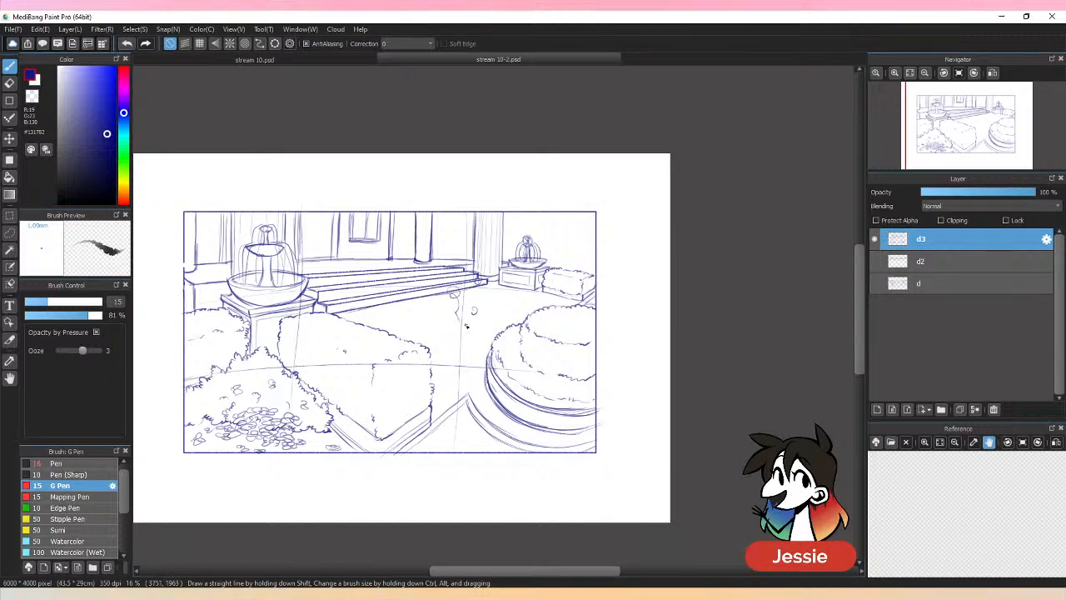
Undo the small paving marks and the division line strokes across the scene.
{"action": "key", "text": "ctrl+z"}
{"action": "key", "text": "ctrl+z"}
{"action": "key", "text": "ctrl+z"}
{"action": "key", "text": "ctrl+z"}
{"action": "key", "text": "ctrl+z"}
{"action": "key", "text": "ctrl+z"}
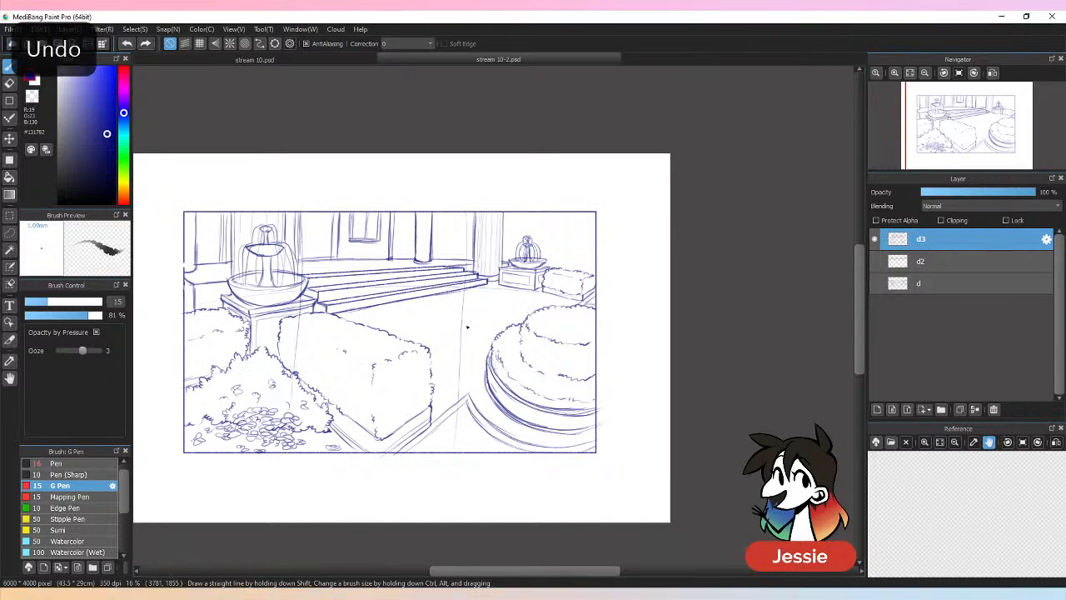
Undo the remaining vertical division line and try loose ellipses over the left hedges, the central hedge and the paving.
{"action": "key", "text": "ctrl+z"}
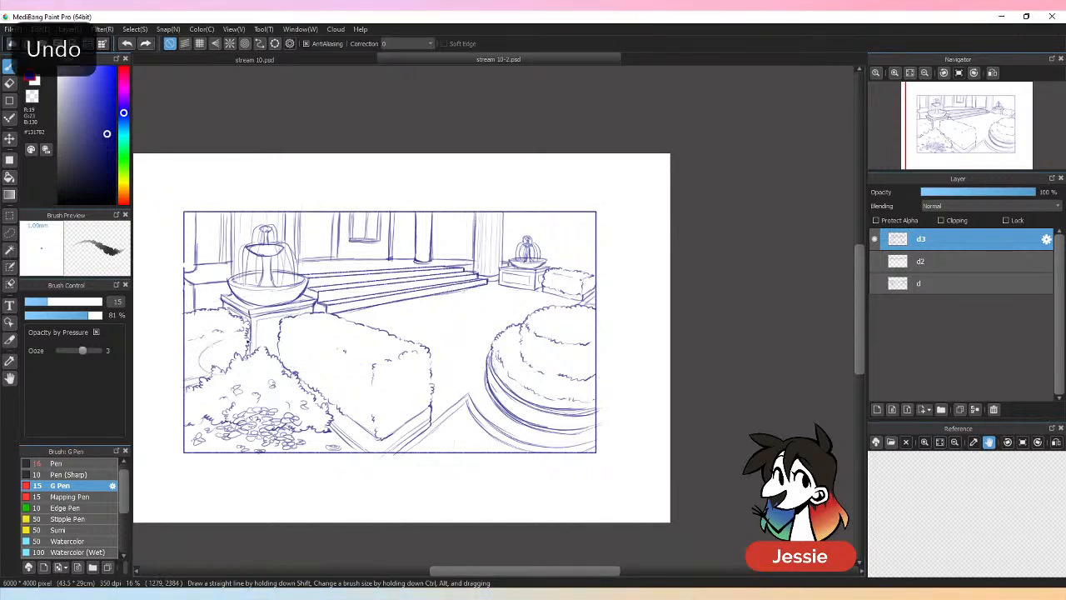
{"action": "left_click_drag", "start_coordinate": [250, 340], "coordinate": [268, 367]}
{"action": "left_click_drag", "start_coordinate": [325, 410], "coordinate": [310, 367]}
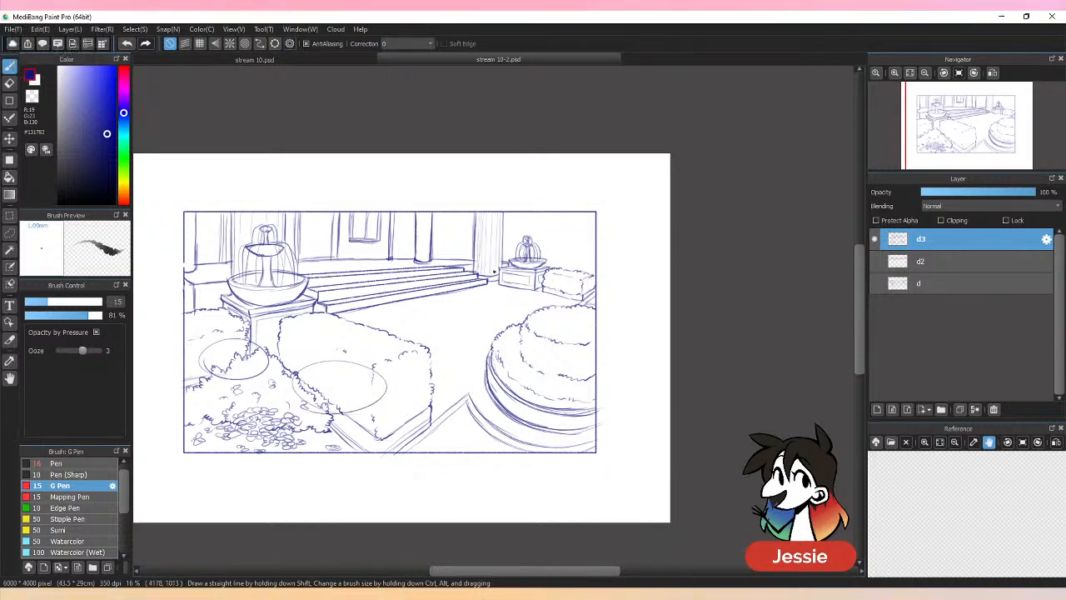
{"action": "left_click_drag", "start_coordinate": [431, 250], "coordinate": [500, 272]}
{"action": "left_click_drag", "start_coordinate": [567, 344], "coordinate": [498, 312]}
Undo the trial ellipses over the hedges and paving, and save the drawing.
{"action": "key", "text": "ctrl+z"}
{"action": "key", "text": "ctrl+z"}
{"action": "key", "text": "ctrl+z"}
{"action": "key", "text": "ctrl+z"}
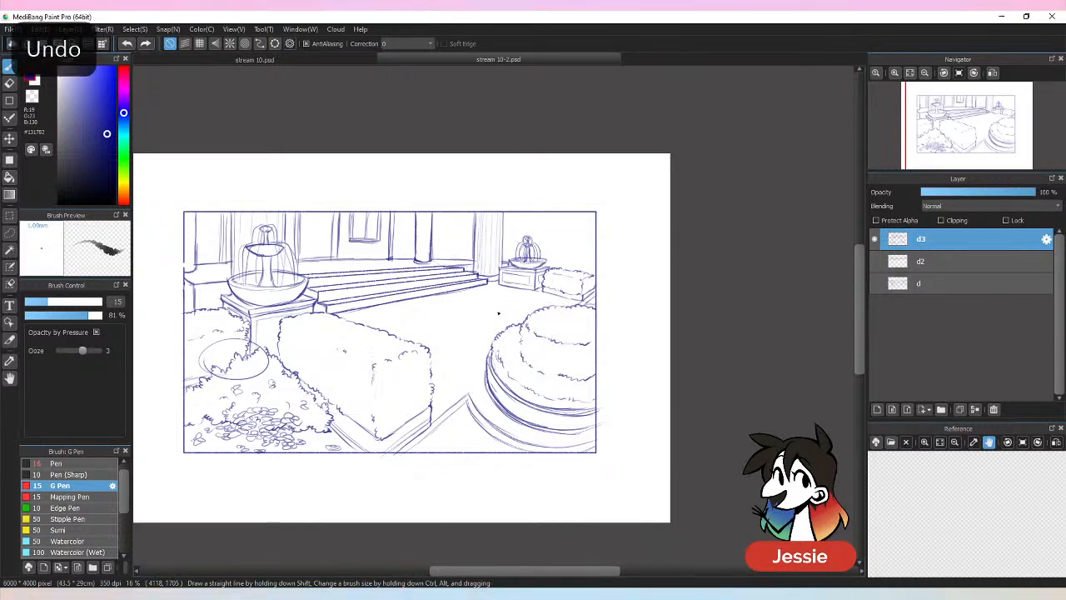
{"action": "key", "text": "ctrl+s"}
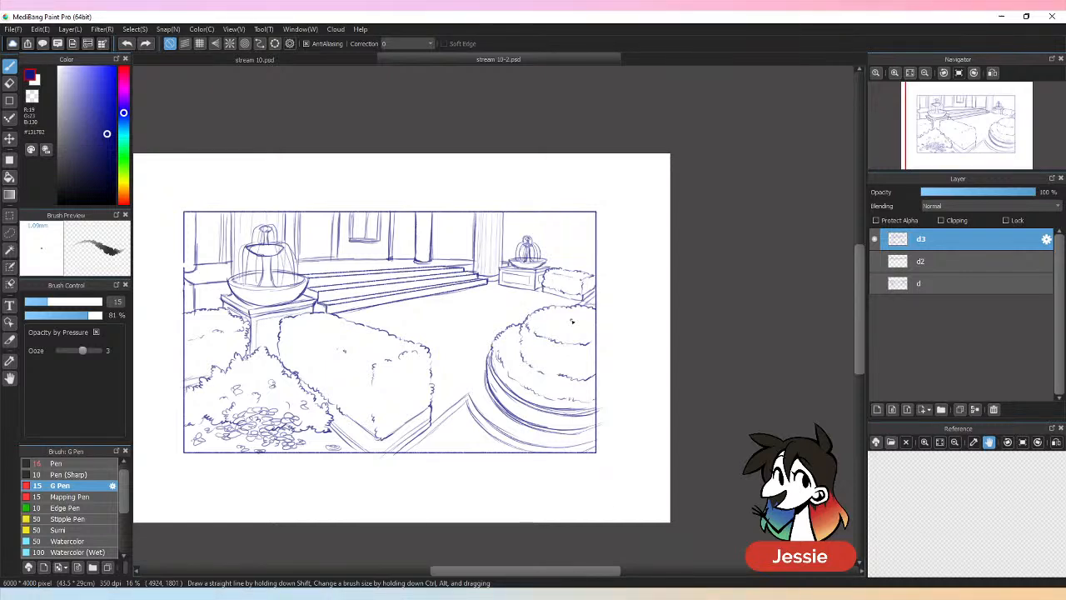
Show the perspective guide layer d beneath the d3 linework, keeping layer d2 hidden.
{"action": "key", "text": "ctrl+plus"}
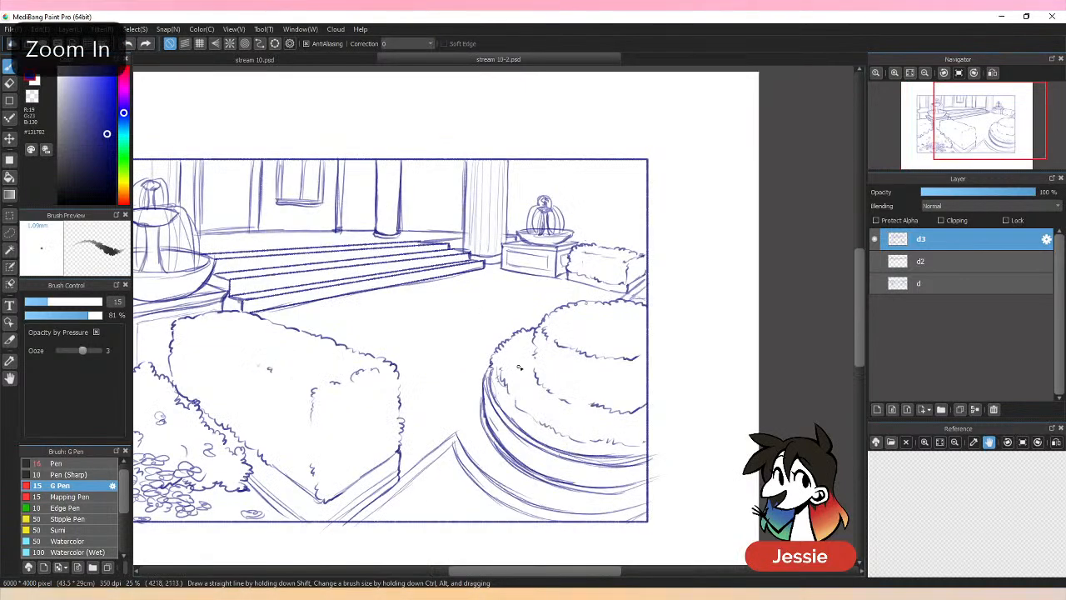
{"action": "left_click", "coordinate": [876, 261]}
{"action": "left_click", "coordinate": [875, 263]}
{"action": "left_click", "coordinate": [875, 284]}
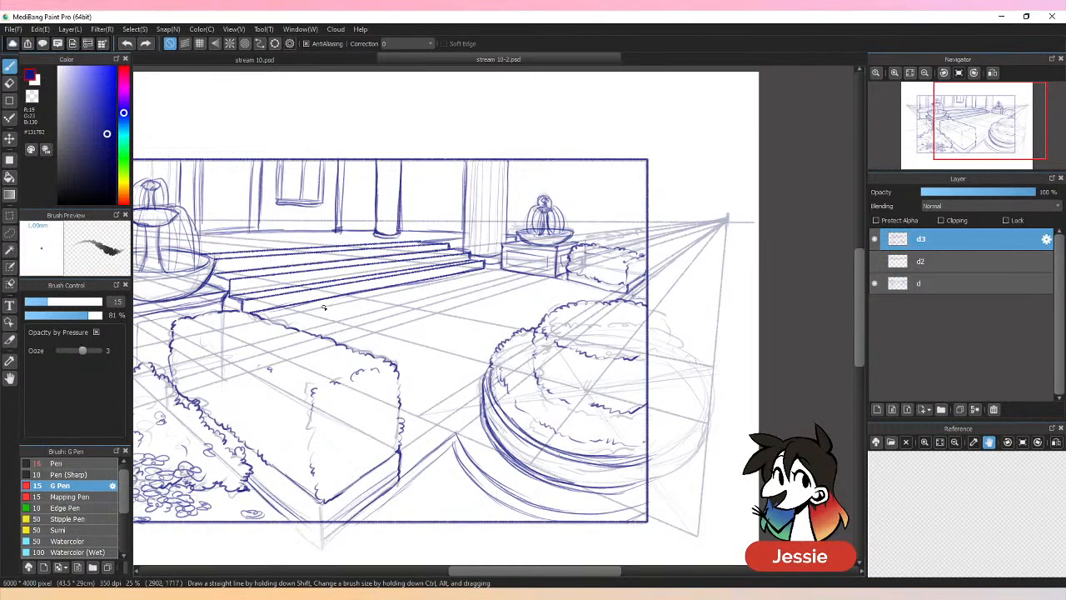
Try a rectangular outline on the paving below the stairs, following the perspective guides, and clean up its front edge.
{"action": "mouse_move", "coordinate": [324, 309]}
{"action": "left_mouse_down"}
{"action": "mouse_move", "coordinate": [466, 353]}
{"action": "mouse_move", "coordinate": [414, 338]}
{"action": "mouse_move", "coordinate": [454, 351]}
{"action": "left_mouse_up"}
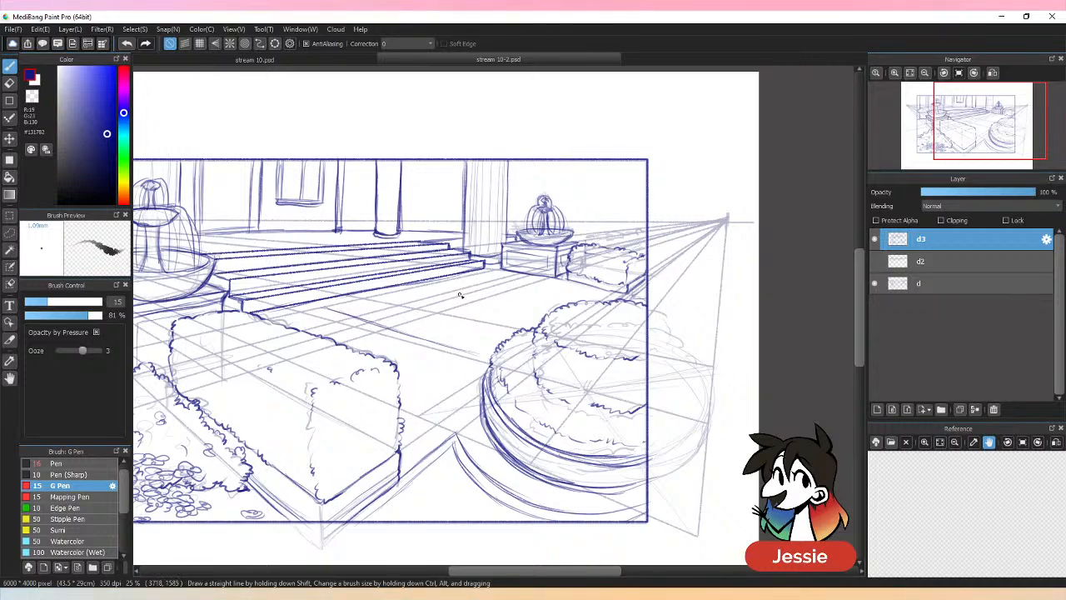
{"action": "left_click_drag", "start_coordinate": [412, 285], "coordinate": [540, 315]}
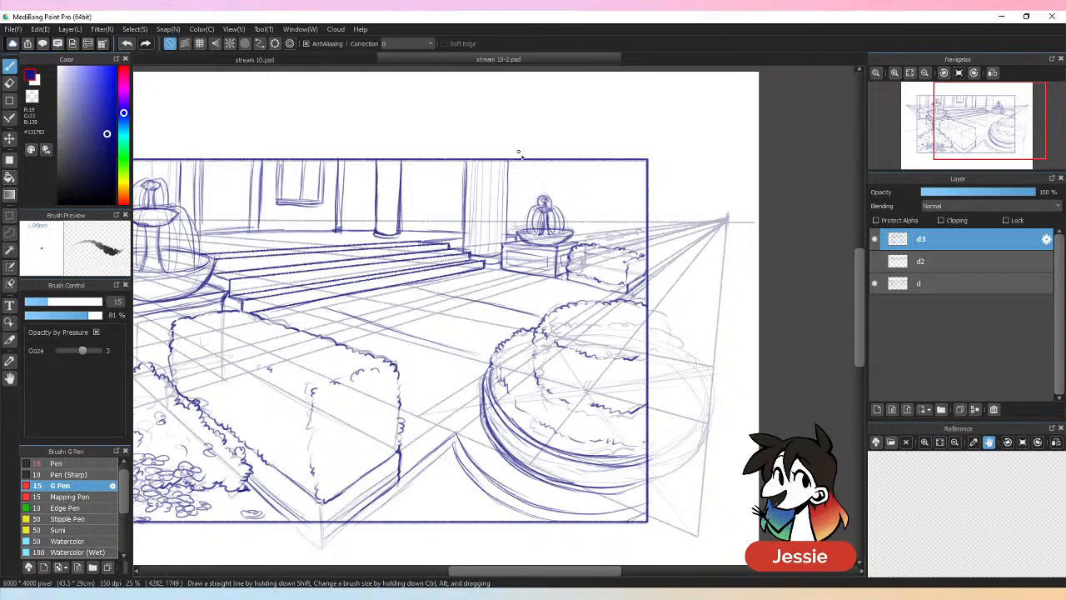
{"action": "left_click_drag", "start_coordinate": [337, 308], "coordinate": [448, 297]}
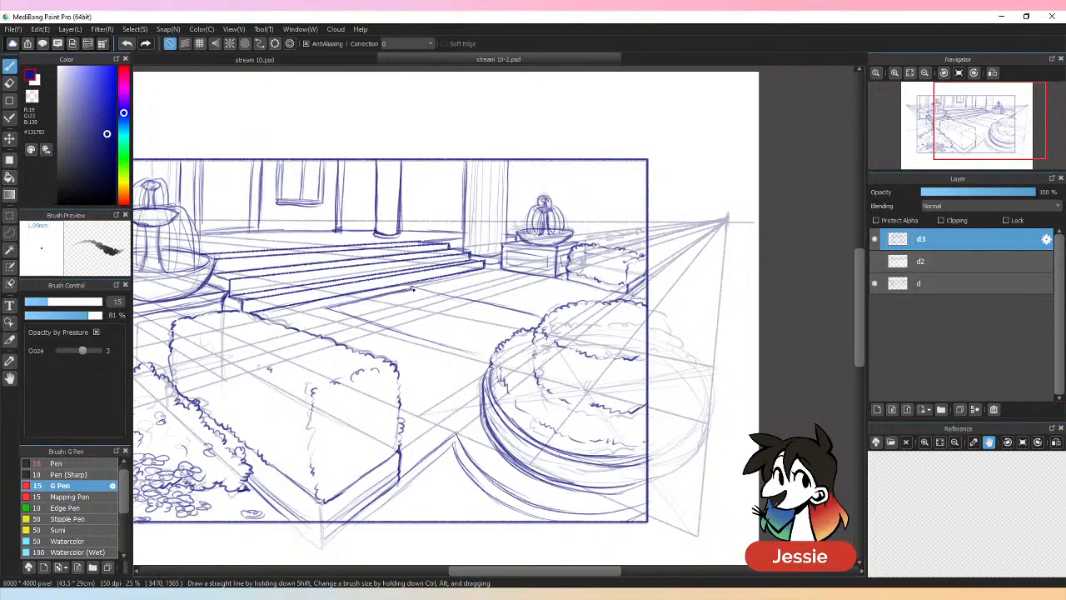
{"action": "left_click_drag", "start_coordinate": [412, 287], "coordinate": [539, 316]}
{"action": "mouse_move", "coordinate": [367, 323]}
{"action": "left_mouse_down"}
{"action": "mouse_move", "coordinate": [441, 343]}
{"action": "mouse_move", "coordinate": [401, 314]}
{"action": "mouse_move", "coordinate": [389, 329]}
{"action": "mouse_move", "coordinate": [464, 348]}
{"action": "left_mouse_up"}
{"action": "key", "text": "e"}
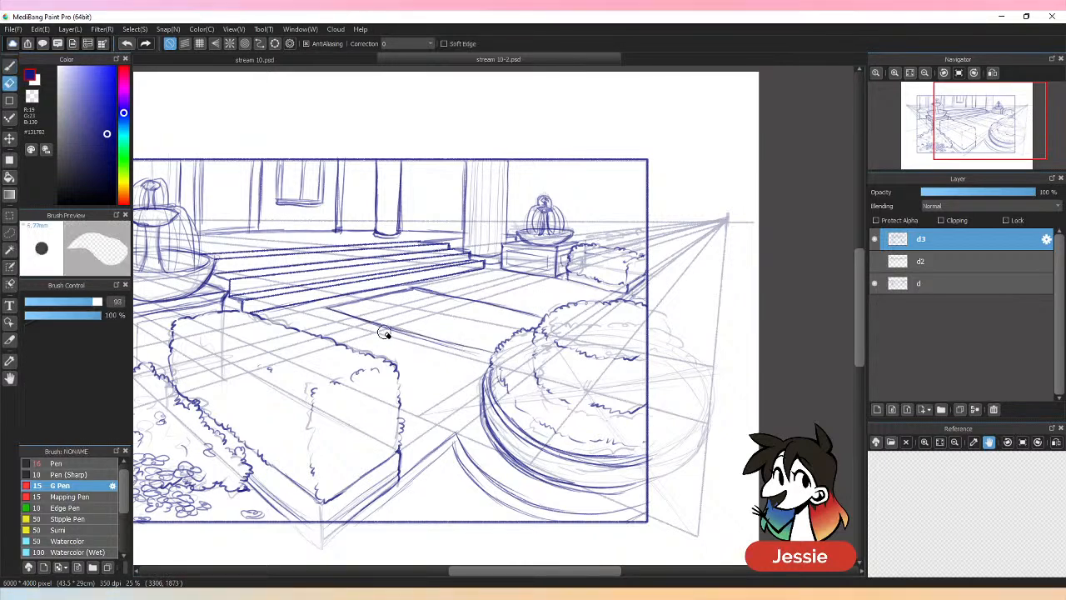
{"action": "left_click_drag", "start_coordinate": [382, 331], "coordinate": [461, 350]}
{"action": "key", "text": "b"}
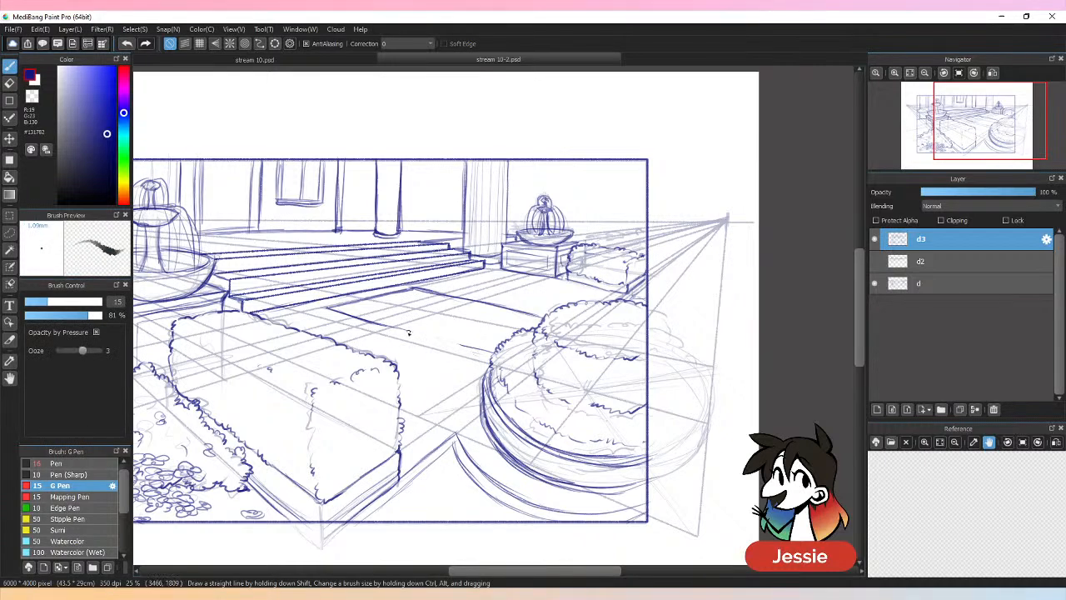
{"action": "left_click_drag", "start_coordinate": [388, 327], "coordinate": [463, 347]}
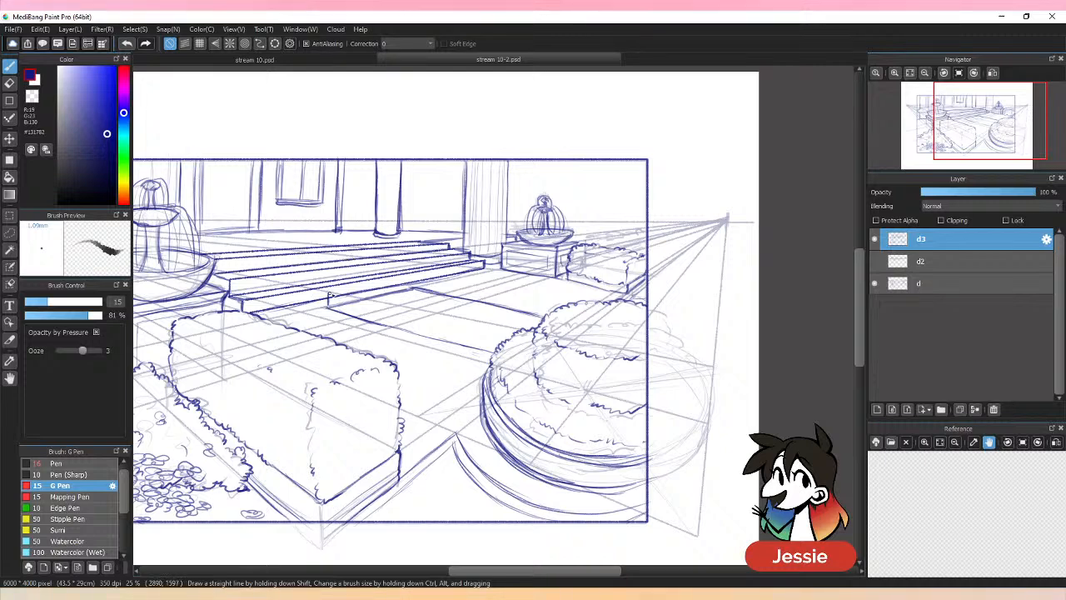
Try giving the paving rectangle height with short vertical corner edges and parallel upper lines running toward the round hedge.
{"action": "mouse_move", "coordinate": [329, 295]}
{"action": "left_mouse_down"}
{"action": "mouse_move", "coordinate": [414, 279]}
{"action": "mouse_move", "coordinate": [422, 263]}
{"action": "mouse_move", "coordinate": [413, 286]}
{"action": "mouse_move", "coordinate": [424, 276]}
{"action": "mouse_move", "coordinate": [450, 310]}
{"action": "mouse_move", "coordinate": [413, 281]}
{"action": "mouse_move", "coordinate": [534, 311]}
{"action": "left_mouse_up"}
{"action": "mouse_move", "coordinate": [475, 292]}
{"action": "left_mouse_down"}
{"action": "mouse_move", "coordinate": [538, 309]}
{"action": "mouse_move", "coordinate": [527, 307]}
{"action": "left_mouse_up"}
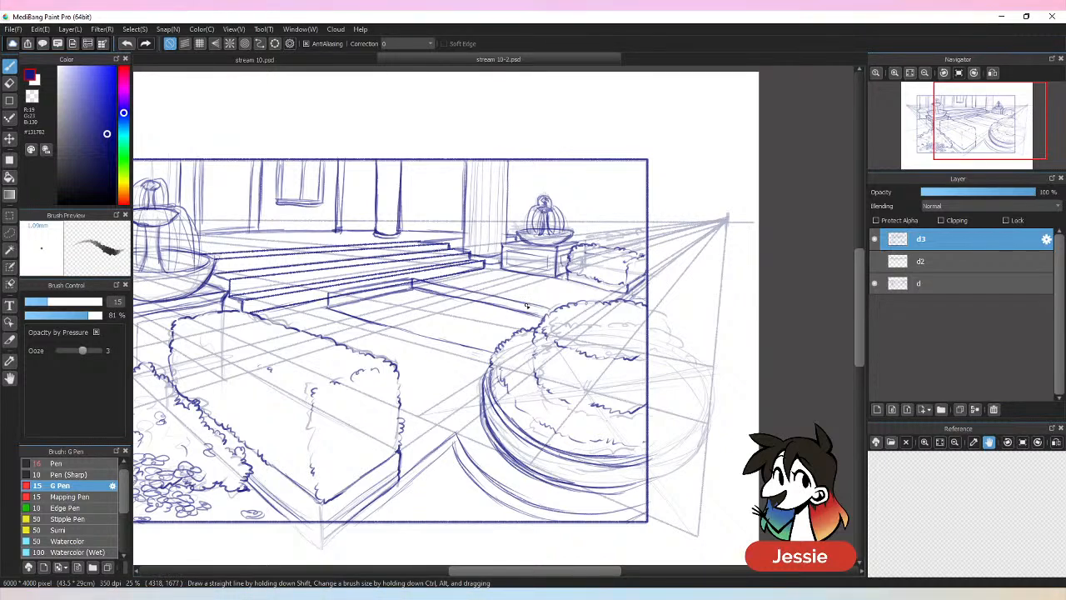
{"action": "left_click_drag", "start_coordinate": [330, 293], "coordinate": [510, 339]}
Try erasing the rectangle's back edges and the lines behind its upper front edge.
{"action": "key", "text": "e"}
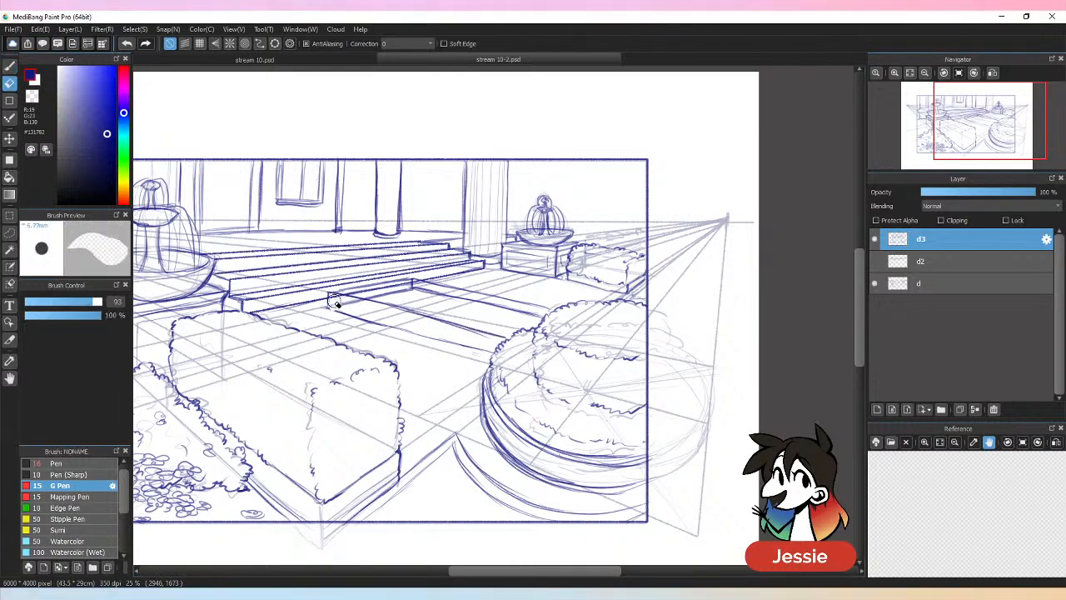
{"action": "mouse_move", "coordinate": [364, 283]}
{"action": "left_mouse_down"}
{"action": "mouse_move", "coordinate": [452, 301]}
{"action": "mouse_move", "coordinate": [424, 280]}
{"action": "mouse_move", "coordinate": [504, 308]}
{"action": "left_mouse_up"}
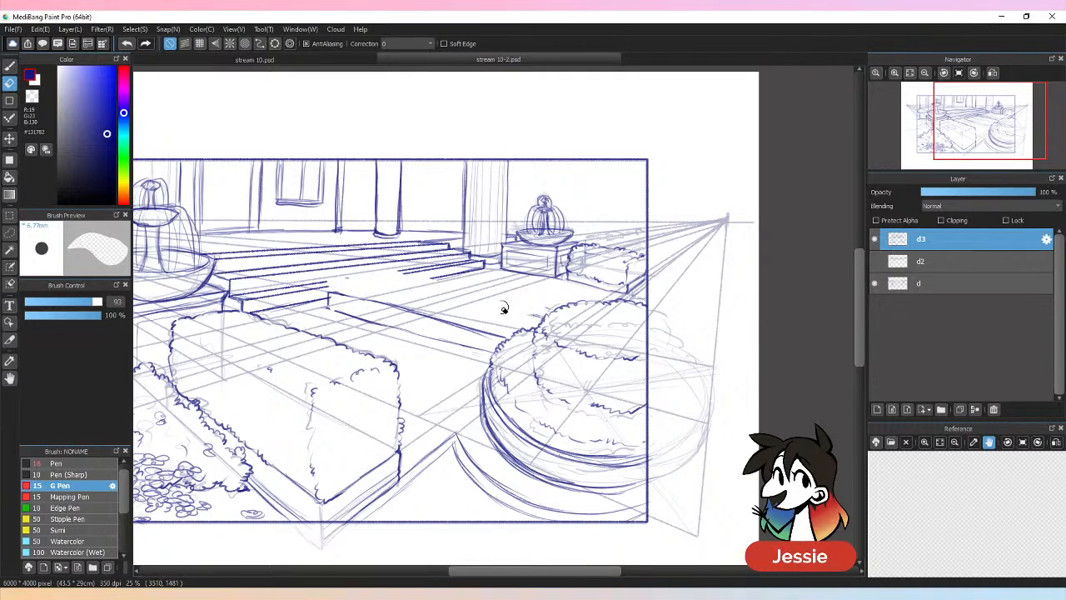
{"action": "key", "text": "b"}
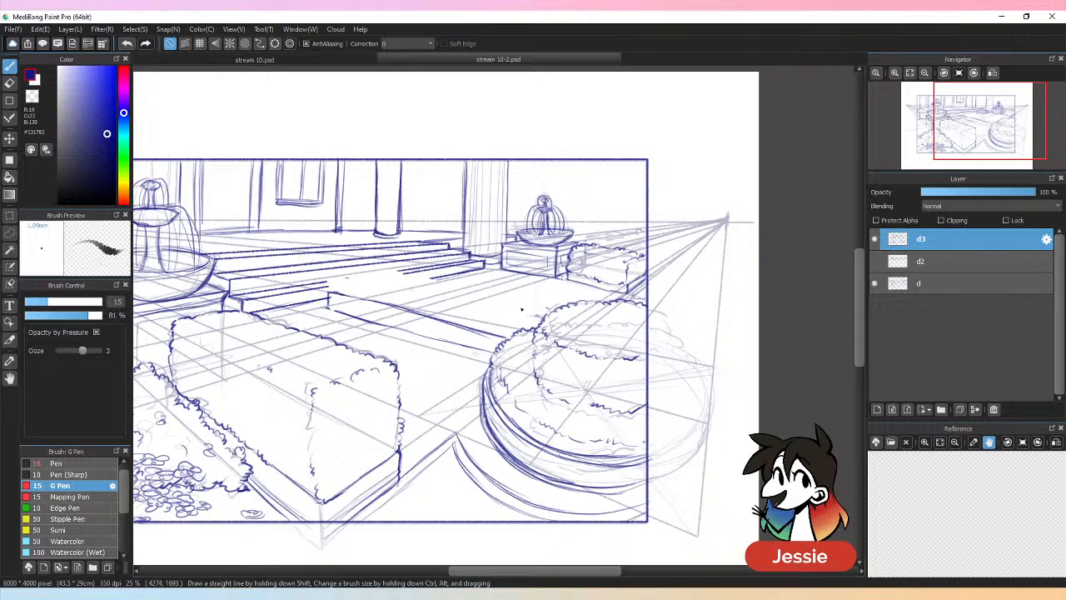
{"action": "key", "text": "ctrl+minus"}
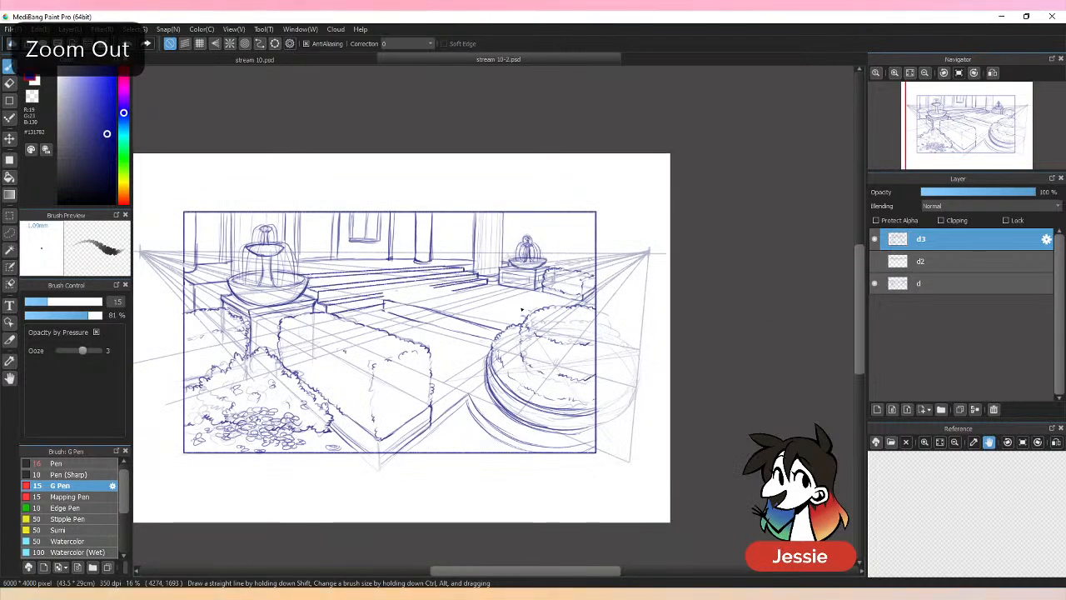
{"action": "key", "text": "ctrl+plus"}
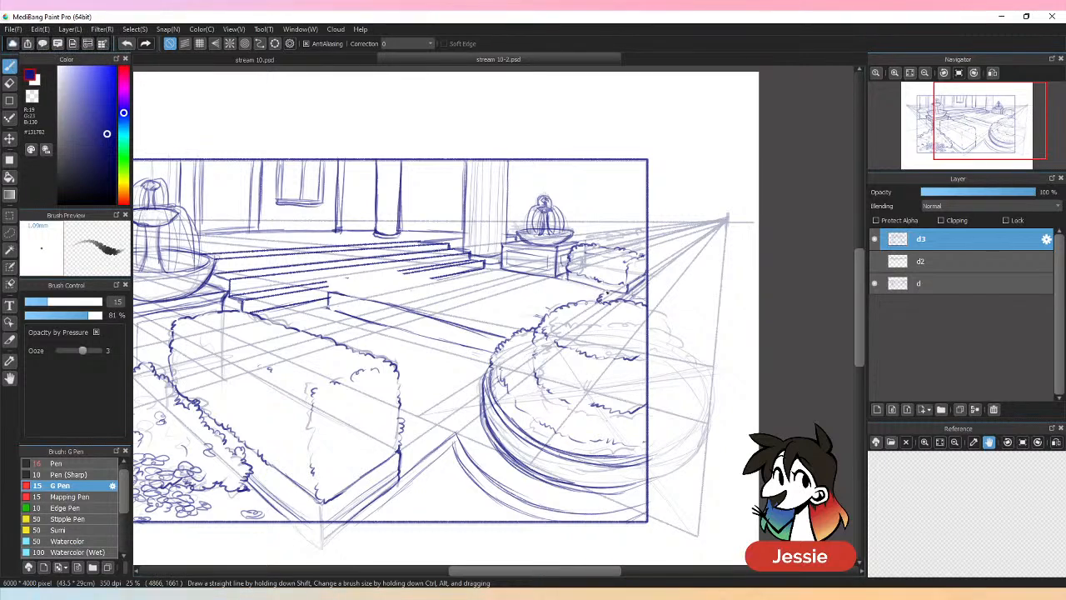
Try a leafy outline filling the gap between the far hedge and the round hedge, erasing the overlapped hedge lines.
{"action": "mouse_move", "coordinate": [637, 288]}
{"action": "left_mouse_down"}
{"action": "mouse_move", "coordinate": [650, 275]}
{"action": "mouse_move", "coordinate": [622, 281]}
{"action": "left_mouse_up"}
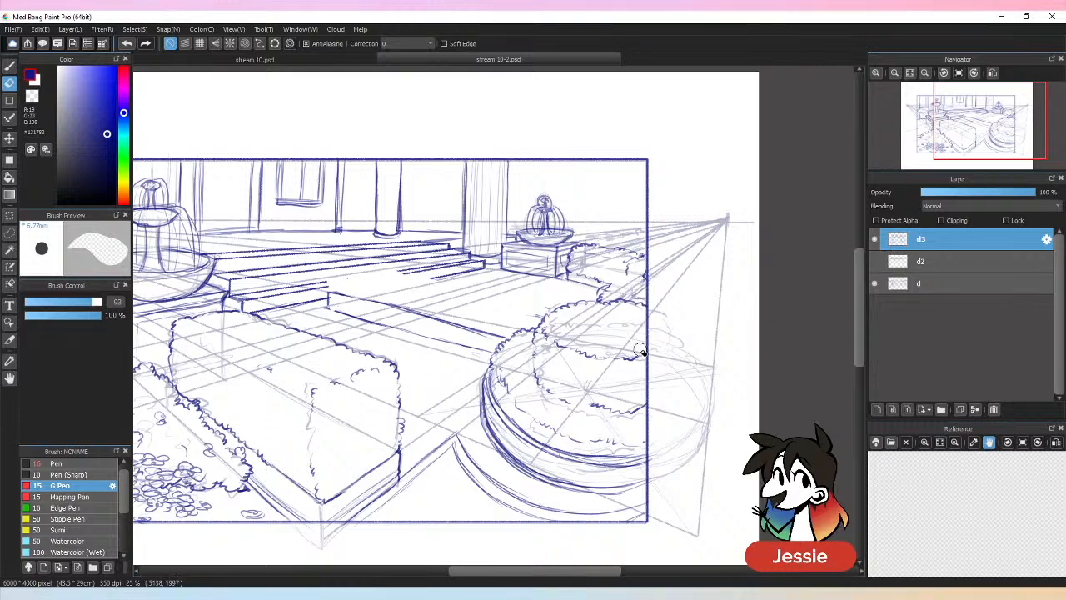
{"action": "mouse_move", "coordinate": [615, 283]}
{"action": "left_mouse_down"}
{"action": "mouse_move", "coordinate": [646, 277]}
{"action": "mouse_move", "coordinate": [598, 302]}
{"action": "mouse_move", "coordinate": [605, 290]}
{"action": "left_mouse_up"}
{"action": "key", "text": "e"}
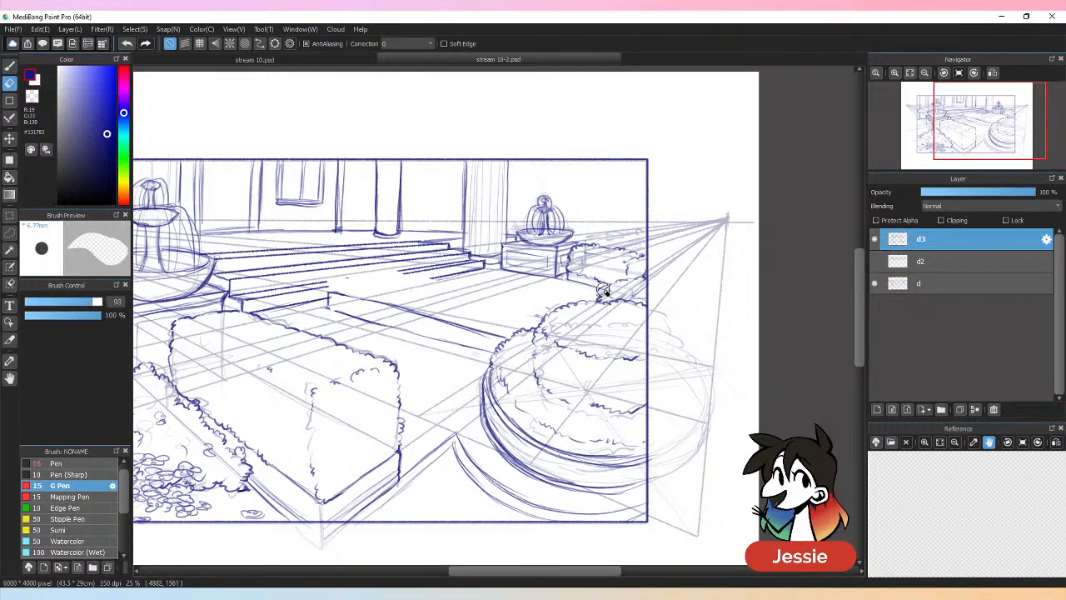
{"action": "key", "text": "b"}
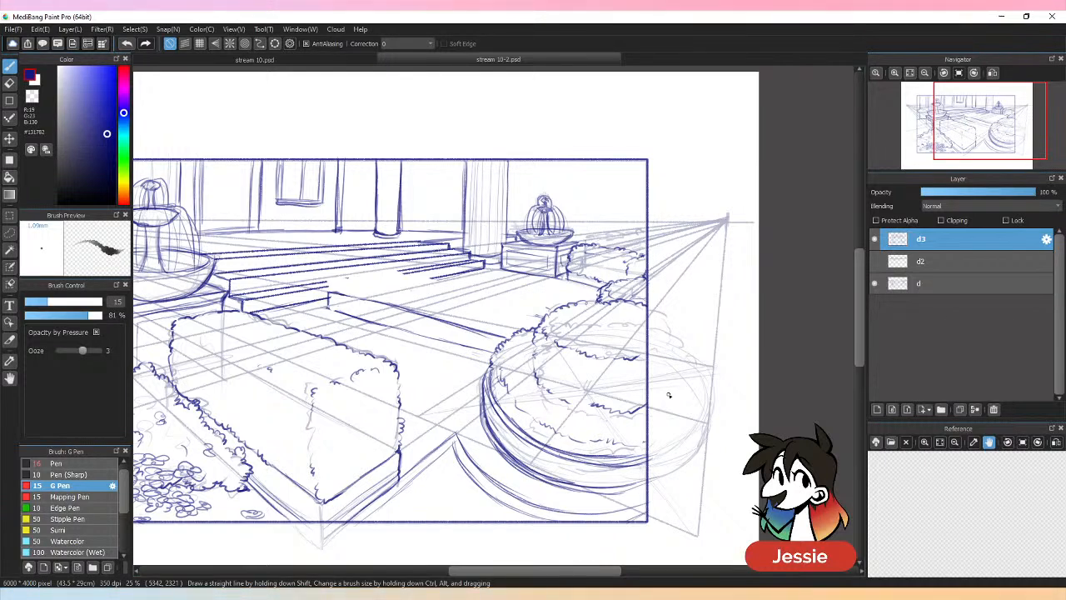
Try erasing the near corner of the raised rectangle on the paving.
{"action": "key", "text": "e"}
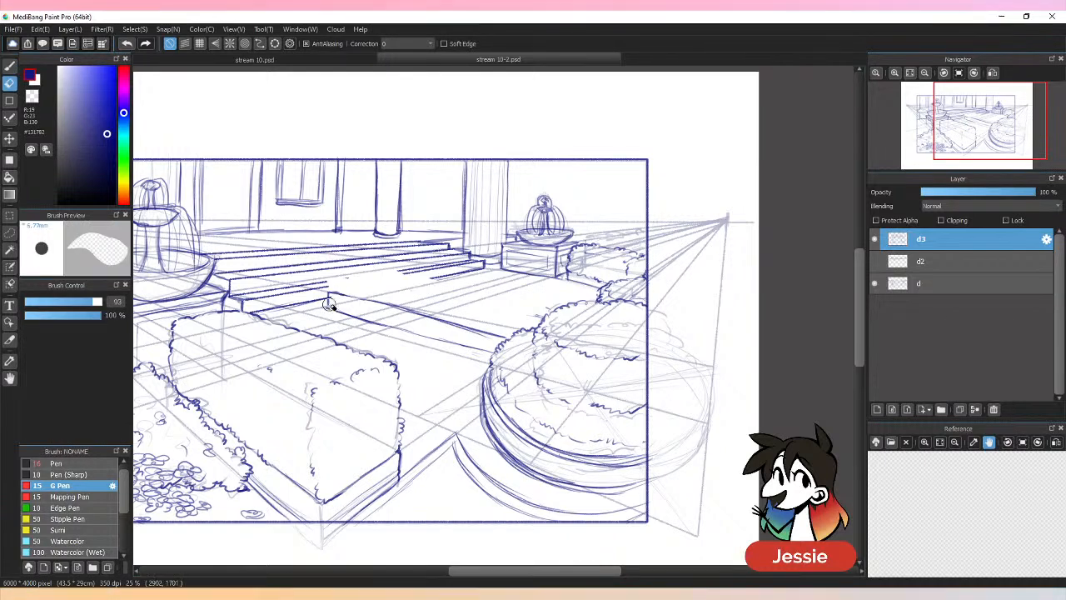
{"action": "left_click_drag", "start_coordinate": [329, 292], "coordinate": [367, 328]}
{"action": "key", "text": "b"}
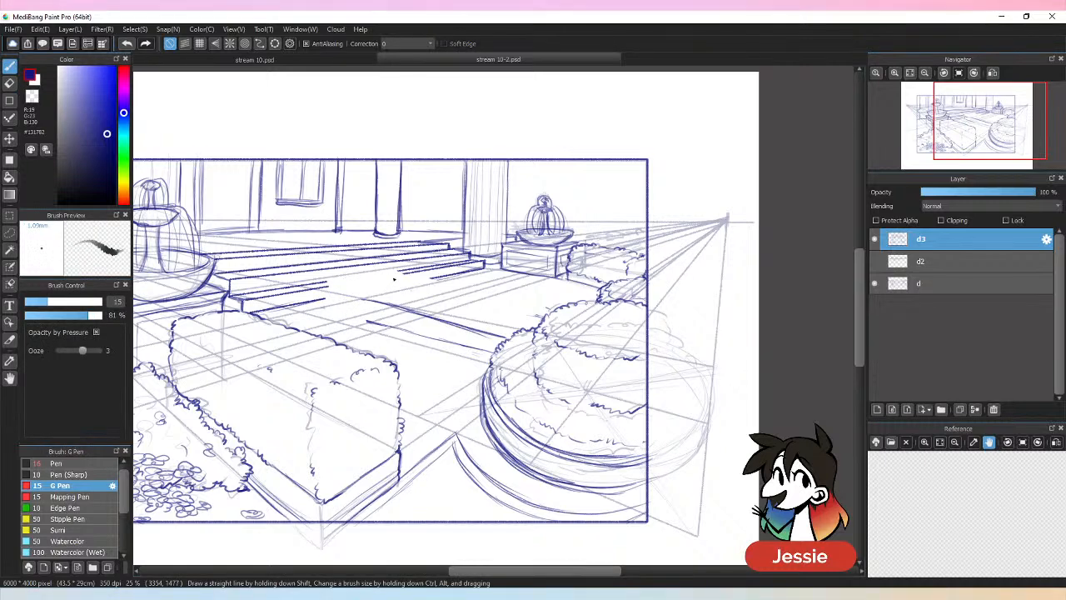
Undo all the trial strokes and erasures for the raised rectangle on the paving and the foliage beside the far hedge.
{"action": "key", "text": "ctrl+z"}
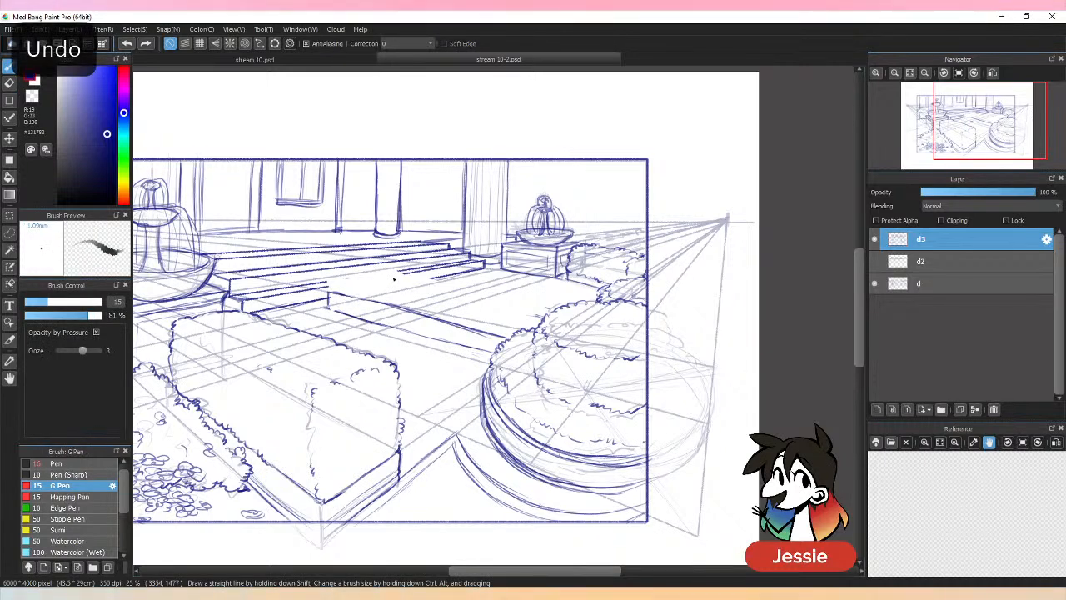
{"action": "key", "text": "ctrl+z"}
{"action": "key", "text": "ctrl+z"}
{"action": "key", "text": "ctrl+z"}
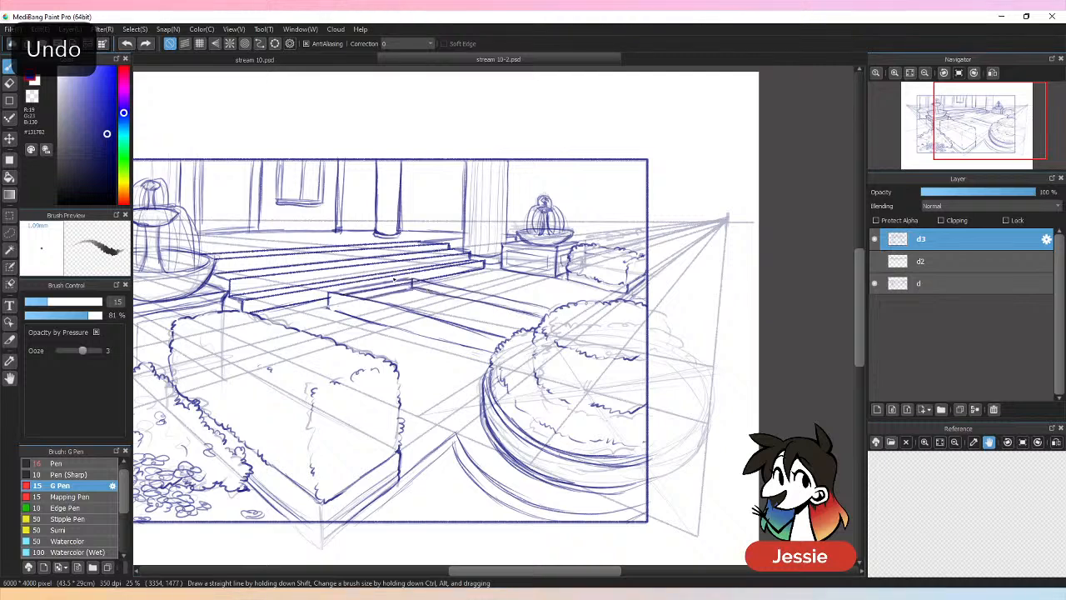
{"action": "key", "text": "ctrl+z"}
{"action": "key", "text": "ctrl+z"}
{"action": "key", "text": "ctrl+z"}
{"action": "key", "text": "ctrl+z"}
{"action": "key", "text": "ctrl+z"}
{"action": "key", "text": "ctrl+z"}
{"action": "key", "text": "ctrl+z"}
{"action": "key", "text": "ctrl+z"}
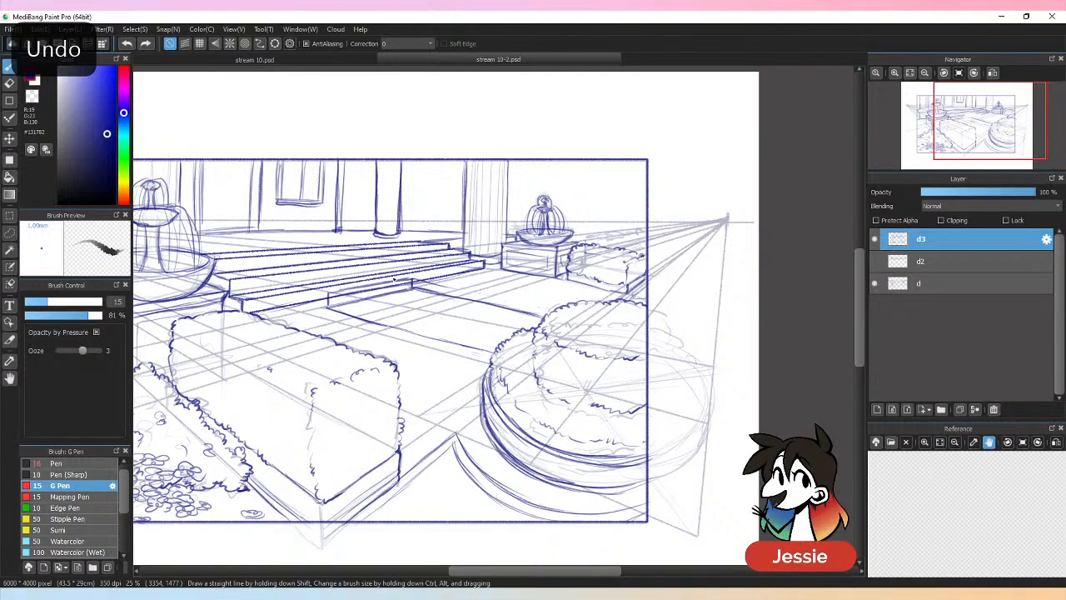
{"action": "key", "text": "ctrl+z"}
{"action": "key", "text": "ctrl+z"}
{"action": "key", "text": "ctrl+z"}
{"action": "key", "text": "ctrl+z"}
{"action": "key", "text": "ctrl+z"}
{"action": "key", "text": "ctrl+z"}
{"action": "key", "text": "ctrl+z"}
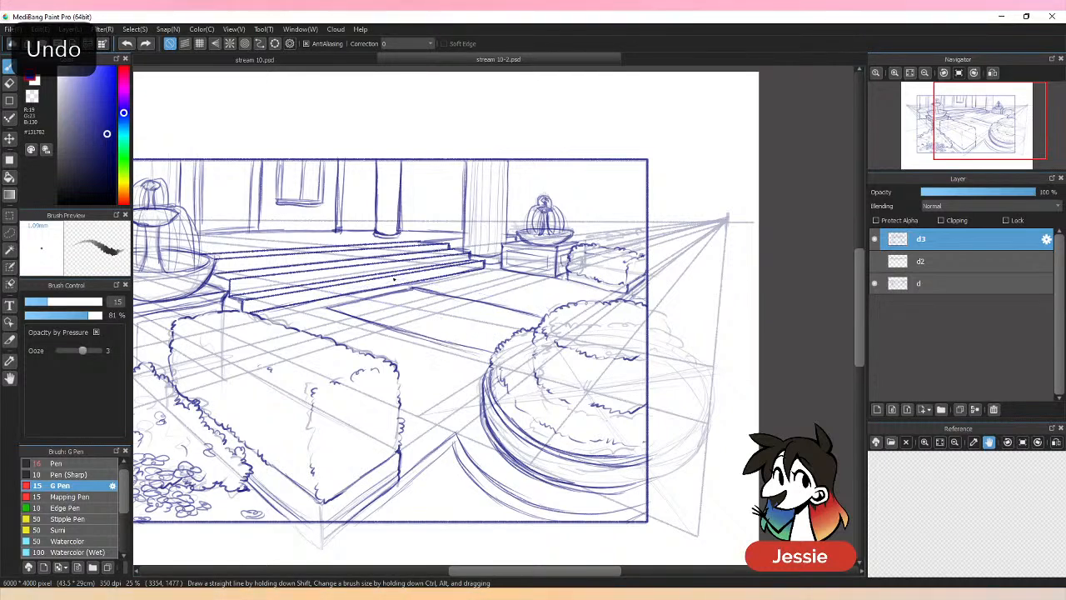
{"action": "key", "text": "ctrl+z"}
{"action": "key", "text": "ctrl+z"}
{"action": "key", "text": "ctrl+z"}
{"action": "key", "text": "ctrl+z"}
{"action": "key", "text": "ctrl+z"}
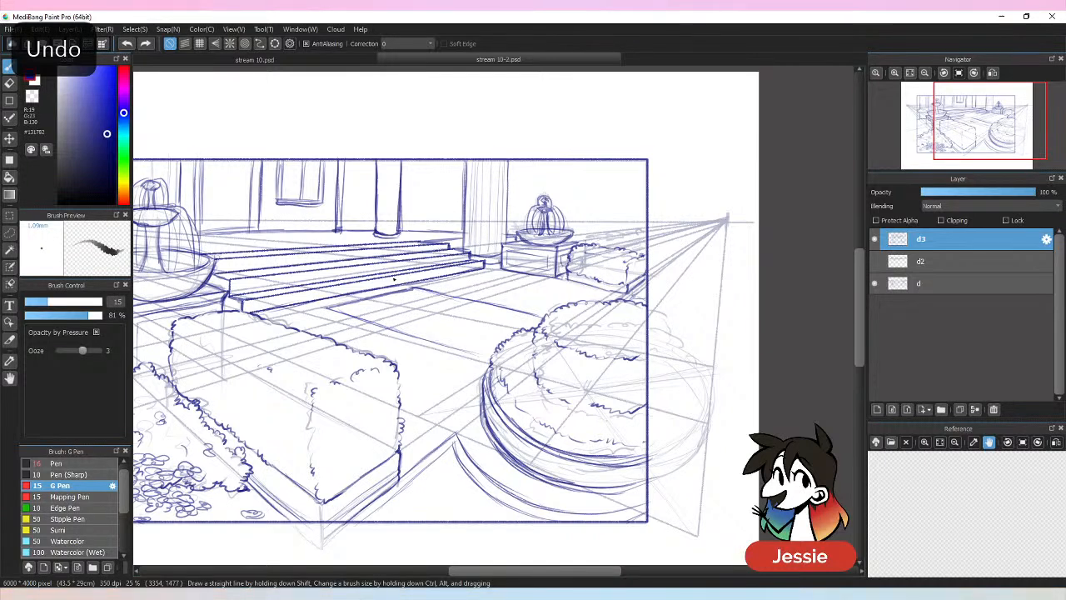
{"action": "key", "text": "ctrl+z"}
{"action": "key", "text": "ctrl+z"}
{"action": "key", "text": "ctrl+z"}
{"action": "key", "text": "ctrl+z"}
{"action": "key", "text": "ctrl+z"}
{"action": "key", "text": "ctrl+z"}
{"action": "key", "text": "ctrl+z"}
{"action": "key", "text": "ctrl+z"}
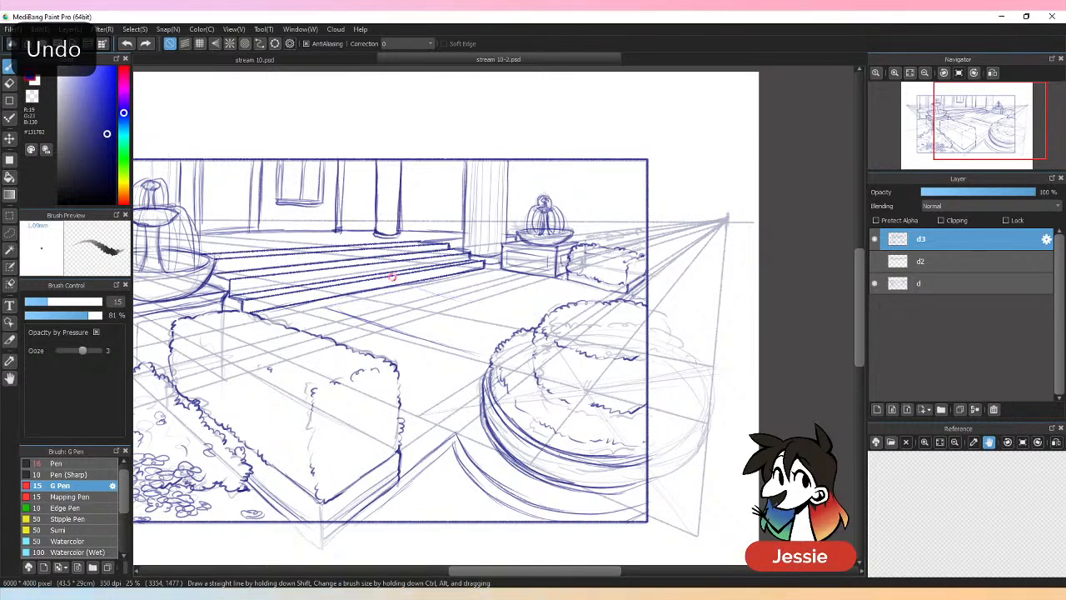
{"action": "key", "text": "ctrl+z"}
{"action": "key", "text": "ctrl+z"}
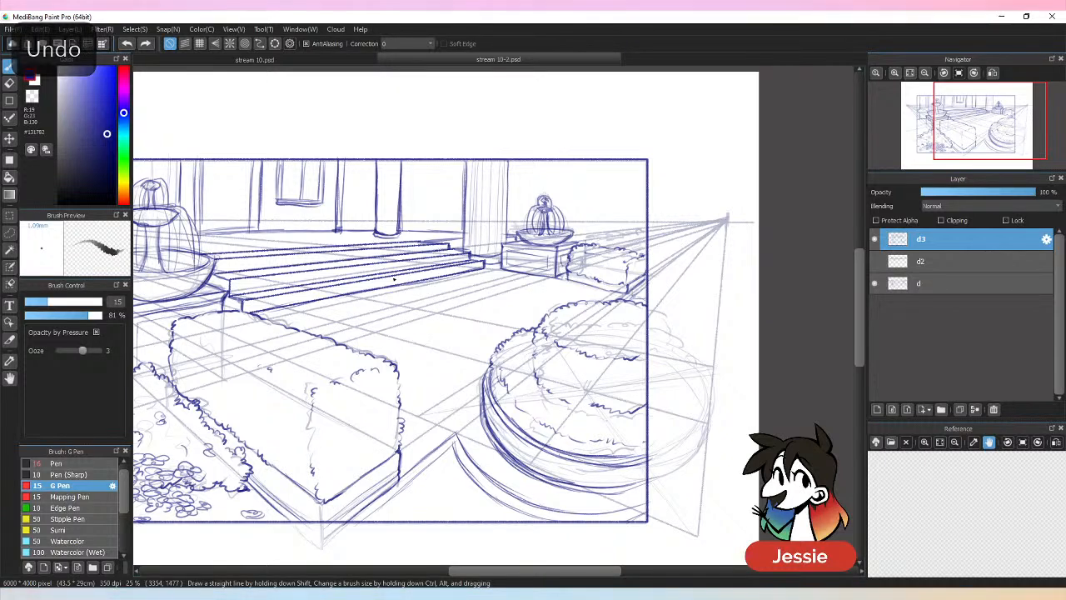
Erase the top outline of the round hedge's upper tier and redraw it higher, rising to meet the far hedge.
{"action": "key", "text": "e"}
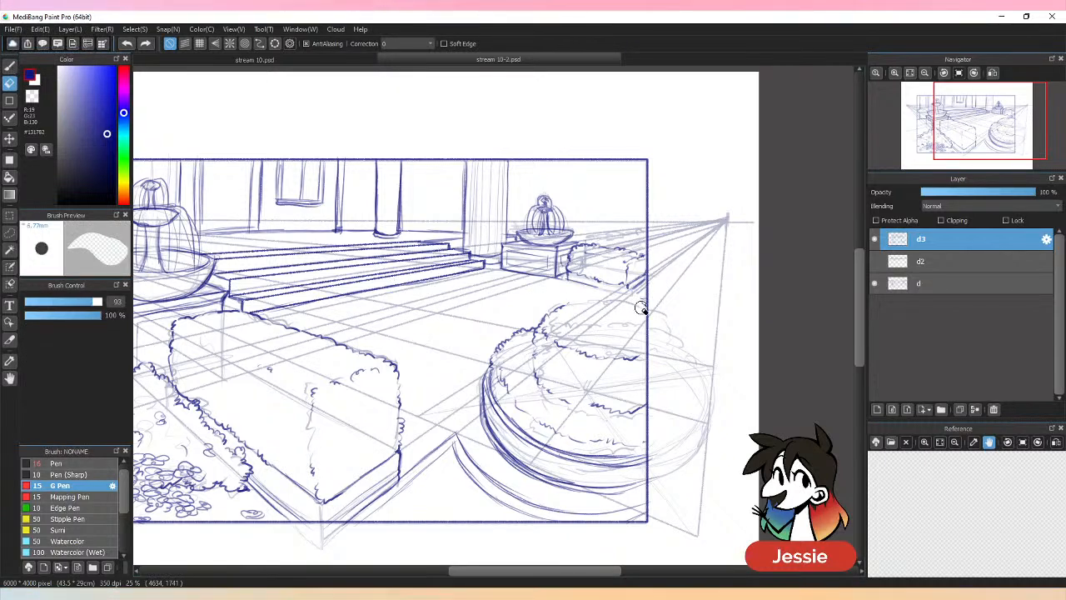
{"action": "key", "text": "b"}
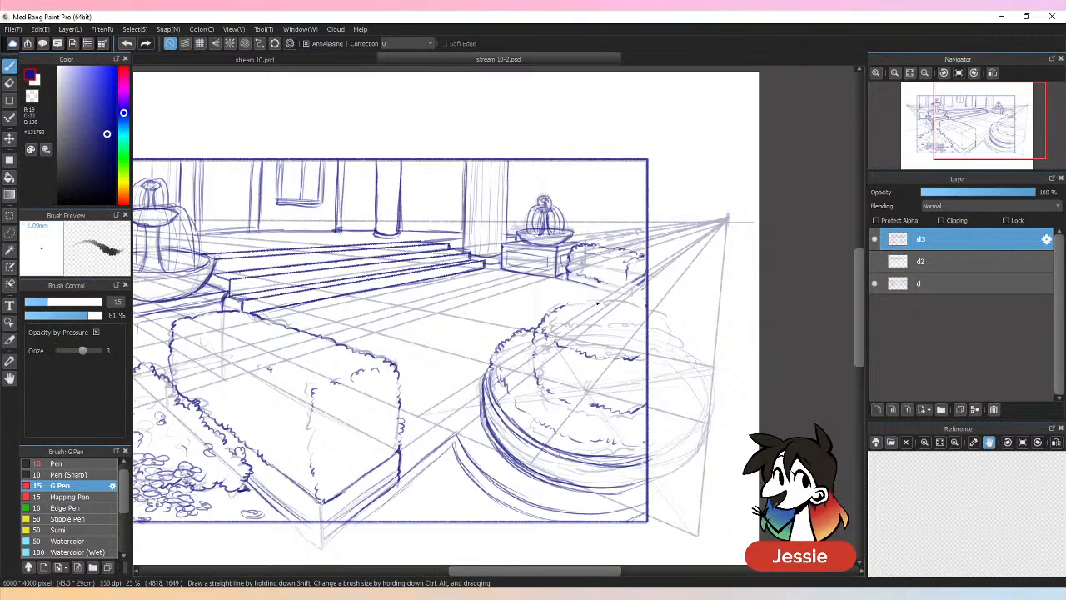
{"action": "mouse_move", "coordinate": [568, 305]}
{"action": "left_mouse_down"}
{"action": "mouse_move", "coordinate": [593, 288]}
{"action": "mouse_move", "coordinate": [648, 282]}
{"action": "left_mouse_up"}
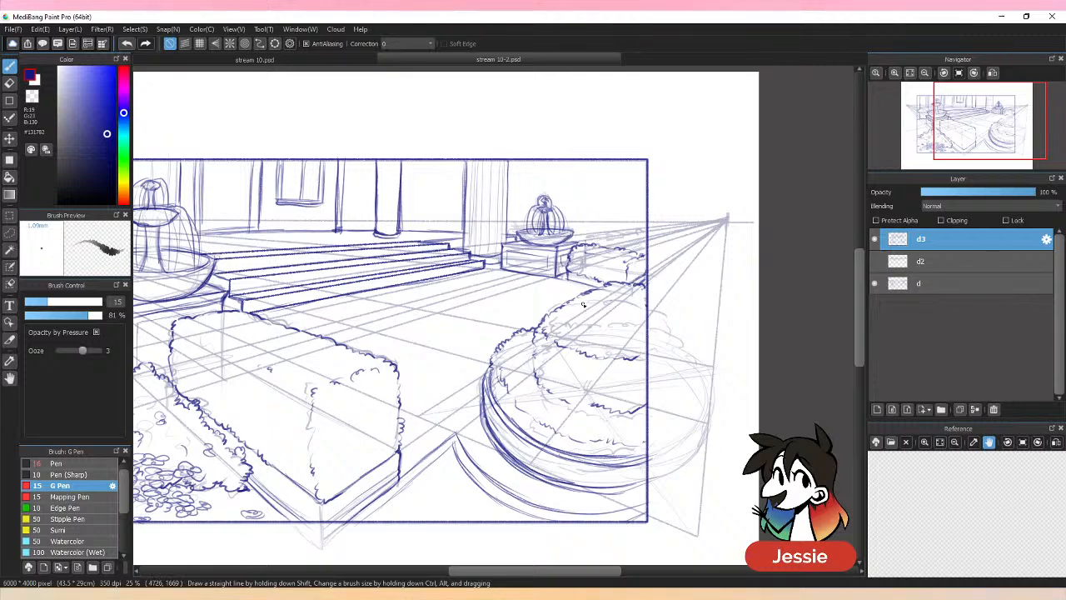
Erase the outline where the round hedge's two tiers meet and redraw the leafy edge along its left side.
{"action": "key", "text": "e"}
{"action": "left_click_drag", "start_coordinate": [540, 325], "coordinate": [523, 343]}
{"action": "key", "text": "b"}
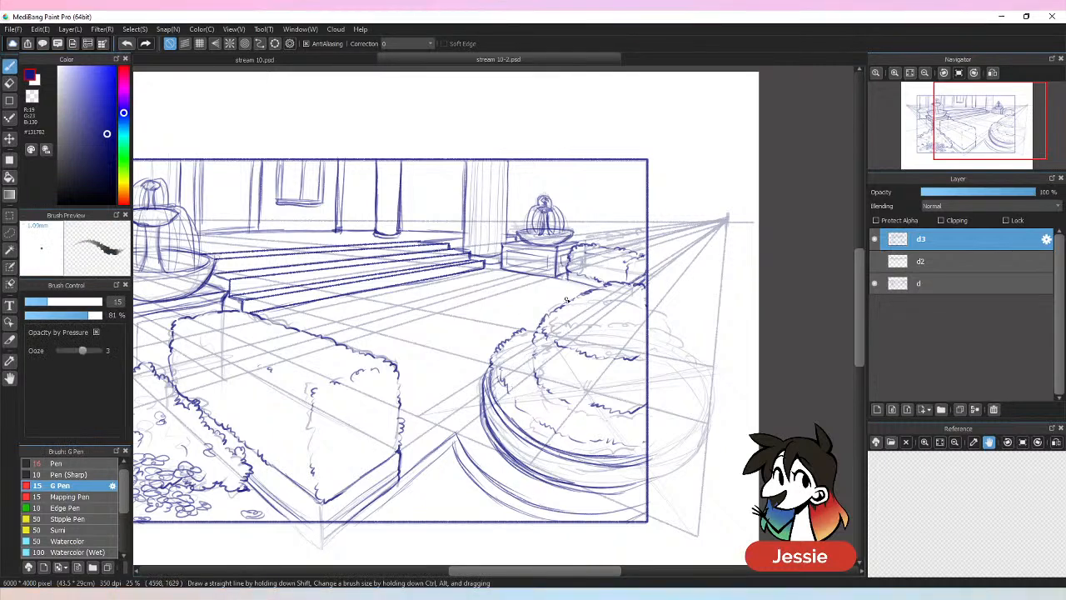
{"action": "mouse_move", "coordinate": [566, 299]}
{"action": "left_mouse_down"}
{"action": "mouse_move", "coordinate": [527, 331]}
{"action": "mouse_move", "coordinate": [563, 302]}
{"action": "left_mouse_up"}
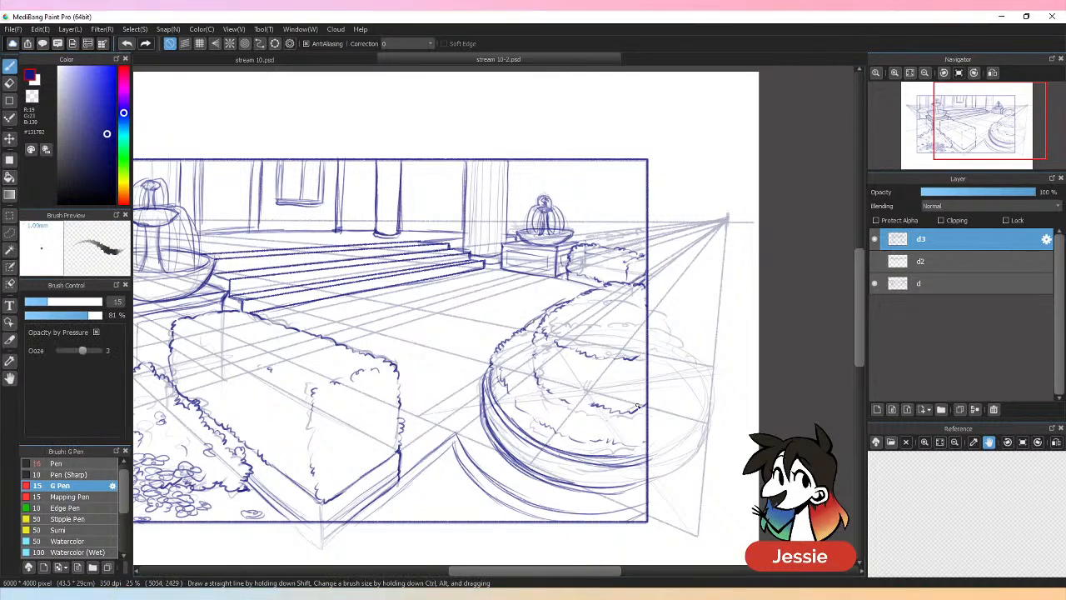
Compare the sketch with and without layers d2 and d by toggling their visibility, leaving only guide layer d showing beneath it.
{"action": "left_click", "coordinate": [877, 262]}
{"action": "left_click", "coordinate": [877, 261]}
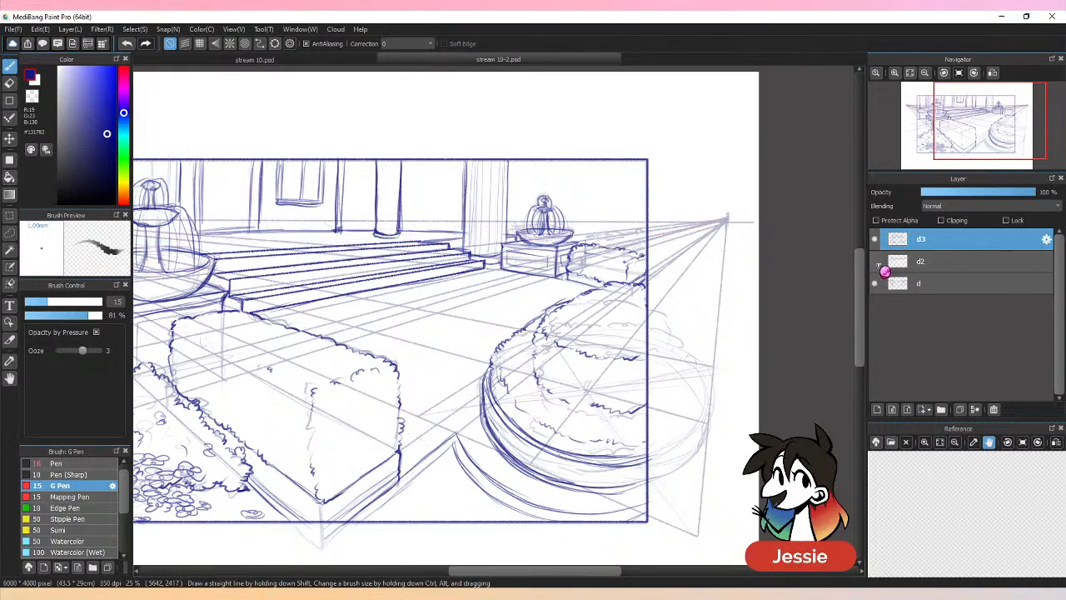
{"action": "left_click", "coordinate": [875, 284]}
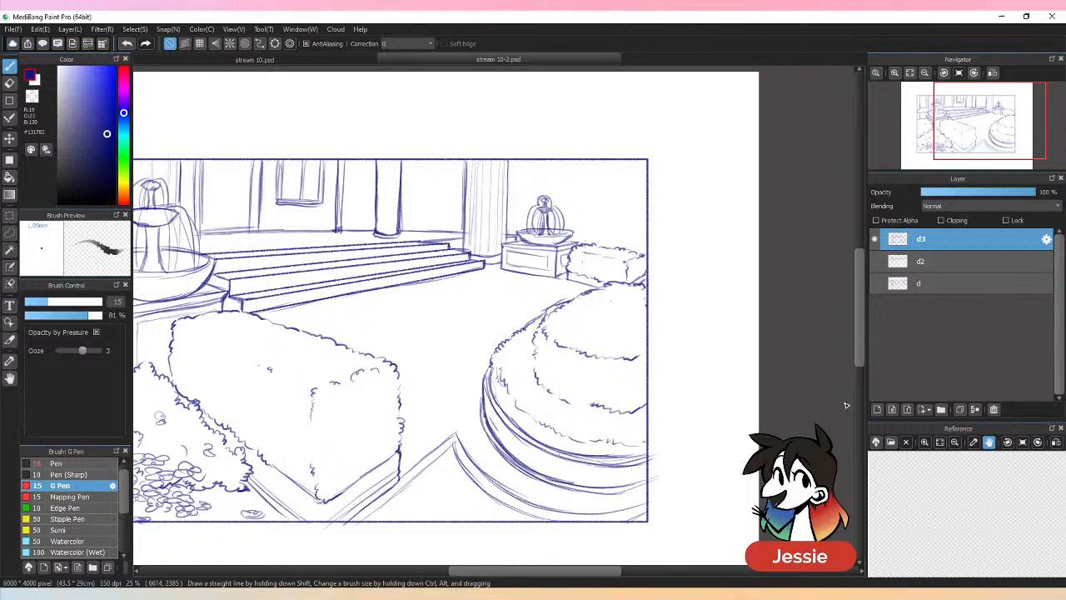
{"action": "left_click", "coordinate": [874, 261]}
{"action": "left_click", "coordinate": [875, 283]}
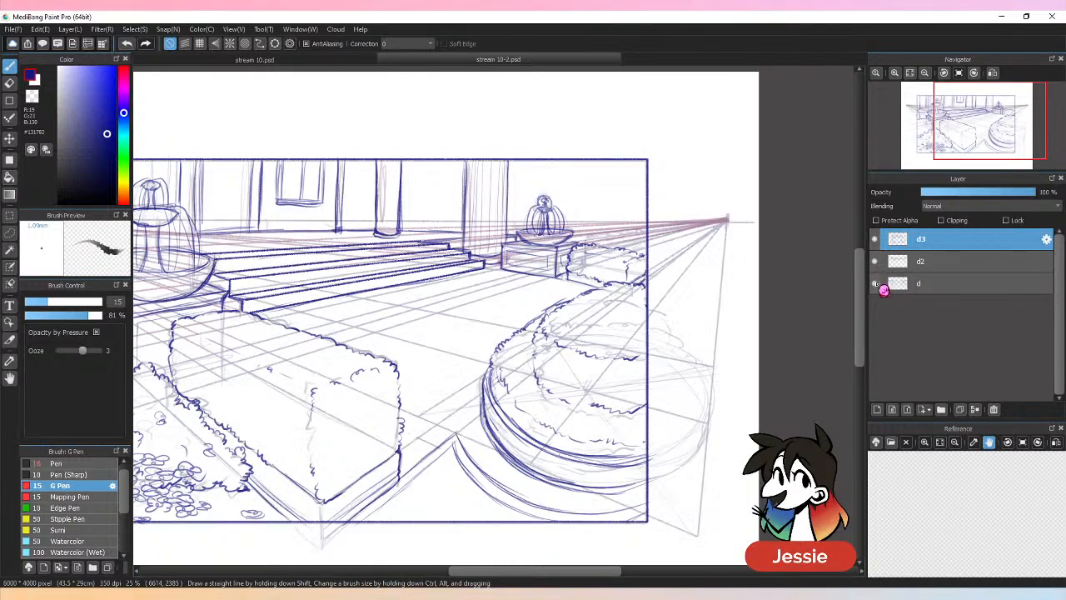
{"action": "left_click", "coordinate": [874, 261]}
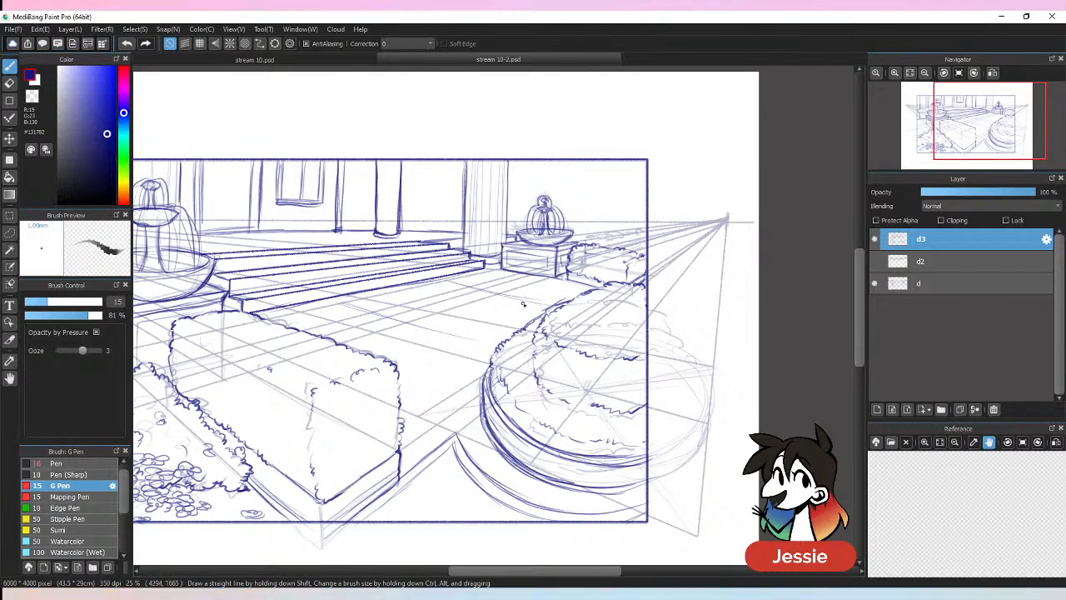
Sketch the far edges of a rectangular pool on the paving along the perspective guides, and round its back corner.
{"action": "left_click_drag", "start_coordinate": [491, 293], "coordinate": [559, 308]}
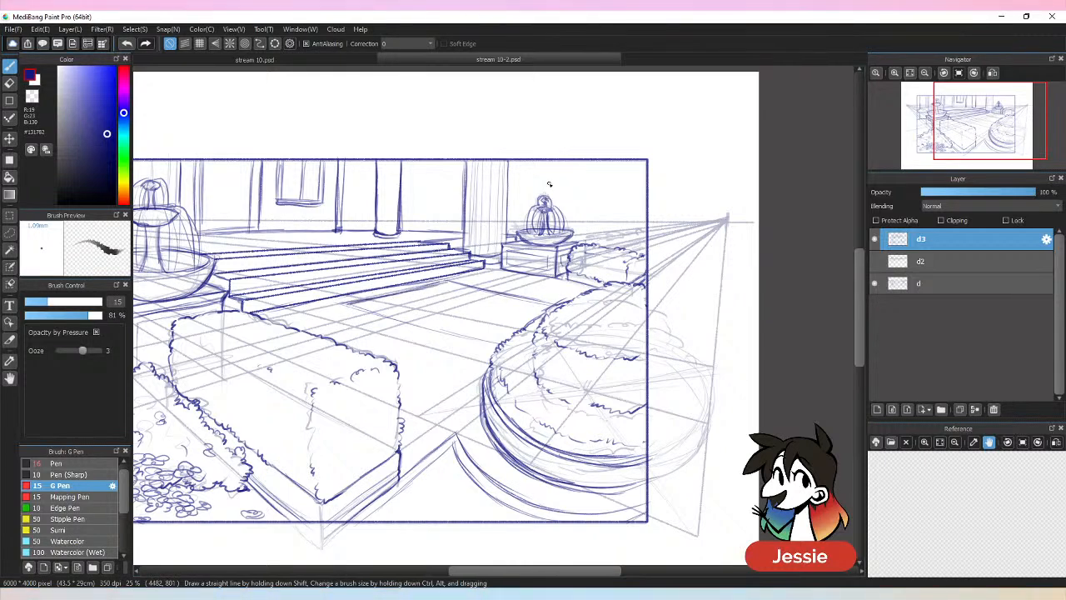
{"action": "key", "text": "e"}
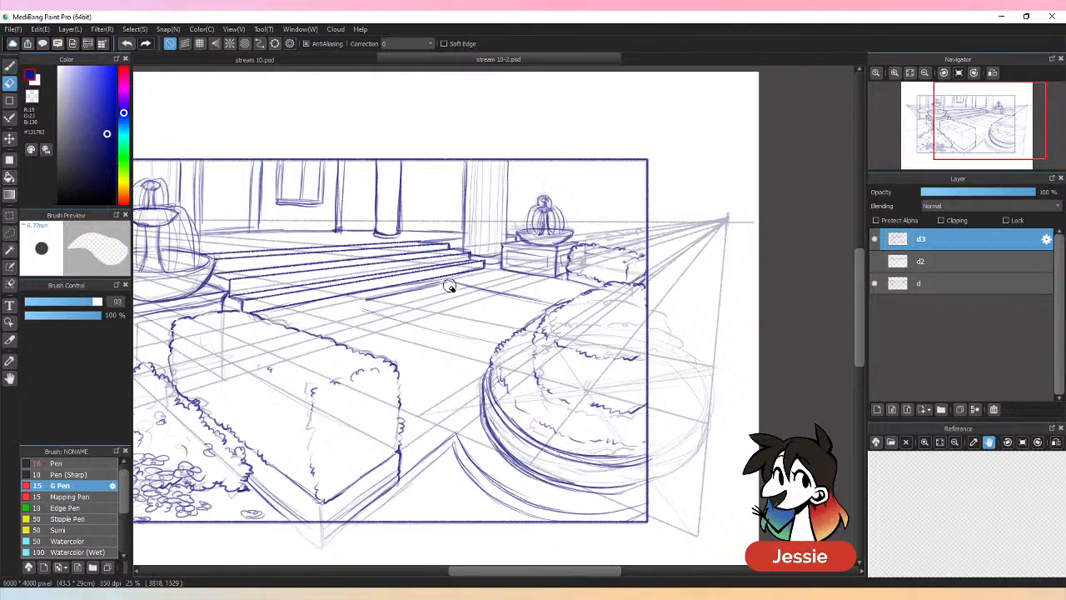
{"action": "key", "text": "b"}
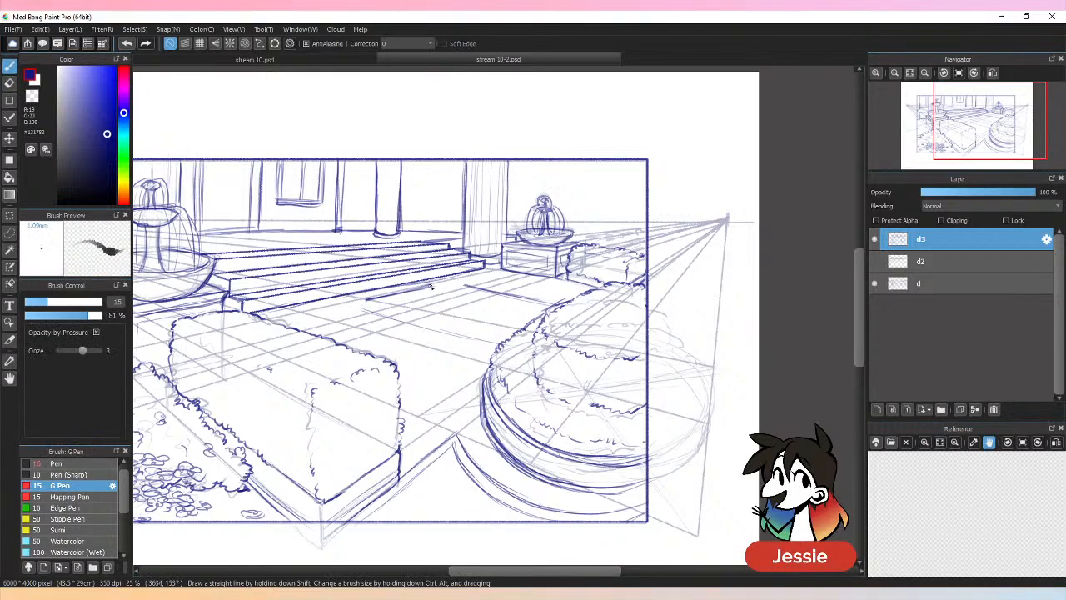
{"action": "left_click_drag", "start_coordinate": [429, 288], "coordinate": [496, 293]}
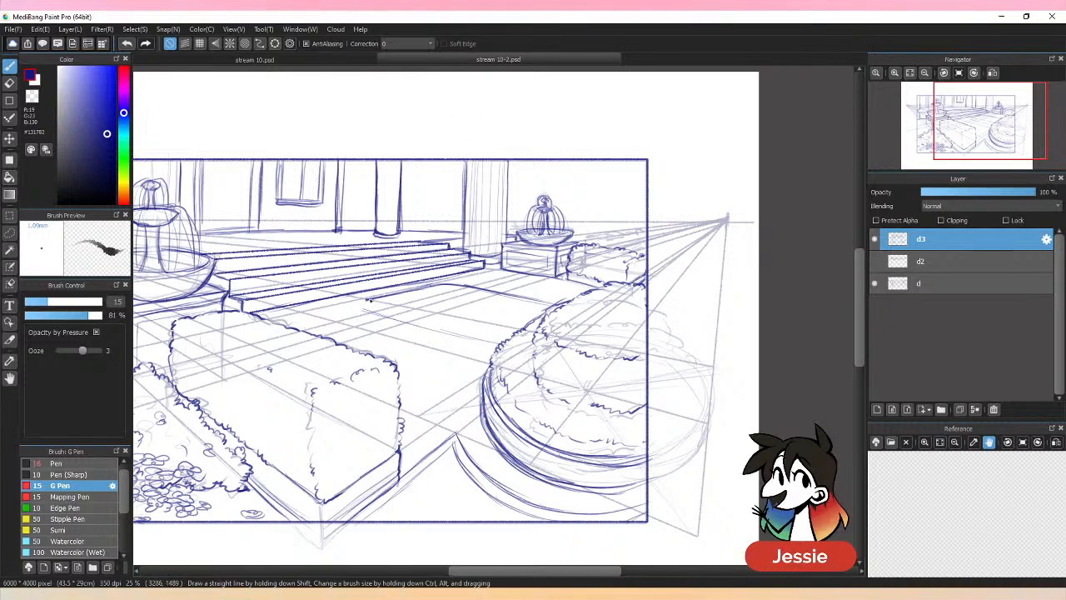
Hide guide layer d and draw the pool's rounded left corner, near edge and parallel rim line up to the round hedge.
{"action": "left_click", "coordinate": [875, 284]}
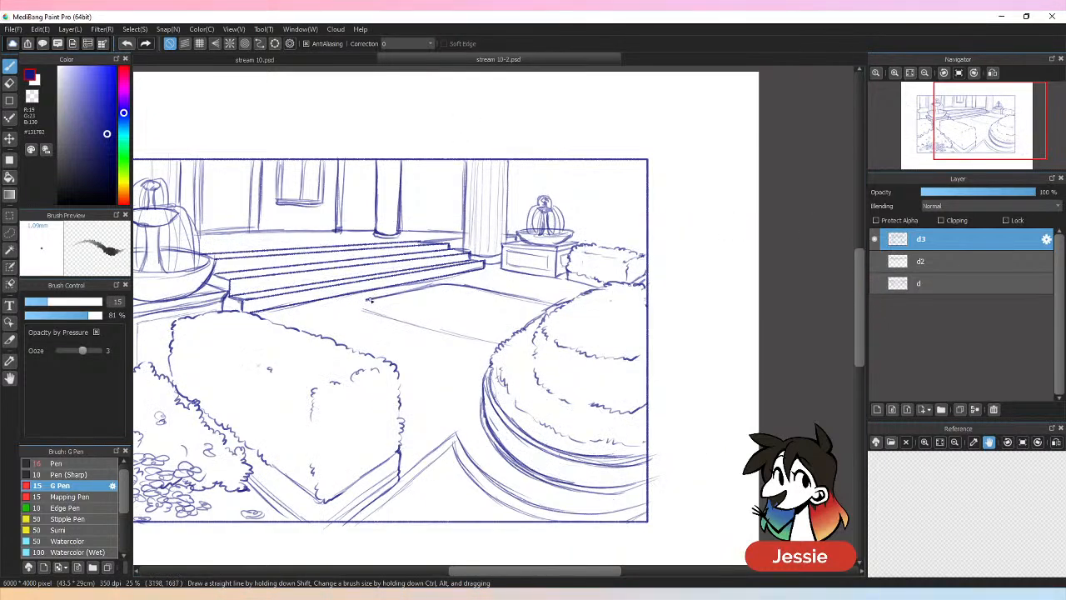
{"action": "mouse_move", "coordinate": [368, 298]}
{"action": "left_mouse_down"}
{"action": "mouse_move", "coordinate": [372, 316]}
{"action": "mouse_move", "coordinate": [493, 342]}
{"action": "left_mouse_up"}
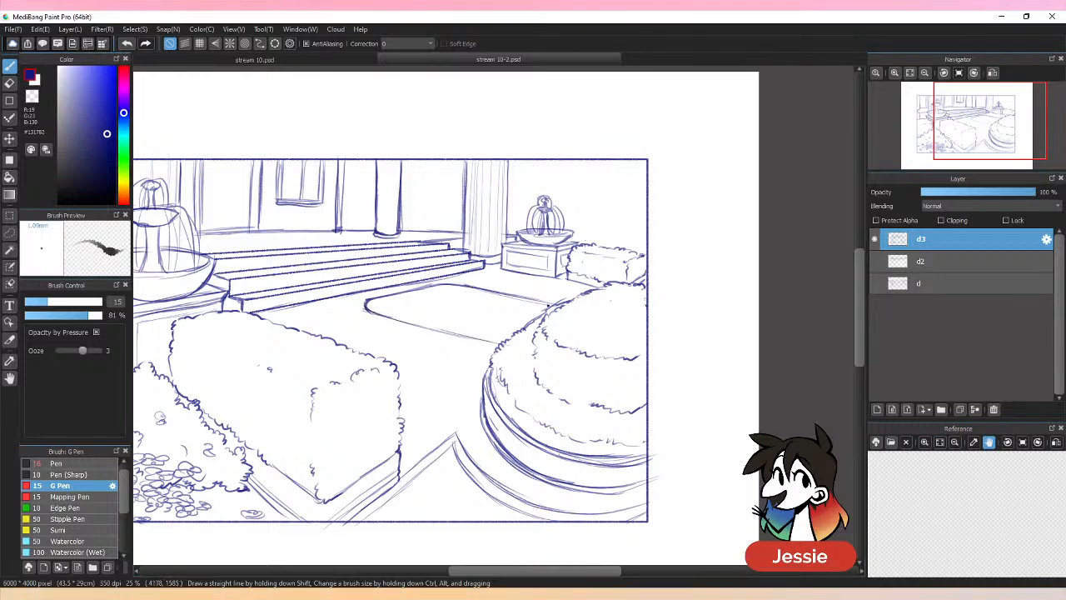
{"action": "mouse_move", "coordinate": [365, 301]}
{"action": "left_mouse_down"}
{"action": "mouse_move", "coordinate": [456, 352]}
{"action": "mouse_move", "coordinate": [445, 340]}
{"action": "mouse_move", "coordinate": [491, 356]}
{"action": "left_mouse_up"}
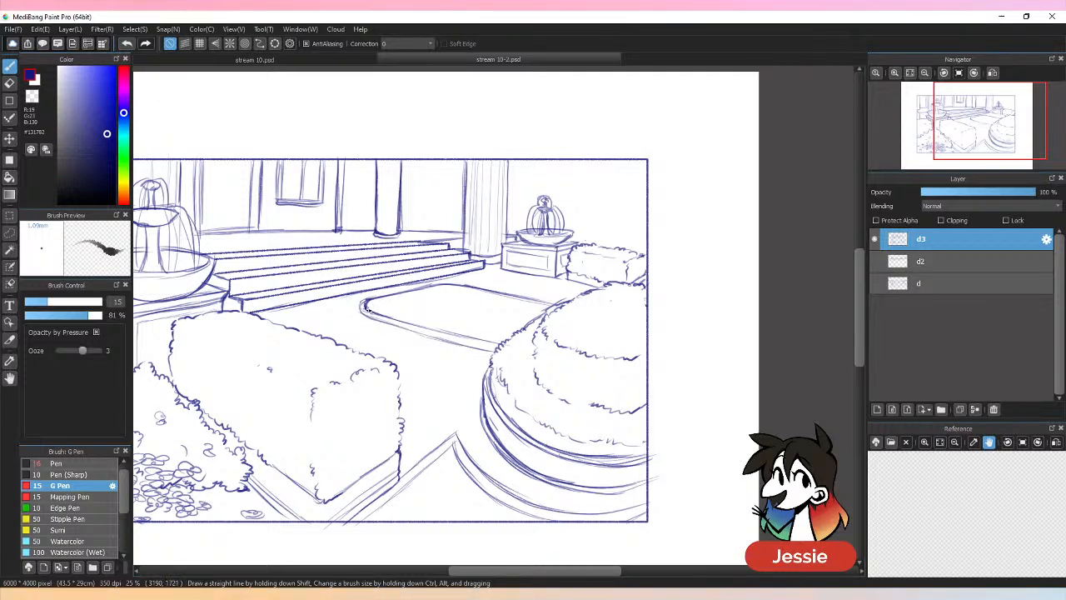
{"action": "mouse_move", "coordinate": [367, 308]}
{"action": "left_mouse_down"}
{"action": "mouse_move", "coordinate": [479, 285]}
{"action": "mouse_move", "coordinate": [448, 289]}
{"action": "mouse_move", "coordinate": [497, 294]}
{"action": "left_mouse_up"}
Sketch a tree trunk and loose foliage in the background behind the small far fountain.
{"action": "key", "text": "ctrl+minus"}
{"action": "key", "text": "ctrl+minus"}
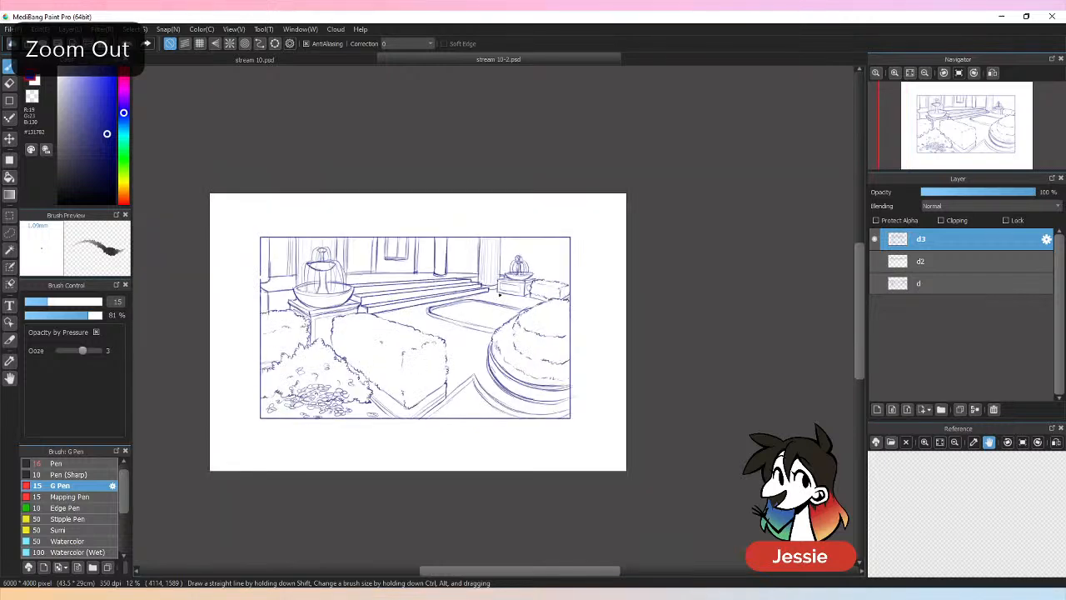
{"action": "key", "text": "ctrl+plus"}
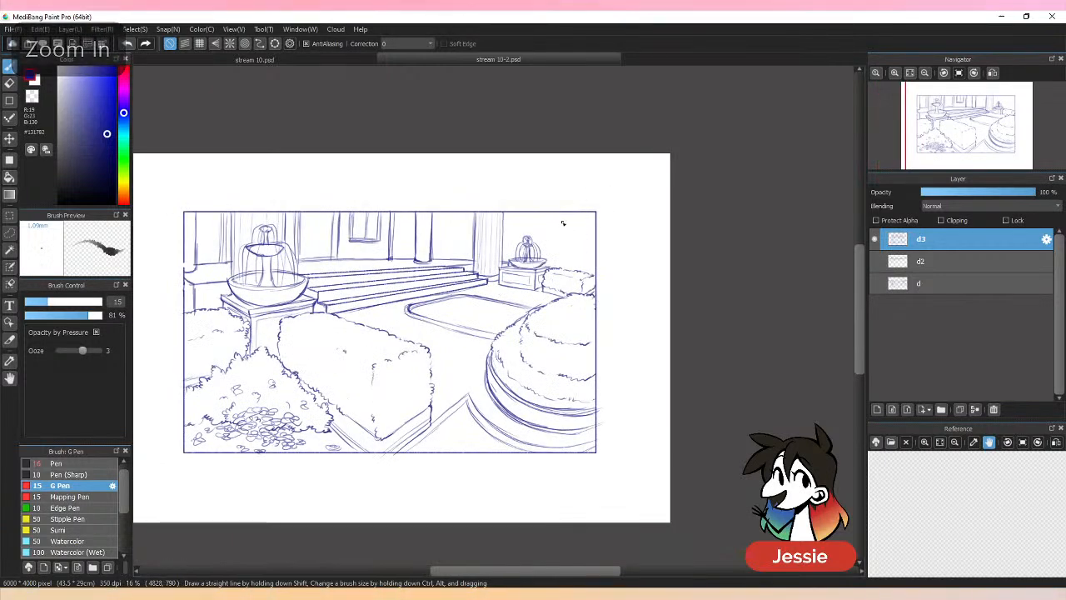
{"action": "mouse_move", "coordinate": [559, 267]}
{"action": "left_mouse_down"}
{"action": "mouse_move", "coordinate": [569, 204]}
{"action": "mouse_move", "coordinate": [559, 235]}
{"action": "left_mouse_up"}
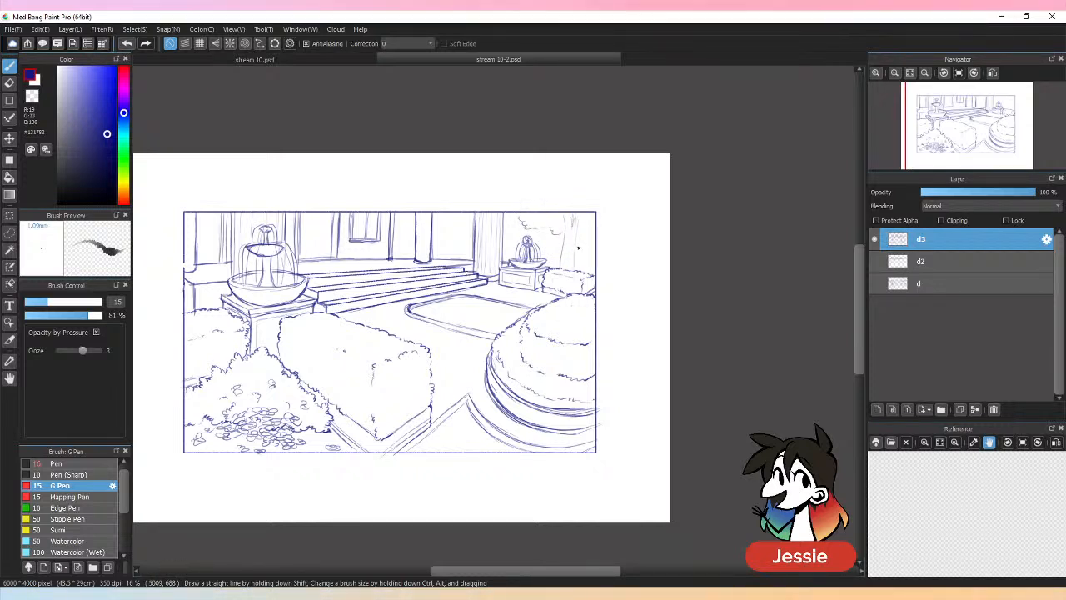
{"action": "left_click_drag", "start_coordinate": [584, 274], "coordinate": [588, 227]}
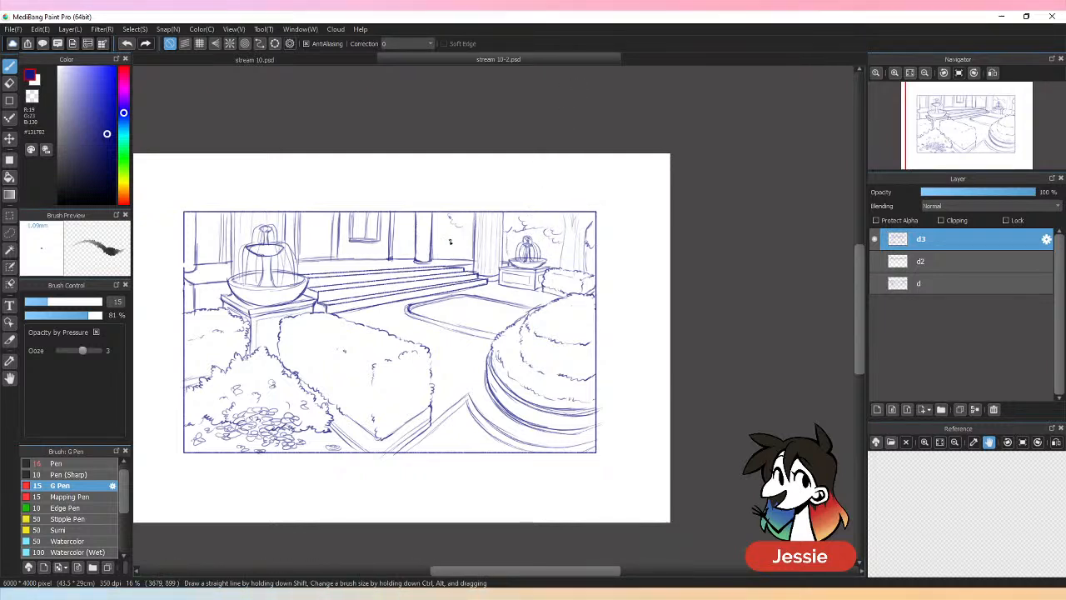
Add background foliage and thin trunks between the columns and around the far fountain, darken the tree trunk, and save the drawing.
{"action": "mouse_move", "coordinate": [441, 238]}
{"action": "left_mouse_down"}
{"action": "mouse_move", "coordinate": [451, 235]}
{"action": "mouse_move", "coordinate": [440, 257]}
{"action": "mouse_move", "coordinate": [451, 258]}
{"action": "left_mouse_up"}
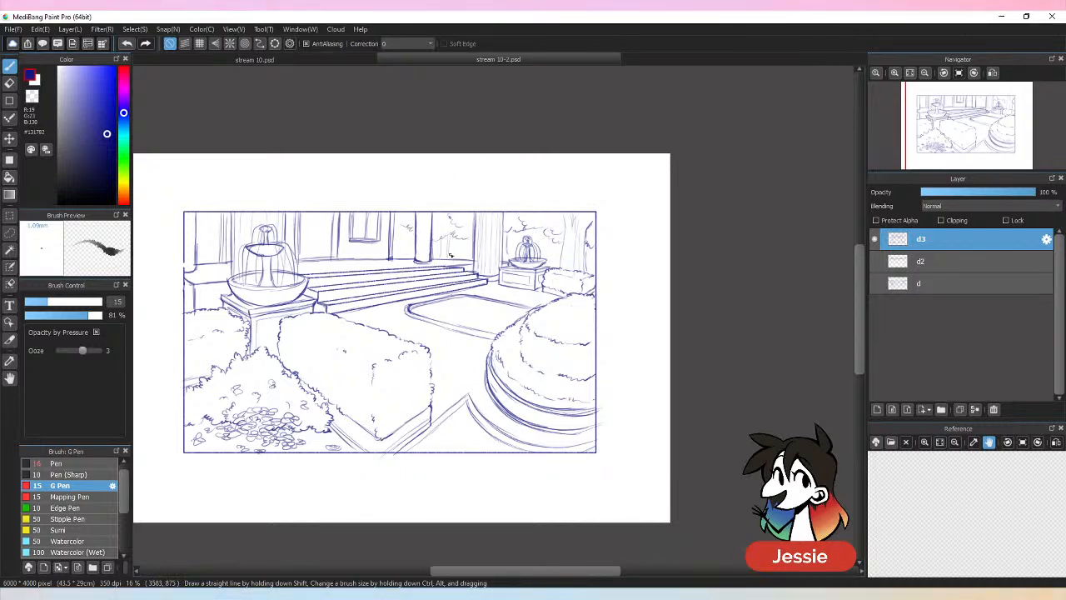
{"action": "left_click_drag", "start_coordinate": [529, 229], "coordinate": [543, 255]}
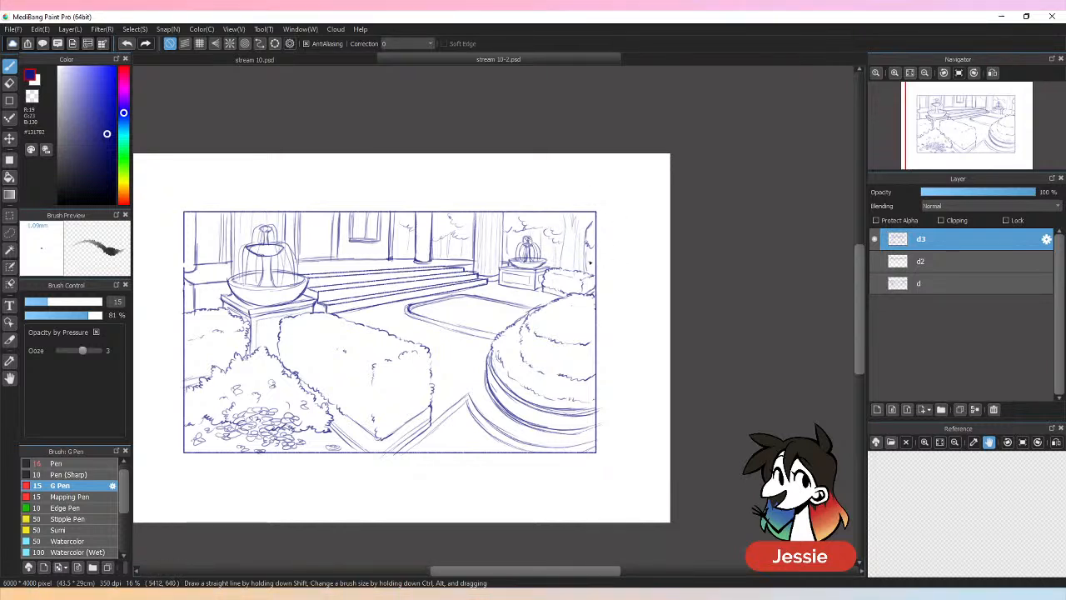
{"action": "left_click_drag", "start_coordinate": [566, 221], "coordinate": [565, 240]}
{"action": "left_click_drag", "start_coordinate": [564, 232], "coordinate": [558, 261]}
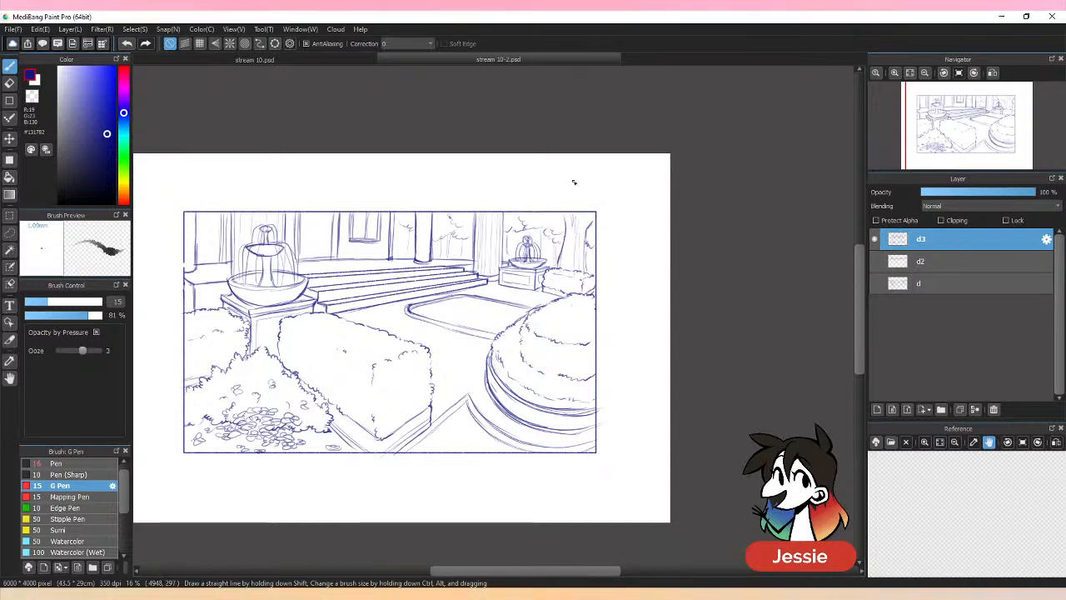
{"action": "key", "text": "ctrl+minus"}
{"action": "key", "text": "ctrl+plus"}
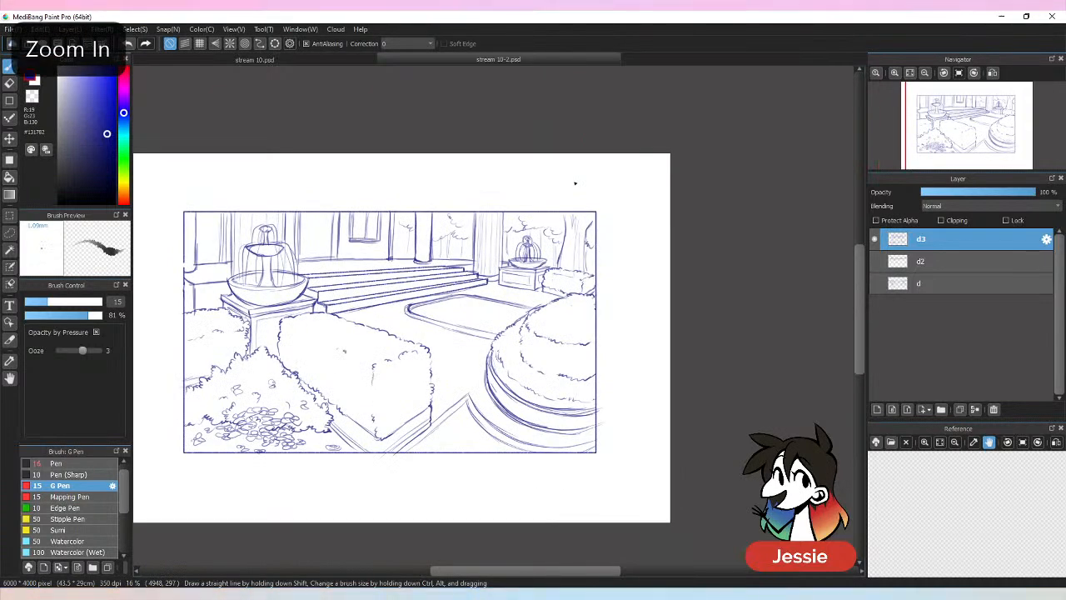
{"action": "key", "text": "ctrl+s"}
Define the large tree's trunk and branches at the frame's upper right corner, and save the drawing.
{"action": "key", "text": "ctrl+plus"}
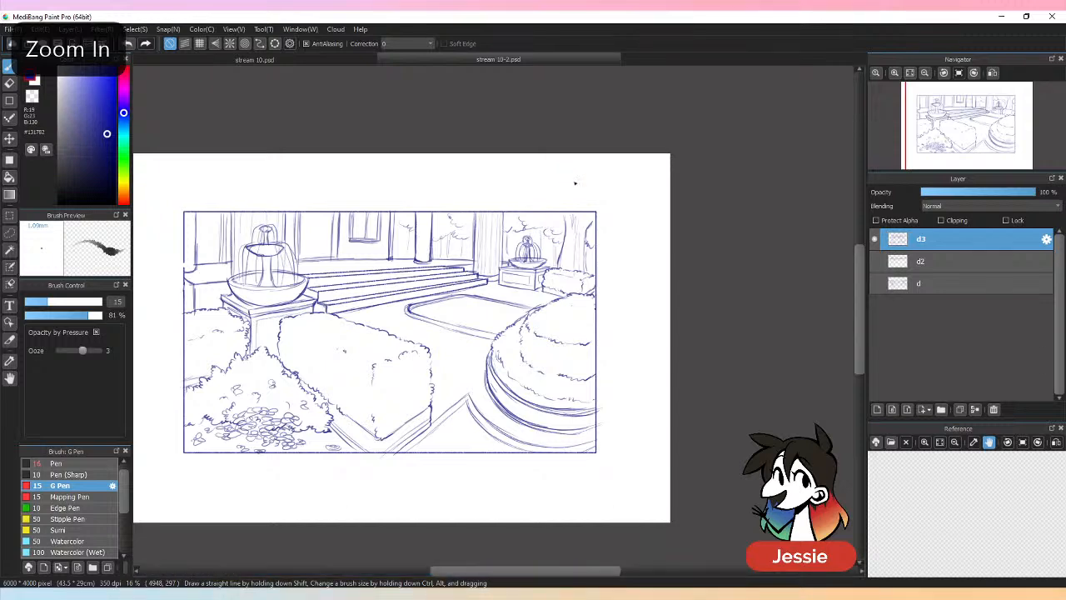
{"action": "mouse_move", "coordinate": [600, 181]}
{"action": "left_mouse_down"}
{"action": "mouse_move", "coordinate": [552, 169]}
{"action": "mouse_move", "coordinate": [599, 174]}
{"action": "mouse_move", "coordinate": [597, 159]}
{"action": "mouse_move", "coordinate": [639, 178]}
{"action": "left_mouse_up"}
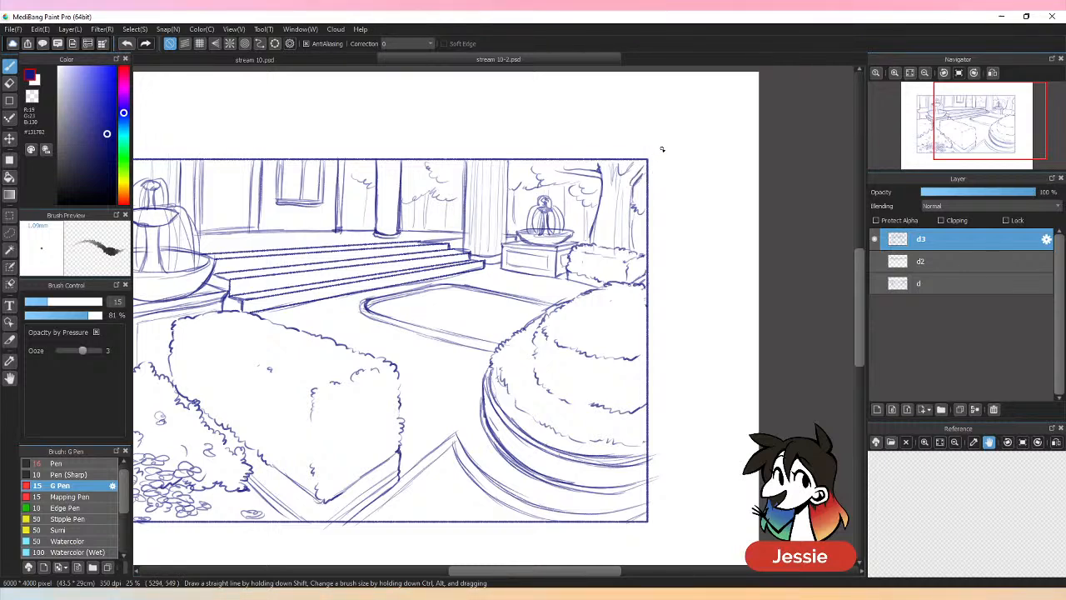
{"action": "key", "text": "ctrl+minus"}
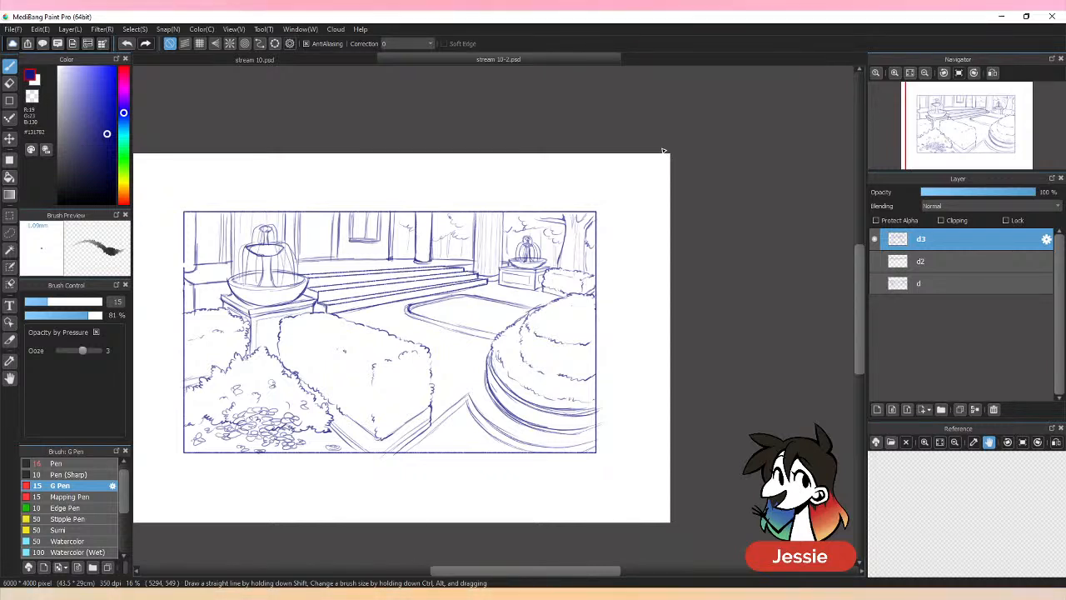
{"action": "key", "text": "ctrl+s"}
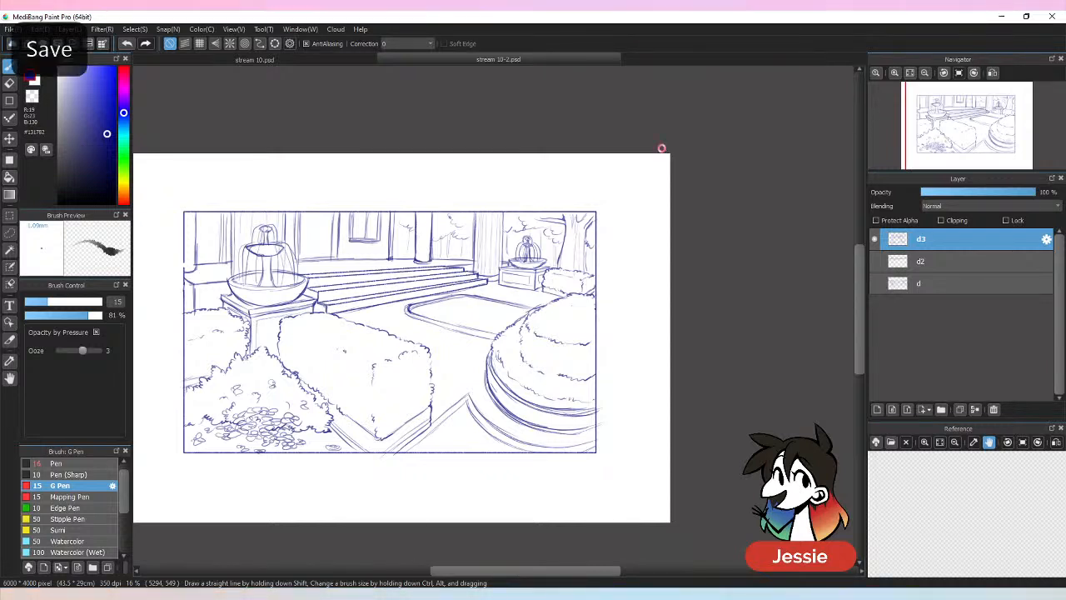
Erase the excess lines inside the pool's left corner and return to the G Pen to detail the pool.
{"action": "key", "text": "ctrl+minus"}
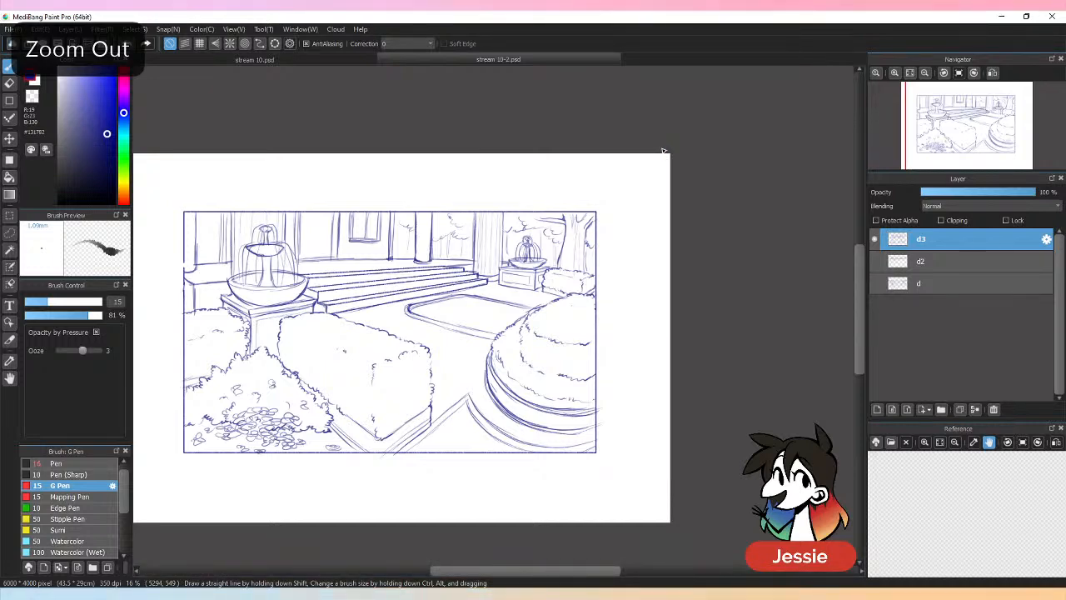
{"action": "key", "text": "ctrl+plus"}
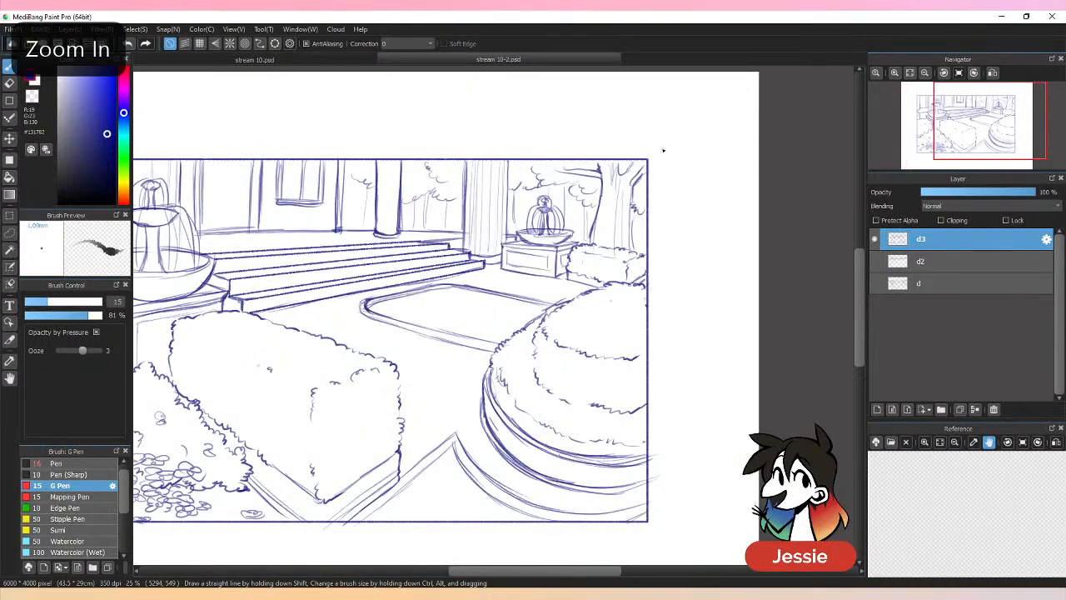
{"action": "key", "text": "e"}
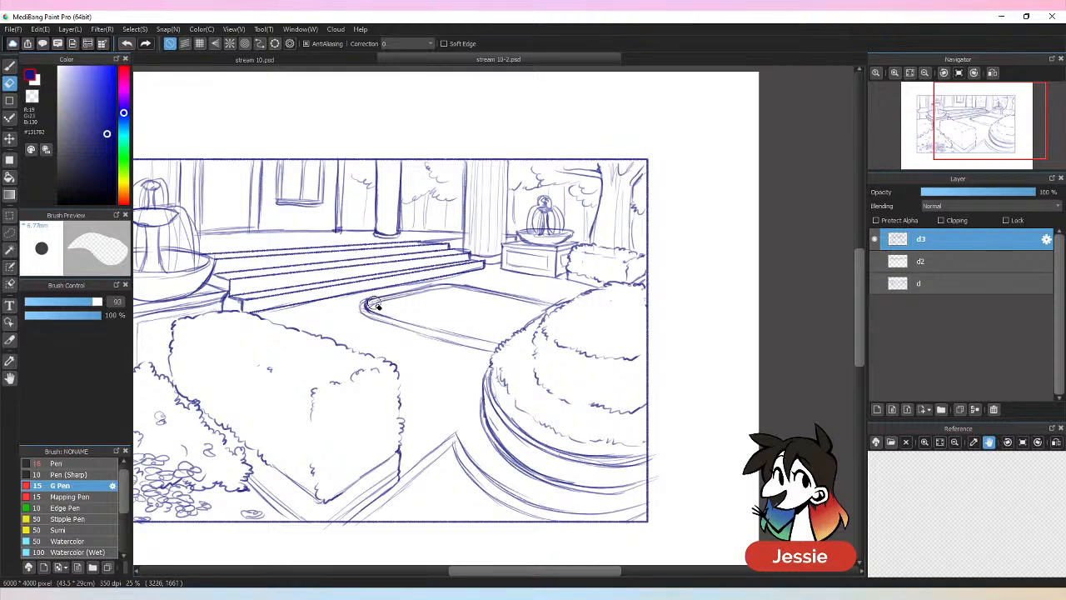
{"action": "key", "text": "b"}
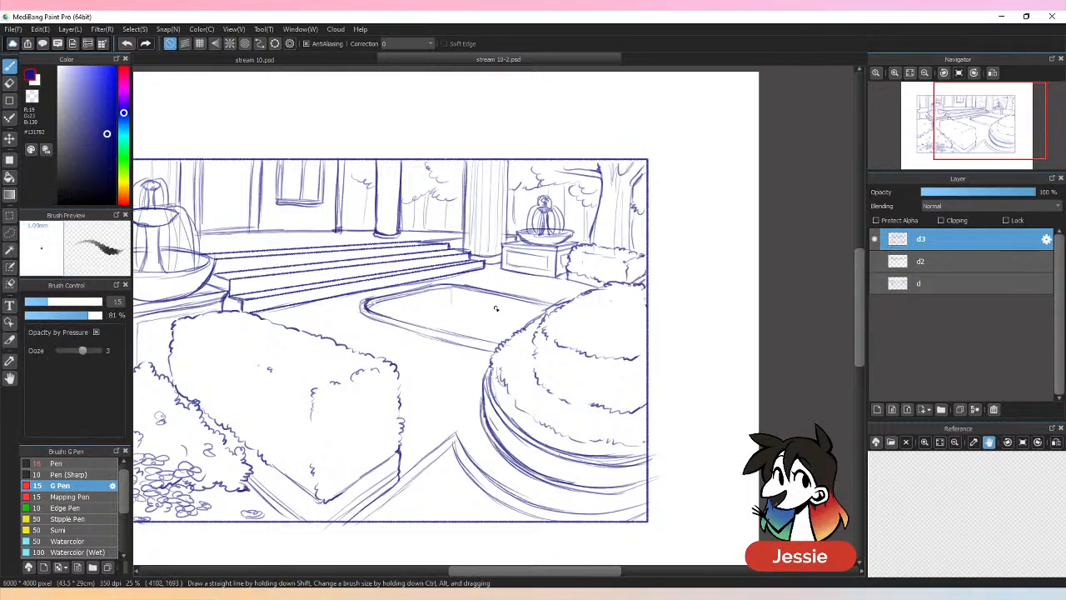
Sketch clusters of thin reeds rising from the pond's back edge, left end and middle on layer d3.
{"action": "mouse_move", "coordinate": [493, 271]}
{"action": "left_mouse_down"}
{"action": "mouse_move", "coordinate": [505, 317]}
{"action": "mouse_move", "coordinate": [489, 320]}
{"action": "mouse_move", "coordinate": [526, 247]}
{"action": "left_mouse_up"}
{"action": "left_click_drag", "start_coordinate": [458, 242], "coordinate": [463, 298]}
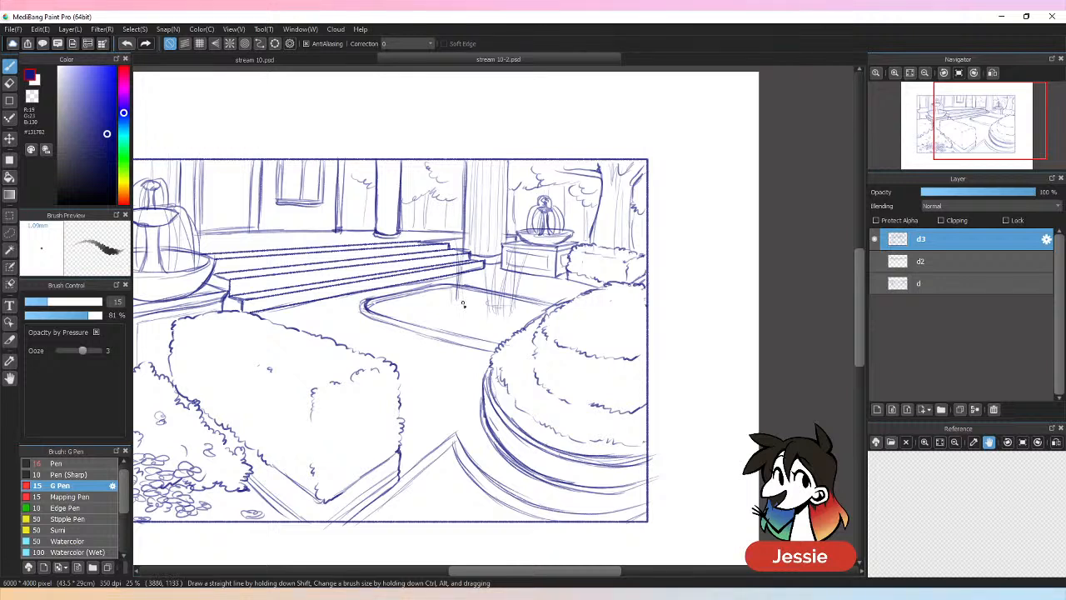
{"action": "mouse_move", "coordinate": [474, 225]}
{"action": "left_mouse_down"}
{"action": "mouse_move", "coordinate": [471, 302]}
{"action": "mouse_move", "coordinate": [451, 301]}
{"action": "mouse_move", "coordinate": [535, 289]}
{"action": "left_mouse_up"}
{"action": "mouse_move", "coordinate": [389, 315]}
{"action": "left_mouse_down"}
{"action": "mouse_move", "coordinate": [379, 257]}
{"action": "mouse_move", "coordinate": [400, 314]}
{"action": "mouse_move", "coordinate": [405, 270]}
{"action": "mouse_move", "coordinate": [404, 319]}
{"action": "left_mouse_up"}
{"action": "mouse_move", "coordinate": [405, 267]}
{"action": "left_mouse_down"}
{"action": "mouse_move", "coordinate": [405, 316]}
{"action": "mouse_move", "coordinate": [383, 305]}
{"action": "mouse_move", "coordinate": [380, 274]}
{"action": "left_mouse_up"}
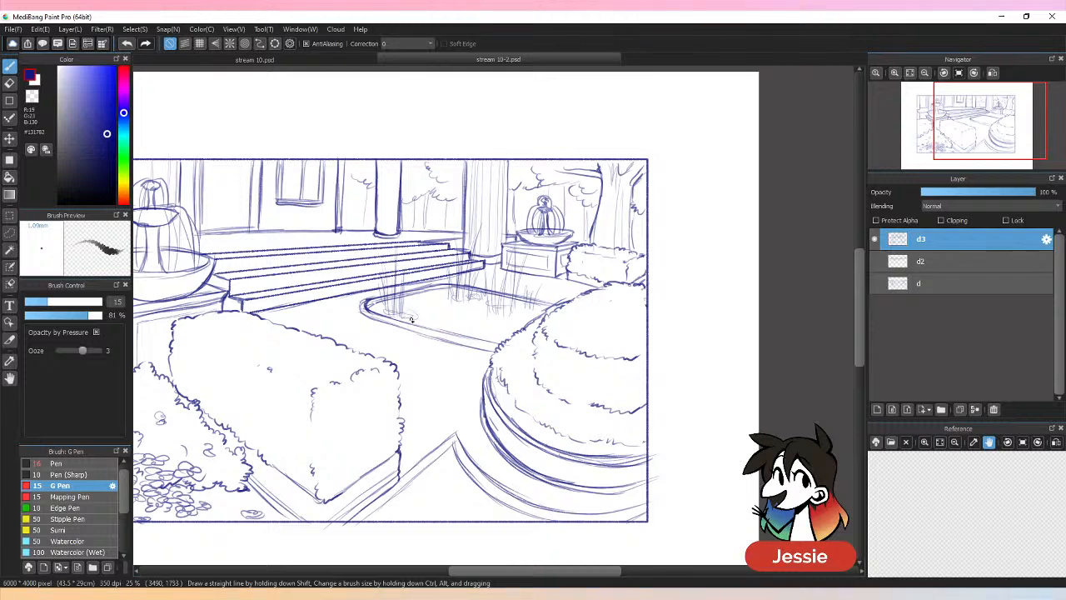
{"action": "left_click_drag", "start_coordinate": [430, 315], "coordinate": [430, 283]}
{"action": "left_click_drag", "start_coordinate": [434, 325], "coordinate": [433, 303]}
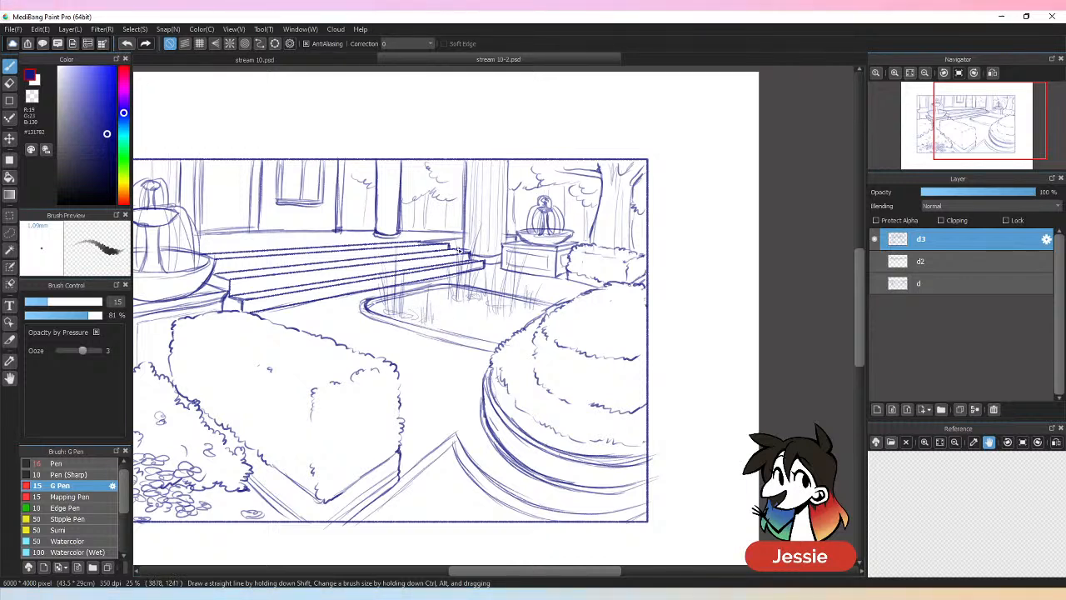
Add dark cattail heads to the reeds at the back and left end of the pond.
{"action": "left_click_drag", "start_coordinate": [476, 241], "coordinate": [477, 229]}
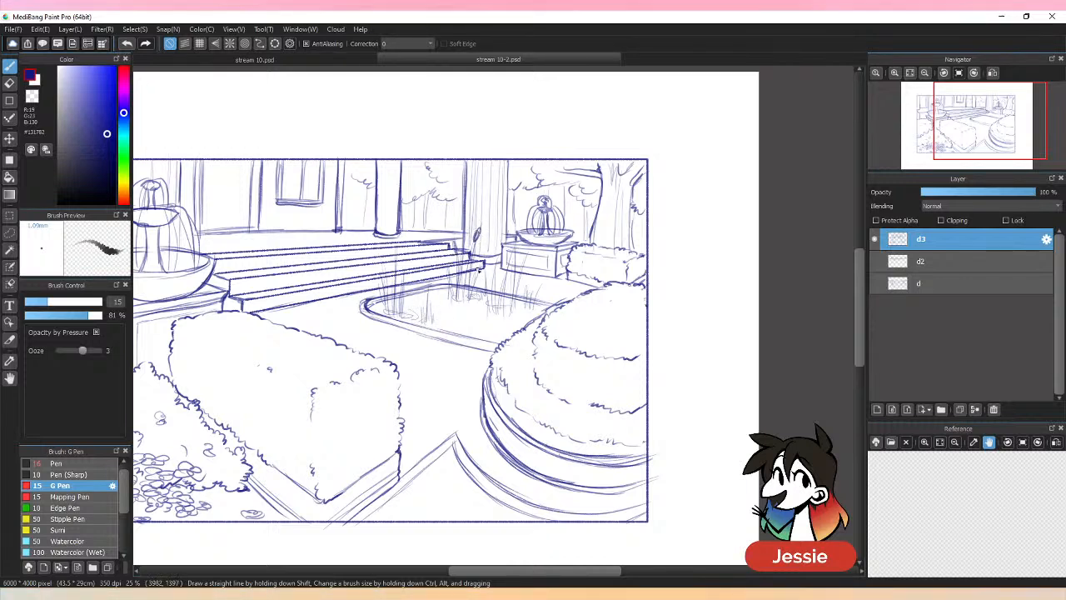
{"action": "mouse_move", "coordinate": [495, 274]}
{"action": "left_mouse_down"}
{"action": "mouse_move", "coordinate": [496, 259]}
{"action": "mouse_move", "coordinate": [502, 267]}
{"action": "mouse_move", "coordinate": [514, 250]}
{"action": "mouse_move", "coordinate": [526, 254]}
{"action": "left_mouse_up"}
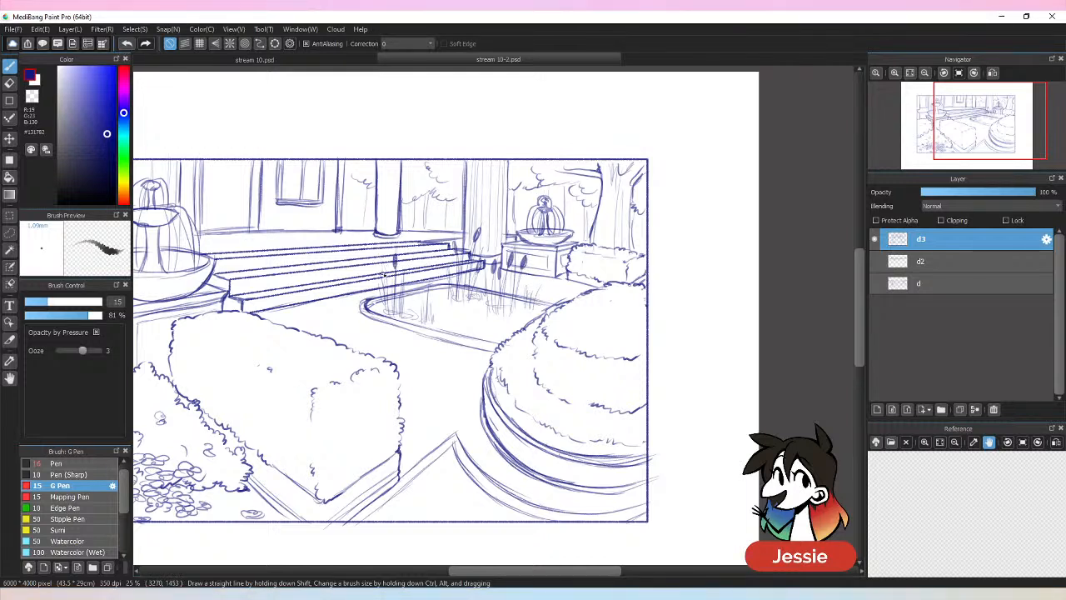
{"action": "left_click_drag", "start_coordinate": [383, 270], "coordinate": [388, 254]}
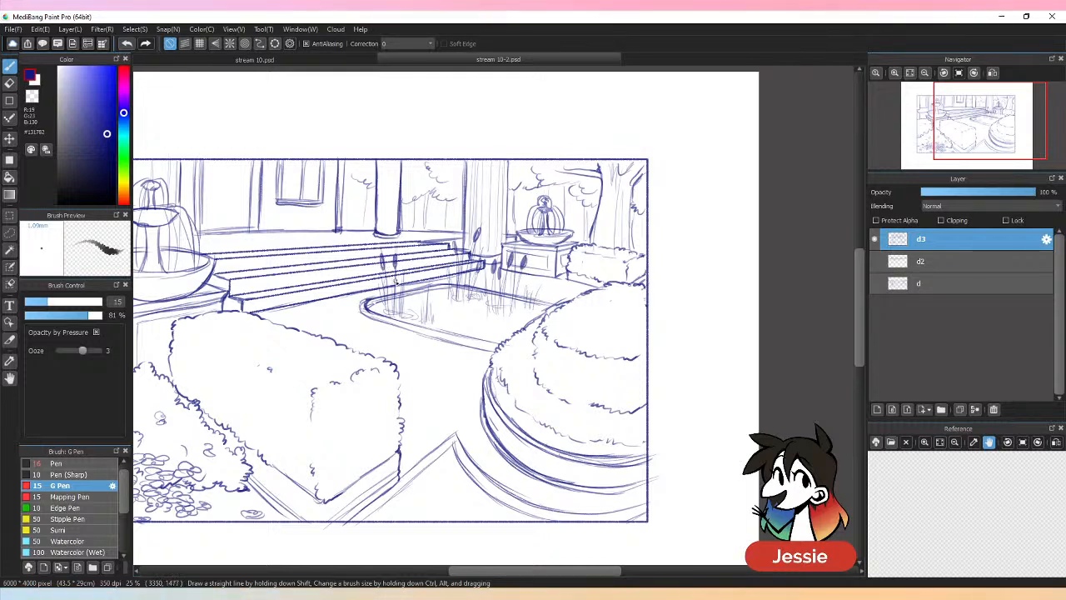
{"action": "left_click_drag", "start_coordinate": [400, 296], "coordinate": [401, 263]}
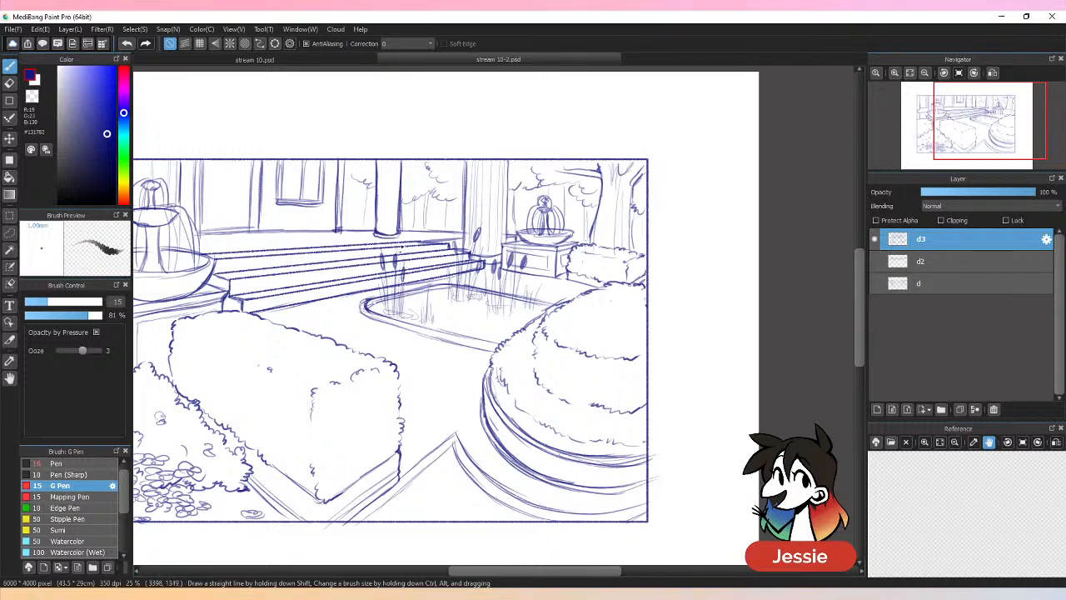
Sketch lily pads and ripple lines on the pond's surface, and save the file.
{"action": "mouse_move", "coordinate": [503, 340]}
{"action": "left_mouse_down"}
{"action": "mouse_move", "coordinate": [549, 307]}
{"action": "mouse_move", "coordinate": [552, 324]}
{"action": "mouse_move", "coordinate": [458, 299]}
{"action": "mouse_move", "coordinate": [512, 320]}
{"action": "mouse_move", "coordinate": [527, 311]}
{"action": "mouse_move", "coordinate": [461, 340]}
{"action": "mouse_move", "coordinate": [477, 334]}
{"action": "mouse_move", "coordinate": [448, 314]}
{"action": "mouse_move", "coordinate": [471, 315]}
{"action": "mouse_move", "coordinate": [442, 307]}
{"action": "left_mouse_up"}
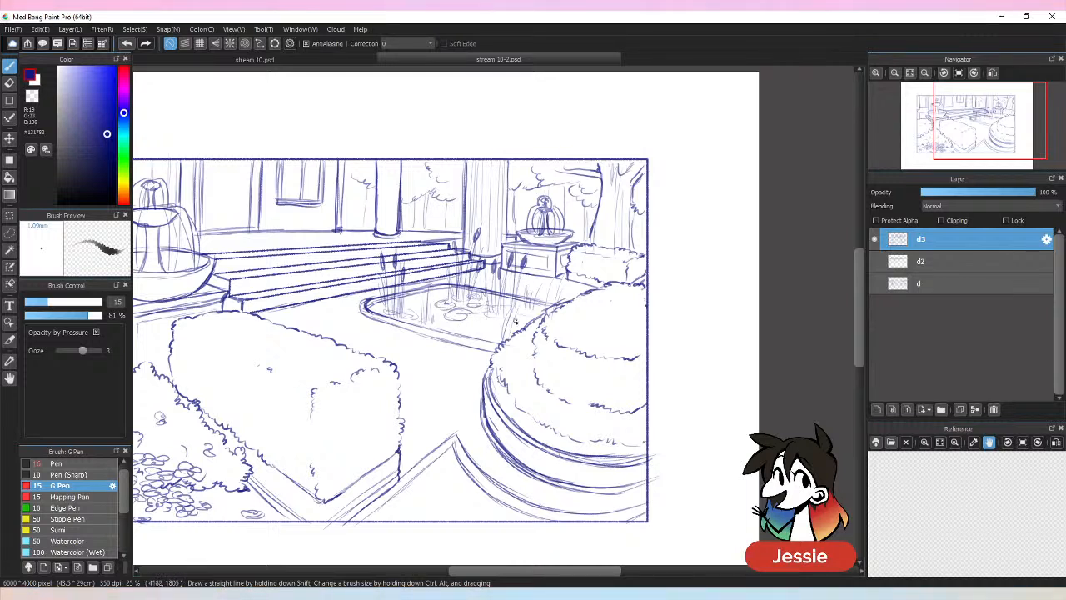
{"action": "mouse_move", "coordinate": [527, 313]}
{"action": "left_mouse_down"}
{"action": "mouse_move", "coordinate": [515, 318]}
{"action": "mouse_move", "coordinate": [535, 322]}
{"action": "left_mouse_up"}
{"action": "key", "text": "ctrl+minus"}
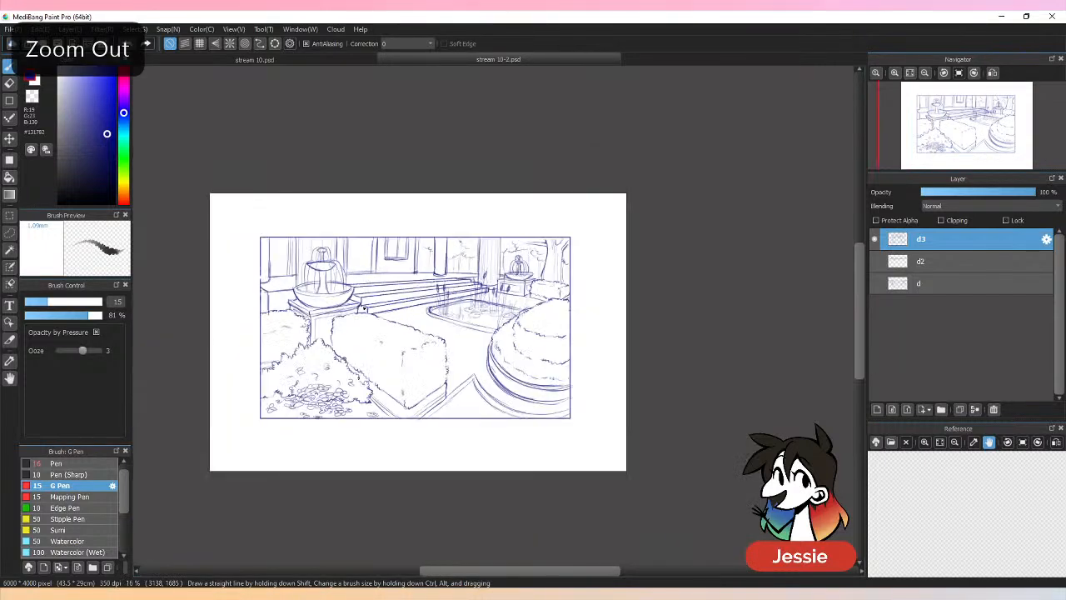
{"action": "key", "text": "ctrl+plus"}
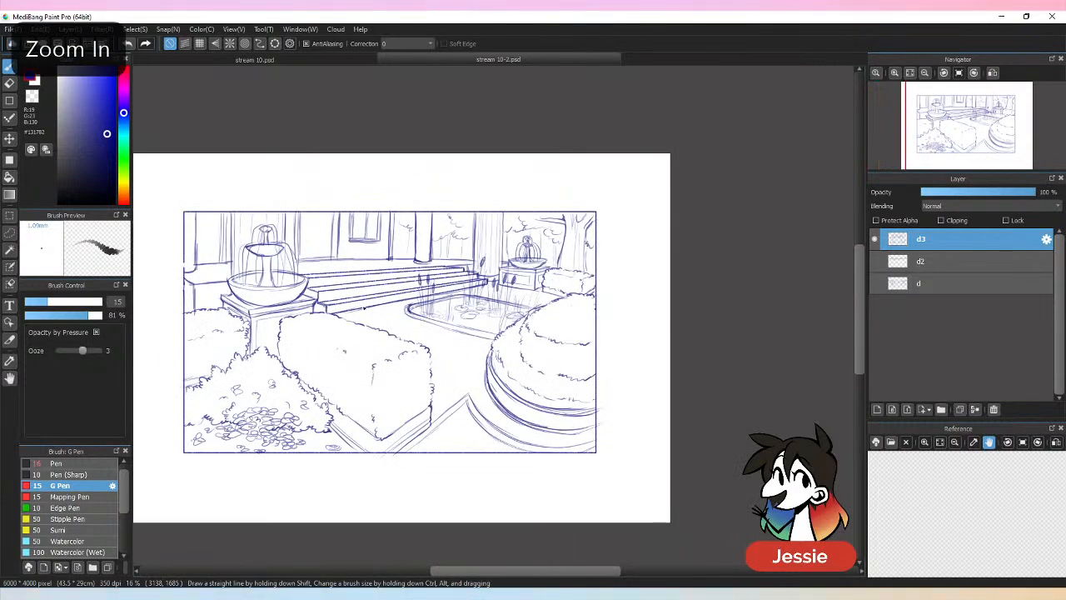
{"action": "key", "text": "ctrl+s"}
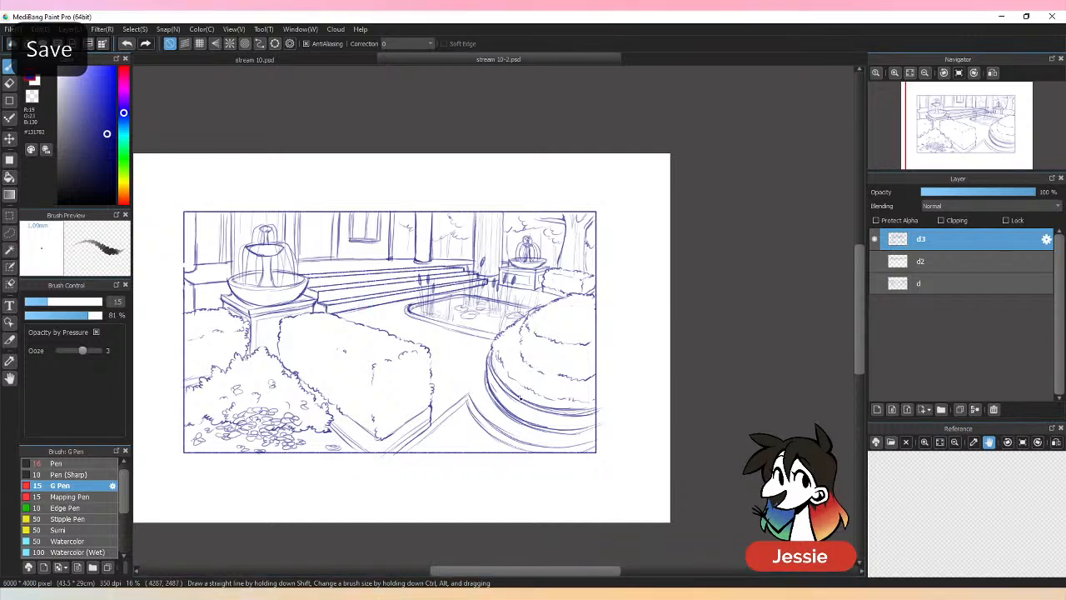
Erase and redraw the leafy contour lines across the round tiered bush, and save the file.
{"action": "key", "text": "e"}
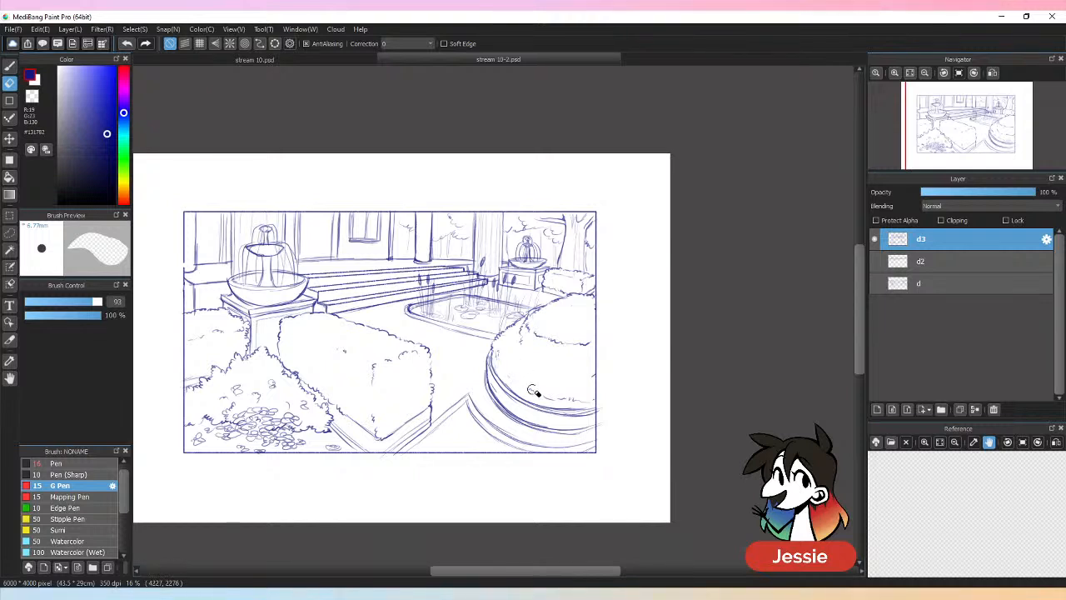
{"action": "key", "text": "b"}
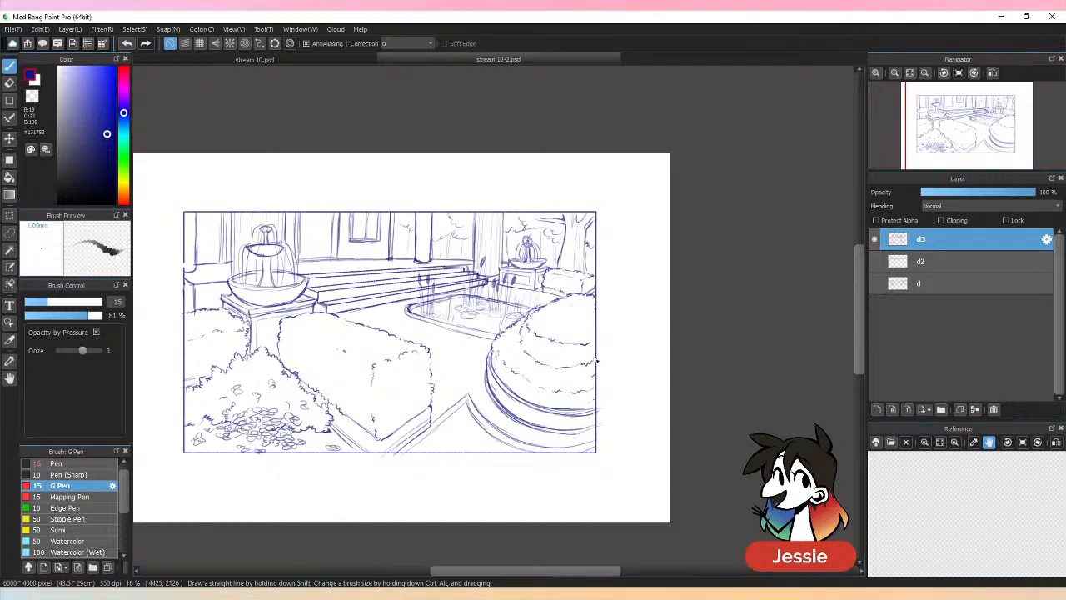
{"action": "key", "text": "ctrl+minus"}
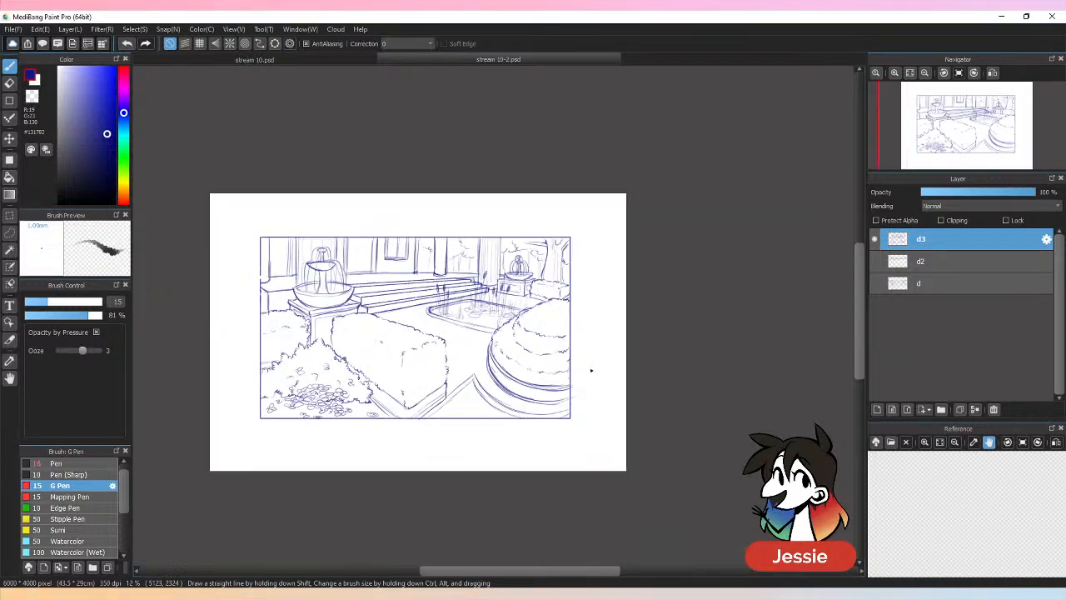
{"action": "key", "text": "ctrl+minus"}
{"action": "key", "text": "ctrl+plus"}
{"action": "key", "text": "ctrl+plus"}
{"action": "key", "text": "ctrl+s"}
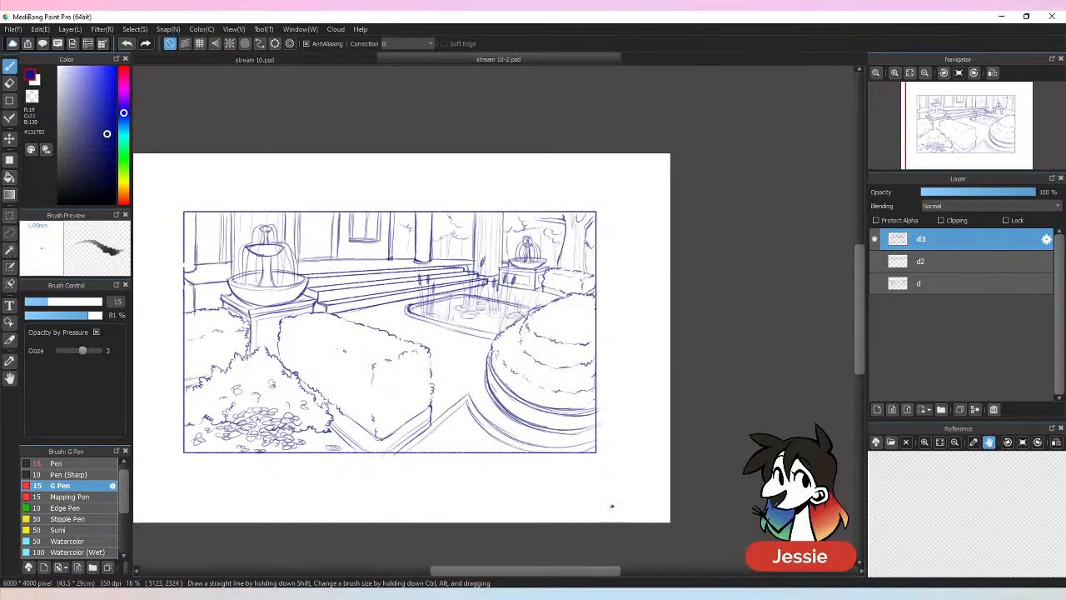
Fade the d3 sketch layer to a low opacity and add a new layer named t above it.
{"action": "left_click_drag", "start_coordinate": [596, 575], "coordinate": [578, 575]}
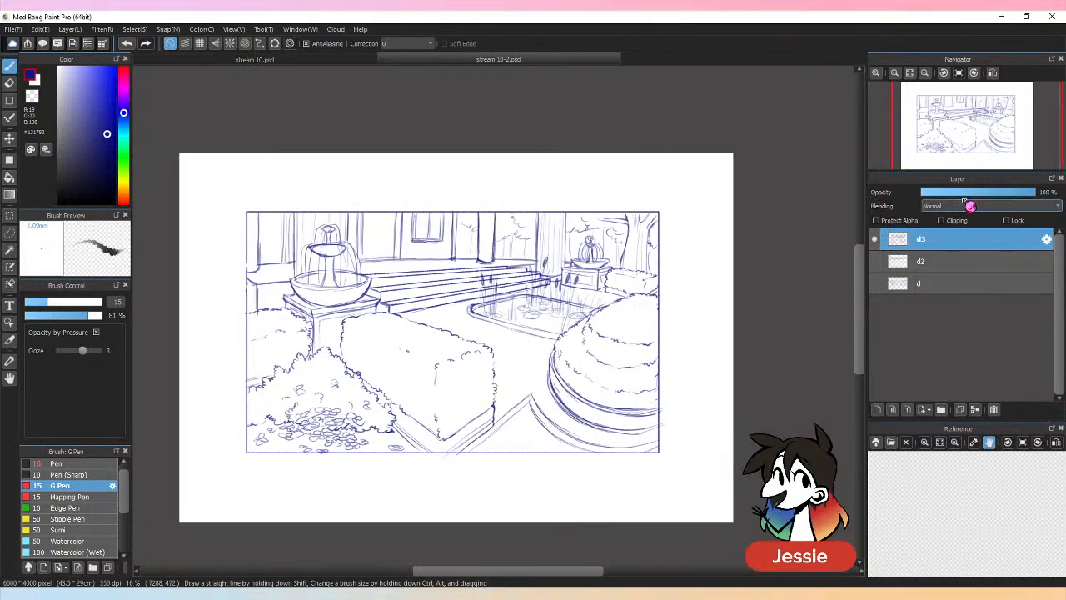
{"action": "mouse_move", "coordinate": [966, 194]}
{"action": "left_mouse_down"}
{"action": "mouse_move", "coordinate": [977, 198]}
{"action": "mouse_move", "coordinate": [958, 199]}
{"action": "left_mouse_up"}
{"action": "left_click", "coordinate": [907, 409]}
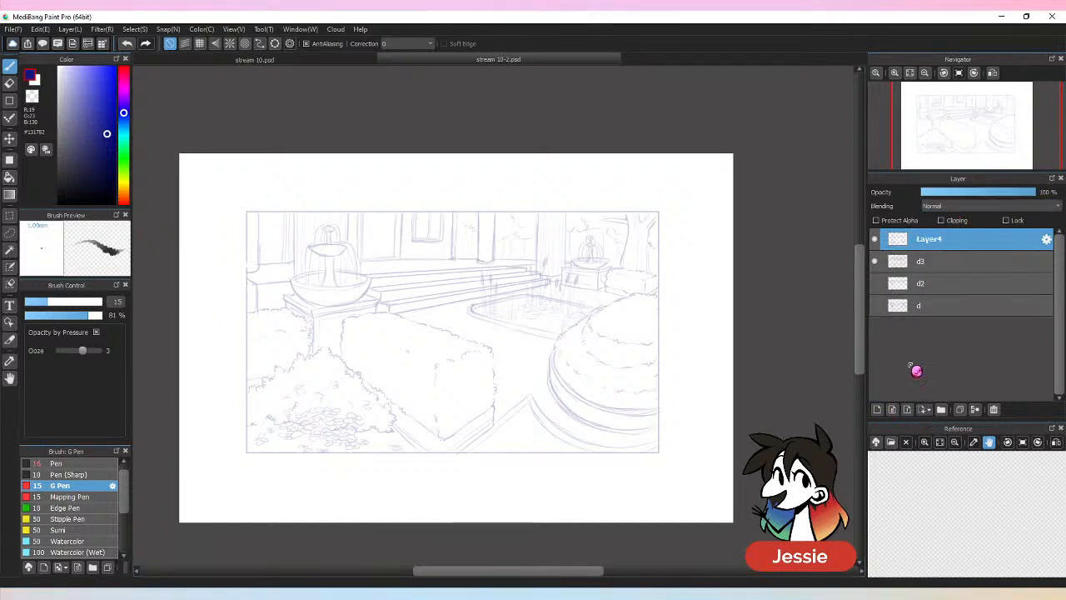
{"action": "double_click", "coordinate": [941, 242]}
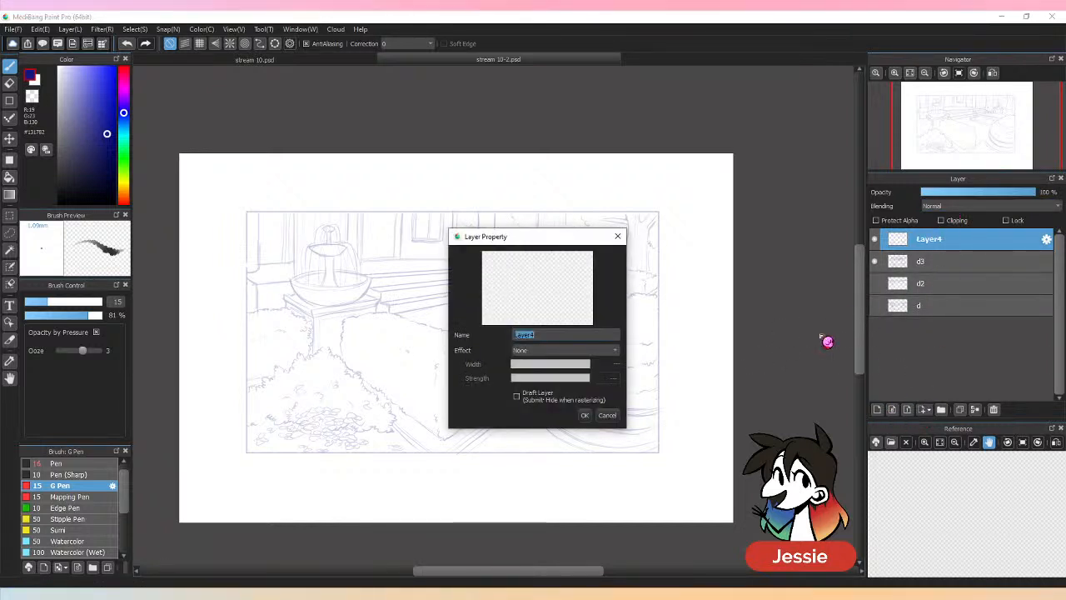
{"action": "type", "text": "t"}
{"action": "key", "text": "Return"}
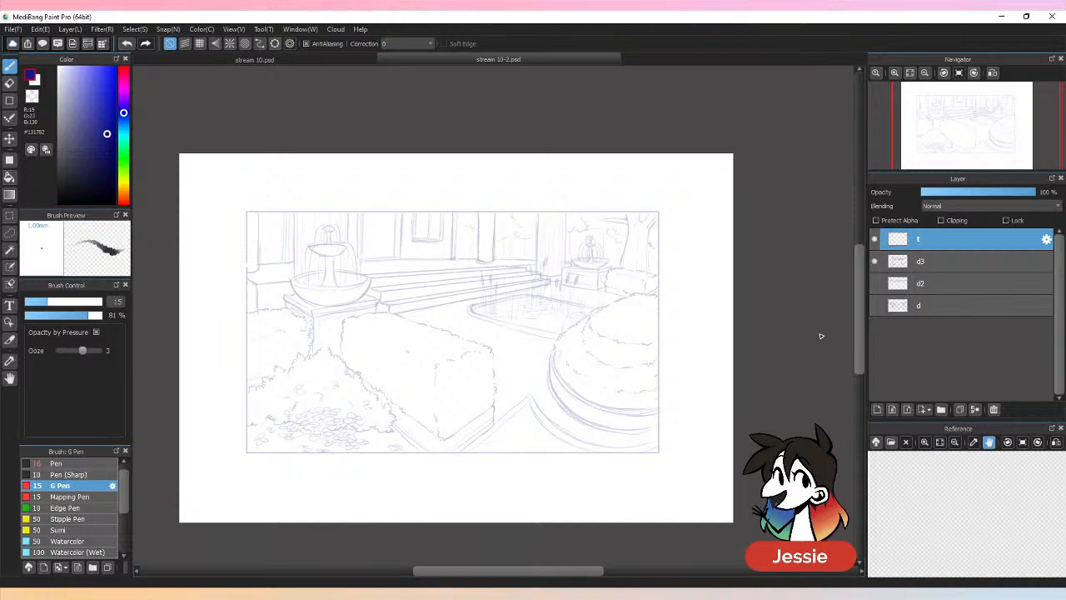
{"action": "key", "text": "ctrl+plus"}
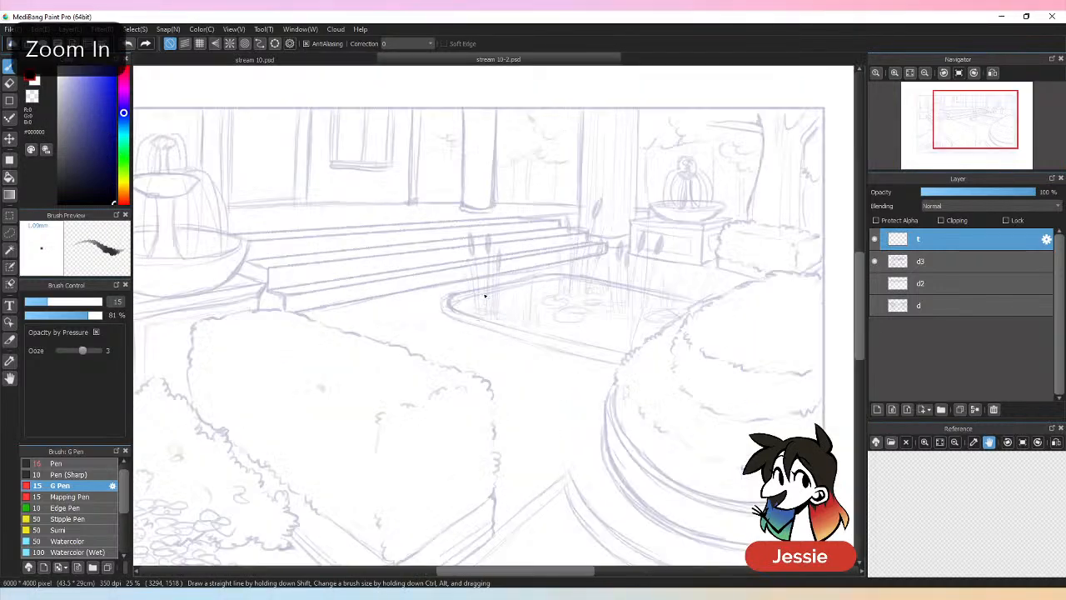
{"action": "key", "text": "ctrl+plus"}
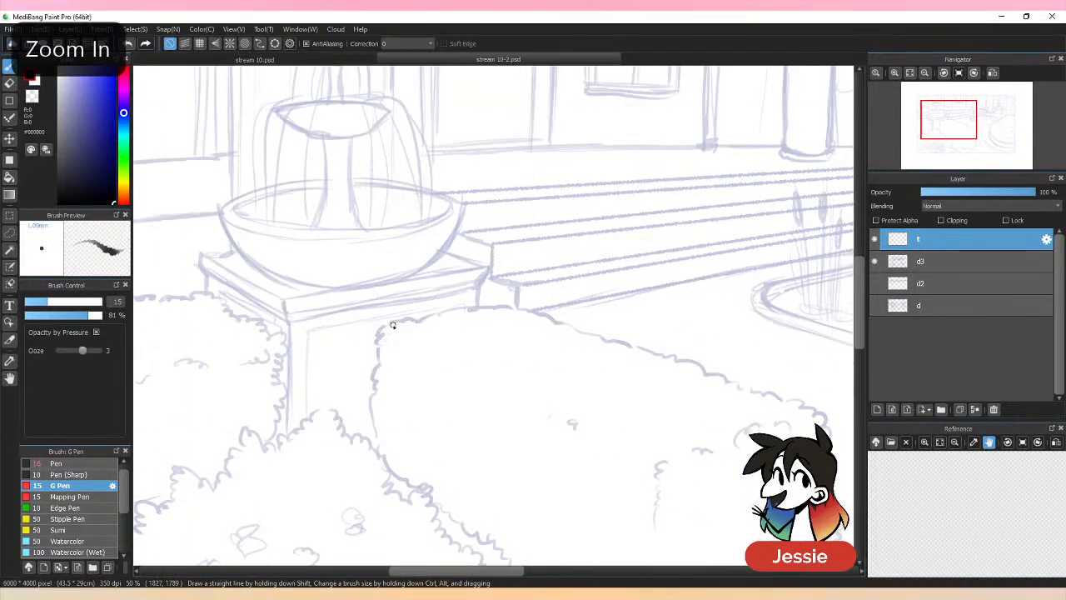
{"action": "left_click_drag", "start_coordinate": [382, 334], "coordinate": [392, 330]}
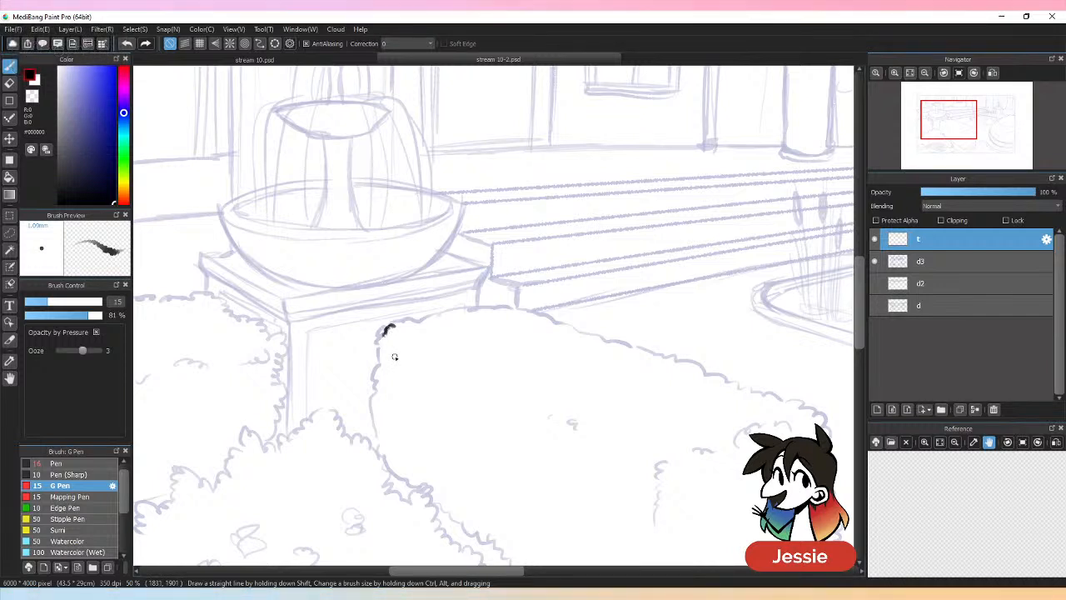
{"action": "key", "text": "ctrl+z"}
{"action": "key", "text": "ctrl+z"}
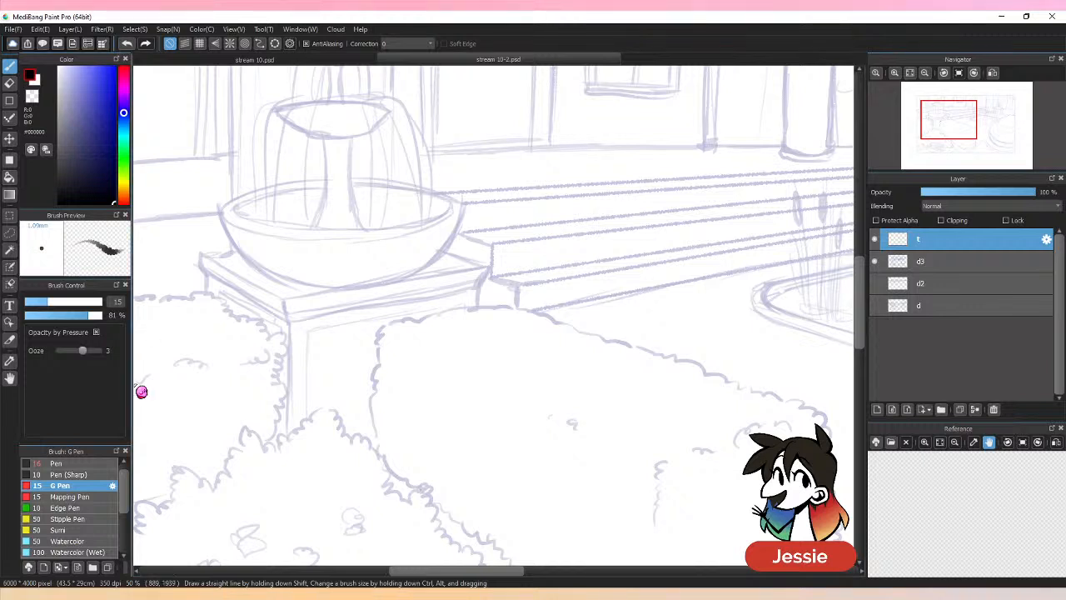
{"action": "left_click_drag", "start_coordinate": [94, 324], "coordinate": [103, 316]}
{"action": "mouse_move", "coordinate": [392, 325]}
{"action": "left_mouse_down"}
{"action": "mouse_move", "coordinate": [378, 355]}
{"action": "mouse_move", "coordinate": [407, 321]}
{"action": "mouse_move", "coordinate": [435, 319]}
{"action": "left_mouse_up"}
{"action": "key", "text": "ctrl+z"}
{"action": "key", "text": "ctrl+z"}
{"action": "key", "text": "ctrl+z"}
{"action": "key", "text": "ctrl+z"}
{"action": "key", "text": "ctrl+z"}
{"action": "key", "text": "ctrl+z"}
{"action": "key", "text": "ctrl+z"}
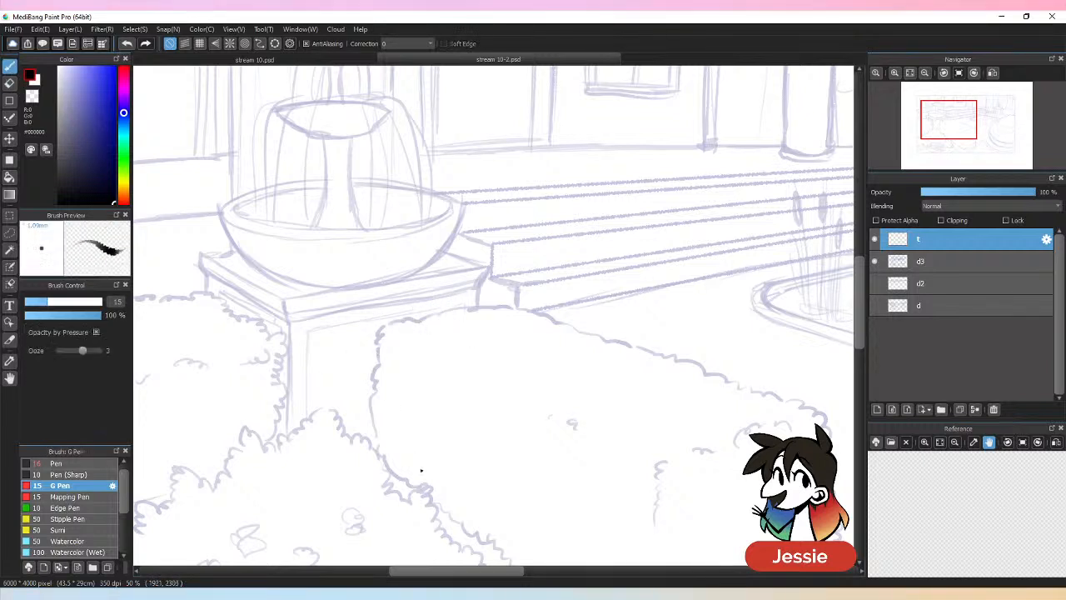
Using the Pen brush with correction 21, ink the block-shaped hedge's left side and the start of its top edge in black.
{"action": "left_click", "coordinate": [106, 463]}
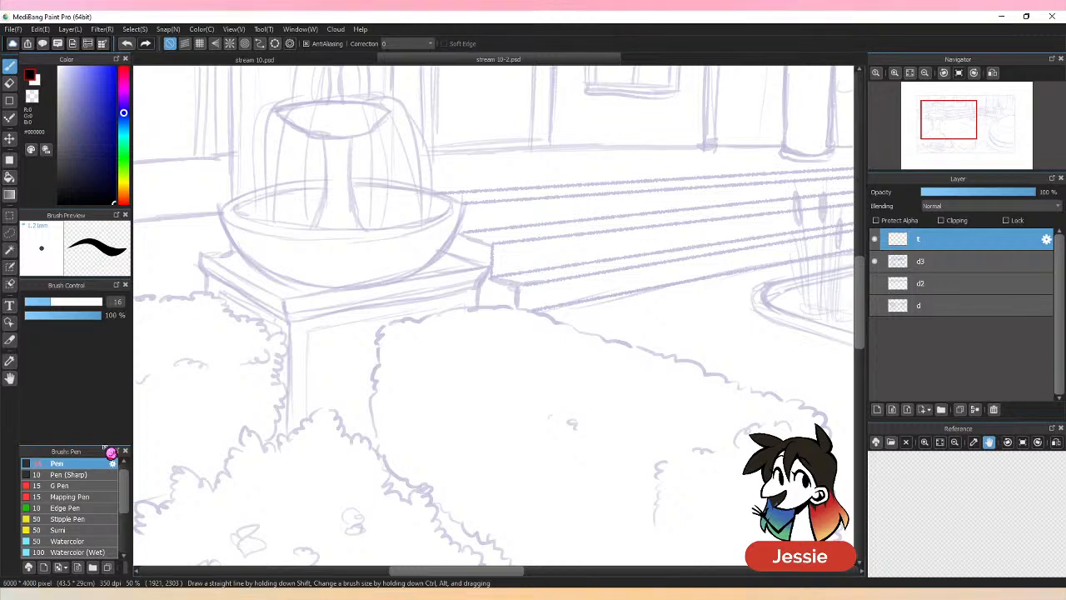
{"action": "left_click", "coordinate": [430, 44]}
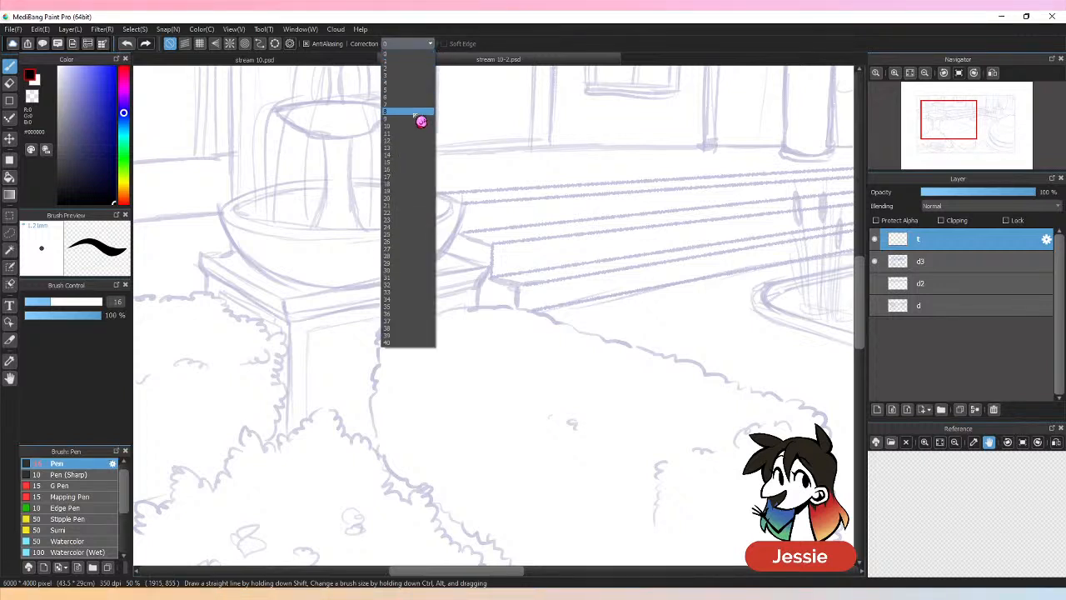
{"action": "left_click", "coordinate": [411, 206]}
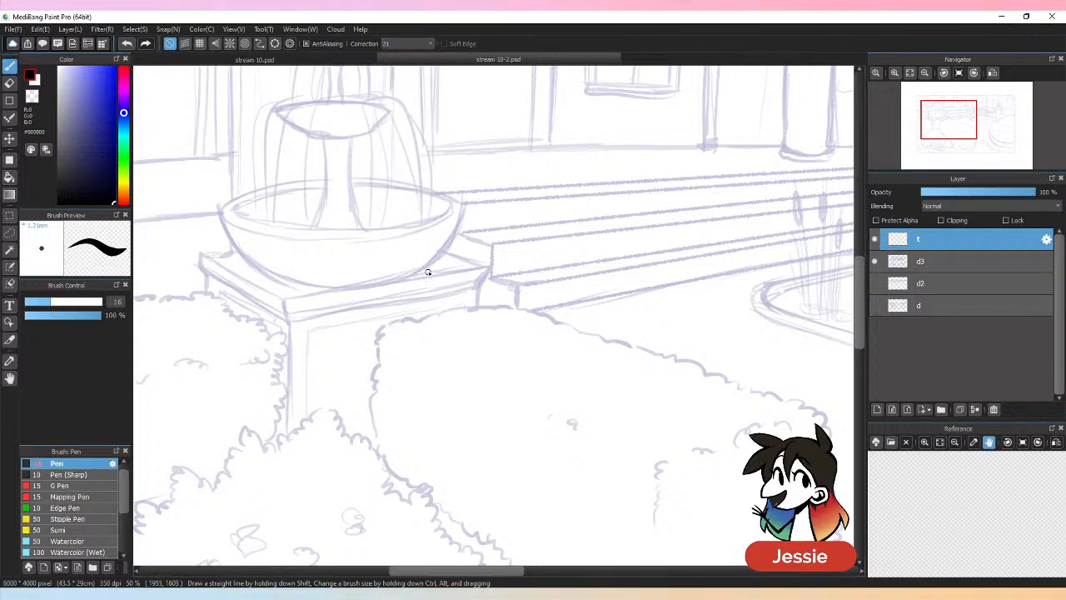
{"action": "mouse_move", "coordinate": [379, 335]}
{"action": "left_mouse_down"}
{"action": "mouse_move", "coordinate": [437, 311]}
{"action": "mouse_move", "coordinate": [536, 306]}
{"action": "left_mouse_up"}
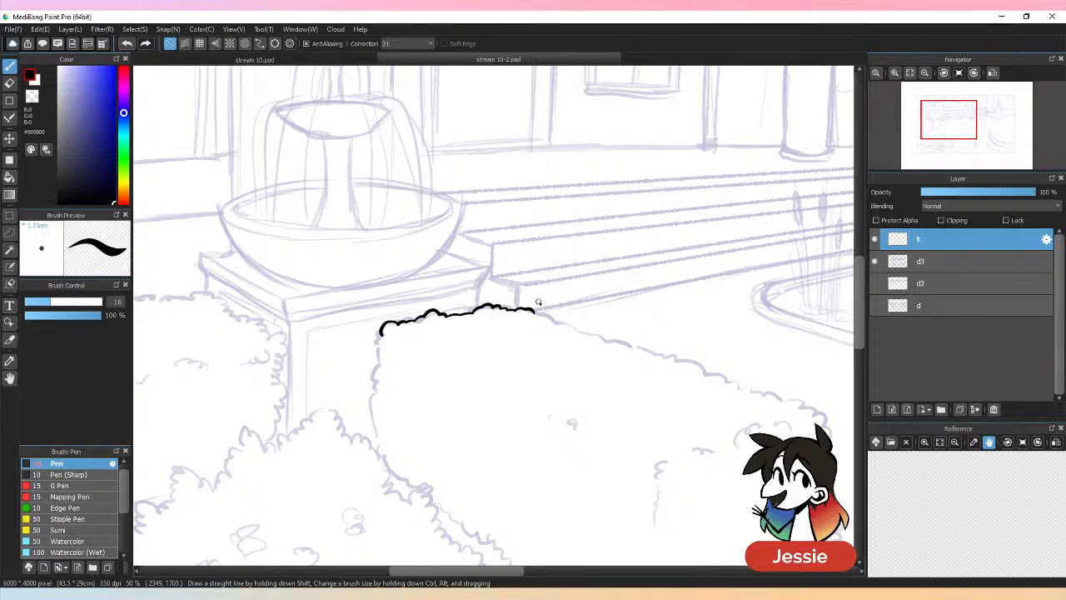
{"action": "left_click_drag", "start_coordinate": [381, 334], "coordinate": [375, 451]}
{"action": "left_click_drag", "start_coordinate": [556, 321], "coordinate": [592, 335]}
Continue the bumpy hedge outline along the rest of the back top edge and down the right side.
{"action": "scroll", "coordinate": [816, 343], "scroll_direction": "down", "scroll_amount": 3}
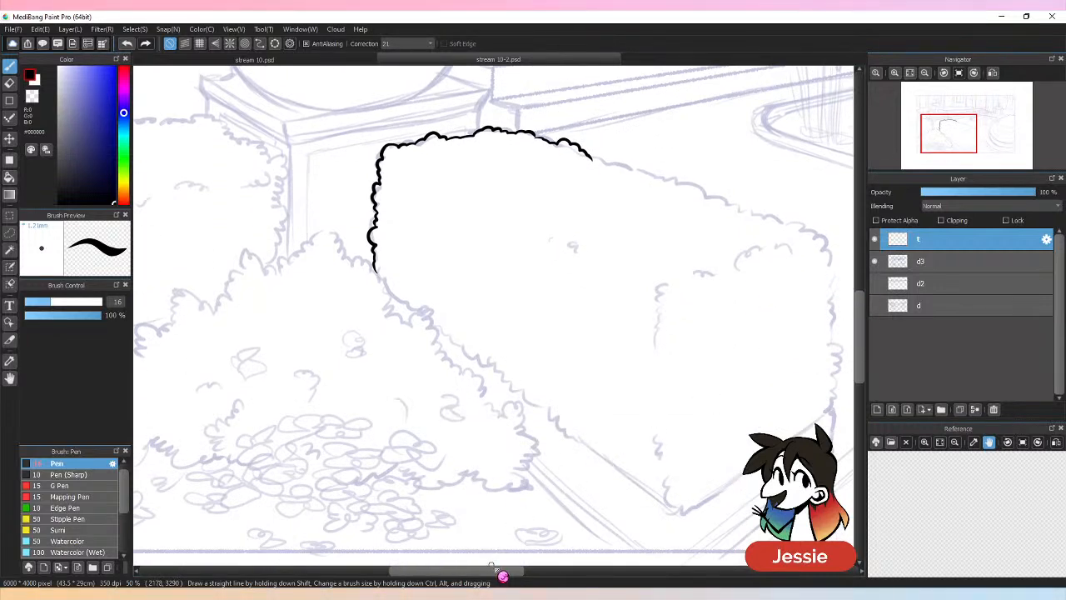
{"action": "left_click_drag", "start_coordinate": [495, 571], "coordinate": [510, 554]}
{"action": "mouse_move", "coordinate": [506, 155]}
{"action": "left_mouse_down"}
{"action": "mouse_move", "coordinate": [717, 226]}
{"action": "mouse_move", "coordinate": [737, 310]}
{"action": "mouse_move", "coordinate": [725, 397]}
{"action": "left_mouse_up"}
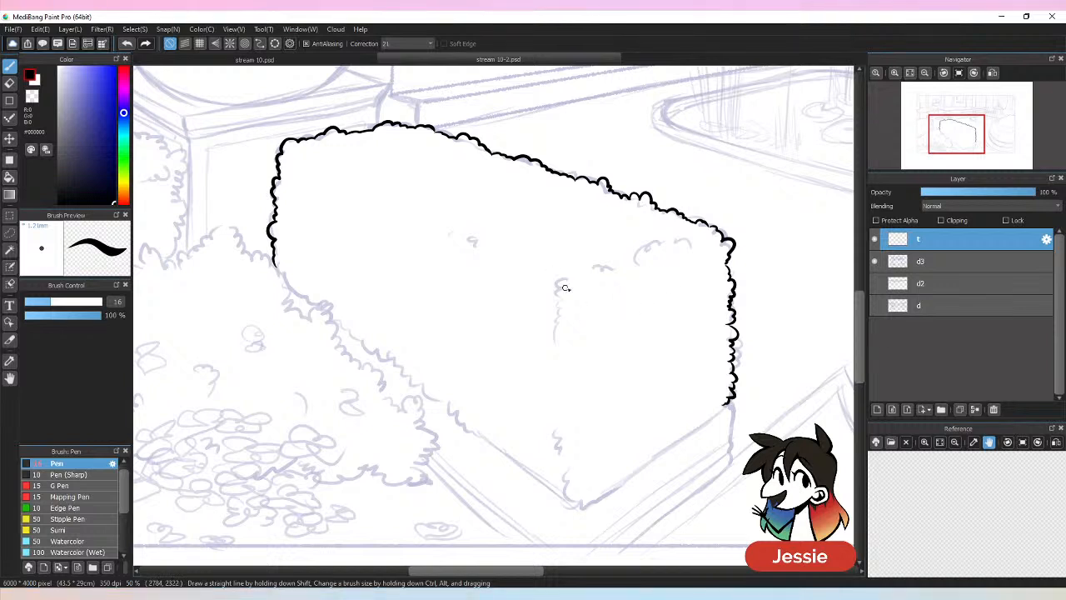
Ink the hedge's near vertical corner as broken leafy marks and outline the bottom edge of its end face.
{"action": "left_click_drag", "start_coordinate": [566, 280], "coordinate": [559, 314]}
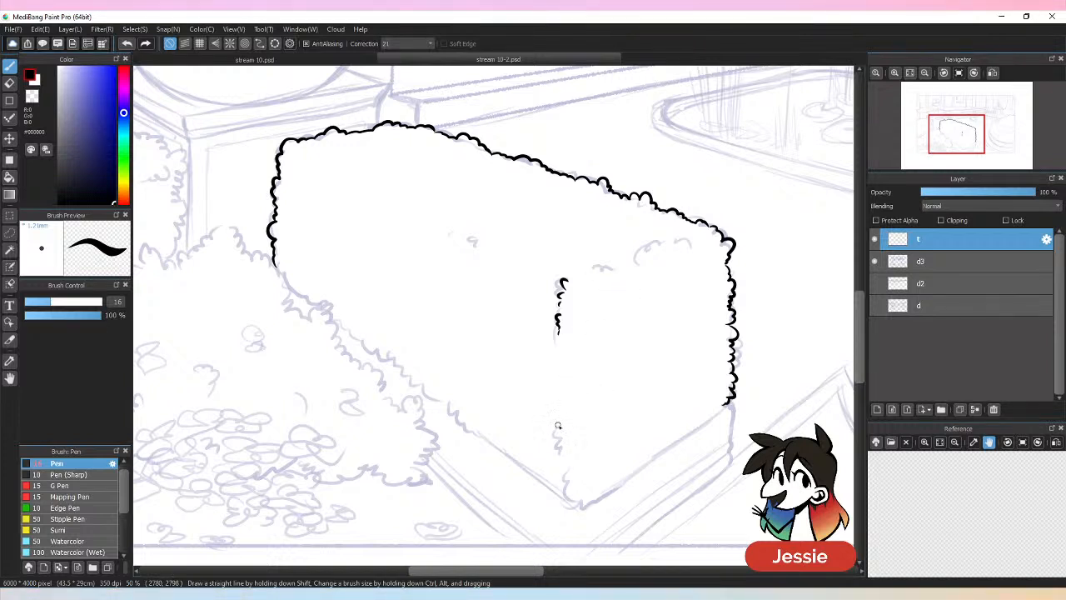
{"action": "mouse_move", "coordinate": [559, 433]}
{"action": "left_mouse_down"}
{"action": "mouse_move", "coordinate": [564, 485]}
{"action": "mouse_move", "coordinate": [578, 495]}
{"action": "mouse_move", "coordinate": [567, 498]}
{"action": "mouse_move", "coordinate": [603, 491]}
{"action": "left_mouse_up"}
{"action": "left_click", "coordinate": [665, 454], "text": "shift"}
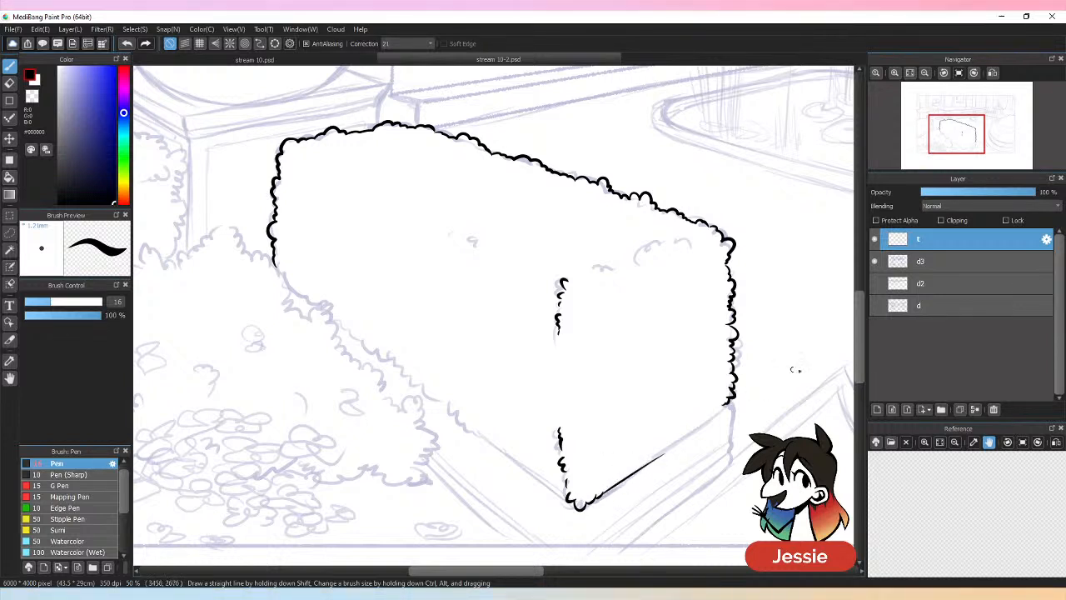
{"action": "left_click", "coordinate": [702, 423], "text": "shift"}
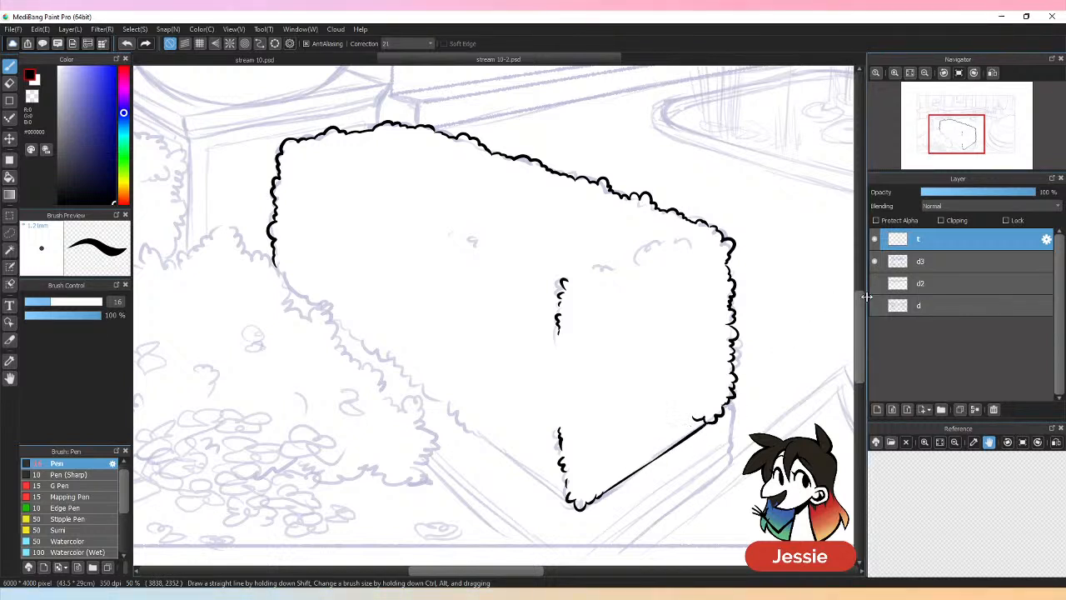
Break up the straight bottom edge of the hedge's end face into leafy bumps and ink a broken line along its top edge.
{"action": "key", "text": "e"}
{"action": "mouse_move", "coordinate": [674, 447]}
{"action": "left_mouse_down"}
{"action": "mouse_move", "coordinate": [630, 490]}
{"action": "mouse_move", "coordinate": [676, 437]}
{"action": "mouse_move", "coordinate": [644, 459]}
{"action": "mouse_move", "coordinate": [689, 425]}
{"action": "mouse_move", "coordinate": [652, 453]}
{"action": "mouse_move", "coordinate": [668, 466]}
{"action": "mouse_move", "coordinate": [691, 429]}
{"action": "mouse_move", "coordinate": [666, 451]}
{"action": "left_mouse_up"}
{"action": "key", "text": "b"}
{"action": "key", "text": "e"}
{"action": "key", "text": "b"}
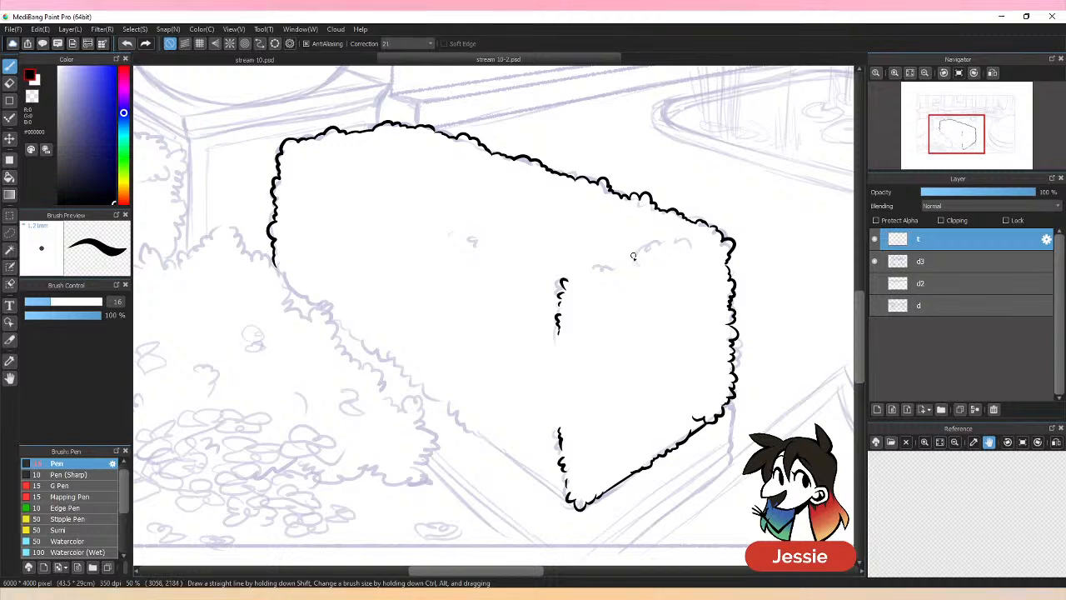
{"action": "left_click_drag", "start_coordinate": [618, 267], "coordinate": [710, 244]}
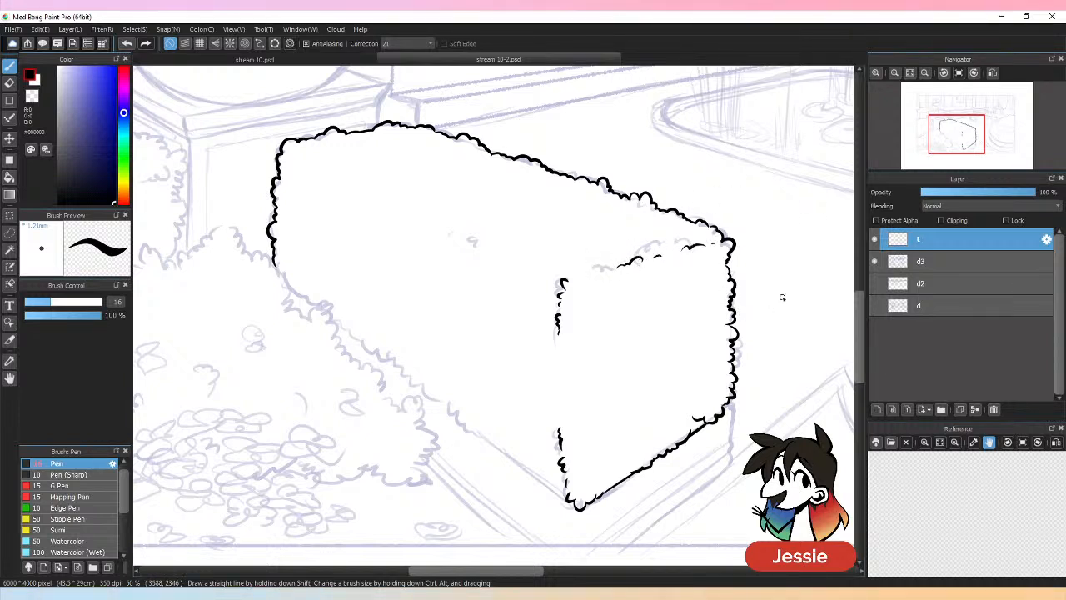
Undo the broken line along the top edge of the hedge's end face and ink sparse leafy bumps there instead.
{"action": "key", "text": "ctrl+z"}
{"action": "key", "text": "ctrl+z"}
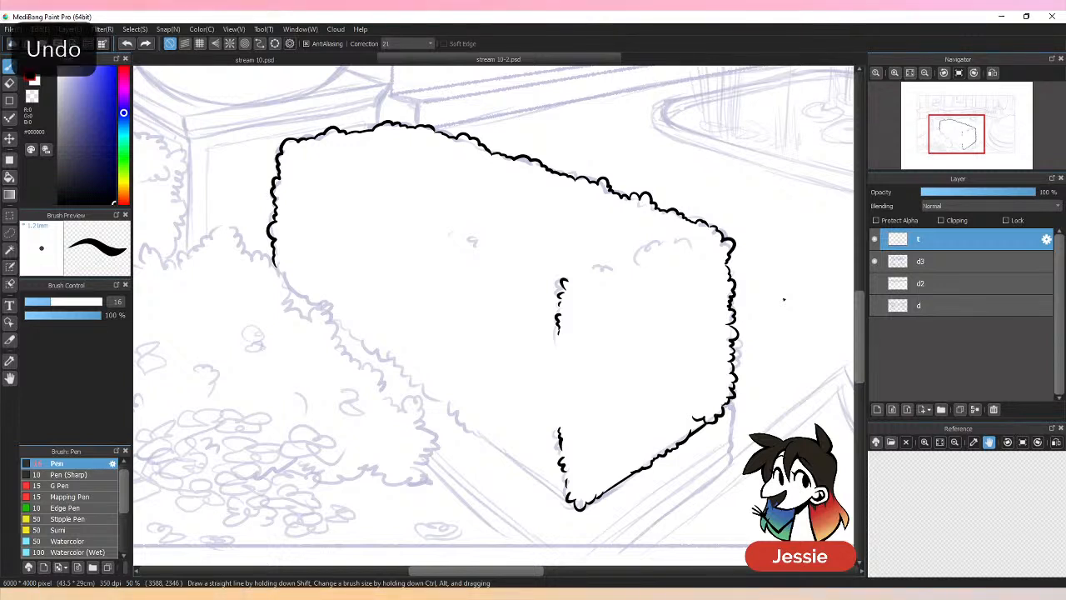
{"action": "left_click_drag", "start_coordinate": [594, 269], "coordinate": [669, 240]}
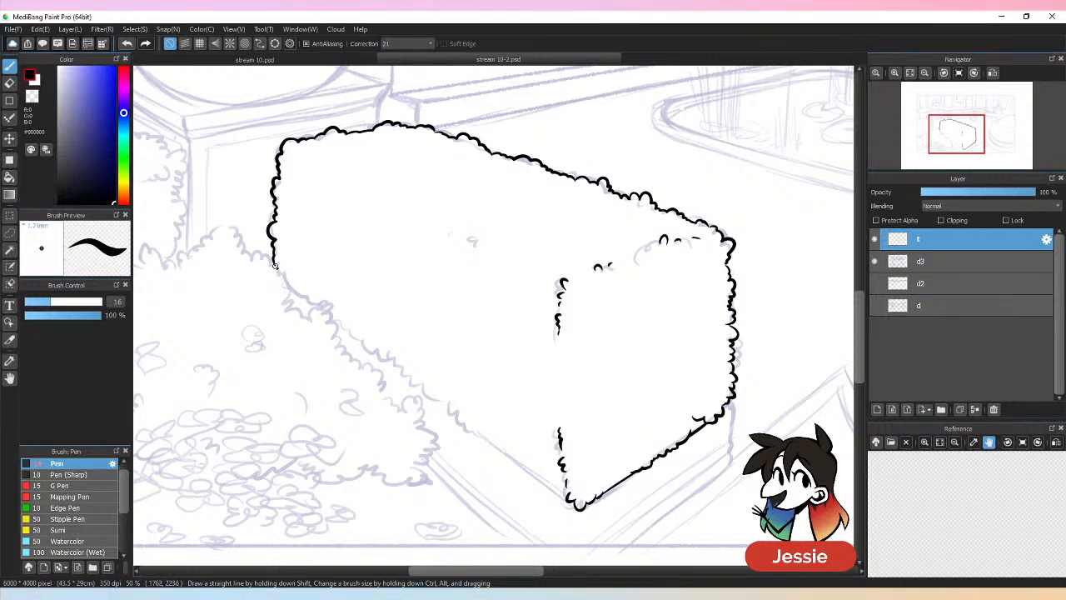
Ink the bumpy bottom edge of the hedge's long side down to the near corner, comparing it with sketch layer d3.
{"action": "mouse_move", "coordinate": [275, 265]}
{"action": "left_mouse_down"}
{"action": "mouse_move", "coordinate": [333, 305]}
{"action": "mouse_move", "coordinate": [324, 313]}
{"action": "mouse_move", "coordinate": [366, 347]}
{"action": "mouse_move", "coordinate": [381, 335]}
{"action": "mouse_move", "coordinate": [377, 352]}
{"action": "mouse_move", "coordinate": [410, 382]}
{"action": "mouse_move", "coordinate": [564, 495]}
{"action": "left_mouse_up"}
{"action": "key", "text": "ctrl+minus"}
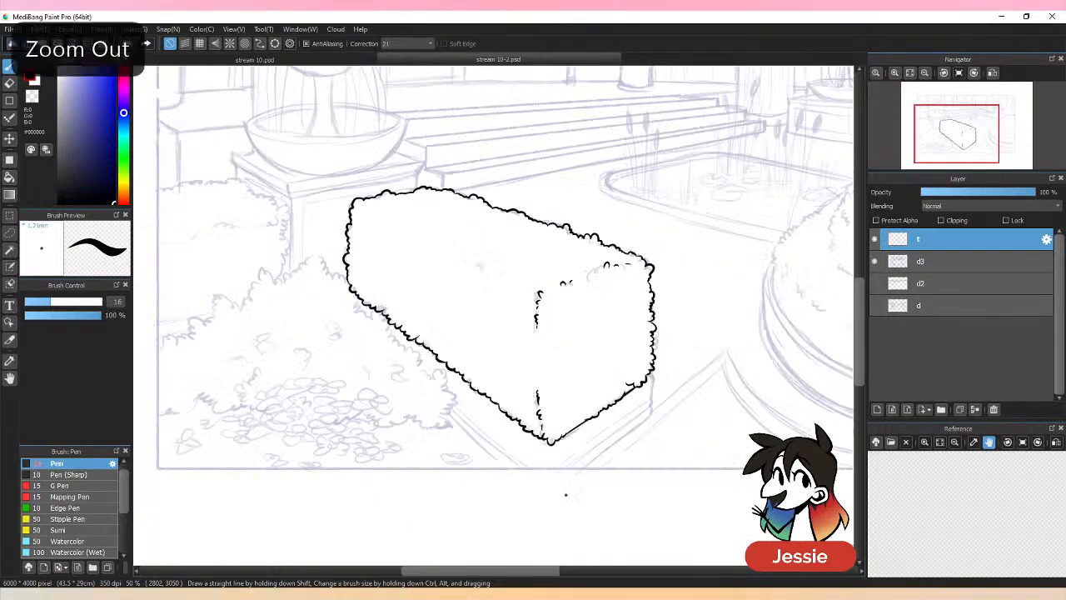
{"action": "left_click", "coordinate": [875, 262]}
{"action": "left_click", "coordinate": [874, 262]}
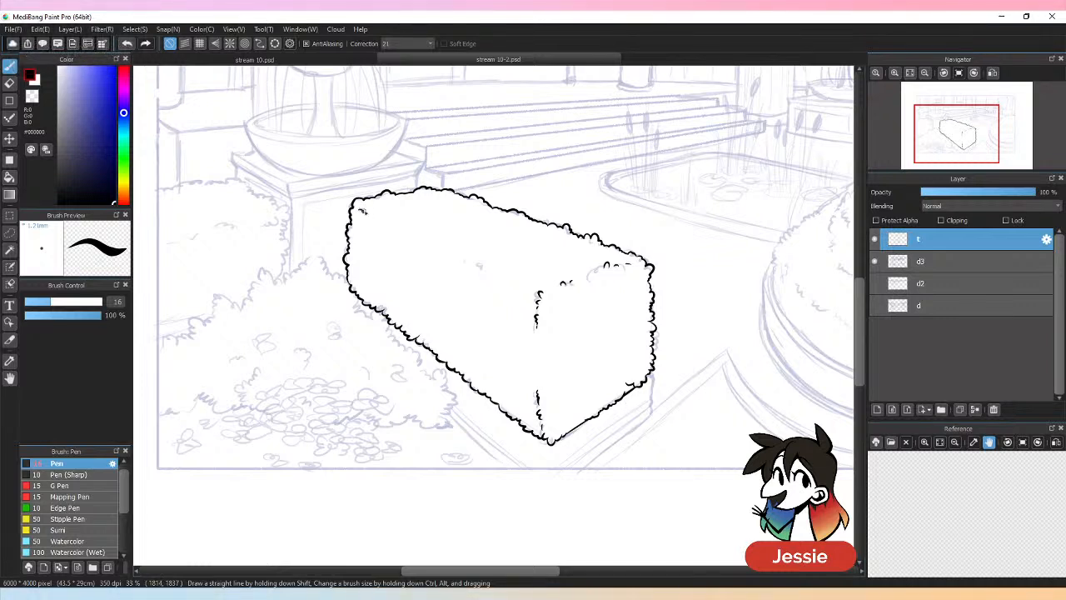
Ink sparse leafy marks along the top edge of the hedge's long side and save the drawing.
{"action": "left_click_drag", "start_coordinate": [382, 222], "coordinate": [397, 227]}
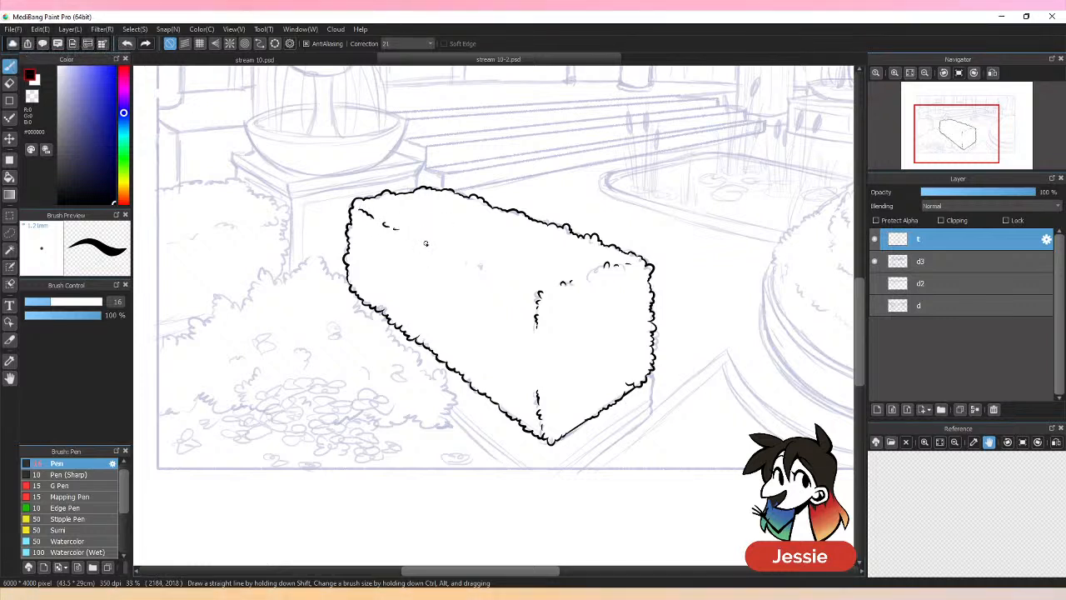
{"action": "left_click_drag", "start_coordinate": [476, 265], "coordinate": [483, 269]}
{"action": "left_click_drag", "start_coordinate": [492, 274], "coordinate": [497, 279]}
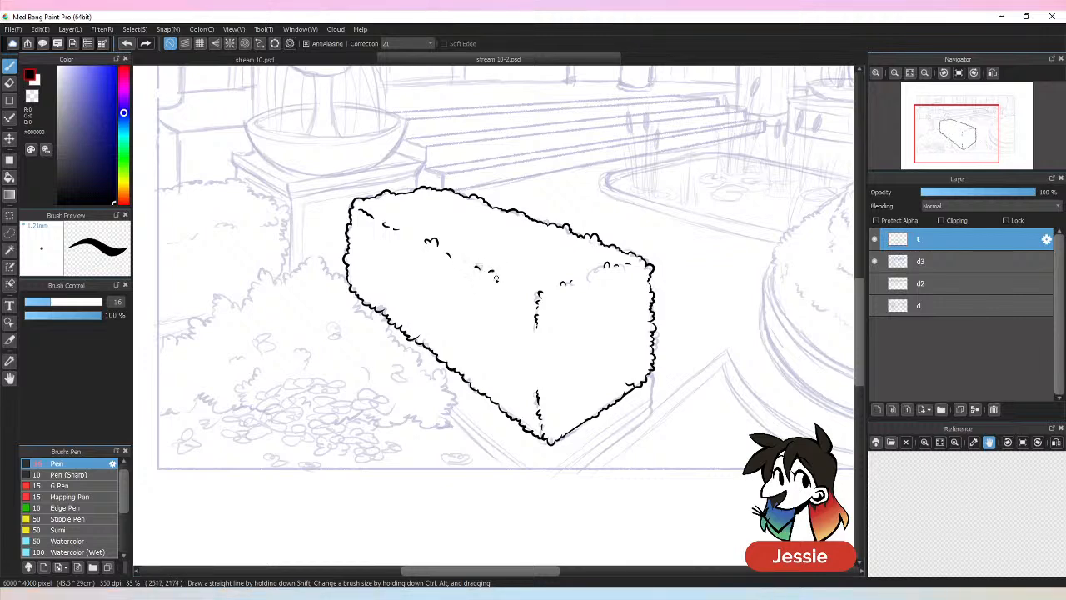
{"action": "key", "text": "ctrl+minus"}
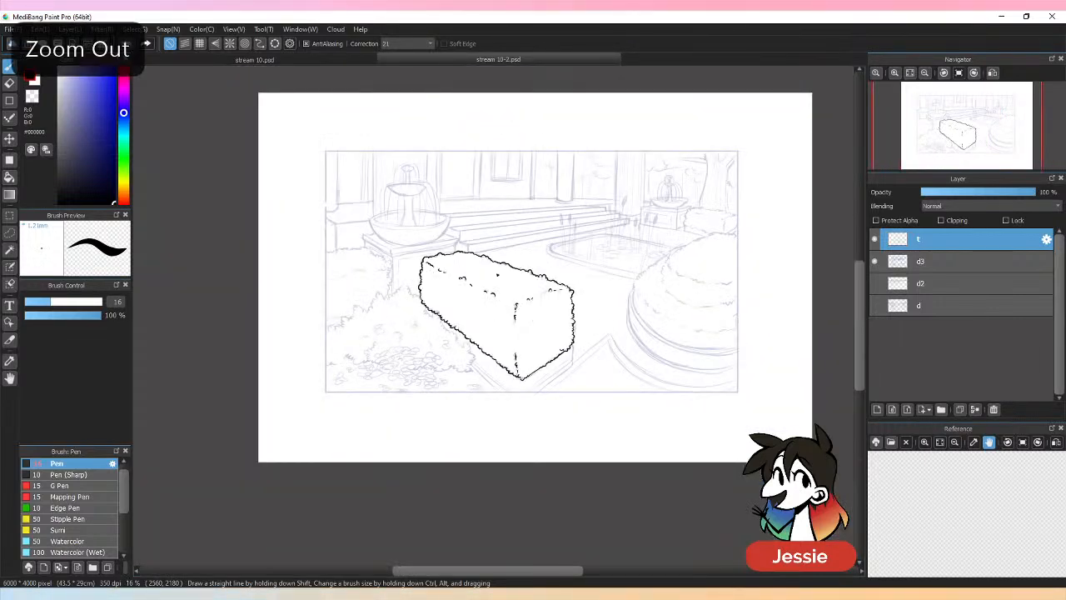
{"action": "key", "text": "ctrl+plus"}
{"action": "key", "text": "ctrl+s"}
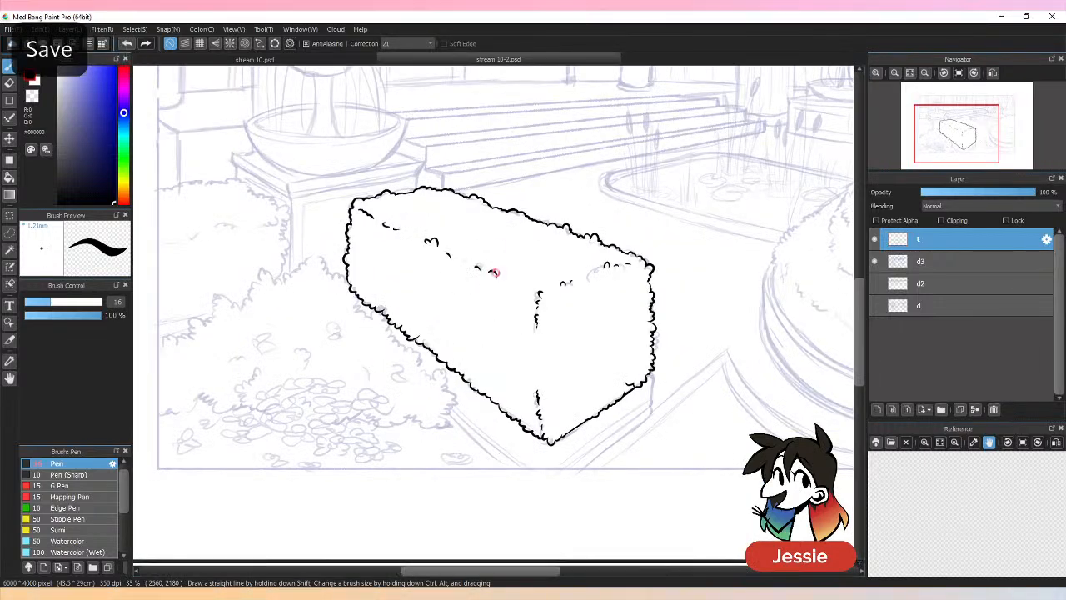
Ink the planter base's vertical edge under the hedge's right corner and the thick straight bottom edges of both base sides.
{"action": "left_click_drag", "start_coordinate": [652, 377], "coordinate": [651, 401]}
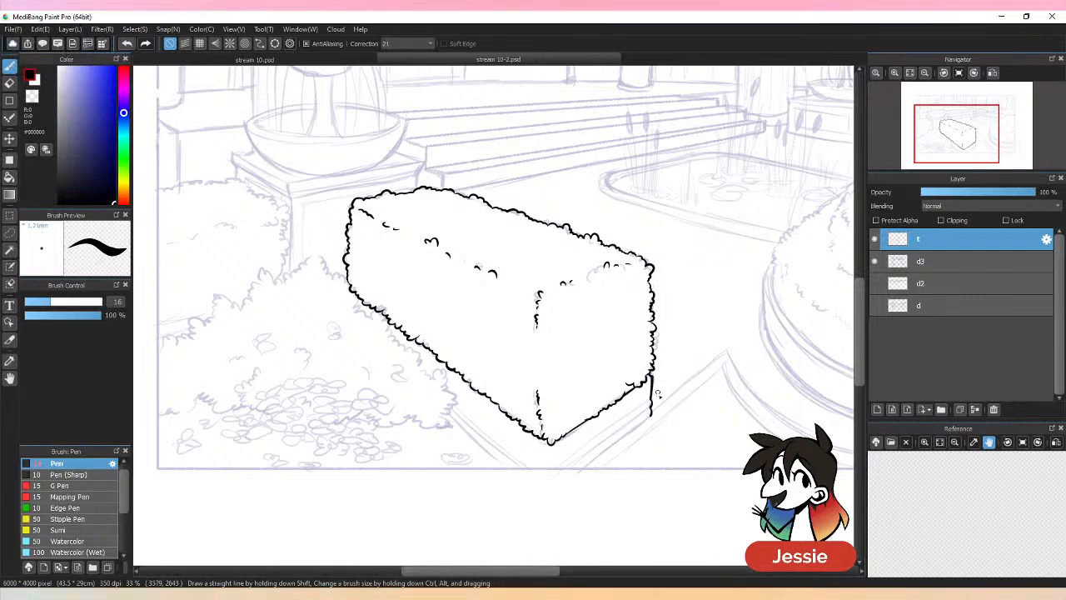
{"action": "key", "text": "ctrl+plus"}
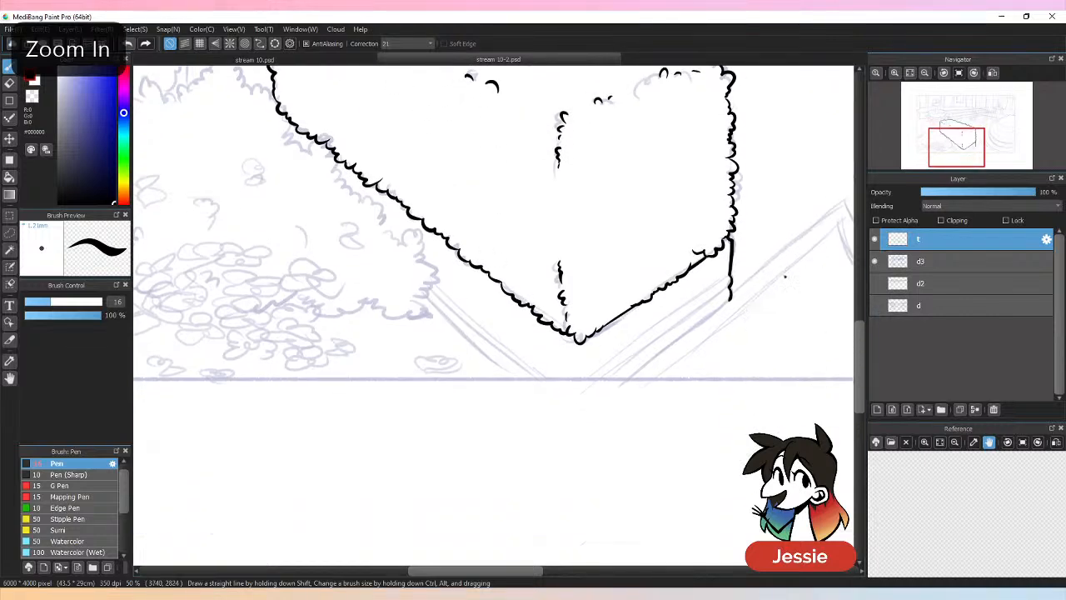
{"action": "left_click", "coordinate": [626, 381], "text": "shift"}
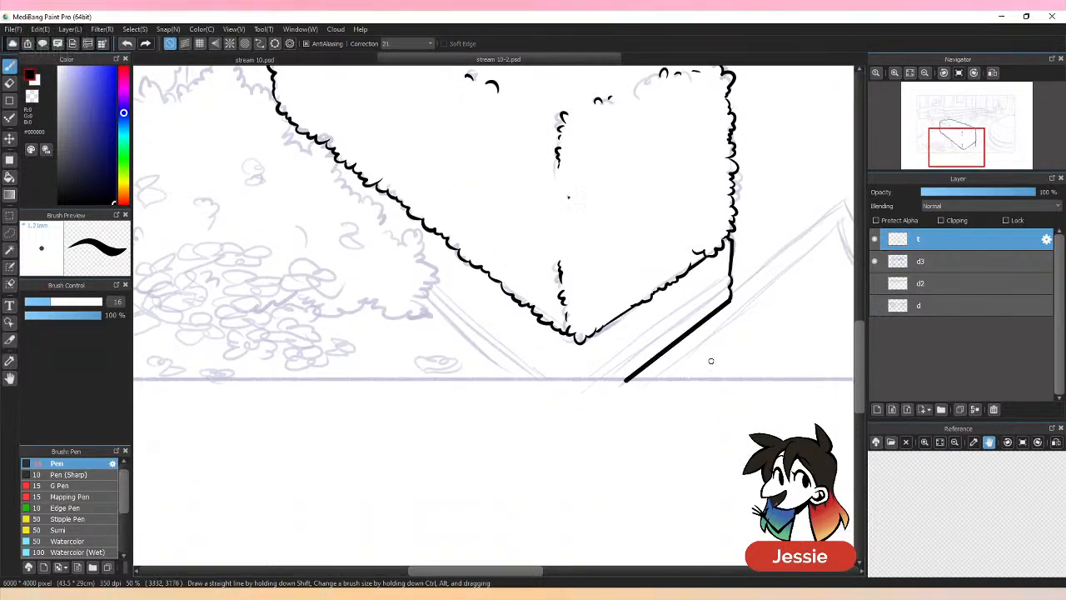
{"action": "left_click_drag", "start_coordinate": [427, 300], "coordinate": [497, 367]}
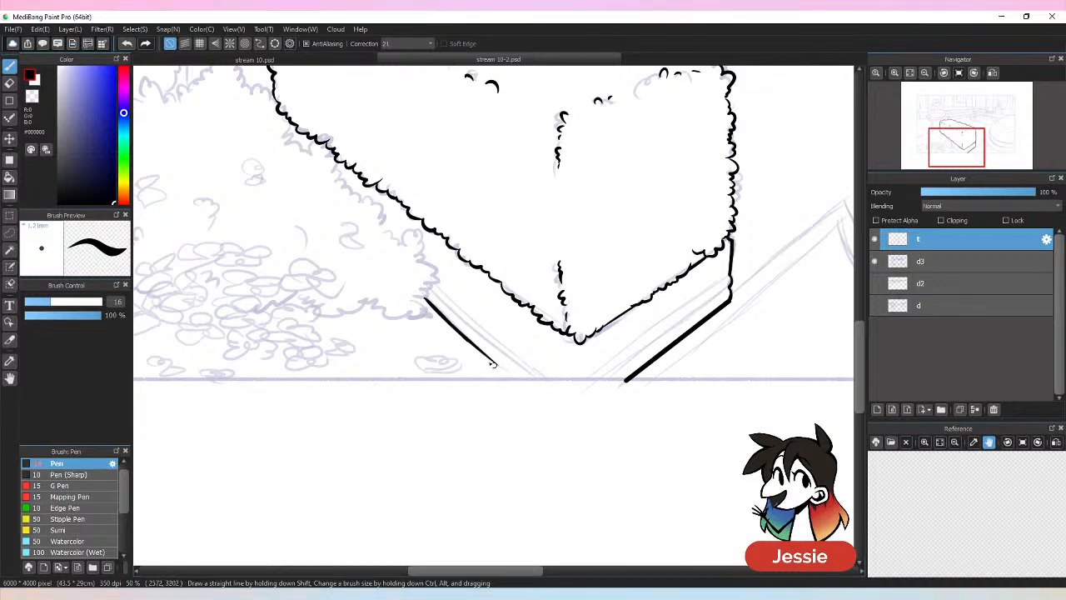
{"action": "key", "text": "ctrl+z"}
{"action": "left_click_drag", "start_coordinate": [424, 297], "coordinate": [515, 377]}
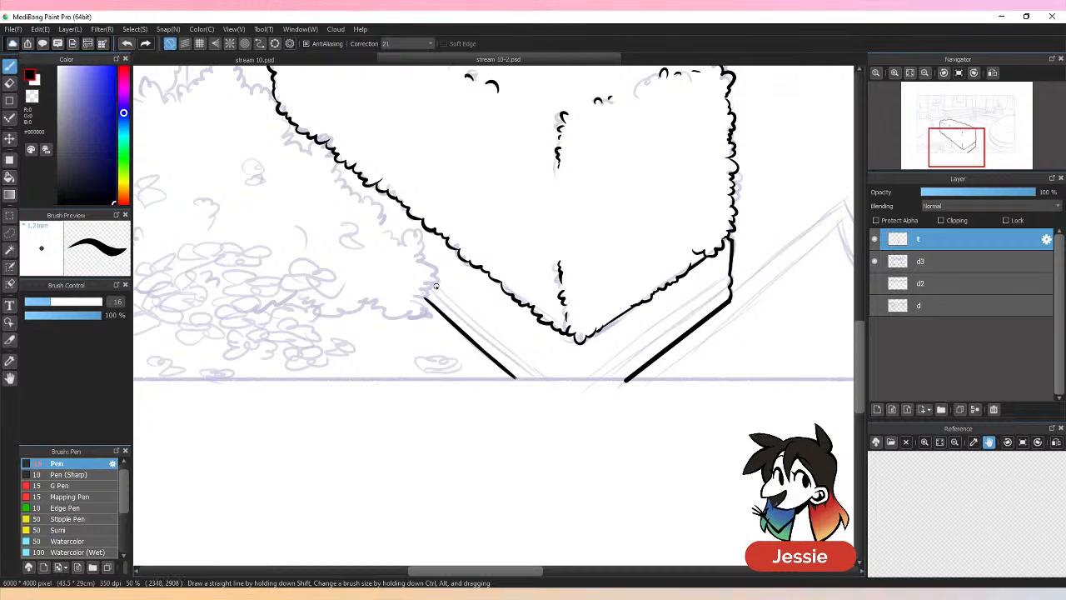
With the pen size reduced to 6.1, ink two thin parallel trim lines along each side of the planter base.
{"action": "key", "text": "ctrl+z"}
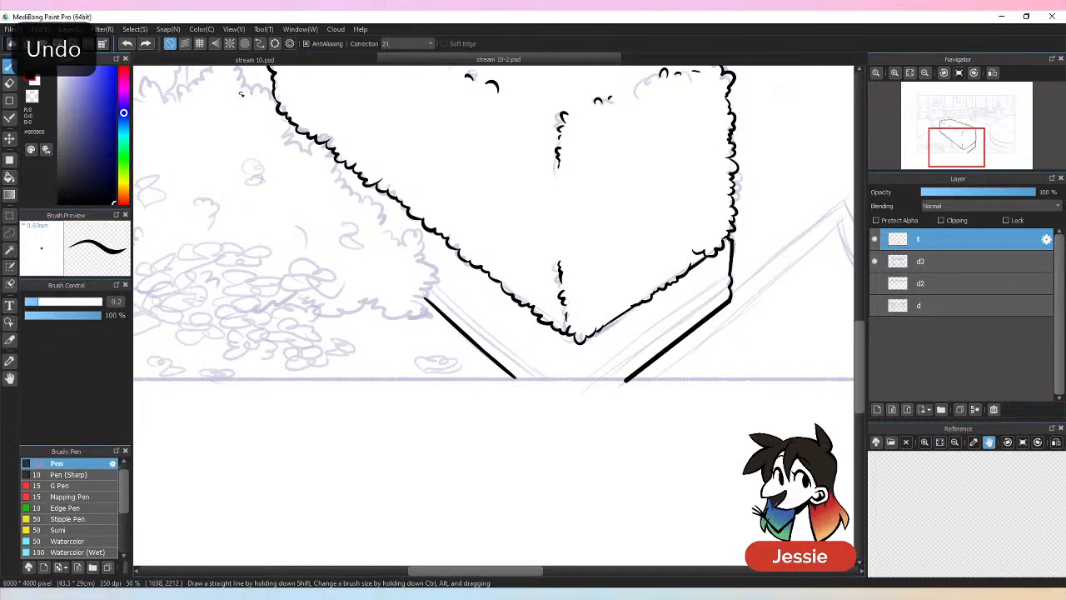
{"action": "left_click", "coordinate": [526, 346], "text": "shift"}
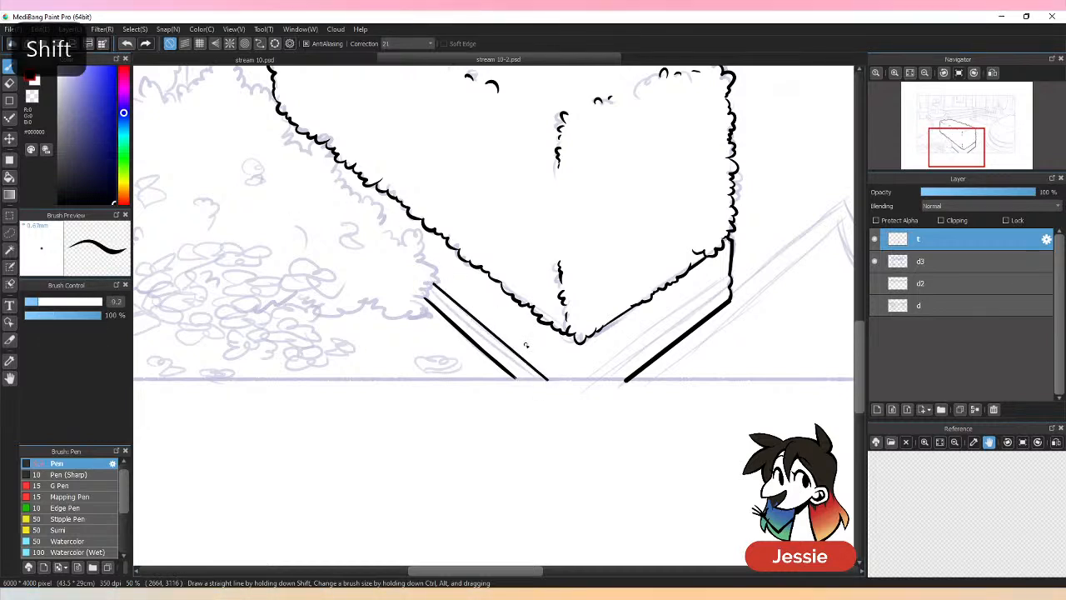
{"action": "key", "text": "ctrl+z"}
{"action": "left_click", "coordinate": [39, 300]}
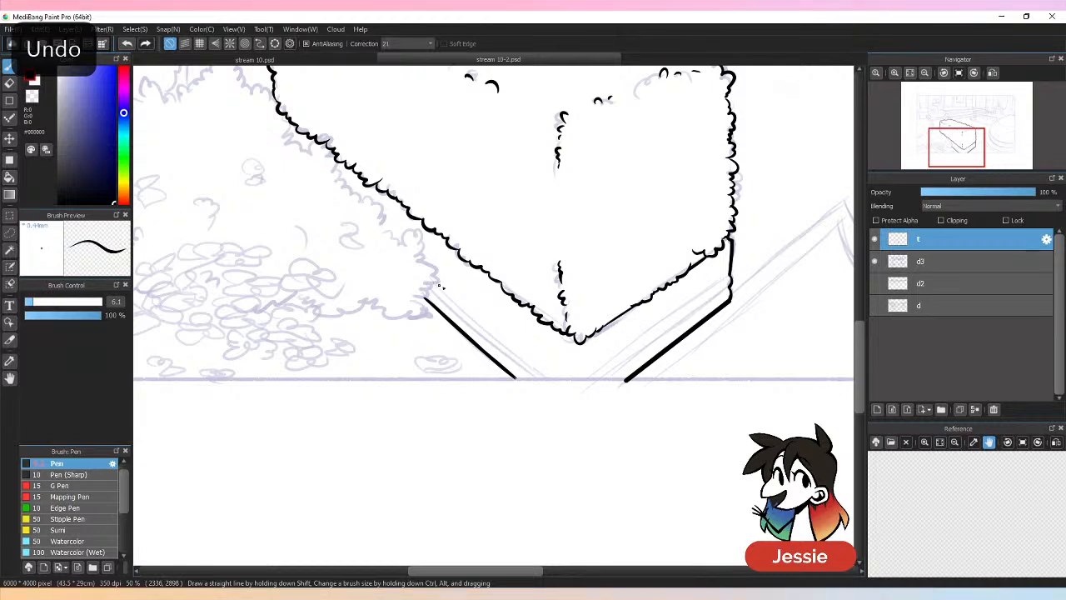
{"action": "left_click", "coordinate": [549, 381], "text": "shift"}
{"action": "left_click_drag", "start_coordinate": [431, 290], "coordinate": [539, 380]}
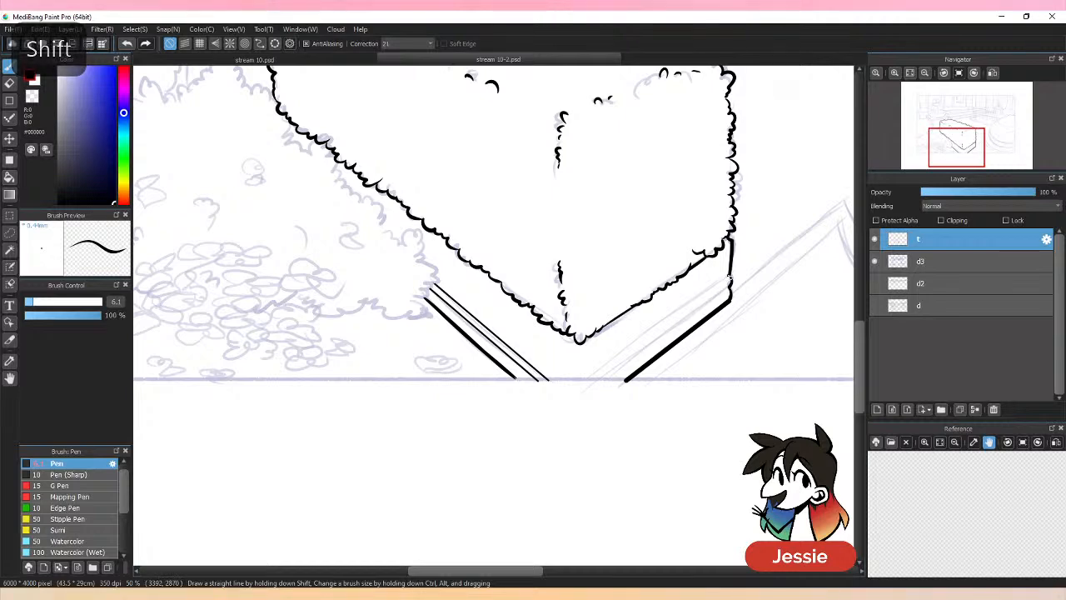
{"action": "left_click", "coordinate": [732, 285], "text": "shift"}
{"action": "left_click_drag", "start_coordinate": [730, 286], "coordinate": [593, 384]}
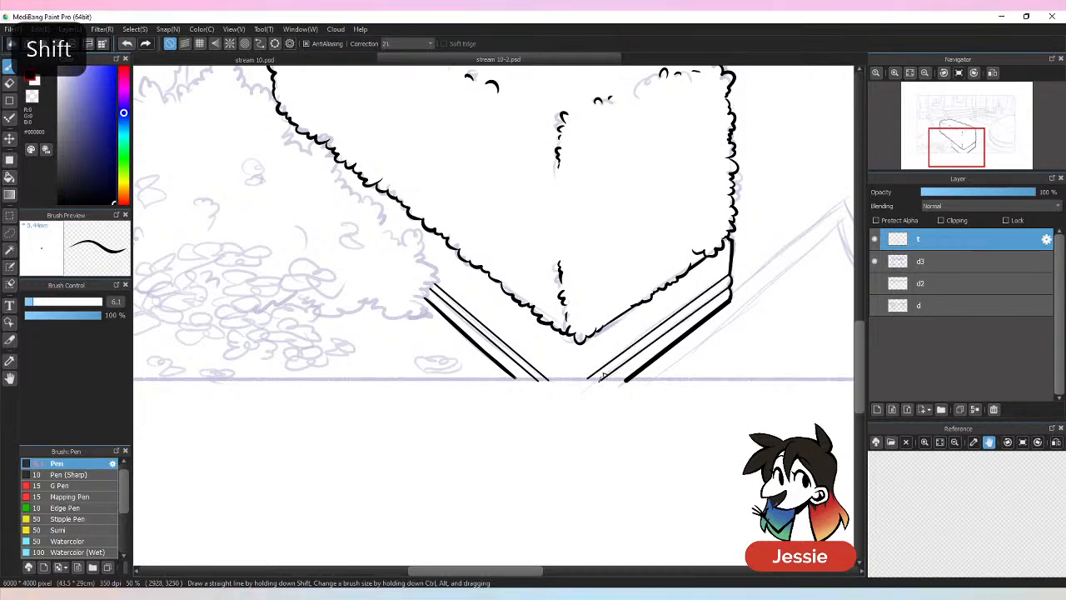
Check the inked hedge and planter base with sketch layer d3 hidden, then show the layer again.
{"action": "key", "text": "ctrl+minus"}
{"action": "key", "text": "ctrl+minus"}
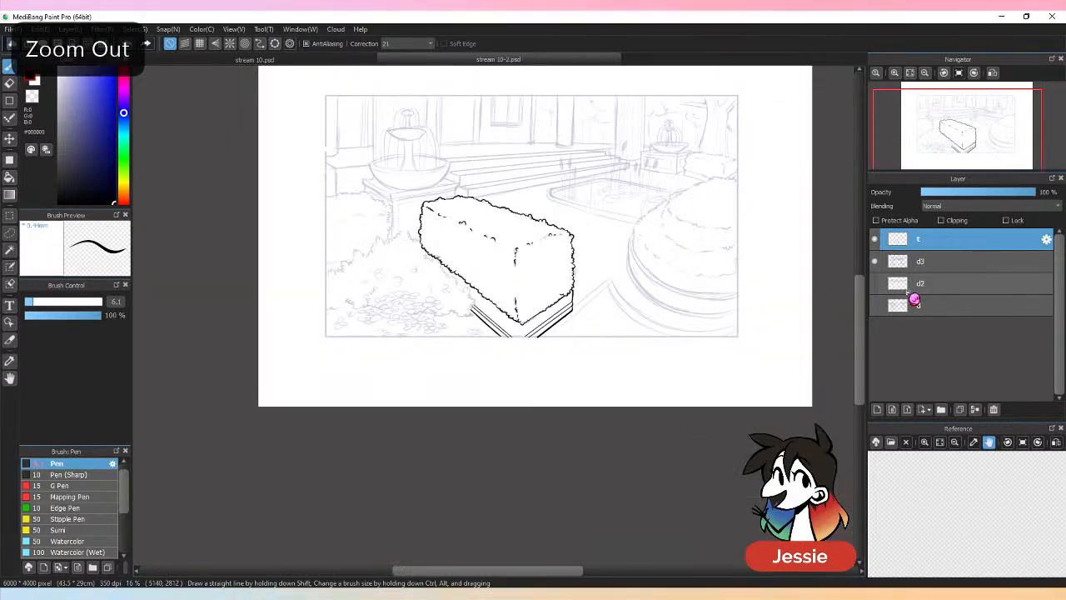
{"action": "left_click", "coordinate": [879, 264]}
{"action": "key", "text": "ctrl+plus"}
{"action": "key", "text": "ctrl+plus"}
{"action": "key", "text": "ctrl+plus"}
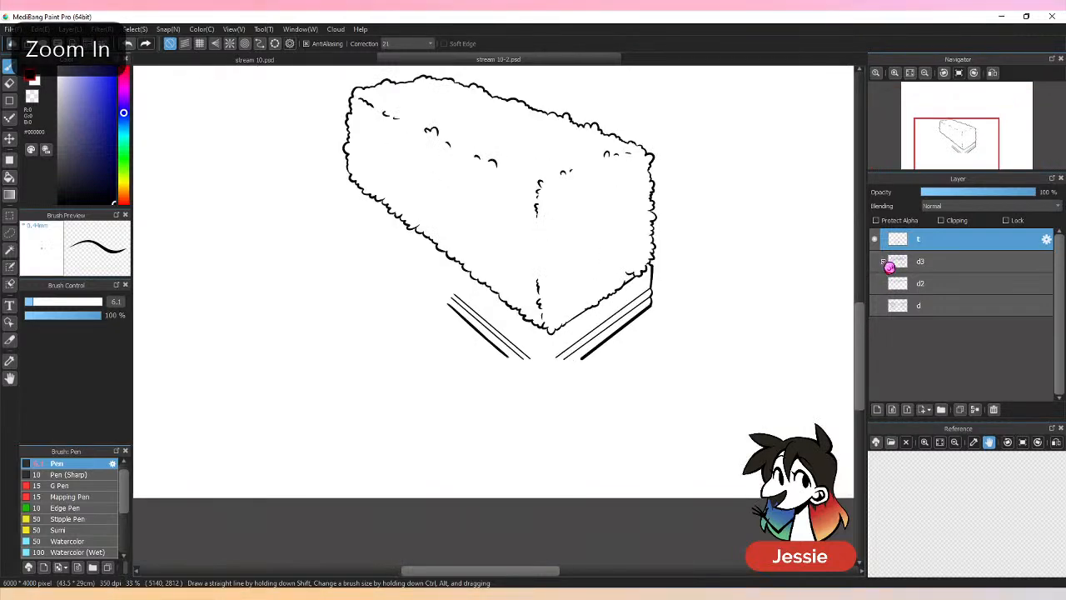
{"action": "left_click", "coordinate": [877, 262]}
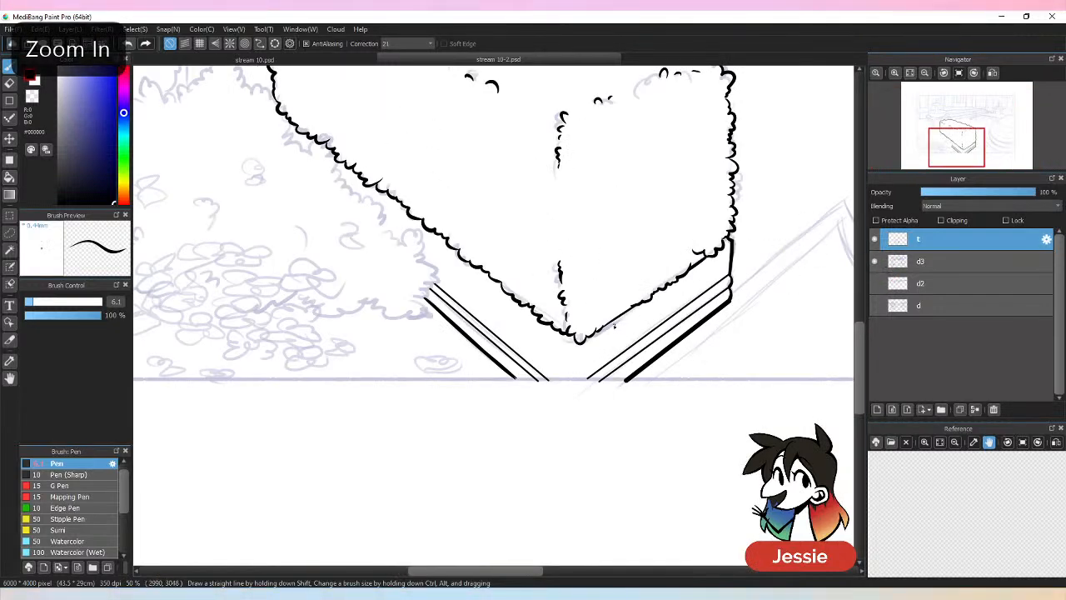
Ink a thin line under the bottom edge of the hedge's end face and check the line art without sketch layer d3.
{"action": "left_click_drag", "start_coordinate": [606, 331], "coordinate": [718, 258]}
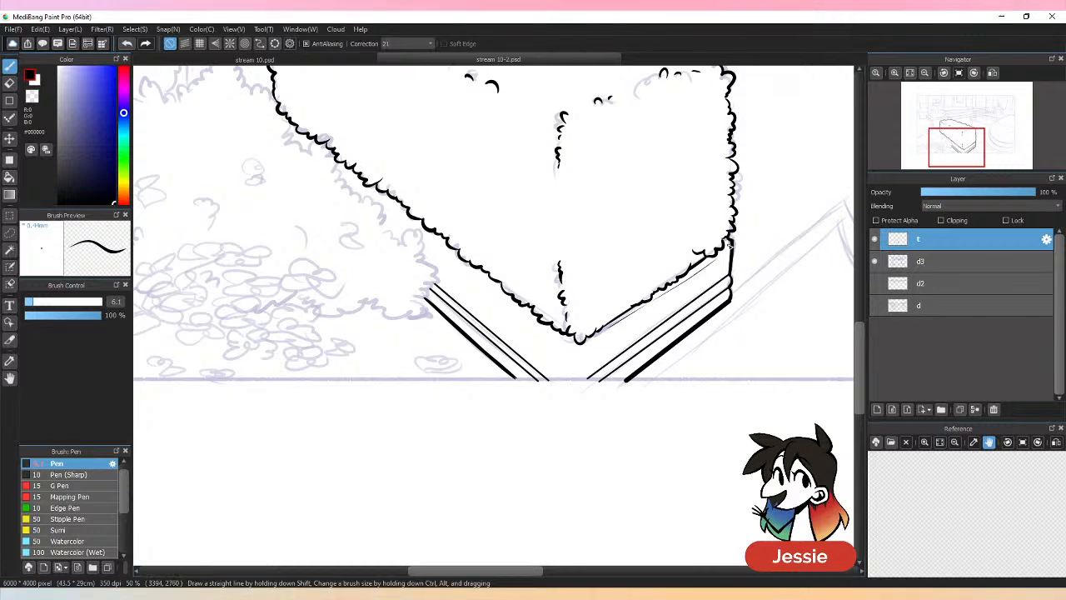
{"action": "key", "text": "ctrl+z"}
{"action": "left_click_drag", "start_coordinate": [657, 299], "coordinate": [717, 259]}
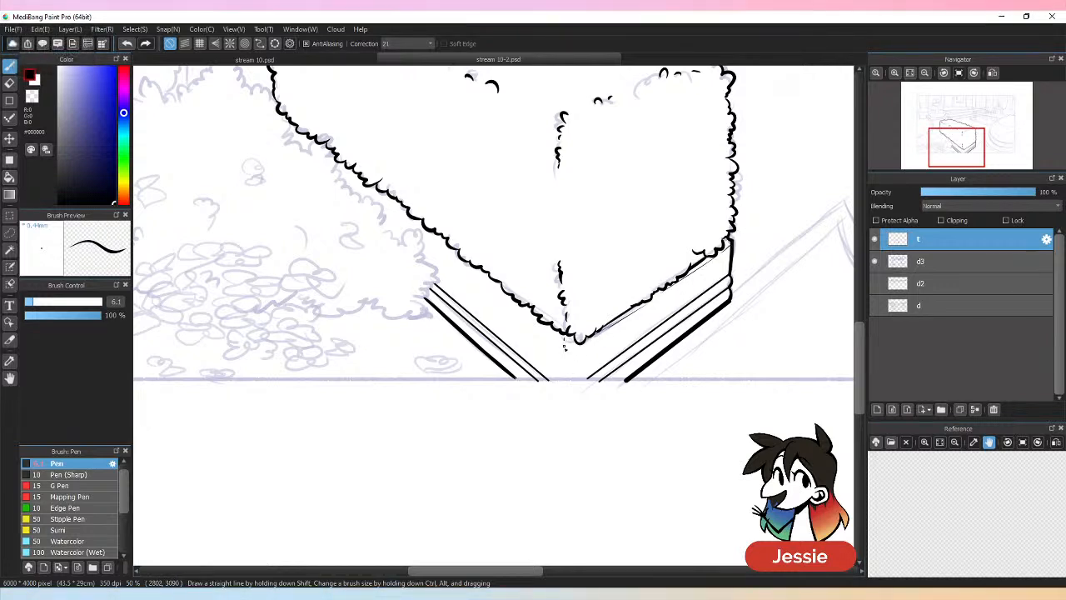
{"action": "key", "text": "ctrl+minus"}
{"action": "key", "text": "ctrl+minus"}
{"action": "left_click", "coordinate": [877, 265]}
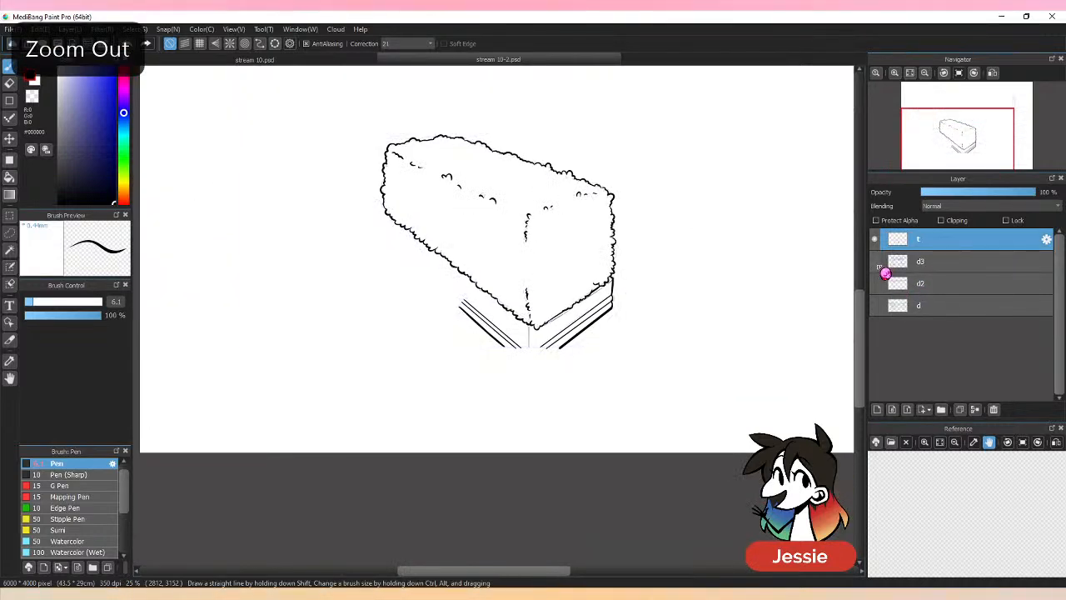
{"action": "key", "text": "ctrl+plus"}
{"action": "left_click", "coordinate": [876, 262]}
Show perspective sketch layer d as a guide and redraw the planter base's thin vertical near corner line along it.
{"action": "left_click", "coordinate": [875, 283]}
{"action": "left_click", "coordinate": [876, 283]}
{"action": "left_click", "coordinate": [875, 306]}
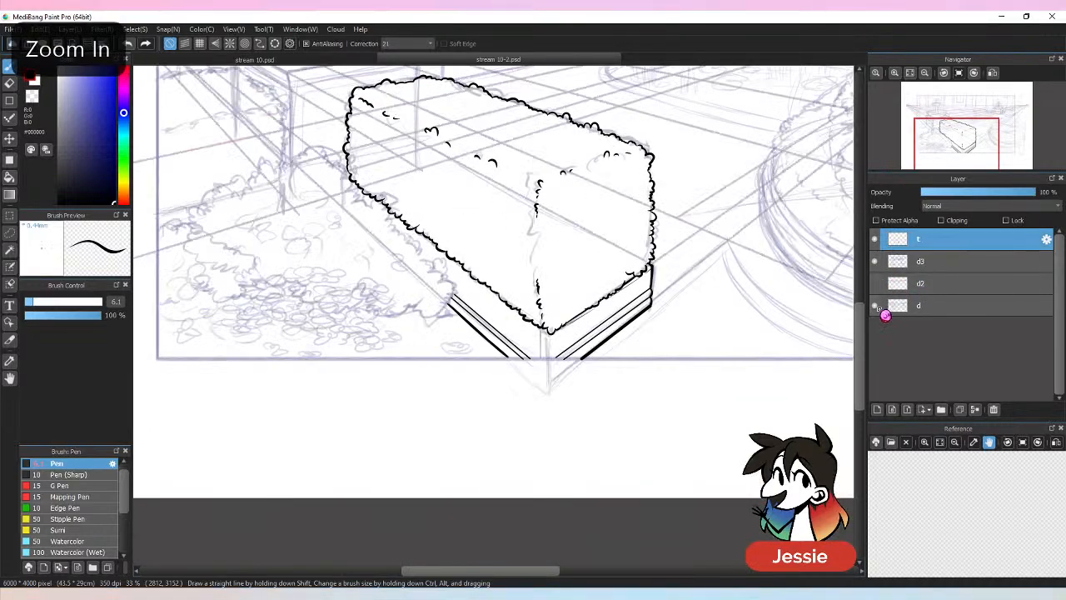
{"action": "key", "text": "ctrl+plus"}
{"action": "left_click", "coordinate": [875, 305]}
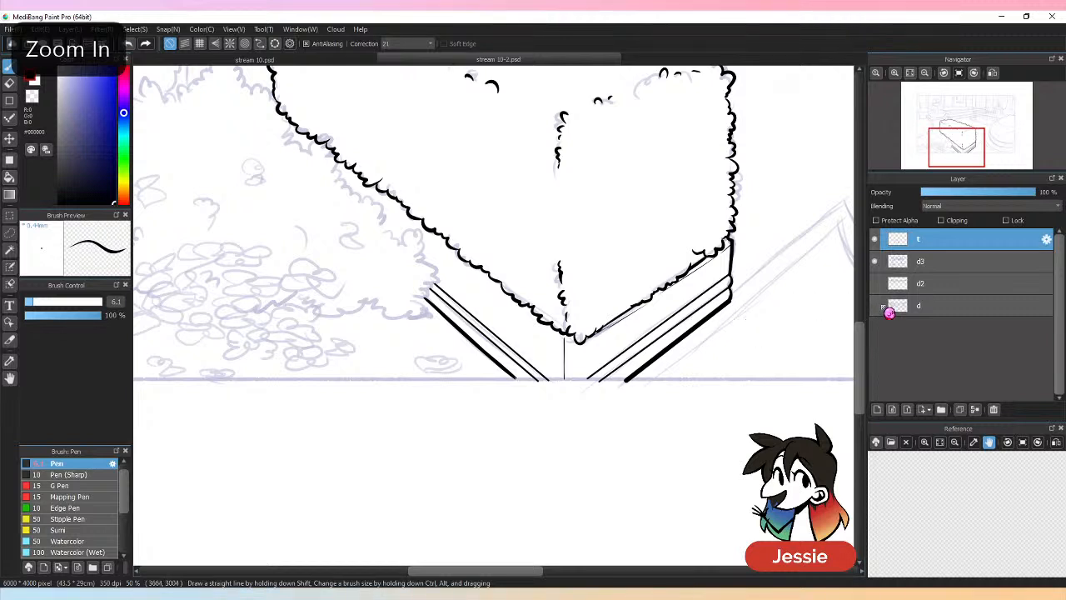
{"action": "left_click", "coordinate": [875, 306]}
{"action": "key", "text": "ctrl+z"}
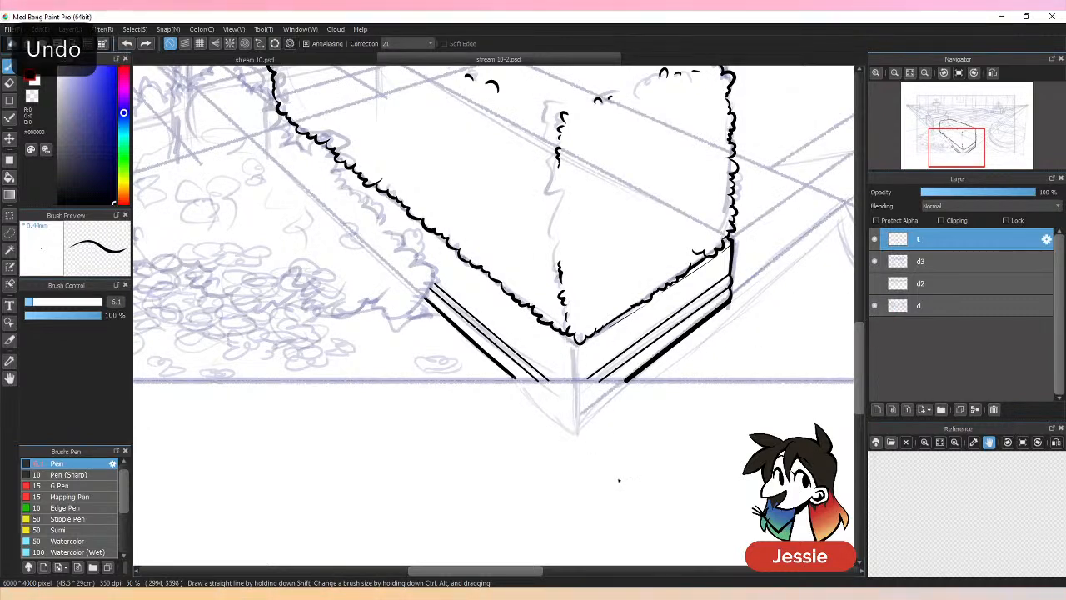
{"action": "left_click_drag", "start_coordinate": [573, 348], "coordinate": [573, 381]}
{"action": "key", "text": "ctrl+z"}
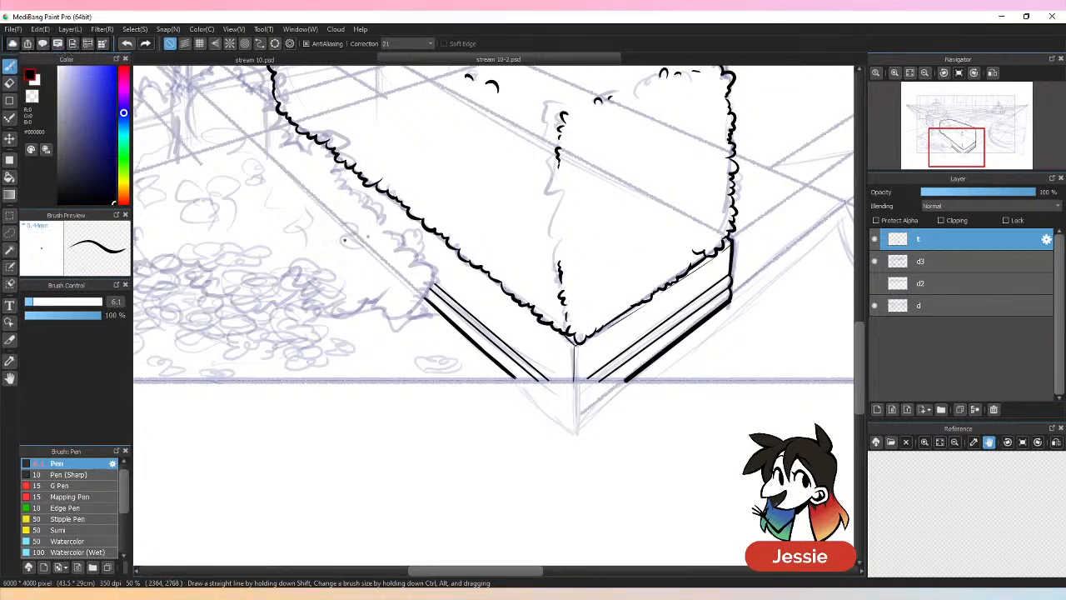
Set the pen size to 10.9, save the drawing and hide perspective sketch layer d.
{"action": "left_click_drag", "start_coordinate": [344, 240], "coordinate": [399, 295]}
{"action": "key", "text": "ctrl+minus"}
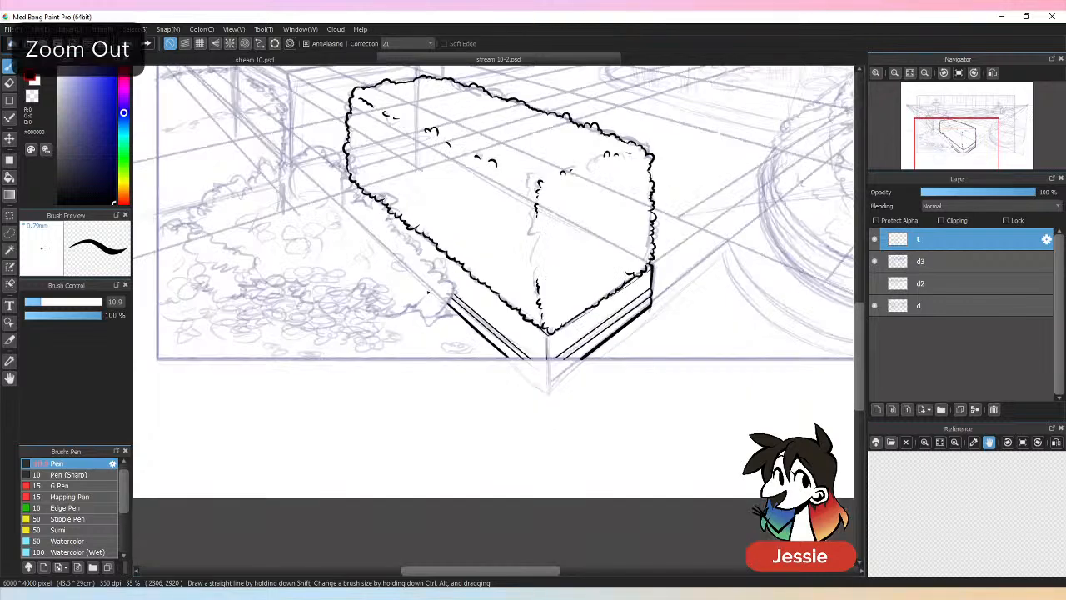
{"action": "key", "text": "ctrl+minus"}
{"action": "key", "text": "ctrl+s"}
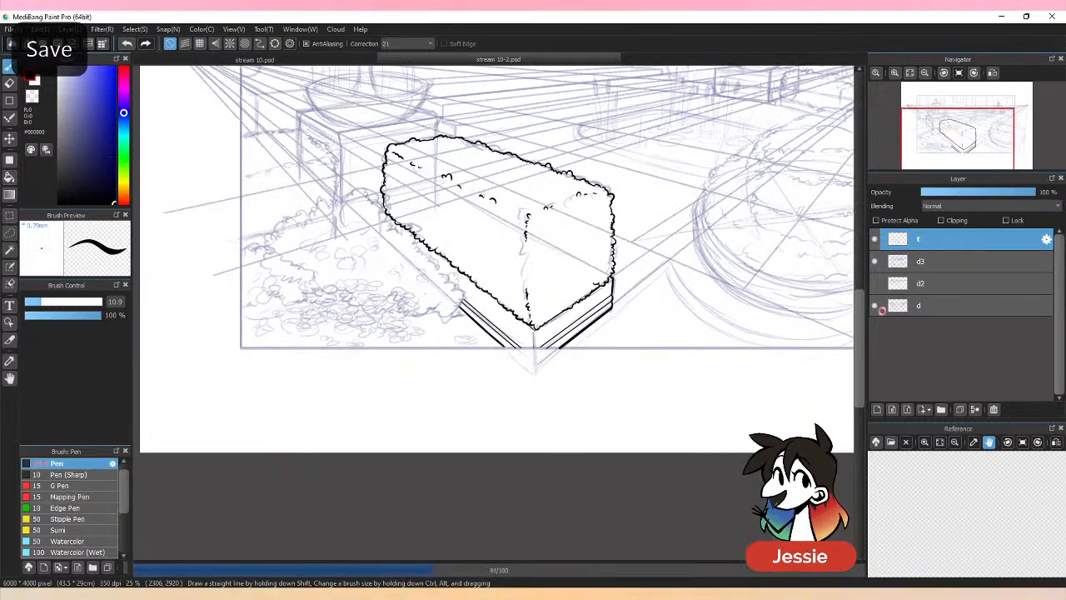
{"action": "left_click", "coordinate": [875, 304]}
{"action": "key", "text": "ctrl+plus"}
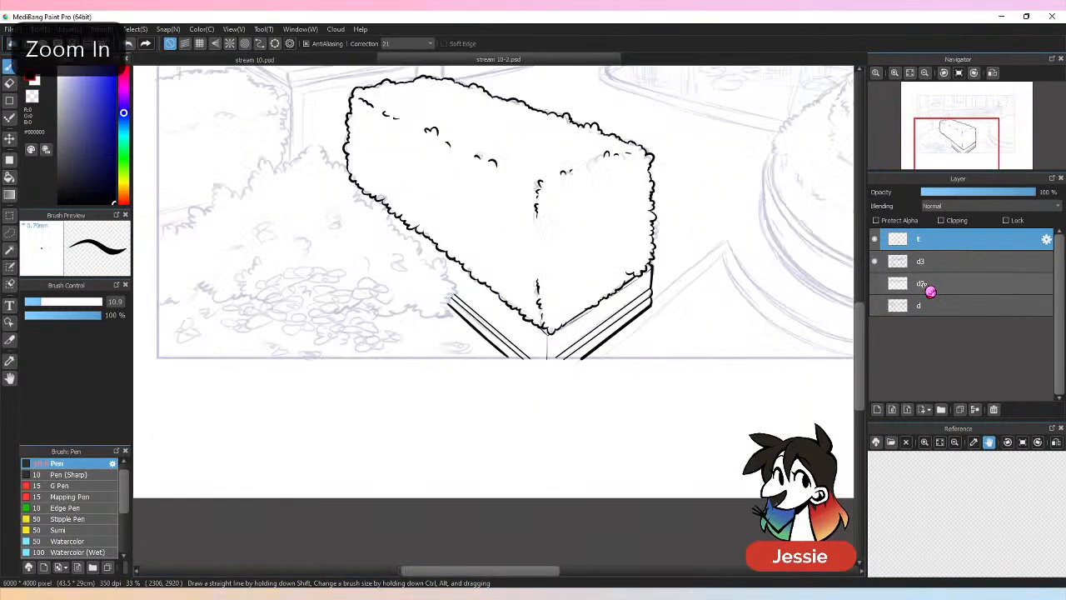
Ink the right edge of the fountain pedestal down to the hedge and the straight vertical line of its front corner.
{"action": "left_click_drag", "start_coordinate": [500, 573], "coordinate": [468, 573]}
{"action": "left_click_drag", "start_coordinate": [860, 319], "coordinate": [872, 267]}
{"action": "key", "text": "ctrl+plus"}
{"action": "key", "text": "ctrl+plus"}
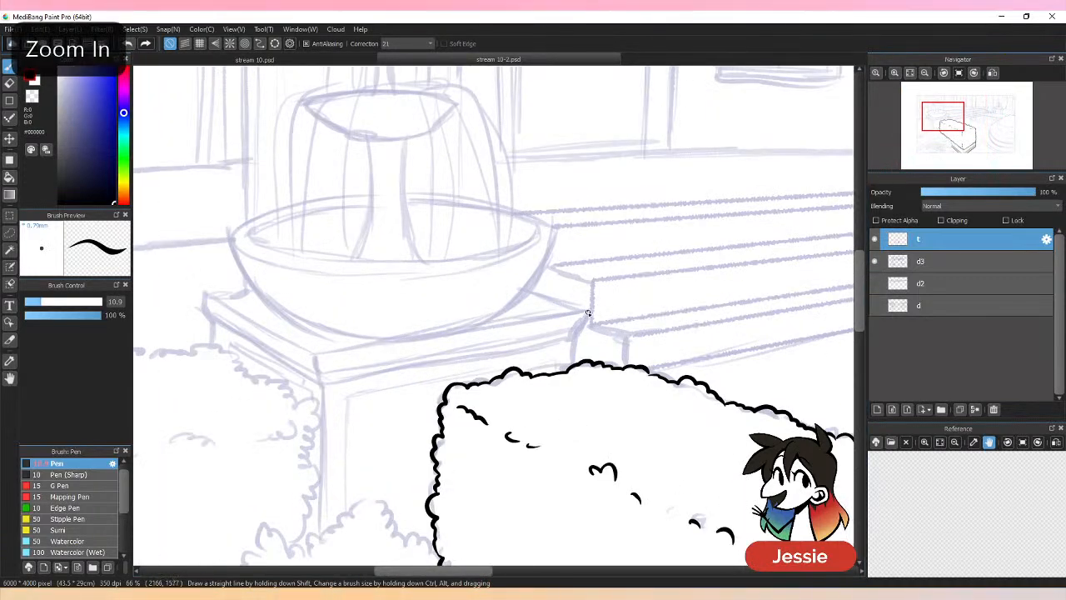
{"action": "left_click_drag", "start_coordinate": [573, 336], "coordinate": [571, 368]}
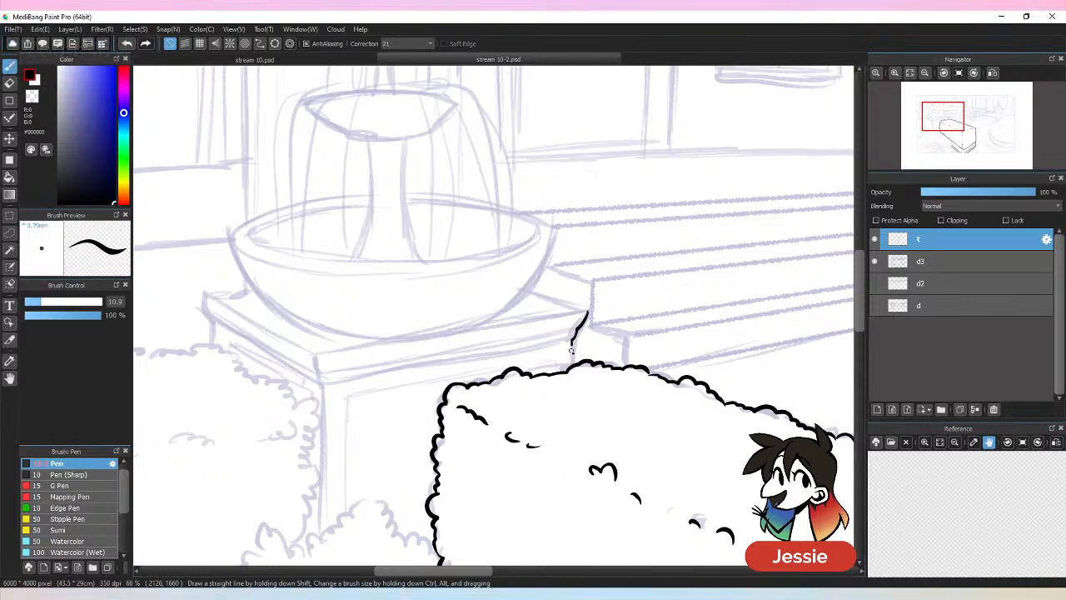
{"action": "left_click_drag", "start_coordinate": [320, 390], "coordinate": [315, 541]}
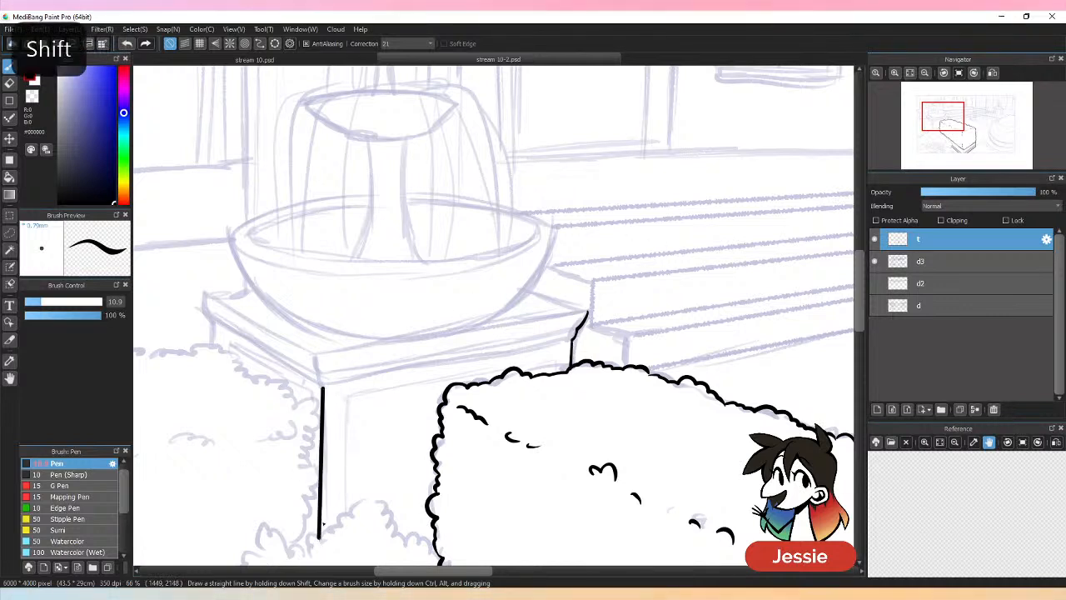
{"action": "key", "text": "ctrl+z"}
{"action": "left_click_drag", "start_coordinate": [321, 389], "coordinate": [323, 534]}
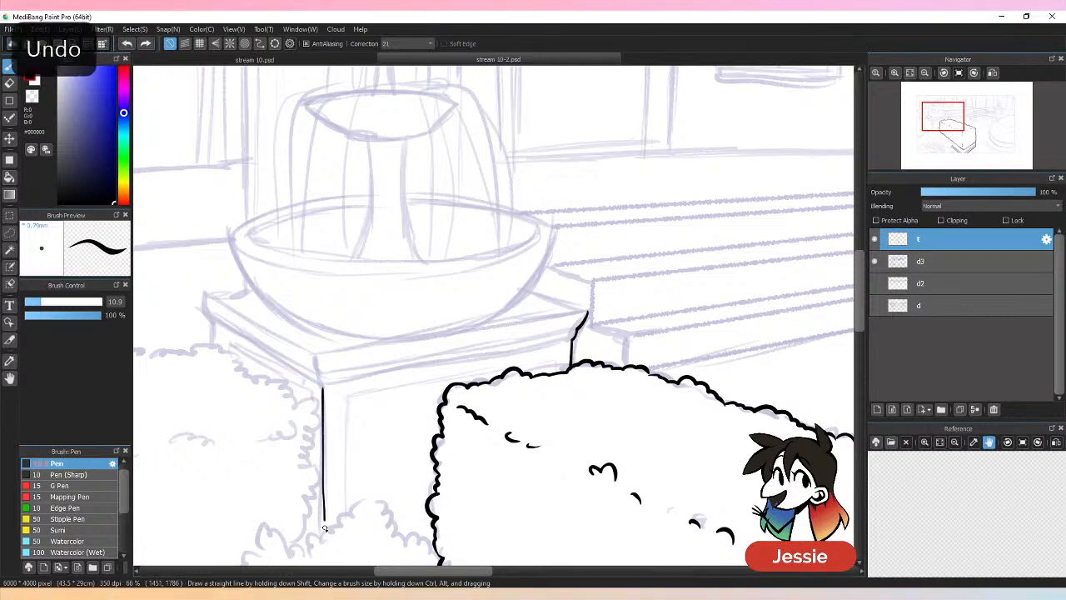
{"action": "key", "text": "ctrl+z"}
{"action": "left_click_drag", "start_coordinate": [322, 388], "coordinate": [319, 539]}
{"action": "key", "text": "ctrl+z"}
{"action": "left_click_drag", "start_coordinate": [323, 407], "coordinate": [323, 538]}
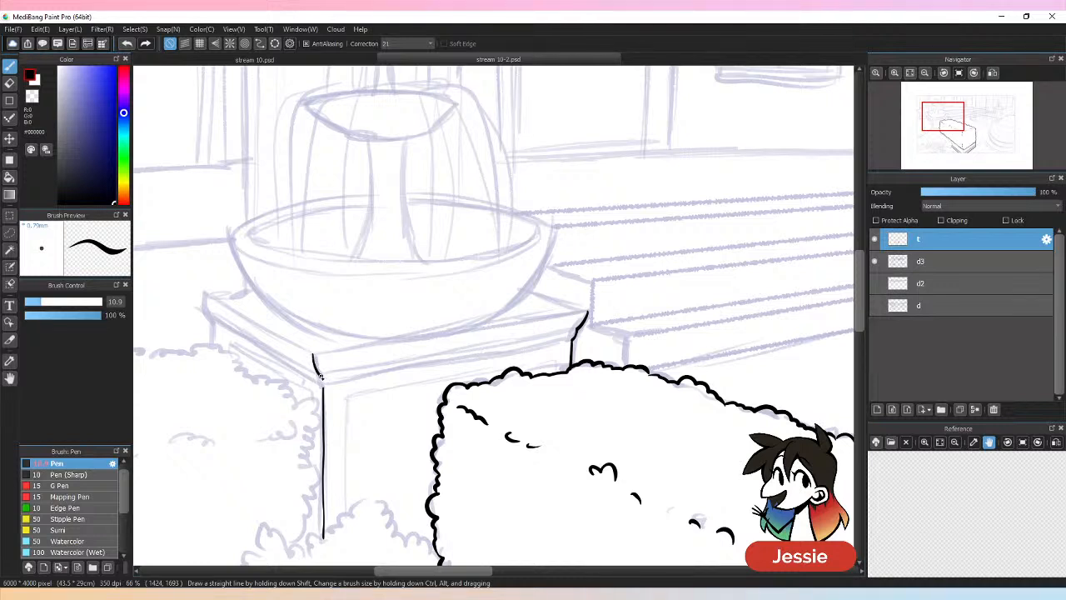
{"action": "left_click_drag", "start_coordinate": [322, 392], "coordinate": [320, 372]}
{"action": "key", "text": "ctrl+z"}
{"action": "key", "text": "ctrl+z"}
{"action": "key", "text": "ctrl+z"}
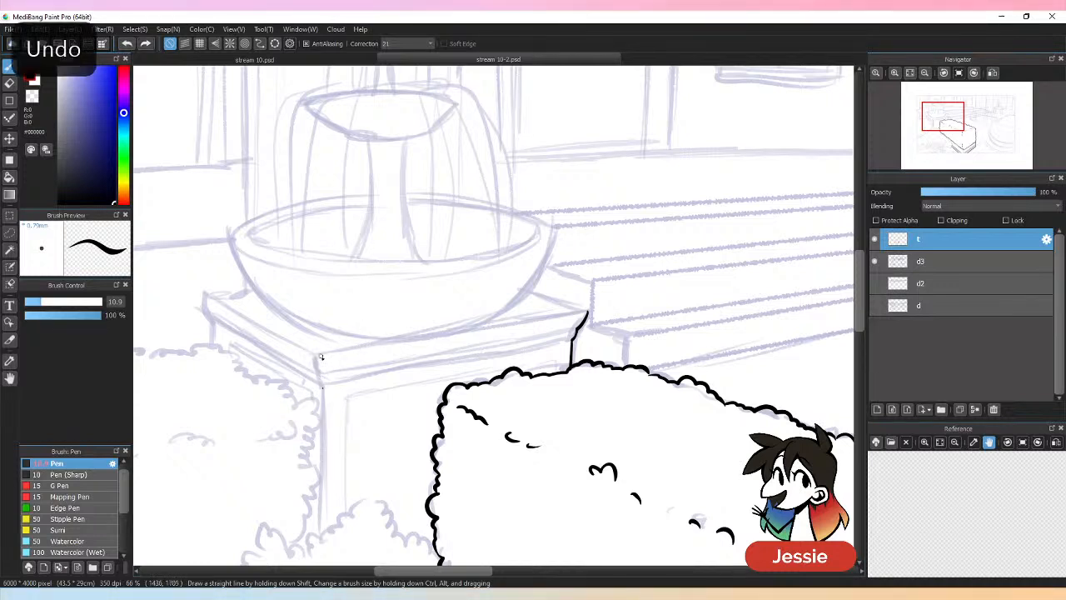
Redraw the straight vertical line at the fountain pedestal's front corner and ink the short curved cap profile above it.
{"action": "left_click_drag", "start_coordinate": [323, 391], "coordinate": [320, 545]}
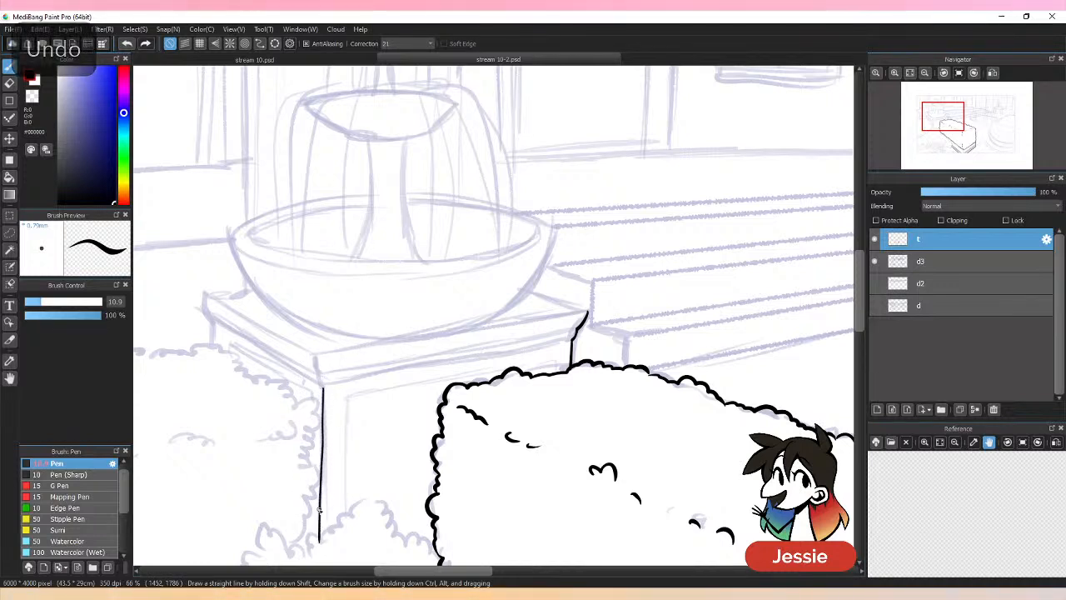
{"action": "key", "text": "ctrl+z"}
{"action": "mouse_move", "coordinate": [322, 385]}
{"action": "left_mouse_down"}
{"action": "mouse_move", "coordinate": [319, 527]}
{"action": "mouse_move", "coordinate": [323, 425]}
{"action": "mouse_move", "coordinate": [321, 510]}
{"action": "left_mouse_up"}
{"action": "key", "text": "ctrl+z"}
{"action": "key", "text": "ctrl+z"}
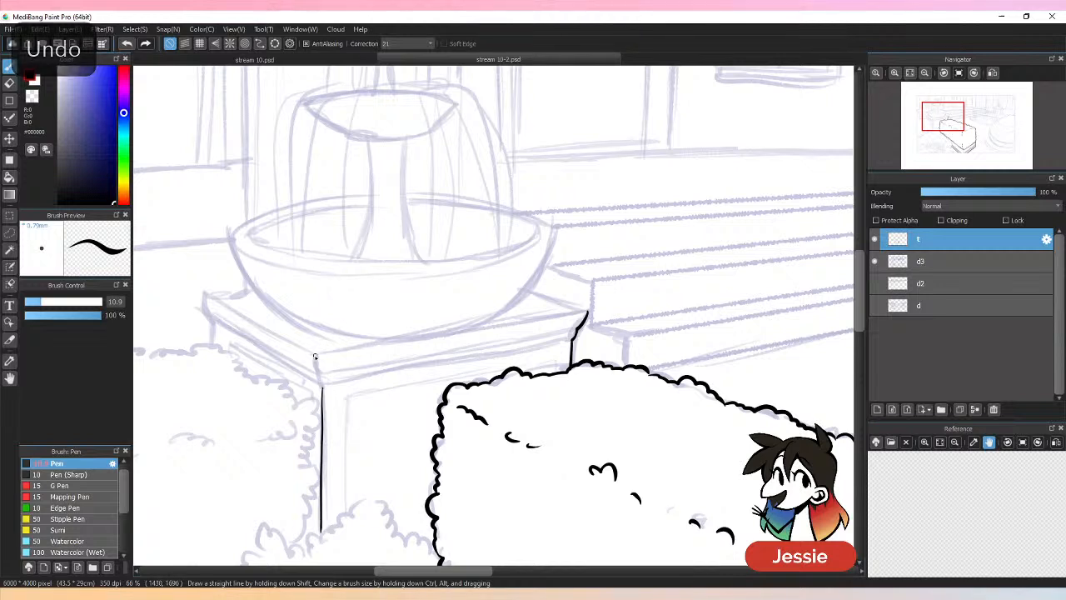
{"action": "left_click_drag", "start_coordinate": [314, 353], "coordinate": [323, 387]}
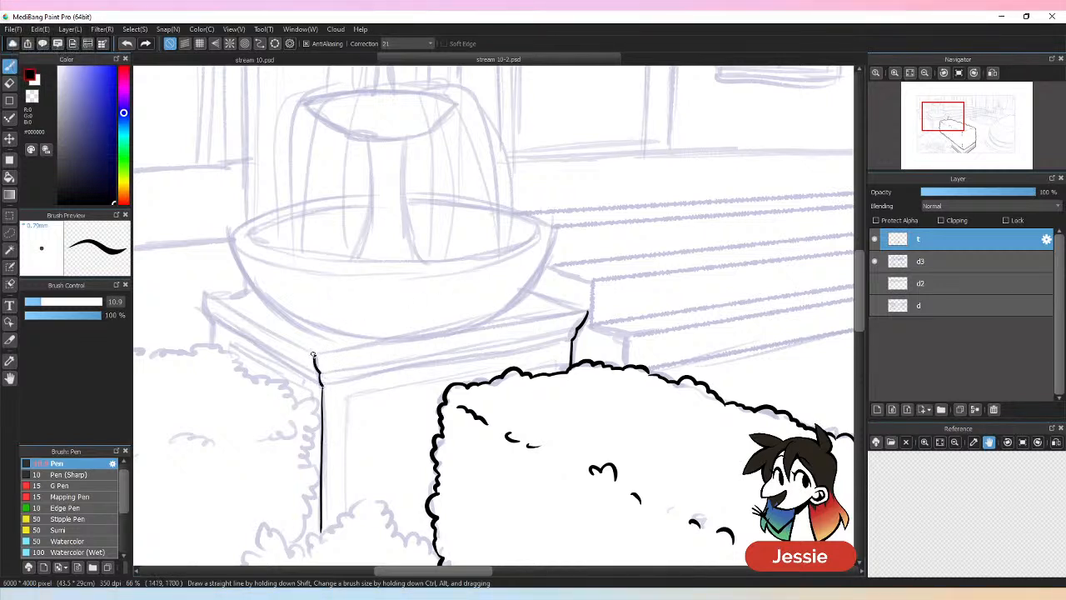
Ink the upper front edge of the pedestal cap as a straight line from the front corner to the right corner.
{"action": "left_click", "coordinate": [586, 312], "text": "shift"}
{"action": "key", "text": "ctrl+z"}
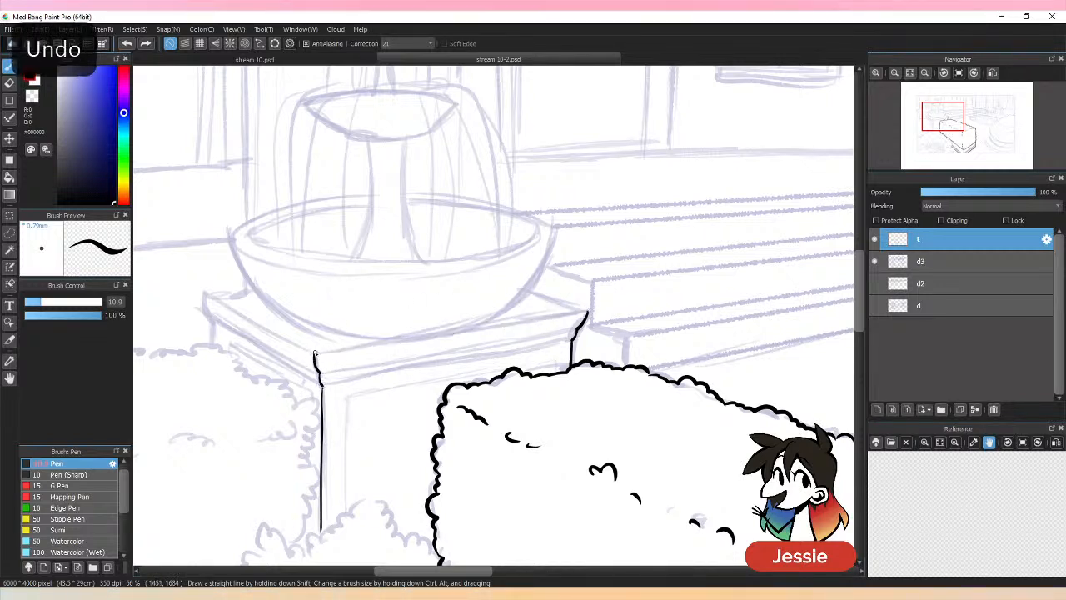
{"action": "left_click_drag", "start_coordinate": [348, 347], "coordinate": [588, 312]}
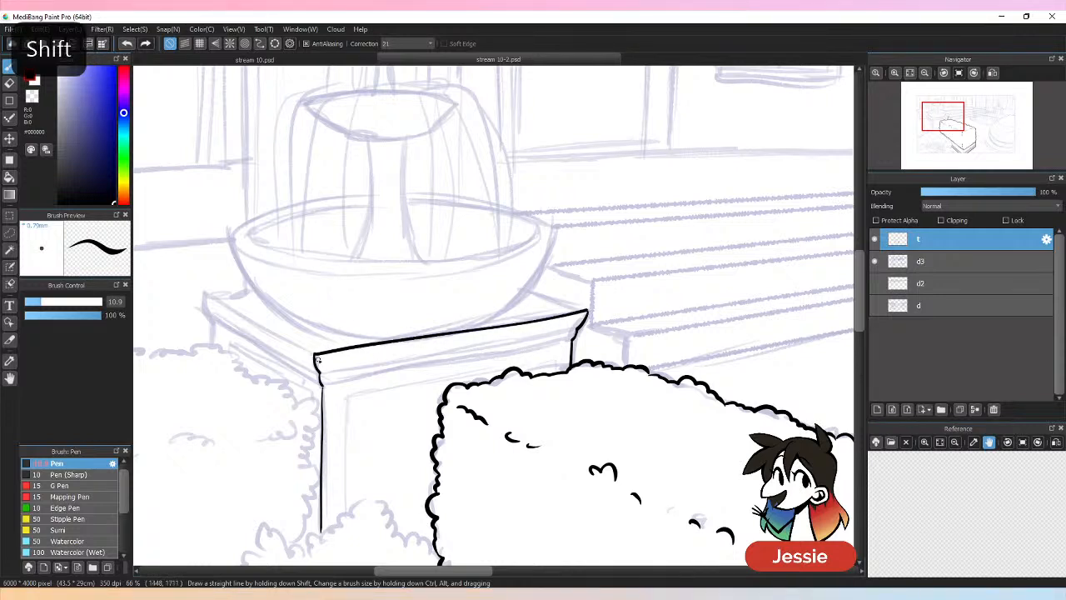
{"action": "key", "text": "ctrl+z"}
{"action": "left_click_drag", "start_coordinate": [317, 353], "coordinate": [588, 313]}
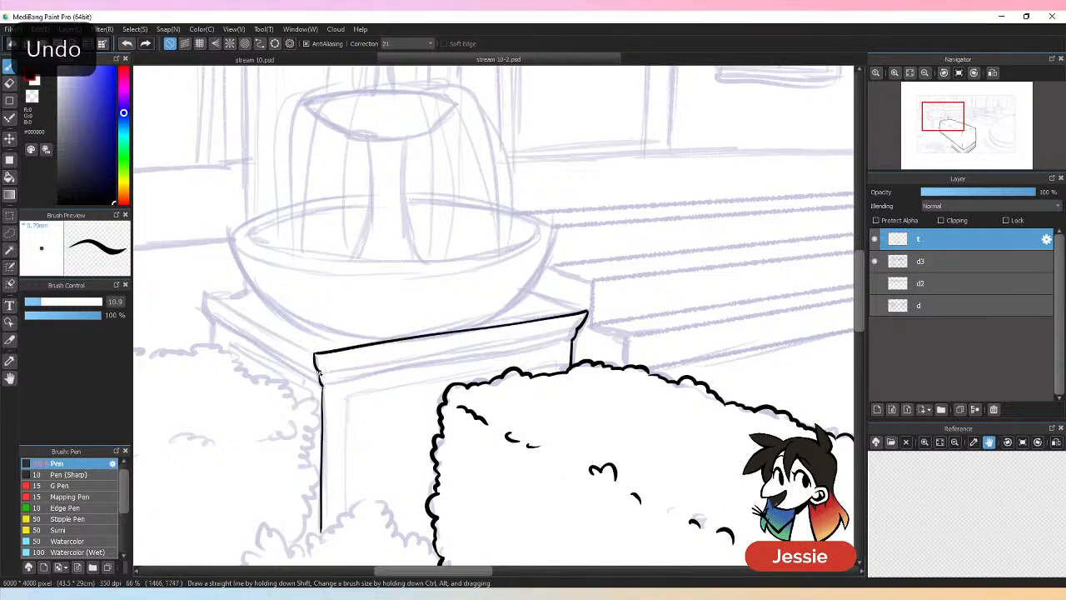
Ink the two thin lower moulding lines along the front of the pedestal cap and tidy their right end.
{"action": "left_click_drag", "start_coordinate": [319, 375], "coordinate": [523, 343]}
{"action": "key", "text": "ctrl+z"}
{"action": "mouse_move", "coordinate": [320, 375]}
{"action": "left_mouse_down"}
{"action": "mouse_move", "coordinate": [580, 330]}
{"action": "mouse_move", "coordinate": [491, 343]}
{"action": "left_mouse_up"}
{"action": "key", "text": "ctrl+z"}
{"action": "left_click_drag", "start_coordinate": [325, 384], "coordinate": [573, 343]}
{"action": "key", "text": "ctrl+minus"}
{"action": "key", "text": "ctrl+plus"}
{"action": "key", "text": "e"}
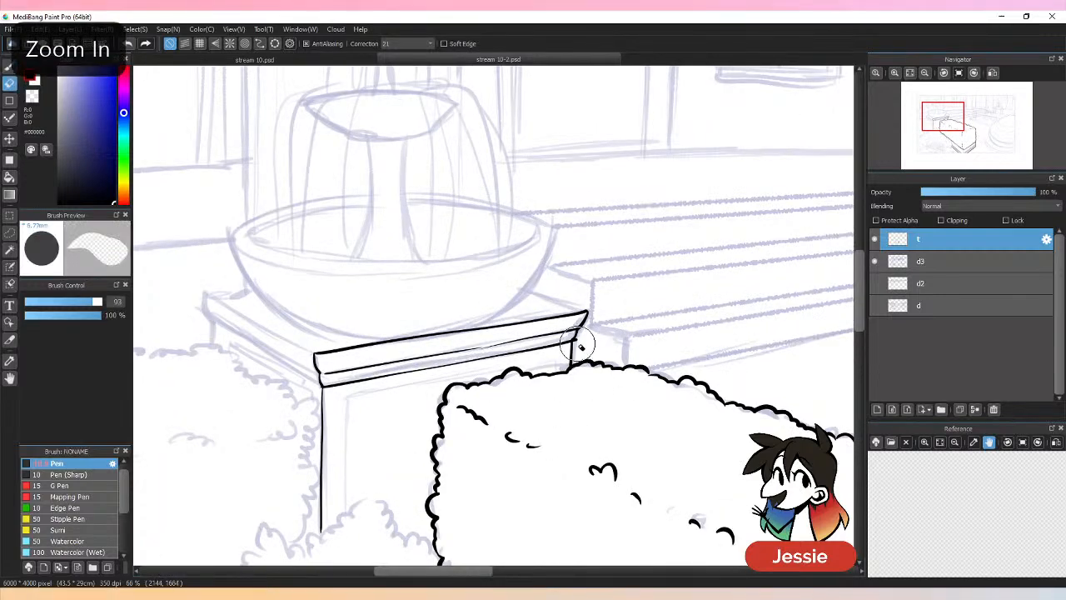
{"action": "key", "text": "b"}
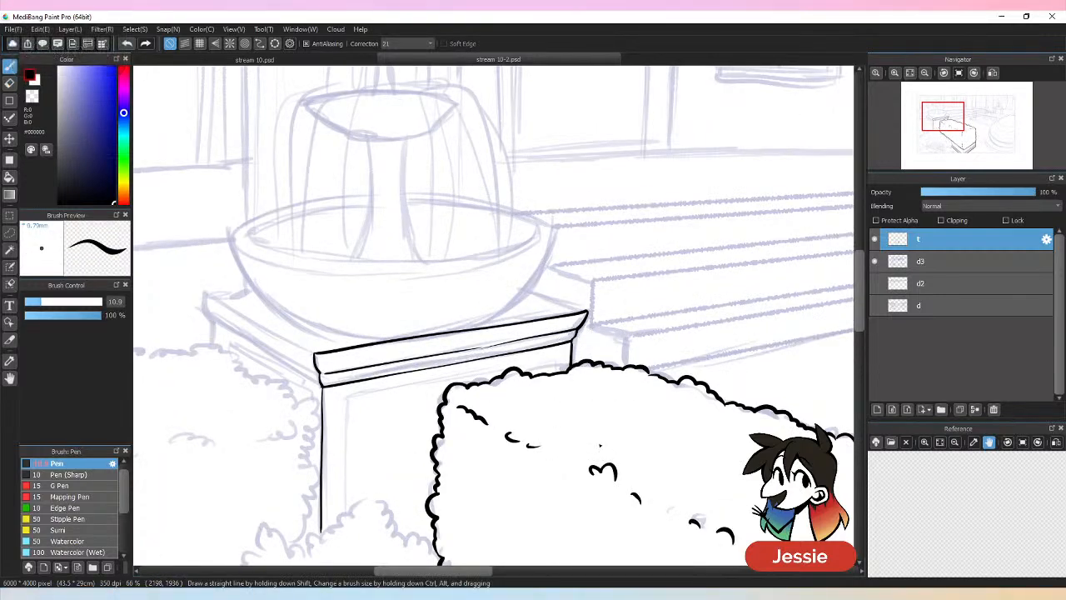
Ink the upper left edge of the pedestal cap from its left corner to the front corner.
{"action": "left_click_drag", "start_coordinate": [208, 298], "coordinate": [311, 353]}
{"action": "key", "text": "ctrl+z"}
{"action": "left_click_drag", "start_coordinate": [210, 298], "coordinate": [311, 355]}
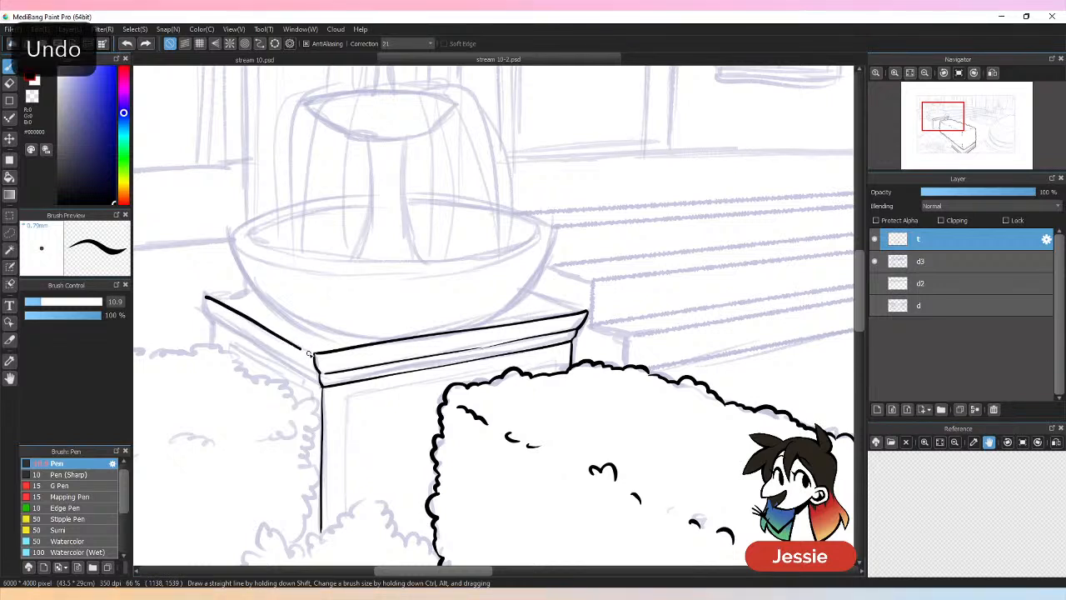
{"action": "key", "text": "ctrl+z"}
{"action": "left_click_drag", "start_coordinate": [223, 306], "coordinate": [313, 357]}
{"action": "key", "text": "ctrl+z"}
{"action": "left_click_drag", "start_coordinate": [208, 297], "coordinate": [312, 353]}
Ink the cap's left corner profile, the lower moulding lines along its left side and the short pedestal edge below.
{"action": "key", "text": "ctrl+minus"}
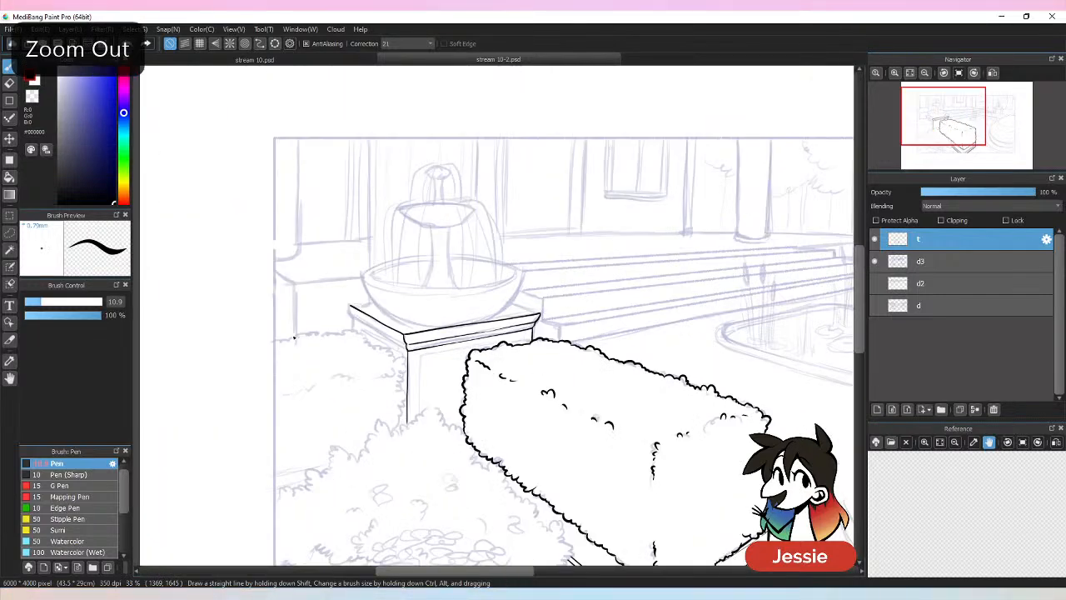
{"action": "key", "text": "ctrl+minus"}
{"action": "key", "text": "ctrl+minus"}
{"action": "key", "text": "ctrl+plus"}
{"action": "key", "text": "ctrl+plus"}
{"action": "key", "text": "ctrl+plus"}
{"action": "key", "text": "ctrl+plus"}
{"action": "key", "text": "ctrl+plus"}
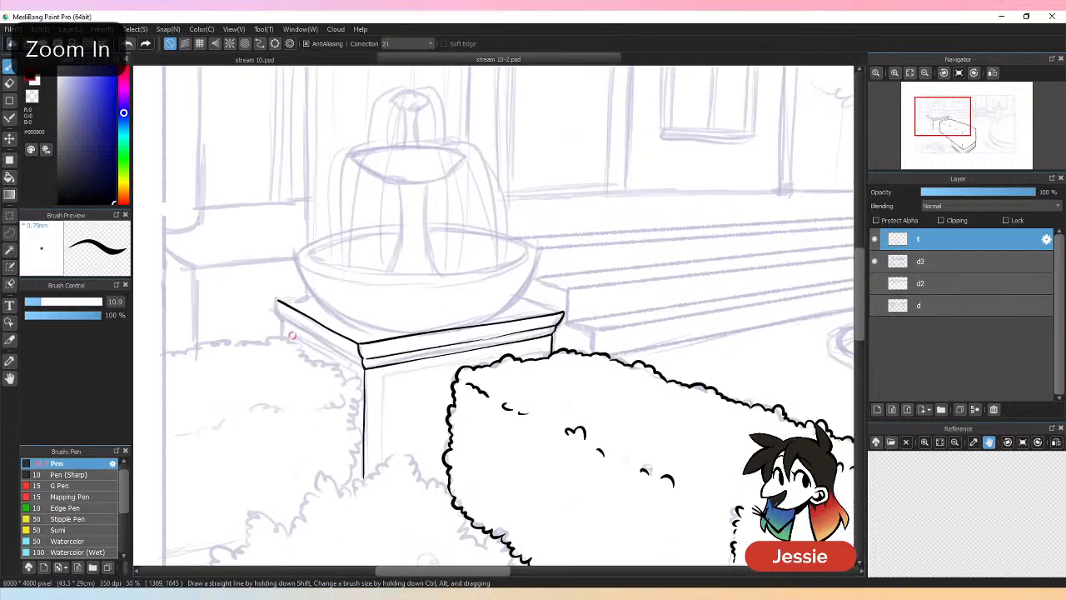
{"action": "mouse_move", "coordinate": [204, 297]}
{"action": "left_mouse_down"}
{"action": "mouse_move", "coordinate": [210, 325]}
{"action": "mouse_move", "coordinate": [315, 370]}
{"action": "left_mouse_up"}
{"action": "key", "text": "ctrl+z"}
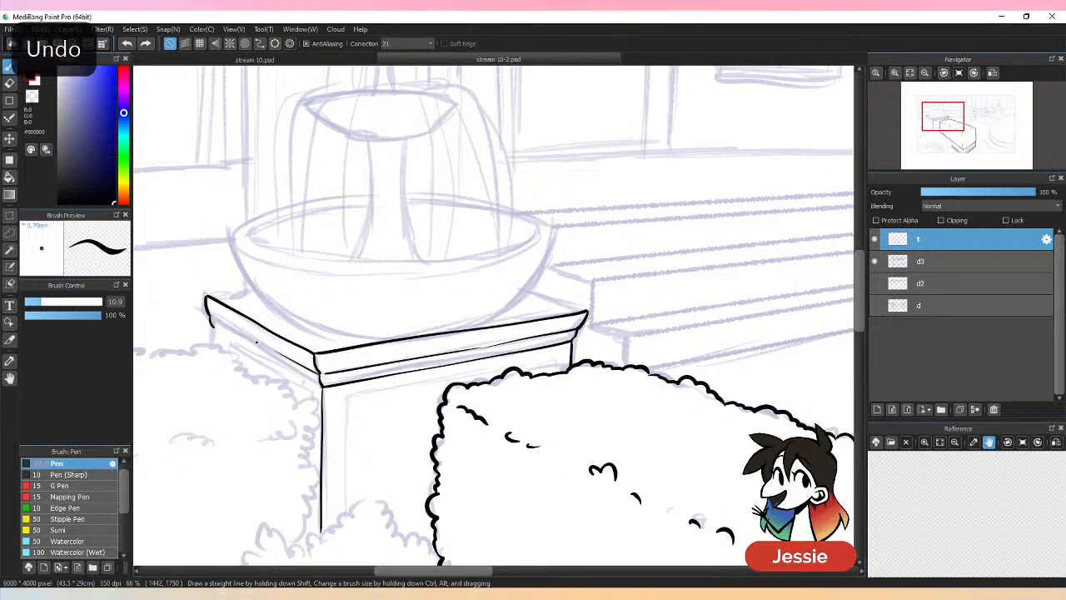
{"action": "left_click_drag", "start_coordinate": [210, 324], "coordinate": [317, 375]}
{"action": "left_click_drag", "start_coordinate": [212, 325], "coordinate": [215, 346]}
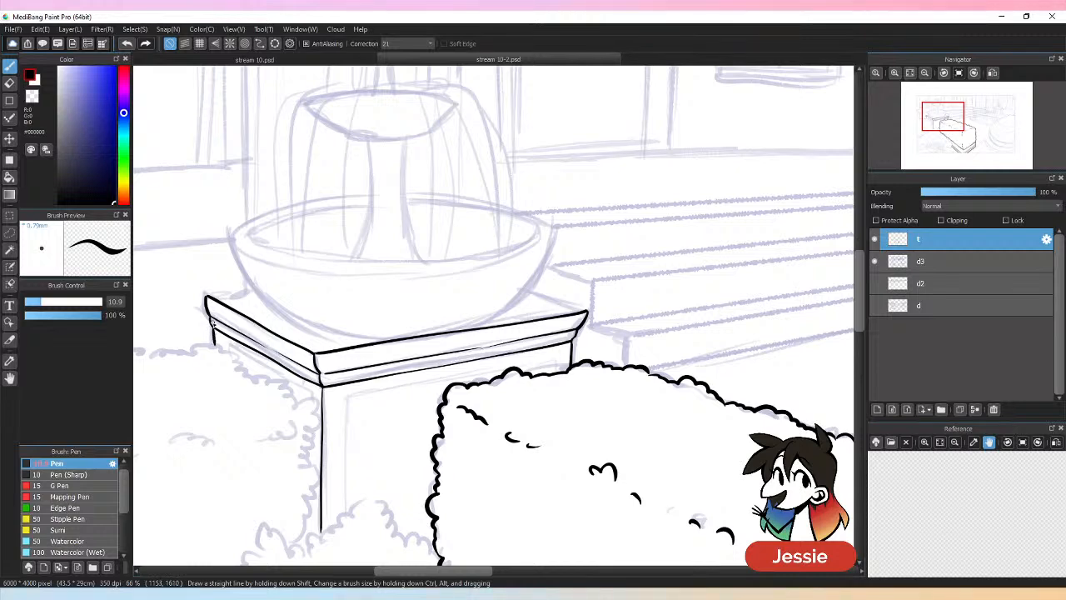
Ink the back edges of the pedestal cap on both sides of the bowl and check the whole drawing.
{"action": "key", "text": "ctrl+minus"}
{"action": "key", "text": "ctrl+plus"}
{"action": "key", "text": "ctrl+plus"}
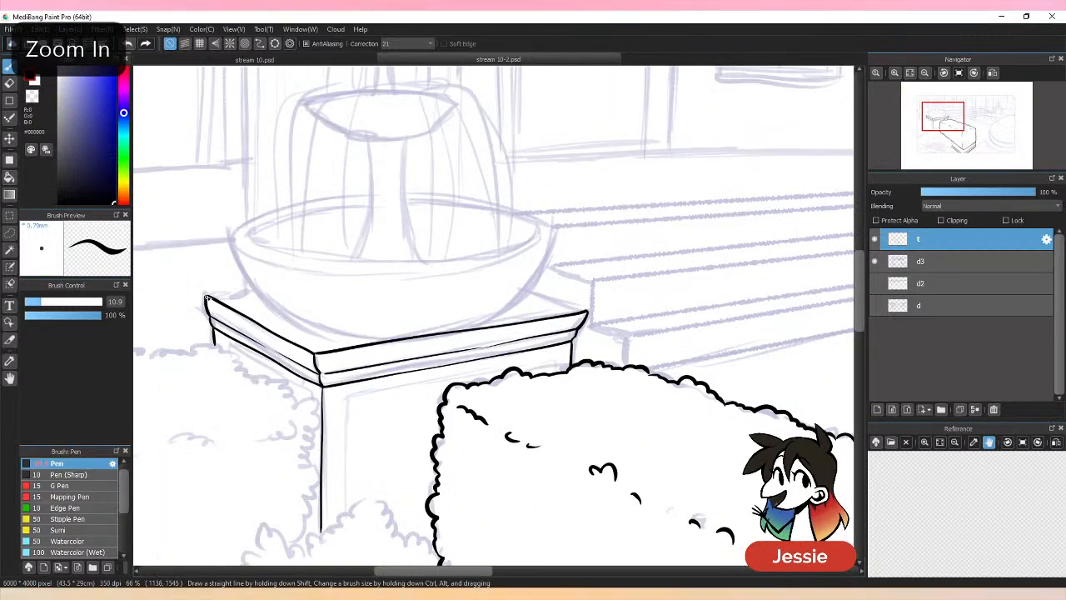
{"action": "left_click_drag", "start_coordinate": [207, 297], "coordinate": [254, 289]}
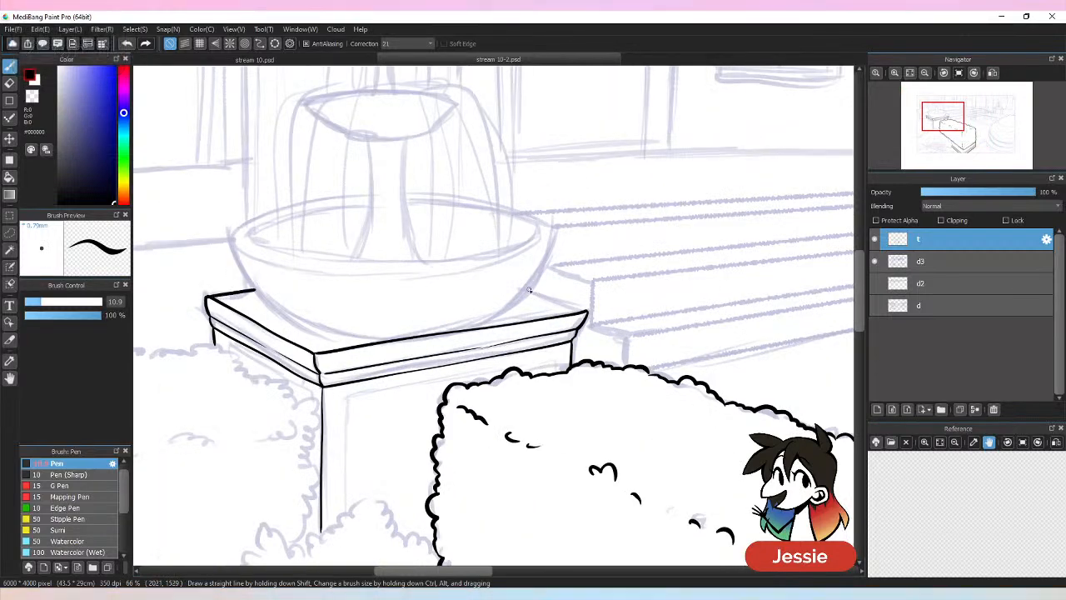
{"action": "key", "text": "ctrl+minus"}
{"action": "key", "text": "ctrl+minus"}
{"action": "key", "text": "ctrl+minus"}
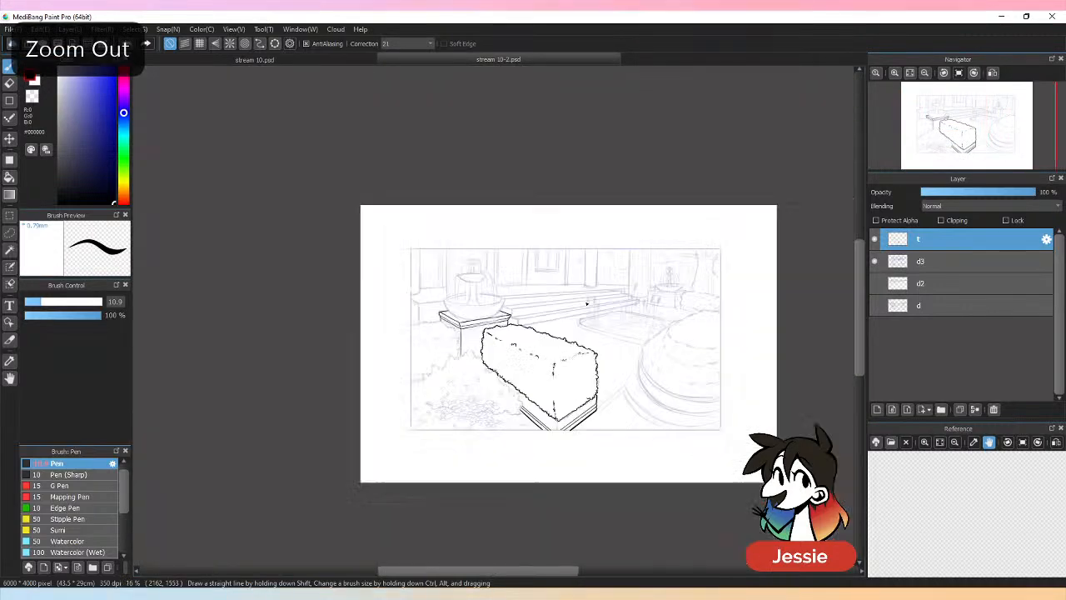
{"action": "key", "text": "ctrl+plus"}
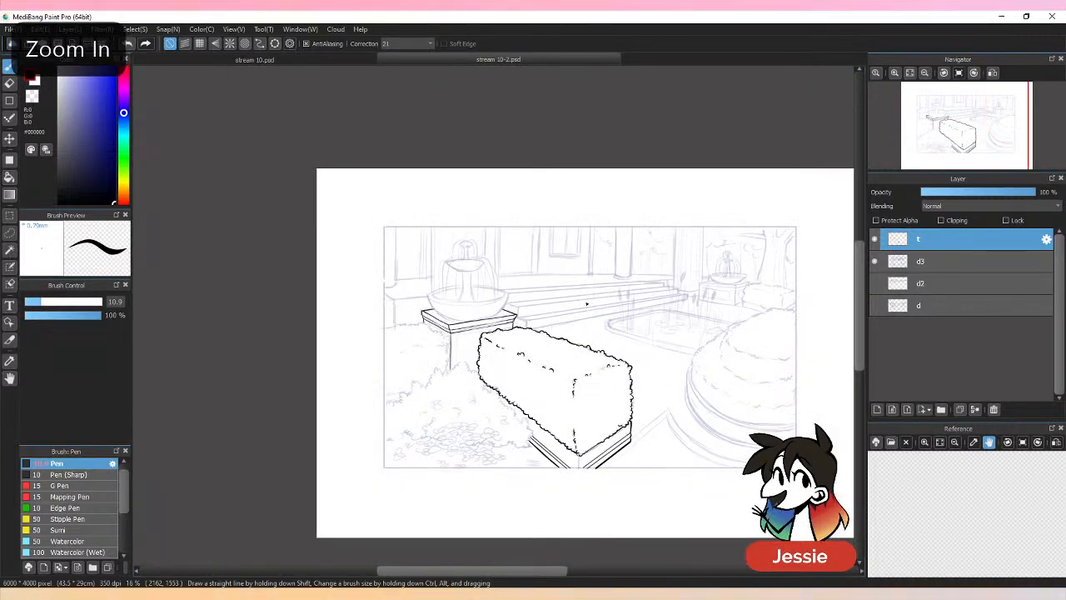
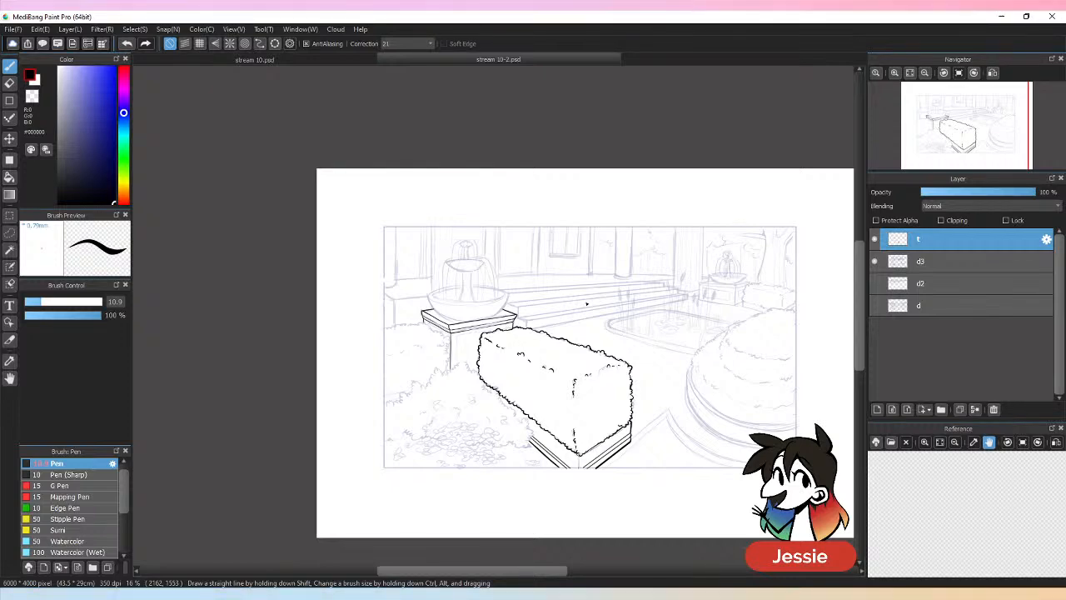
Ink the bumpy top and right outline of the hedge left of the pedestal, down to the foreground bush.
{"action": "left_click_drag", "start_coordinate": [539, 573], "coordinate": [551, 572]}
{"action": "key", "text": "ctrl+plus"}
{"action": "key", "text": "ctrl+plus"}
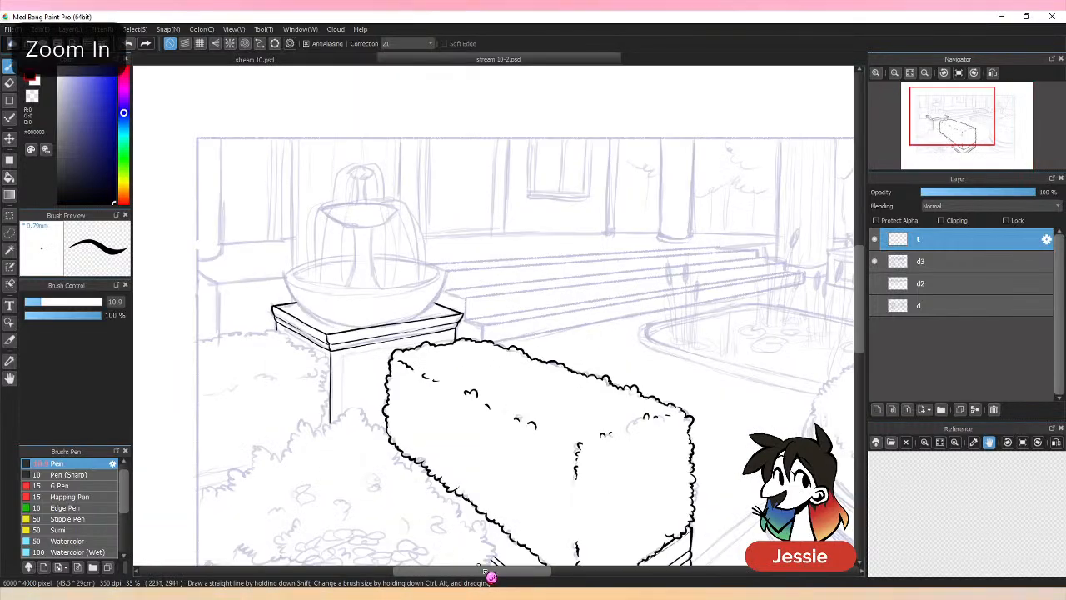
{"action": "key", "text": "ctrl+plus"}
{"action": "key", "text": "ctrl+plus"}
{"action": "mouse_move", "coordinate": [252, 364]}
{"action": "left_mouse_down"}
{"action": "mouse_move", "coordinate": [400, 345]}
{"action": "mouse_move", "coordinate": [457, 381]}
{"action": "mouse_move", "coordinate": [475, 363]}
{"action": "mouse_move", "coordinate": [483, 381]}
{"action": "mouse_move", "coordinate": [471, 385]}
{"action": "mouse_move", "coordinate": [500, 439]}
{"action": "left_mouse_up"}
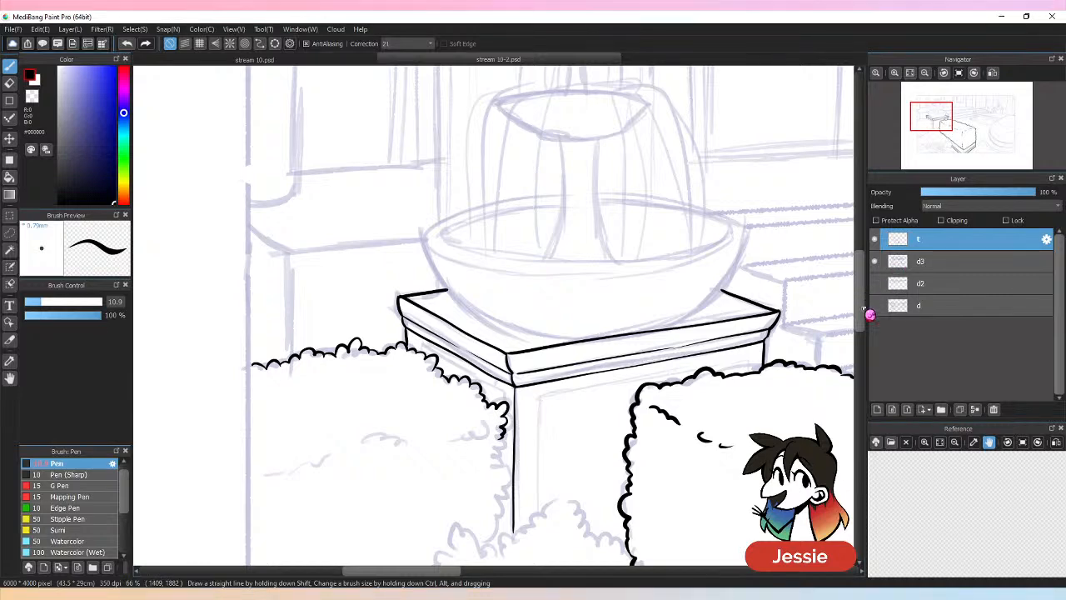
{"action": "scroll", "coordinate": [866, 321], "scroll_direction": "down", "scroll_amount": 5}
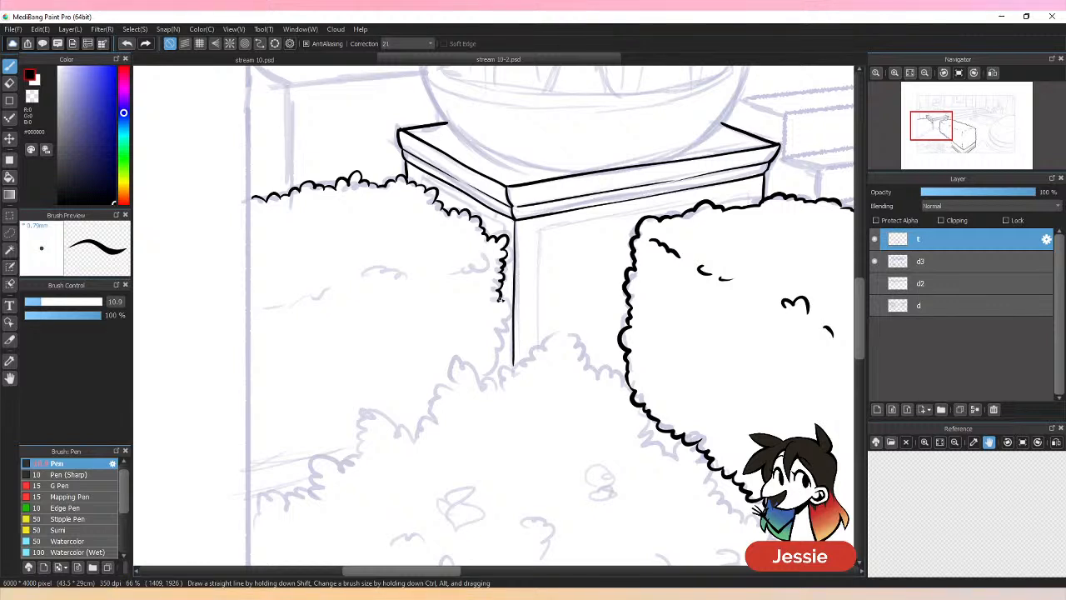
{"action": "left_click_drag", "start_coordinate": [501, 300], "coordinate": [498, 381]}
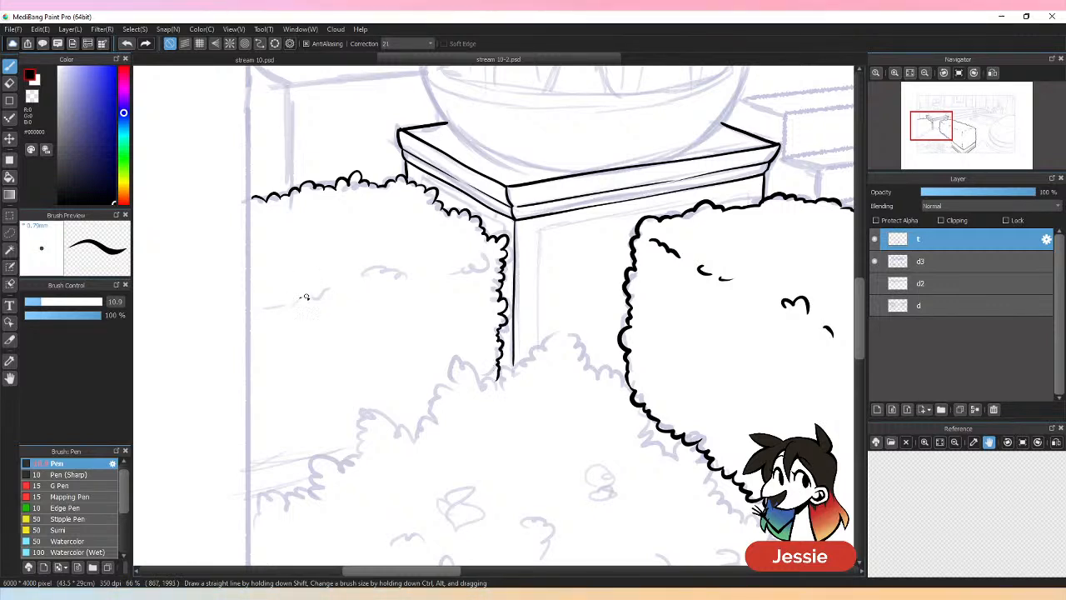
Ink small leaf marks along the left hedge's upper fold and draw its uneven bottom edge.
{"action": "left_click_drag", "start_coordinate": [360, 281], "coordinate": [481, 269]}
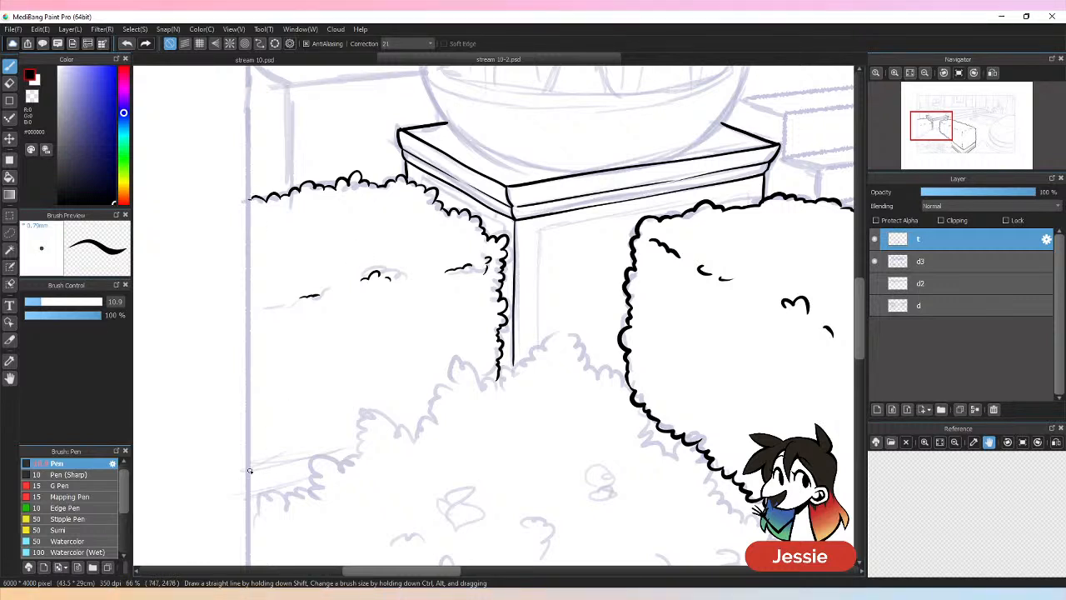
{"action": "left_click_drag", "start_coordinate": [250, 459], "coordinate": [318, 454]}
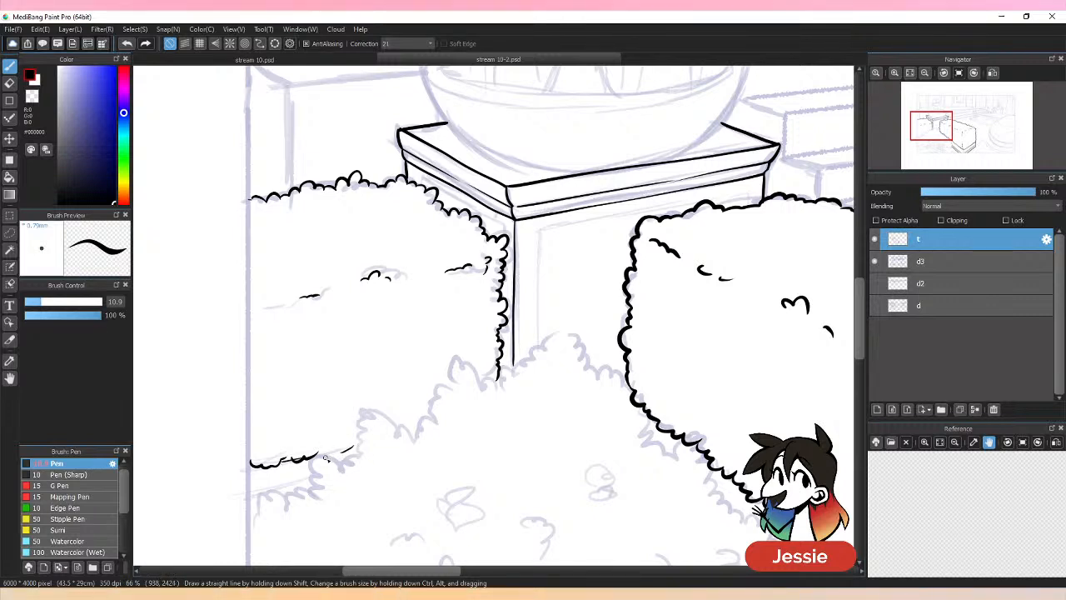
{"action": "key", "text": "ctrl+z"}
{"action": "left_click_drag", "start_coordinate": [283, 462], "coordinate": [354, 447]}
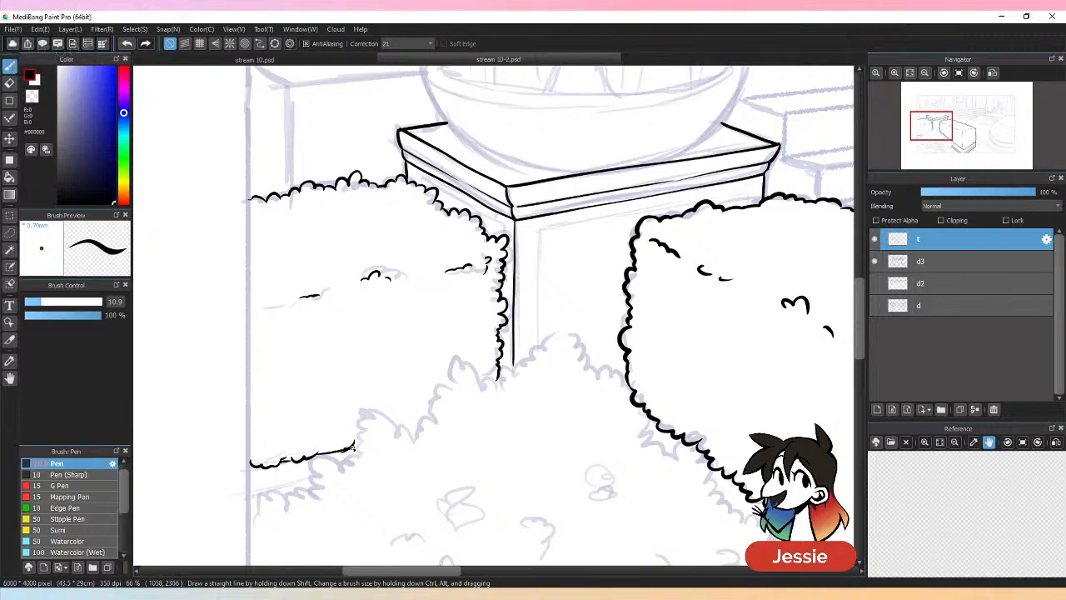
{"action": "scroll", "coordinate": [387, 470], "scroll_direction": "down", "scroll_amount": 1}
{"action": "scroll", "coordinate": [387, 470], "scroll_direction": "up", "scroll_amount": 1}
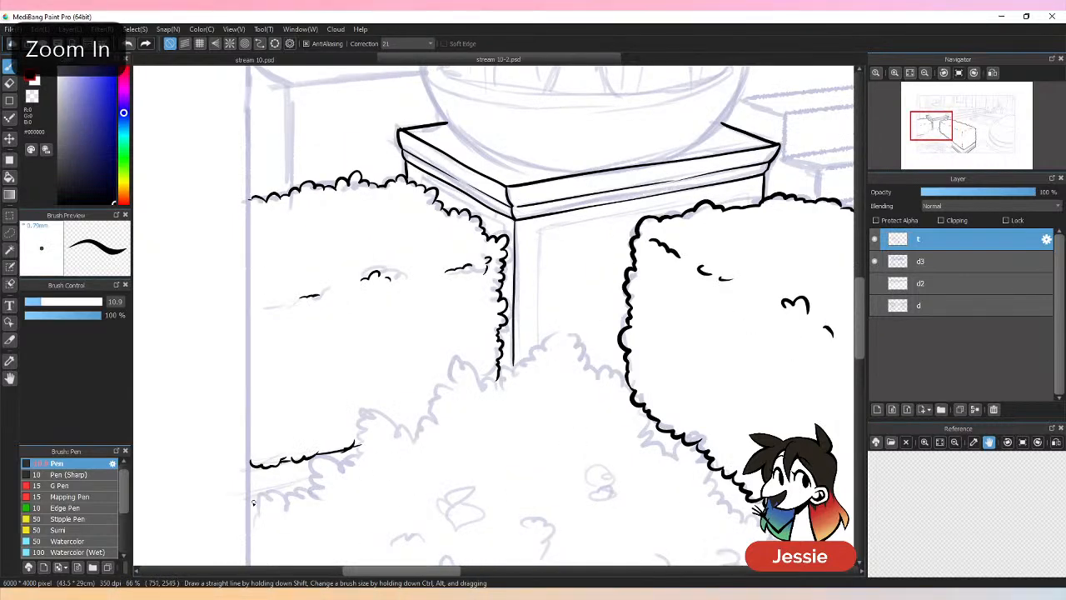
Ink the thin planter base lines beneath the left hedge, from the picture border to the foreground bush.
{"action": "mouse_move", "coordinate": [250, 500]}
{"action": "left_mouse_down"}
{"action": "mouse_move", "coordinate": [320, 482]}
{"action": "mouse_move", "coordinate": [263, 484]}
{"action": "mouse_move", "coordinate": [319, 471]}
{"action": "left_mouse_up"}
{"action": "key", "text": "ctrl+z"}
{"action": "key", "text": "ctrl+z"}
{"action": "left_click_drag", "start_coordinate": [249, 486], "coordinate": [325, 475]}
{"action": "scroll", "coordinate": [325, 474], "scroll_direction": "down", "scroll_amount": 3}
{"action": "scroll", "coordinate": [360, 426], "scroll_direction": "up", "scroll_amount": 2}
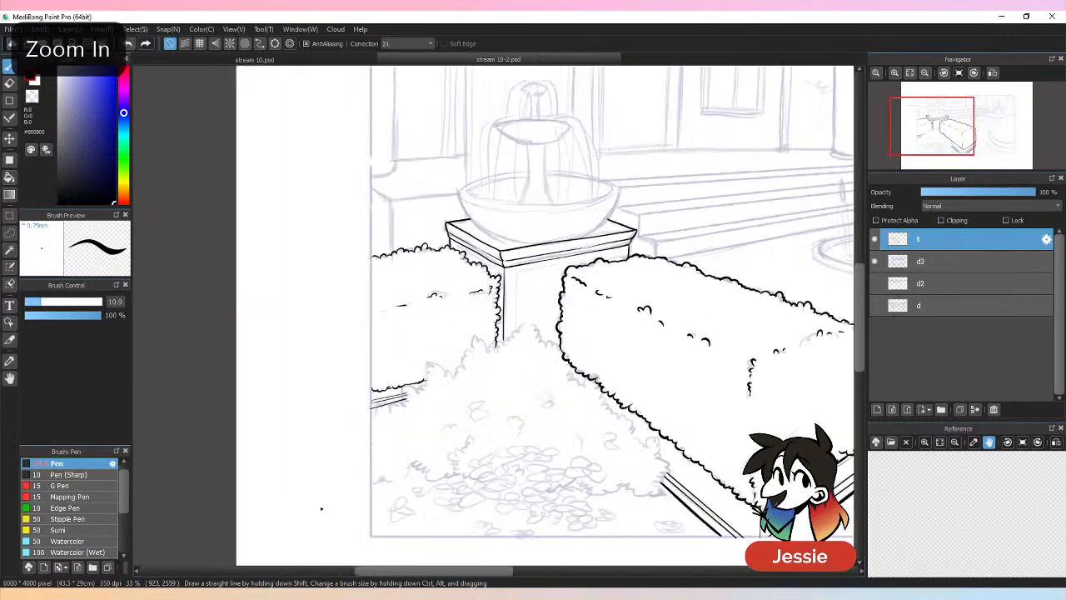
Ink the foreground bush's bumpy upper outline from the left hedge's bottom edge over its peak to the right hedge.
{"action": "key", "text": "e"}
{"action": "mouse_move", "coordinate": [370, 440]}
{"action": "left_mouse_down"}
{"action": "mouse_move", "coordinate": [399, 413]}
{"action": "mouse_move", "coordinate": [408, 388]}
{"action": "mouse_move", "coordinate": [420, 401]}
{"action": "mouse_move", "coordinate": [447, 400]}
{"action": "mouse_move", "coordinate": [480, 348]}
{"action": "mouse_move", "coordinate": [496, 370]}
{"action": "mouse_move", "coordinate": [536, 336]}
{"action": "mouse_move", "coordinate": [583, 367]}
{"action": "left_mouse_up"}
{"action": "key", "text": "b"}
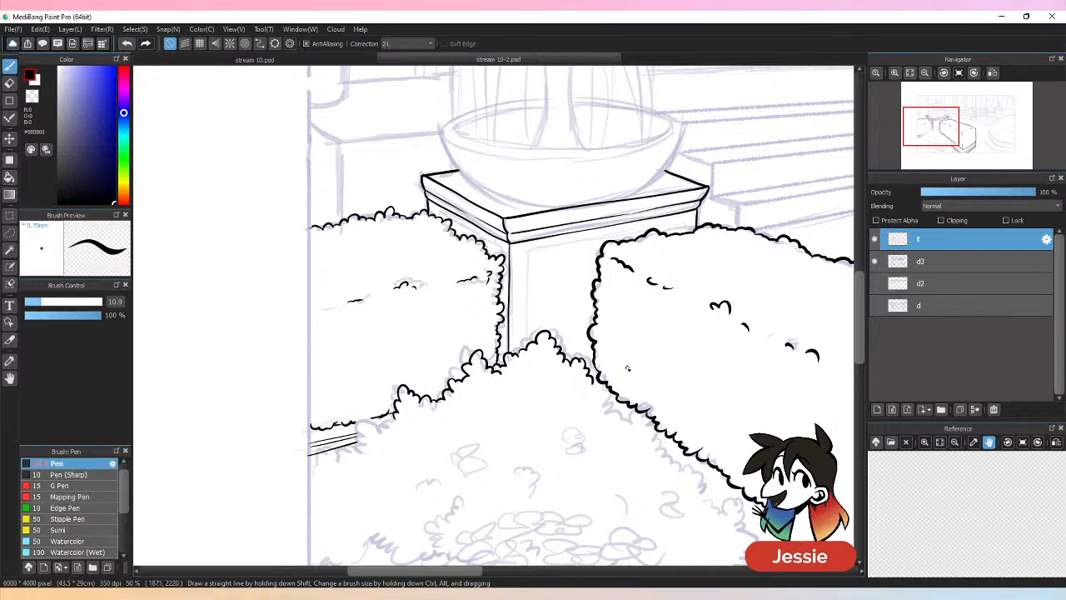
Extend the foreground bush's bumpy outline around the left planter base to the picture border and check the whole drawing.
{"action": "key", "text": "ctrl+minus"}
{"action": "key", "text": "ctrl+minus"}
{"action": "key", "text": "ctrl+minus"}
{"action": "key", "text": "ctrl+plus"}
{"action": "key", "text": "ctrl+plus"}
{"action": "key", "text": "ctrl+plus"}
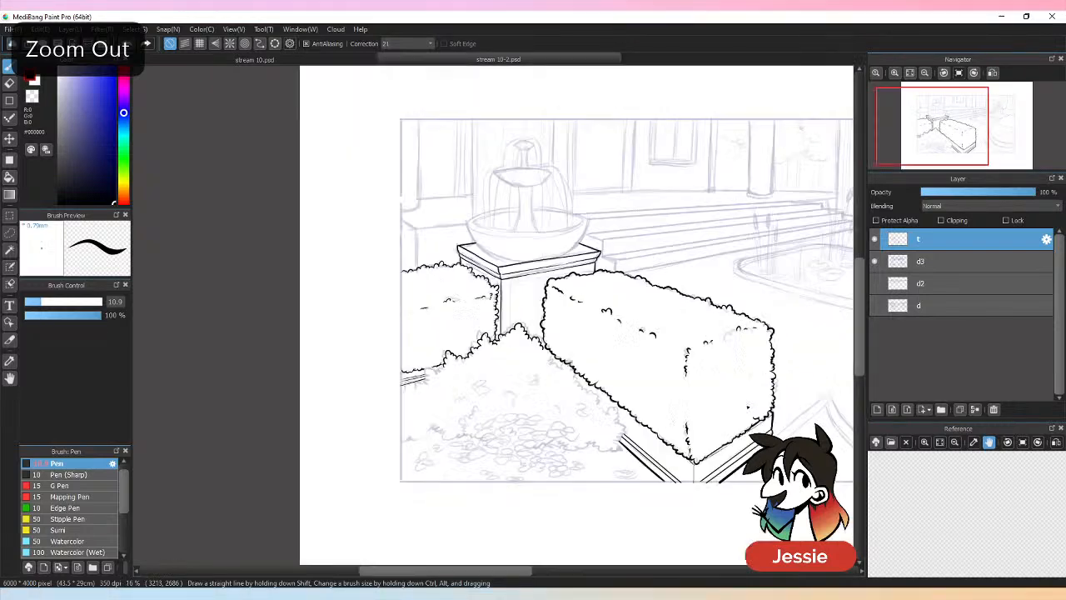
{"action": "key", "text": "ctrl+plus"}
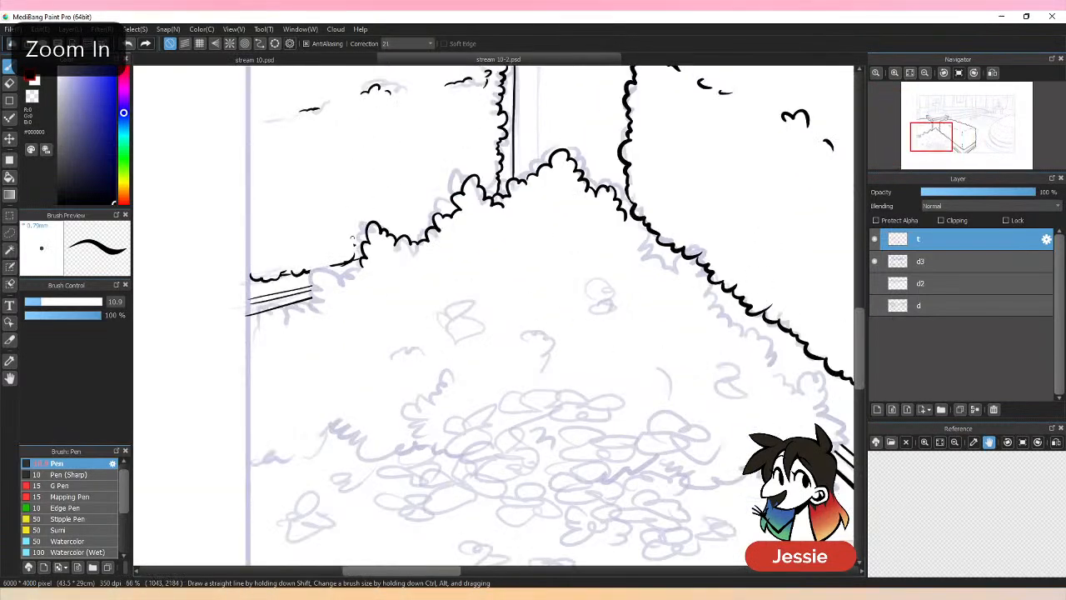
{"action": "mouse_move", "coordinate": [364, 266]}
{"action": "left_mouse_down"}
{"action": "mouse_move", "coordinate": [313, 287]}
{"action": "mouse_move", "coordinate": [318, 327]}
{"action": "mouse_move", "coordinate": [251, 315]}
{"action": "mouse_move", "coordinate": [253, 333]}
{"action": "left_mouse_up"}
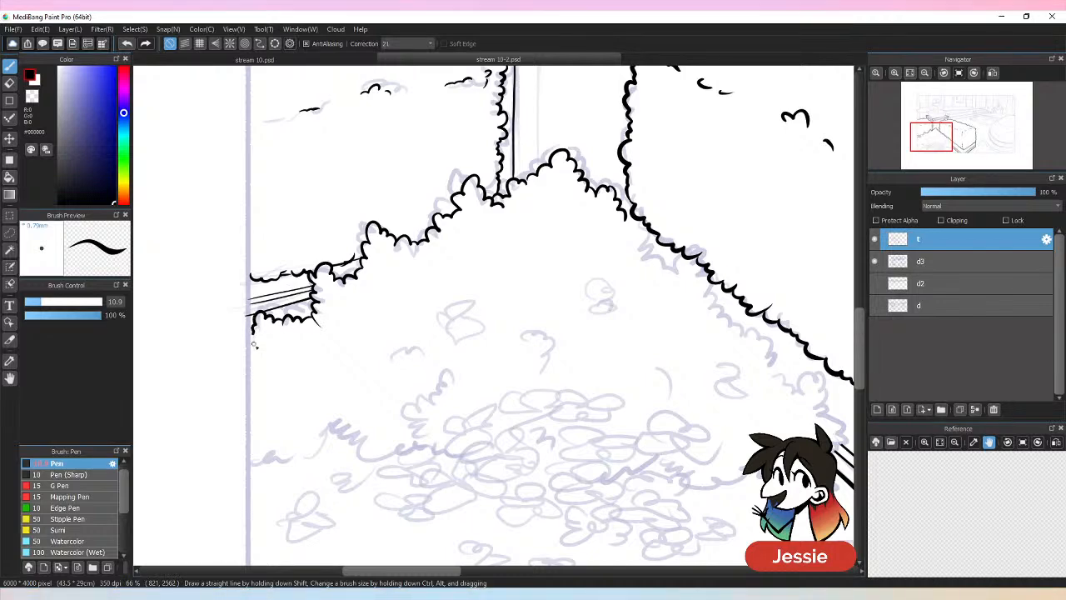
{"action": "key", "text": "ctrl+minus"}
{"action": "key", "text": "ctrl+minus"}
{"action": "key", "text": "ctrl+minus"}
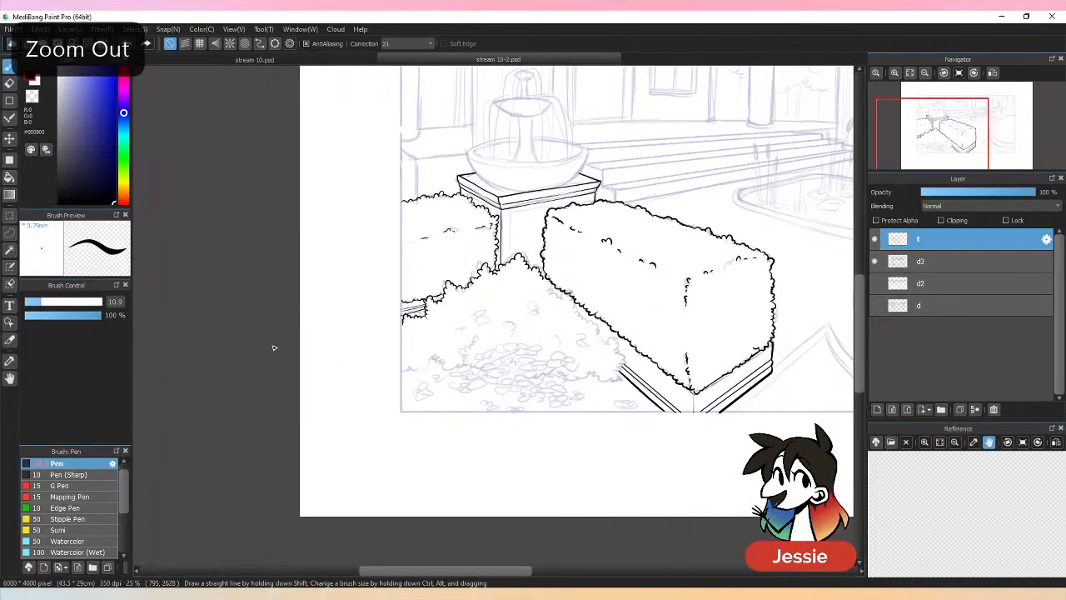
{"action": "key", "text": "ctrl+minus"}
{"action": "key", "text": "ctrl+minus"}
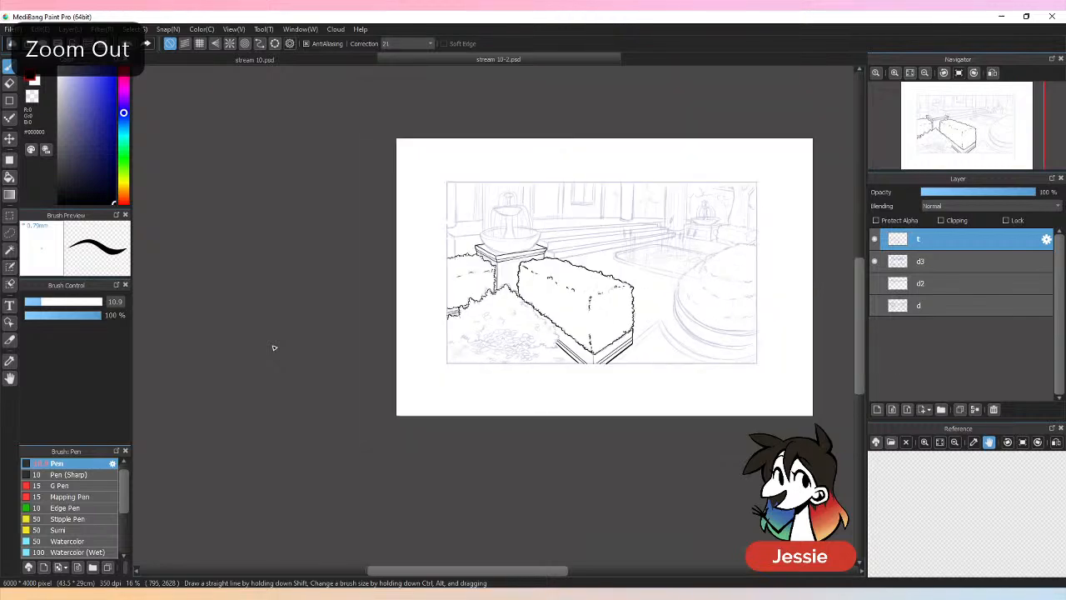
Save the drawing and ink the foreground bush's bumpy outline against the right hedge's lower edge, erasing the overlapping hedge line.
{"action": "key", "text": "ctrl+s"}
{"action": "key", "text": "ctrl+plus"}
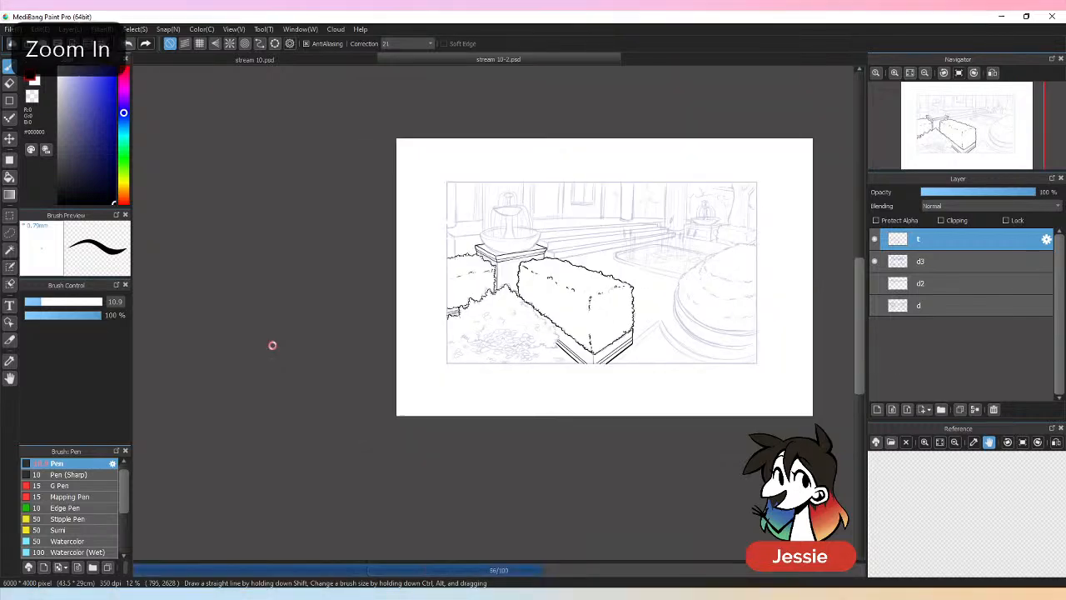
{"action": "key", "text": "ctrl+plus"}
{"action": "key", "text": "ctrl+plus"}
{"action": "key", "text": "ctrl+plus"}
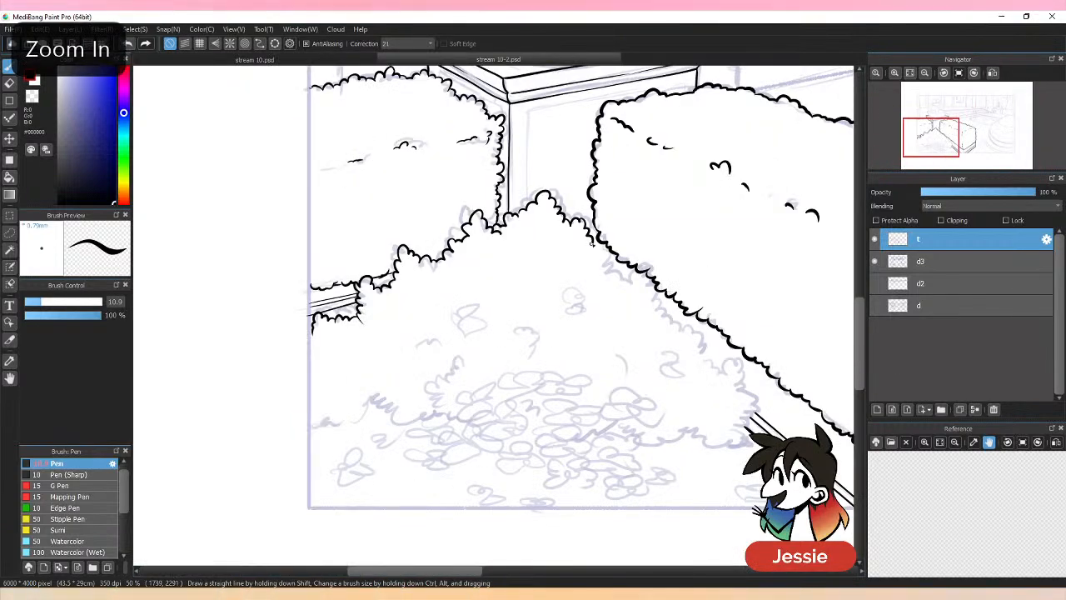
{"action": "left_click_drag", "start_coordinate": [594, 243], "coordinate": [625, 268]}
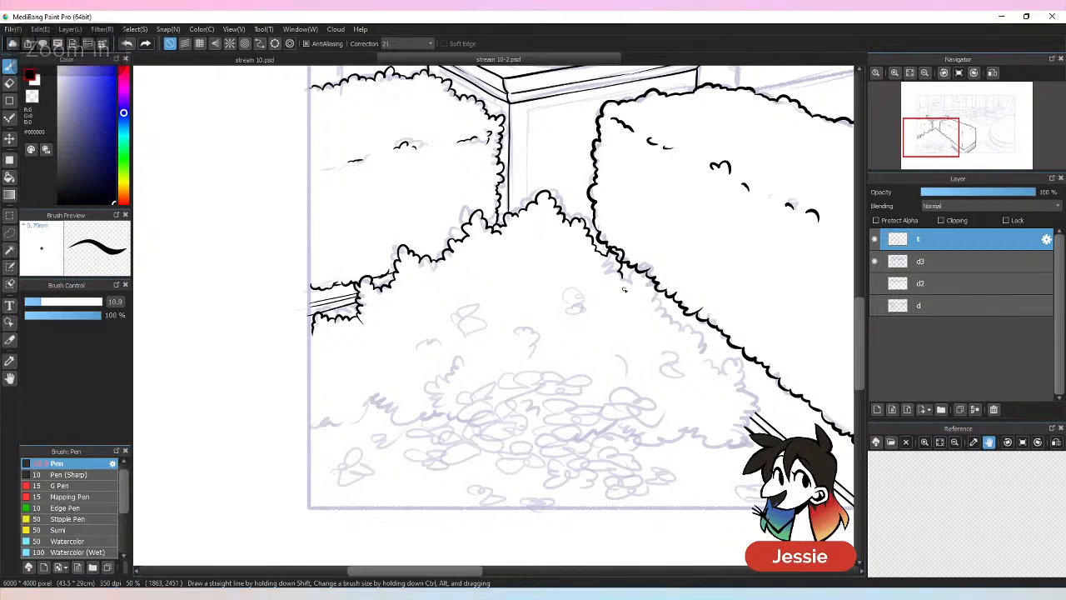
{"action": "key", "text": "e"}
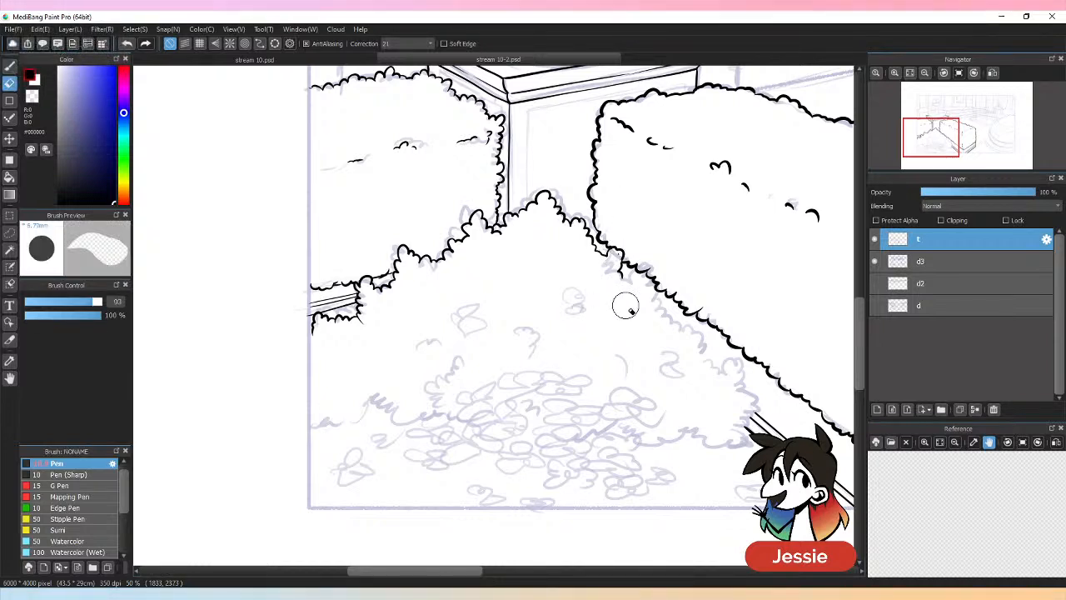
{"action": "key", "text": "p"}
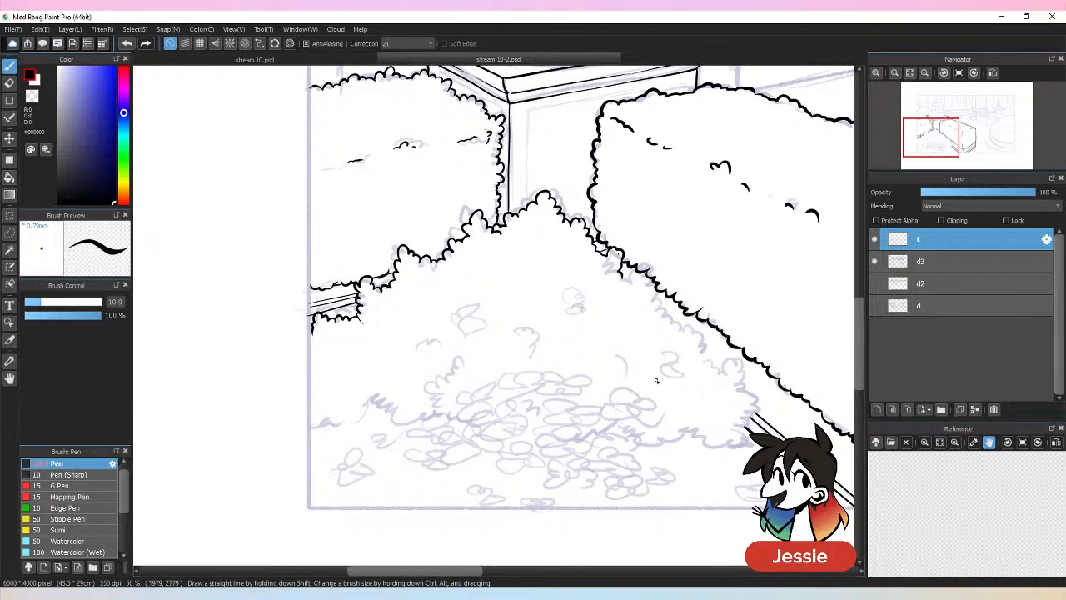
{"action": "key", "text": "e"}
{"action": "key", "text": "b"}
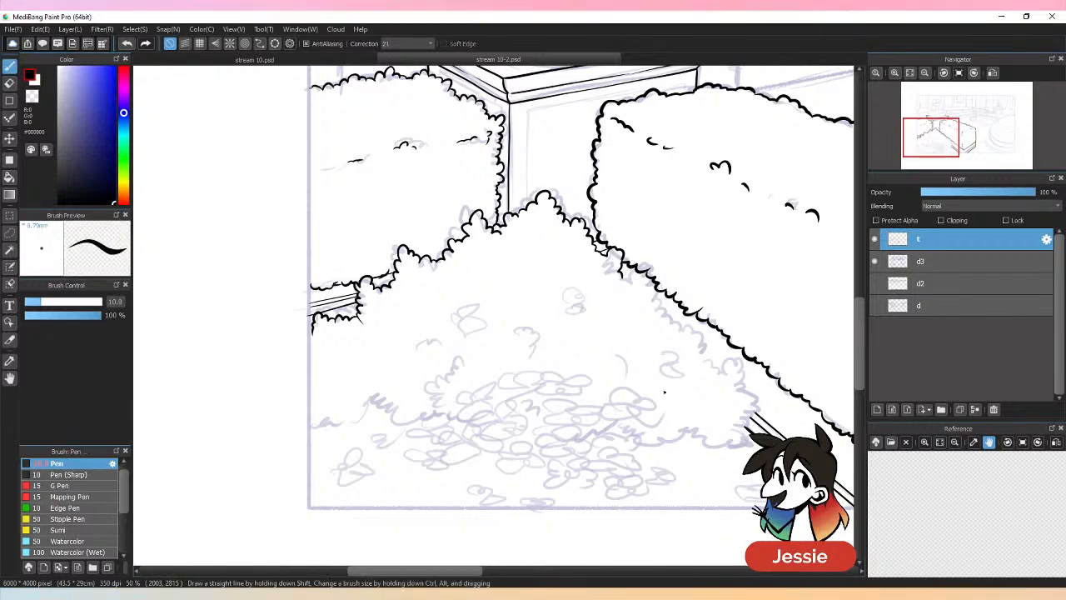
Continue the bush's bumpy outline down along the right hedge to its lower corner in front of the right planter base.
{"action": "mouse_move", "coordinate": [632, 273]}
{"action": "left_mouse_down"}
{"action": "mouse_move", "coordinate": [647, 319]}
{"action": "mouse_move", "coordinate": [646, 269]}
{"action": "mouse_move", "coordinate": [650, 371]}
{"action": "mouse_move", "coordinate": [634, 272]}
{"action": "mouse_move", "coordinate": [653, 275]}
{"action": "mouse_move", "coordinate": [650, 307]}
{"action": "mouse_move", "coordinate": [665, 307]}
{"action": "mouse_move", "coordinate": [696, 331]}
{"action": "left_mouse_up"}
{"action": "key", "text": "e"}
{"action": "key", "text": "b"}
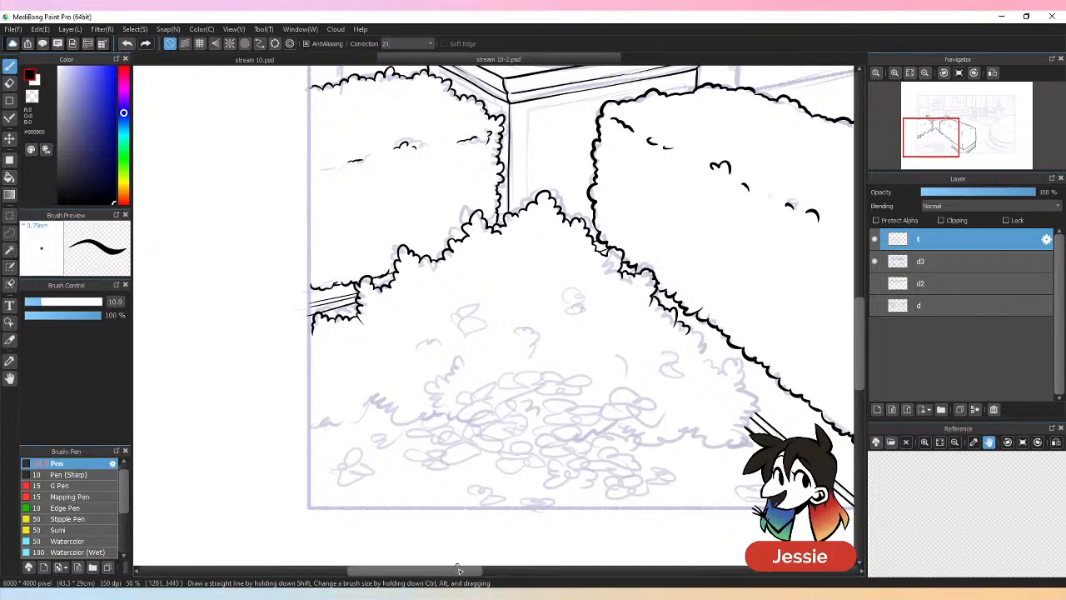
{"action": "left_click_drag", "start_coordinate": [458, 569], "coordinate": [492, 543]}
{"action": "mouse_move", "coordinate": [558, 335]}
{"action": "left_mouse_down"}
{"action": "mouse_move", "coordinate": [591, 375]}
{"action": "mouse_move", "coordinate": [612, 381]}
{"action": "mouse_move", "coordinate": [615, 415]}
{"action": "mouse_move", "coordinate": [593, 443]}
{"action": "left_mouse_up"}
{"action": "key", "text": "ctrl+minus"}
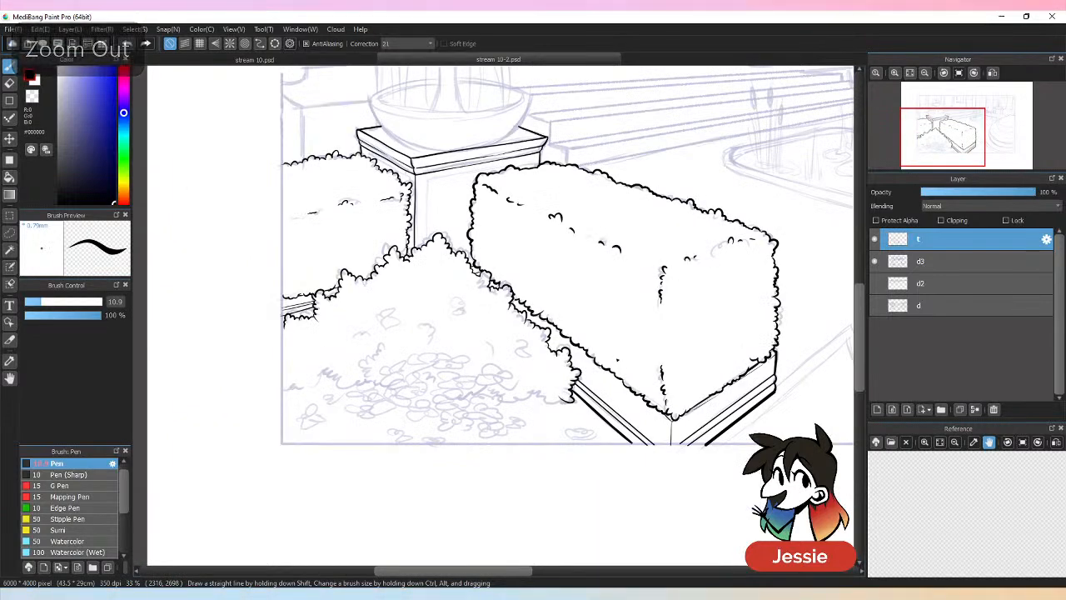
Ink the bush's ragged bottom edge from the picture border toward the flowers and a bumpy clump edge above its inner end.
{"action": "key", "text": "ctrl+plus"}
{"action": "mouse_move", "coordinate": [177, 404]}
{"action": "left_mouse_down"}
{"action": "mouse_move", "coordinate": [250, 395]}
{"action": "mouse_move", "coordinate": [265, 414]}
{"action": "mouse_move", "coordinate": [281, 405]}
{"action": "mouse_move", "coordinate": [336, 417]}
{"action": "left_mouse_up"}
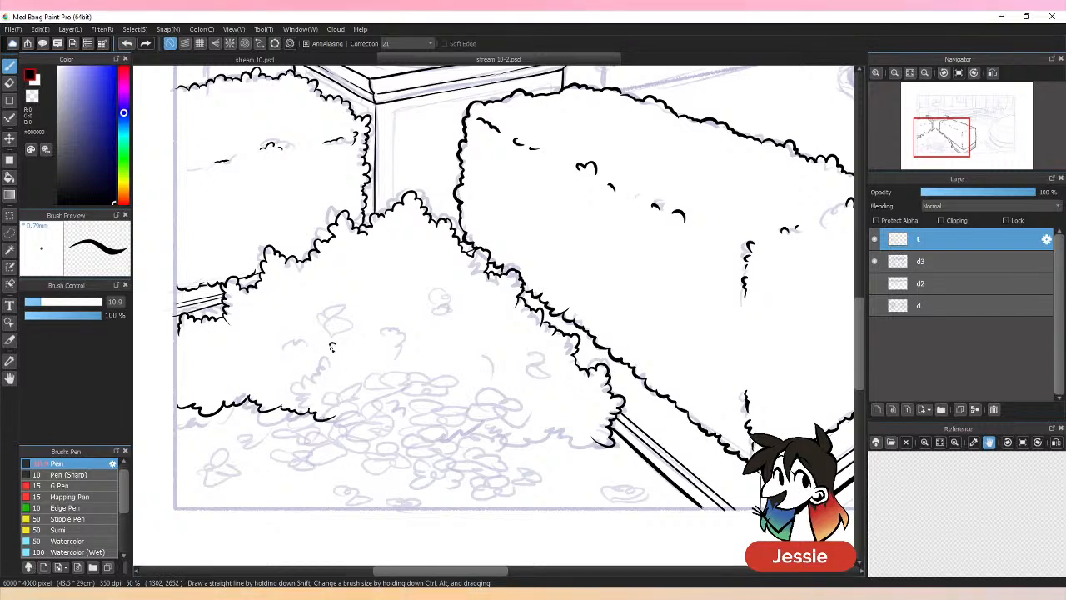
{"action": "left_click_drag", "start_coordinate": [332, 348], "coordinate": [311, 356]}
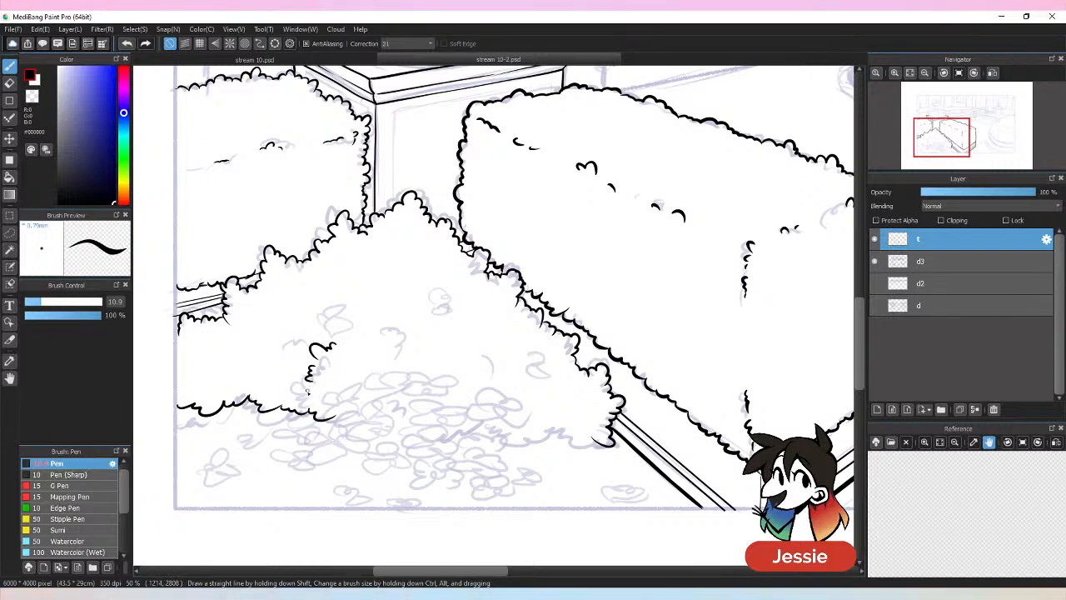
Ink small bumpy leaf-clump marks across the inside of the foreground bush, redoing the one near its lower right part.
{"action": "key", "text": "ctrl+minus"}
{"action": "key", "text": "ctrl+minus"}
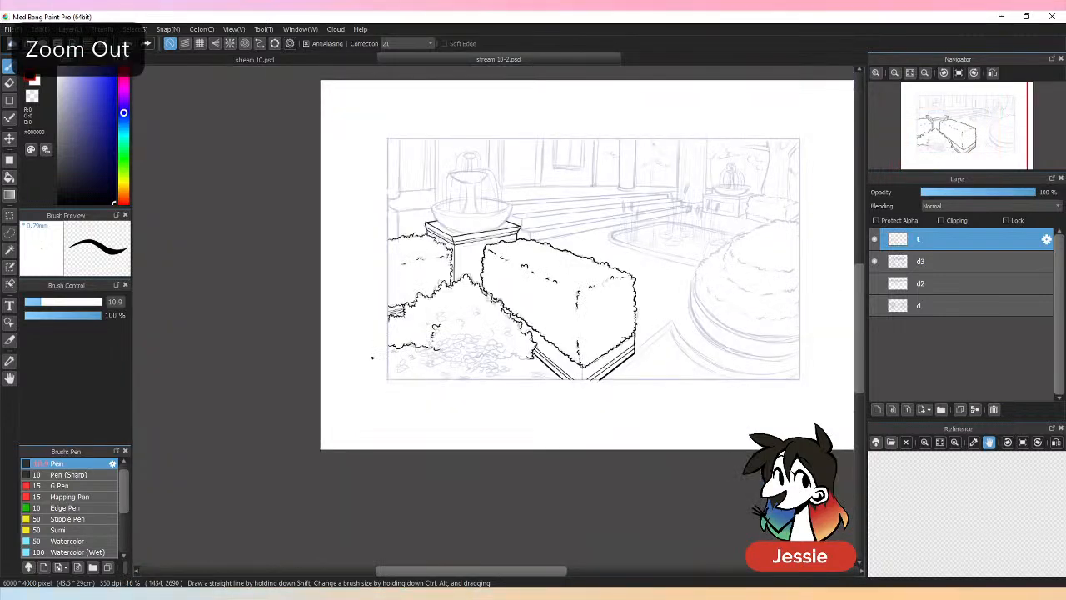
{"action": "key", "text": "ctrl+plus"}
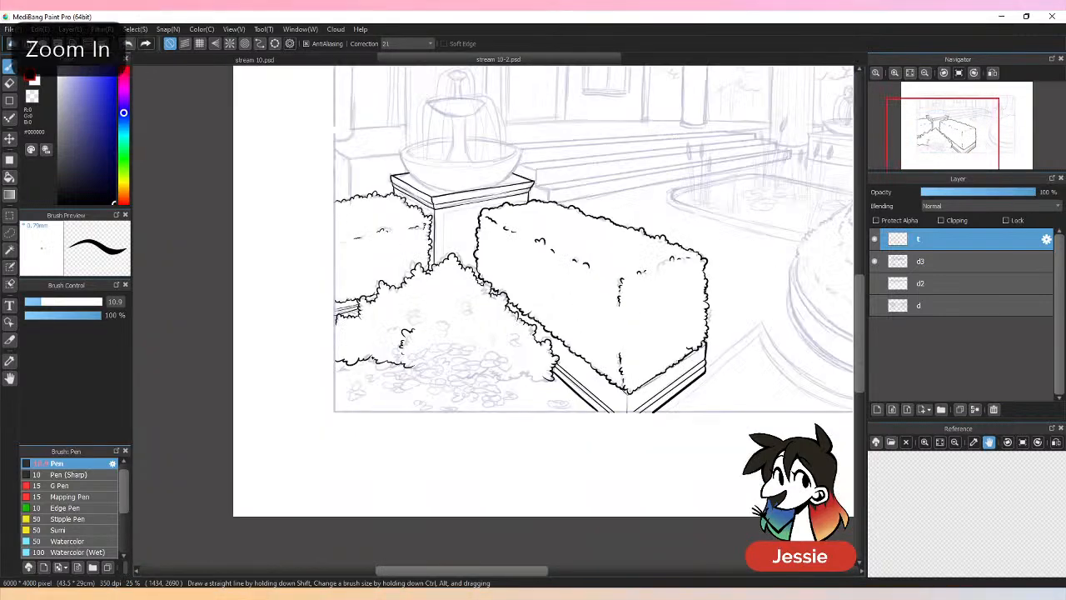
{"action": "key", "text": "ctrl+plus"}
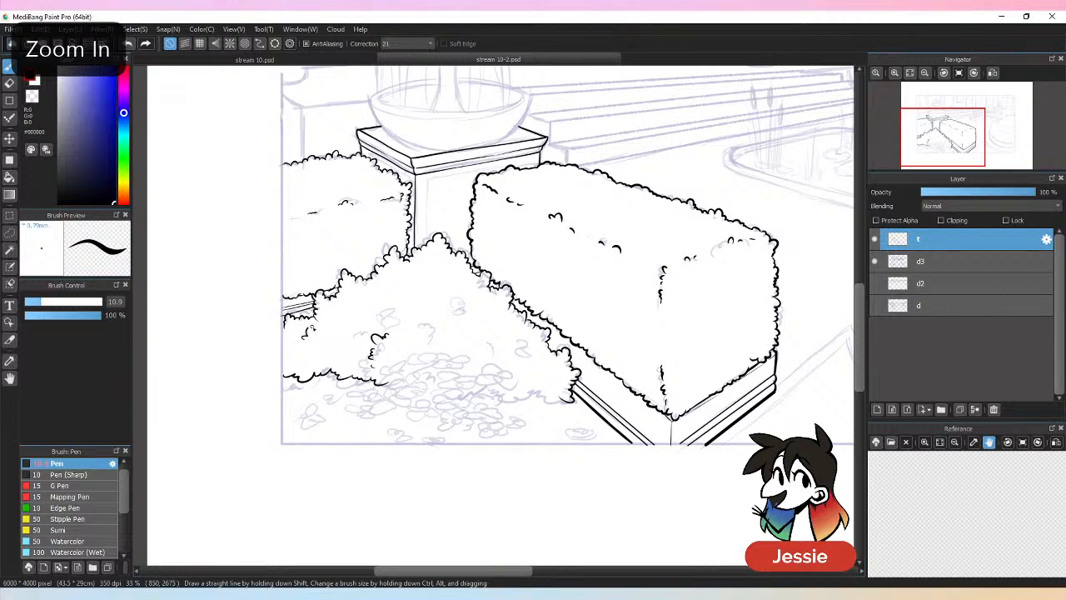
{"action": "mouse_move", "coordinate": [307, 334]}
{"action": "left_mouse_down"}
{"action": "mouse_move", "coordinate": [332, 329]}
{"action": "mouse_move", "coordinate": [337, 314]}
{"action": "left_mouse_up"}
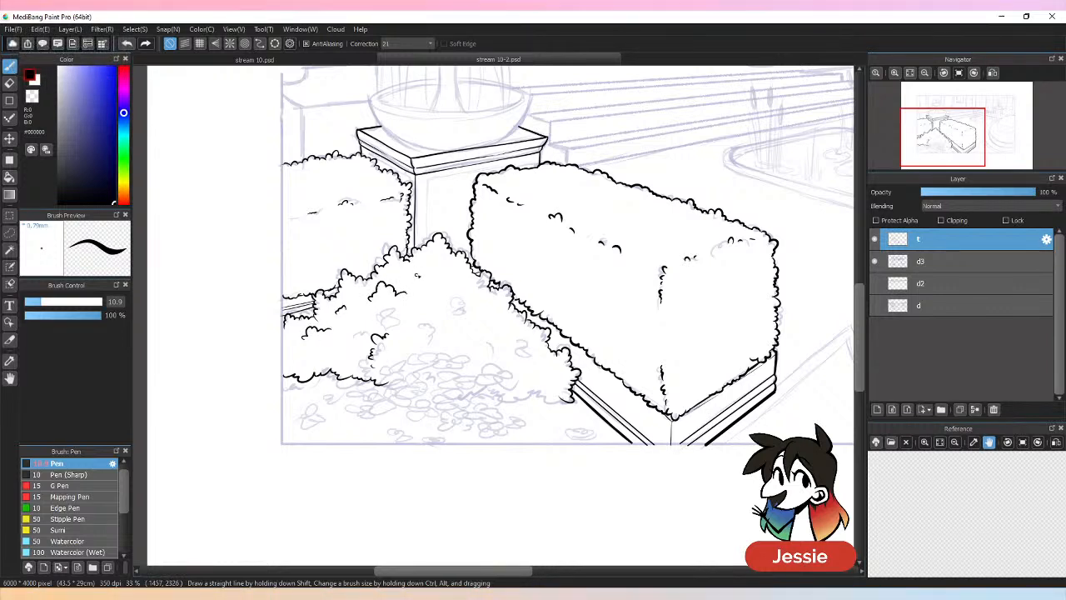
{"action": "left_click_drag", "start_coordinate": [420, 275], "coordinate": [432, 272]}
{"action": "mouse_move", "coordinate": [475, 310]}
{"action": "left_mouse_down"}
{"action": "mouse_move", "coordinate": [503, 319]}
{"action": "mouse_move", "coordinate": [526, 354]}
{"action": "left_mouse_up"}
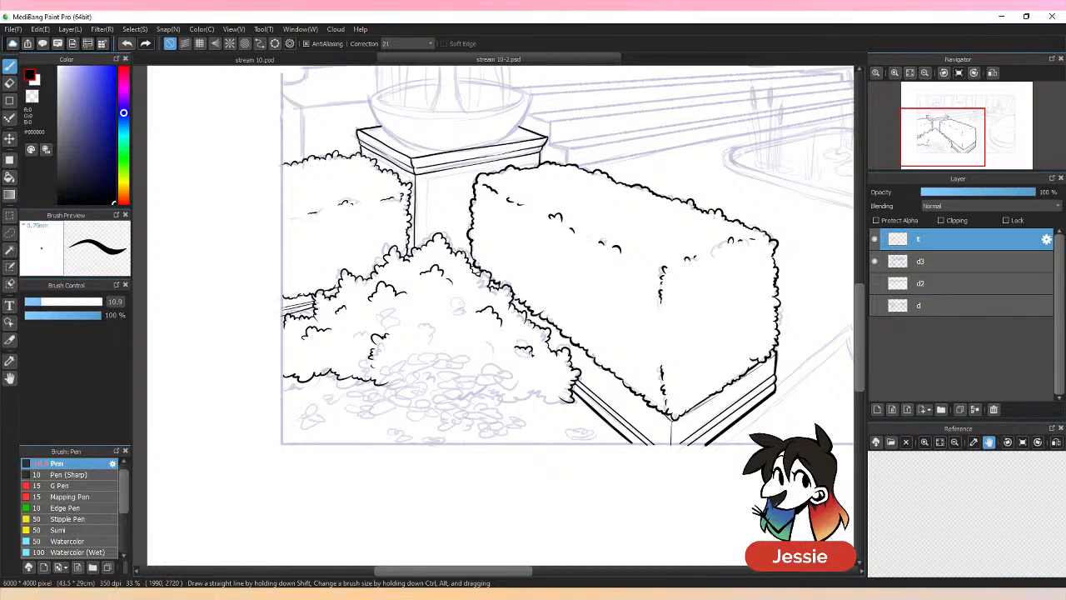
{"action": "key", "text": "ctrl+z"}
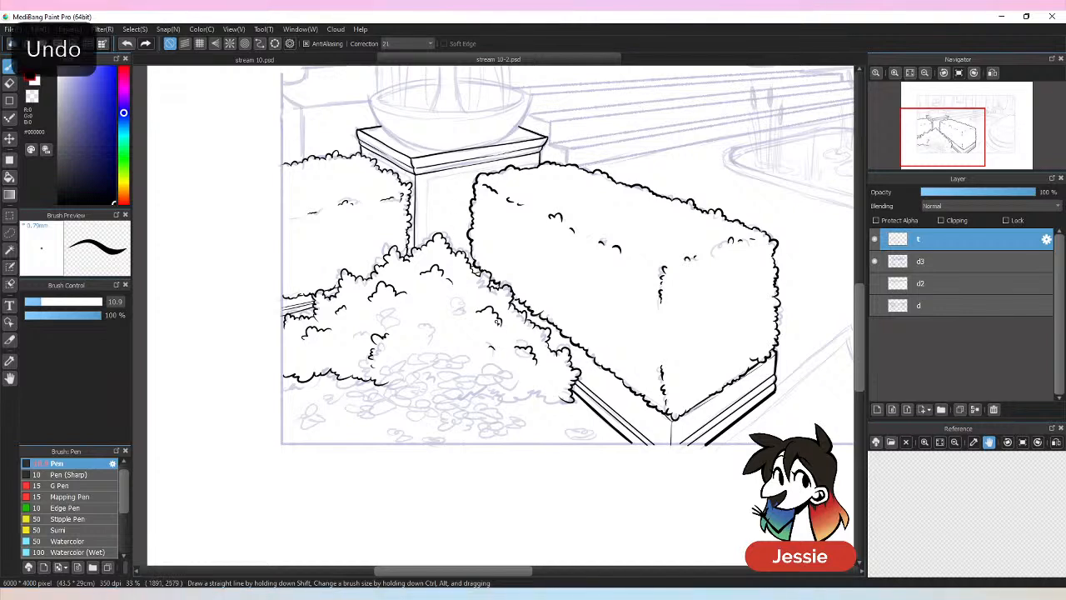
{"action": "left_click_drag", "start_coordinate": [500, 347], "coordinate": [508, 359]}
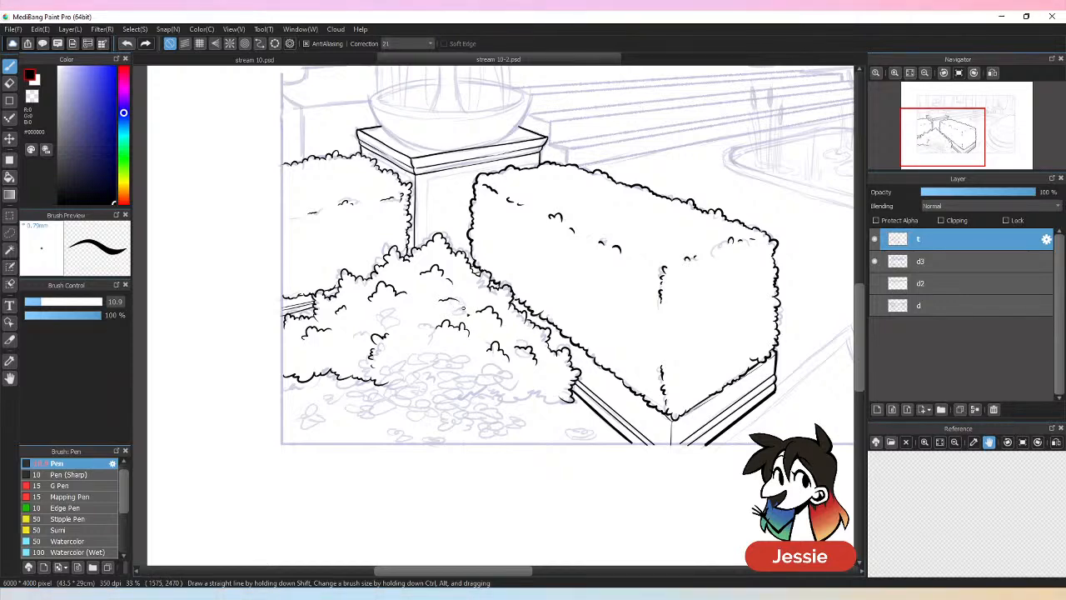
Examine the whole line art with the sketch layer d3 hidden and show the sketch again.
{"action": "left_click", "coordinate": [875, 260]}
{"action": "key", "text": "ctrl+minus"}
{"action": "key", "text": "ctrl+minus"}
{"action": "key", "text": "ctrl+minus"}
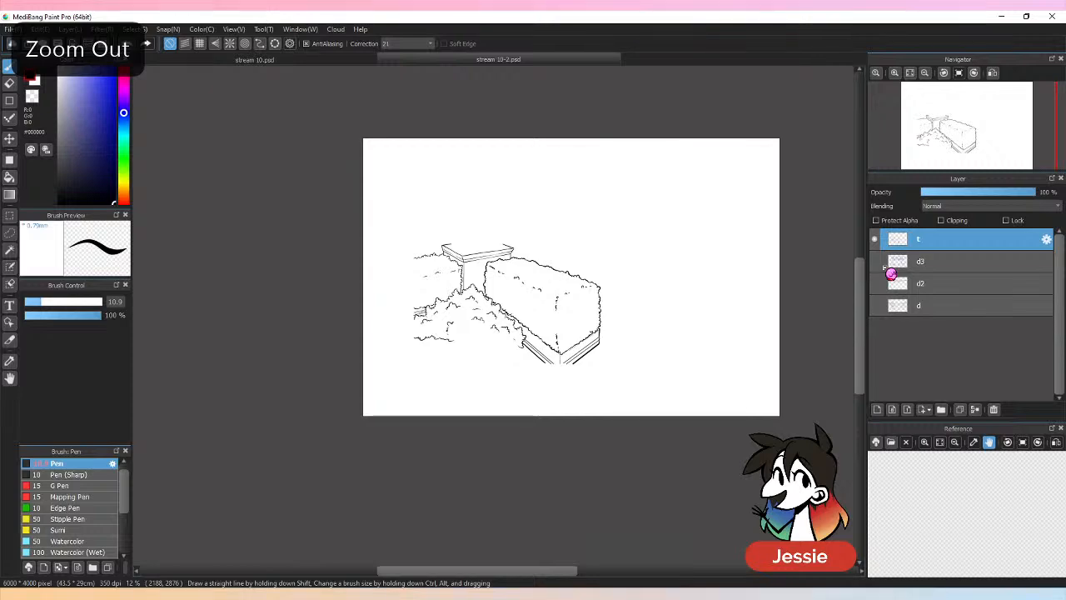
{"action": "left_click", "coordinate": [875, 261]}
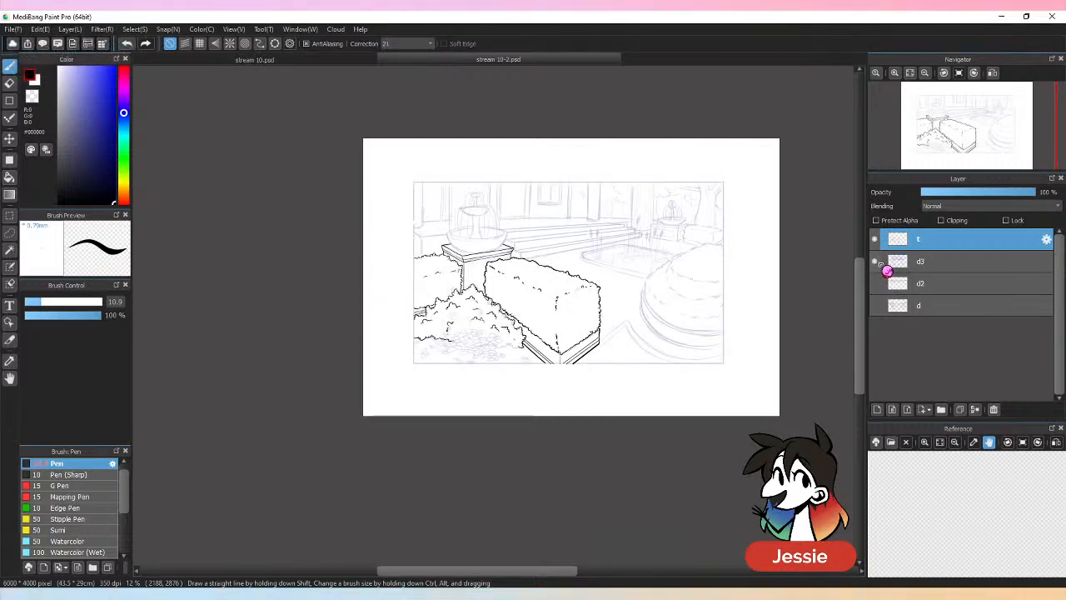
Ink the rest of the foreground bush's ragged bottom edge through the flower patch to its corner at the right planter base.
{"action": "key", "text": "ctrl+plus"}
{"action": "key", "text": "ctrl+plus"}
{"action": "key", "text": "ctrl+plus"}
{"action": "key", "text": "ctrl+plus"}
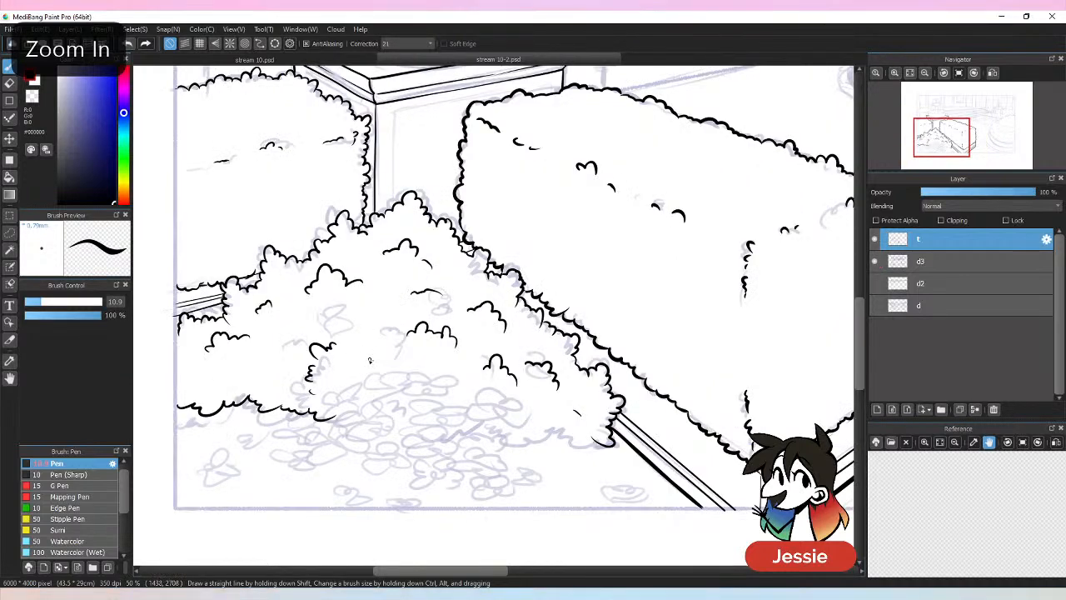
{"action": "left_click_drag", "start_coordinate": [364, 361], "coordinate": [380, 359]}
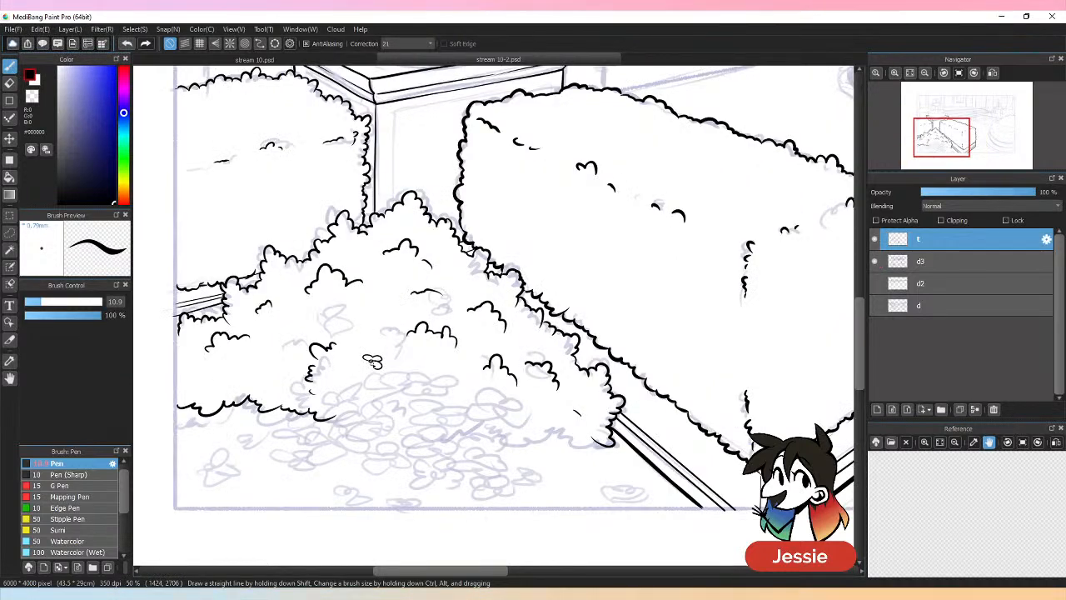
{"action": "key", "text": "ctrl+z"}
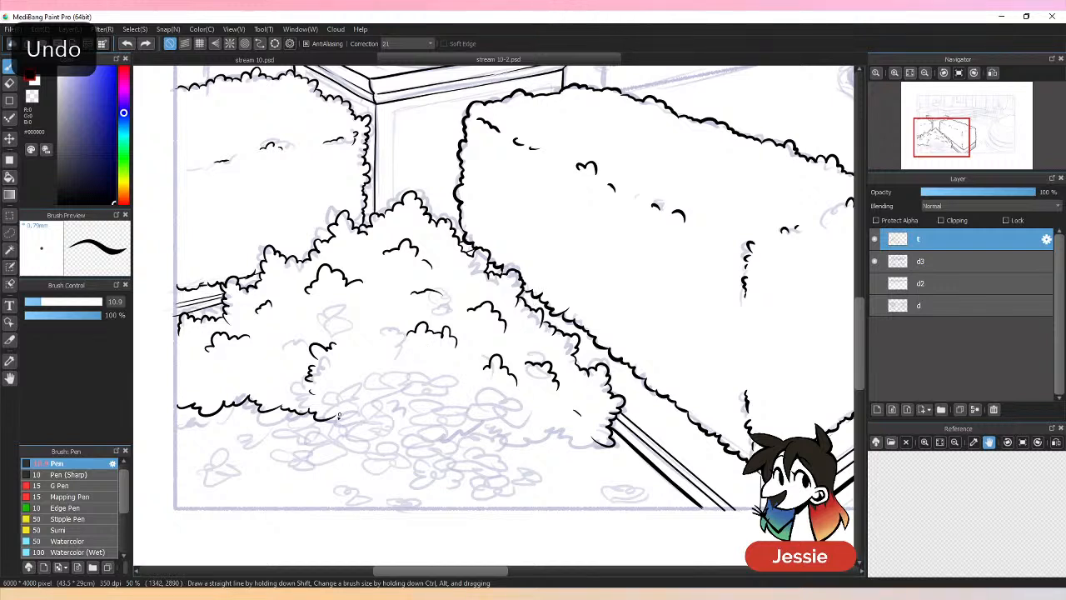
{"action": "left_click_drag", "start_coordinate": [360, 408], "coordinate": [422, 422]}
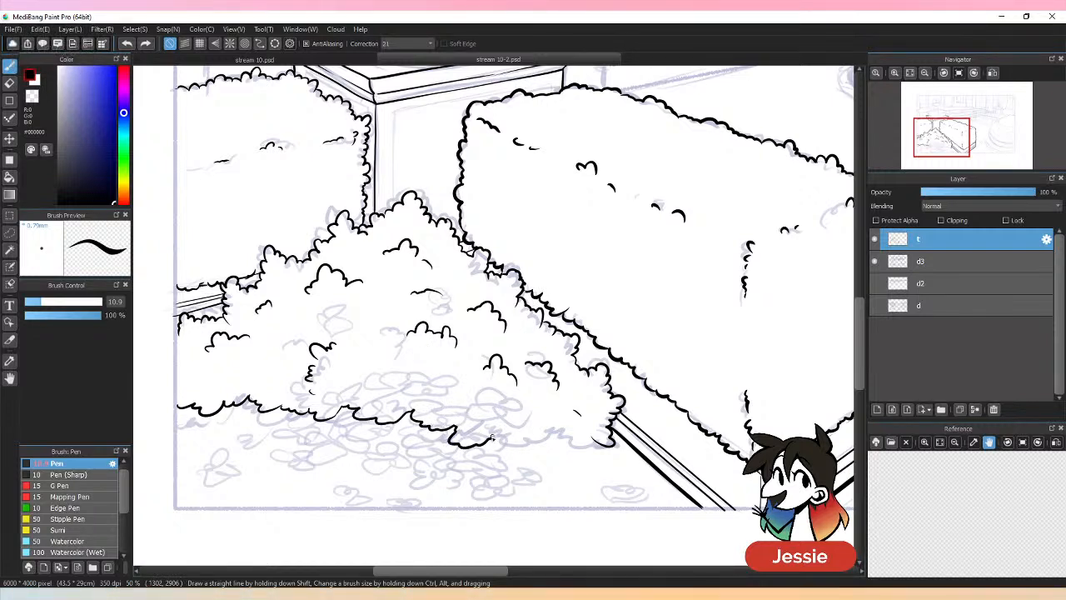
{"action": "mouse_move", "coordinate": [492, 439]}
{"action": "left_mouse_down"}
{"action": "mouse_move", "coordinate": [539, 441]}
{"action": "mouse_move", "coordinate": [520, 443]}
{"action": "mouse_move", "coordinate": [536, 432]}
{"action": "mouse_move", "coordinate": [530, 443]}
{"action": "mouse_move", "coordinate": [587, 435]}
{"action": "left_mouse_up"}
{"action": "key", "text": "ctrl+minus"}
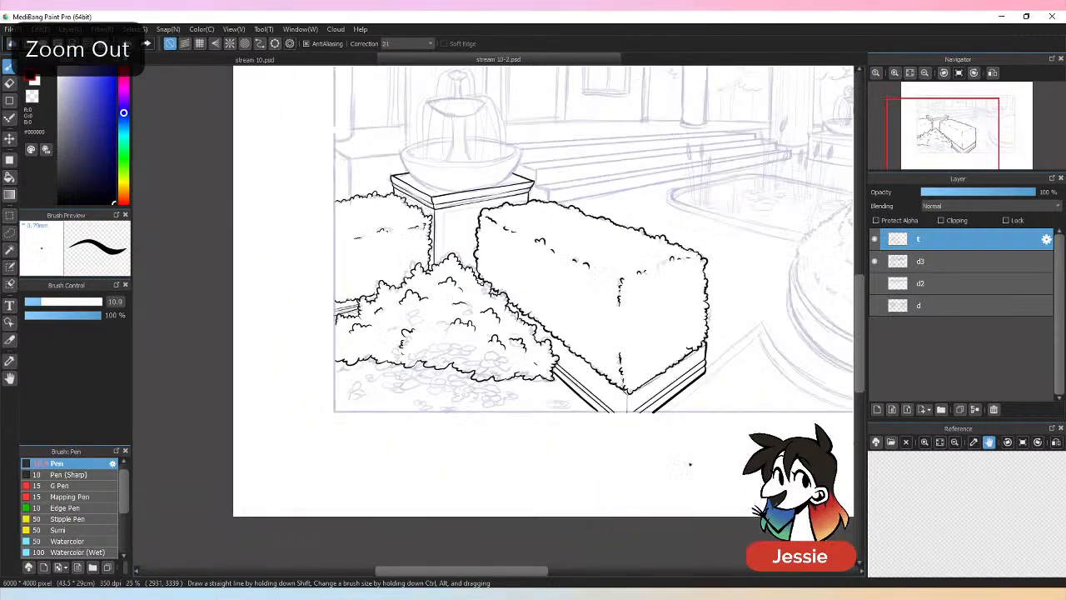
Save the drawing while checking the line art with the sketch layer d3 temporarily hidden.
{"action": "left_click", "coordinate": [874, 262]}
{"action": "key", "text": "ctrl+s"}
{"action": "key", "text": "ctrl+minus"}
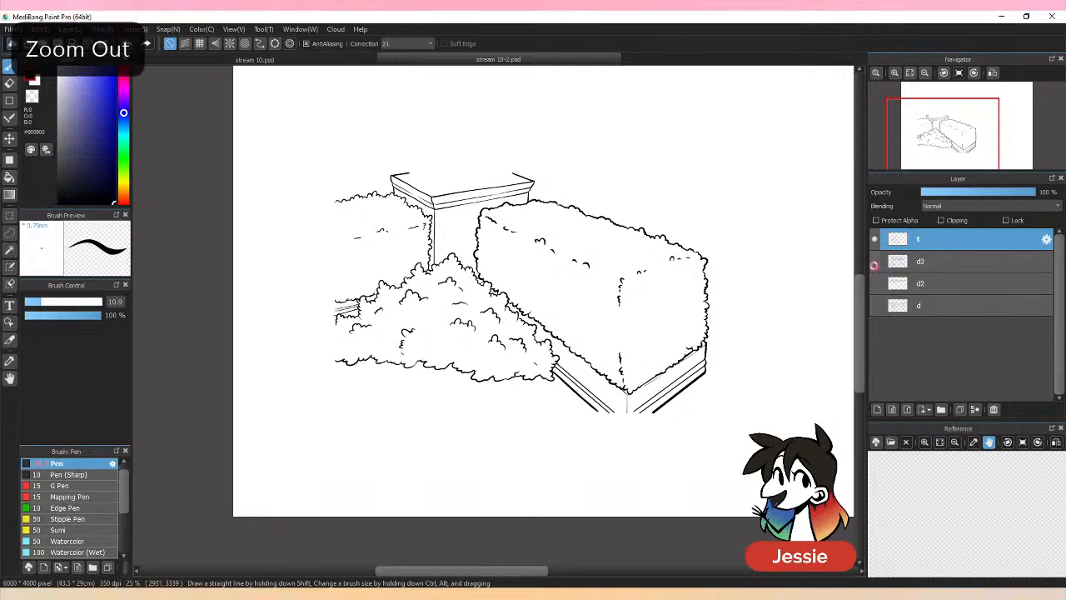
{"action": "left_click", "coordinate": [874, 262]}
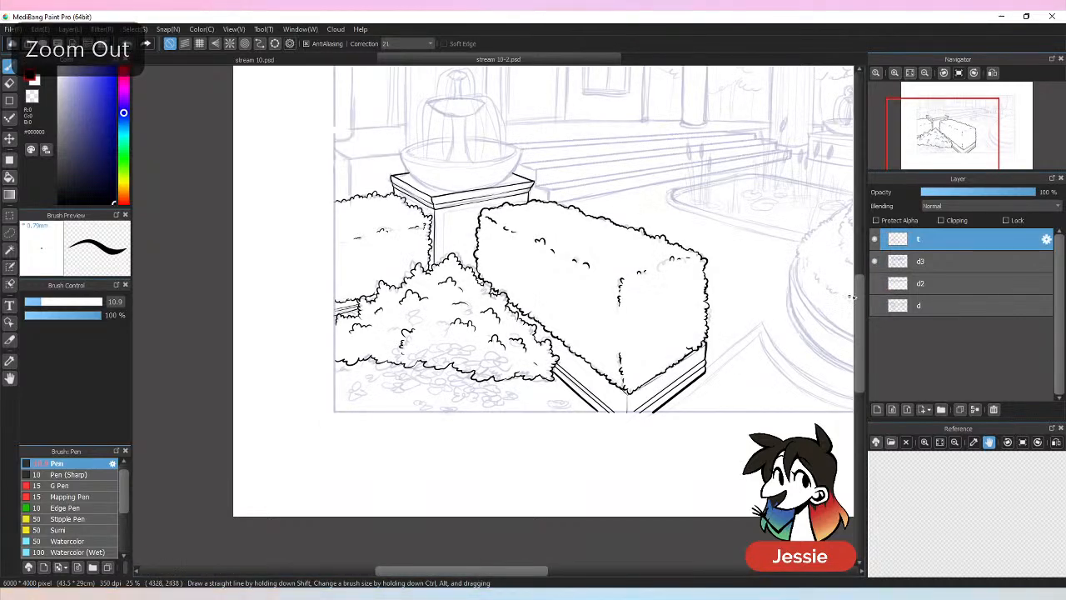
Ink the curved sides and outer back rim of the large fountain basin above the pedestal, redrawing uneven strokes.
{"action": "scroll", "coordinate": [864, 300], "scroll_direction": "up", "scroll_amount": 3}
{"action": "key", "text": "ctrl+plus"}
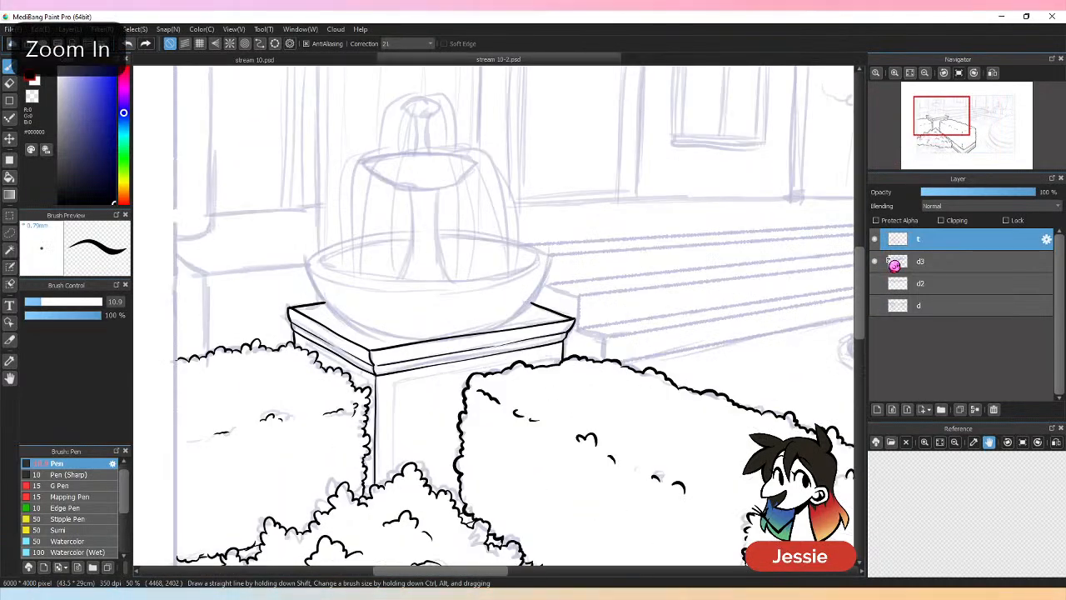
{"action": "left_click_drag", "start_coordinate": [310, 265], "coordinate": [380, 338]}
{"action": "key", "text": "ctrl+z"}
{"action": "mouse_move", "coordinate": [308, 268]}
{"action": "left_mouse_down"}
{"action": "mouse_move", "coordinate": [314, 257]}
{"action": "mouse_move", "coordinate": [515, 234]}
{"action": "left_mouse_up"}
{"action": "key", "text": "ctrl+z"}
{"action": "left_click_drag", "start_coordinate": [309, 262], "coordinate": [535, 243]}
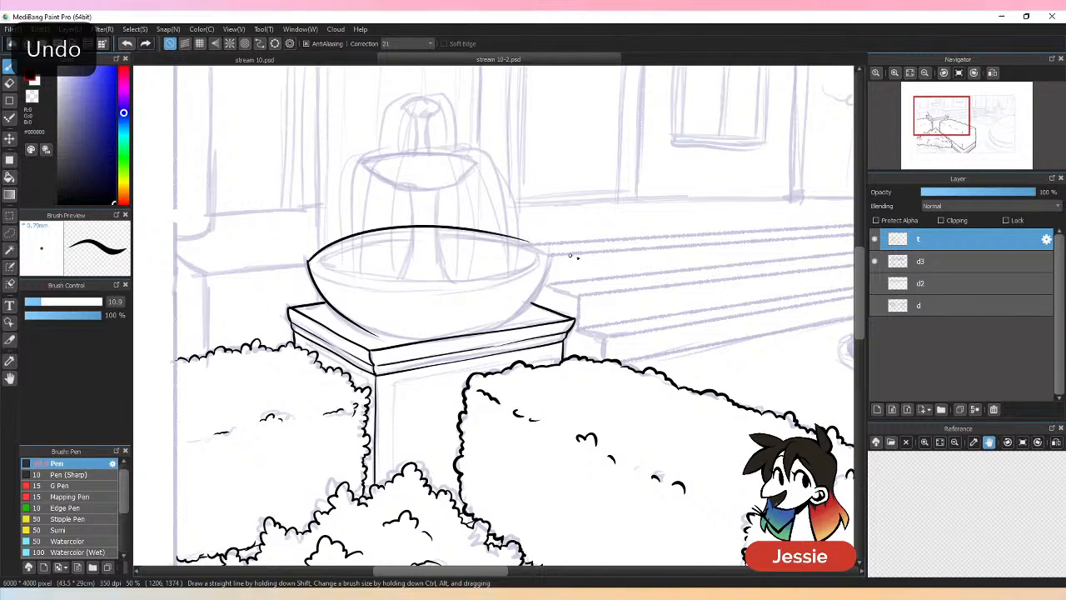
{"action": "key", "text": "ctrl+plus"}
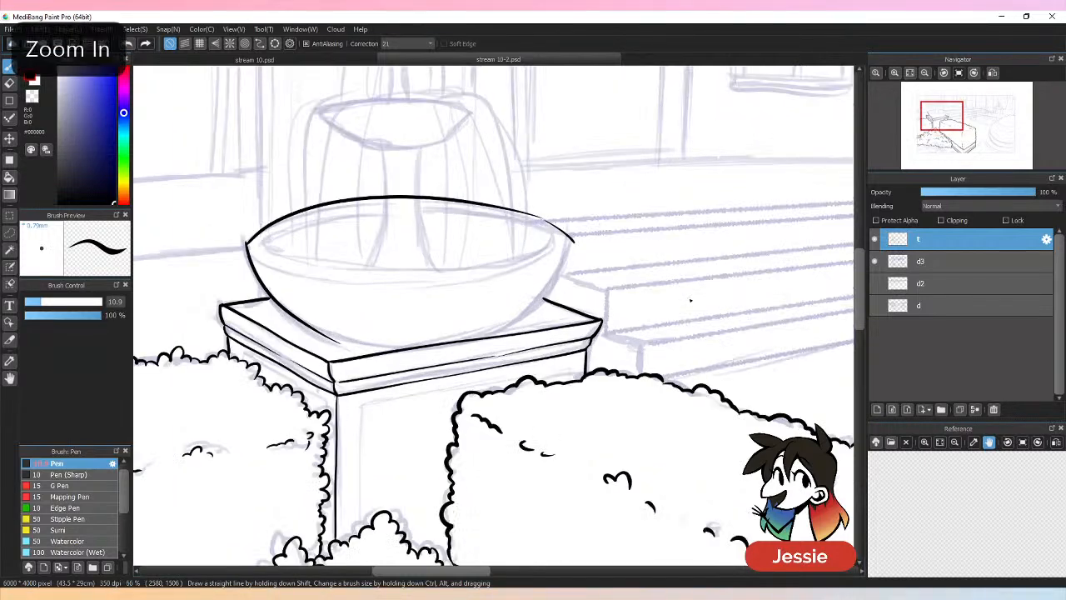
{"action": "key", "text": "ctrl+z"}
{"action": "mouse_move", "coordinate": [537, 215]}
{"action": "left_mouse_down"}
{"action": "mouse_move", "coordinate": [571, 244]}
{"action": "mouse_move", "coordinate": [510, 331]}
{"action": "left_mouse_up"}
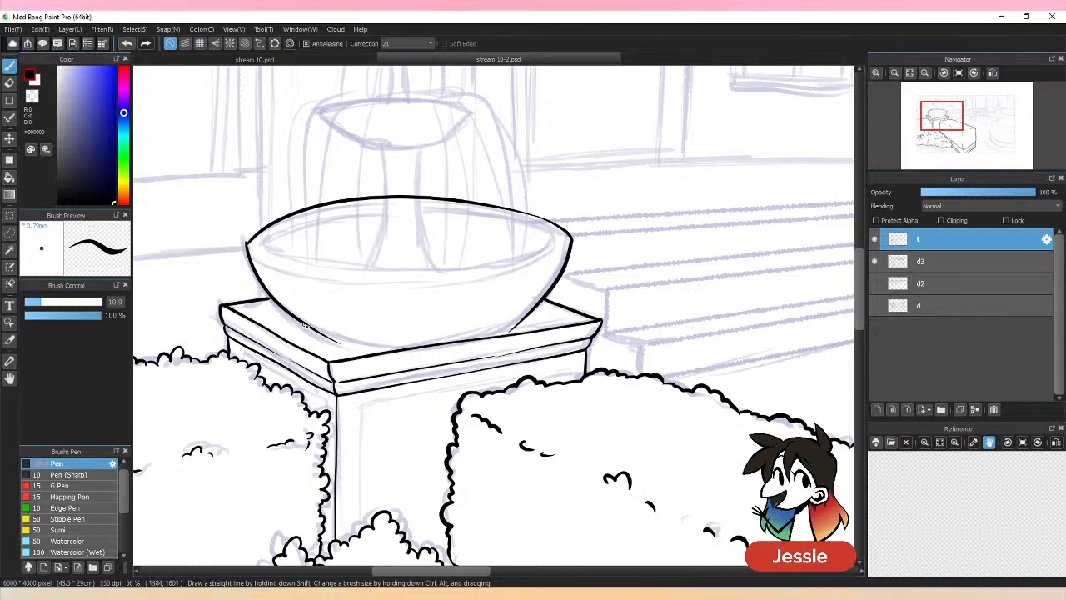
Ink the fountain basin's rounded underside across the pedestal top, joining both sides, and clean the line with the eraser.
{"action": "mouse_move", "coordinate": [305, 325]}
{"action": "left_mouse_down"}
{"action": "mouse_move", "coordinate": [340, 341]}
{"action": "mouse_move", "coordinate": [442, 346]}
{"action": "left_mouse_up"}
{"action": "key", "text": "ctrl+z"}
{"action": "mouse_move", "coordinate": [309, 325]}
{"action": "left_mouse_down"}
{"action": "mouse_move", "coordinate": [427, 346]}
{"action": "mouse_move", "coordinate": [473, 336]}
{"action": "mouse_move", "coordinate": [418, 338]}
{"action": "mouse_move", "coordinate": [427, 346]}
{"action": "mouse_move", "coordinate": [527, 313]}
{"action": "mouse_move", "coordinate": [422, 343]}
{"action": "left_mouse_up"}
{"action": "key", "text": "ctrl+z"}
{"action": "key", "text": "e"}
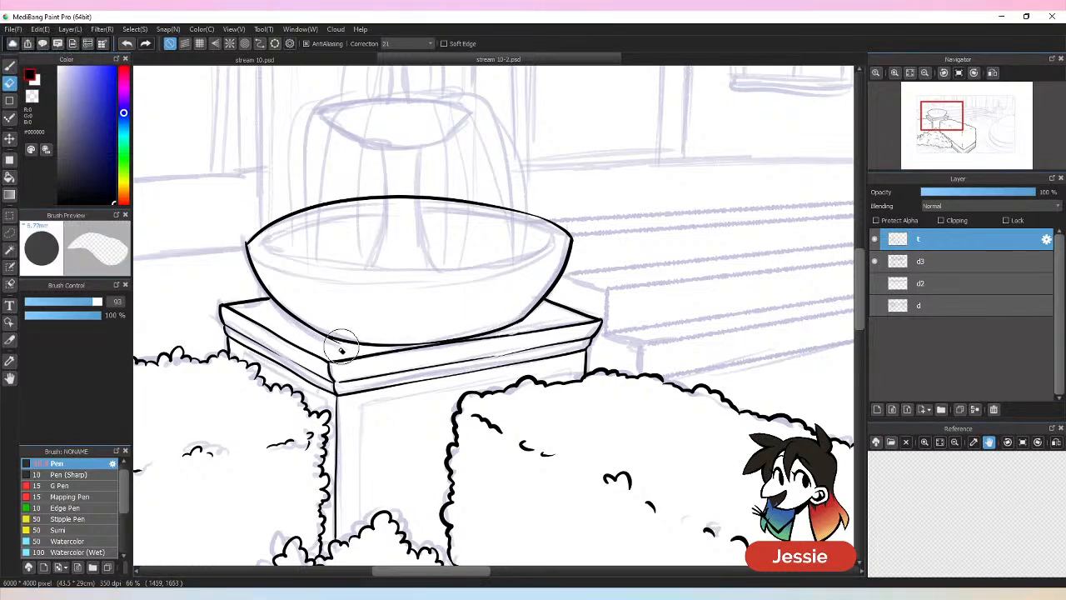
{"action": "key", "text": "b"}
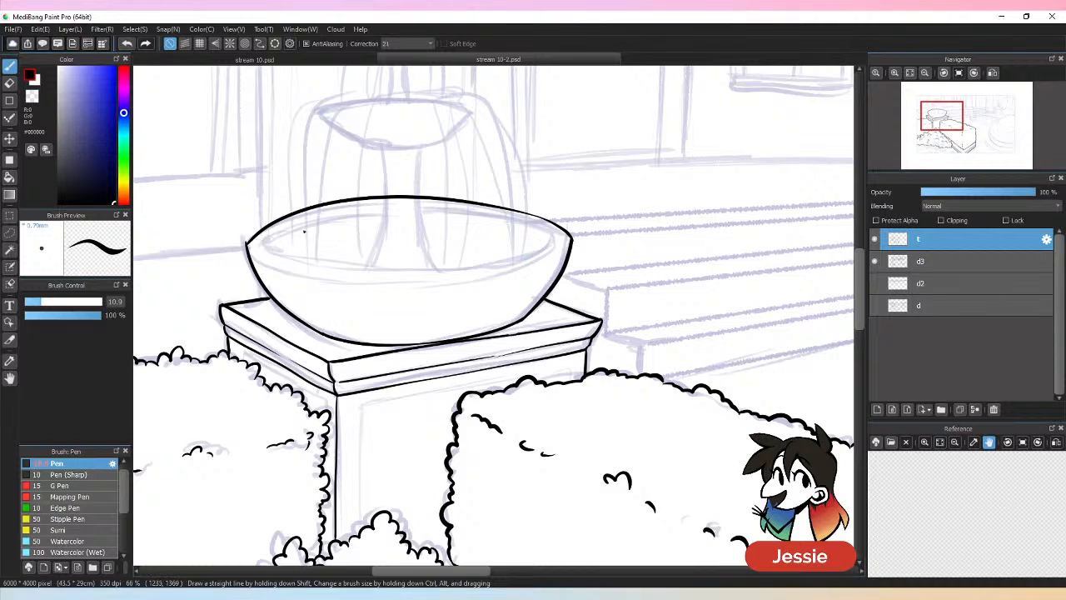
Ink the inner rim of the large fountain basin as a narrow ellipse inside its outer edge, redrawing uneven strokes.
{"action": "mouse_move", "coordinate": [253, 246]}
{"action": "left_mouse_down"}
{"action": "mouse_move", "coordinate": [315, 214]}
{"action": "mouse_move", "coordinate": [408, 203]}
{"action": "left_mouse_up"}
{"action": "key", "text": "ctrl+z"}
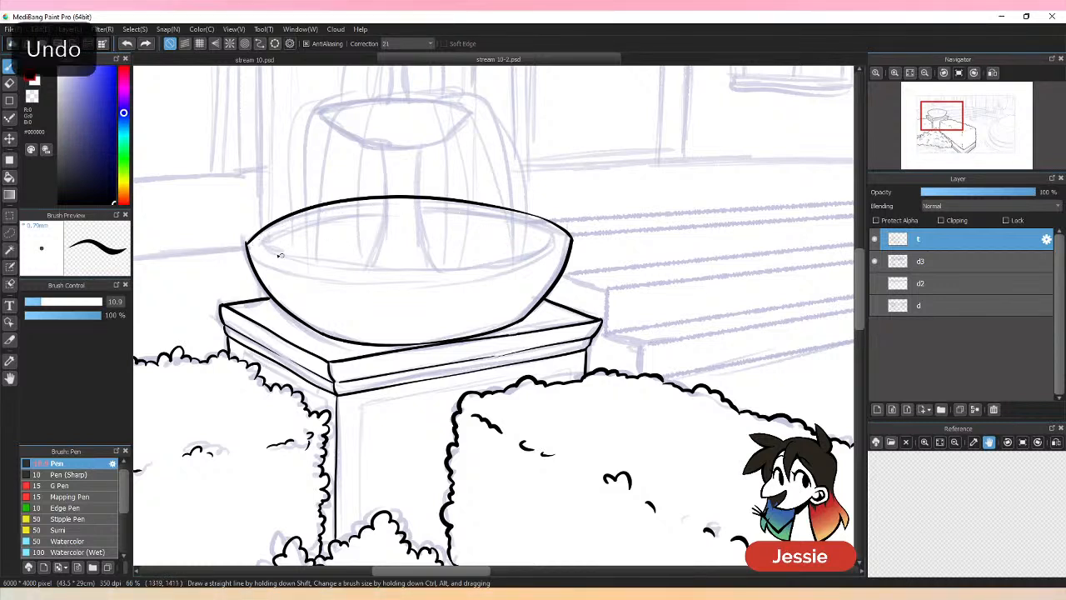
{"action": "mouse_move", "coordinate": [258, 244]}
{"action": "left_mouse_down"}
{"action": "mouse_move", "coordinate": [356, 212]}
{"action": "mouse_move", "coordinate": [469, 218]}
{"action": "mouse_move", "coordinate": [424, 207]}
{"action": "mouse_move", "coordinate": [553, 237]}
{"action": "left_mouse_up"}
{"action": "key", "text": "ctrl+z"}
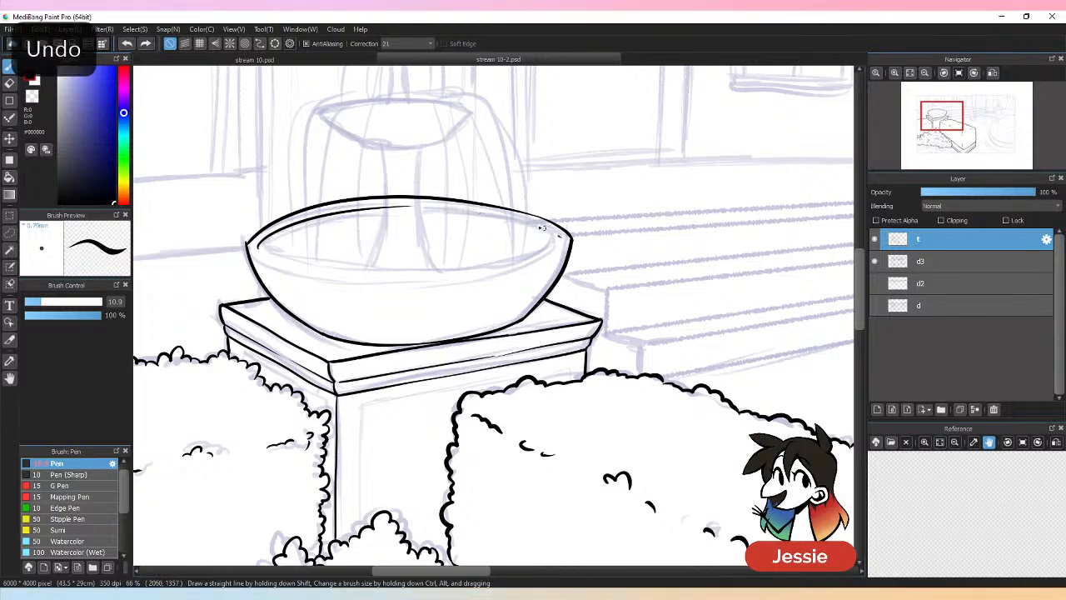
{"action": "mouse_move", "coordinate": [414, 201]}
{"action": "left_mouse_down"}
{"action": "mouse_move", "coordinate": [561, 234]}
{"action": "mouse_move", "coordinate": [513, 256]}
{"action": "mouse_move", "coordinate": [447, 265]}
{"action": "left_mouse_up"}
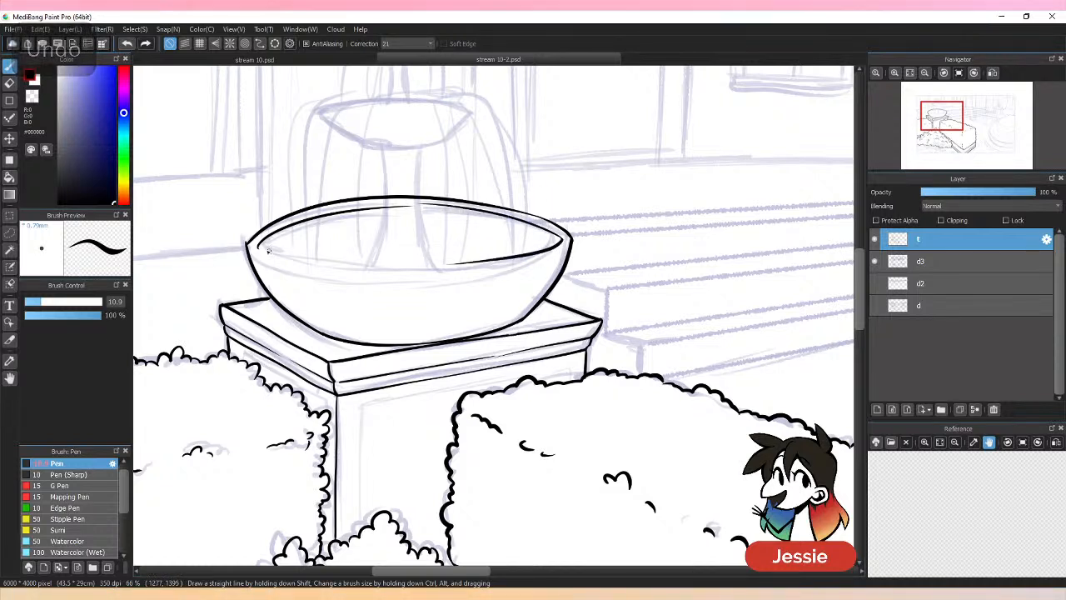
{"action": "left_click_drag", "start_coordinate": [258, 245], "coordinate": [447, 265]}
{"action": "left_click_drag", "start_coordinate": [518, 253], "coordinate": [436, 266]}
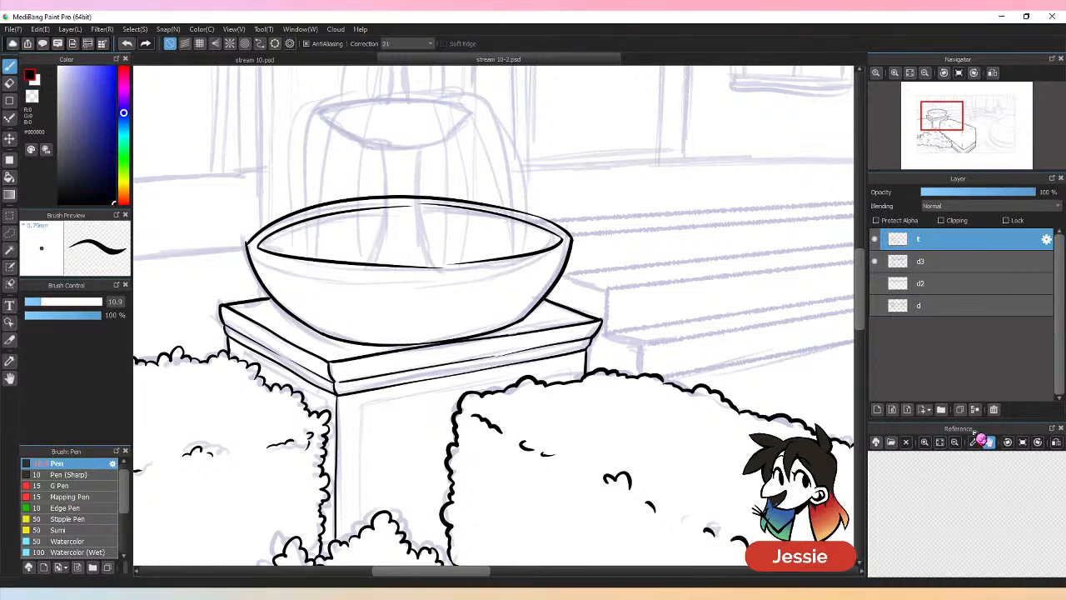
{"action": "key", "text": "ctrl+plus"}
{"action": "mouse_move", "coordinate": [392, 242]}
{"action": "left_mouse_down"}
{"action": "mouse_move", "coordinate": [511, 228]}
{"action": "mouse_move", "coordinate": [359, 241]}
{"action": "mouse_move", "coordinate": [454, 235]}
{"action": "left_mouse_up"}
{"action": "key", "text": "ctrl+z"}
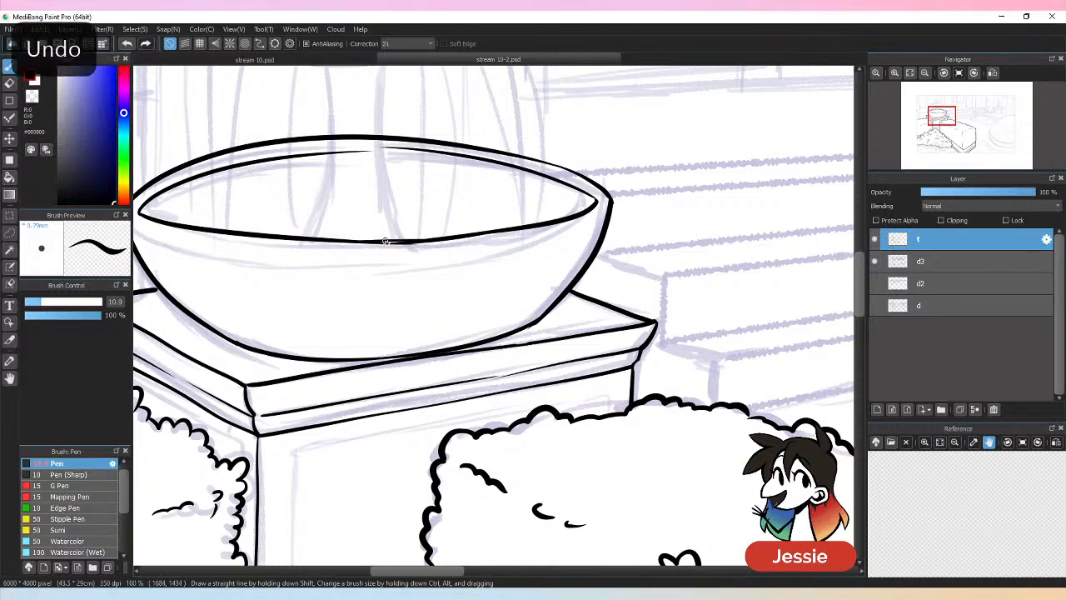
Examine the drawing's proportions as a whole in a horizontally flipped view, restoring the normal orientation.
{"action": "key", "text": "ctrl+minus"}
{"action": "key", "text": "ctrl+minus"}
{"action": "key", "text": "ctrl+minus"}
{"action": "key", "text": "ctrl+minus"}
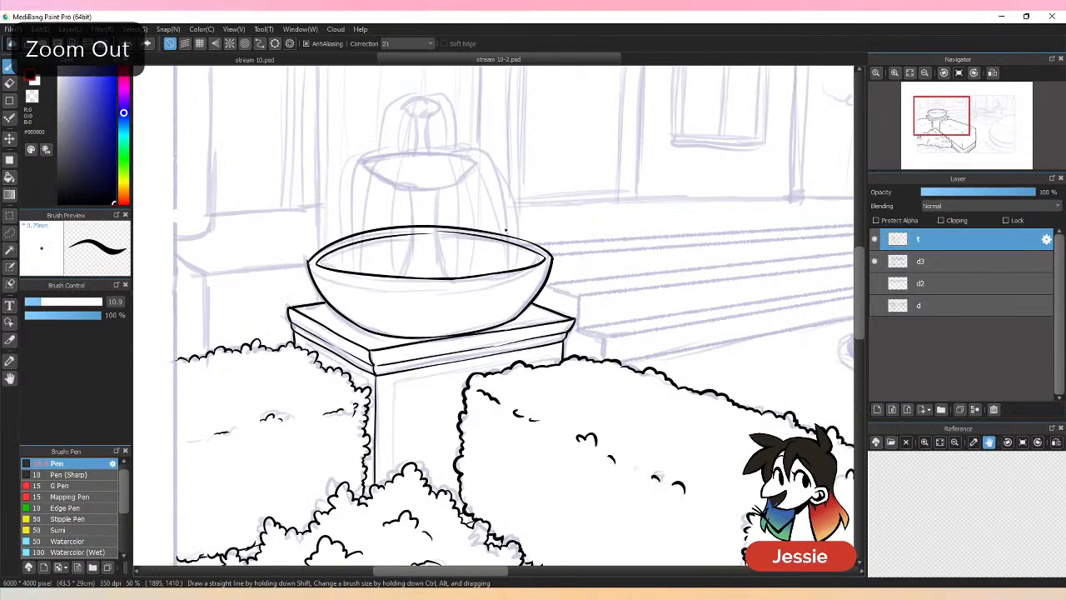
{"action": "key", "text": "h"}
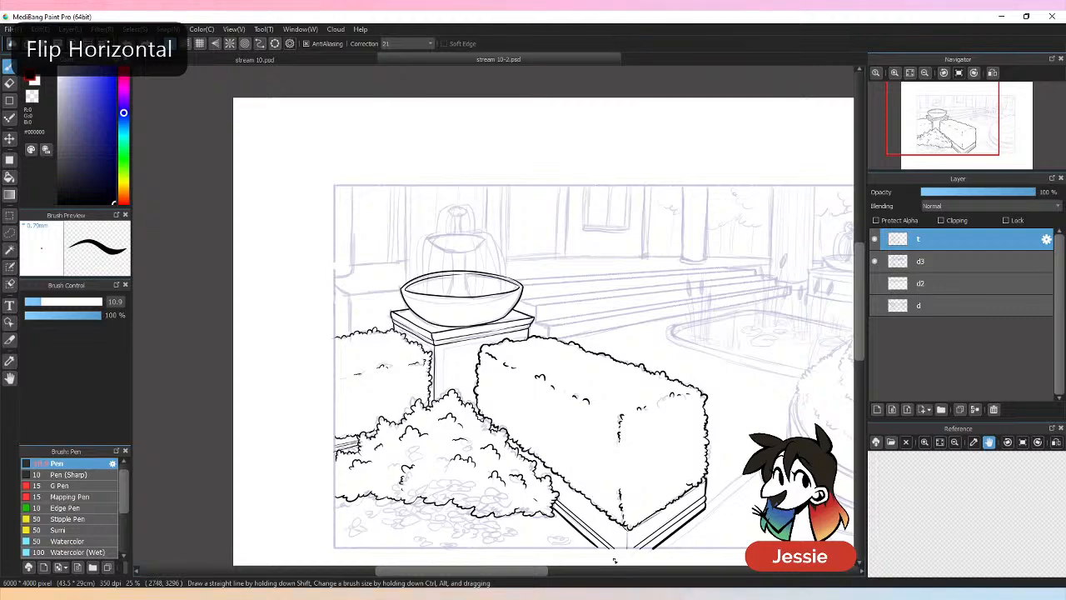
{"action": "left_click_drag", "start_coordinate": [555, 573], "coordinate": [593, 574]}
{"action": "left_click", "coordinate": [994, 75]}
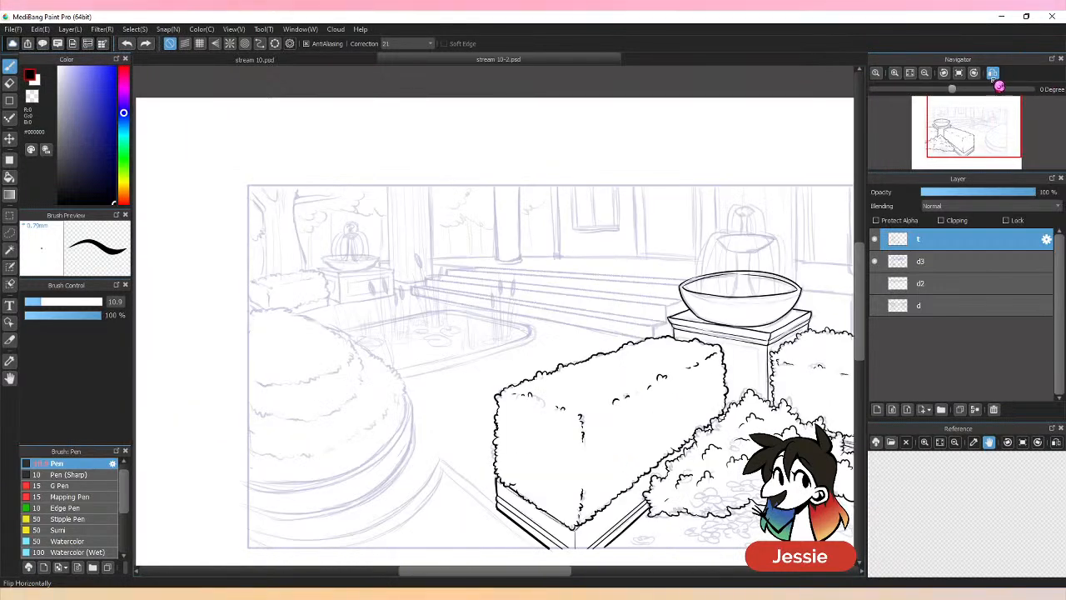
{"action": "left_click", "coordinate": [994, 75]}
Undo the large fountain basin's line art back to the bare pedestal and re-ink its outer back rim as one long arc.
{"action": "key", "text": "ctrl+z"}
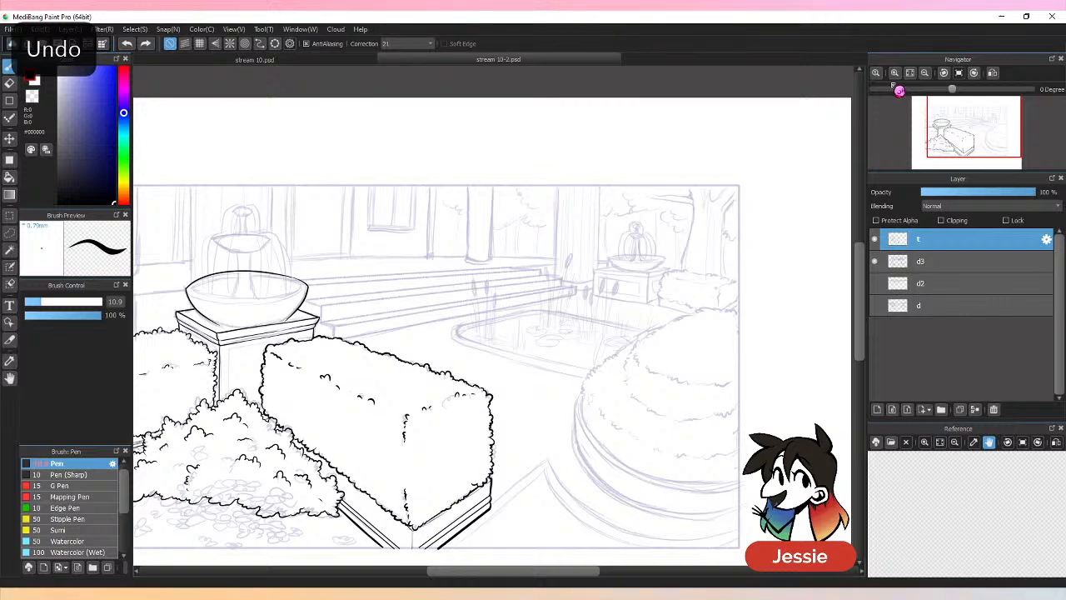
{"action": "key", "text": "ctrl+z"}
{"action": "key", "text": "ctrl+plus"}
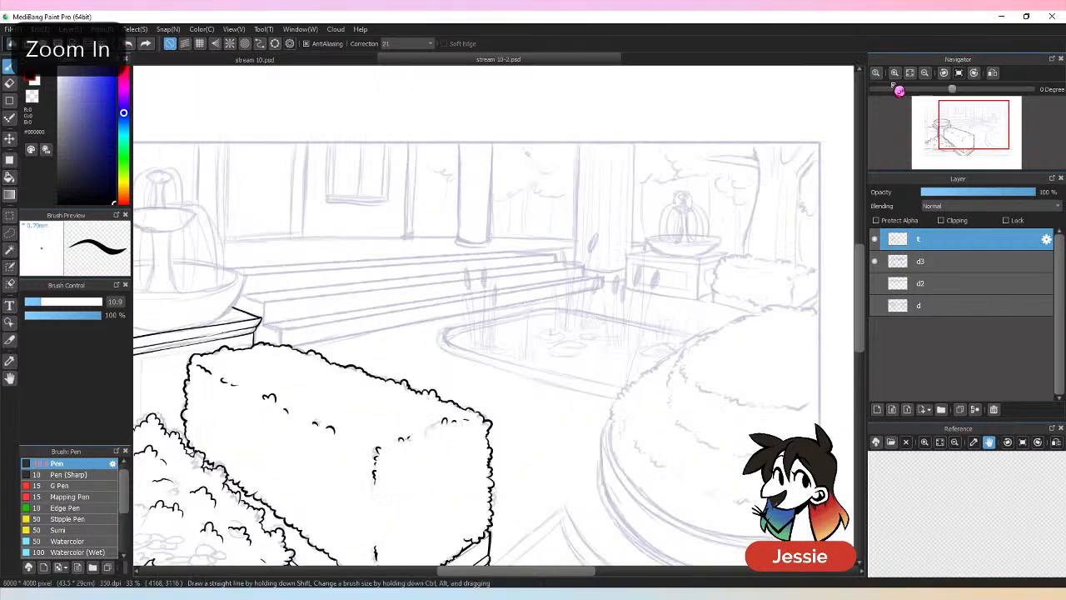
{"action": "key", "text": "ctrl+plus"}
{"action": "left_click_drag", "start_coordinate": [482, 571], "coordinate": [387, 571]}
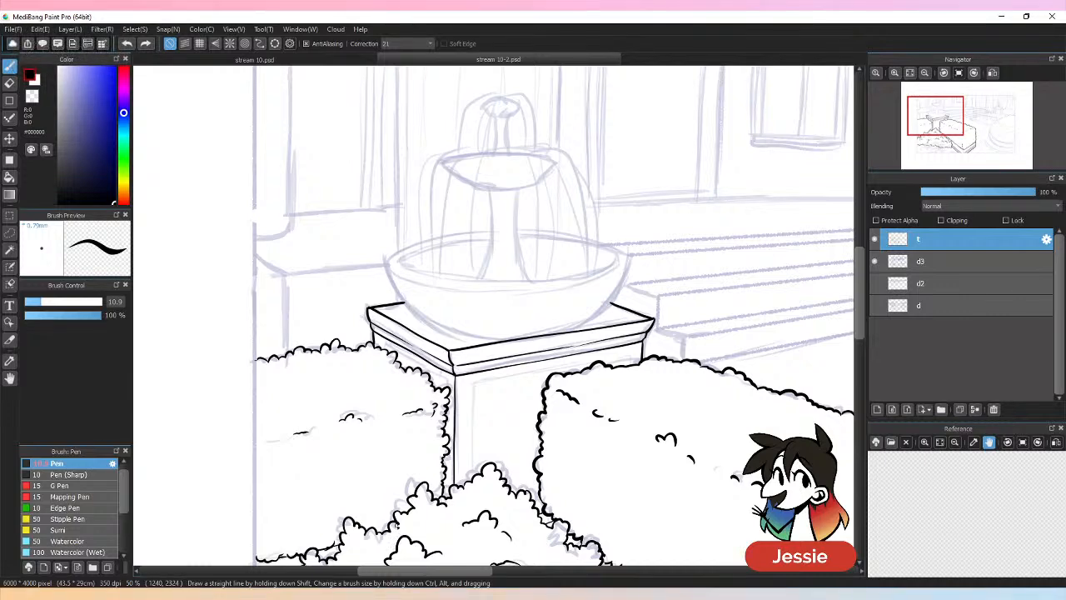
{"action": "left_click_drag", "start_coordinate": [389, 252], "coordinate": [642, 257]}
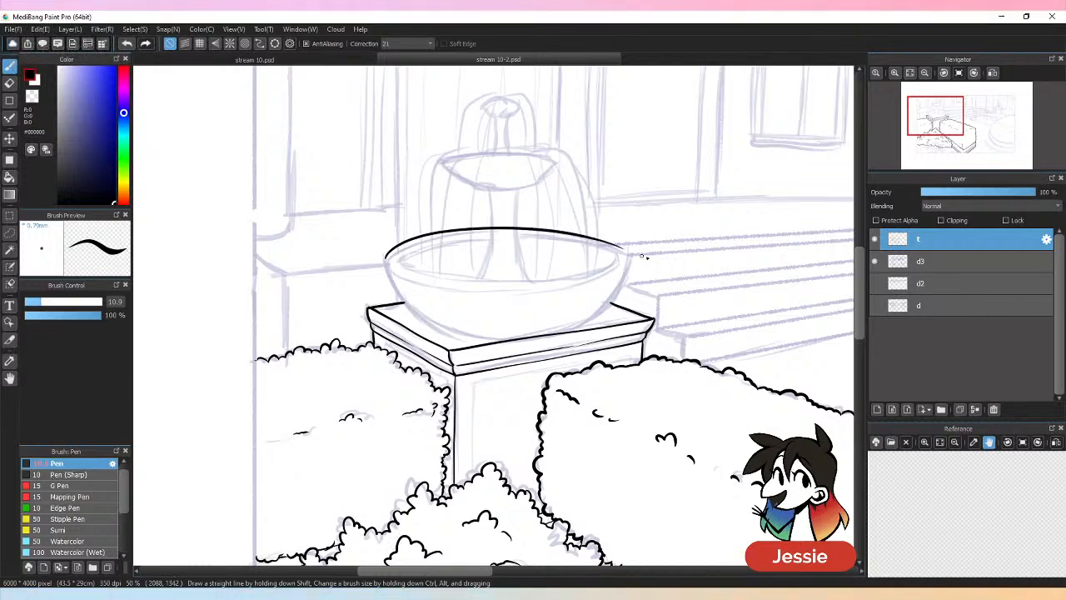
{"action": "key", "text": "ctrl+plus"}
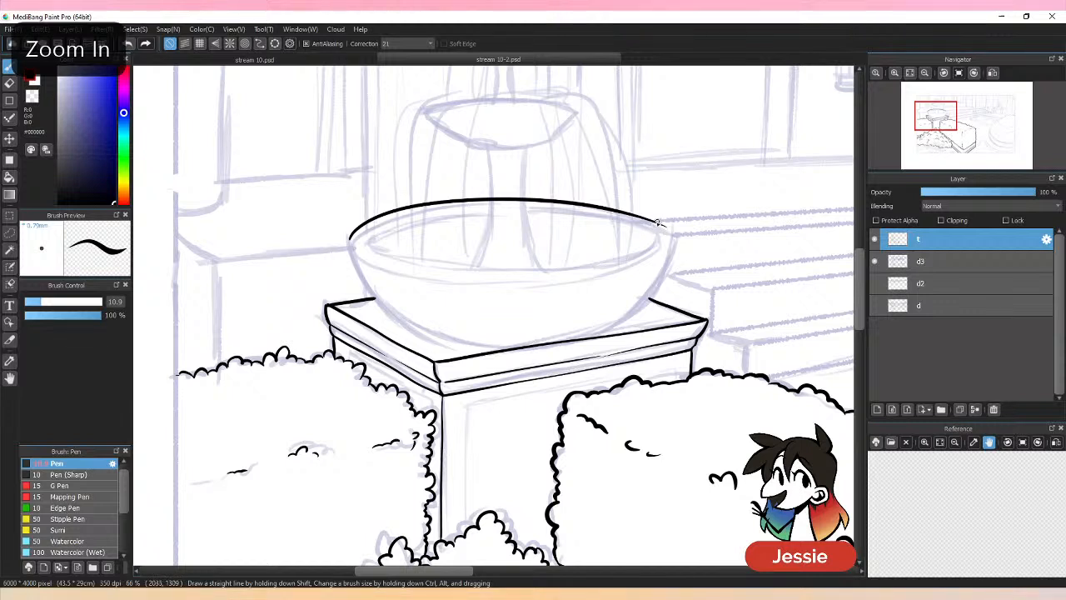
{"action": "key", "text": "ctrl+z"}
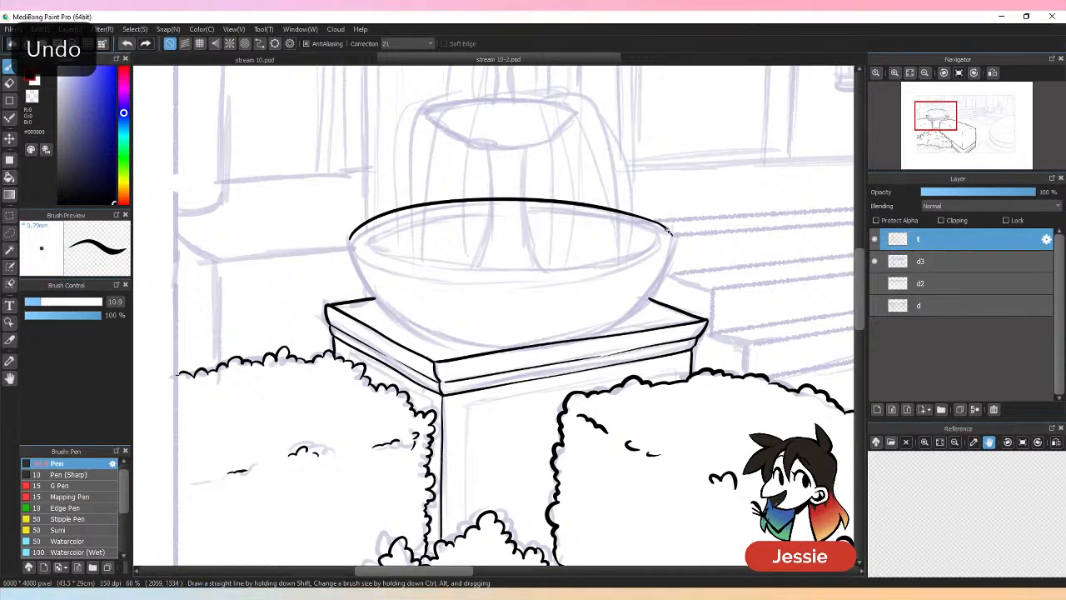
Ink the basin's curved right side from the rim down to the pedestal top, redrawing uneven strokes.
{"action": "left_click_drag", "start_coordinate": [672, 242], "coordinate": [640, 307]}
{"action": "key", "text": "ctrl+z"}
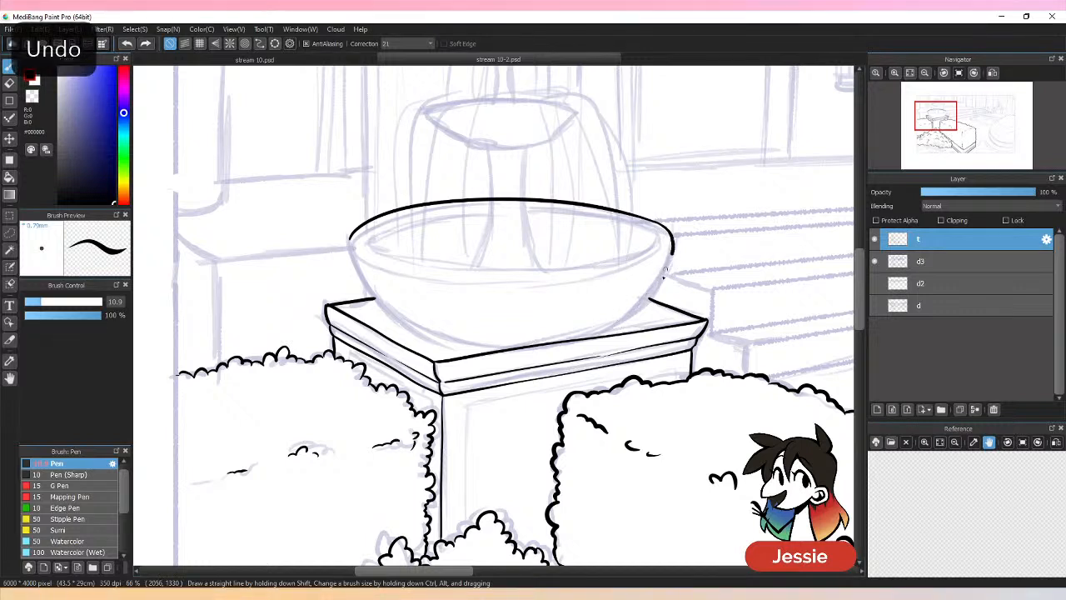
{"action": "left_click_drag", "start_coordinate": [672, 242], "coordinate": [639, 306]}
{"action": "key", "text": "ctrl+z"}
{"action": "left_click_drag", "start_coordinate": [672, 234], "coordinate": [636, 310]}
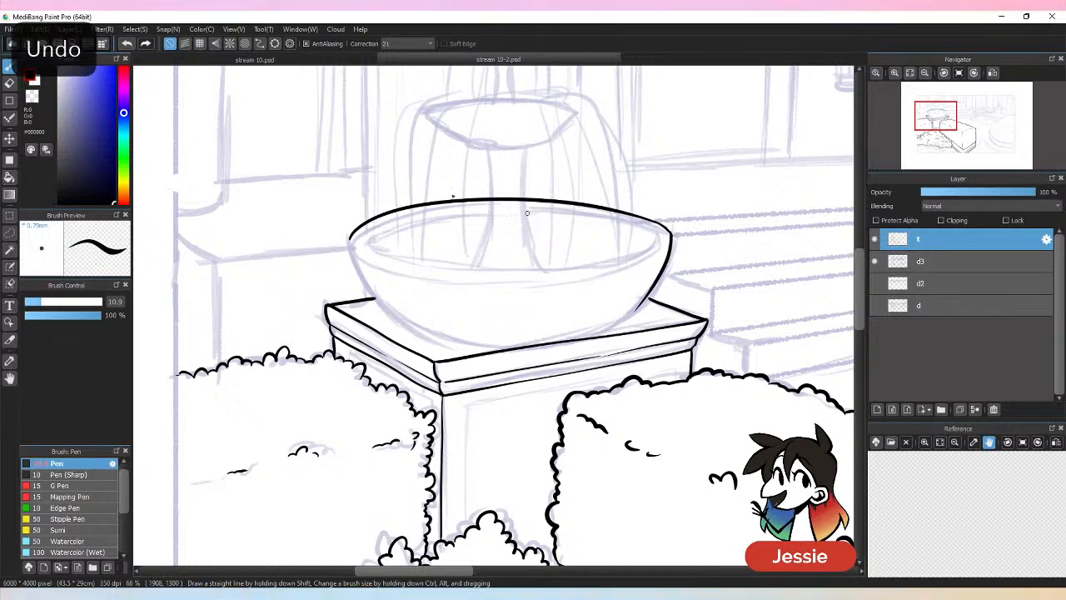
Ink the basin's curved left side from the rim down onto the pedestal top, redrawing it until smooth.
{"action": "left_click_drag", "start_coordinate": [351, 245], "coordinate": [400, 325]}
{"action": "key", "text": "ctrl+z"}
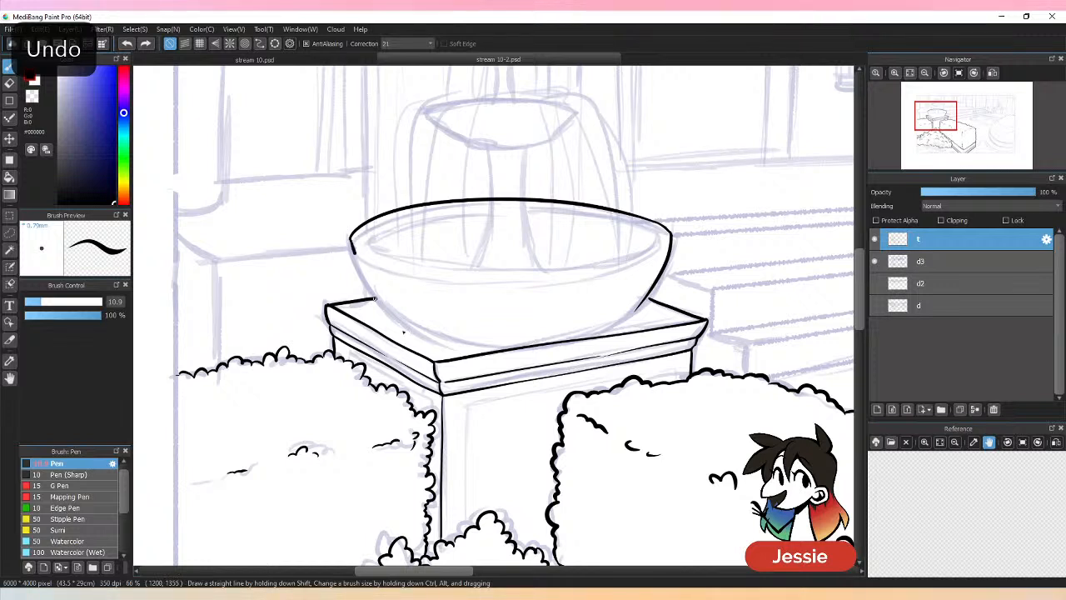
{"action": "left_click_drag", "start_coordinate": [352, 246], "coordinate": [405, 333]}
{"action": "key", "text": "ctrl+z"}
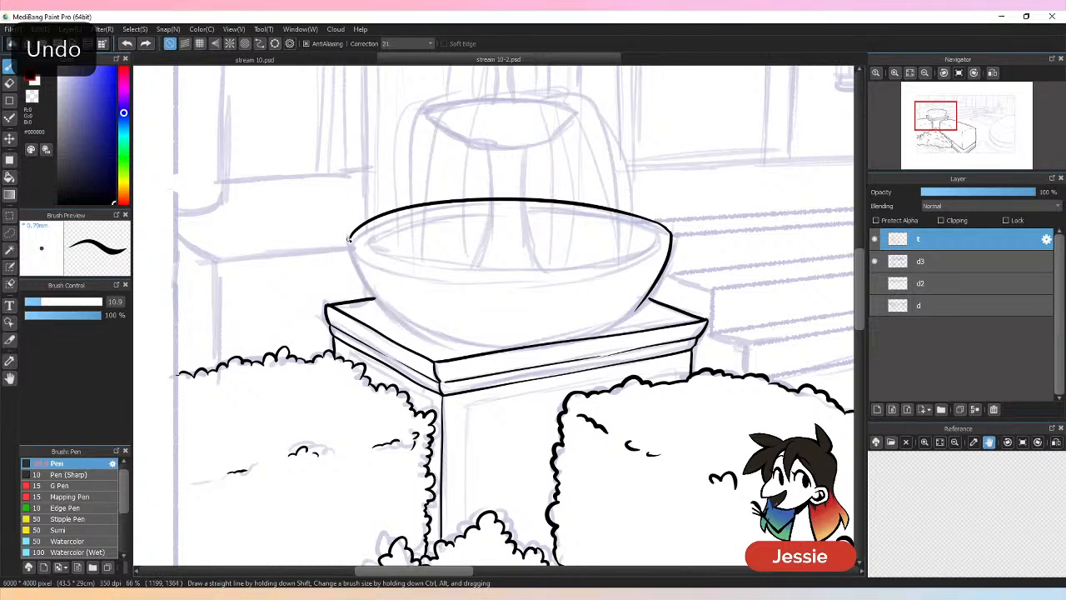
{"action": "left_click_drag", "start_coordinate": [349, 240], "coordinate": [406, 337]}
{"action": "key", "text": "ctrl+z"}
{"action": "mouse_move", "coordinate": [350, 237]}
{"action": "left_mouse_down"}
{"action": "mouse_move", "coordinate": [411, 334]}
{"action": "mouse_move", "coordinate": [387, 314]}
{"action": "mouse_move", "coordinate": [433, 339]}
{"action": "mouse_move", "coordinate": [537, 344]}
{"action": "left_mouse_up"}
{"action": "key", "text": "ctrl+z"}
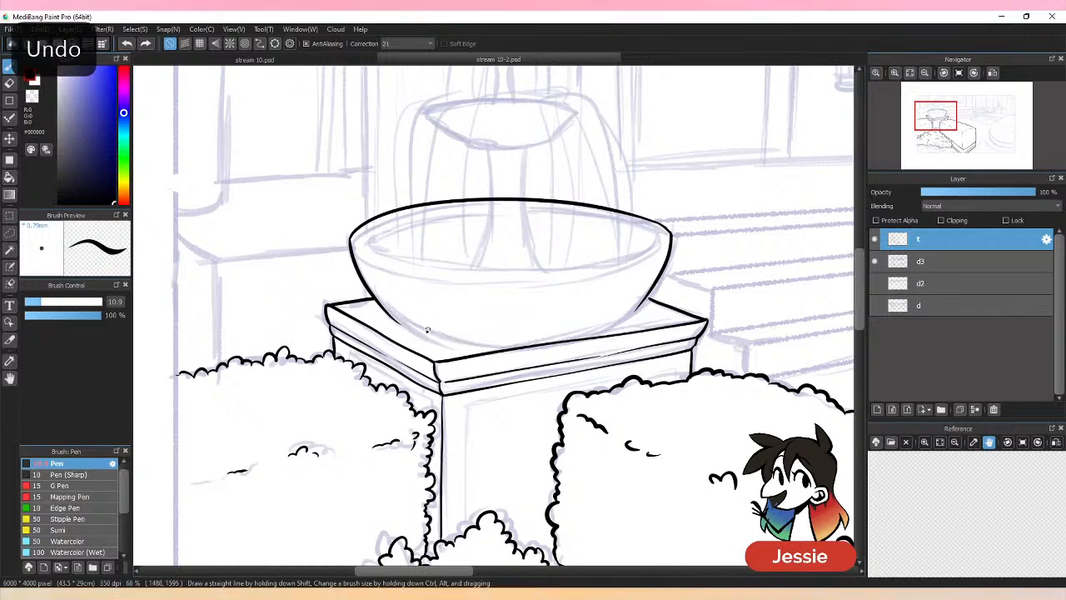
Try to ink the basin's rounded underside across the pedestal top between its two sides.
{"action": "left_click_drag", "start_coordinate": [397, 323], "coordinate": [620, 322]}
{"action": "key", "text": "ctrl+z"}
{"action": "mouse_move", "coordinate": [395, 323]}
{"action": "left_mouse_down"}
{"action": "mouse_move", "coordinate": [525, 338]}
{"action": "mouse_move", "coordinate": [626, 320]}
{"action": "left_mouse_up"}
{"action": "key", "text": "ctrl+z"}
{"action": "mouse_move", "coordinate": [414, 331]}
{"action": "left_mouse_down"}
{"action": "mouse_move", "coordinate": [622, 316]}
{"action": "mouse_move", "coordinate": [639, 304]}
{"action": "left_mouse_up"}
{"action": "key", "text": "ctrl+z"}
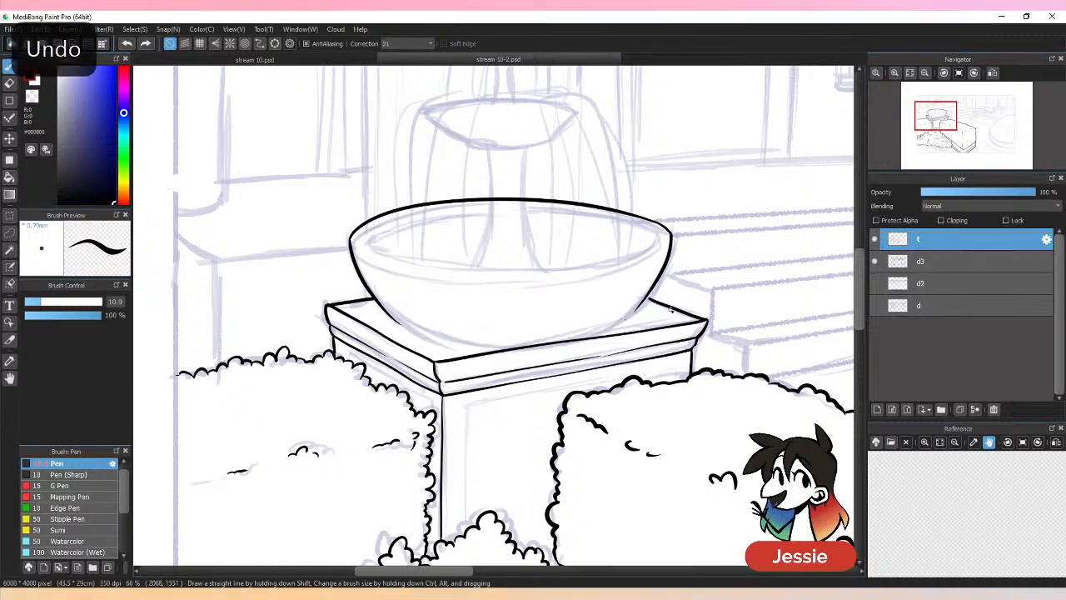
Hide the sketch layer d3 and erase the basin's right side together with the right end of its rim.
{"action": "key", "text": "ctrl+minus"}
{"action": "key", "text": "ctrl+minus"}
{"action": "key", "text": "ctrl+minus"}
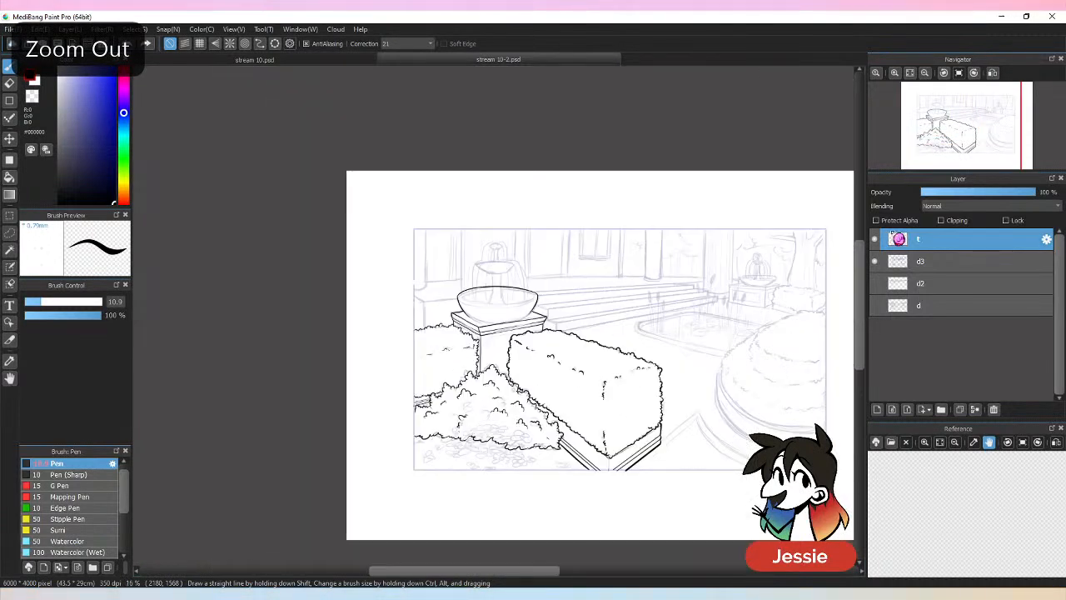
{"action": "key", "text": "ctrl+plus"}
{"action": "key", "text": "ctrl+plus"}
{"action": "key", "text": "ctrl+plus"}
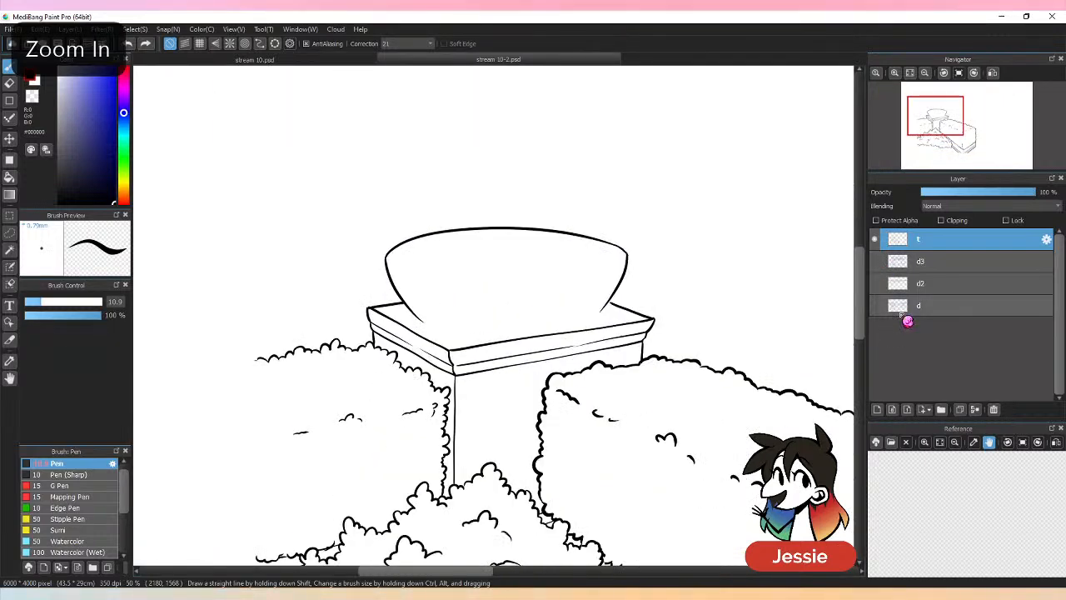
{"action": "key", "text": "e"}
{"action": "left_click_drag", "start_coordinate": [639, 242], "coordinate": [600, 308]}
{"action": "key", "text": "b"}
{"action": "key", "text": "ctrl+plus"}
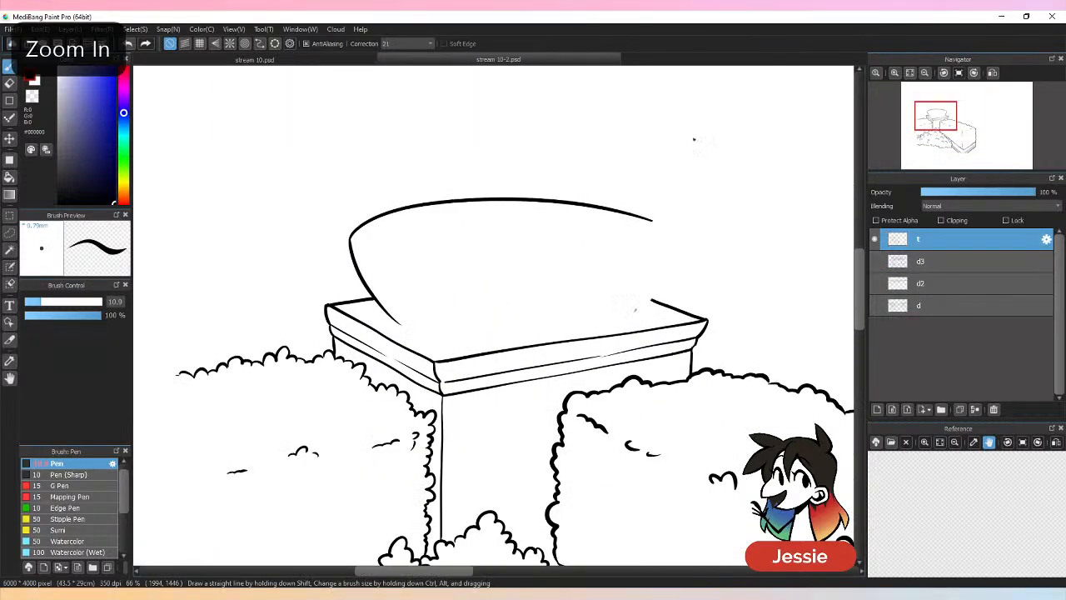
Try to redraw the basin's right side from the open rim end to the pedestal without the sketch.
{"action": "mouse_move", "coordinate": [652, 222]}
{"action": "left_mouse_down"}
{"action": "mouse_move", "coordinate": [659, 269]}
{"action": "mouse_move", "coordinate": [634, 310]}
{"action": "left_mouse_up"}
{"action": "key", "text": "ctrl+z"}
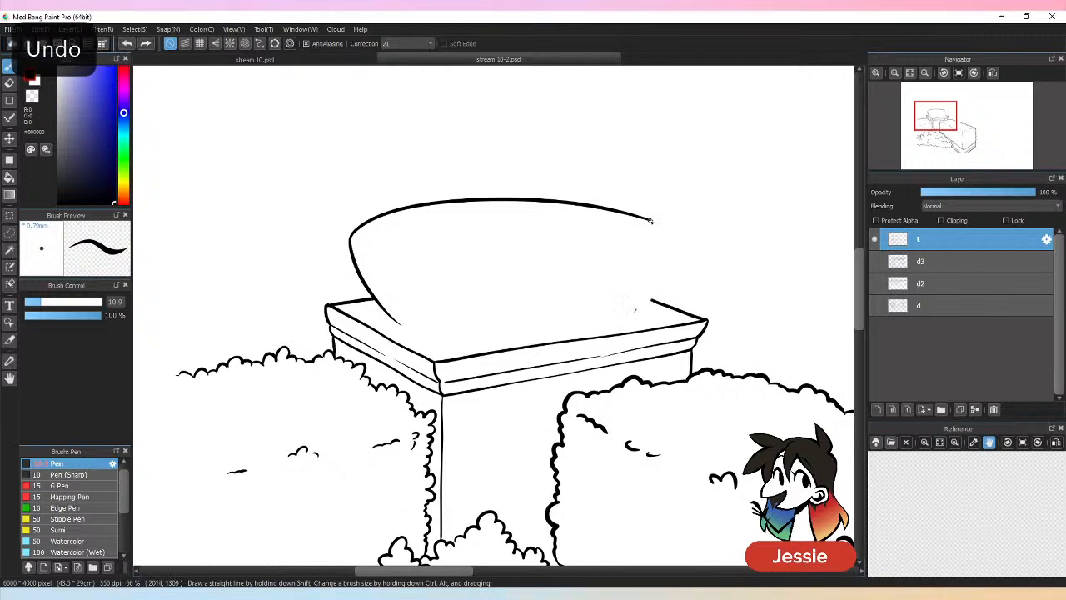
{"action": "mouse_move", "coordinate": [653, 222]}
{"action": "left_mouse_down"}
{"action": "mouse_move", "coordinate": [657, 278]}
{"action": "mouse_move", "coordinate": [624, 327]}
{"action": "left_mouse_up"}
{"action": "key", "text": "ctrl+z"}
{"action": "mouse_move", "coordinate": [652, 222]}
{"action": "left_mouse_down"}
{"action": "mouse_move", "coordinate": [637, 309]}
{"action": "mouse_move", "coordinate": [613, 331]}
{"action": "left_mouse_up"}
{"action": "key", "text": "ctrl+z"}
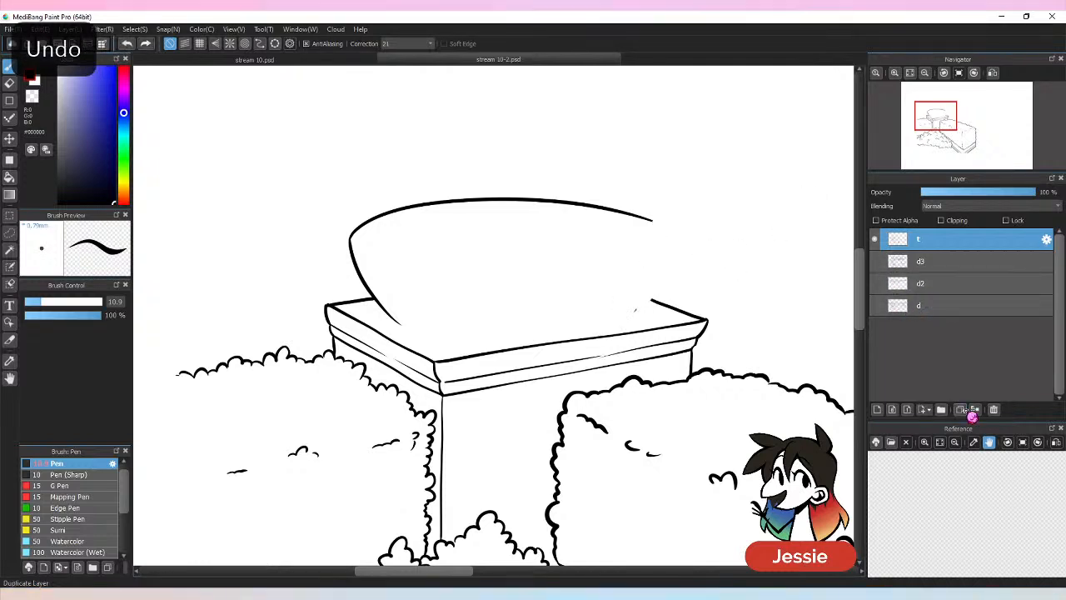
Show the sketch layer d3 again and ink the basin's right rim end and side over it, cleaning the corner with the eraser.
{"action": "left_click", "coordinate": [876, 240]}
{"action": "left_click", "coordinate": [875, 260]}
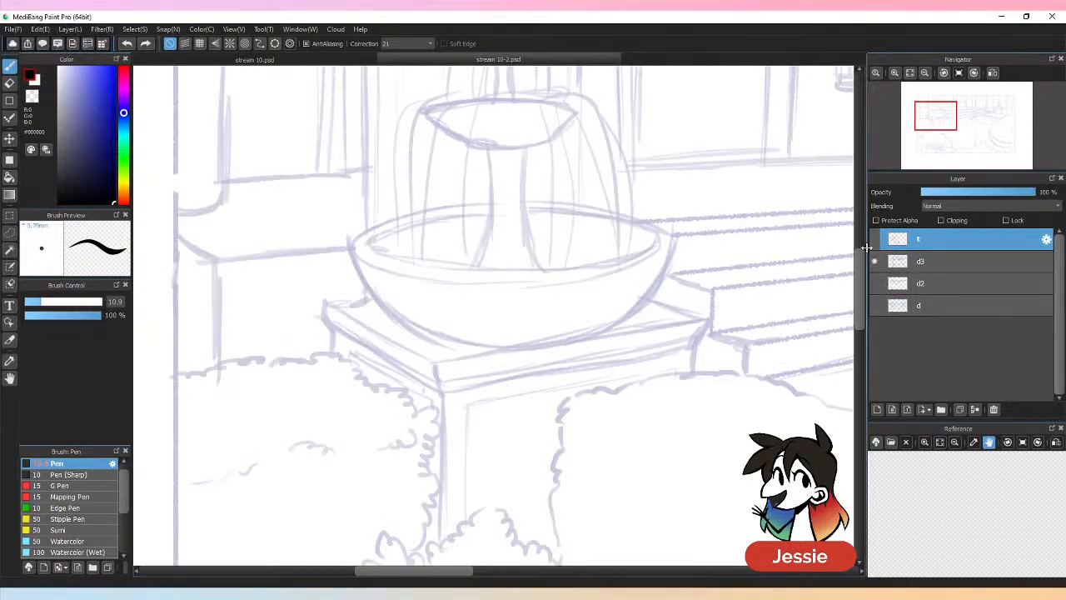
{"action": "left_click", "coordinate": [877, 240]}
{"action": "key", "text": "ctrl+plus"}
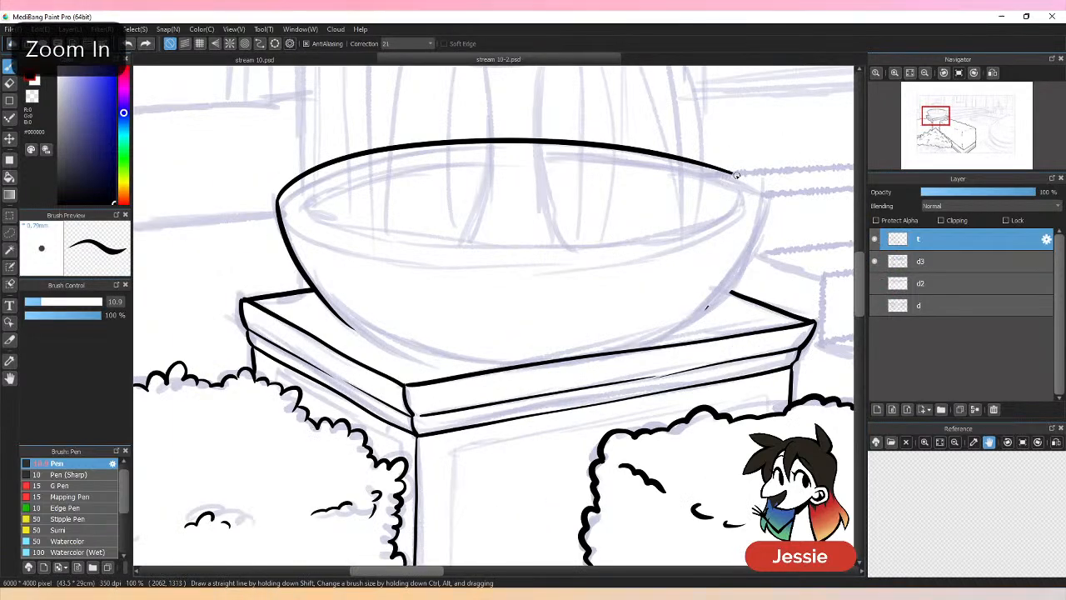
{"action": "mouse_move", "coordinate": [727, 172]}
{"action": "left_mouse_down"}
{"action": "mouse_move", "coordinate": [780, 206]}
{"action": "mouse_move", "coordinate": [765, 196]}
{"action": "mouse_move", "coordinate": [764, 233]}
{"action": "mouse_move", "coordinate": [651, 352]}
{"action": "left_mouse_up"}
{"action": "key", "text": "ctrl+z"}
{"action": "key", "text": "e"}
{"action": "left_click_drag", "start_coordinate": [781, 188], "coordinate": [780, 197]}
{"action": "key", "text": "b"}
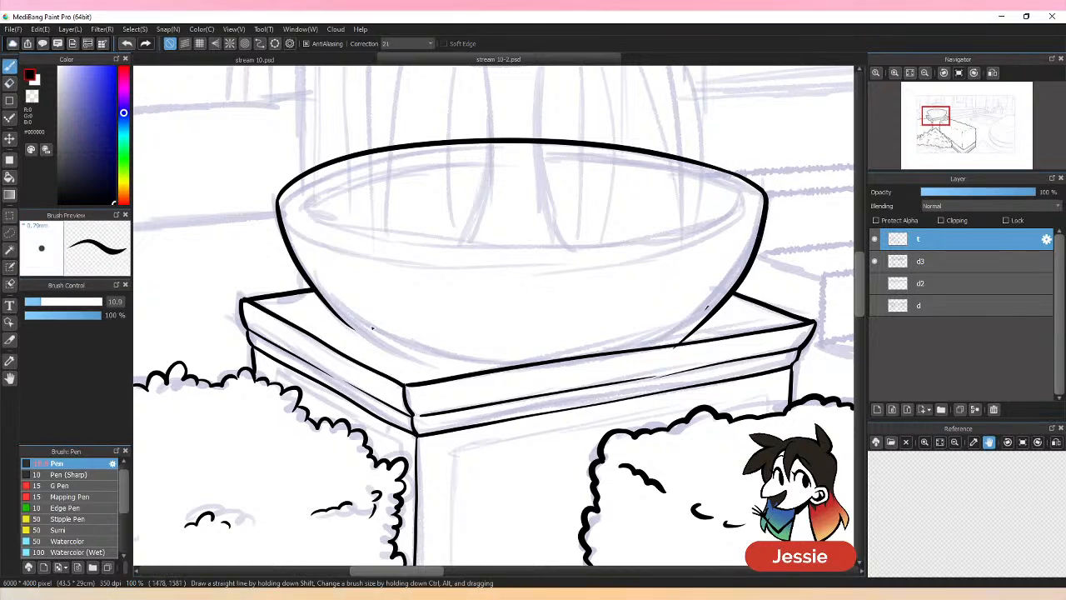
Ink the basin's underside as one curve joining both sides and erase the overlapping line at its right end.
{"action": "left_click_drag", "start_coordinate": [335, 313], "coordinate": [684, 345]}
{"action": "key", "text": "ctrl+z"}
{"action": "mouse_move", "coordinate": [331, 310]}
{"action": "left_mouse_down"}
{"action": "mouse_move", "coordinate": [370, 335]}
{"action": "mouse_move", "coordinate": [683, 346]}
{"action": "left_mouse_up"}
{"action": "key", "text": "ctrl+z"}
{"action": "mouse_move", "coordinate": [334, 311]}
{"action": "left_mouse_down"}
{"action": "mouse_move", "coordinate": [685, 344]}
{"action": "mouse_move", "coordinate": [701, 323]}
{"action": "mouse_move", "coordinate": [692, 302]}
{"action": "mouse_move", "coordinate": [704, 321]}
{"action": "left_mouse_up"}
{"action": "key", "text": "e"}
{"action": "key", "text": "b"}
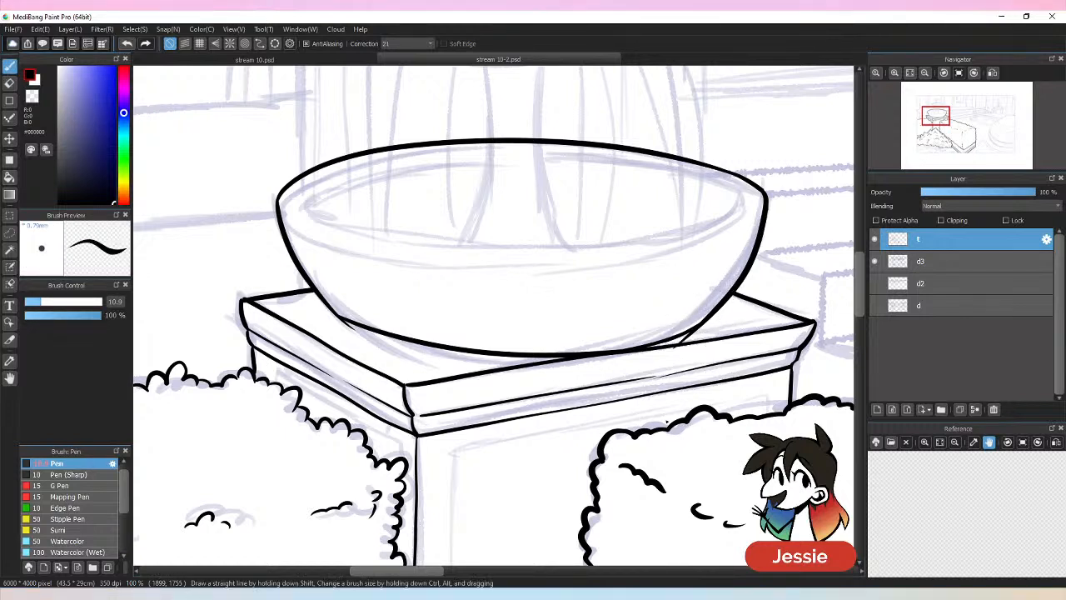
{"action": "key", "text": "e"}
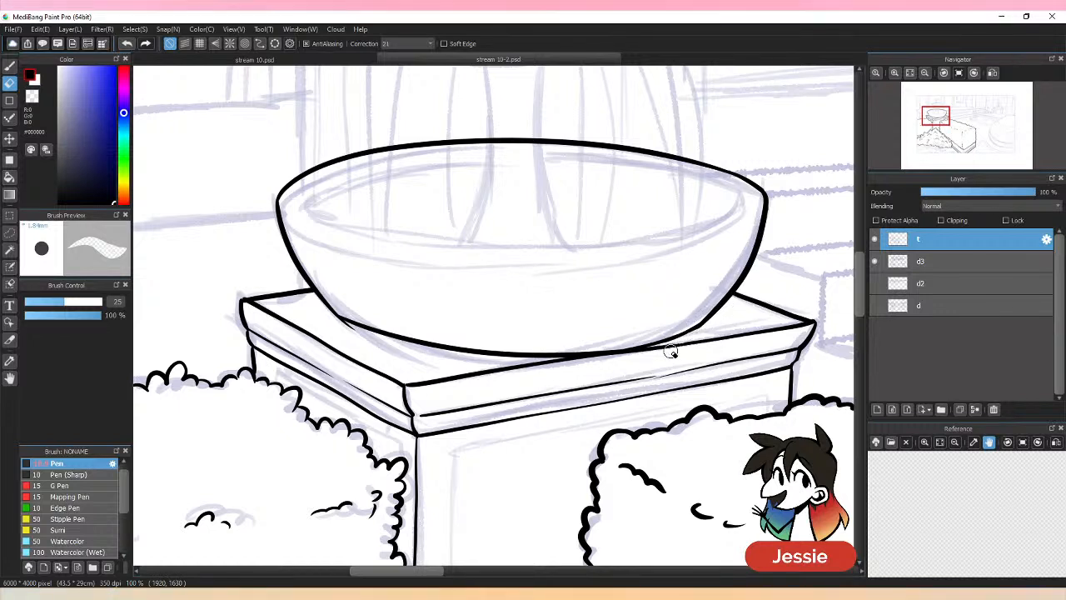
Erase the left and middle part of the basin's underside and redraw it as a deeper curve meeting the pedestal's front edge.
{"action": "key", "text": "ctrl+minus"}
{"action": "key", "text": "ctrl+minus"}
{"action": "key", "text": "ctrl+minus"}
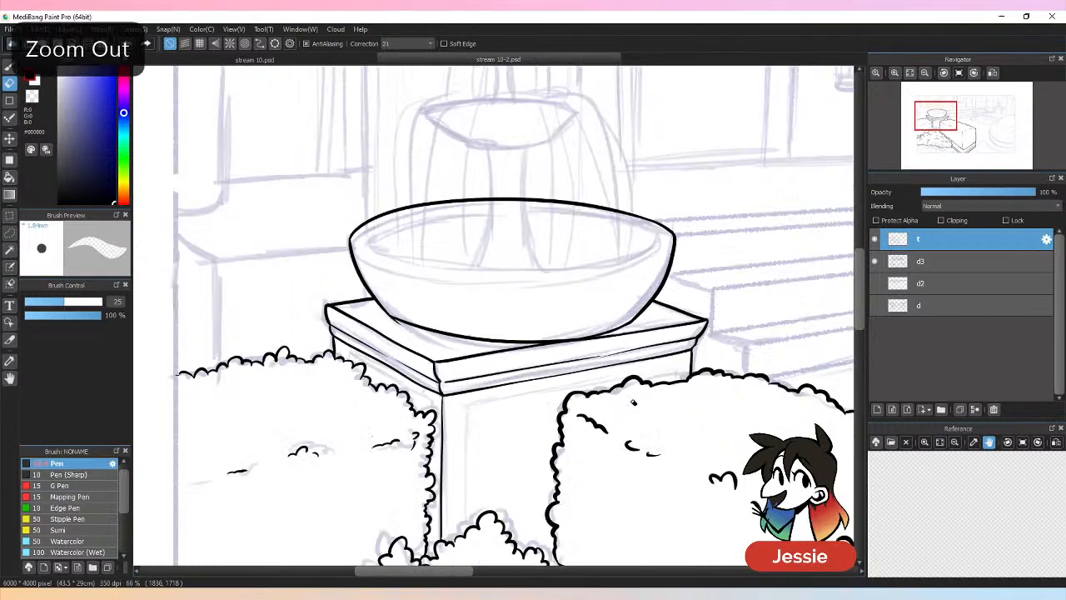
{"action": "key", "text": "ctrl+plus"}
{"action": "key", "text": "ctrl+plus"}
{"action": "key", "text": "ctrl+plus"}
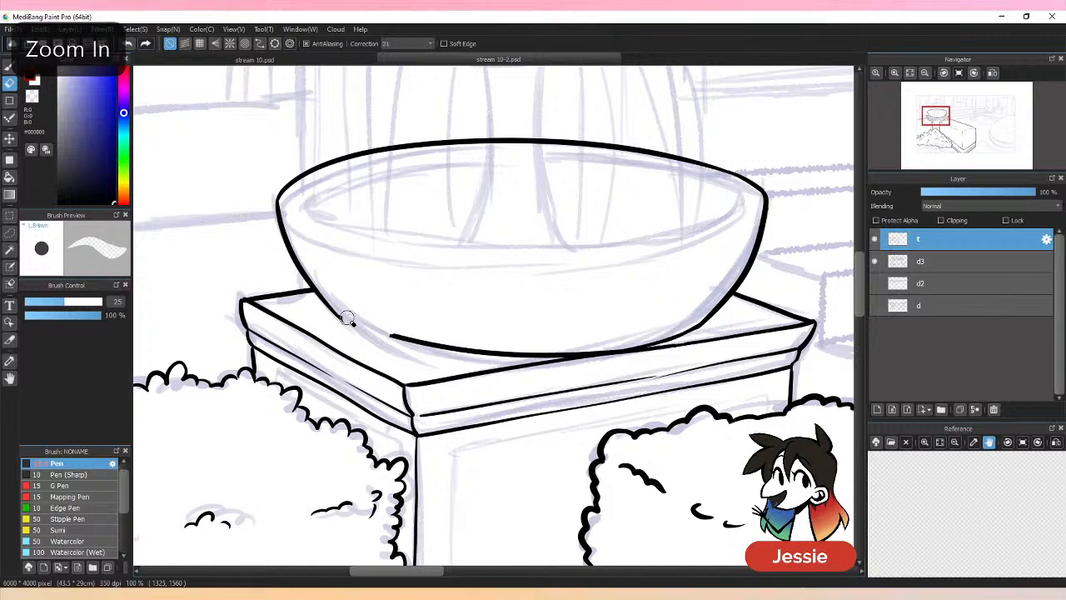
{"action": "left_click_drag", "start_coordinate": [404, 336], "coordinate": [588, 357]}
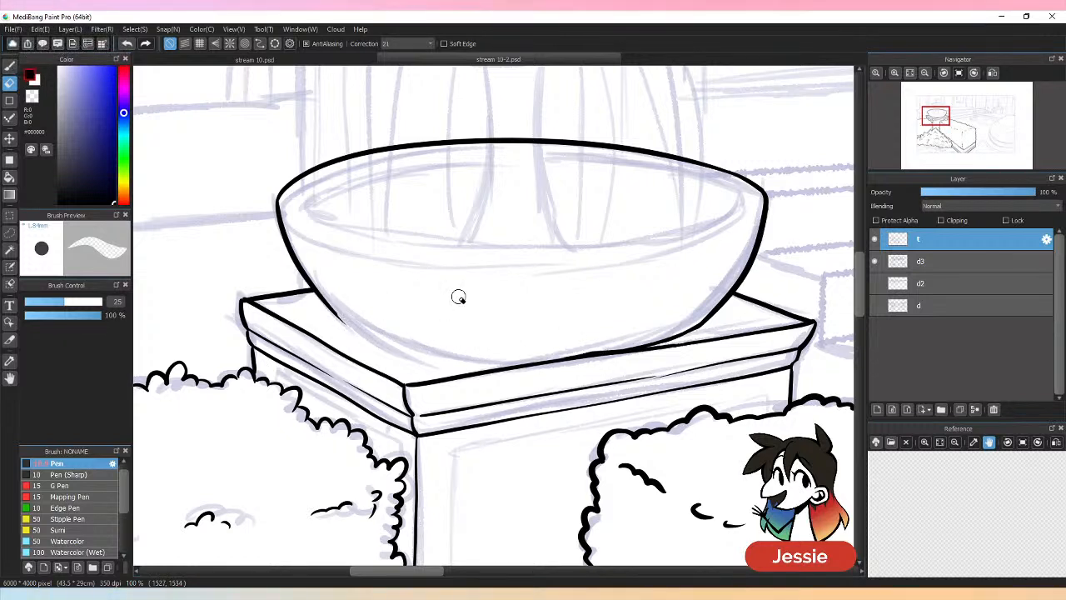
{"action": "key", "text": "b"}
{"action": "left_click_drag", "start_coordinate": [333, 310], "coordinate": [504, 364]}
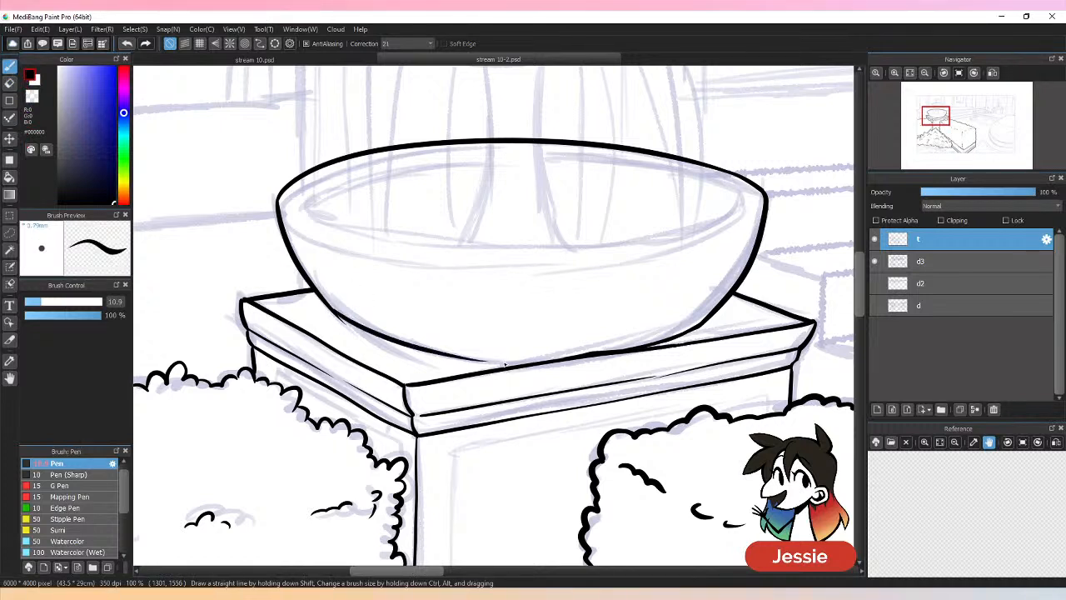
{"action": "key", "text": "ctrl+z"}
{"action": "mouse_move", "coordinate": [331, 307]}
{"action": "left_mouse_down"}
{"action": "mouse_move", "coordinate": [504, 367]}
{"action": "mouse_move", "coordinate": [464, 360]}
{"action": "mouse_move", "coordinate": [488, 364]}
{"action": "mouse_move", "coordinate": [478, 364]}
{"action": "mouse_move", "coordinate": [537, 364]}
{"action": "left_mouse_up"}
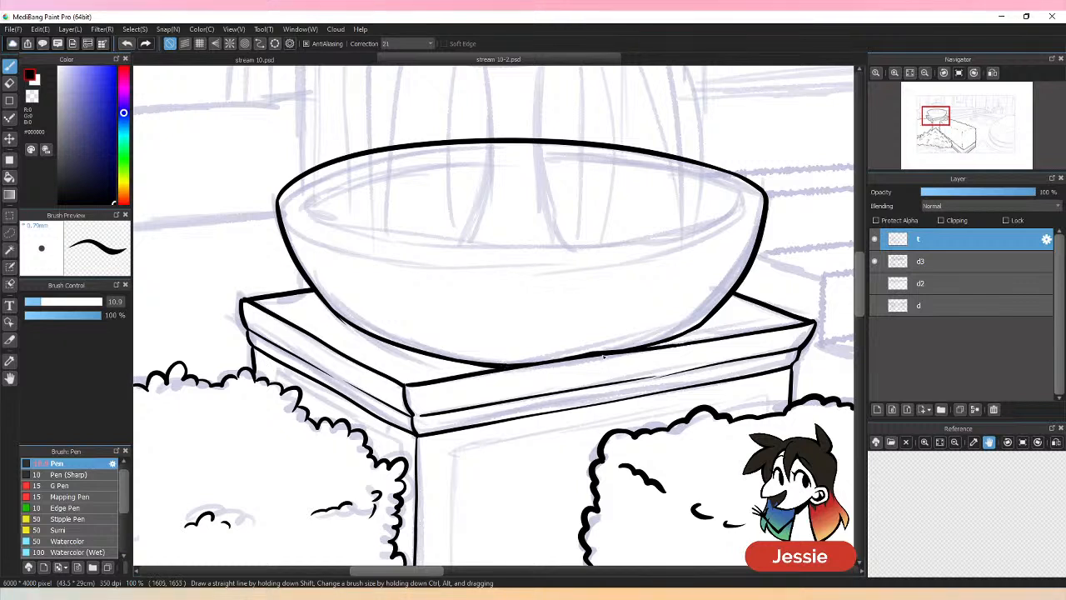
Redraw the right part of the basin's underside as a rounder curve and erase the pedestal edge line showing inside the basin.
{"action": "mouse_move", "coordinate": [411, 349]}
{"action": "left_mouse_down"}
{"action": "mouse_move", "coordinate": [629, 361]}
{"action": "mouse_move", "coordinate": [680, 354]}
{"action": "mouse_move", "coordinate": [645, 359]}
{"action": "mouse_move", "coordinate": [618, 359]}
{"action": "mouse_move", "coordinate": [711, 317]}
{"action": "left_mouse_up"}
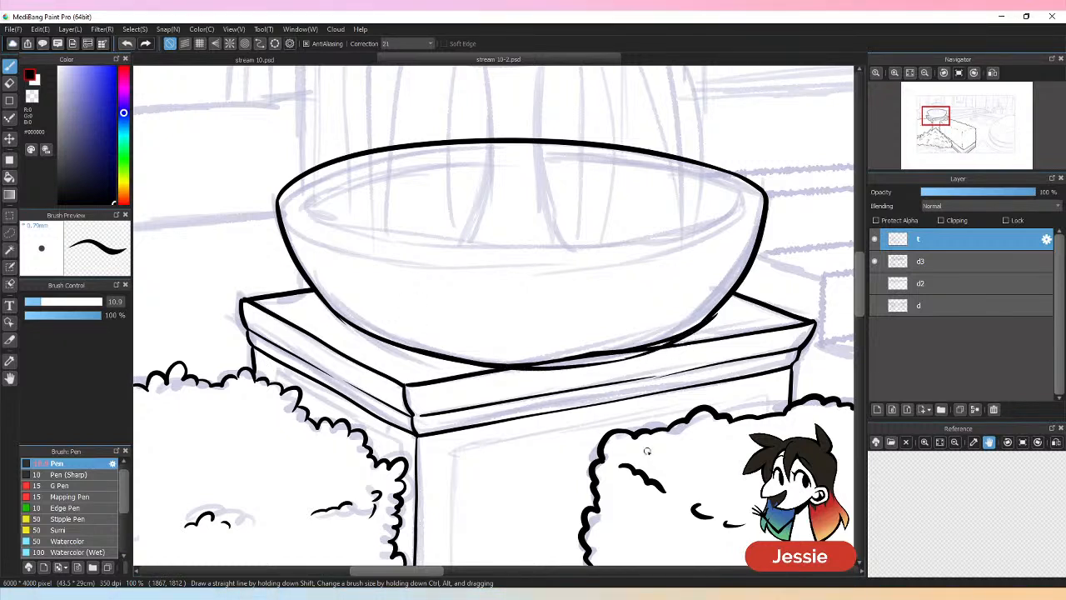
{"action": "key", "text": "e"}
{"action": "left_click_drag", "start_coordinate": [500, 352], "coordinate": [495, 355]}
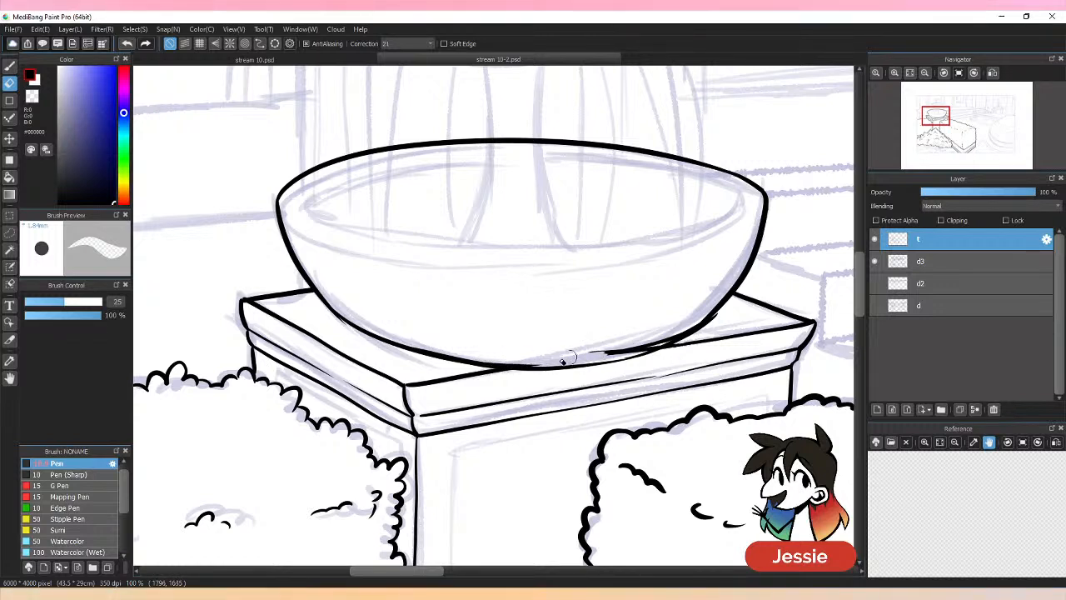
{"action": "mouse_move", "coordinate": [563, 360]}
{"action": "left_mouse_down"}
{"action": "mouse_move", "coordinate": [595, 358]}
{"action": "mouse_move", "coordinate": [478, 360]}
{"action": "mouse_move", "coordinate": [632, 352]}
{"action": "mouse_move", "coordinate": [745, 288]}
{"action": "mouse_move", "coordinate": [631, 352]}
{"action": "mouse_move", "coordinate": [688, 330]}
{"action": "mouse_move", "coordinate": [668, 344]}
{"action": "left_mouse_up"}
{"action": "key", "text": "b"}
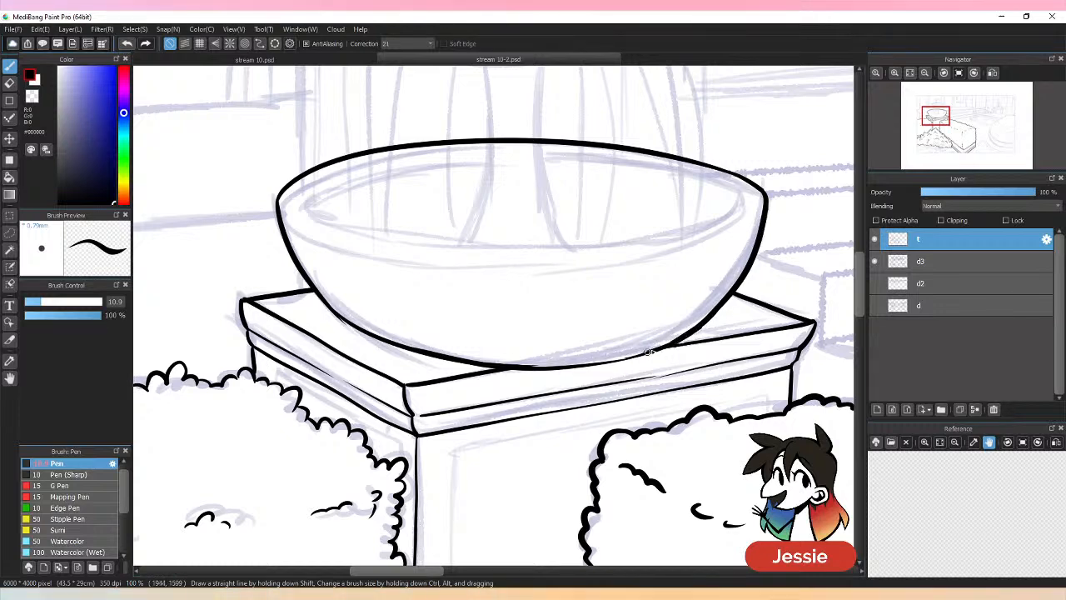
{"action": "mouse_move", "coordinate": [671, 345]}
{"action": "left_mouse_down"}
{"action": "mouse_move", "coordinate": [595, 361]}
{"action": "mouse_move", "coordinate": [559, 354]}
{"action": "left_mouse_up"}
Hide the sketch layer d3 and erase the stray line remnant along the basin's underside.
{"action": "key", "text": "ctrl+minus"}
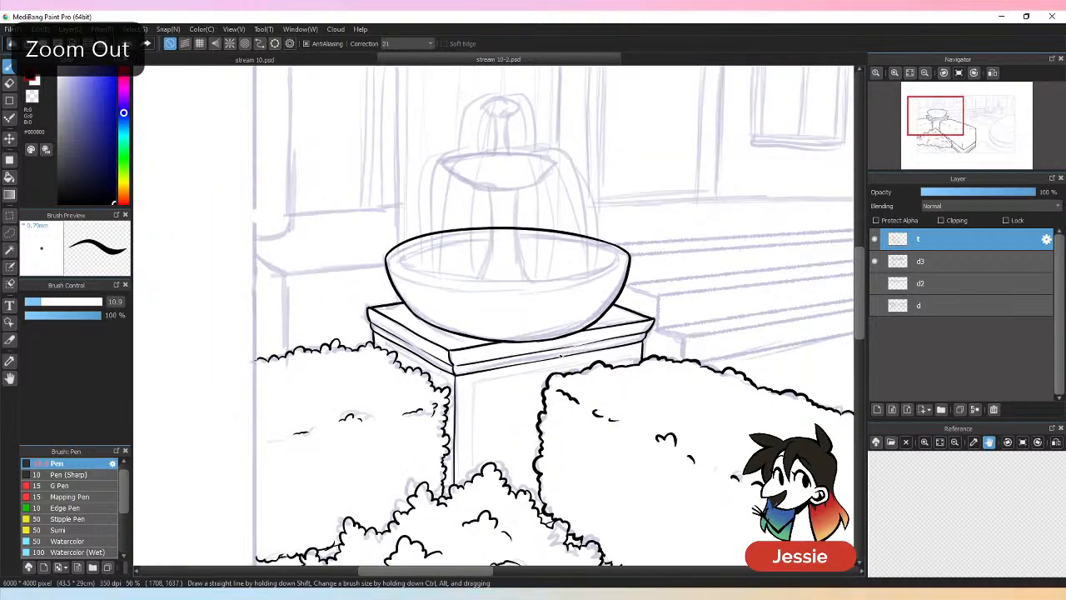
{"action": "left_click", "coordinate": [875, 261]}
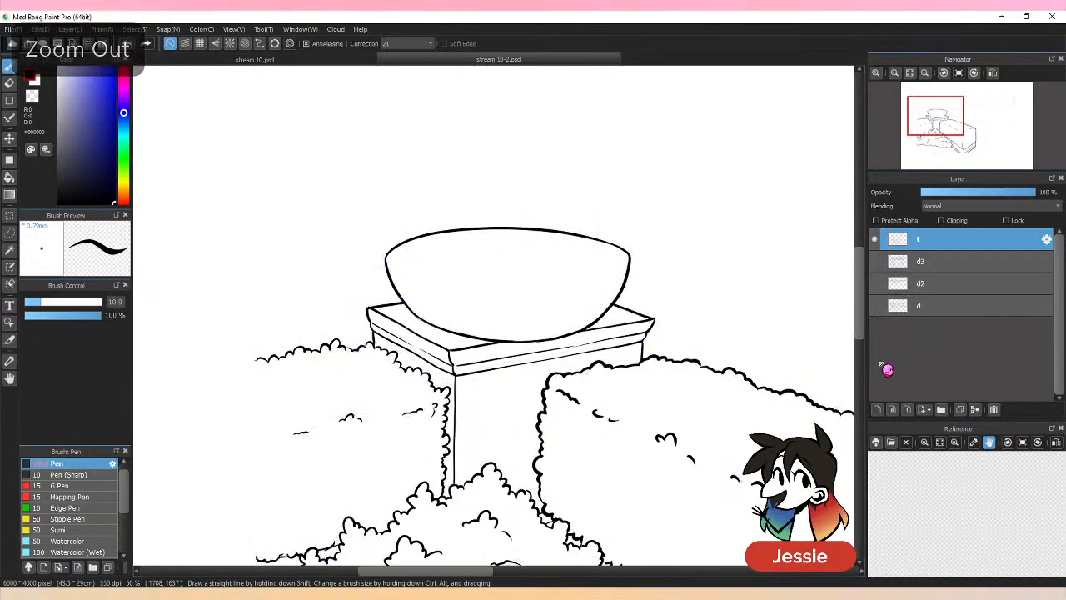
{"action": "key", "text": "ctrl+plus"}
{"action": "key", "text": "ctrl+plus"}
{"action": "key", "text": "ctrl+plus"}
{"action": "key", "text": "e"}
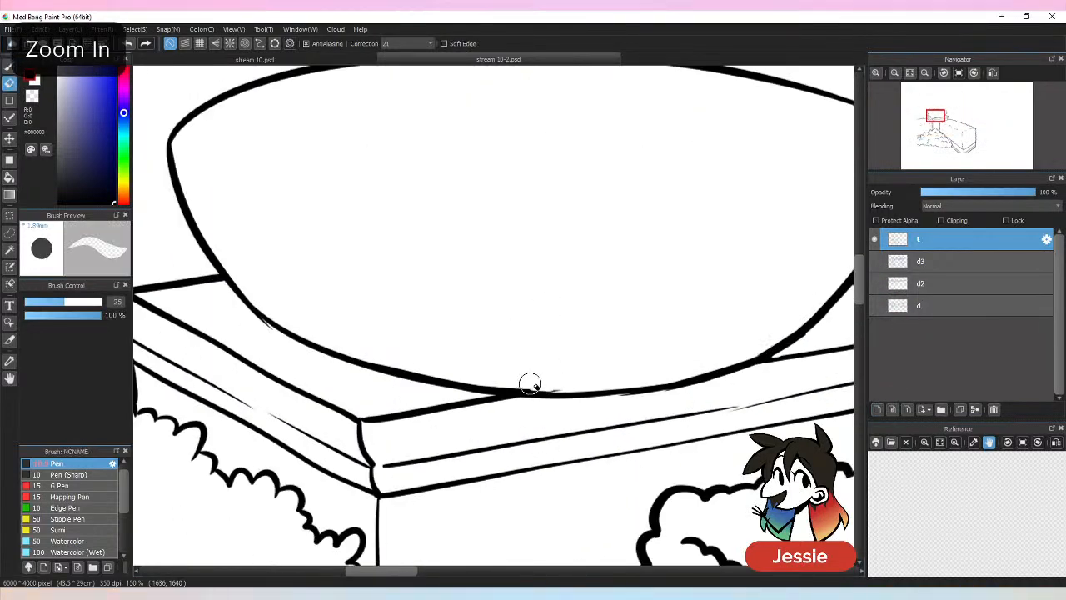
{"action": "key", "text": "b"}
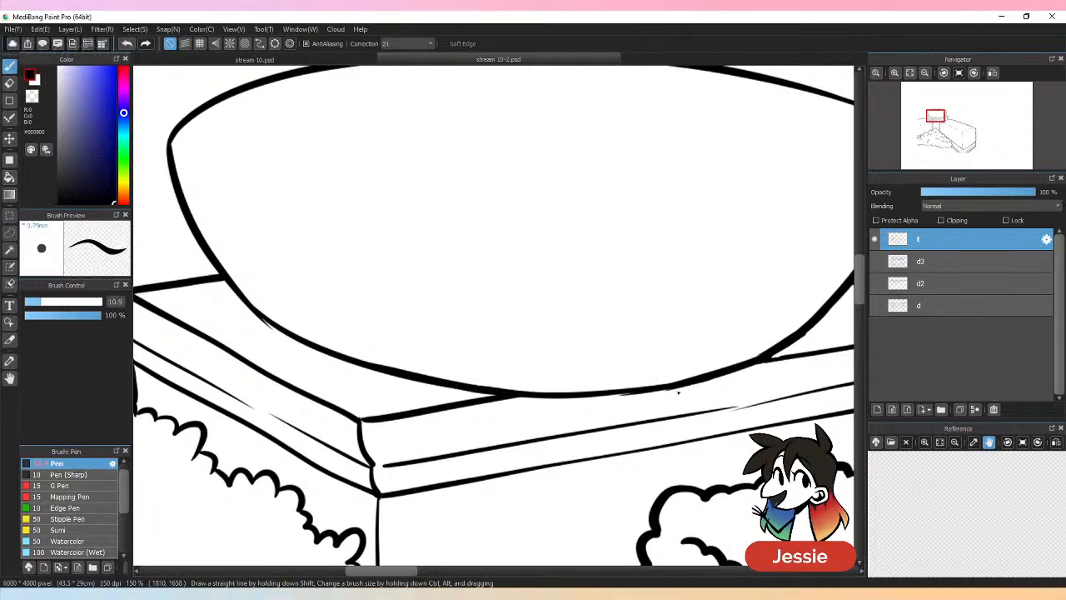
{"action": "key", "text": "ctrl+minus"}
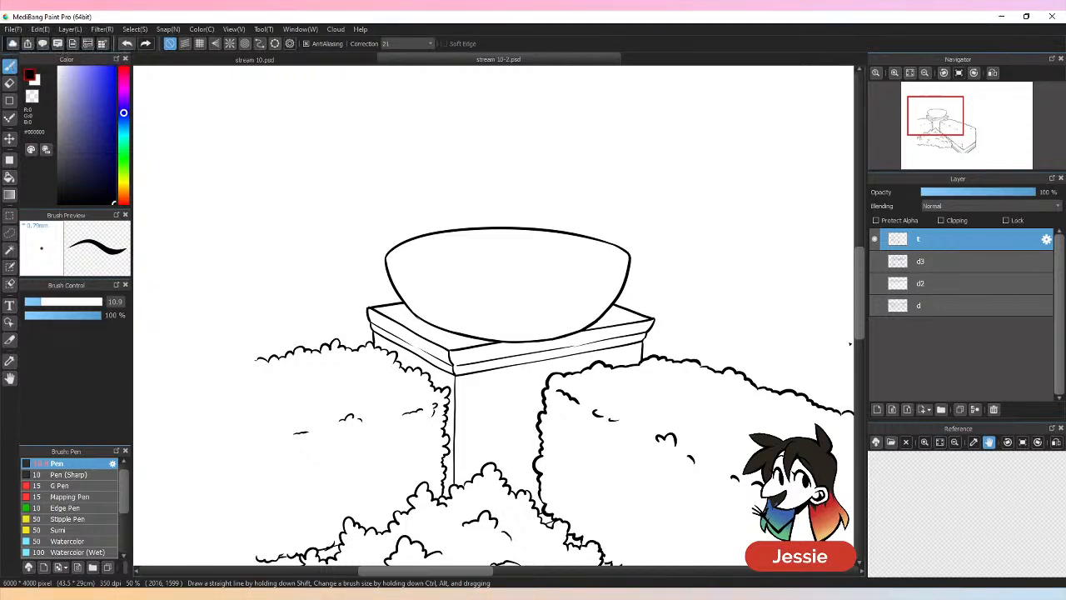
Show the sketch layer d3 again and ink the basin's inner rim as a thin ellipse inside the outer rim.
{"action": "left_click", "coordinate": [875, 261]}
{"action": "key", "text": "ctrl+plus"}
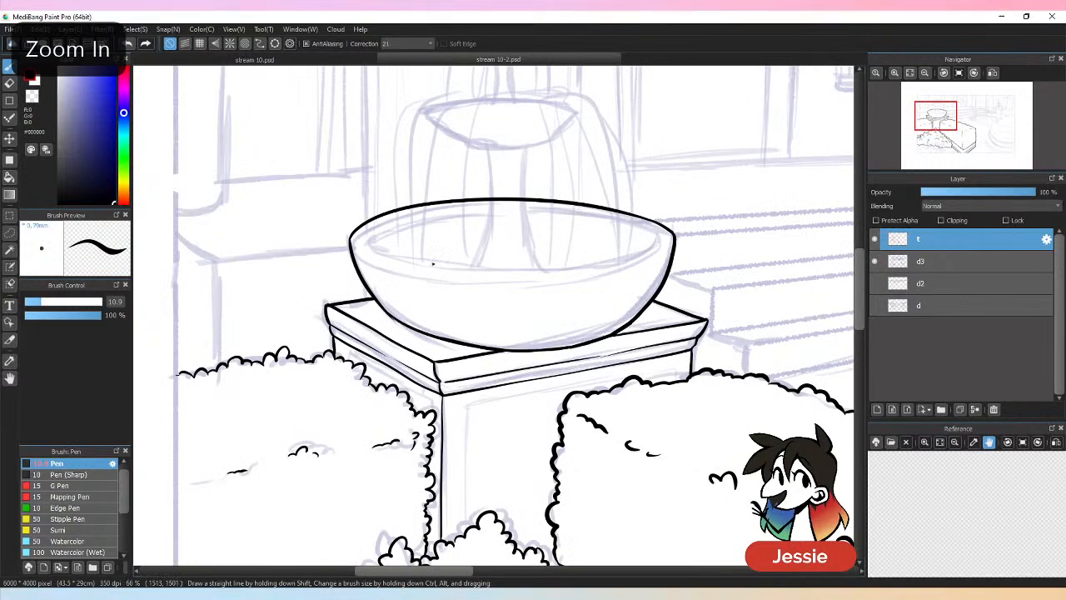
{"action": "mouse_move", "coordinate": [362, 239]}
{"action": "left_mouse_down"}
{"action": "mouse_move", "coordinate": [541, 214]}
{"action": "mouse_move", "coordinate": [495, 210]}
{"action": "mouse_move", "coordinate": [657, 235]}
{"action": "left_mouse_up"}
{"action": "key", "text": "ctrl+z"}
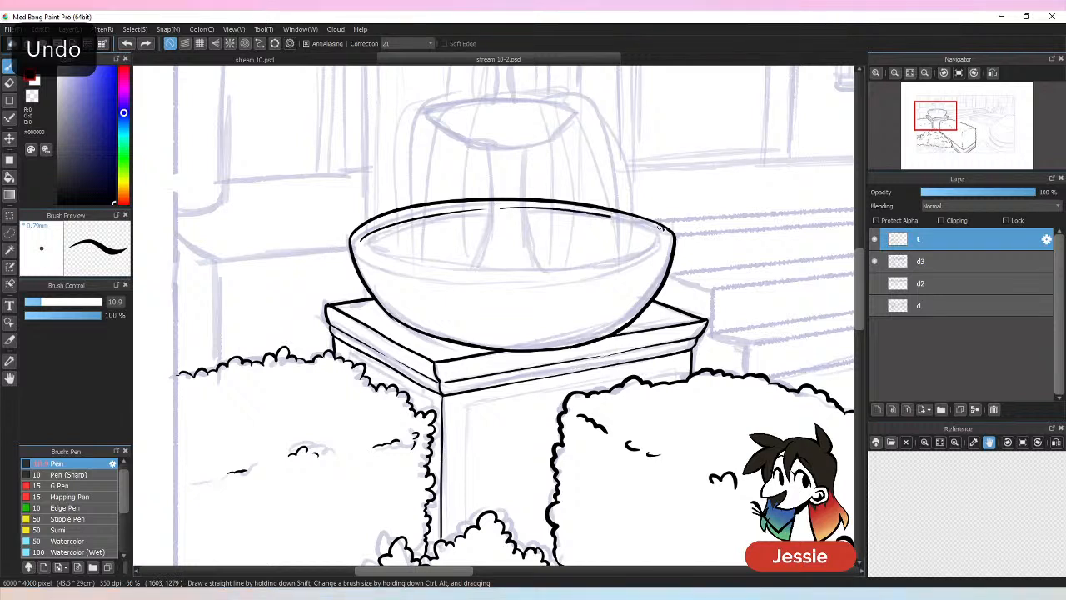
{"action": "left_click_drag", "start_coordinate": [597, 221], "coordinate": [658, 236]}
{"action": "key", "text": "ctrl+z"}
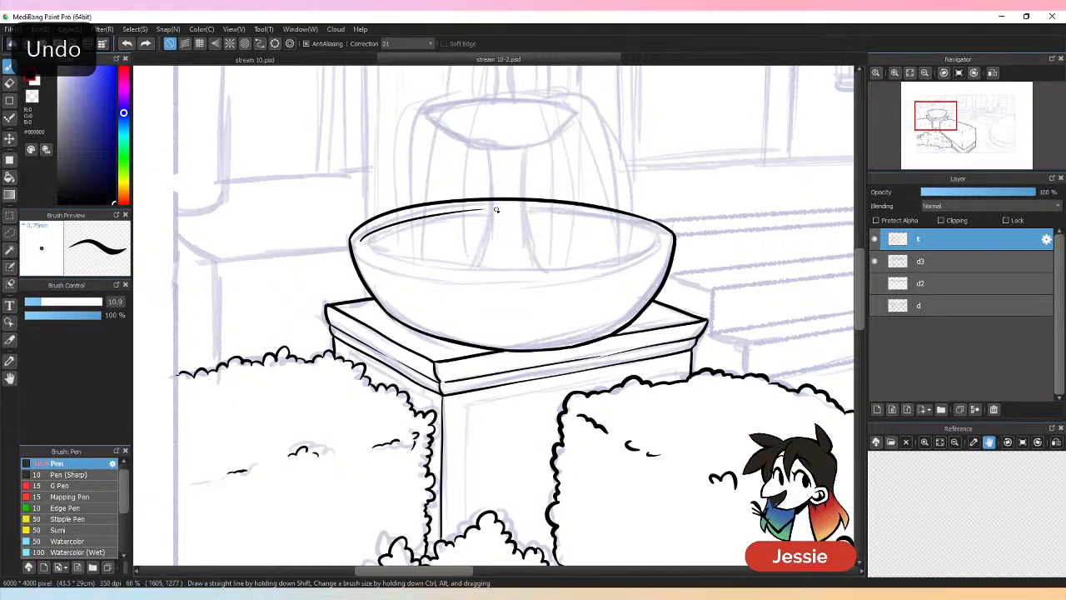
{"action": "left_click_drag", "start_coordinate": [497, 209], "coordinate": [661, 236]}
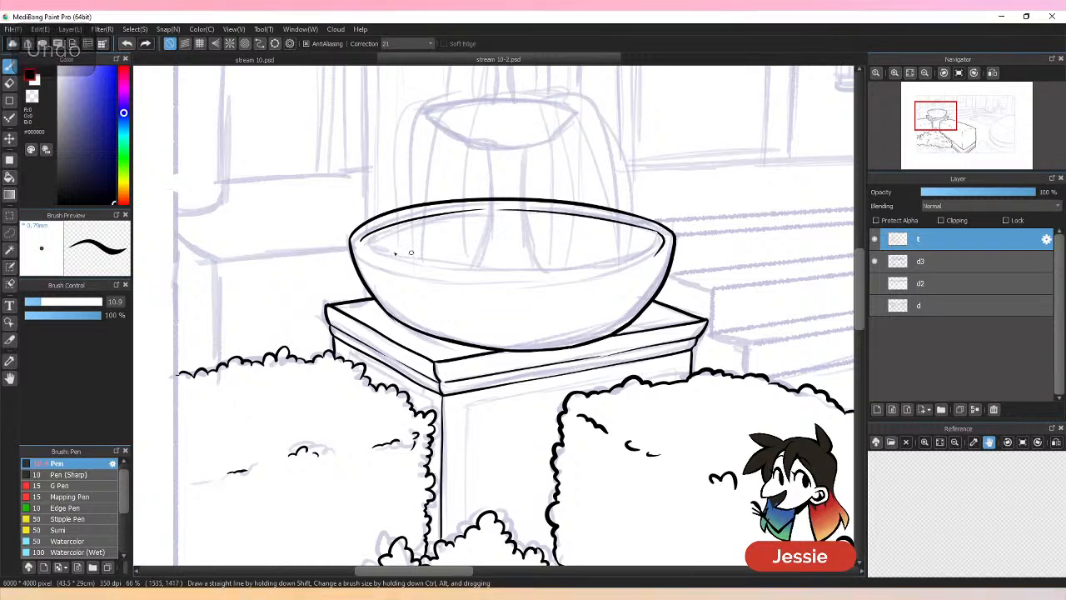
{"action": "mouse_move", "coordinate": [360, 239]}
{"action": "left_mouse_down"}
{"action": "mouse_move", "coordinate": [583, 271]}
{"action": "mouse_move", "coordinate": [652, 253]}
{"action": "left_mouse_up"}
Erase the overshooting line at the inner rim's right end and save the drawing.
{"action": "key", "text": "ctrl+plus"}
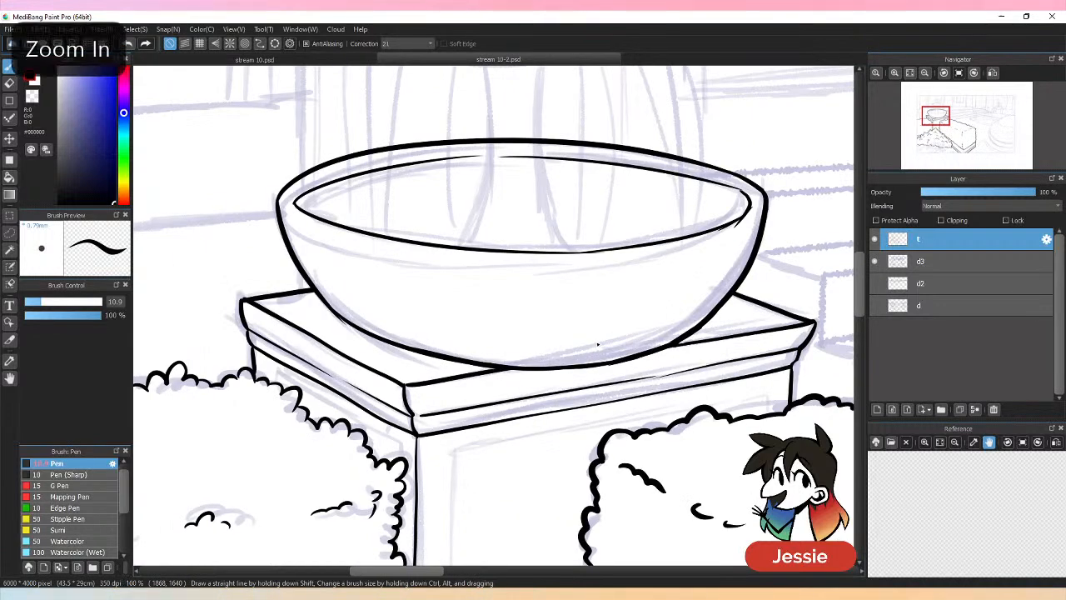
{"action": "key", "text": "e"}
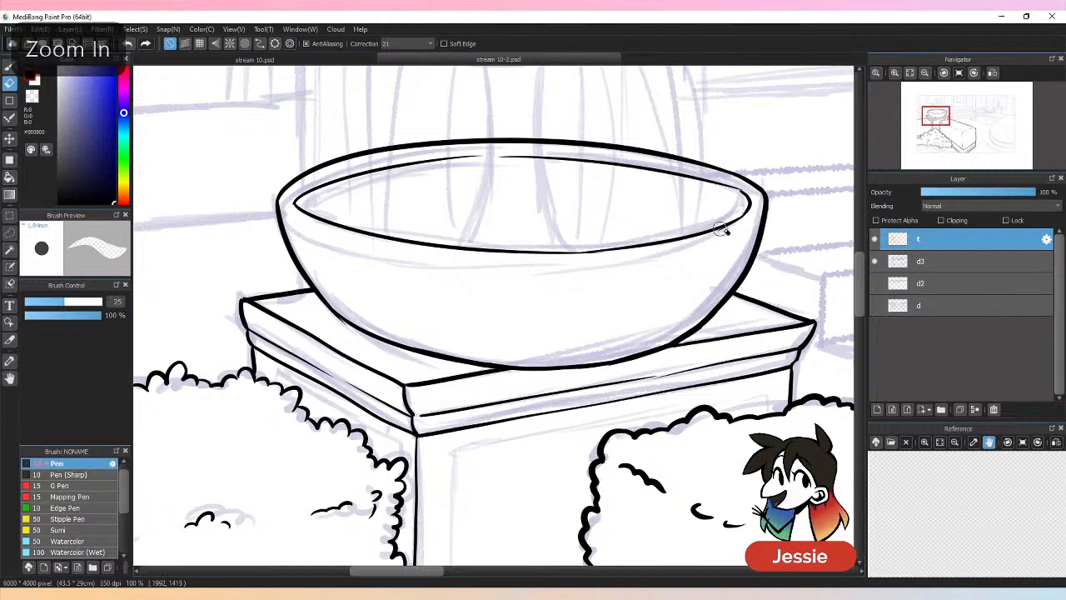
{"action": "key", "text": "ctrl+minus"}
{"action": "key", "text": "ctrl+minus"}
{"action": "key", "text": "b"}
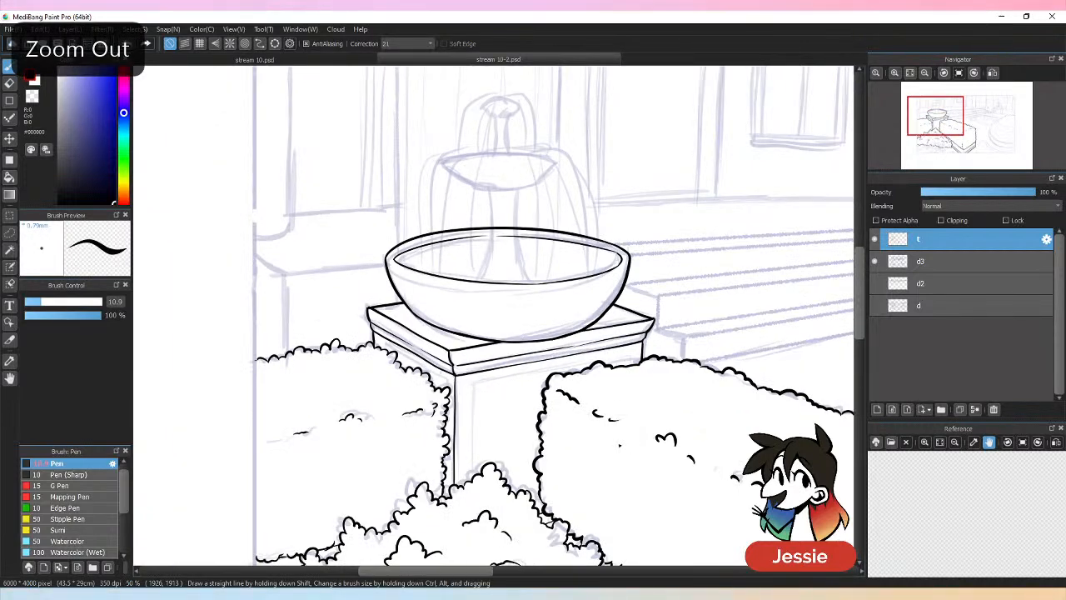
{"action": "key", "text": "ctrl+minus"}
{"action": "key", "text": "ctrl+s"}
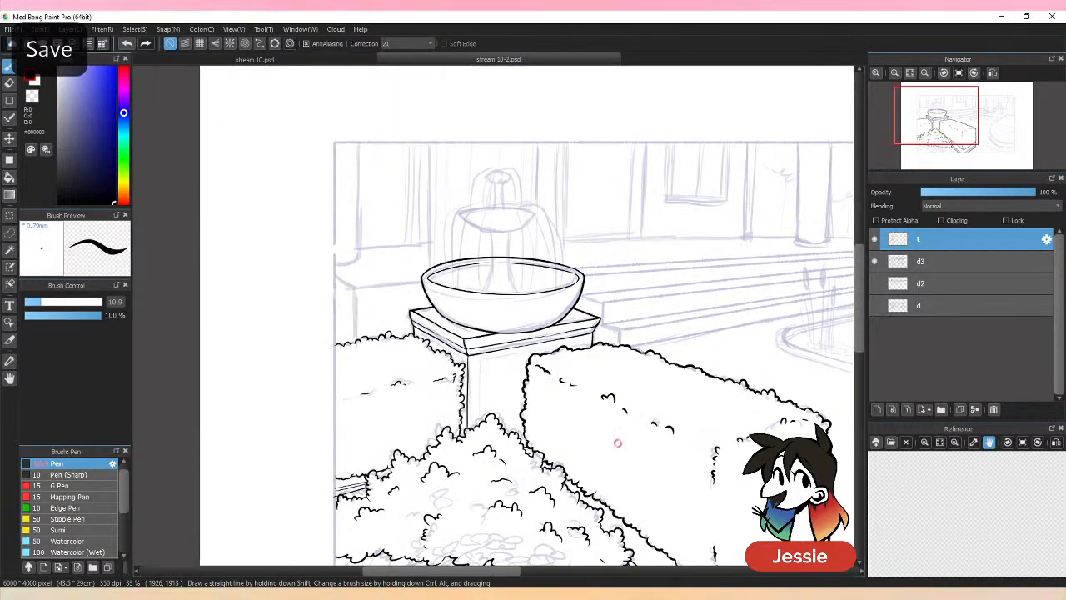
Ink two thin curved contour lines on the basin's outer wall below the rim, leaving a gap between them, and check them without the sketch.
{"action": "key", "text": "ctrl+plus"}
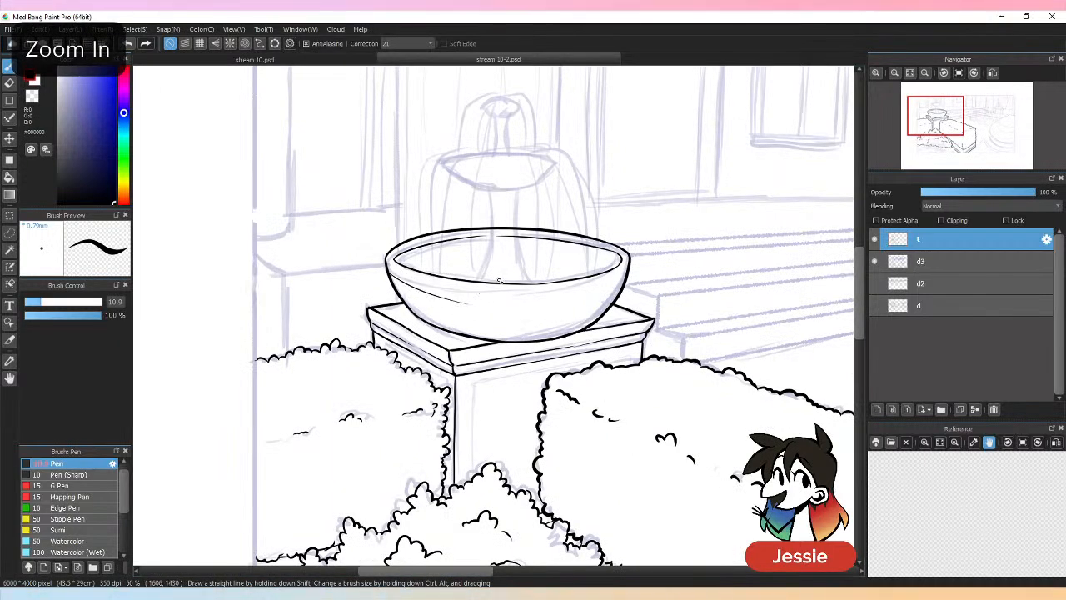
{"action": "key", "text": "ctrl+z"}
{"action": "mouse_move", "coordinate": [396, 281]}
{"action": "left_mouse_down"}
{"action": "mouse_move", "coordinate": [537, 310]}
{"action": "mouse_move", "coordinate": [528, 304]}
{"action": "mouse_move", "coordinate": [623, 281]}
{"action": "left_mouse_up"}
{"action": "key", "text": "ctrl+z"}
{"action": "mouse_move", "coordinate": [564, 305]}
{"action": "left_mouse_down"}
{"action": "mouse_move", "coordinate": [630, 291]}
{"action": "mouse_move", "coordinate": [618, 287]}
{"action": "mouse_move", "coordinate": [624, 275]}
{"action": "mouse_move", "coordinate": [618, 286]}
{"action": "mouse_move", "coordinate": [529, 304]}
{"action": "left_mouse_up"}
{"action": "key", "text": "ctrl+z"}
{"action": "key", "text": "ctrl+z"}
{"action": "left_click_drag", "start_coordinate": [626, 276], "coordinate": [539, 305]}
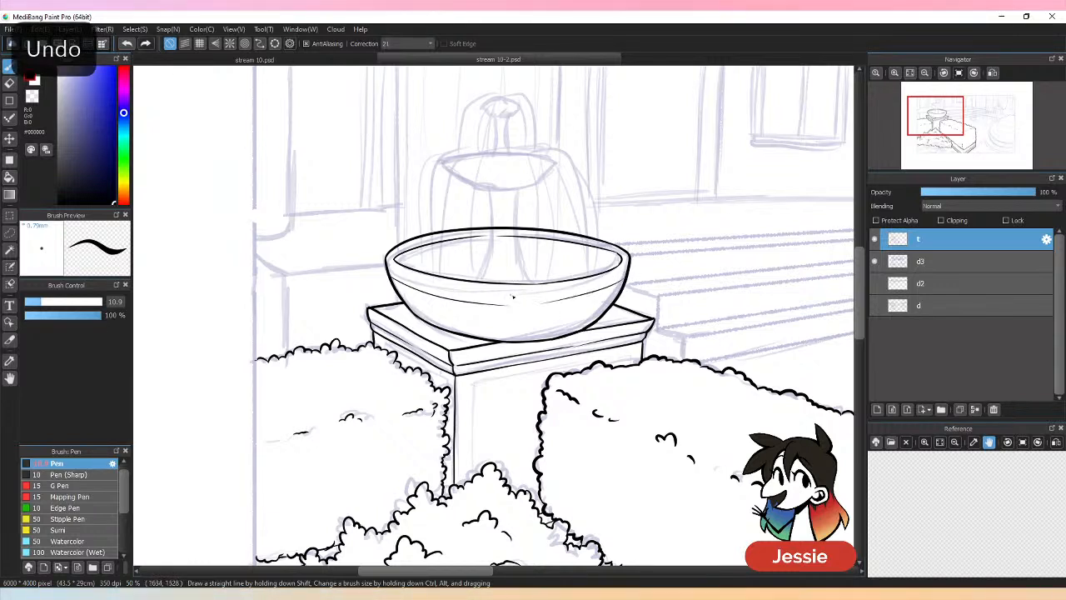
{"action": "key", "text": "ctrl+minus"}
{"action": "left_click", "coordinate": [879, 263]}
{"action": "left_click", "coordinate": [879, 263]}
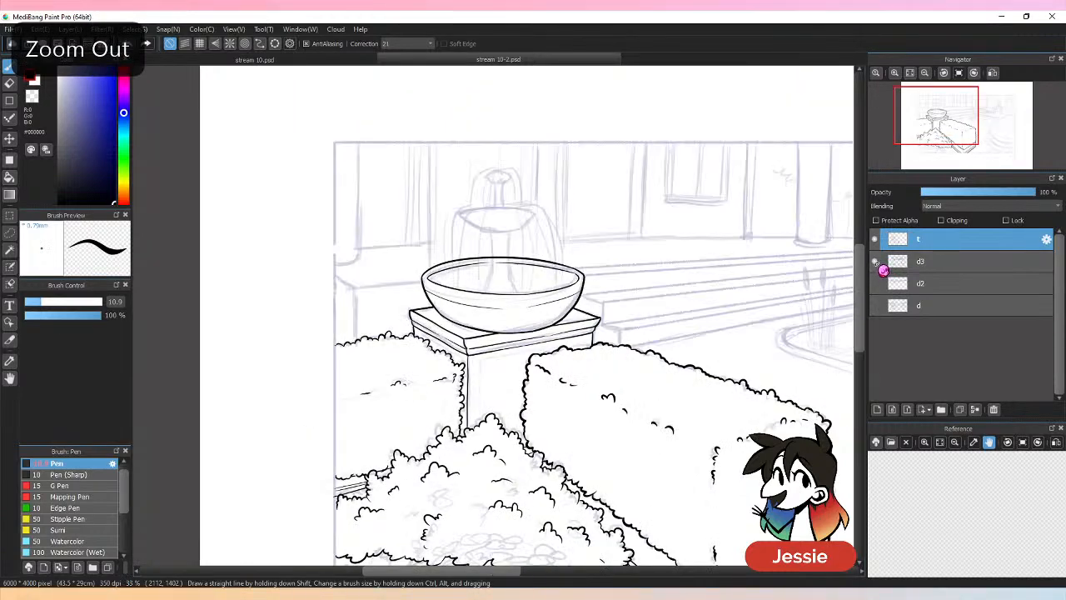
Ink both sides of the fountain's central column, flared at the foot, and erase the basin rim lines crossing it.
{"action": "key", "text": "ctrl+plus"}
{"action": "key", "text": "ctrl+plus"}
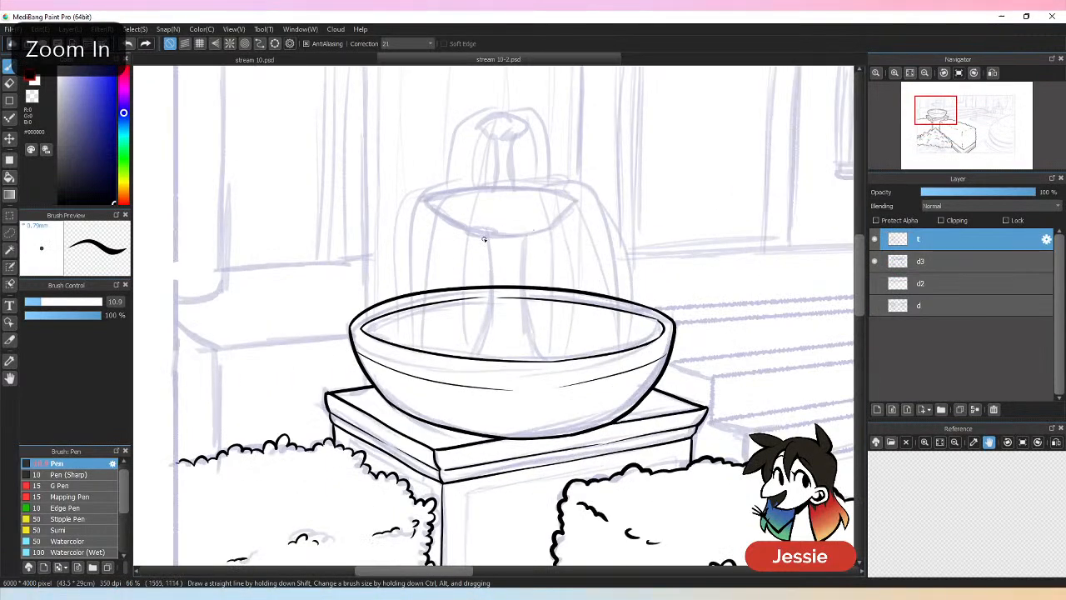
{"action": "left_click_drag", "start_coordinate": [490, 271], "coordinate": [485, 359]}
{"action": "left_click_drag", "start_coordinate": [523, 240], "coordinate": [527, 343]}
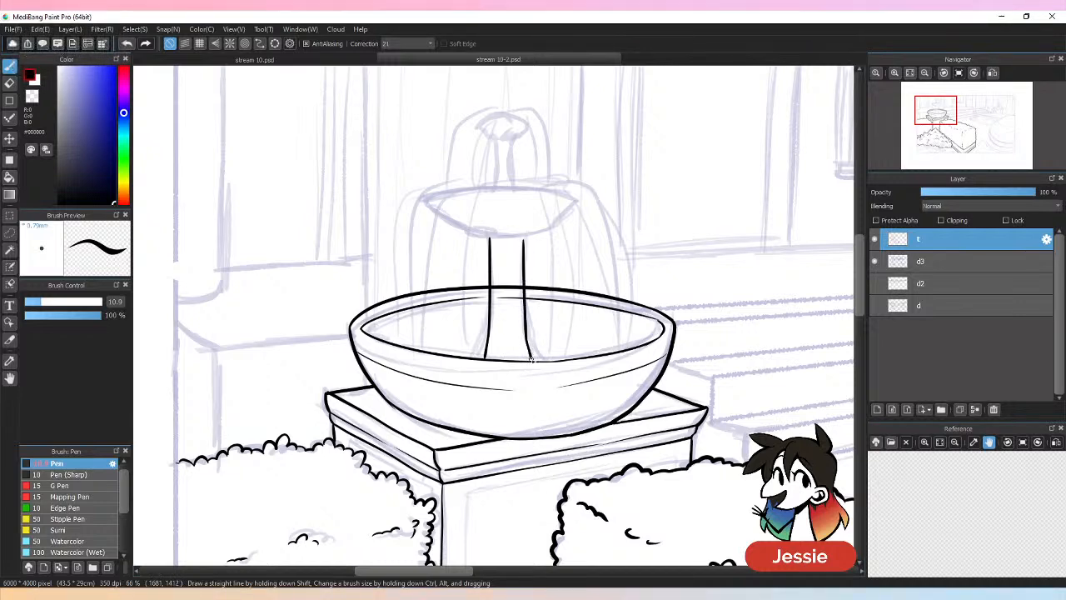
{"action": "key", "text": "ctrl+plus"}
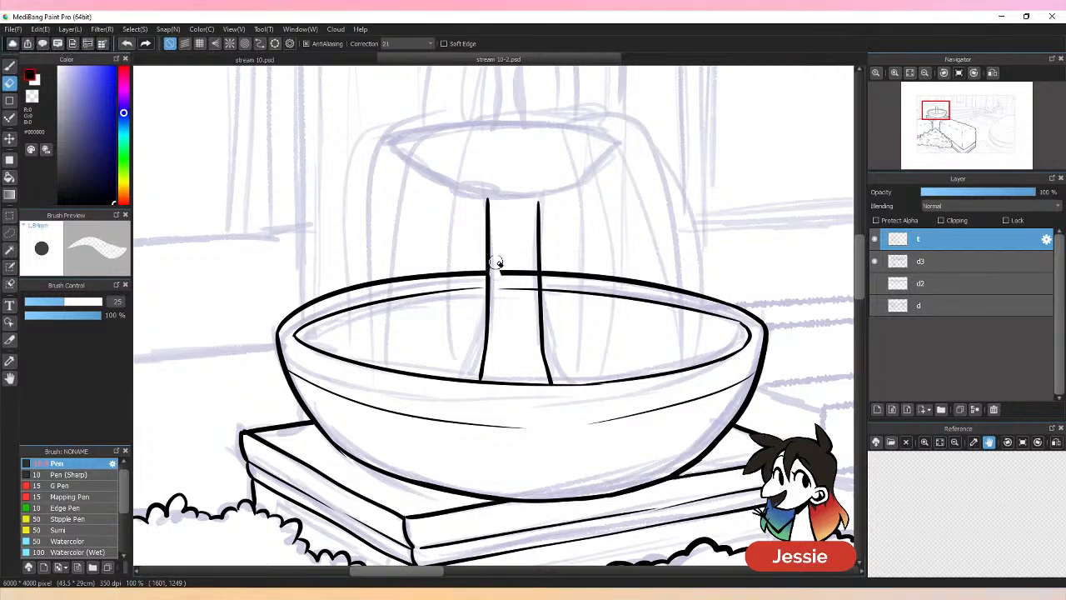
{"action": "mouse_move", "coordinate": [497, 263]}
{"action": "left_mouse_down"}
{"action": "mouse_move", "coordinate": [516, 309]}
{"action": "mouse_move", "coordinate": [533, 261]}
{"action": "mouse_move", "coordinate": [517, 263]}
{"action": "left_mouse_up"}
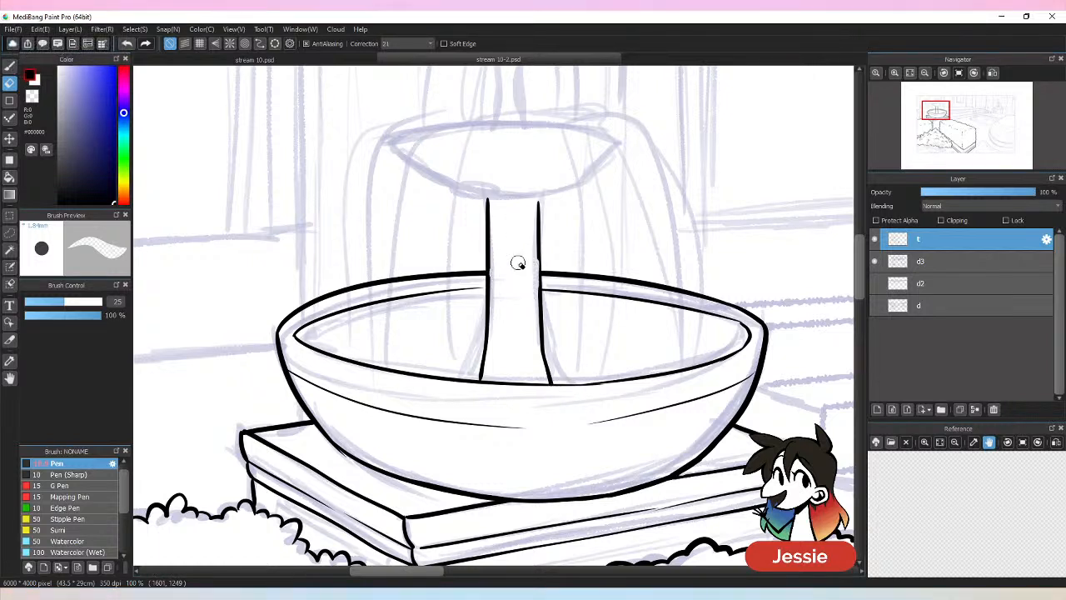
{"action": "key", "text": "b"}
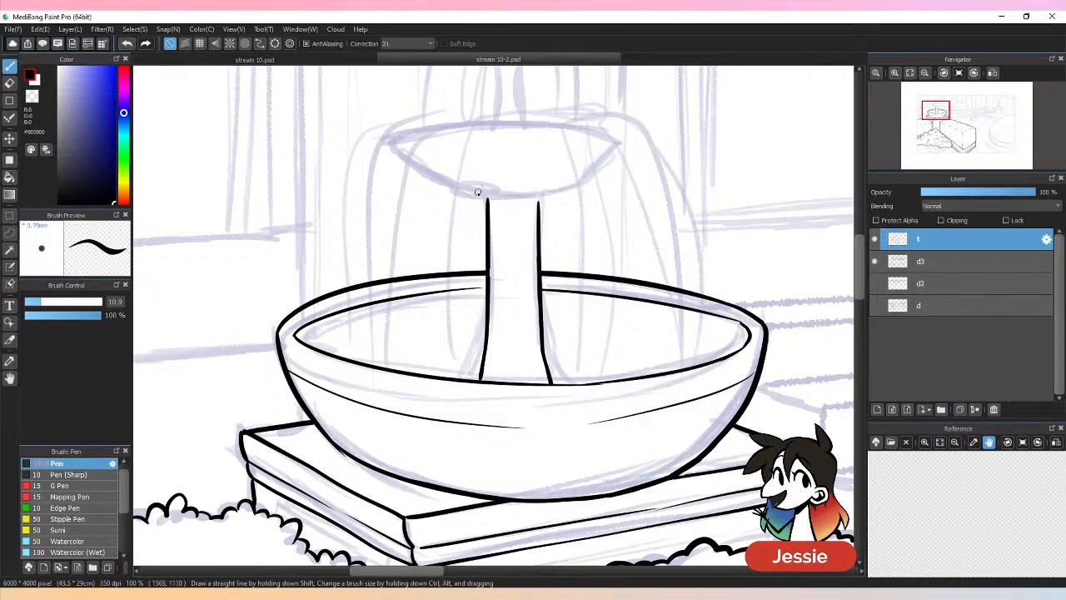
Ink a flared collar on top of the central column and erase the column lines inside it.
{"action": "left_click_drag", "start_coordinate": [484, 202], "coordinate": [542, 198]}
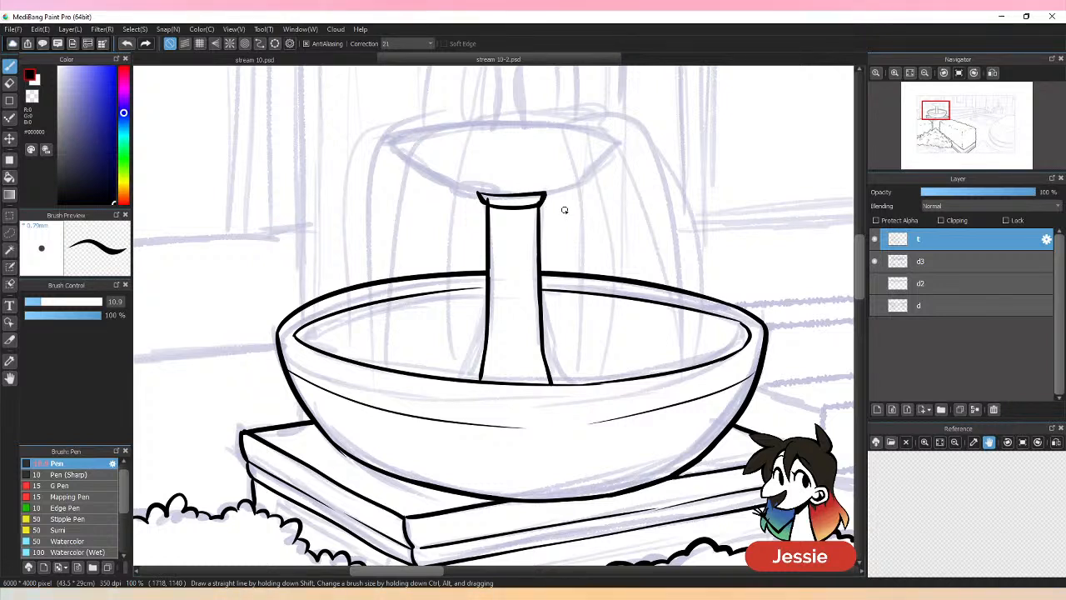
{"action": "key", "text": "e"}
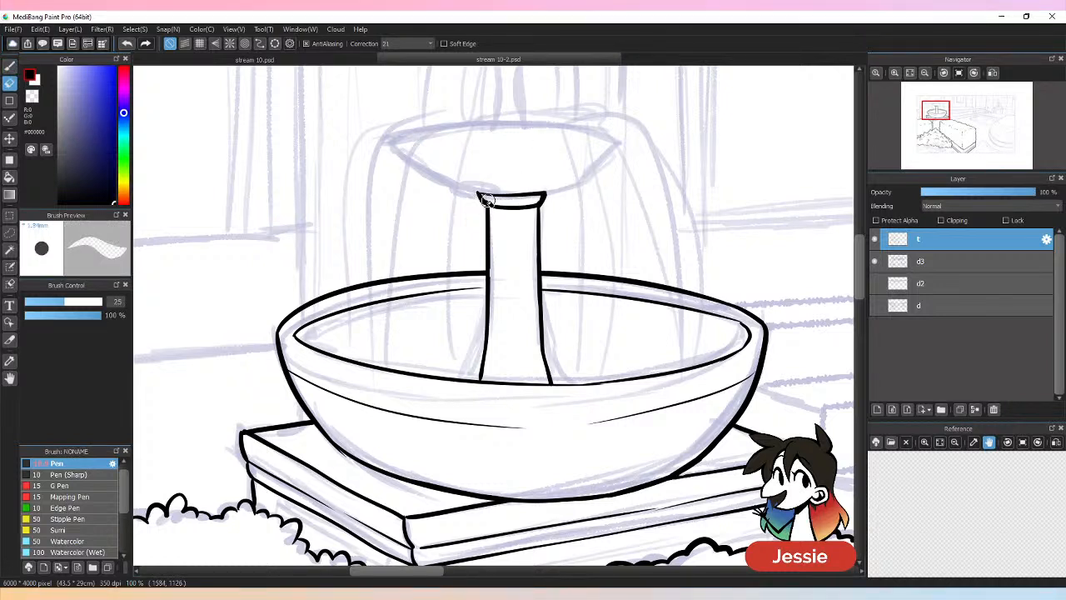
{"action": "left_click_drag", "start_coordinate": [488, 200], "coordinate": [538, 202]}
{"action": "key", "text": "b"}
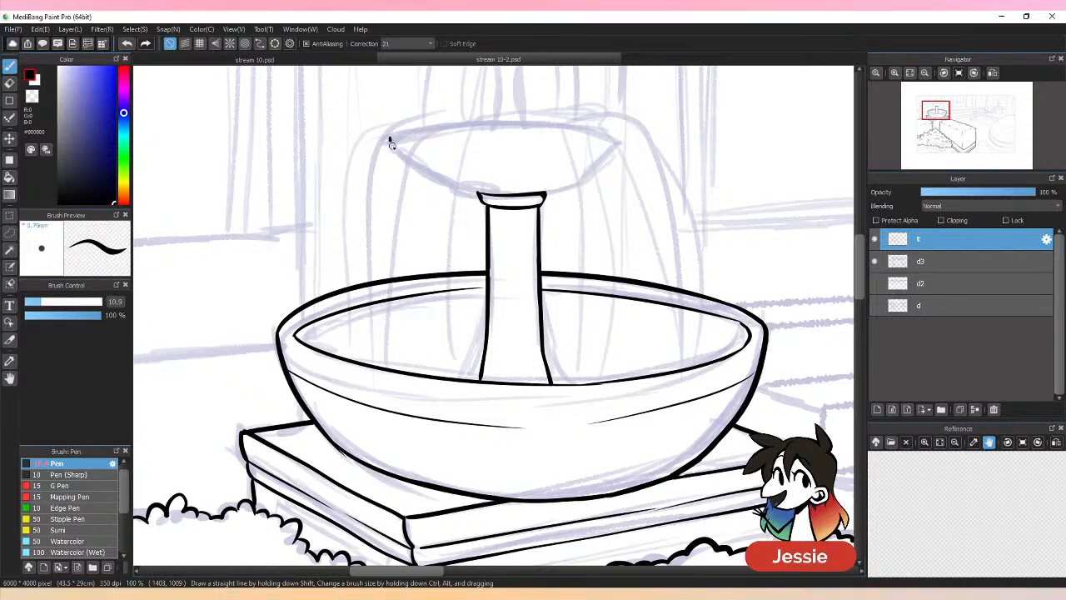
Ink the upper bowl's underside, rim and thin lip line over the sketch, trimming the rim's overshooting right end.
{"action": "mouse_move", "coordinate": [399, 153]}
{"action": "left_mouse_down"}
{"action": "mouse_move", "coordinate": [457, 190]}
{"action": "mouse_move", "coordinate": [551, 192]}
{"action": "left_mouse_up"}
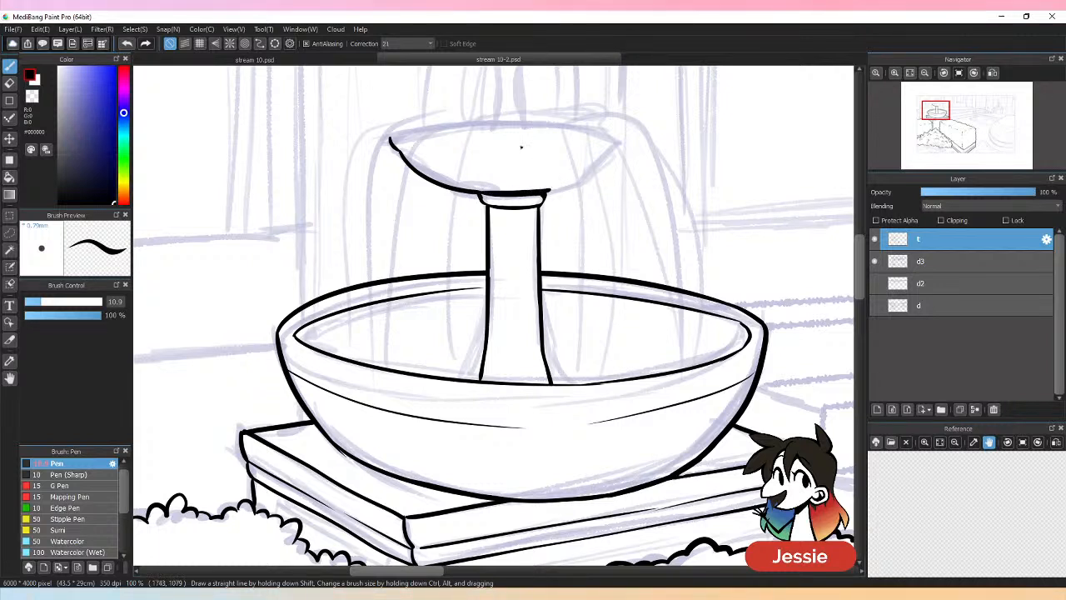
{"action": "mouse_move", "coordinate": [390, 138]}
{"action": "left_mouse_down"}
{"action": "mouse_move", "coordinate": [428, 129]}
{"action": "mouse_move", "coordinate": [634, 134]}
{"action": "left_mouse_up"}
{"action": "key", "text": "ctrl+z"}
{"action": "mouse_move", "coordinate": [389, 137]}
{"action": "left_mouse_down"}
{"action": "mouse_move", "coordinate": [431, 129]}
{"action": "mouse_move", "coordinate": [633, 143]}
{"action": "mouse_move", "coordinate": [533, 175]}
{"action": "left_mouse_up"}
{"action": "key", "text": "ctrl+z"}
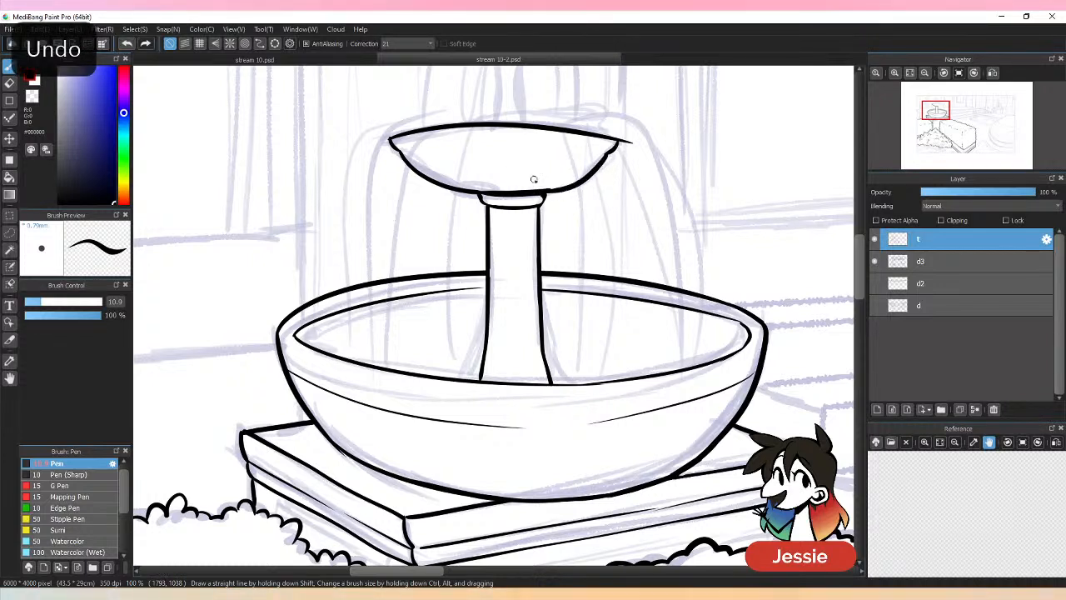
{"action": "key", "text": "e"}
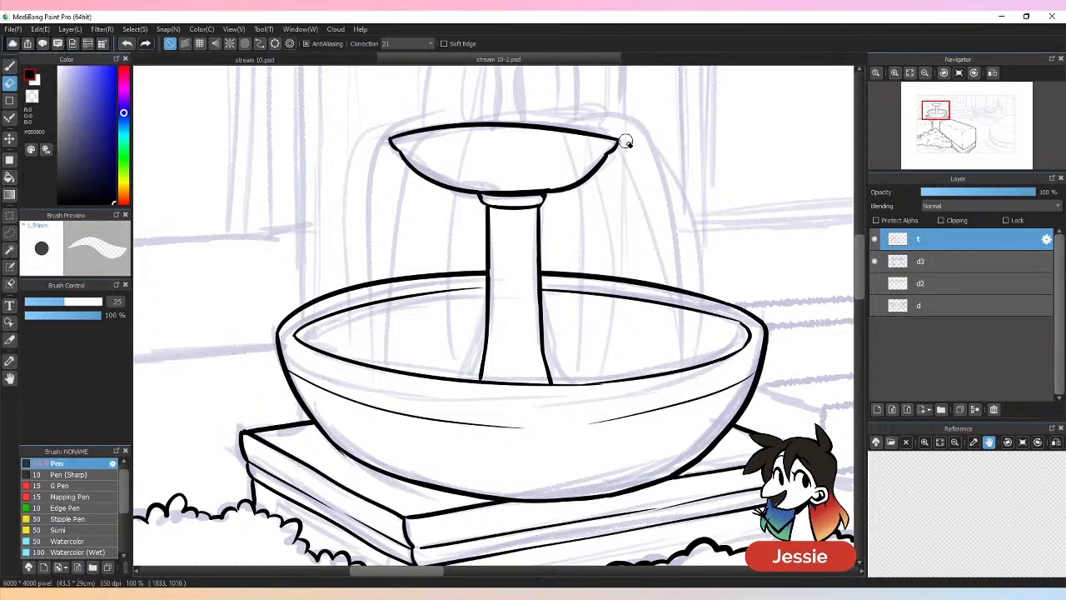
{"action": "key", "text": "b"}
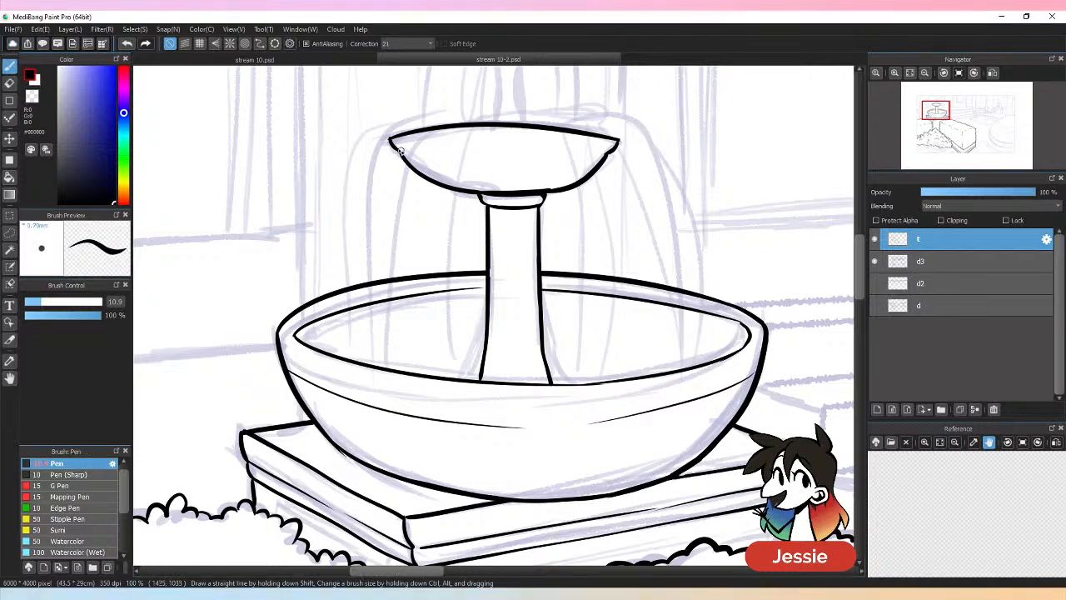
{"action": "mouse_move", "coordinate": [400, 150]}
{"action": "left_mouse_down"}
{"action": "mouse_move", "coordinate": [599, 151]}
{"action": "mouse_move", "coordinate": [549, 140]}
{"action": "mouse_move", "coordinate": [621, 145]}
{"action": "left_mouse_up"}
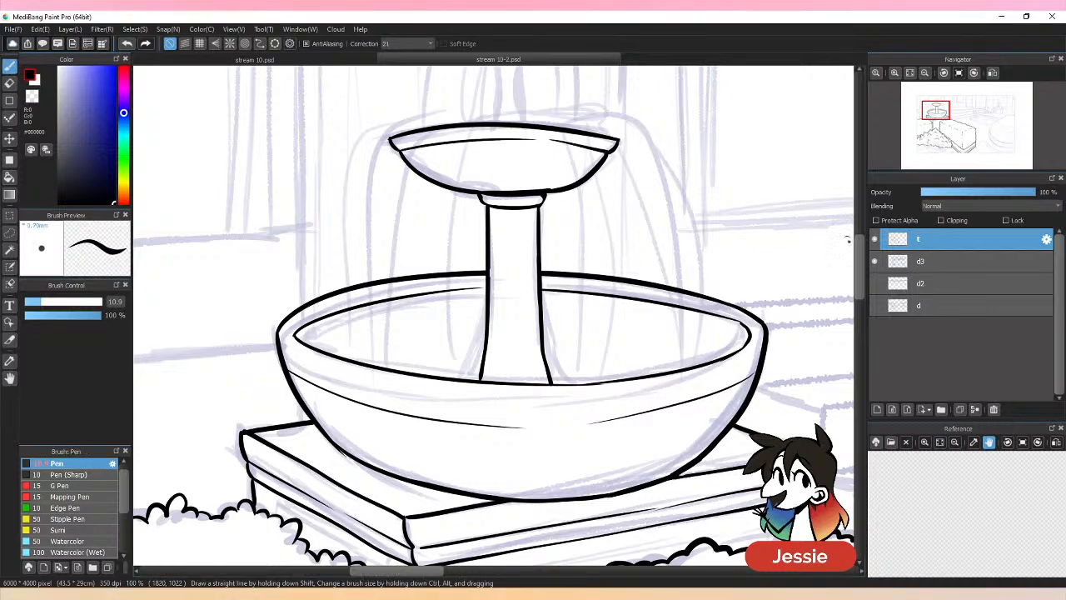
Ink the narrow stem rising from the upper bowl and a small cup-shaped bowl on top of it.
{"action": "scroll", "coordinate": [847, 239], "scroll_direction": "up", "scroll_amount": 4}
{"action": "left_click_drag", "start_coordinate": [492, 207], "coordinate": [491, 273]}
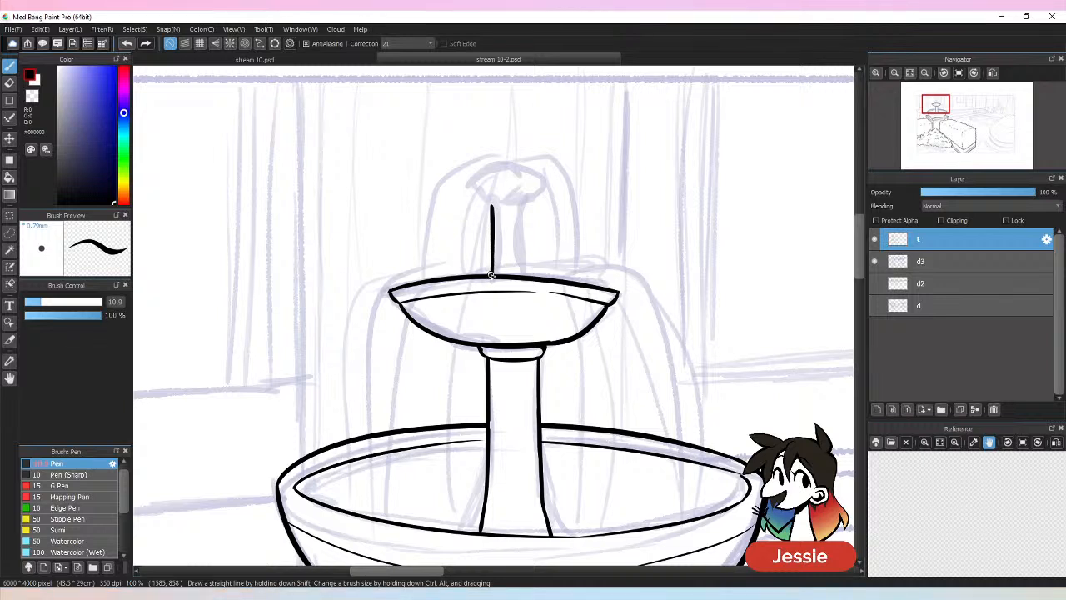
{"action": "left_click_drag", "start_coordinate": [514, 209], "coordinate": [517, 278]}
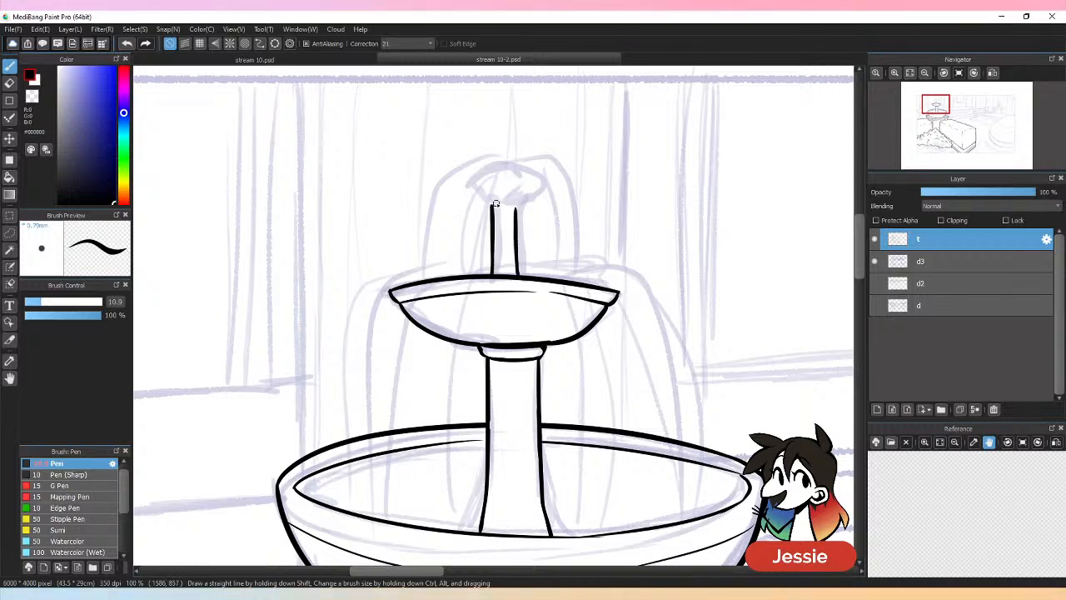
{"action": "key", "text": "ctrl+z"}
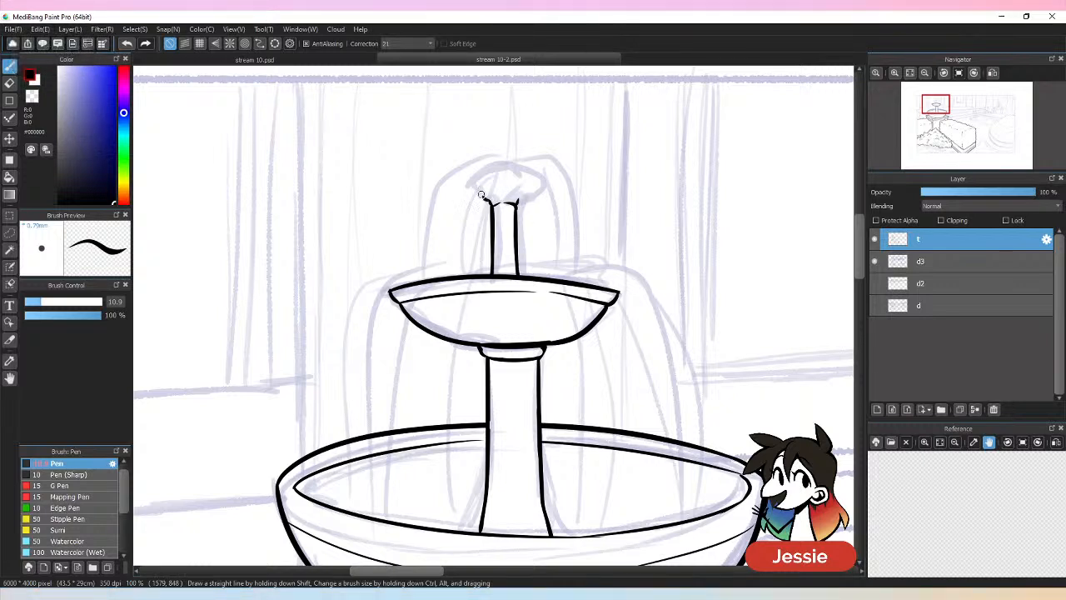
{"action": "key", "text": "ctrl+z"}
{"action": "mouse_move", "coordinate": [472, 188]}
{"action": "left_mouse_down"}
{"action": "mouse_move", "coordinate": [531, 176]}
{"action": "mouse_move", "coordinate": [522, 200]}
{"action": "mouse_move", "coordinate": [488, 200]}
{"action": "mouse_move", "coordinate": [514, 198]}
{"action": "left_mouse_up"}
{"action": "key", "text": "ctrl+z"}
Lasso the upper bowl, narrow stem and top cup, shift them slightly right over the central column, and clear the selection.
{"action": "key", "text": "ctrl+minus"}
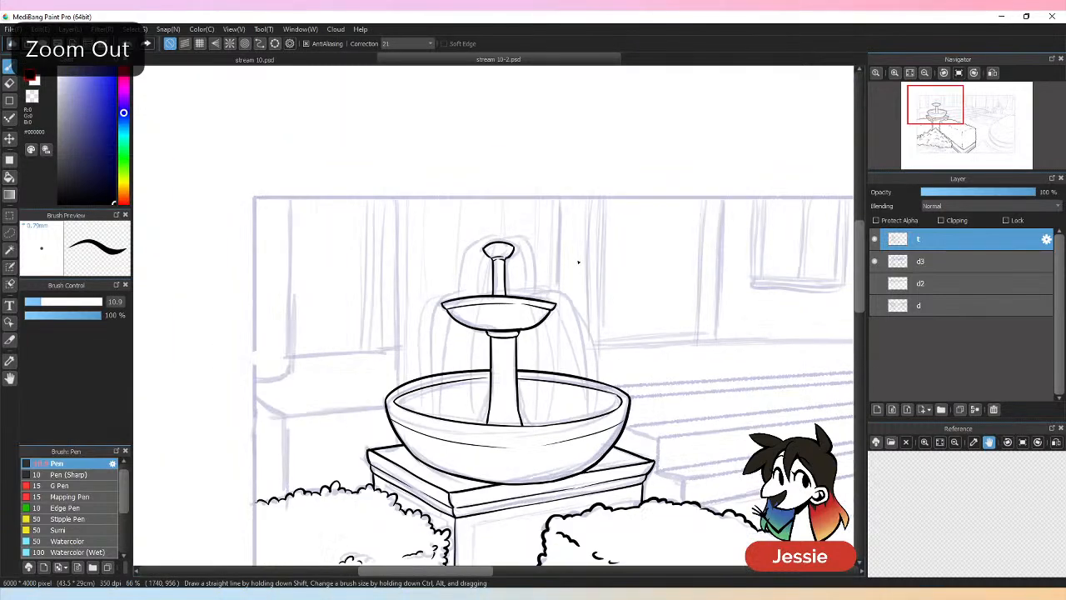
{"action": "key", "text": "ctrl+minus"}
{"action": "key", "text": "ctrl+plus"}
{"action": "key", "text": "ctrl+plus"}
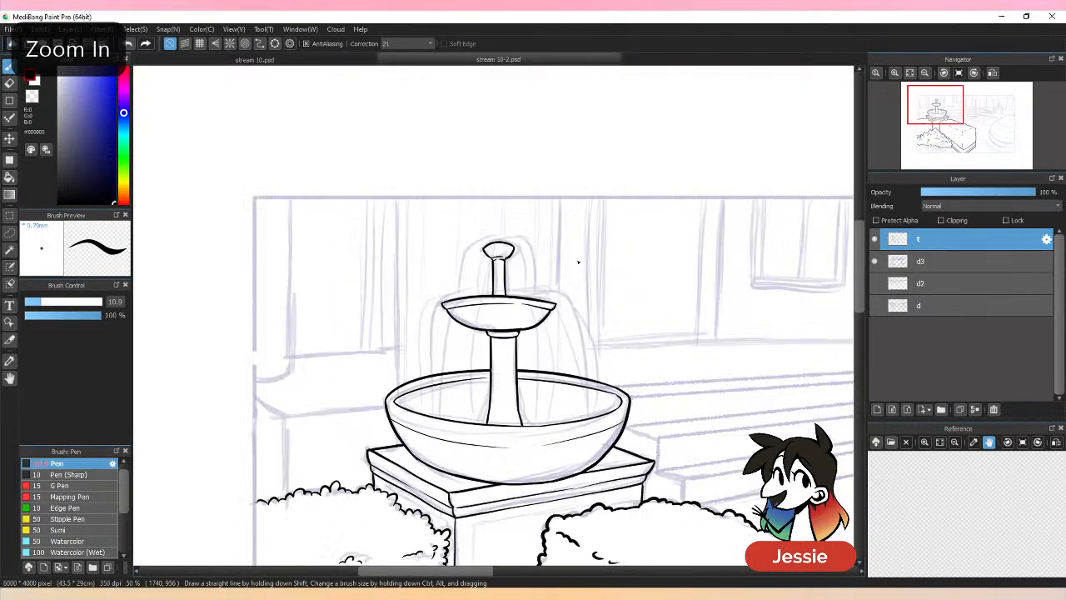
{"action": "left_click", "coordinate": [9, 233]}
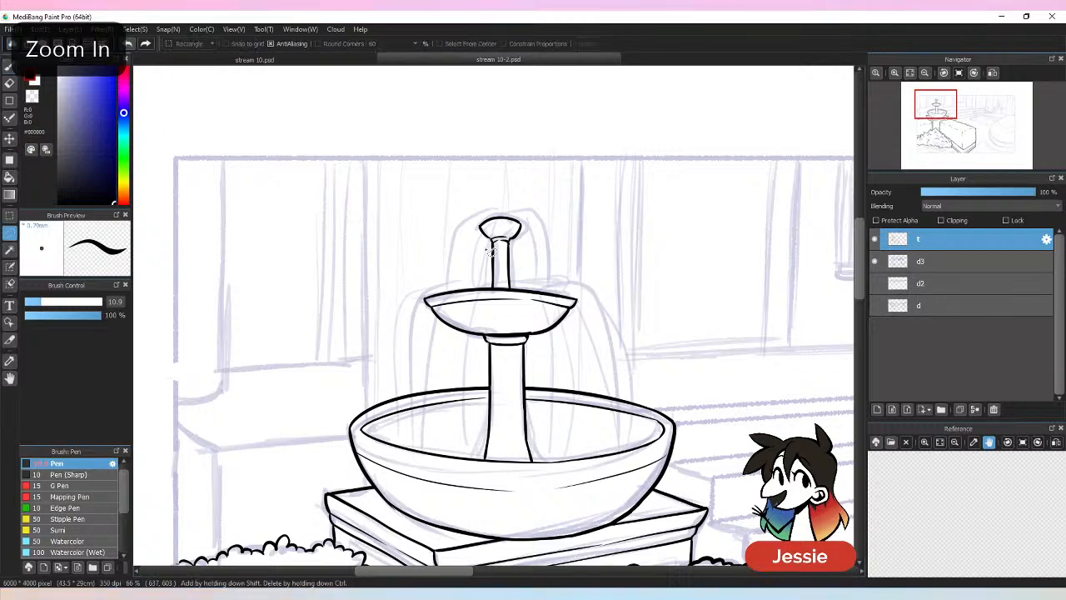
{"action": "mouse_move", "coordinate": [482, 198]}
{"action": "left_mouse_down"}
{"action": "mouse_move", "coordinate": [437, 354]}
{"action": "mouse_move", "coordinate": [490, 340]}
{"action": "mouse_move", "coordinate": [525, 345]}
{"action": "mouse_move", "coordinate": [504, 196]}
{"action": "left_mouse_up"}
{"action": "key", "text": "v"}
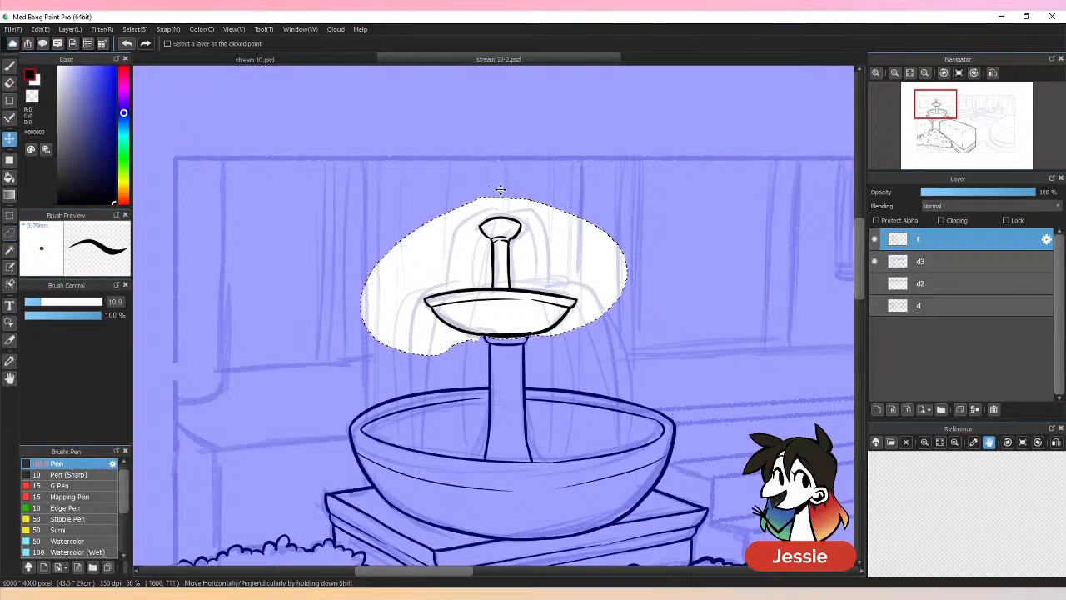
{"action": "left_click_drag", "start_coordinate": [504, 261], "coordinate": [512, 260]}
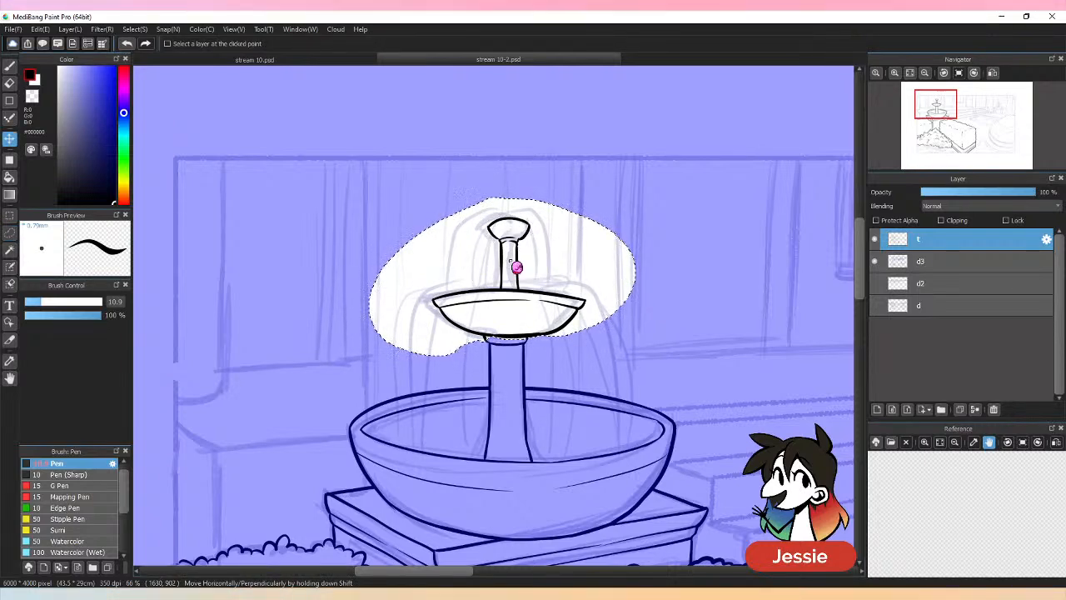
{"action": "key", "text": "ctrl+d"}
Erase the stray line where the upper bowl's underside meets the right end of the column's collar.
{"action": "key", "text": "b"}
{"action": "key", "text": "ctrl+plus"}
{"action": "key", "text": "e"}
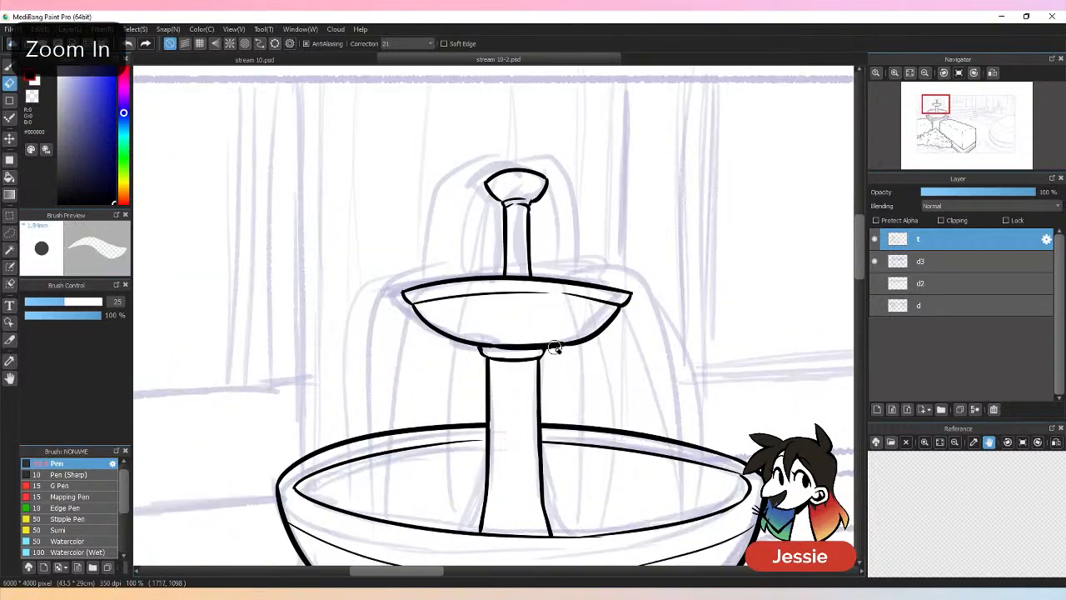
{"action": "mouse_move", "coordinate": [551, 352]}
{"action": "left_mouse_down"}
{"action": "mouse_move", "coordinate": [613, 326]}
{"action": "mouse_move", "coordinate": [611, 353]}
{"action": "mouse_move", "coordinate": [677, 312]}
{"action": "left_mouse_up"}
{"action": "key", "text": "b"}
{"action": "key", "text": "ctrl+plus"}
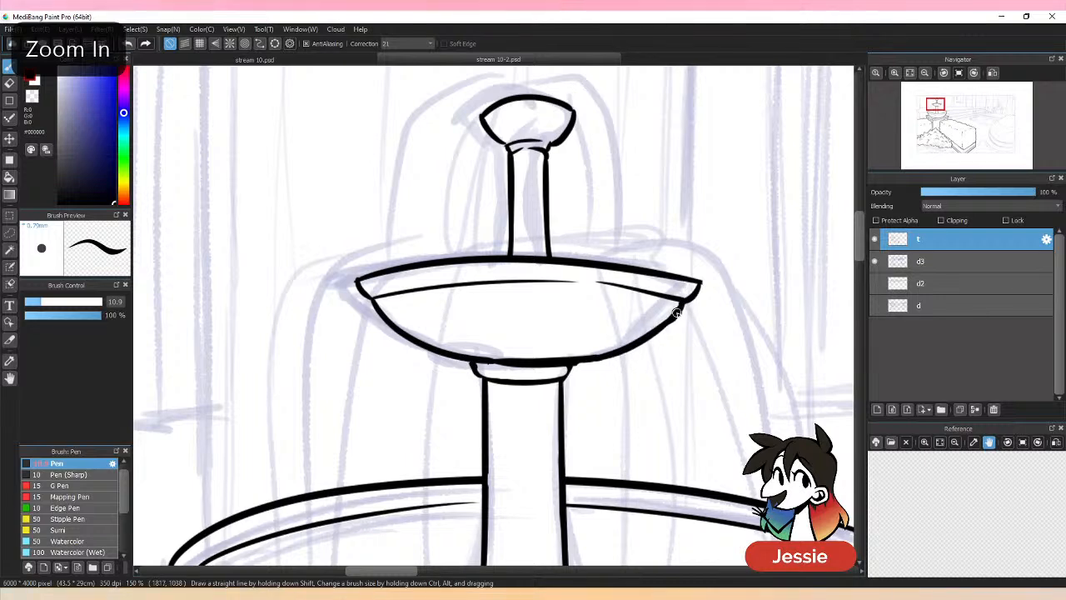
Hide the d3 sketch layer to check the whole line art, and save the file.
{"action": "key", "text": "ctrl+minus"}
{"action": "key", "text": "ctrl+minus"}
{"action": "key", "text": "ctrl+minus"}
{"action": "key", "text": "ctrl+minus"}
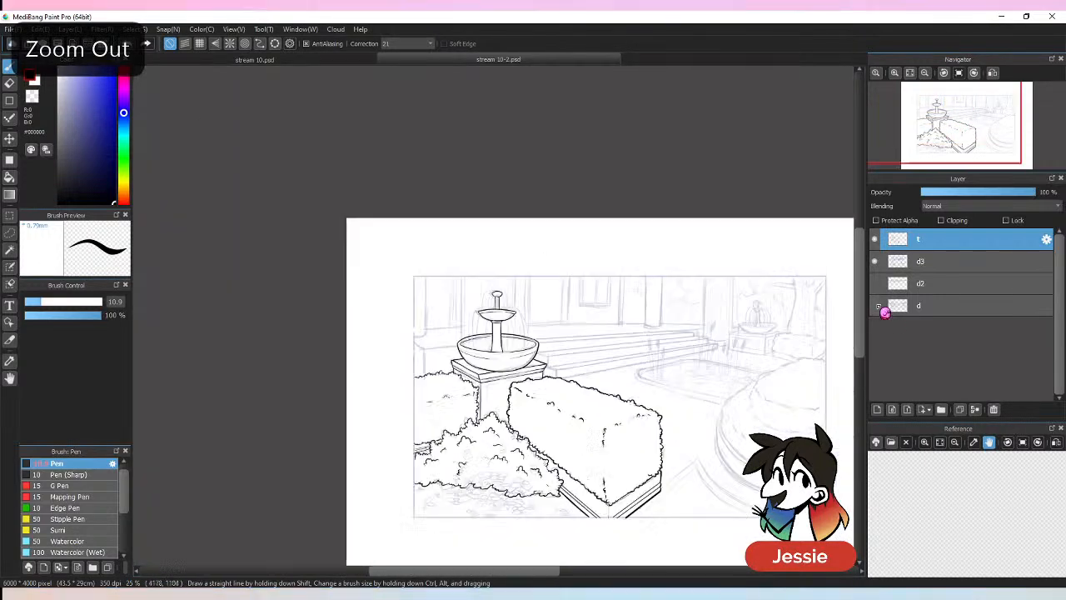
{"action": "left_click", "coordinate": [876, 262]}
{"action": "key", "text": "ctrl+minus"}
{"action": "key", "text": "ctrl+plus"}
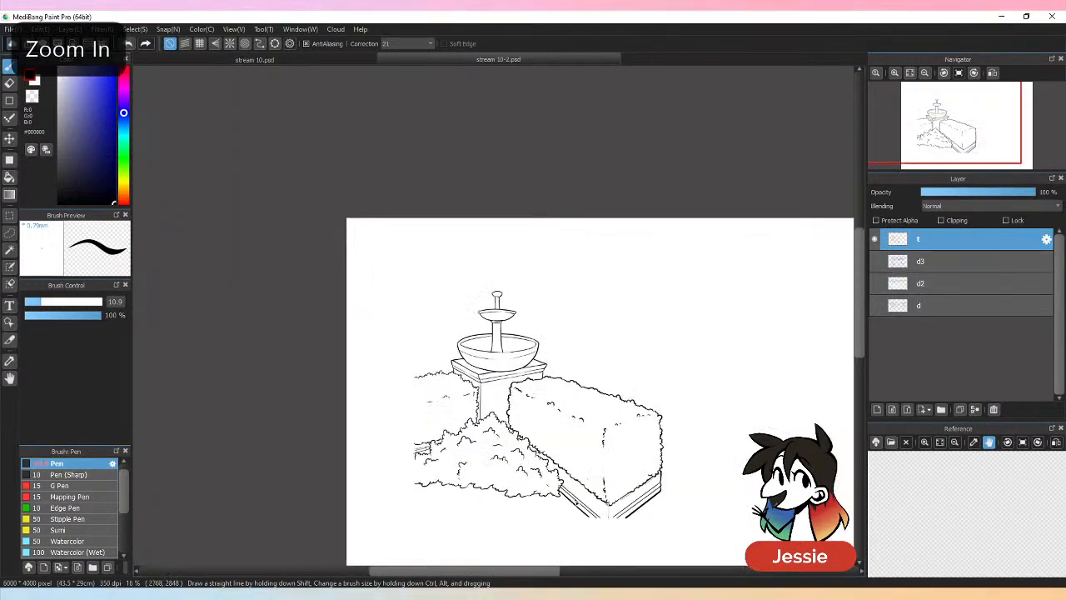
{"action": "left_click_drag", "start_coordinate": [557, 578], "coordinate": [609, 536]}
{"action": "key", "text": "ctrl+s"}
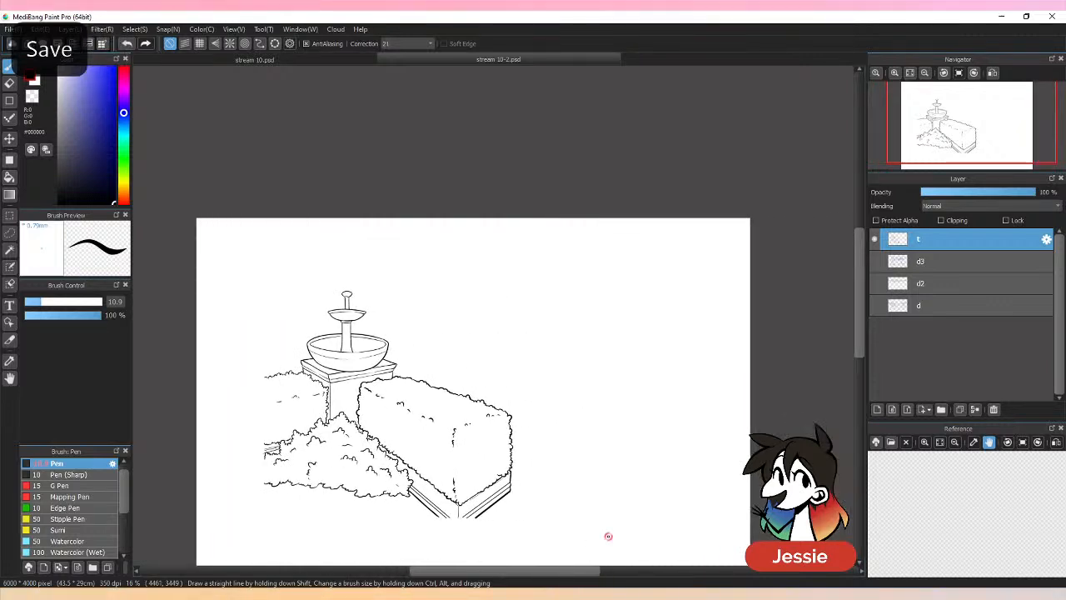
Show the d3 sketch layer and ink the thin straight path edge from the hedge planter's base corner up to the sketched peak.
{"action": "left_click", "coordinate": [876, 261]}
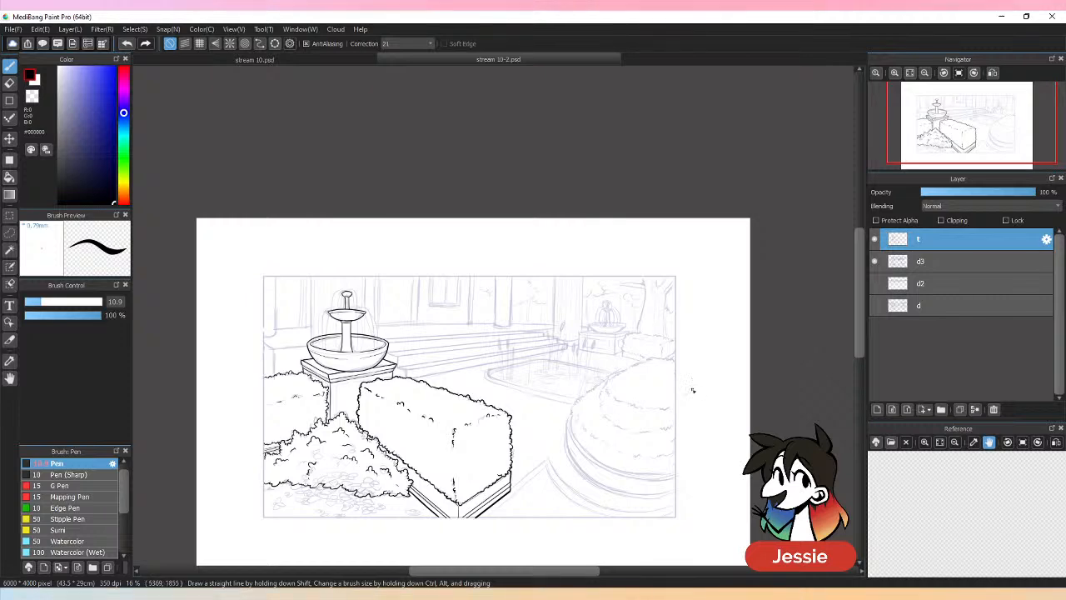
{"action": "left_click_drag", "start_coordinate": [857, 279], "coordinate": [859, 319]}
{"action": "key", "text": "ctrl+plus"}
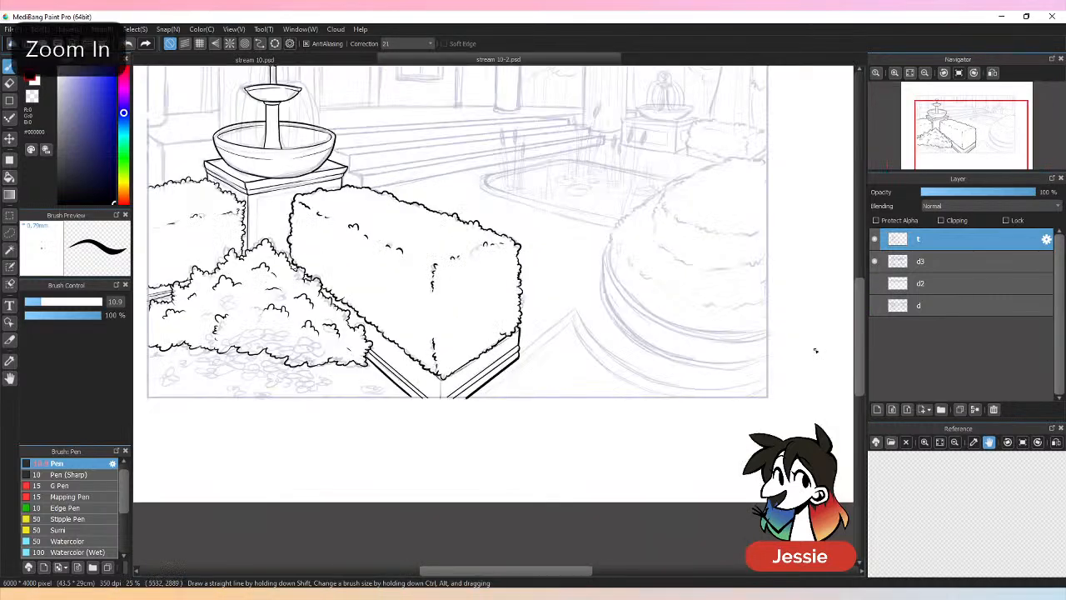
{"action": "key", "text": "ctrl+plus"}
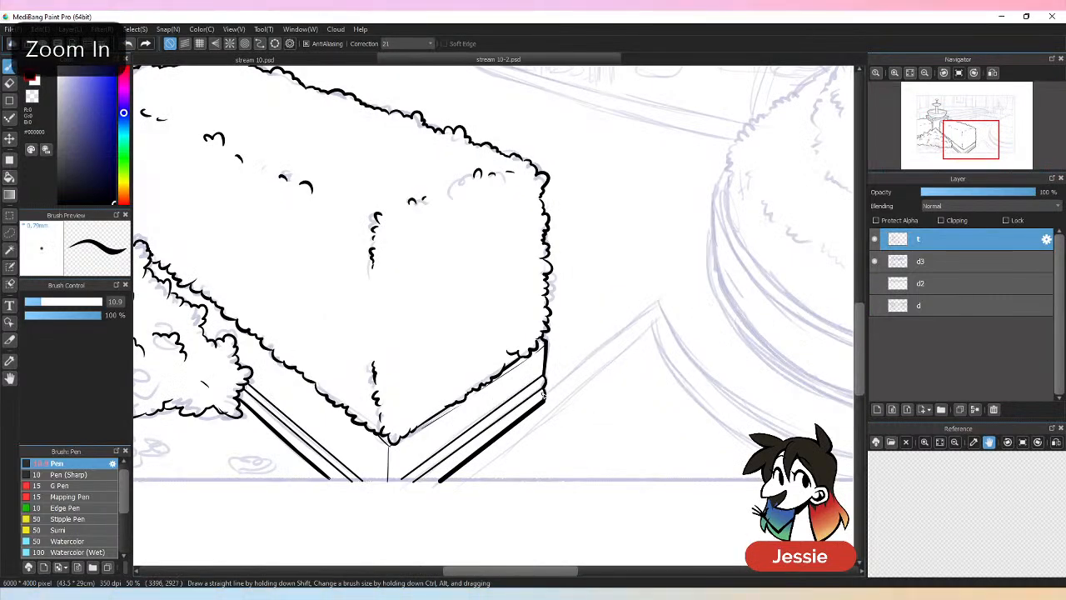
{"action": "mouse_move", "coordinate": [546, 390]}
{"action": "left_mouse_down"}
{"action": "mouse_move", "coordinate": [659, 302]}
{"action": "mouse_move", "coordinate": [548, 387]}
{"action": "left_mouse_up"}
{"action": "key", "text": "ctrl+z"}
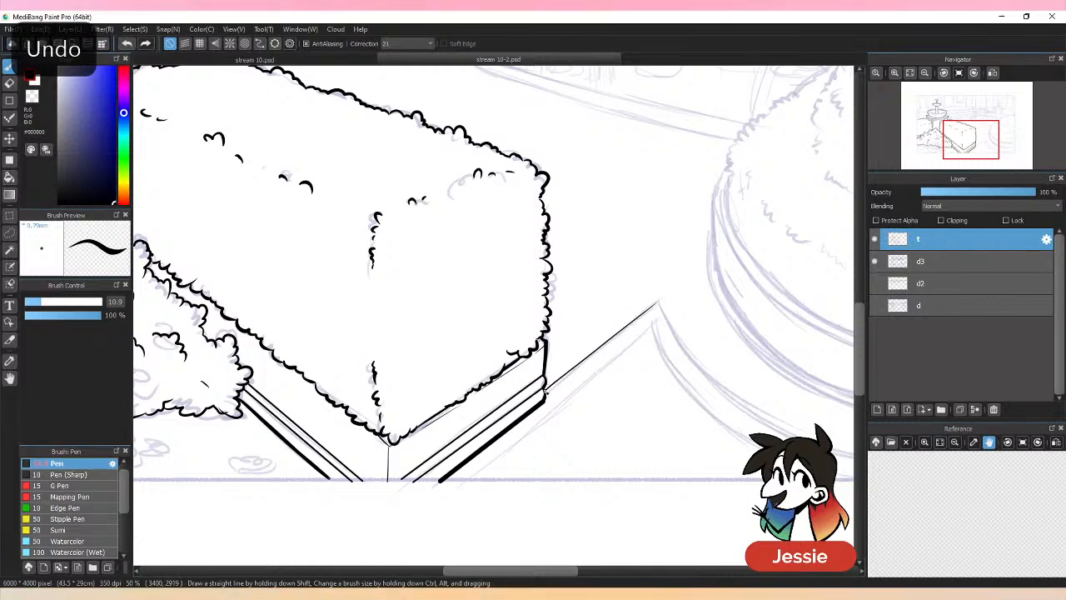
Ink the upper curved path edge from the peak, sweeping below the round planter and past the frame's right border.
{"action": "scroll", "coordinate": [628, 285], "scroll_direction": "right", "scroll_amount": 5}
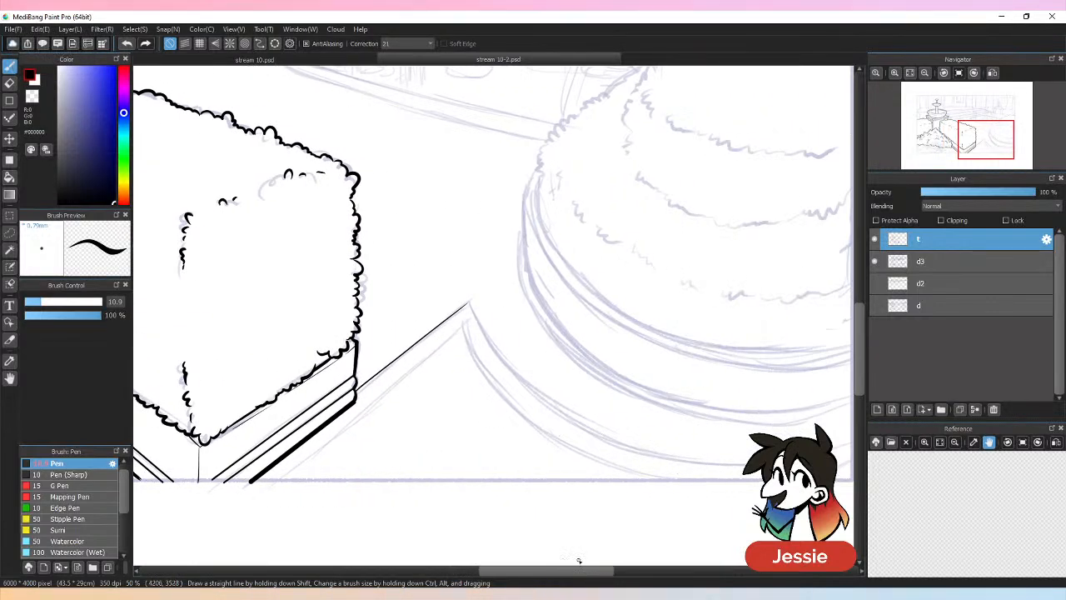
{"action": "left_click_drag", "start_coordinate": [538, 573], "coordinate": [562, 573]}
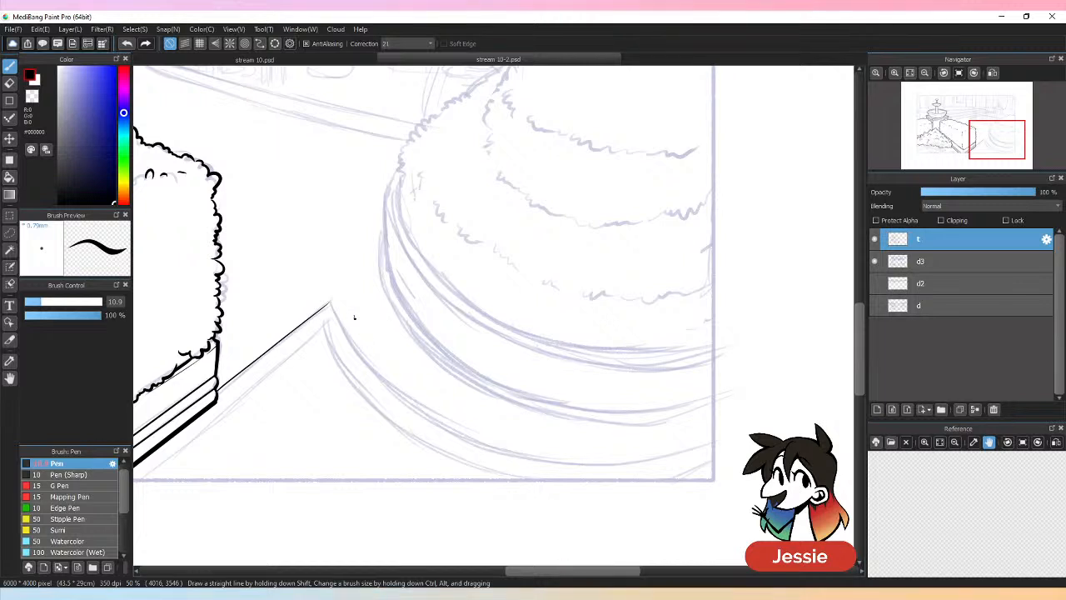
{"action": "mouse_move", "coordinate": [333, 309]}
{"action": "left_mouse_down"}
{"action": "mouse_move", "coordinate": [397, 402]}
{"action": "mouse_move", "coordinate": [680, 452]}
{"action": "mouse_move", "coordinate": [791, 355]}
{"action": "left_mouse_up"}
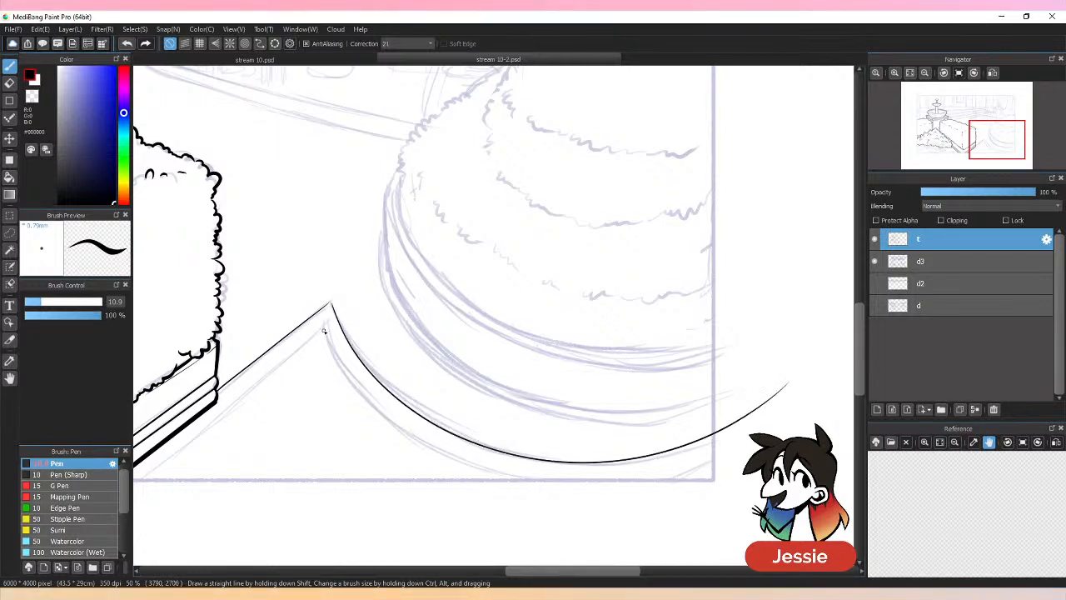
Ink a second curve parallel below the first path edge and erase both curves' ends beyond the frame's right border.
{"action": "mouse_move", "coordinate": [324, 331]}
{"action": "left_mouse_down"}
{"action": "mouse_move", "coordinate": [340, 366]}
{"action": "mouse_move", "coordinate": [534, 489]}
{"action": "mouse_move", "coordinate": [773, 398]}
{"action": "left_mouse_up"}
{"action": "key", "text": "ctrl+z"}
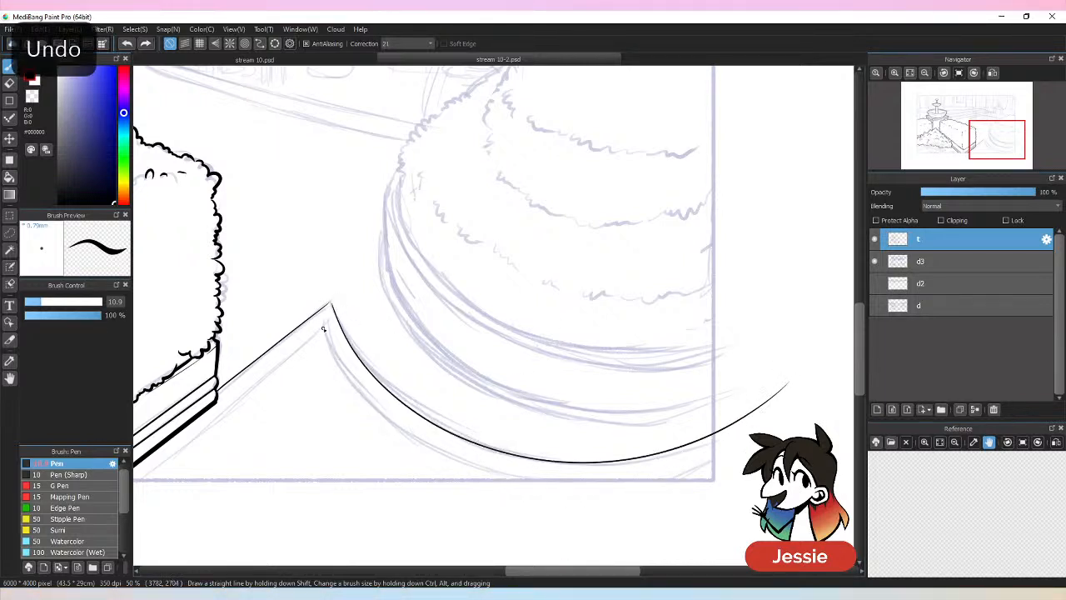
{"action": "mouse_move", "coordinate": [324, 329]}
{"action": "left_mouse_down"}
{"action": "mouse_move", "coordinate": [602, 492]}
{"action": "mouse_move", "coordinate": [783, 394]}
{"action": "left_mouse_up"}
{"action": "key", "text": "ctrl+z"}
{"action": "mouse_move", "coordinate": [325, 331]}
{"action": "left_mouse_down"}
{"action": "mouse_move", "coordinate": [464, 465]}
{"action": "mouse_move", "coordinate": [723, 452]}
{"action": "mouse_move", "coordinate": [785, 397]}
{"action": "left_mouse_up"}
{"action": "key", "text": "ctrl+z"}
{"action": "mouse_move", "coordinate": [325, 331]}
{"action": "left_mouse_down"}
{"action": "mouse_move", "coordinate": [697, 459]}
{"action": "mouse_move", "coordinate": [770, 417]}
{"action": "left_mouse_up"}
{"action": "key", "text": "ctrl+z"}
{"action": "mouse_move", "coordinate": [325, 329]}
{"action": "left_mouse_down"}
{"action": "mouse_move", "coordinate": [500, 481]}
{"action": "mouse_move", "coordinate": [777, 389]}
{"action": "left_mouse_up"}
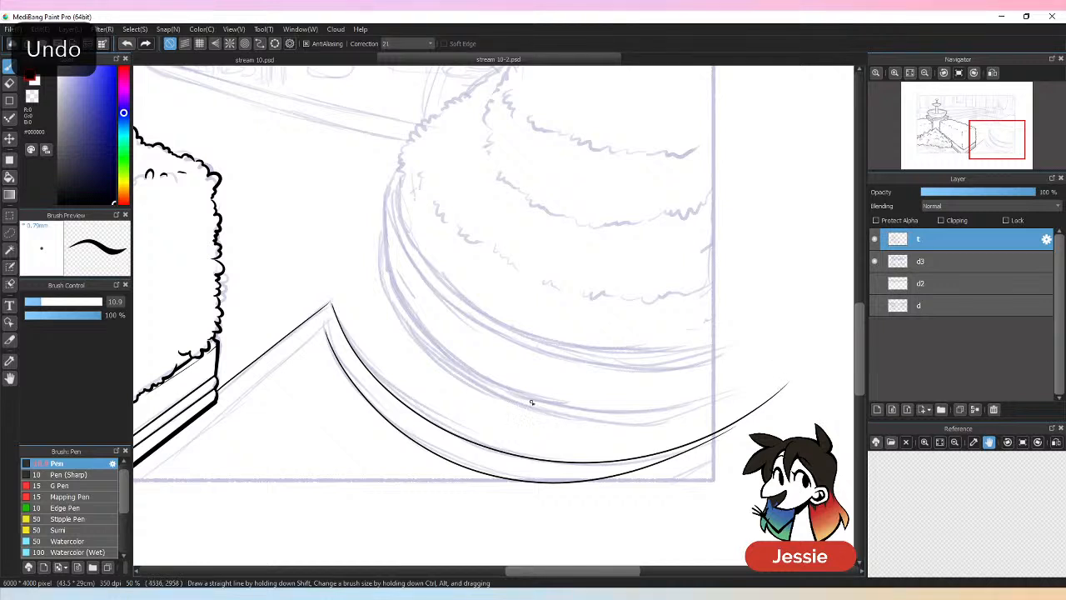
{"action": "key", "text": "ctrl+z"}
{"action": "left_click_drag", "start_coordinate": [325, 329], "coordinate": [787, 412]}
{"action": "key", "text": "e"}
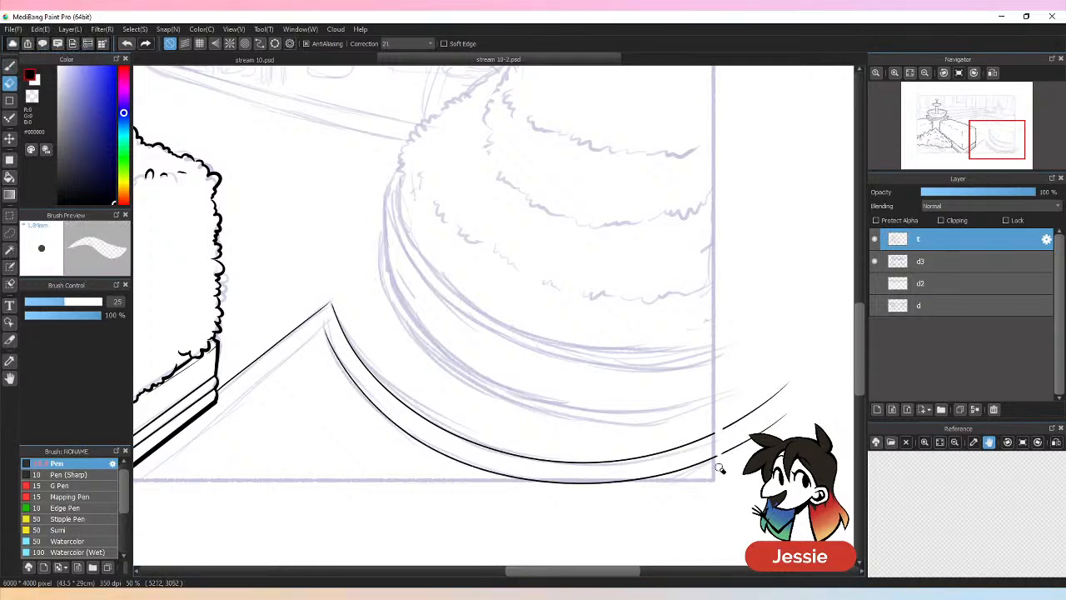
{"action": "mouse_move", "coordinate": [720, 469]}
{"action": "left_mouse_down"}
{"action": "mouse_move", "coordinate": [730, 424]}
{"action": "mouse_move", "coordinate": [795, 377]}
{"action": "mouse_move", "coordinate": [728, 451]}
{"action": "mouse_move", "coordinate": [808, 391]}
{"action": "left_mouse_up"}
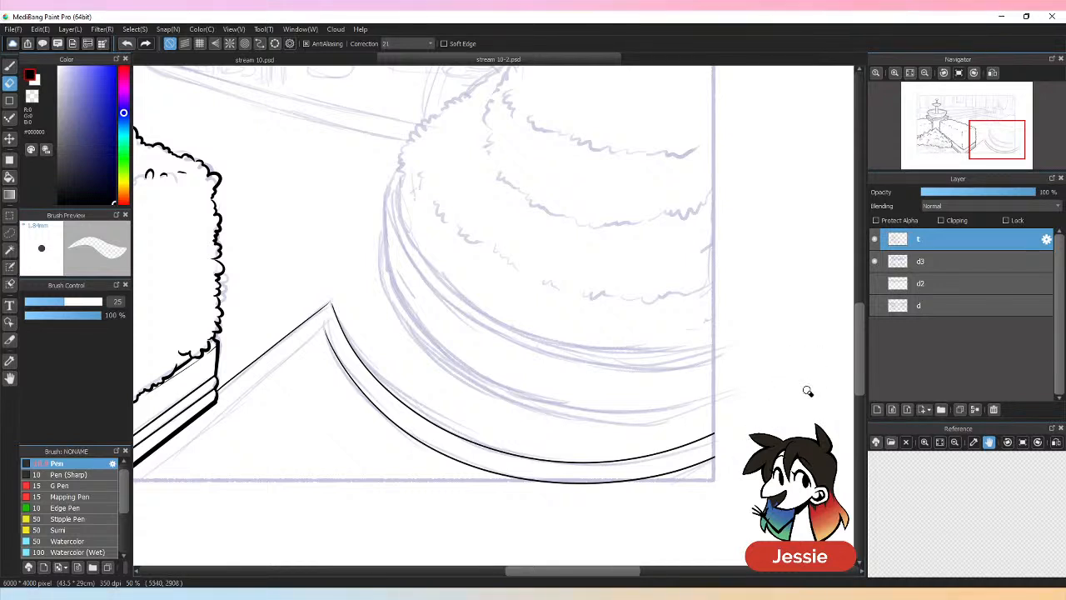
Ink the second straight path edge from the lower curve's tip down beside the hedge planter, trimming it at the frame's lower border.
{"action": "left_click_drag", "start_coordinate": [600, 572], "coordinate": [565, 570]}
{"action": "key", "text": "p"}
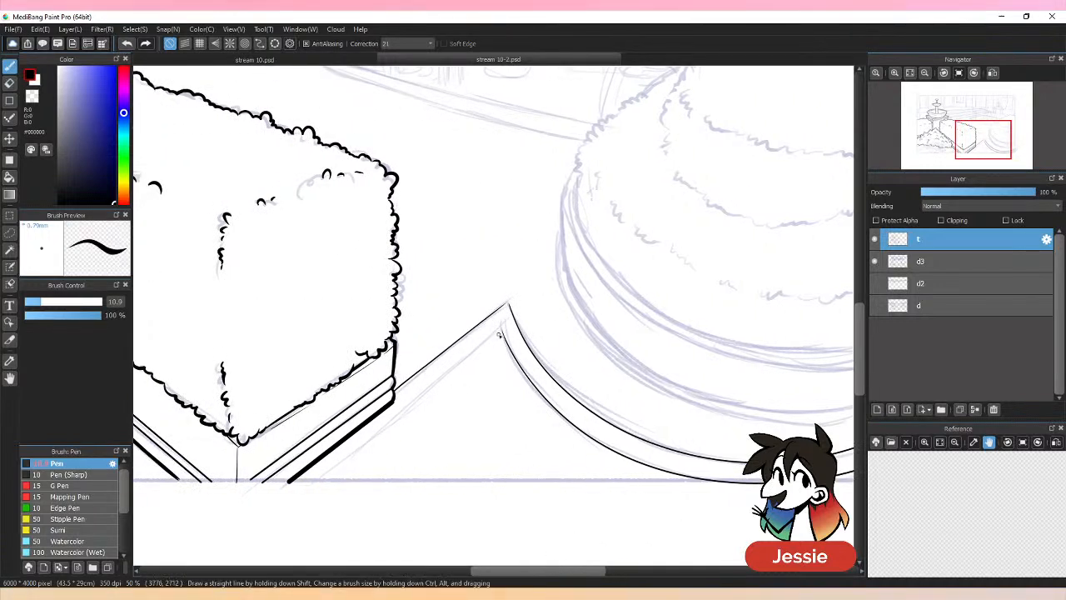
{"action": "left_click_drag", "start_coordinate": [502, 331], "coordinate": [317, 495]}
{"action": "key", "text": "ctrl+z"}
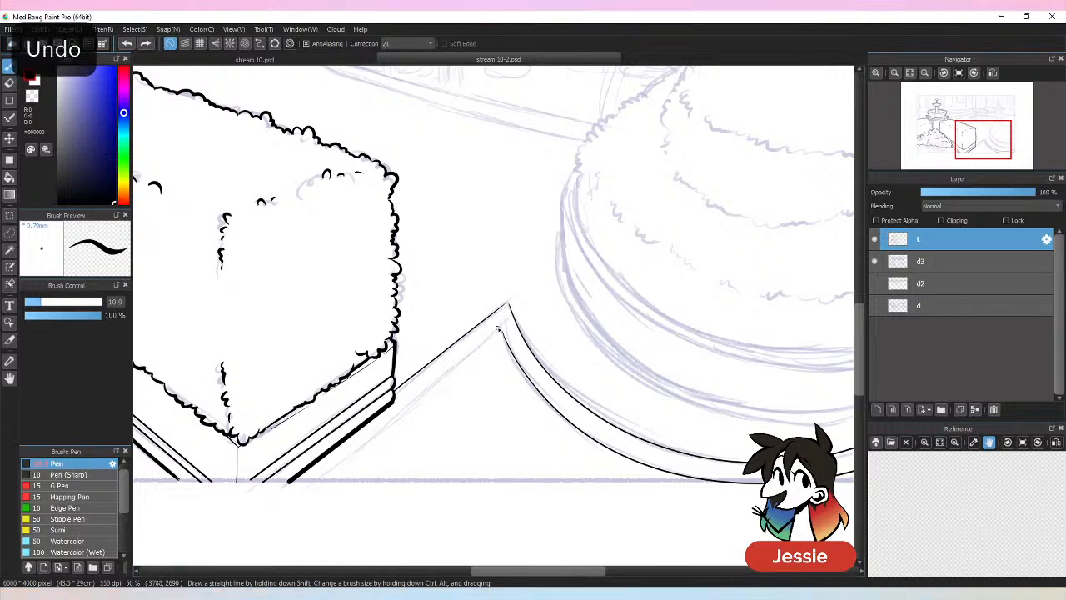
{"action": "left_click_drag", "start_coordinate": [497, 333], "coordinate": [319, 479]}
{"action": "key", "text": "ctrl+z"}
{"action": "left_click_drag", "start_coordinate": [502, 330], "coordinate": [300, 490]}
{"action": "key", "text": "ctrl+z"}
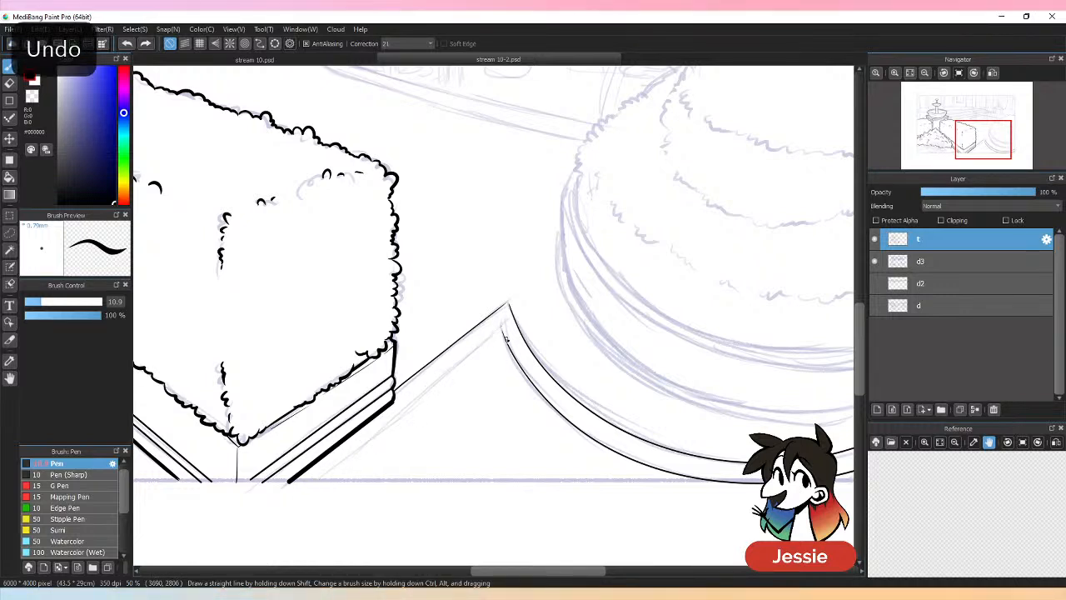
{"action": "left_click_drag", "start_coordinate": [498, 333], "coordinate": [279, 508]}
{"action": "key", "text": "ctrl+z"}
{"action": "left_click_drag", "start_coordinate": [501, 331], "coordinate": [304, 491]}
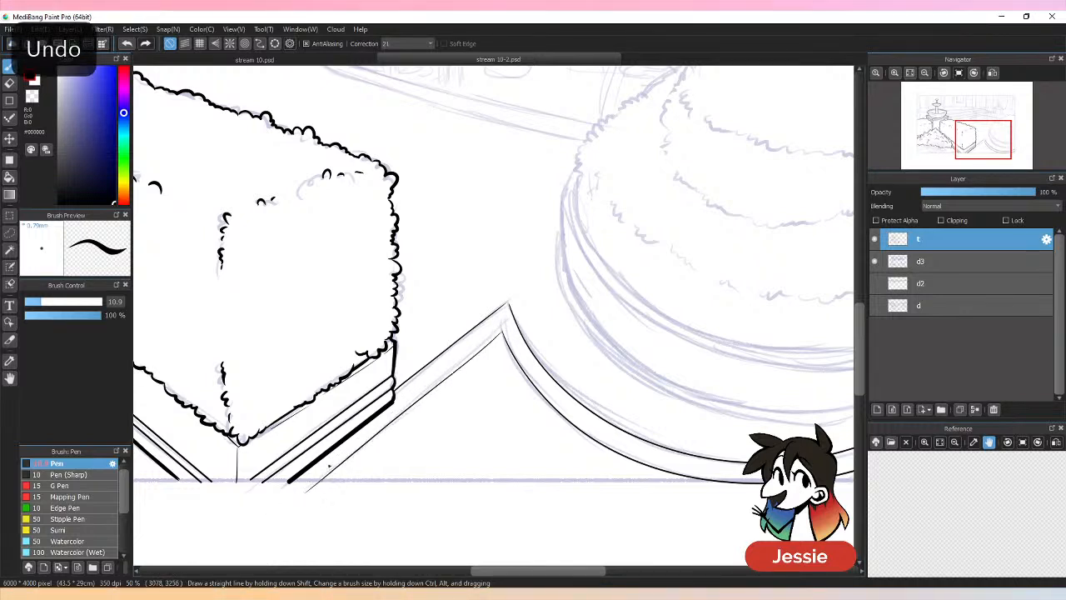
{"action": "key", "text": "ctrl+minus"}
{"action": "key", "text": "ctrl+plus"}
{"action": "key", "text": "e"}
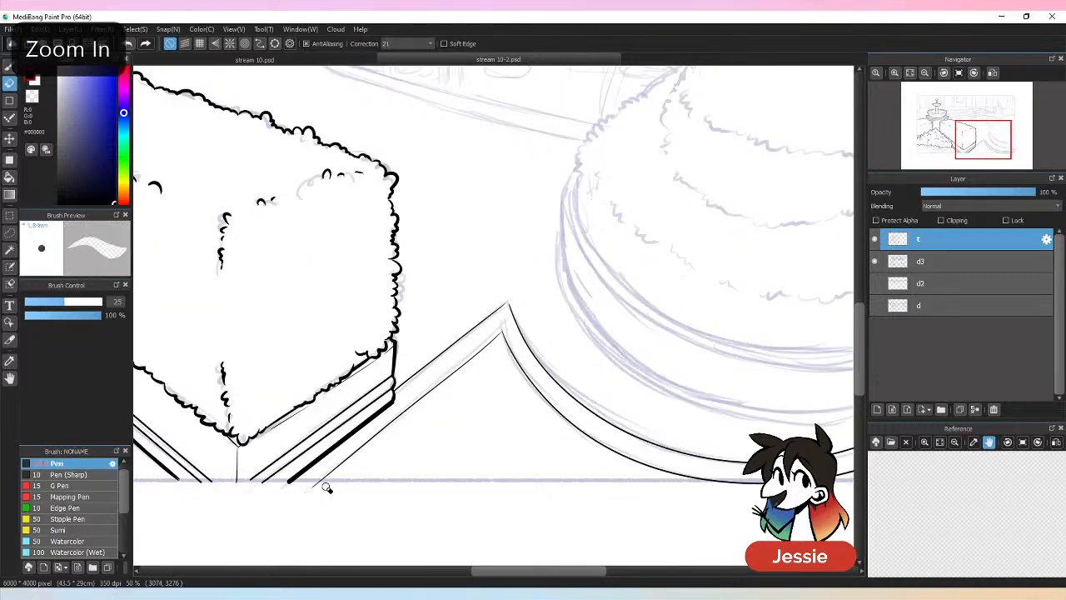
{"action": "key", "text": "ctrl+minus"}
{"action": "key", "text": "ctrl+plus"}
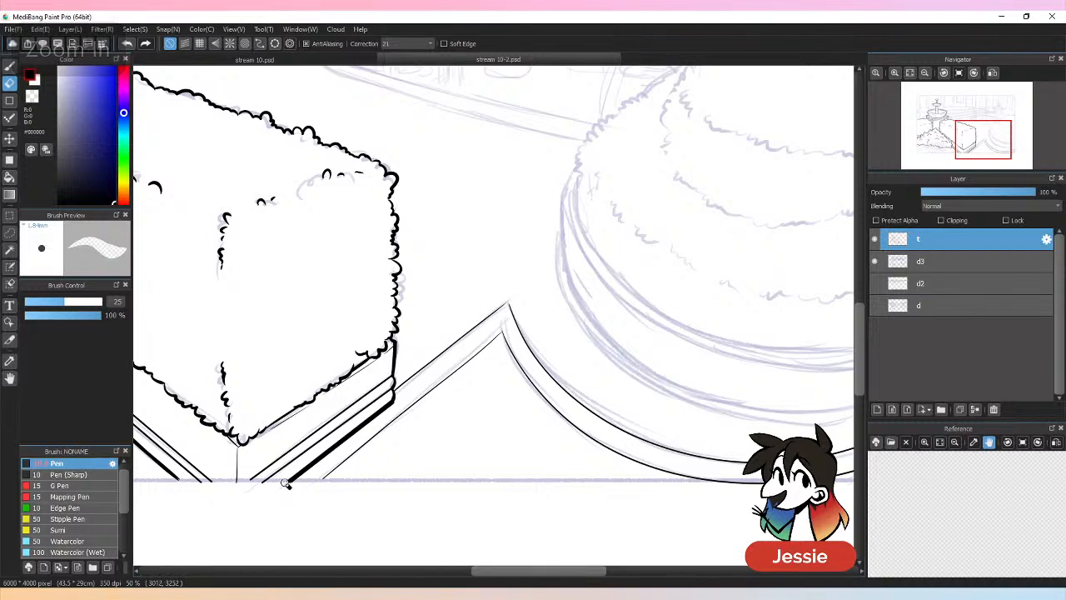
Check the inked path edging with the d3 sketch layer hidden, and show the sketch again.
{"action": "key", "text": "b"}
{"action": "key", "text": "ctrl+minus"}
{"action": "key", "text": "ctrl+minus"}
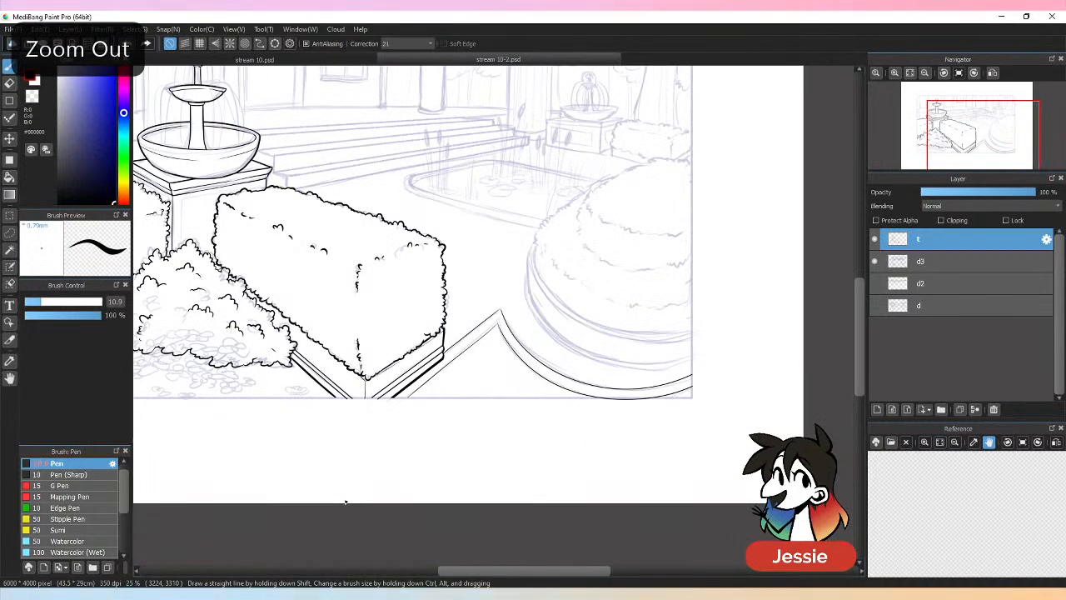
{"action": "key", "text": "e"}
{"action": "left_click", "coordinate": [879, 264]}
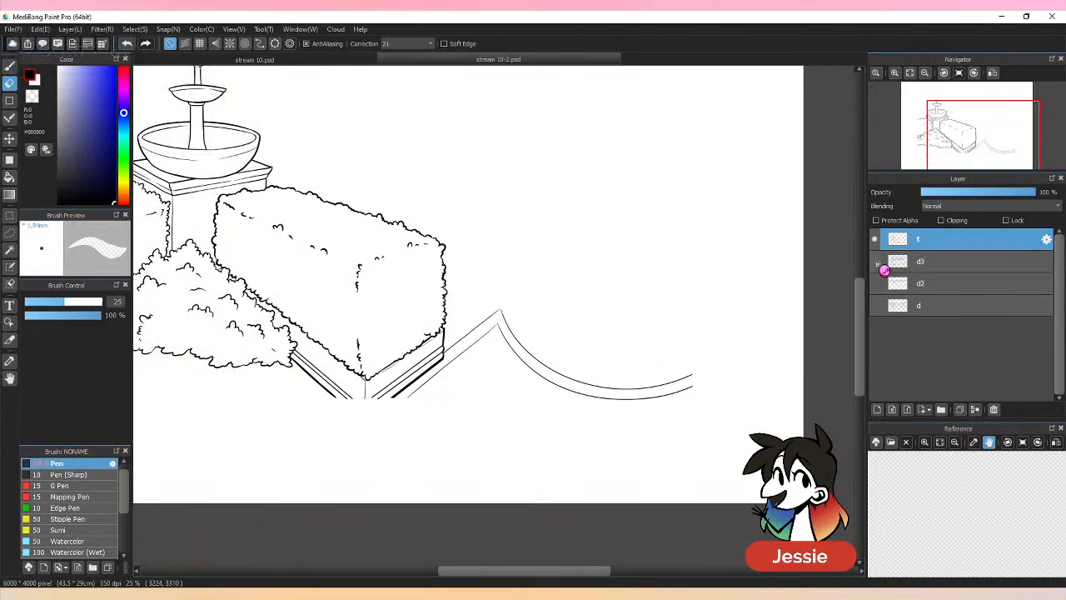
{"action": "left_click", "coordinate": [877, 263]}
{"action": "key", "text": "b"}
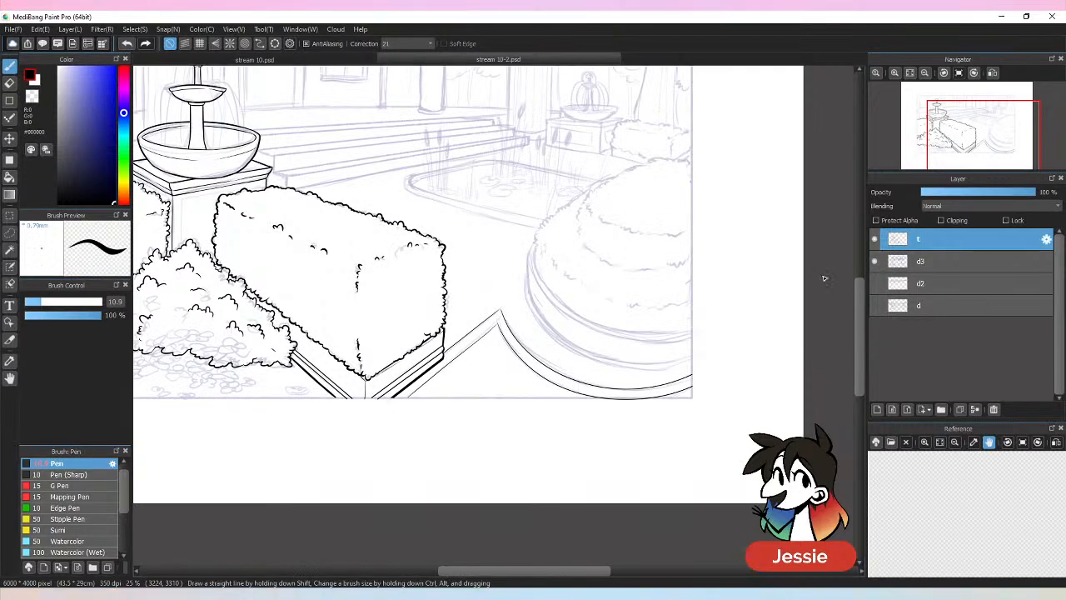
Ink the round planter's upper rim curve from the bush's left base, sweeping past the frame's right border.
{"action": "key", "text": "ctrl+plus"}
{"action": "scroll", "coordinate": [864, 308], "scroll_direction": "up", "scroll_amount": 2}
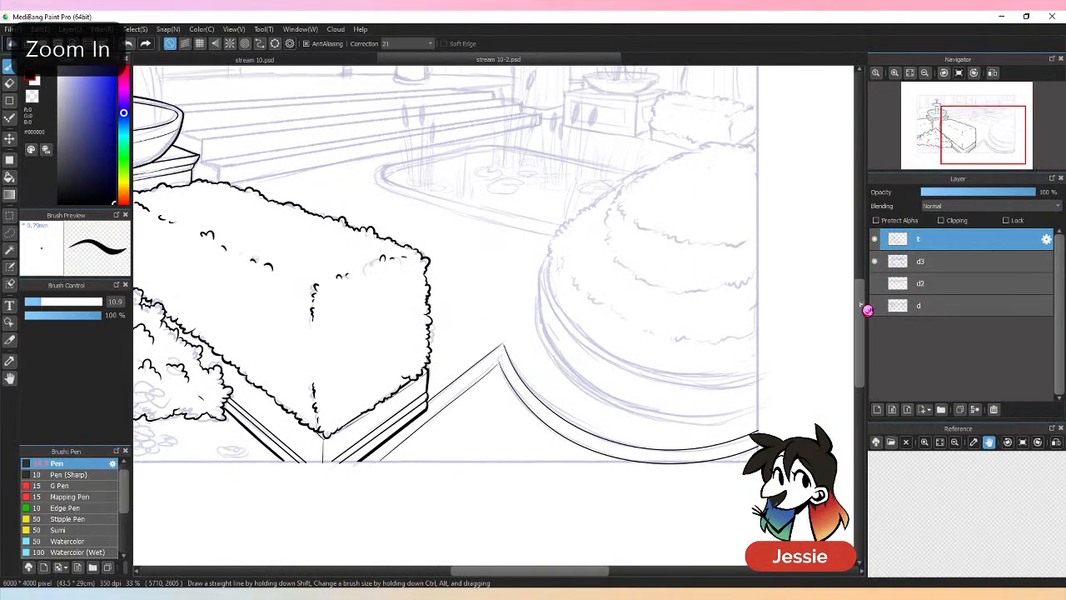
{"action": "left_click_drag", "start_coordinate": [563, 577], "coordinate": [593, 572]}
{"action": "key", "text": "ctrl+plus"}
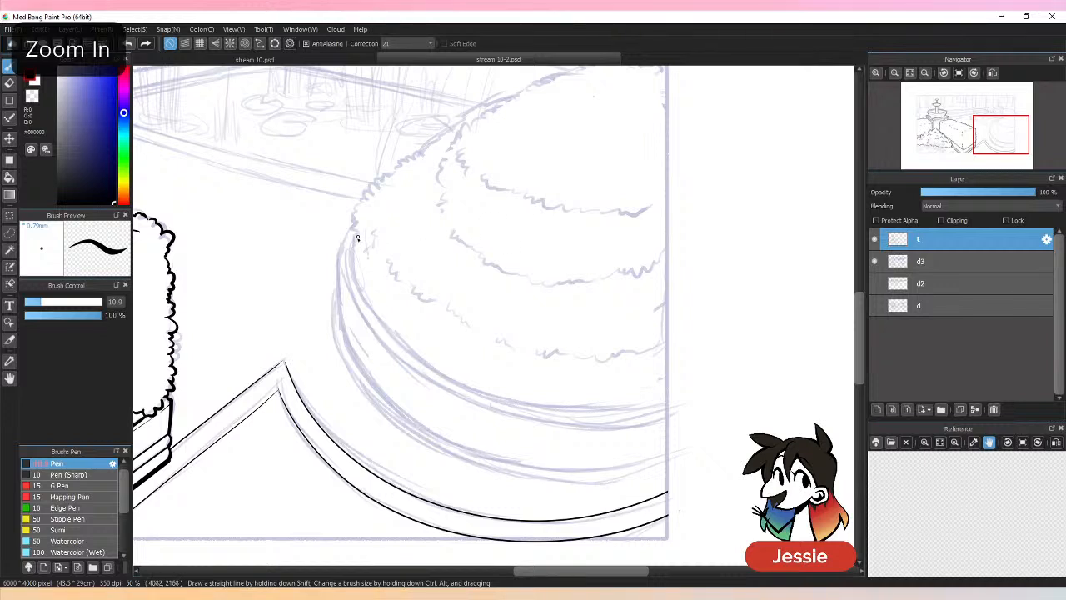
{"action": "left_click_drag", "start_coordinate": [371, 319], "coordinate": [685, 385]}
{"action": "key", "text": "ctrl+z"}
{"action": "mouse_move", "coordinate": [356, 238]}
{"action": "left_mouse_down"}
{"action": "mouse_move", "coordinate": [409, 350]}
{"action": "mouse_move", "coordinate": [694, 366]}
{"action": "left_mouse_up"}
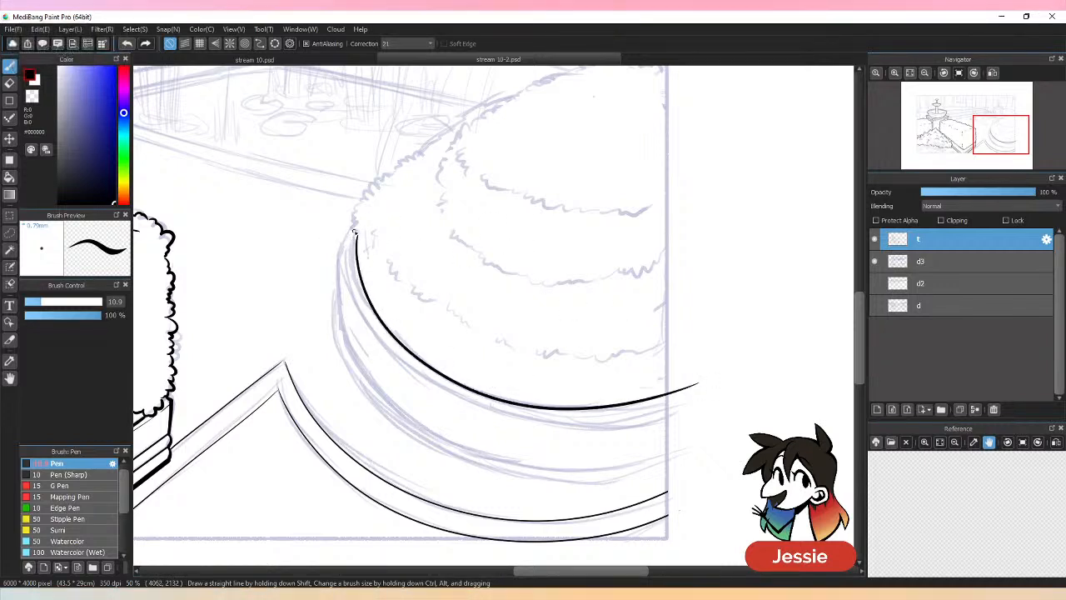
Ink the round planter's outer curve below the rim and erase both curves' ends beyond the frame's right border.
{"action": "left_click_drag", "start_coordinate": [349, 234], "coordinate": [337, 315]}
{"action": "key", "text": "ctrl+z"}
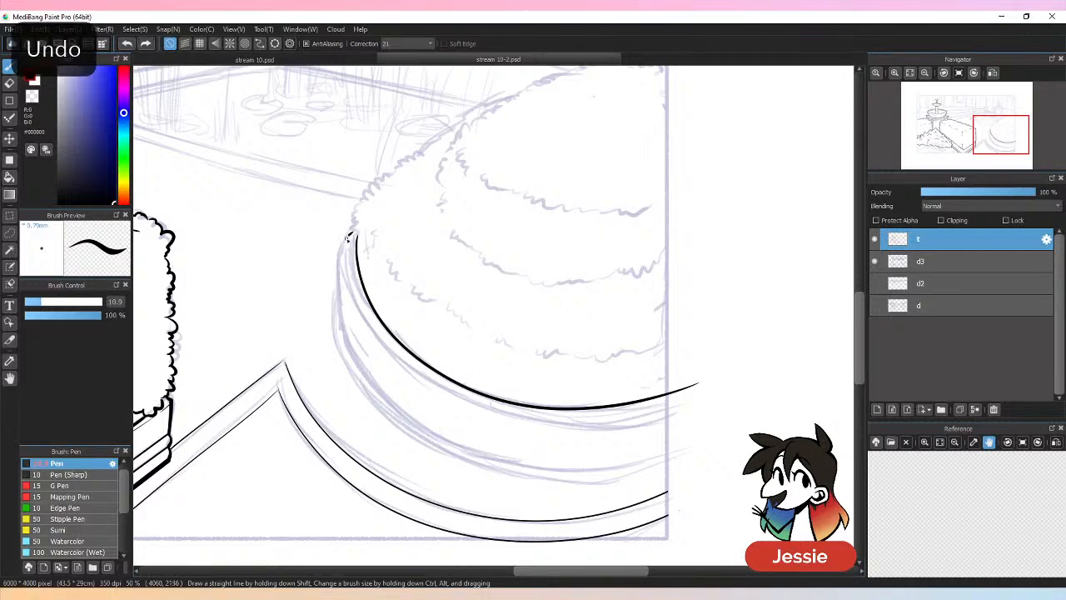
{"action": "mouse_move", "coordinate": [348, 238]}
{"action": "left_mouse_down"}
{"action": "mouse_move", "coordinate": [346, 342]}
{"action": "mouse_move", "coordinate": [345, 320]}
{"action": "mouse_move", "coordinate": [363, 378]}
{"action": "mouse_move", "coordinate": [492, 466]}
{"action": "mouse_move", "coordinate": [700, 444]}
{"action": "left_mouse_up"}
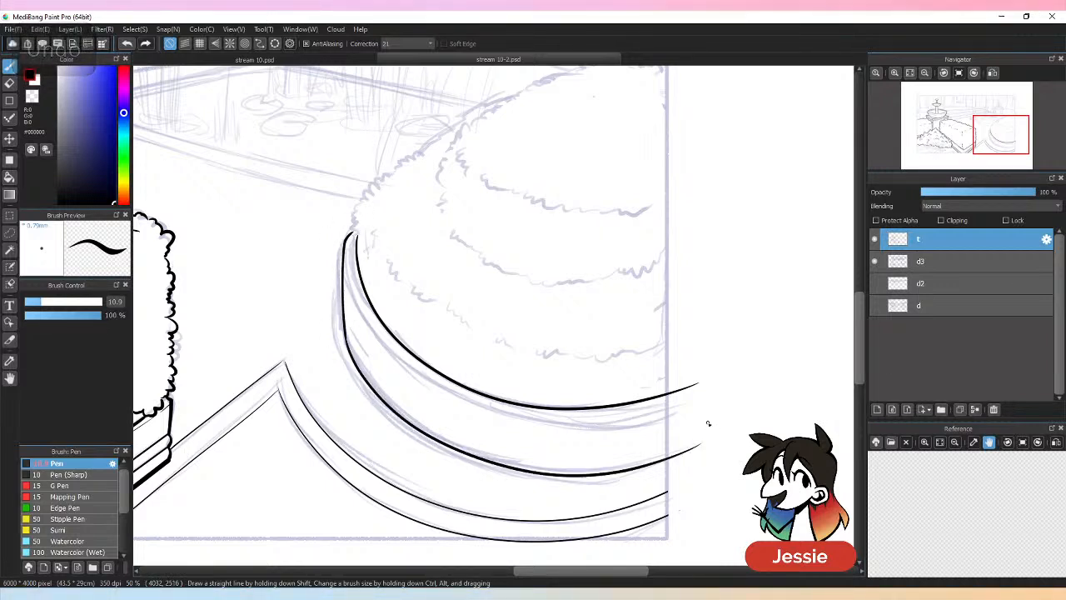
{"action": "key", "text": "e"}
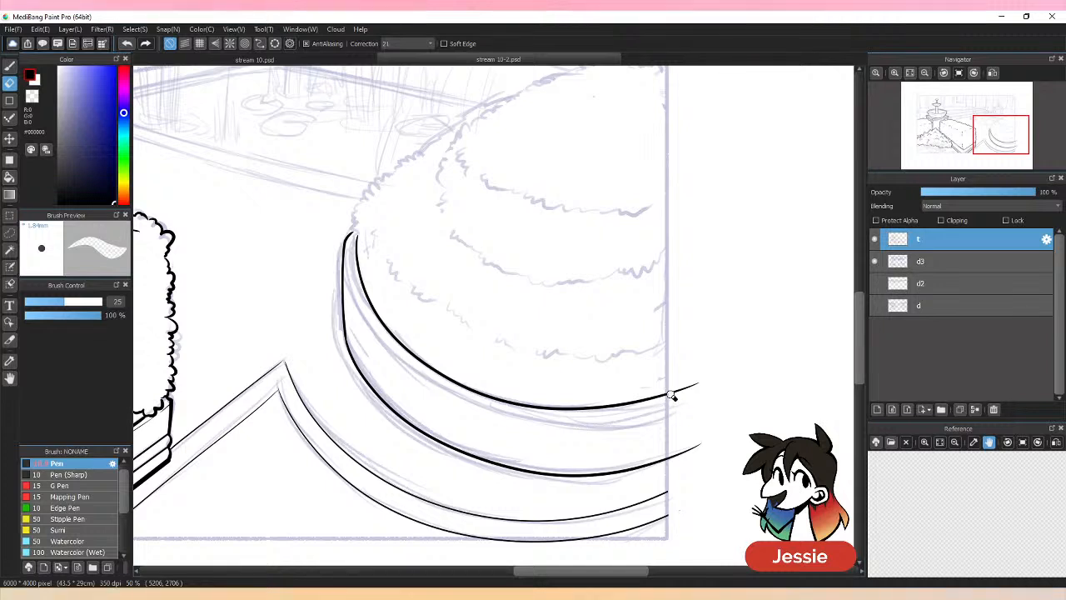
{"action": "left_click_drag", "start_coordinate": [671, 394], "coordinate": [698, 387]}
{"action": "left_click_drag", "start_coordinate": [672, 459], "coordinate": [698, 446]}
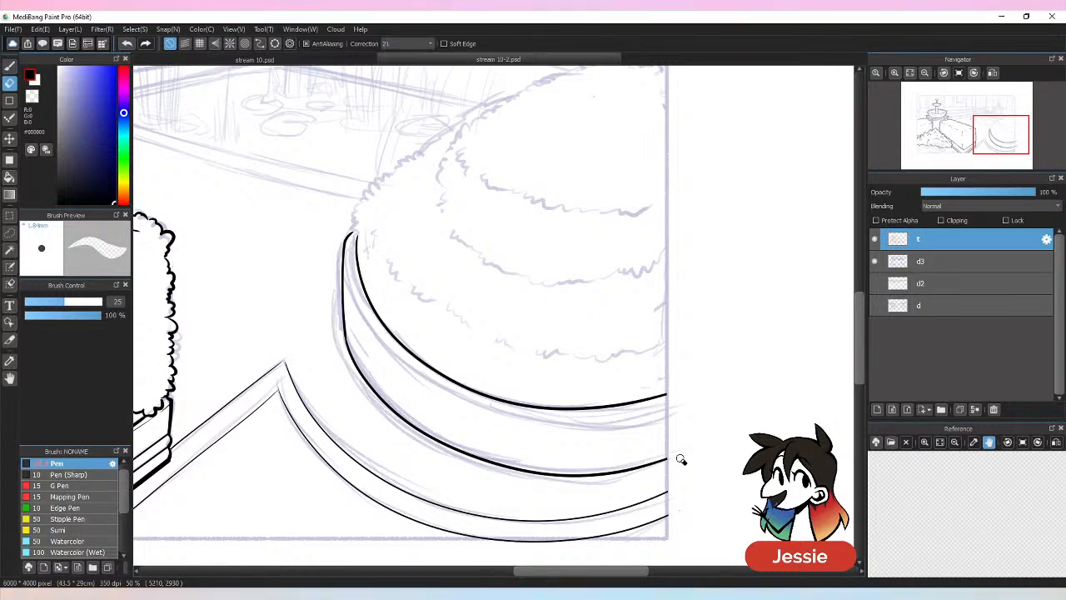
Ink the left part of a thin base line just outside the round planter's outer curve, redoing strokes that miss.
{"action": "key", "text": "p"}
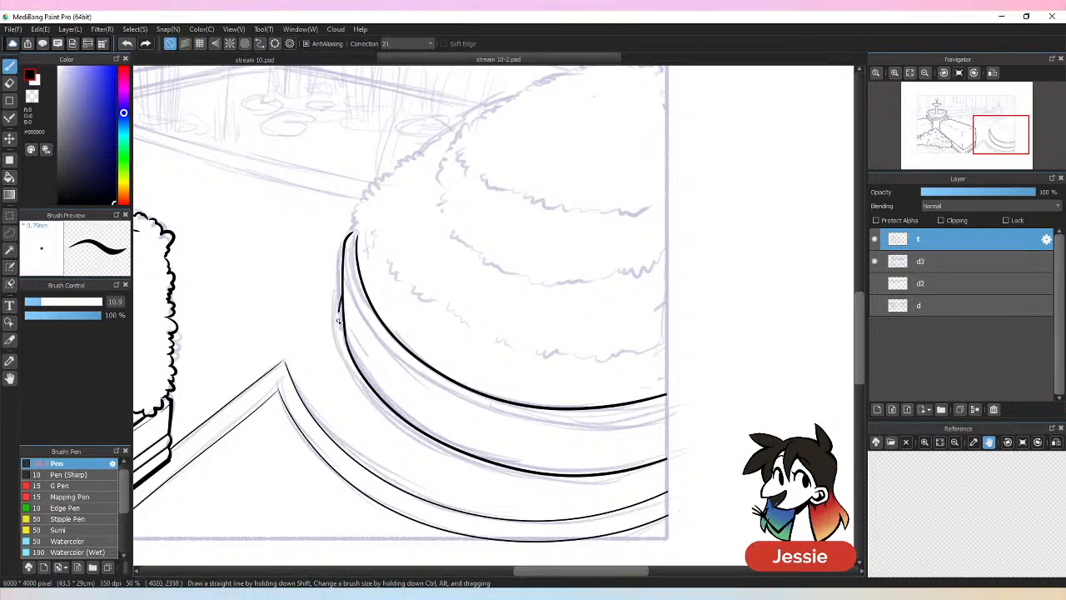
{"action": "key", "text": "ctrl+z"}
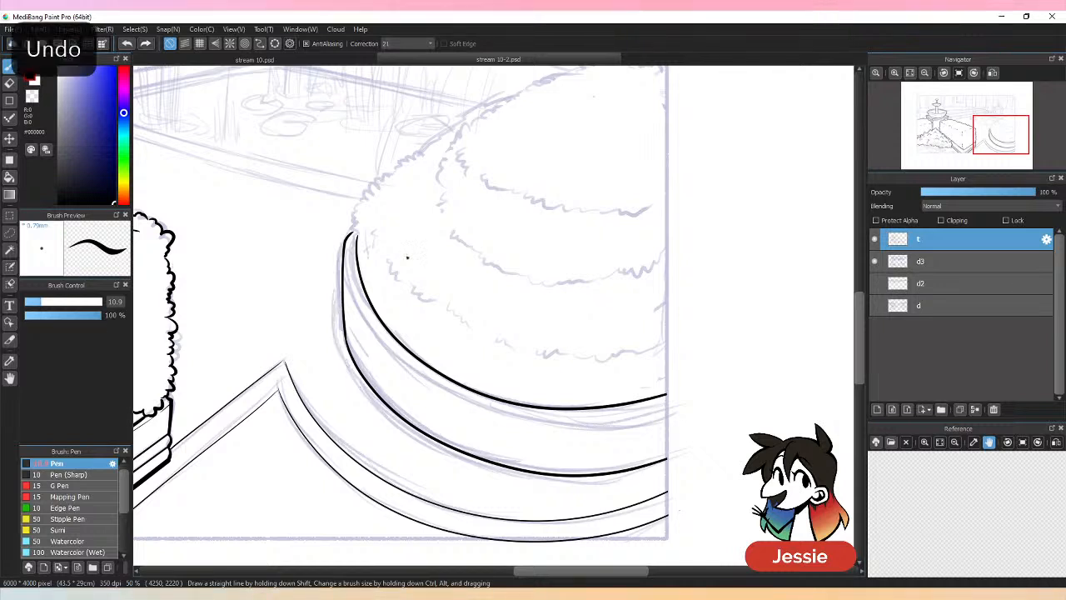
{"action": "mouse_move", "coordinate": [342, 304]}
{"action": "left_mouse_down"}
{"action": "mouse_move", "coordinate": [346, 363]}
{"action": "mouse_move", "coordinate": [379, 406]}
{"action": "mouse_move", "coordinate": [371, 382]}
{"action": "mouse_move", "coordinate": [359, 386]}
{"action": "mouse_move", "coordinate": [348, 369]}
{"action": "mouse_move", "coordinate": [392, 425]}
{"action": "left_mouse_up"}
{"action": "key", "text": "ctrl+z"}
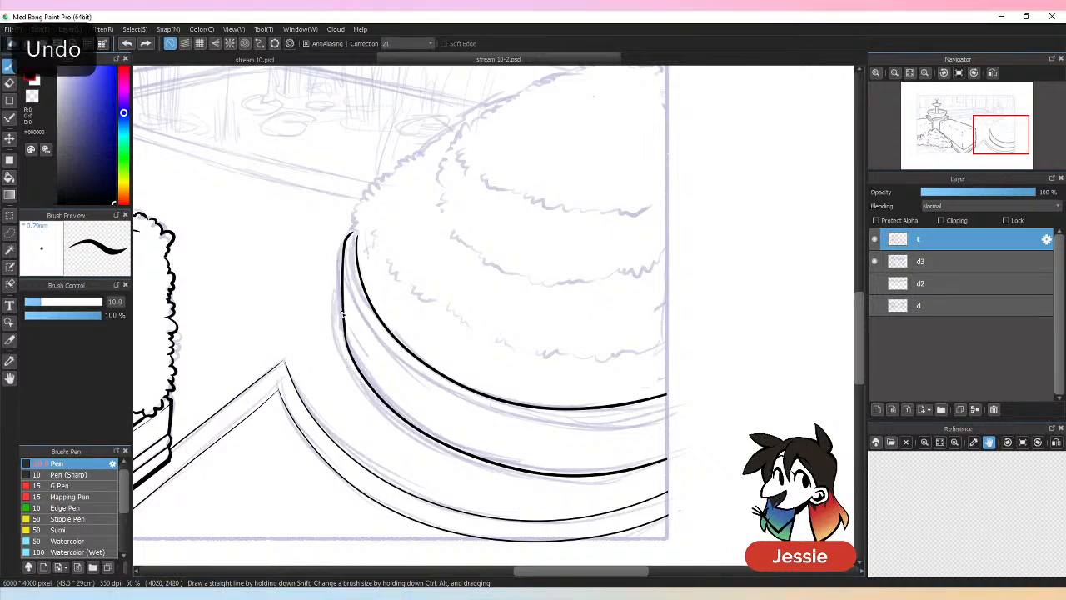
{"action": "mouse_move", "coordinate": [341, 312]}
{"action": "left_mouse_down"}
{"action": "mouse_move", "coordinate": [350, 371]}
{"action": "mouse_move", "coordinate": [371, 398]}
{"action": "left_mouse_up"}
{"action": "key", "text": "ctrl+z"}
{"action": "mouse_move", "coordinate": [342, 310]}
{"action": "left_mouse_down"}
{"action": "mouse_move", "coordinate": [341, 349]}
{"action": "mouse_move", "coordinate": [365, 395]}
{"action": "mouse_move", "coordinate": [471, 465]}
{"action": "left_mouse_up"}
{"action": "key", "text": "ctrl+z"}
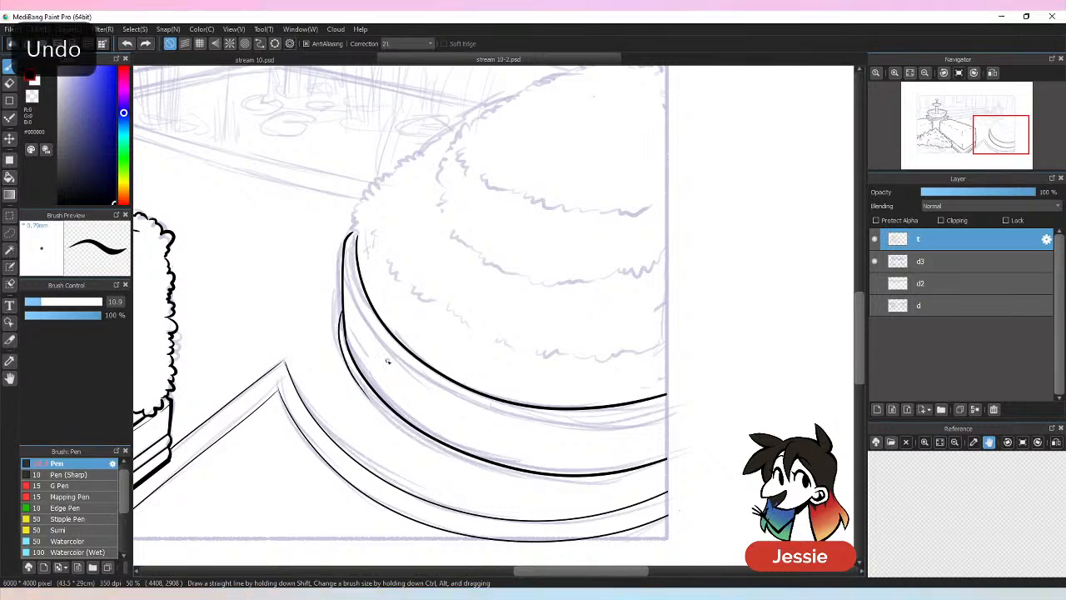
Continue the thin base line beneath the round planter's outer curve to the frame's right border.
{"action": "mouse_move", "coordinate": [379, 413]}
{"action": "left_mouse_down"}
{"action": "mouse_move", "coordinate": [420, 444]}
{"action": "mouse_move", "coordinate": [497, 465]}
{"action": "mouse_move", "coordinate": [480, 469]}
{"action": "mouse_move", "coordinate": [547, 482]}
{"action": "mouse_move", "coordinate": [625, 481]}
{"action": "mouse_move", "coordinate": [673, 459]}
{"action": "left_mouse_up"}
{"action": "key", "text": "ctrl+z"}
{"action": "mouse_move", "coordinate": [477, 465]}
{"action": "left_mouse_down"}
{"action": "mouse_move", "coordinate": [540, 486]}
{"action": "mouse_move", "coordinate": [666, 460]}
{"action": "left_mouse_up"}
Check the inked round planter base with the d3 sketch layer hidden, and show the sketch again.
{"action": "key", "text": "ctrl+minus"}
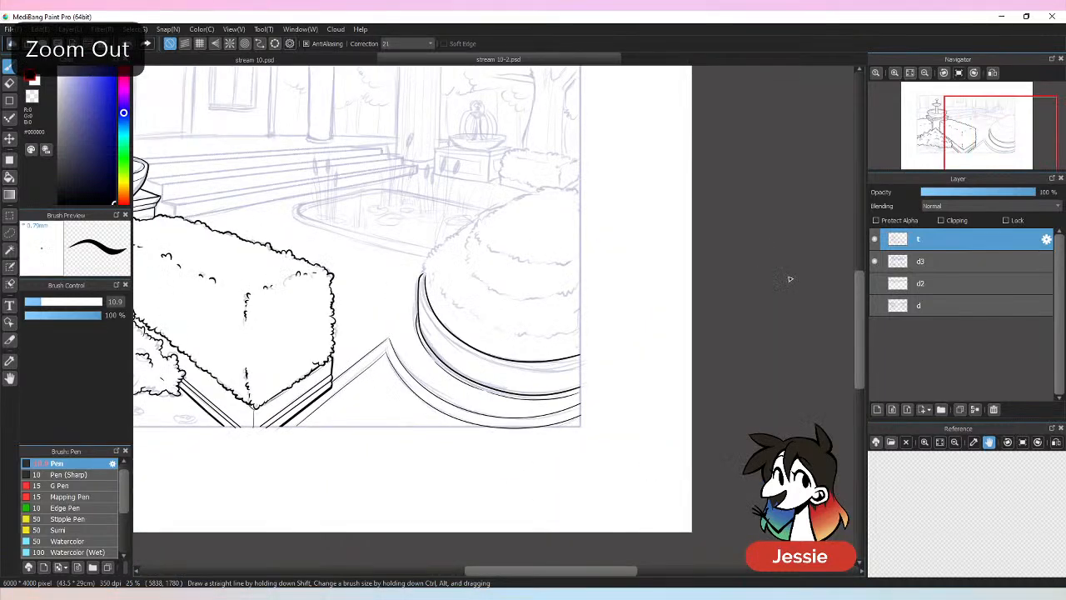
{"action": "left_click", "coordinate": [876, 261]}
{"action": "key", "text": "ctrl+minus"}
{"action": "left_click", "coordinate": [876, 262]}
{"action": "key", "text": "ctrl+plus"}
{"action": "key", "text": "ctrl+plus"}
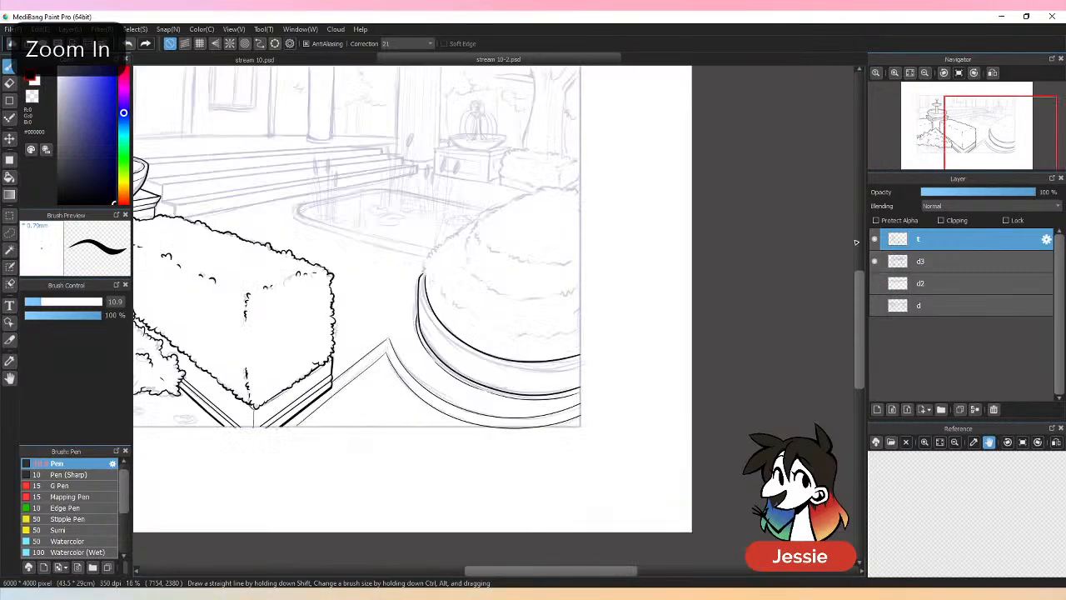
Ink the left start of a thin rim line between the round planter's two main curves, redoing strokes that miss.
{"action": "left_click_drag", "start_coordinate": [349, 237], "coordinate": [364, 318]}
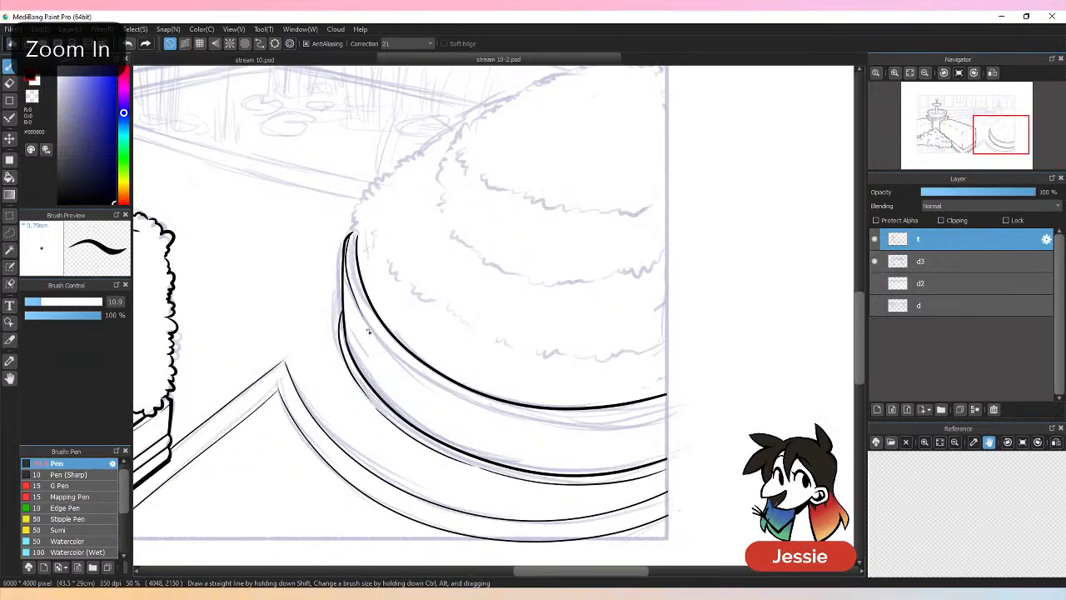
{"action": "key", "text": "ctrl+z"}
{"action": "mouse_move", "coordinate": [349, 237]}
{"action": "left_mouse_down"}
{"action": "mouse_move", "coordinate": [349, 283]}
{"action": "mouse_move", "coordinate": [371, 329]}
{"action": "left_mouse_up"}
{"action": "key", "text": "ctrl+z"}
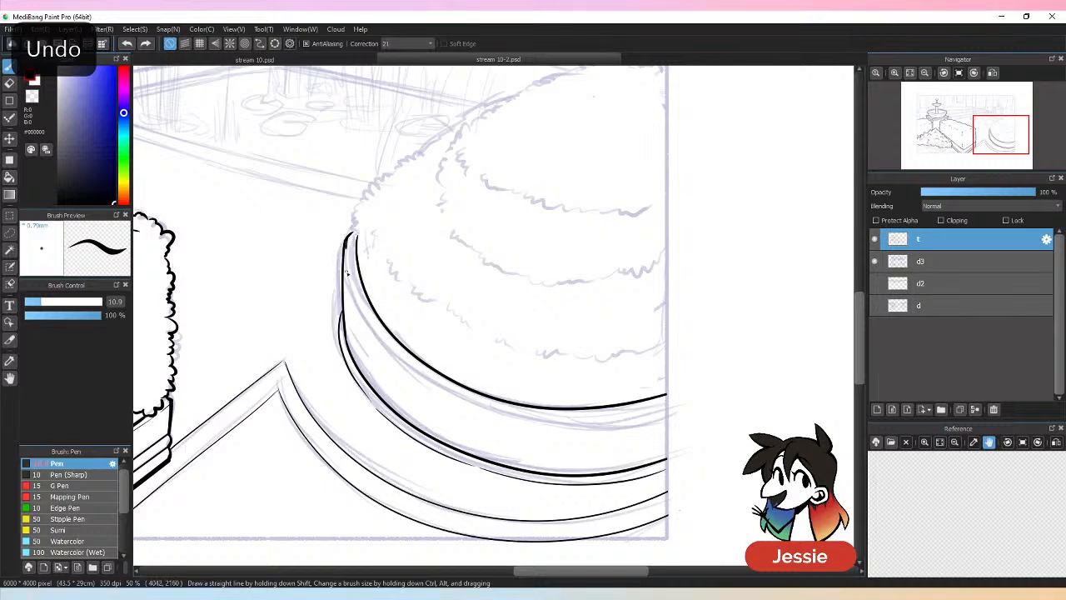
{"action": "left_click_drag", "start_coordinate": [349, 244], "coordinate": [371, 331]}
{"action": "key", "text": "ctrl+z"}
{"action": "left_click_drag", "start_coordinate": [347, 244], "coordinate": [363, 314]}
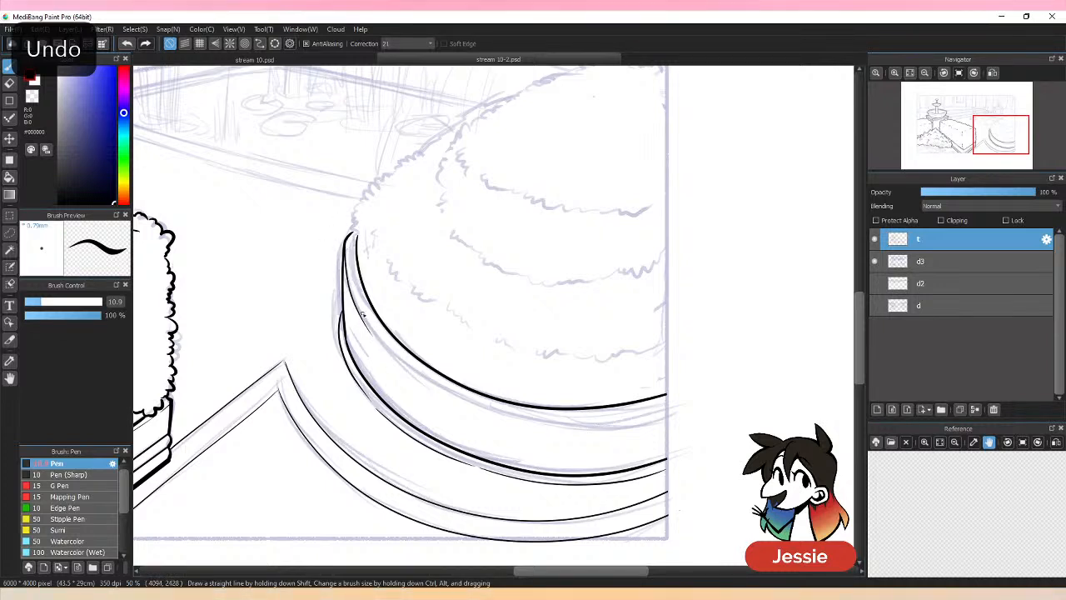
Extend the thin rim line below the planter's upper curve and trim it at the frame's right border.
{"action": "mouse_move", "coordinate": [412, 375]}
{"action": "left_mouse_down"}
{"action": "mouse_move", "coordinate": [473, 404]}
{"action": "mouse_move", "coordinate": [589, 426]}
{"action": "mouse_move", "coordinate": [676, 417]}
{"action": "left_mouse_up"}
{"action": "key", "text": "ctrl+z"}
{"action": "mouse_move", "coordinate": [487, 408]}
{"action": "left_mouse_down"}
{"action": "mouse_move", "coordinate": [542, 427]}
{"action": "mouse_move", "coordinate": [680, 409]}
{"action": "left_mouse_up"}
{"action": "key", "text": "ctrl+z"}
{"action": "mouse_move", "coordinate": [483, 408]}
{"action": "left_mouse_down"}
{"action": "mouse_move", "coordinate": [571, 426]}
{"action": "mouse_move", "coordinate": [691, 401]}
{"action": "left_mouse_up"}
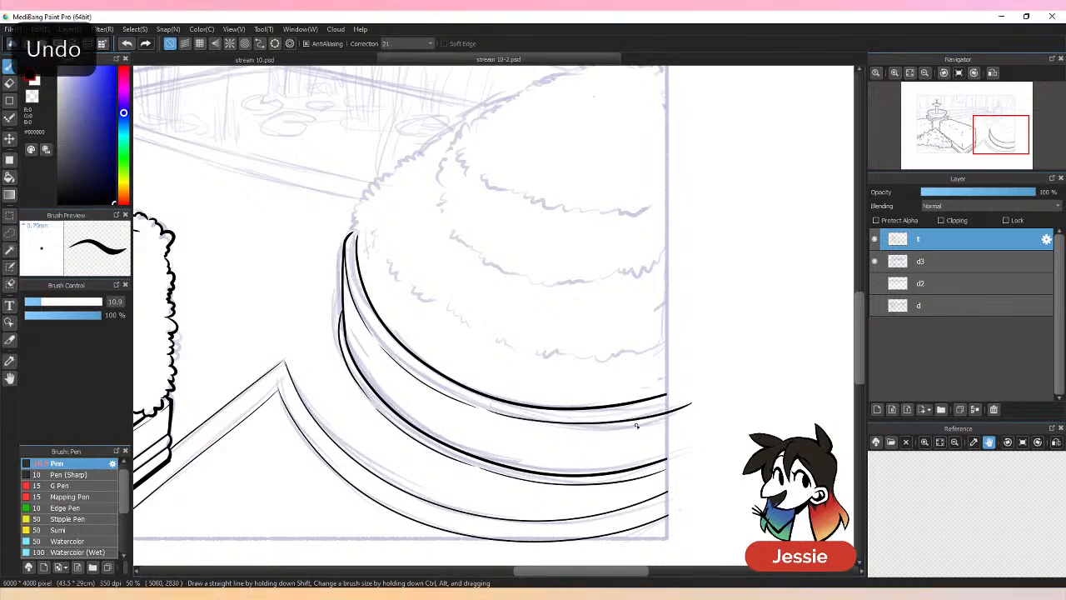
{"action": "key", "text": "ctrl+minus"}
{"action": "key", "text": "ctrl+minus"}
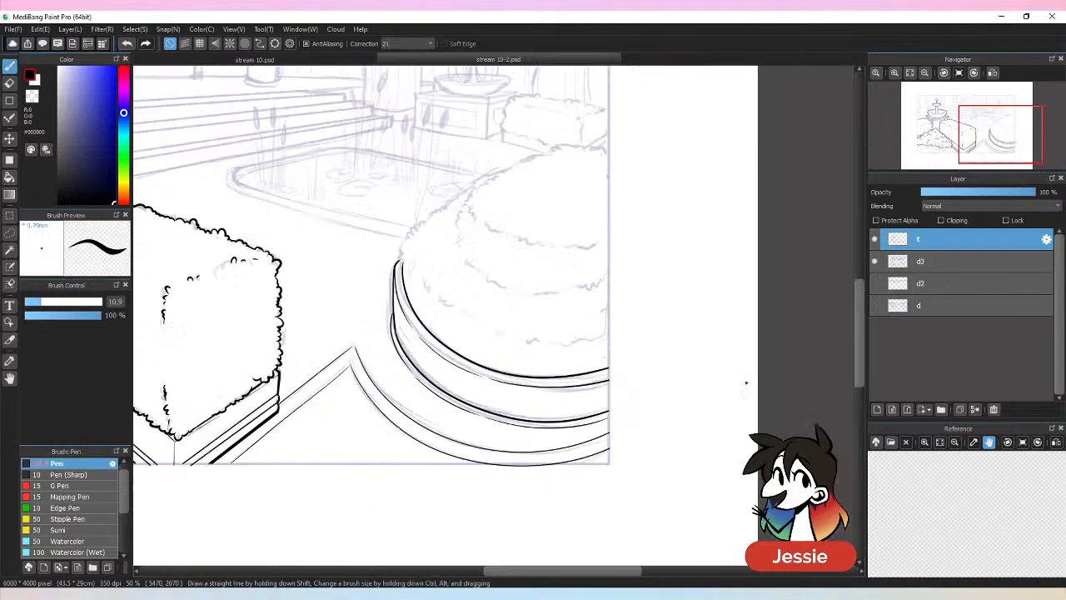
{"action": "key", "text": "ctrl+plus"}
{"action": "key", "text": "ctrl+plus"}
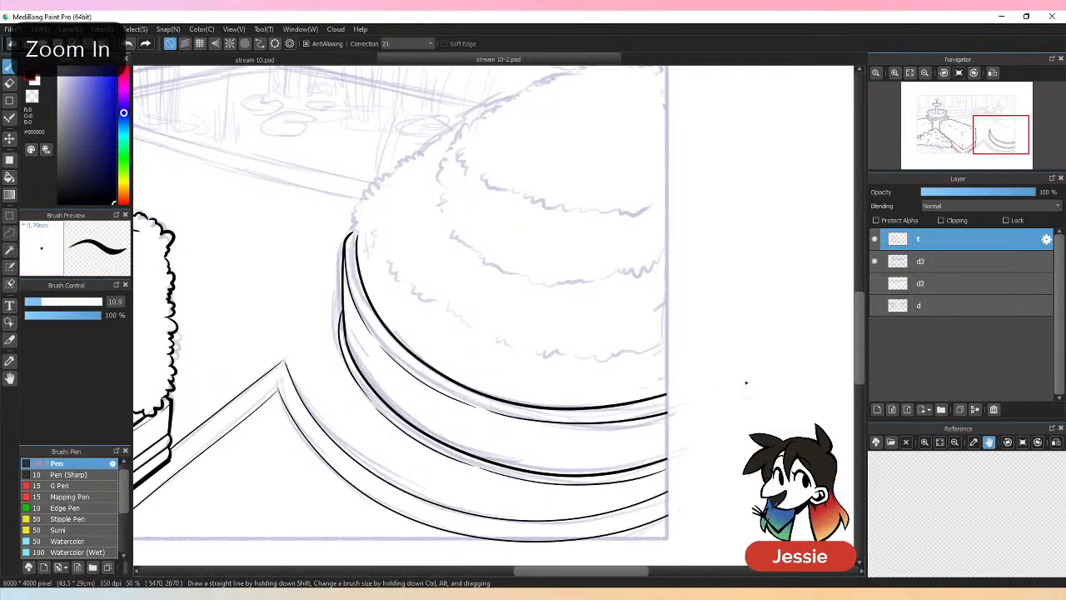
Ink the leafy left outline of the round bush's lowest tier and broken leaf marks along its lower sketch line.
{"action": "scroll", "coordinate": [865, 298], "scroll_direction": "up", "scroll_amount": 2}
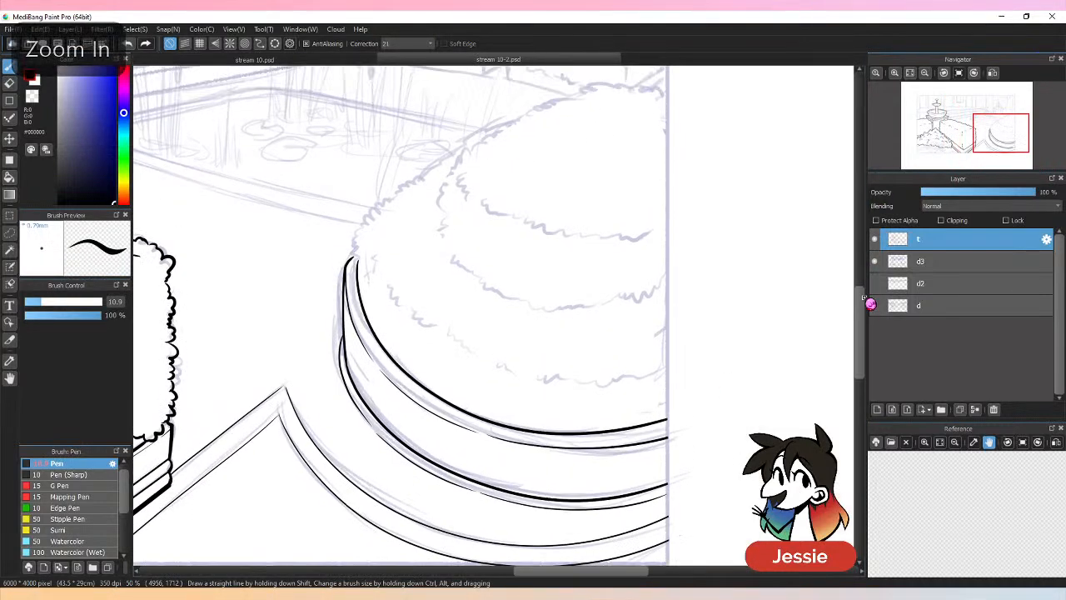
{"action": "mouse_move", "coordinate": [355, 289]}
{"action": "left_mouse_down"}
{"action": "mouse_move", "coordinate": [358, 254]}
{"action": "mouse_move", "coordinate": [479, 173]}
{"action": "left_mouse_up"}
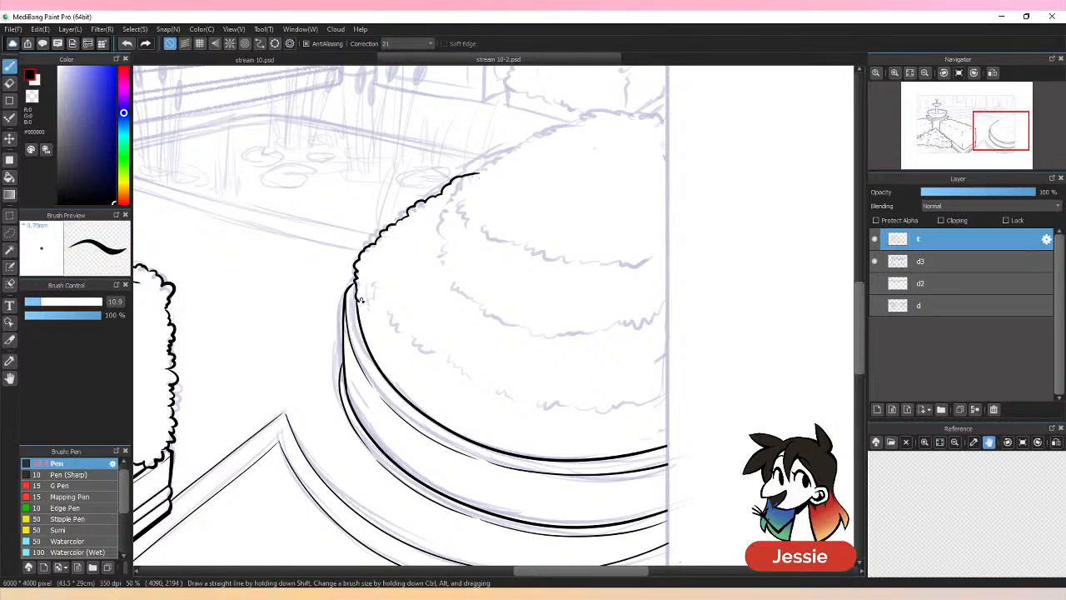
{"action": "left_click_drag", "start_coordinate": [388, 311], "coordinate": [402, 316]}
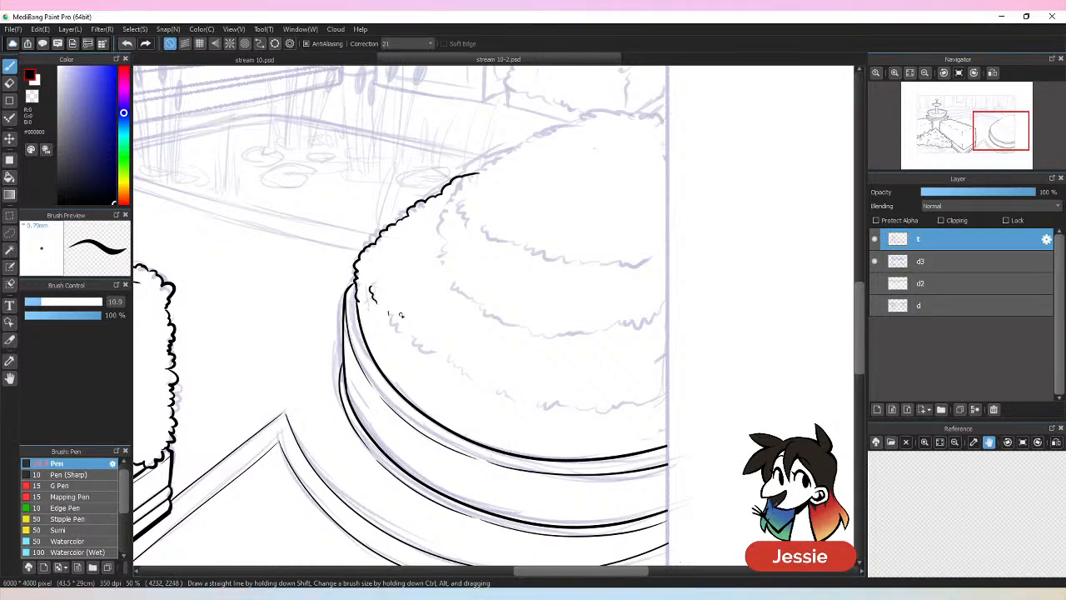
{"action": "left_click_drag", "start_coordinate": [501, 391], "coordinate": [520, 401]}
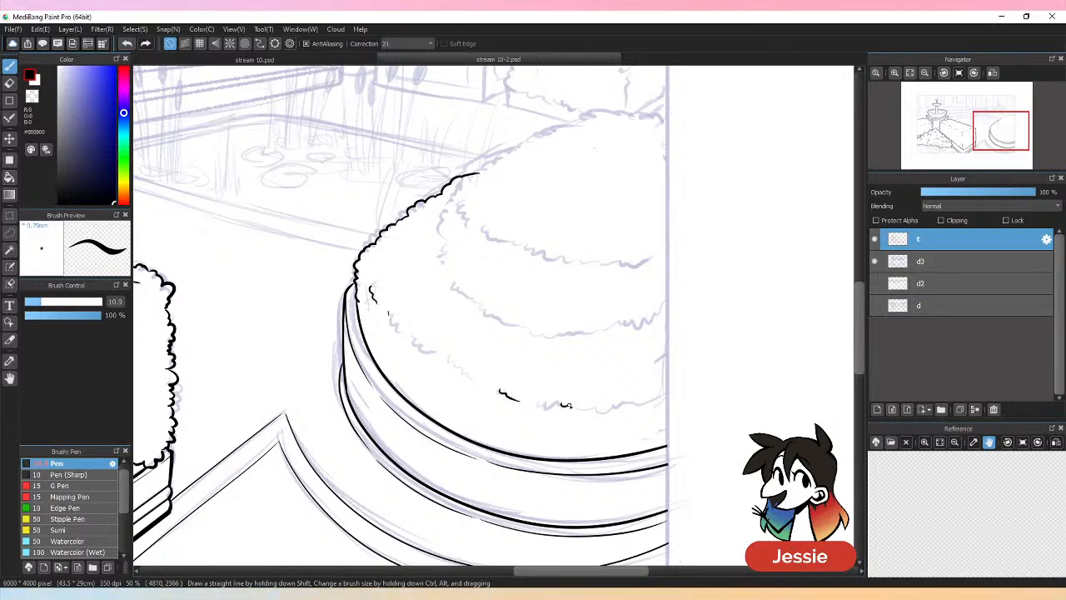
{"action": "left_click_drag", "start_coordinate": [602, 408], "coordinate": [667, 395]}
Trim the lowest tier's outline tip and ink the bush's leafy top outline from the right border down to the middle tier's left edge.
{"action": "key", "text": "e"}
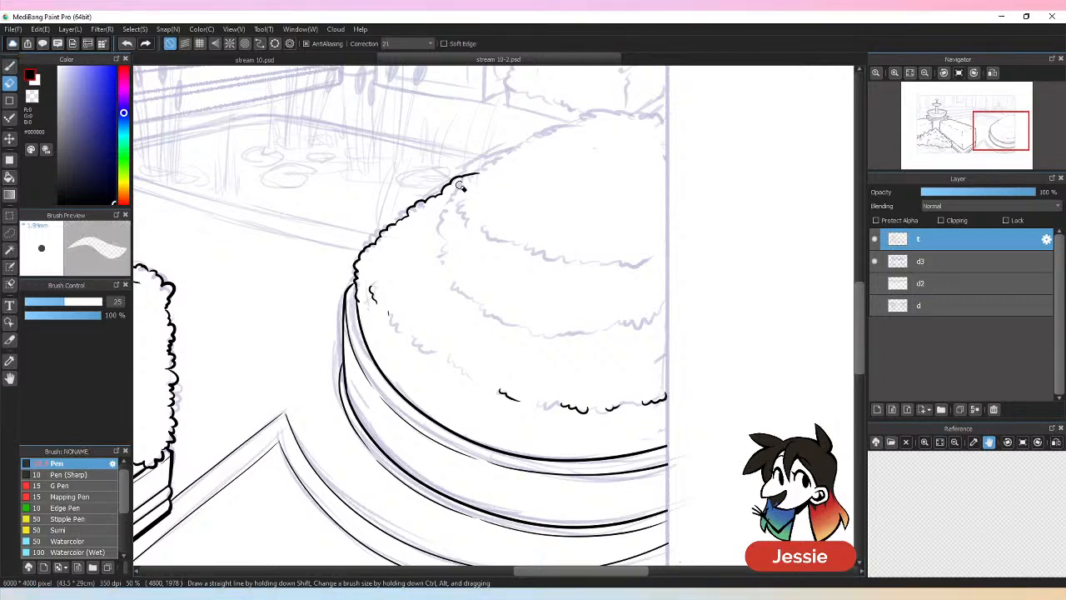
{"action": "left_click_drag", "start_coordinate": [474, 176], "coordinate": [471, 174]}
{"action": "key", "text": "b"}
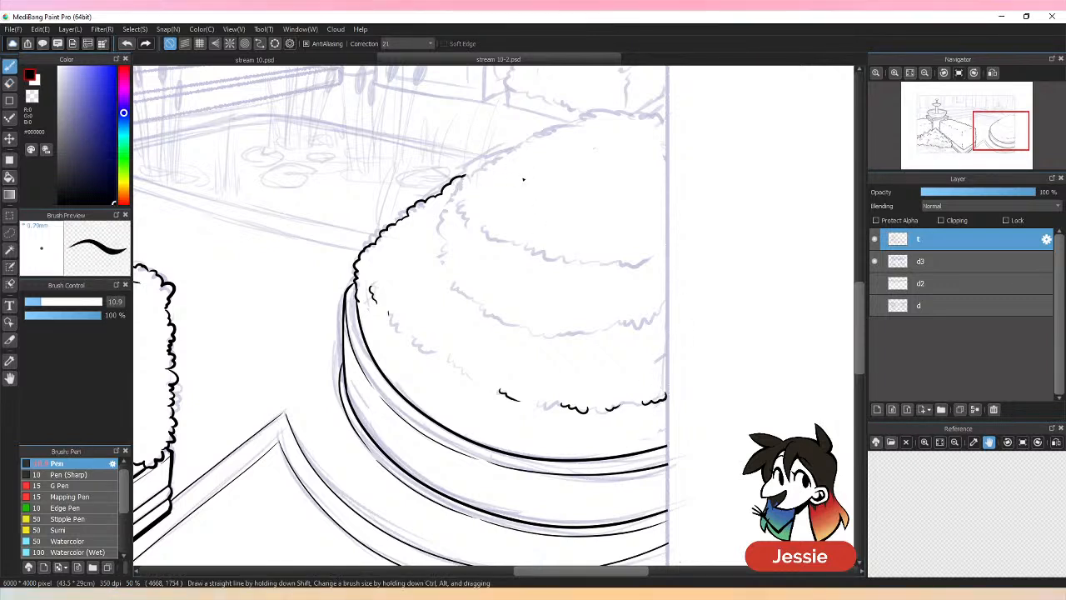
{"action": "mouse_move", "coordinate": [666, 120]}
{"action": "left_mouse_down"}
{"action": "mouse_move", "coordinate": [577, 111]}
{"action": "mouse_move", "coordinate": [488, 150]}
{"action": "mouse_move", "coordinate": [469, 176]}
{"action": "mouse_move", "coordinate": [464, 170]}
{"action": "mouse_move", "coordinate": [448, 245]}
{"action": "left_mouse_up"}
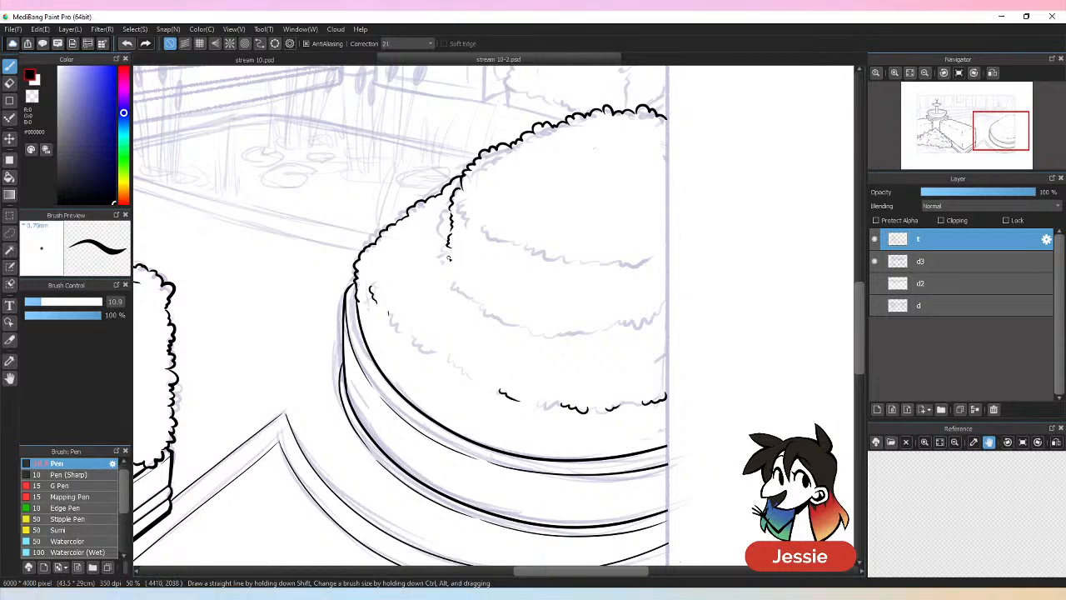
Ink broken leaf marks along the lower edges of the round bush's top and middle tiers.
{"action": "mouse_move", "coordinate": [463, 201]}
{"action": "left_mouse_down"}
{"action": "mouse_move", "coordinate": [468, 218]}
{"action": "mouse_move", "coordinate": [519, 251]}
{"action": "left_mouse_up"}
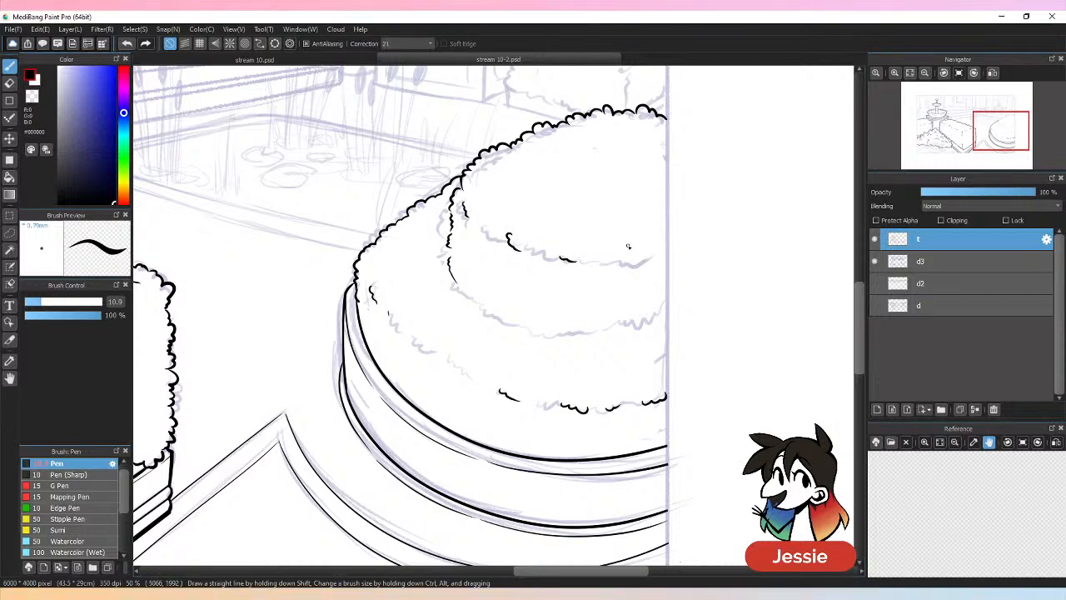
{"action": "mouse_move", "coordinate": [627, 240]}
{"action": "left_mouse_down"}
{"action": "mouse_move", "coordinate": [648, 253]}
{"action": "mouse_move", "coordinate": [643, 263]}
{"action": "left_mouse_up"}
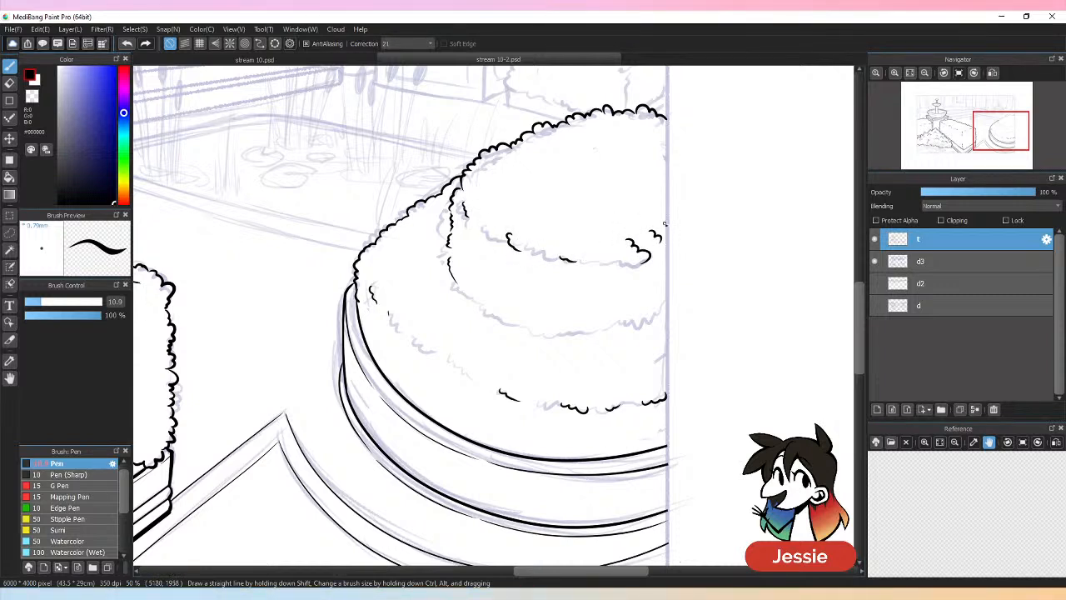
{"action": "key", "text": "ctrl+z"}
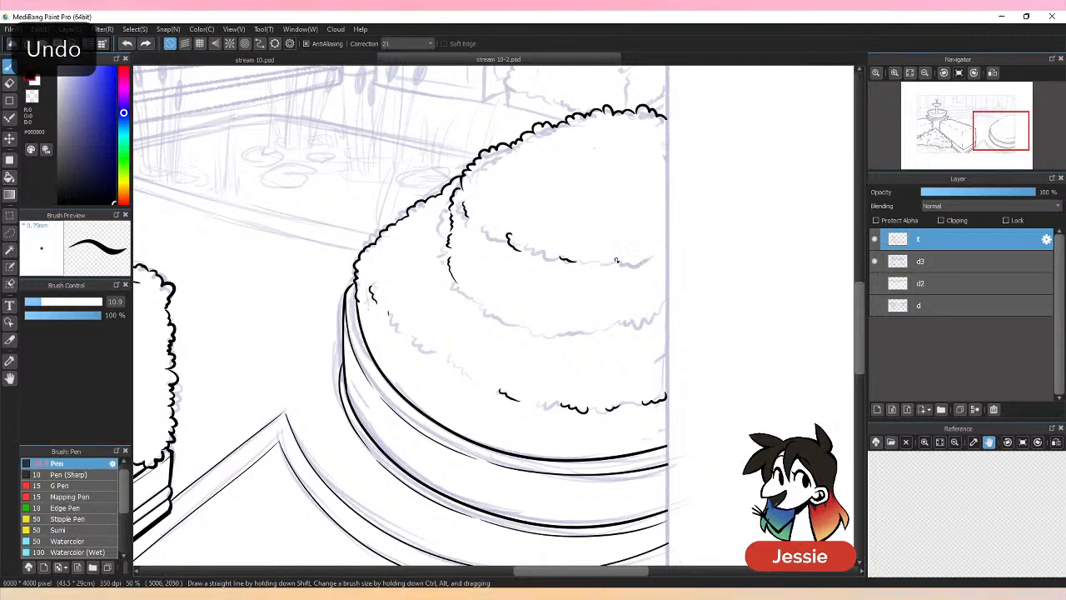
{"action": "left_click_drag", "start_coordinate": [624, 264], "coordinate": [648, 247]}
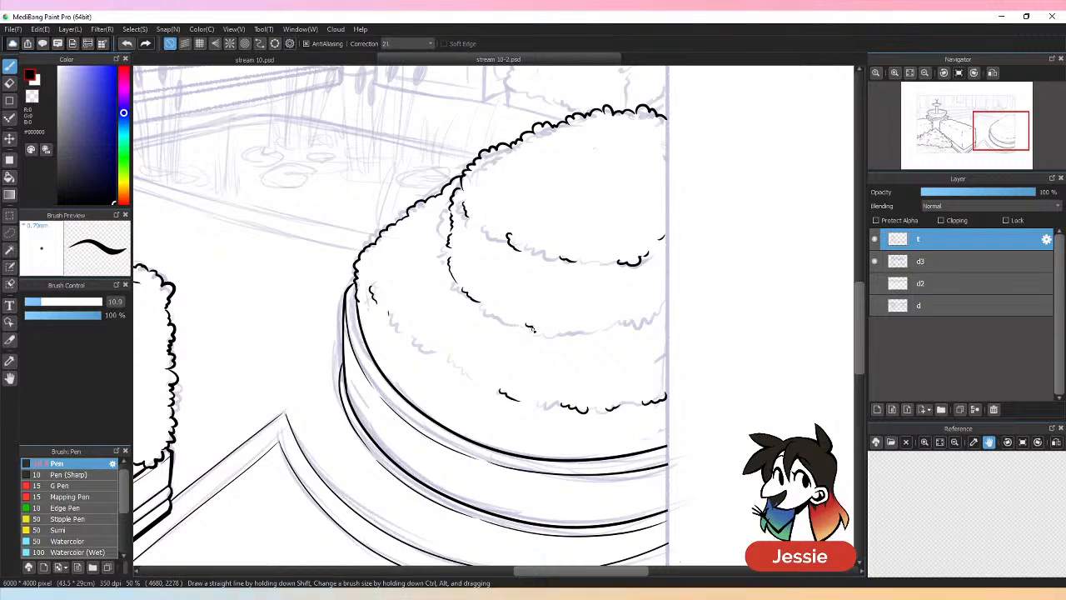
{"action": "left_click_drag", "start_coordinate": [563, 334], "coordinate": [667, 314]}
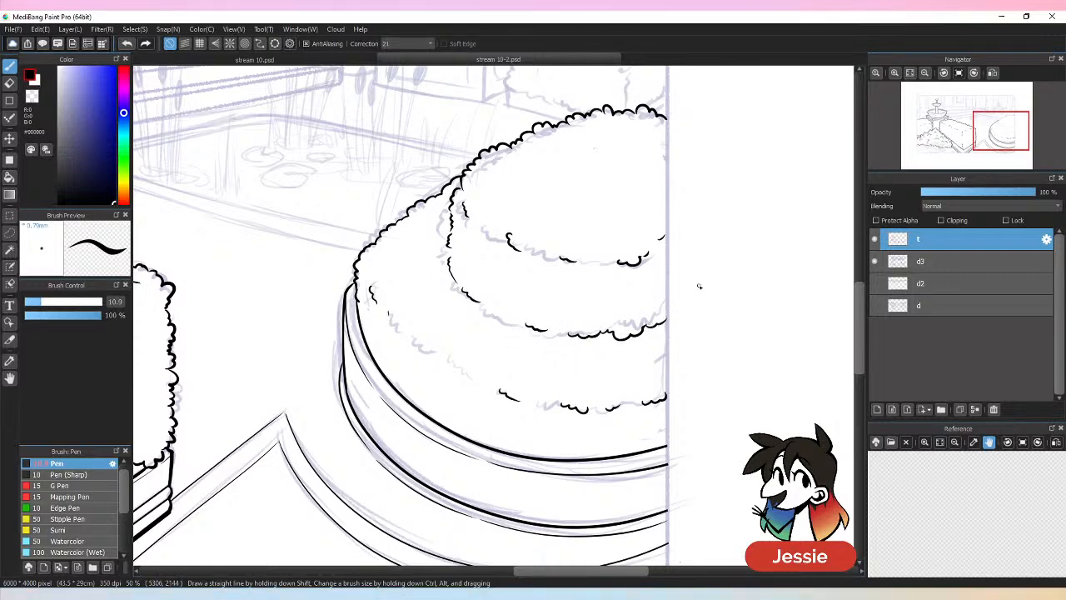
Hide the d3 sketch layer and add leaf marks on the left side of the round bush's lowest tier.
{"action": "key", "text": "ctrl+minus"}
{"action": "left_click", "coordinate": [879, 282]}
{"action": "key", "text": "ctrl+minus"}
{"action": "key", "text": "ctrl+minus"}
{"action": "key", "text": "ctrl+plus"}
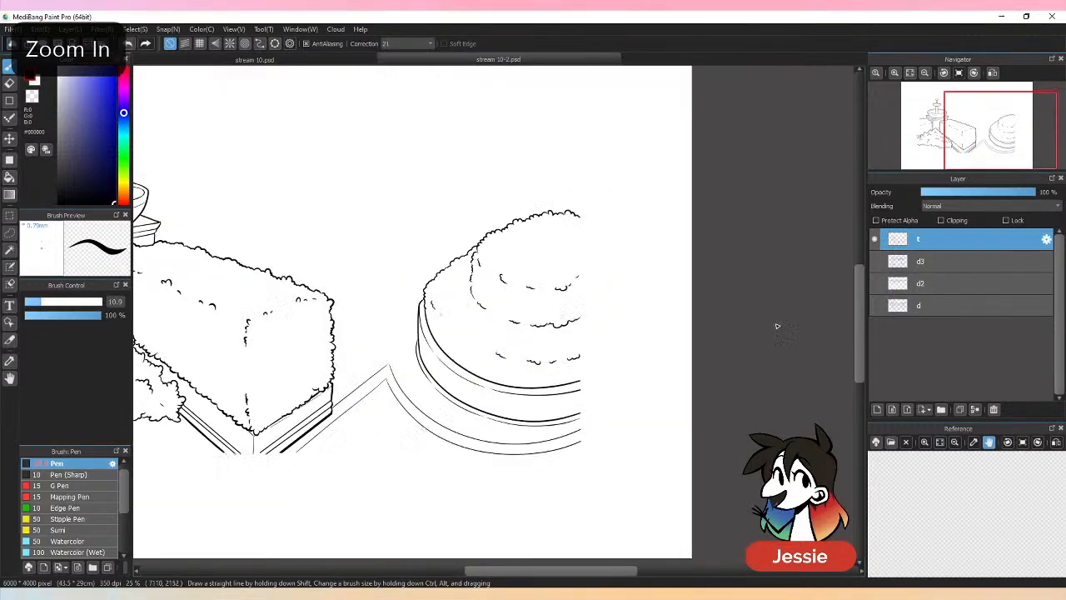
{"action": "key", "text": "ctrl+plus"}
{"action": "left_click_drag", "start_coordinate": [444, 333], "coordinate": [470, 356]}
Save the drawing and show the d3 sketch layer again.
{"action": "key", "text": "ctrl+minus"}
{"action": "key", "text": "ctrl+minus"}
{"action": "key", "text": "ctrl+minus"}
{"action": "key", "text": "ctrl+s"}
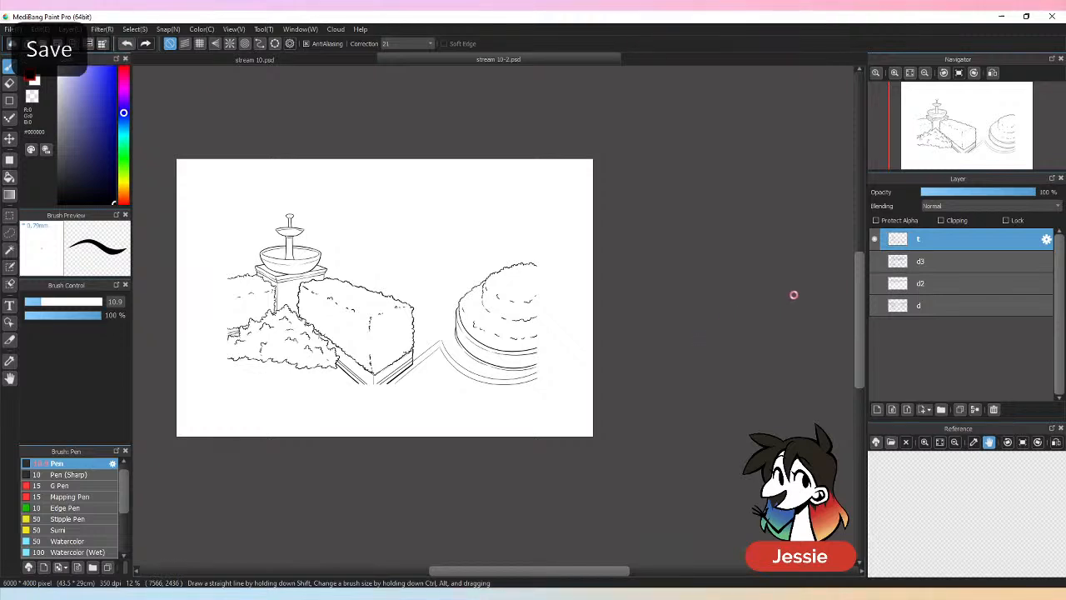
{"action": "left_click", "coordinate": [874, 260]}
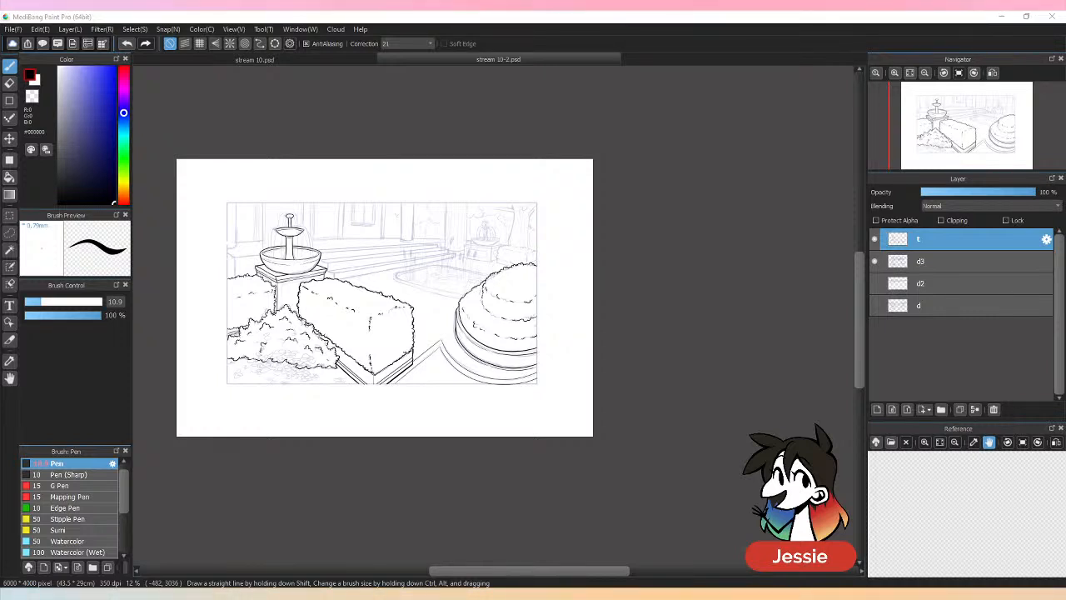
{"action": "left_click", "coordinate": [419, 16]}
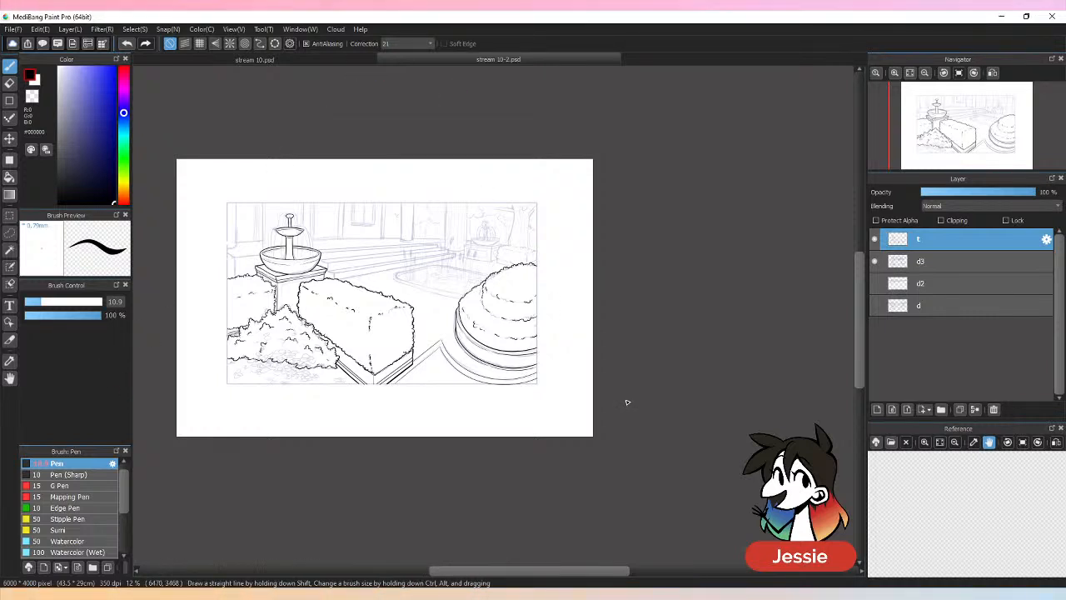
Ink the pond's inner outline from the round bush around the left corner and along the back edge.
{"action": "key", "text": "ctrl+plus"}
{"action": "left_click_drag", "start_coordinate": [859, 299], "coordinate": [866, 276]}
{"action": "left_click_drag", "start_coordinate": [530, 572], "coordinate": [483, 582]}
{"action": "key", "text": "ctrl+plus"}
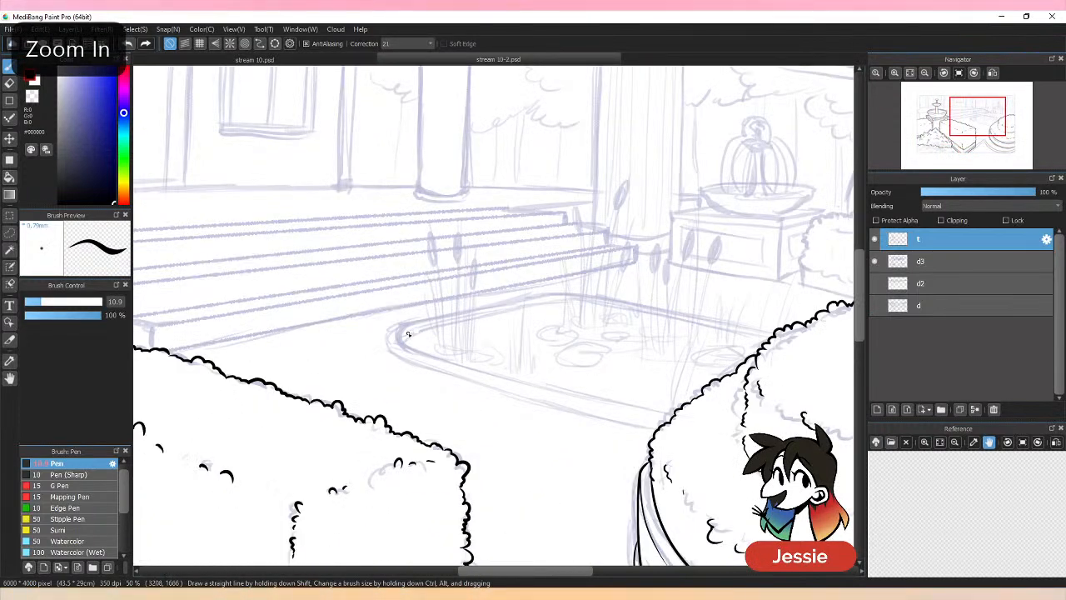
{"action": "mouse_move", "coordinate": [398, 333]}
{"action": "left_mouse_down"}
{"action": "mouse_move", "coordinate": [465, 367]}
{"action": "mouse_move", "coordinate": [664, 410]}
{"action": "left_mouse_up"}
{"action": "key", "text": "ctrl+z"}
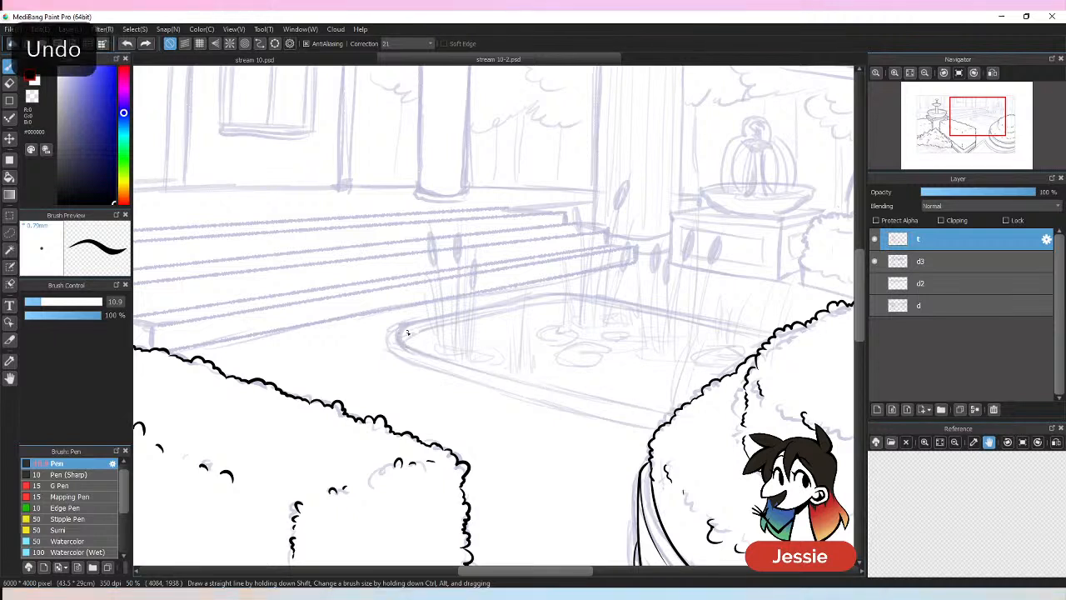
{"action": "mouse_move", "coordinate": [399, 333]}
{"action": "left_mouse_down"}
{"action": "mouse_move", "coordinate": [412, 352]}
{"action": "mouse_move", "coordinate": [583, 400]}
{"action": "mouse_move", "coordinate": [677, 413]}
{"action": "left_mouse_up"}
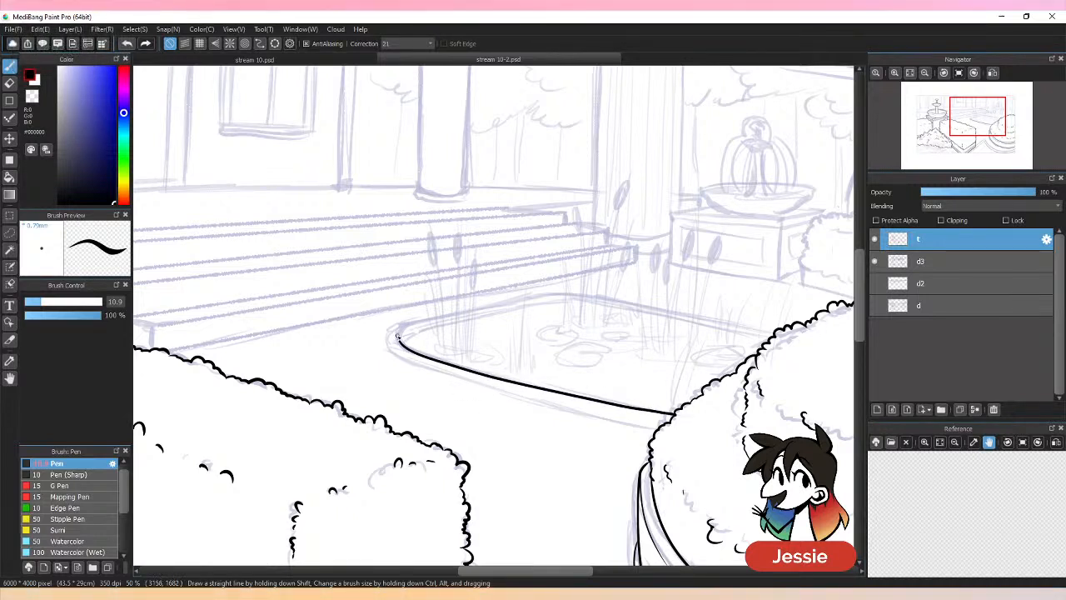
{"action": "mouse_move", "coordinate": [397, 337]}
{"action": "left_mouse_down"}
{"action": "mouse_move", "coordinate": [566, 297]}
{"action": "mouse_move", "coordinate": [775, 333]}
{"action": "left_mouse_up"}
{"action": "key", "text": "ctrl+minus"}
{"action": "key", "text": "ctrl+minus"}
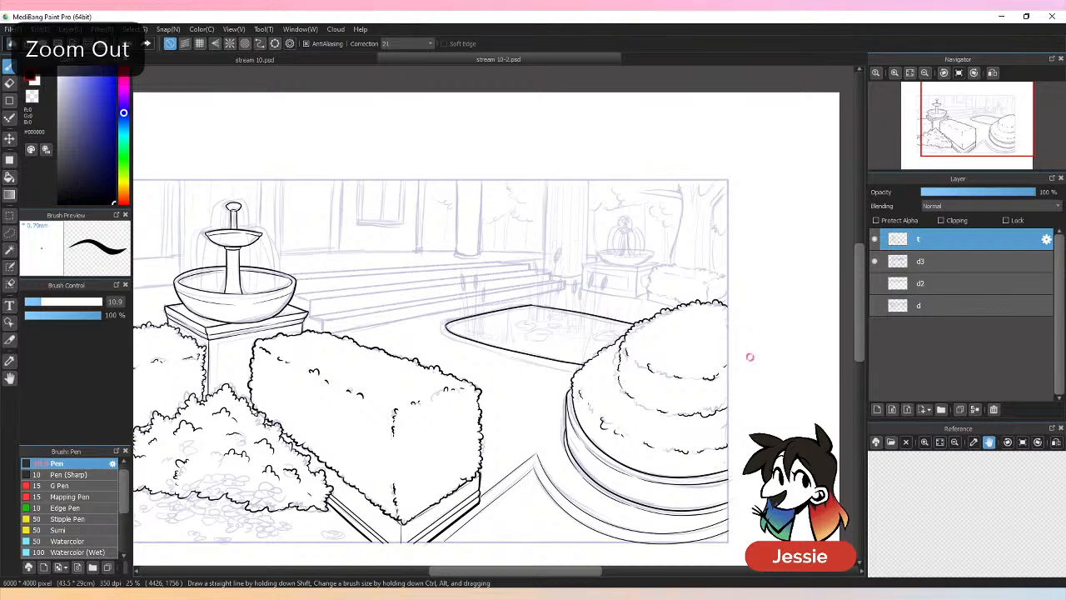
Ink the pond's outer rim line along the front edge, around the left corner and up to the back corner.
{"action": "key", "text": "ctrl+plus"}
{"action": "key", "text": "ctrl+plus"}
{"action": "mouse_move", "coordinate": [389, 339]}
{"action": "left_mouse_down"}
{"action": "mouse_move", "coordinate": [419, 365]}
{"action": "mouse_move", "coordinate": [500, 392]}
{"action": "mouse_move", "coordinate": [666, 423]}
{"action": "left_mouse_up"}
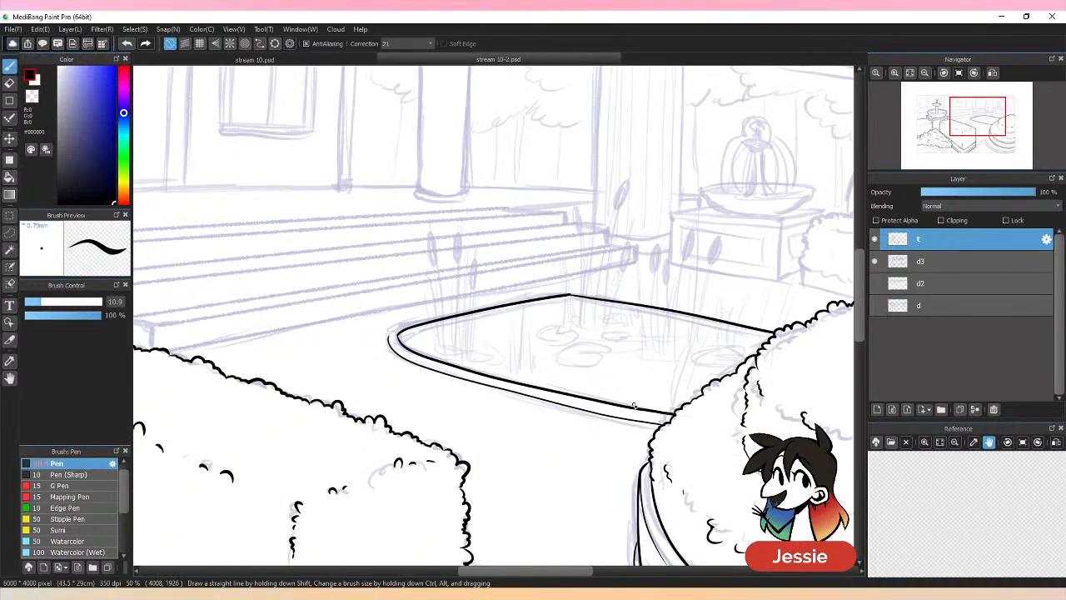
{"action": "mouse_move", "coordinate": [388, 339]}
{"action": "left_mouse_down"}
{"action": "mouse_move", "coordinate": [418, 318]}
{"action": "mouse_move", "coordinate": [507, 298]}
{"action": "left_mouse_up"}
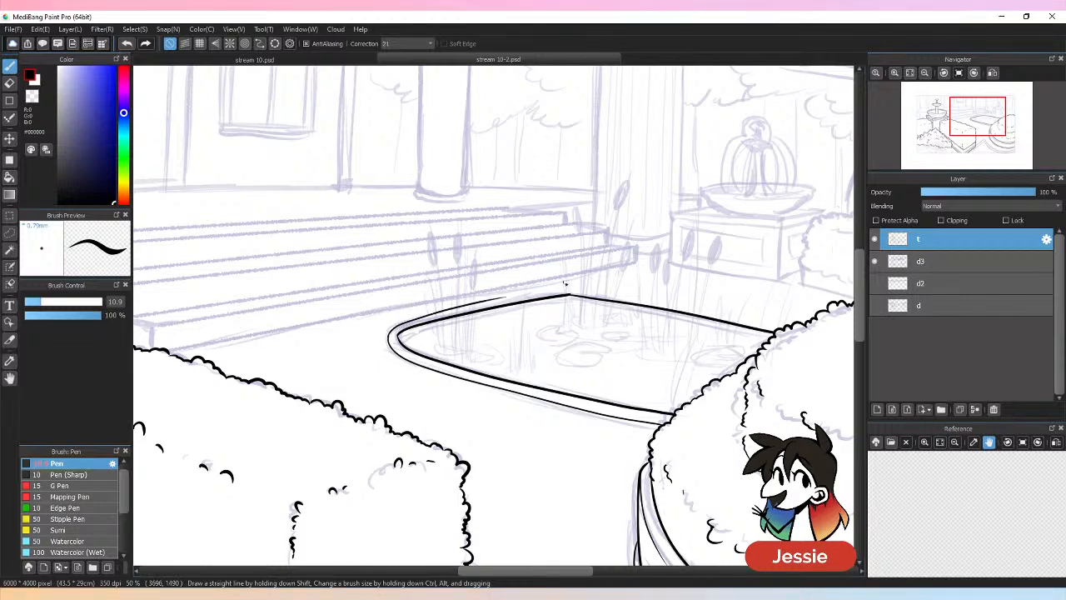
{"action": "key", "text": "ctrl+z"}
{"action": "left_click_drag", "start_coordinate": [395, 328], "coordinate": [570, 294]}
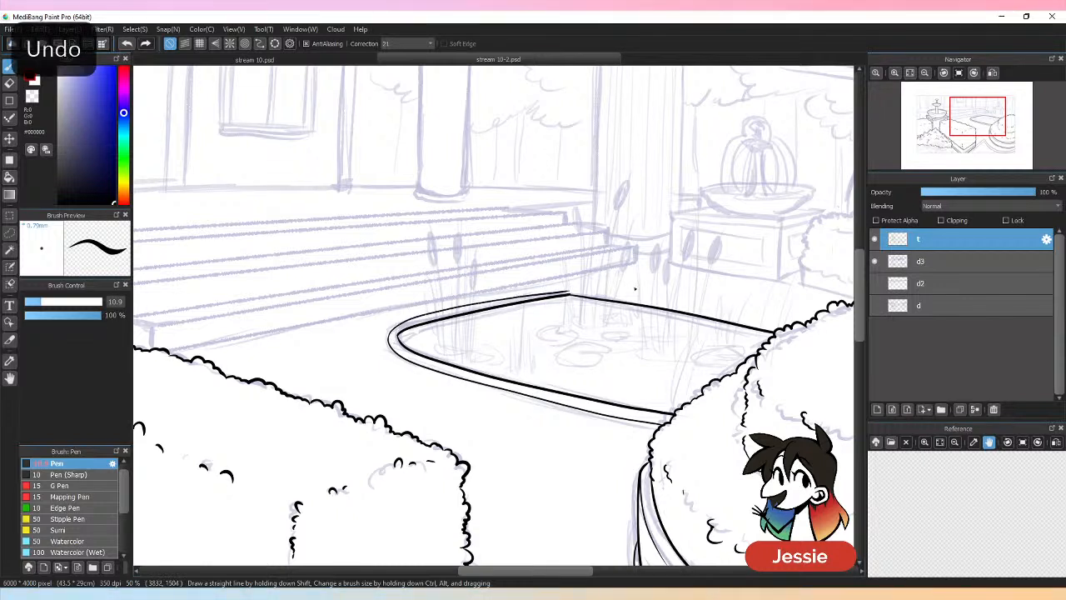
{"action": "key", "text": "ctrl+z"}
{"action": "mouse_move", "coordinate": [389, 338]}
{"action": "left_mouse_down"}
{"action": "mouse_move", "coordinate": [557, 293]}
{"action": "mouse_move", "coordinate": [680, 294]}
{"action": "mouse_move", "coordinate": [682, 273]}
{"action": "mouse_move", "coordinate": [570, 291]}
{"action": "mouse_move", "coordinate": [745, 325]}
{"action": "left_mouse_up"}
{"action": "key", "text": "ctrl+z"}
{"action": "key", "text": "ctrl+z"}
Ink the pond's outer rim line from the back corner down to the round bush.
{"action": "left_click_drag", "start_coordinate": [572, 290], "coordinate": [792, 325]}
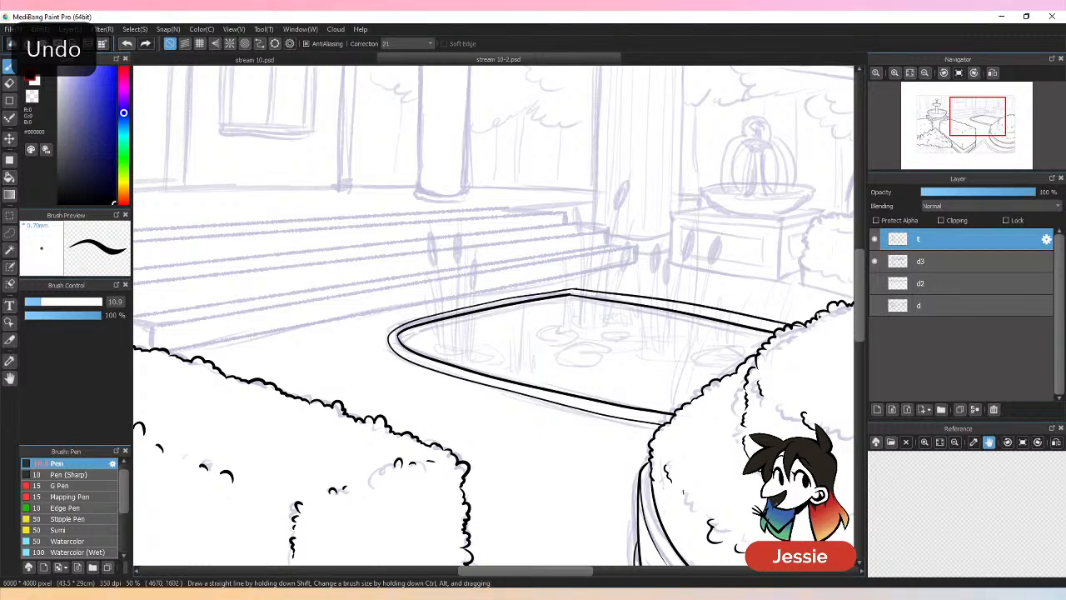
{"action": "key", "text": "ctrl+z"}
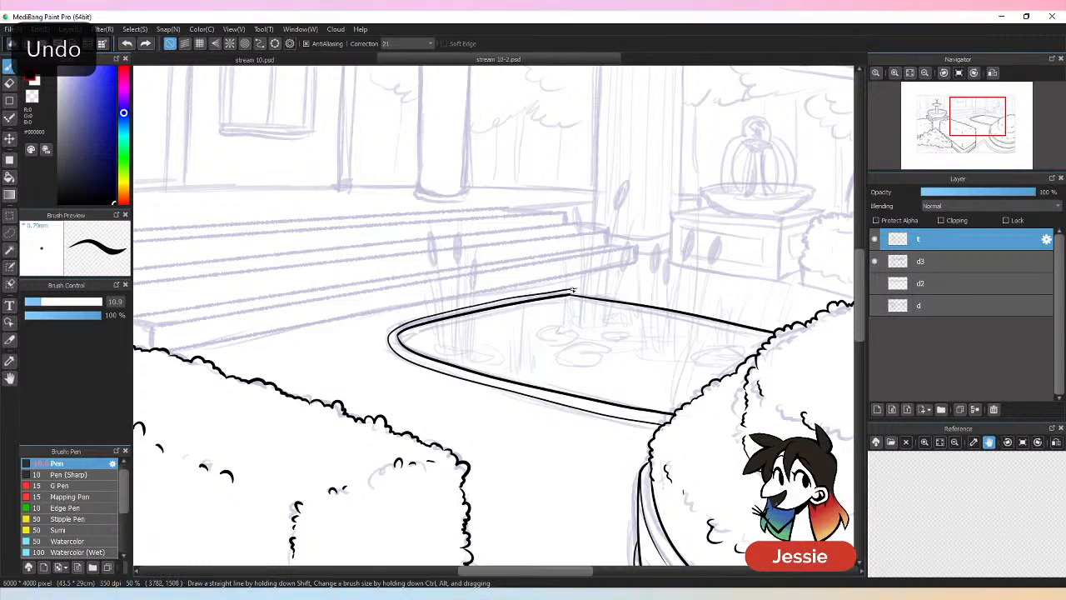
{"action": "left_click_drag", "start_coordinate": [571, 291], "coordinate": [782, 326]}
Thicken the pond's inner line at the back corner and erase the excess ink beneath it.
{"action": "key", "text": "ctrl+plus"}
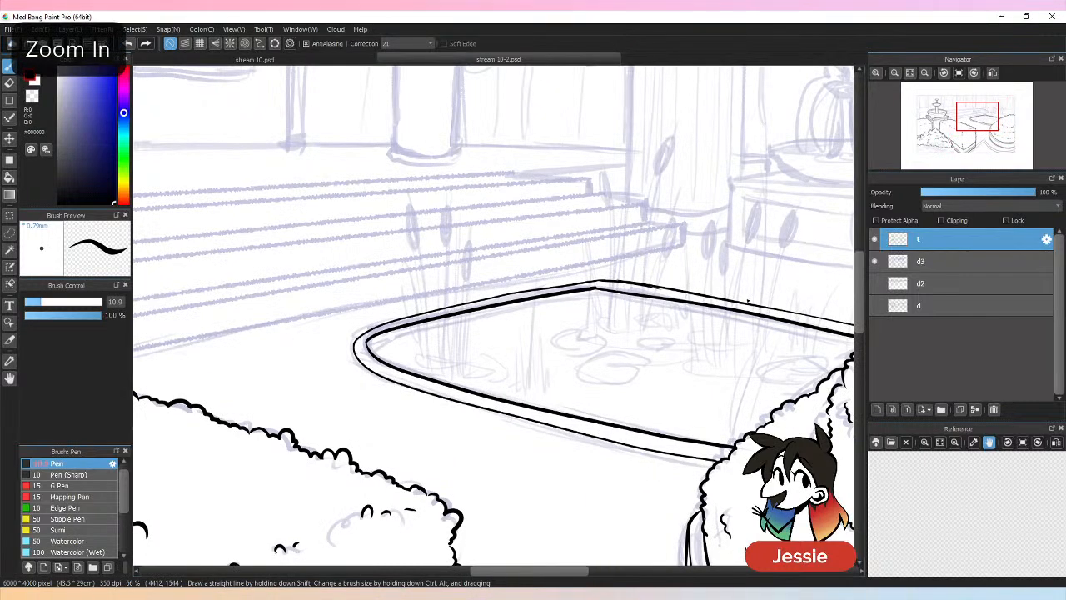
{"action": "left_click_drag", "start_coordinate": [592, 290], "coordinate": [685, 300]}
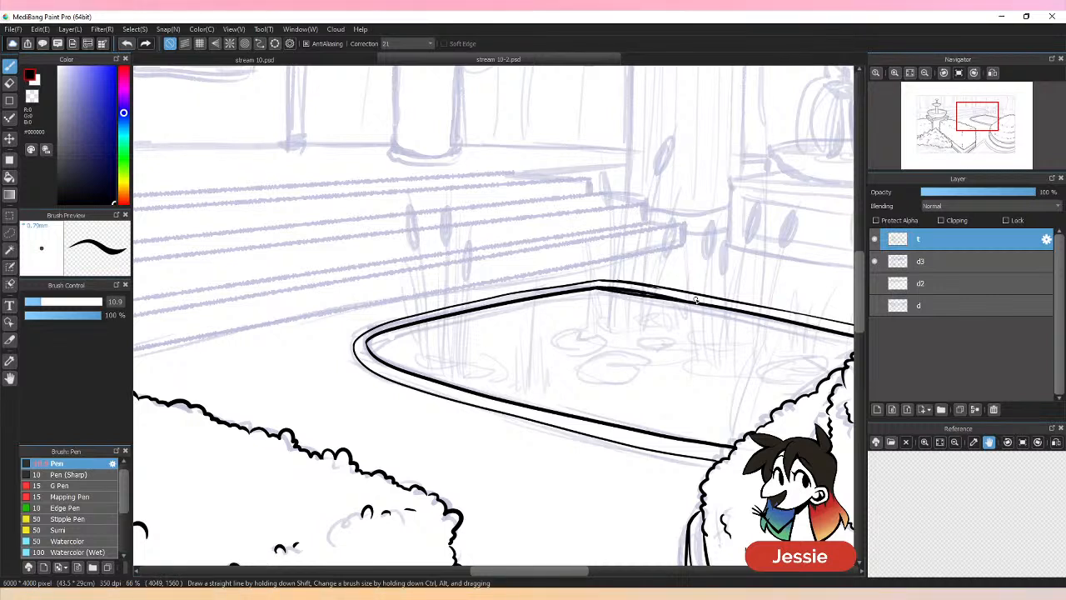
{"action": "key", "text": "e"}
{"action": "left_click_drag", "start_coordinate": [597, 297], "coordinate": [664, 295]}
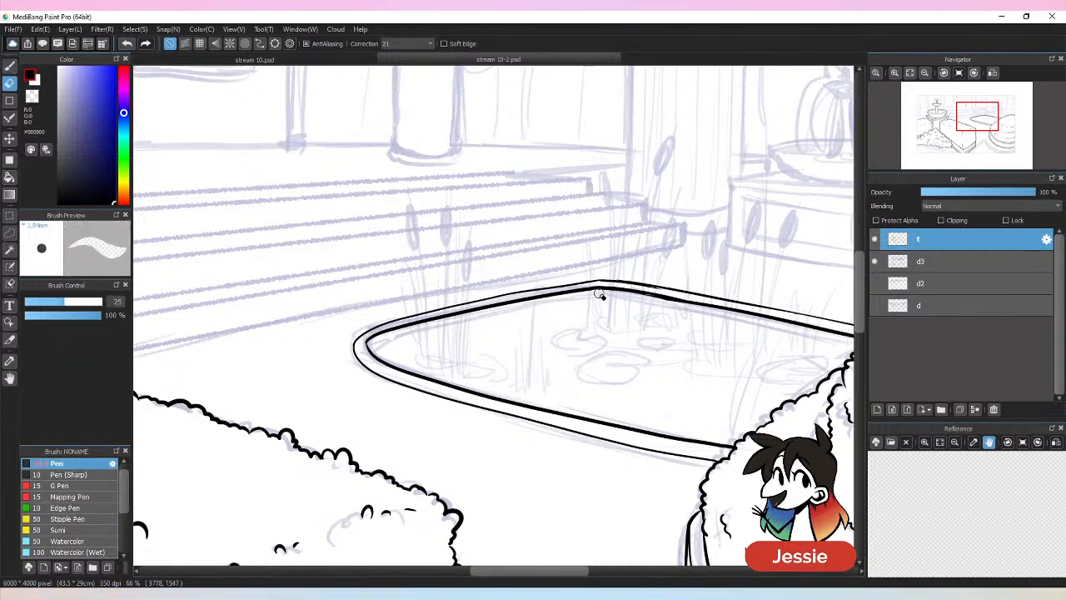
{"action": "key", "text": "b"}
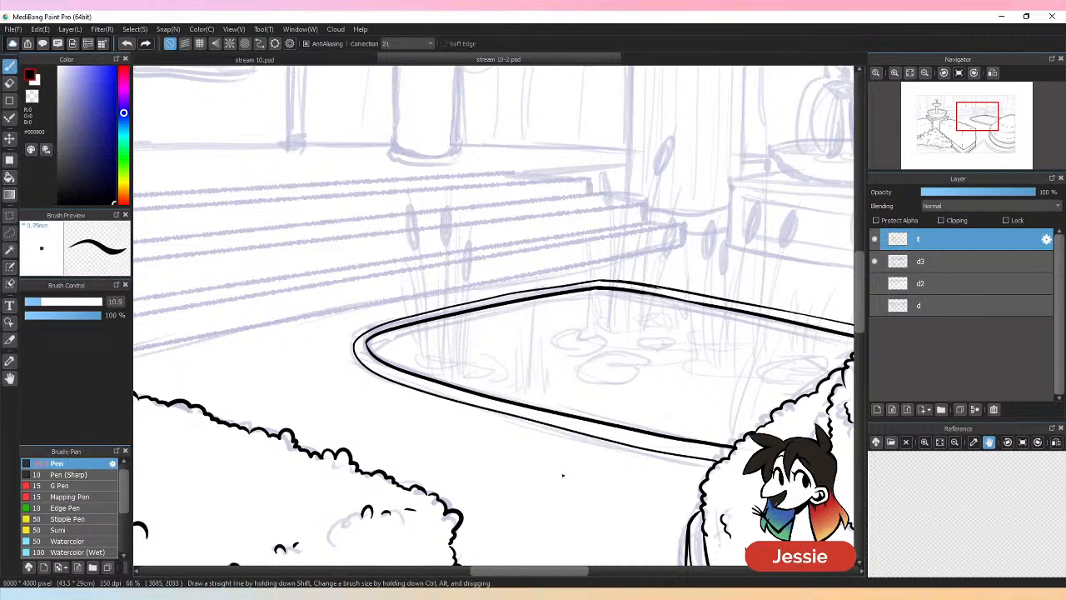
{"action": "key", "text": "ctrl+z"}
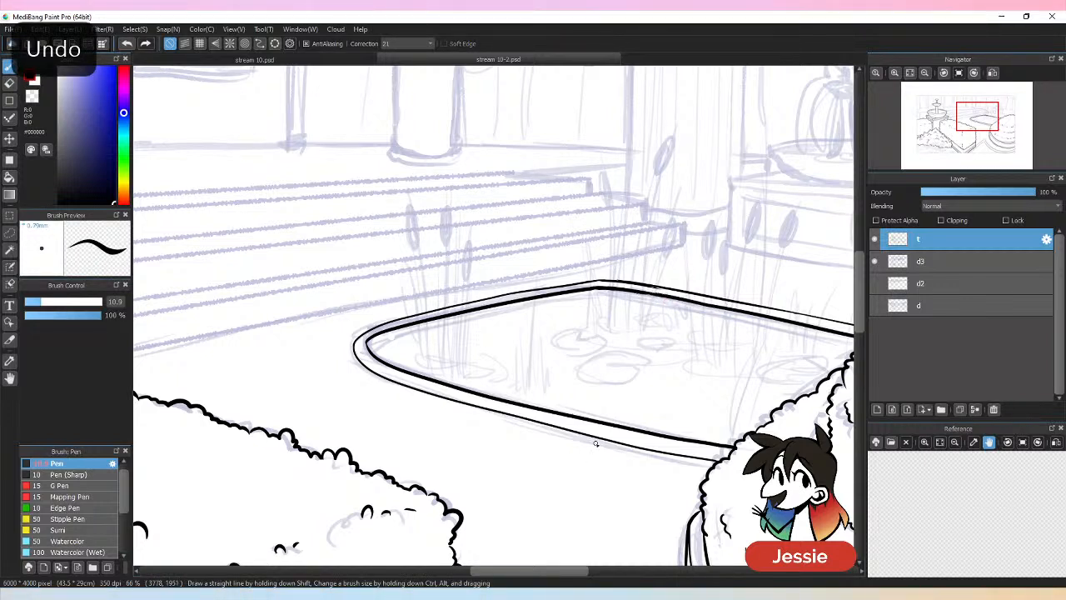
{"action": "key", "text": "e"}
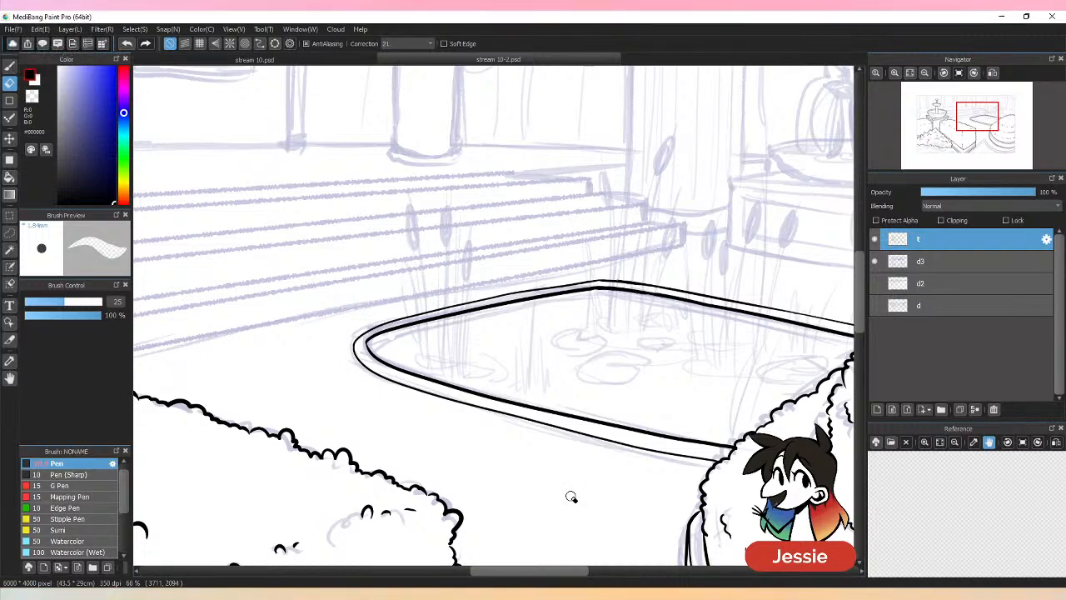
{"action": "key", "text": "b"}
Hide the d3 sketch layer to check the inked line art on its own.
{"action": "key", "text": "ctrl+minus"}
{"action": "key", "text": "ctrl+minus"}
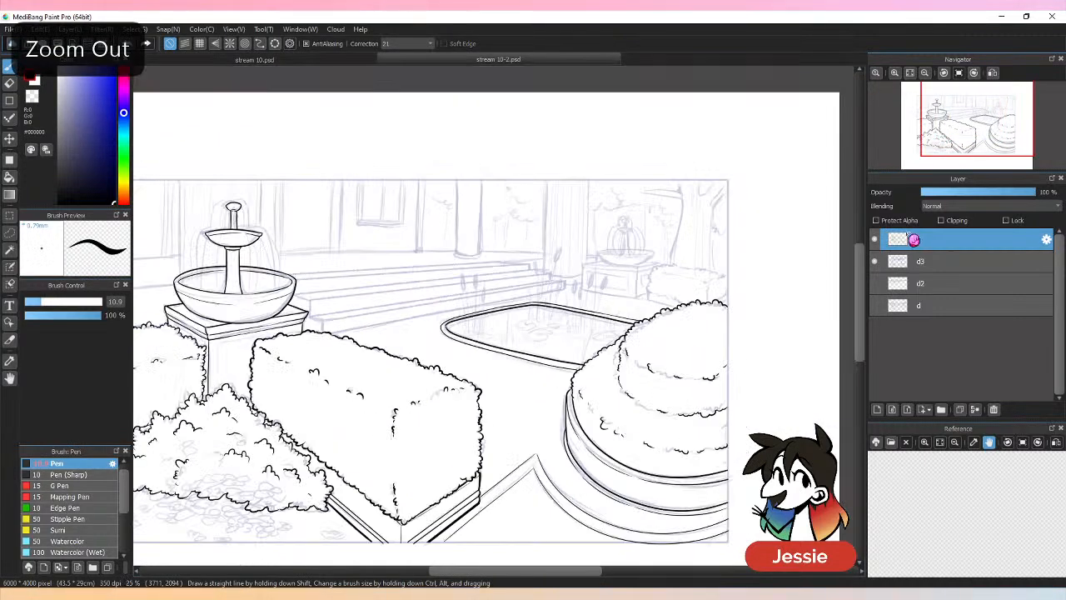
{"action": "left_click", "coordinate": [876, 263]}
{"action": "key", "text": "ctrl+minus"}
{"action": "key", "text": "ctrl+plus"}
{"action": "key", "text": "ctrl+plus"}
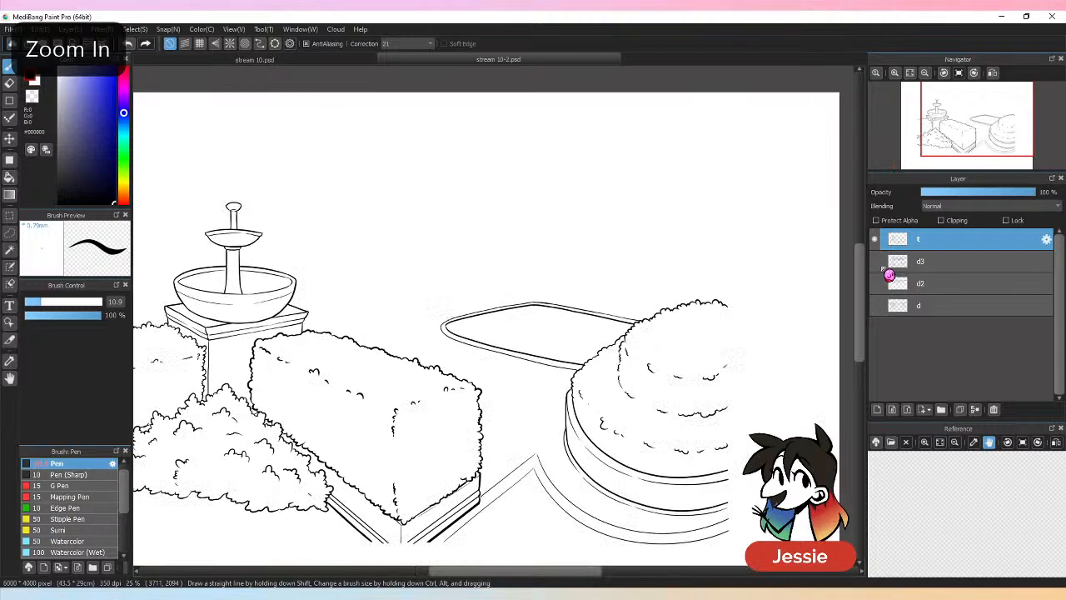
Save the drawing and show the d3 sketch layer again.
{"action": "key", "text": "ctrl+minus"}
{"action": "key", "text": "ctrl+s"}
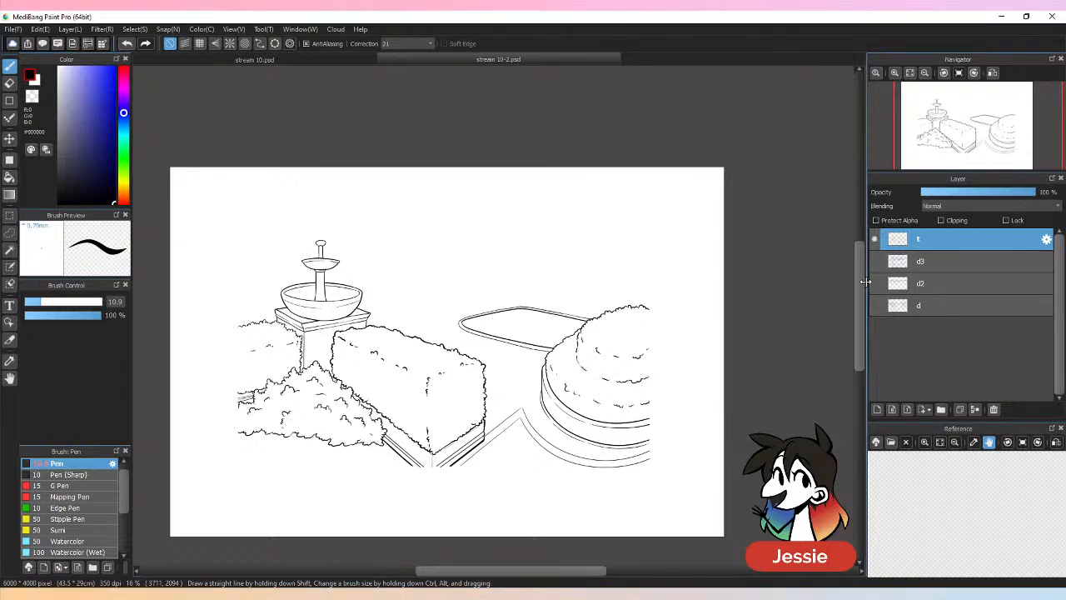
{"action": "left_click", "coordinate": [875, 260]}
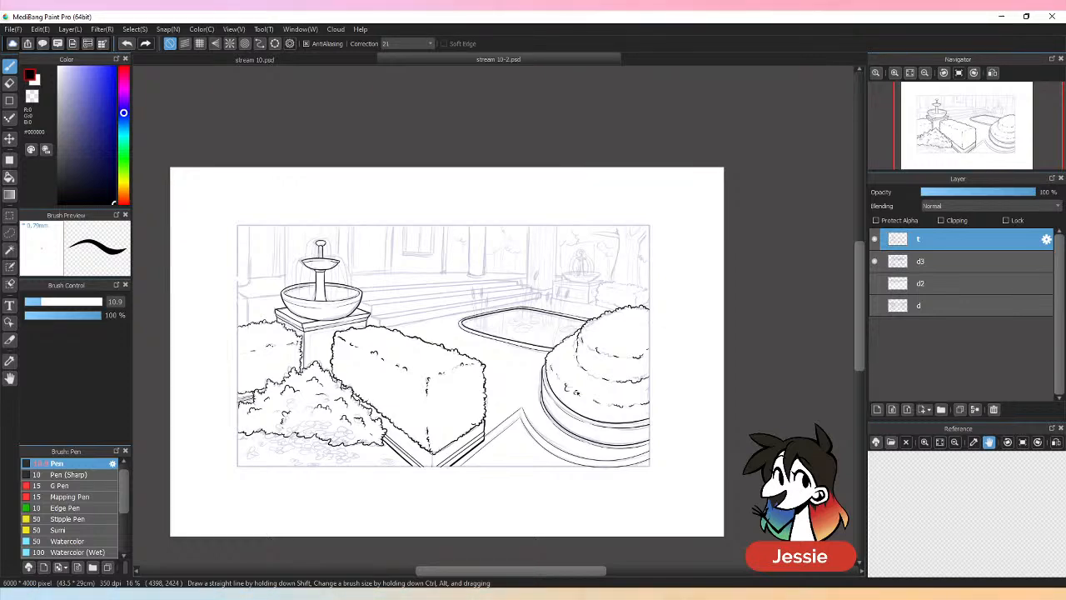
Ink a clump of tall, thin reed stalks and blades rising from the water at the pond's left corner.
{"action": "key", "text": "ctrl+plus"}
{"action": "key", "text": "ctrl+plus"}
{"action": "key", "text": "ctrl+plus"}
{"action": "key", "text": "ctrl+plus"}
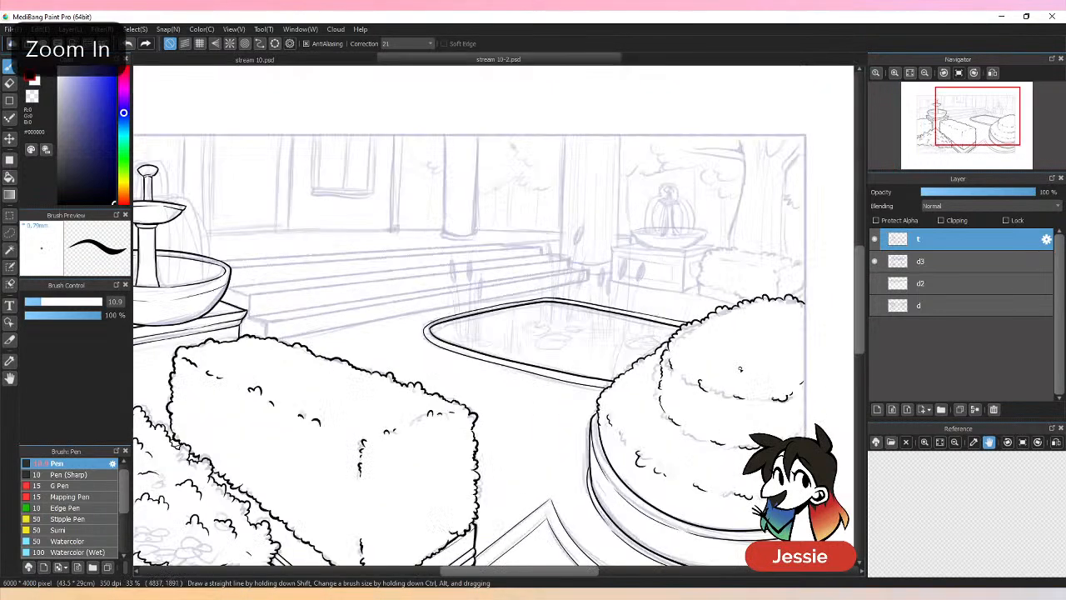
{"action": "mouse_move", "coordinate": [408, 185]}
{"action": "left_mouse_down"}
{"action": "mouse_move", "coordinate": [423, 359]}
{"action": "mouse_move", "coordinate": [422, 215]}
{"action": "left_mouse_up"}
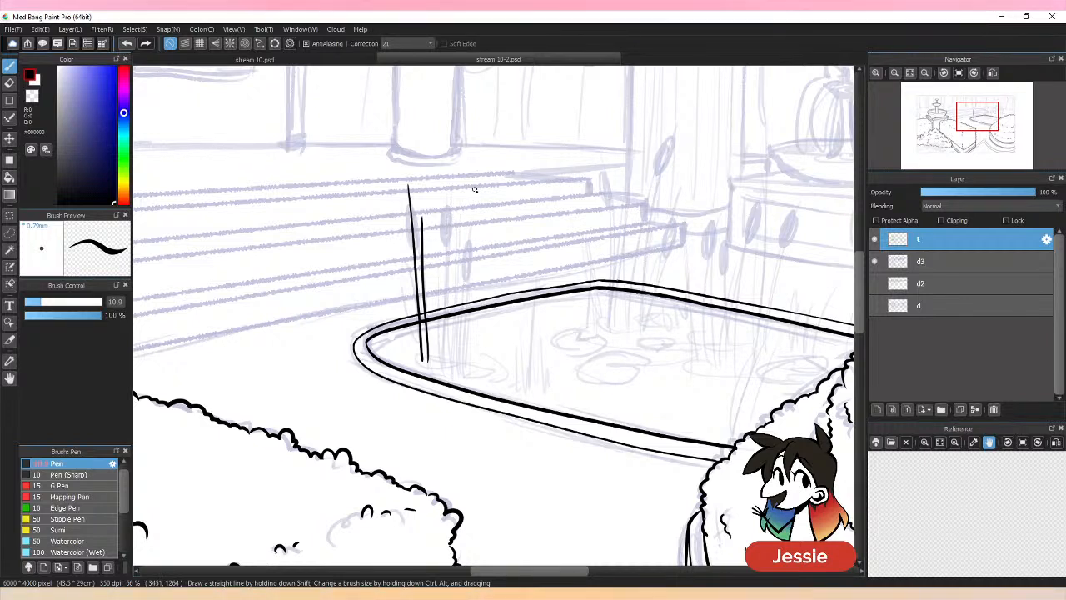
{"action": "mouse_move", "coordinate": [445, 180]}
{"action": "left_mouse_down"}
{"action": "mouse_move", "coordinate": [439, 363]}
{"action": "mouse_move", "coordinate": [448, 204]}
{"action": "left_mouse_up"}
{"action": "left_click_drag", "start_coordinate": [412, 352], "coordinate": [401, 258]}
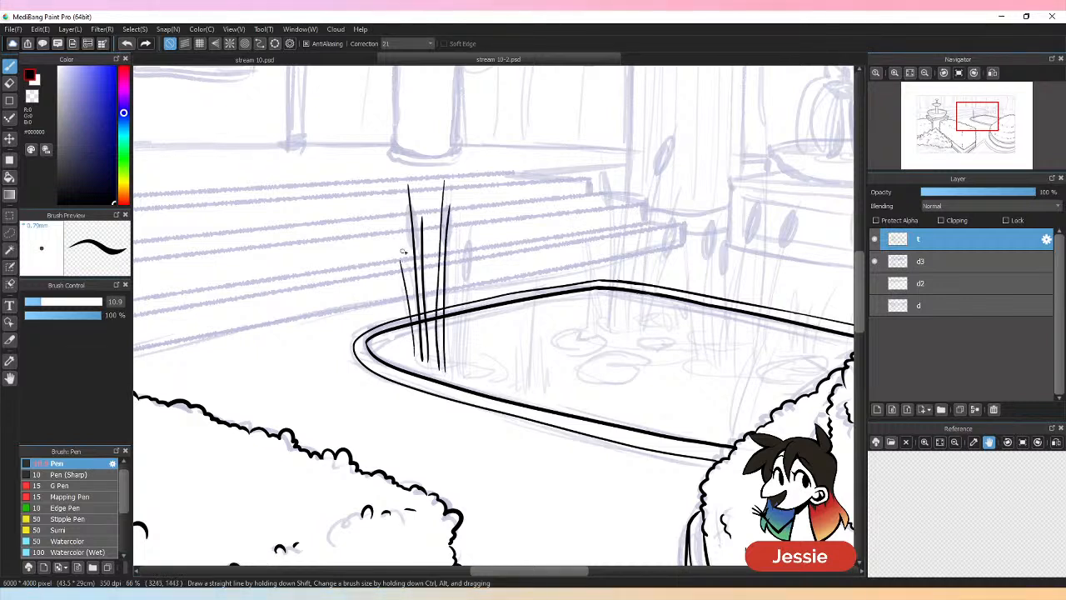
{"action": "left_click_drag", "start_coordinate": [453, 371], "coordinate": [462, 215]}
{"action": "mouse_move", "coordinate": [457, 370]}
{"action": "left_mouse_down"}
{"action": "mouse_move", "coordinate": [473, 259]}
{"action": "mouse_move", "coordinate": [469, 371]}
{"action": "left_mouse_up"}
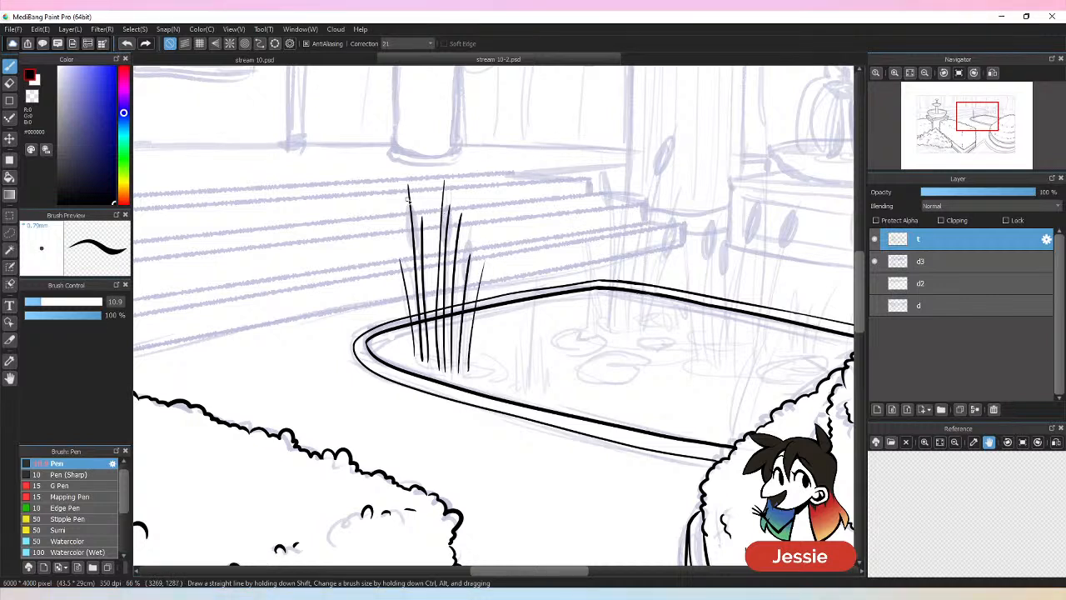
Ink three elongated cattail heads on the tall reed stalks, erasing the stalk segments inside them.
{"action": "mouse_move", "coordinate": [408, 195]}
{"action": "left_mouse_down"}
{"action": "mouse_move", "coordinate": [415, 243]}
{"action": "mouse_move", "coordinate": [418, 199]}
{"action": "mouse_move", "coordinate": [408, 187]}
{"action": "mouse_move", "coordinate": [414, 243]}
{"action": "left_mouse_up"}
{"action": "key", "text": "ctrl+z"}
{"action": "key", "text": "e"}
{"action": "key", "text": "b"}
{"action": "mouse_move", "coordinate": [409, 188]}
{"action": "left_mouse_down"}
{"action": "mouse_move", "coordinate": [411, 247]}
{"action": "mouse_move", "coordinate": [409, 186]}
{"action": "mouse_move", "coordinate": [444, 200]}
{"action": "mouse_move", "coordinate": [448, 267]}
{"action": "left_mouse_up"}
{"action": "key", "text": "e"}
{"action": "key", "text": "p"}
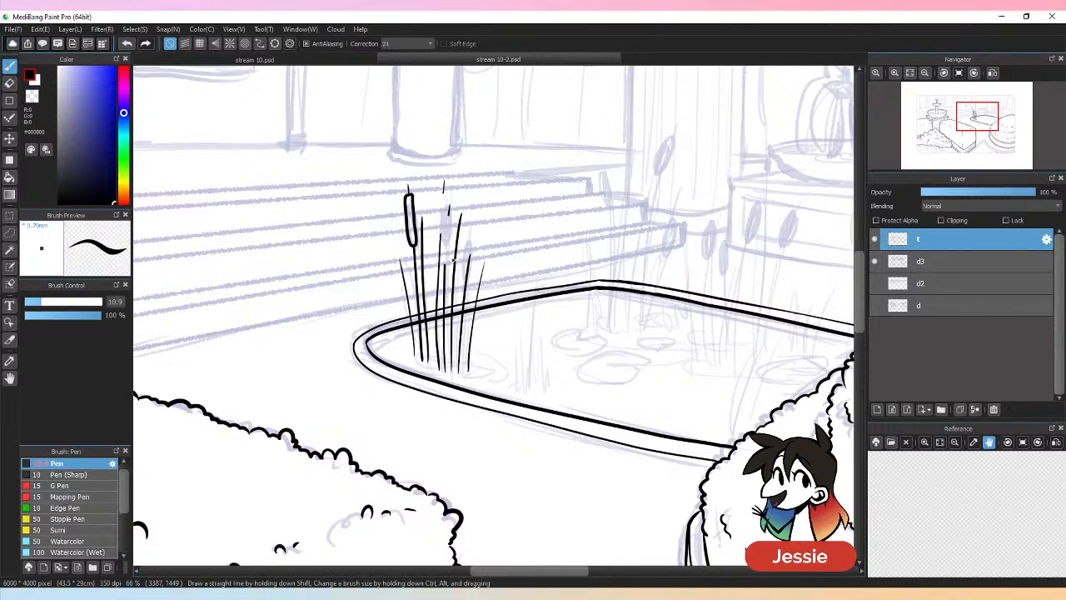
{"action": "mouse_move", "coordinate": [444, 189]}
{"action": "left_mouse_down"}
{"action": "mouse_move", "coordinate": [443, 265]}
{"action": "mouse_move", "coordinate": [448, 207]}
{"action": "left_mouse_up"}
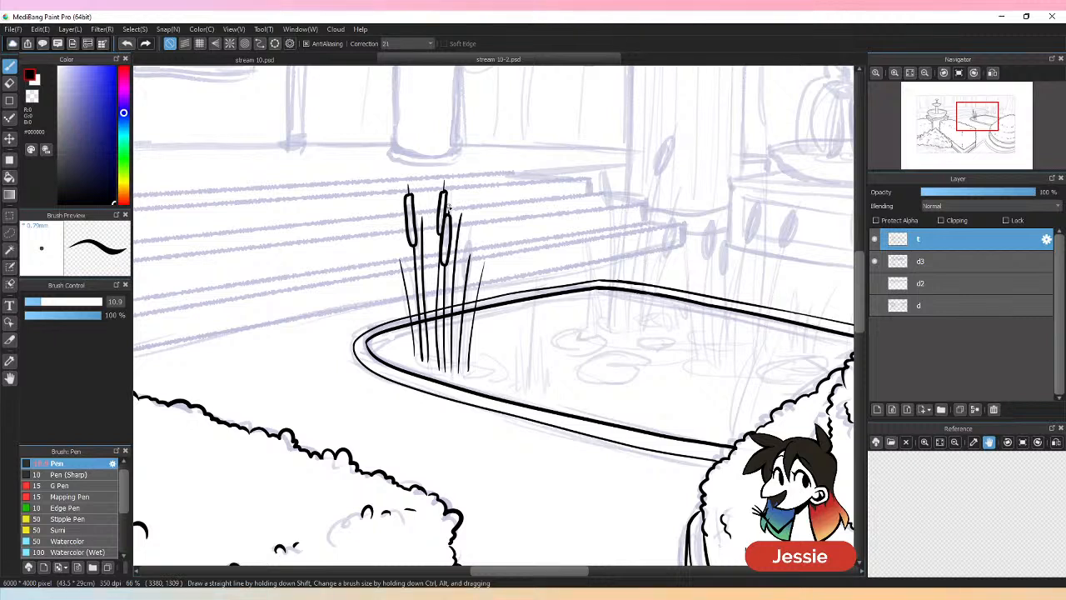
Erase the upper part of the shorter stalk on the clump's right and ink a small cattail head there.
{"action": "key", "text": "e"}
{"action": "left_click_drag", "start_coordinate": [468, 269], "coordinate": [467, 286]}
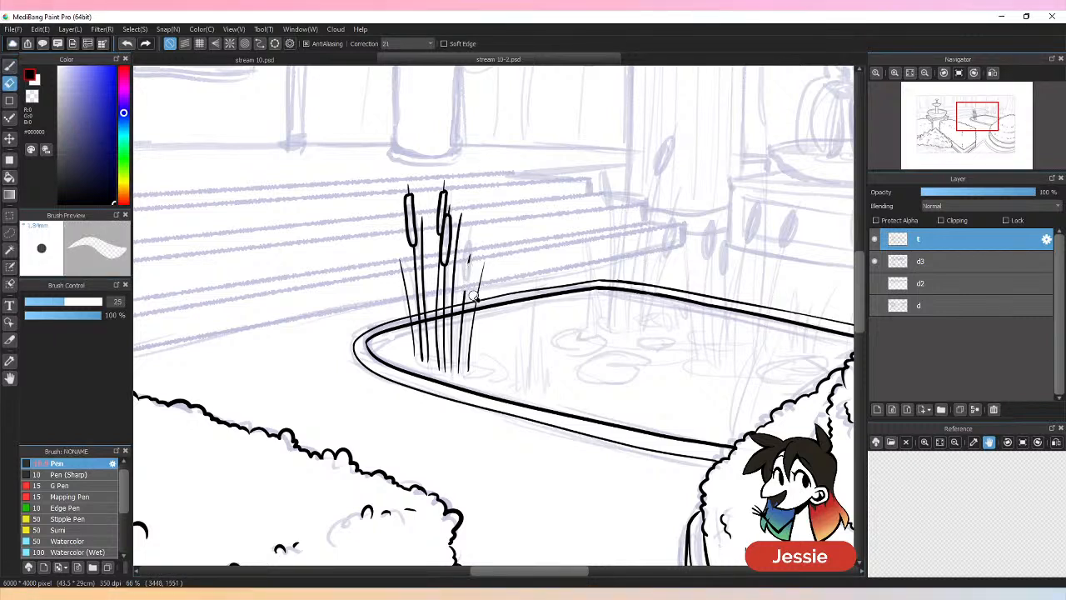
{"action": "key", "text": "b"}
{"action": "mouse_move", "coordinate": [468, 261]}
{"action": "left_mouse_down"}
{"action": "mouse_move", "coordinate": [463, 292]}
{"action": "mouse_move", "coordinate": [469, 258]}
{"action": "left_mouse_up"}
Add leaning blades on the right side of the cattail clump and ink water ripples around its base.
{"action": "key", "text": "ctrl+minus"}
{"action": "key", "text": "ctrl+minus"}
{"action": "key", "text": "ctrl+minus"}
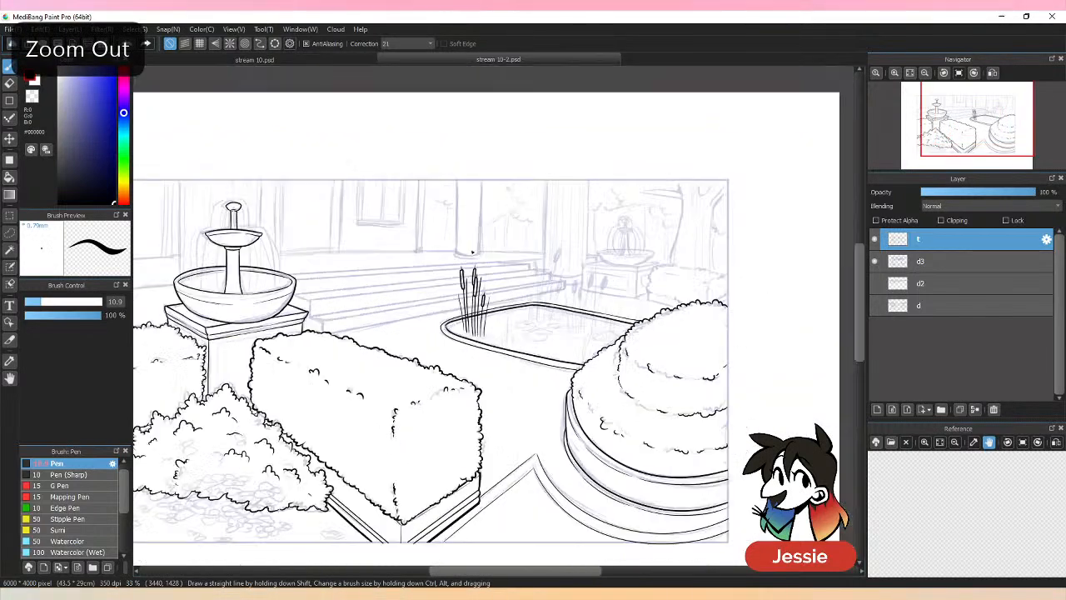
{"action": "key", "text": "ctrl+plus"}
{"action": "key", "text": "ctrl+plus"}
{"action": "key", "text": "ctrl+plus"}
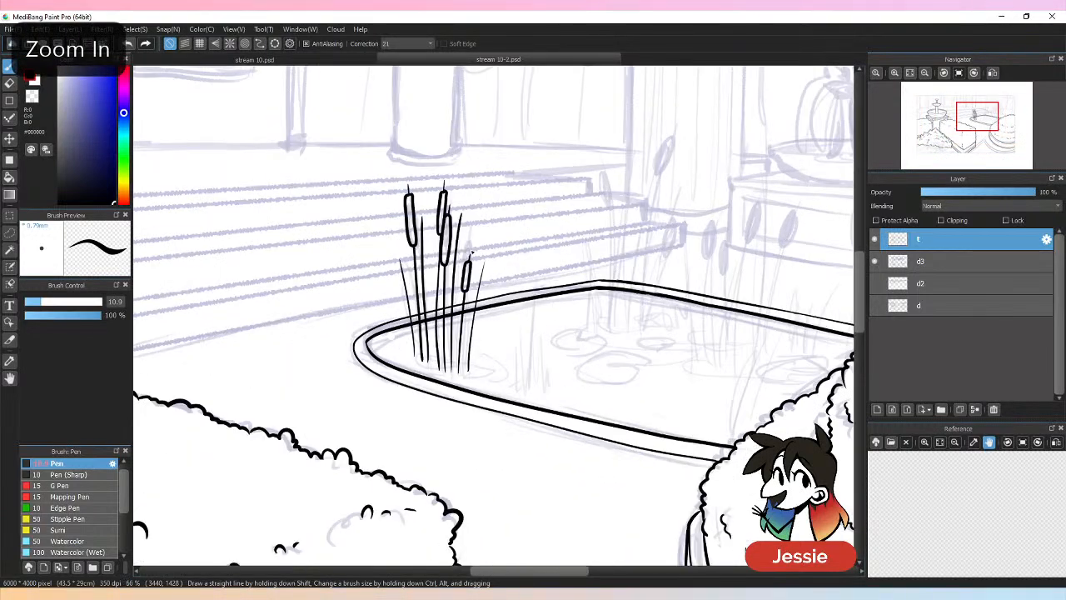
{"action": "left_click_drag", "start_coordinate": [472, 371], "coordinate": [501, 263]}
{"action": "key", "text": "ctrl+z"}
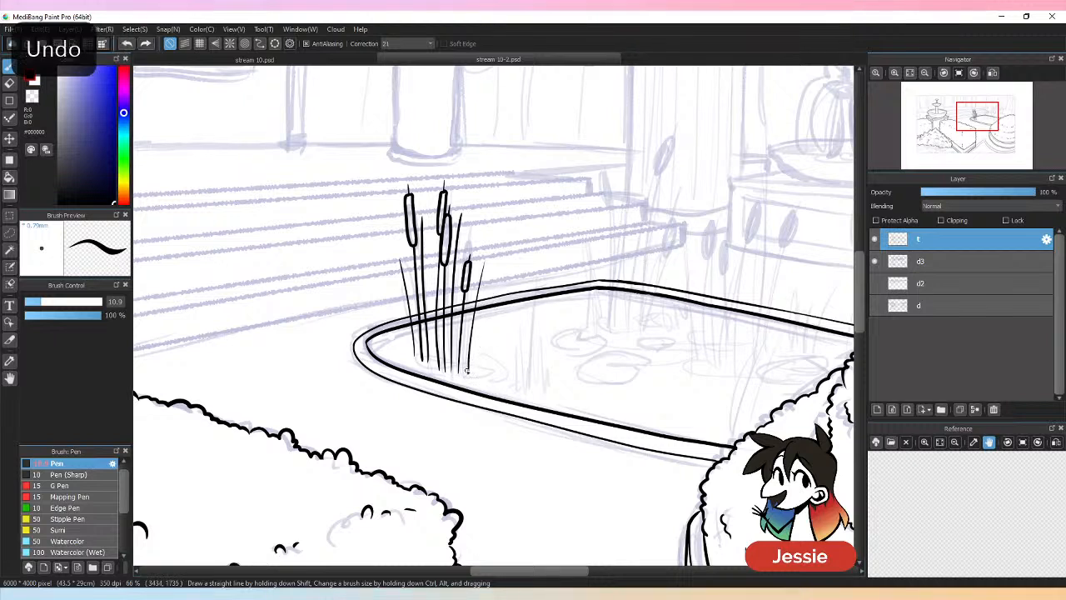
{"action": "left_click_drag", "start_coordinate": [467, 371], "coordinate": [497, 266]}
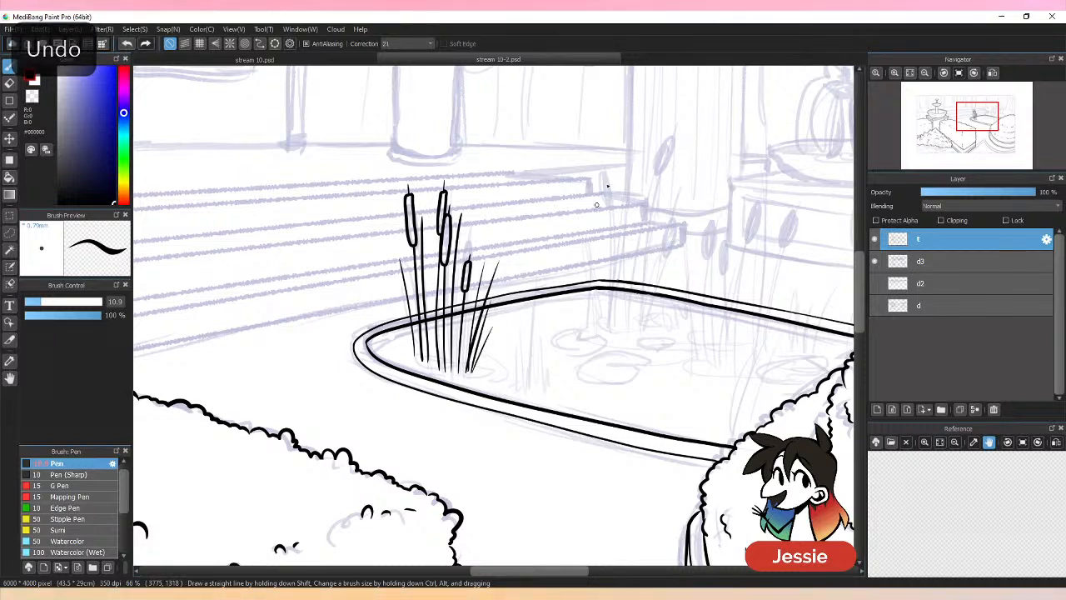
{"action": "key", "text": "ctrl+z"}
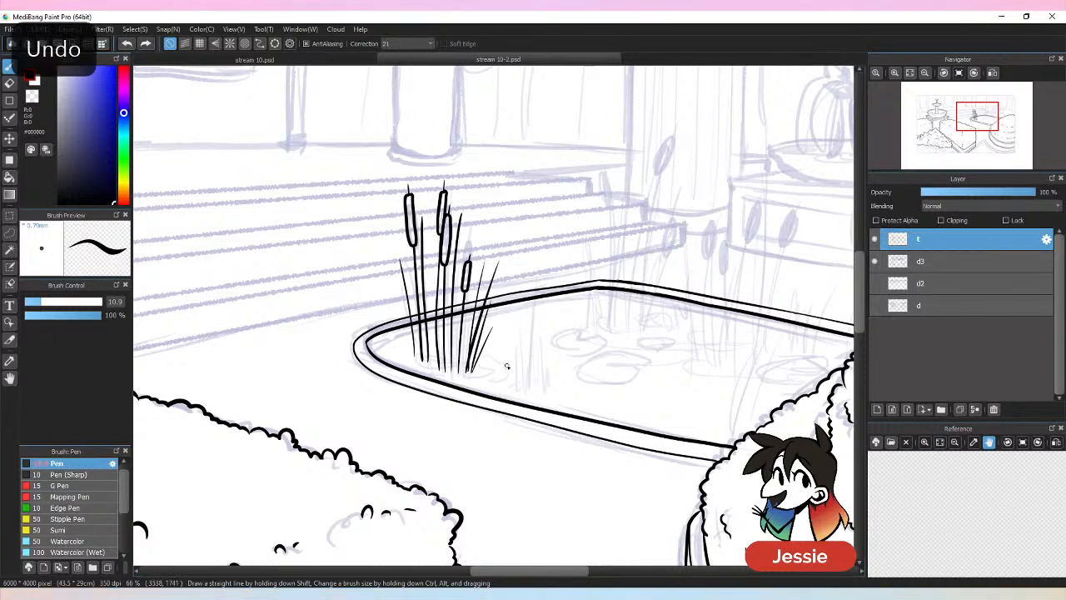
{"action": "mouse_move", "coordinate": [465, 377]}
{"action": "left_mouse_down"}
{"action": "mouse_move", "coordinate": [488, 371]}
{"action": "mouse_move", "coordinate": [475, 361]}
{"action": "left_mouse_up"}
{"action": "mouse_move", "coordinate": [493, 363]}
{"action": "left_mouse_down"}
{"action": "mouse_move", "coordinate": [505, 380]}
{"action": "mouse_move", "coordinate": [481, 380]}
{"action": "left_mouse_up"}
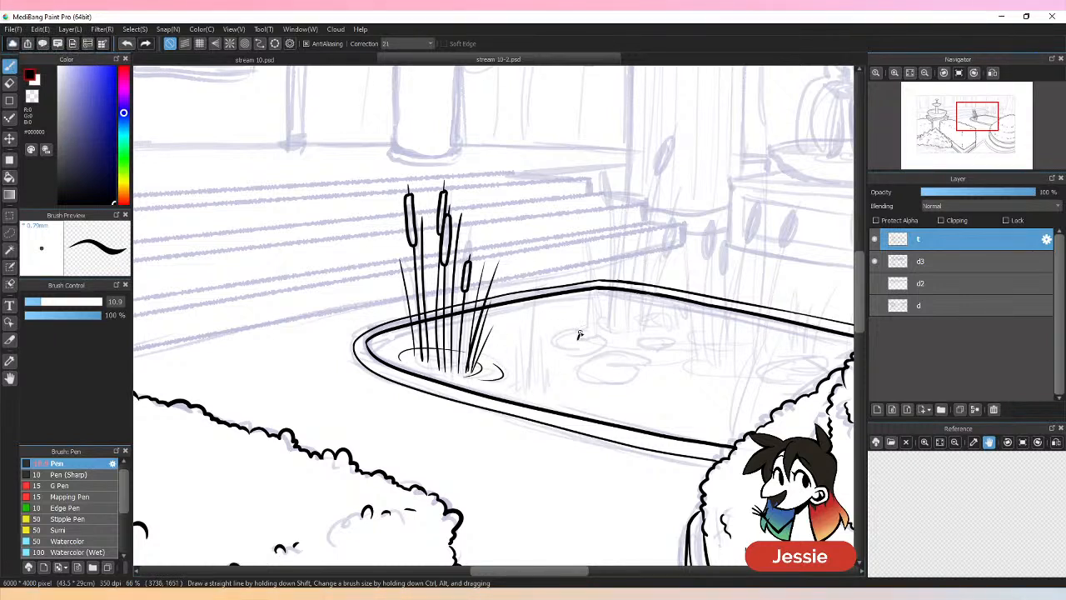
Ink two notched lily pads in the middle of the pond and save the drawing.
{"action": "mouse_move", "coordinate": [580, 334]}
{"action": "left_mouse_down"}
{"action": "mouse_move", "coordinate": [550, 337]}
{"action": "mouse_move", "coordinate": [564, 354]}
{"action": "mouse_move", "coordinate": [598, 335]}
{"action": "left_mouse_up"}
{"action": "key", "text": "ctrl+z"}
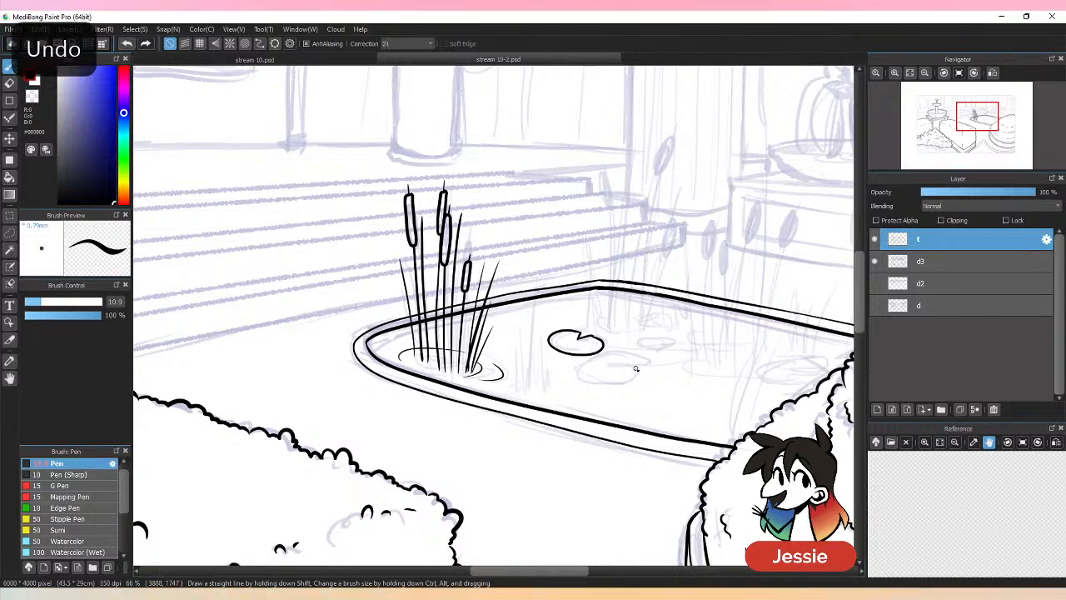
{"action": "mouse_move", "coordinate": [636, 368]}
{"action": "left_mouse_down"}
{"action": "mouse_move", "coordinate": [575, 364]}
{"action": "mouse_move", "coordinate": [617, 383]}
{"action": "mouse_move", "coordinate": [638, 369]}
{"action": "mouse_move", "coordinate": [612, 367]}
{"action": "mouse_move", "coordinate": [639, 375]}
{"action": "left_mouse_up"}
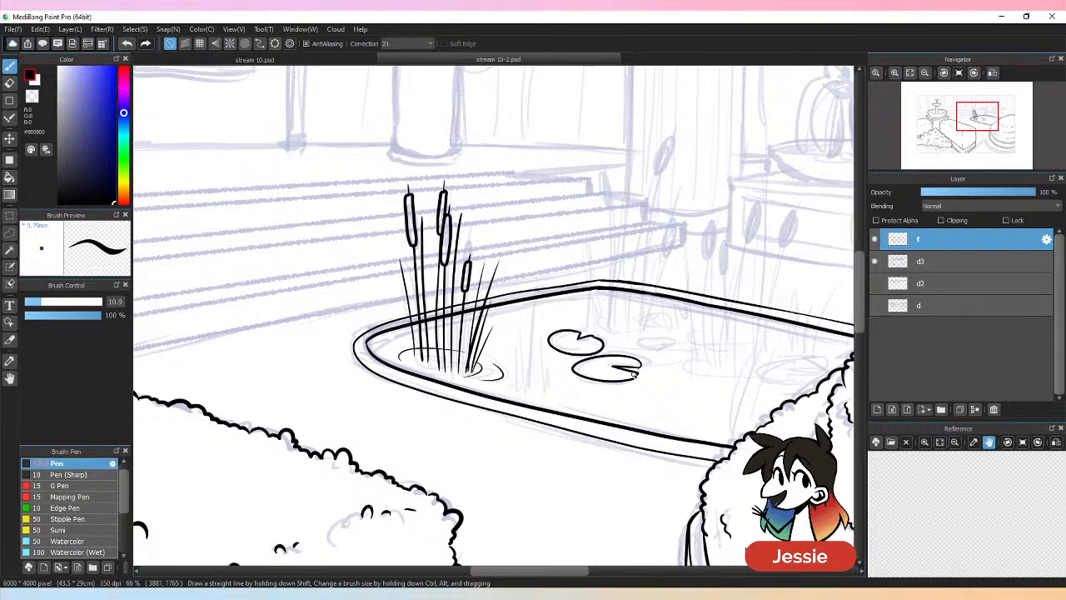
{"action": "key", "text": "ctrl+minus"}
{"action": "key", "text": "ctrl+s"}
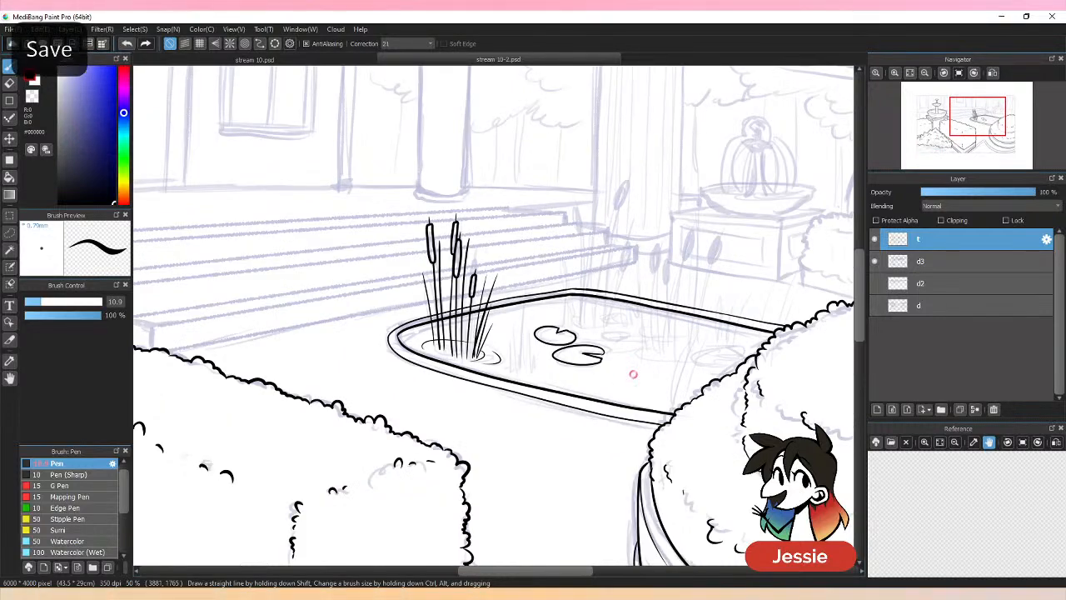
Ink a short clump of reed blades between the cattails and the lily pads, with water ripples around its base.
{"action": "key", "text": "ctrl+plus"}
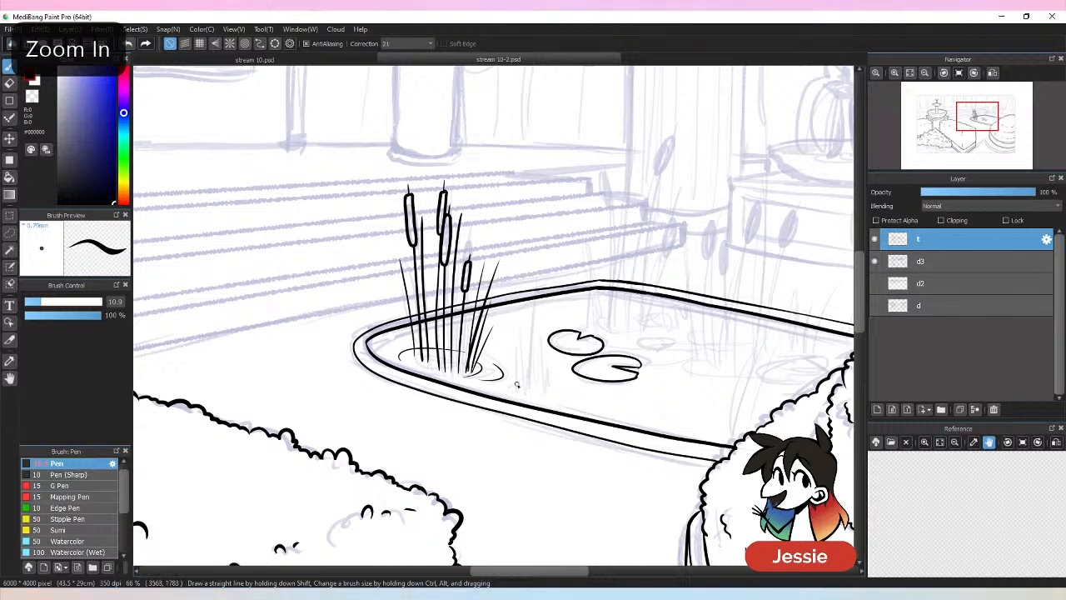
{"action": "mouse_move", "coordinate": [517, 385]}
{"action": "left_mouse_down"}
{"action": "mouse_move", "coordinate": [512, 340]}
{"action": "mouse_move", "coordinate": [520, 385]}
{"action": "mouse_move", "coordinate": [532, 282]}
{"action": "left_mouse_up"}
{"action": "mouse_move", "coordinate": [524, 387]}
{"action": "left_mouse_down"}
{"action": "mouse_move", "coordinate": [539, 292]}
{"action": "mouse_move", "coordinate": [528, 384]}
{"action": "mouse_move", "coordinate": [551, 321]}
{"action": "left_mouse_up"}
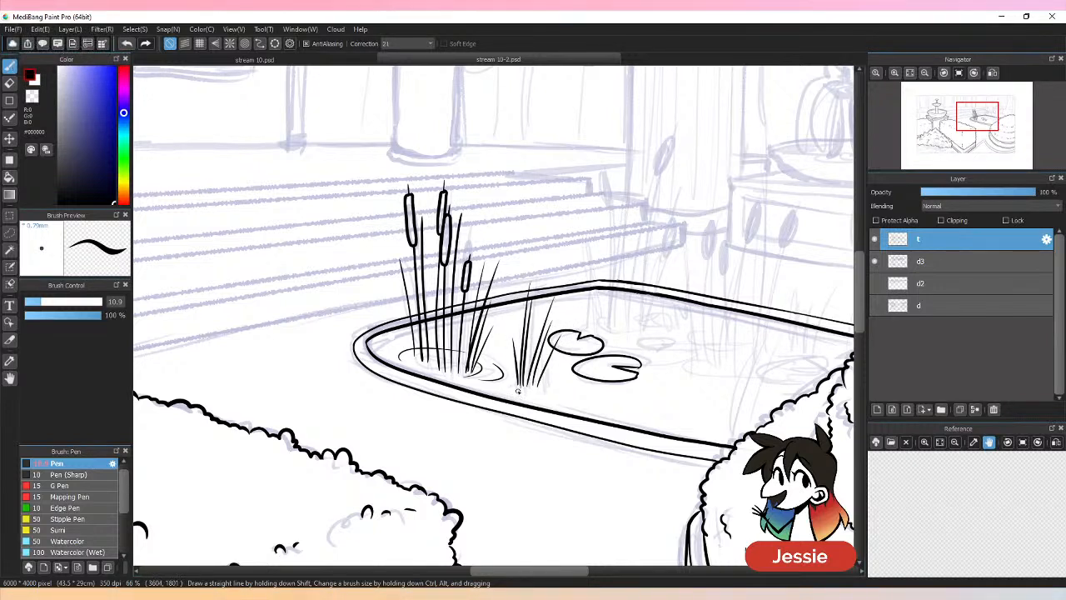
{"action": "mouse_move", "coordinate": [513, 379]}
{"action": "left_mouse_down"}
{"action": "mouse_move", "coordinate": [552, 383]}
{"action": "mouse_move", "coordinate": [552, 396]}
{"action": "mouse_move", "coordinate": [554, 383]}
{"action": "mouse_move", "coordinate": [511, 374]}
{"action": "left_mouse_up"}
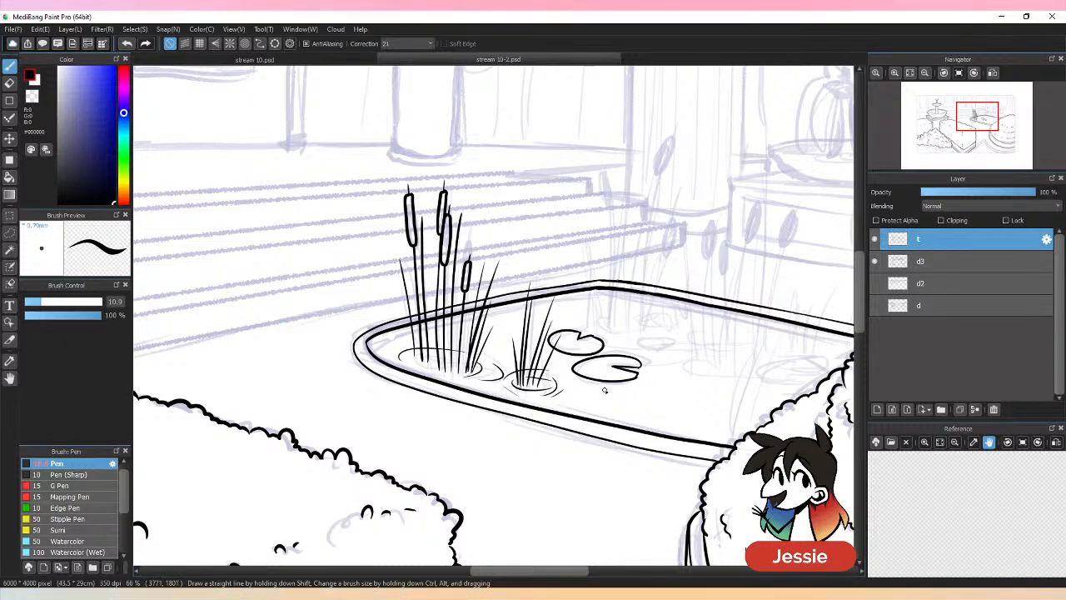
Ink tall reed blades leaning right from behind the round bush at the pond's edge, redoing the blades that miss.
{"action": "left_click_drag", "start_coordinate": [559, 573], "coordinate": [594, 573]}
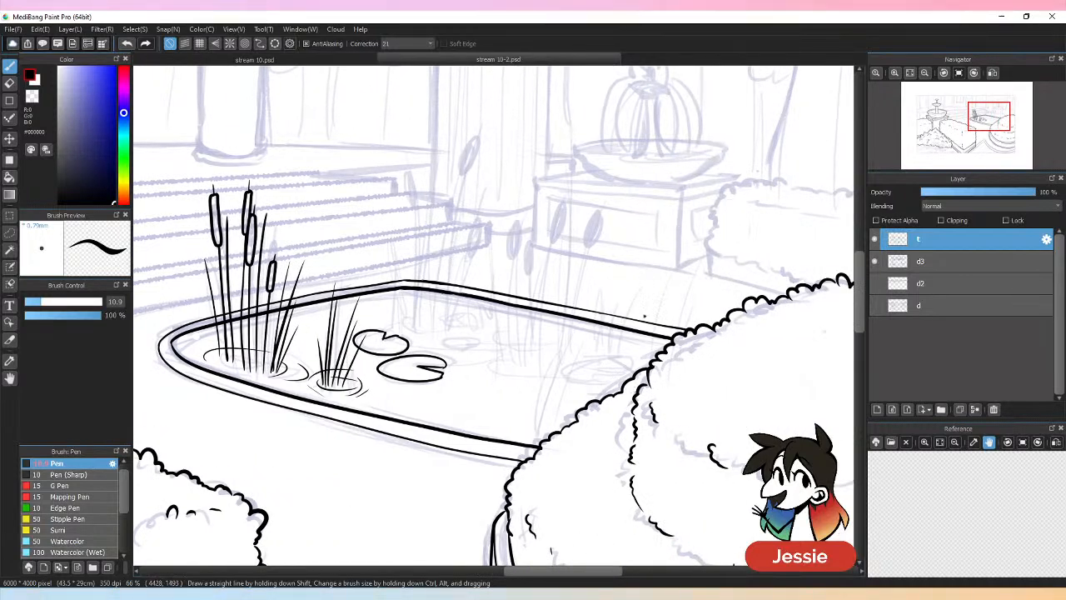
{"action": "left_click_drag", "start_coordinate": [656, 357], "coordinate": [679, 230]}
{"action": "left_click_drag", "start_coordinate": [661, 356], "coordinate": [697, 241]}
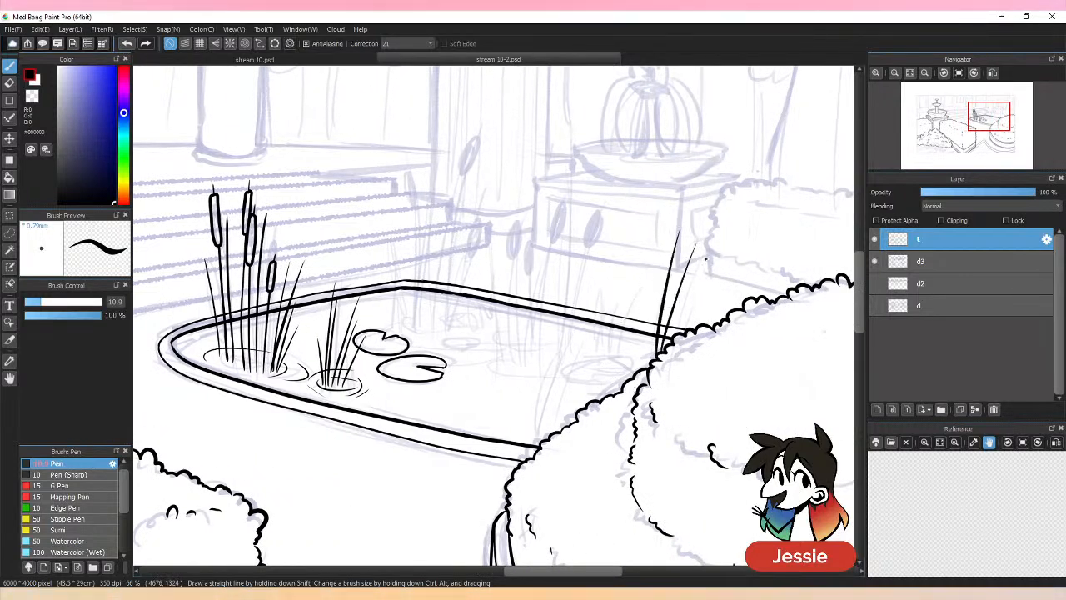
{"action": "key", "text": "ctrl+z"}
{"action": "left_click_drag", "start_coordinate": [660, 350], "coordinate": [677, 260]}
{"action": "left_click_drag", "start_coordinate": [671, 340], "coordinate": [697, 268]}
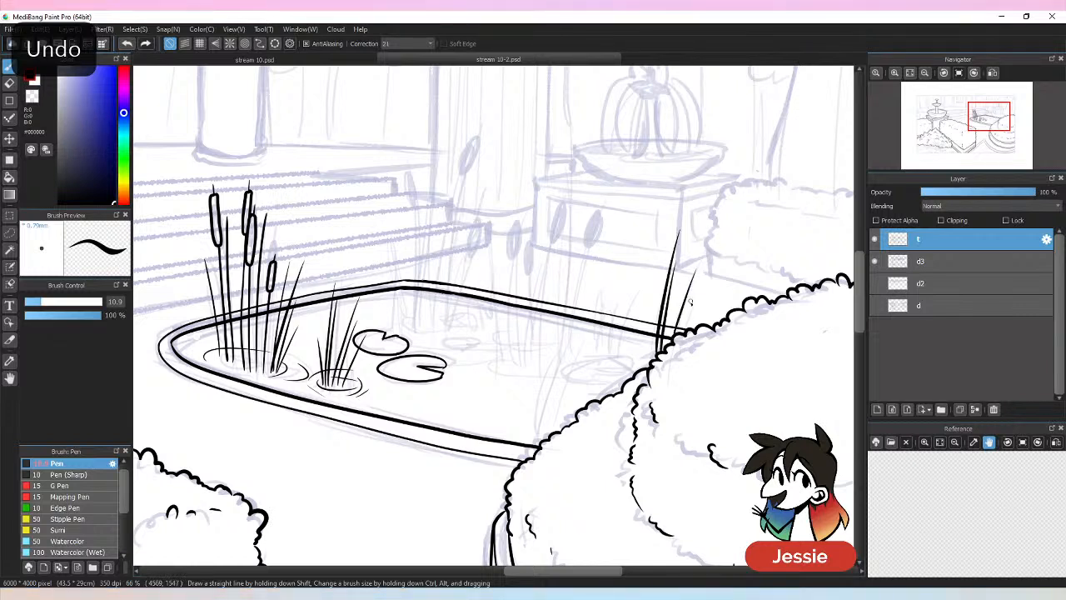
{"action": "key", "text": "ctrl+z"}
{"action": "left_click_drag", "start_coordinate": [675, 333], "coordinate": [695, 271]}
Add shorter upright blades on the left side of the reed clump behind the round bush.
{"action": "left_click_drag", "start_coordinate": [644, 368], "coordinate": [643, 287]}
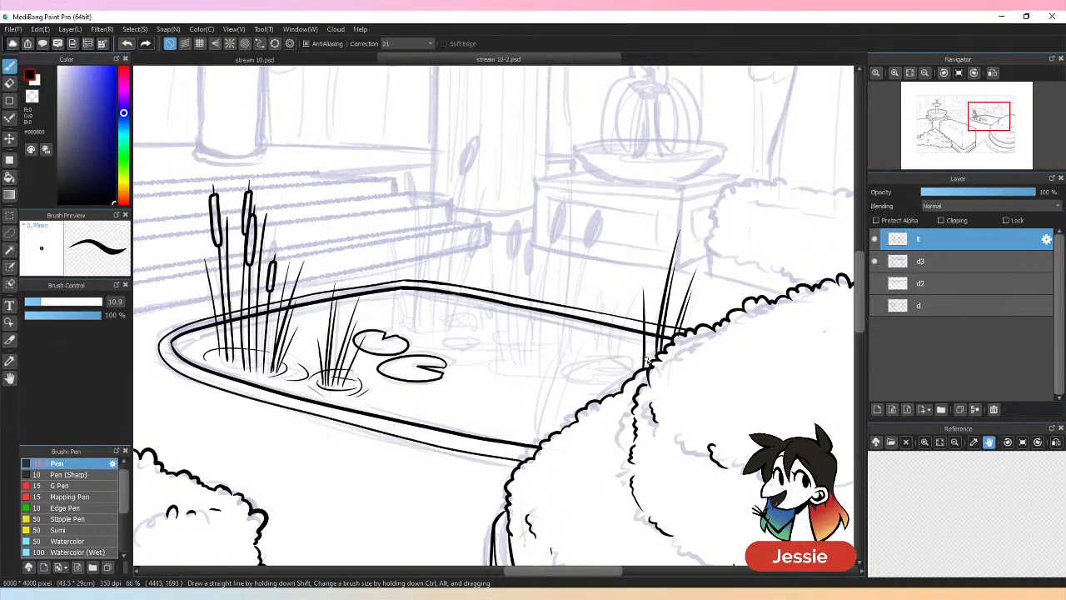
{"action": "left_click_drag", "start_coordinate": [643, 363], "coordinate": [648, 301]}
{"action": "key", "text": "ctrl+z"}
{"action": "left_click_drag", "start_coordinate": [649, 371], "coordinate": [649, 335]}
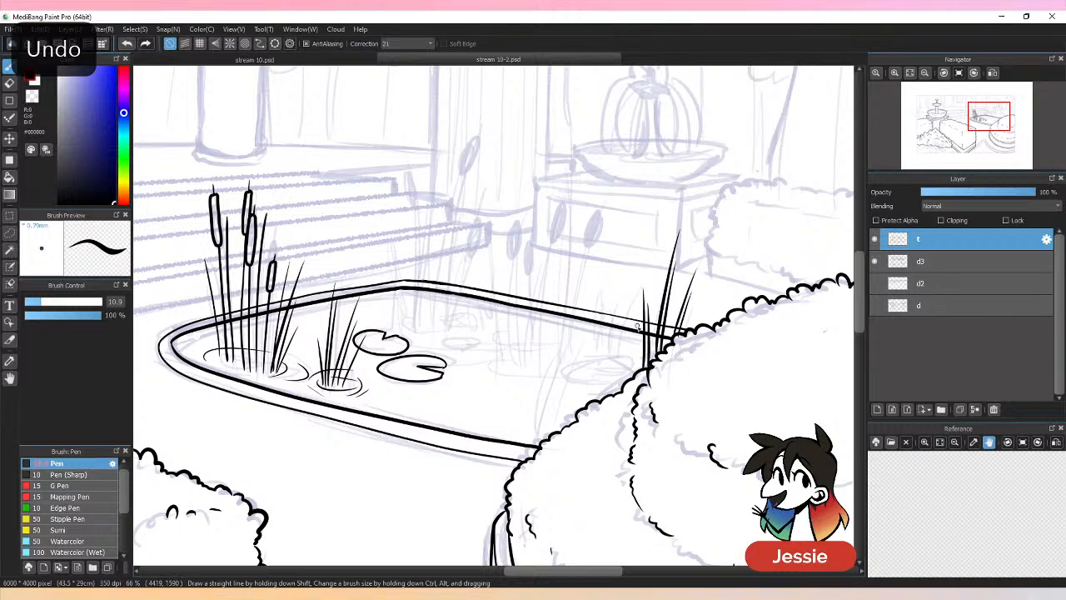
Ink water ripples beside the reeds at the round bush and three notched lily pads of different sizes next to them.
{"action": "mouse_move", "coordinate": [638, 372]}
{"action": "left_mouse_down"}
{"action": "mouse_move", "coordinate": [636, 333]}
{"action": "mouse_move", "coordinate": [627, 372]}
{"action": "mouse_move", "coordinate": [557, 367]}
{"action": "mouse_move", "coordinate": [615, 369]}
{"action": "mouse_move", "coordinate": [598, 383]}
{"action": "mouse_move", "coordinate": [611, 363]}
{"action": "left_mouse_up"}
{"action": "key", "text": "ctrl+z"}
{"action": "key", "text": "ctrl+z"}
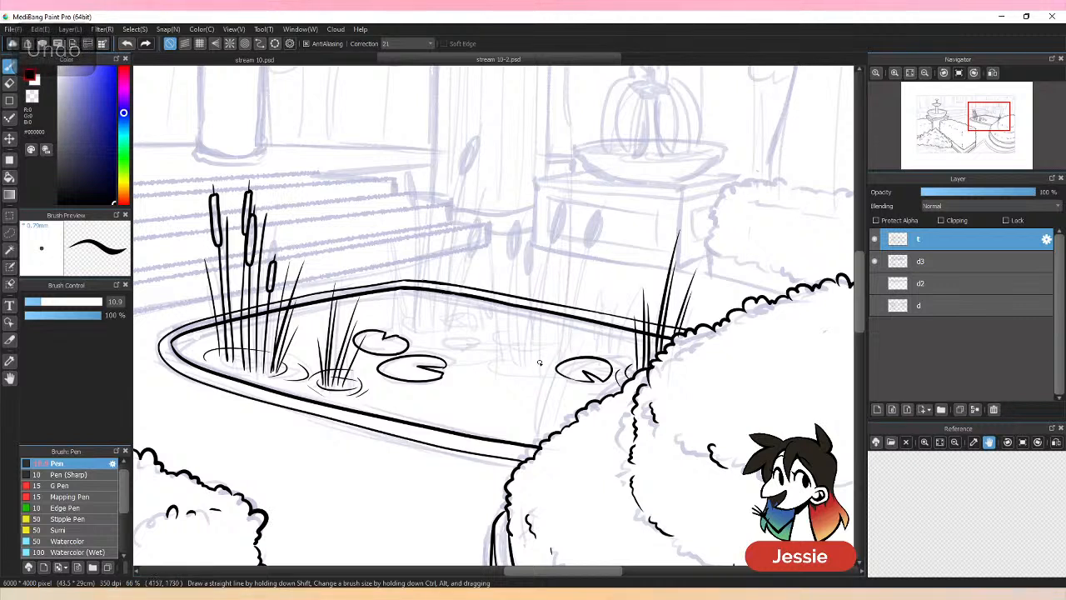
{"action": "mouse_move", "coordinate": [539, 360]}
{"action": "left_mouse_down"}
{"action": "mouse_move", "coordinate": [515, 365]}
{"action": "mouse_move", "coordinate": [554, 370]}
{"action": "mouse_move", "coordinate": [566, 393]}
{"action": "left_mouse_up"}
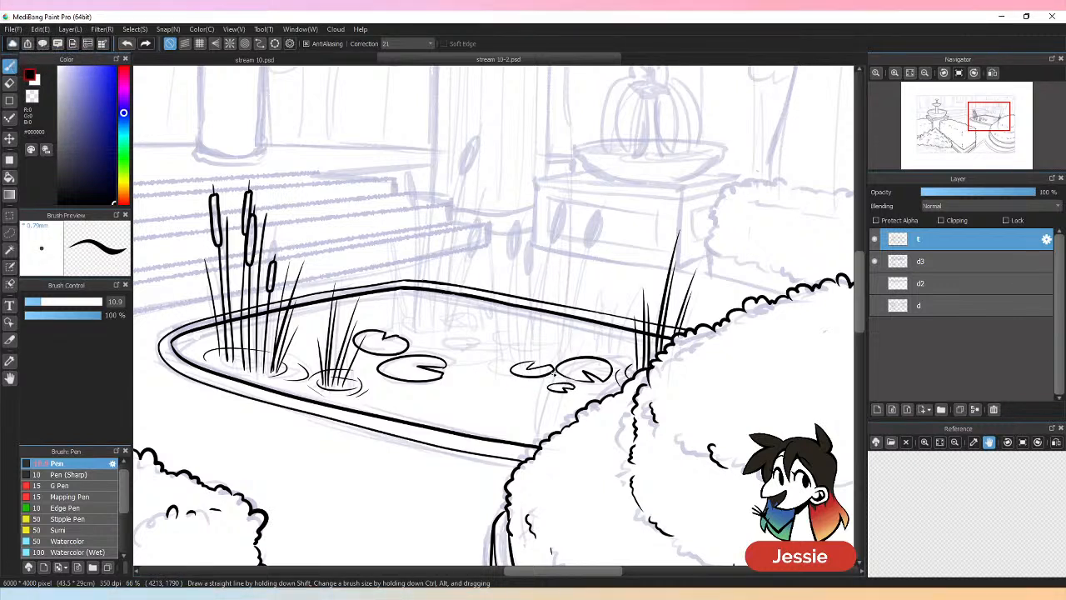
Ink two clumps of tall reed stalks along the pond's back edge, in front of the sketched fountain pedestal.
{"action": "left_click_drag", "start_coordinate": [562, 341], "coordinate": [560, 175]}
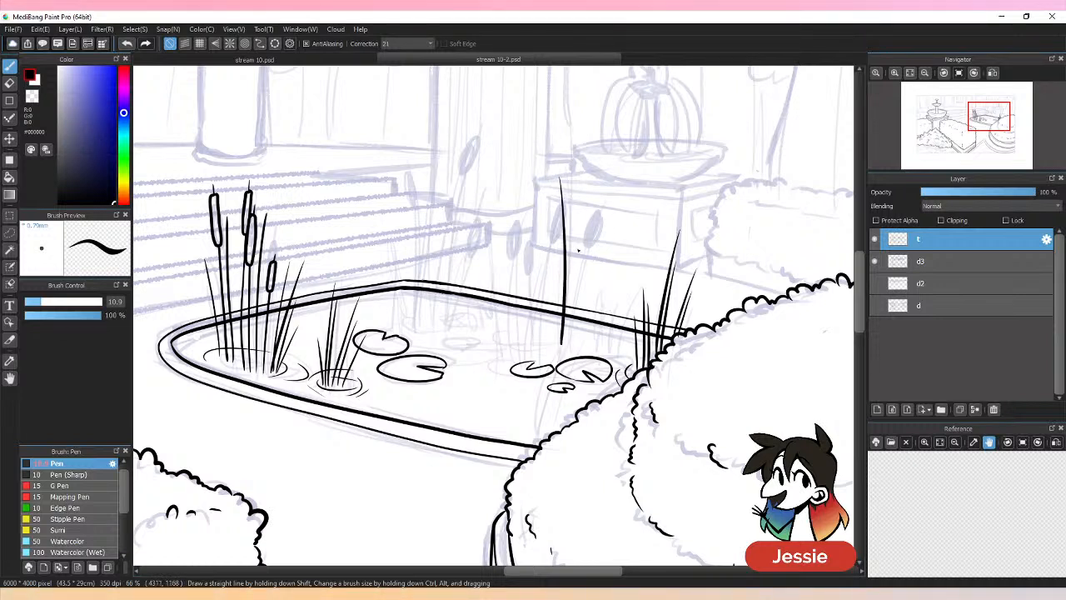
{"action": "mouse_move", "coordinate": [568, 344]}
{"action": "left_mouse_down"}
{"action": "mouse_move", "coordinate": [587, 172]}
{"action": "mouse_move", "coordinate": [572, 328]}
{"action": "mouse_move", "coordinate": [606, 180]}
{"action": "left_mouse_up"}
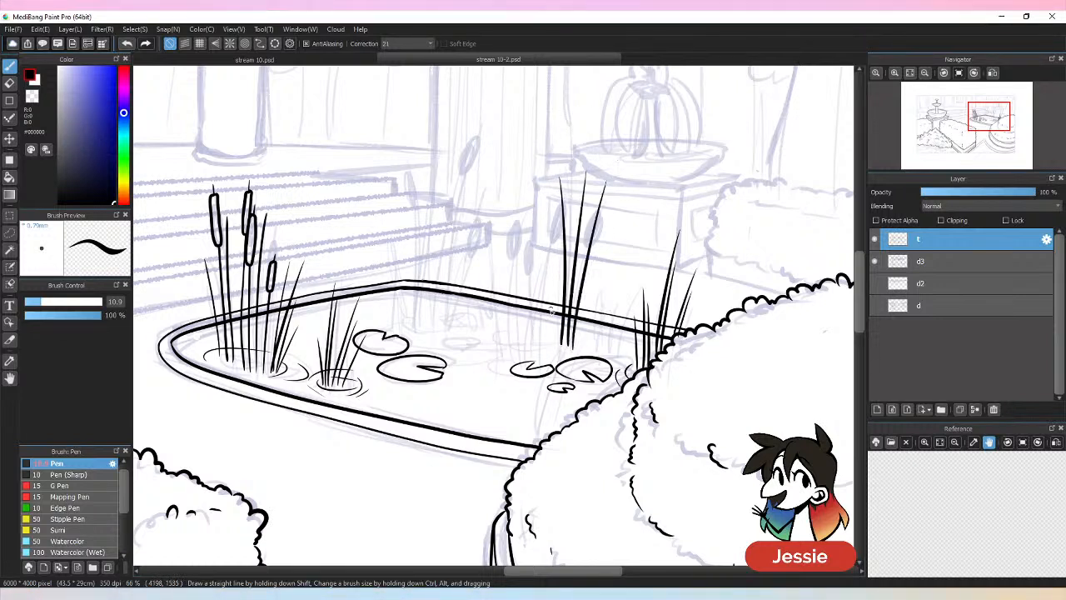
{"action": "left_click_drag", "start_coordinate": [553, 221], "coordinate": [556, 302]}
{"action": "mouse_move", "coordinate": [502, 336]}
{"action": "left_mouse_down"}
{"action": "mouse_move", "coordinate": [520, 155]}
{"action": "mouse_move", "coordinate": [535, 228]}
{"action": "left_mouse_up"}
Ink a dense reed clump at the pond's back corner and draw water ripples under the three back clumps.
{"action": "left_click_drag", "start_coordinate": [450, 319], "coordinate": [463, 140]}
{"action": "mouse_move", "coordinate": [460, 330]}
{"action": "left_mouse_down"}
{"action": "mouse_move", "coordinate": [488, 201]}
{"action": "mouse_move", "coordinate": [492, 218]}
{"action": "mouse_move", "coordinate": [440, 167]}
{"action": "left_mouse_up"}
{"action": "mouse_move", "coordinate": [433, 312]}
{"action": "left_mouse_down"}
{"action": "mouse_move", "coordinate": [429, 177]}
{"action": "mouse_move", "coordinate": [400, 208]}
{"action": "mouse_move", "coordinate": [416, 307]}
{"action": "mouse_move", "coordinate": [492, 250]}
{"action": "left_mouse_up"}
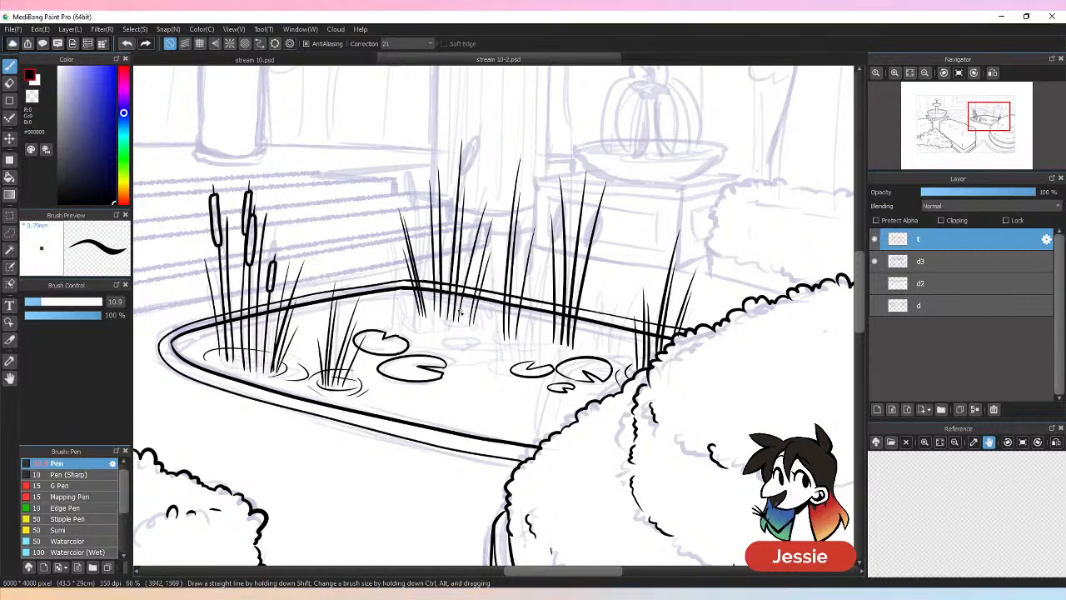
{"action": "left_click_drag", "start_coordinate": [460, 321], "coordinate": [487, 227]}
{"action": "mouse_move", "coordinate": [413, 314]}
{"action": "left_mouse_down"}
{"action": "mouse_move", "coordinate": [454, 315]}
{"action": "mouse_move", "coordinate": [447, 327]}
{"action": "mouse_move", "coordinate": [492, 320]}
{"action": "mouse_move", "coordinate": [530, 335]}
{"action": "mouse_move", "coordinate": [522, 341]}
{"action": "mouse_move", "coordinate": [595, 339]}
{"action": "mouse_move", "coordinate": [572, 345]}
{"action": "left_mouse_up"}
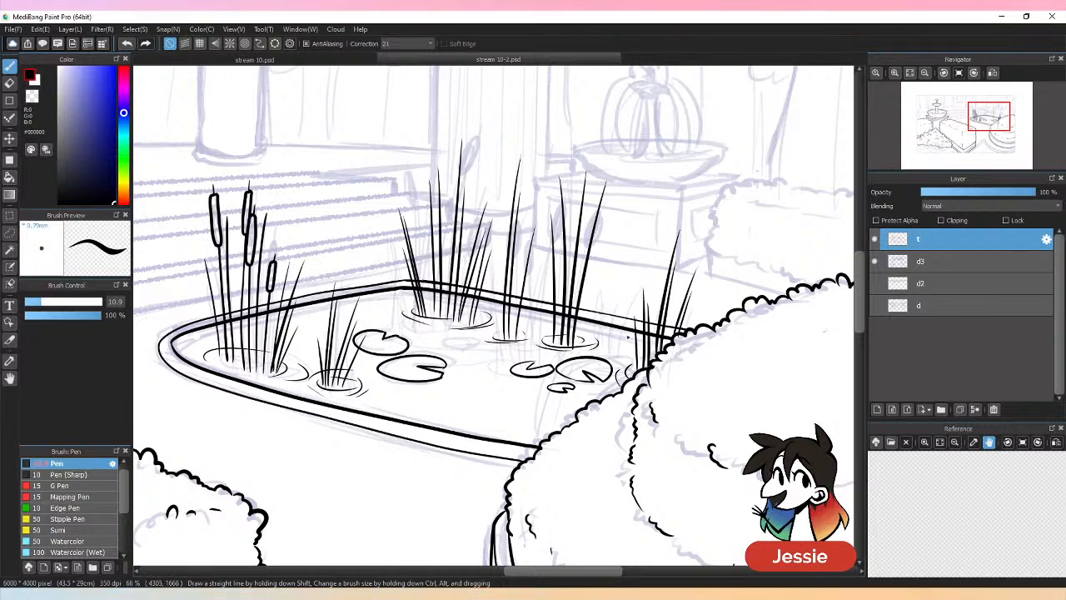
Erase the upper parts of the three tall stalks in front of the fountain pedestal and ink elongated cattail heads there.
{"action": "key", "text": "e"}
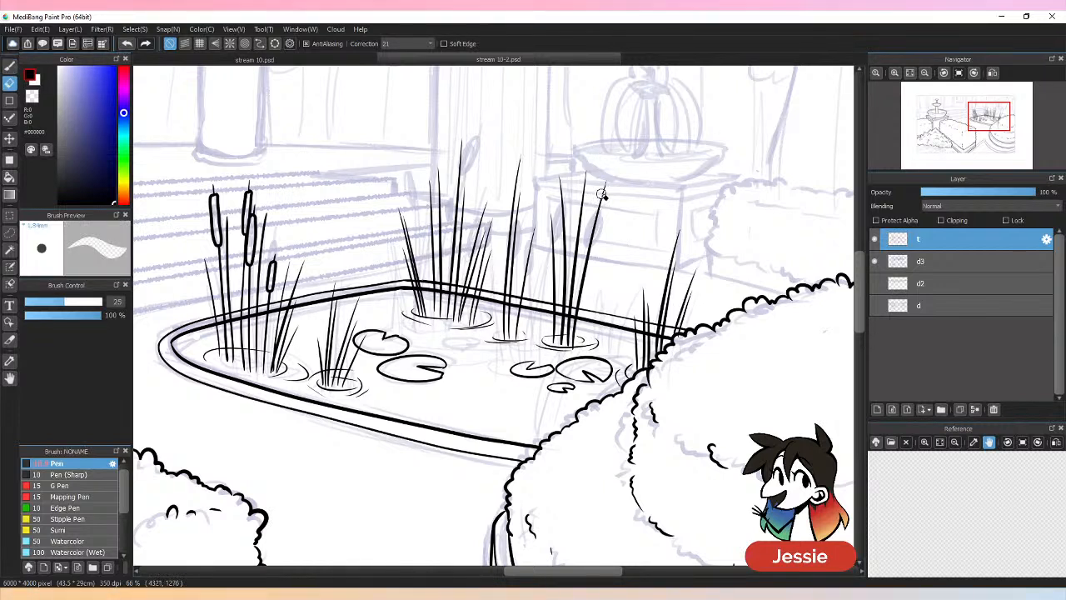
{"action": "mouse_move", "coordinate": [604, 191]}
{"action": "left_mouse_down"}
{"action": "mouse_move", "coordinate": [594, 217]}
{"action": "mouse_move", "coordinate": [581, 212]}
{"action": "mouse_move", "coordinate": [583, 198]}
{"action": "mouse_move", "coordinate": [580, 228]}
{"action": "mouse_move", "coordinate": [584, 185]}
{"action": "left_mouse_up"}
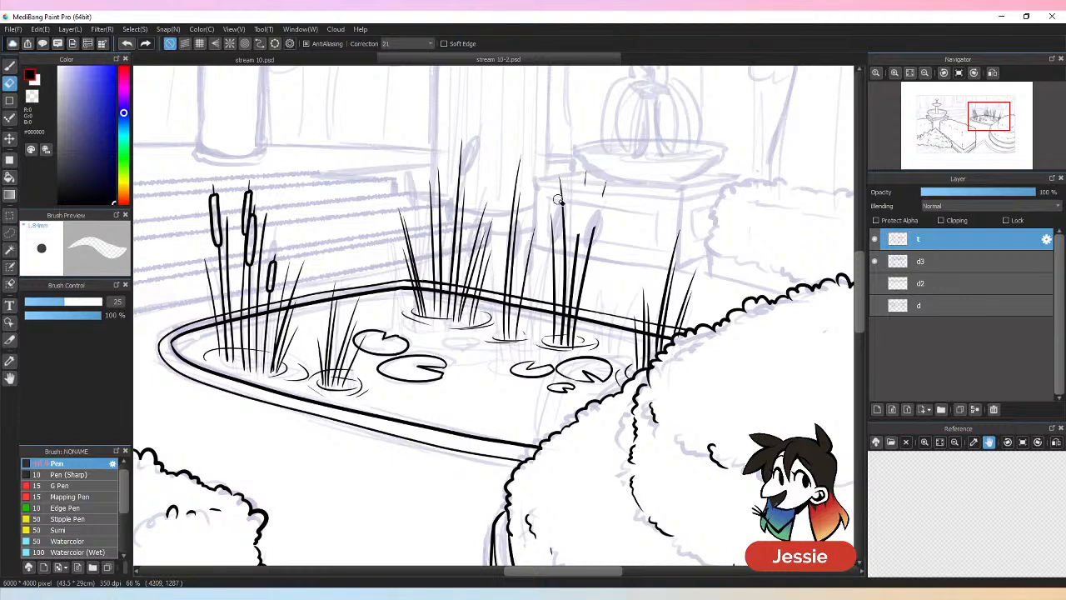
{"action": "key", "text": "b"}
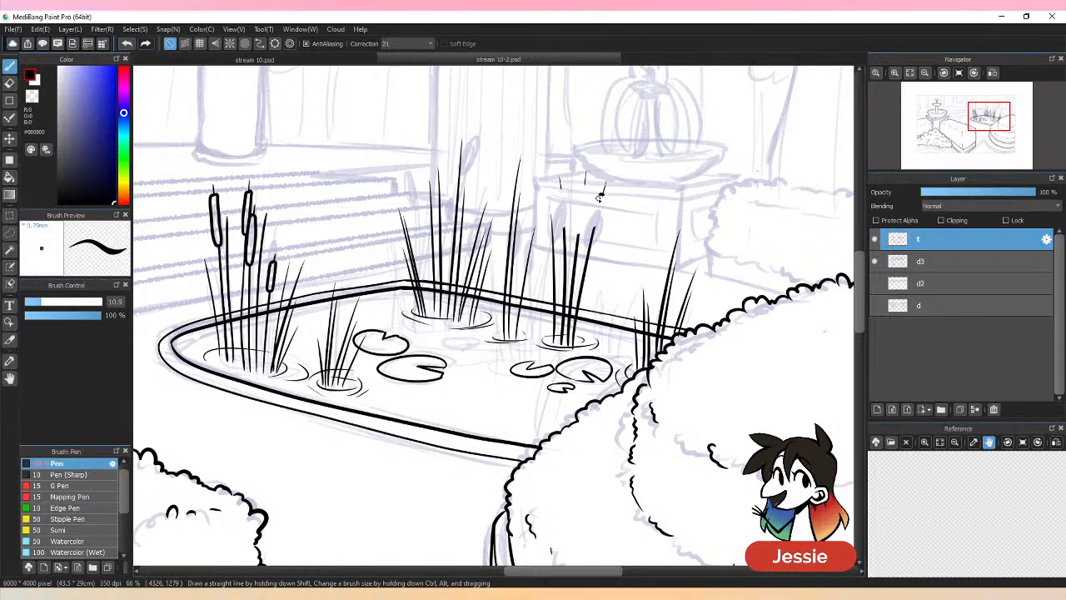
{"action": "left_click_drag", "start_coordinate": [603, 192], "coordinate": [597, 223]}
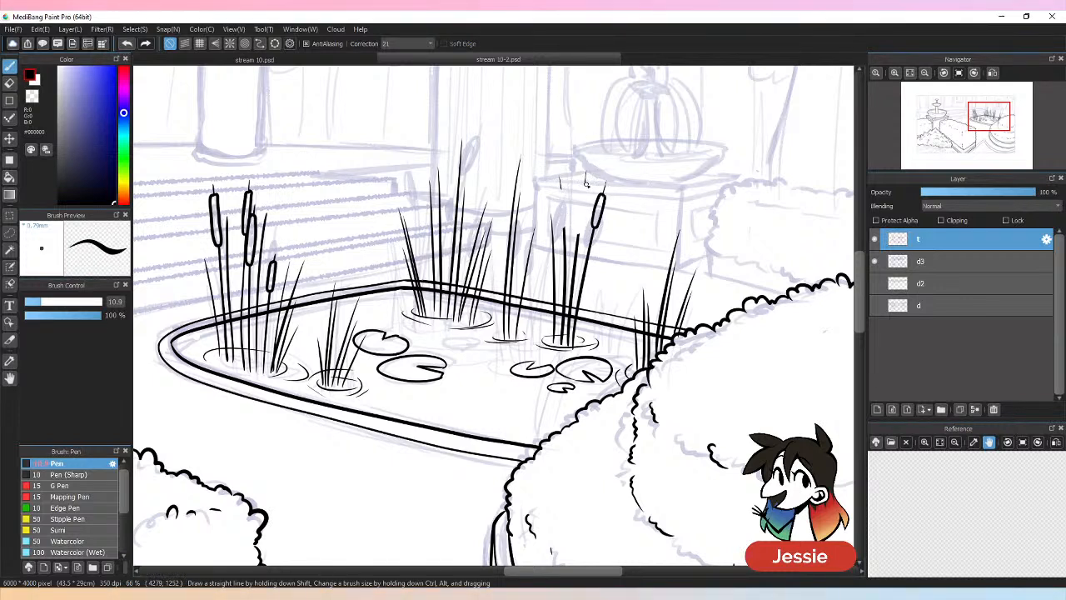
{"action": "mouse_move", "coordinate": [585, 183]}
{"action": "left_mouse_down"}
{"action": "mouse_move", "coordinate": [577, 236]}
{"action": "mouse_move", "coordinate": [584, 180]}
{"action": "mouse_move", "coordinate": [560, 190]}
{"action": "mouse_move", "coordinate": [562, 231]}
{"action": "mouse_move", "coordinate": [560, 185]}
{"action": "left_mouse_up"}
{"action": "key", "text": "ctrl+minus"}
{"action": "key", "text": "ctrl+minus"}
Erase the upper part of the tallest stalk in the back-corner clump and ink a cattail head in the gap.
{"action": "key", "text": "ctrl+plus"}
{"action": "key", "text": "ctrl+plus"}
{"action": "key", "text": "ctrl+plus"}
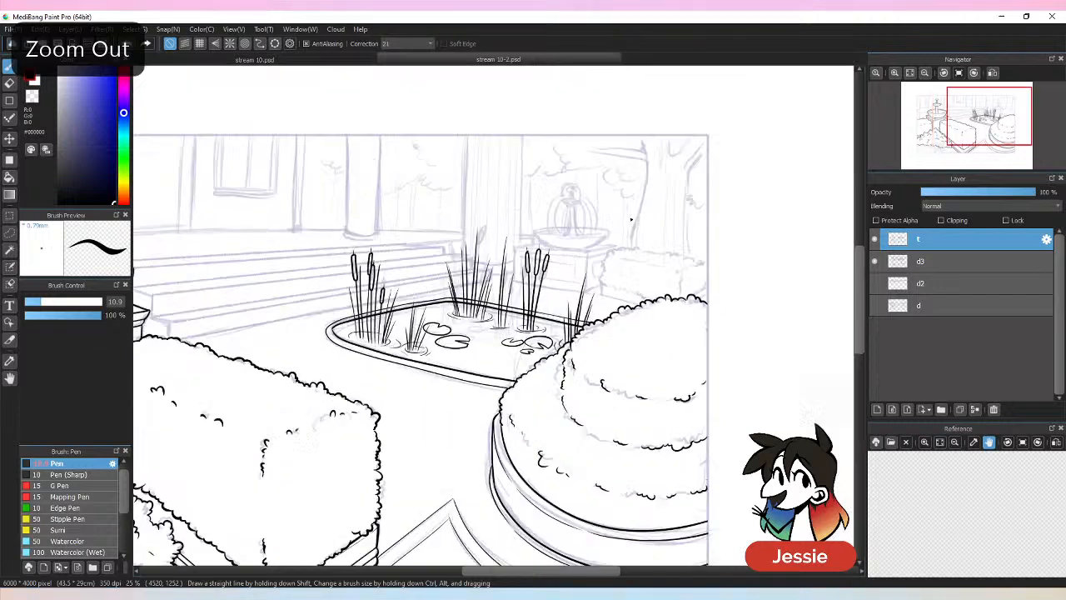
{"action": "key", "text": "e"}
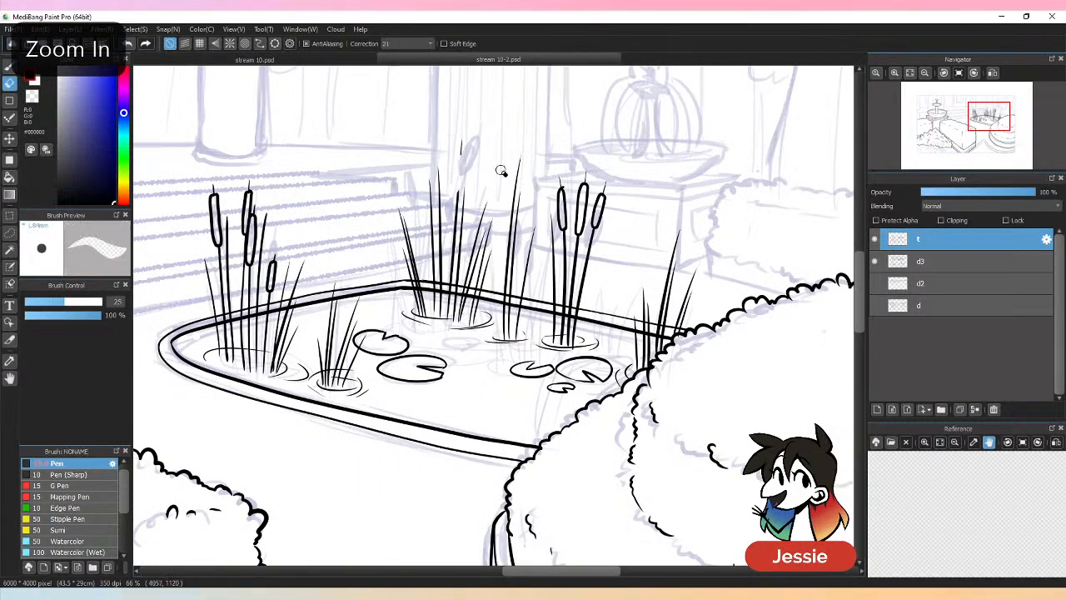
{"action": "key", "text": "b"}
{"action": "mouse_move", "coordinate": [460, 154]}
{"action": "left_mouse_down"}
{"action": "mouse_move", "coordinate": [458, 198]}
{"action": "mouse_move", "coordinate": [463, 147]}
{"action": "left_mouse_up"}
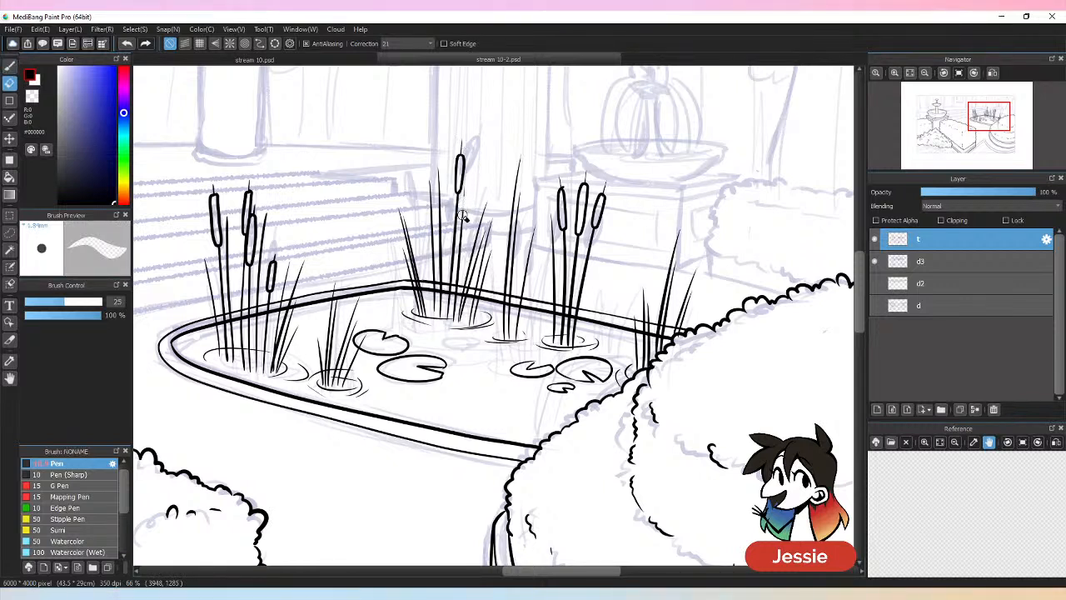
Ink two more cattail heads on the neighbouring stalks of the back-corner clump, erasing the stalk segments inside them, and save the drawing.
{"action": "mouse_move", "coordinate": [464, 194]}
{"action": "left_mouse_down"}
{"action": "mouse_move", "coordinate": [460, 234]}
{"action": "mouse_move", "coordinate": [467, 198]}
{"action": "mouse_move", "coordinate": [440, 193]}
{"action": "mouse_move", "coordinate": [438, 219]}
{"action": "mouse_move", "coordinate": [442, 189]}
{"action": "left_mouse_up"}
{"action": "key", "text": "e"}
{"action": "key", "text": "b"}
{"action": "key", "text": "ctrl+minus"}
{"action": "key", "text": "ctrl+minus"}
{"action": "key", "text": "ctrl+minus"}
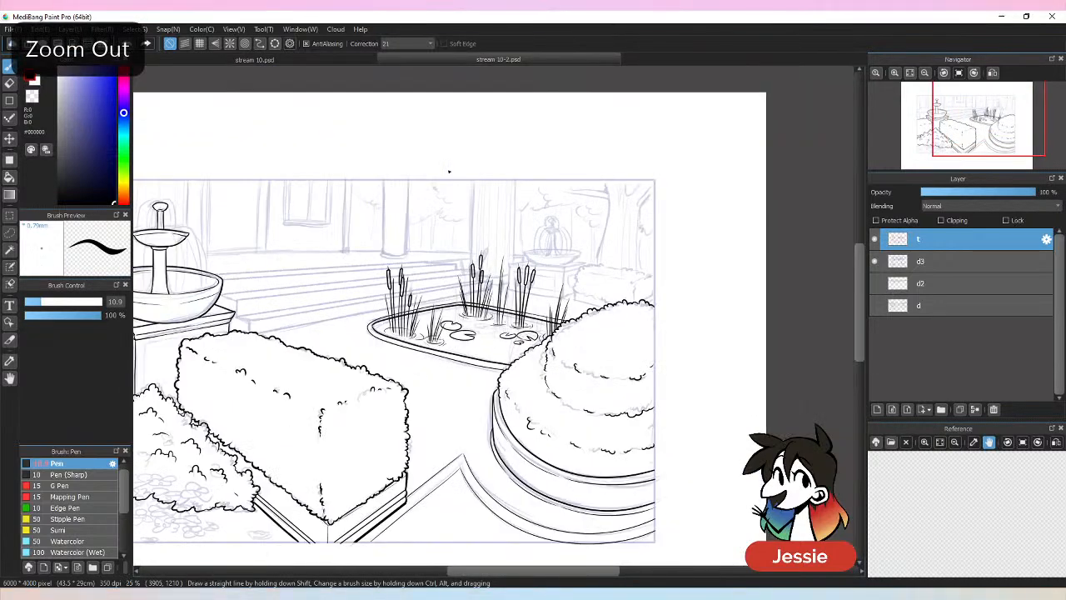
{"action": "key", "text": "ctrl+s"}
Erase the upper part of the tall stalk in the middle back clump and ink a cattail head there.
{"action": "key", "text": "ctrl+plus"}
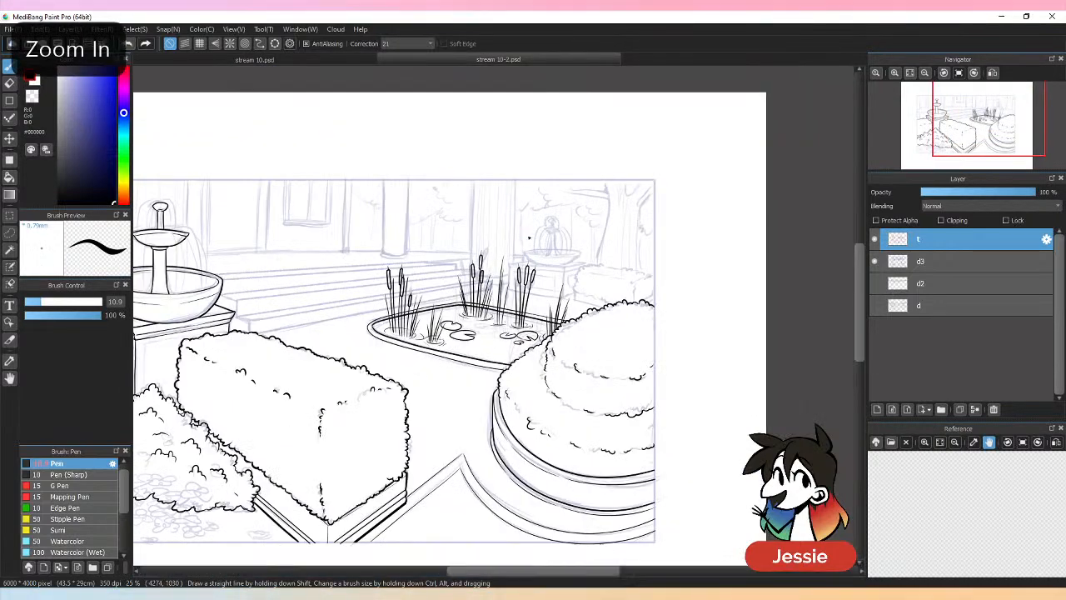
{"action": "key", "text": "ctrl+plus"}
{"action": "key", "text": "ctrl+plus"}
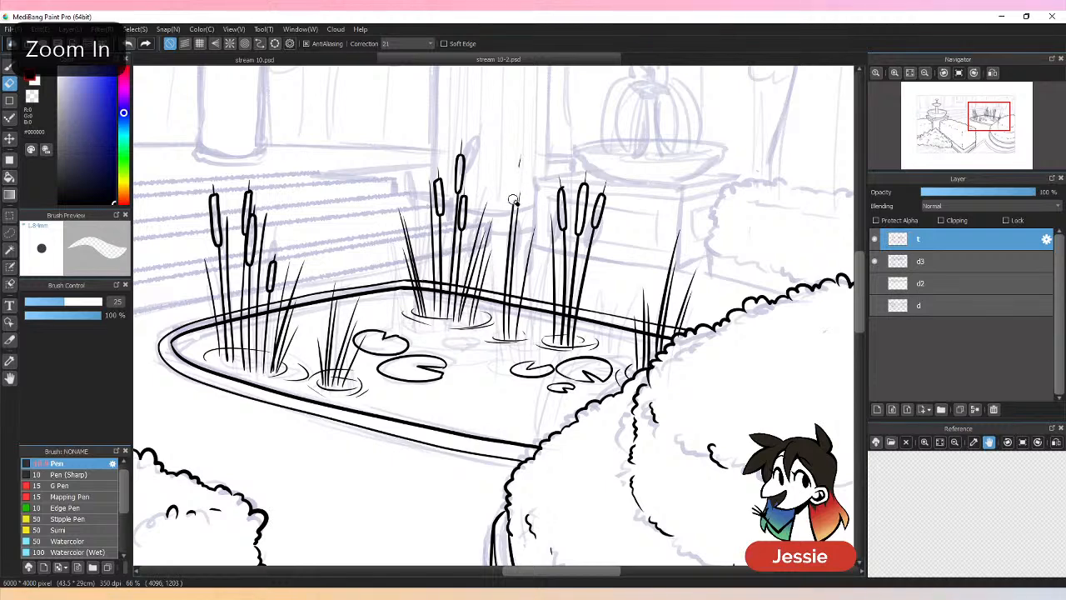
{"action": "key", "text": "b"}
{"action": "mouse_move", "coordinate": [517, 166]}
{"action": "left_mouse_down"}
{"action": "mouse_move", "coordinate": [511, 209]}
{"action": "mouse_move", "coordinate": [522, 167]}
{"action": "left_mouse_up"}
{"action": "key", "text": "ctrl+minus"}
{"action": "key", "text": "ctrl+minus"}
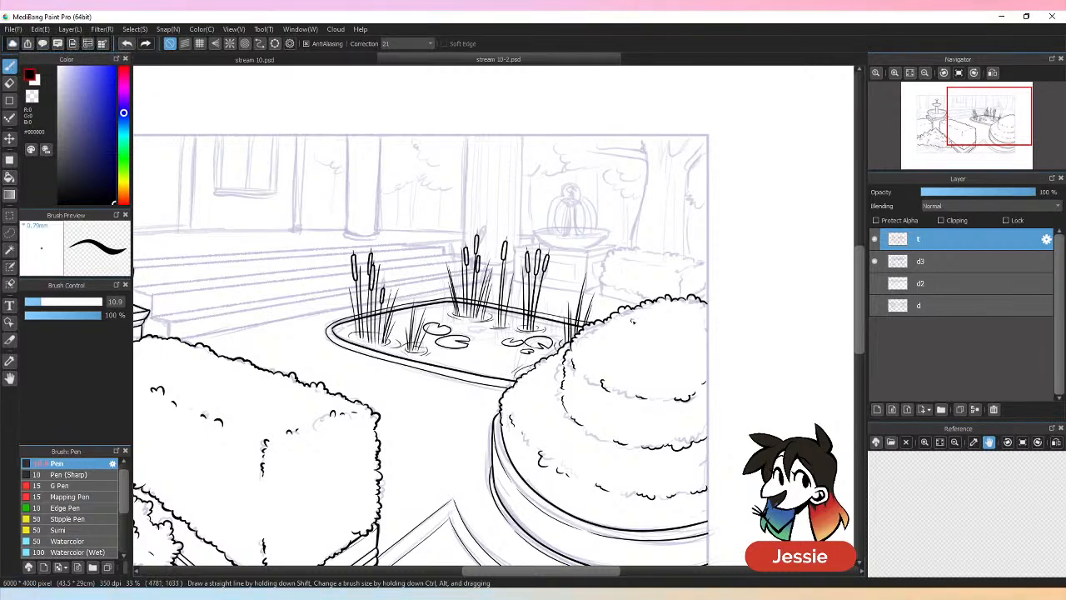
Review the inked linework with the d3 sketch layer temporarily hidden, and save the drawing.
{"action": "left_click", "coordinate": [876, 263]}
{"action": "key", "text": "ctrl+minus"}
{"action": "key", "text": "ctrl+minus"}
{"action": "key", "text": "ctrl+minus"}
{"action": "key", "text": "ctrl+minus"}
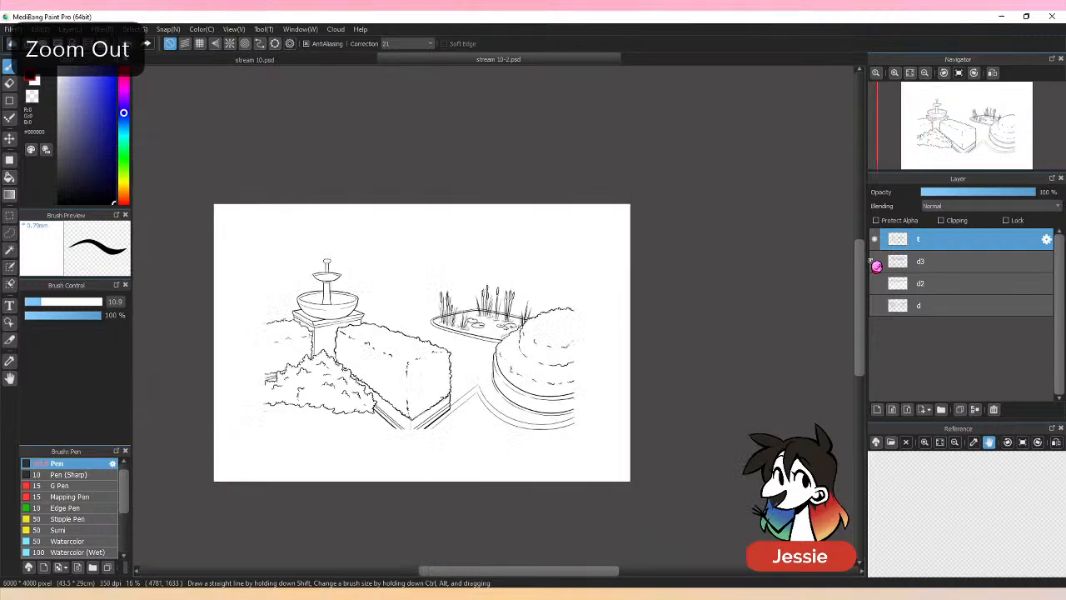
{"action": "key", "text": "ctrl+s"}
{"action": "key", "text": "ctrl+plus"}
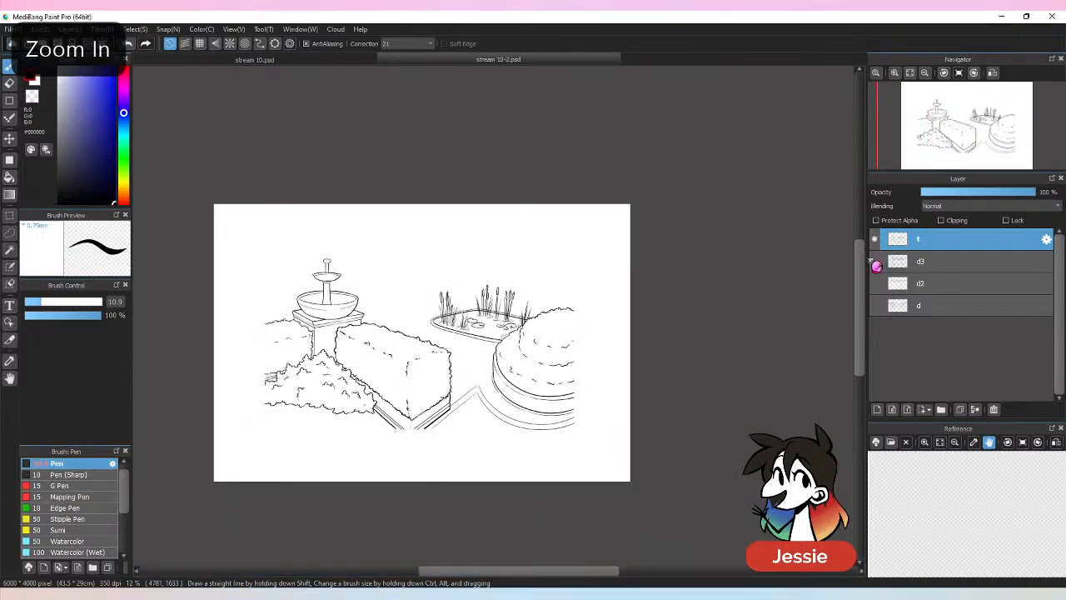
{"action": "left_click", "coordinate": [876, 263]}
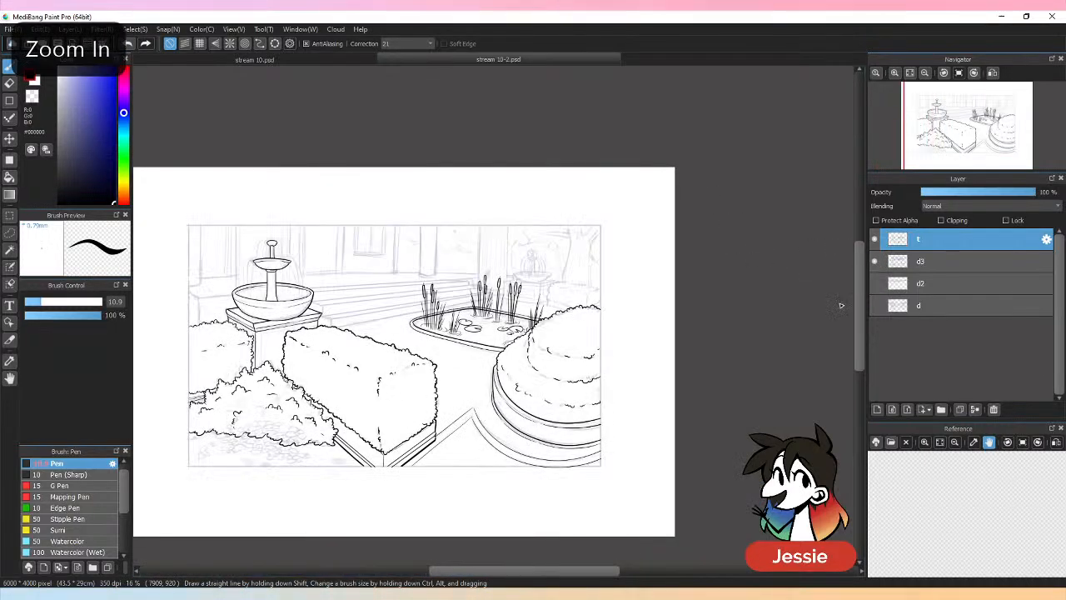
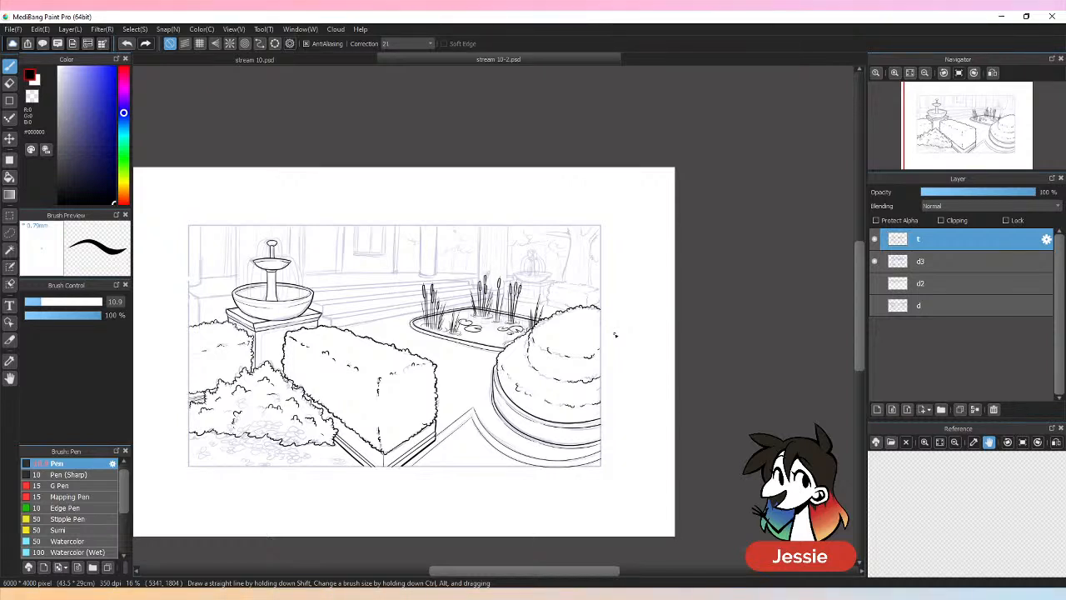
Check the linework against the perspective guides on layer d2, hide that layer again, and save the drawing.
{"action": "left_click", "coordinate": [876, 284]}
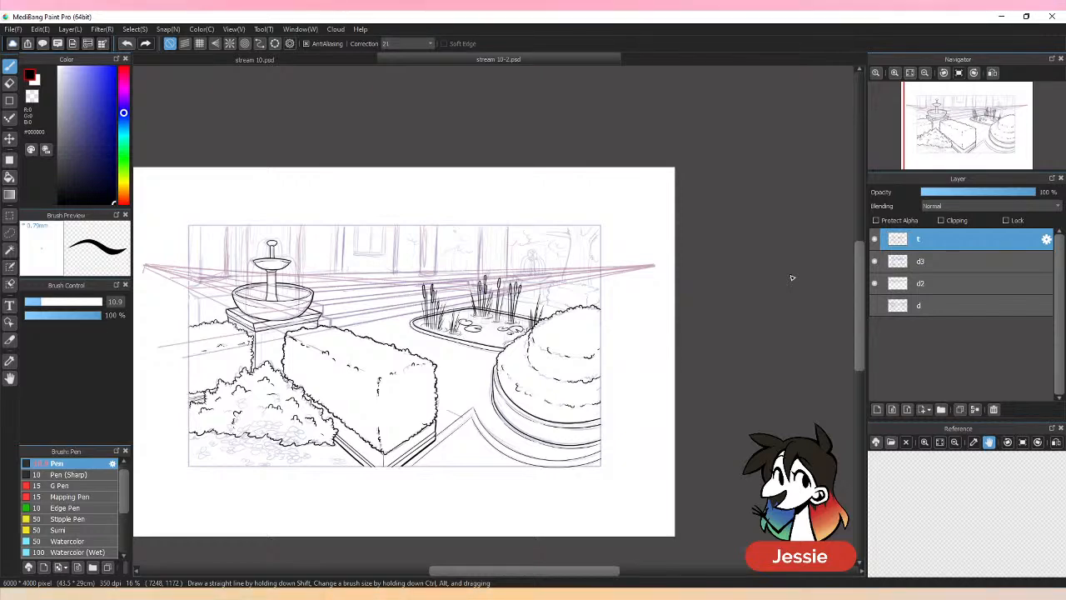
{"action": "left_click", "coordinate": [876, 284]}
{"action": "key", "text": "ctrl+plus"}
{"action": "key", "text": "ctrl+plus"}
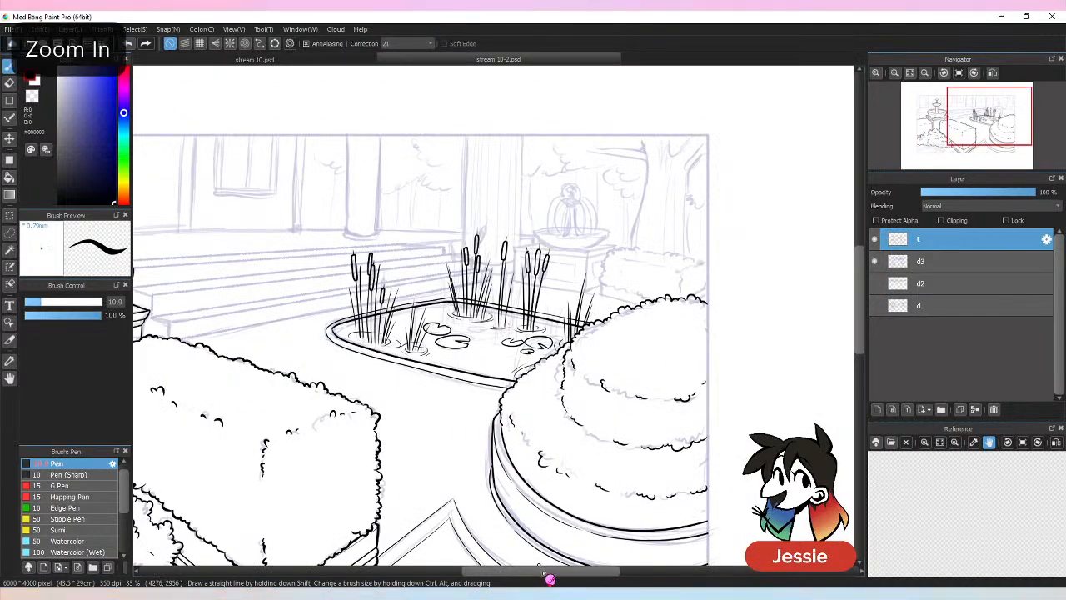
{"action": "left_click_drag", "start_coordinate": [544, 572], "coordinate": [566, 573]}
{"action": "left_click_drag", "start_coordinate": [863, 278], "coordinate": [862, 267]}
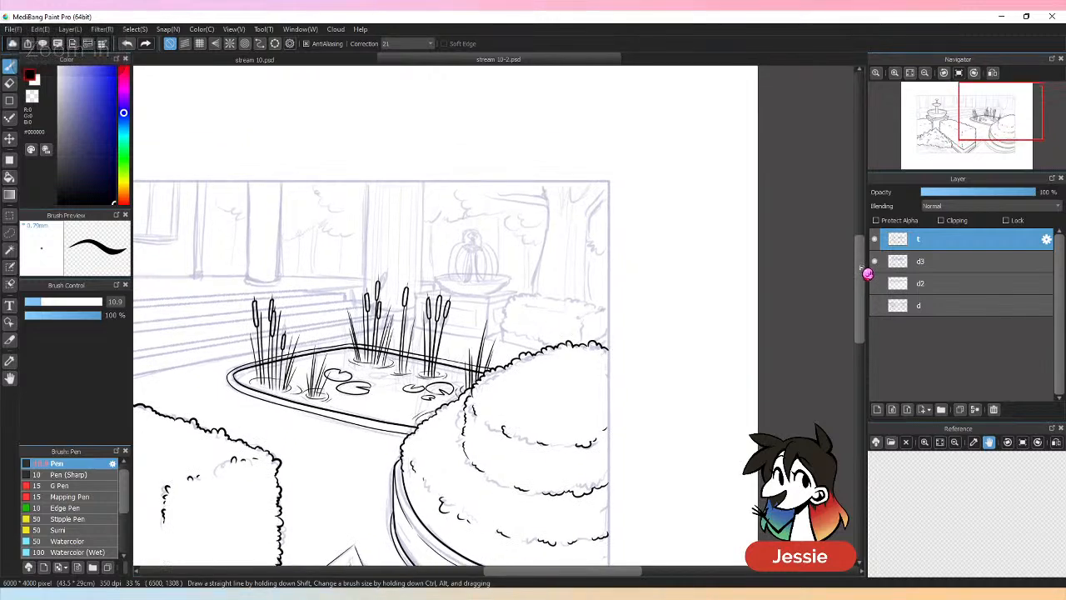
{"action": "key", "text": "ctrl+plus"}
{"action": "key", "text": "ctrl+plus"}
{"action": "key", "text": "ctrl+s"}
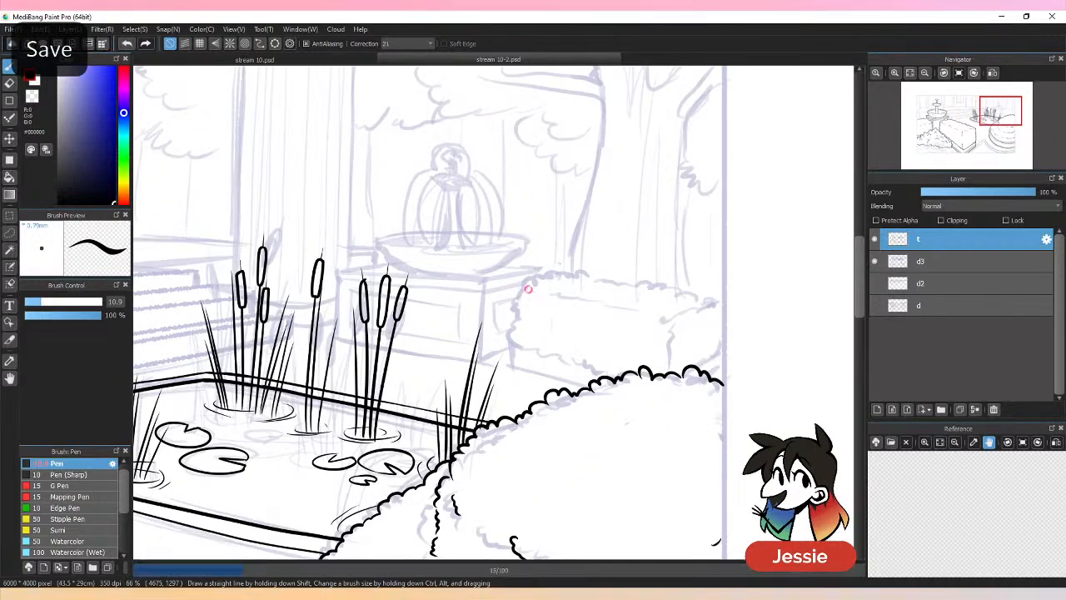
Try inking the left side and upper-left edge of the small background hedge, compare it without the sketch layer, and undo it.
{"action": "mouse_move", "coordinate": [532, 290]}
{"action": "left_mouse_down"}
{"action": "mouse_move", "coordinate": [521, 281]}
{"action": "mouse_move", "coordinate": [509, 341]}
{"action": "left_mouse_up"}
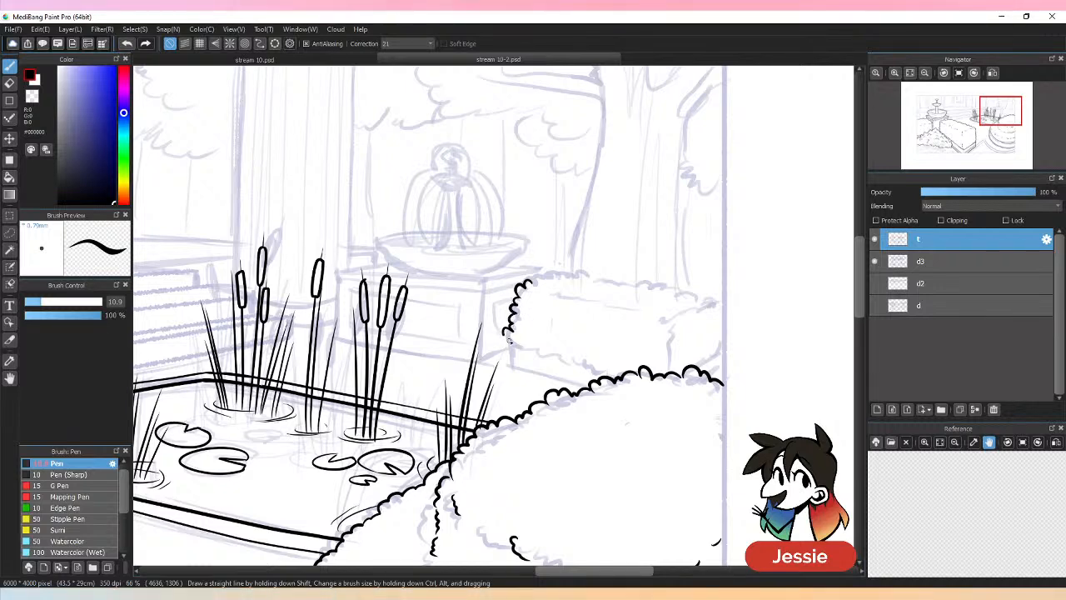
{"action": "mouse_move", "coordinate": [535, 283]}
{"action": "left_mouse_down"}
{"action": "mouse_move", "coordinate": [559, 268]}
{"action": "mouse_move", "coordinate": [590, 276]}
{"action": "left_mouse_up"}
{"action": "key", "text": "ctrl+minus"}
{"action": "key", "text": "ctrl+minus"}
{"action": "key", "text": "ctrl+minus"}
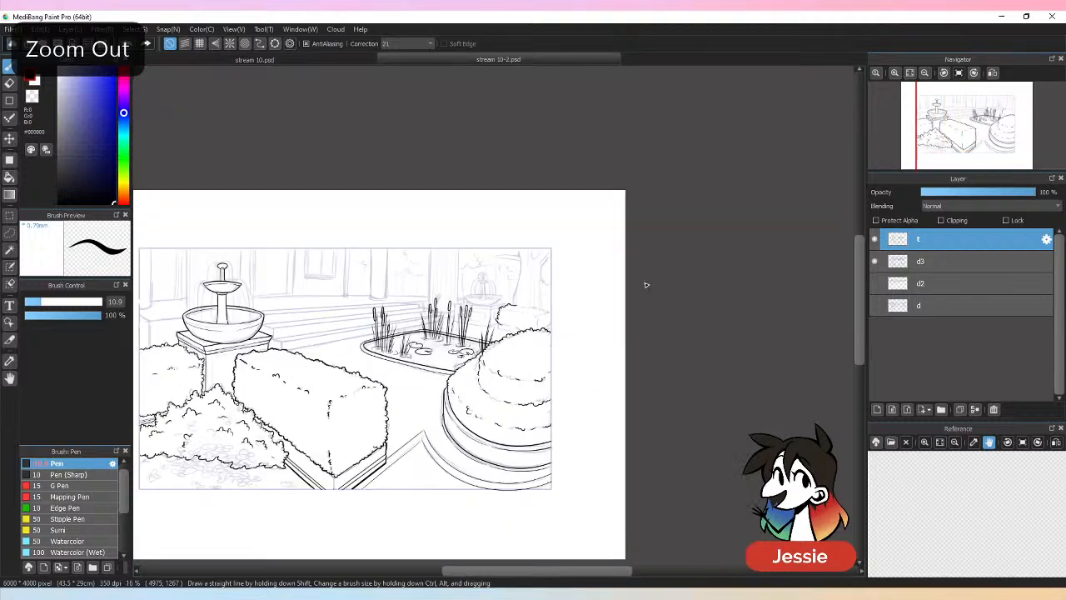
{"action": "left_click", "coordinate": [877, 263]}
{"action": "key", "text": "ctrl+plus"}
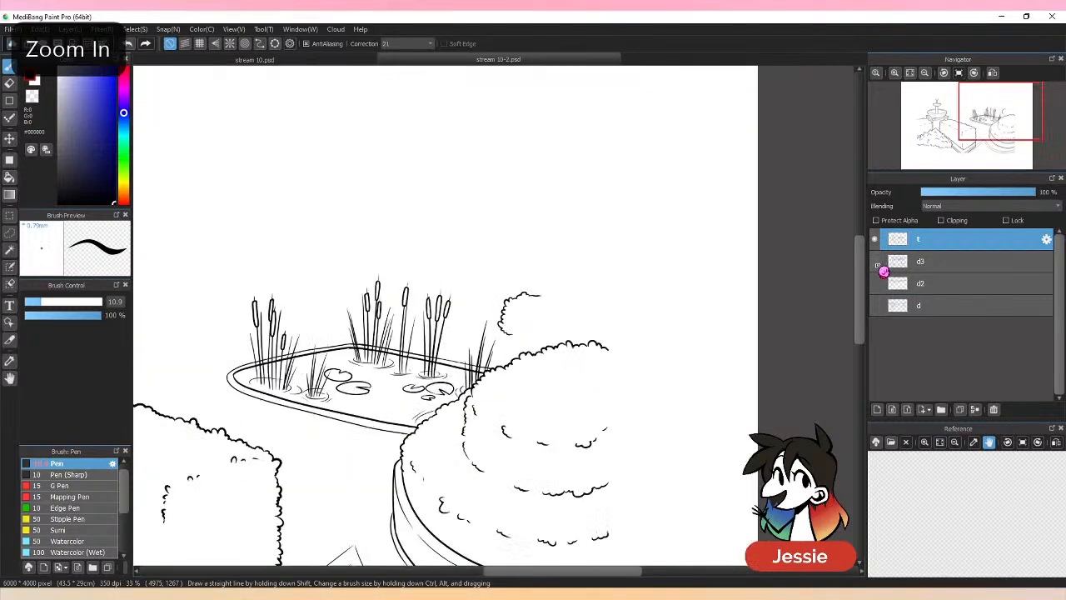
{"action": "key", "text": "ctrl+plus"}
{"action": "left_click", "coordinate": [877, 264]}
{"action": "key", "text": "ctrl+z"}
{"action": "key", "text": "ctrl+plus"}
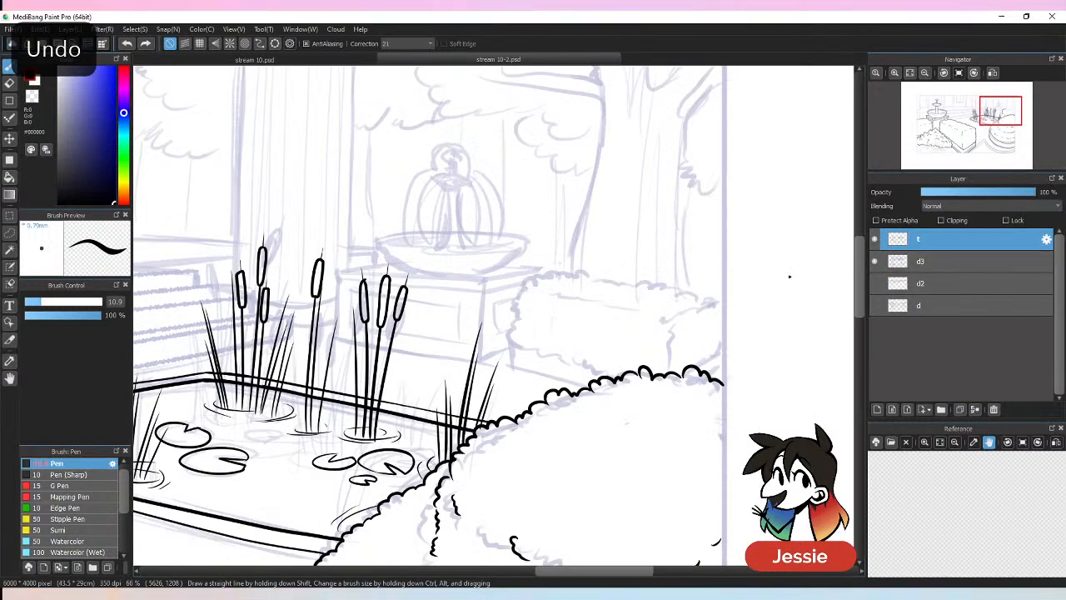
Ink the bumpy leafy outline of the small background hedge beside the distant fountain, including its corner fold.
{"action": "left_click_drag", "start_coordinate": [522, 293], "coordinate": [512, 345]}
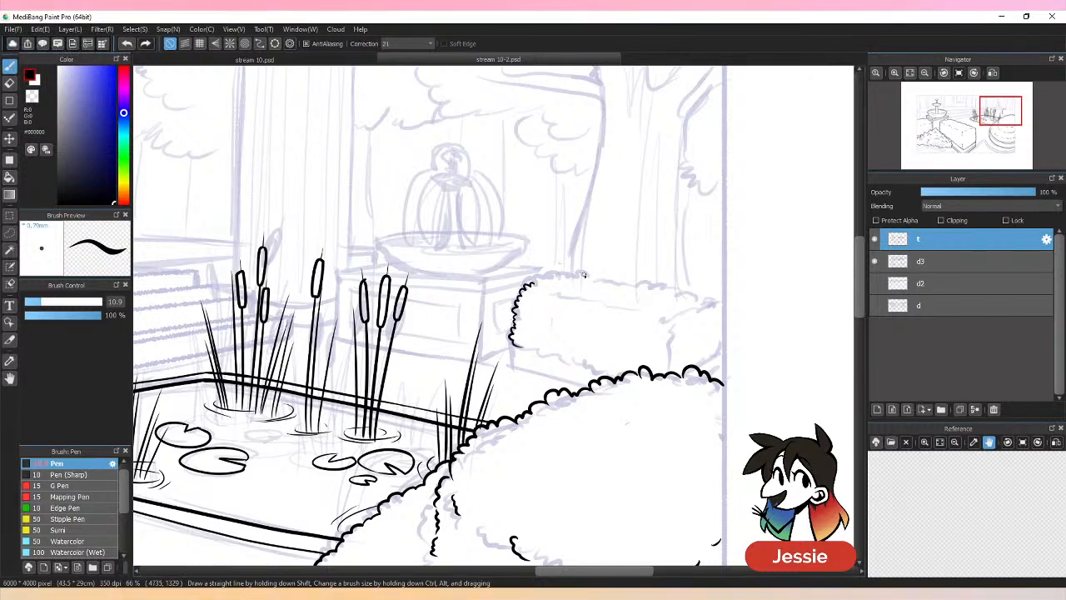
{"action": "mouse_move", "coordinate": [533, 288]}
{"action": "left_mouse_down"}
{"action": "mouse_move", "coordinate": [588, 276]}
{"action": "mouse_move", "coordinate": [725, 307]}
{"action": "left_mouse_up"}
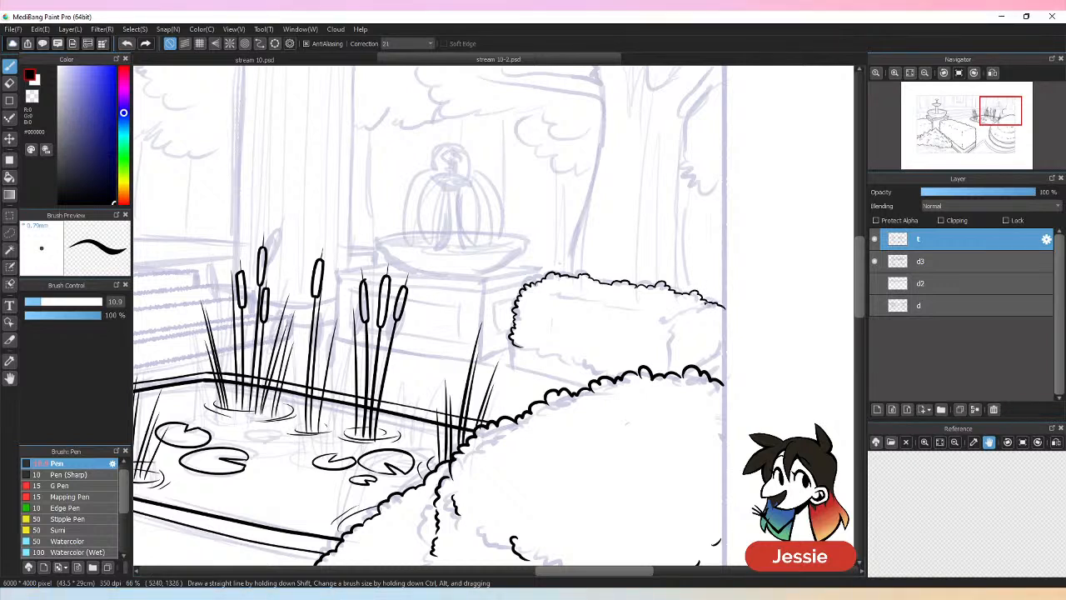
{"action": "left_click_drag", "start_coordinate": [527, 347], "coordinate": [573, 360]}
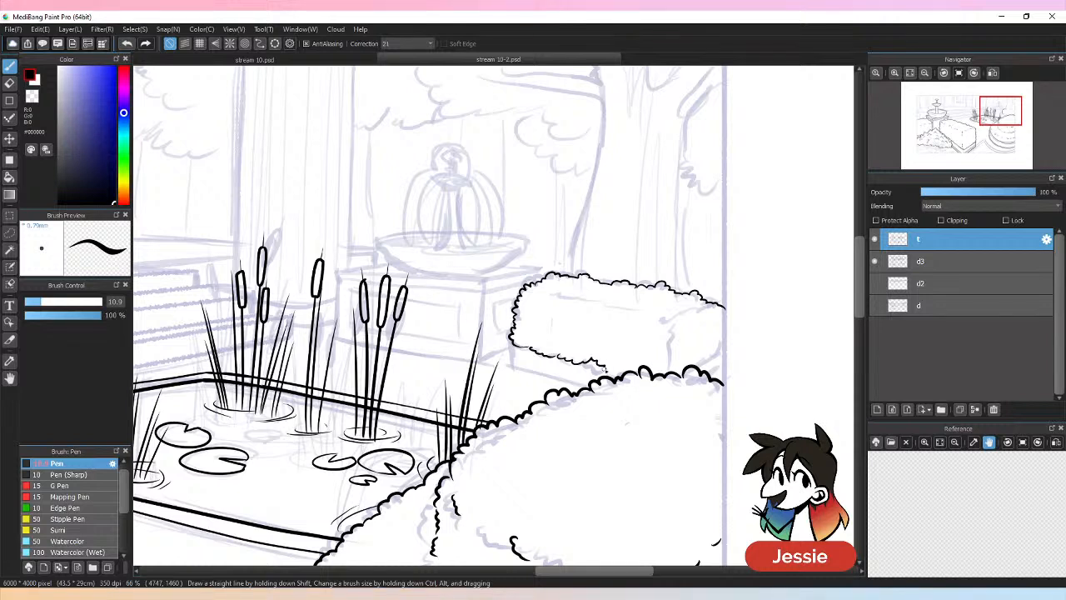
{"action": "left_click_drag", "start_coordinate": [606, 367], "coordinate": [635, 364]}
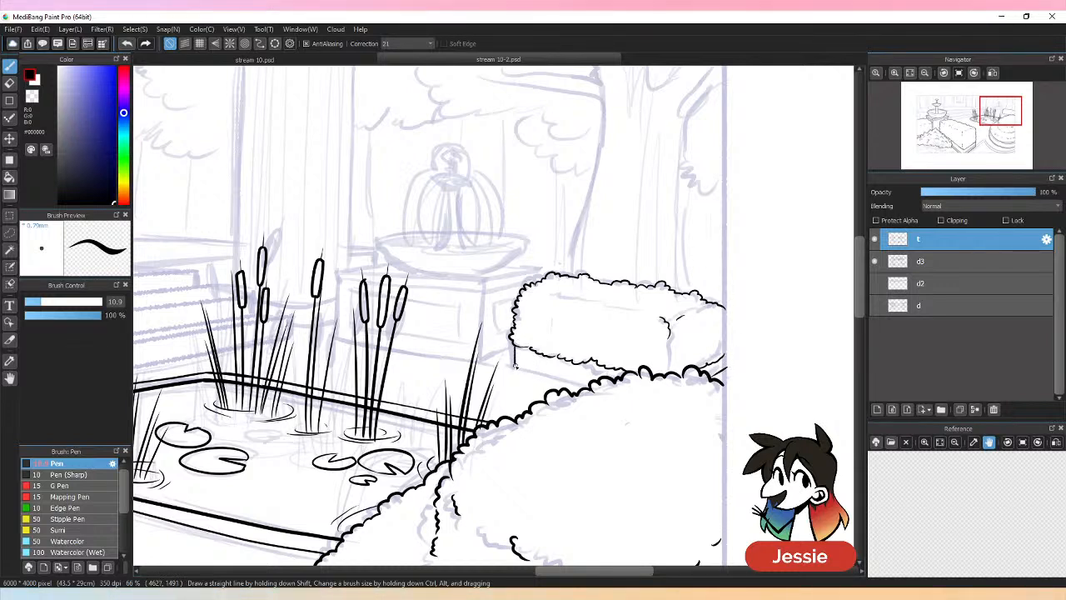
Ink the low planter base beneath the small background hedge with a bottom edge and a parallel inner line.
{"action": "left_click_drag", "start_coordinate": [515, 365], "coordinate": [581, 381]}
{"action": "left_click_drag", "start_coordinate": [515, 356], "coordinate": [617, 385]}
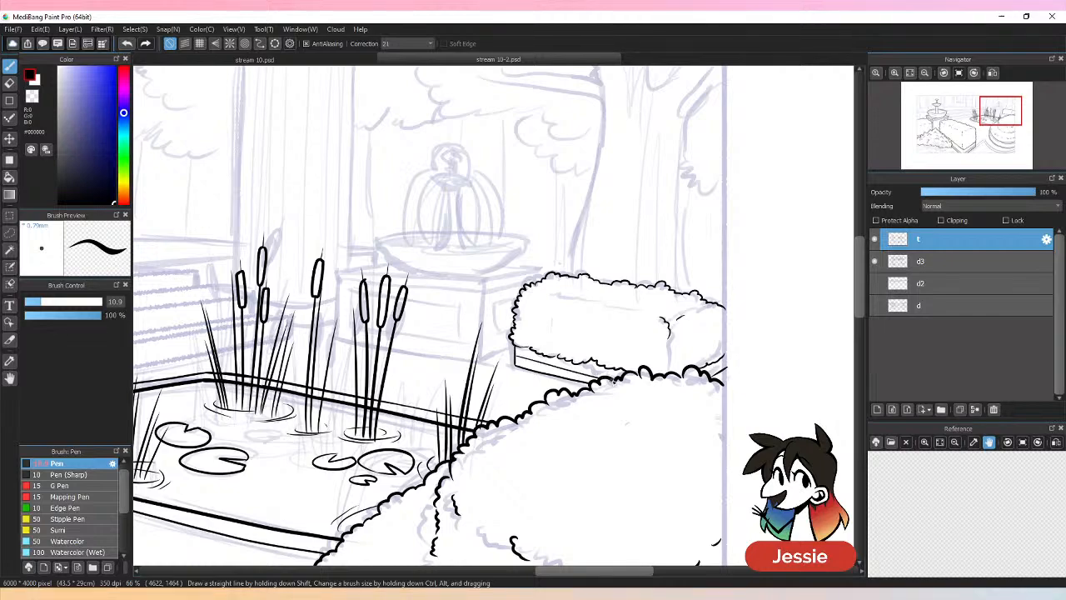
{"action": "key", "text": "ctrl+z"}
{"action": "left_click_drag", "start_coordinate": [525, 360], "coordinate": [600, 380]}
{"action": "key", "text": "ctrl+minus"}
{"action": "key", "text": "ctrl+minus"}
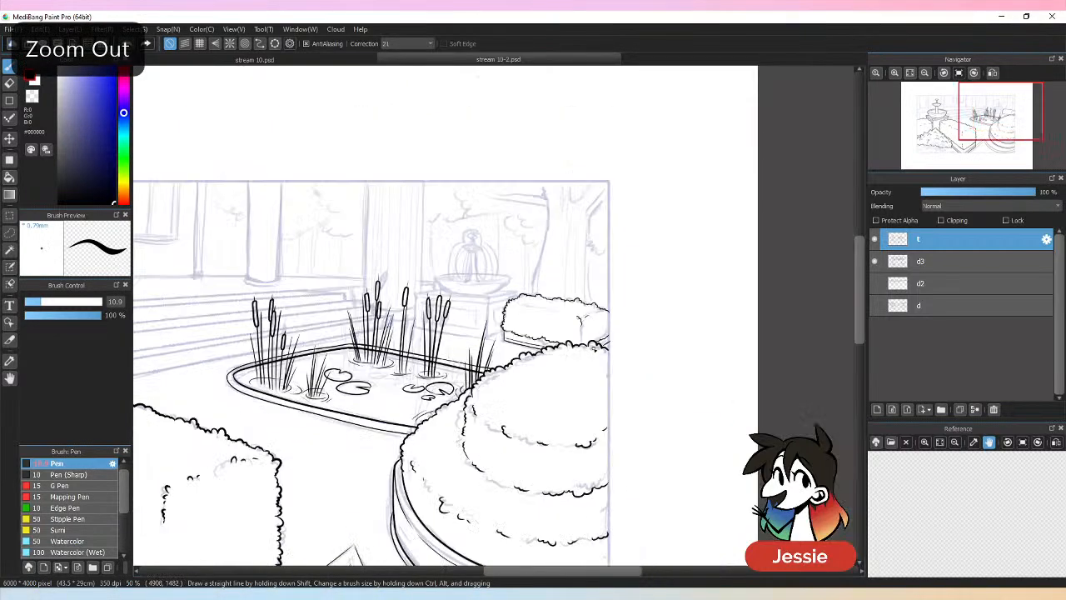
Add another parallel trim line along the front of the small hedge's planter base and save the drawing.
{"action": "key", "text": "ctrl+plus"}
{"action": "key", "text": "ctrl+plus"}
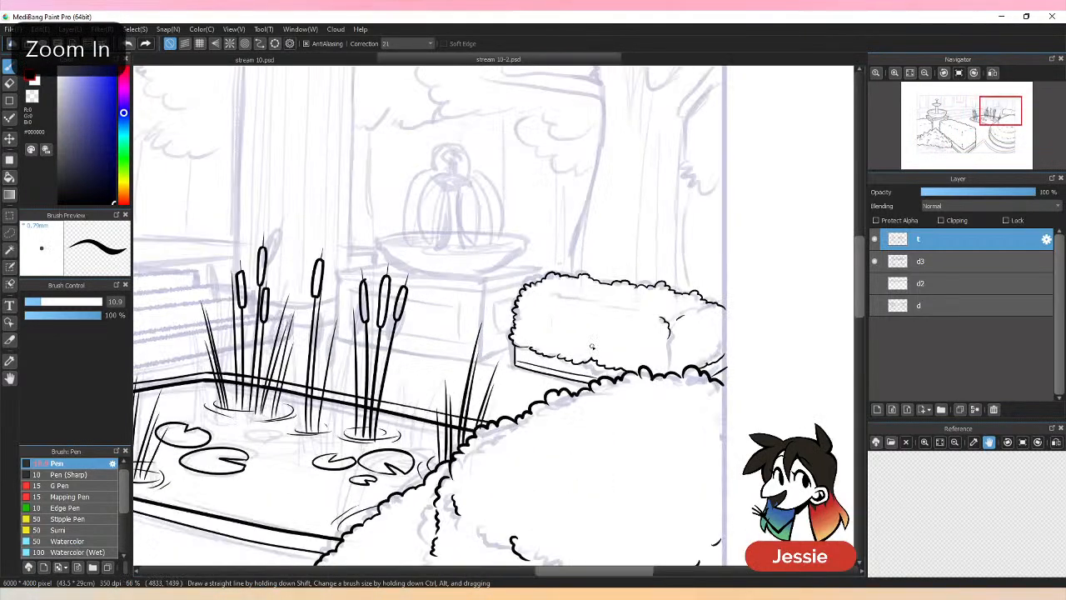
{"action": "key", "text": "ctrl+plus"}
{"action": "key", "text": "ctrl+plus"}
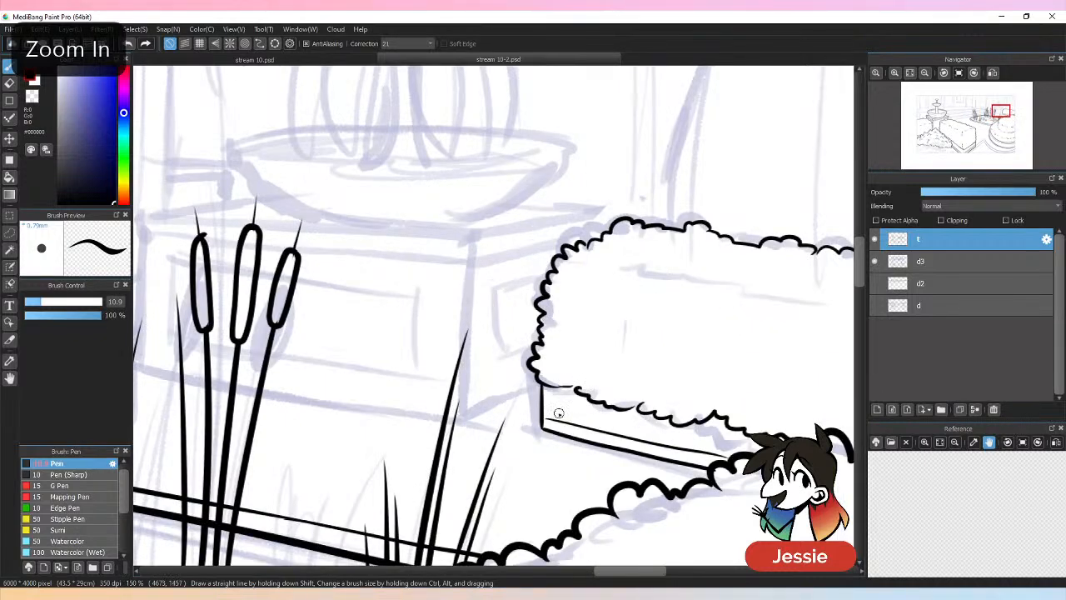
{"action": "left_click_drag", "start_coordinate": [546, 410], "coordinate": [637, 434]}
{"action": "key", "text": "ctrl+z"}
{"action": "mouse_move", "coordinate": [546, 411]}
{"action": "left_mouse_down"}
{"action": "mouse_move", "coordinate": [661, 425]}
{"action": "mouse_move", "coordinate": [731, 450]}
{"action": "left_mouse_up"}
{"action": "key", "text": "ctrl+minus"}
{"action": "key", "text": "ctrl+minus"}
{"action": "key", "text": "ctrl+minus"}
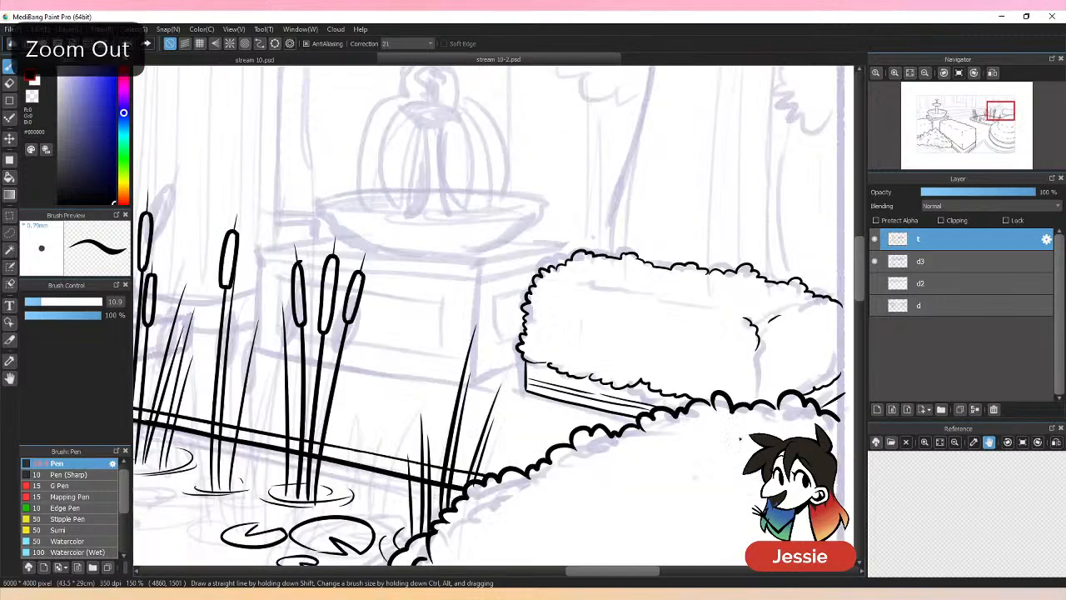
{"action": "key", "text": "ctrl+s"}
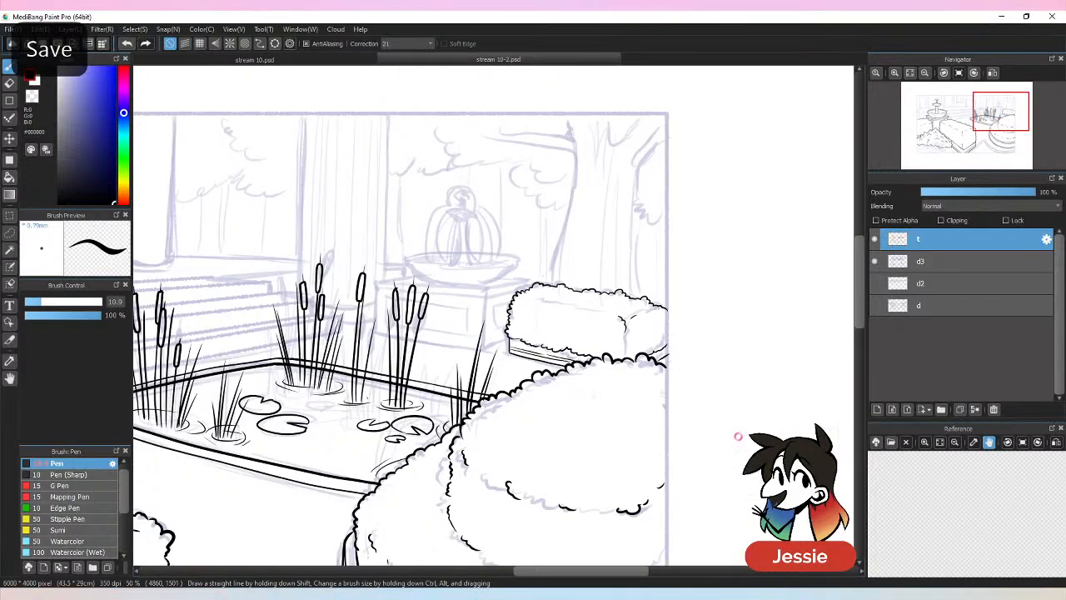
Try inking the left edge of the distant fountain's pedestal in one stroke, check it against the whole scene, and undo it.
{"action": "key", "text": "ctrl+plus"}
{"action": "key", "text": "ctrl+plus"}
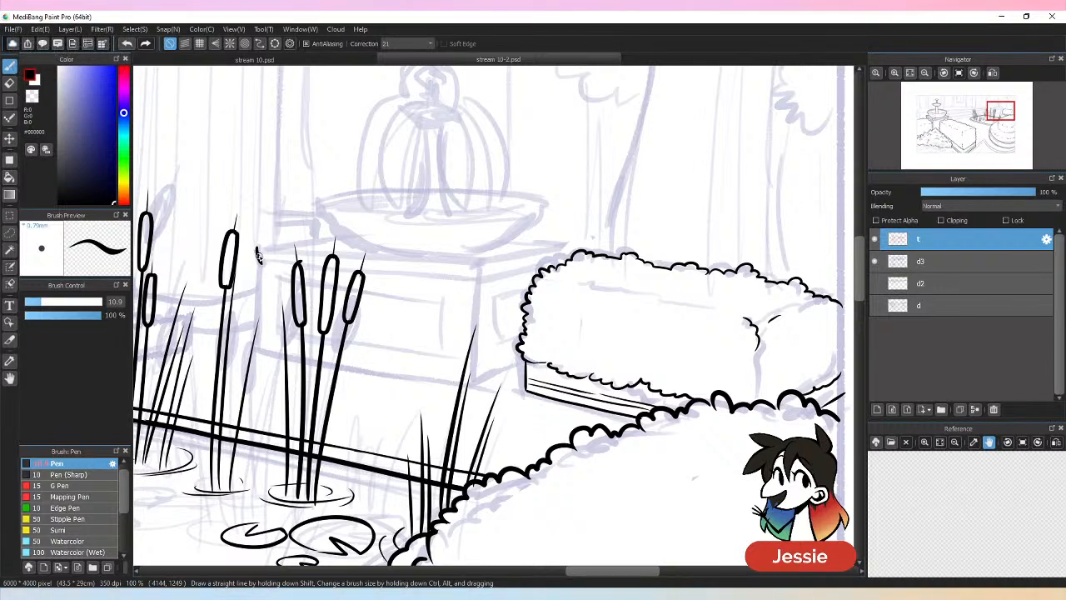
{"action": "left_click_drag", "start_coordinate": [259, 261], "coordinate": [264, 353]}
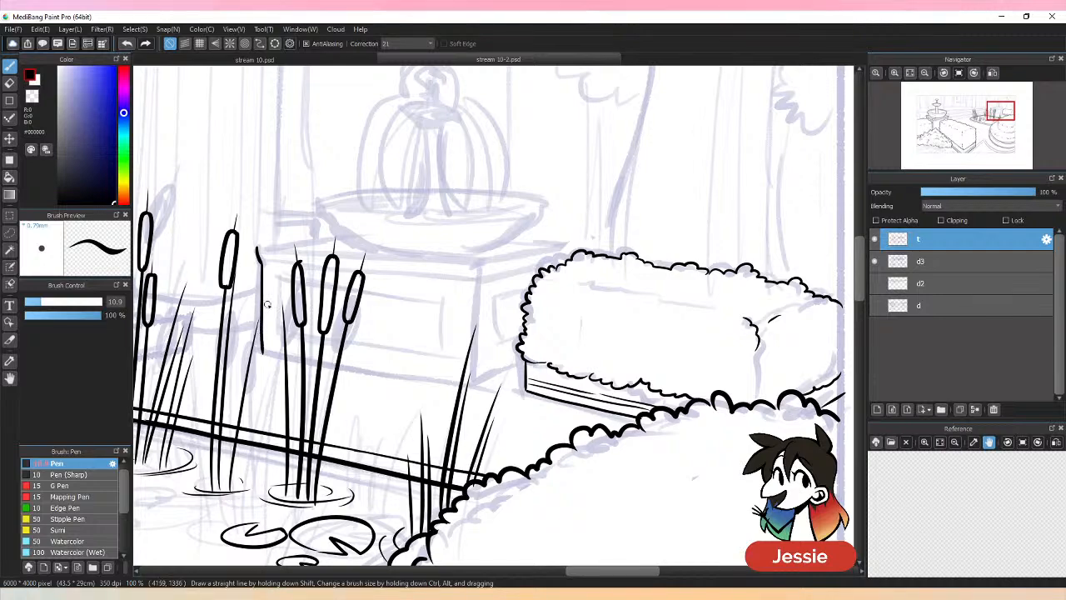
{"action": "key", "text": "ctrl+minus"}
{"action": "key", "text": "ctrl+minus"}
{"action": "key", "text": "ctrl+minus"}
{"action": "key", "text": "ctrl+minus"}
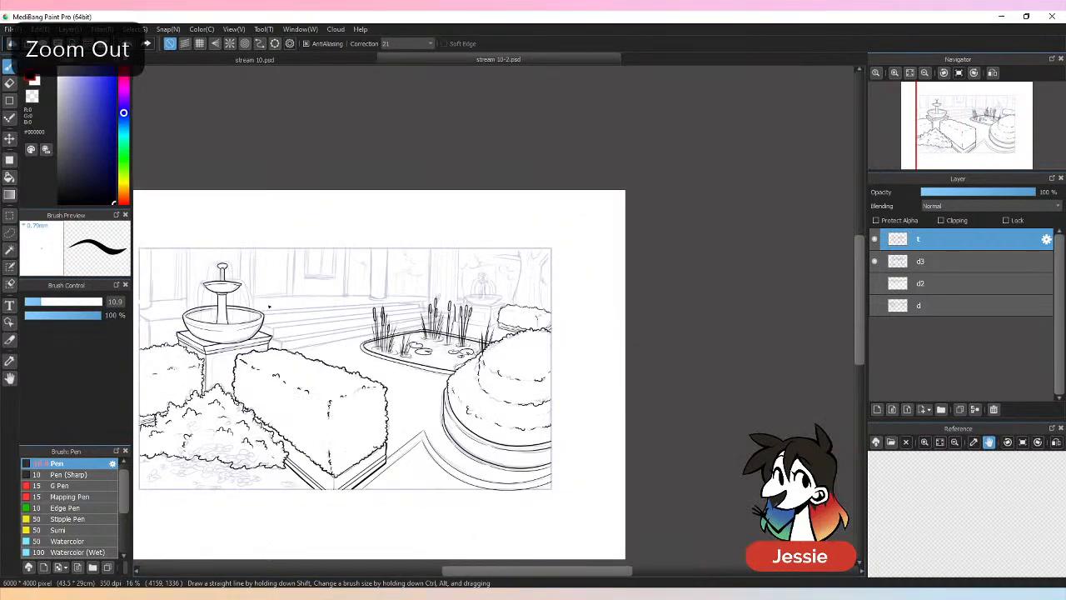
{"action": "key", "text": "ctrl+plus"}
{"action": "key", "text": "ctrl+plus"}
{"action": "key", "text": "ctrl+plus"}
{"action": "key", "text": "ctrl+plus"}
{"action": "key", "text": "ctrl+z"}
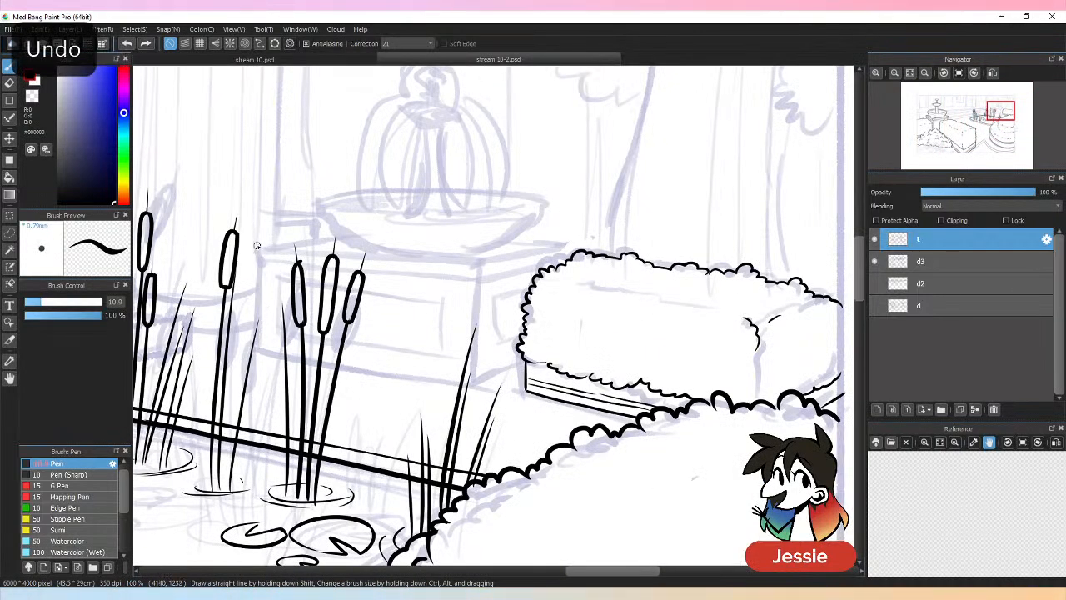
Ink the left side of the distant fountain's pedestal with a curved cap corner, plus the cap's top edge up to the basin.
{"action": "left_click_drag", "start_coordinate": [257, 246], "coordinate": [264, 347]}
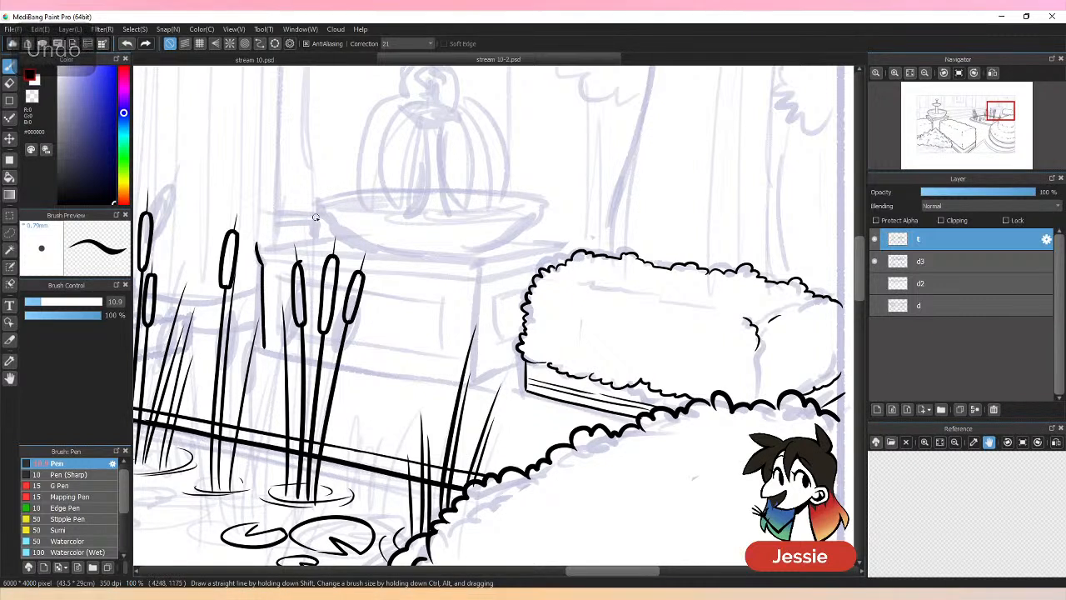
{"action": "key", "text": "ctrl+z"}
{"action": "left_click_drag", "start_coordinate": [261, 268], "coordinate": [263, 349]}
{"action": "key", "text": "ctrl+z"}
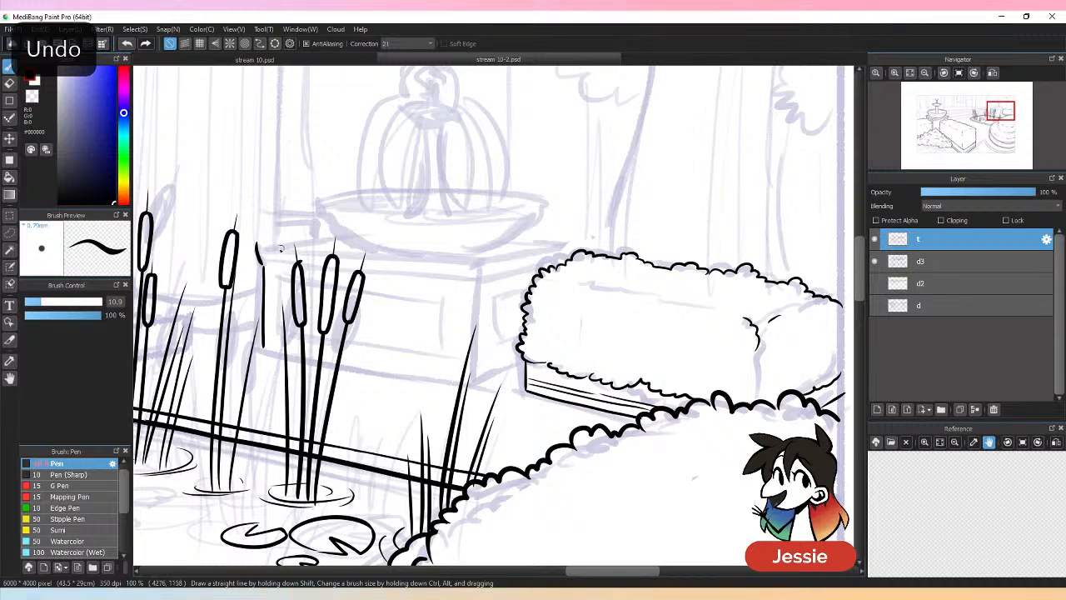
{"action": "left_click_drag", "start_coordinate": [262, 244], "coordinate": [343, 230]}
{"action": "key", "text": "ctrl+z"}
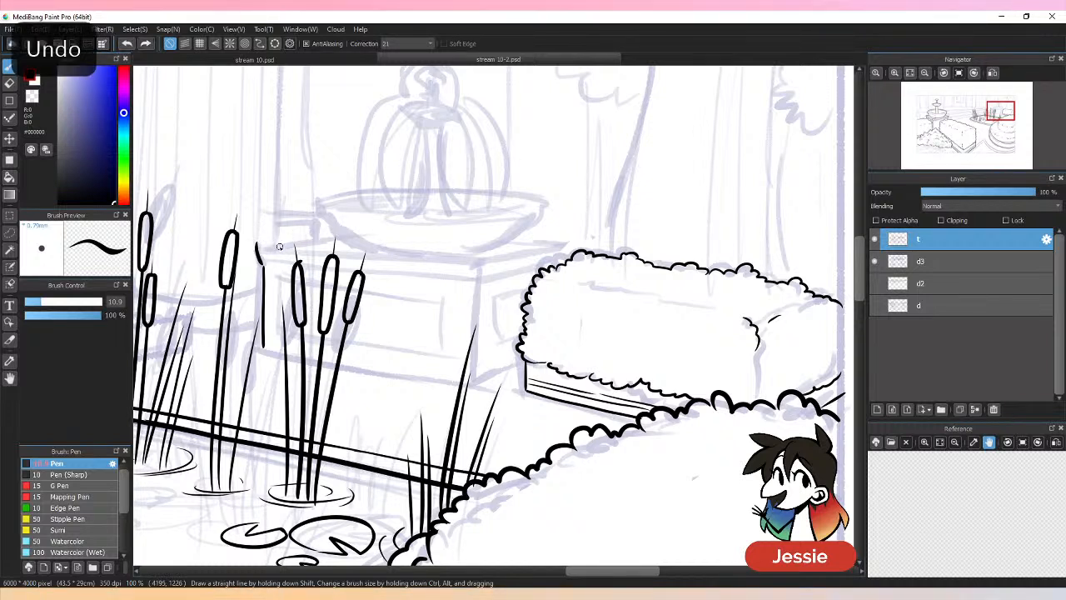
{"action": "left_click_drag", "start_coordinate": [255, 244], "coordinate": [340, 238]}
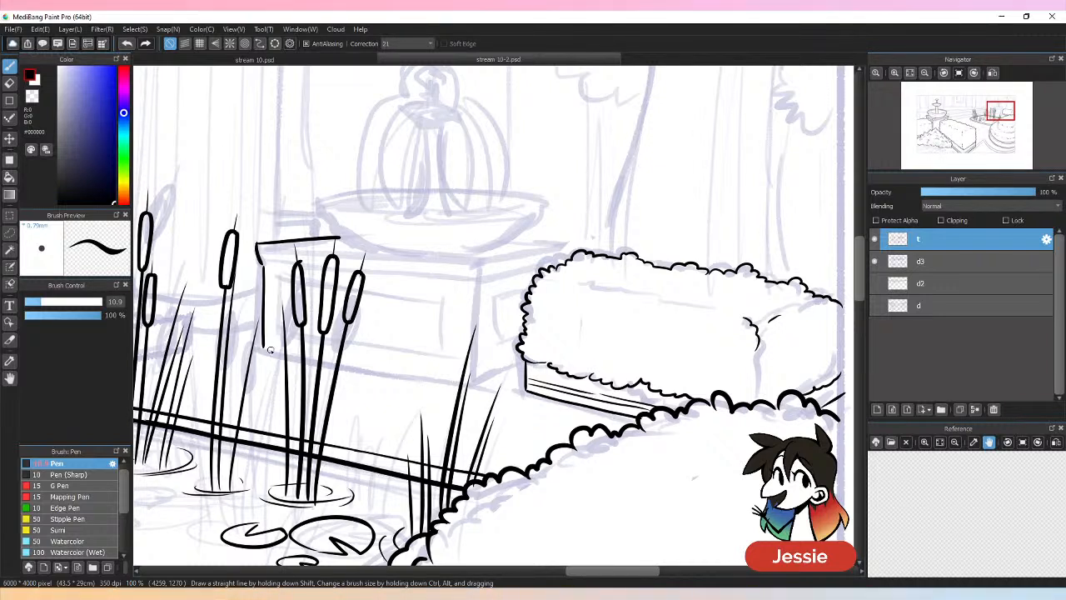
{"action": "key", "text": "ctrl+z"}
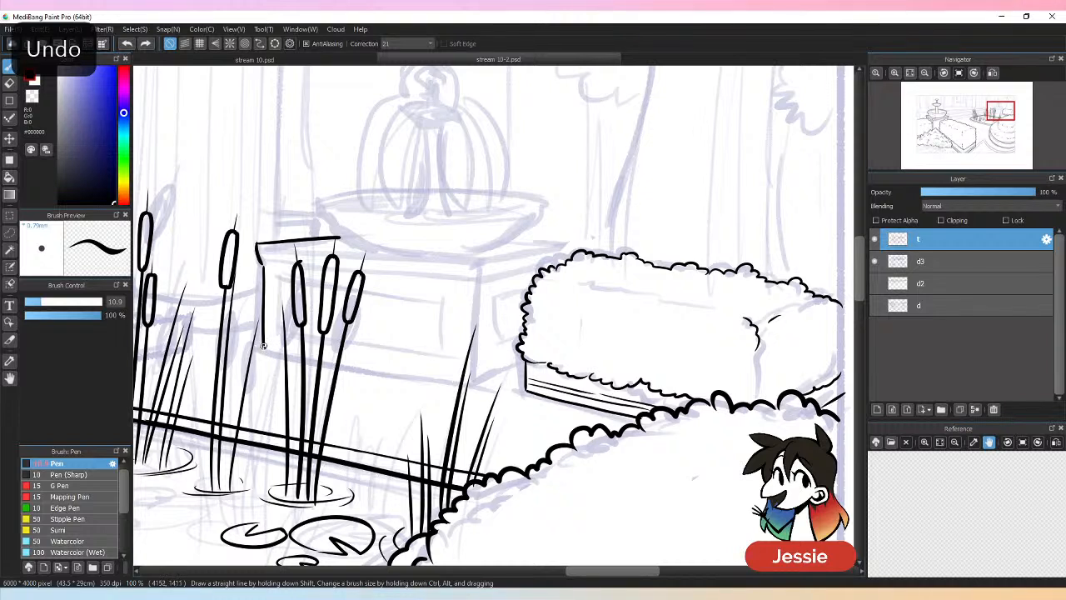
Ink the pedestal's front bottom edge, its vertical front corner, and the side bottom edge running back to the hedge.
{"action": "mouse_move", "coordinate": [264, 346]}
{"action": "left_mouse_down"}
{"action": "mouse_move", "coordinate": [371, 372]}
{"action": "mouse_move", "coordinate": [317, 365]}
{"action": "mouse_move", "coordinate": [467, 385]}
{"action": "left_mouse_up"}
{"action": "key", "text": "ctrl+z"}
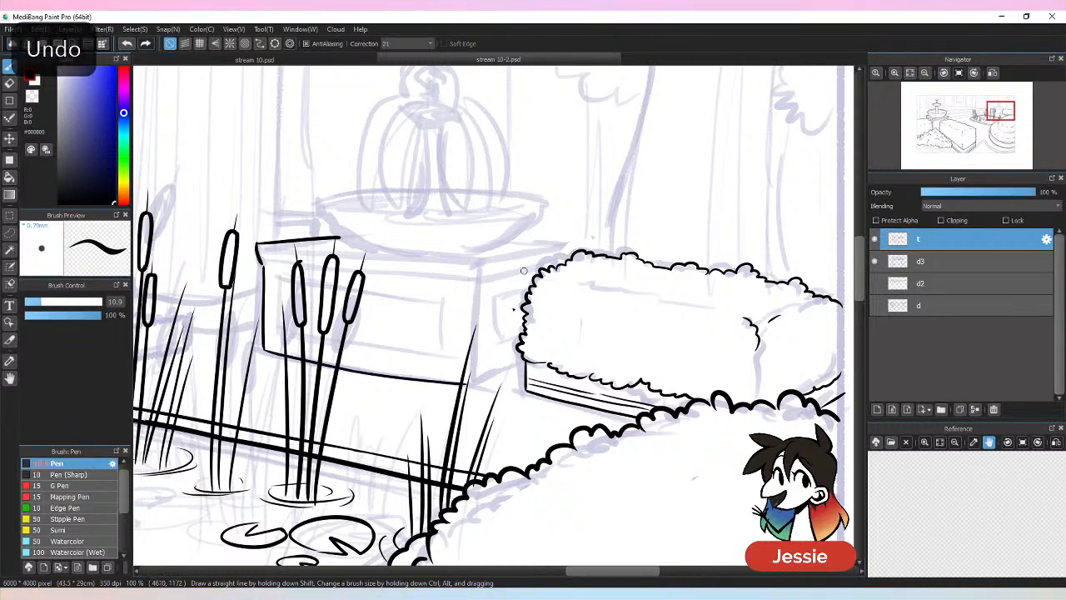
{"action": "left_click_drag", "start_coordinate": [477, 287], "coordinate": [471, 385]}
{"action": "key", "text": "ctrl+z"}
{"action": "mouse_move", "coordinate": [478, 283]}
{"action": "left_mouse_down"}
{"action": "mouse_move", "coordinate": [471, 383]}
{"action": "mouse_move", "coordinate": [525, 364]}
{"action": "left_mouse_up"}
{"action": "key", "text": "ctrl+z"}
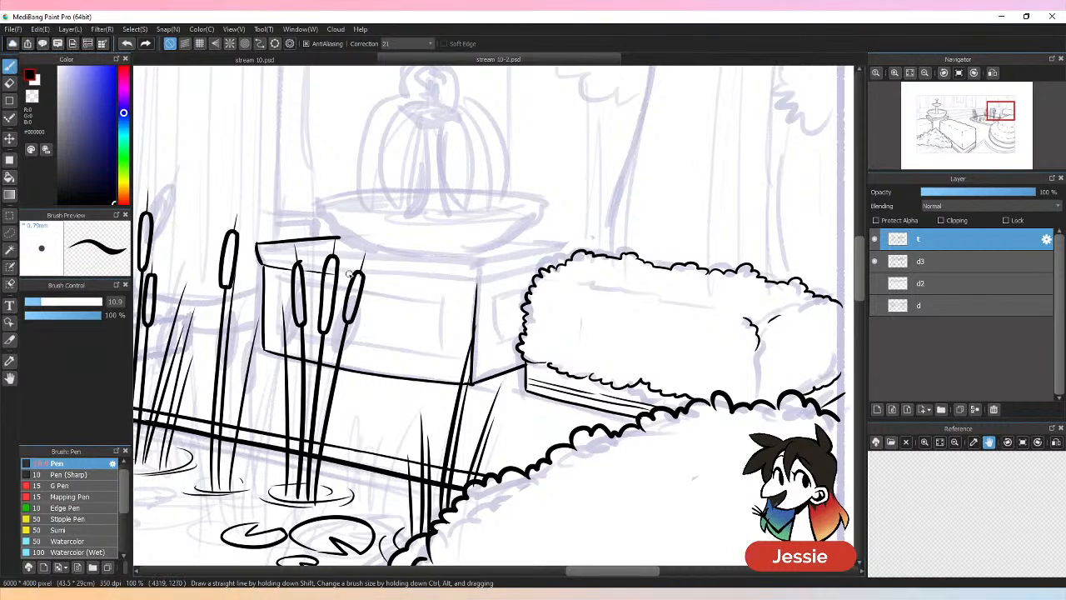
Redraw the line beneath the pedestal's cap across the front face to the vertical front corner.
{"action": "key", "text": "ctrl+z"}
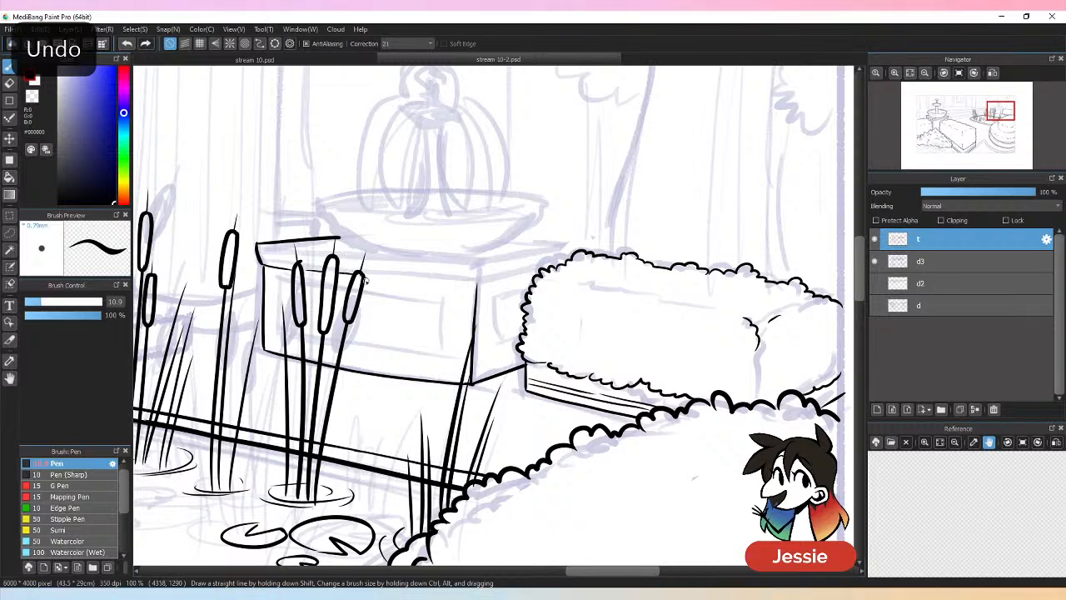
{"action": "key", "text": "ctrl+z"}
{"action": "left_click_drag", "start_coordinate": [338, 273], "coordinate": [476, 287]}
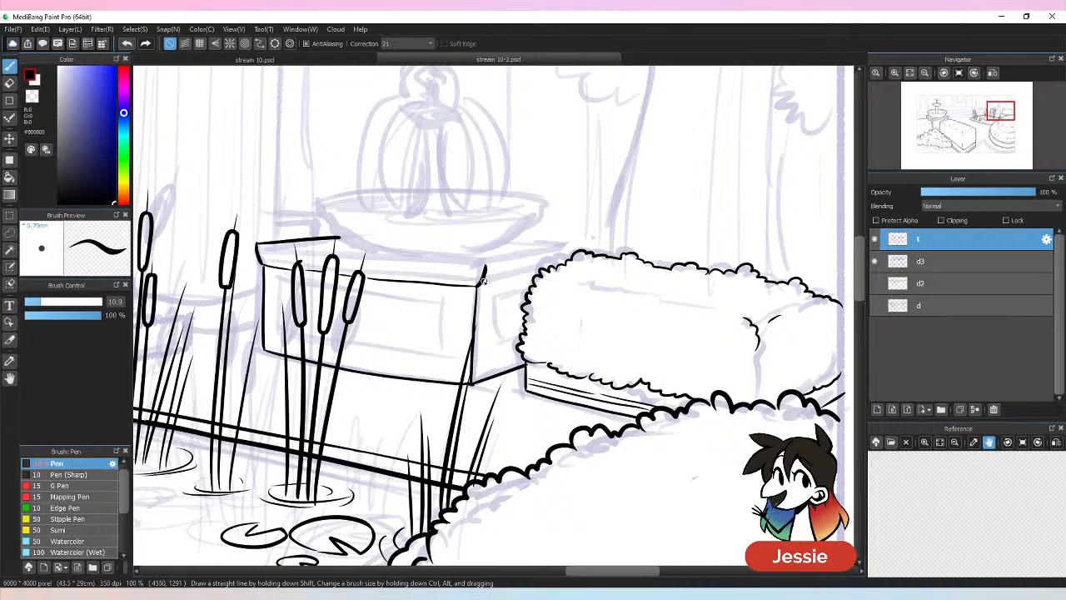
Ink the pedestal cap's side face and outer corner, its front top edge, and the short back edge beside the basin.
{"action": "left_click_drag", "start_coordinate": [522, 273], "coordinate": [564, 246]}
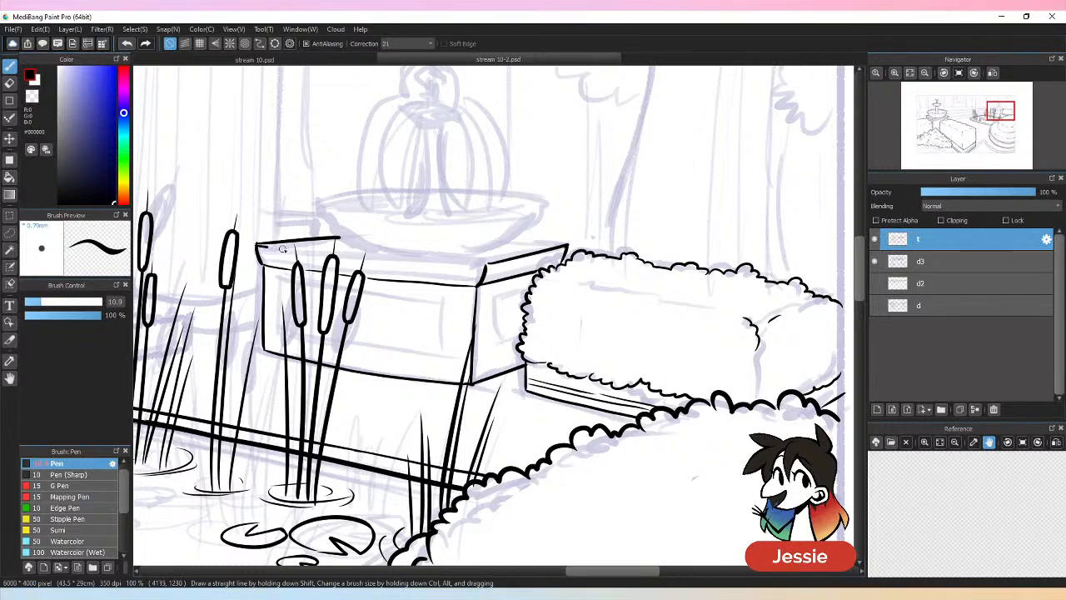
{"action": "left_click_drag", "start_coordinate": [283, 249], "coordinate": [365, 255]}
{"action": "key", "text": "ctrl+z"}
{"action": "mouse_move", "coordinate": [259, 244]}
{"action": "left_mouse_down"}
{"action": "mouse_move", "coordinate": [381, 256]}
{"action": "mouse_move", "coordinate": [352, 240]}
{"action": "mouse_move", "coordinate": [371, 255]}
{"action": "mouse_move", "coordinate": [483, 264]}
{"action": "mouse_move", "coordinate": [522, 244]}
{"action": "mouse_move", "coordinate": [567, 246]}
{"action": "mouse_move", "coordinate": [523, 243]}
{"action": "mouse_move", "coordinate": [569, 243]}
{"action": "left_mouse_up"}
{"action": "key", "text": "ctrl+minus"}
{"action": "key", "text": "ctrl+z"}
{"action": "key", "text": "ctrl+z"}
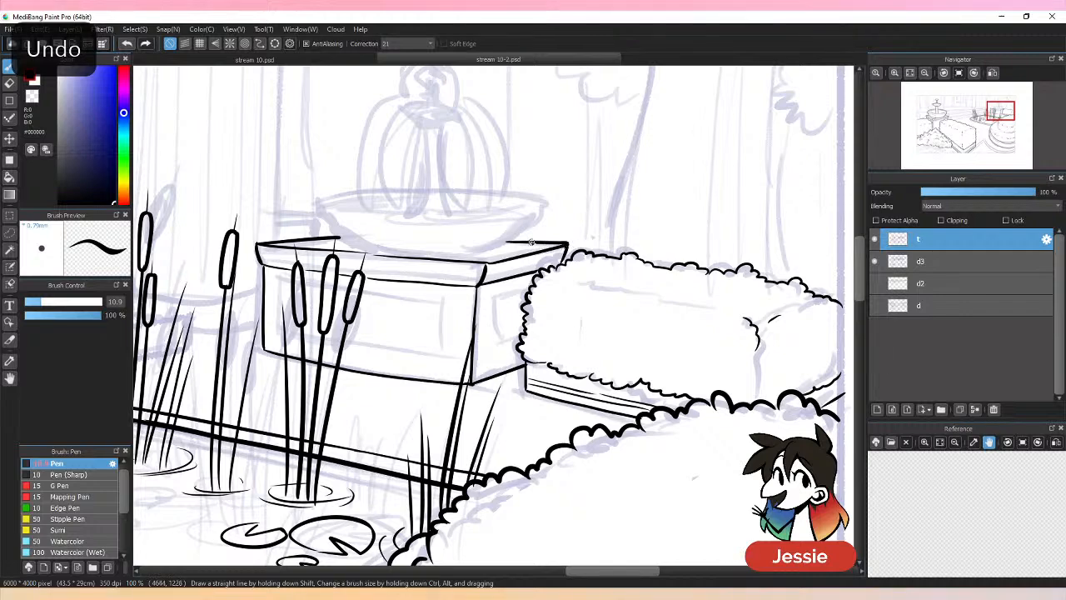
Hide the sketch layer d3 and examine the inked pedestal without the sketch, in the whole scene and close up.
{"action": "key", "text": "ctrl+minus"}
{"action": "key", "text": "ctrl+minus"}
{"action": "key", "text": "ctrl+minus"}
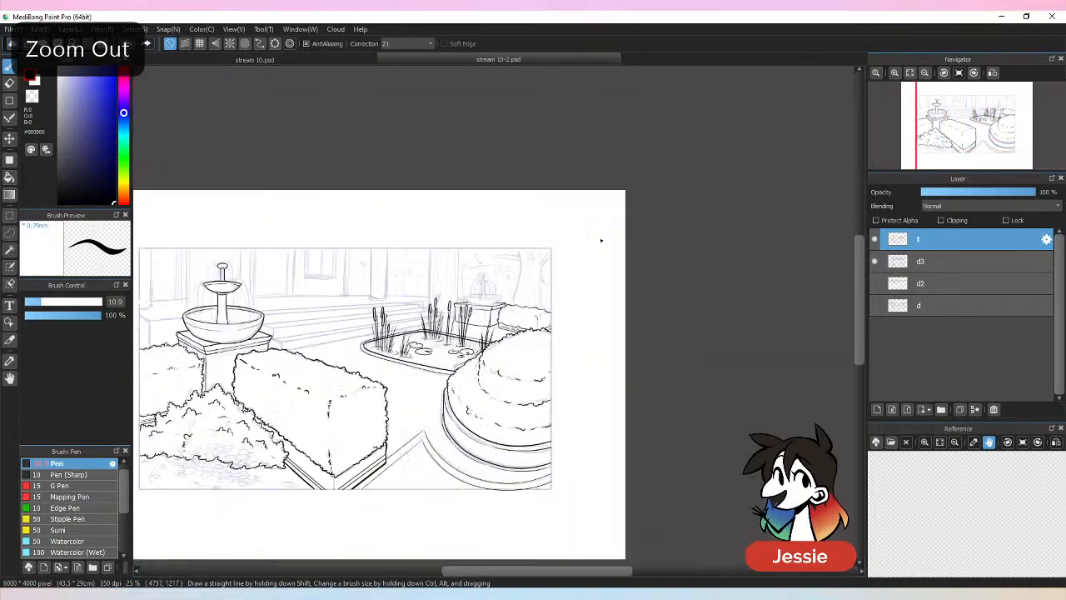
{"action": "left_click", "coordinate": [875, 262]}
{"action": "key", "text": "ctrl+plus"}
{"action": "key", "text": "ctrl+plus"}
{"action": "key", "text": "ctrl+plus"}
{"action": "key", "text": "ctrl+plus"}
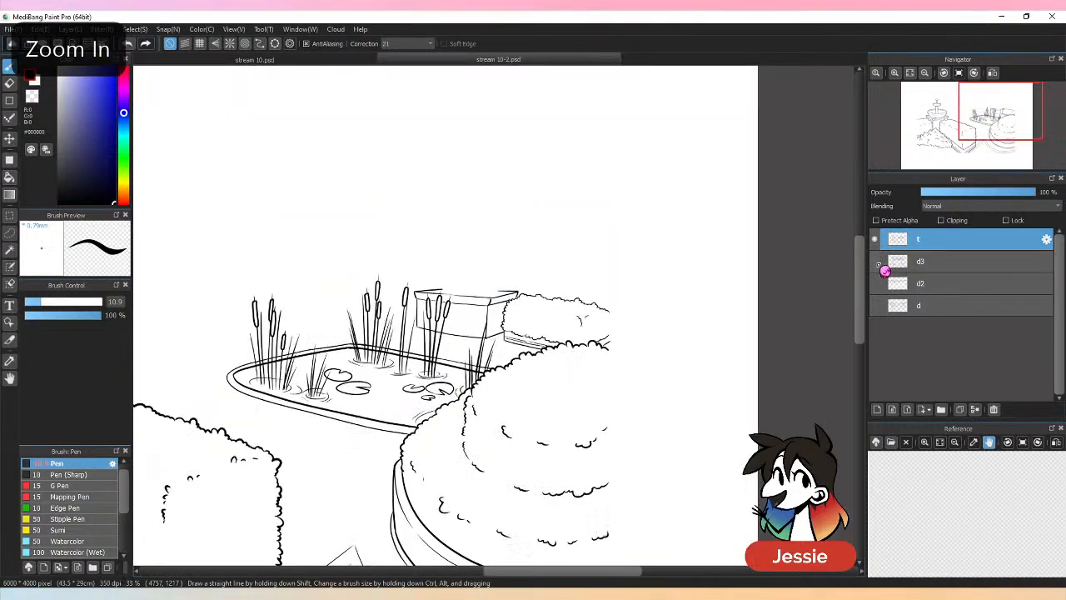
{"action": "key", "text": "ctrl+plus"}
Extend the tall grass blade's tip across the pedestal's vertical front corner and save the drawing.
{"action": "left_click_drag", "start_coordinate": [494, 296], "coordinate": [477, 345]}
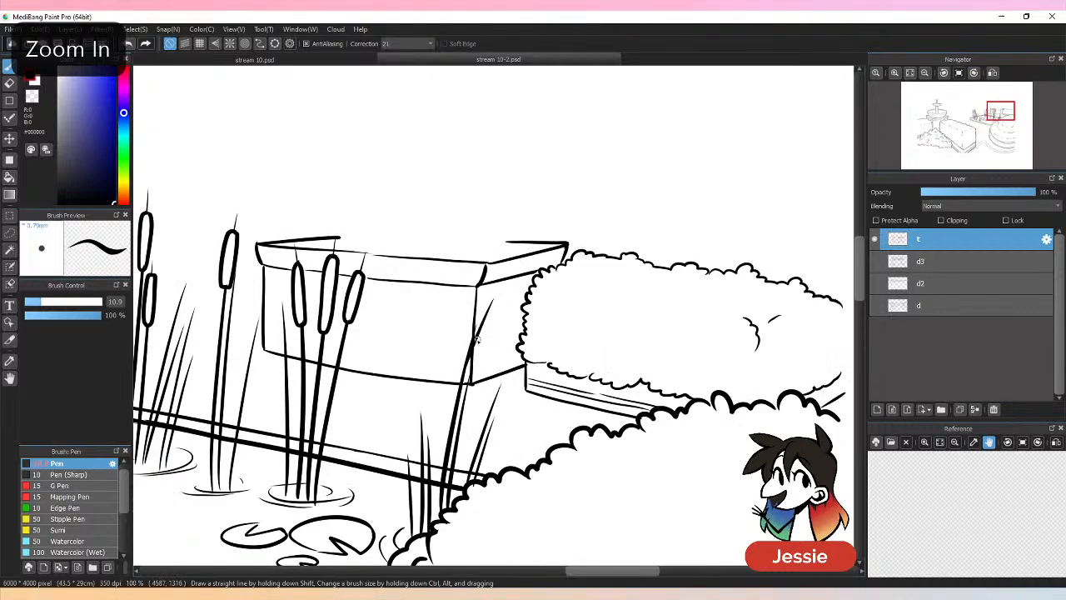
{"action": "key", "text": "ctrl+z"}
{"action": "left_click_drag", "start_coordinate": [499, 289], "coordinate": [478, 332]}
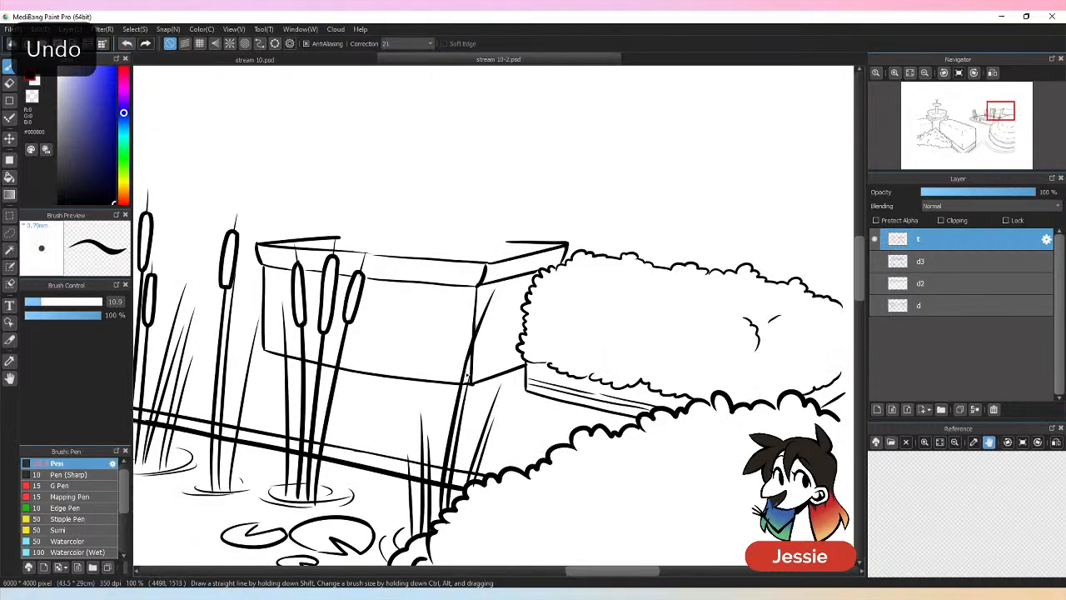
{"action": "key", "text": "ctrl+minus"}
{"action": "key", "text": "ctrl+minus"}
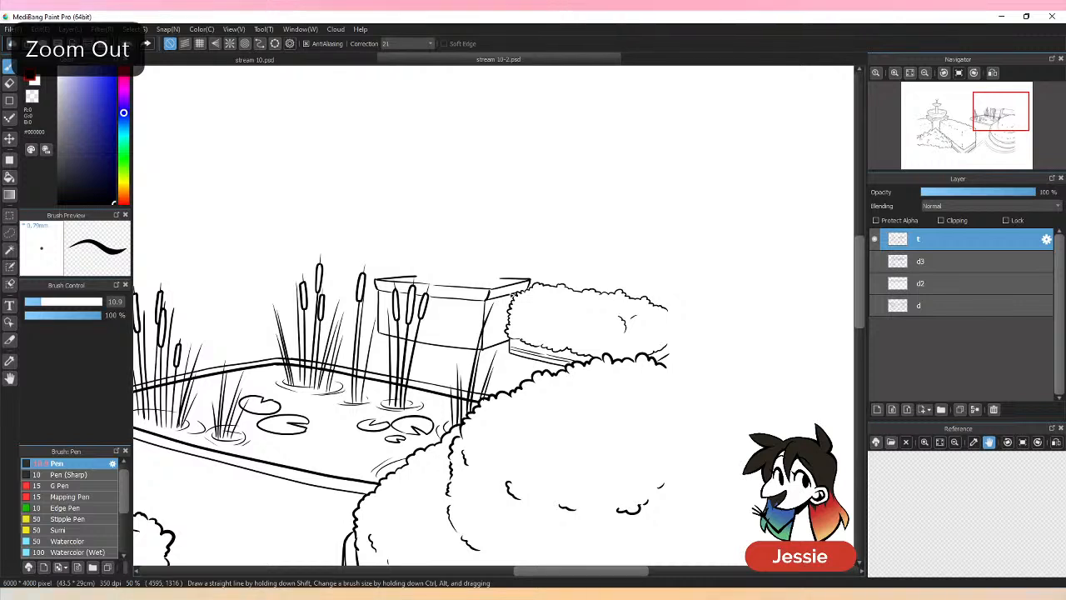
{"action": "key", "text": "ctrl+s"}
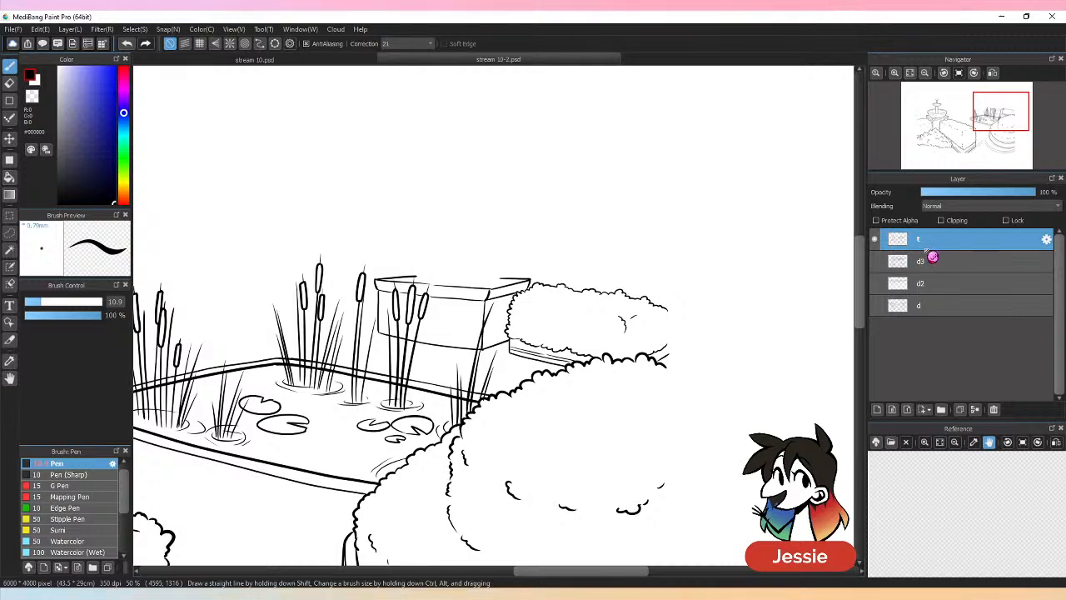
Show the sketch layer d3 again and ink the curved left underside of the distant fountain's basin.
{"action": "left_click", "coordinate": [876, 265]}
{"action": "key", "text": "ctrl+plus"}
{"action": "key", "text": "ctrl+plus"}
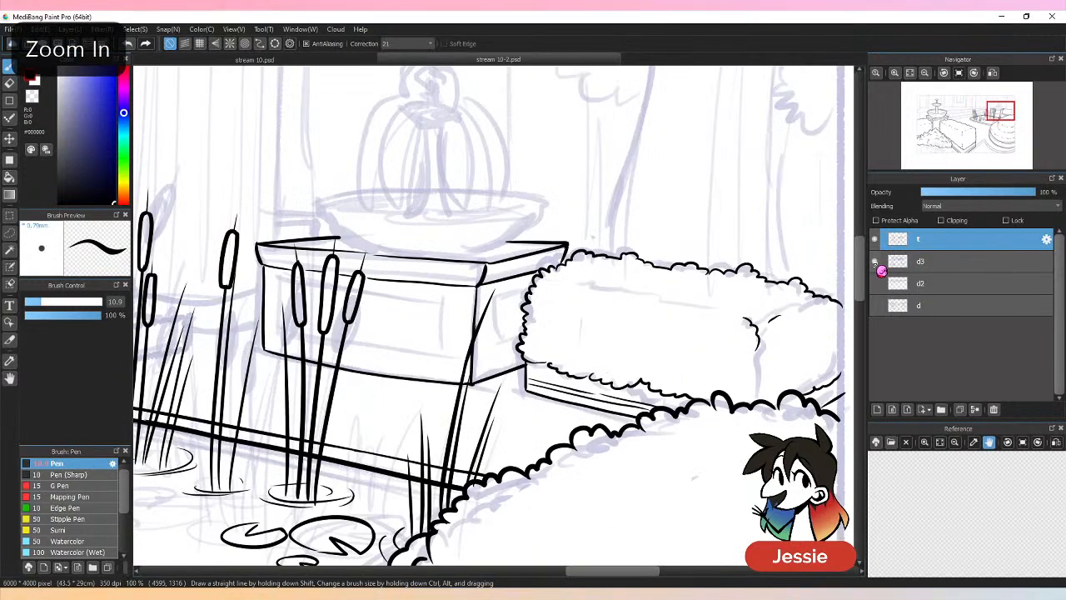
{"action": "mouse_move", "coordinate": [318, 201]}
{"action": "left_mouse_down"}
{"action": "mouse_move", "coordinate": [330, 230]}
{"action": "mouse_move", "coordinate": [381, 251]}
{"action": "left_mouse_up"}
{"action": "key", "text": "ctrl+z"}
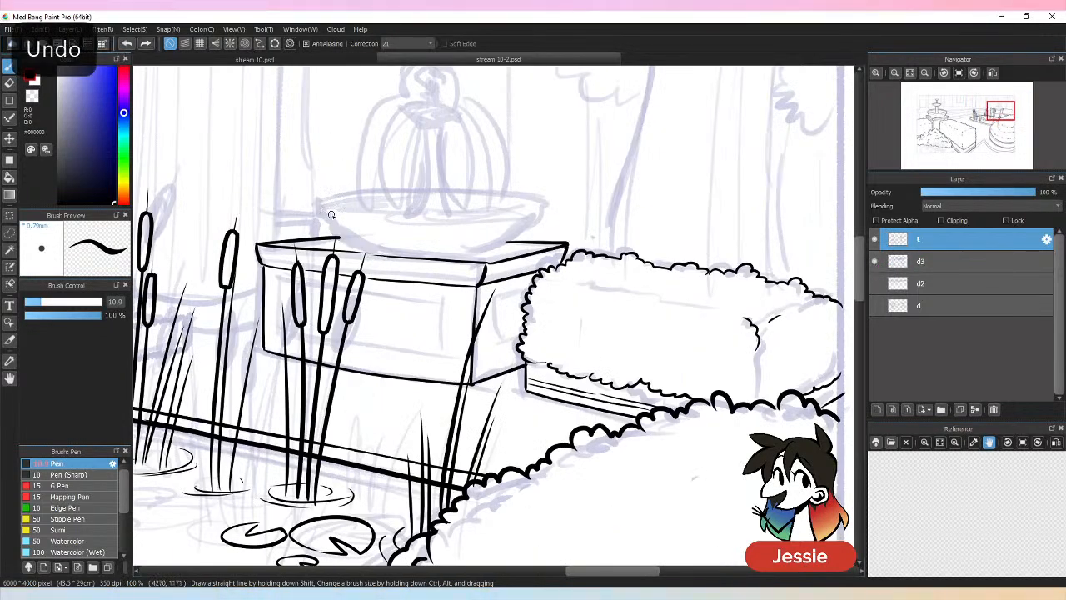
{"action": "mouse_move", "coordinate": [320, 215]}
{"action": "left_mouse_down"}
{"action": "mouse_move", "coordinate": [348, 241]}
{"action": "mouse_move", "coordinate": [403, 248]}
{"action": "left_mouse_up"}
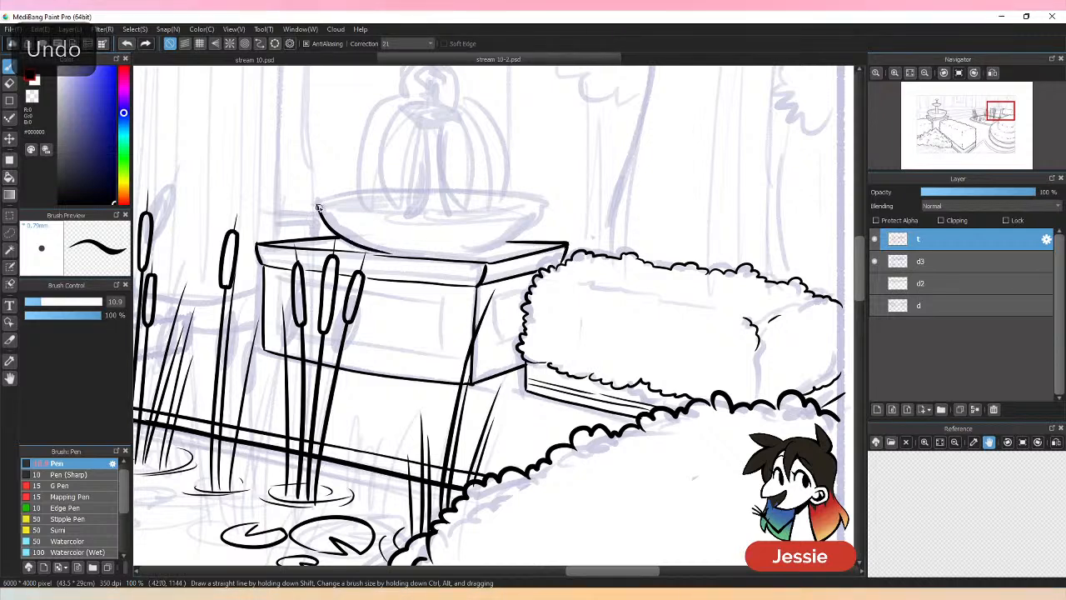
{"action": "mouse_move", "coordinate": [318, 203]}
{"action": "left_mouse_down"}
{"action": "mouse_move", "coordinate": [418, 189]}
{"action": "mouse_move", "coordinate": [527, 198]}
{"action": "left_mouse_up"}
{"action": "key", "text": "ctrl+z"}
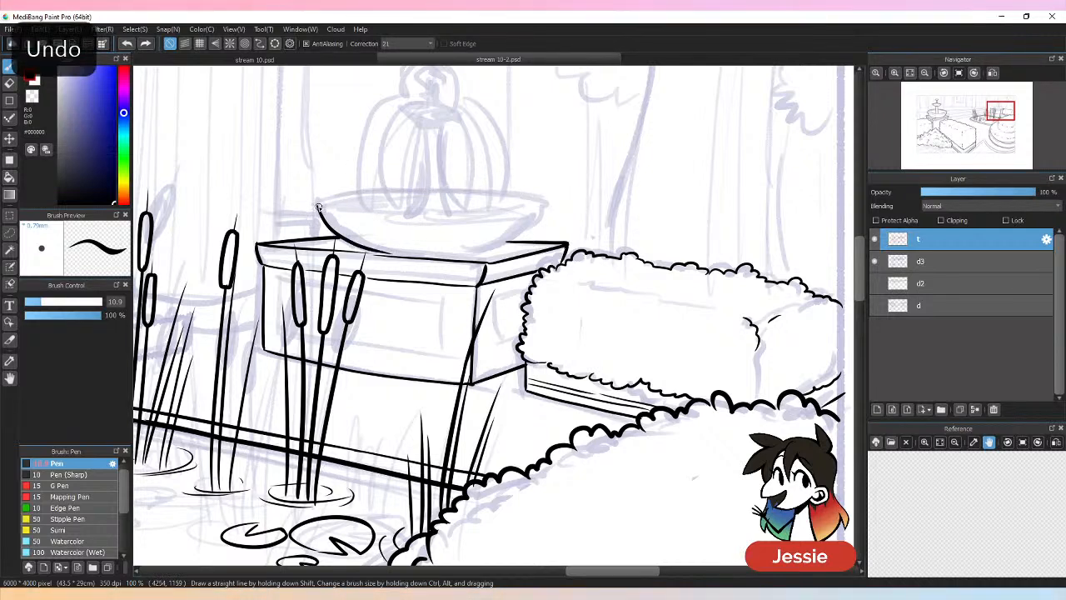
Ink the back arc of the basin's rim and the curved right side running down to the pedestal cap.
{"action": "mouse_move", "coordinate": [318, 203]}
{"action": "left_mouse_down"}
{"action": "mouse_move", "coordinate": [542, 207]}
{"action": "mouse_move", "coordinate": [564, 195]}
{"action": "mouse_move", "coordinate": [494, 194]}
{"action": "mouse_move", "coordinate": [549, 202]}
{"action": "mouse_move", "coordinate": [490, 251]}
{"action": "left_mouse_up"}
{"action": "key", "text": "ctrl+z"}
{"action": "key", "text": "ctrl+z"}
{"action": "mouse_move", "coordinate": [543, 203]}
{"action": "left_mouse_down"}
{"action": "mouse_move", "coordinate": [529, 227]}
{"action": "mouse_move", "coordinate": [482, 255]}
{"action": "left_mouse_up"}
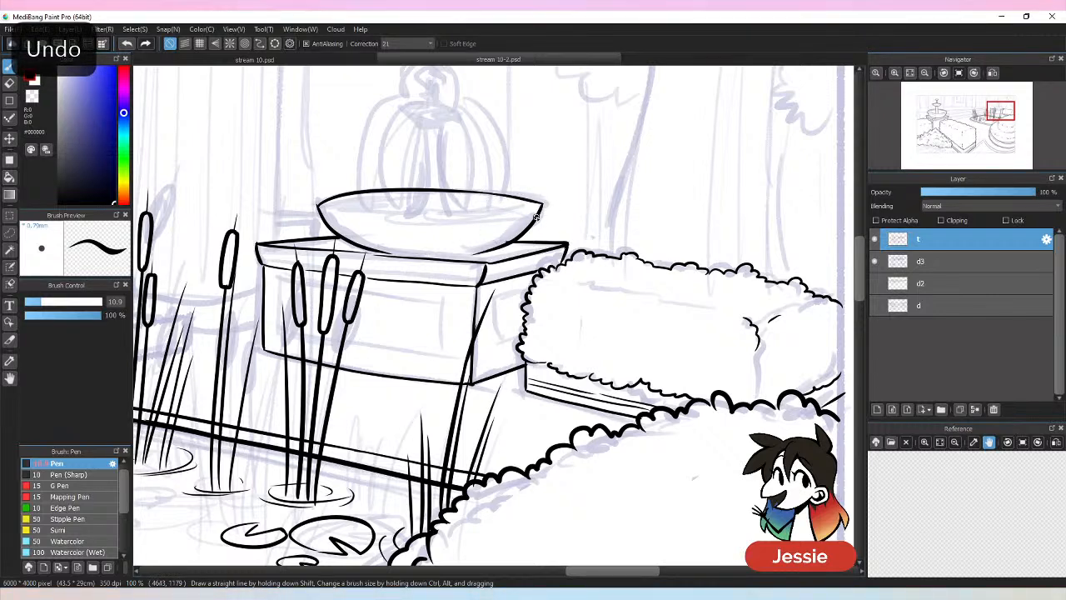
{"action": "key", "text": "ctrl+z"}
{"action": "mouse_move", "coordinate": [543, 203]}
{"action": "left_mouse_down"}
{"action": "mouse_move", "coordinate": [516, 242]}
{"action": "mouse_move", "coordinate": [464, 253]}
{"action": "left_mouse_up"}
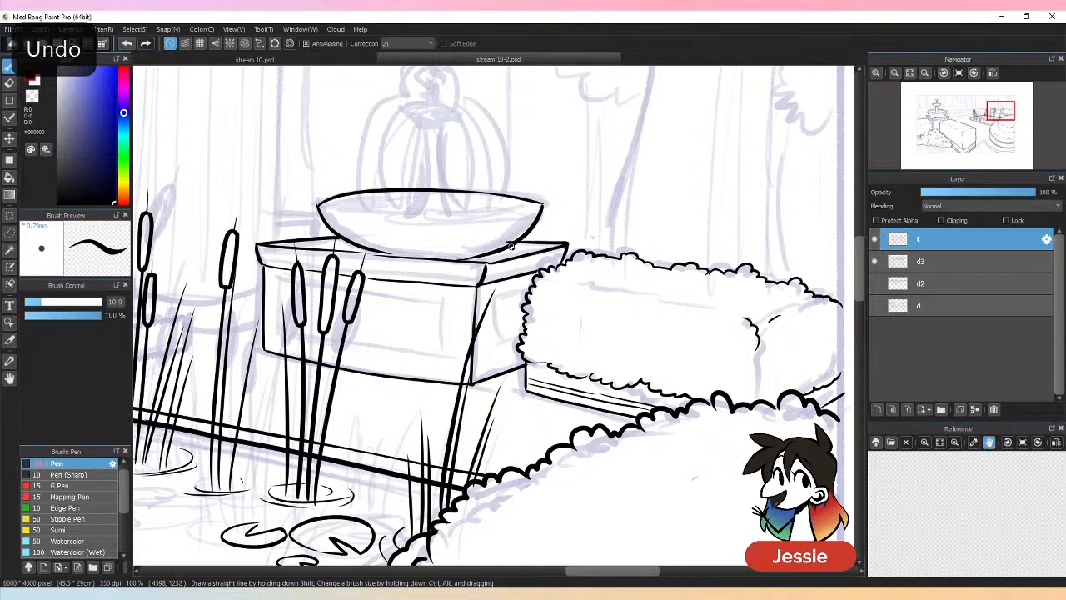
{"action": "key", "text": "e"}
{"action": "key", "text": "b"}
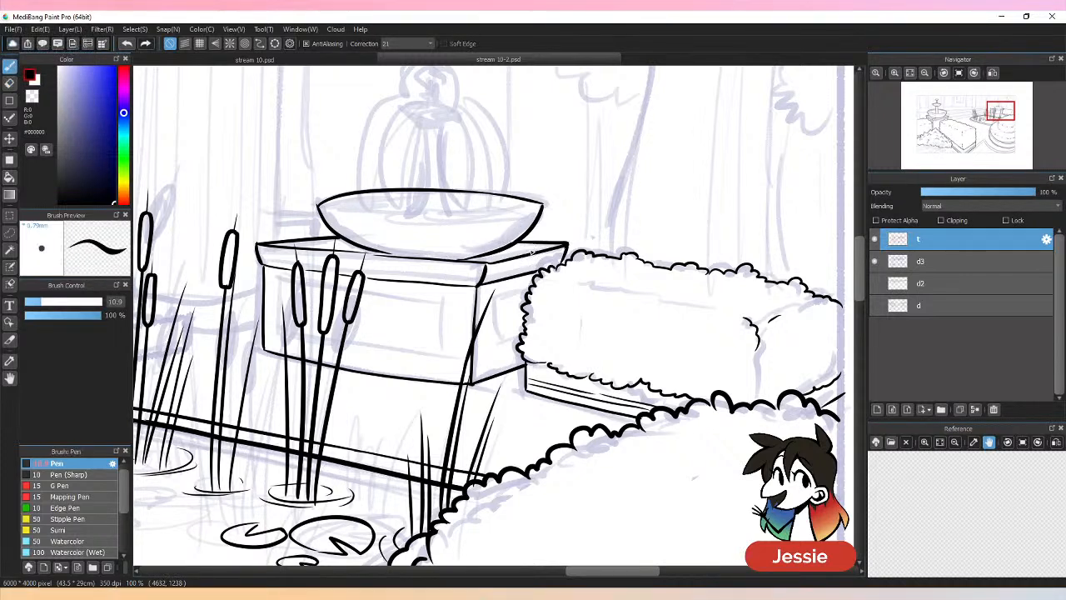
Ink the inner edge of the basin's rim along the back left and across the front.
{"action": "left_click_drag", "start_coordinate": [324, 206], "coordinate": [412, 195]}
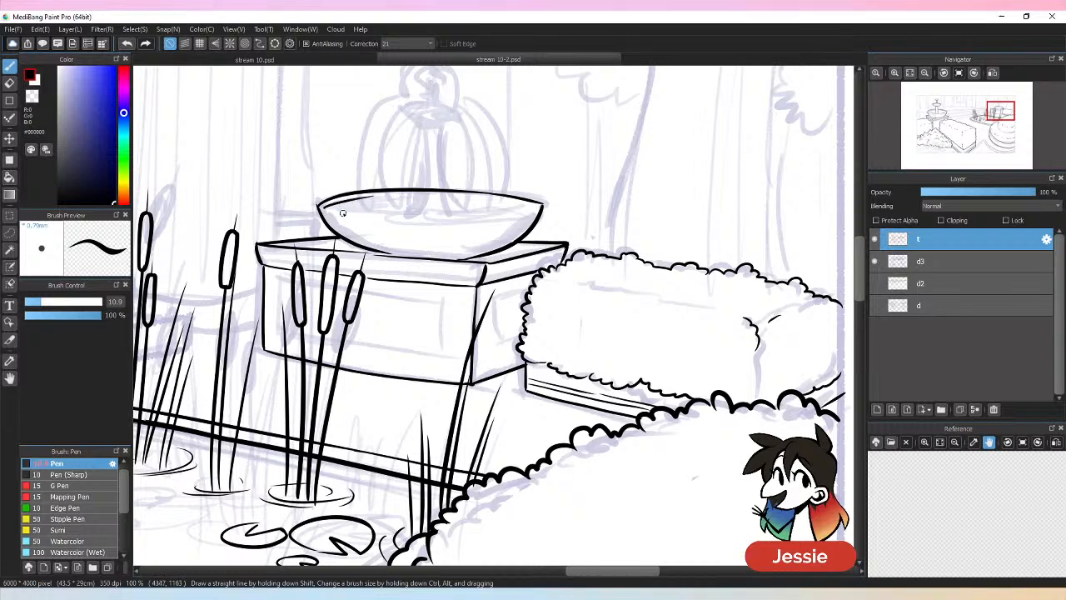
{"action": "left_click_drag", "start_coordinate": [342, 209], "coordinate": [497, 215]}
{"action": "key", "text": "ctrl+z"}
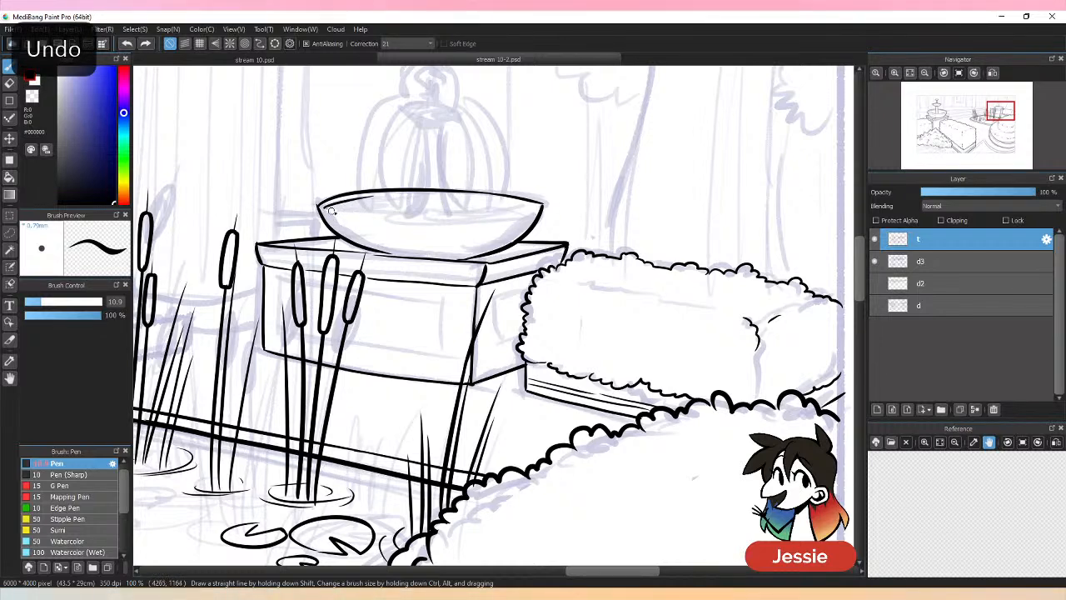
{"action": "left_click_drag", "start_coordinate": [331, 211], "coordinate": [537, 200]}
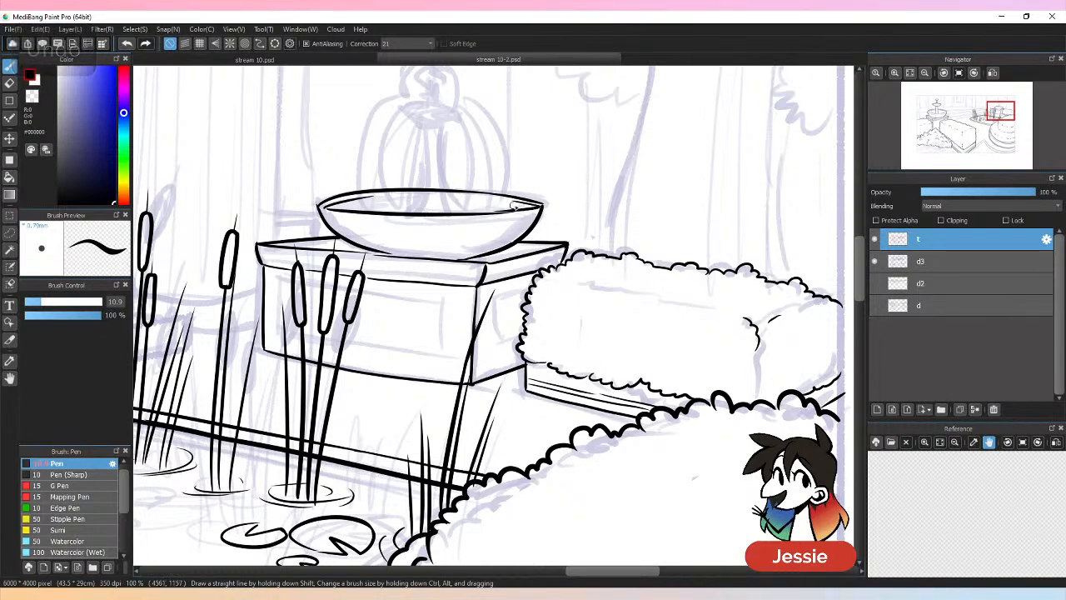
{"action": "key", "text": "ctrl+minus"}
{"action": "key", "text": "ctrl+minus"}
{"action": "key", "text": "ctrl+minus"}
{"action": "key", "text": "ctrl+minus"}
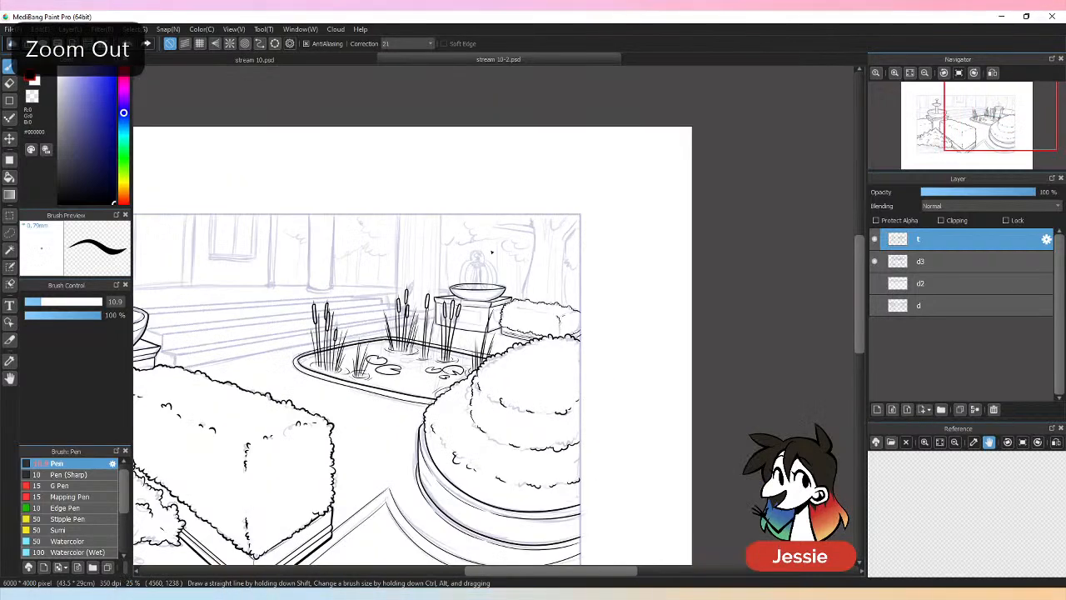
{"action": "key", "text": "ctrl+z"}
Add a thin contour line below the basin's front rim and close the inner rim at its right end.
{"action": "key", "text": "ctrl+plus"}
{"action": "key", "text": "ctrl+plus"}
{"action": "key", "text": "ctrl+plus"}
{"action": "key", "text": "ctrl+plus"}
{"action": "key", "text": "ctrl+plus"}
{"action": "key", "text": "ctrl+plus"}
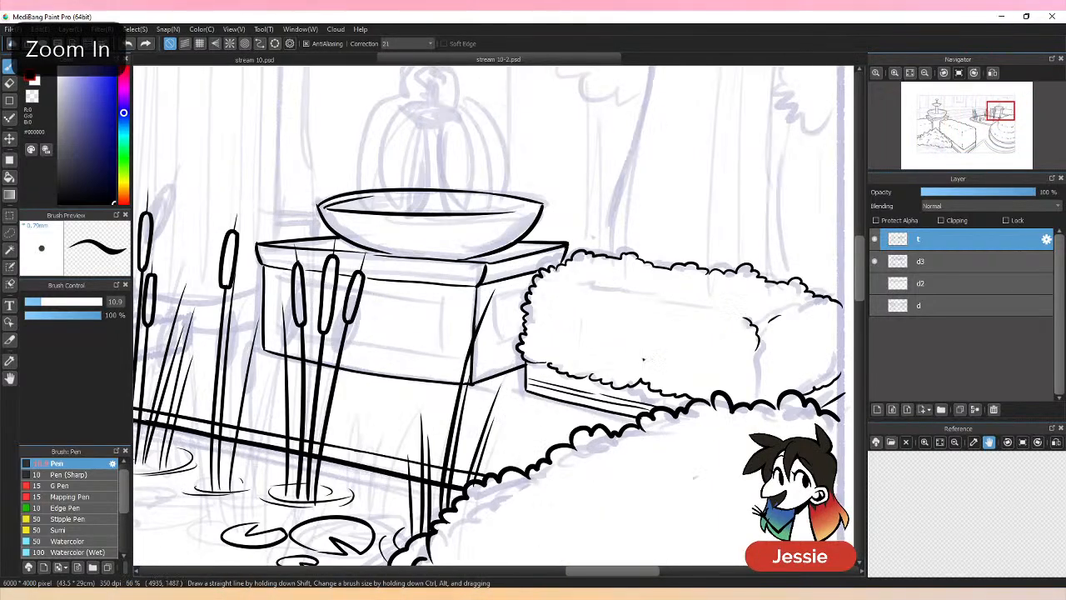
{"action": "left_click_drag", "start_coordinate": [234, 171], "coordinate": [476, 185]}
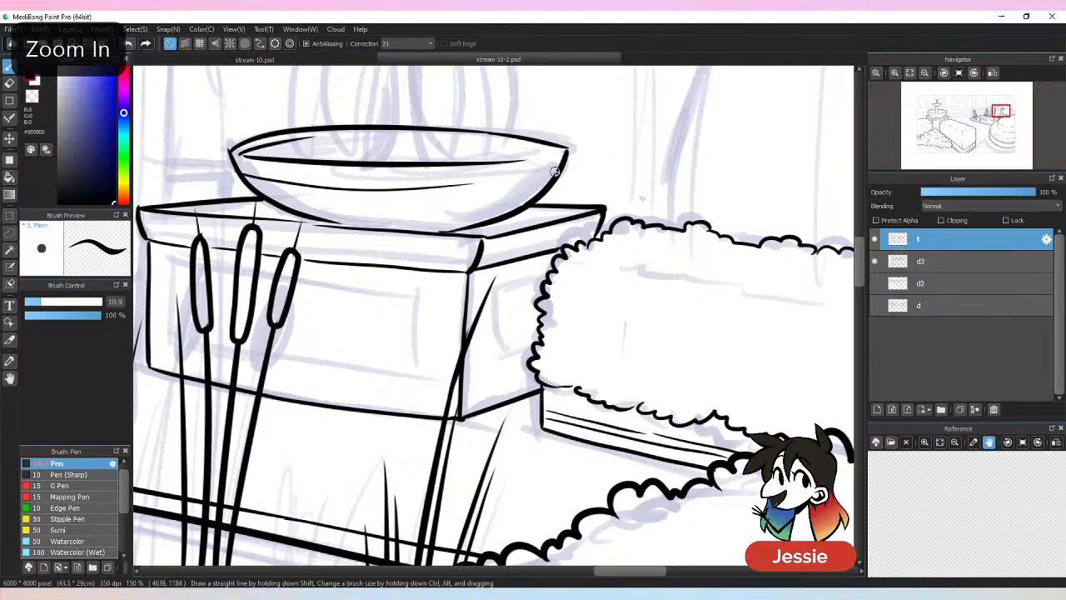
{"action": "mouse_move", "coordinate": [560, 169]}
{"action": "left_mouse_down"}
{"action": "mouse_move", "coordinate": [513, 169]}
{"action": "mouse_move", "coordinate": [572, 146]}
{"action": "mouse_move", "coordinate": [487, 185]}
{"action": "mouse_move", "coordinate": [563, 161]}
{"action": "left_mouse_up"}
{"action": "key", "text": "ctrl+z"}
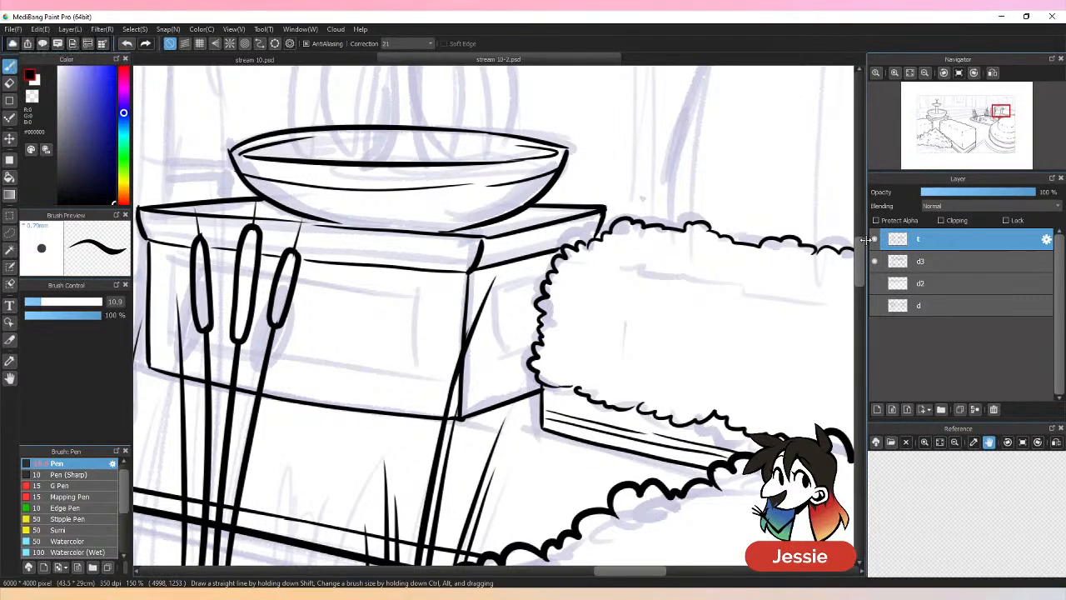
Erase the middle of the basin's back rim and ink both sides of the fountain's column through the gap.
{"action": "left_click_drag", "start_coordinate": [865, 260], "coordinate": [867, 233]}
{"action": "key", "text": "e"}
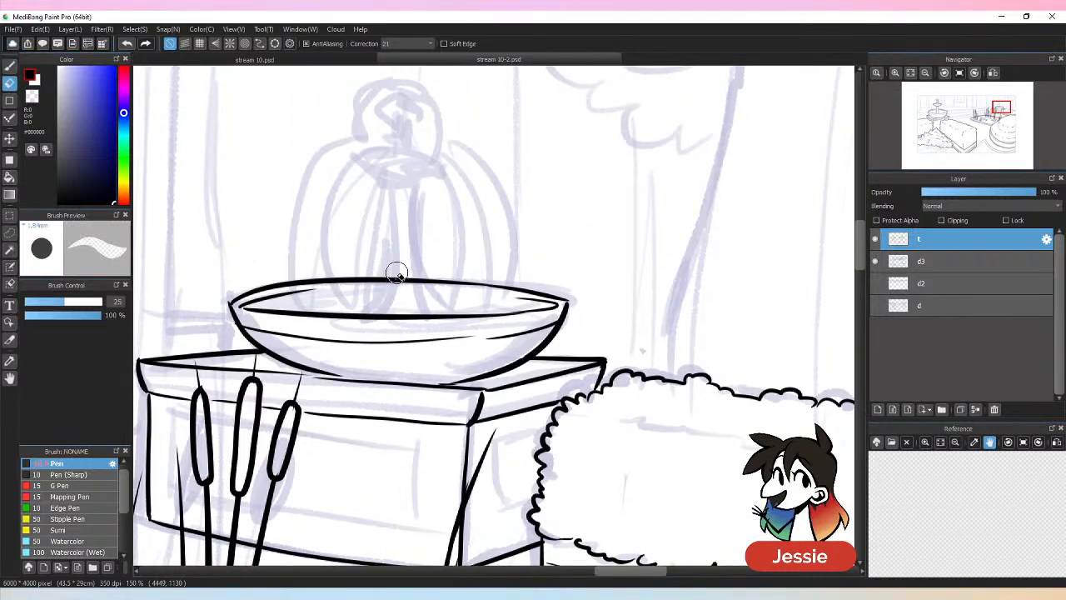
{"action": "left_click_drag", "start_coordinate": [405, 273], "coordinate": [392, 280]}
{"action": "key", "text": "b"}
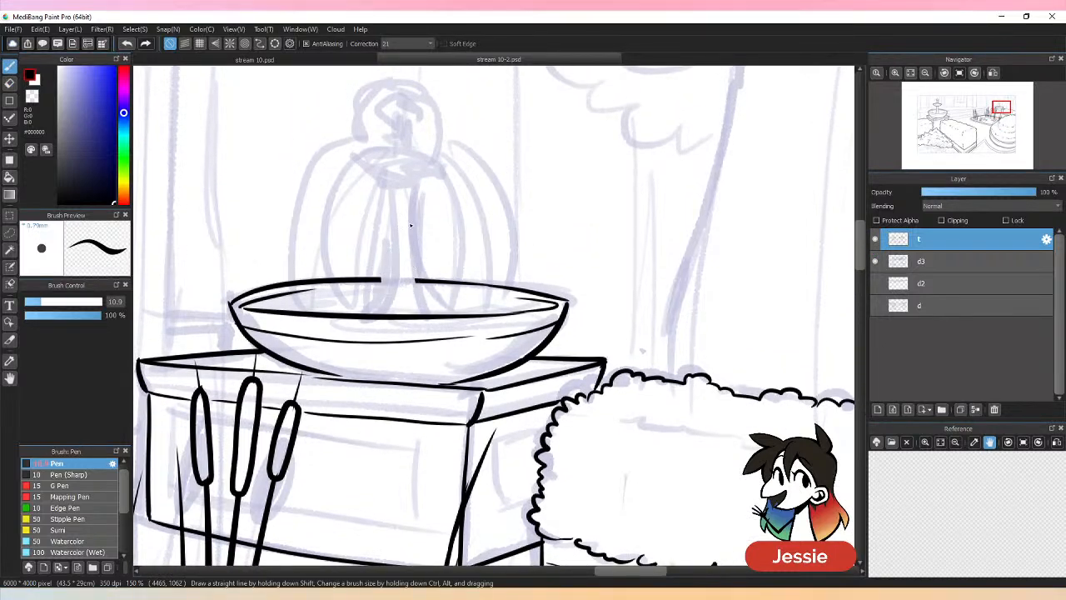
{"action": "left_click_drag", "start_coordinate": [378, 186], "coordinate": [376, 316]}
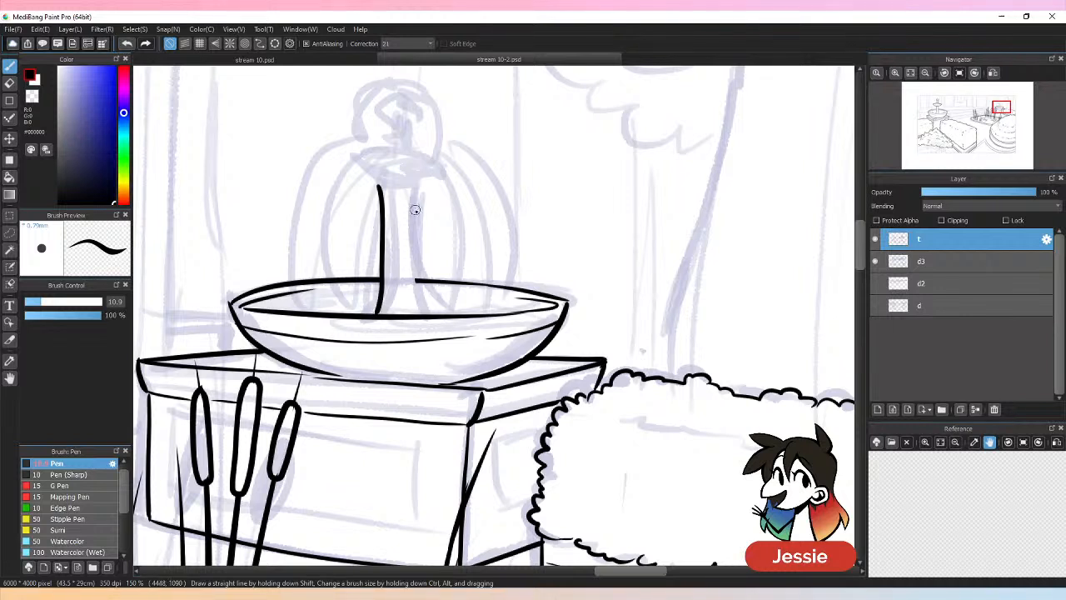
{"action": "left_click_drag", "start_coordinate": [410, 193], "coordinate": [414, 315]}
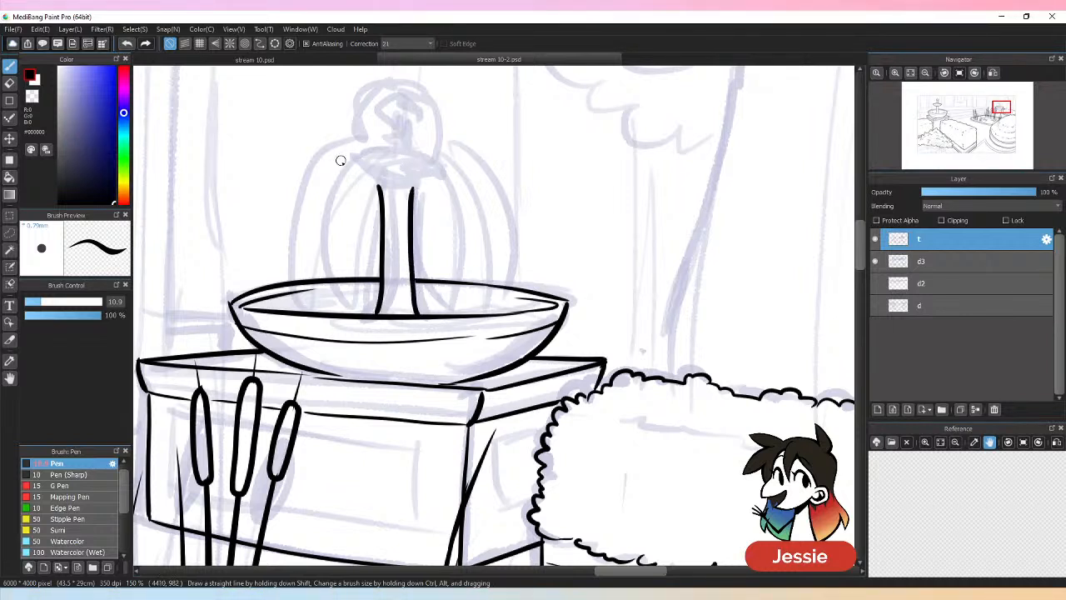
Ink the upper bowl's rounded underside on top of the column, with a short line across the column's neck.
{"action": "mouse_move", "coordinate": [343, 160]}
{"action": "left_mouse_down"}
{"action": "mouse_move", "coordinate": [380, 189]}
{"action": "mouse_move", "coordinate": [443, 159]}
{"action": "left_mouse_up"}
{"action": "key", "text": "ctrl+z"}
{"action": "left_click_drag", "start_coordinate": [380, 189], "coordinate": [408, 192]}
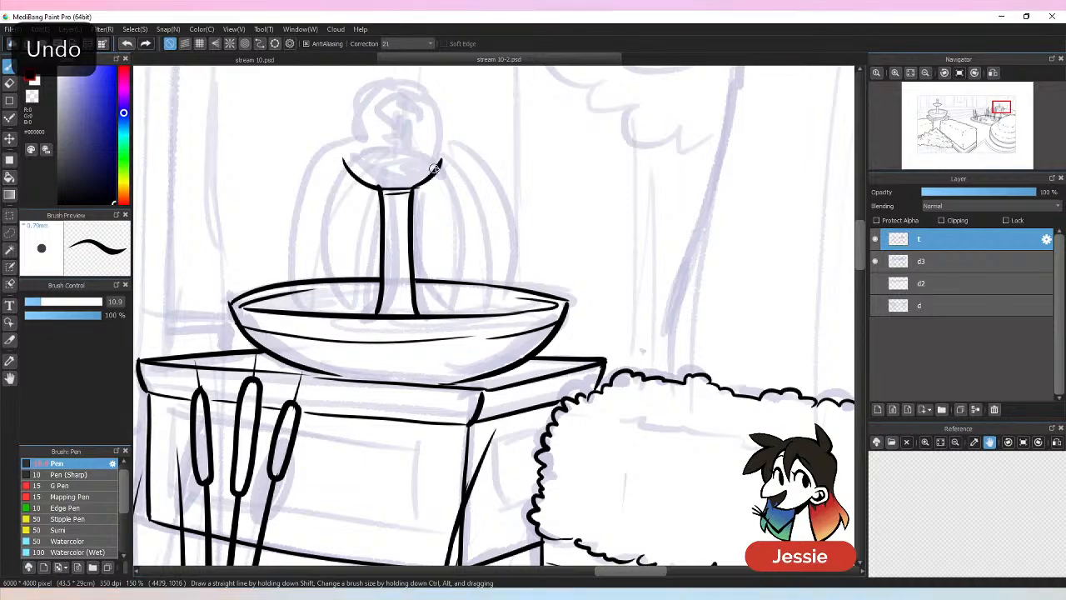
{"action": "key", "text": "ctrl+minus"}
{"action": "key", "text": "ctrl+minus"}
{"action": "key", "text": "ctrl+minus"}
{"action": "key", "text": "ctrl+minus"}
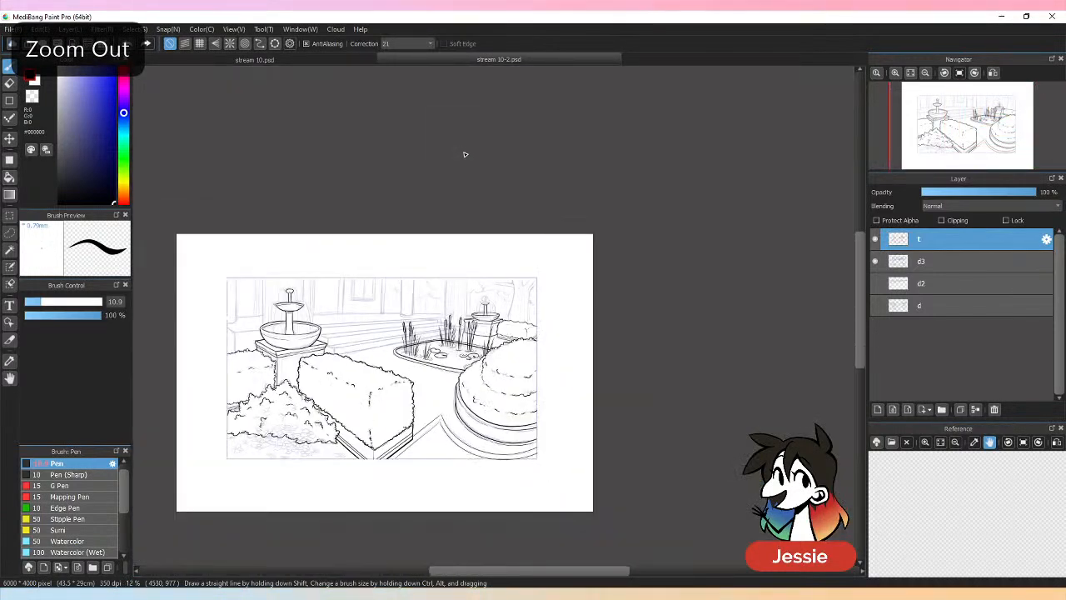
{"action": "key", "text": "ctrl+plus"}
{"action": "key", "text": "ctrl+plus"}
{"action": "key", "text": "ctrl+plus"}
{"action": "key", "text": "ctrl+plus"}
{"action": "key", "text": "ctrl+plus"}
Ink the upper bowl's rim and its inner line, plus the small mushroom-shaped spout standing above it.
{"action": "key", "text": "e"}
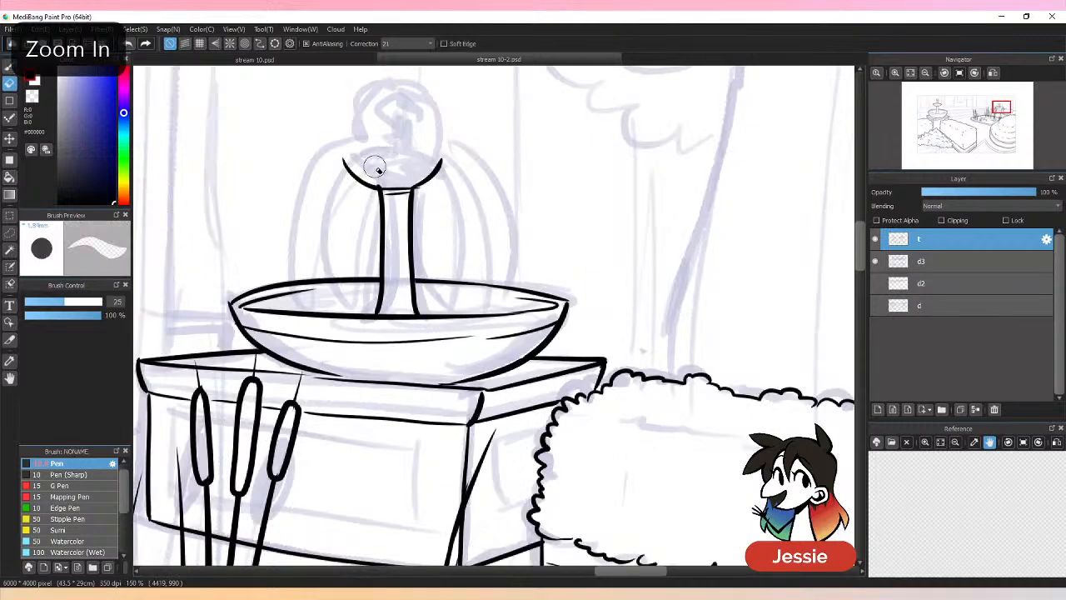
{"action": "key", "text": "b"}
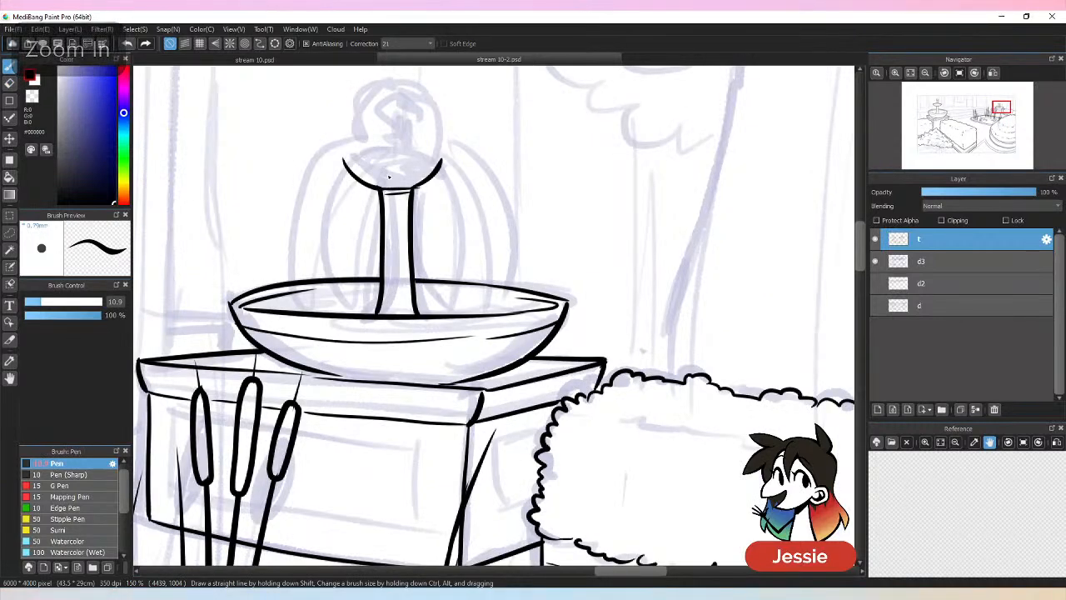
{"action": "left_click_drag", "start_coordinate": [355, 151], "coordinate": [440, 156]}
{"action": "left_click_drag", "start_coordinate": [350, 159], "coordinate": [440, 155]}
{"action": "mouse_move", "coordinate": [388, 124]}
{"action": "left_mouse_down"}
{"action": "mouse_move", "coordinate": [390, 147]}
{"action": "mouse_move", "coordinate": [404, 117]}
{"action": "mouse_move", "coordinate": [393, 109]}
{"action": "mouse_move", "coordinate": [408, 117]}
{"action": "mouse_move", "coordinate": [378, 115]}
{"action": "left_mouse_up"}
{"action": "key", "text": "ctrl+z"}
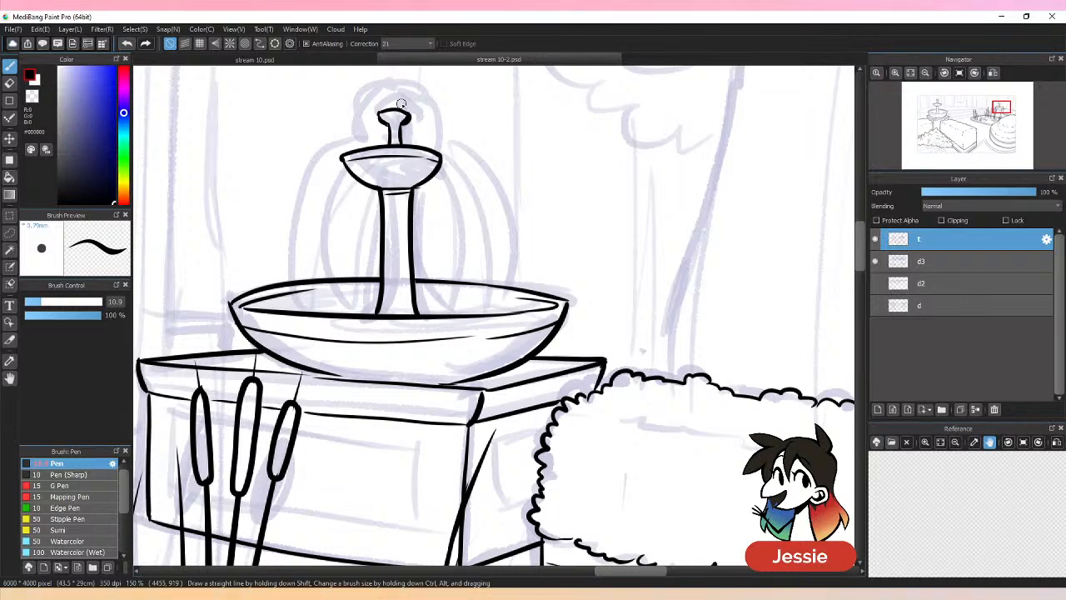
Trim the excess ink at the distant fountain's upper bowl edge and spout, and re-ink the spout's top.
{"action": "key", "text": "e"}
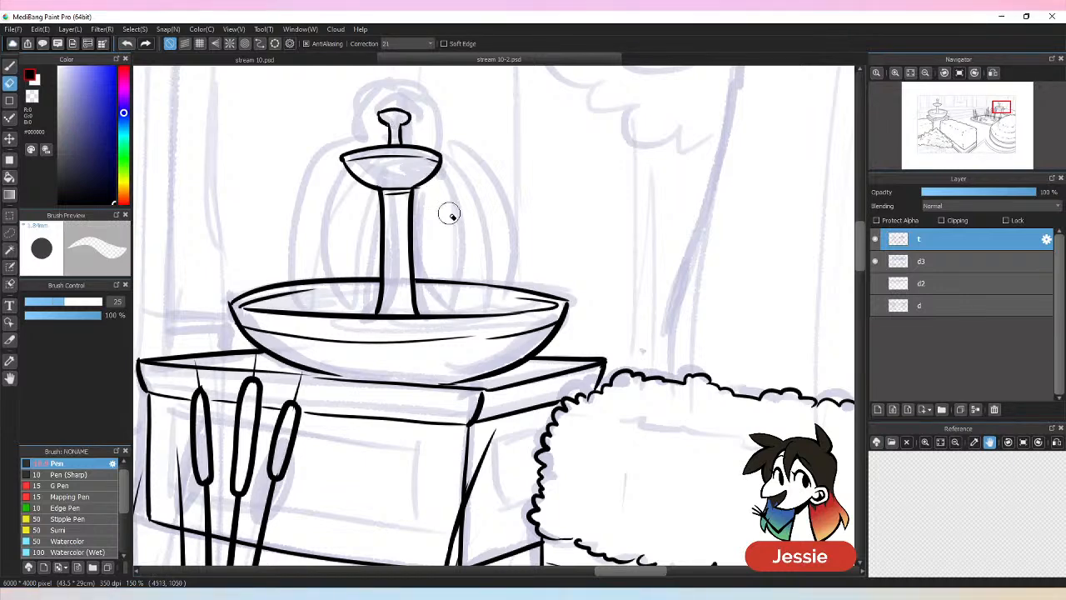
{"action": "key", "text": "e"}
{"action": "key", "text": "ctrl+minus"}
{"action": "key", "text": "ctrl+minus"}
{"action": "key", "text": "ctrl+plus"}
{"action": "key", "text": "ctrl+plus"}
{"action": "key", "text": "ctrl+plus"}
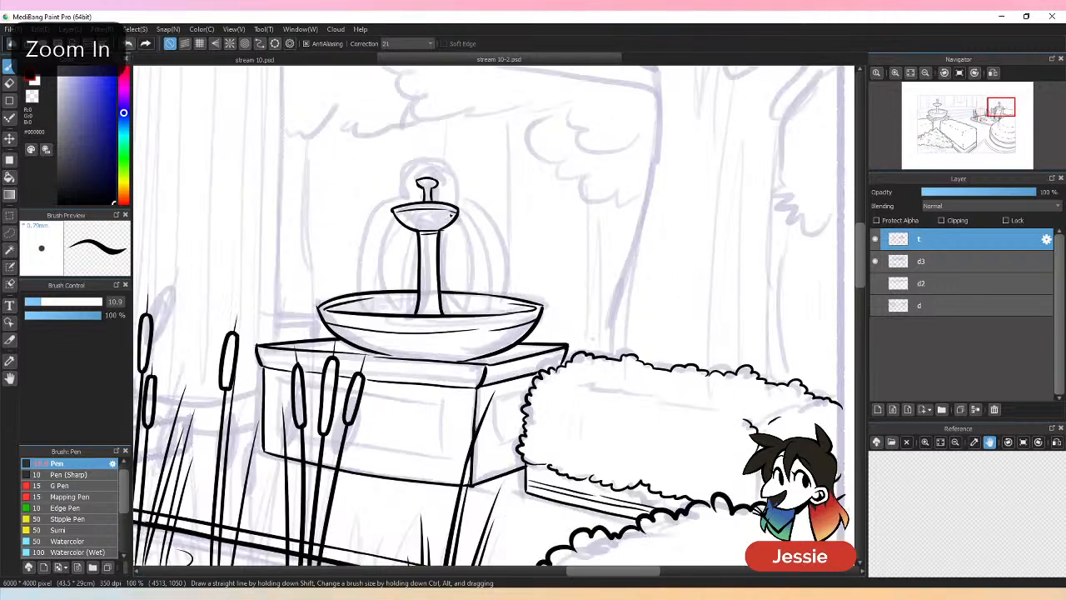
{"action": "key", "text": "e"}
{"action": "left_click_drag", "start_coordinate": [863, 244], "coordinate": [864, 229]}
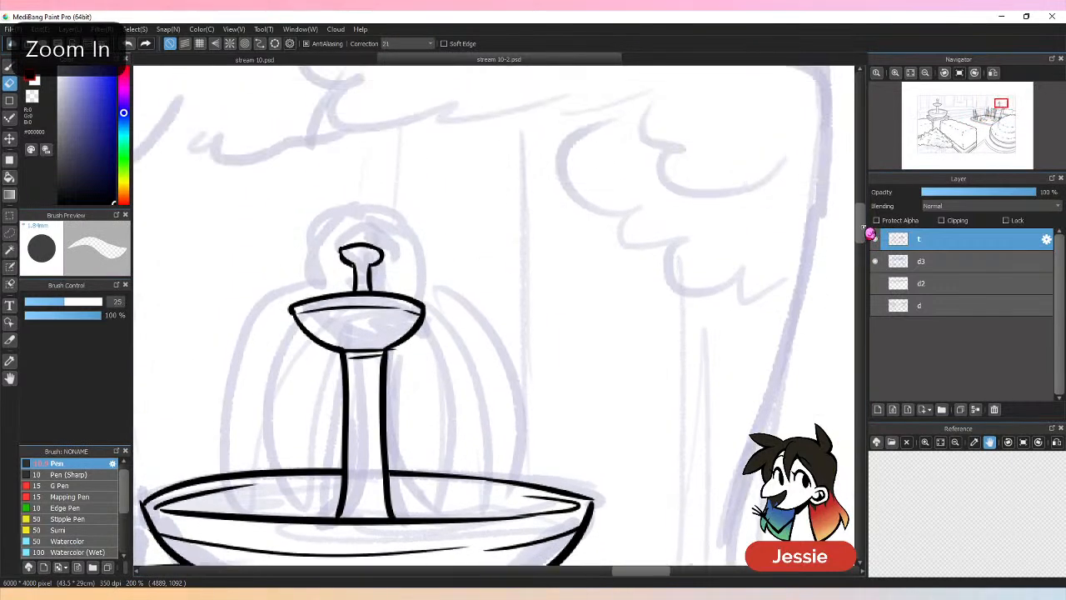
{"action": "key", "text": "e"}
{"action": "left_click_drag", "start_coordinate": [289, 309], "coordinate": [337, 347]}
{"action": "key", "text": "e"}
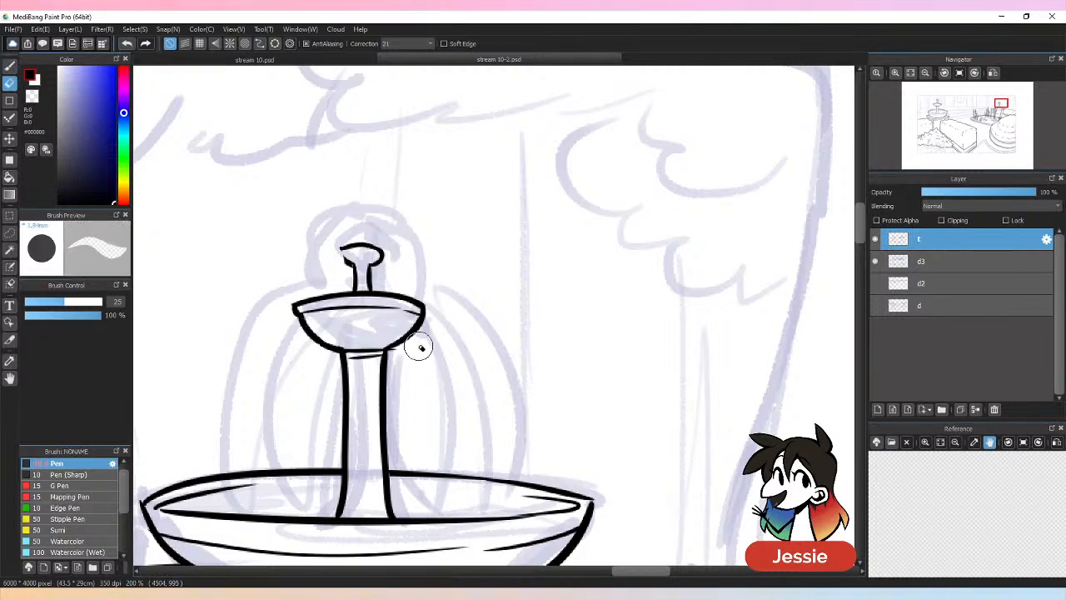
{"action": "key", "text": "b"}
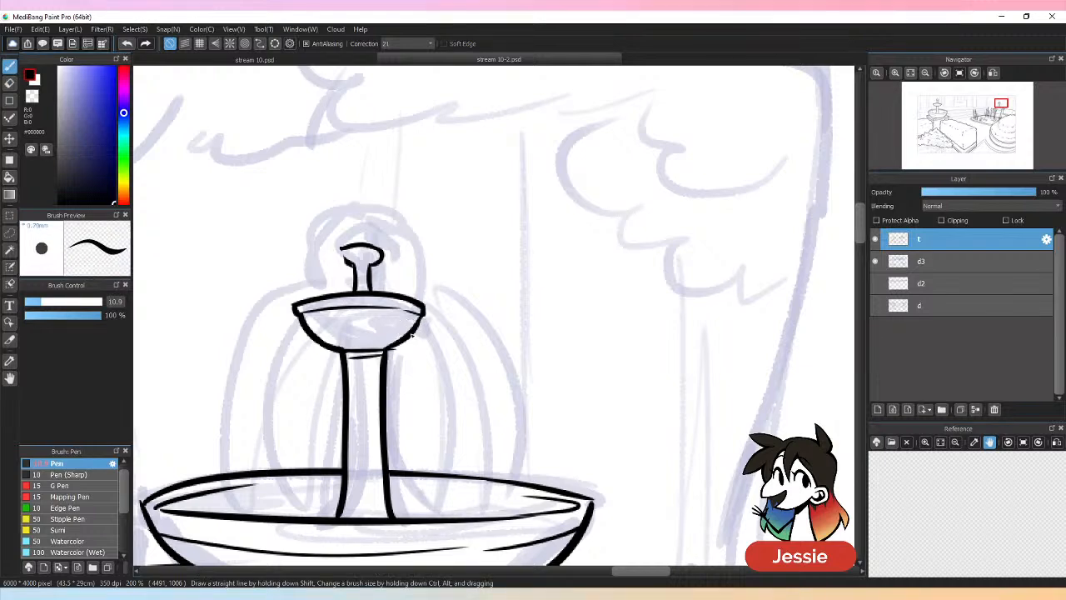
{"action": "mouse_move", "coordinate": [340, 248]}
{"action": "left_mouse_down"}
{"action": "mouse_move", "coordinate": [348, 269]}
{"action": "mouse_move", "coordinate": [376, 265]}
{"action": "mouse_move", "coordinate": [378, 247]}
{"action": "left_mouse_up"}
Ink the water arcs falling from the distant fountain's spout to its upper bowl, with inner lines, and clean up the rim overlap.
{"action": "key", "text": "ctrl+minus"}
{"action": "key", "text": "ctrl+minus"}
{"action": "key", "text": "ctrl+minus"}
{"action": "key", "text": "ctrl+minus"}
{"action": "key", "text": "ctrl+minus"}
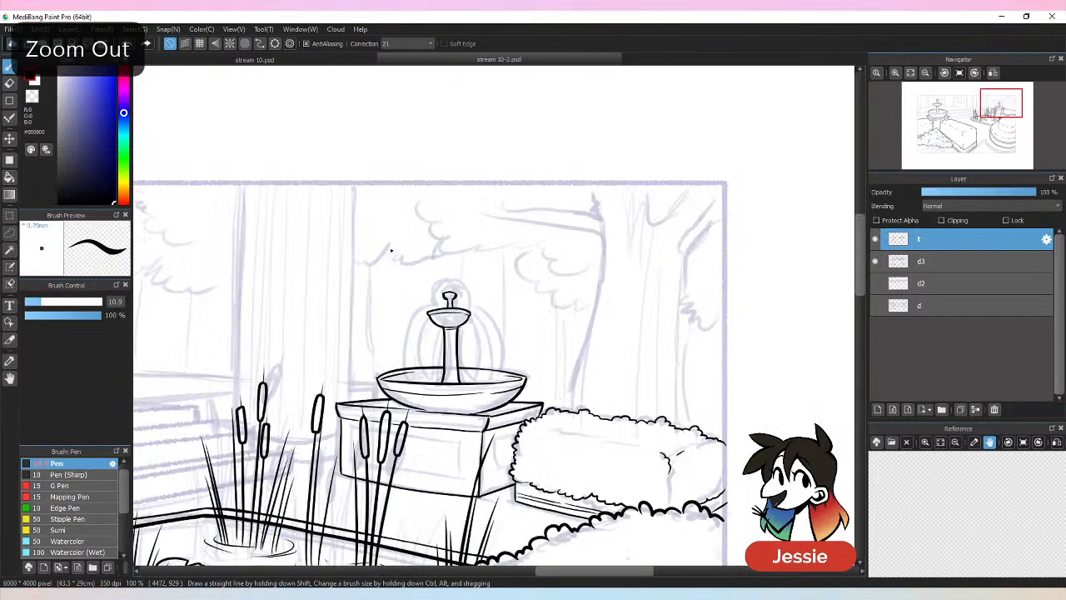
{"action": "key", "text": "ctrl+plus"}
{"action": "key", "text": "ctrl+plus"}
{"action": "key", "text": "ctrl+plus"}
{"action": "key", "text": "ctrl+plus"}
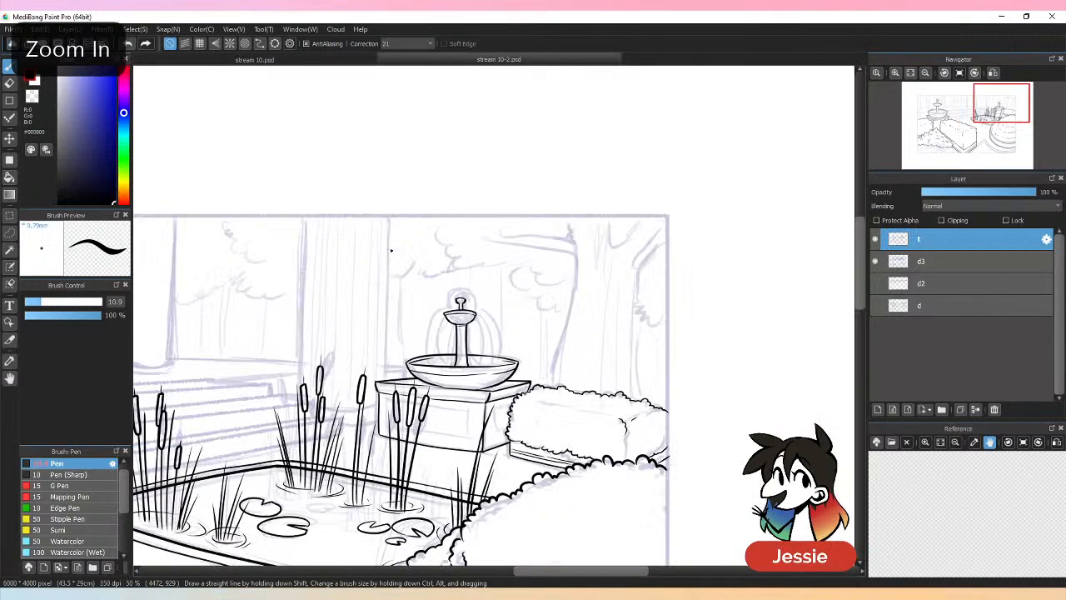
{"action": "mouse_move", "coordinate": [392, 239]}
{"action": "left_mouse_down"}
{"action": "mouse_move", "coordinate": [350, 269]}
{"action": "mouse_move", "coordinate": [354, 310]}
{"action": "left_mouse_up"}
{"action": "mouse_move", "coordinate": [430, 257]}
{"action": "left_mouse_down"}
{"action": "mouse_move", "coordinate": [435, 305]}
{"action": "mouse_move", "coordinate": [385, 274]}
{"action": "mouse_move", "coordinate": [391, 286]}
{"action": "mouse_move", "coordinate": [408, 251]}
{"action": "mouse_move", "coordinate": [421, 305]}
{"action": "left_mouse_up"}
{"action": "left_click_drag", "start_coordinate": [412, 254], "coordinate": [425, 308]}
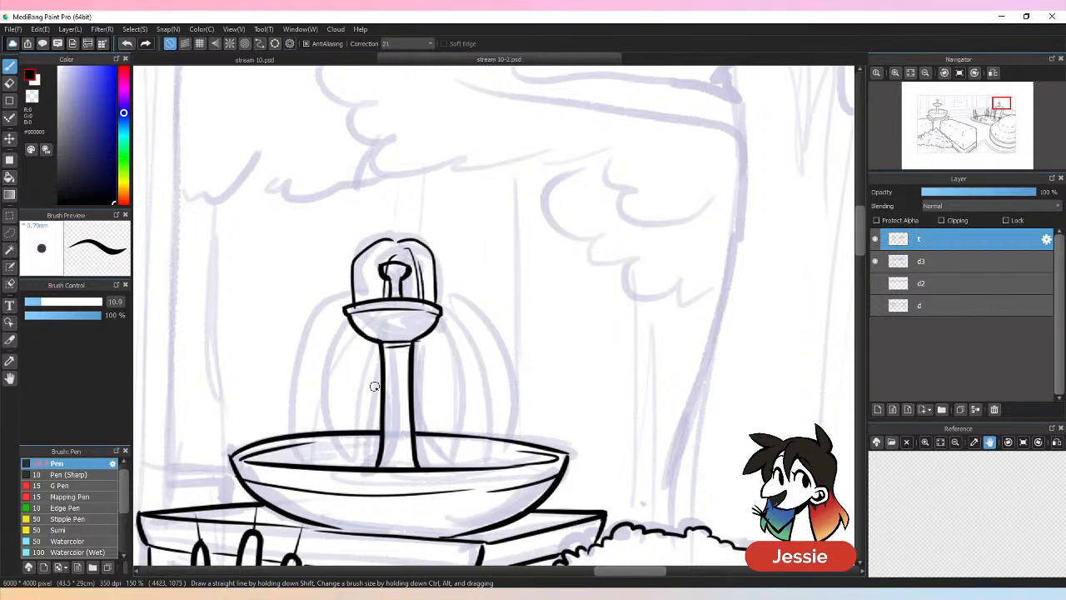
{"action": "key", "text": "e"}
{"action": "mouse_move", "coordinate": [432, 311]}
{"action": "left_mouse_down"}
{"action": "mouse_move", "coordinate": [421, 304]}
{"action": "mouse_move", "coordinate": [433, 316]}
{"action": "left_mouse_up"}
{"action": "key", "text": "p"}
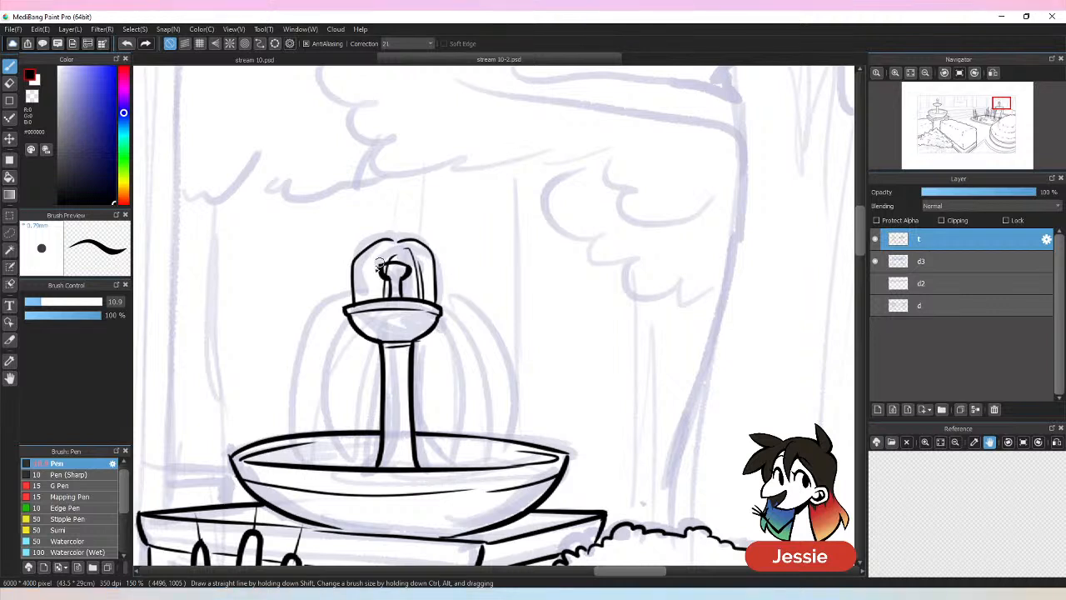
Ink the outer water arcs falling from both sides of the distant fountain's upper bowl into the lower basin.
{"action": "mouse_move", "coordinate": [353, 297]}
{"action": "left_mouse_down"}
{"action": "mouse_move", "coordinate": [318, 308]}
{"action": "mouse_move", "coordinate": [284, 467]}
{"action": "left_mouse_up"}
{"action": "key", "text": "ctrl+z"}
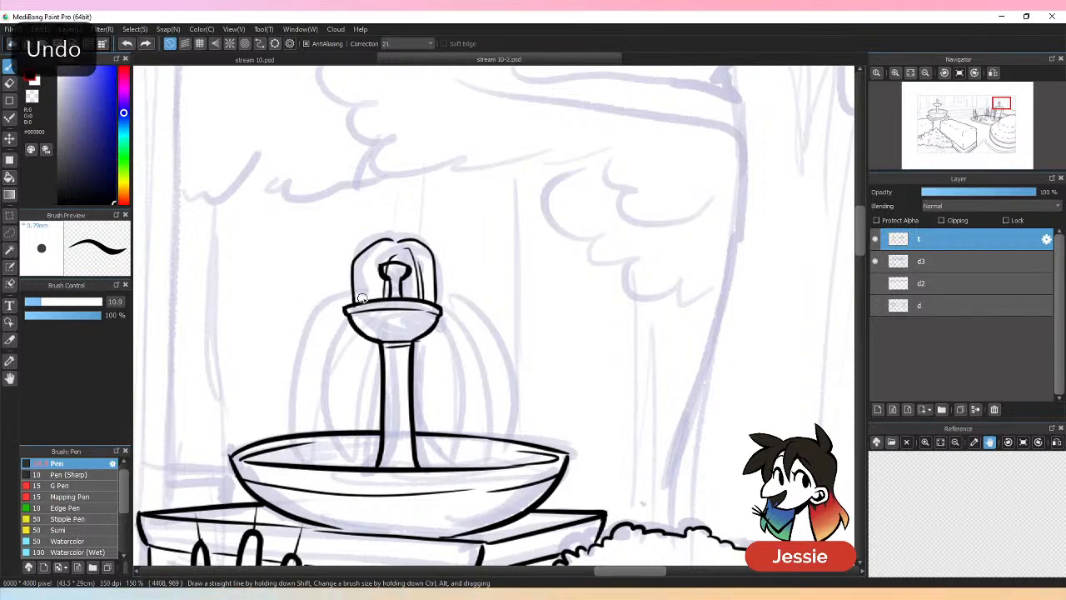
{"action": "mouse_move", "coordinate": [352, 300]}
{"action": "left_mouse_down"}
{"action": "mouse_move", "coordinate": [323, 308]}
{"action": "mouse_move", "coordinate": [294, 385]}
{"action": "mouse_move", "coordinate": [292, 437]}
{"action": "left_mouse_up"}
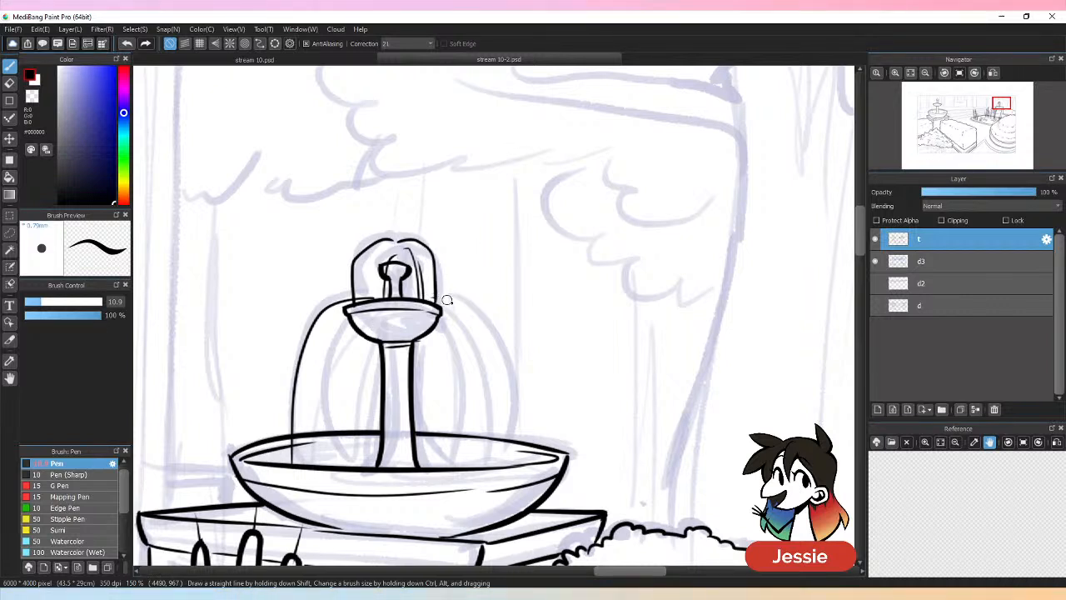
{"action": "mouse_move", "coordinate": [447, 300]}
{"action": "left_mouse_down"}
{"action": "mouse_move", "coordinate": [484, 348]}
{"action": "mouse_move", "coordinate": [500, 460]}
{"action": "left_mouse_up"}
Add thin inner water streams between the distant fountain's column and its outer arcs.
{"action": "left_click_drag", "start_coordinate": [444, 310], "coordinate": [481, 463]}
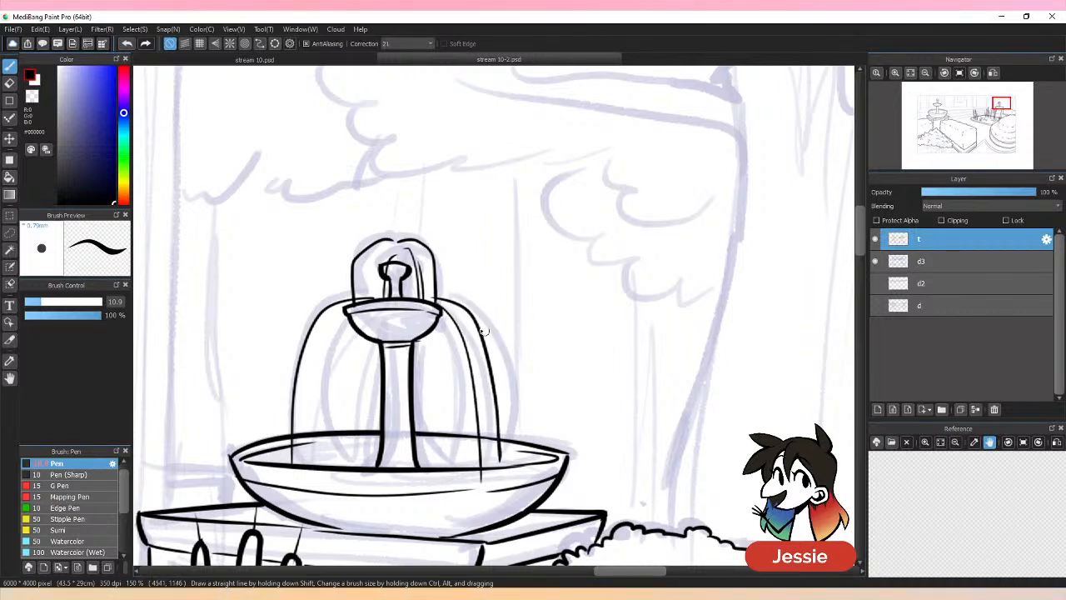
{"action": "key", "text": "ctrl+z"}
{"action": "mouse_move", "coordinate": [432, 306]}
{"action": "left_mouse_down"}
{"action": "mouse_move", "coordinate": [460, 416]}
{"action": "mouse_move", "coordinate": [435, 317]}
{"action": "mouse_move", "coordinate": [456, 448]}
{"action": "left_mouse_up"}
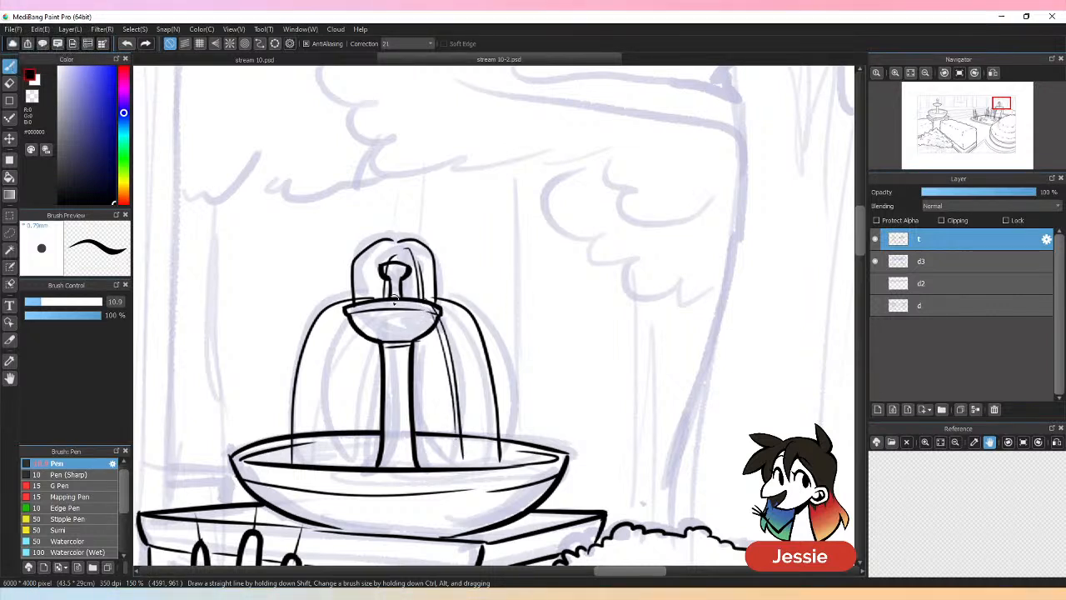
{"action": "left_click_drag", "start_coordinate": [366, 306], "coordinate": [356, 466]}
{"action": "key", "text": "ctrl+z"}
{"action": "left_click_drag", "start_coordinate": [412, 310], "coordinate": [429, 433]}
Ink the outer water arcs from the foreground fountain's top spout down to its upper bowl.
{"action": "key", "text": "ctrl+minus"}
{"action": "key", "text": "ctrl+minus"}
{"action": "key", "text": "ctrl+minus"}
{"action": "key", "text": "ctrl+minus"}
{"action": "key", "text": "ctrl+minus"}
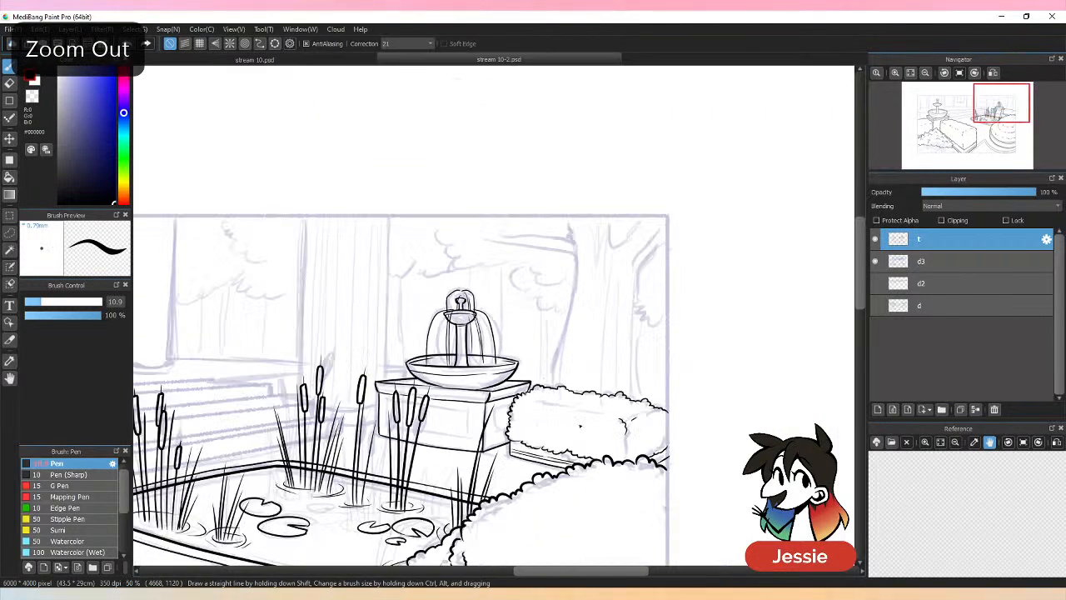
{"action": "key", "text": "ctrl+plus"}
{"action": "key", "text": "ctrl+plus"}
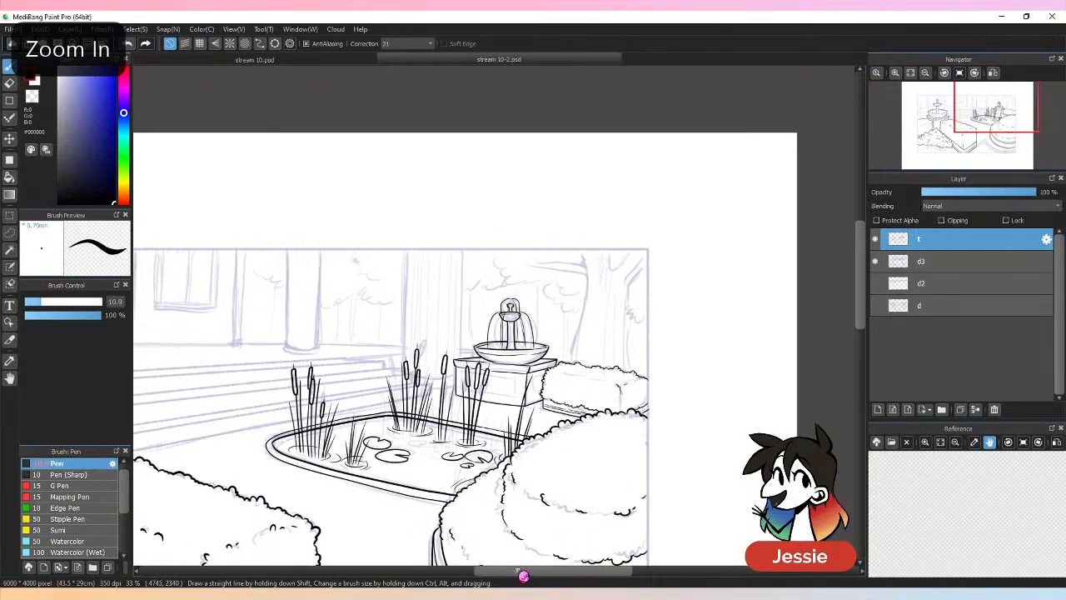
{"action": "key", "text": "ctrl+plus"}
{"action": "key", "text": "ctrl+plus"}
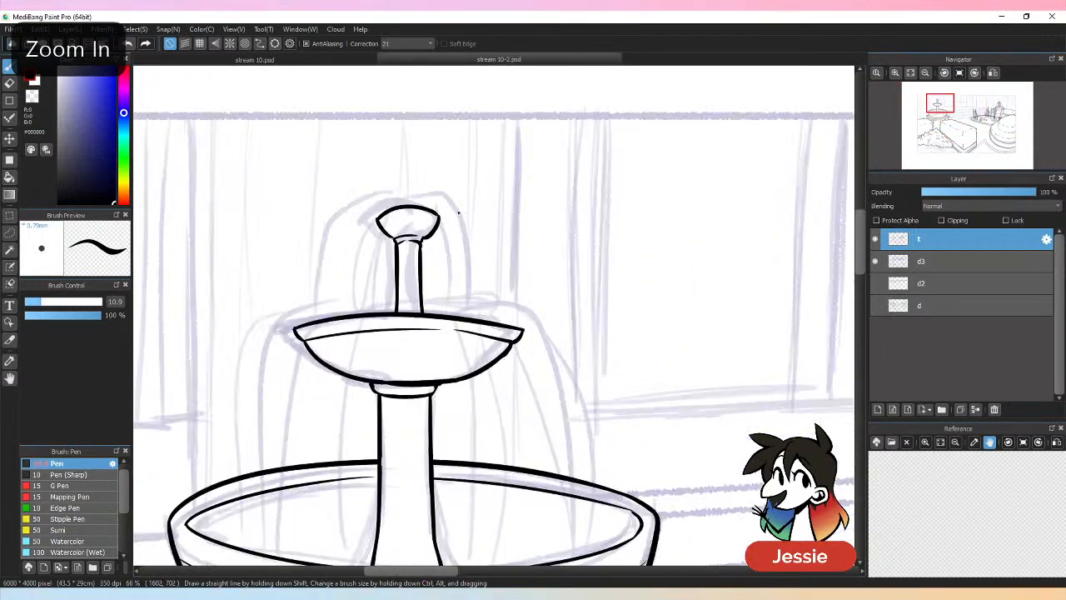
{"action": "mouse_move", "coordinate": [411, 197]}
{"action": "left_mouse_down"}
{"action": "mouse_move", "coordinate": [337, 229]}
{"action": "mouse_move", "coordinate": [331, 314]}
{"action": "left_mouse_up"}
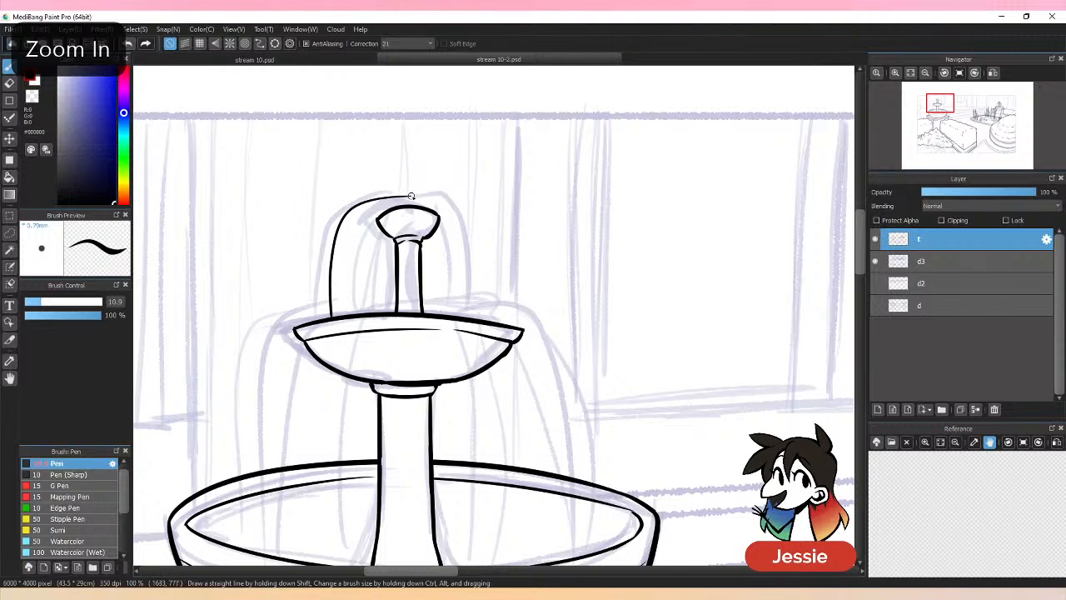
{"action": "mouse_move", "coordinate": [412, 196]}
{"action": "left_mouse_down"}
{"action": "mouse_move", "coordinate": [453, 206]}
{"action": "mouse_move", "coordinate": [471, 244]}
{"action": "mouse_move", "coordinate": [474, 298]}
{"action": "mouse_move", "coordinate": [454, 203]}
{"action": "mouse_move", "coordinate": [480, 243]}
{"action": "mouse_move", "coordinate": [484, 321]}
{"action": "mouse_move", "coordinate": [439, 237]}
{"action": "mouse_move", "coordinate": [440, 315]}
{"action": "left_mouse_up"}
{"action": "key", "text": "ctrl+z"}
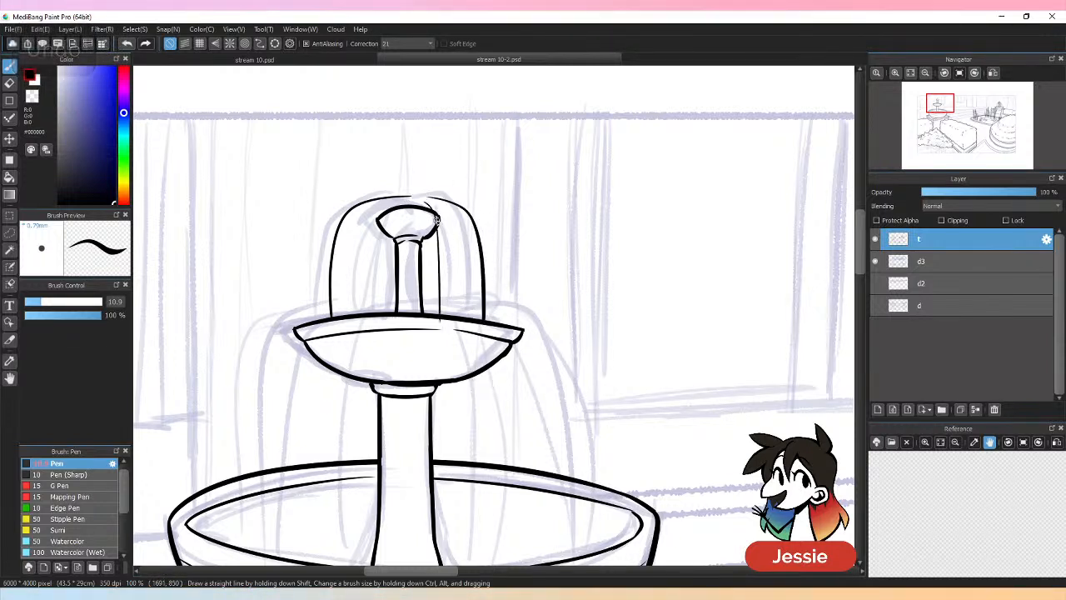
Add short inner water lines on both sides of the foreground fountain's top spout.
{"action": "mouse_move", "coordinate": [435, 218]}
{"action": "left_mouse_down"}
{"action": "mouse_move", "coordinate": [449, 303]}
{"action": "mouse_move", "coordinate": [433, 215]}
{"action": "mouse_move", "coordinate": [358, 301]}
{"action": "left_mouse_up"}
{"action": "key", "text": "ctrl+z"}
{"action": "key", "text": "ctrl+z"}
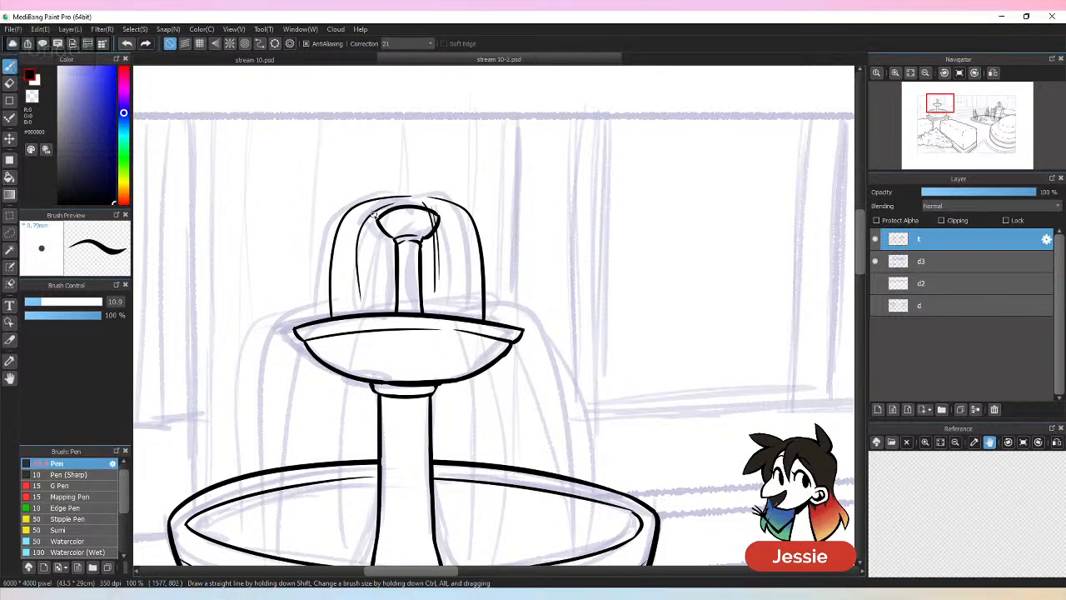
{"action": "left_click_drag", "start_coordinate": [382, 209], "coordinate": [367, 301]}
Ink an outer and an inner water stream falling from the left side of the foreground fountain's upper bowl into the basin.
{"action": "key", "text": "ctrl+minus"}
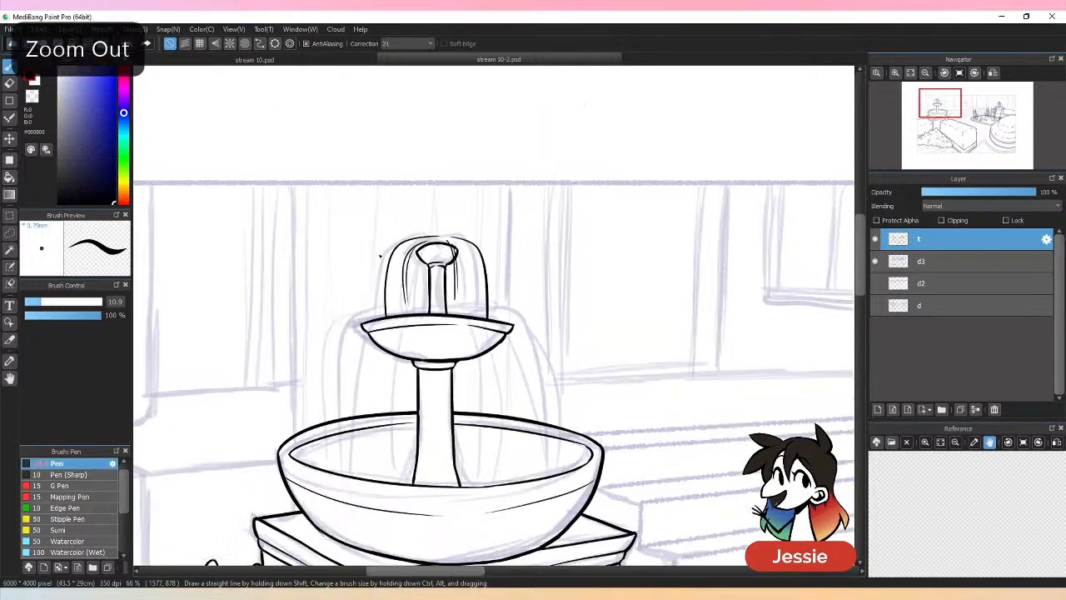
{"action": "key", "text": "ctrl+minus"}
{"action": "key", "text": "ctrl+plus"}
{"action": "scroll", "coordinate": [824, 265], "scroll_direction": "down", "scroll_amount": 2}
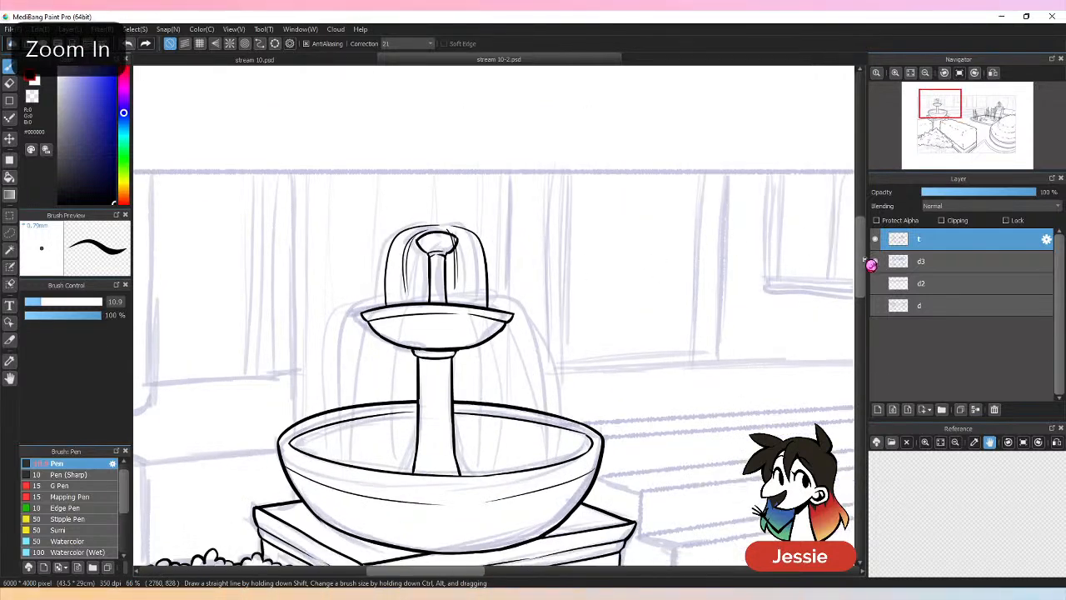
{"action": "left_click_drag", "start_coordinate": [379, 265], "coordinate": [335, 370]}
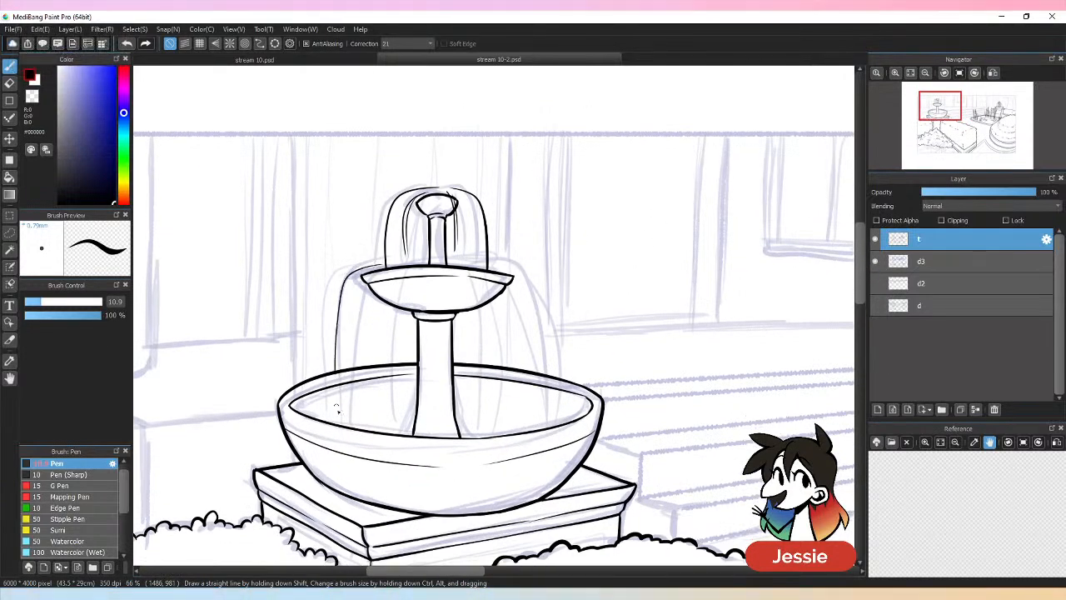
{"action": "key", "text": "ctrl+z"}
{"action": "mouse_move", "coordinate": [388, 262]}
{"action": "left_mouse_down"}
{"action": "mouse_move", "coordinate": [352, 280]}
{"action": "mouse_move", "coordinate": [333, 358]}
{"action": "left_mouse_up"}
{"action": "left_click_drag", "start_coordinate": [334, 410], "coordinate": [331, 418]}
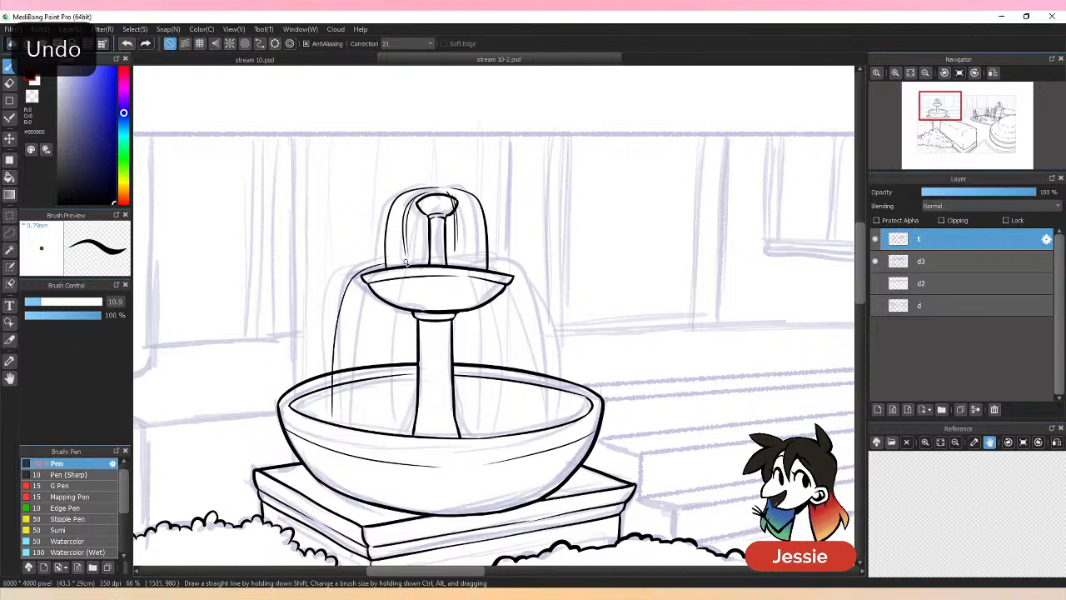
{"action": "left_click_drag", "start_coordinate": [392, 267], "coordinate": [379, 420]}
Ink the water streams on the right side of the foreground fountain, with an outer arc and thin lines inside it and beside the column.
{"action": "left_click_drag", "start_coordinate": [489, 268], "coordinate": [490, 400]}
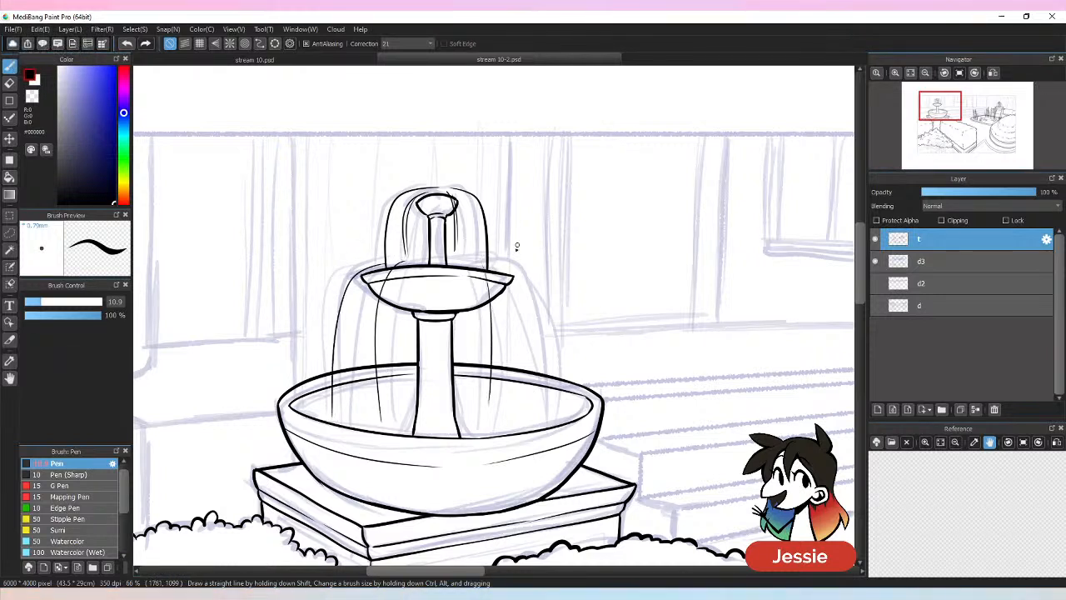
{"action": "left_click_drag", "start_coordinate": [534, 300], "coordinate": [538, 432]}
{"action": "key", "text": "ctrl+z"}
{"action": "mouse_move", "coordinate": [491, 264]}
{"action": "left_mouse_down"}
{"action": "mouse_move", "coordinate": [544, 312]}
{"action": "mouse_move", "coordinate": [542, 404]}
{"action": "left_mouse_up"}
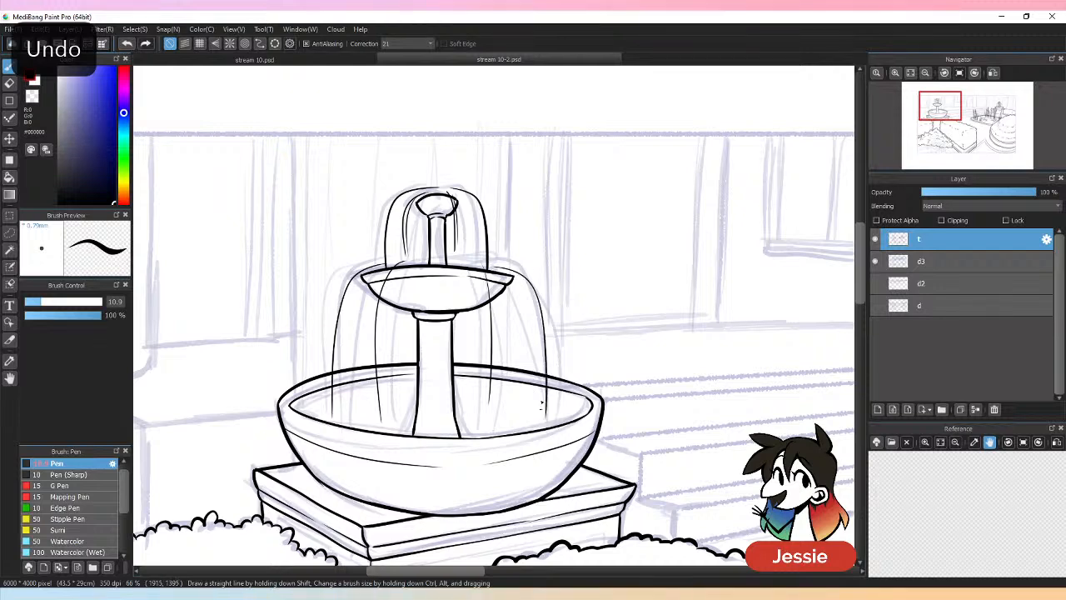
{"action": "left_click_drag", "start_coordinate": [504, 275], "coordinate": [541, 373]}
{"action": "key", "text": "ctrl+z"}
{"action": "mouse_move", "coordinate": [505, 269]}
{"action": "left_mouse_down"}
{"action": "mouse_move", "coordinate": [538, 350]}
{"action": "mouse_move", "coordinate": [532, 343]}
{"action": "left_mouse_up"}
{"action": "left_click_drag", "start_coordinate": [469, 310], "coordinate": [469, 363]}
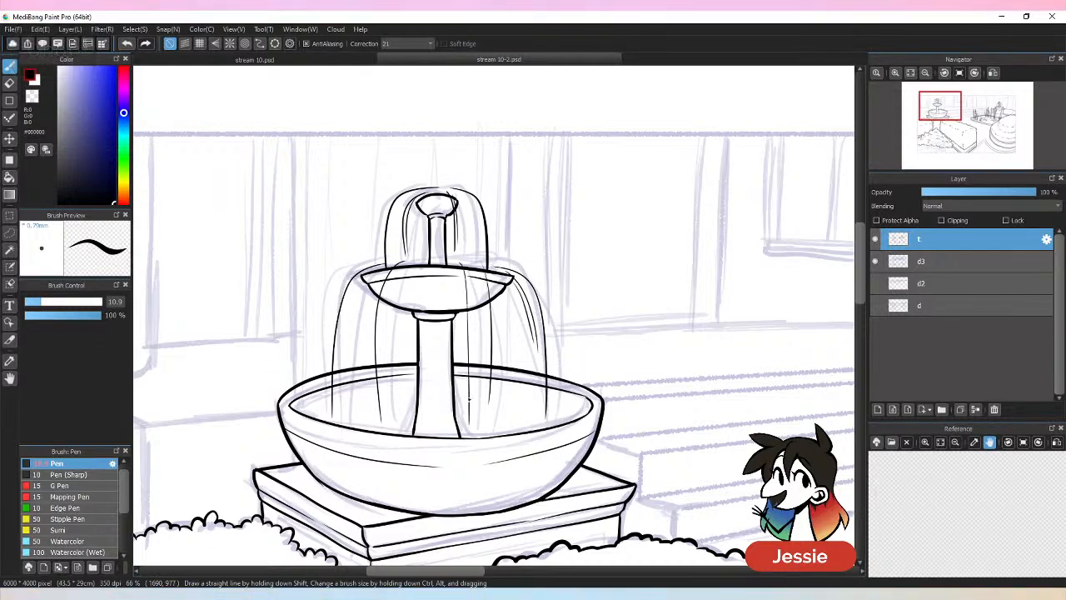
Hide the d3 sketch layer and examine the overall line art.
{"action": "key", "text": "ctrl+minus"}
{"action": "key", "text": "ctrl+minus"}
{"action": "key", "text": "ctrl+minus"}
{"action": "left_click", "coordinate": [875, 262]}
{"action": "key", "text": "ctrl+minus"}
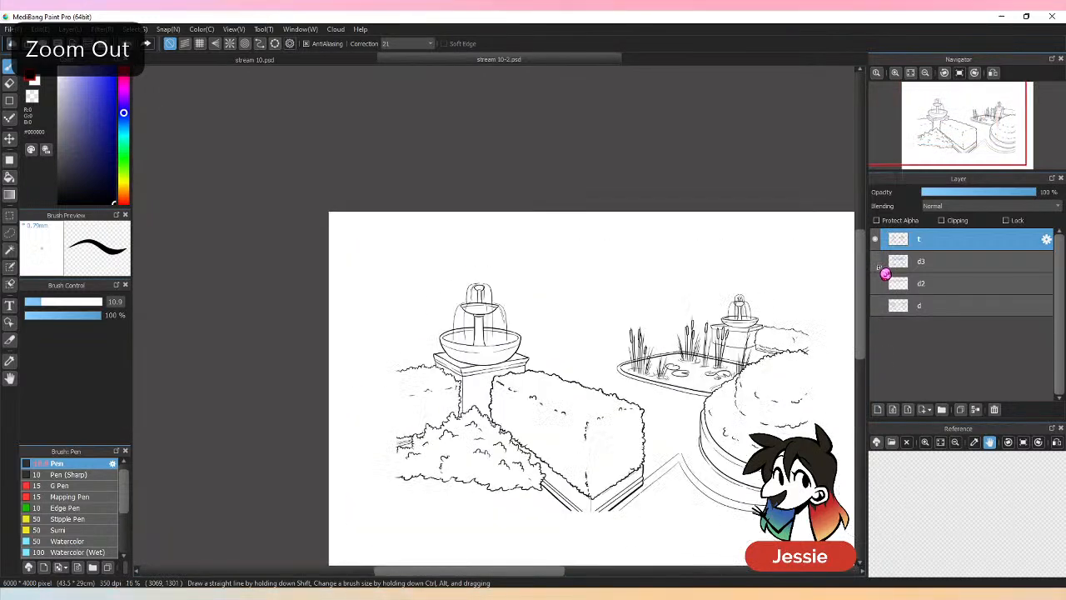
{"action": "key", "text": "ctrl+minus"}
{"action": "key", "text": "ctrl+plus"}
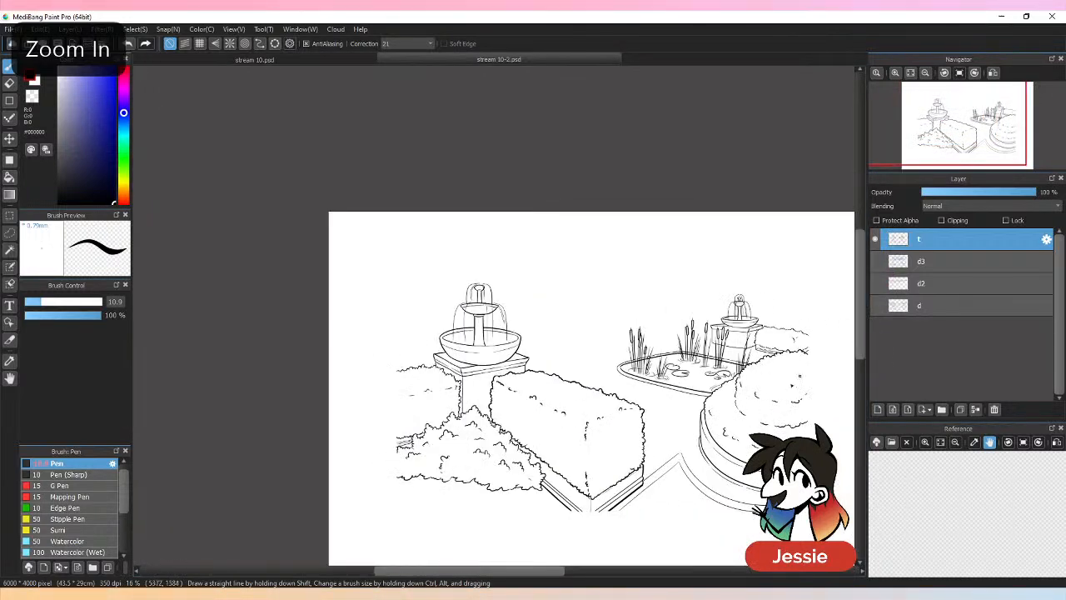
{"action": "left_click_drag", "start_coordinate": [557, 571], "coordinate": [583, 572]}
{"action": "key", "text": "ctrl+plus"}
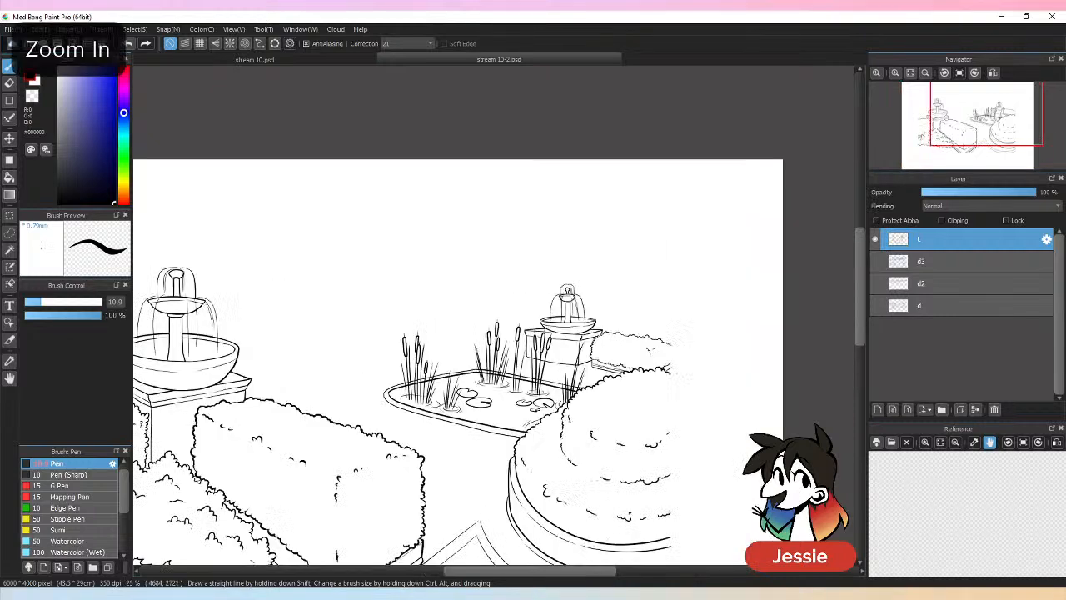
Save the drawing and show the d3 sketch layer again.
{"action": "key", "text": "ctrl+s"}
{"action": "key", "text": "ctrl+minus"}
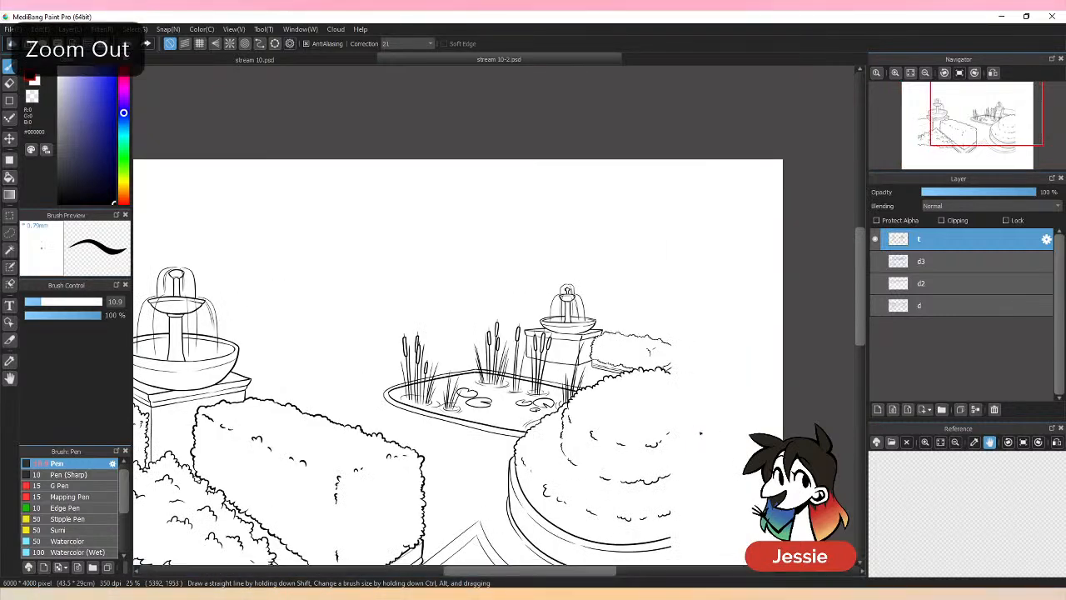
{"action": "left_click", "coordinate": [876, 262]}
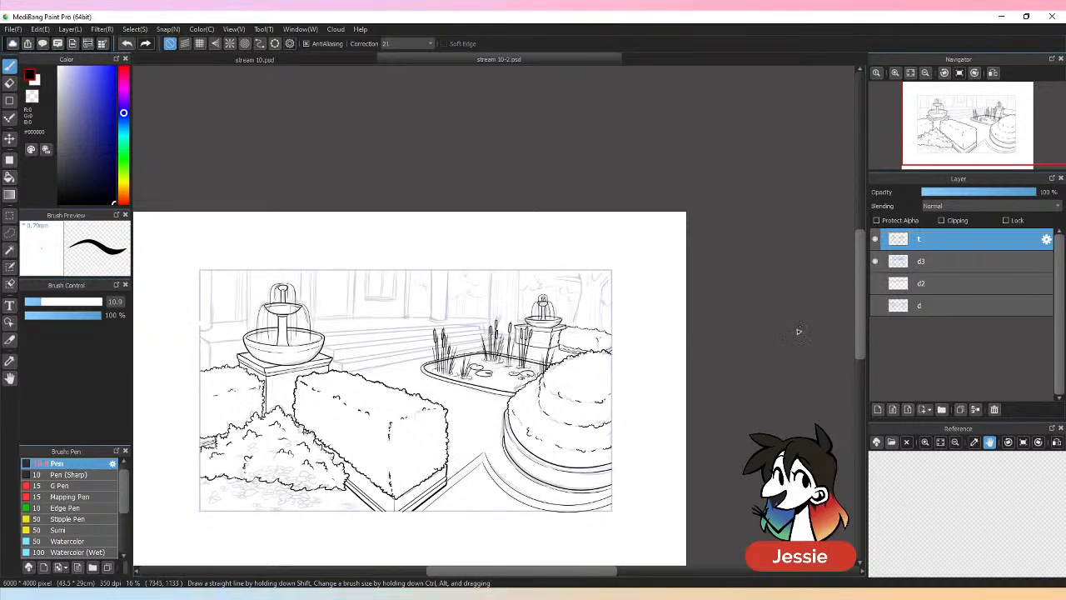
Reduce the pen size to 6.1 and ink the left edge of the wide pillar behind the cattails as a straight vertical line.
{"action": "key", "text": "ctrl+plus"}
{"action": "key", "text": "ctrl+plus"}
{"action": "key", "text": "ctrl+plus"}
{"action": "key", "text": "ctrl+plus"}
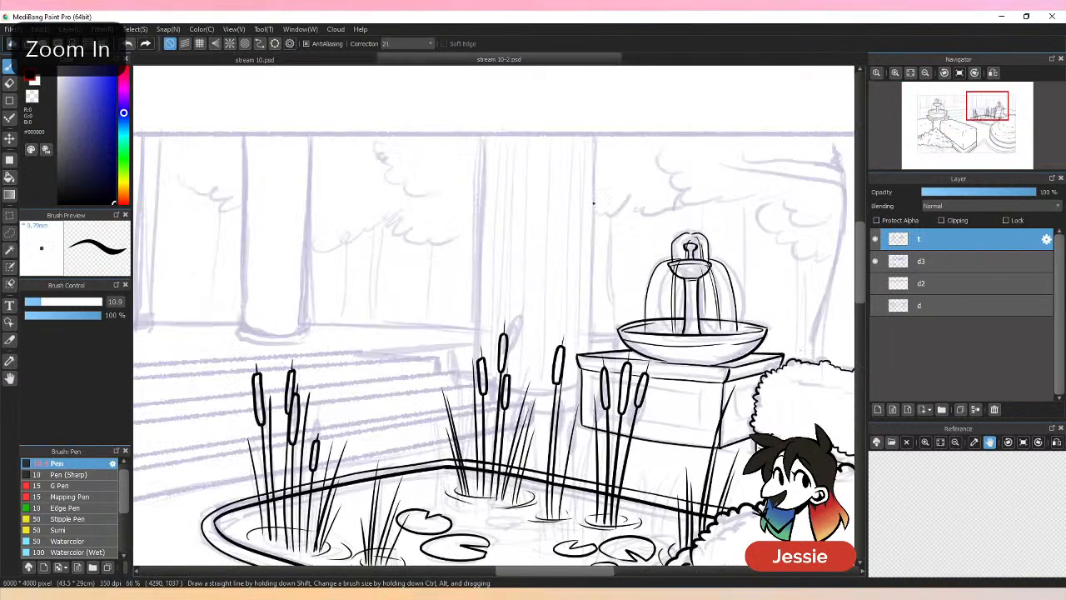
{"action": "left_click_drag", "start_coordinate": [480, 135], "coordinate": [479, 350]}
{"action": "key", "text": "ctrl+z"}
{"action": "key", "text": "ctrl+z"}
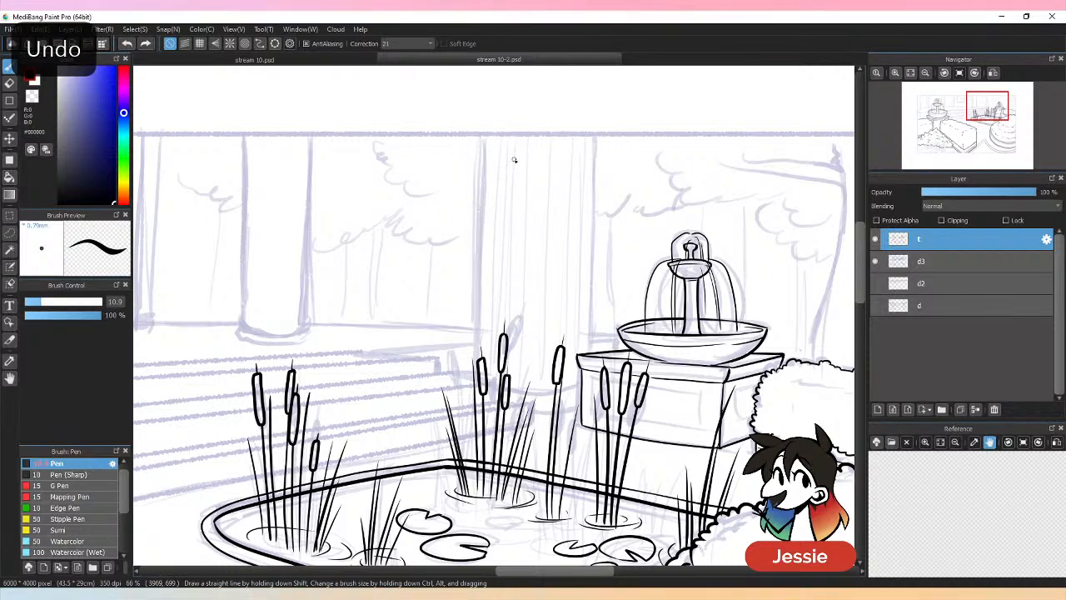
{"action": "left_click", "coordinate": [43, 303]}
{"action": "left_click_drag", "start_coordinate": [477, 136], "coordinate": [477, 367]}
{"action": "key", "text": "ctrl+z"}
{"action": "left_click", "coordinate": [41, 307]}
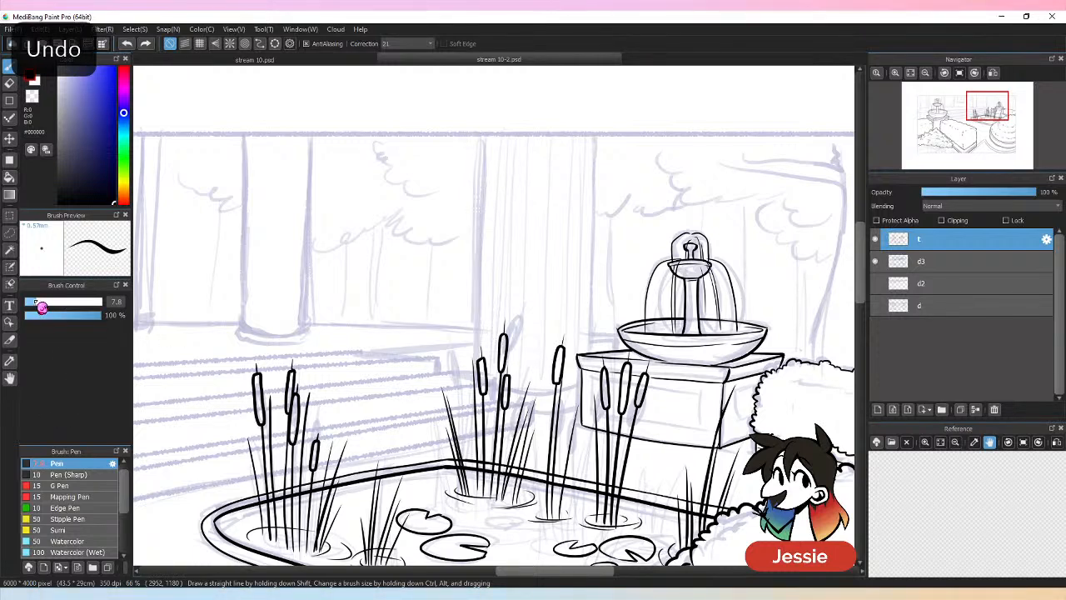
{"action": "left_click", "coordinate": [38, 303]}
{"action": "left_click_drag", "start_coordinate": [477, 135], "coordinate": [478, 375]}
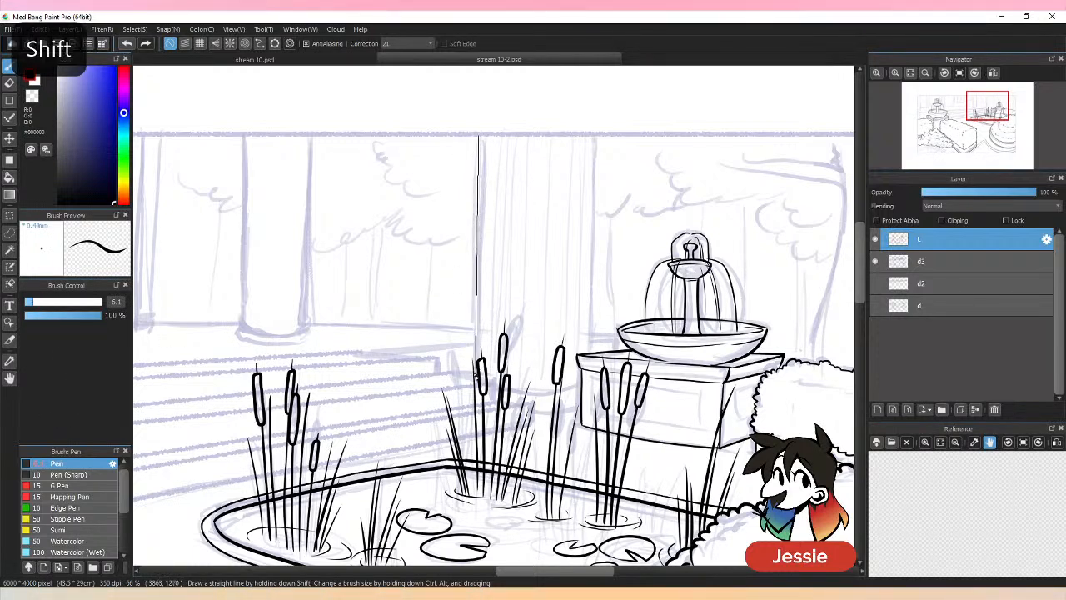
Ink the wide pillar's right edge as a straight vertical line and add its curved base behind the cattails.
{"action": "left_click_drag", "start_coordinate": [594, 135], "coordinate": [591, 354]}
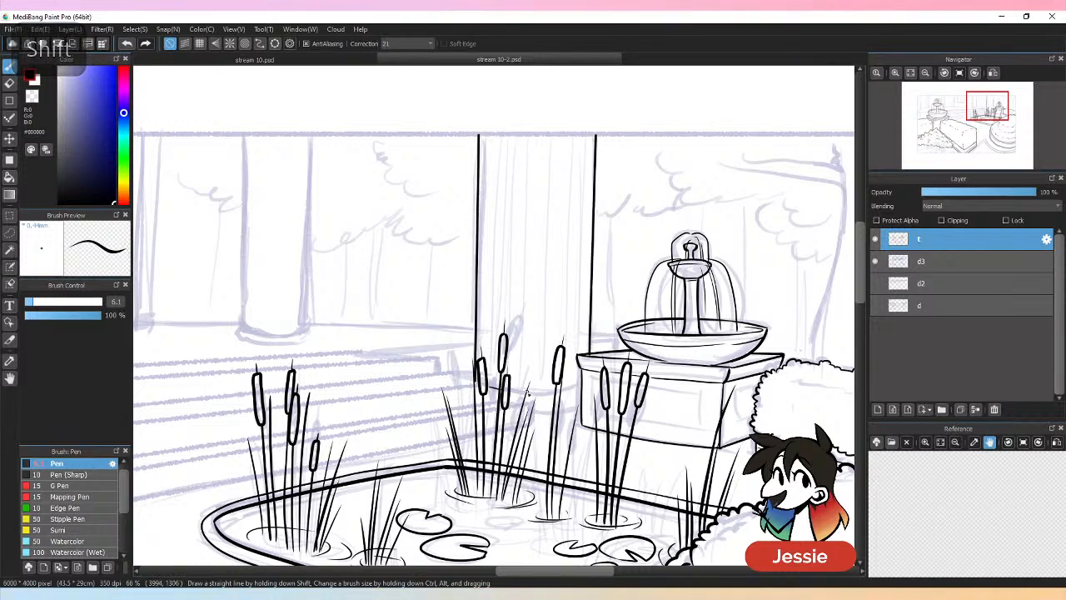
{"action": "key", "text": "ctrl+z"}
{"action": "mouse_move", "coordinate": [514, 392]}
{"action": "left_mouse_down"}
{"action": "mouse_move", "coordinate": [580, 386]}
{"action": "mouse_move", "coordinate": [583, 399]}
{"action": "left_mouse_up"}
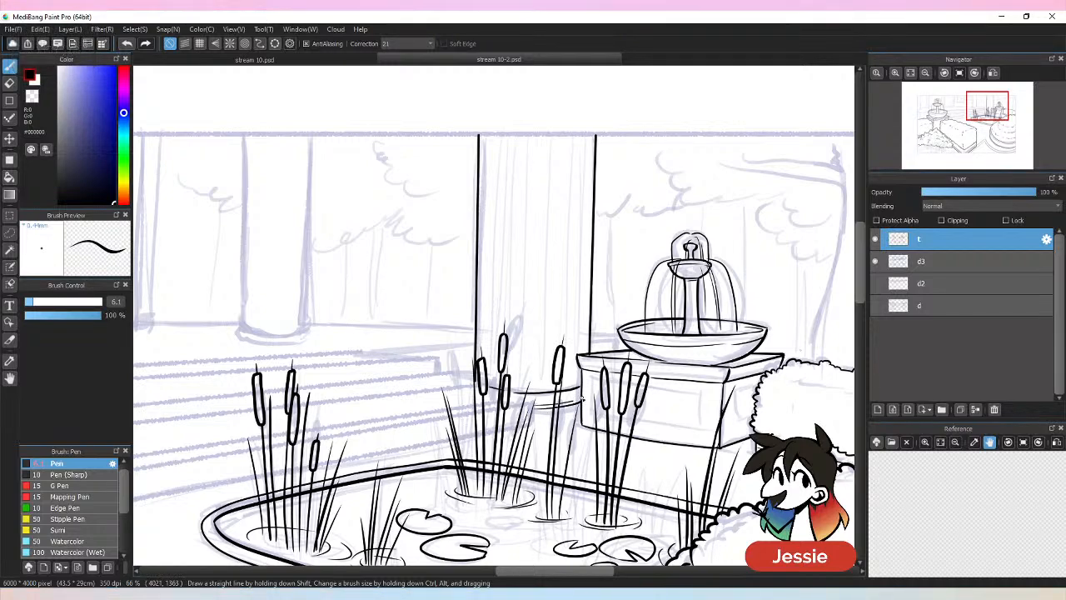
{"action": "key", "text": "ctrl+minus"}
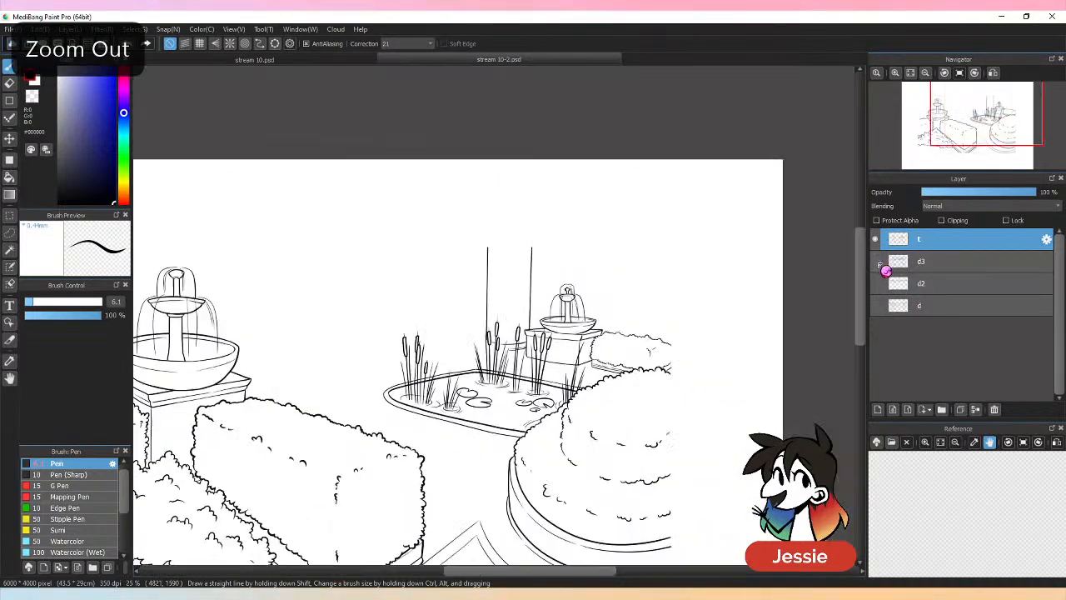
{"action": "key", "text": "ctrl+plus"}
Ink the stairs' top edge as a straight line from the foreground fountain's rim and outline the stepped far end beside the wide pillar.
{"action": "left_click_drag", "start_coordinate": [575, 571], "coordinate": [518, 570]}
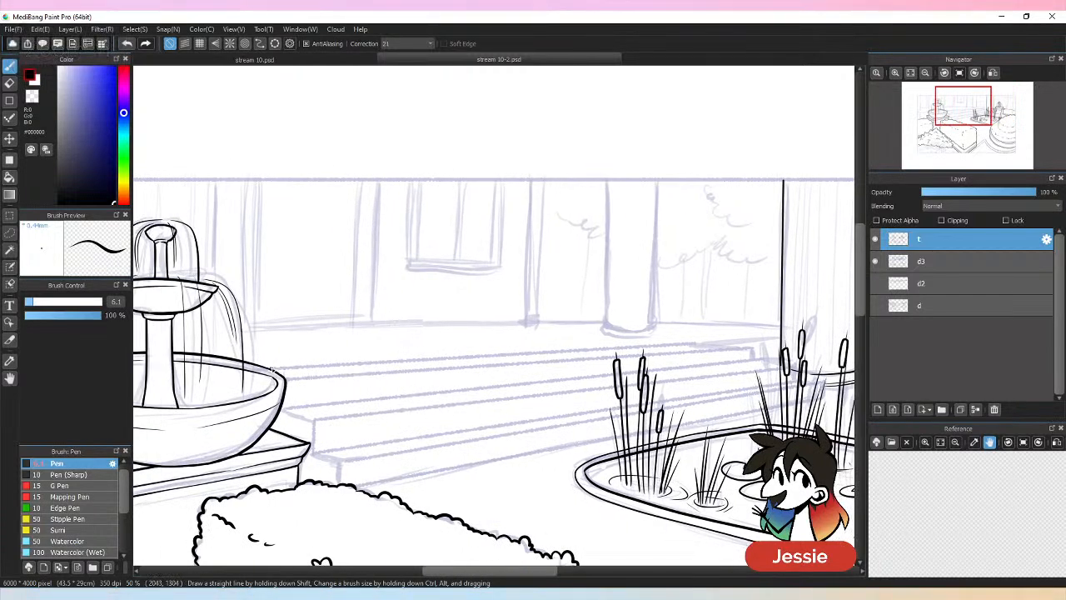
{"action": "left_click", "coordinate": [695, 343], "text": "shift"}
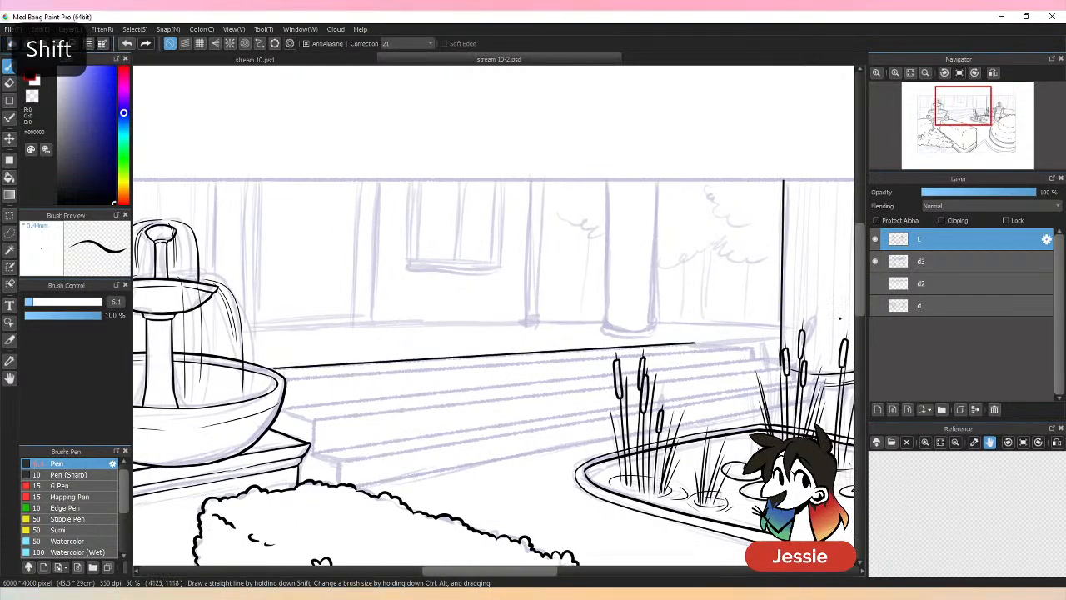
{"action": "key", "text": "ctrl+z"}
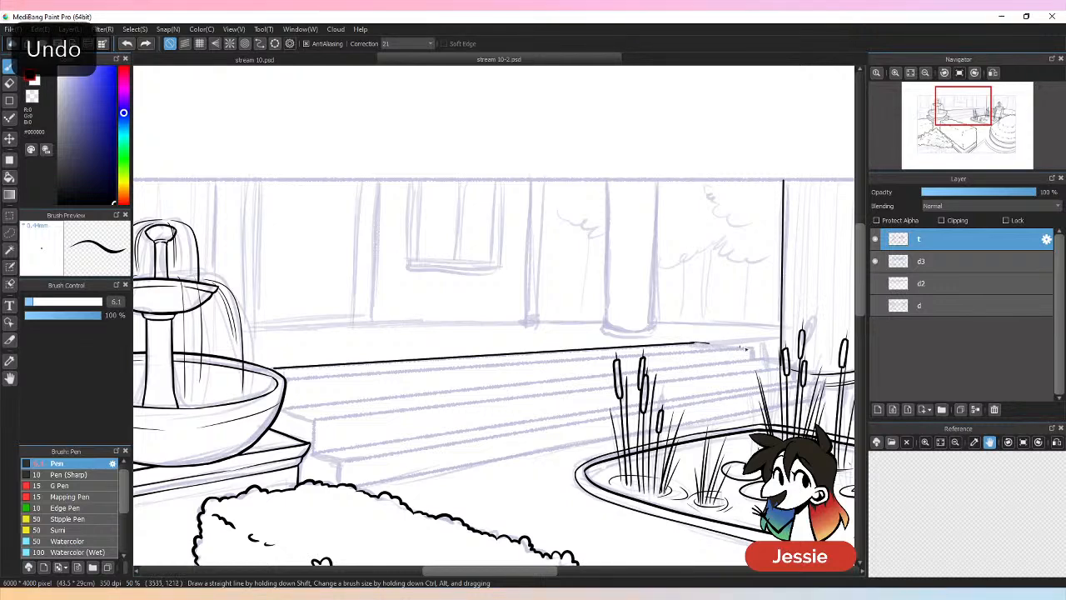
{"action": "left_click_drag", "start_coordinate": [745, 349], "coordinate": [751, 350]}
{"action": "left_click_drag", "start_coordinate": [863, 284], "coordinate": [863, 294]}
{"action": "left_click_drag", "start_coordinate": [543, 571], "coordinate": [663, 573]}
{"action": "key", "text": "ctrl+plus"}
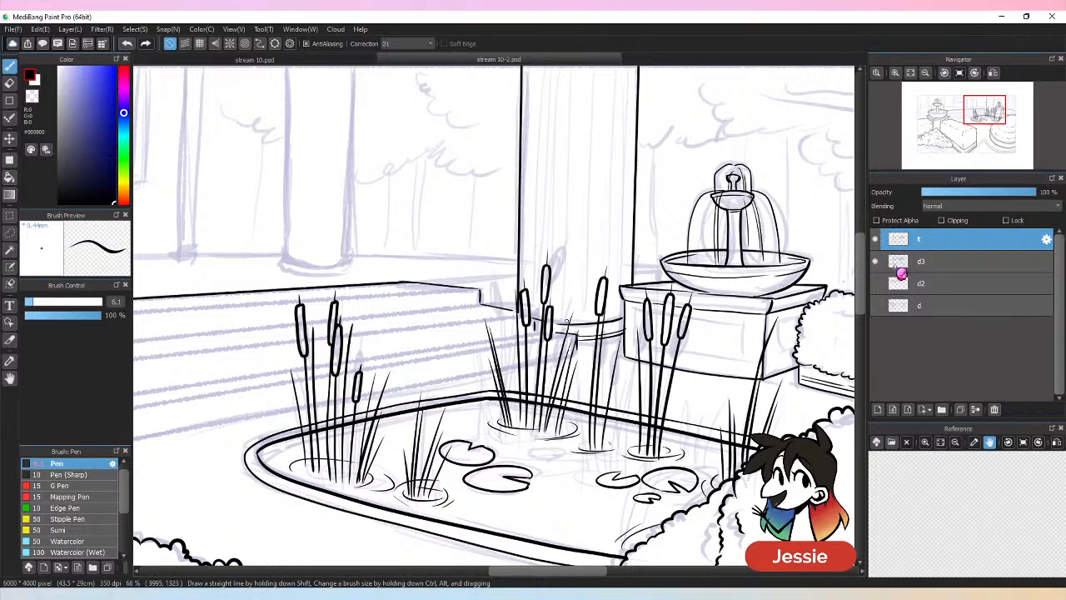
Examine the overall line art with the d3 sketch layer hidden, and show the layer again.
{"action": "key", "text": "ctrl+minus"}
{"action": "key", "text": "ctrl+minus"}
{"action": "key", "text": "ctrl+minus"}
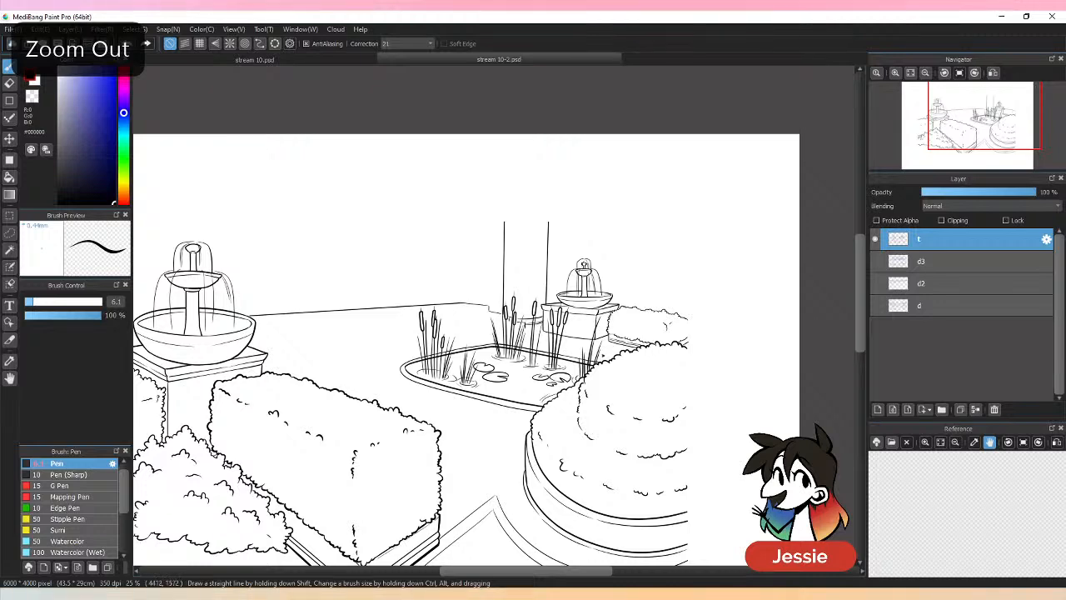
{"action": "key", "text": "ctrl+minus"}
{"action": "key", "text": "ctrl+plus"}
{"action": "key", "text": "ctrl+plus"}
{"action": "key", "text": "ctrl+plus"}
{"action": "key", "text": "ctrl+plus"}
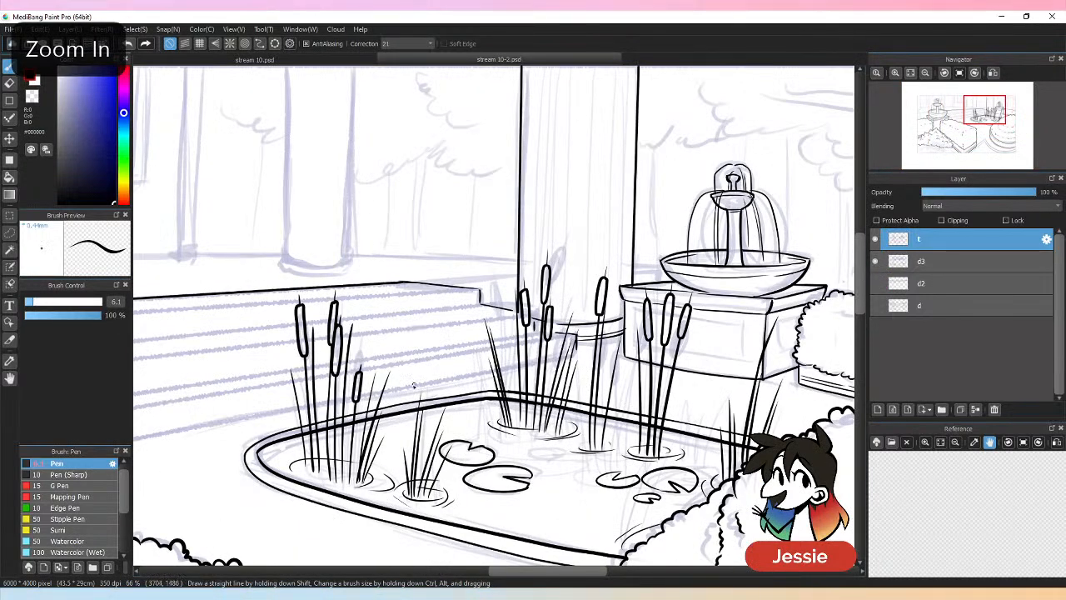
Ink the short stretch of the stairs' bottom edge between the two cattail clumps behind the pond.
{"action": "left_click_drag", "start_coordinate": [415, 385], "coordinate": [480, 375]}
{"action": "key", "text": "ctrl+z"}
{"action": "key", "text": "ctrl+z"}
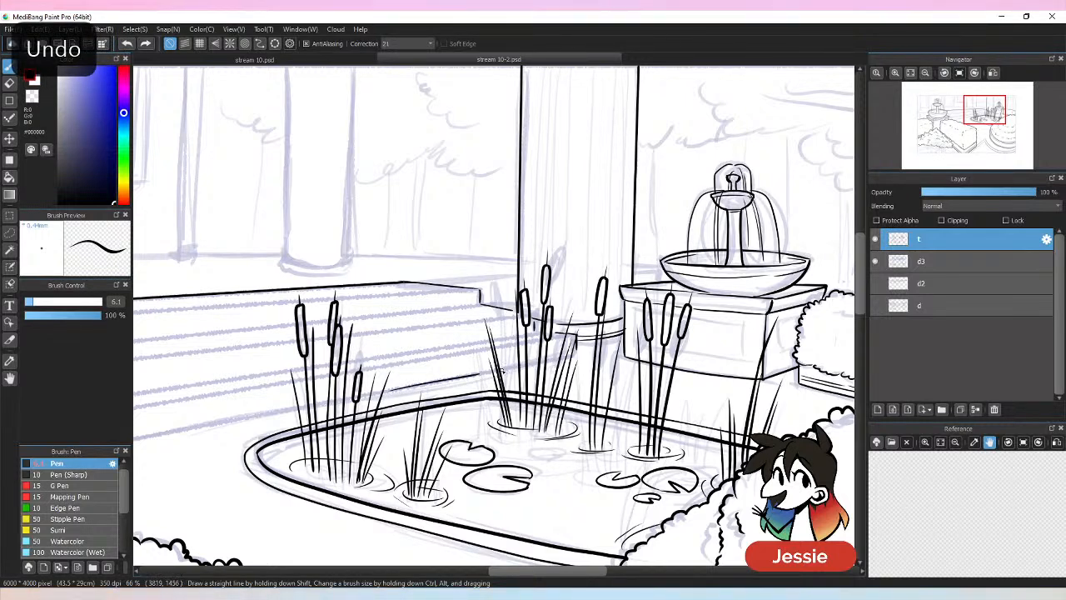
Hide the d3 sketch layer to examine the stairs' outline within the whole scene, and show the layer again.
{"action": "left_click", "coordinate": [875, 261]}
{"action": "key", "text": "ctrl+minus"}
{"action": "key", "text": "ctrl+minus"}
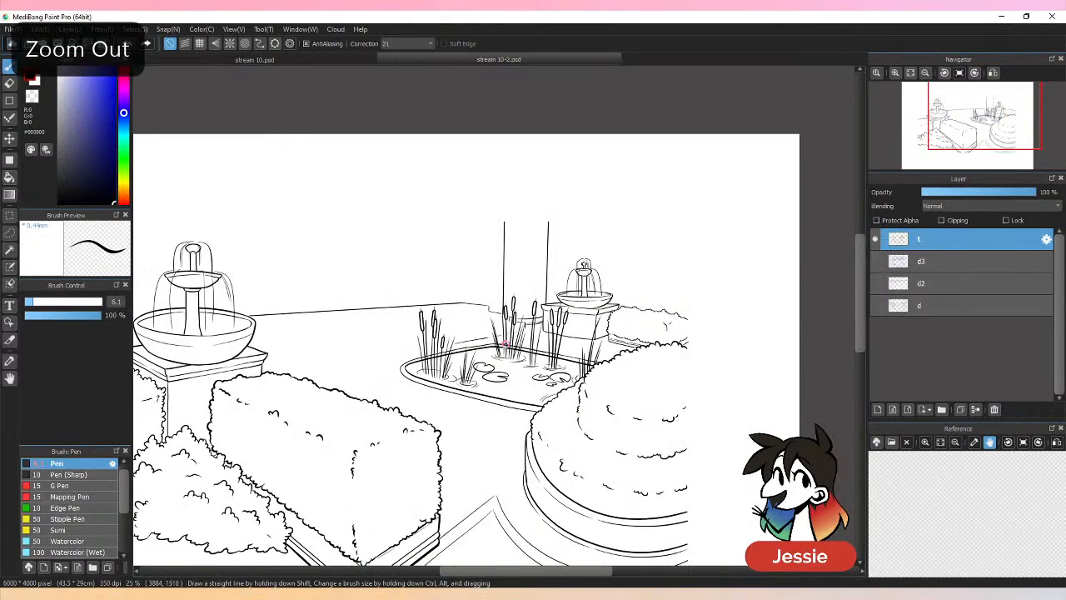
{"action": "key", "text": "ctrl+minus"}
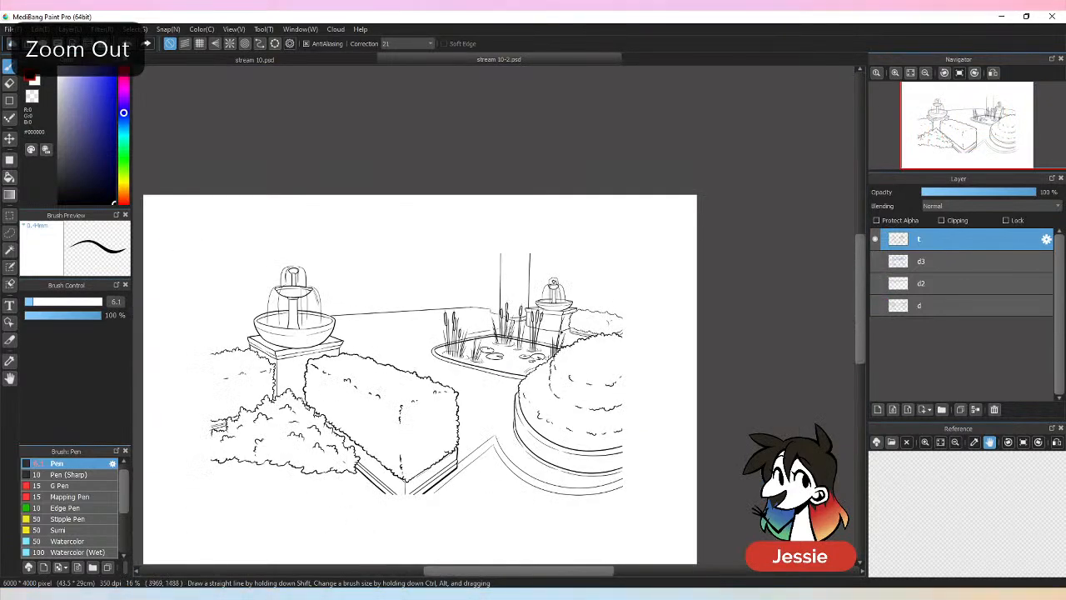
{"action": "key", "text": "ctrl+plus"}
{"action": "key", "text": "ctrl+plus"}
{"action": "left_click", "coordinate": [875, 260]}
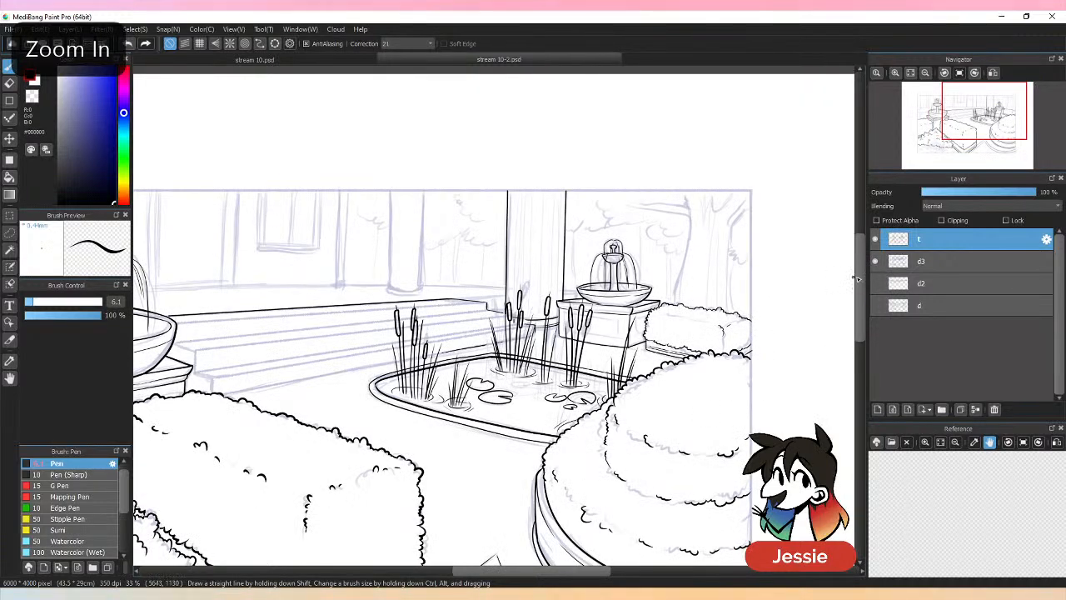
Ink the stairs' bottom edge as a straight line from the rectangular hedge to the nearest cattails and tidy its end with the eraser.
{"action": "left_click_drag", "start_coordinate": [862, 279], "coordinate": [864, 291]}
{"action": "left_click_drag", "start_coordinate": [531, 573], "coordinate": [512, 573]}
{"action": "key", "text": "ctrl+plus"}
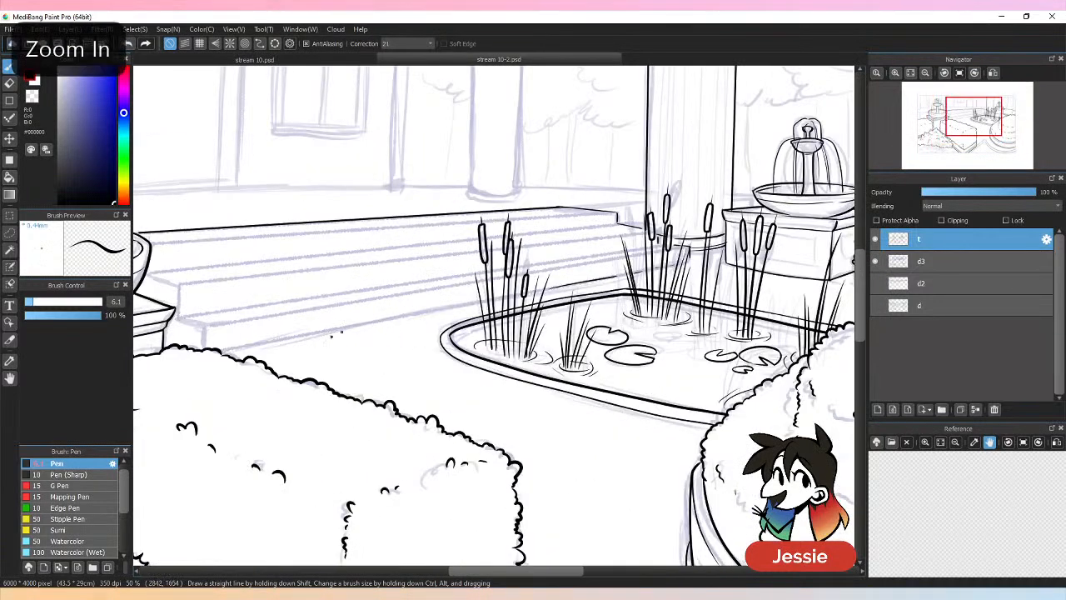
{"action": "left_click_drag", "start_coordinate": [223, 350], "coordinate": [457, 308]}
{"action": "key", "text": "ctrl+z"}
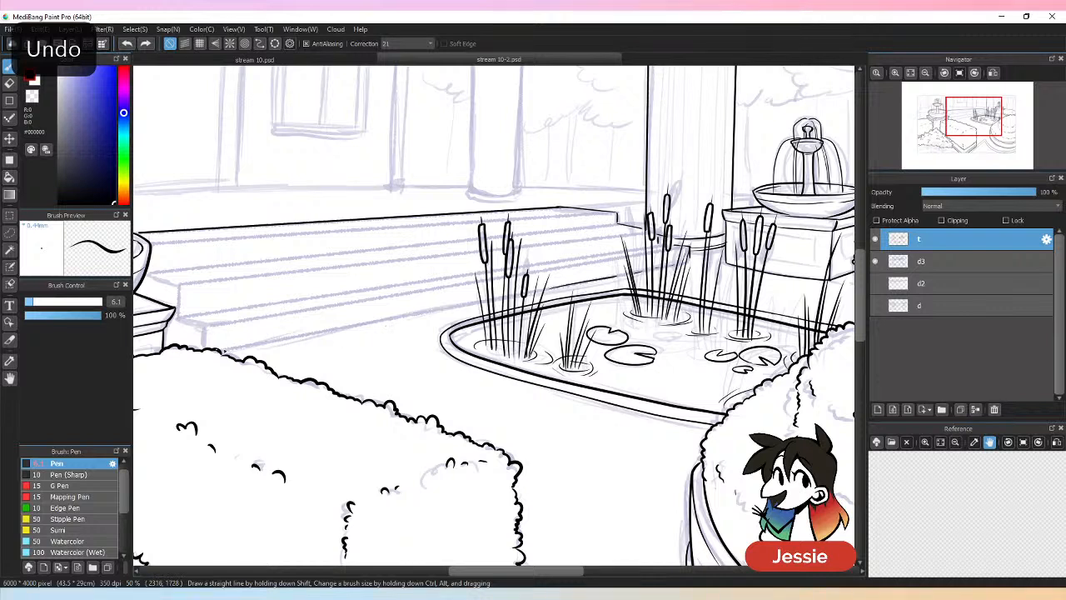
{"action": "left_click_drag", "start_coordinate": [219, 350], "coordinate": [488, 302]}
{"action": "key", "text": "ctrl+z"}
{"action": "mouse_move", "coordinate": [222, 351]}
{"action": "left_mouse_down"}
{"action": "mouse_move", "coordinate": [499, 295]}
{"action": "mouse_move", "coordinate": [205, 353]}
{"action": "mouse_move", "coordinate": [291, 343]}
{"action": "mouse_move", "coordinate": [222, 350]}
{"action": "left_mouse_up"}
{"action": "key", "text": "ctrl+z"}
{"action": "key", "text": "ctrl+z"}
{"action": "left_click", "coordinate": [220, 351]}
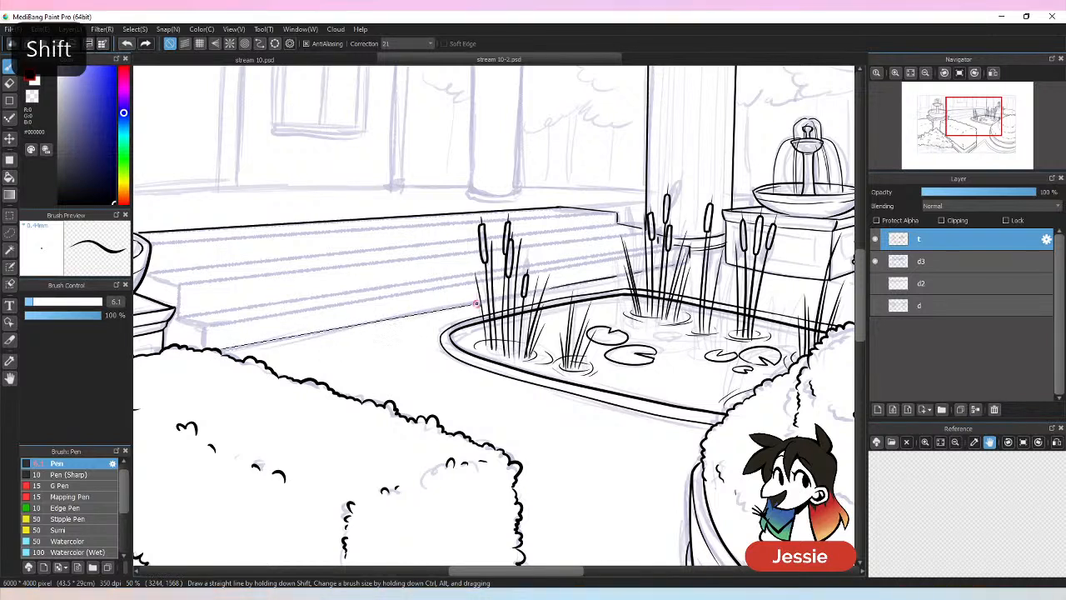
{"action": "left_click", "coordinate": [477, 304], "text": "shift"}
{"action": "key", "text": "ctrl+plus"}
{"action": "key", "text": "ctrl+plus"}
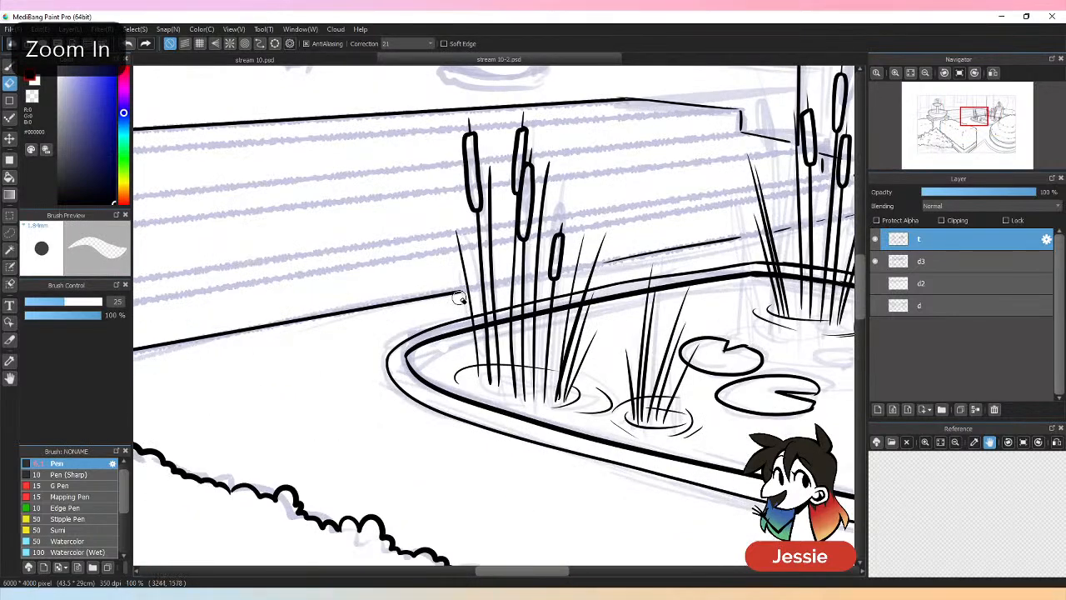
{"action": "key", "text": "ctrl+minus"}
{"action": "key", "text": "ctrl+minus"}
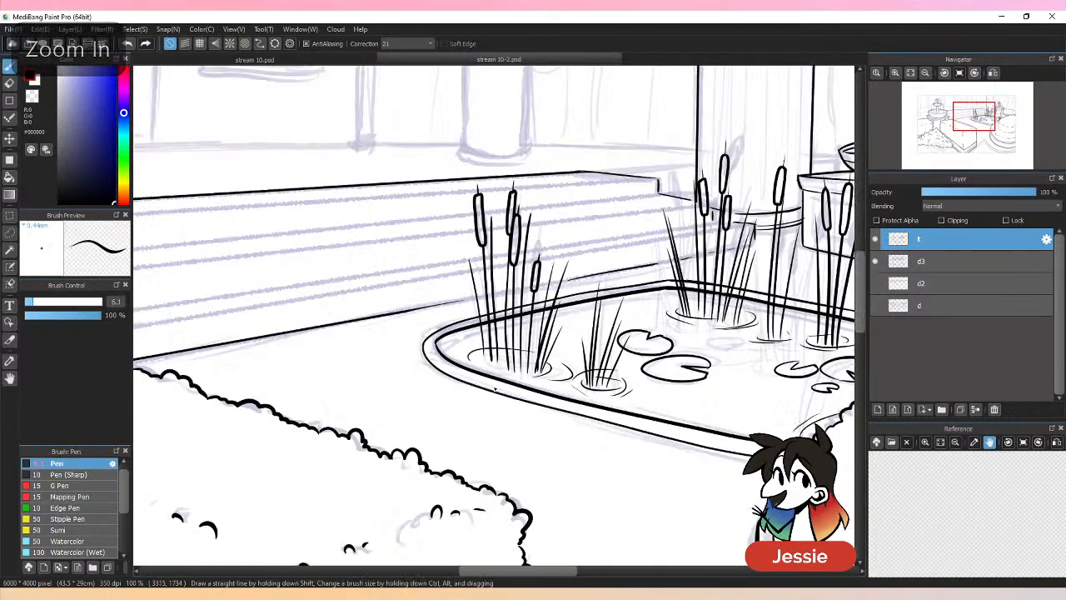
Check the stairs' bottom edge in the full line art with the d3 sketch layer hidden, and show the layer again.
{"action": "left_click", "coordinate": [875, 260]}
{"action": "key", "text": "ctrl+minus"}
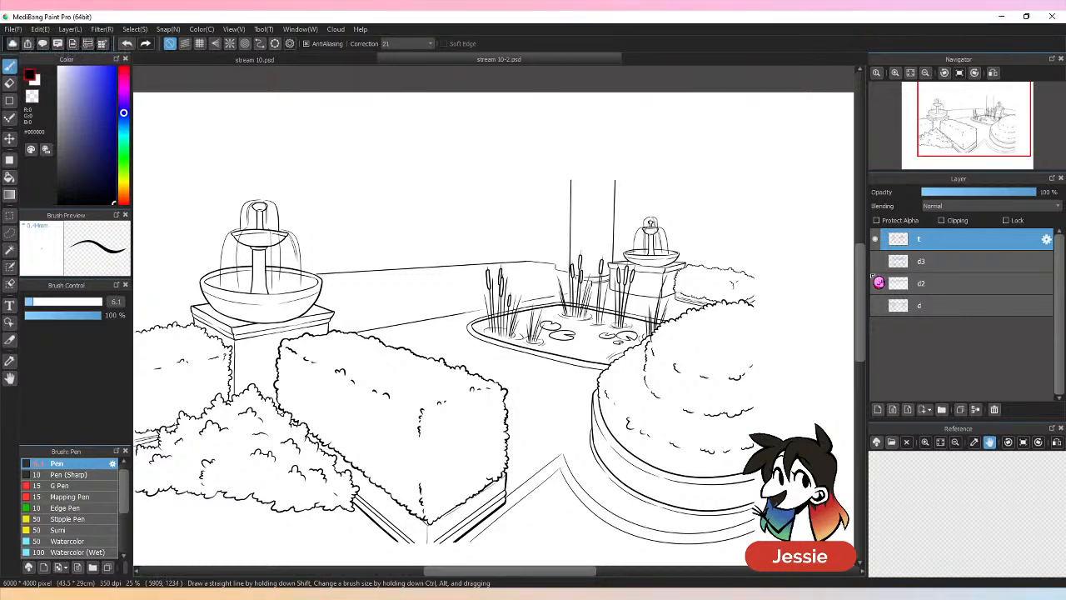
{"action": "left_click", "coordinate": [875, 261]}
Ink the zigzag step profile at the stairs' near end, between the foreground fountain and the hedge.
{"action": "key", "text": "ctrl+plus"}
{"action": "left_click_drag", "start_coordinate": [467, 575], "coordinate": [408, 575]}
{"action": "key", "text": "ctrl+plus"}
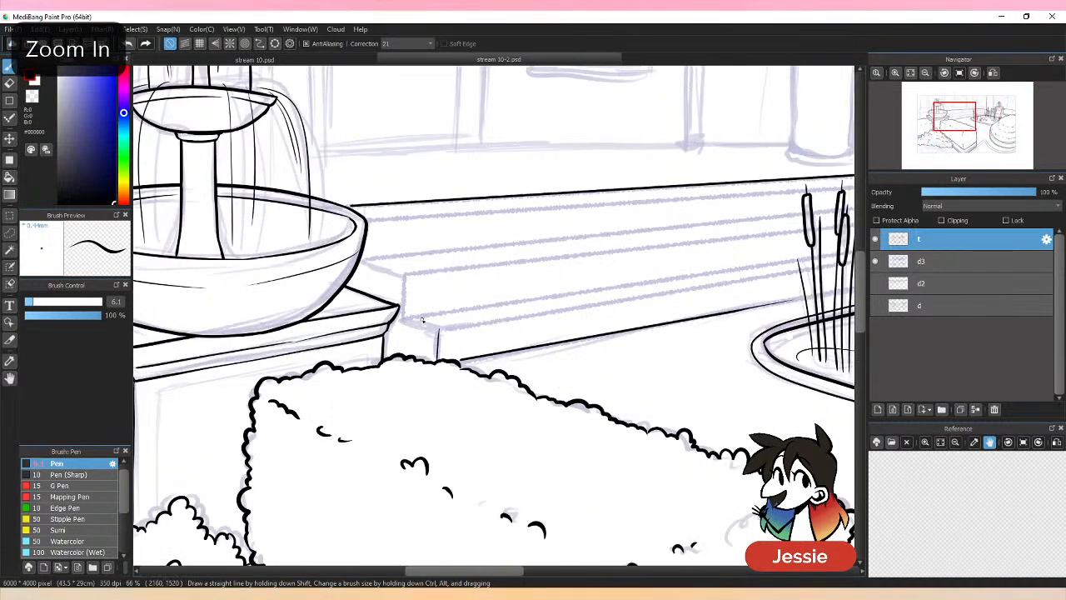
{"action": "left_click_drag", "start_coordinate": [410, 319], "coordinate": [443, 330]}
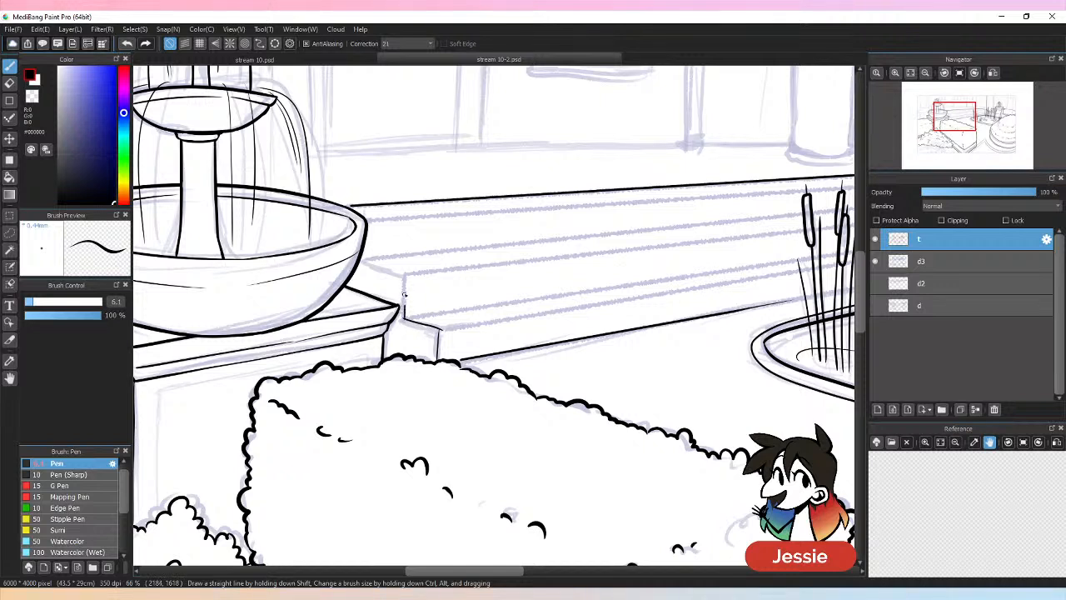
{"action": "left_click_drag", "start_coordinate": [405, 276], "coordinate": [405, 300]}
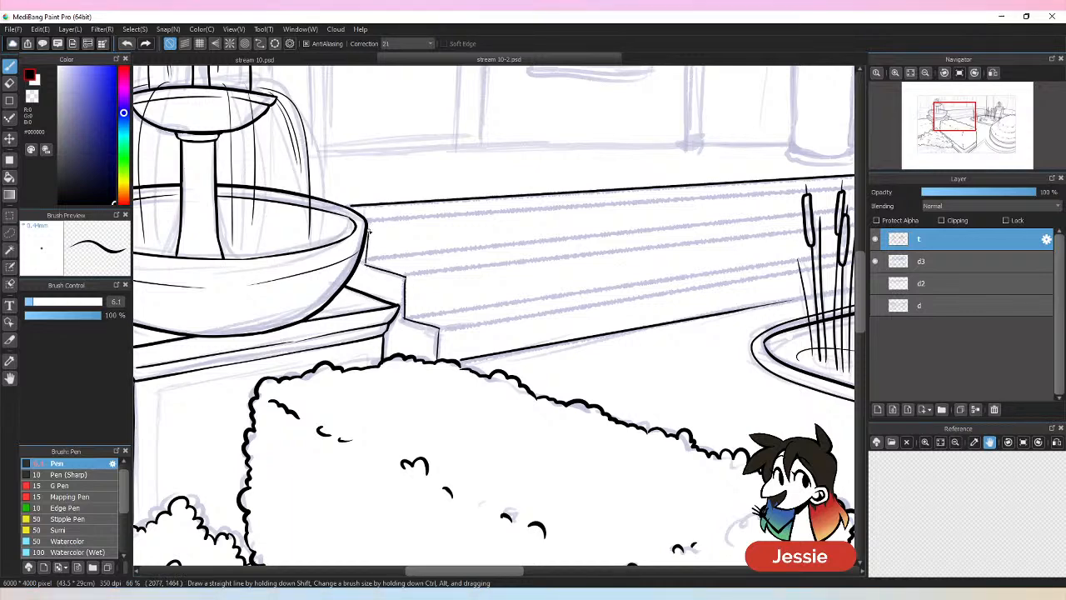
{"action": "key", "text": "ctrl+z"}
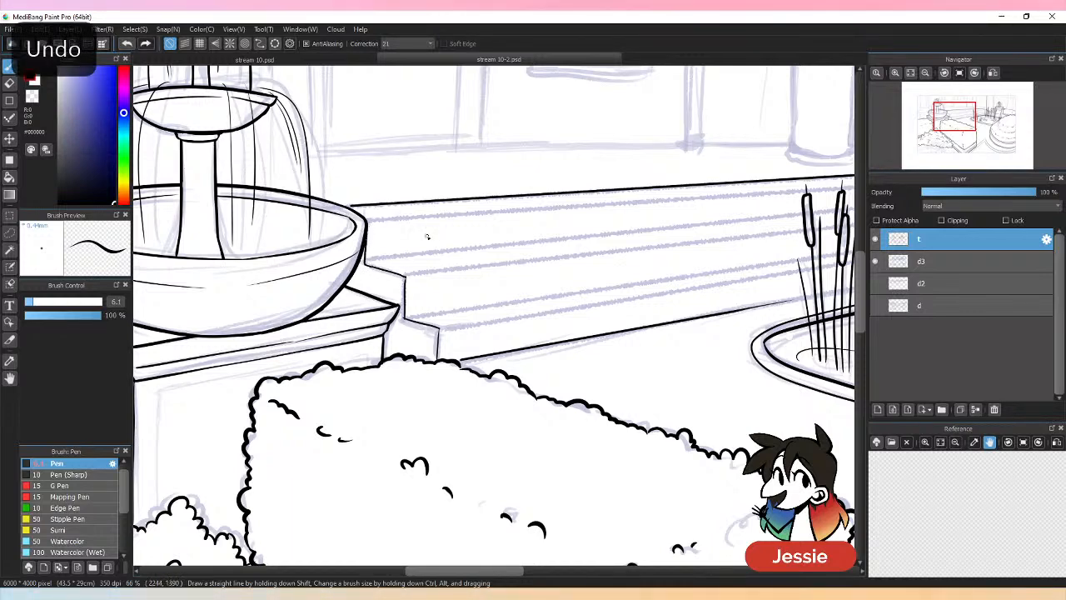
Ink the lowest step's front edge from its near corner to the cattails and retry its continuation behind the pond.
{"action": "key", "text": "ctrl+minus"}
{"action": "key", "text": "ctrl+plus"}
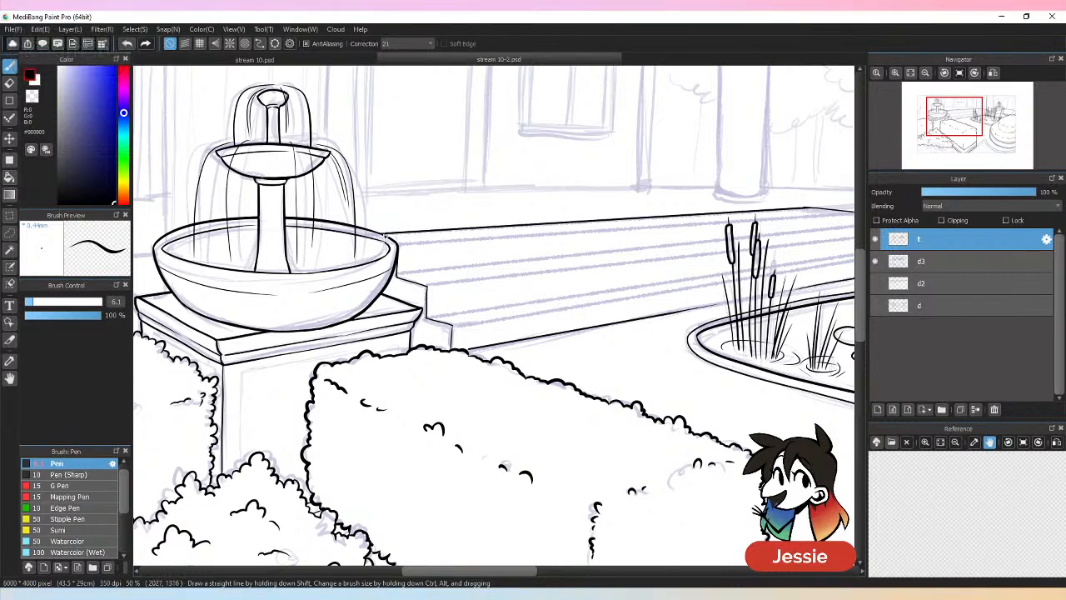
{"action": "left_click_drag", "start_coordinate": [444, 571], "coordinate": [482, 571]}
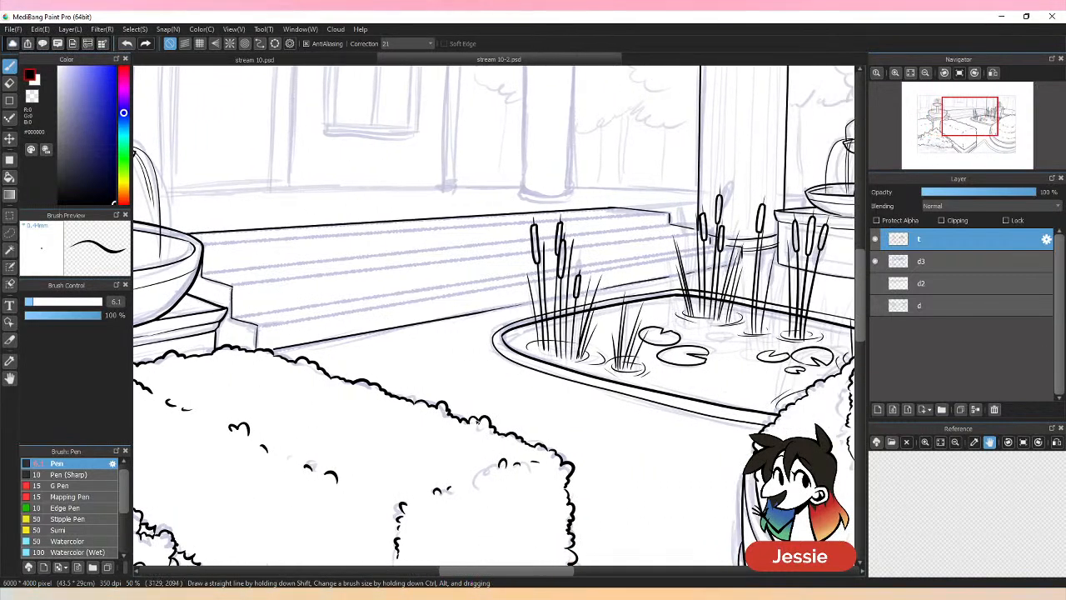
{"action": "left_click_drag", "start_coordinate": [294, 321], "coordinate": [532, 284]}
{"action": "key", "text": "ctrl+z"}
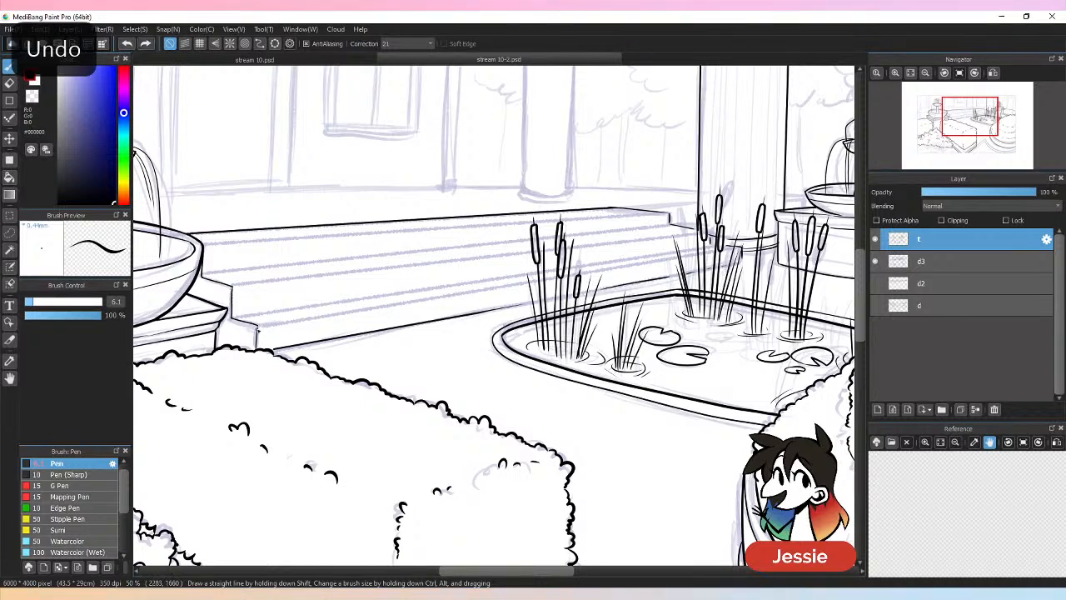
{"action": "left_click_drag", "start_coordinate": [258, 325], "coordinate": [516, 284]}
{"action": "key", "text": "ctrl+z"}
{"action": "left_click_drag", "start_coordinate": [259, 325], "coordinate": [514, 284]}
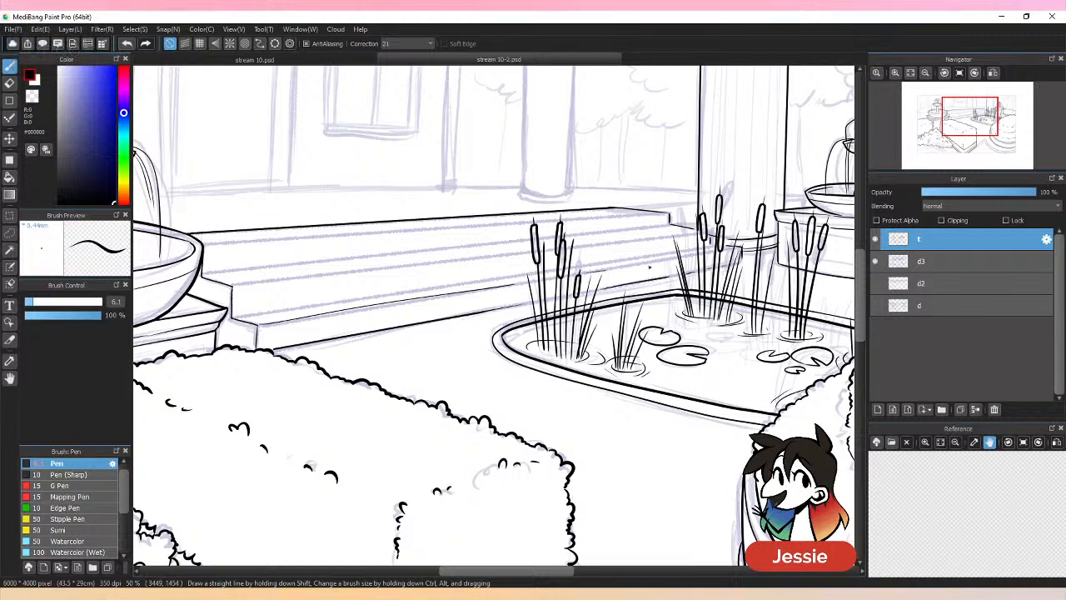
{"action": "left_click_drag", "start_coordinate": [602, 272], "coordinate": [671, 260]}
{"action": "key", "text": "ctrl+z"}
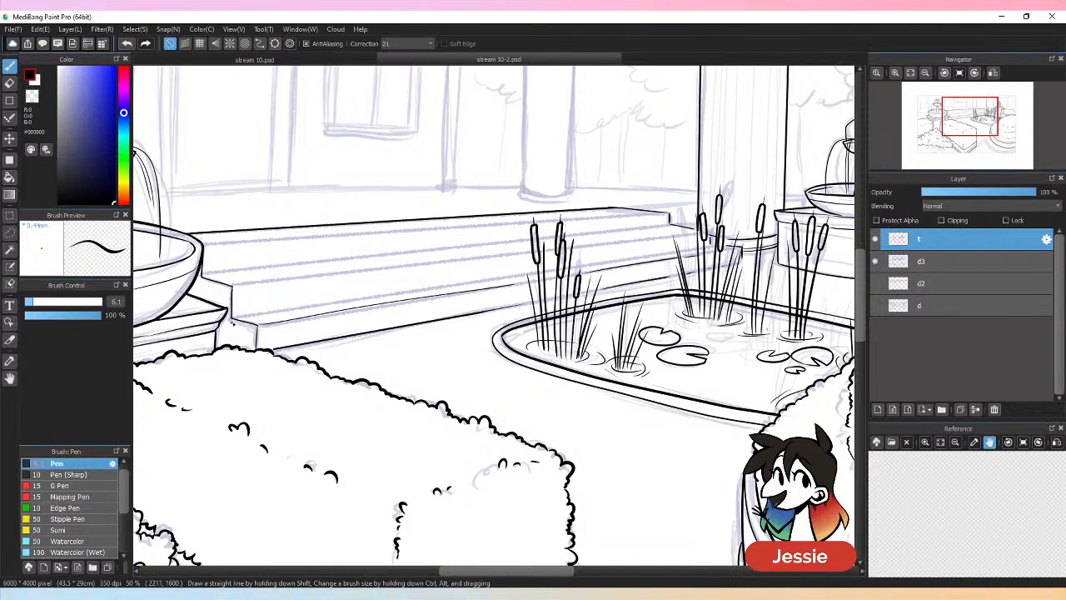
Ink the lowest step's back edge from the inner corner to the cattails and continue it between the two cattail clumps.
{"action": "left_click_drag", "start_coordinate": [236, 318], "coordinate": [433, 287]}
{"action": "key", "text": "ctrl+z"}
{"action": "left_click_drag", "start_coordinate": [232, 318], "coordinate": [517, 281]}
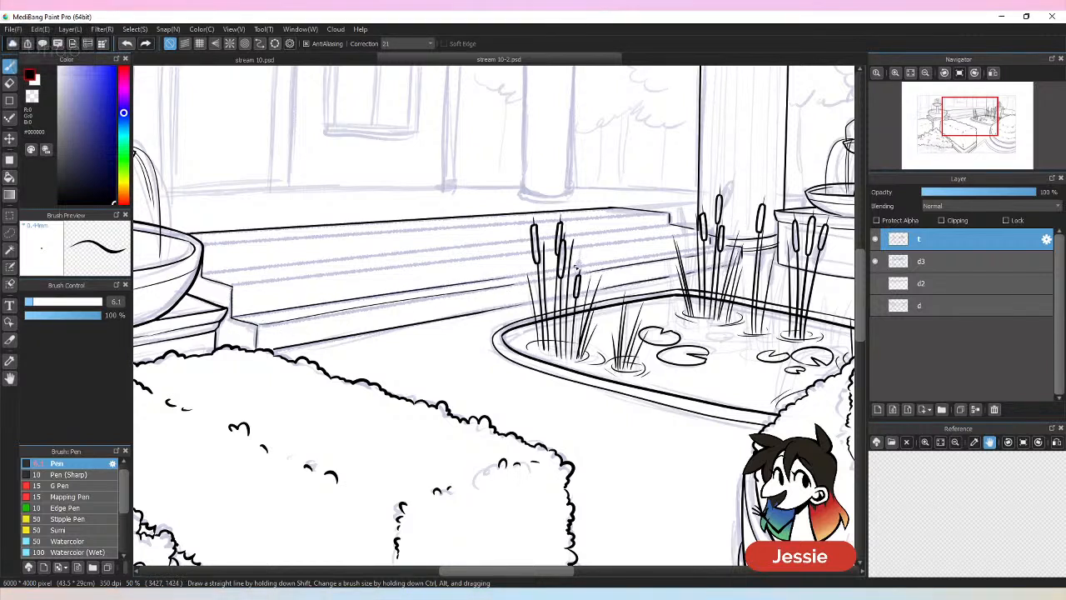
{"action": "left_click_drag", "start_coordinate": [578, 270], "coordinate": [662, 255]}
{"action": "key", "text": "ctrl+z"}
{"action": "left_click_drag", "start_coordinate": [577, 267], "coordinate": [680, 250]}
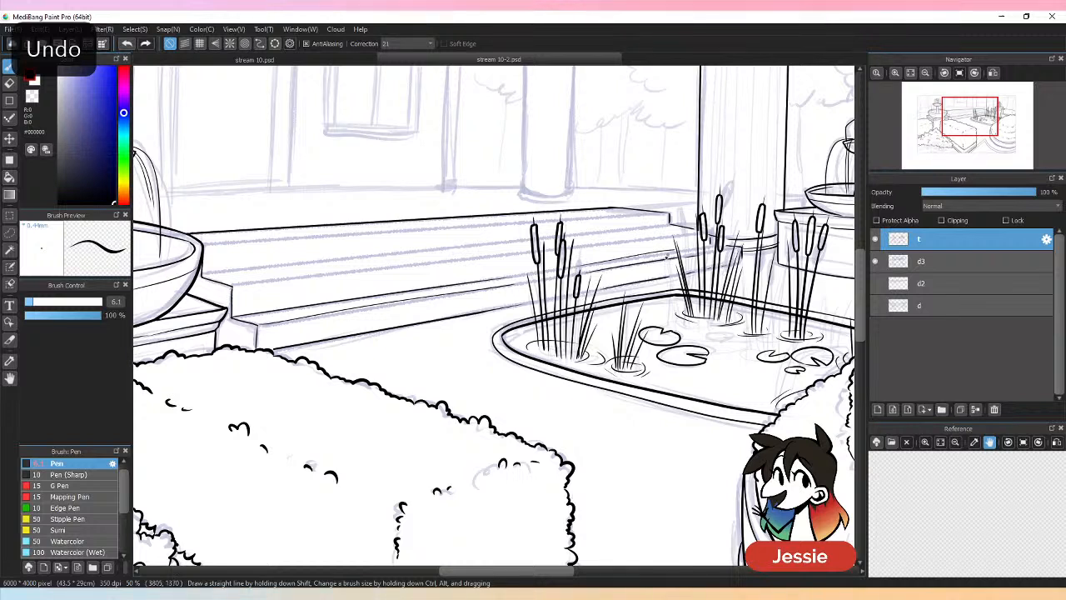
{"action": "key", "text": "ctrl+z"}
{"action": "left_click_drag", "start_coordinate": [575, 268], "coordinate": [680, 253]}
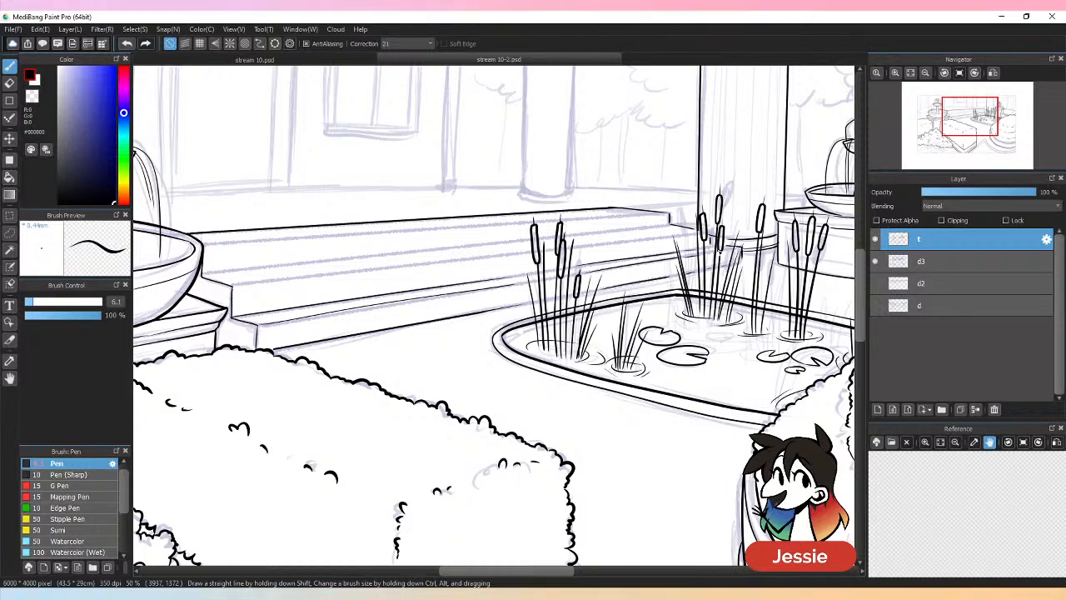
Ink the second step's front edge from its near corner to the cattails, redoing the stroke until it follows the sketch.
{"action": "left_click_drag", "start_coordinate": [237, 287], "coordinate": [504, 256]}
{"action": "key", "text": "ctrl+z"}
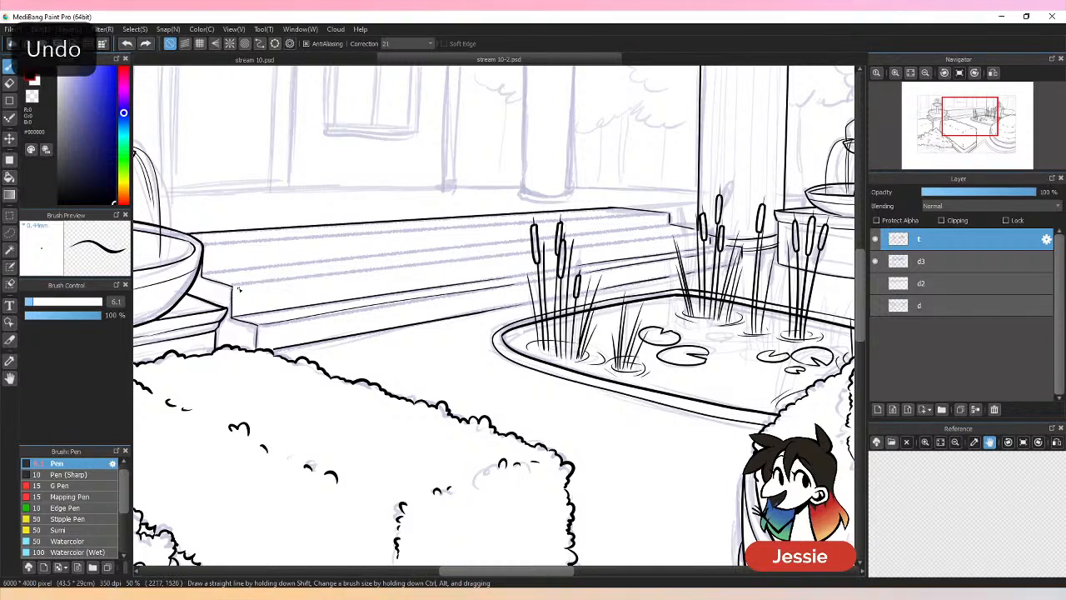
{"action": "left_click_drag", "start_coordinate": [236, 288], "coordinate": [532, 255]}
{"action": "key", "text": "ctrl+z"}
{"action": "left_click_drag", "start_coordinate": [235, 288], "coordinate": [527, 254]}
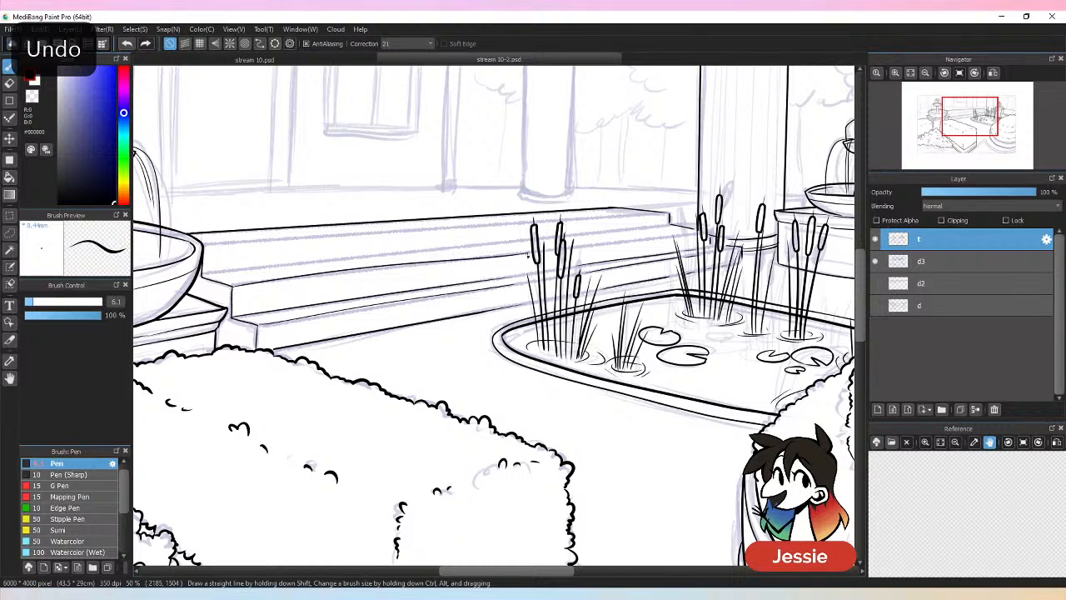
{"action": "key", "text": "ctrl+z"}
{"action": "left_click_drag", "start_coordinate": [235, 288], "coordinate": [525, 254]}
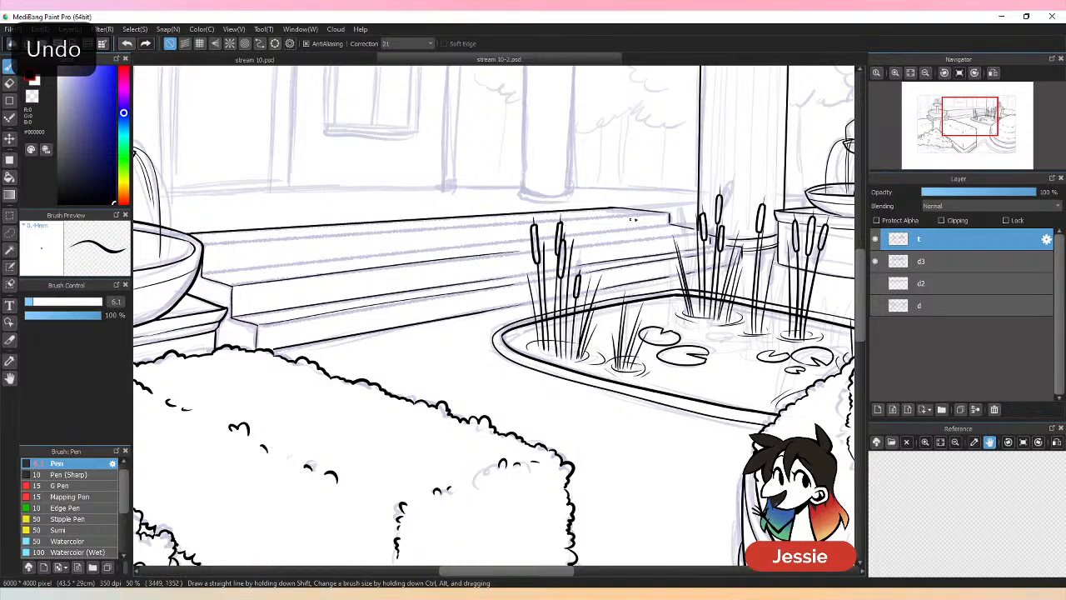
{"action": "key", "text": "ctrl+z"}
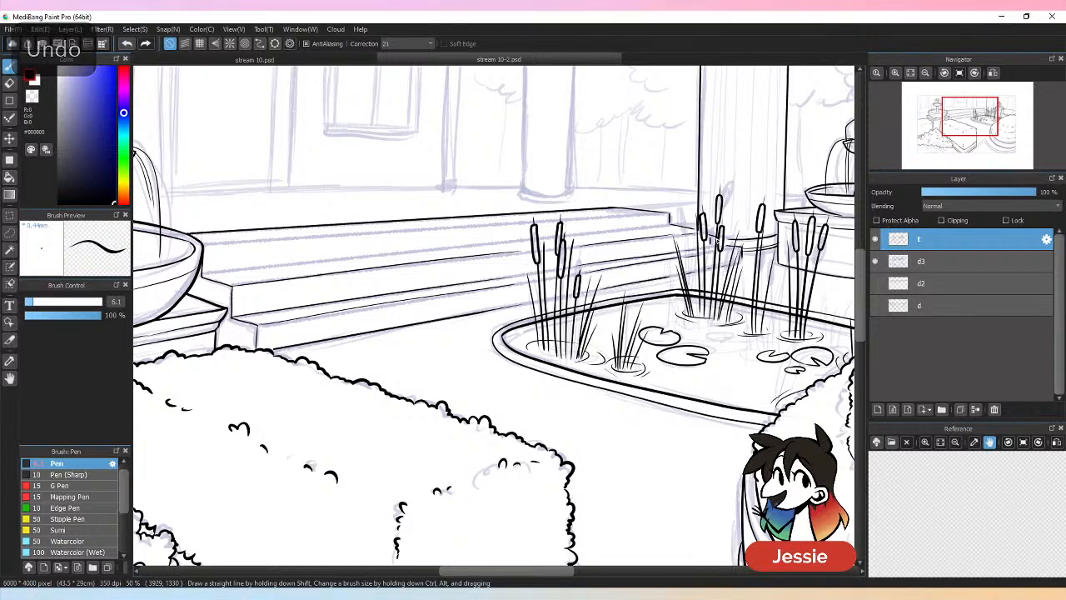
Check the whole line art with the d3 sketch layer hidden, save the drawing, and show the sketch again.
{"action": "left_click", "coordinate": [875, 261]}
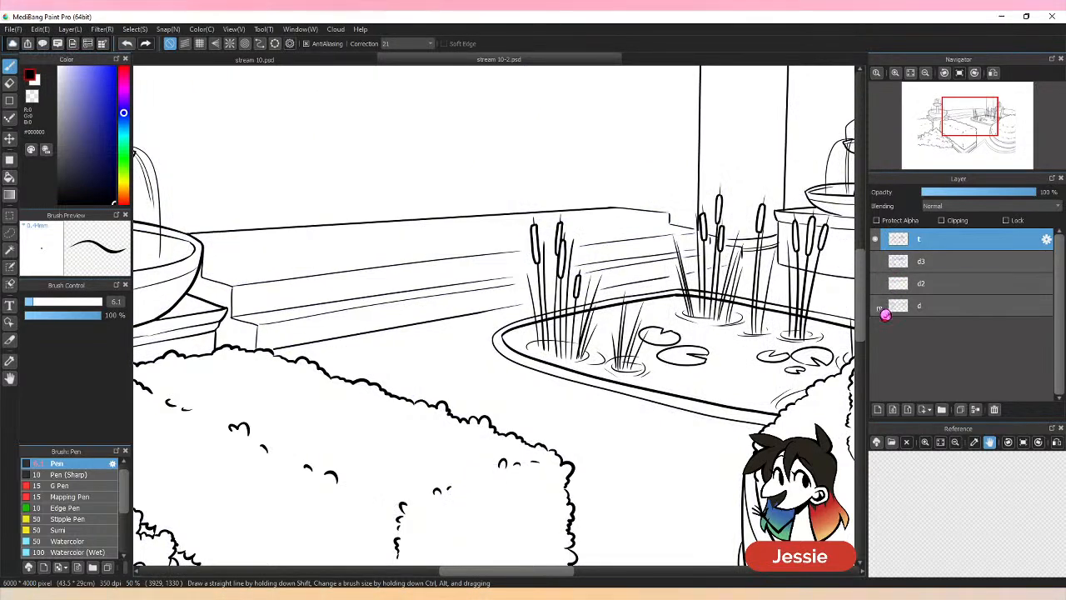
{"action": "key", "text": "ctrl+minus"}
{"action": "key", "text": "ctrl+minus"}
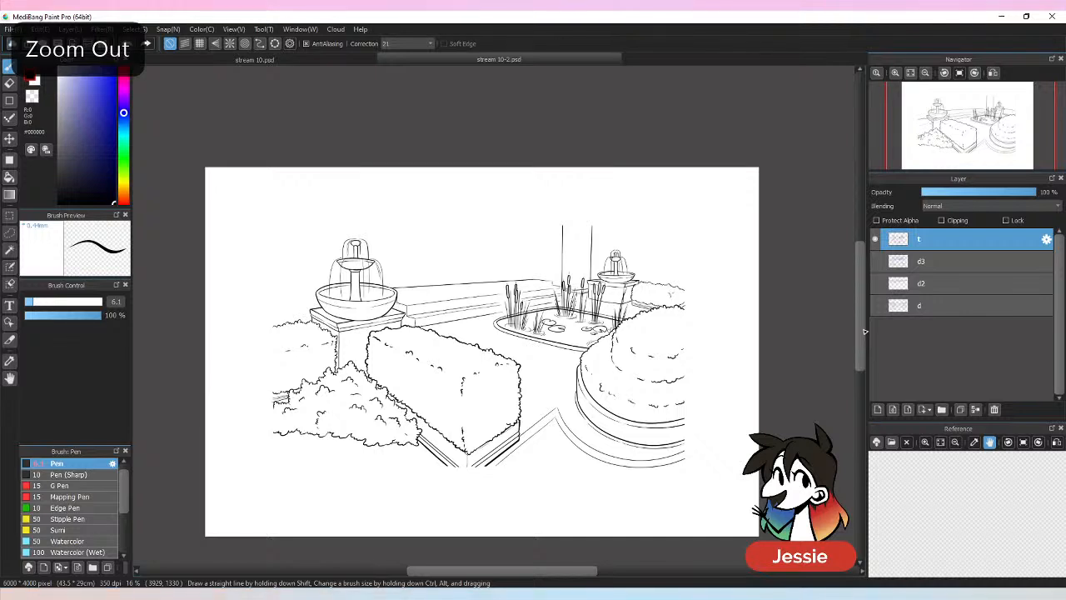
{"action": "key", "text": "ctrl+s"}
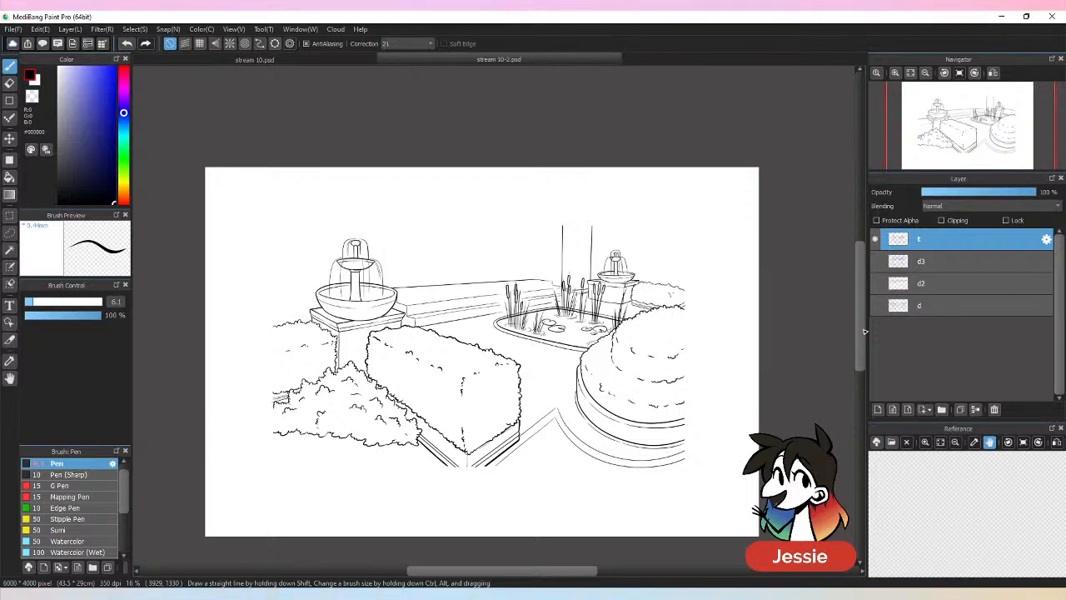
{"action": "left_click", "coordinate": [875, 261]}
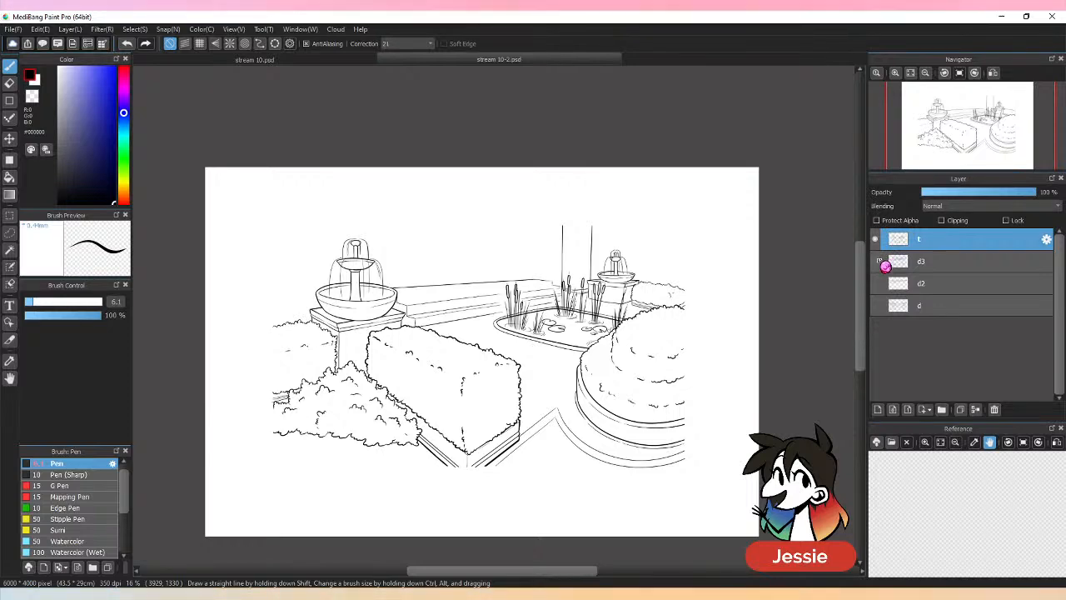
Ink the second step's back edge from the fountain-side corner past the cattails to the stairs' far end, redoing the stroke until it follows the sketch.
{"action": "key", "text": "ctrl+plus"}
{"action": "key", "text": "ctrl+plus"}
{"action": "key", "text": "ctrl+plus"}
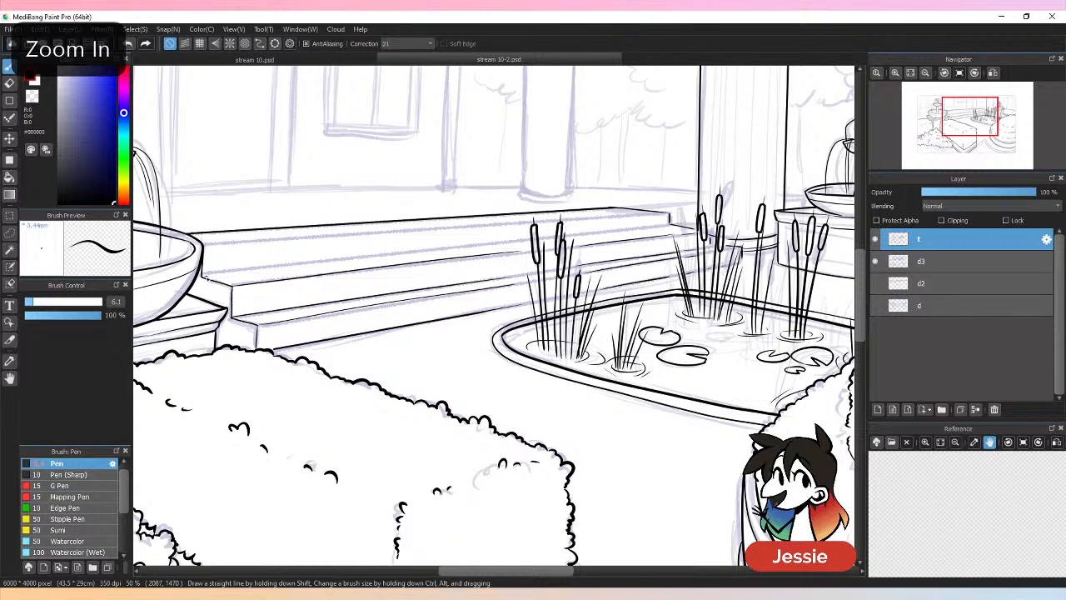
{"action": "left_click", "coordinate": [202, 276]}
{"action": "left_click", "coordinate": [525, 242], "text": "shift"}
{"action": "key", "text": "ctrl+z"}
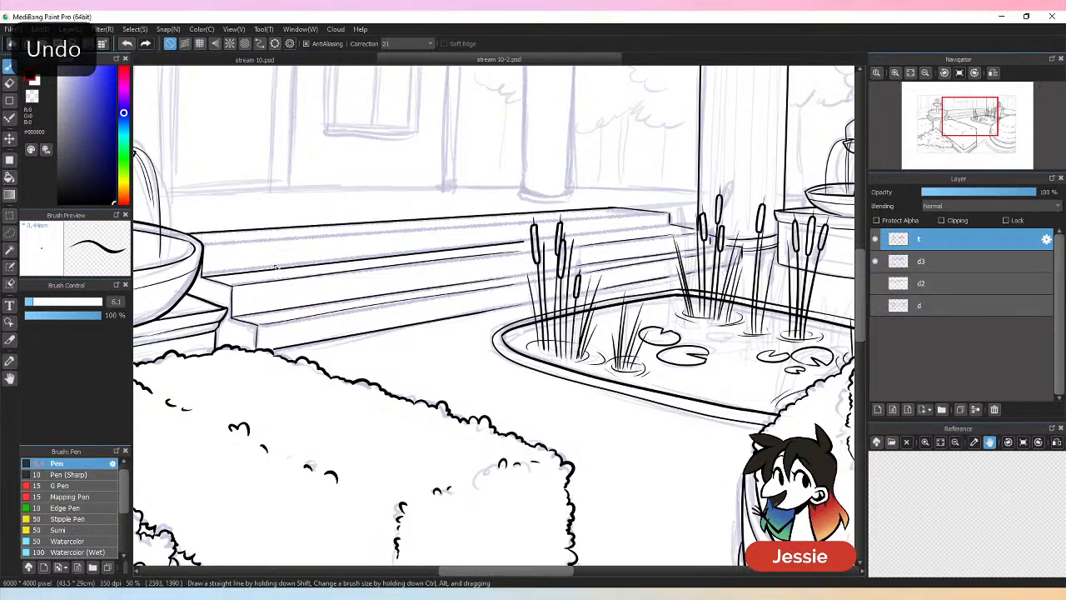
{"action": "left_click_drag", "start_coordinate": [202, 278], "coordinate": [528, 246]}
{"action": "key", "text": "ctrl+z"}
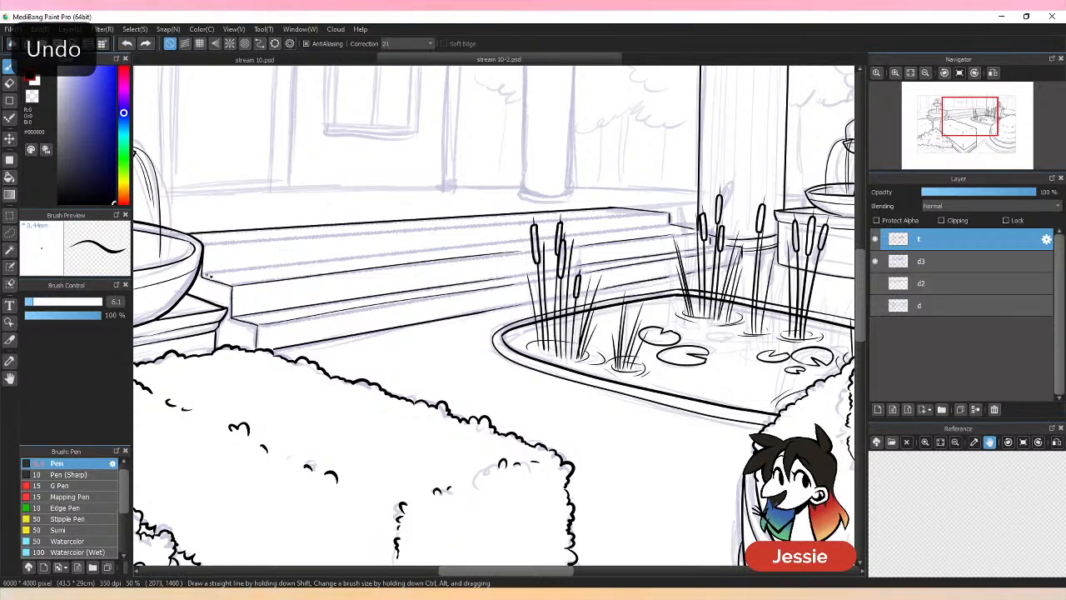
{"action": "left_click_drag", "start_coordinate": [208, 275], "coordinate": [493, 242]}
{"action": "key", "text": "ctrl+z"}
{"action": "left_click_drag", "start_coordinate": [203, 278], "coordinate": [512, 239]}
{"action": "key", "text": "ctrl+z"}
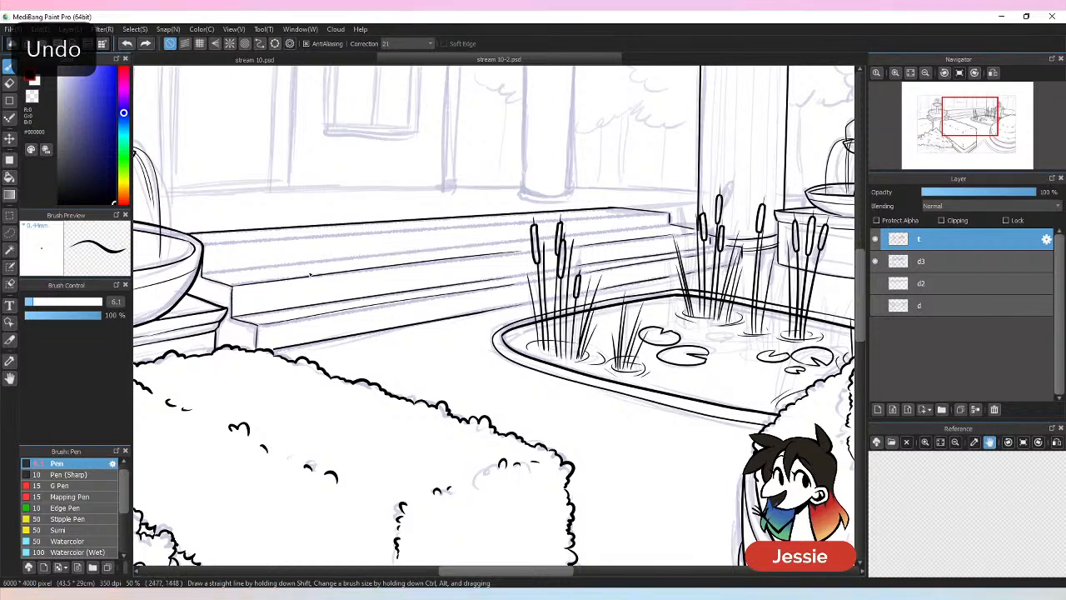
{"action": "left_click_drag", "start_coordinate": [202, 277], "coordinate": [671, 224]}
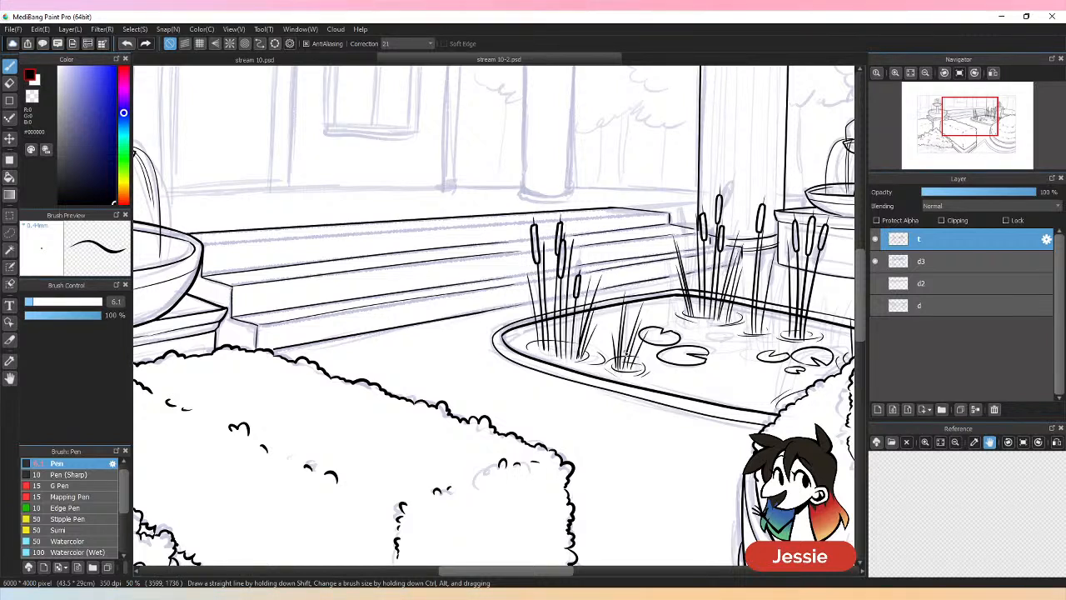
Ink the line just below the top step's upper edge, from the fountain bowl to the far corner beyond the cattails, and save the drawing.
{"action": "left_click_drag", "start_coordinate": [204, 248], "coordinate": [453, 229]}
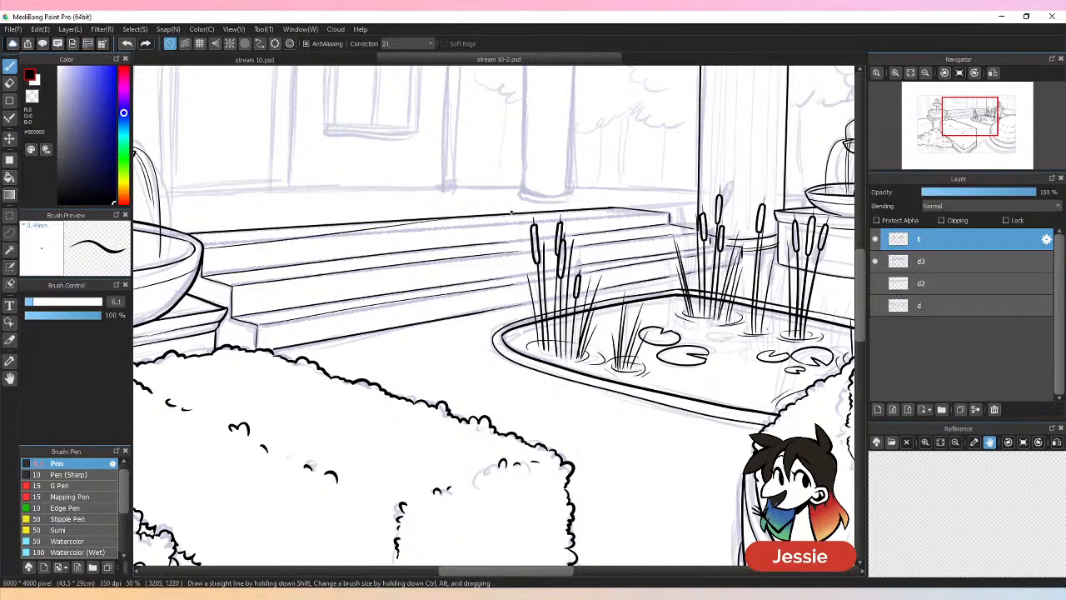
{"action": "key", "text": "ctrl+z"}
{"action": "left_click_drag", "start_coordinate": [205, 248], "coordinate": [523, 223]}
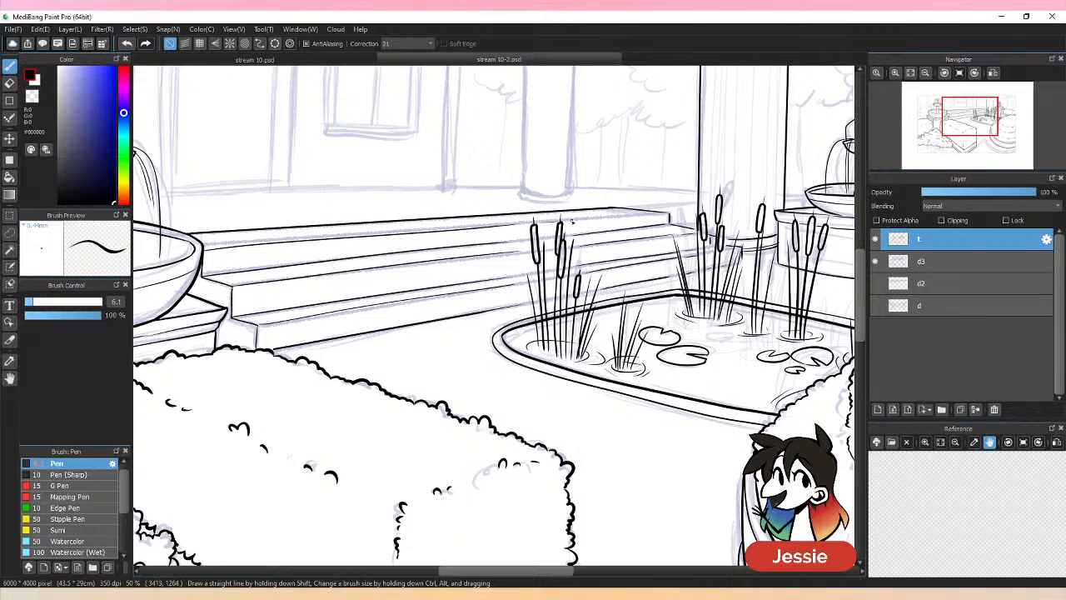
{"action": "left_click_drag", "start_coordinate": [573, 221], "coordinate": [669, 216]}
{"action": "key", "text": "ctrl+minus"}
{"action": "key", "text": "ctrl+minus"}
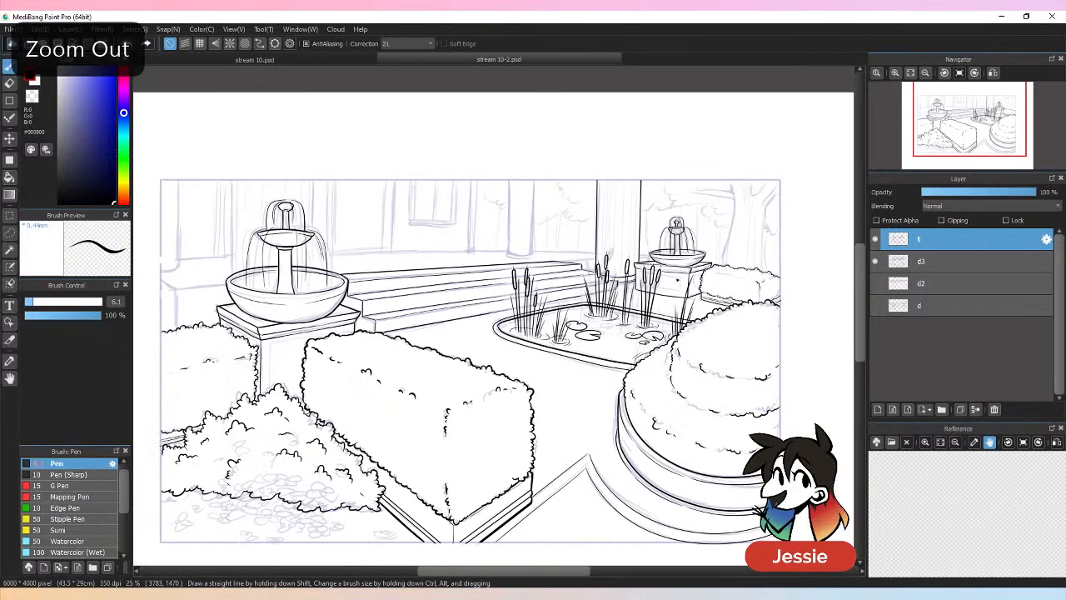
{"action": "key", "text": "ctrl+s"}
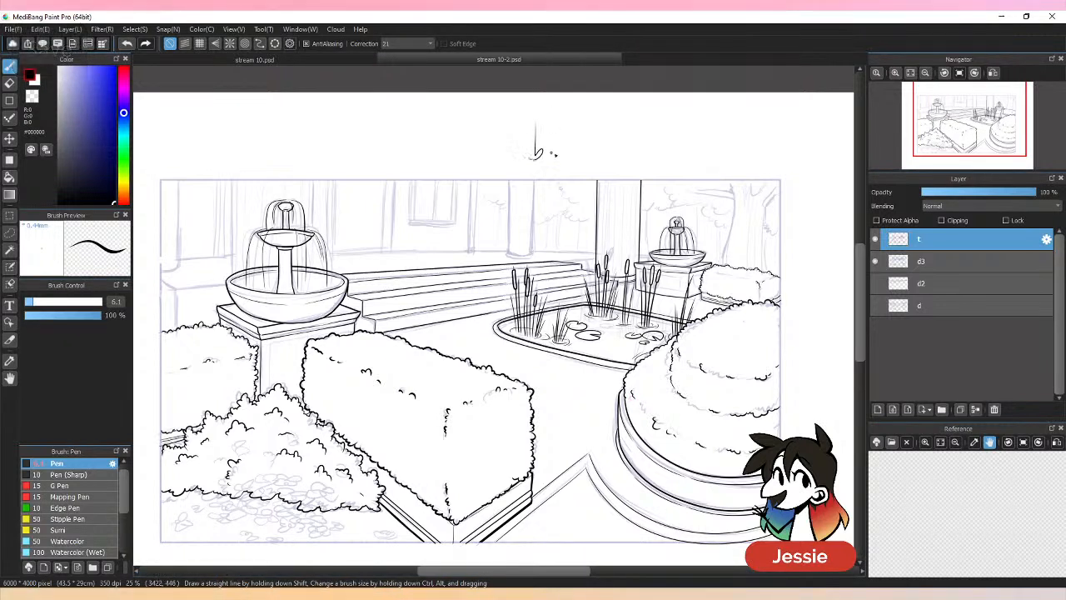
{"action": "mouse_move", "coordinate": [561, 151]}
{"action": "left_mouse_down"}
{"action": "mouse_move", "coordinate": [596, 132]}
{"action": "mouse_move", "coordinate": [601, 161]}
{"action": "left_mouse_up"}
{"action": "key", "text": "ctrl+z"}
{"action": "key", "text": "ctrl+z"}
{"action": "key", "text": "ctrl+z"}
{"action": "key", "text": "ctrl+z"}
{"action": "key", "text": "ctrl+z"}
{"action": "key", "text": "ctrl+z"}
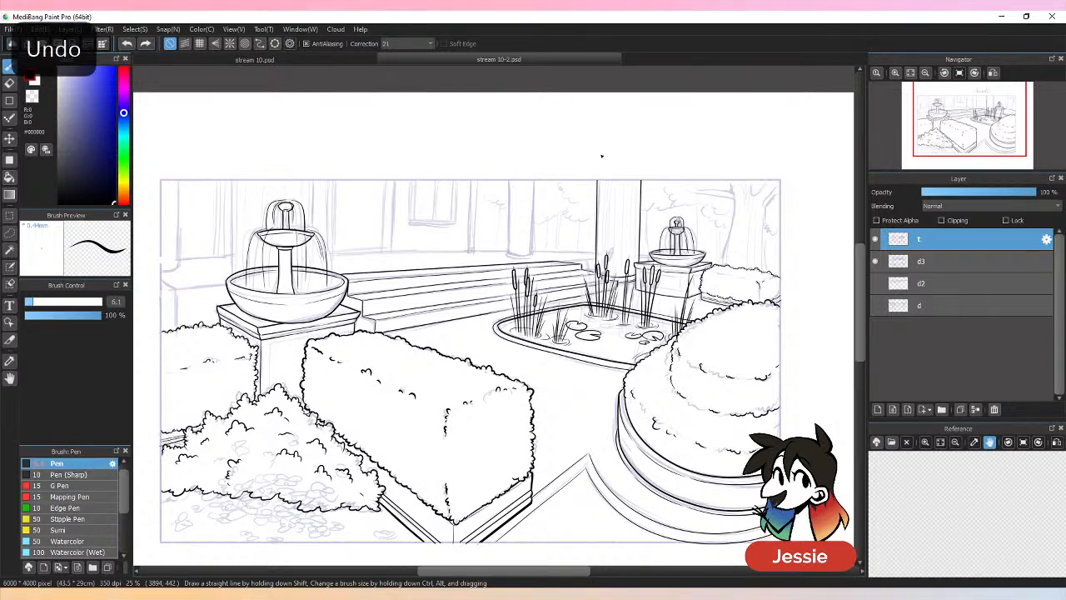
{"action": "key", "text": "ctrl+s"}
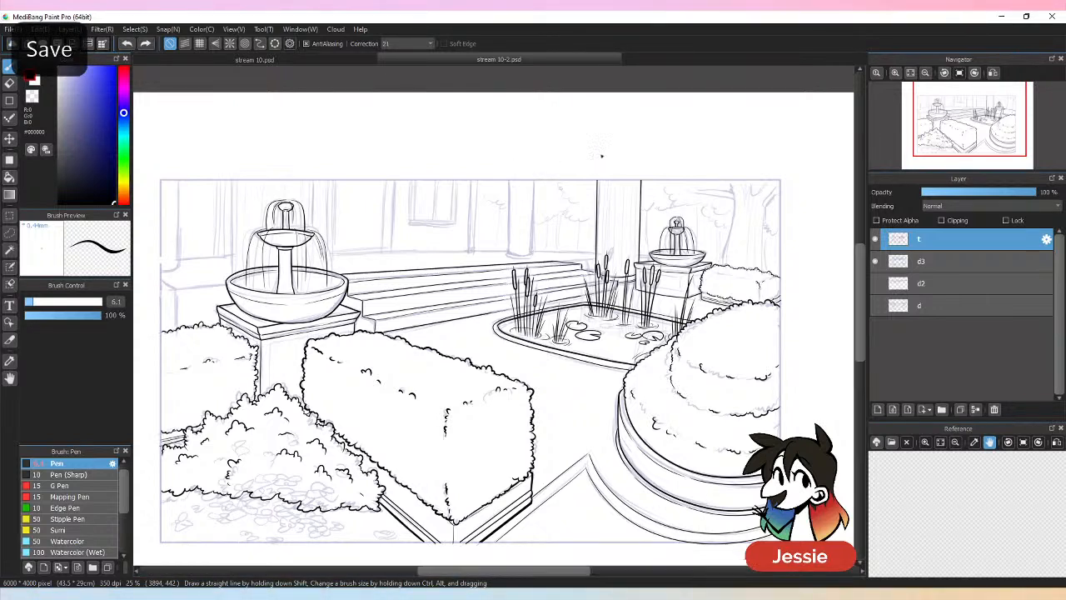
Ink the landing's edge from the top step's far corner to the wide pillar, redoing the first stroke.
{"action": "key", "text": "ctrl+plus"}
{"action": "key", "text": "ctrl+plus"}
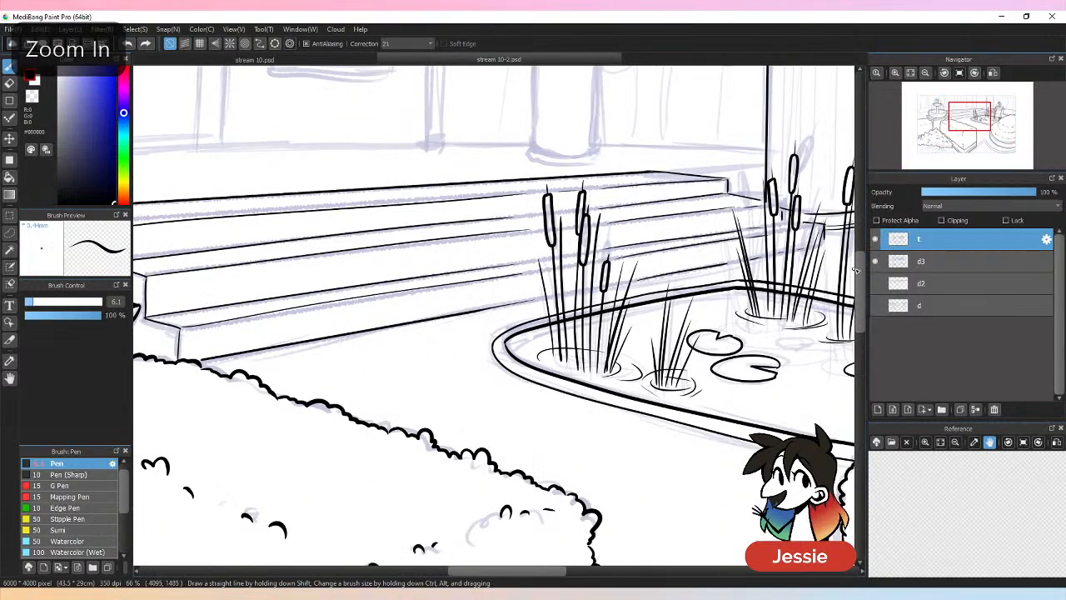
{"action": "scroll", "coordinate": [733, 362], "scroll_direction": "up", "scroll_amount": 2}
{"action": "left_click_drag", "start_coordinate": [556, 571], "coordinate": [581, 571]}
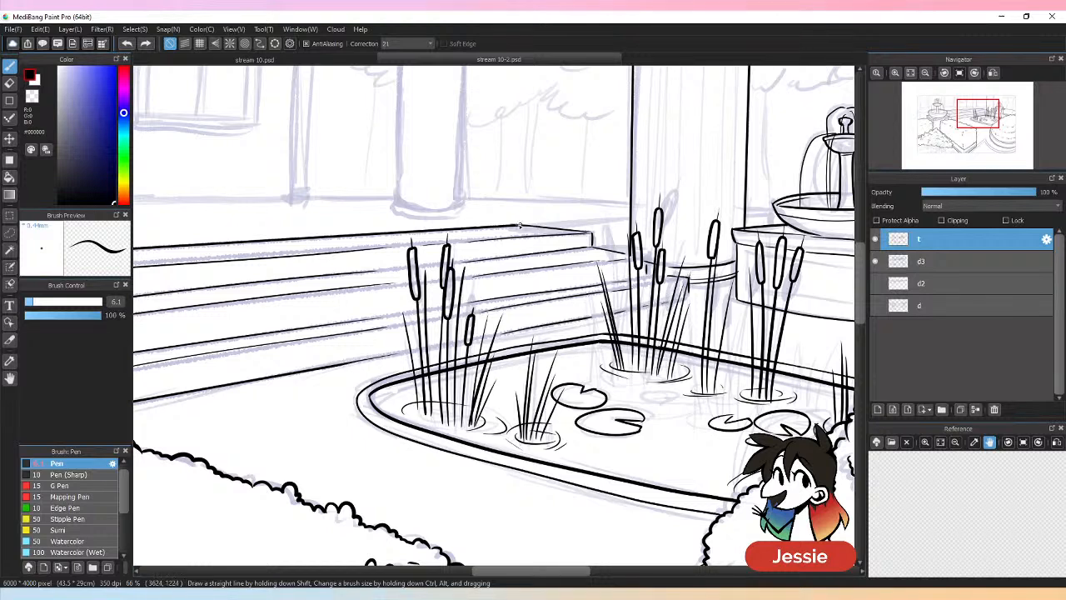
{"action": "left_click_drag", "start_coordinate": [589, 222], "coordinate": [628, 218]}
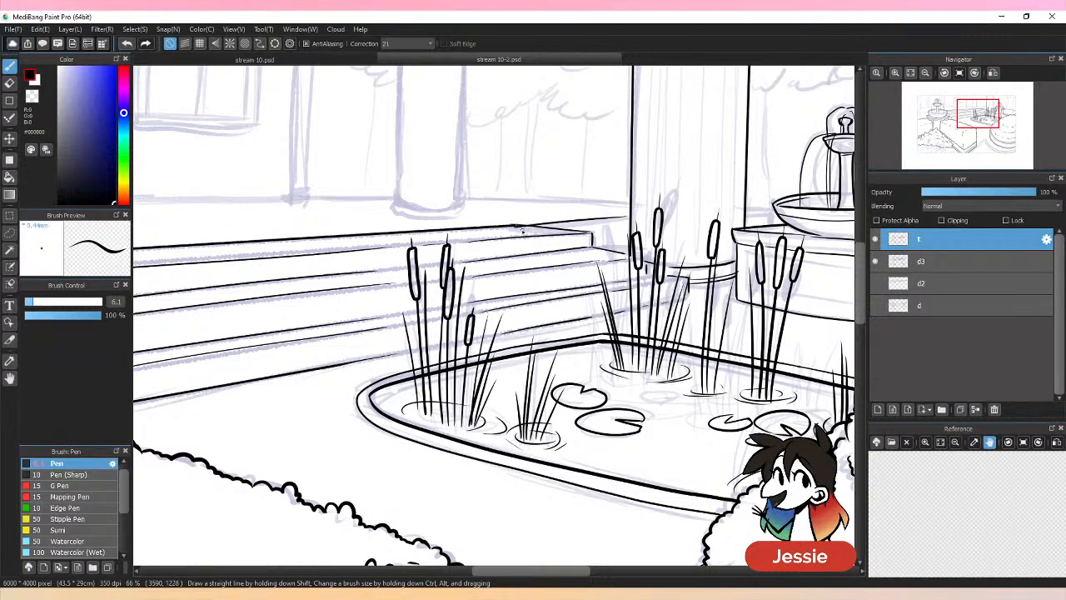
{"action": "key", "text": "ctrl+z"}
{"action": "left_click_drag", "start_coordinate": [515, 226], "coordinate": [633, 218]}
{"action": "key", "text": "ctrl+minus"}
{"action": "key", "text": "ctrl+minus"}
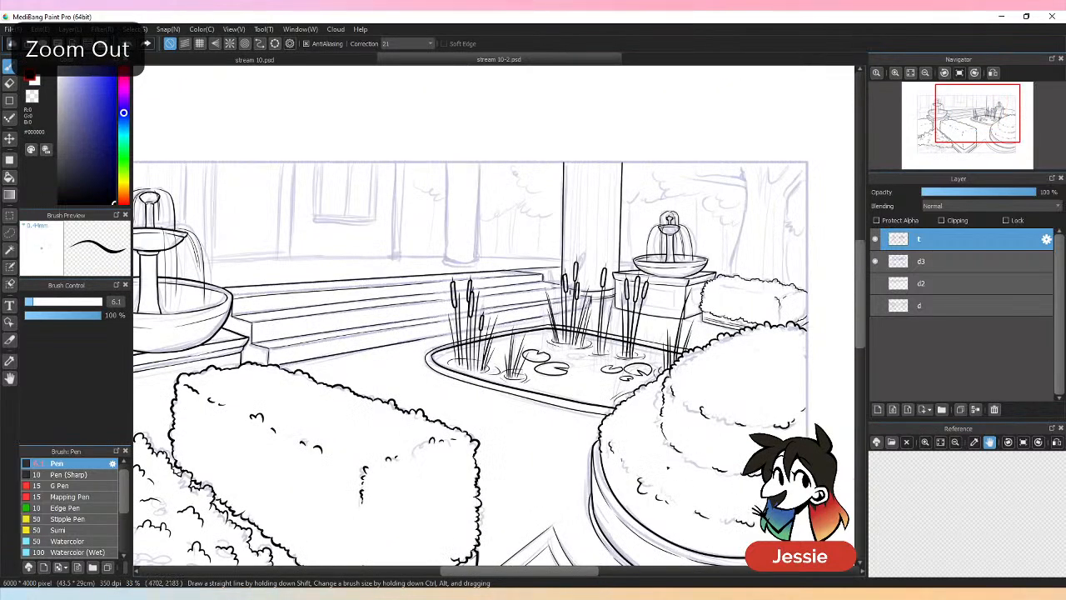
Ink a straight floor line between the sketched round column's base and the wide pillar, replacing the freehand attempts.
{"action": "key", "text": "ctrl+plus"}
{"action": "key", "text": "ctrl+plus"}
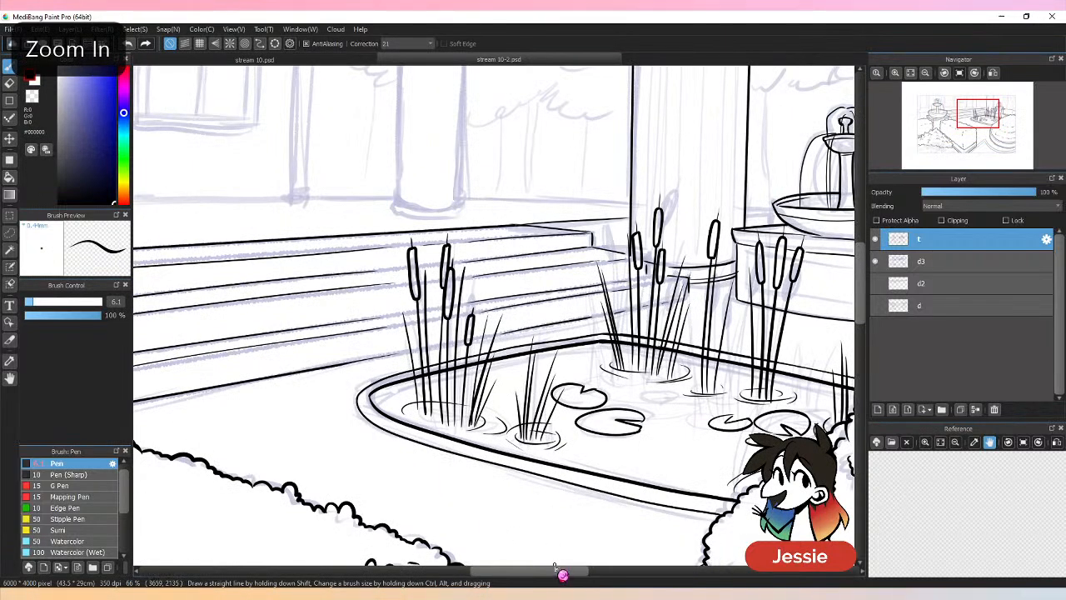
{"action": "left_click_drag", "start_coordinate": [564, 572], "coordinate": [593, 572]}
{"action": "left_click_drag", "start_coordinate": [594, 213], "coordinate": [623, 213]}
{"action": "key", "text": "ctrl+z"}
{"action": "key", "text": "ctrl+z"}
{"action": "key", "text": "ctrl+z"}
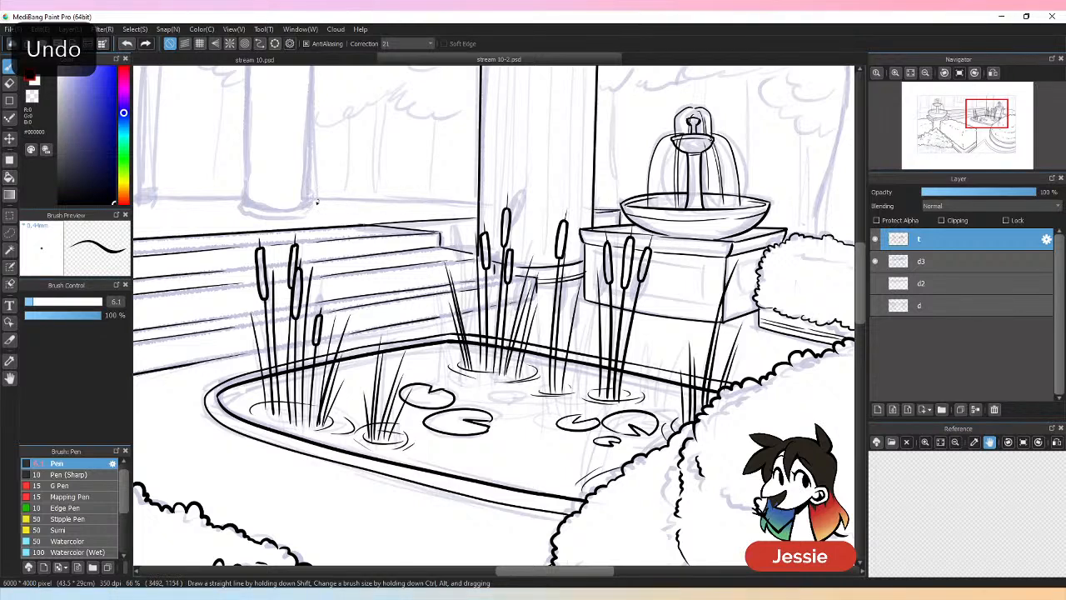
{"action": "mouse_move", "coordinate": [316, 201]}
{"action": "left_mouse_down"}
{"action": "mouse_move", "coordinate": [477, 205]}
{"action": "mouse_move", "coordinate": [308, 203]}
{"action": "left_mouse_up"}
{"action": "key", "text": "ctrl+z"}
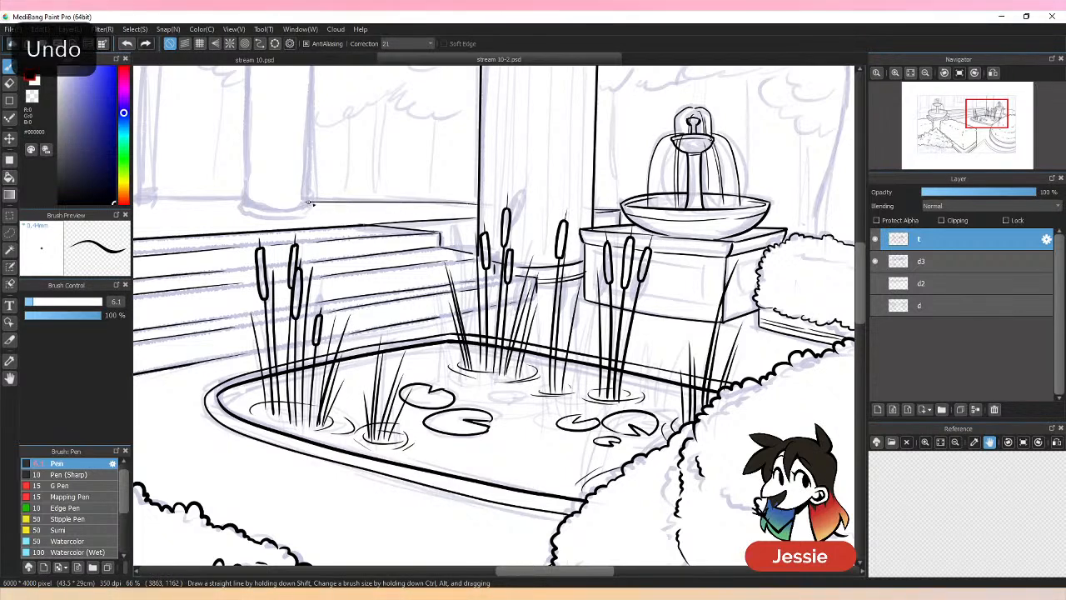
{"action": "key", "text": "ctrl+z"}
{"action": "left_click", "coordinate": [311, 202]}
{"action": "left_click", "coordinate": [478, 203], "text": "shift"}
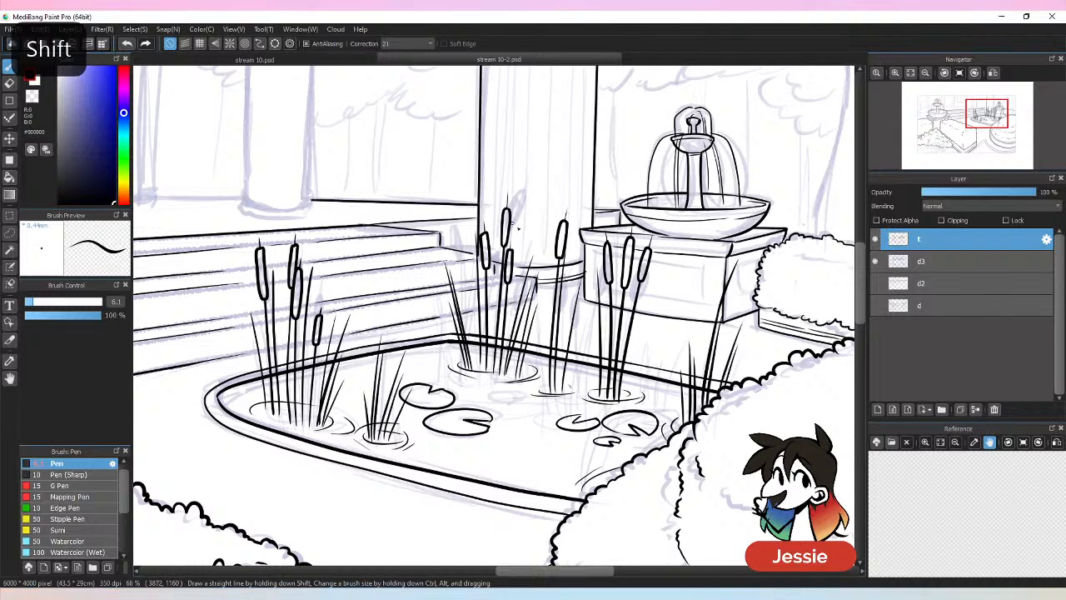
{"action": "key", "text": "ctrl+minus"}
{"action": "key", "text": "ctrl+minus"}
{"action": "key", "text": "ctrl+minus"}
{"action": "key", "text": "ctrl+minus"}
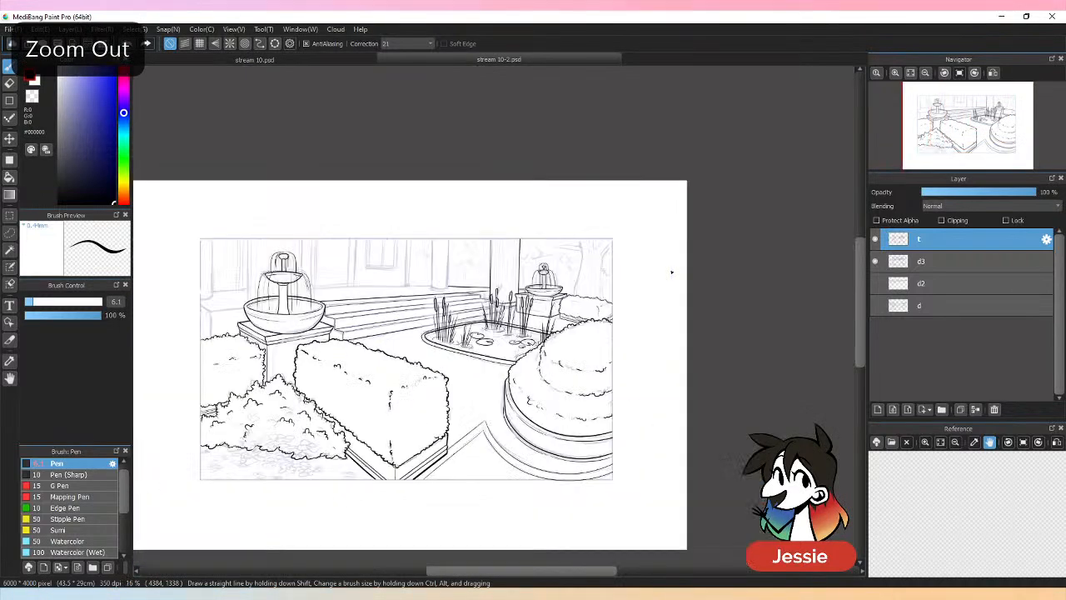
Continue the floor line from the round column to the building's corner and ink the corner's straight vertical edge up to the frame.
{"action": "key", "text": "ctrl+plus"}
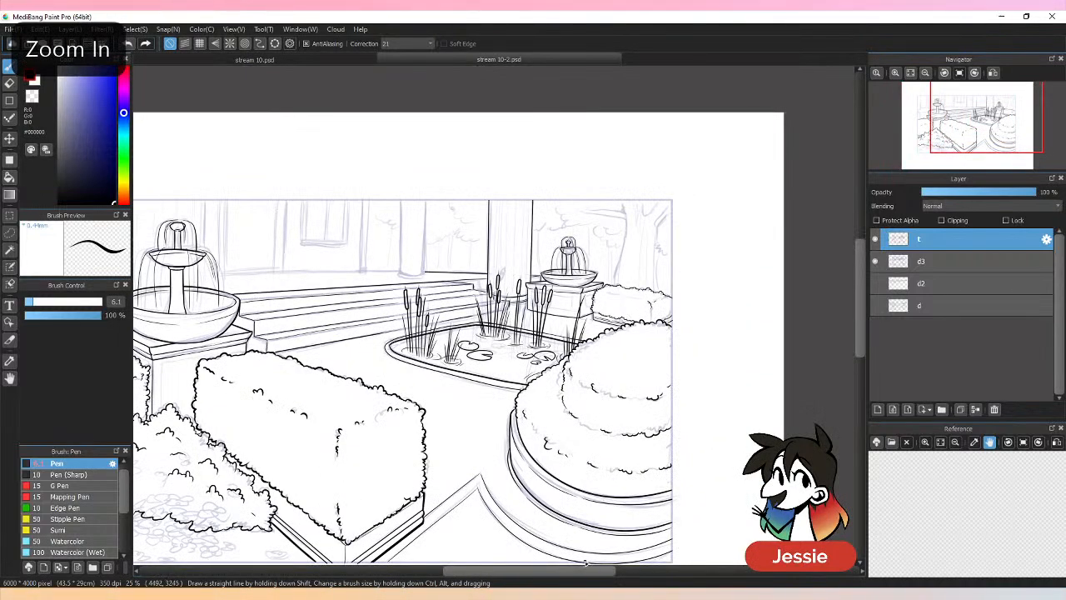
{"action": "key", "text": "ctrl+plus"}
{"action": "key", "text": "ctrl+plus"}
{"action": "key", "text": "ctrl+plus"}
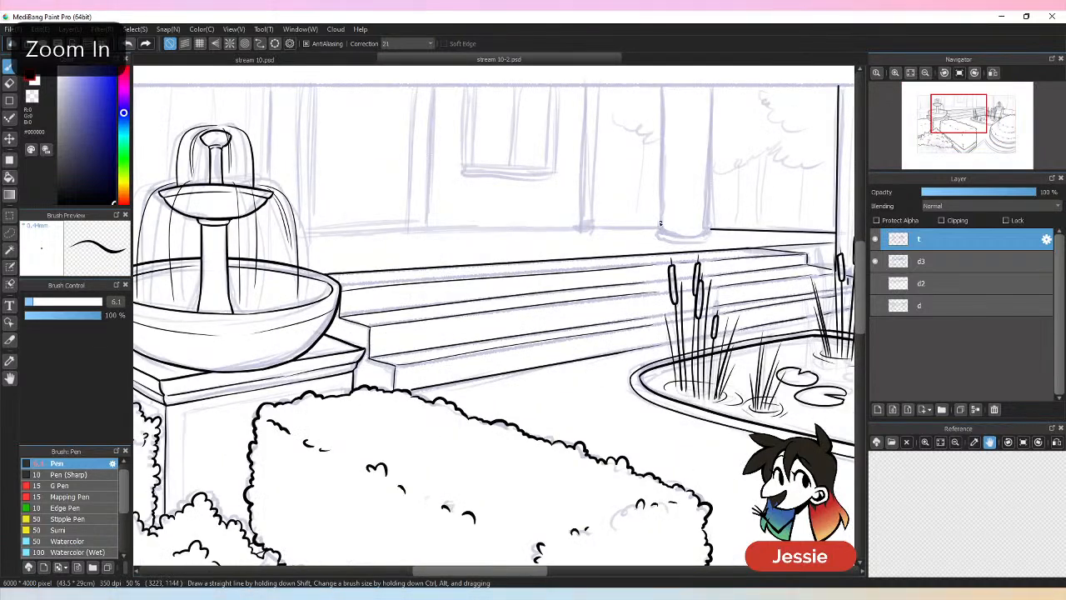
{"action": "left_click_drag", "start_coordinate": [660, 227], "coordinate": [592, 225]}
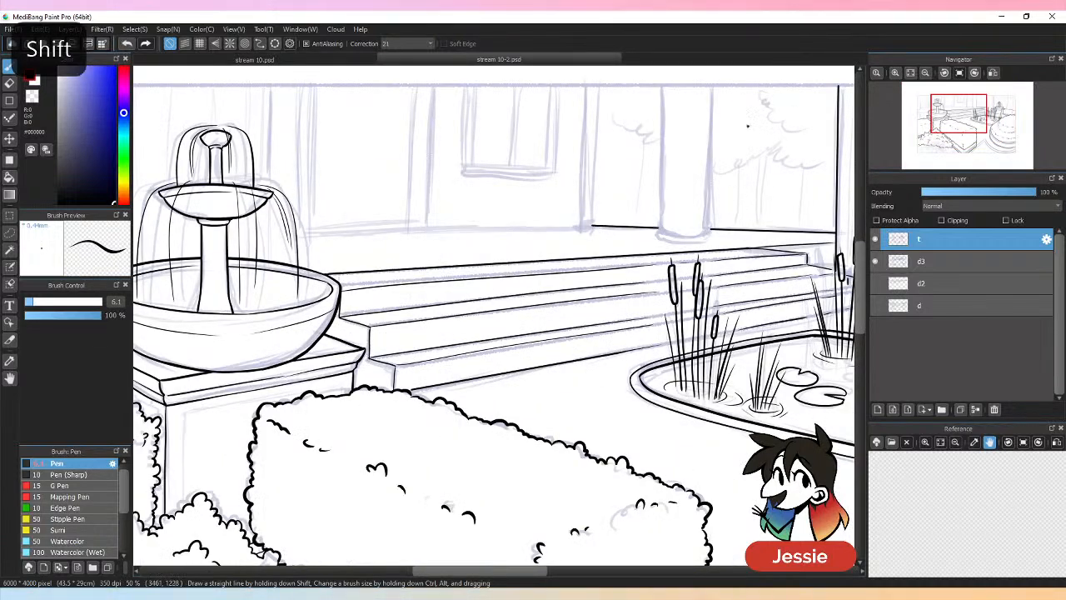
{"action": "left_click", "coordinate": [596, 89], "text": "shift"}
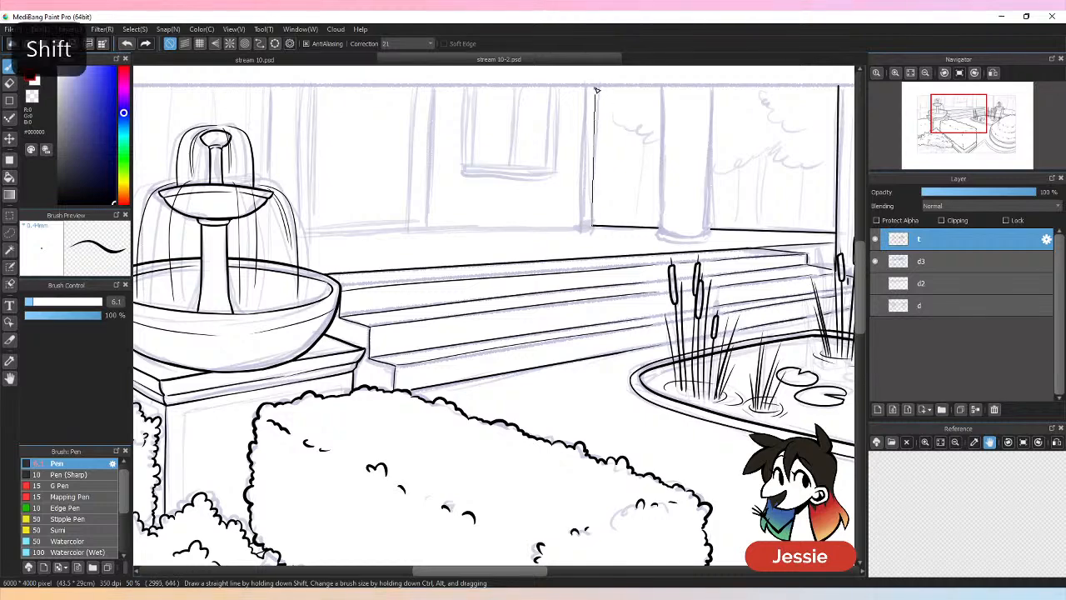
{"action": "key", "text": "ctrl+minus"}
{"action": "key", "text": "ctrl+minus"}
{"action": "key", "text": "ctrl+minus"}
Ink the small base block at the foot of the building's corner post, with its bottom and upper trim lines.
{"action": "key", "text": "ctrl+plus"}
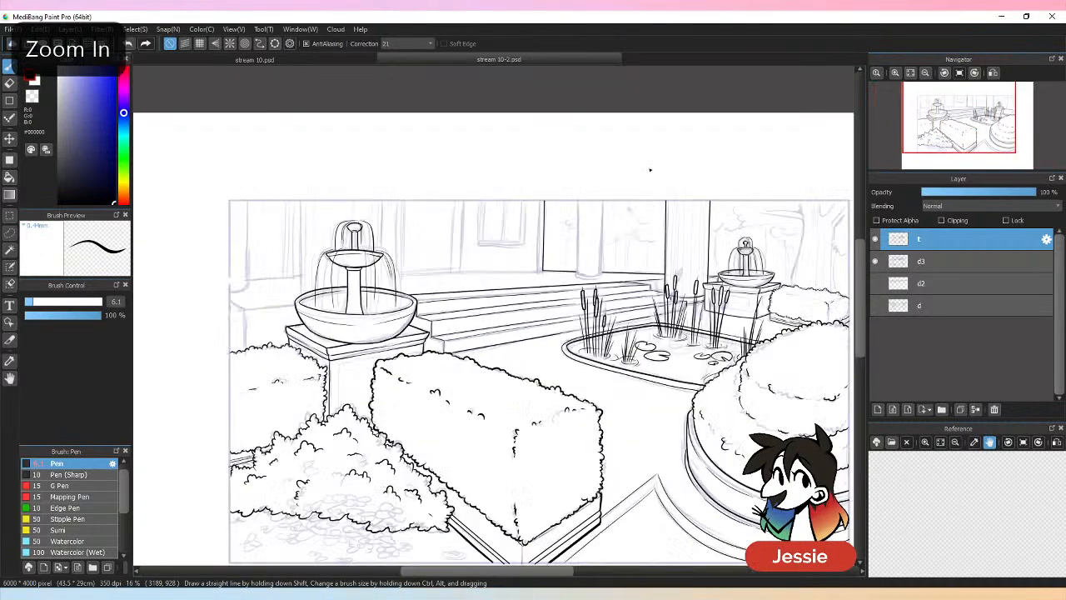
{"action": "key", "text": "ctrl+plus"}
{"action": "key", "text": "ctrl+plus"}
{"action": "key", "text": "ctrl+plus"}
{"action": "key", "text": "ctrl+plus"}
{"action": "left_click_drag", "start_coordinate": [614, 197], "coordinate": [627, 196]}
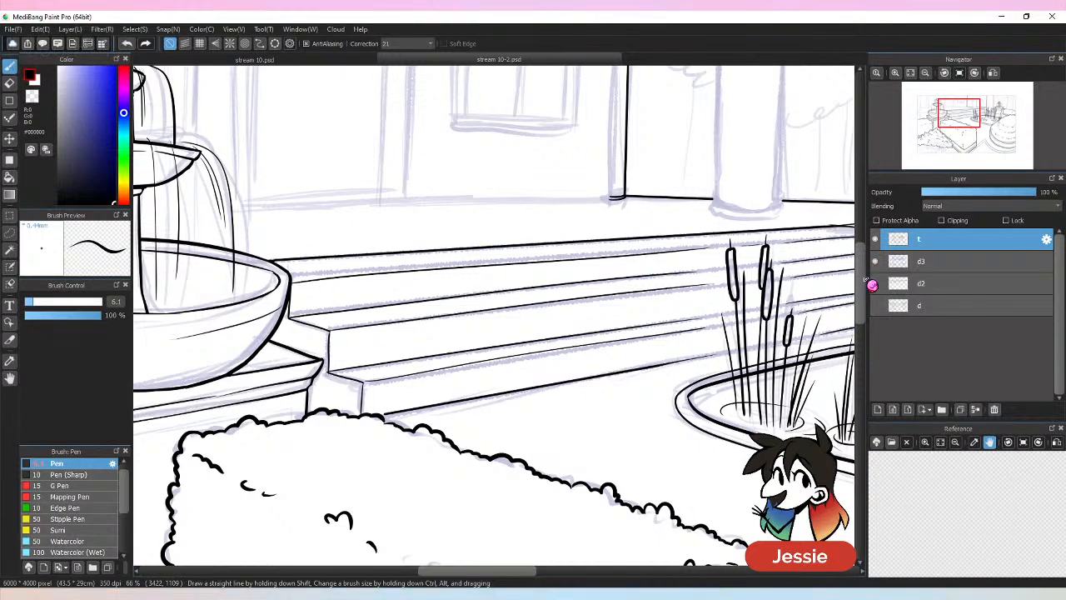
{"action": "scroll", "coordinate": [612, 285], "scroll_direction": "up", "scroll_amount": 2}
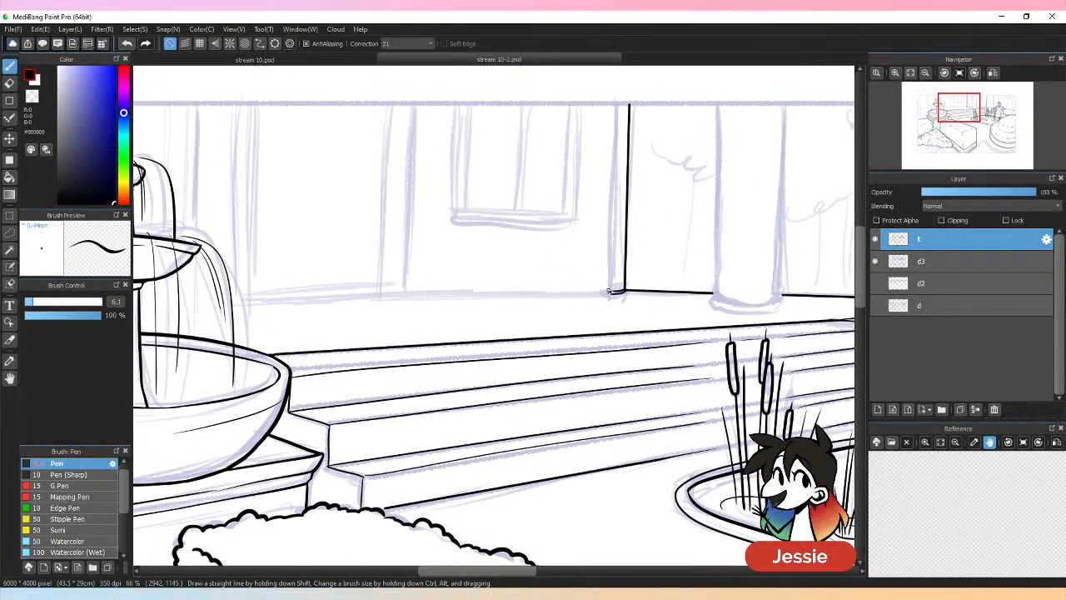
{"action": "mouse_move", "coordinate": [609, 291]}
{"action": "left_mouse_down"}
{"action": "mouse_move", "coordinate": [609, 275]}
{"action": "mouse_move", "coordinate": [630, 276]}
{"action": "left_mouse_up"}
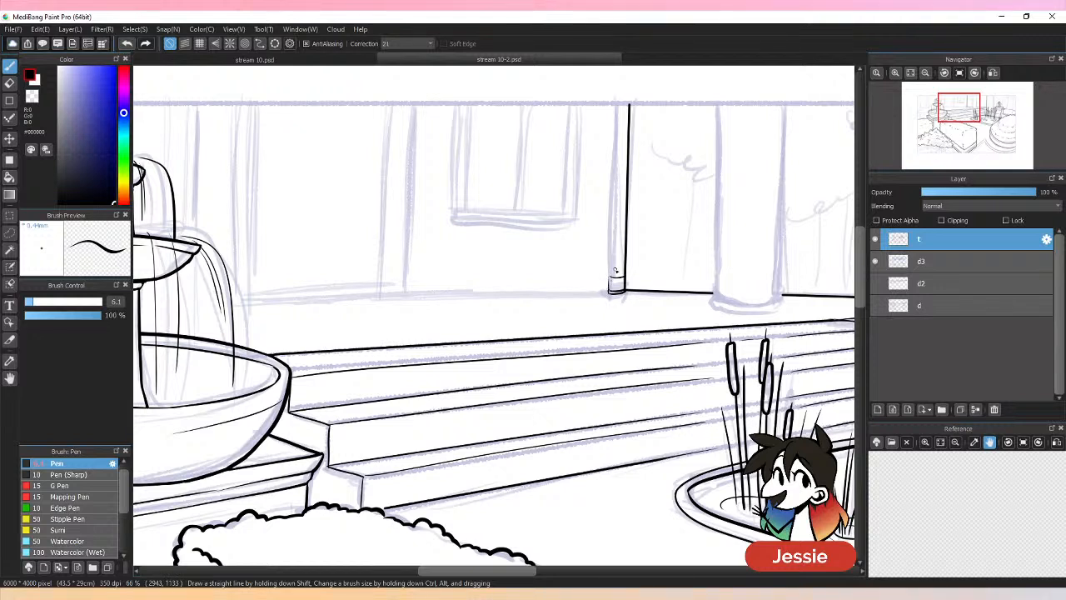
Ink the corner post's second vertical edge straight from the frame down to the base block, replacing the freehand attempts.
{"action": "left_click_drag", "start_coordinate": [613, 193], "coordinate": [613, 265]}
{"action": "key", "text": "ctrl+z"}
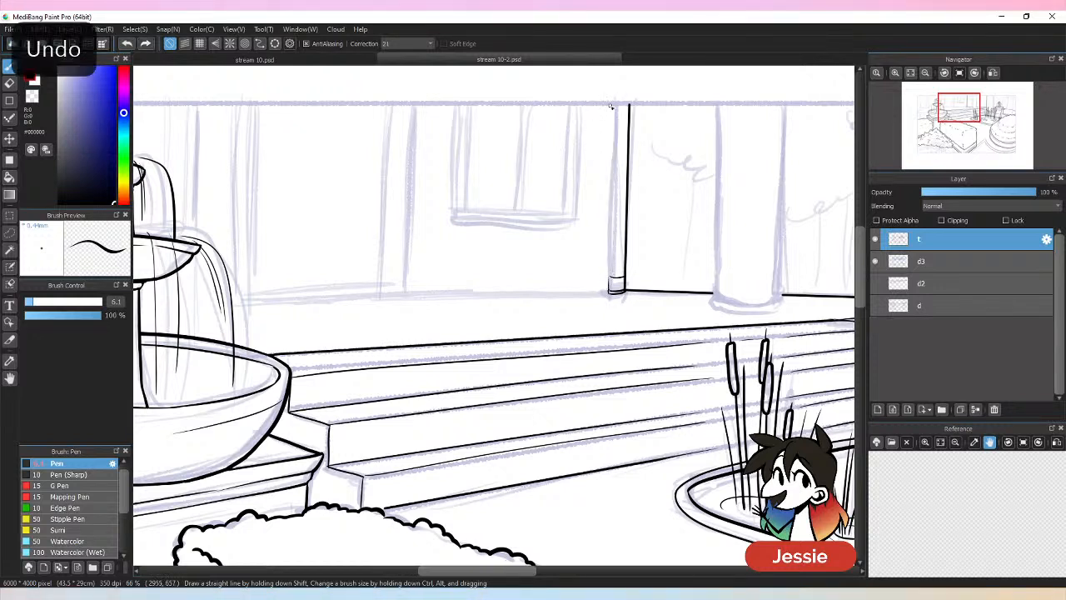
{"action": "left_click_drag", "start_coordinate": [615, 104], "coordinate": [609, 268]}
{"action": "key", "text": "ctrl+z"}
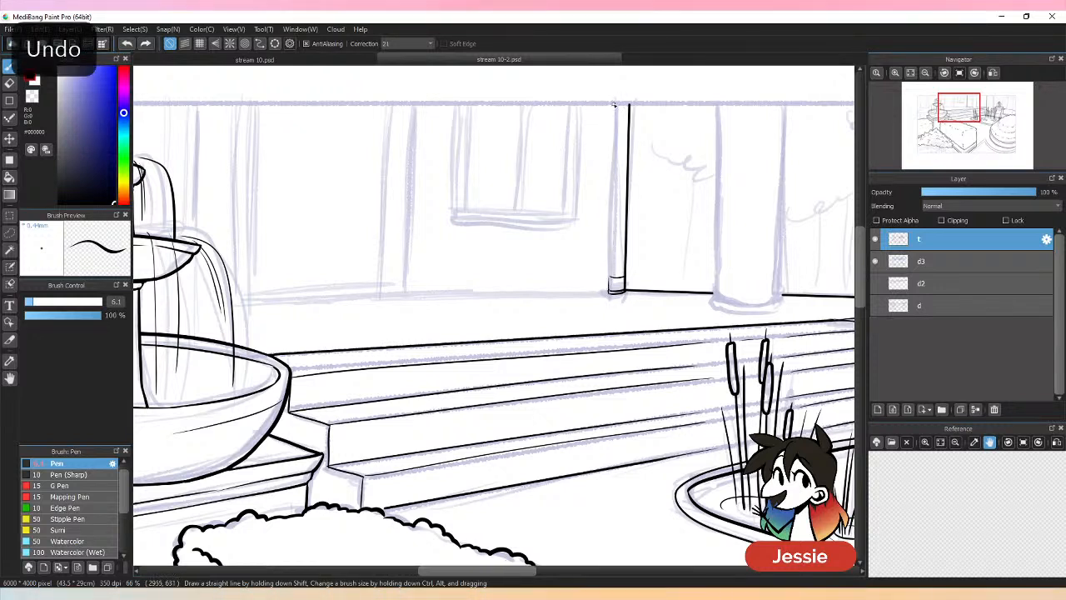
{"action": "left_click", "coordinate": [614, 105]}
{"action": "left_click", "coordinate": [613, 272], "text": "shift"}
{"action": "key", "text": "ctrl+z"}
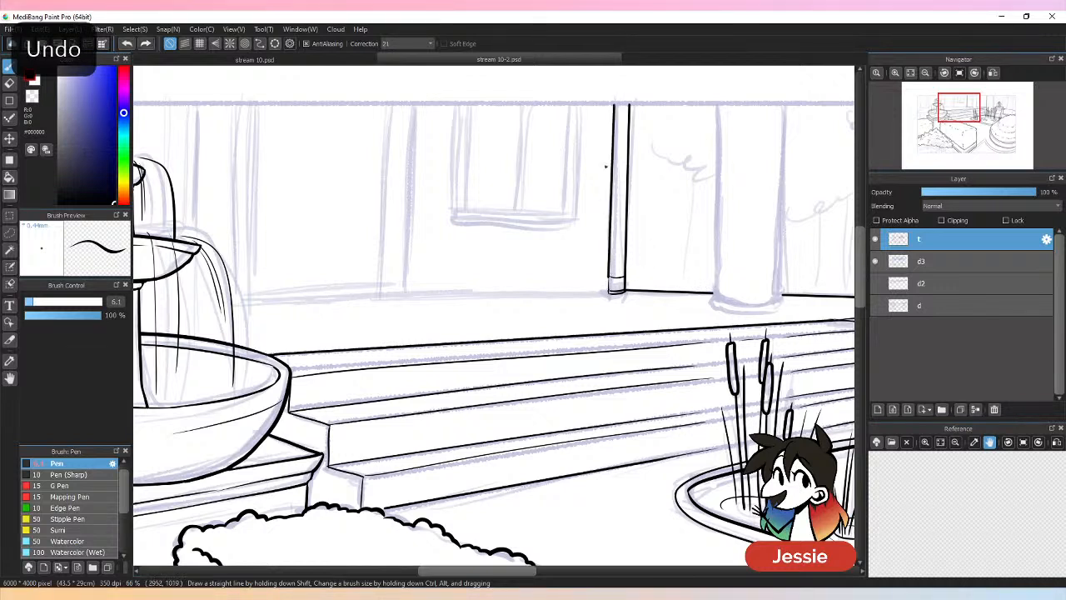
Redraw the outer vertical edge of the building's corner post as a clean line from the frame to the base block.
{"action": "left_click_drag", "start_coordinate": [614, 105], "coordinate": [613, 250]}
{"action": "key", "text": "ctrl+z"}
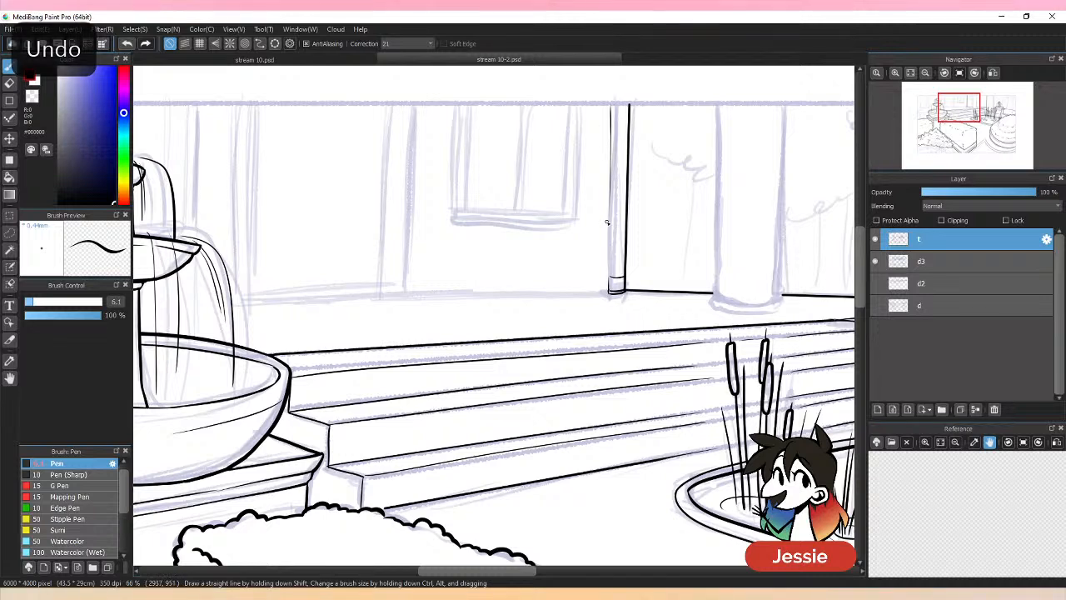
{"action": "left_click_drag", "start_coordinate": [611, 193], "coordinate": [610, 239]}
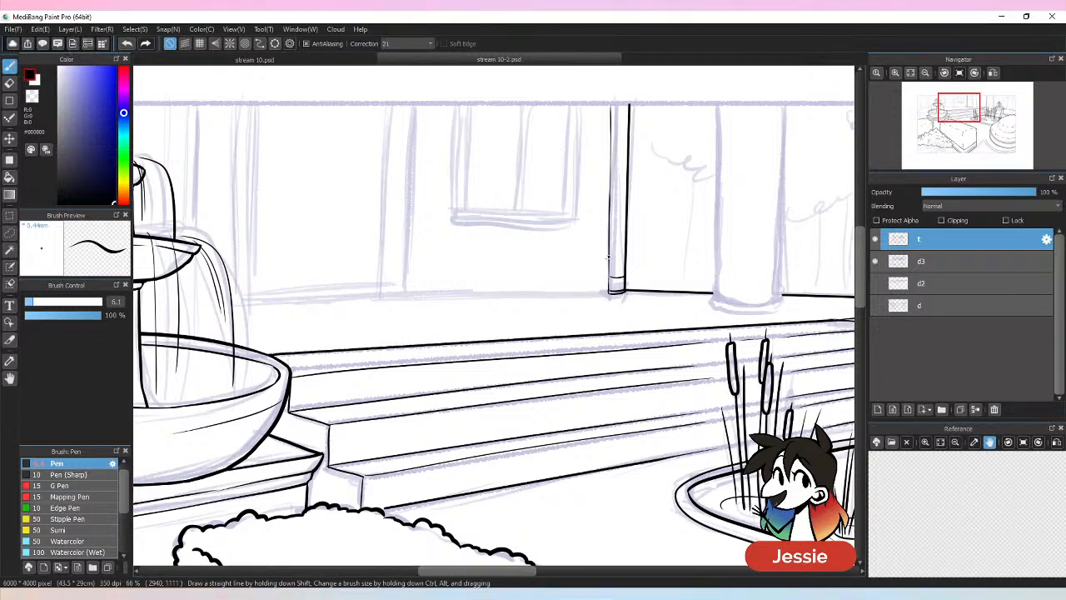
Ink the terrace ledge beside the large fountain: its top edge to the bowl, the diagonal to the frame and the corner down to the hedge.
{"action": "key", "text": "ctrl+minus"}
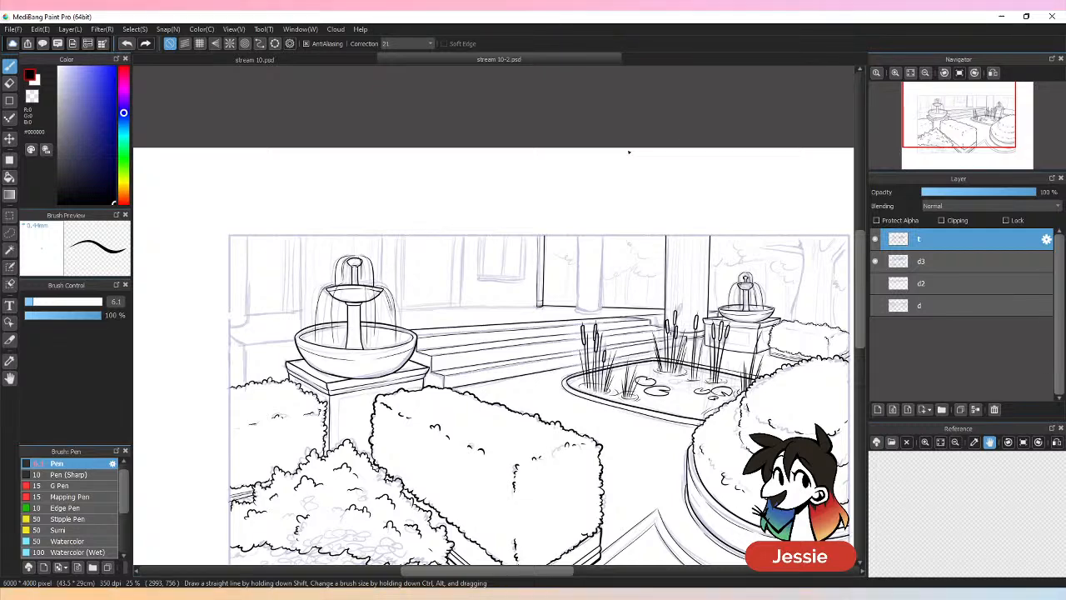
{"action": "key", "text": "ctrl+plus"}
{"action": "key", "text": "ctrl+plus"}
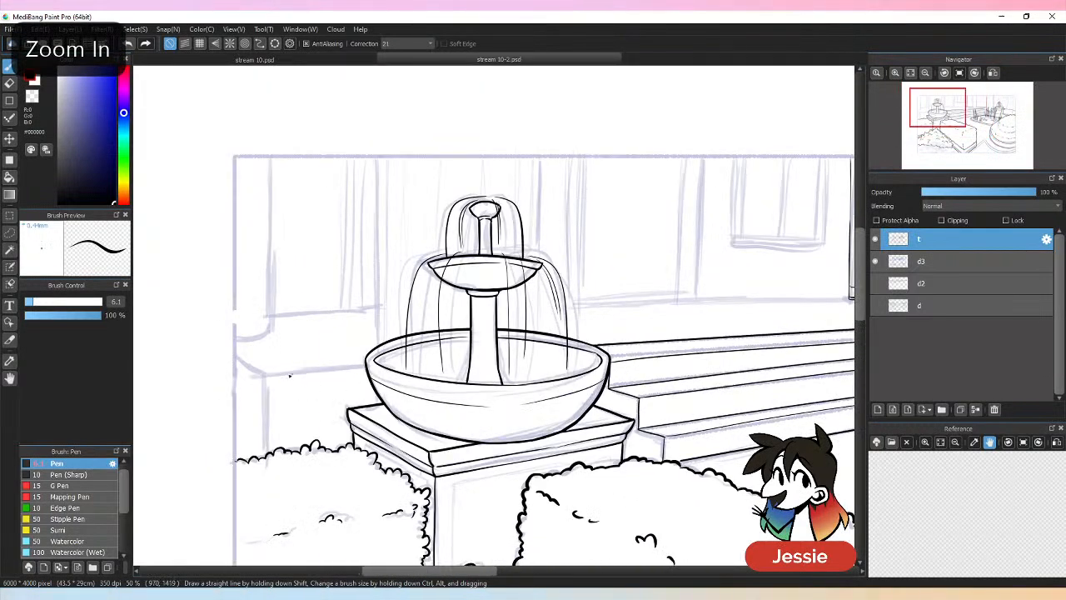
{"action": "left_click_drag", "start_coordinate": [263, 376], "coordinate": [331, 375]}
{"action": "key", "text": "ctrl+z"}
{"action": "left_click_drag", "start_coordinate": [265, 377], "coordinate": [361, 377]}
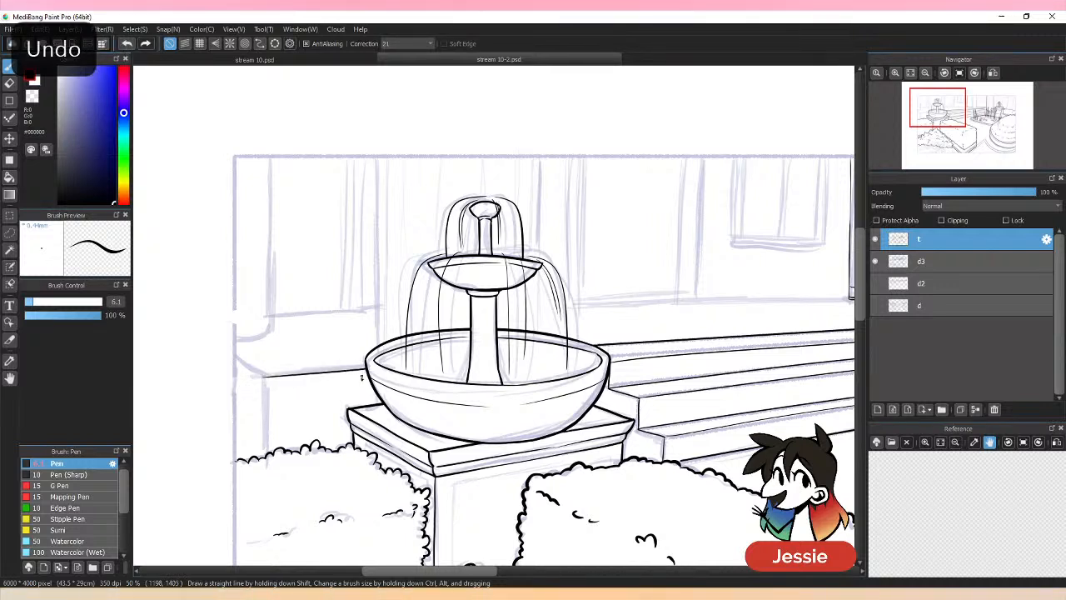
{"action": "left_click_drag", "start_coordinate": [264, 377], "coordinate": [236, 356]}
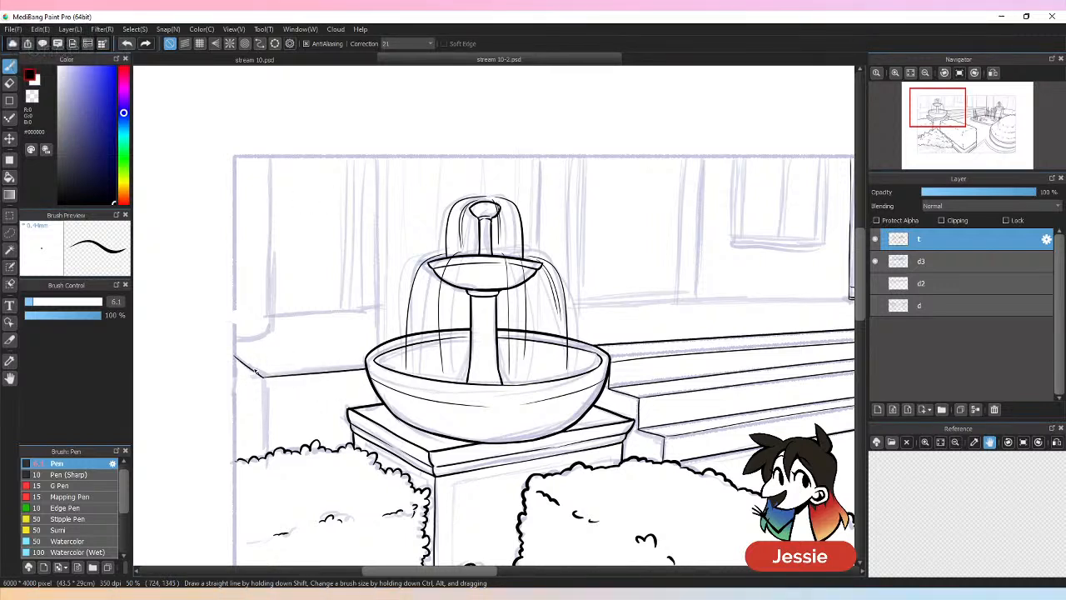
{"action": "left_click_drag", "start_coordinate": [265, 390], "coordinate": [262, 457]}
Ink the curved base of the column cut off by the frame's side and its straight vertical edge up to the frame.
{"action": "left_click_drag", "start_coordinate": [265, 334], "coordinate": [274, 330]}
{"action": "key", "text": "ctrl+minus"}
{"action": "key", "text": "ctrl+plus"}
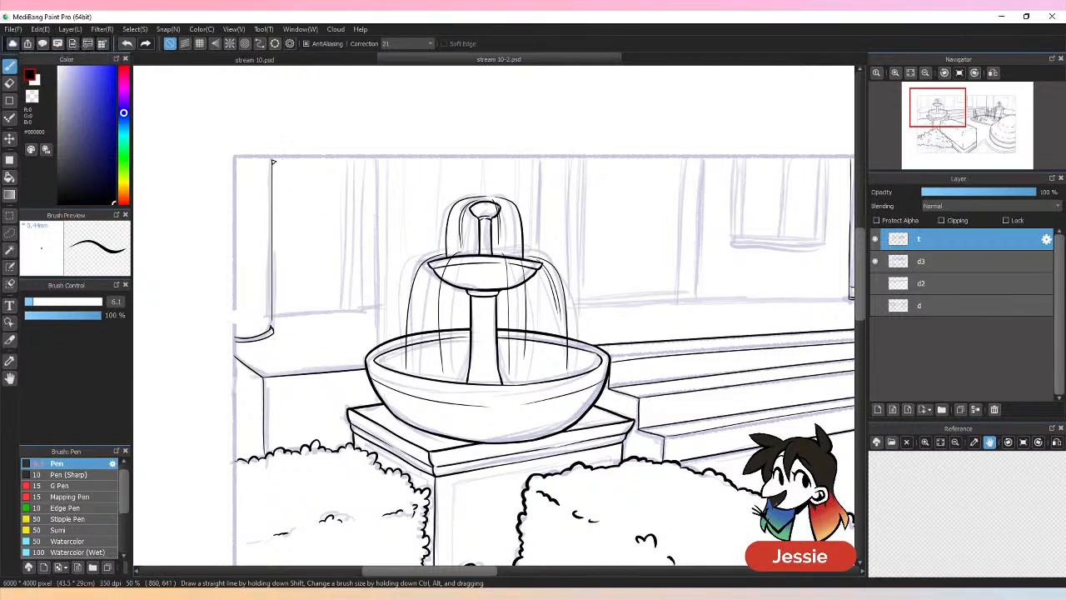
{"action": "left_click", "coordinate": [272, 157], "text": "shift"}
{"action": "key", "text": "ctrl+z"}
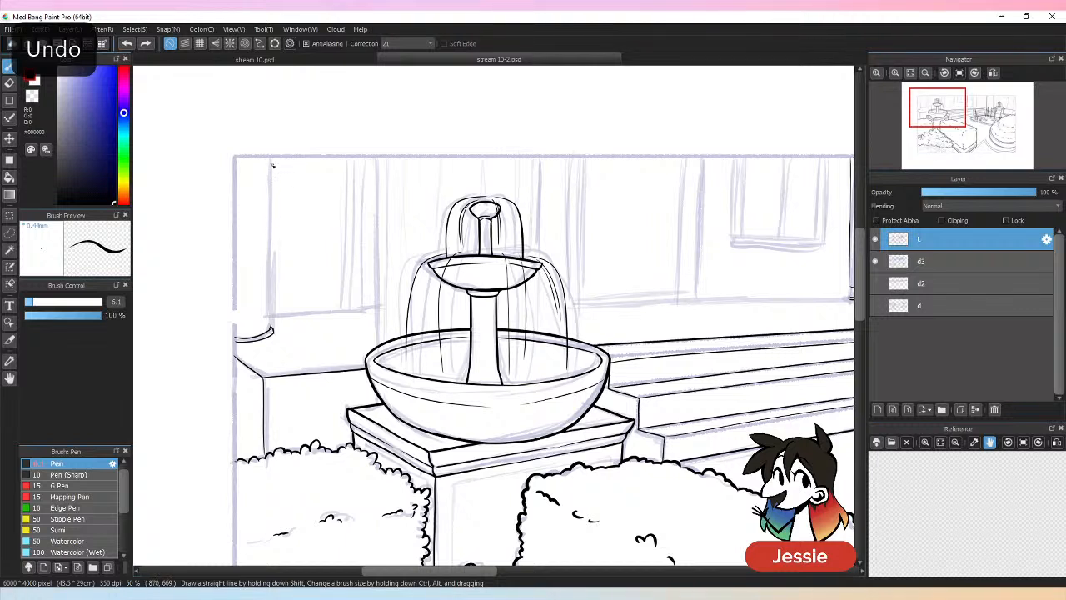
{"action": "left_click_drag", "start_coordinate": [272, 166], "coordinate": [274, 301]}
{"action": "key", "text": "ctrl+z"}
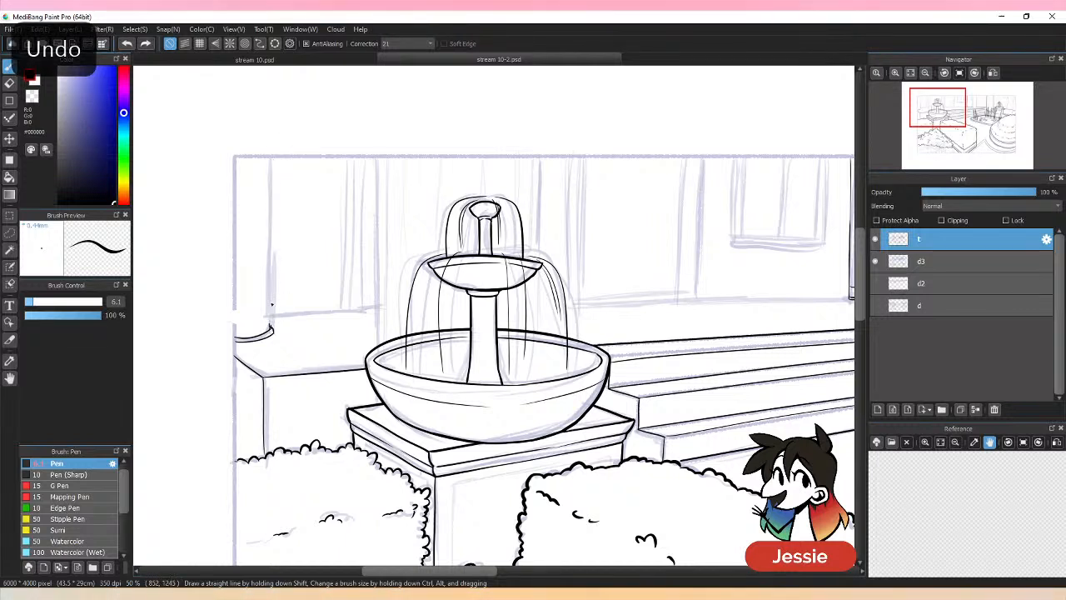
{"action": "left_click", "coordinate": [274, 159], "text": "shift"}
{"action": "key", "text": "ctrl+z"}
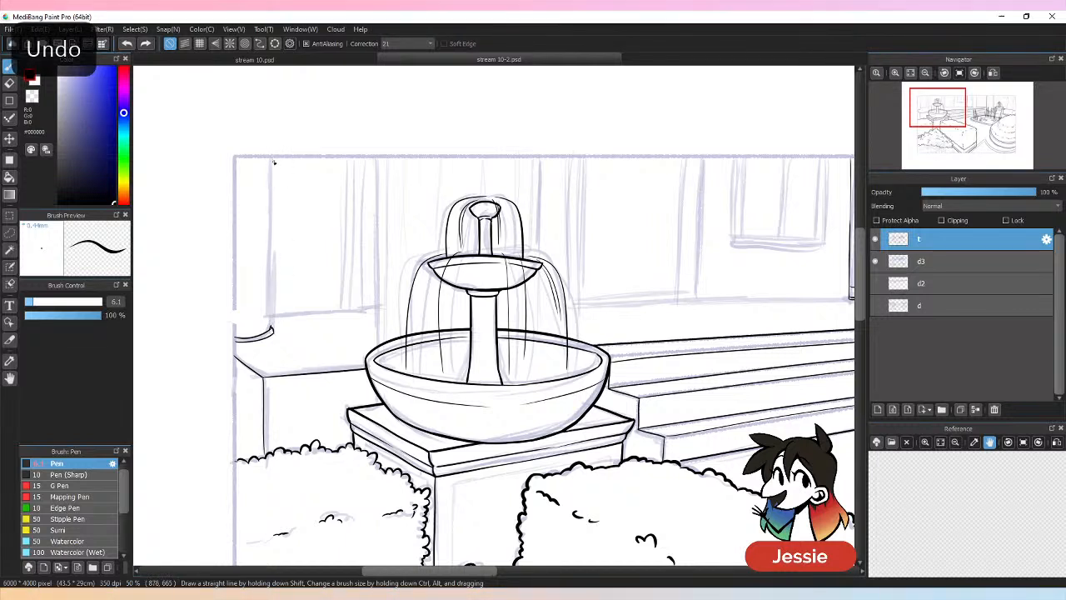
{"action": "left_click_drag", "start_coordinate": [275, 163], "coordinate": [275, 329]}
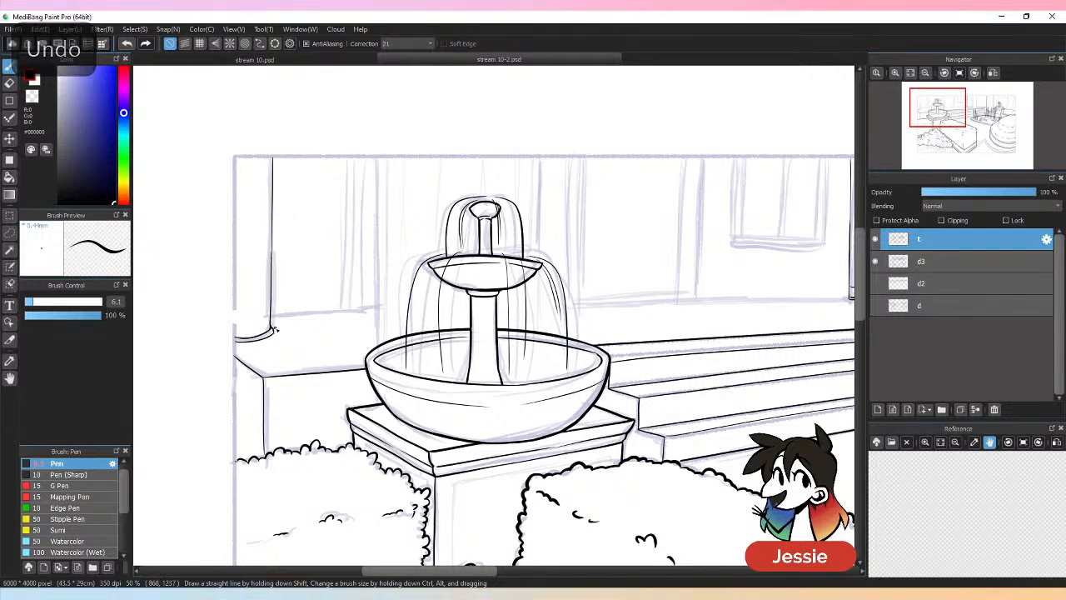
{"action": "key", "text": "ctrl+minus"}
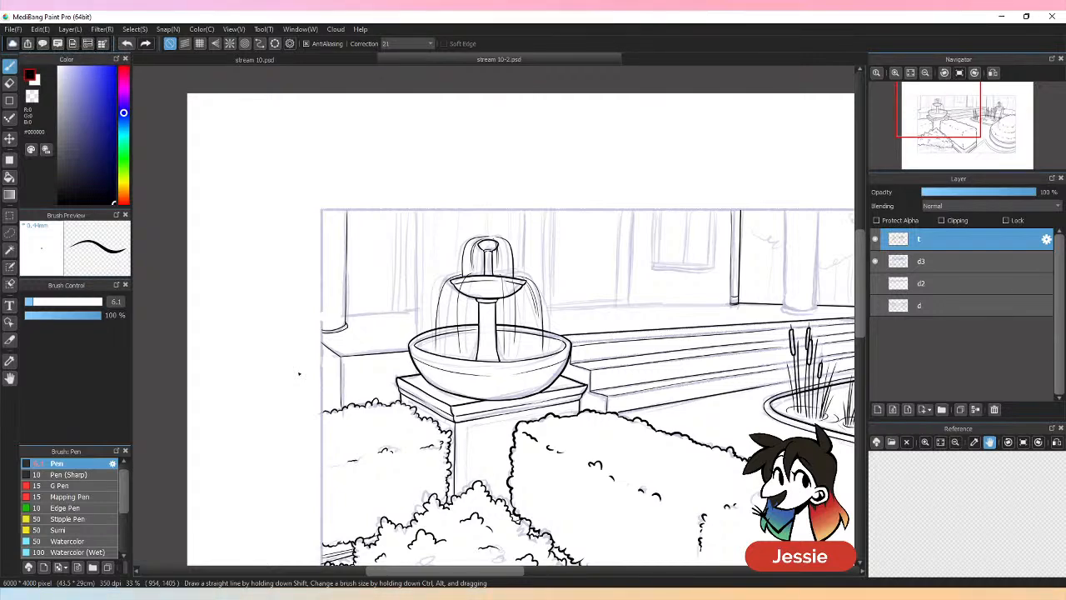
Ink the left vertical edge of the wide pillar behind the large fountain, straight from the frame down to the lower bowl.
{"action": "left_click_drag", "start_coordinate": [489, 573], "coordinate": [518, 574]}
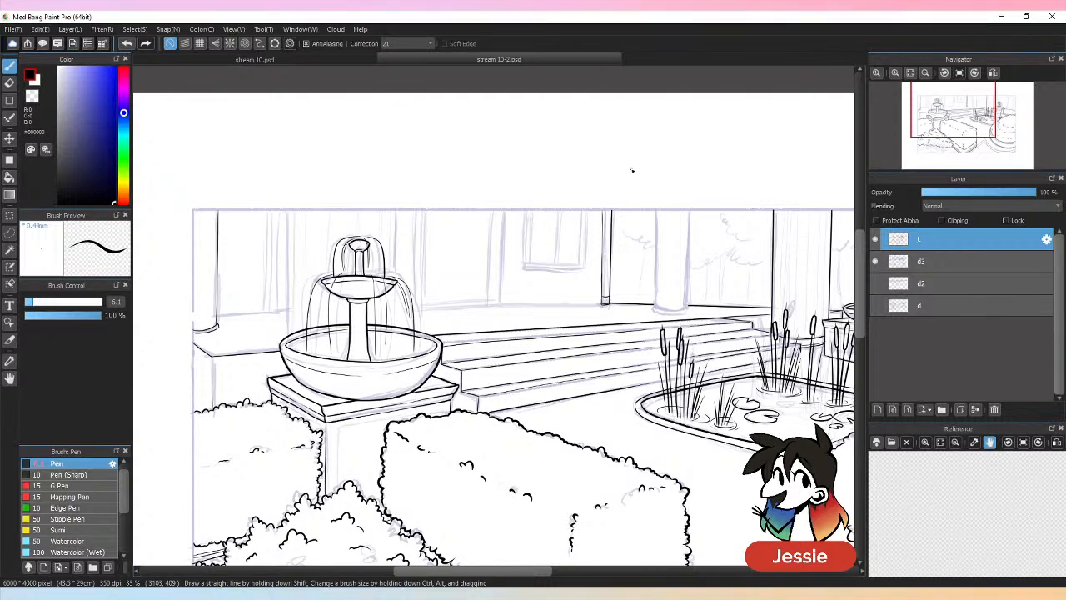
{"action": "key", "text": "ctrl+plus"}
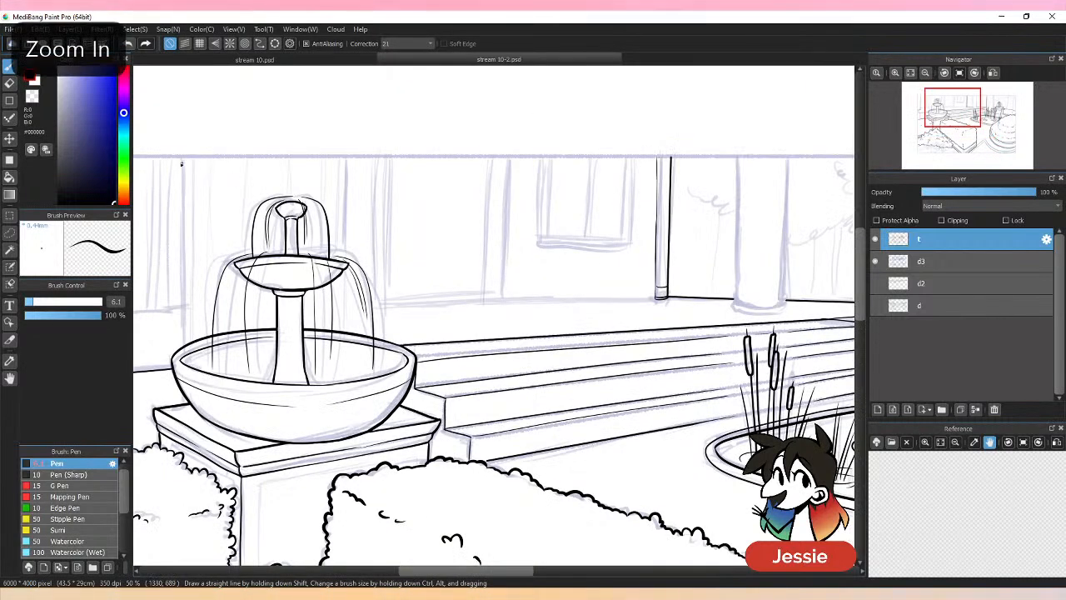
{"action": "left_click_drag", "start_coordinate": [185, 159], "coordinate": [197, 314]}
{"action": "key", "text": "ctrl+z"}
{"action": "left_click", "coordinate": [184, 158]}
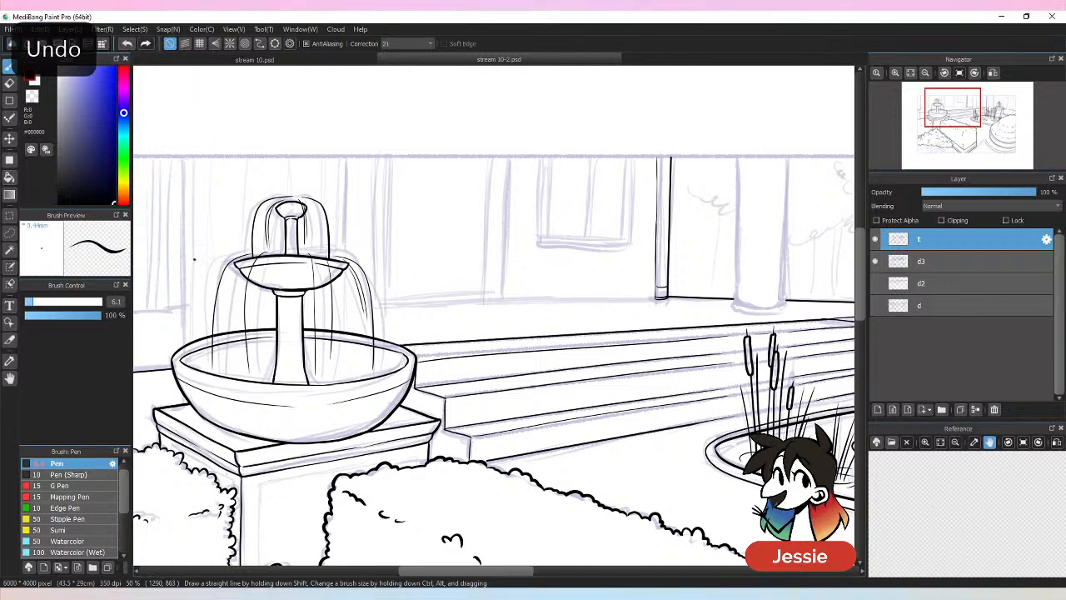
{"action": "left_click", "coordinate": [184, 347], "text": "shift"}
{"action": "key", "text": "ctrl+z"}
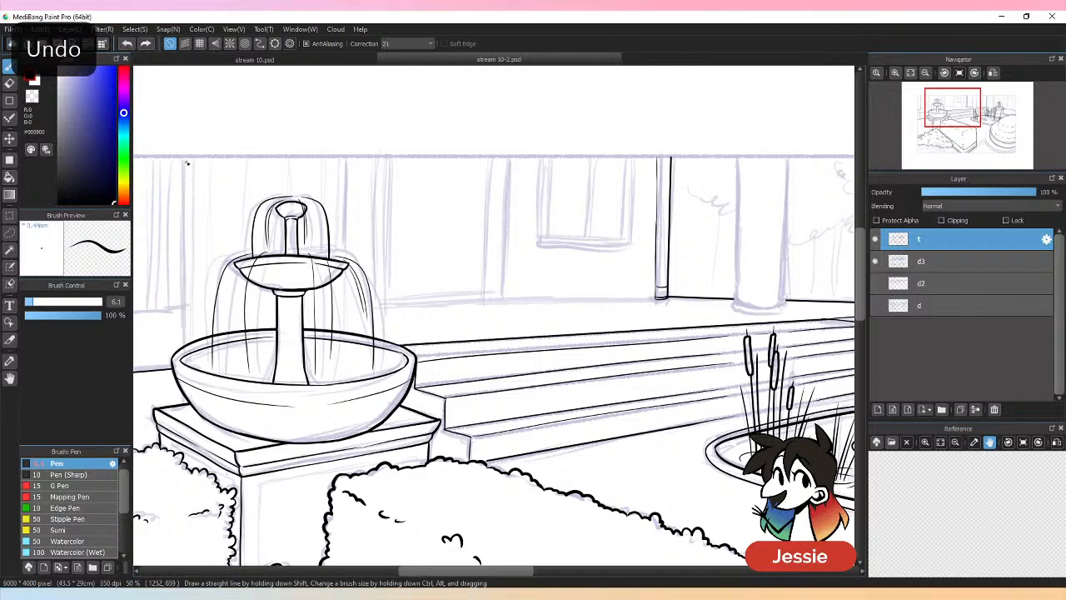
{"action": "left_click_drag", "start_coordinate": [184, 158], "coordinate": [184, 340]}
{"action": "key", "text": "ctrl+z"}
{"action": "key", "text": "ctrl+z"}
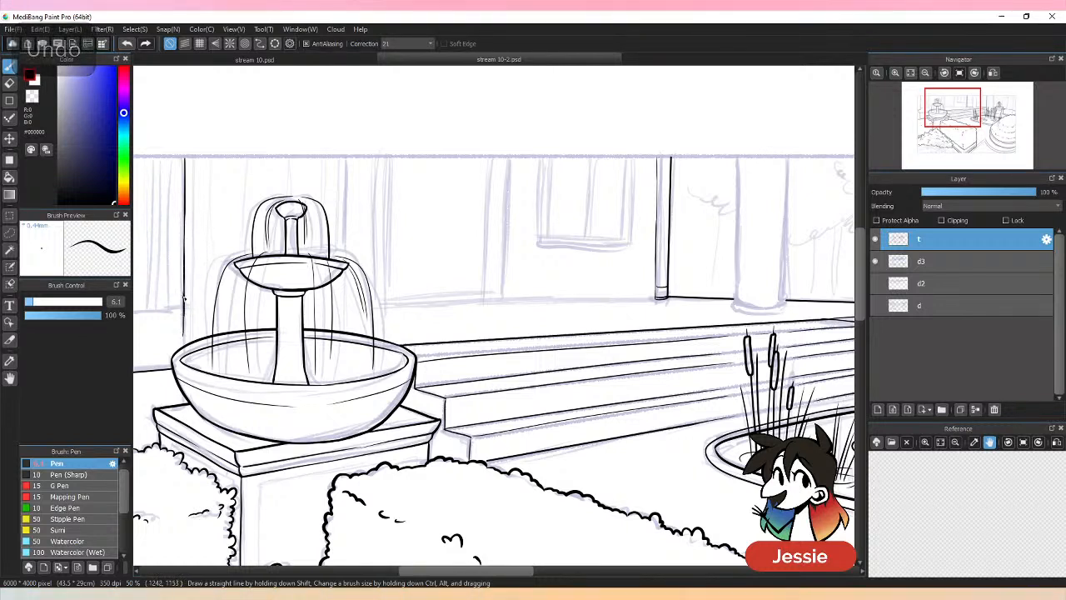
{"action": "key", "text": "ctrl+z"}
{"action": "left_click_drag", "start_coordinate": [184, 294], "coordinate": [184, 342]}
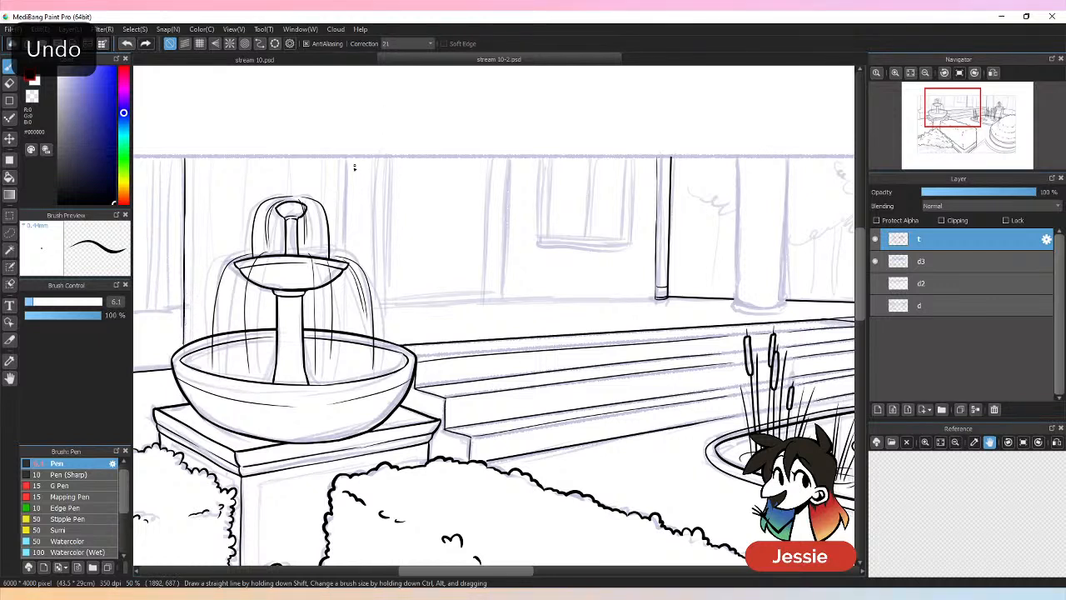
Ink the pillar's right vertical edge from the frame down to the fountain's falling water.
{"action": "key", "text": "ctrl+z"}
{"action": "left_click_drag", "start_coordinate": [349, 166], "coordinate": [345, 241]}
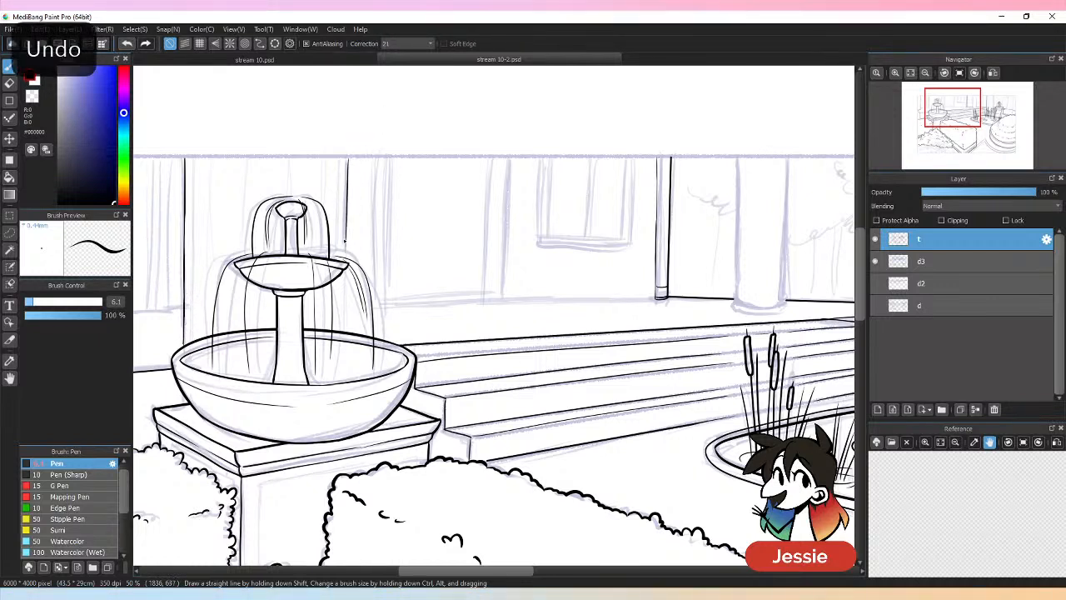
{"action": "left_click_drag", "start_coordinate": [347, 162], "coordinate": [346, 240]}
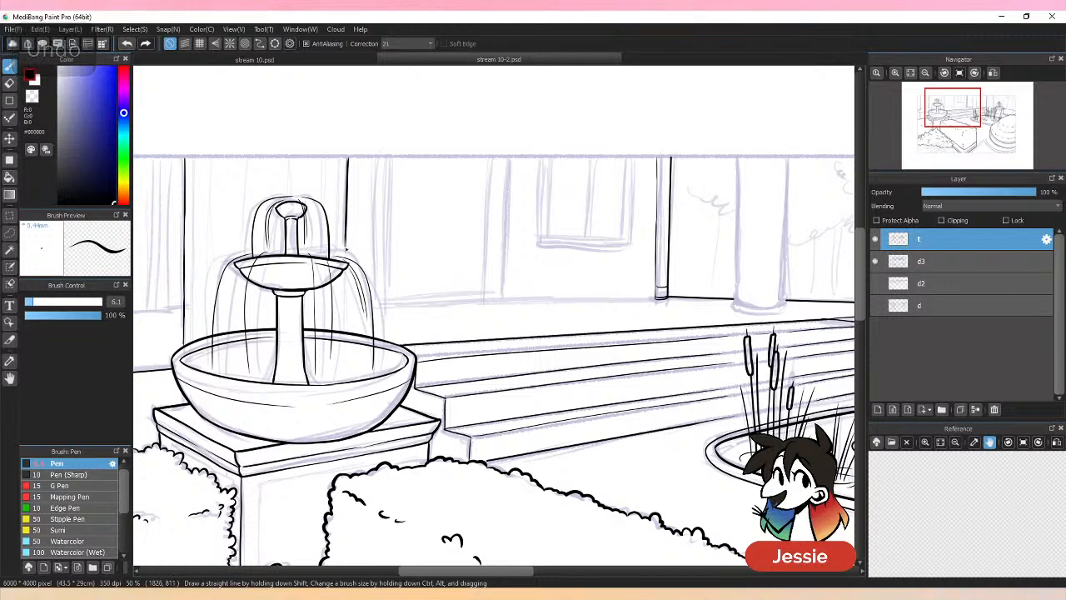
Hide sketch layer d3 to examine the line art around the large fountain on its own, and show the layer again.
{"action": "key", "text": "ctrl+minus"}
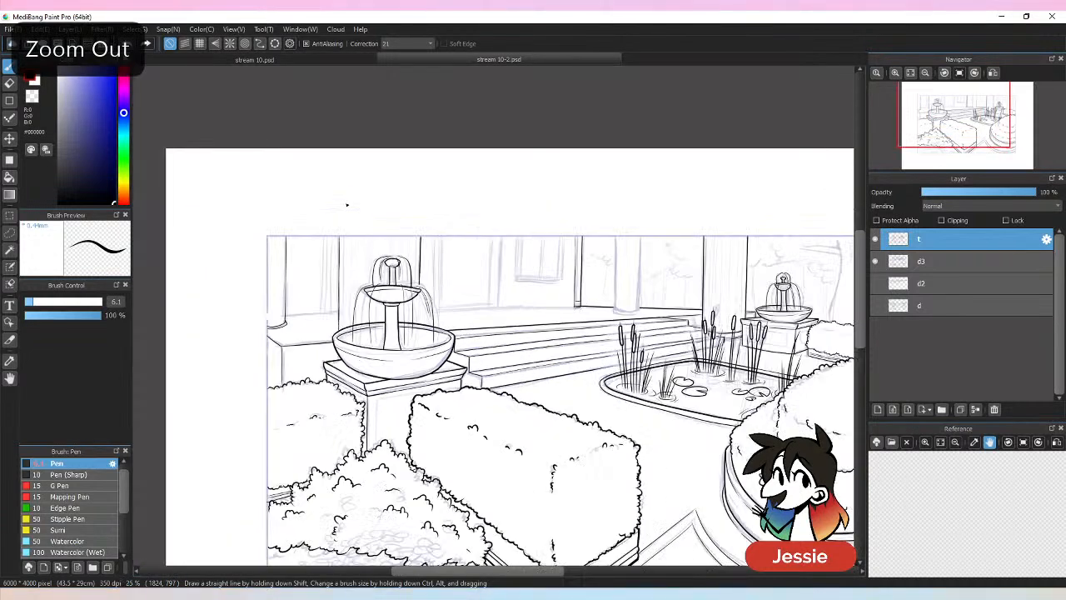
{"action": "left_click", "coordinate": [878, 263]}
{"action": "key", "text": "ctrl+minus"}
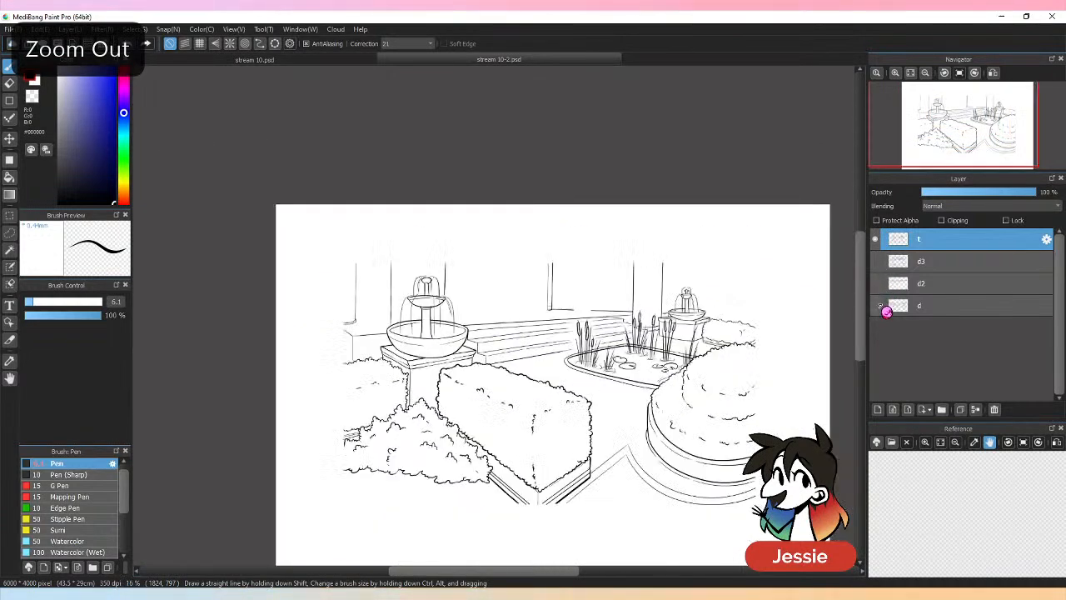
{"action": "key", "text": "ctrl+plus"}
{"action": "key", "text": "ctrl+plus"}
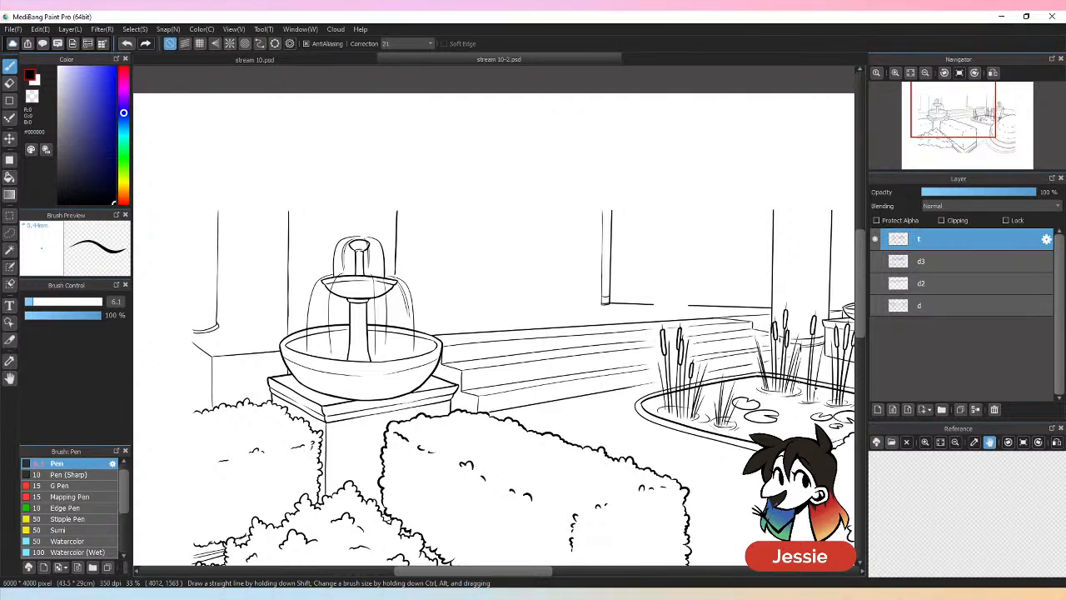
{"action": "key", "text": "ctrl+plus"}
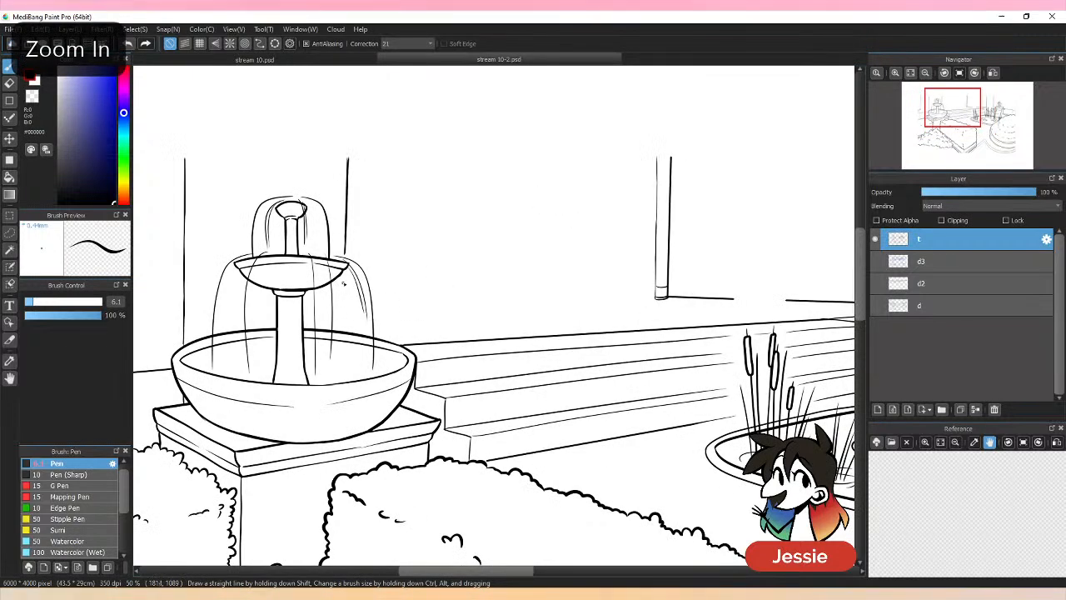
{"action": "key", "text": "ctrl+z"}
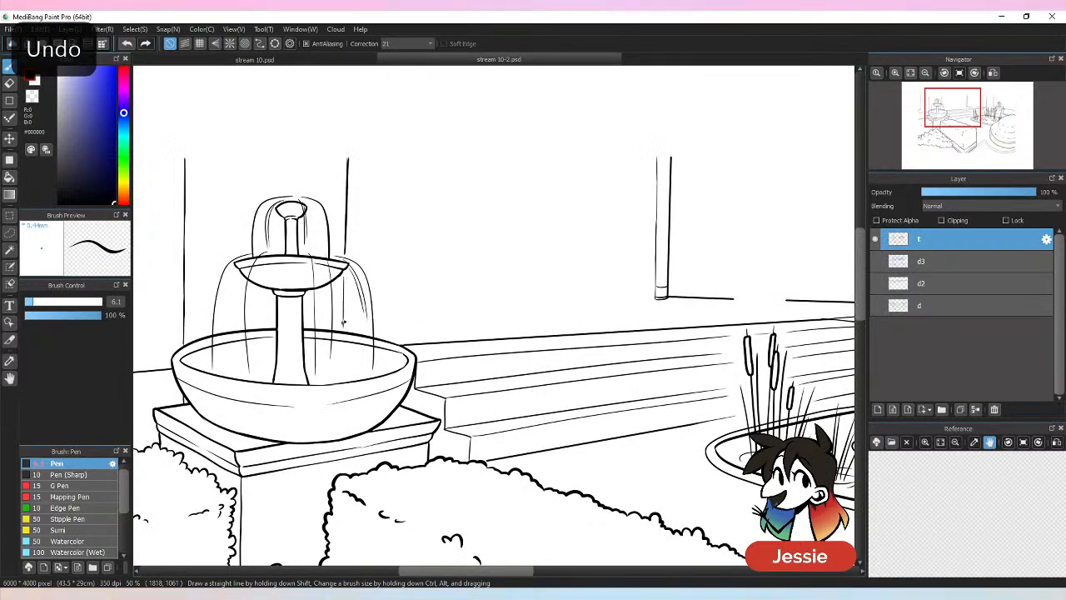
{"action": "key", "text": "ctrl+minus"}
{"action": "left_click", "coordinate": [876, 261]}
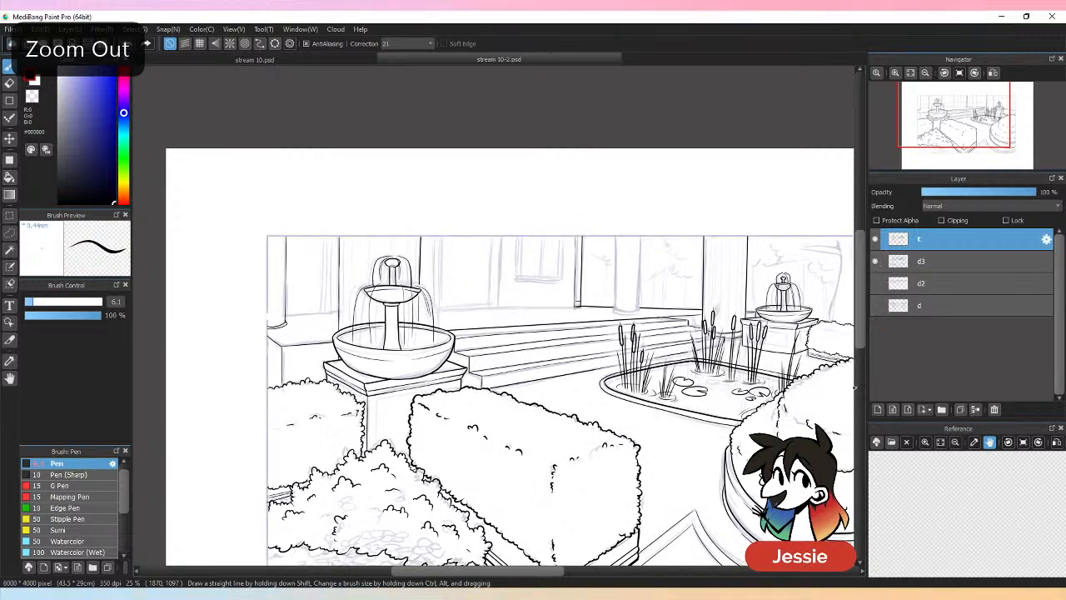
Ink the left side of the round column behind the stairs as a straight vertical line from the frame to the floor.
{"action": "key", "text": "ctrl+plus"}
{"action": "key", "text": "ctrl+plus"}
{"action": "key", "text": "ctrl+plus"}
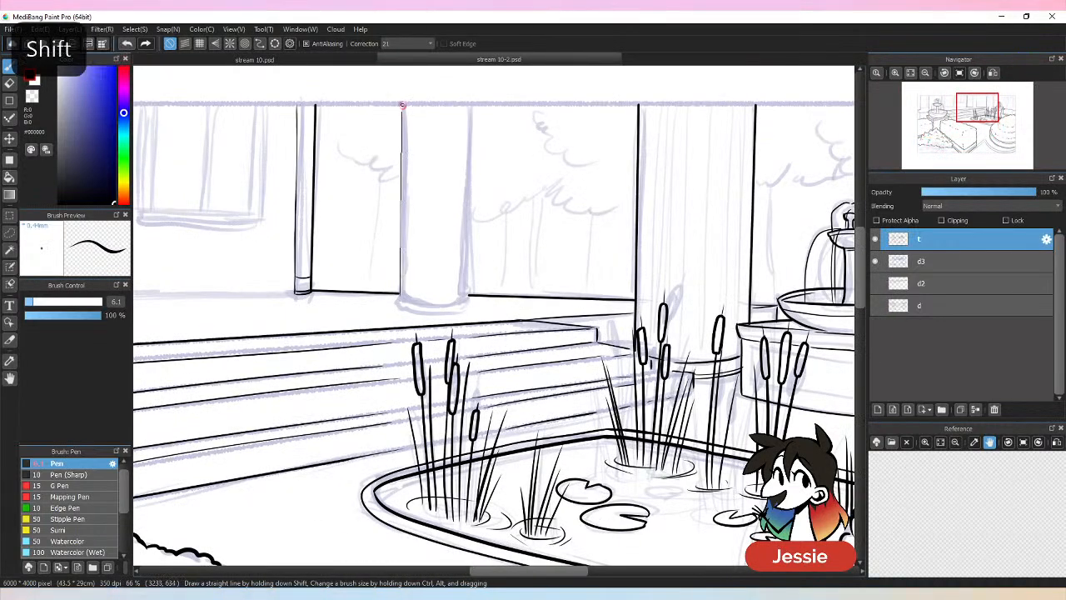
{"action": "left_click_drag", "start_coordinate": [404, 103], "coordinate": [401, 297]}
{"action": "key", "text": "ctrl+z"}
{"action": "left_click_drag", "start_coordinate": [400, 104], "coordinate": [401, 303]}
{"action": "key", "text": "ctrl+z"}
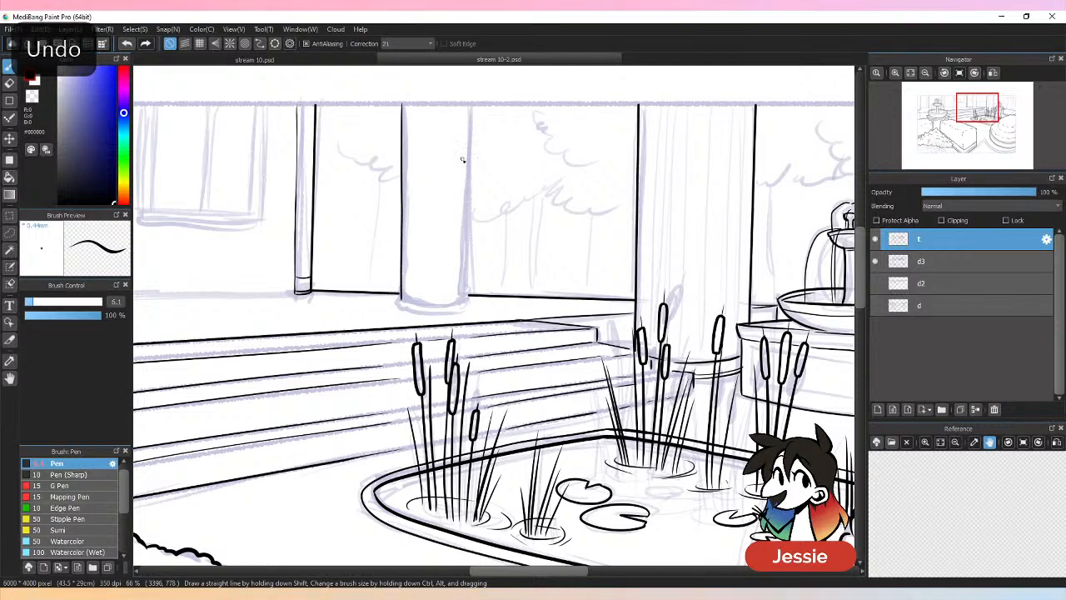
Ink the round column's right side as a straight vertical line from the frame to its base, replacing the freehand attempt.
{"action": "left_click_drag", "start_coordinate": [468, 107], "coordinate": [464, 252]}
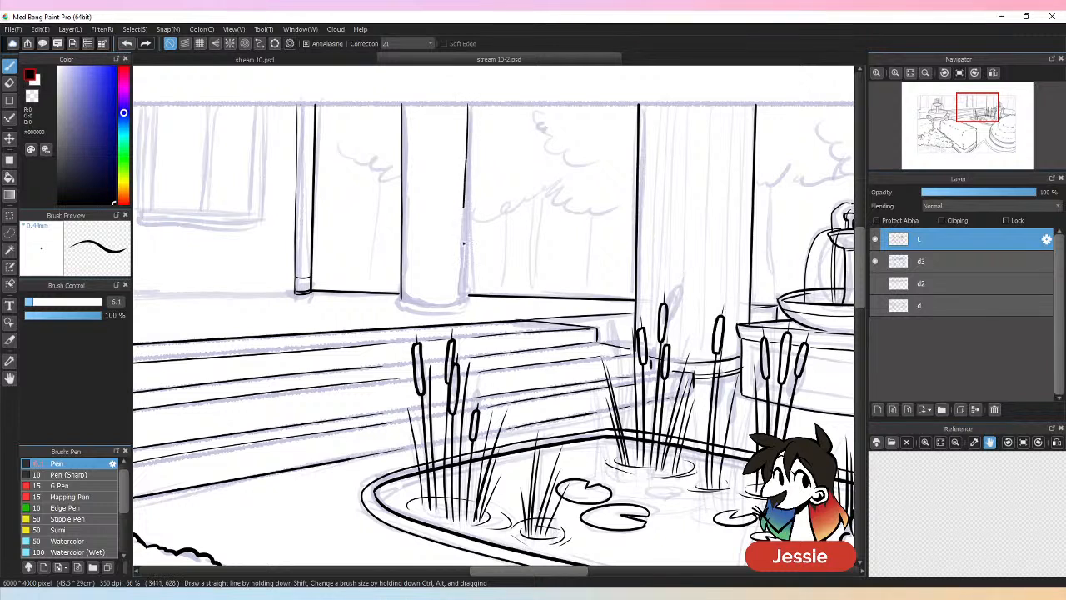
{"action": "key", "text": "ctrl+z"}
{"action": "left_click", "coordinate": [464, 108], "text": "shift"}
{"action": "left_click_drag", "start_coordinate": [464, 108], "coordinate": [467, 298]}
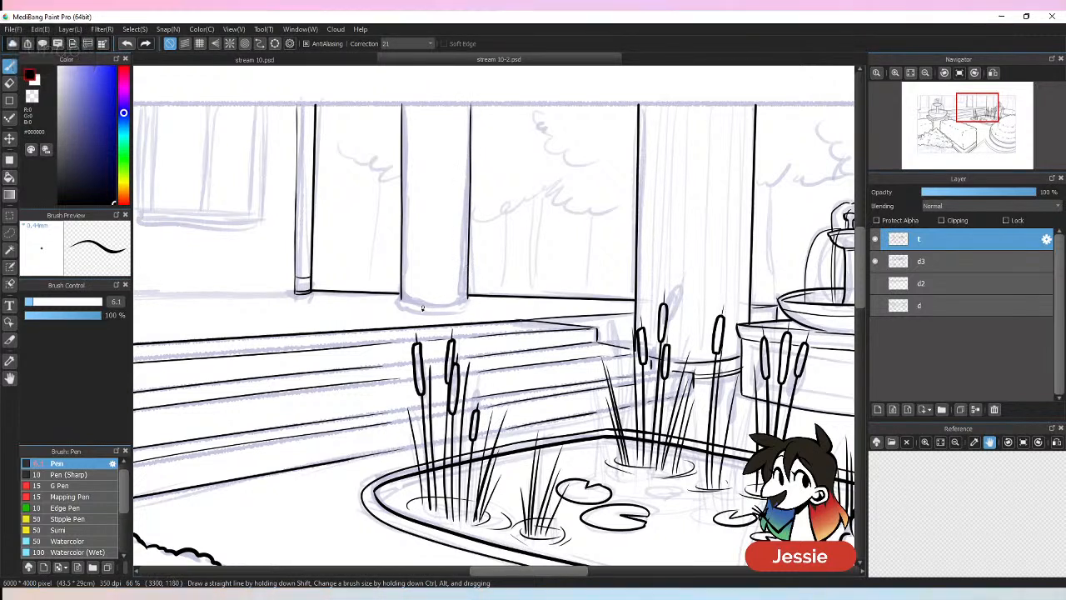
Ink the round column's curved bottom edge, clean up its corner and add the curved base rim beneath it.
{"action": "left_click_drag", "start_coordinate": [402, 299], "coordinate": [469, 300]}
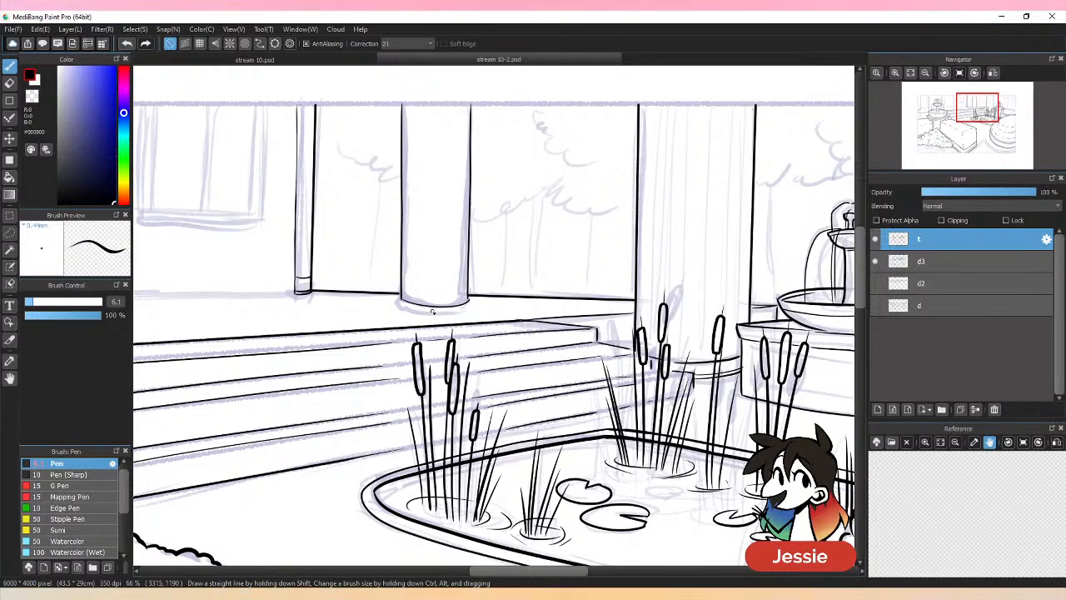
{"action": "key", "text": "ctrl+plus"}
{"action": "key", "text": "e"}
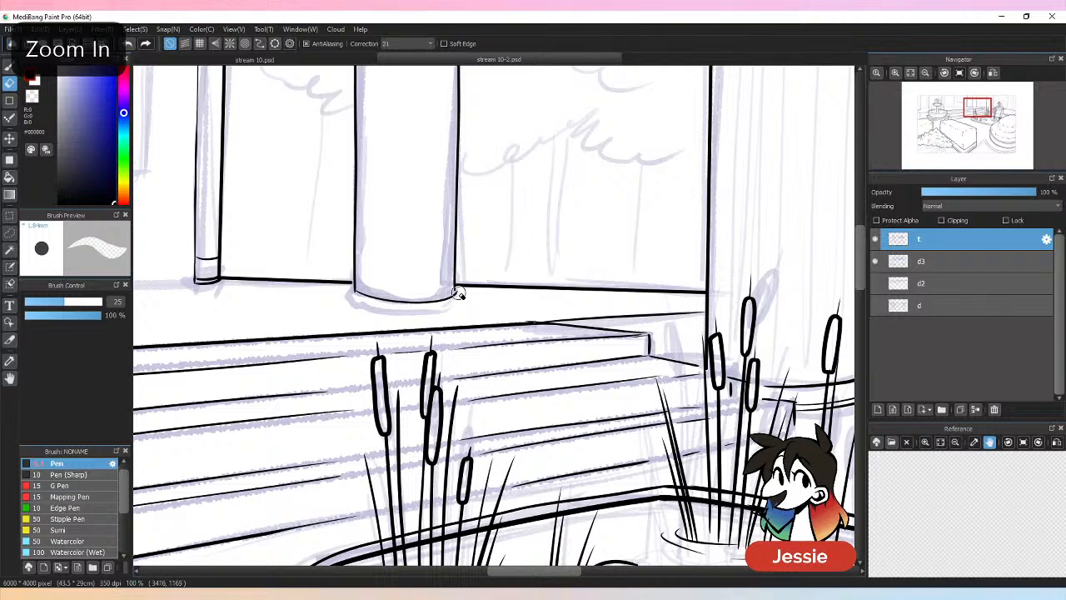
{"action": "key", "text": "b"}
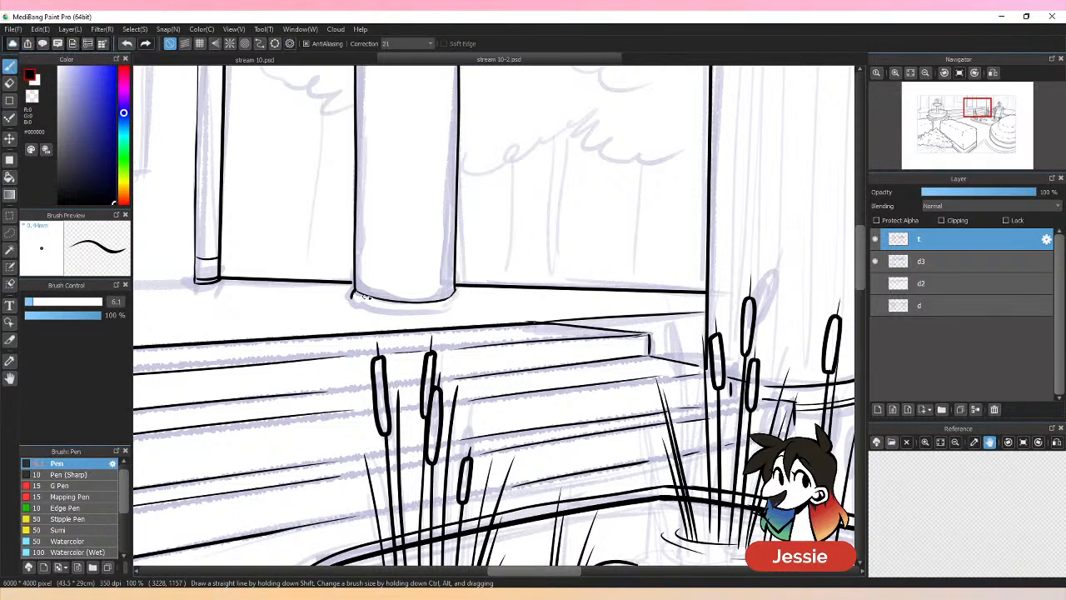
{"action": "key", "text": "ctrl+z"}
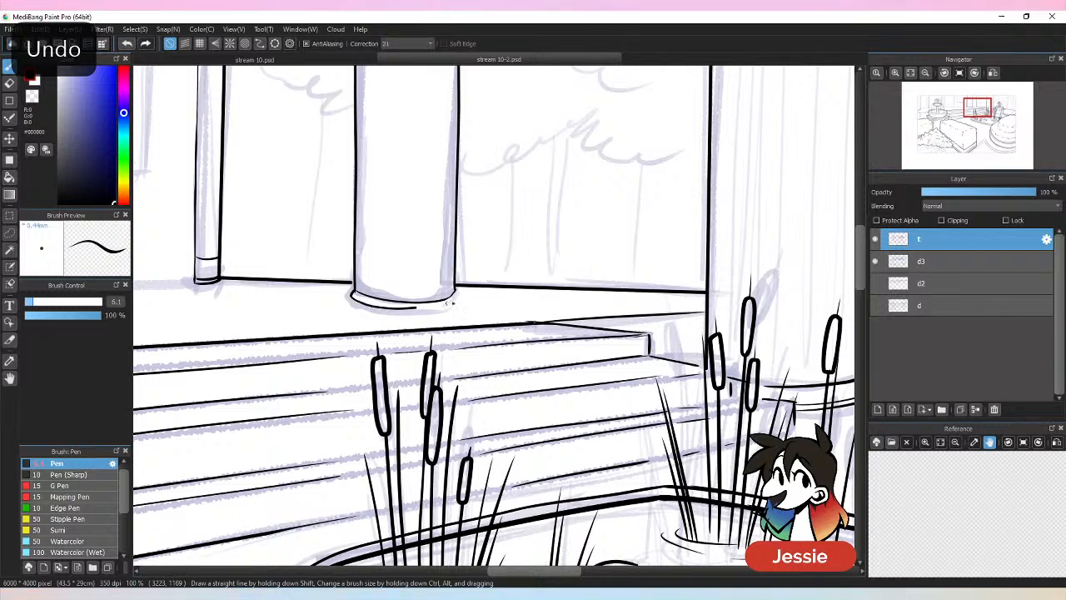
{"action": "mouse_move", "coordinate": [353, 296]}
{"action": "left_mouse_down"}
{"action": "mouse_move", "coordinate": [495, 284]}
{"action": "mouse_move", "coordinate": [457, 297]}
{"action": "left_mouse_up"}
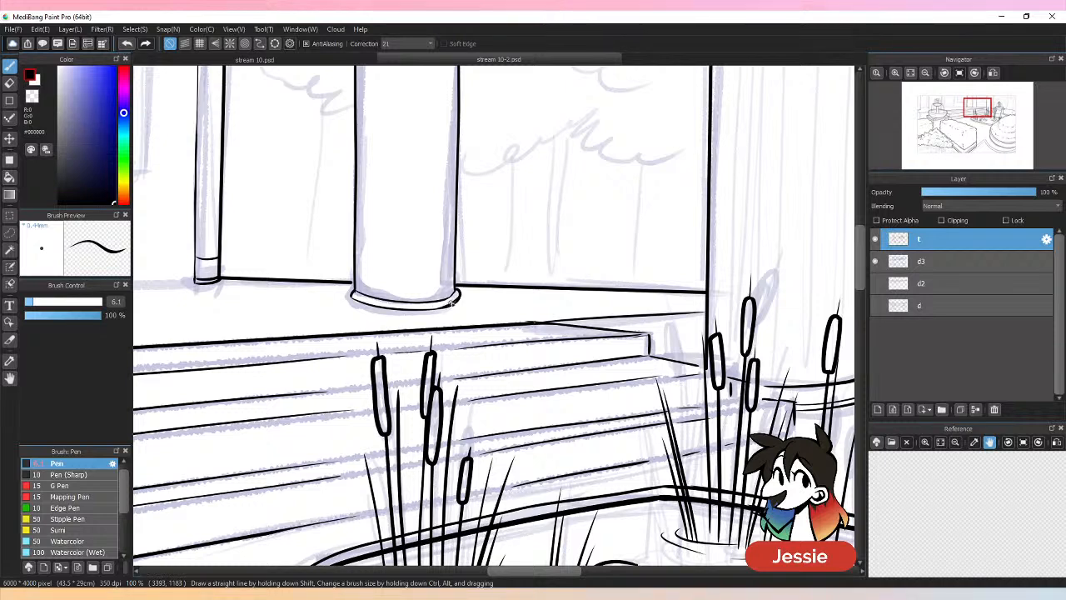
Clean up the right end of the round column's base rim, undoing the last small touch-up stroke.
{"action": "key", "text": "e"}
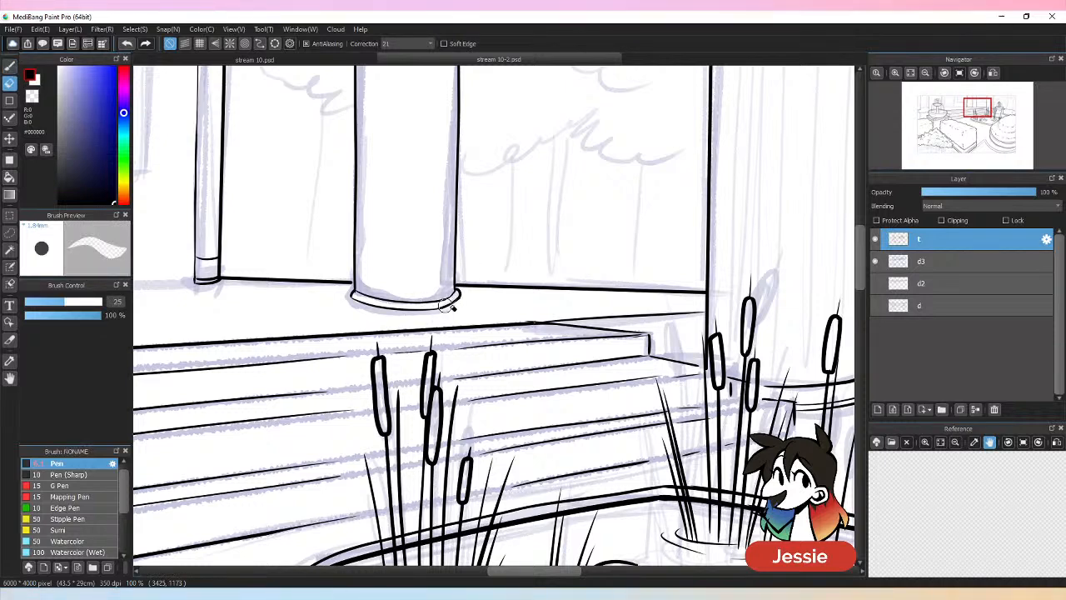
{"action": "key", "text": "b"}
{"action": "key", "text": "ctrl+plus"}
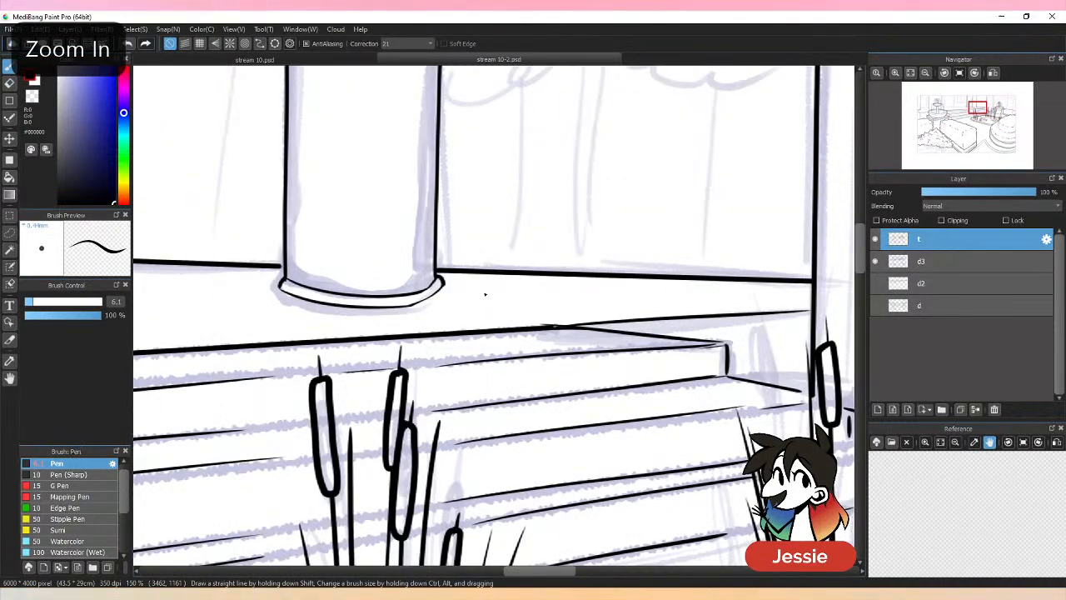
{"action": "mouse_move", "coordinate": [443, 285]}
{"action": "left_mouse_down"}
{"action": "mouse_move", "coordinate": [388, 307]}
{"action": "mouse_move", "coordinate": [441, 287]}
{"action": "left_mouse_up"}
{"action": "key", "text": "ctrl+z"}
Hide sketch layer d3 to check the line art on its own, and save the file.
{"action": "key", "text": "ctrl+minus"}
{"action": "key", "text": "ctrl+minus"}
{"action": "key", "text": "ctrl+minus"}
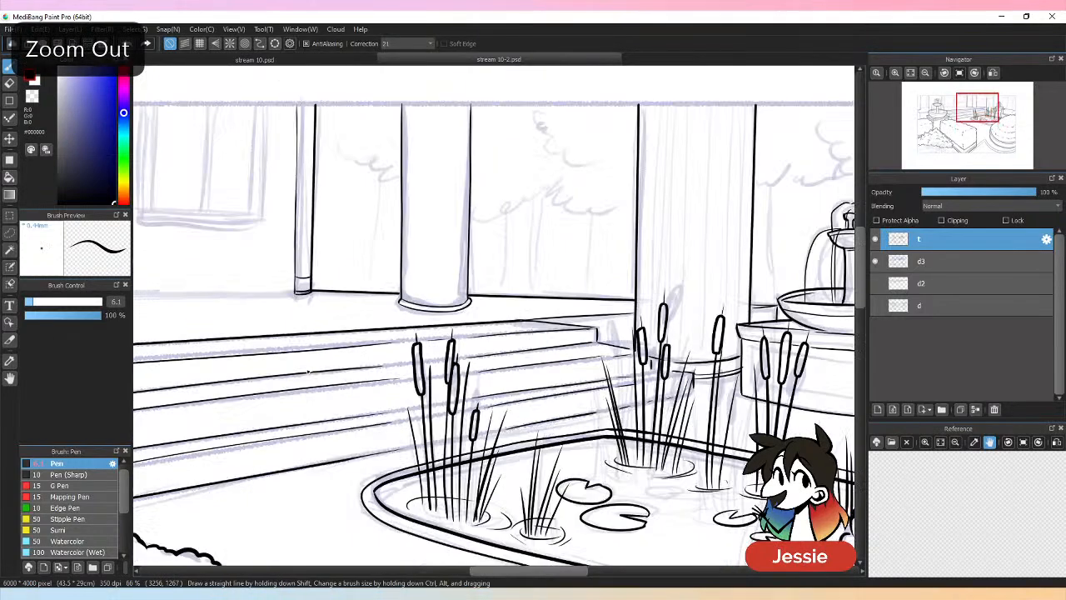
{"action": "left_click", "coordinate": [876, 262]}
{"action": "key", "text": "ctrl+minus"}
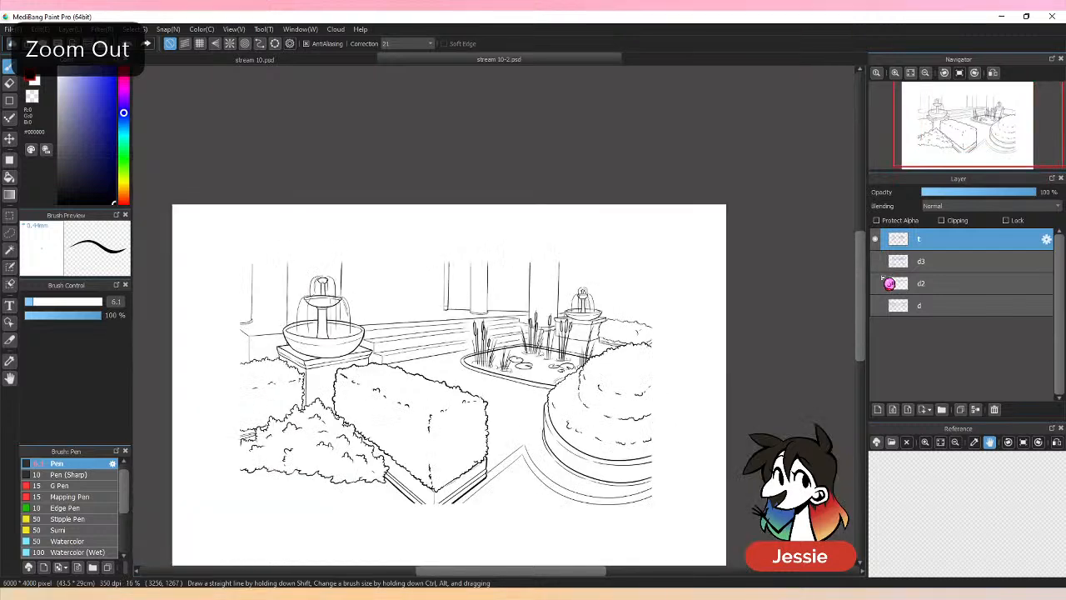
{"action": "key", "text": "ctrl+plus"}
{"action": "key", "text": "ctrl+s"}
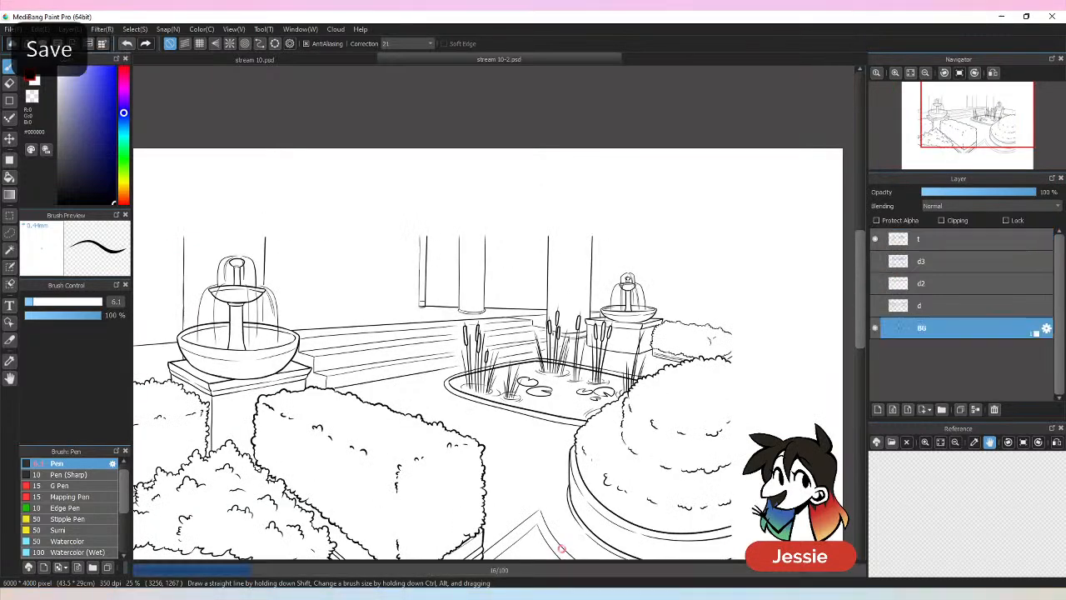
Ink thin vertical fluting lines down the column behind the large fountain.
{"action": "left_click_drag", "start_coordinate": [523, 572], "coordinate": [444, 583]}
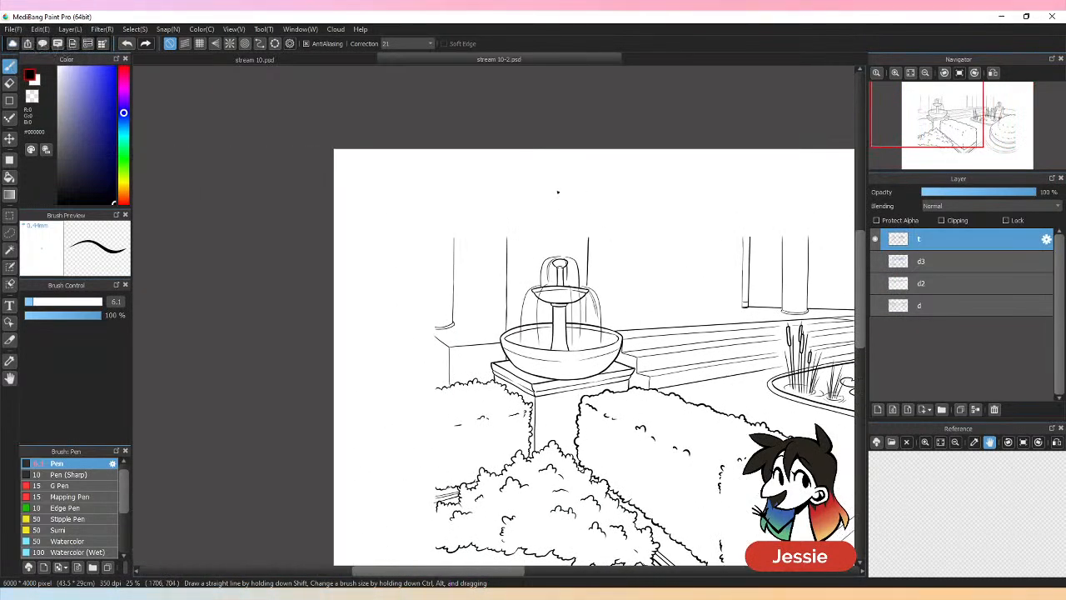
{"action": "key", "text": "ctrl+plus"}
{"action": "left_click_drag", "start_coordinate": [517, 245], "coordinate": [520, 283]}
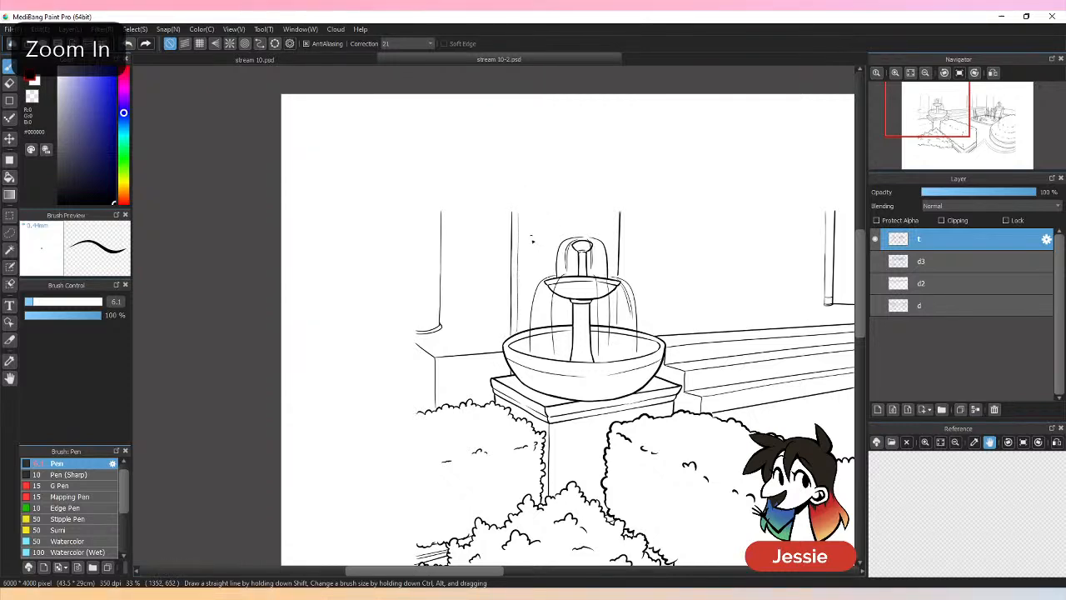
{"action": "left_click_drag", "start_coordinate": [534, 220], "coordinate": [533, 289]}
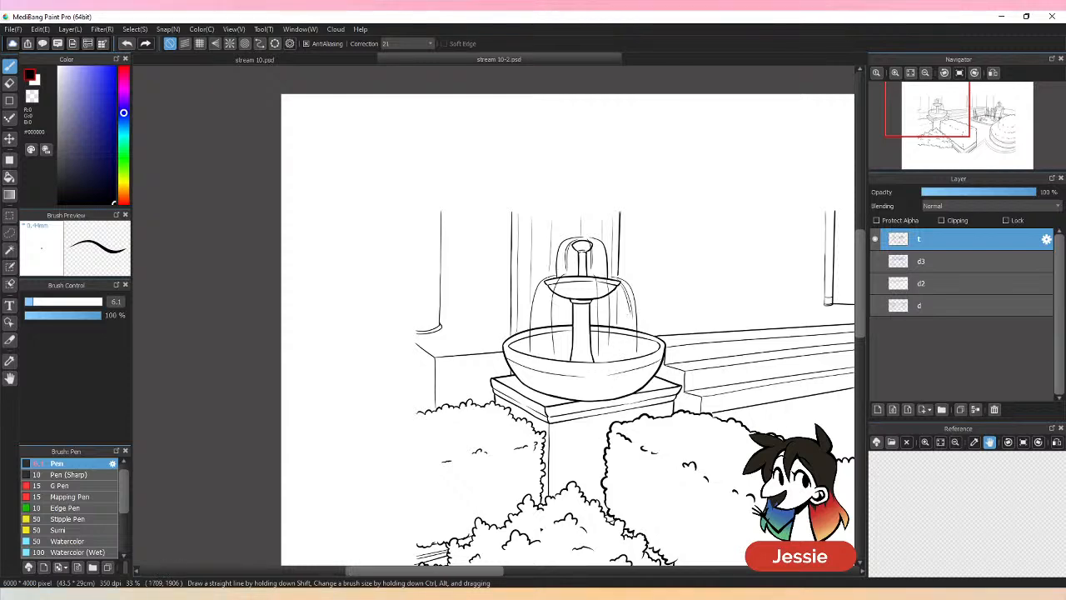
Ink thin vertical fluting lines down the wide column behind the pond's cattails.
{"action": "left_click_drag", "start_coordinate": [494, 575], "coordinate": [583, 574]}
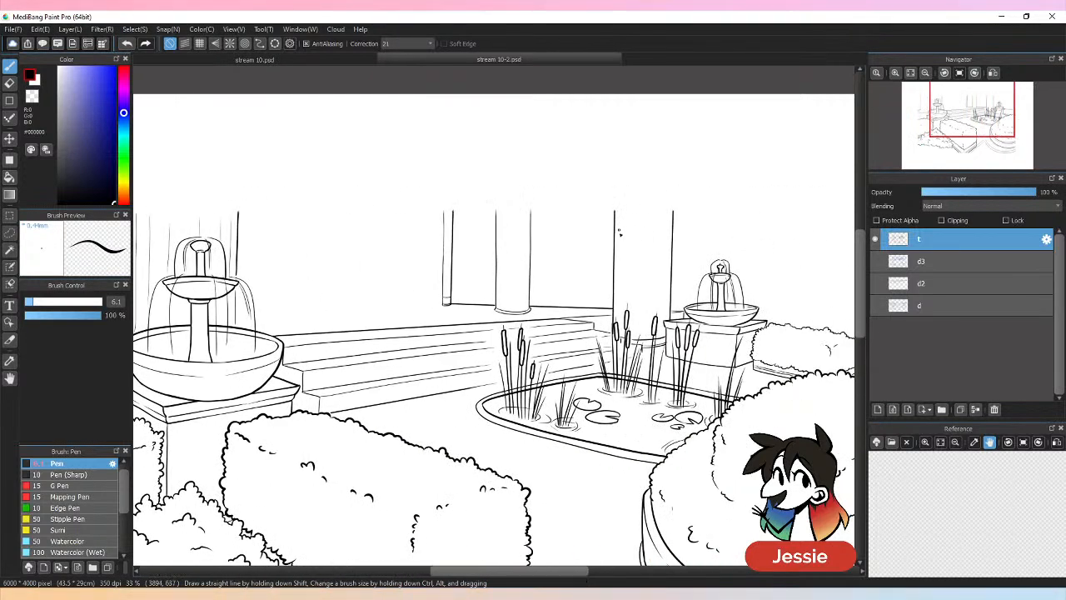
{"action": "left_click_drag", "start_coordinate": [620, 213], "coordinate": [620, 277]}
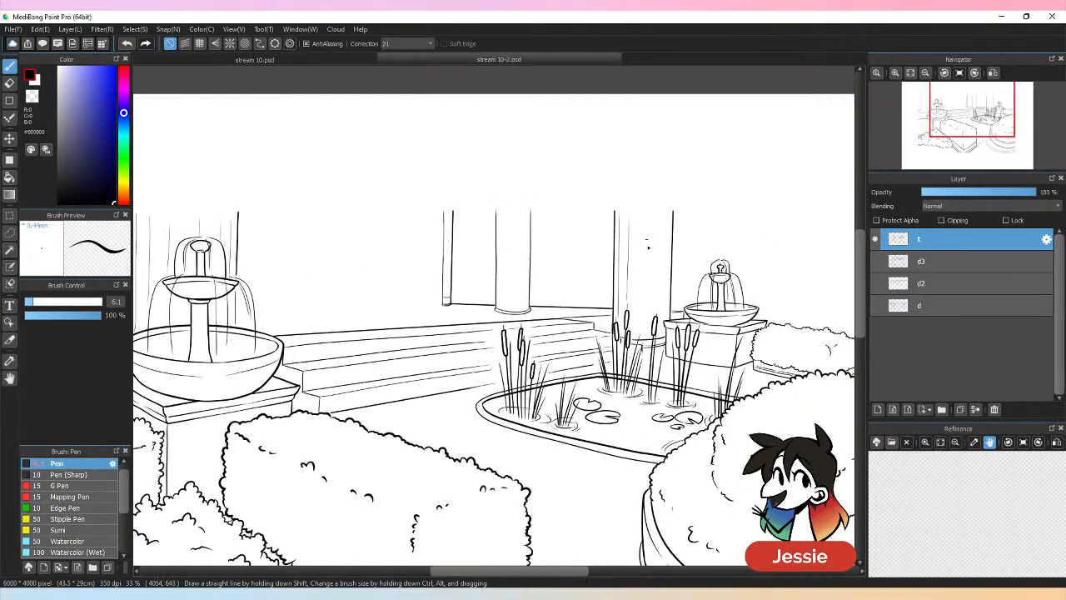
{"action": "mouse_move", "coordinate": [647, 215]}
{"action": "left_mouse_down"}
{"action": "mouse_move", "coordinate": [647, 303]}
{"action": "mouse_move", "coordinate": [659, 298]}
{"action": "left_mouse_up"}
{"action": "left_click_drag", "start_coordinate": [666, 224], "coordinate": [668, 279]}
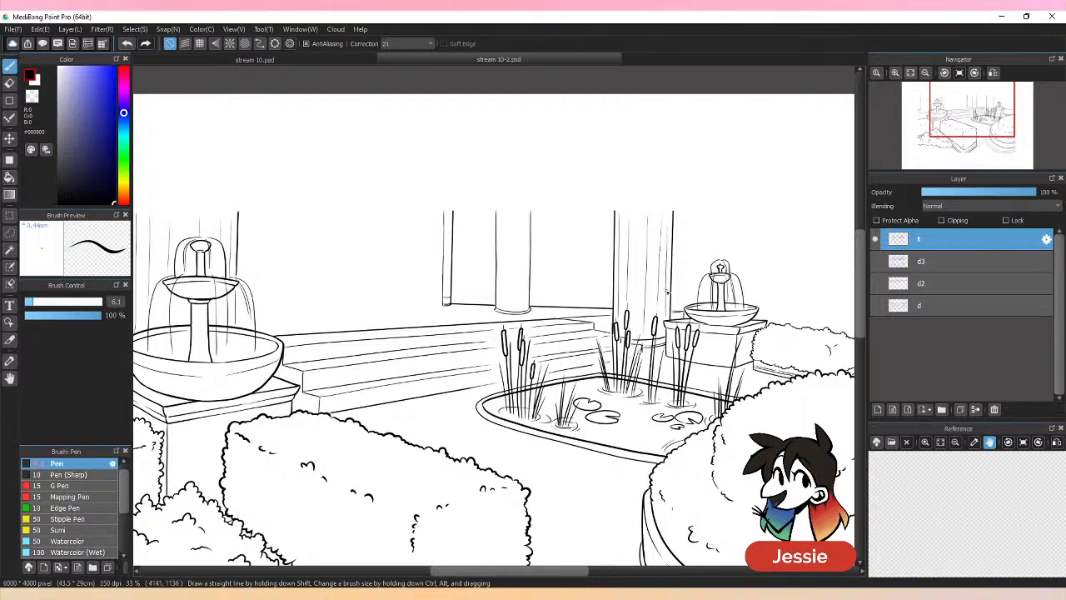
Examine the whole drawing without the sketch, and show sketch layer d3 again.
{"action": "key", "text": "ctrl+minus"}
{"action": "key", "text": "ctrl+minus"}
{"action": "key", "text": "ctrl+minus"}
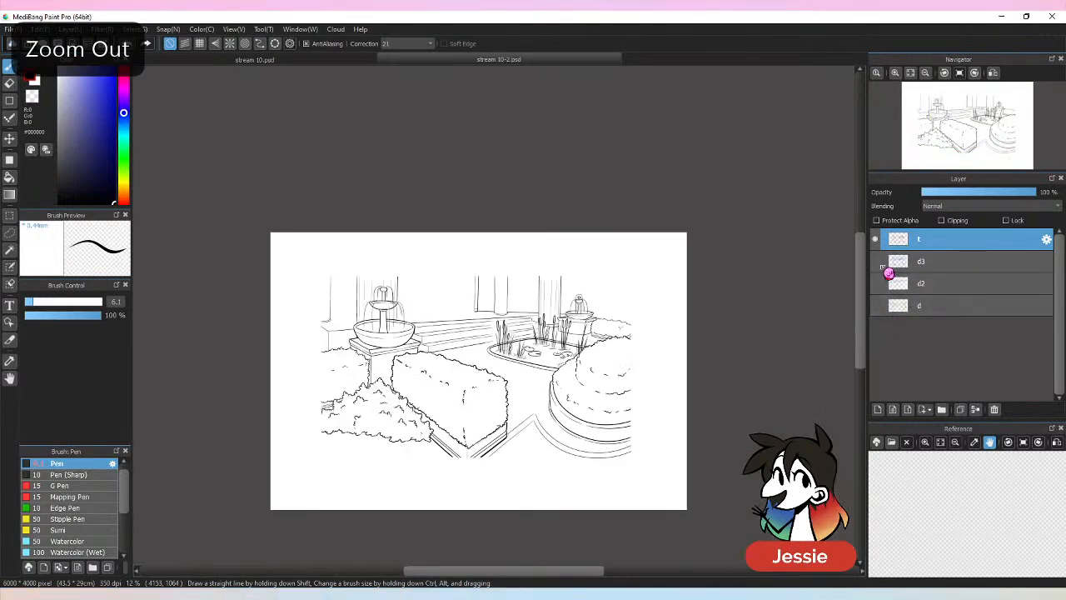
{"action": "key", "text": "ctrl+plus"}
{"action": "key", "text": "ctrl+plus"}
{"action": "key", "text": "ctrl+plus"}
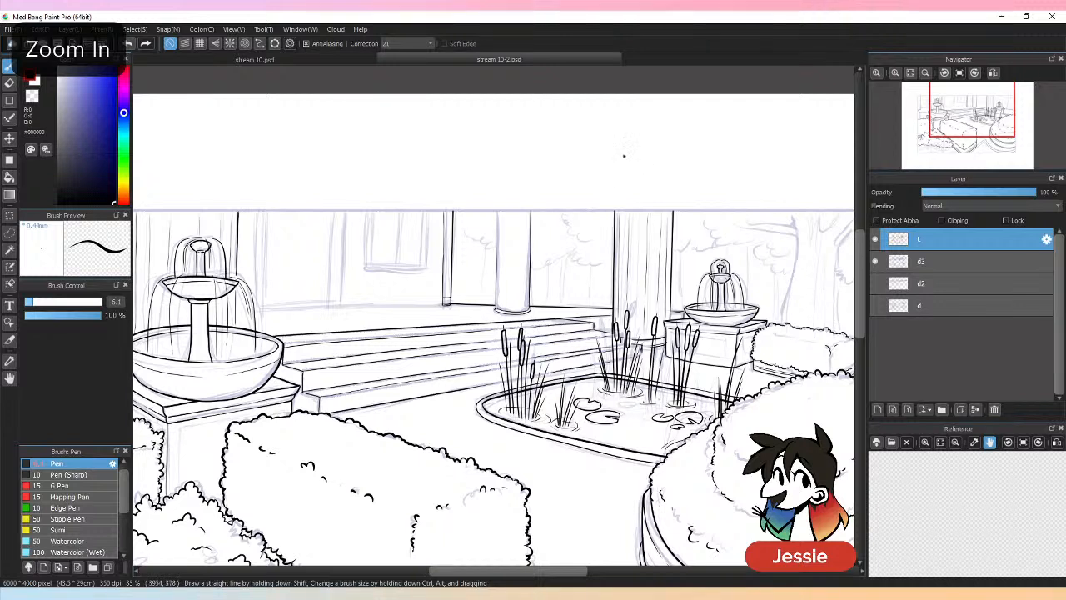
Try to ink vertical fluting lines down the round column behind the stairs, undoing each attempt.
{"action": "key", "text": "ctrl+z"}
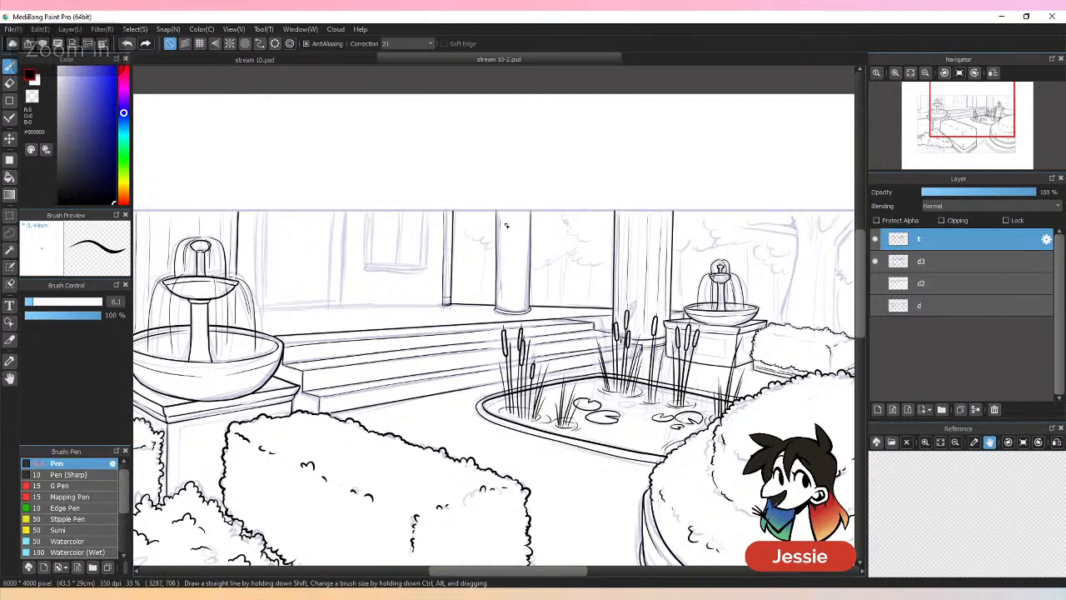
{"action": "left_click_drag", "start_coordinate": [500, 270], "coordinate": [499, 309]}
{"action": "key", "text": "ctrl+z"}
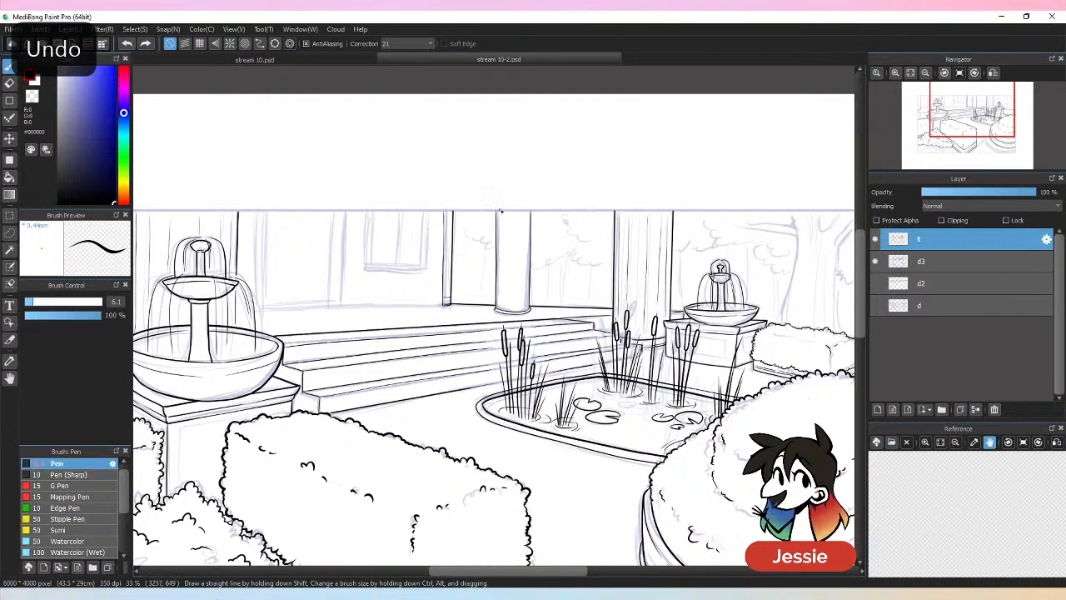
{"action": "left_click_drag", "start_coordinate": [499, 207], "coordinate": [498, 299]}
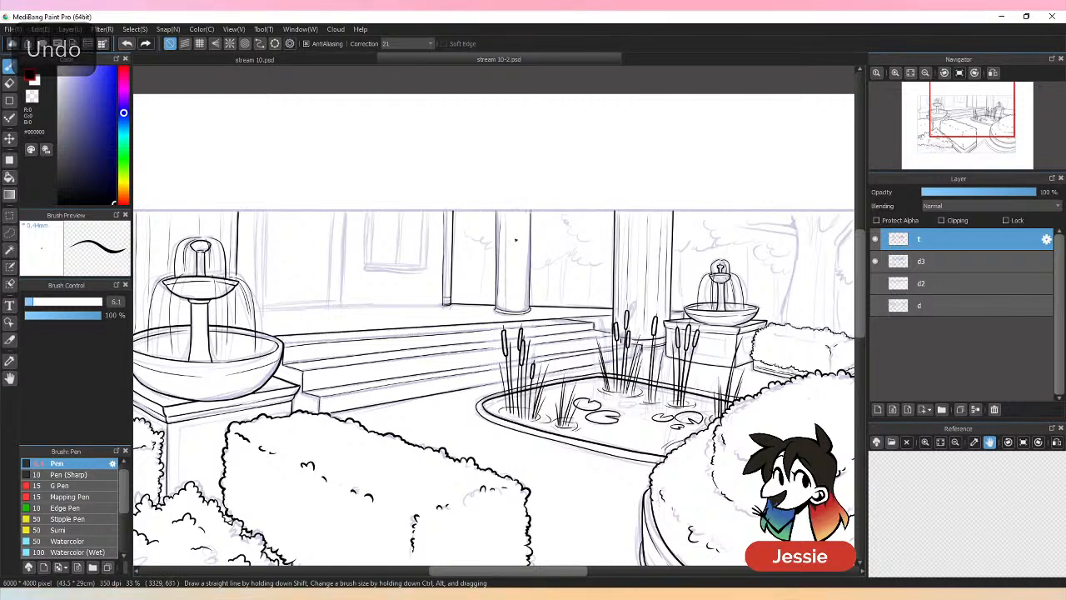
{"action": "mouse_move", "coordinate": [514, 213]}
{"action": "left_mouse_down"}
{"action": "mouse_move", "coordinate": [513, 301]}
{"action": "mouse_move", "coordinate": [522, 303]}
{"action": "left_mouse_up"}
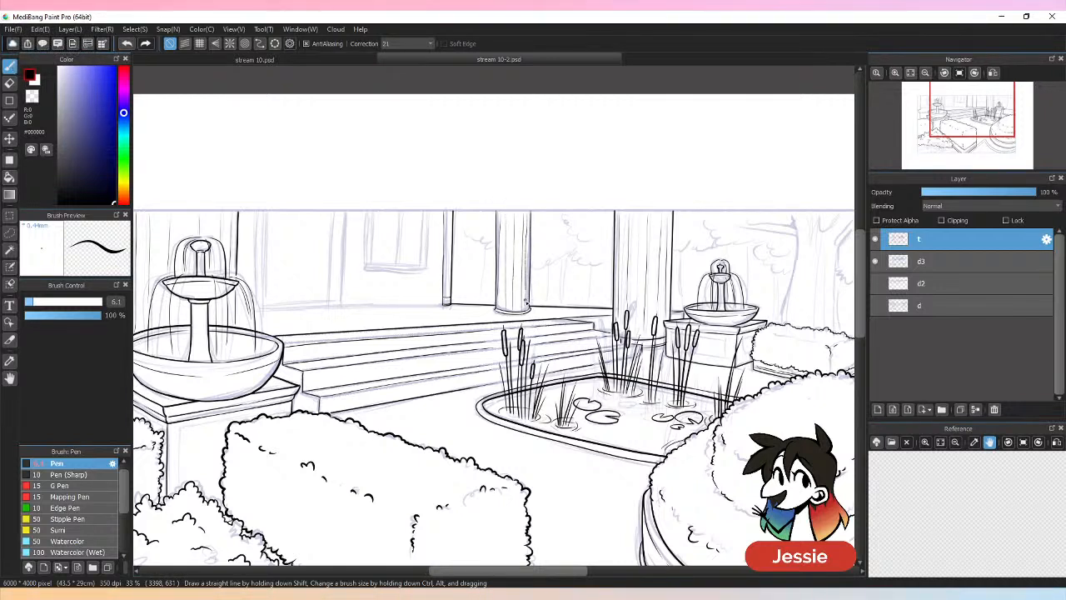
{"action": "key", "text": "ctrl+z"}
{"action": "key", "text": "ctrl+z"}
{"action": "key", "text": "ctrl+z"}
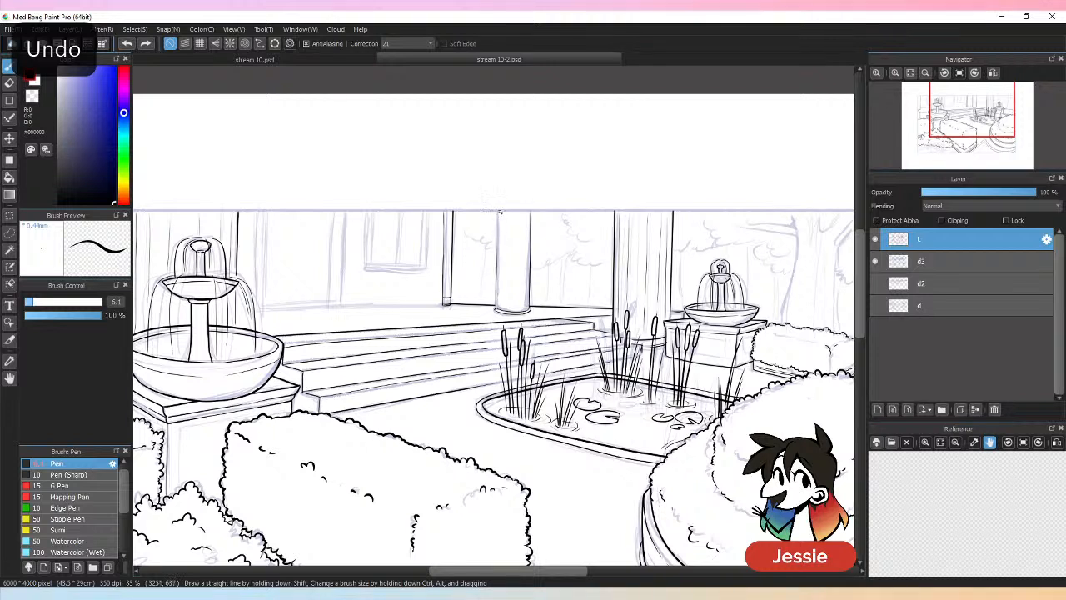
{"action": "left_click_drag", "start_coordinate": [500, 302], "coordinate": [502, 309]}
{"action": "left_click_drag", "start_coordinate": [515, 211], "coordinate": [512, 312]}
{"action": "left_click_drag", "start_coordinate": [525, 254], "coordinate": [525, 299]}
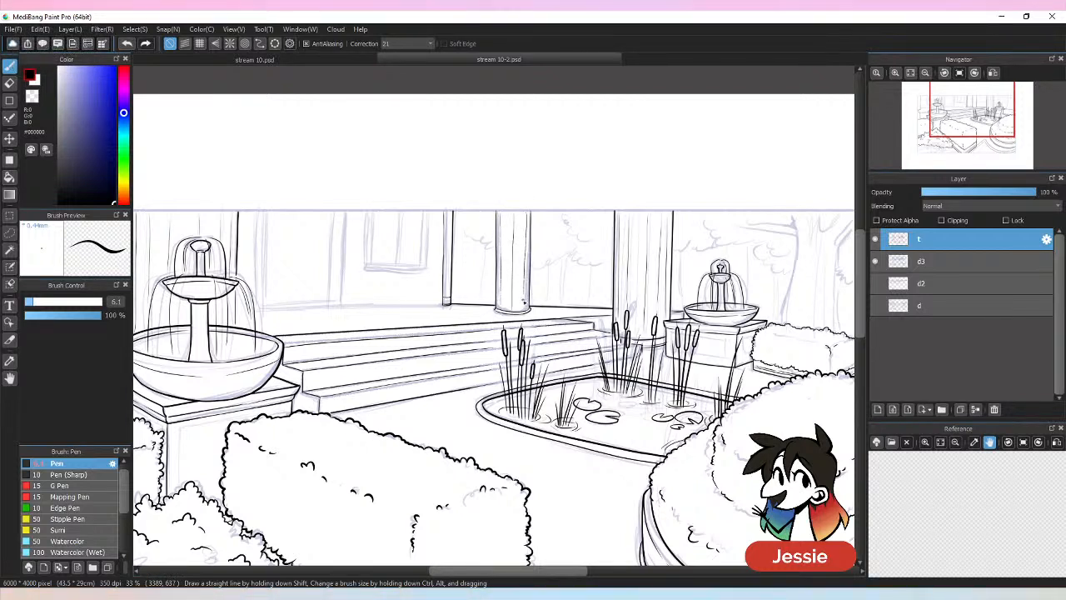
{"action": "key", "text": "ctrl+z"}
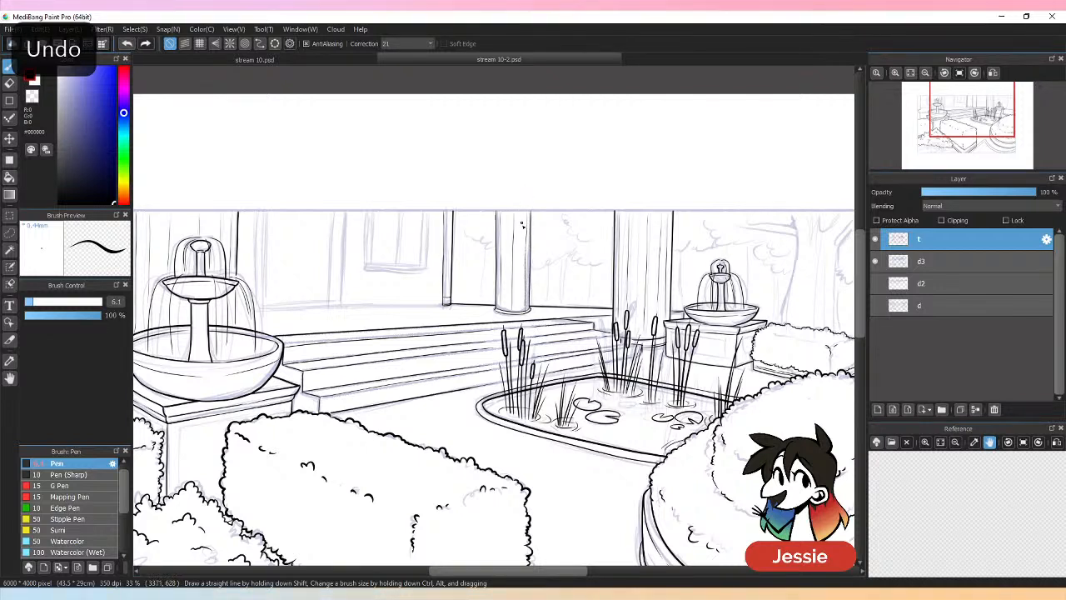
{"action": "left_click_drag", "start_coordinate": [525, 213], "coordinate": [523, 299]}
{"action": "key", "text": "ctrl+z"}
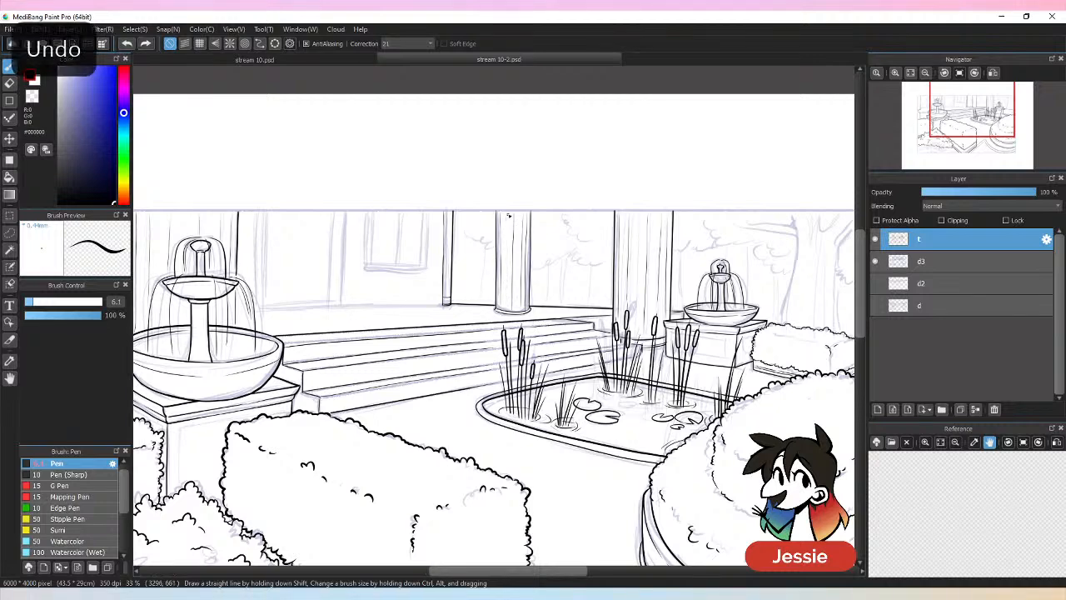
{"action": "key", "text": "ctrl+z"}
{"action": "key", "text": "ctrl+z"}
{"action": "key", "text": "ctrl+z"}
{"action": "key", "text": "ctrl+z"}
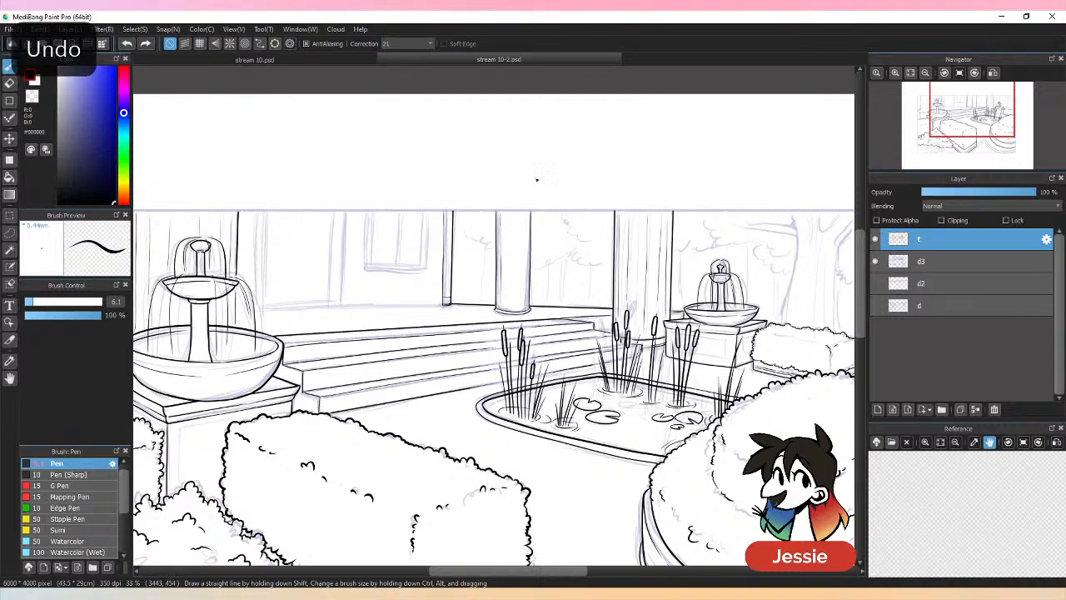
{"action": "left_click_drag", "start_coordinate": [501, 215], "coordinate": [501, 311]}
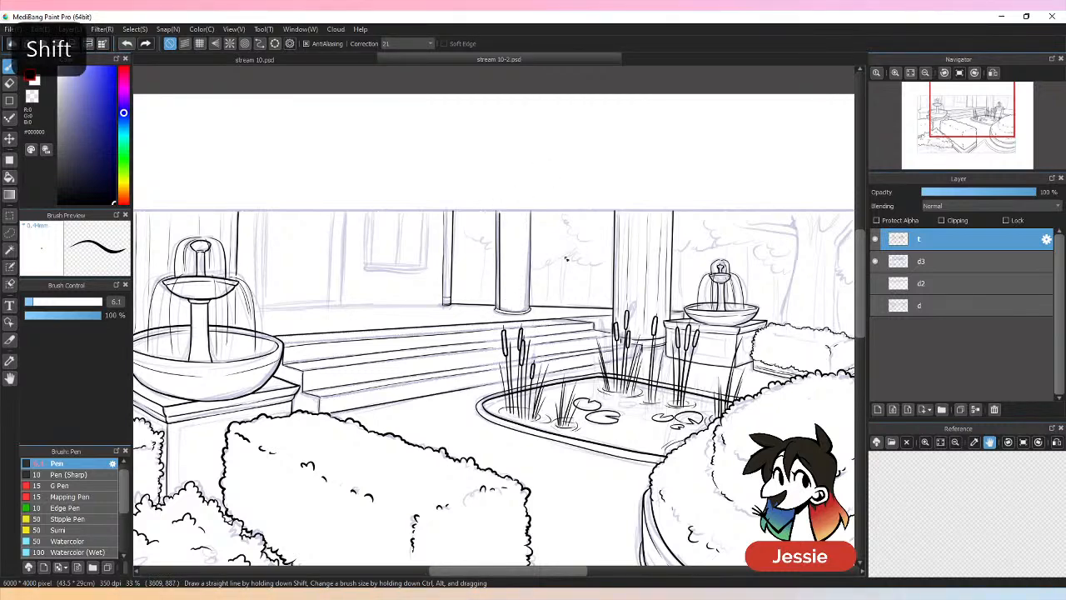
{"action": "key", "text": "ctrl+plus"}
{"action": "key", "text": "ctrl+z"}
Set the pen size to 4.1 and ink straight vertical fluting lines down the round column behind the stairs.
{"action": "mouse_move", "coordinate": [50, 302]}
{"action": "left_mouse_down"}
{"action": "mouse_move", "coordinate": [40, 310]}
{"action": "mouse_move", "coordinate": [49, 297]}
{"action": "left_mouse_up"}
{"action": "left_click", "coordinate": [503, 108]}
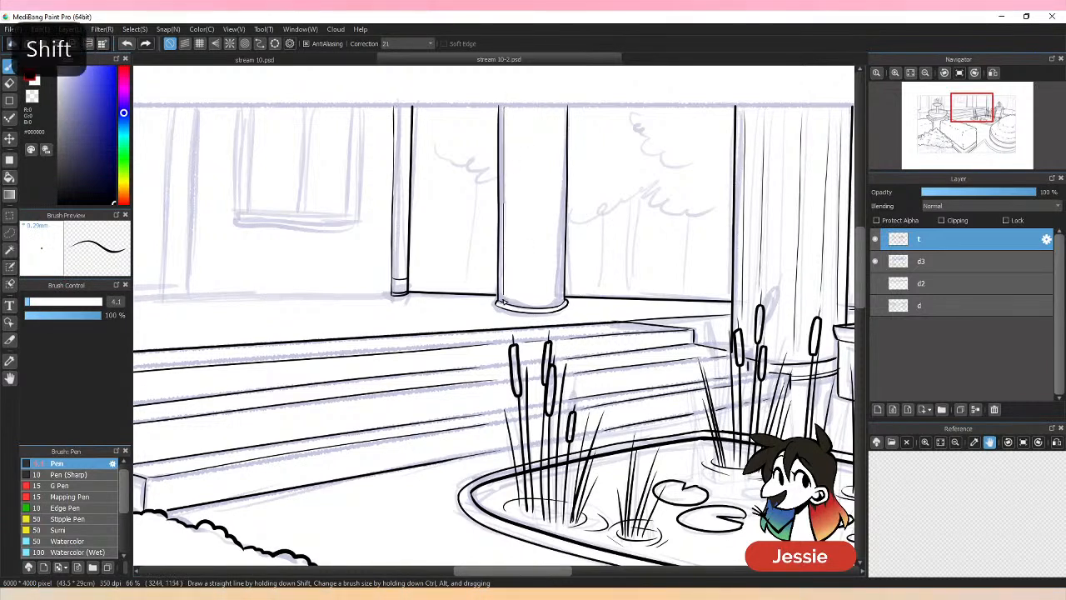
{"action": "left_click", "coordinate": [504, 303], "text": "shift"}
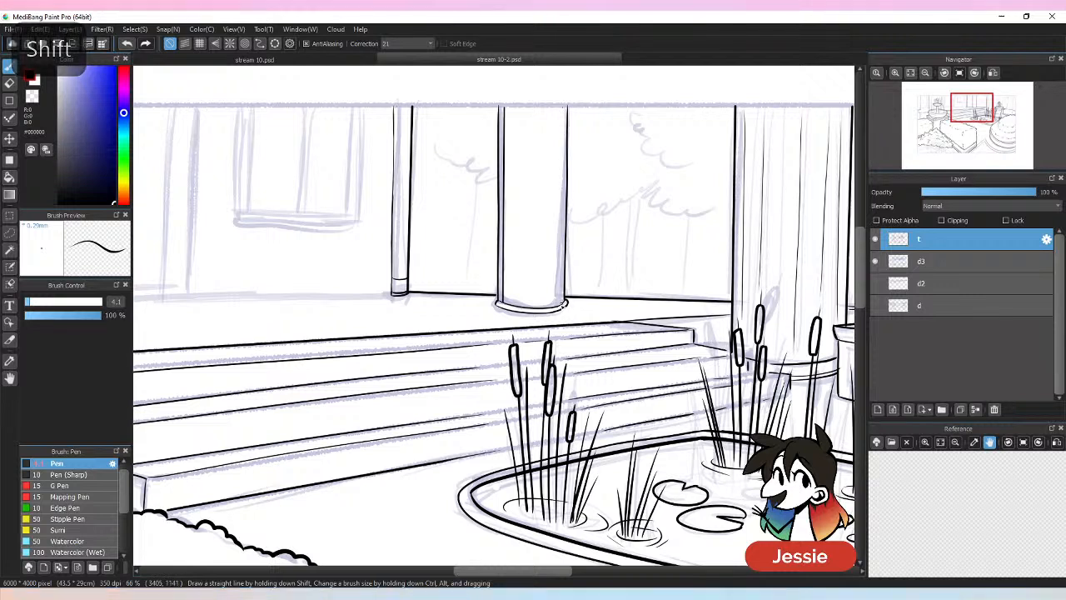
{"action": "left_click", "coordinate": [563, 112]}
{"action": "left_click", "coordinate": [563, 305], "text": "shift"}
{"action": "left_click_drag", "start_coordinate": [514, 108], "coordinate": [514, 307]}
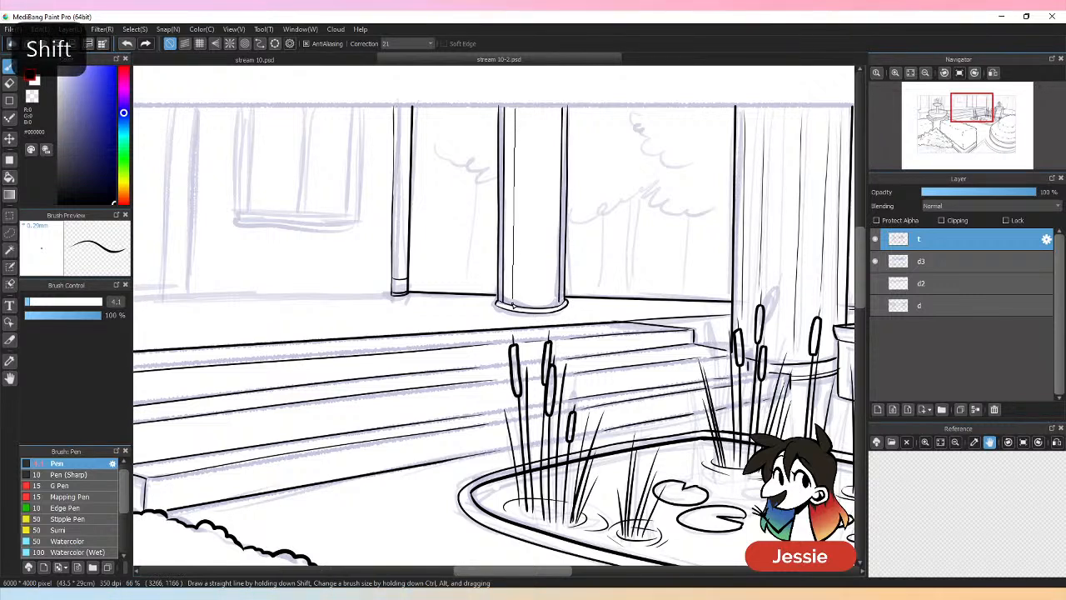
{"action": "left_click_drag", "start_coordinate": [553, 110], "coordinate": [550, 305]}
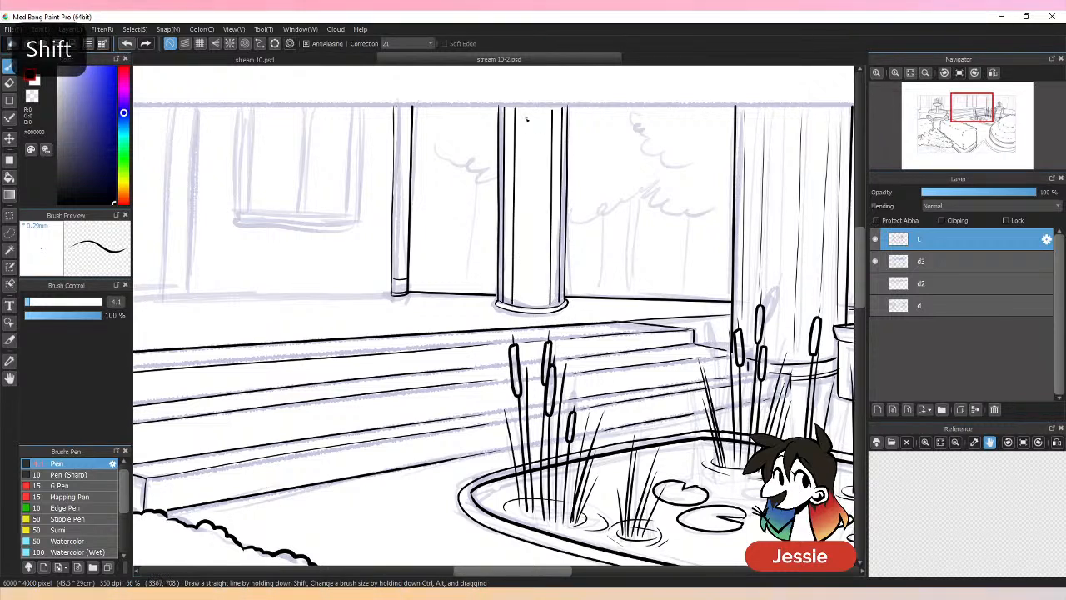
Hide sketch layer d3 to examine the round column's fluting lines, both in the whole drawing and close up.
{"action": "key", "text": "ctrl+minus"}
{"action": "key", "text": "ctrl+minus"}
{"action": "key", "text": "ctrl+minus"}
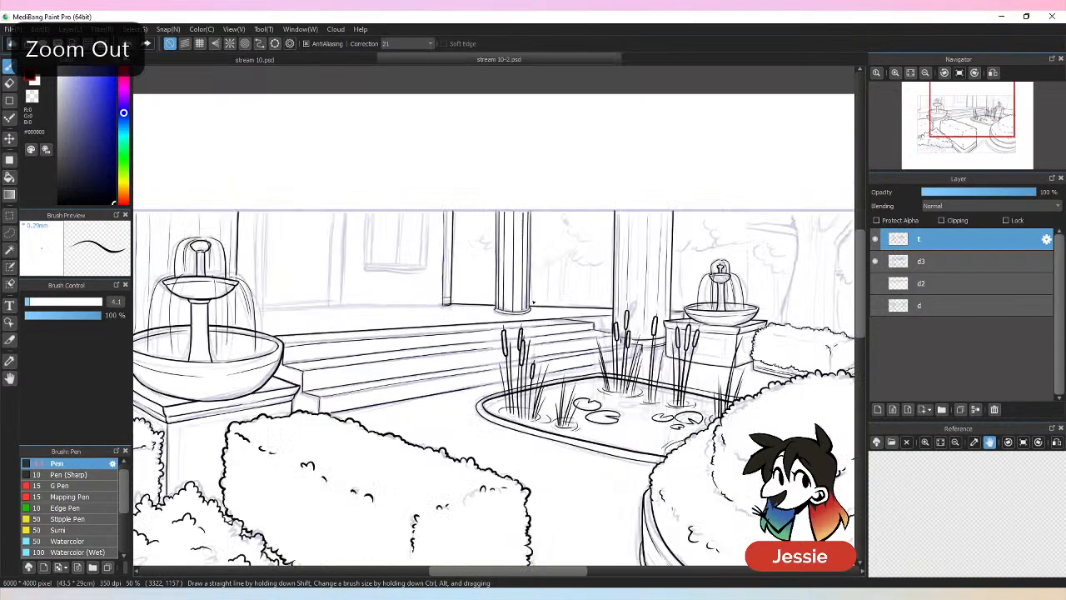
{"action": "key", "text": "ctrl+minus"}
{"action": "left_click", "coordinate": [875, 261]}
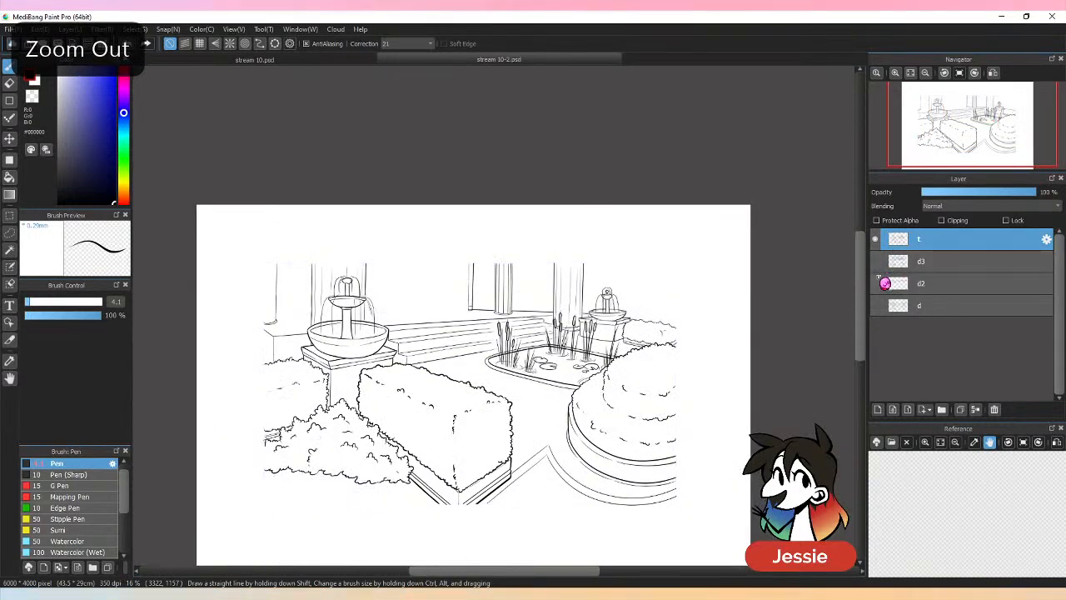
{"action": "key", "text": "ctrl+minus"}
{"action": "key", "text": "ctrl+plus"}
{"action": "key", "text": "ctrl+plus"}
{"action": "key", "text": "ctrl+plus"}
{"action": "key", "text": "ctrl+plus"}
{"action": "key", "text": "ctrl+plus"}
{"action": "key", "text": "ctrl+plus"}
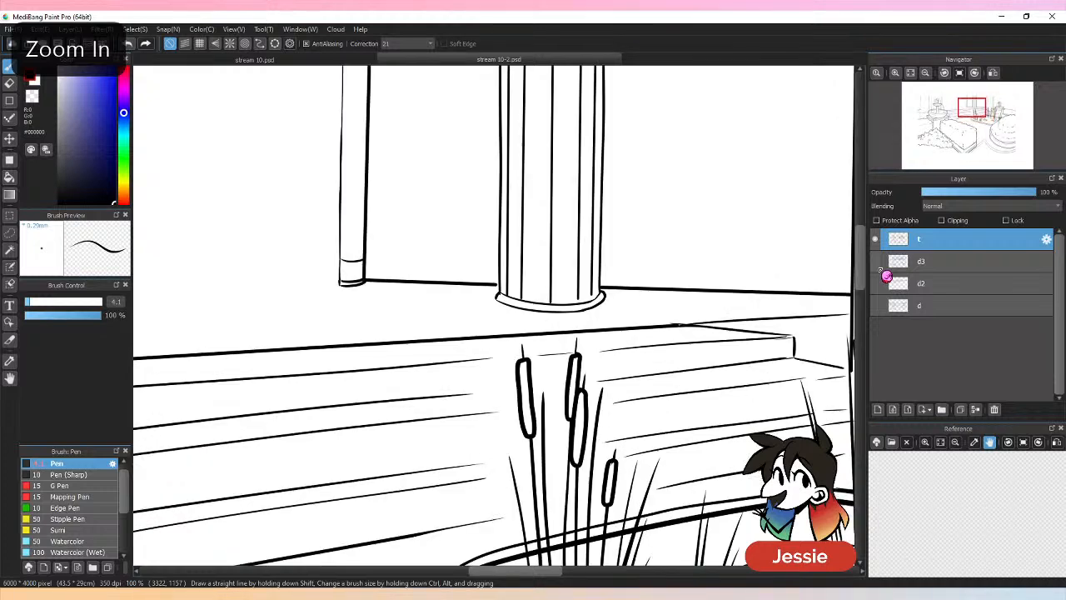
Undo all the straight fluting lines on the round column, keeping its outline and base rim.
{"action": "key", "text": "ctrl+z"}
{"action": "scroll", "coordinate": [854, 250], "scroll_direction": "up", "scroll_amount": 3}
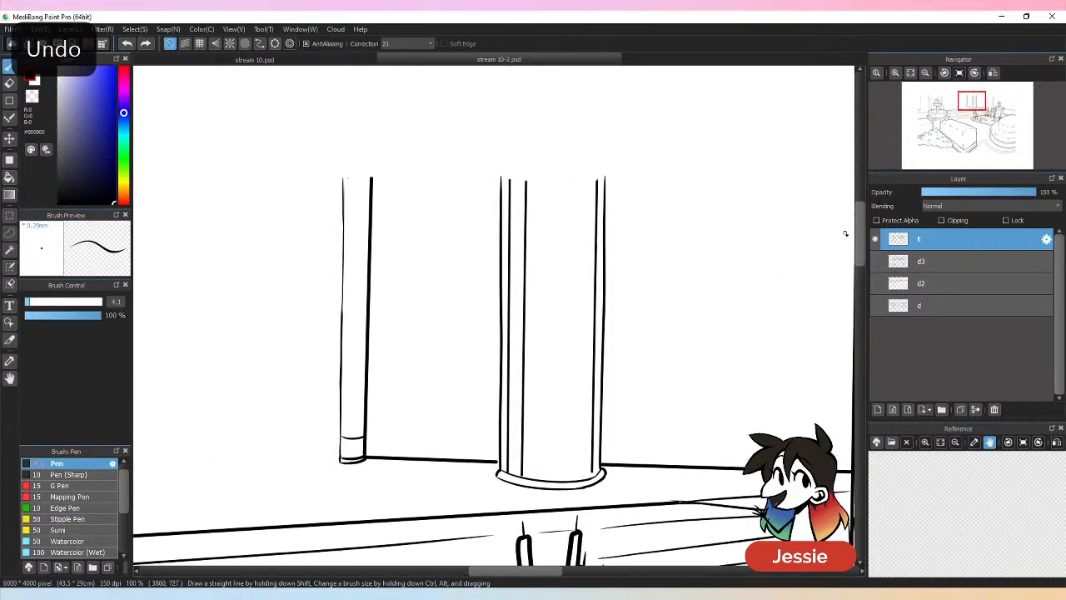
{"action": "key", "text": "ctrl+z"}
{"action": "key", "text": "ctrl+z"}
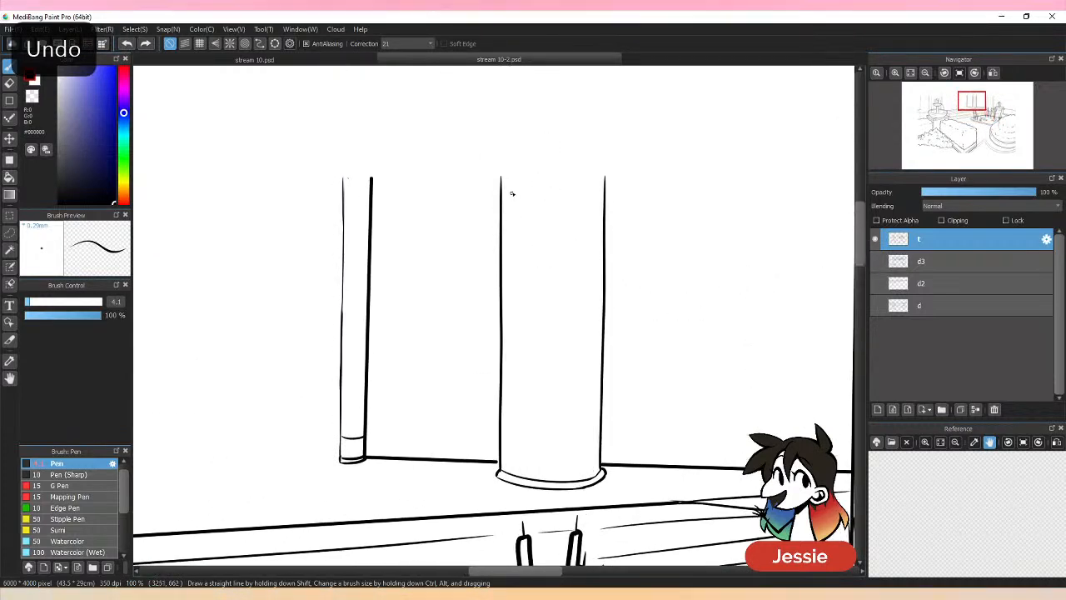
Ink thin vertical fluting lines just inside both side edges of the round column behind the stairs.
{"action": "left_click_drag", "start_coordinate": [511, 189], "coordinate": [510, 346]}
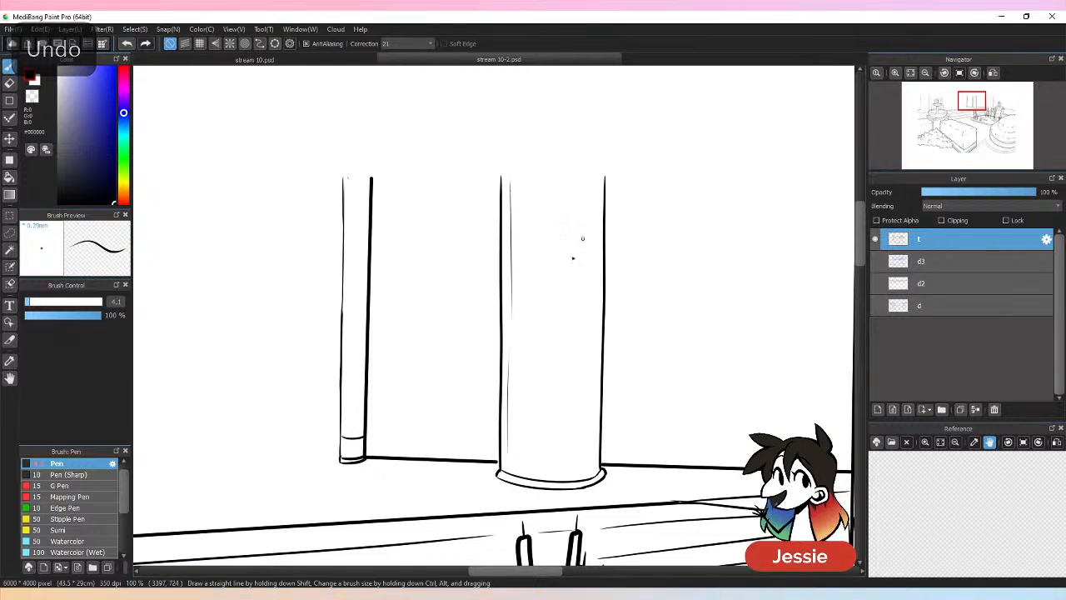
{"action": "key", "text": "ctrl+z"}
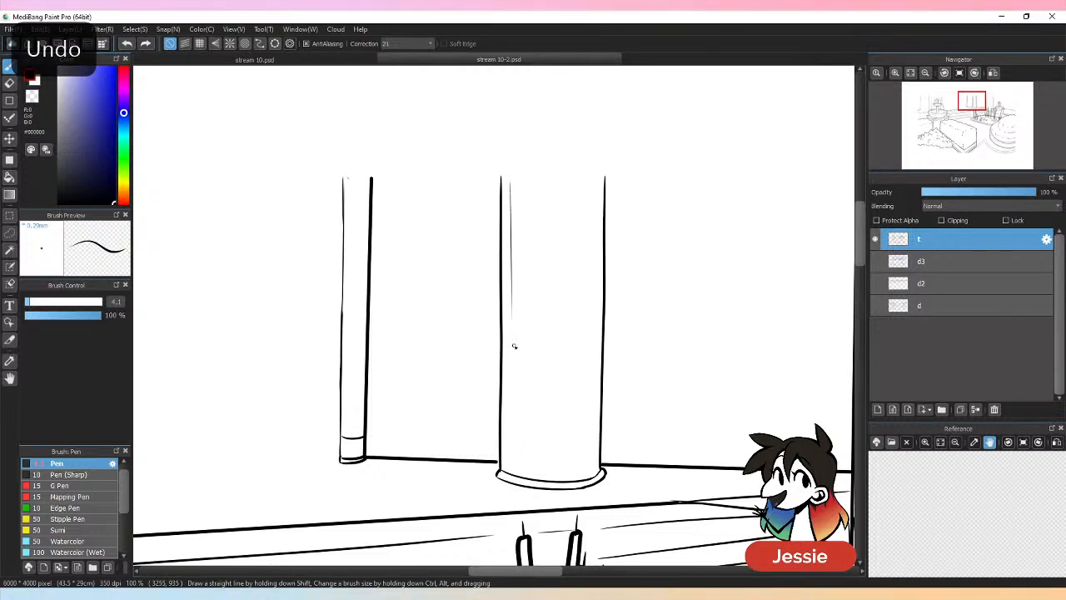
{"action": "key", "text": "ctrl+minus"}
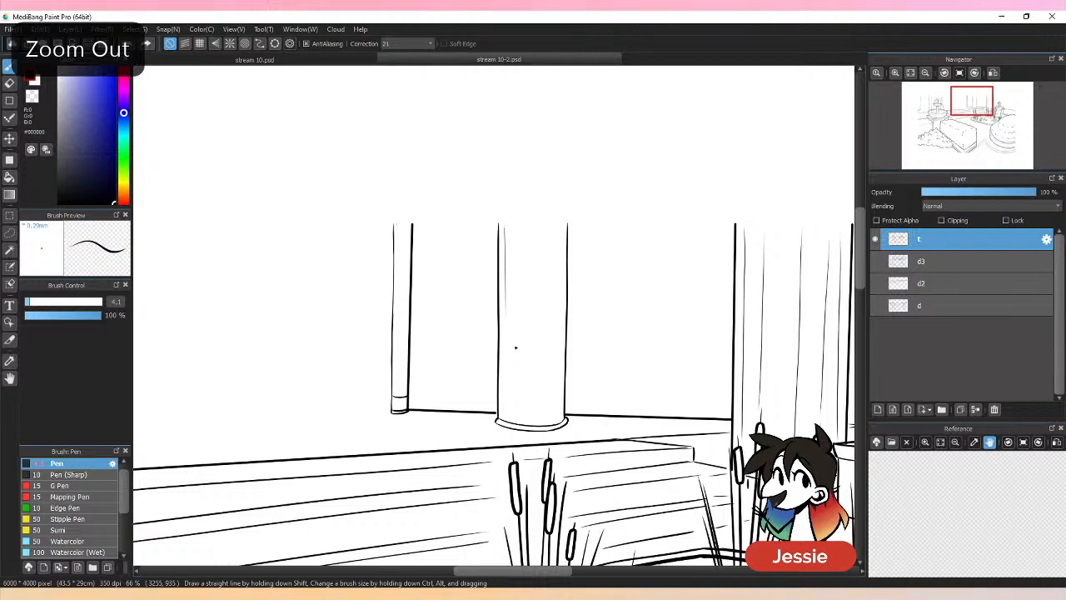
{"action": "key", "text": "ctrl+plus"}
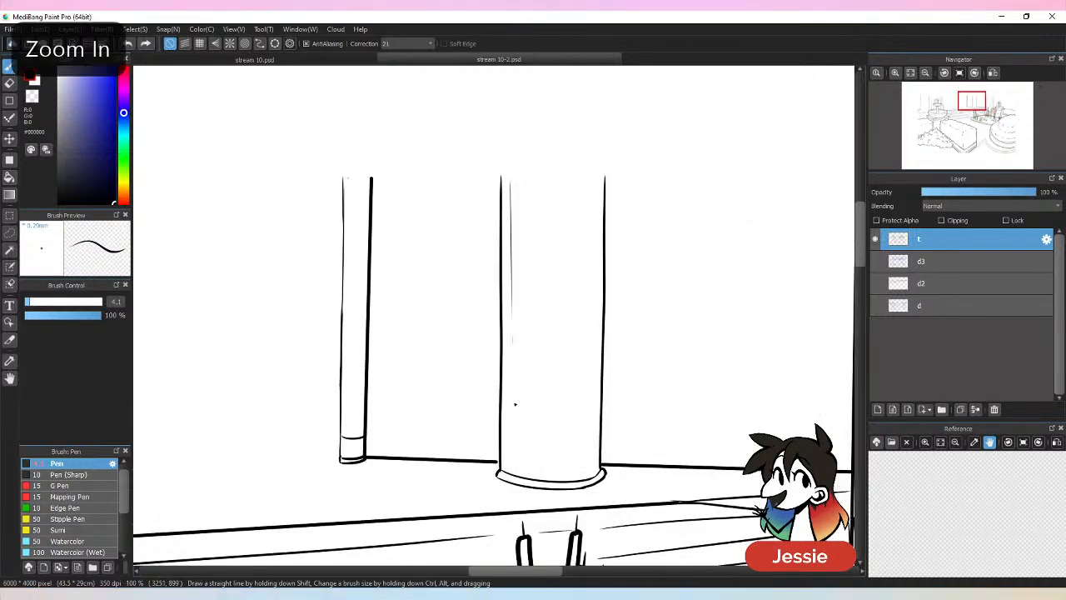
{"action": "key", "text": "ctrl+z"}
{"action": "left_click_drag", "start_coordinate": [509, 348], "coordinate": [509, 472]}
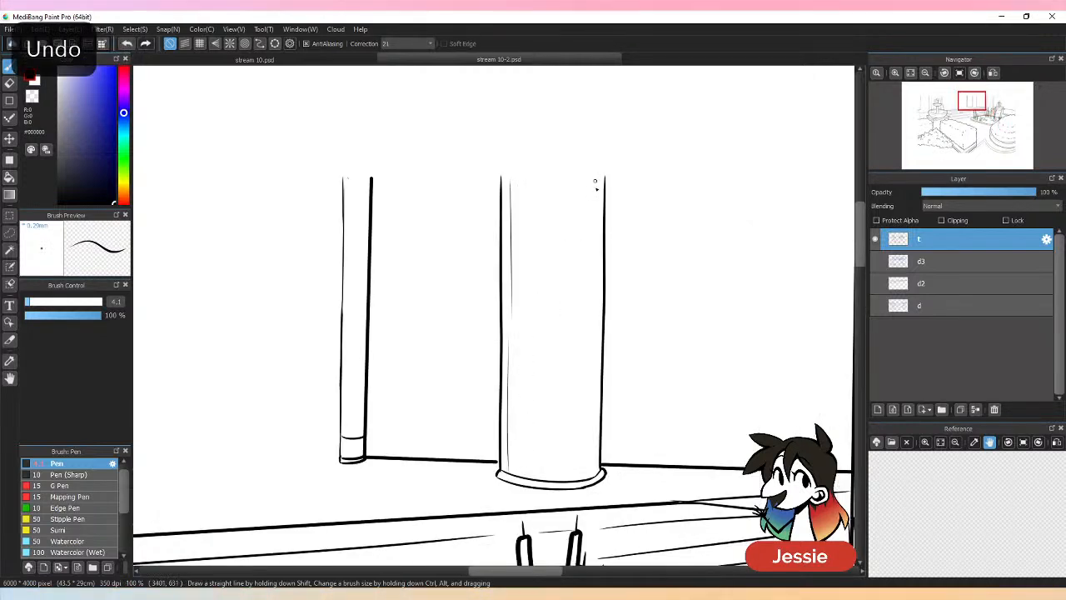
{"action": "left_click_drag", "start_coordinate": [595, 183], "coordinate": [592, 369]}
{"action": "key", "text": "ctrl+z"}
{"action": "left_click_drag", "start_coordinate": [598, 181], "coordinate": [592, 471]}
Ink the inner fluting lines of the round column behind the stairs, including one down its centre.
{"action": "mouse_move", "coordinate": [529, 190]}
{"action": "left_mouse_down"}
{"action": "mouse_move", "coordinate": [527, 473]}
{"action": "mouse_move", "coordinate": [529, 200]}
{"action": "mouse_move", "coordinate": [524, 412]}
{"action": "left_mouse_up"}
{"action": "key", "text": "ctrl+z"}
{"action": "key", "text": "ctrl+z"}
{"action": "left_click_drag", "start_coordinate": [528, 191], "coordinate": [525, 450]}
{"action": "left_click_drag", "start_coordinate": [576, 174], "coordinate": [578, 447]}
{"action": "key", "text": "ctrl+z"}
{"action": "left_click_drag", "start_coordinate": [579, 233], "coordinate": [578, 476]}
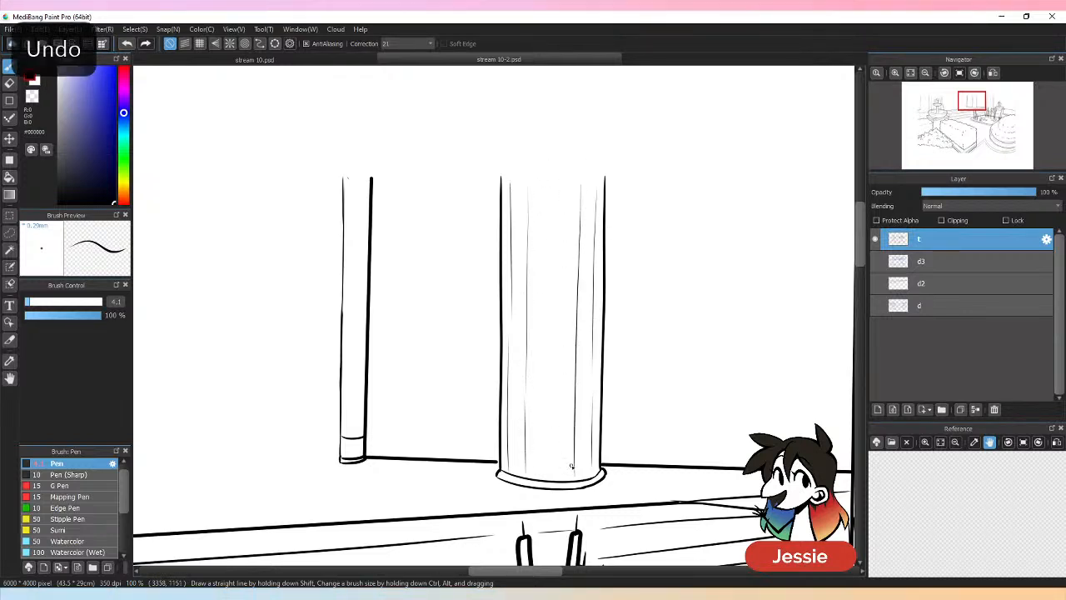
{"action": "key", "text": "ctrl+minus"}
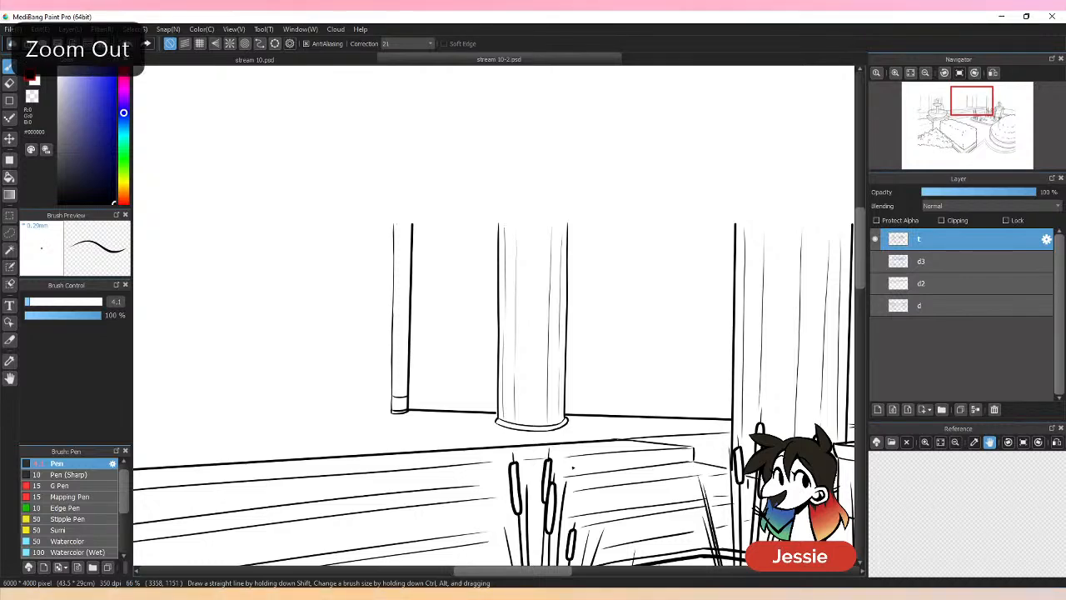
{"action": "left_click_drag", "start_coordinate": [533, 267], "coordinate": [534, 387]}
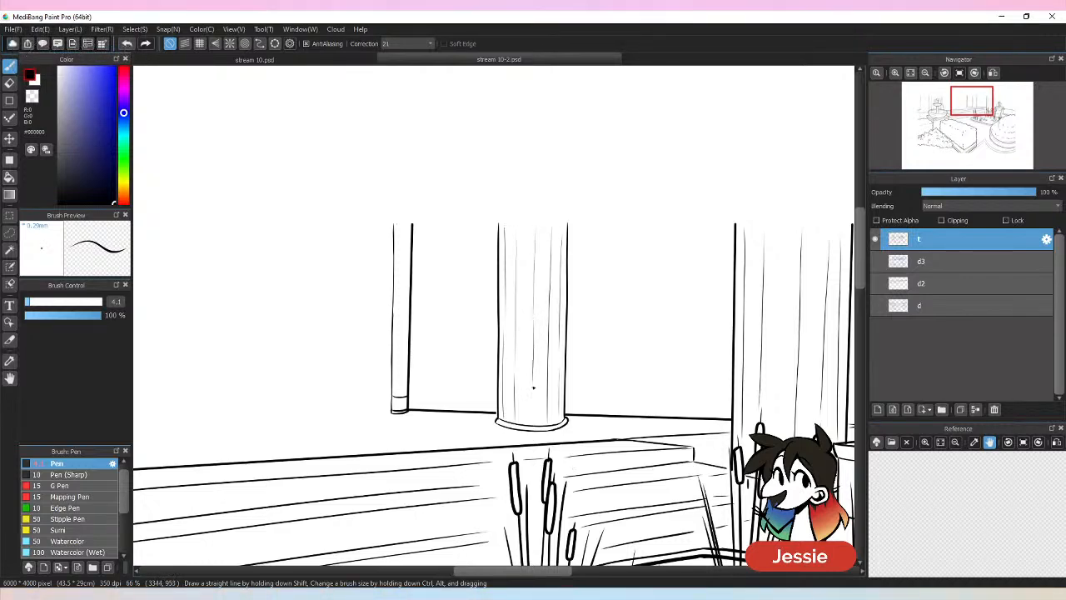
Ink vertical fluting lines down the partly visible column at the far left of the scene.
{"action": "key", "text": "ctrl+minus"}
{"action": "key", "text": "ctrl+minus"}
{"action": "key", "text": "ctrl+minus"}
{"action": "key", "text": "ctrl+minus"}
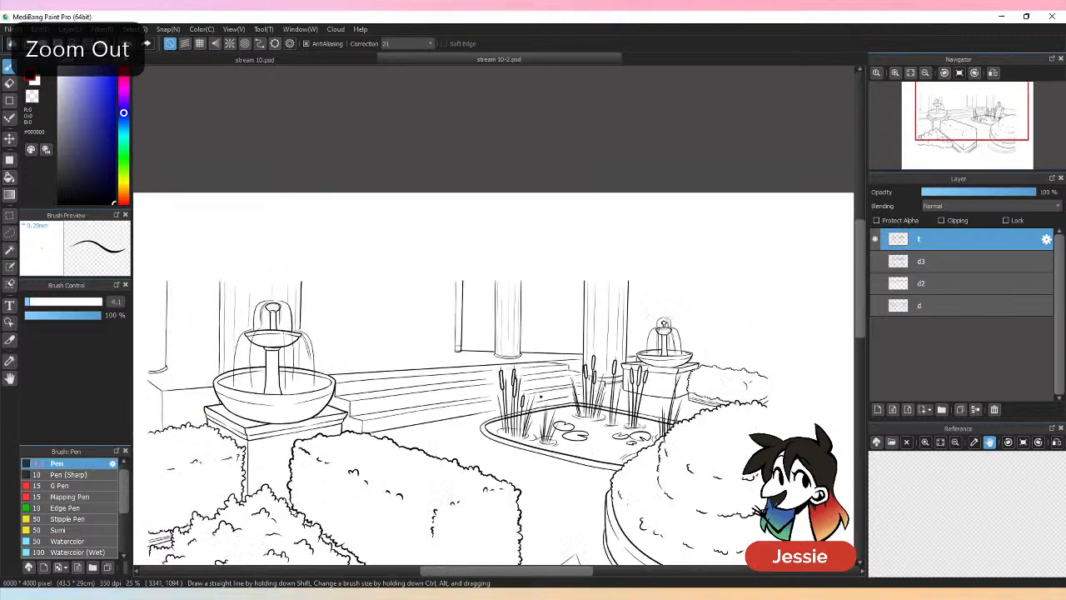
{"action": "left_click_drag", "start_coordinate": [543, 570], "coordinate": [475, 570]}
{"action": "key", "text": "ctrl+plus"}
{"action": "key", "text": "ctrl+plus"}
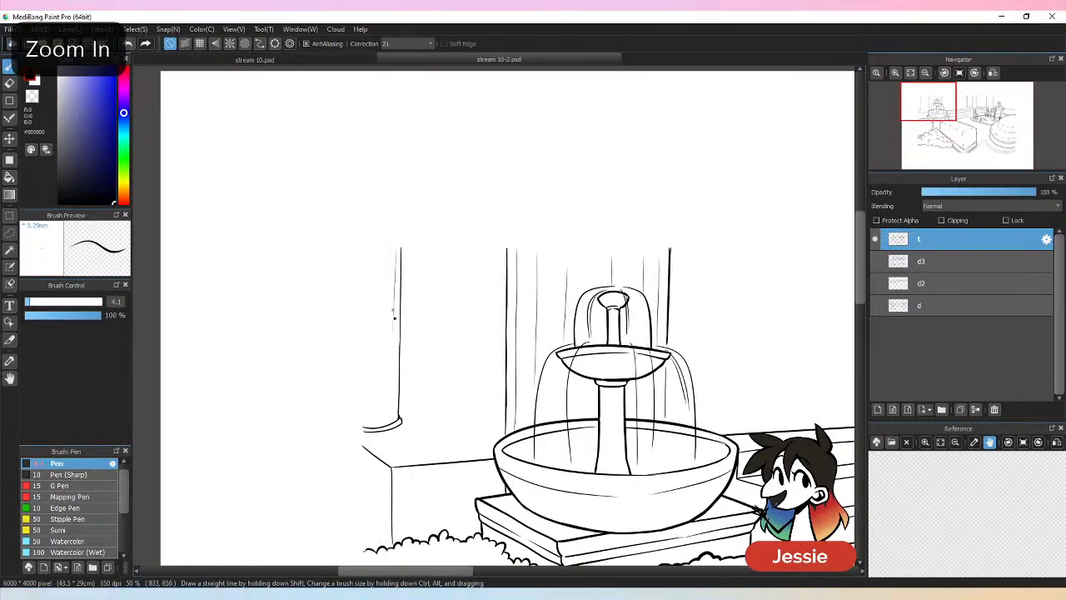
{"action": "left_click_drag", "start_coordinate": [393, 317], "coordinate": [393, 360]}
{"action": "left_click_drag", "start_coordinate": [383, 266], "coordinate": [384, 341]}
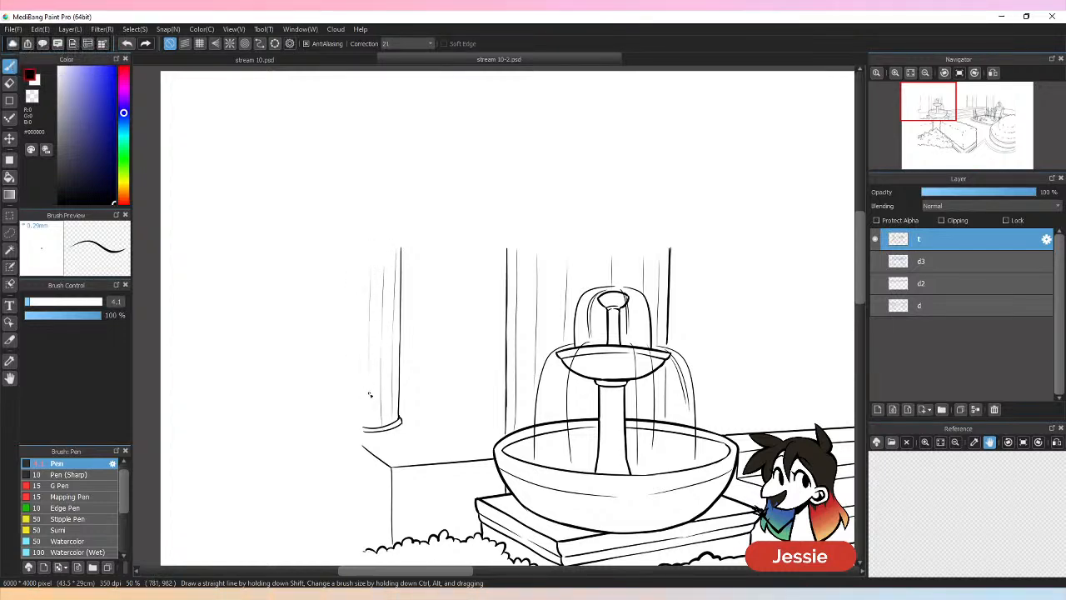
{"action": "key", "text": "ctrl+minus"}
{"action": "key", "text": "ctrl+minus"}
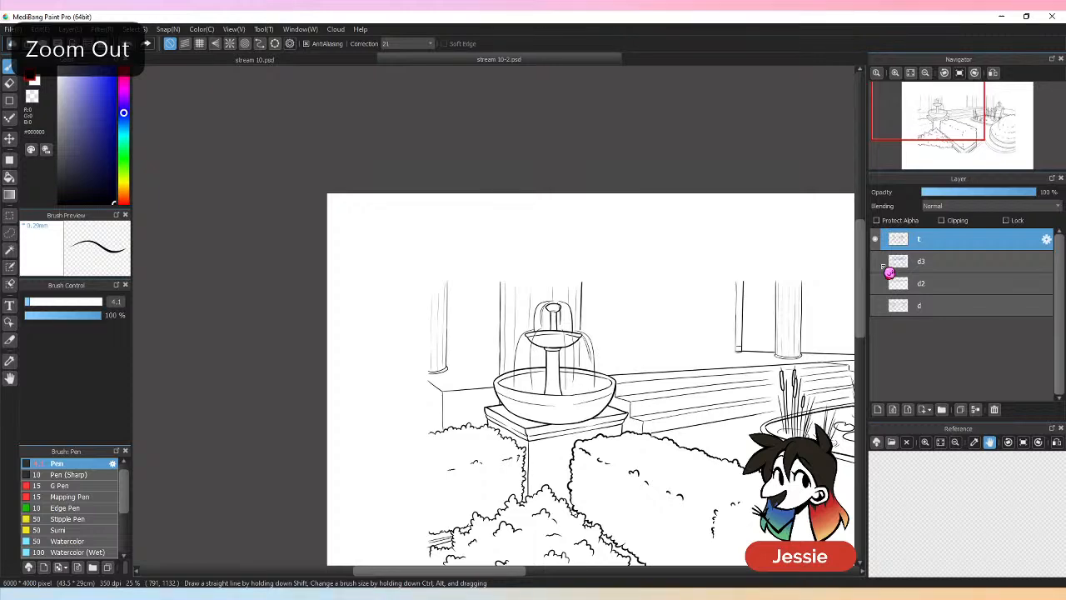
Show sketch layer d3 and ink the base line of the building wall from the large fountain to the slim pillar.
{"action": "left_click", "coordinate": [876, 262]}
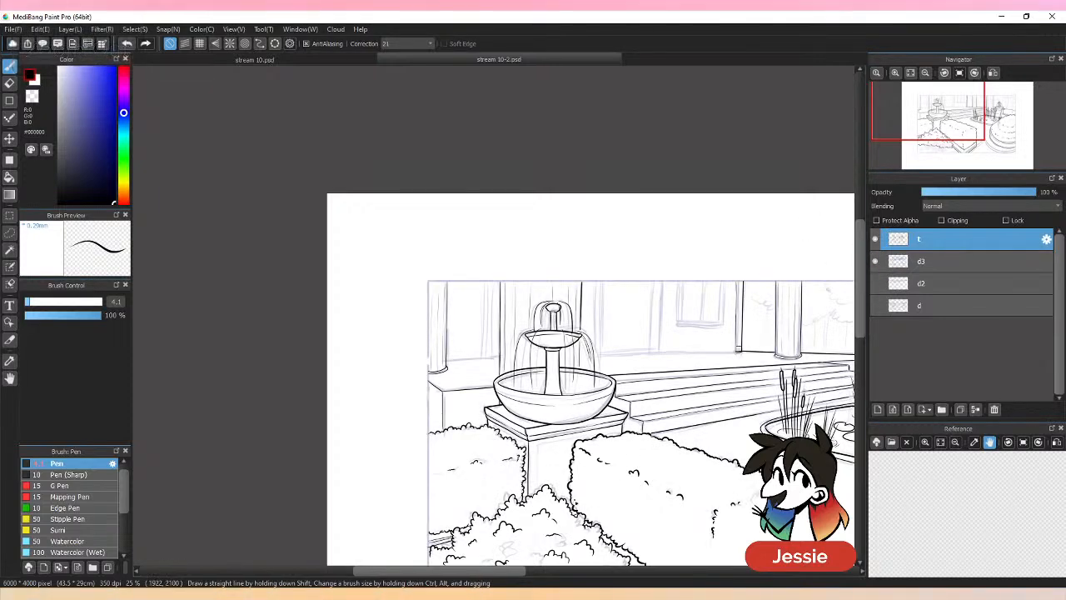
{"action": "left_click_drag", "start_coordinate": [524, 573], "coordinate": [589, 579]}
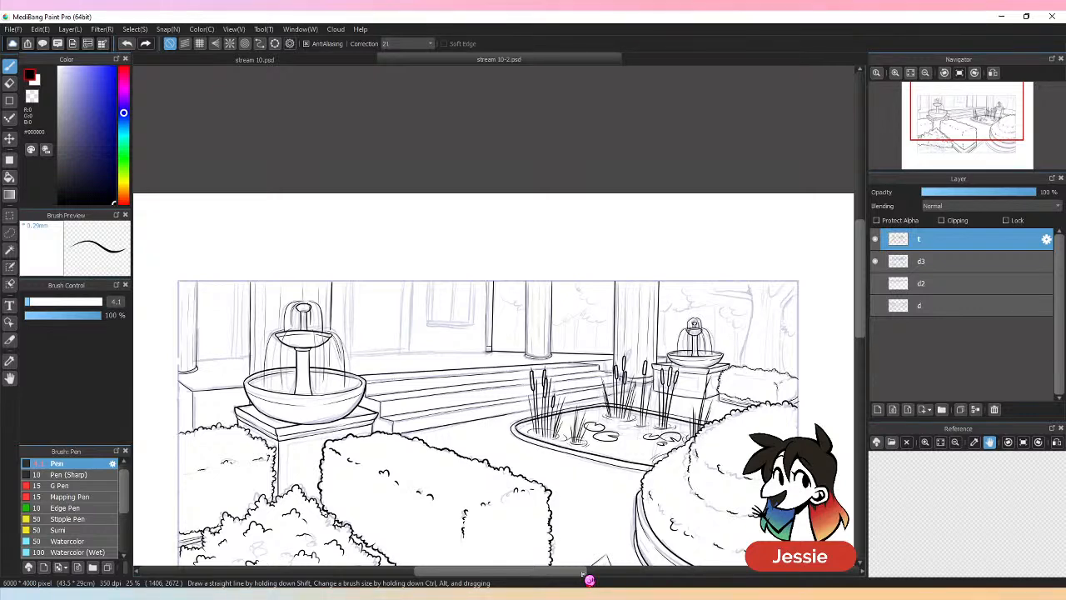
{"action": "key", "text": "ctrl+plus"}
{"action": "key", "text": "ctrl+plus"}
{"action": "left_click_drag", "start_coordinate": [488, 573], "coordinate": [458, 573]}
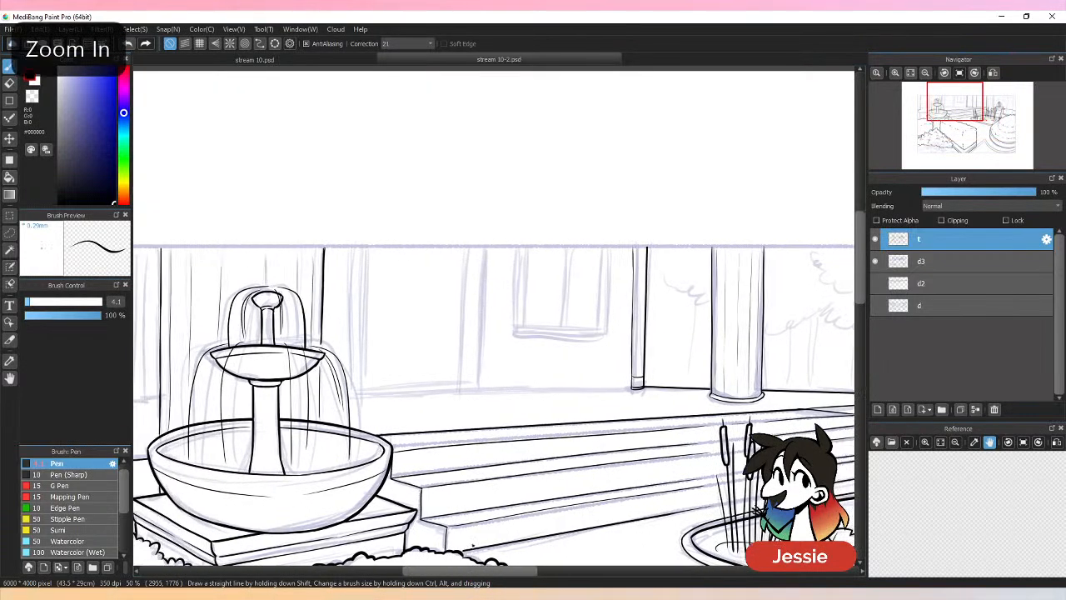
{"action": "key", "text": "ctrl+plus"}
{"action": "scroll", "coordinate": [528, 547], "scroll_direction": "right", "scroll_amount": 2}
{"action": "mouse_move", "coordinate": [247, 421]}
{"action": "left_mouse_down"}
{"action": "mouse_move", "coordinate": [605, 406]}
{"action": "mouse_move", "coordinate": [611, 417]}
{"action": "mouse_move", "coordinate": [288, 424]}
{"action": "mouse_move", "coordinate": [435, 429]}
{"action": "mouse_move", "coordinate": [273, 424]}
{"action": "mouse_move", "coordinate": [613, 414]}
{"action": "left_mouse_up"}
{"action": "key", "text": "ctrl+z"}
{"action": "key", "text": "ctrl+z"}
{"action": "key", "text": "ctrl+z"}
{"action": "key", "text": "ctrl+z"}
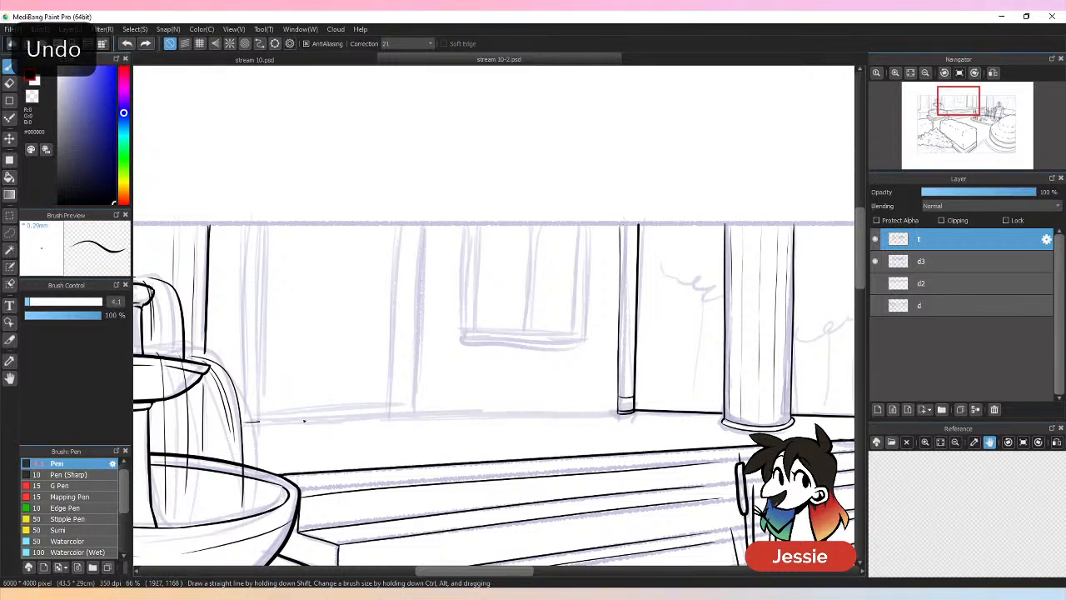
{"action": "key", "text": "ctrl+minus"}
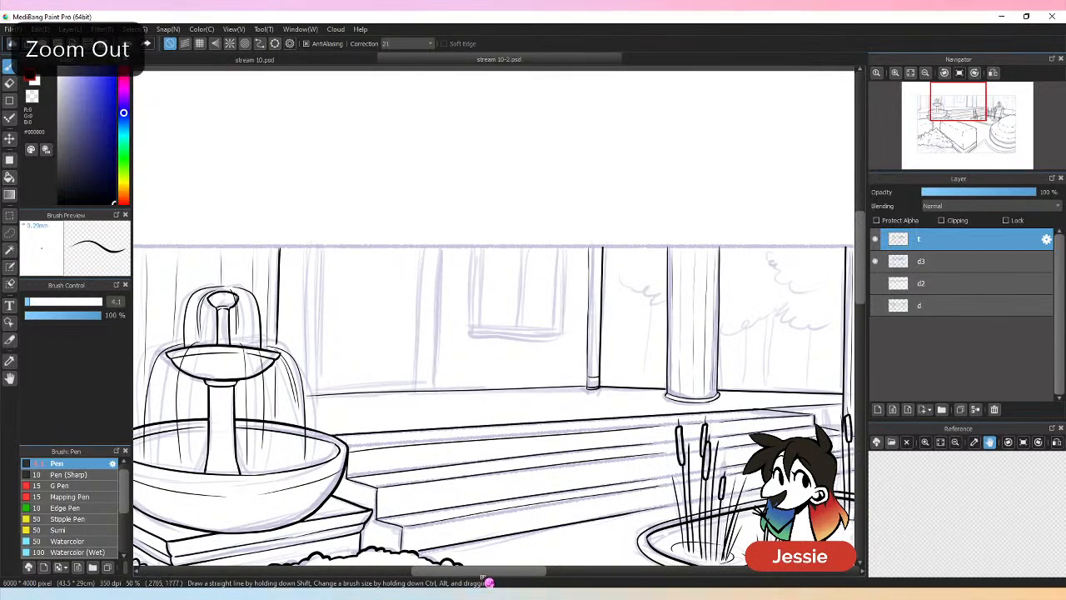
Ink the wall's base line between the far-left column and the column behind the large fountain.
{"action": "left_click_drag", "start_coordinate": [488, 576], "coordinate": [435, 574]}
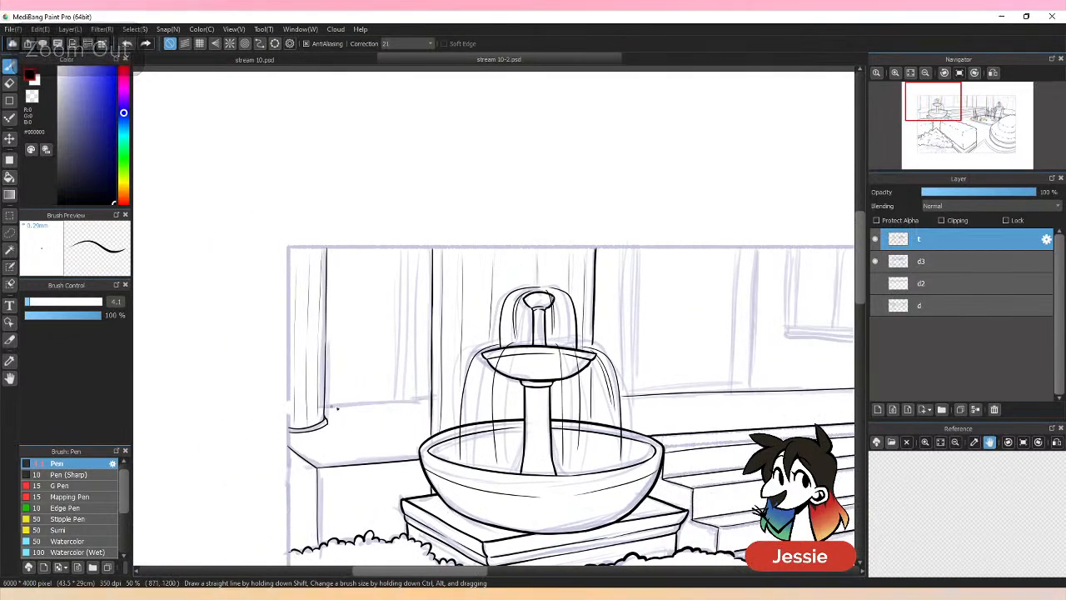
{"action": "left_click_drag", "start_coordinate": [331, 407], "coordinate": [430, 402]}
{"action": "key", "text": "ctrl+z"}
{"action": "left_click_drag", "start_coordinate": [334, 406], "coordinate": [421, 403]}
{"action": "key", "text": "ctrl+z"}
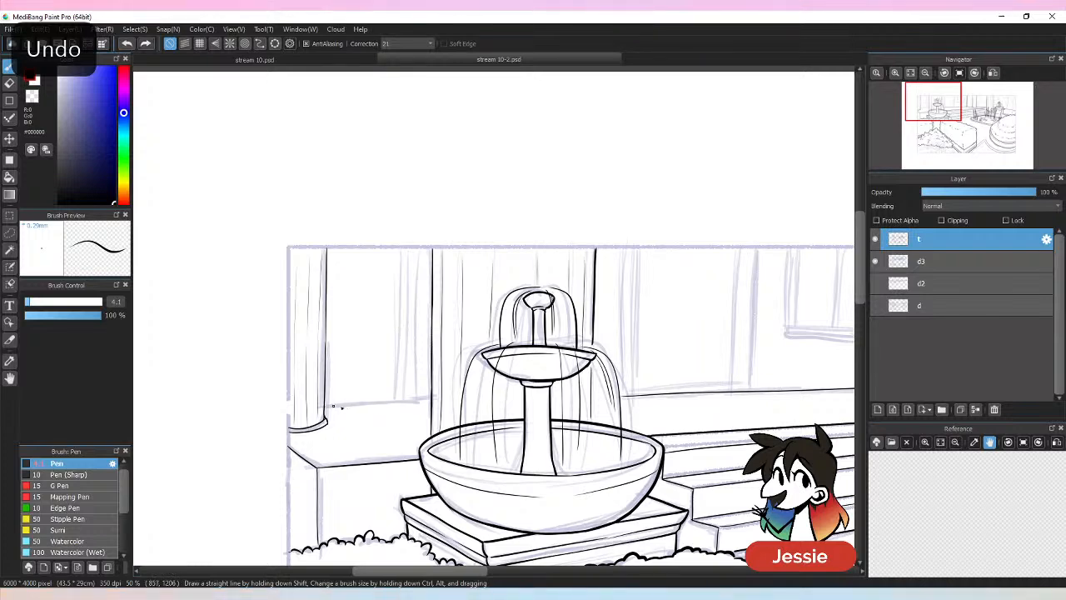
{"action": "left_click_drag", "start_coordinate": [333, 407], "coordinate": [433, 403]}
Save the drawing stream 10-2.psd and look over the whole scene.
{"action": "key", "text": "ctrl+minus"}
{"action": "key", "text": "ctrl+minus"}
{"action": "key", "text": "ctrl+minus"}
{"action": "key", "text": "ctrl+s"}
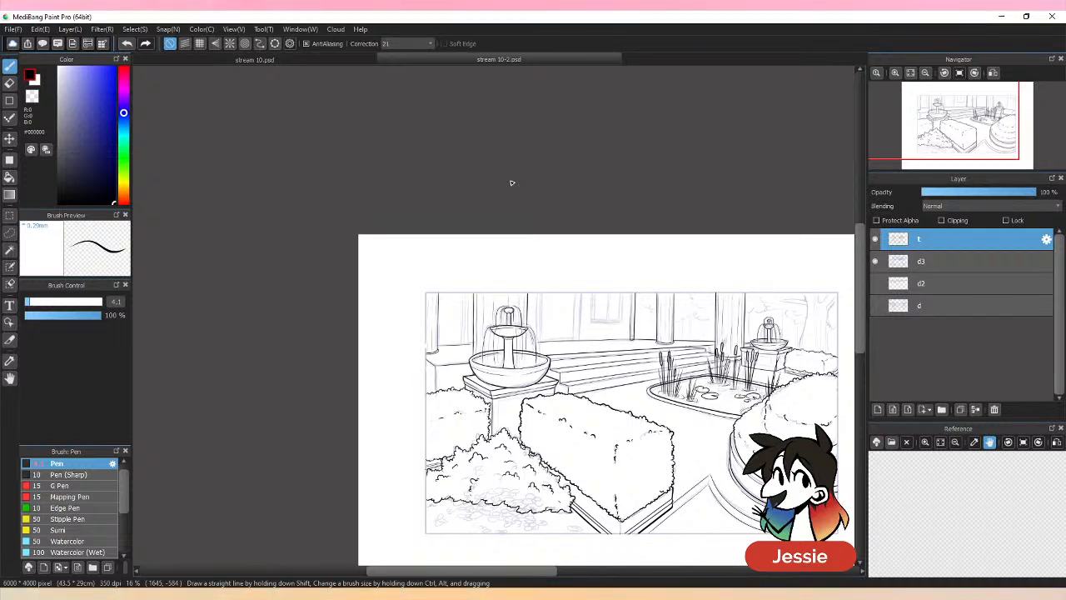
{"action": "scroll", "coordinate": [511, 183], "scroll_direction": "right", "scroll_amount": 3}
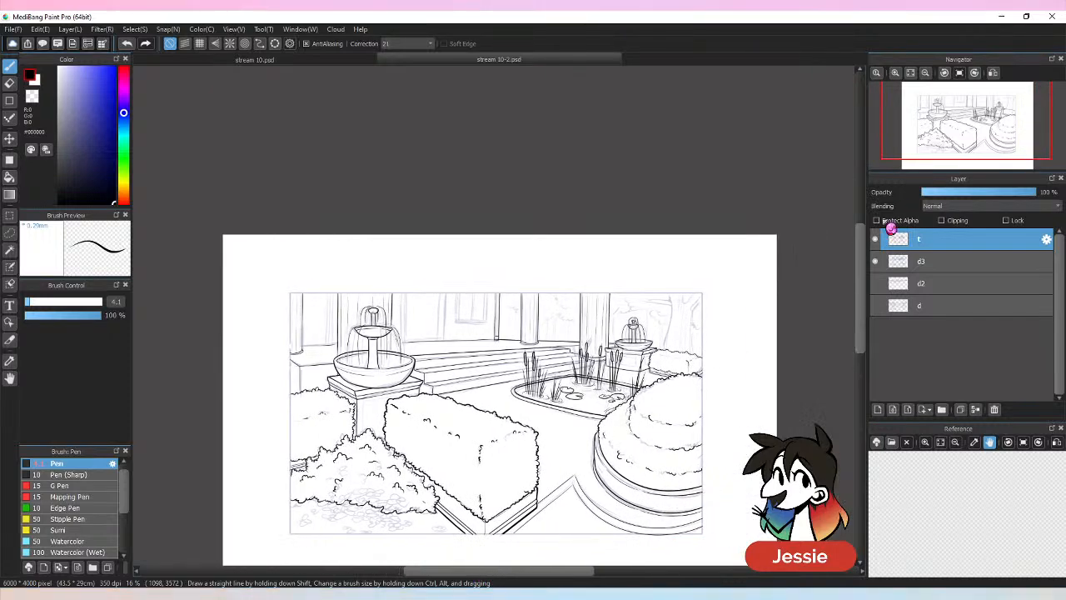
{"action": "scroll", "coordinate": [864, 280], "scroll_direction": "down", "scroll_amount": 3}
{"action": "key", "text": "ctrl+plus"}
{"action": "key", "text": "ctrl+s"}
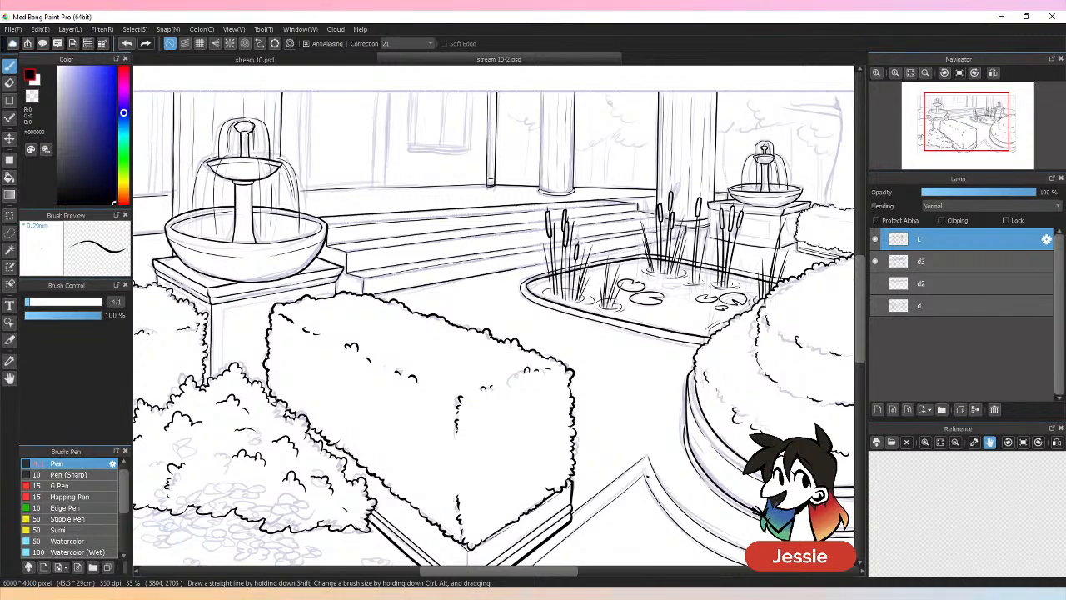
Ink double vertical lines for the left jamb and the central mullion of the window on the building wall.
{"action": "scroll", "coordinate": [866, 279], "scroll_direction": "up", "scroll_amount": 3}
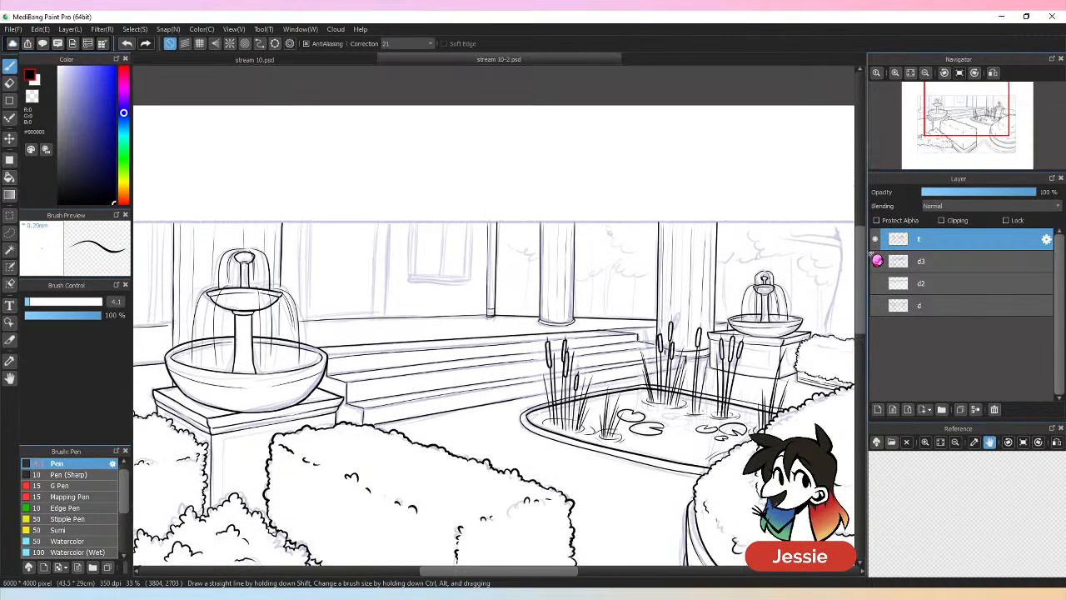
{"action": "key", "text": "ctrl+plus"}
{"action": "key", "text": "ctrl+plus"}
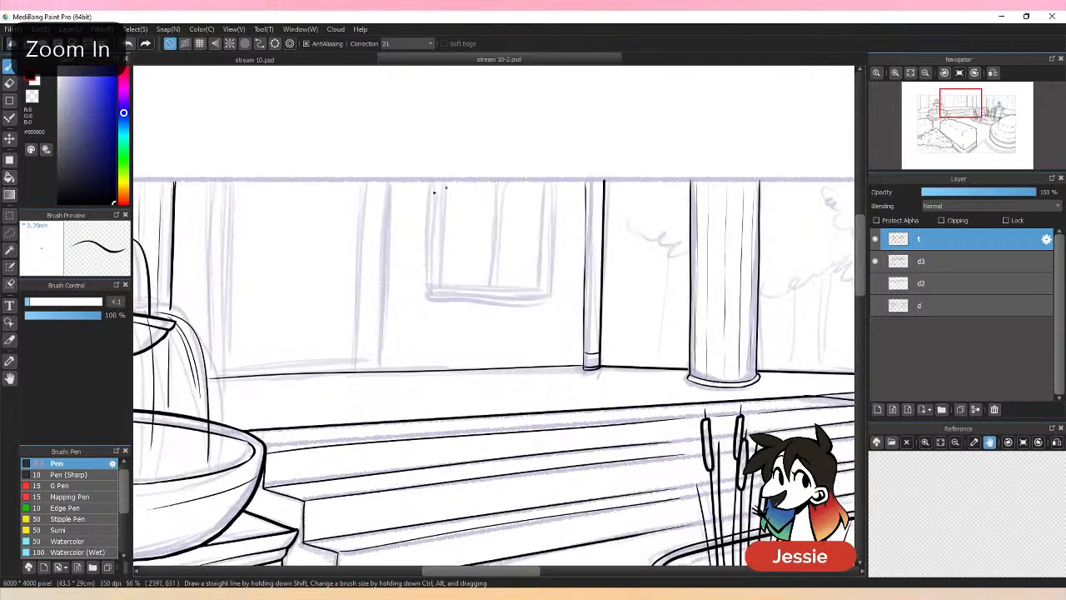
{"action": "left_click_drag", "start_coordinate": [429, 215], "coordinate": [432, 287]}
{"action": "key", "text": "ctrl+z"}
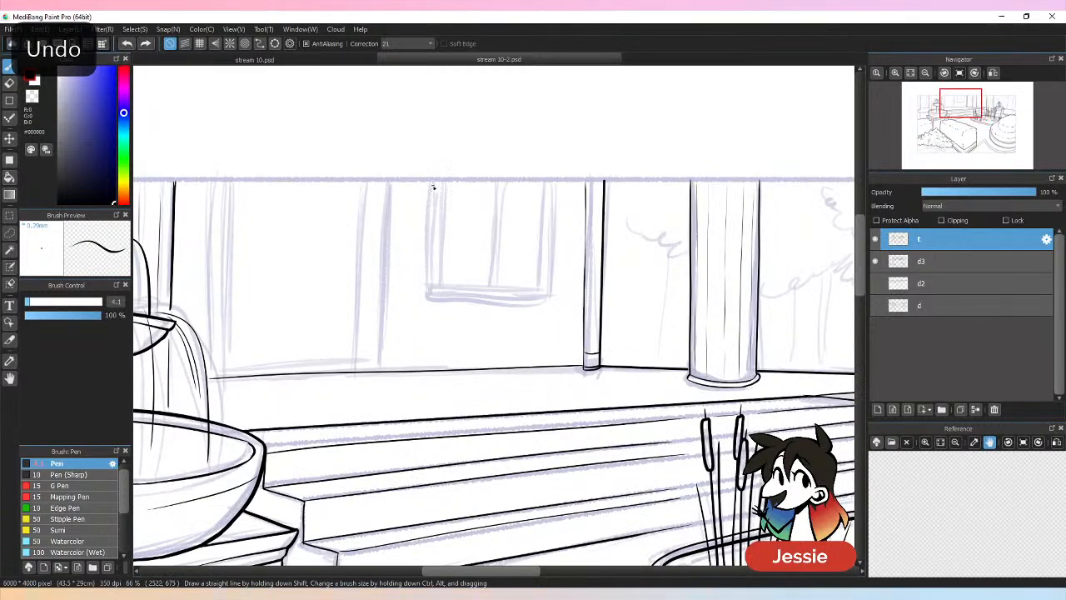
{"action": "mouse_move", "coordinate": [433, 180]}
{"action": "left_mouse_down"}
{"action": "mouse_move", "coordinate": [433, 267]}
{"action": "mouse_move", "coordinate": [444, 181]}
{"action": "mouse_move", "coordinate": [443, 283]}
{"action": "left_mouse_up"}
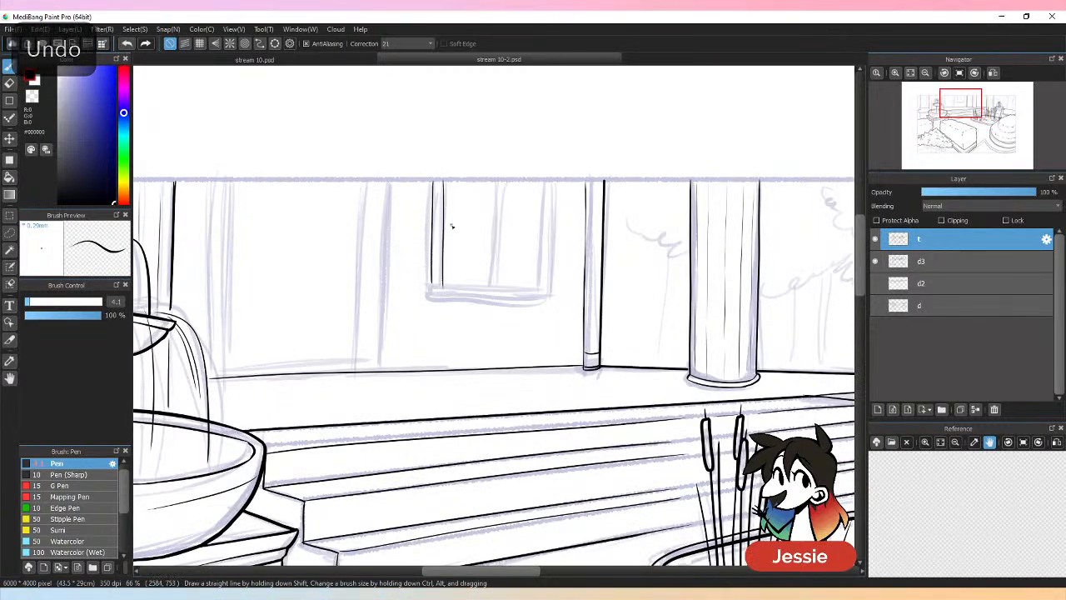
{"action": "left_click_drag", "start_coordinate": [498, 181], "coordinate": [495, 275]}
{"action": "left_click_drag", "start_coordinate": [501, 182], "coordinate": [500, 287]}
Ink the double lines of the window's right jamb and close the frame with its bottom edge.
{"action": "left_click_drag", "start_coordinate": [548, 193], "coordinate": [546, 288]}
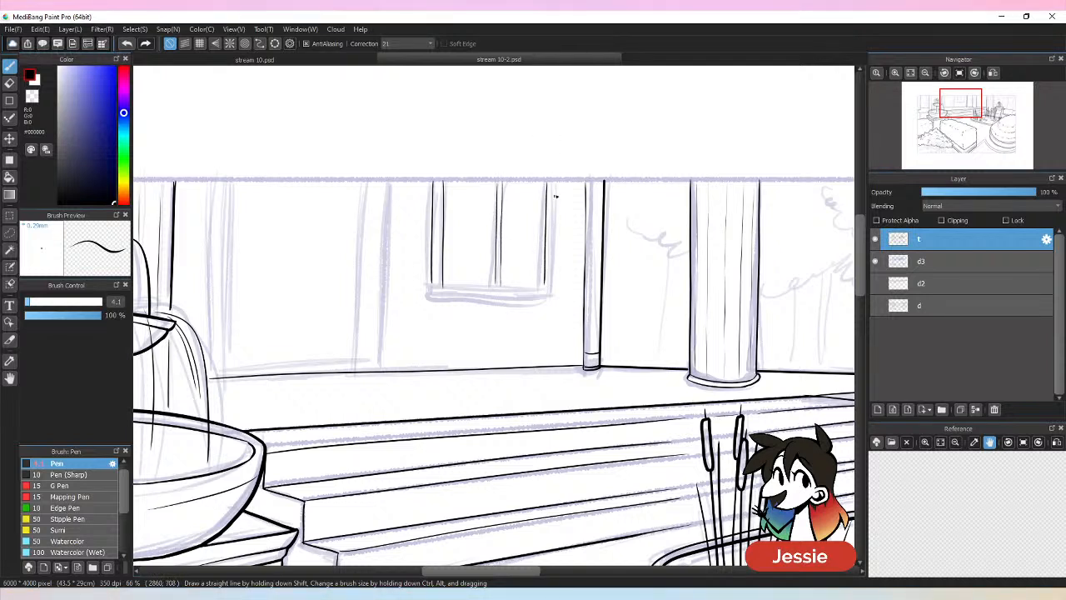
{"action": "left_click_drag", "start_coordinate": [556, 219], "coordinate": [553, 293]}
{"action": "key", "text": "ctrl+z"}
{"action": "left_click_drag", "start_coordinate": [554, 180], "coordinate": [552, 297]}
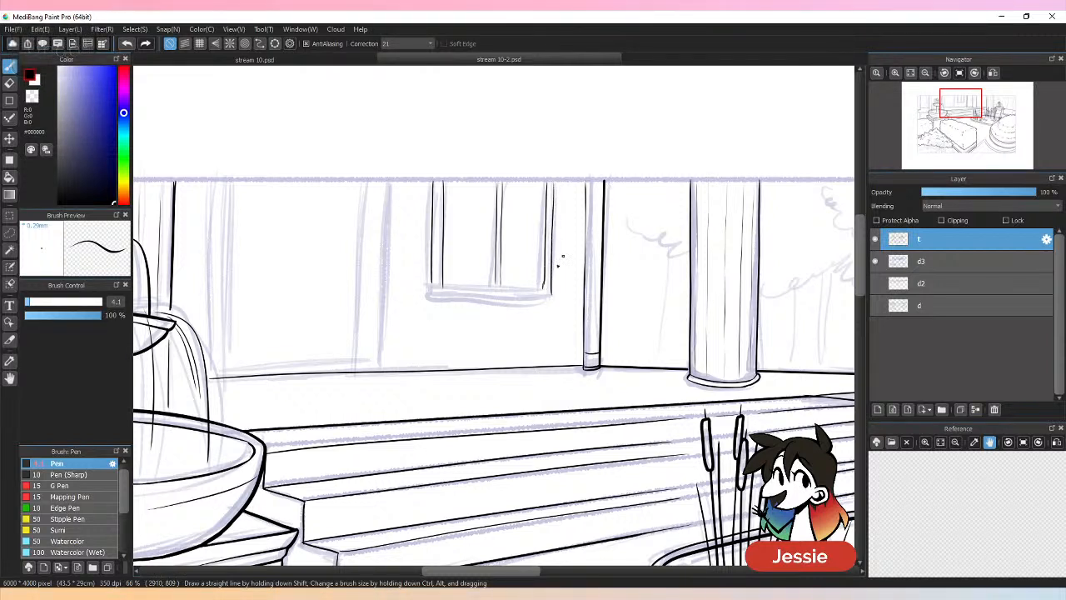
{"action": "key", "text": "ctrl+z"}
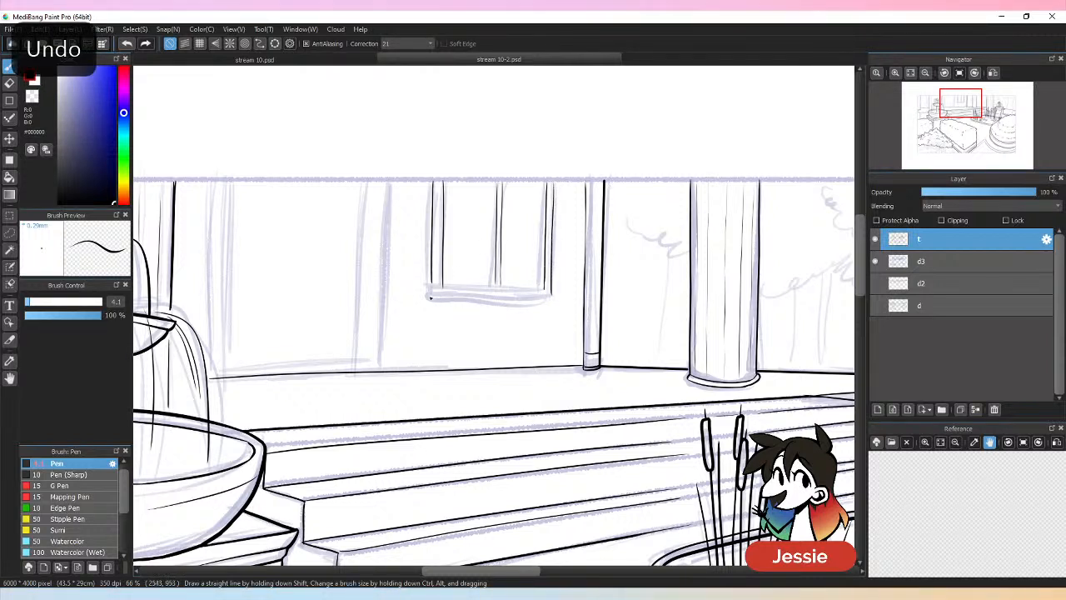
{"action": "mouse_move", "coordinate": [433, 282]}
{"action": "left_mouse_down"}
{"action": "mouse_move", "coordinate": [433, 293]}
{"action": "mouse_move", "coordinate": [546, 291]}
{"action": "mouse_move", "coordinate": [439, 297]}
{"action": "mouse_move", "coordinate": [550, 295]}
{"action": "left_mouse_up"}
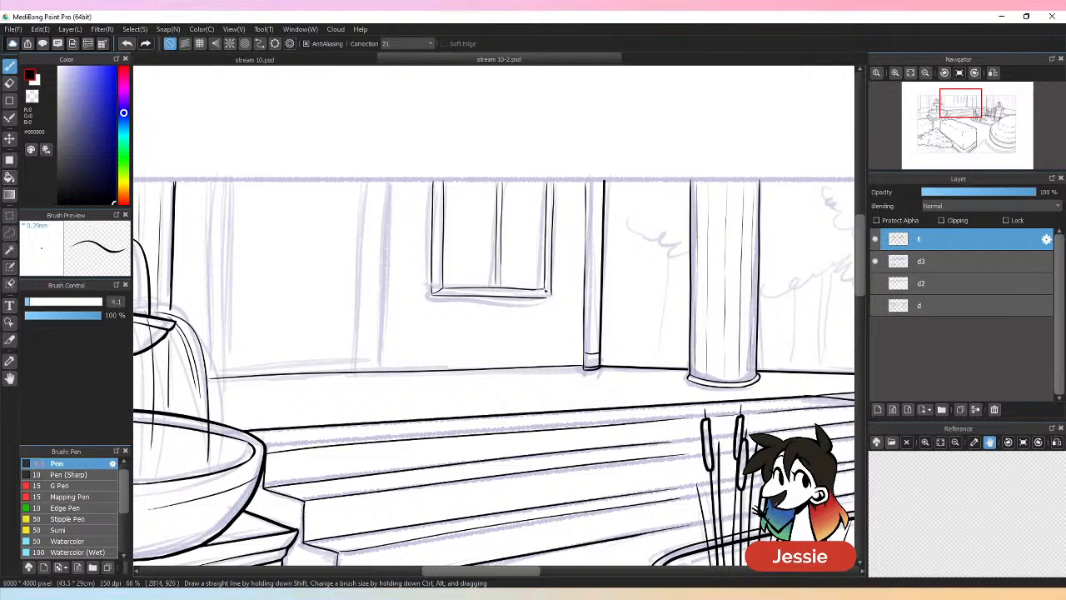
Hide sketch layer d3 to examine the ink lines across the whole scene, and show the layer again.
{"action": "key", "text": "ctrl+minus"}
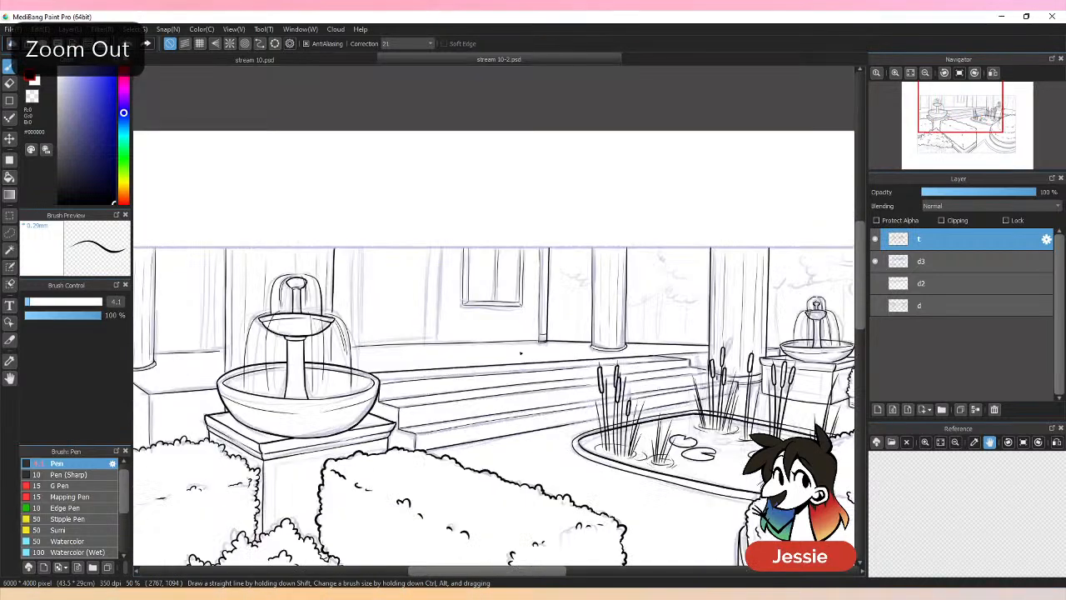
{"action": "left_click", "coordinate": [875, 261]}
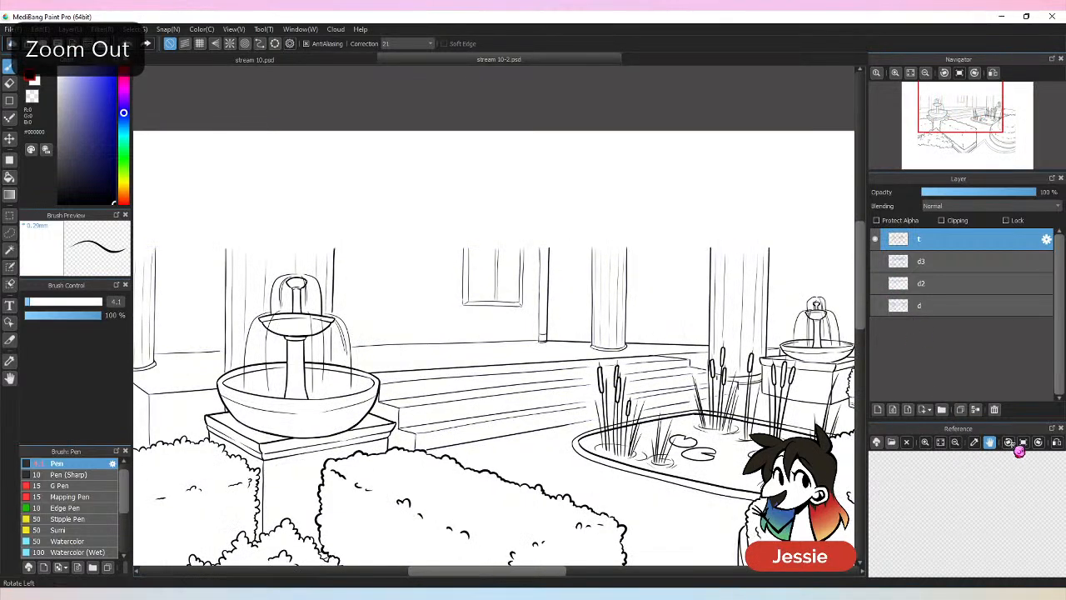
{"action": "key", "text": "ctrl+minus"}
{"action": "key", "text": "ctrl+minus"}
{"action": "key", "text": "ctrl+minus"}
{"action": "key", "text": "ctrl+plus"}
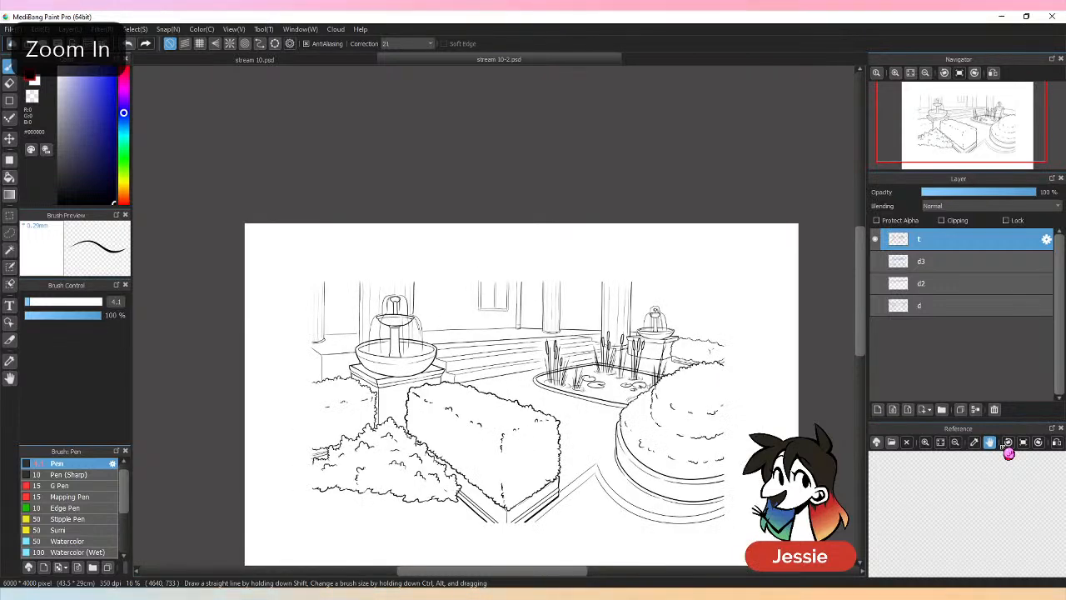
{"action": "key", "text": "ctrl+plus"}
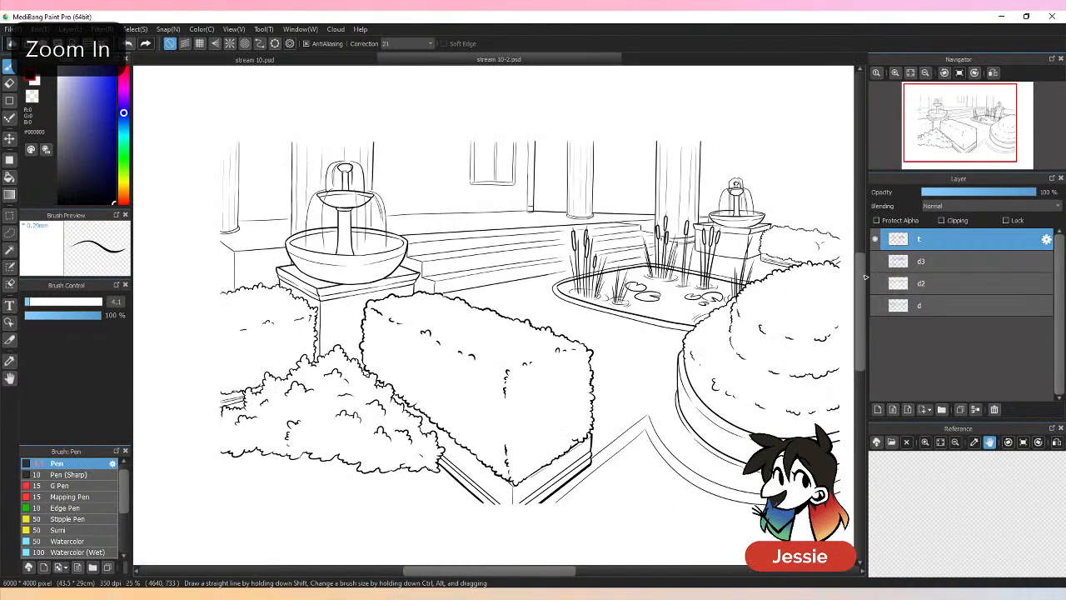
{"action": "left_click", "coordinate": [875, 261]}
{"action": "key", "text": "ctrl+plus"}
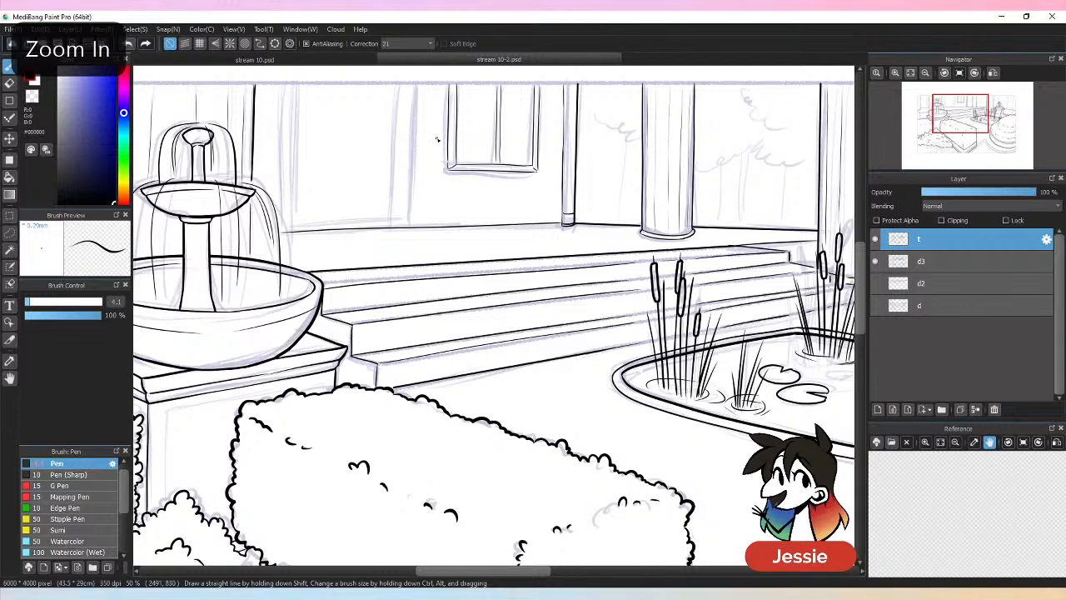
Ink the vertical lines of the door's right jamb on the building wall, between the large fountain and the window.
{"action": "left_click_drag", "start_coordinate": [515, 576], "coordinate": [506, 575]}
{"action": "left_click_drag", "start_coordinate": [865, 303], "coordinate": [865, 290]}
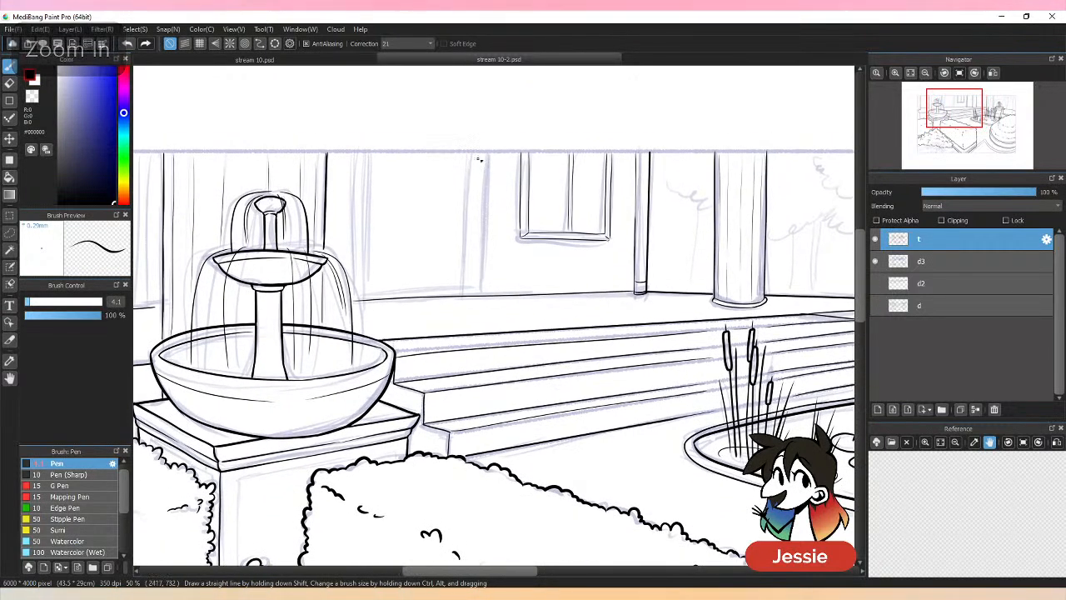
{"action": "left_click_drag", "start_coordinate": [485, 155], "coordinate": [483, 275]}
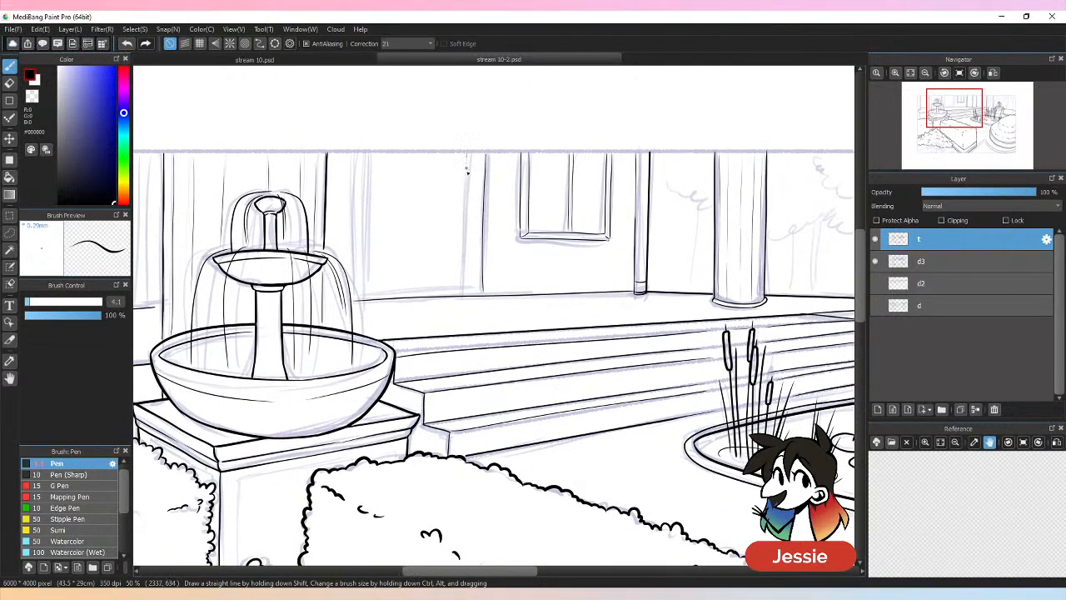
{"action": "left_click_drag", "start_coordinate": [465, 154], "coordinate": [464, 291]}
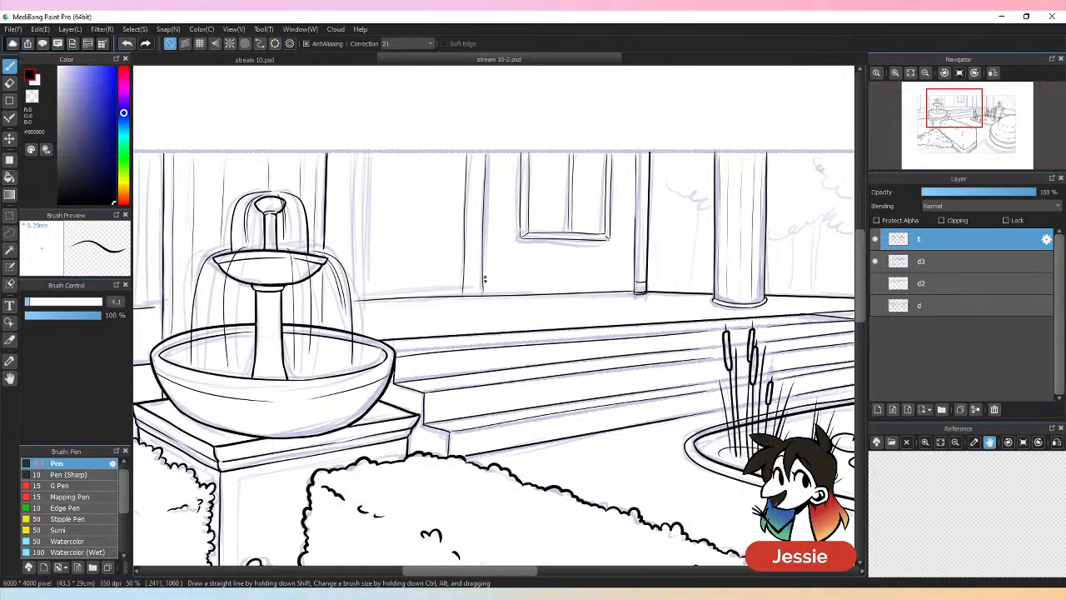
{"action": "key", "text": "ctrl+plus"}
{"action": "key", "text": "ctrl+z"}
{"action": "left_click_drag", "start_coordinate": [459, 99], "coordinate": [457, 291]}
{"action": "left_click_drag", "start_coordinate": [464, 99], "coordinate": [464, 190]}
{"action": "key", "text": "ctrl+z"}
{"action": "left_click_drag", "start_coordinate": [464, 99], "coordinate": [465, 286]}
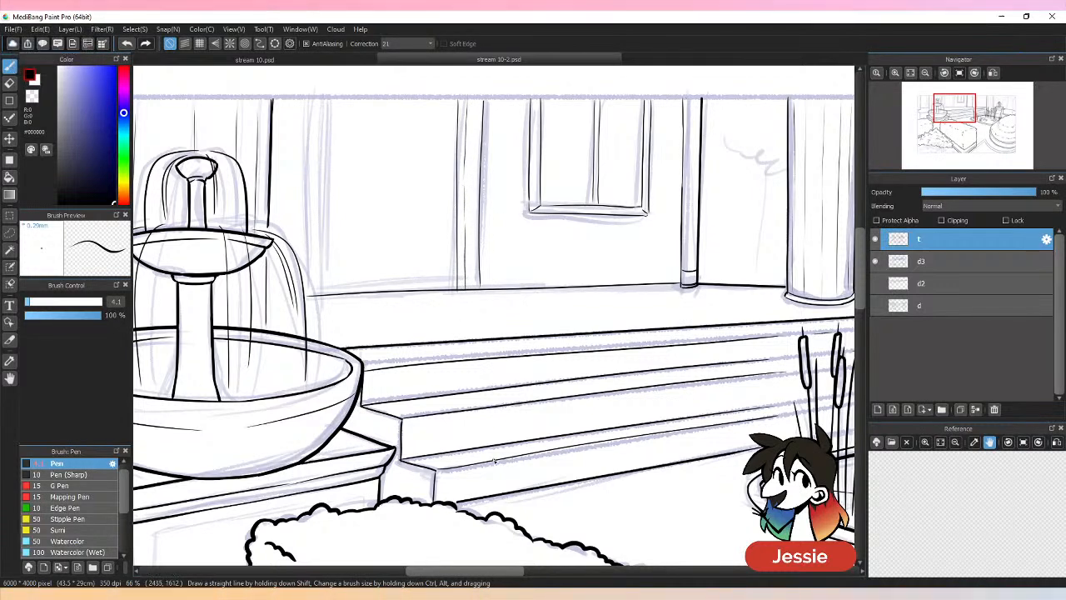
Check the right door jamb lines up close and save the drawing stream 10-2.psd.
{"action": "key", "text": "ctrl+plus"}
{"action": "key", "text": "e"}
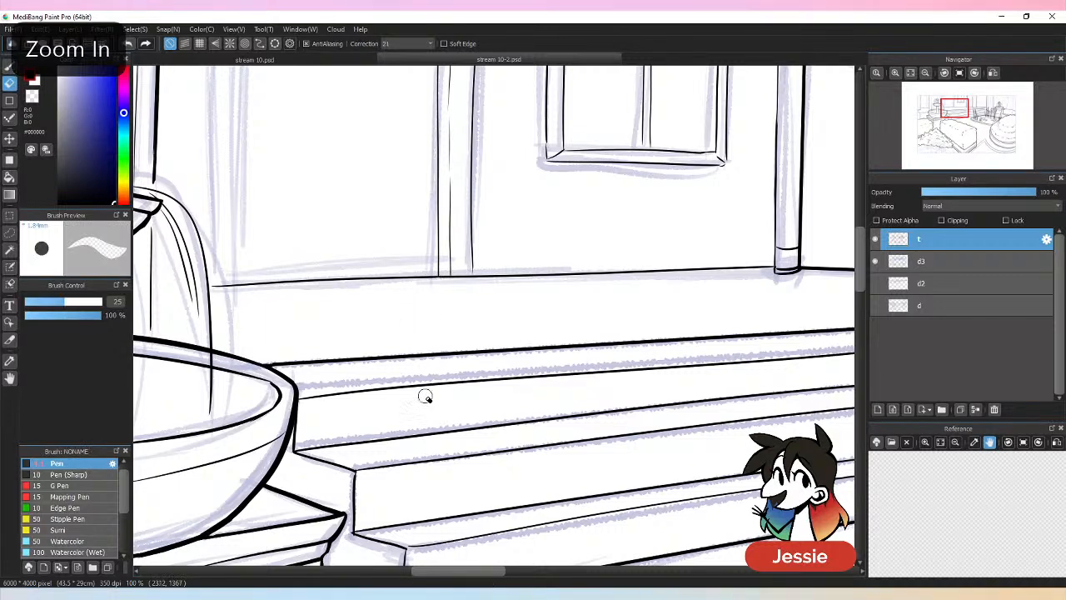
{"action": "key", "text": "b"}
{"action": "key", "text": "ctrl+minus"}
{"action": "key", "text": "ctrl+s"}
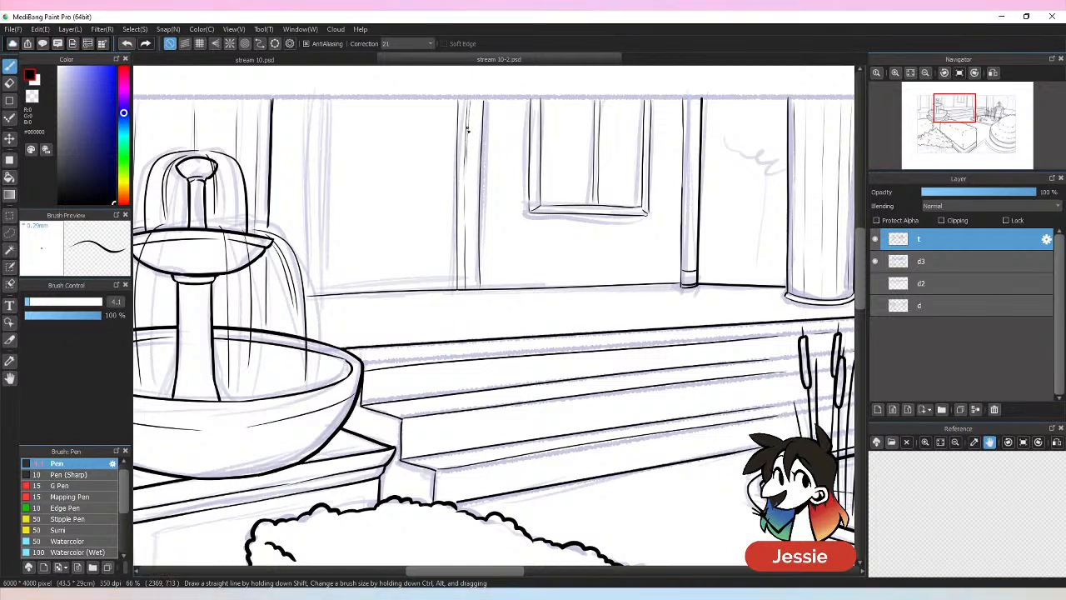
{"action": "key", "text": "ctrl+z"}
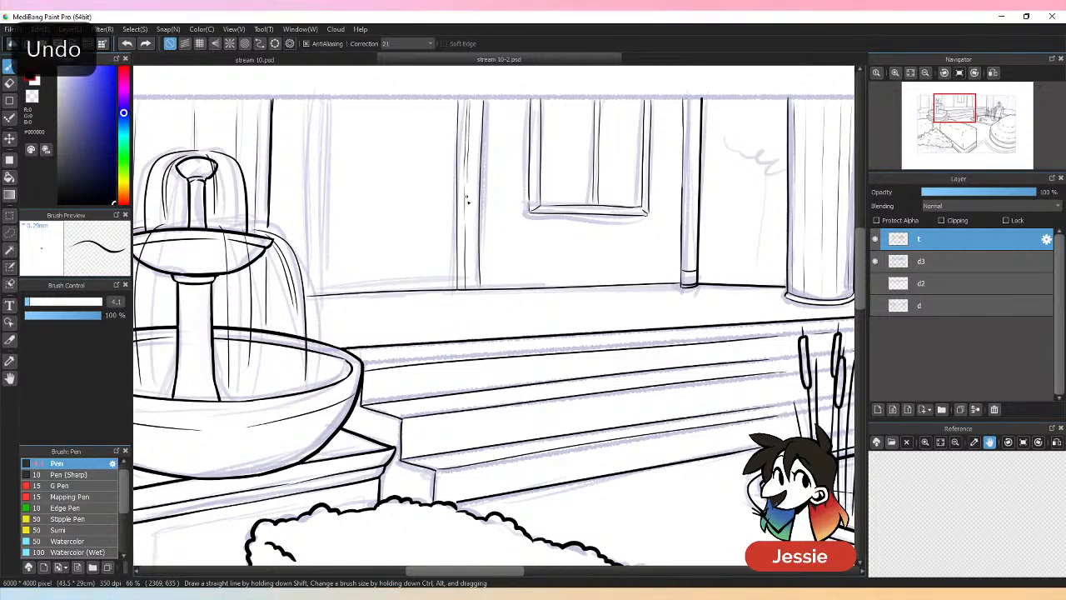
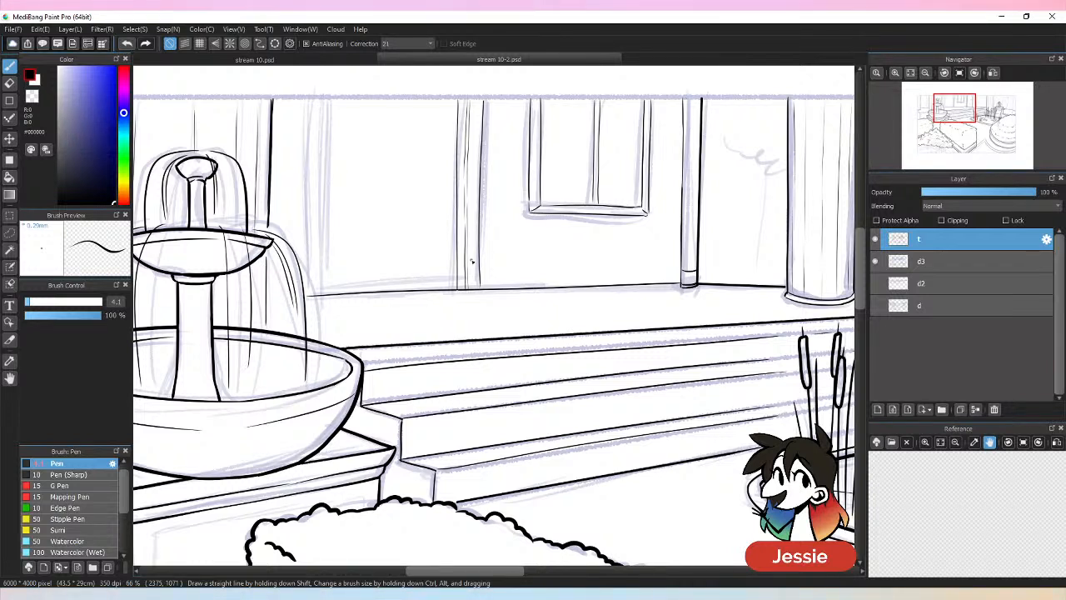
Ink the vertical lines of the door's left jamb and the door's bottom edge between the two jambs.
{"action": "left_click_drag", "start_coordinate": [324, 98], "coordinate": [322, 242]}
{"action": "key", "text": "ctrl+z"}
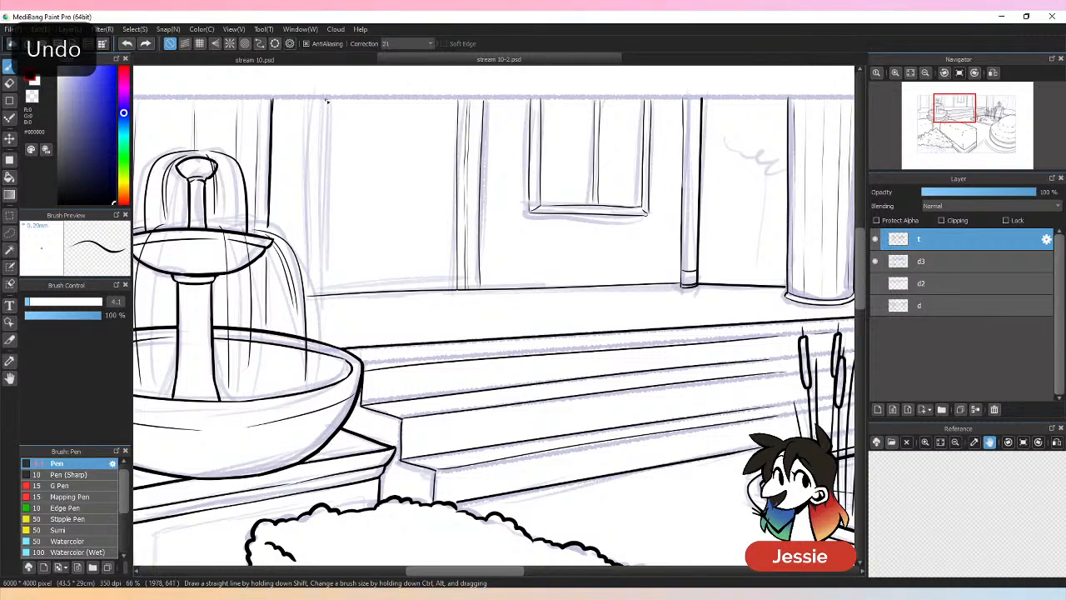
{"action": "left_click_drag", "start_coordinate": [326, 100], "coordinate": [322, 294]}
{"action": "left_click_drag", "start_coordinate": [301, 98], "coordinate": [297, 250]}
{"action": "mouse_move", "coordinate": [315, 102]}
{"action": "left_mouse_down"}
{"action": "mouse_move", "coordinate": [308, 265]}
{"action": "mouse_move", "coordinate": [387, 291]}
{"action": "mouse_move", "coordinate": [463, 286]}
{"action": "left_mouse_up"}
{"action": "key", "text": "ctrl+z"}
{"action": "mouse_move", "coordinate": [325, 292]}
{"action": "left_mouse_down"}
{"action": "mouse_move", "coordinate": [470, 283]}
{"action": "mouse_move", "coordinate": [333, 292]}
{"action": "mouse_move", "coordinate": [456, 283]}
{"action": "left_mouse_up"}
{"action": "key", "text": "ctrl+z"}
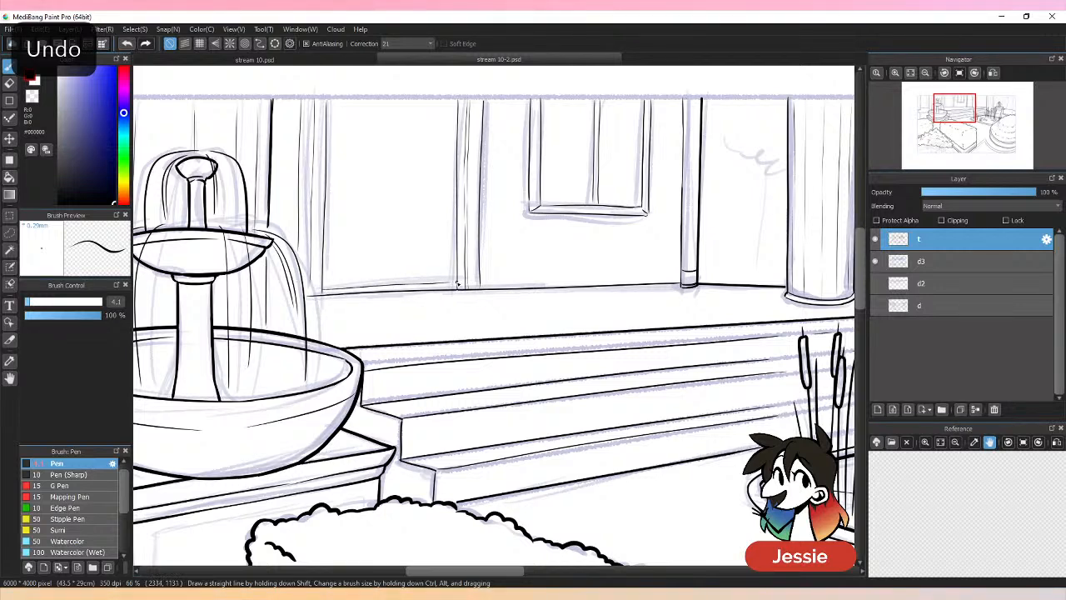
{"action": "key", "text": "ctrl+z"}
{"action": "left_click_drag", "start_coordinate": [322, 293], "coordinate": [454, 286]}
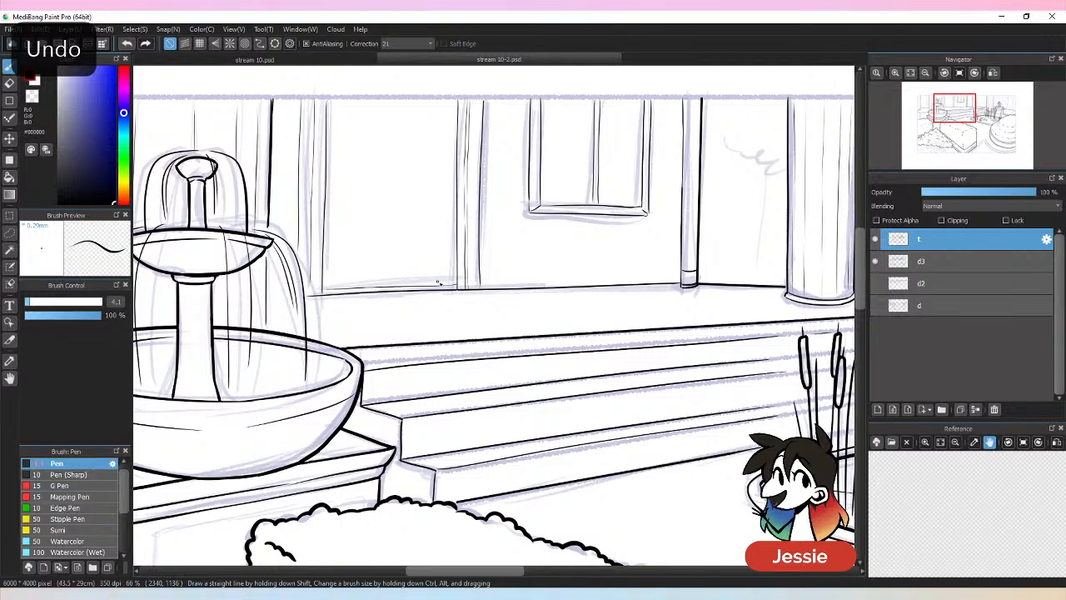
Ink a tall rectangular panel on the lower left half of the door.
{"action": "key", "text": "ctrl+minus"}
{"action": "key", "text": "ctrl+minus"}
{"action": "key", "text": "ctrl+plus"}
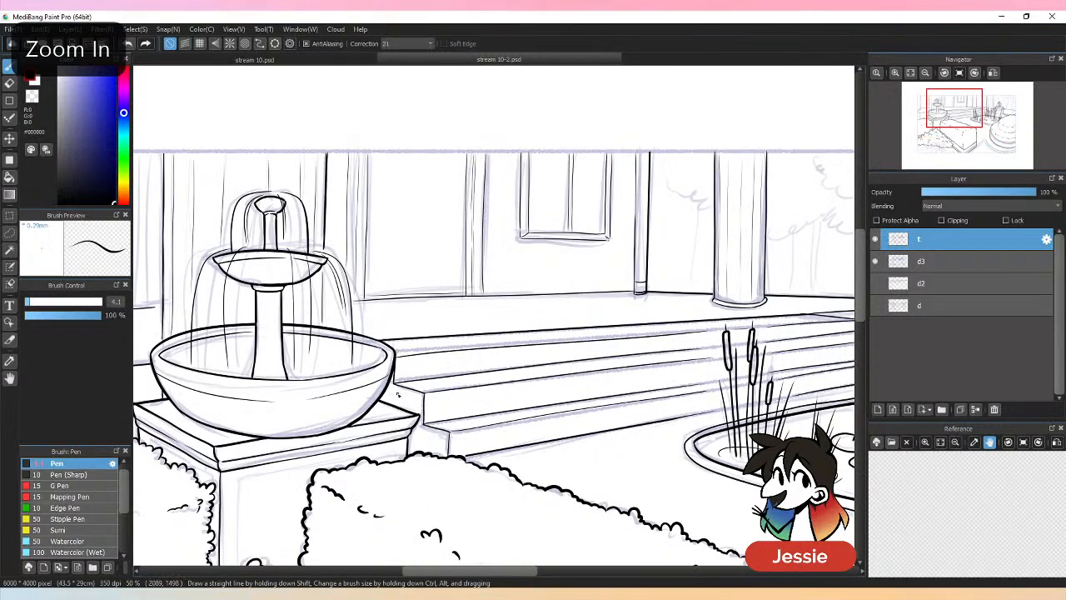
{"action": "key", "text": "ctrl+plus"}
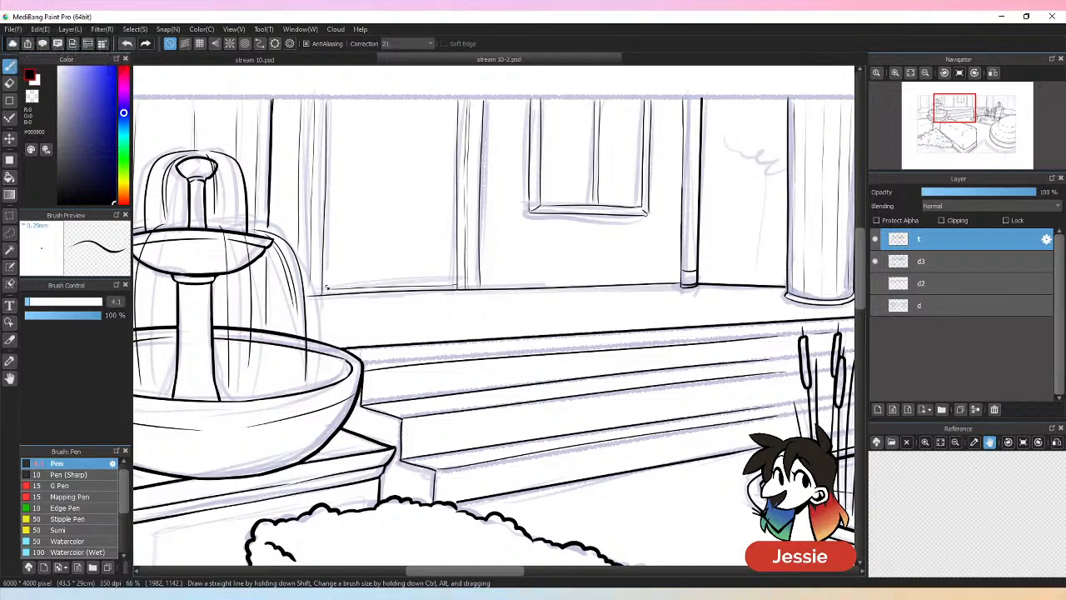
{"action": "left_click_drag", "start_coordinate": [340, 155], "coordinate": [347, 268]}
{"action": "key", "text": "ctrl+z"}
{"action": "left_click_drag", "start_coordinate": [345, 142], "coordinate": [346, 266]}
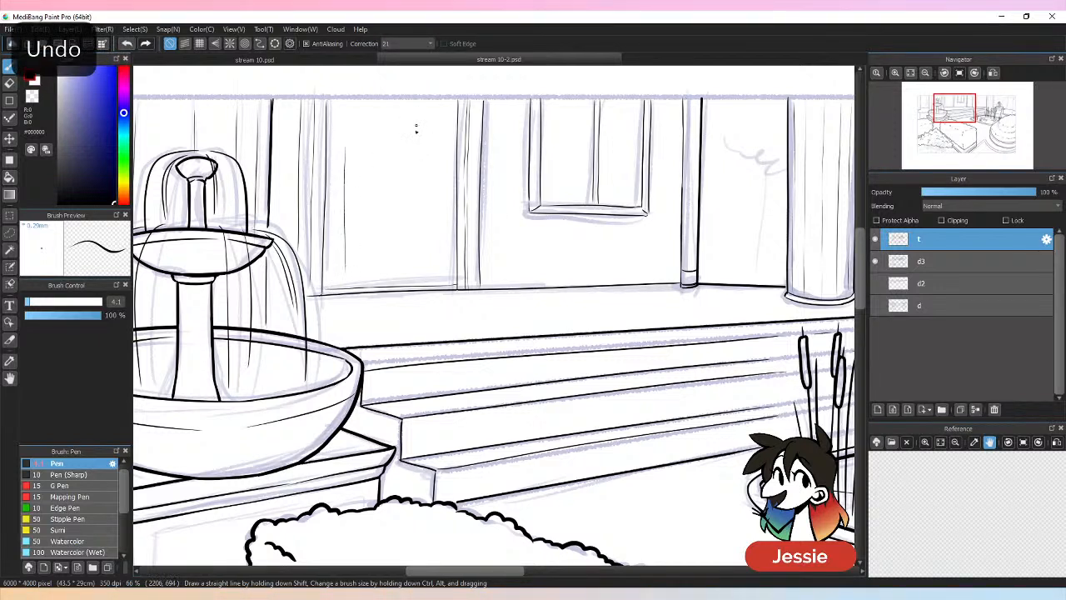
{"action": "key", "text": "ctrl+z"}
{"action": "left_click_drag", "start_coordinate": [345, 154], "coordinate": [342, 277]}
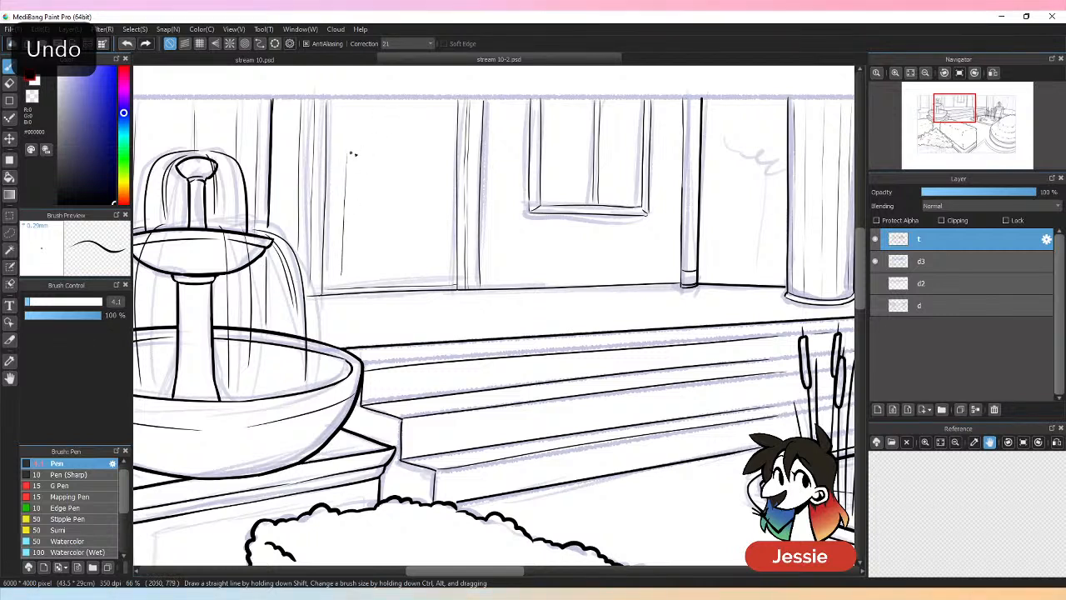
{"action": "left_click_drag", "start_coordinate": [383, 160], "coordinate": [384, 268]}
{"action": "key", "text": "ctrl+z"}
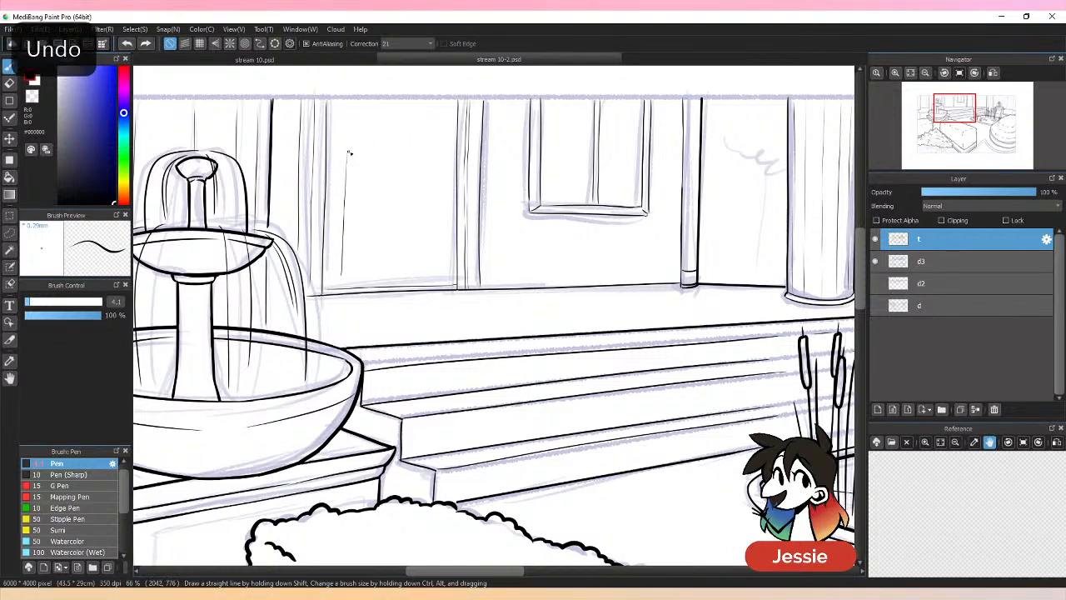
{"action": "mouse_move", "coordinate": [350, 154]}
{"action": "left_mouse_down"}
{"action": "mouse_move", "coordinate": [393, 147]}
{"action": "mouse_move", "coordinate": [382, 260]}
{"action": "mouse_move", "coordinate": [348, 280]}
{"action": "mouse_move", "coordinate": [380, 275]}
{"action": "left_mouse_up"}
Ink a matching tall rectangular panel on the lower right half of the door.
{"action": "left_click_drag", "start_coordinate": [406, 151], "coordinate": [405, 267]}
{"action": "key", "text": "ctrl+z"}
{"action": "key", "text": "ctrl+z"}
{"action": "key", "text": "ctrl+z"}
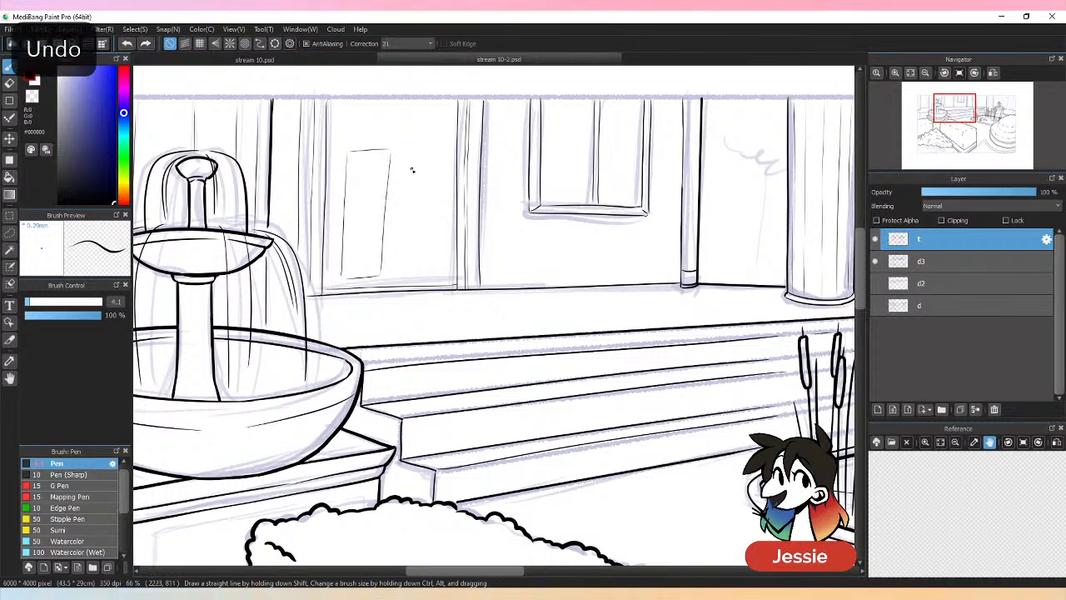
{"action": "left_click_drag", "start_coordinate": [391, 154], "coordinate": [388, 276]}
{"action": "key", "text": "ctrl+z"}
{"action": "left_click_drag", "start_coordinate": [407, 151], "coordinate": [404, 262]}
{"action": "mouse_move", "coordinate": [412, 152]}
{"action": "left_mouse_down"}
{"action": "mouse_move", "coordinate": [444, 150]}
{"action": "mouse_move", "coordinate": [440, 276]}
{"action": "left_mouse_up"}
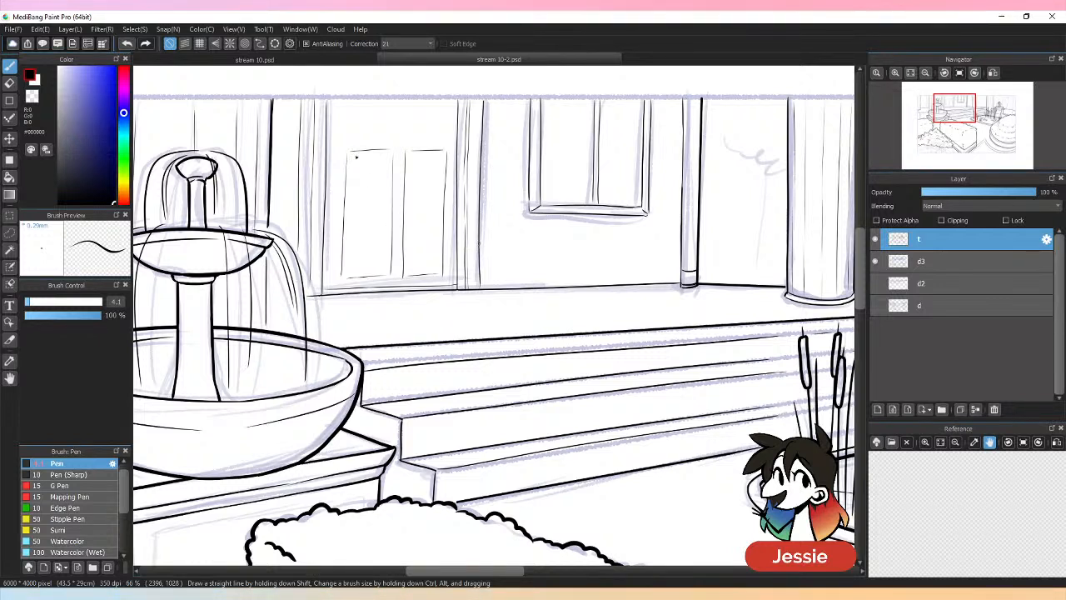
Ink the sides and bottom edge of the door's upper panel above the two tall panels.
{"action": "mouse_move", "coordinate": [349, 120]}
{"action": "left_mouse_down"}
{"action": "mouse_move", "coordinate": [349, 138]}
{"action": "mouse_move", "coordinate": [440, 134]}
{"action": "left_mouse_up"}
{"action": "key", "text": "ctrl+z"}
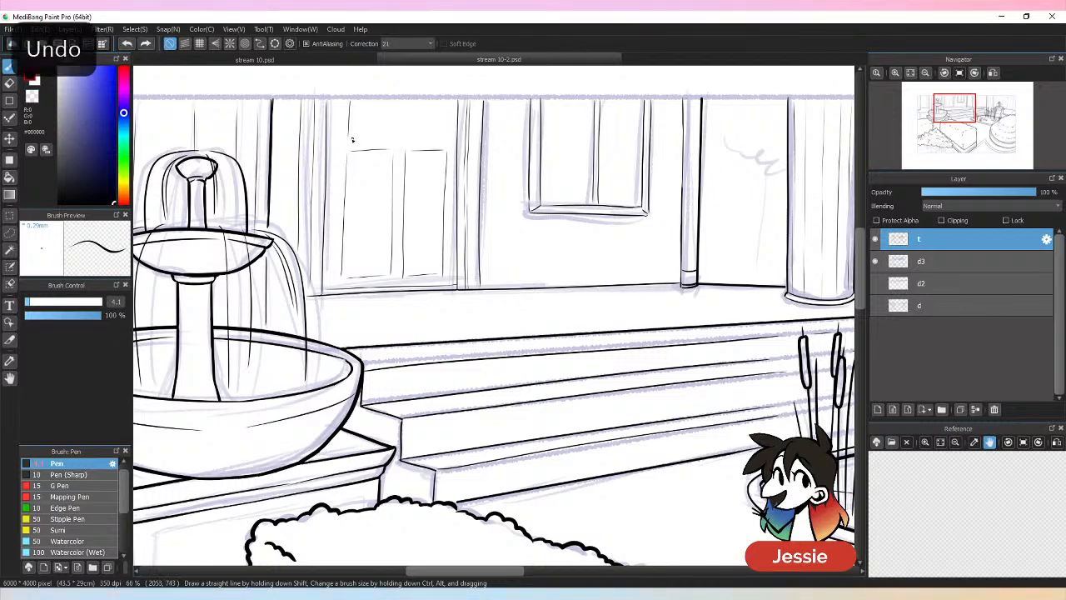
{"action": "left_click_drag", "start_coordinate": [352, 140], "coordinate": [446, 137]}
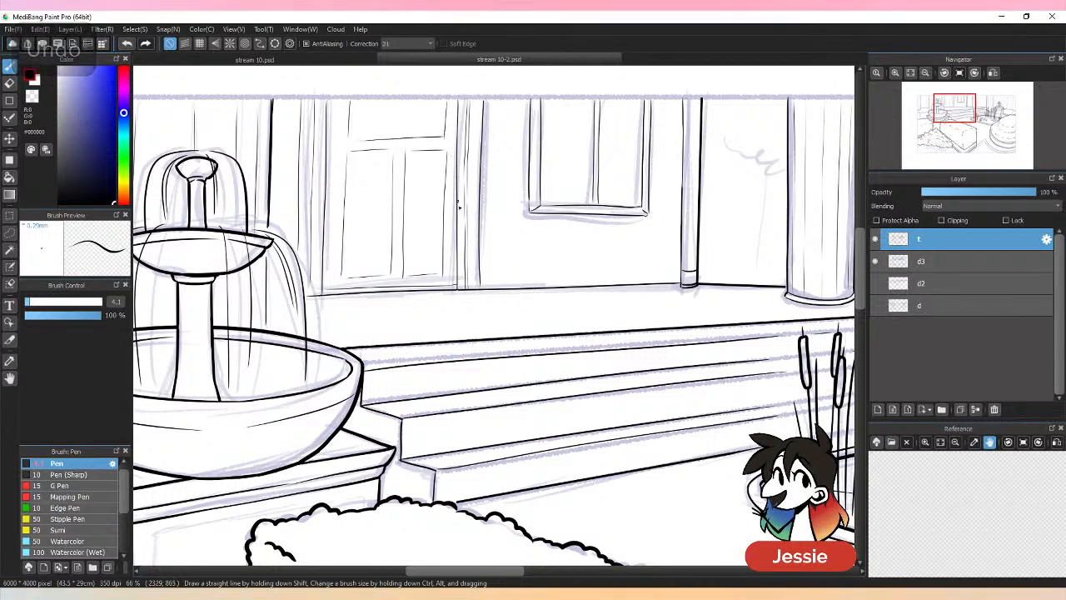
Hide sketch layer d3 to examine the inked door within the whole scene, and show the layer again.
{"action": "key", "text": "ctrl+minus"}
{"action": "key", "text": "ctrl+minus"}
{"action": "key", "text": "ctrl+minus"}
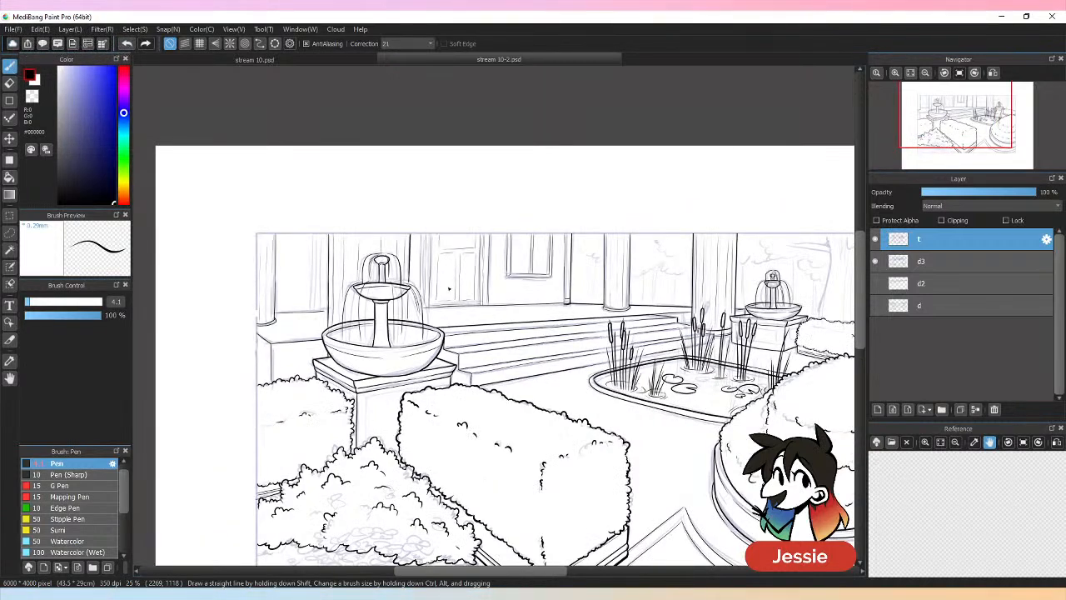
{"action": "left_click", "coordinate": [875, 262]}
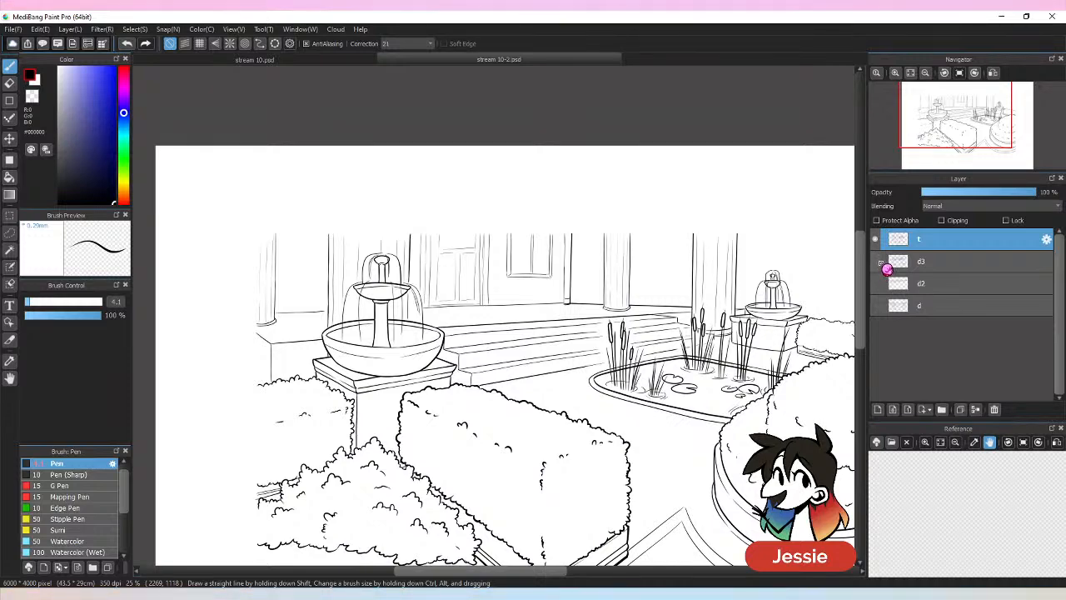
{"action": "left_click", "coordinate": [883, 261]}
{"action": "key", "text": "ctrl+plus"}
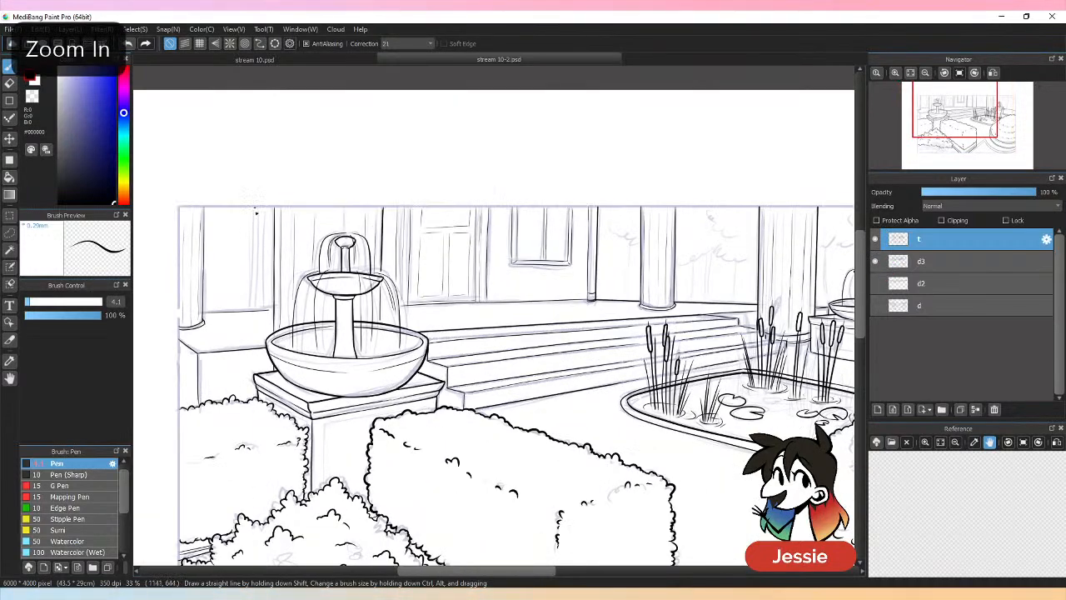
{"action": "left_click_drag", "start_coordinate": [256, 212], "coordinate": [255, 301]}
{"action": "key", "text": "ctrl+z"}
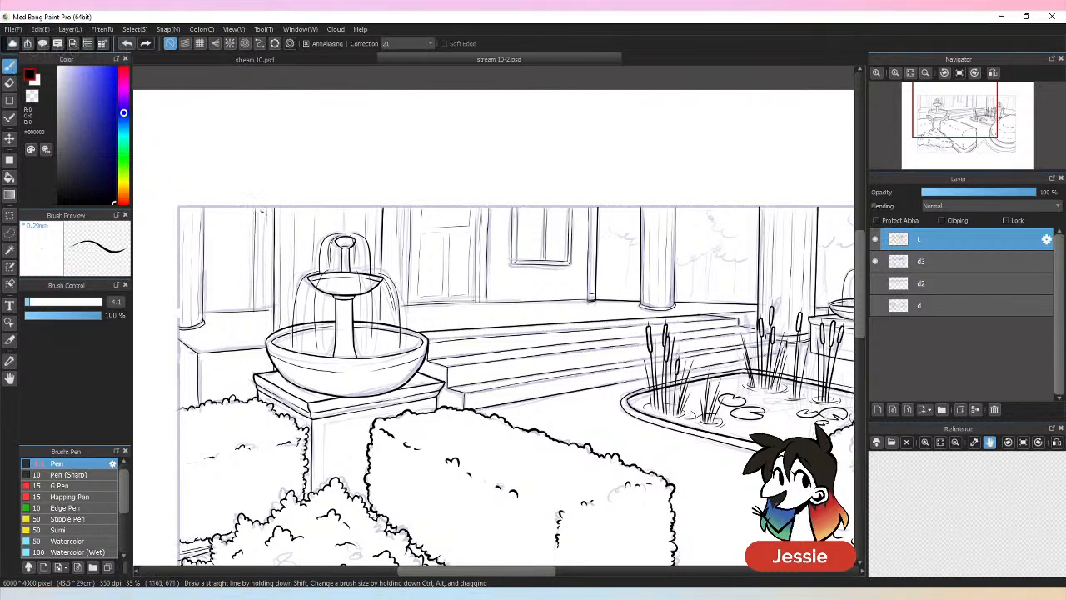
{"action": "left_click_drag", "start_coordinate": [259, 213], "coordinate": [260, 291]}
{"action": "key", "text": "ctrl+z"}
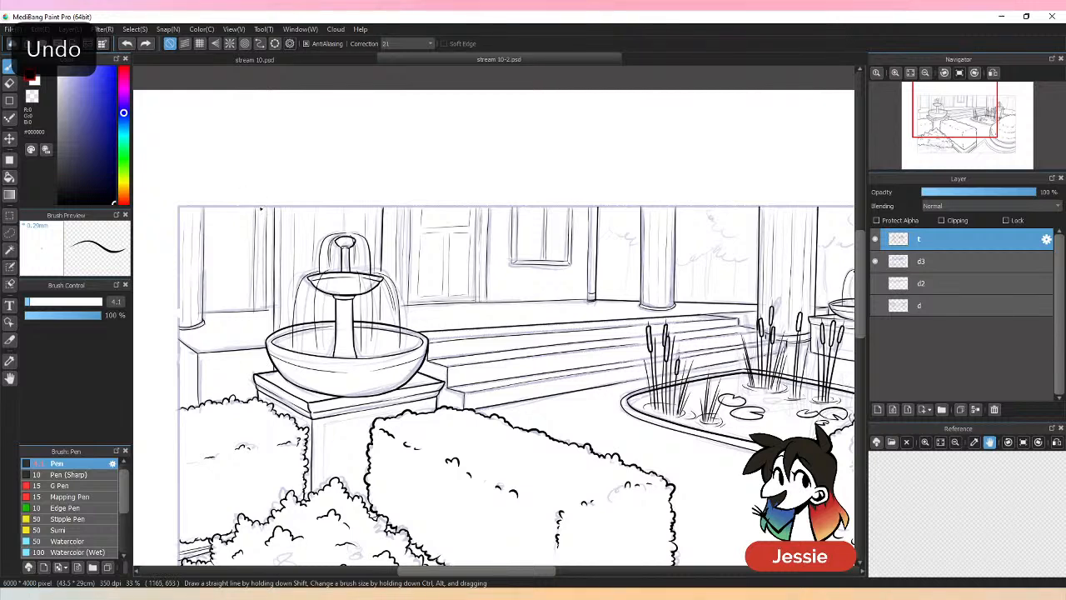
{"action": "left_click_drag", "start_coordinate": [259, 249], "coordinate": [260, 289]}
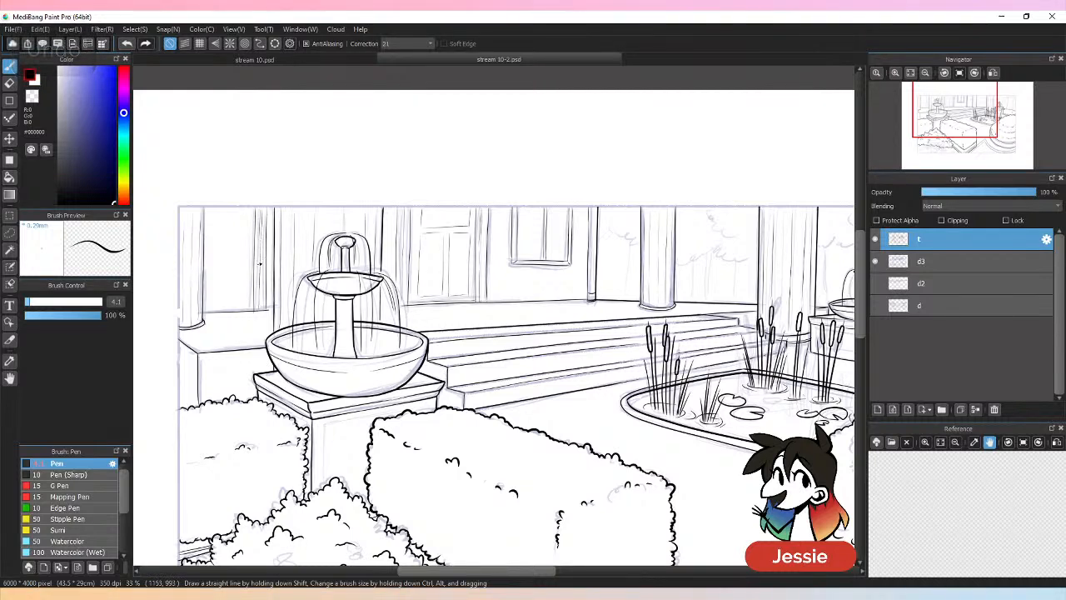
{"action": "key", "text": "ctrl+z"}
{"action": "left_click_drag", "start_coordinate": [260, 248], "coordinate": [260, 307]}
{"action": "key", "text": "ctrl+z"}
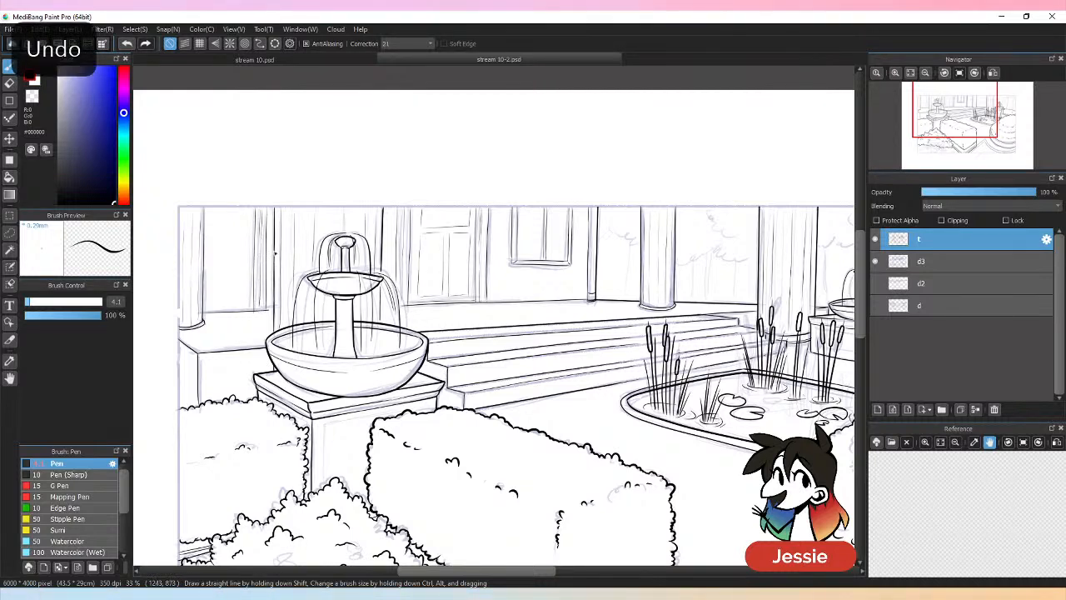
Save the drawing and look over the full canvas with sketch layer d3 hidden.
{"action": "key", "text": "ctrl+plus"}
{"action": "key", "text": "ctrl+minus"}
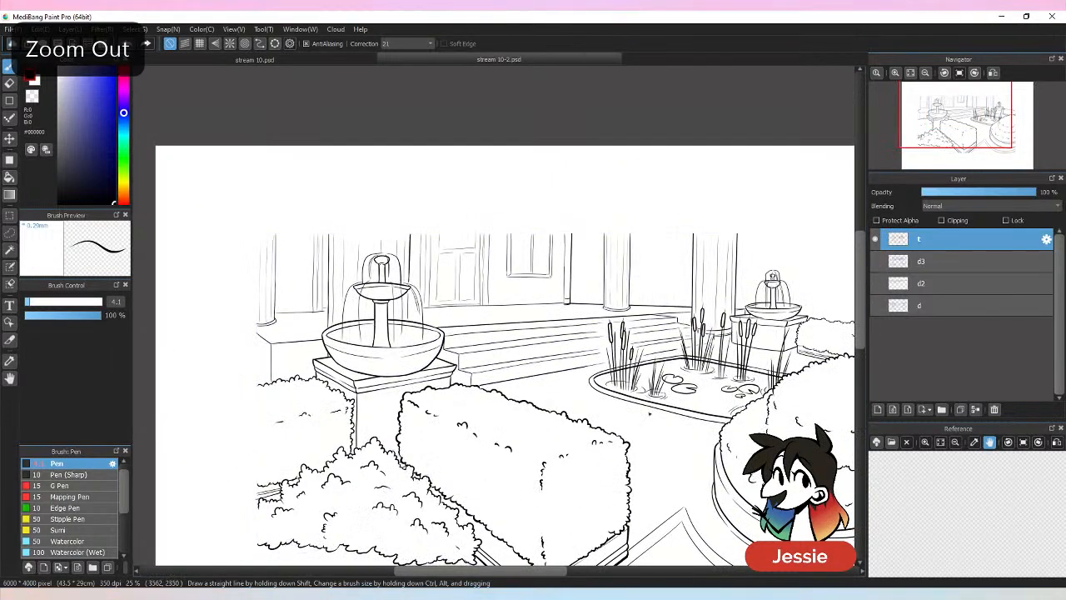
{"action": "key", "text": "ctrl+minus"}
{"action": "key", "text": "ctrl+s"}
{"action": "key", "text": "ctrl+plus"}
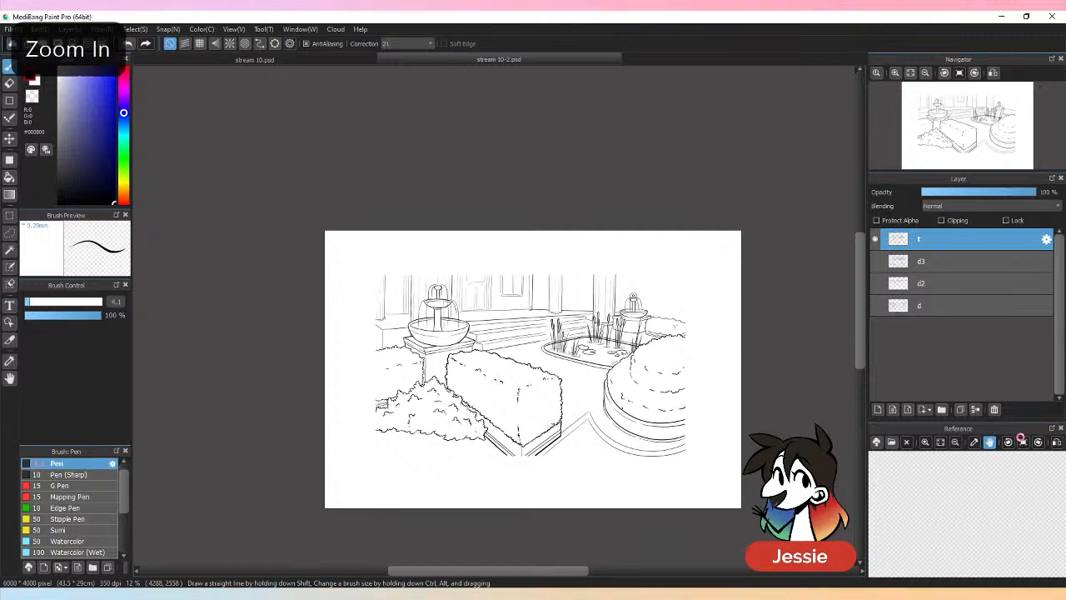
{"action": "key", "text": "ctrl+plus"}
{"action": "key", "text": "ctrl+plus"}
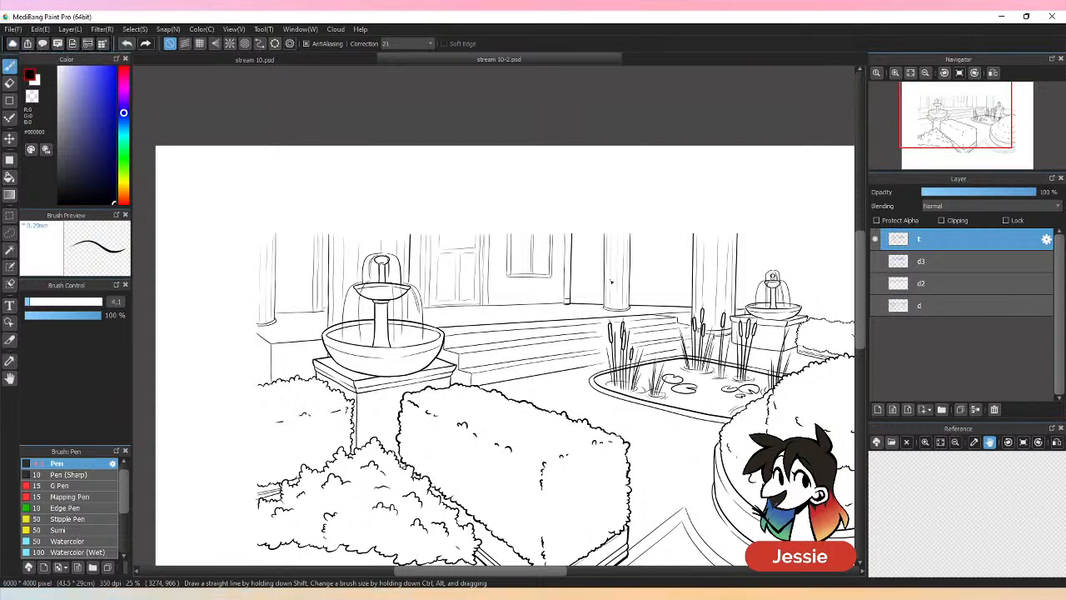
Ink the background tree trunks, branches and foliage between the two columns and behind the small fountain, checking them with sketch layer d3 hidden.
{"action": "left_click_drag", "start_coordinate": [651, 246], "coordinate": [656, 303]}
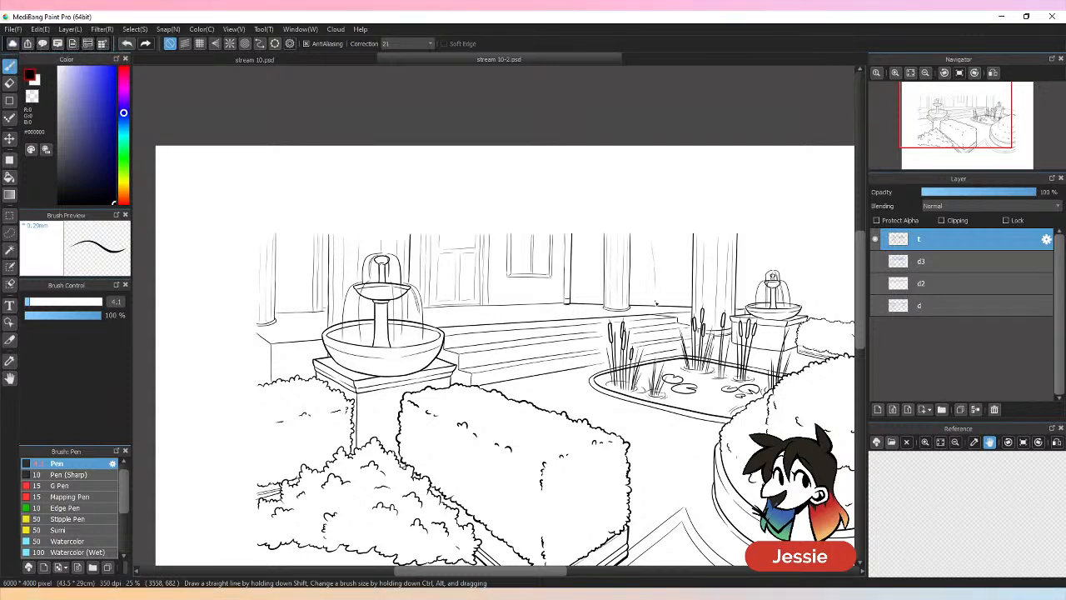
{"action": "left_click_drag", "start_coordinate": [665, 251], "coordinate": [671, 301]}
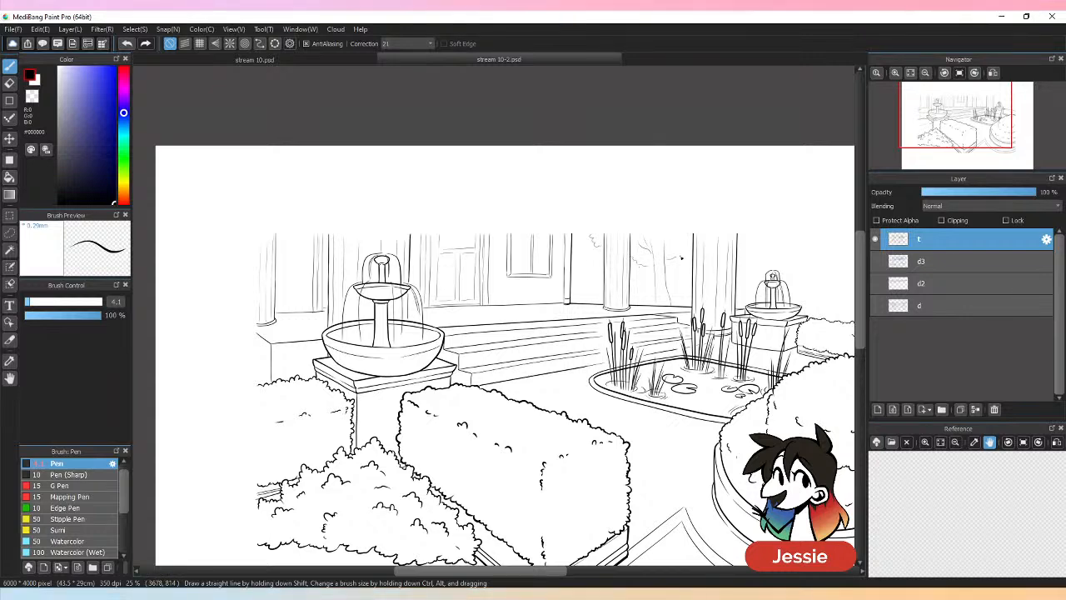
{"action": "left_click_drag", "start_coordinate": [498, 570], "coordinate": [631, 572]}
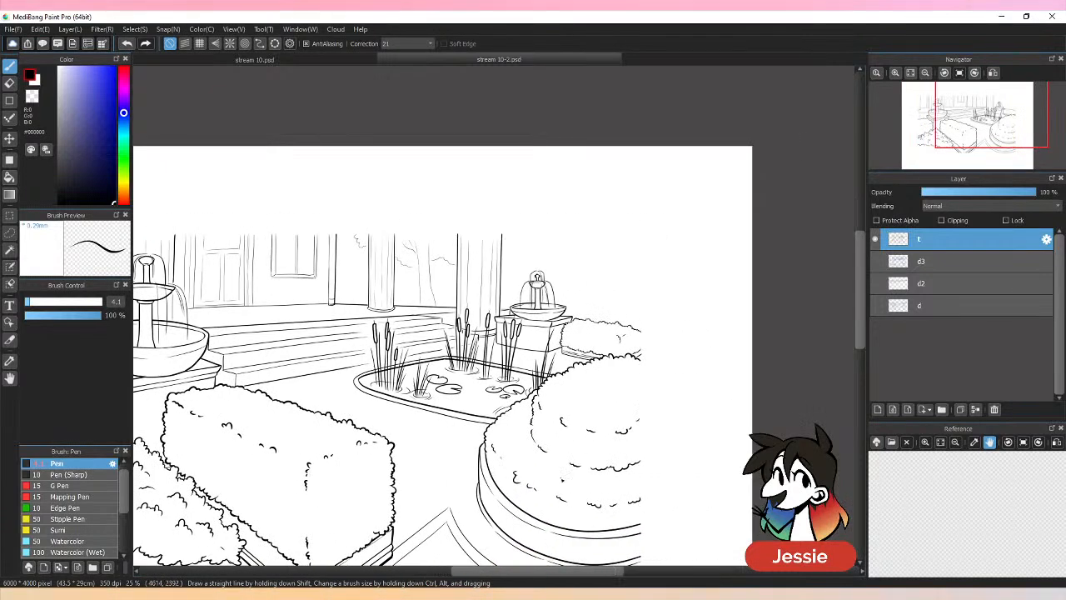
{"action": "mouse_move", "coordinate": [593, 239]}
{"action": "left_mouse_down"}
{"action": "mouse_move", "coordinate": [587, 307]}
{"action": "mouse_move", "coordinate": [614, 243]}
{"action": "mouse_move", "coordinate": [640, 237]}
{"action": "mouse_move", "coordinate": [626, 259]}
{"action": "mouse_move", "coordinate": [637, 251]}
{"action": "mouse_move", "coordinate": [625, 313]}
{"action": "left_mouse_up"}
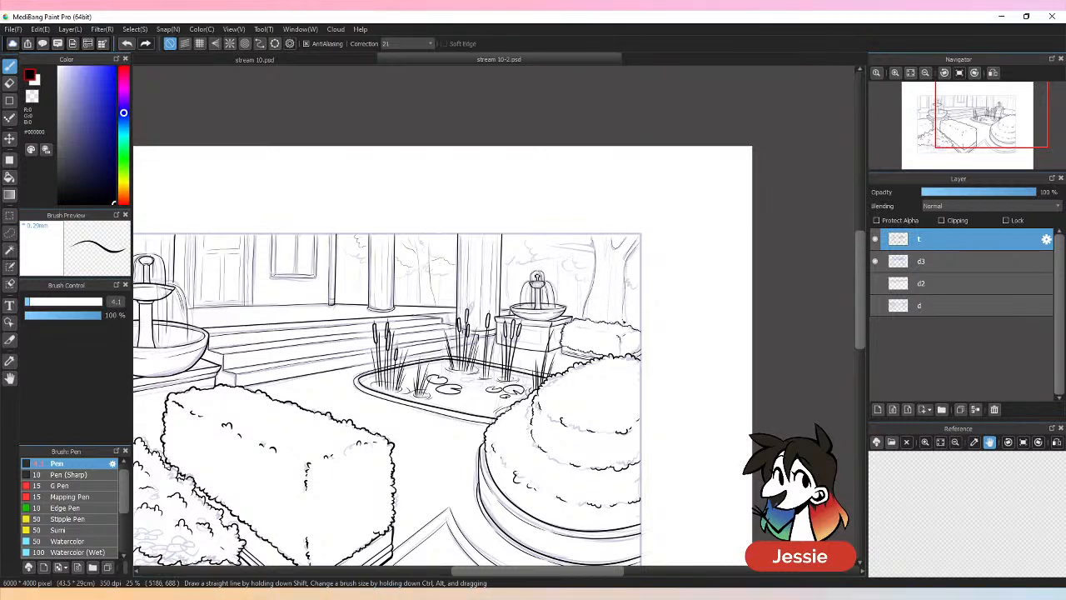
{"action": "mouse_move", "coordinate": [594, 255]}
{"action": "left_mouse_down"}
{"action": "mouse_move", "coordinate": [560, 248]}
{"action": "mouse_move", "coordinate": [593, 242]}
{"action": "mouse_move", "coordinate": [554, 247]}
{"action": "mouse_move", "coordinate": [570, 268]}
{"action": "mouse_move", "coordinate": [547, 265]}
{"action": "mouse_move", "coordinate": [527, 239]}
{"action": "mouse_move", "coordinate": [560, 269]}
{"action": "left_mouse_up"}
{"action": "left_click_drag", "start_coordinate": [578, 273], "coordinate": [578, 306]}
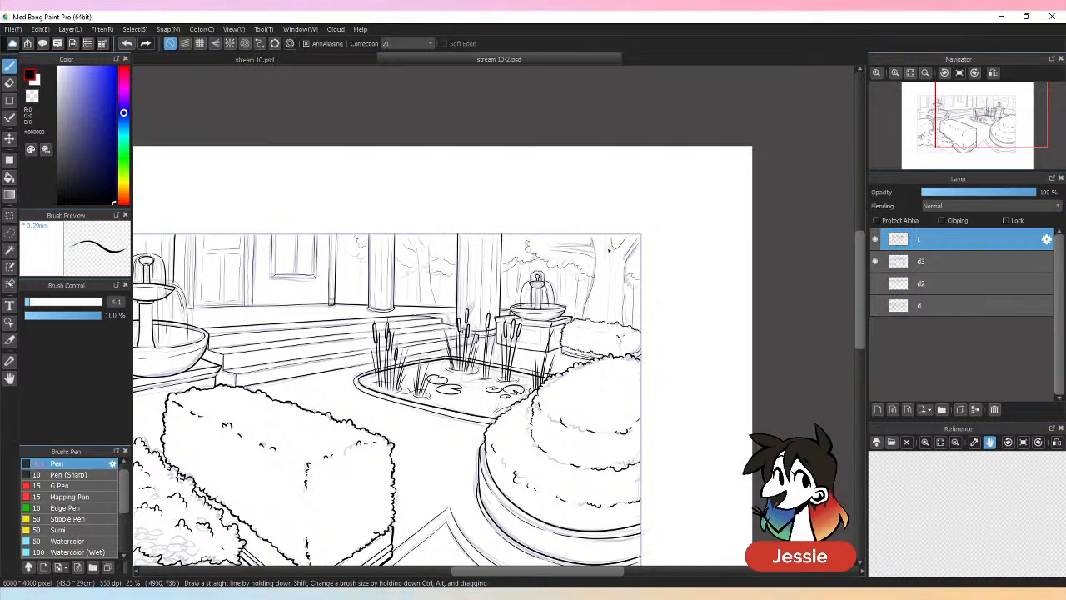
{"action": "left_click", "coordinate": [875, 261]}
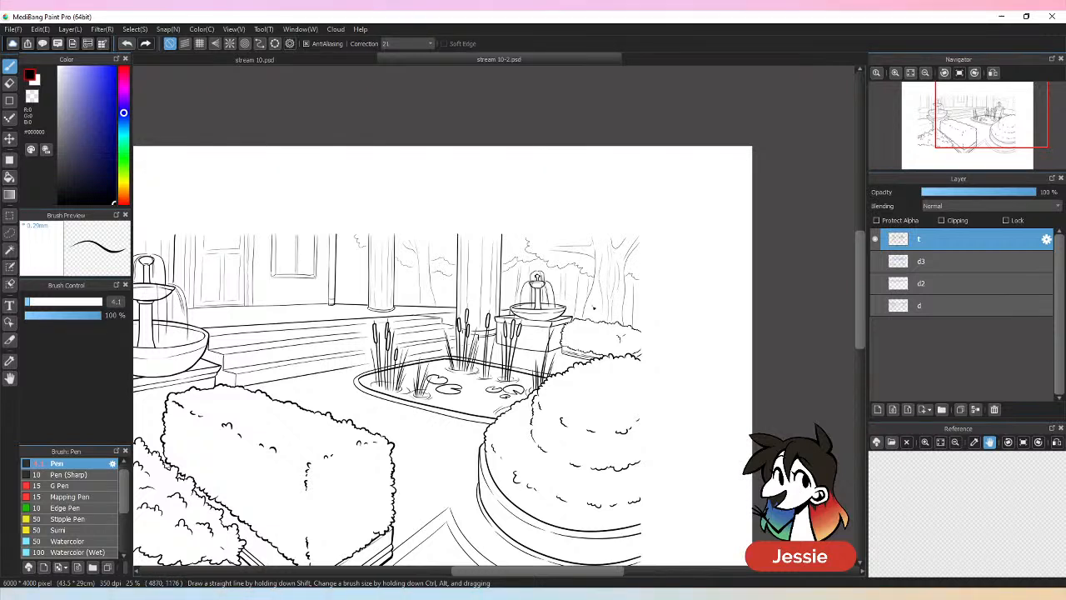
{"action": "left_click_drag", "start_coordinate": [598, 312], "coordinate": [621, 318]}
Look over the whole garden scene with the inked background trees and save the drawing.
{"action": "key", "text": "ctrl+minus"}
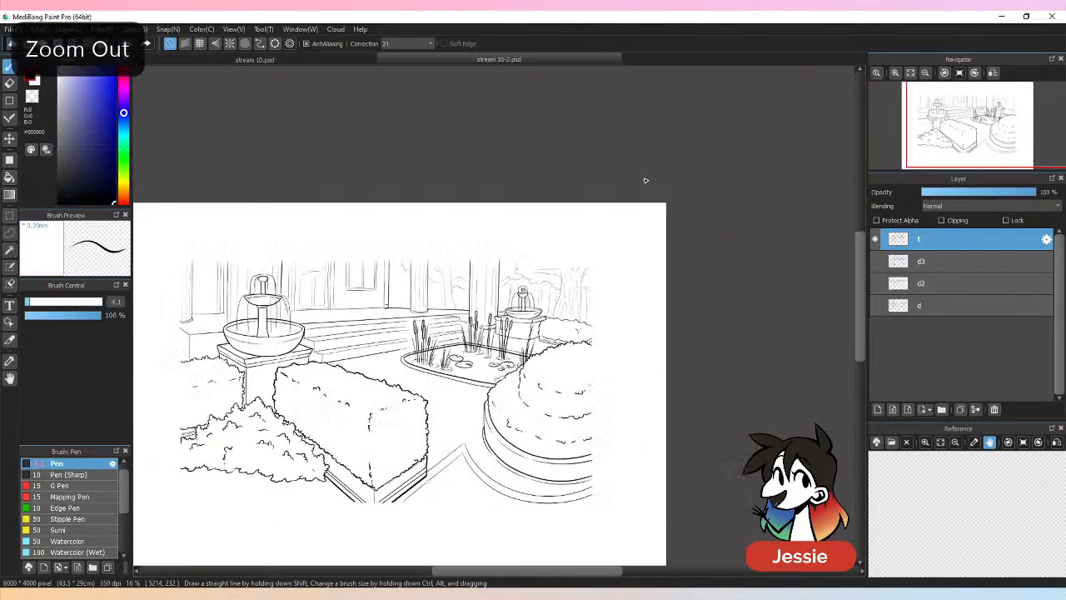
{"action": "key", "text": "ctrl+minus"}
{"action": "key", "text": "ctrl+plus"}
{"action": "key", "text": "ctrl+s"}
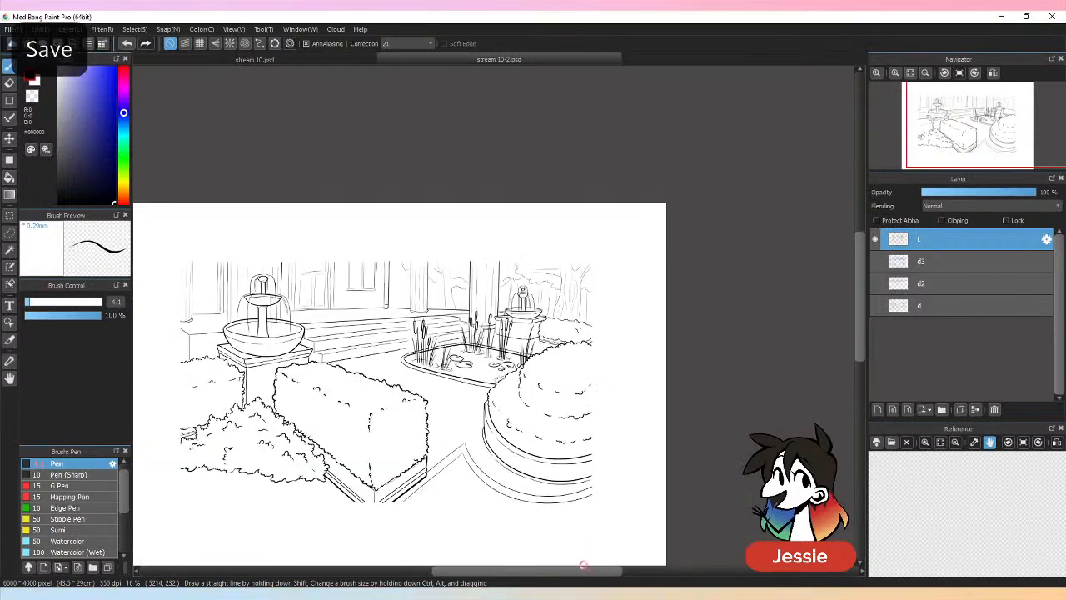
{"action": "left_click_drag", "start_coordinate": [600, 573], "coordinate": [573, 577]}
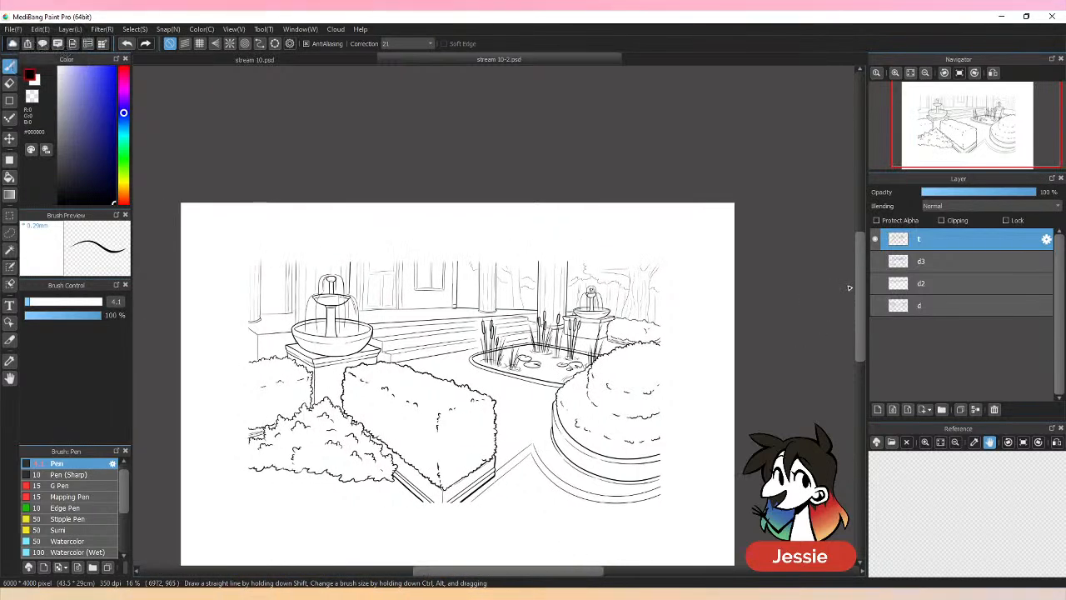
Draw a rectangular border around the garden scene along the sketched frame, using a brush size of 8.5.
{"action": "key", "text": "ctrl+plus"}
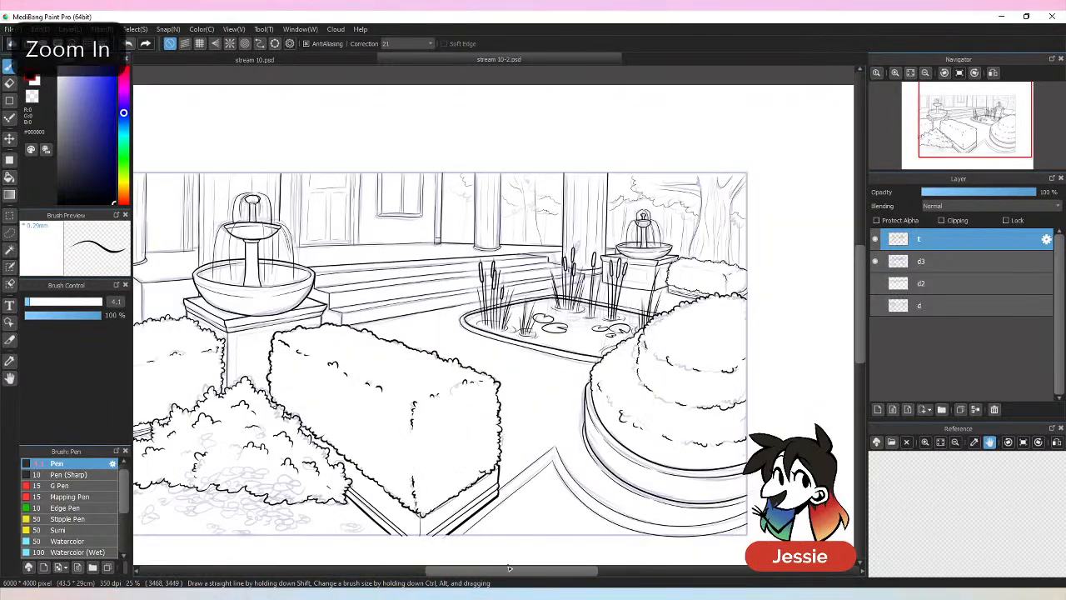
{"action": "scroll", "coordinate": [209, 200], "scroll_direction": "left", "scroll_amount": 2}
{"action": "left_click", "coordinate": [10, 100]}
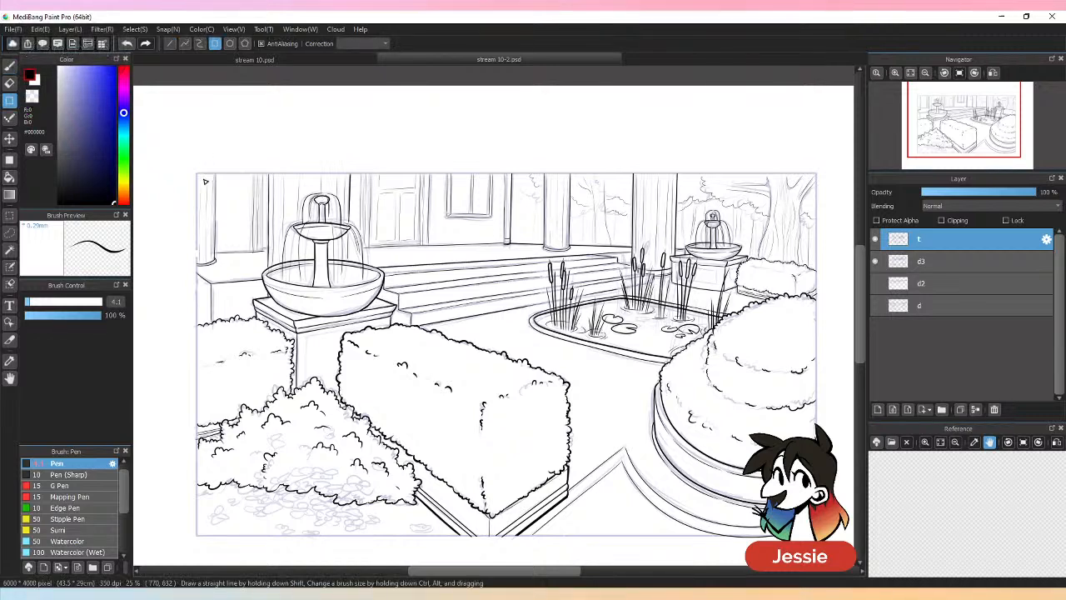
{"action": "left_click_drag", "start_coordinate": [198, 173], "coordinate": [816, 536]}
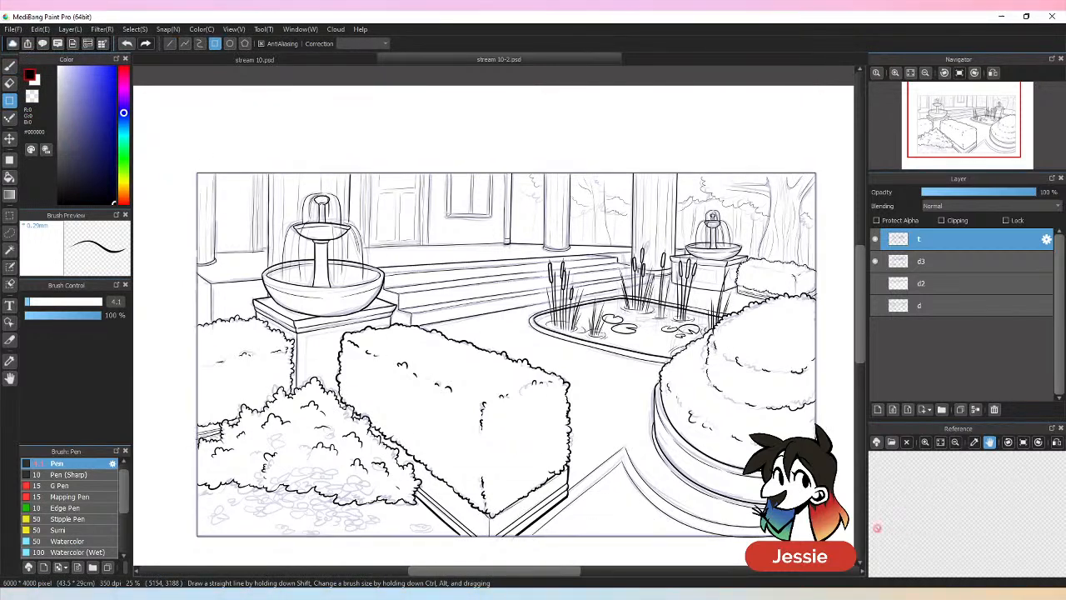
{"action": "key", "text": "ctrl+z"}
{"action": "left_click", "coordinate": [54, 294]}
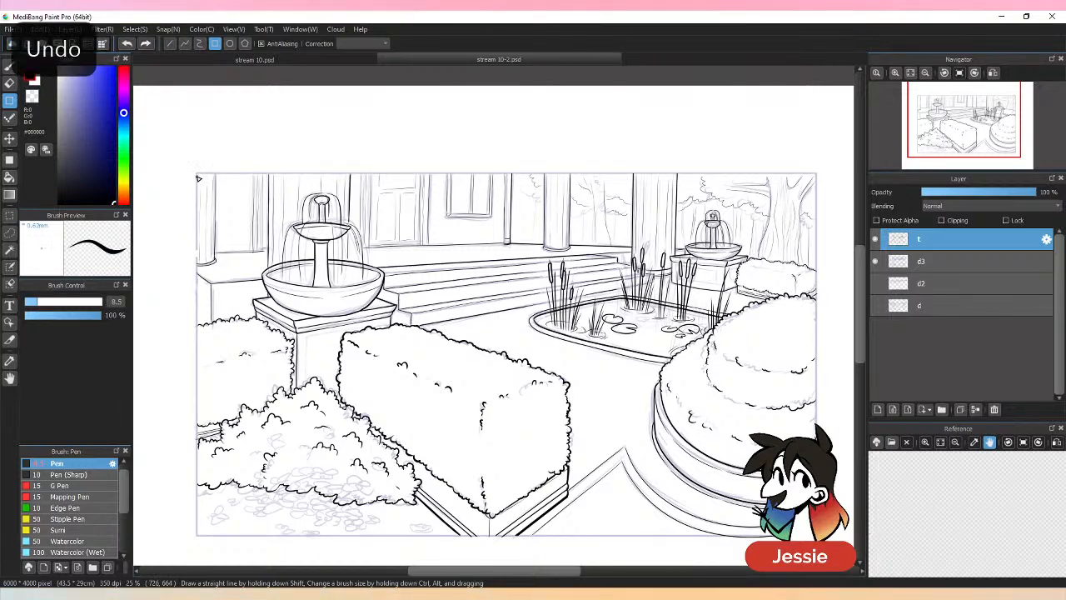
{"action": "mouse_move", "coordinate": [200, 175]}
{"action": "left_mouse_down"}
{"action": "mouse_move", "coordinate": [761, 523]}
{"action": "mouse_move", "coordinate": [779, 545]}
{"action": "mouse_move", "coordinate": [816, 537]}
{"action": "left_mouse_up"}
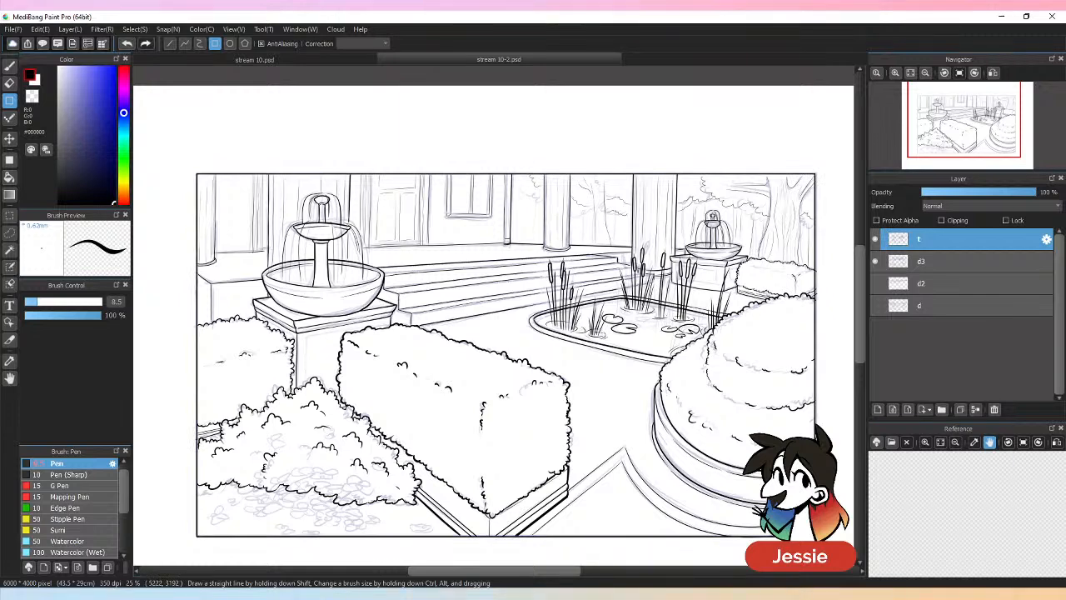
Return to the freehand brush, hide sketch layer d3 to check the framed line art, and save the drawing.
{"action": "left_click", "coordinate": [10, 66]}
{"action": "left_click", "coordinate": [875, 261]}
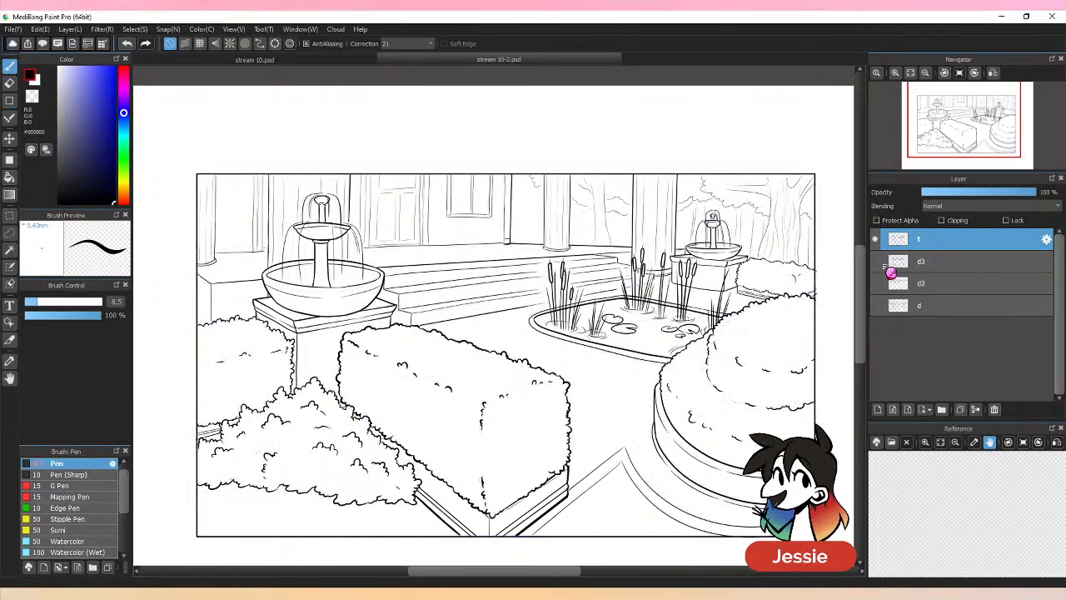
{"action": "scroll", "coordinate": [859, 333], "scroll_direction": "down", "scroll_amount": 2}
{"action": "key", "text": "ctrl+plus"}
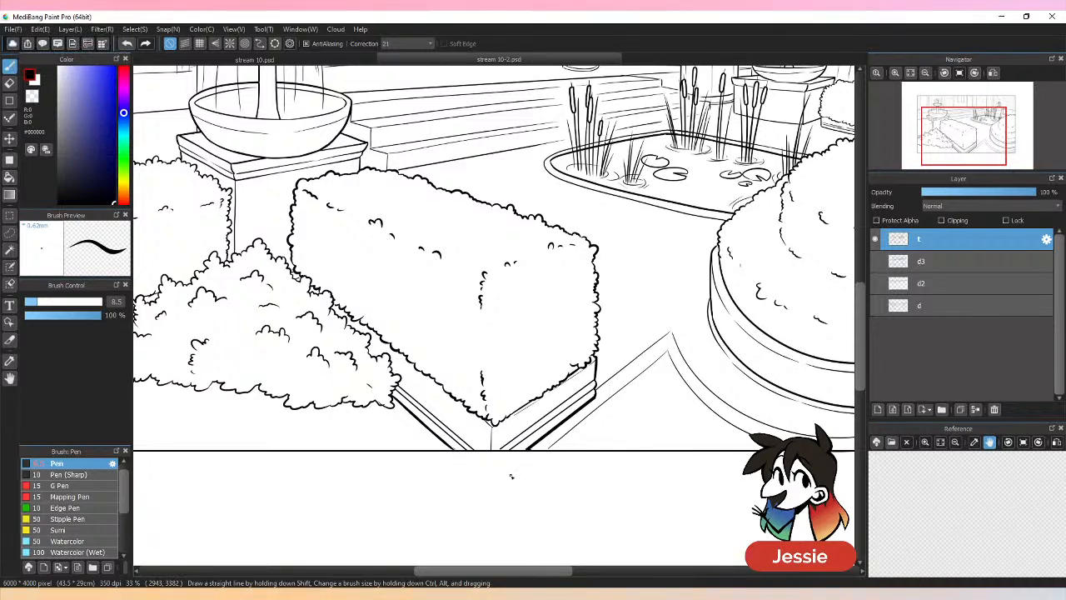
{"action": "key", "text": "ctrl+minus"}
{"action": "key", "text": "ctrl+minus"}
{"action": "key", "text": "ctrl+s"}
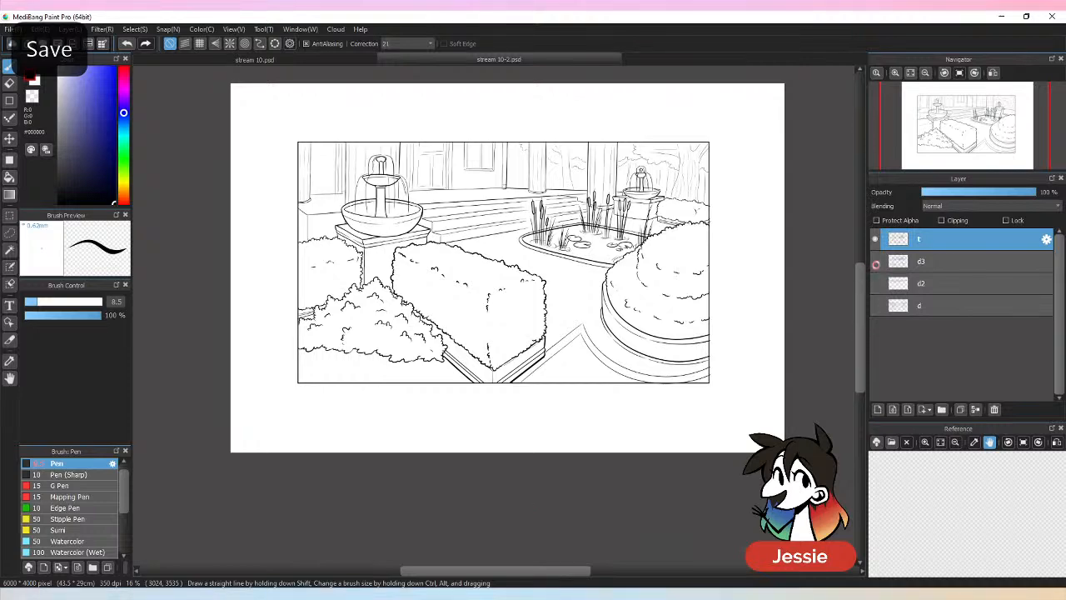
{"action": "left_click_drag", "start_coordinate": [865, 304], "coordinate": [866, 295]}
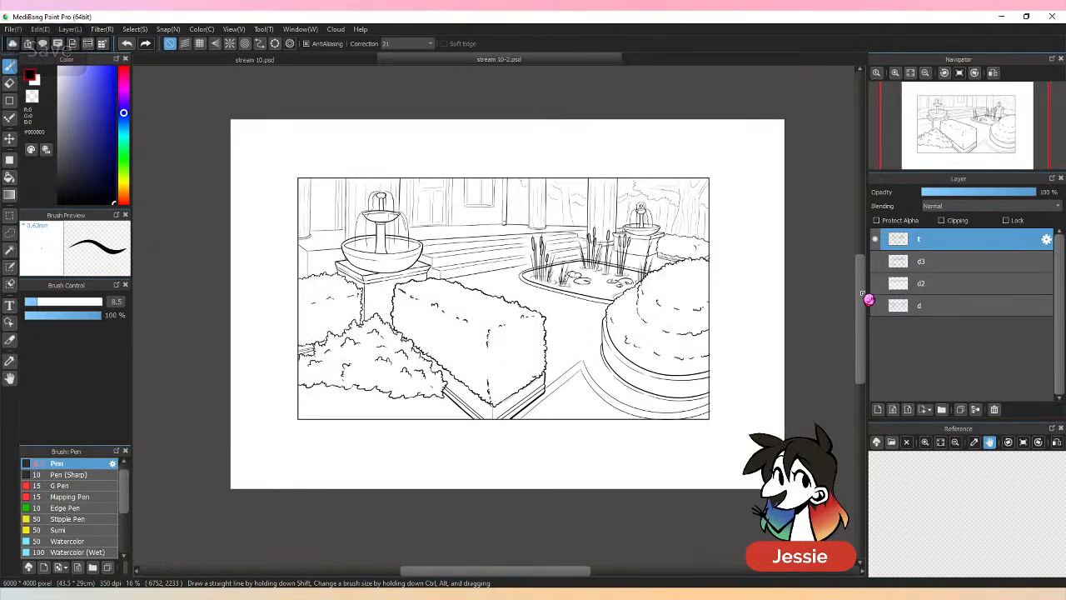
{"action": "left_click_drag", "start_coordinate": [584, 571], "coordinate": [613, 581]}
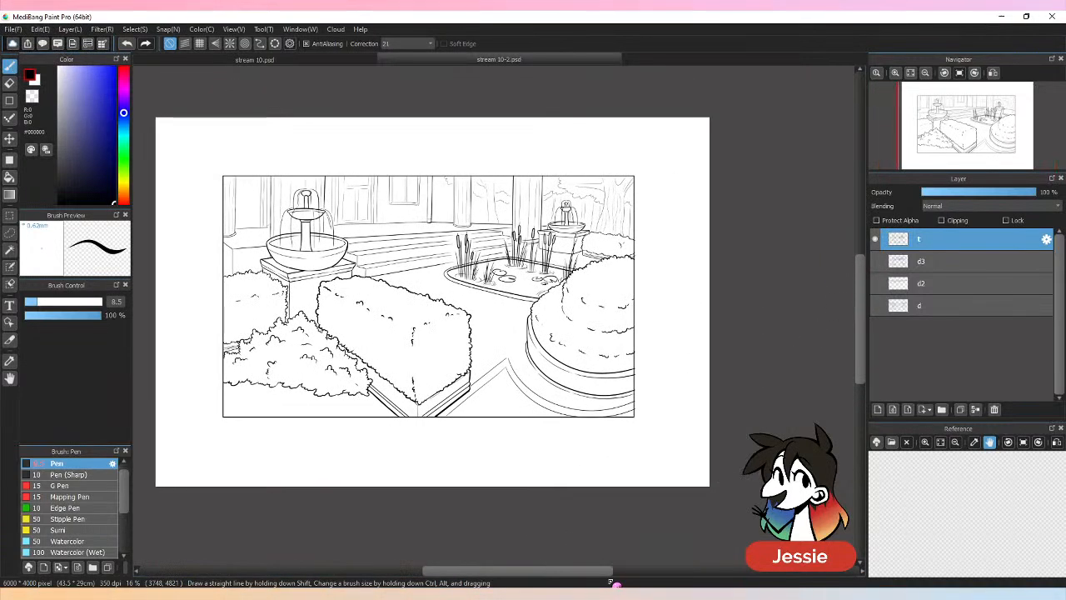
{"action": "key", "text": "ctrl+s"}
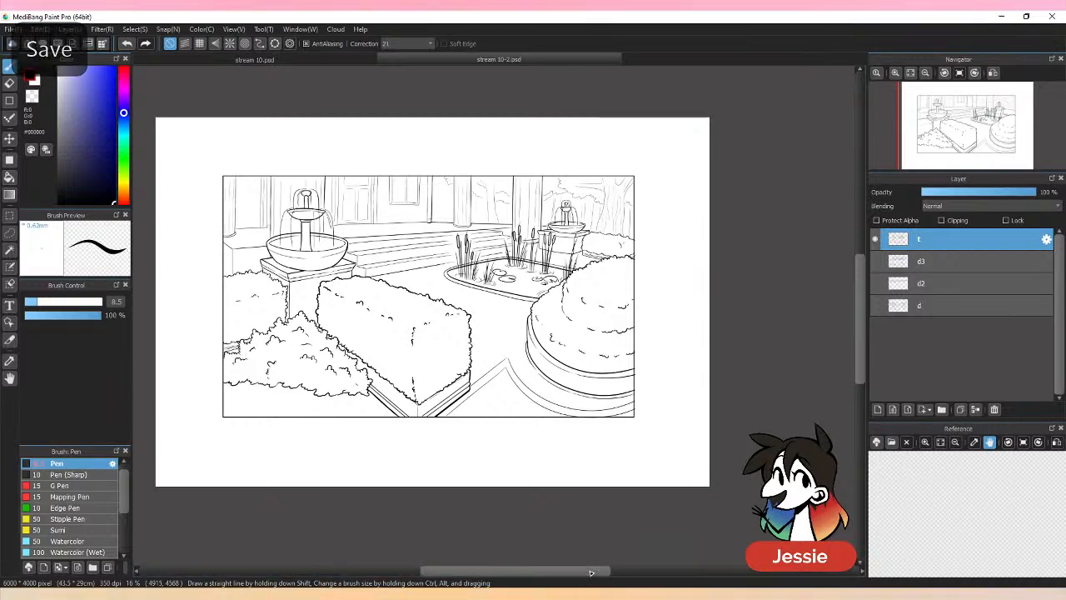
{"action": "left_click_drag", "start_coordinate": [607, 573], "coordinate": [578, 573]}
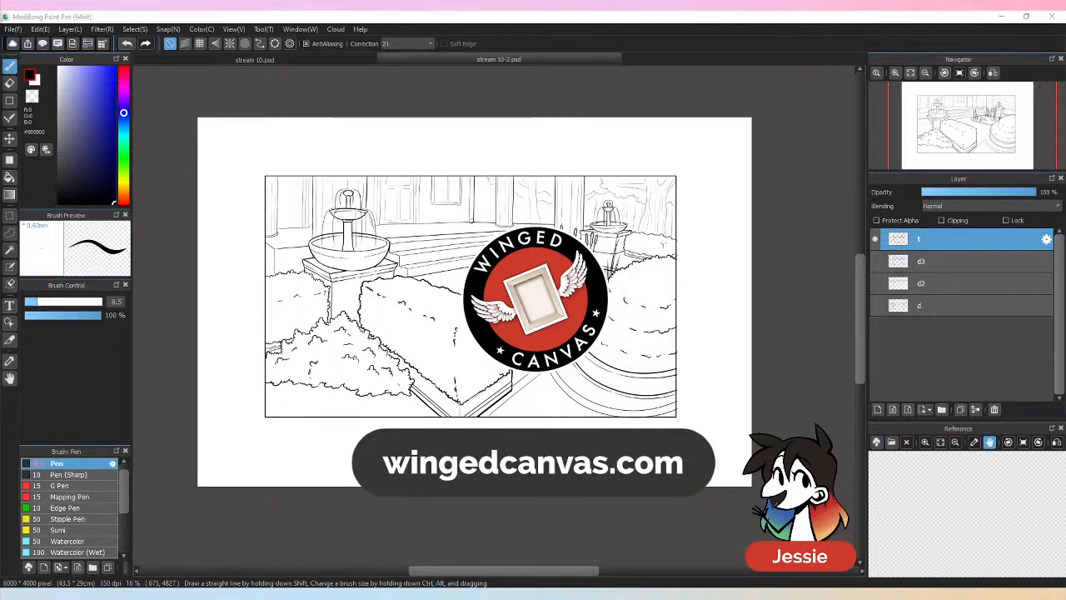
Review the two-point perspective notes in stream 10.psd alongside the garden drawing, ending on stream 10-2.psd.
{"action": "left_click", "coordinate": [255, 59]}
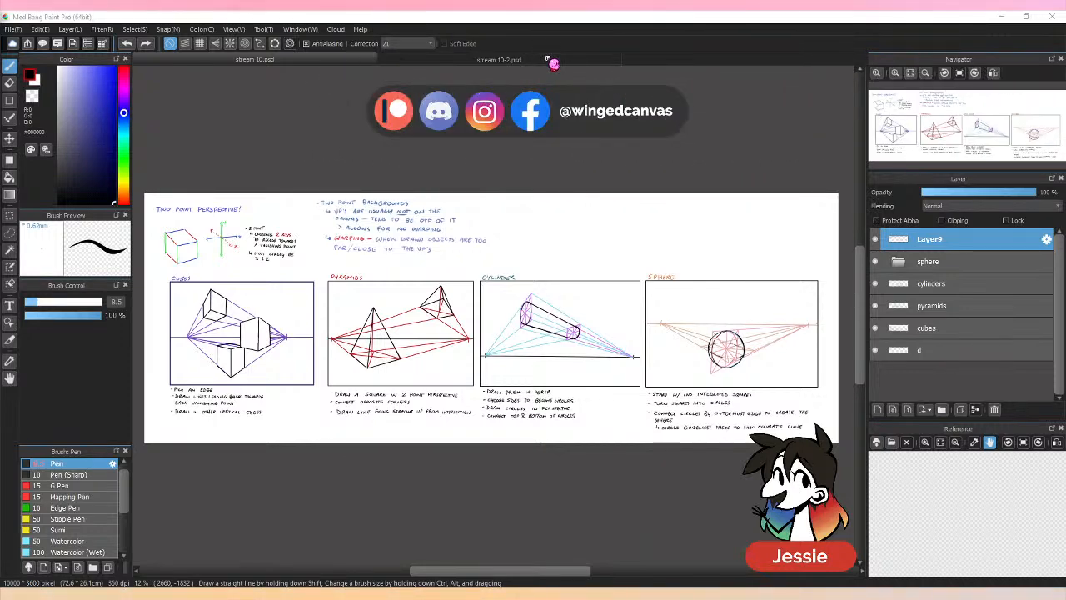
{"action": "left_click", "coordinate": [553, 62]}
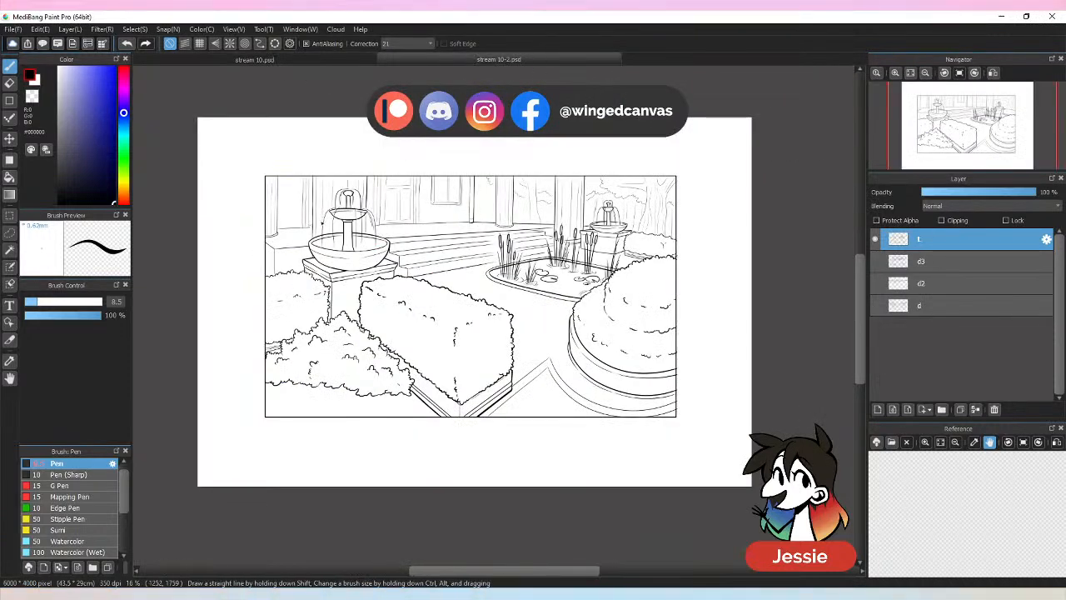
{"action": "left_click", "coordinate": [273, 61]}
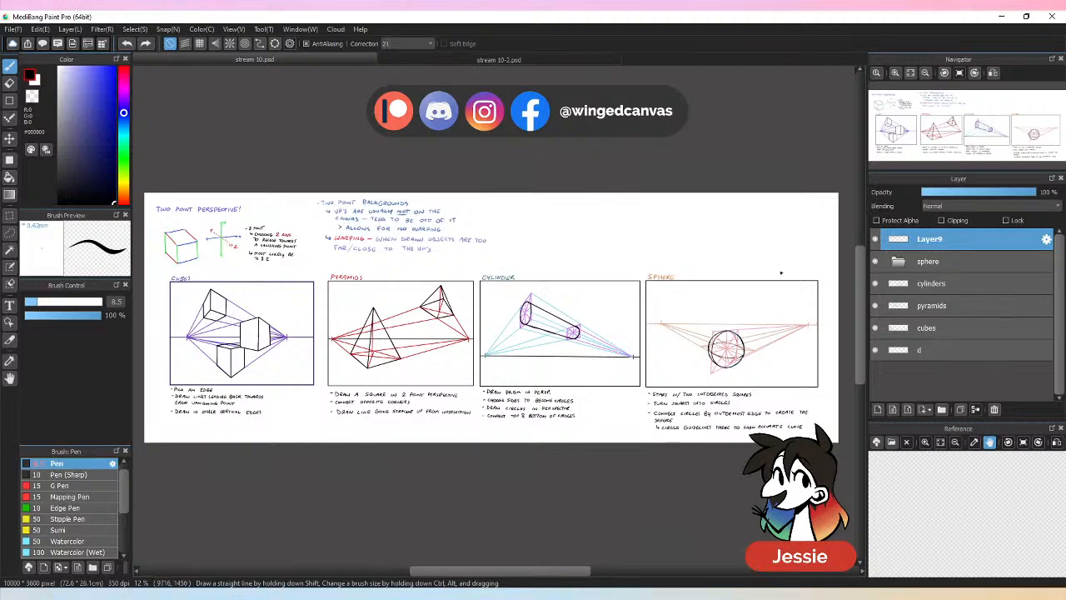
{"action": "left_click", "coordinate": [490, 62]}
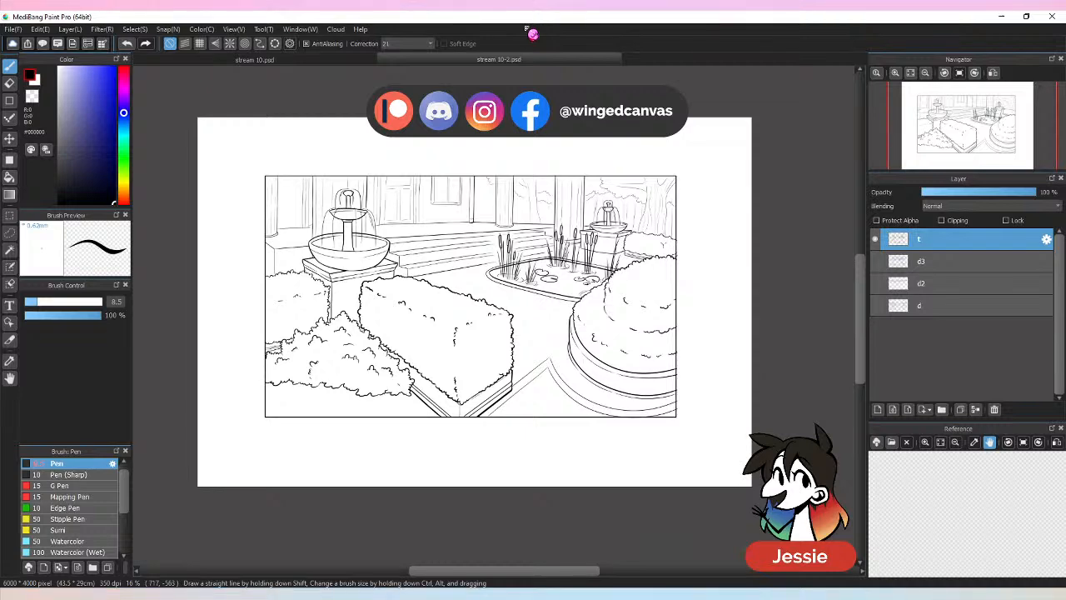
Show sketch layers d2, d3 and d beneath the line art to review the construction, and hide all three again.
{"action": "left_click", "coordinate": [876, 283]}
{"action": "left_click", "coordinate": [877, 262]}
{"action": "left_click", "coordinate": [877, 305]}
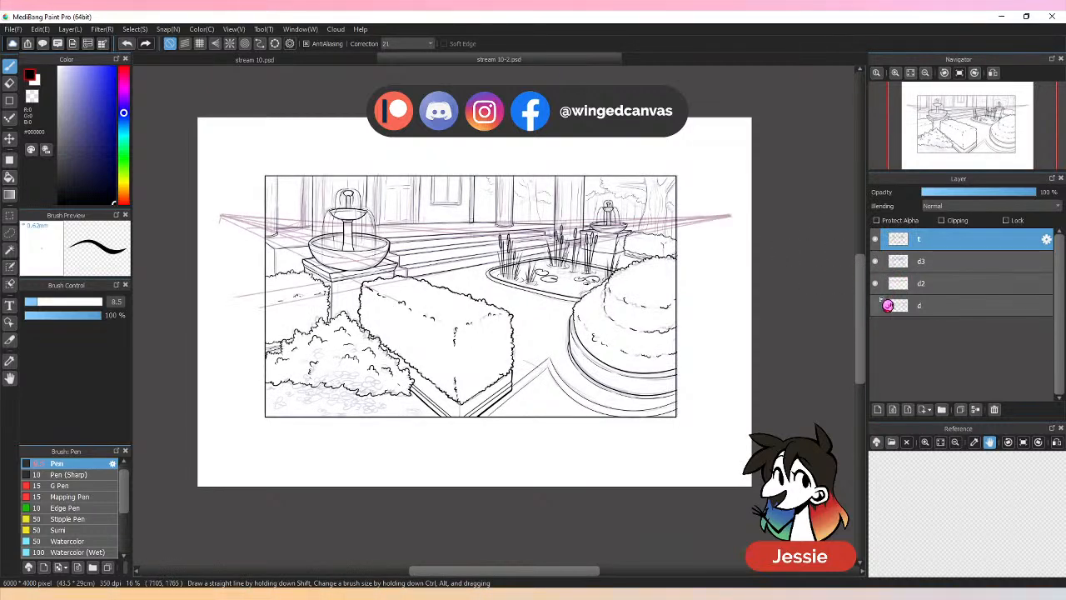
{"action": "left_click", "coordinate": [876, 306]}
{"action": "left_click", "coordinate": [877, 283]}
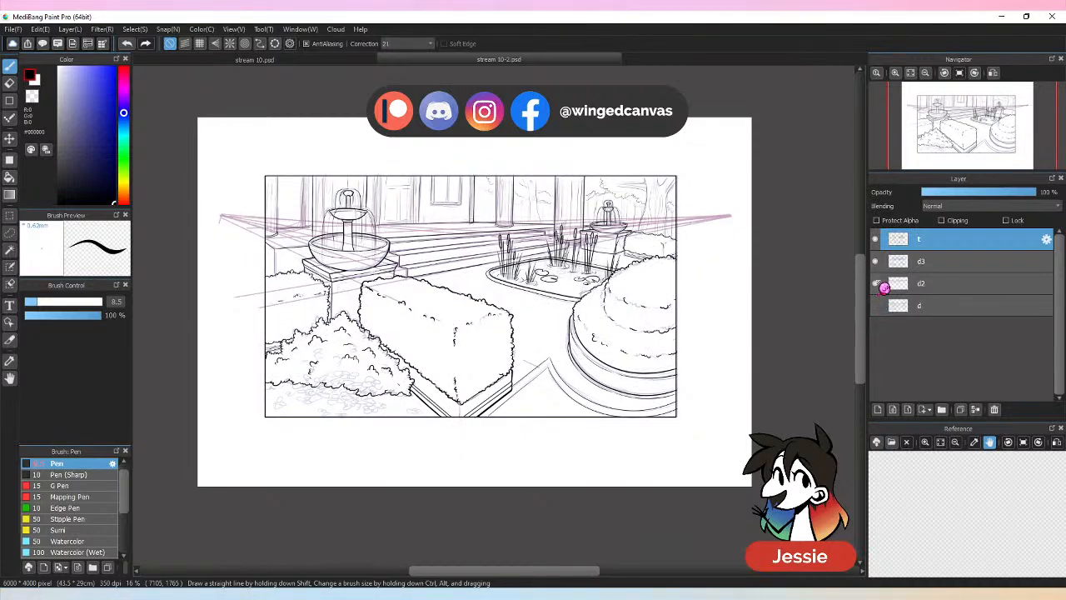
{"action": "left_click", "coordinate": [877, 261]}
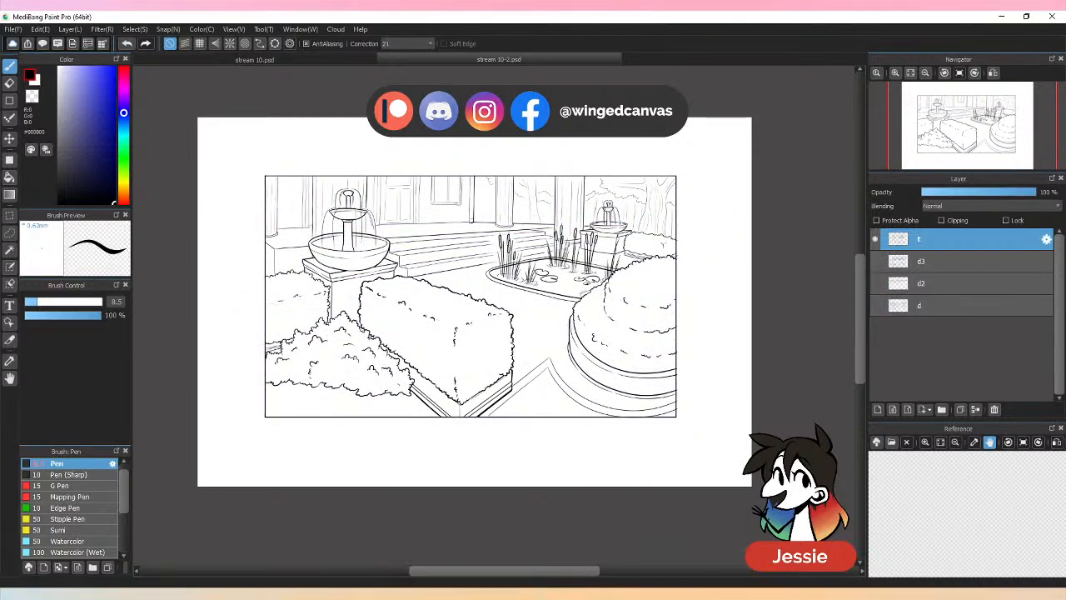